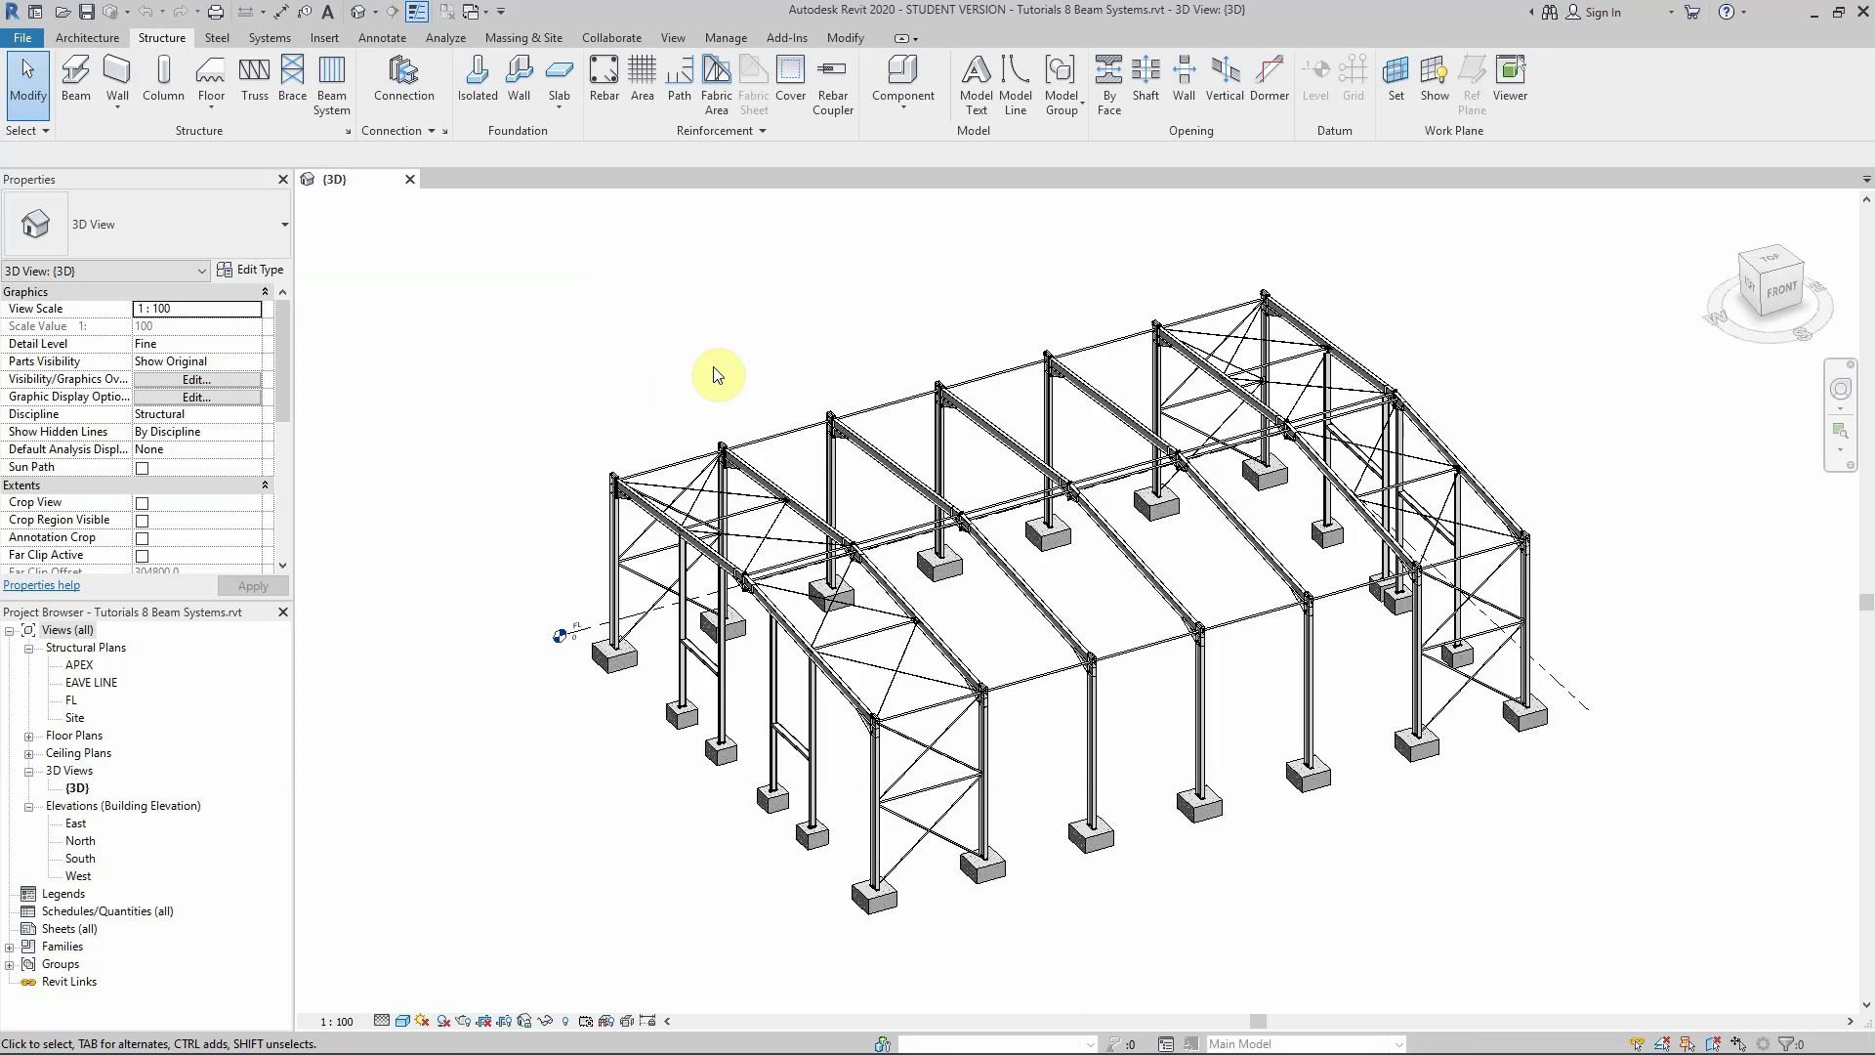
# Start loading a family, browse to Light Gauge Steel under Australia's Structural Framing, and open the type list of Light Gauge-Lipped Channels.rfa
pyautogui.click(309, 39)
pyautogui.click(805, 80)
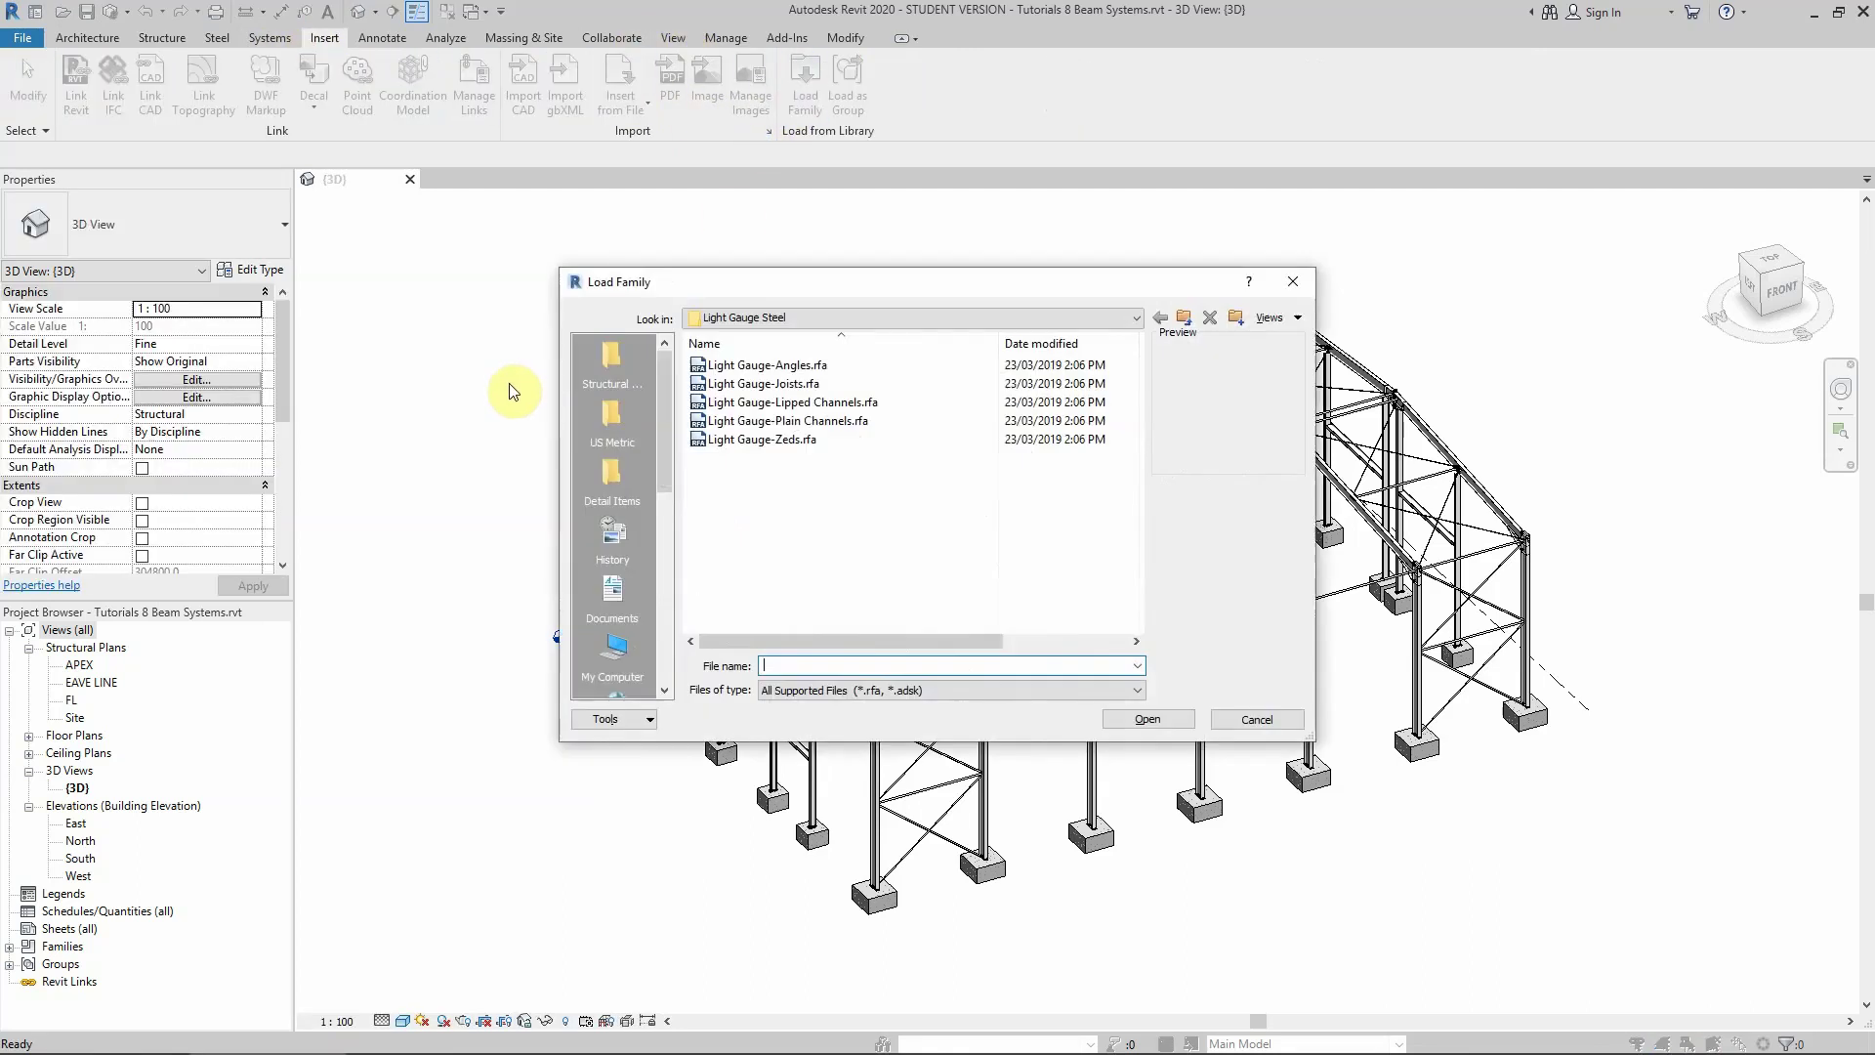
pyautogui.click(1186, 320)
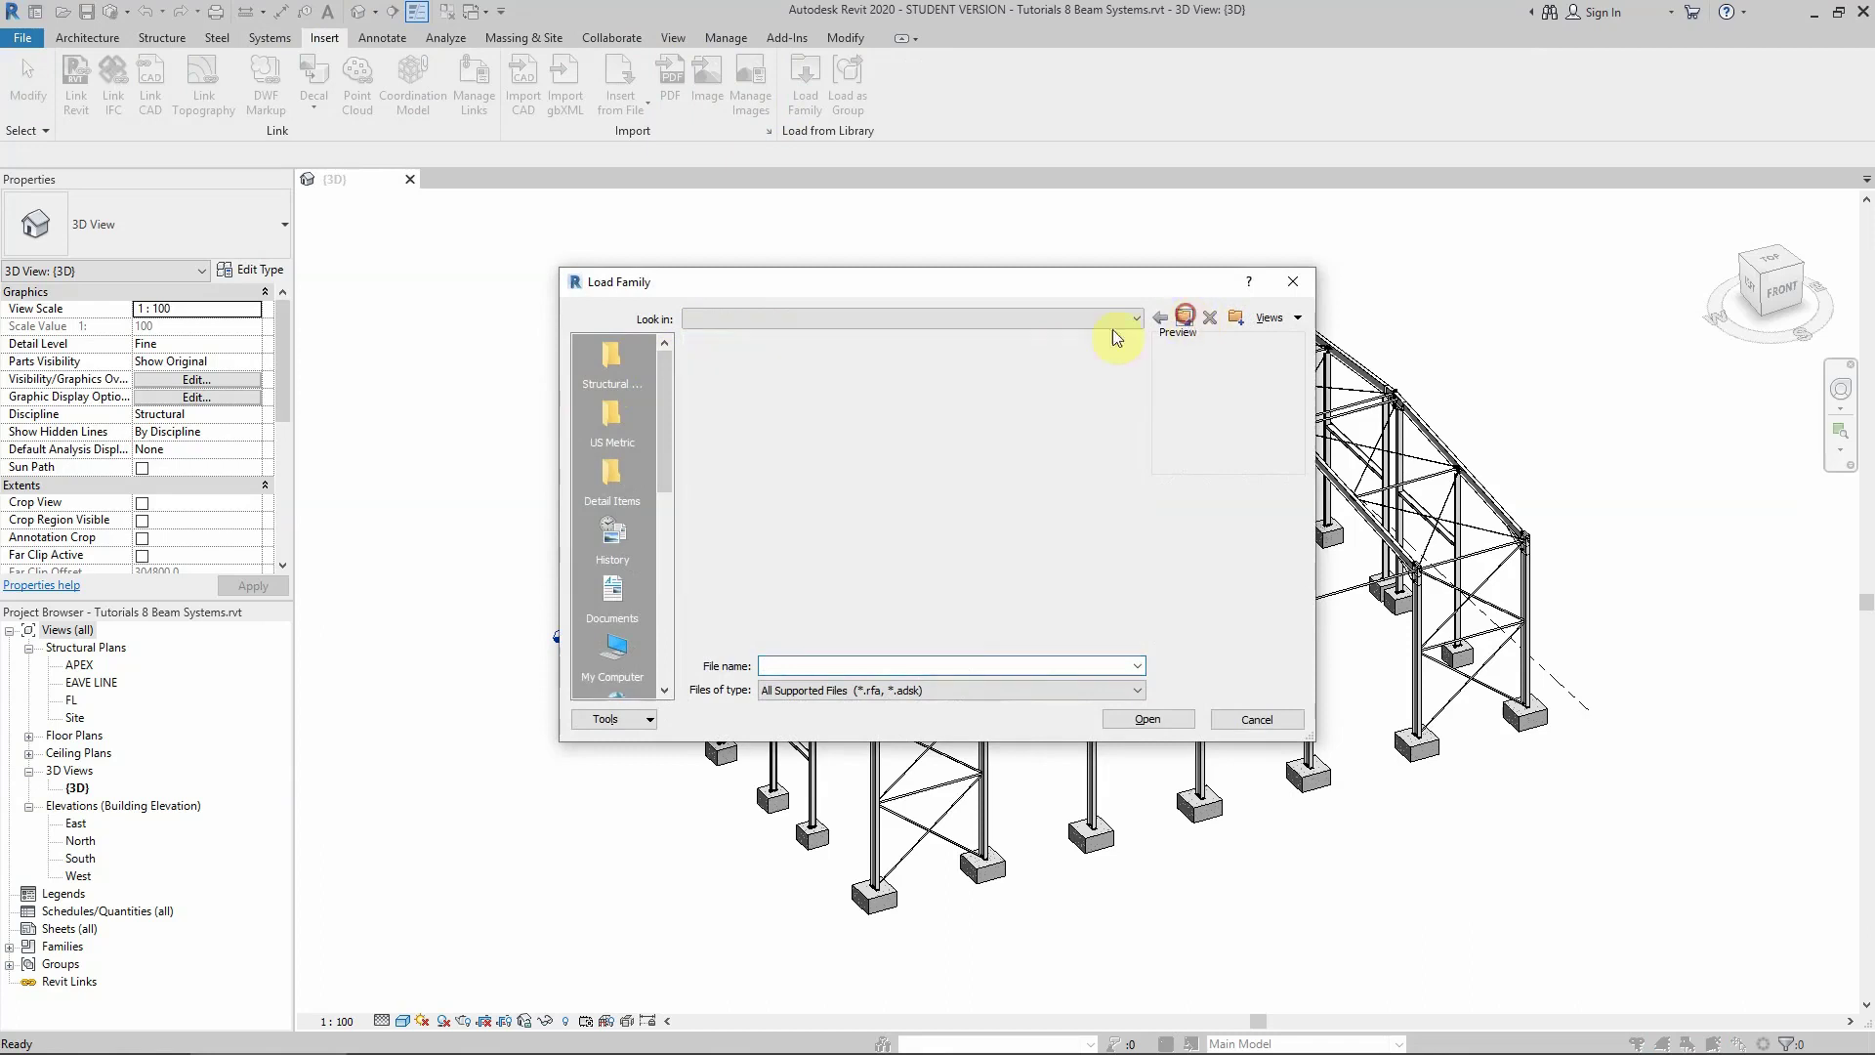
pyautogui.click(1186, 319)
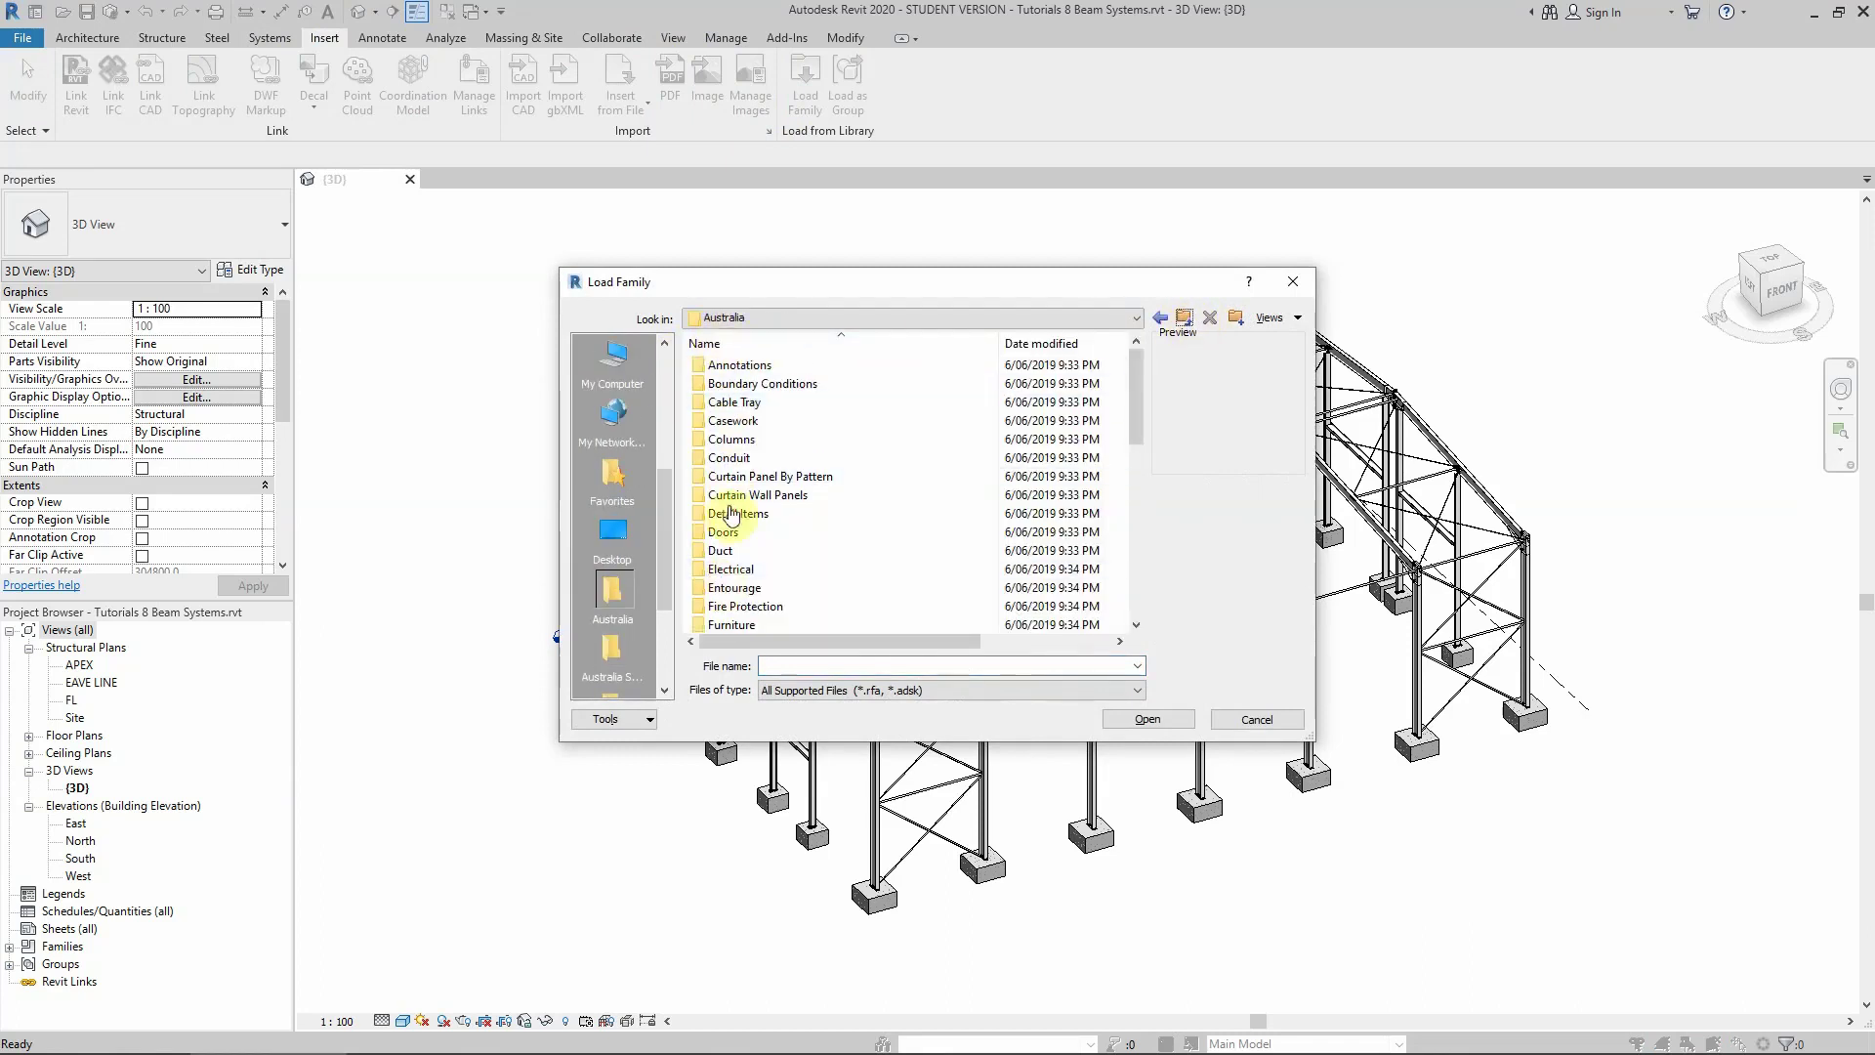
pyautogui.scroll(-9, 732, 515)
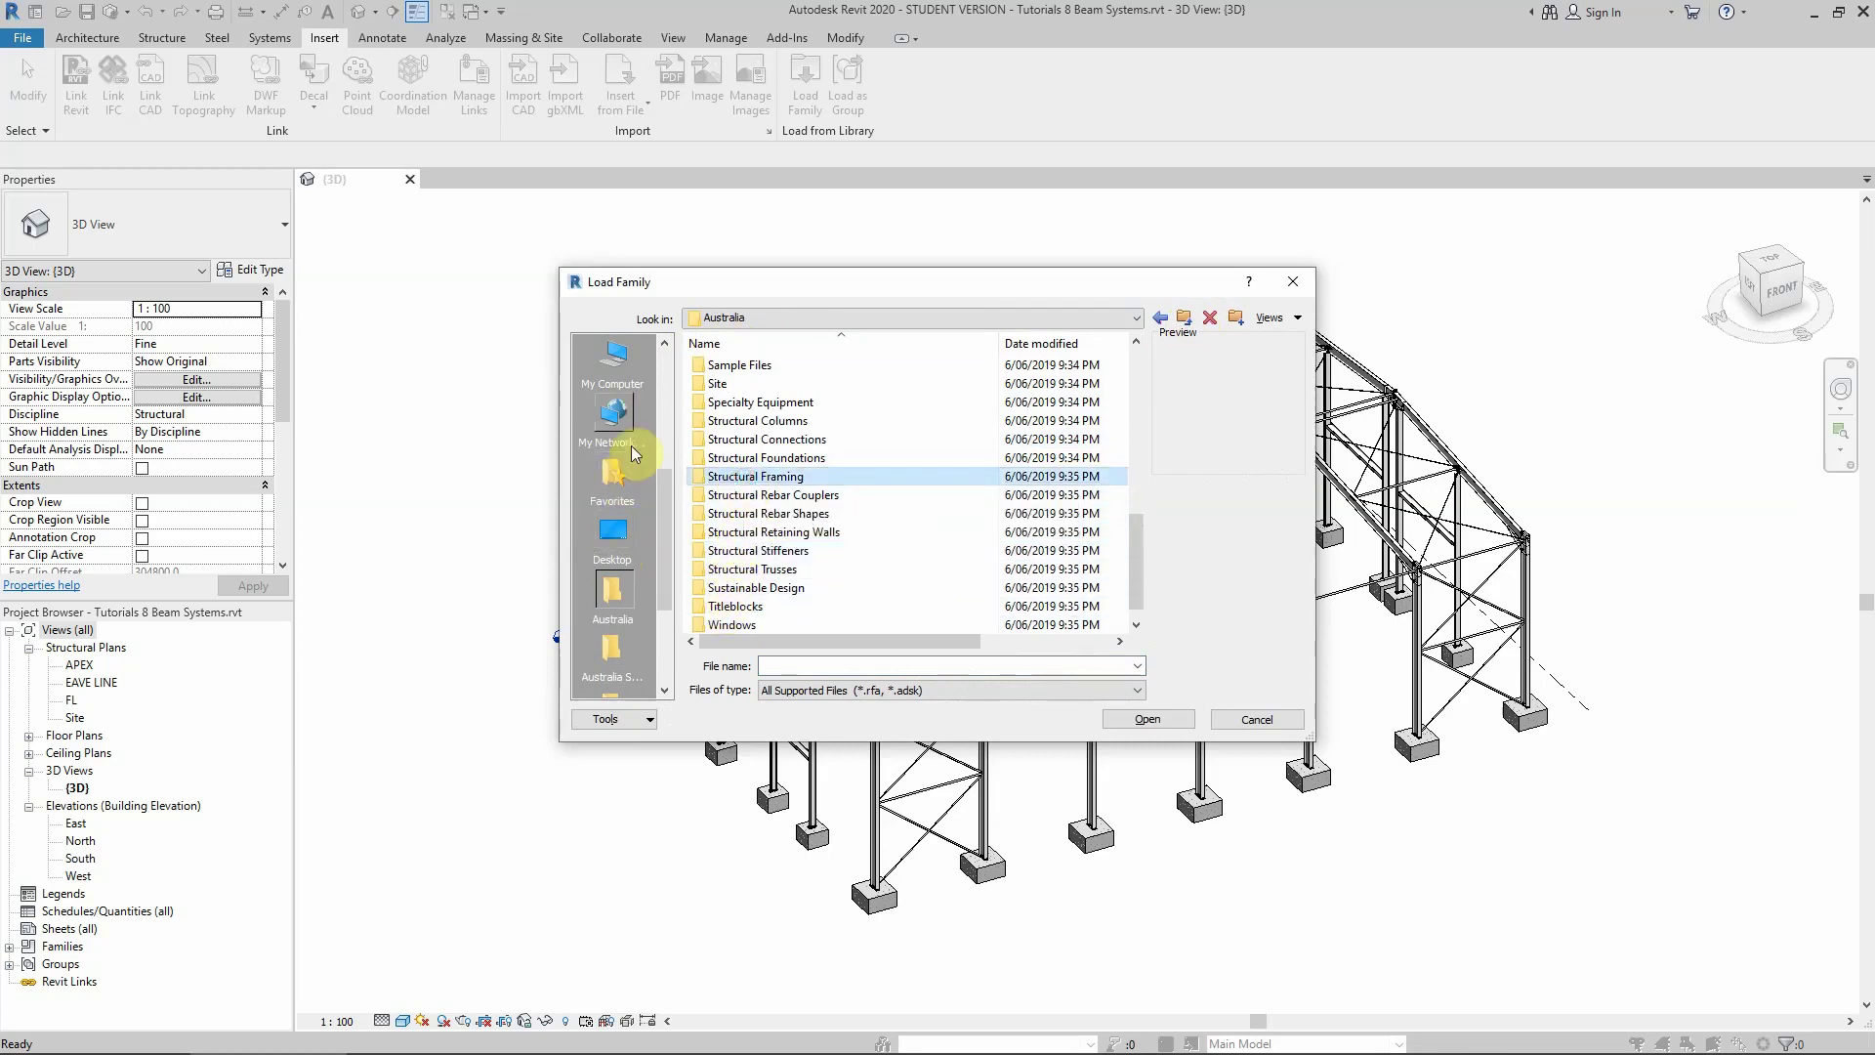
pyautogui.press('Return')
pyautogui.click(759, 387)
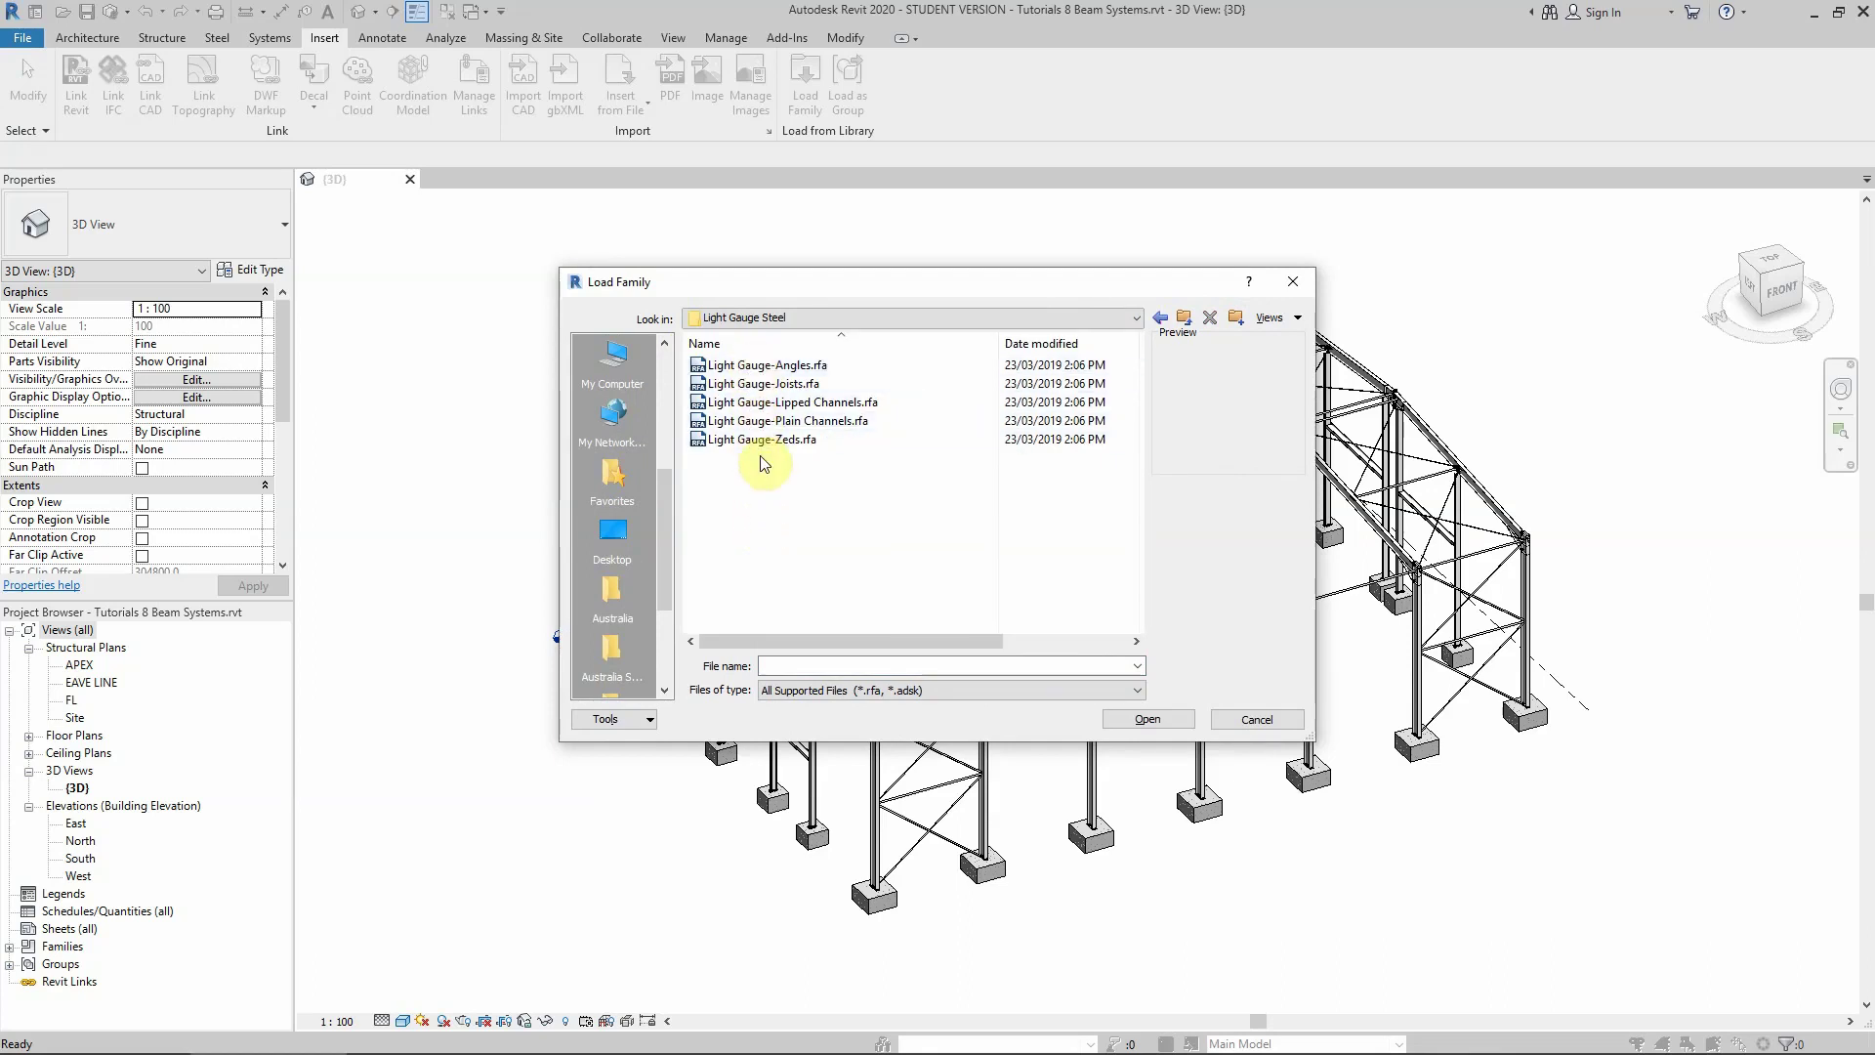
pyautogui.click(753, 405)
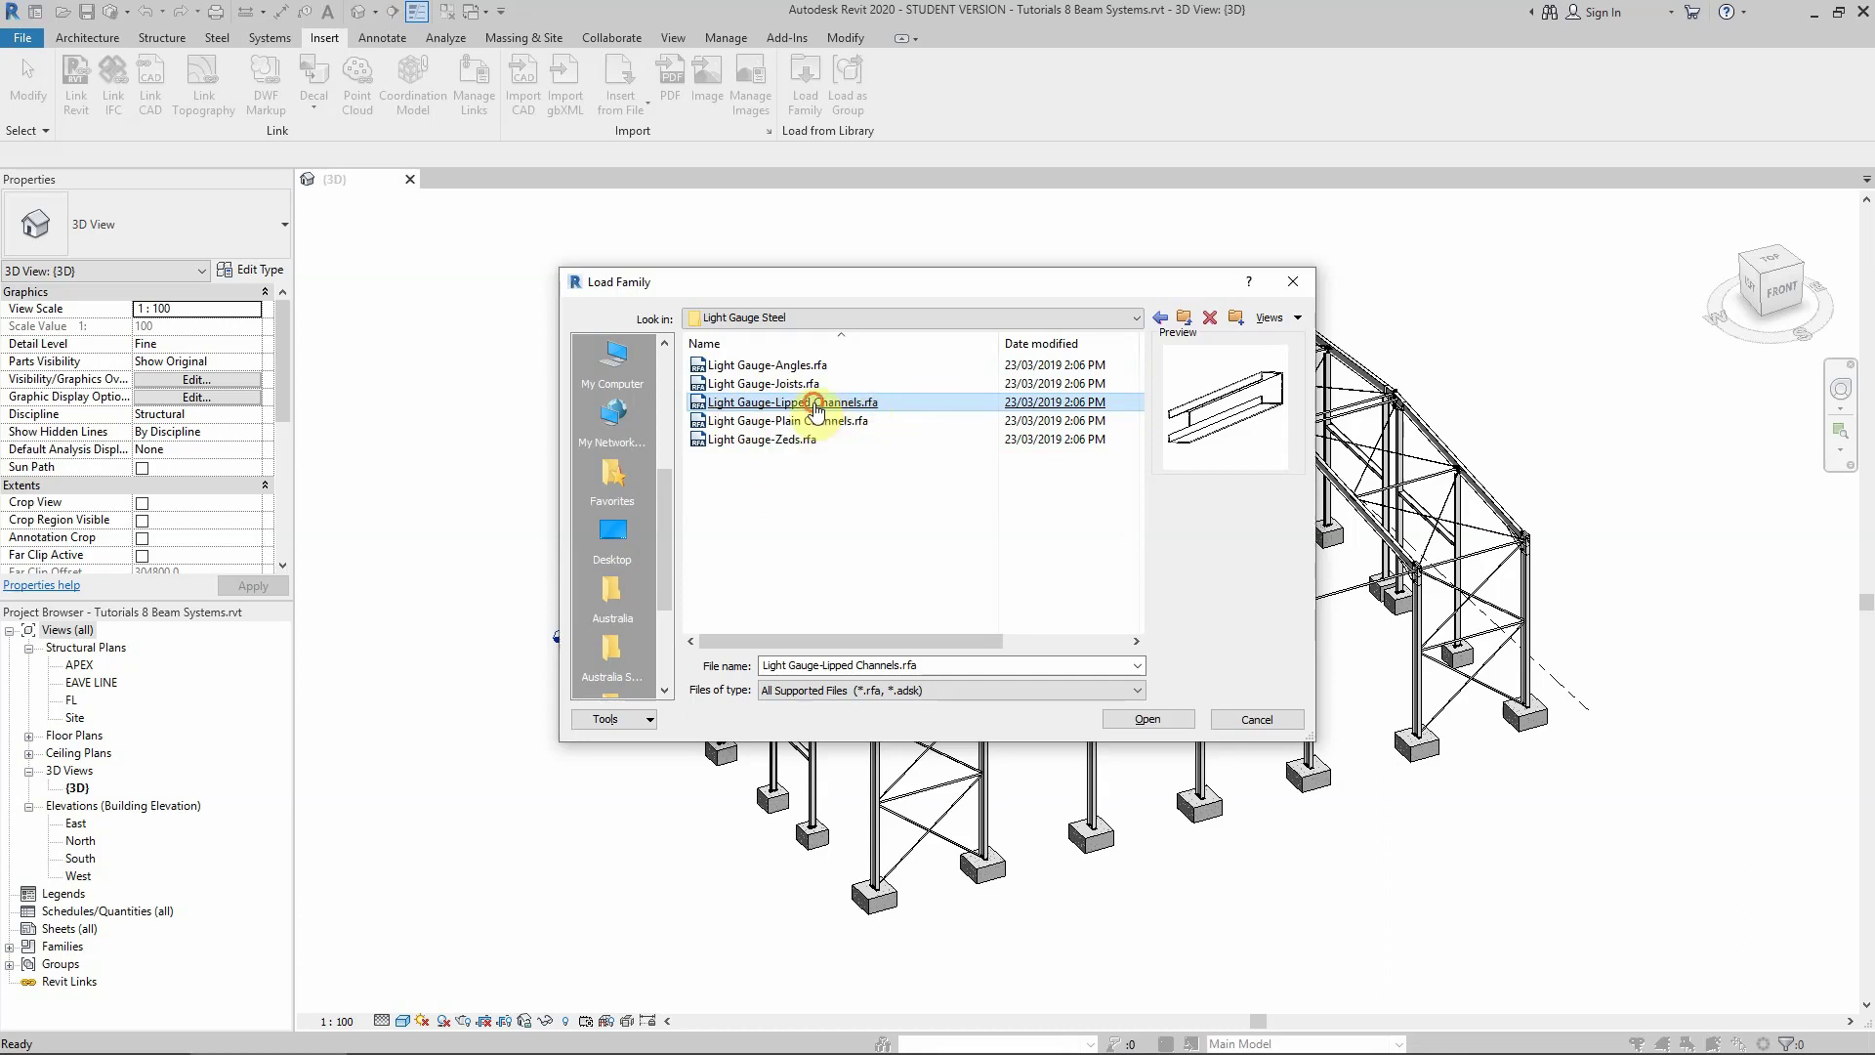
pyautogui.press('Return')
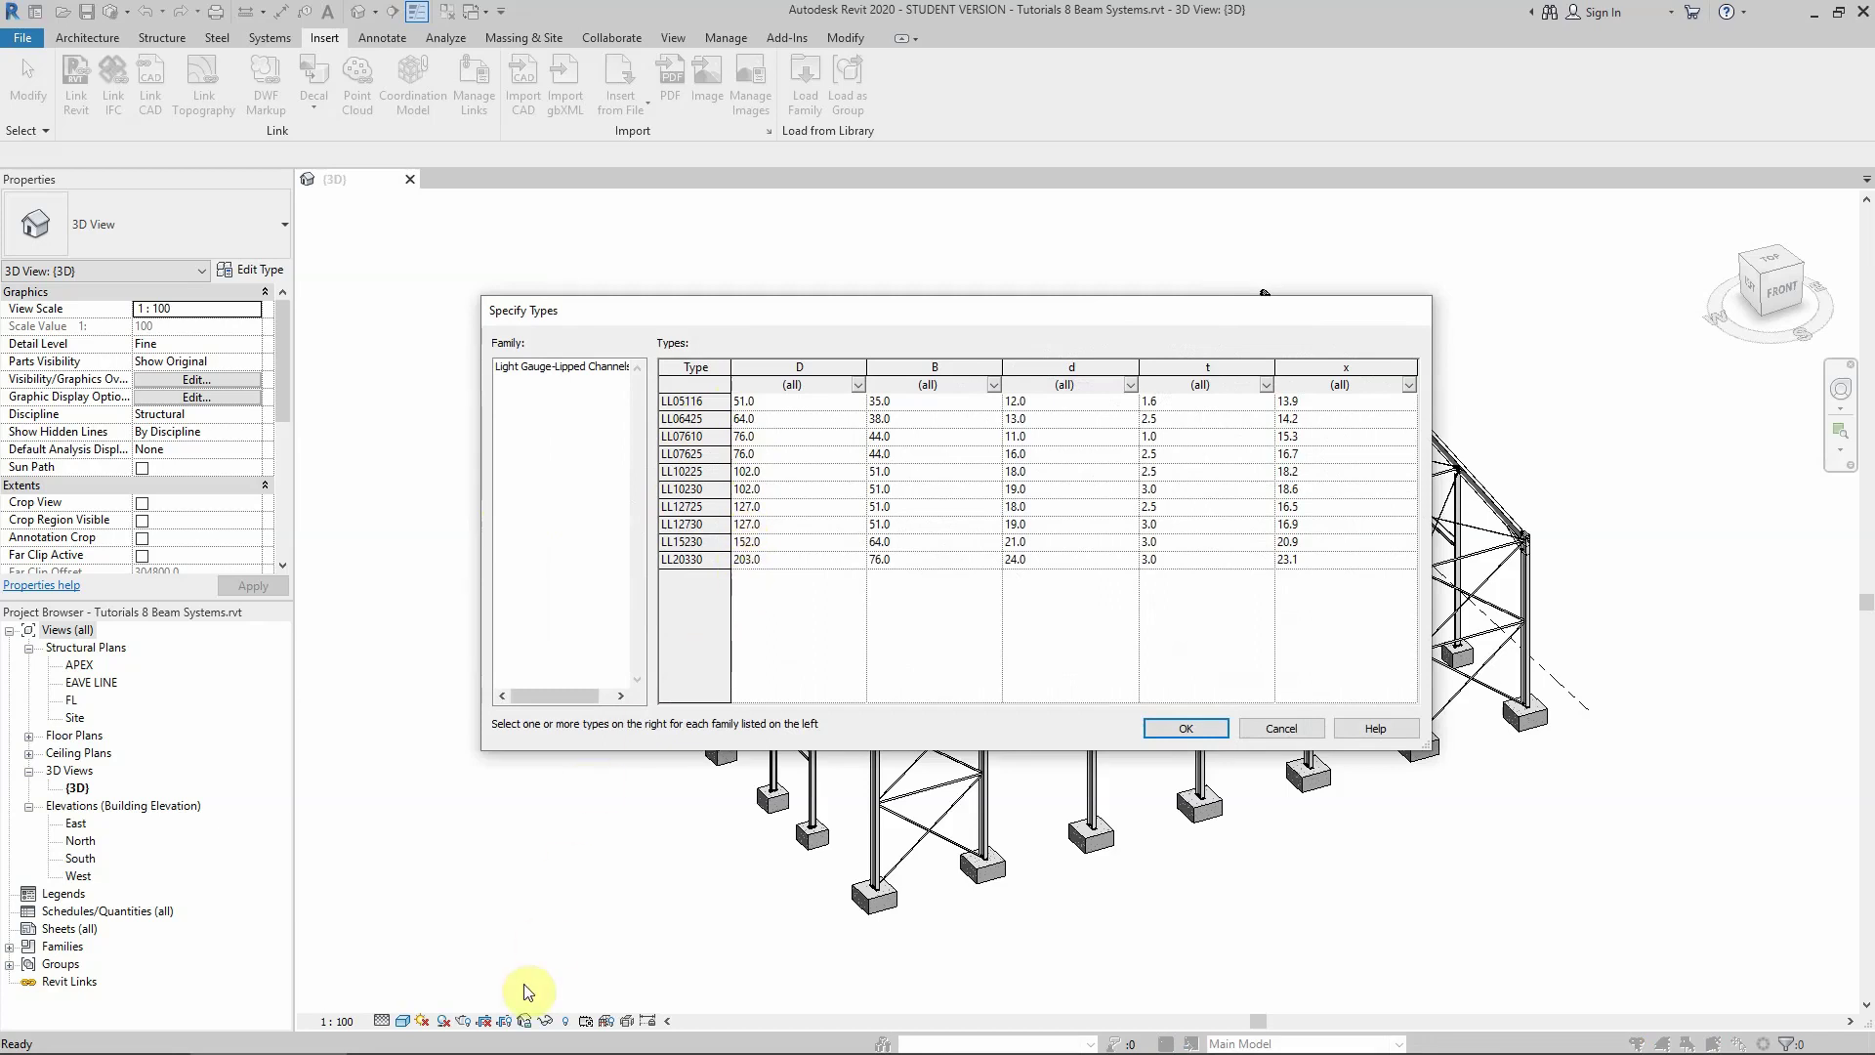
# Switch to Foxit Reader, examine the Dimensions of Zeds & Cees table, and compare it with Revit's lipped channel types before cancelling the type list
pyautogui.click(645, 1037)
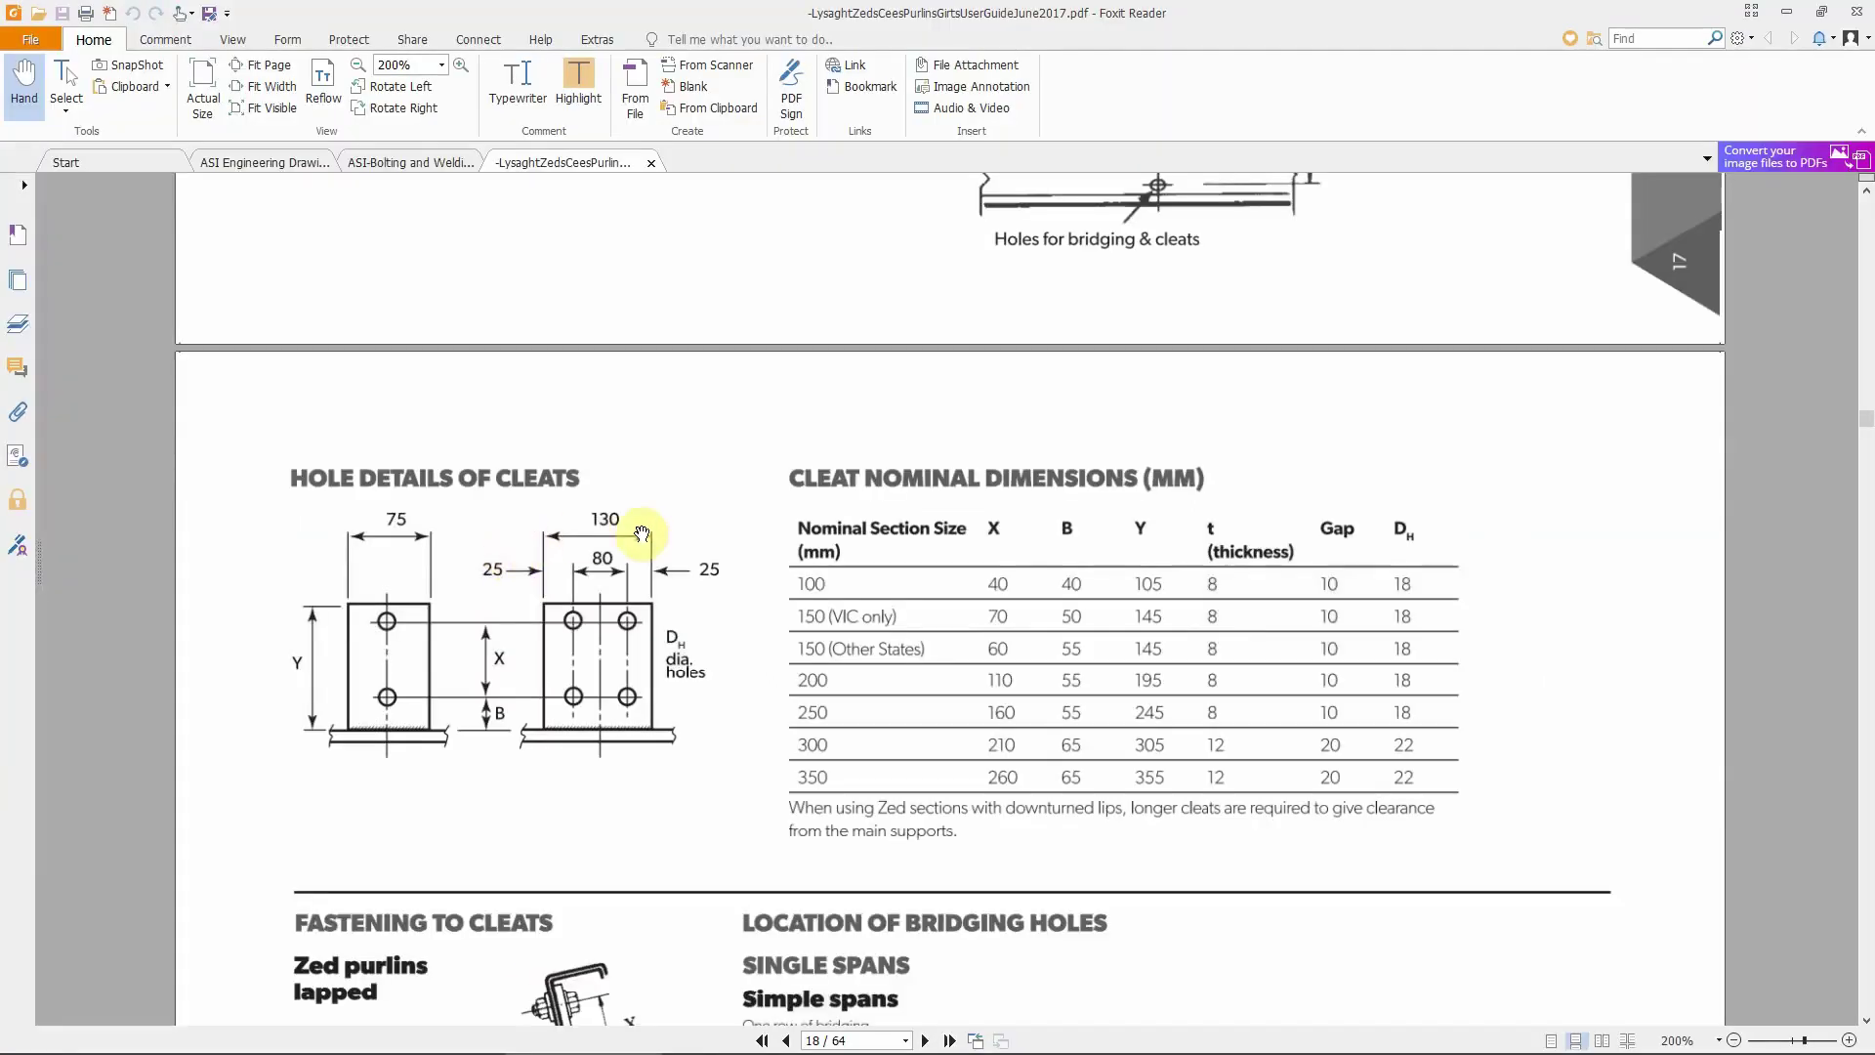
pyautogui.scroll(15, 747, 608)
pyautogui.scroll(5, 747, 608)
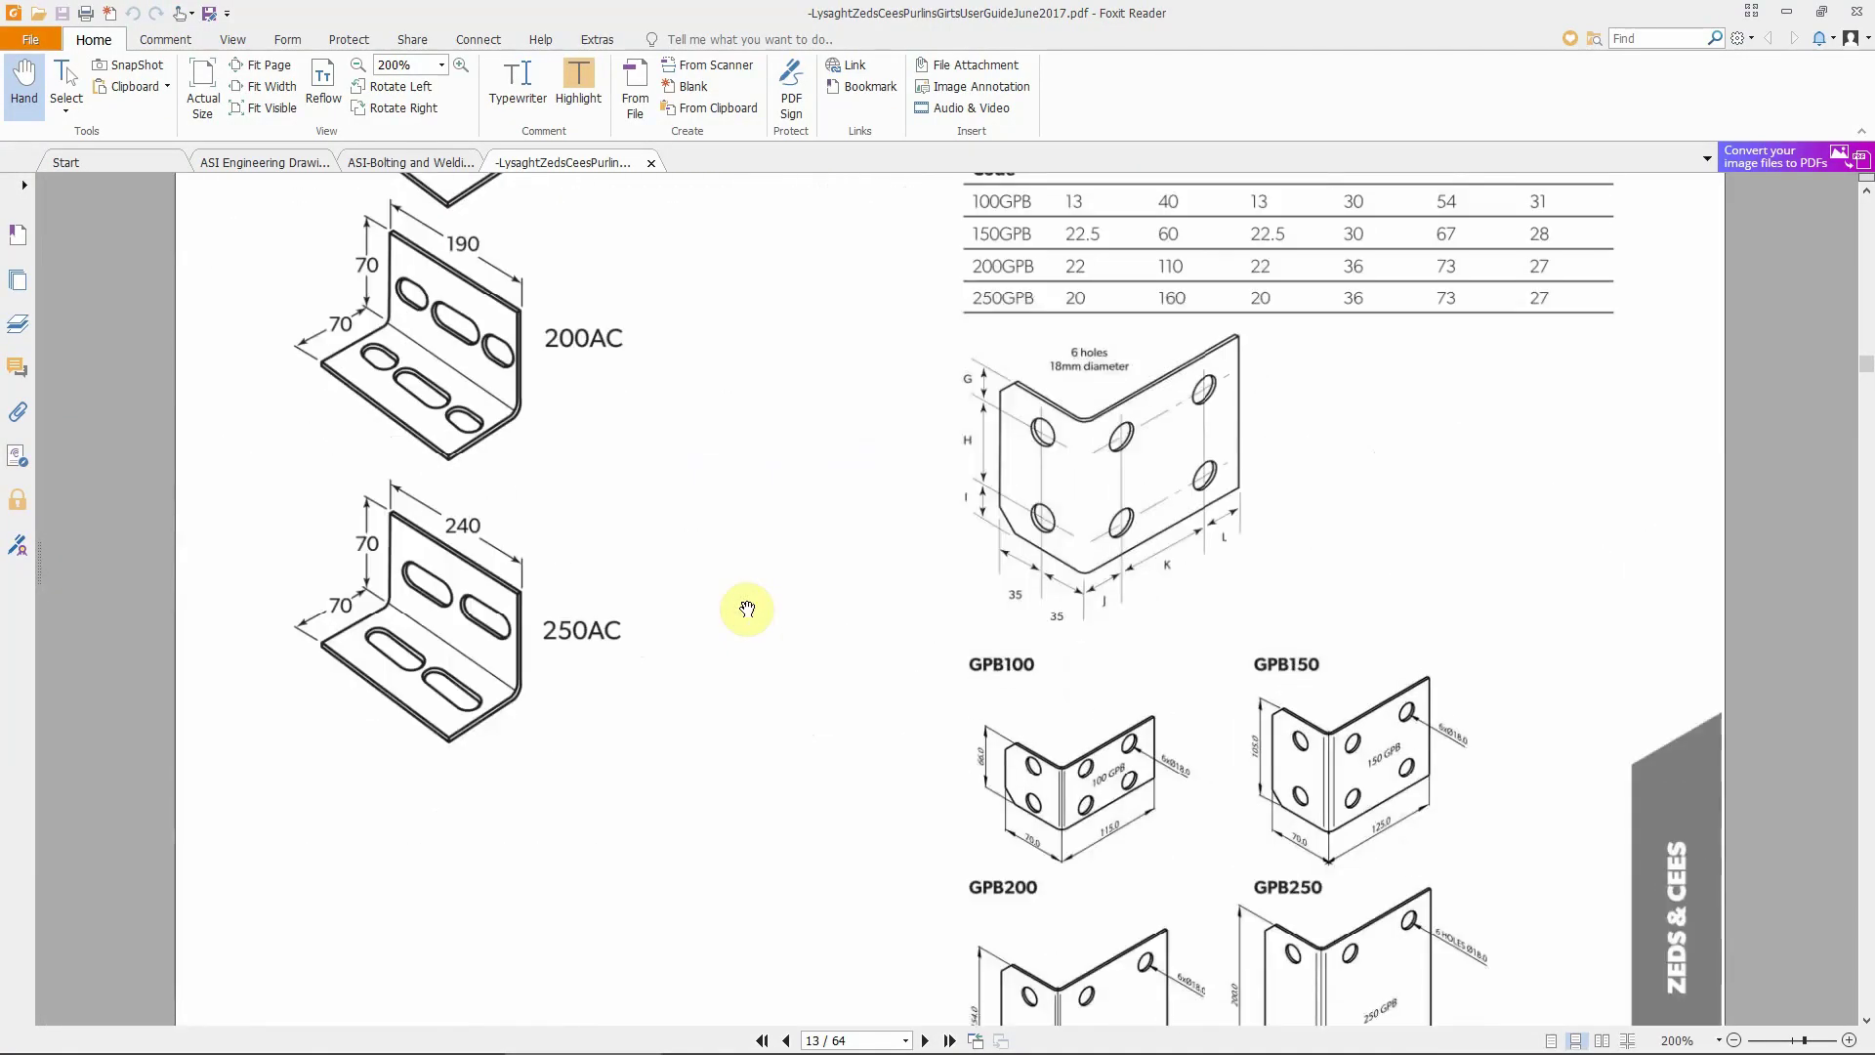
pyautogui.scroll(20, 747, 607)
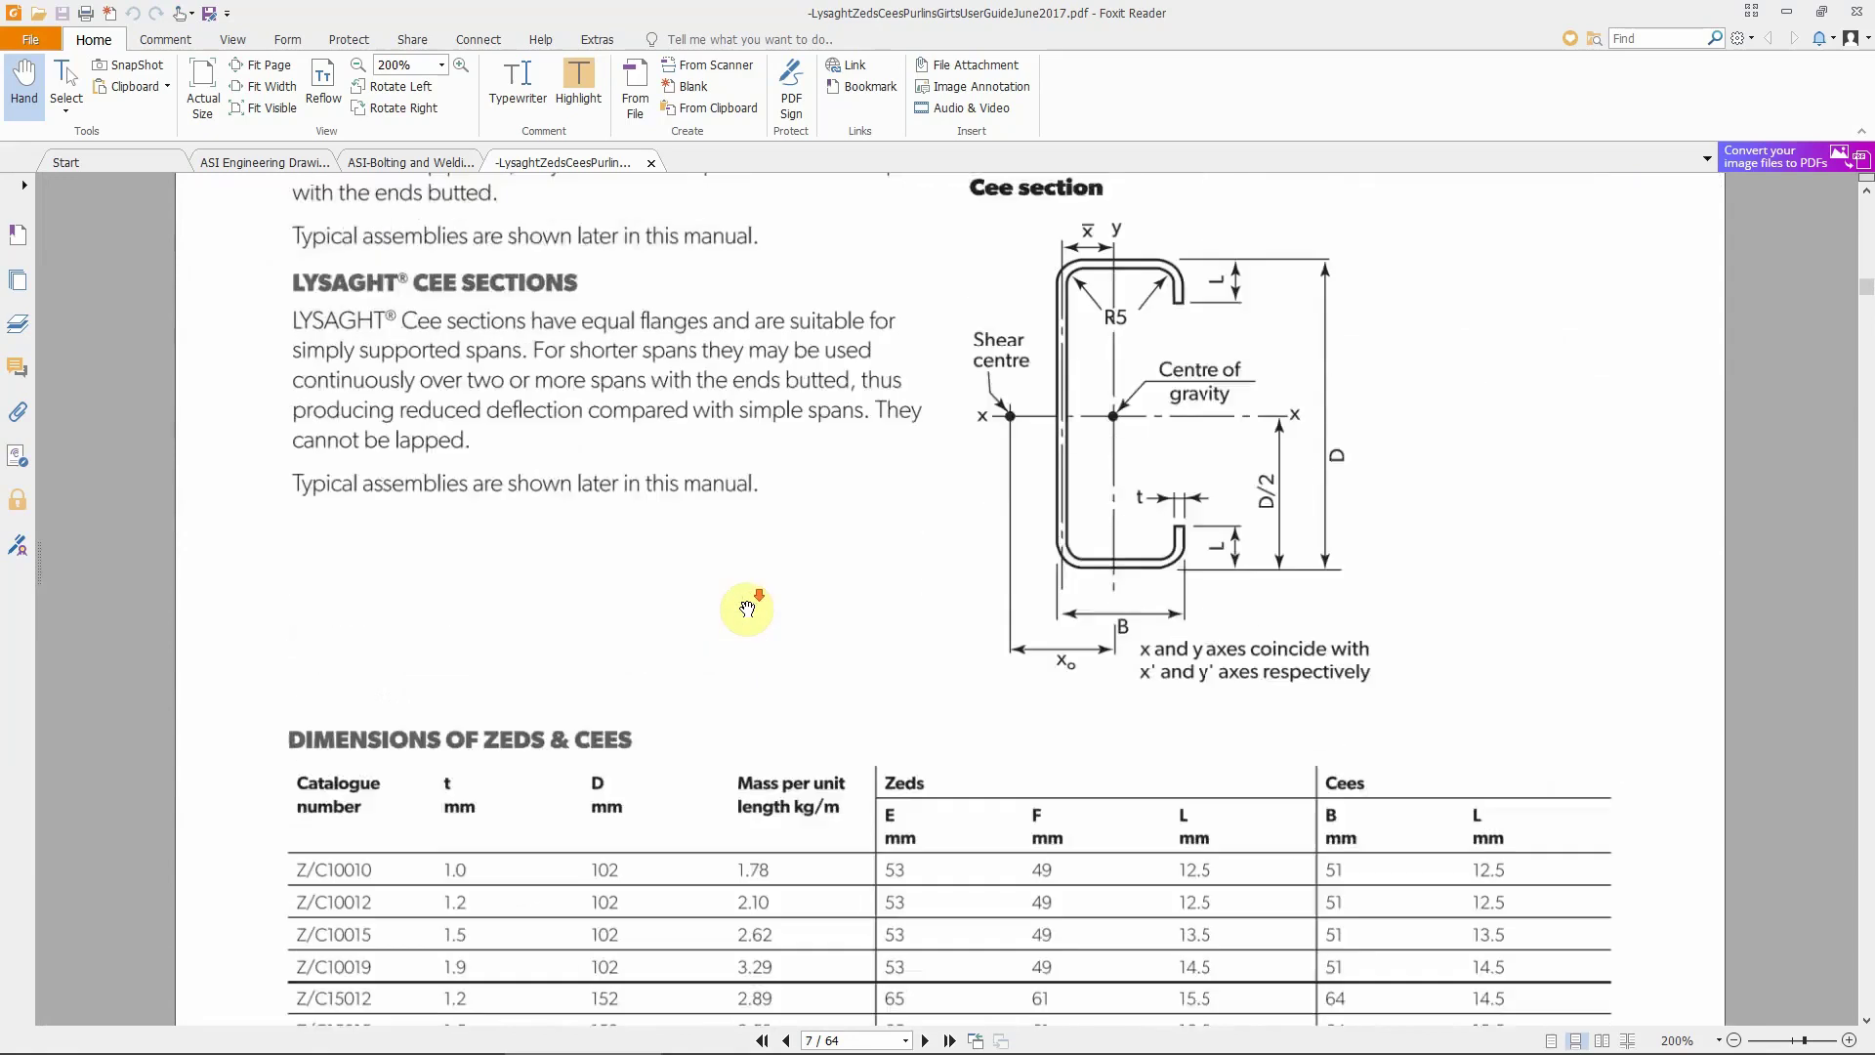
pyautogui.scroll(-5, 747, 607)
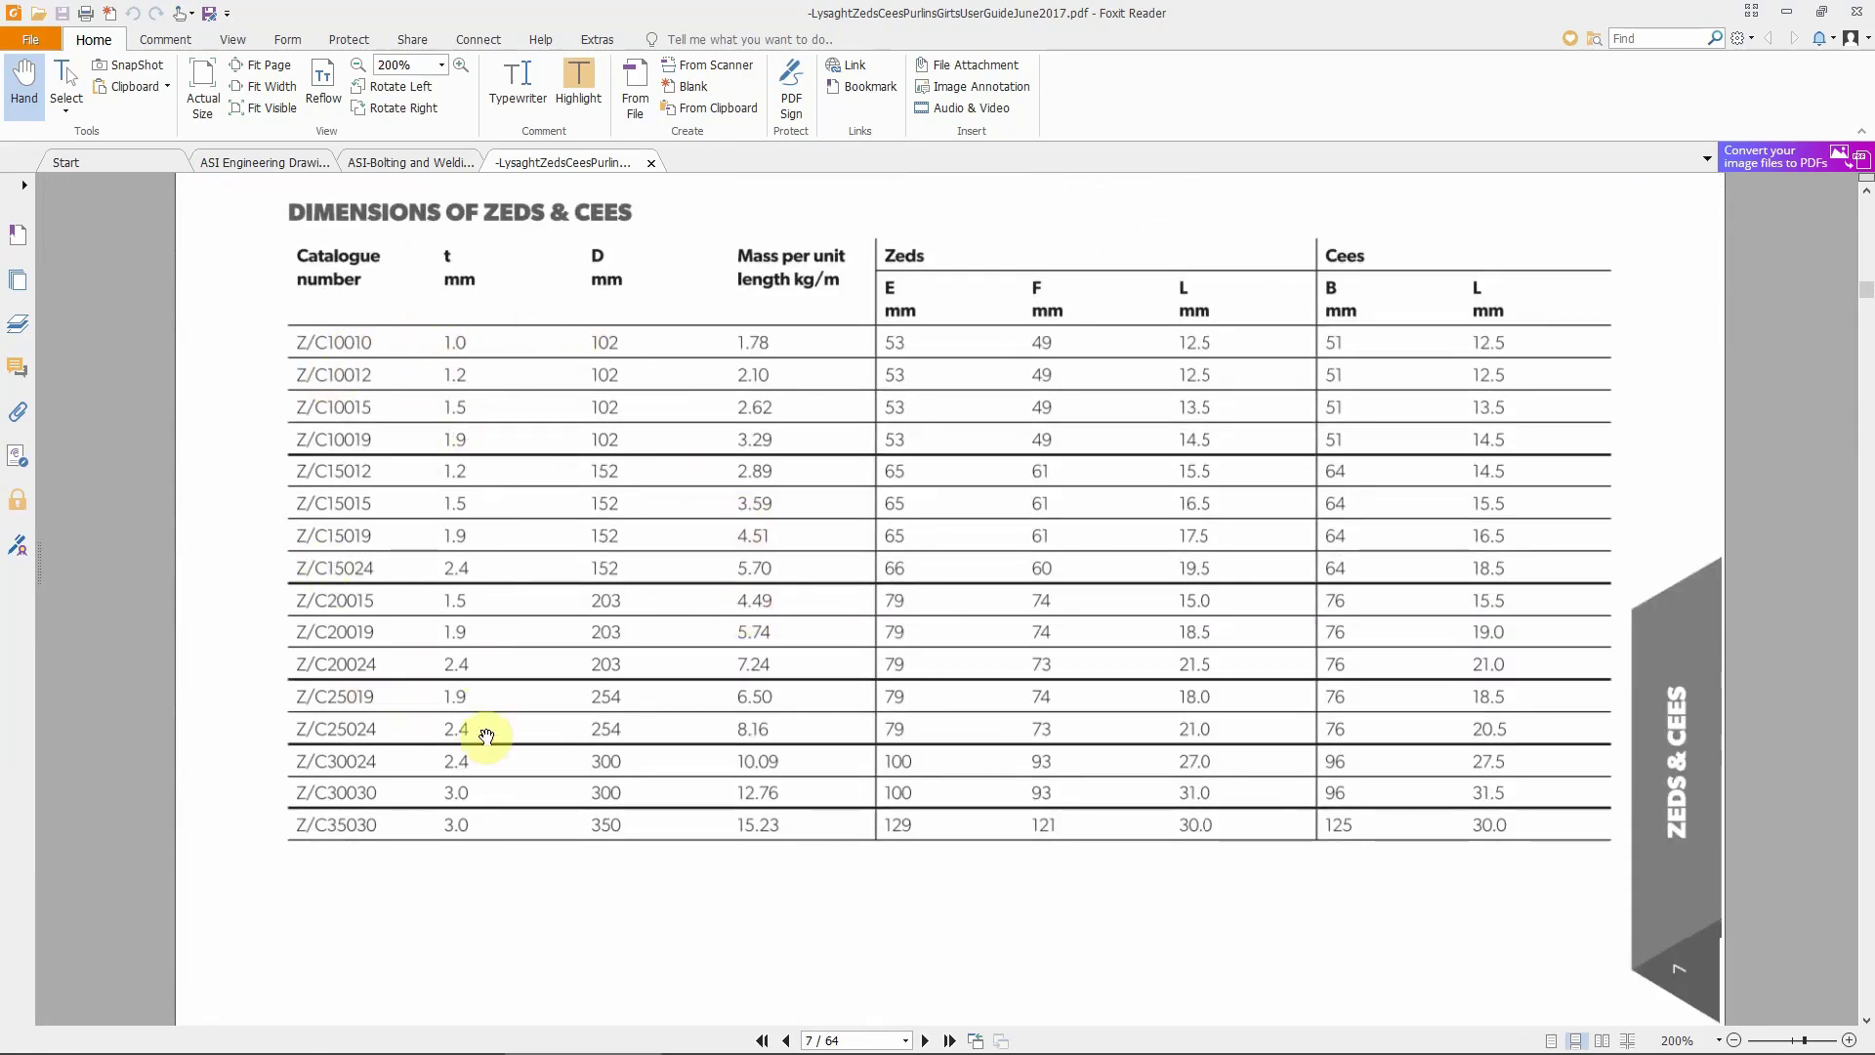
pyautogui.moveTo(585, 1050)
pyautogui.click(271, 1034)
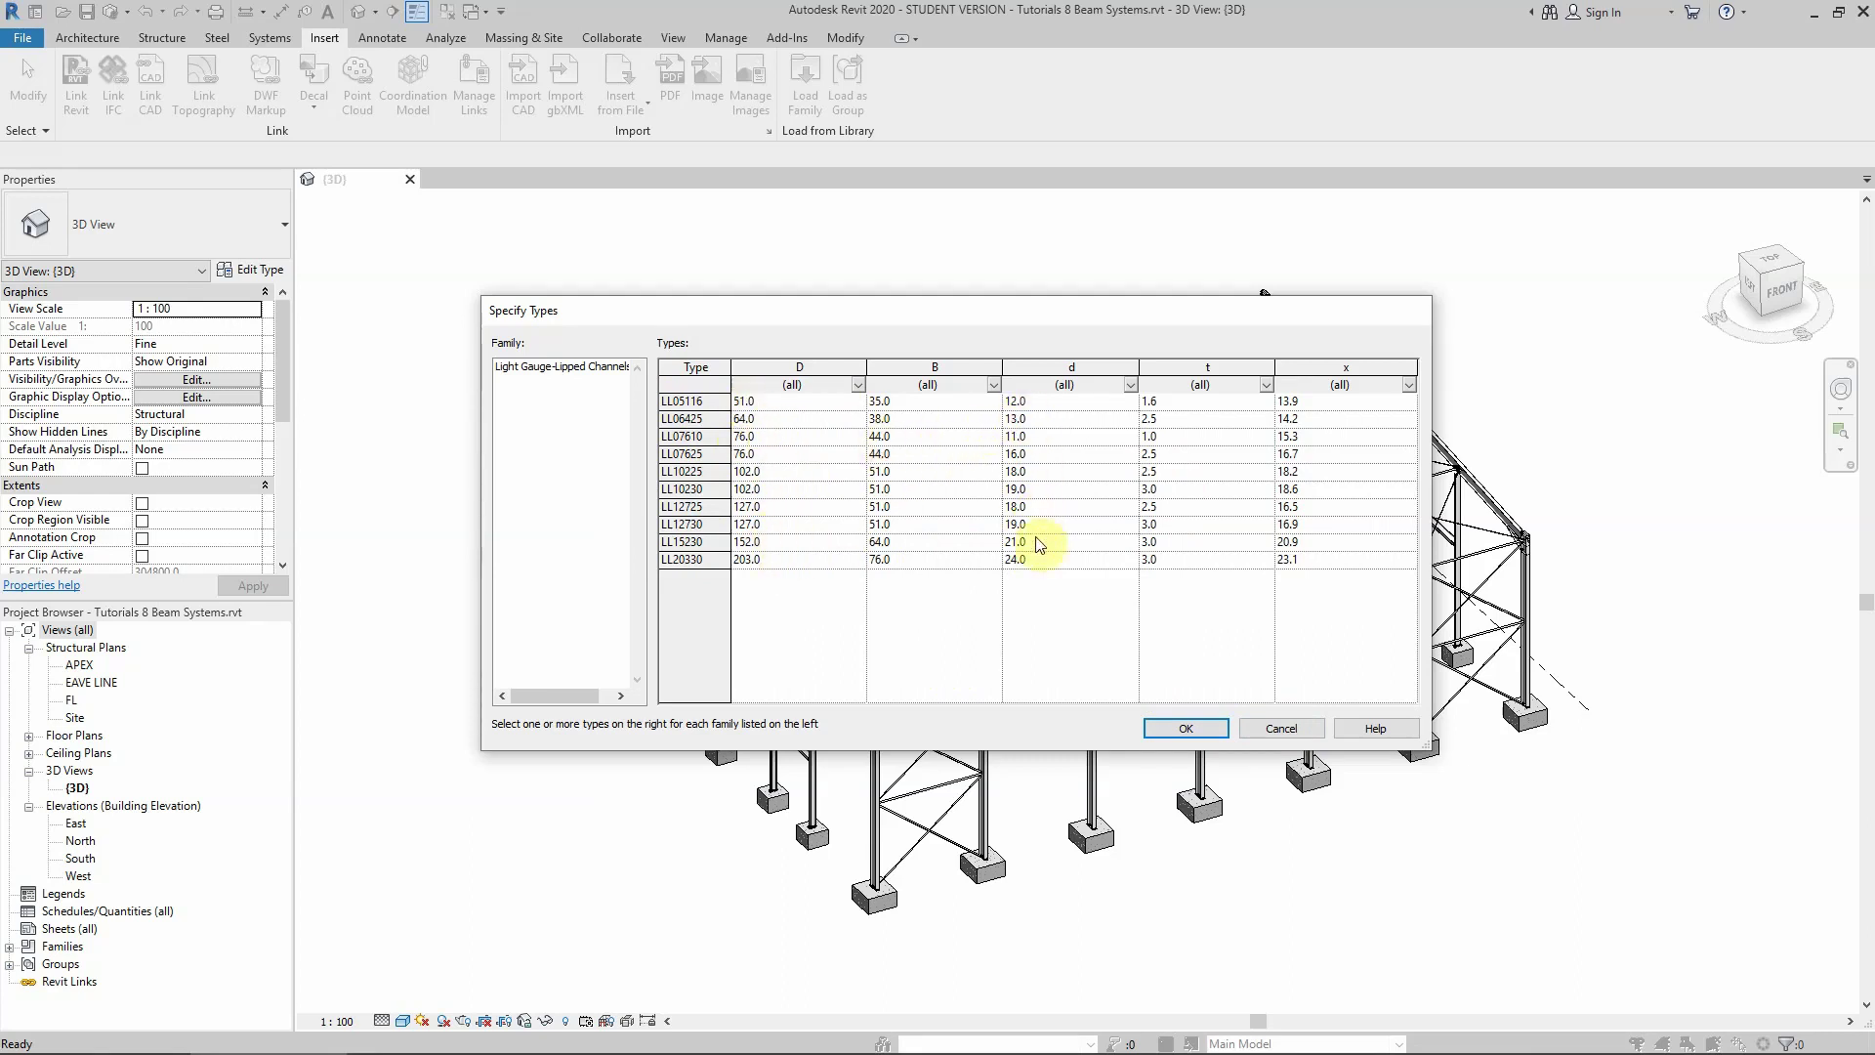
pyautogui.click(1242, 728)
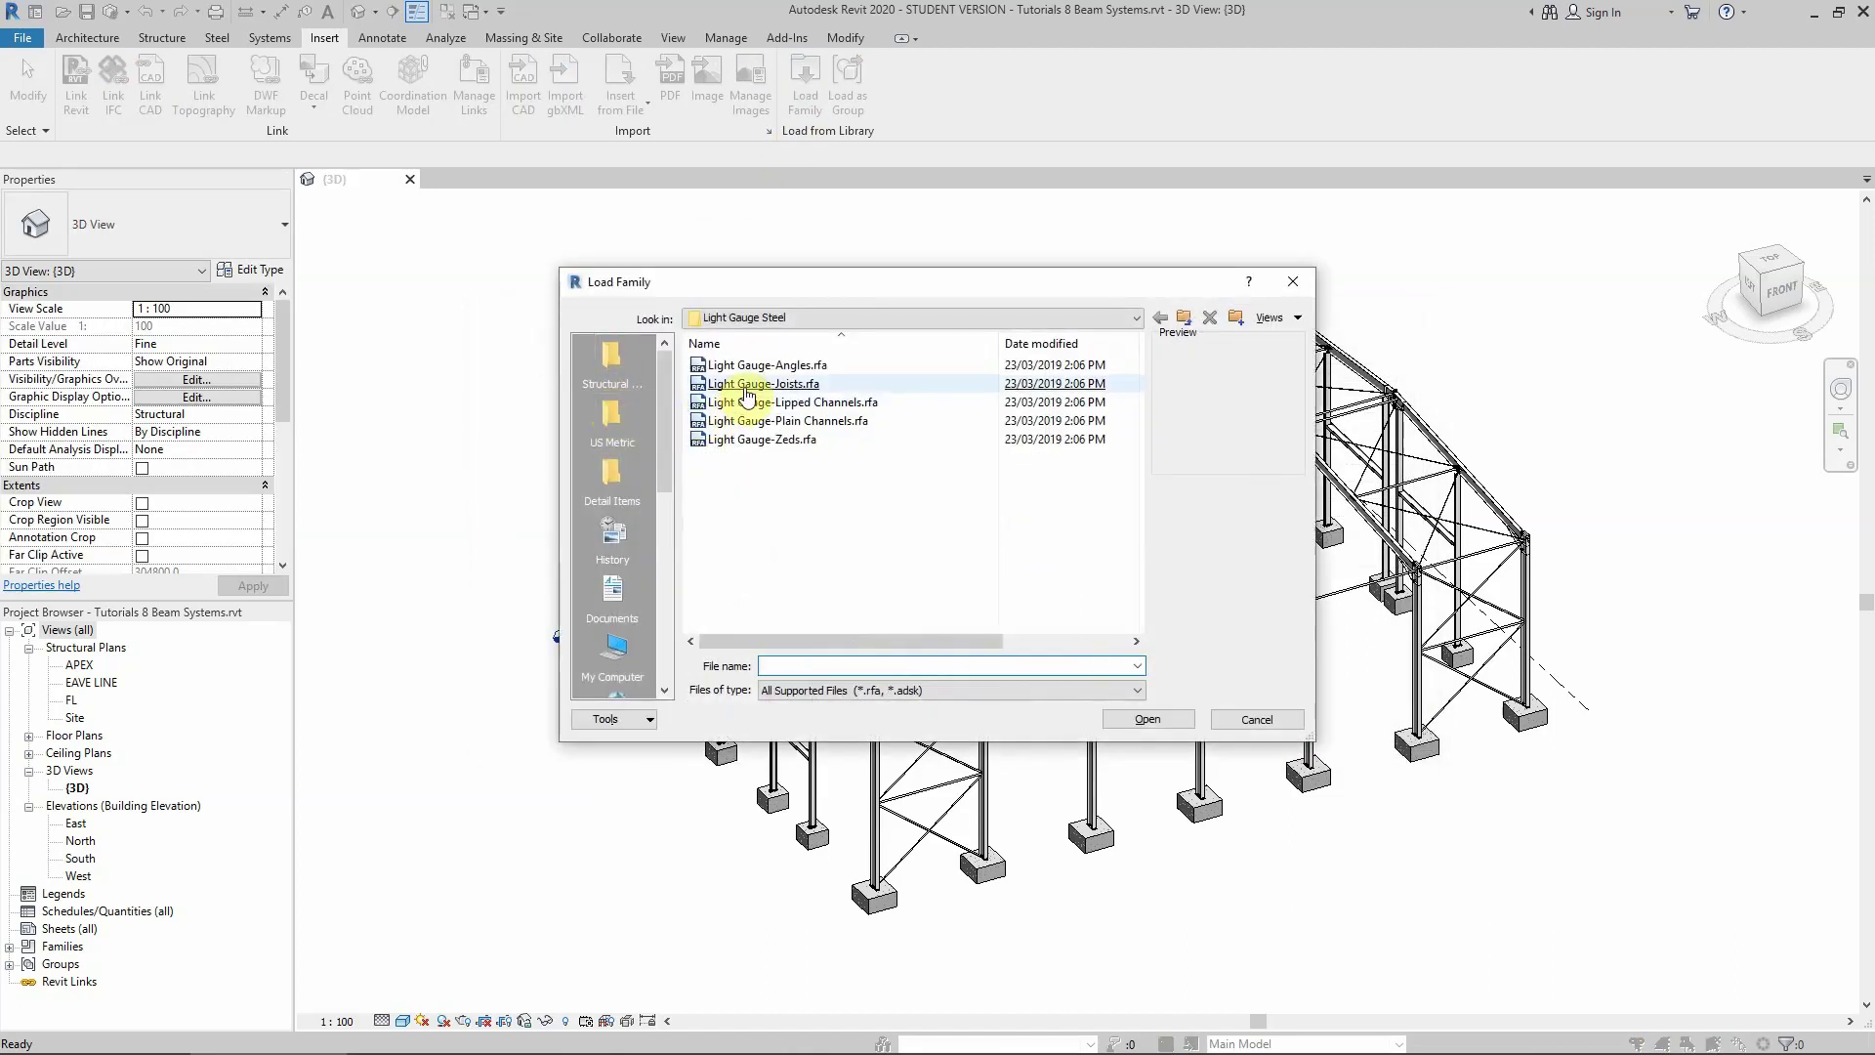
# Open the Light Gauge-Joists.rfa type list, compare its sizes with the Zeds & Cees table in Foxit Reader, and cancel the loading
pyautogui.doubleClick(747, 386)
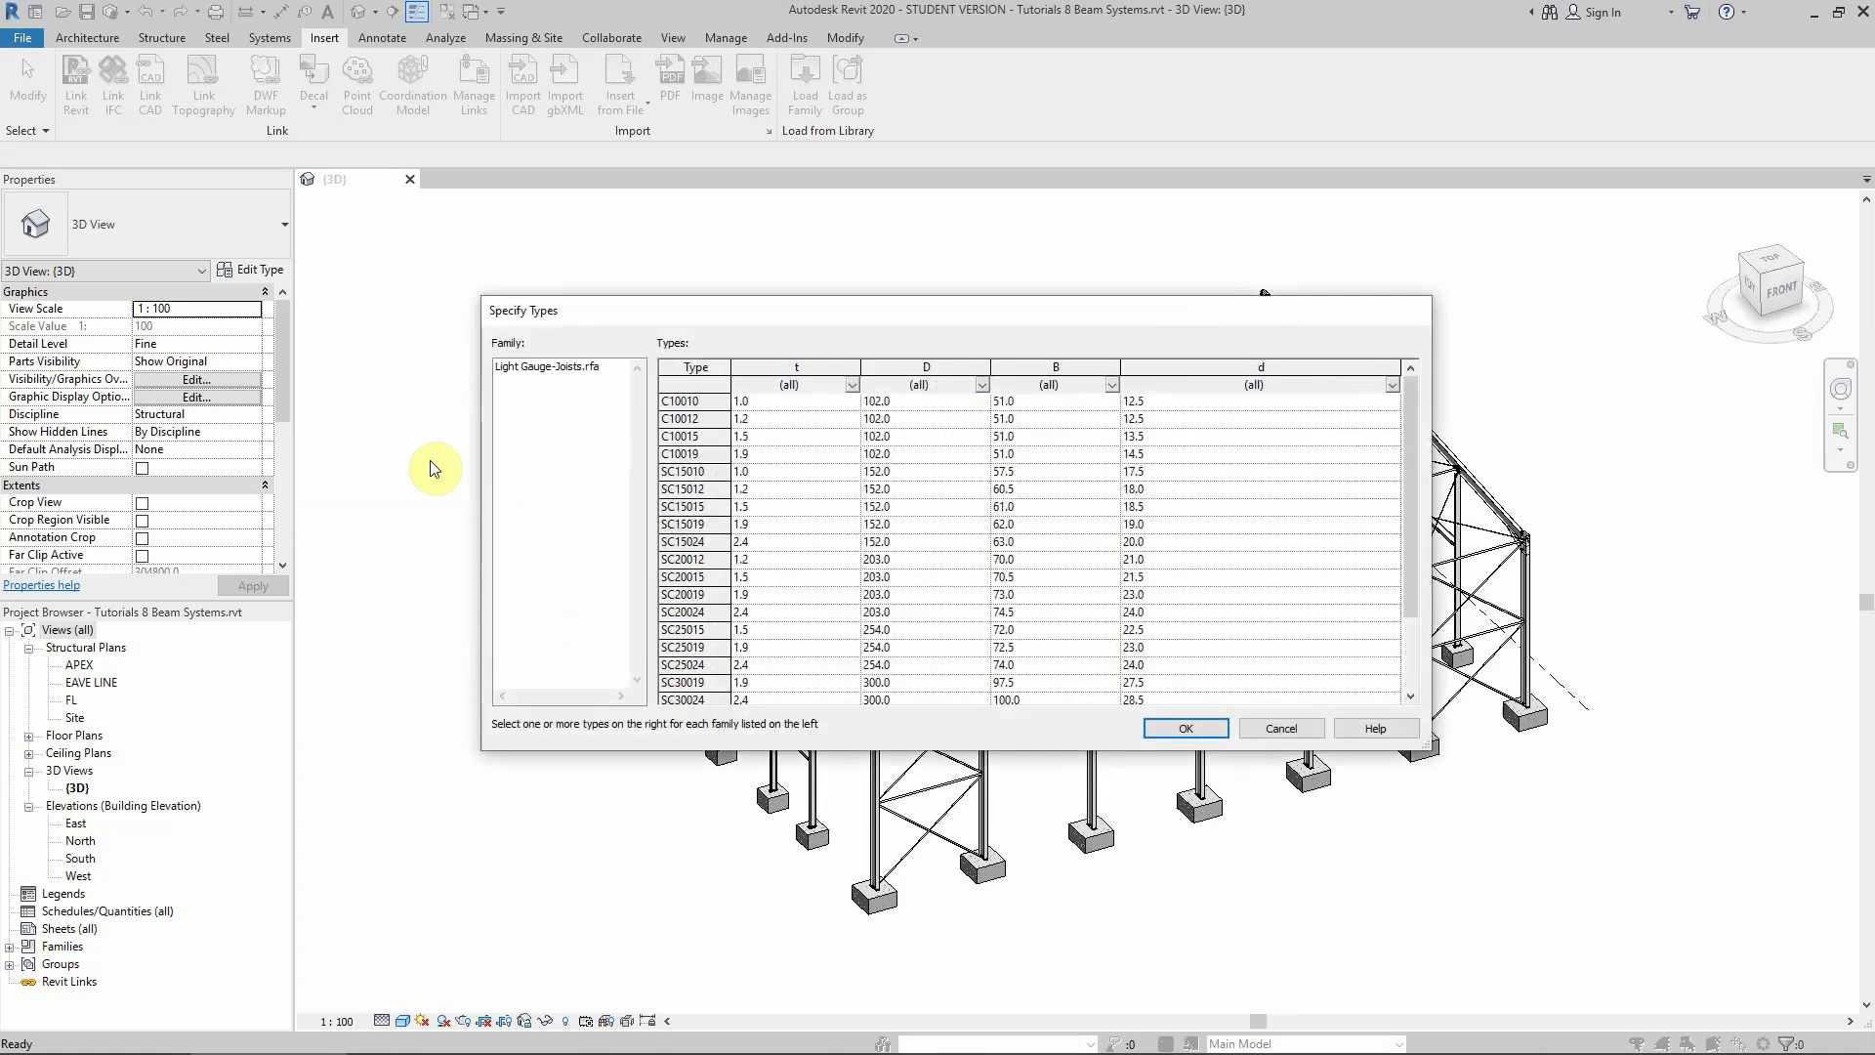
pyautogui.scroll(-1, 681, 466)
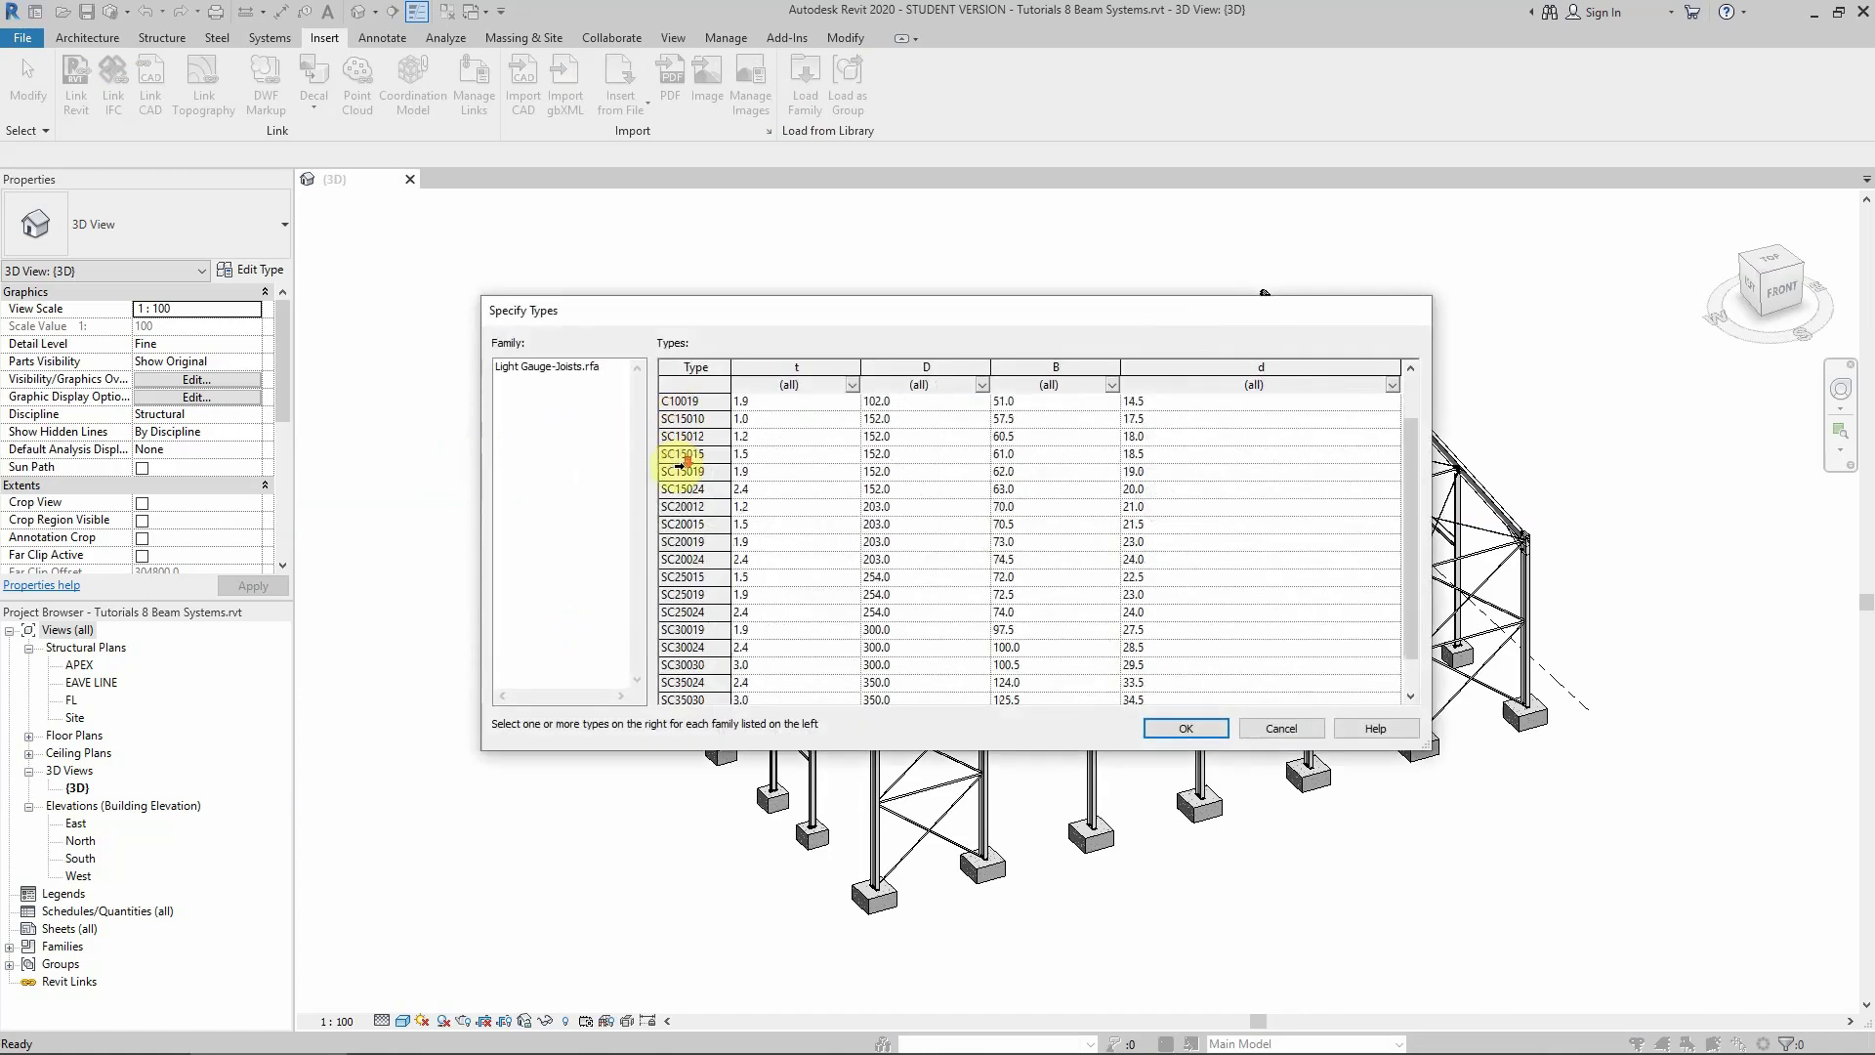
pyautogui.scroll(1, 673, 659)
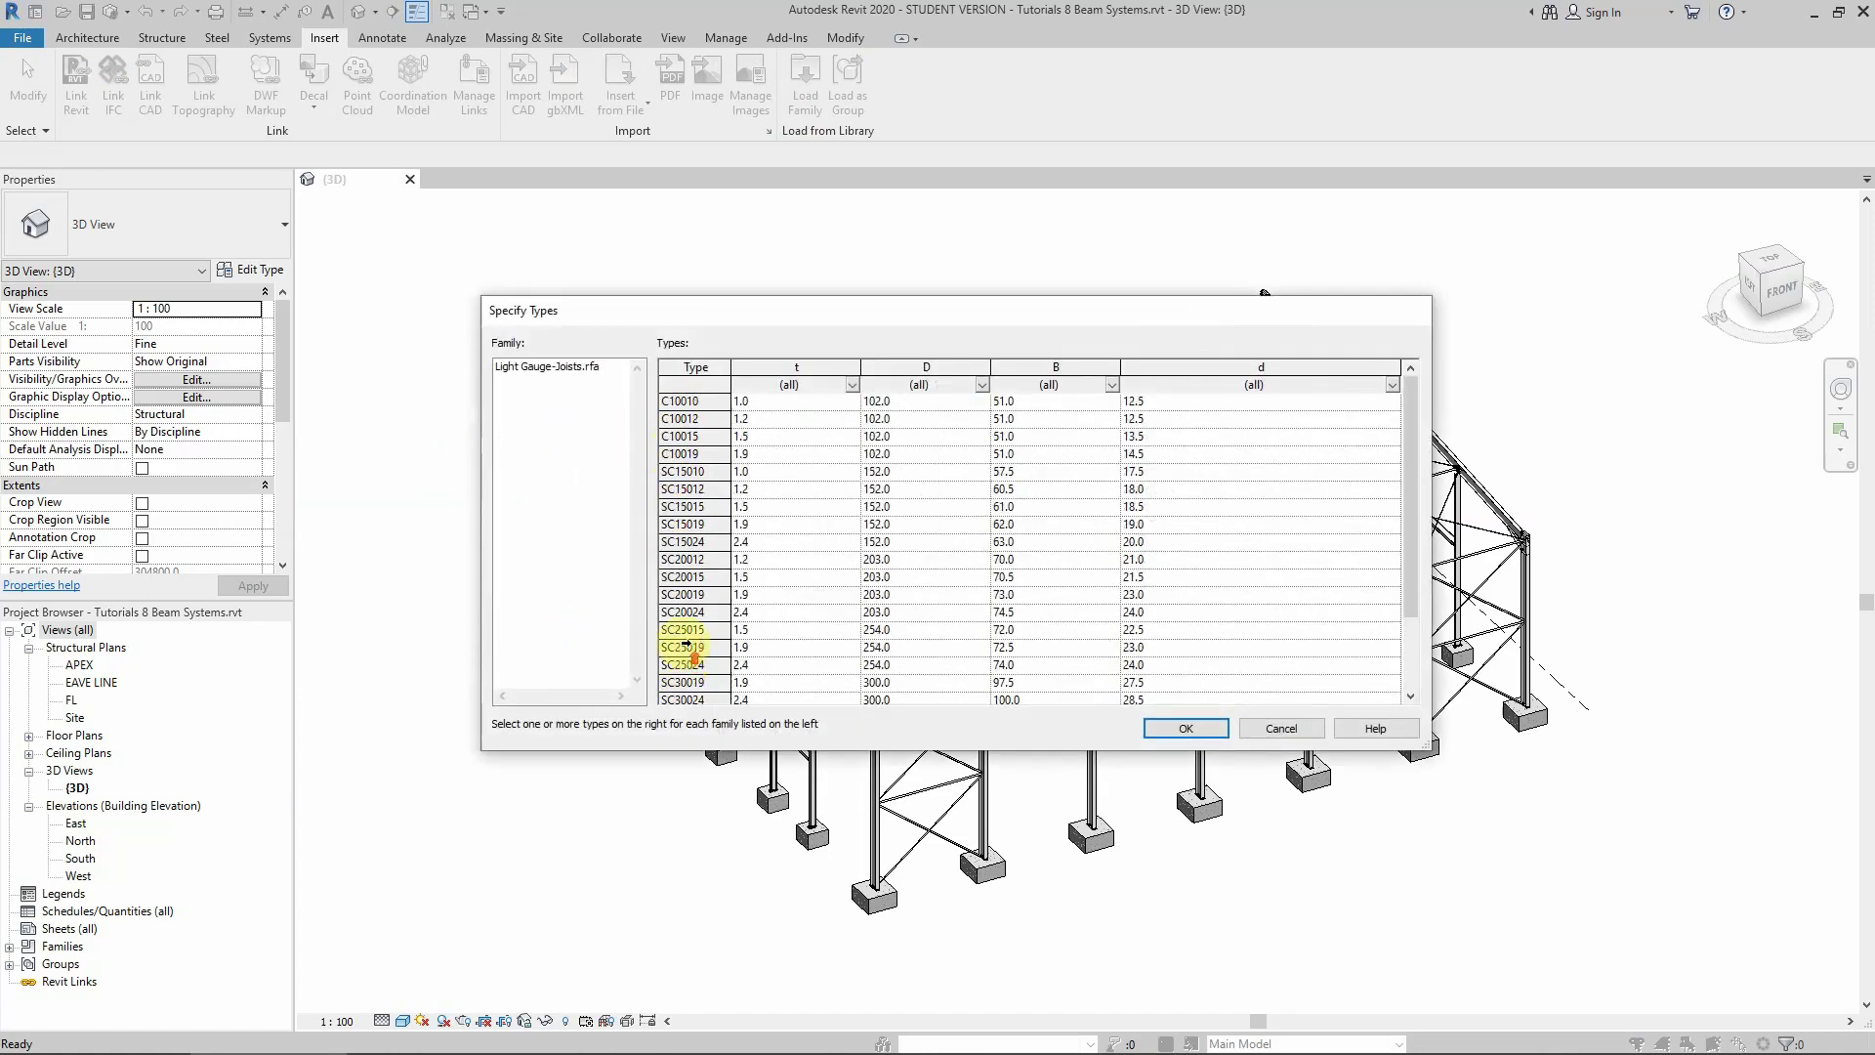
pyautogui.moveTo(474, 1043)
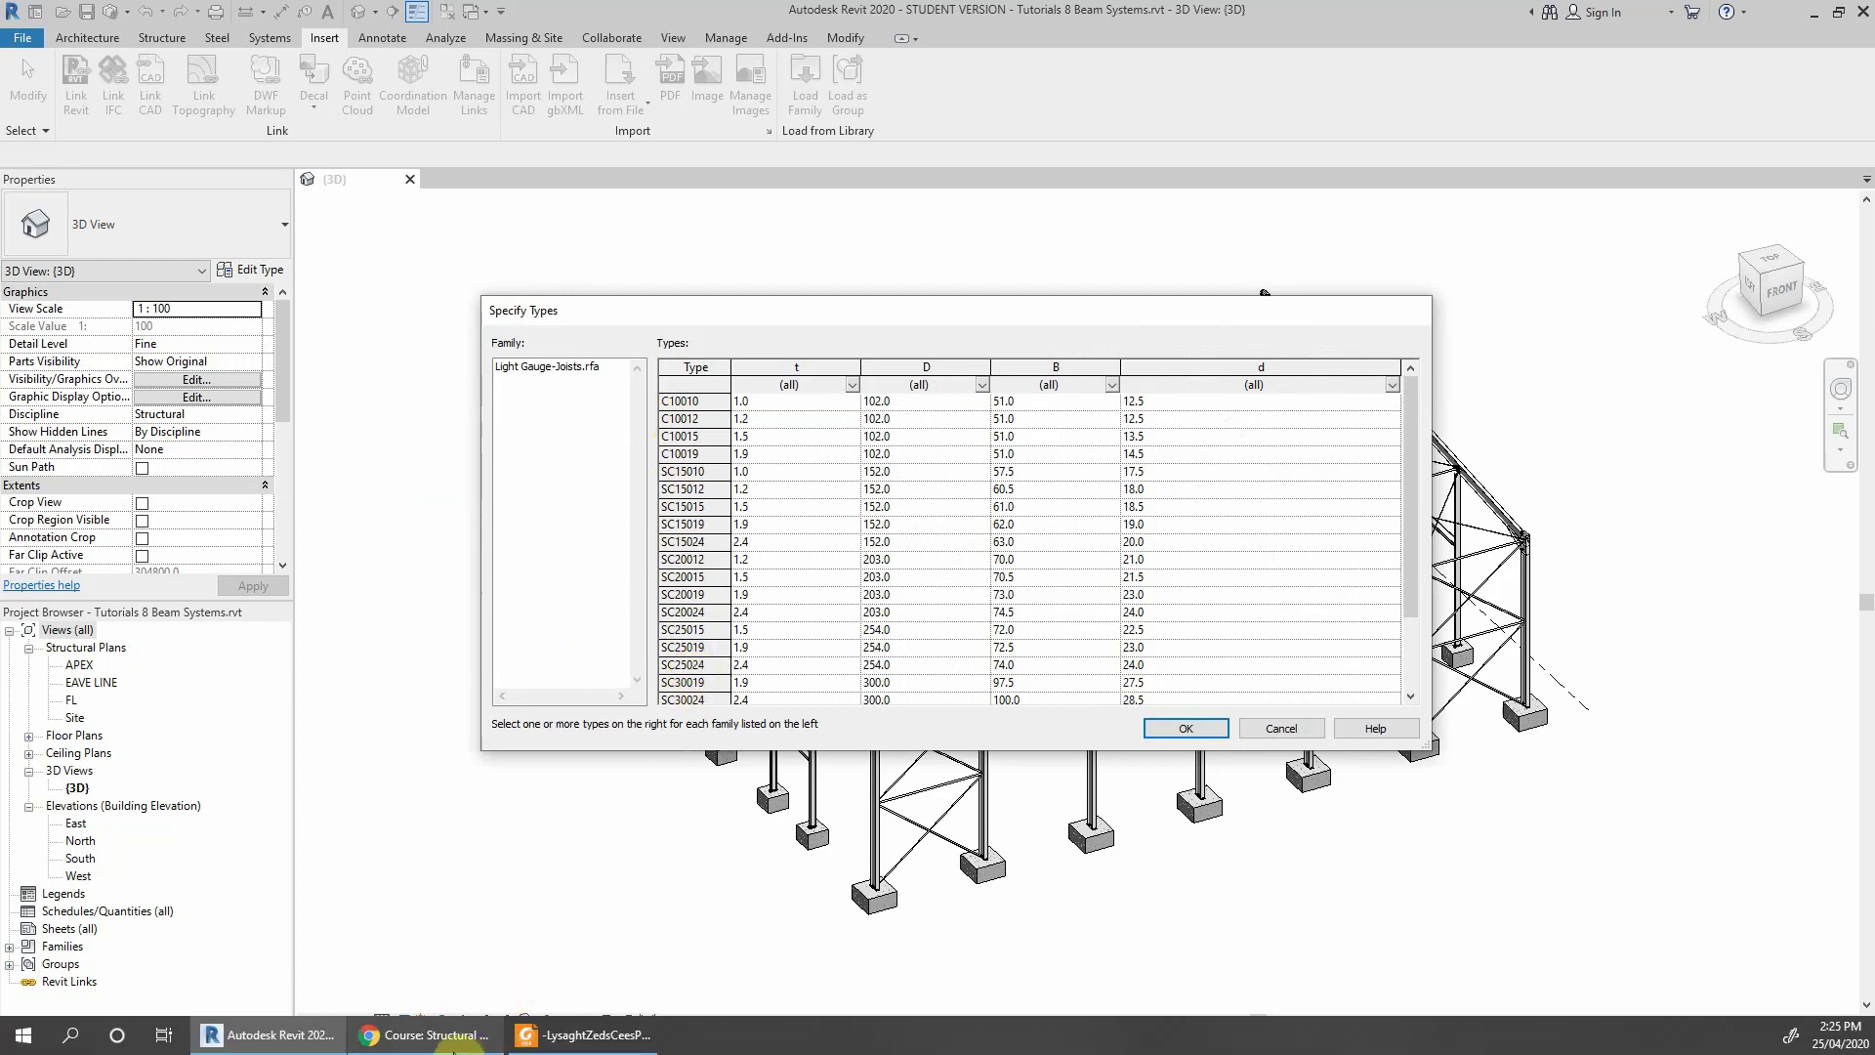
pyautogui.click(576, 1037)
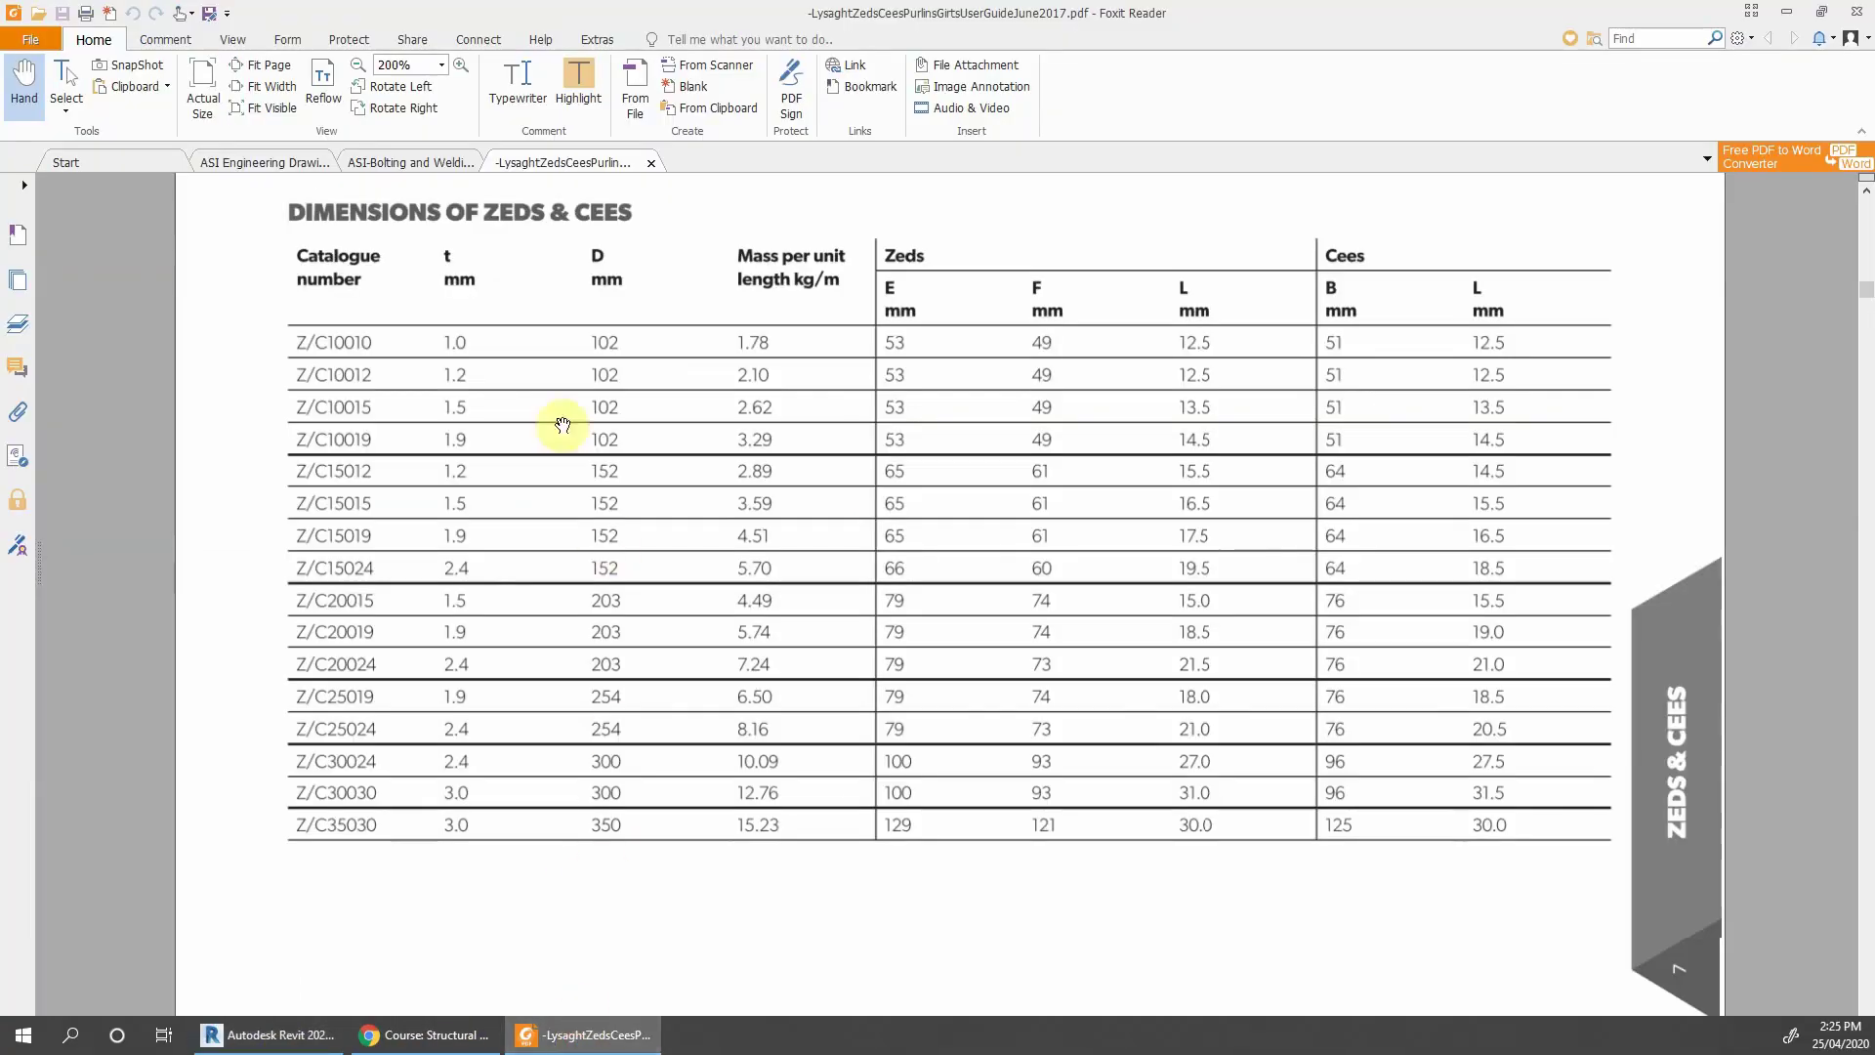
pyautogui.click(1790, 13)
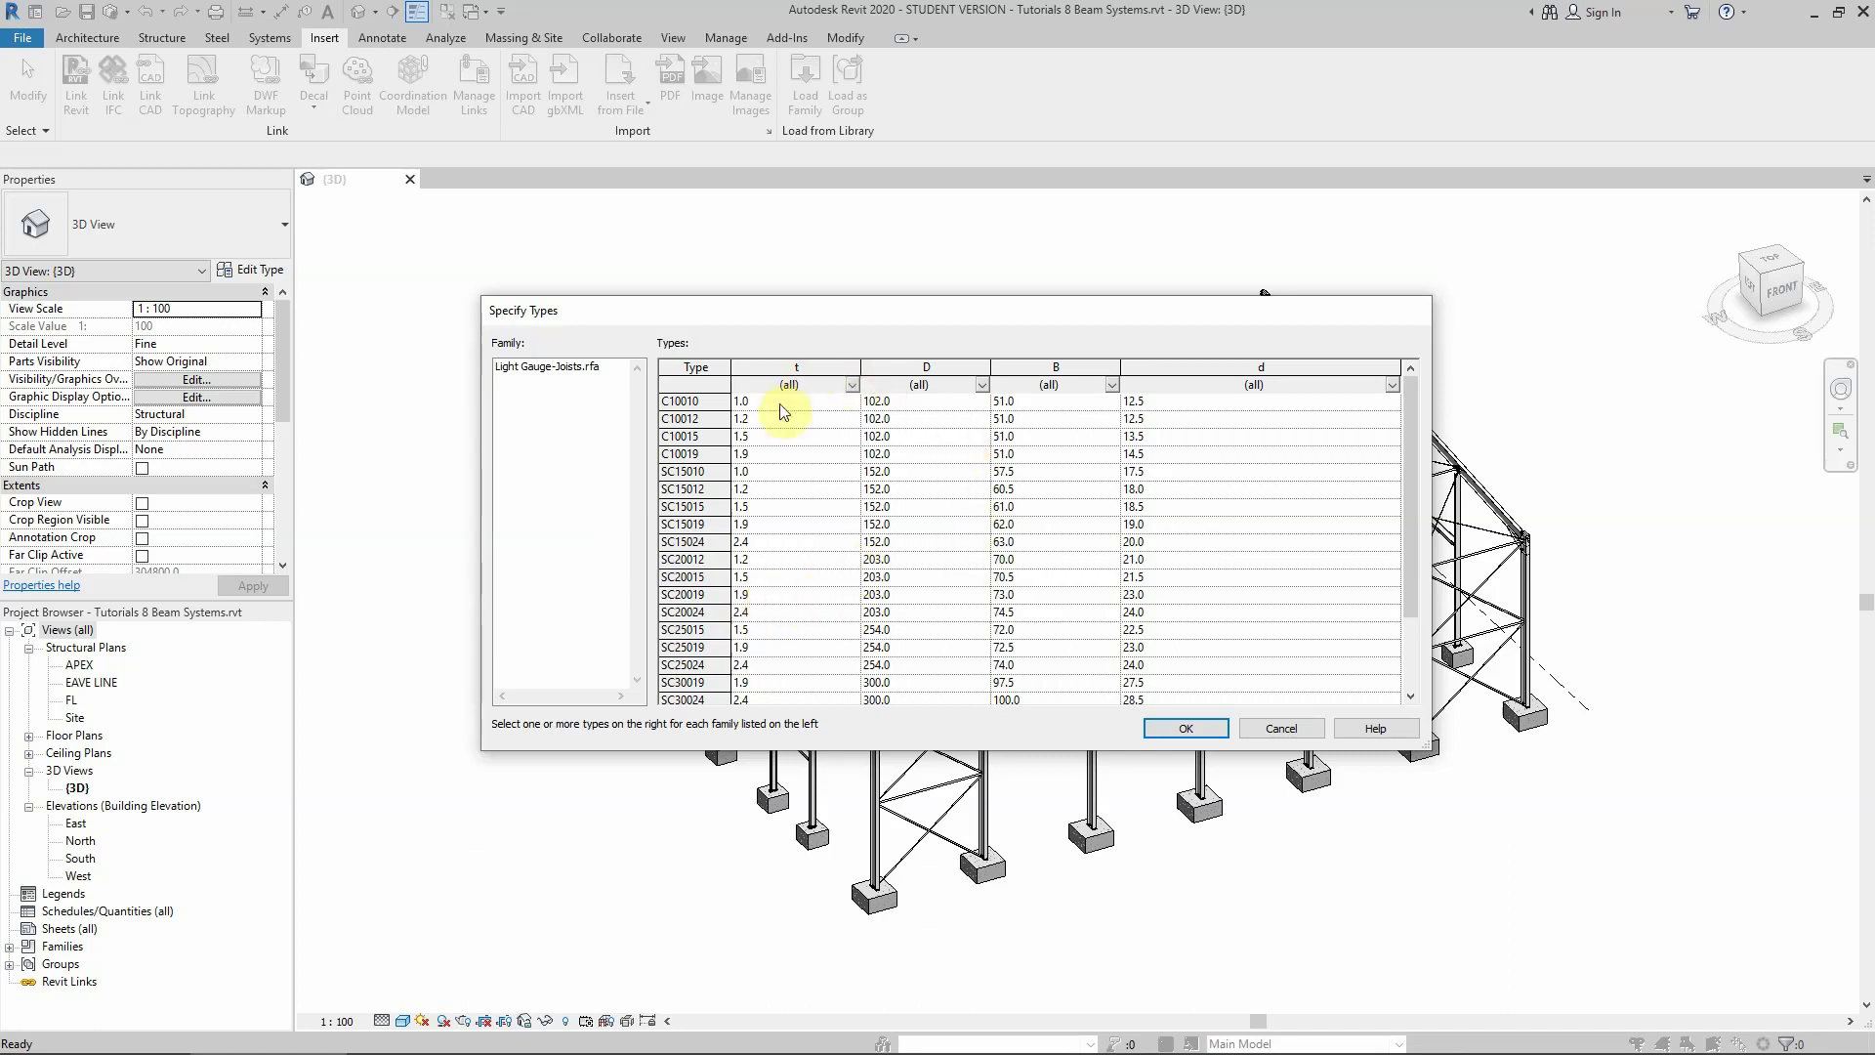
pyautogui.click(1261, 730)
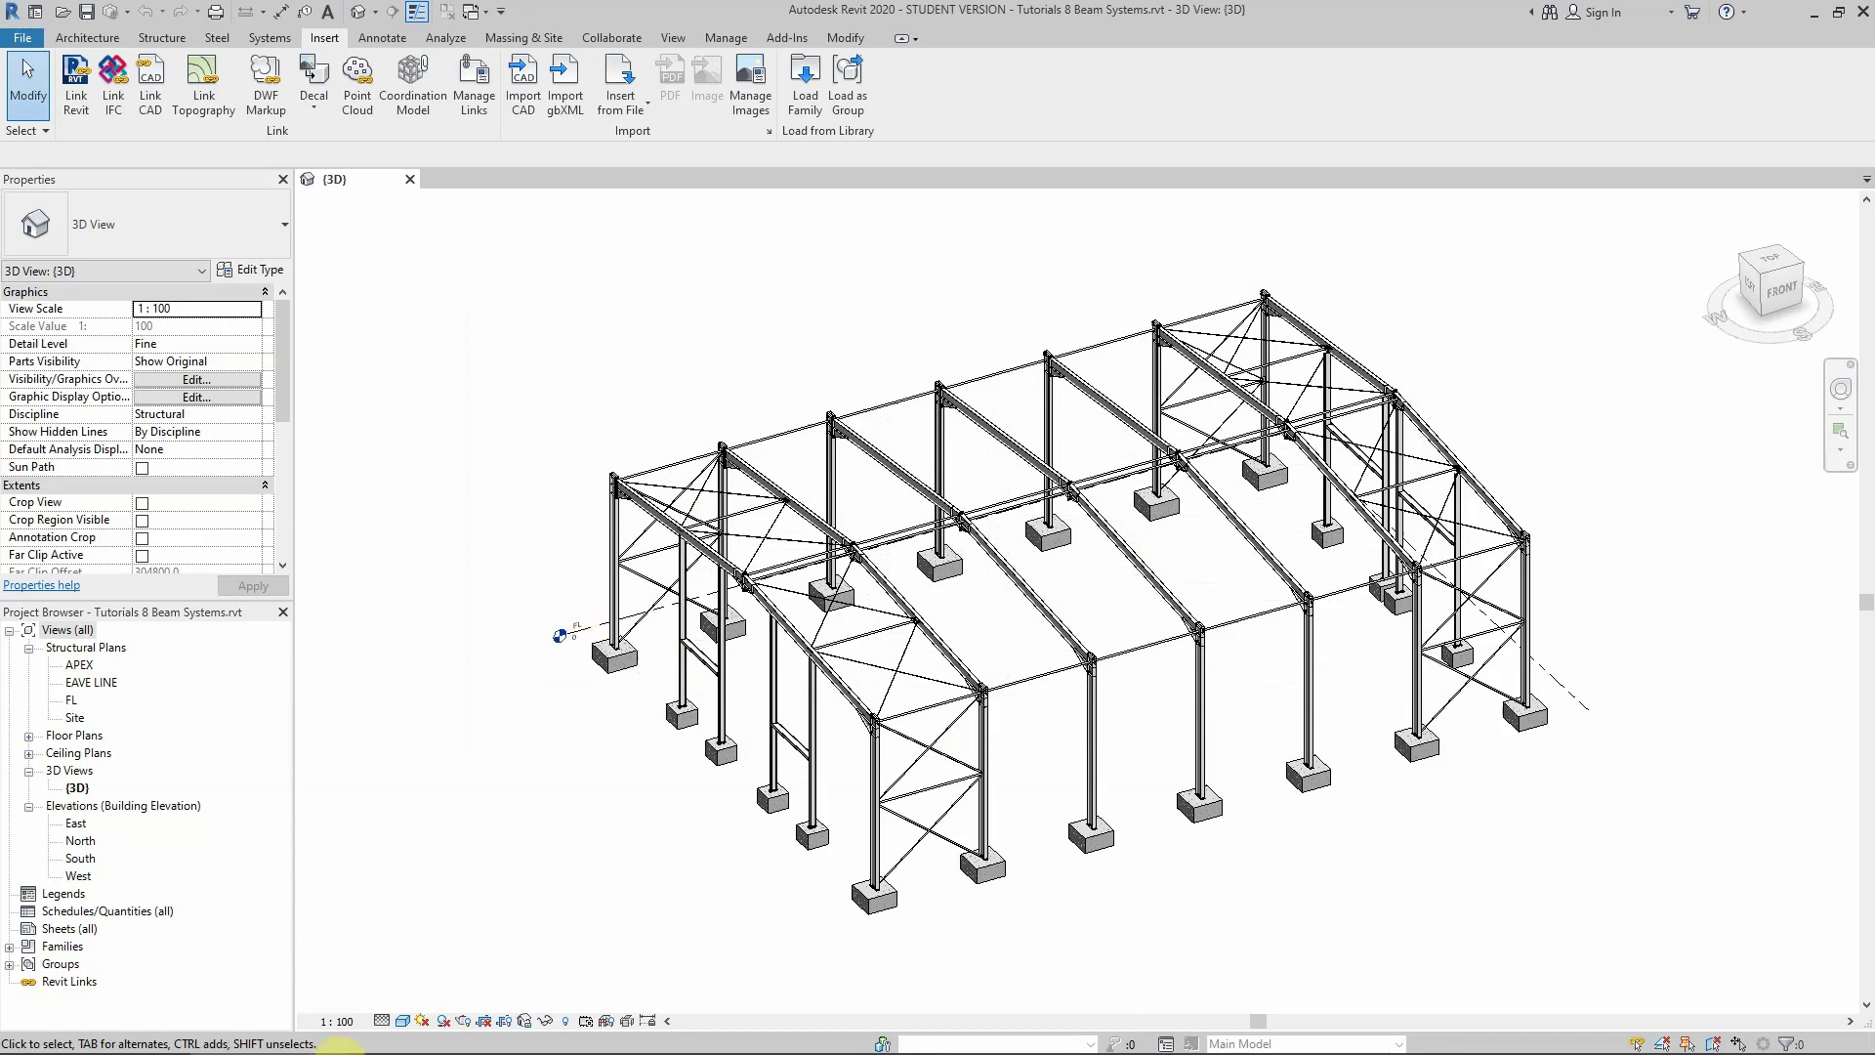
# Switch to Chrome and download the Australian LYSGHT-Cee Sections folder from the Tutorial 6 course page
pyautogui.click(583, 1034)
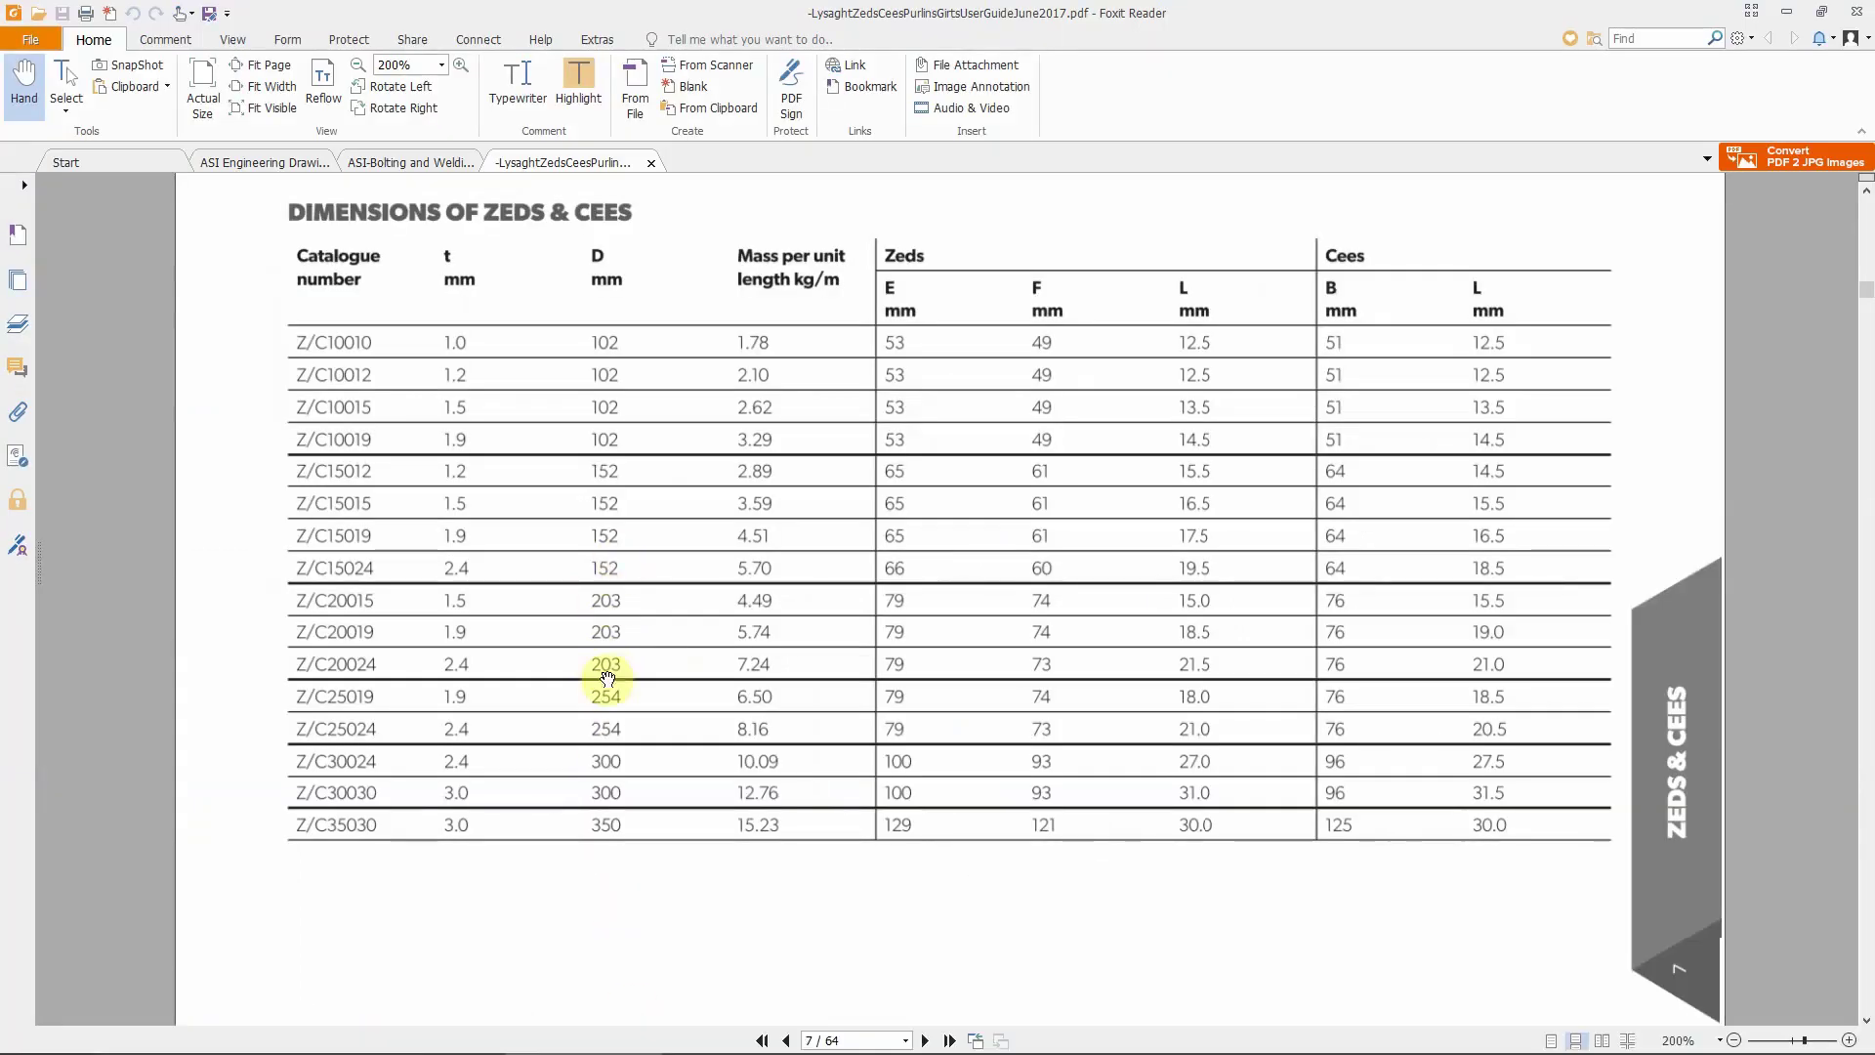
pyautogui.click(422, 1034)
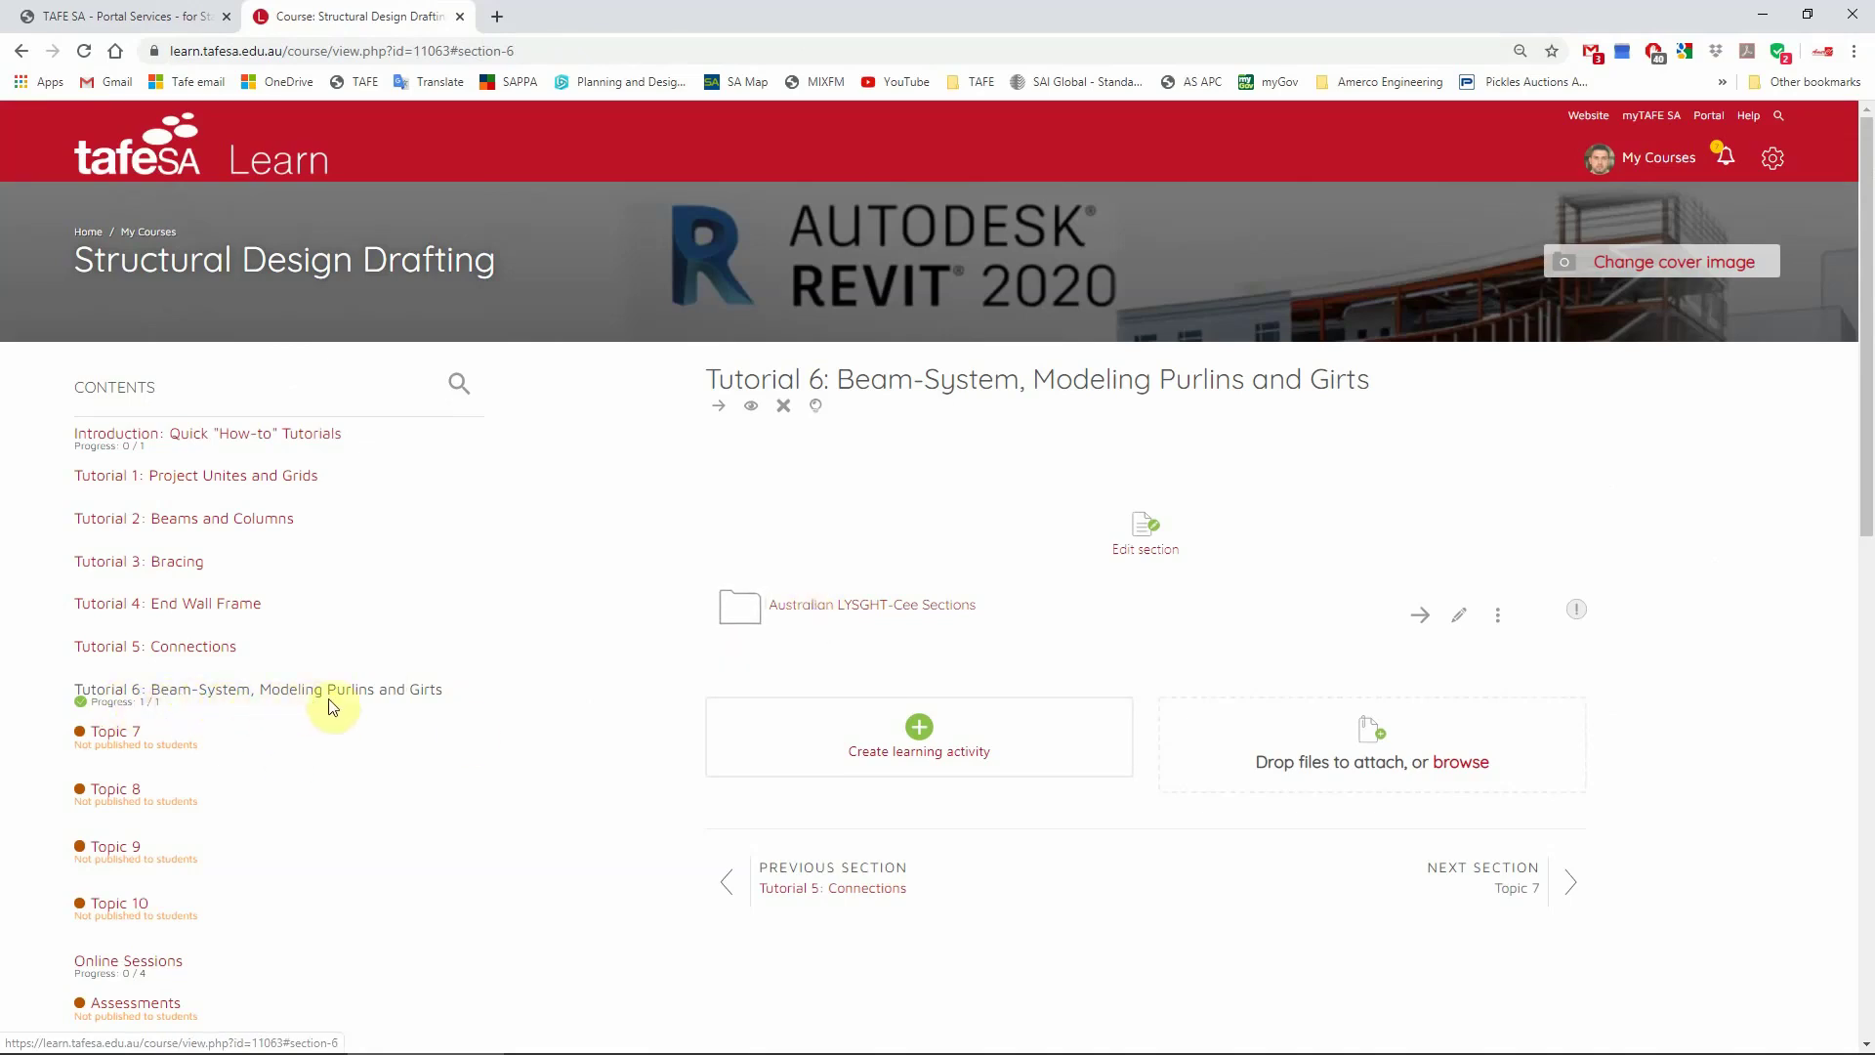
pyautogui.click(800, 611)
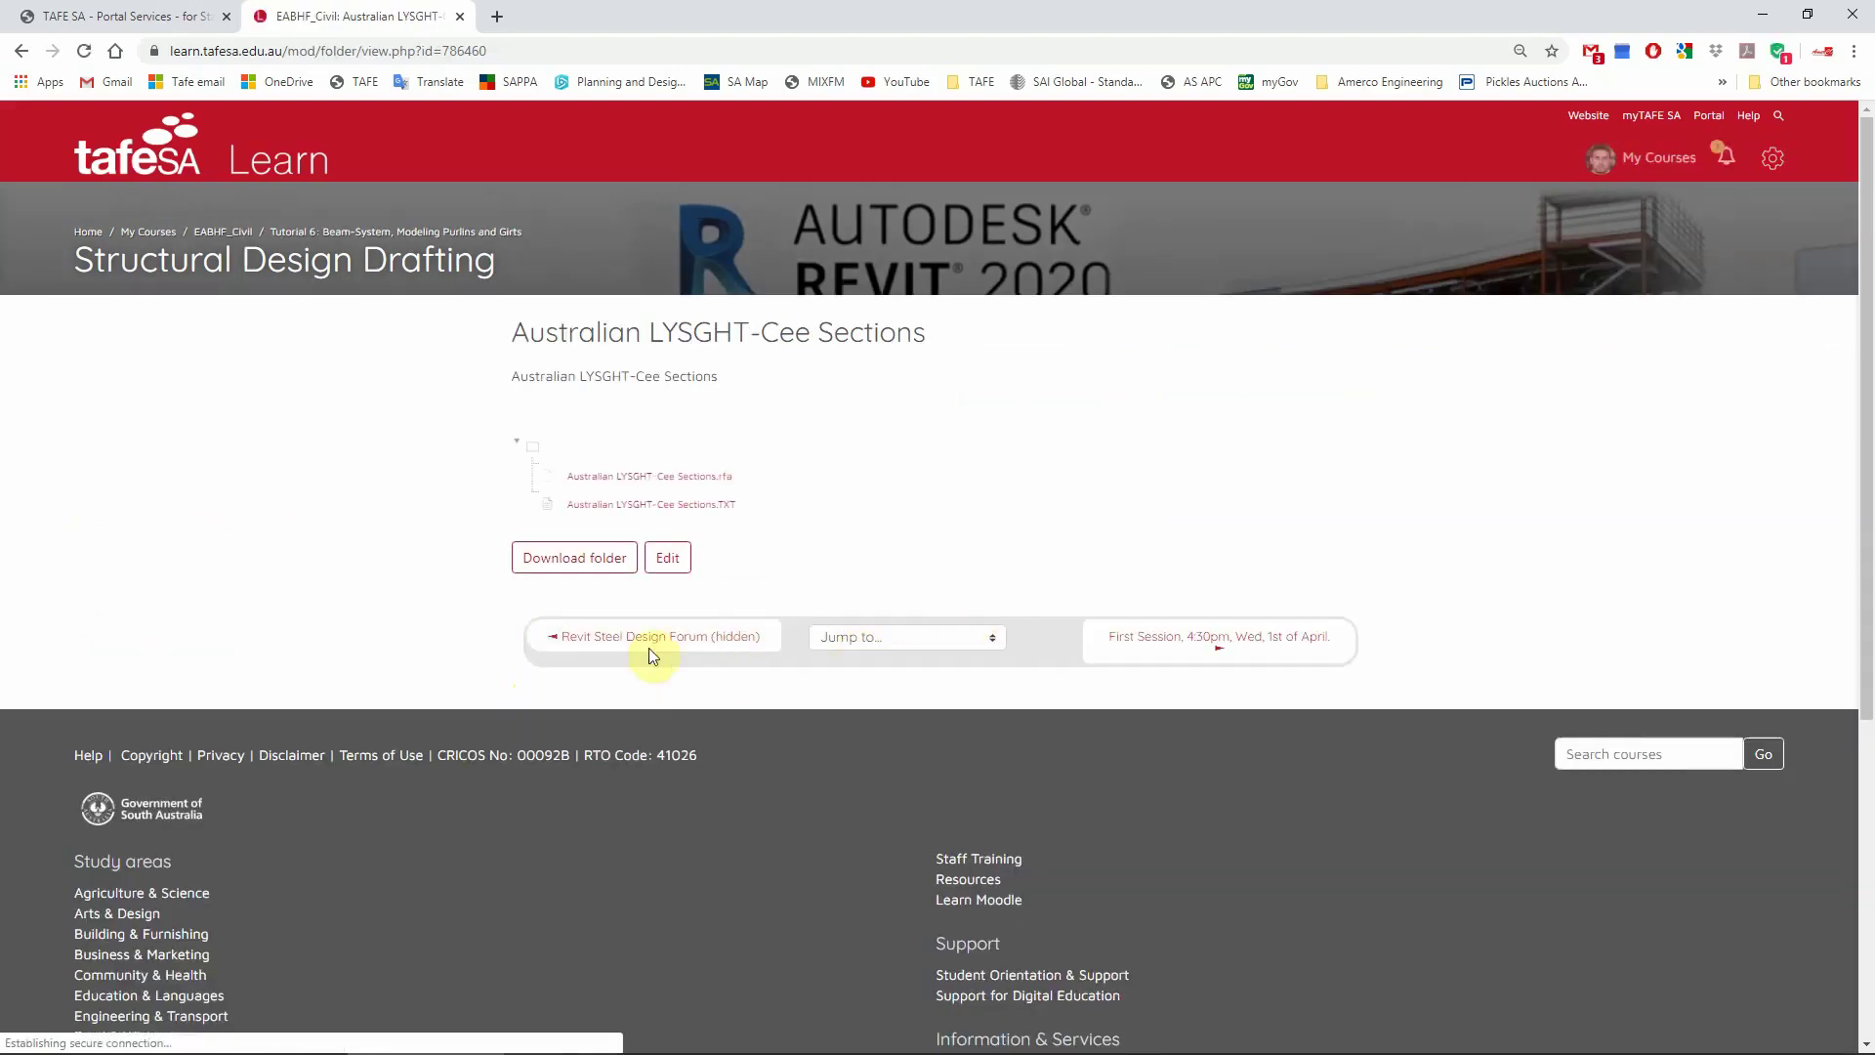
pyautogui.click(567, 560)
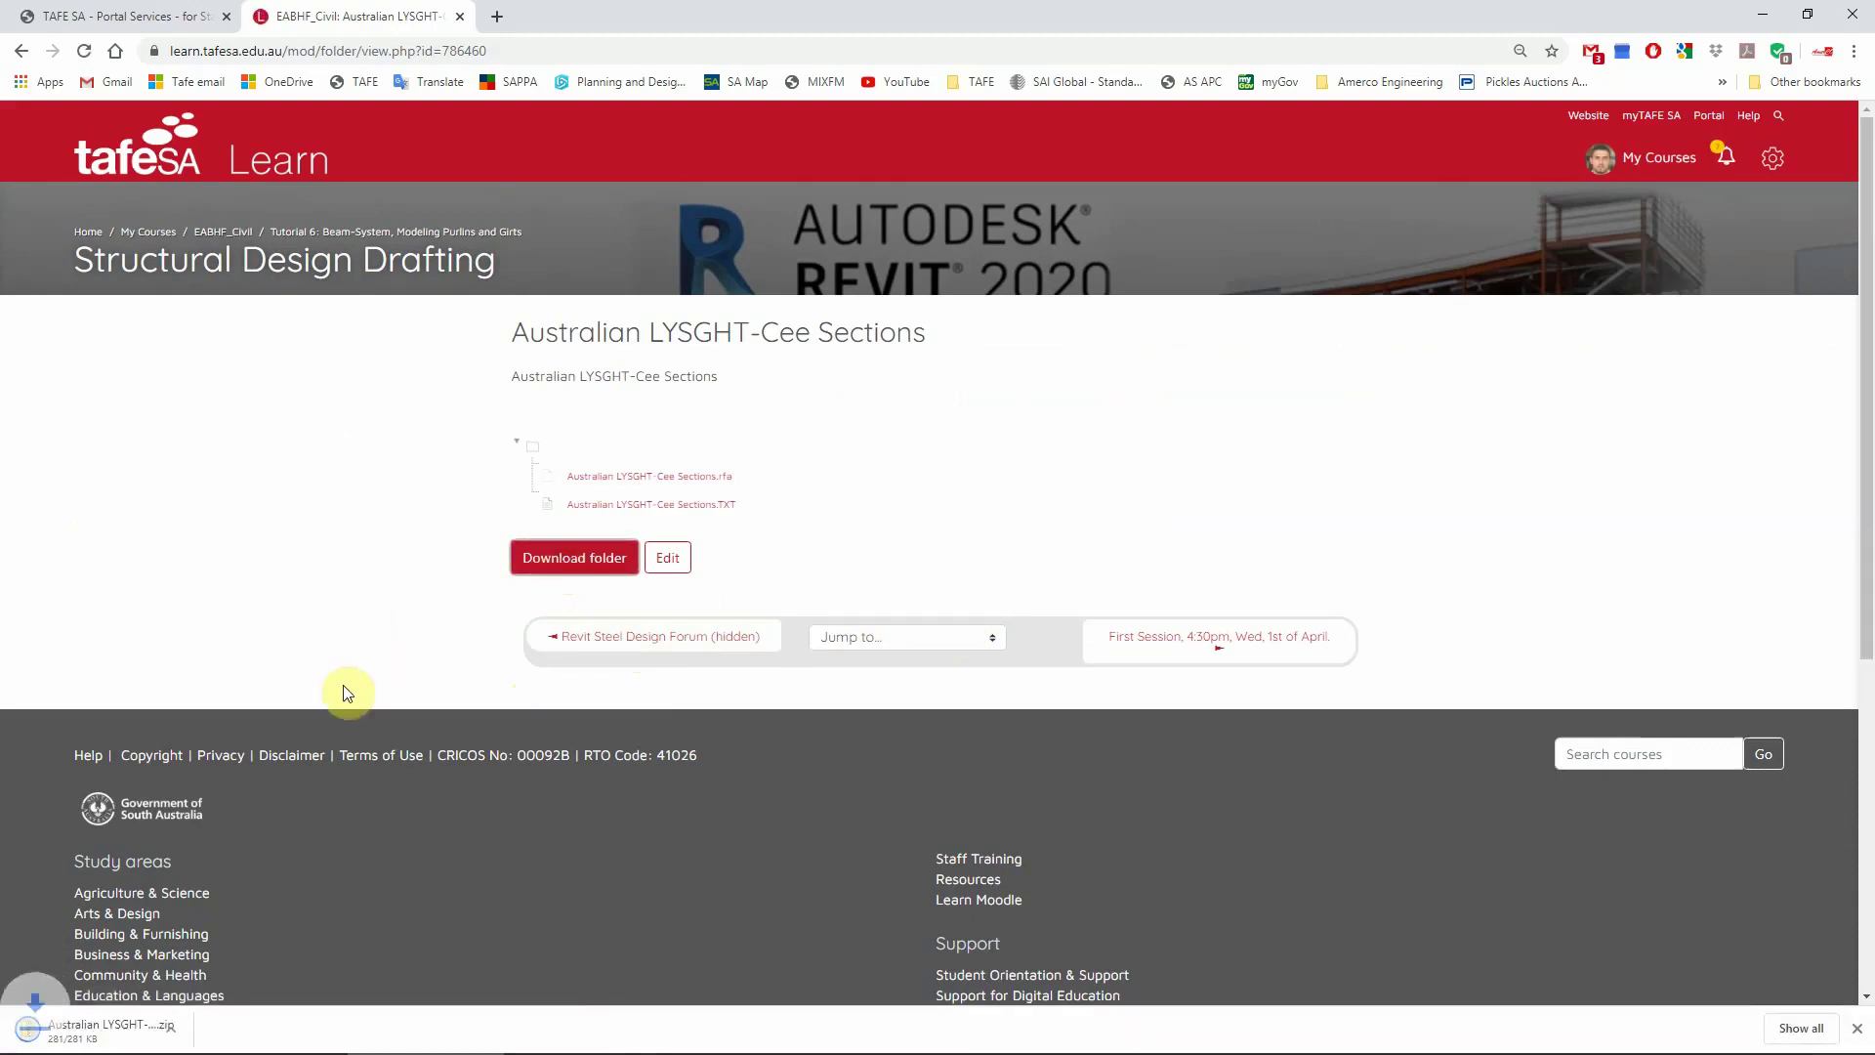
# Open the downloaded zip, copy the Australian LYSGHT-Cee Sections .rfa and .TXT files, and return to Revit
pyautogui.click(153, 1005)
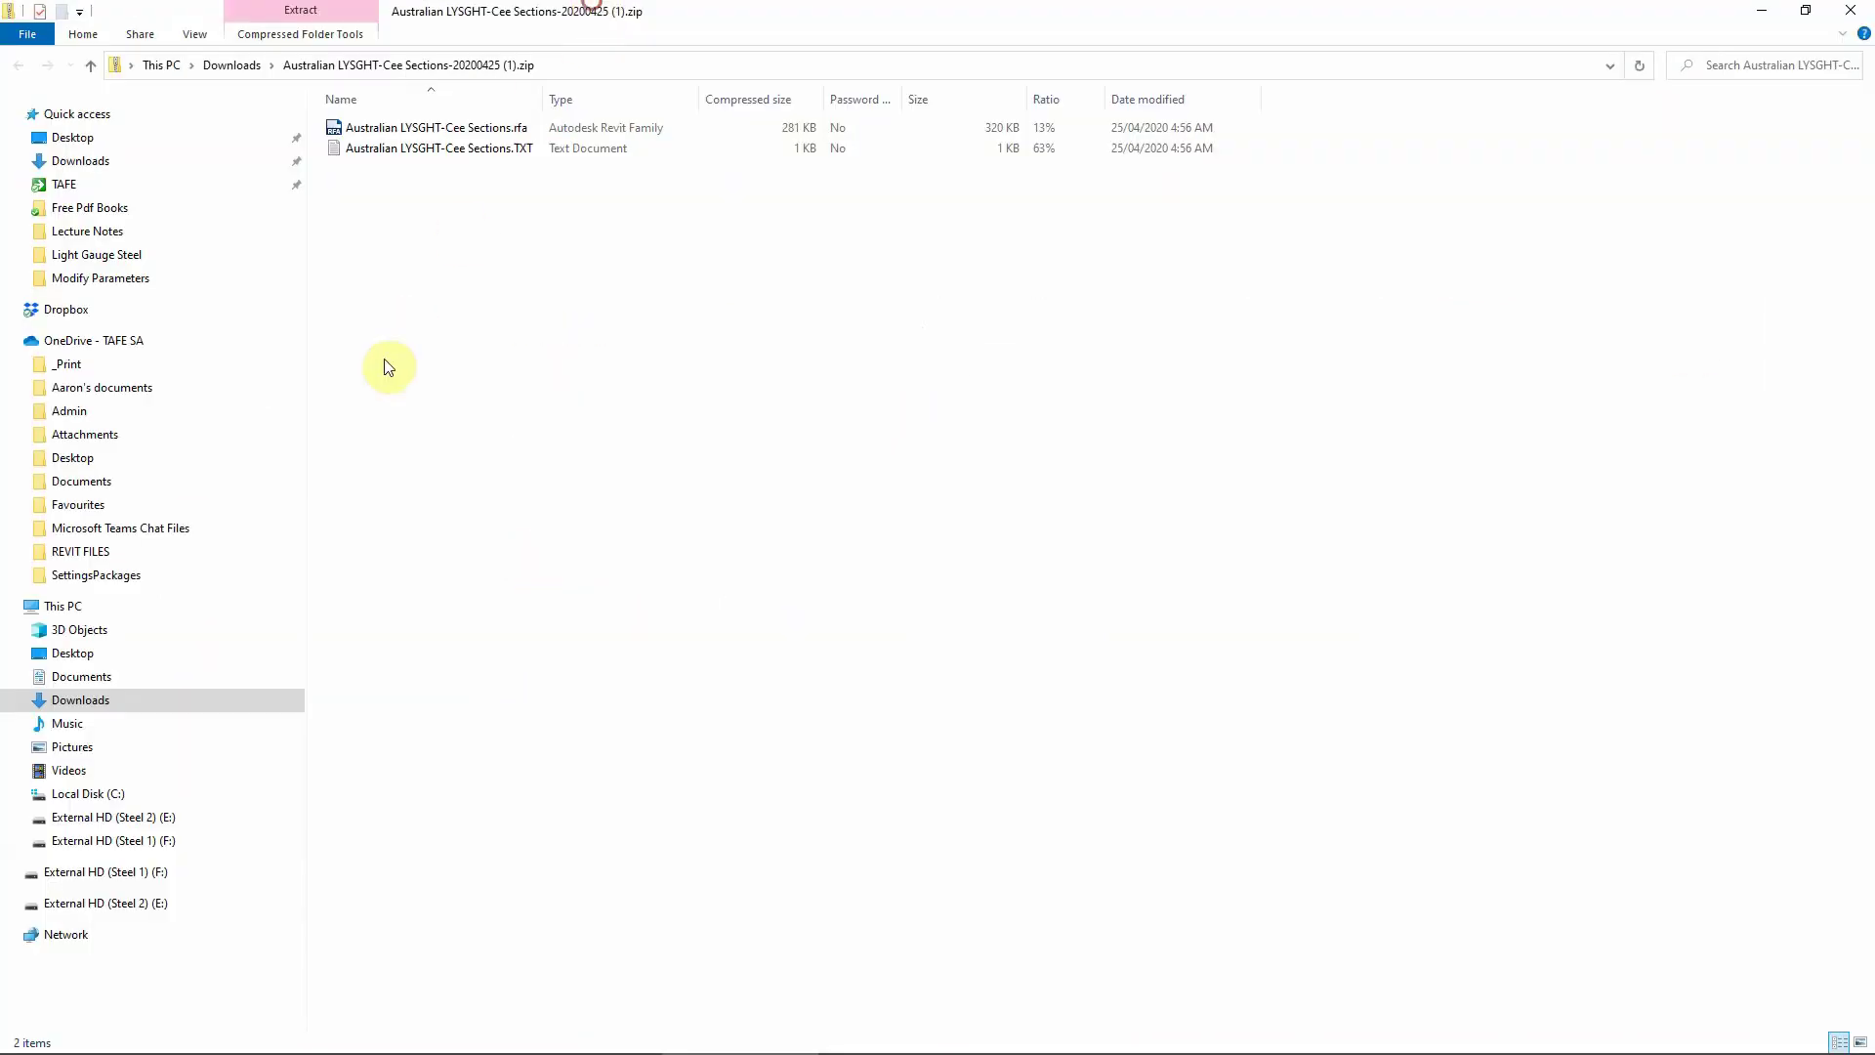
pyautogui.moveTo(443, 210); pyautogui.dragTo(372, 126)
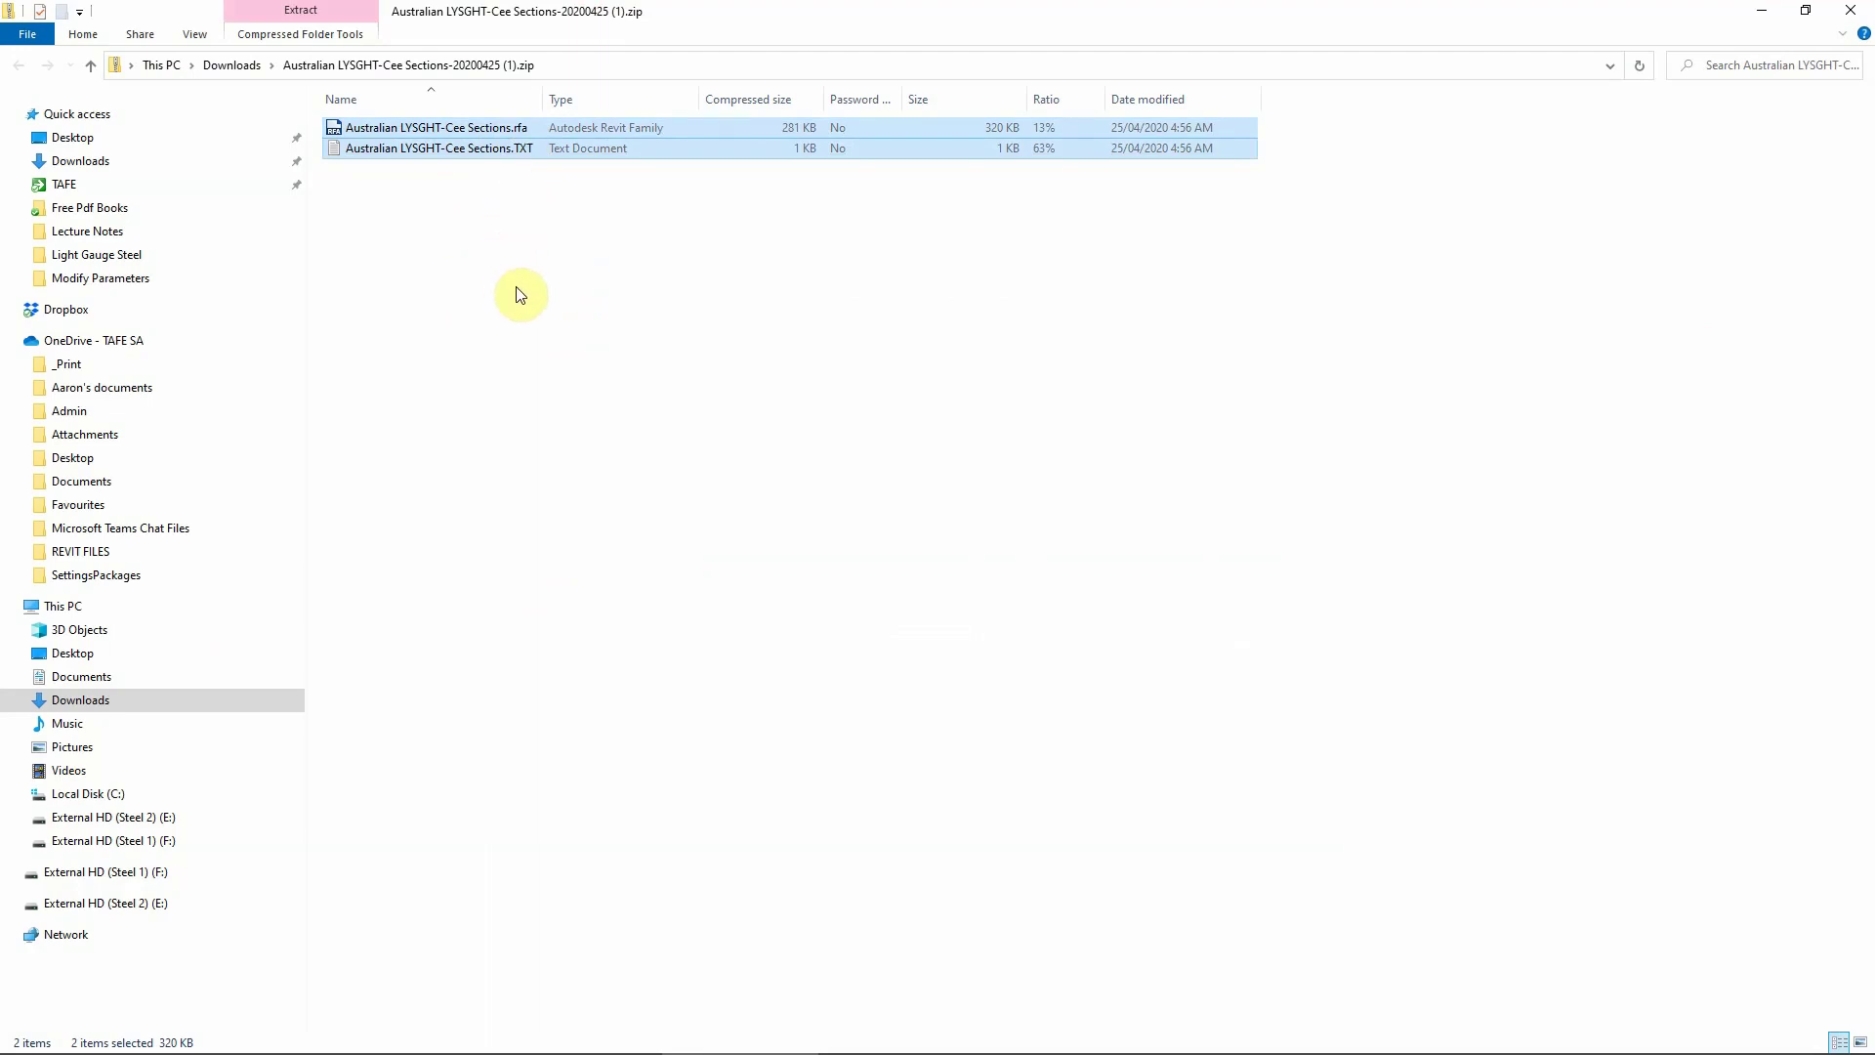
pyautogui.click(1763, 12)
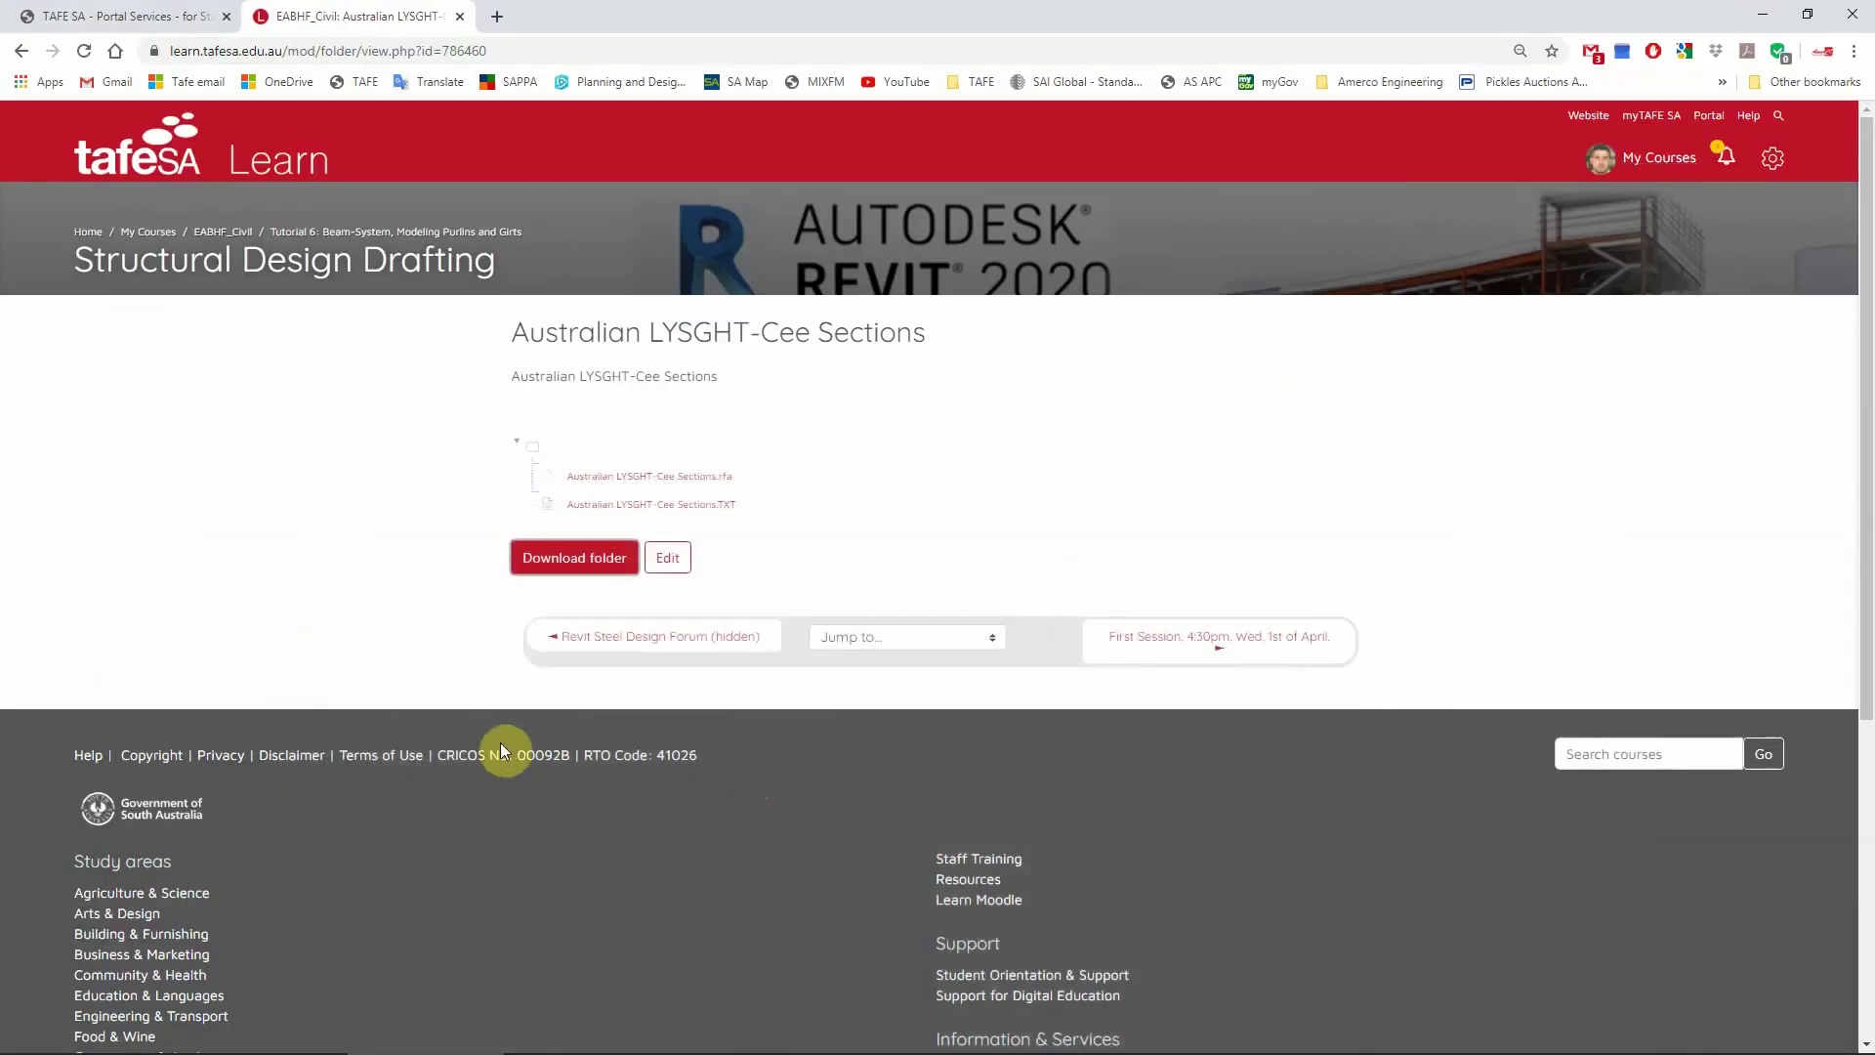
pyautogui.click(1763, 14)
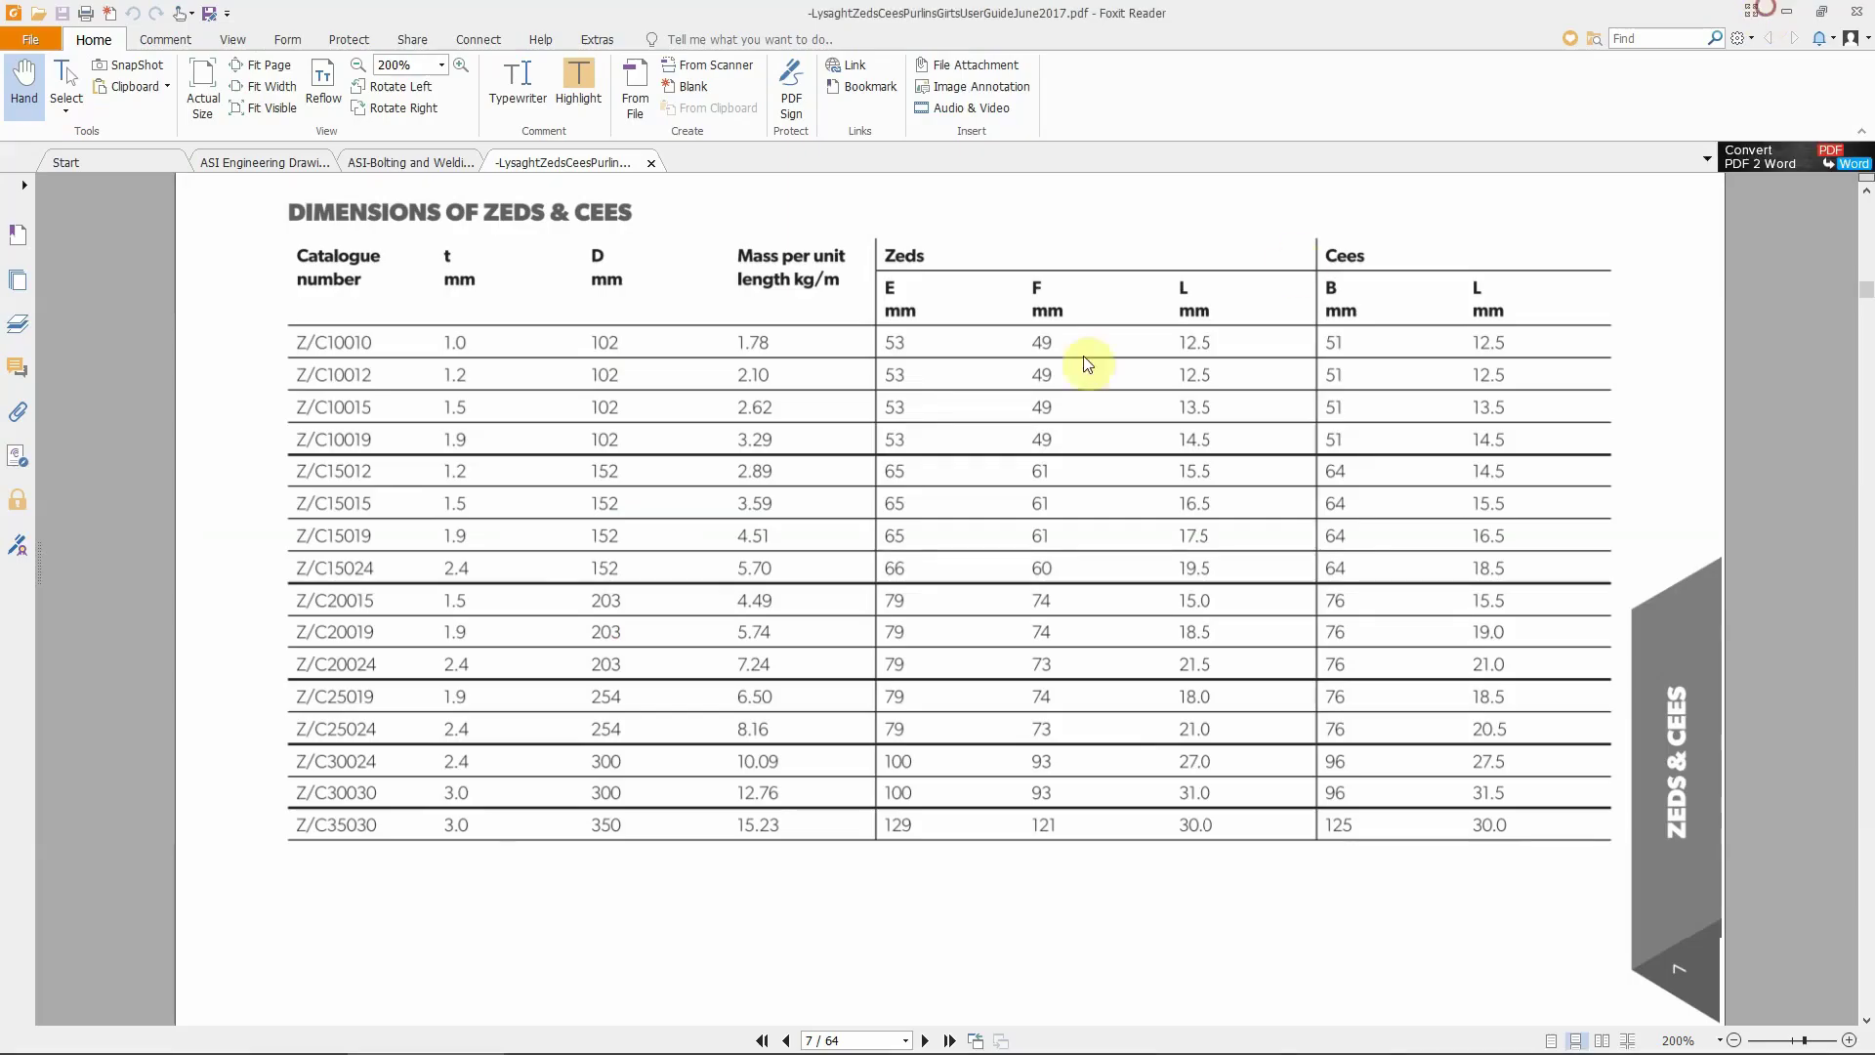
pyautogui.click(1786, 11)
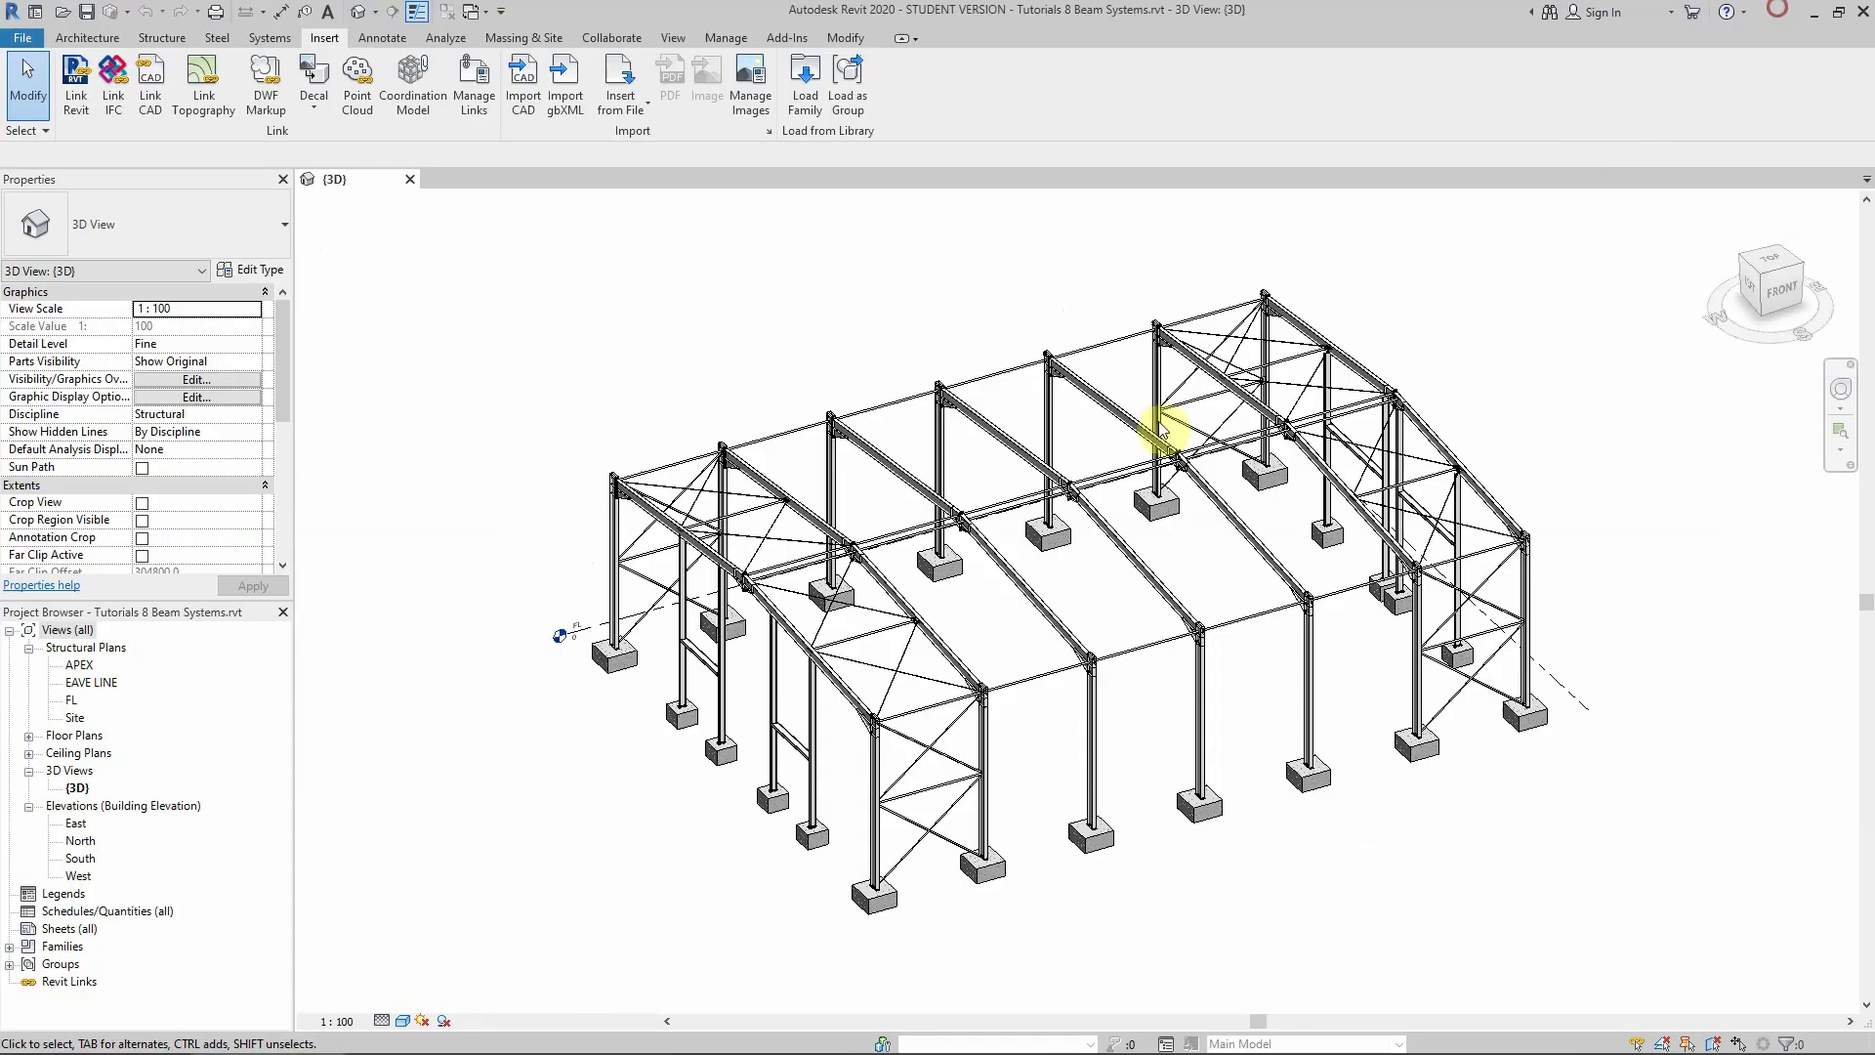
pyautogui.click(502, 396)
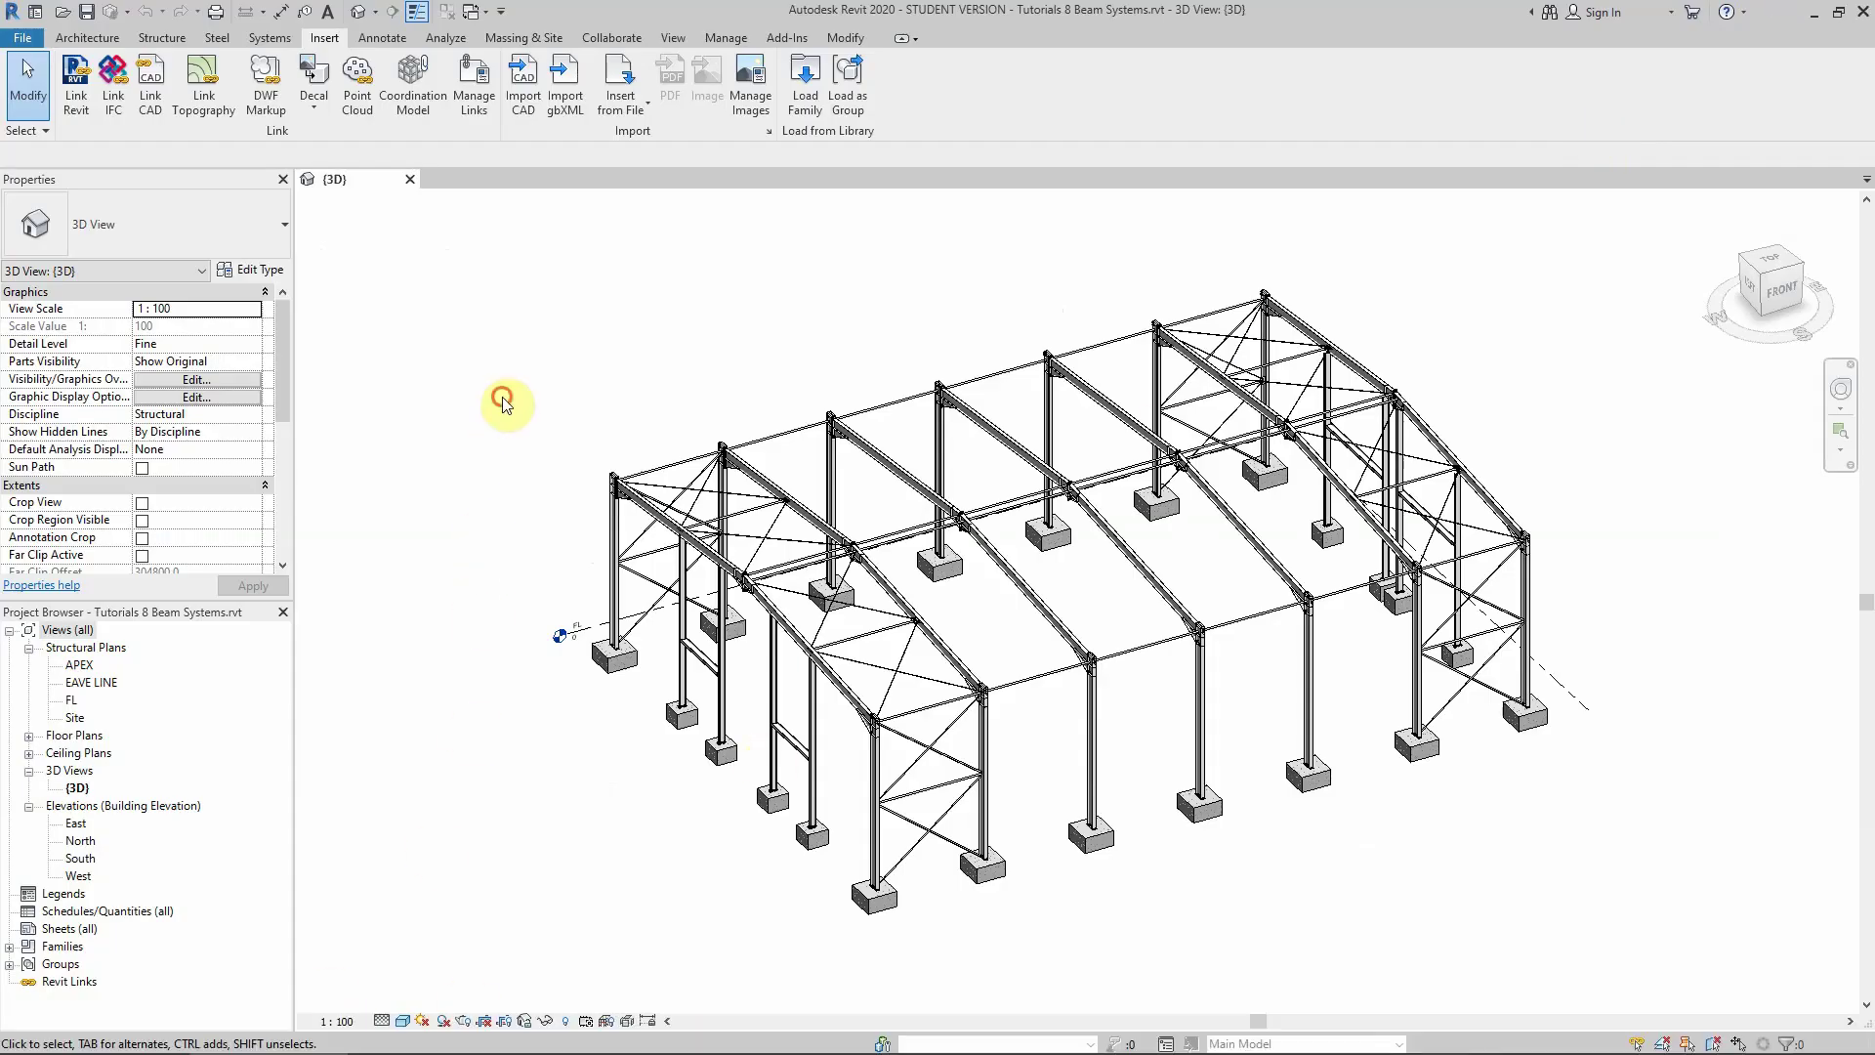
# Reopen Load Family and paste the copied Cee section files into the Light Gauge Steel library folder
pyautogui.click(804, 86)
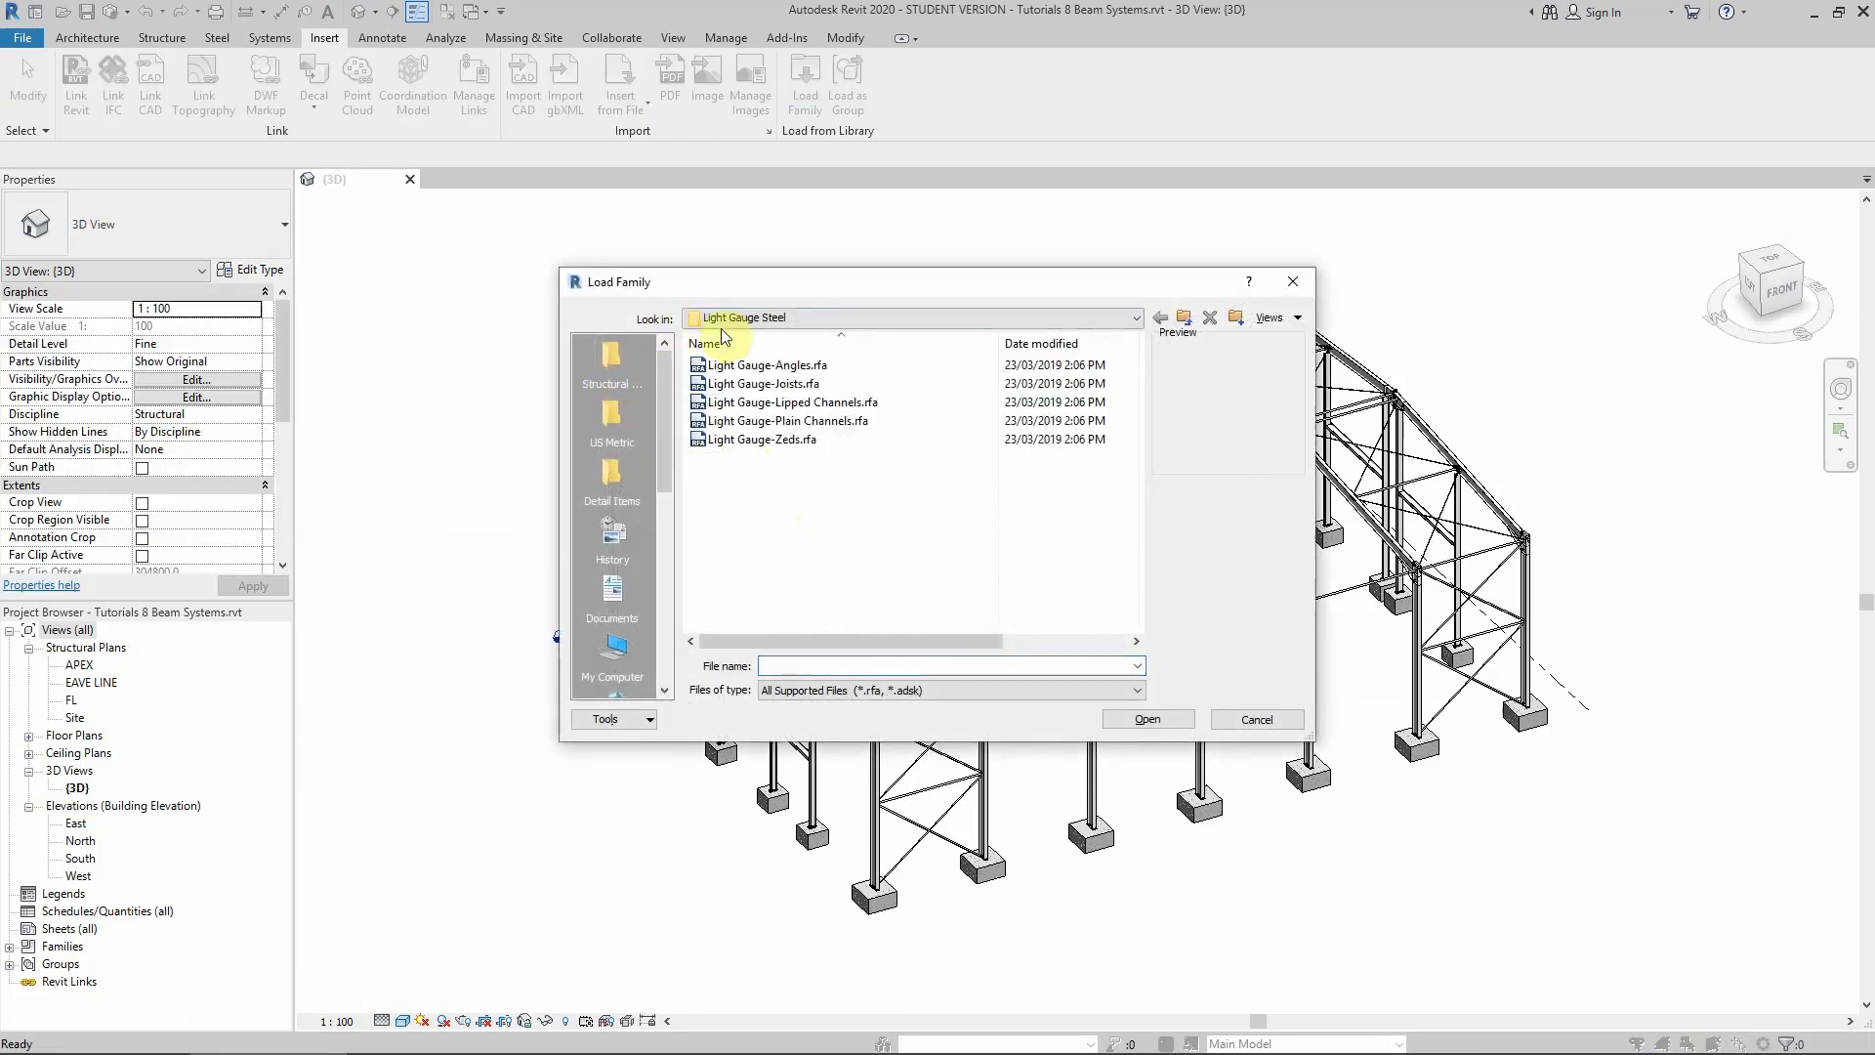
pyautogui.click(1136, 317)
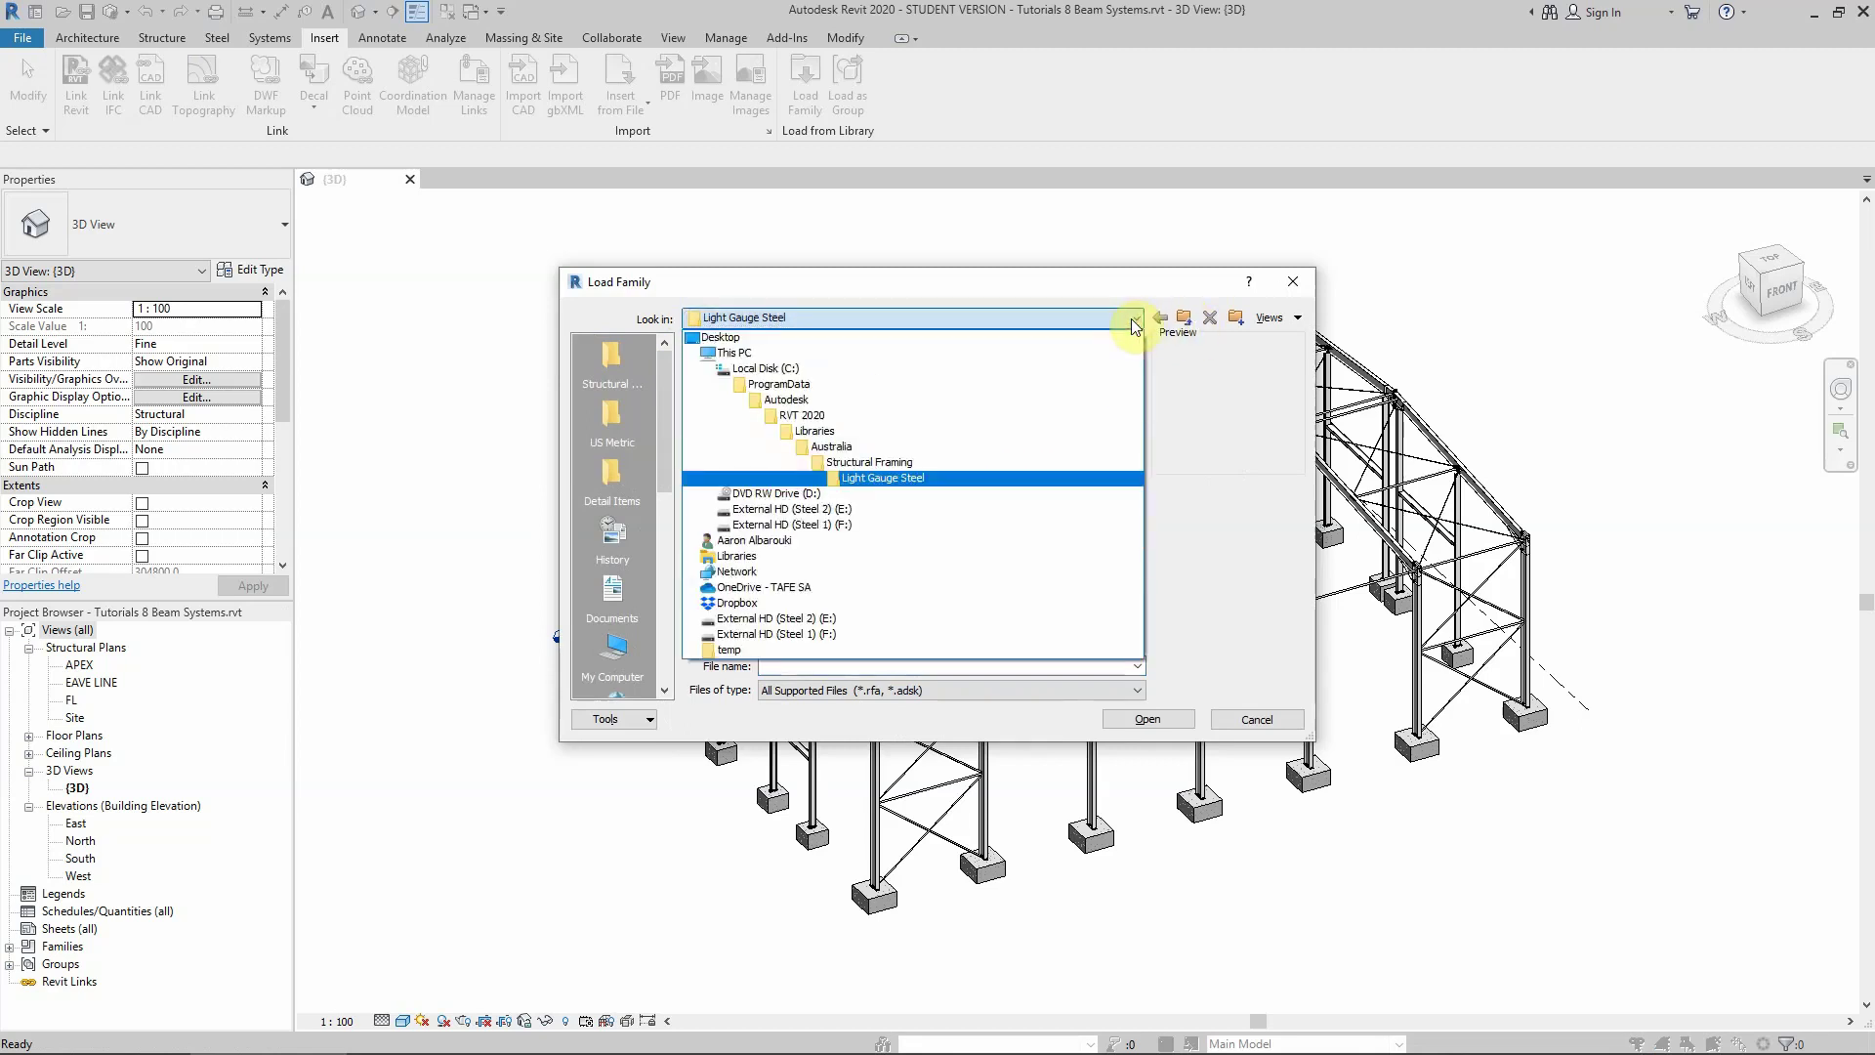
pyautogui.click(875, 480)
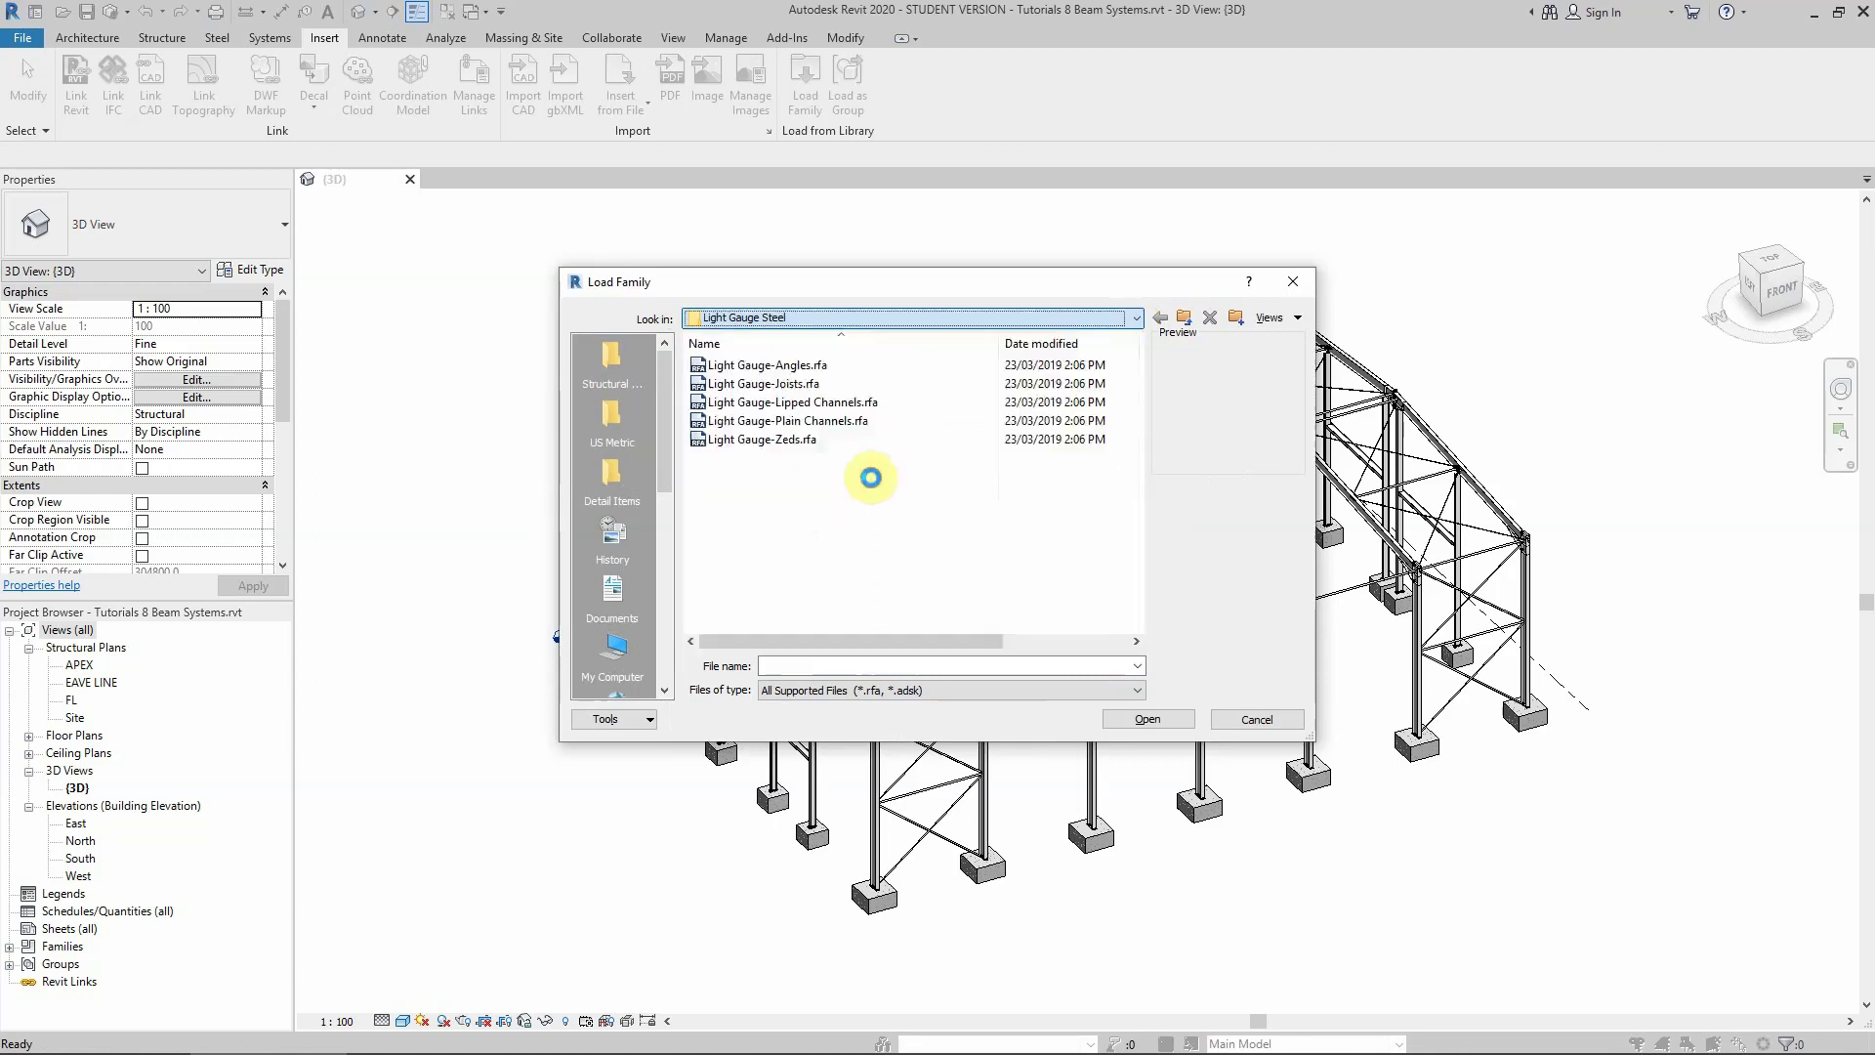
pyautogui.rightClick(750, 505)
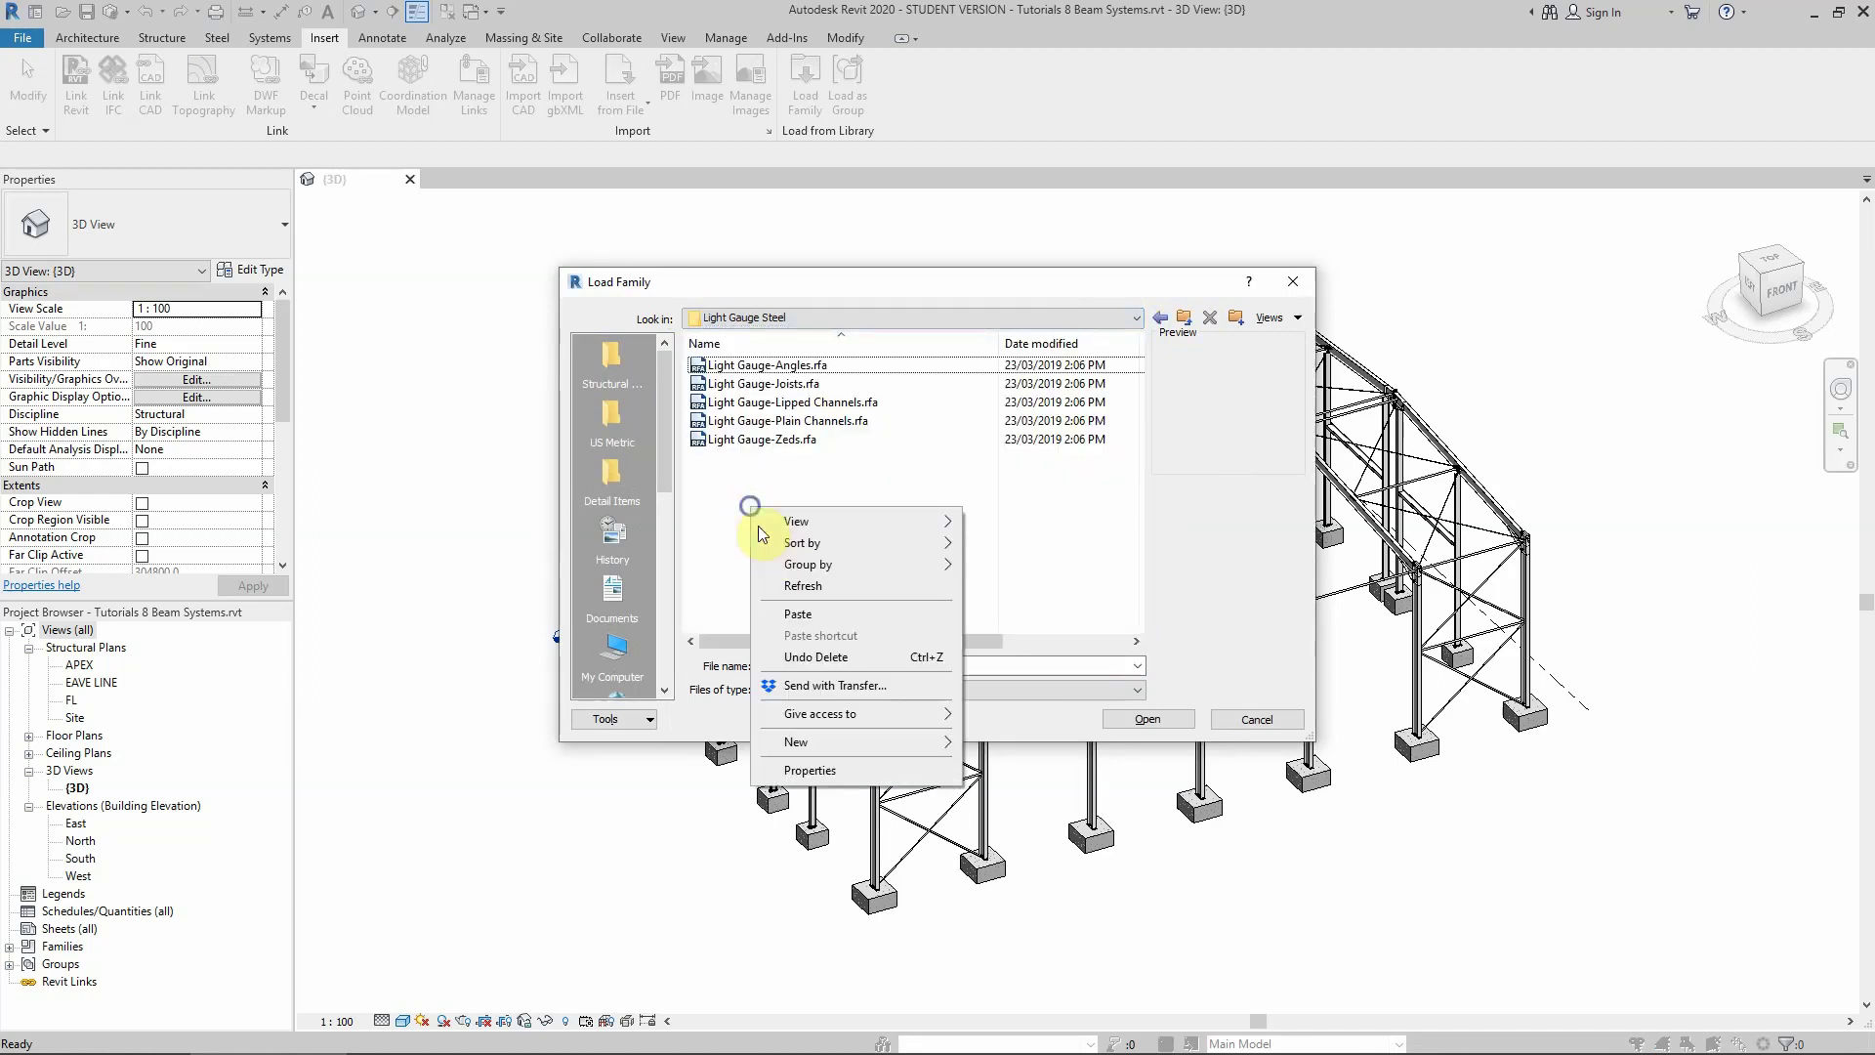
pyautogui.click(799, 617)
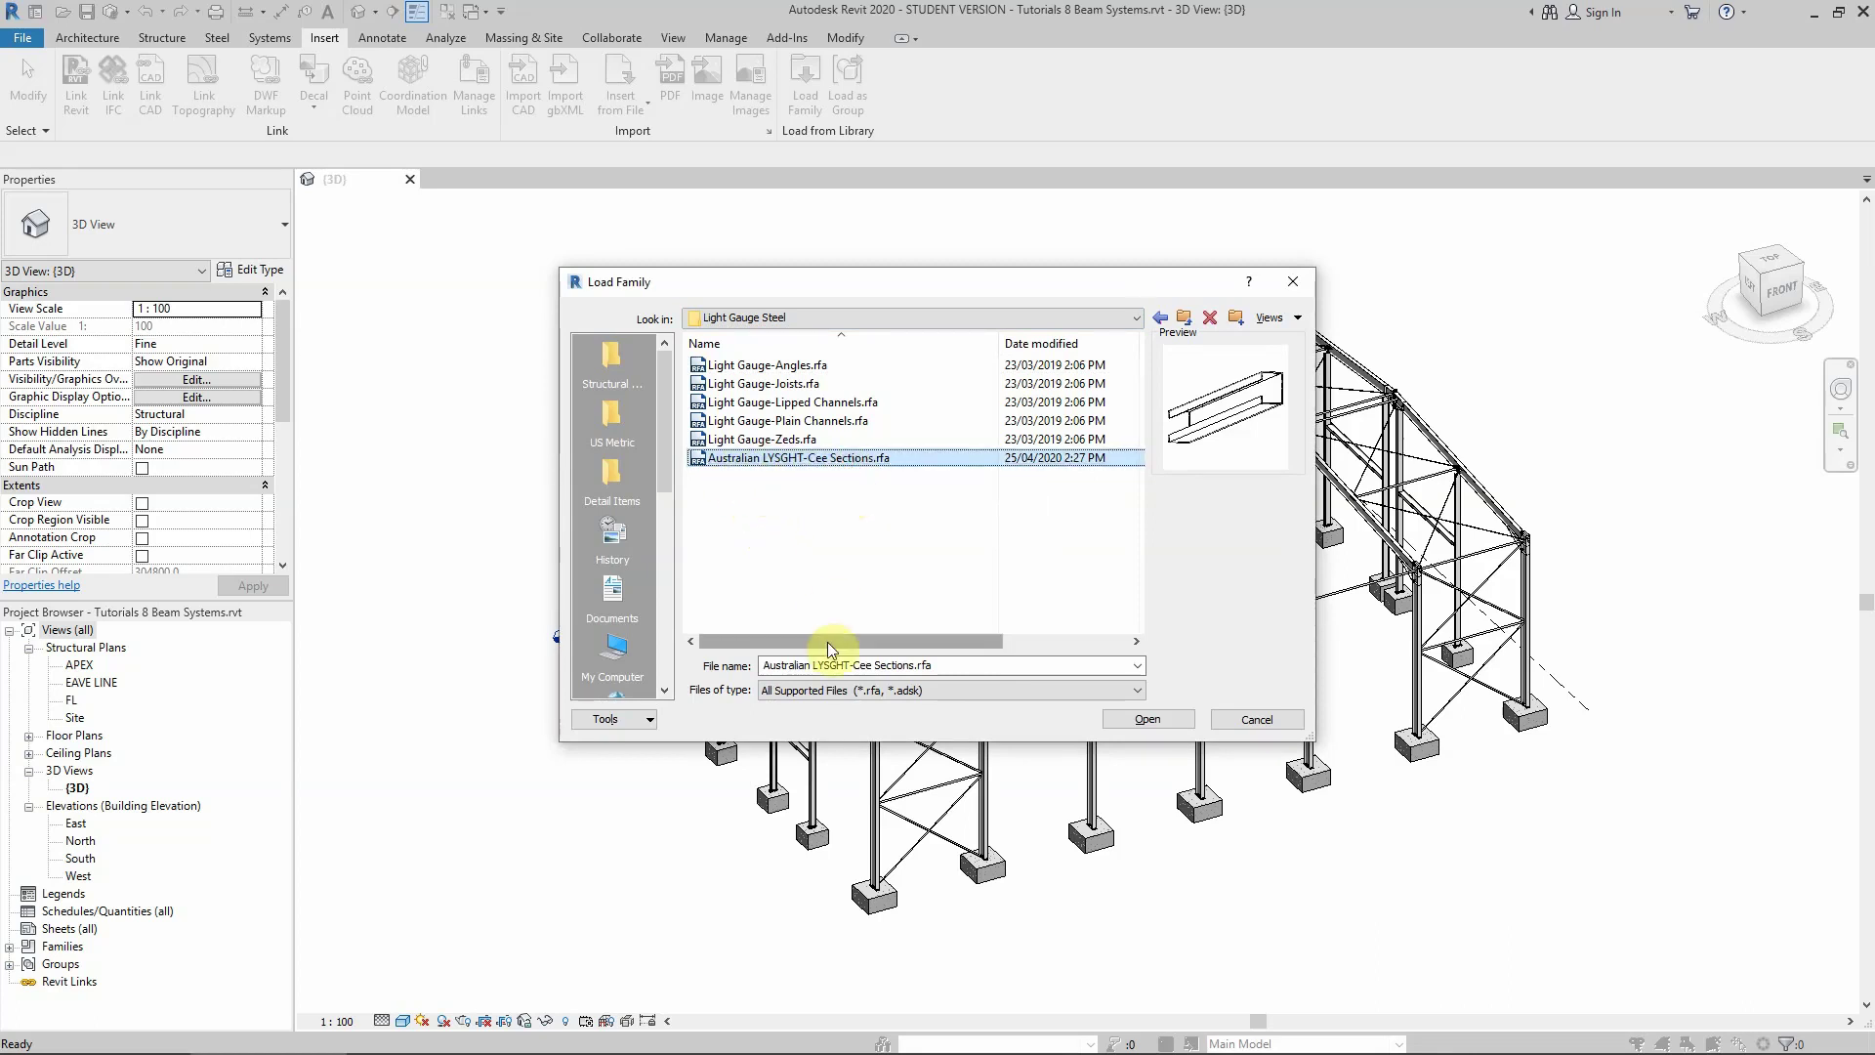
# Open the Australian LYSGHT-Cee Sections family, check the purlin and girt size in the Word structure specification, and load type C20019
pyautogui.press('Return')
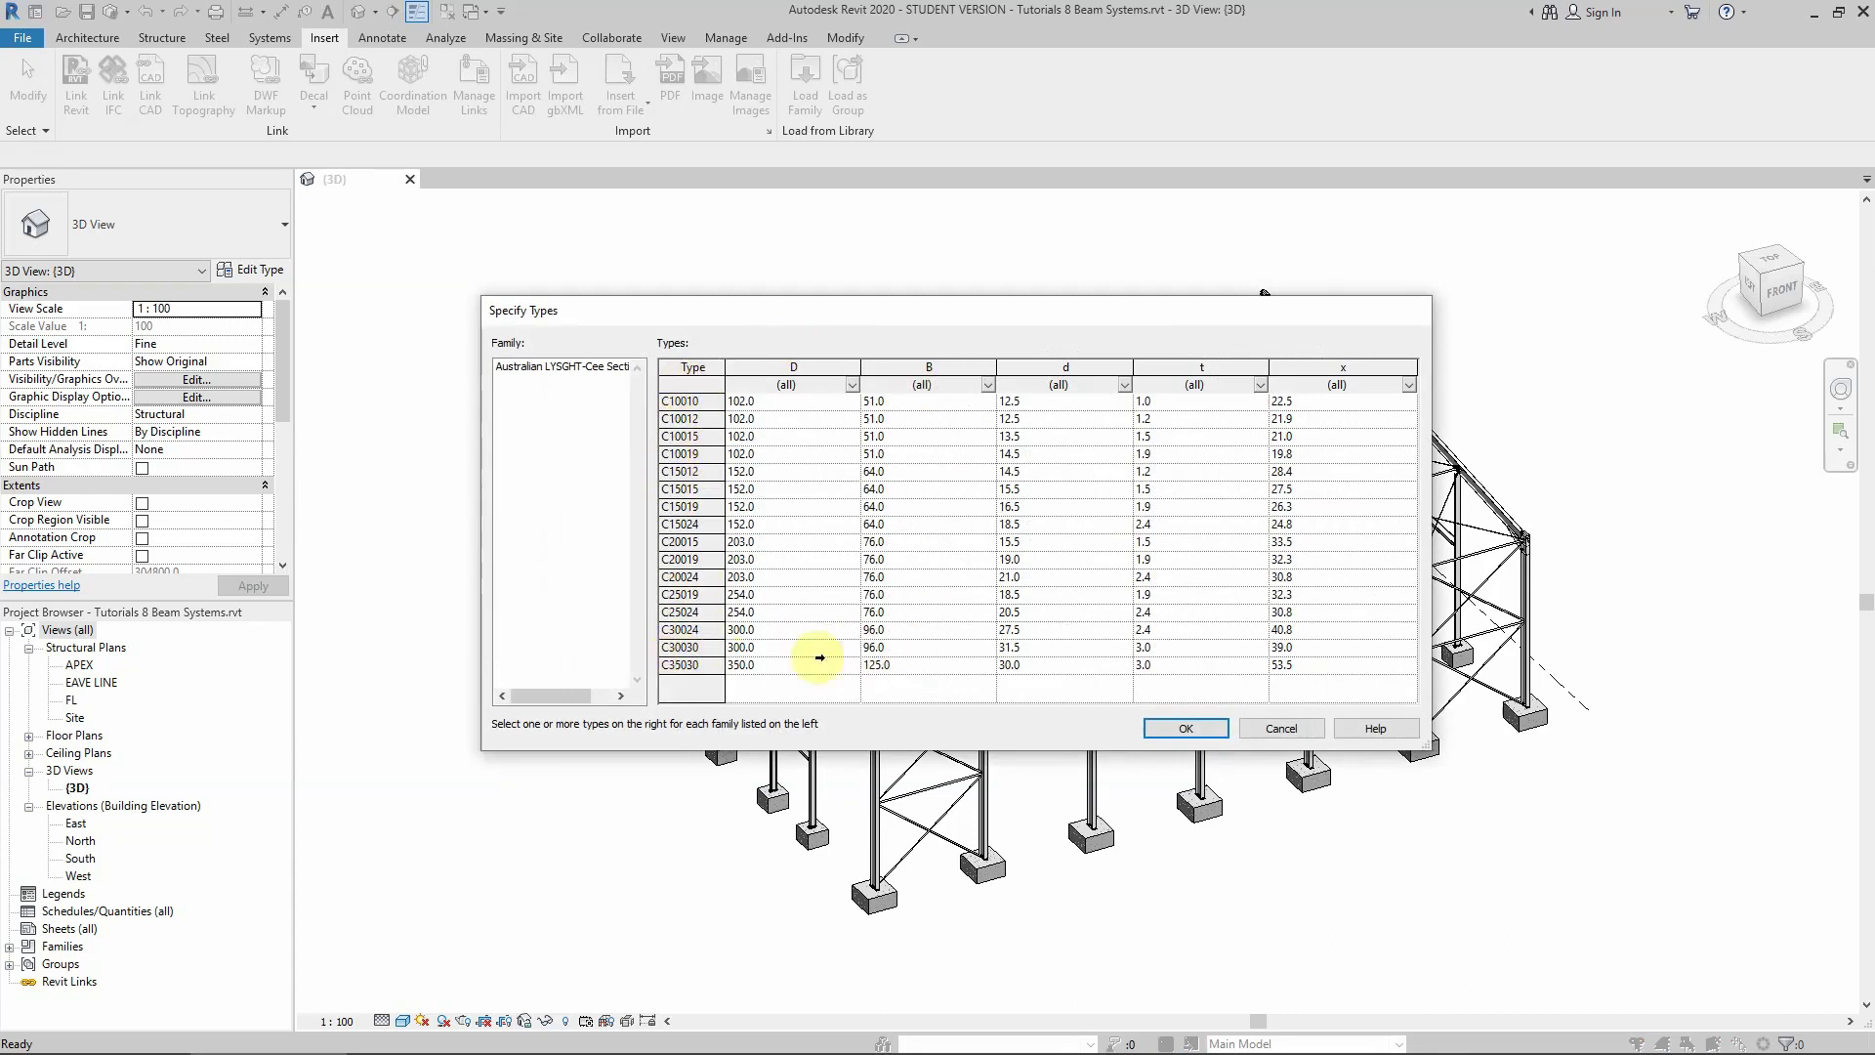
pyautogui.moveTo(313, 1047)
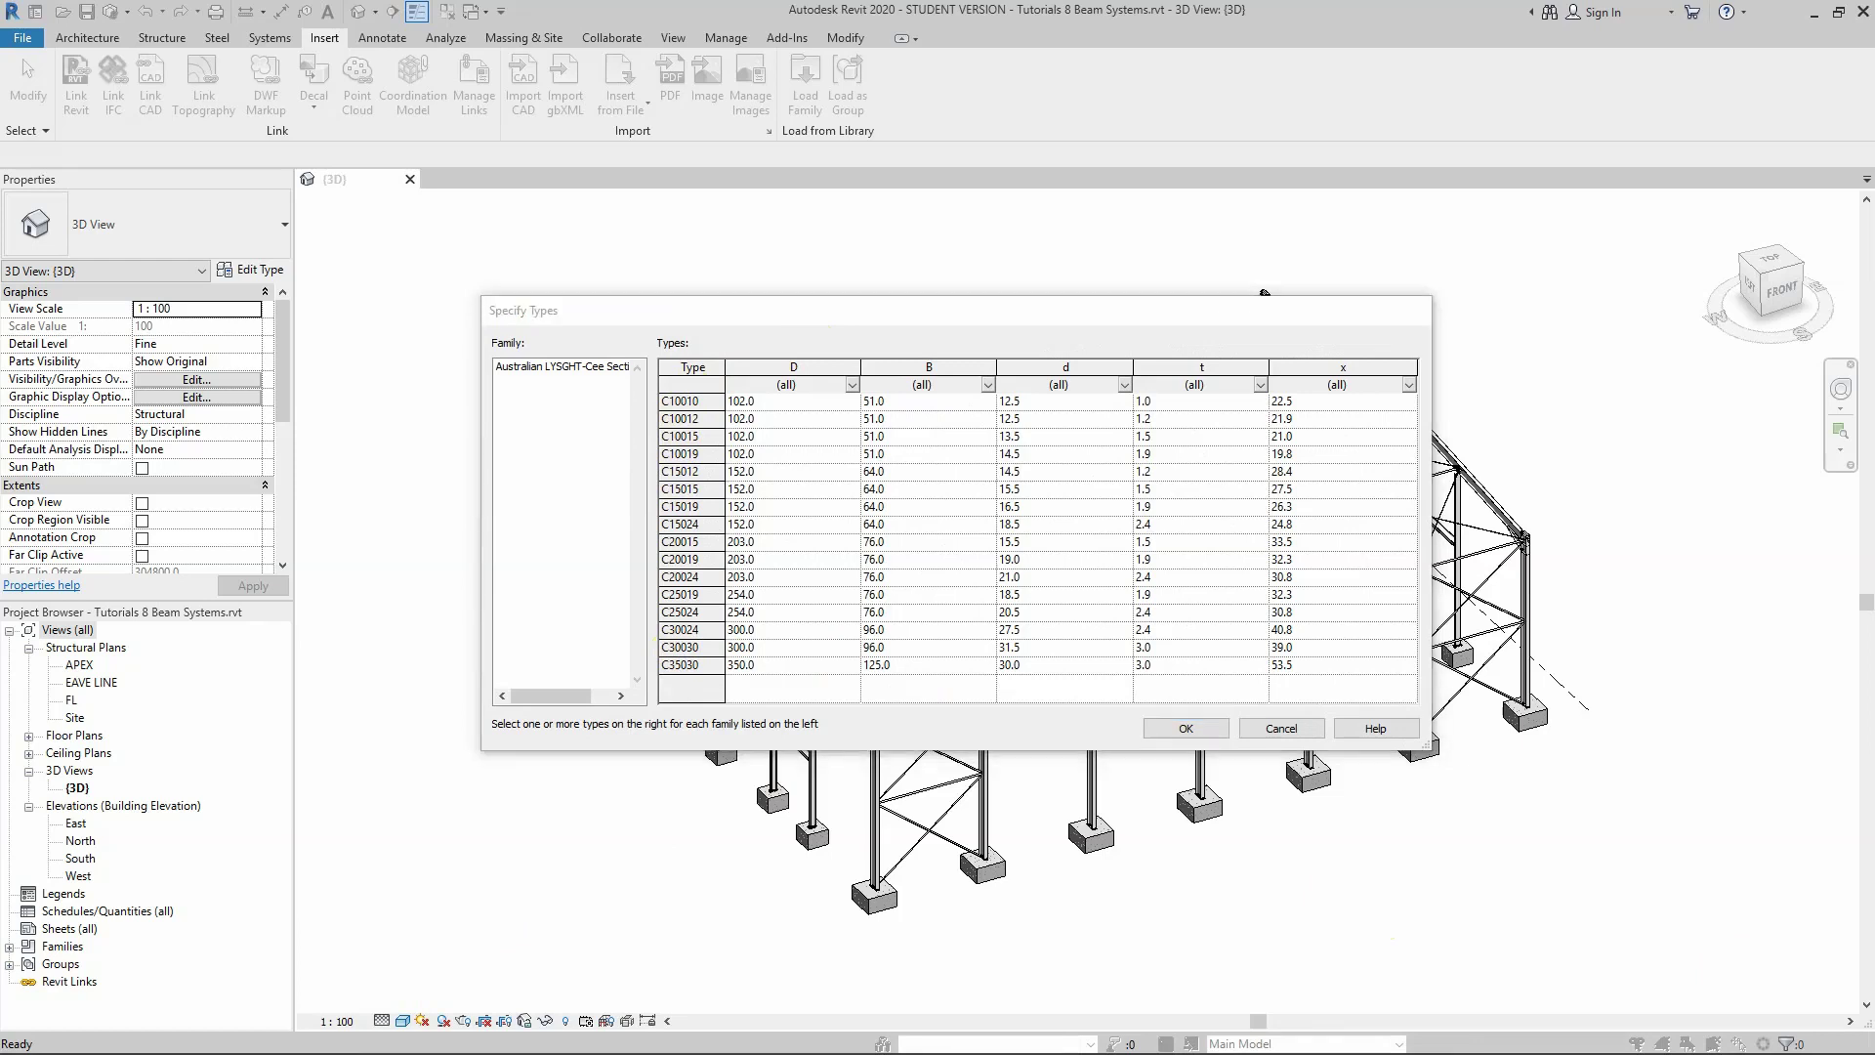
pyautogui.hotkey('alt', 'Tab')
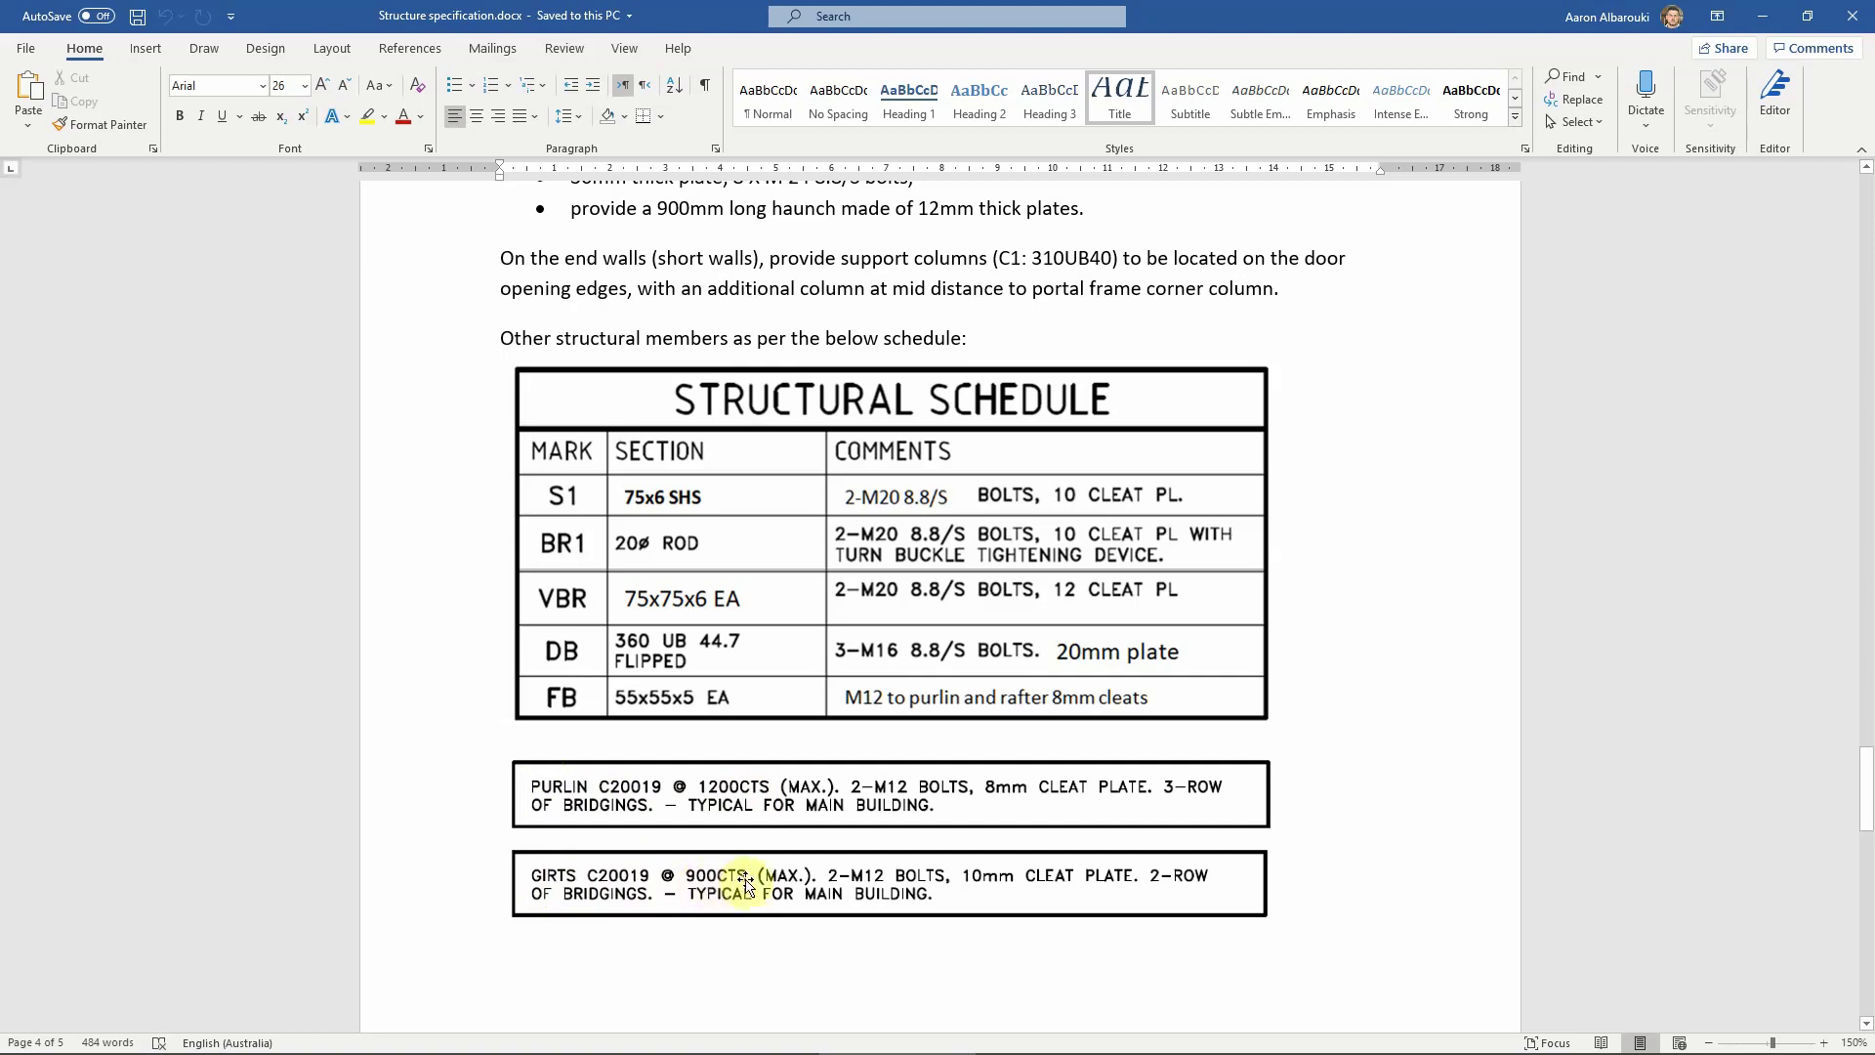
pyautogui.click(1749, 27)
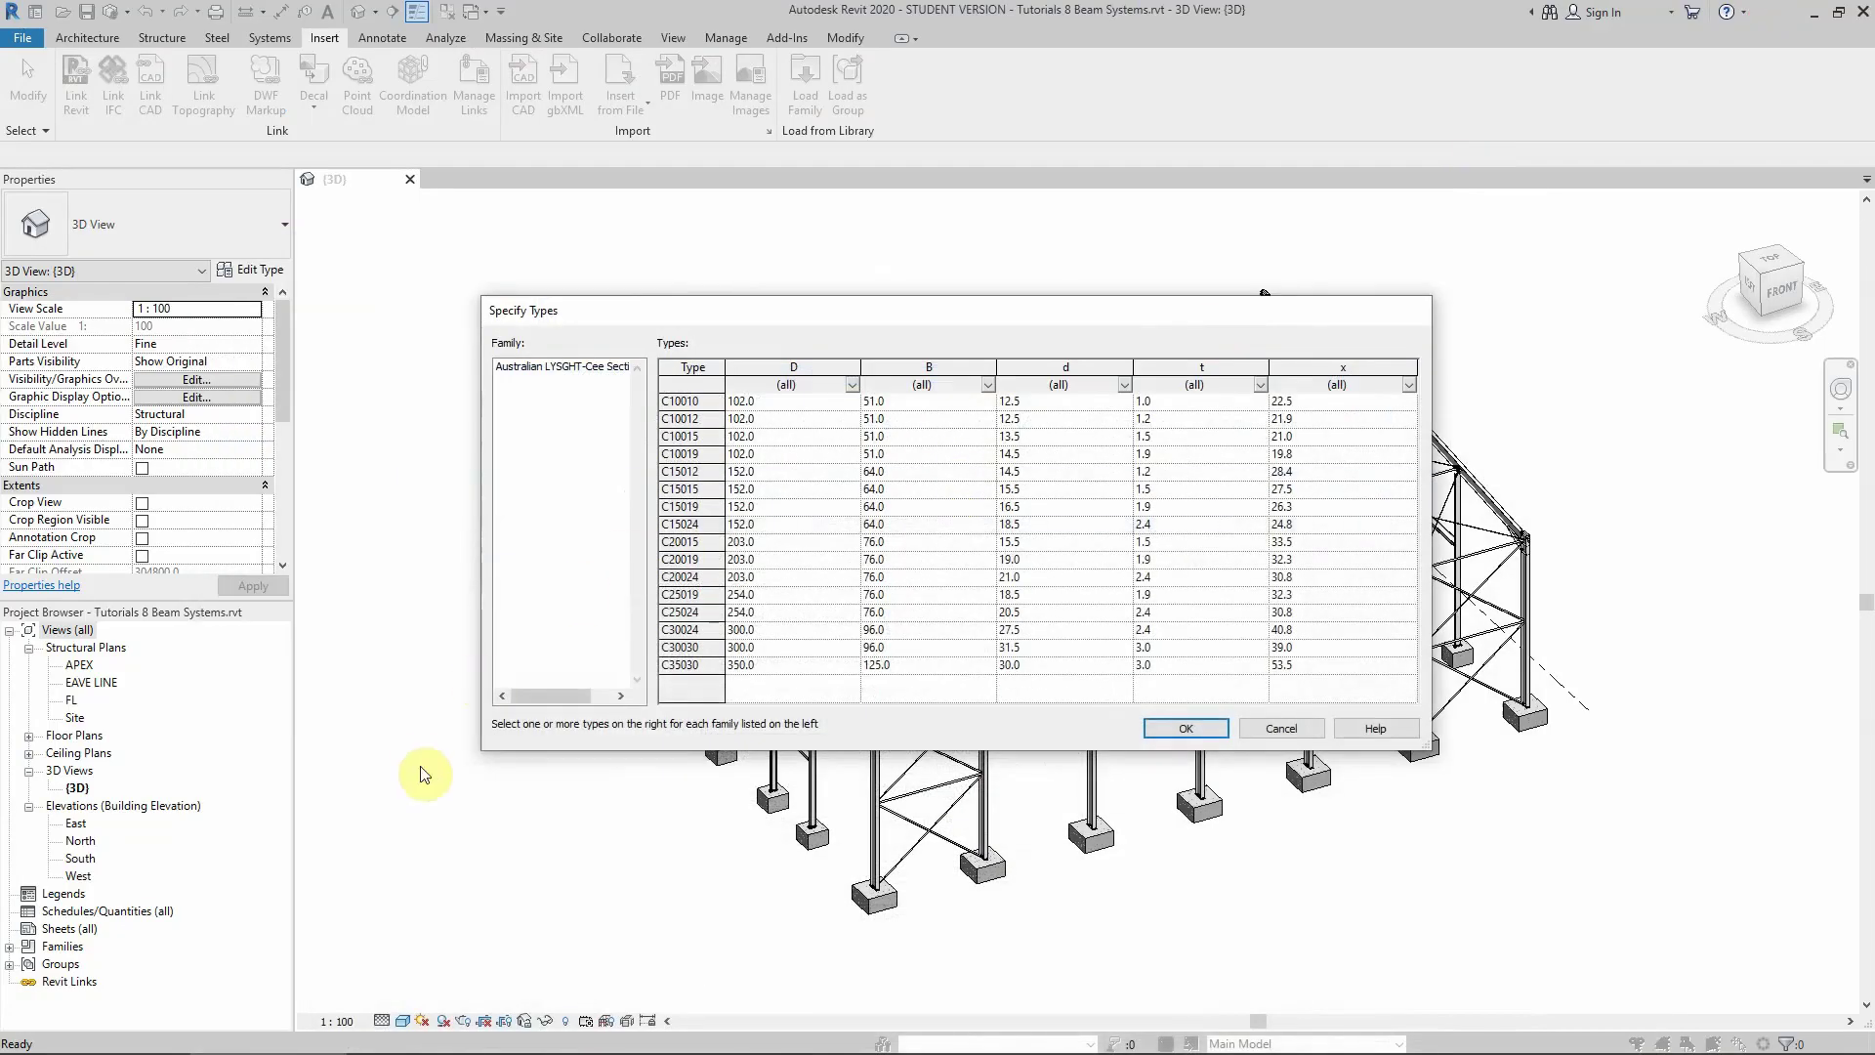
pyautogui.click(675, 559)
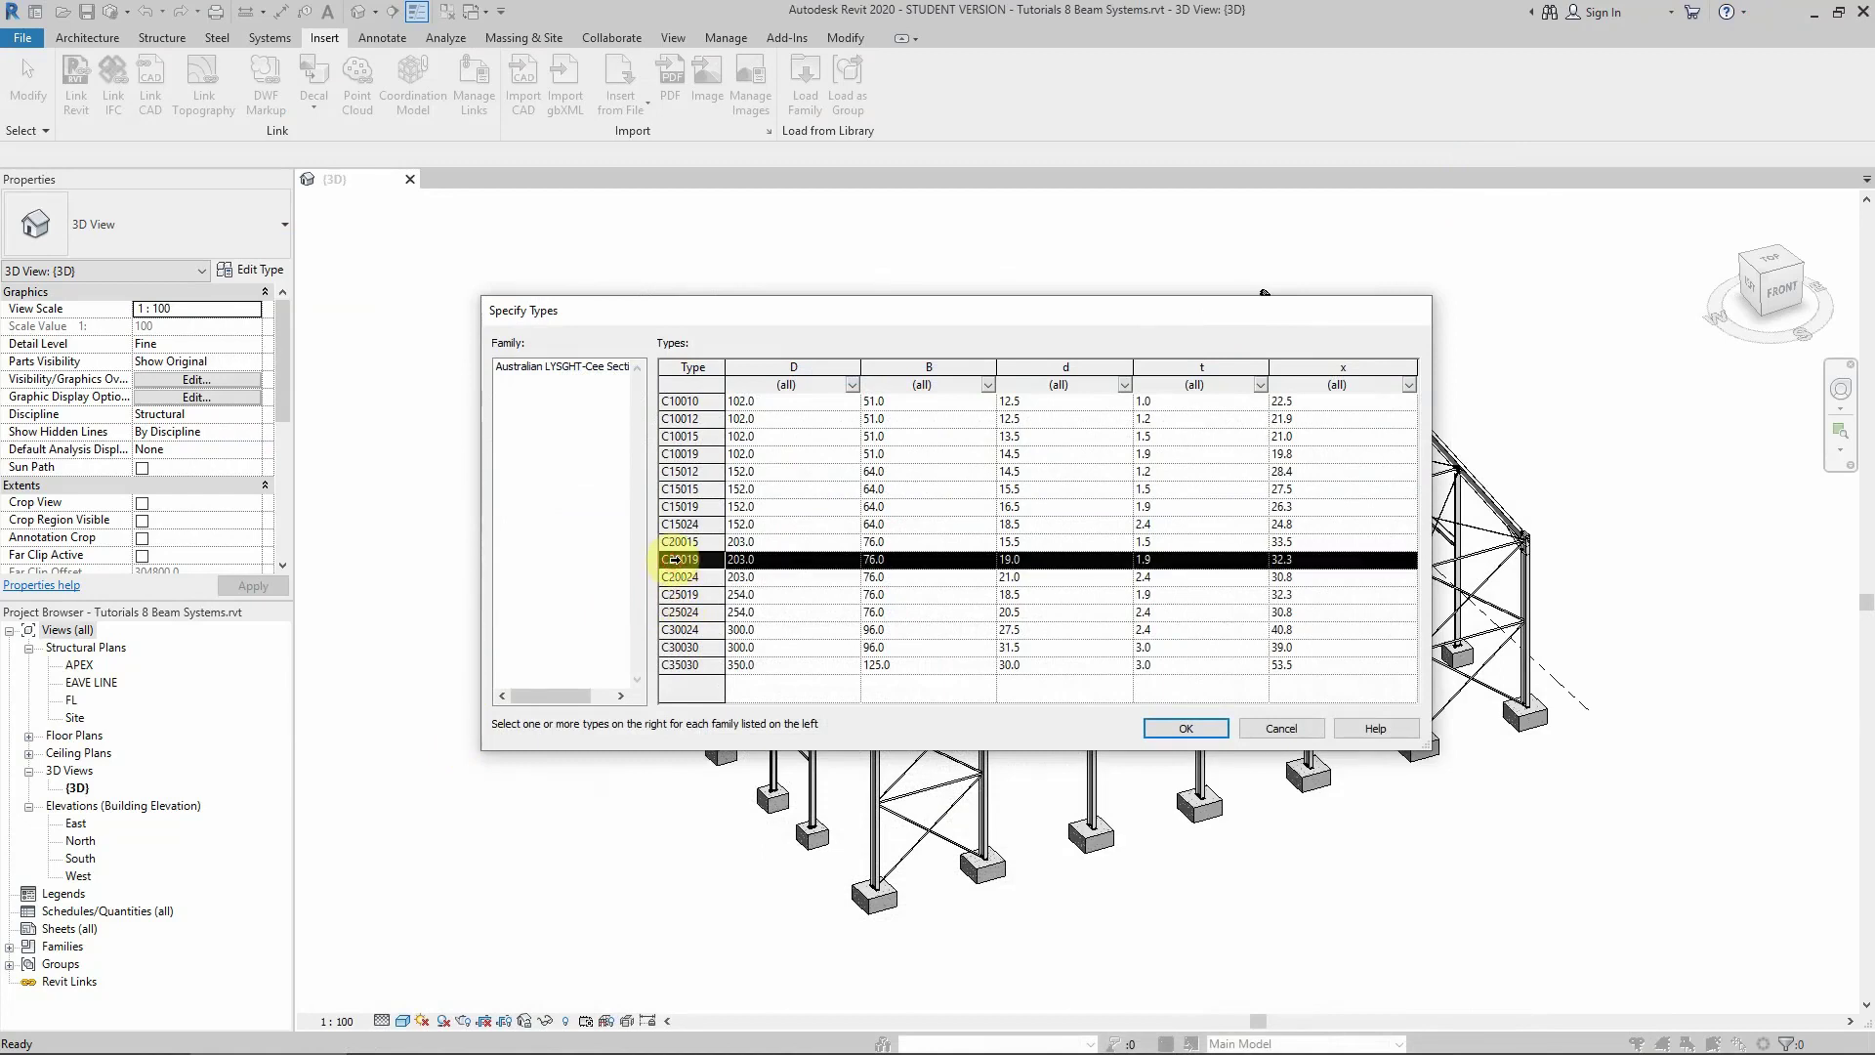
pyautogui.click(1185, 727)
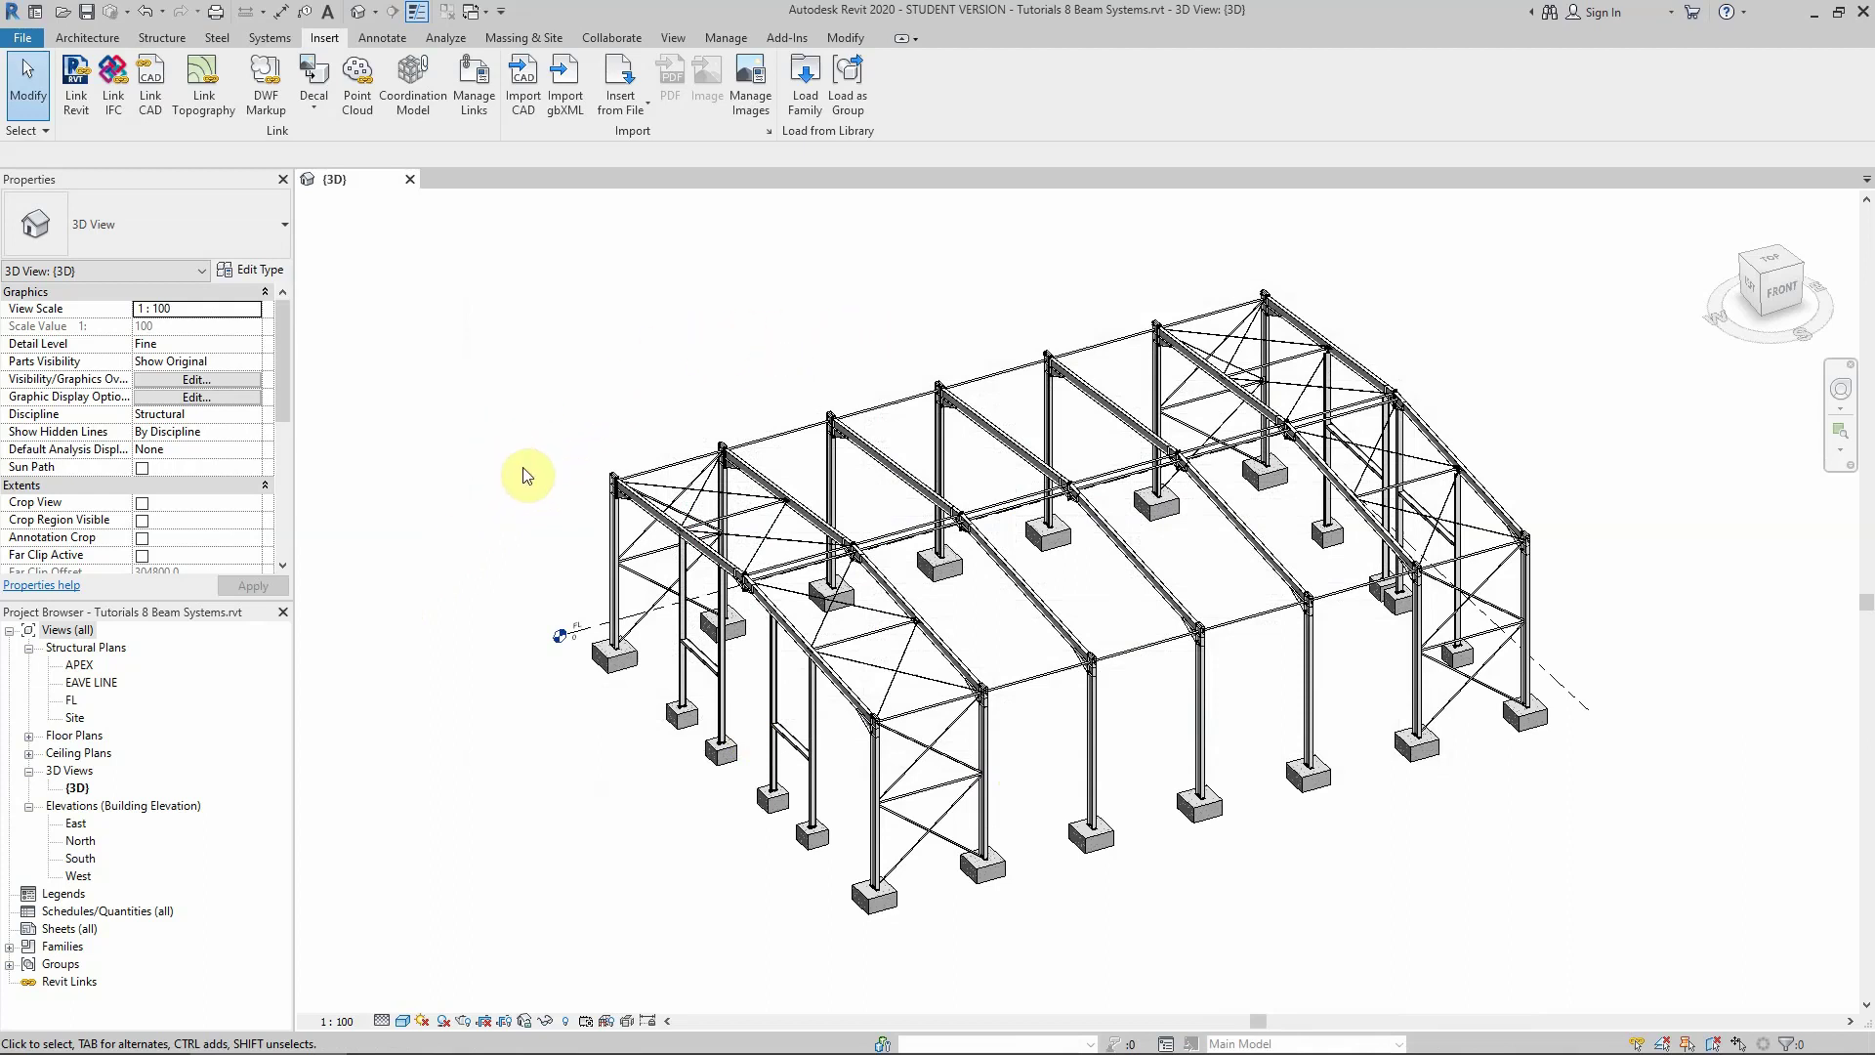
pyautogui.click(162, 40)
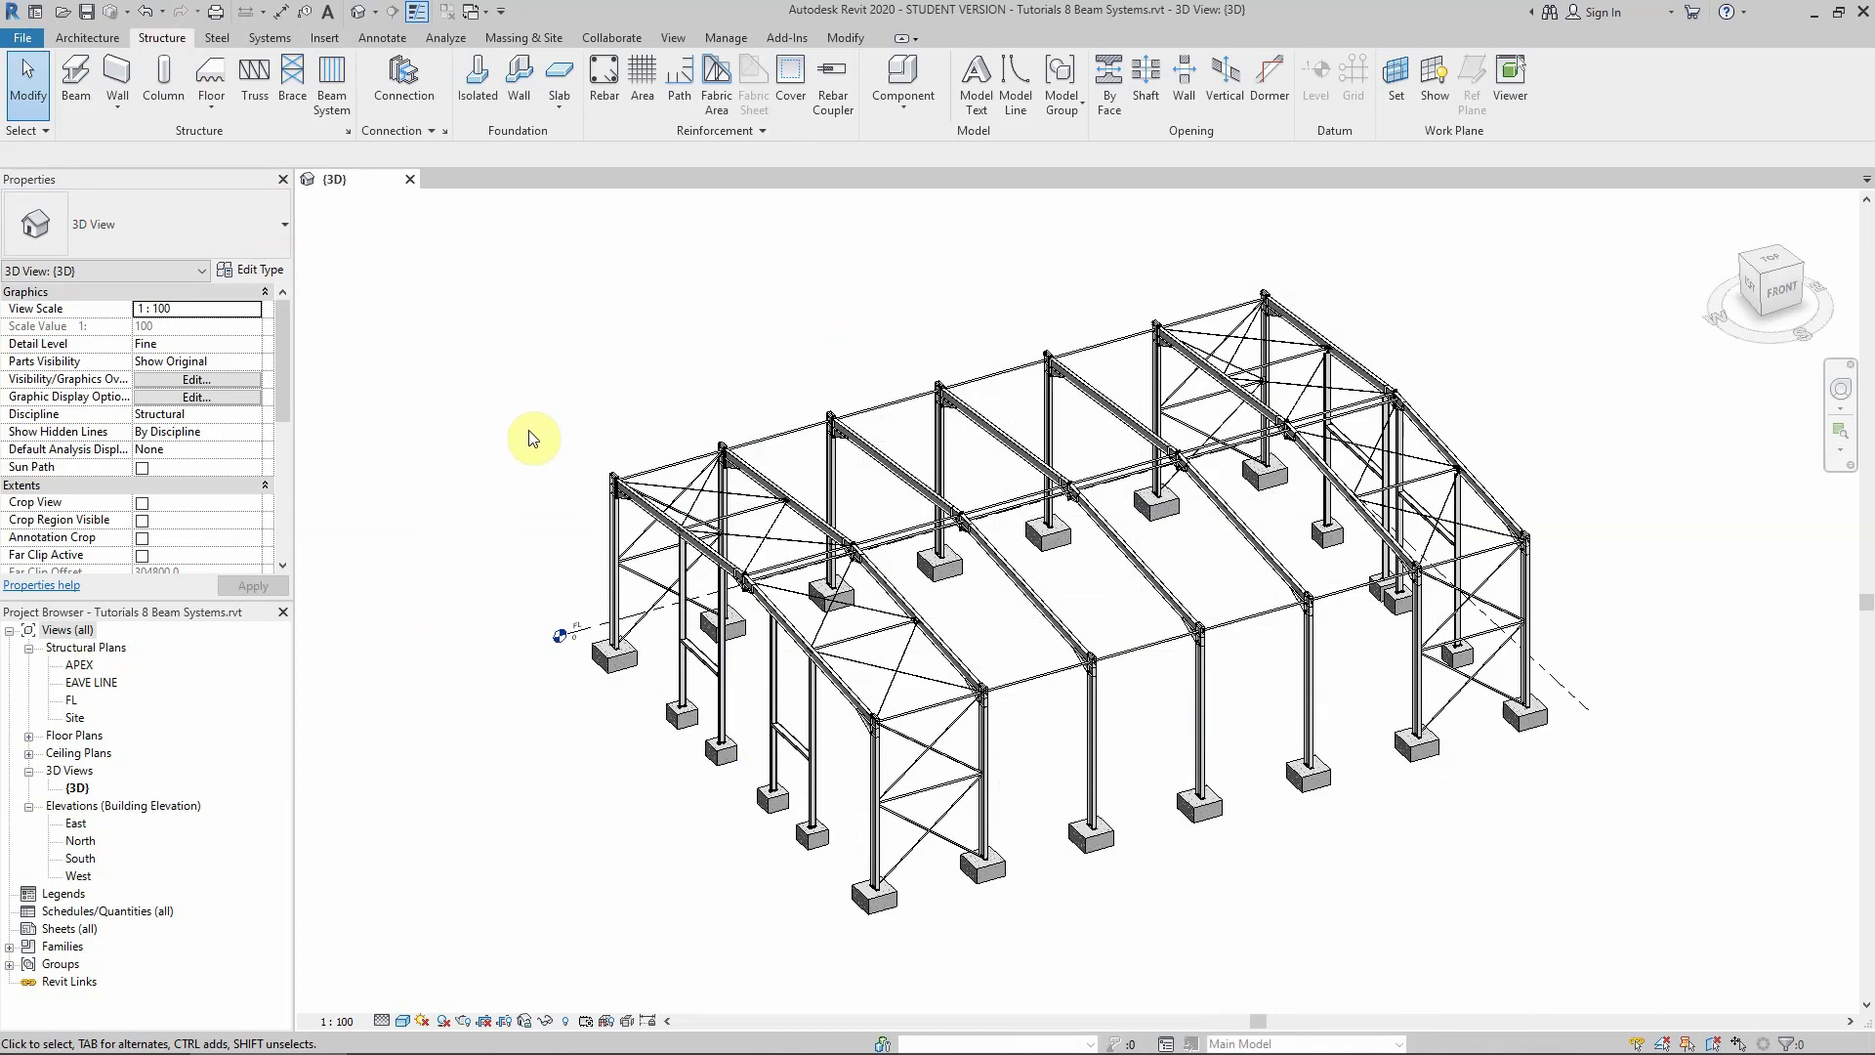
pyautogui.click(332, 83)
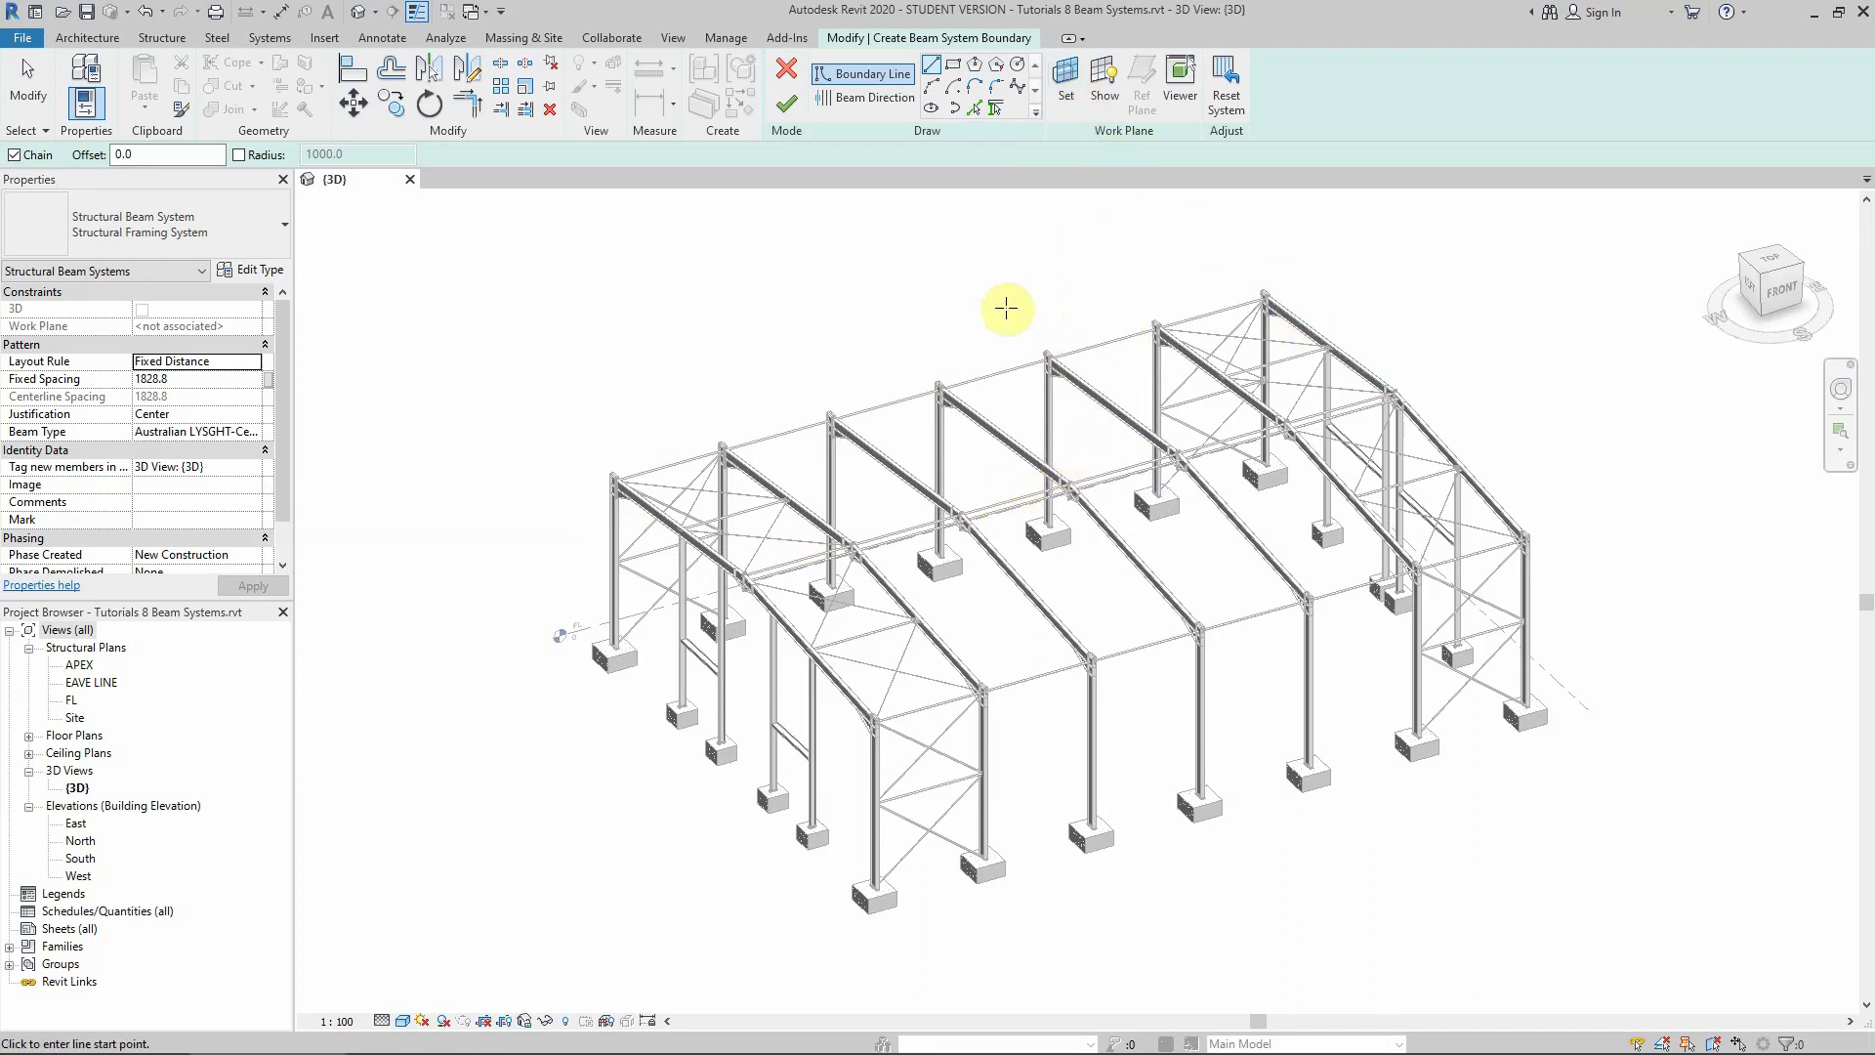
pyautogui.click(784, 73)
# Examine the active work plane on the end portal frame's rafter in the 3D view and turn off its display
pyautogui.scroll(3, 820, 664)
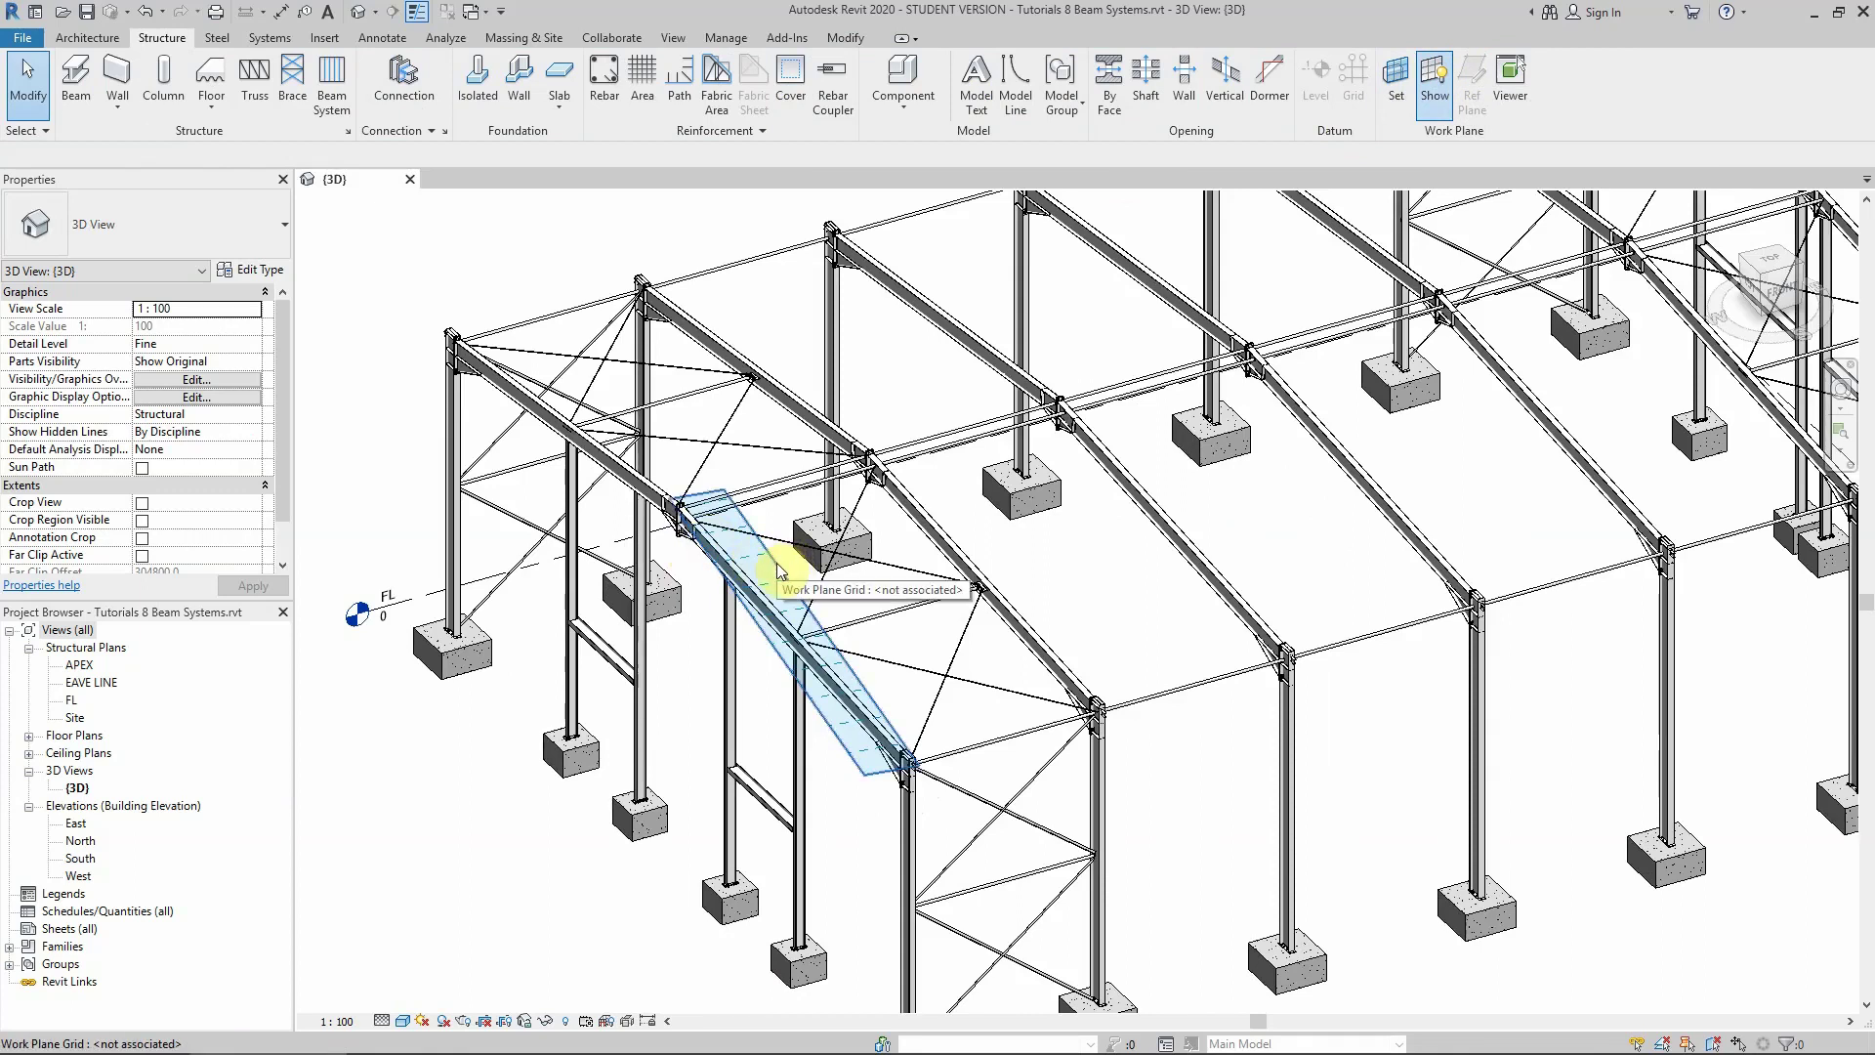
pyautogui.moveTo(776, 562); pyautogui.dragTo(747, 528, button='middle')
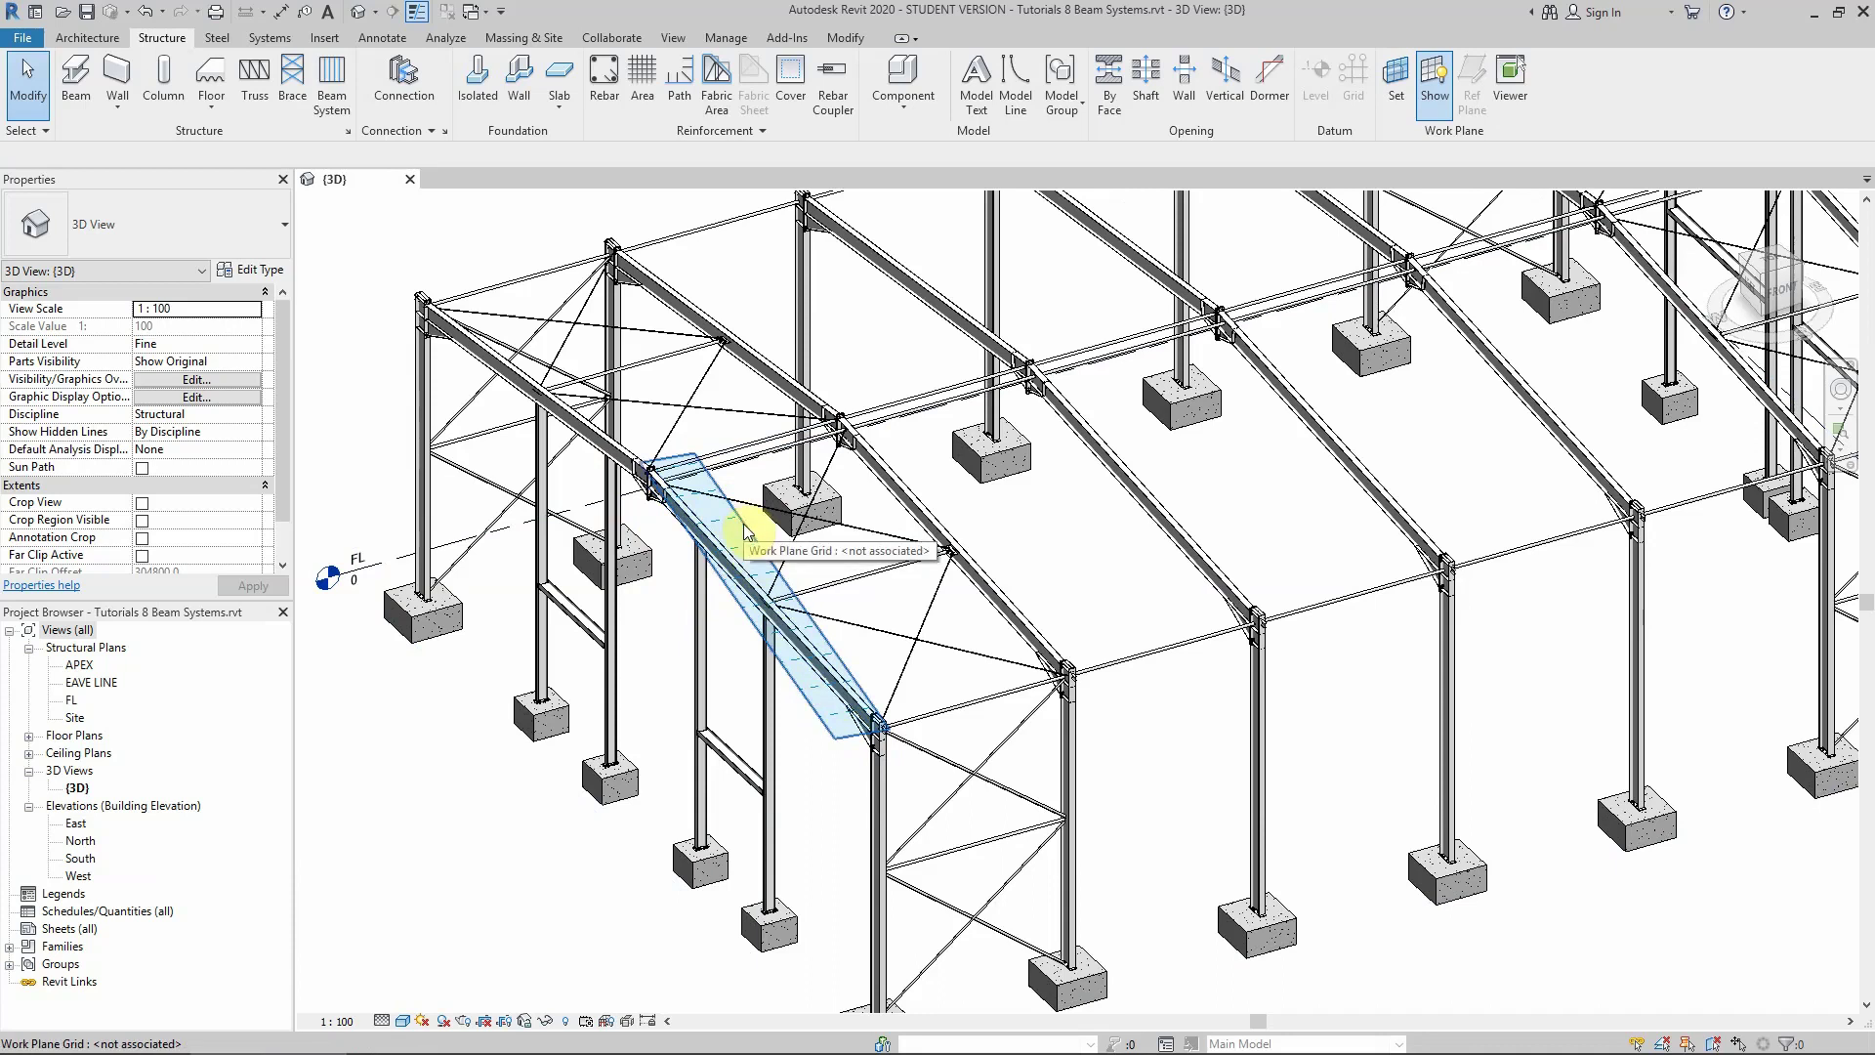
pyautogui.scroll(-3, 742, 542)
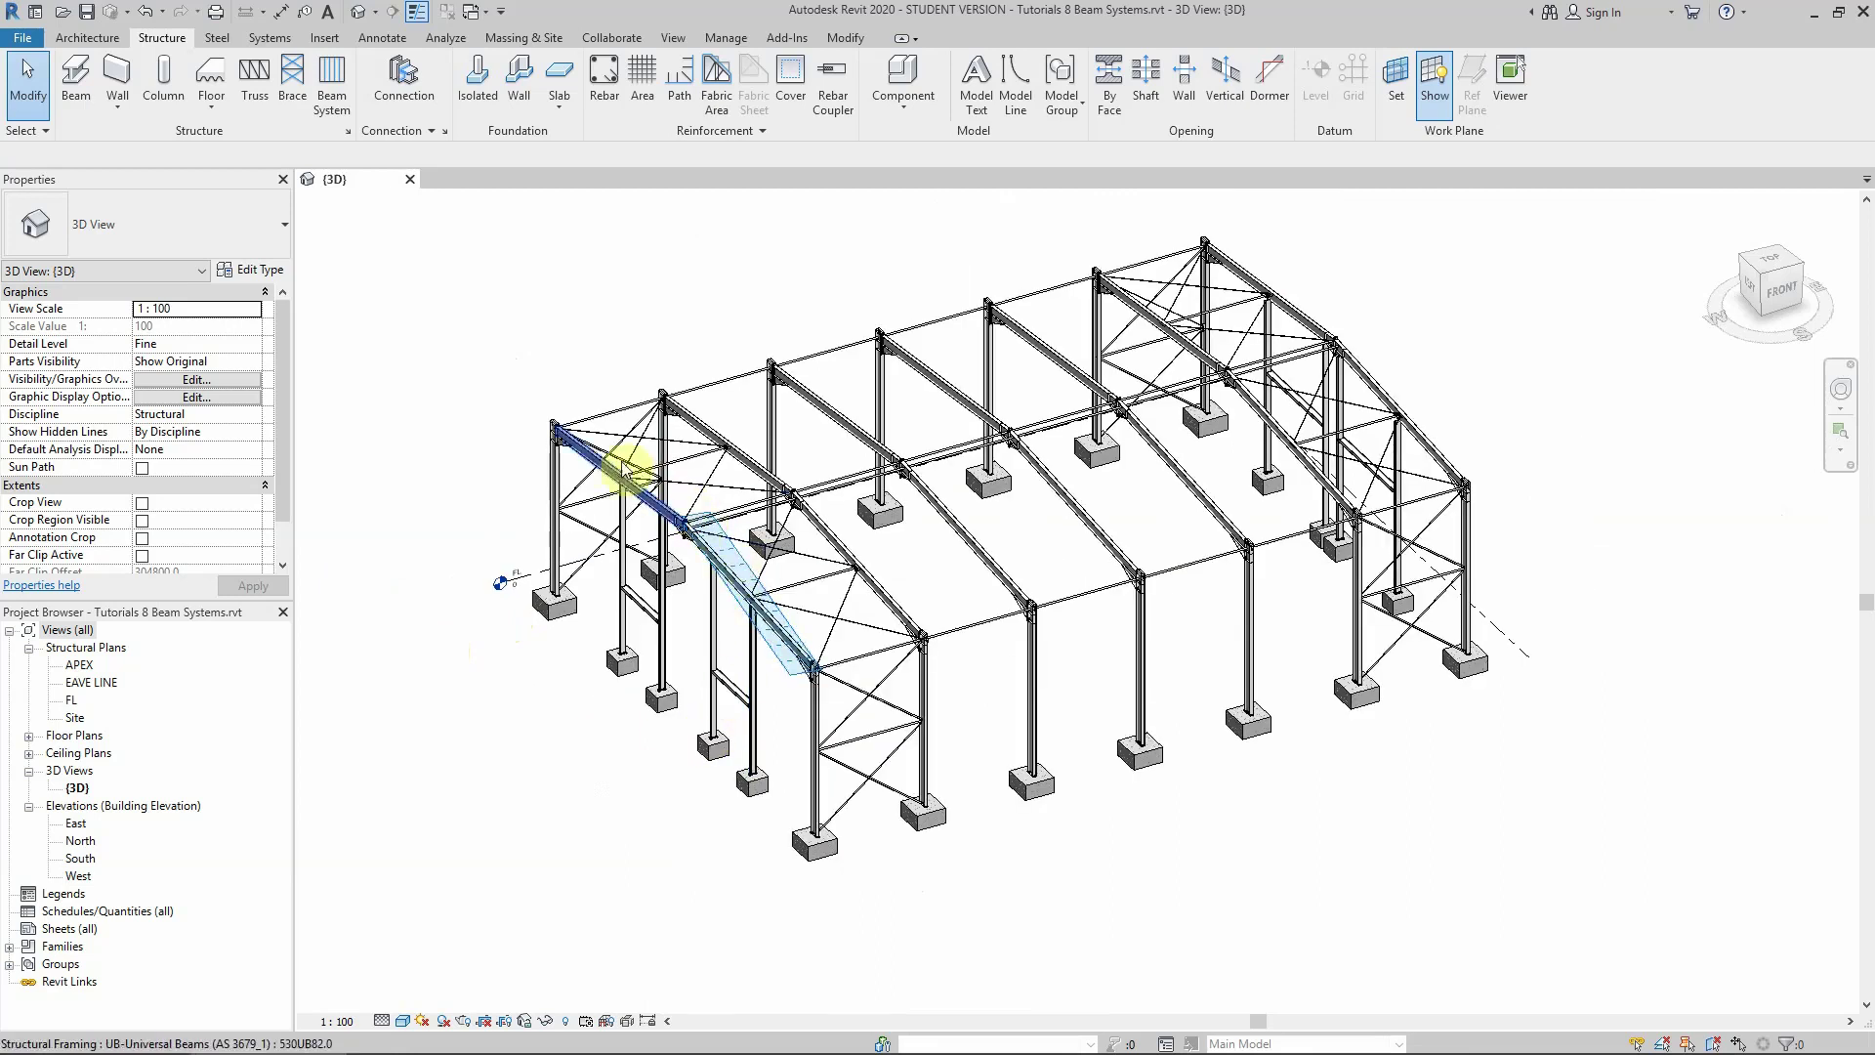
pyautogui.click(1429, 80)
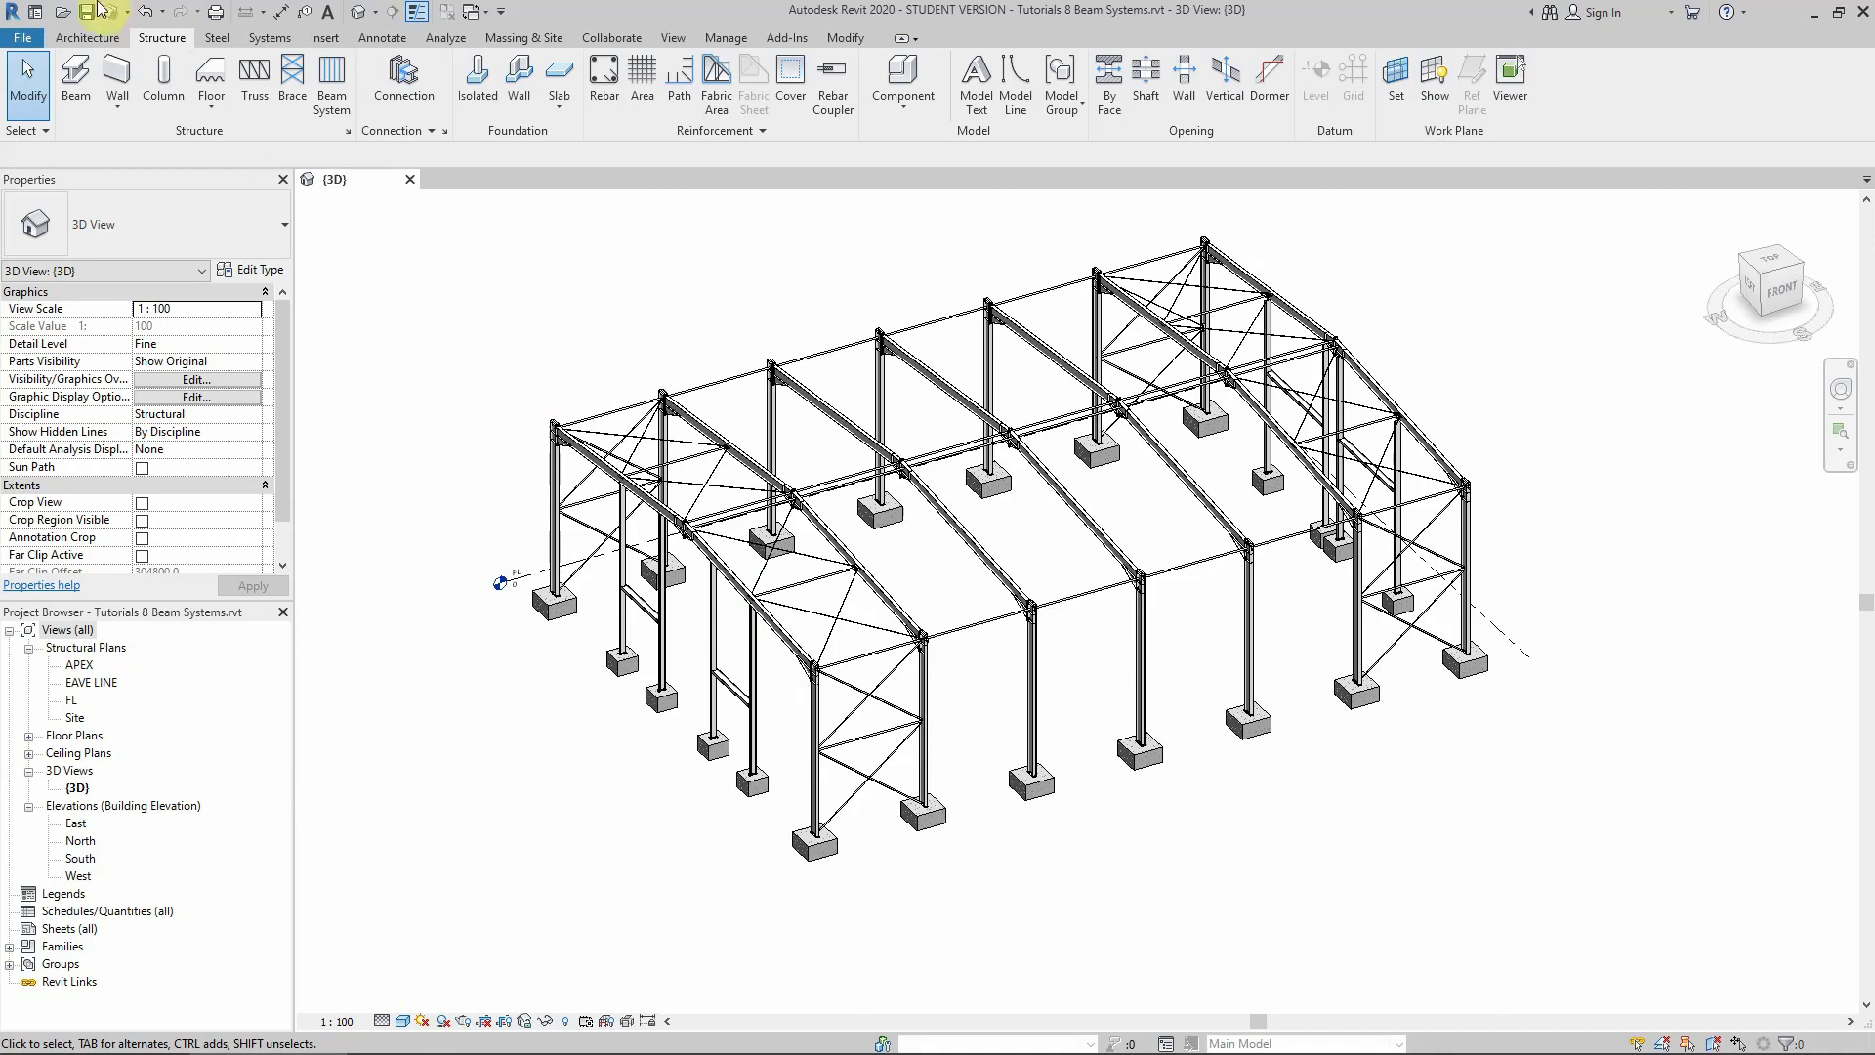
# Open the West elevation and start a roof by extrusion with APEX as reference level and a 0.0 offset
pyautogui.click(94, 39)
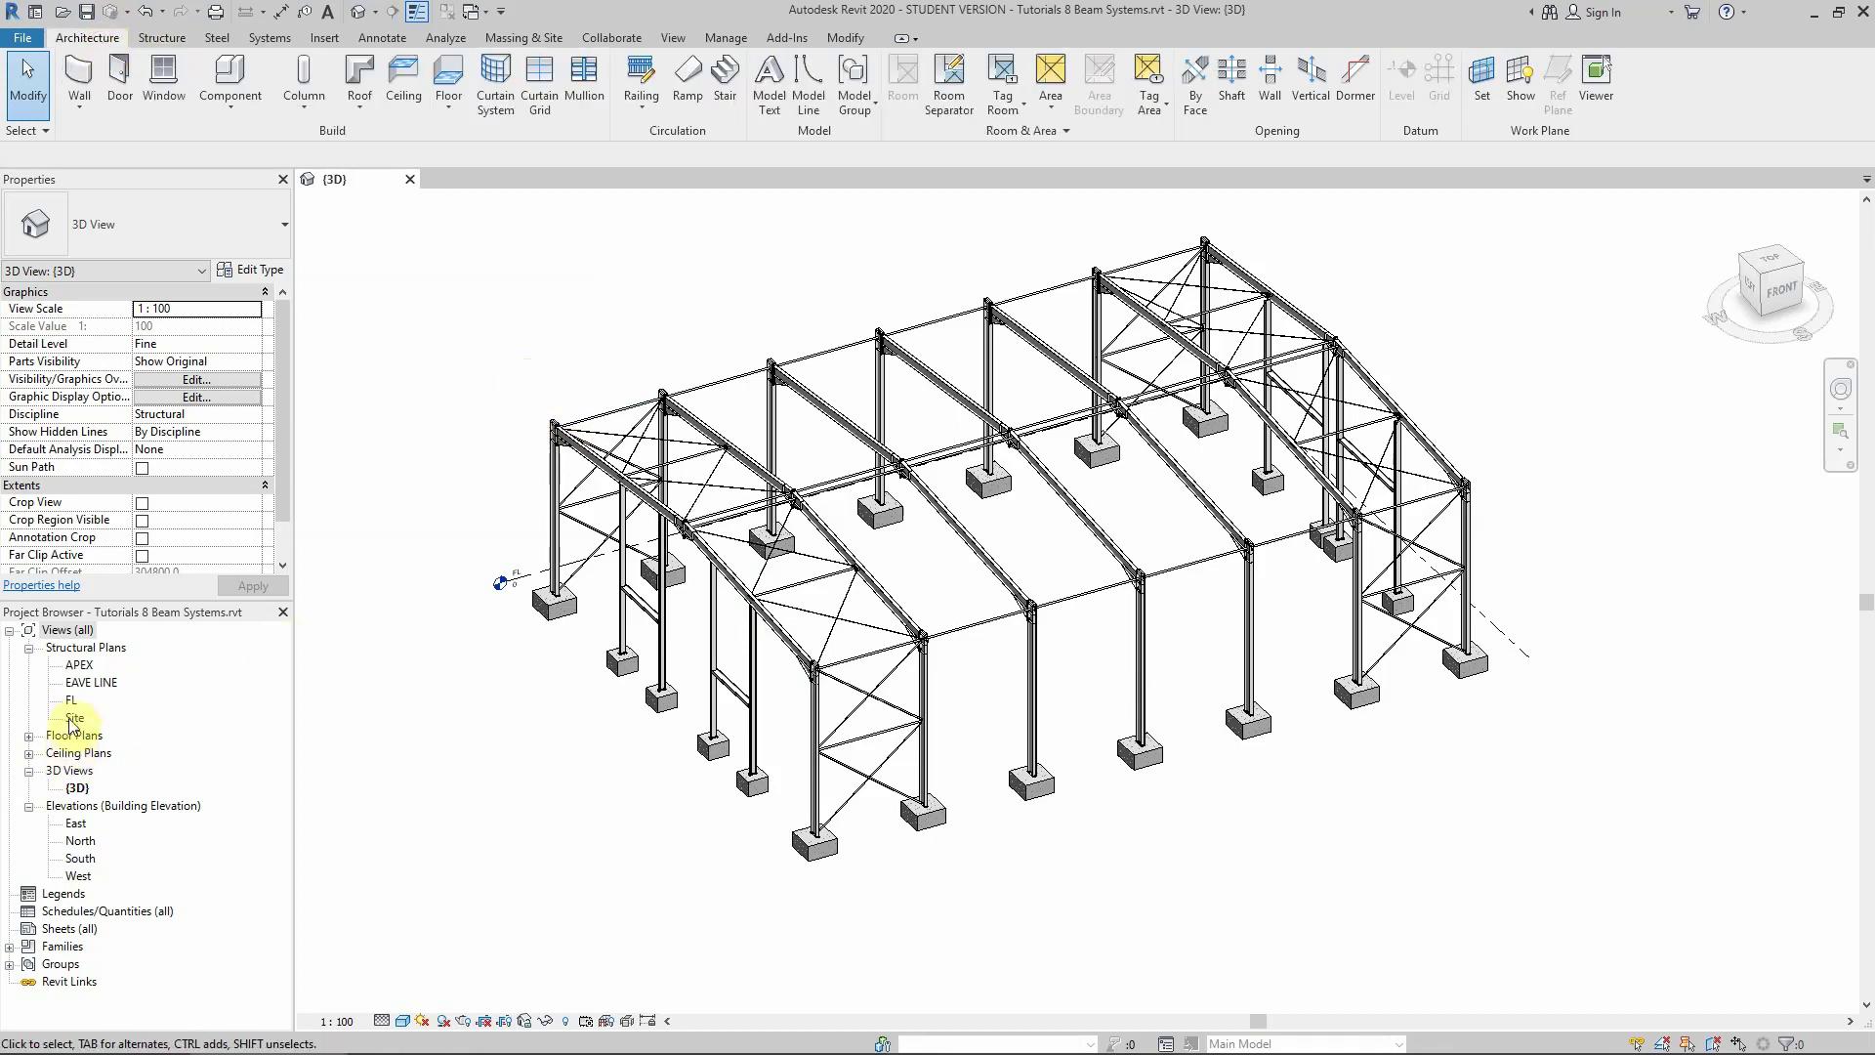
pyautogui.doubleClick(80, 876)
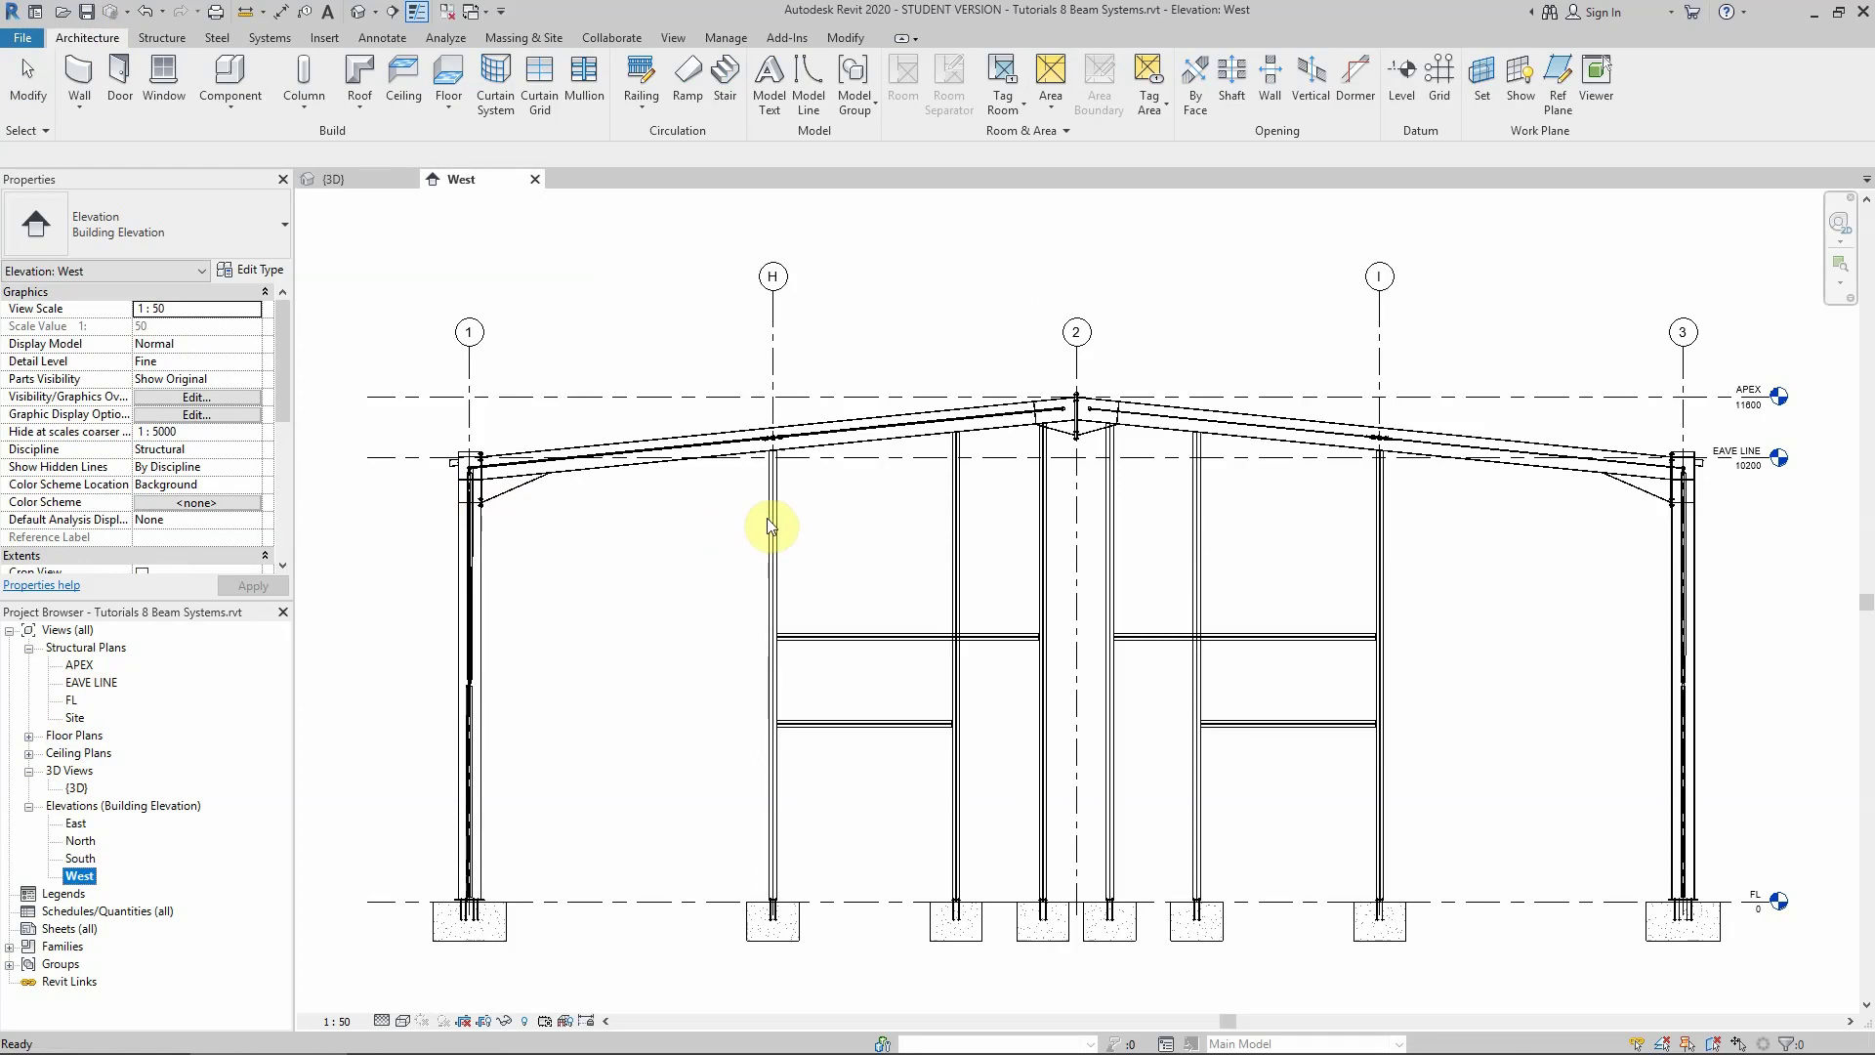
pyautogui.click(359, 104)
pyautogui.click(387, 190)
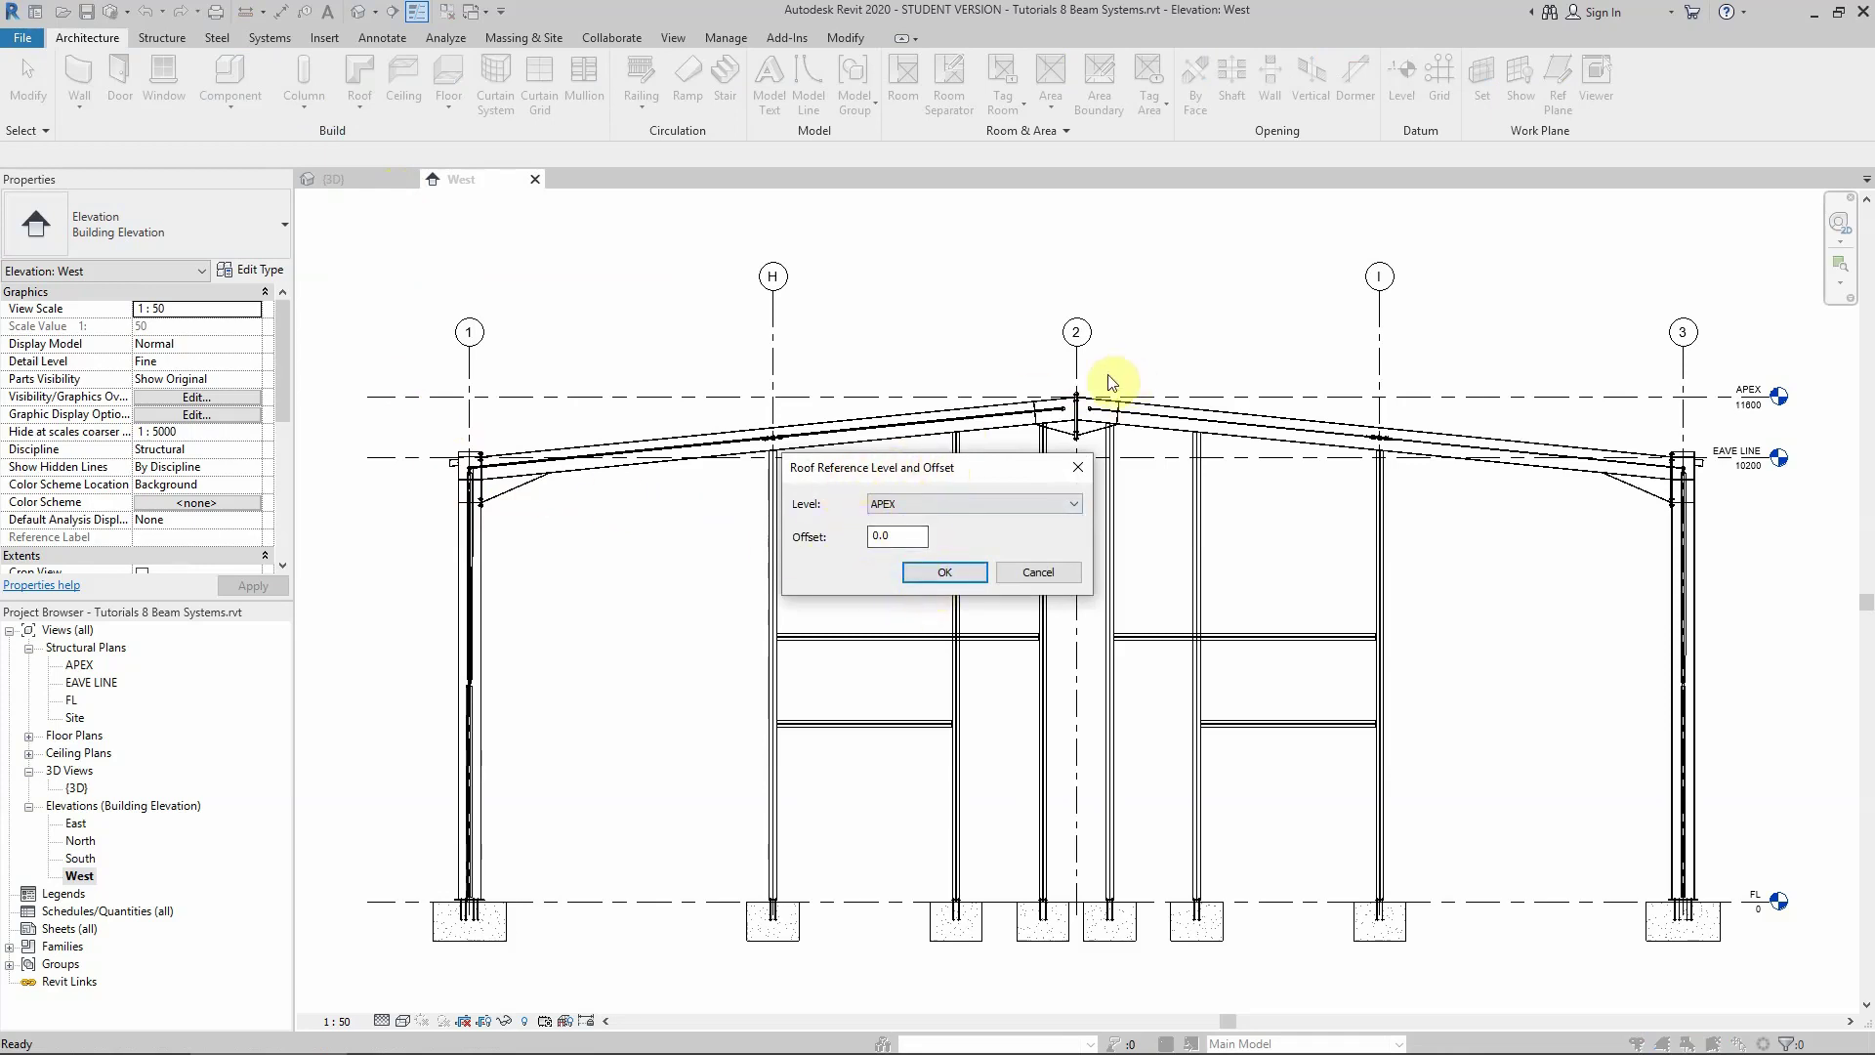
pyautogui.click(917, 581)
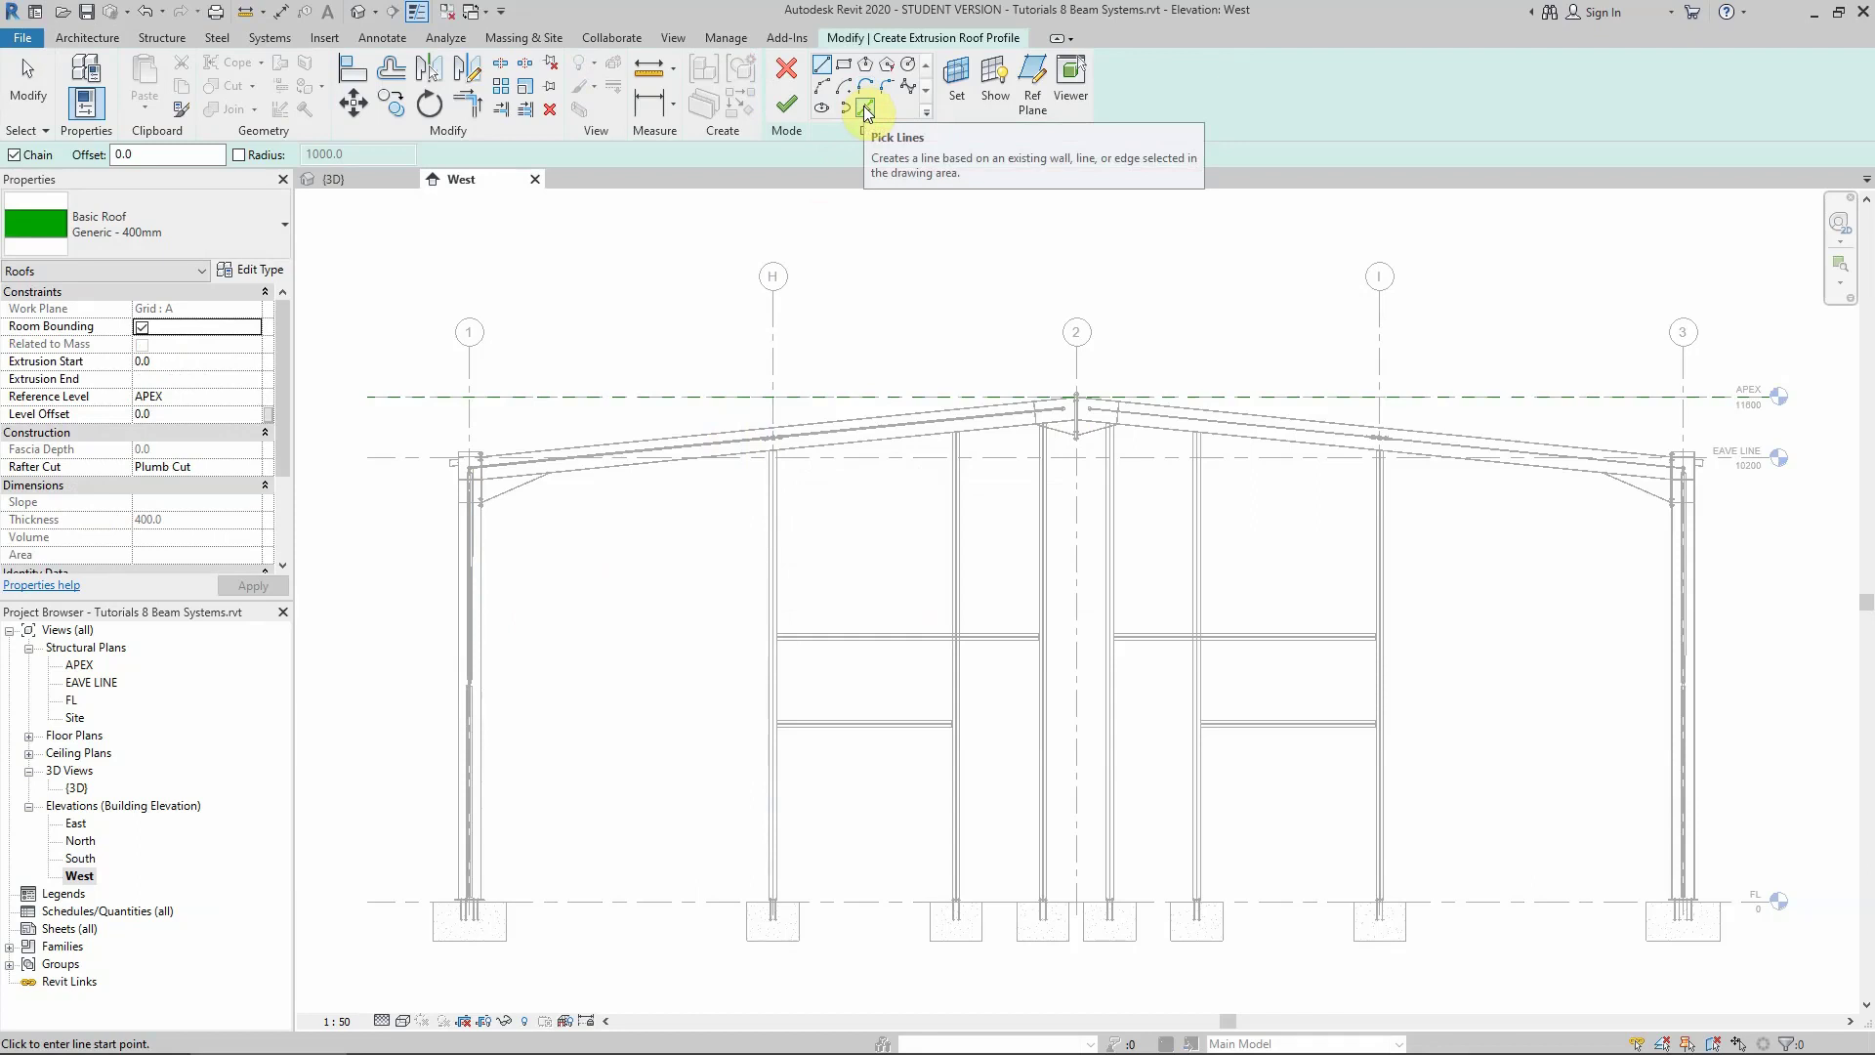
# Pick the top edges of the two sloping rafters as the roof profile lines
pyautogui.click(863, 110)
pyautogui.scroll(3, 608, 419)
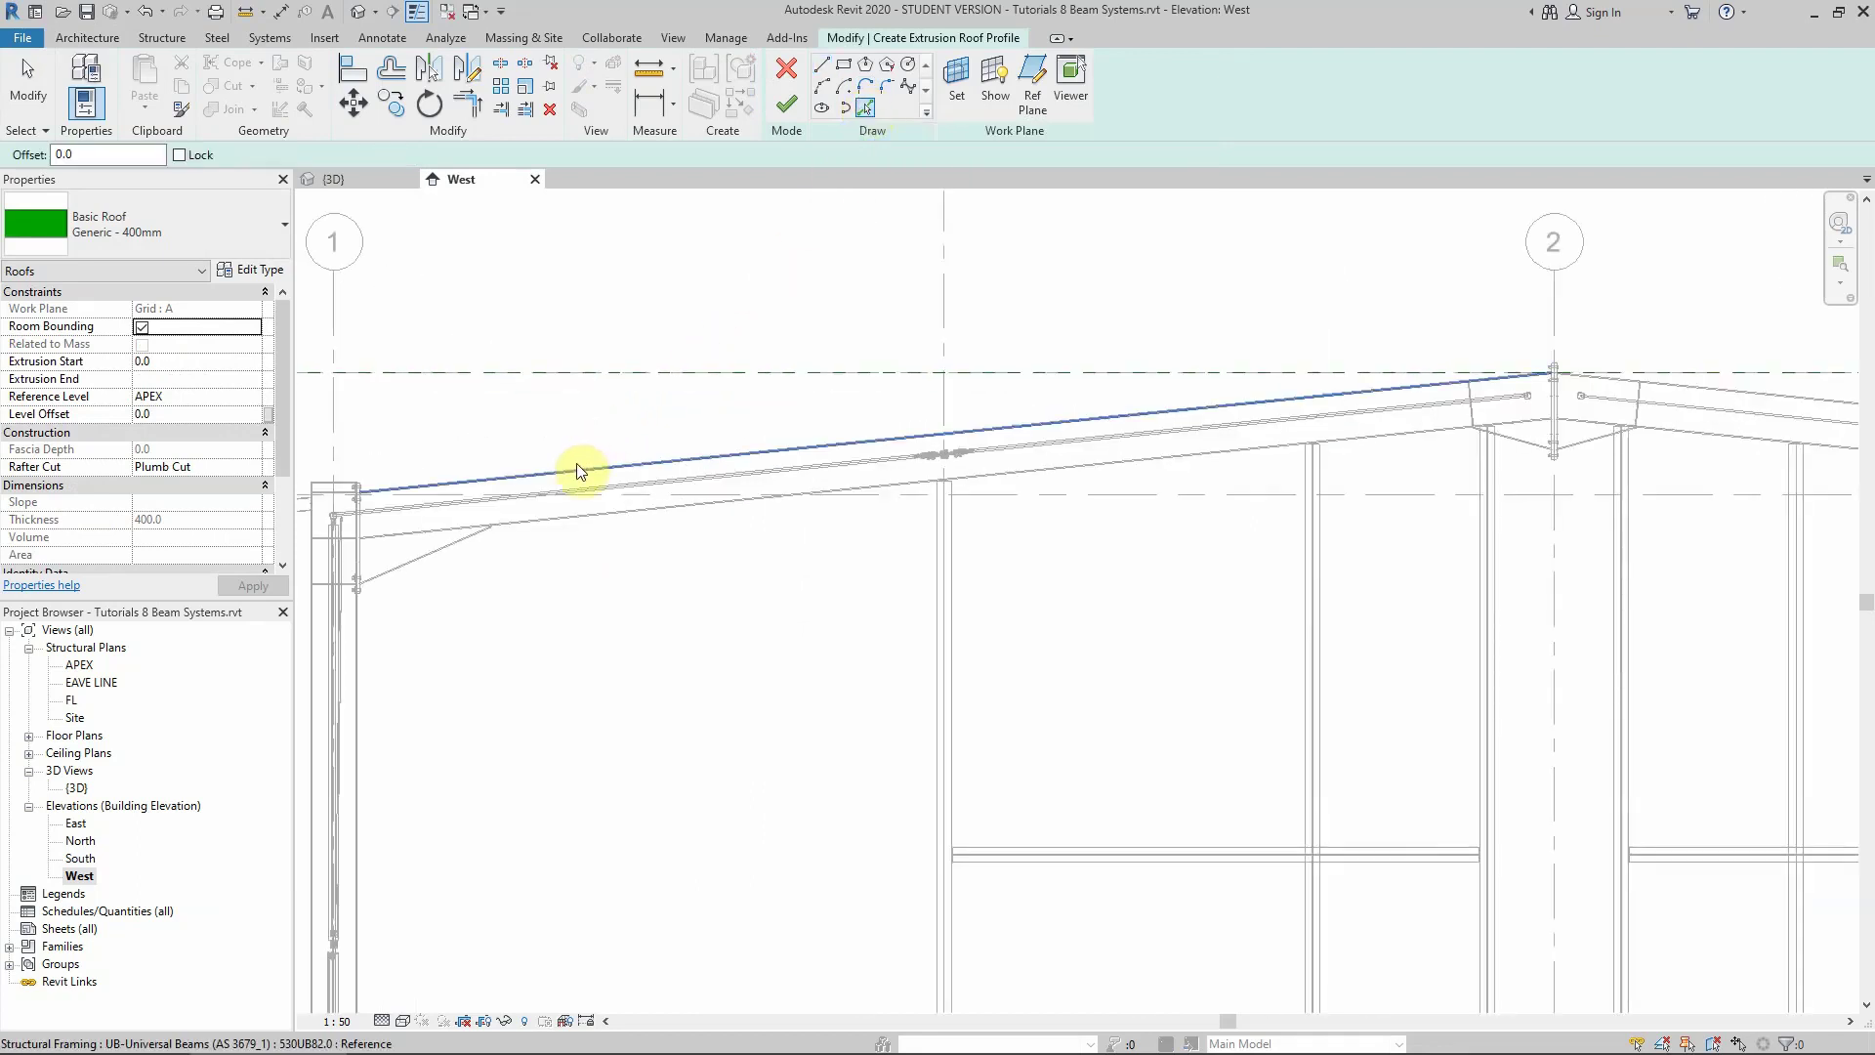
pyautogui.scroll(3, 581, 472)
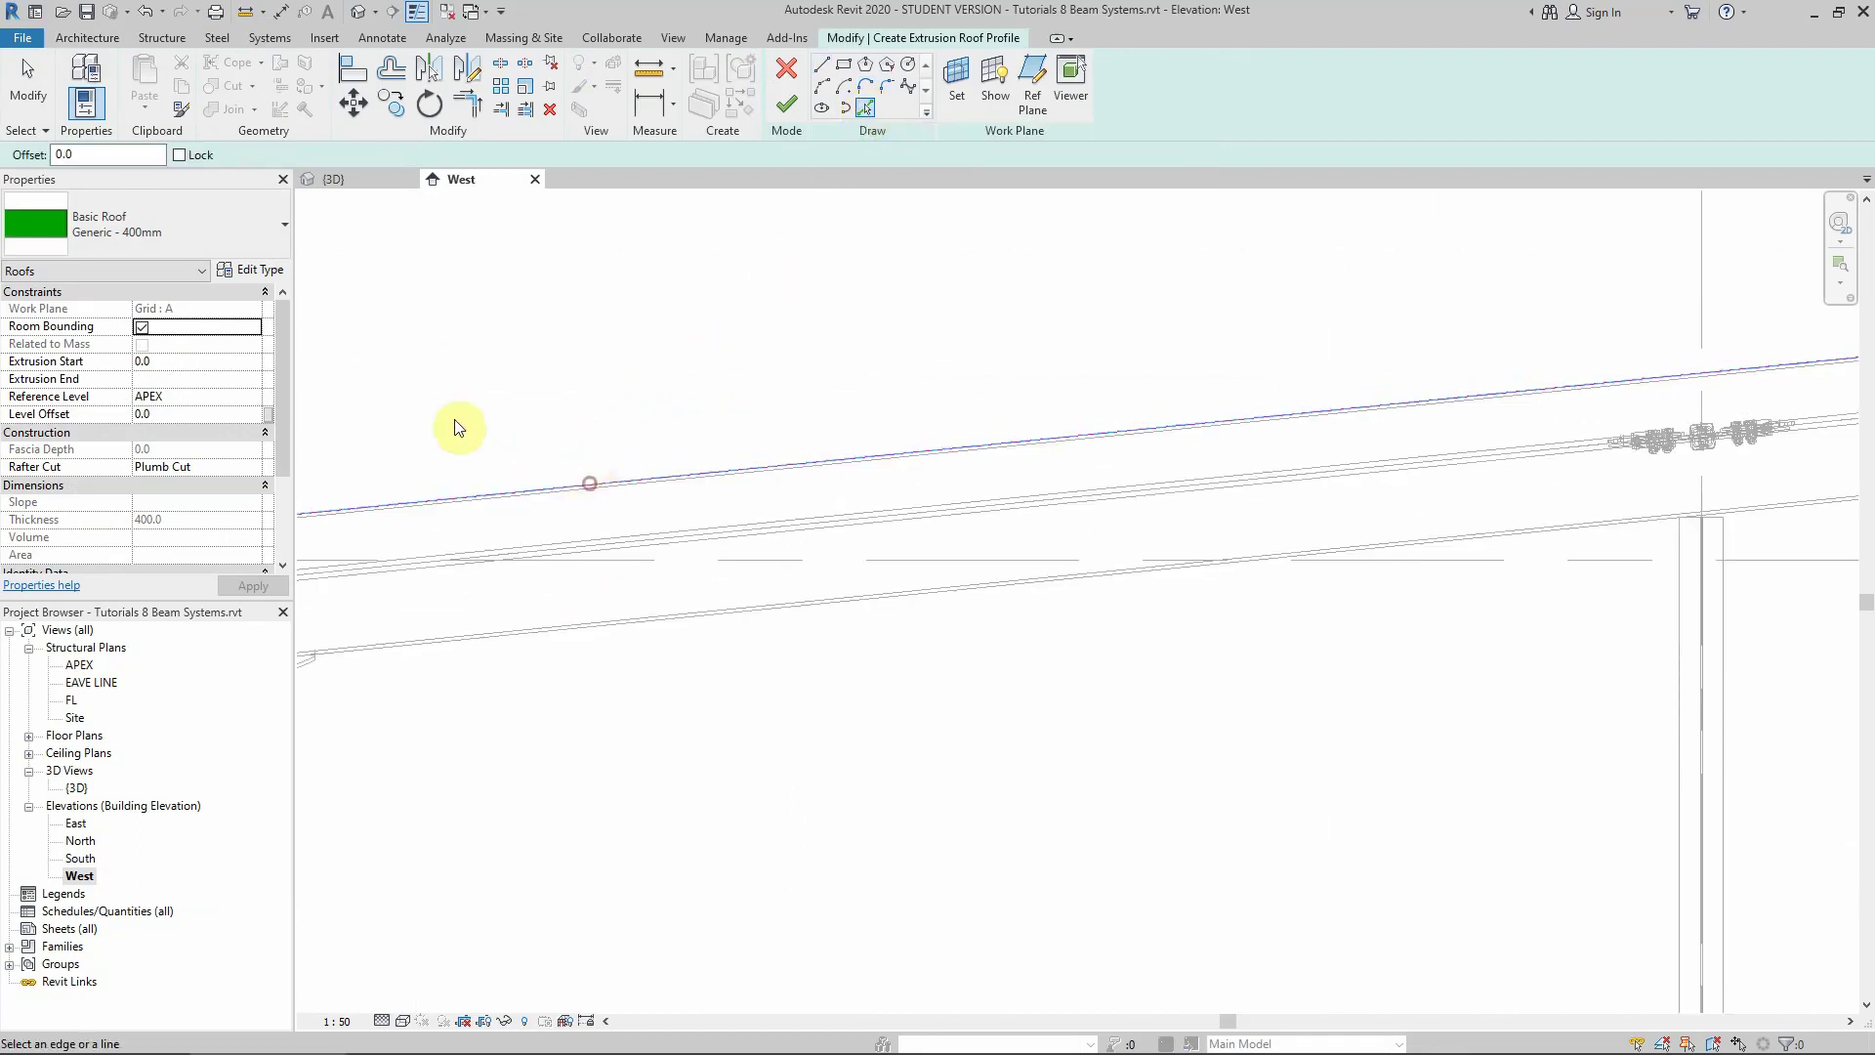
pyautogui.scroll(-6, 452, 422)
pyautogui.scroll(5, 957, 419)
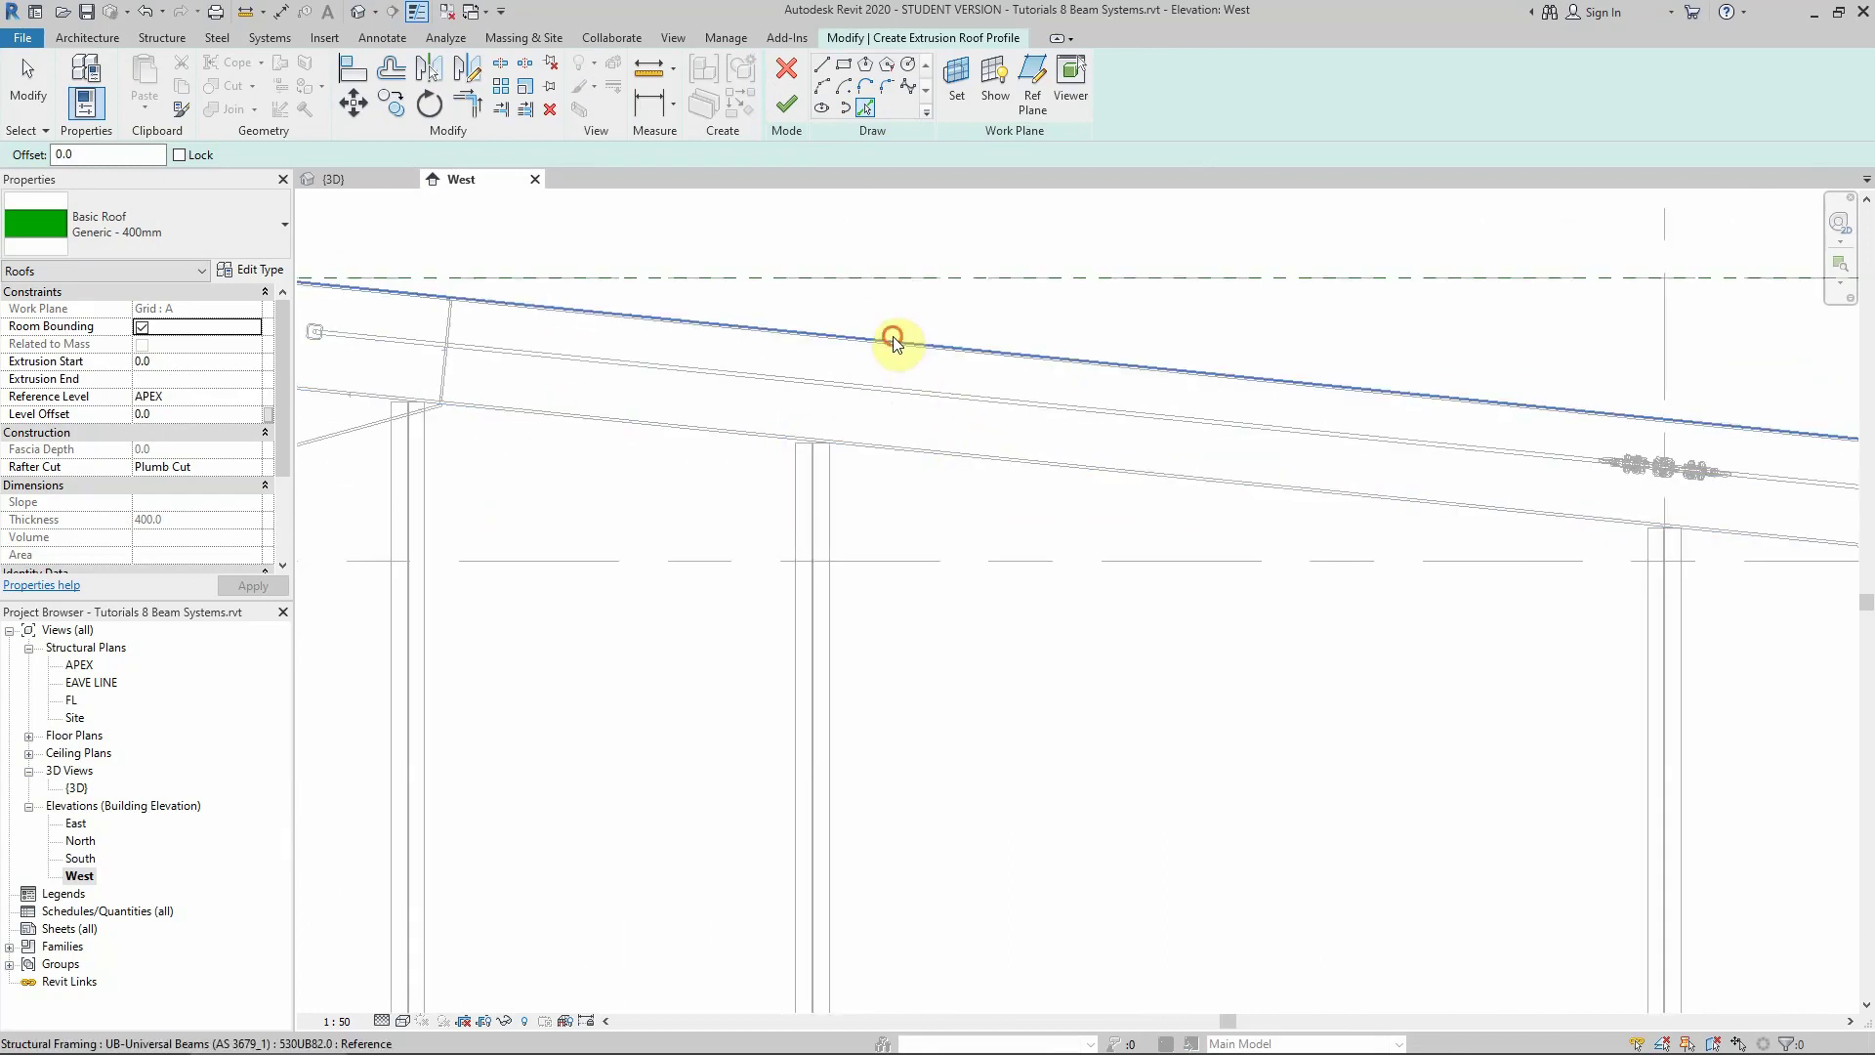
pyautogui.click(895, 337)
pyautogui.scroll(-5, 1117, 390)
# Trim the two roof profile lines to a corner at the ridge on grid 2
pyautogui.scroll(6, 934, 369)
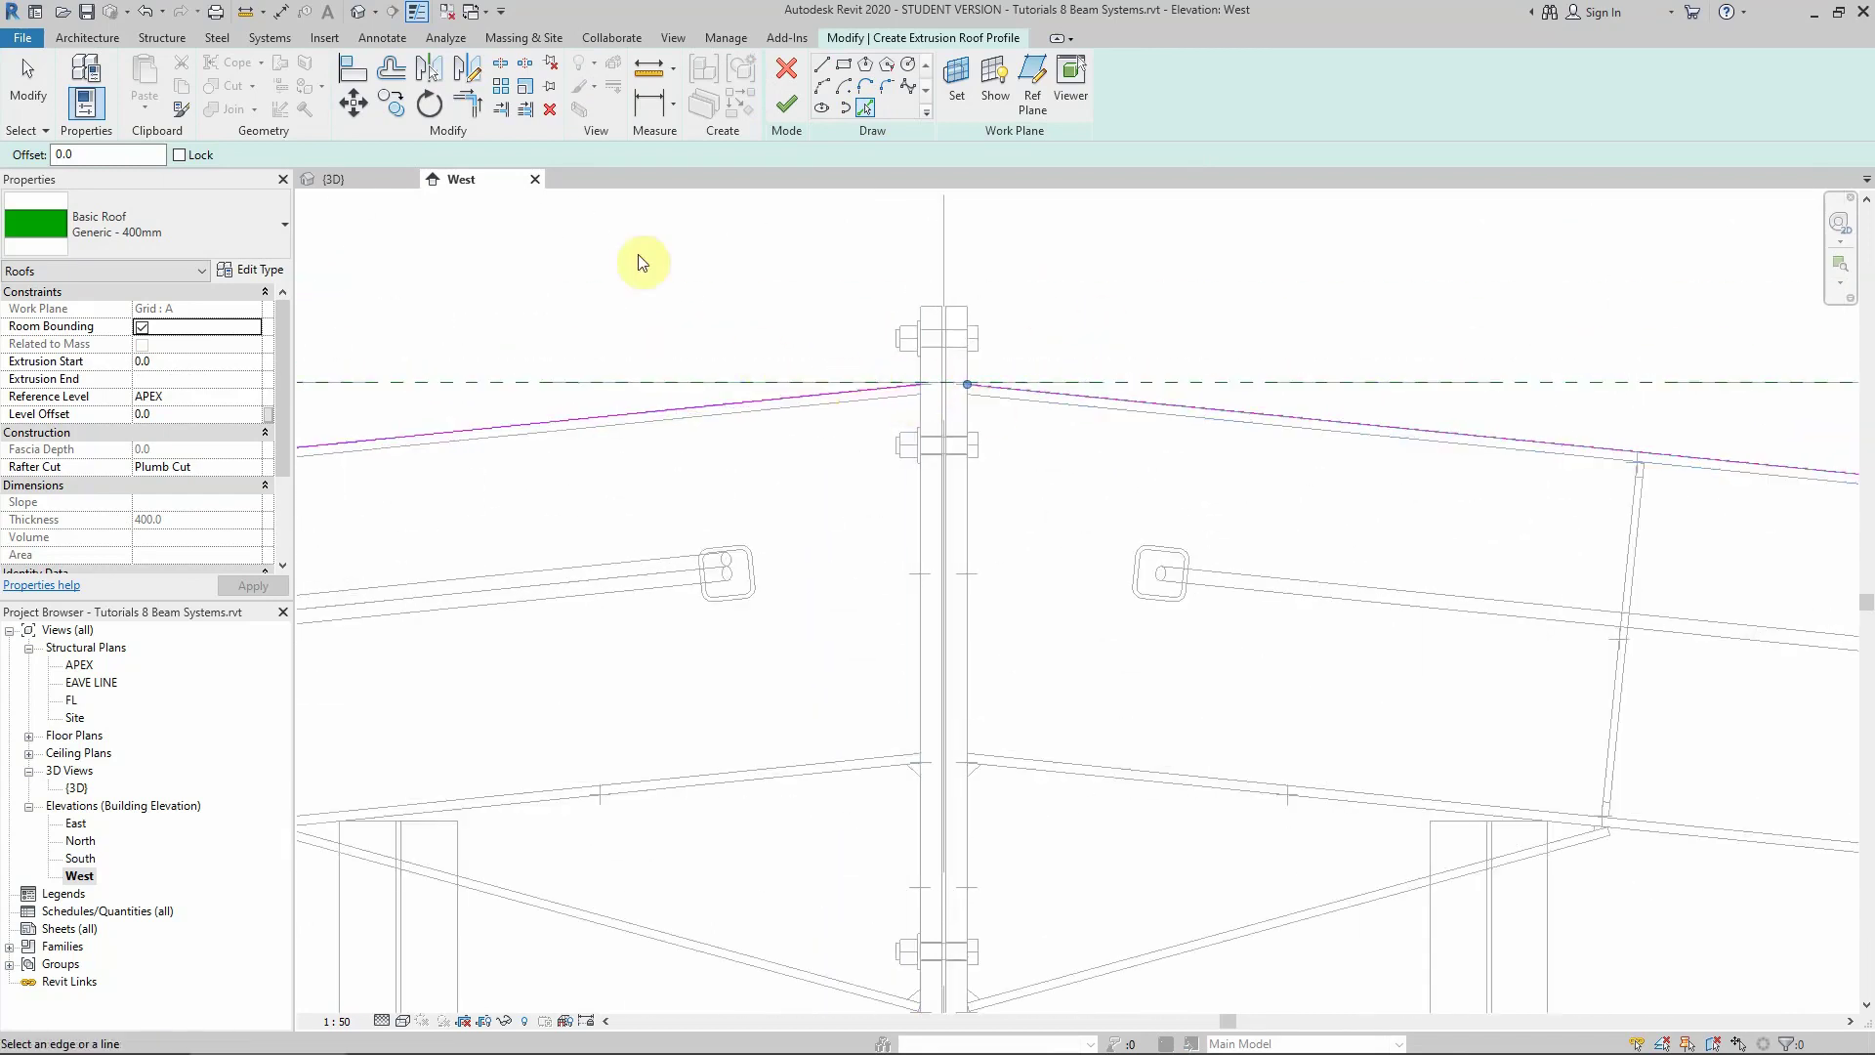
pyautogui.click(467, 102)
pyautogui.click(877, 393)
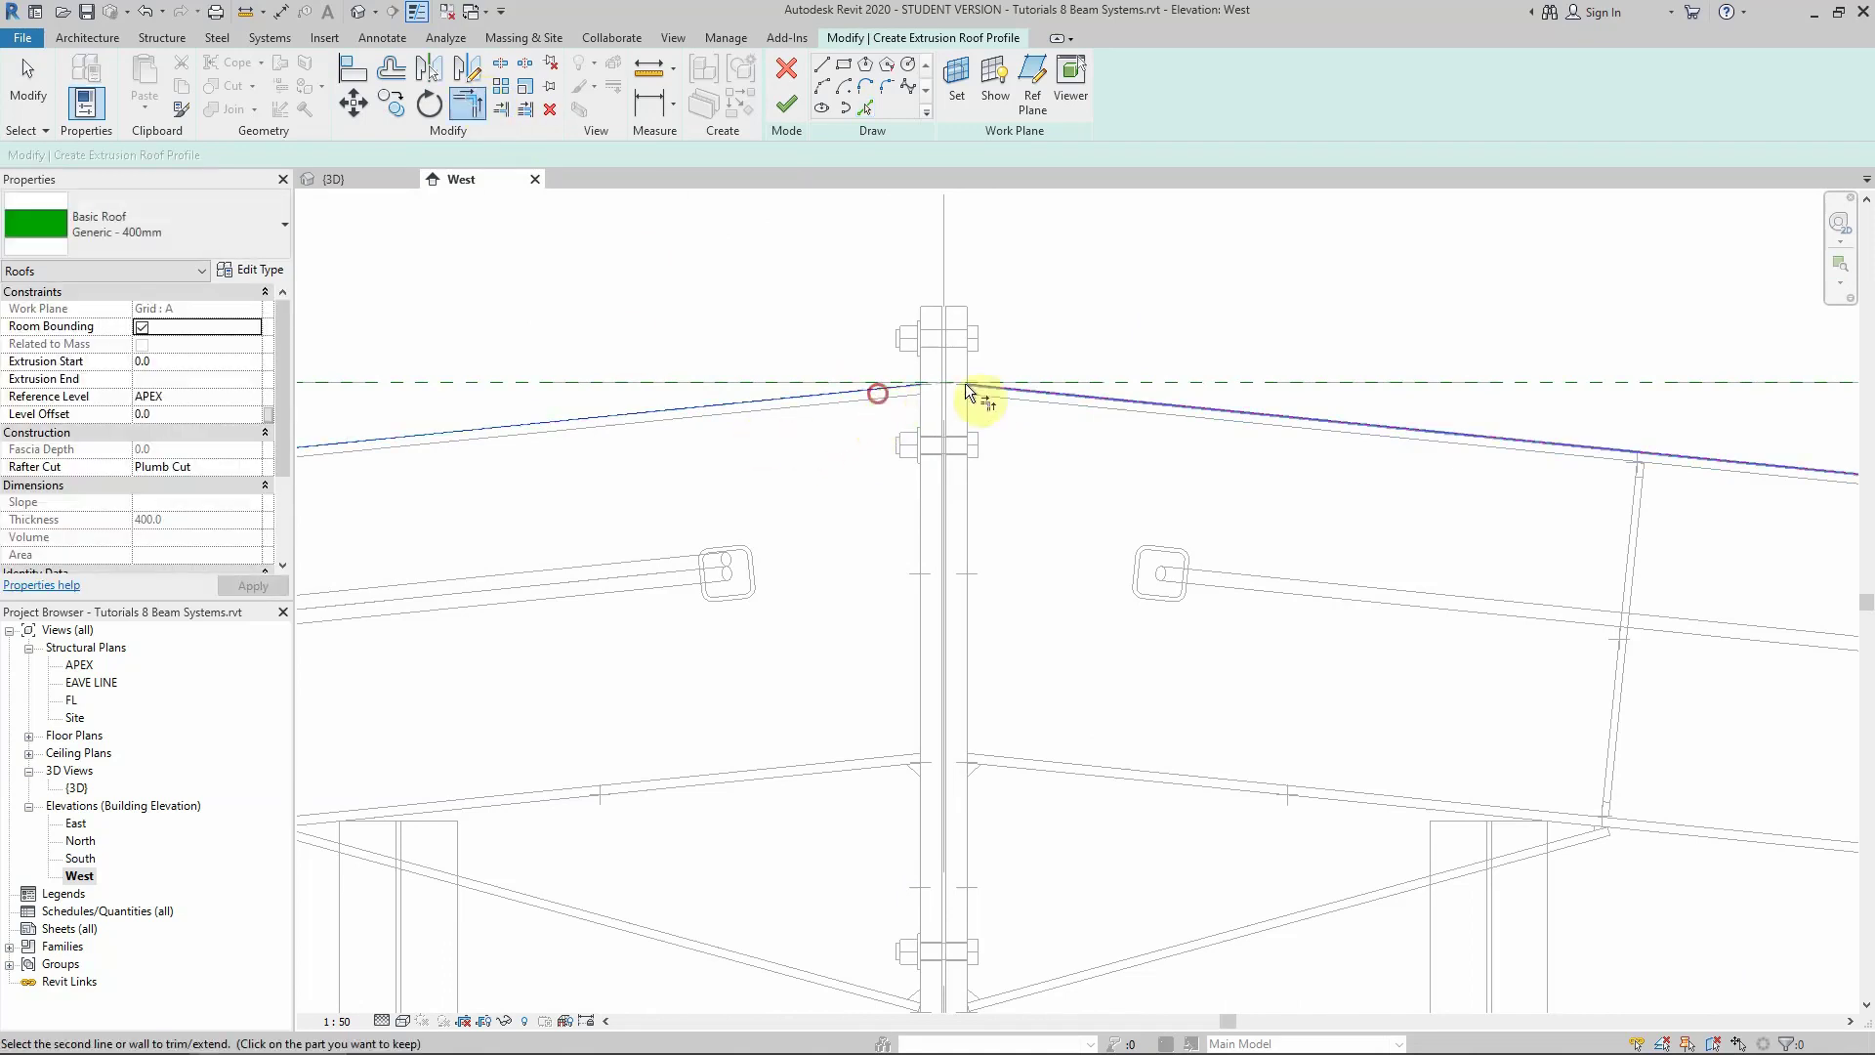
pyautogui.click(987, 383)
pyautogui.scroll(-4, 987, 383)
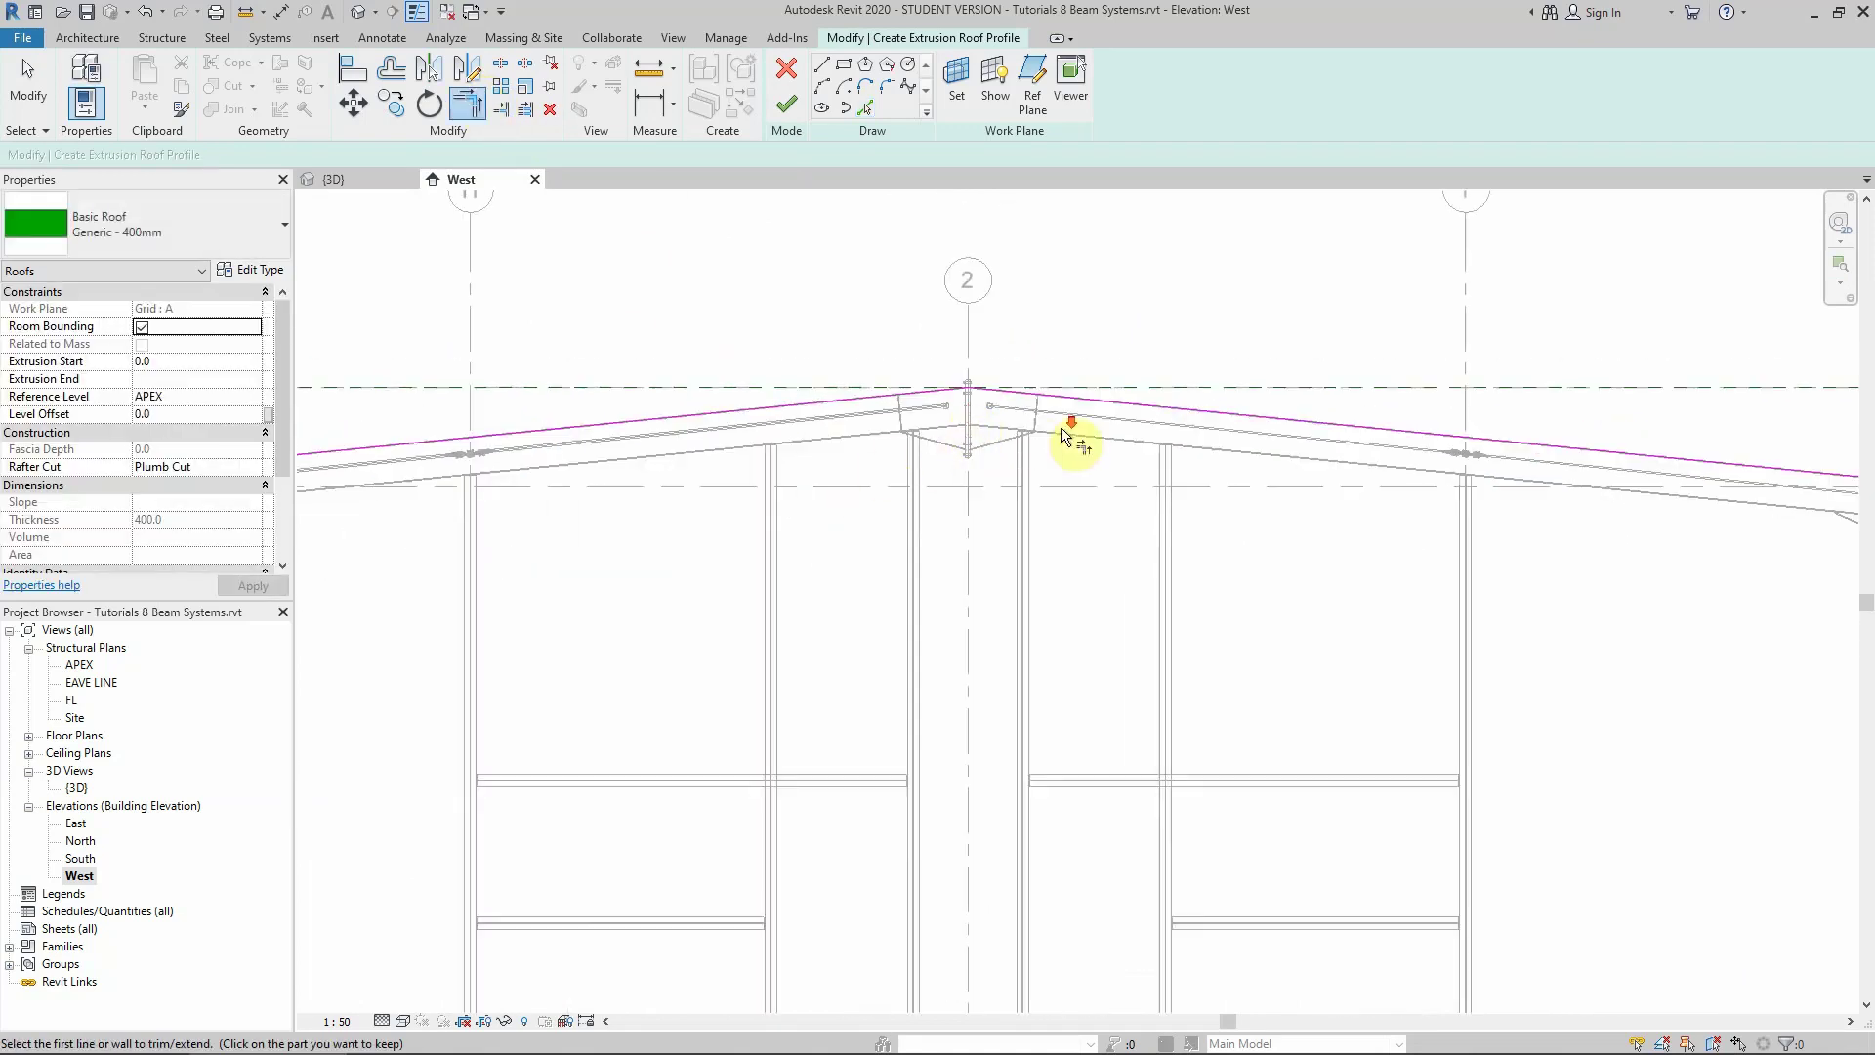
pyautogui.scroll(-3, 1068, 432)
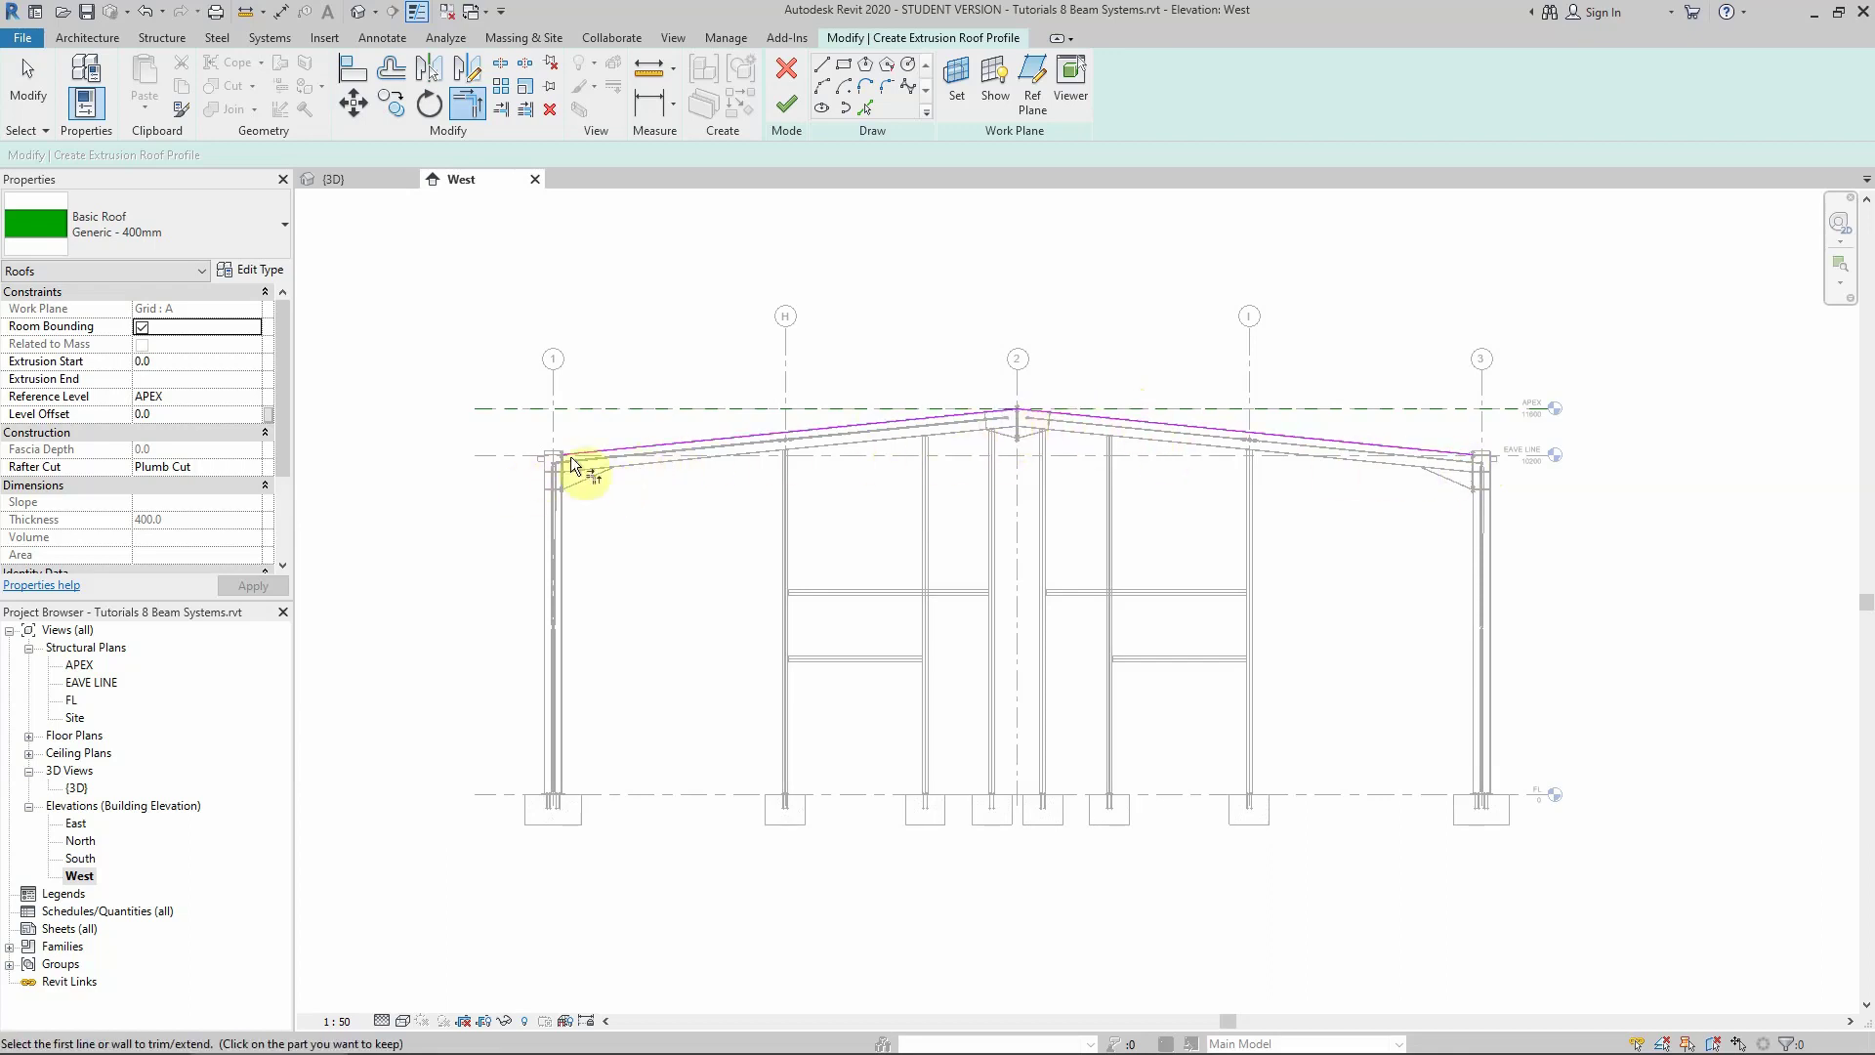
# Finish the extrusion roof profile and change the roof type to Basic Roof Generic - 125mm
pyautogui.click(787, 107)
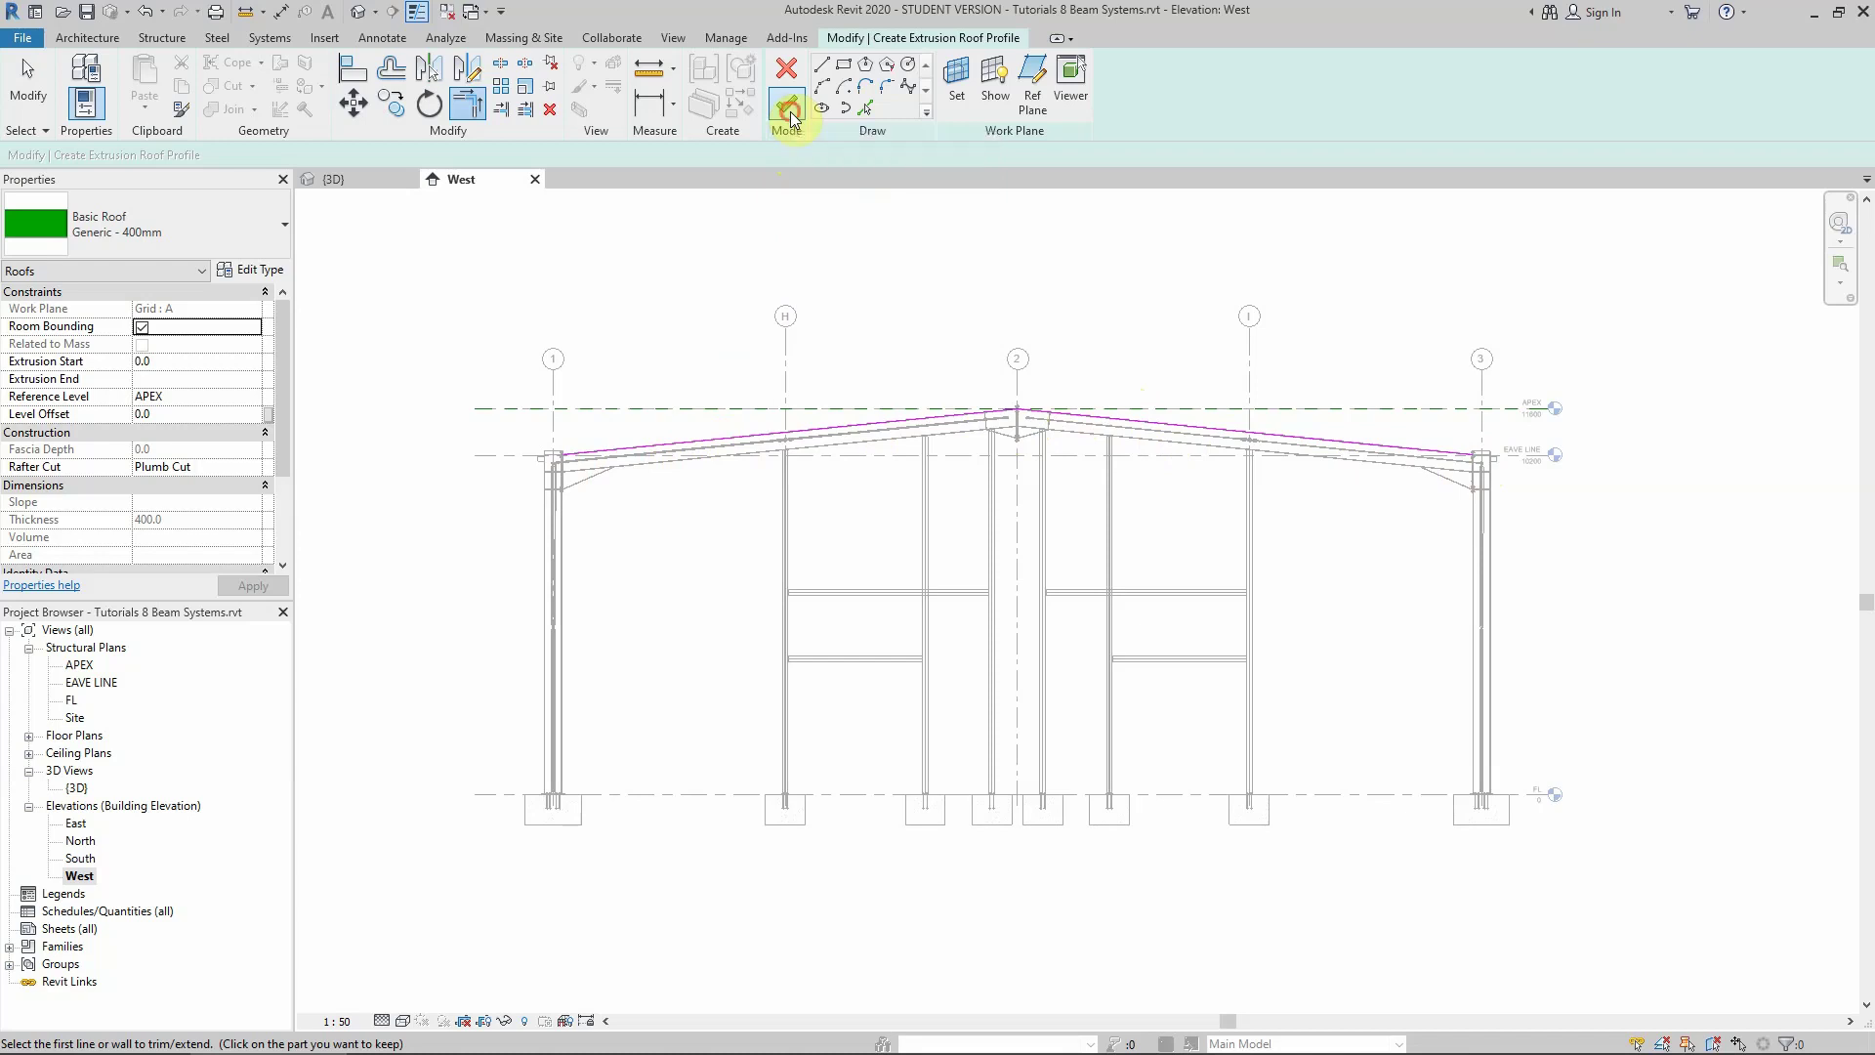
pyautogui.click(436, 436)
pyautogui.click(532, 493)
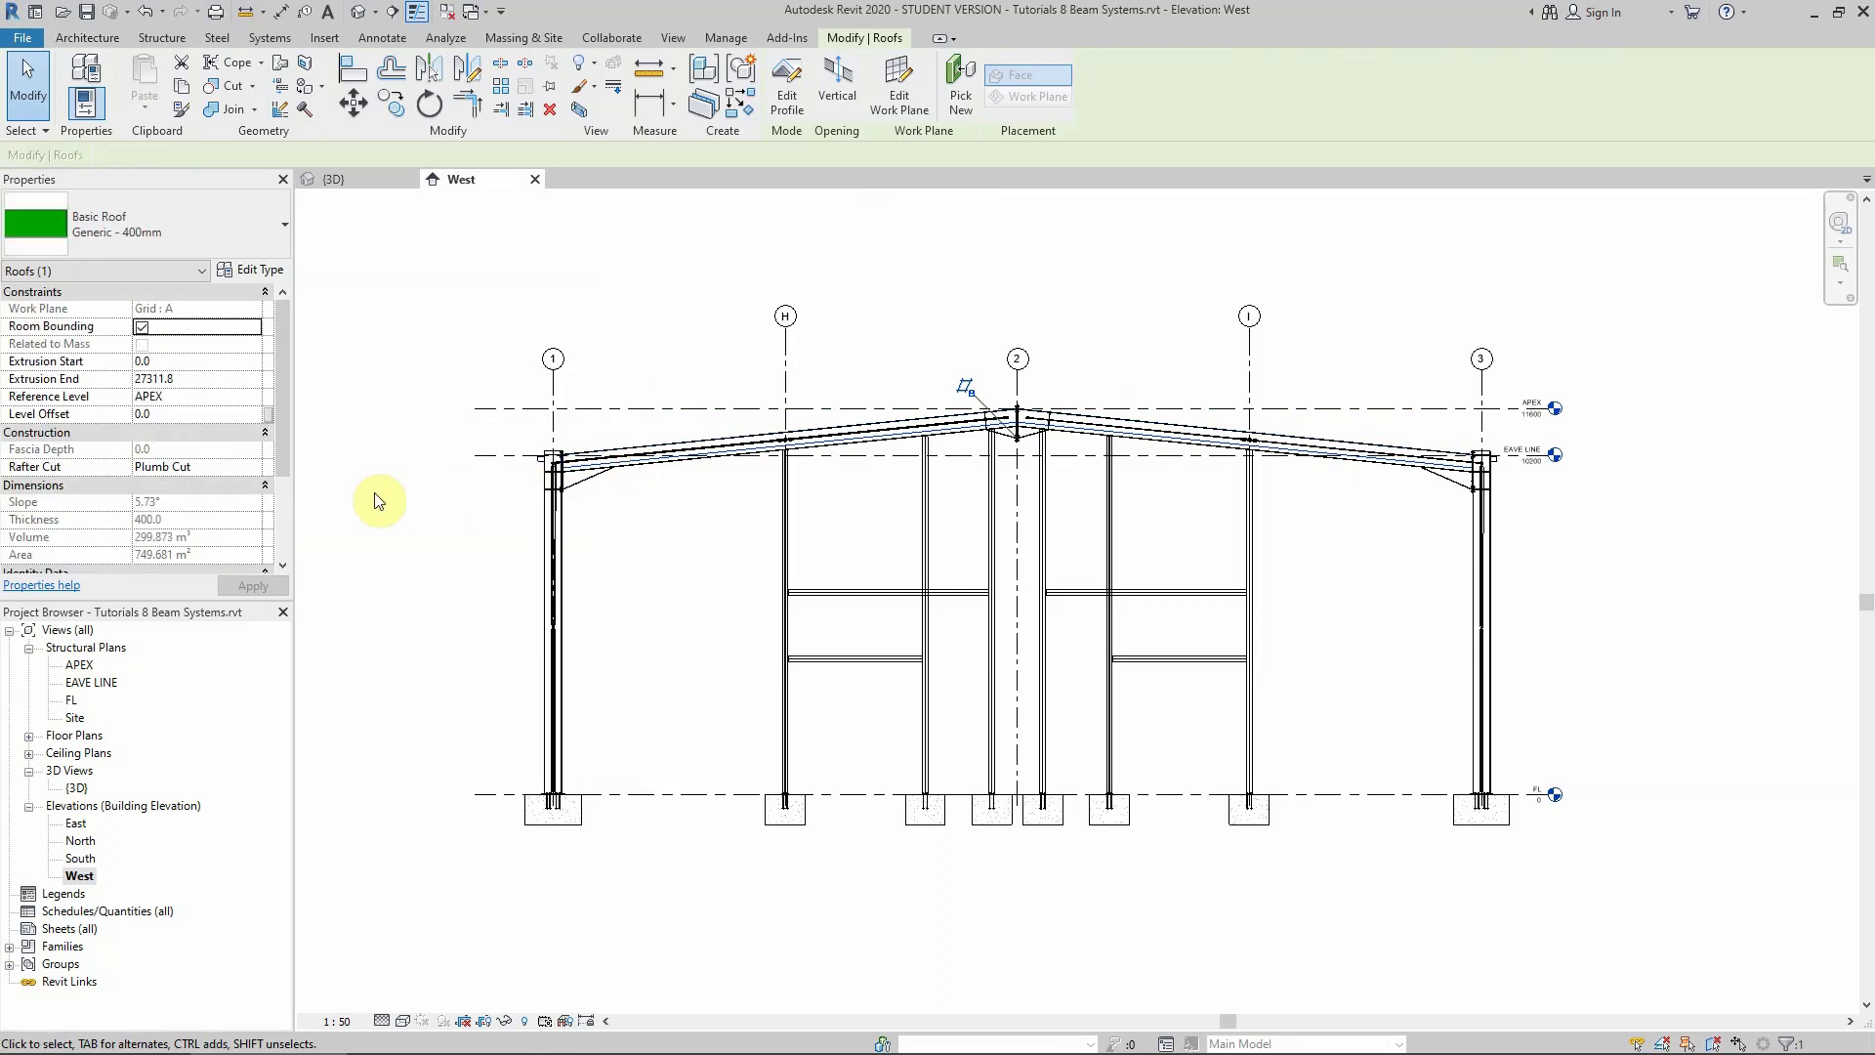
pyautogui.click(127, 234)
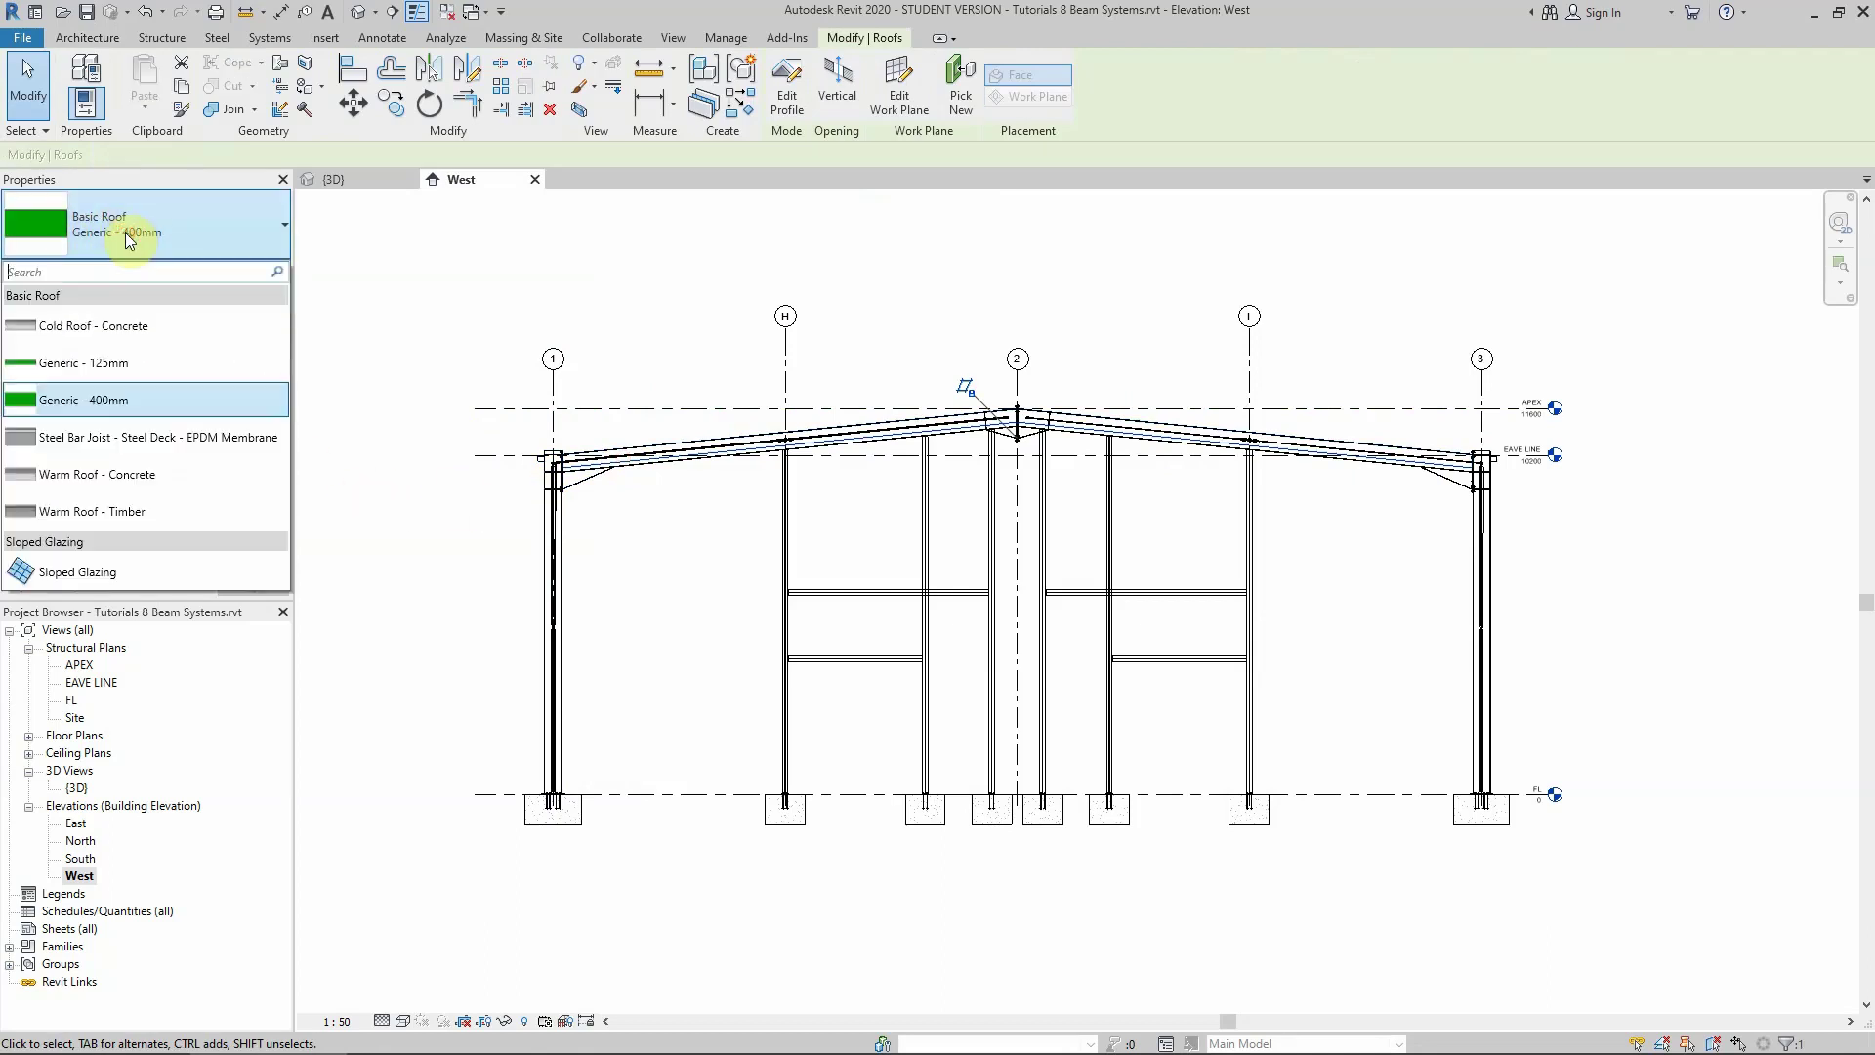
pyautogui.click(103, 367)
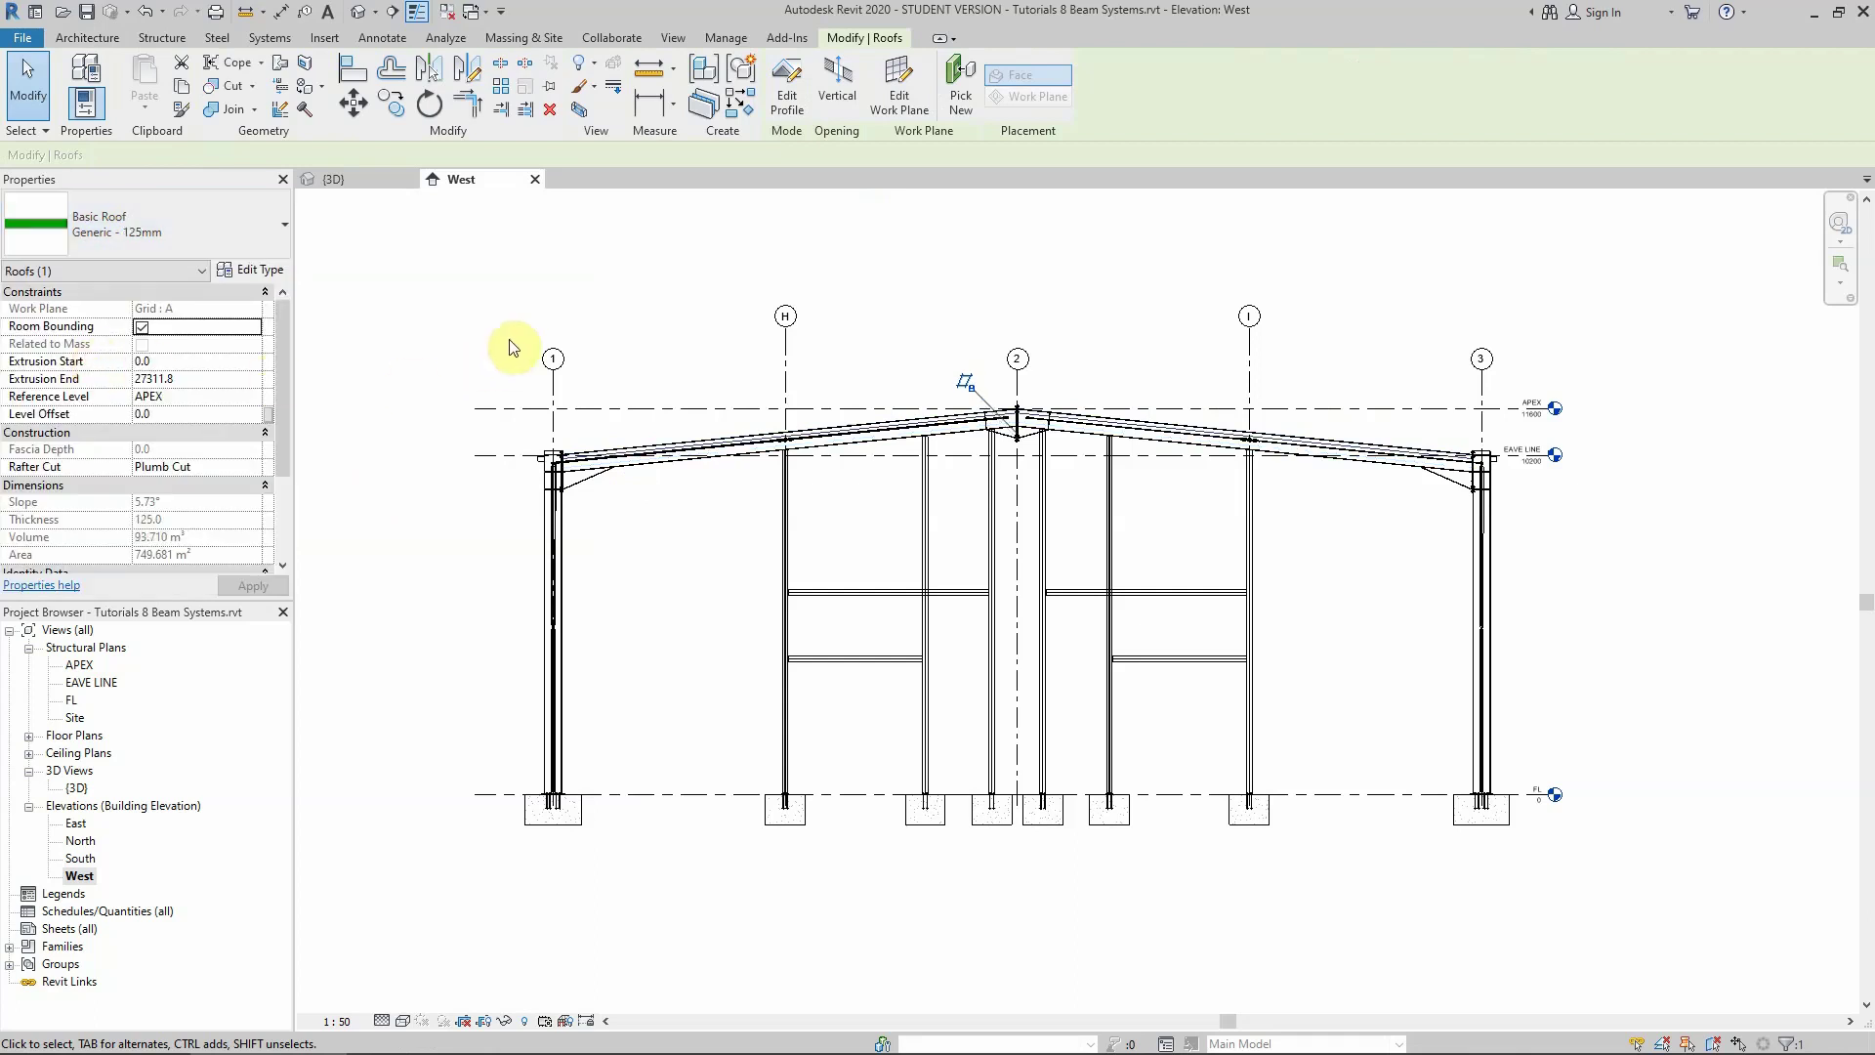
pyautogui.click(463, 342)
# Select the roof in the West elevation and check its extent in the 3D view
pyautogui.scroll(3, 625, 466)
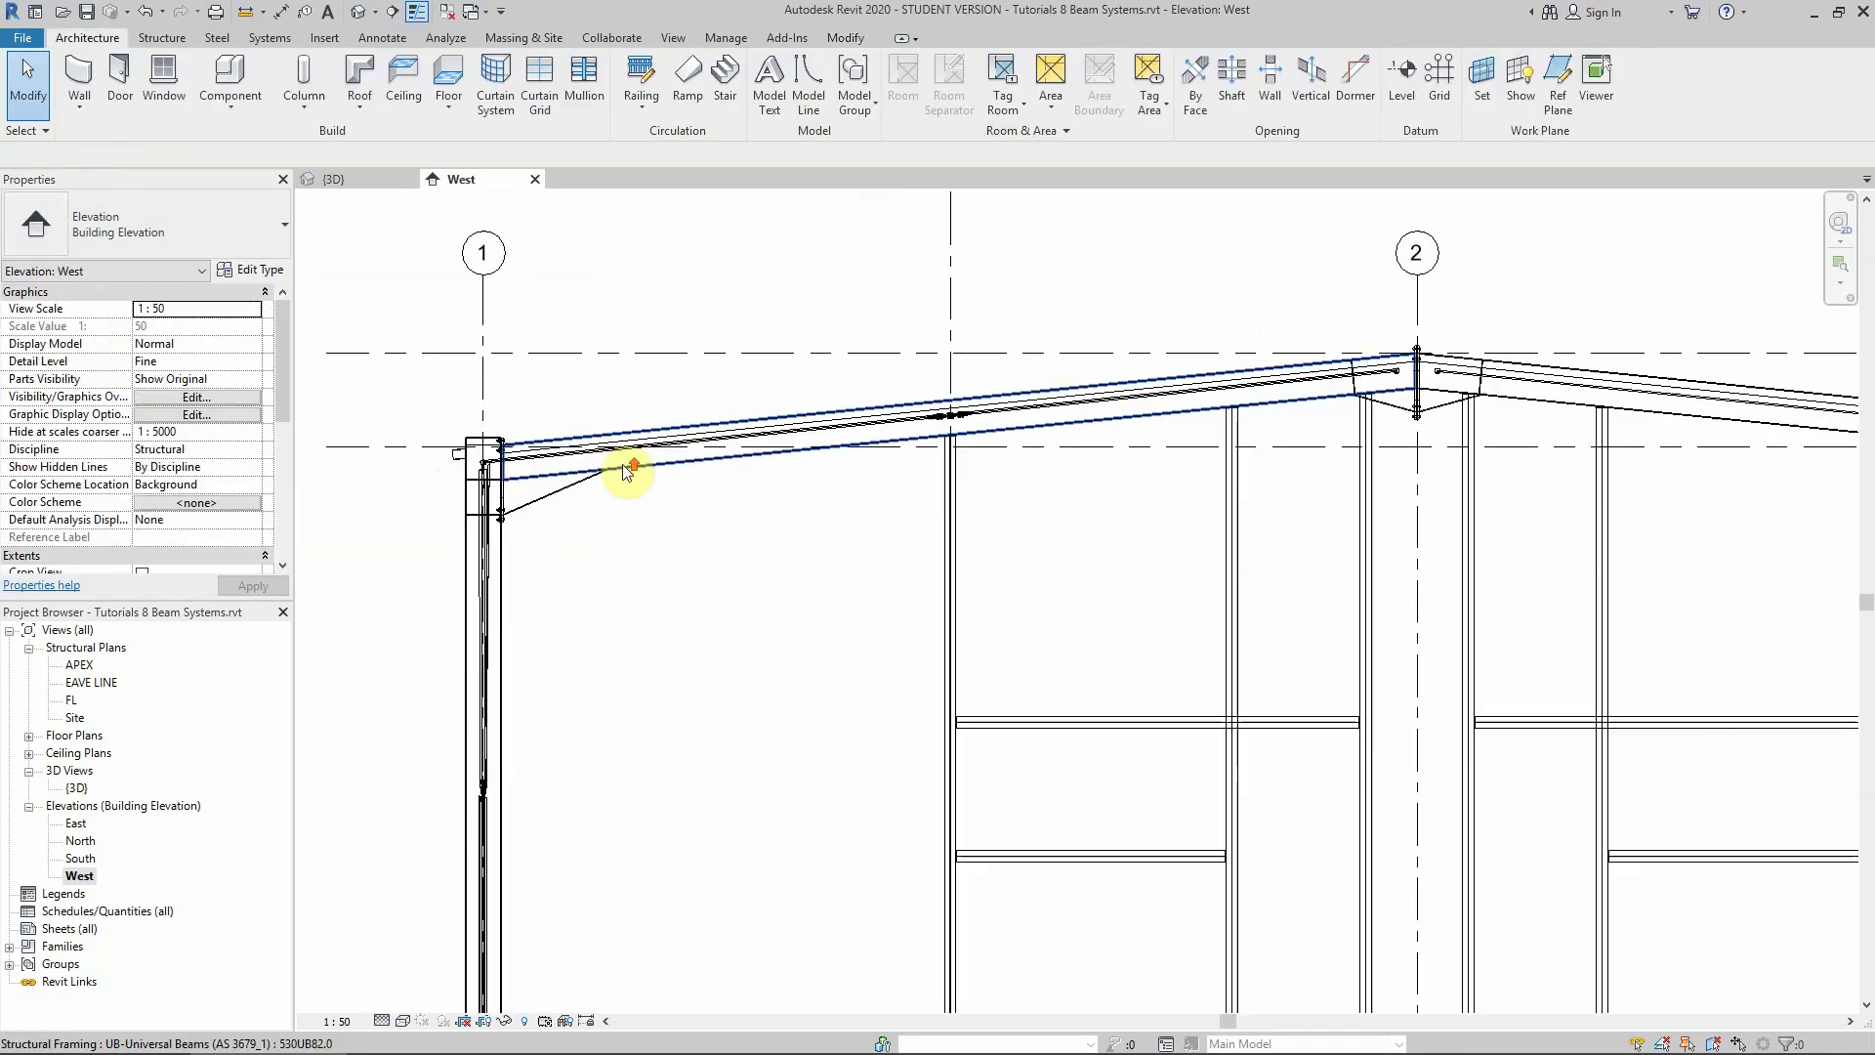
pyautogui.click(680, 436)
pyautogui.scroll(-3, 574, 619)
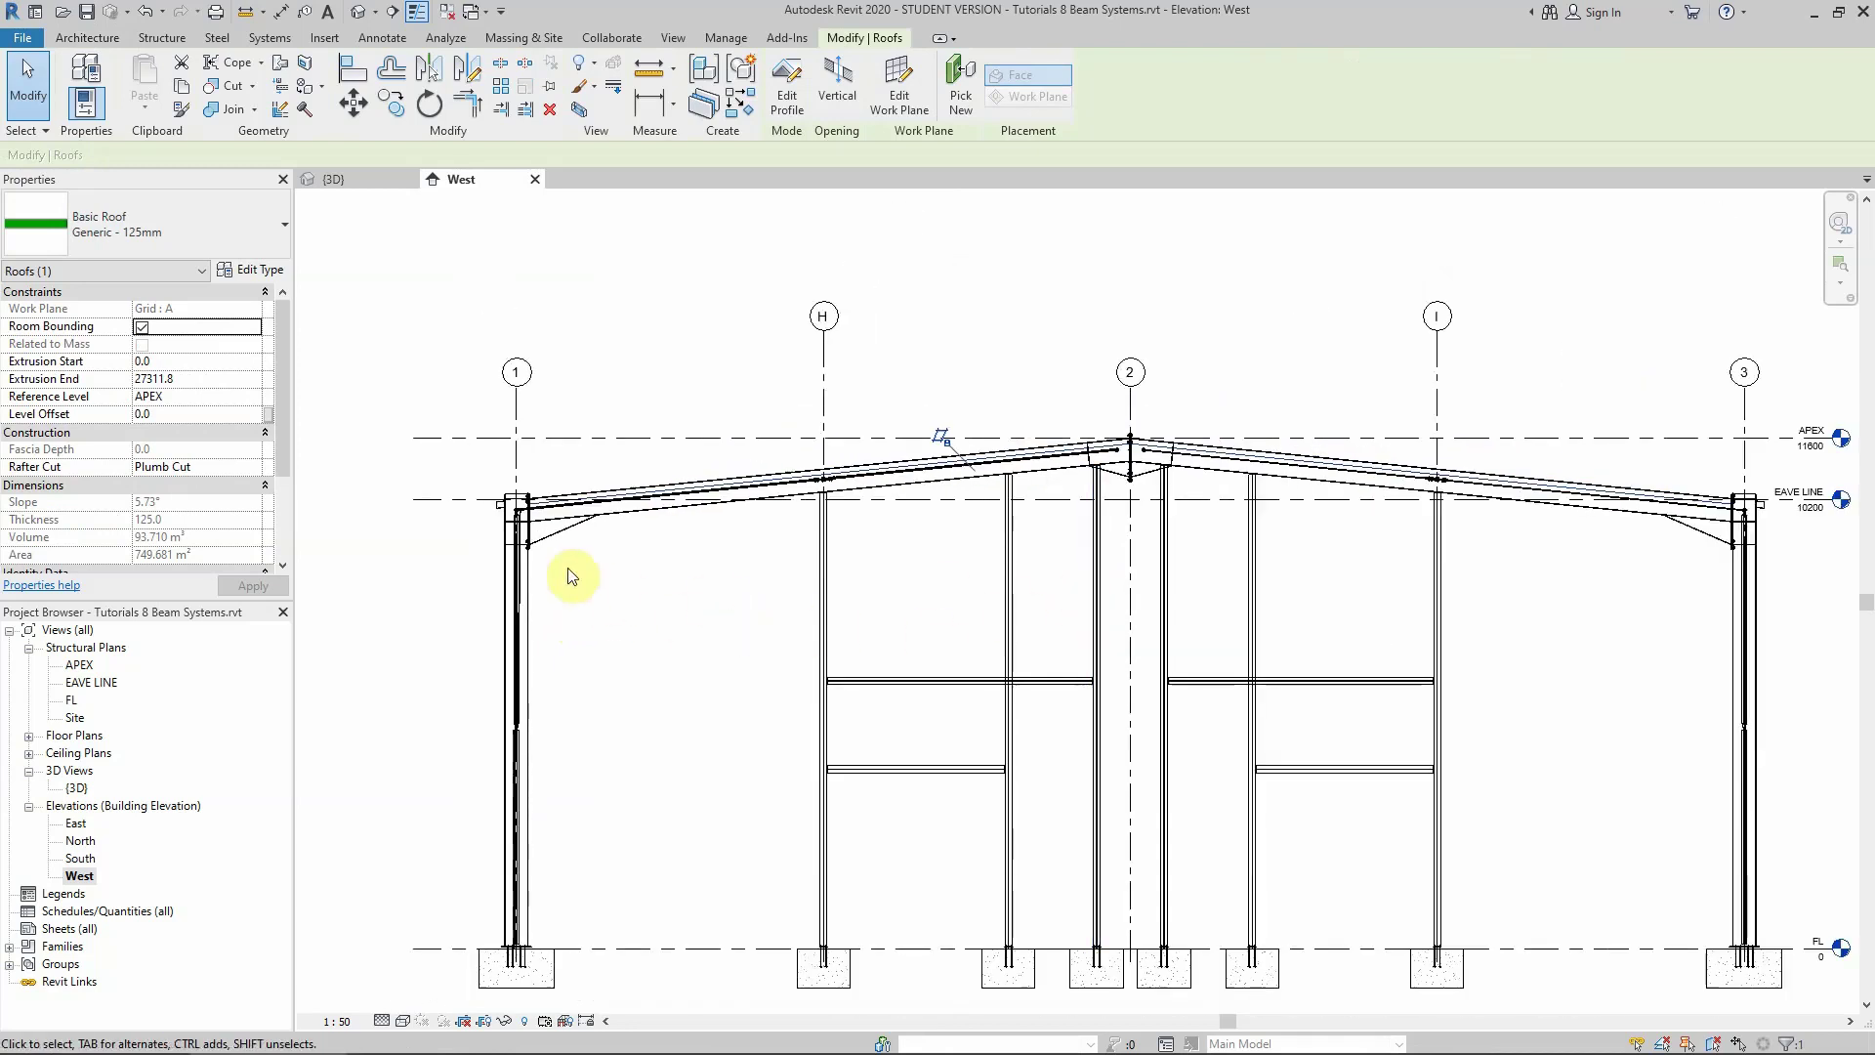
pyautogui.click(376, 176)
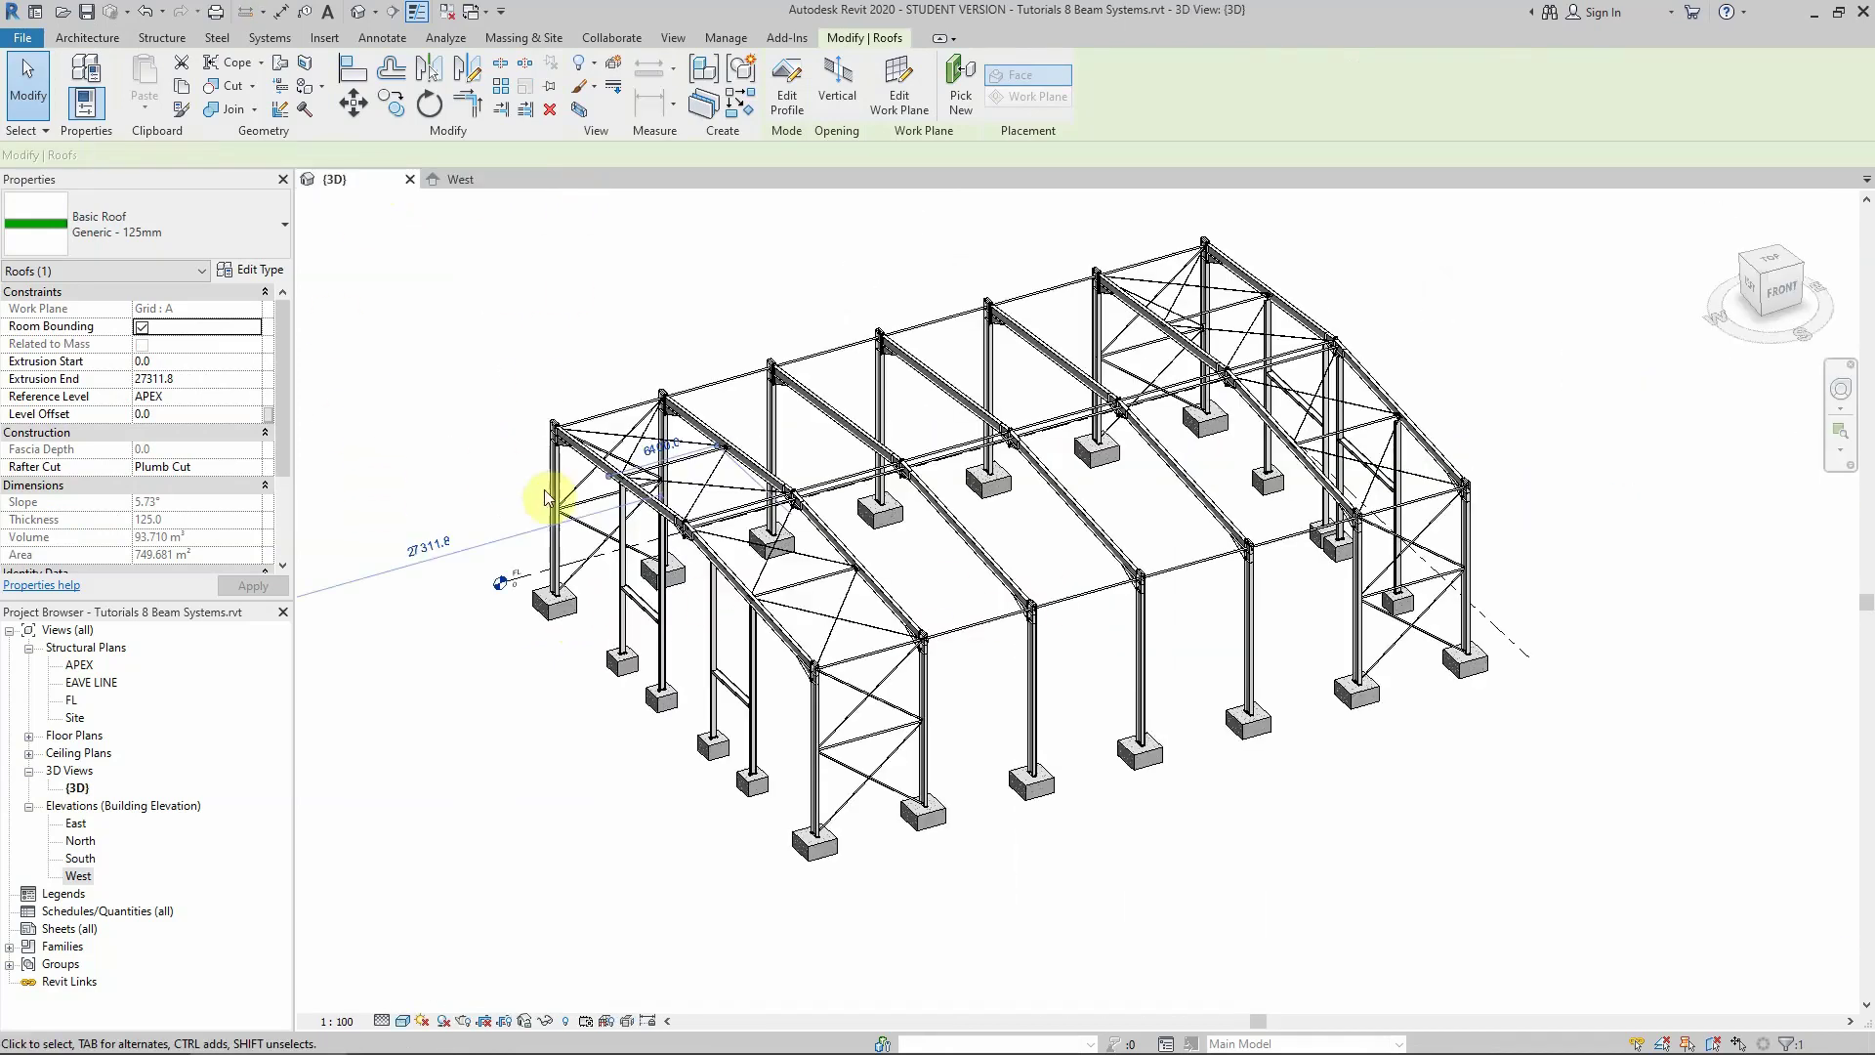
pyautogui.scroll(-3, 652, 556)
pyautogui.scroll(1, 574, 536)
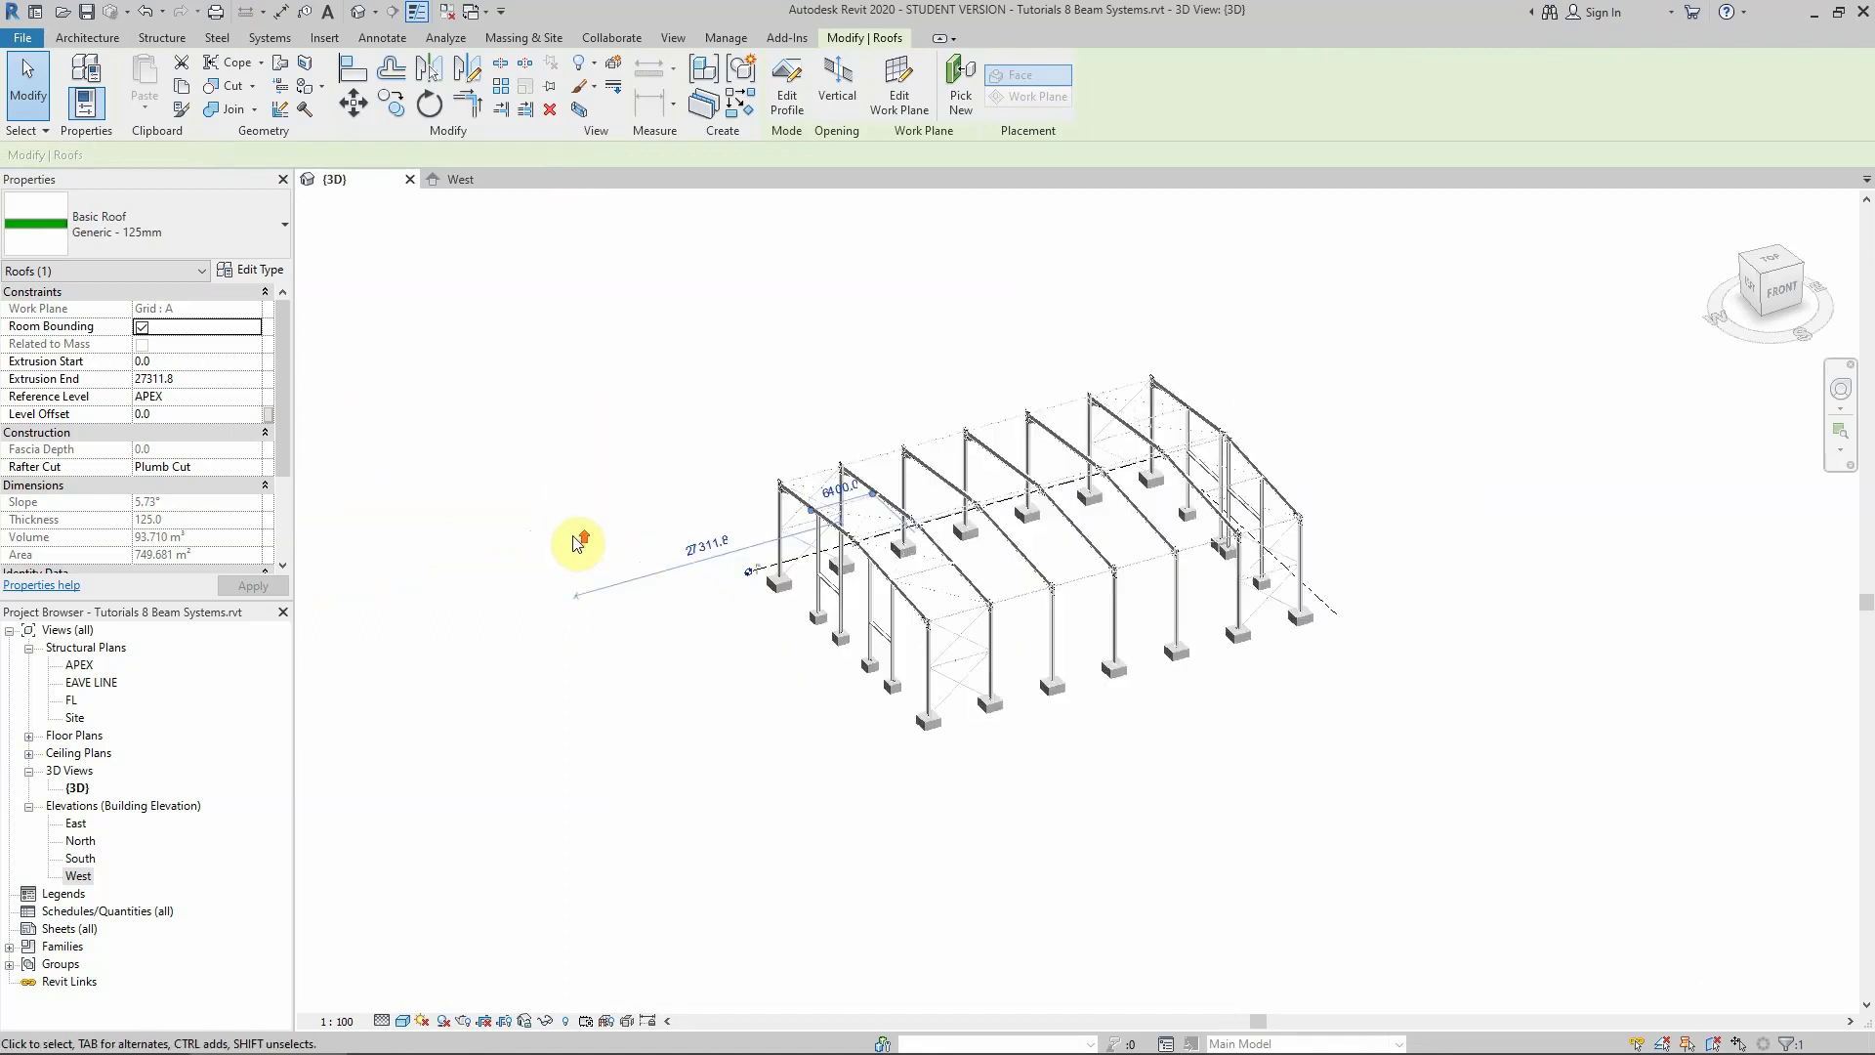
pyautogui.click(634, 334)
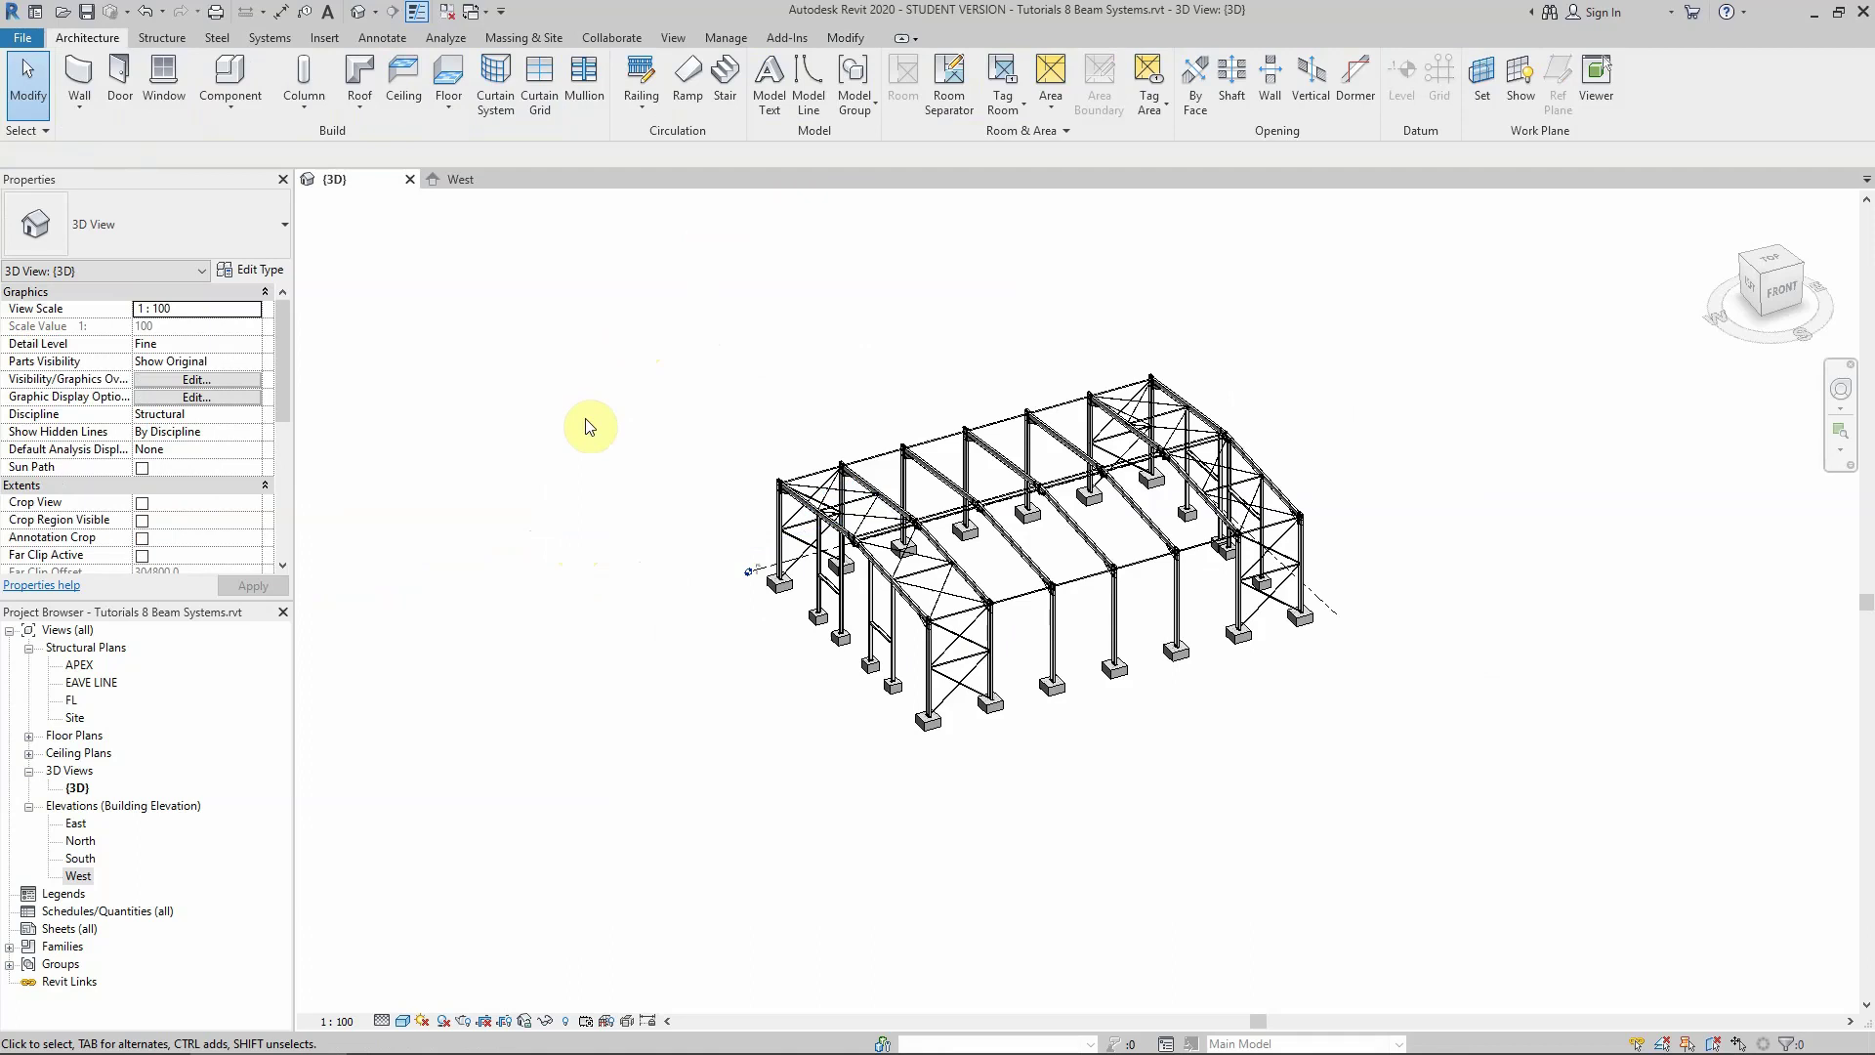
# Turn on the Roofs category in the 3D view's Visibility/Graphic Overrides
pyautogui.press('v')
pyautogui.press('v')
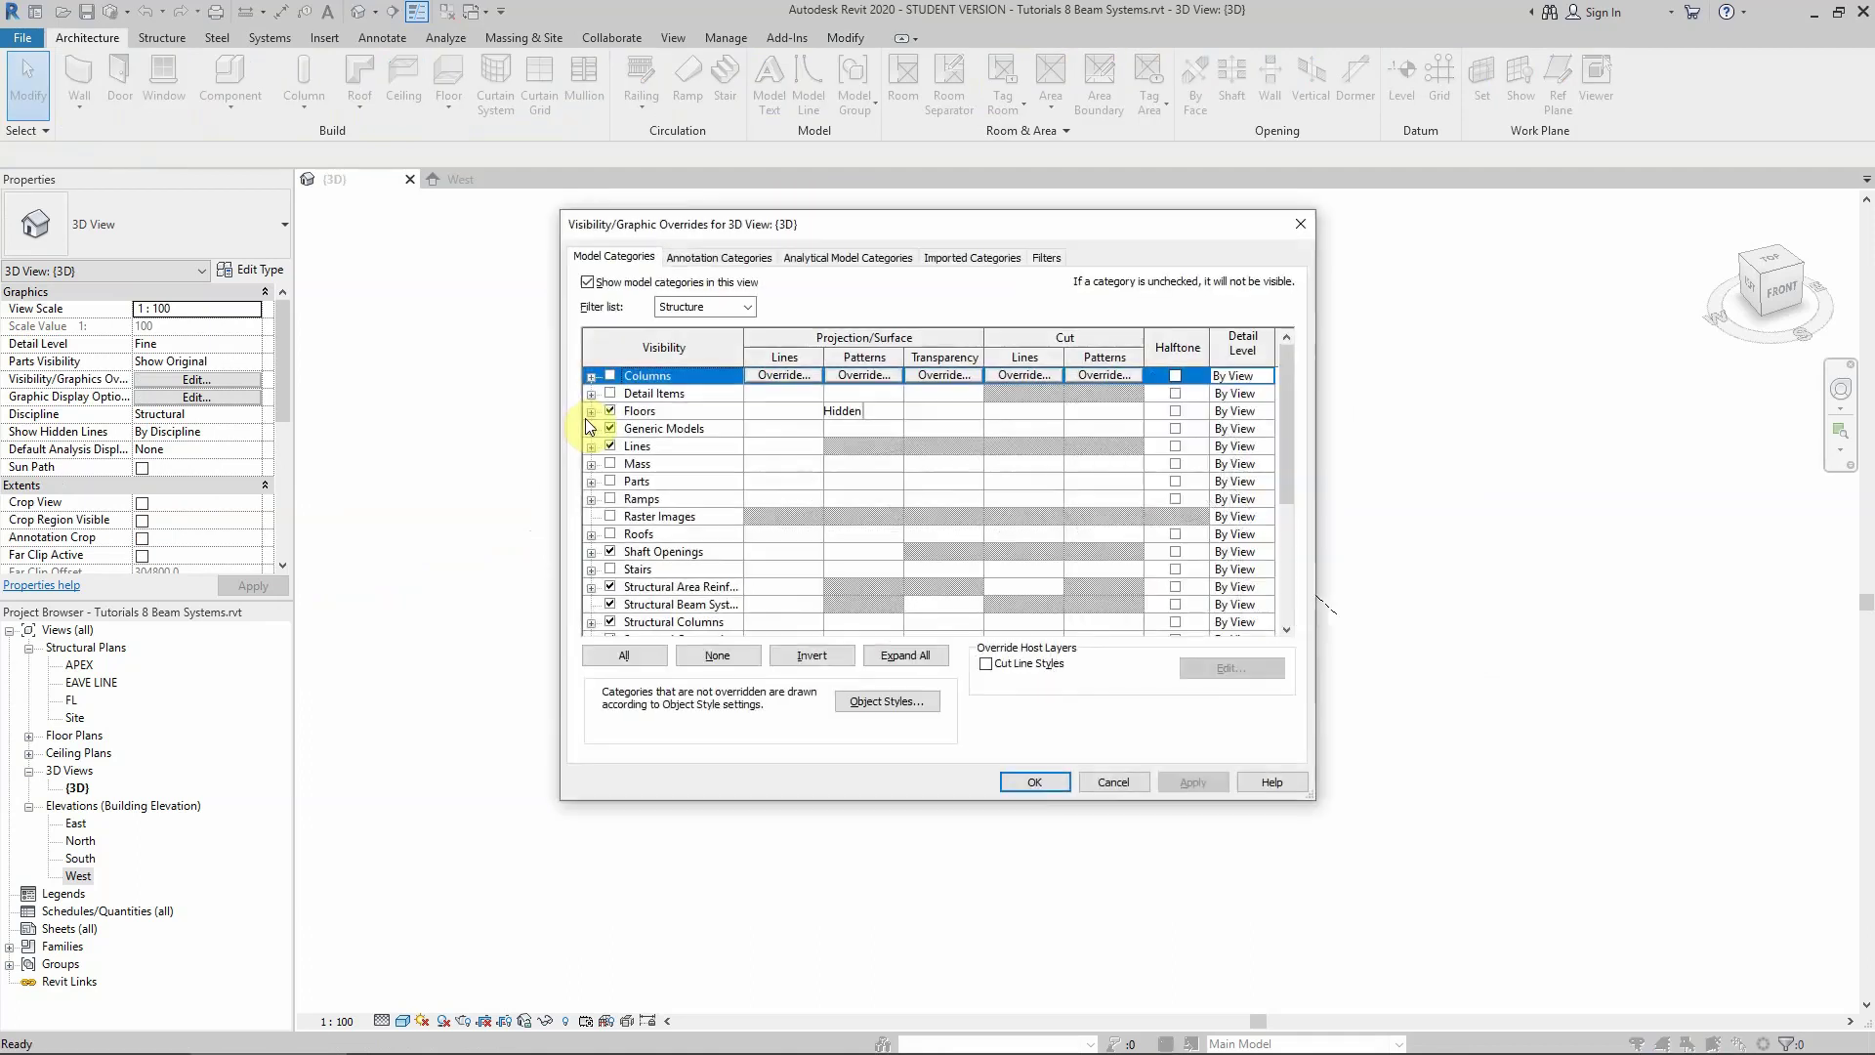
pyautogui.click(611, 535)
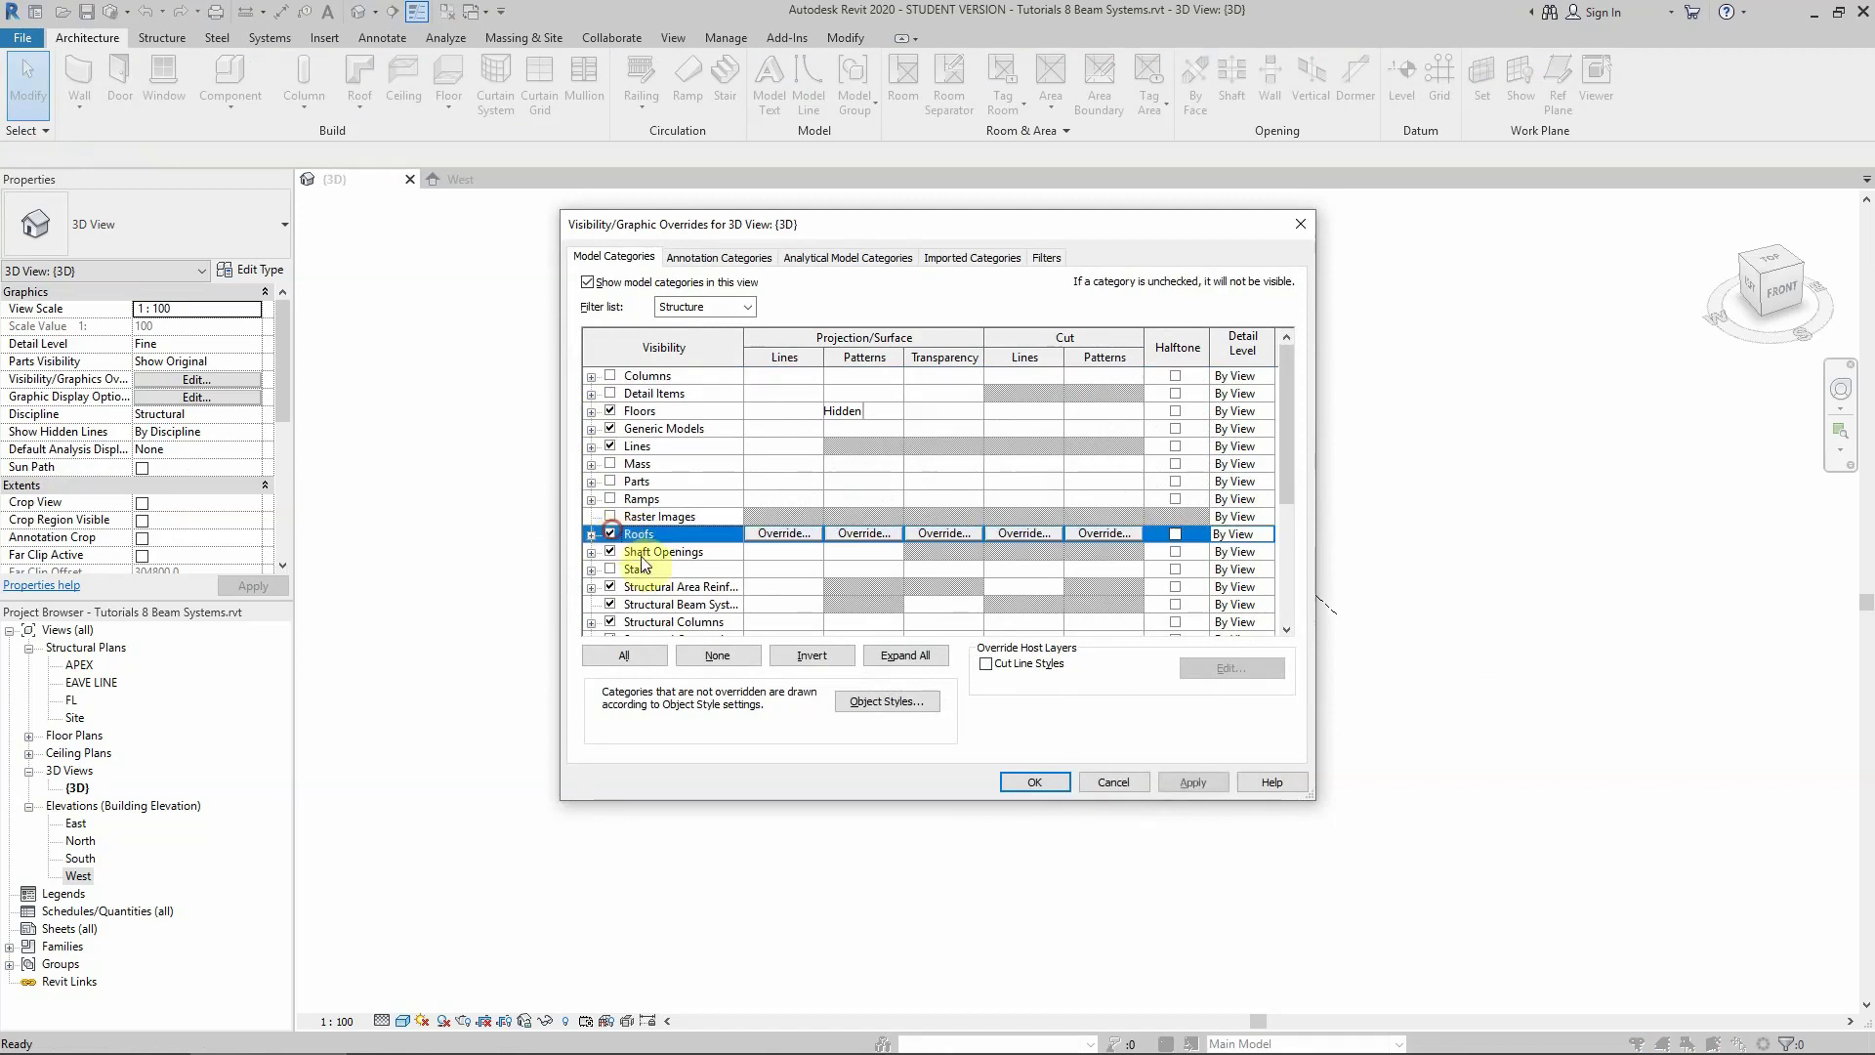
pyautogui.click(1189, 785)
pyautogui.click(1034, 783)
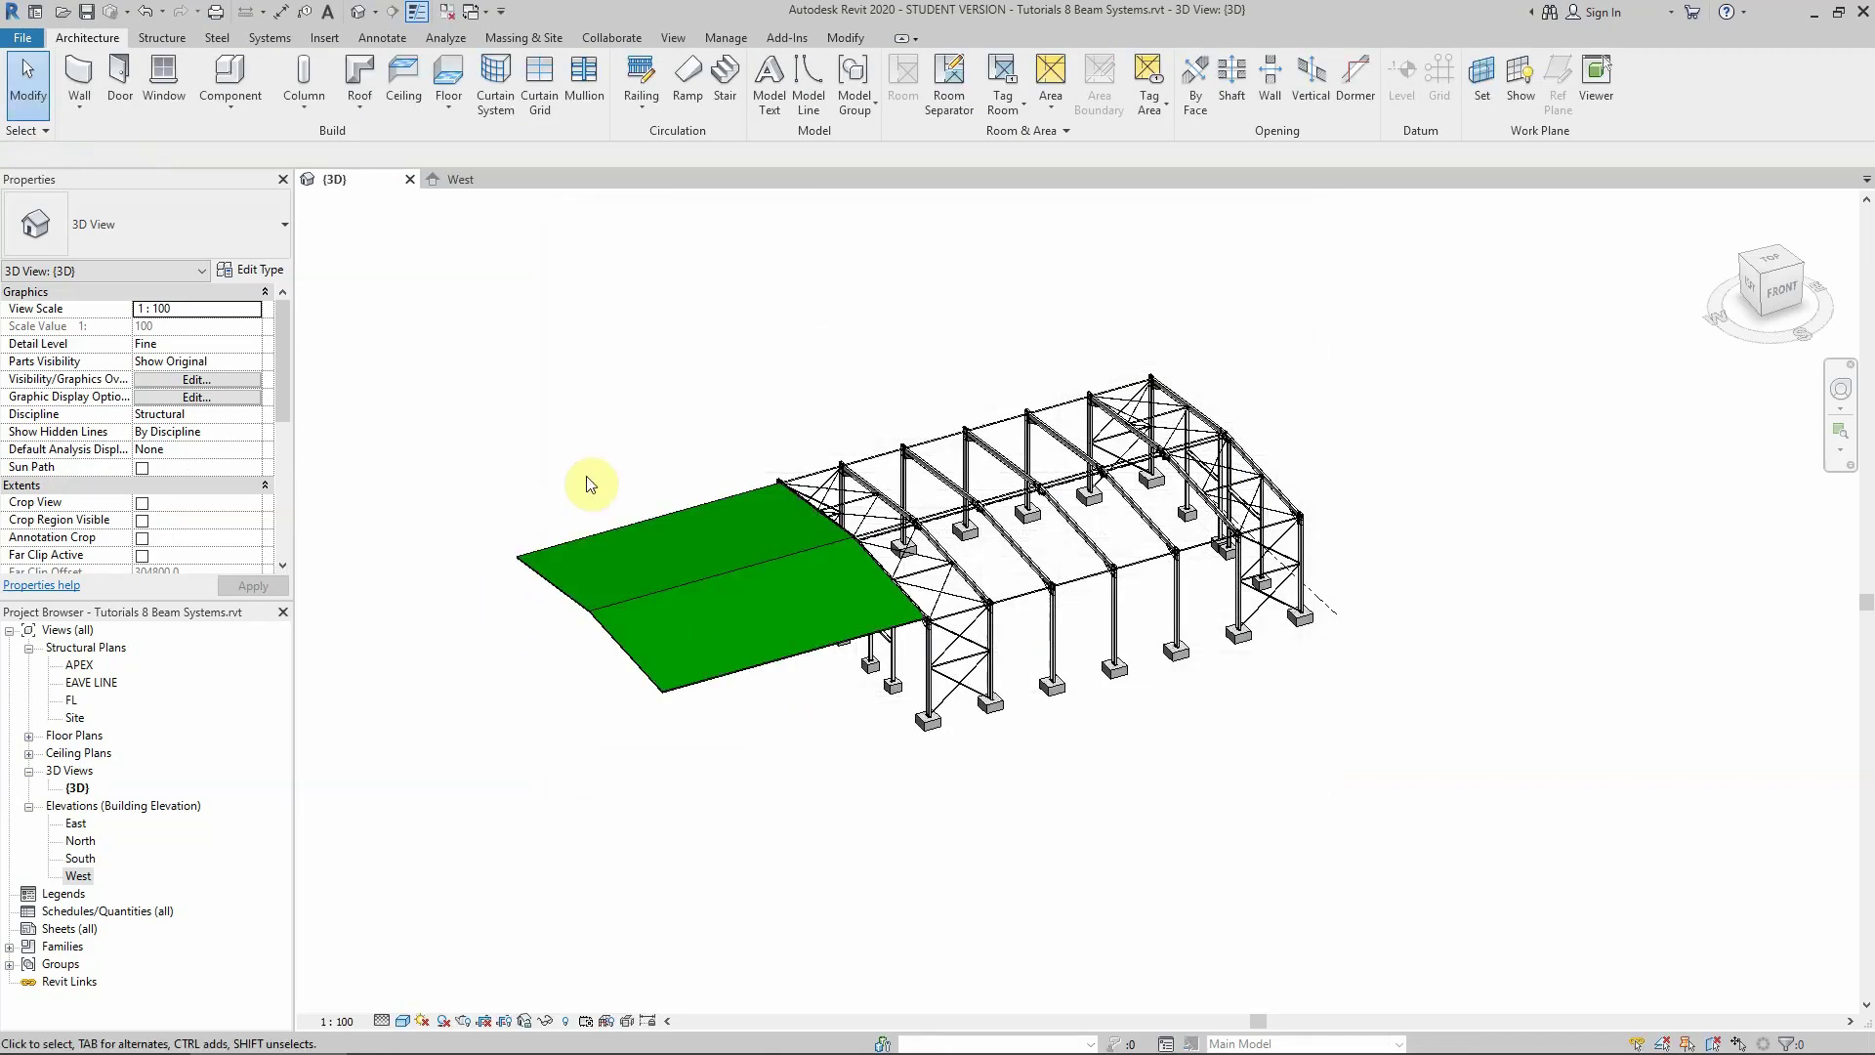
# In the top view, stretch the roof over the portal frames, with extrusion start at about -38395.2 and extrusion end at 104.5
pyautogui.click(645, 524)
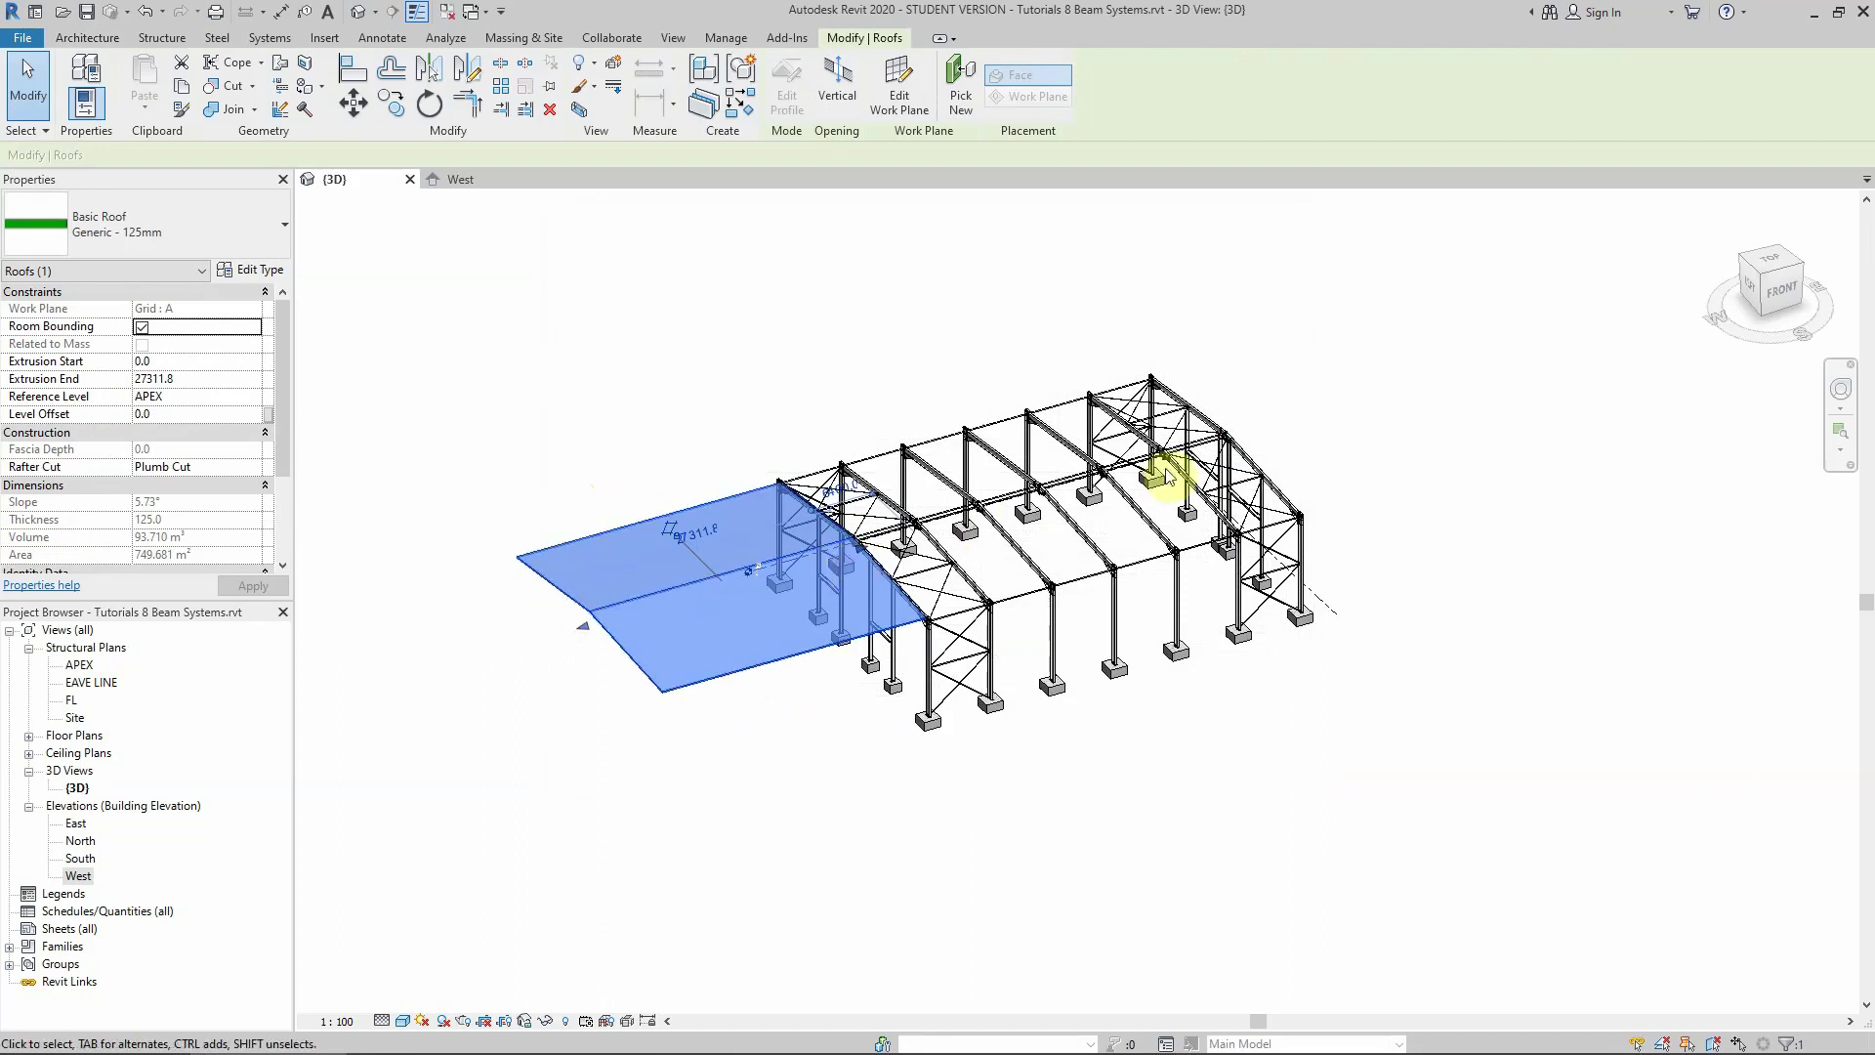
pyautogui.click(1749, 279)
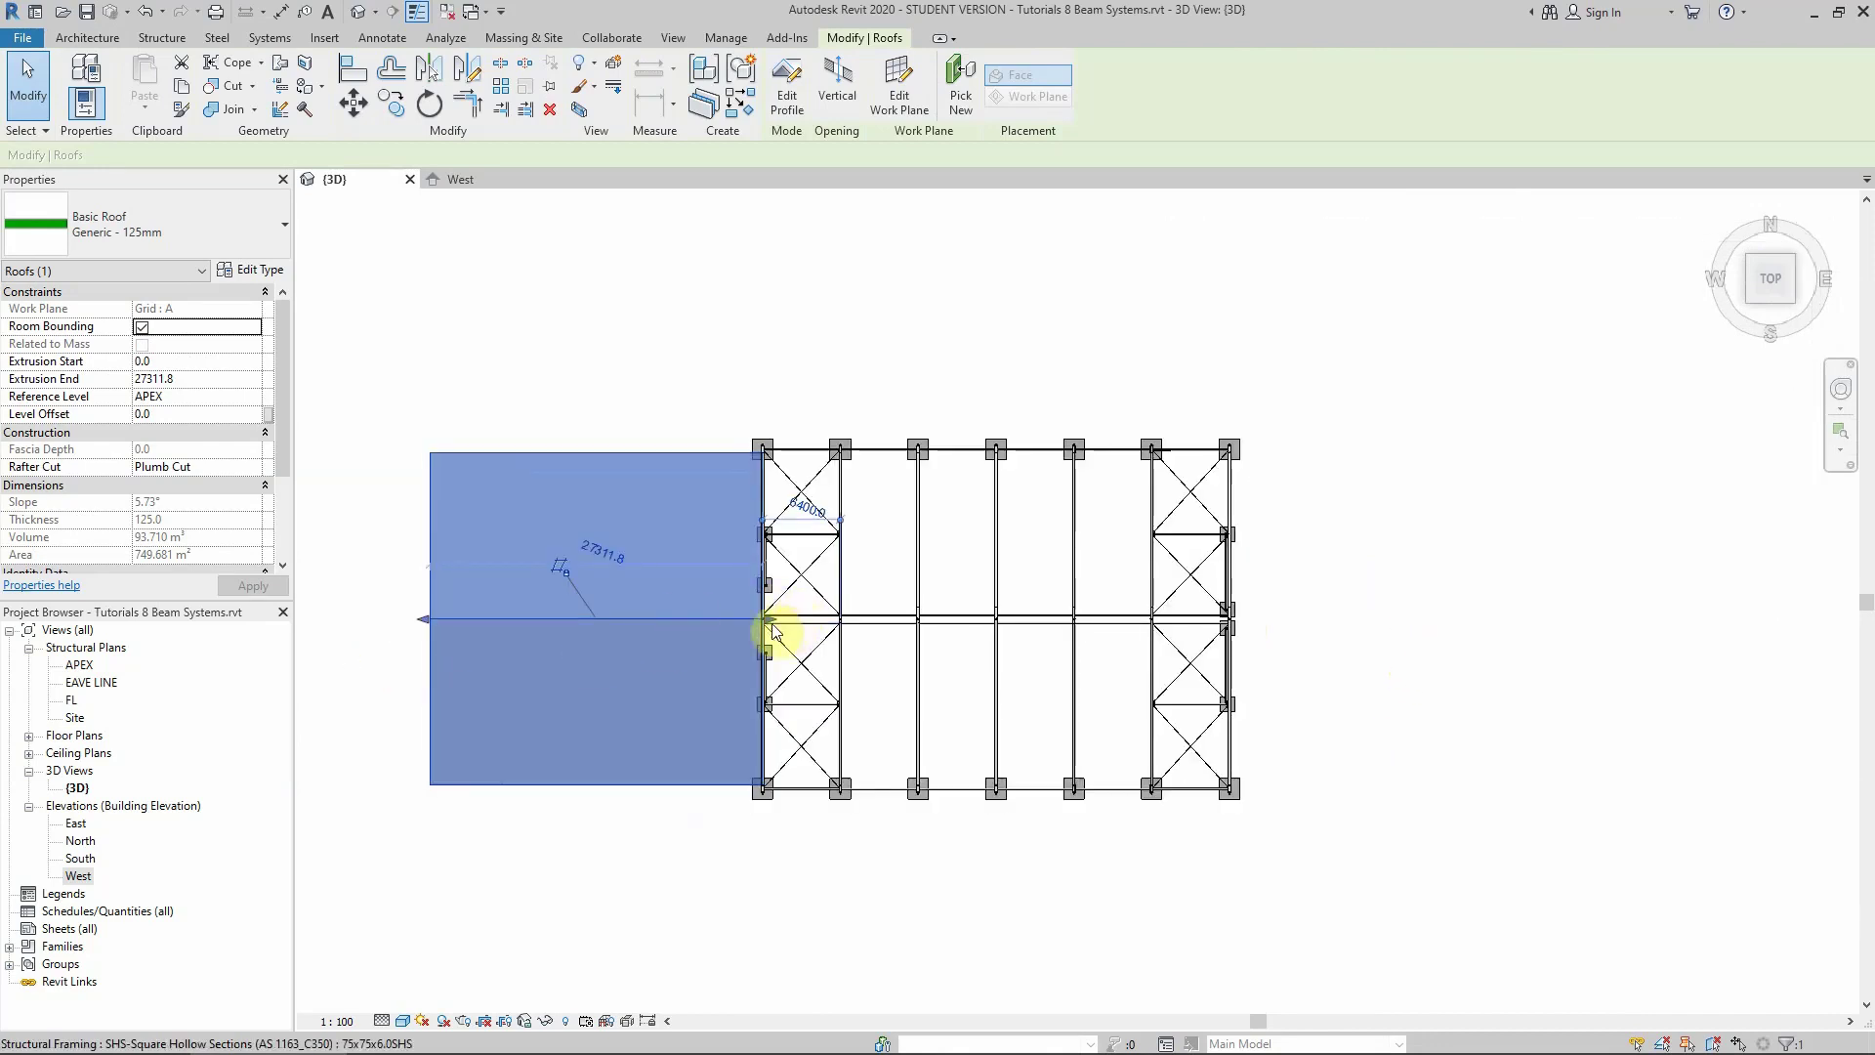
pyautogui.moveTo(1245, 636); pyautogui.dragTo(1232, 625)
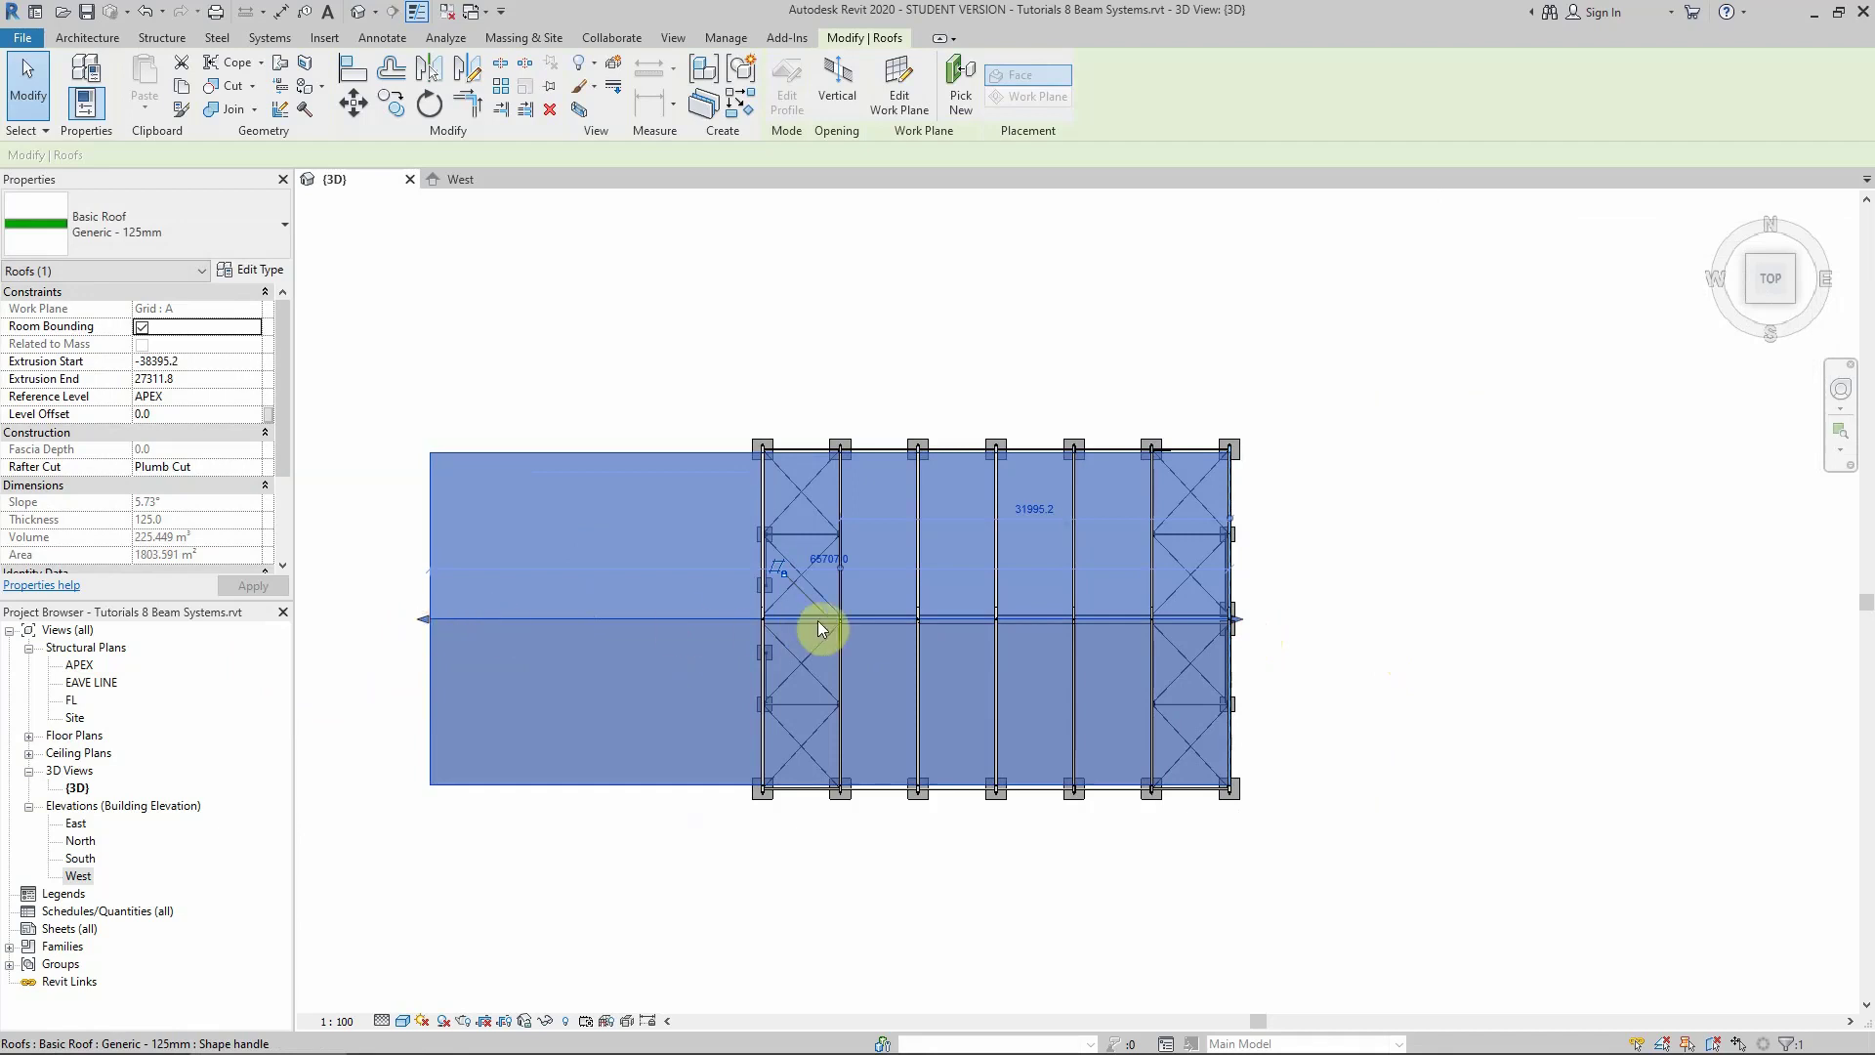
pyautogui.moveTo(817, 619); pyautogui.dragTo(767, 624)
pyautogui.scroll(8, 768, 624)
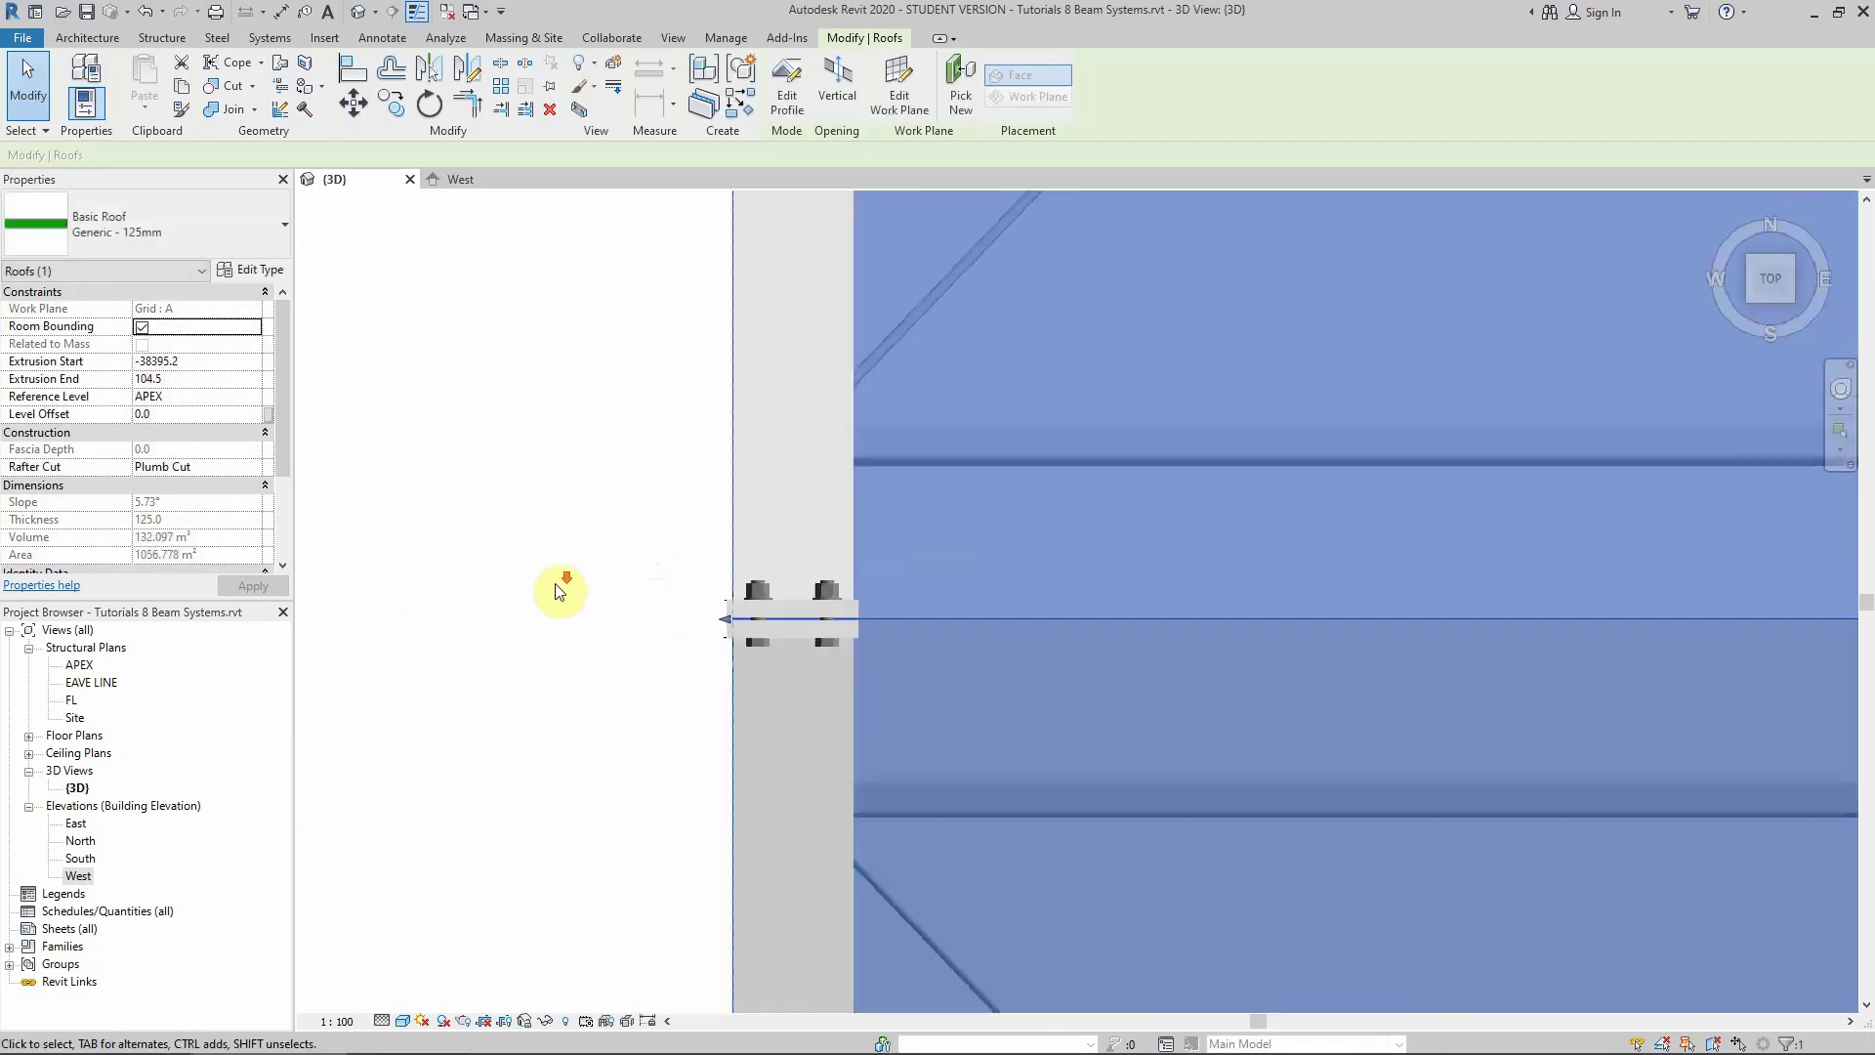
# Fine-tune the roof's extrusion start to -38504.5 so its edge meets the outer face of the east end frame
pyautogui.scroll(-8, 554, 595)
pyautogui.scroll(8, 967, 606)
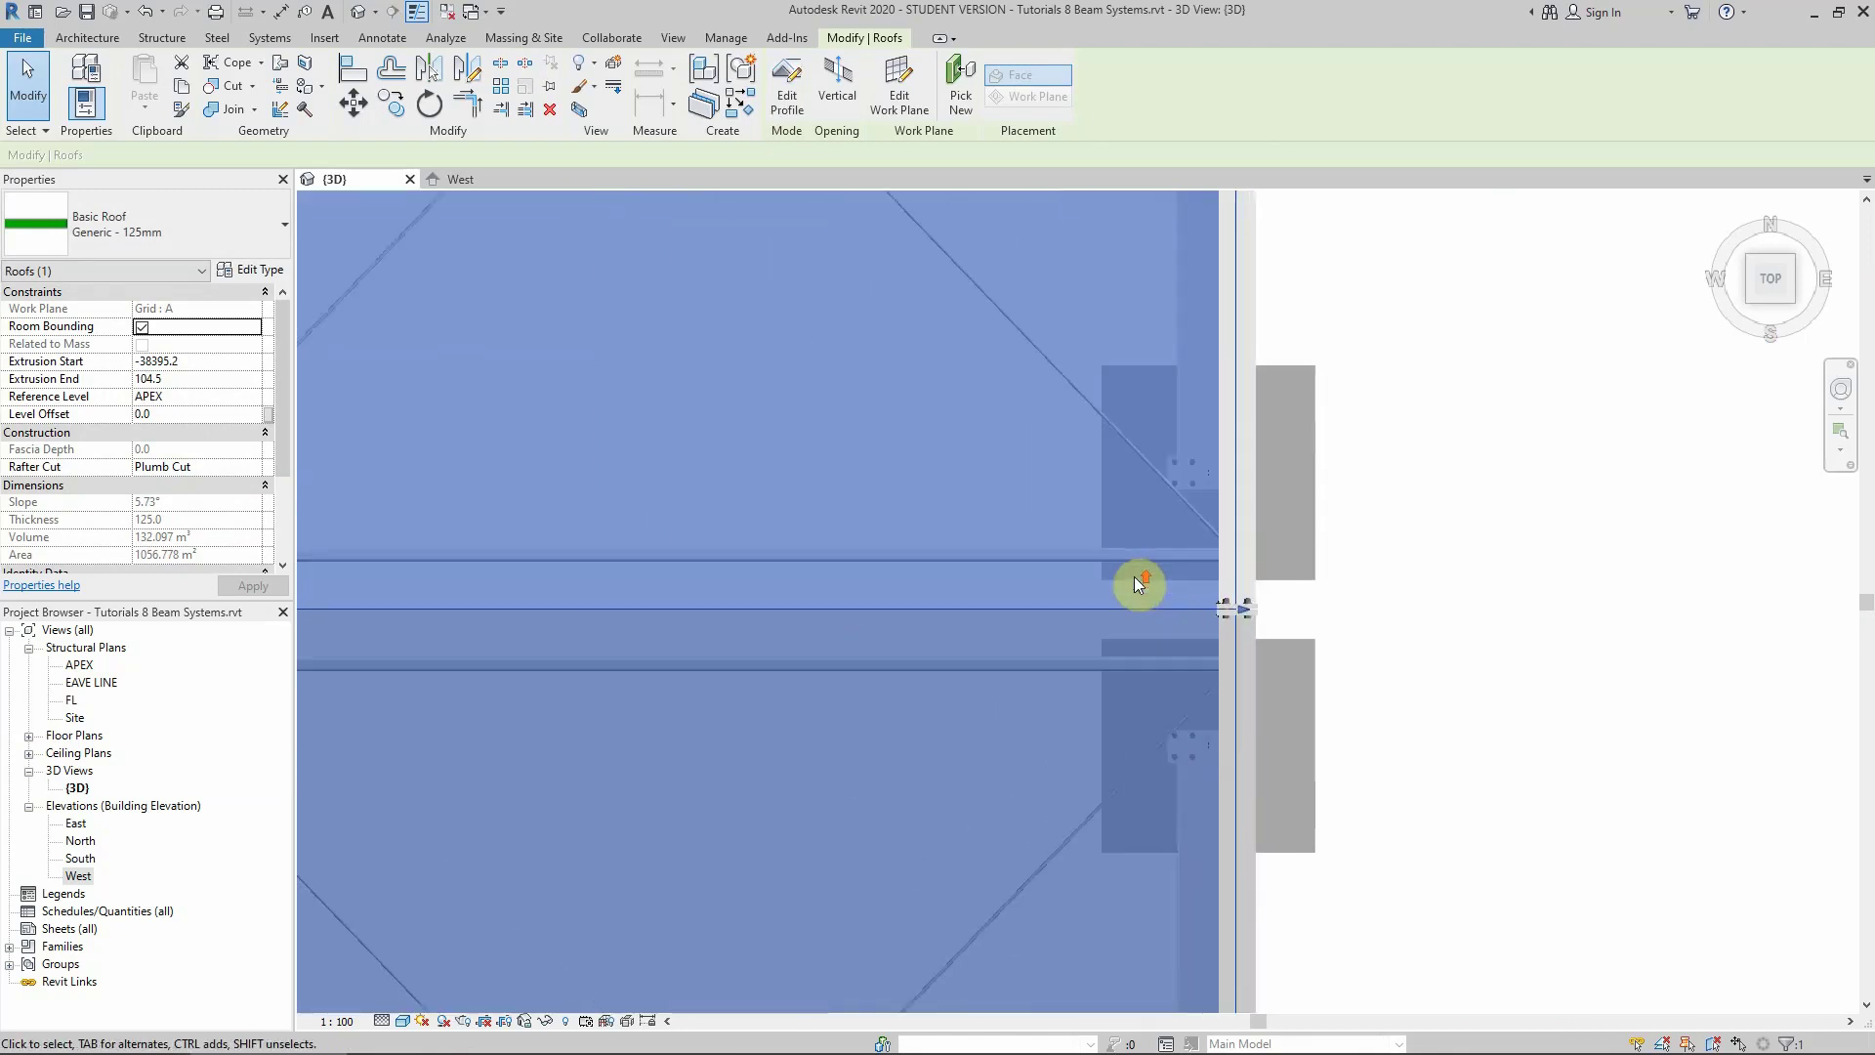
pyautogui.scroll(4, 1240, 584)
pyautogui.moveTo(1242, 710); pyautogui.dragTo(1311, 679)
pyautogui.scroll(-8, 1213, 660)
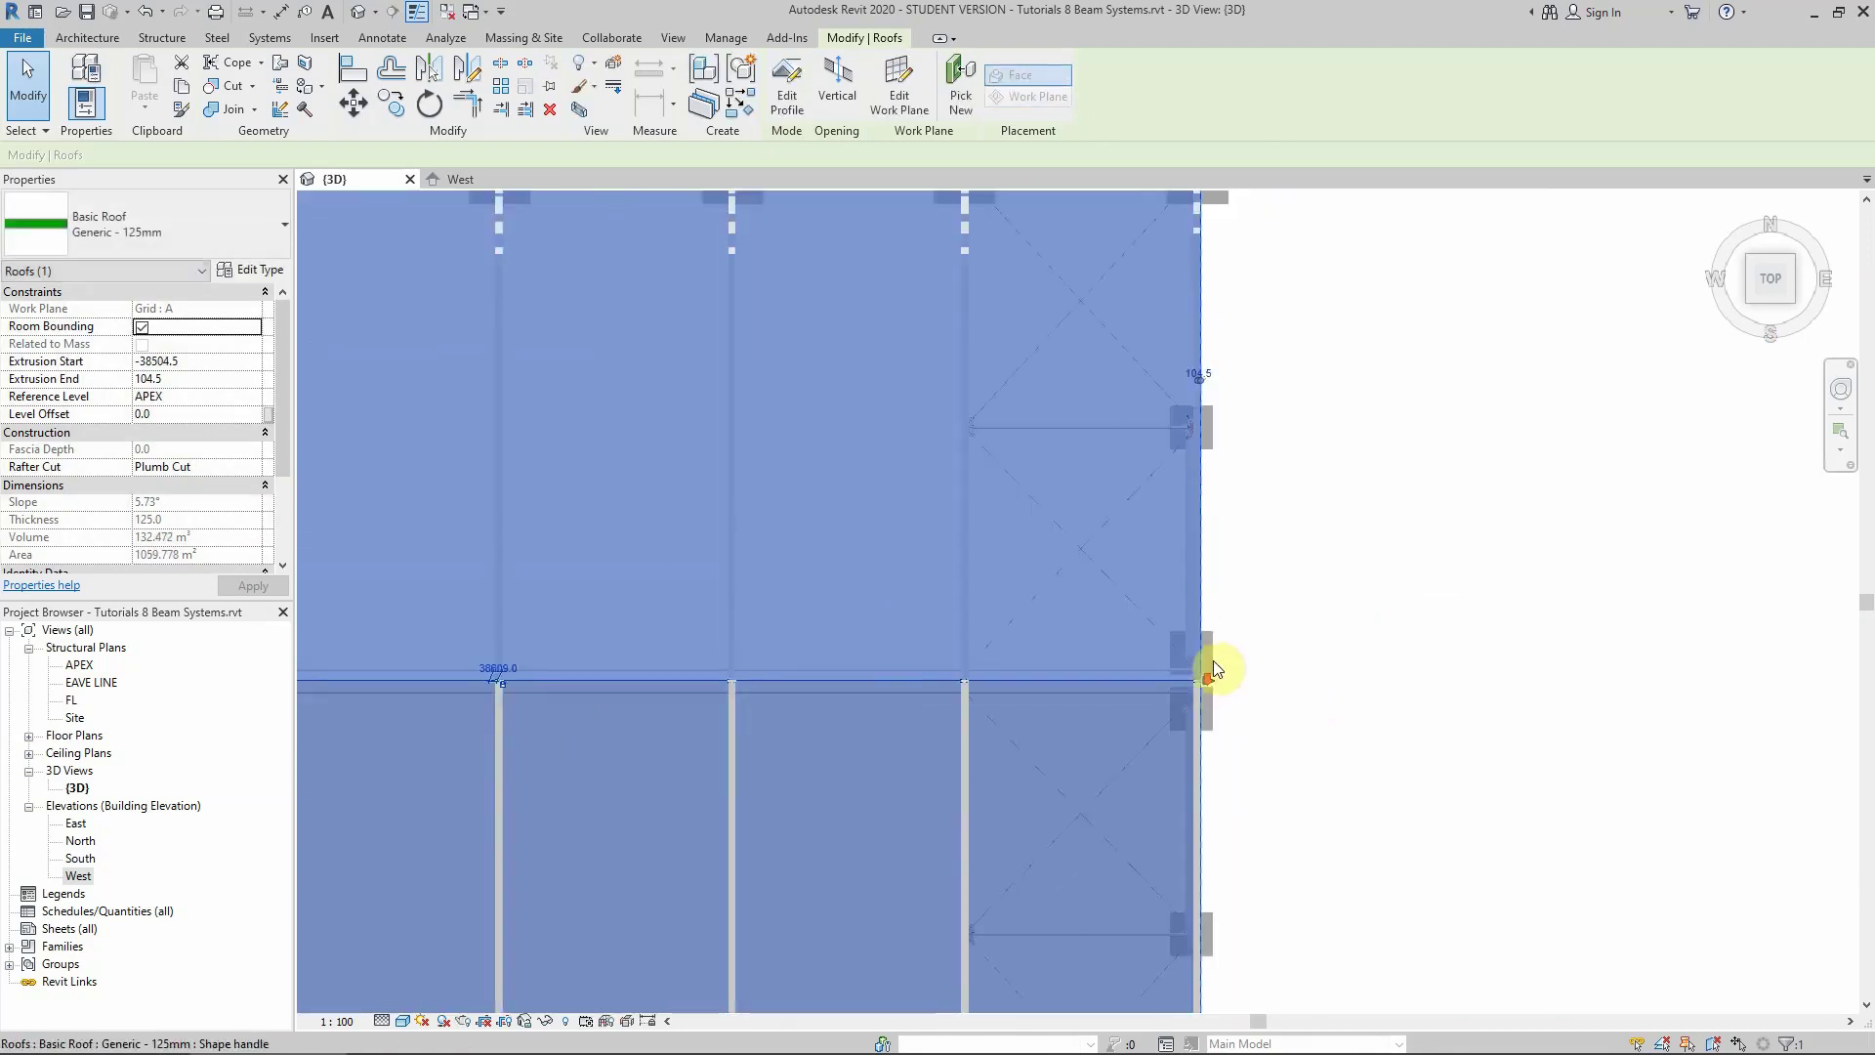
pyautogui.click(1333, 599)
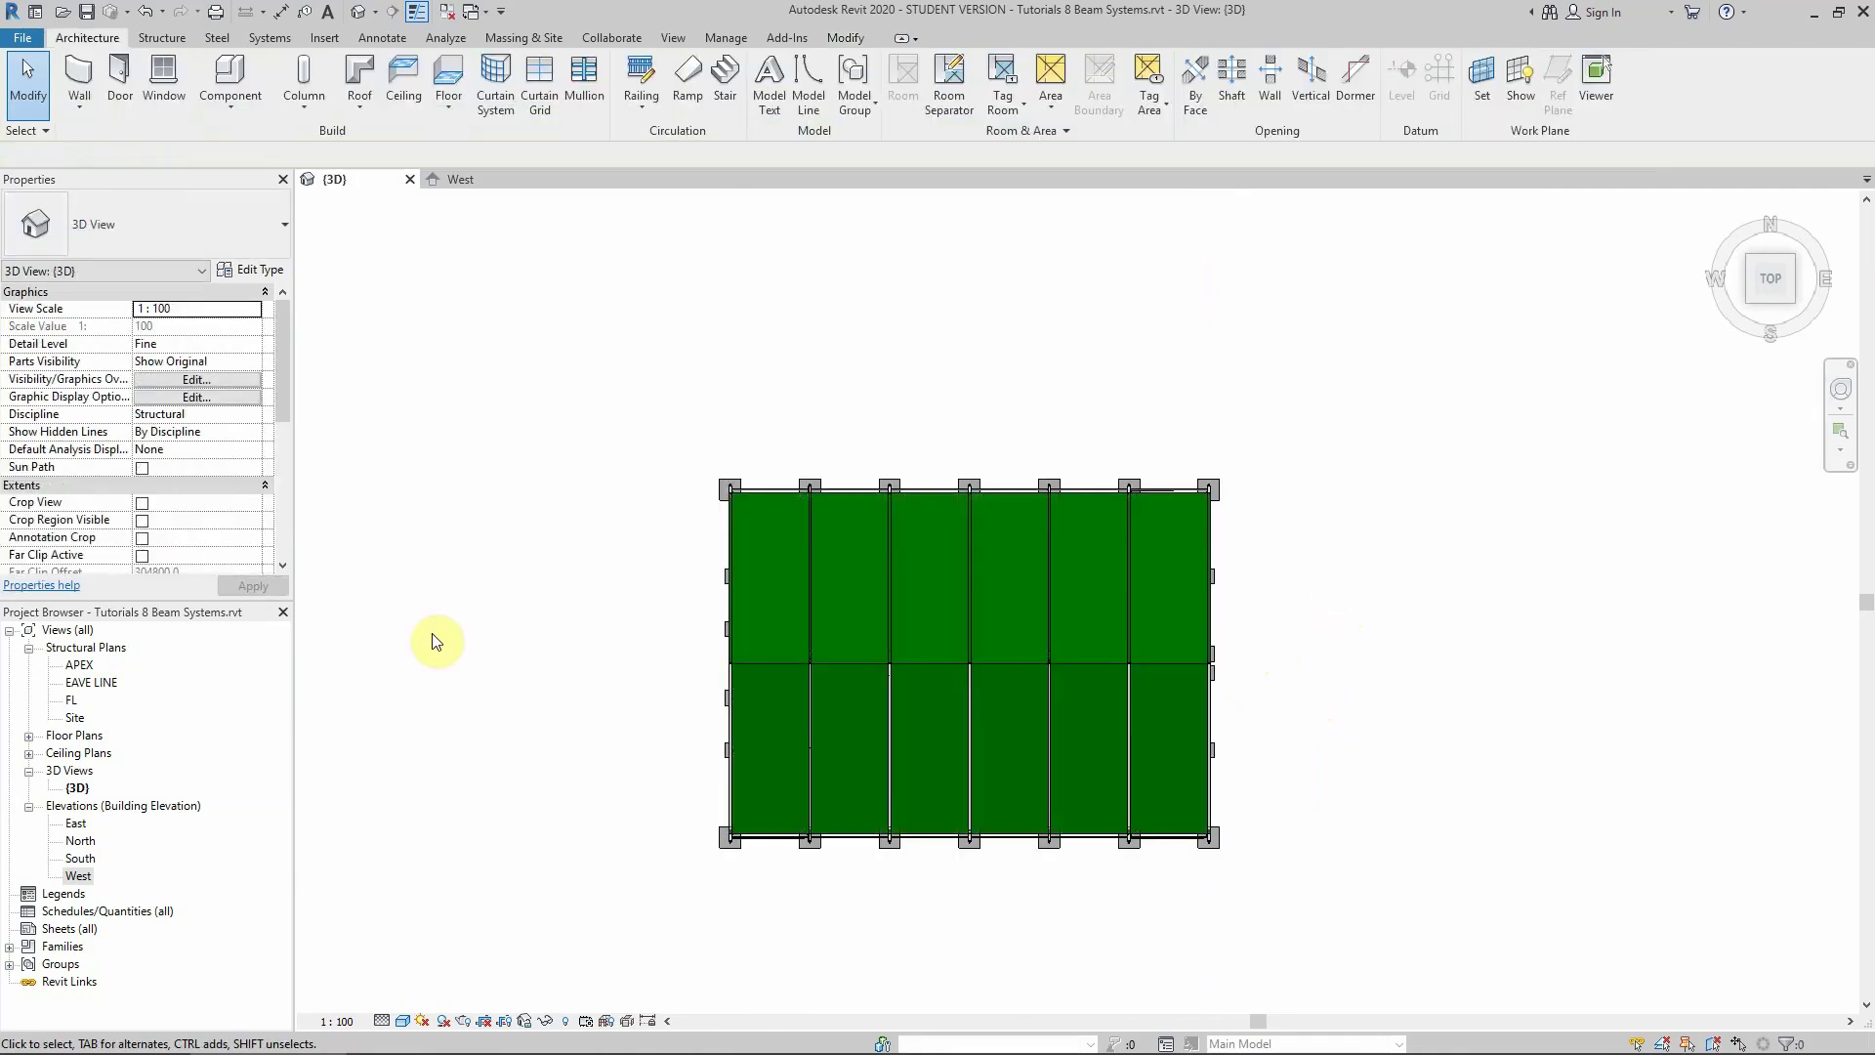
# Examine in 3D how the stretched roof sits against the rafters and eaves of the portal frames
pyautogui.click(1738, 297)
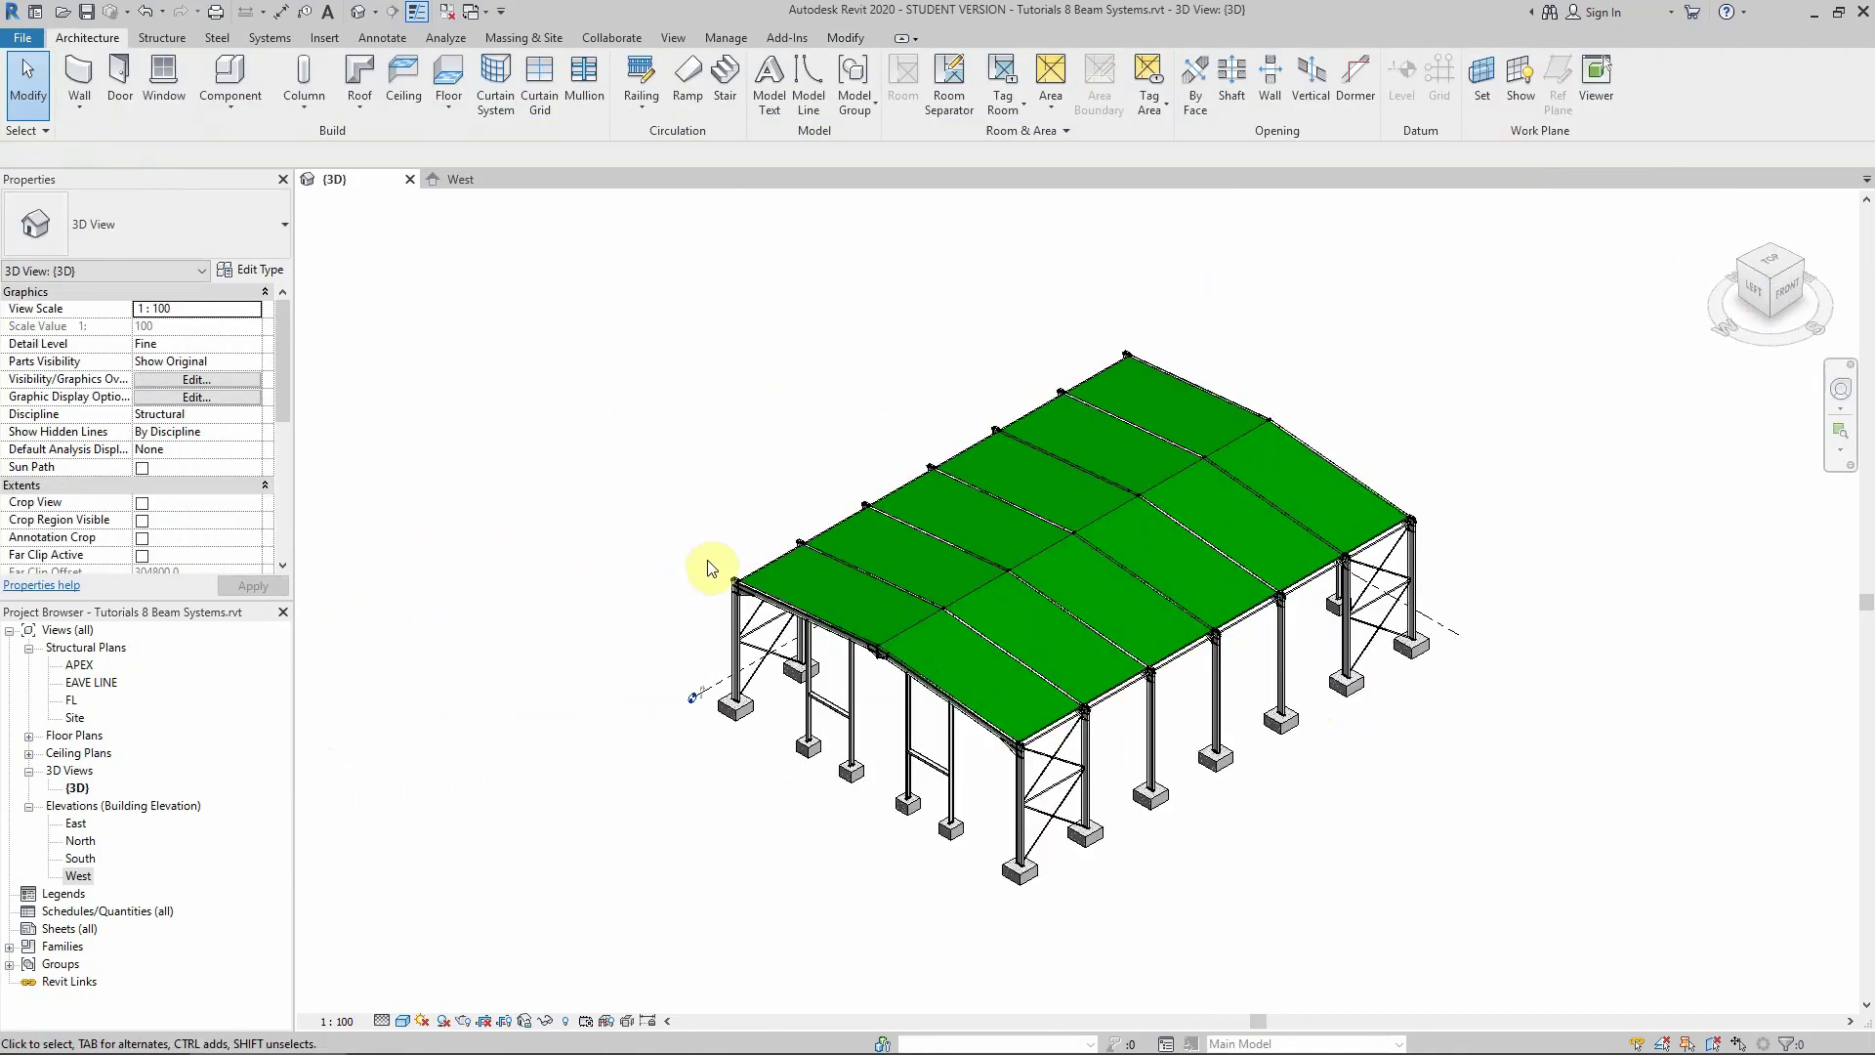
pyautogui.scroll(4, 973, 678)
pyautogui.scroll(4, 972, 675)
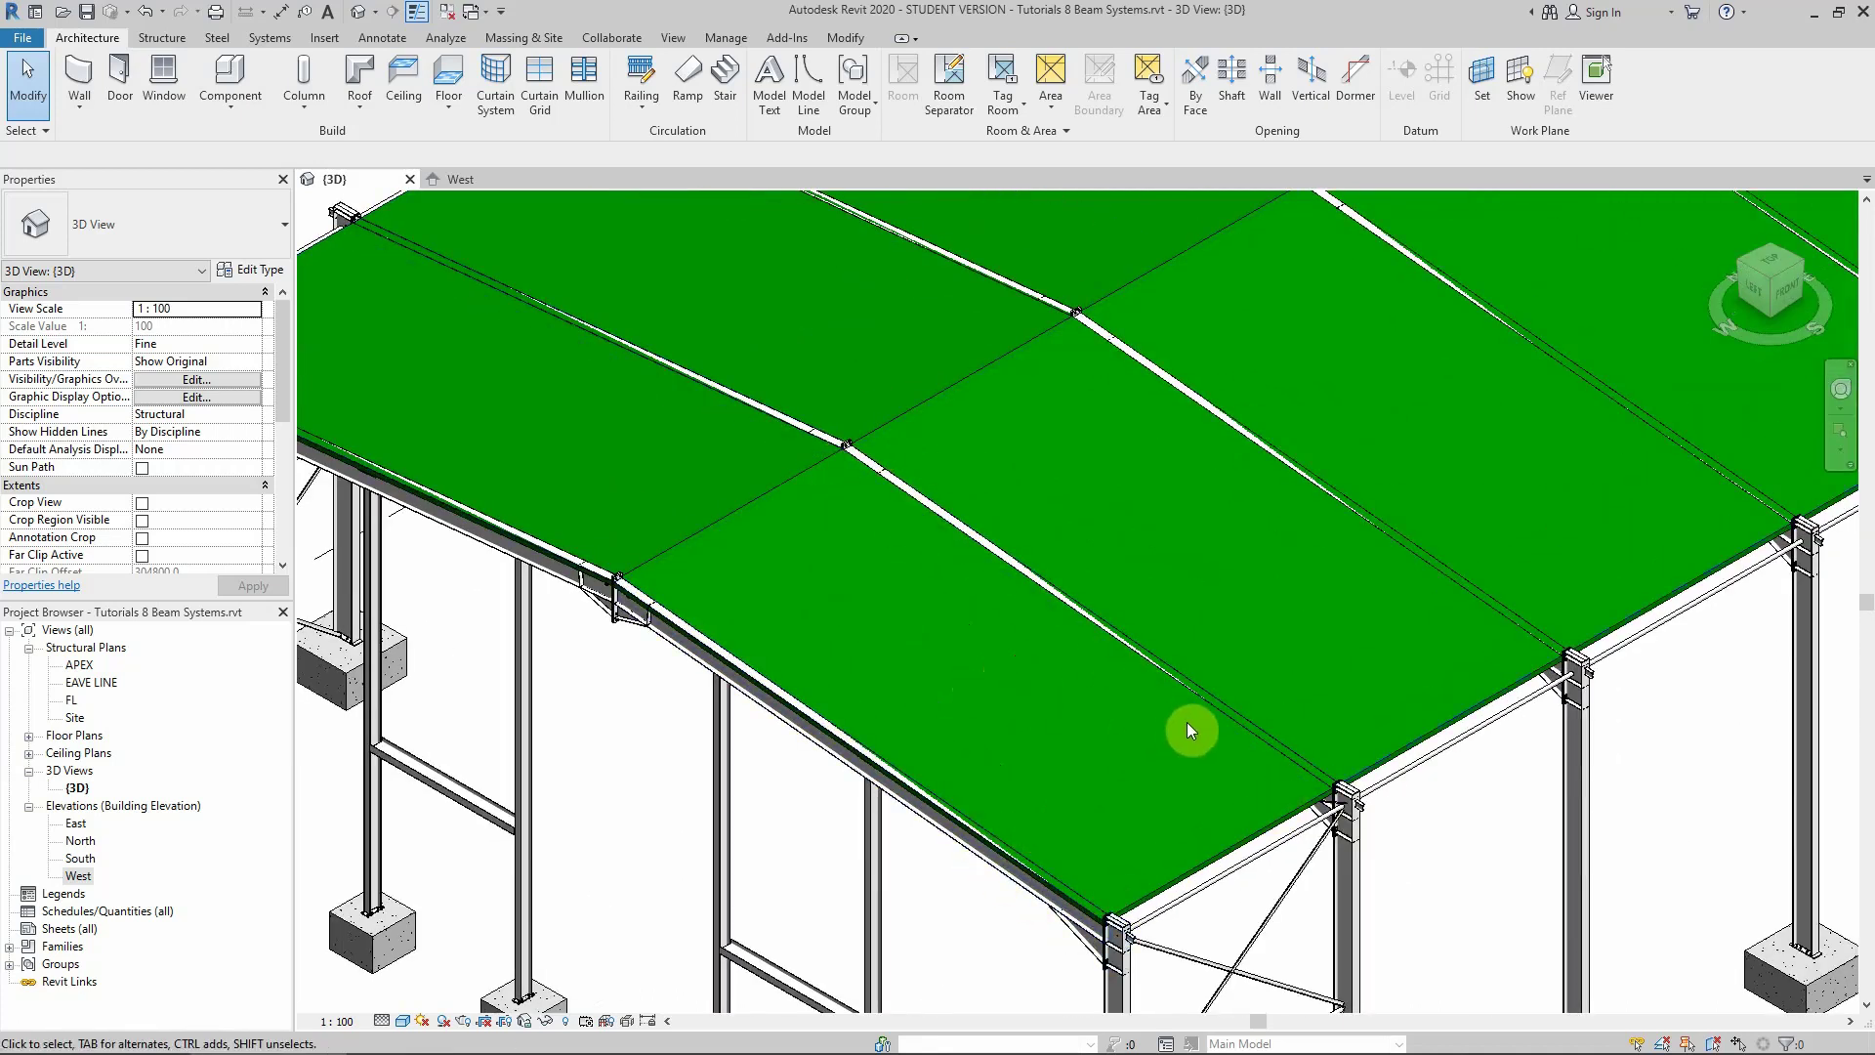
pyautogui.scroll(-2, 1189, 731)
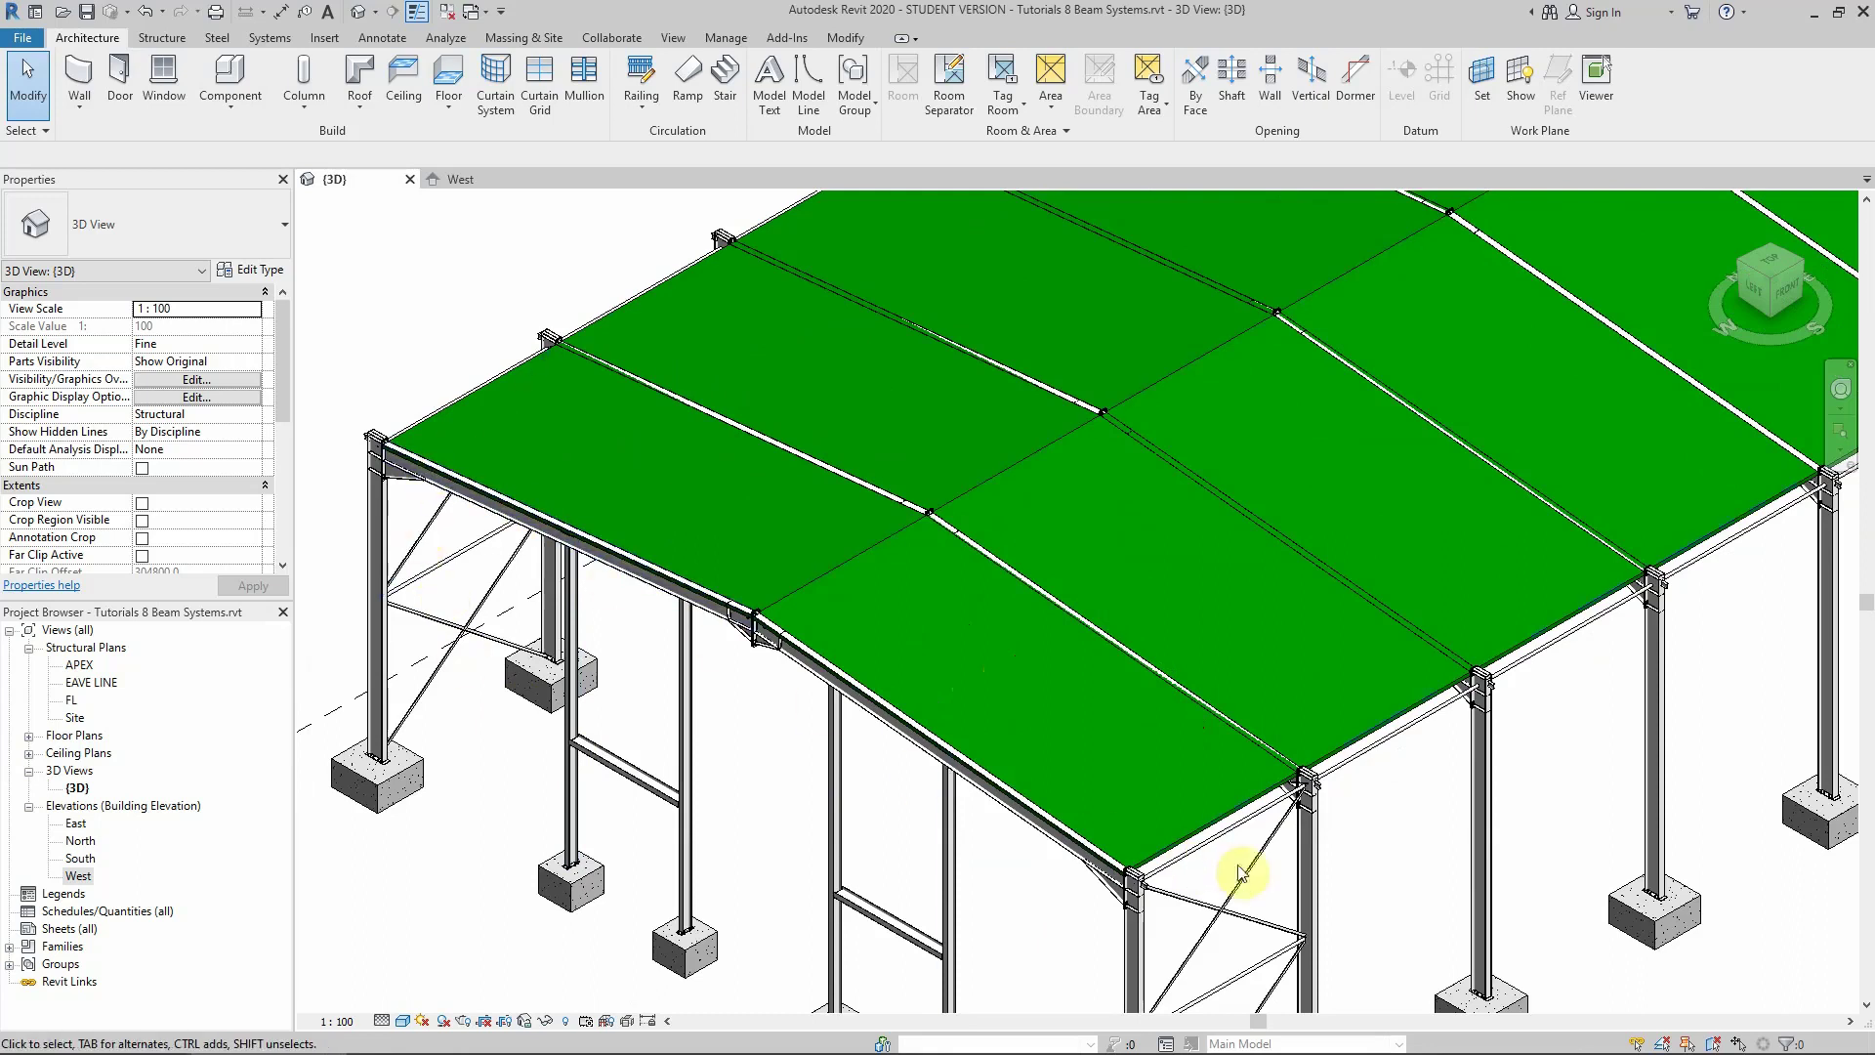
# Move the roof 500 mm vertically upward, working from the left side view of the portal frame
pyautogui.click(1200, 830)
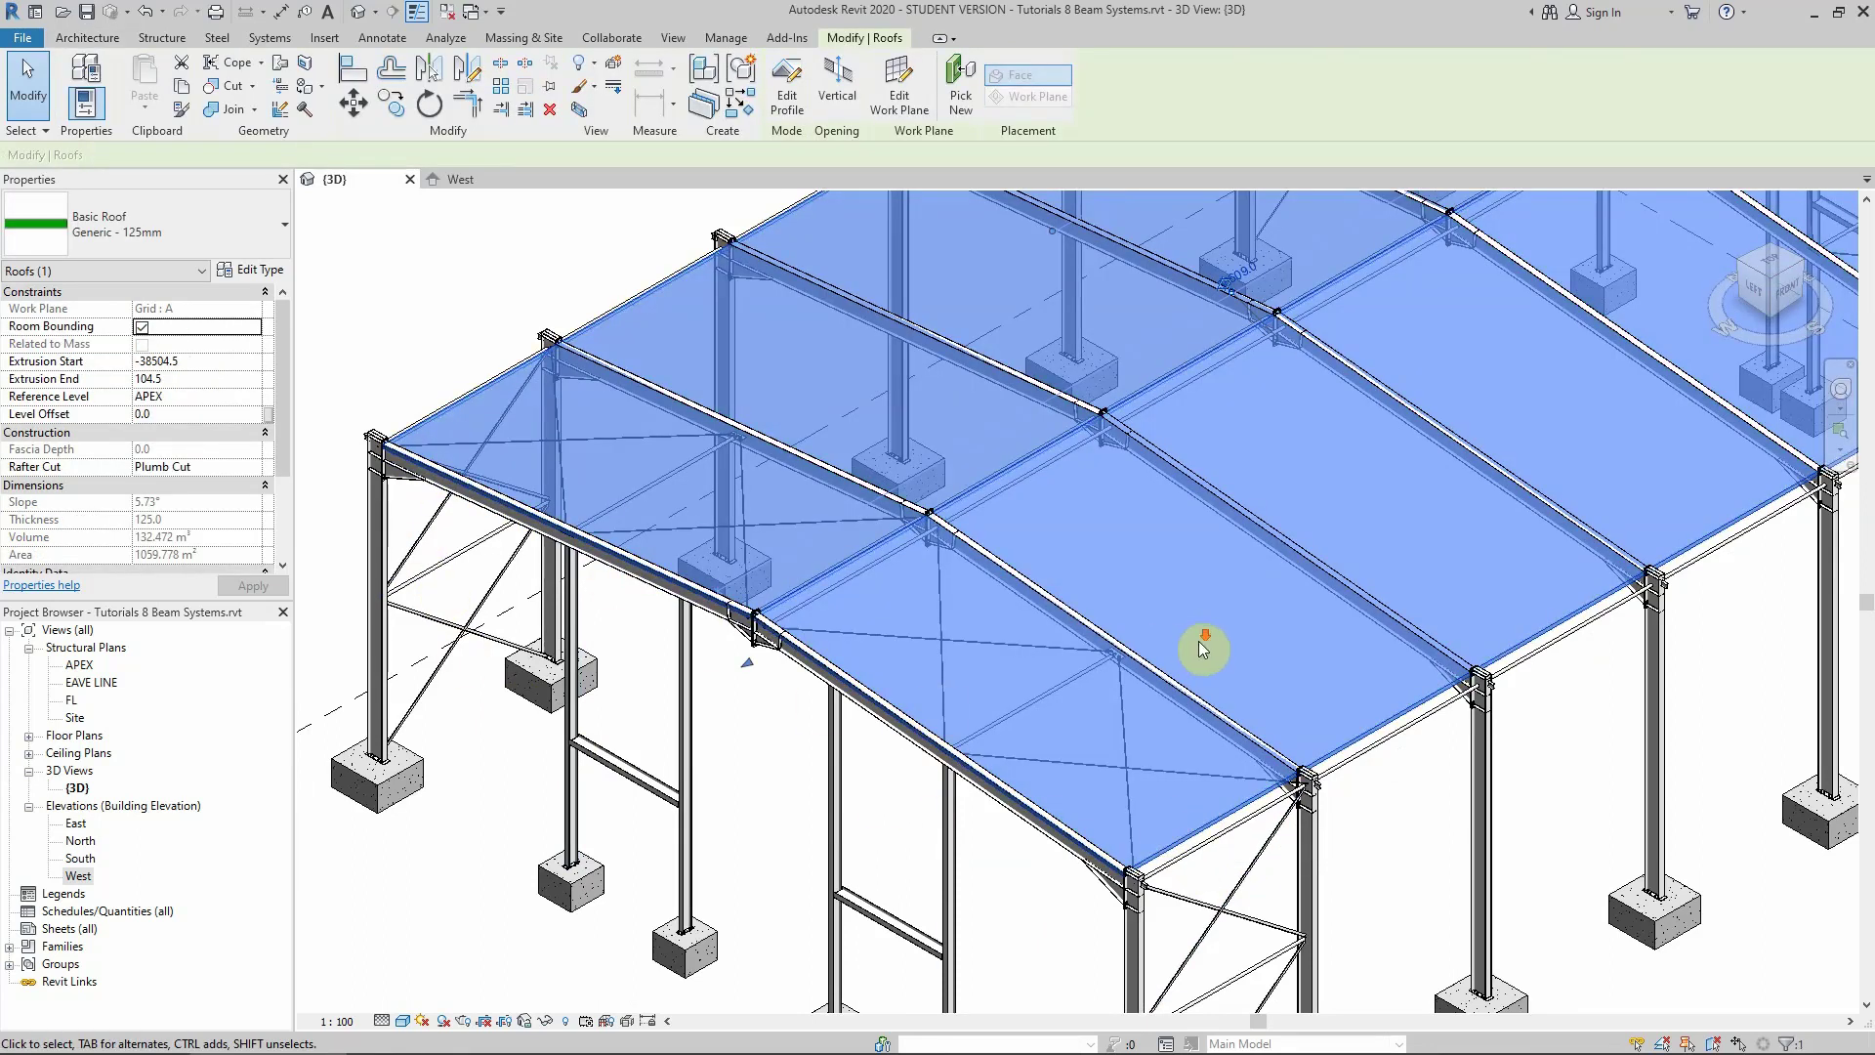
pyautogui.scroll(-3, 1198, 640)
pyautogui.click(1762, 291)
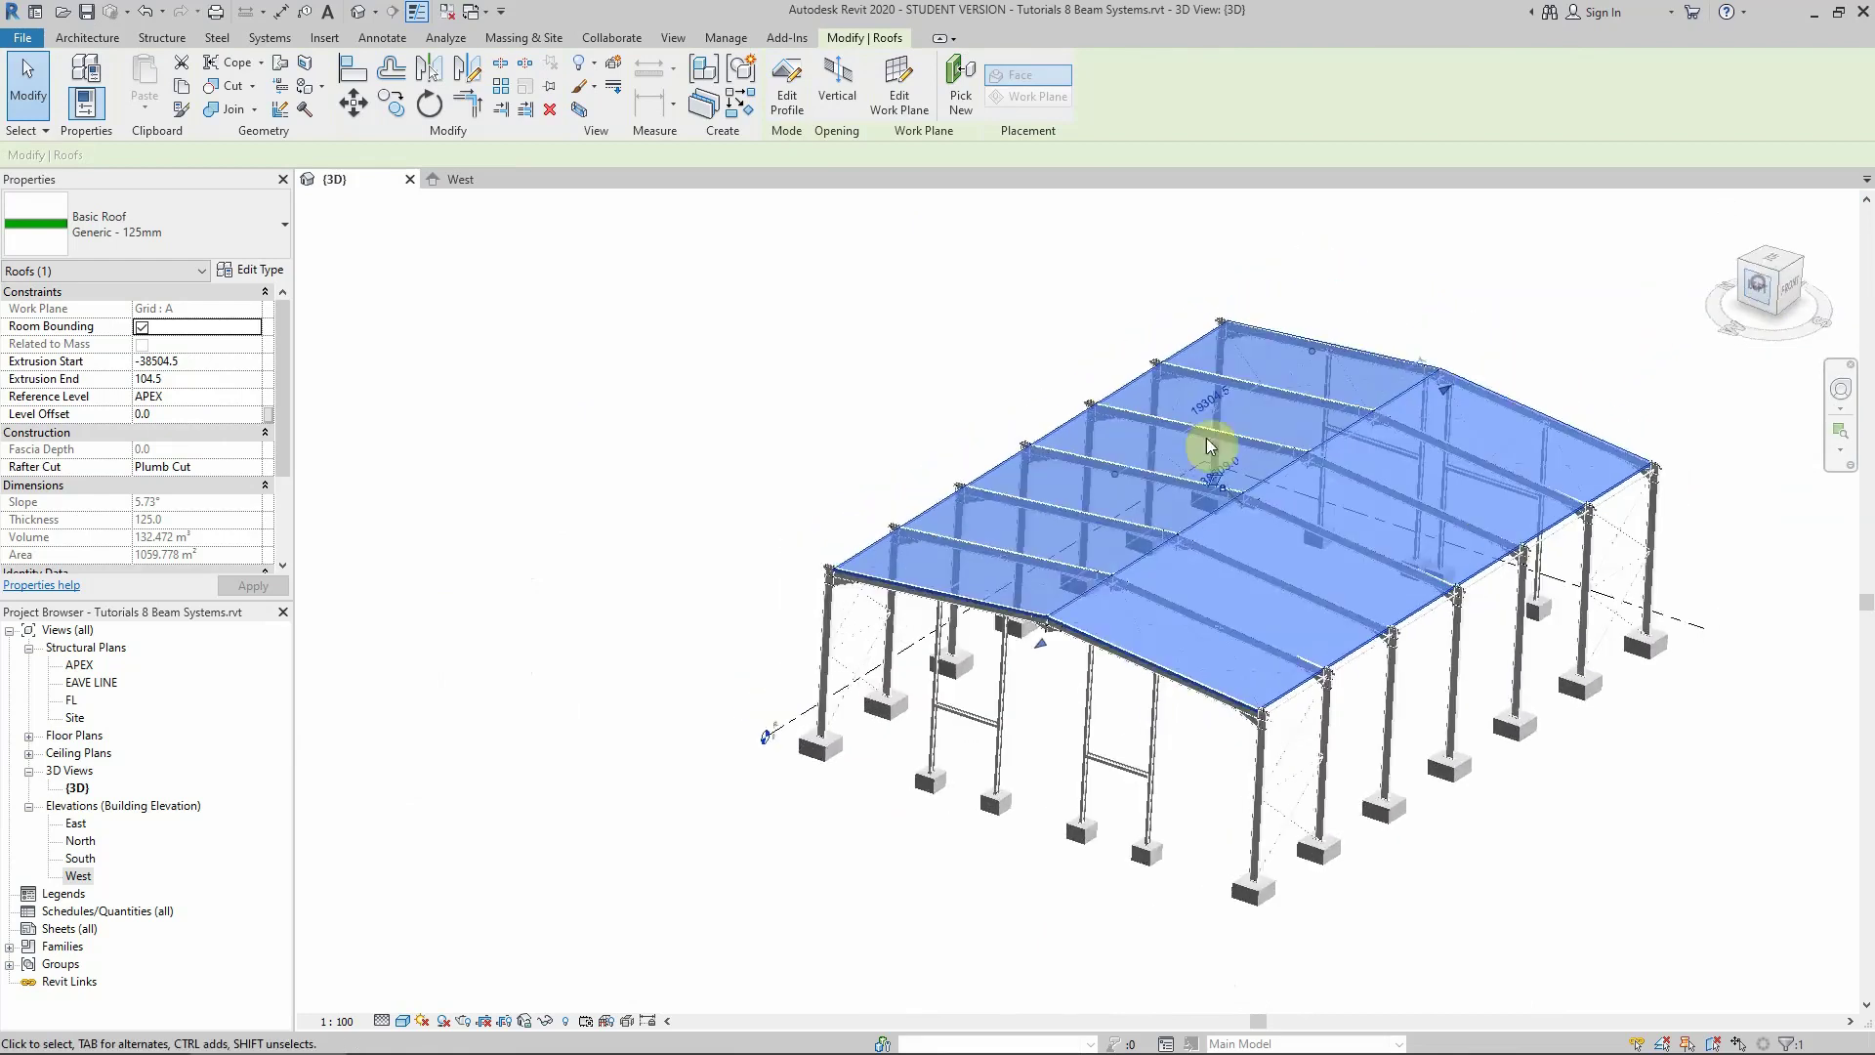
pyautogui.scroll(5, 924, 617)
pyautogui.scroll(2, 776, 625)
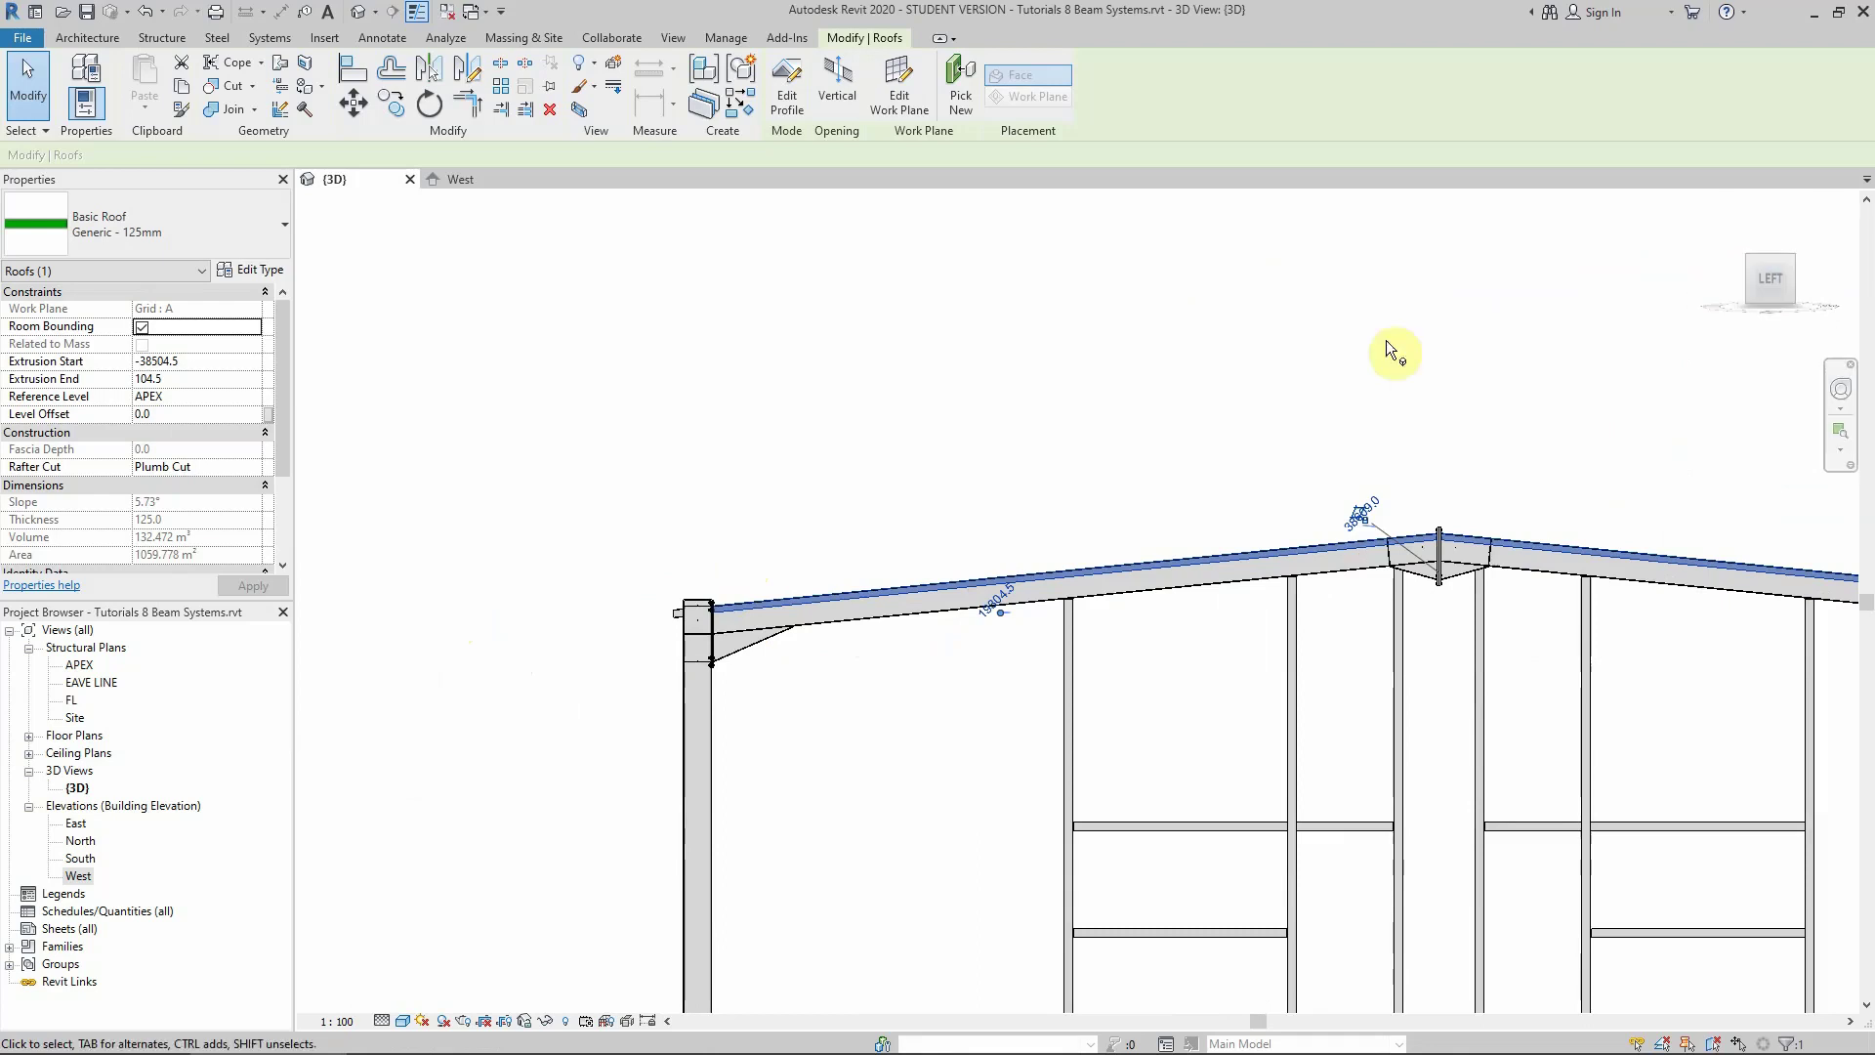
pyautogui.scroll(-4, 745, 494)
pyautogui.scroll(1, 619, 473)
pyautogui.click(354, 105)
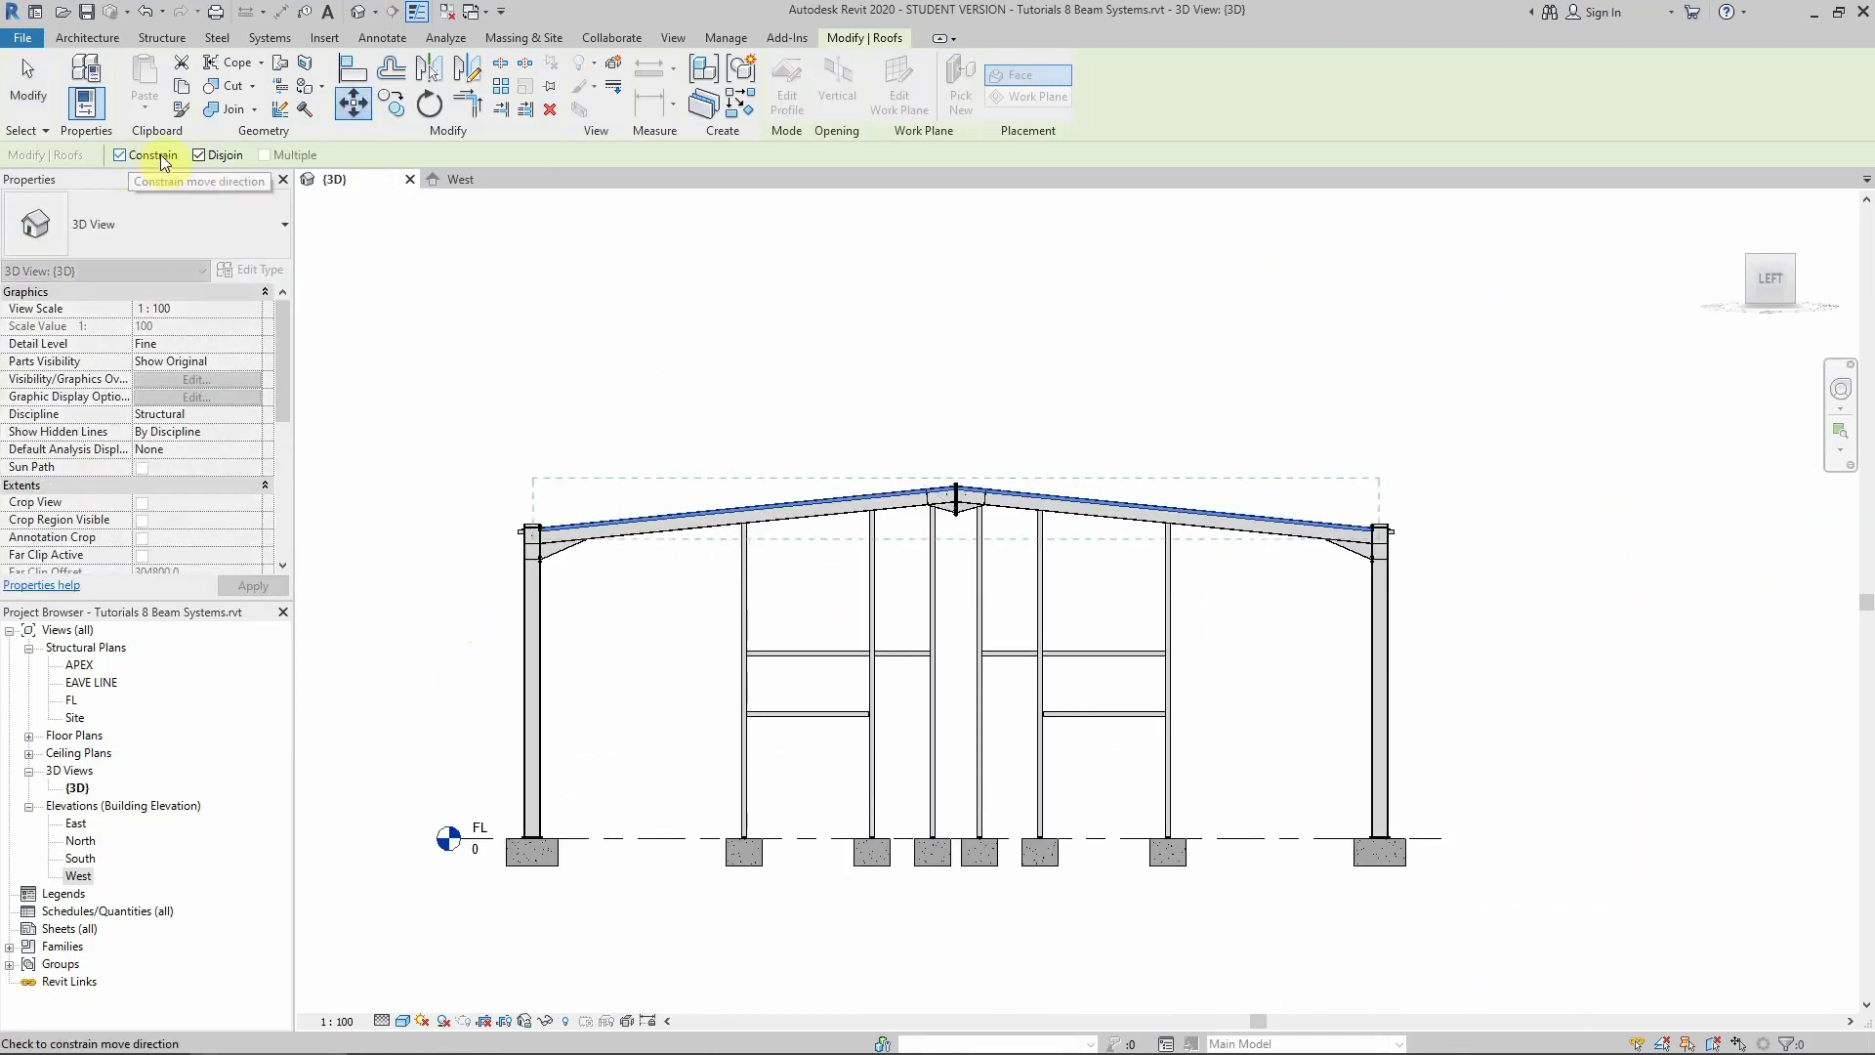
pyautogui.click(764, 418)
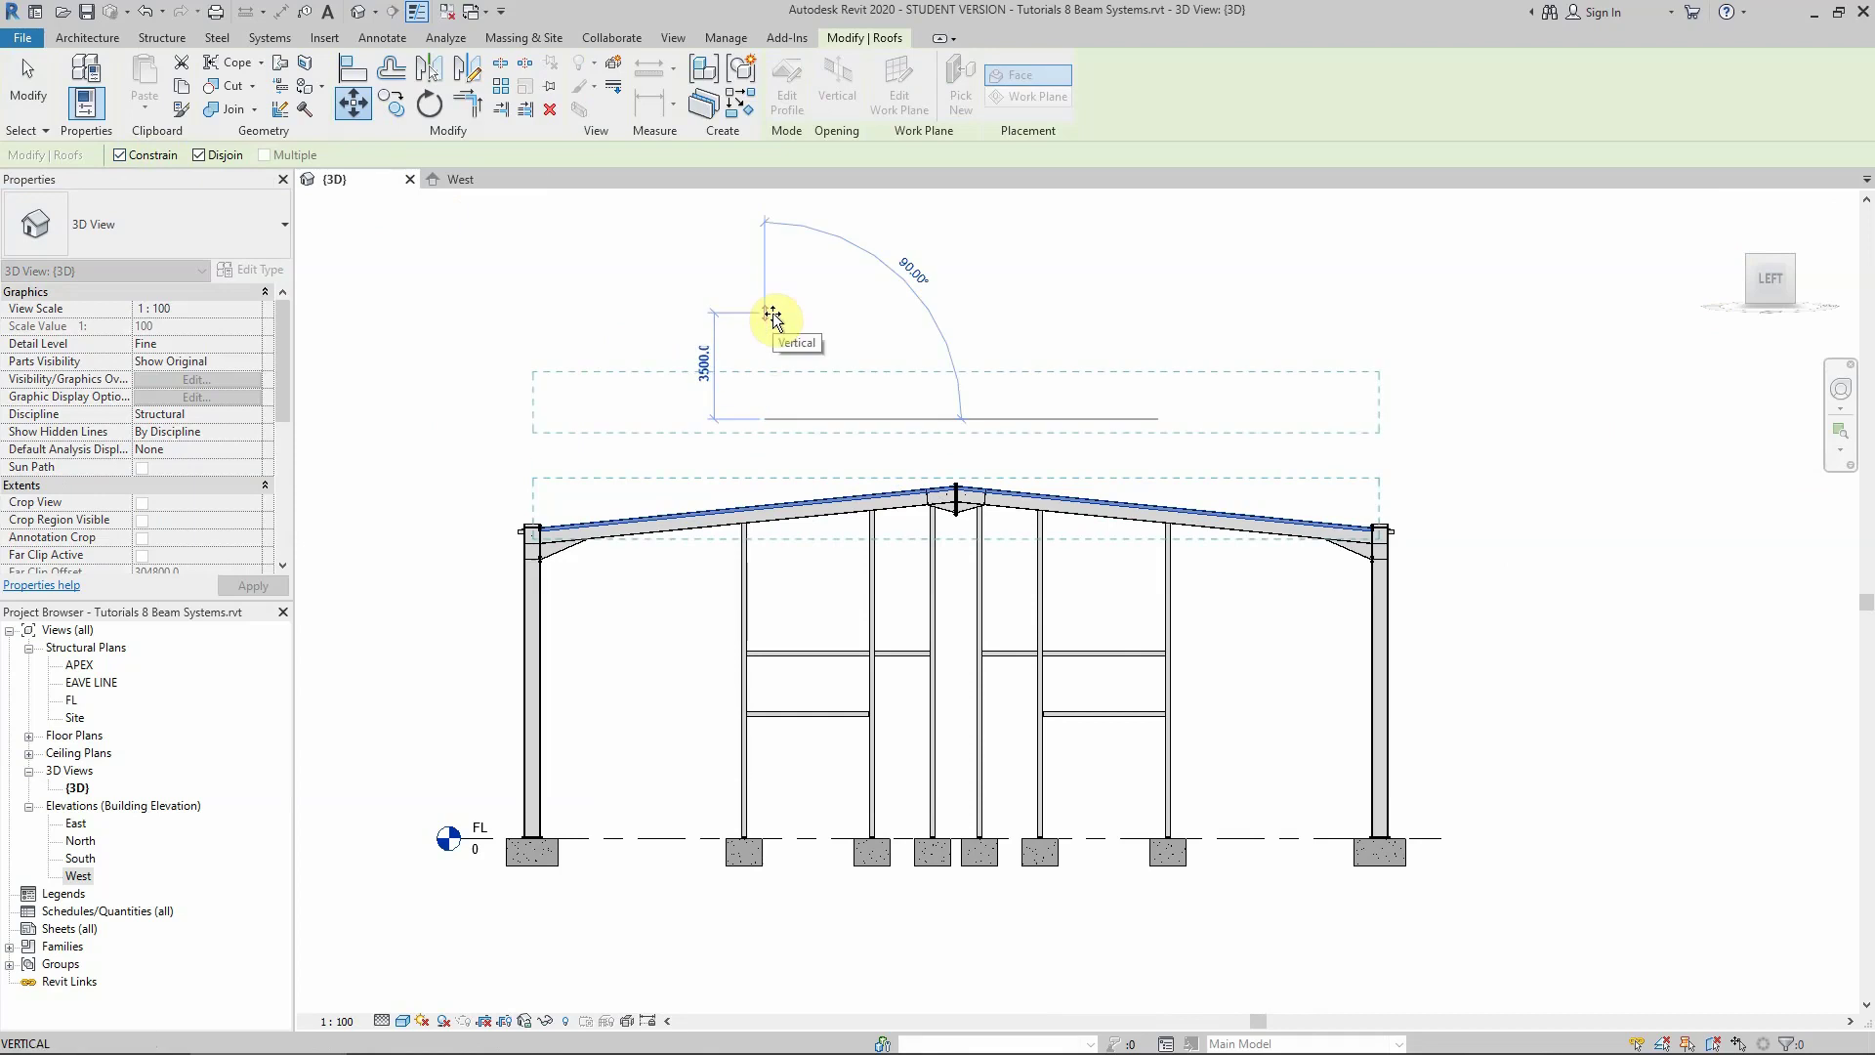
pyautogui.write('500')
pyautogui.press('Return')
pyautogui.click(752, 284)
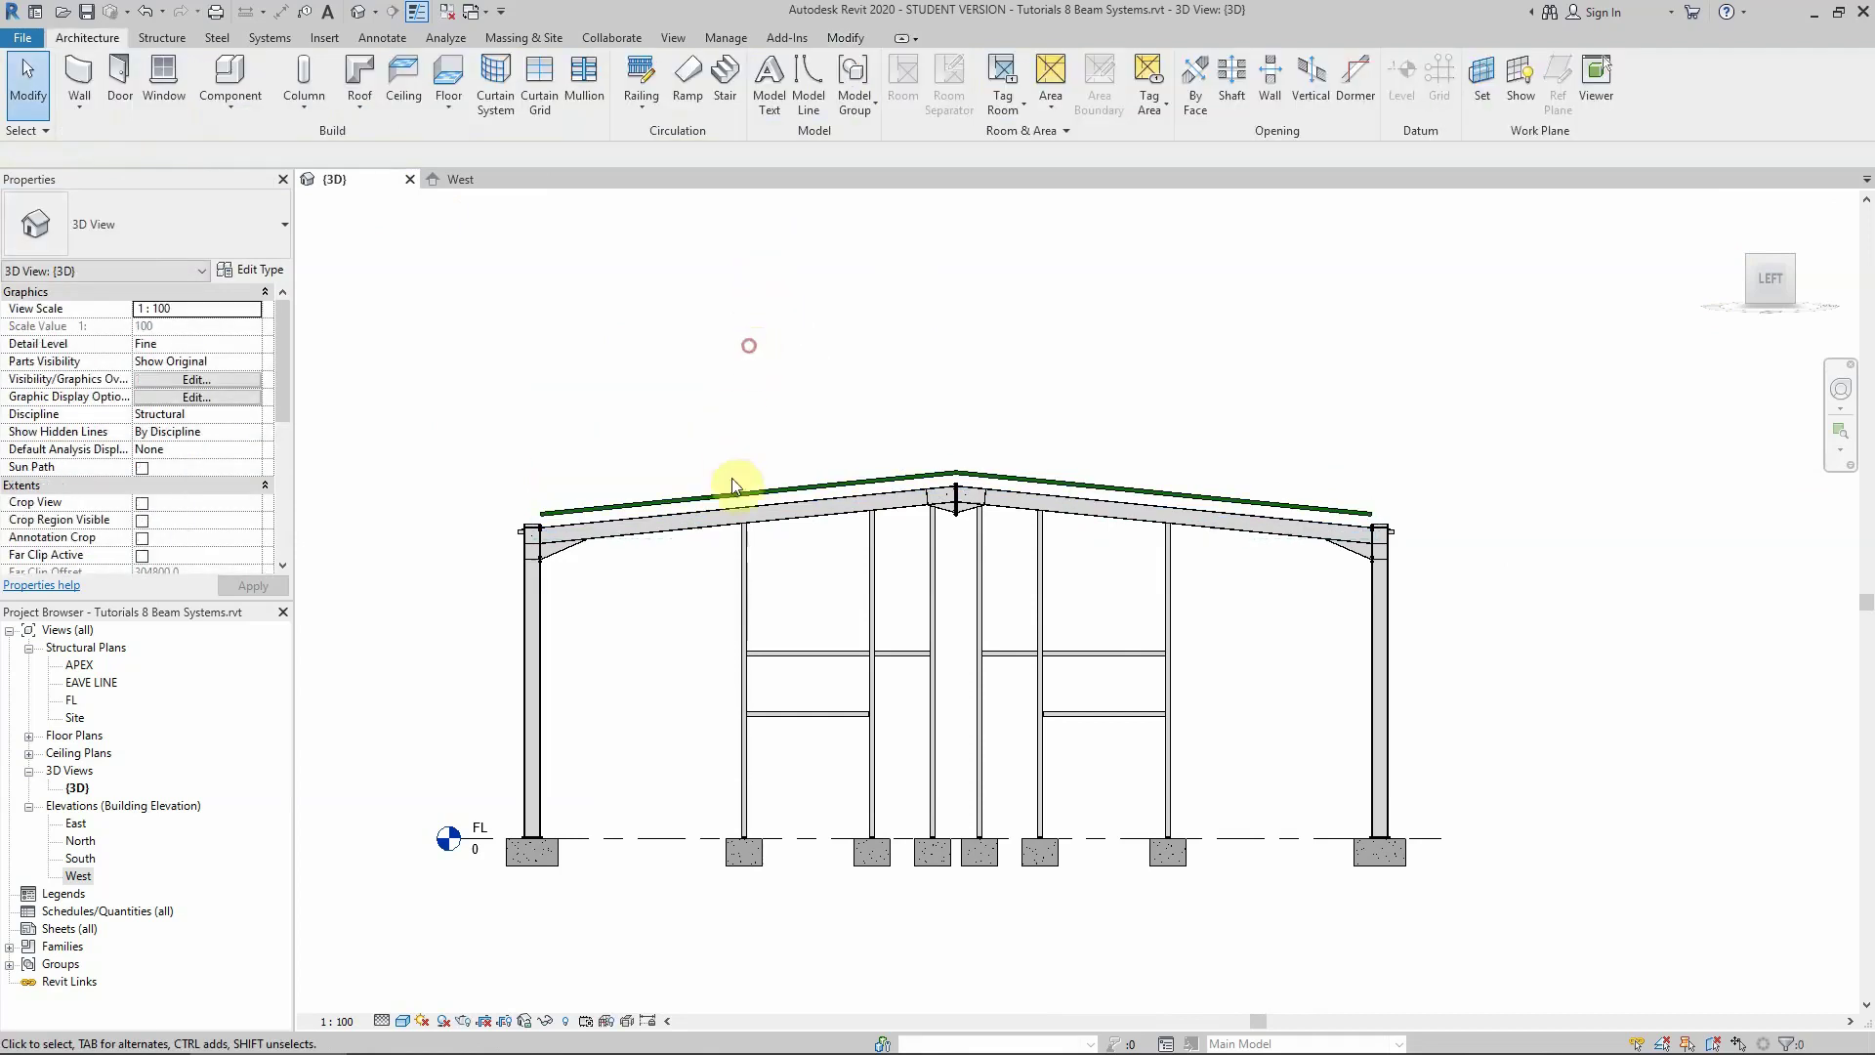
# Override the raised roof's graphics by element in the 3D view, setting its surface transparency to 78
pyautogui.moveTo(1769, 280)
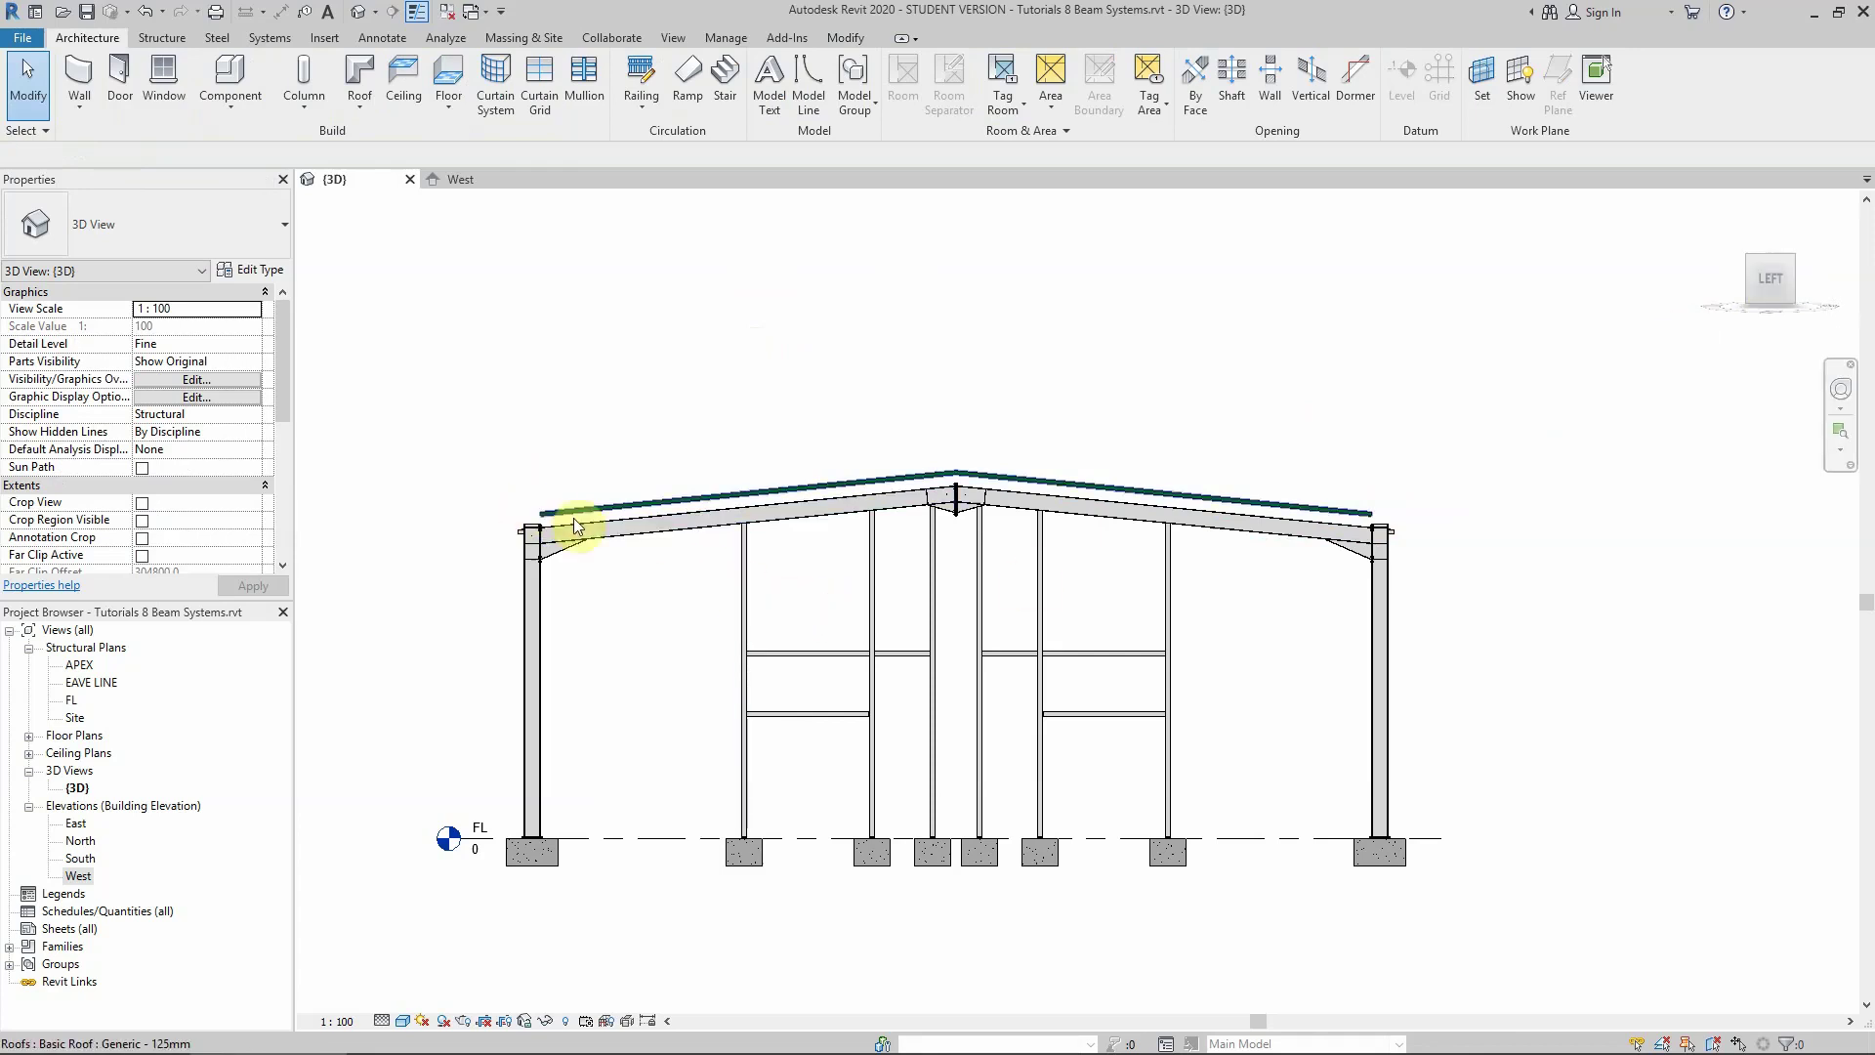
pyautogui.scroll(3, 574, 520)
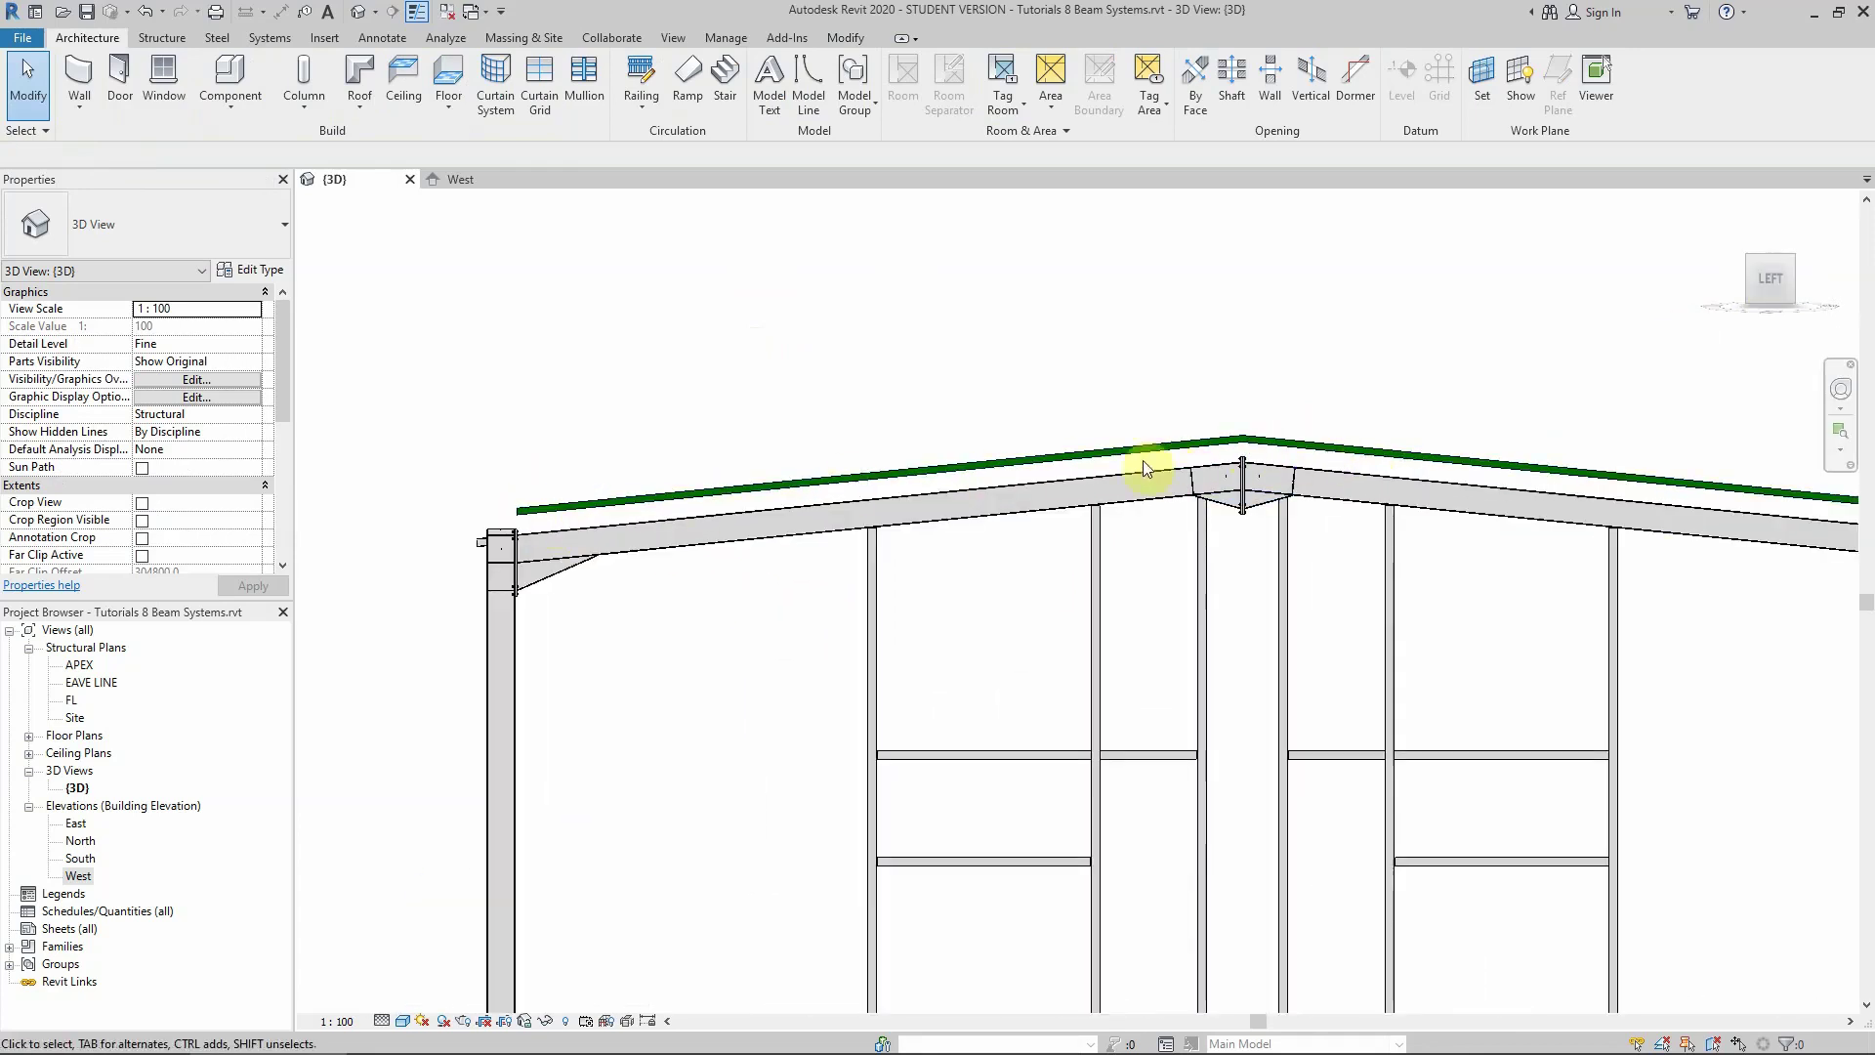
pyautogui.click(1789, 256)
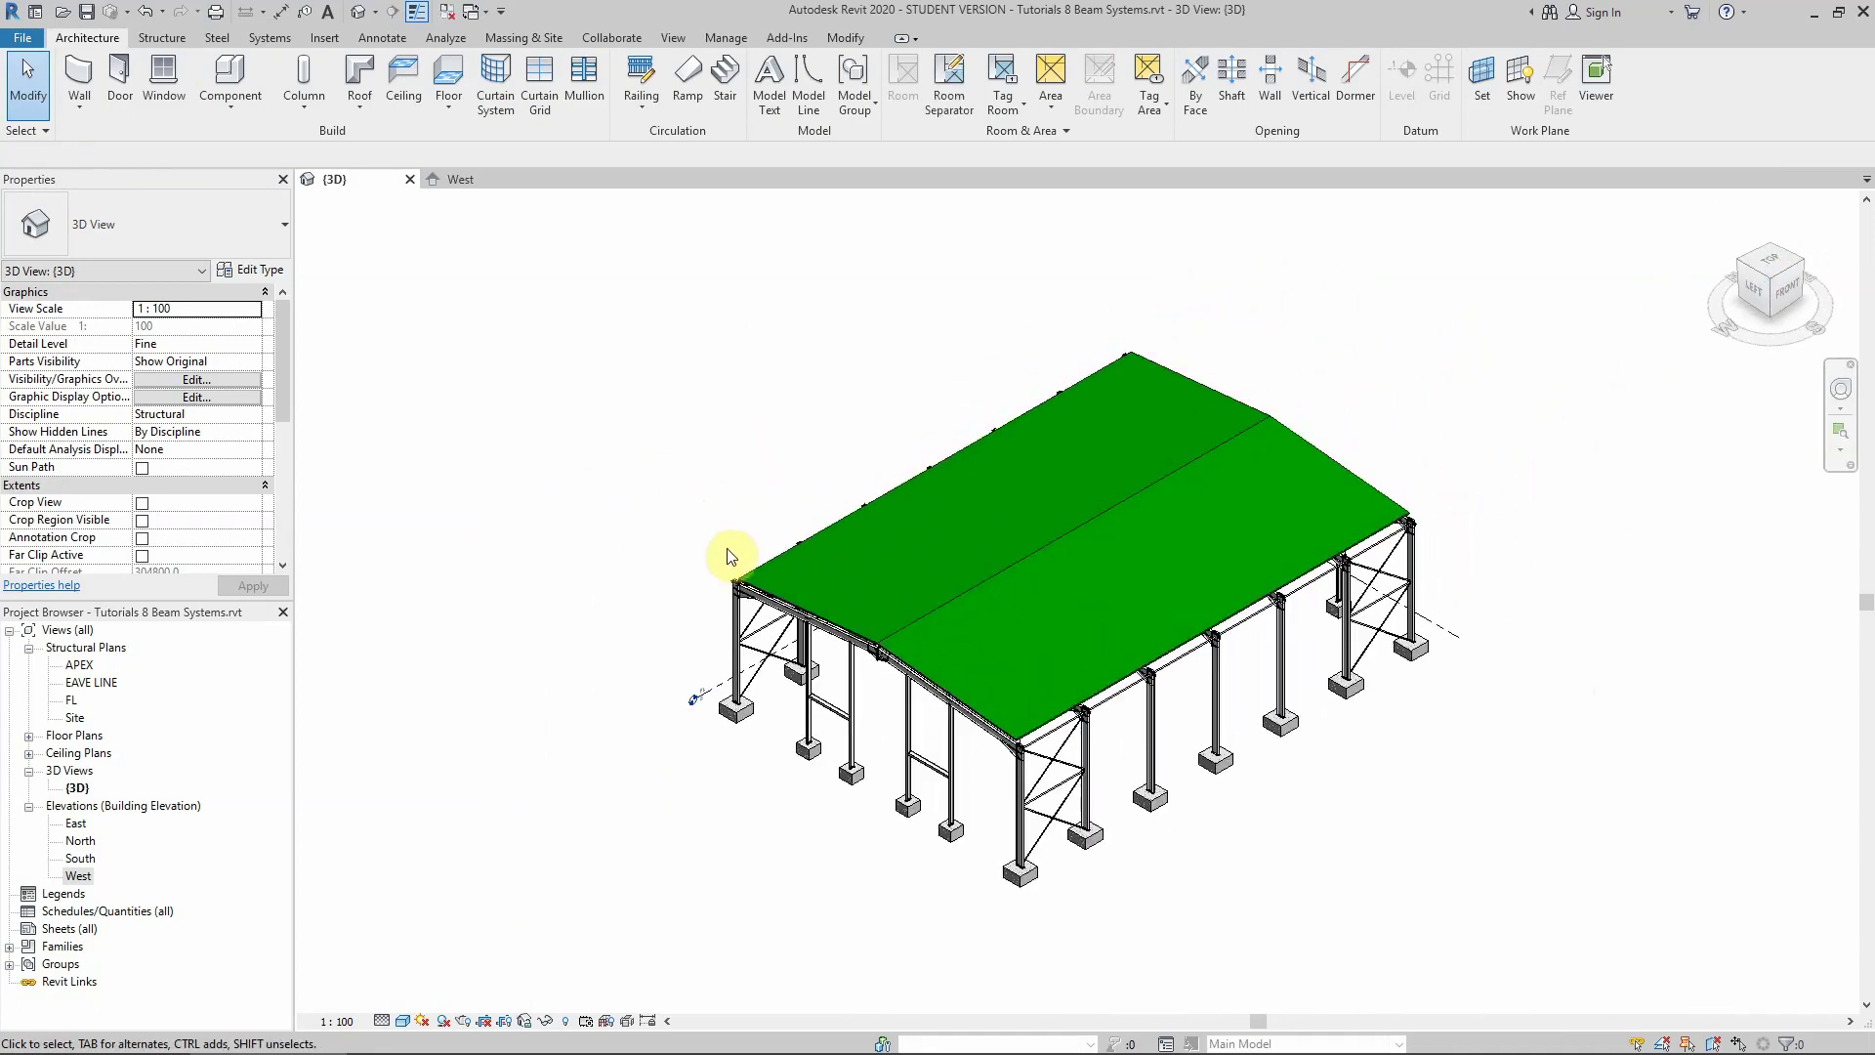
pyautogui.scroll(2, 730, 560)
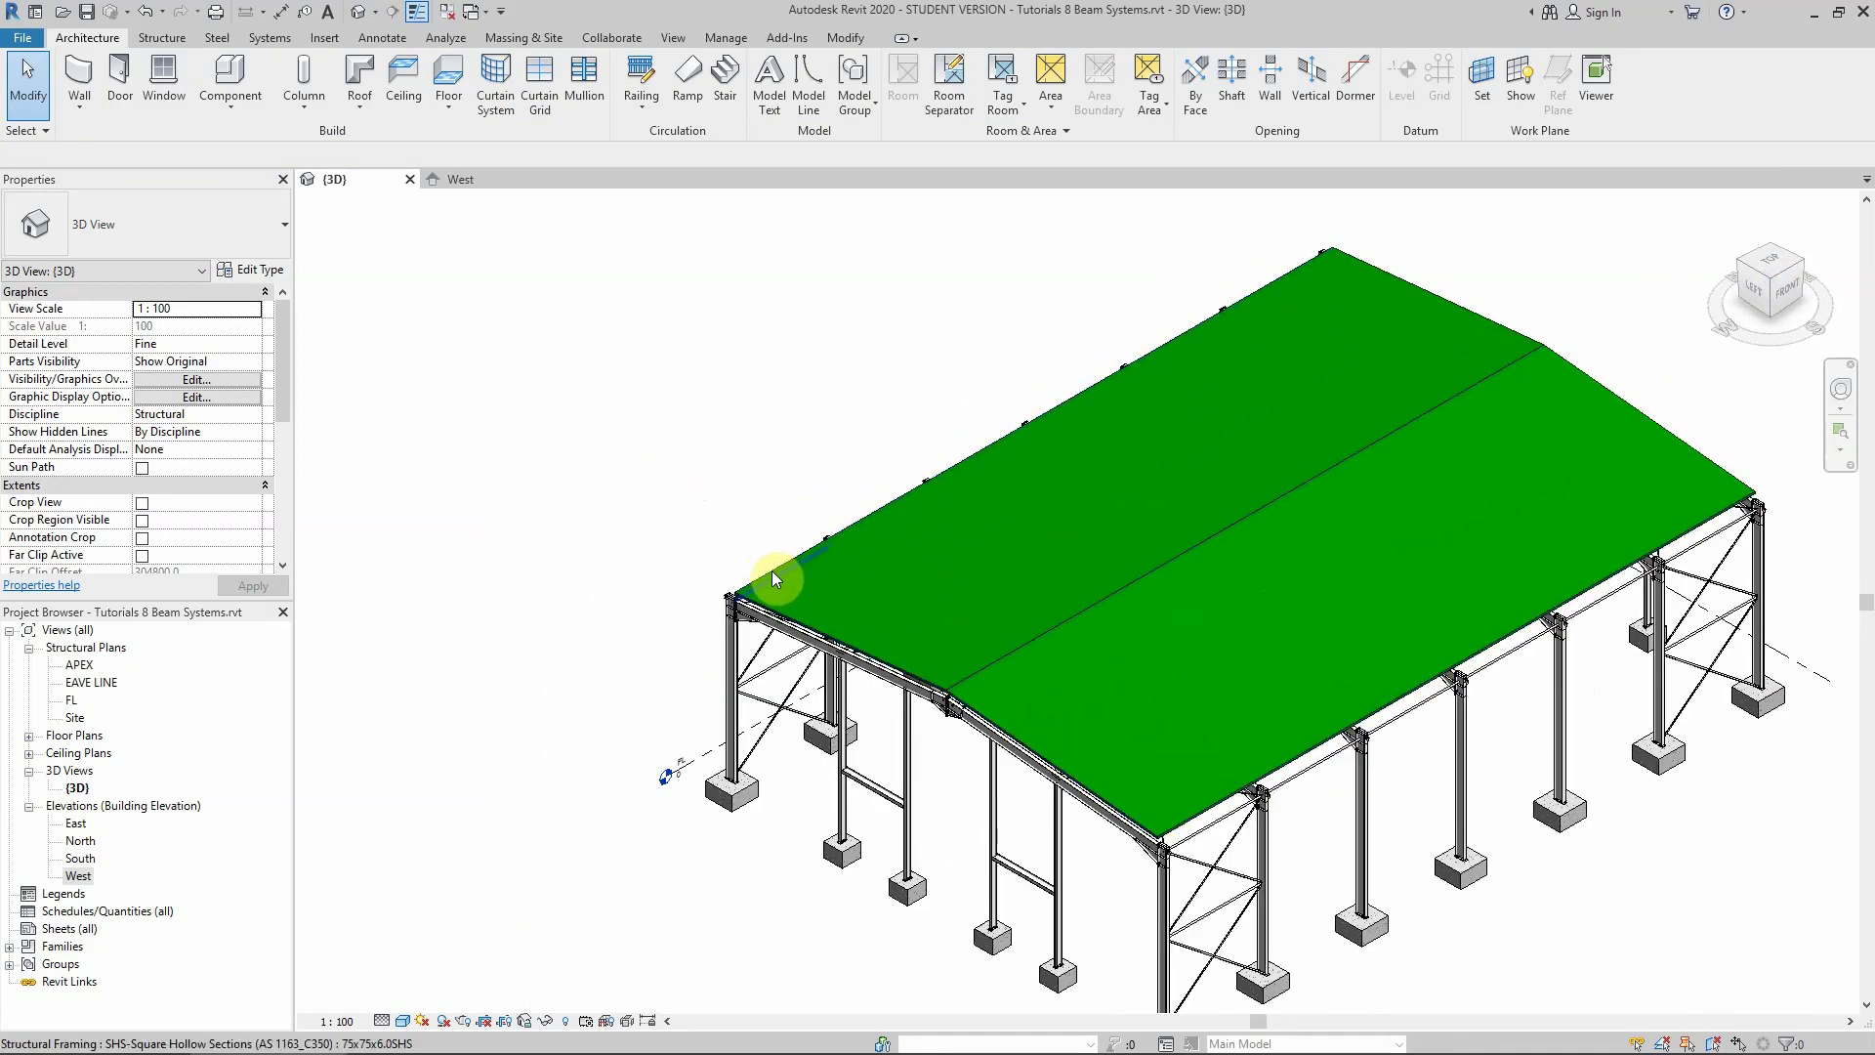
pyautogui.click(764, 568)
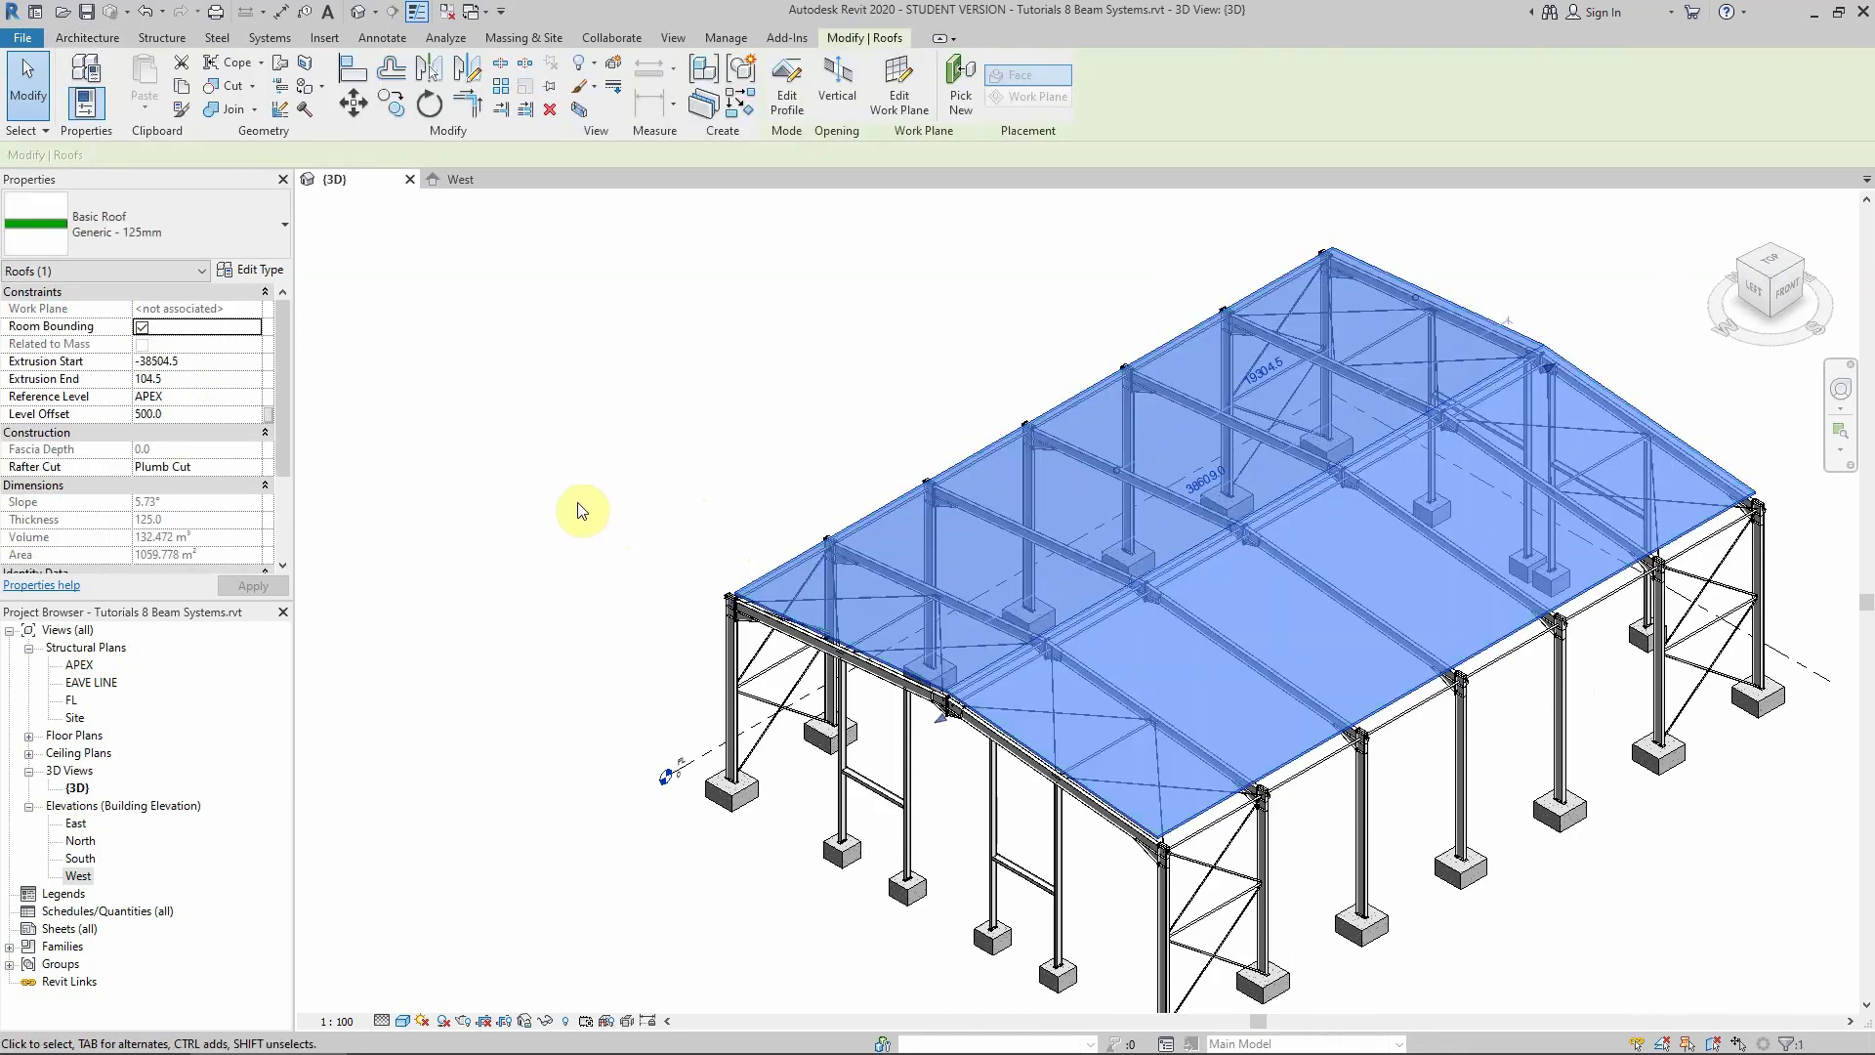
pyautogui.rightClick(774, 563)
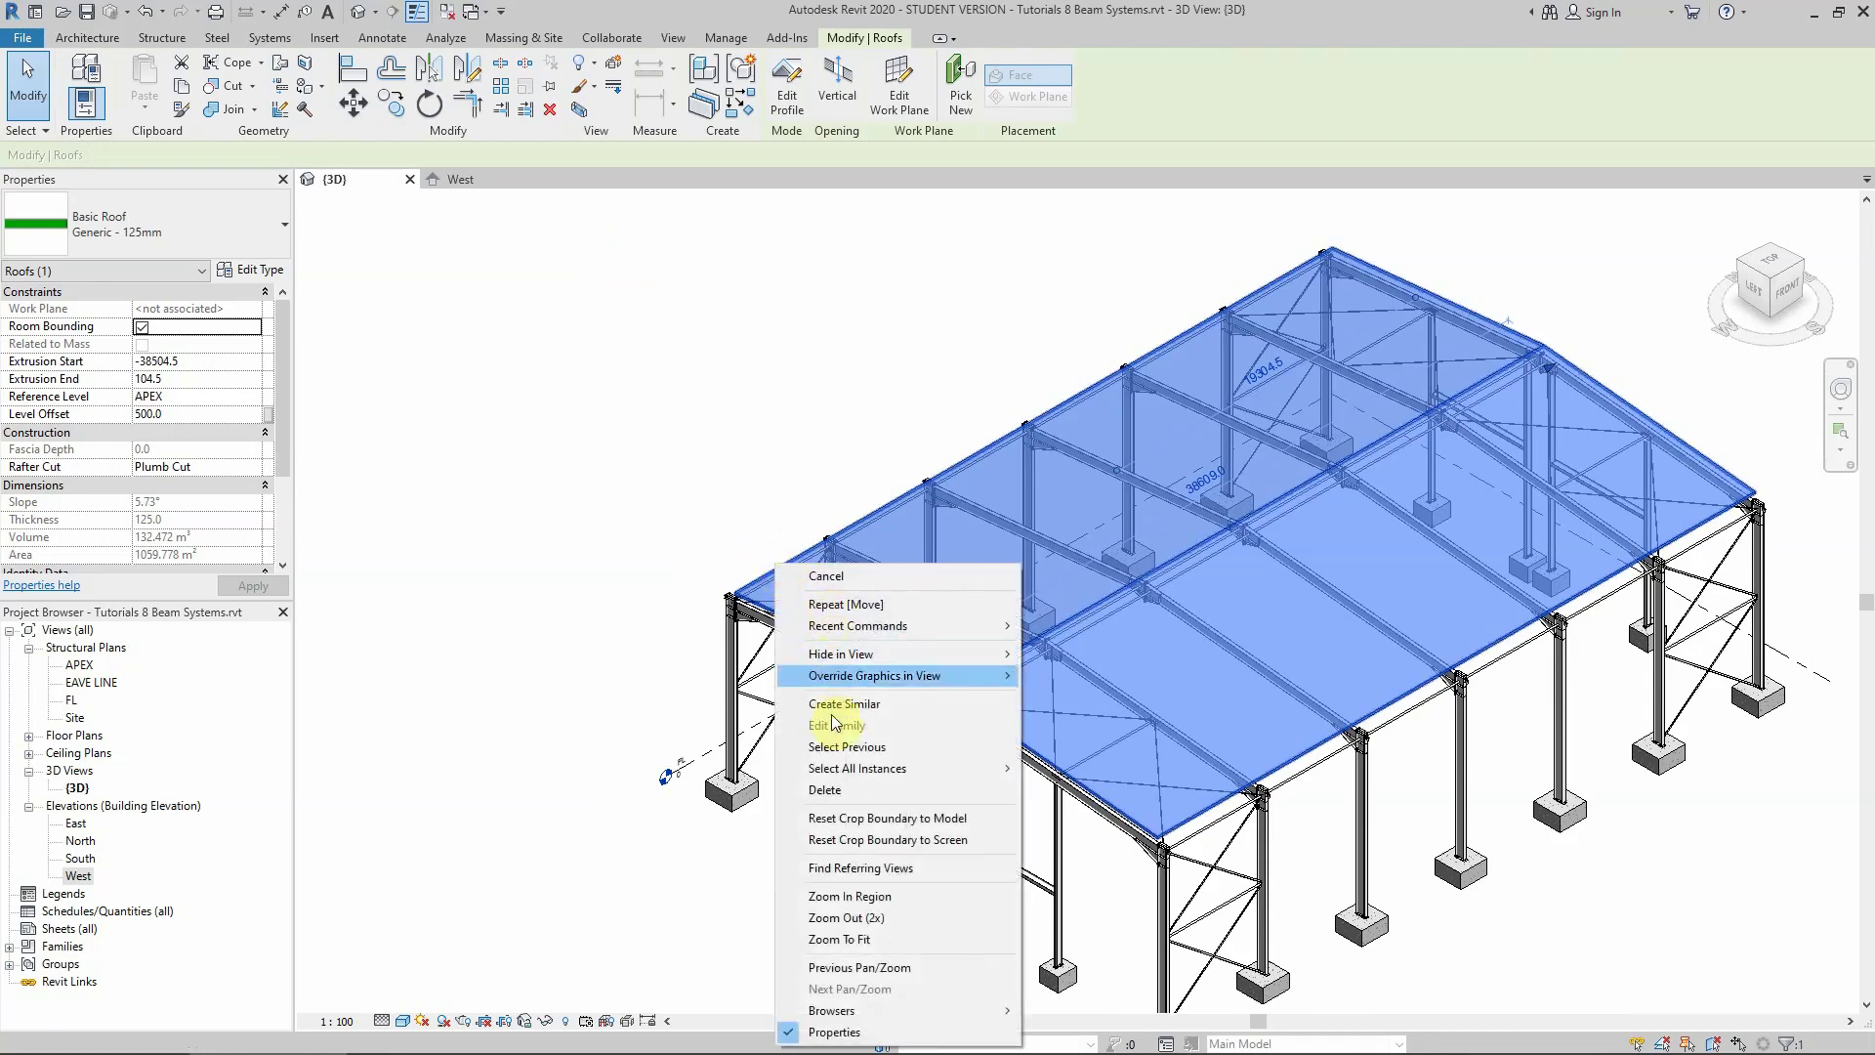
pyautogui.moveTo(840, 681)
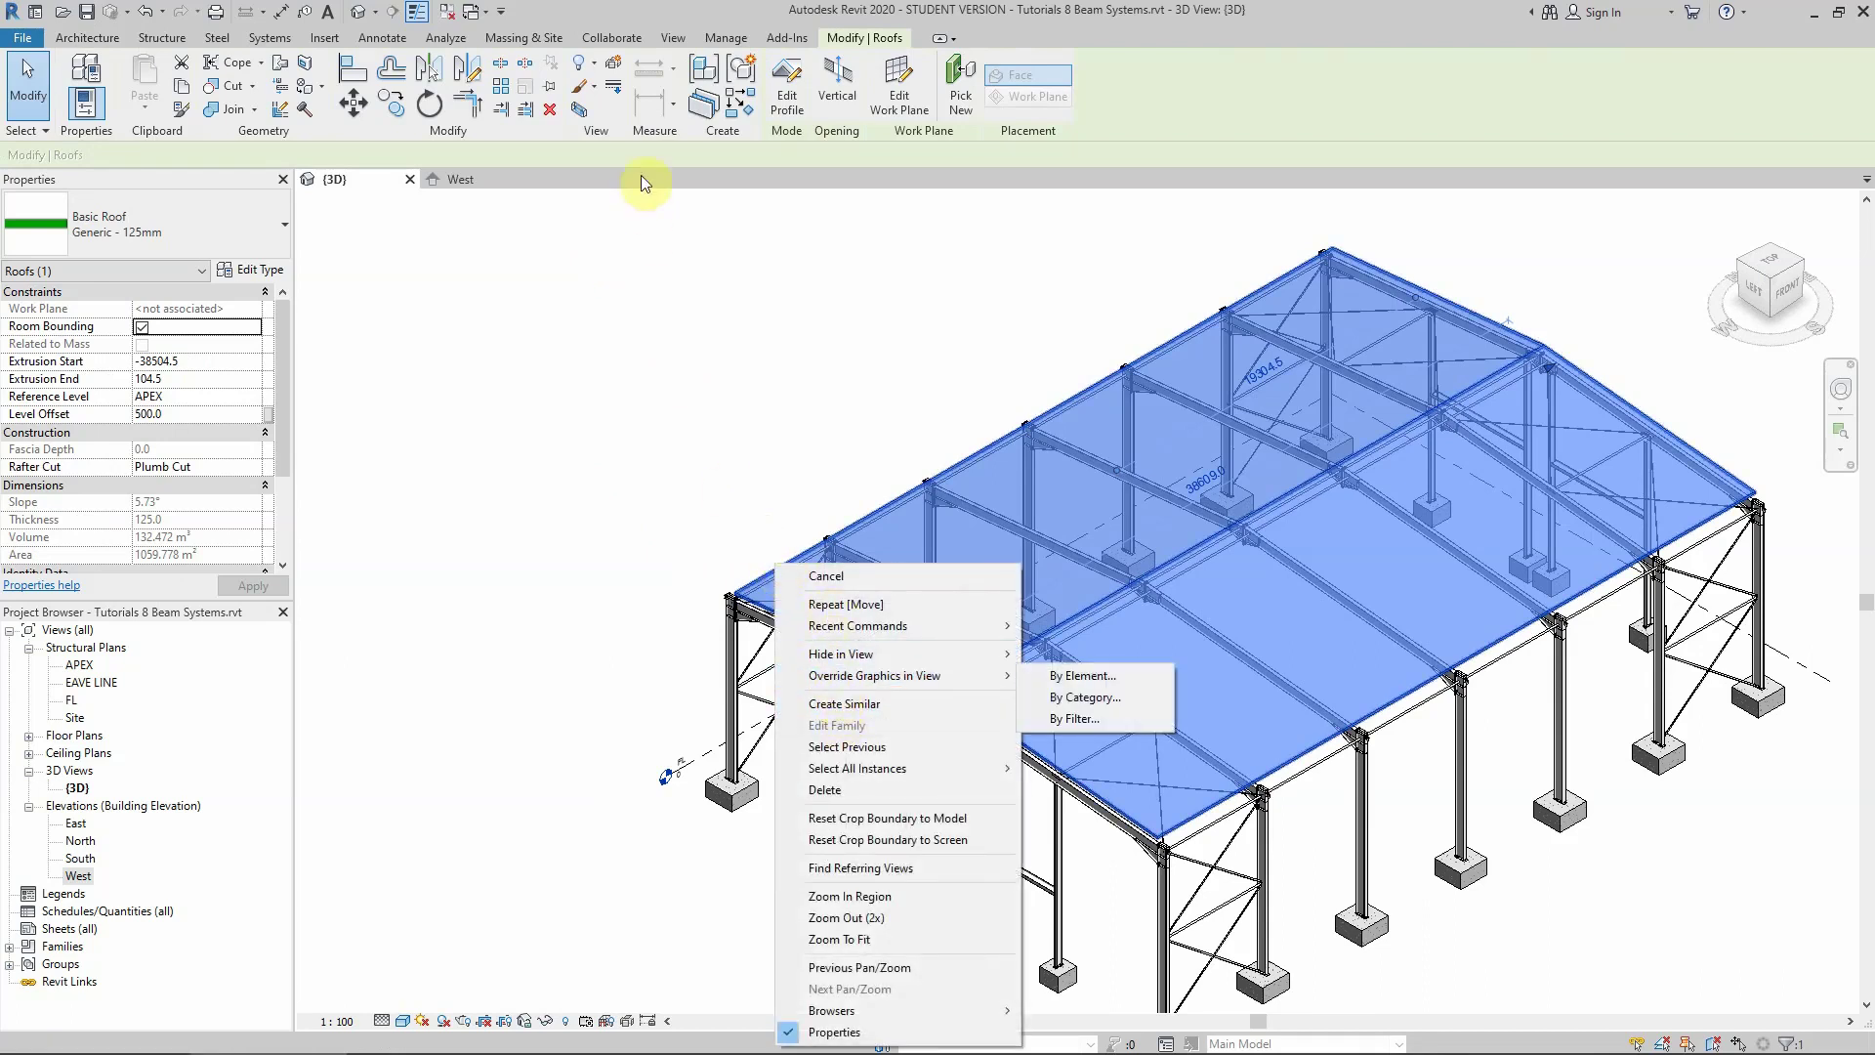
pyautogui.click(580, 102)
pyautogui.click(584, 90)
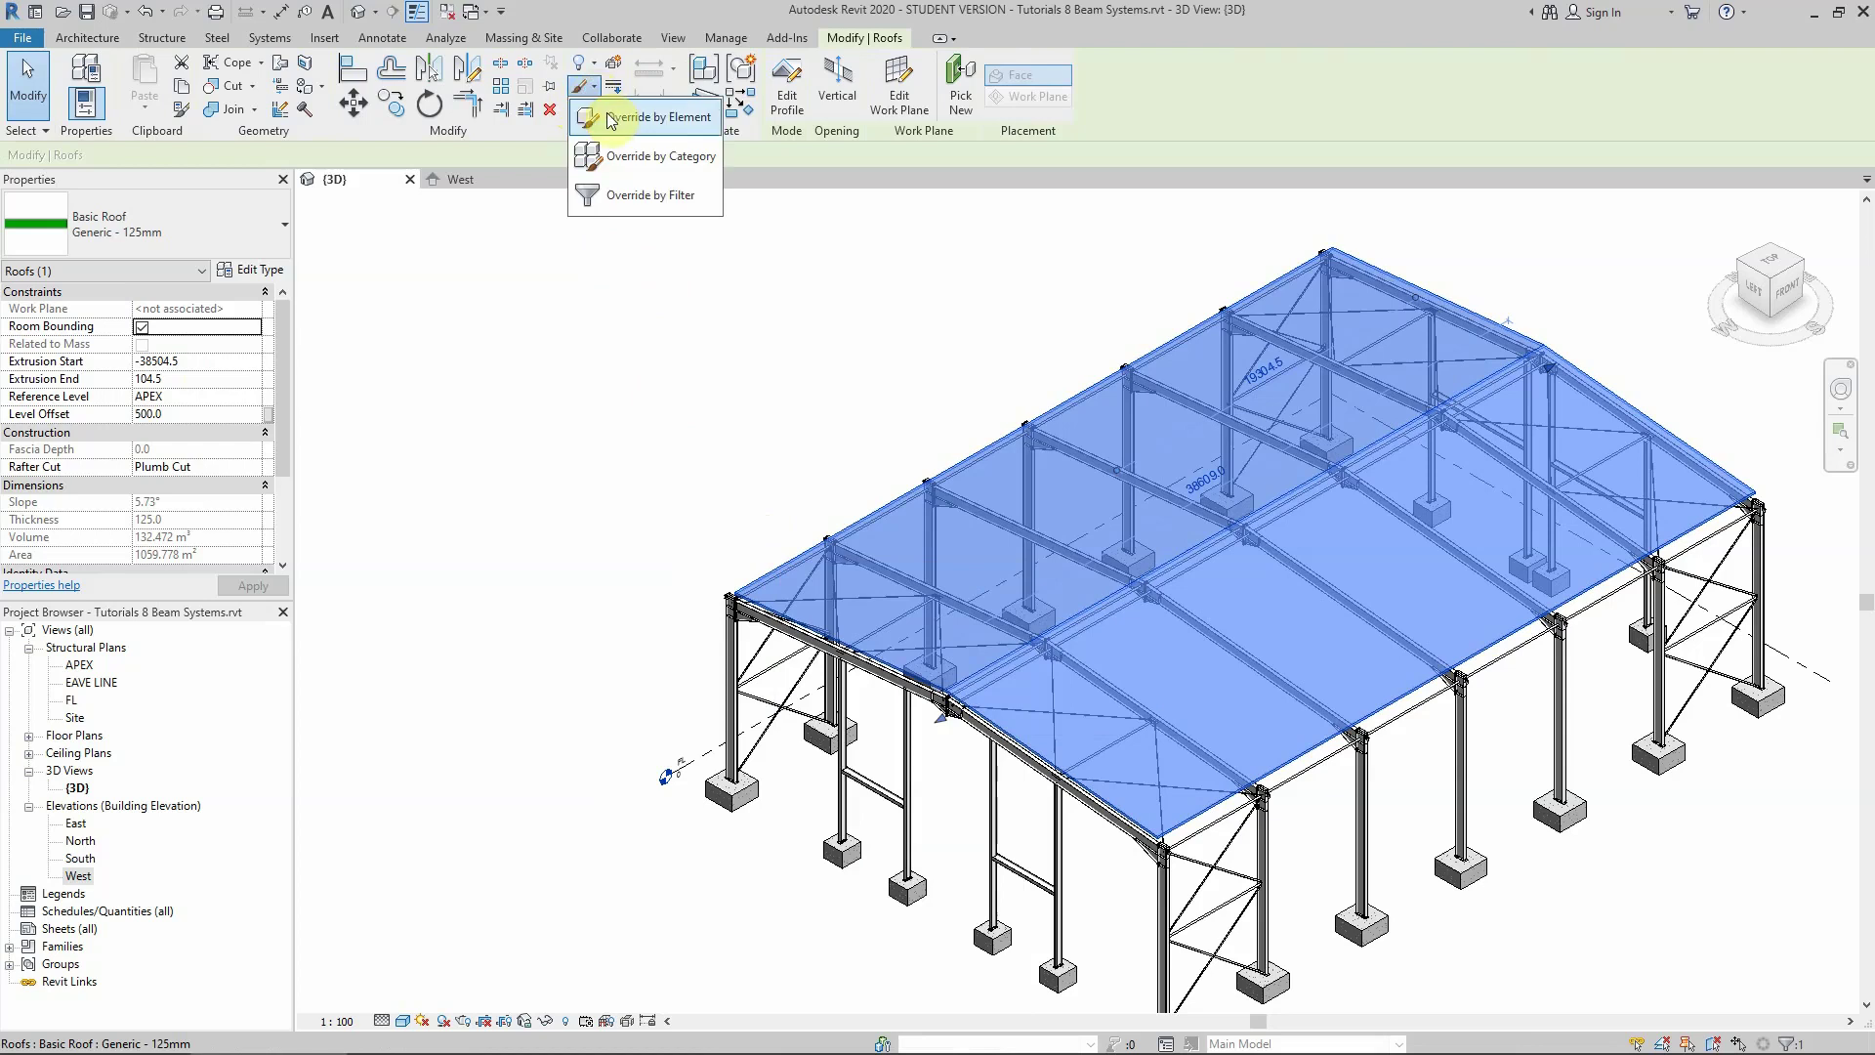
pyautogui.click(644, 117)
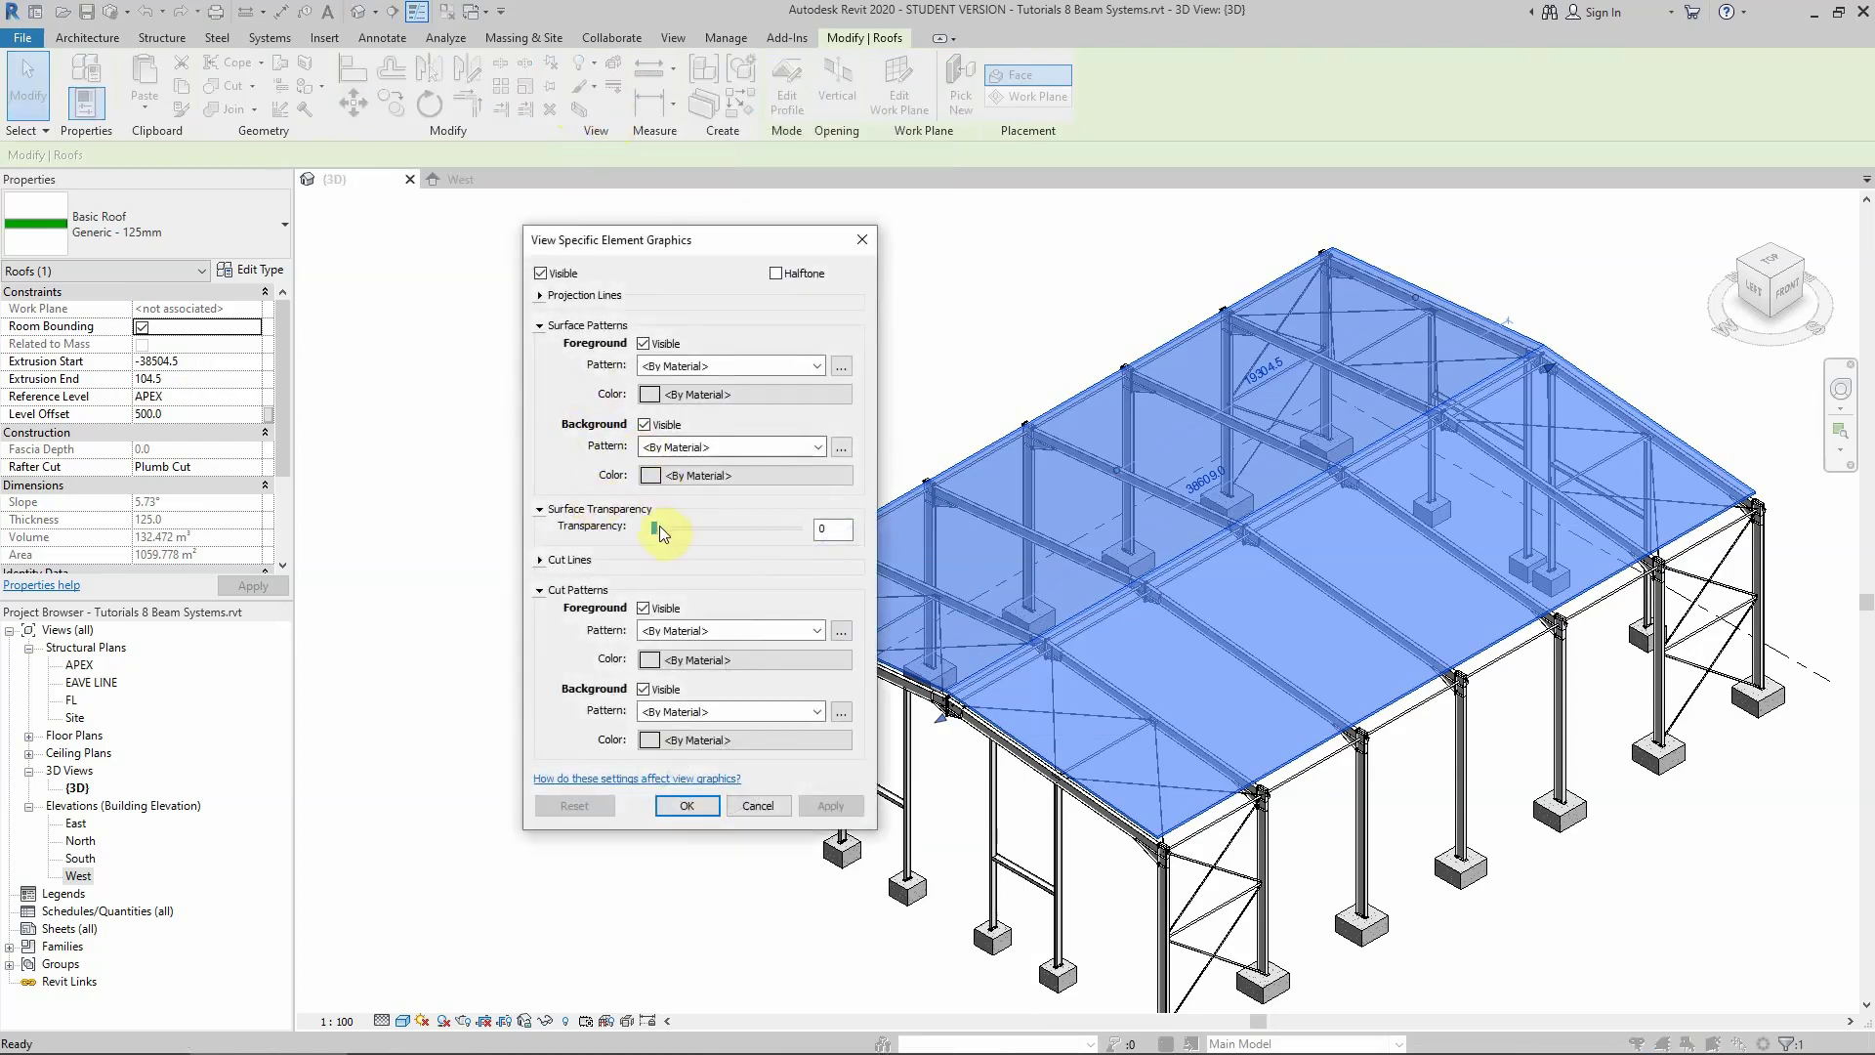
pyautogui.moveTo(659, 527); pyautogui.dragTo(757, 537)
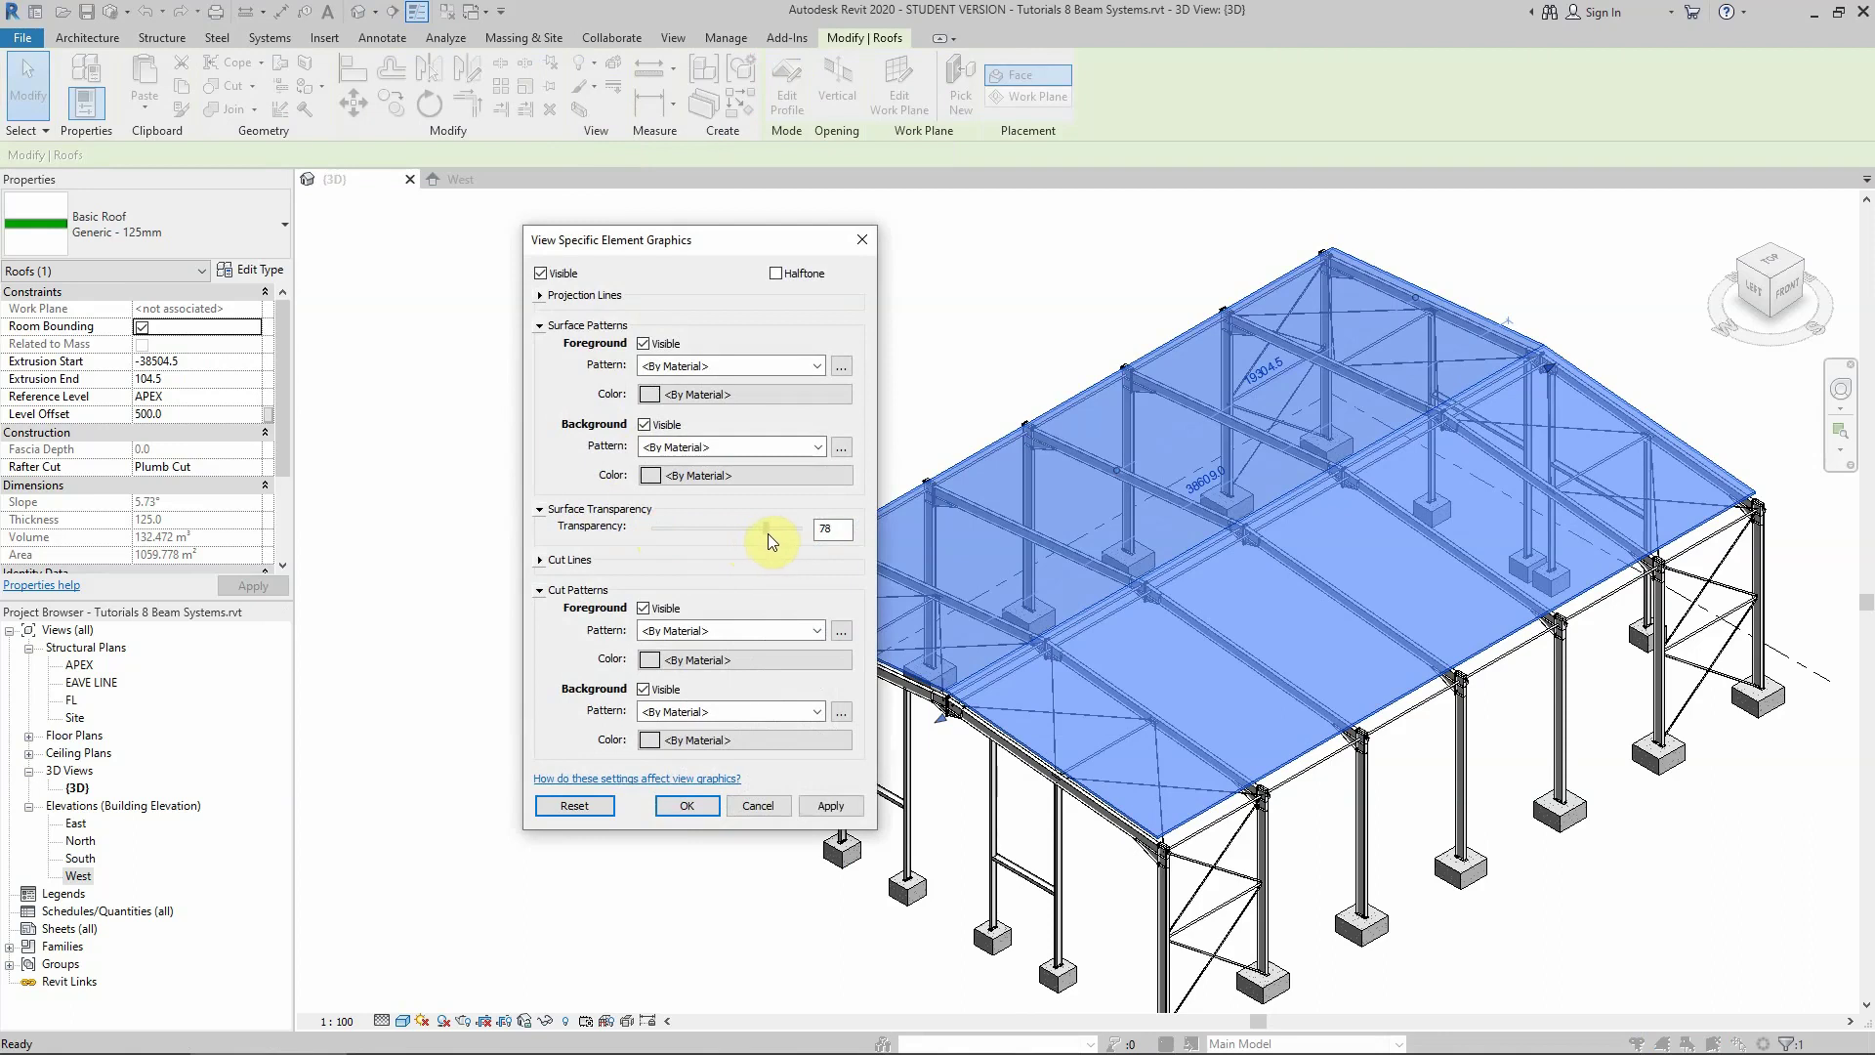
pyautogui.click(674, 809)
pyautogui.click(557, 459)
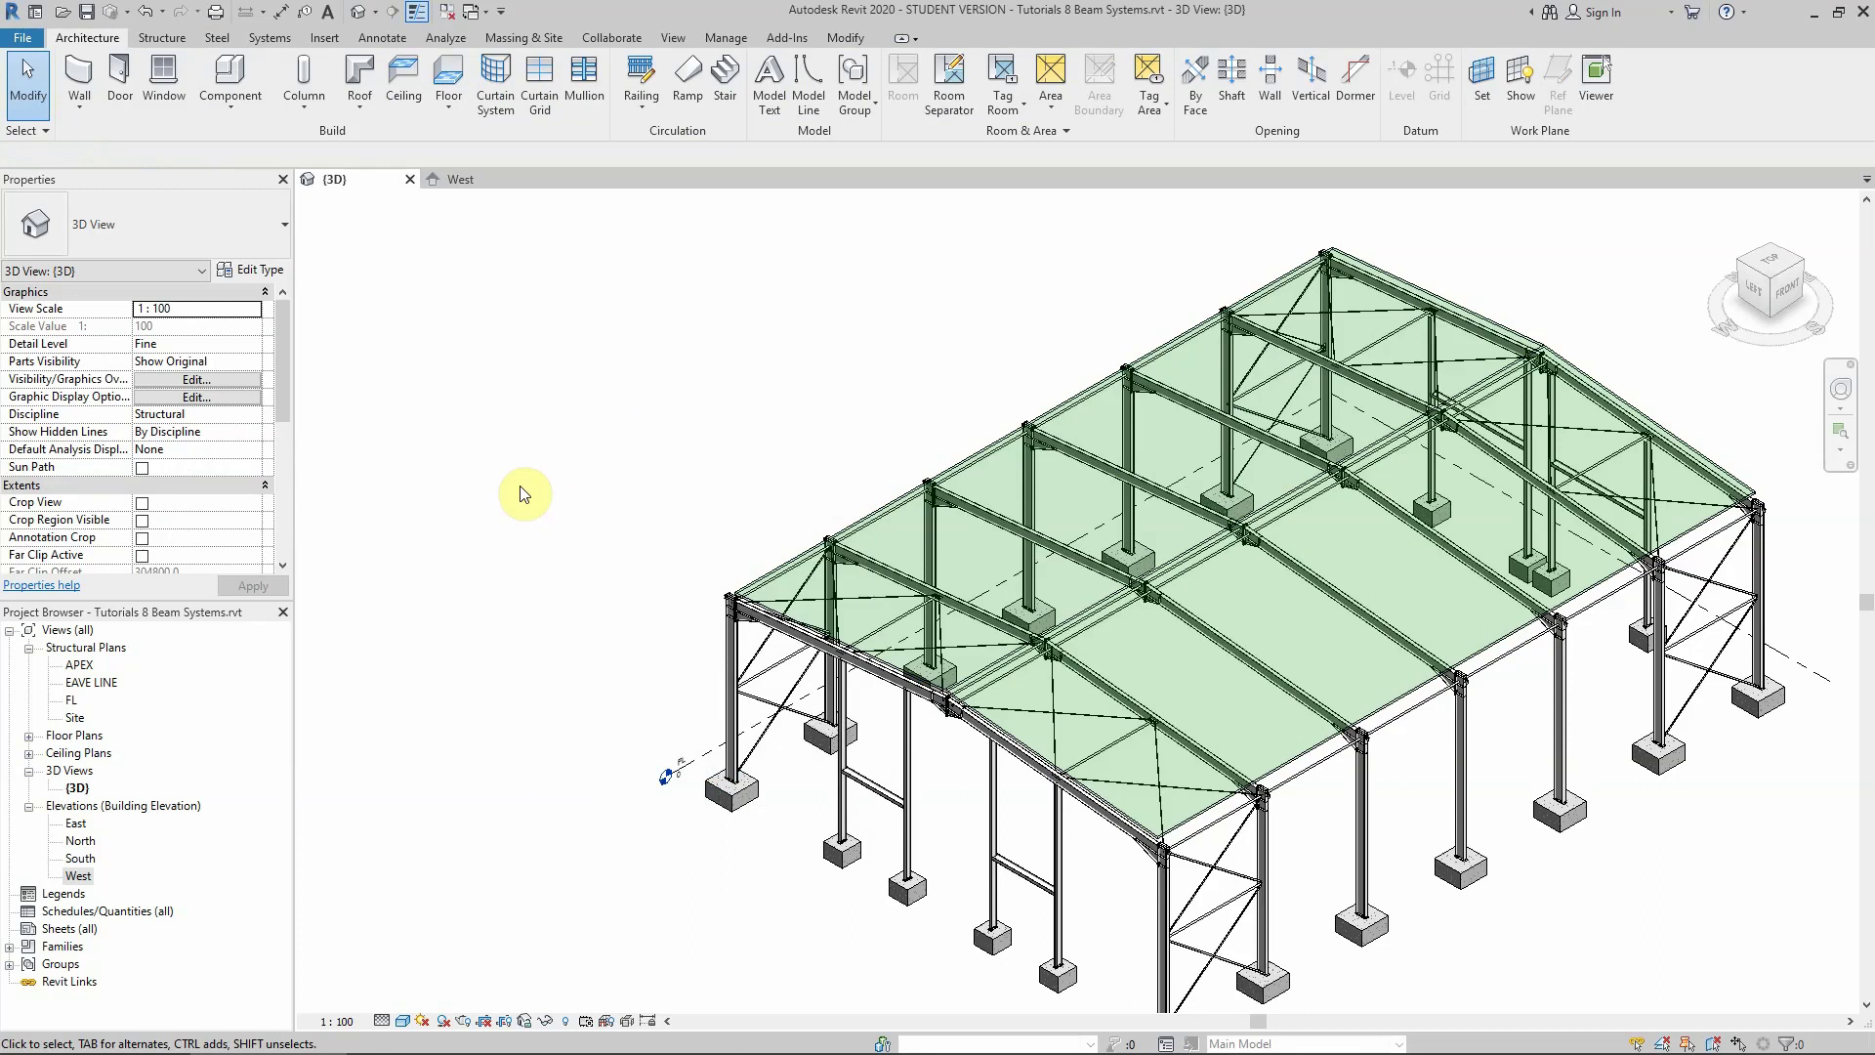
# Start sketching the boundary of a structural beam system in the 3D view
pyautogui.moveTo(1394, 481); pyautogui.dragTo(423, 485, button='middle')
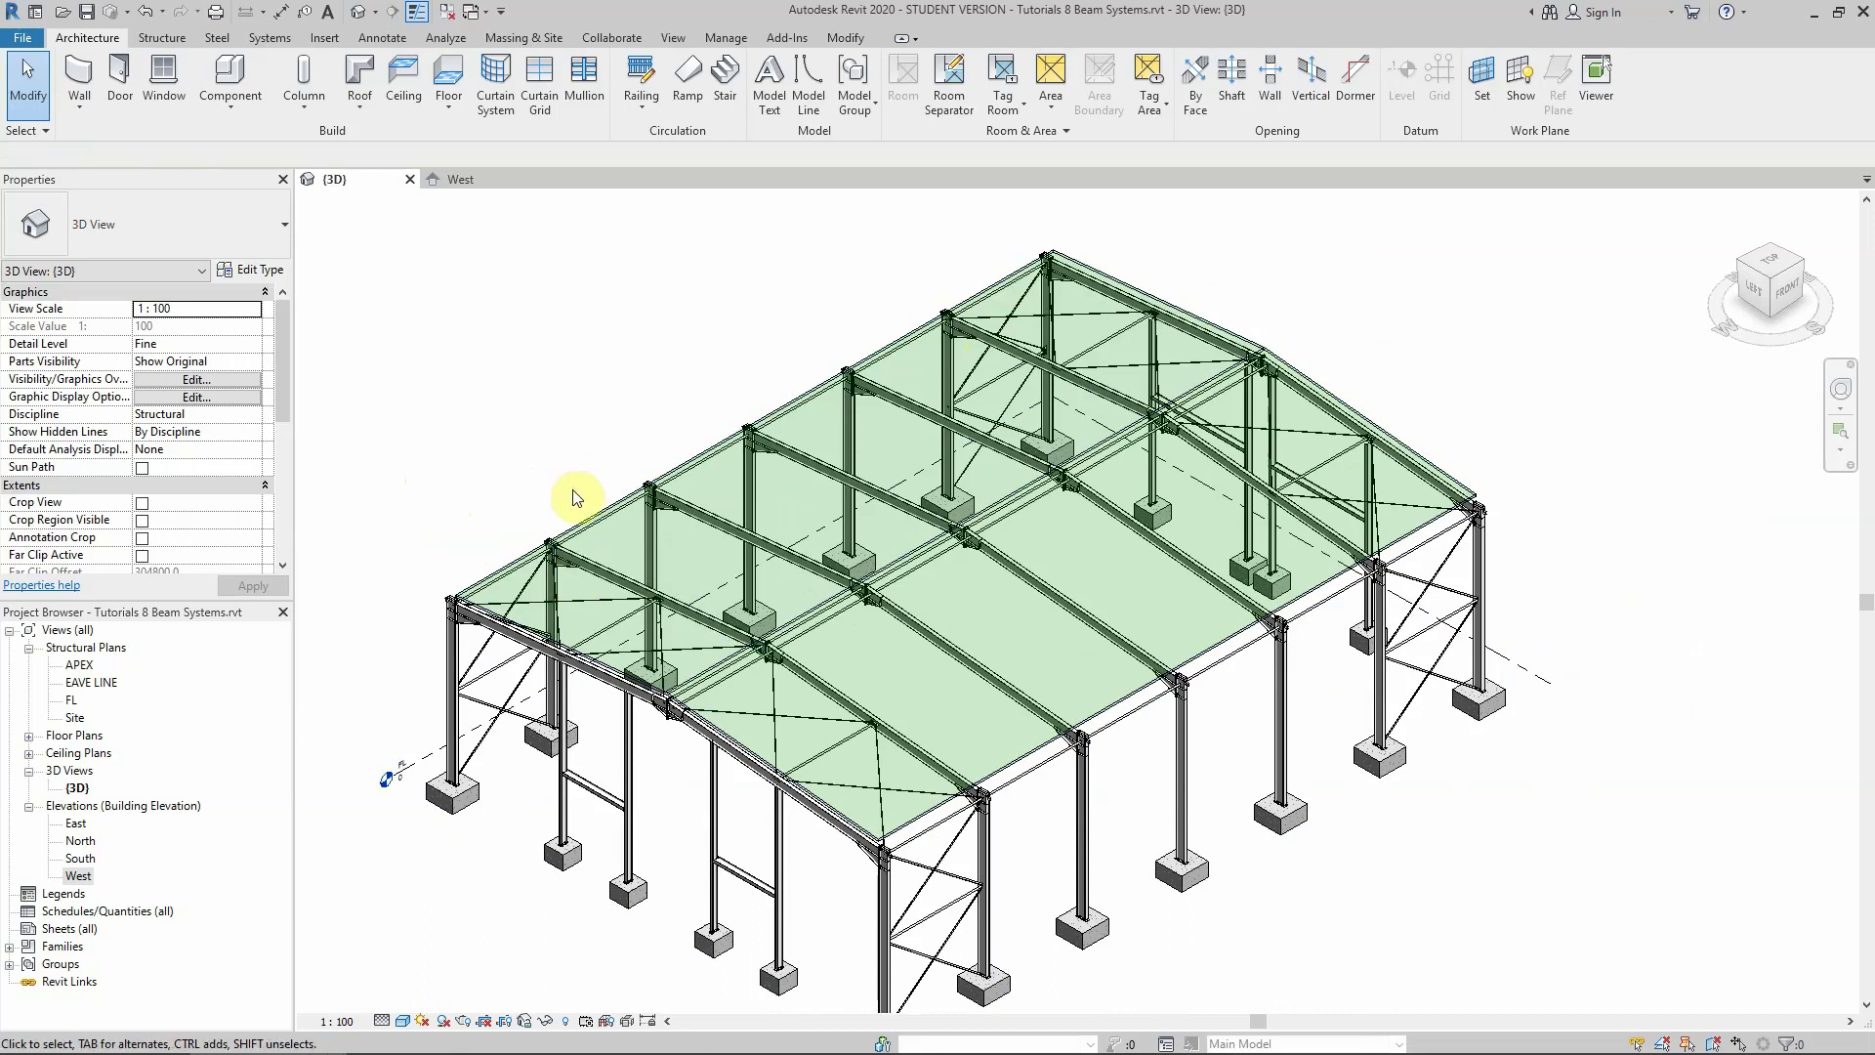
pyautogui.click(162, 37)
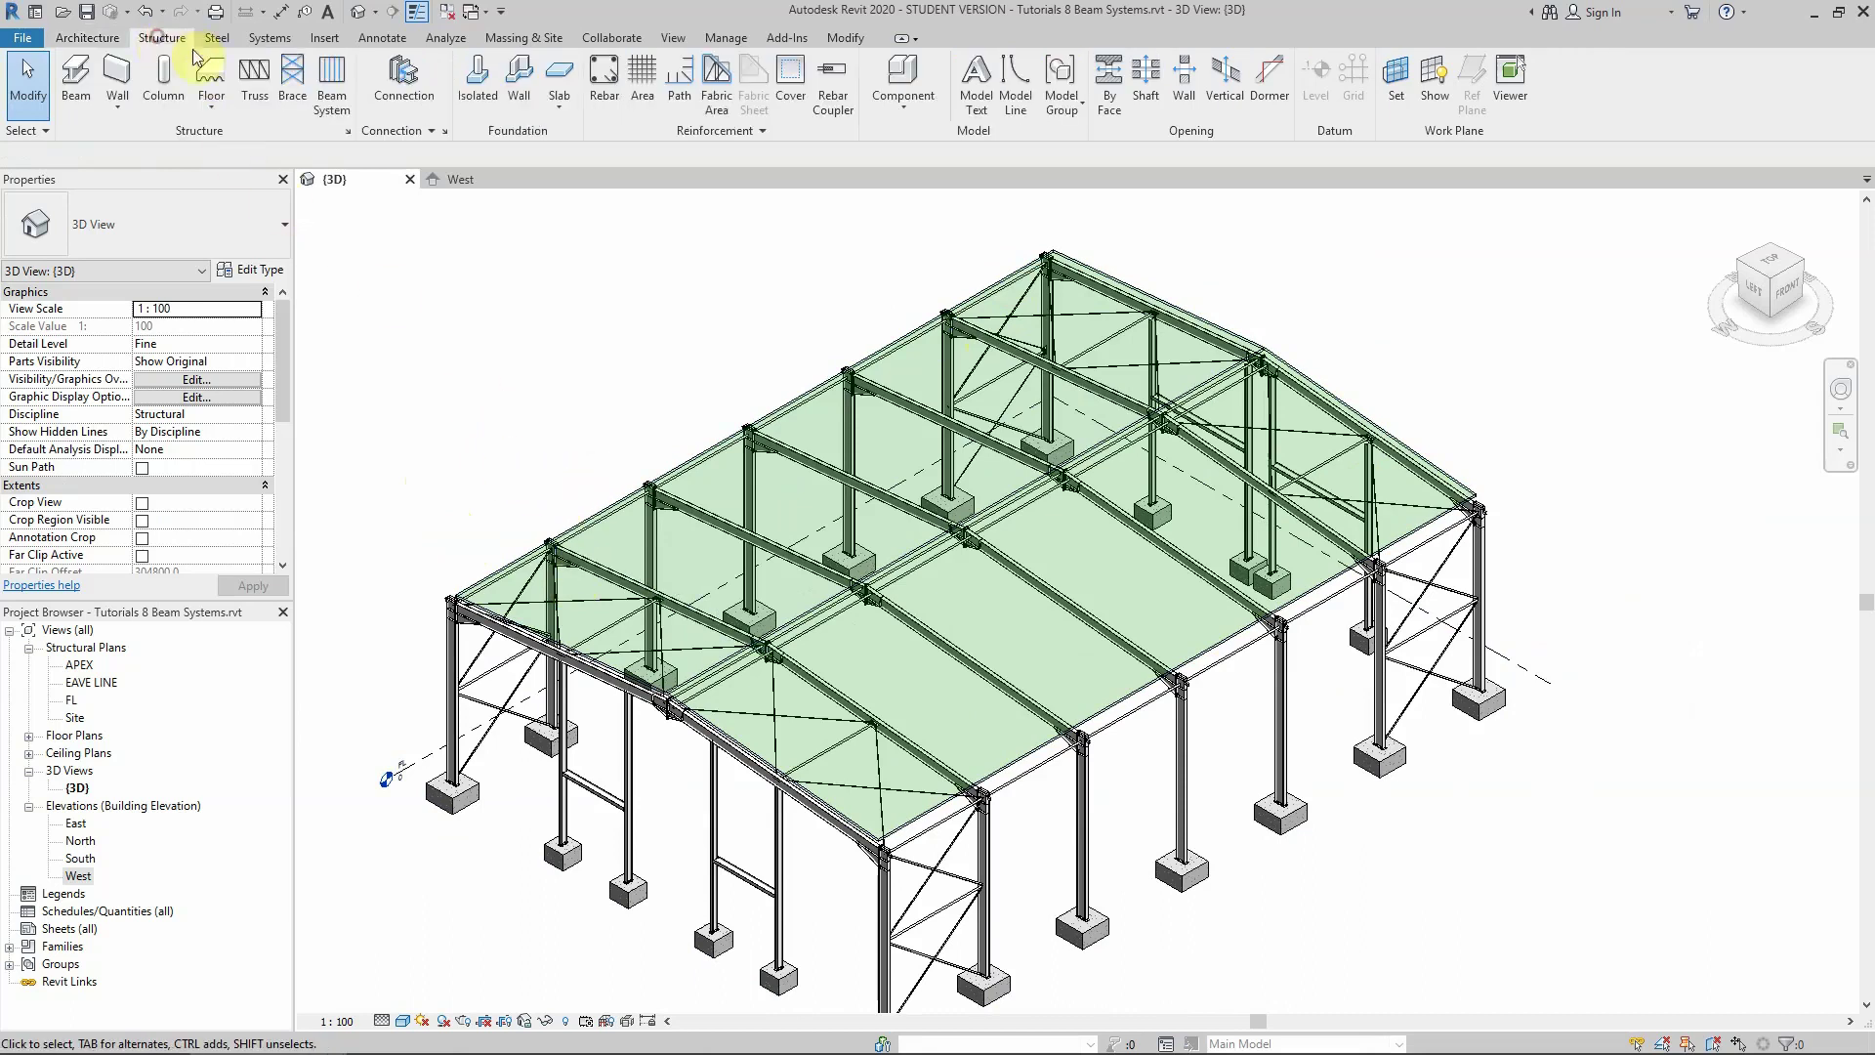
pyautogui.click(330, 86)
pyautogui.click(849, 88)
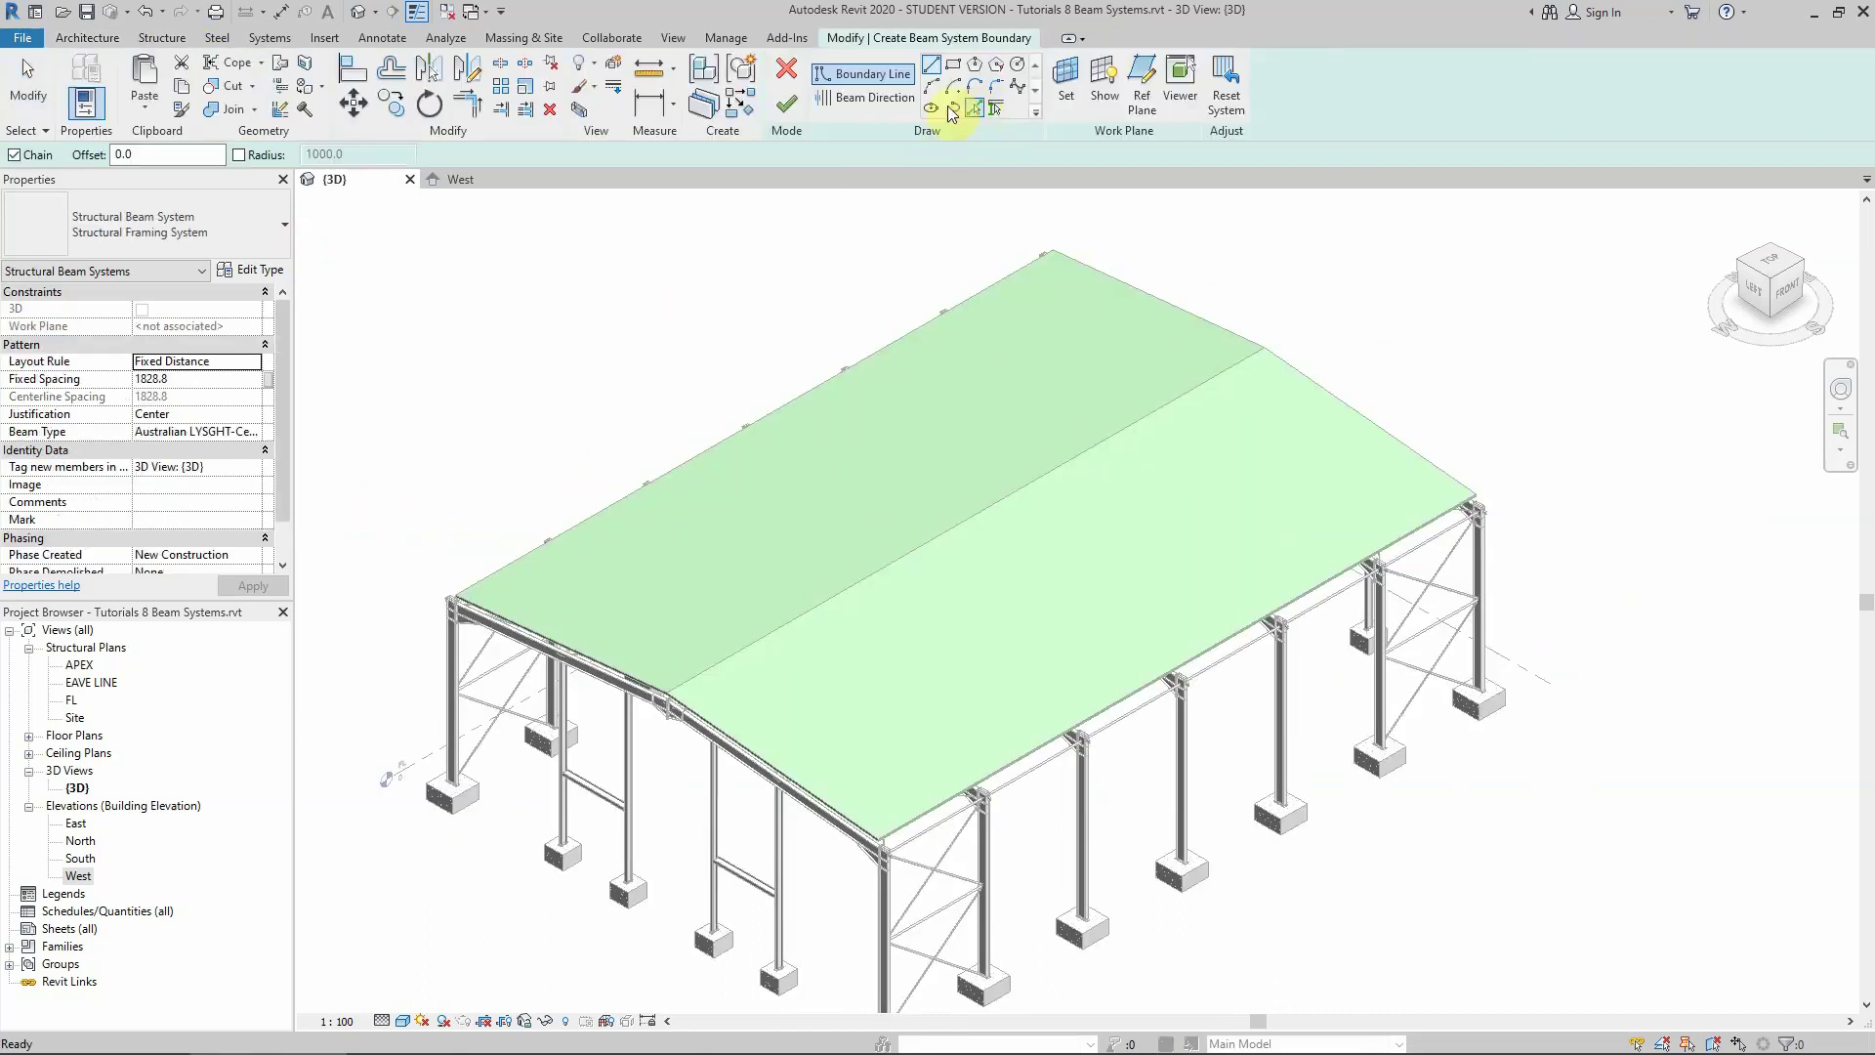
# Set the beam system's work plane by picking the plane of the north roof slope
pyautogui.click(1066, 83)
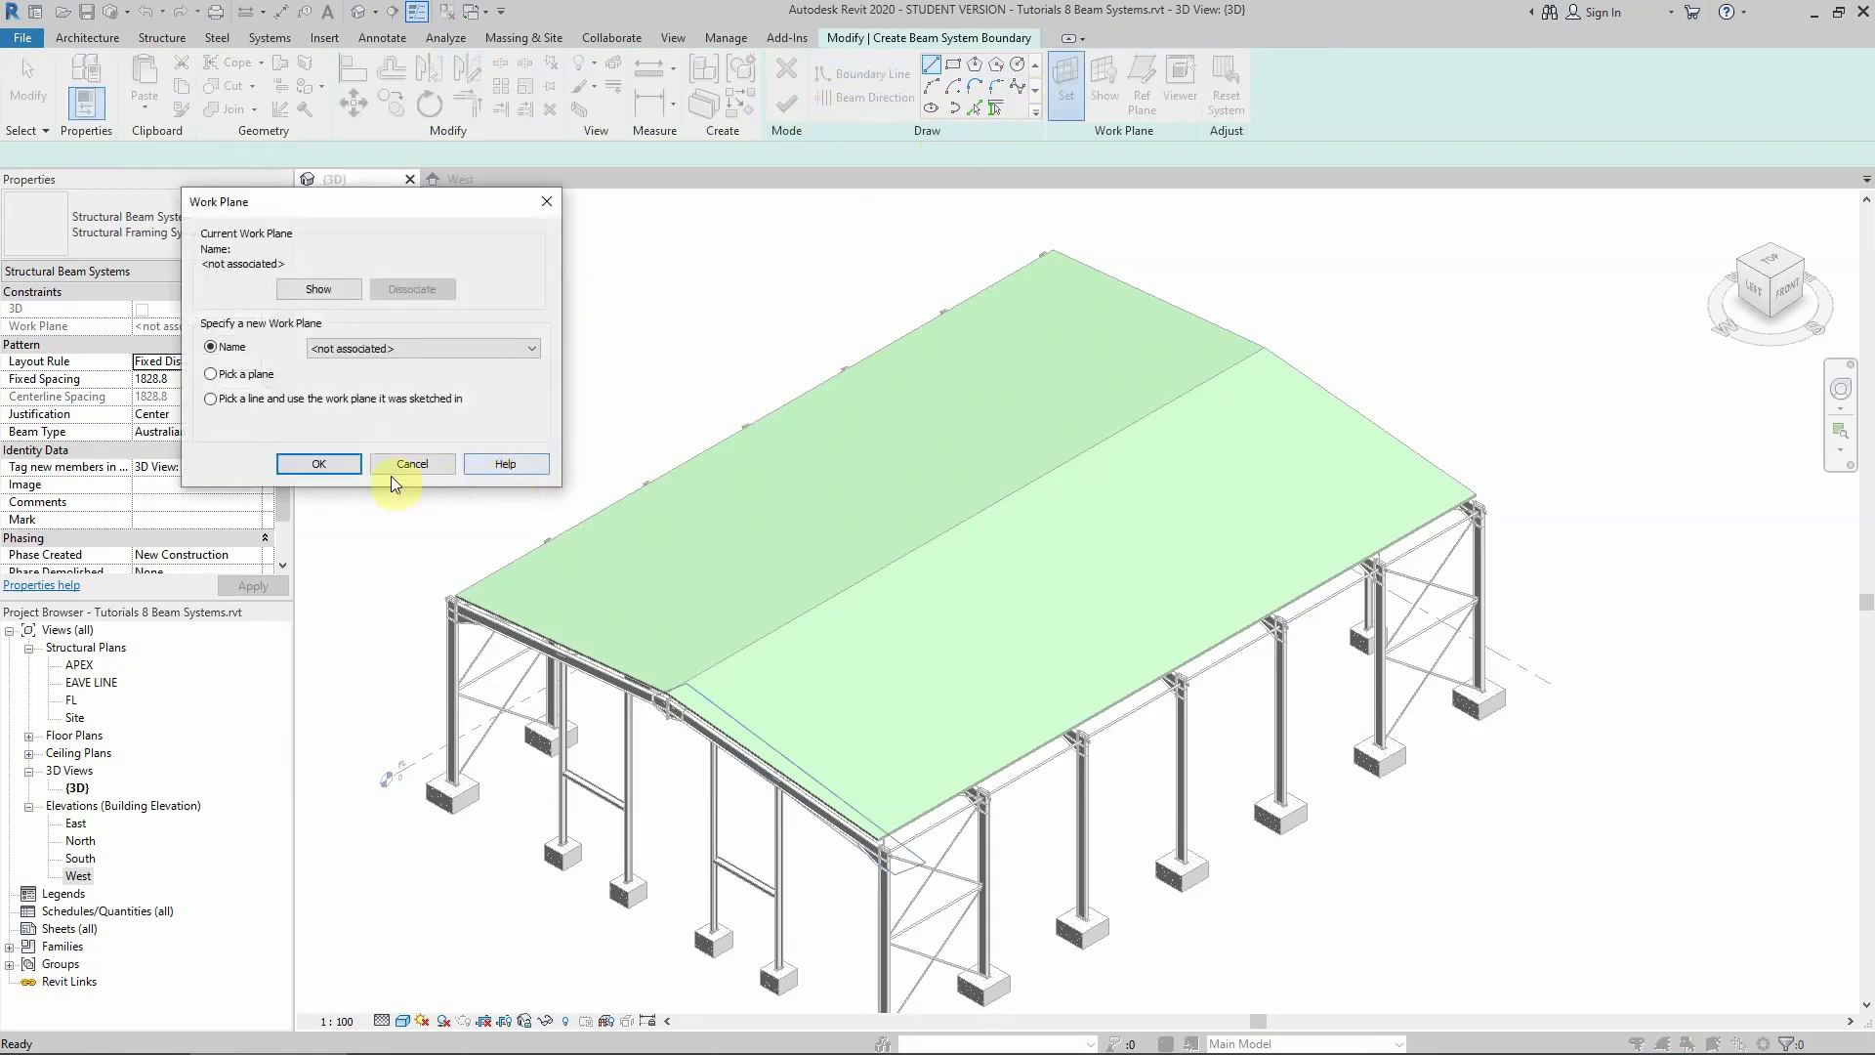
pyautogui.click(315, 467)
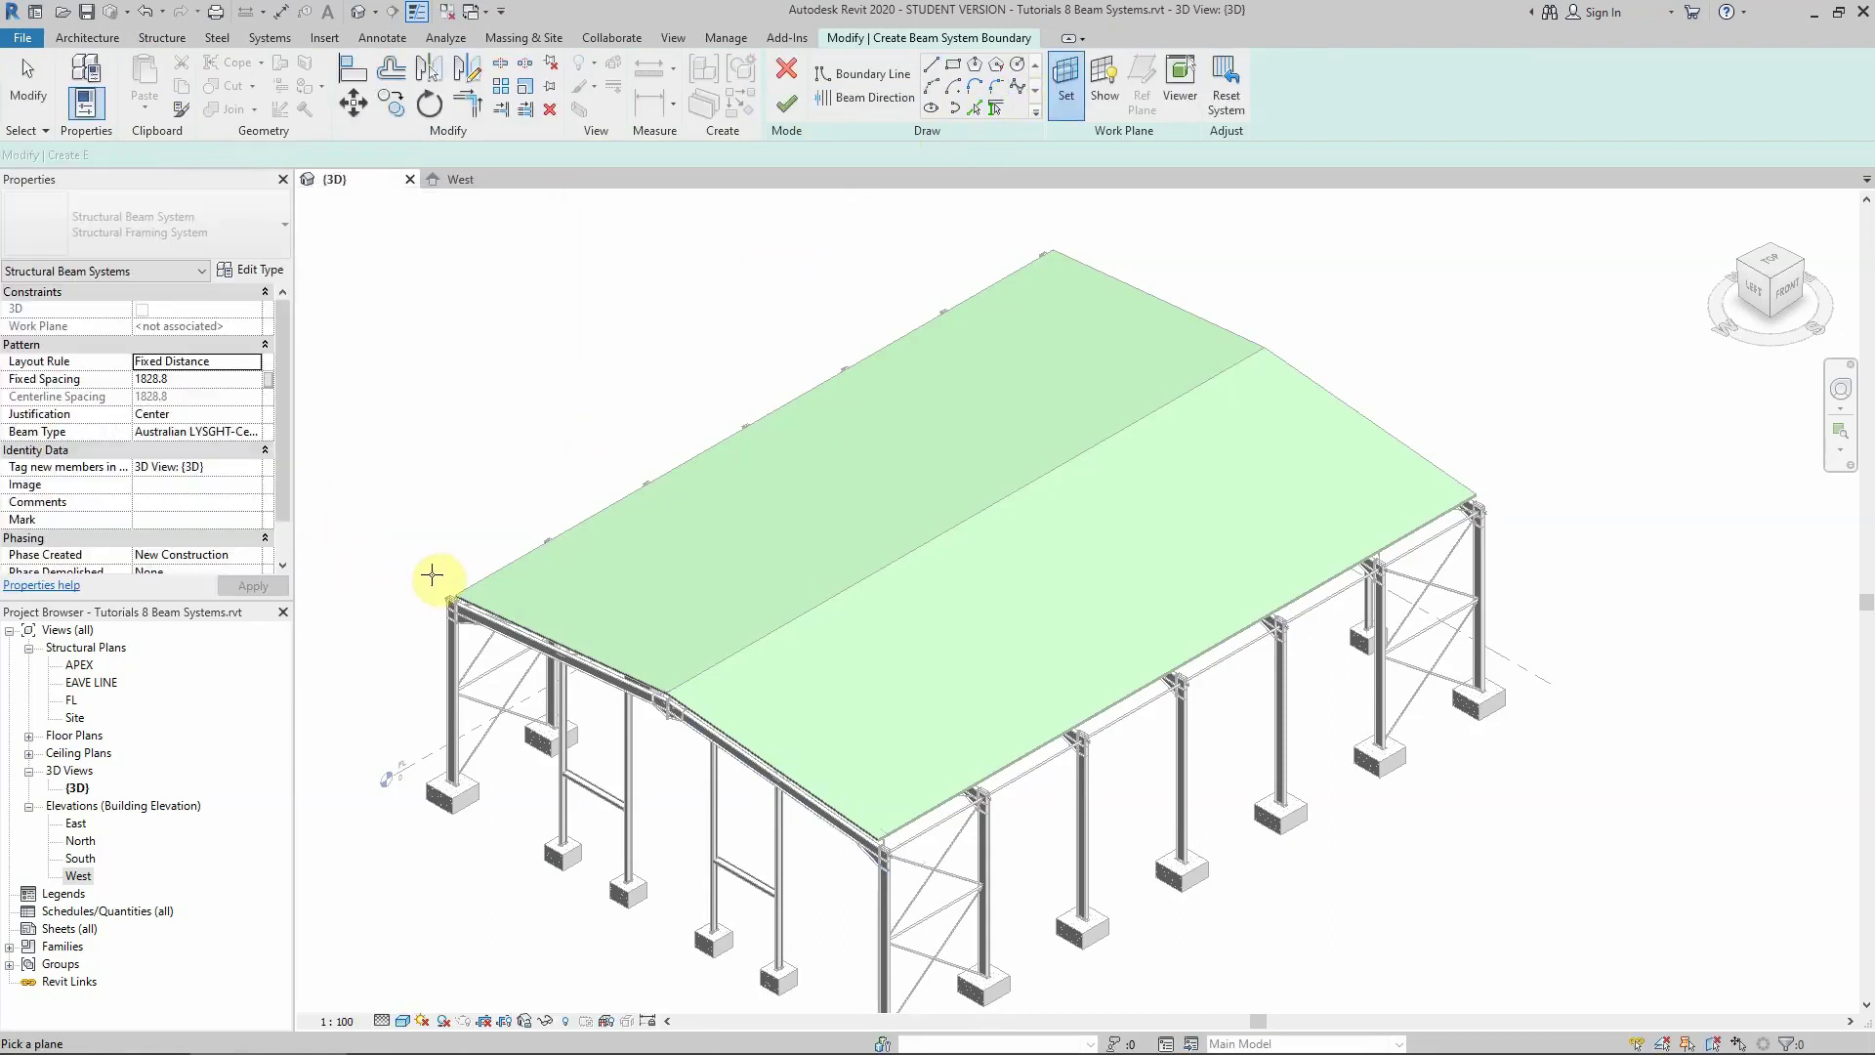
pyautogui.scroll(5, 435, 573)
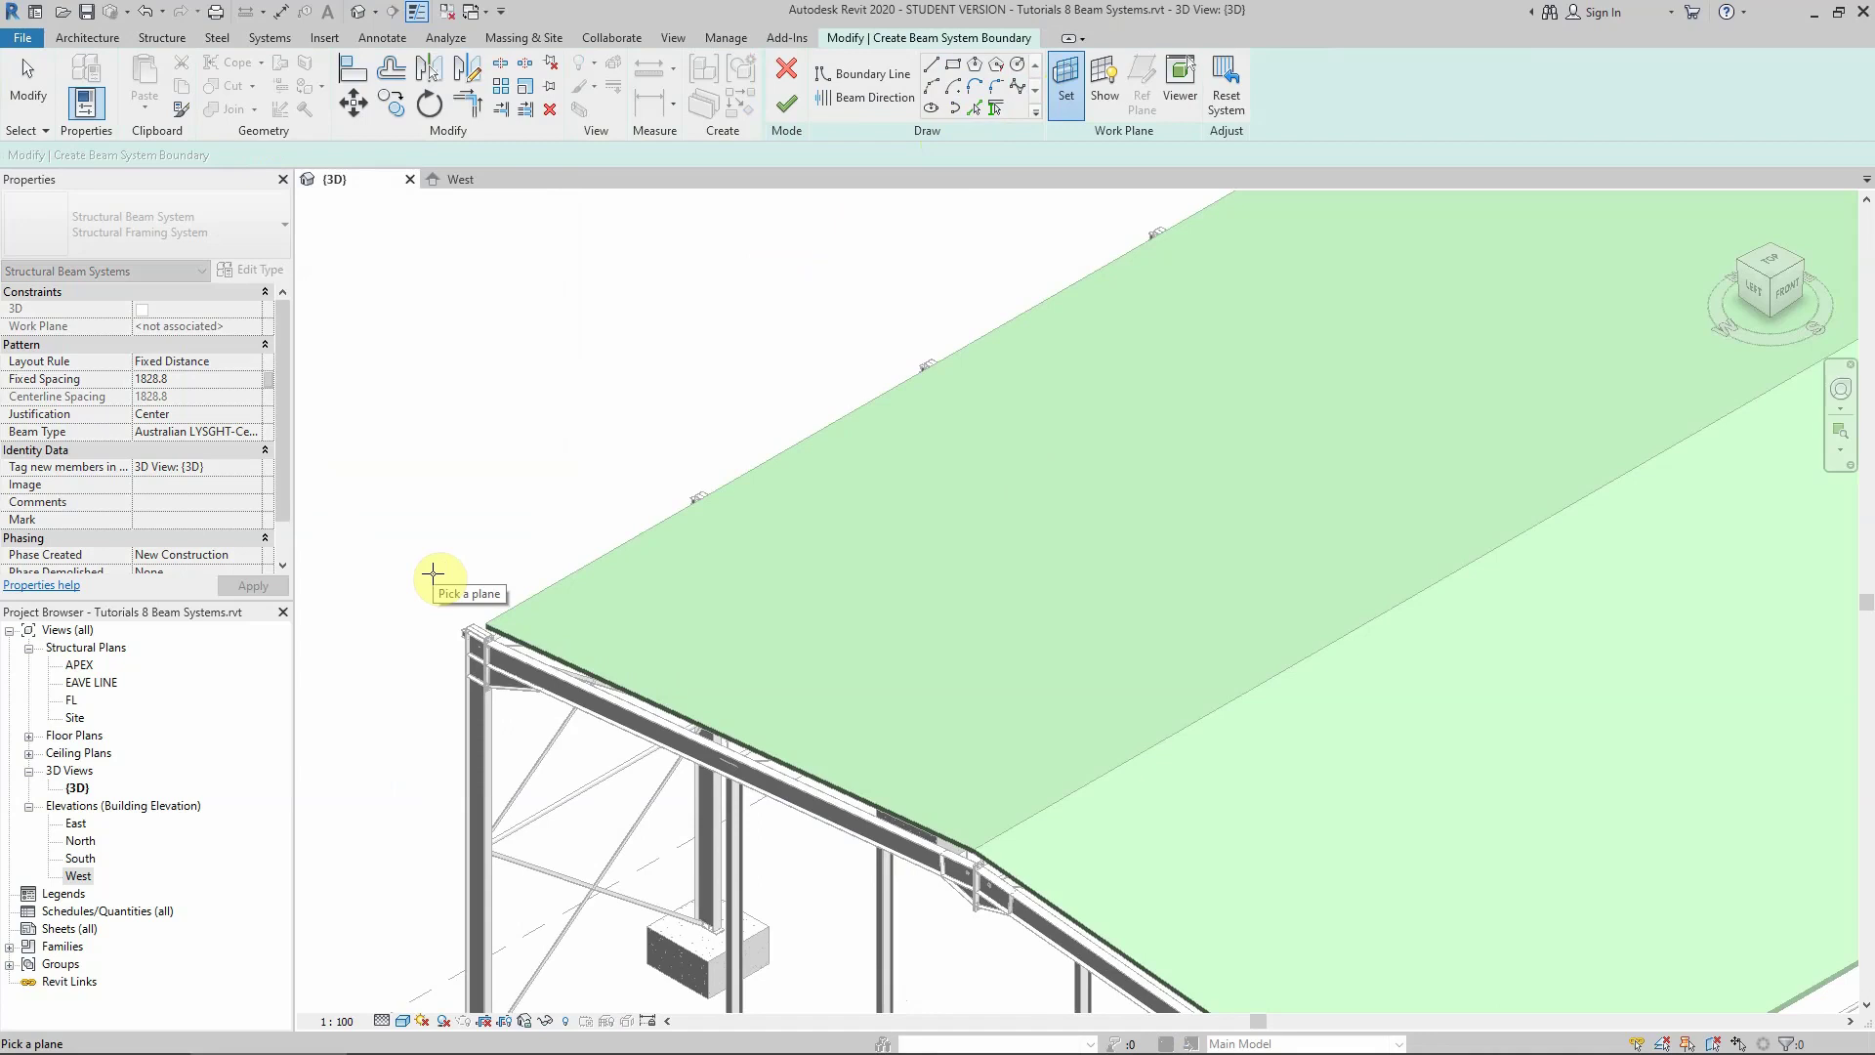
pyautogui.scroll(-4, 782, 636)
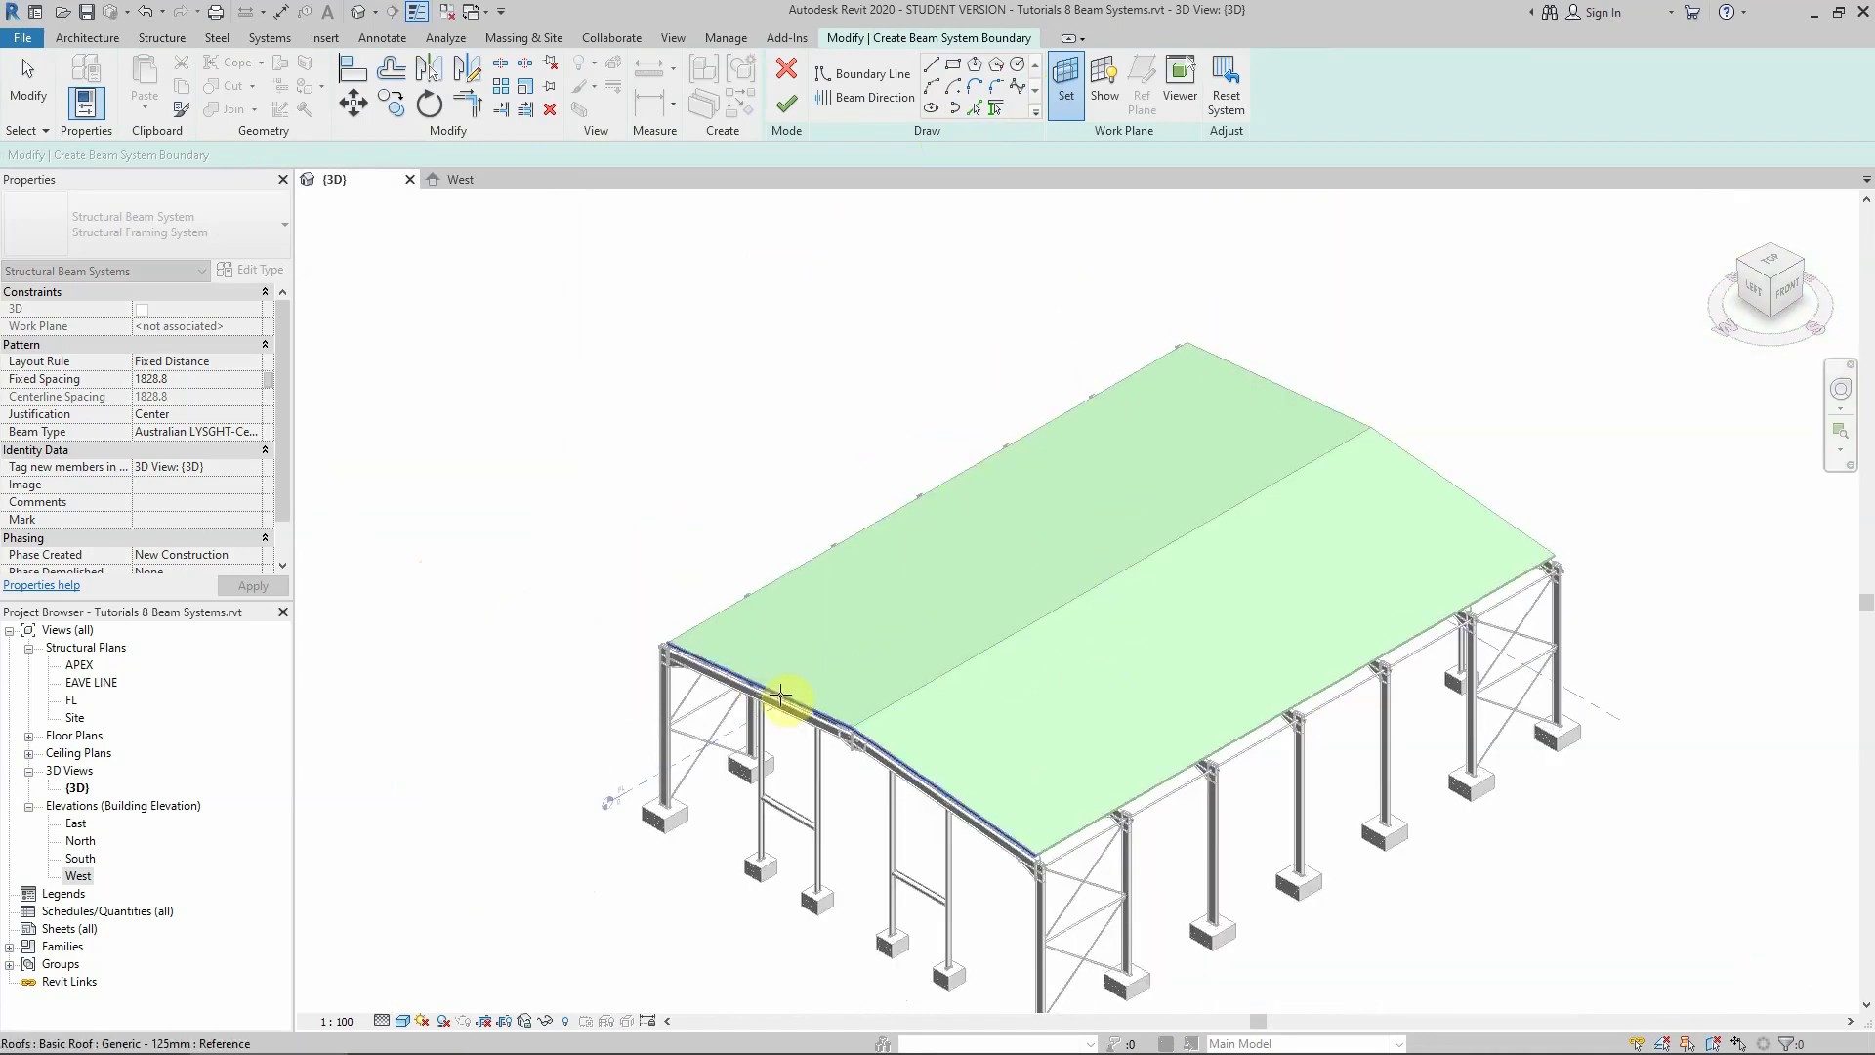
pyautogui.scroll(3, 720, 623)
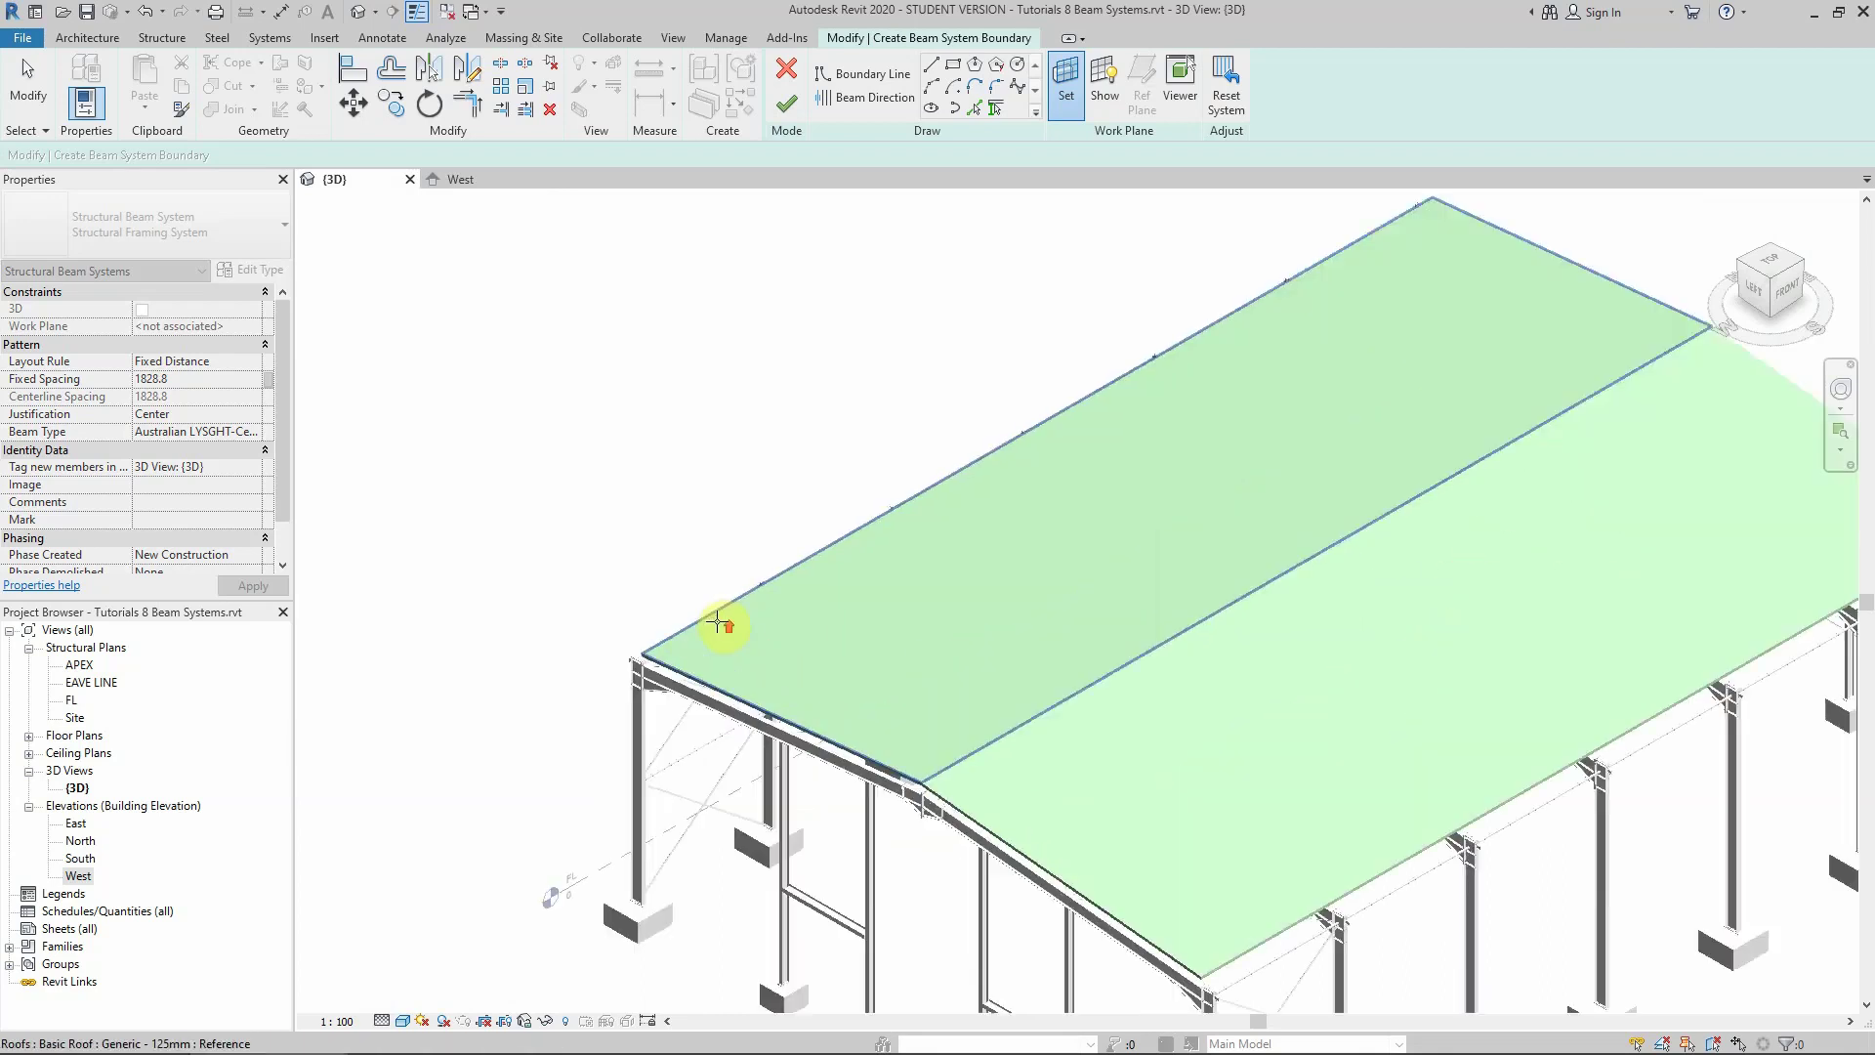
pyautogui.scroll(3, 659, 609)
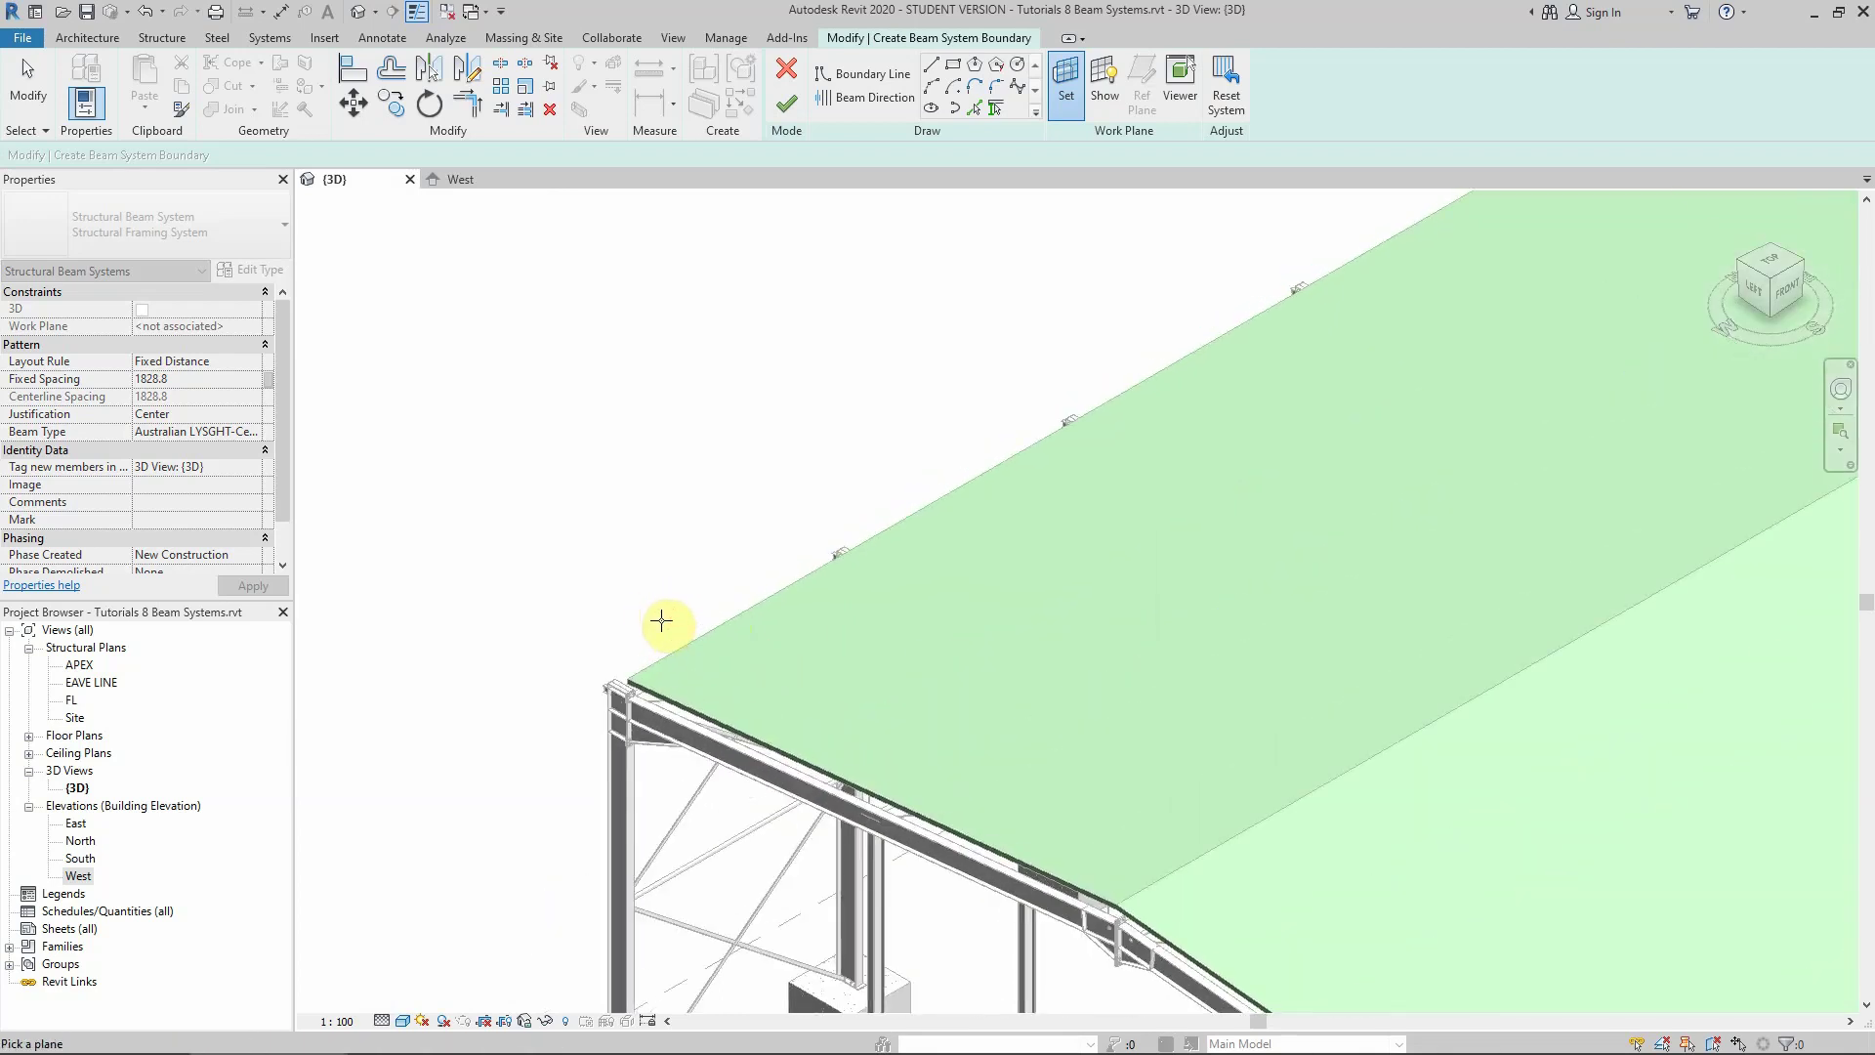
pyautogui.scroll(2, 662, 635)
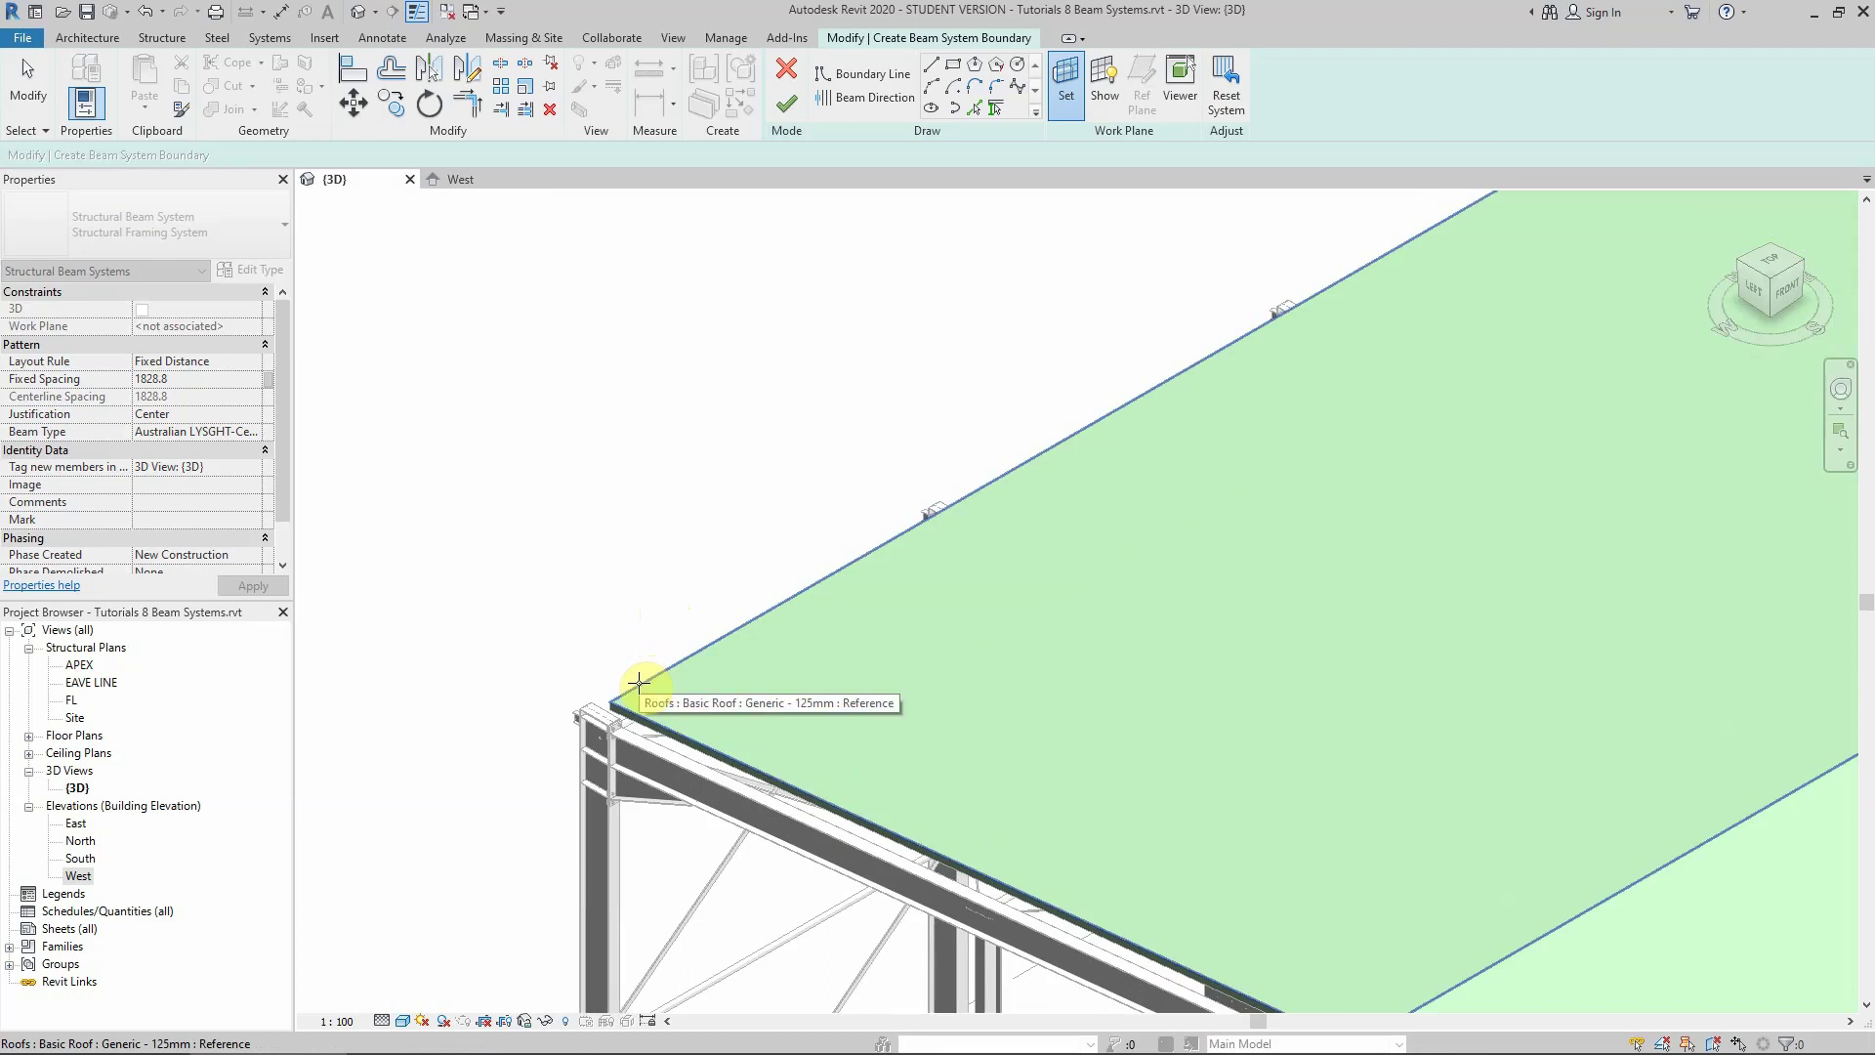
pyautogui.scroll(2, 641, 692)
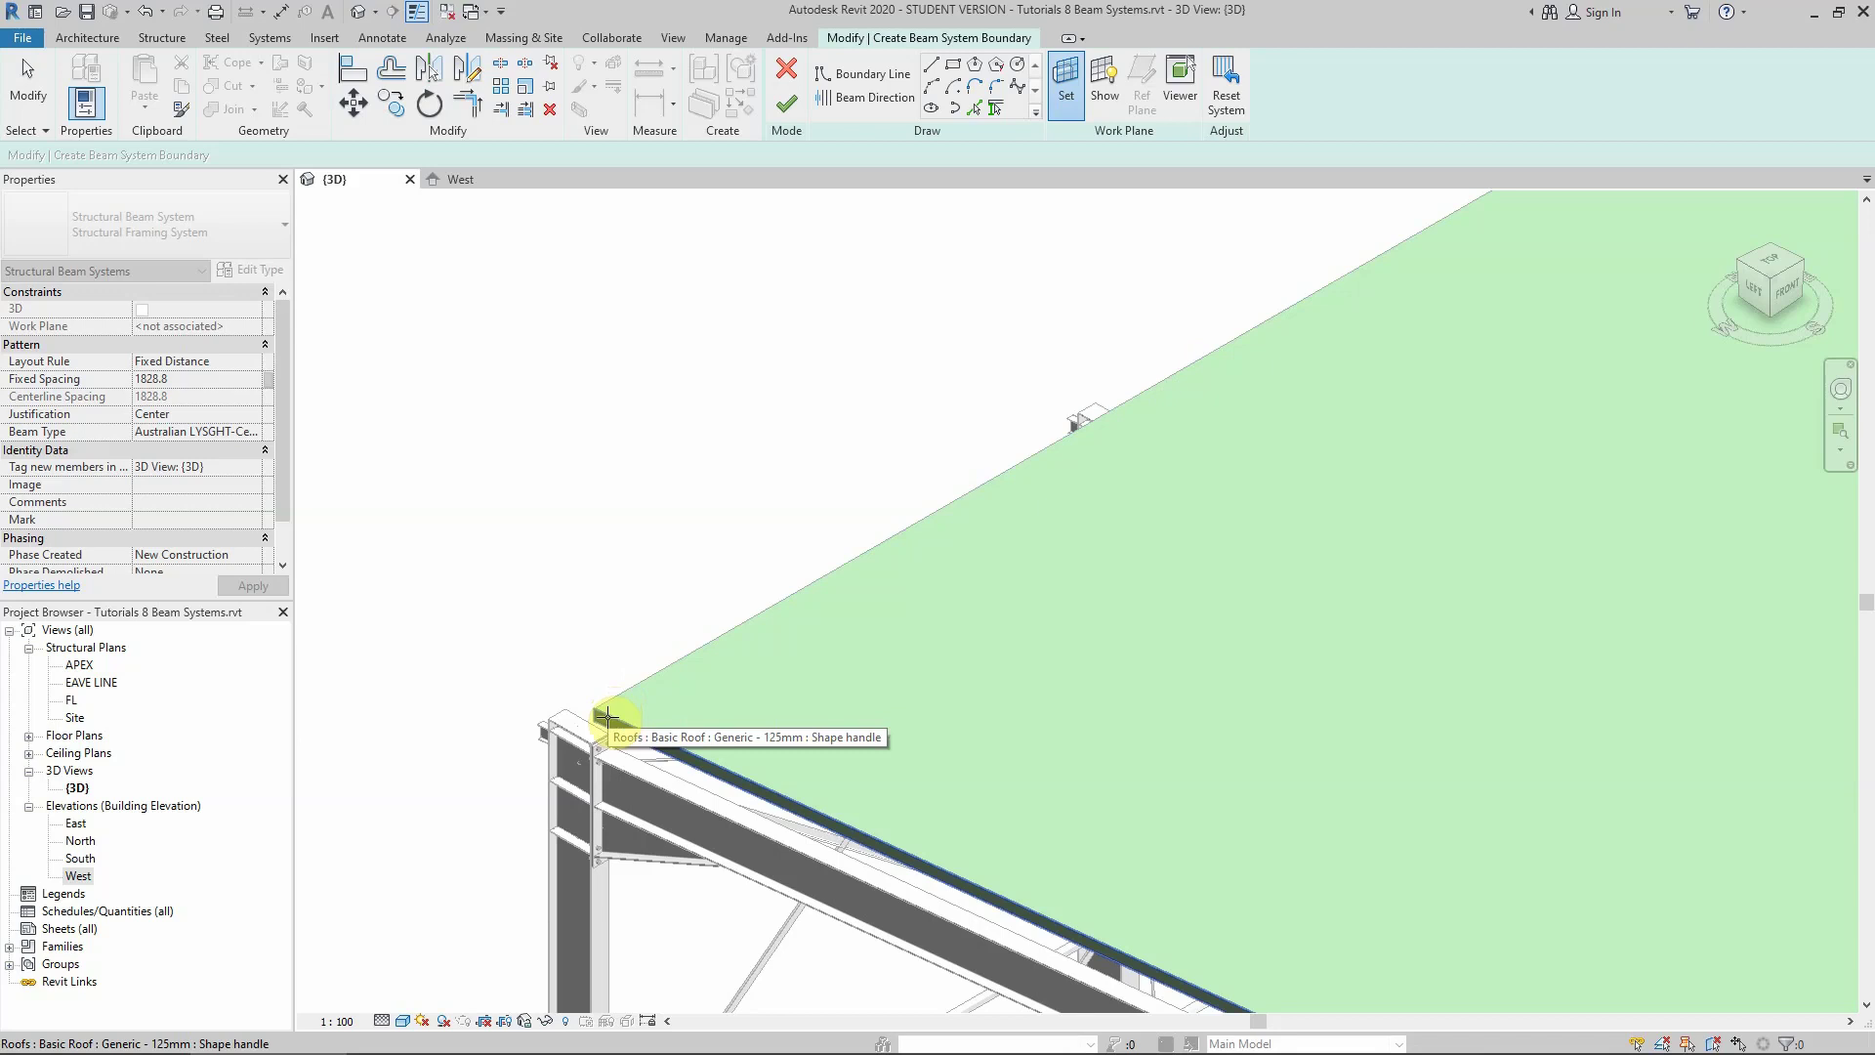
pyautogui.scroll(3, 607, 718)
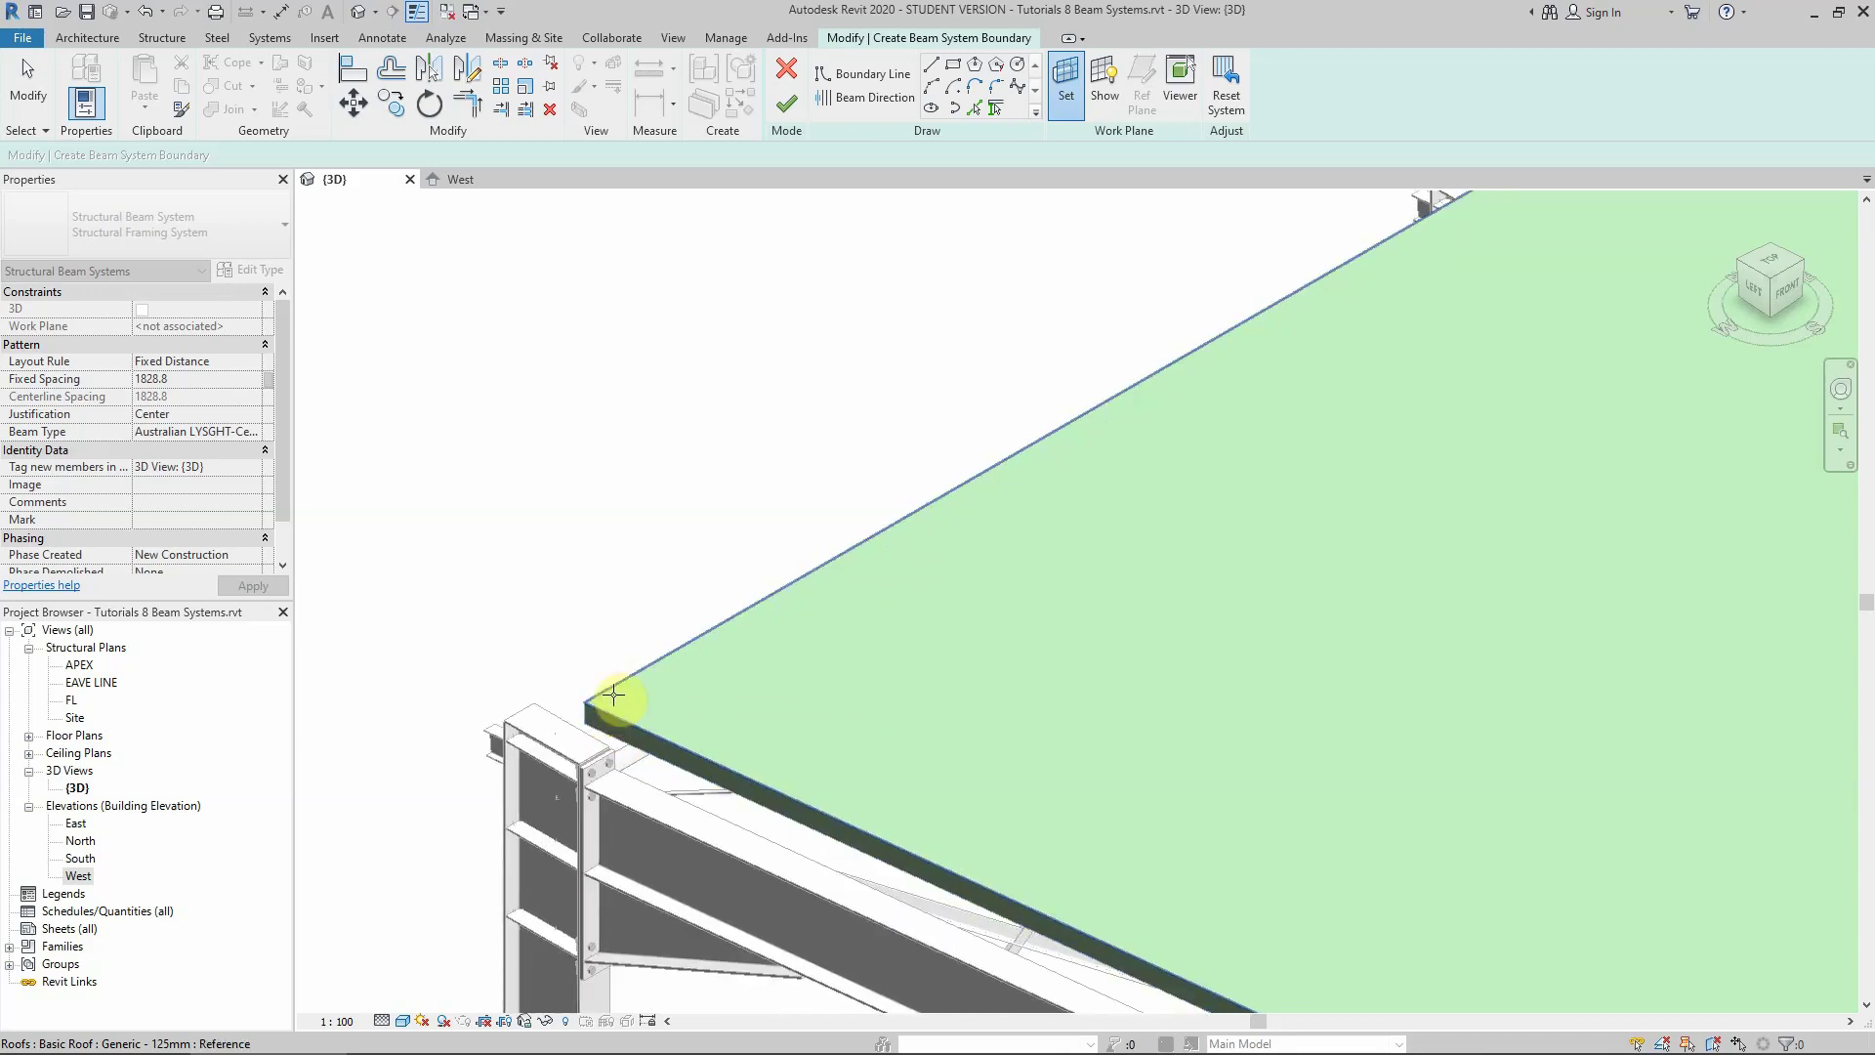
pyautogui.scroll(-3, 613, 692)
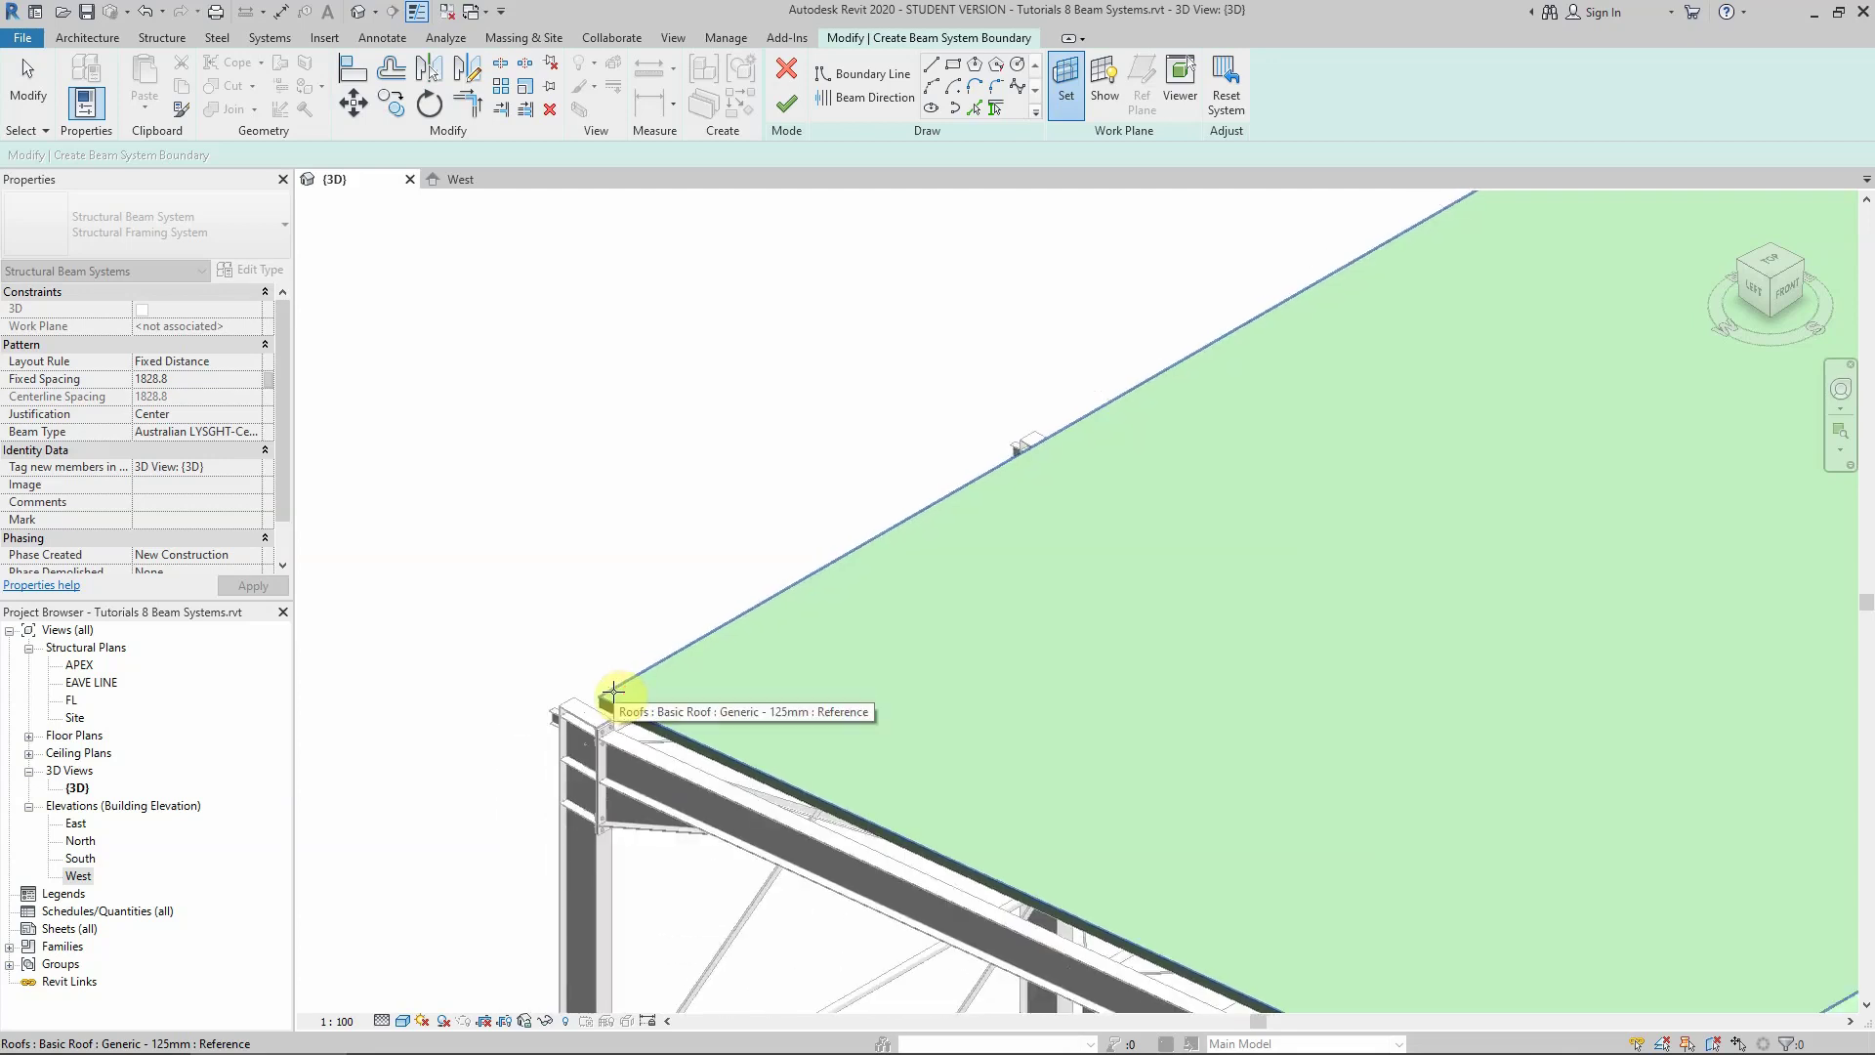
pyautogui.click(614, 691)
pyautogui.scroll(-4, 507, 440)
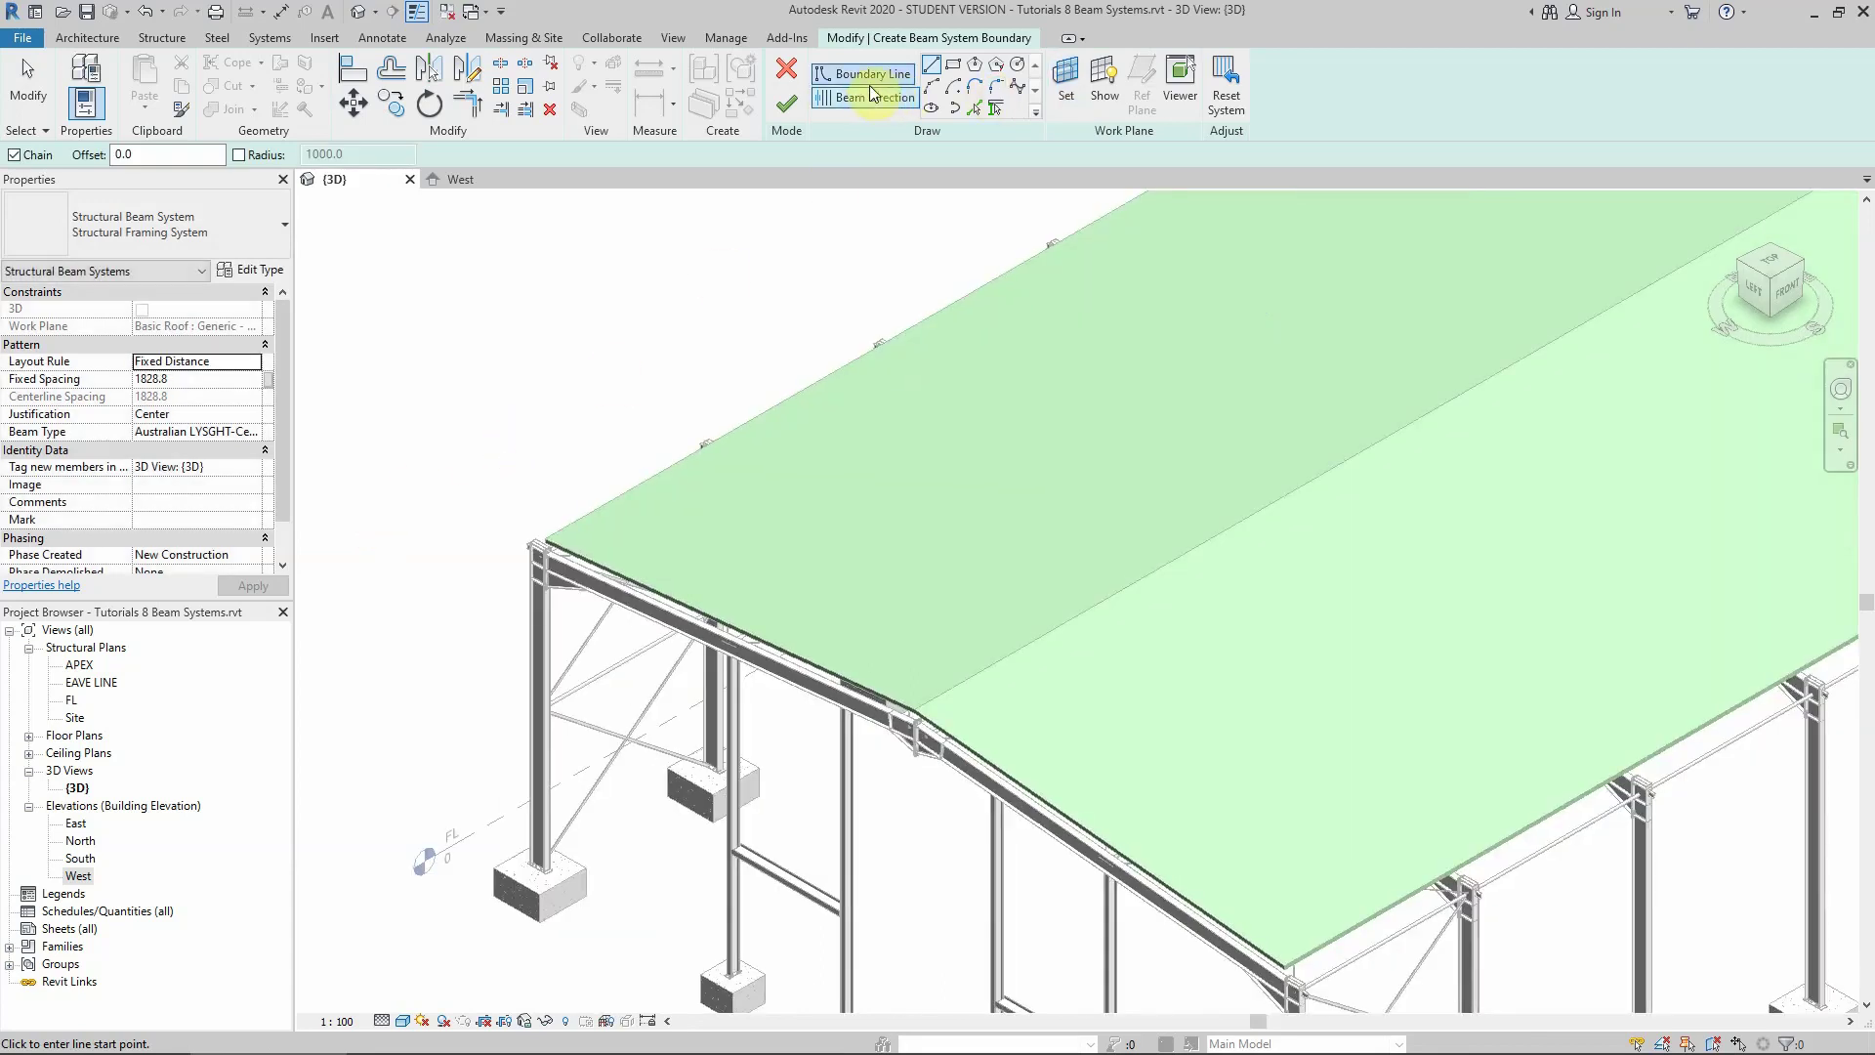
# Create the beam system boundary by picking the north roof slope's four edges as one chain of lines
pyautogui.scroll(-3, 688, 422)
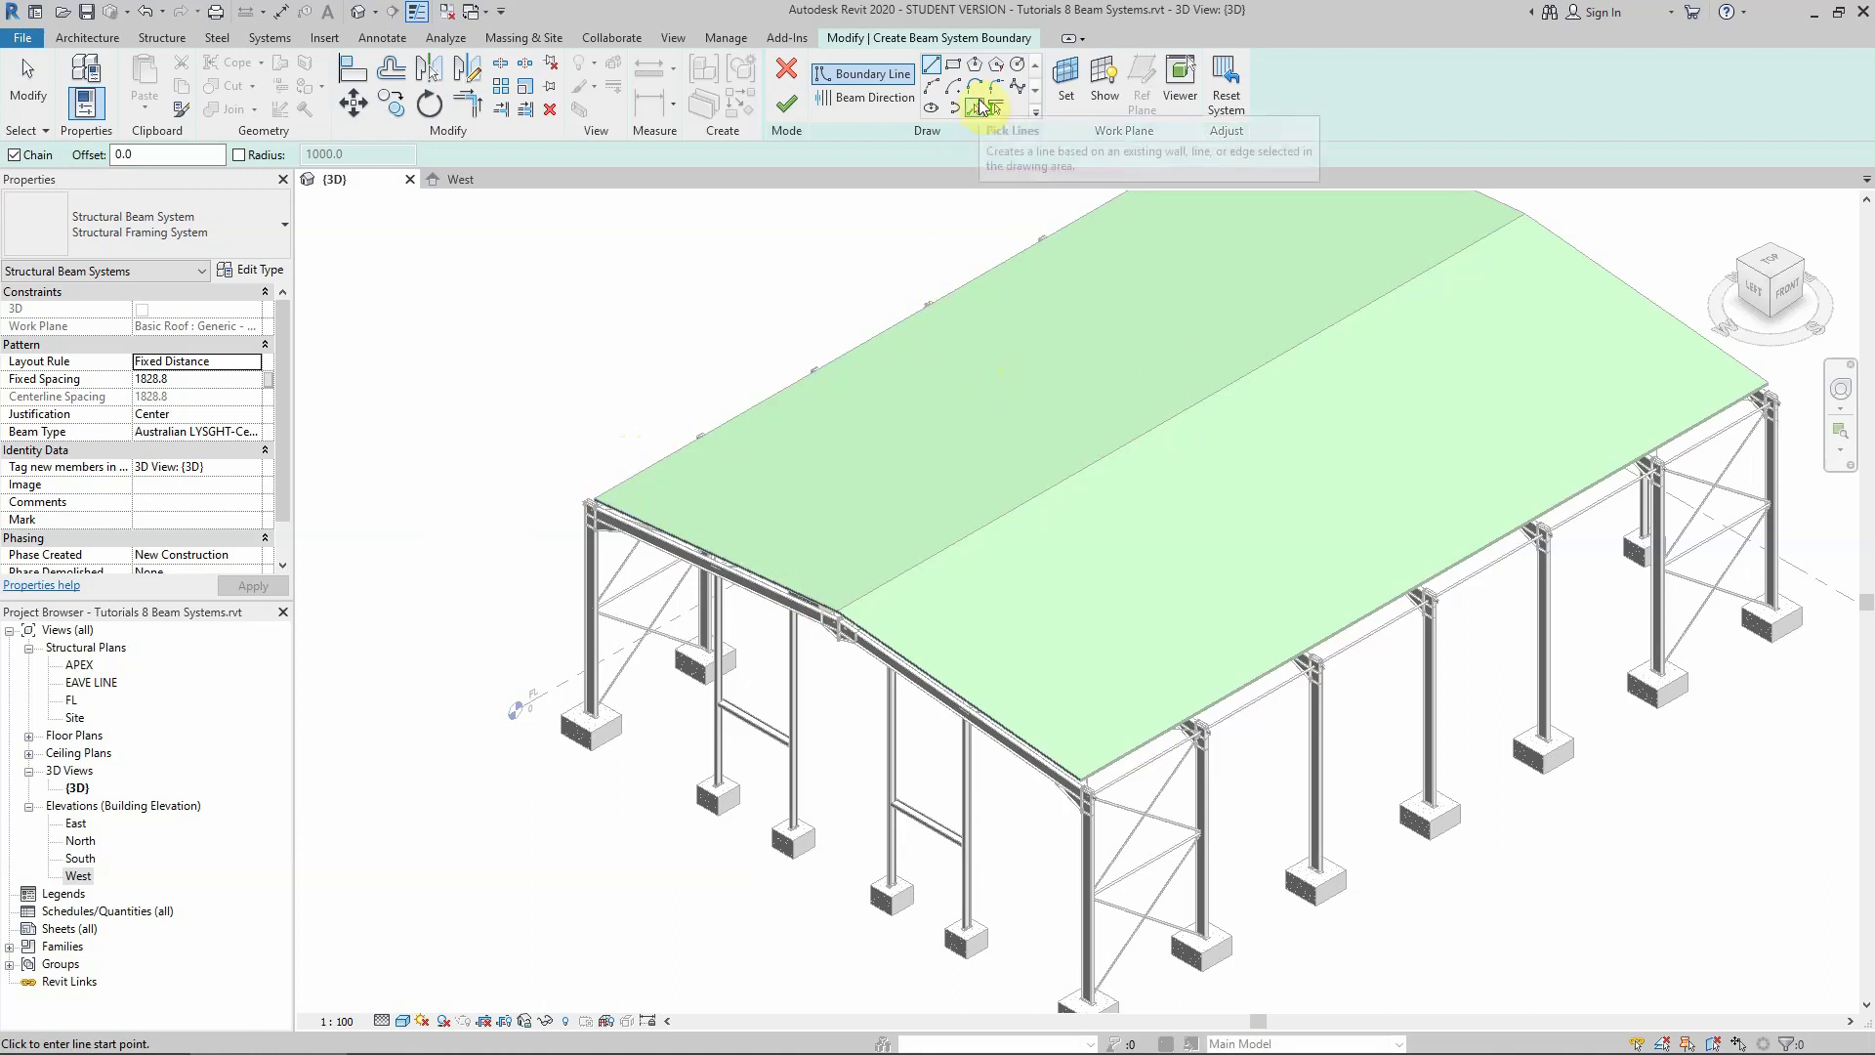
pyautogui.keyDown('shift'); pyautogui.moveTo(908, 598); pyautogui.dragTo(1183, 253, button='middle'); pyautogui.keyUp('shift')
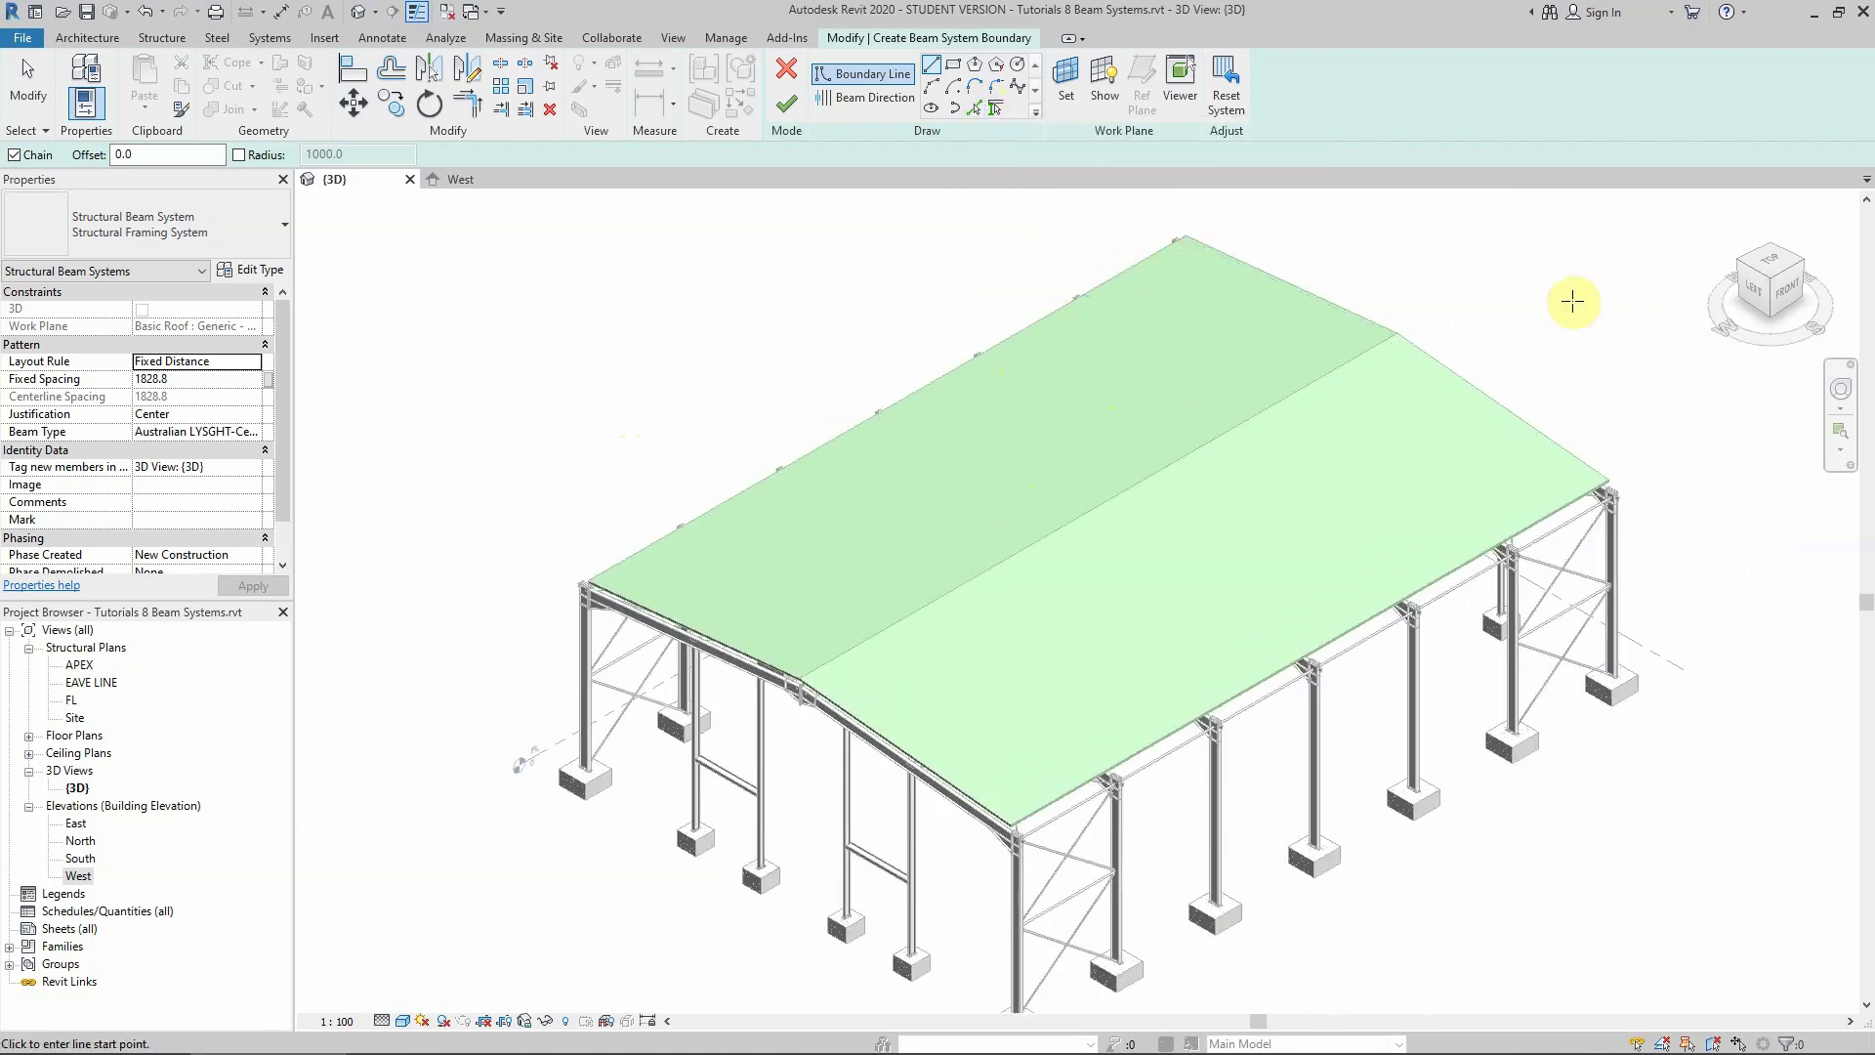
pyautogui.click(1769, 261)
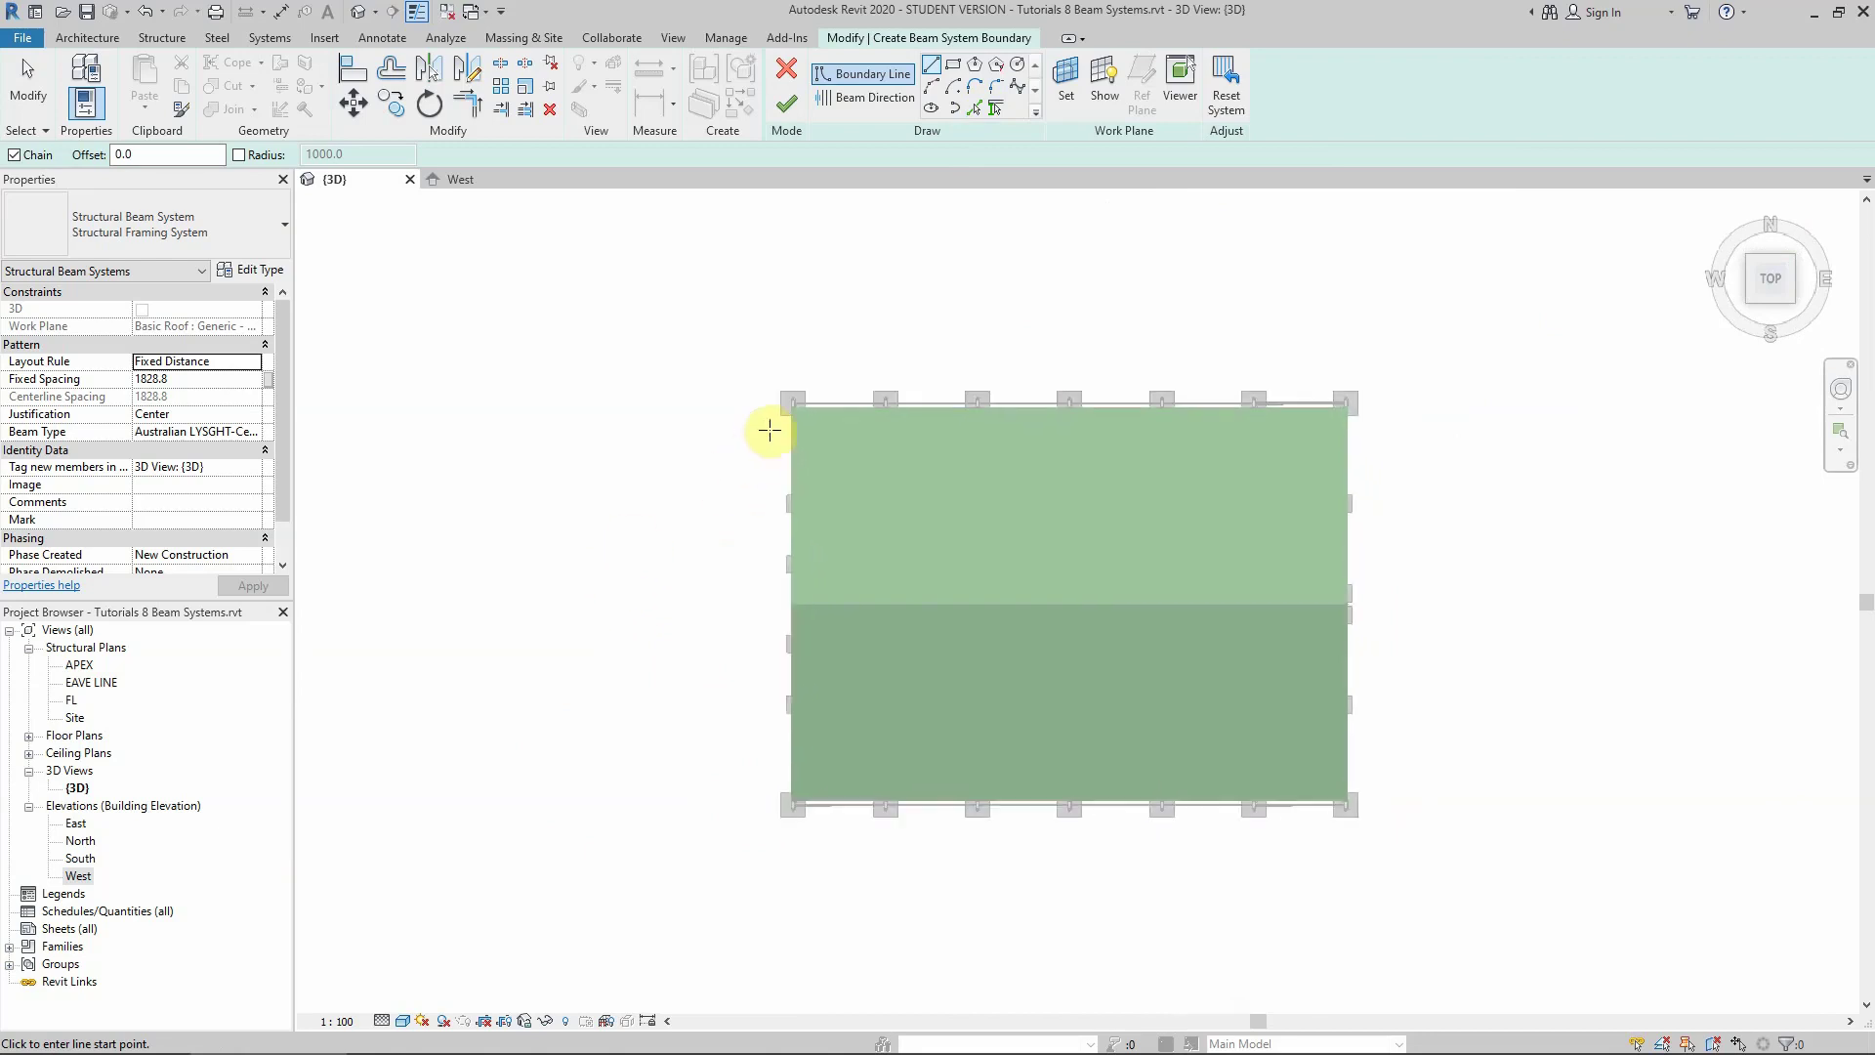
pyautogui.click(1729, 317)
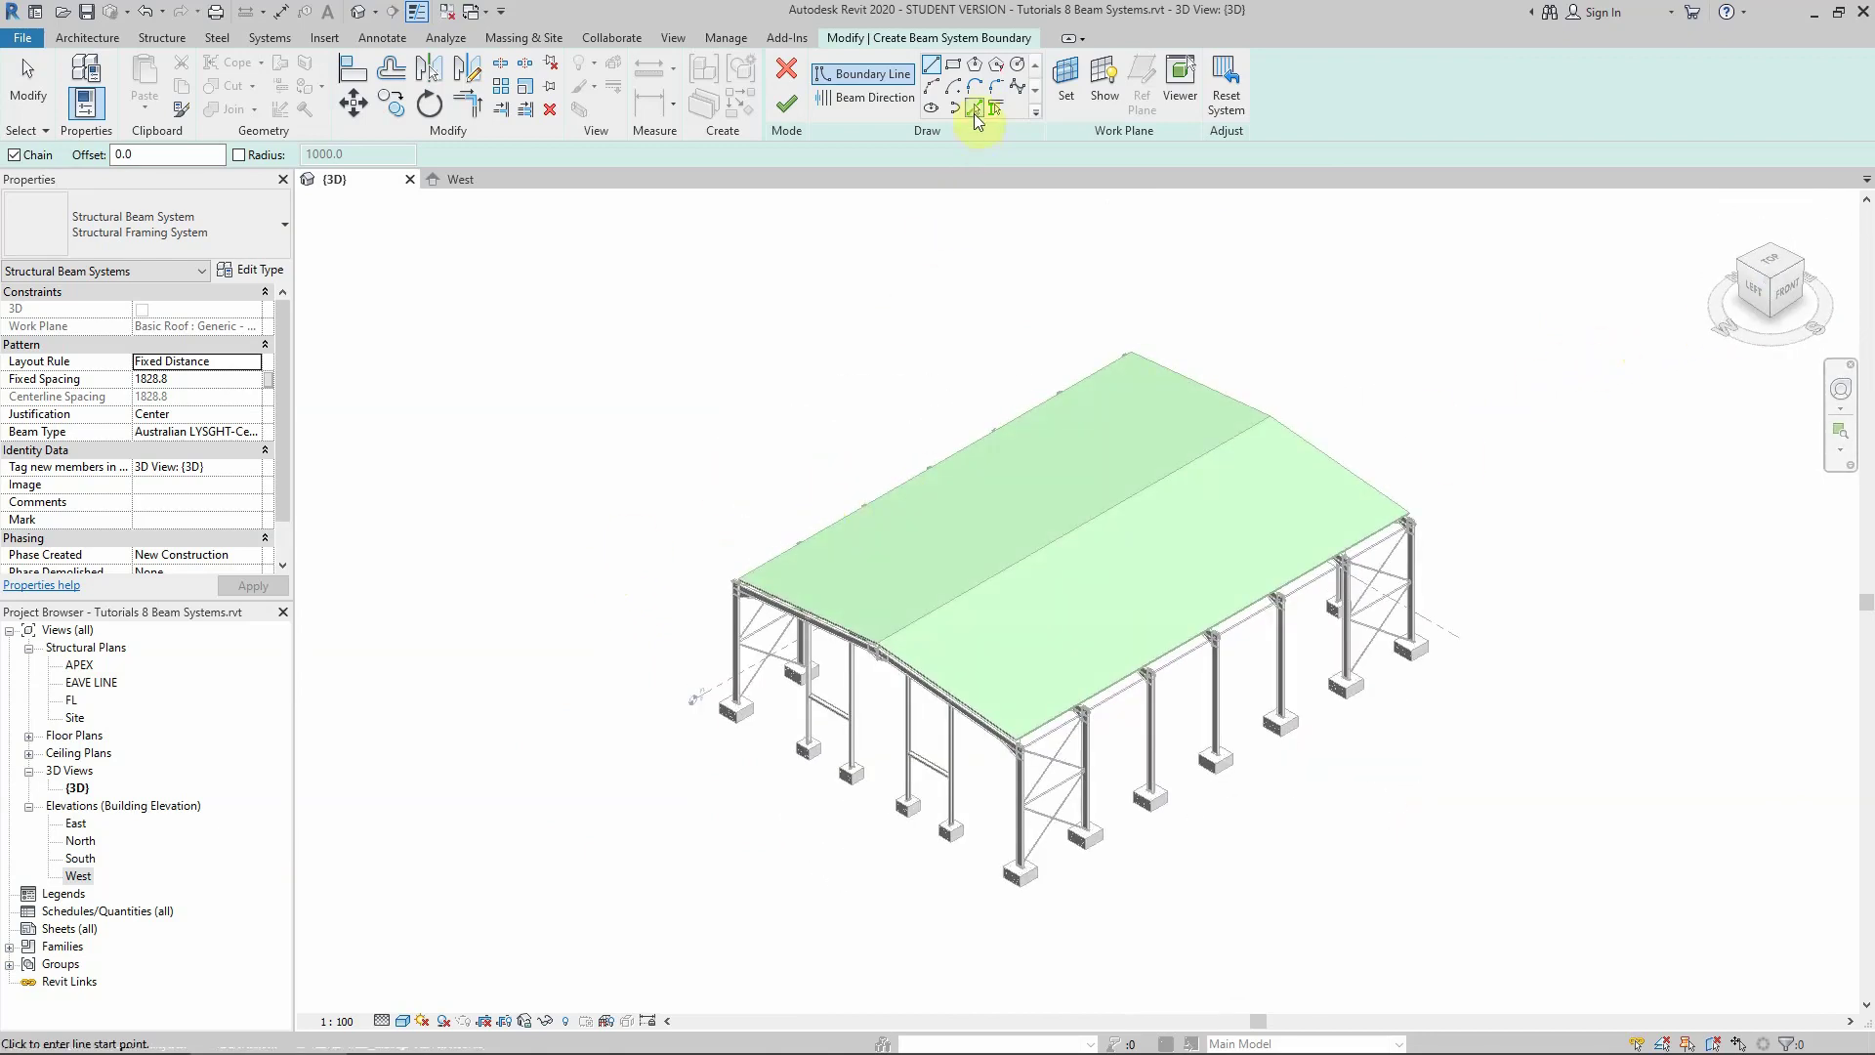
pyautogui.click(976, 110)
pyautogui.scroll(2, 766, 469)
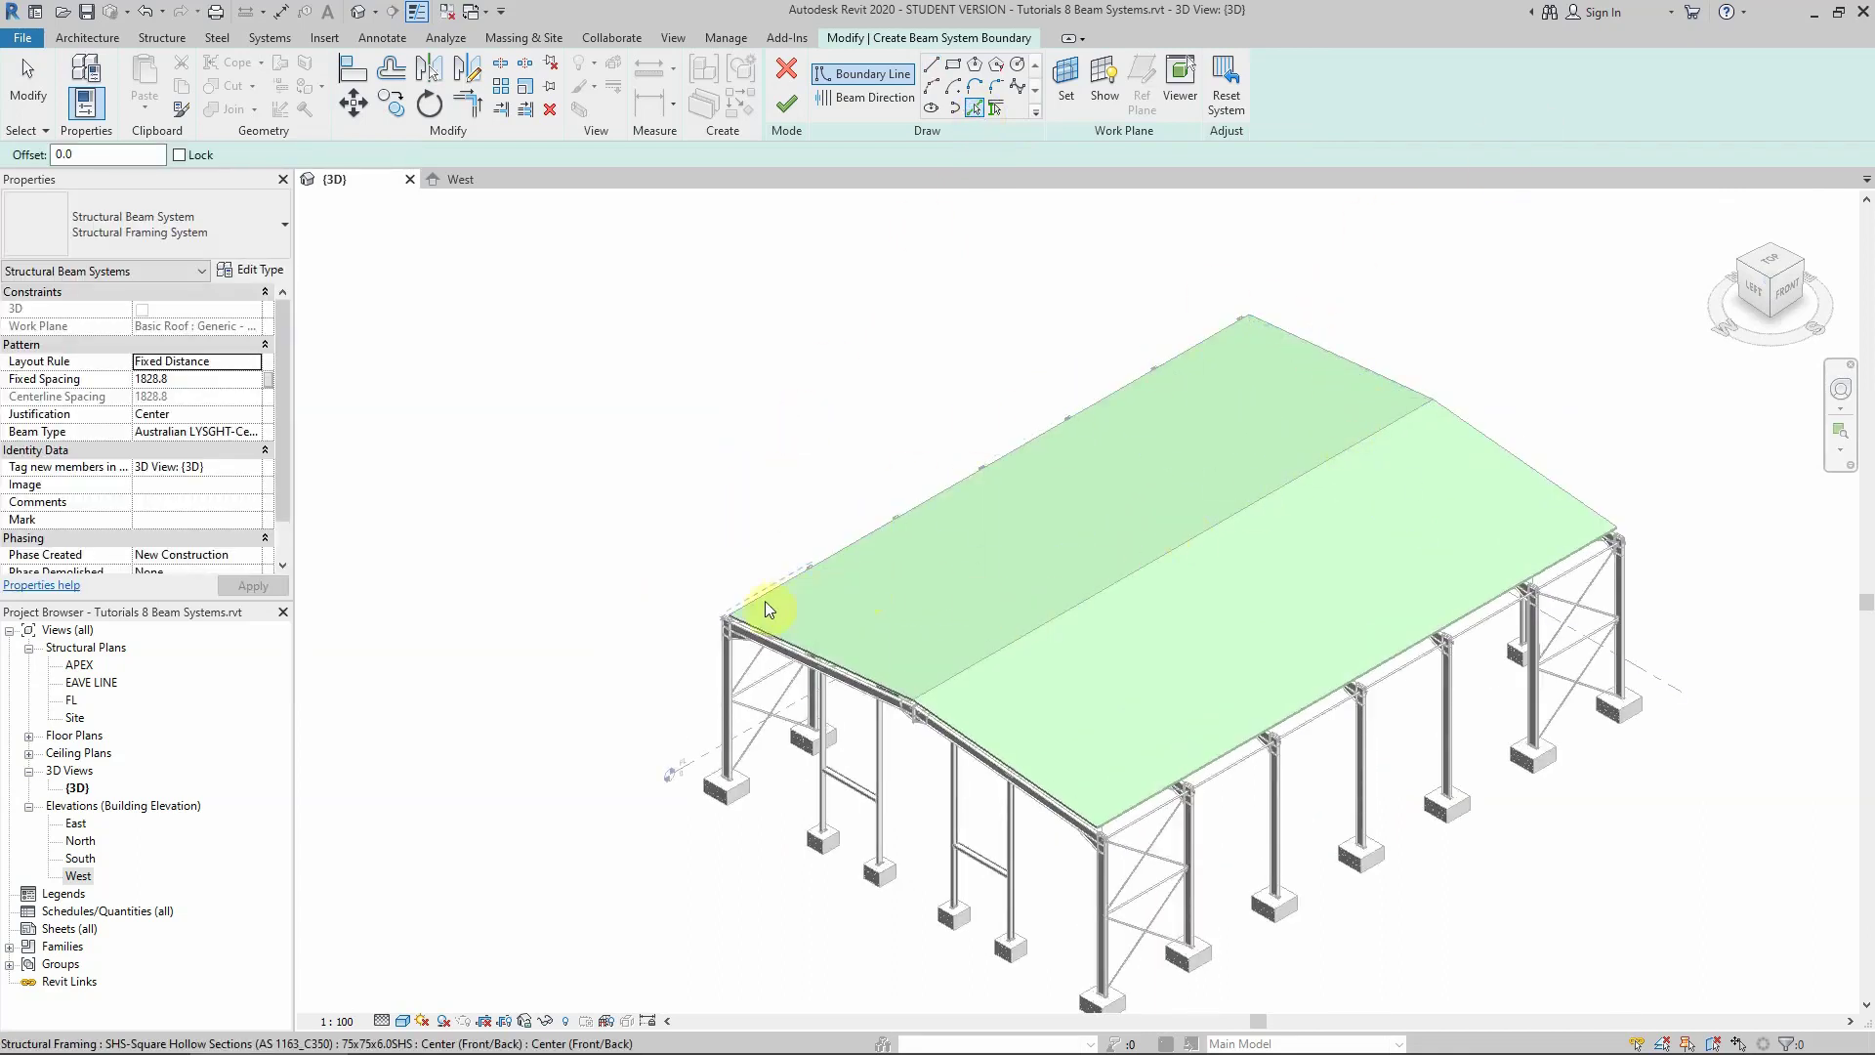
pyautogui.scroll(3, 751, 615)
pyautogui.scroll(2, 733, 618)
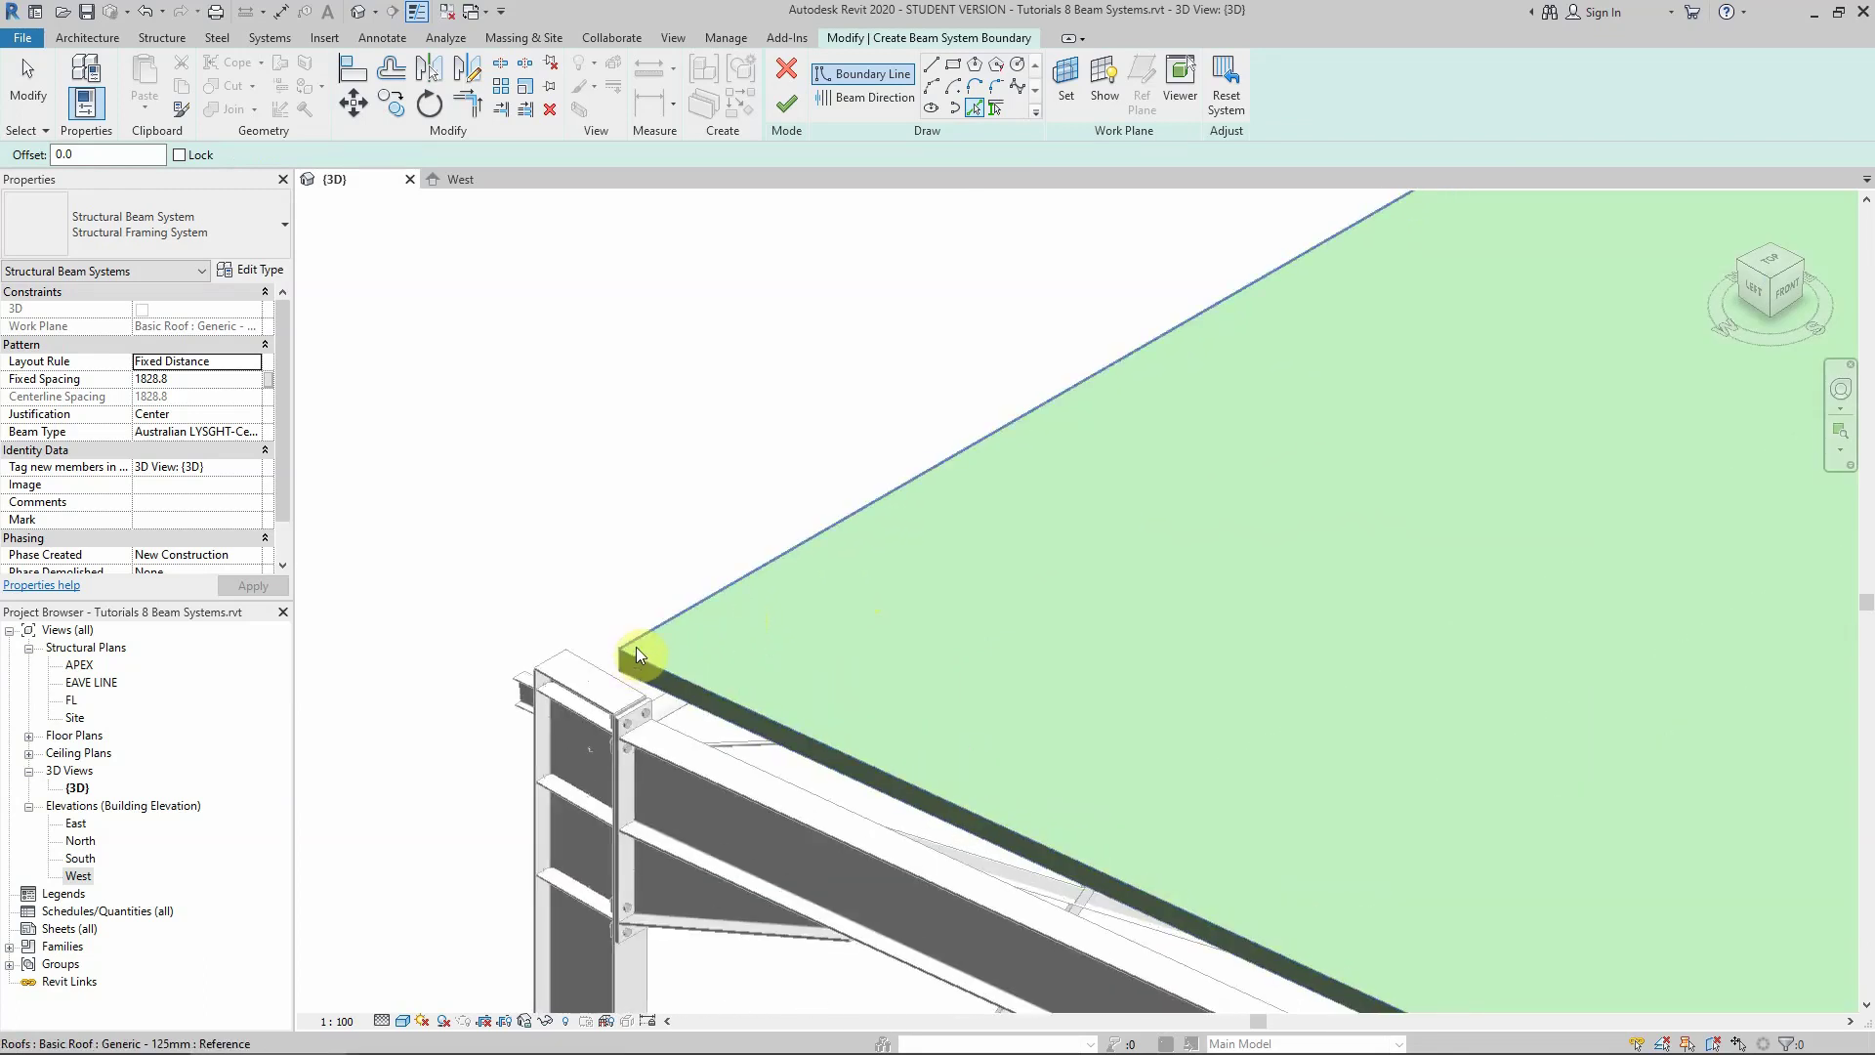
pyautogui.press('Tab')
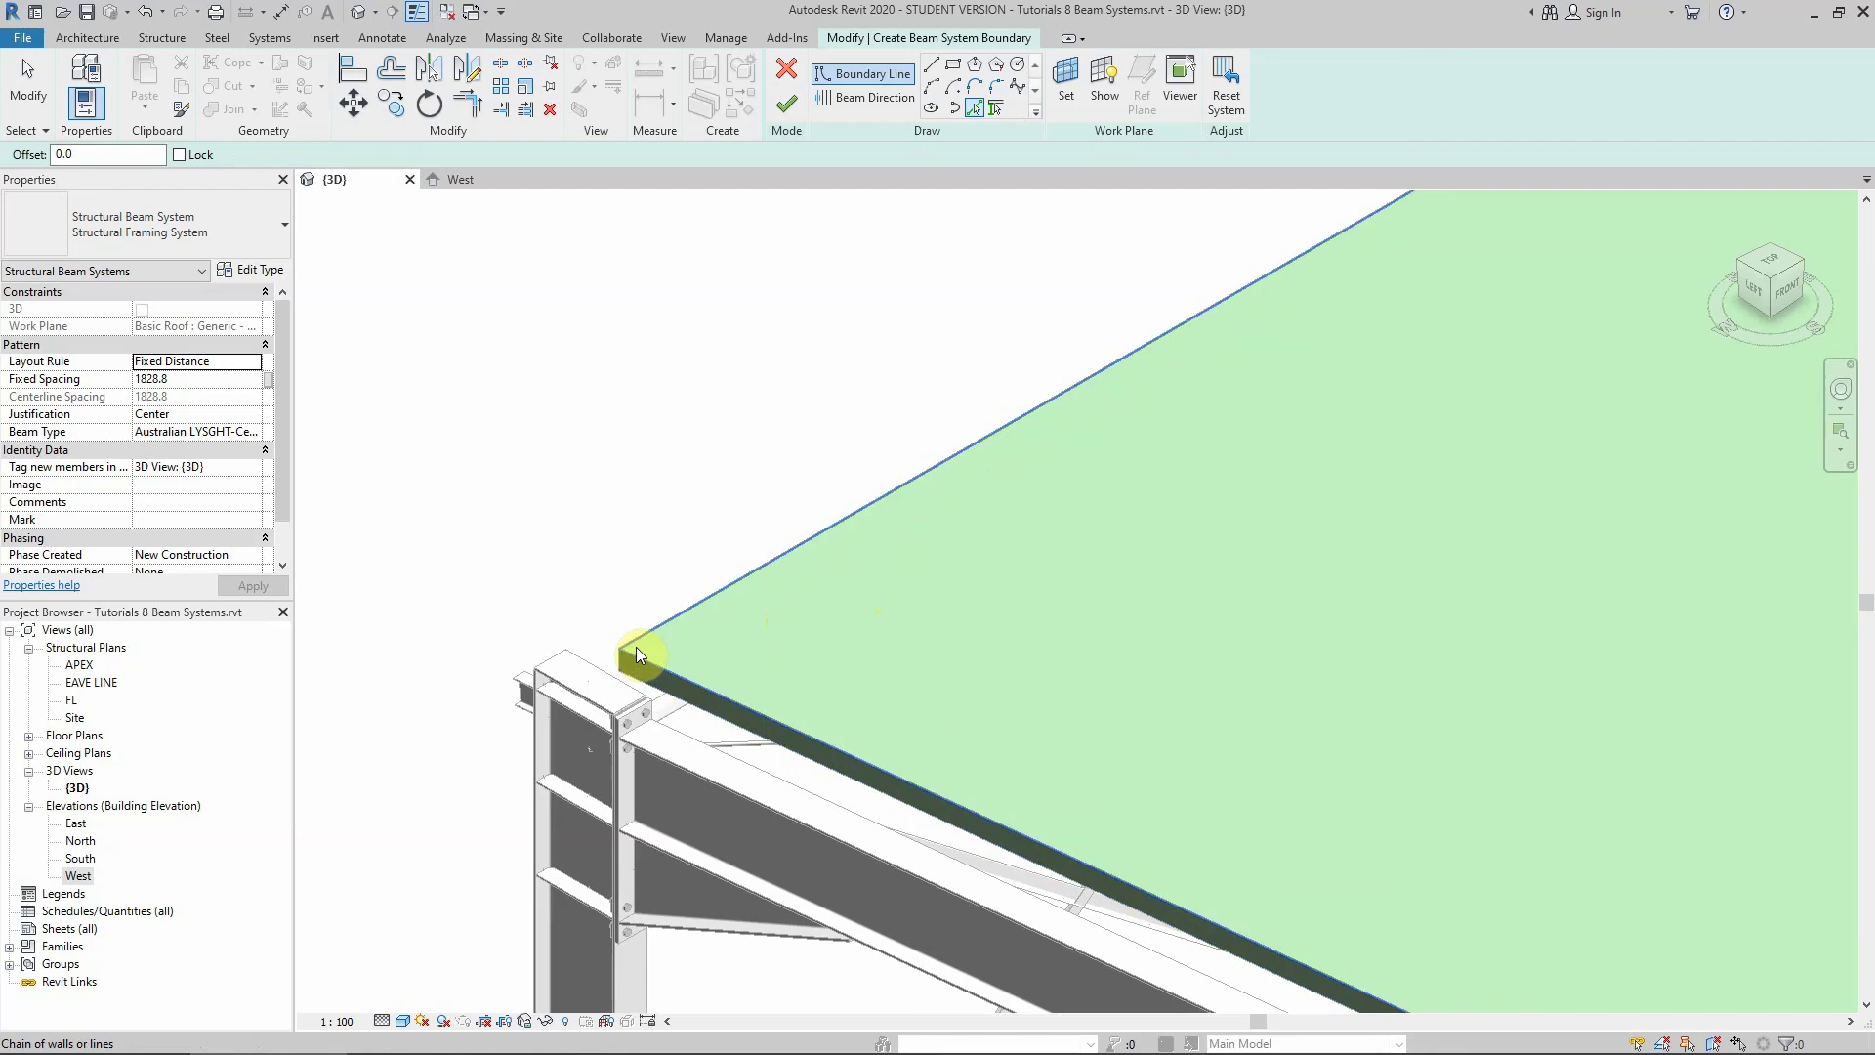
pyautogui.click(636, 647)
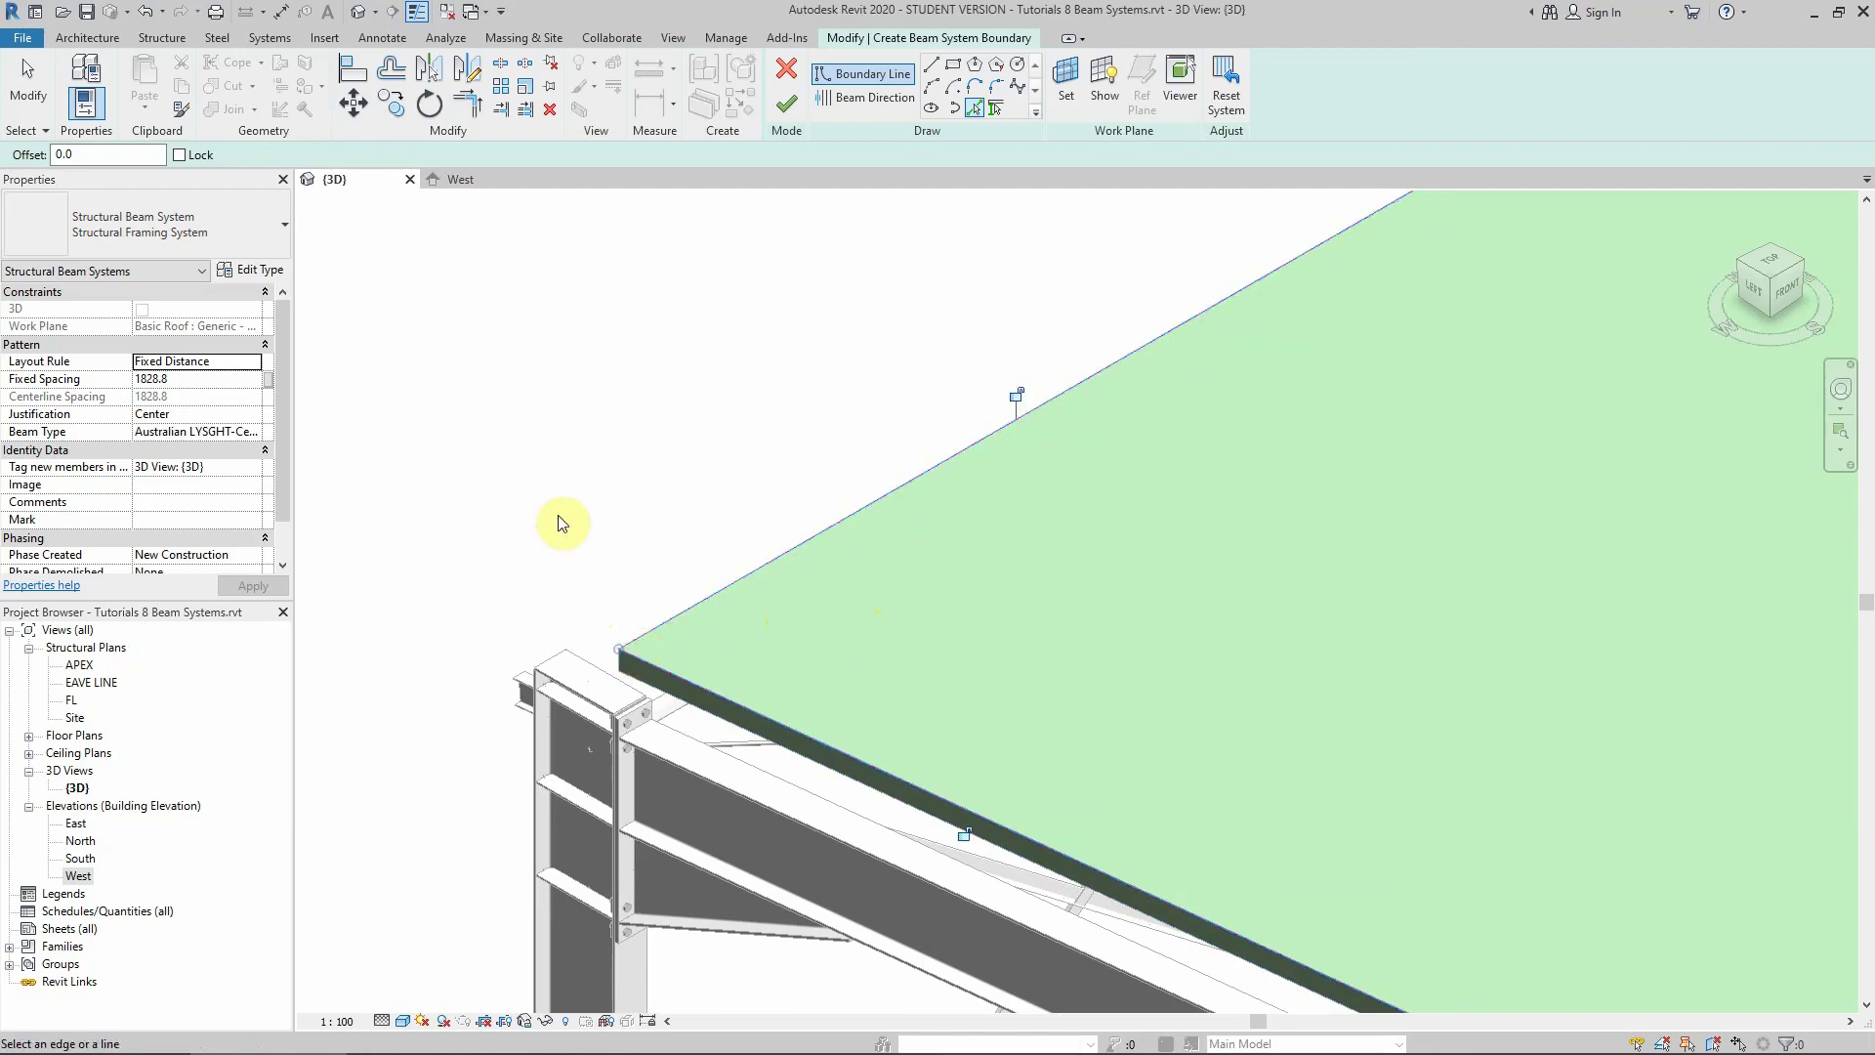
# Try the east gable and ridge lines as the beam direction, then set it back to the north eave line
pyautogui.scroll(-5, 547, 566)
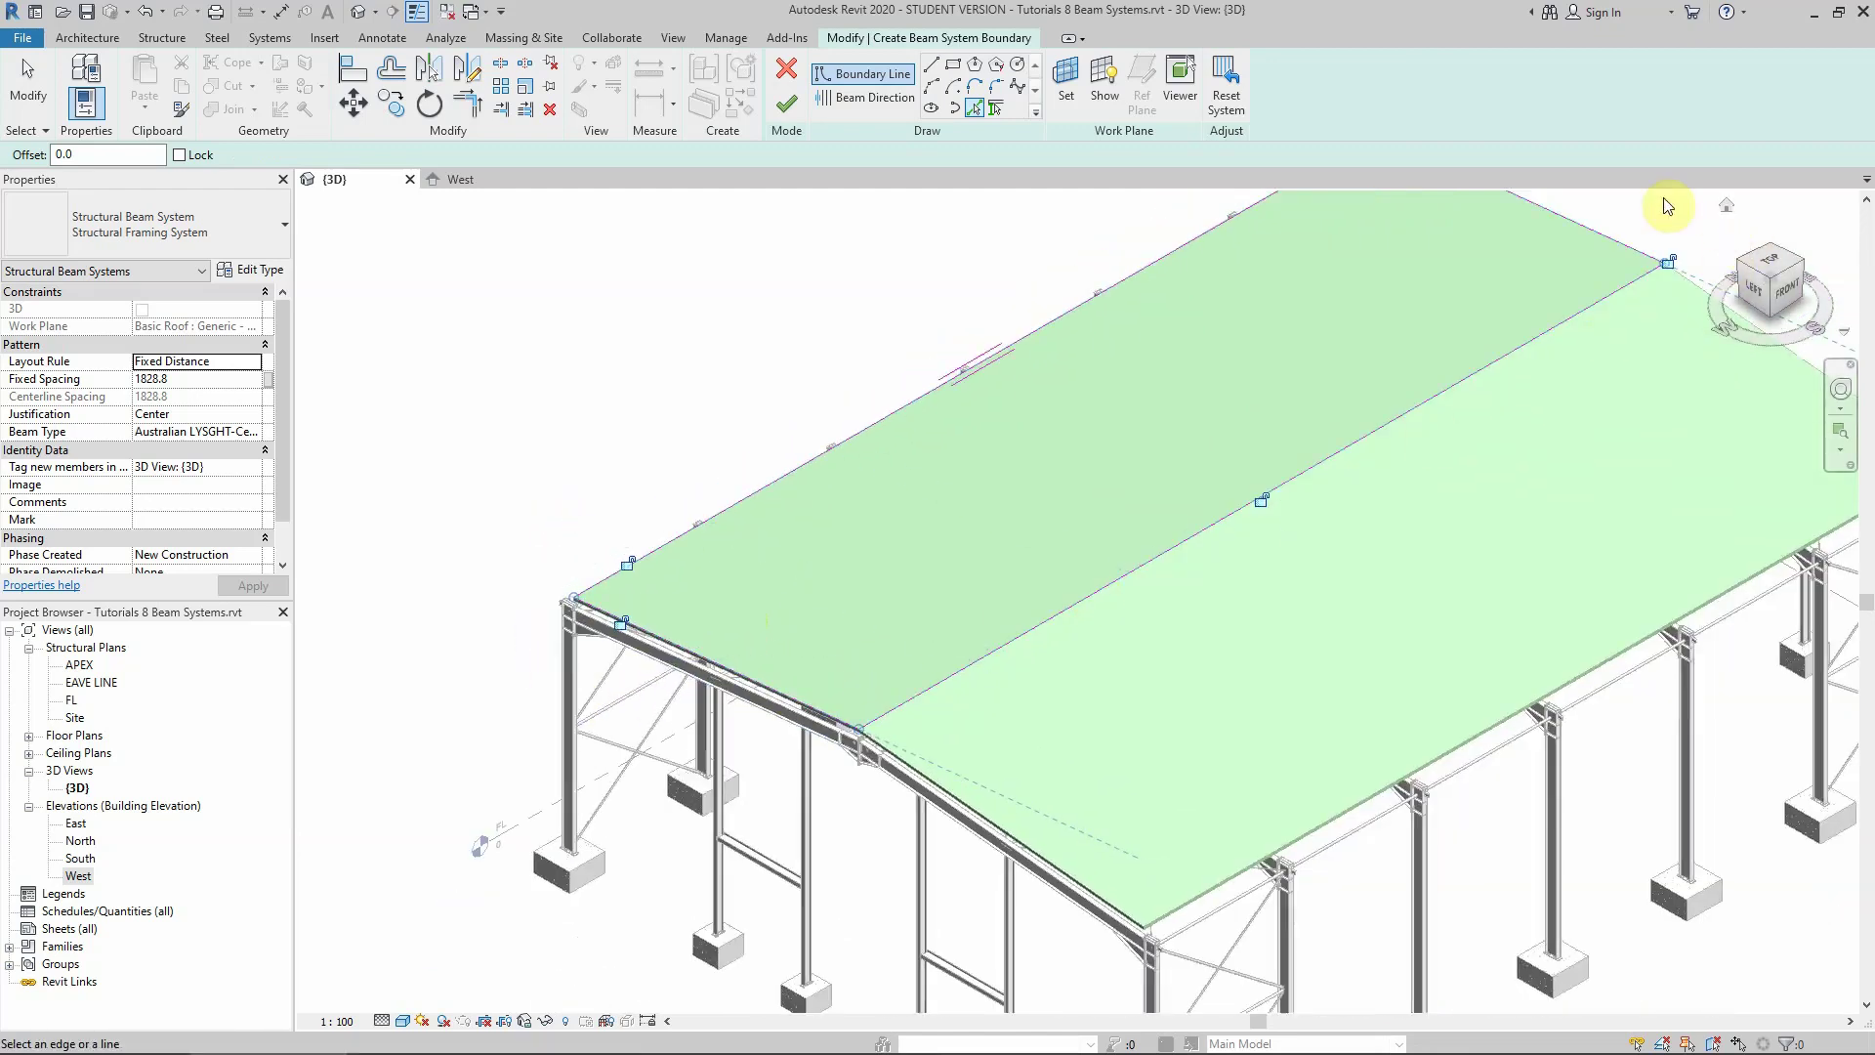
pyautogui.scroll(-2, 1140, 688)
pyautogui.scroll(1, 1325, 450)
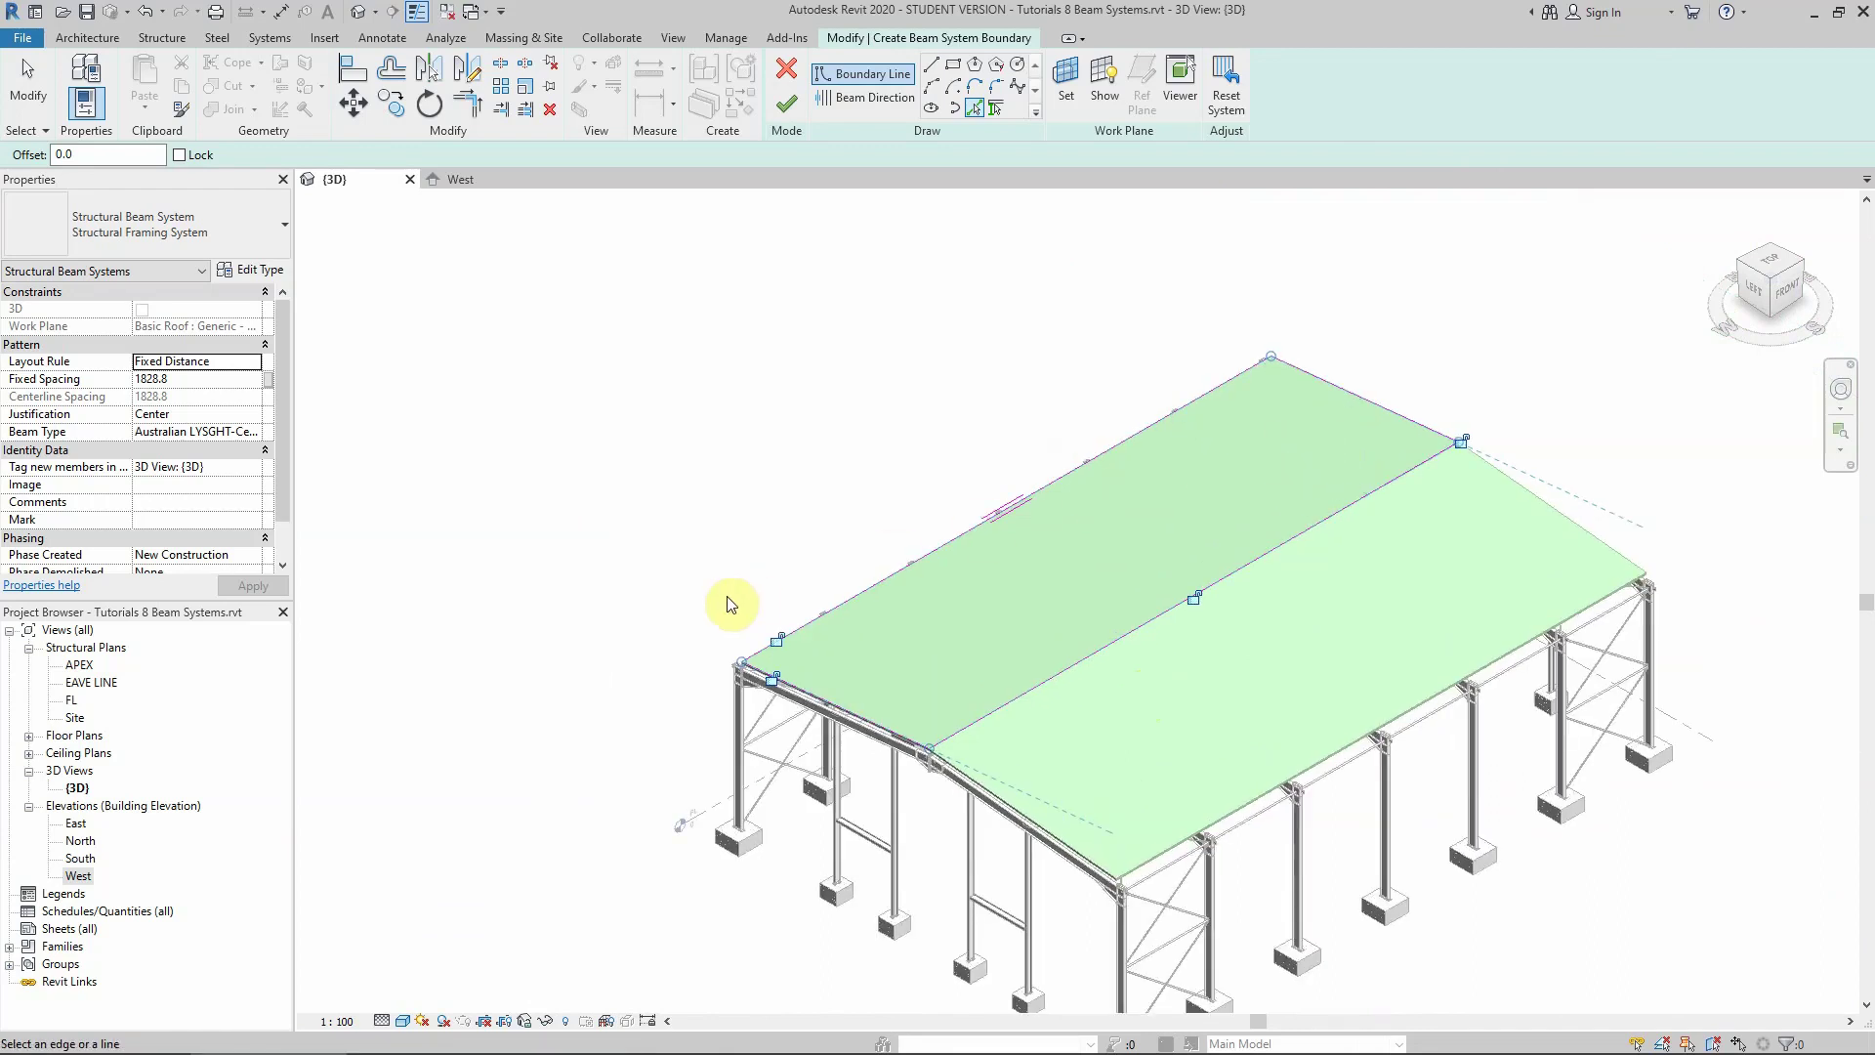
pyautogui.scroll(2, 988, 555)
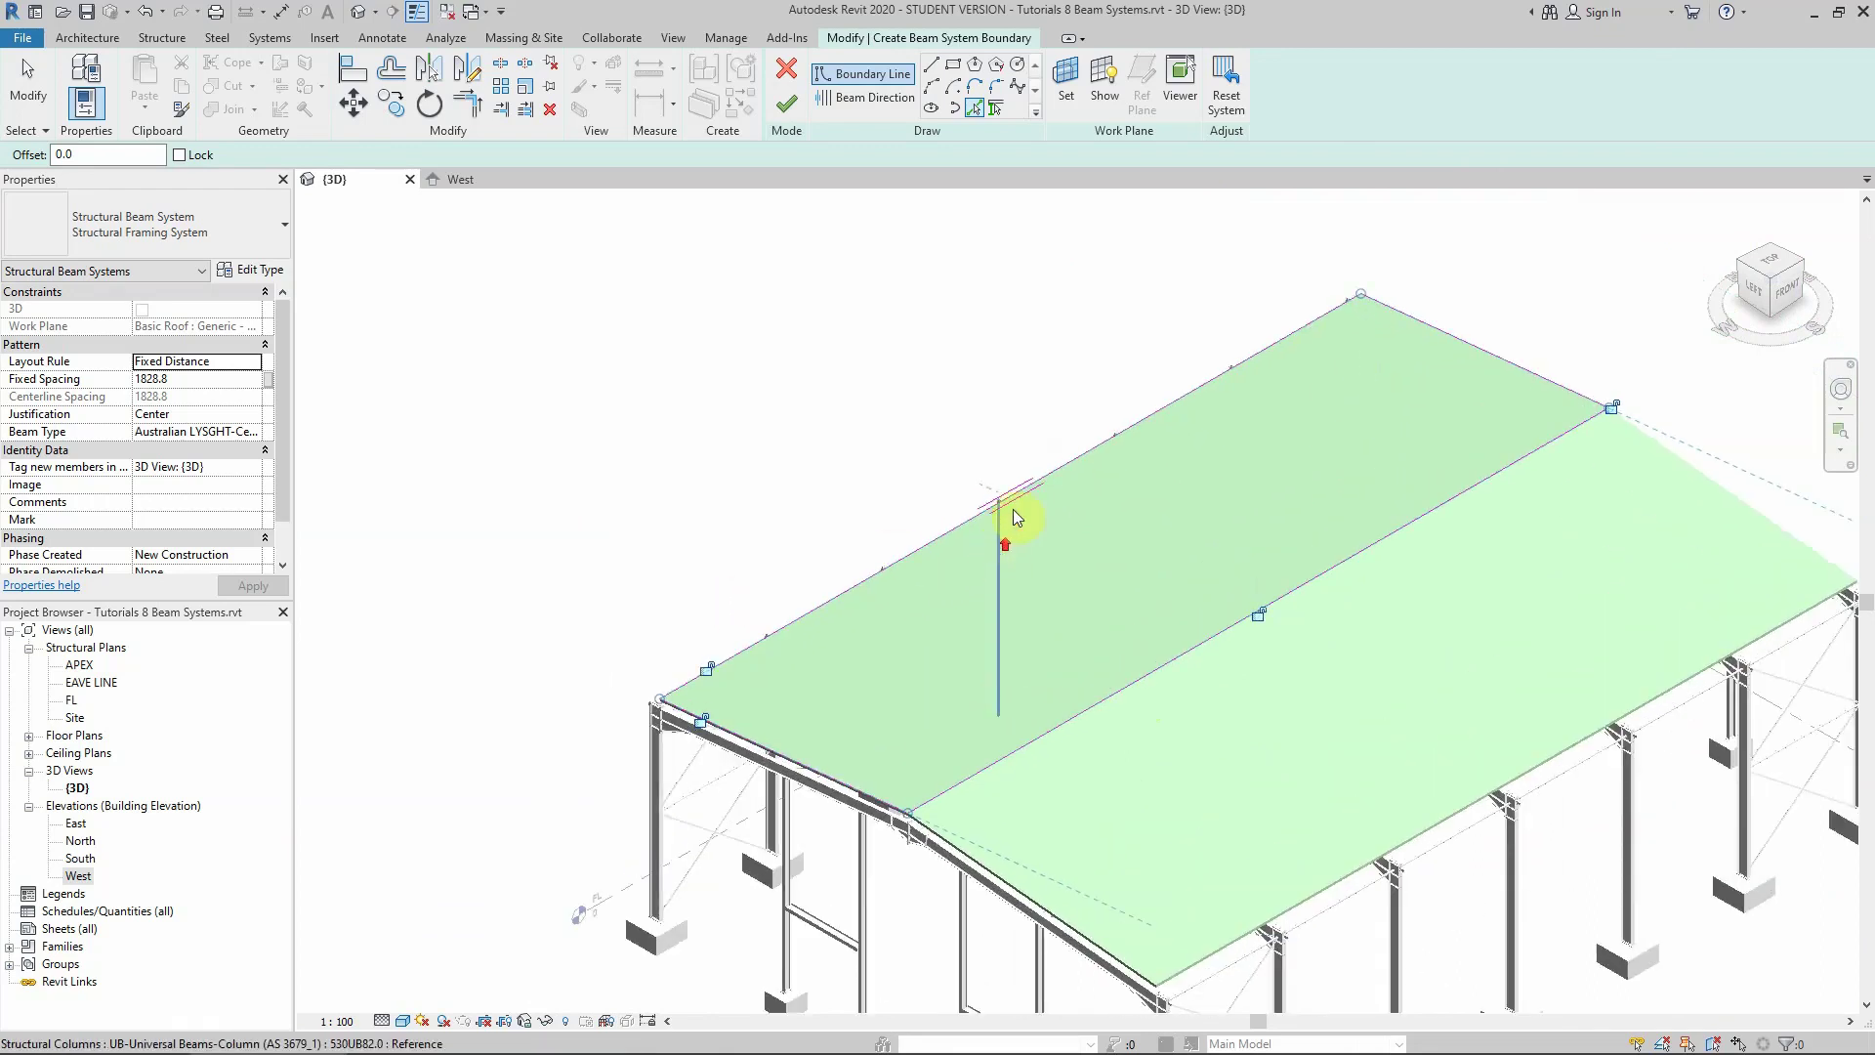
pyautogui.scroll(2, 974, 509)
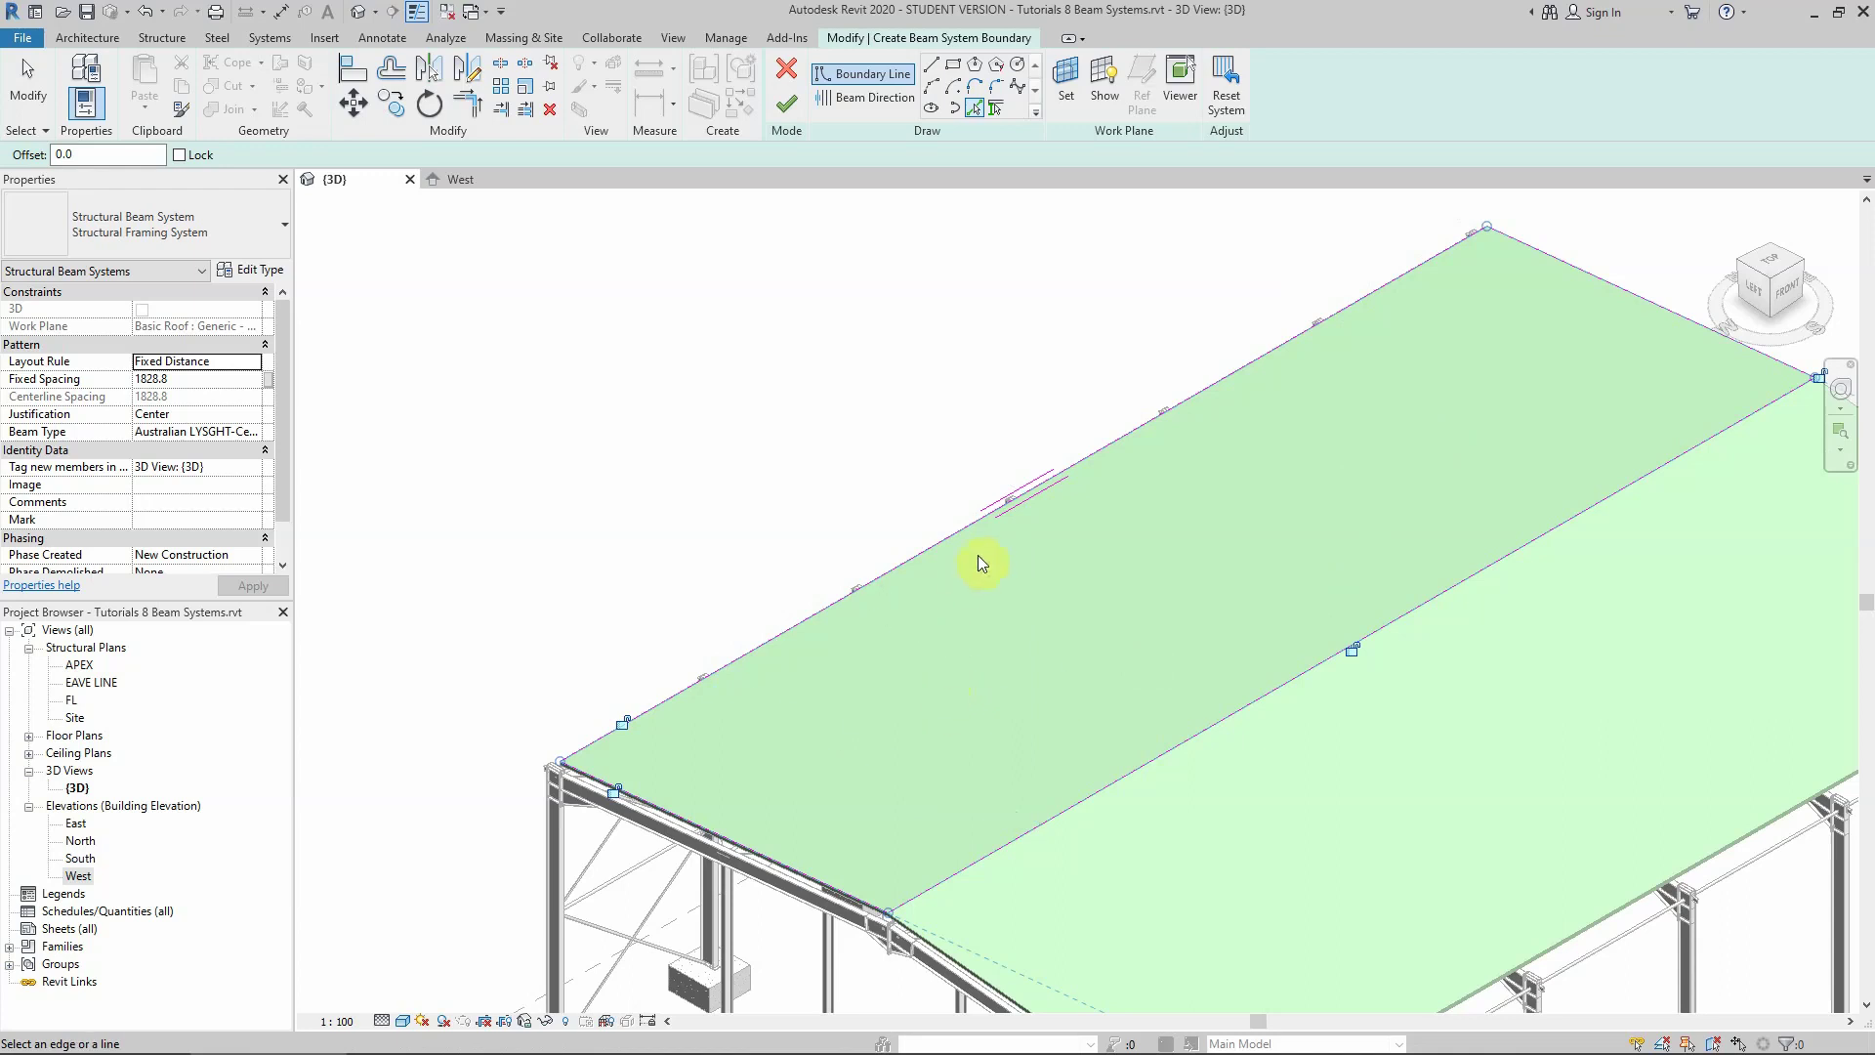
pyautogui.click(859, 97)
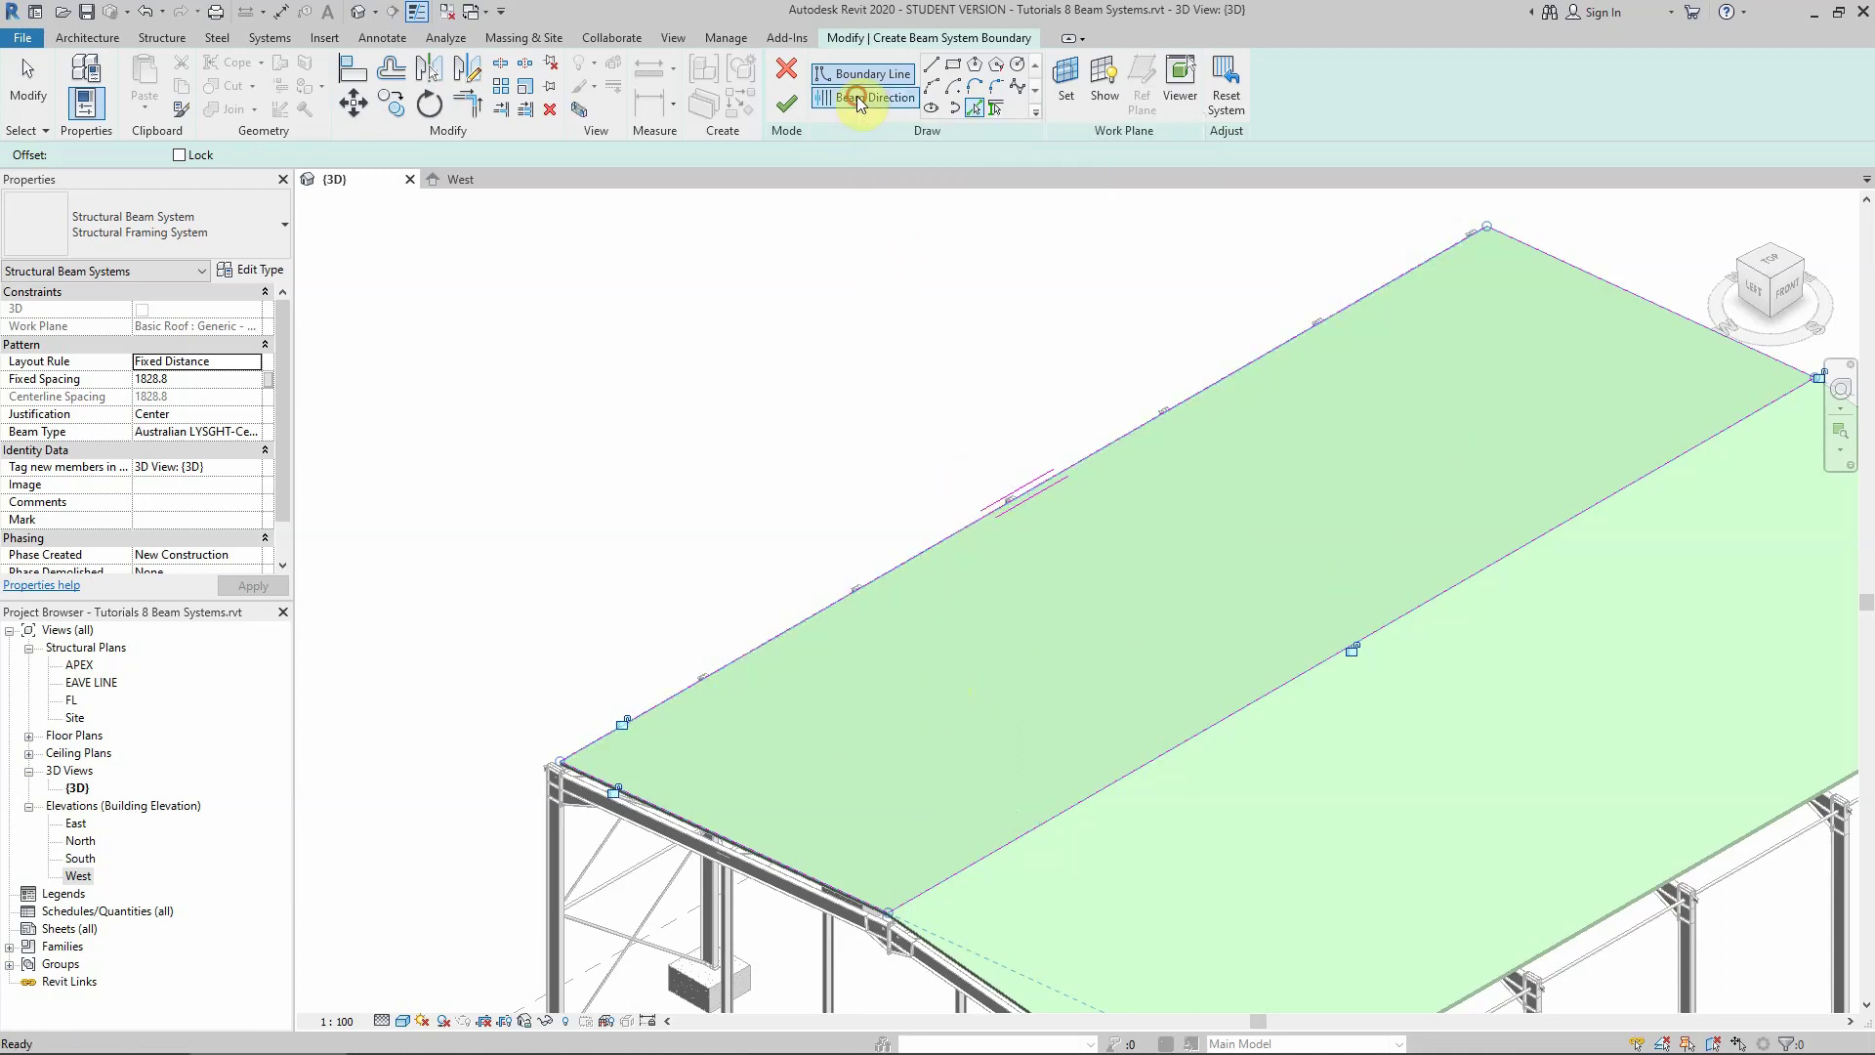
pyautogui.click(1550, 258)
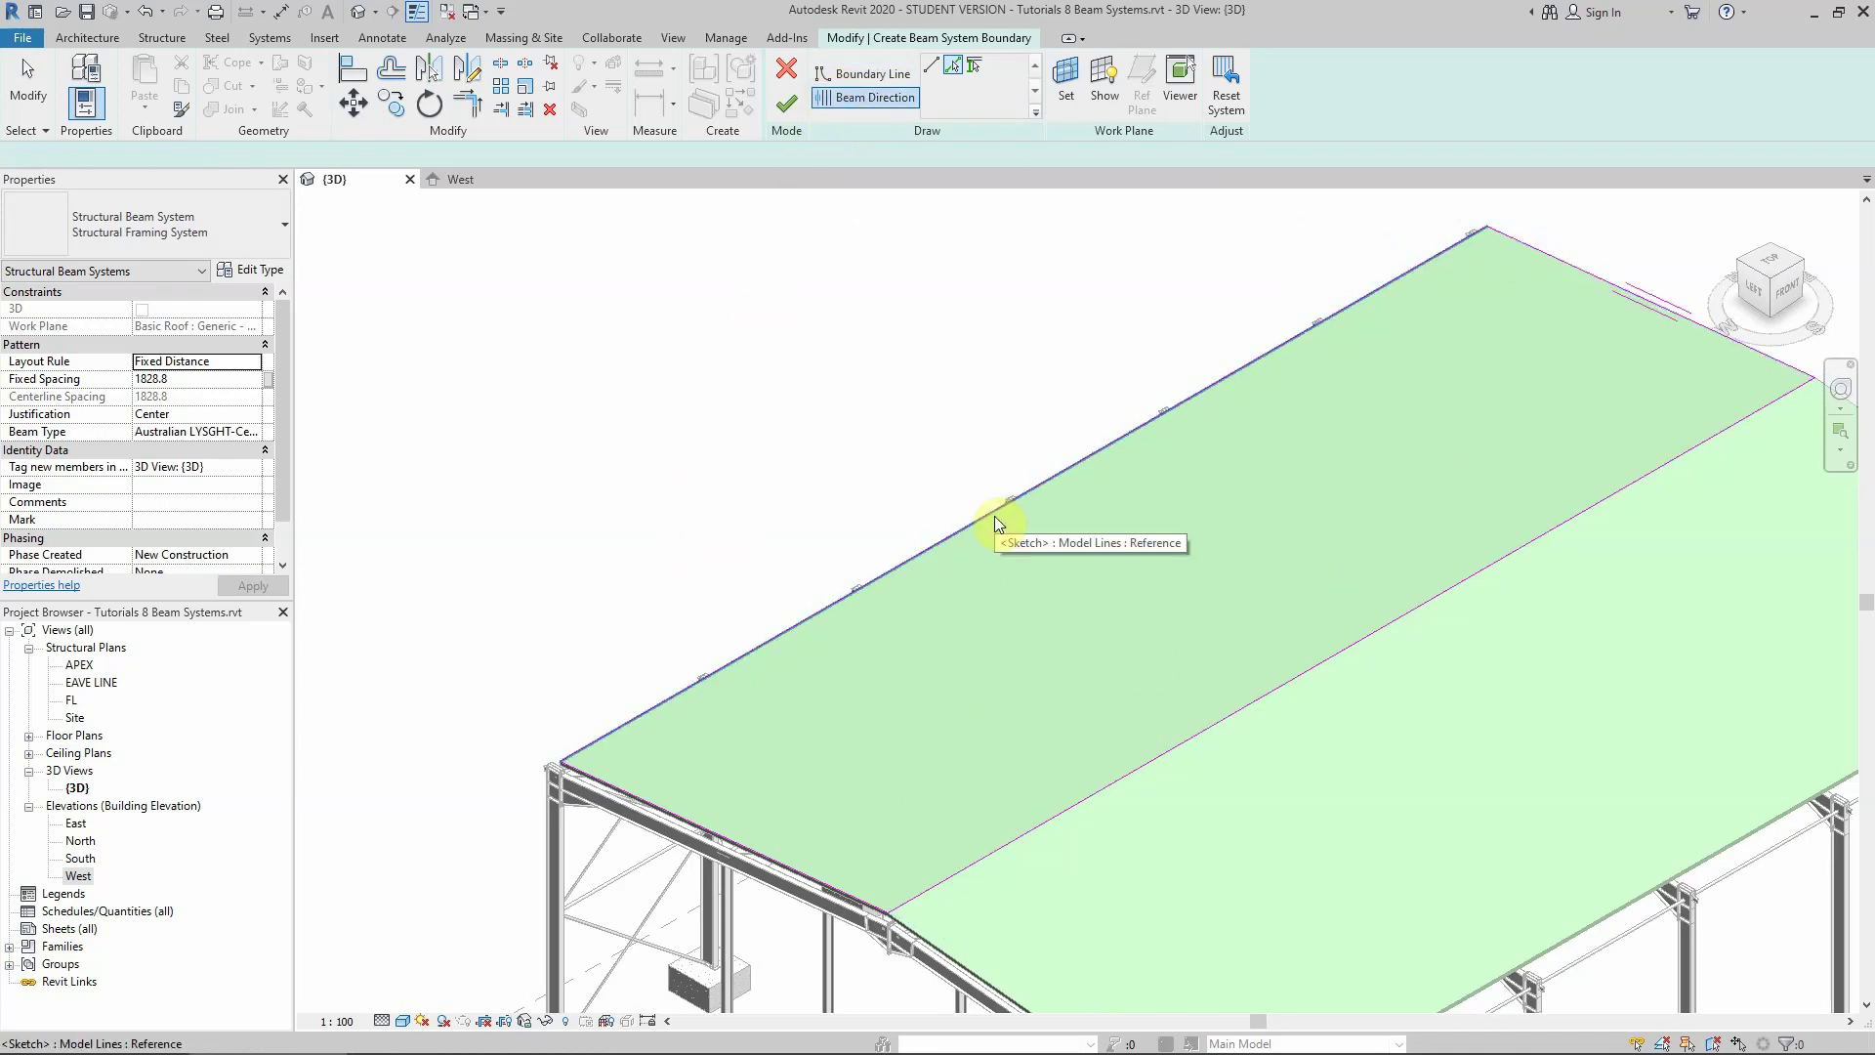
pyautogui.click(1238, 713)
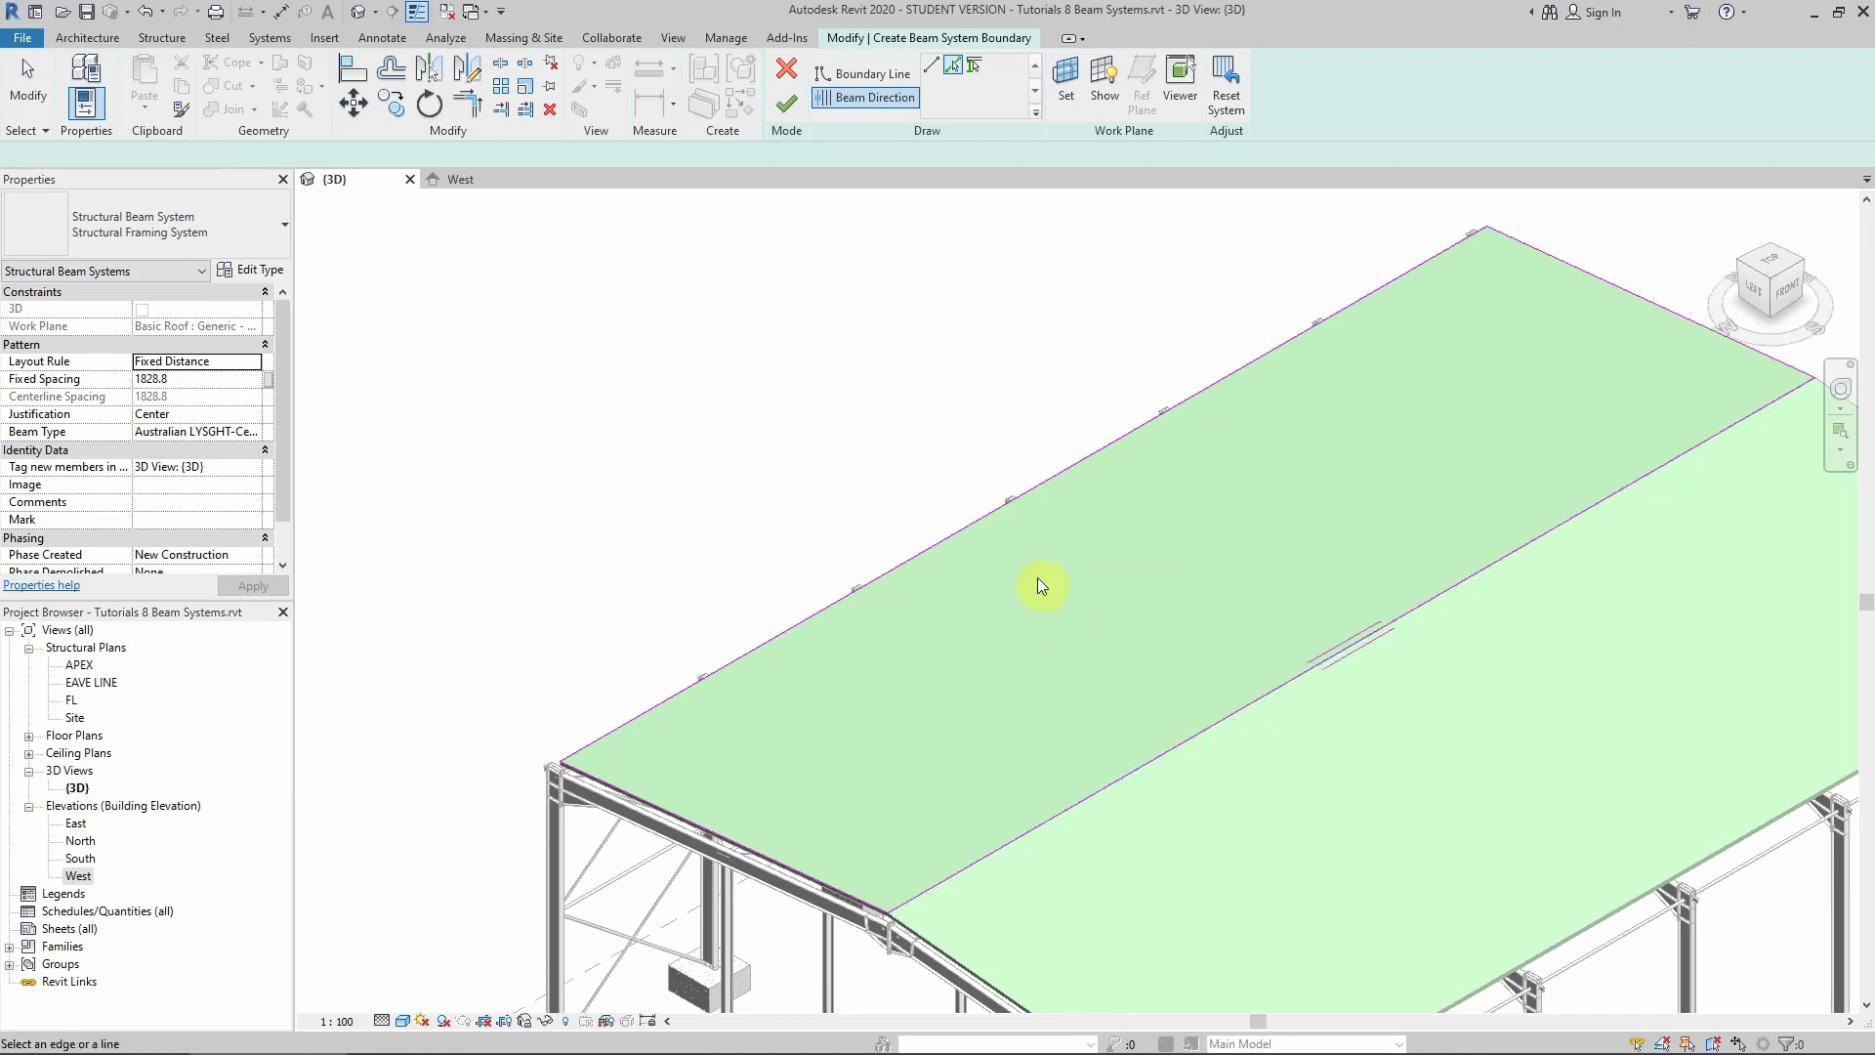
pyautogui.click(955, 524)
pyautogui.click(863, 74)
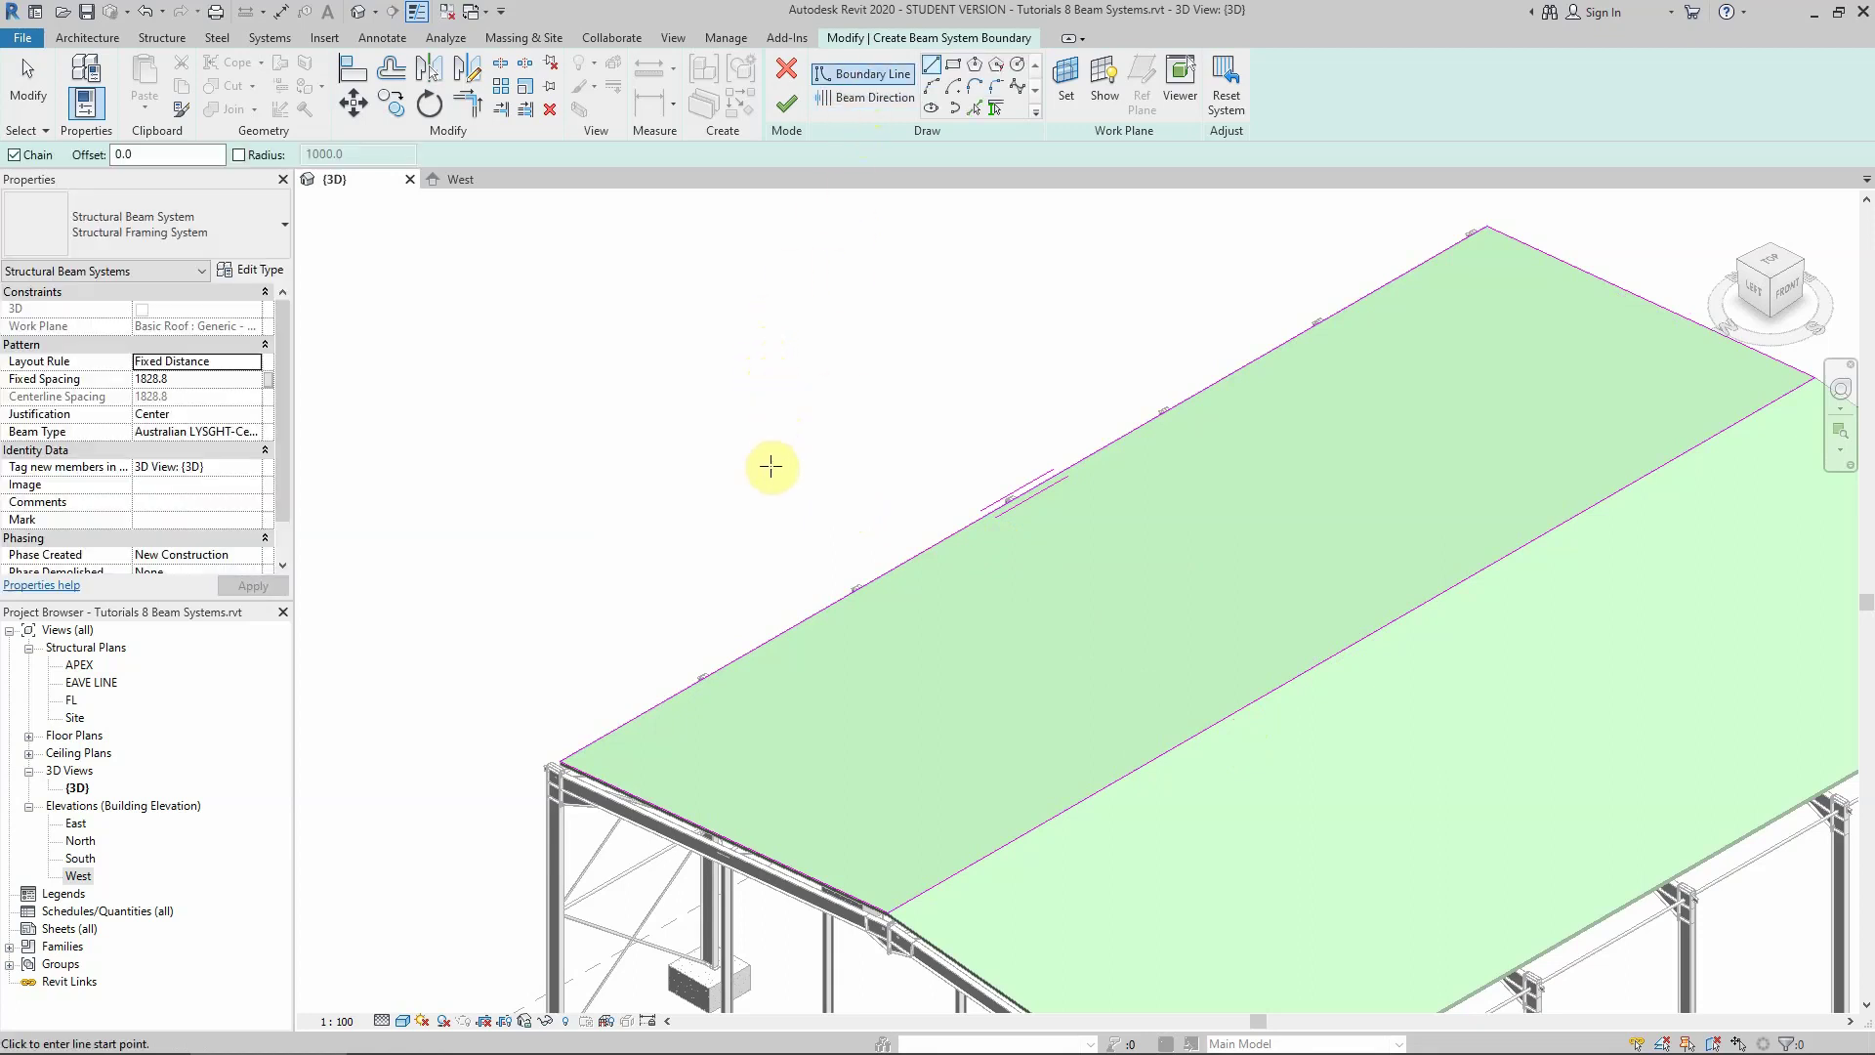
# Delete all four boundary lines of the north slope from the beam system sketch
pyautogui.scroll(-1, 766, 493)
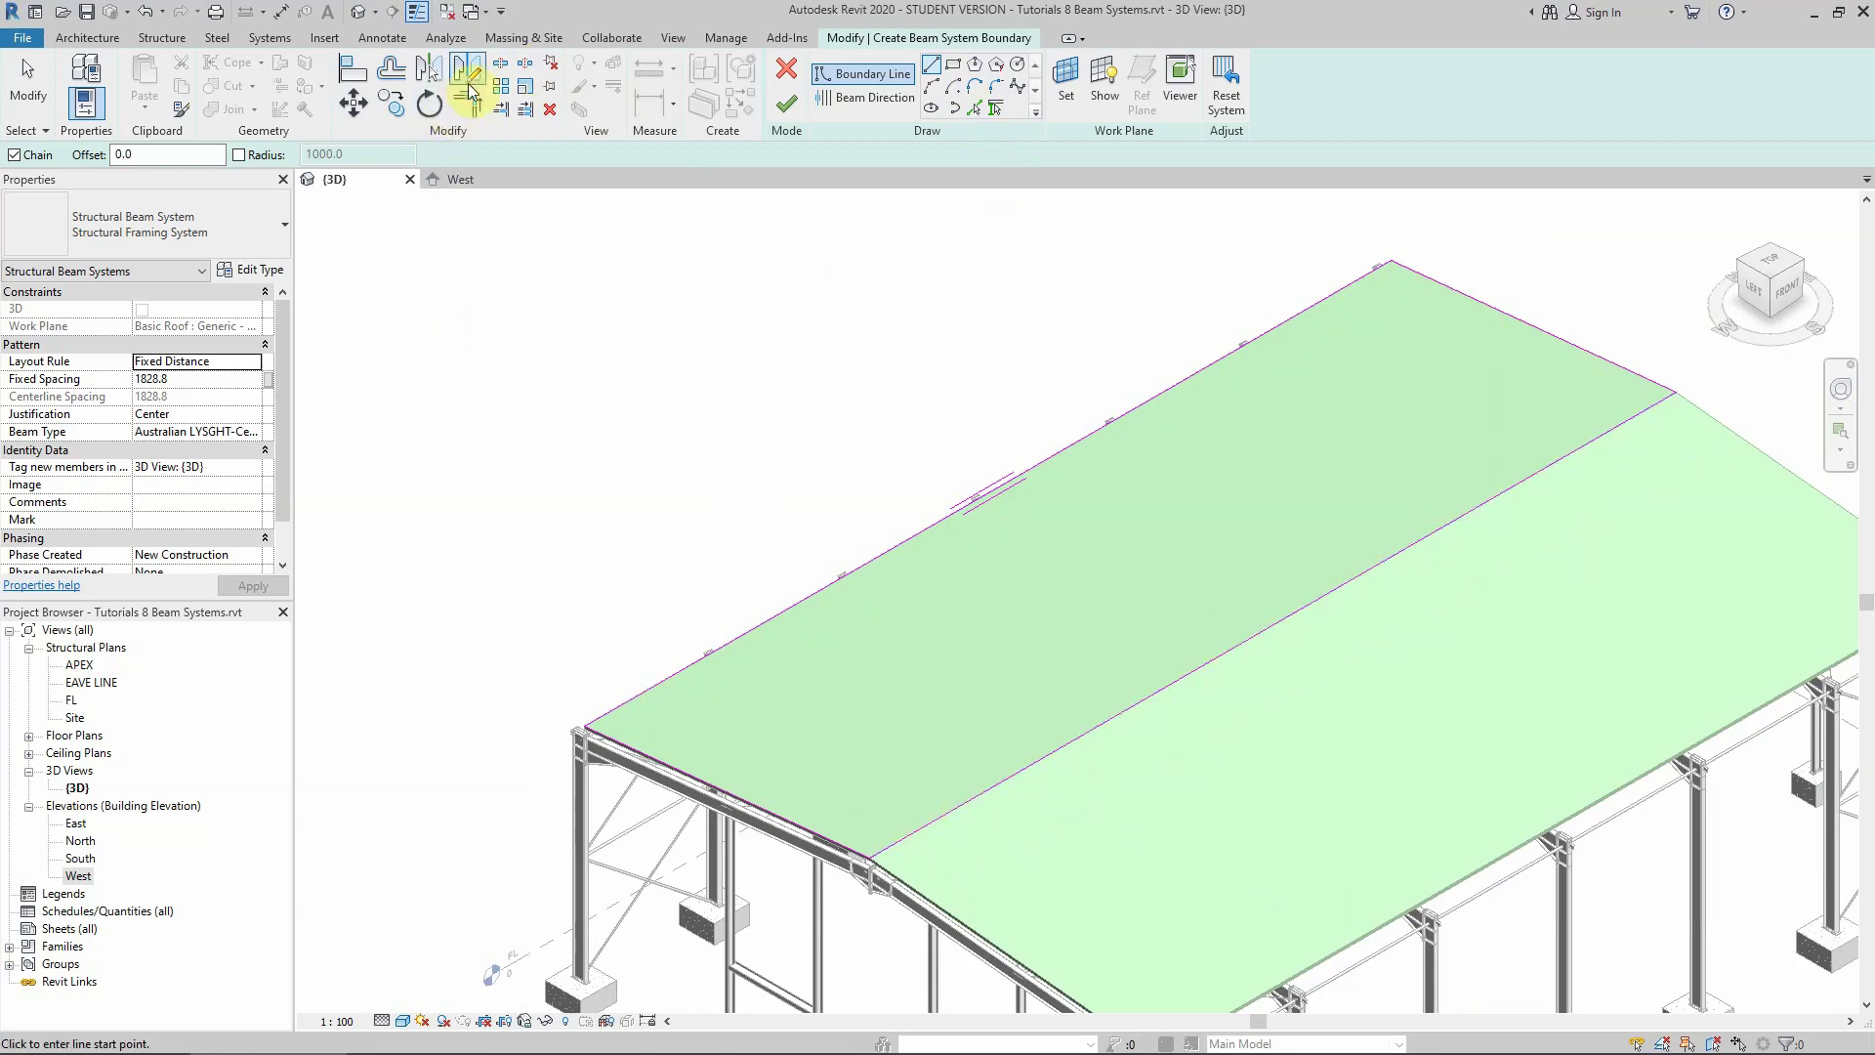
pyautogui.click(547, 113)
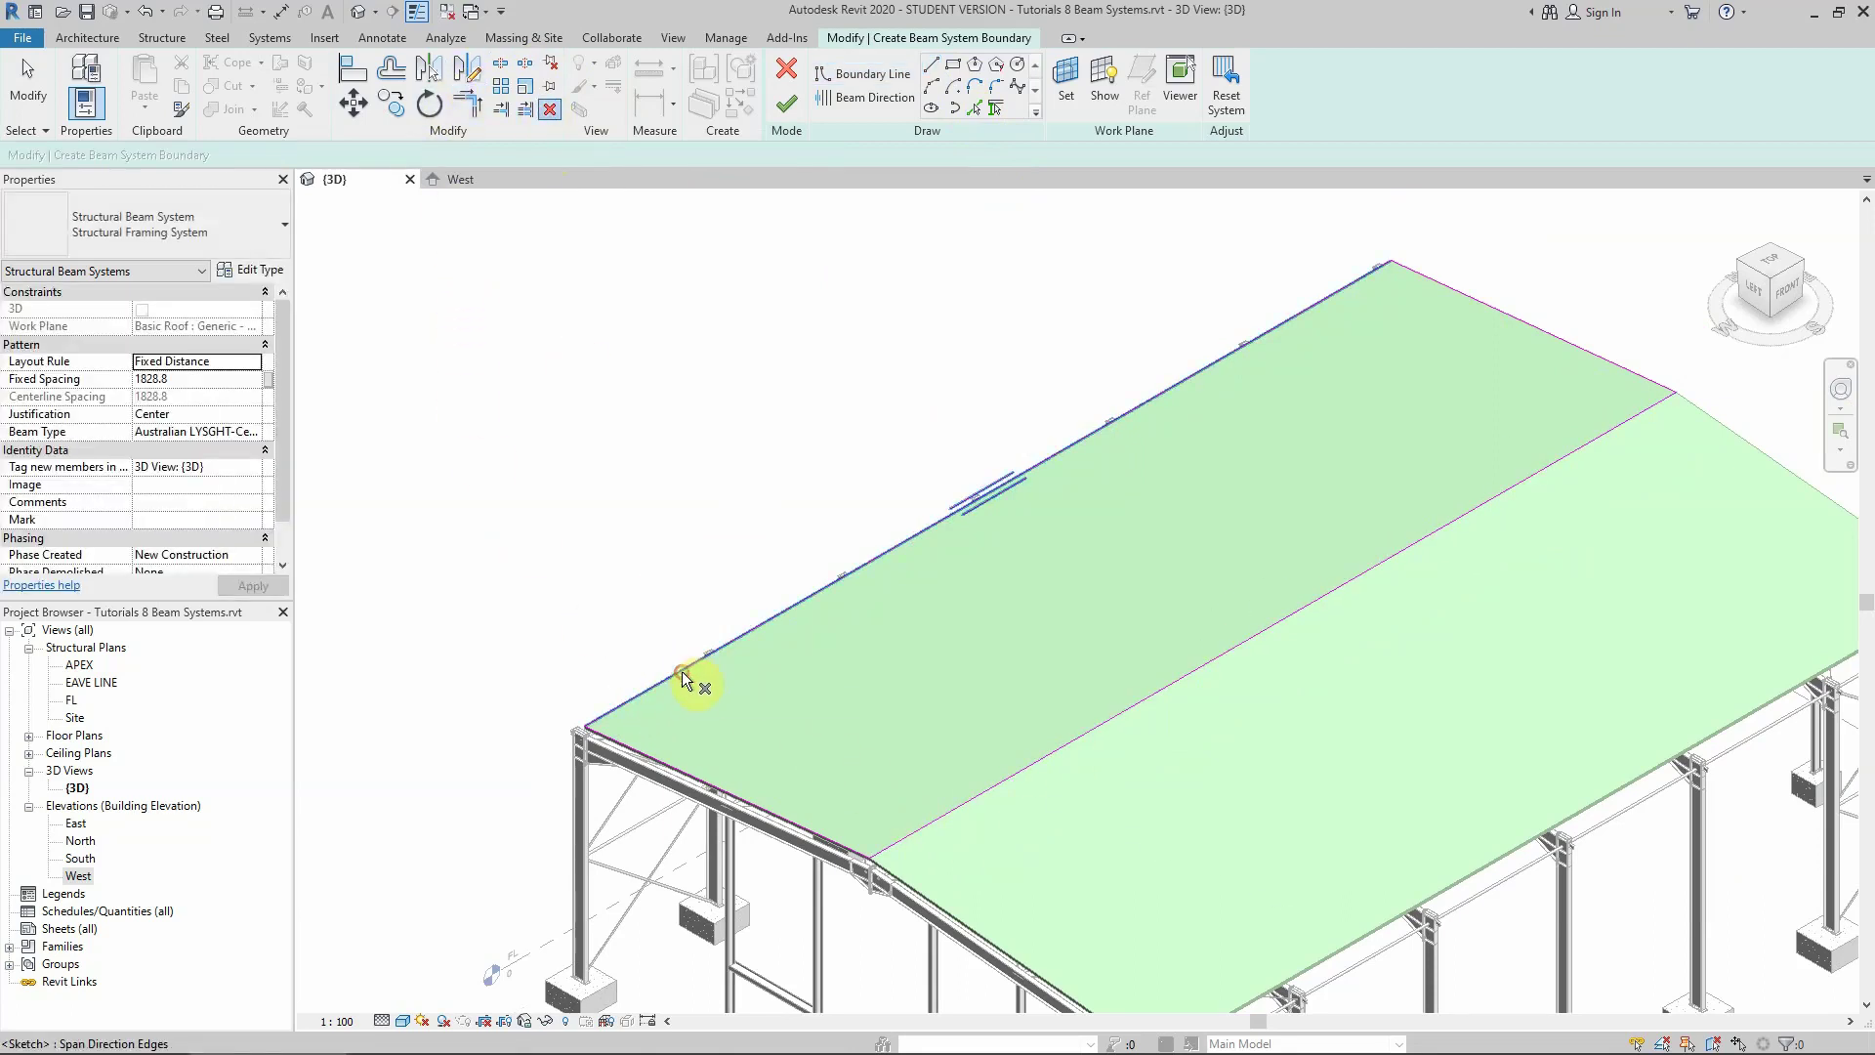
pyautogui.click(645, 754)
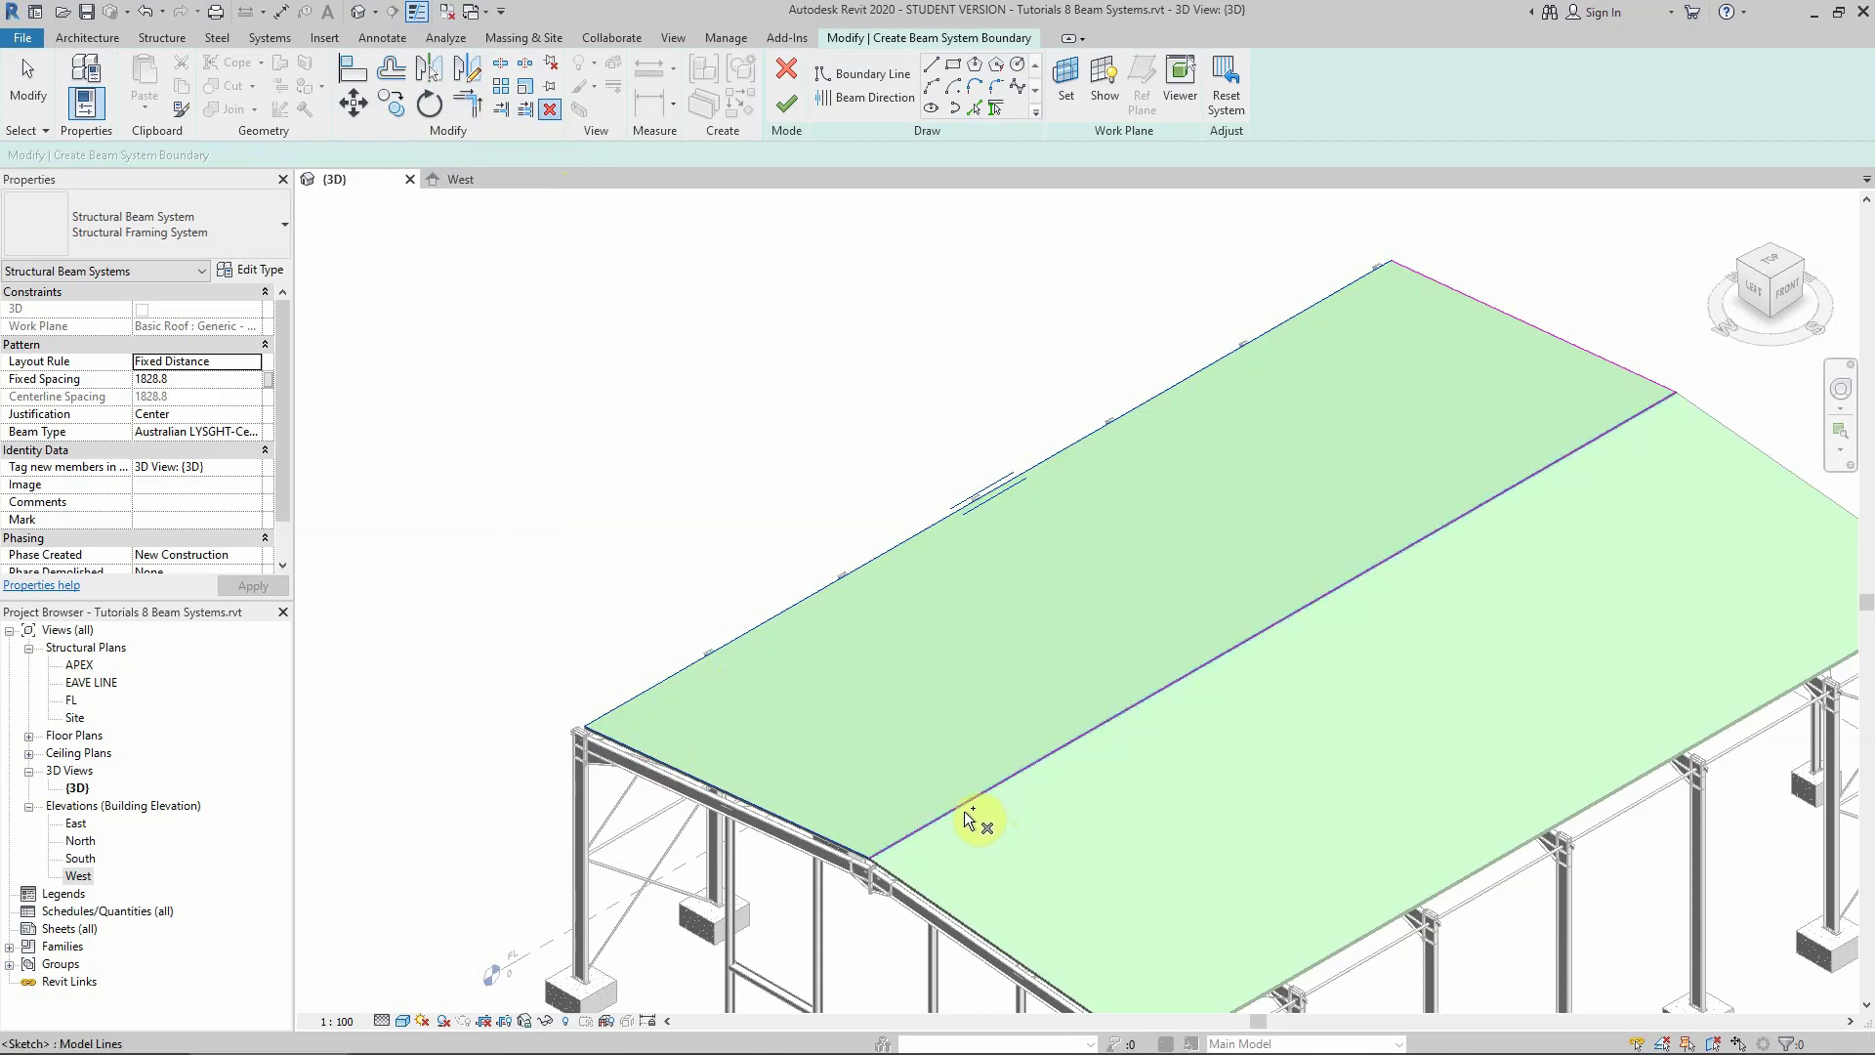
pyautogui.click(964, 810)
pyautogui.click(1418, 274)
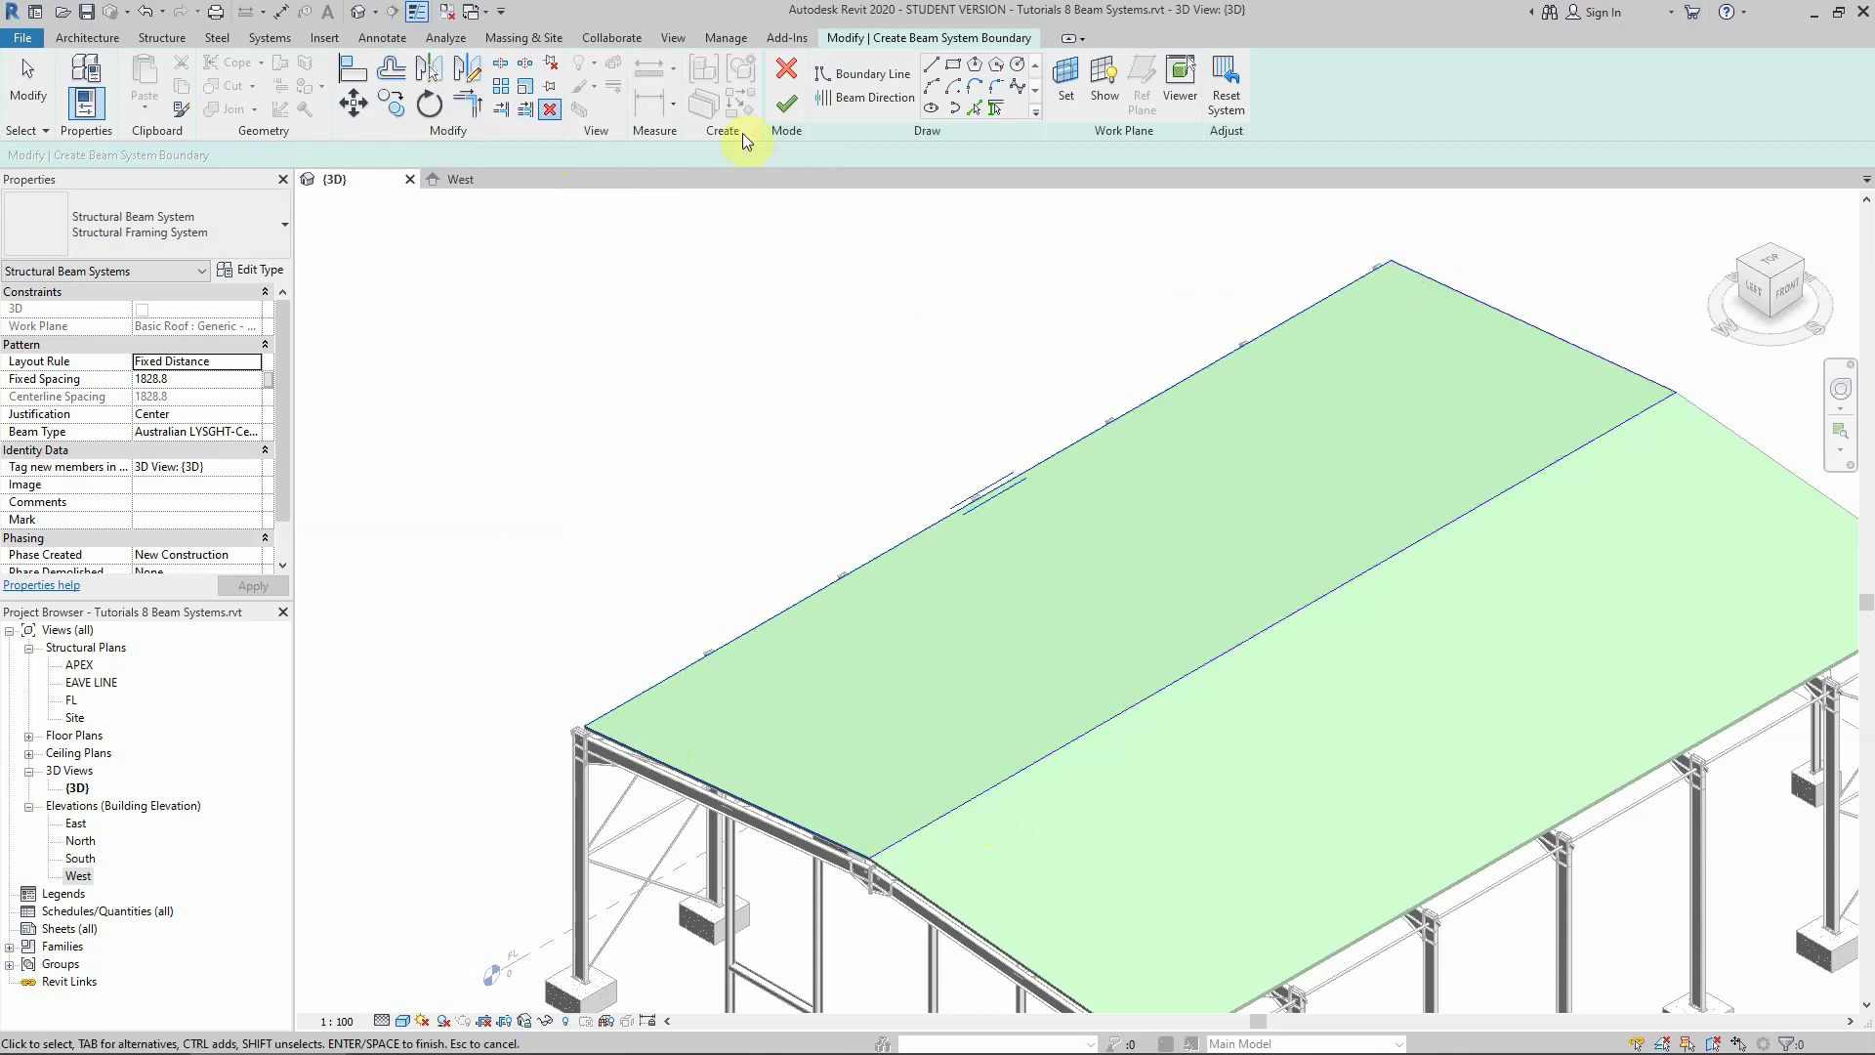
pyautogui.click(547, 111)
pyautogui.press('Escape')
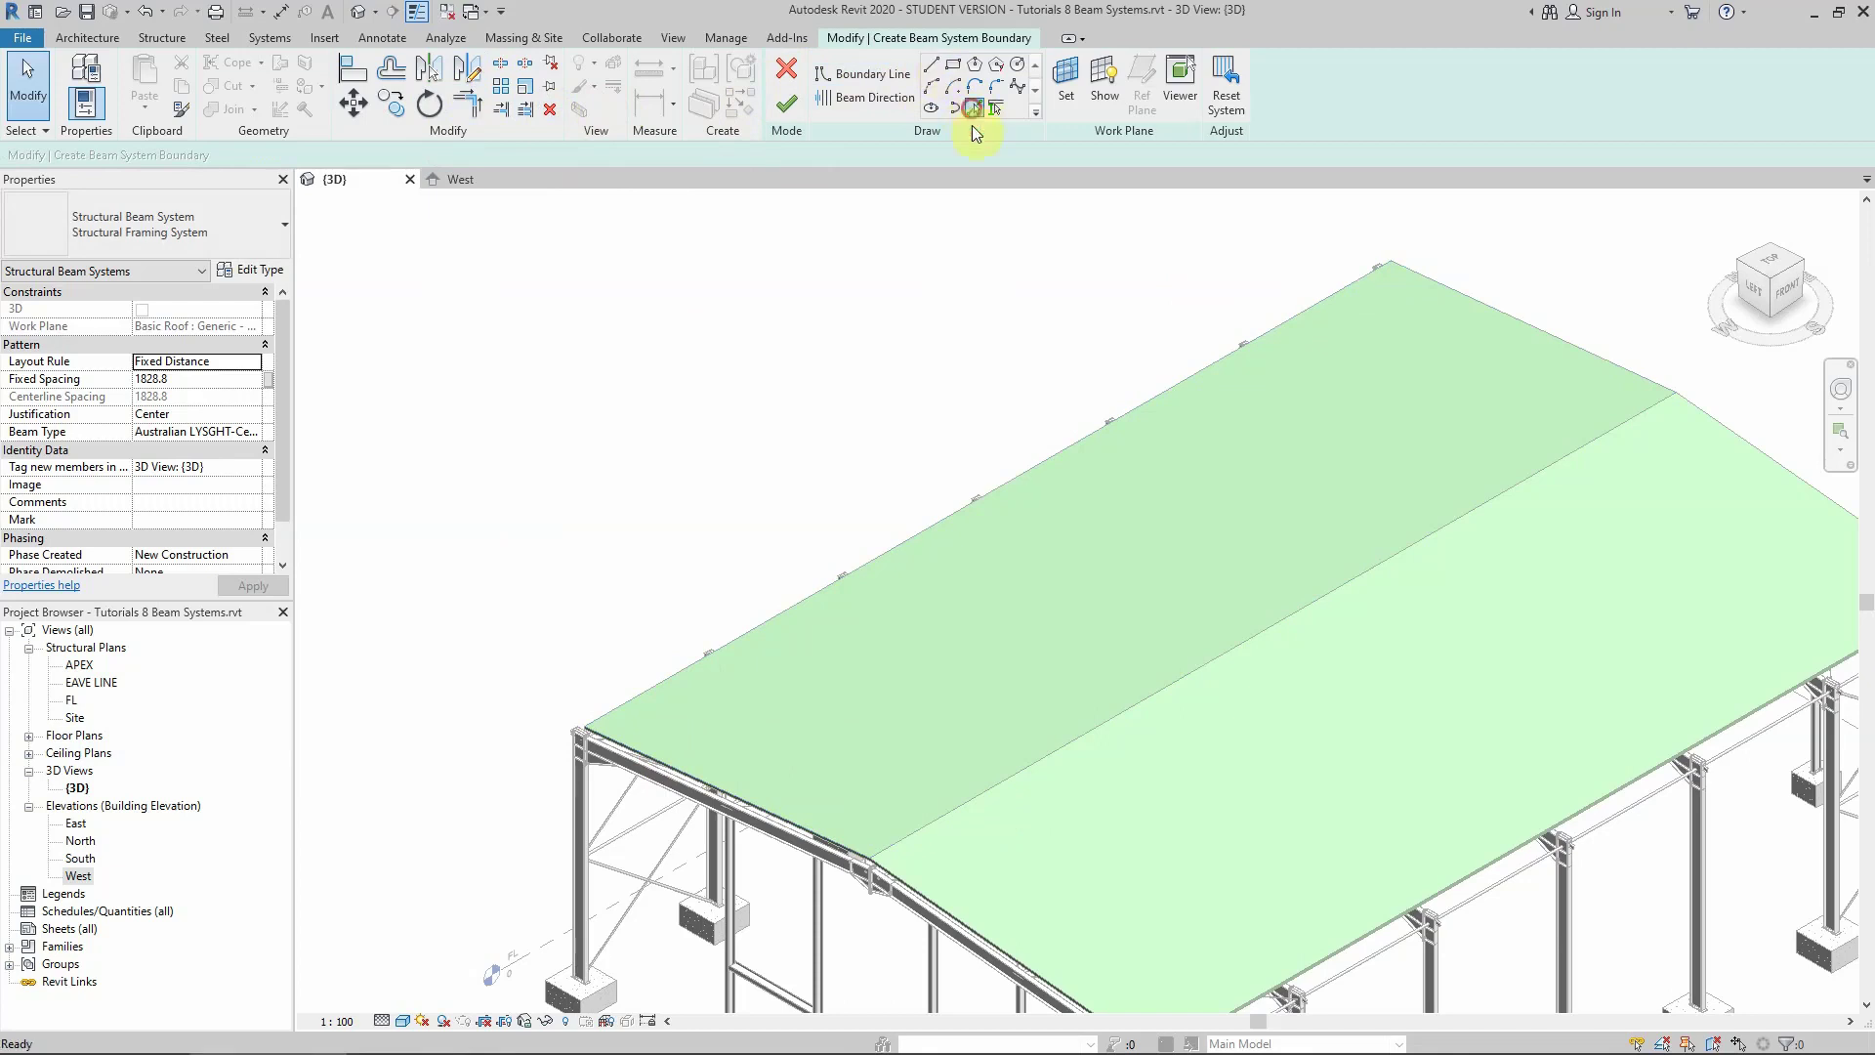
# Redraw the beam system boundary by picking the north roof slope's eave, east gable, ridge and west gable edges individually
pyautogui.click(969, 110)
pyautogui.click(1019, 470)
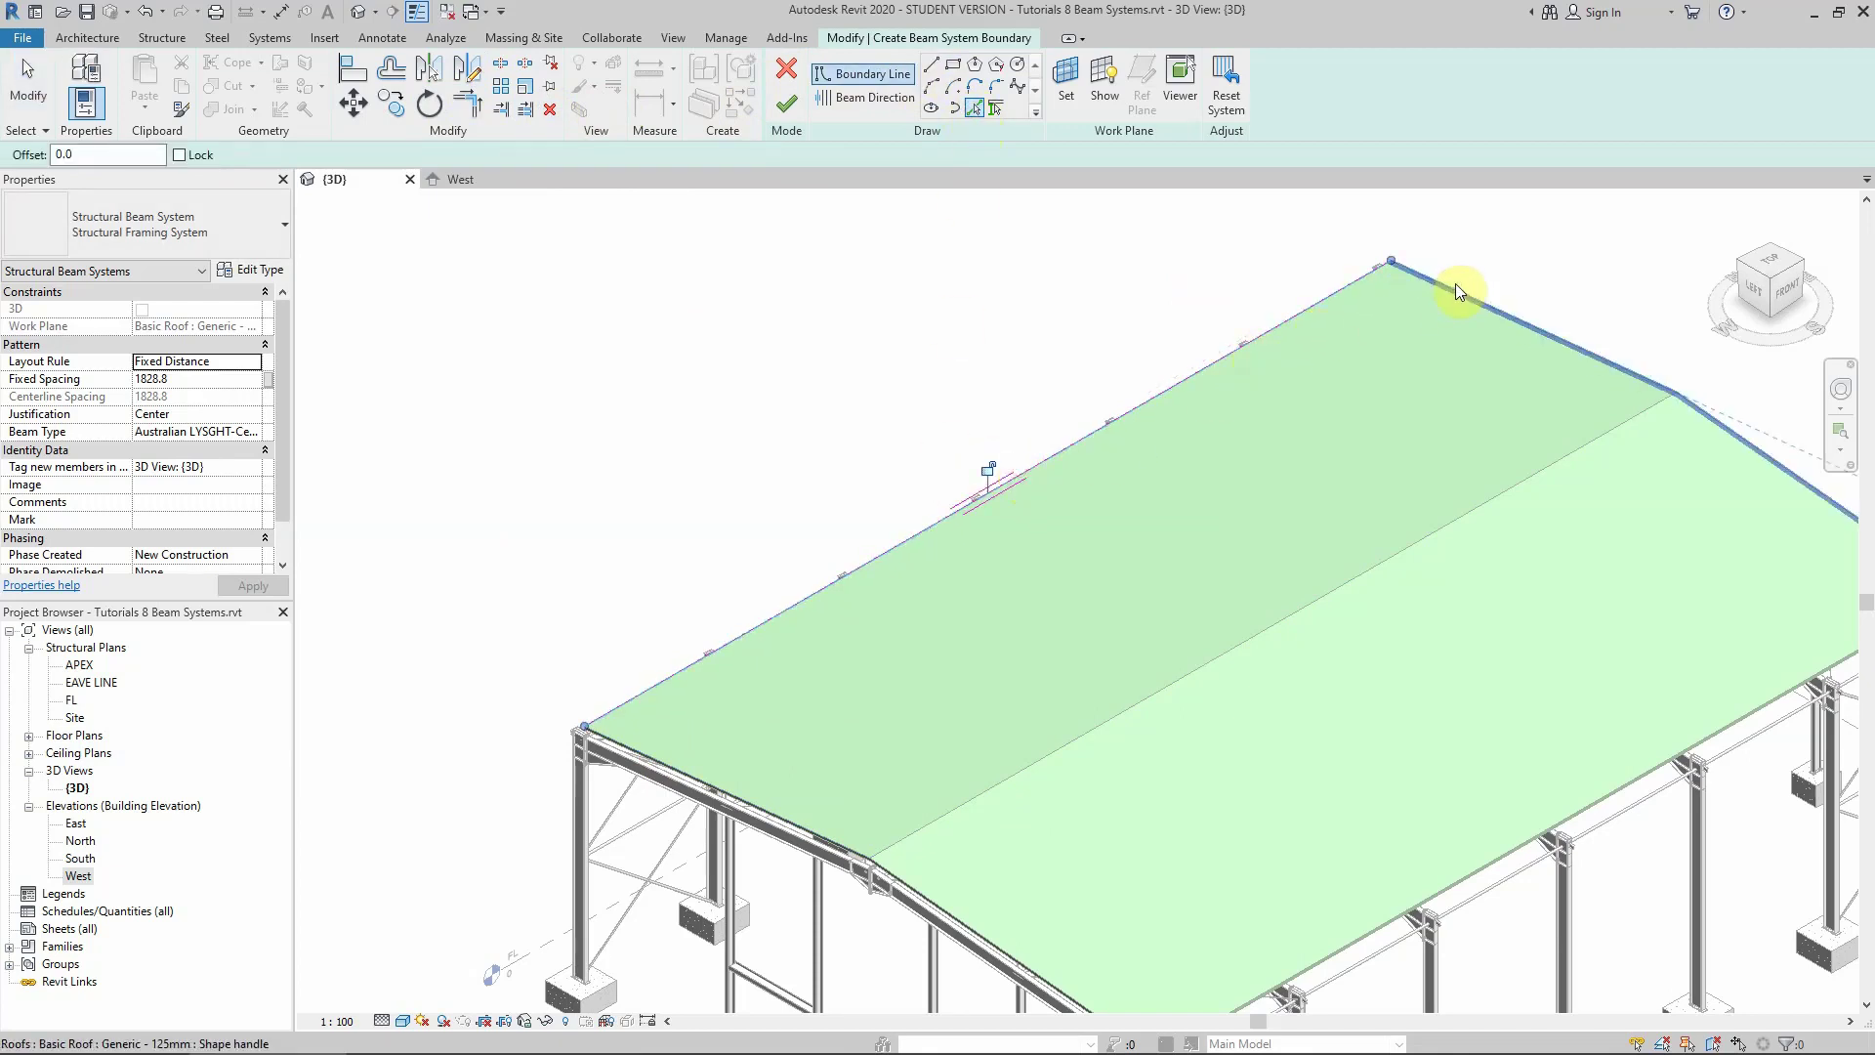
pyautogui.scroll(2, 1428, 268)
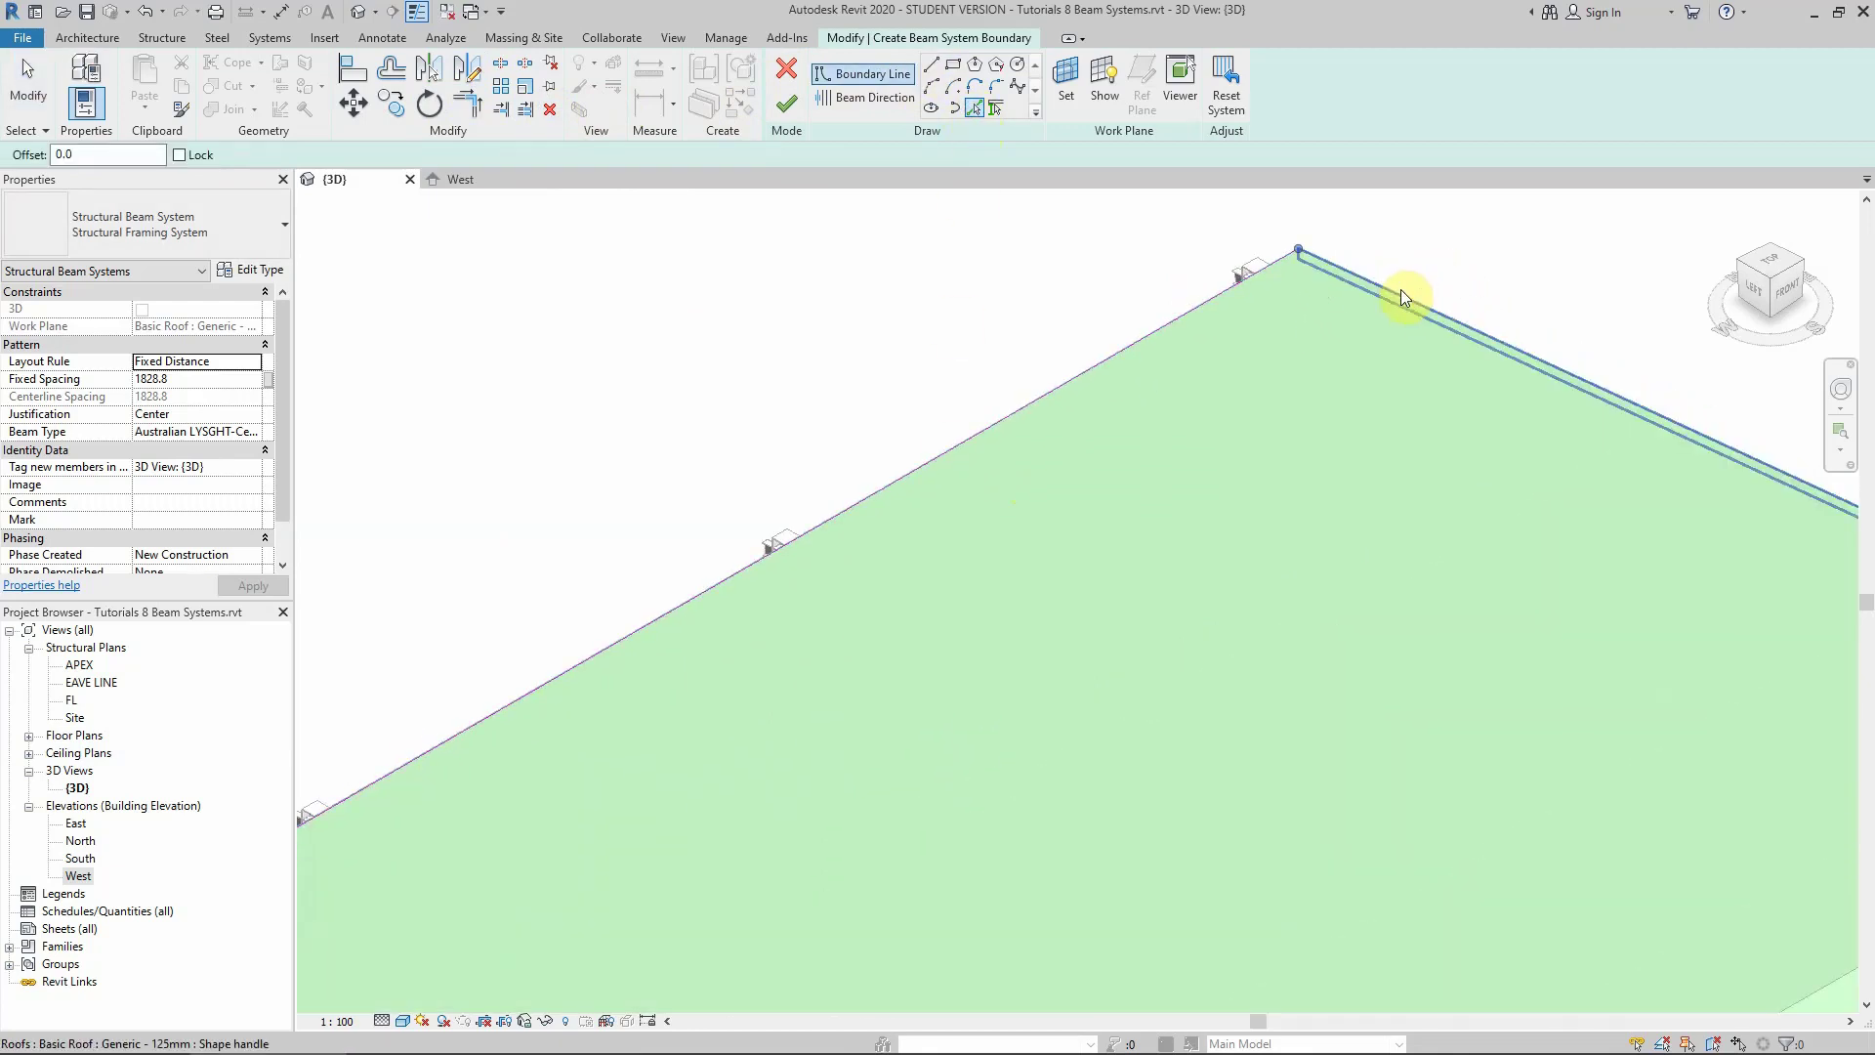
pyautogui.click(1318, 256)
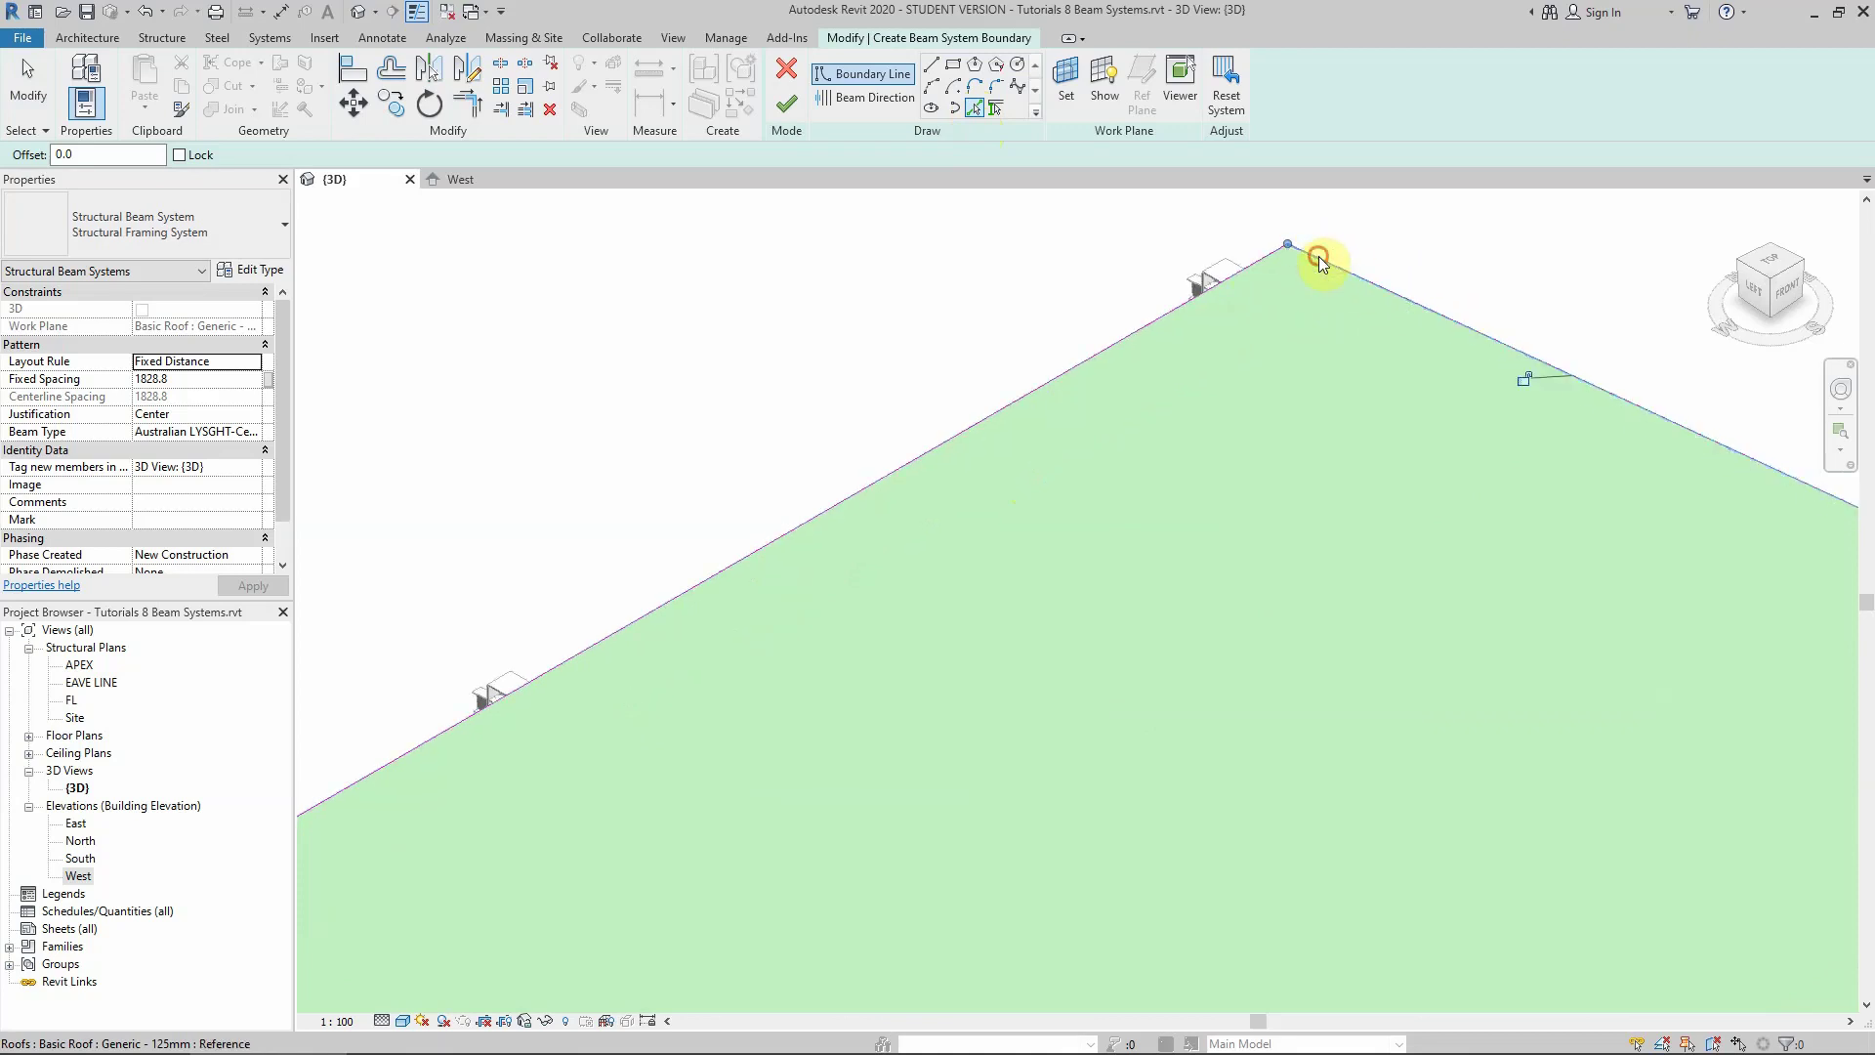
pyautogui.scroll(-4, 1015, 293)
pyautogui.scroll(3, 1148, 362)
pyautogui.click(1140, 368)
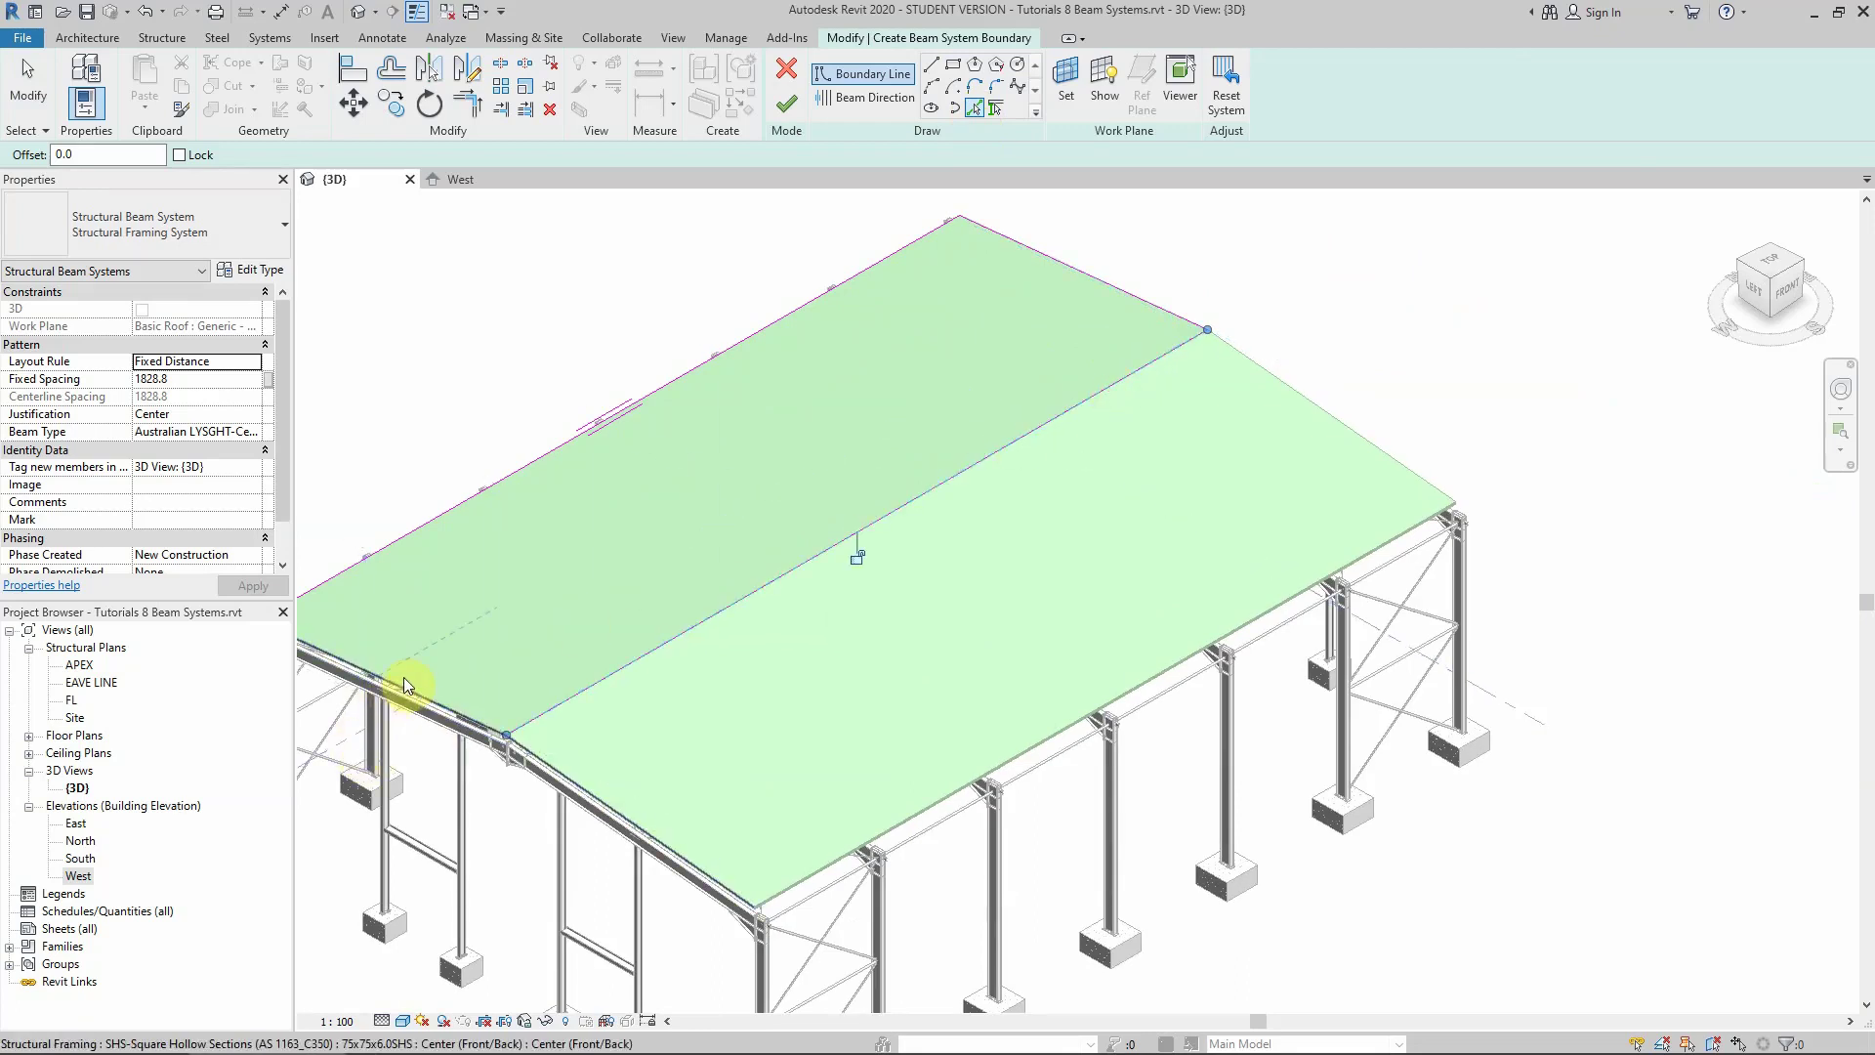
pyautogui.scroll(5, 401, 682)
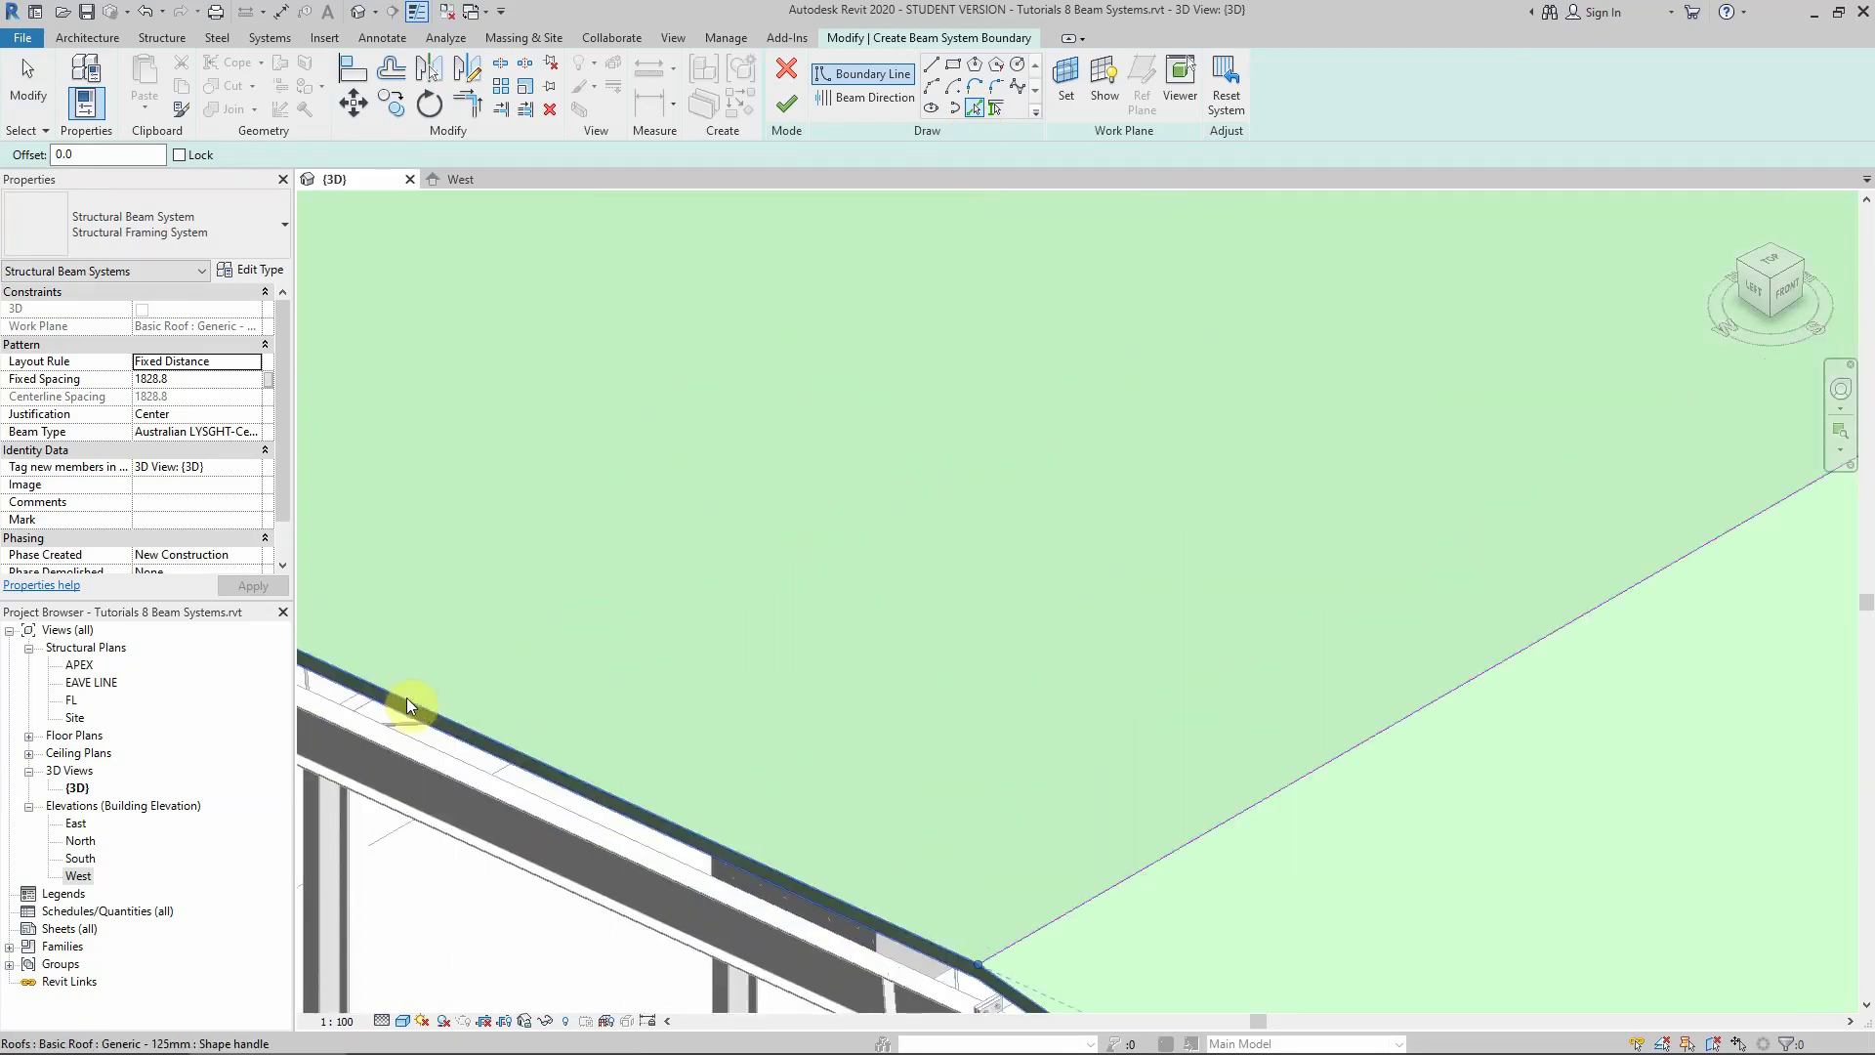
pyautogui.press('Tab')
pyautogui.scroll(-5, 408, 701)
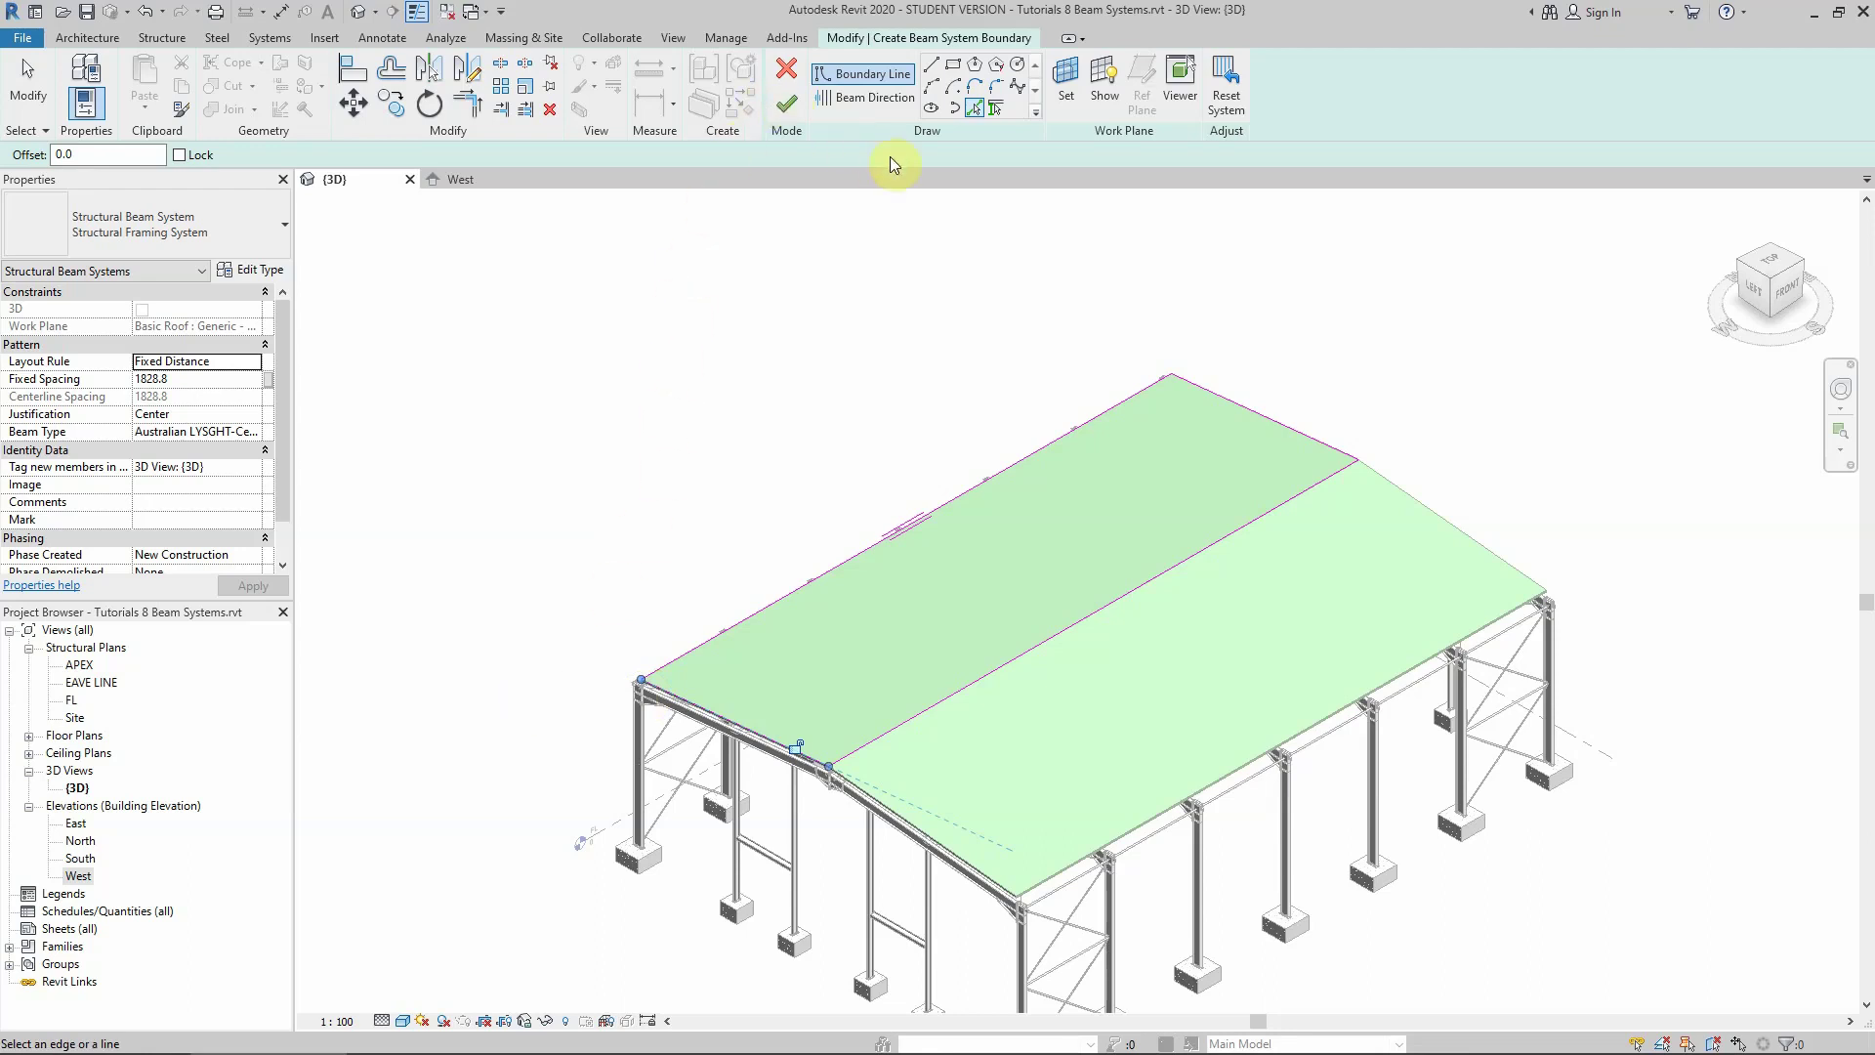
# Finish the boundary sketch to generate the beam system on the north roof slope
pyautogui.click(1775, 264)
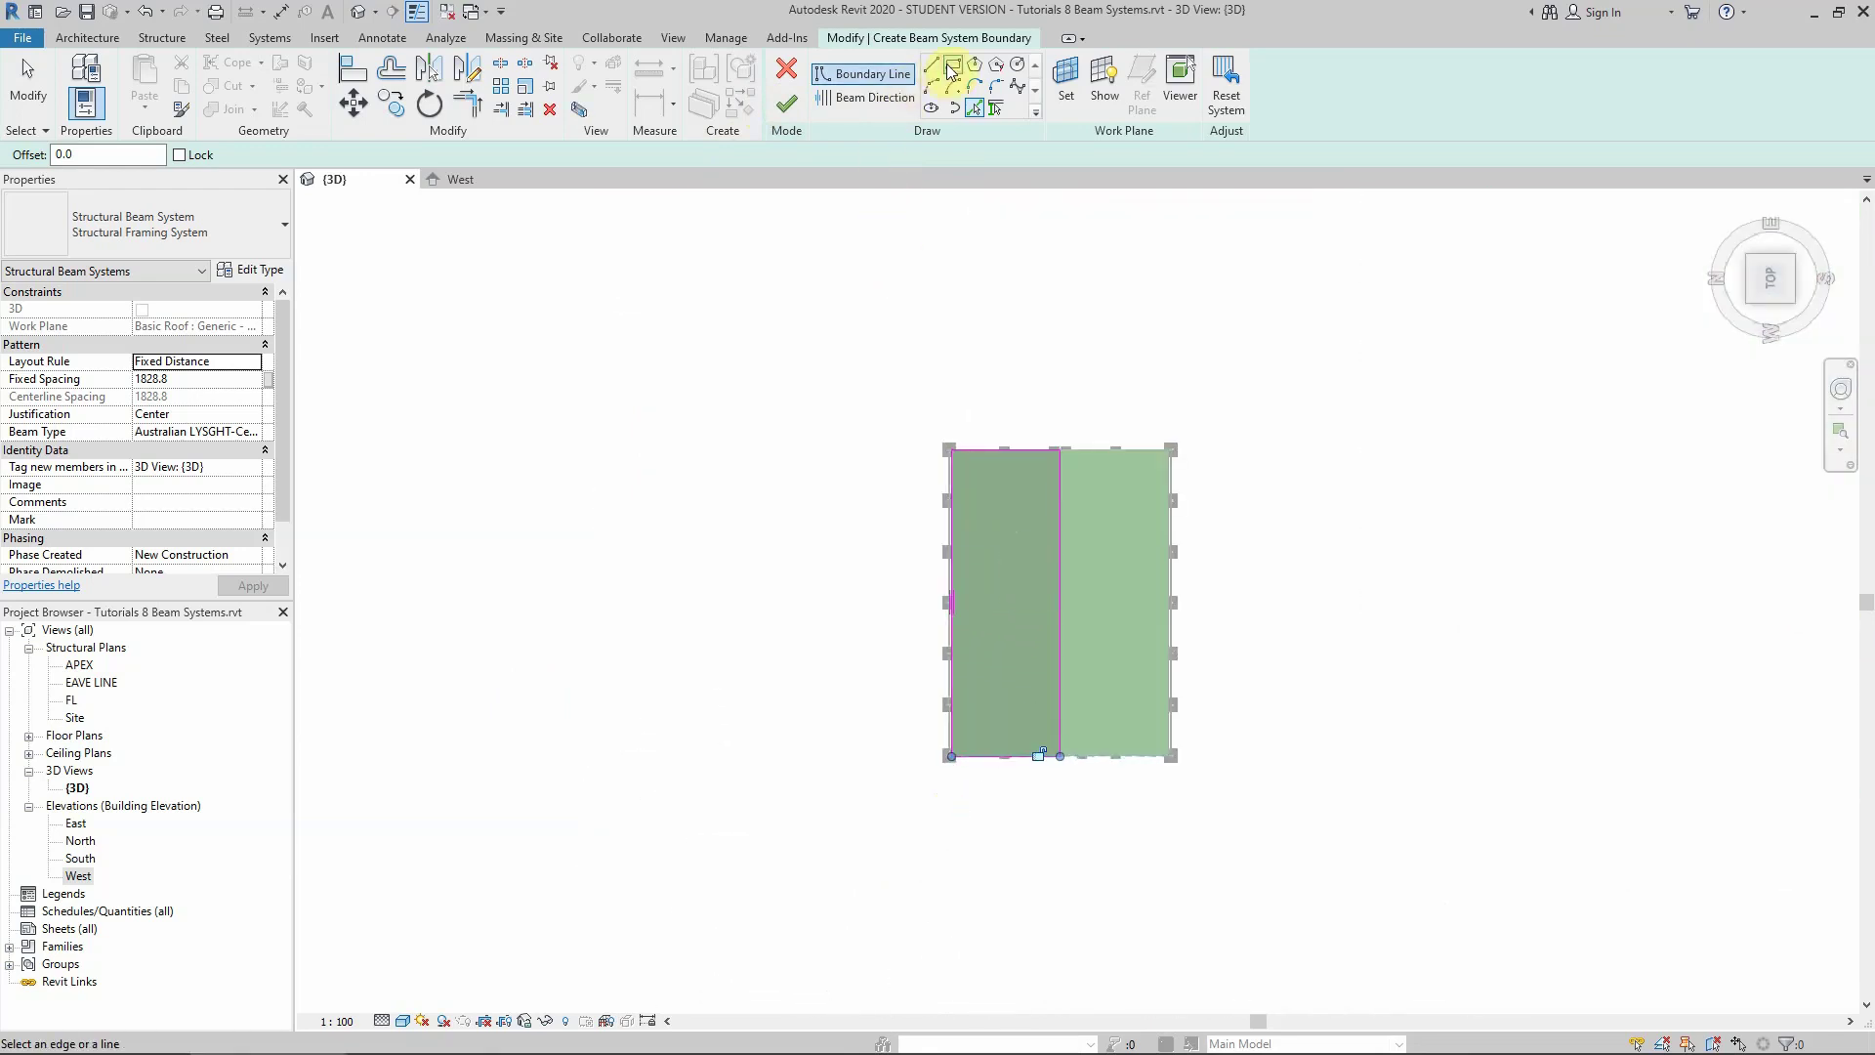
pyautogui.click(1787, 305)
pyautogui.scroll(5, 513, 483)
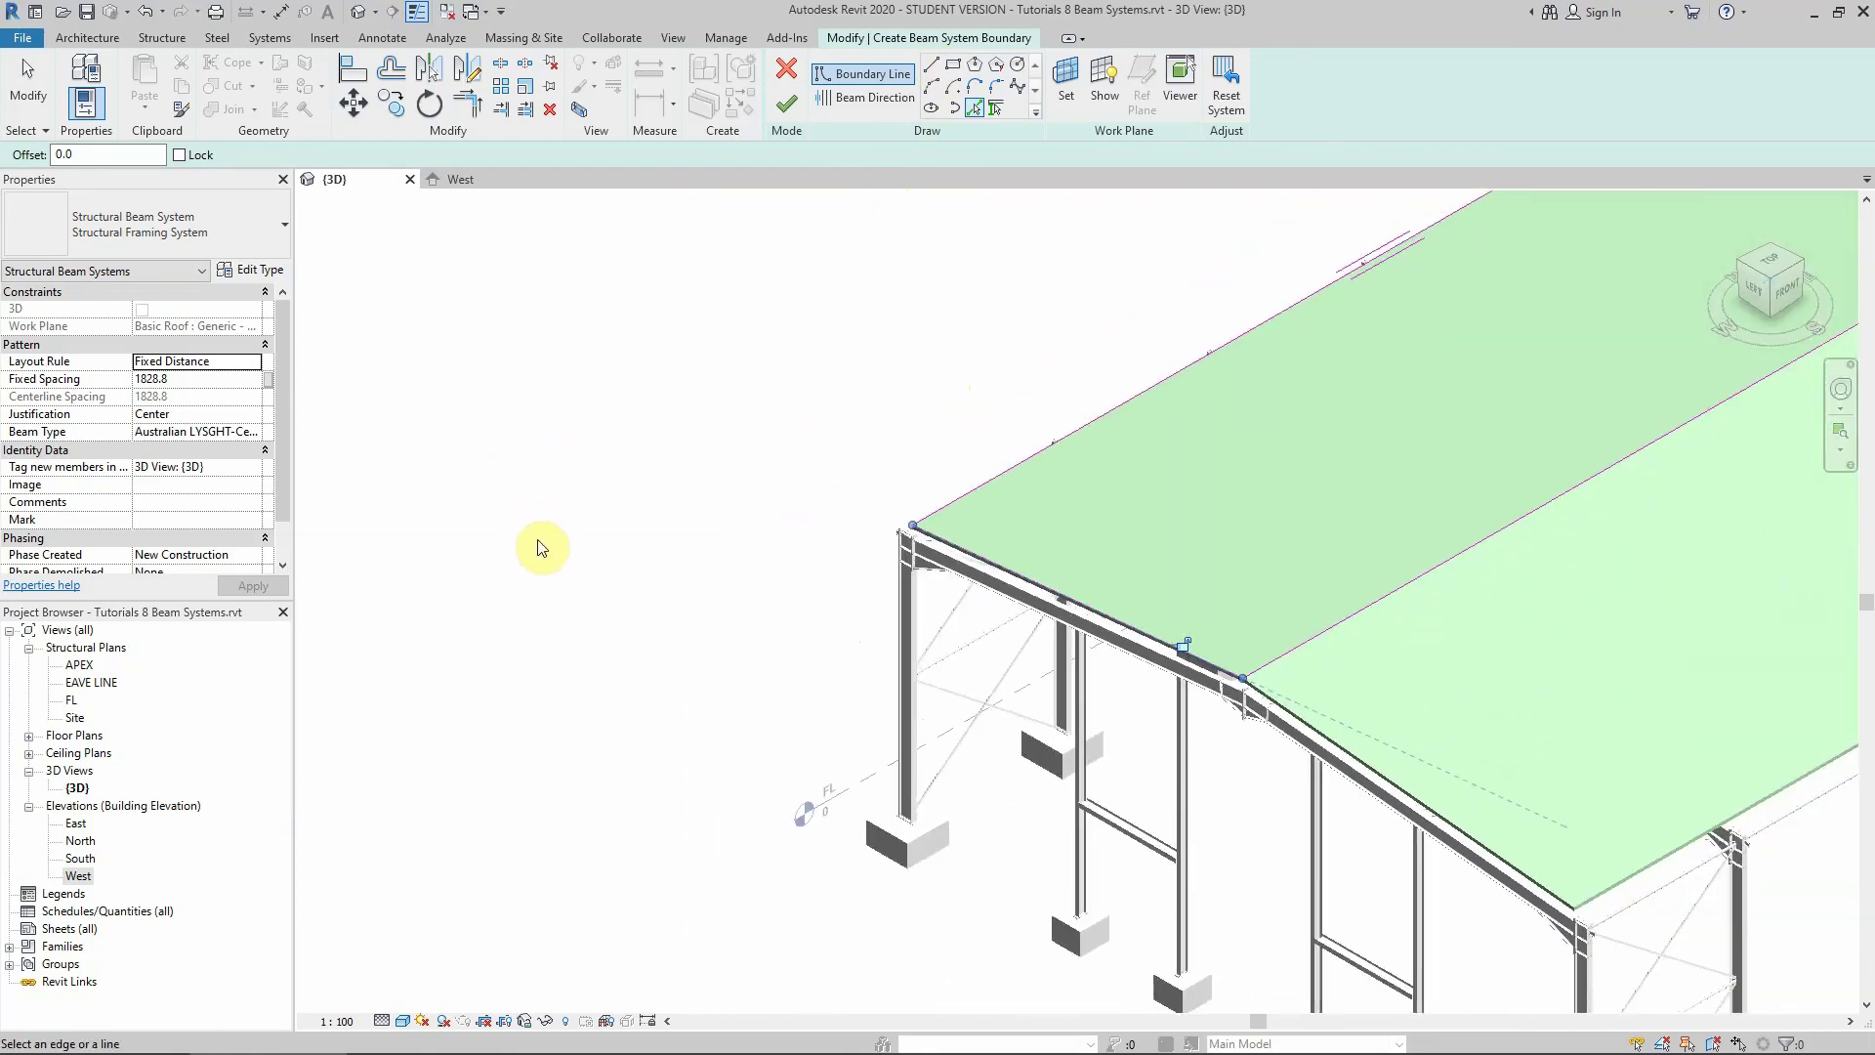
pyautogui.scroll(-3, 866, 469)
pyautogui.scroll(2, 976, 423)
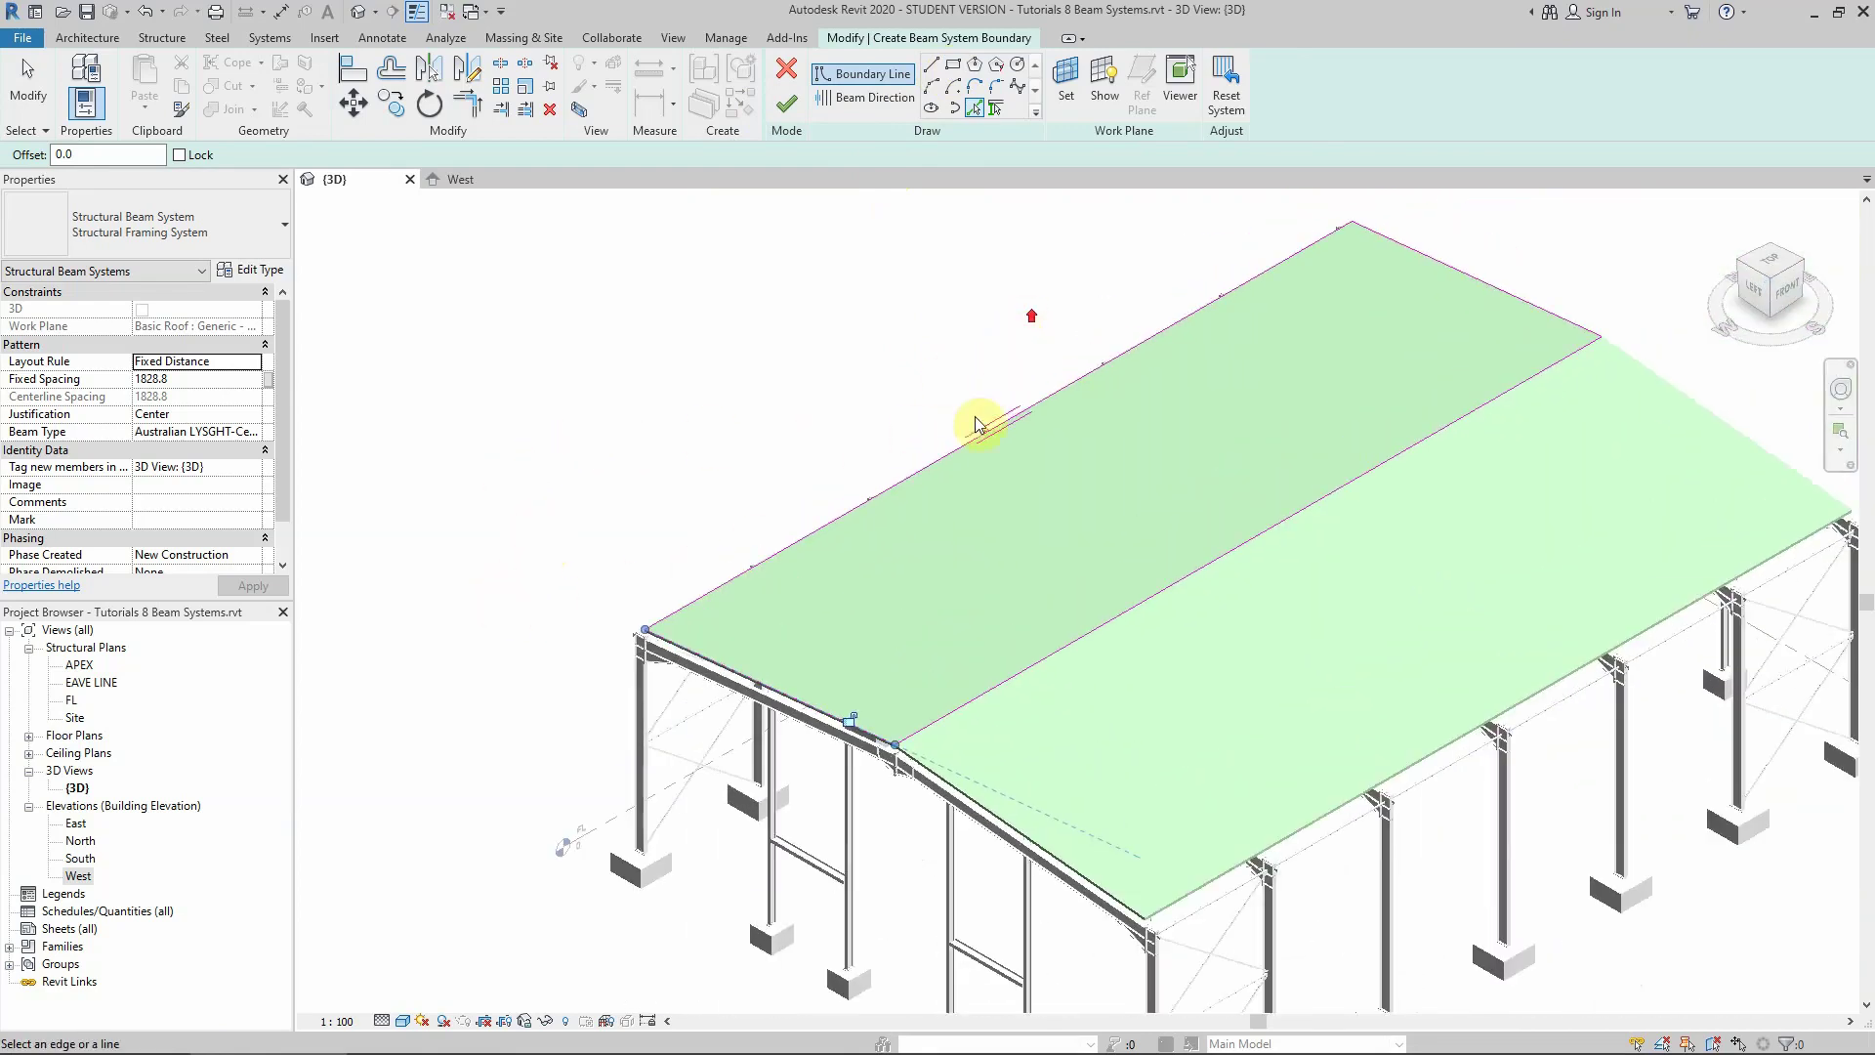
pyautogui.click(785, 107)
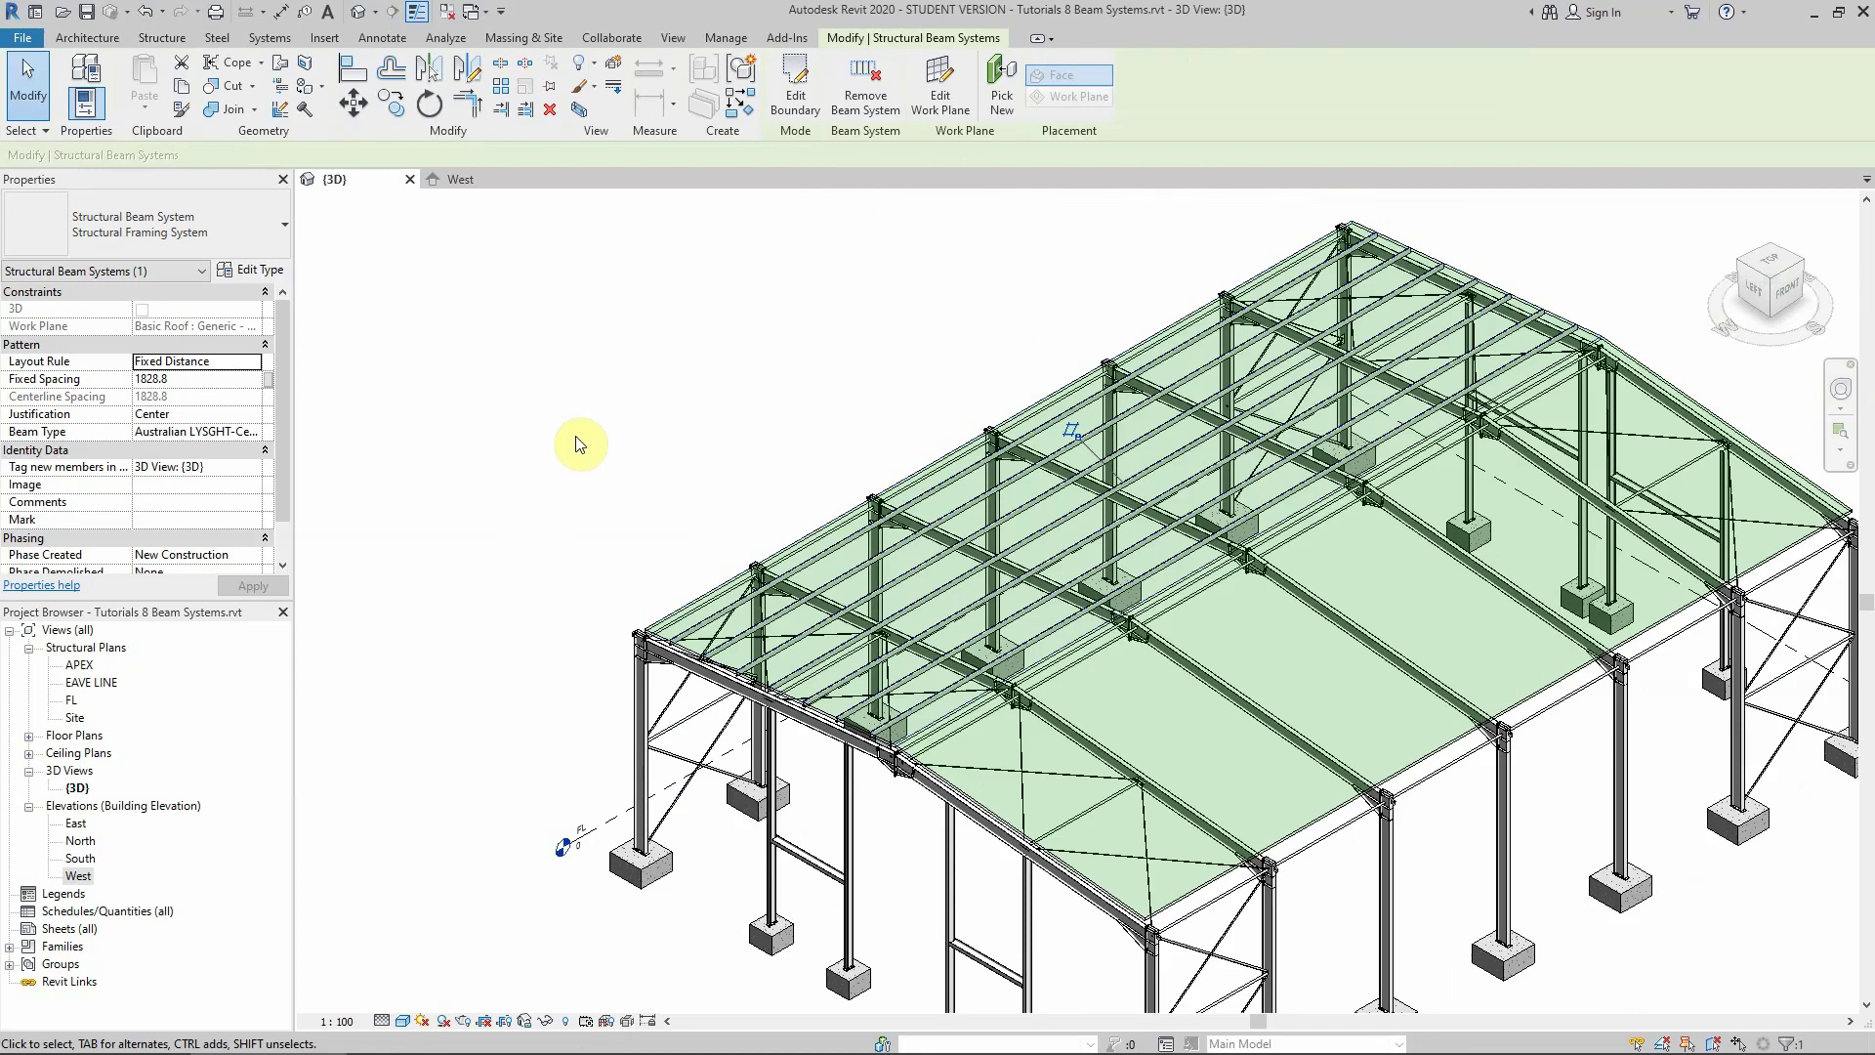
pyautogui.click(579, 443)
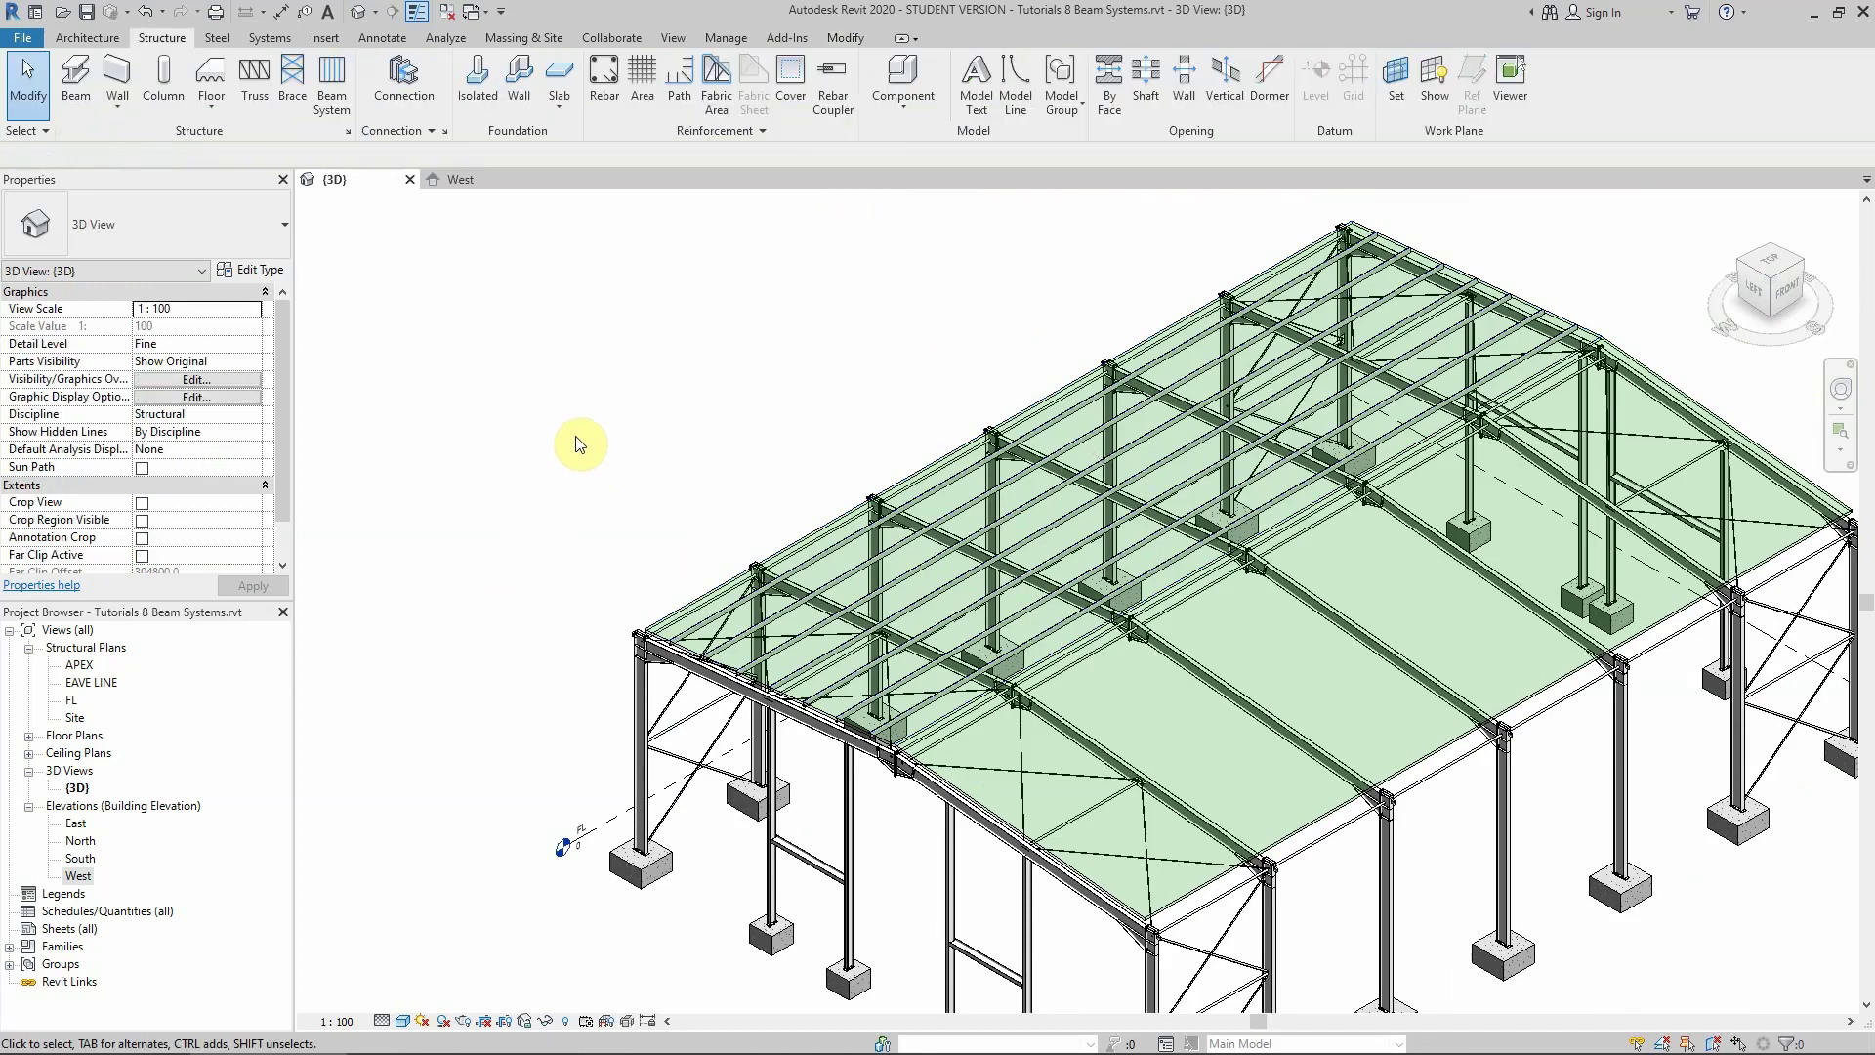
# Select the north slope's beam system and set its fixed spacing to 1200
pyautogui.click(715, 583)
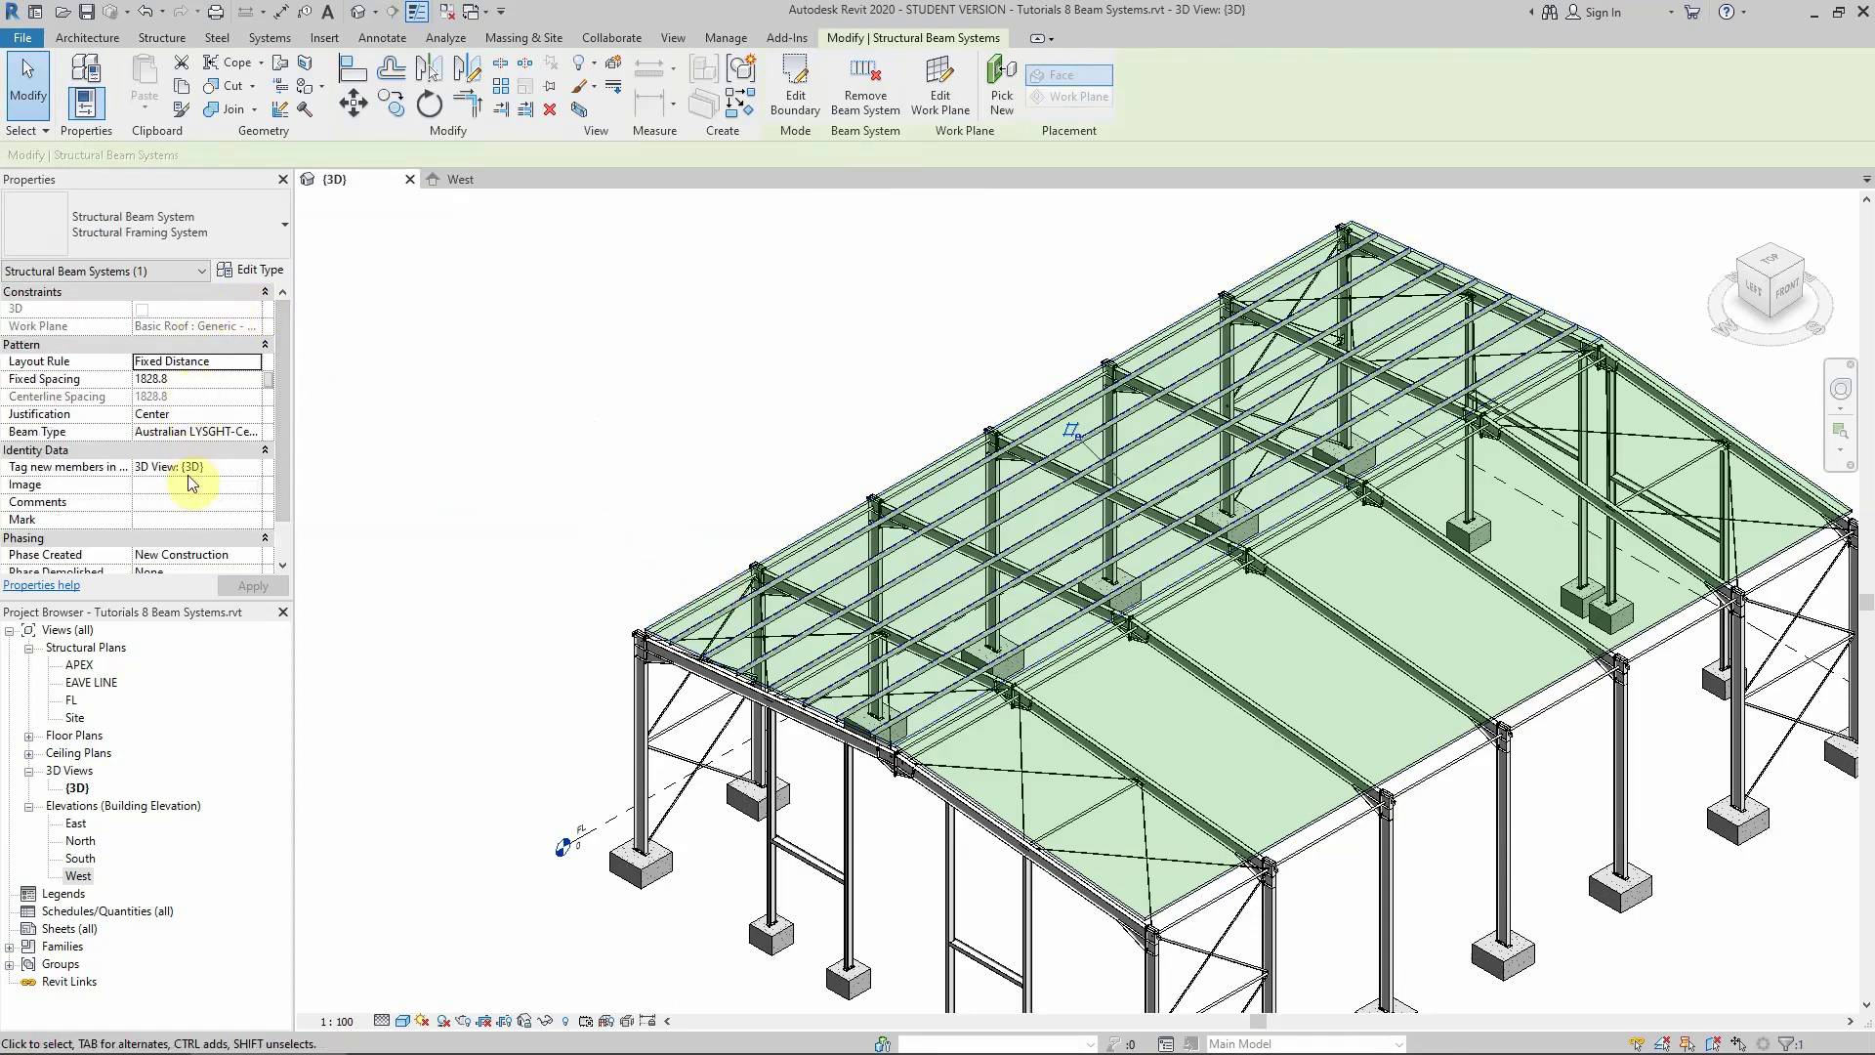
pyautogui.click(754, 438)
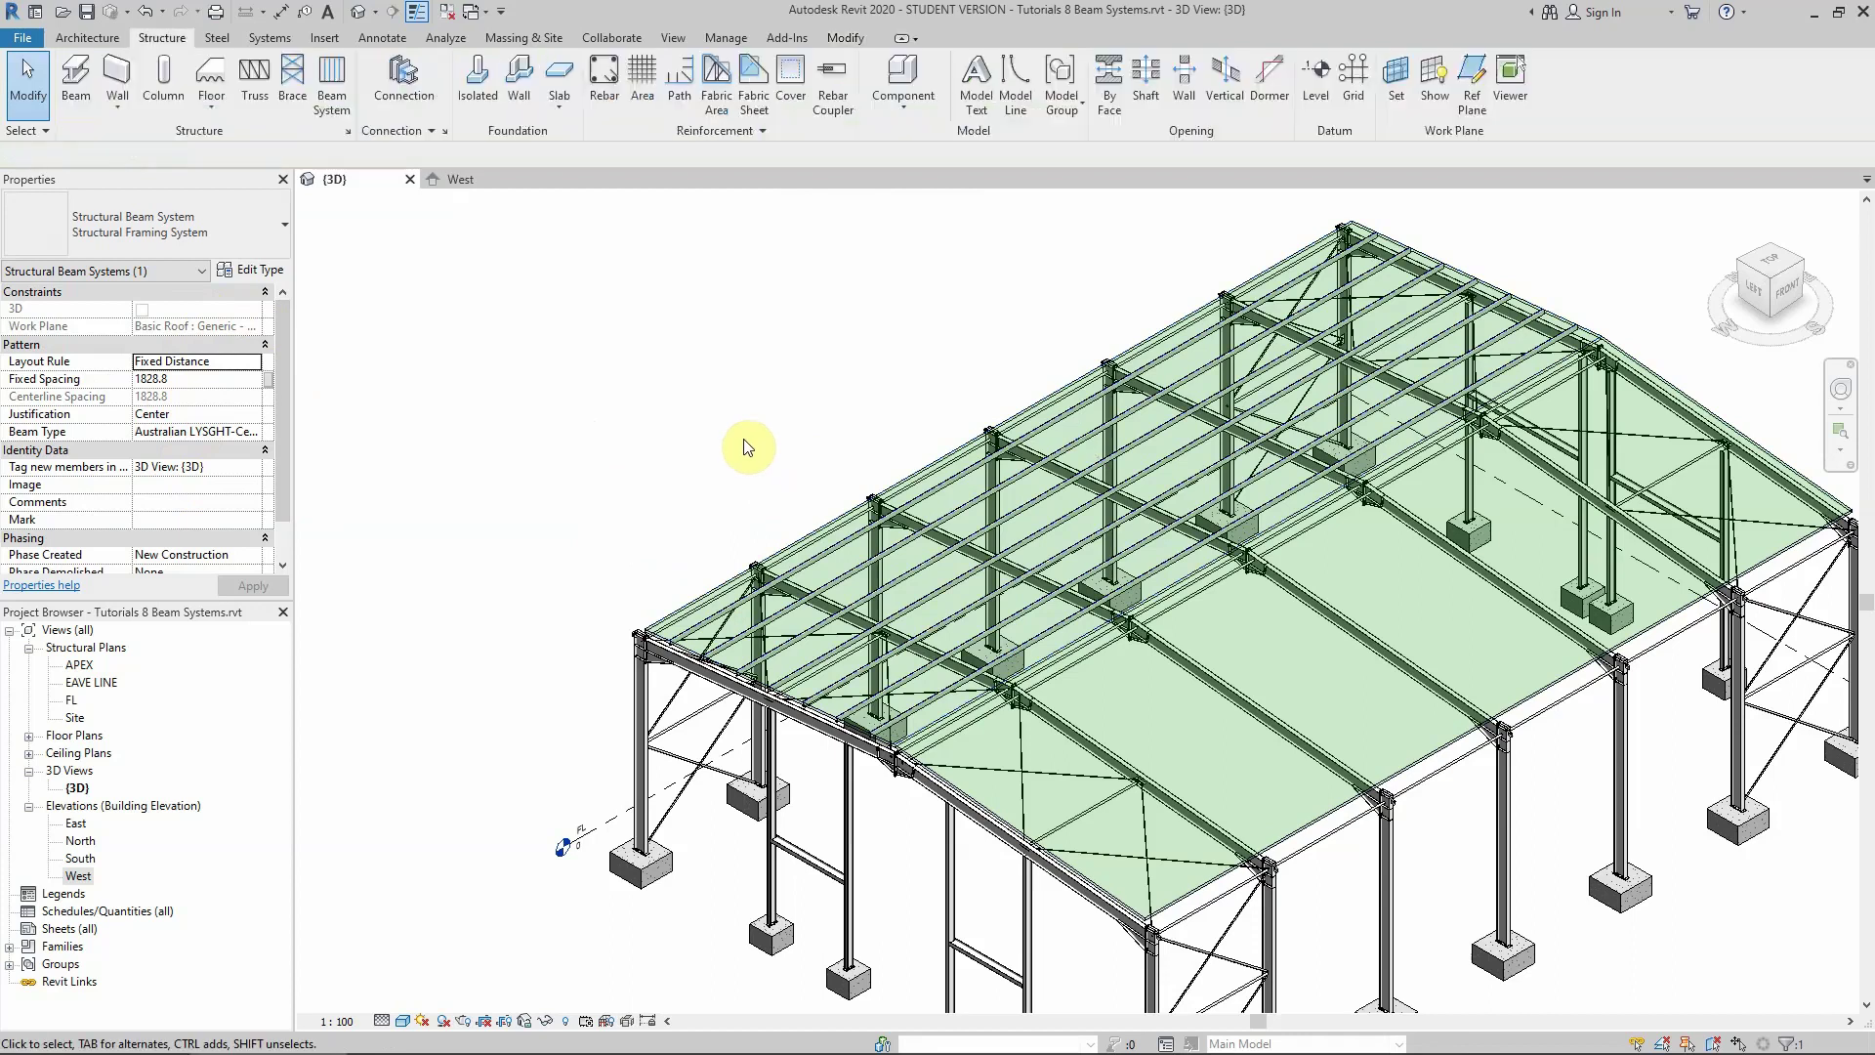
pyautogui.click(695, 605)
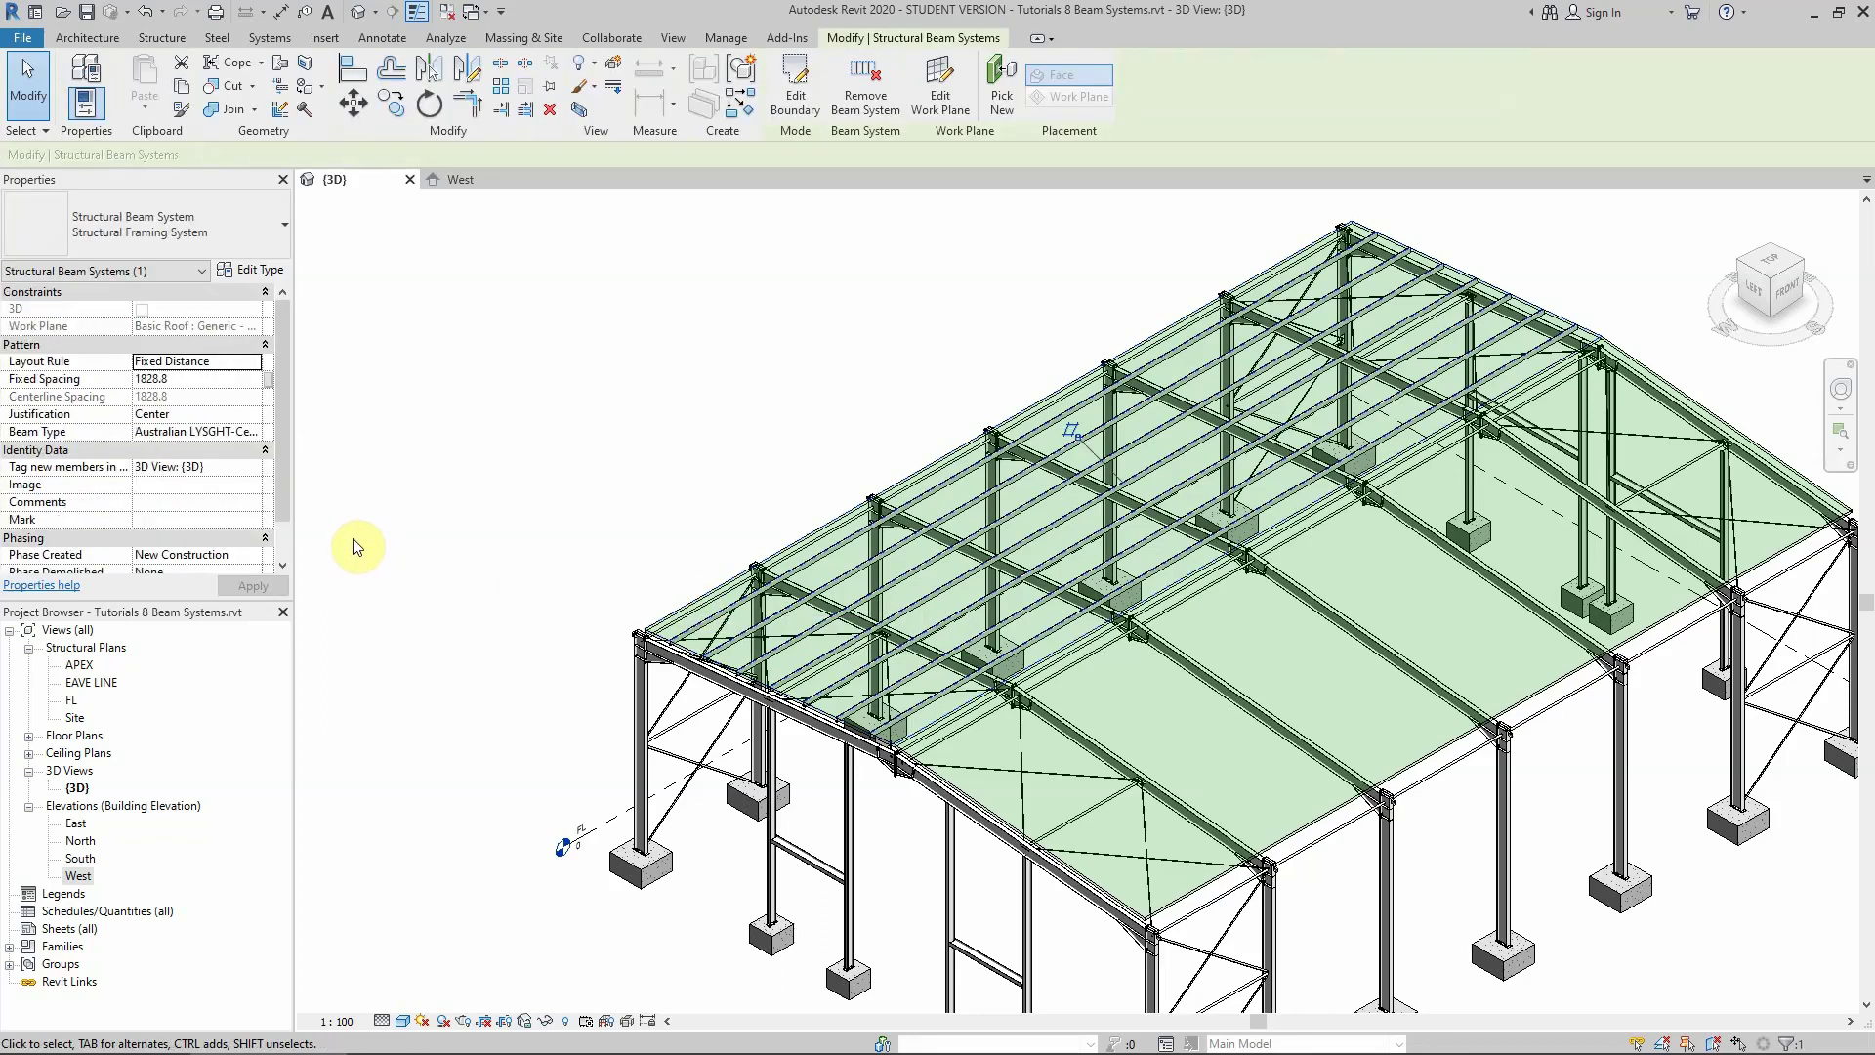
pyautogui.scroll(5, 712, 607)
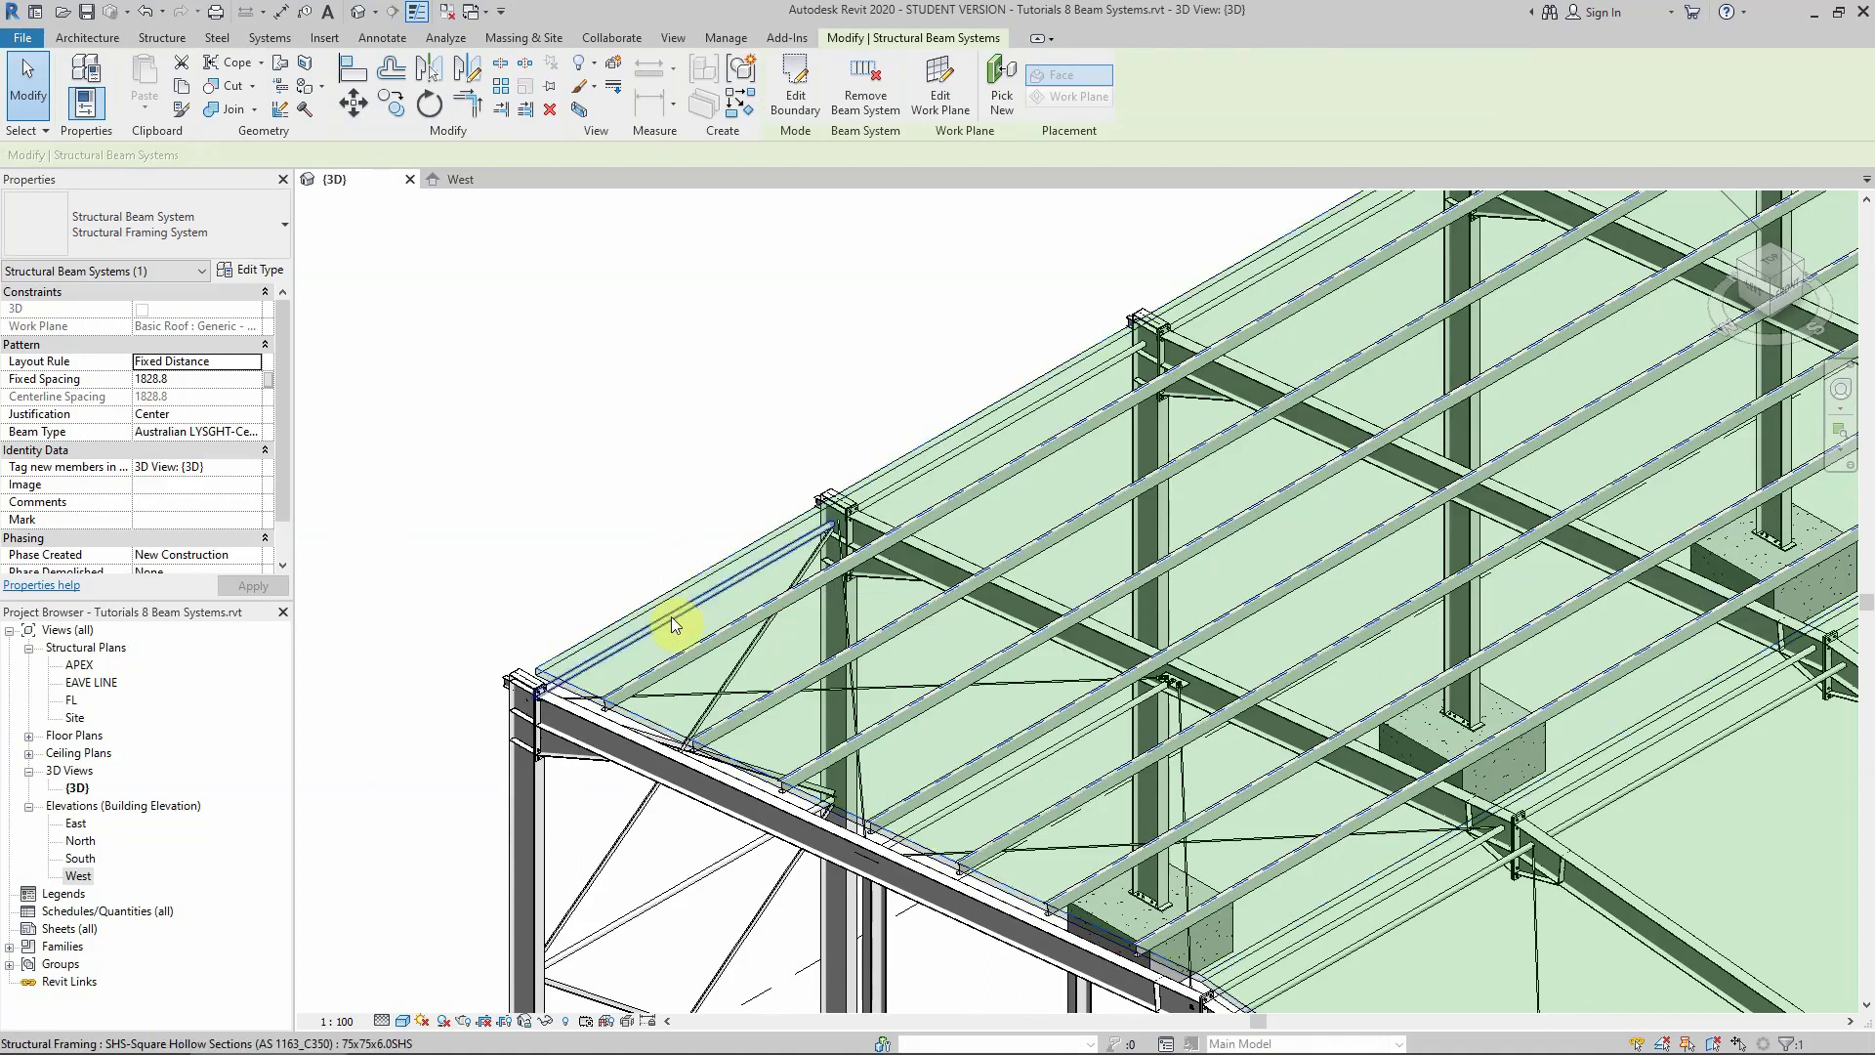
pyautogui.press('Tab')
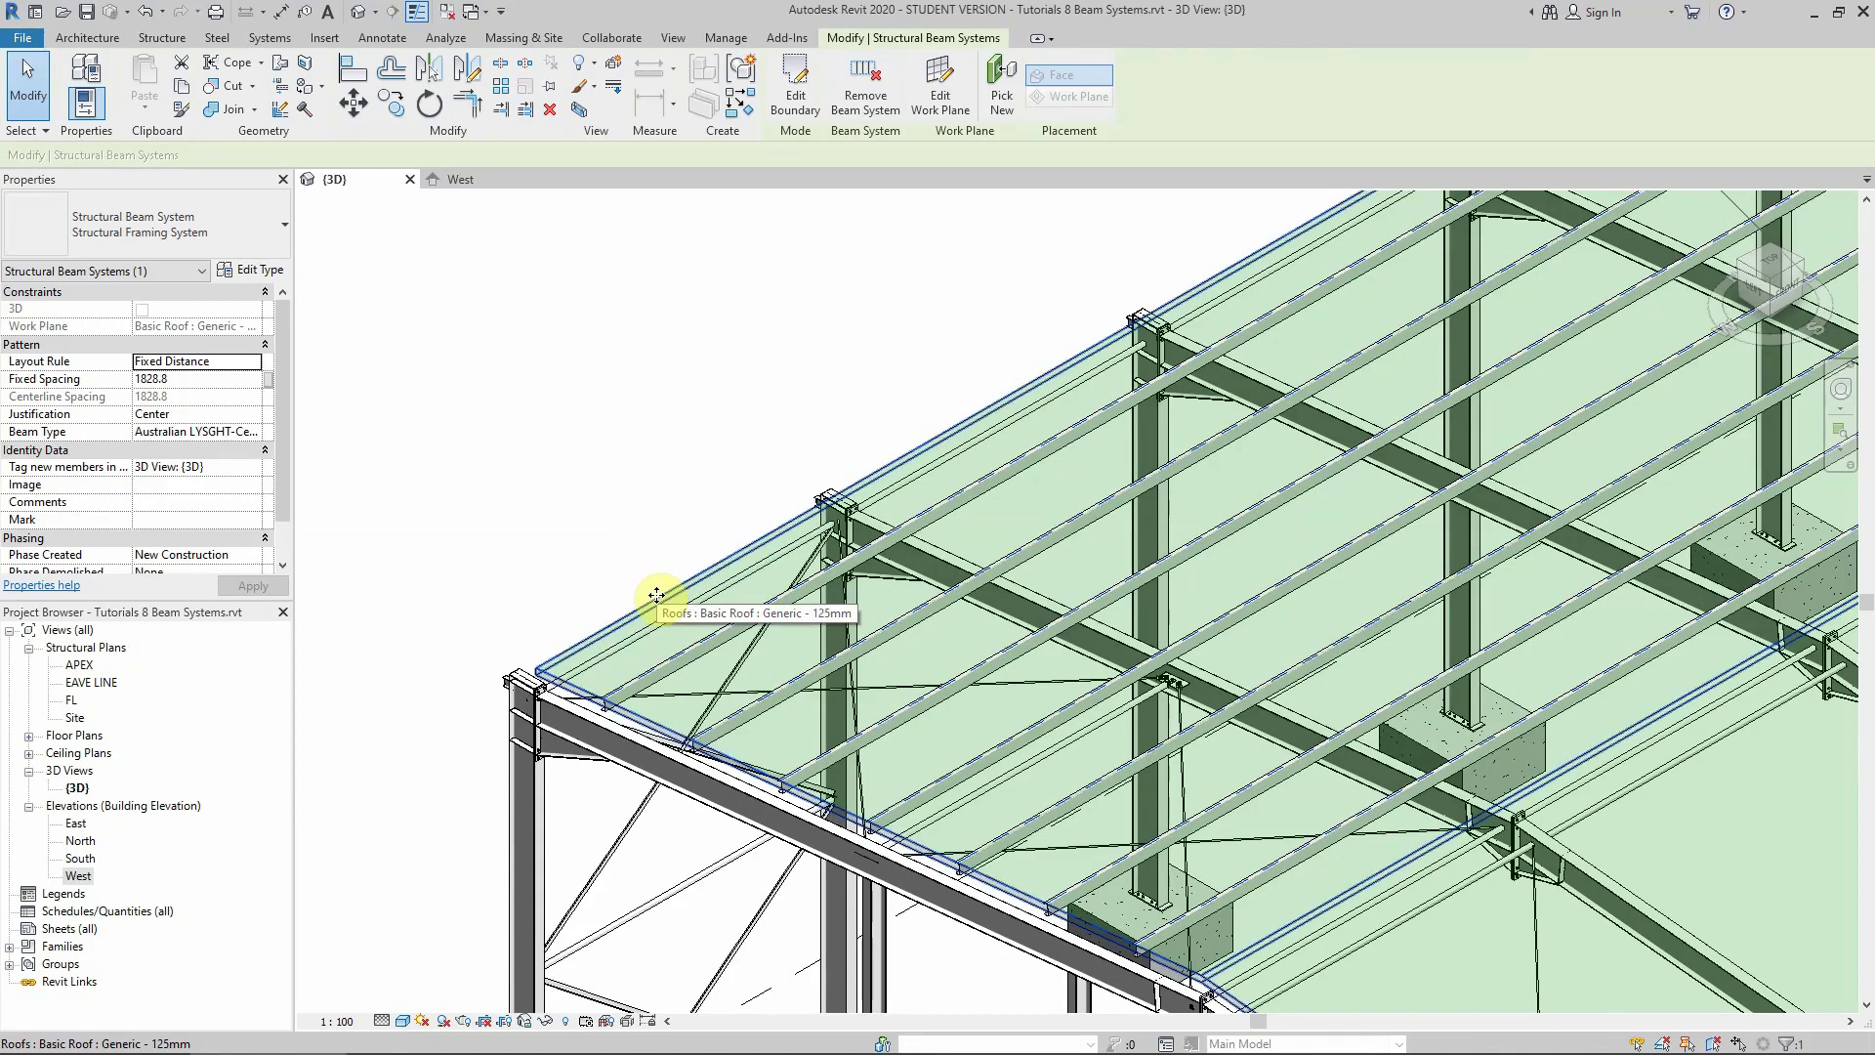
pyautogui.press('Tab')
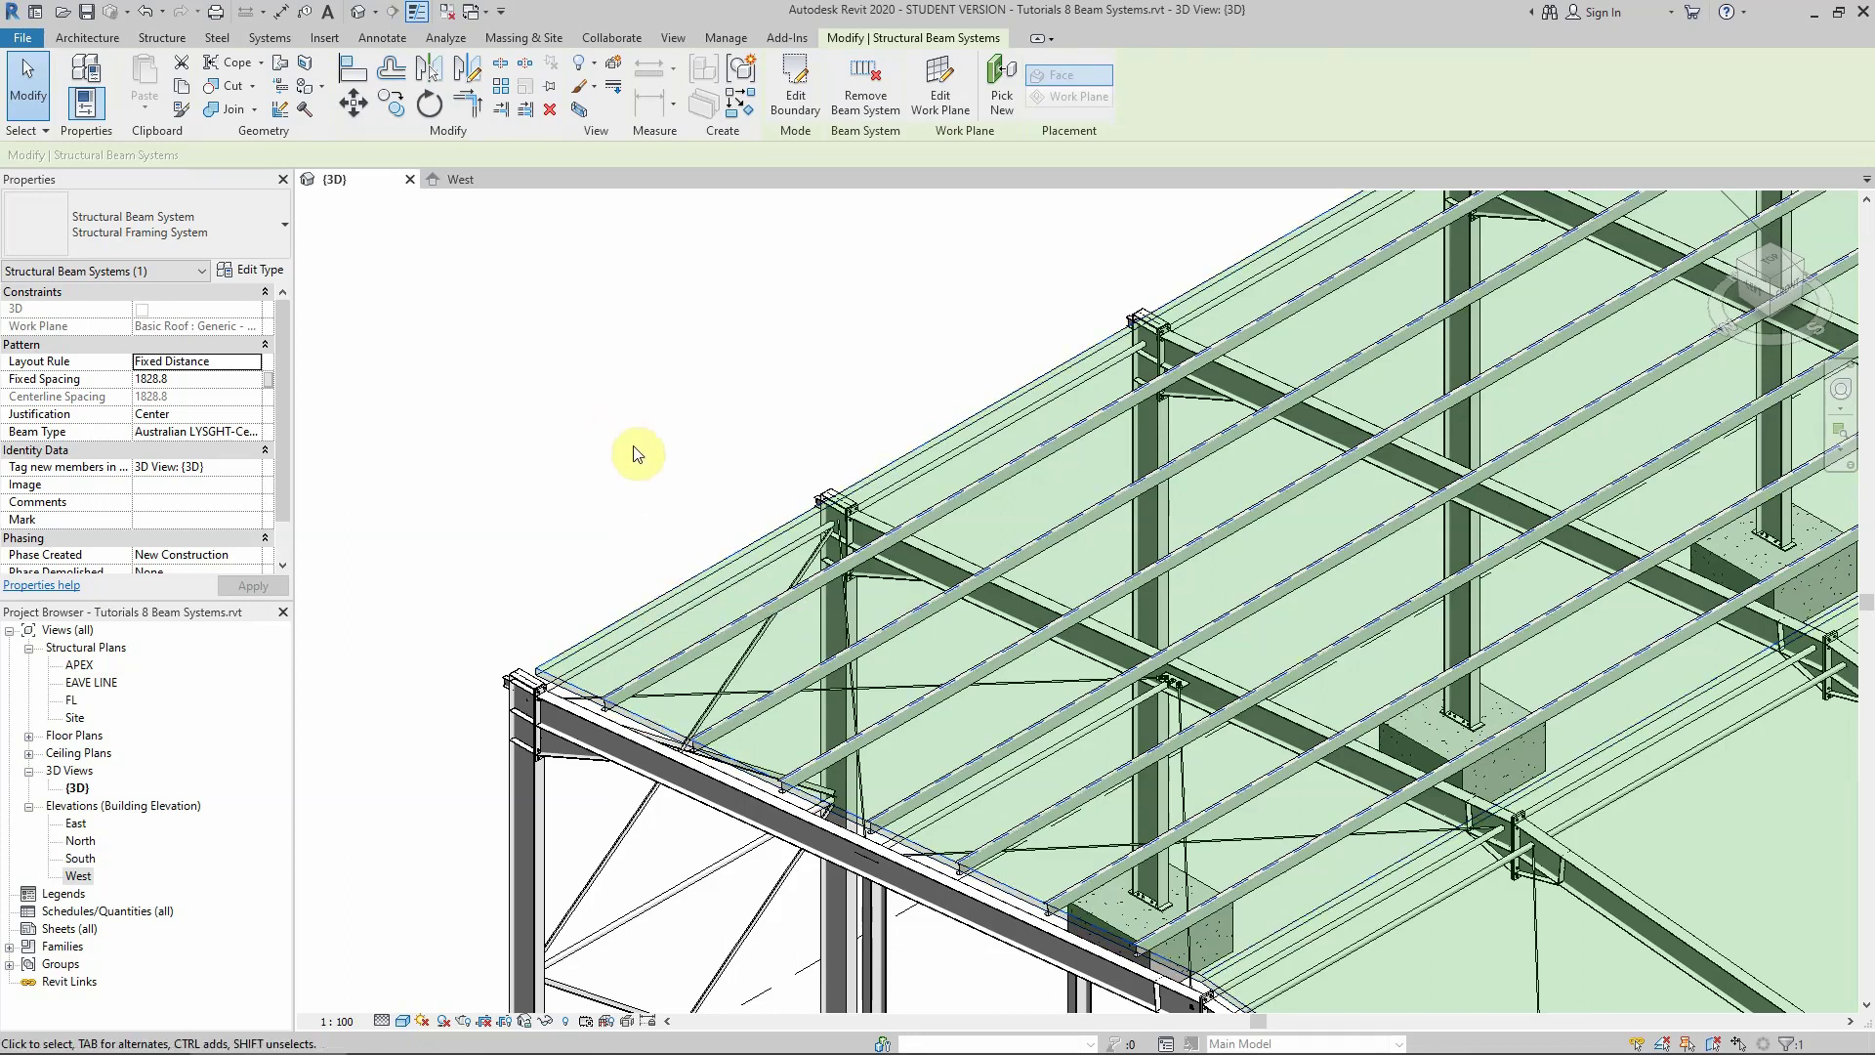
pyautogui.click(188, 379)
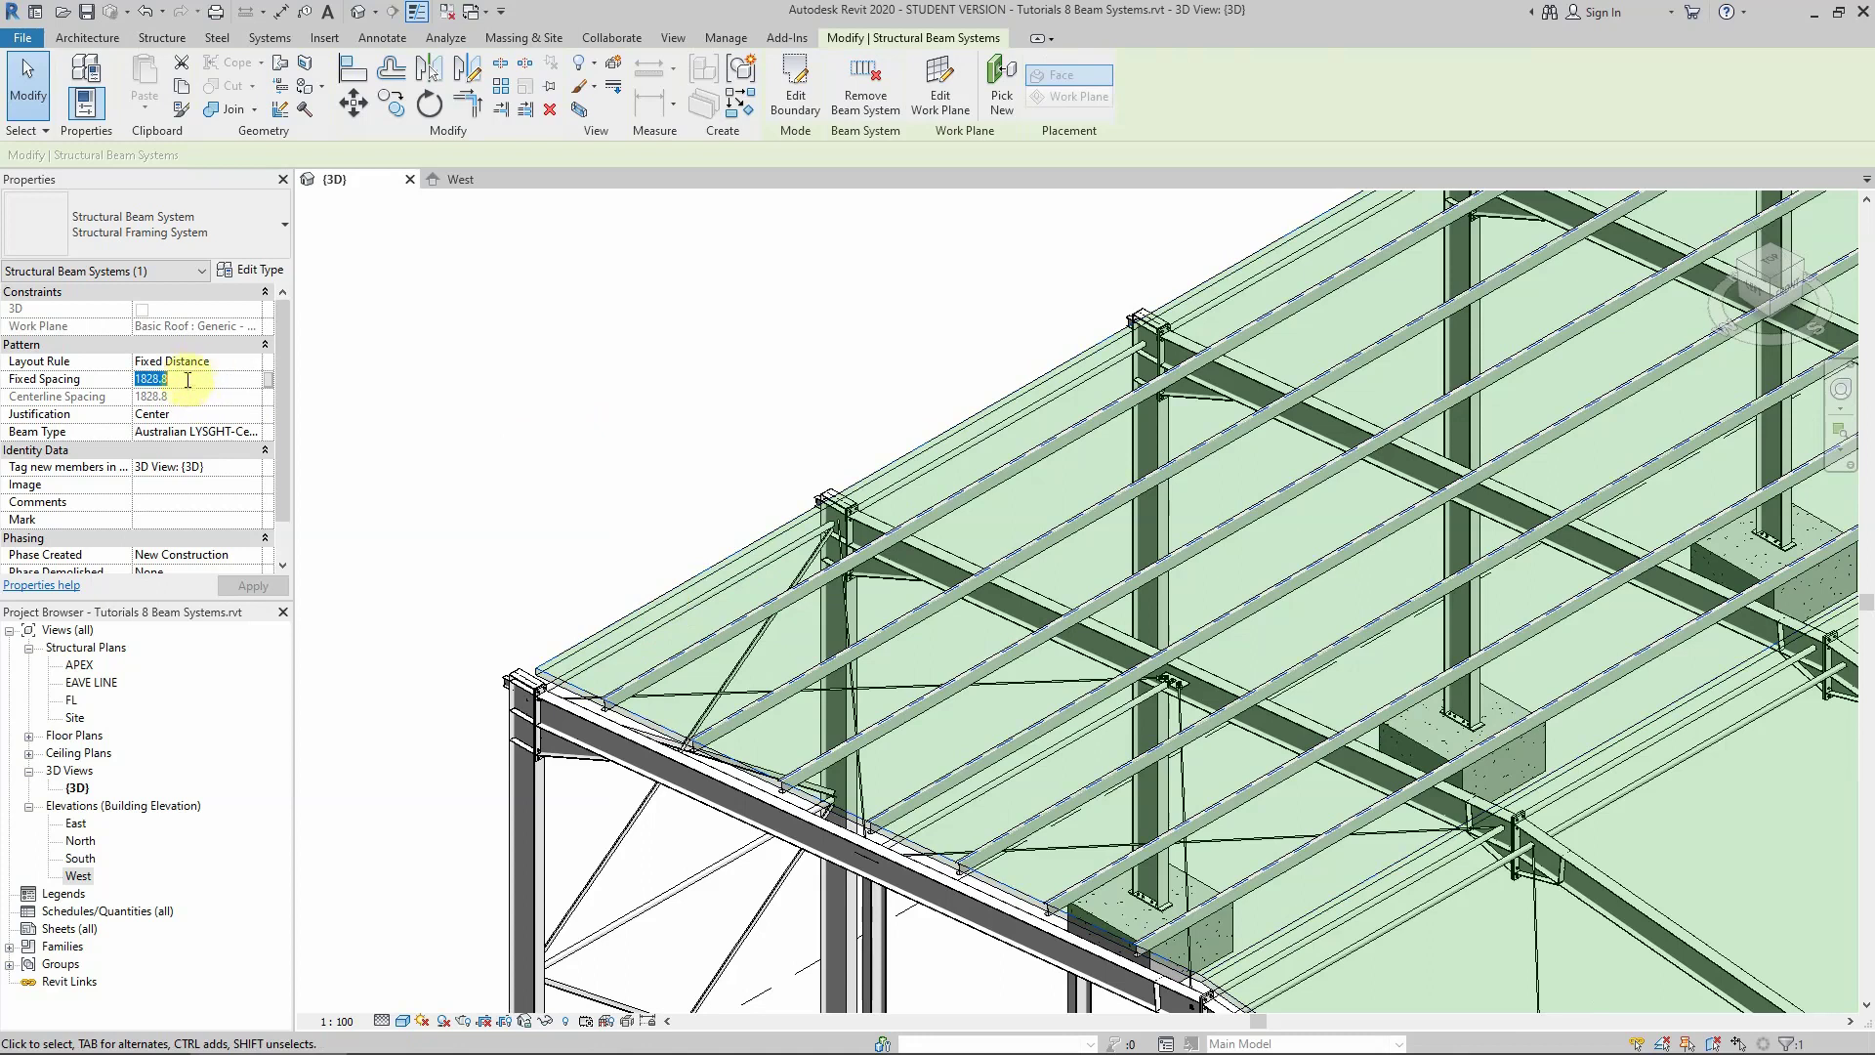
pyautogui.click(235, 363)
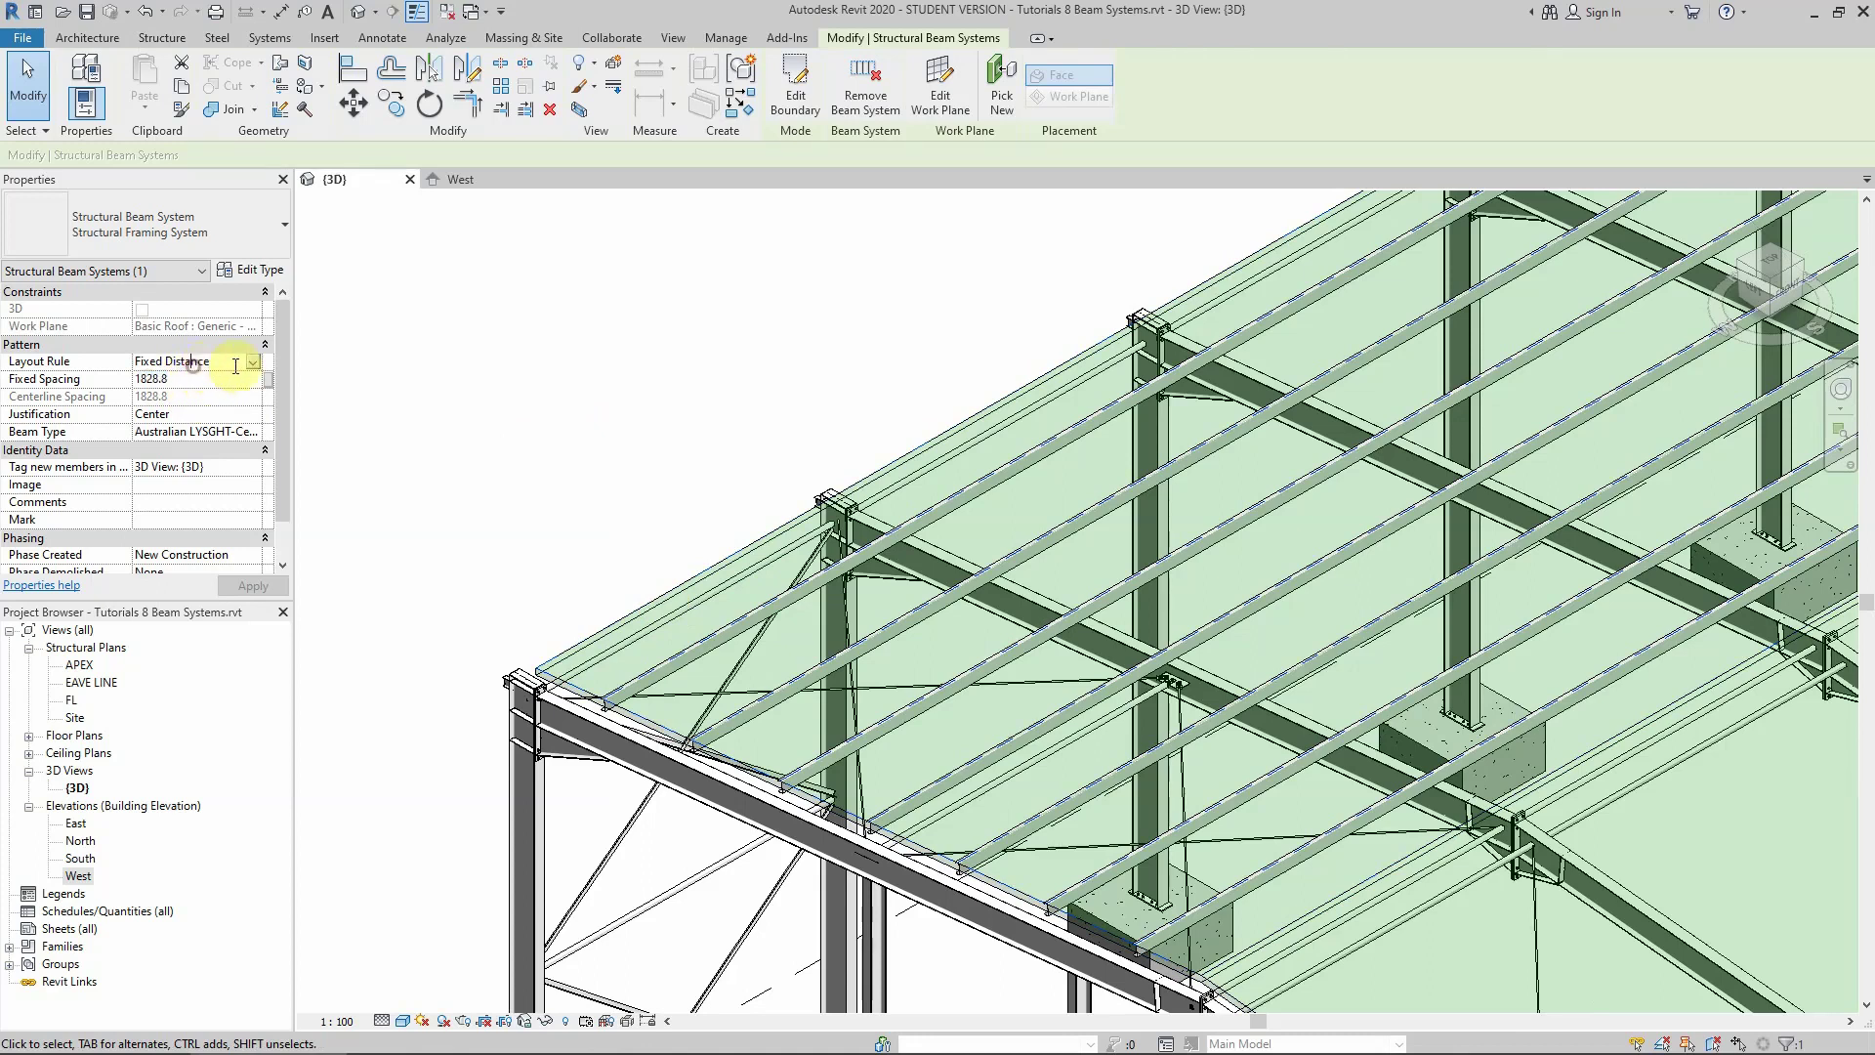
pyautogui.click(179, 379)
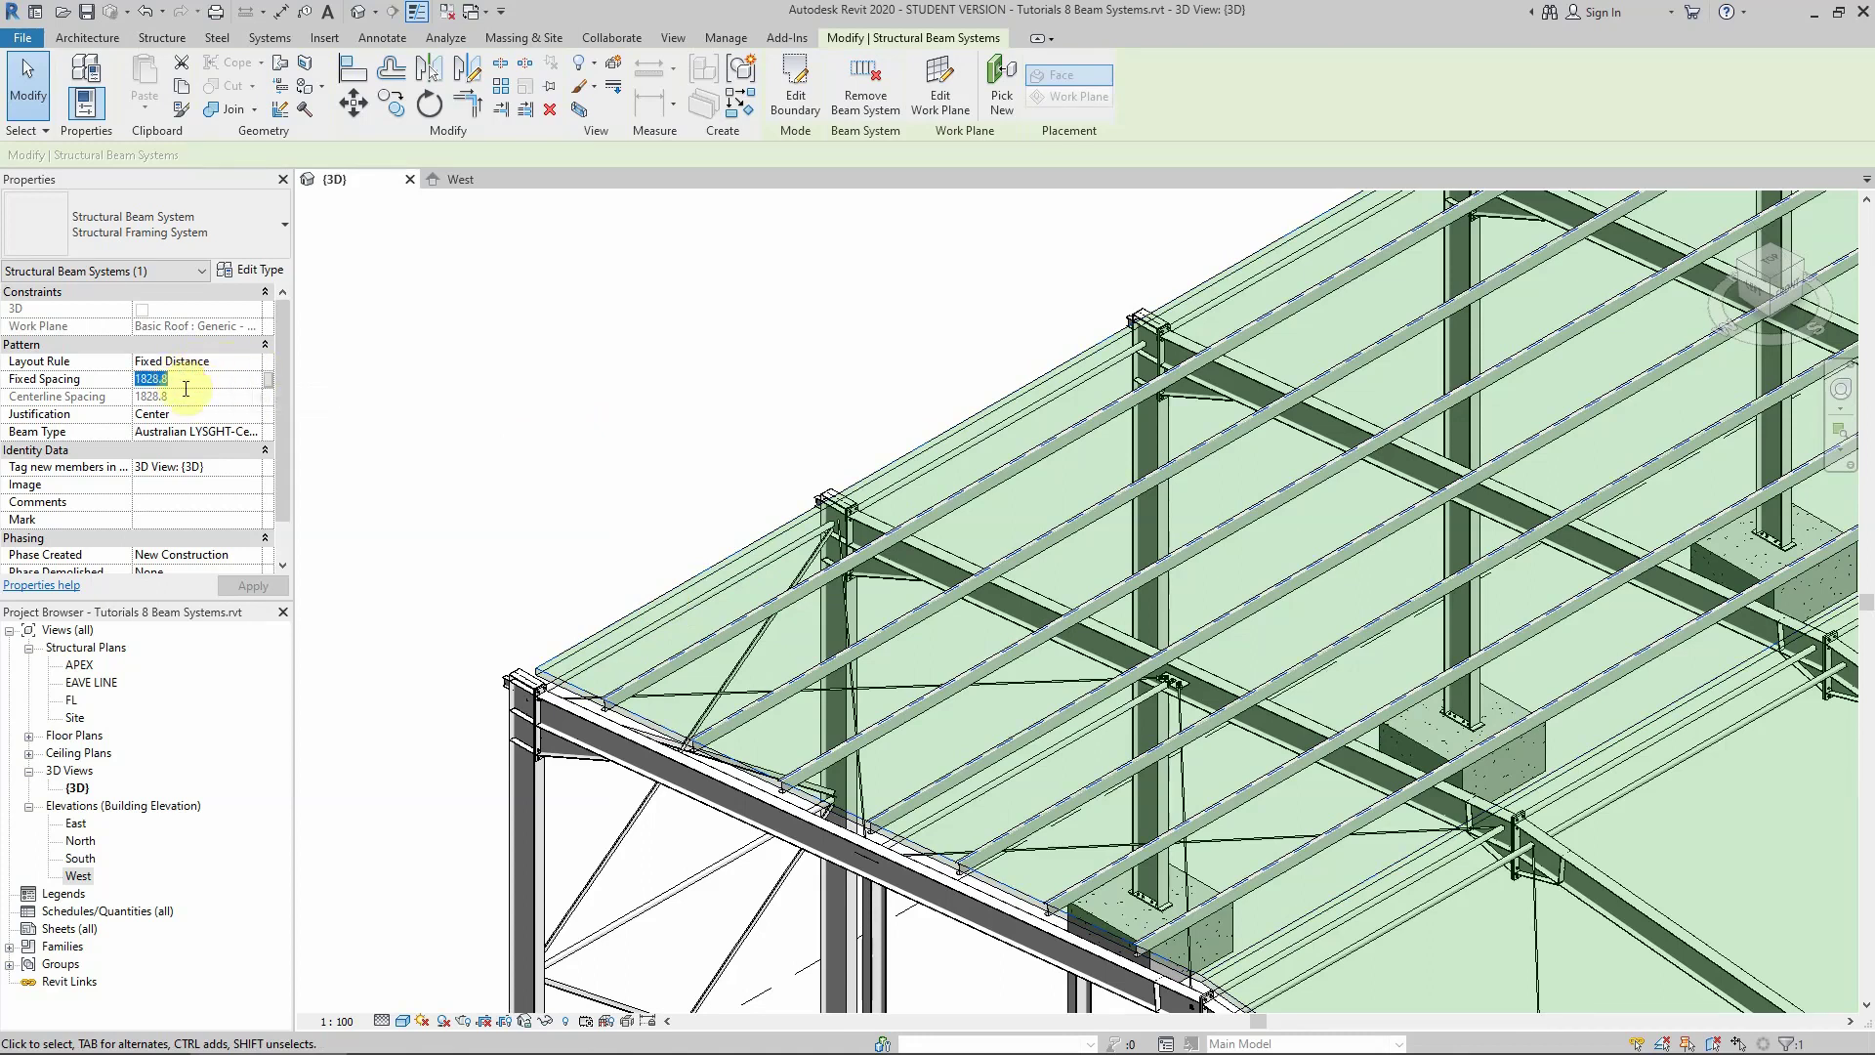
pyautogui.write('12')
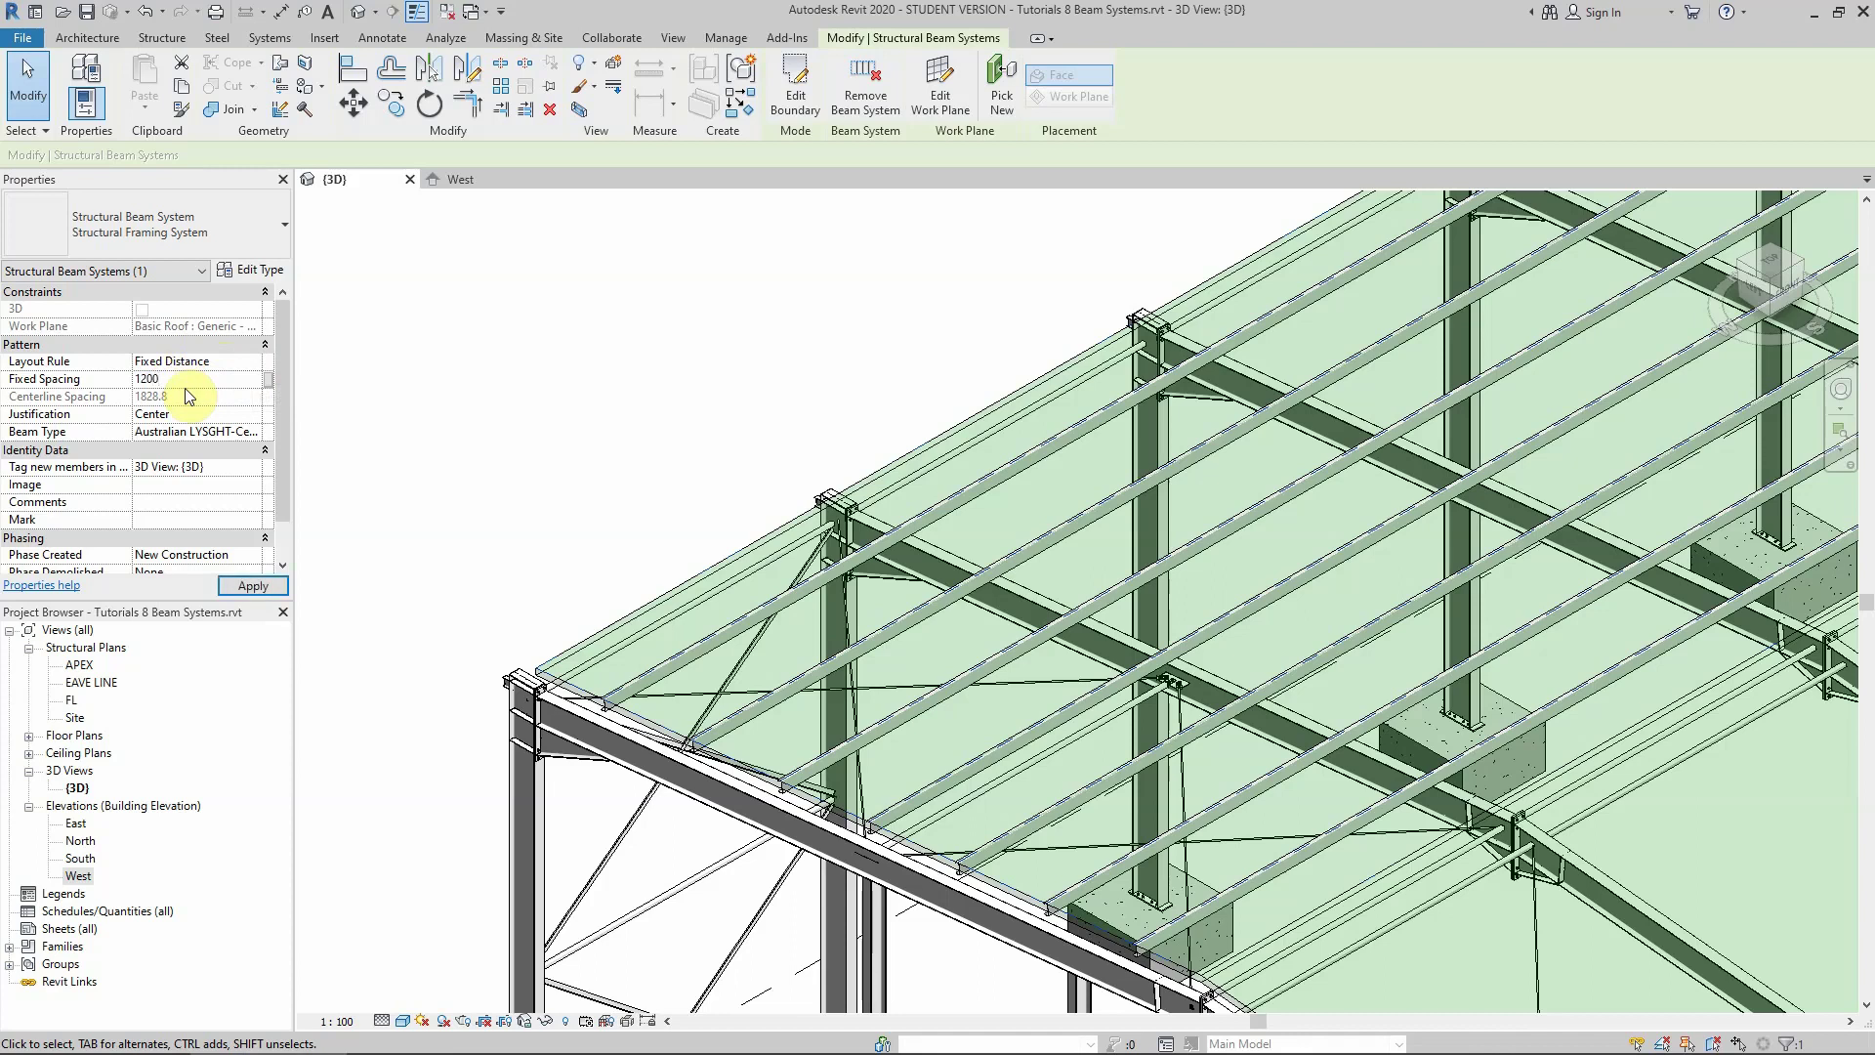
pyautogui.write('00')
# Change the beam system's justification to Direction Line
pyautogui.click(186, 414)
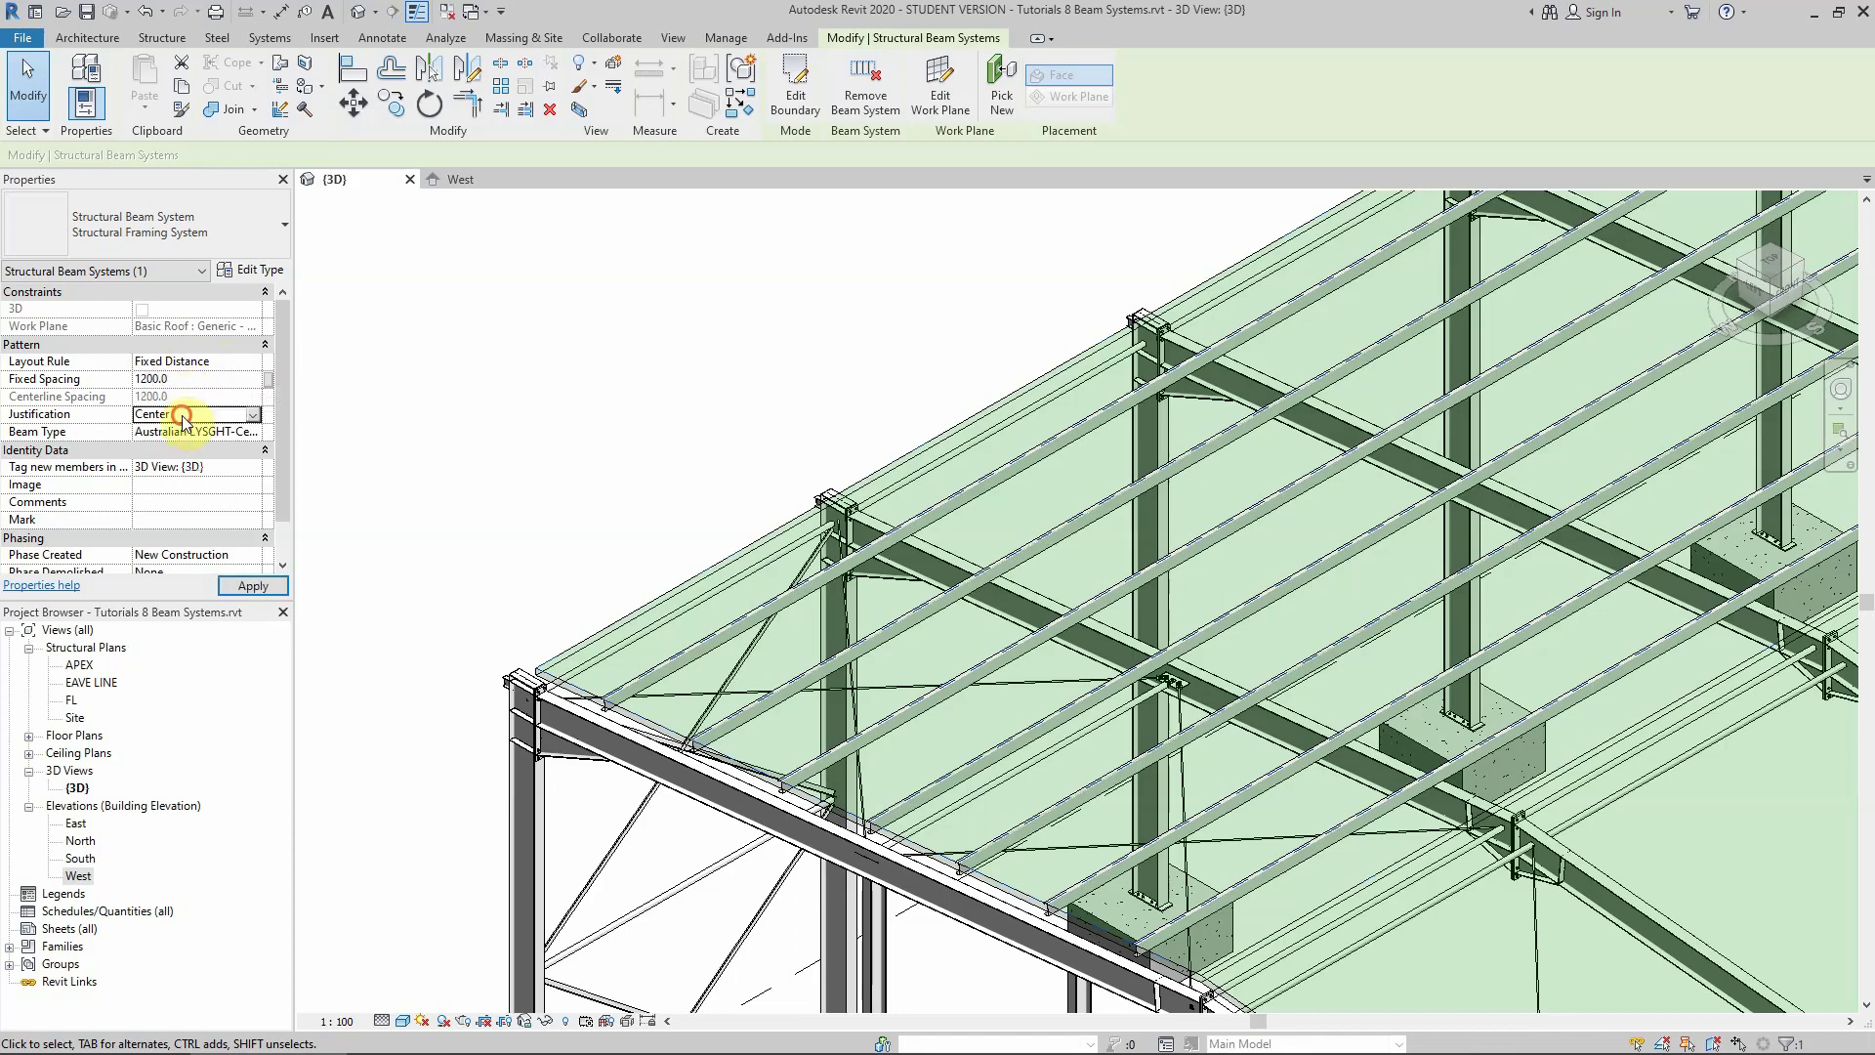
pyautogui.click(255, 414)
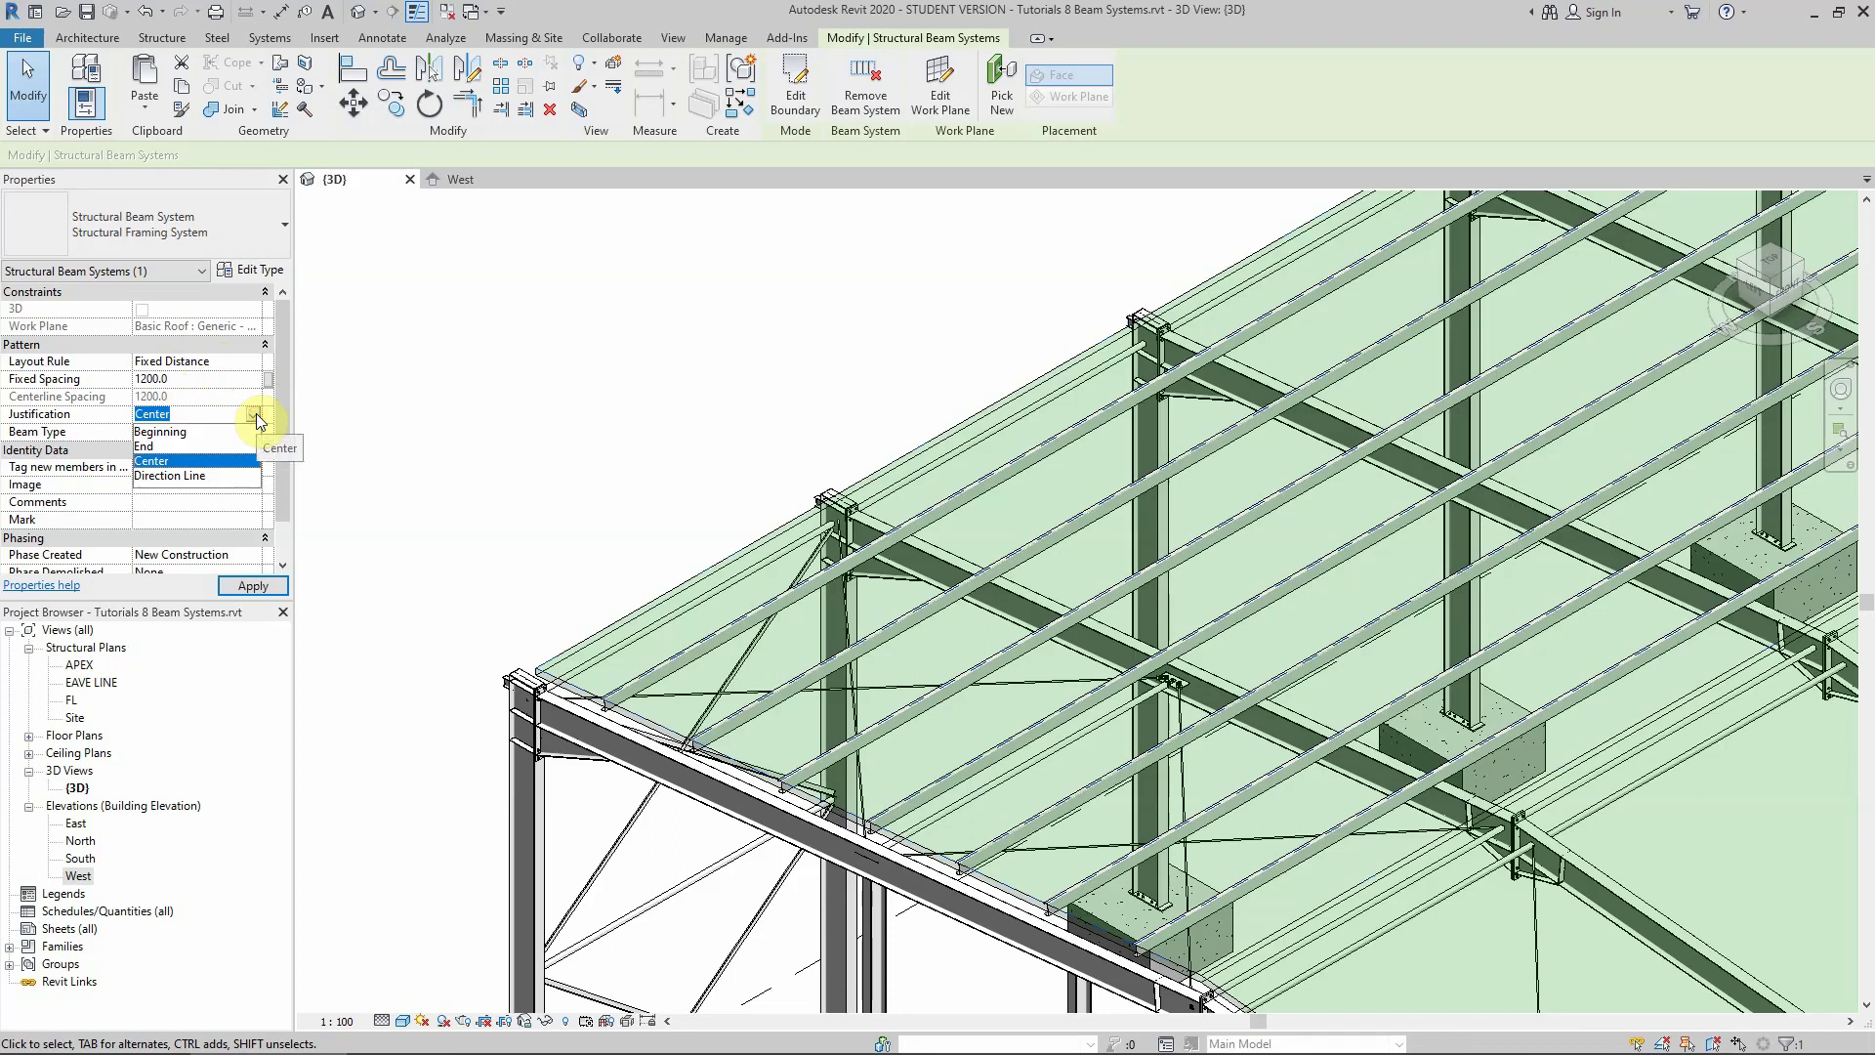
pyautogui.click(169, 476)
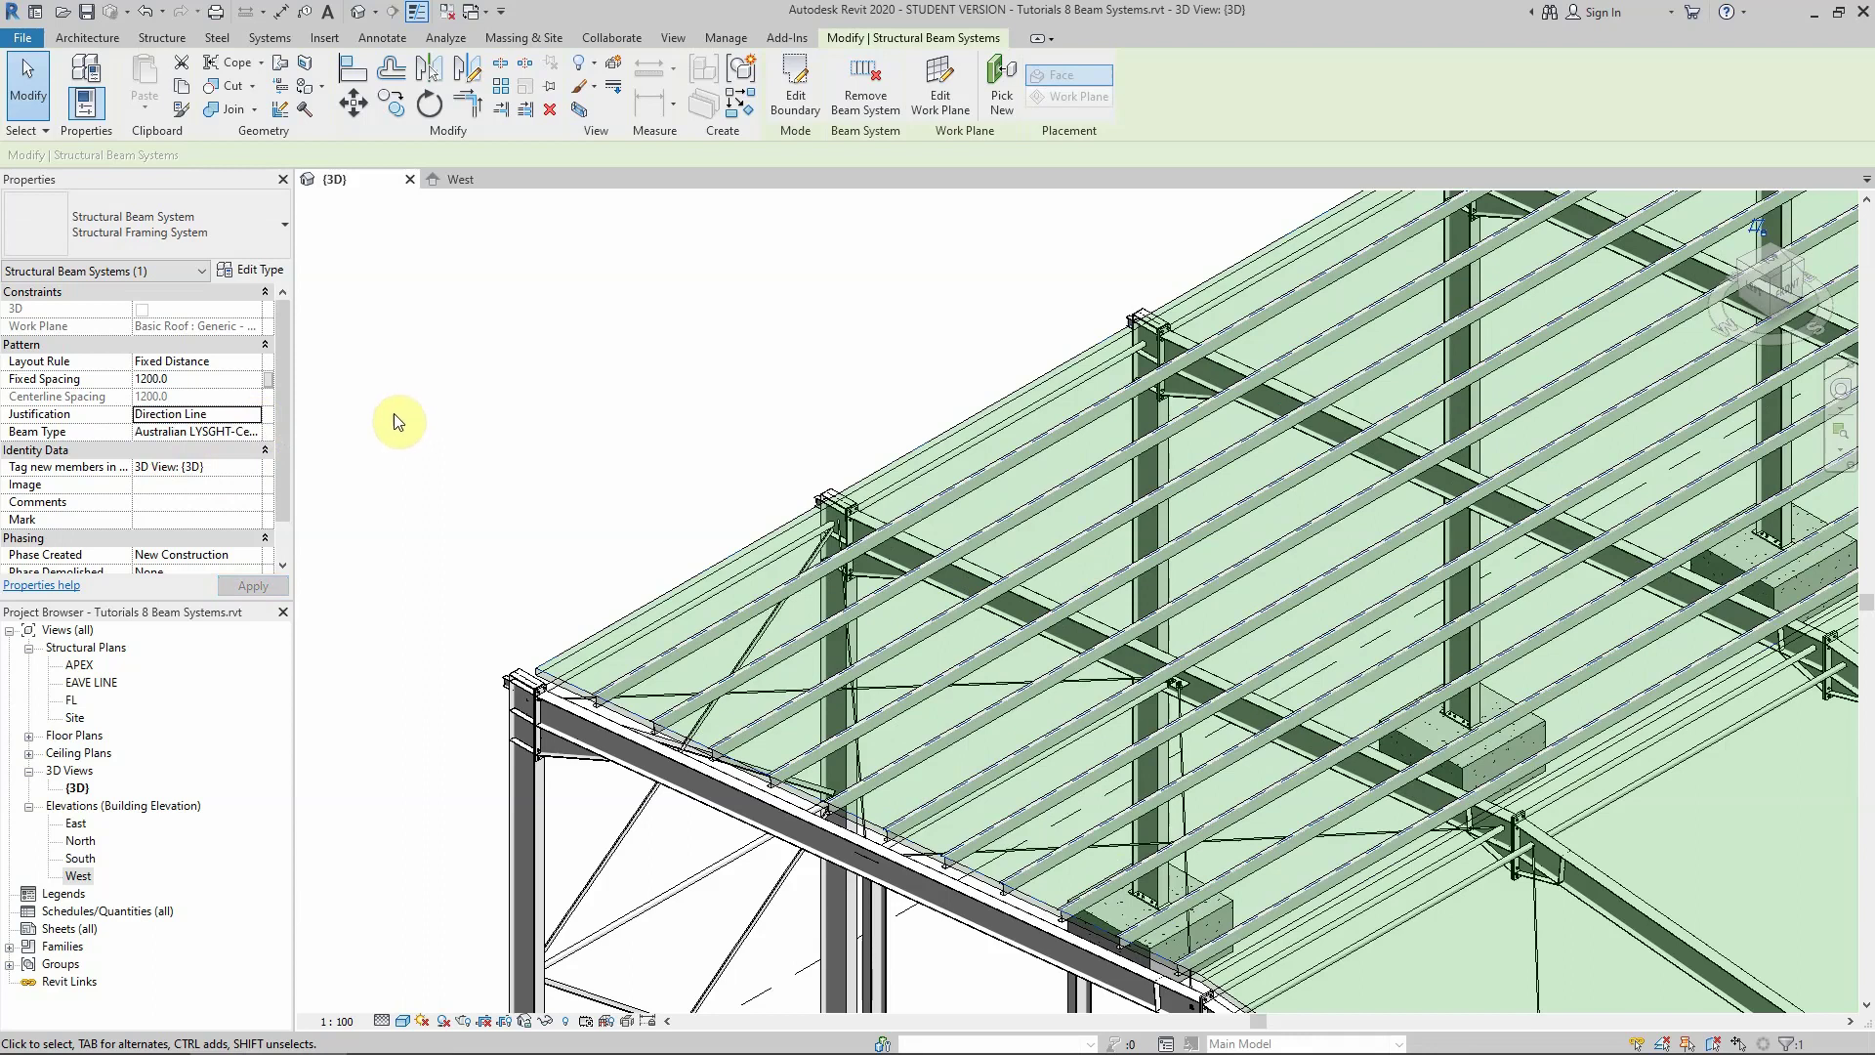
# Reopen the beam system's boundary sketch to check the direction line at the north eave, and finish it without edits
pyautogui.scroll(-3, 394, 421)
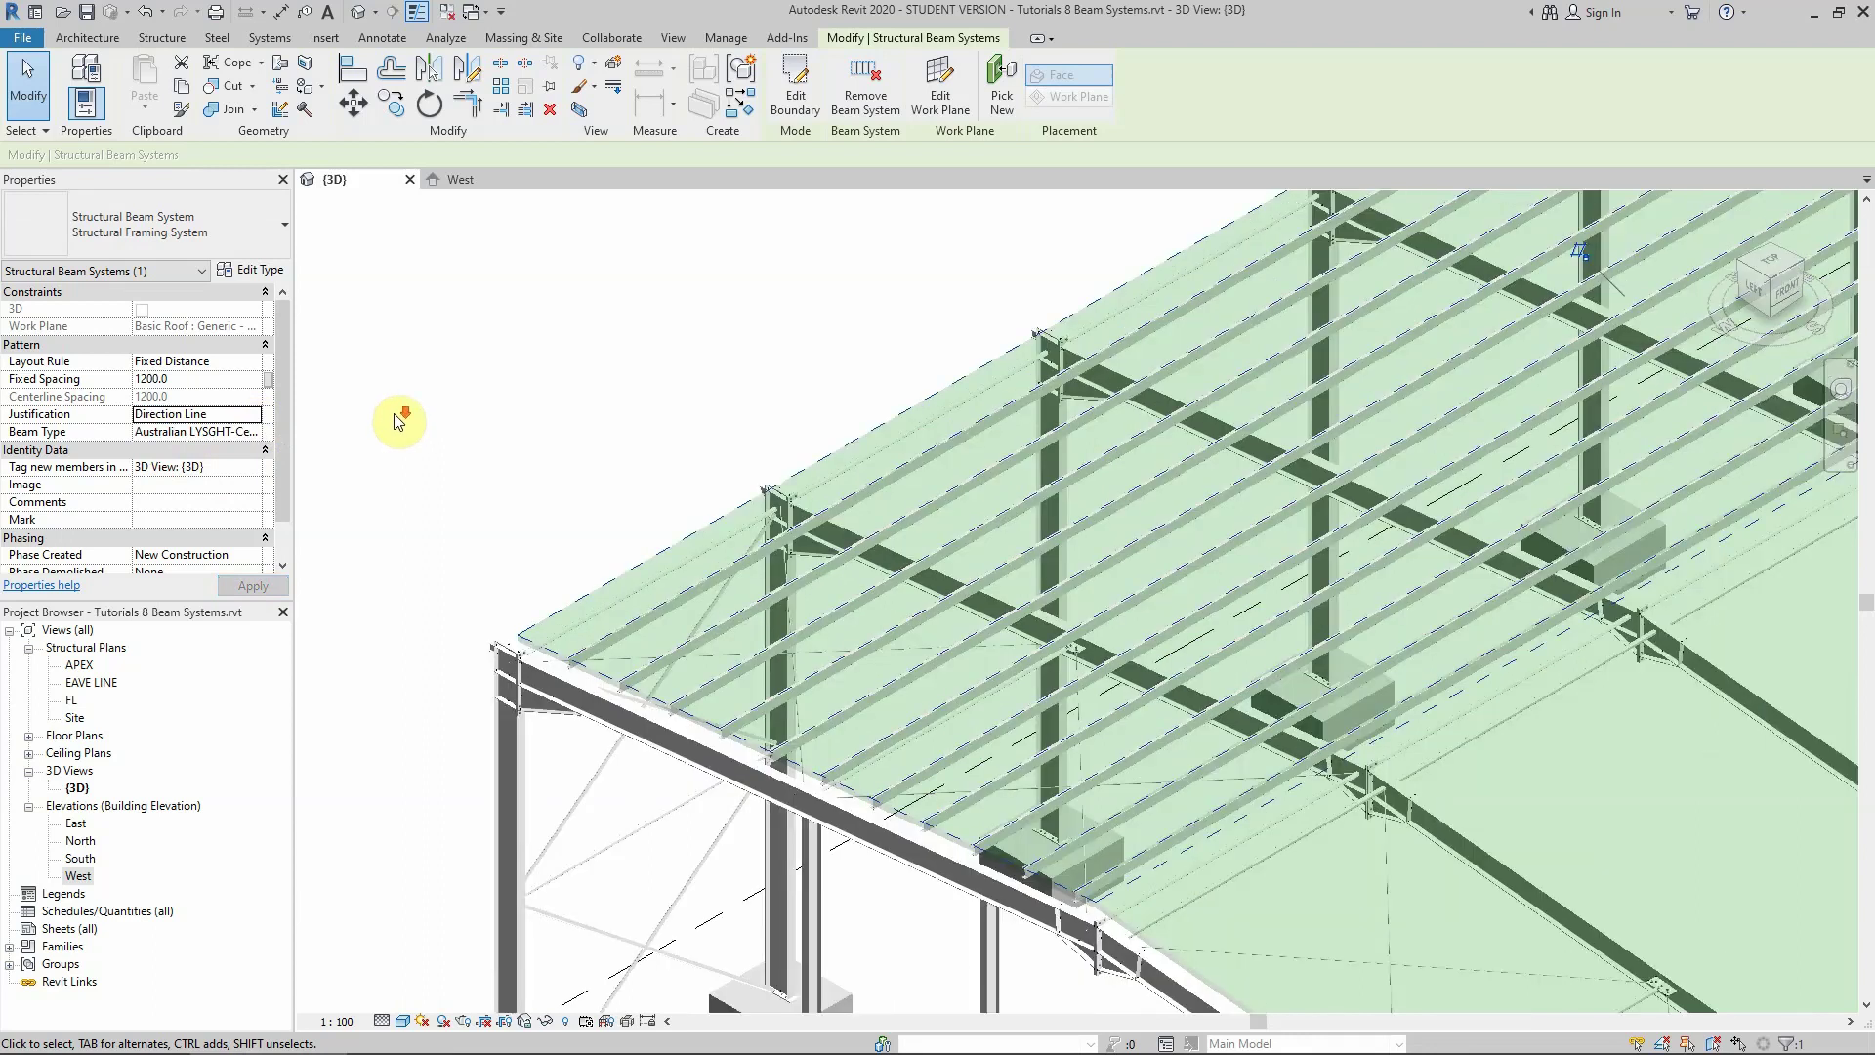
pyautogui.scroll(-2, 394, 422)
pyautogui.click(795, 95)
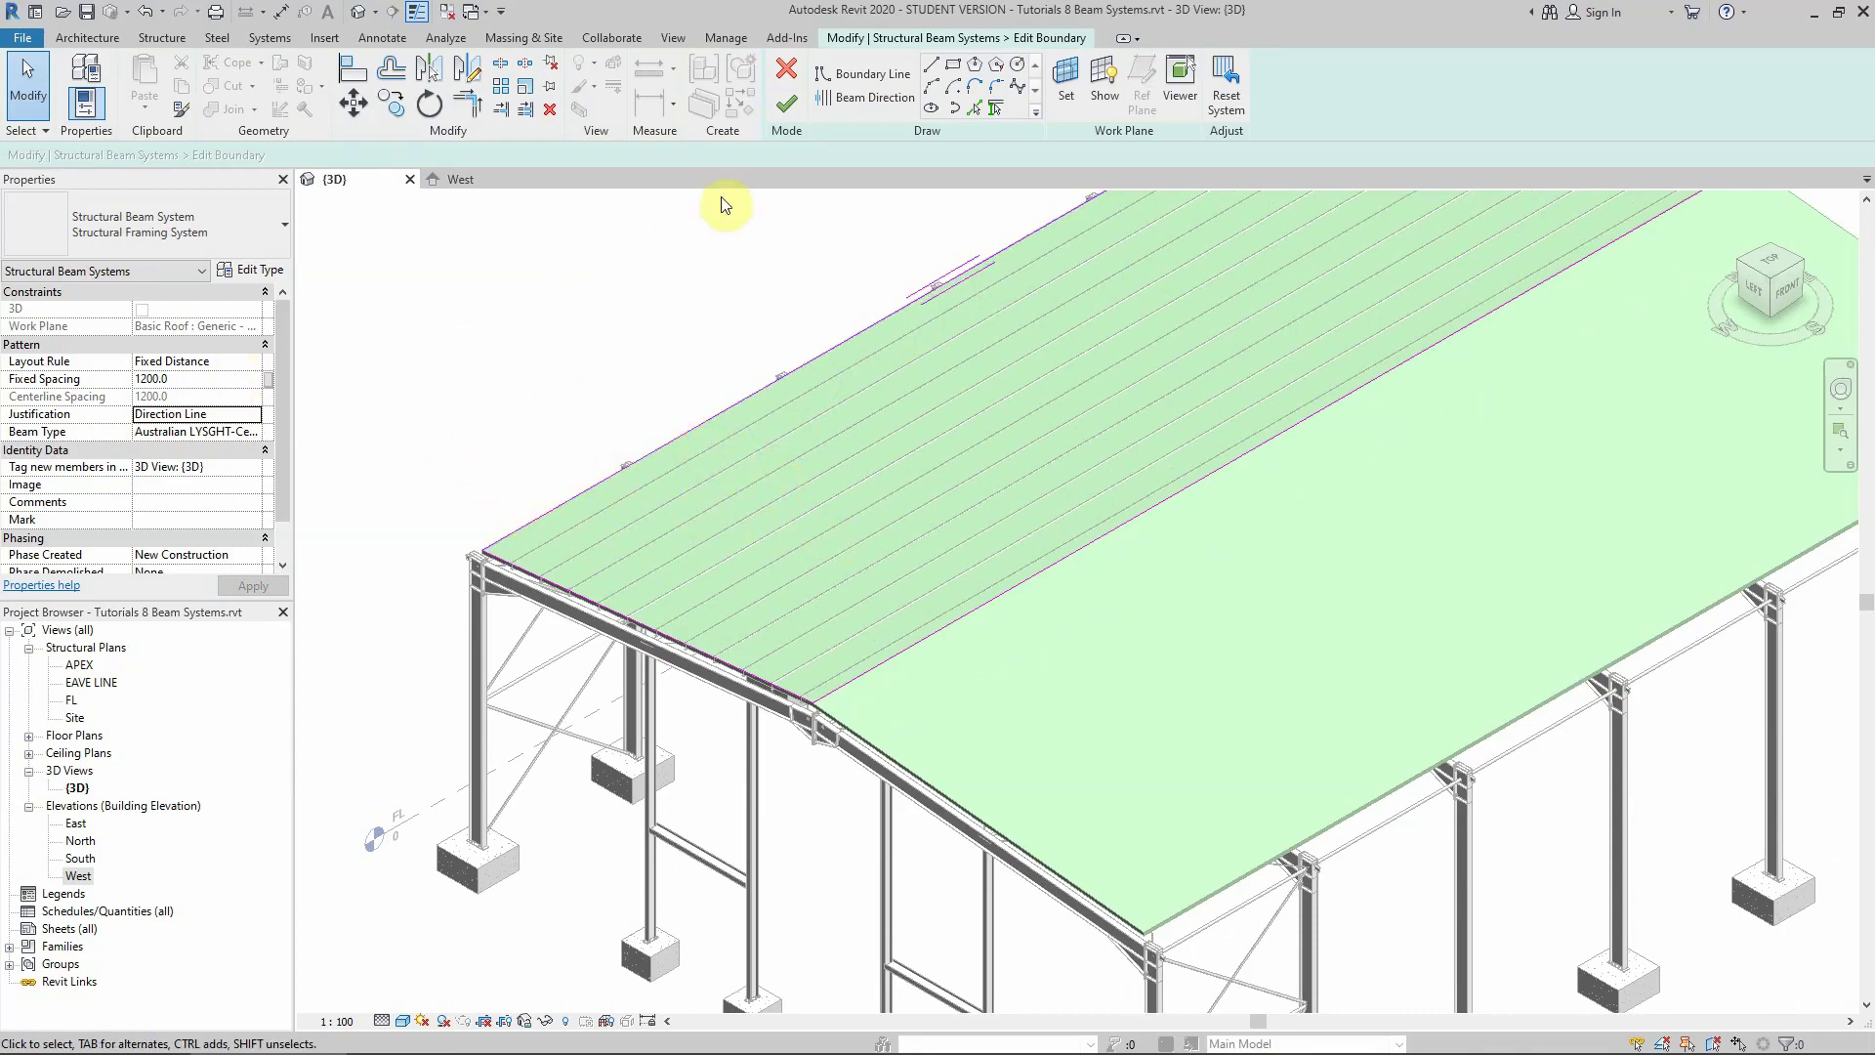
pyautogui.click(789, 98)
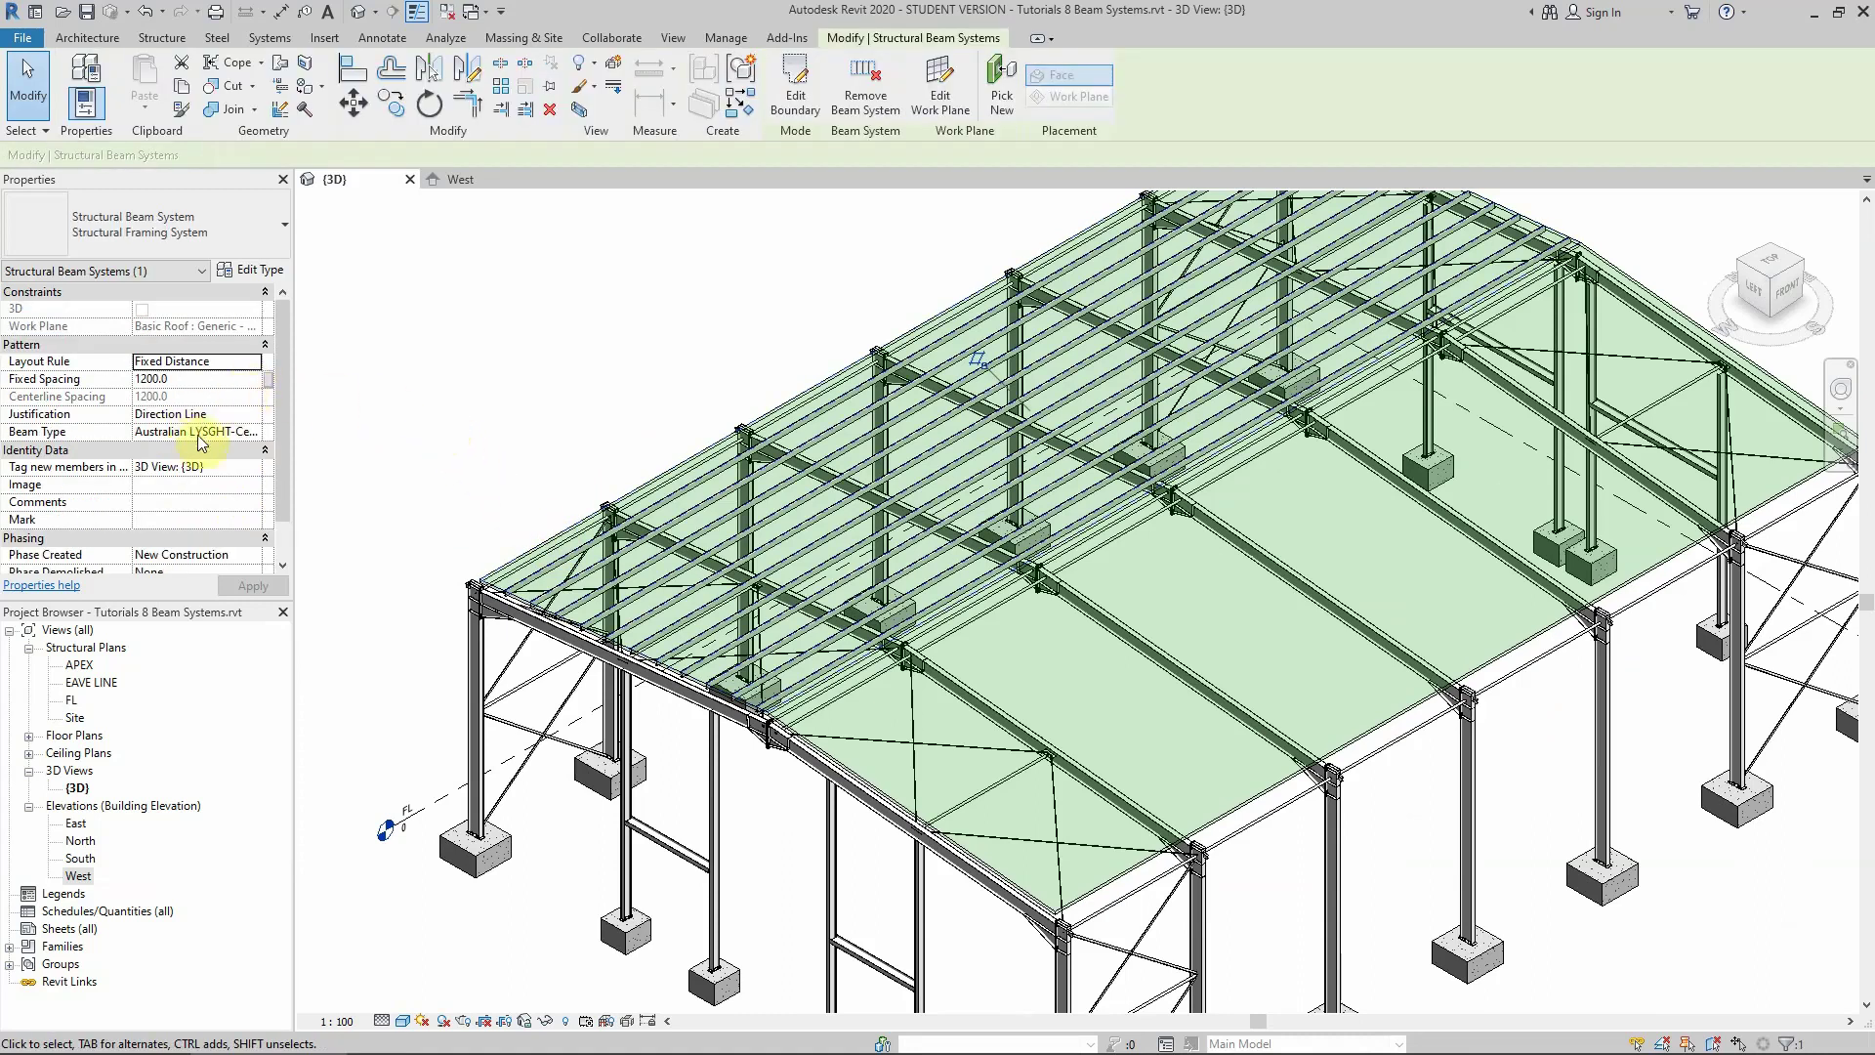
# Choose Australian LYSGHT-Cee Sections : C20019 as the beam type of the beam system
pyautogui.click(199, 433)
pyautogui.click(252, 432)
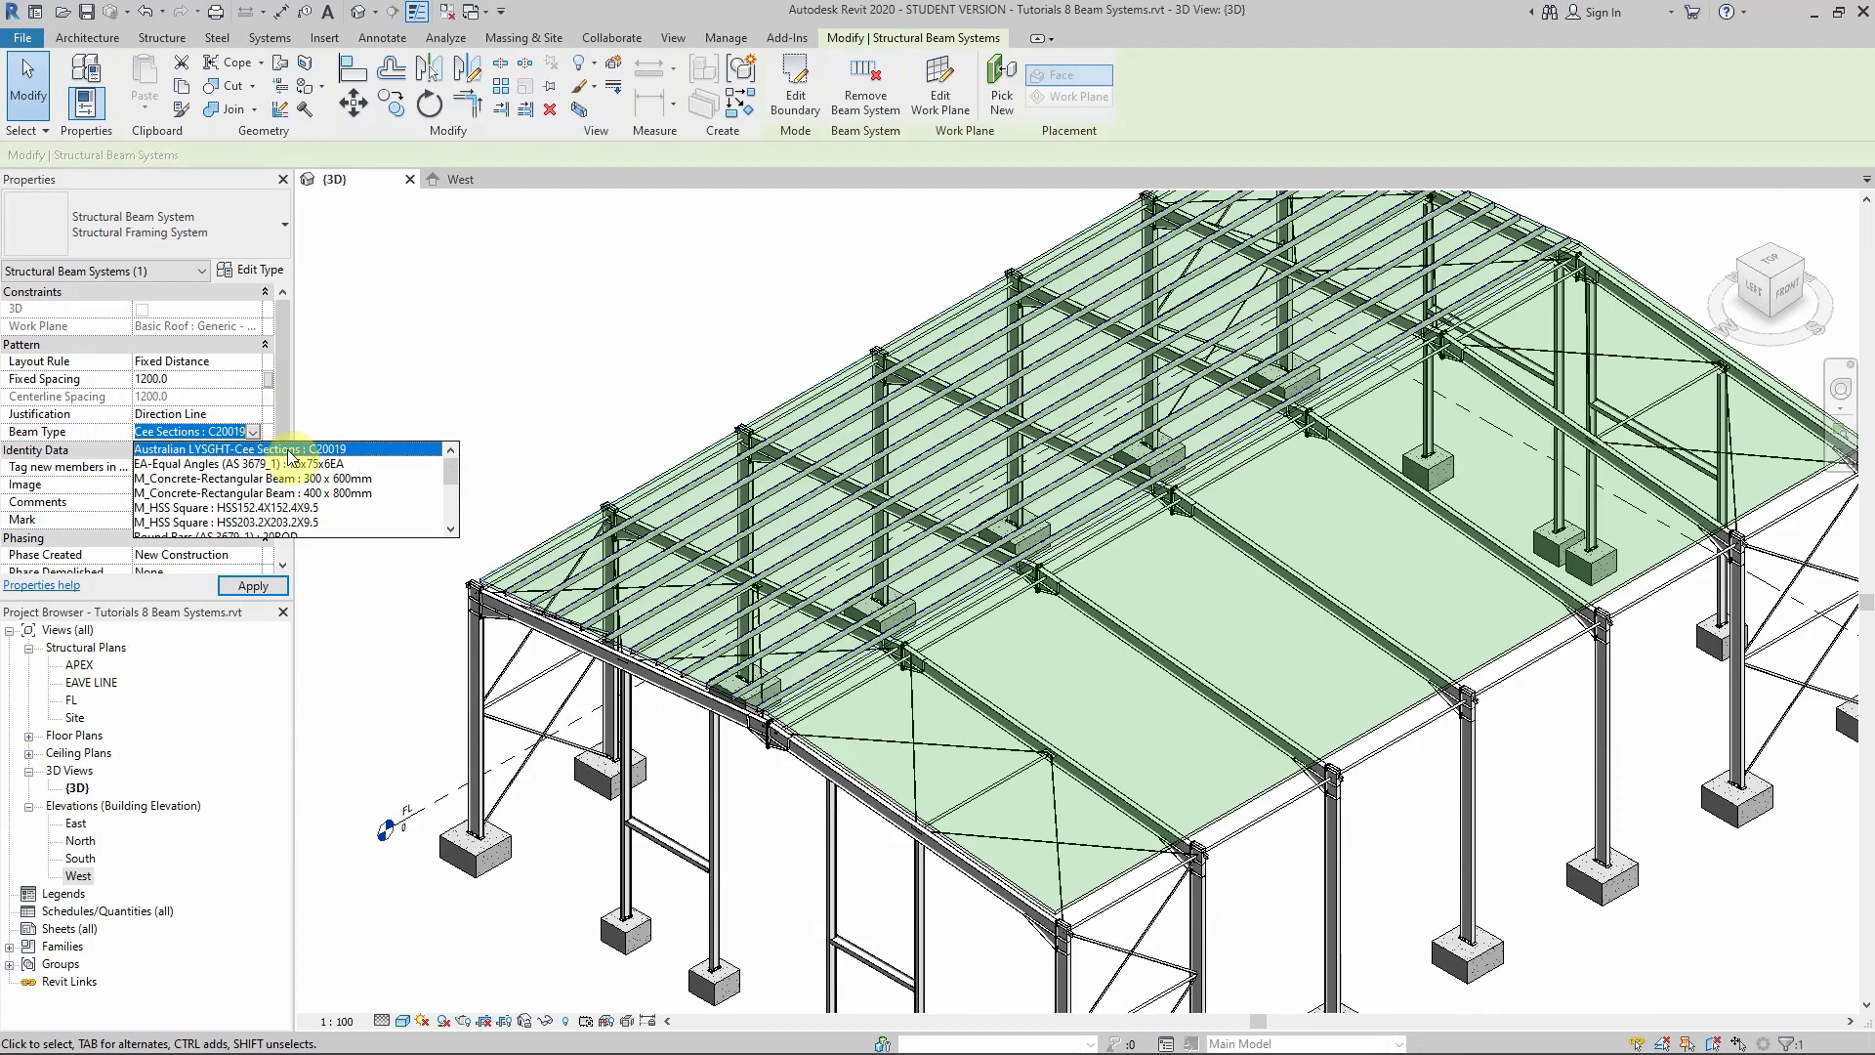
pyautogui.click(444, 449)
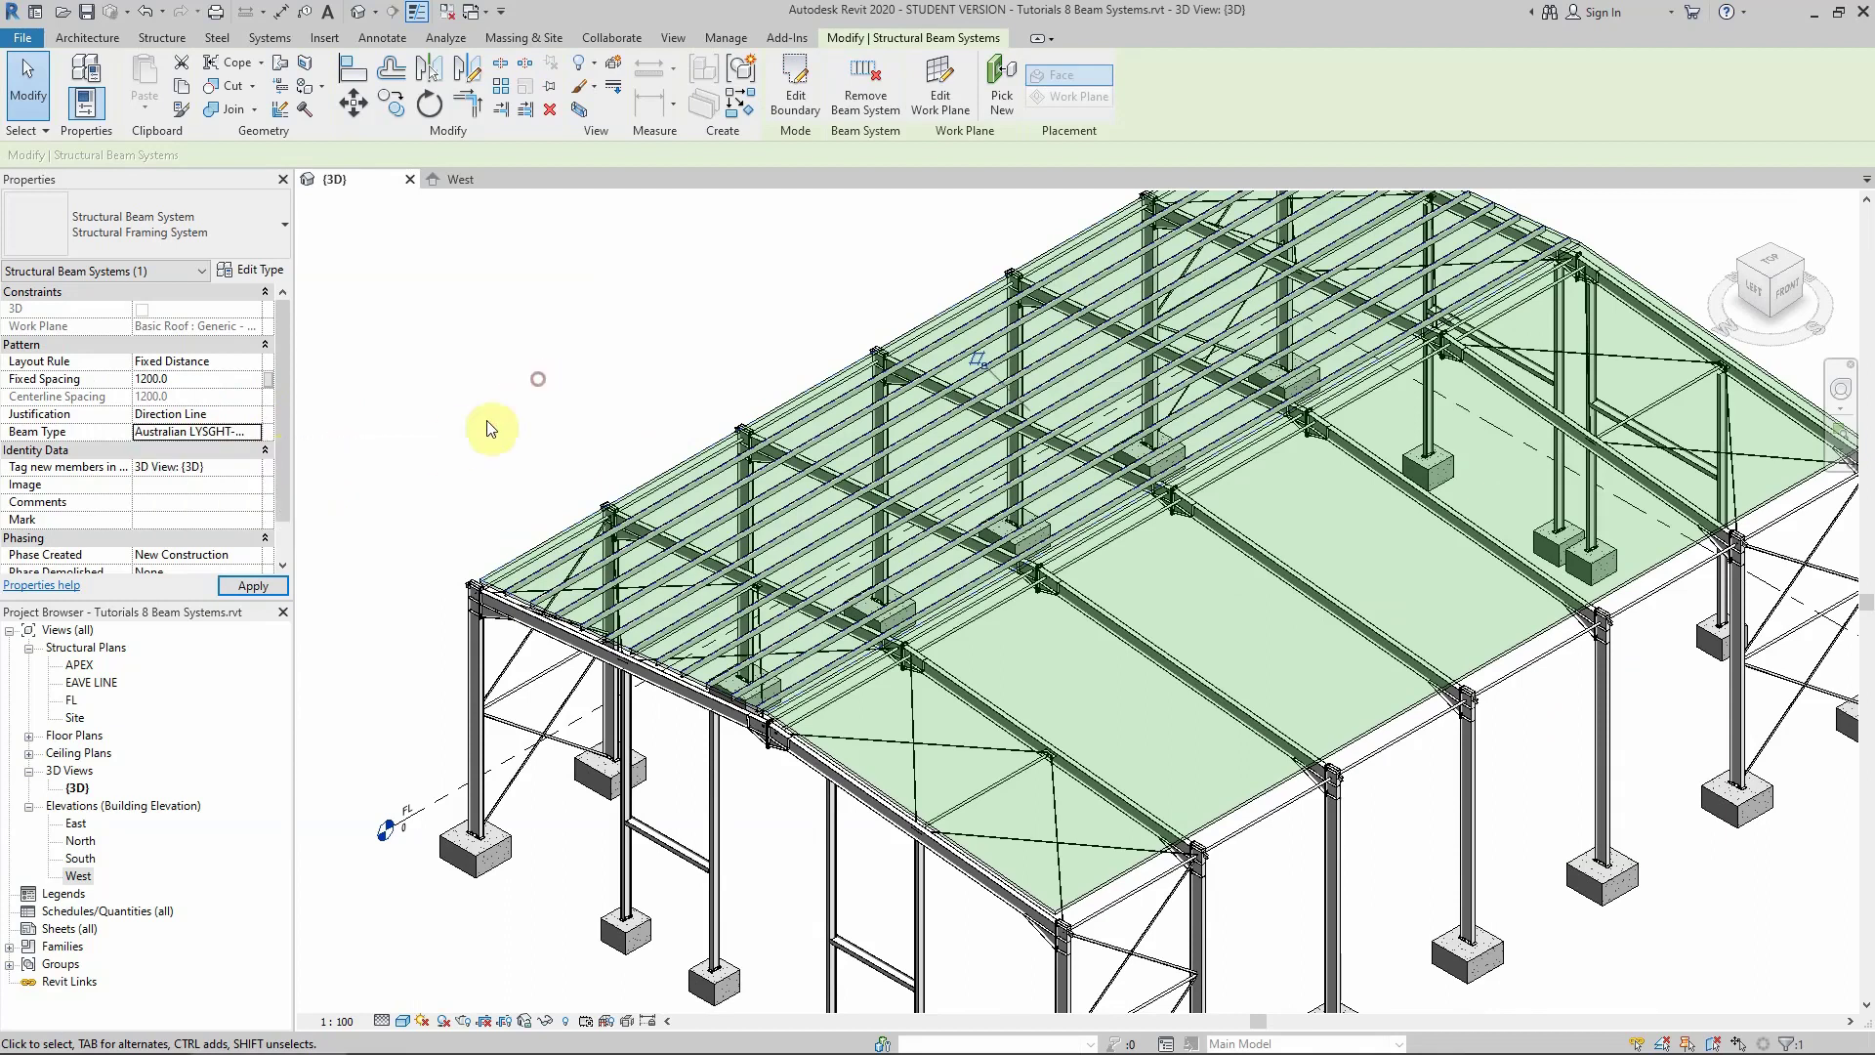
# Examine from the west side how the purlins sit against the reference roof and the rafter below
pyautogui.click(1758, 298)
pyautogui.scroll(6, 723, 586)
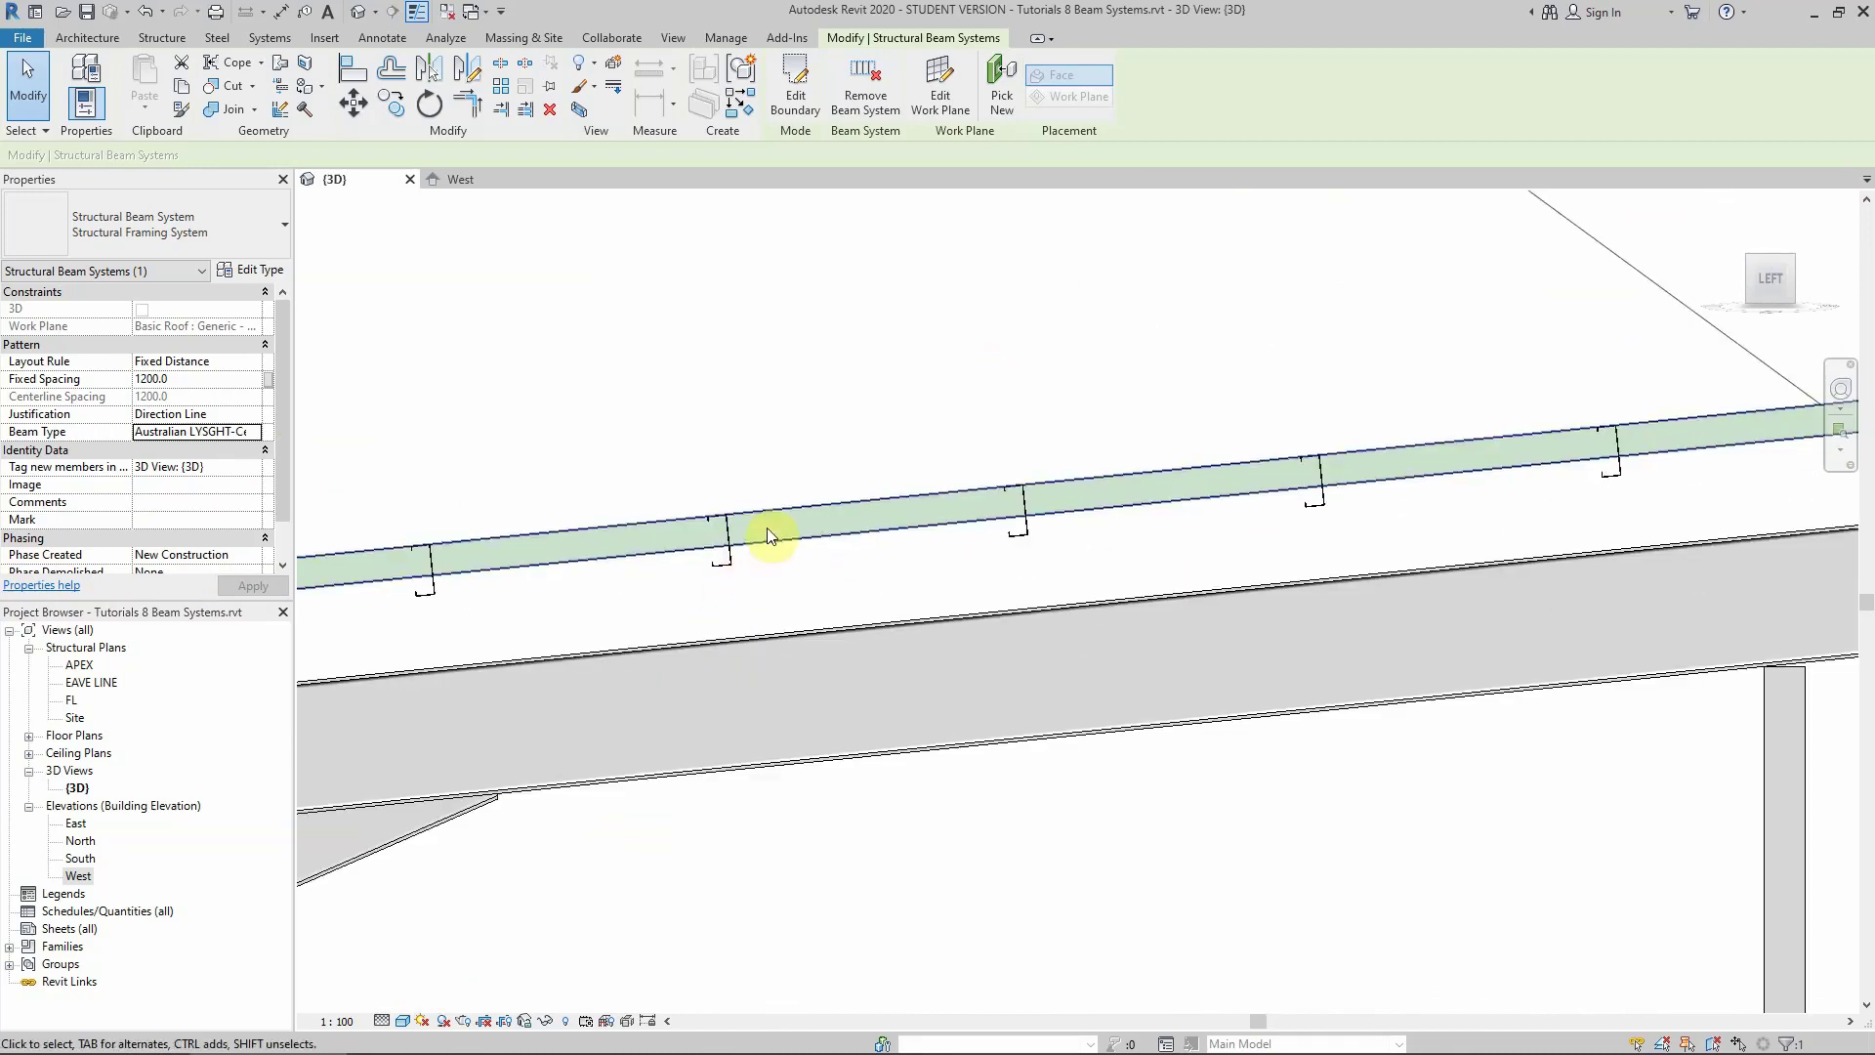
pyautogui.scroll(-3, 781, 552)
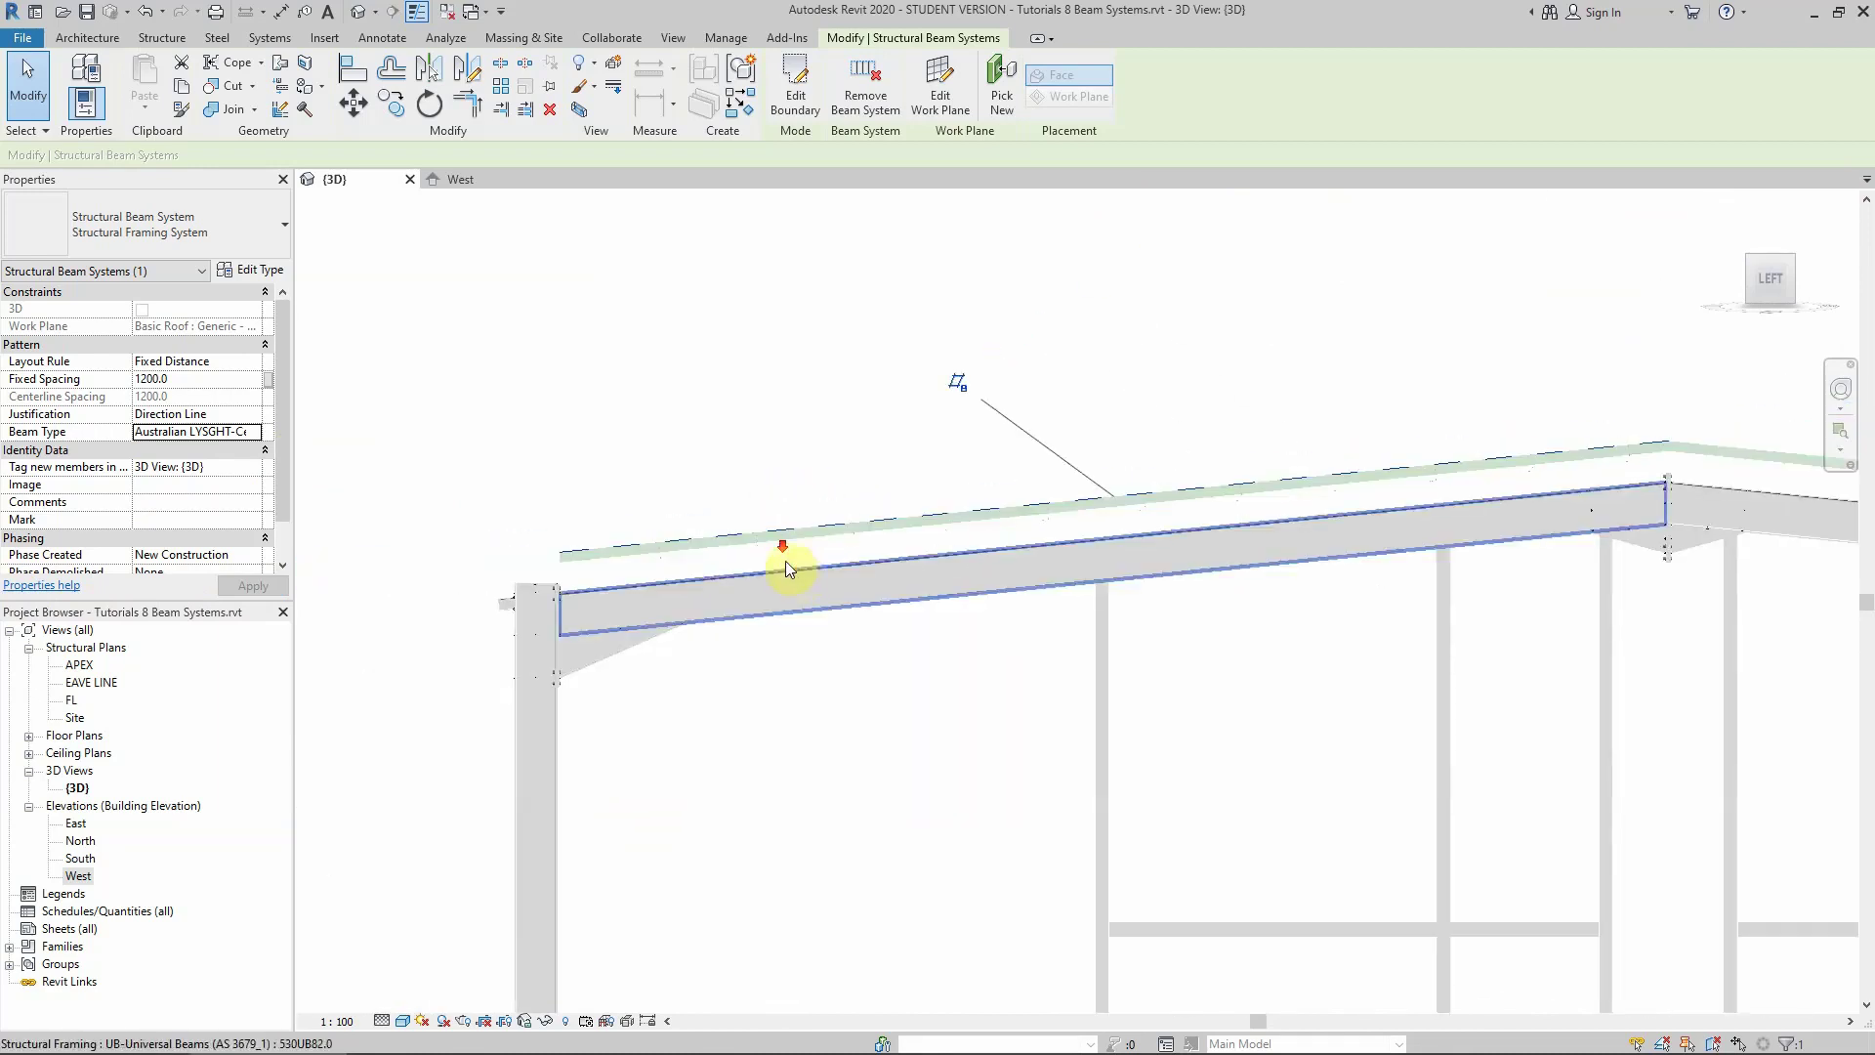
pyautogui.scroll(2, 785, 561)
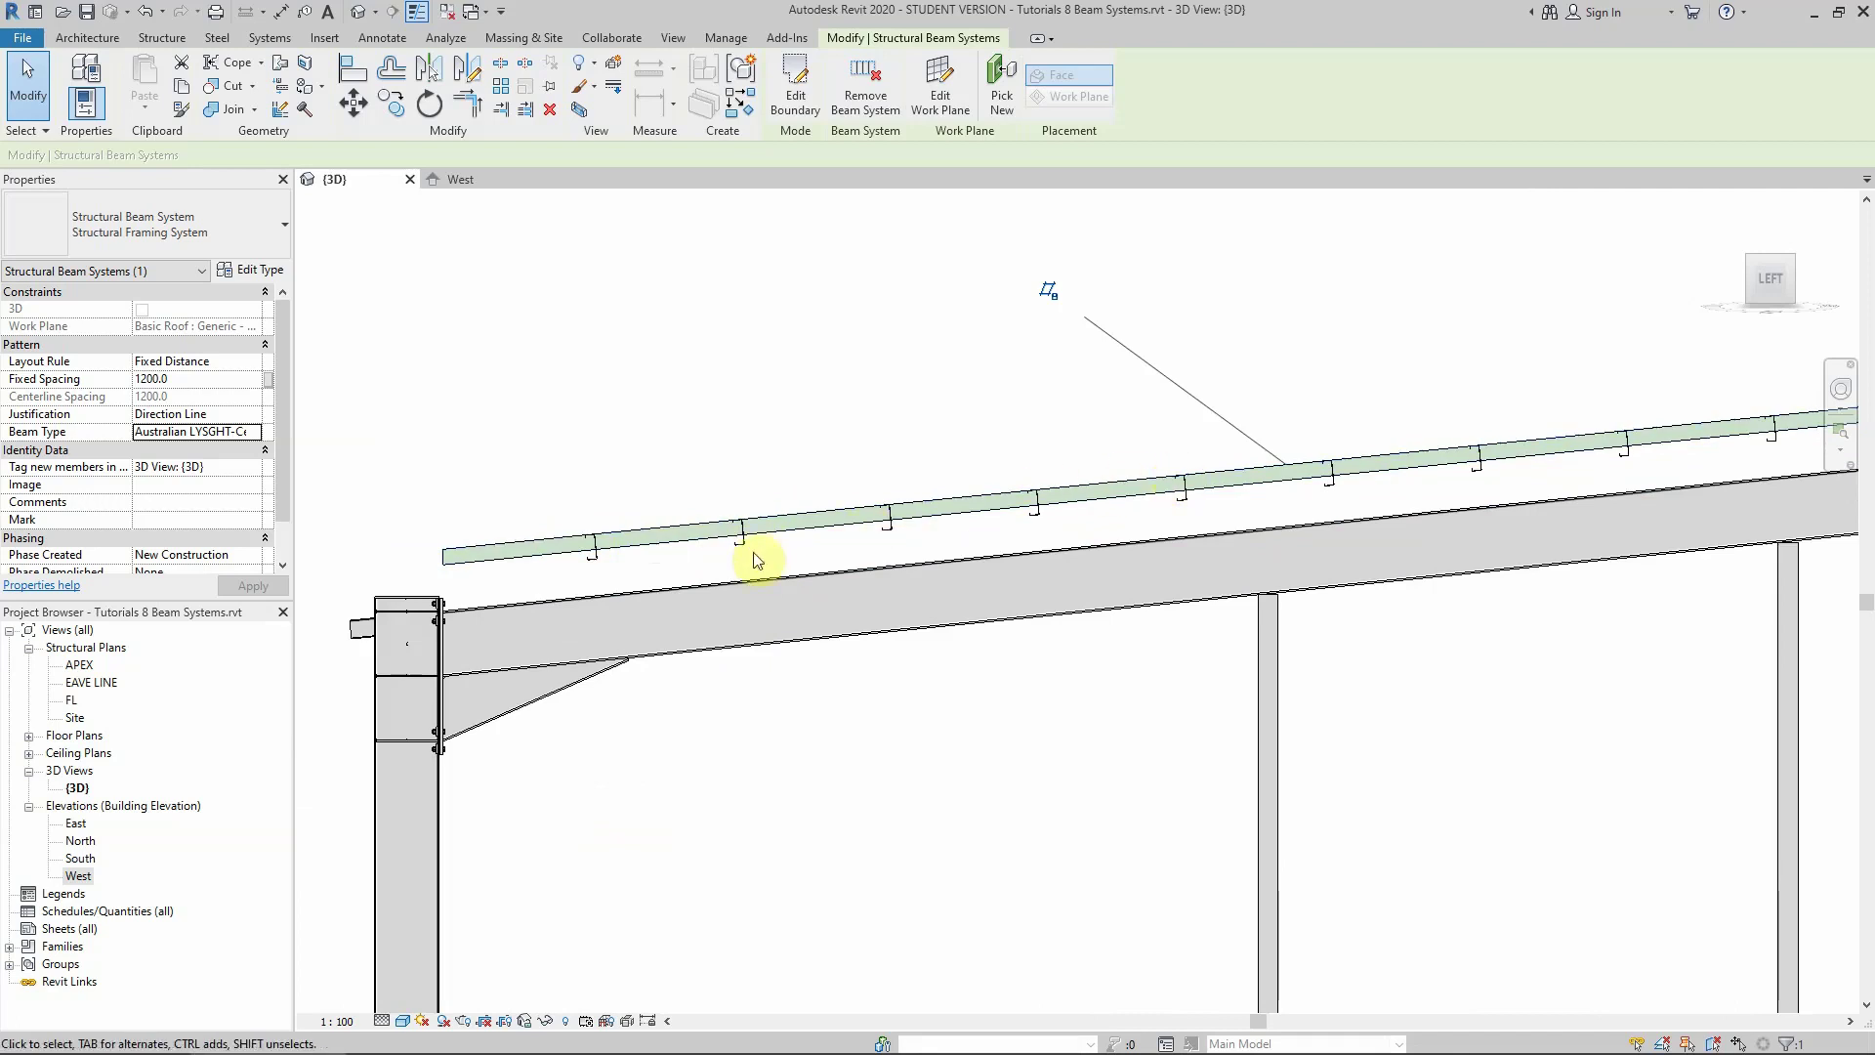
pyautogui.scroll(-2, 760, 559)
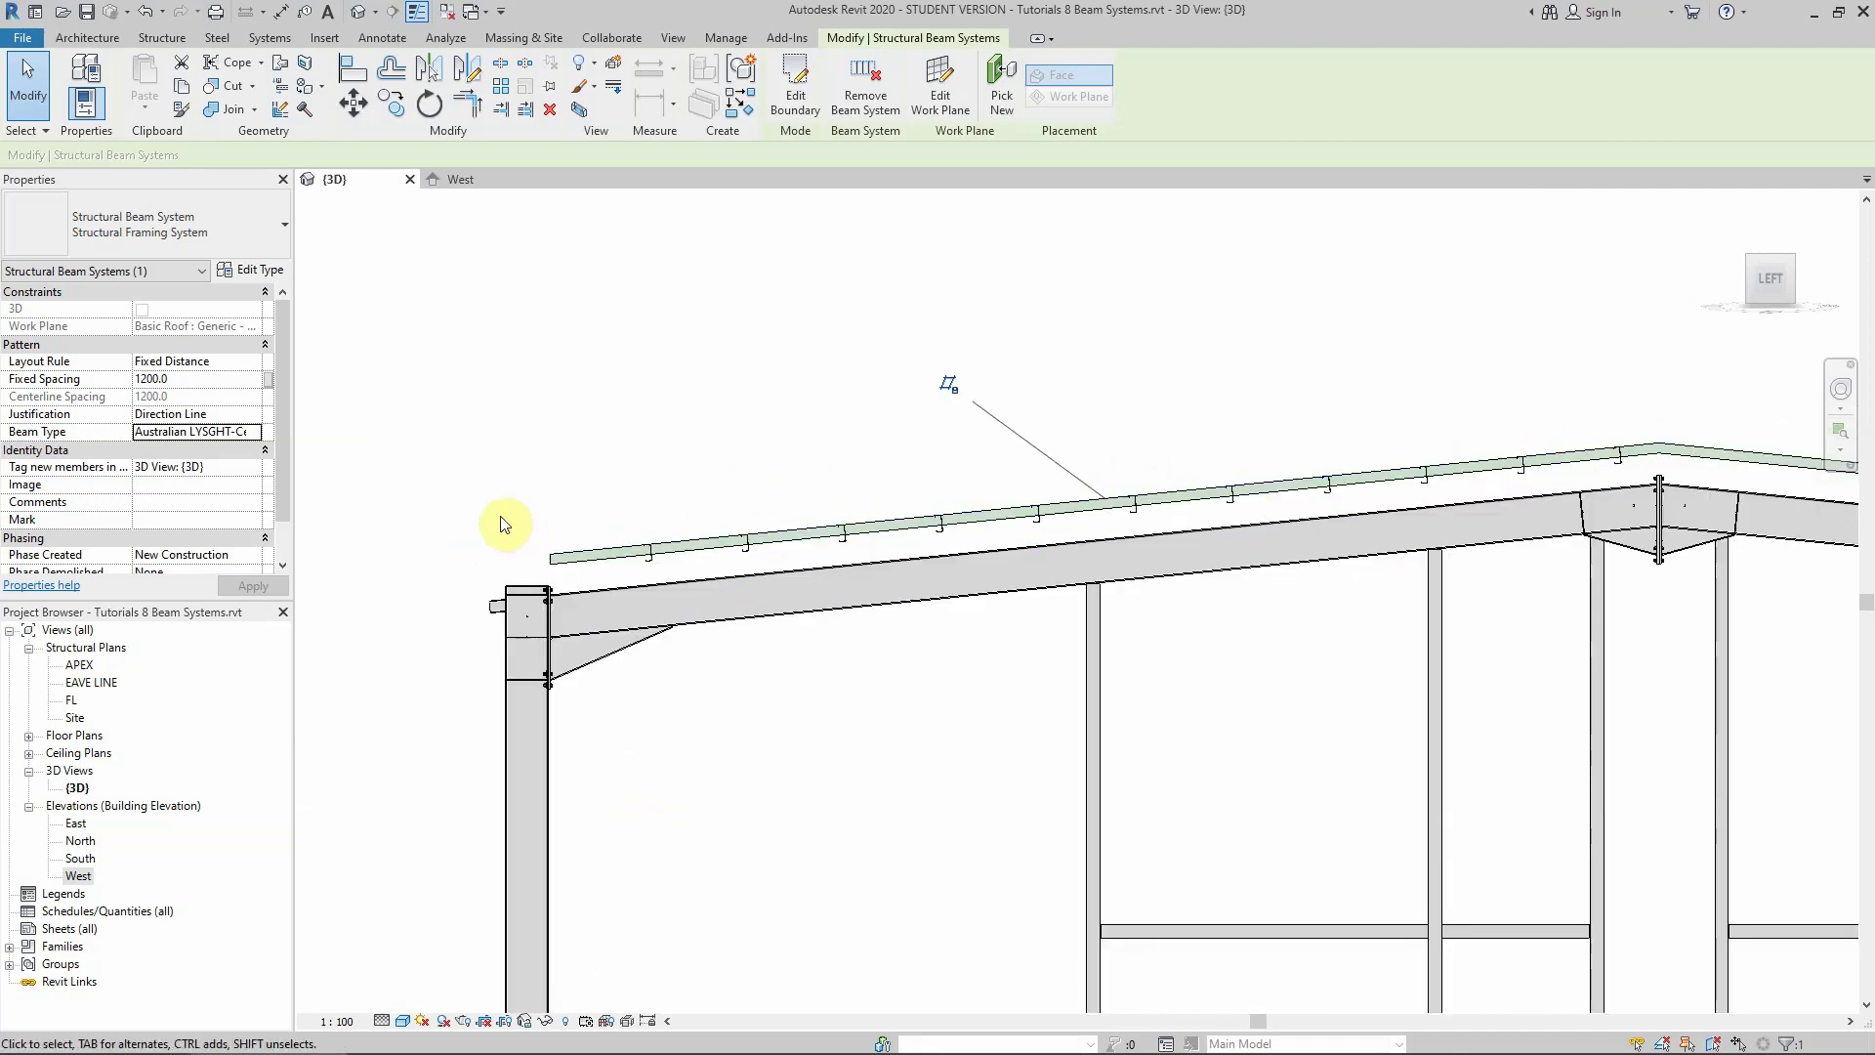
# Open the West elevation and examine how the C20019 purlins of the beam system sit between the reference roof and the rafter
pyautogui.click(540, 373)
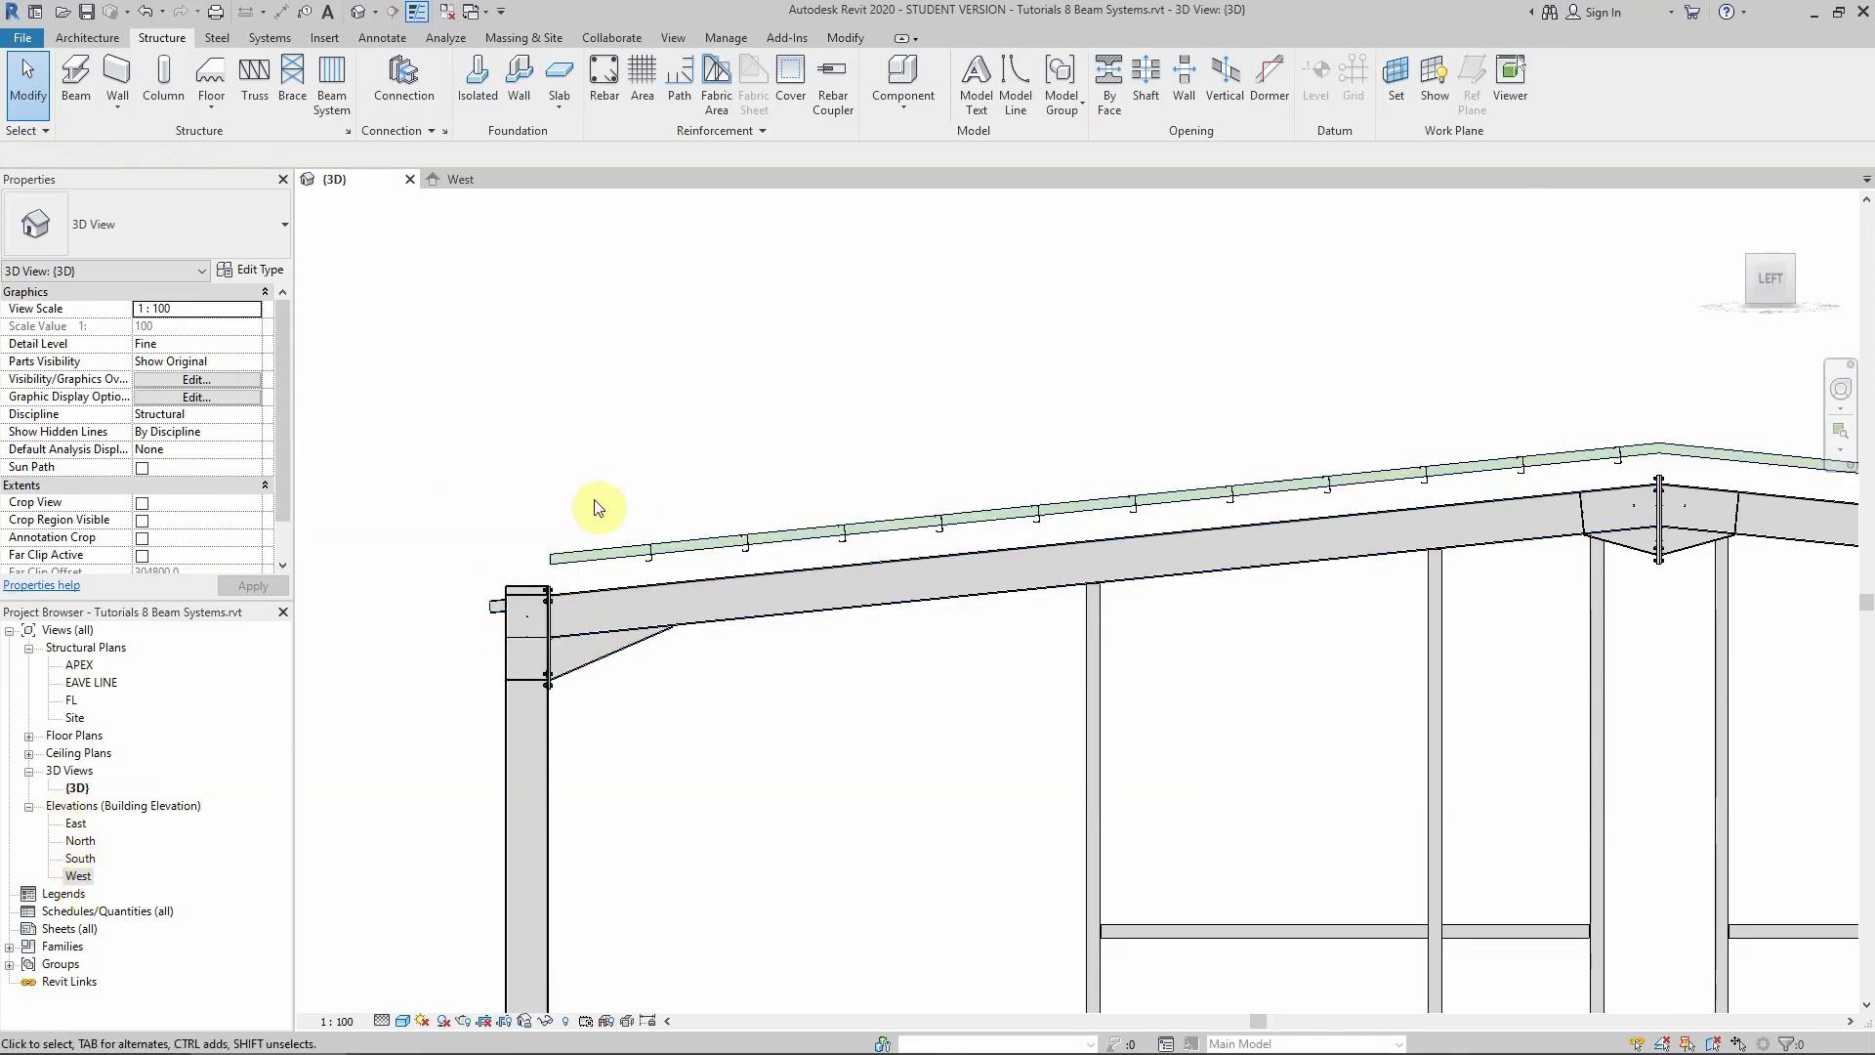
pyautogui.doubleClick(78, 876)
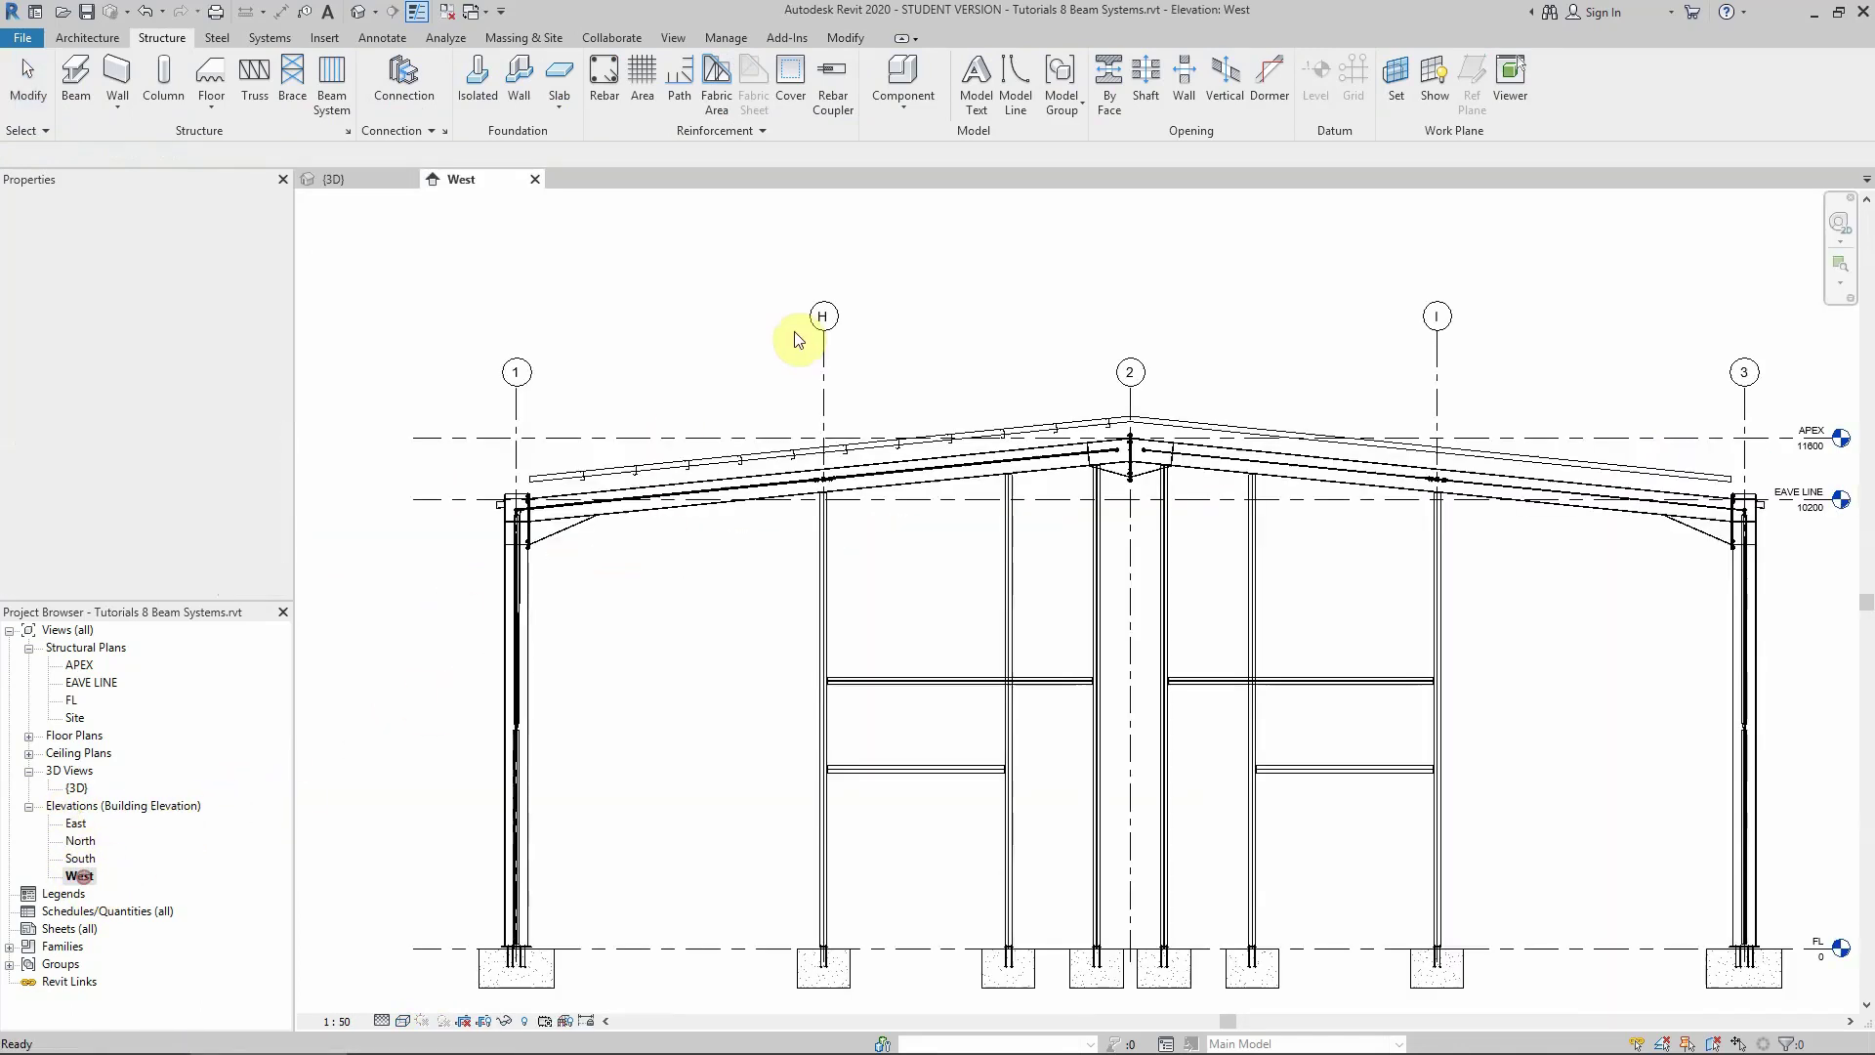
pyautogui.scroll(3, 608, 470)
pyautogui.click(584, 484)
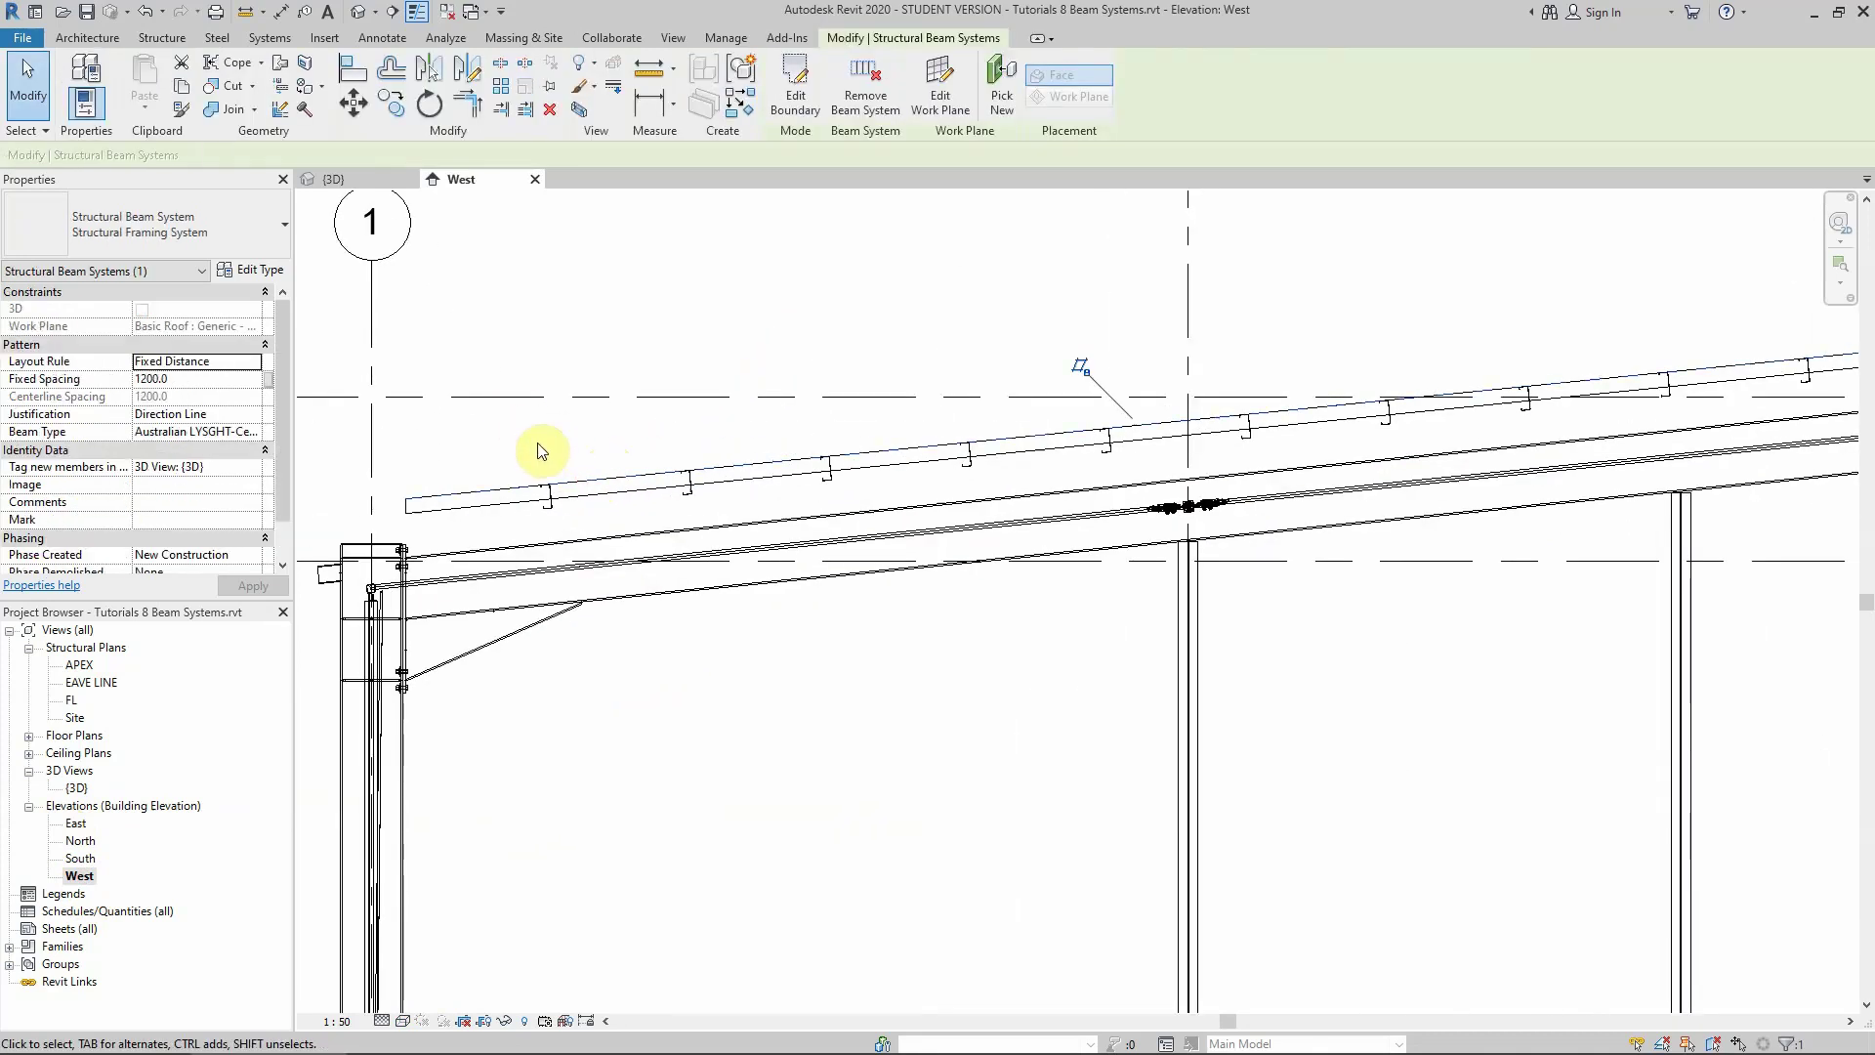
pyautogui.click(567, 443)
pyautogui.scroll(-1, 680, 512)
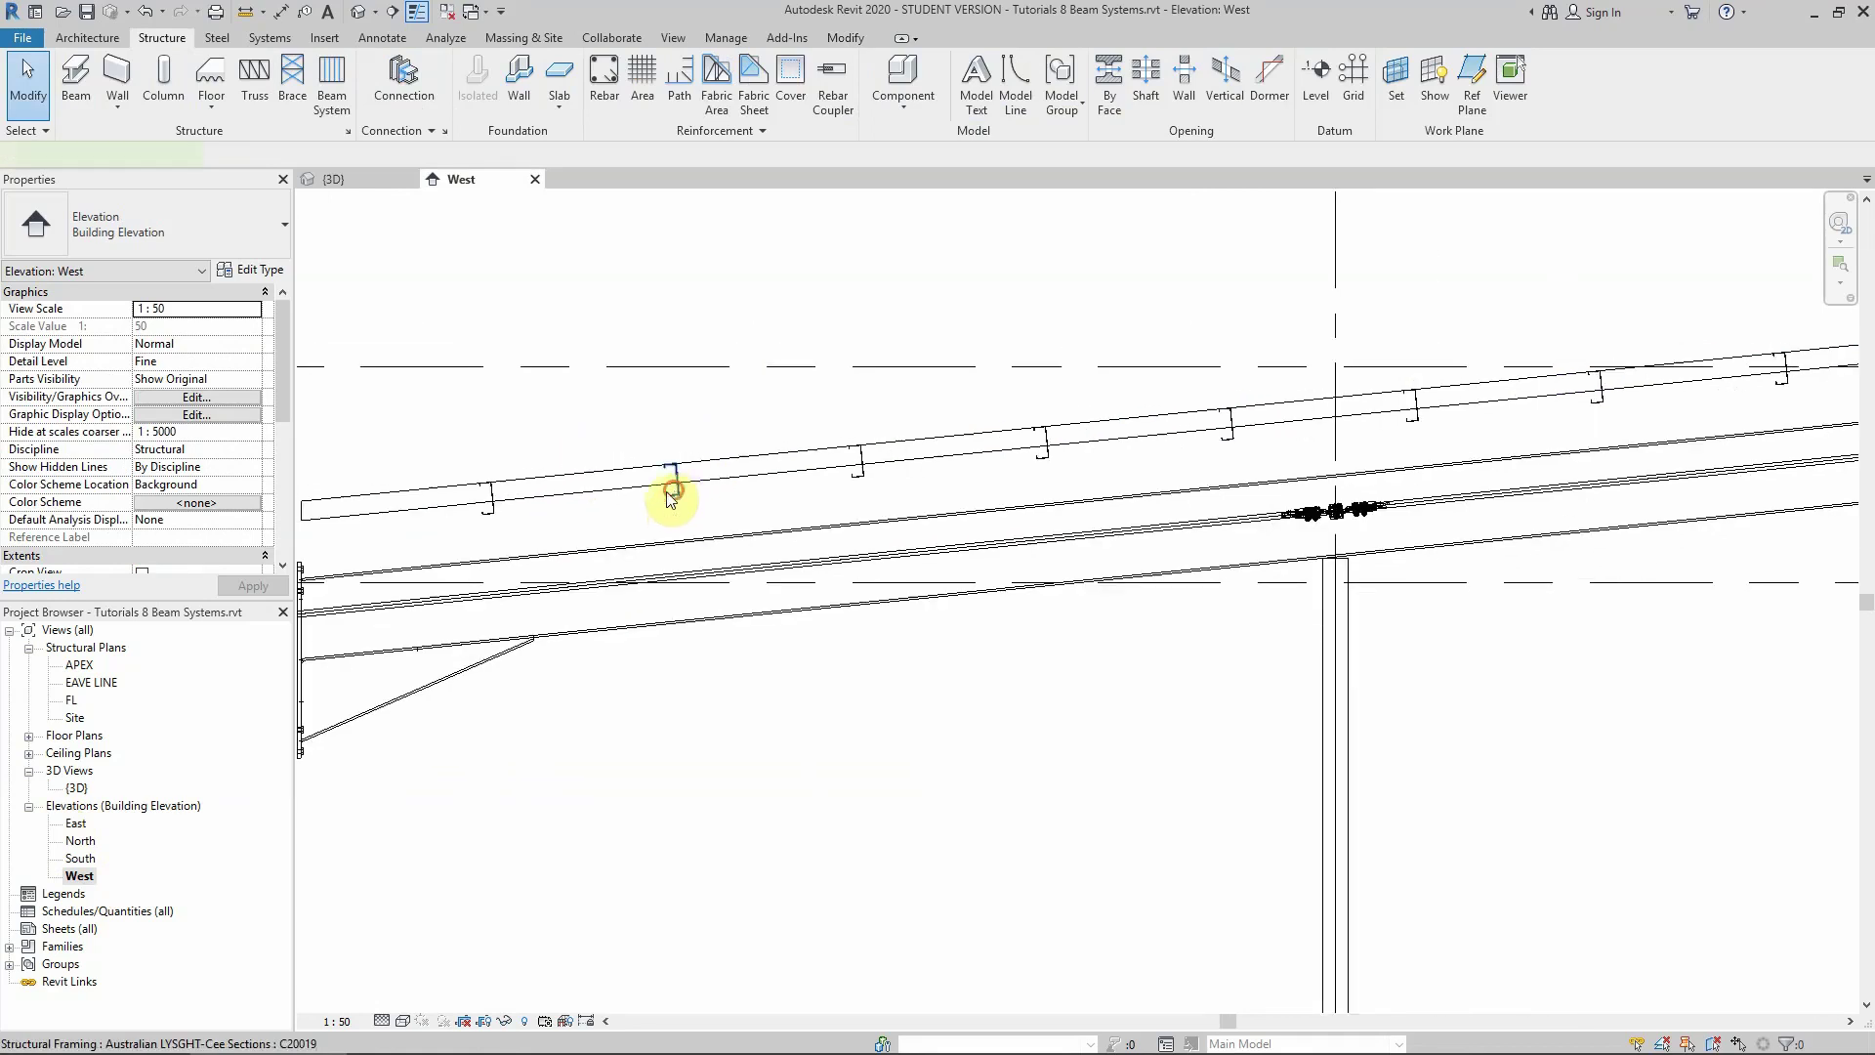
pyautogui.click(674, 488)
pyautogui.click(602, 526)
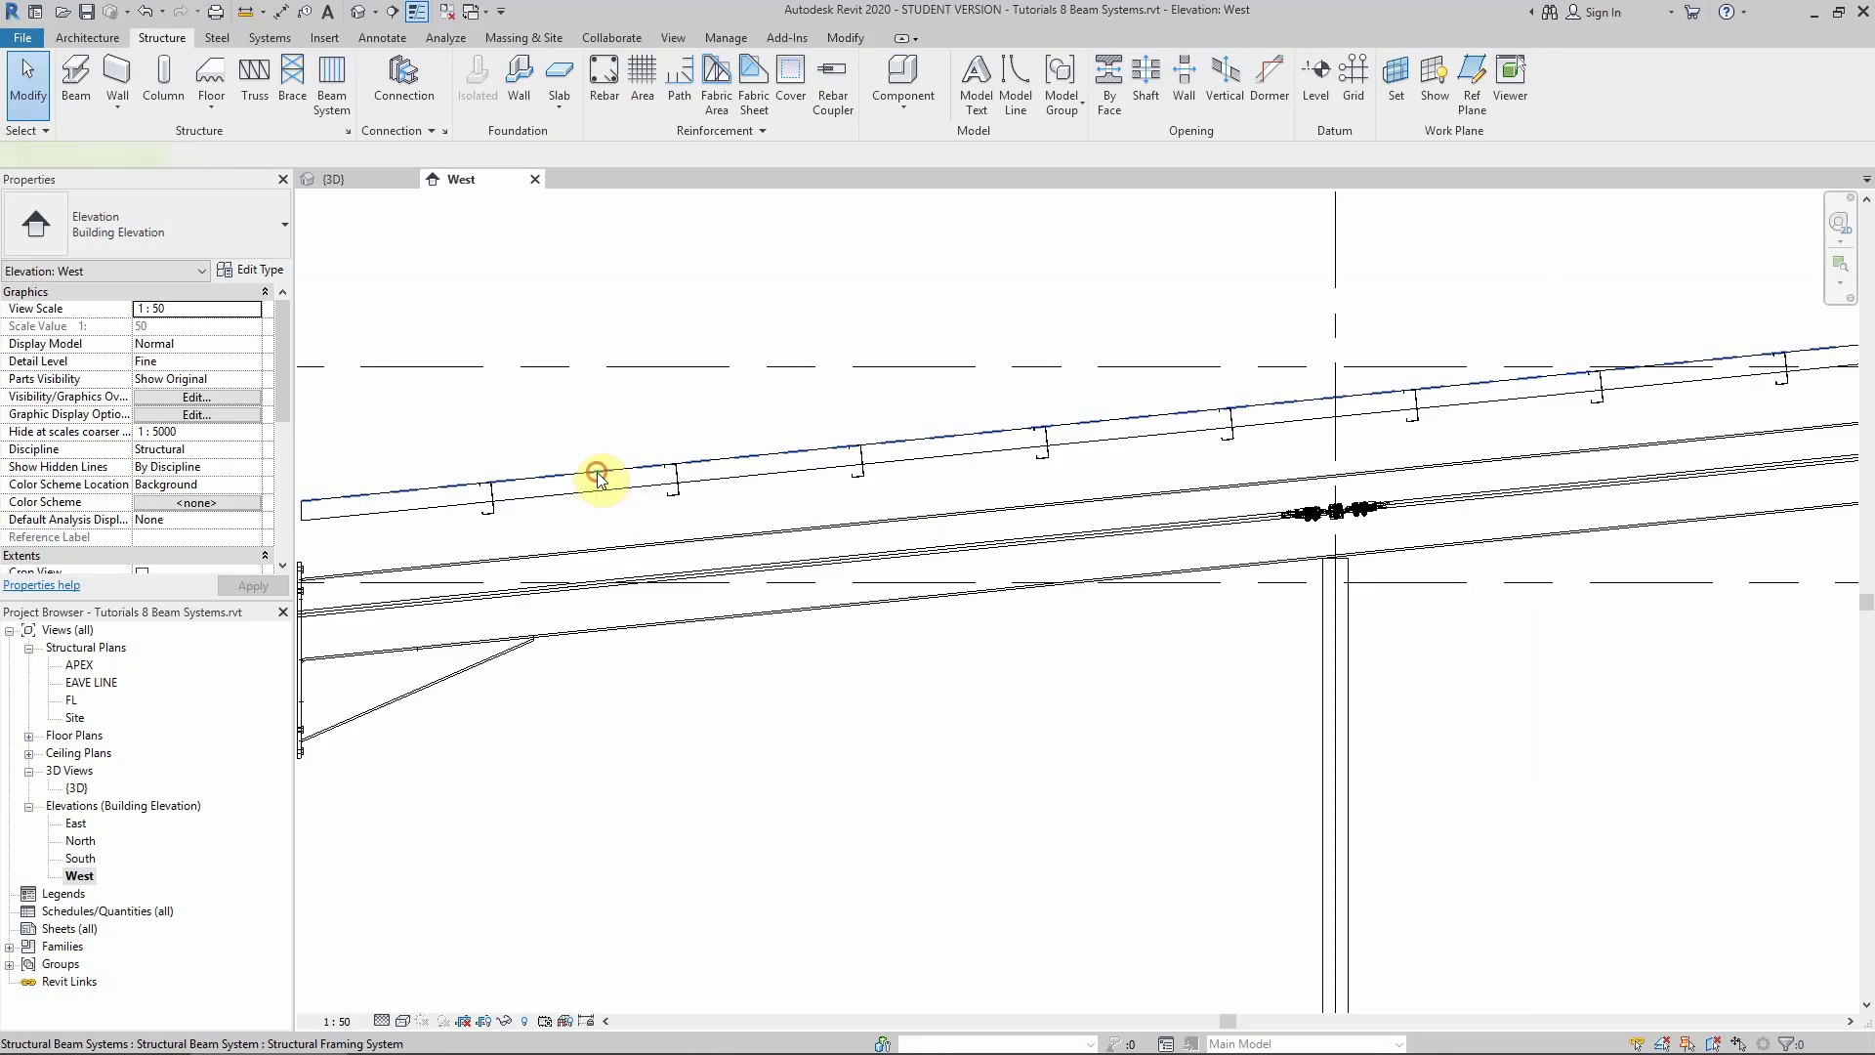
pyautogui.click(598, 478)
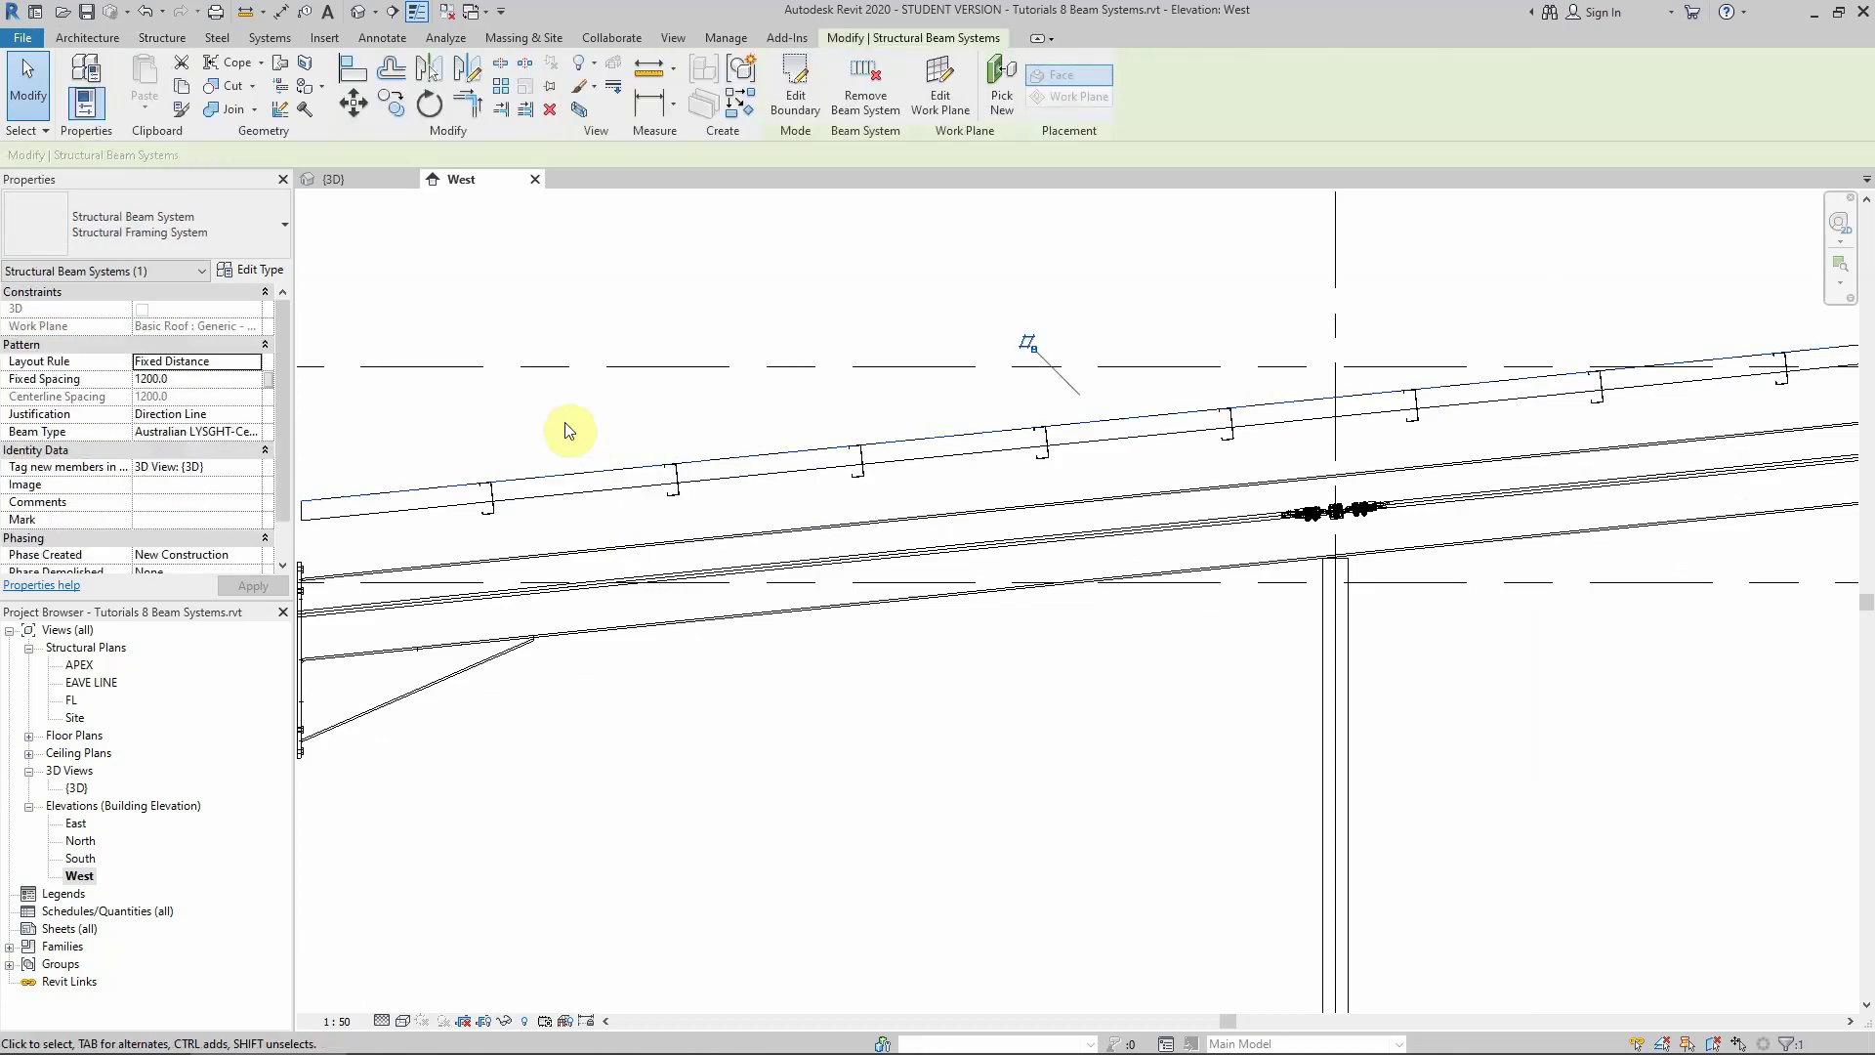
pyautogui.scroll(5, 670, 511)
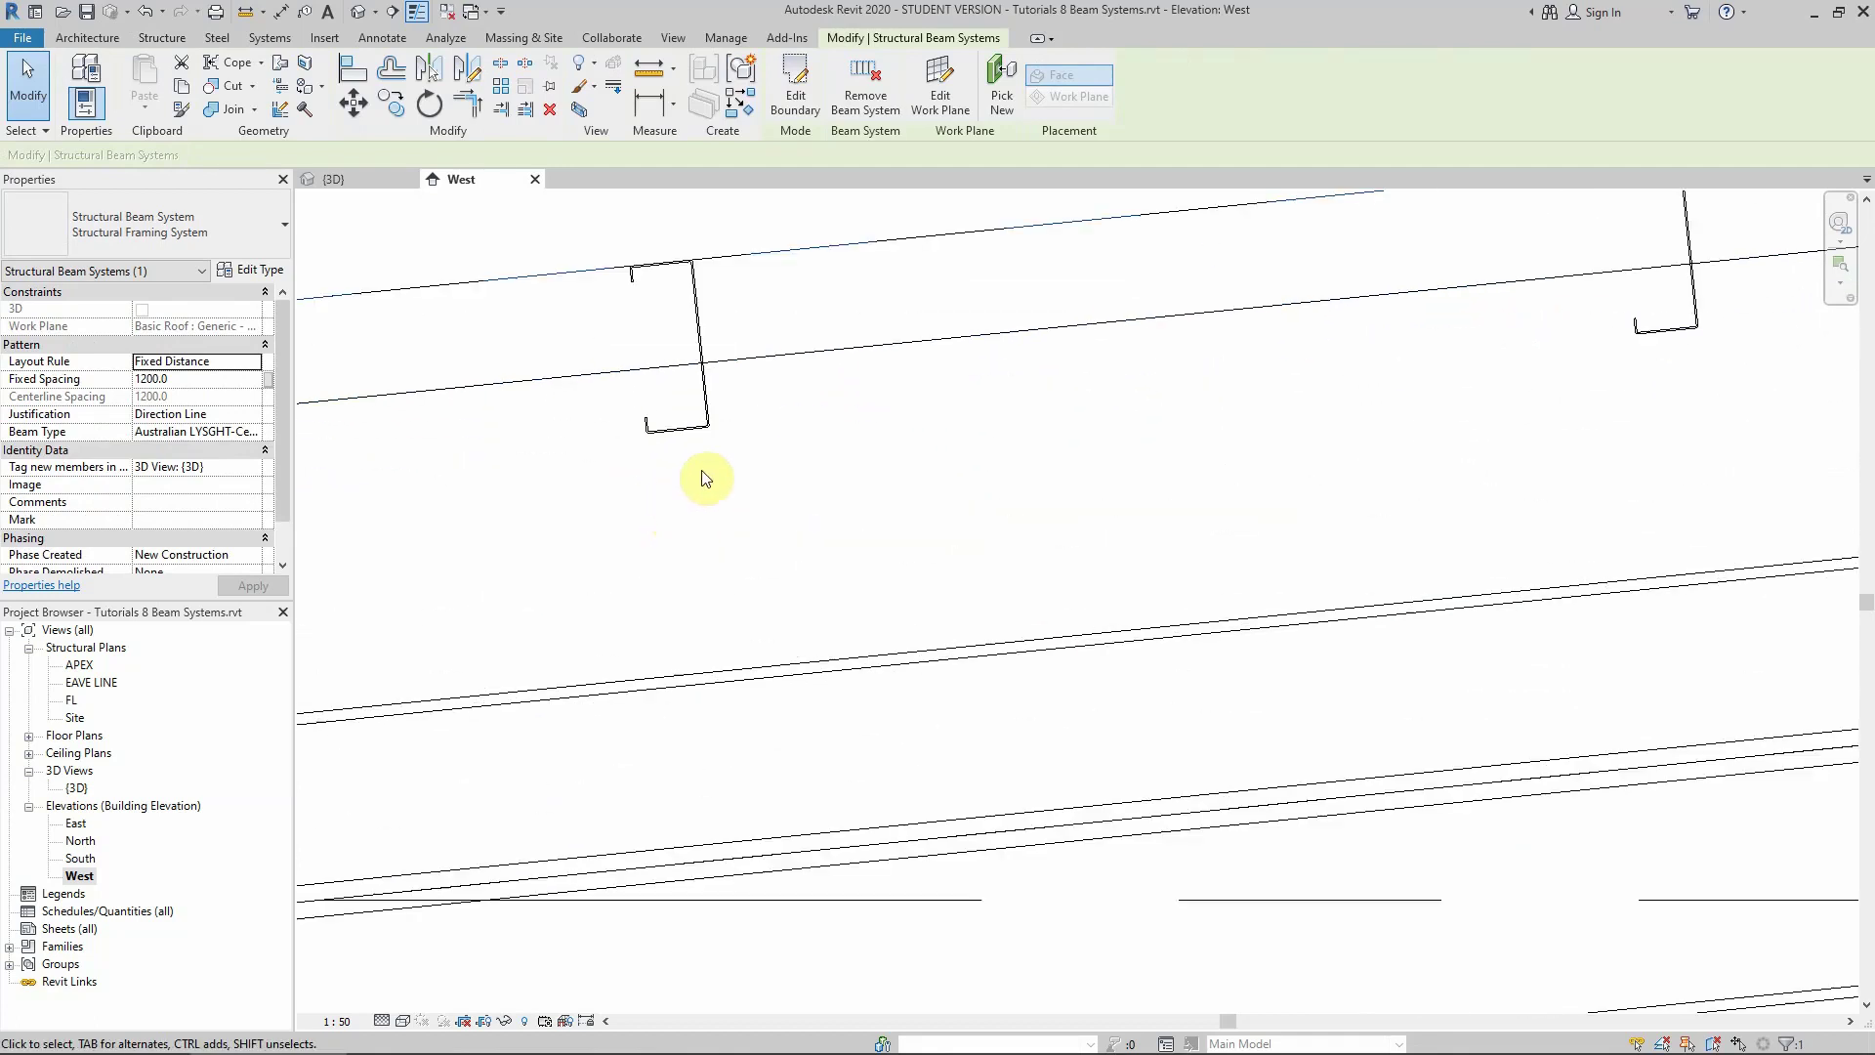
pyautogui.press('Escape')
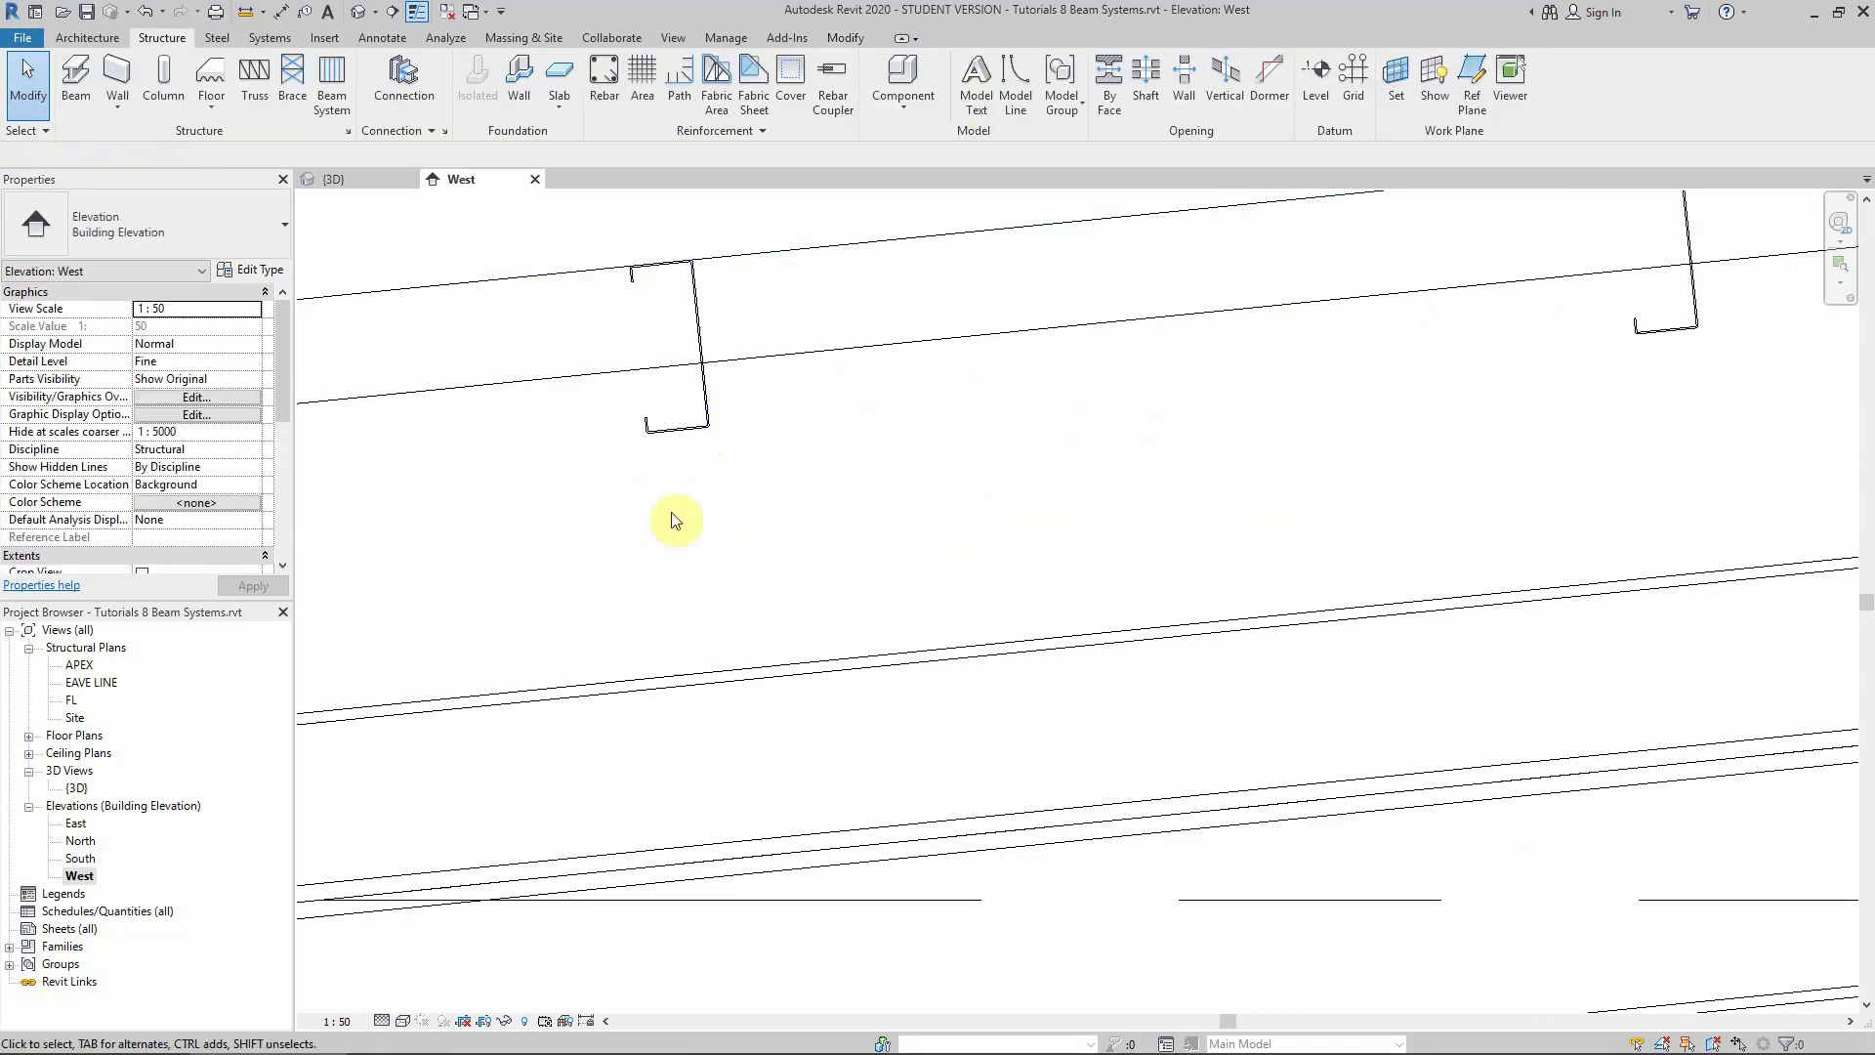
# Measure the perpendicular clearance from a purlin's bottom flange to the rafter's top face with a temporary aligned dimension
pyautogui.press('d')
pyautogui.press('i')
pyautogui.scroll(3, 648, 392)
pyautogui.click(649, 392)
pyautogui.scroll(-3, 775, 670)
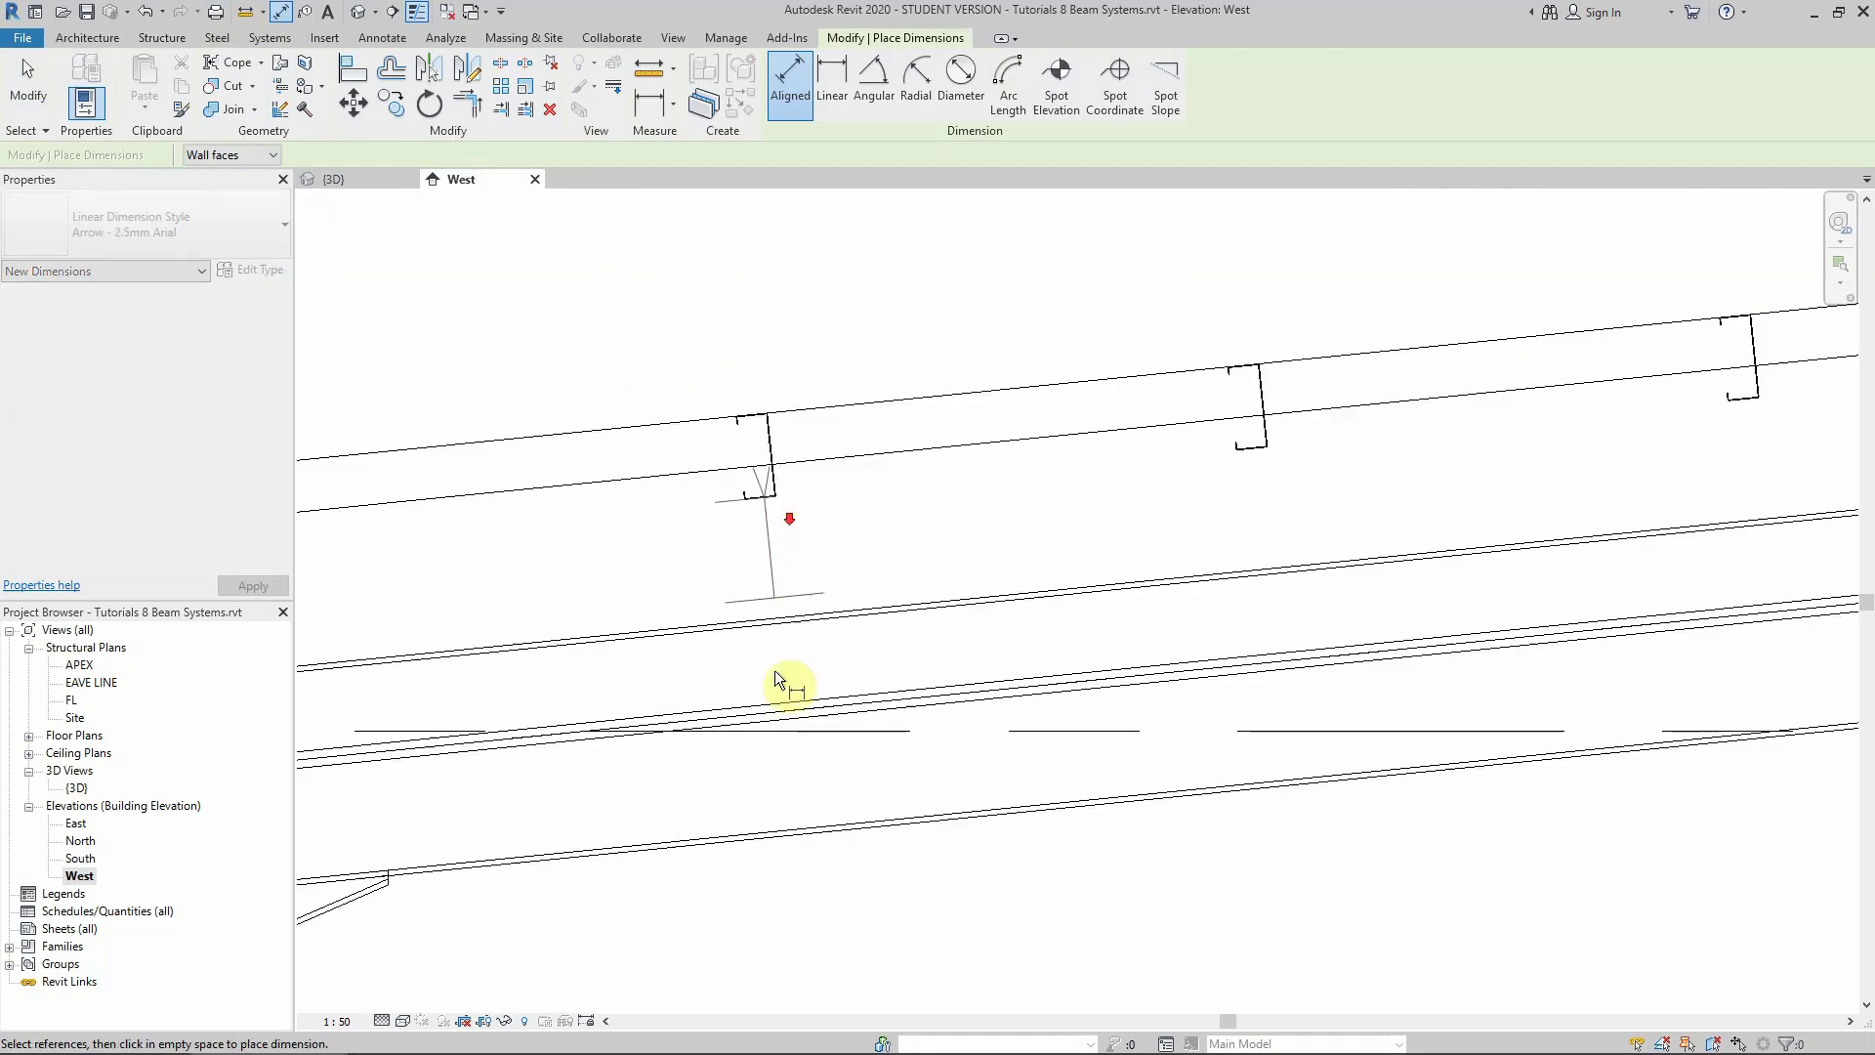
pyautogui.scroll(4, 770, 625)
pyautogui.click(781, 581)
pyautogui.scroll(-2, 752, 644)
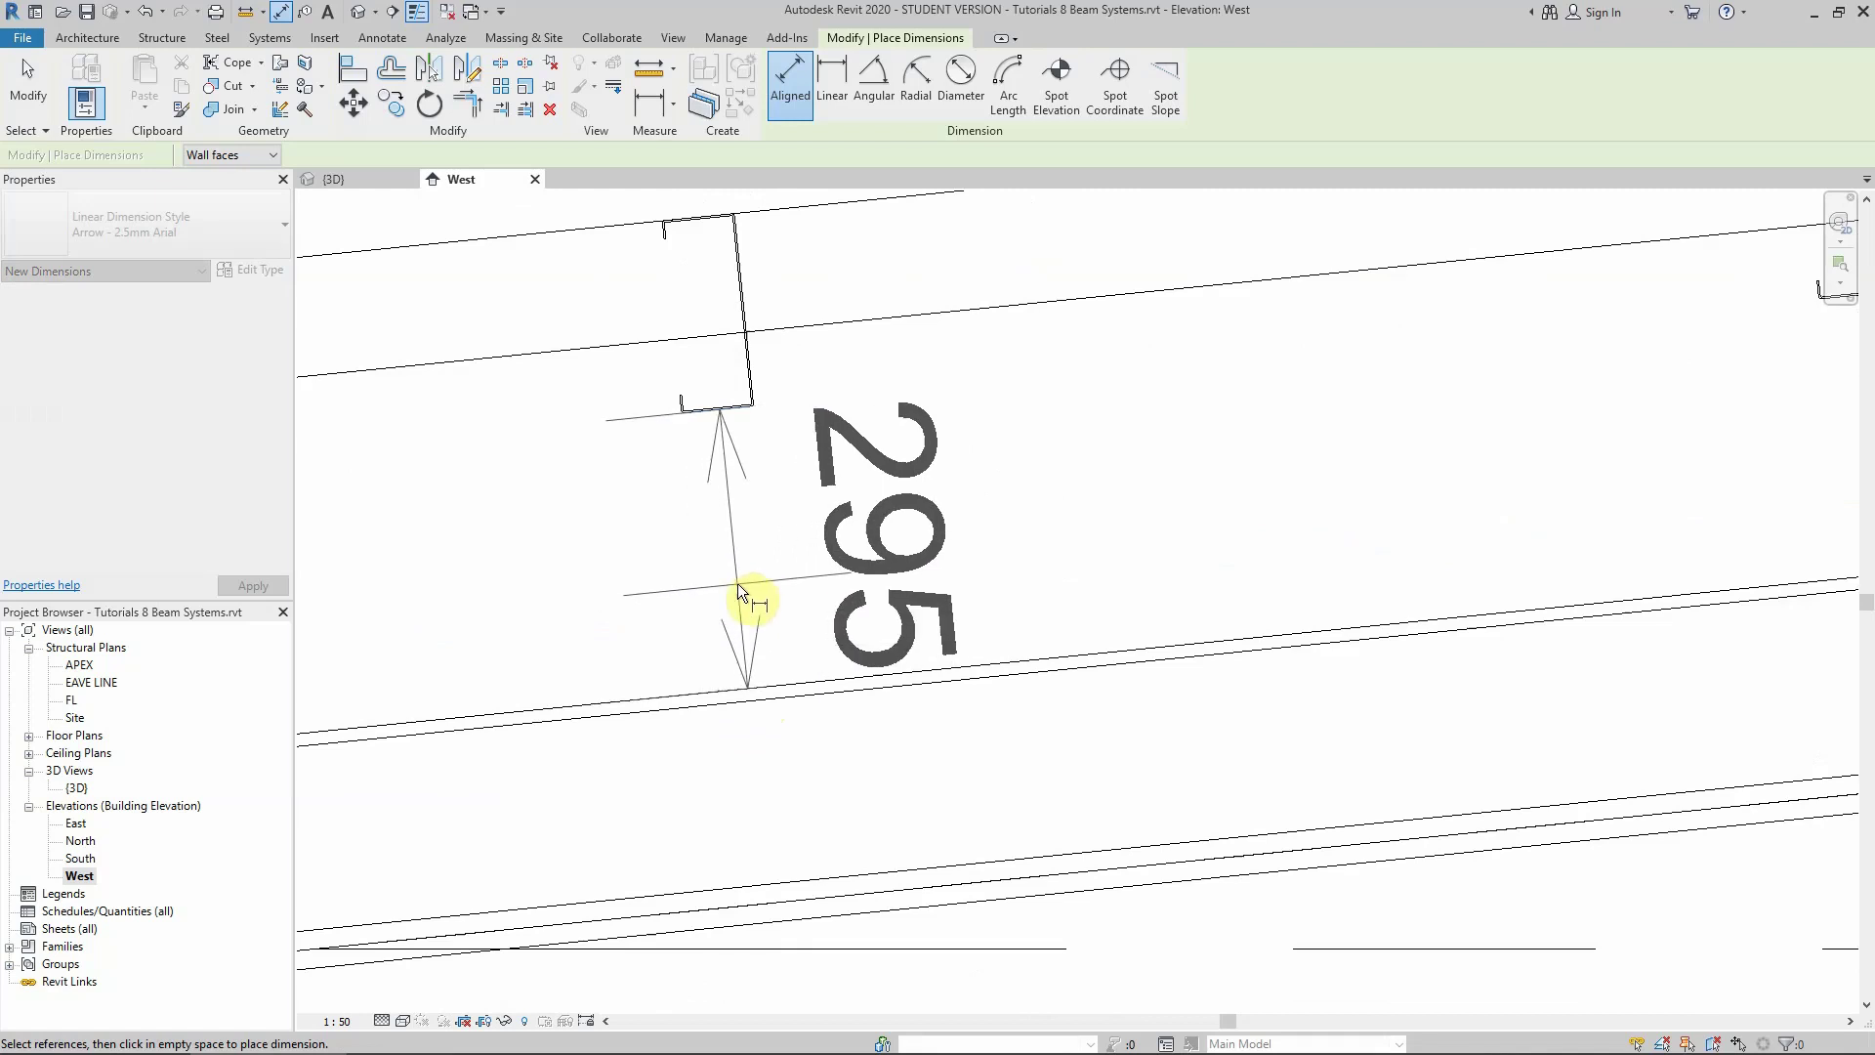
pyautogui.press('Escape')
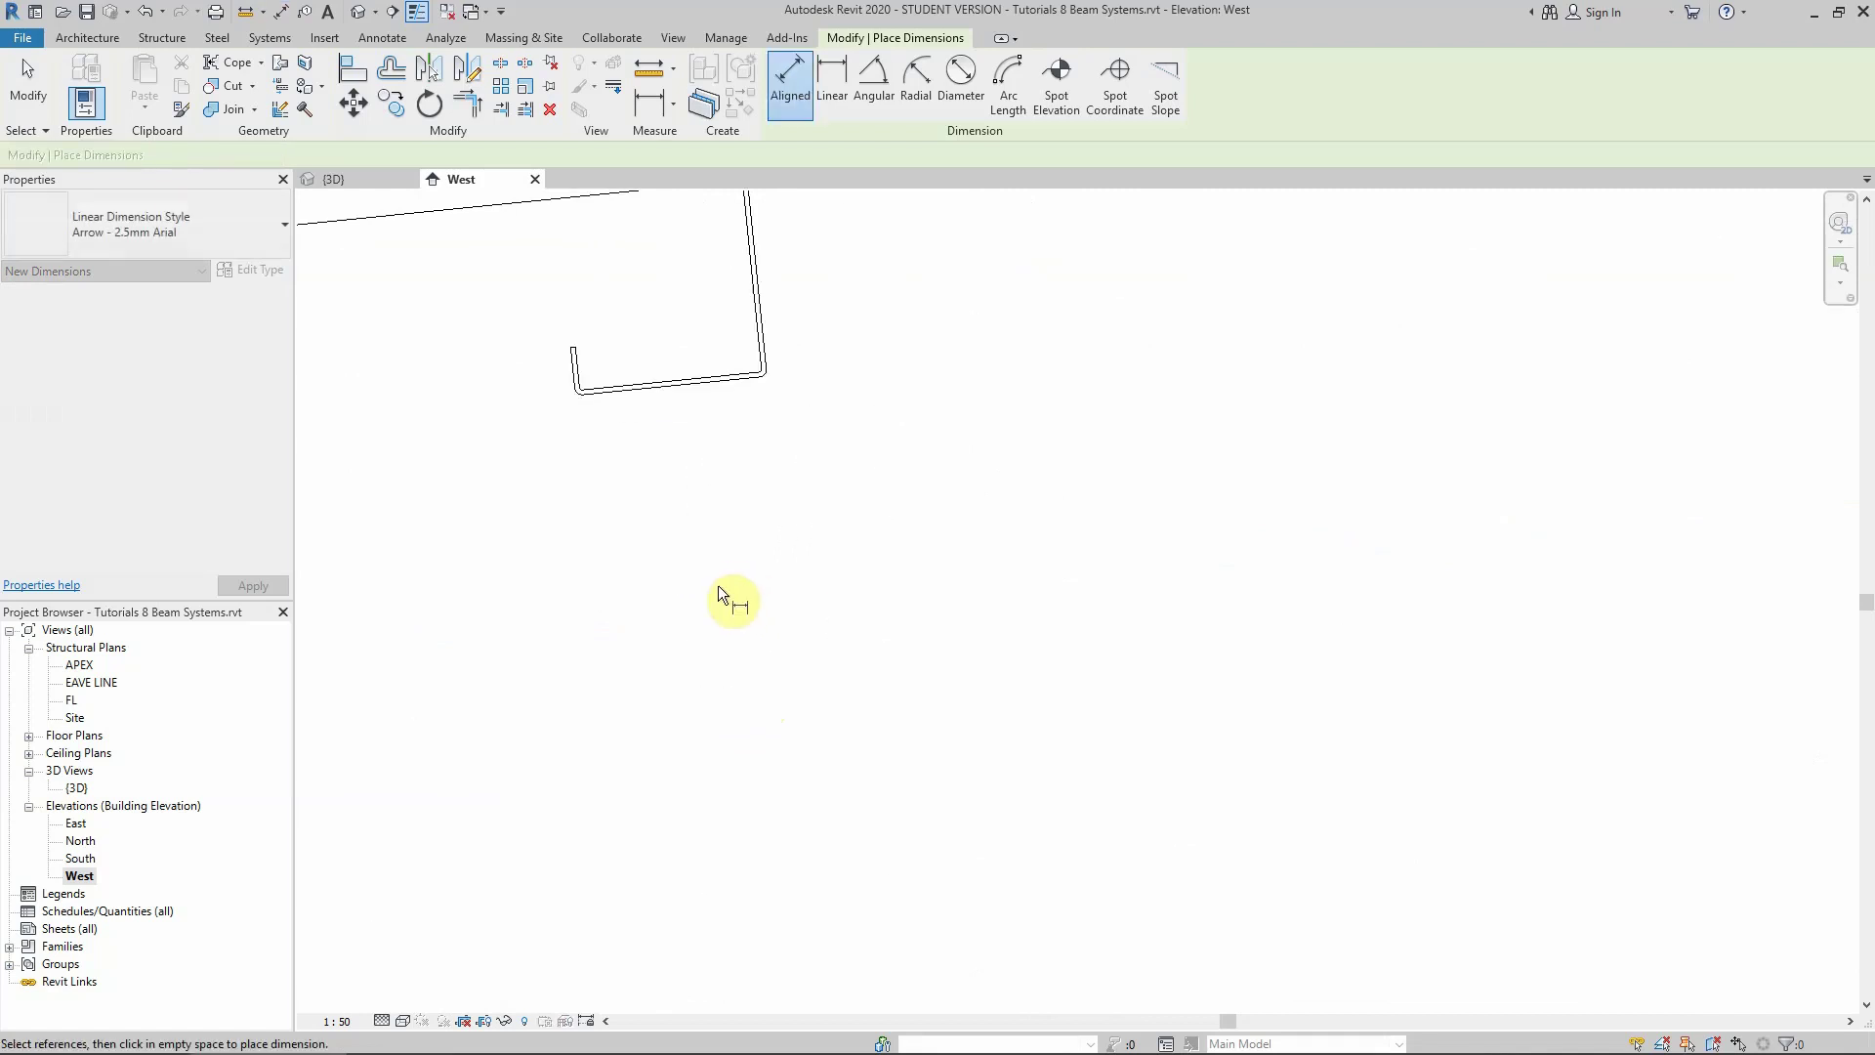
pyautogui.scroll(-2, 747, 532)
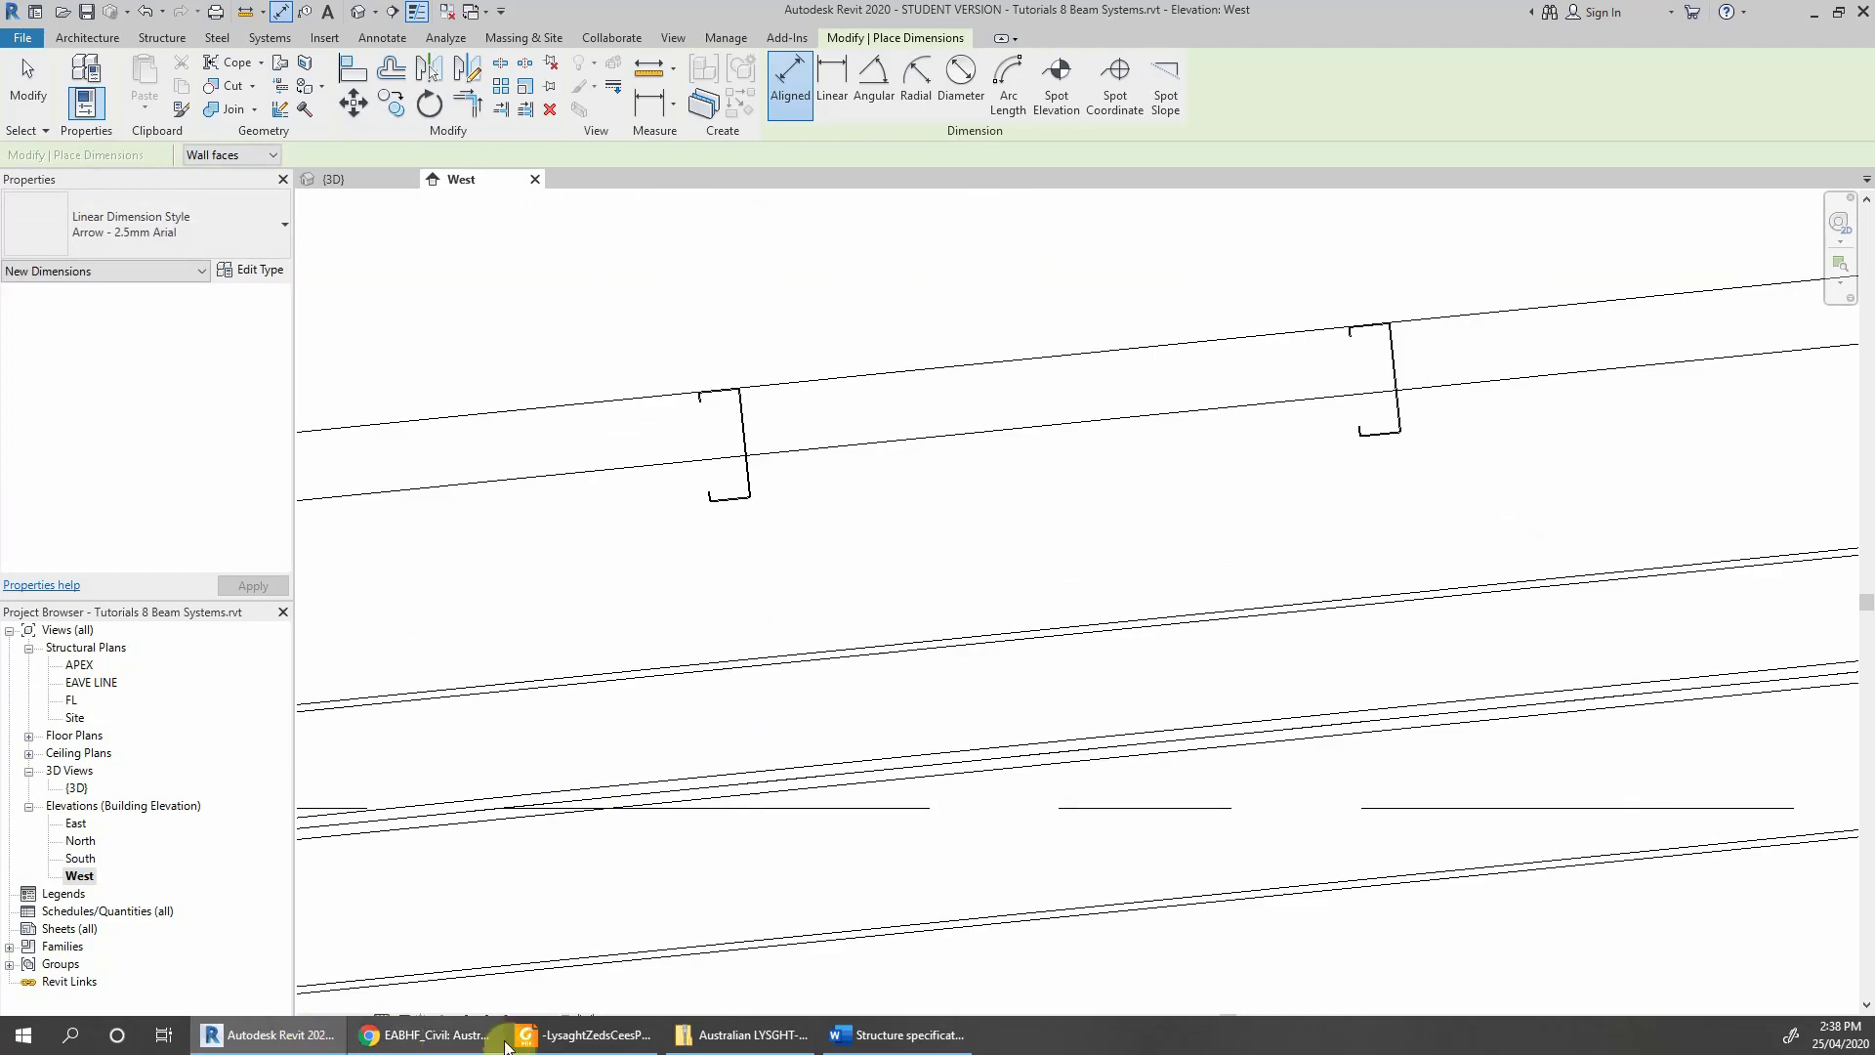
# Switch to the Lysaght Zeds and Cees user guide in Foxit Reader and find the cleat nominal dimensions table
pyautogui.click(597, 1034)
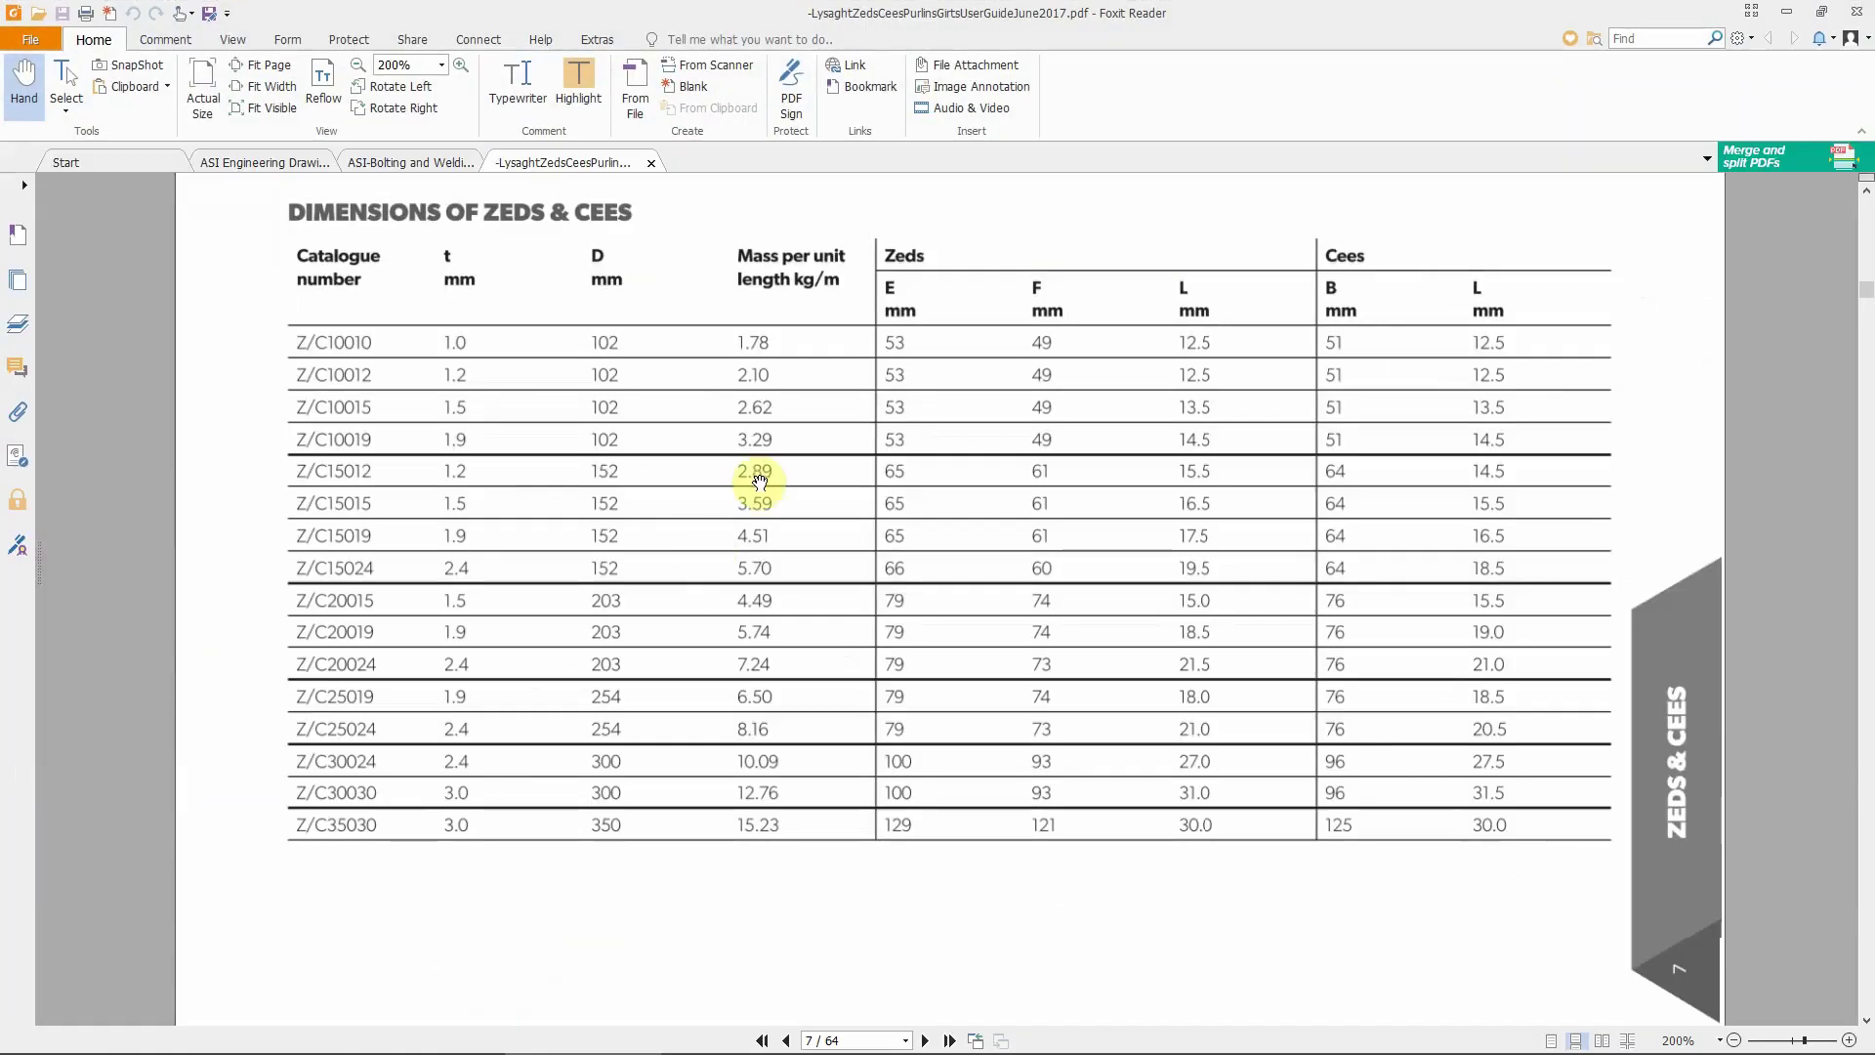
pyautogui.scroll(-20, 759, 478)
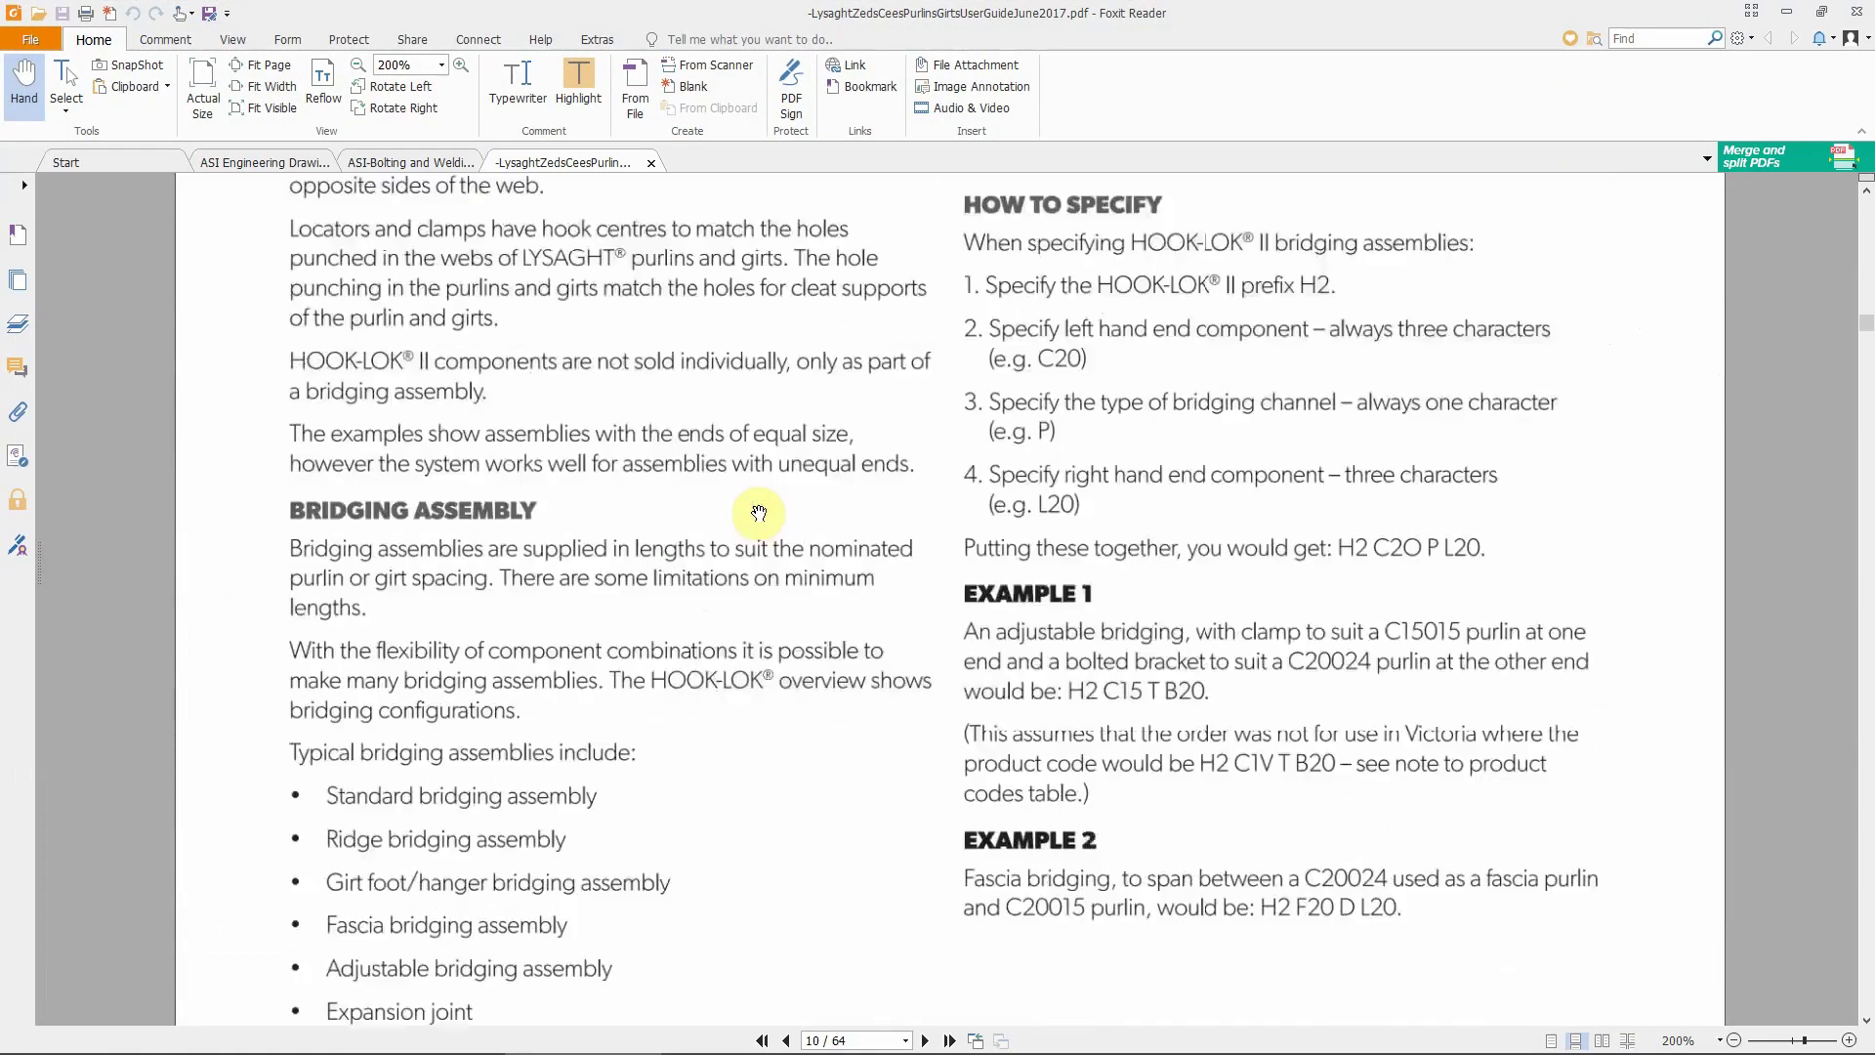
pyautogui.scroll(-20, 758, 513)
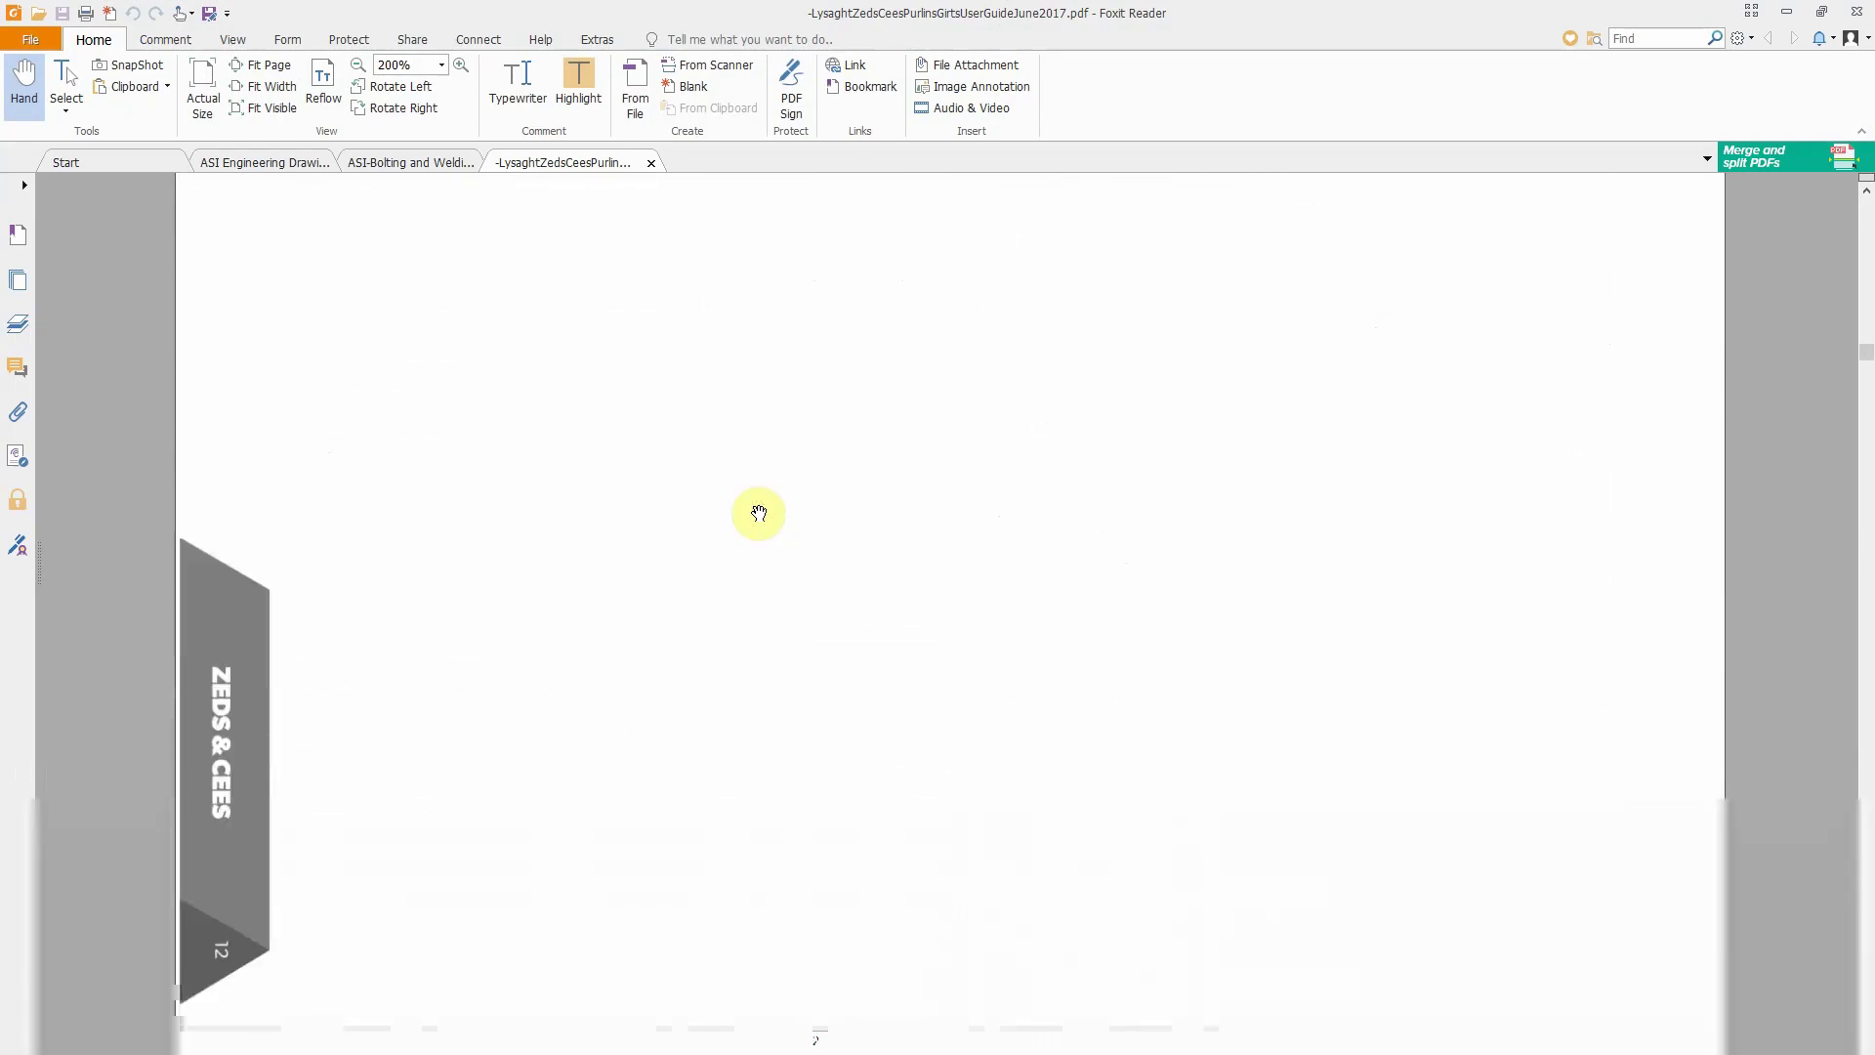
pyautogui.scroll(-5, 759, 512)
pyautogui.scroll(-20, 759, 512)
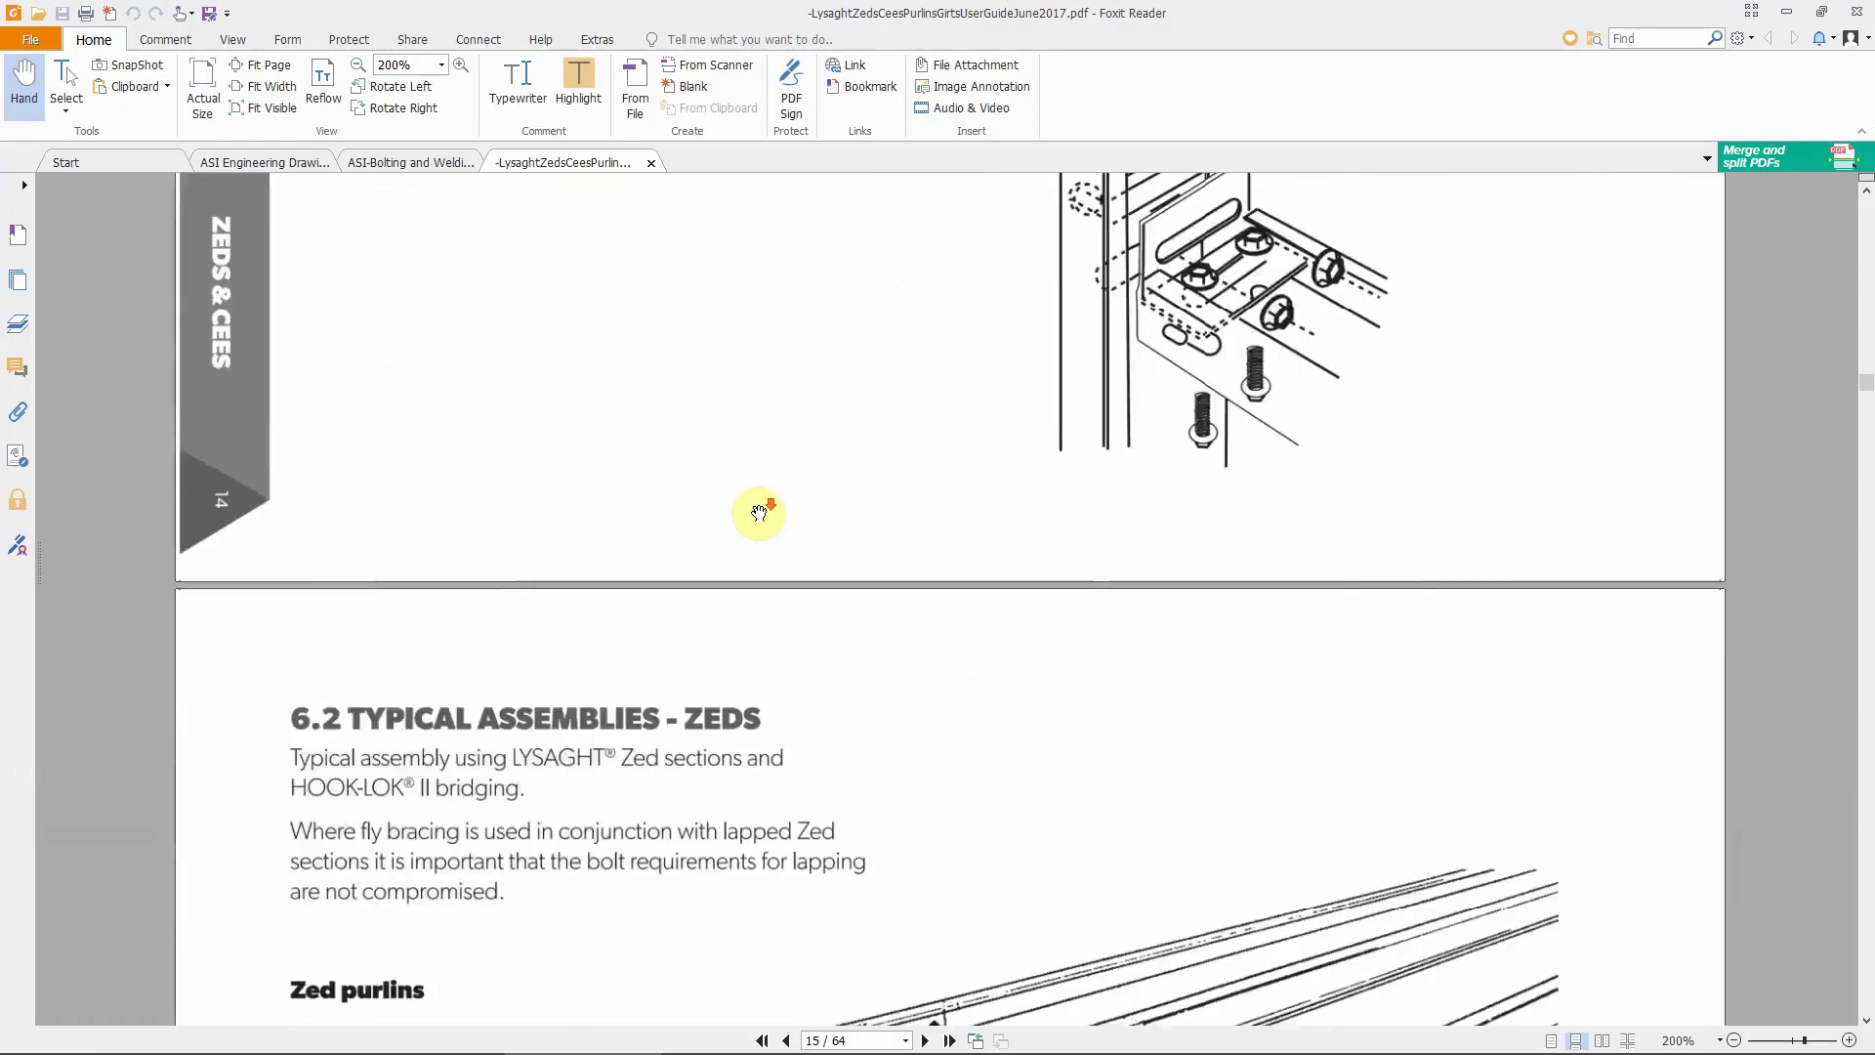
pyautogui.scroll(-20, 759, 513)
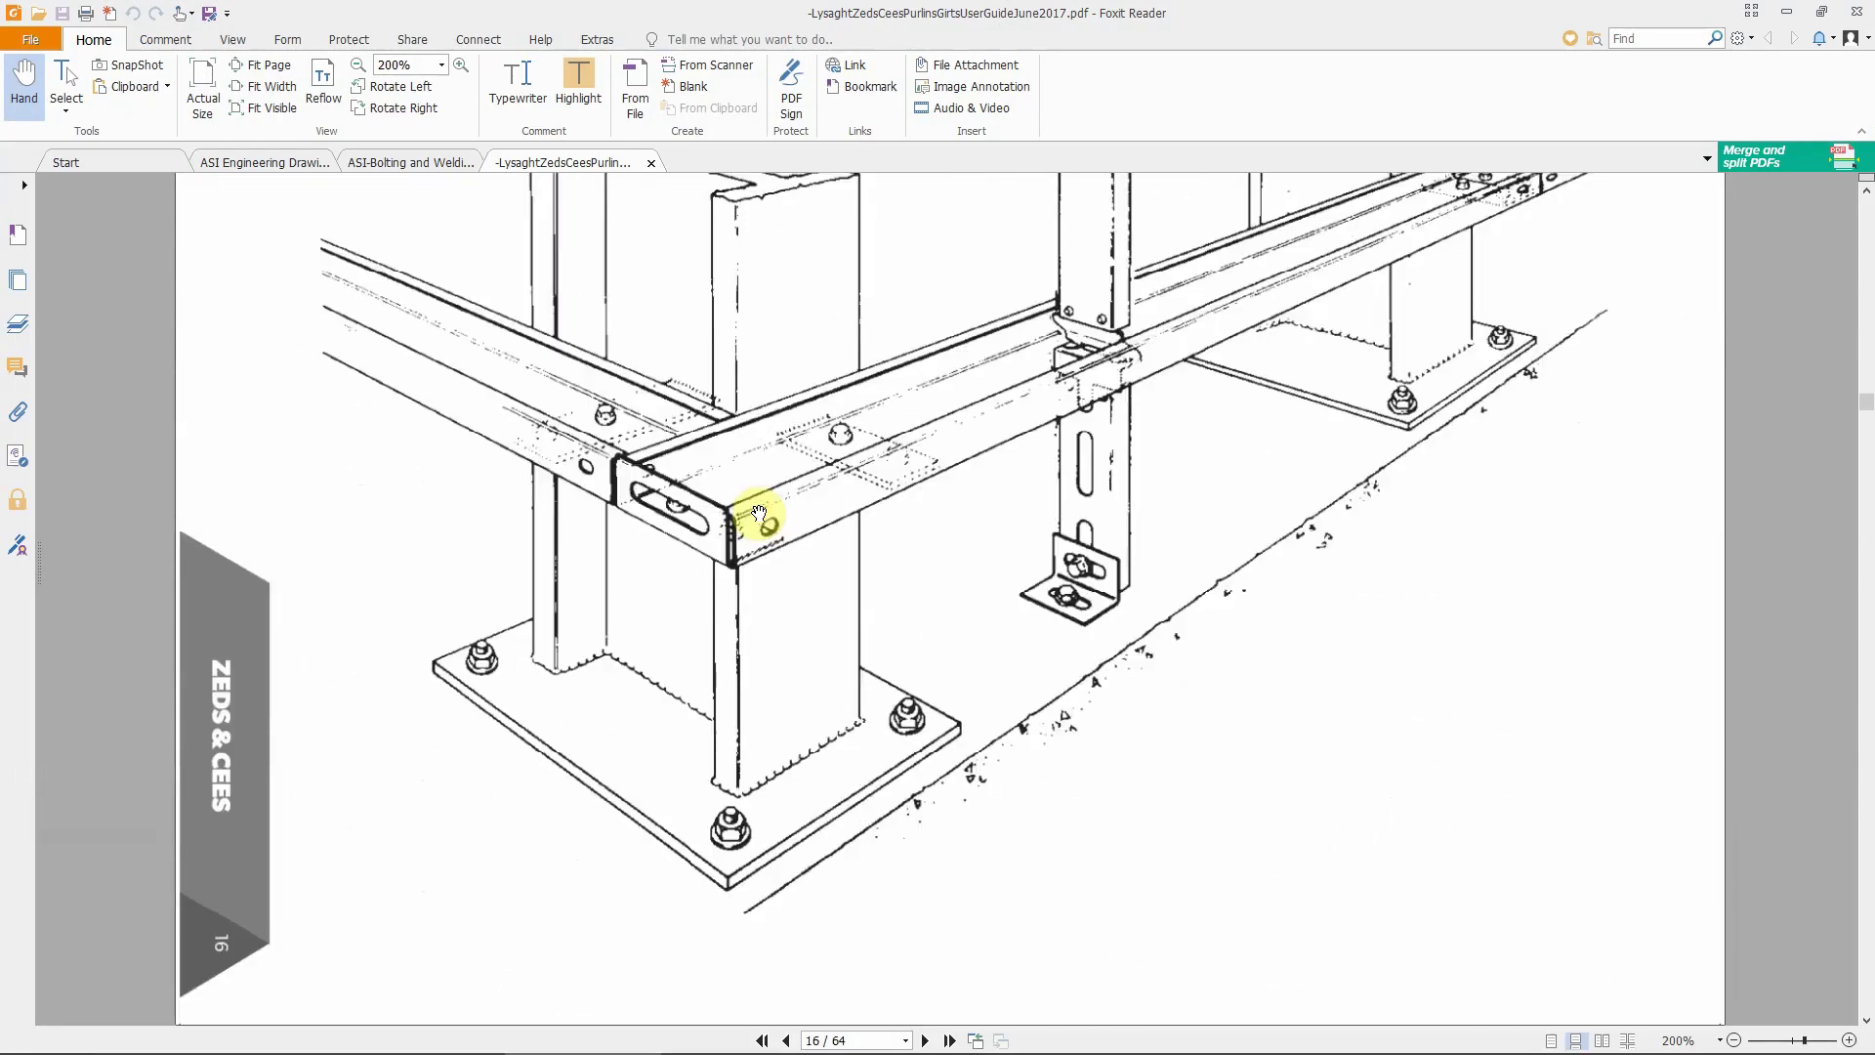
pyautogui.scroll(-15, 758, 513)
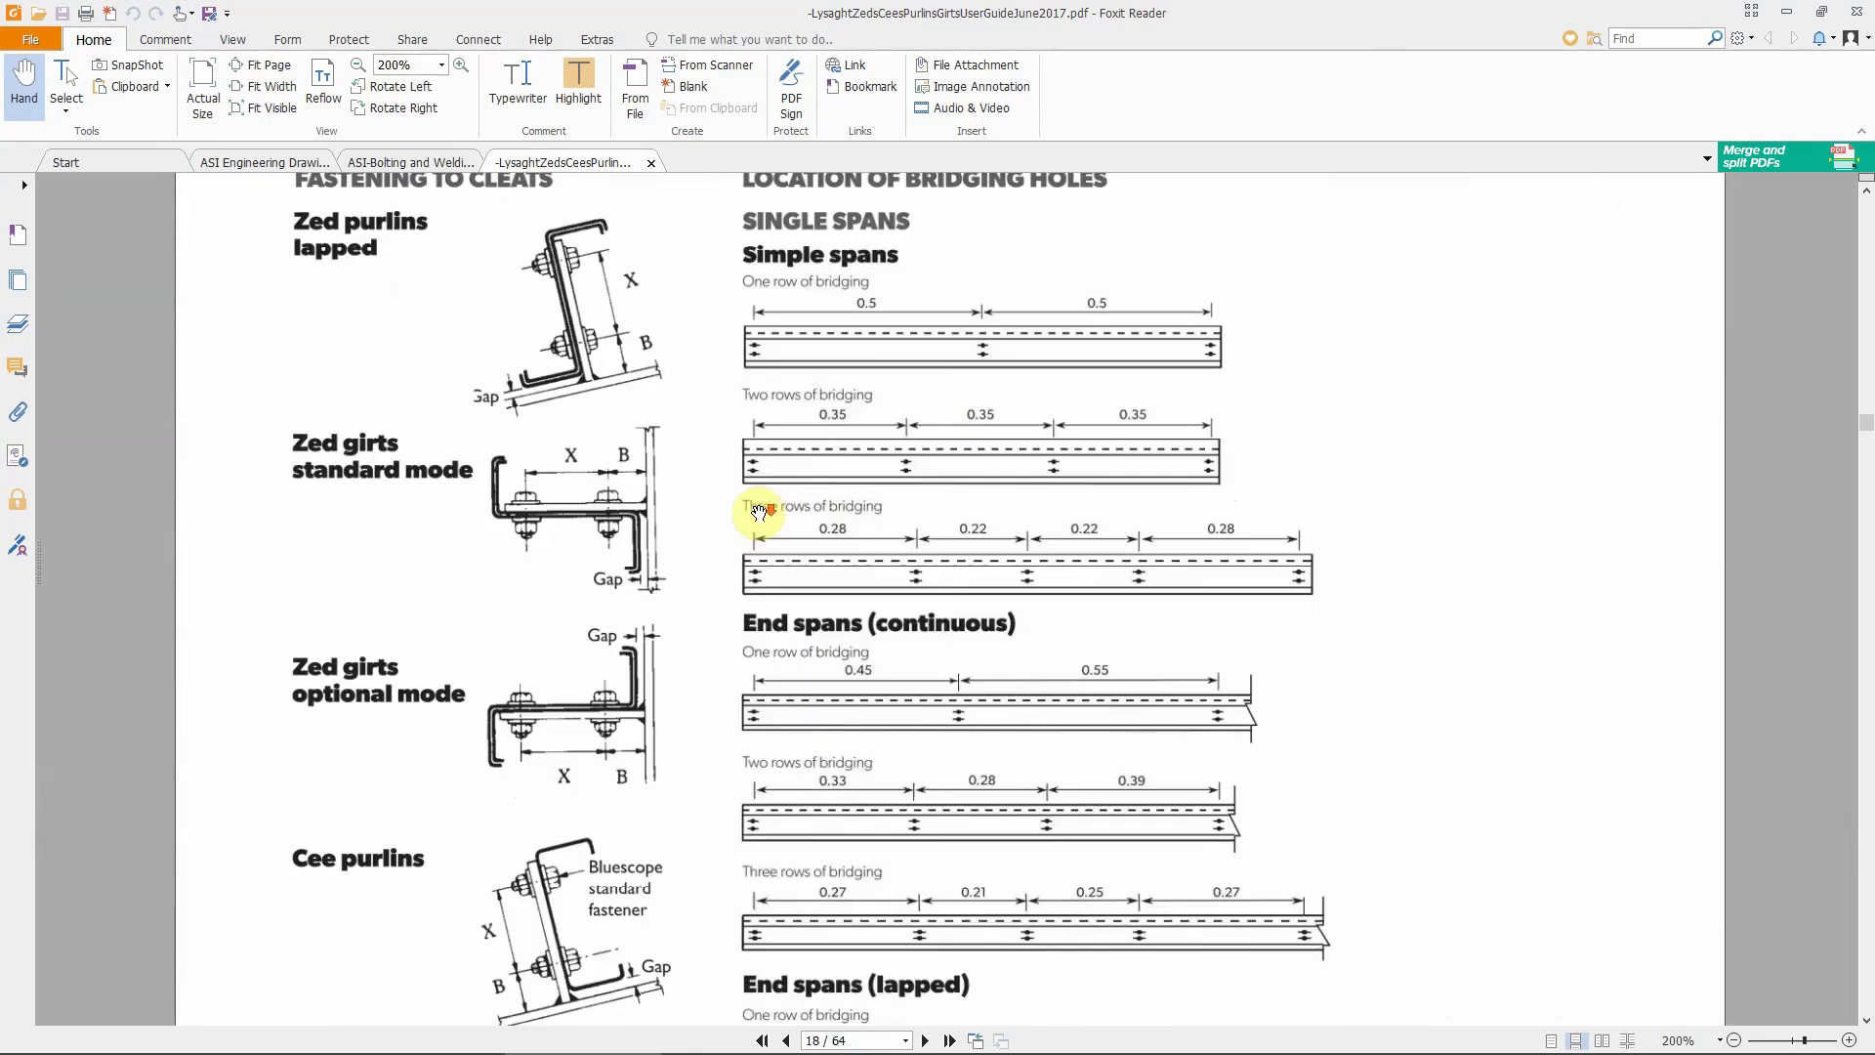
pyautogui.scroll(9, 753, 502)
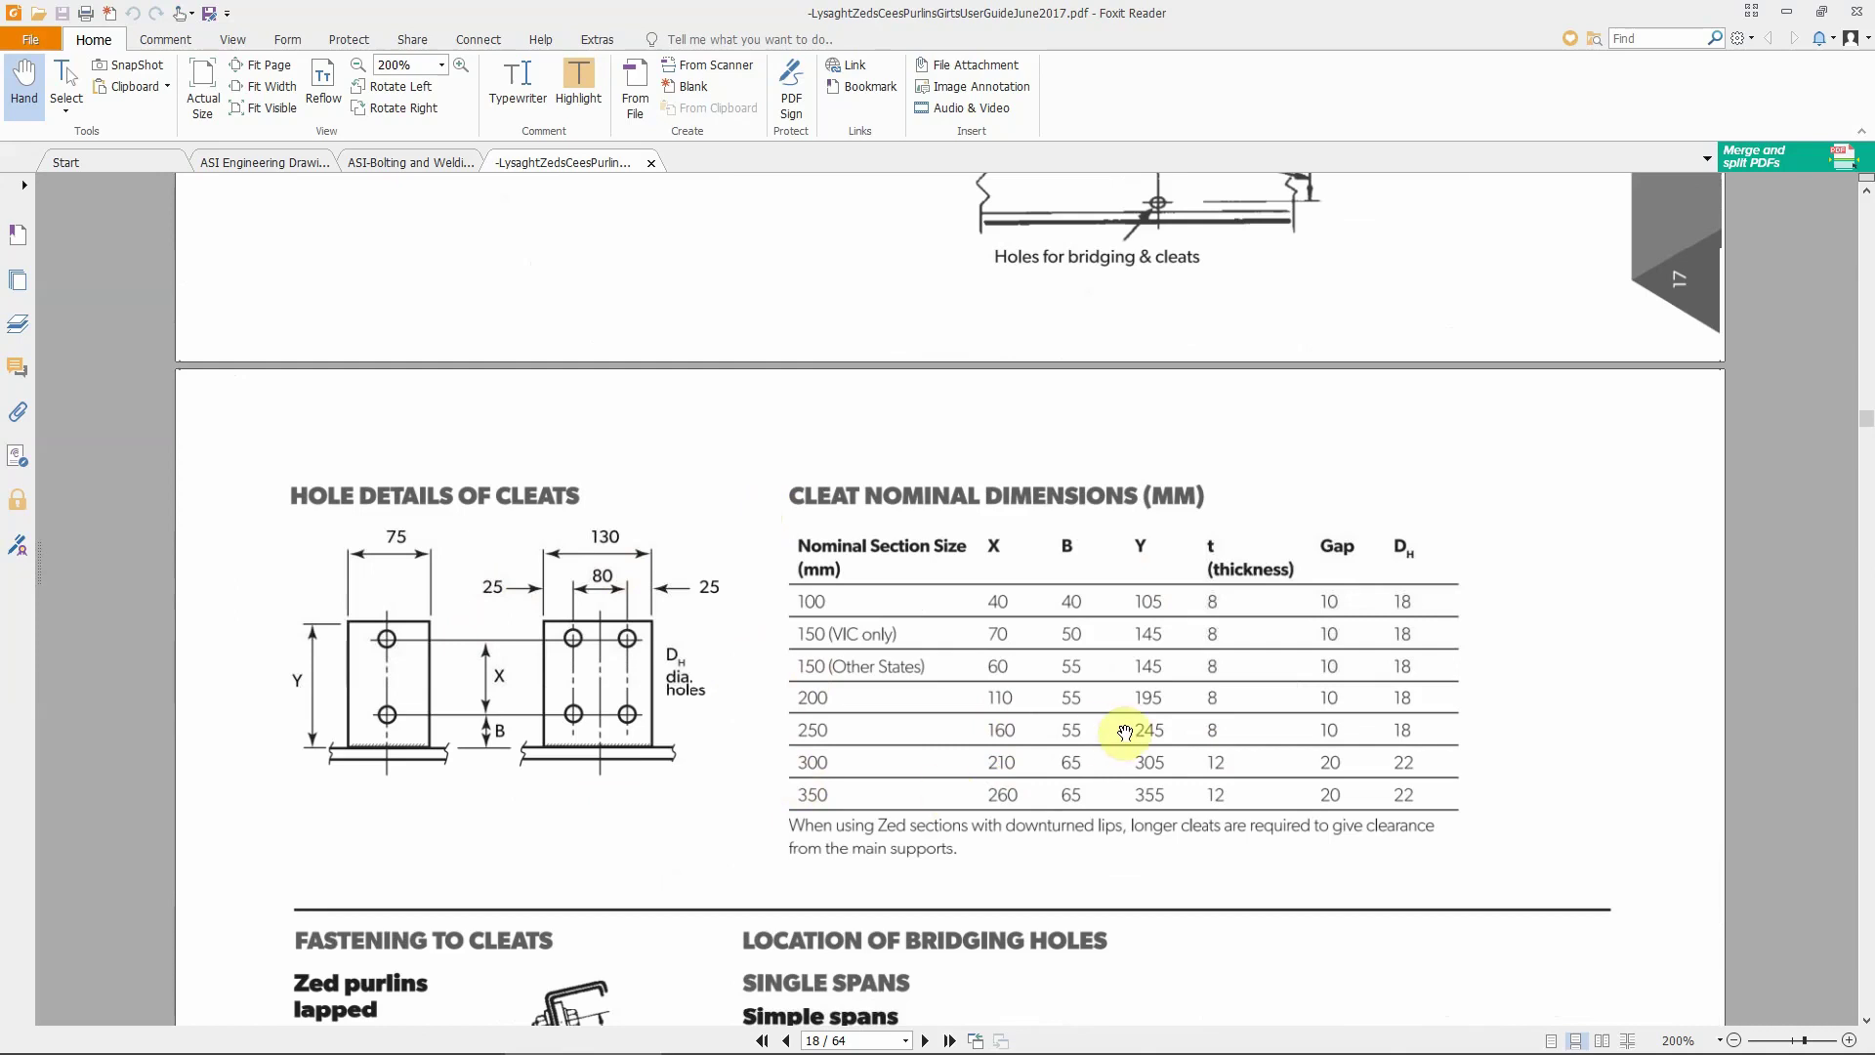
pyautogui.click(459, 1035)
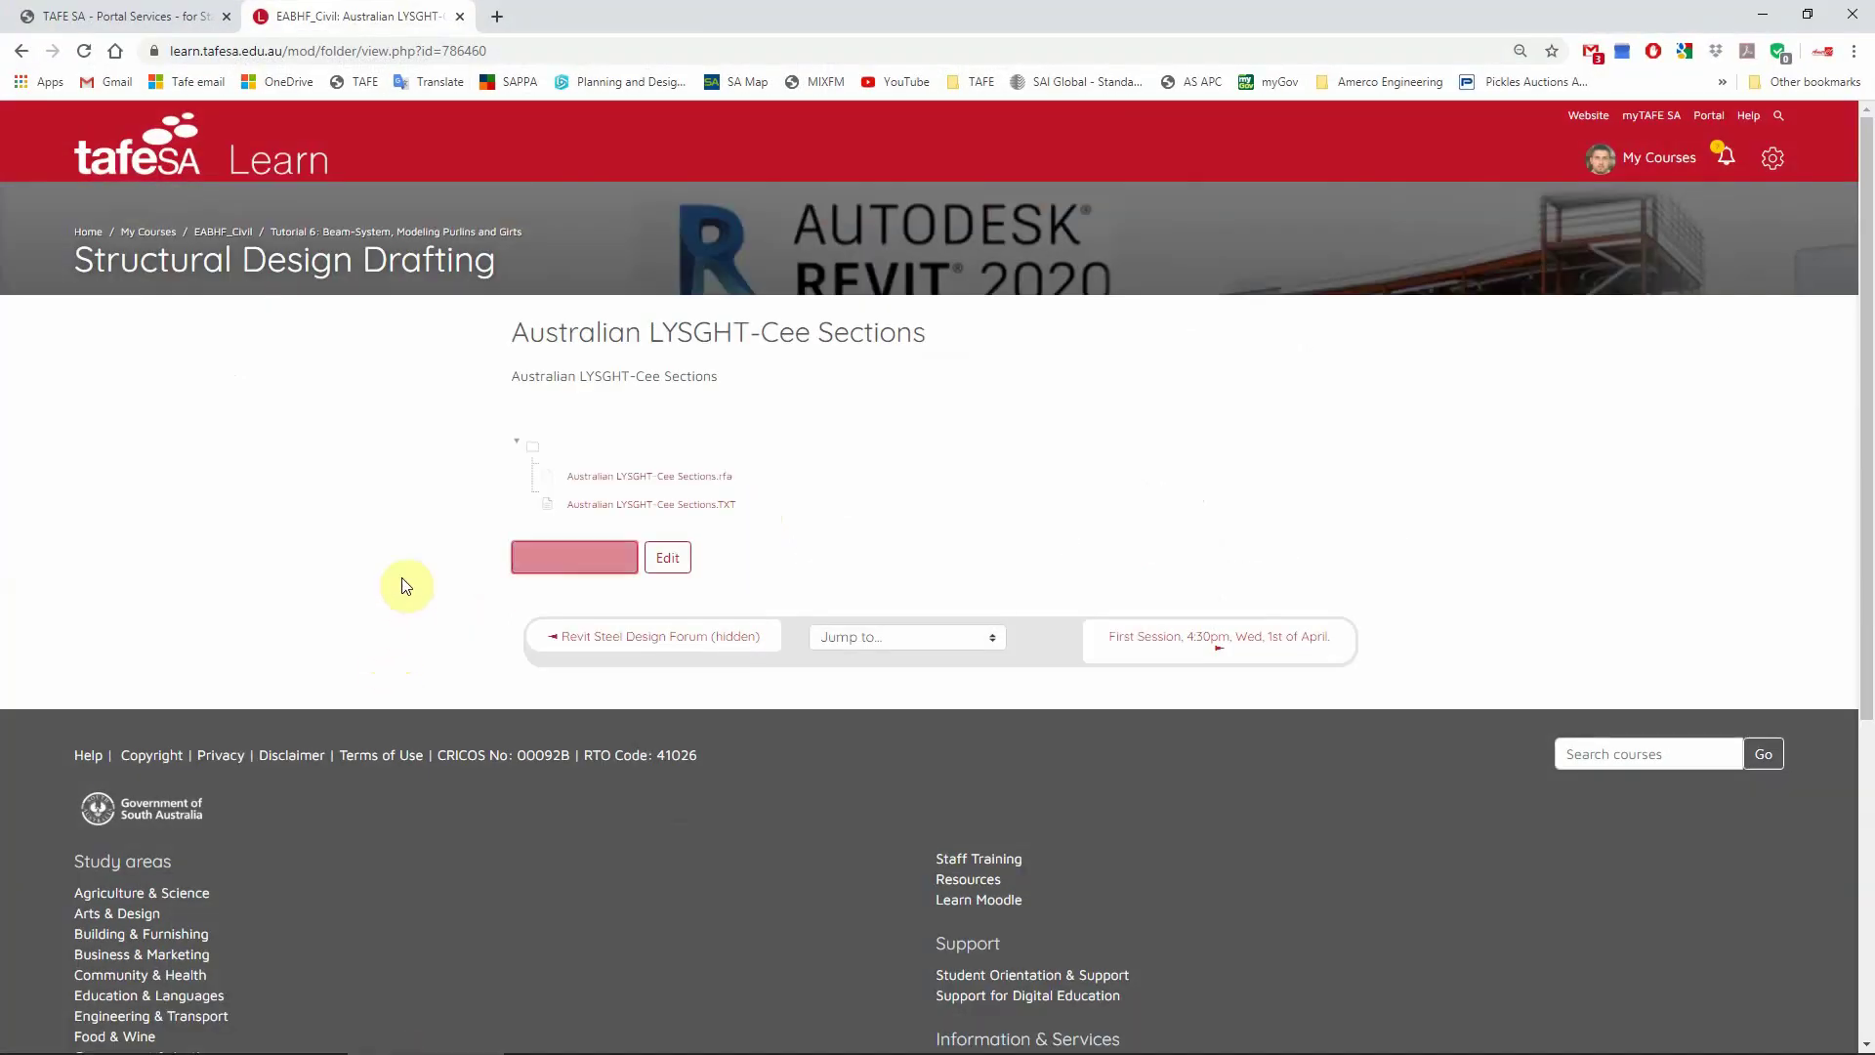
pyautogui.click(22, 51)
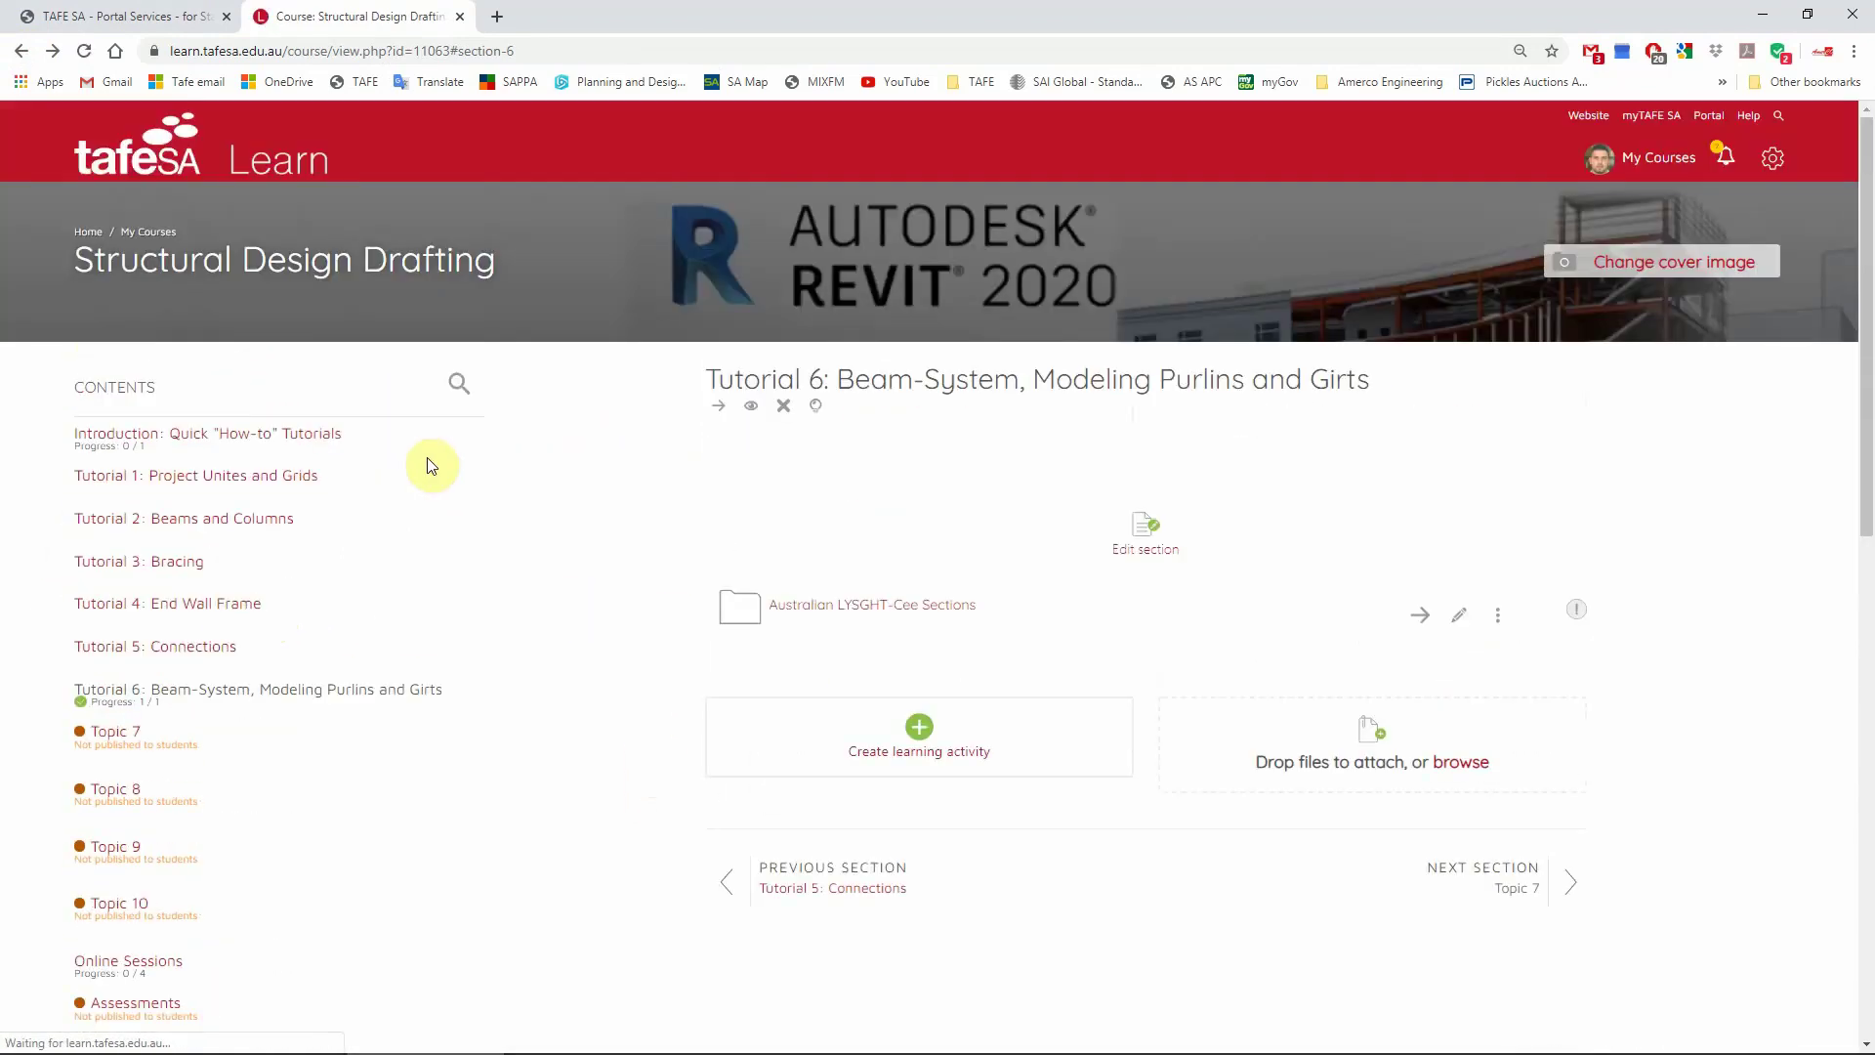
pyautogui.click(1762, 13)
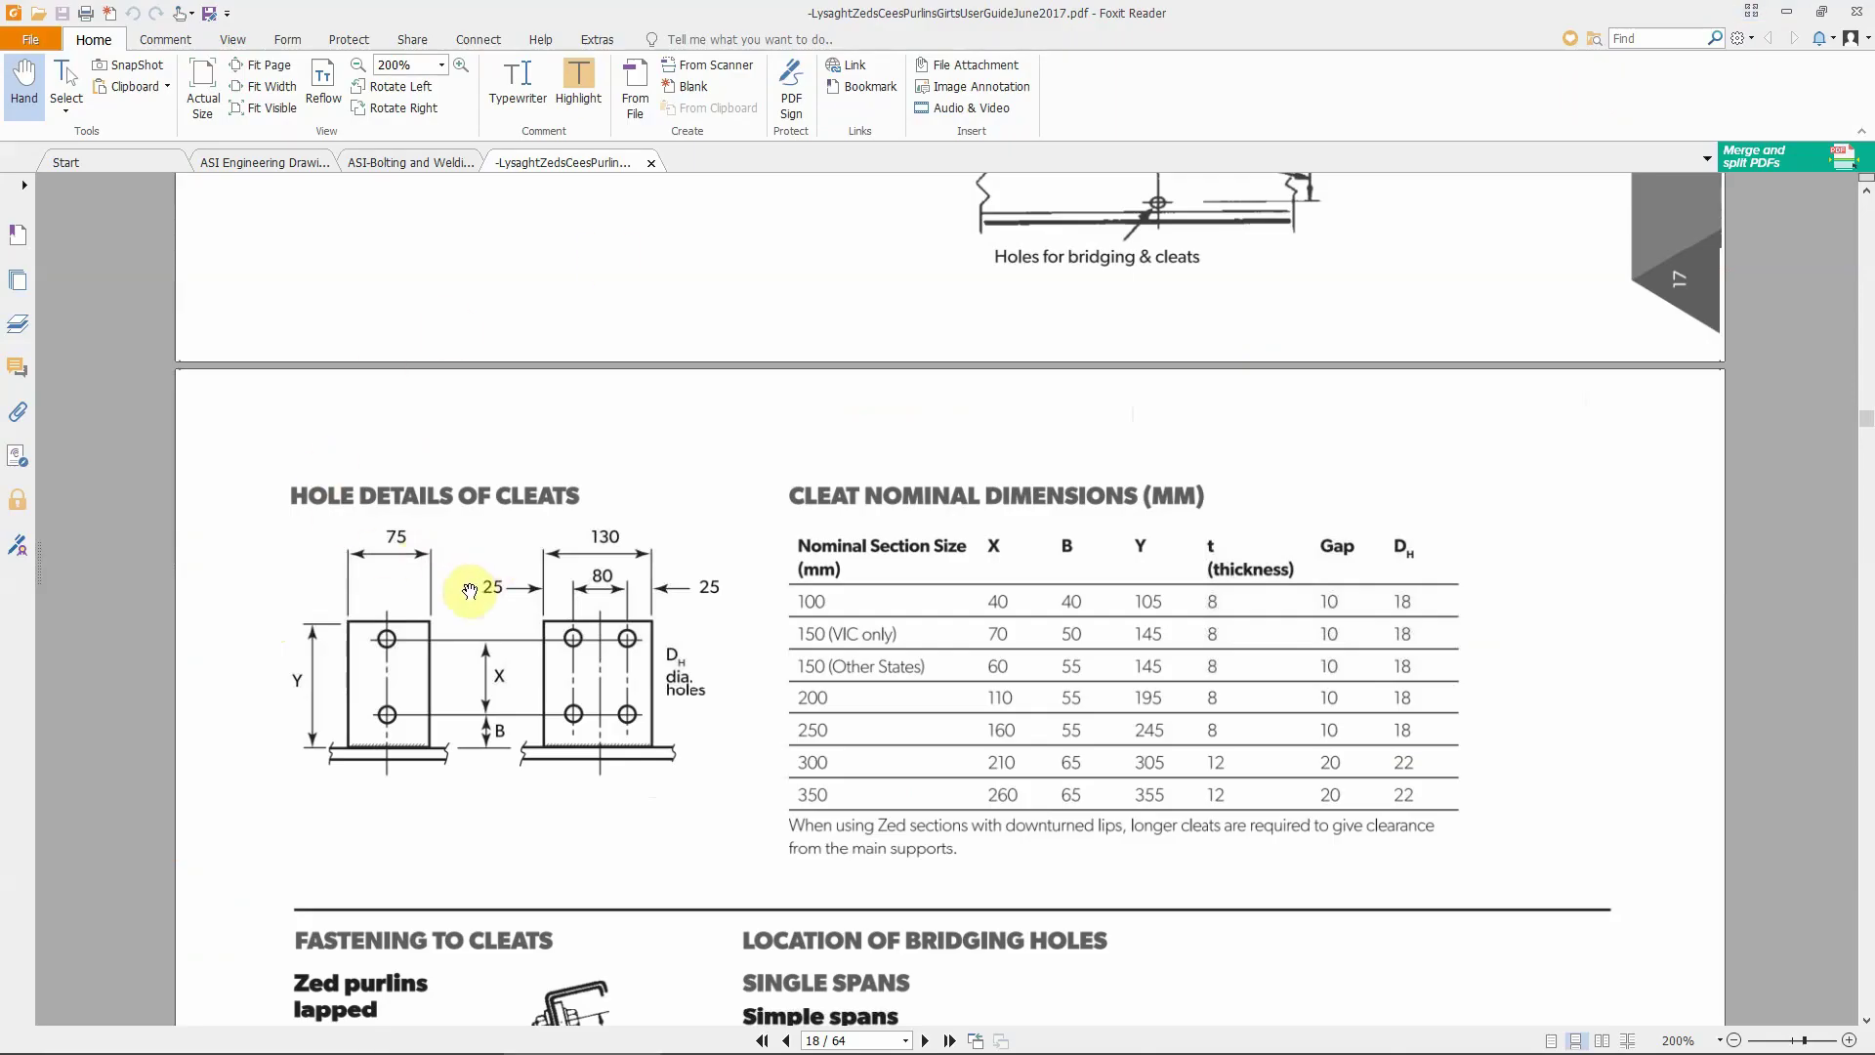
# Read the cleat gap for the 200 section size and compare it with the purlin fastening diagrams
pyautogui.scroll(-5, 487, 808)
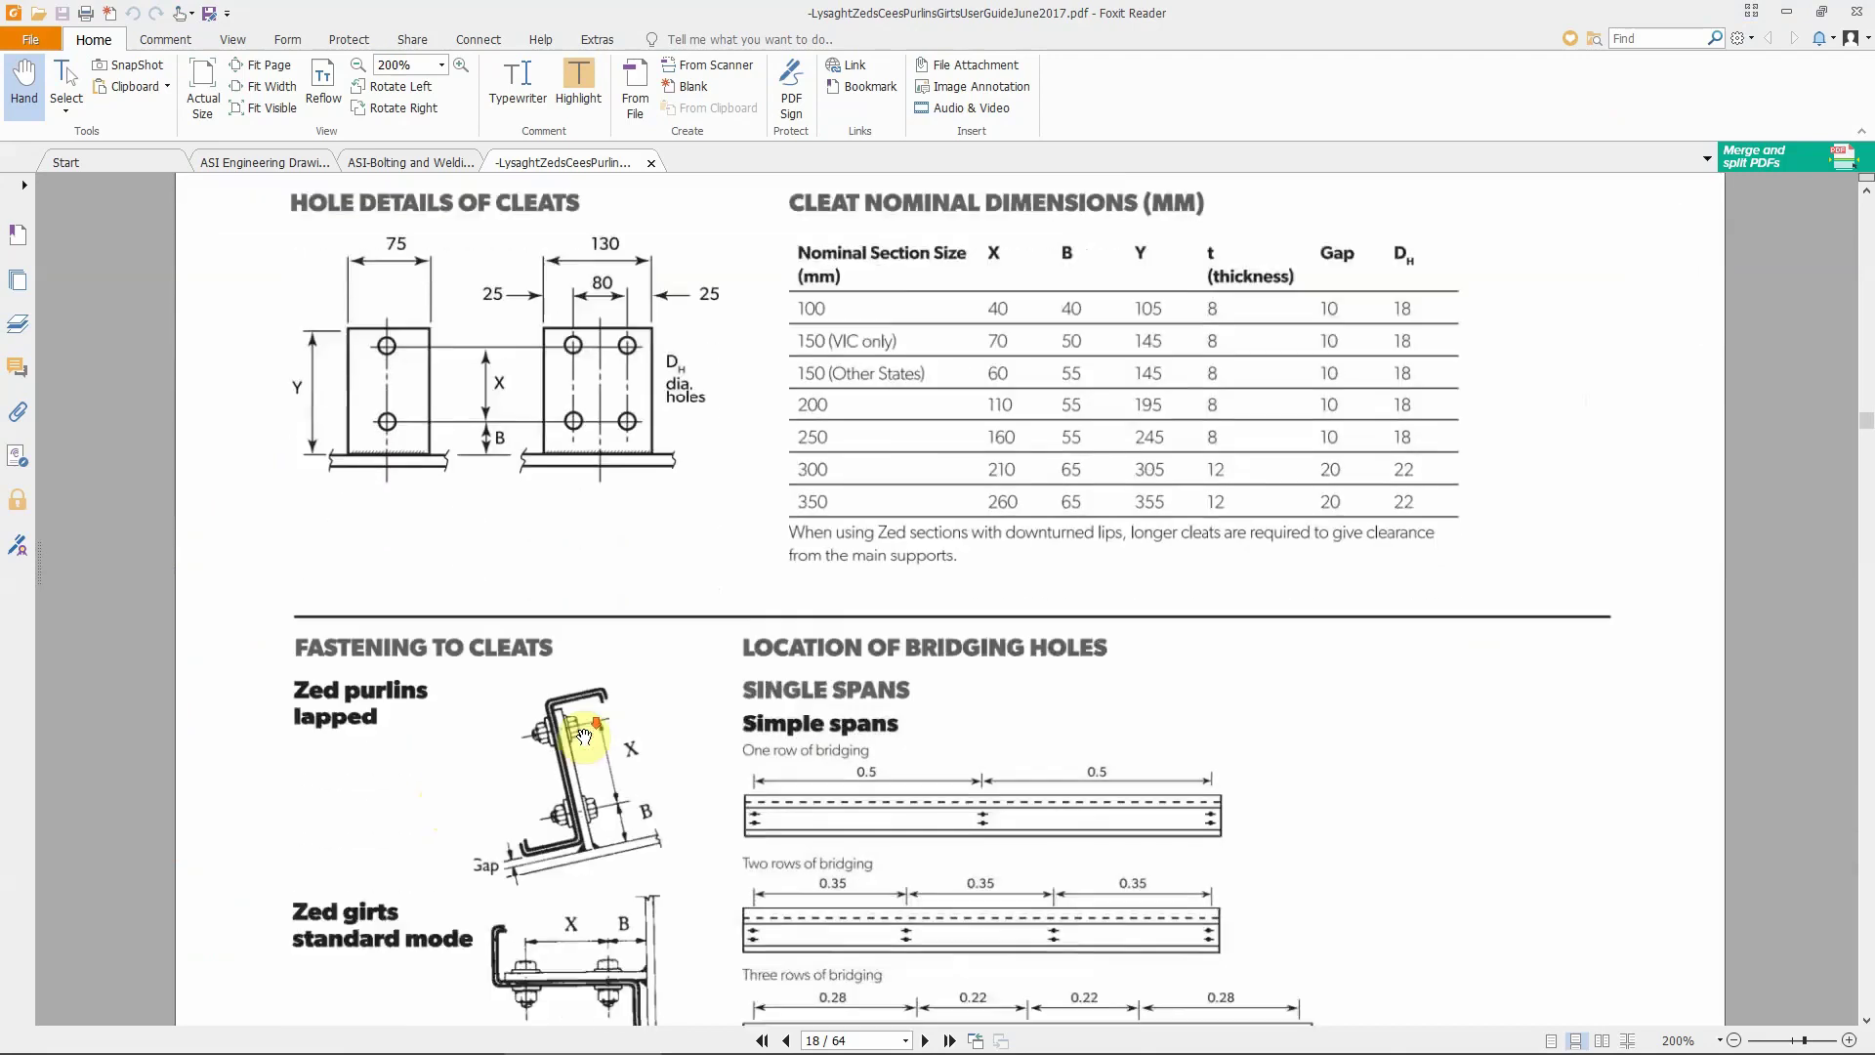
pyautogui.scroll(-2, 523, 816)
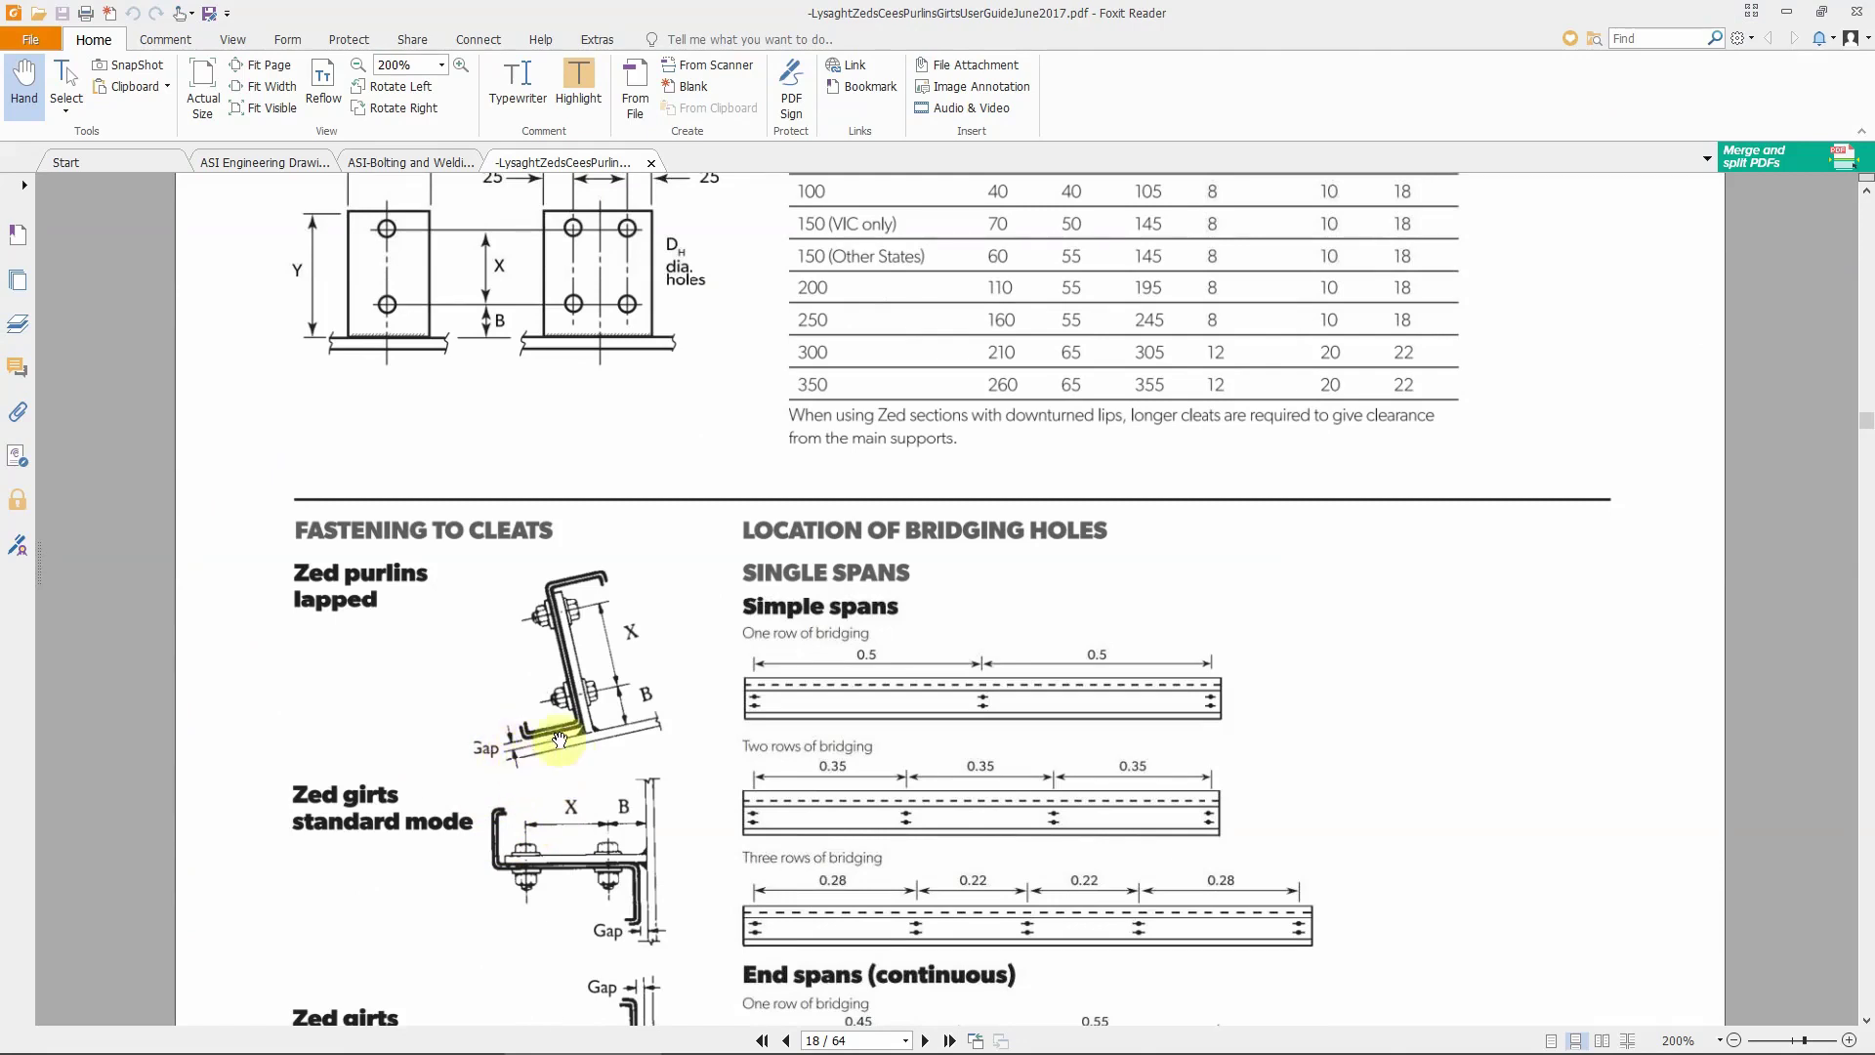
pyautogui.scroll(2, 675, 731)
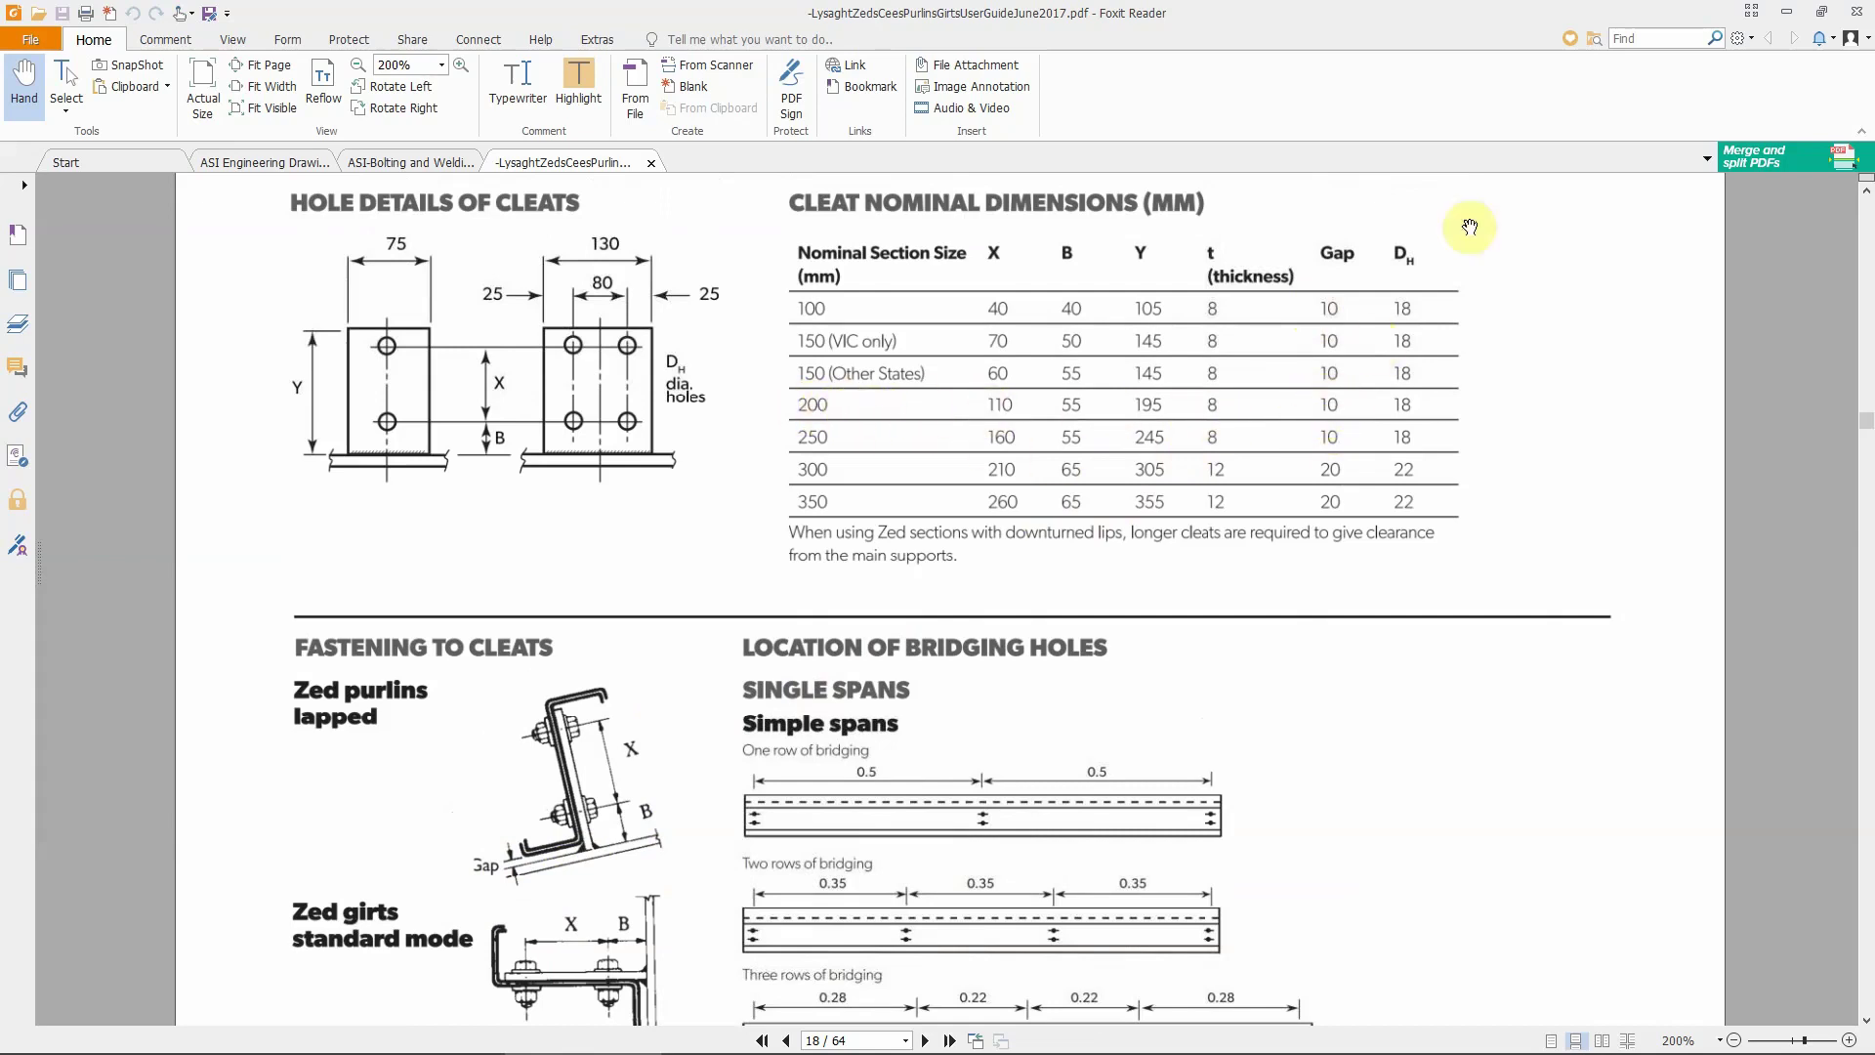
# Return to Revit and recheck the distance between the purlin's underside and the rafter top using an aligned dimension, without keeping it
pyautogui.hotkey('alt', 'Tab')
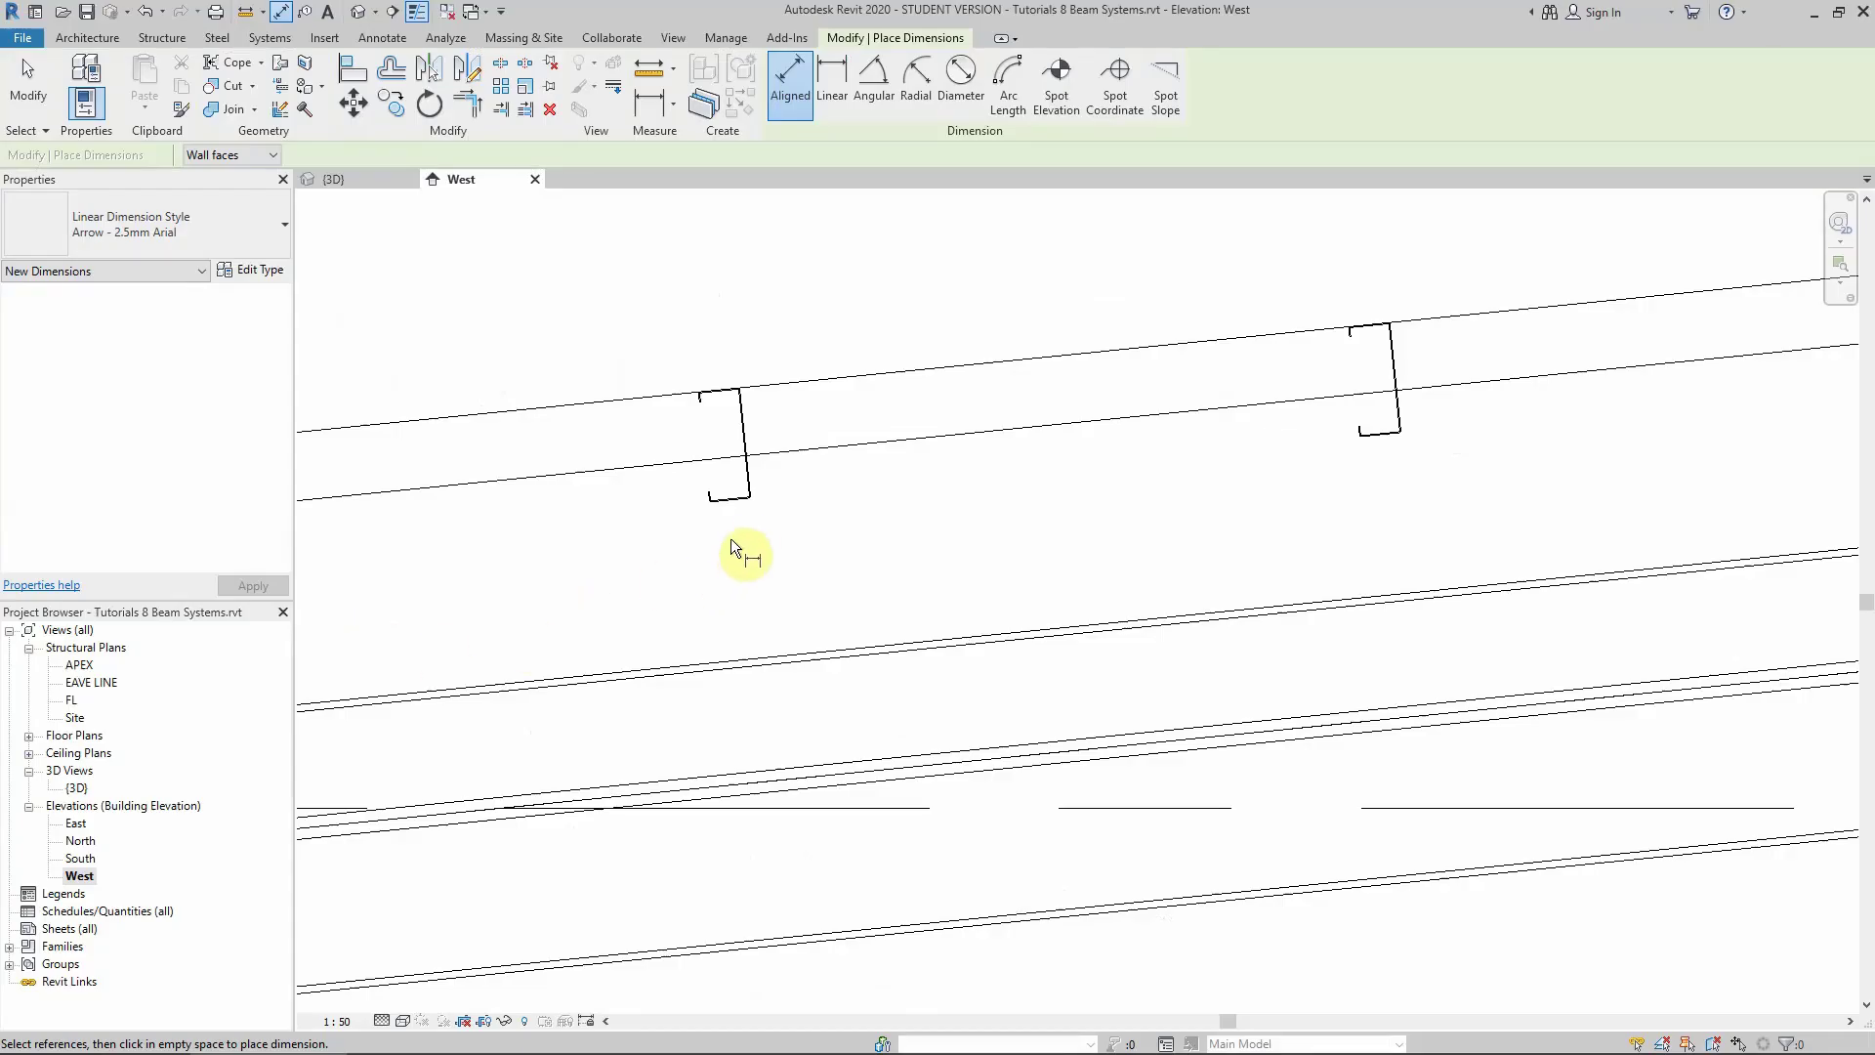
pyautogui.scroll(2, 732, 507)
pyautogui.scroll(3, 720, 480)
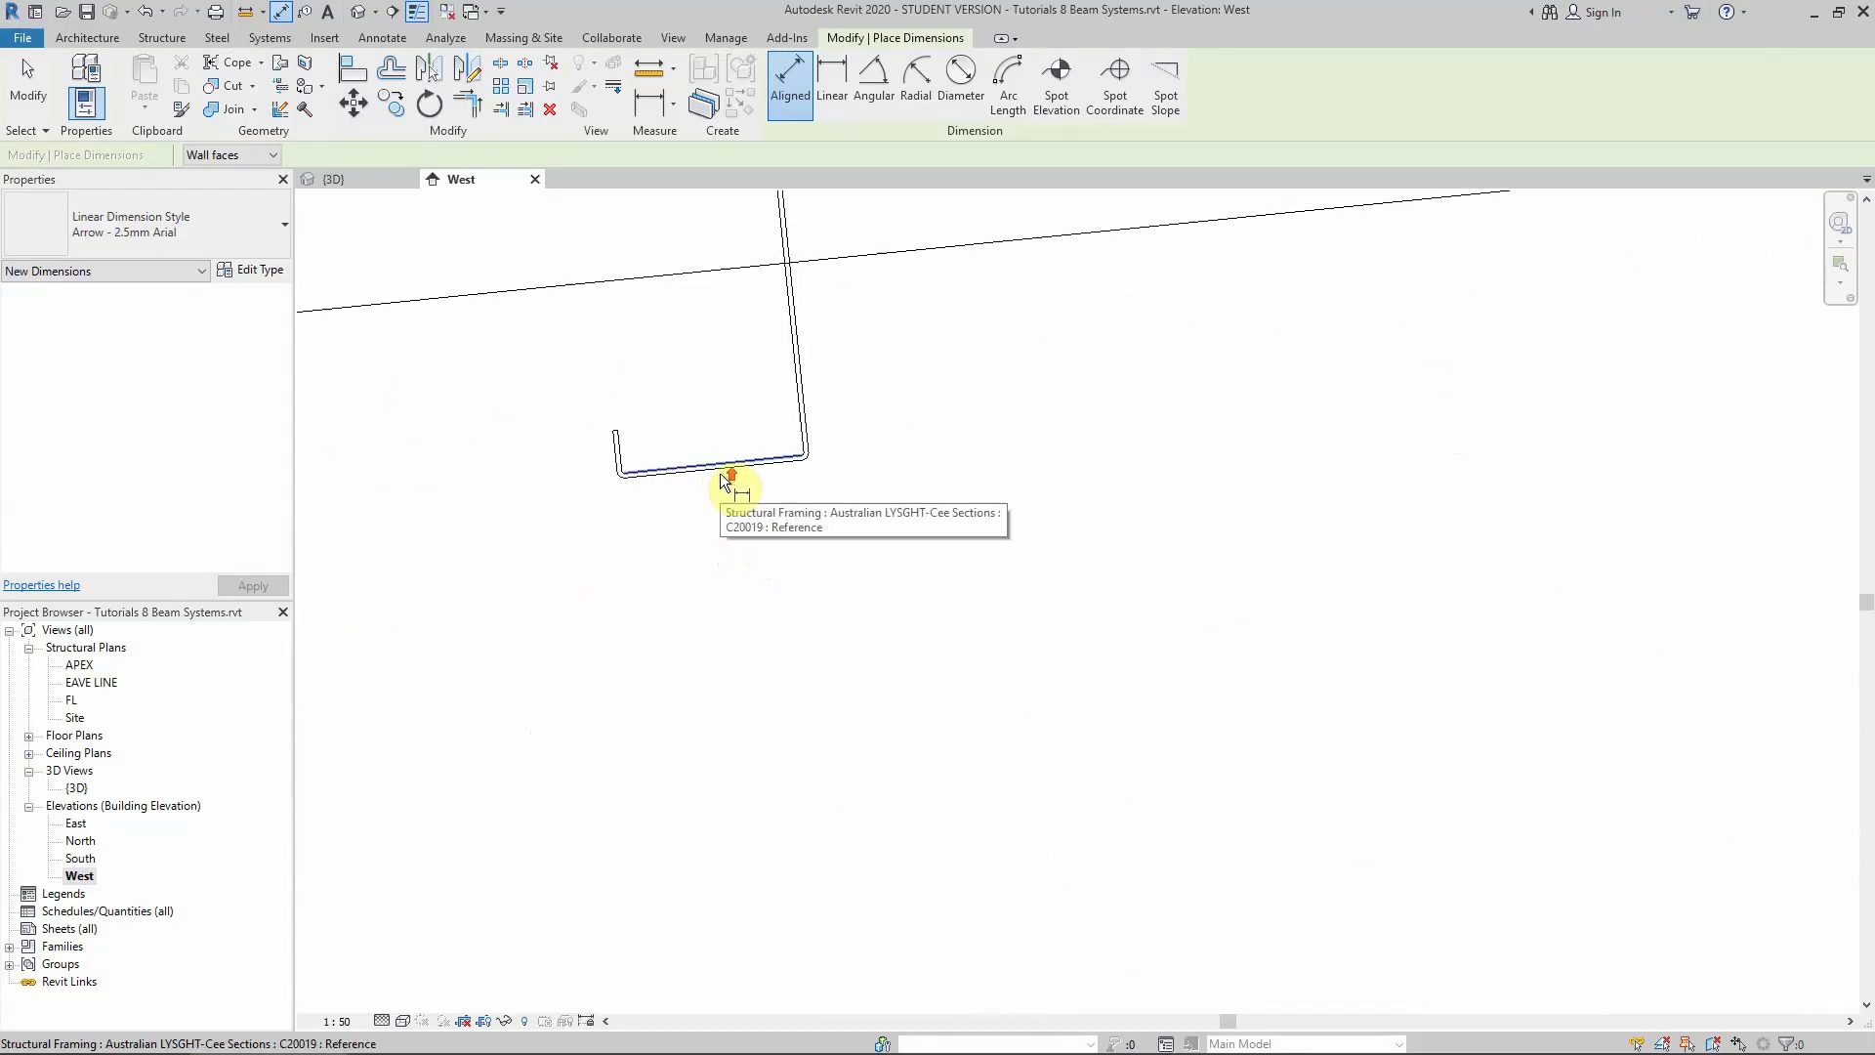
pyautogui.click(720, 480)
pyautogui.scroll(-2, 720, 481)
pyautogui.click(754, 787)
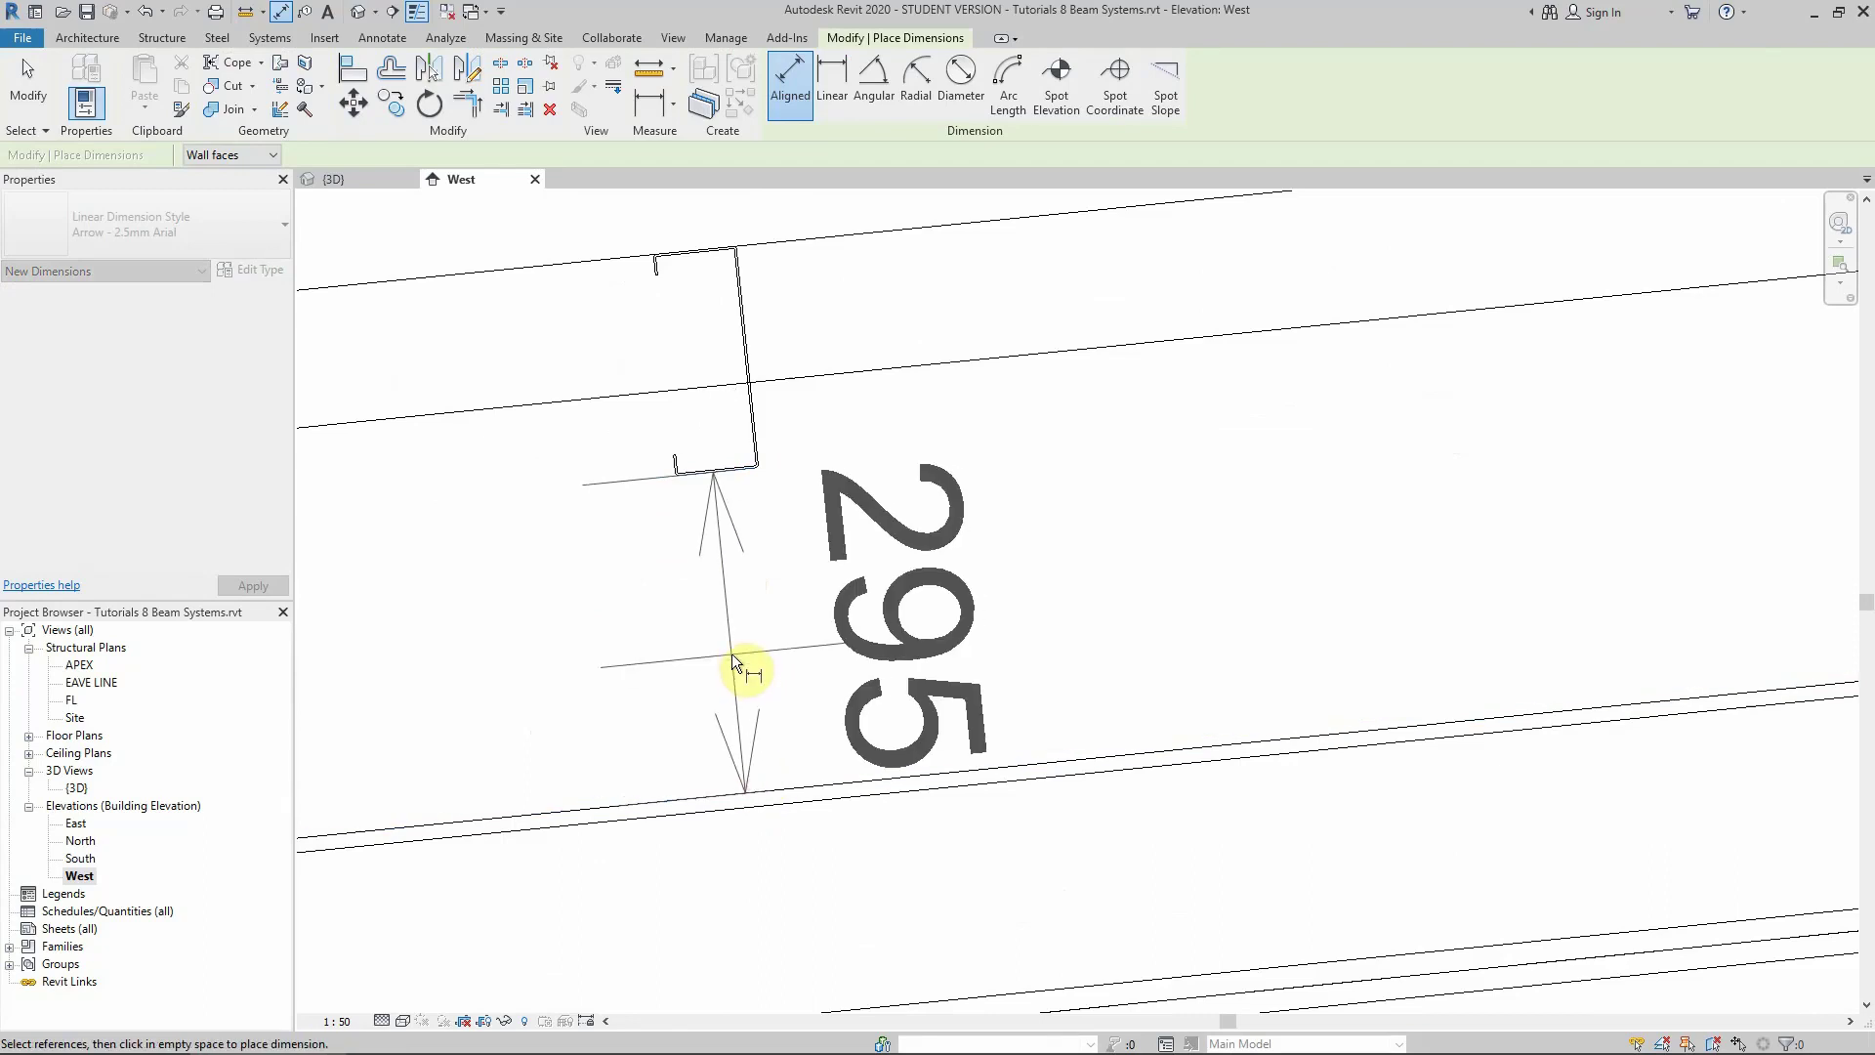
pyautogui.press('Escape')
pyautogui.scroll(-3, 670, 565)
pyautogui.press('Escape')
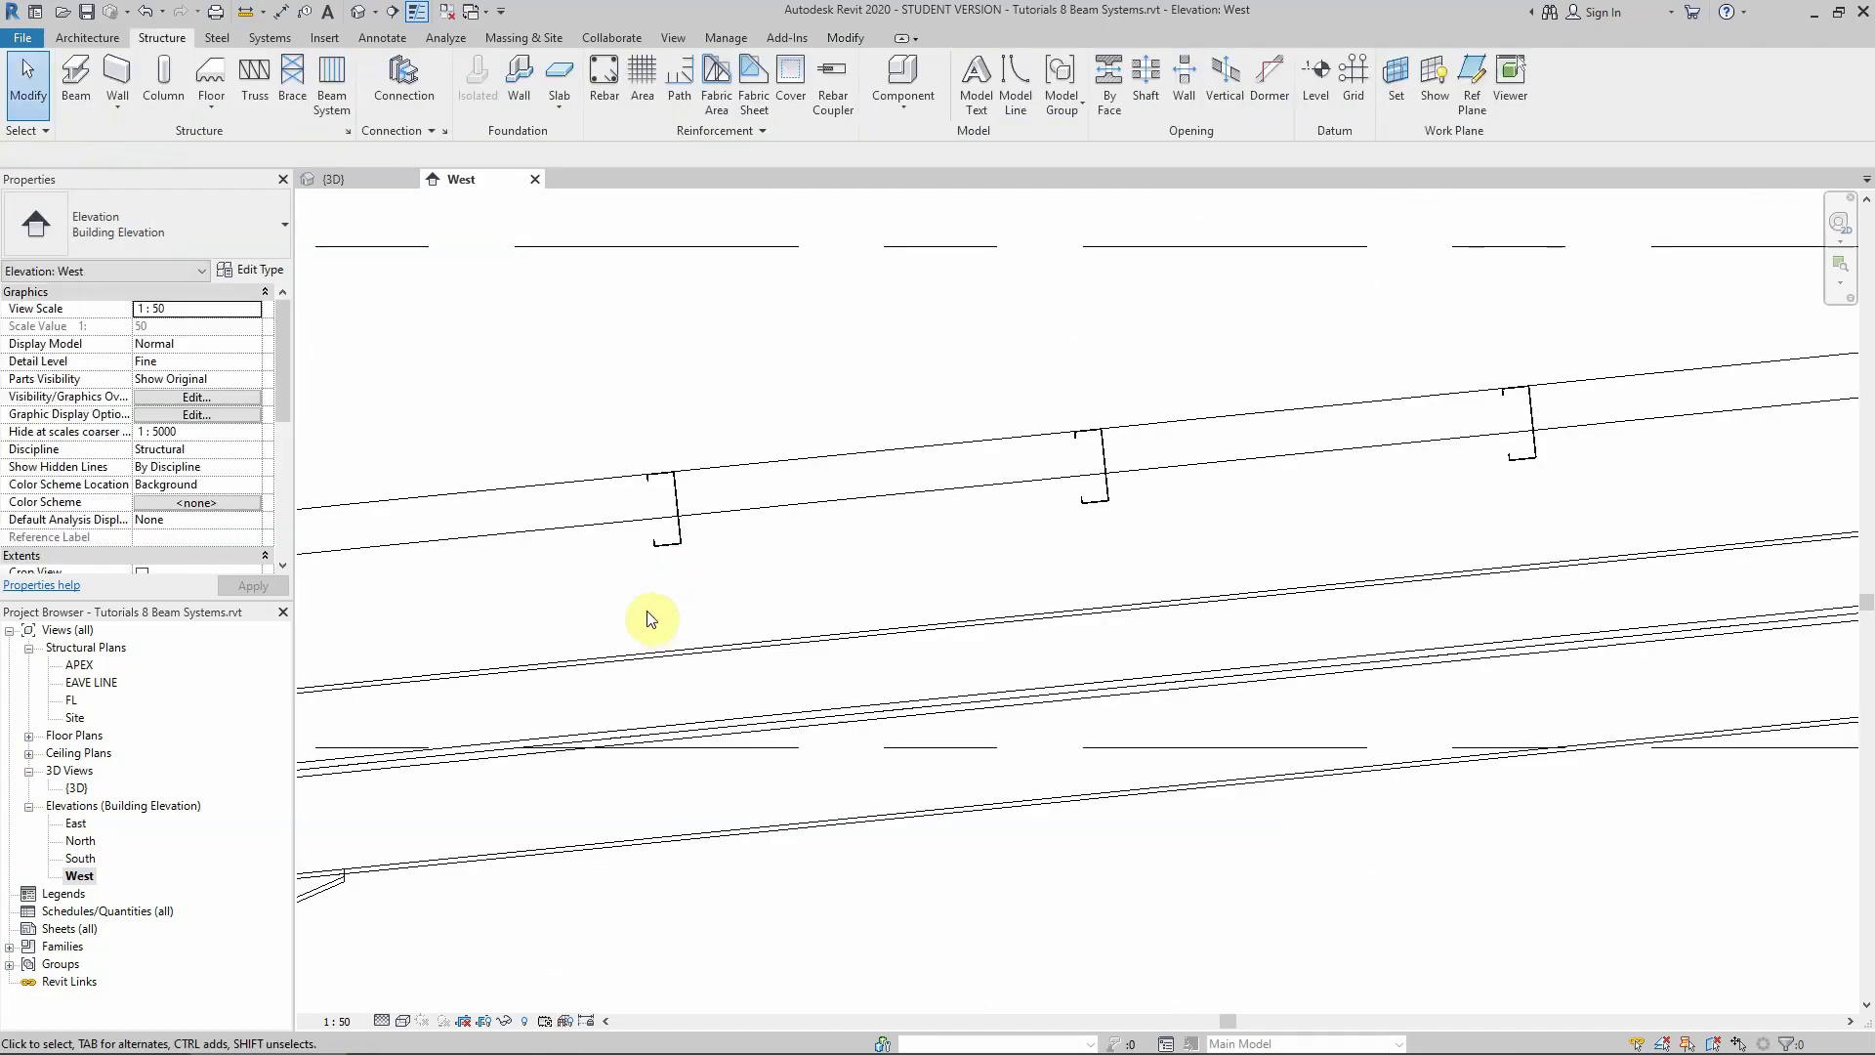
# Move the purlin beam system vertically down so its purlins sit just above the rafter with a small cleat gap
pyautogui.scroll(-3, 646, 615)
pyautogui.press('Tab')
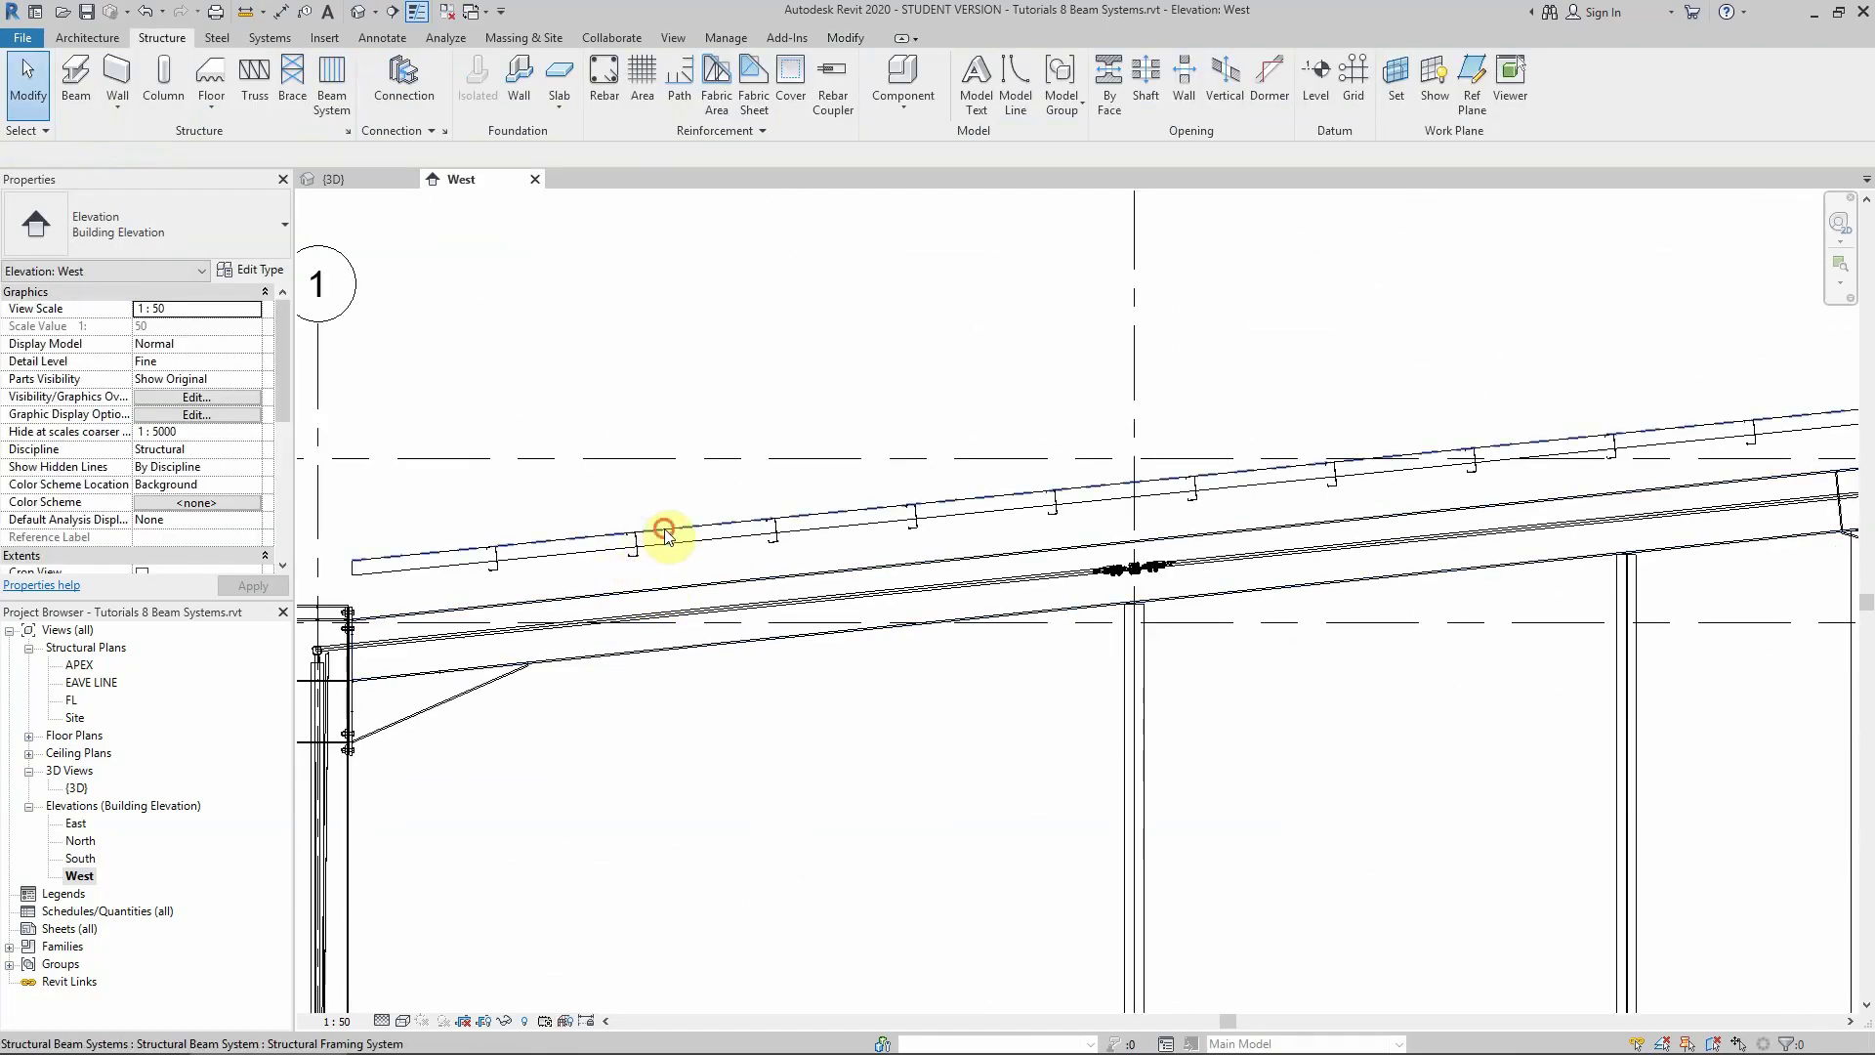
pyautogui.click(641, 543)
pyautogui.click(354, 103)
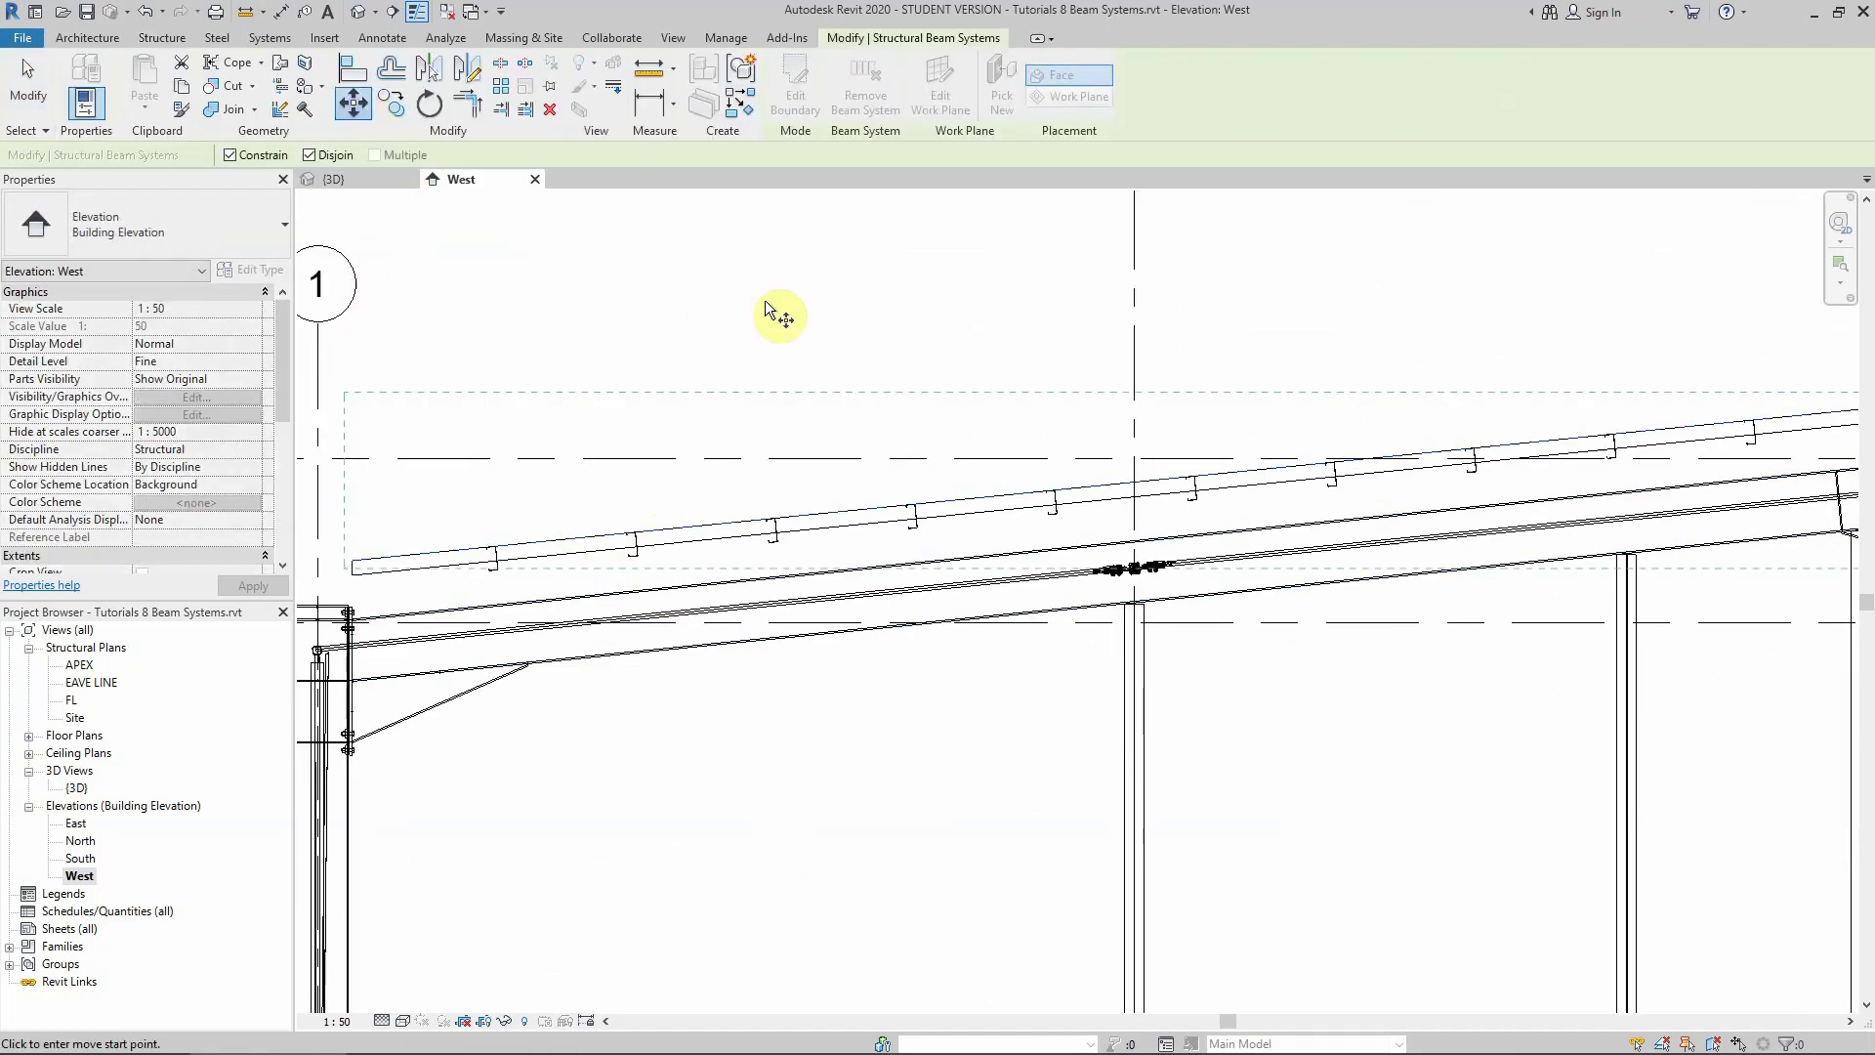
pyautogui.click(777, 261)
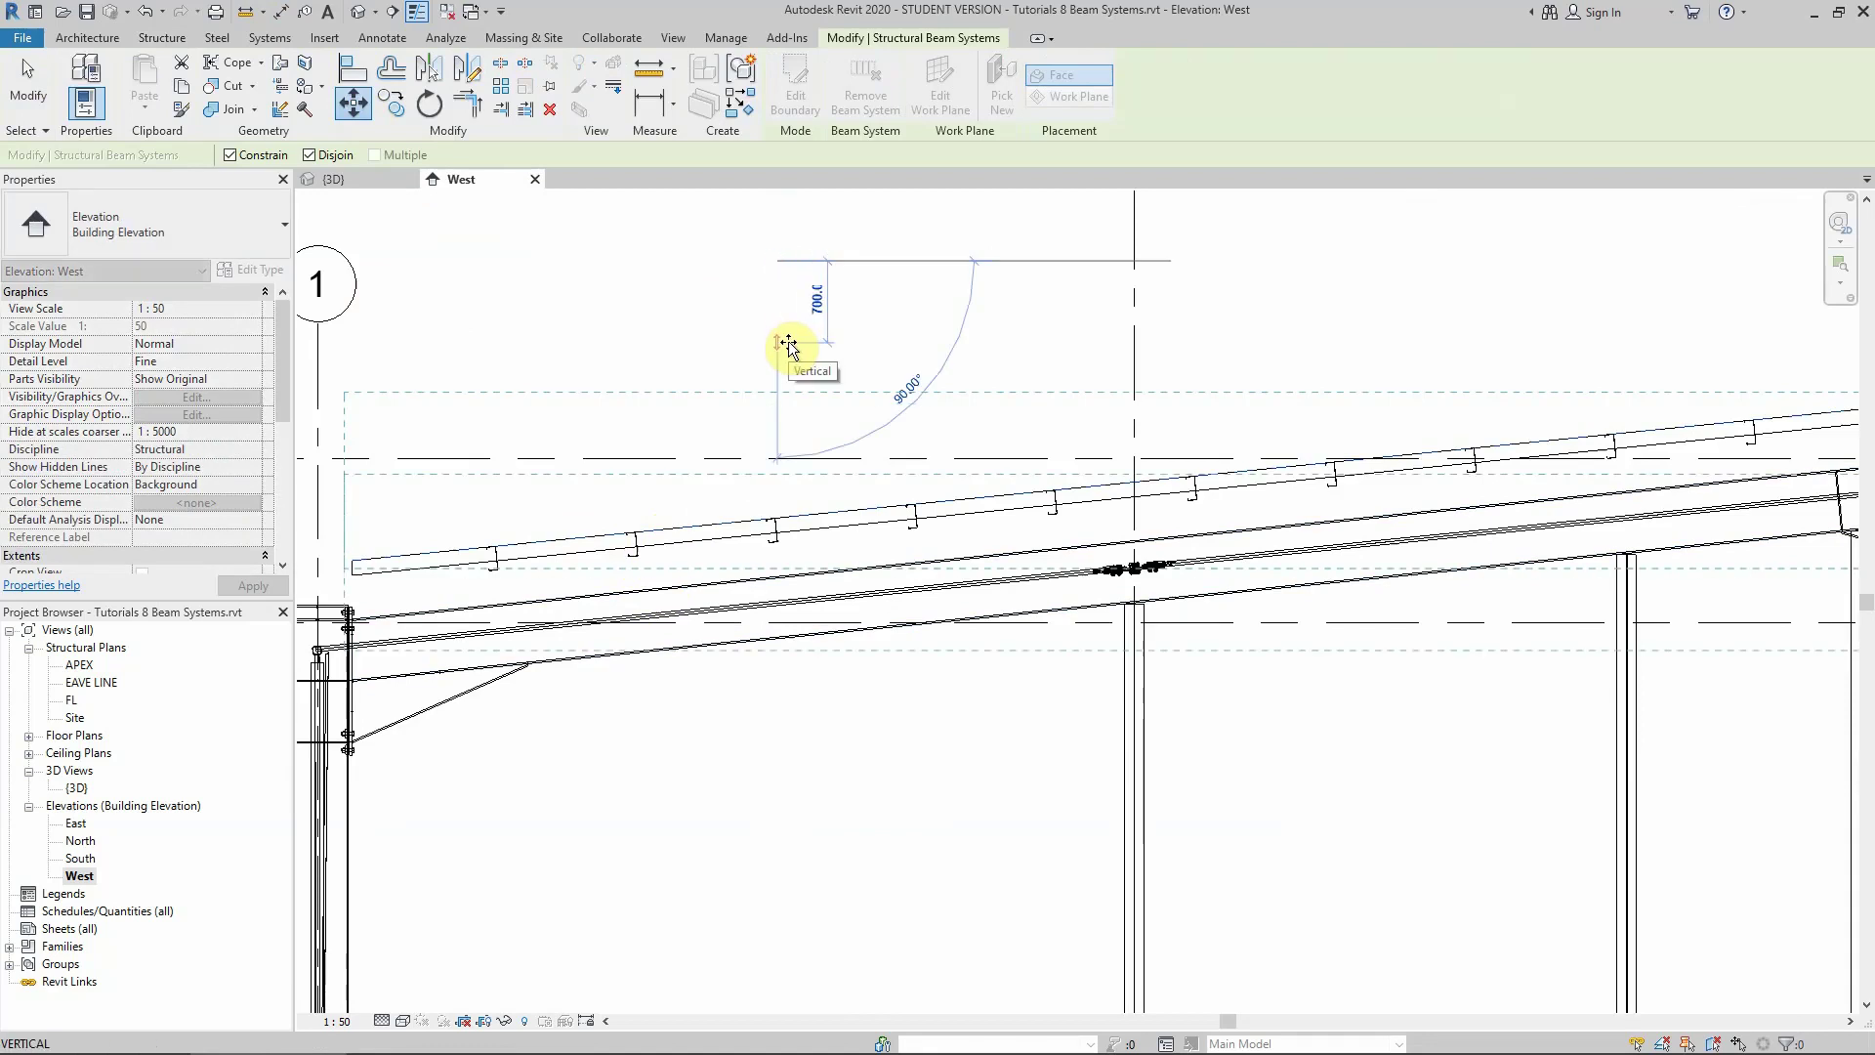
pyautogui.press('Return')
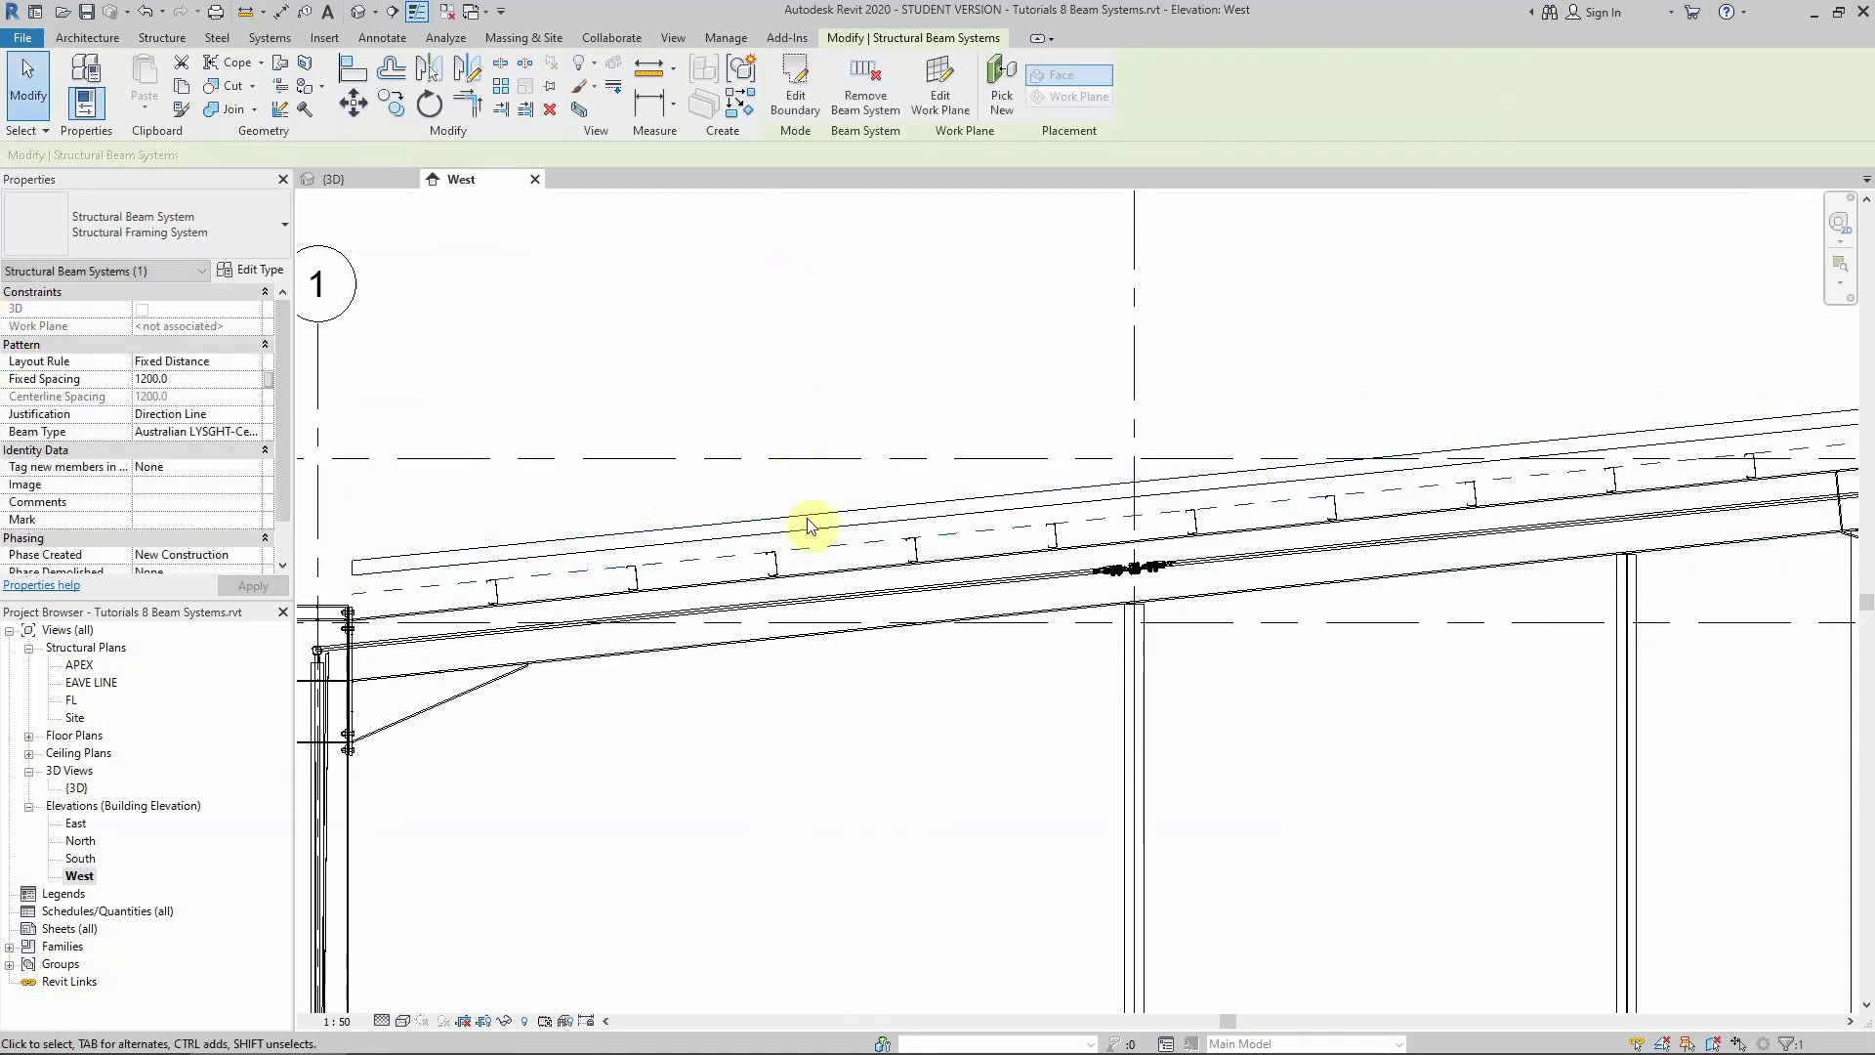
pyautogui.scroll(5, 802, 547)
pyautogui.click(494, 343)
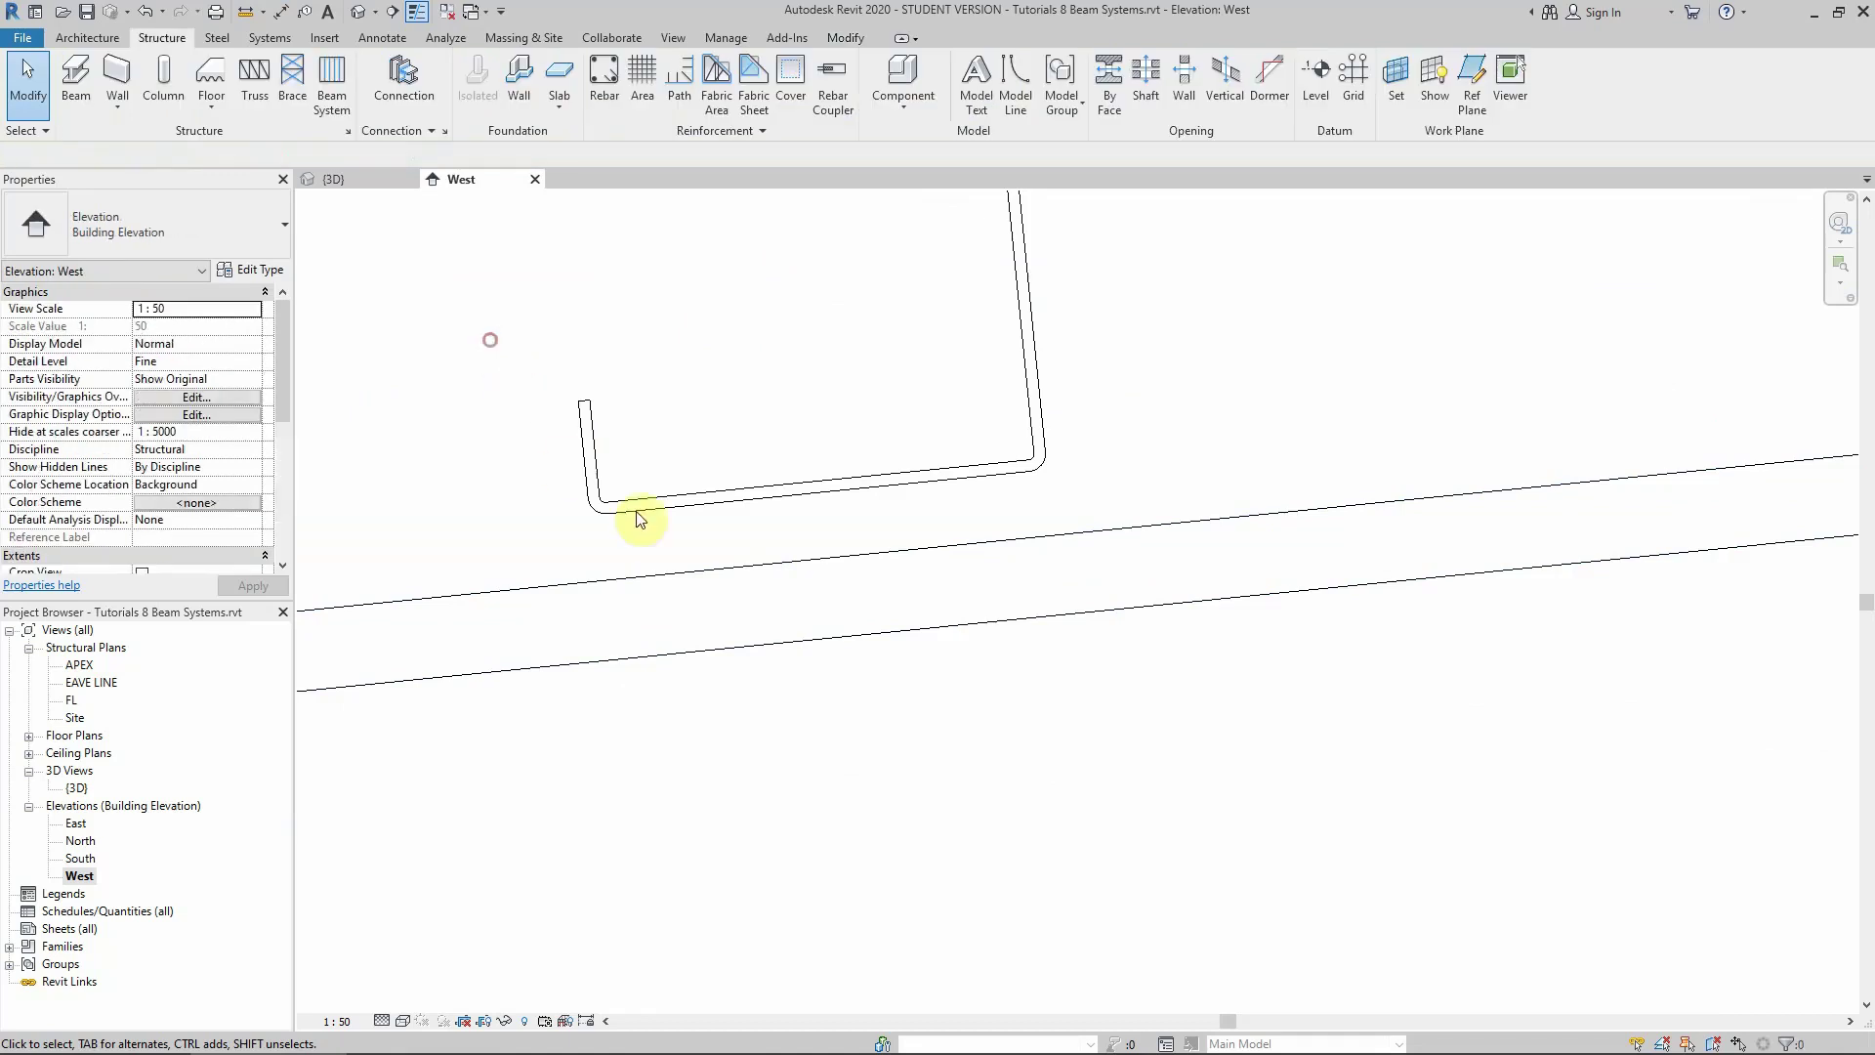
pyautogui.scroll(-5, 778, 606)
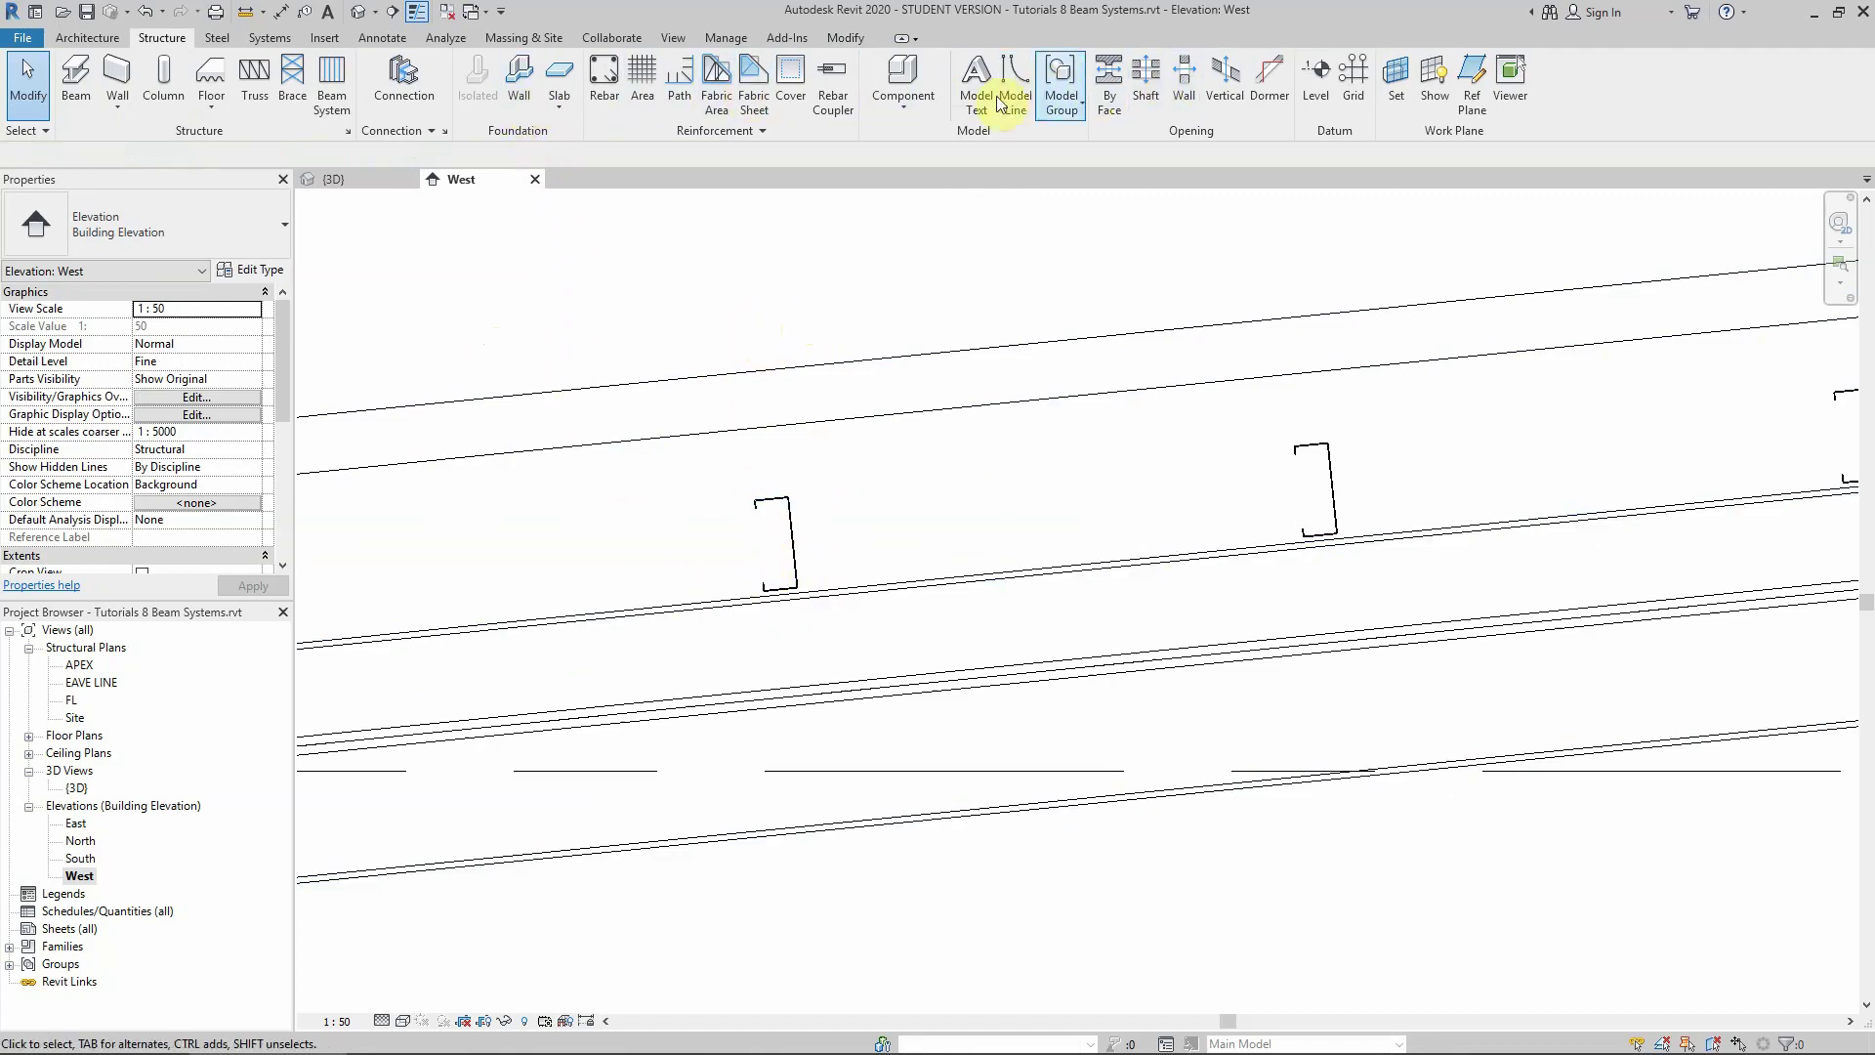
# Measure the gap between the purlin's underside and the rafter top with an aligned dimension, without keeping it
pyautogui.click(280, 12)
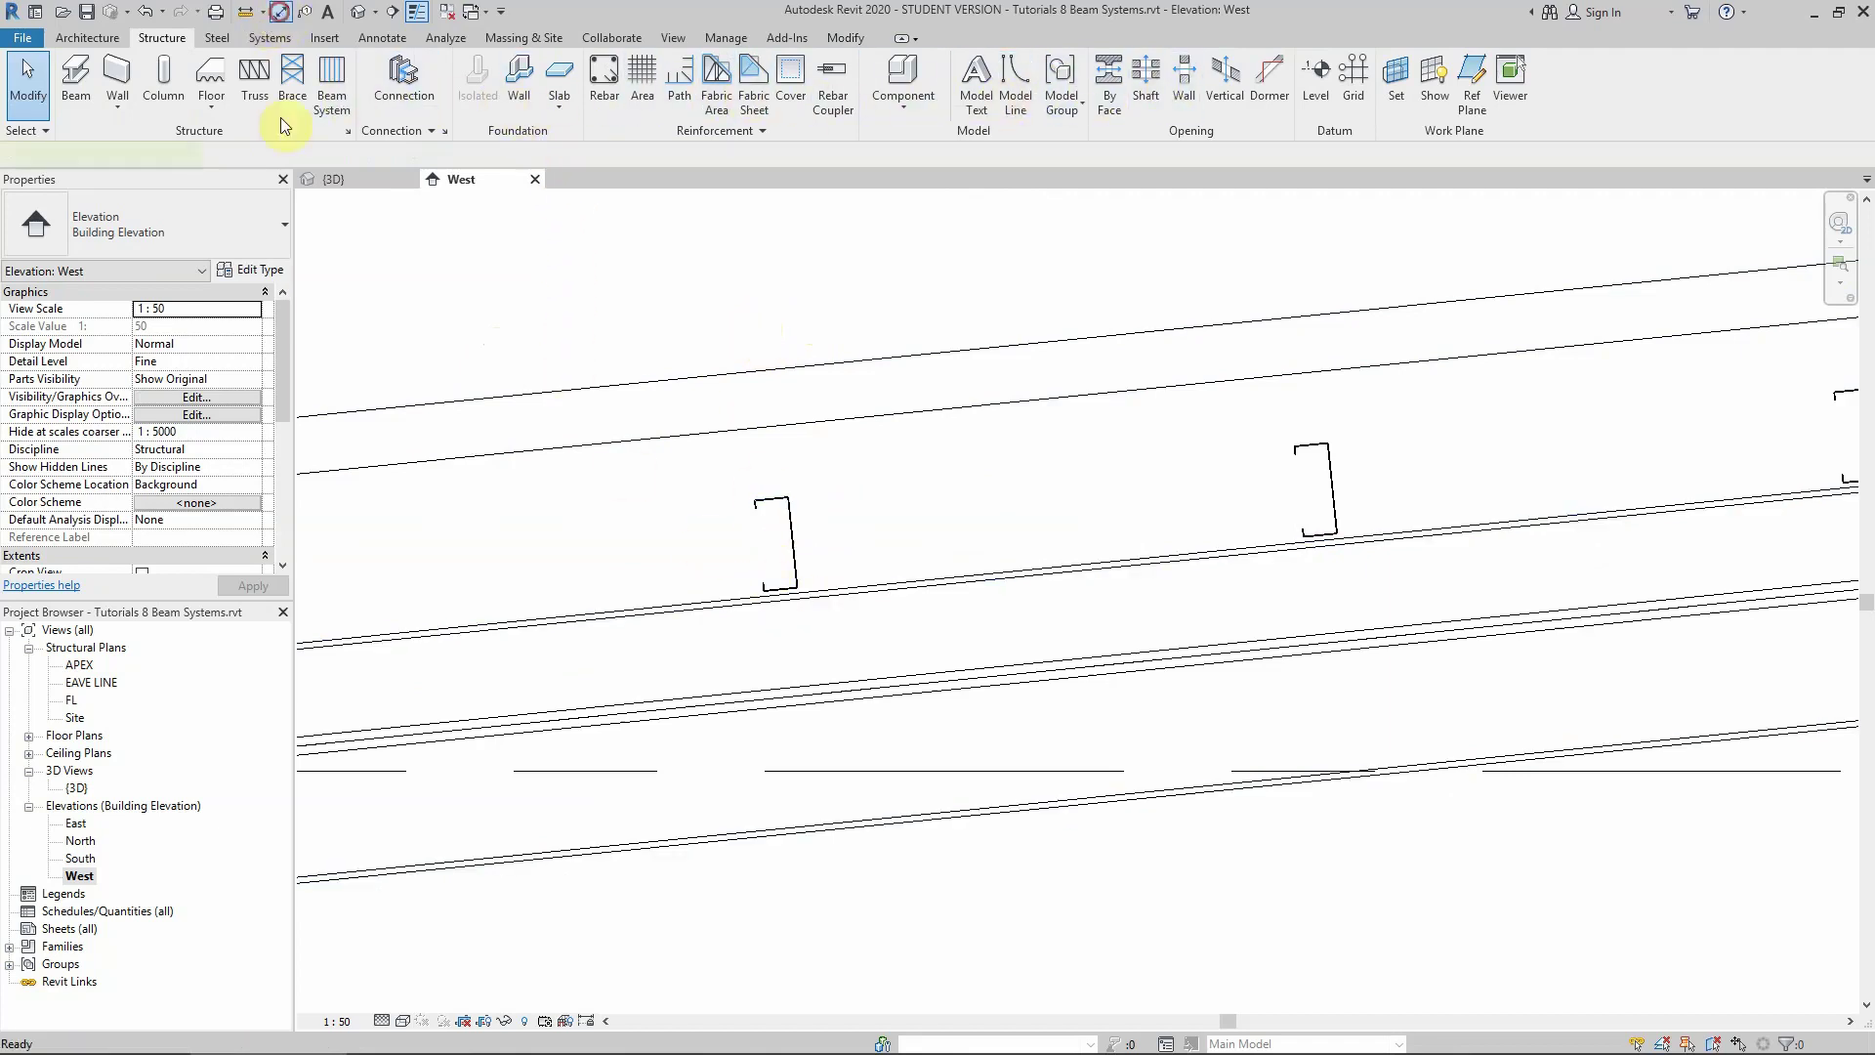
pyautogui.scroll(5, 784, 608)
pyautogui.scroll(-2, 782, 586)
pyautogui.click(780, 549)
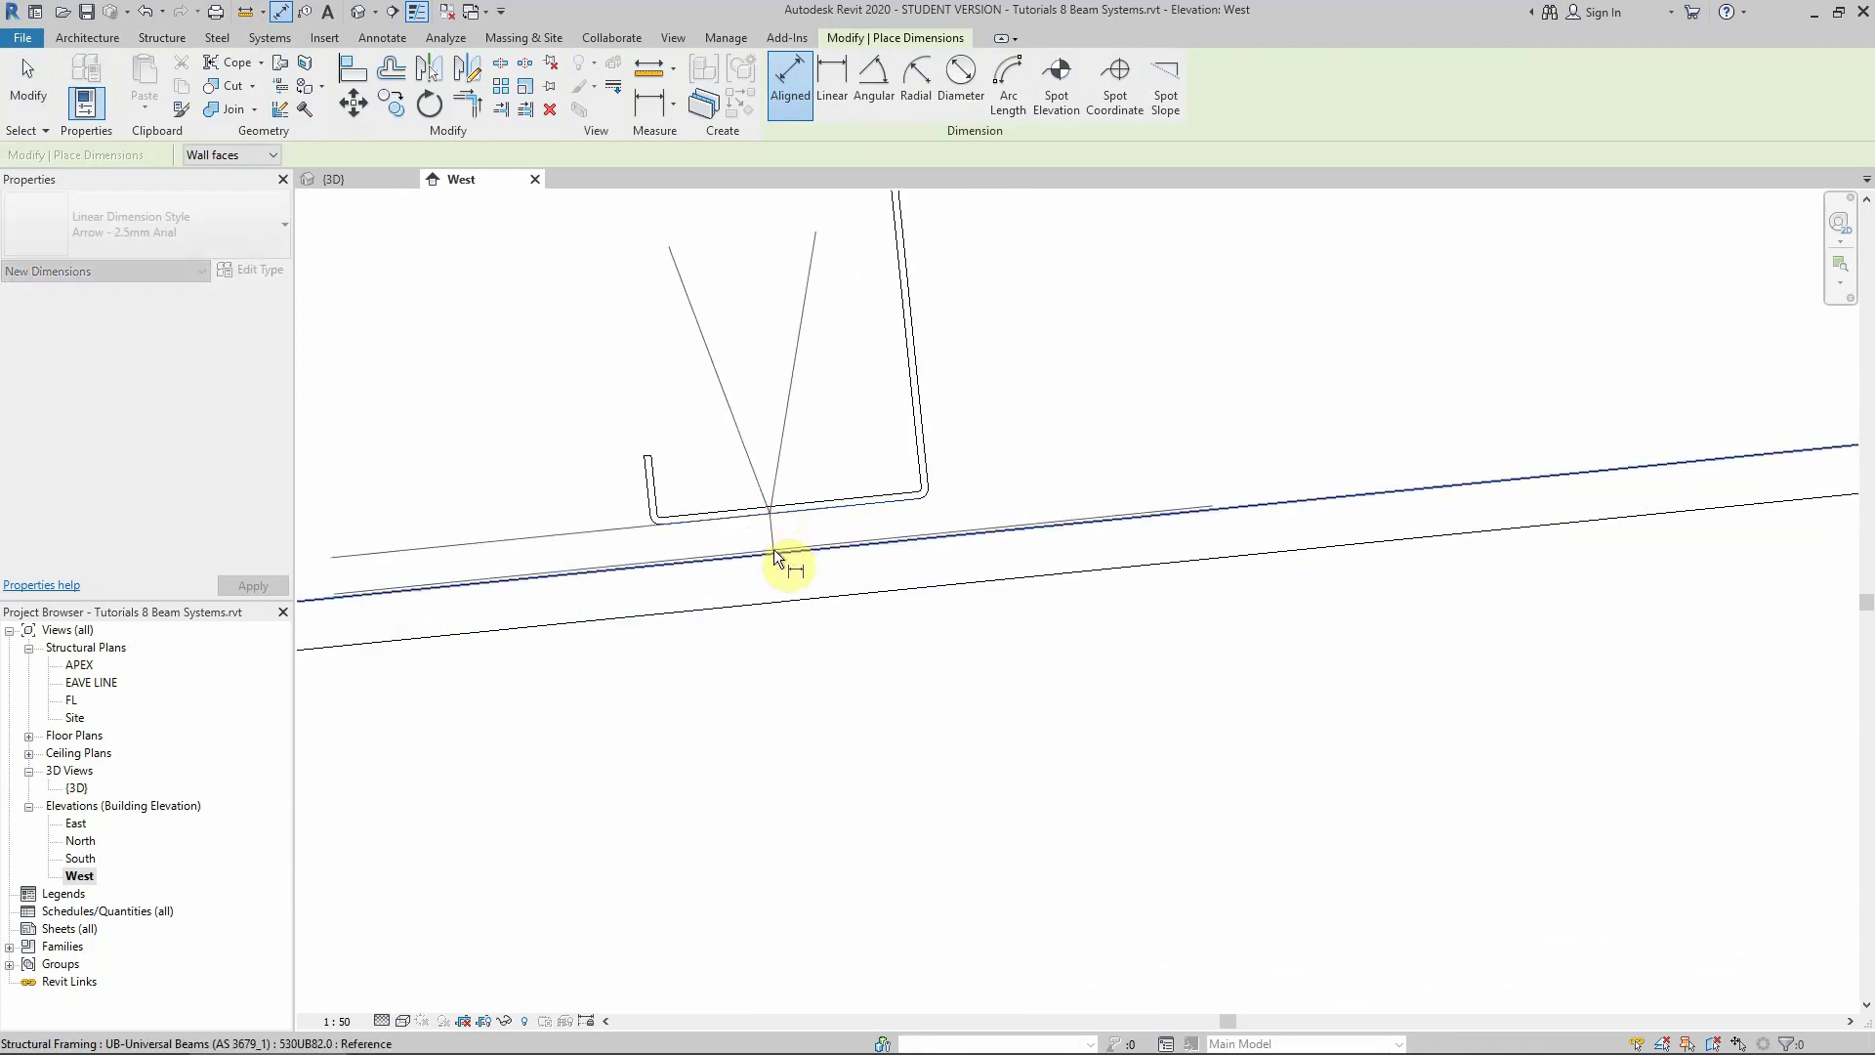
pyautogui.scroll(-5, 778, 558)
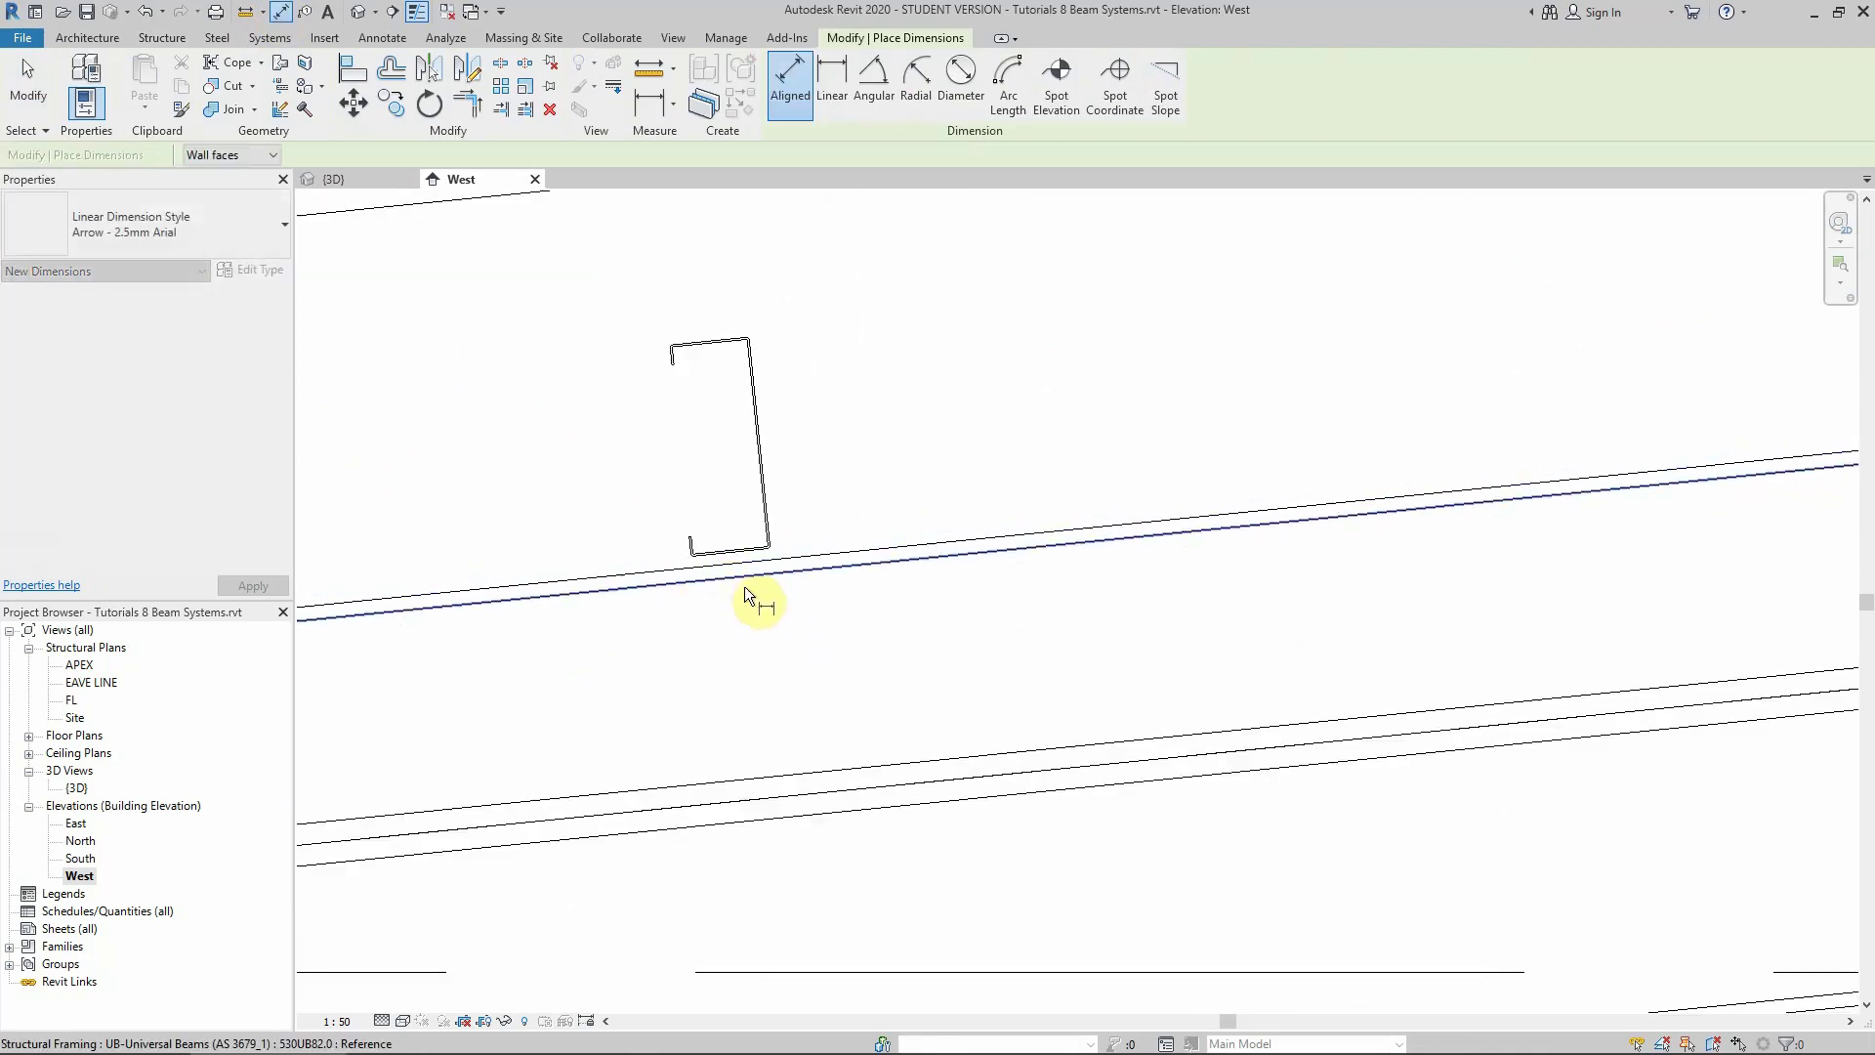
pyautogui.press('Escape')
pyautogui.press('Escape')
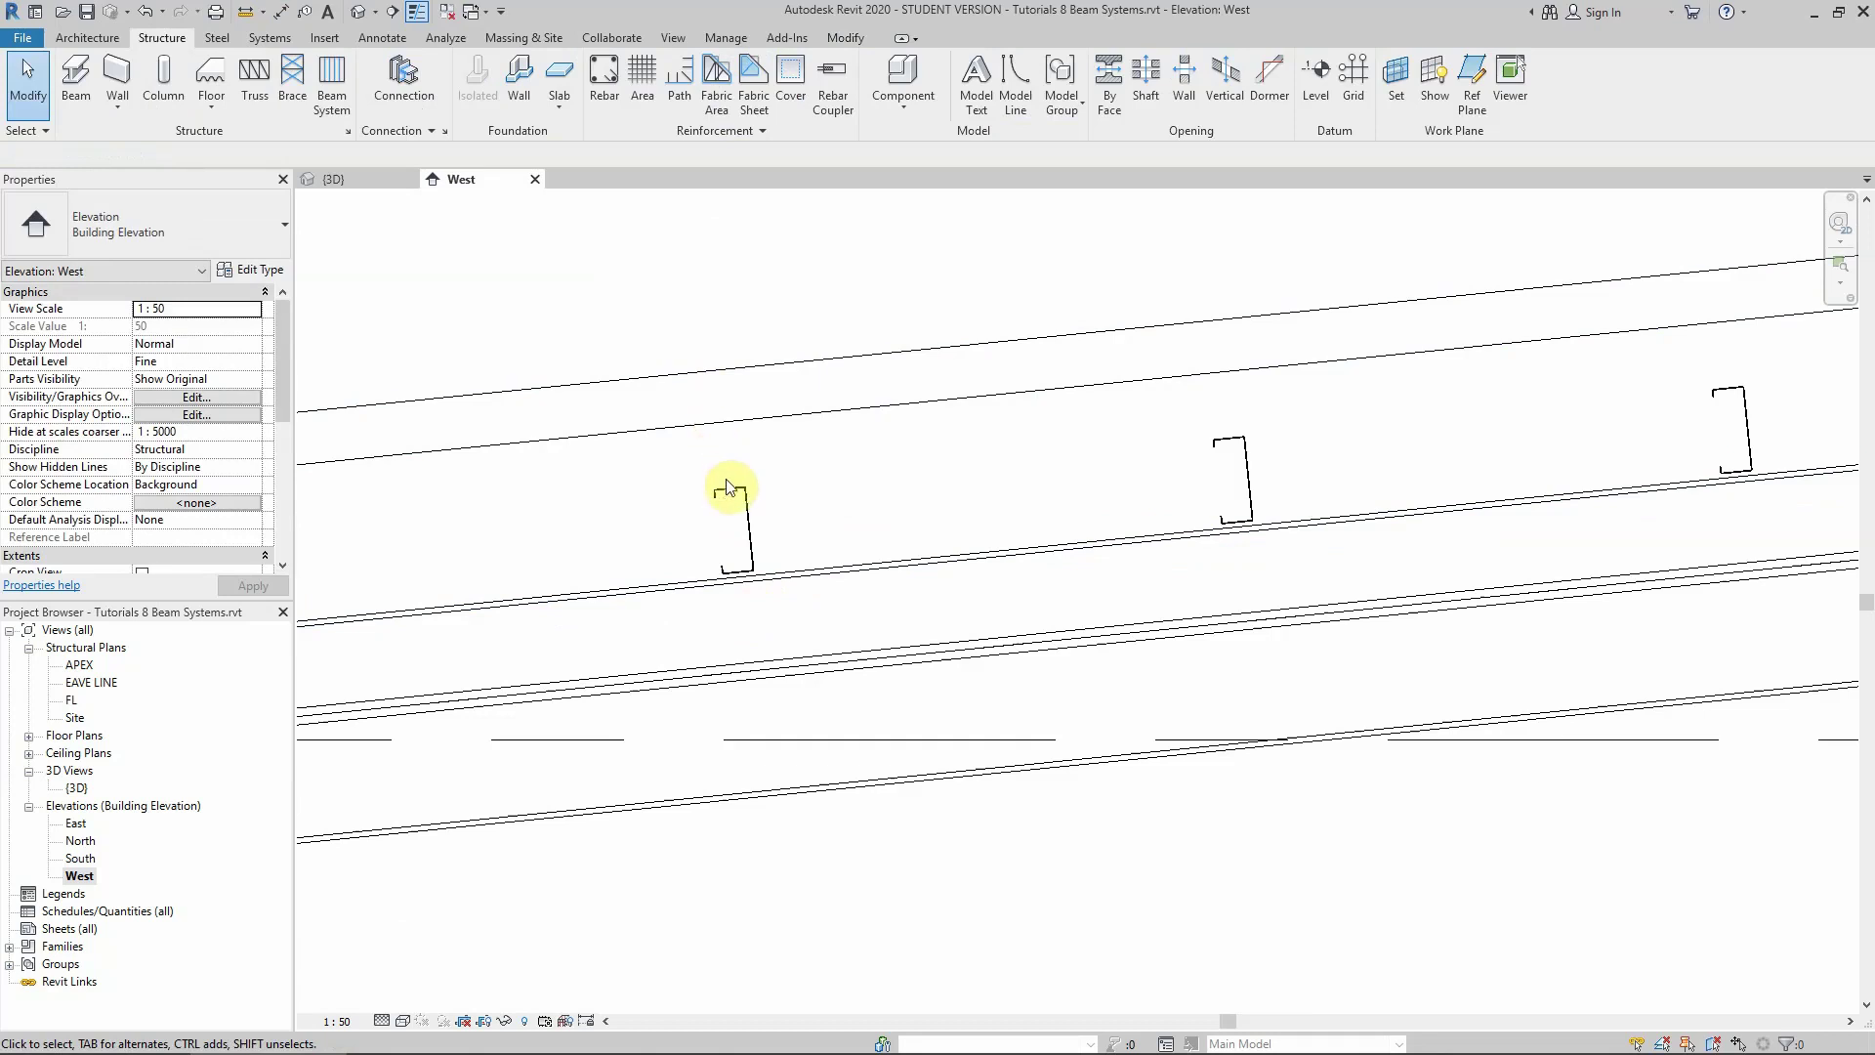
# Move the purlin beam system vertically down by 1 mm
pyautogui.click(776, 493)
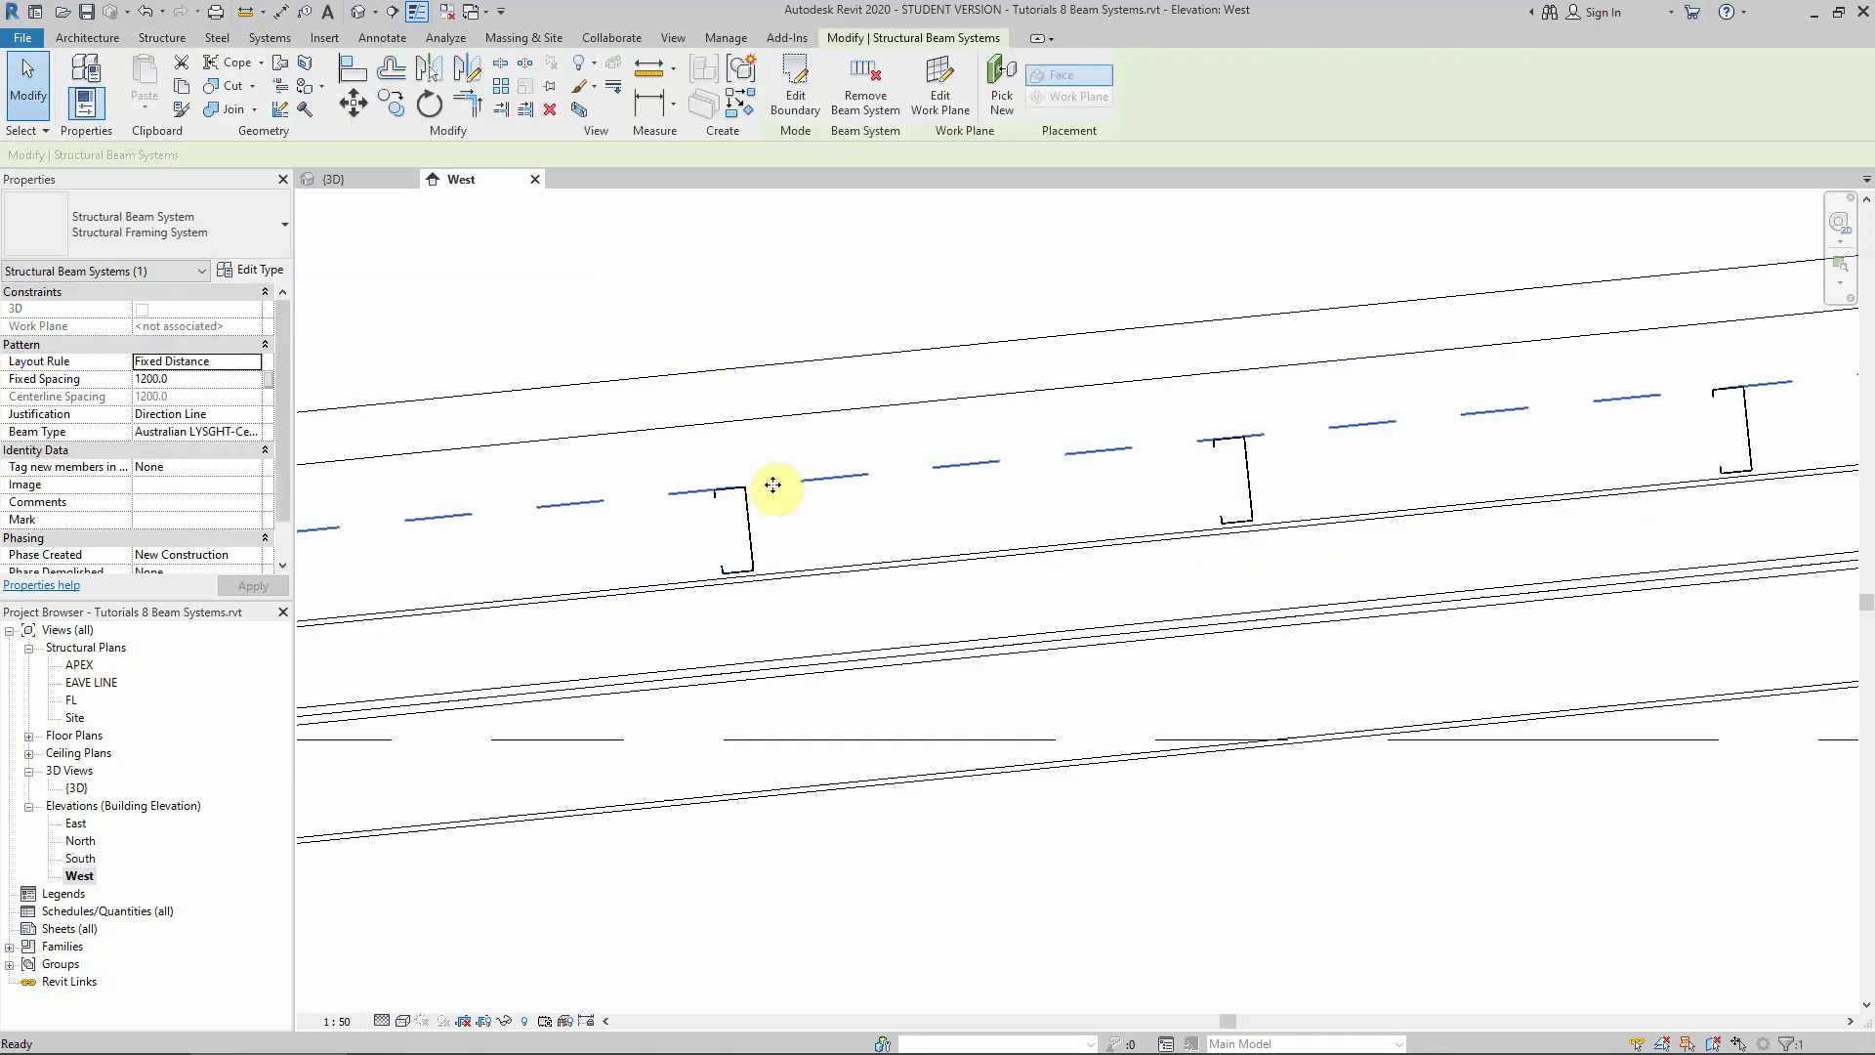
pyautogui.press('Escape')
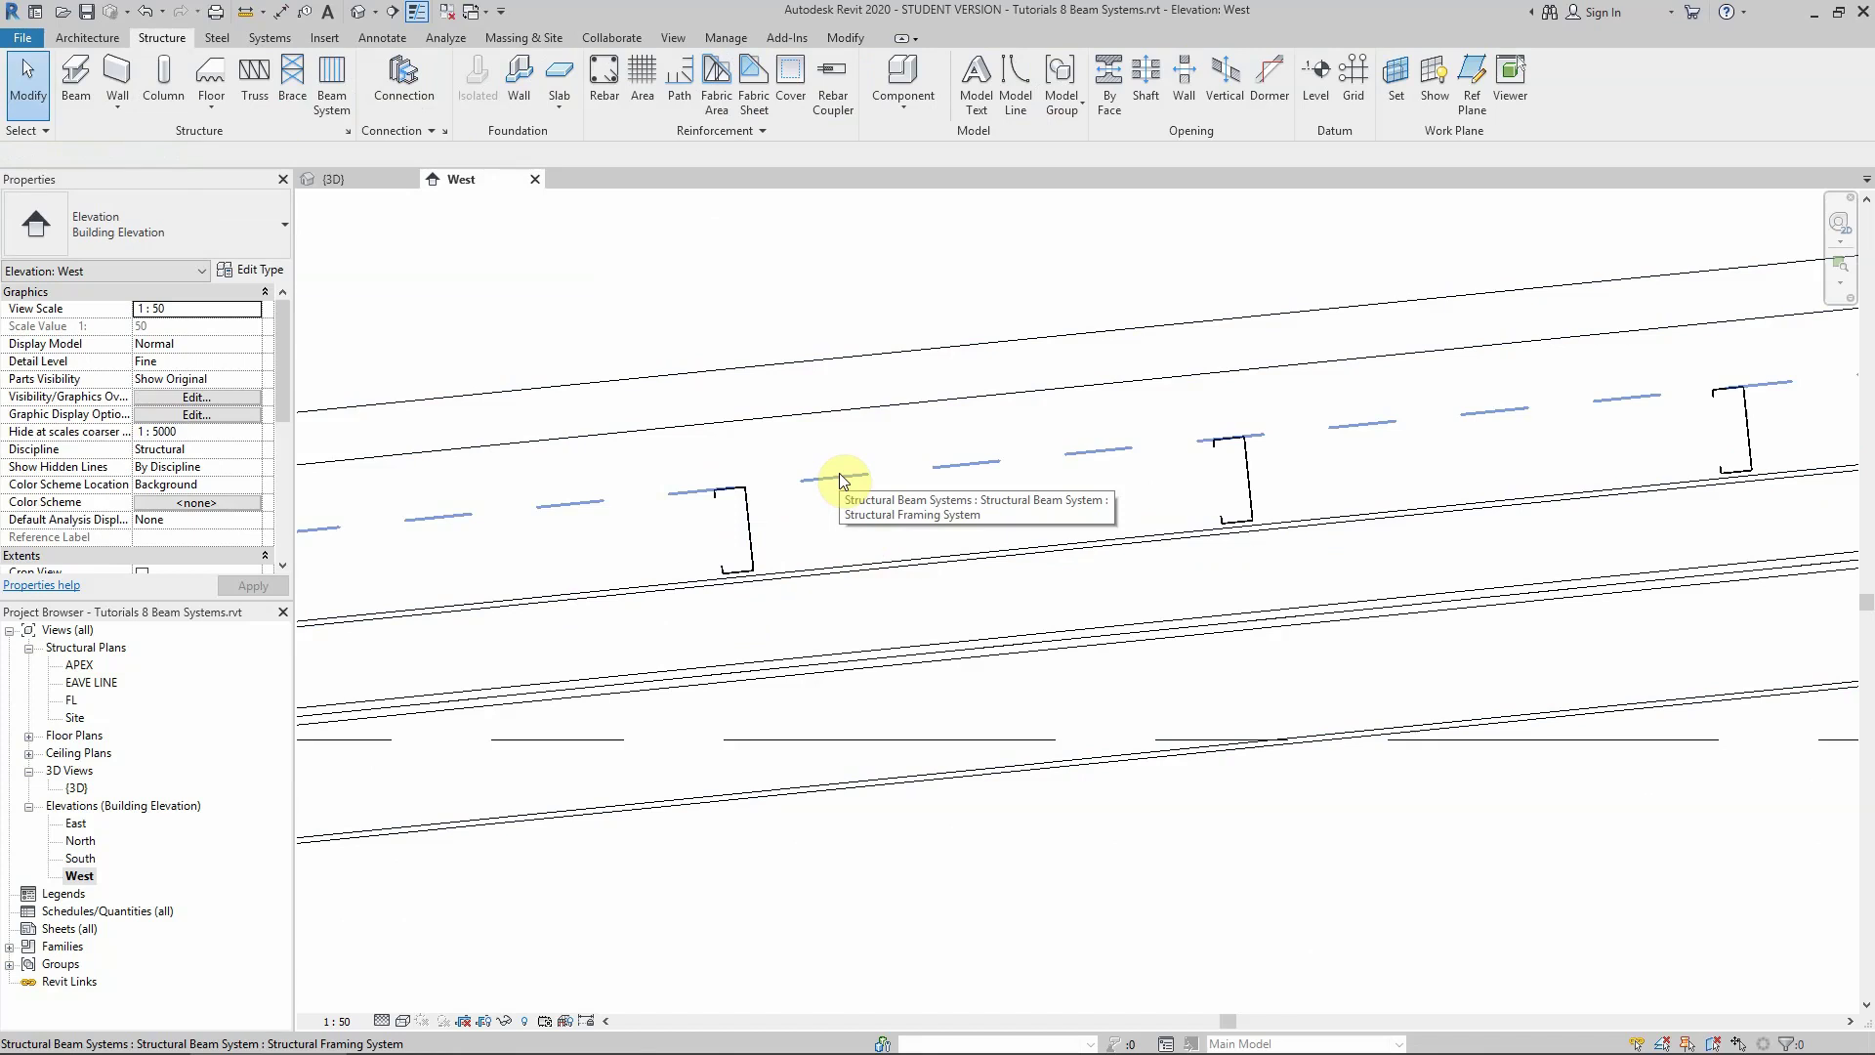
pyautogui.click(963, 472)
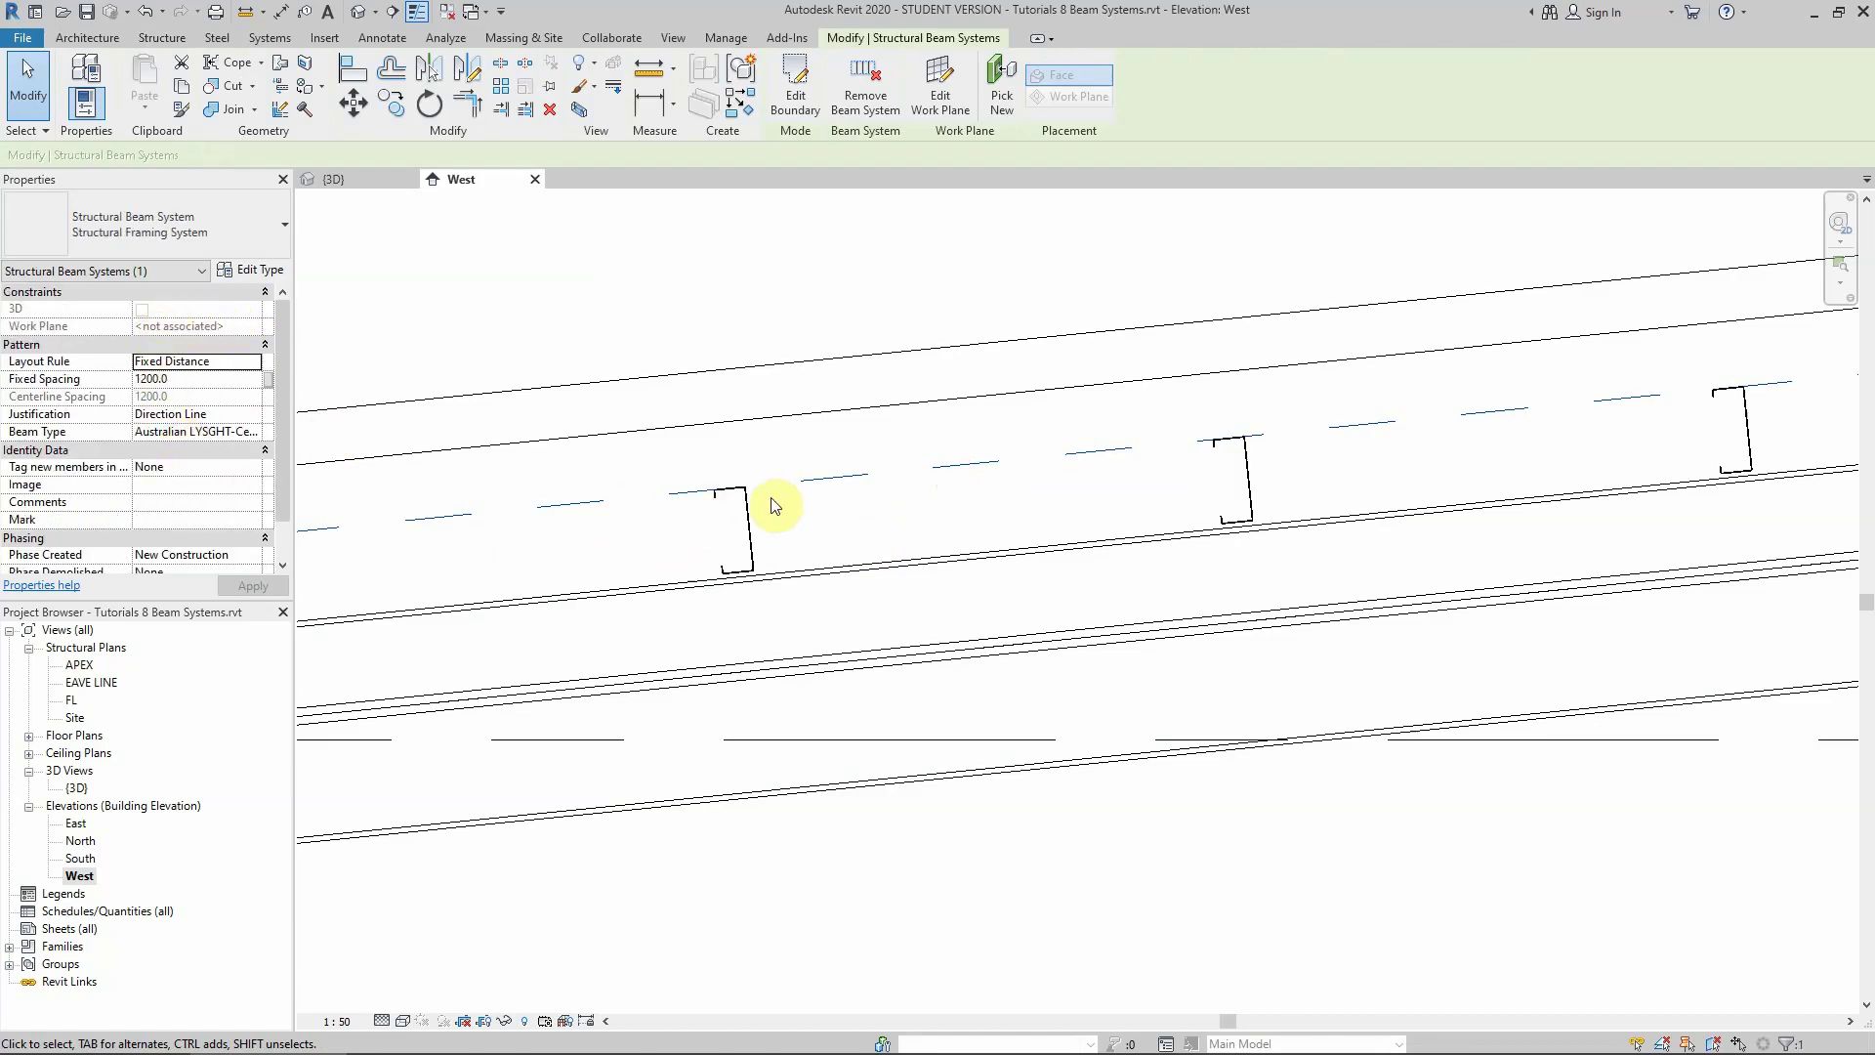
pyautogui.click(353, 104)
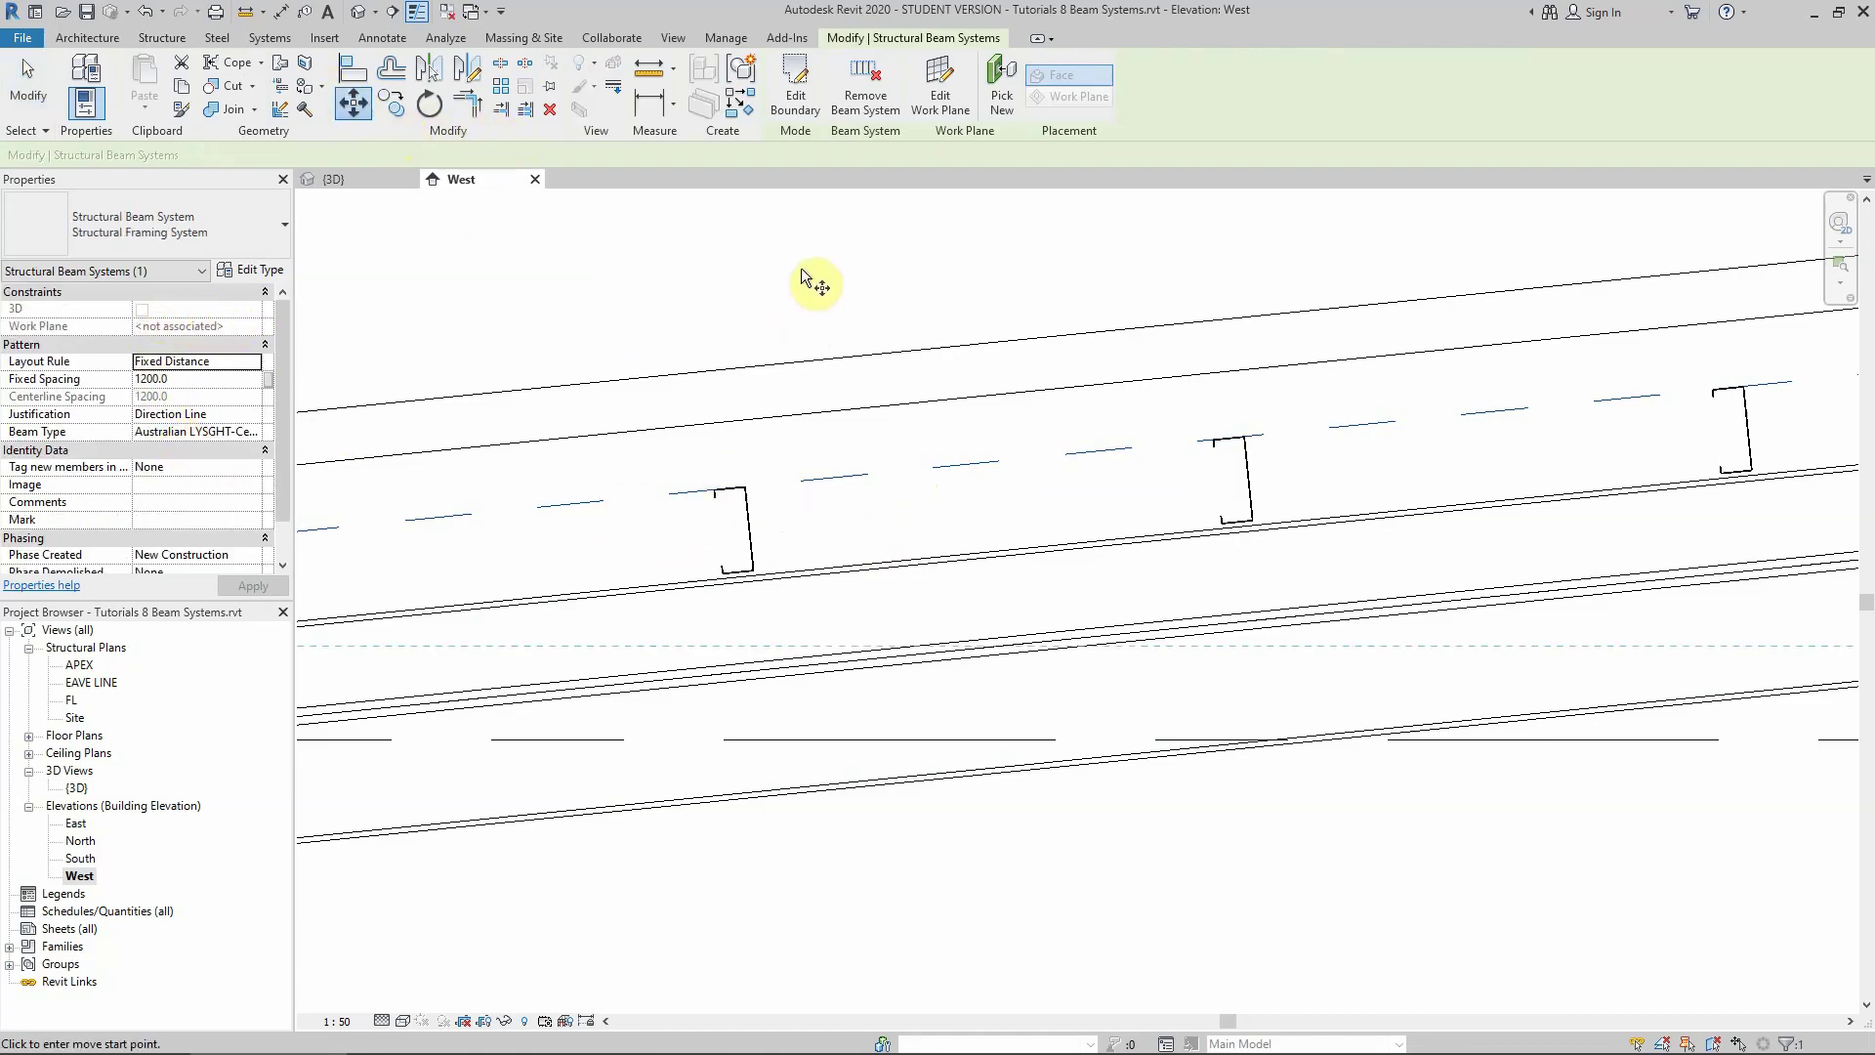
pyautogui.click(801, 260)
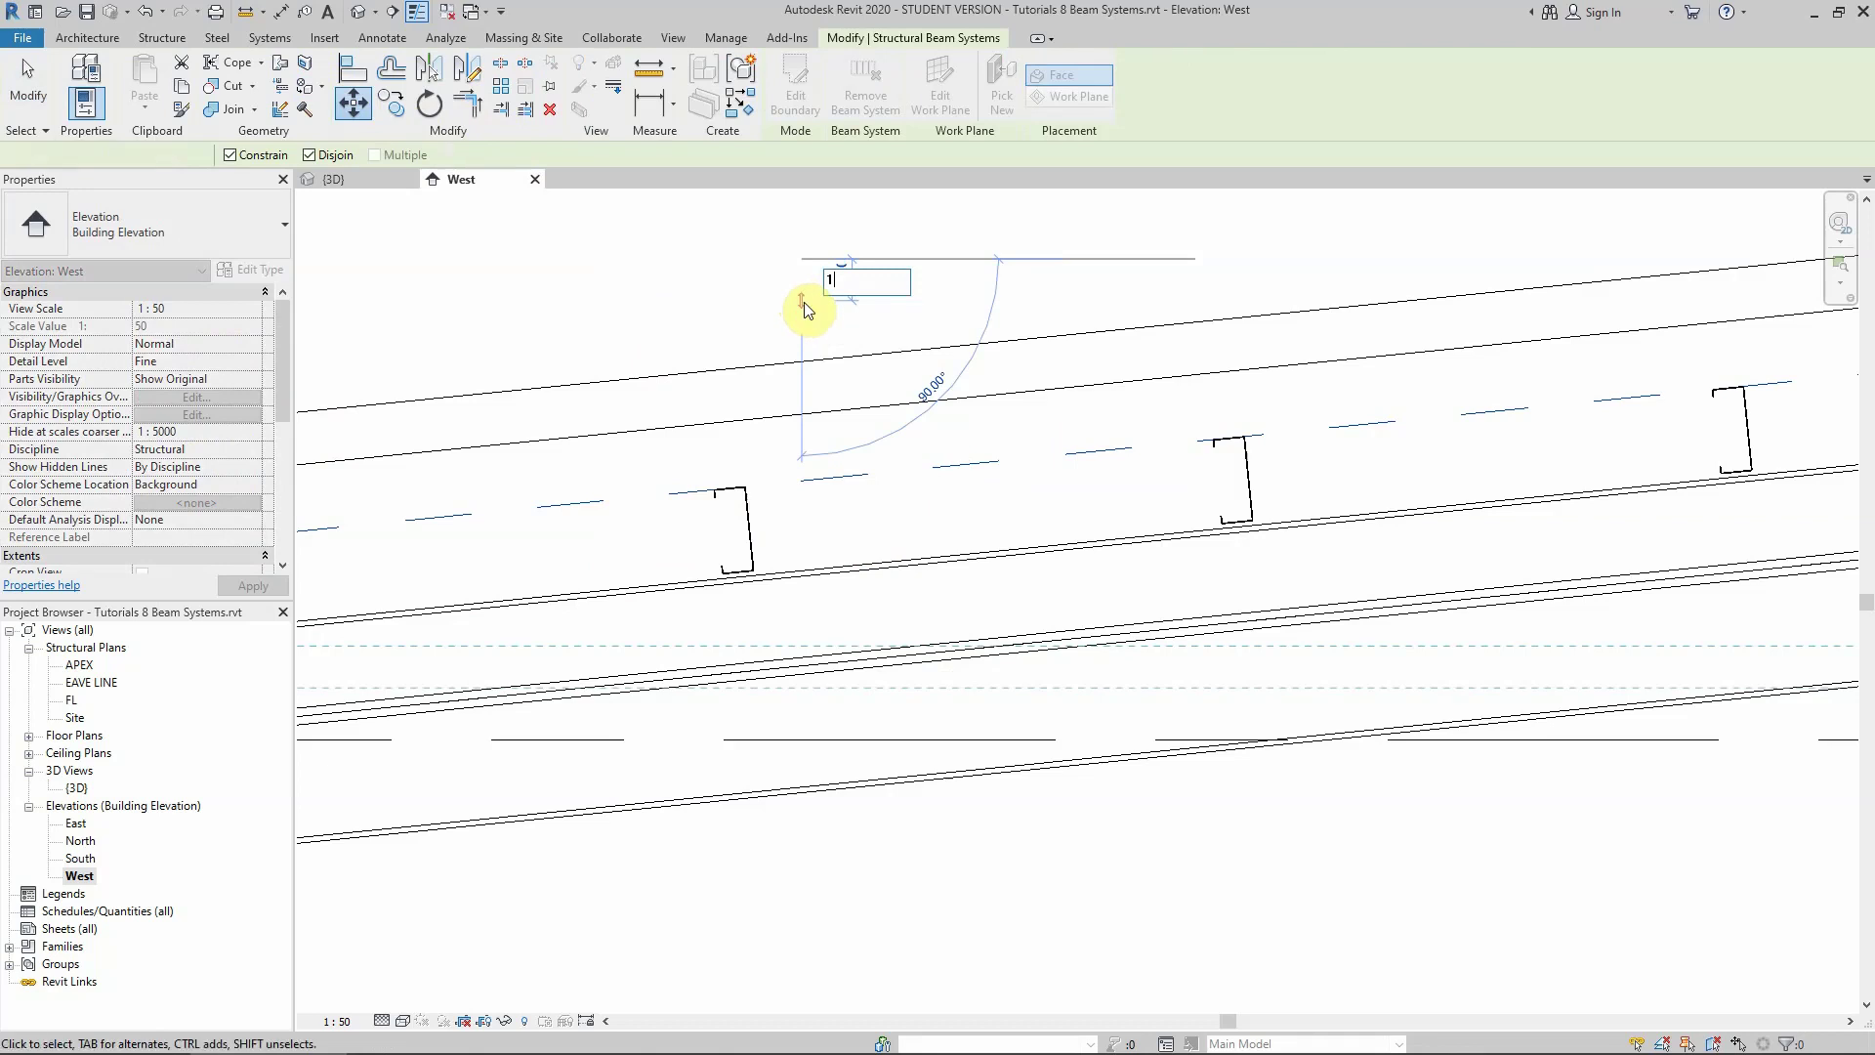
pyautogui.write('1')
pyautogui.press('Return')
pyautogui.press('Escape')
# Recheck the cleat gap between the lowered purlin and the rafter top with an aligned dimension, without placing it
pyautogui.scroll(3, 718, 591)
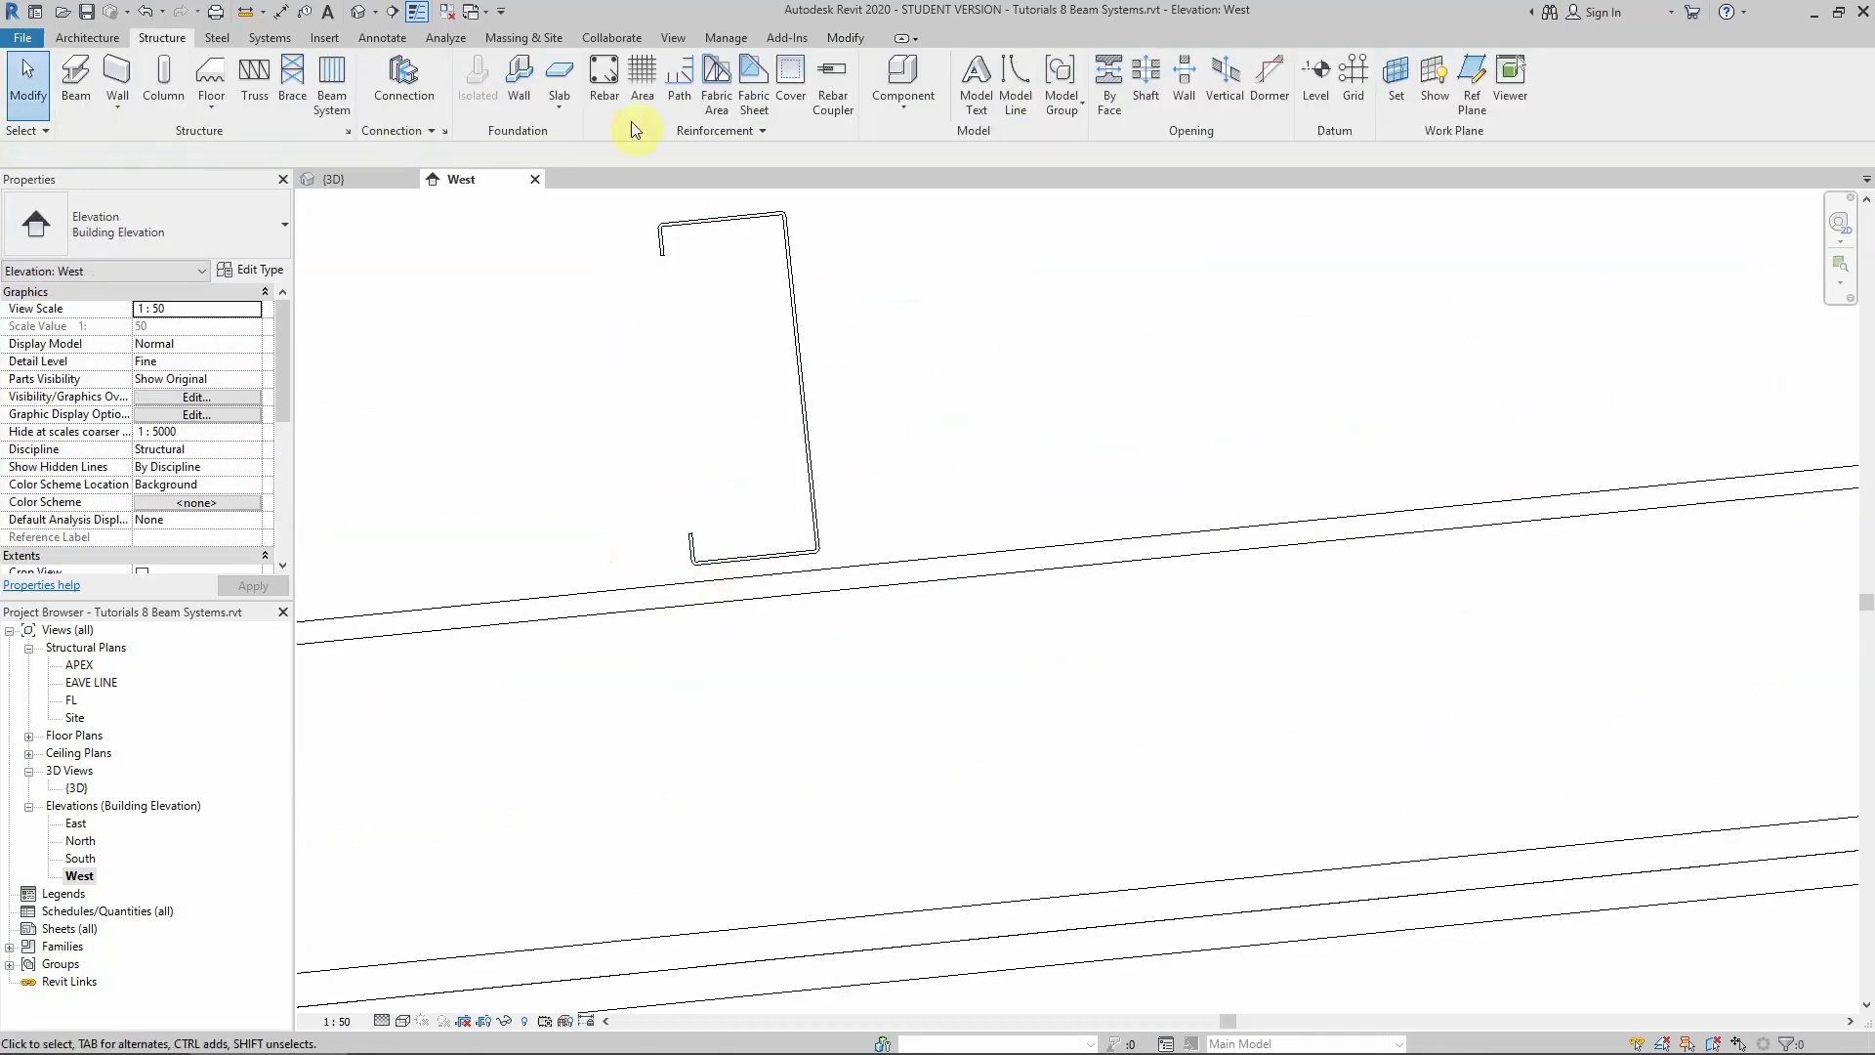
pyautogui.click(281, 12)
pyautogui.scroll(2, 781, 576)
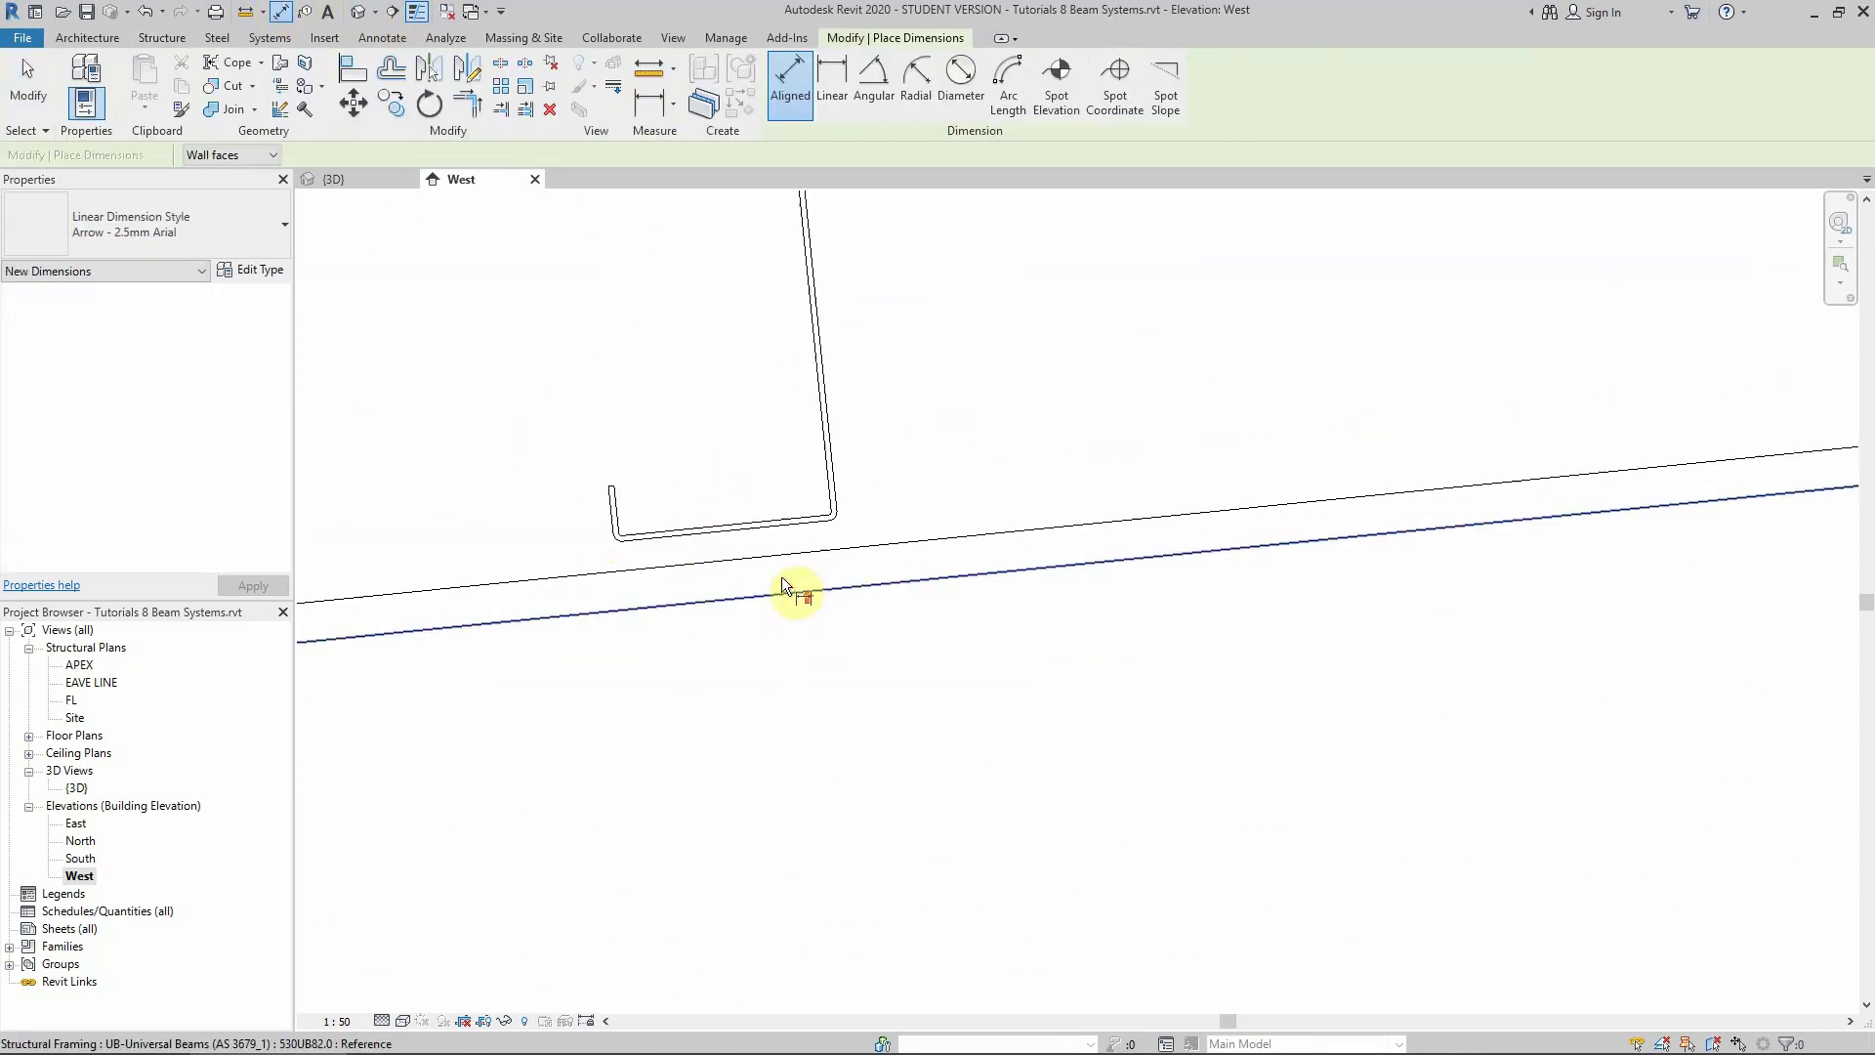
pyautogui.scroll(1, 717, 522)
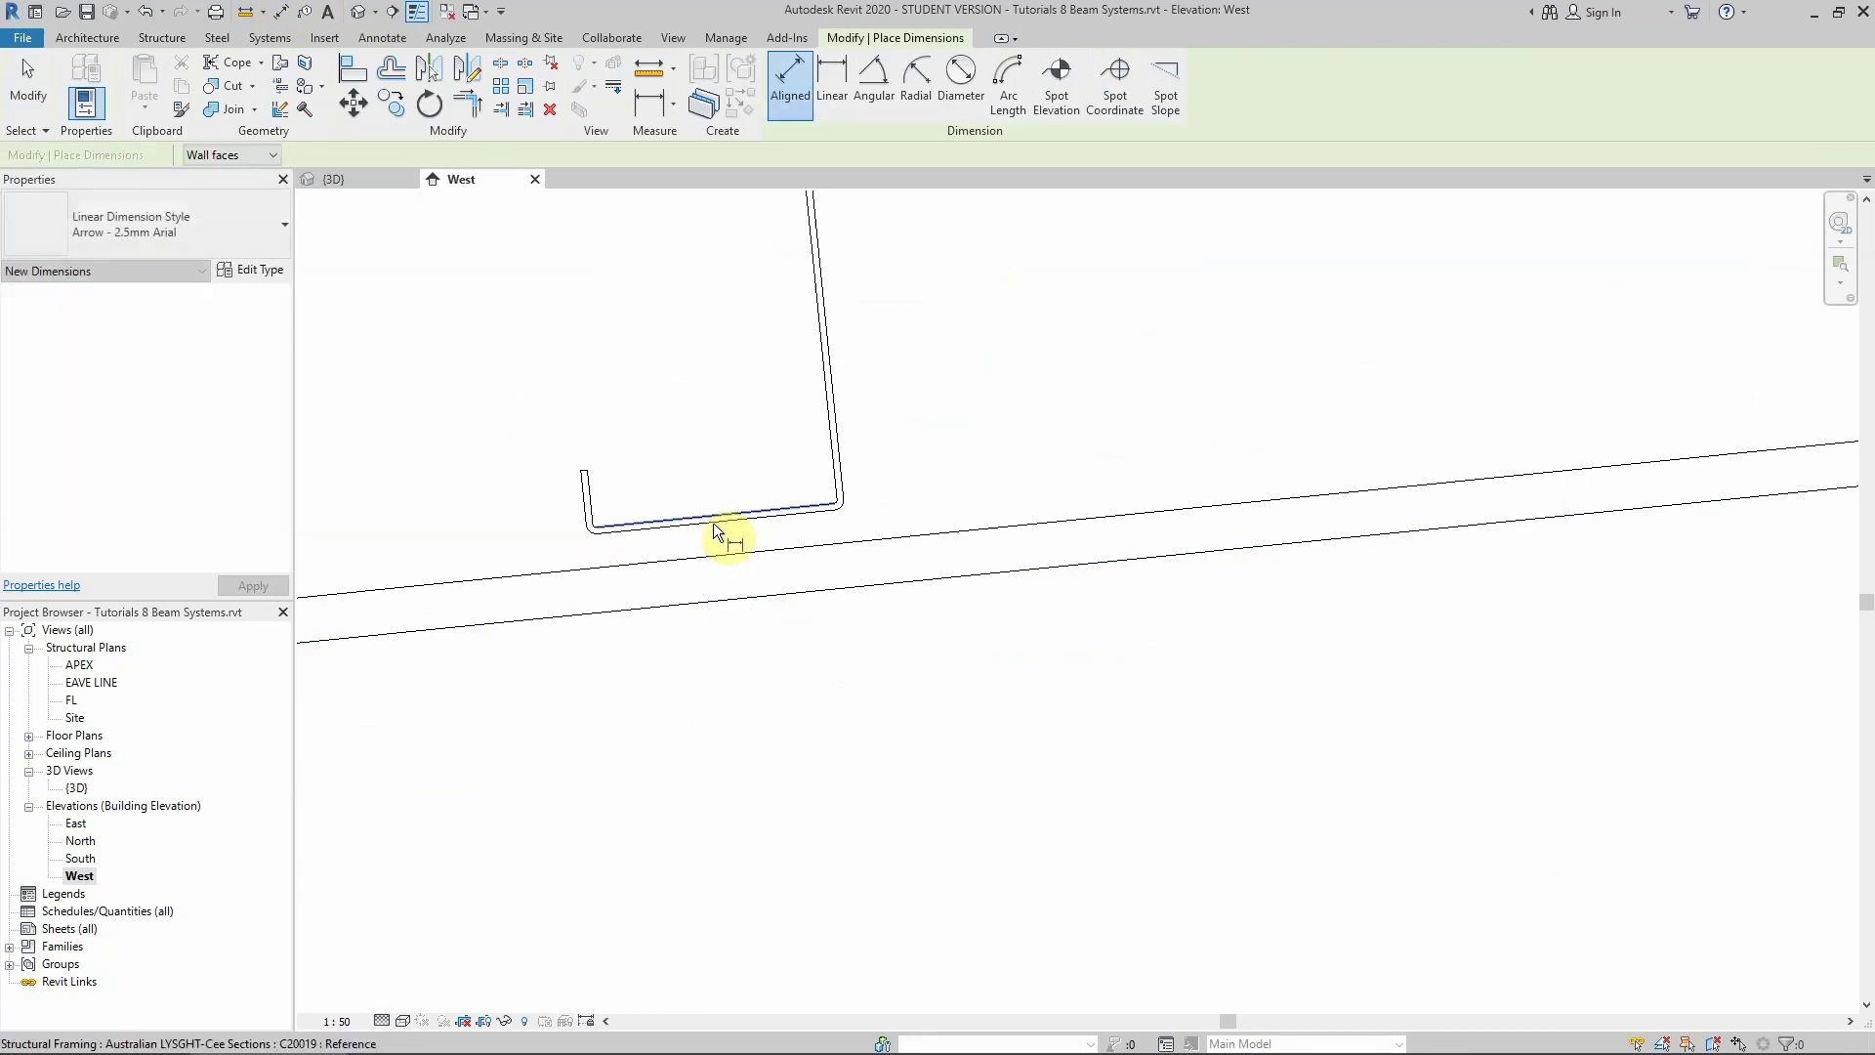
pyautogui.click(710, 537)
pyautogui.click(713, 553)
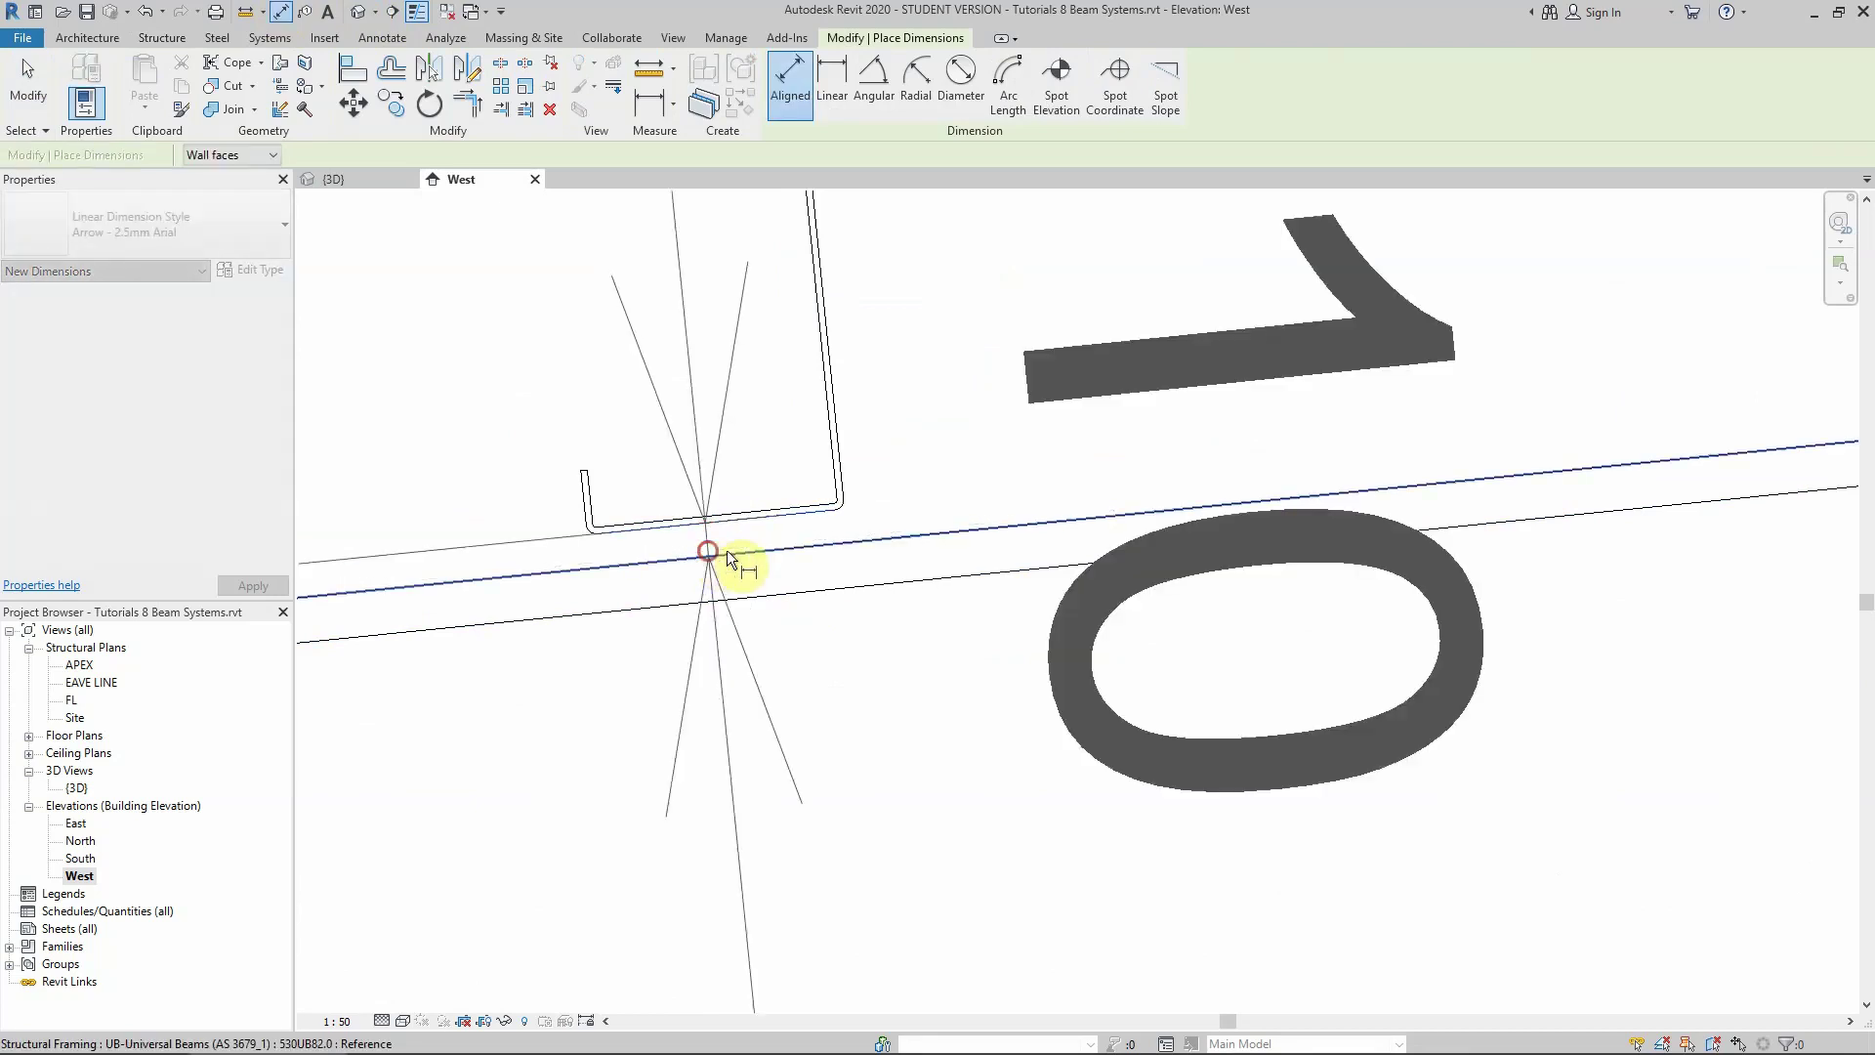
pyautogui.press('Escape')
pyautogui.press('Escape')
pyautogui.scroll(-6, 615, 589)
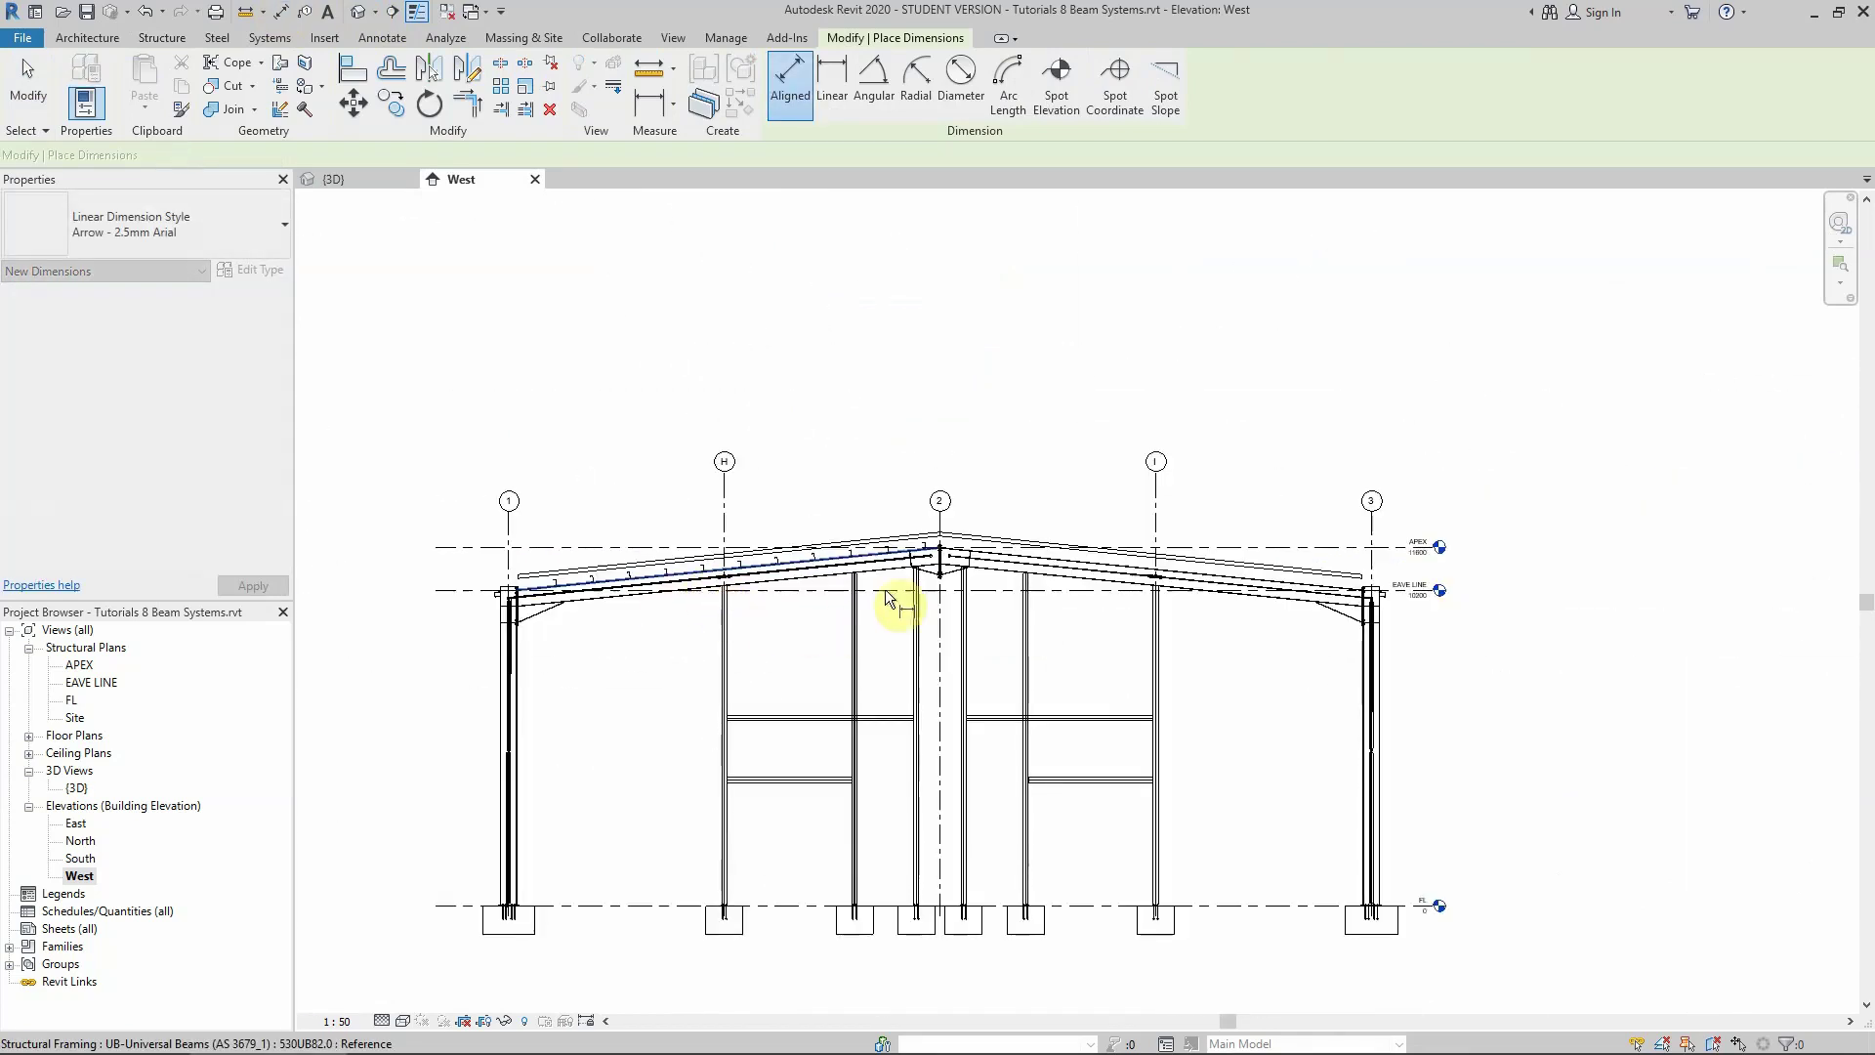
pyautogui.scroll(-2, 879, 615)
pyautogui.scroll(5, 485, 571)
pyautogui.press('Escape')
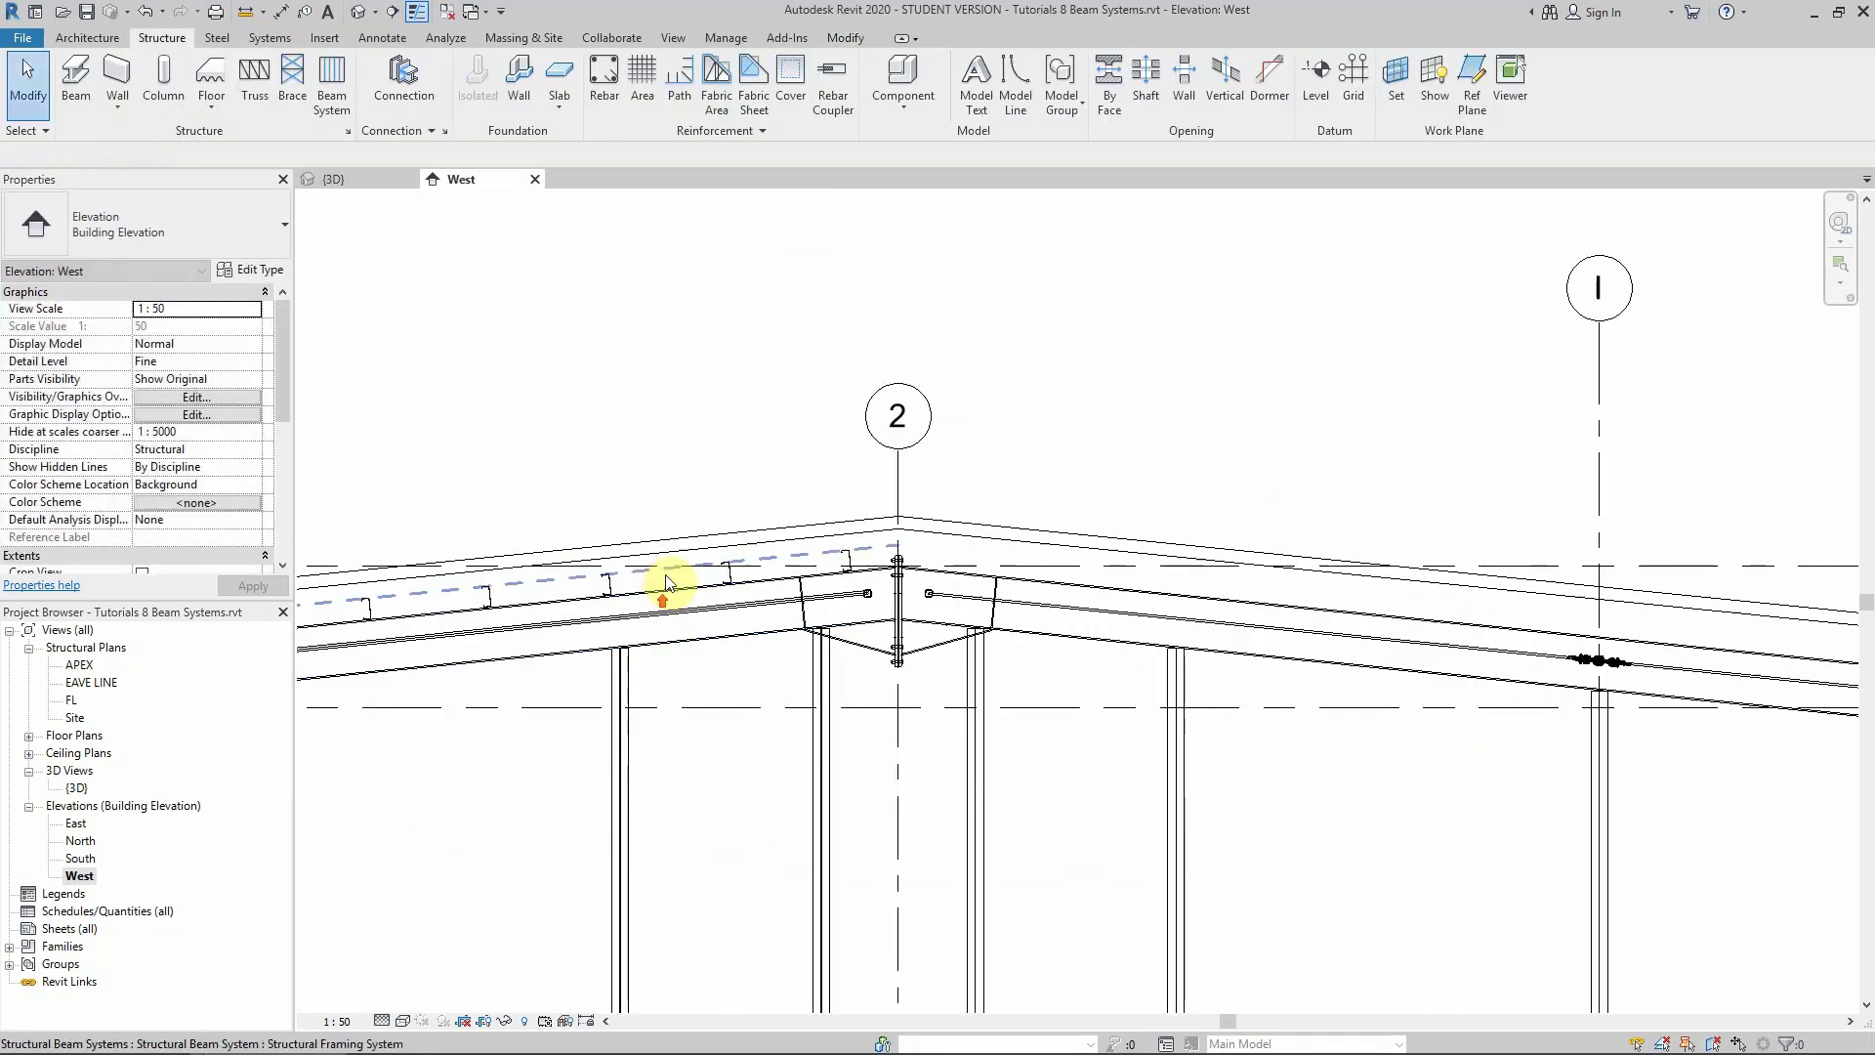
# Mirror a copy of the purlin beam system about grid line 2 onto the opposite roof slope
pyautogui.click(647, 569)
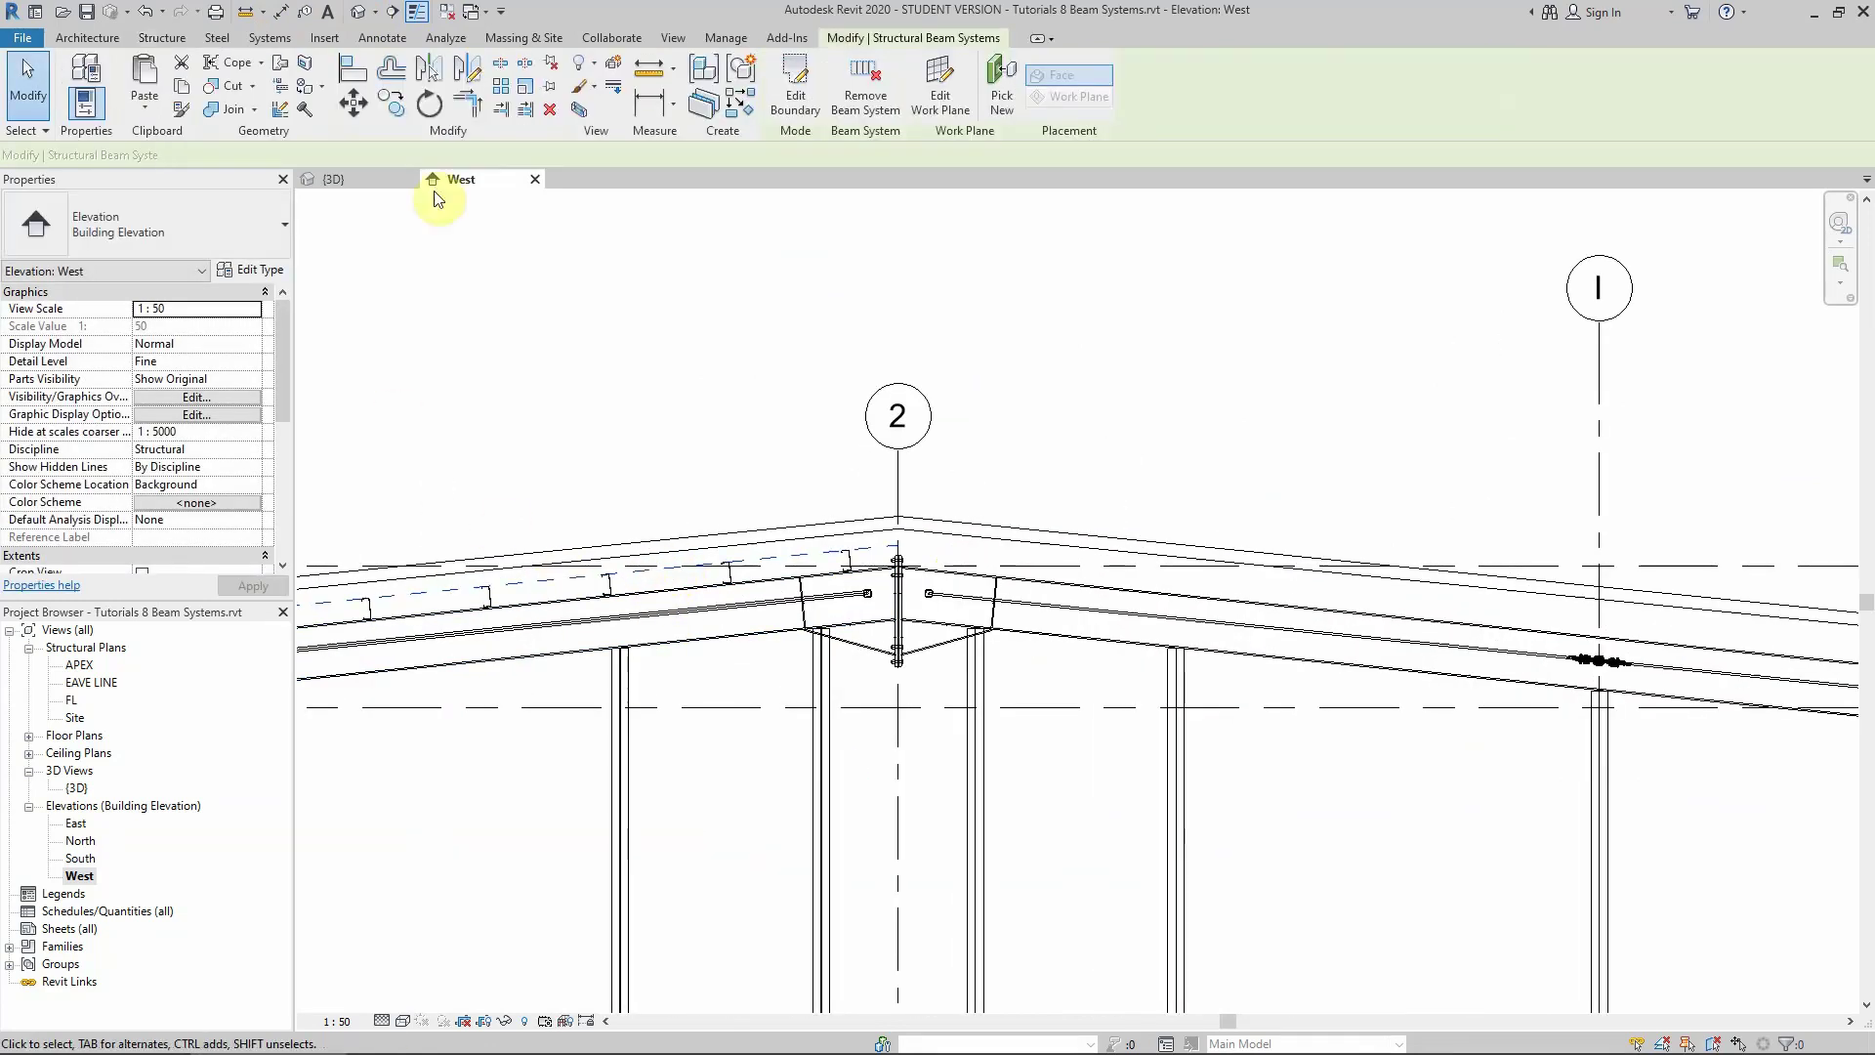
pyautogui.click(421, 78)
pyautogui.click(898, 489)
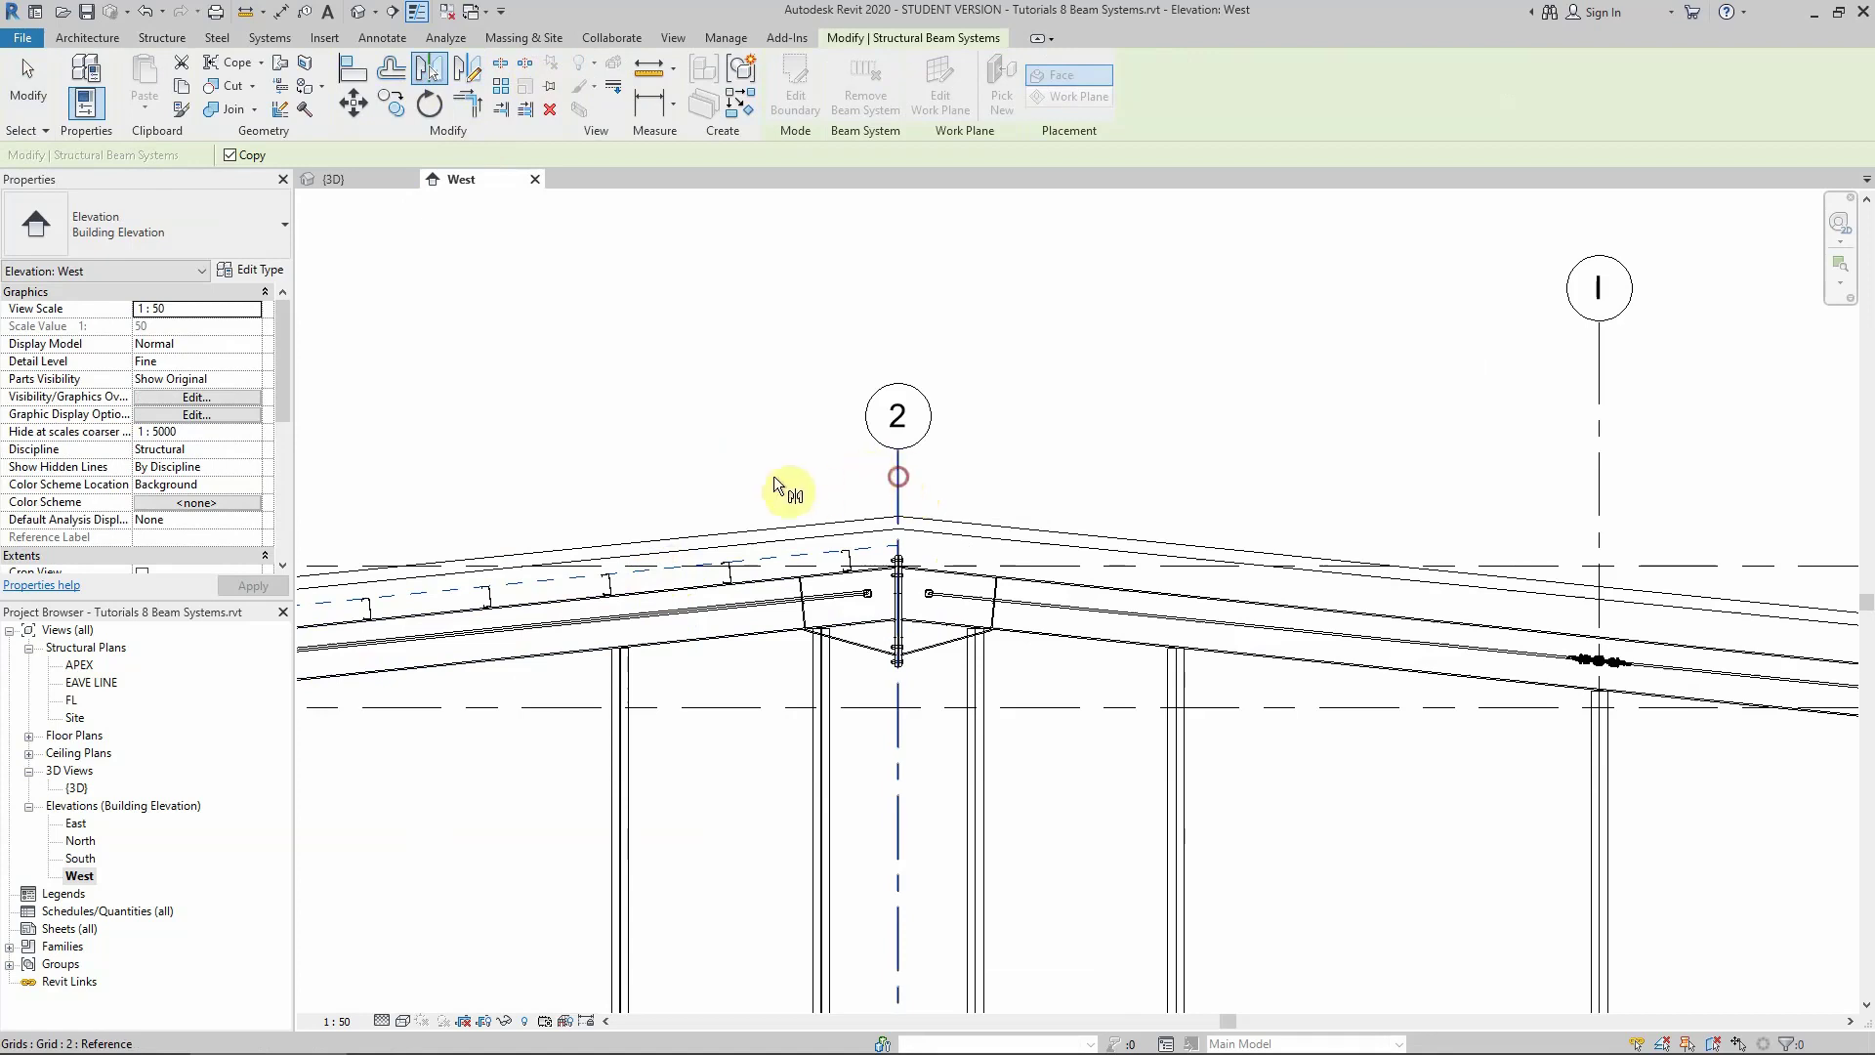
pyautogui.click(755, 470)
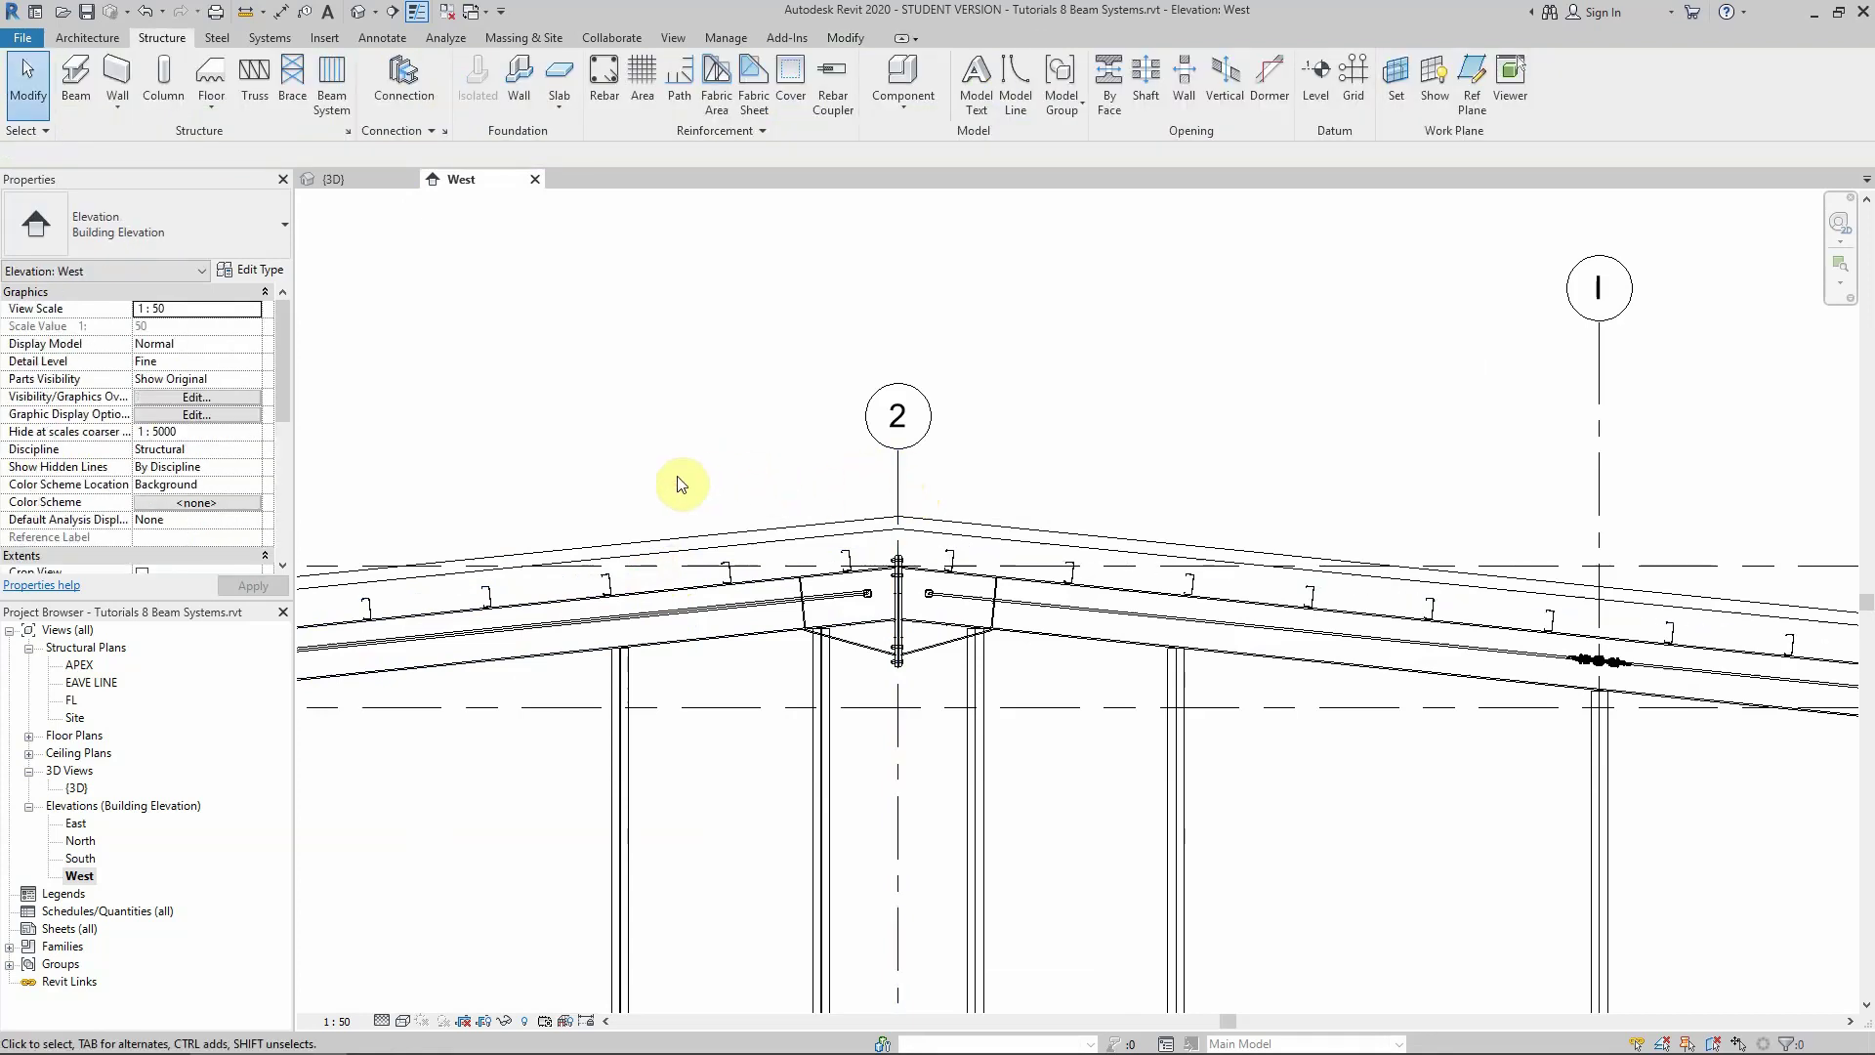
pyautogui.scroll(-4, 781, 493)
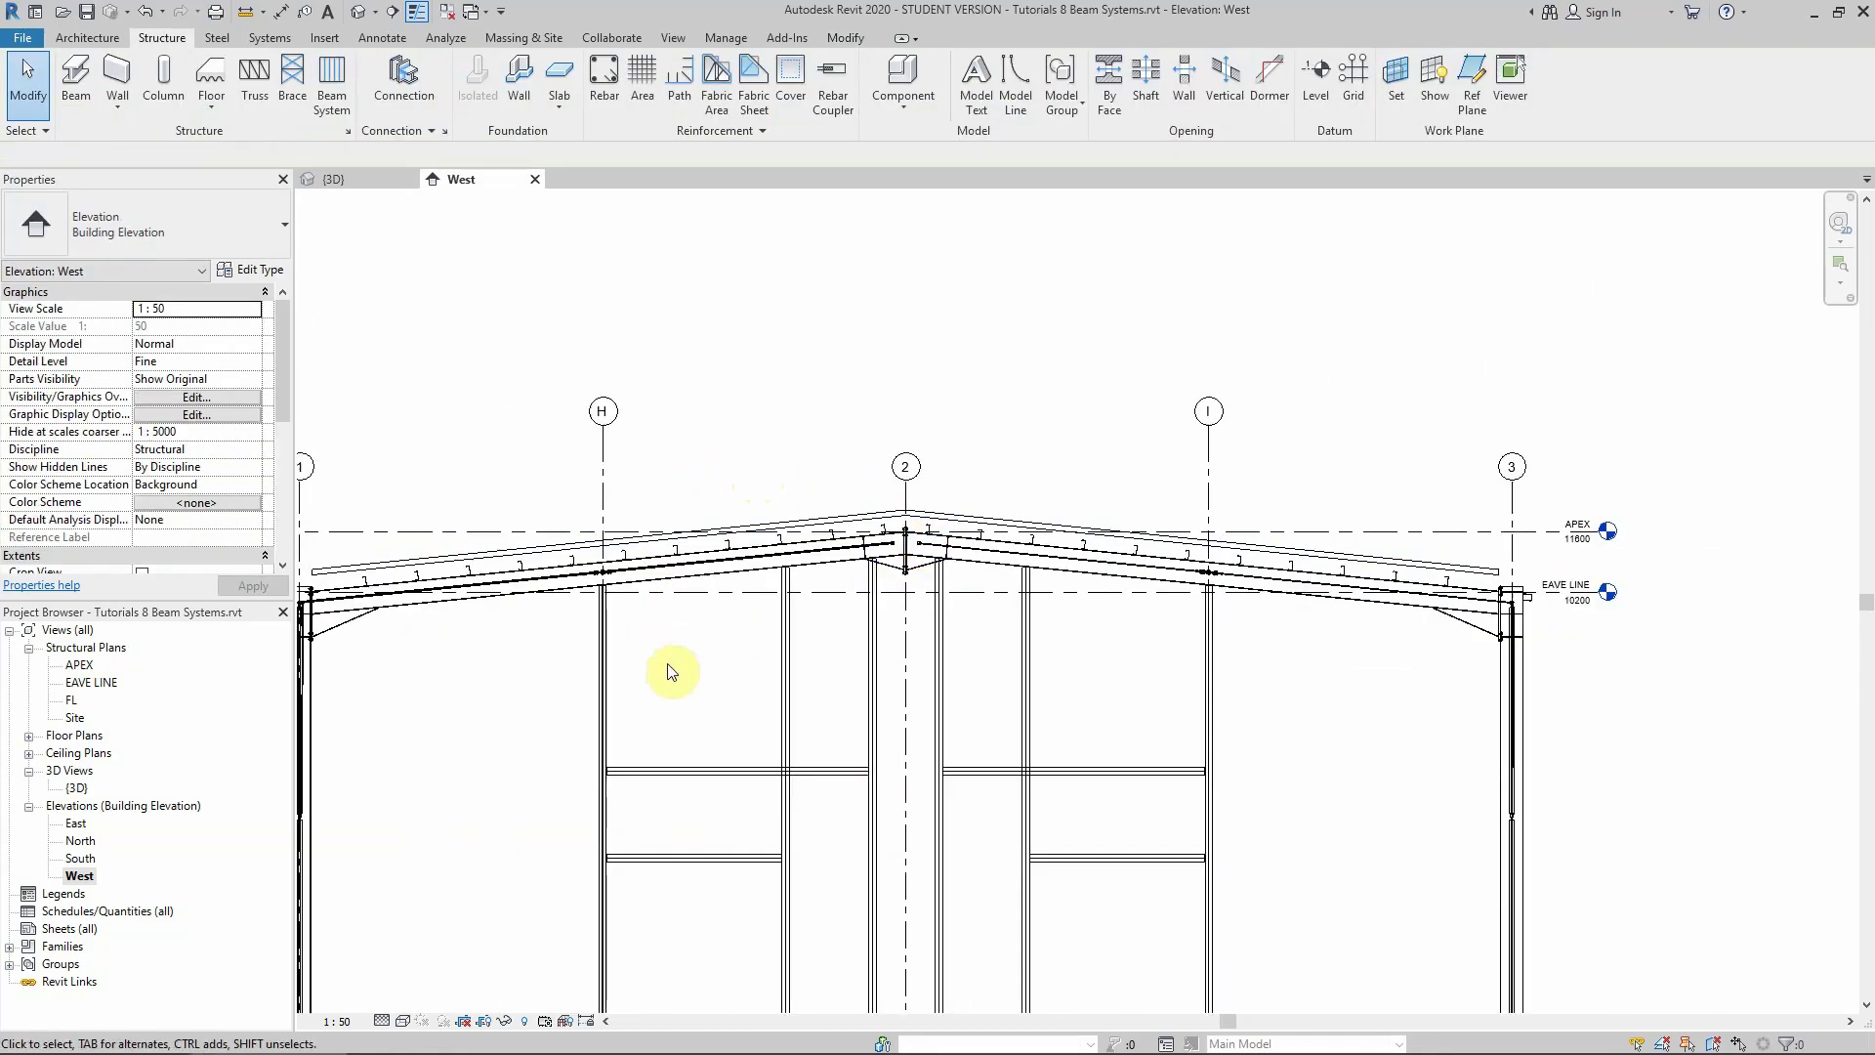
pyautogui.scroll(-1, 1078, 593)
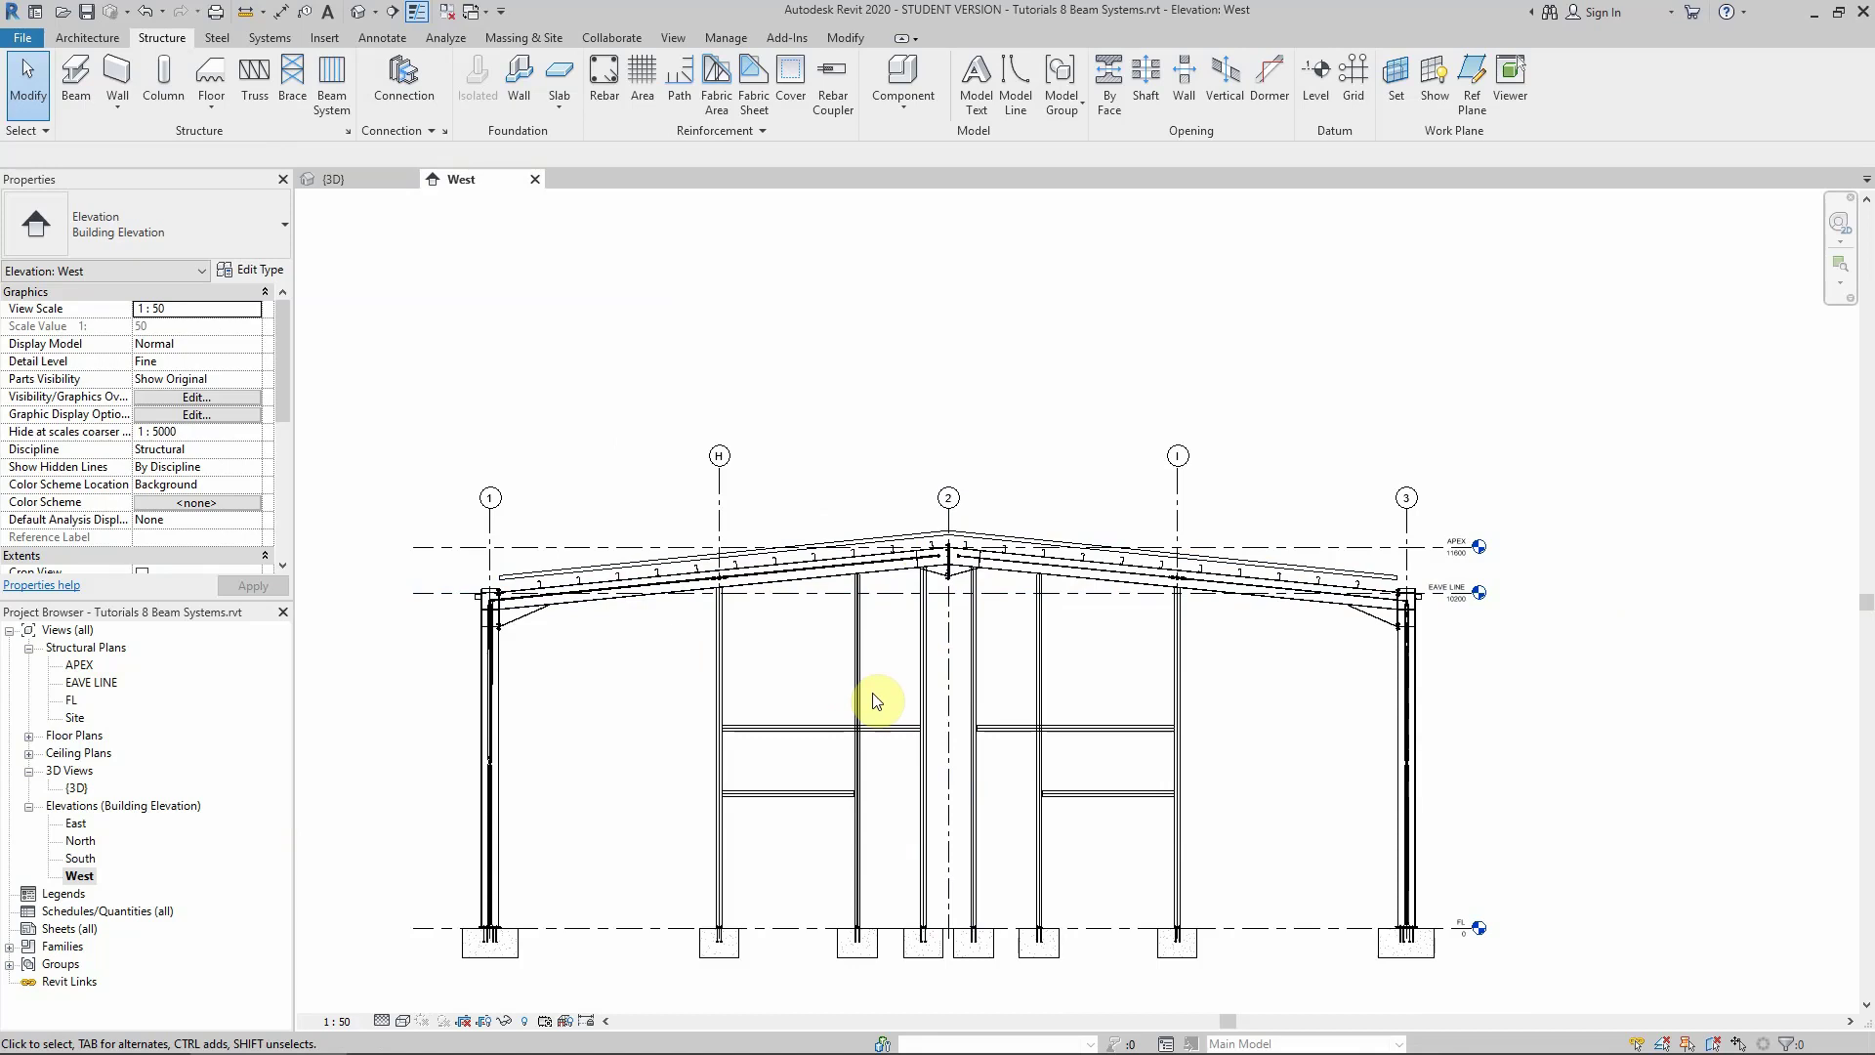
# Show the building as an isometric 3D view in Wireframe style, with the north slope's purlin beam system selected
pyautogui.click(332, 179)
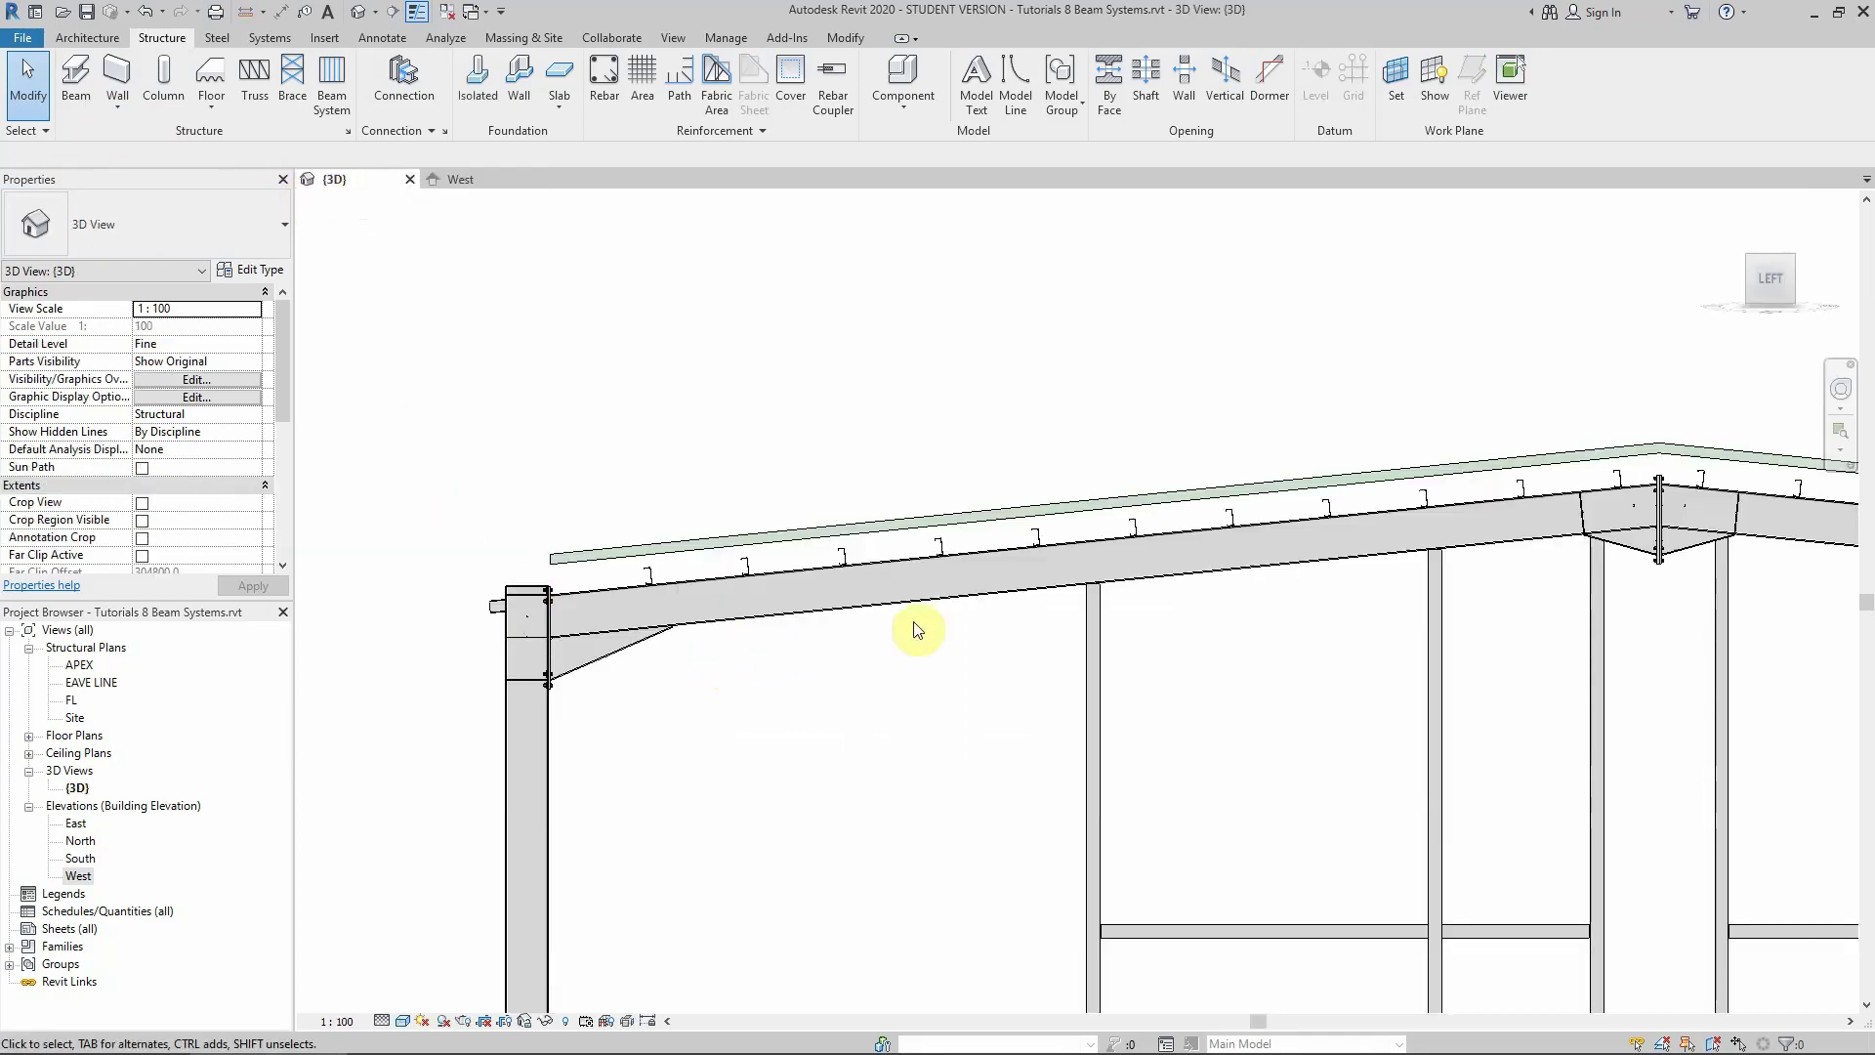
pyautogui.click(1791, 255)
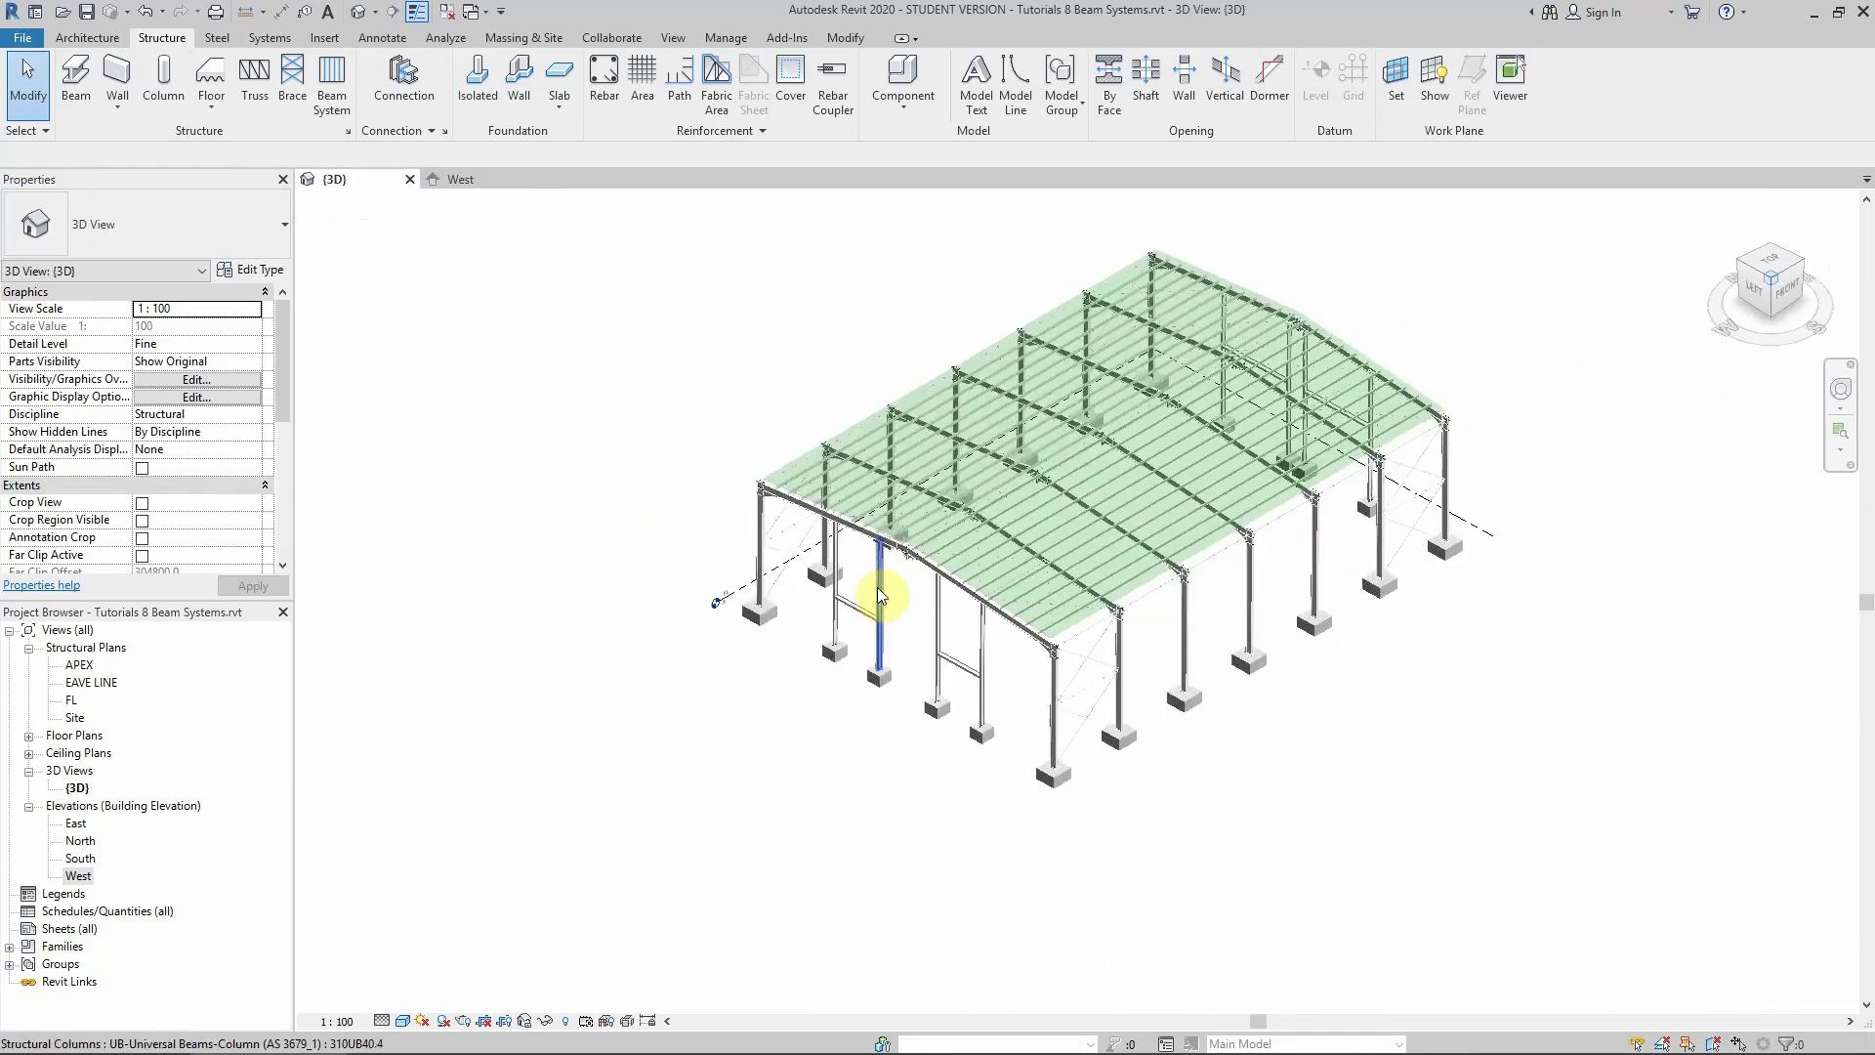
pyautogui.scroll(5, 941, 562)
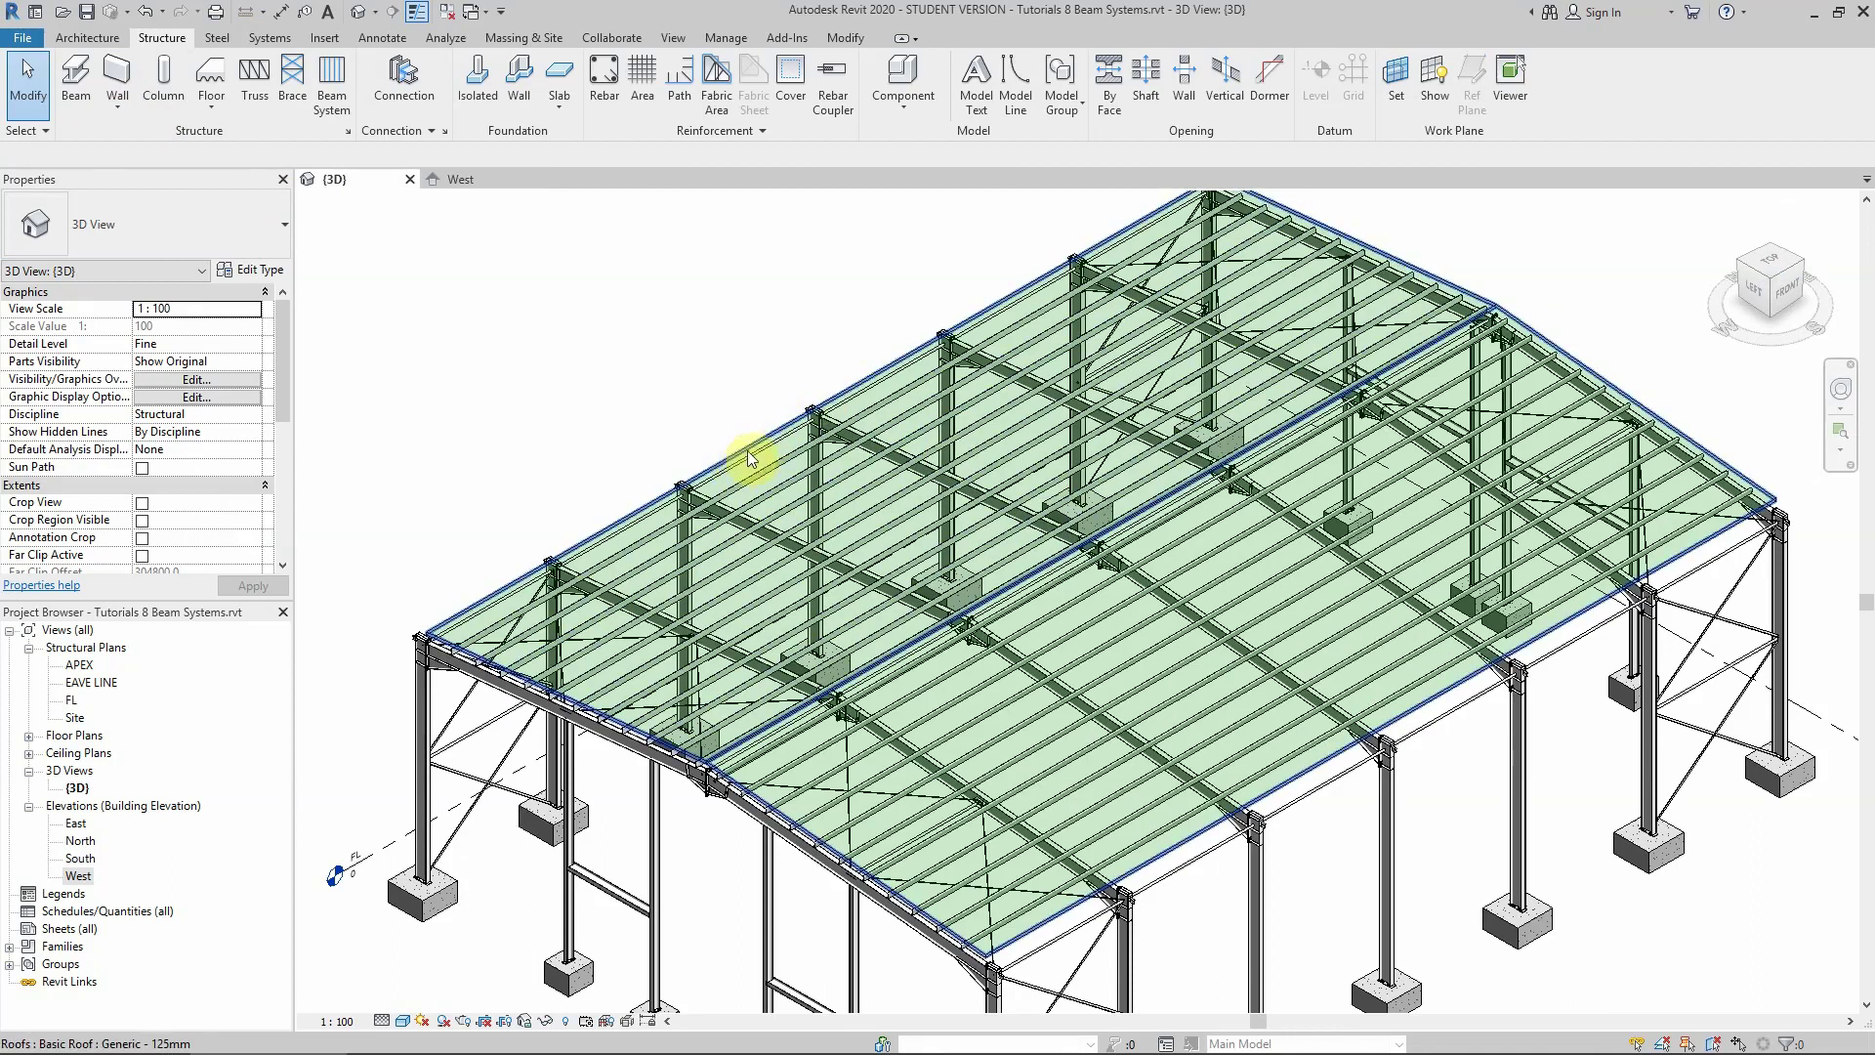
pyautogui.click(818, 420)
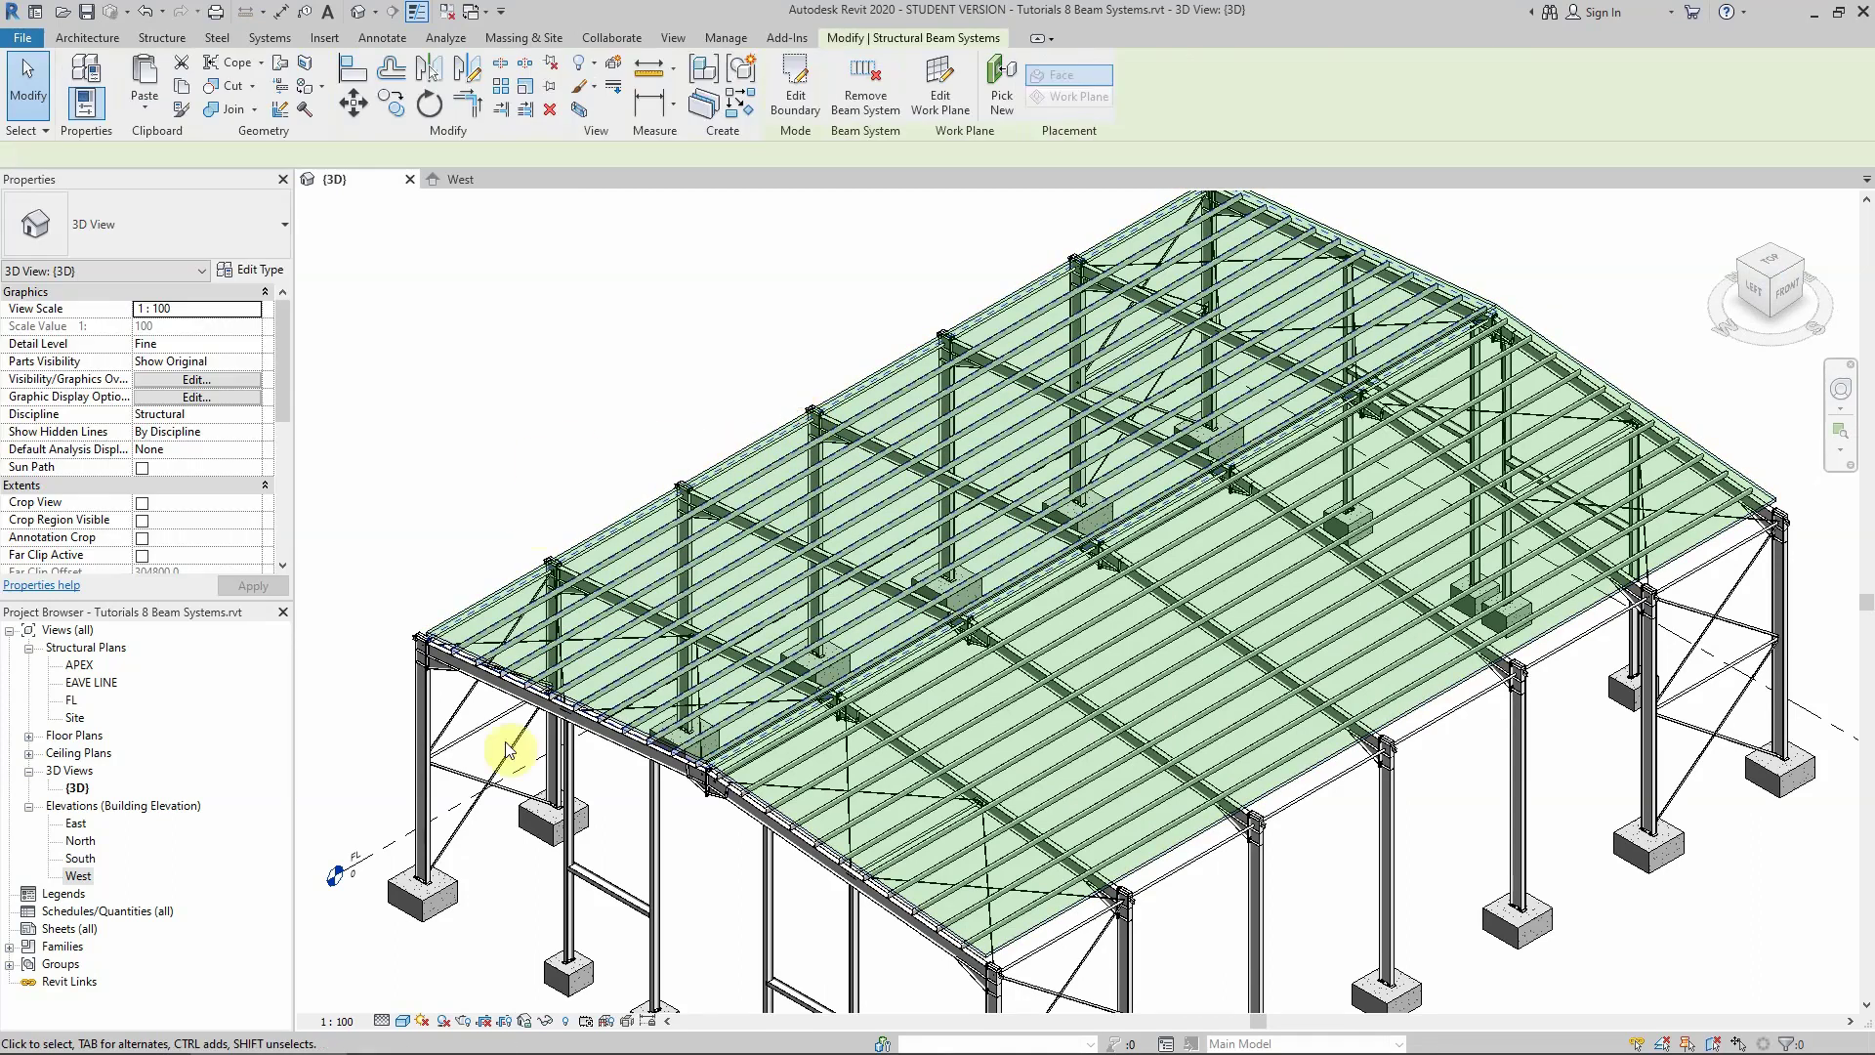
pyautogui.click(401, 1021)
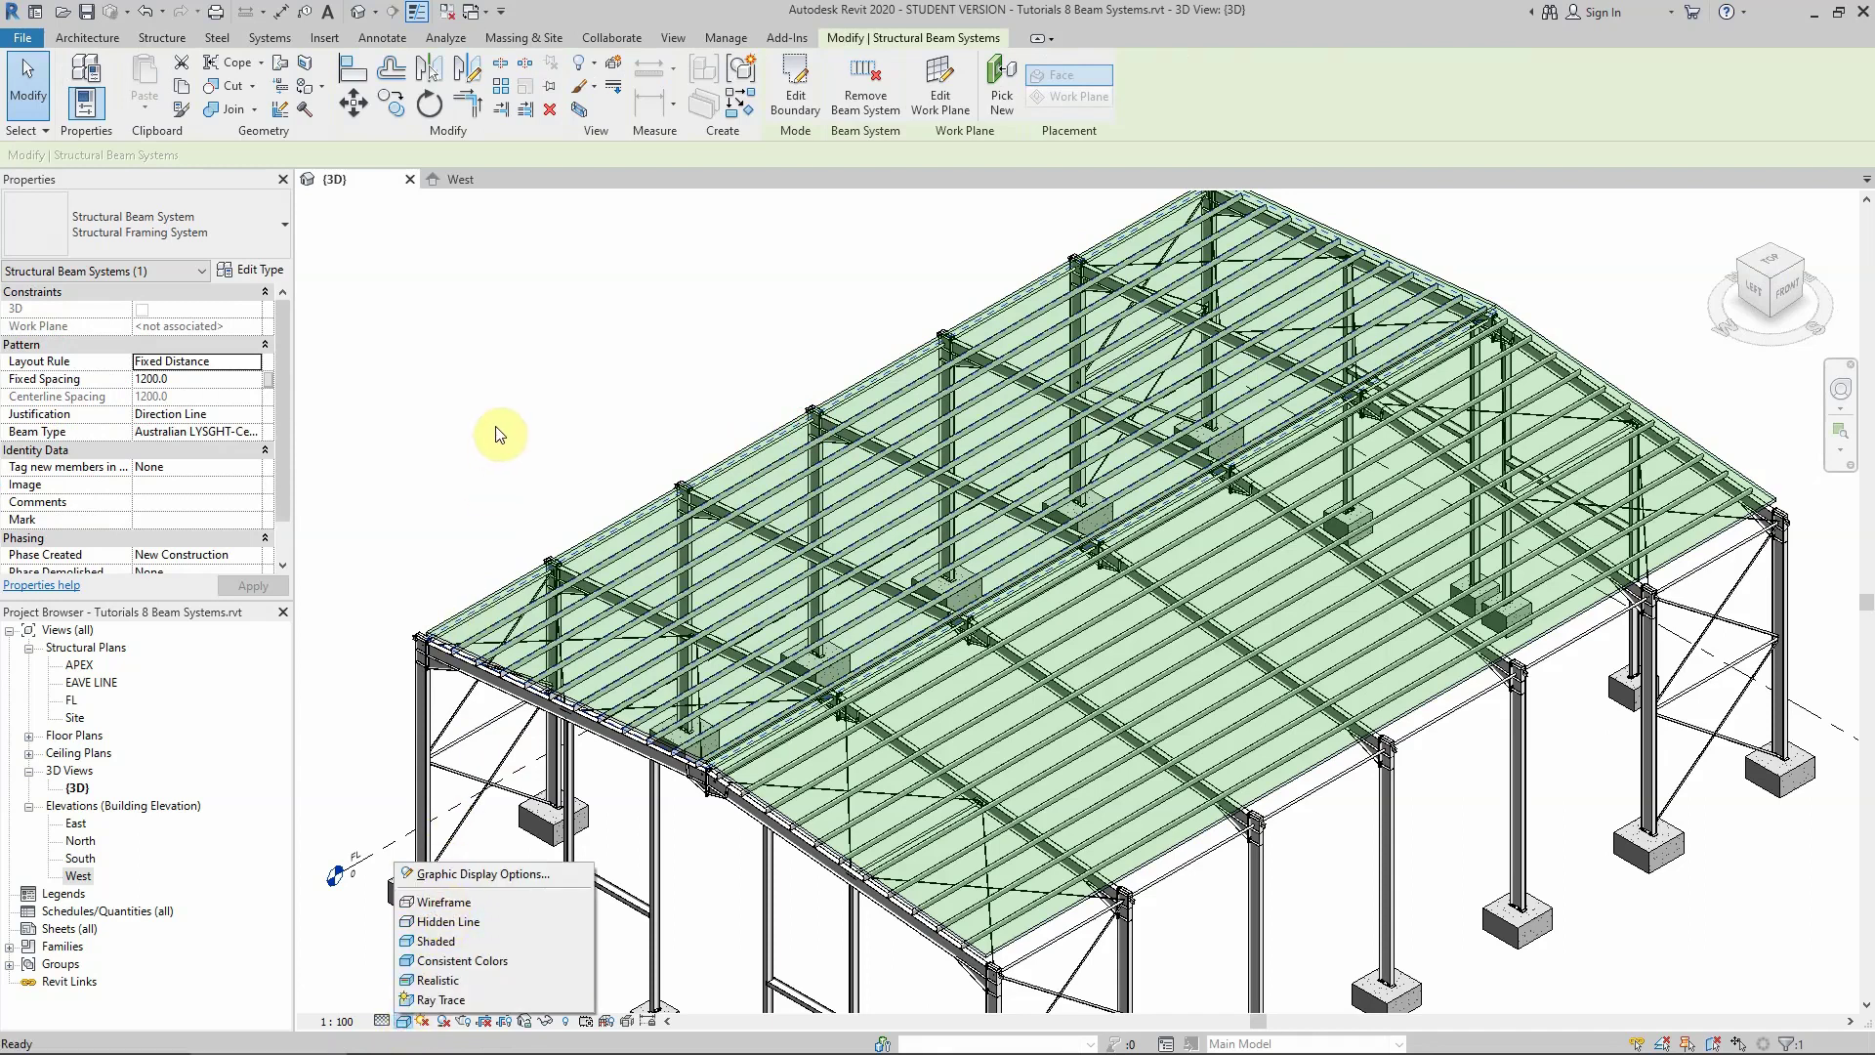
pyautogui.click(444, 902)
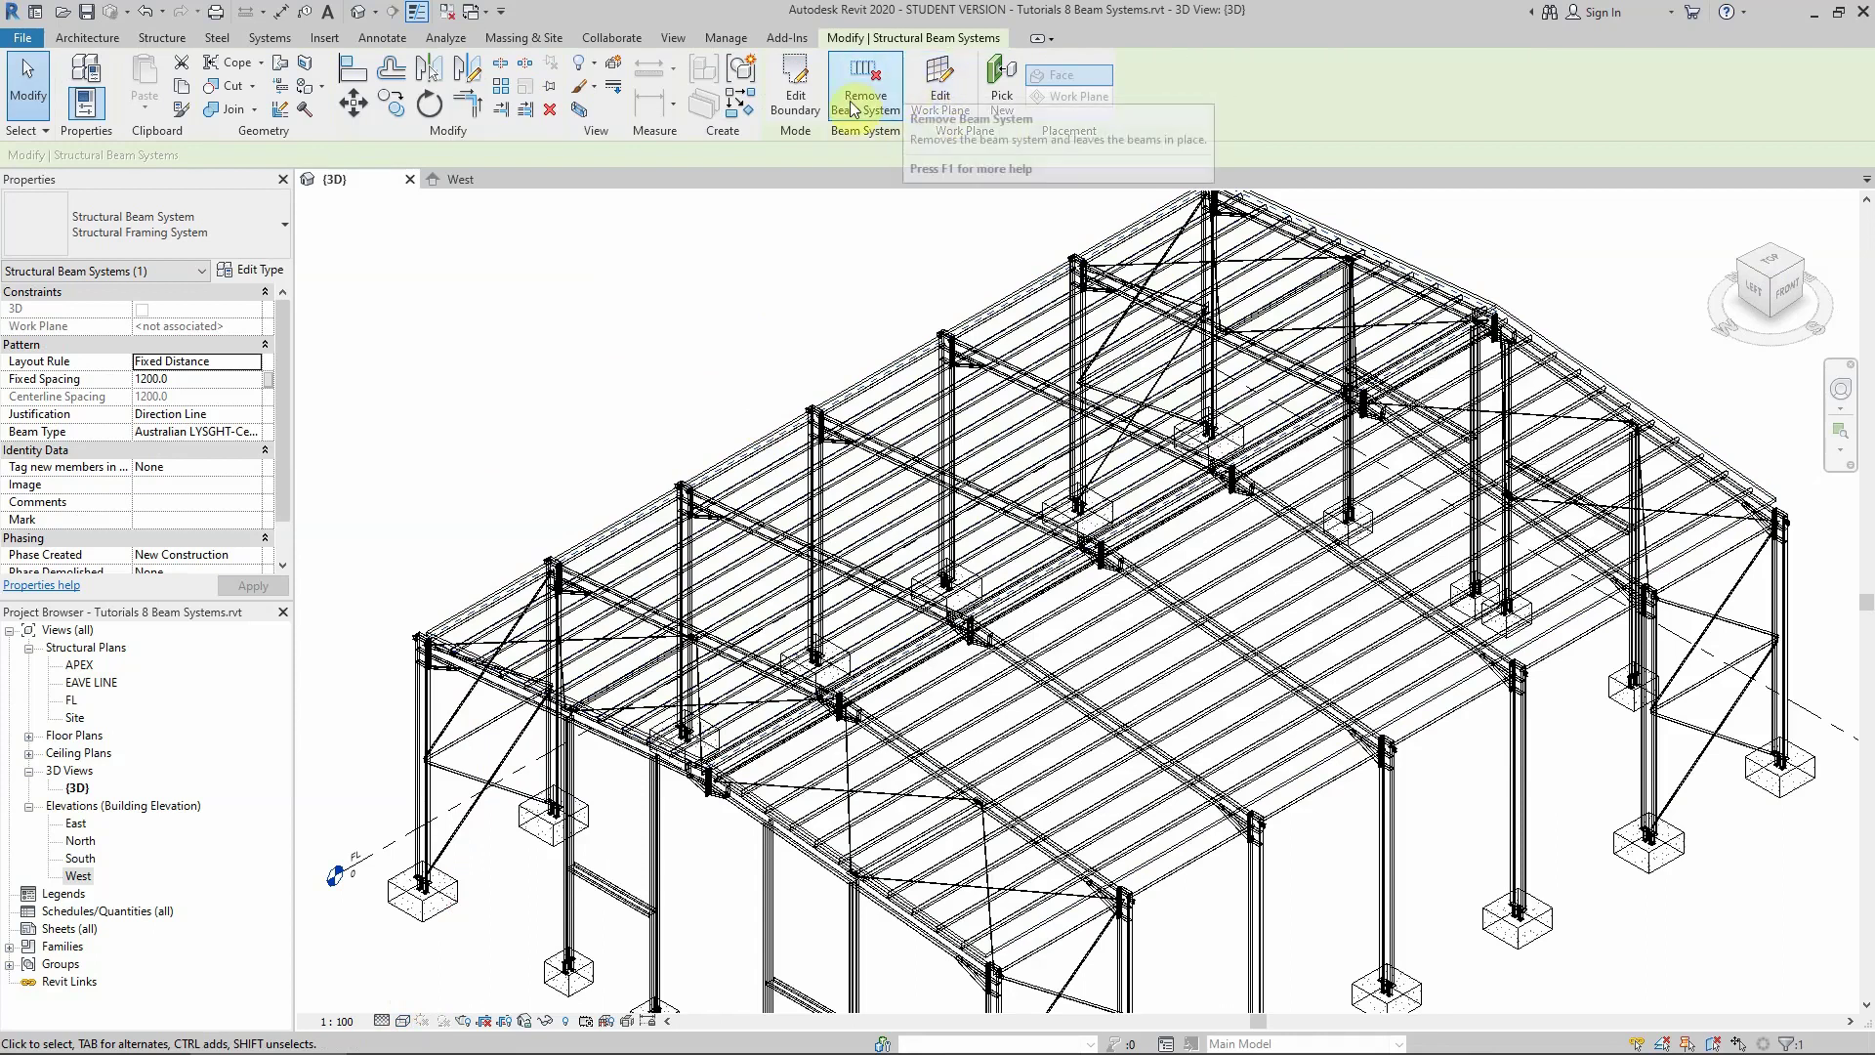
# Edit the north slope beam system's boundary so its east edge is pulled back to the centreline of the middle rafter
pyautogui.click(795, 97)
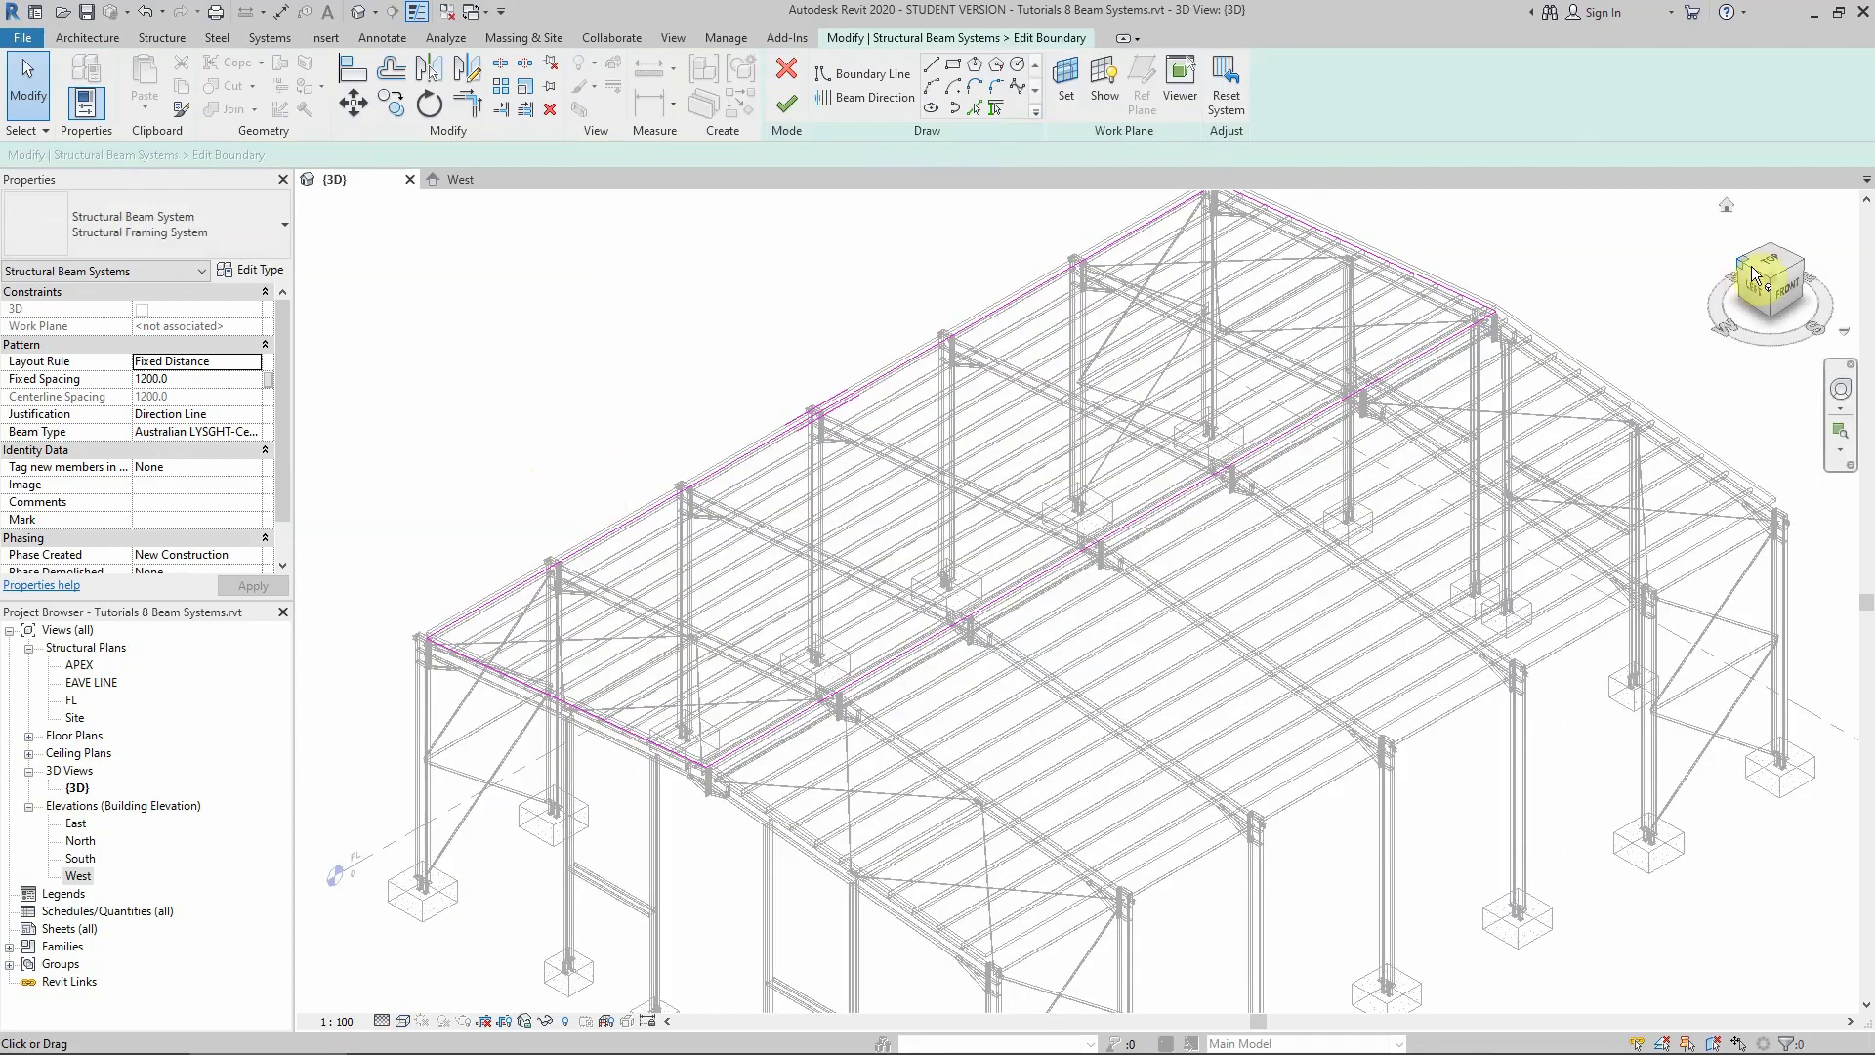
pyautogui.click(1768, 262)
pyautogui.scroll(5, 1326, 513)
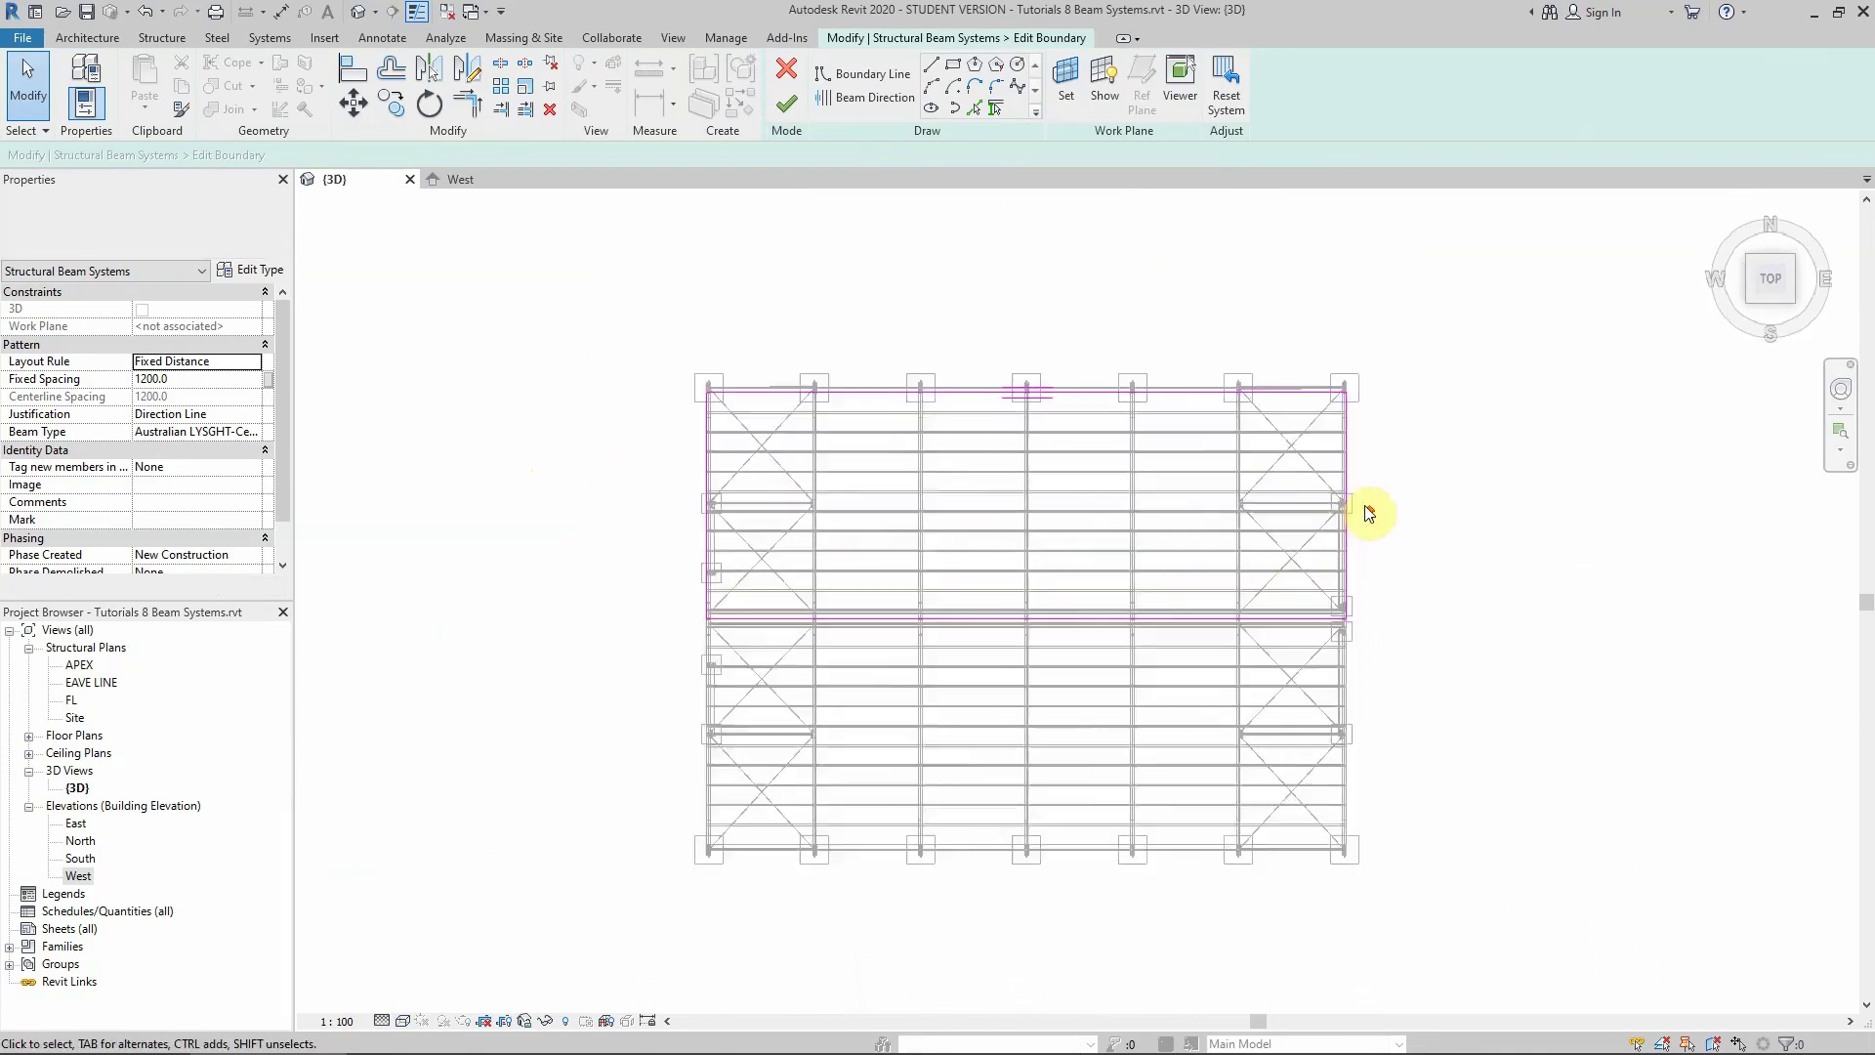
pyautogui.moveTo(1326, 512); pyautogui.dragTo(676, 524)
pyautogui.scroll(-4, 676, 525)
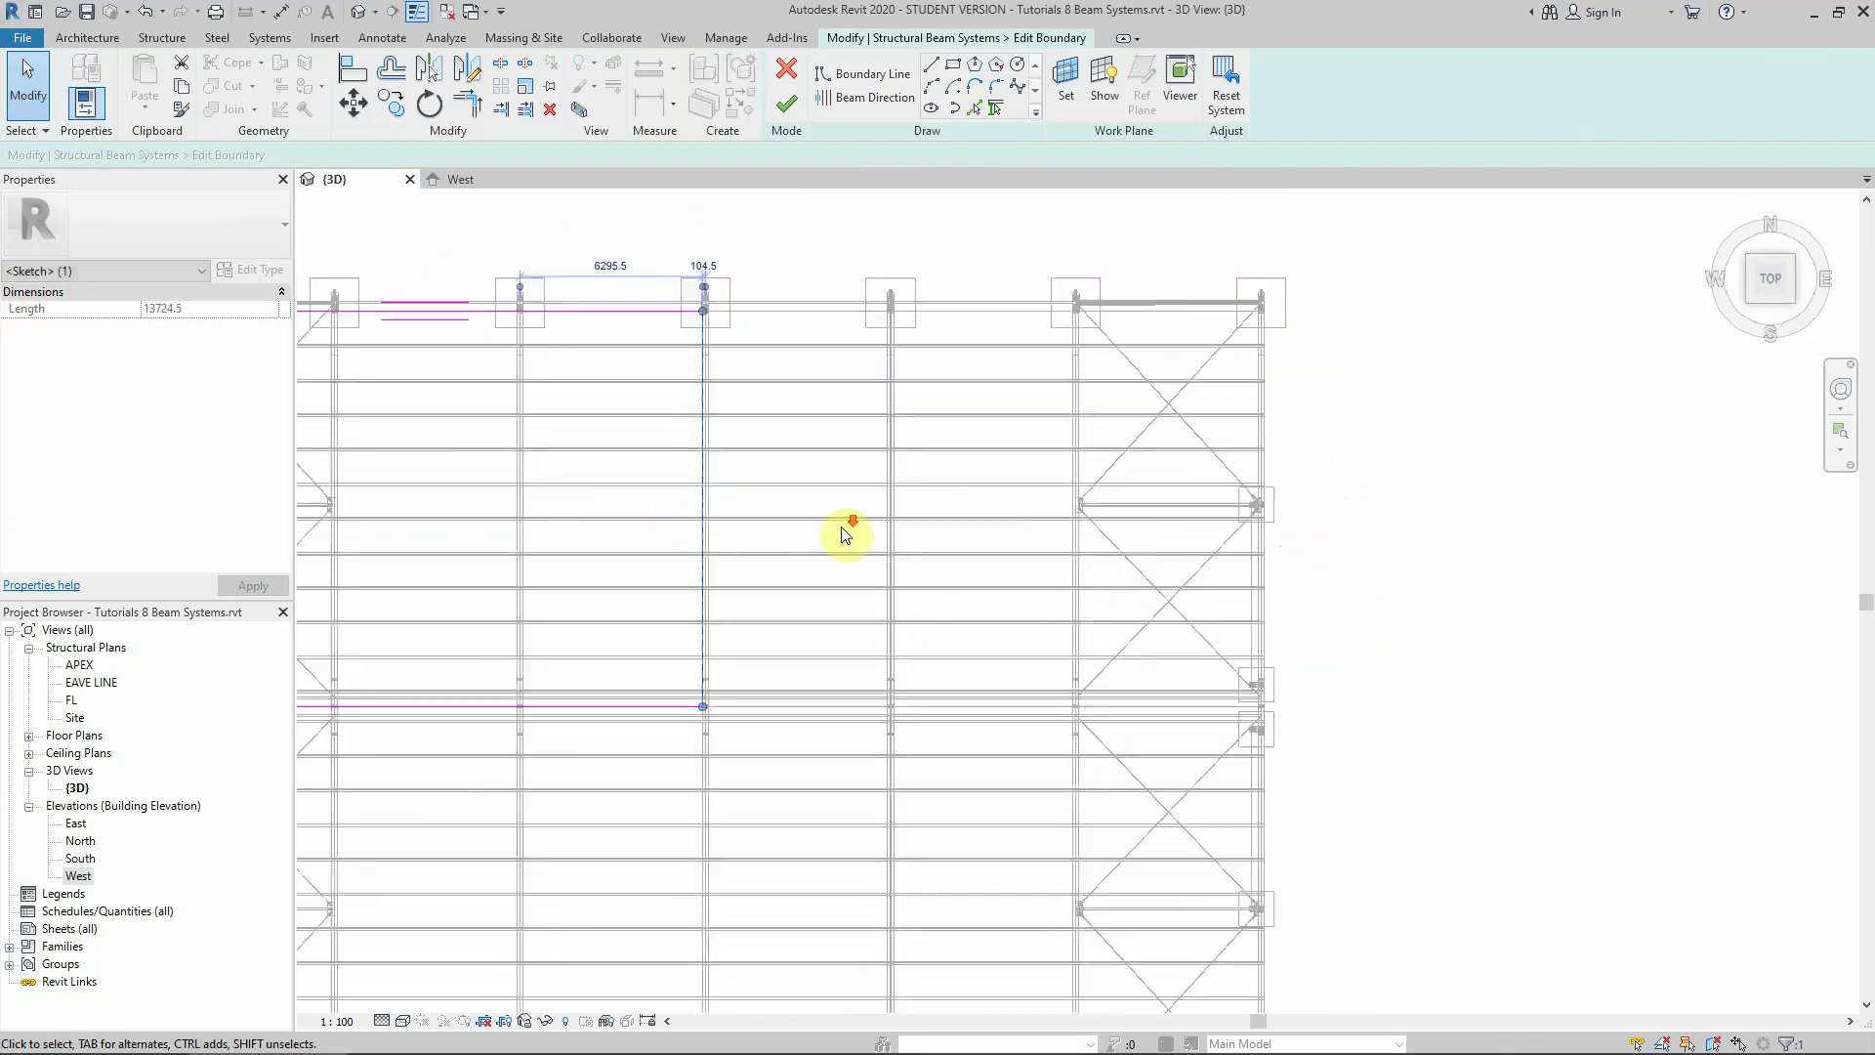
pyautogui.scroll(6, 788, 518)
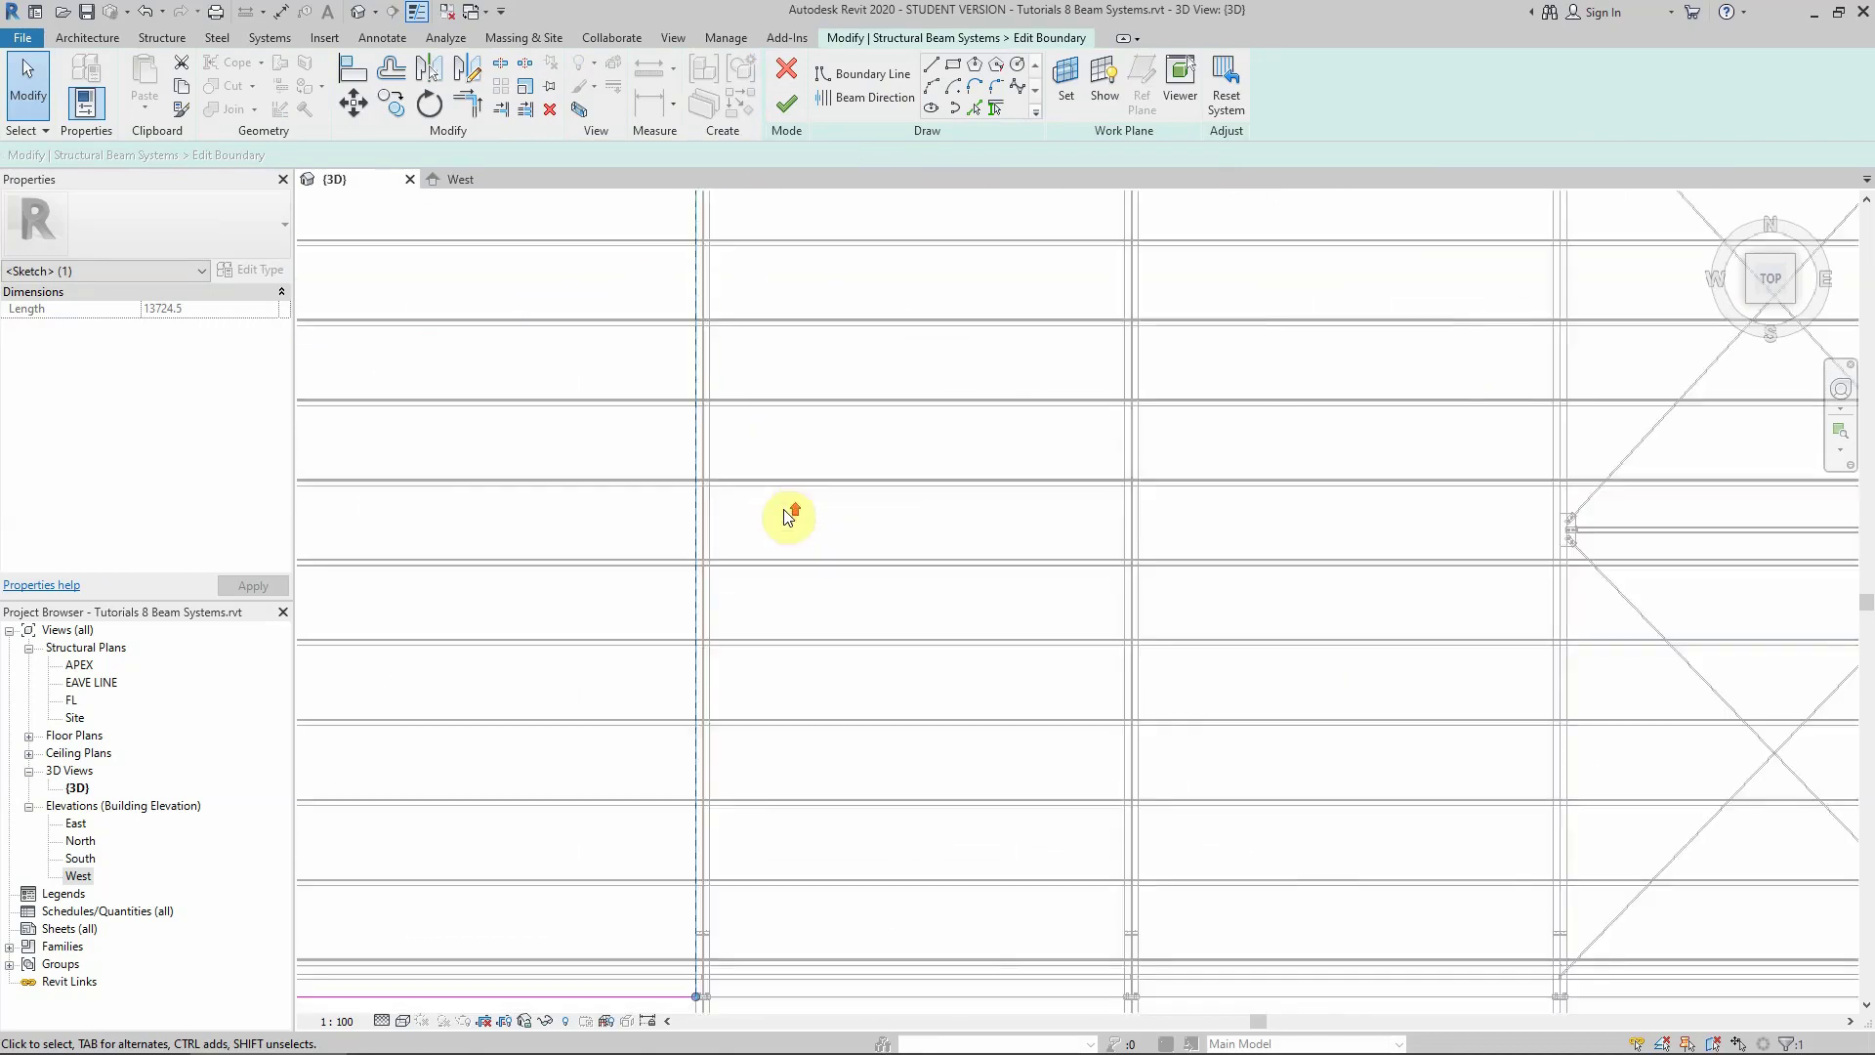
pyautogui.moveTo(726, 524); pyautogui.dragTo(829, 536)
pyautogui.scroll(-2, 829, 536)
pyautogui.scroll(-6, 805, 574)
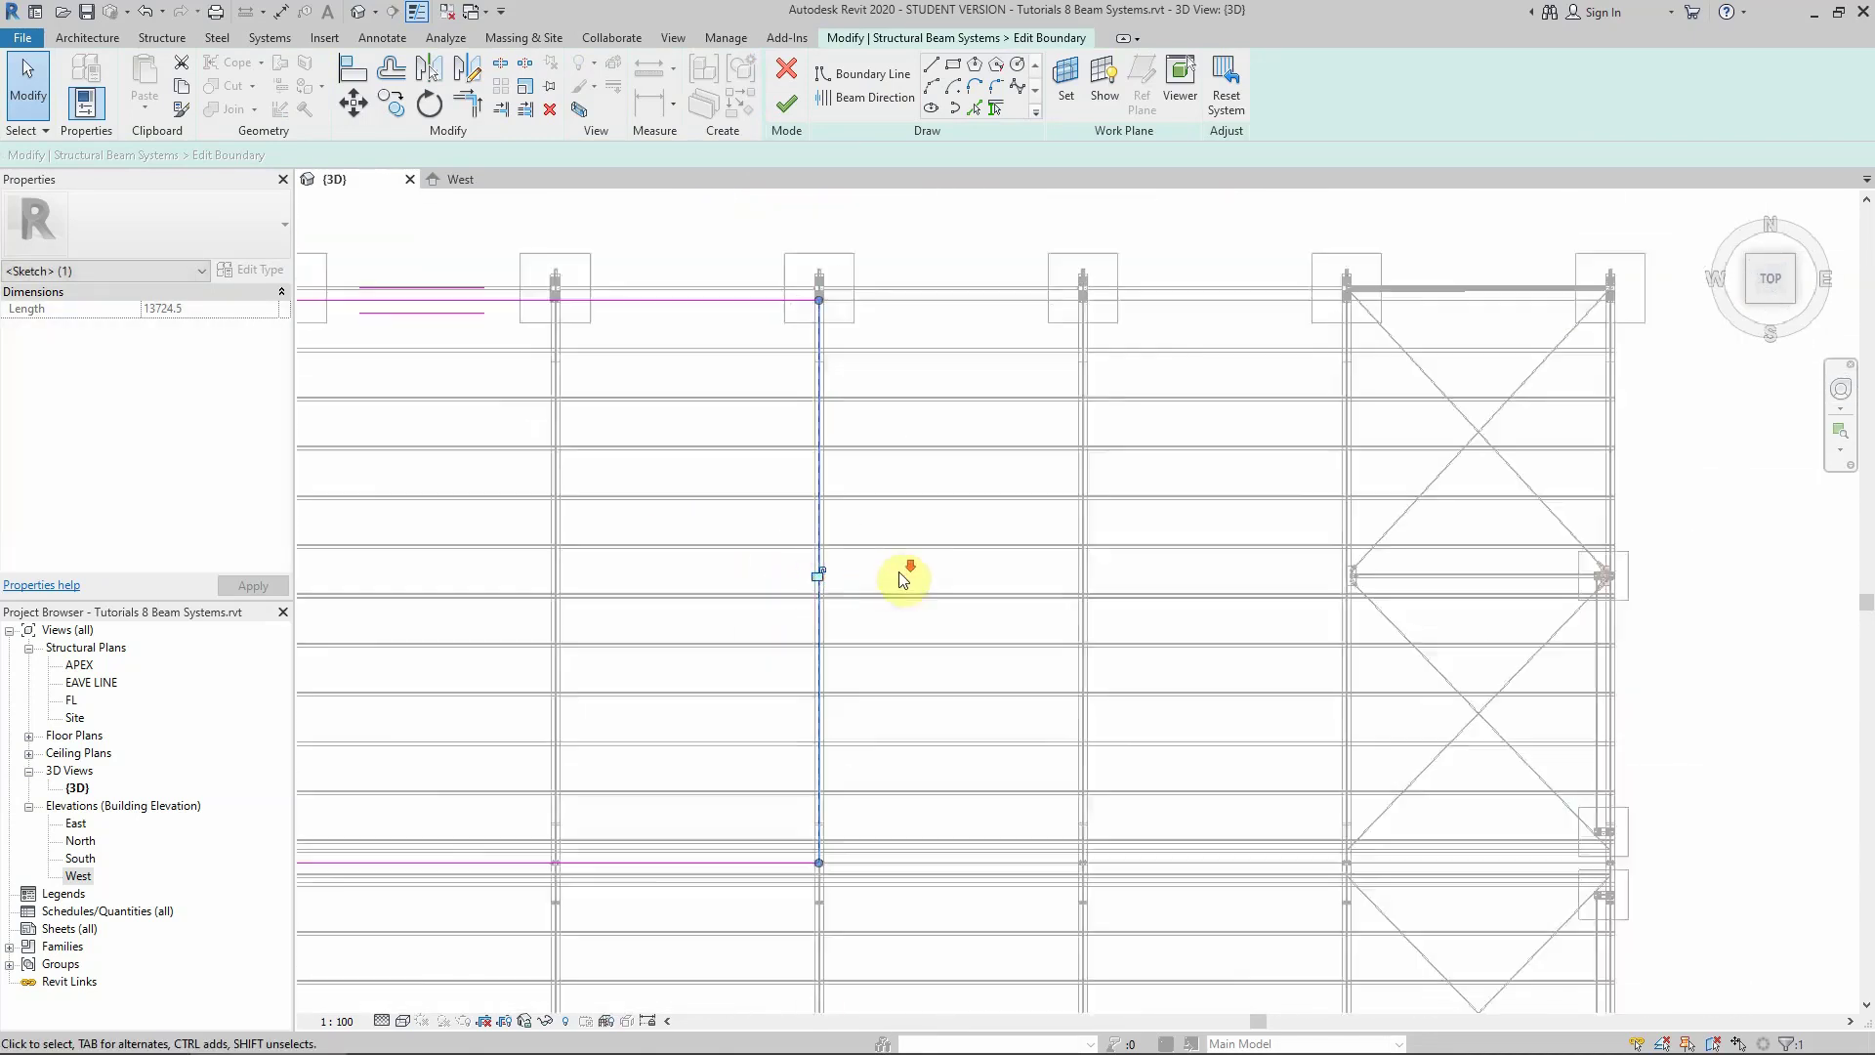
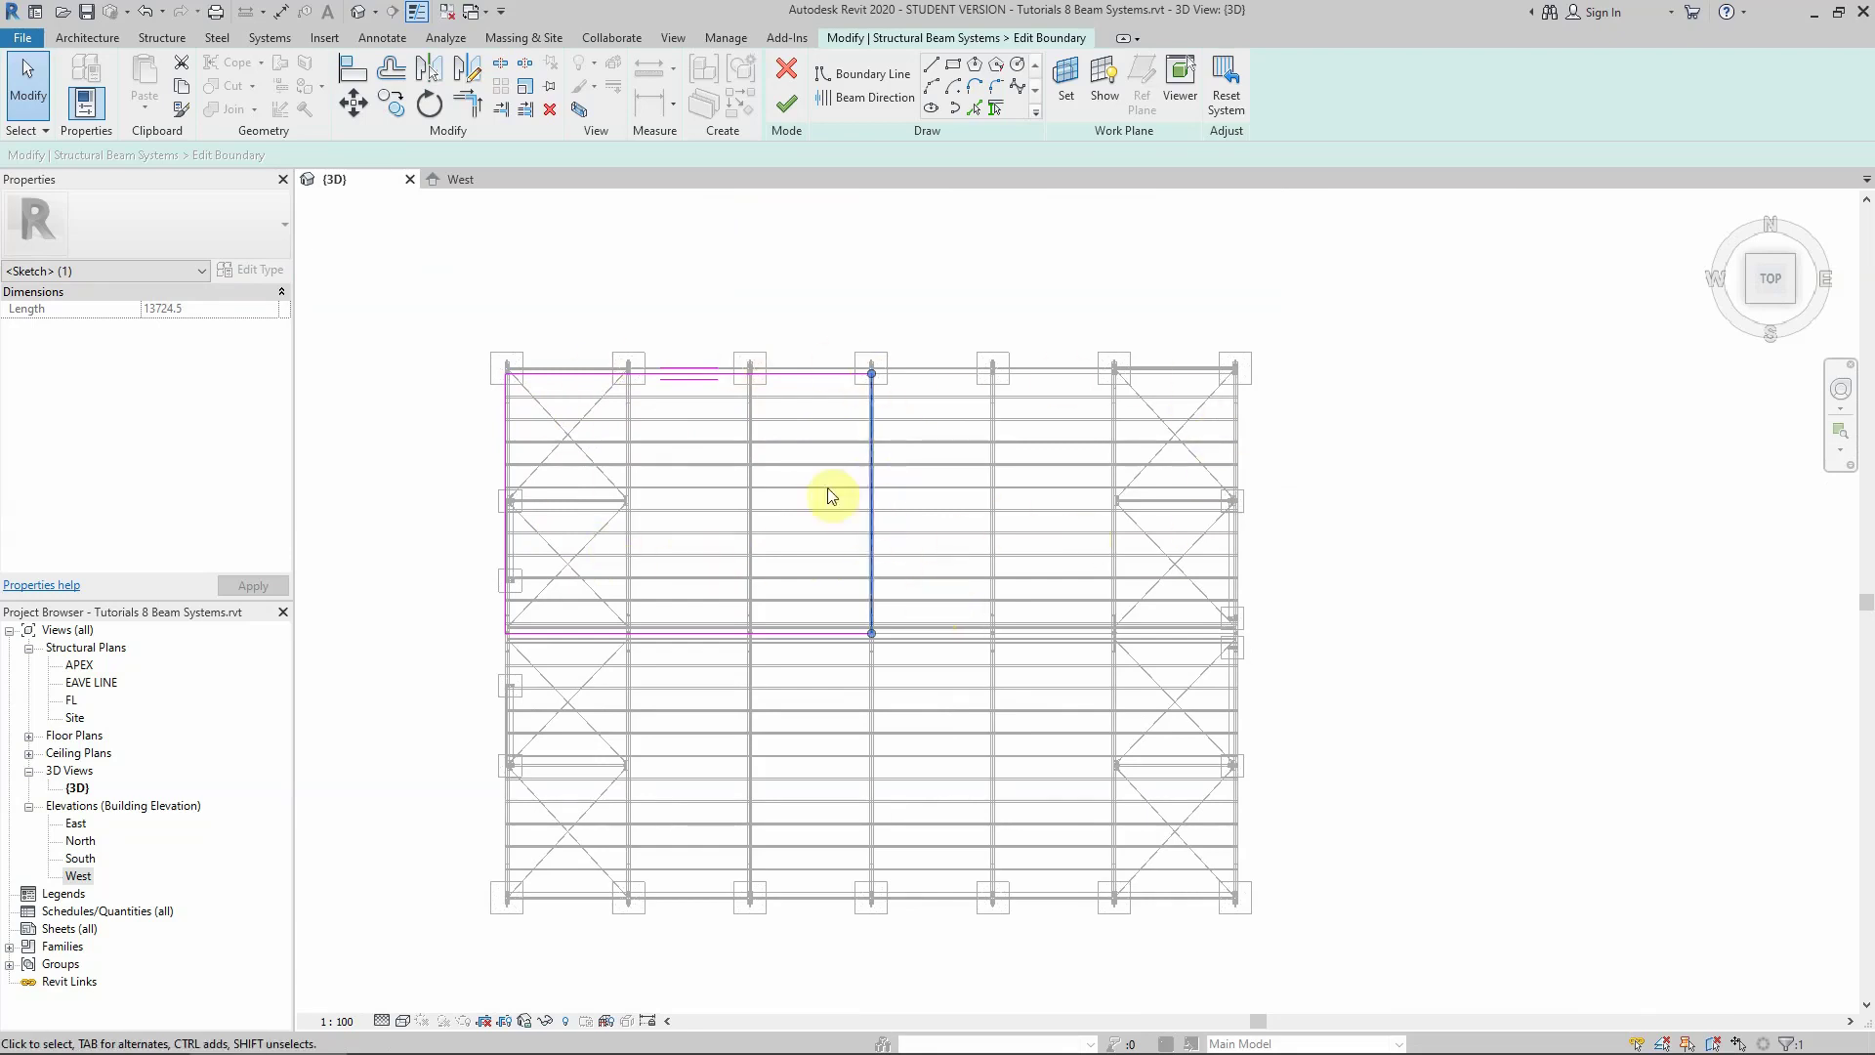
pyautogui.click(786, 108)
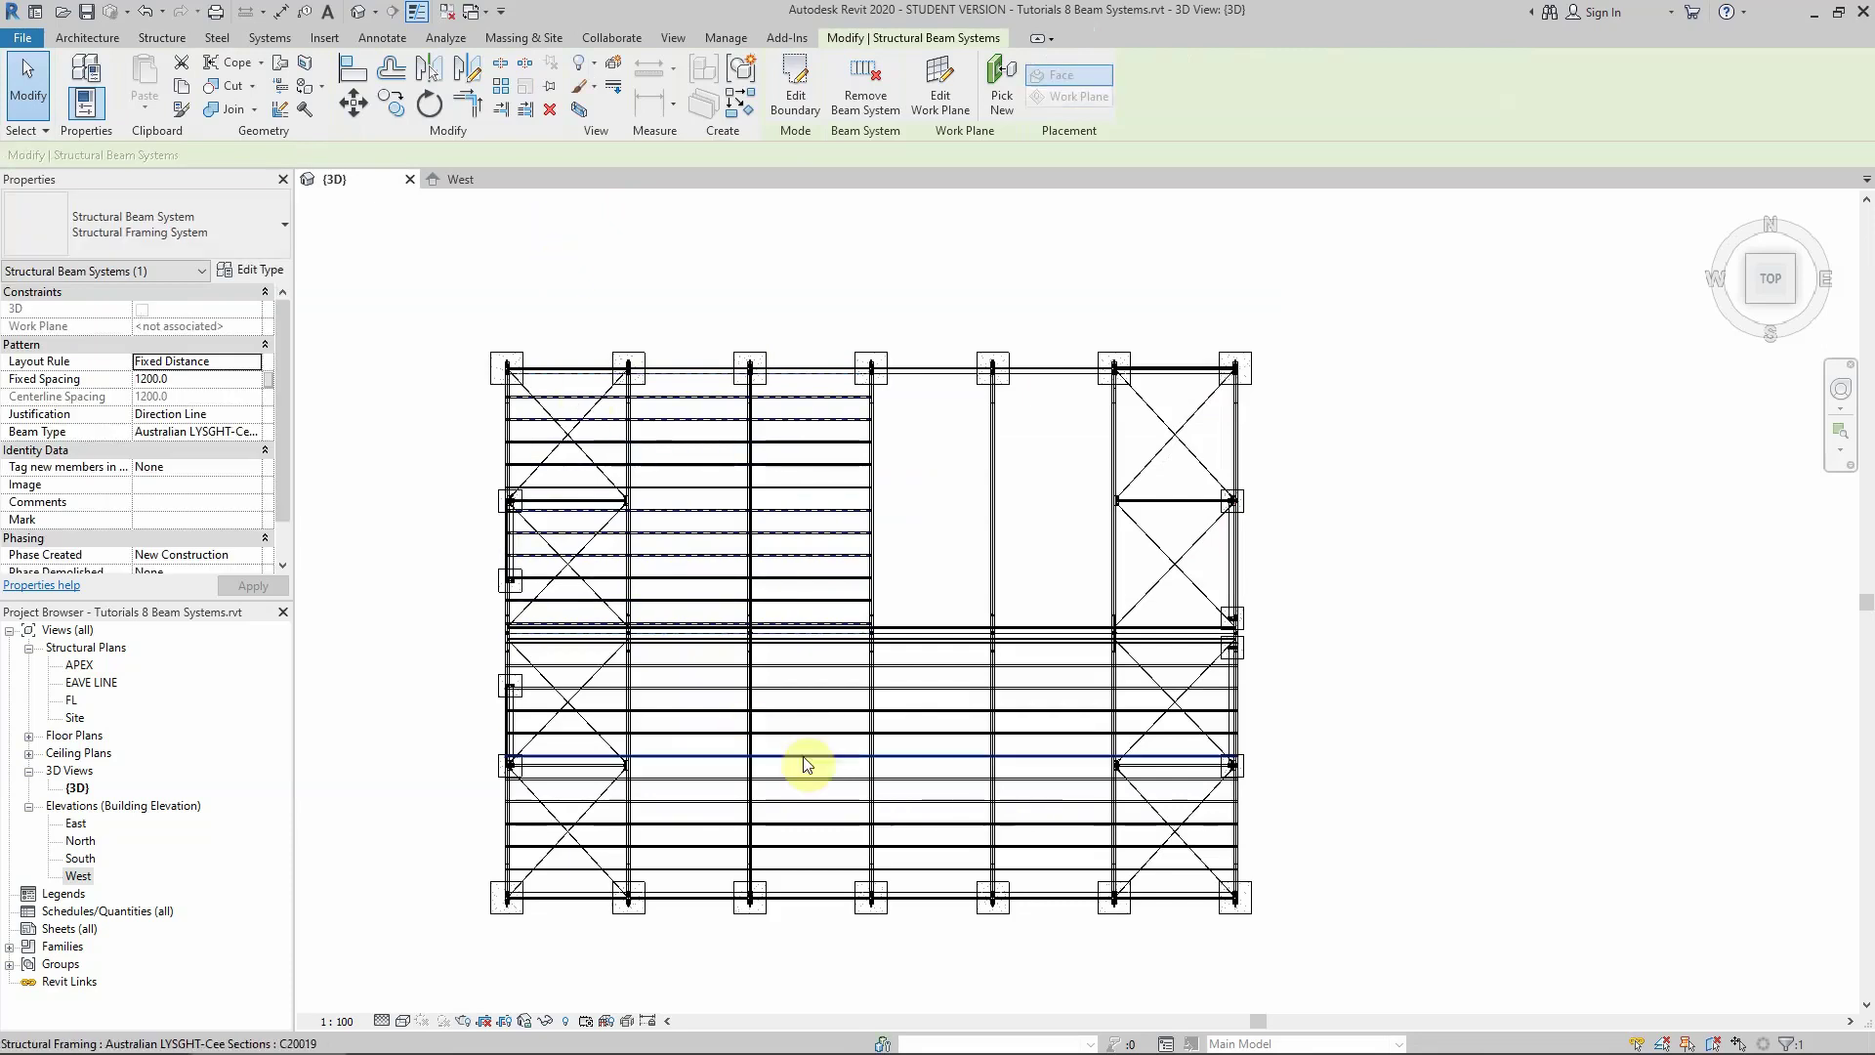
# Edit the south slope beam system's boundary, pulling its east edge back to the centreline of the middle rafter
pyautogui.press('Escape')
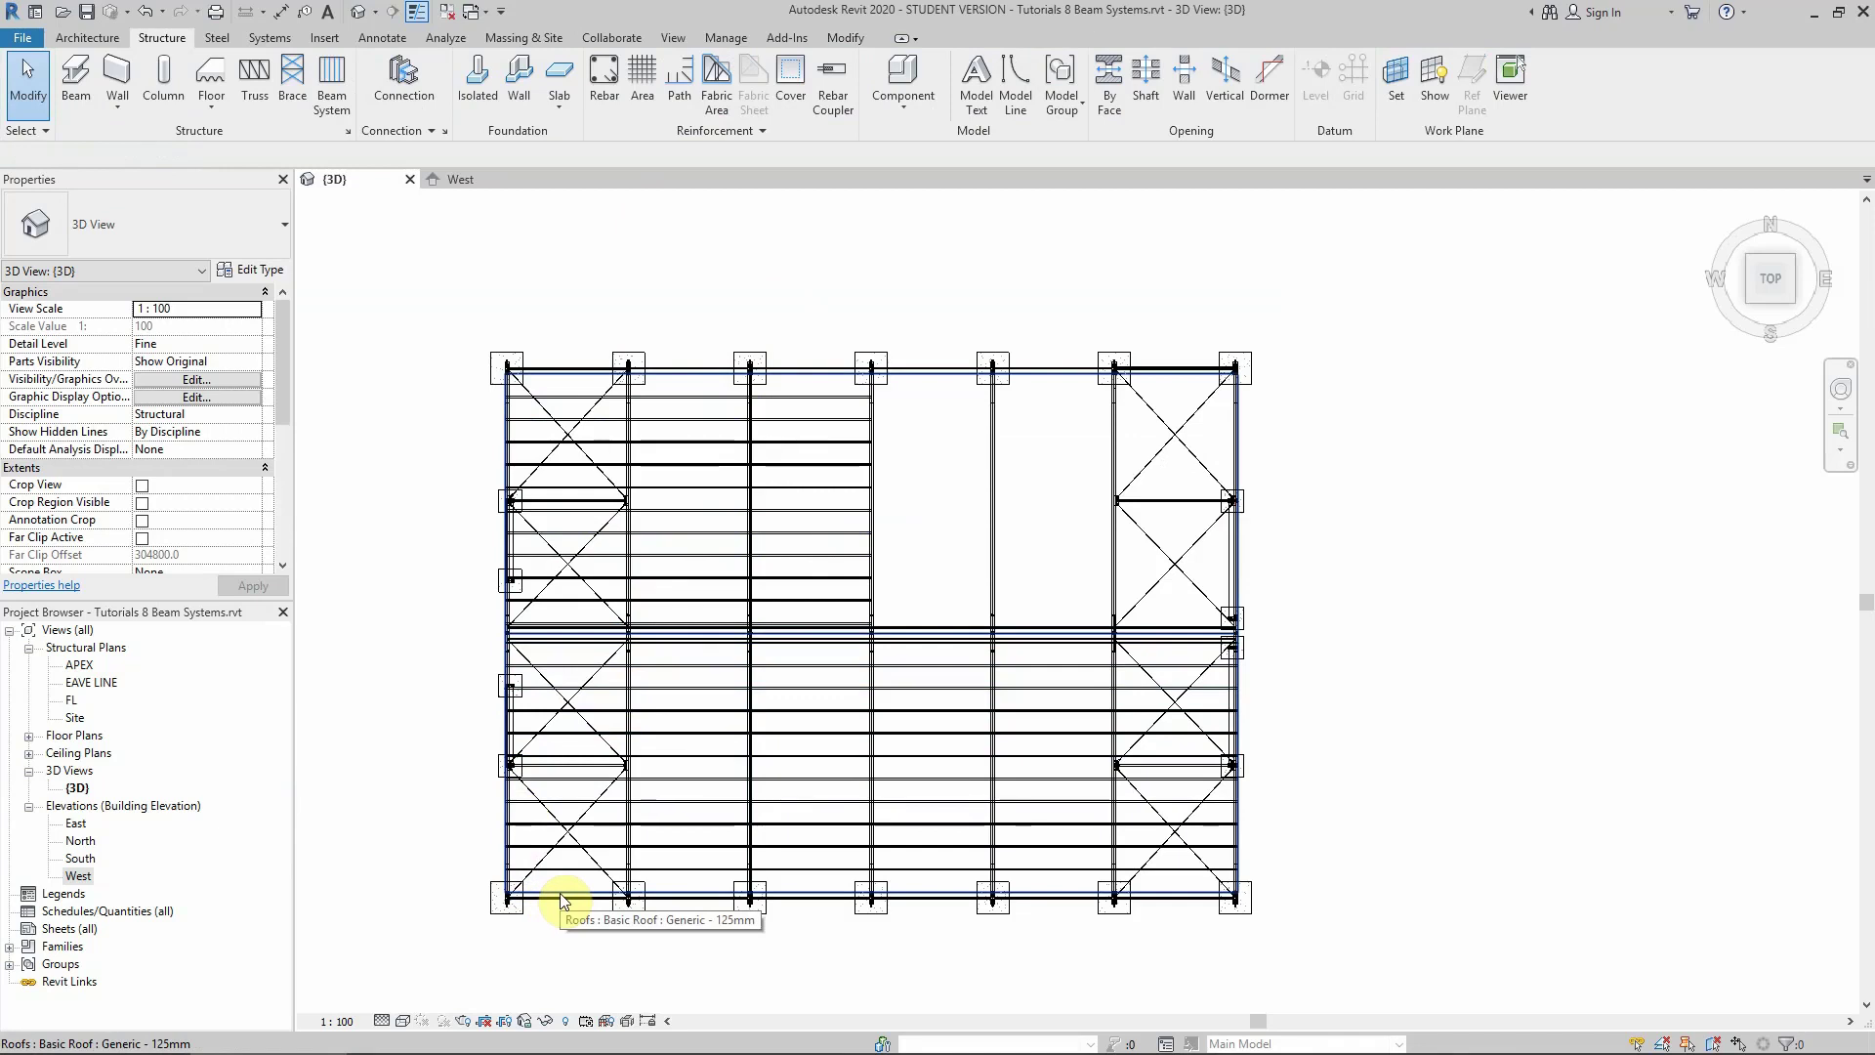
pyautogui.press('Tab')
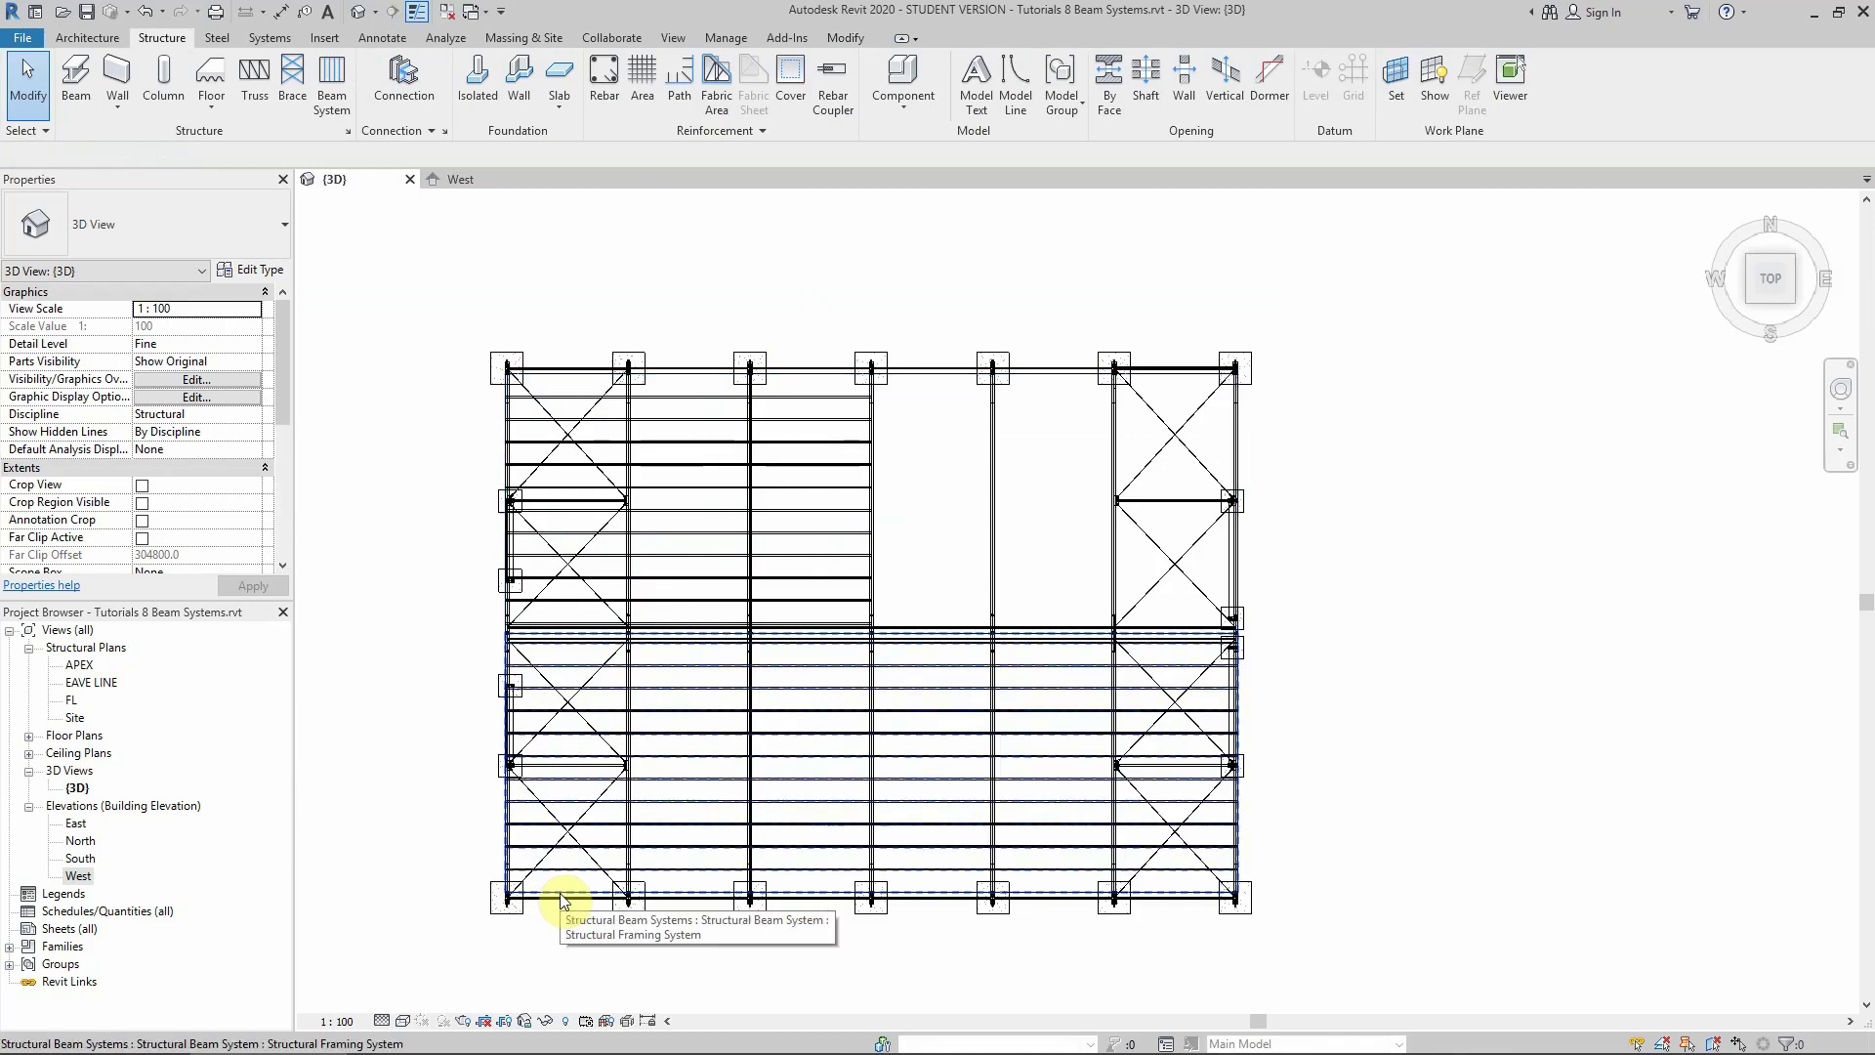
pyautogui.click(564, 899)
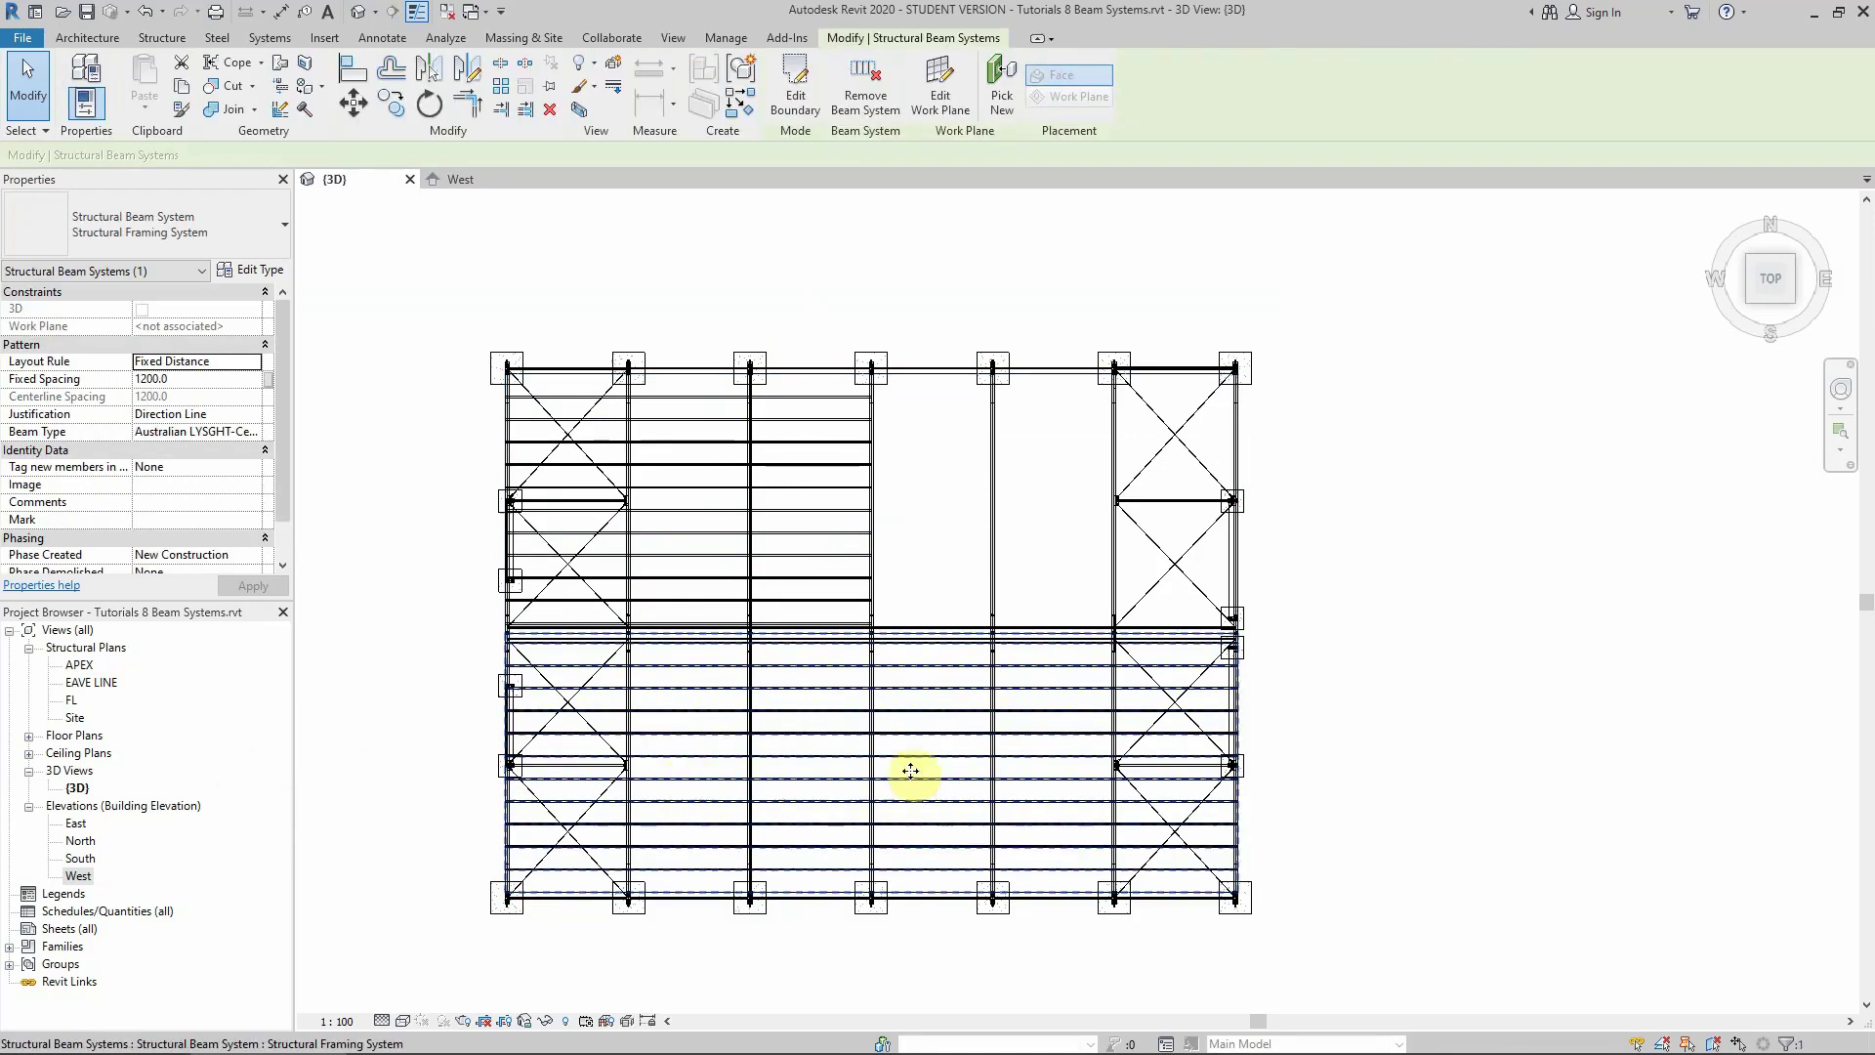
pyautogui.click(786, 76)
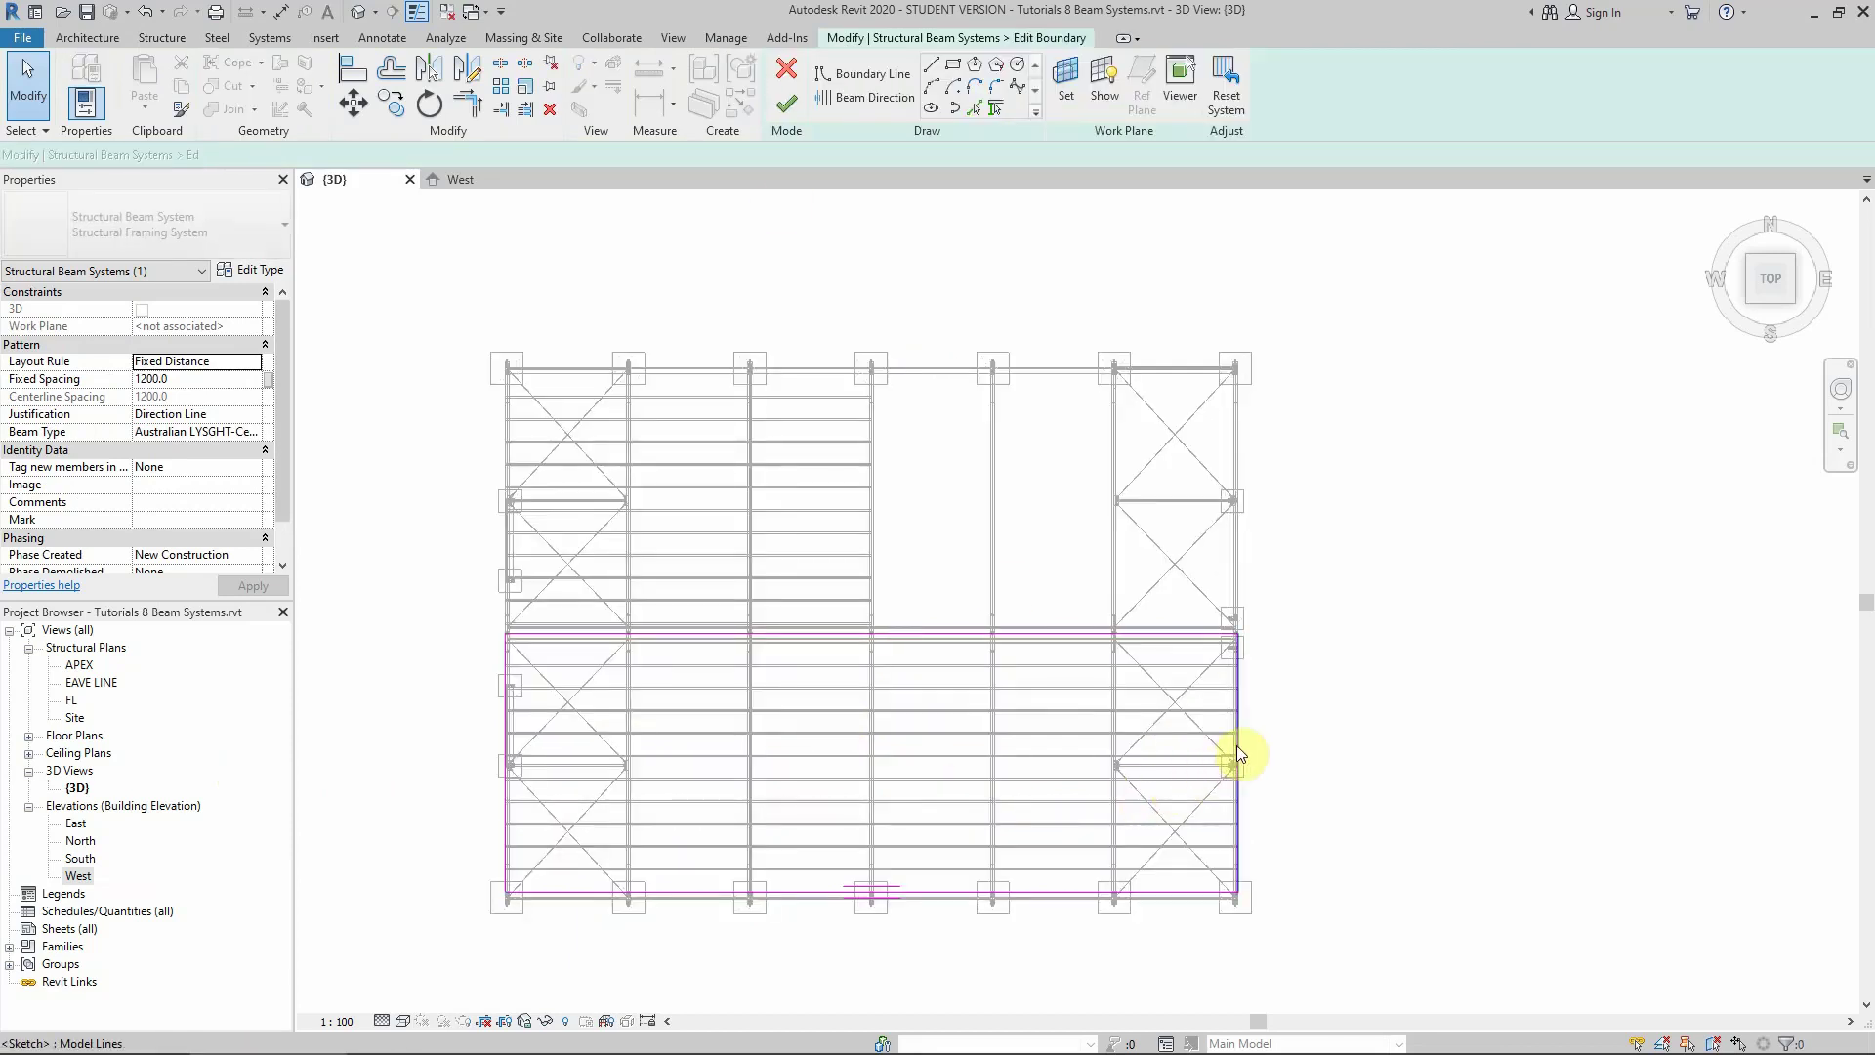
pyautogui.moveTo(1236, 746); pyautogui.dragTo(866, 745)
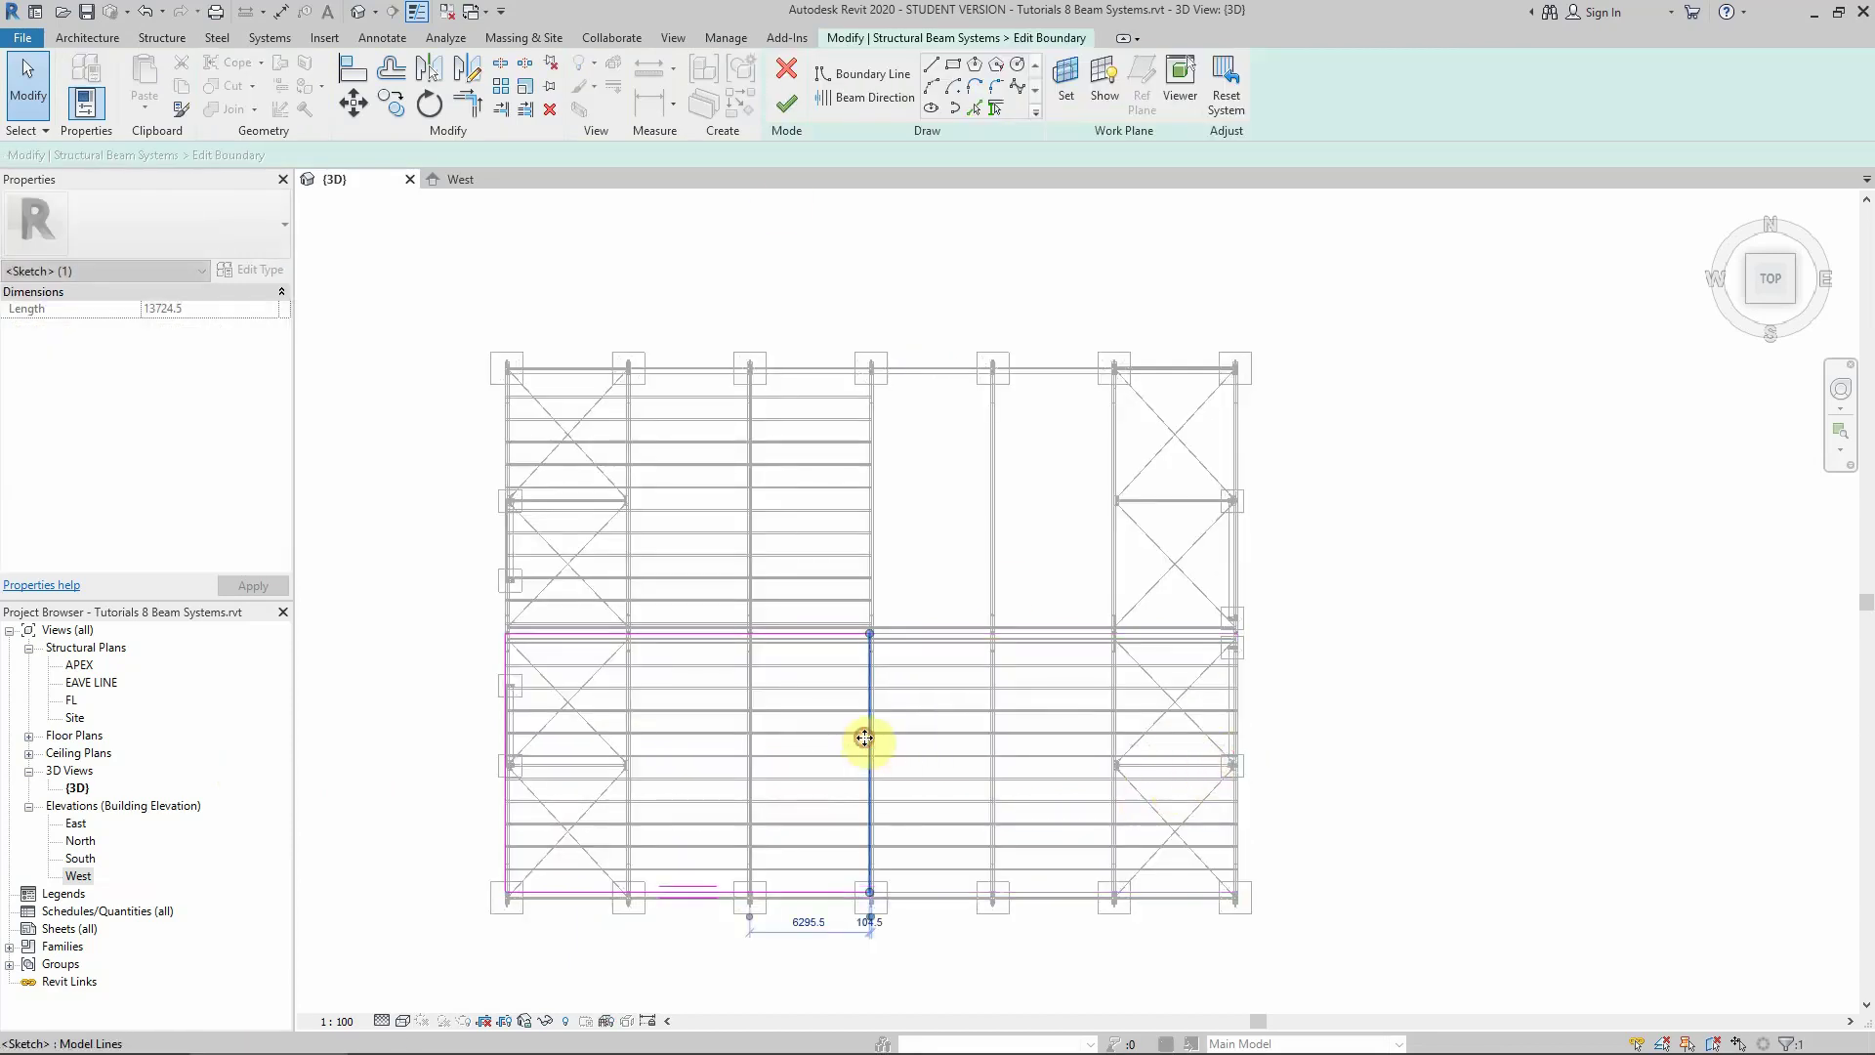
pyautogui.scroll(6, 870, 745)
pyautogui.scroll(2, 888, 839)
pyautogui.moveTo(749, 787); pyautogui.dragTo(906, 781)
pyautogui.scroll(-4, 782, 674)
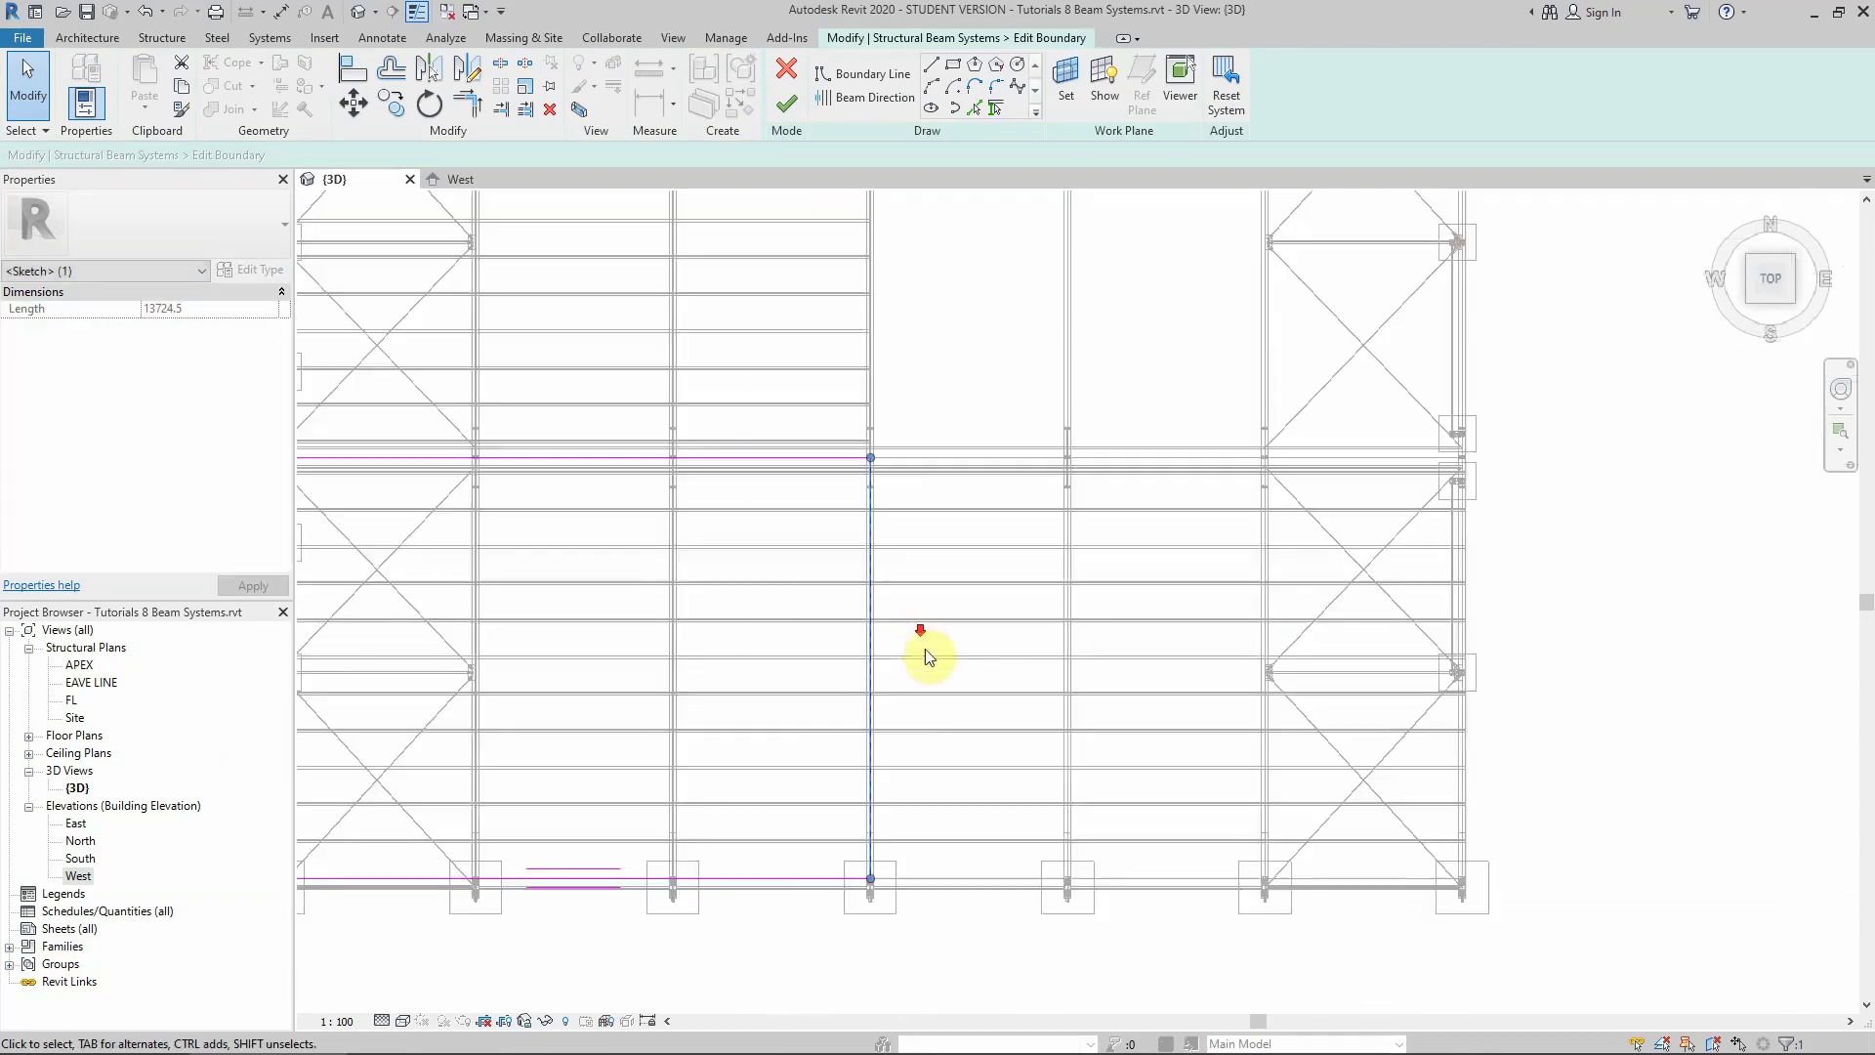
pyautogui.scroll(5, 888, 689)
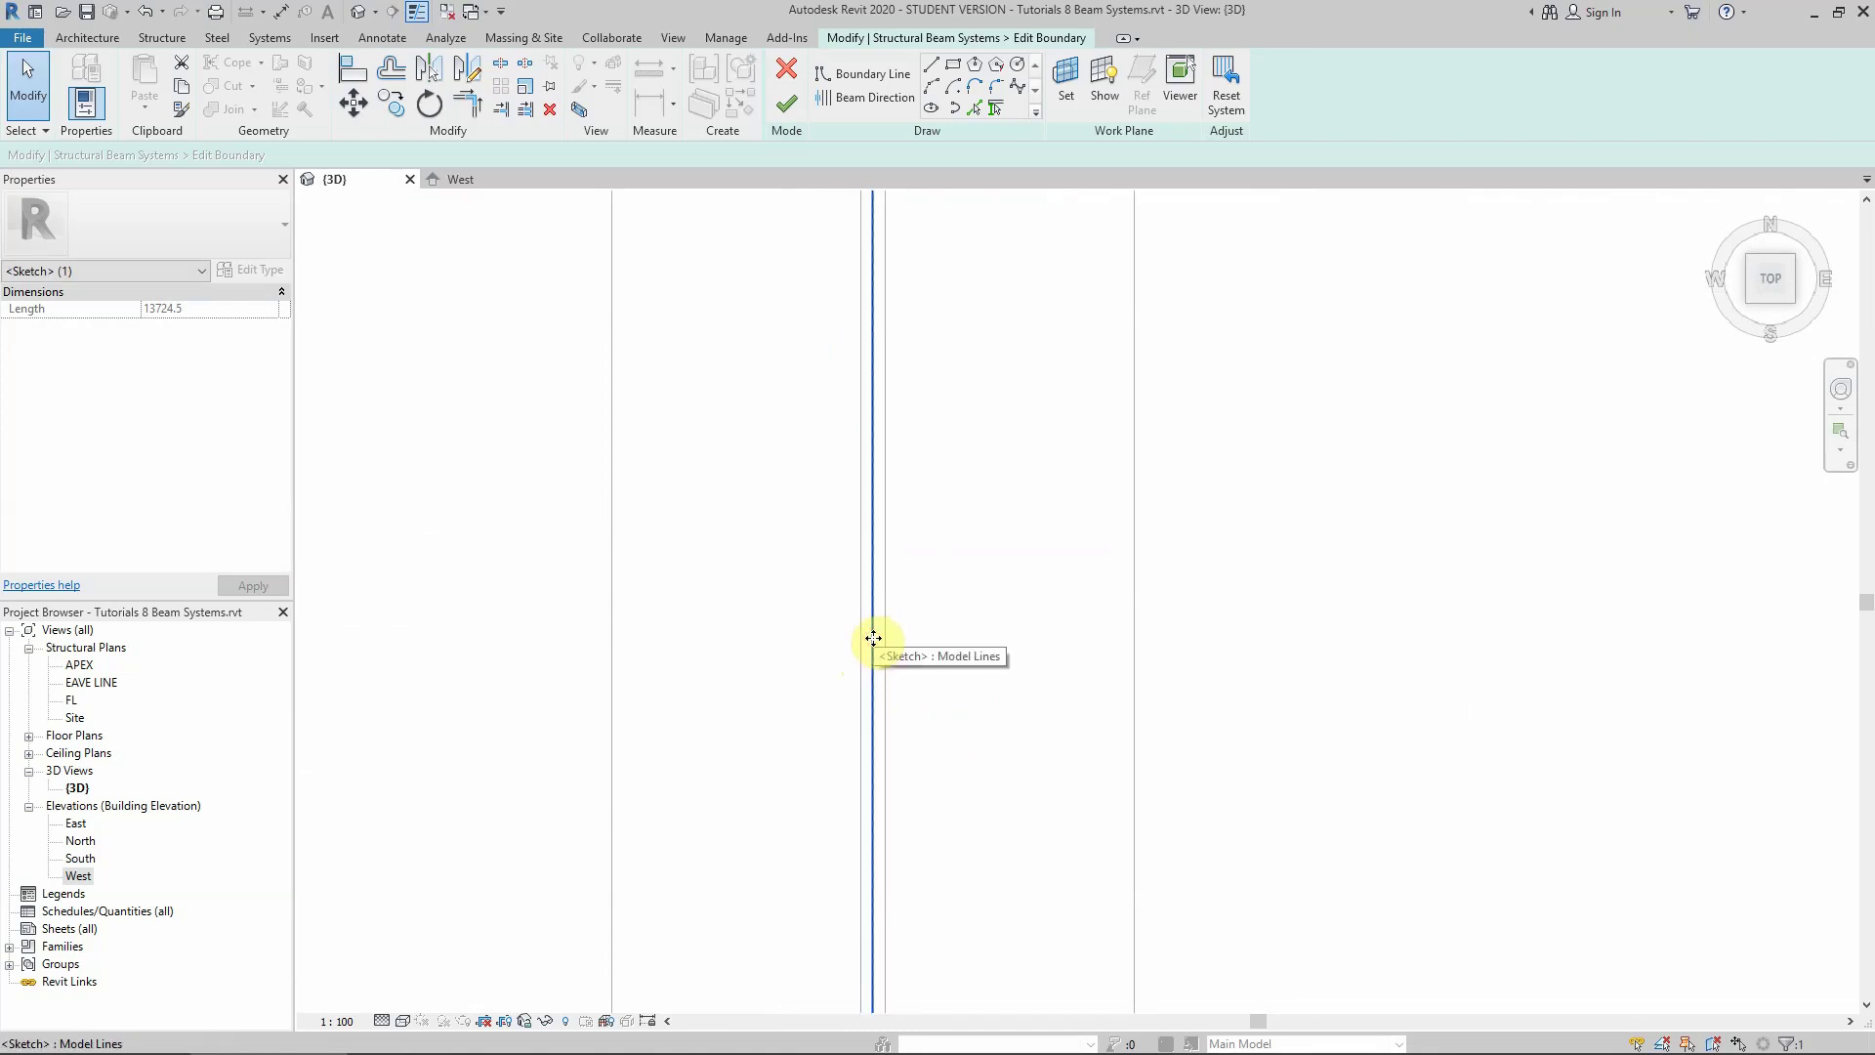
pyautogui.moveTo(855, 638)
pyautogui.mouseDown()
pyautogui.moveTo(817, 644)
pyautogui.moveTo(869, 645)
pyautogui.mouseUp()
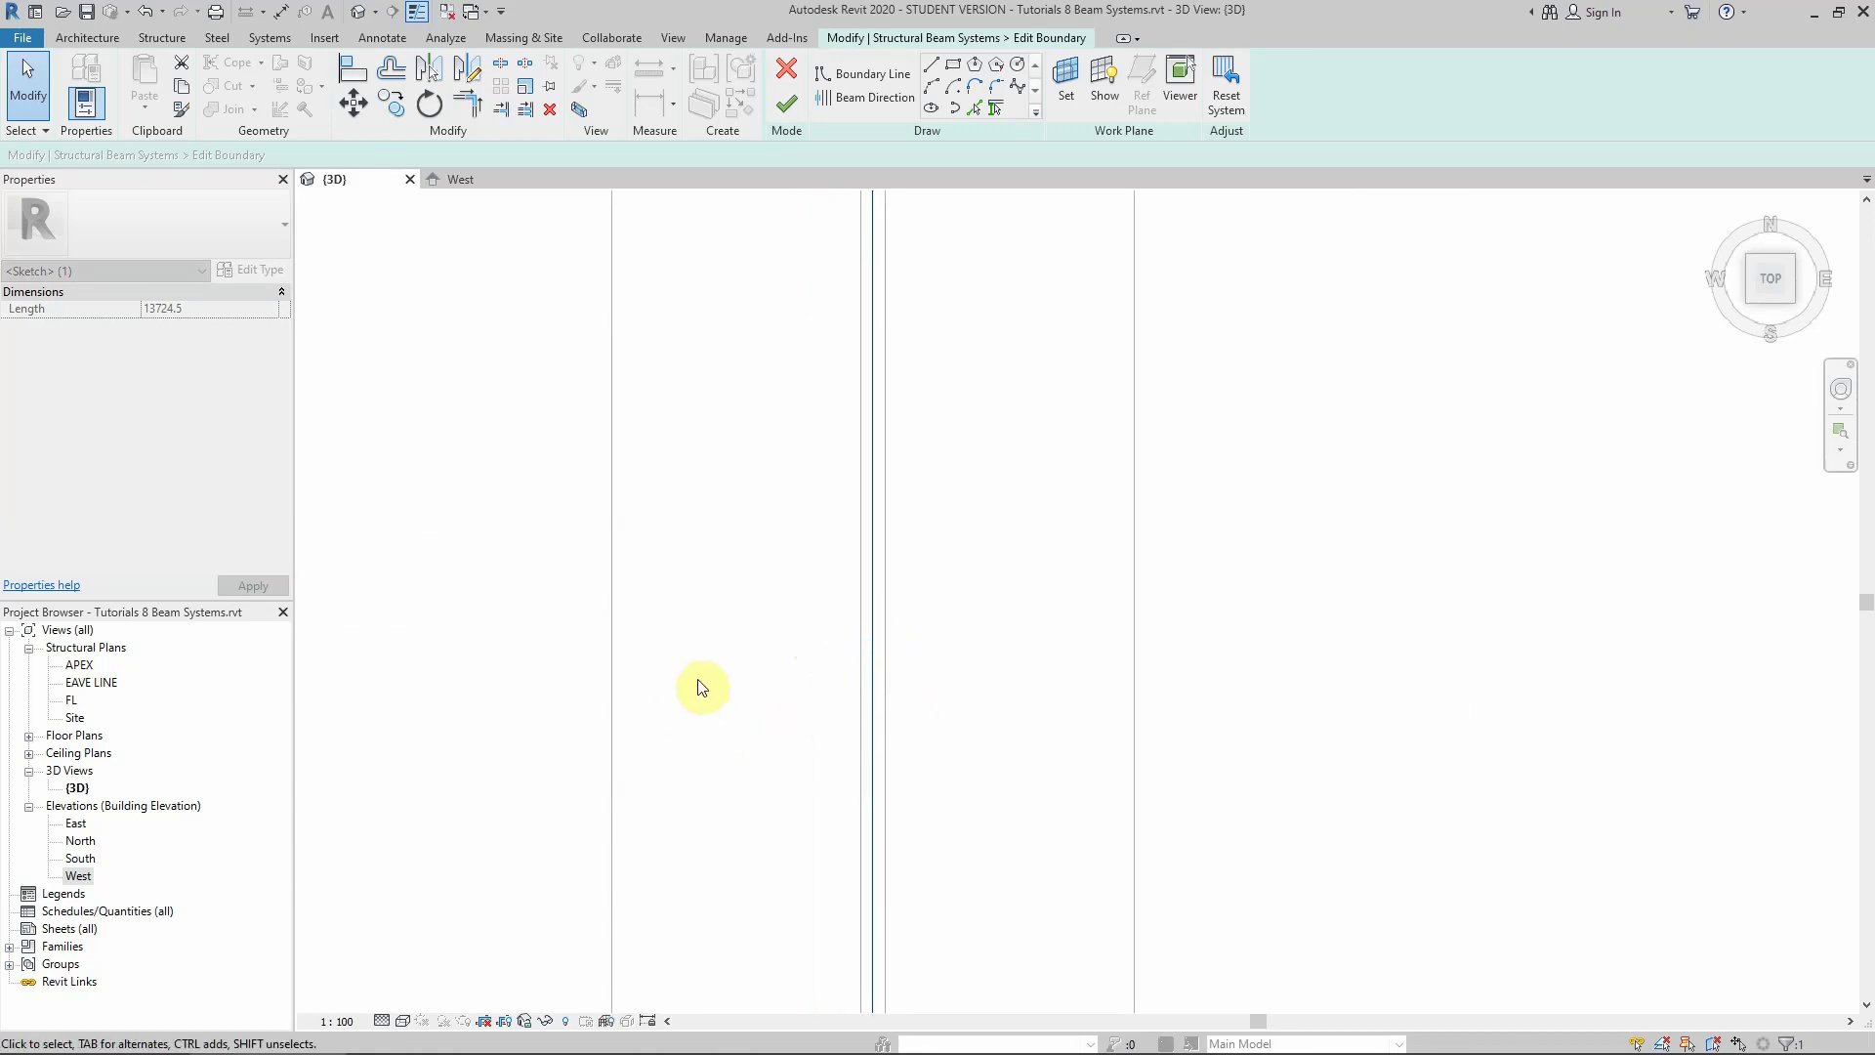
# Move the east boundary edge of the south slope beam system 5 mm west of the middle rafter's centreline
pyautogui.click(351, 103)
pyautogui.click(875, 616)
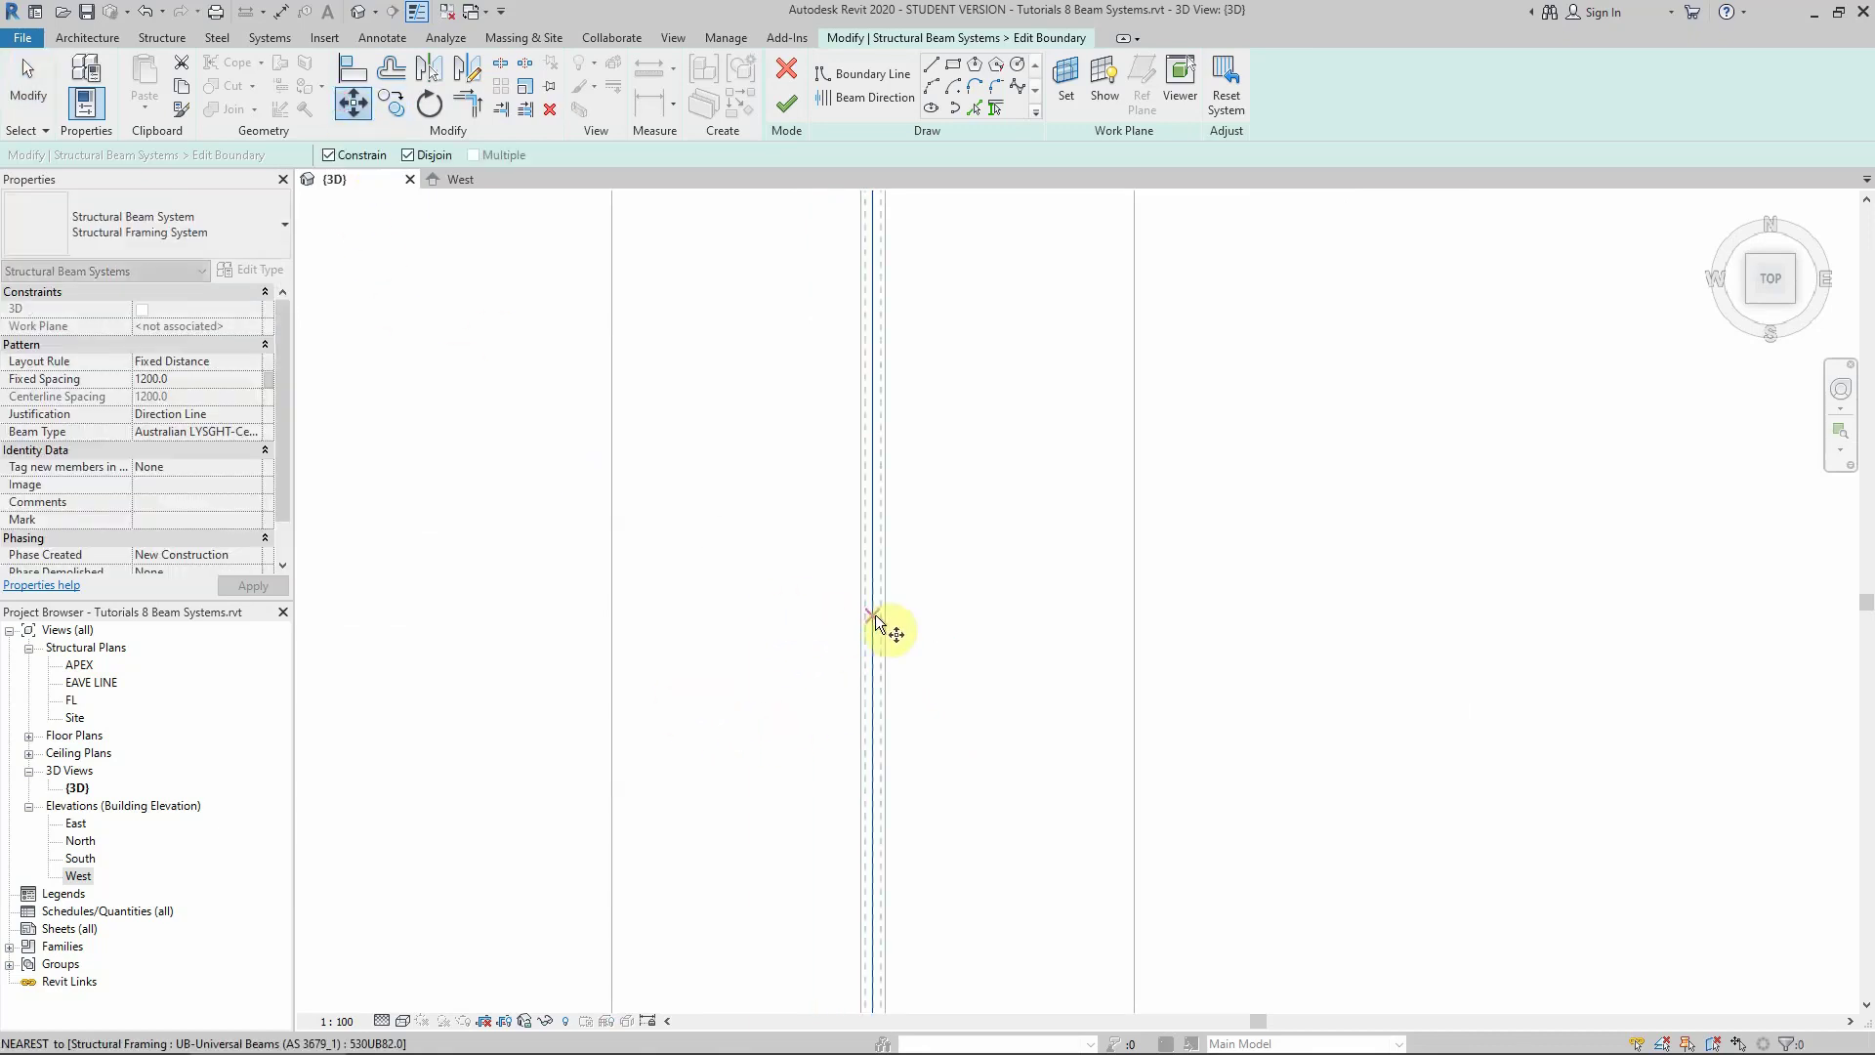
pyautogui.write('5')
pyautogui.press('Return')
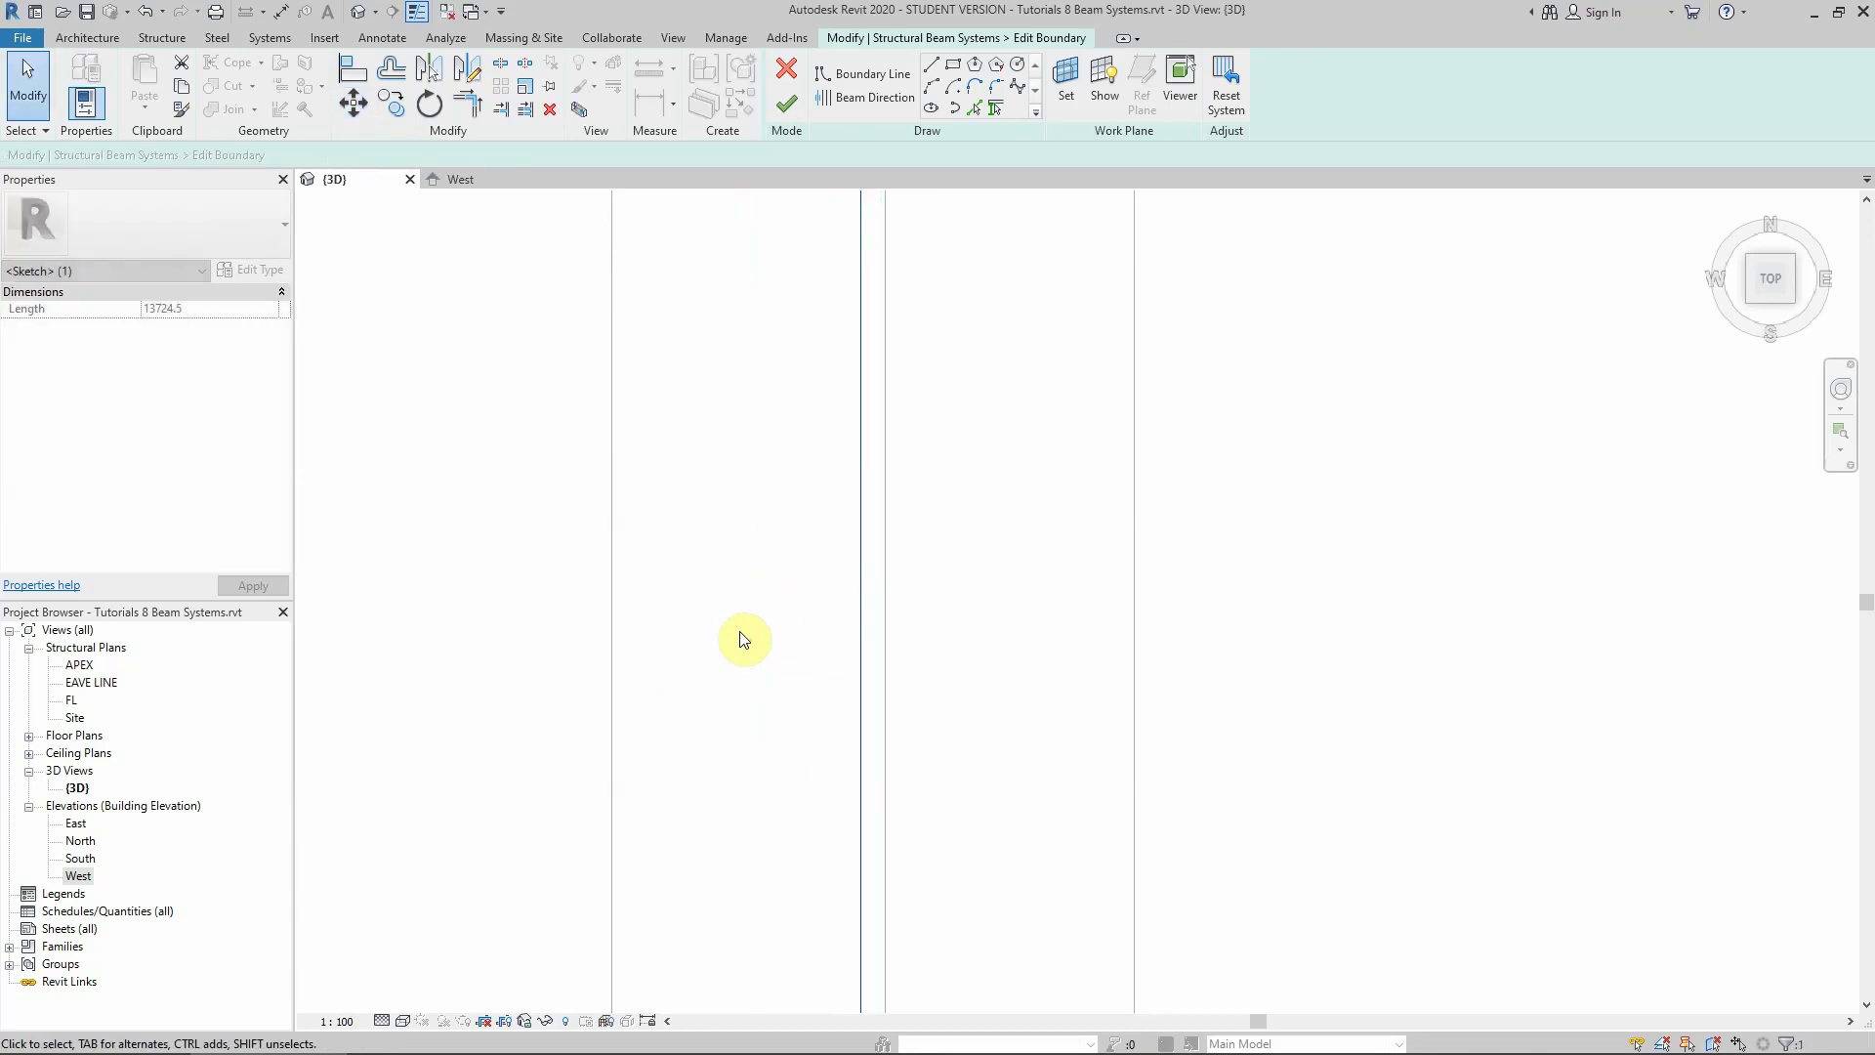
pyautogui.scroll(-3, 876, 607)
pyautogui.scroll(-5, 876, 607)
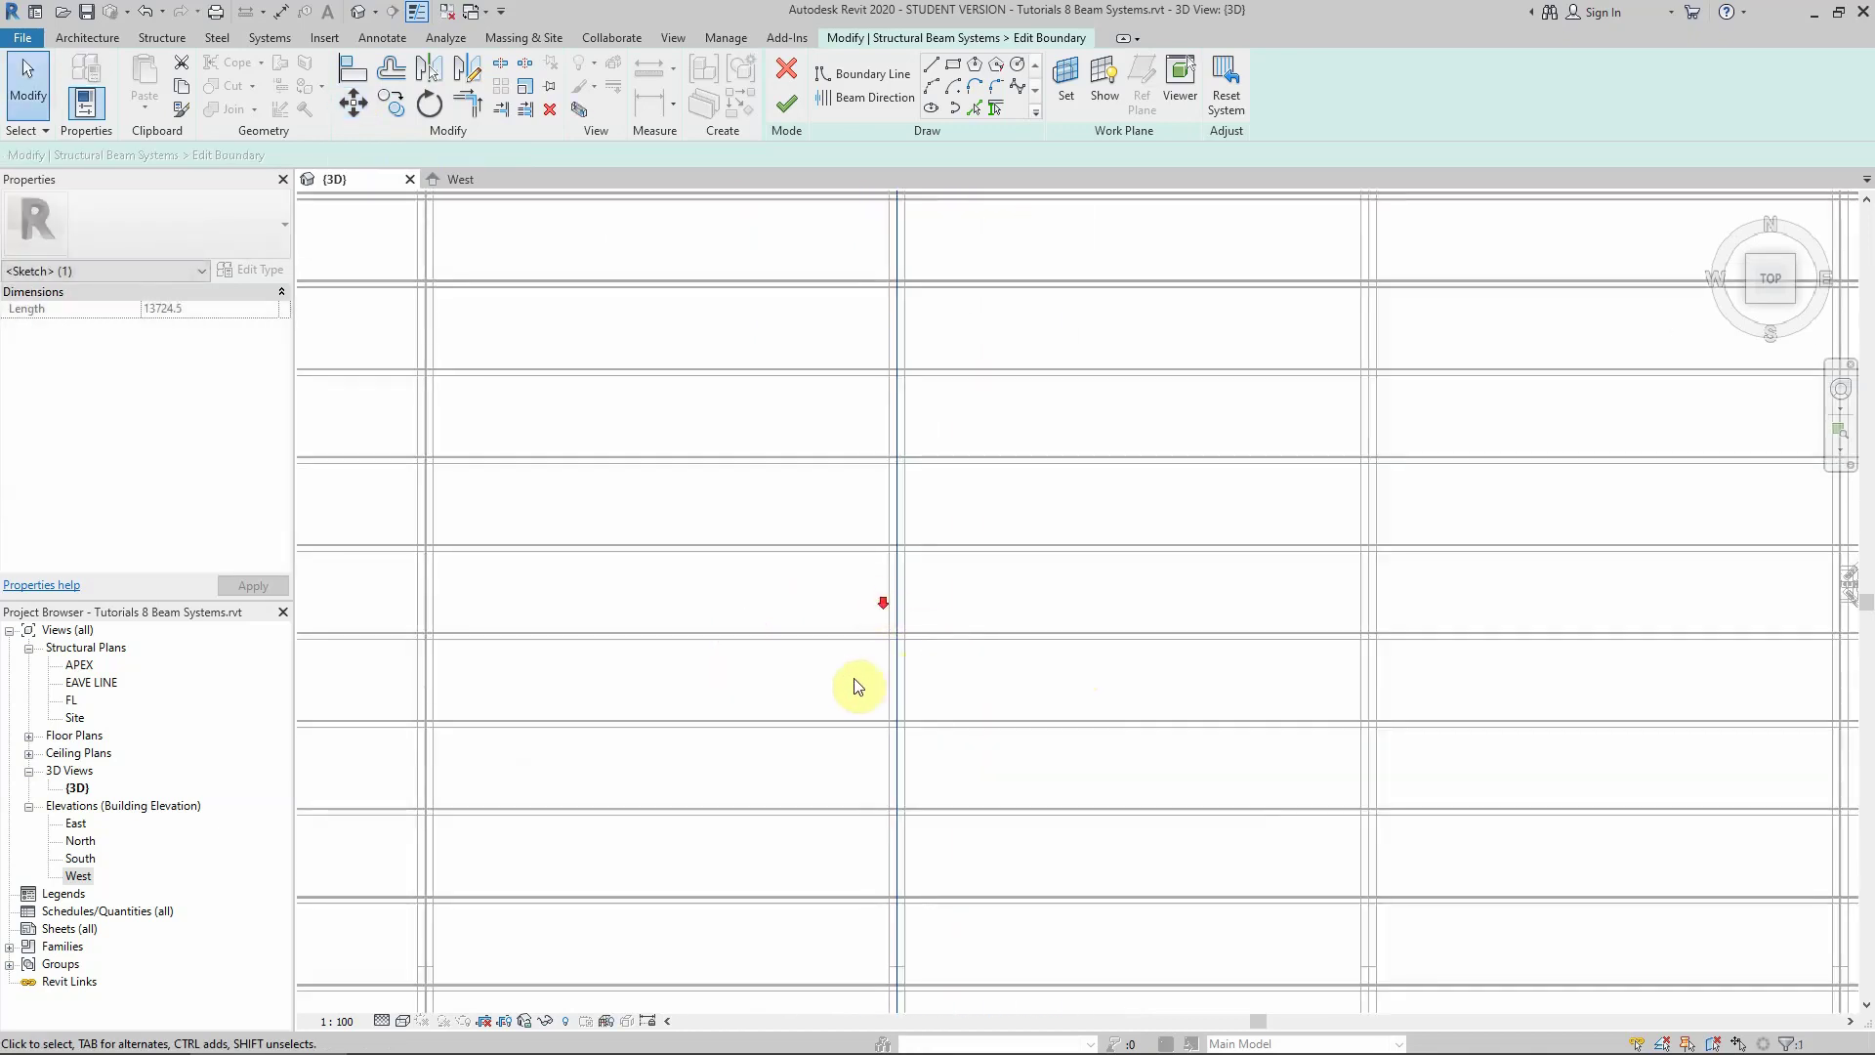
pyautogui.scroll(5, 846, 514)
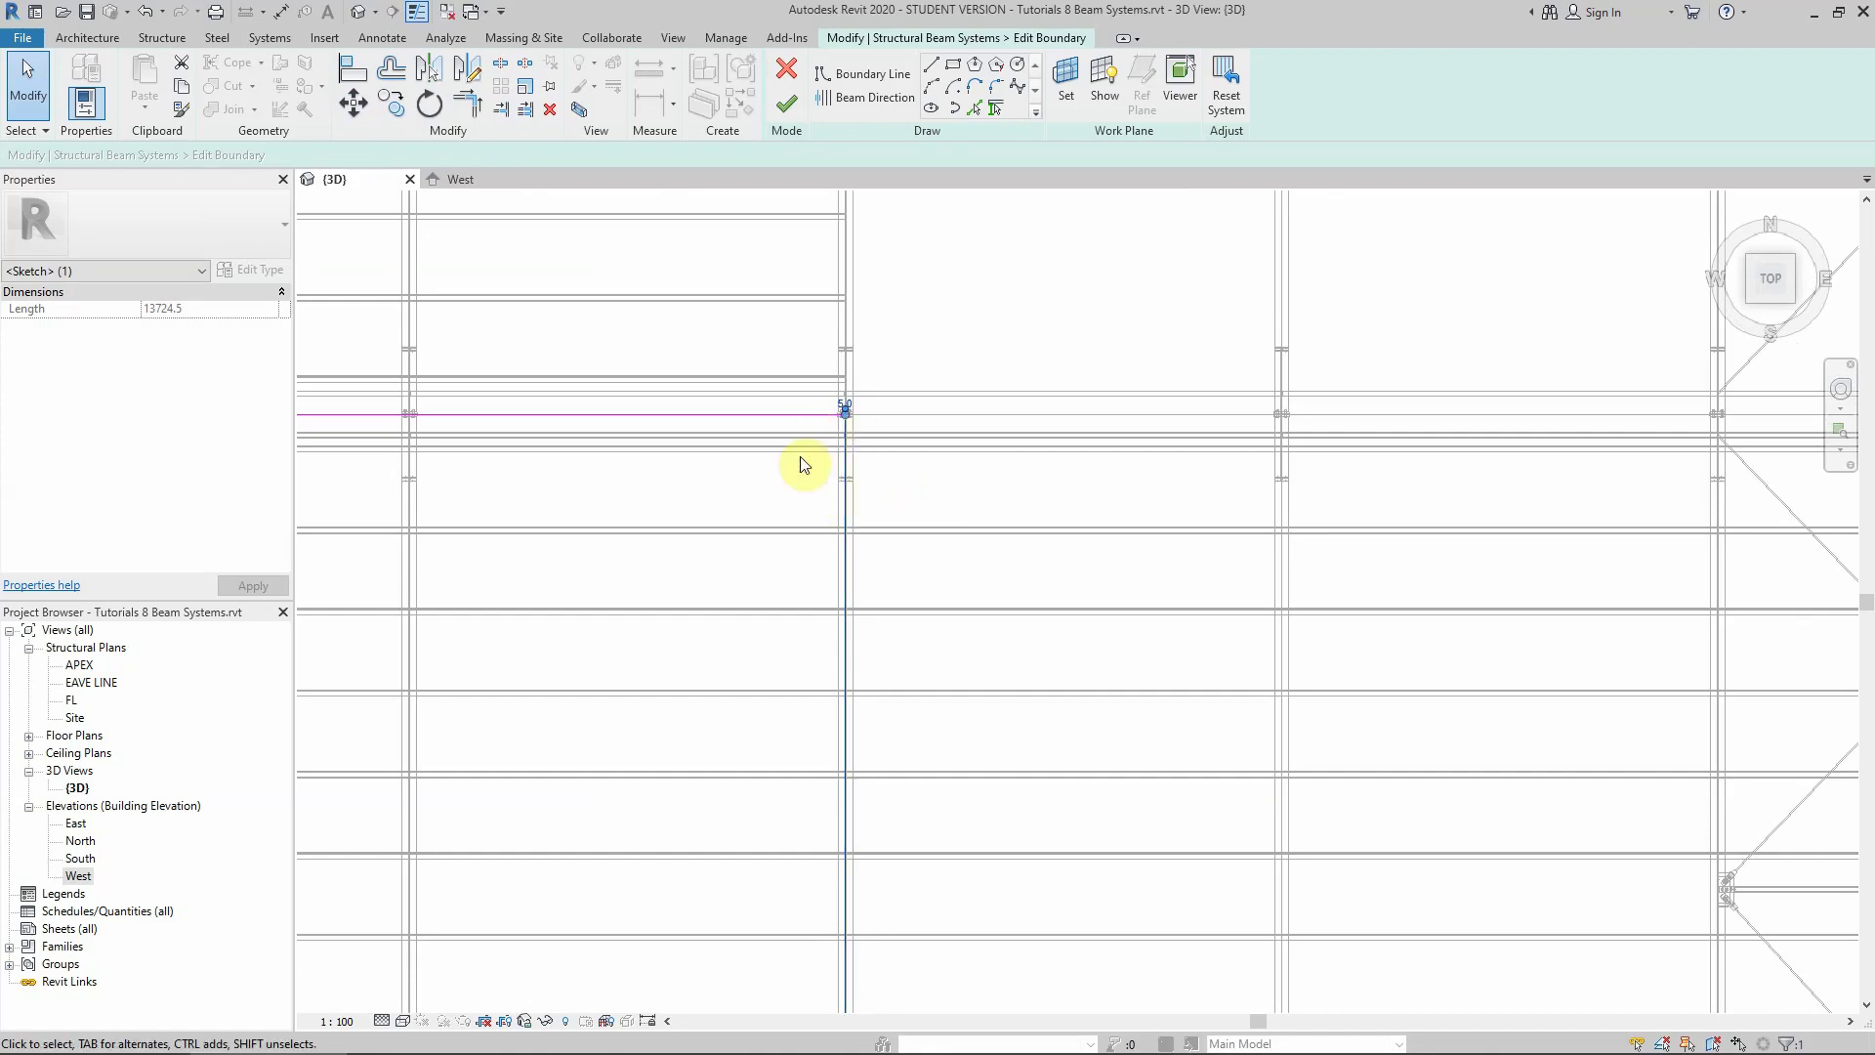
# Move the west boundary edge of the south slope beam system 200 mm outward, past the end rafter
pyautogui.scroll(-5, 925, 557)
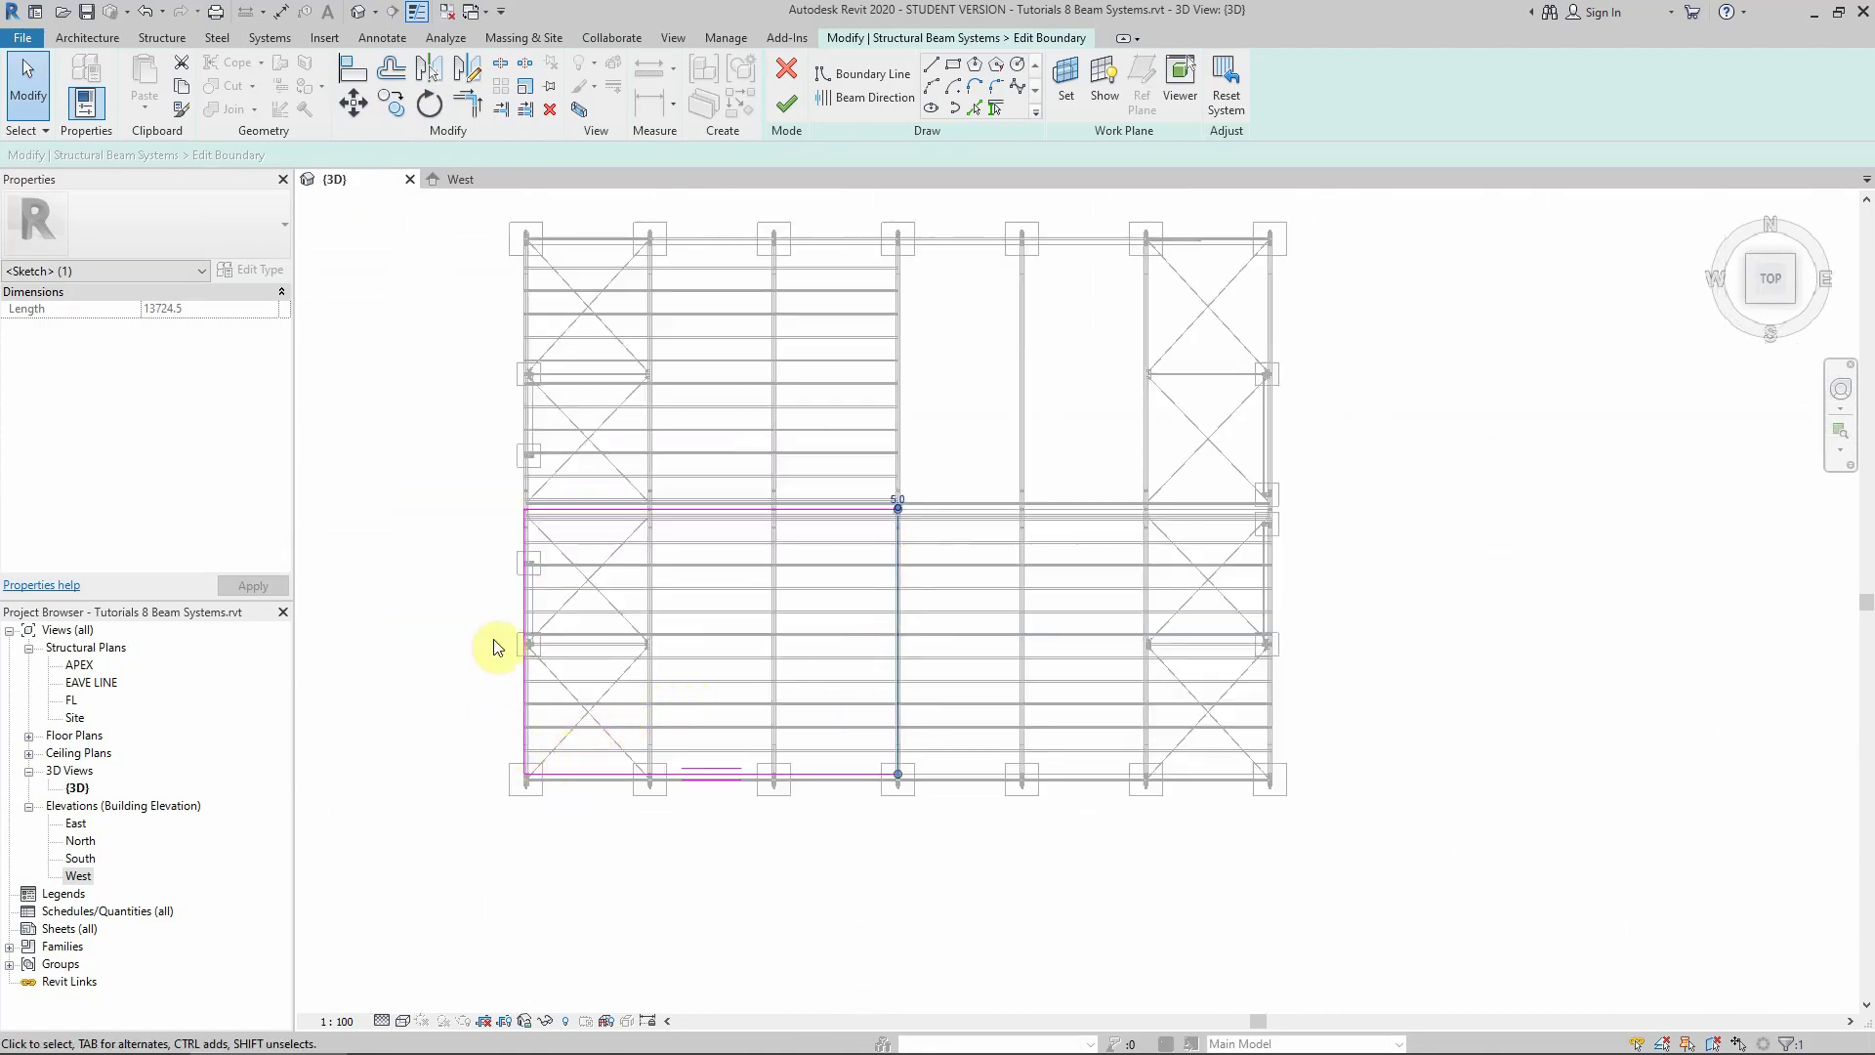
pyautogui.scroll(3, 493, 646)
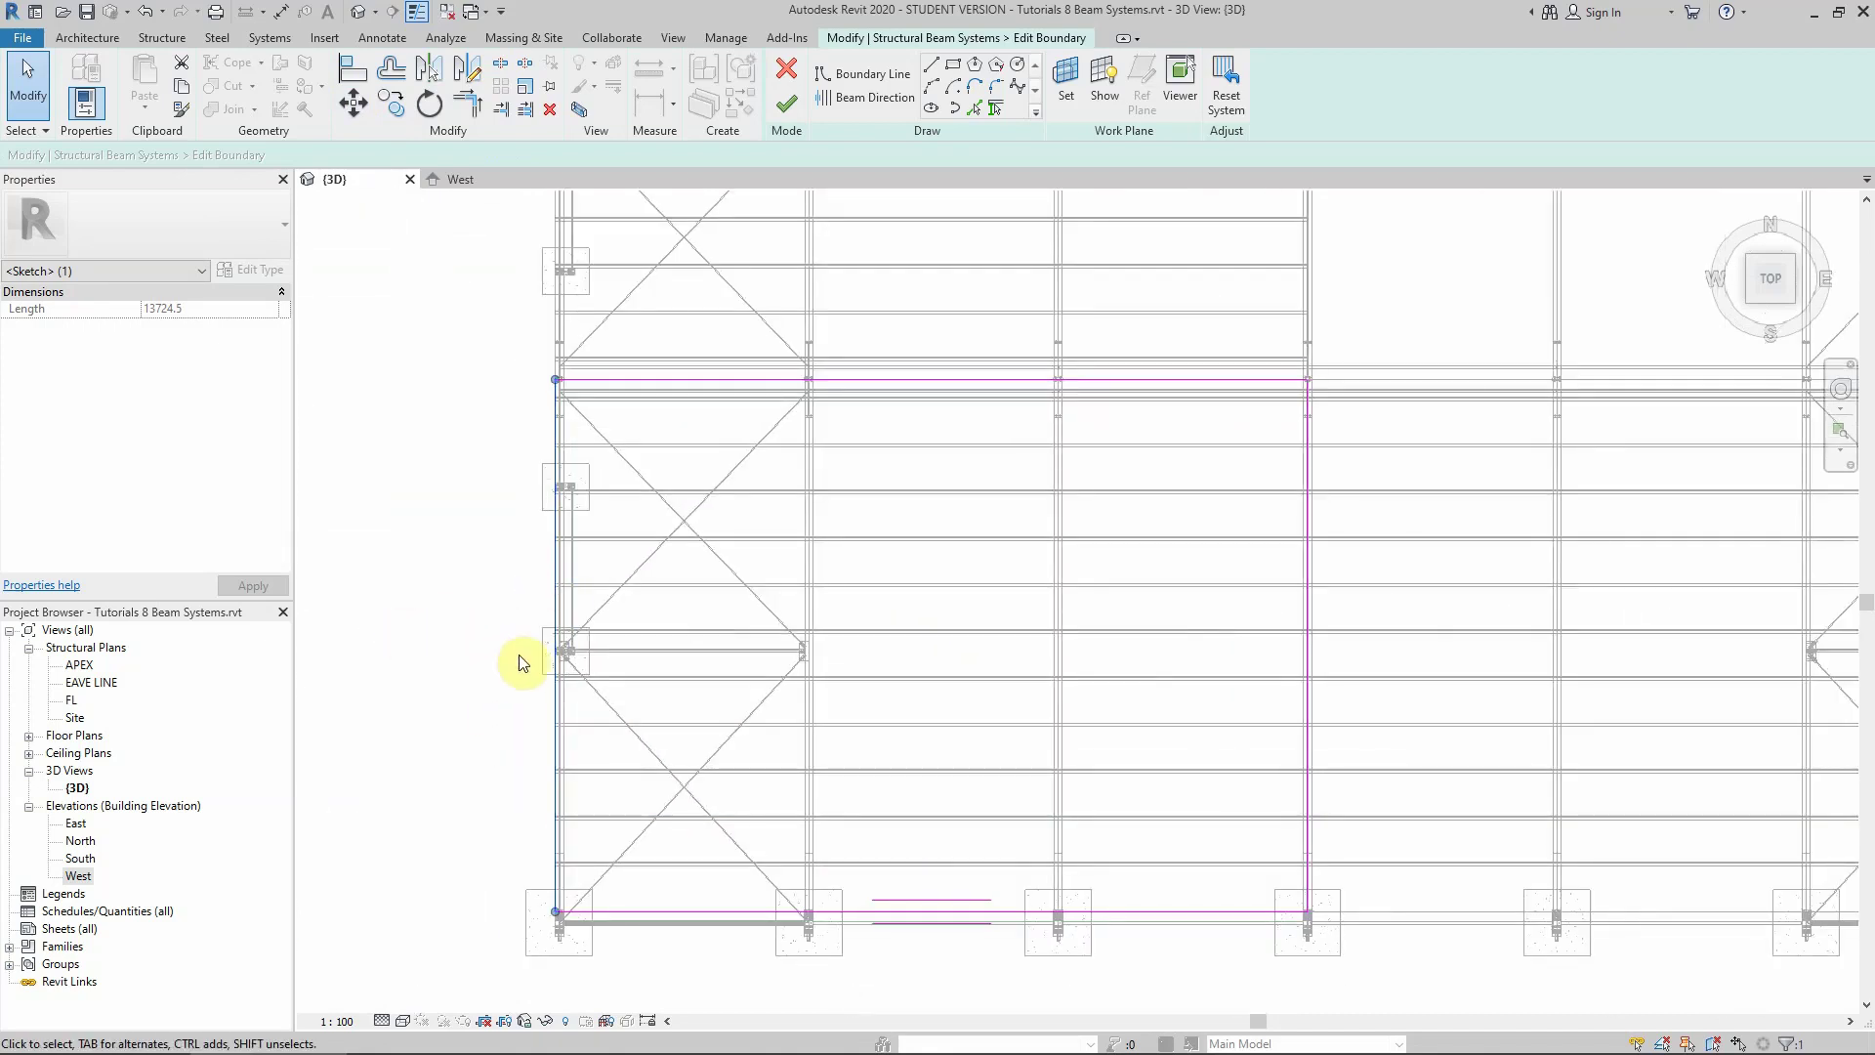
pyautogui.scroll(5, 556, 657)
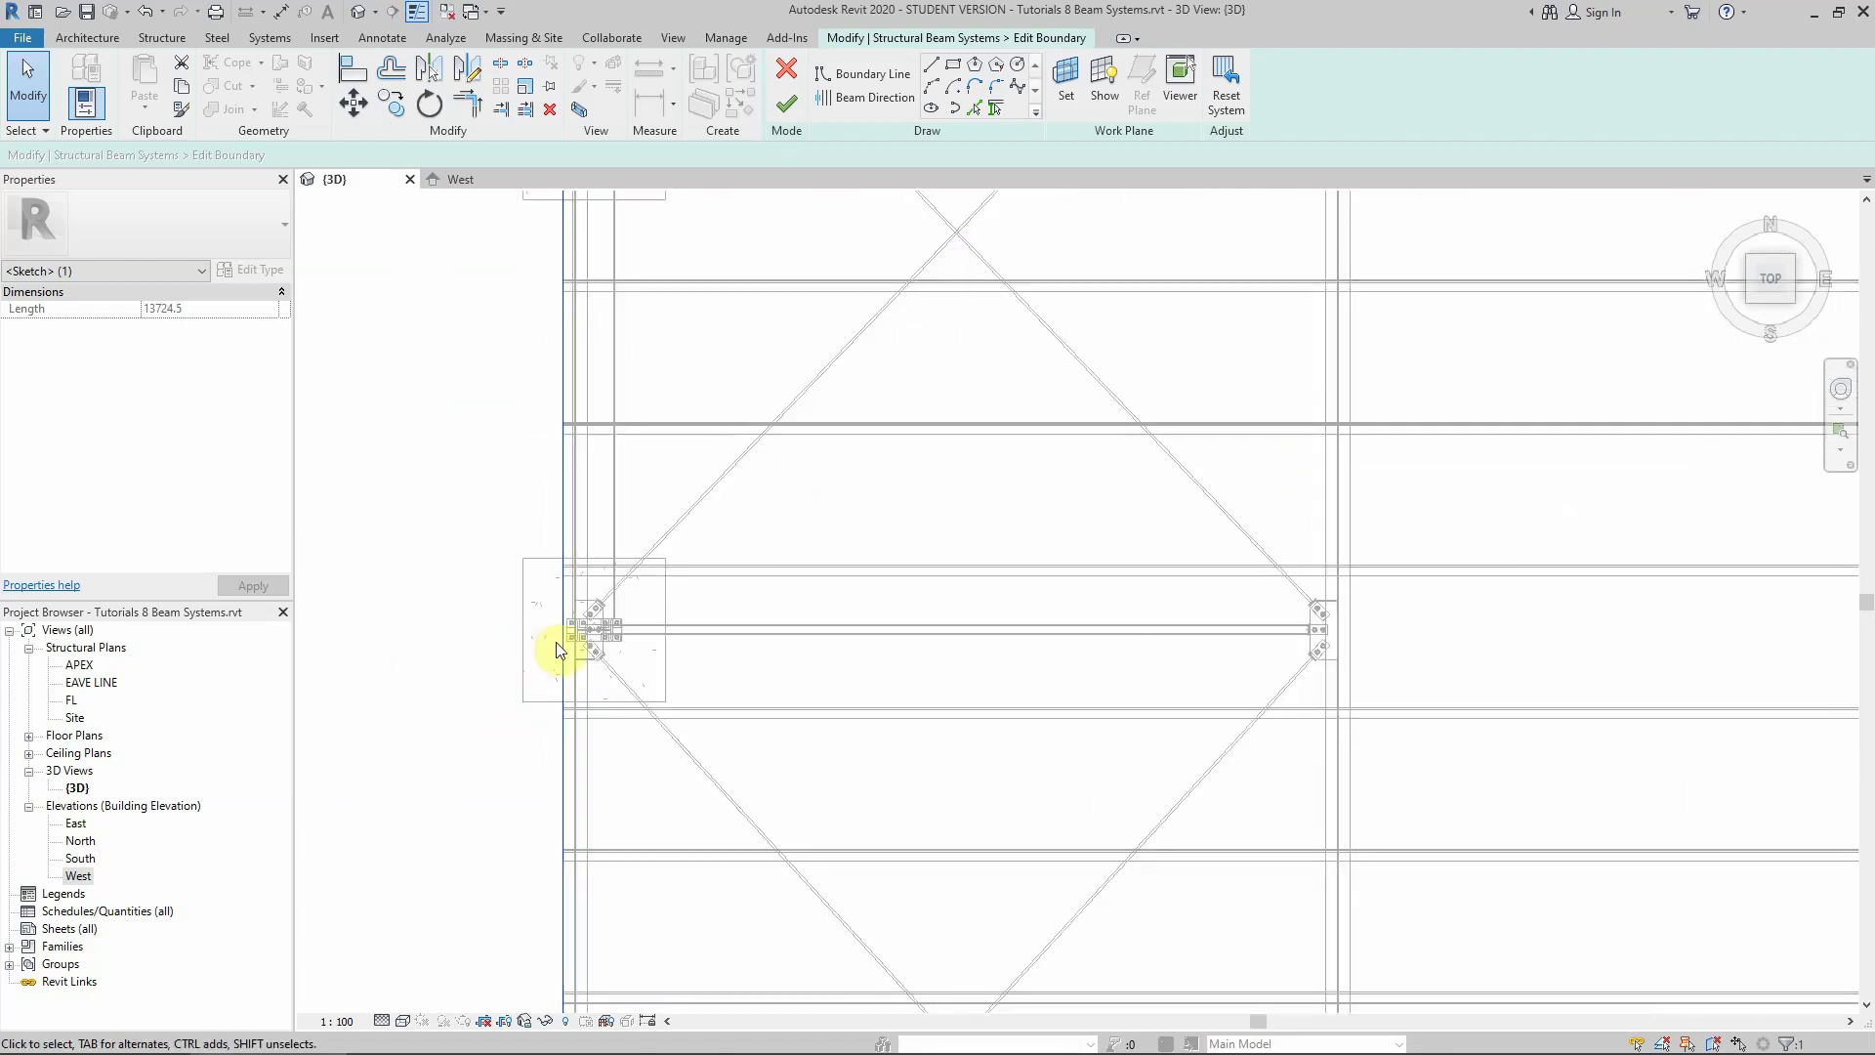
pyautogui.click(348, 114)
pyautogui.press('Escape')
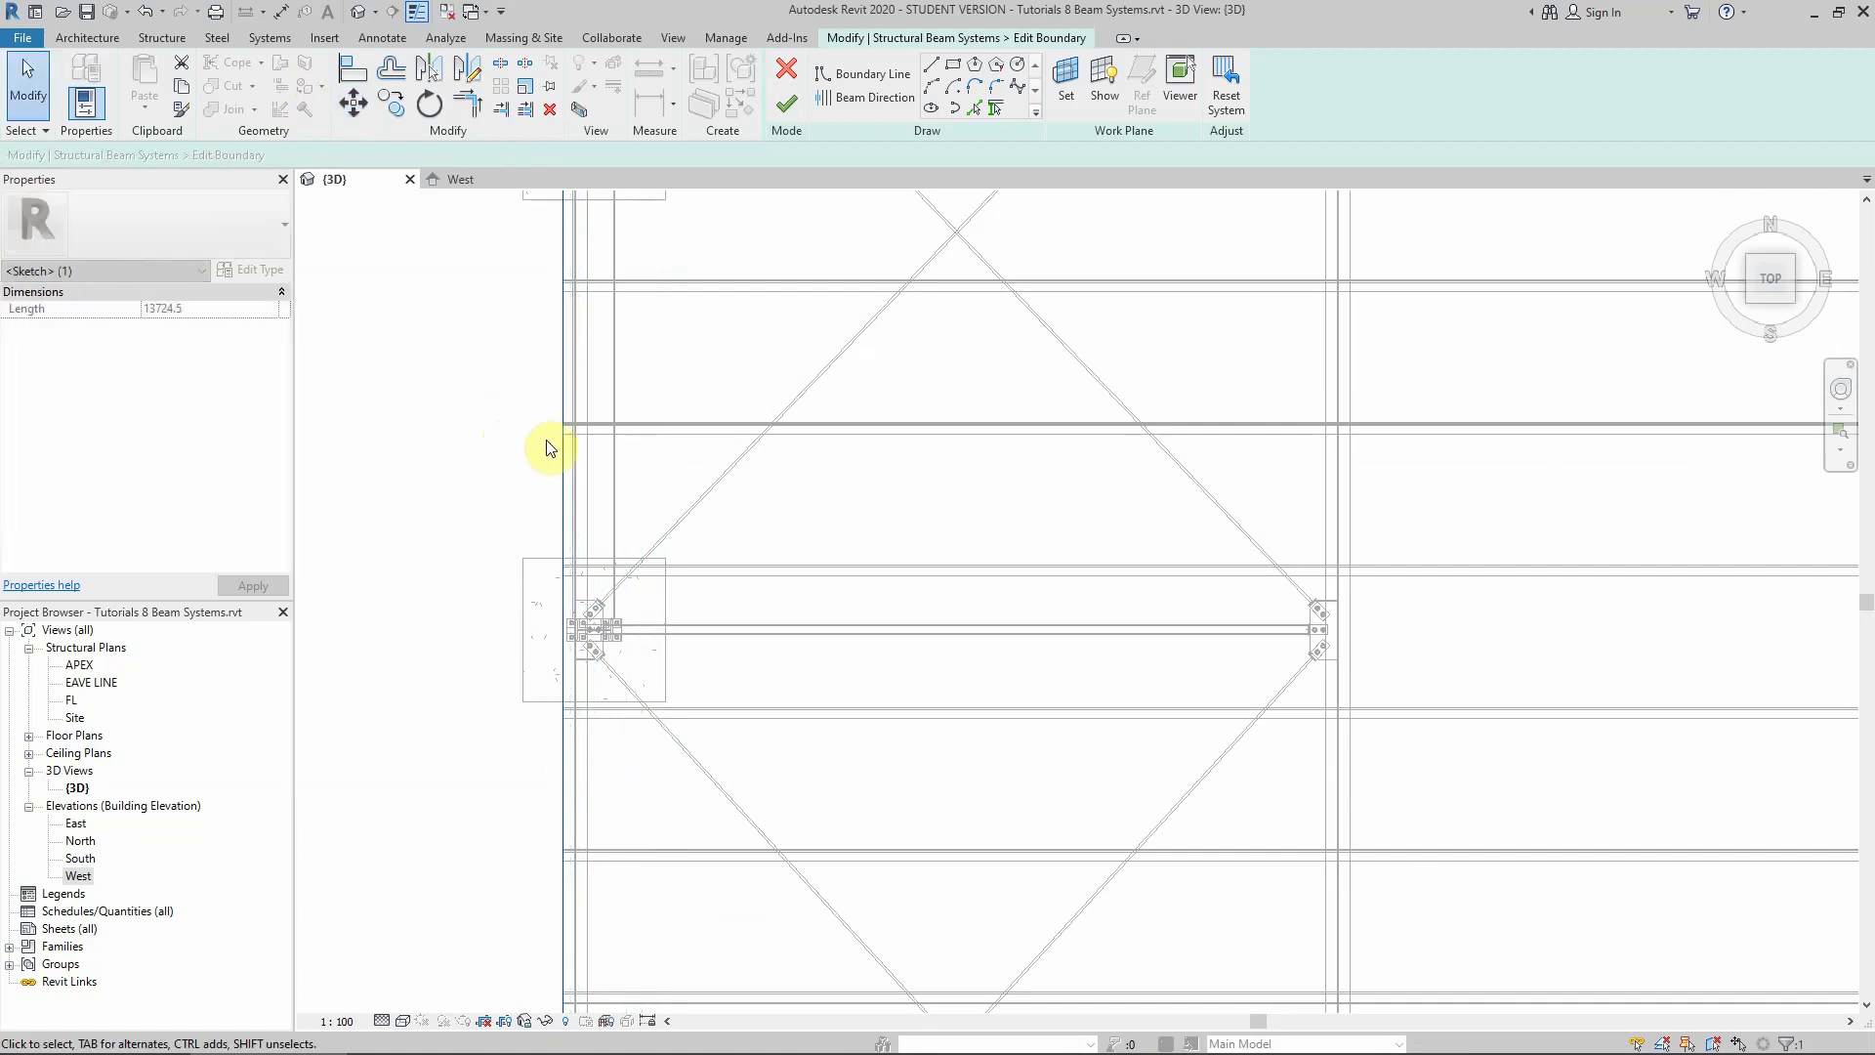
pyautogui.click(354, 105)
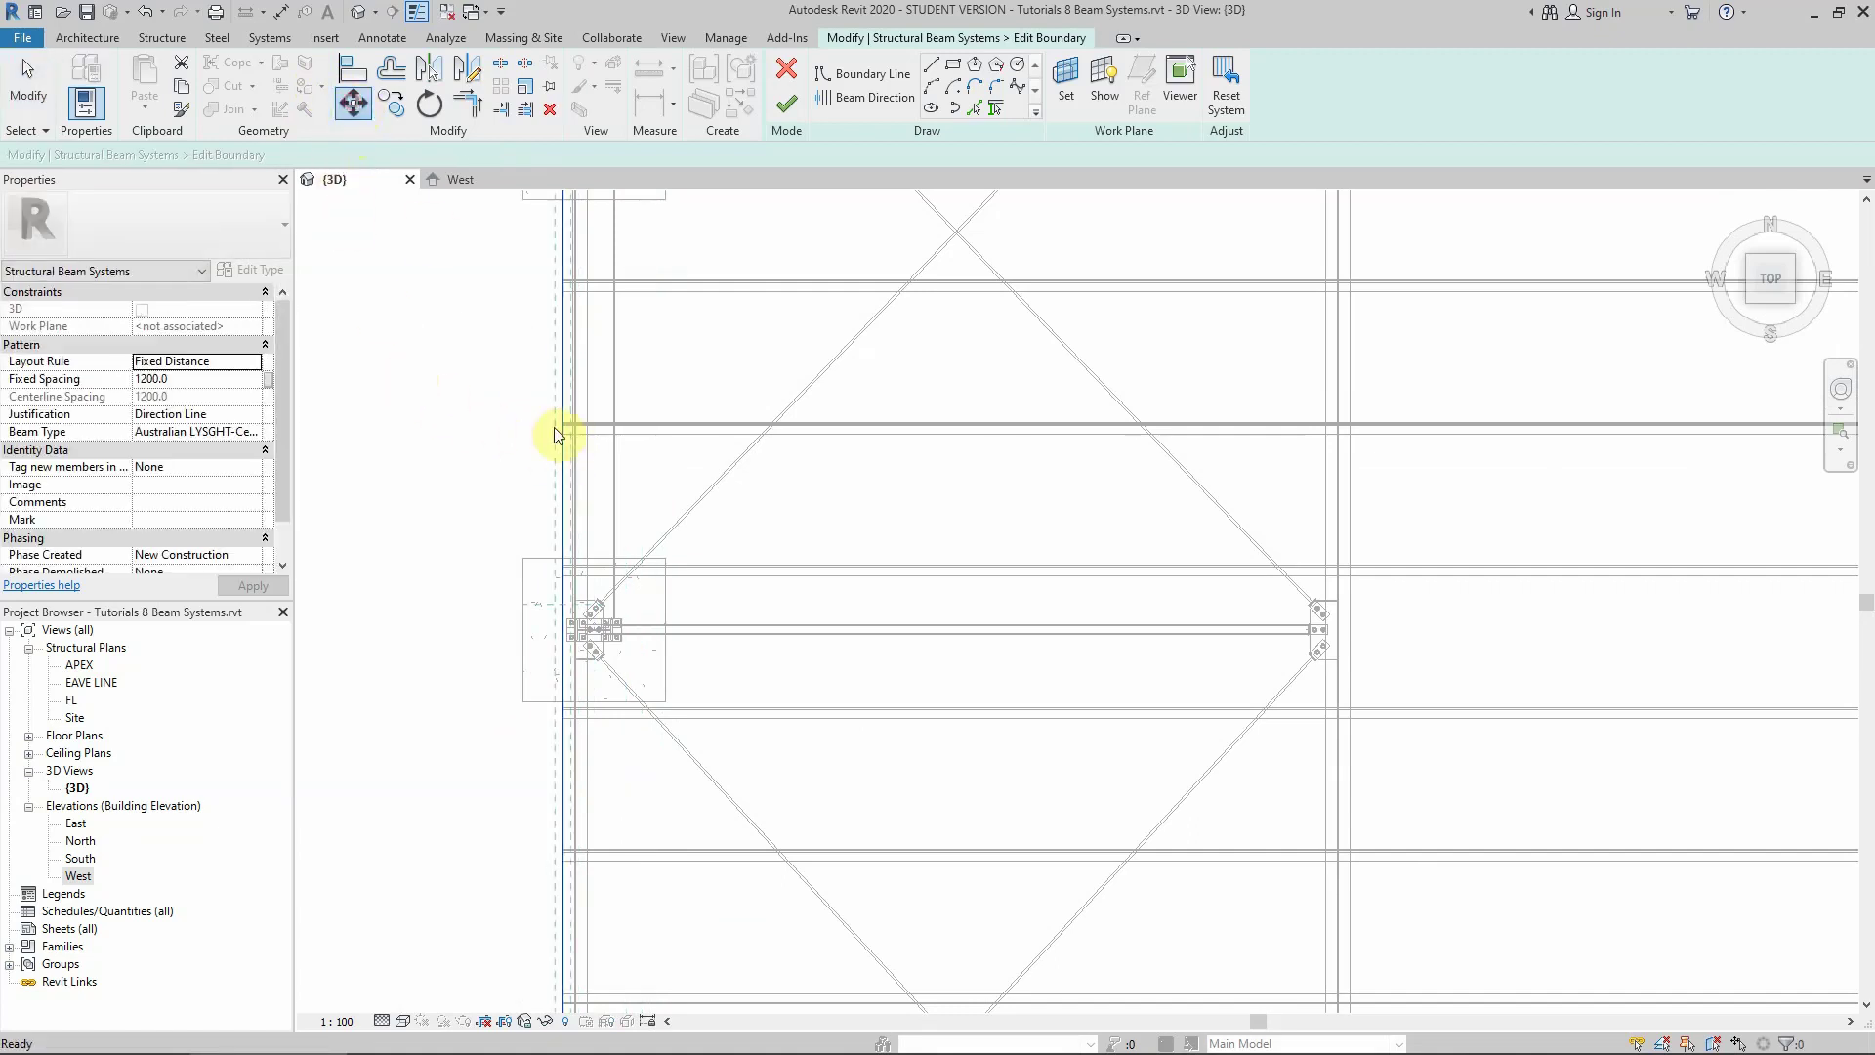
pyautogui.click(557, 430)
pyautogui.write('200')
pyautogui.press('Return')
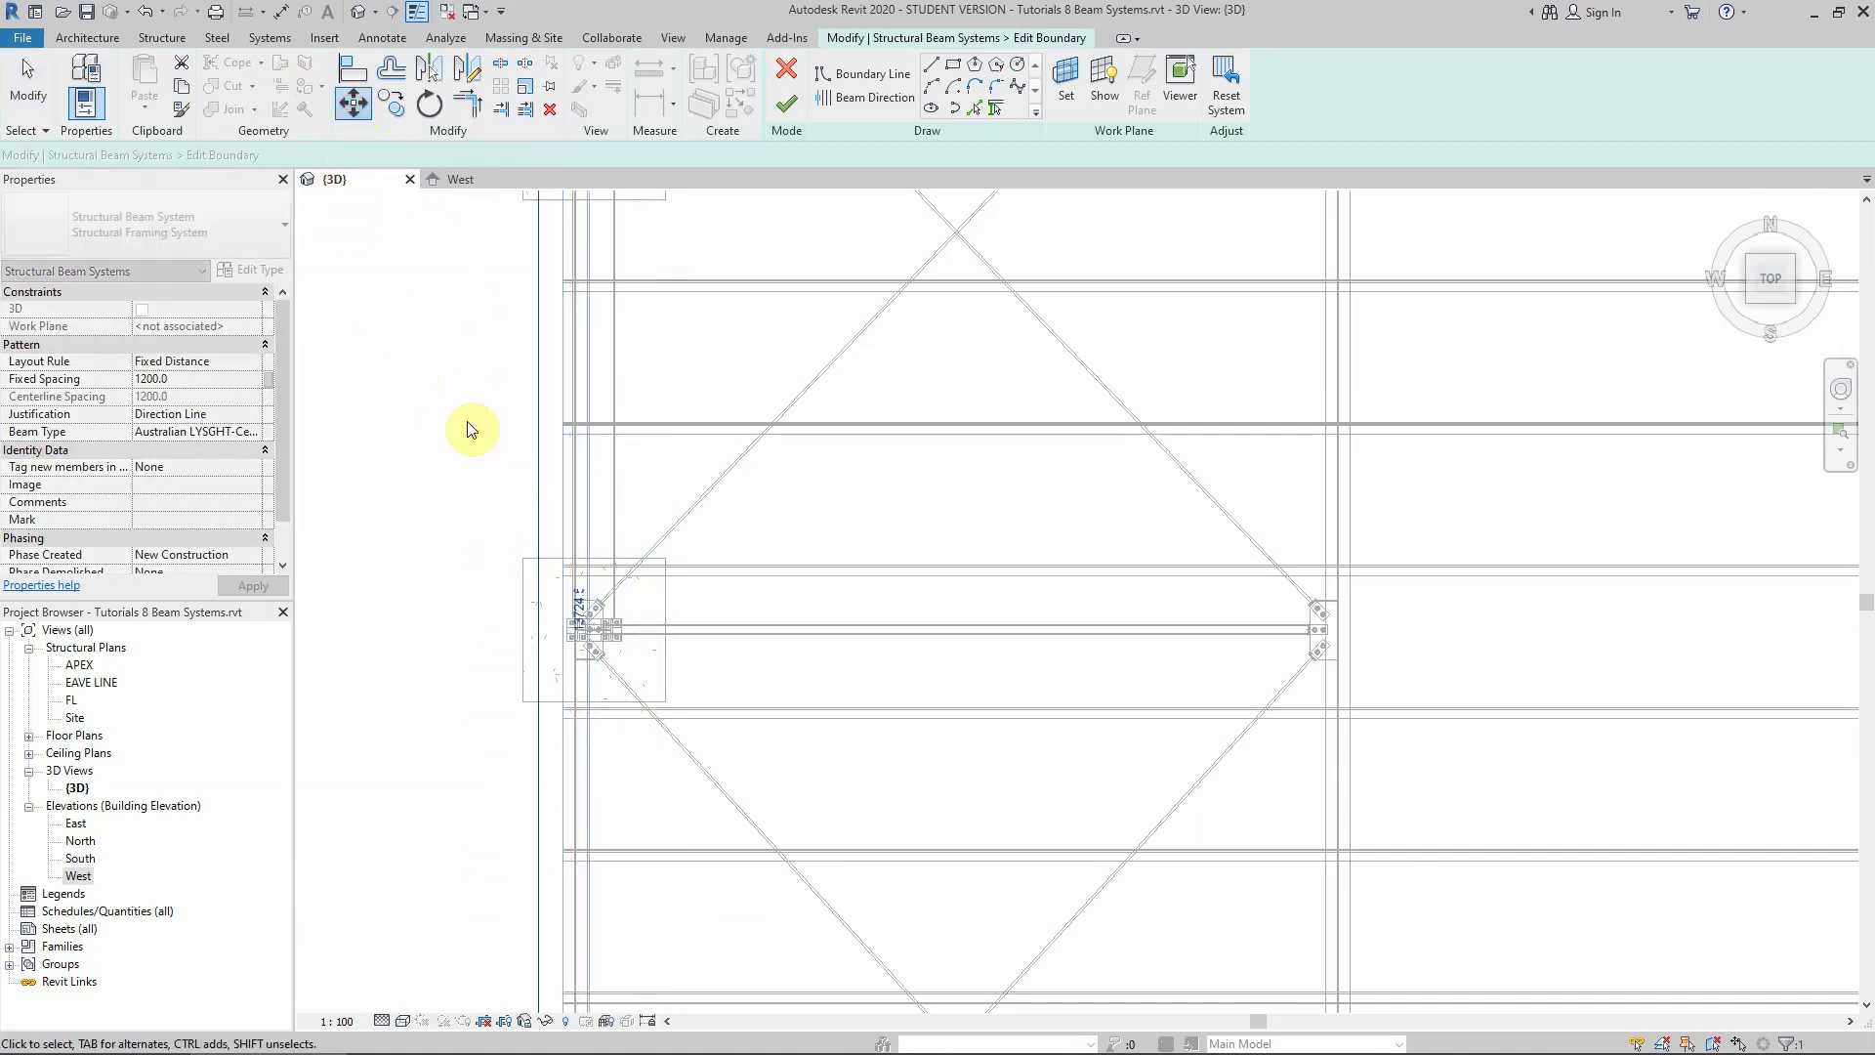
pyautogui.scroll(-5, 681, 456)
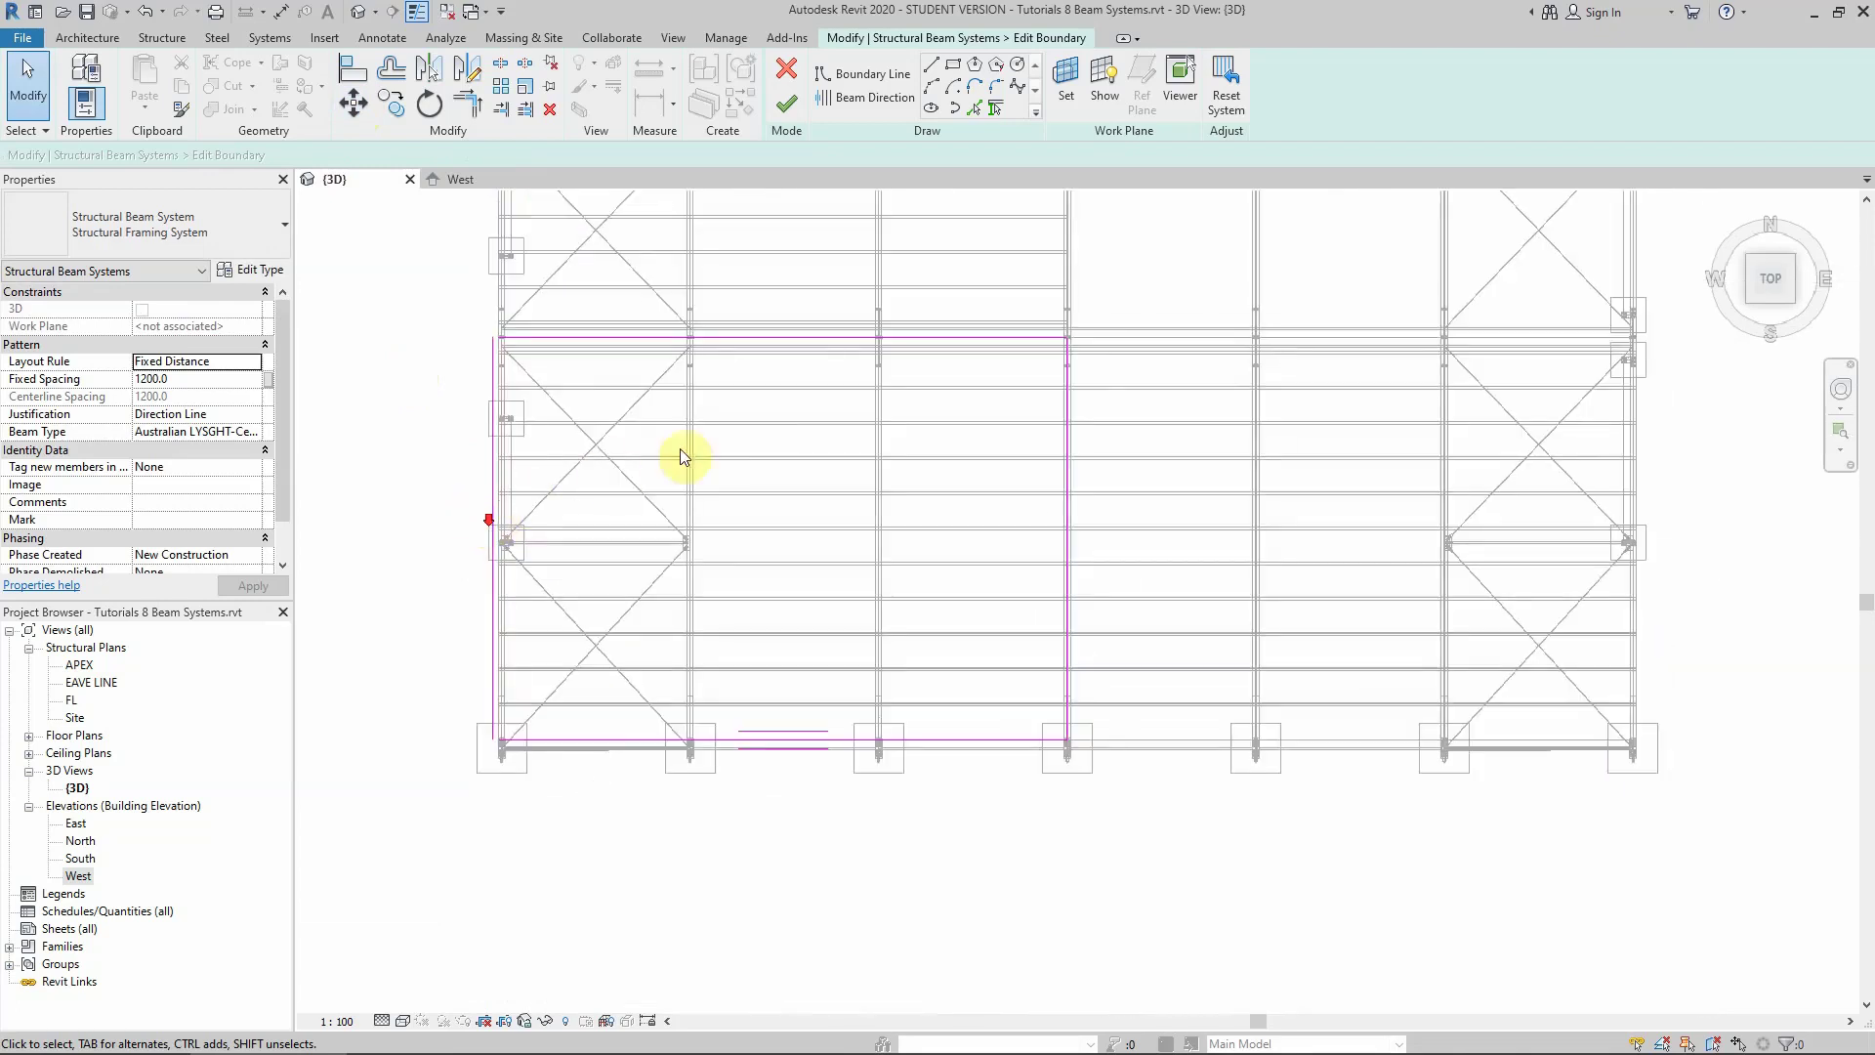
# Trim the two west corners of the south slope boundary into a closed loop and finish the boundary edit
pyautogui.click(800, 115)
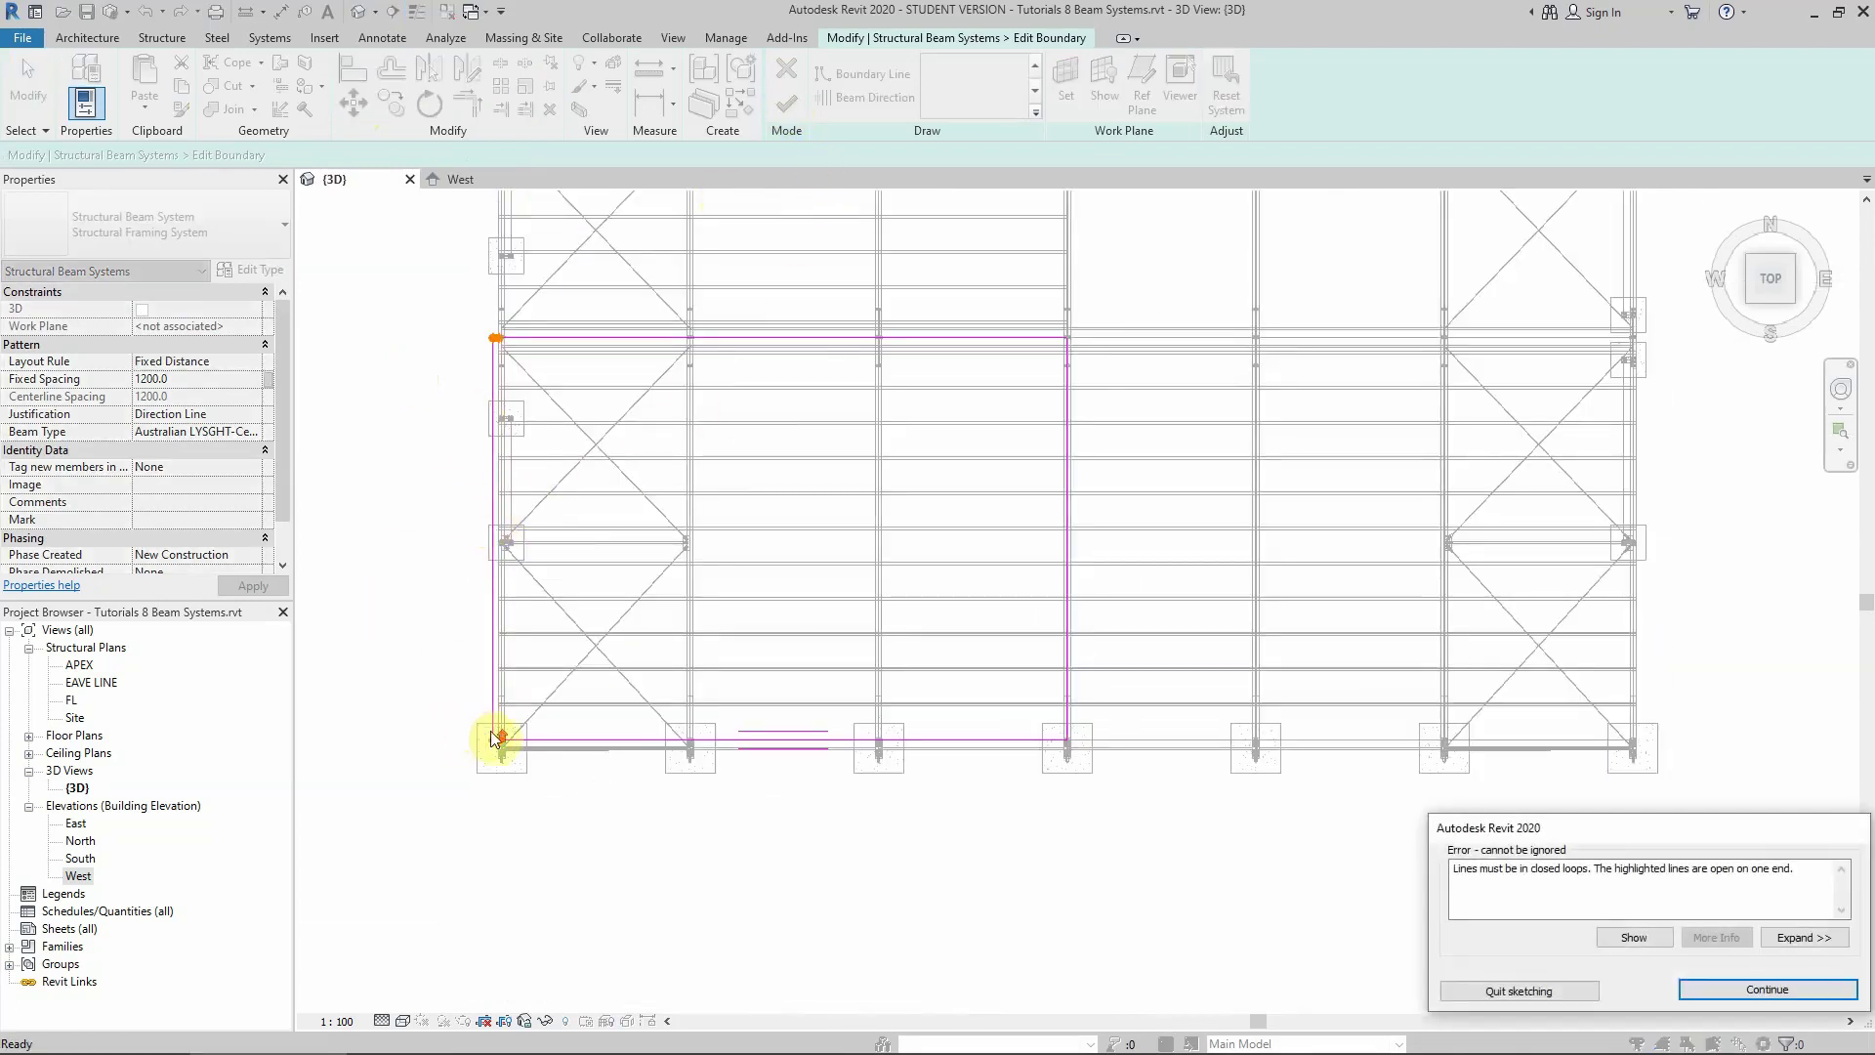
pyautogui.scroll(3, 493, 740)
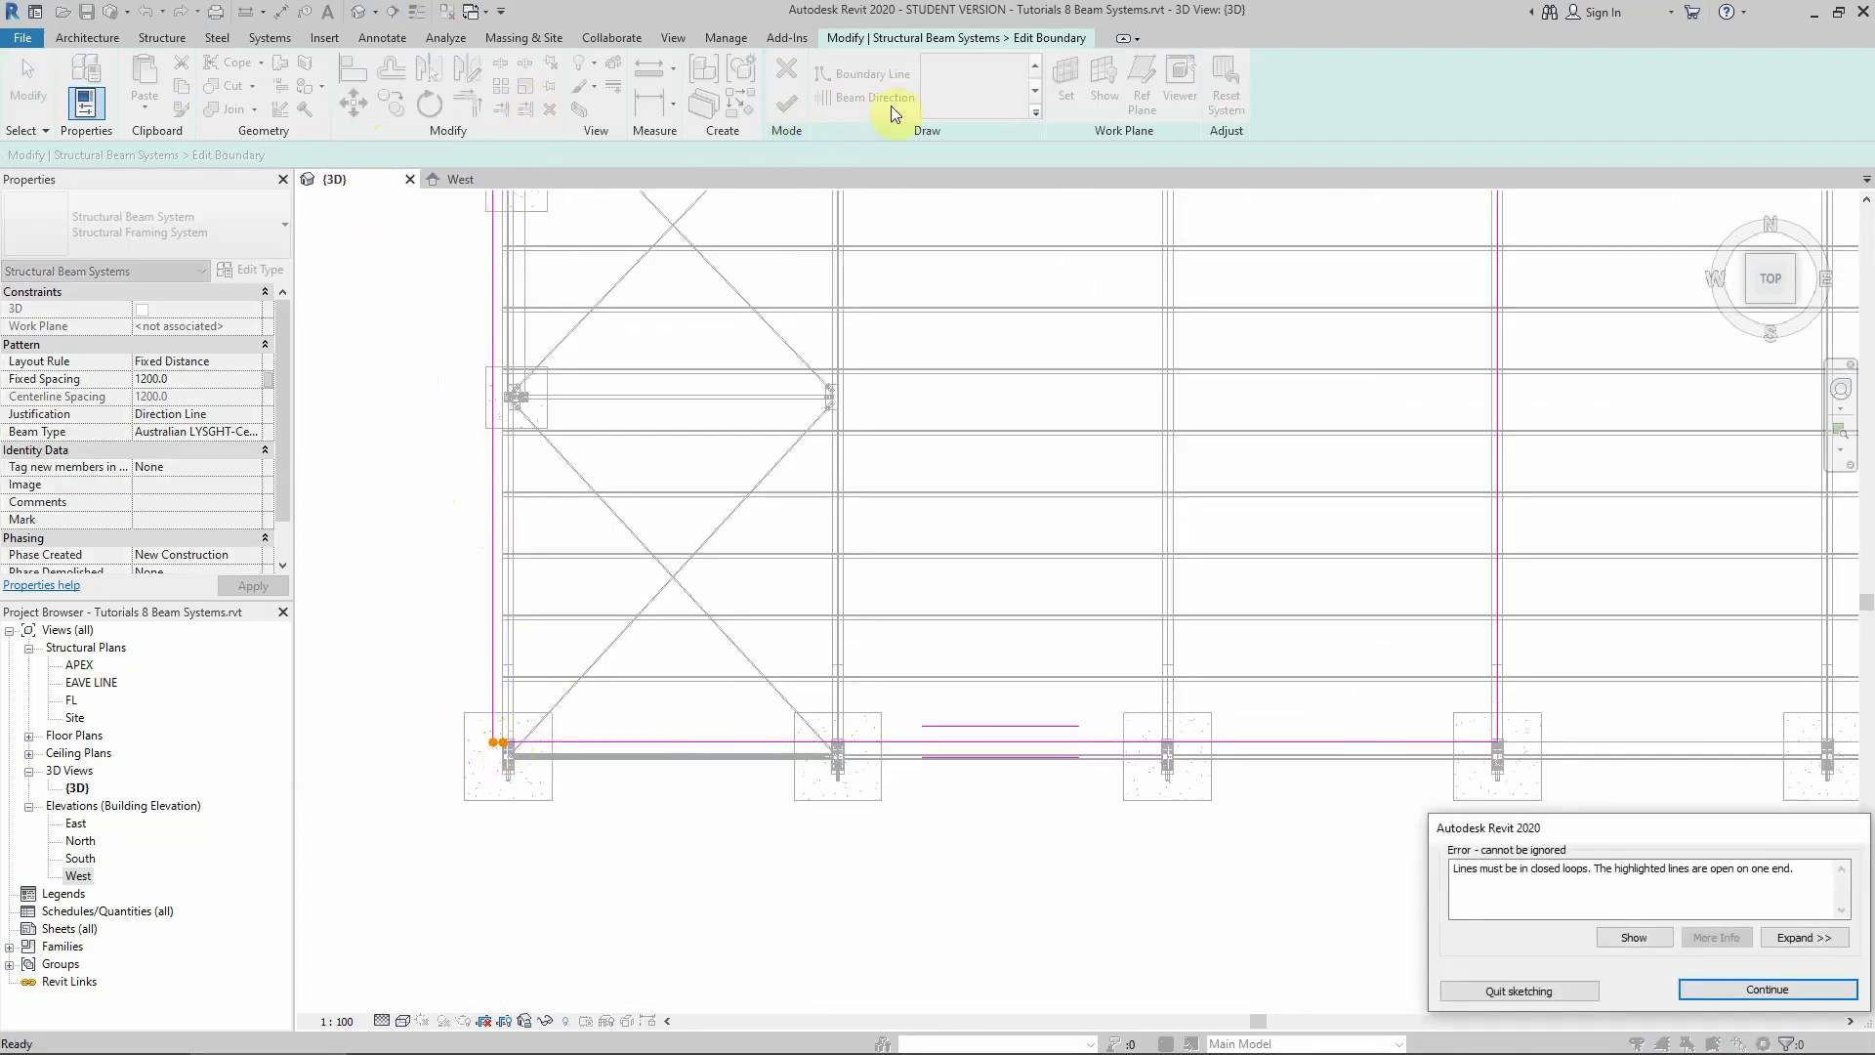
pyautogui.click(1714, 986)
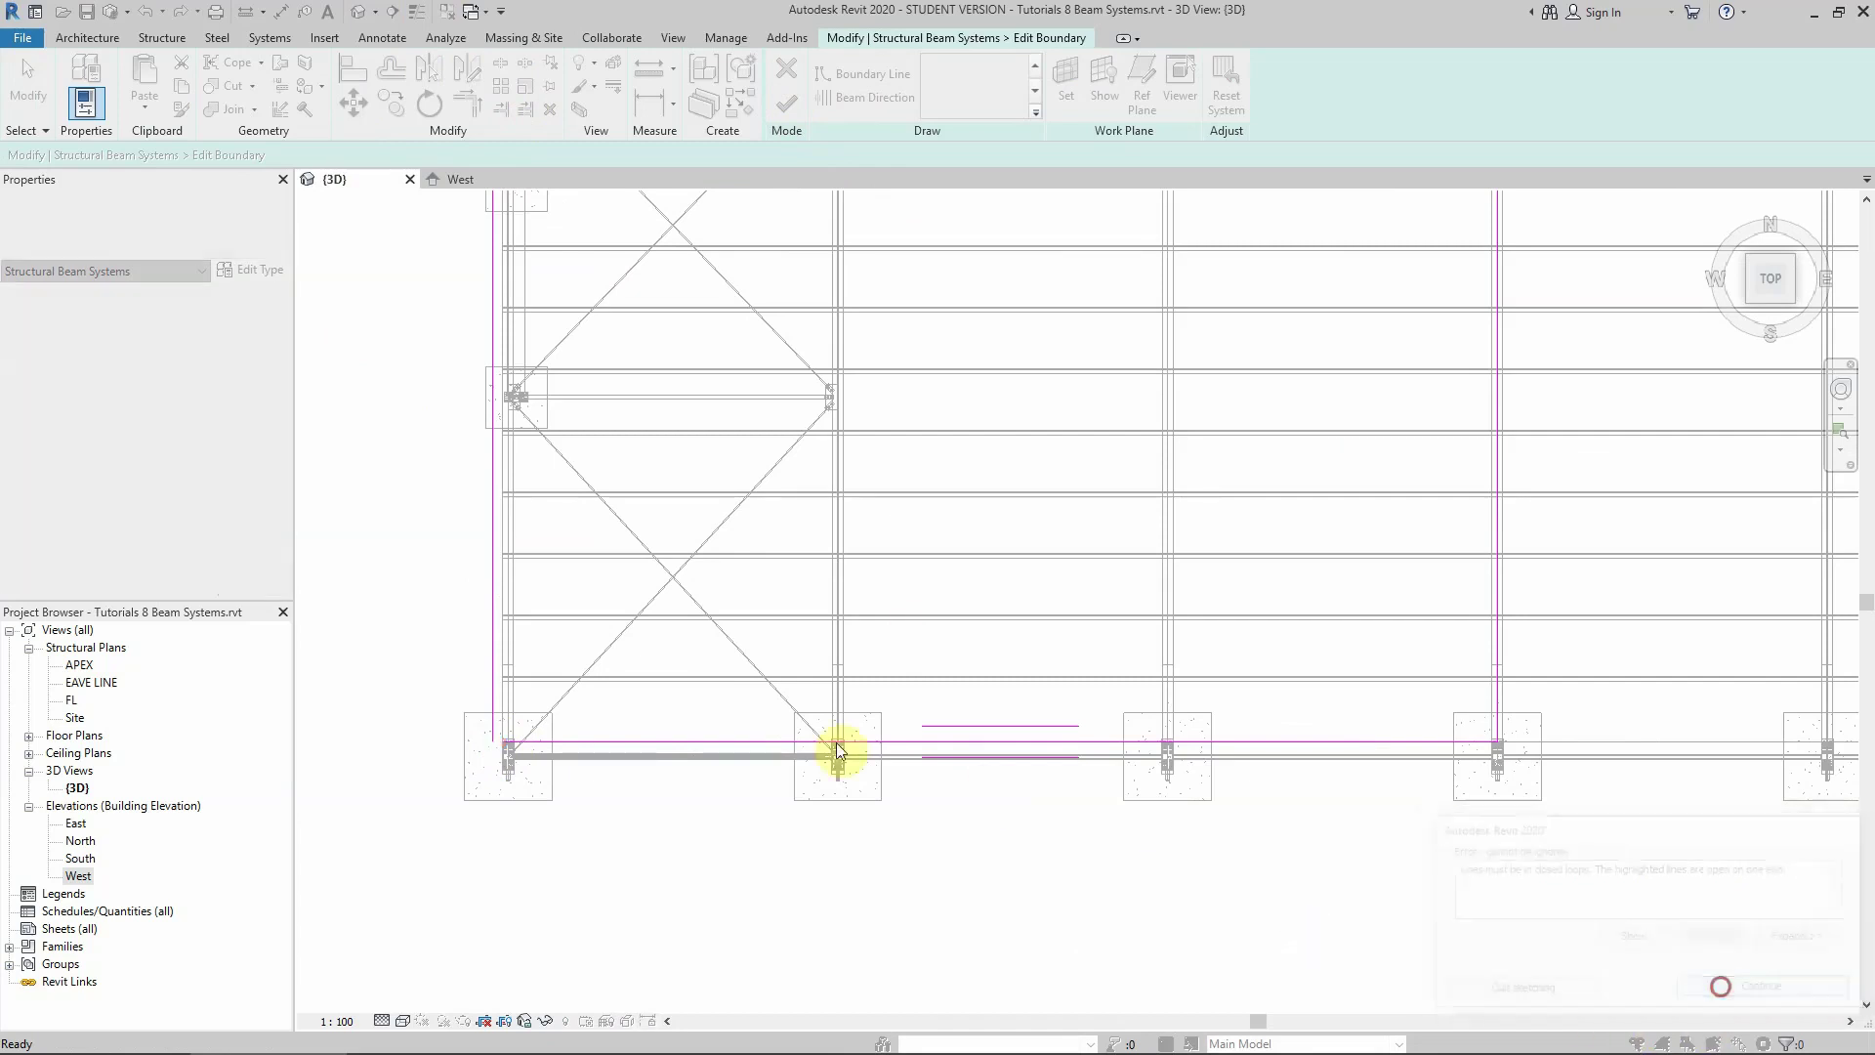
pyautogui.click(479, 105)
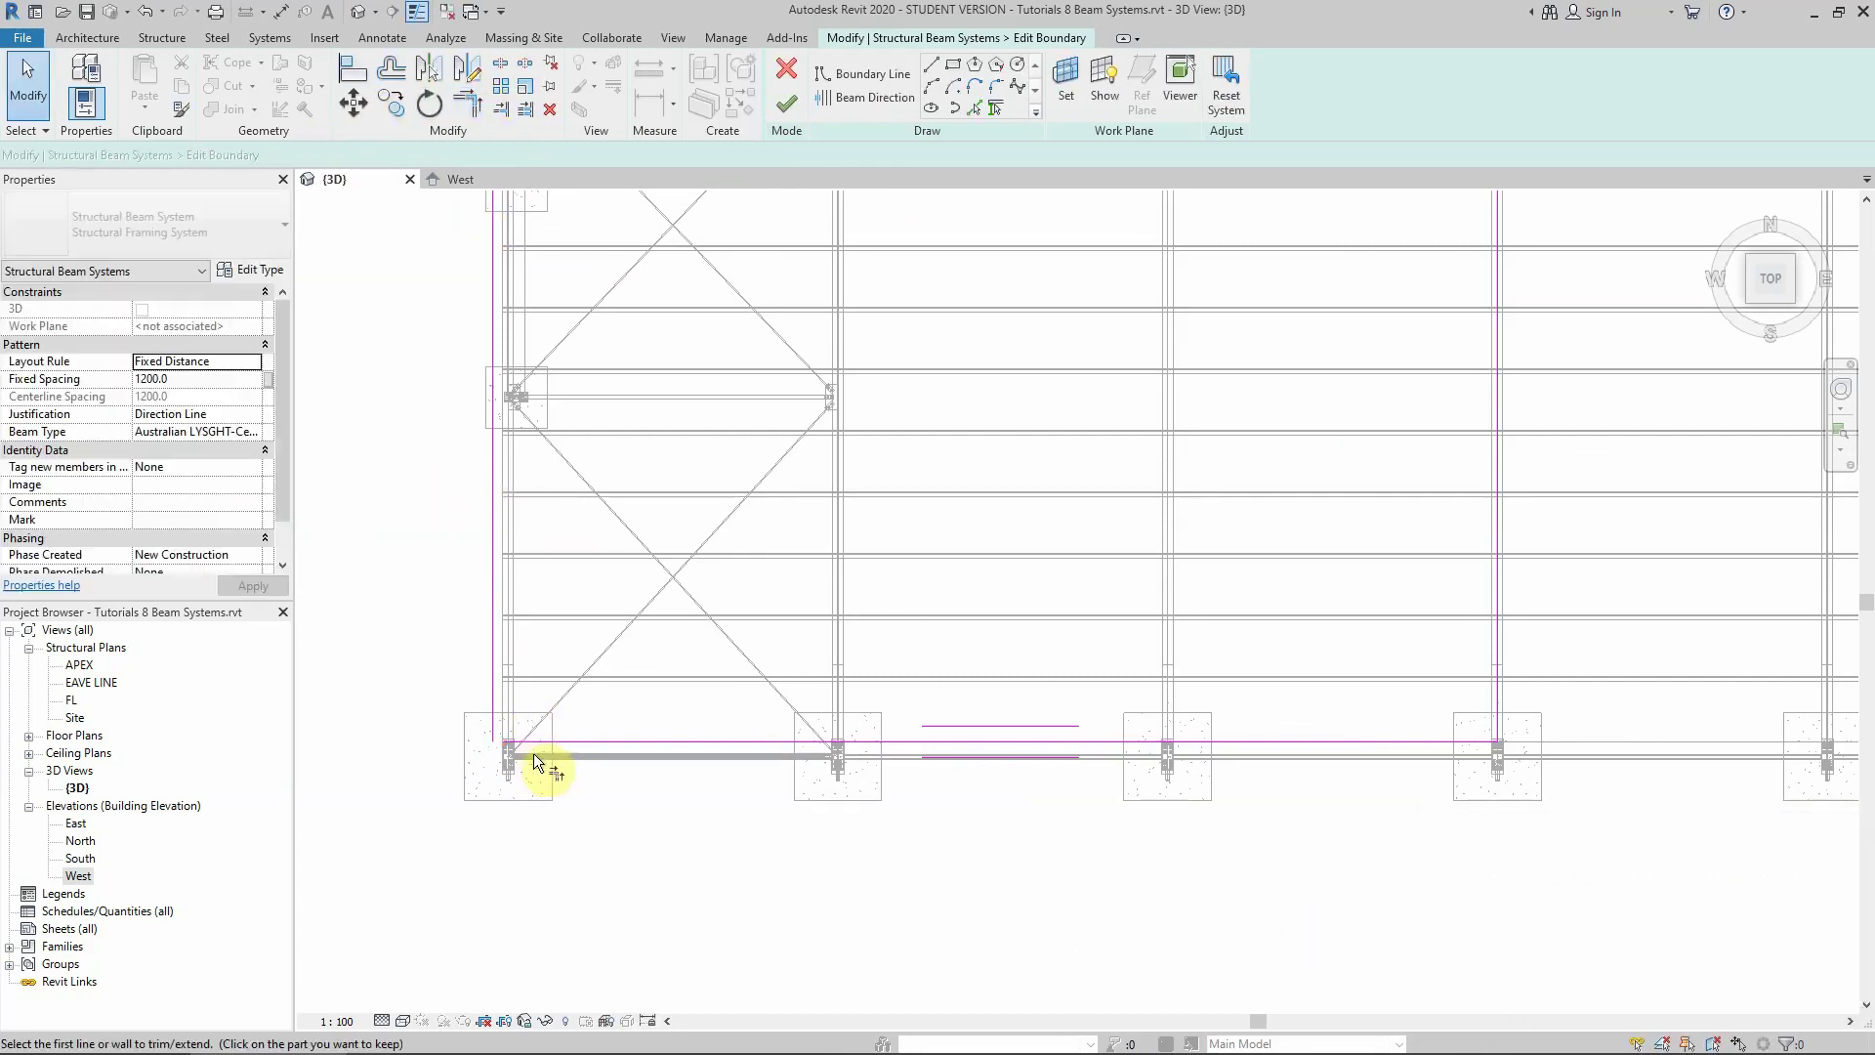
pyautogui.scroll(-1, 581, 708)
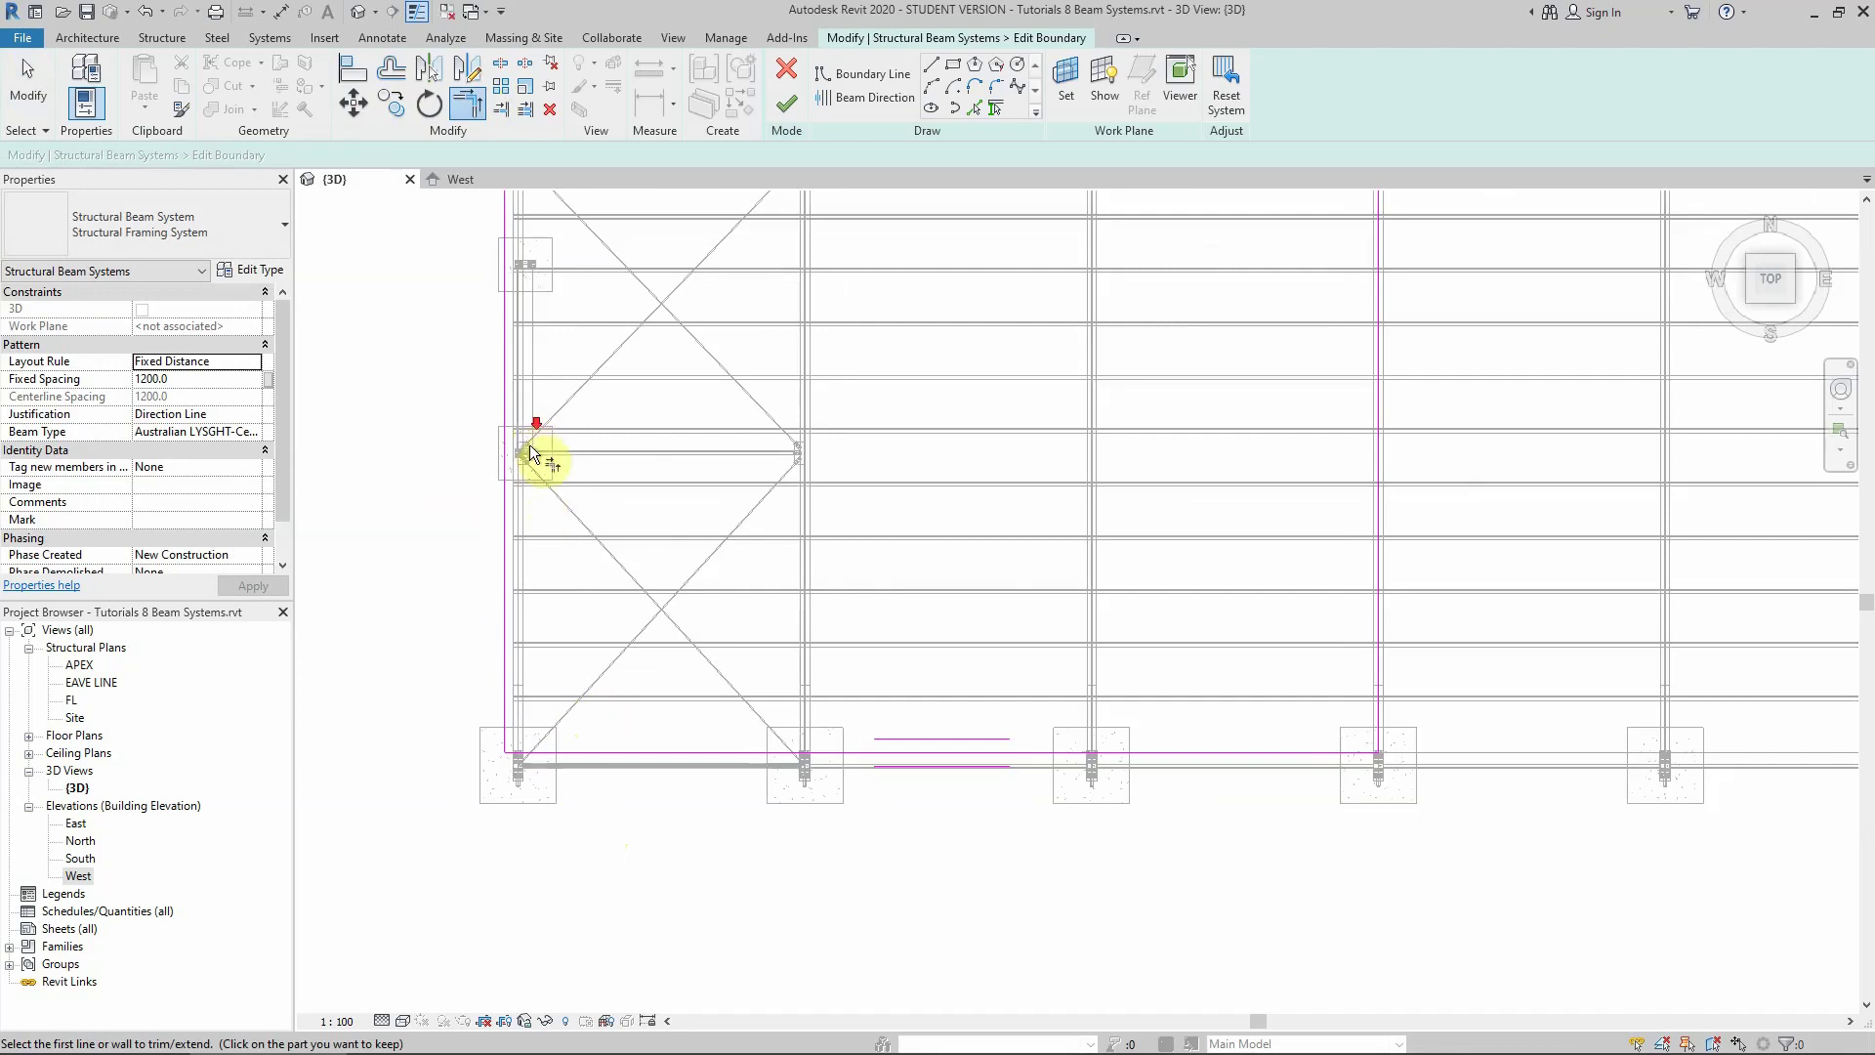
pyautogui.scroll(-2, 527, 410)
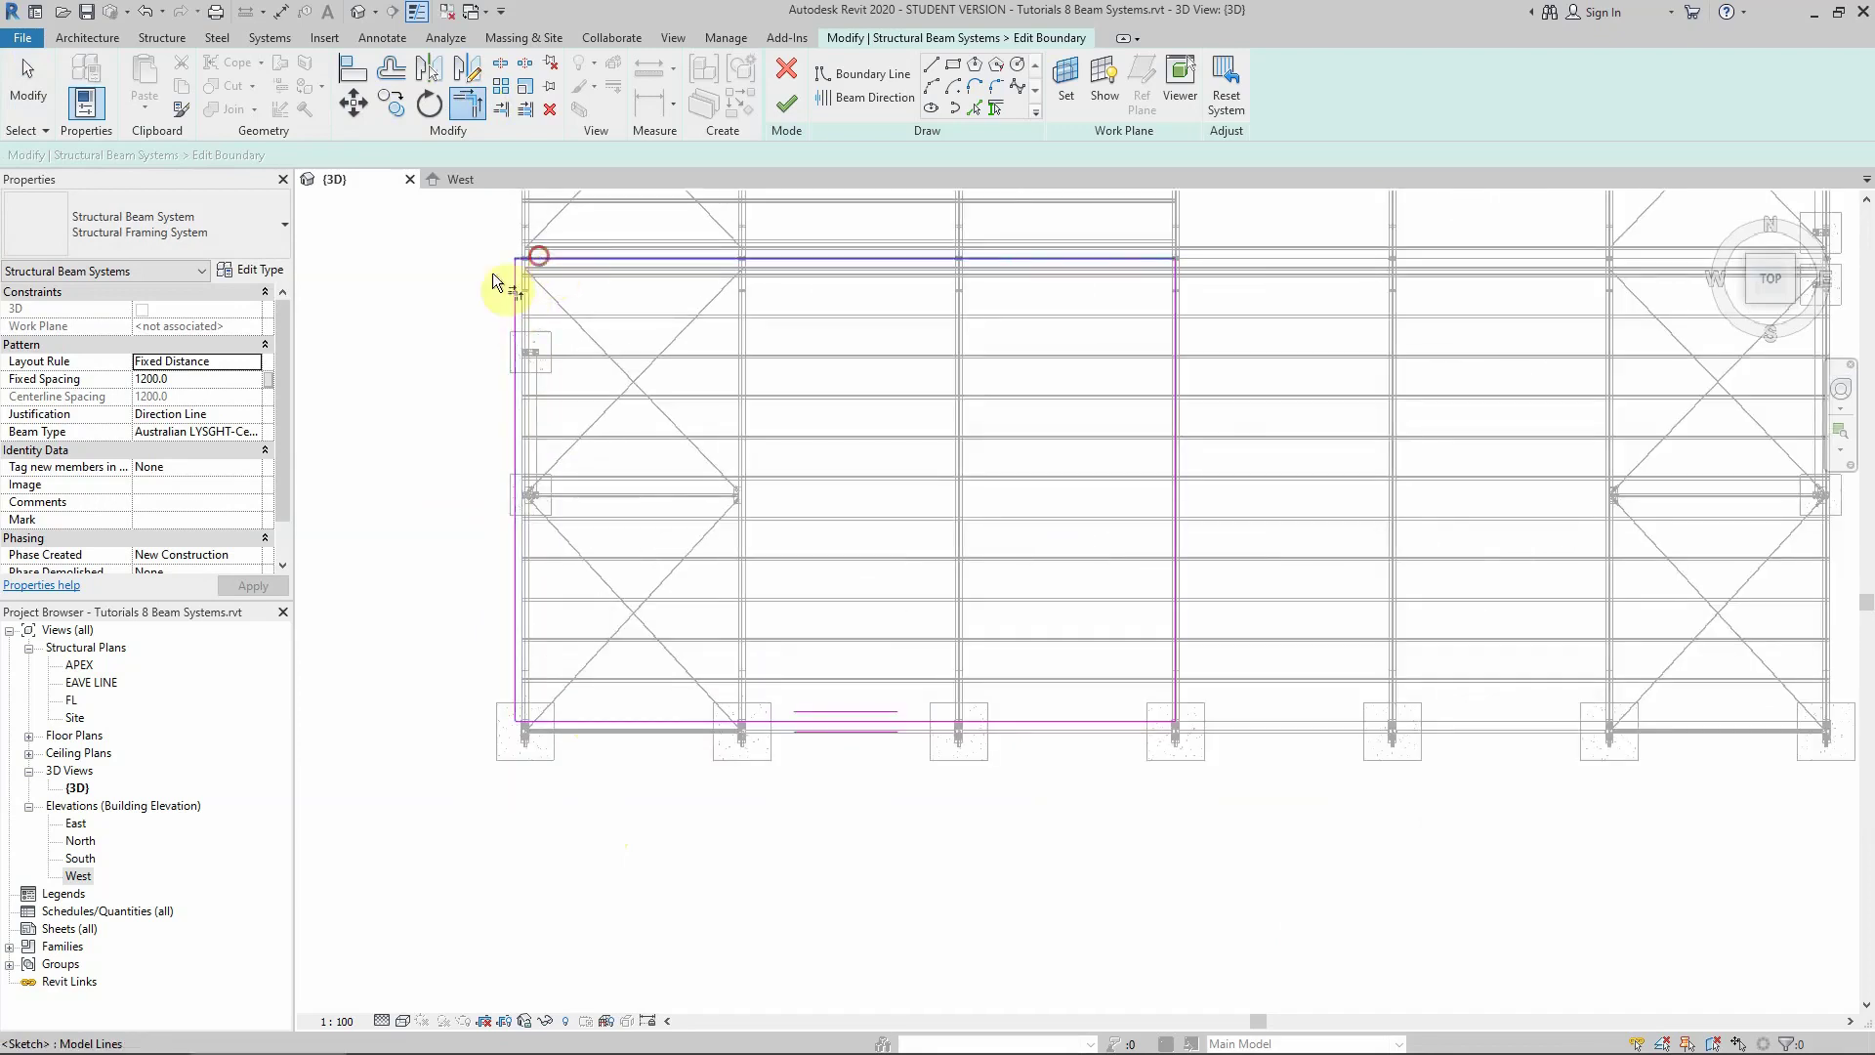
pyautogui.click(786, 103)
pyautogui.click(438, 451)
pyautogui.scroll(-3, 941, 660)
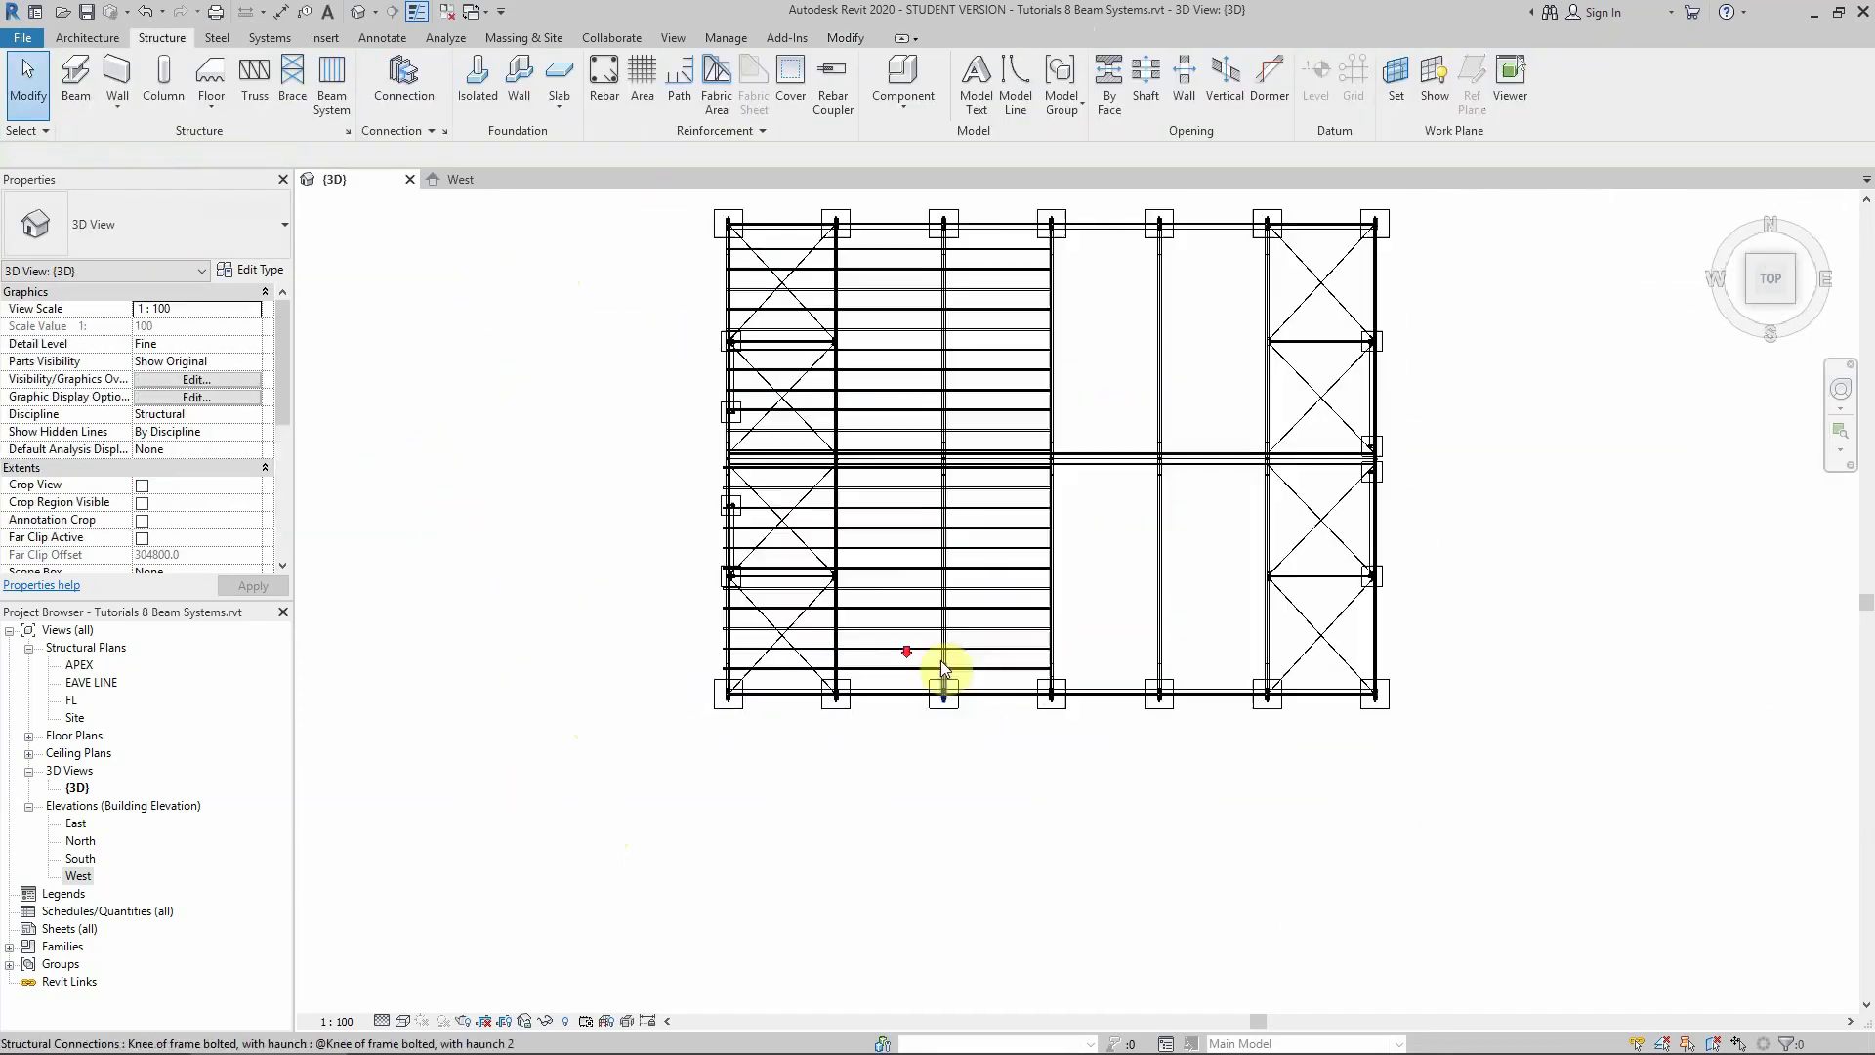
# Edit the north slope beam system's boundary, moving its east edge 5 mm west of the middle rafter's centreline
pyautogui.scroll(3, 778, 301)
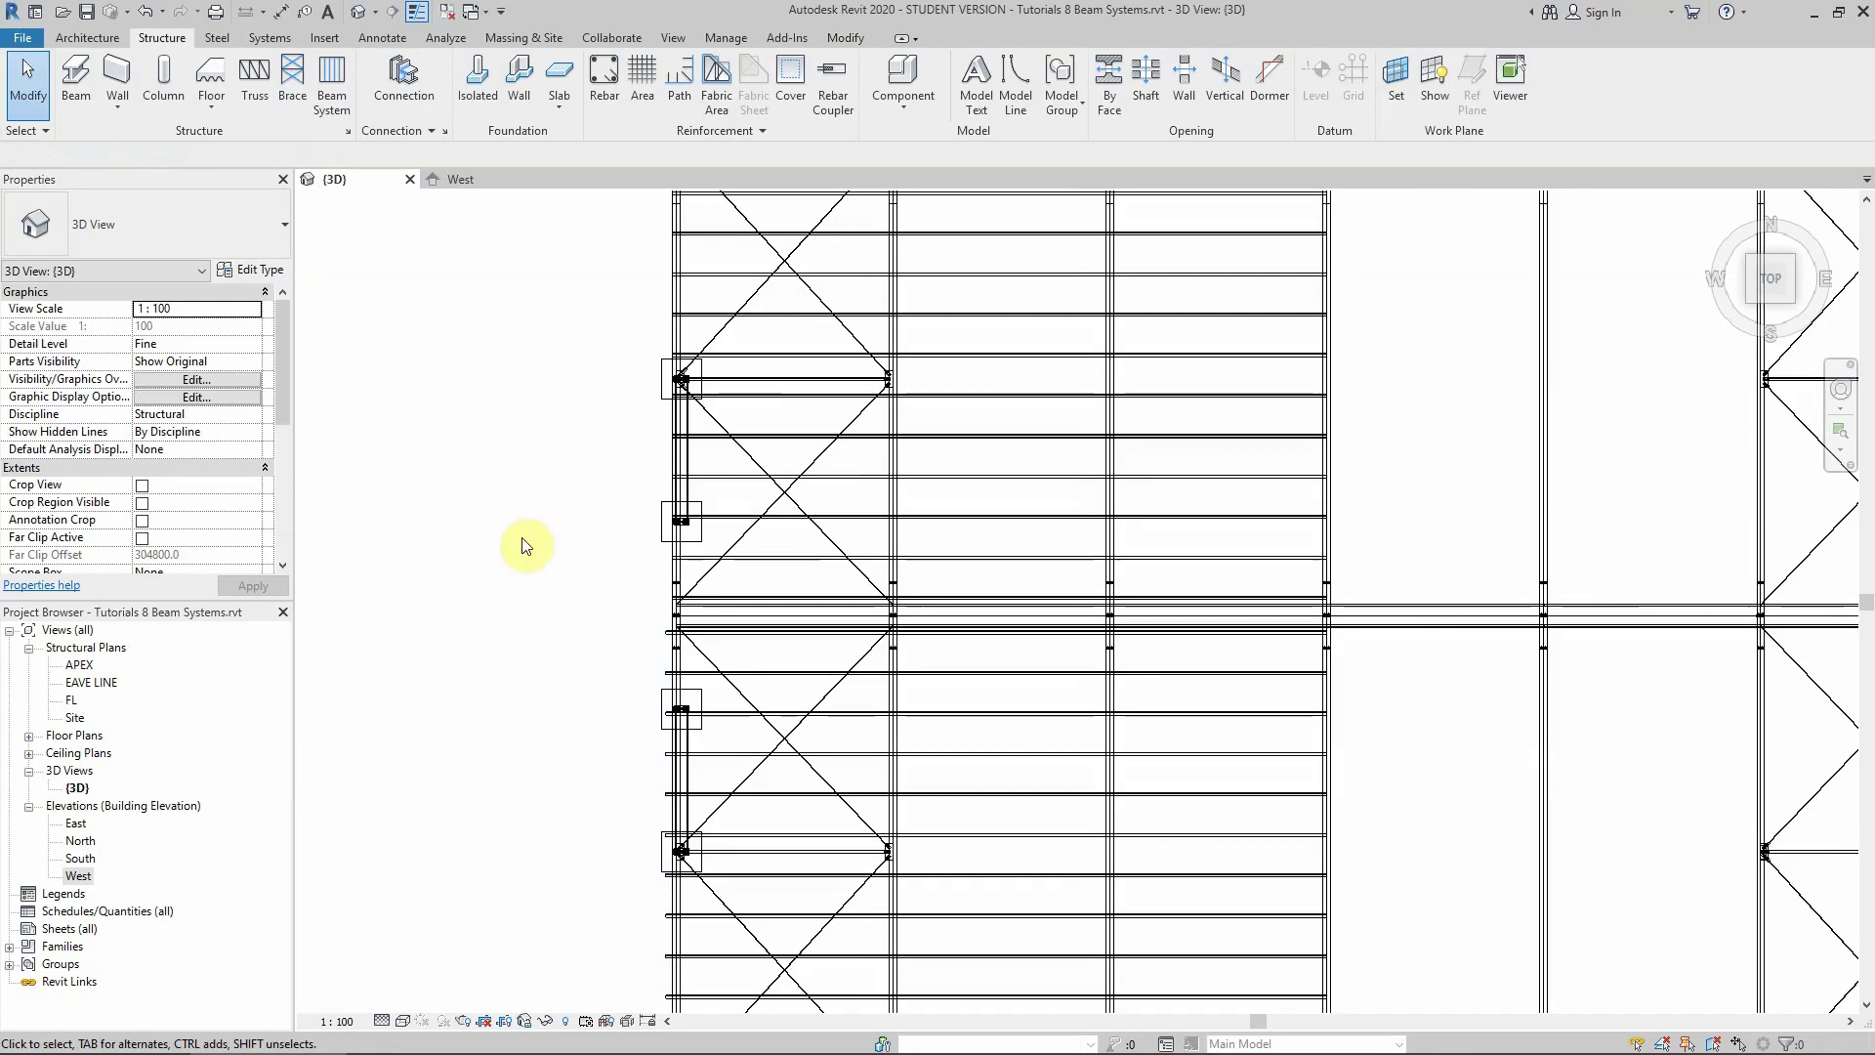
pyautogui.click(672, 335)
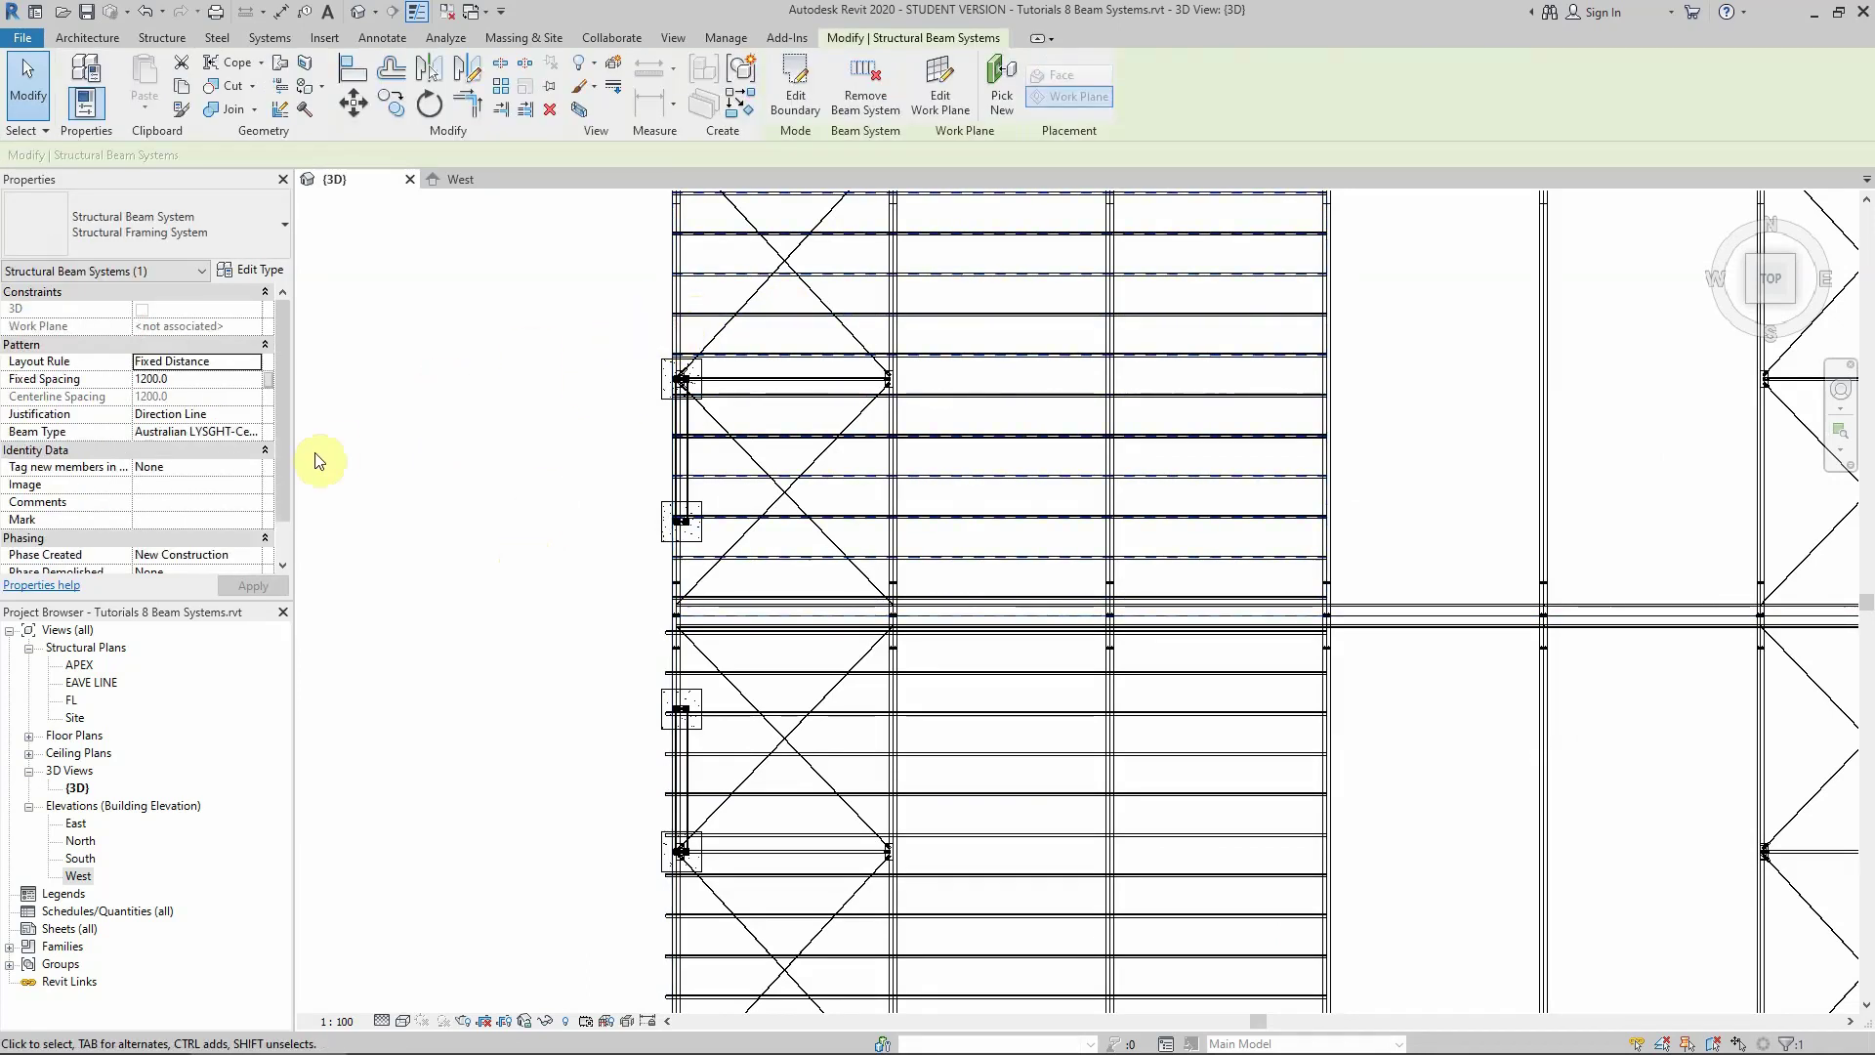
pyautogui.click(796, 88)
pyautogui.scroll(3, 1152, 430)
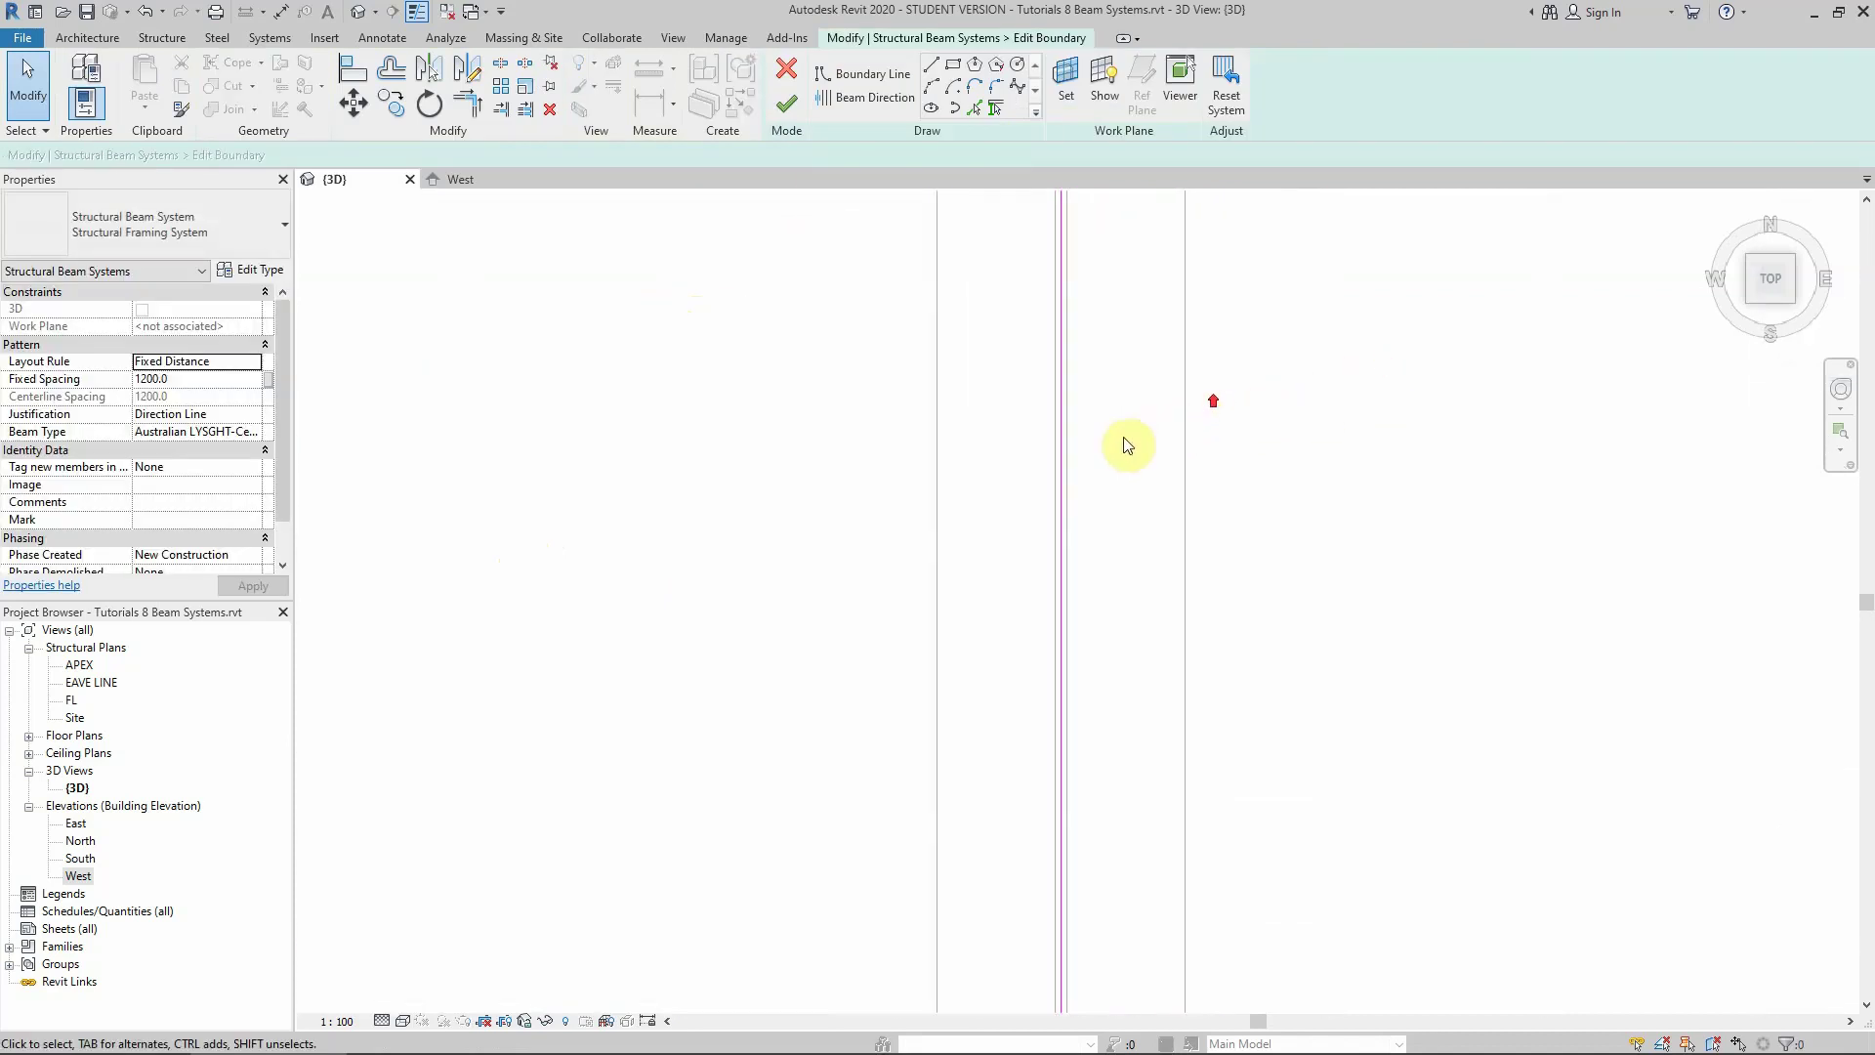
pyautogui.click(1062, 476)
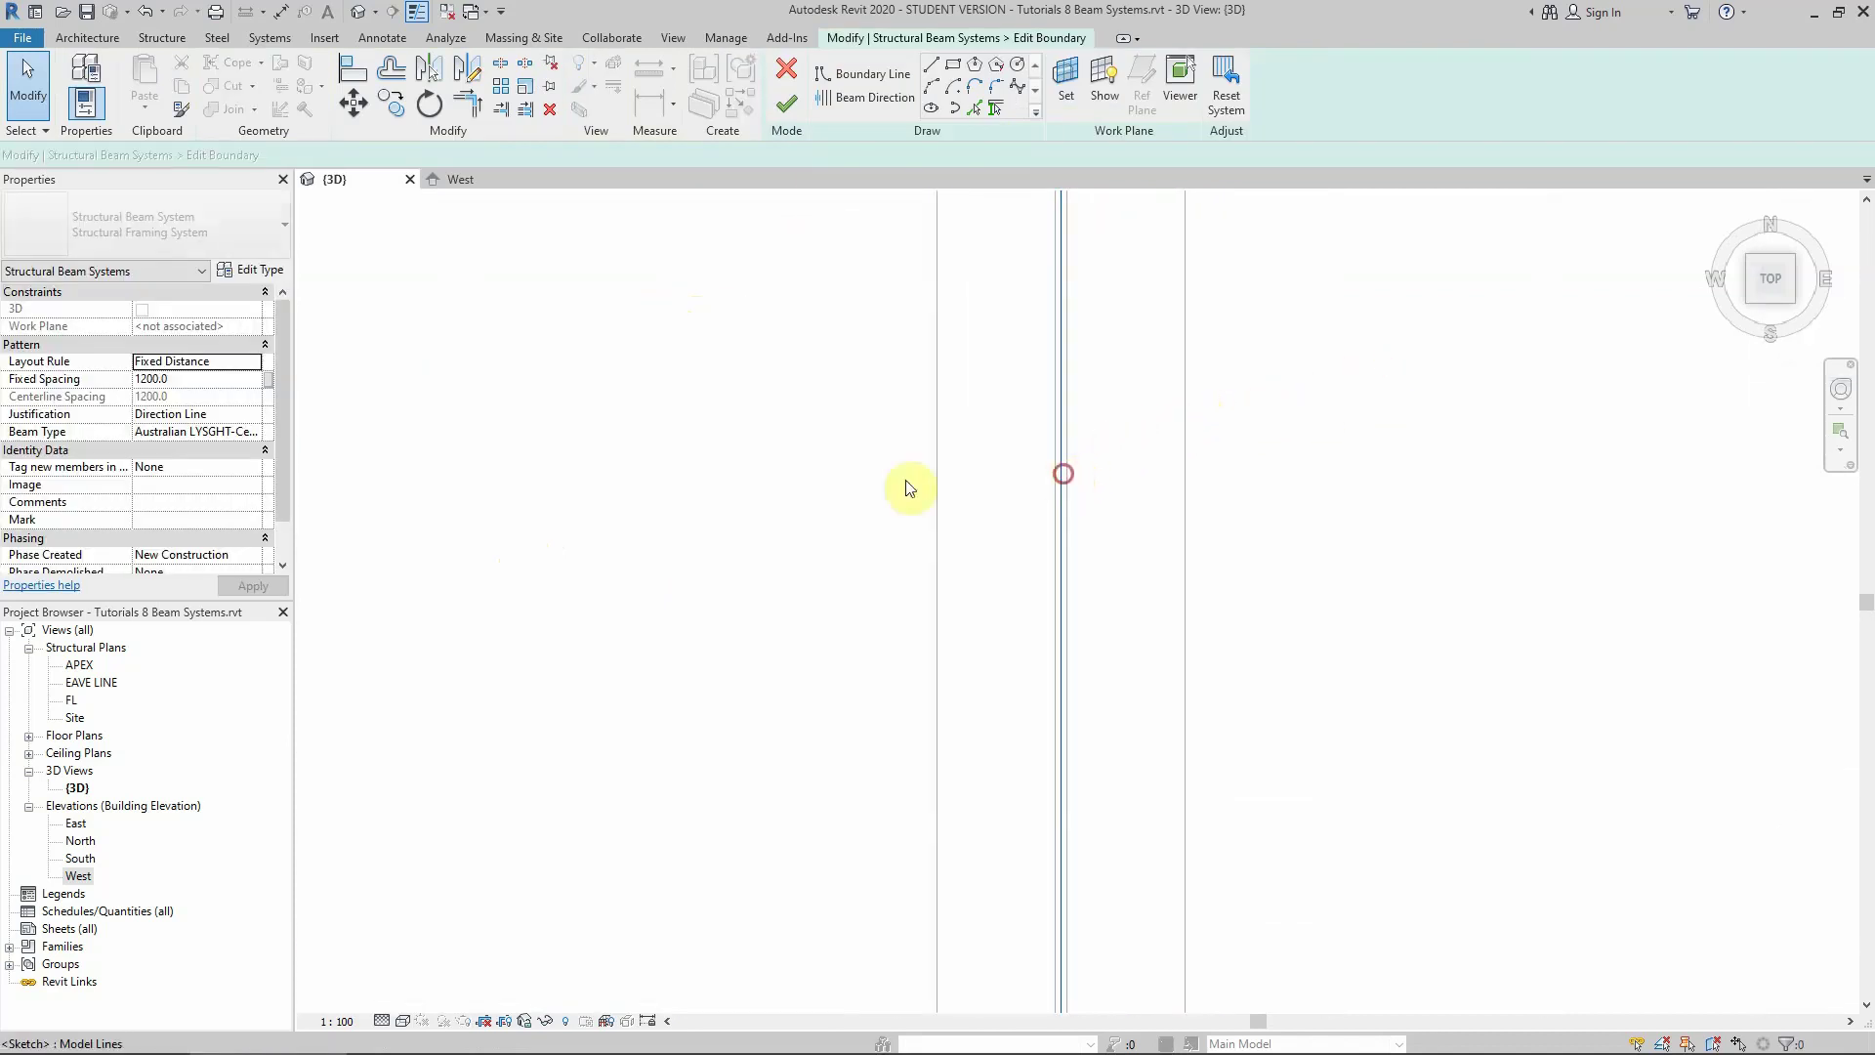
pyautogui.click(359, 107)
pyautogui.click(856, 451)
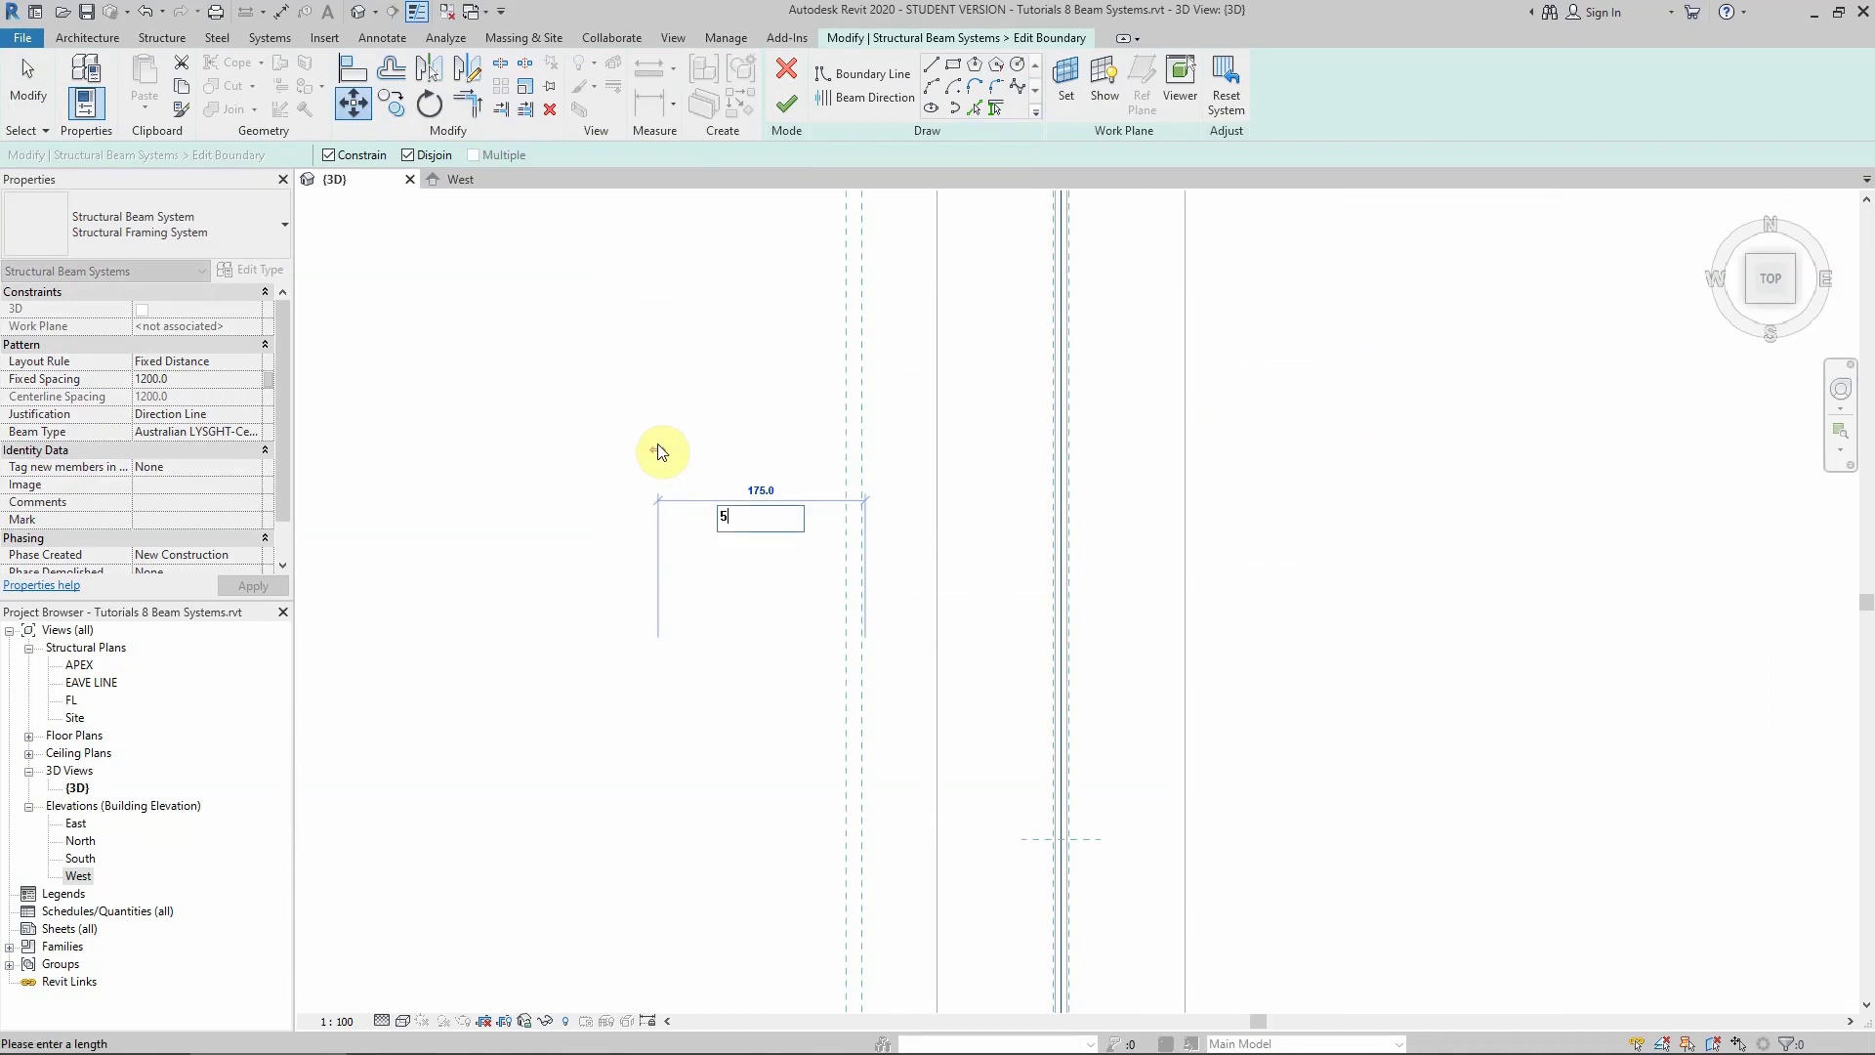
pyautogui.press('Return')
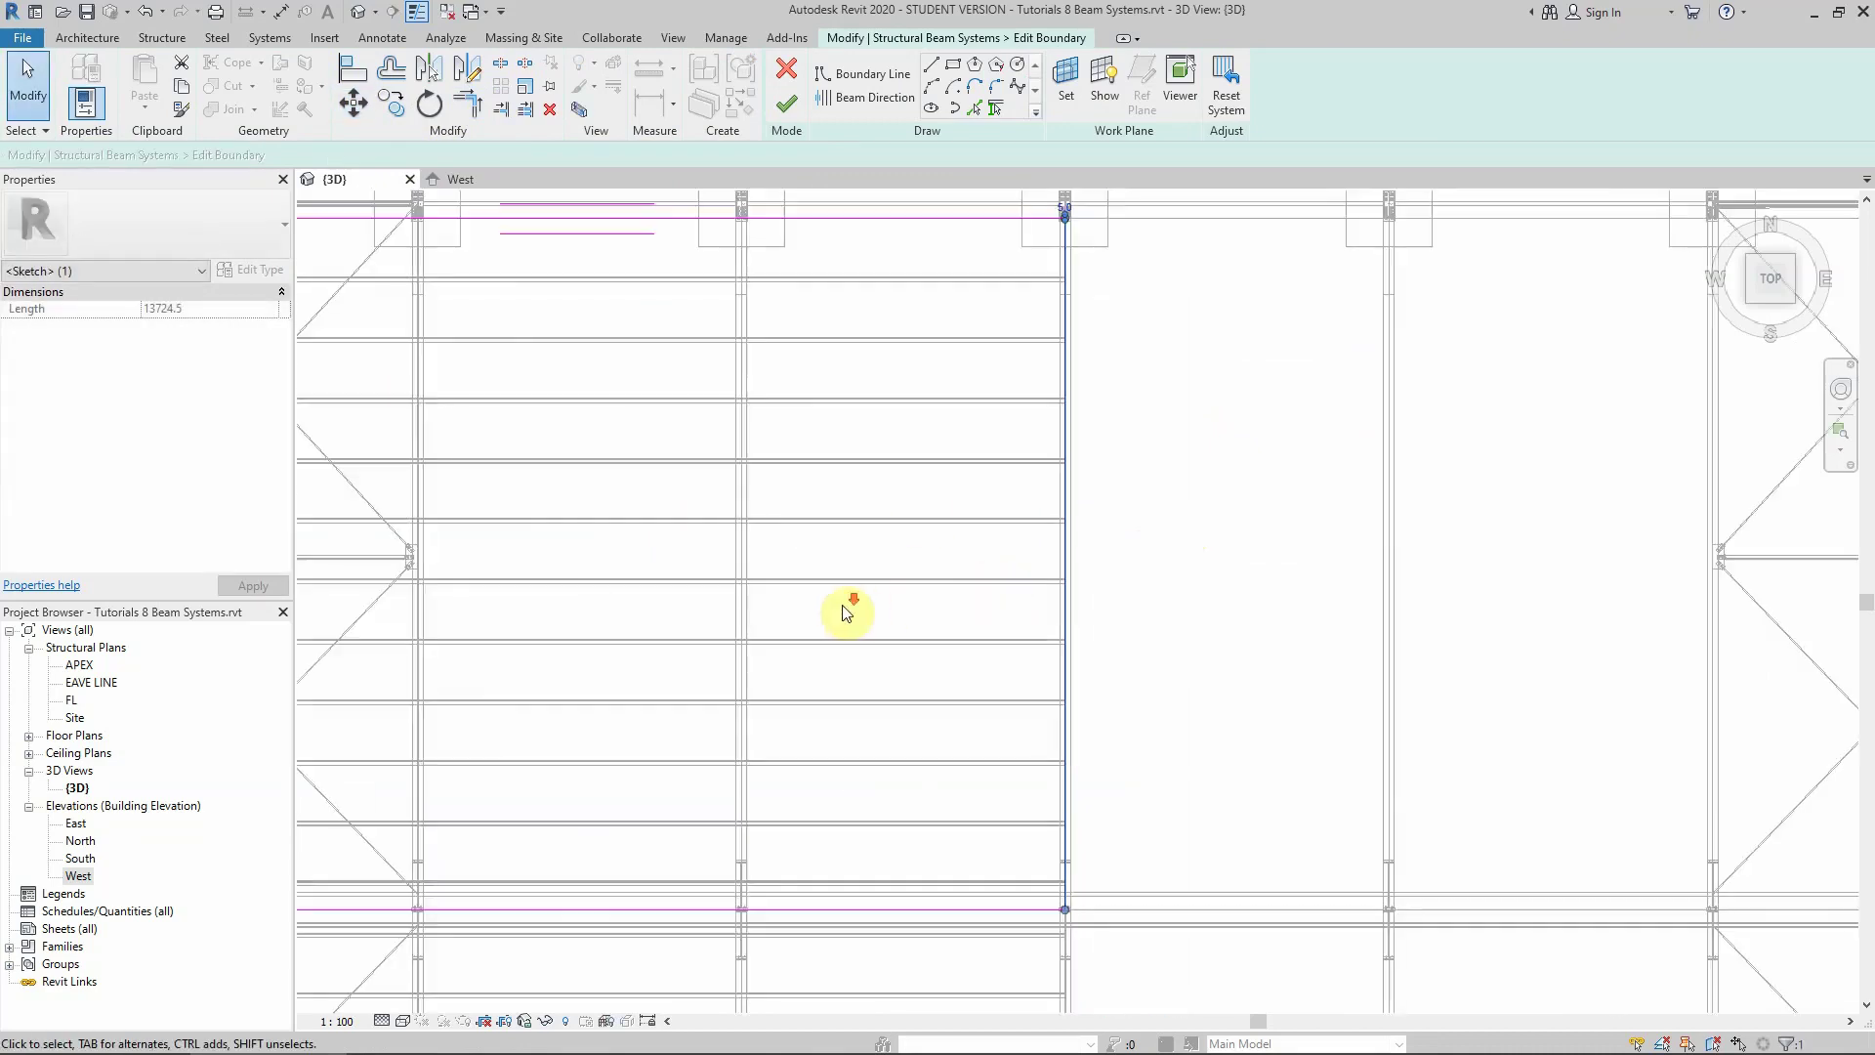
# Move the west boundary edge of the north slope beam system 200 mm outward, past the end rafter
pyautogui.scroll(-3, 473, 628)
pyautogui.scroll(2, 481, 619)
pyautogui.scroll(3, 637, 456)
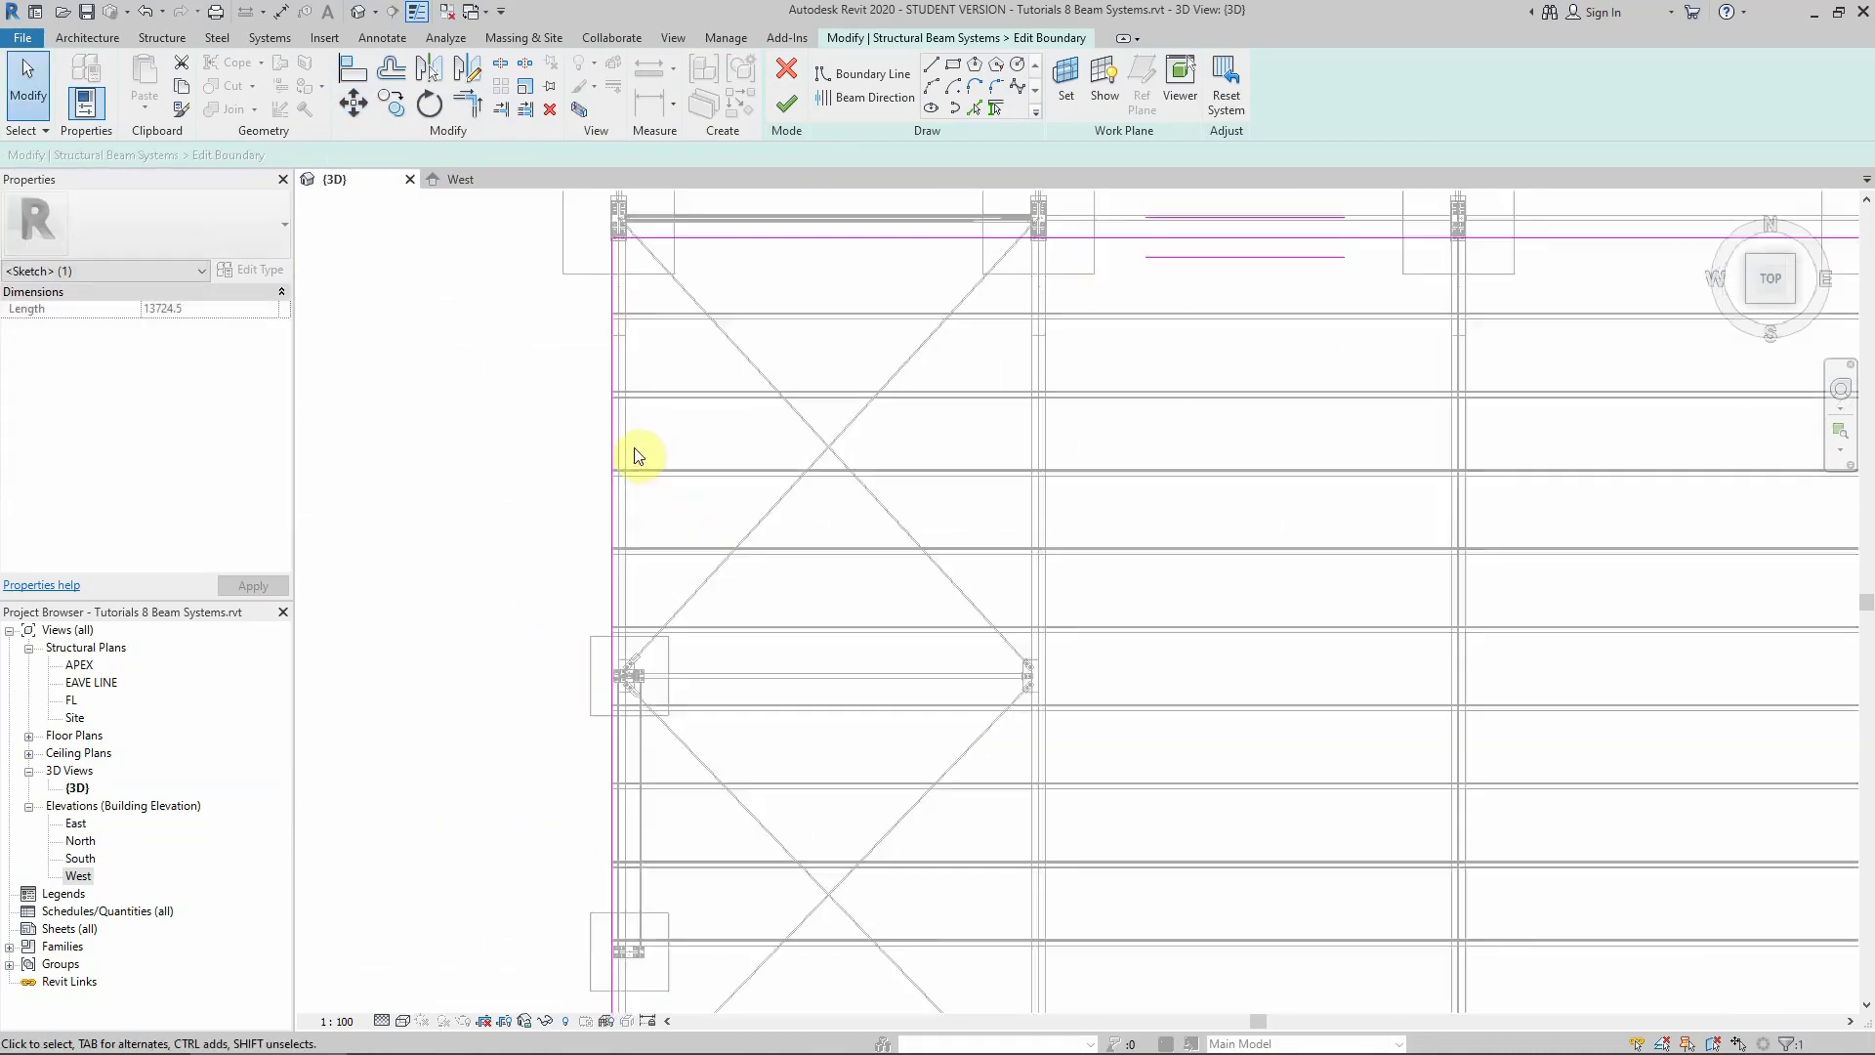
pyautogui.scroll(2, 637, 456)
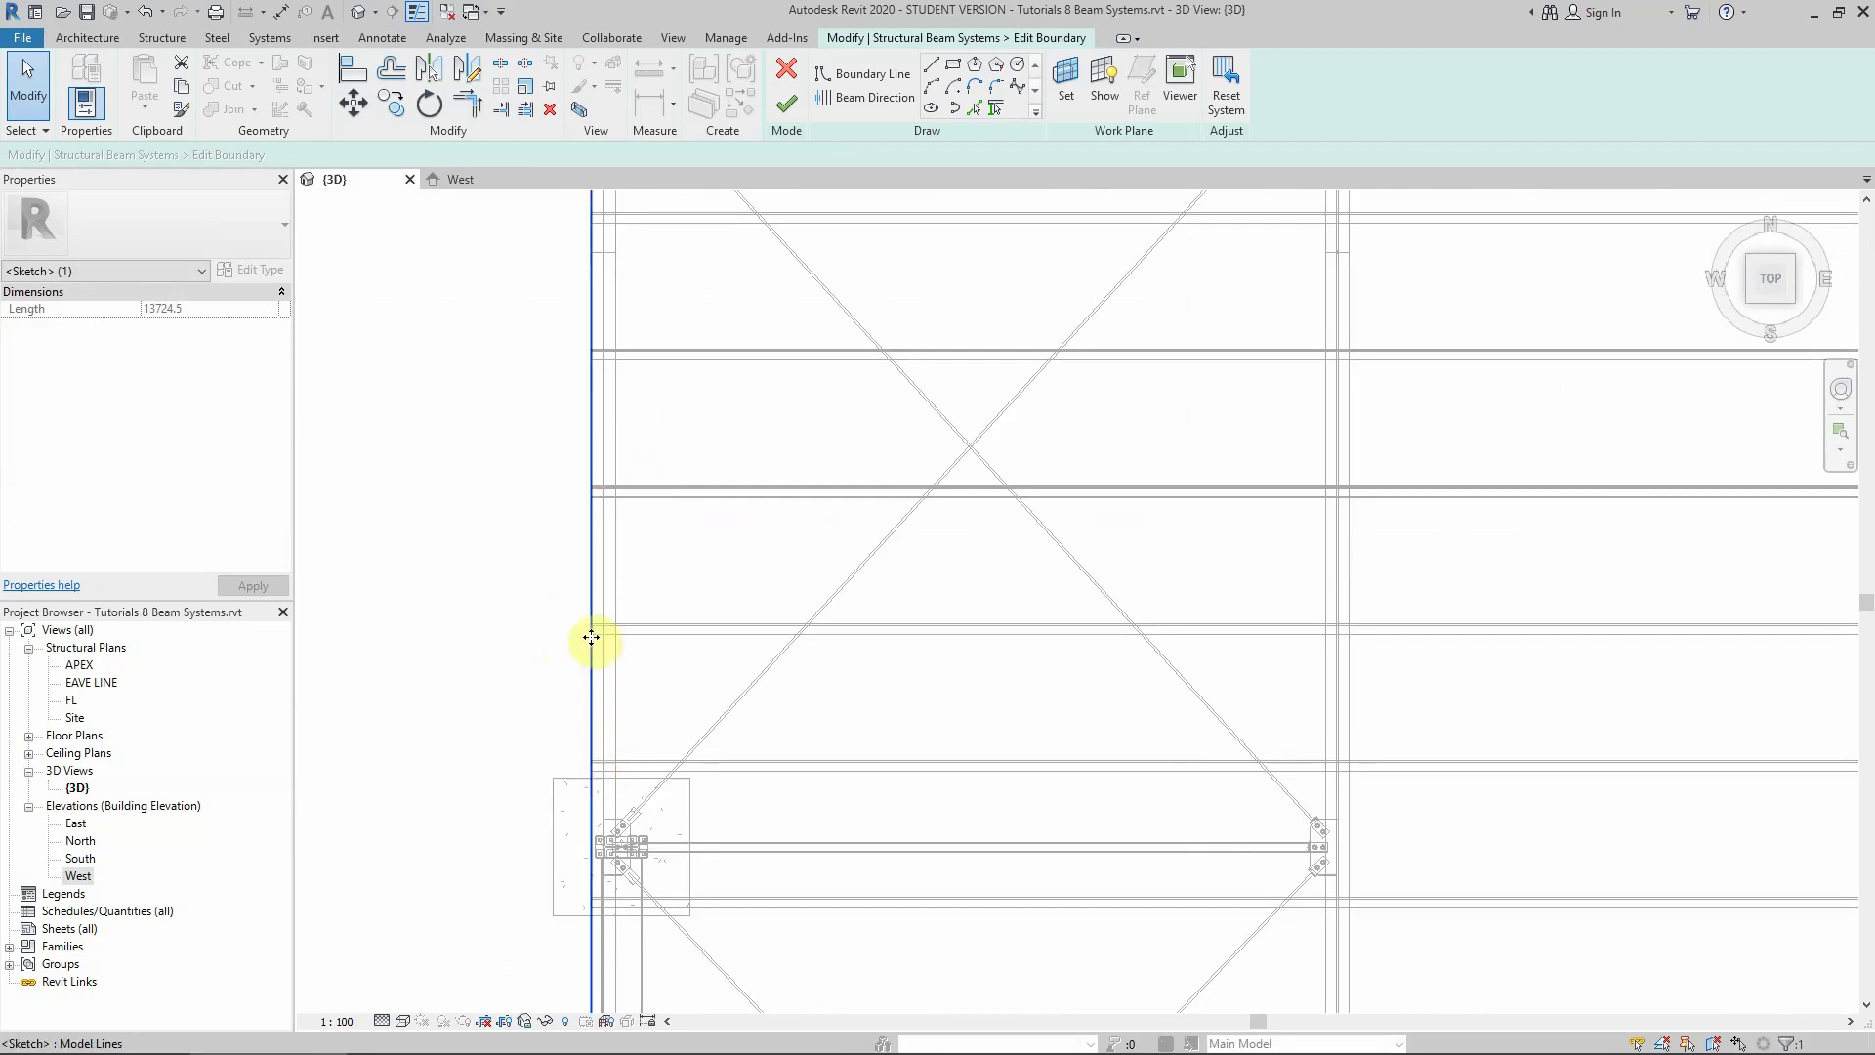
pyautogui.click(353, 101)
pyautogui.click(495, 383)
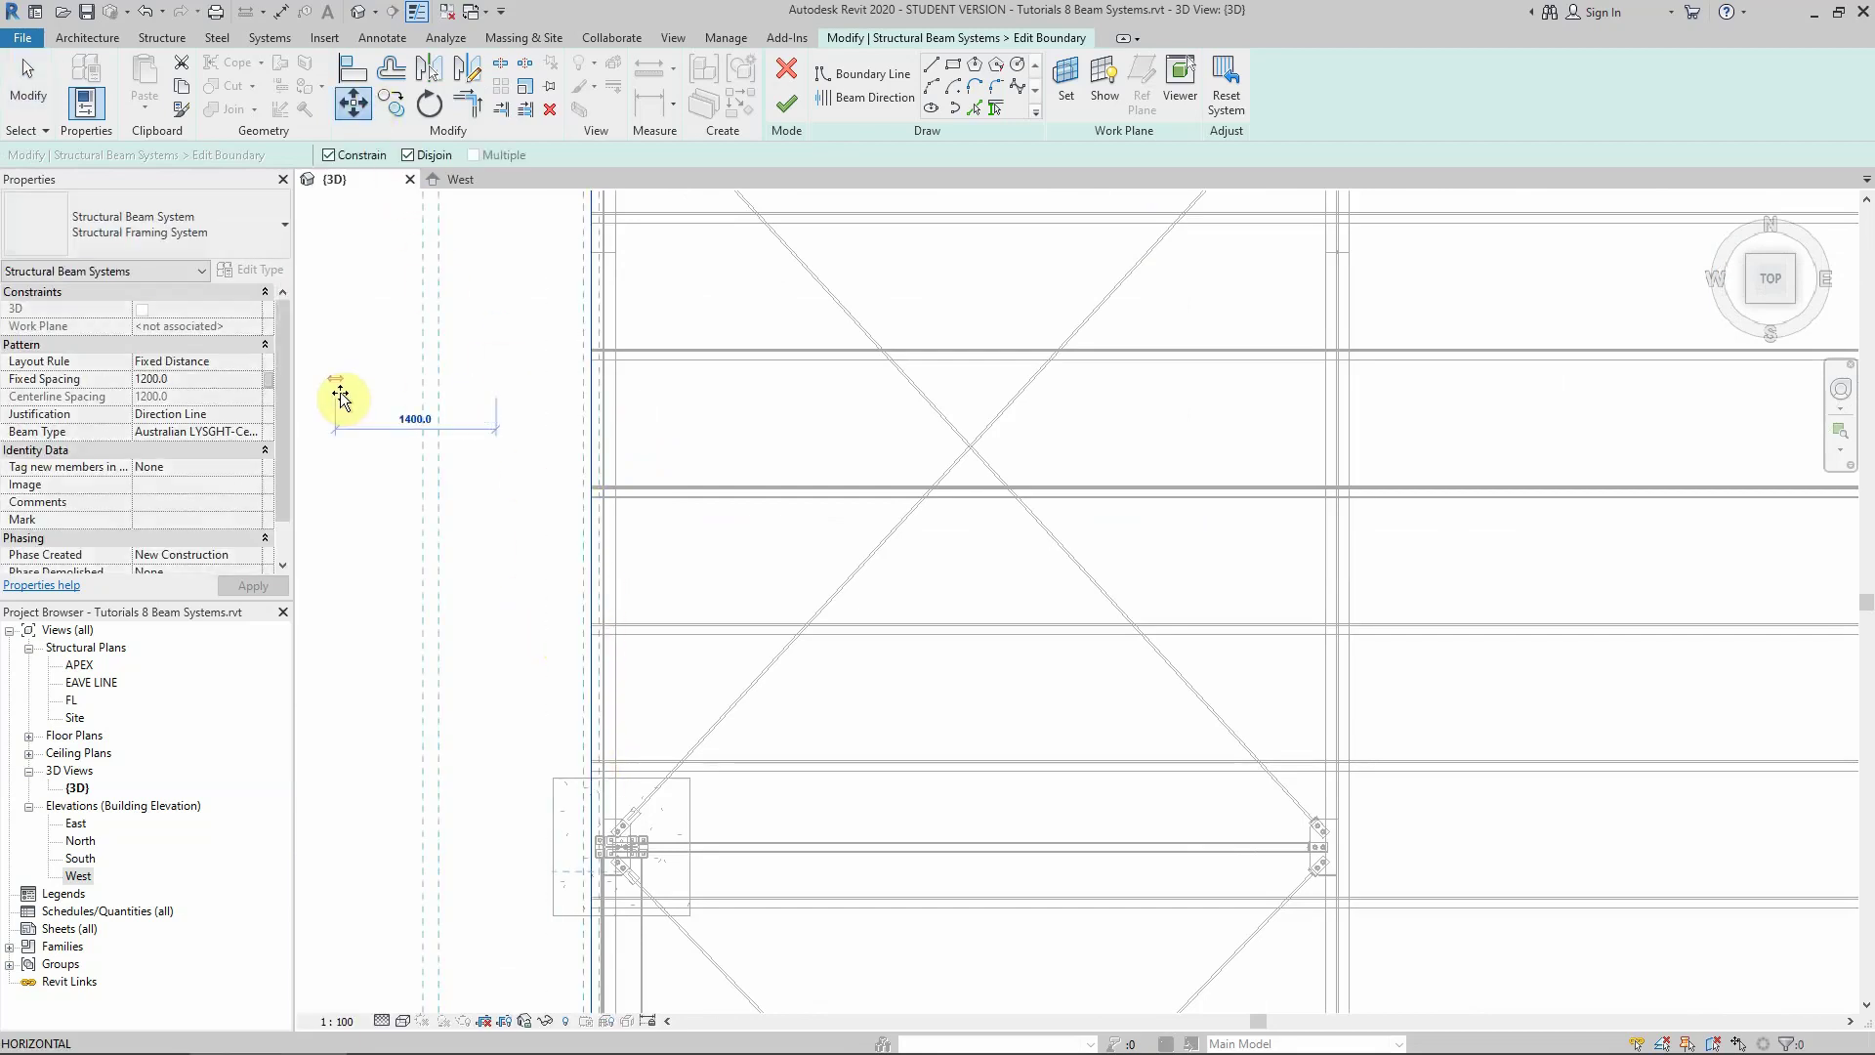
pyautogui.write('300')
pyautogui.press('Return')
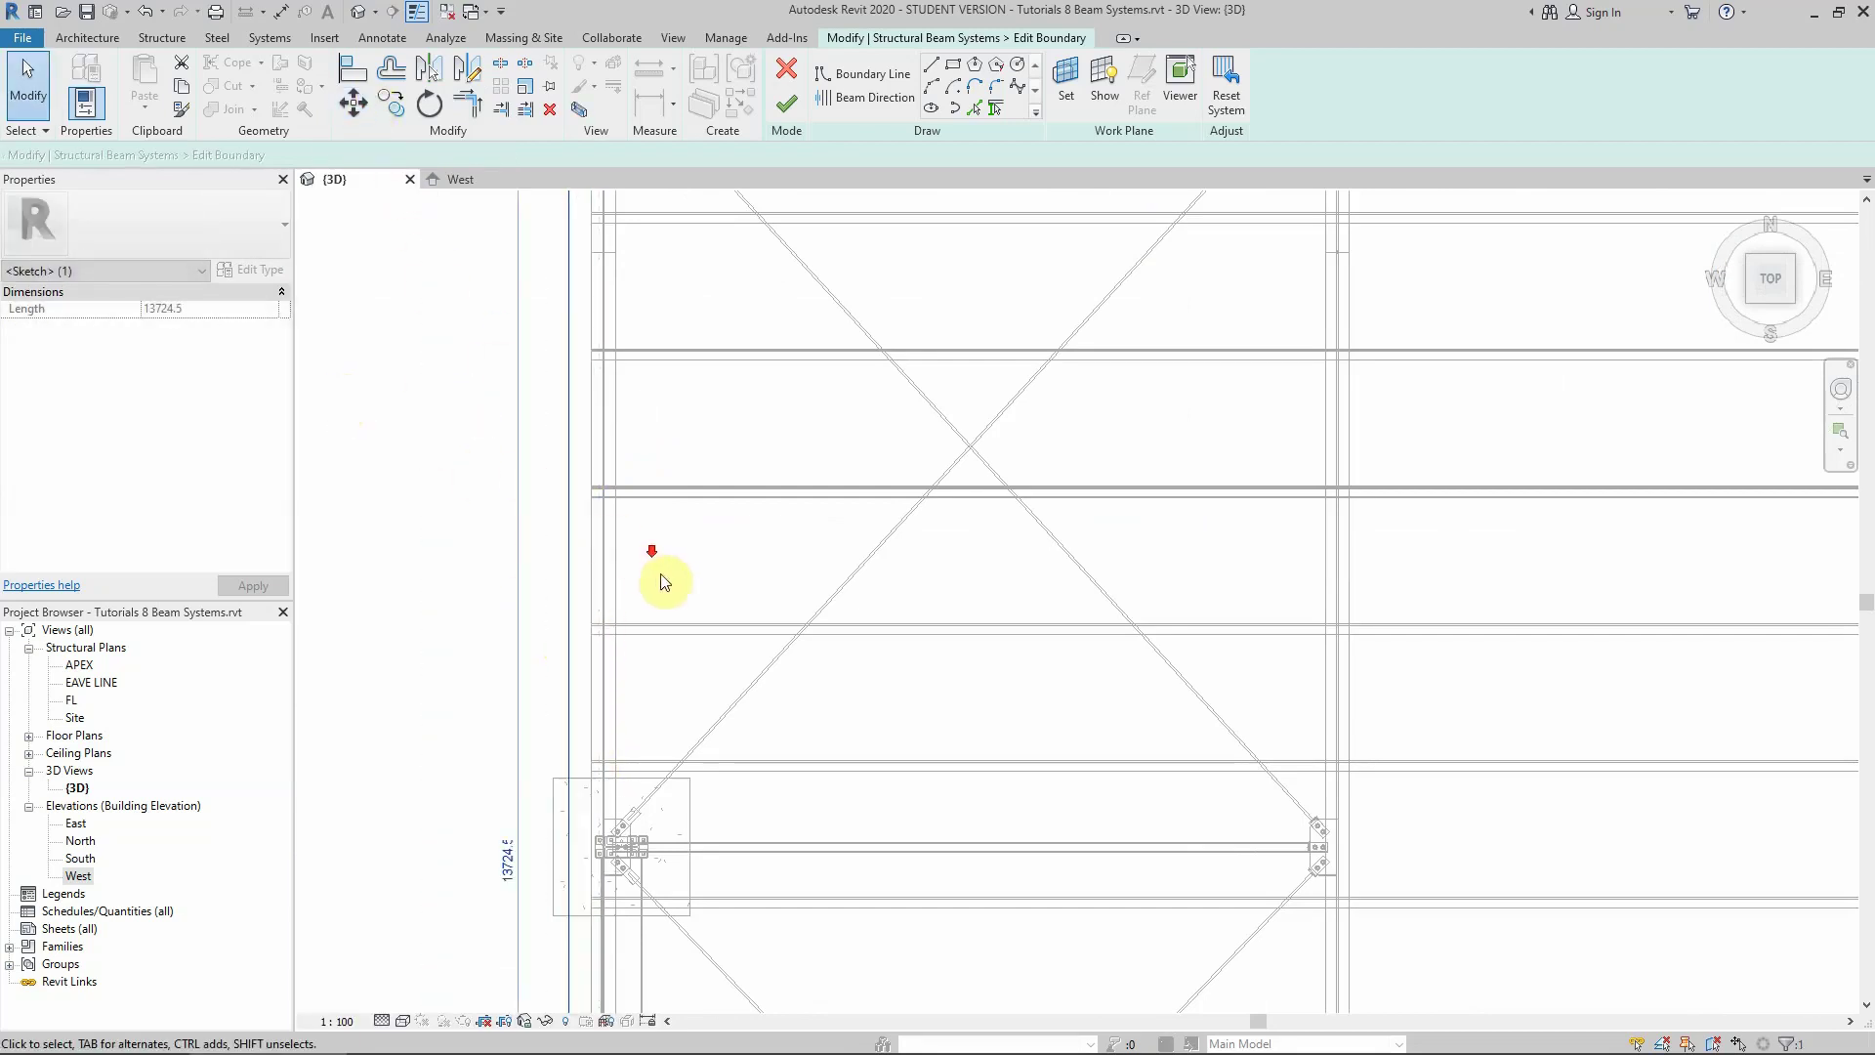
# Trim the west corners of the north slope boundary into a closed loop and finish the boundary edit
pyautogui.scroll(-3, 664, 582)
pyautogui.scroll(1, 636, 395)
pyautogui.click(480, 110)
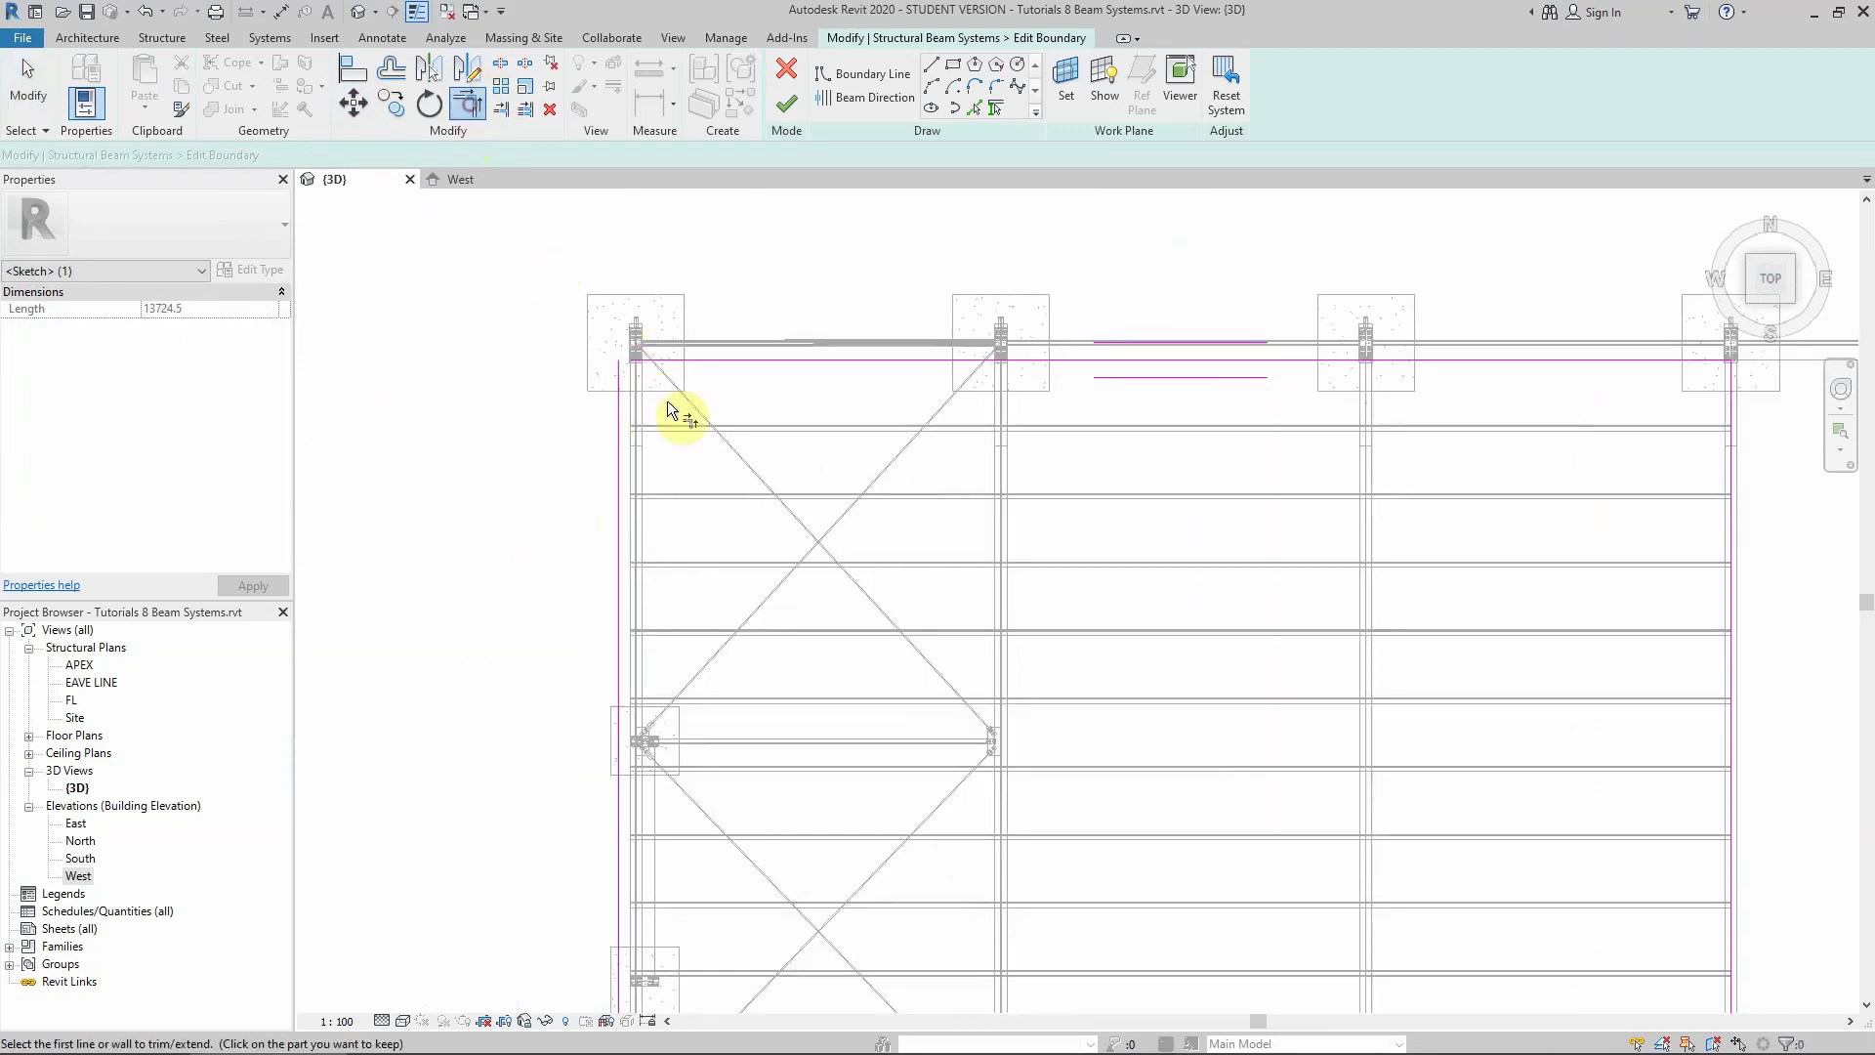
pyautogui.scroll(-2, 698, 371)
pyautogui.scroll(2, 673, 684)
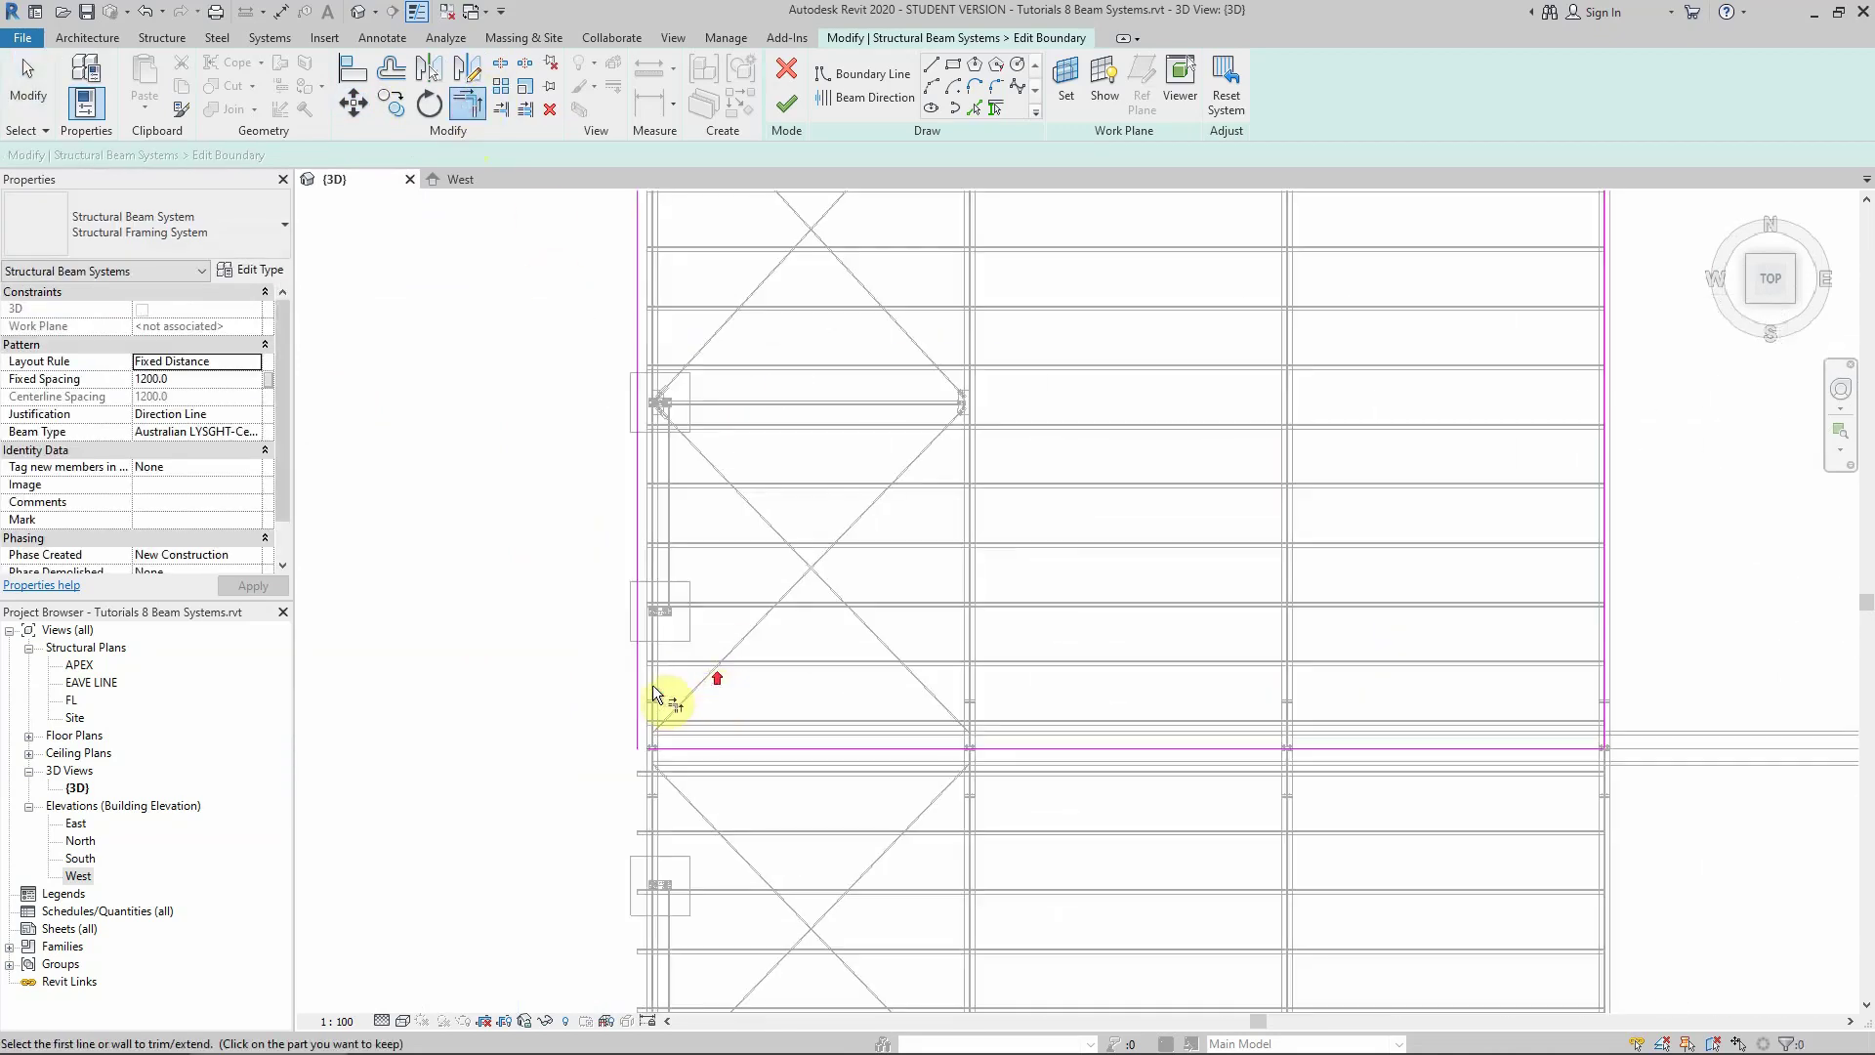
pyautogui.click(640, 689)
pyautogui.click(686, 742)
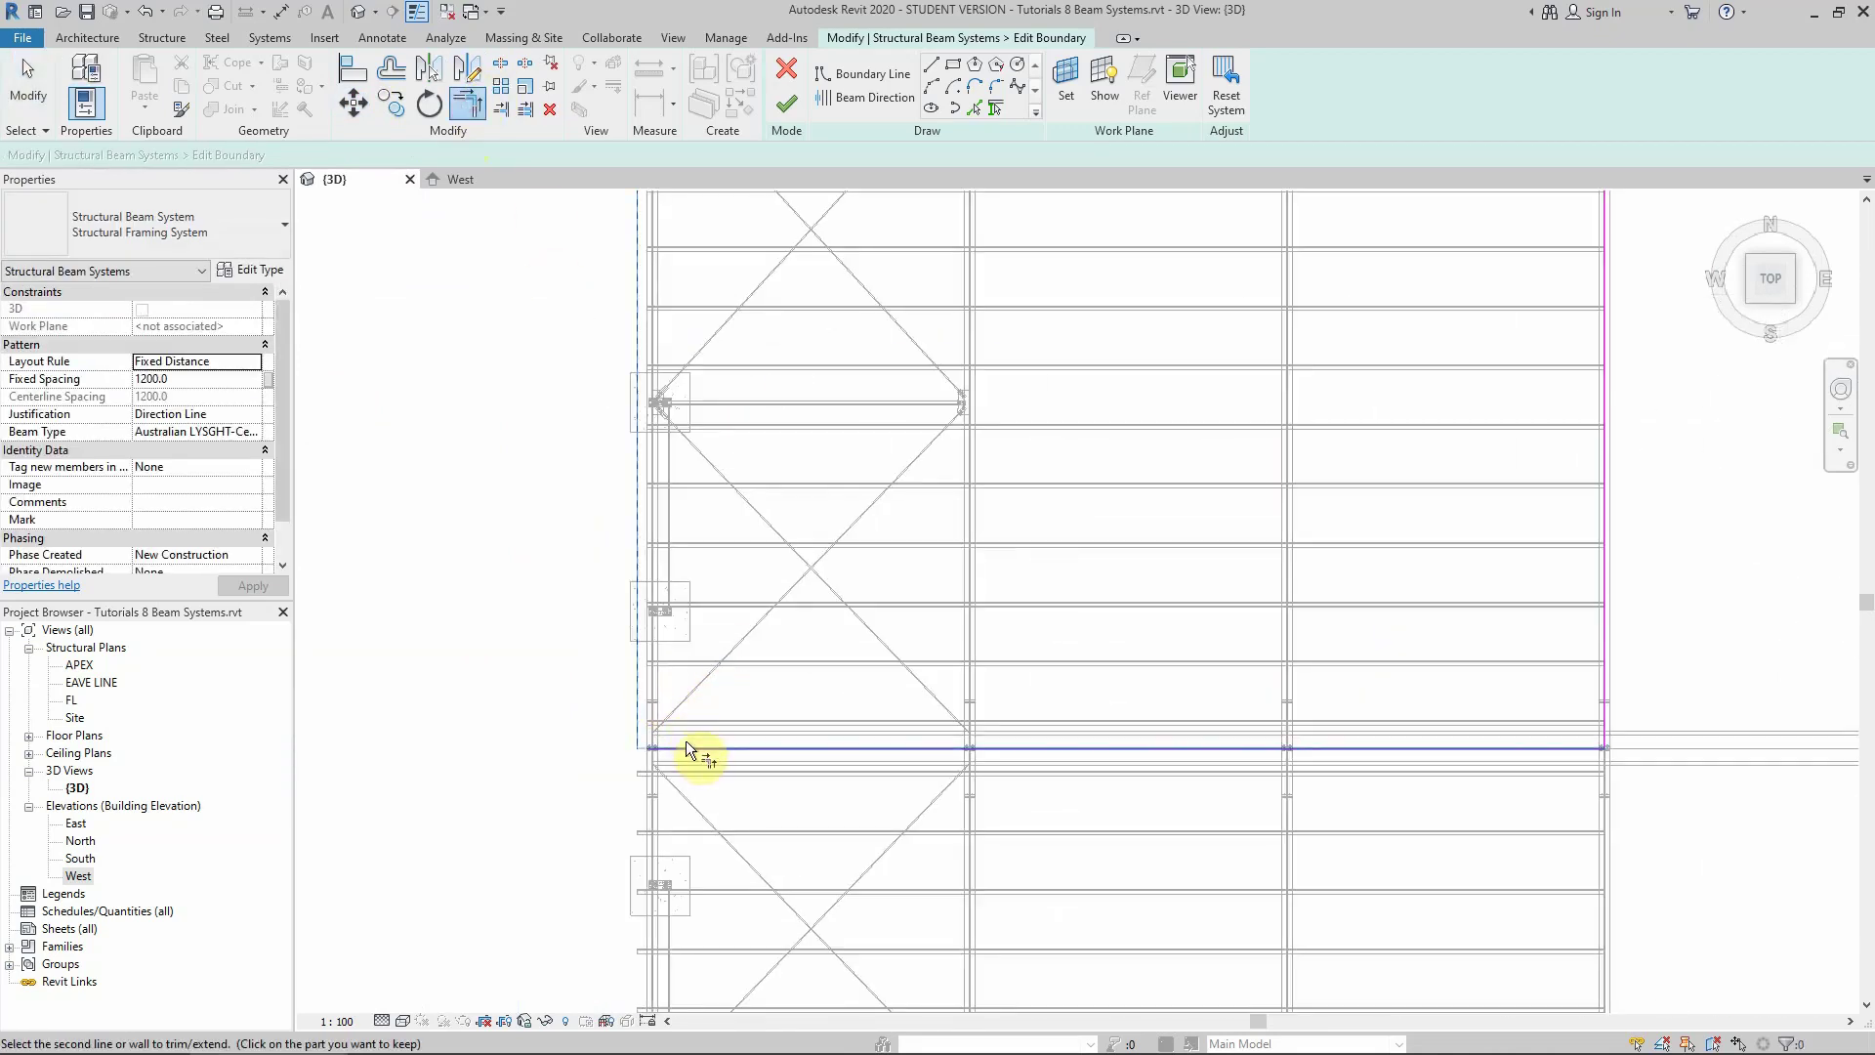
pyautogui.click(787, 103)
pyautogui.click(500, 459)
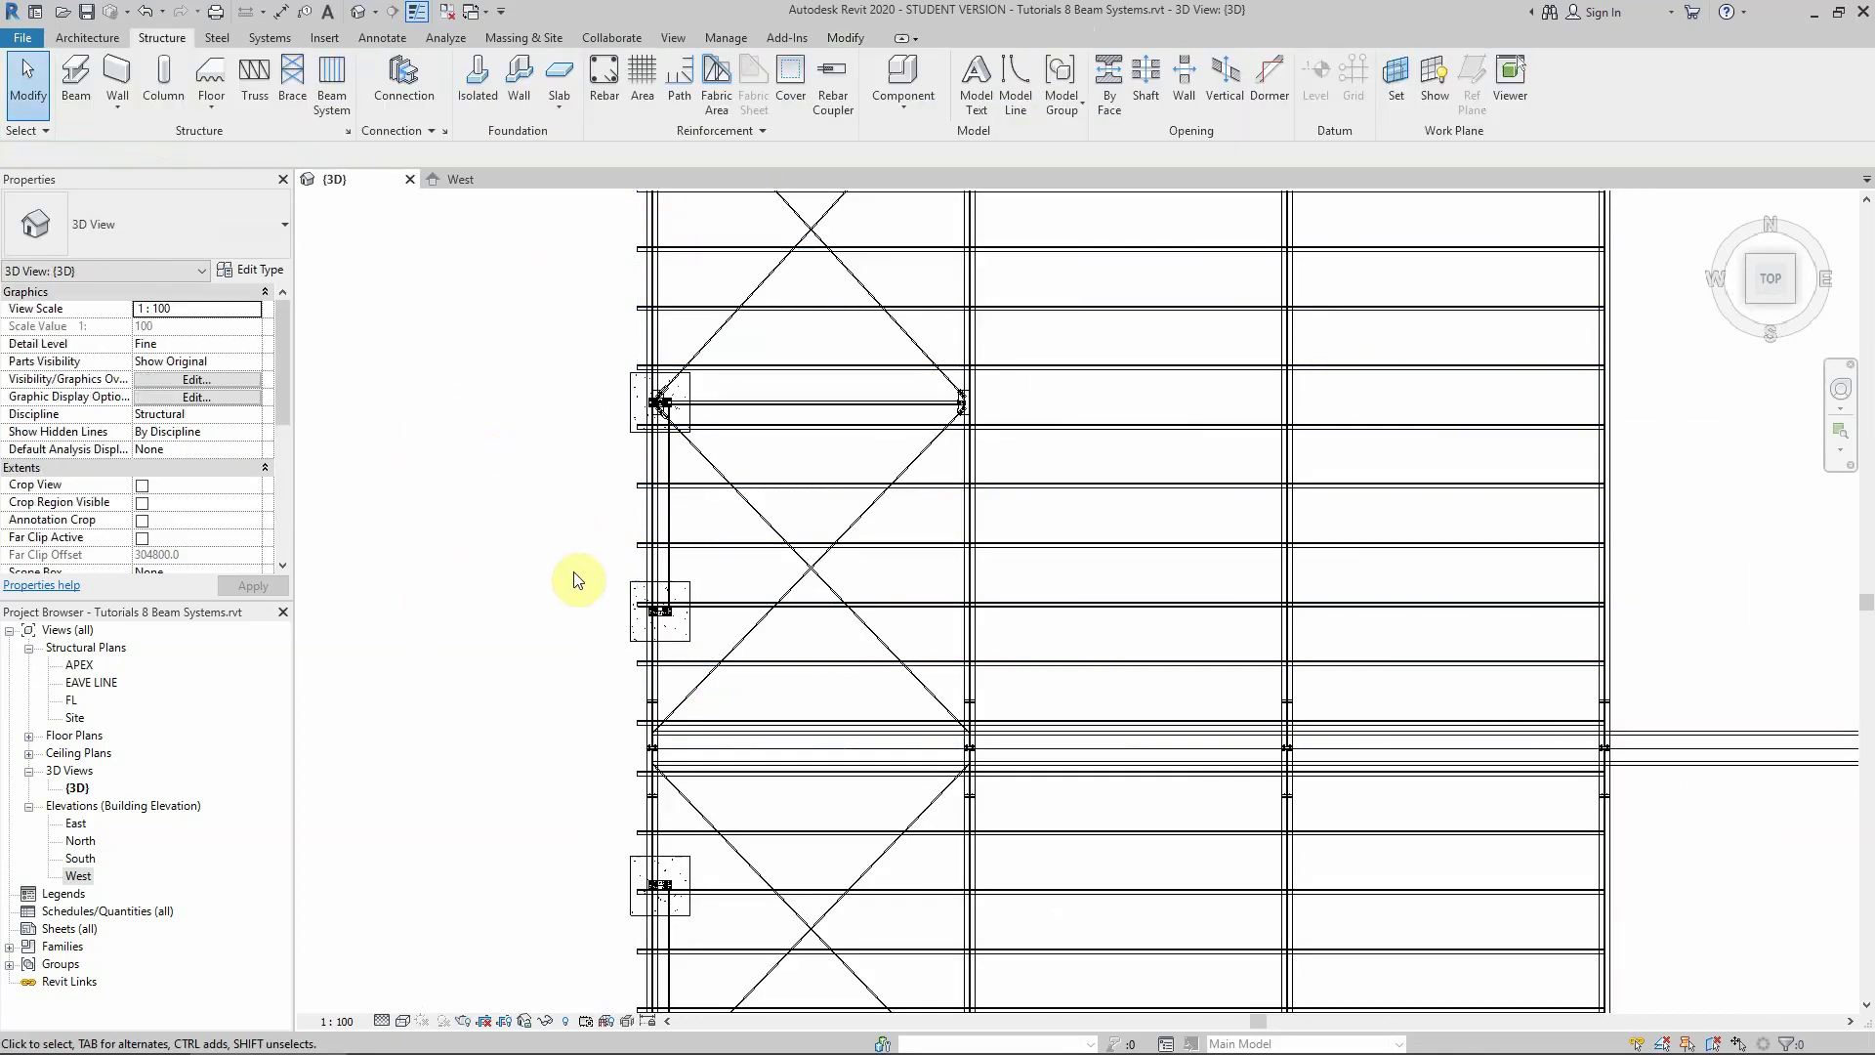
# Turn the 3D view from the top to an isometric view of the whole frame, and open the APEX structural plan
pyautogui.moveTo(1752, 298); pyautogui.dragTo(622, 591)
pyautogui.scroll(-5, 624, 581)
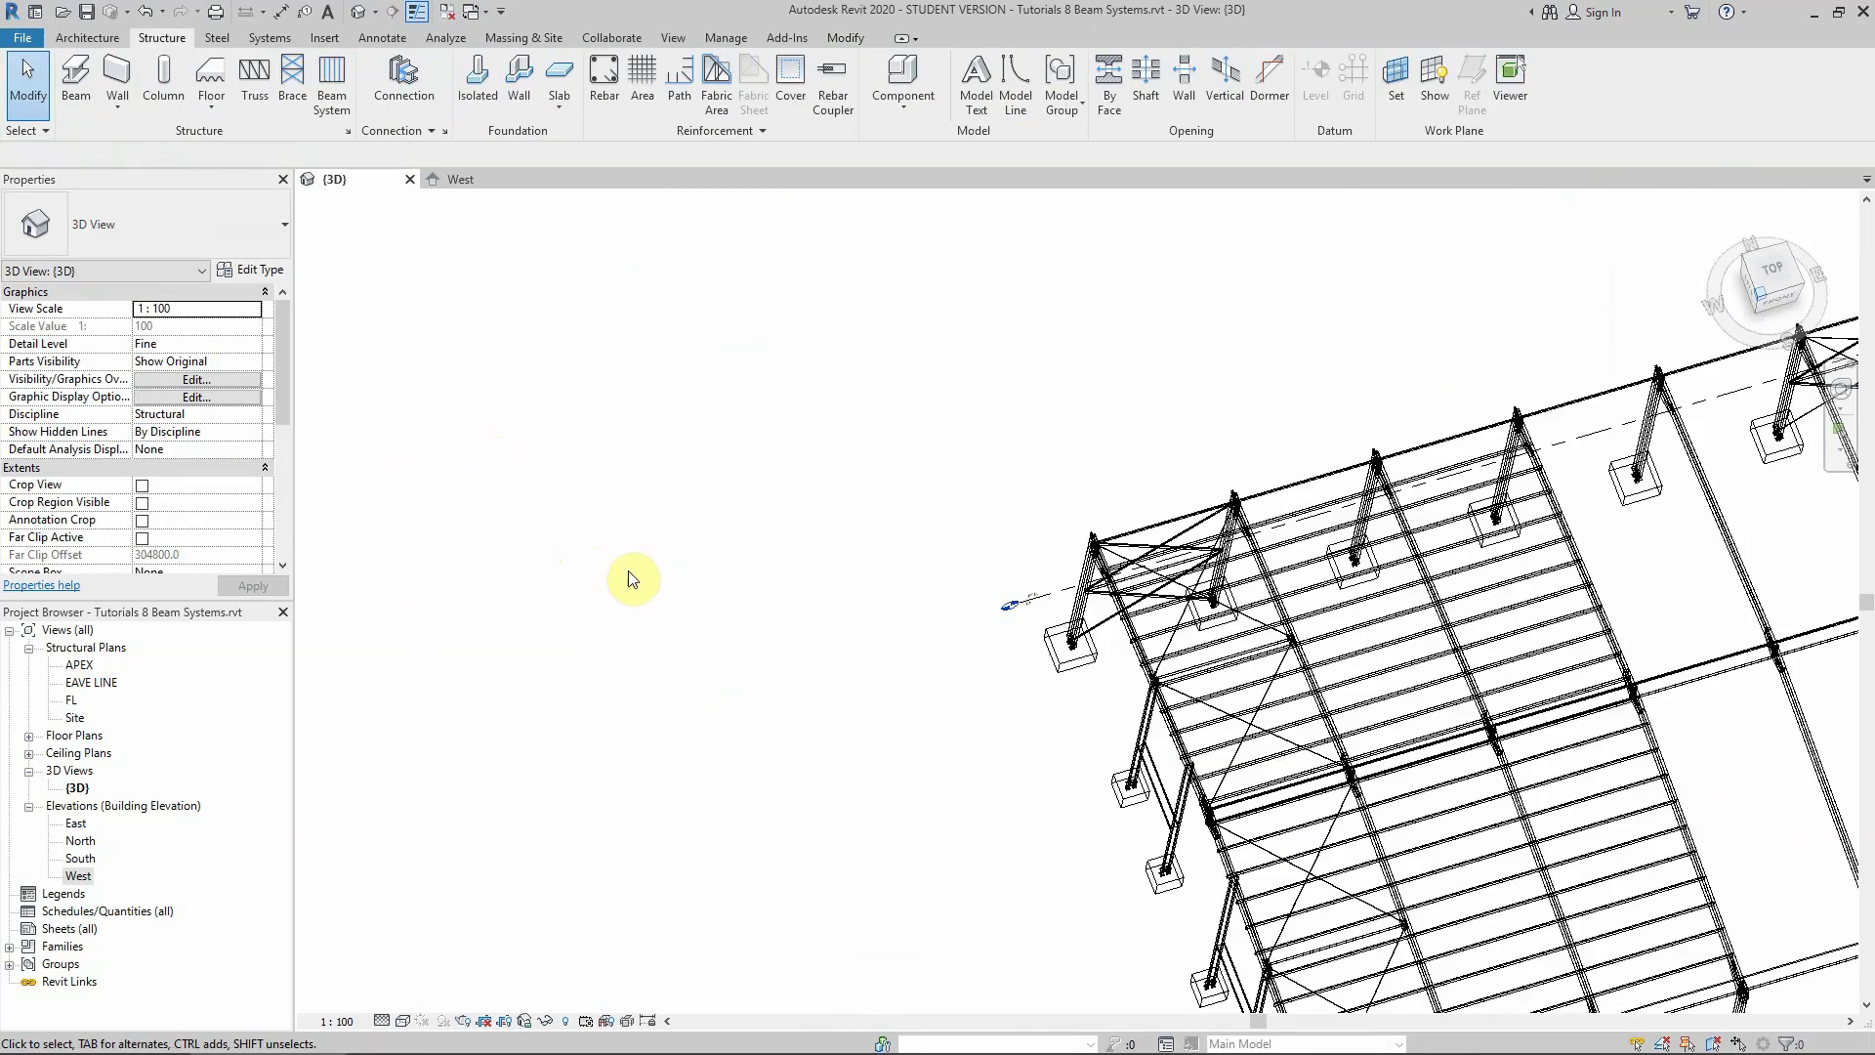
pyautogui.scroll(5, 977, 684)
pyautogui.scroll(-5, 1297, 628)
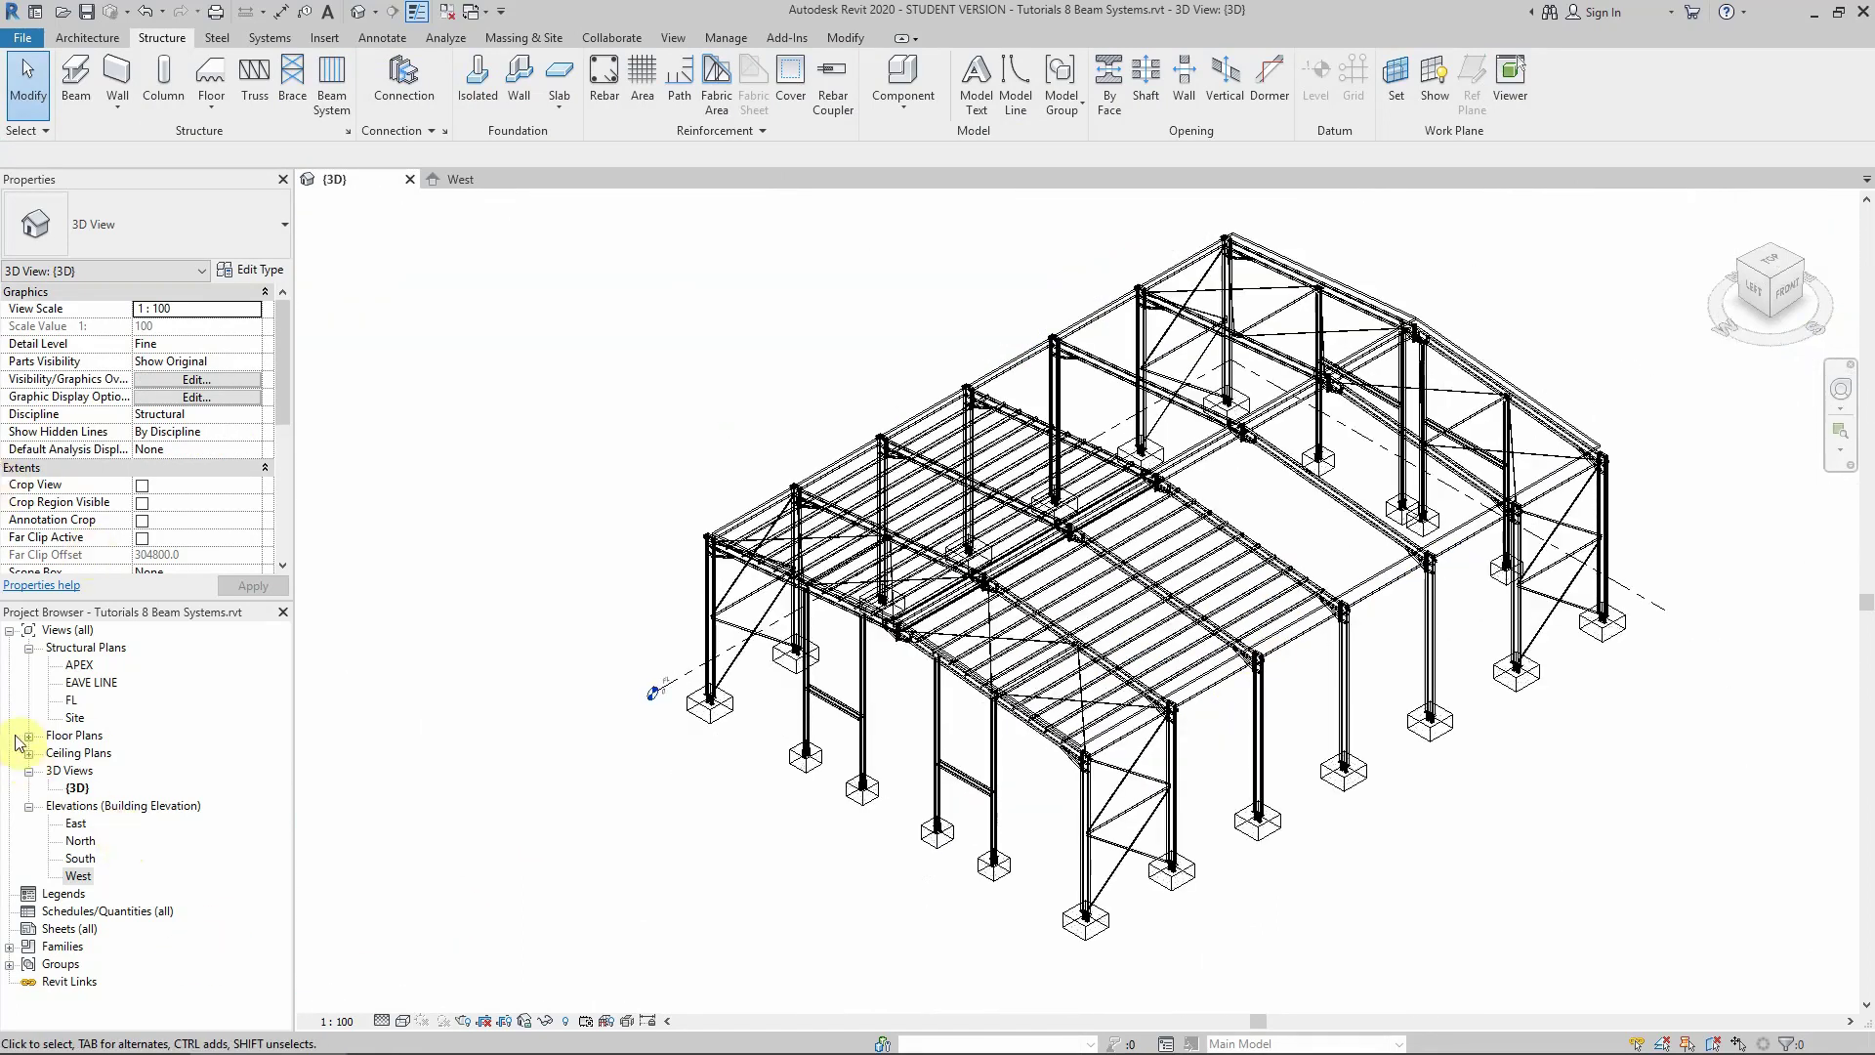
pyautogui.doubleClick(80, 668)
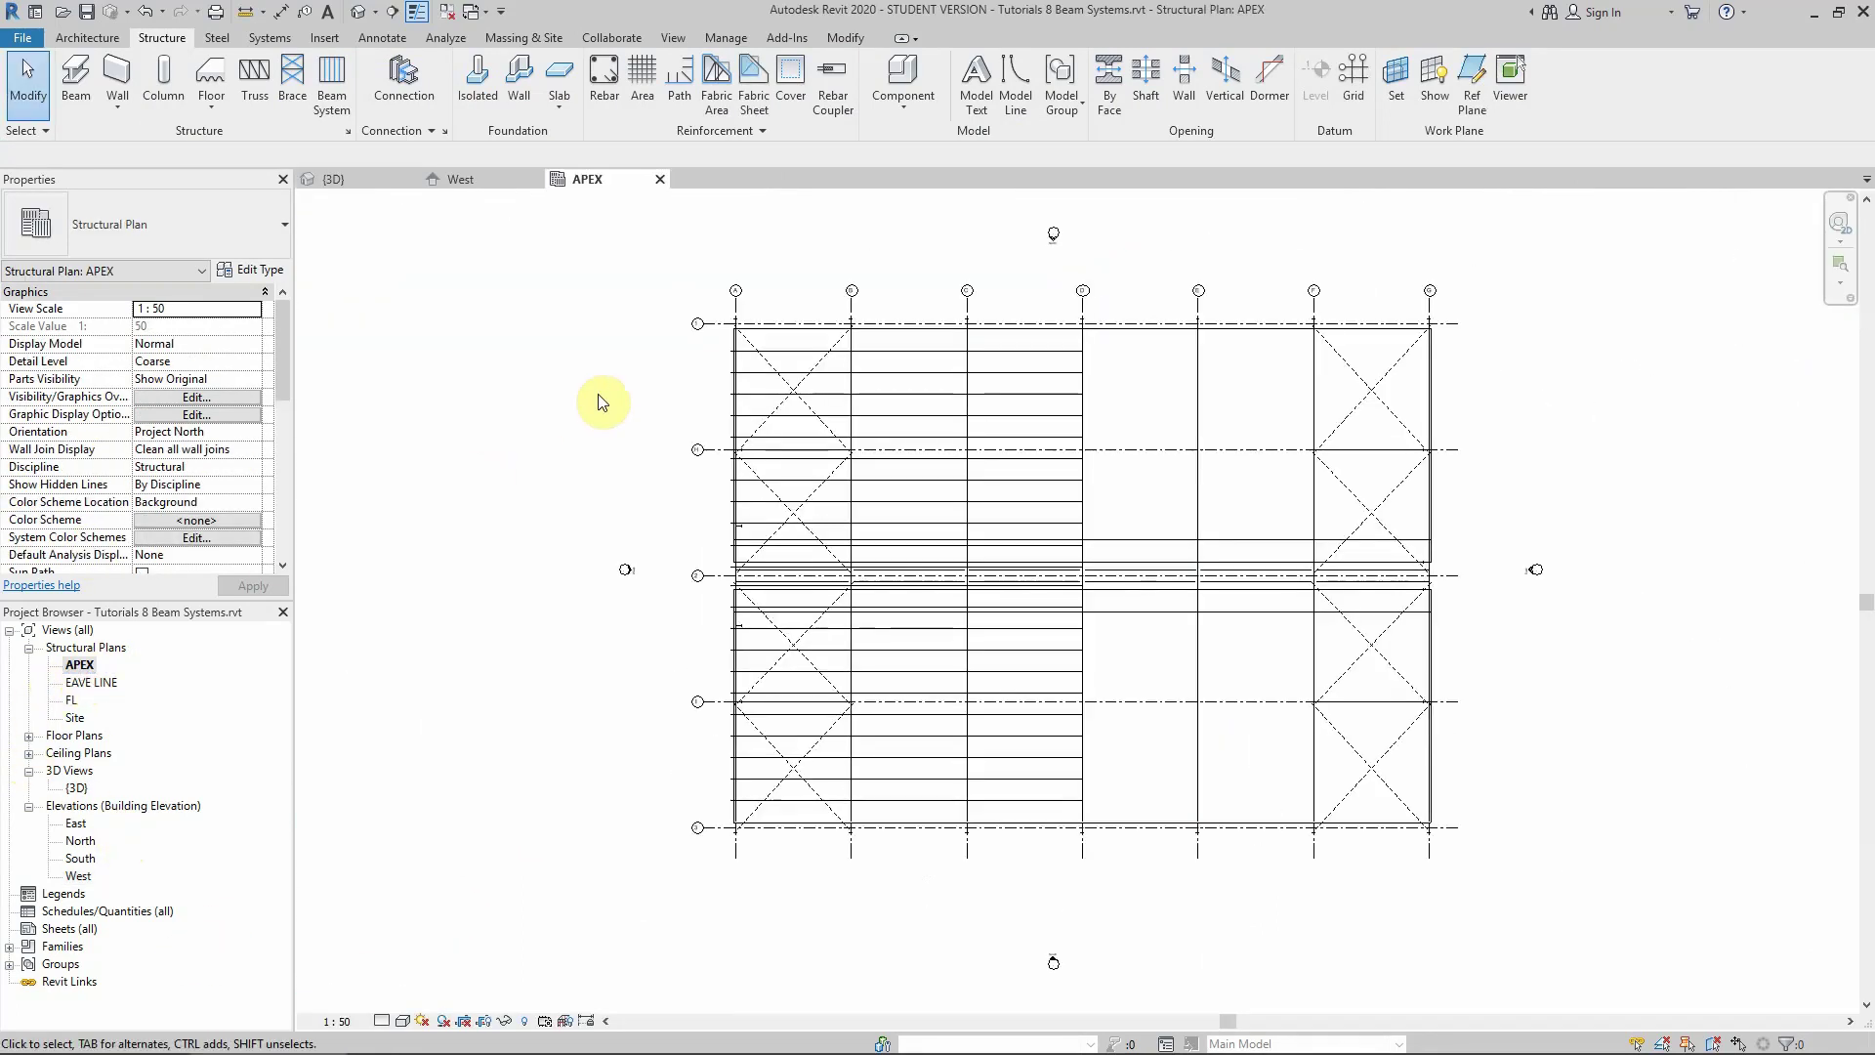
# Select both purlin beam systems visible in the APEX plan and mirror copies of them about grid D onto the east half
pyautogui.scroll(3, 787, 328)
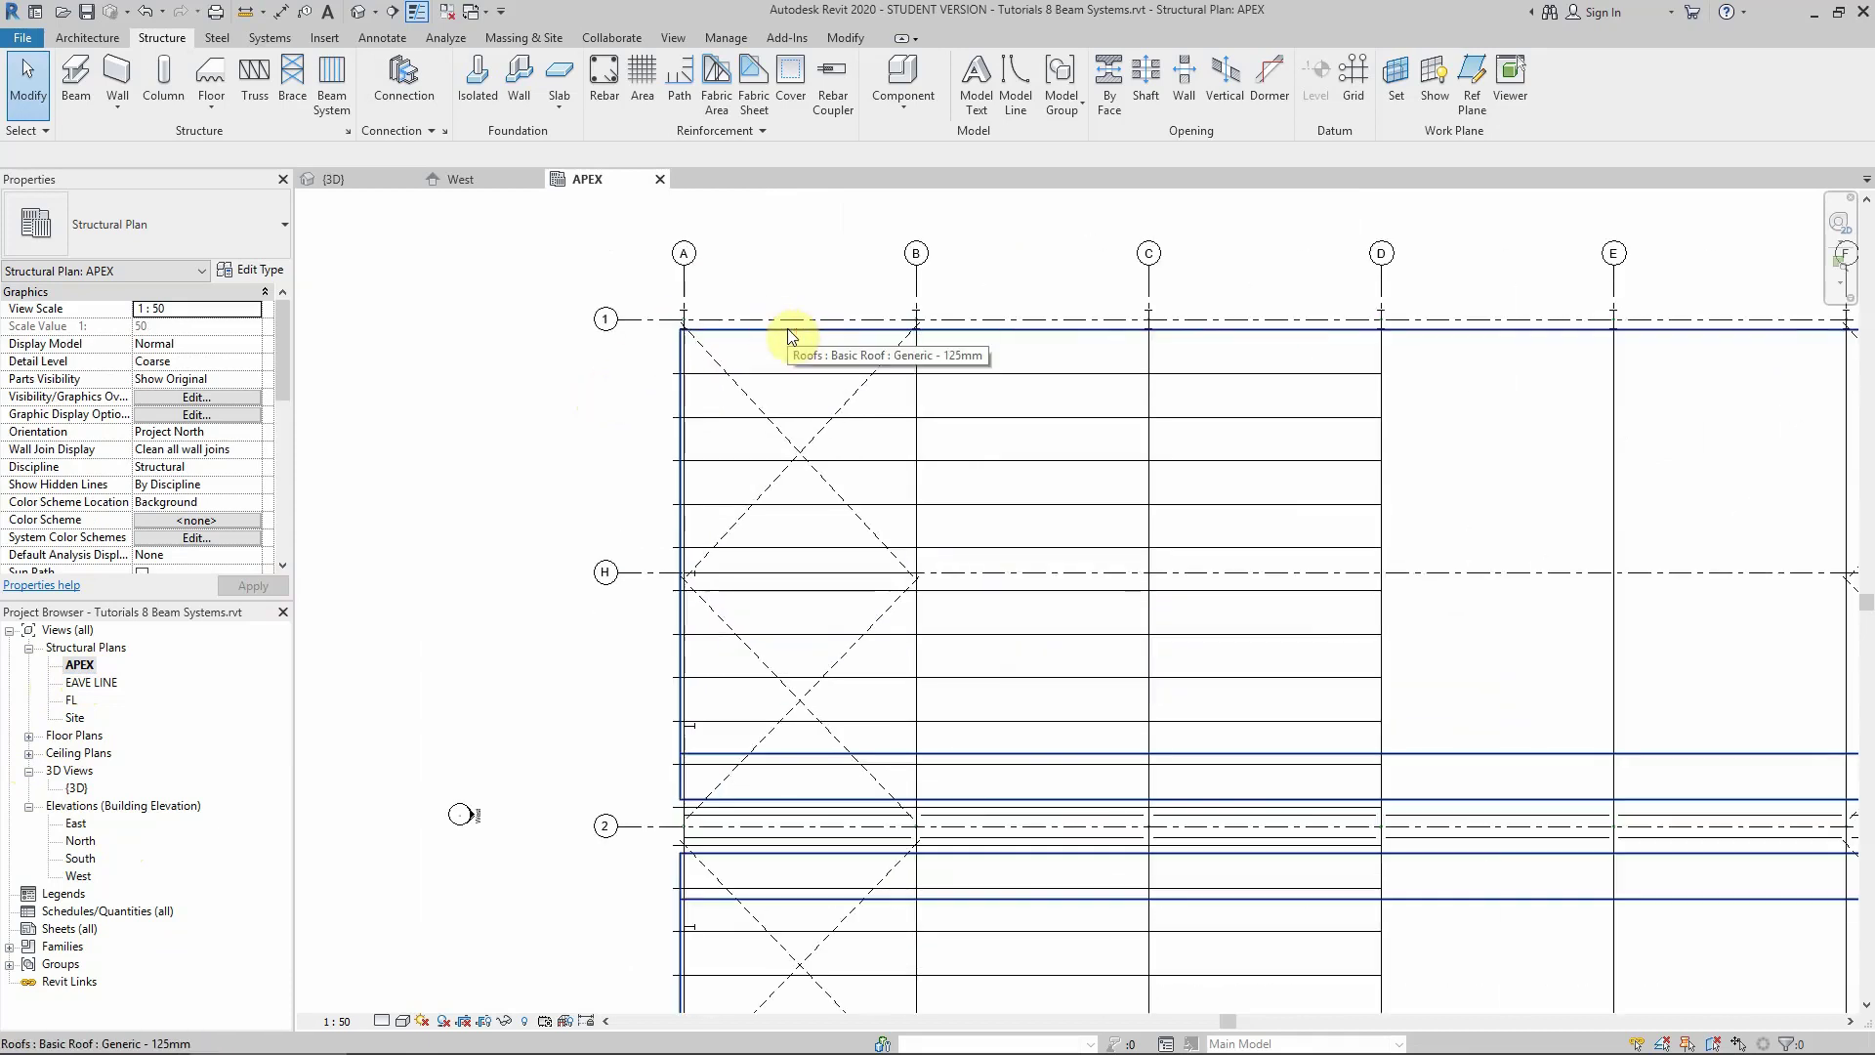
pyautogui.press('Tab')
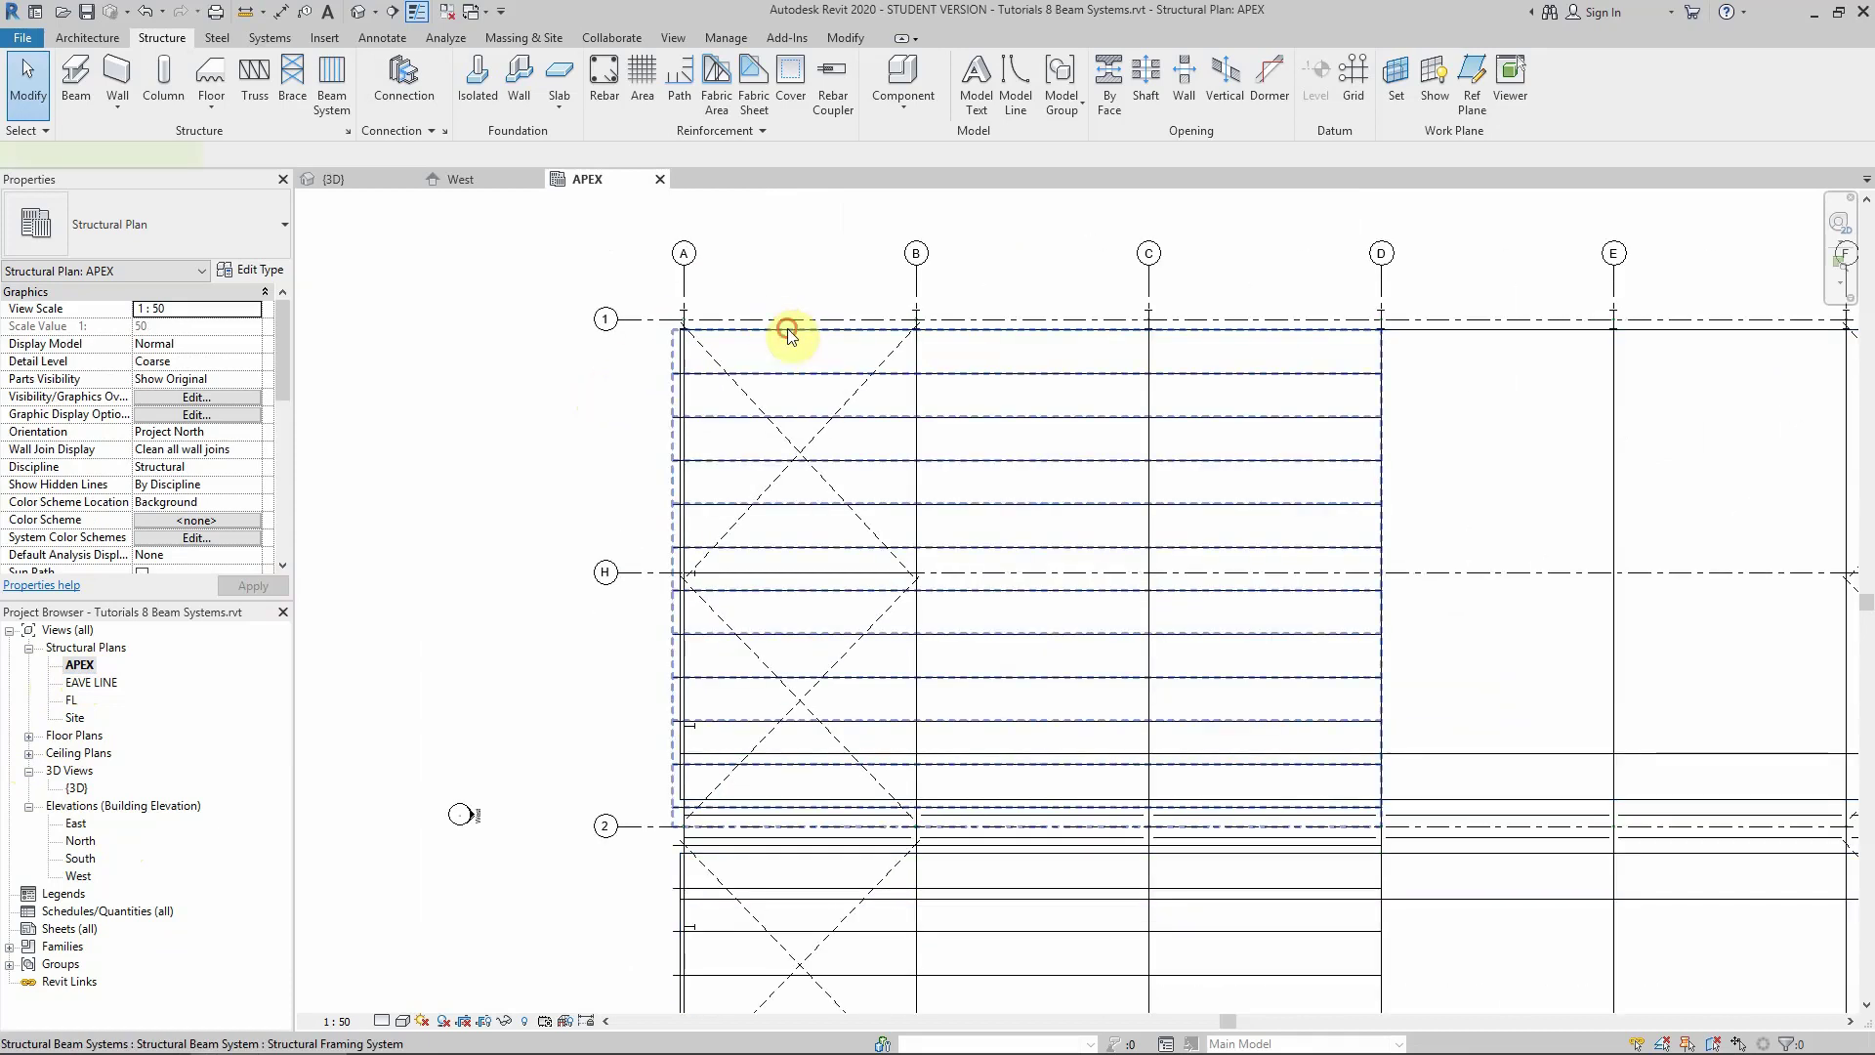
pyautogui.click(789, 335)
pyautogui.scroll(-5, 789, 328)
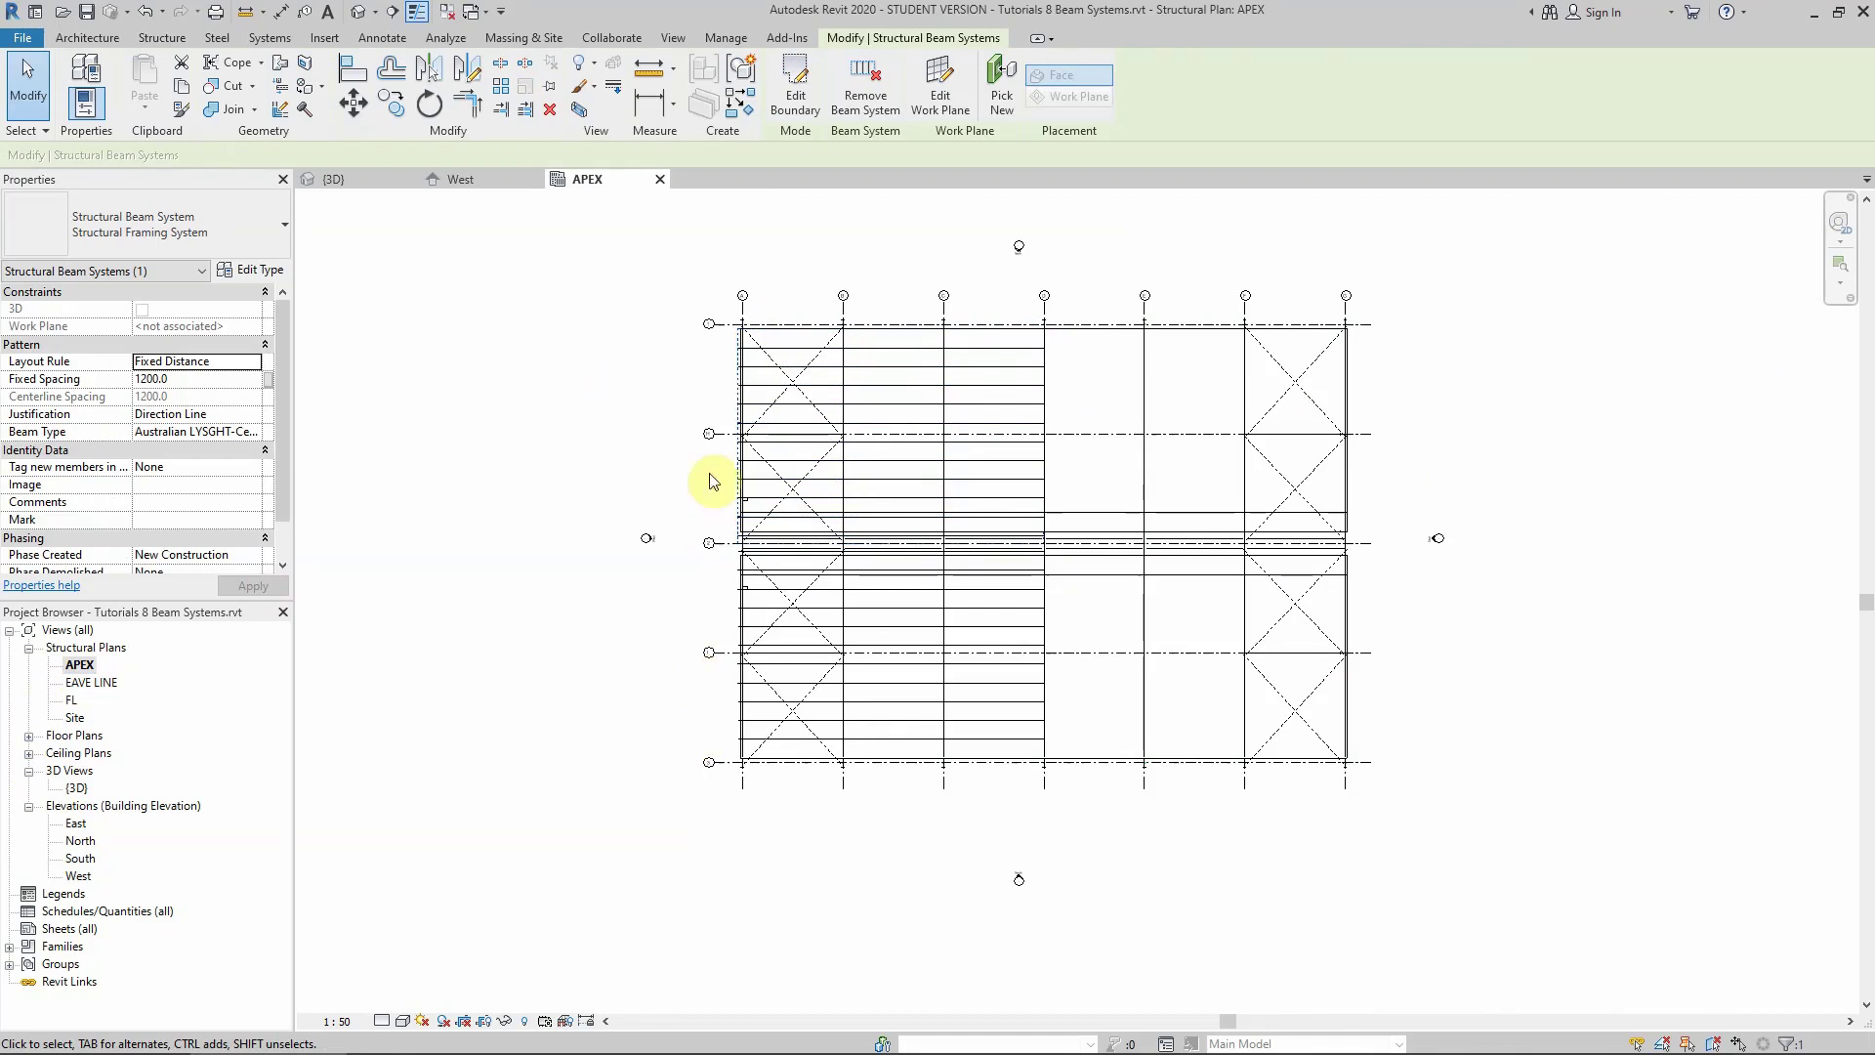
pyautogui.rightClick(736, 346)
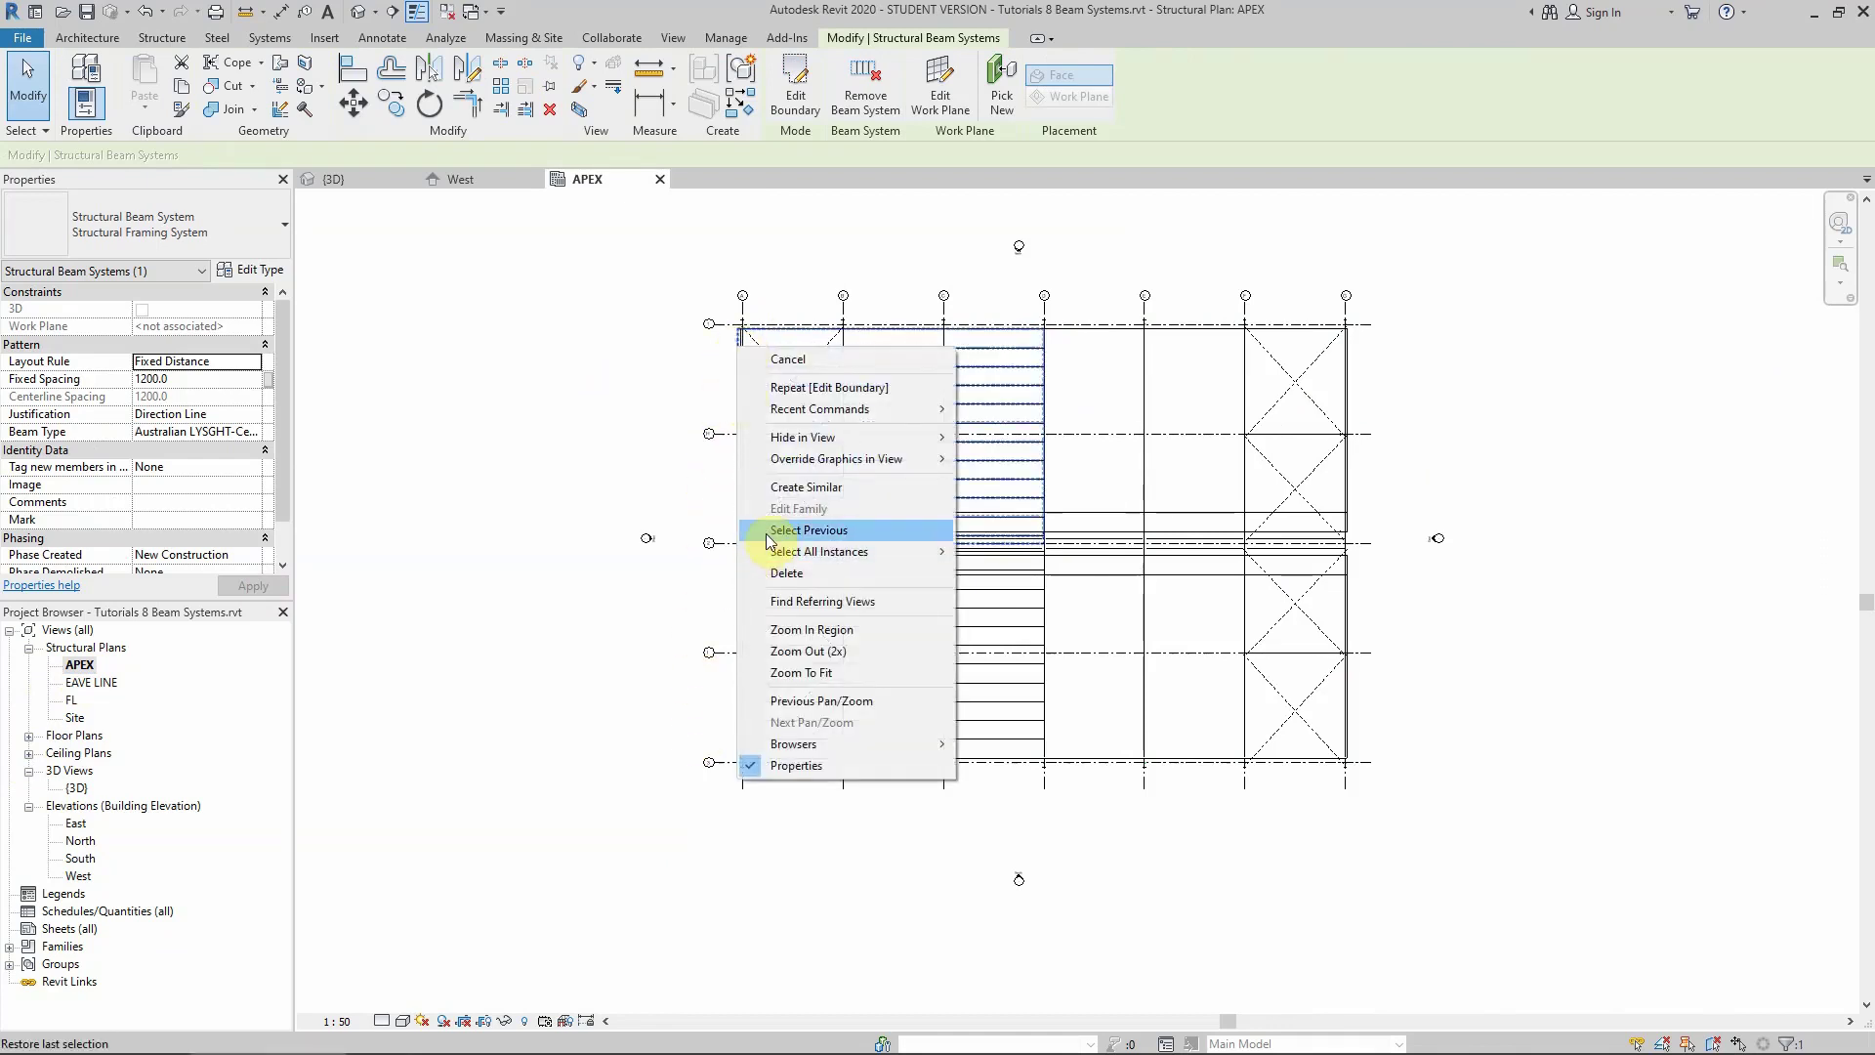
pyautogui.moveTo(774, 562)
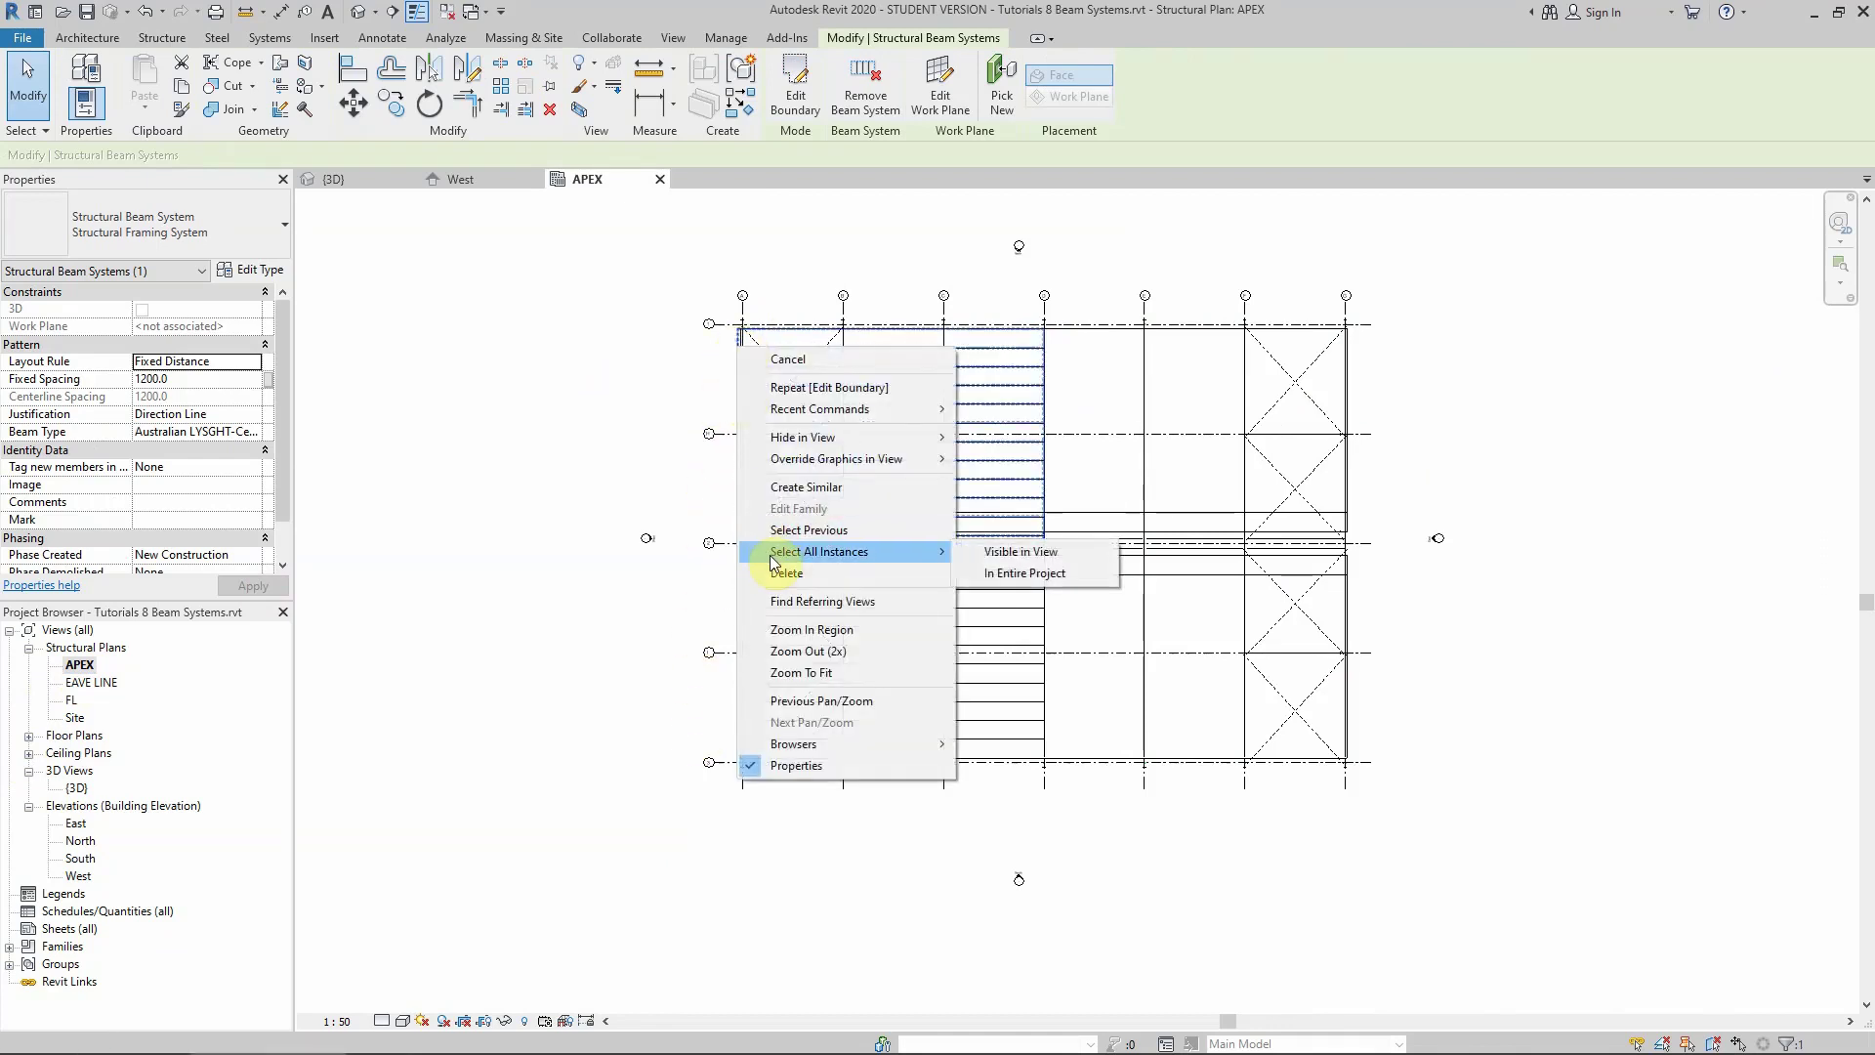
pyautogui.click(1025, 551)
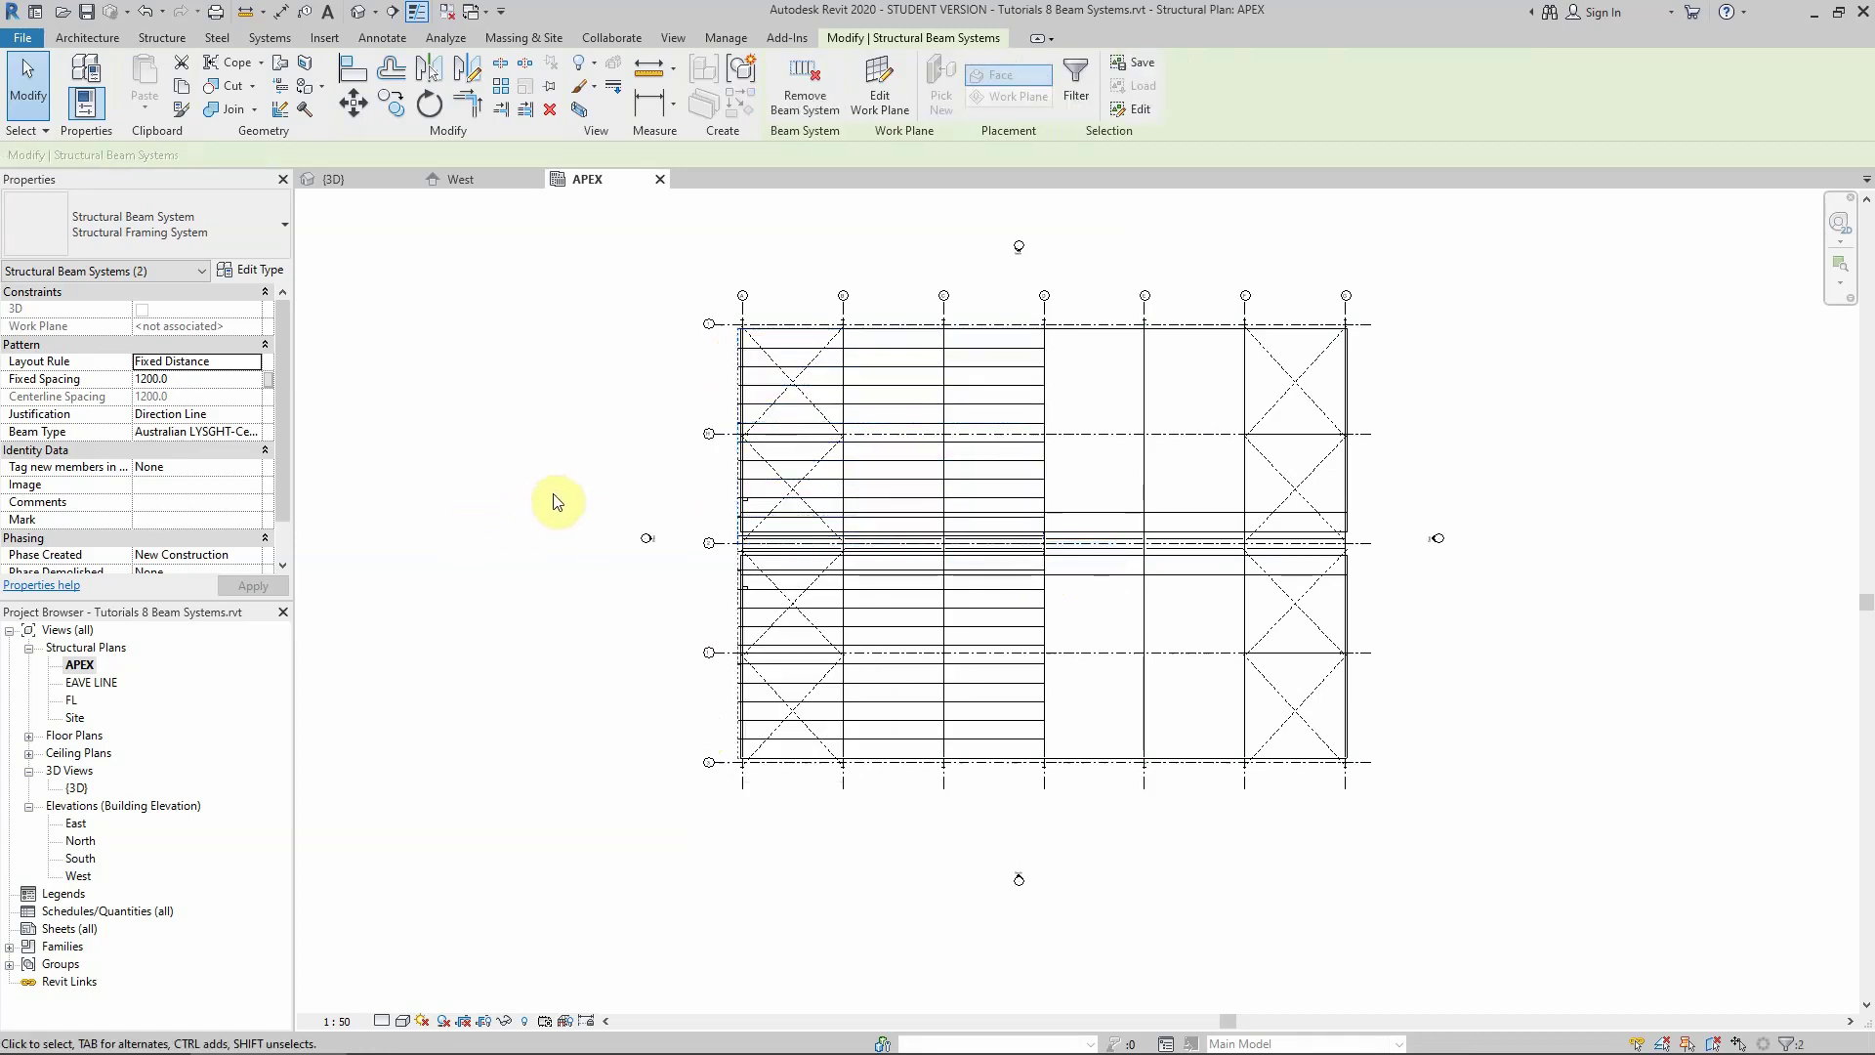
pyautogui.scroll(2, 707, 650)
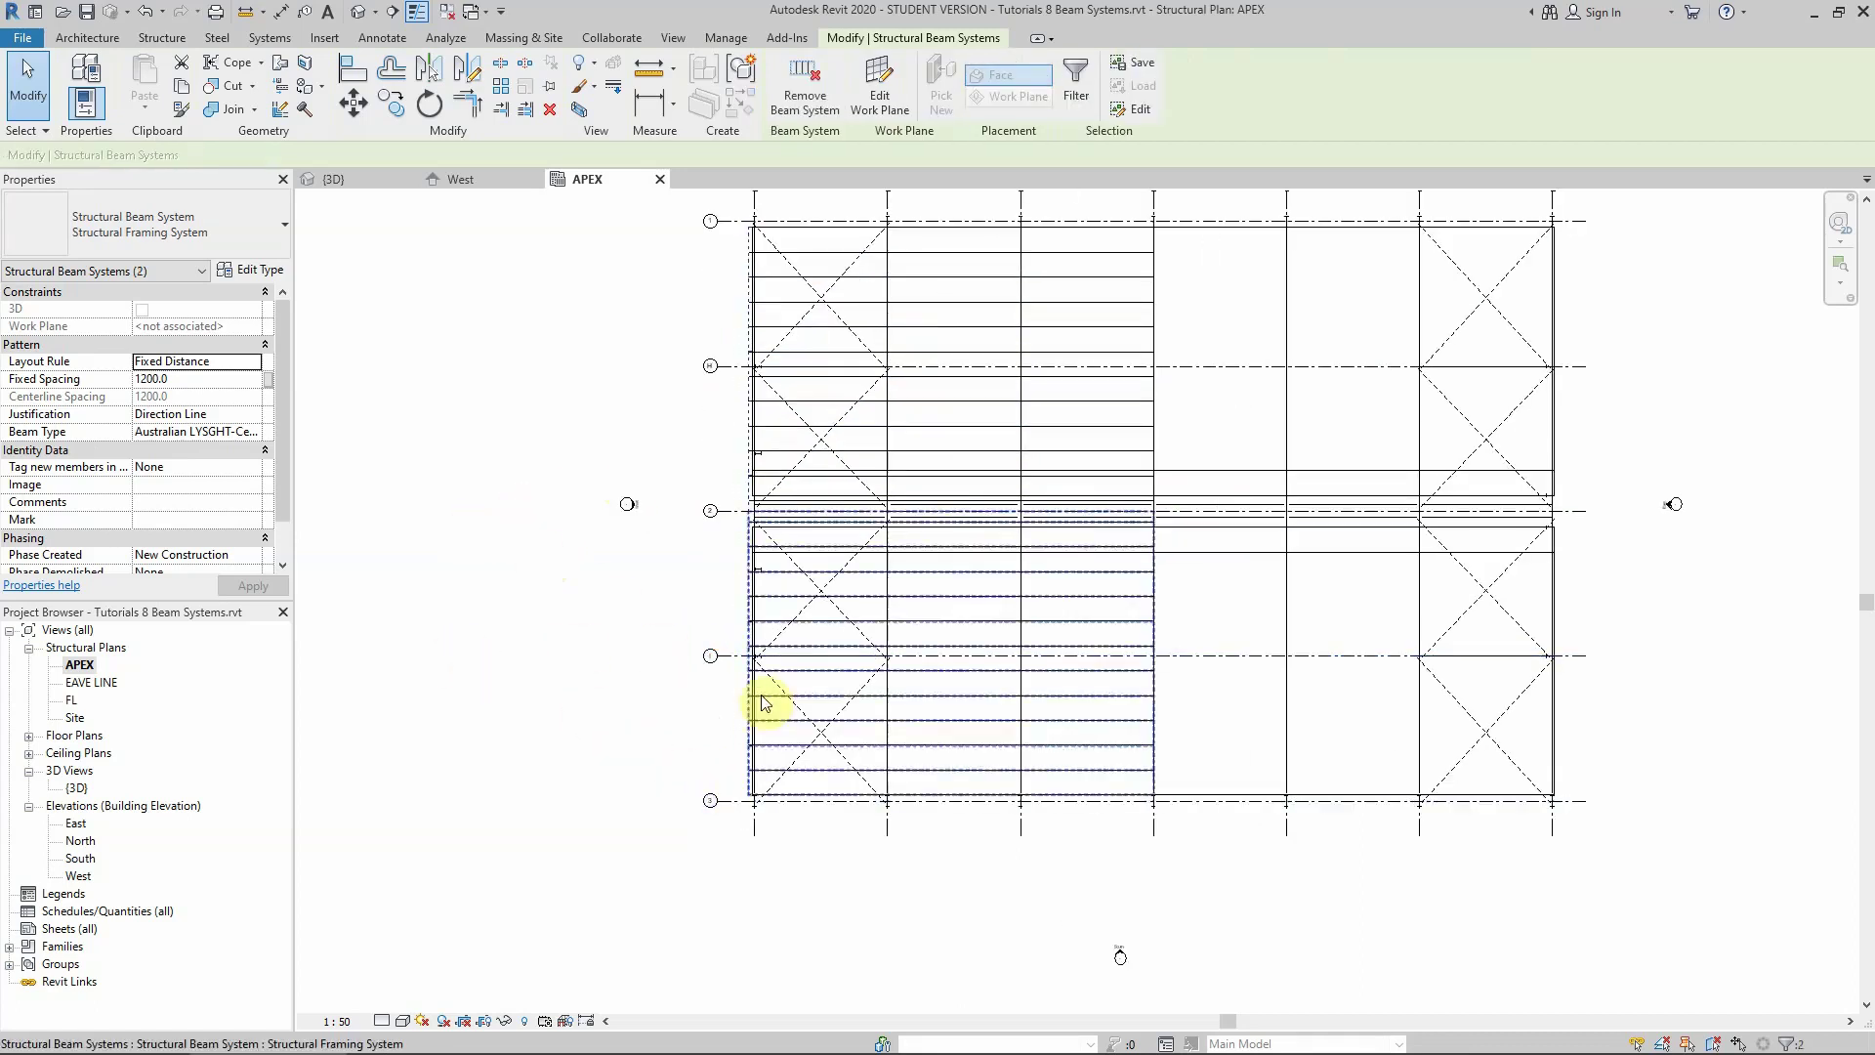
pyautogui.scroll(-1, 628, 613)
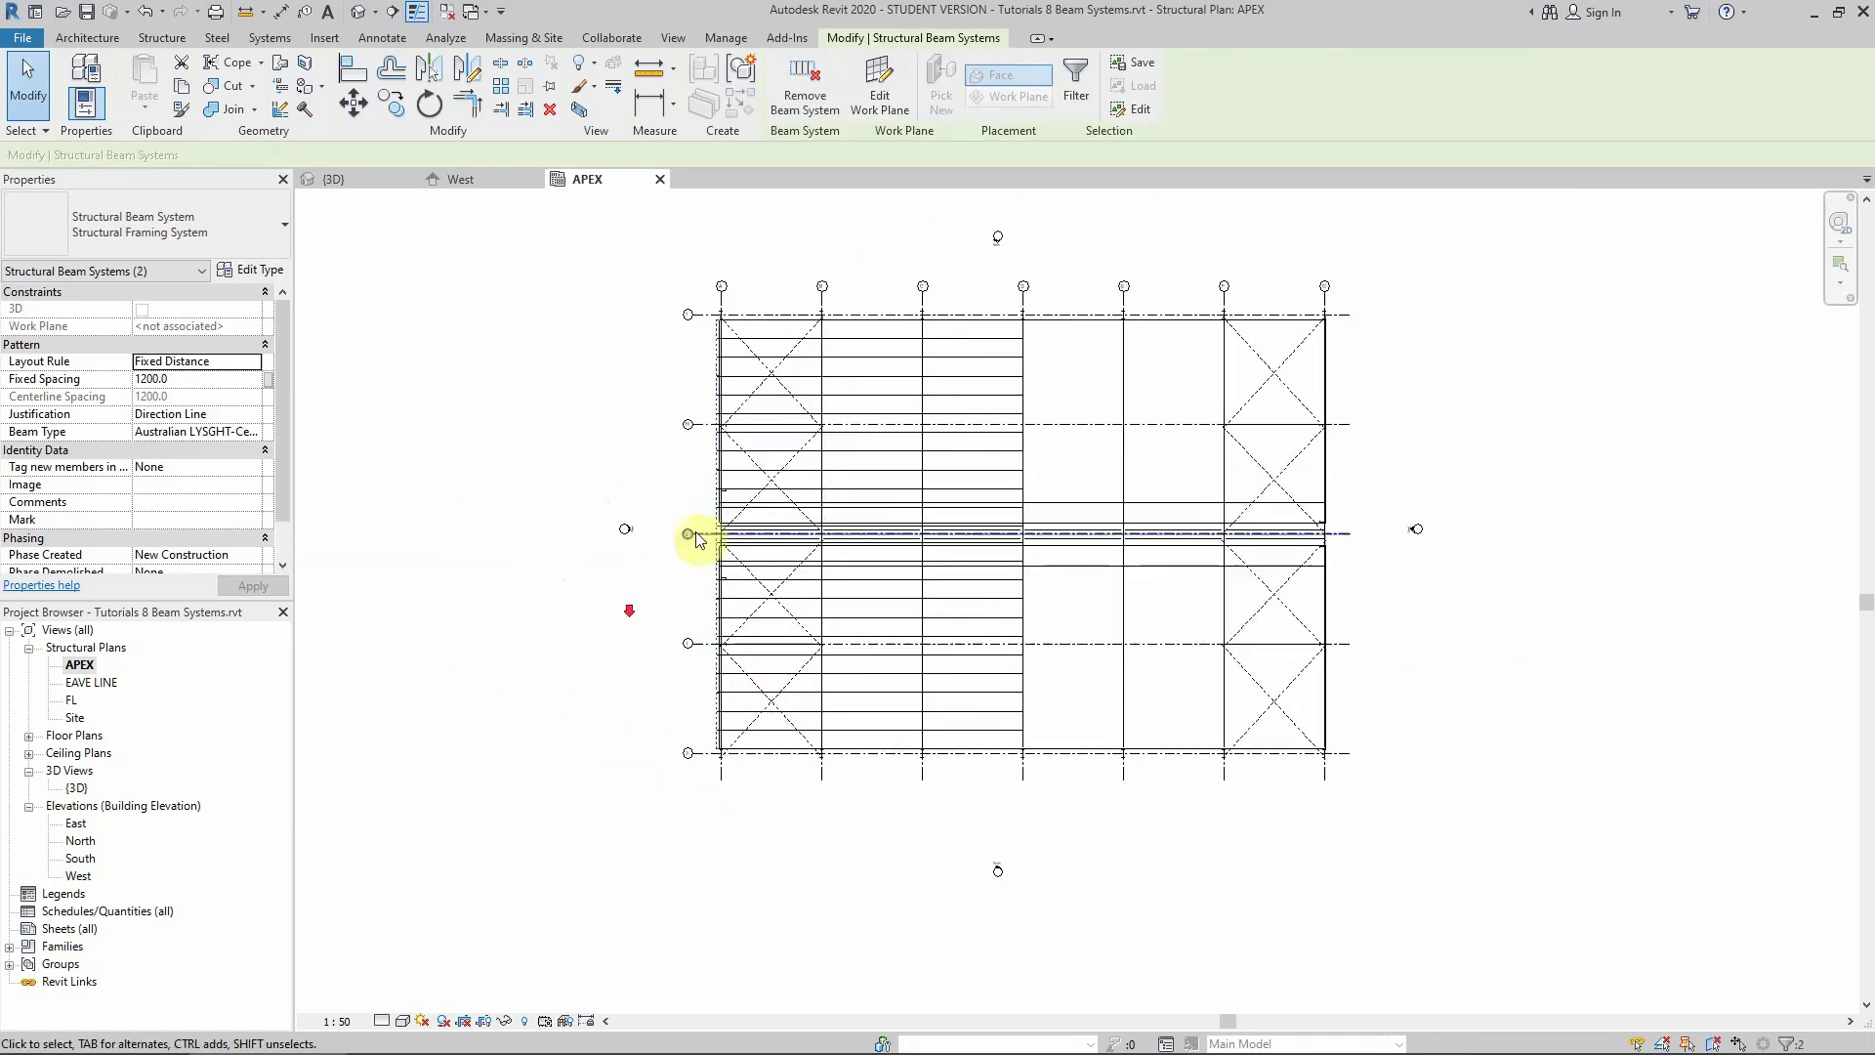
pyautogui.click(434, 70)
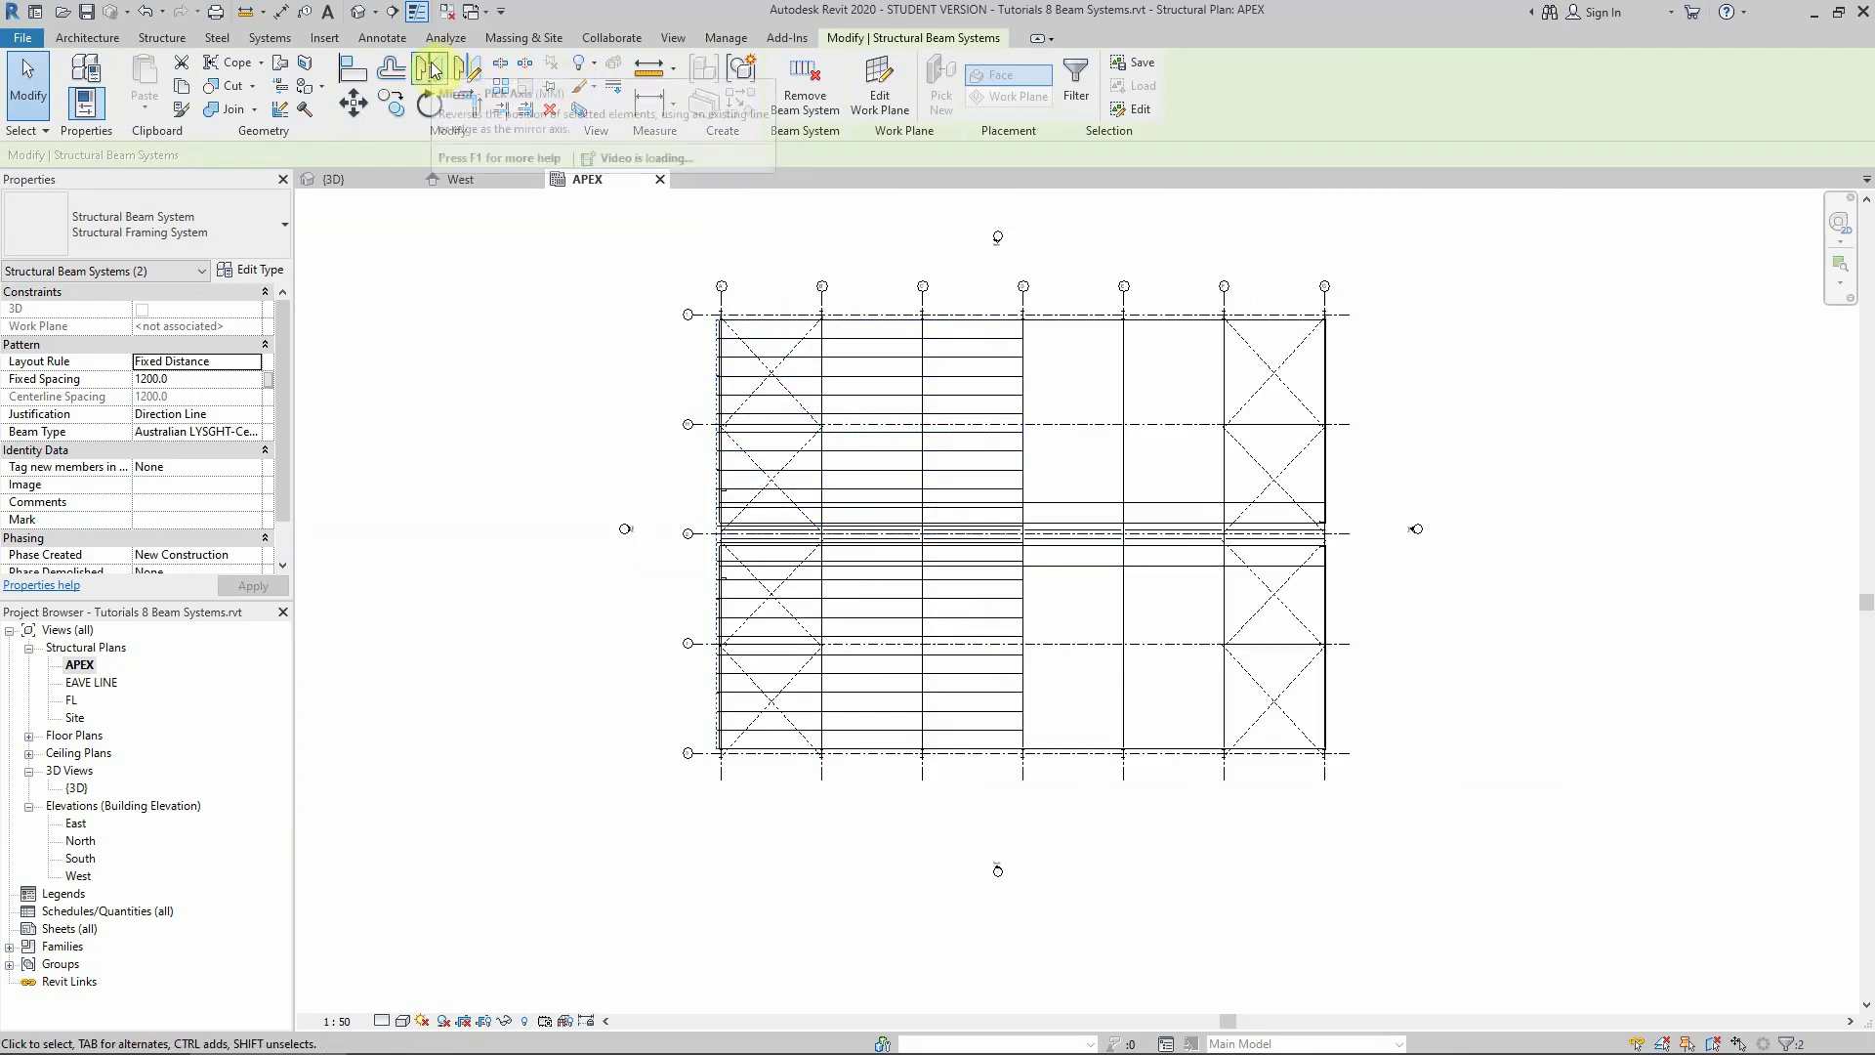
pyautogui.scroll(2, 1038, 296)
pyautogui.click(1010, 305)
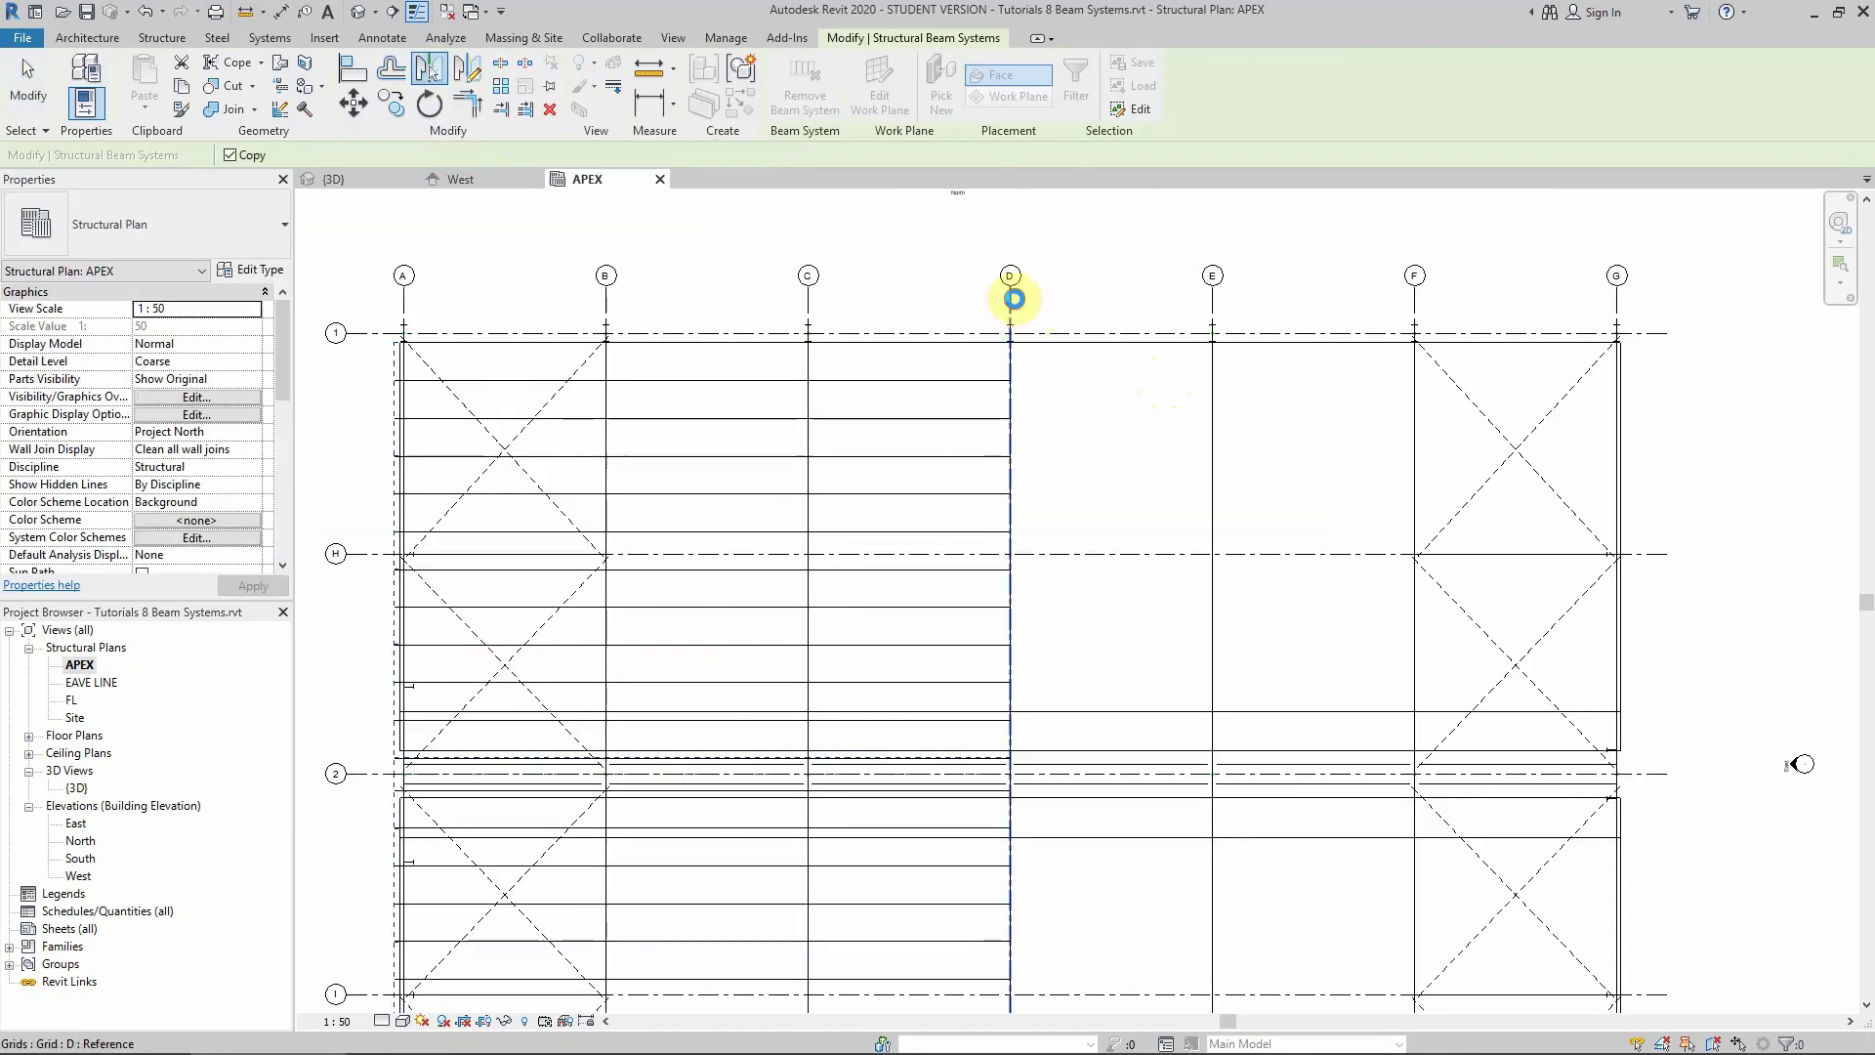
pyautogui.click(922, 300)
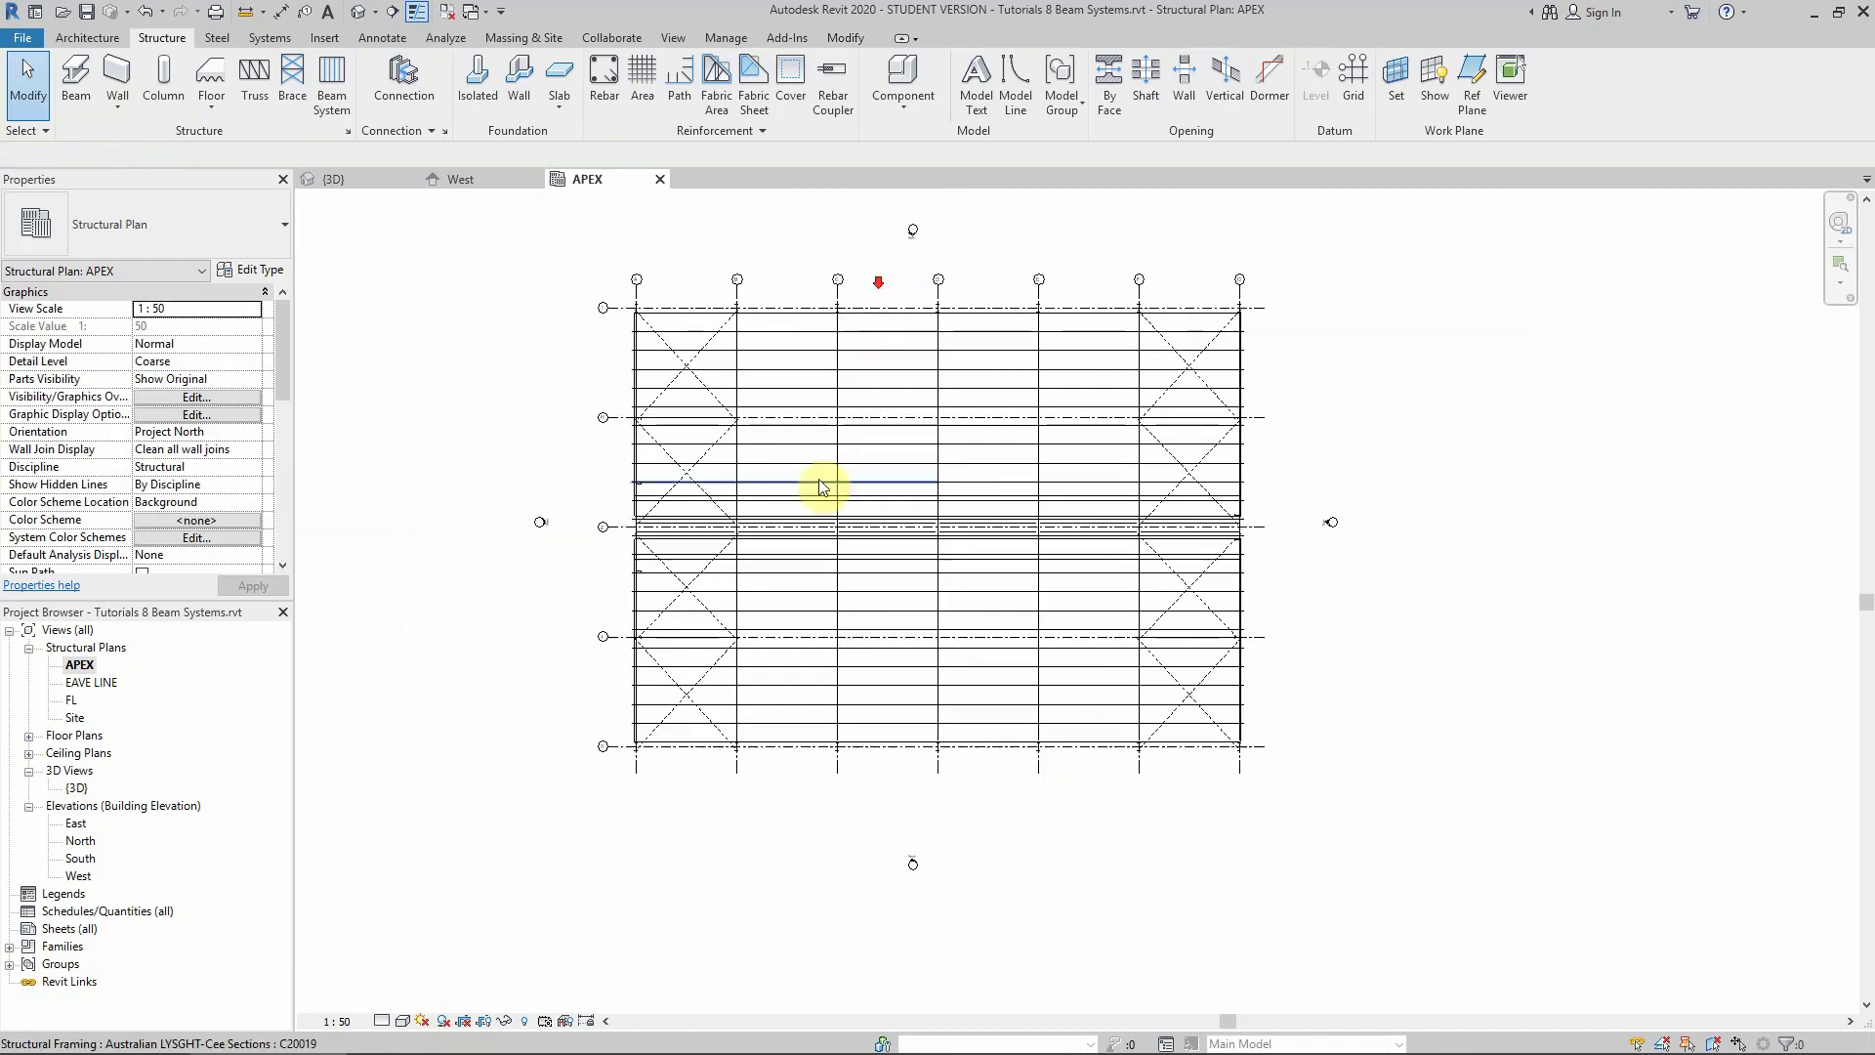
pyautogui.scroll(-2, 922, 301)
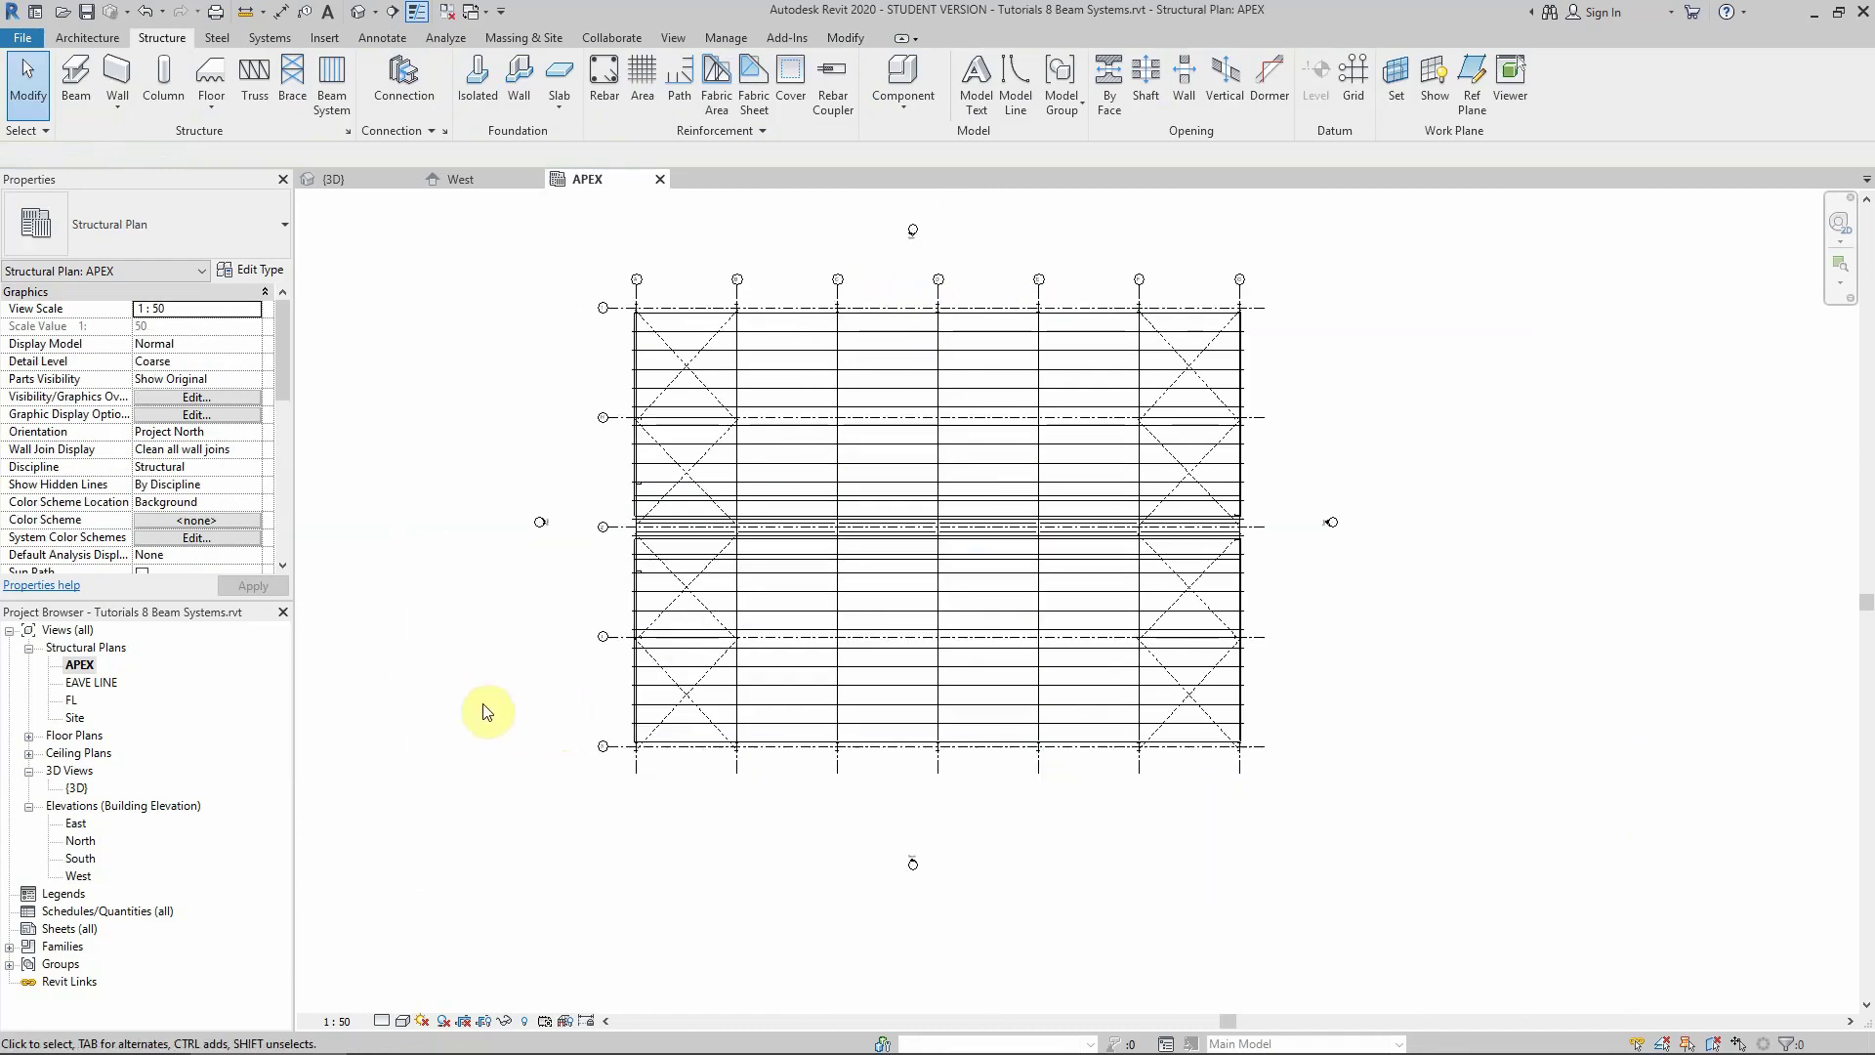
# Inspect the purlins over the whole roof and at the west eave corner in the 3D view
pyautogui.click(358, 179)
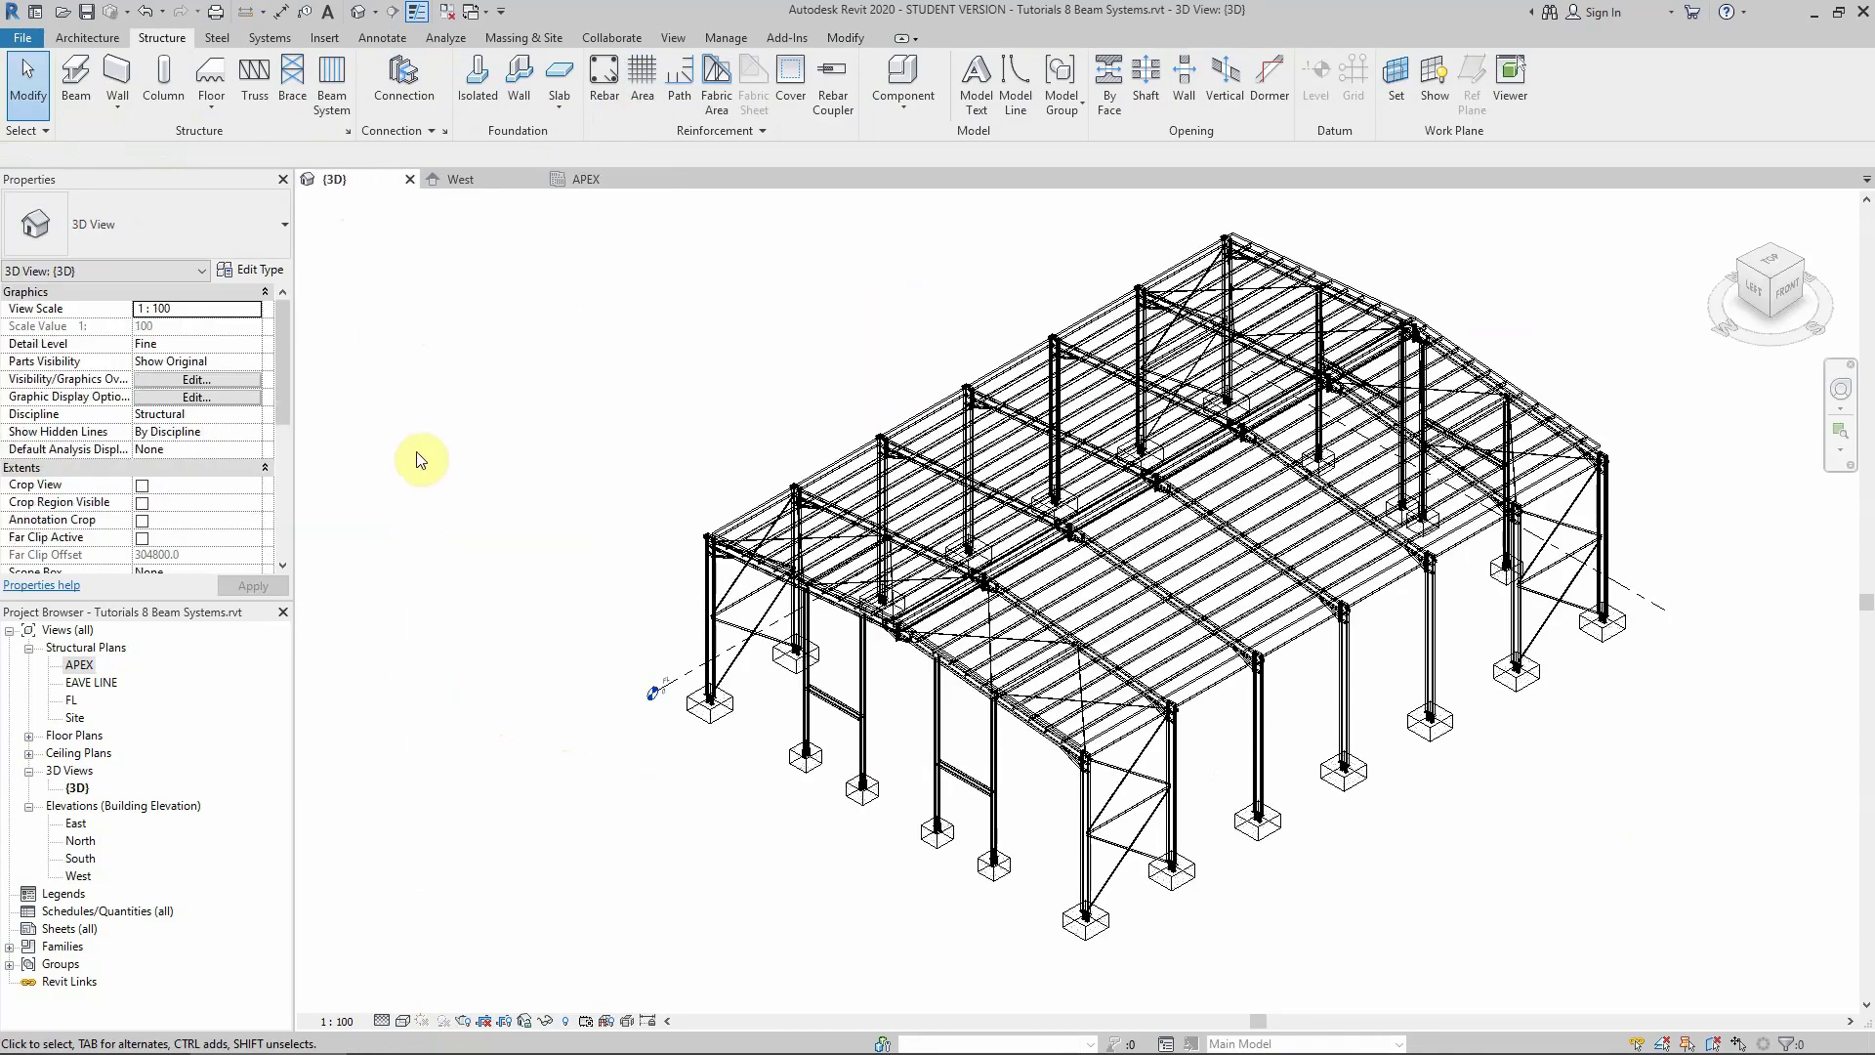
pyautogui.scroll(3, 1418, 613)
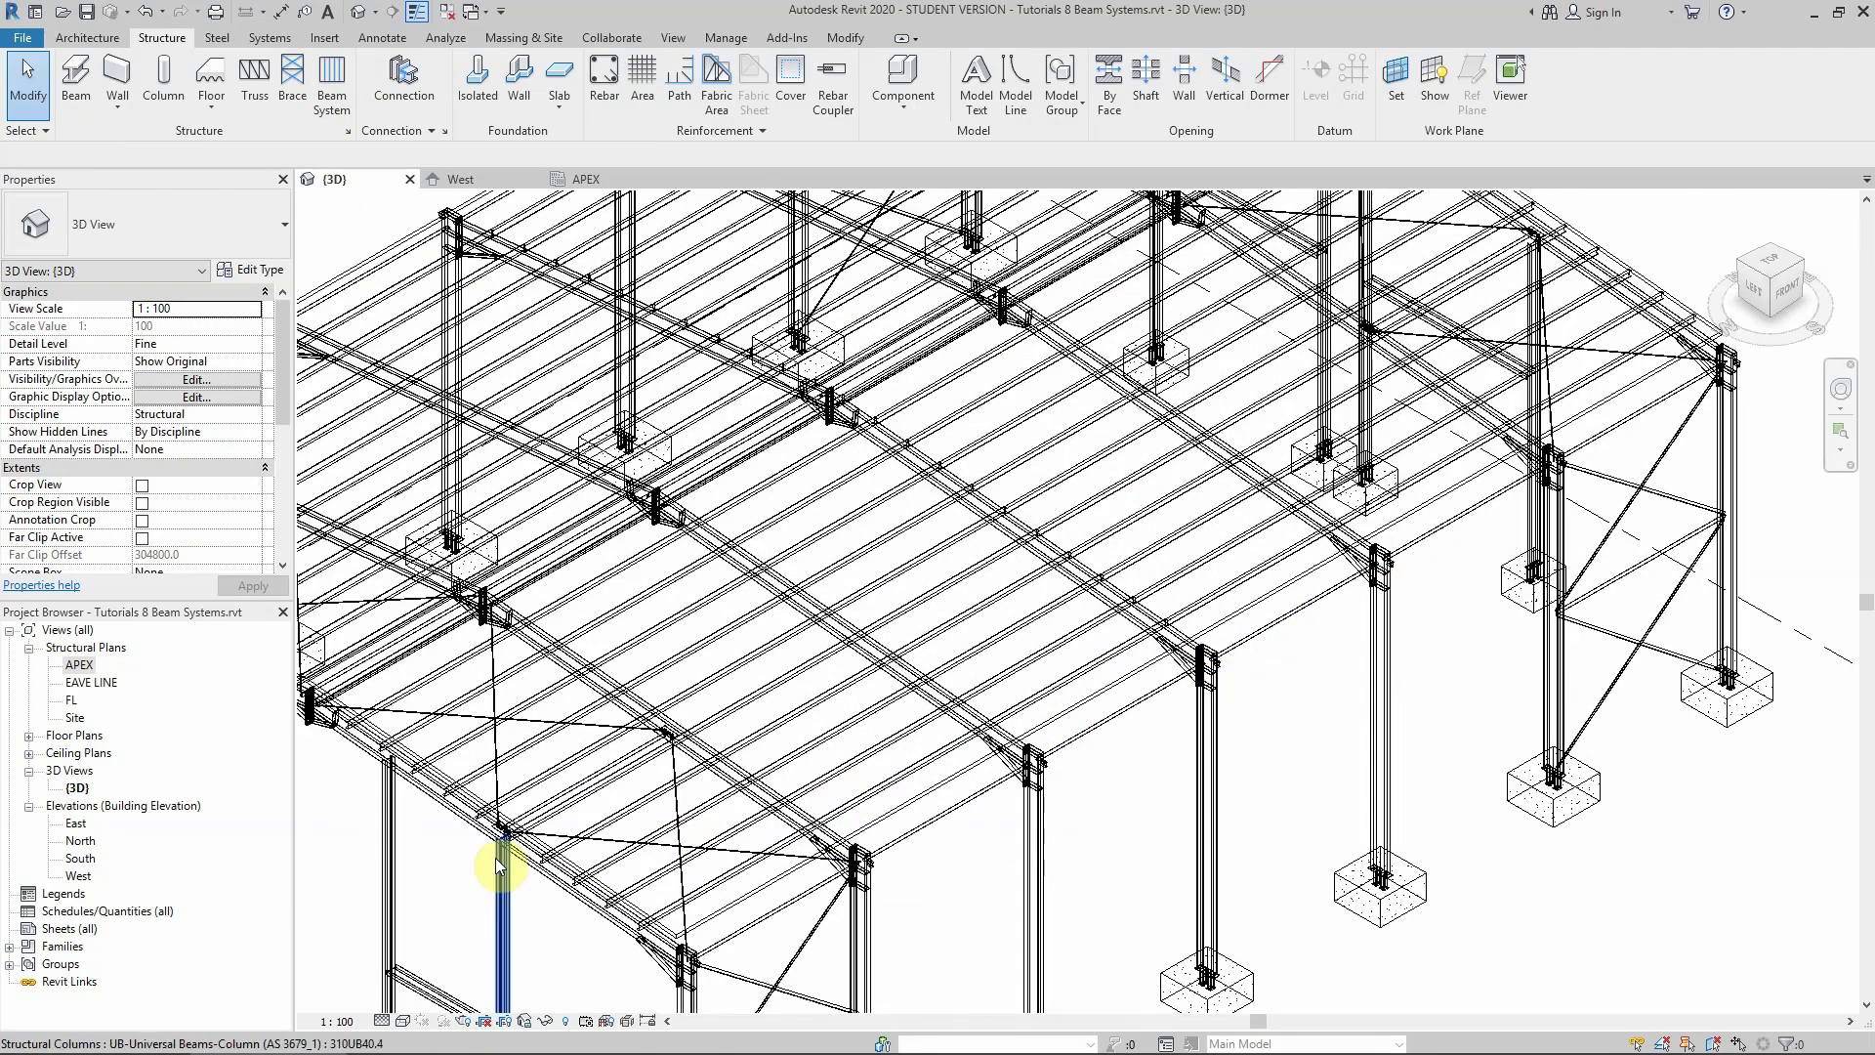
pyautogui.scroll(1, 1125, 674)
pyautogui.scroll(-2, 1125, 673)
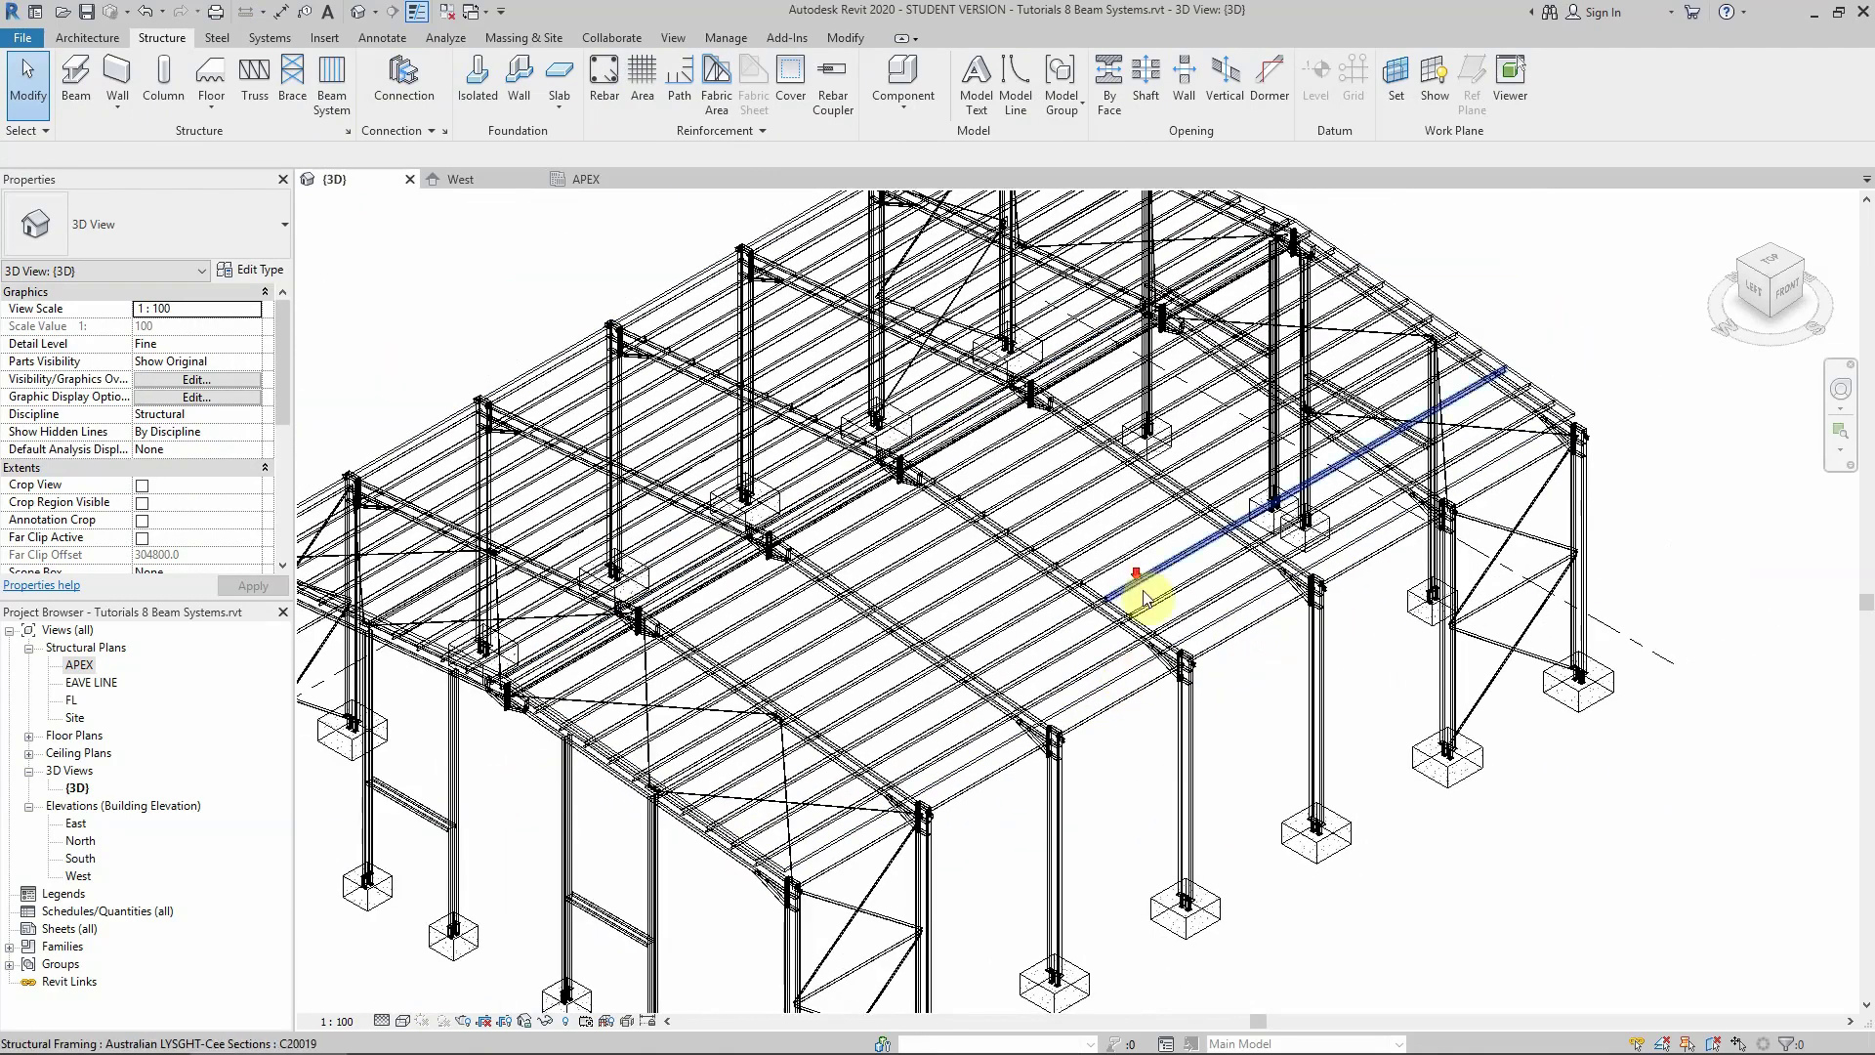
pyautogui.scroll(-1, 912, 694)
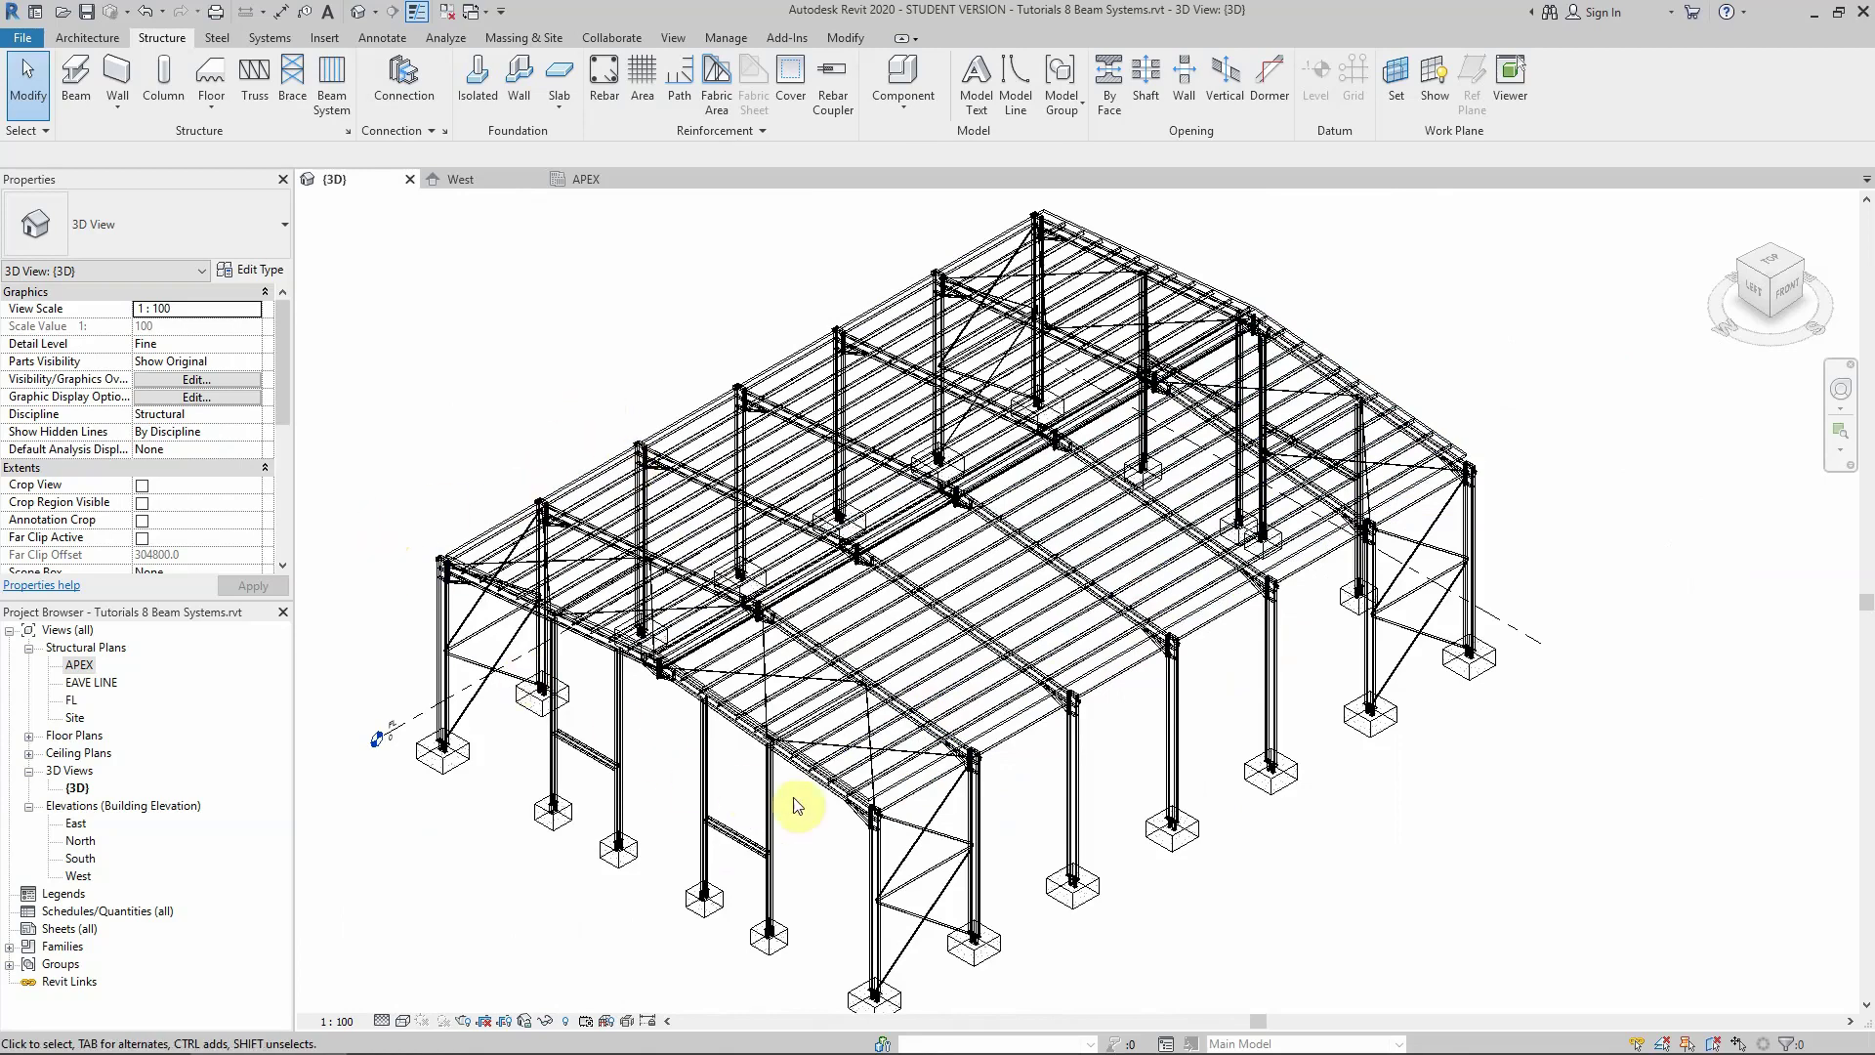
pyautogui.scroll(5, 866, 804)
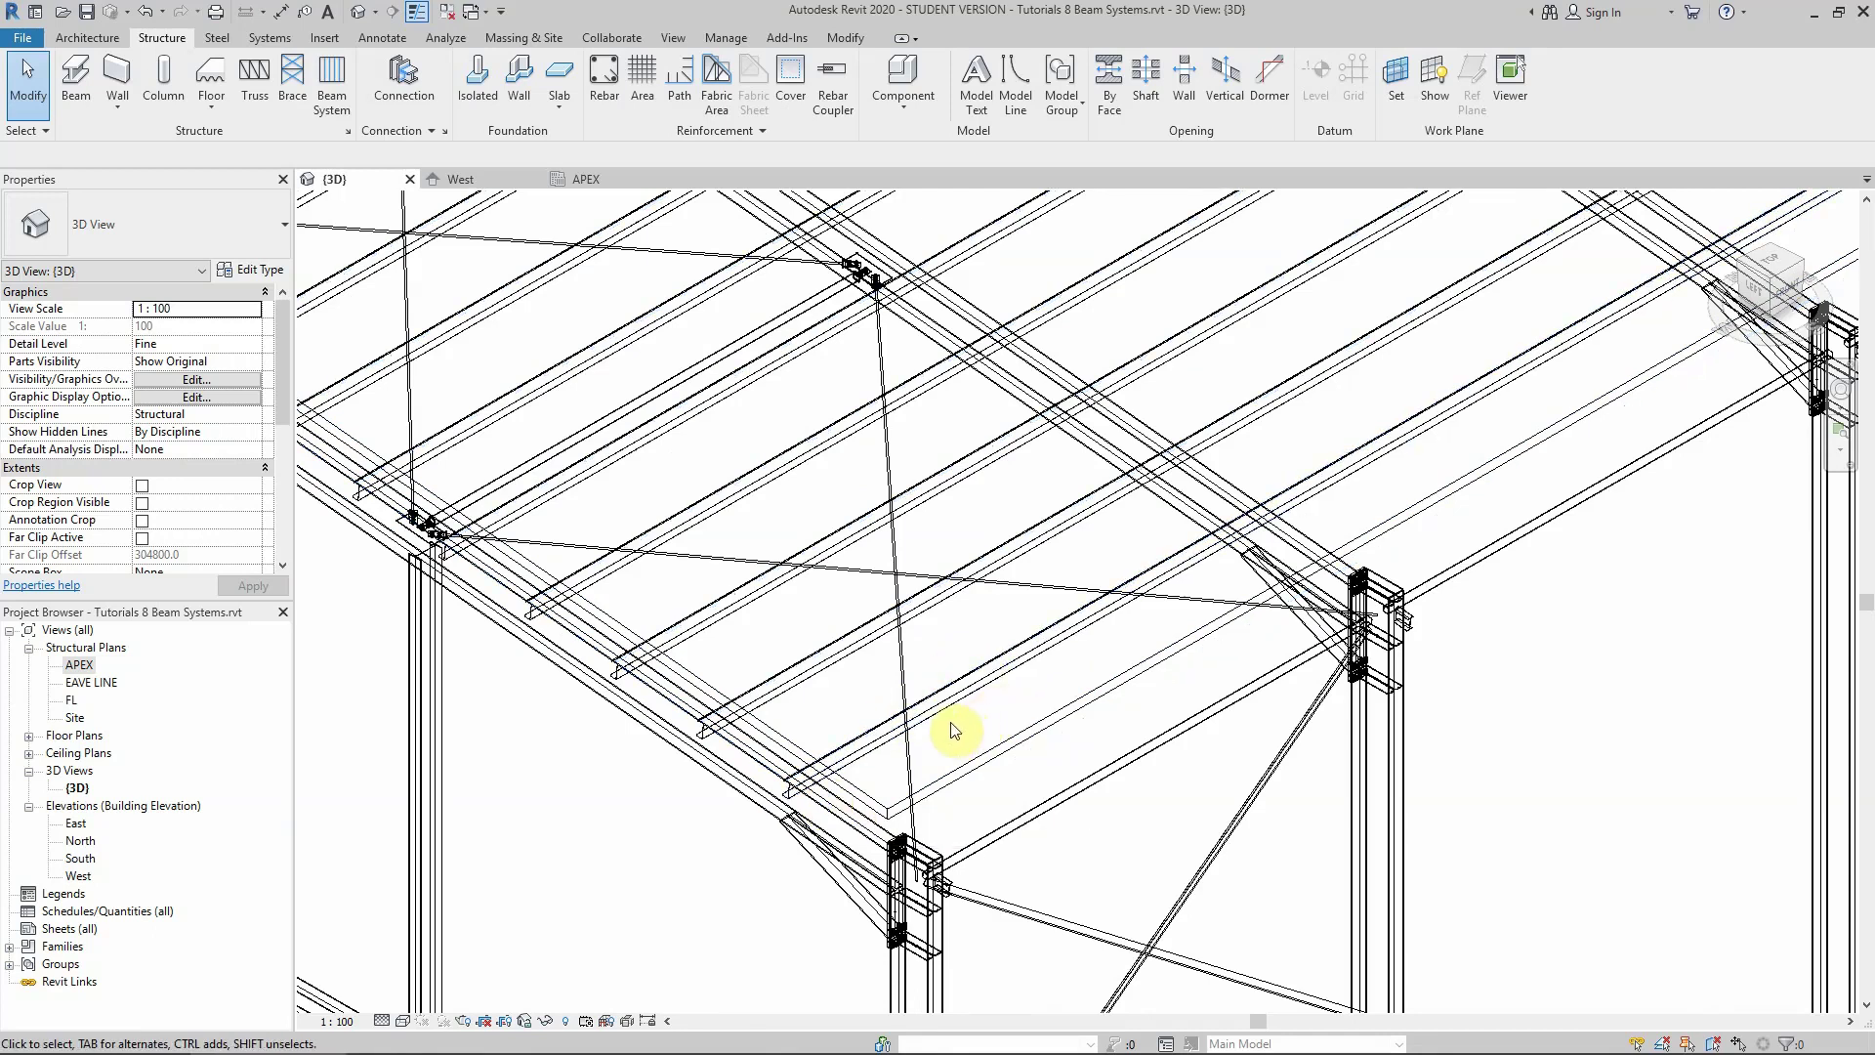
pyautogui.scroll(-6, 942, 772)
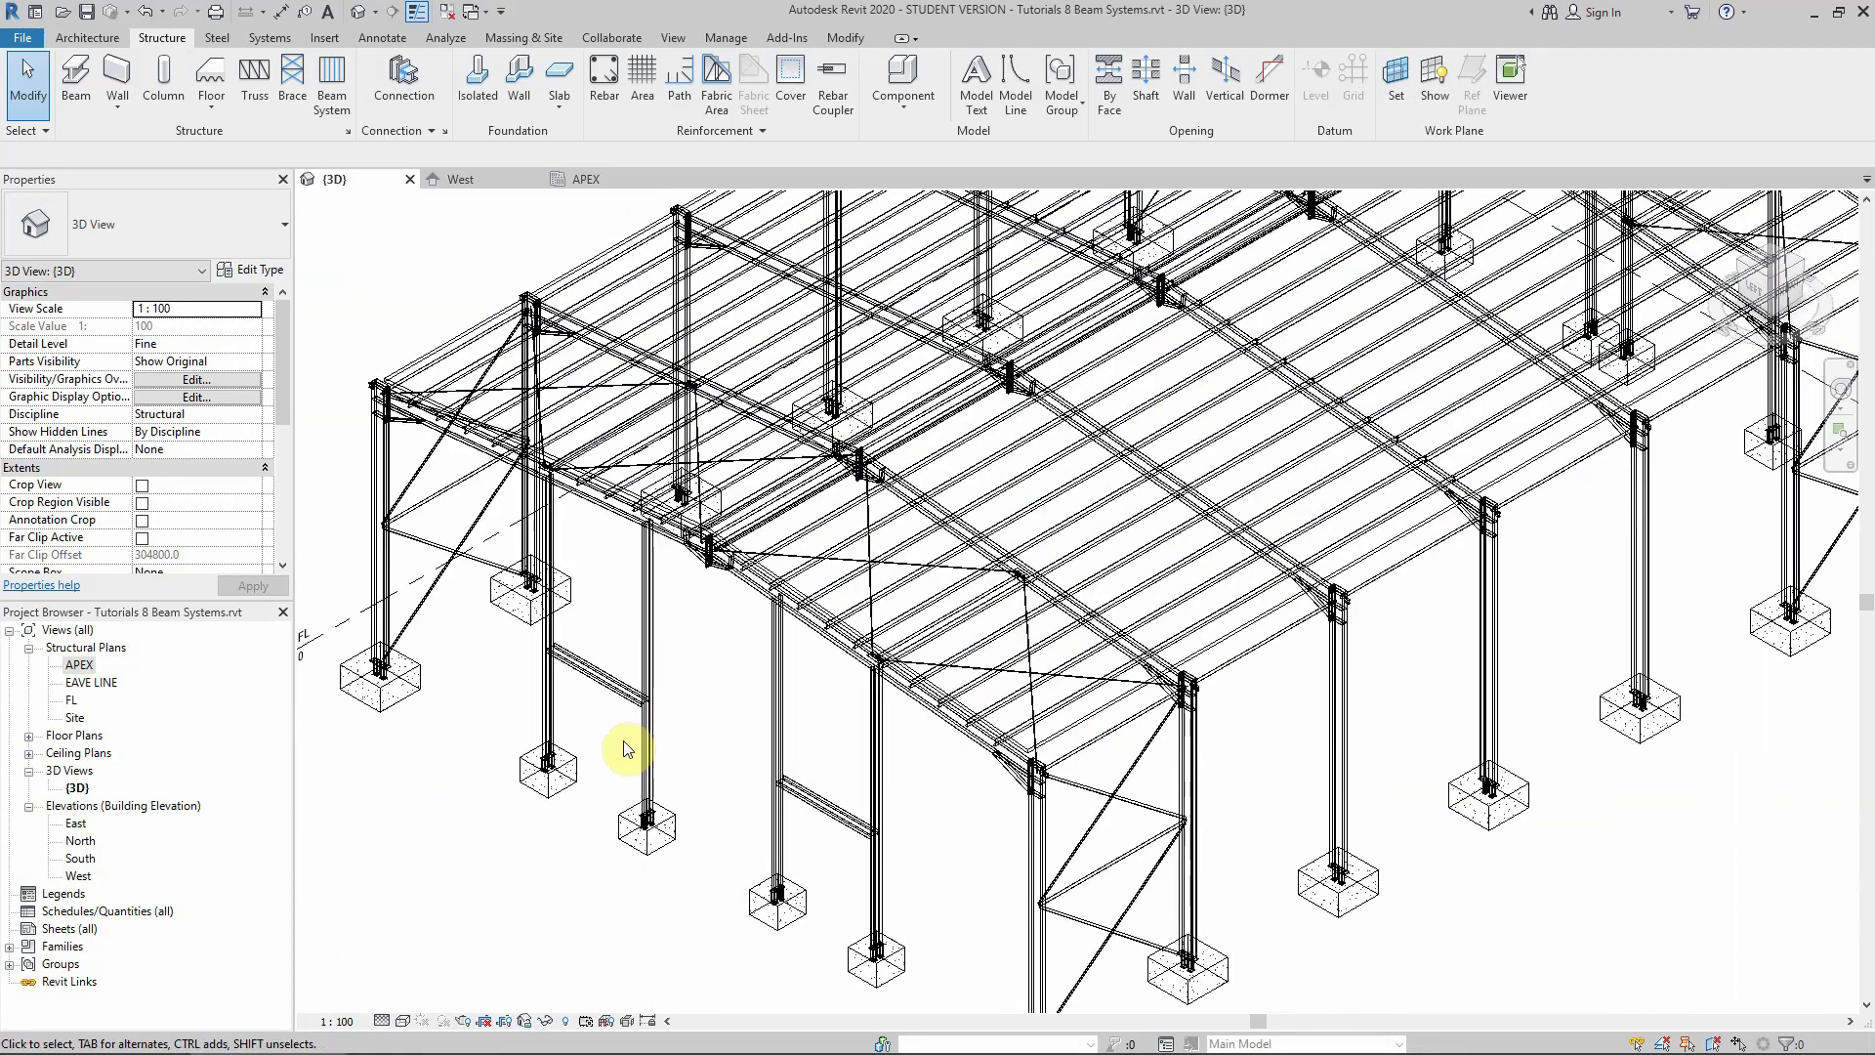
# Set the 3D view's visual style to Shaded and hide the Generic - 125mm roof, applying the temporary hide permanently to the view
pyautogui.click(402, 1020)
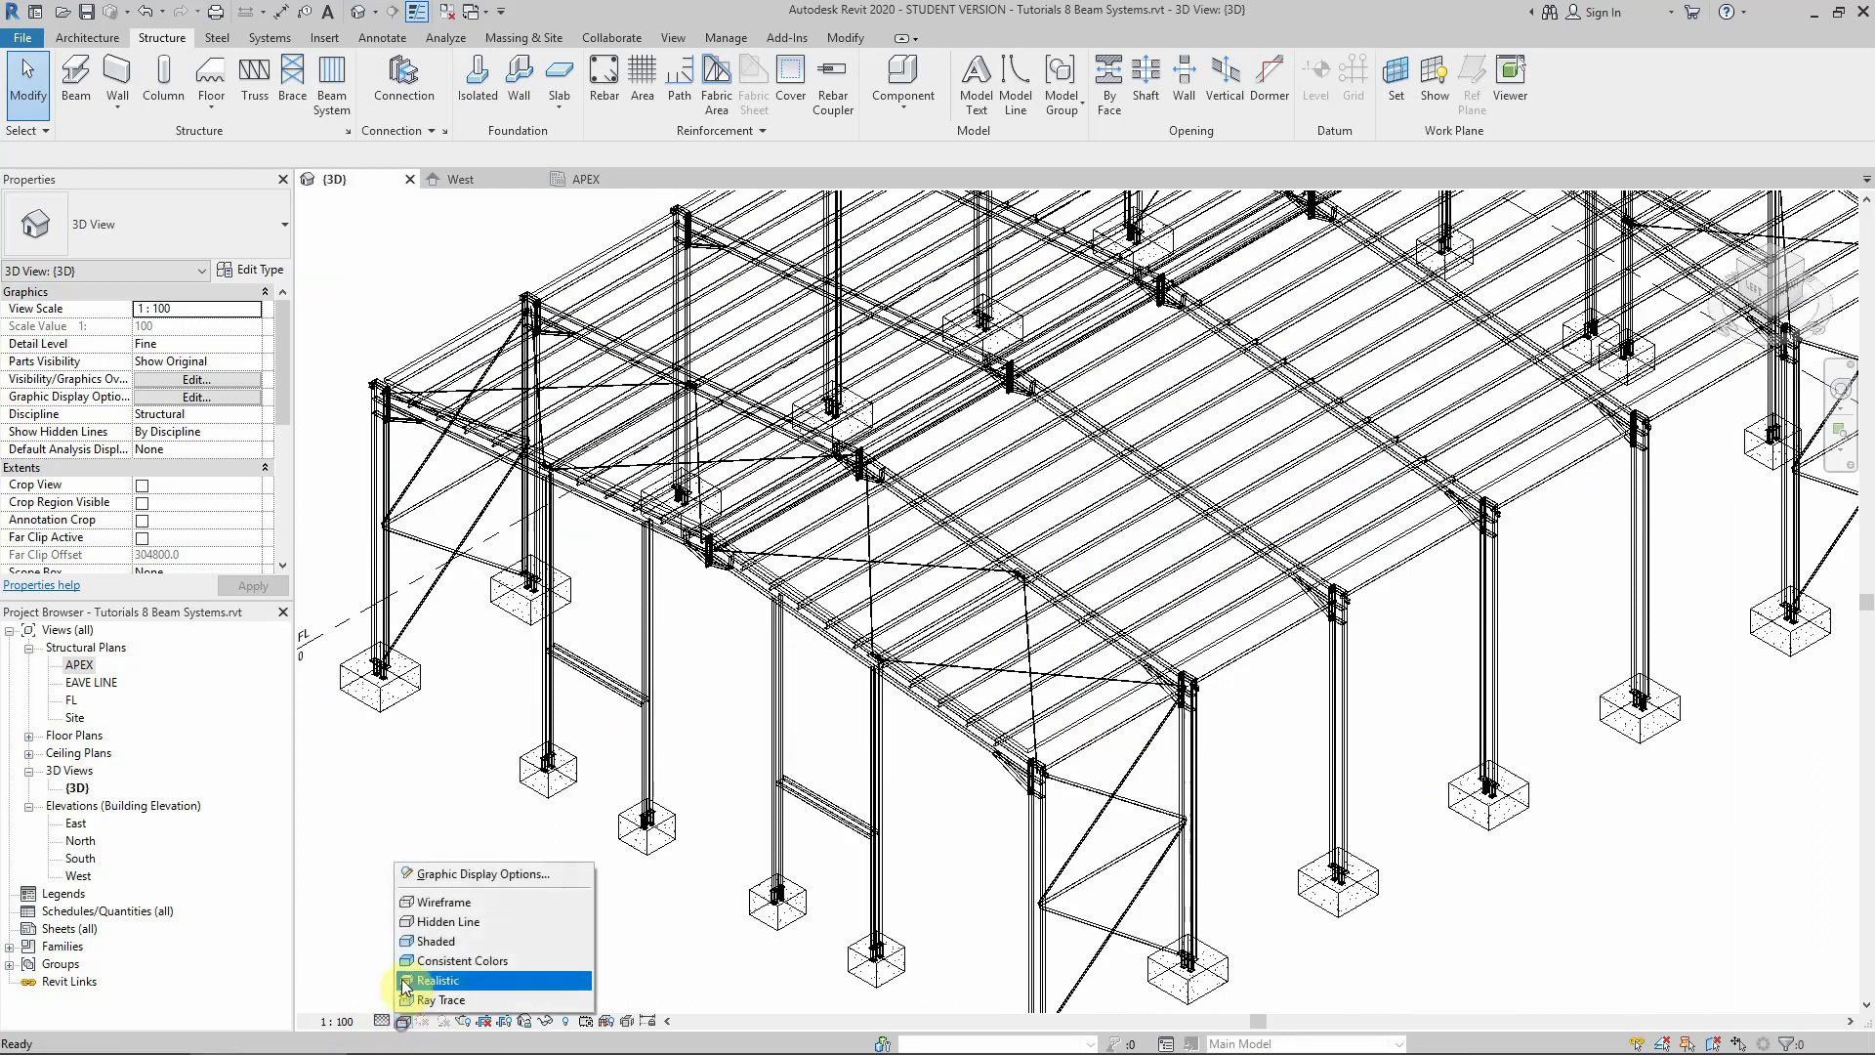
pyautogui.click(425, 941)
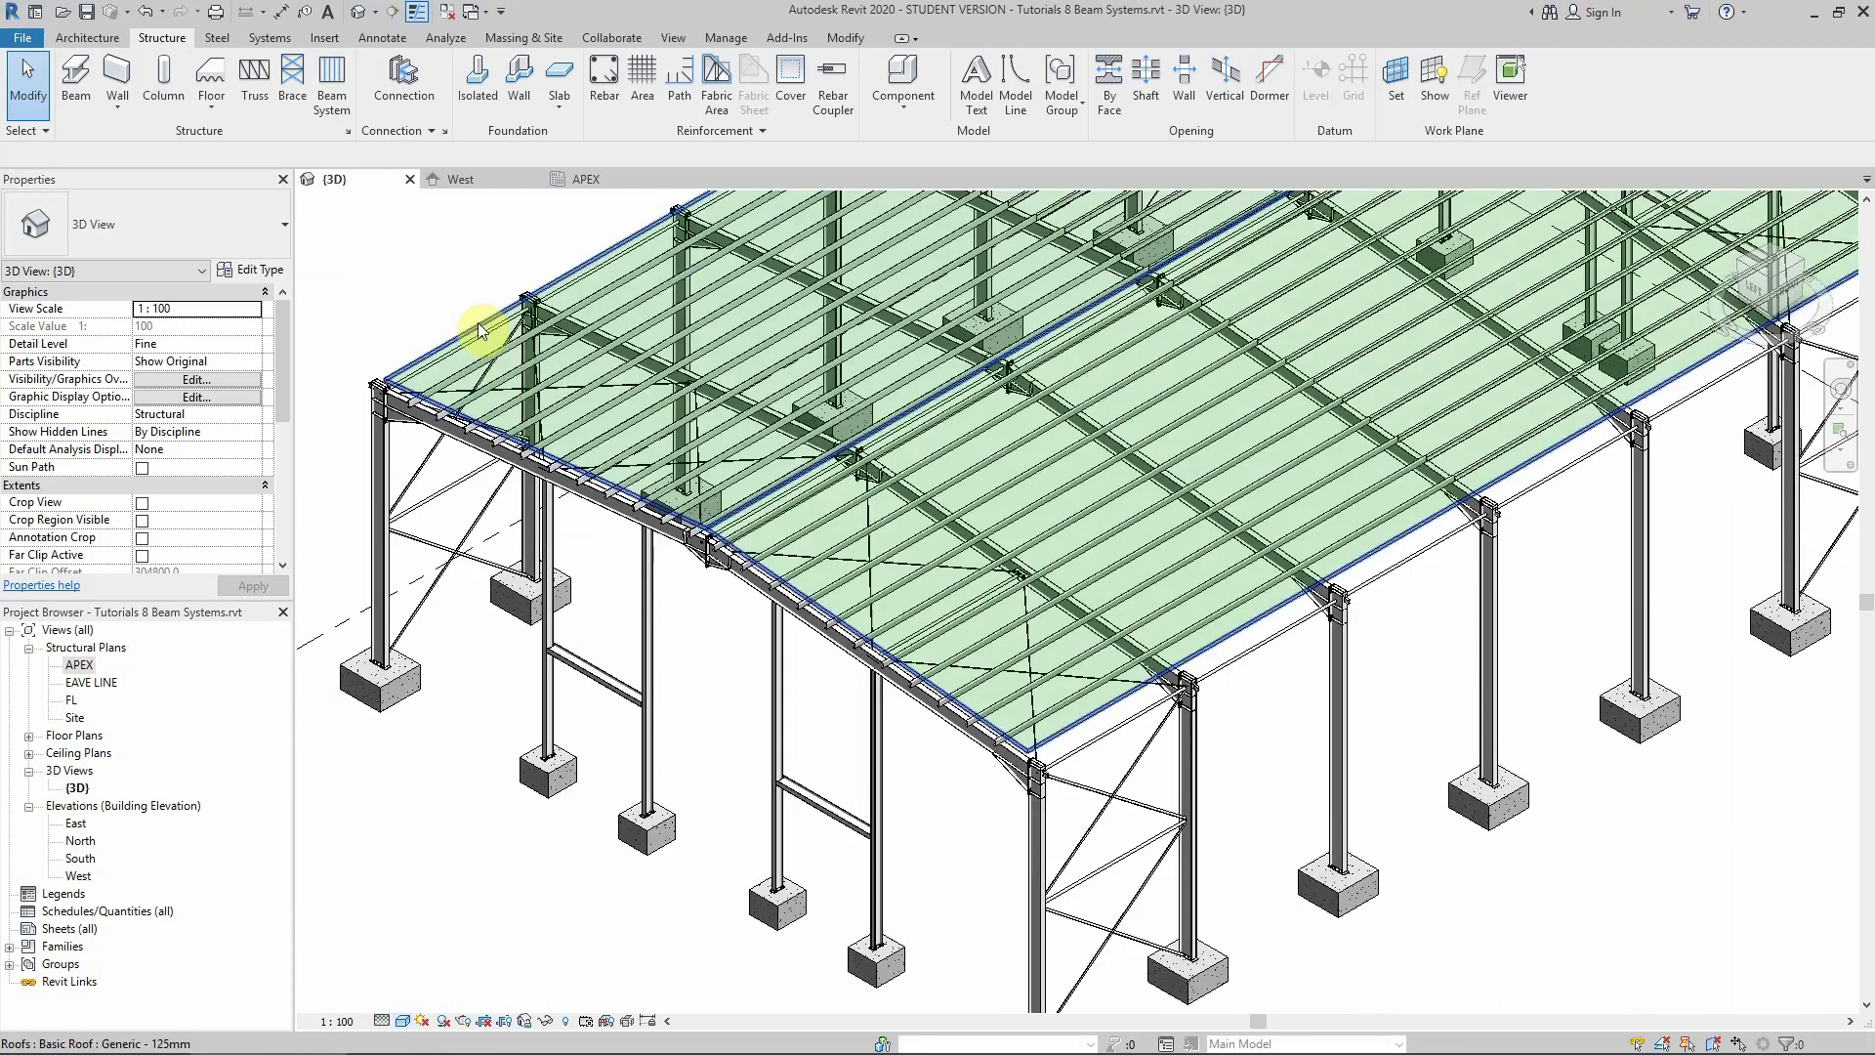
pyautogui.click(476, 321)
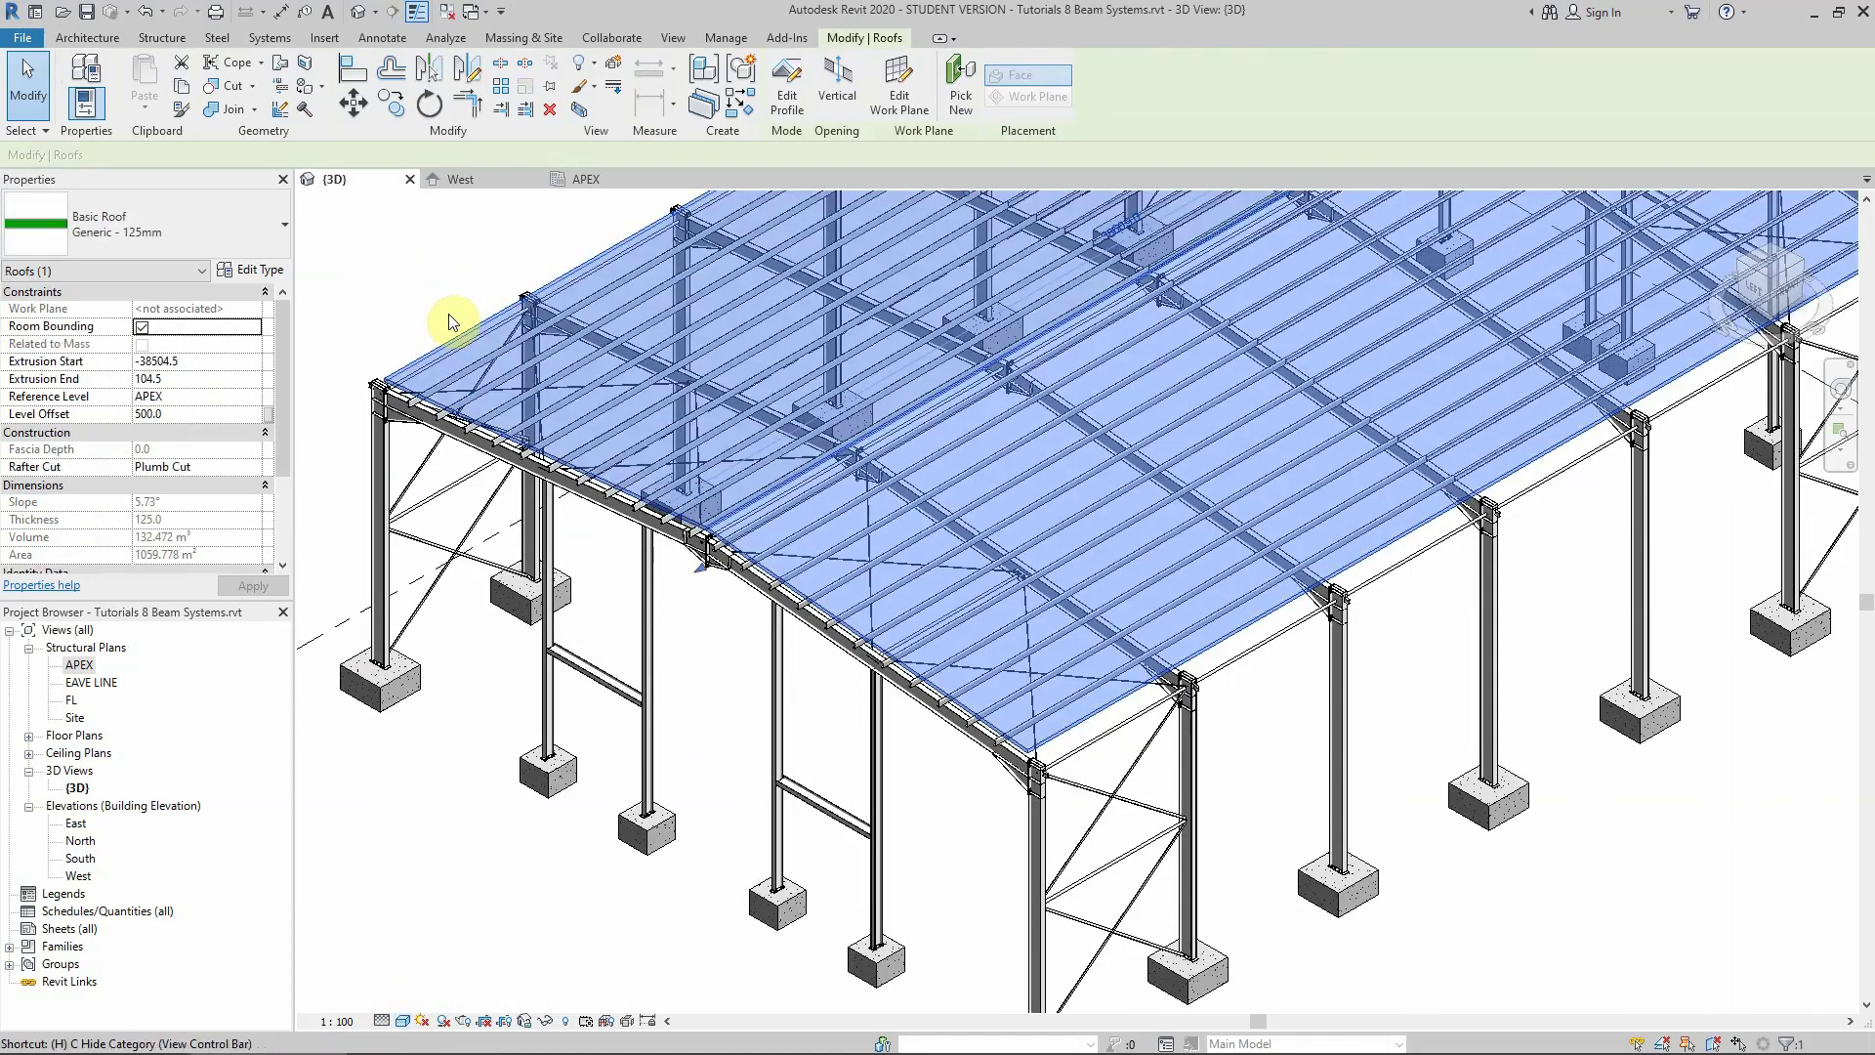
pyautogui.press('h')
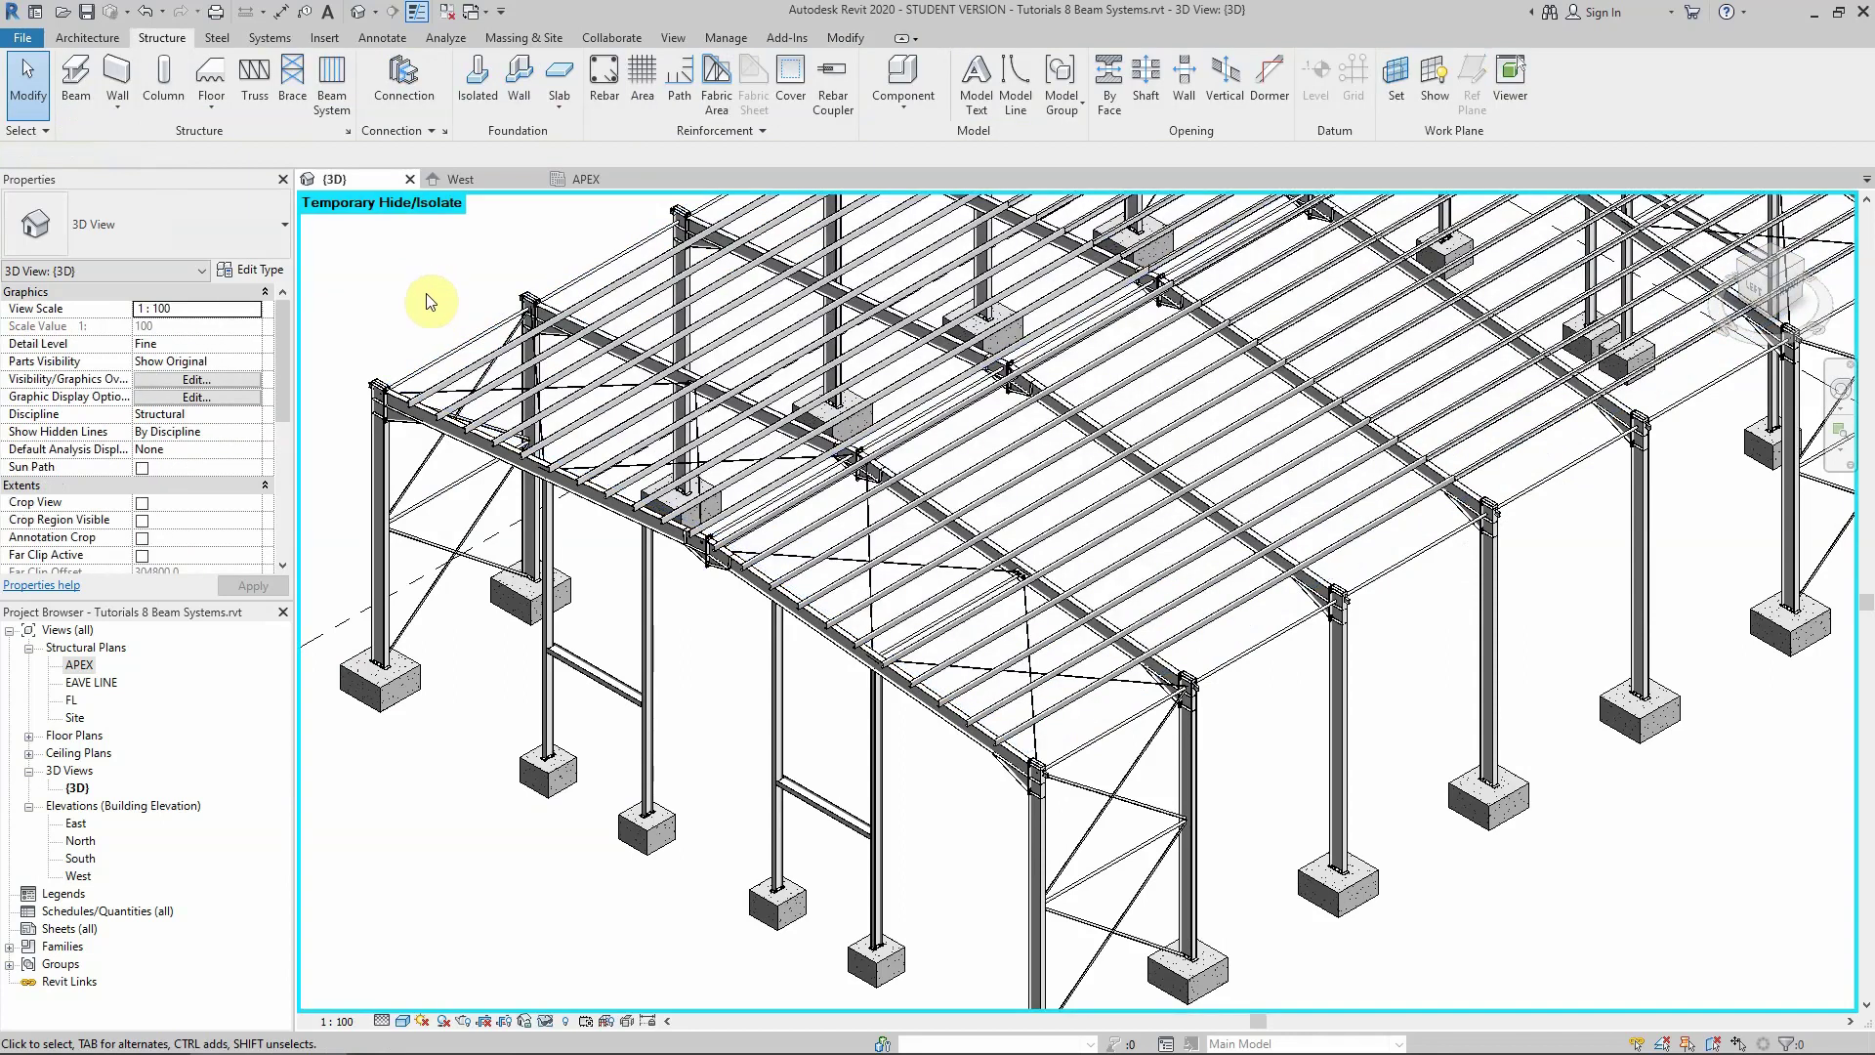
pyautogui.click(540, 1022)
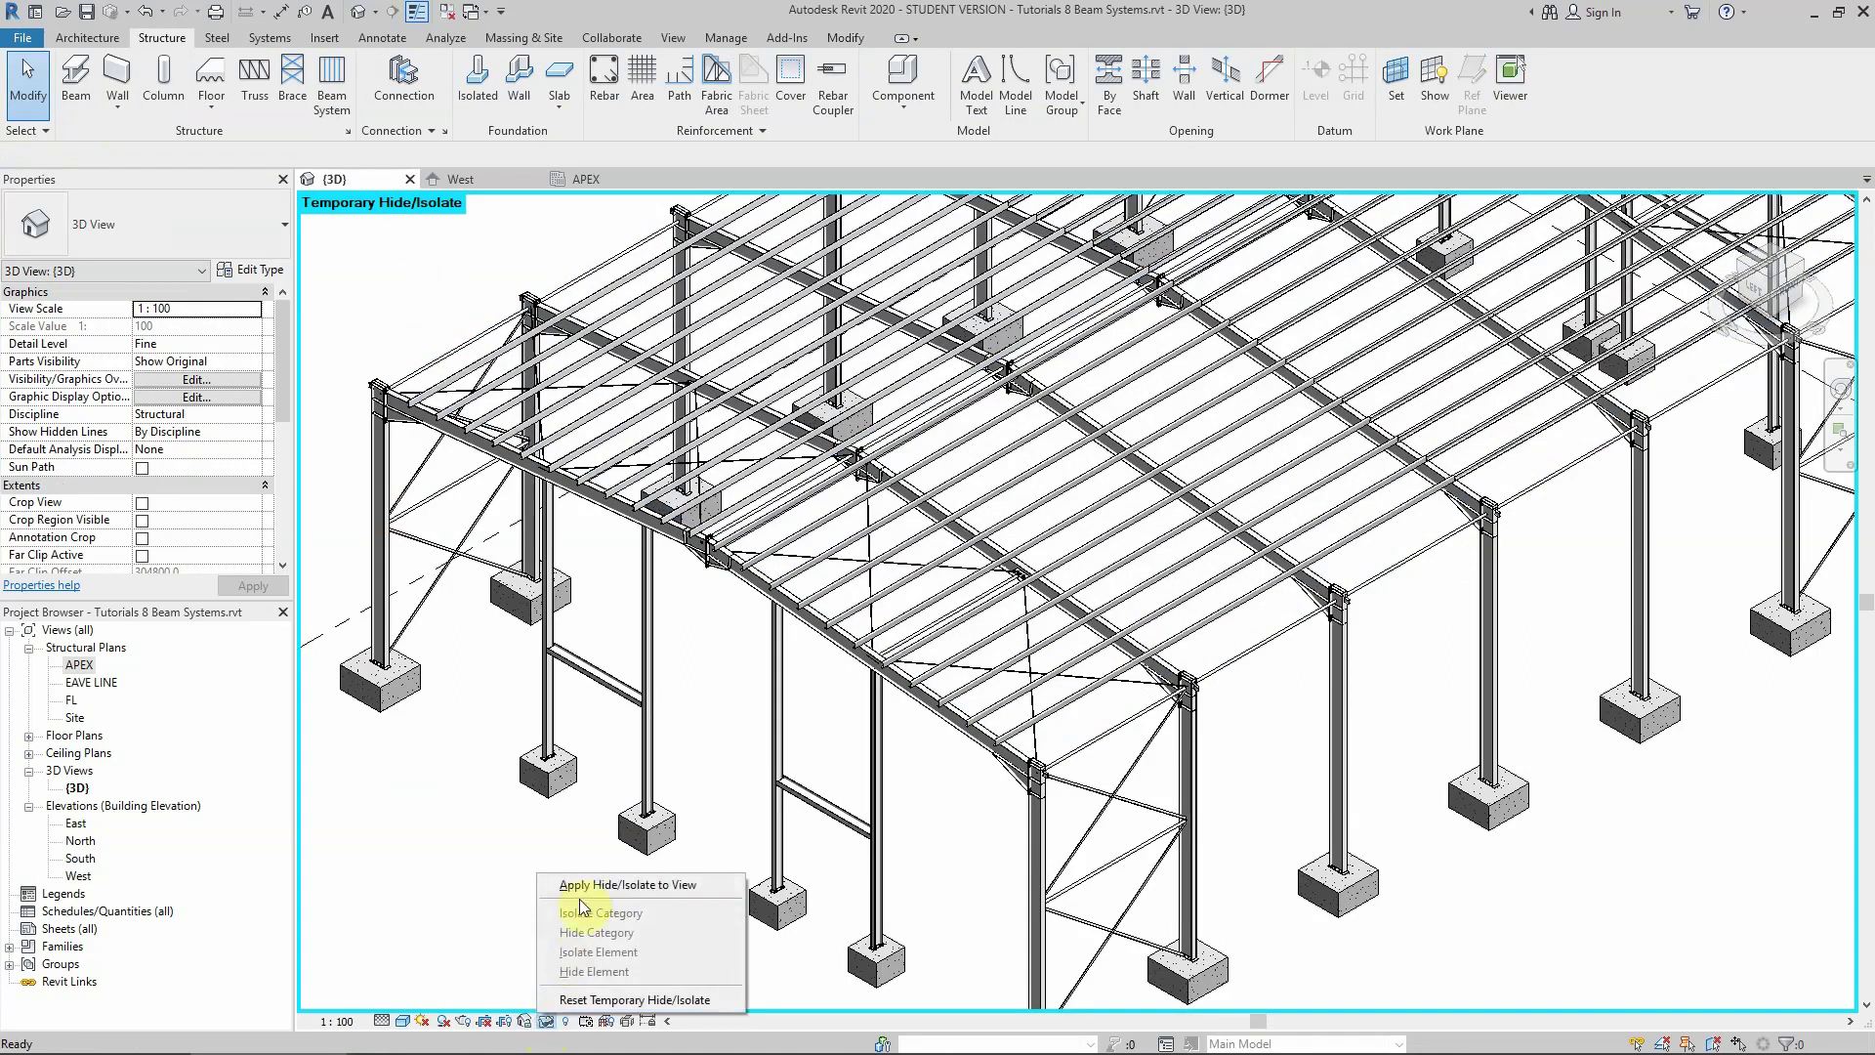
pyautogui.click(582, 885)
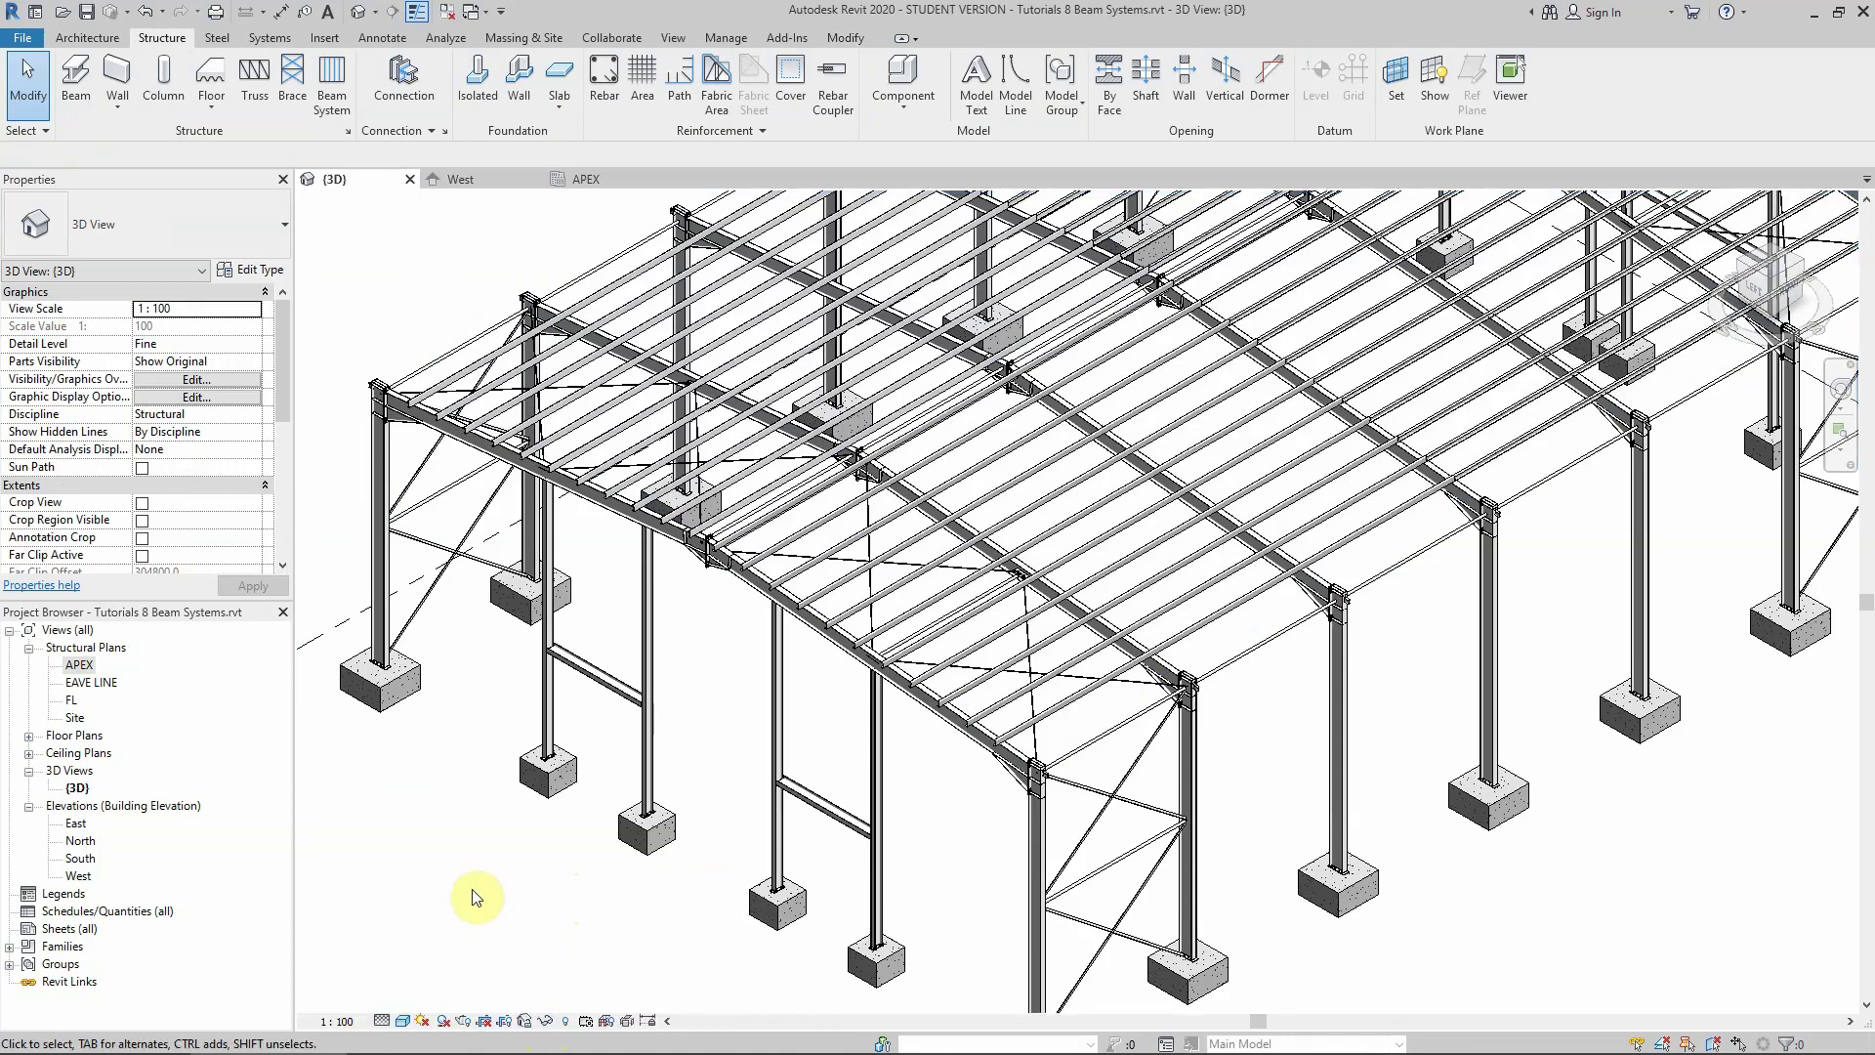
# Select the purlin beam system above the near eave and check its layout rule and fixed spacing in its properties
pyautogui.scroll(2, 1097, 728)
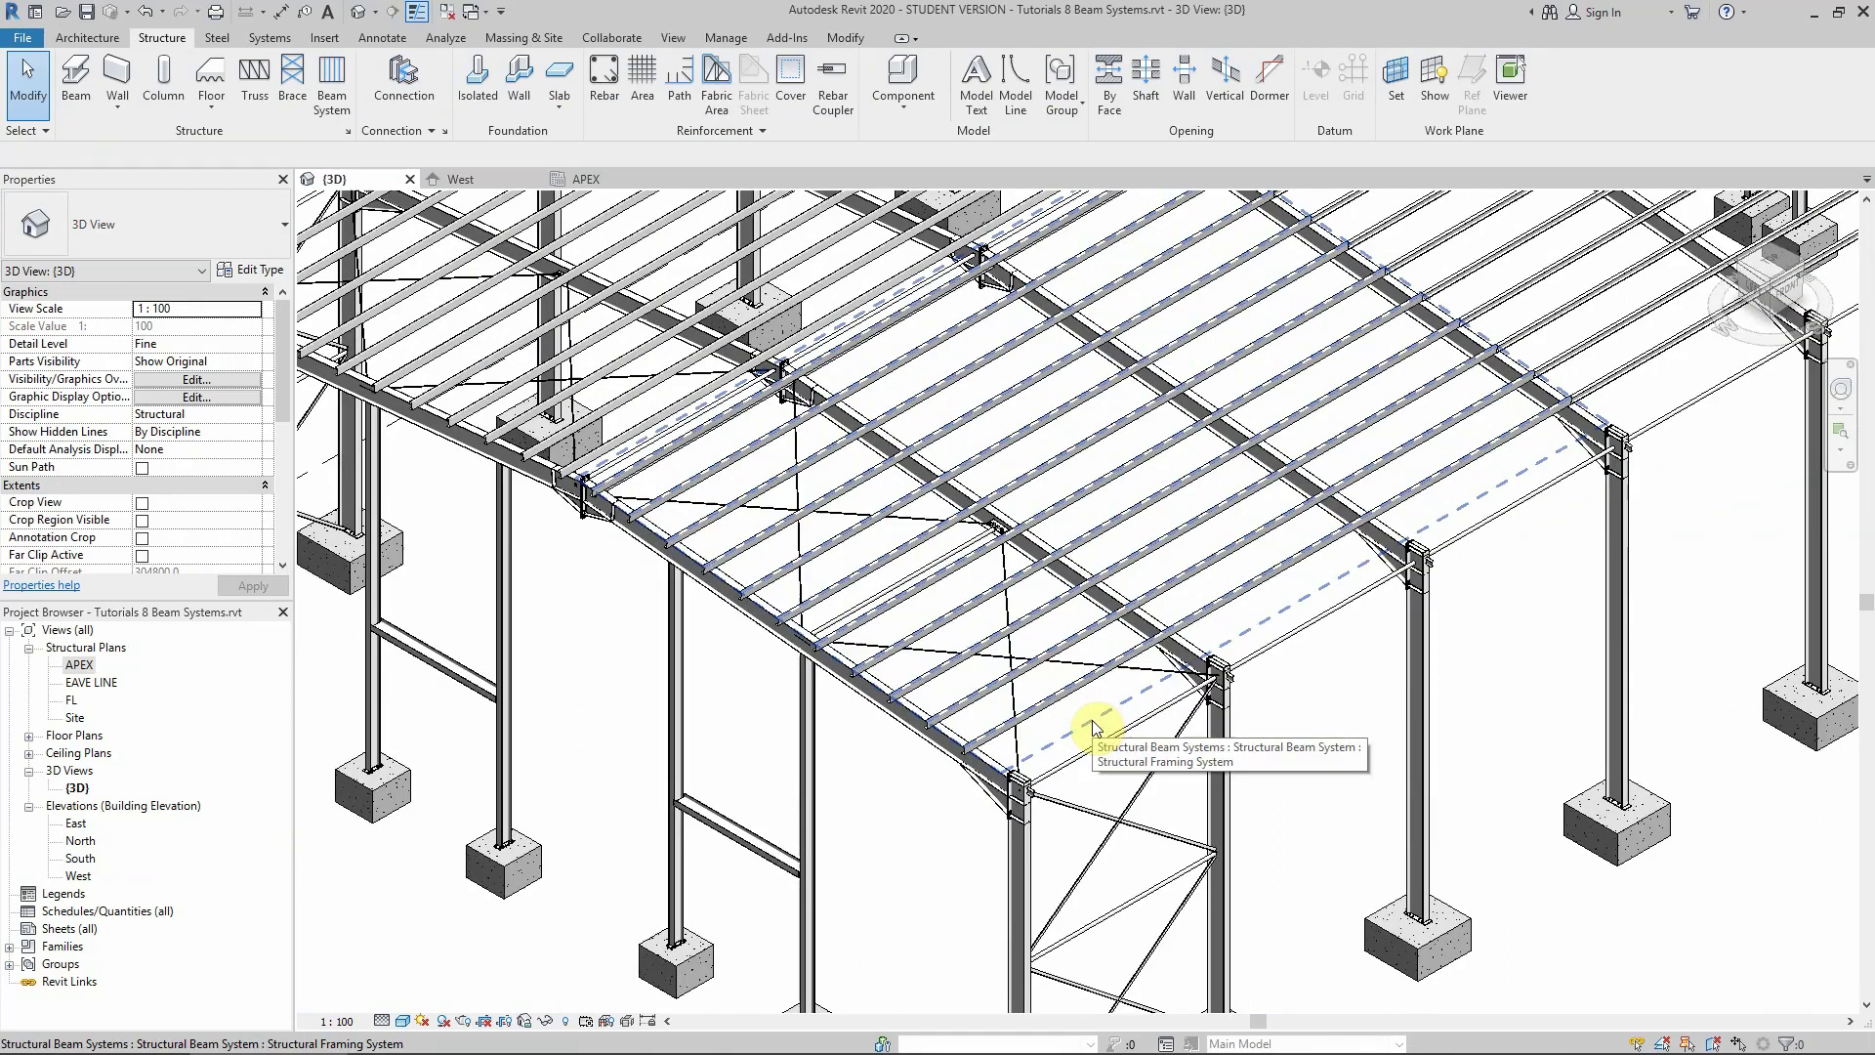
pyautogui.scroll(2, 1091, 725)
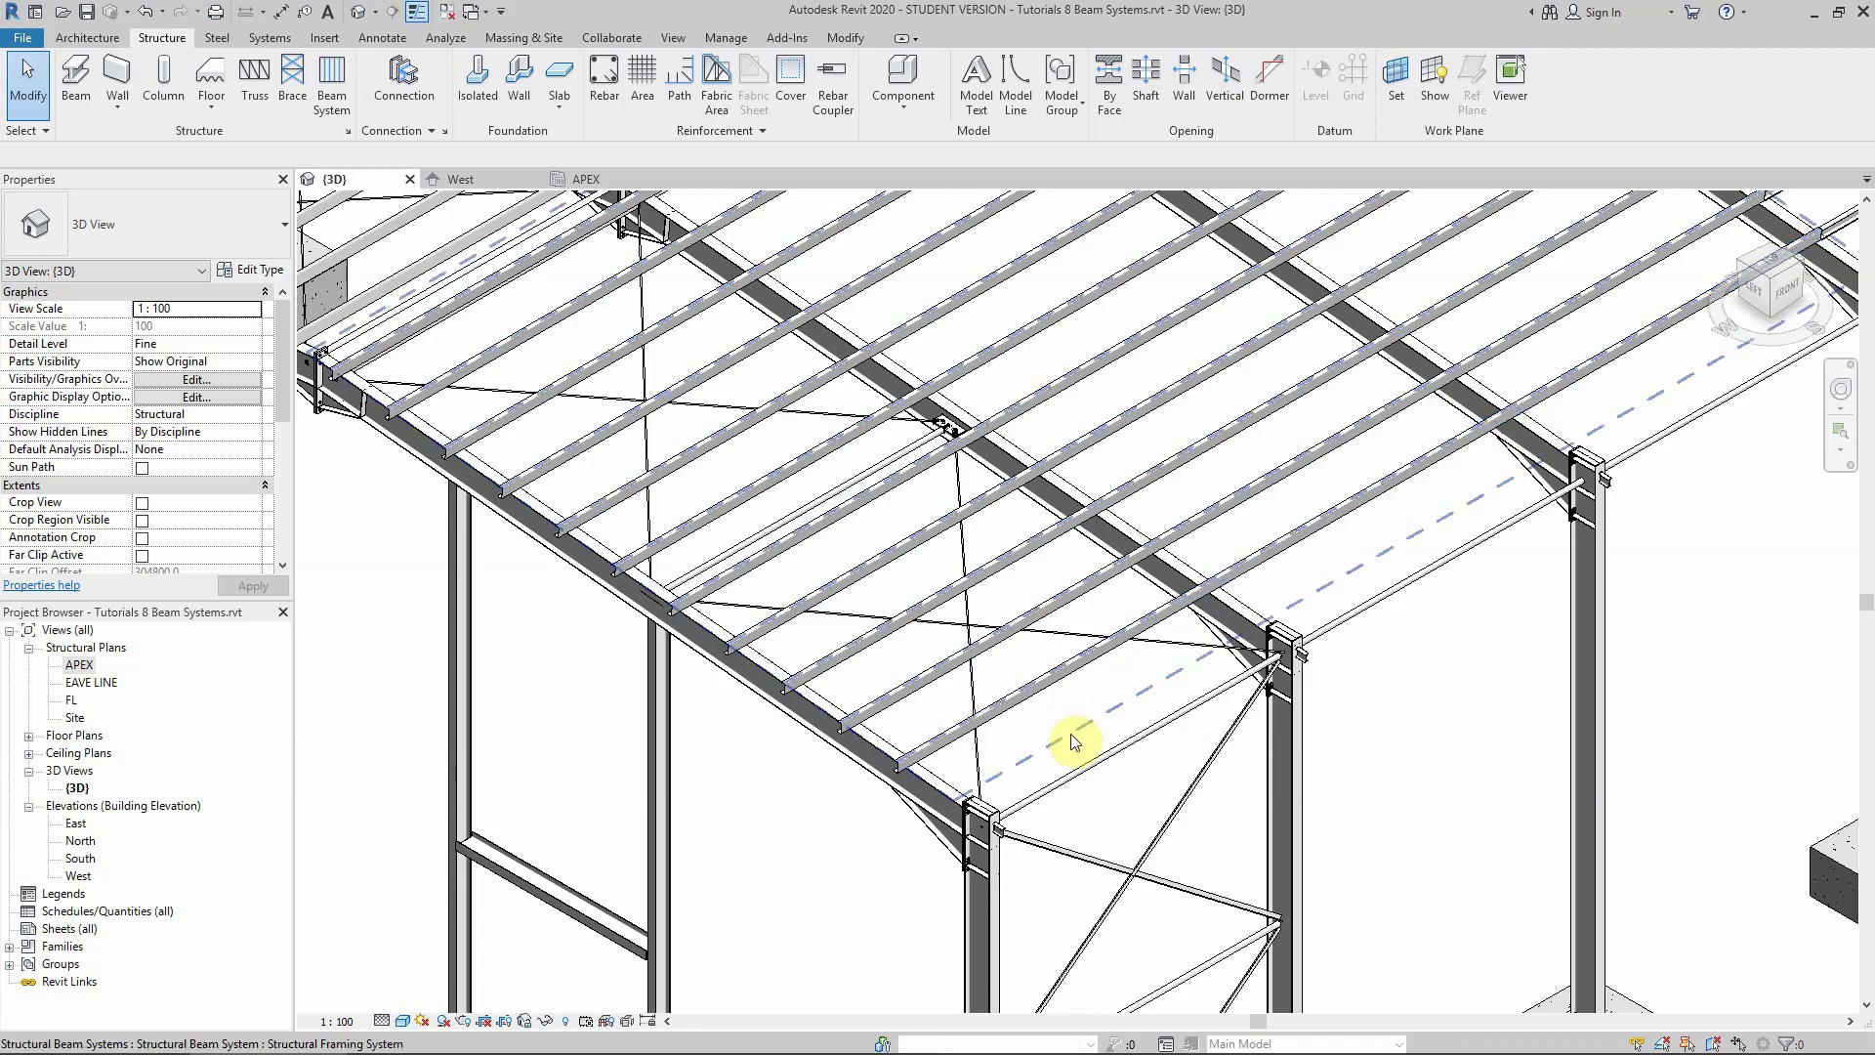
pyautogui.click(1071, 739)
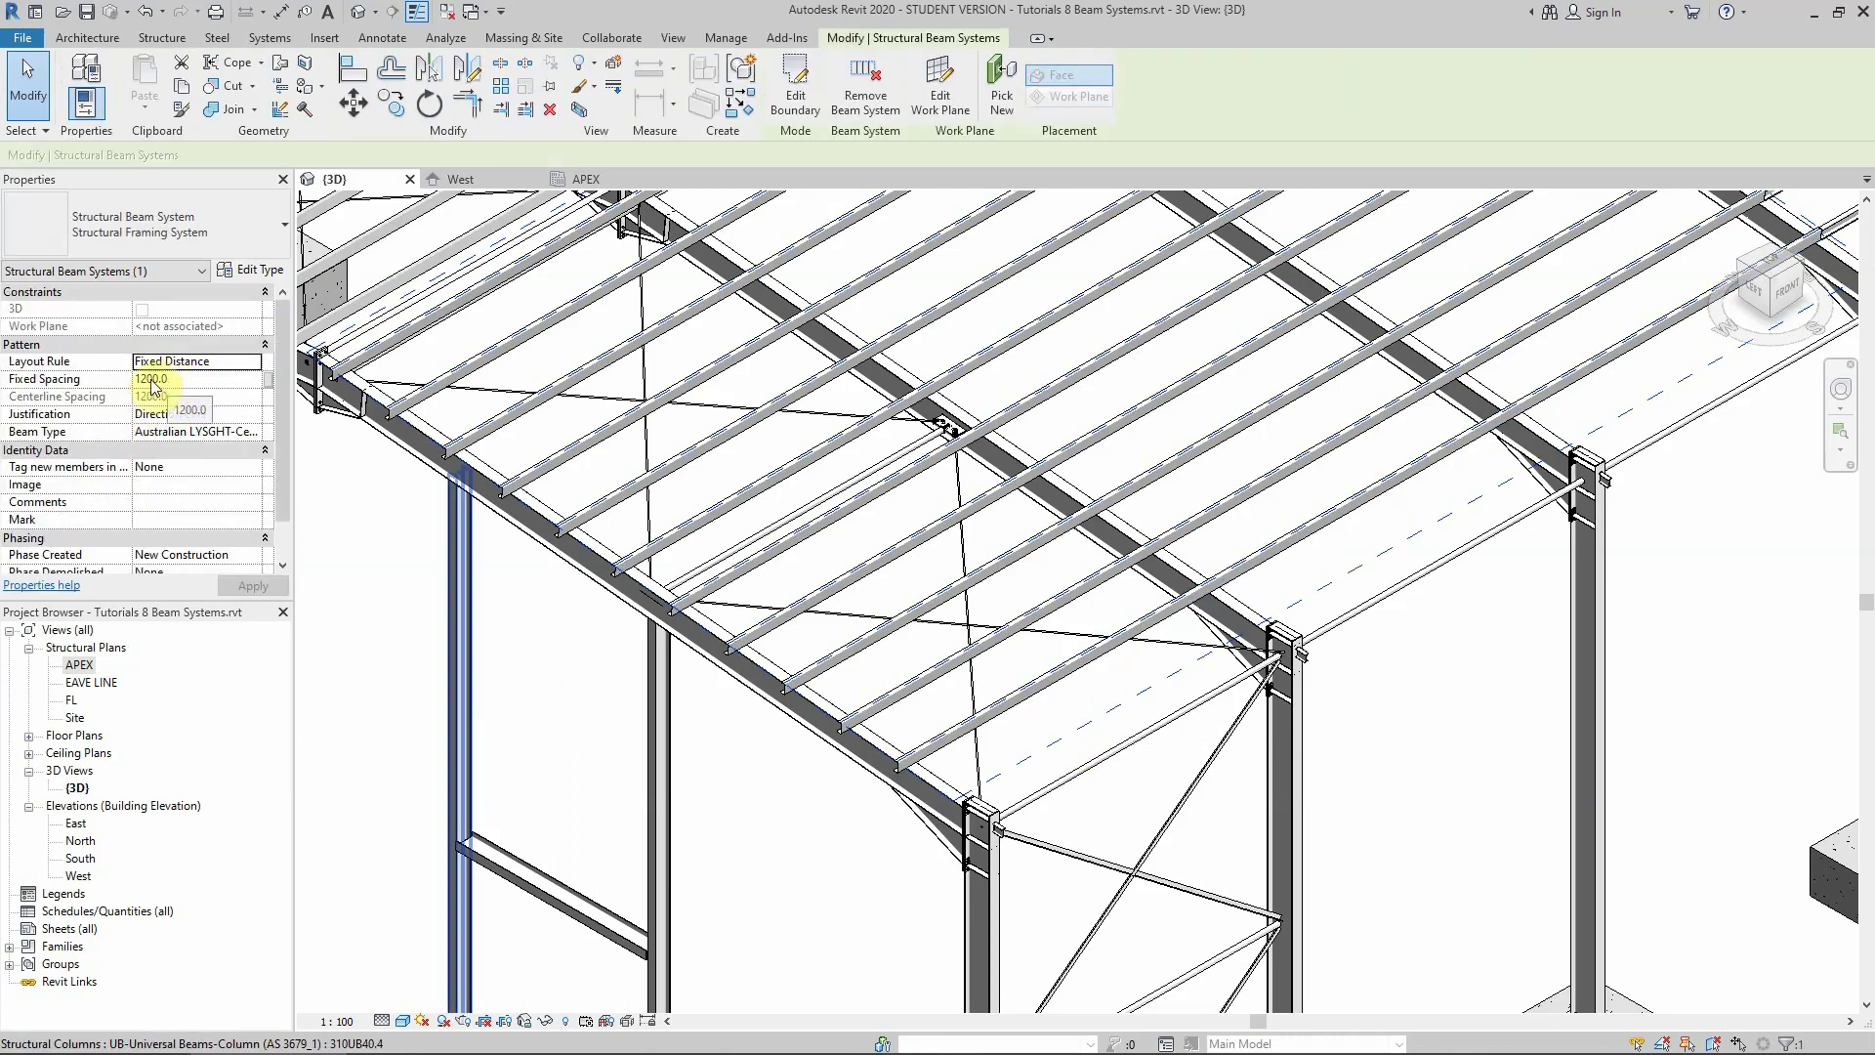
pyautogui.click(826, 830)
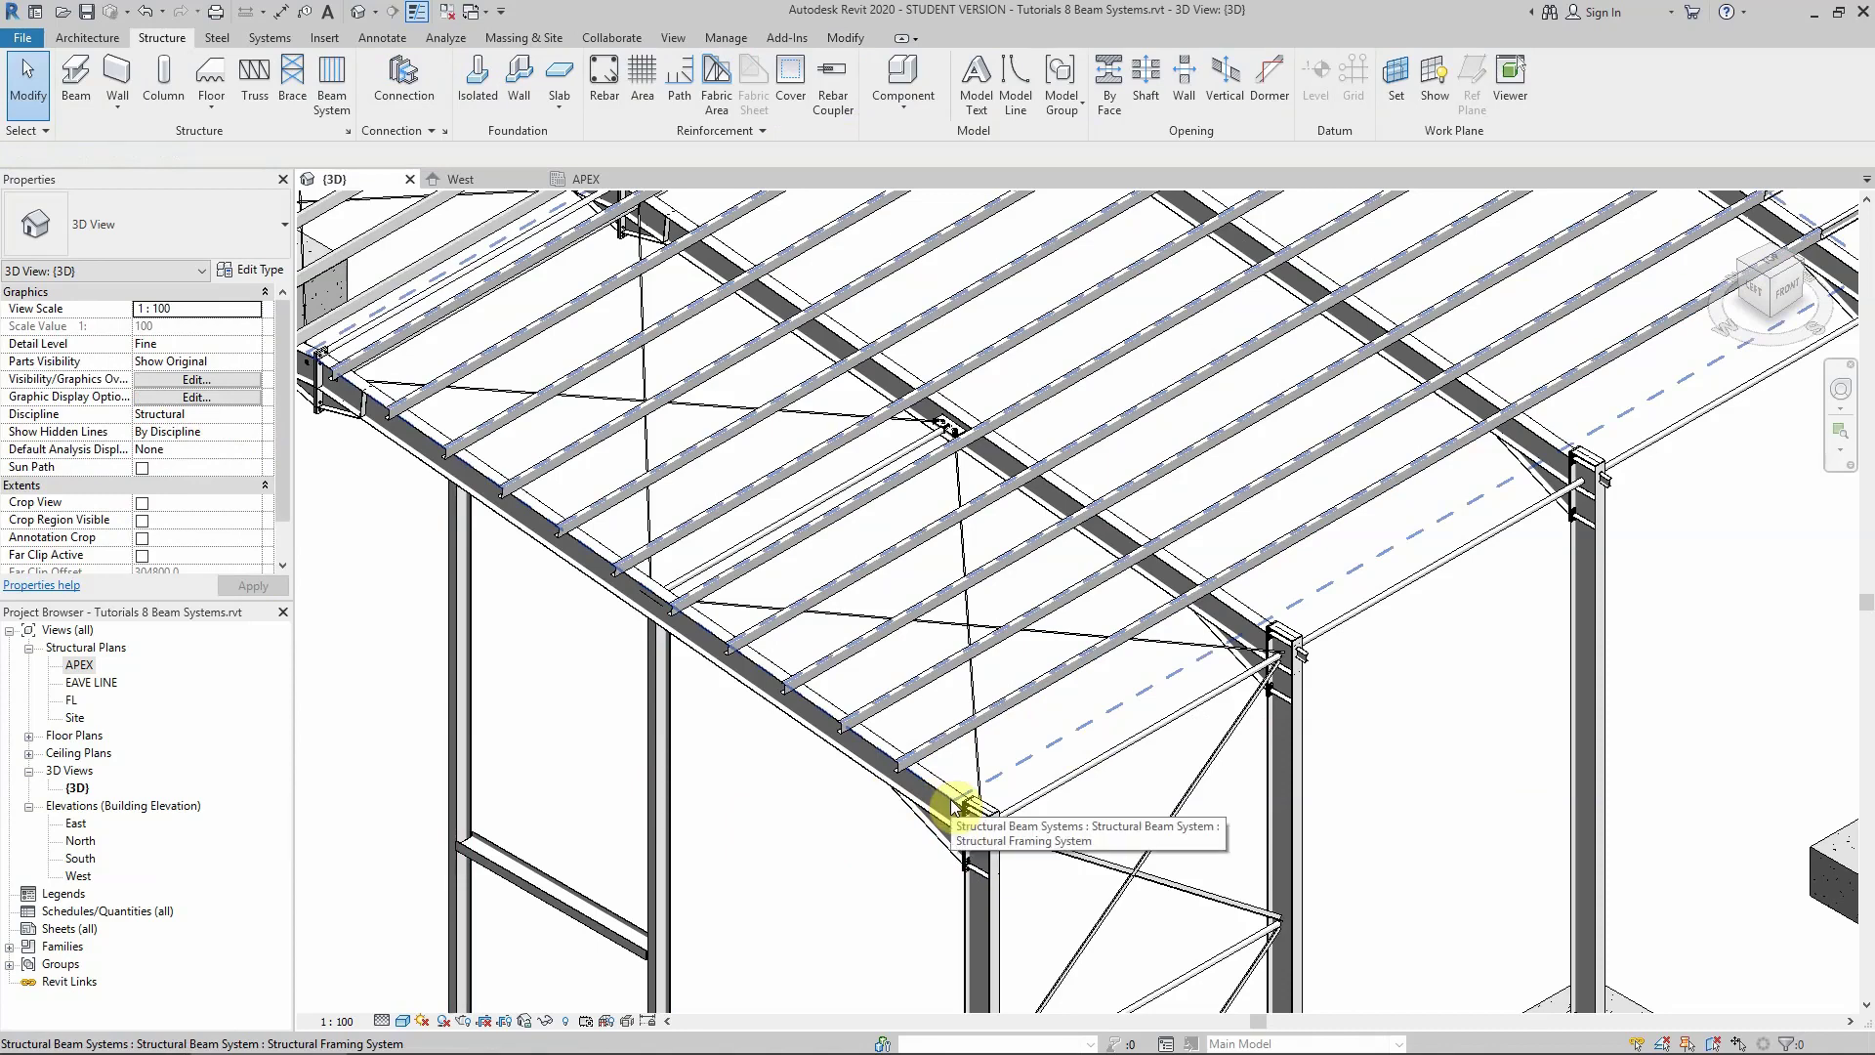
# Inspect the purlins at the ridge and around the bolted haunched knee connection at the eave corner in 3D
pyautogui.scroll(-5, 976, 781)
pyautogui.scroll(5, 793, 588)
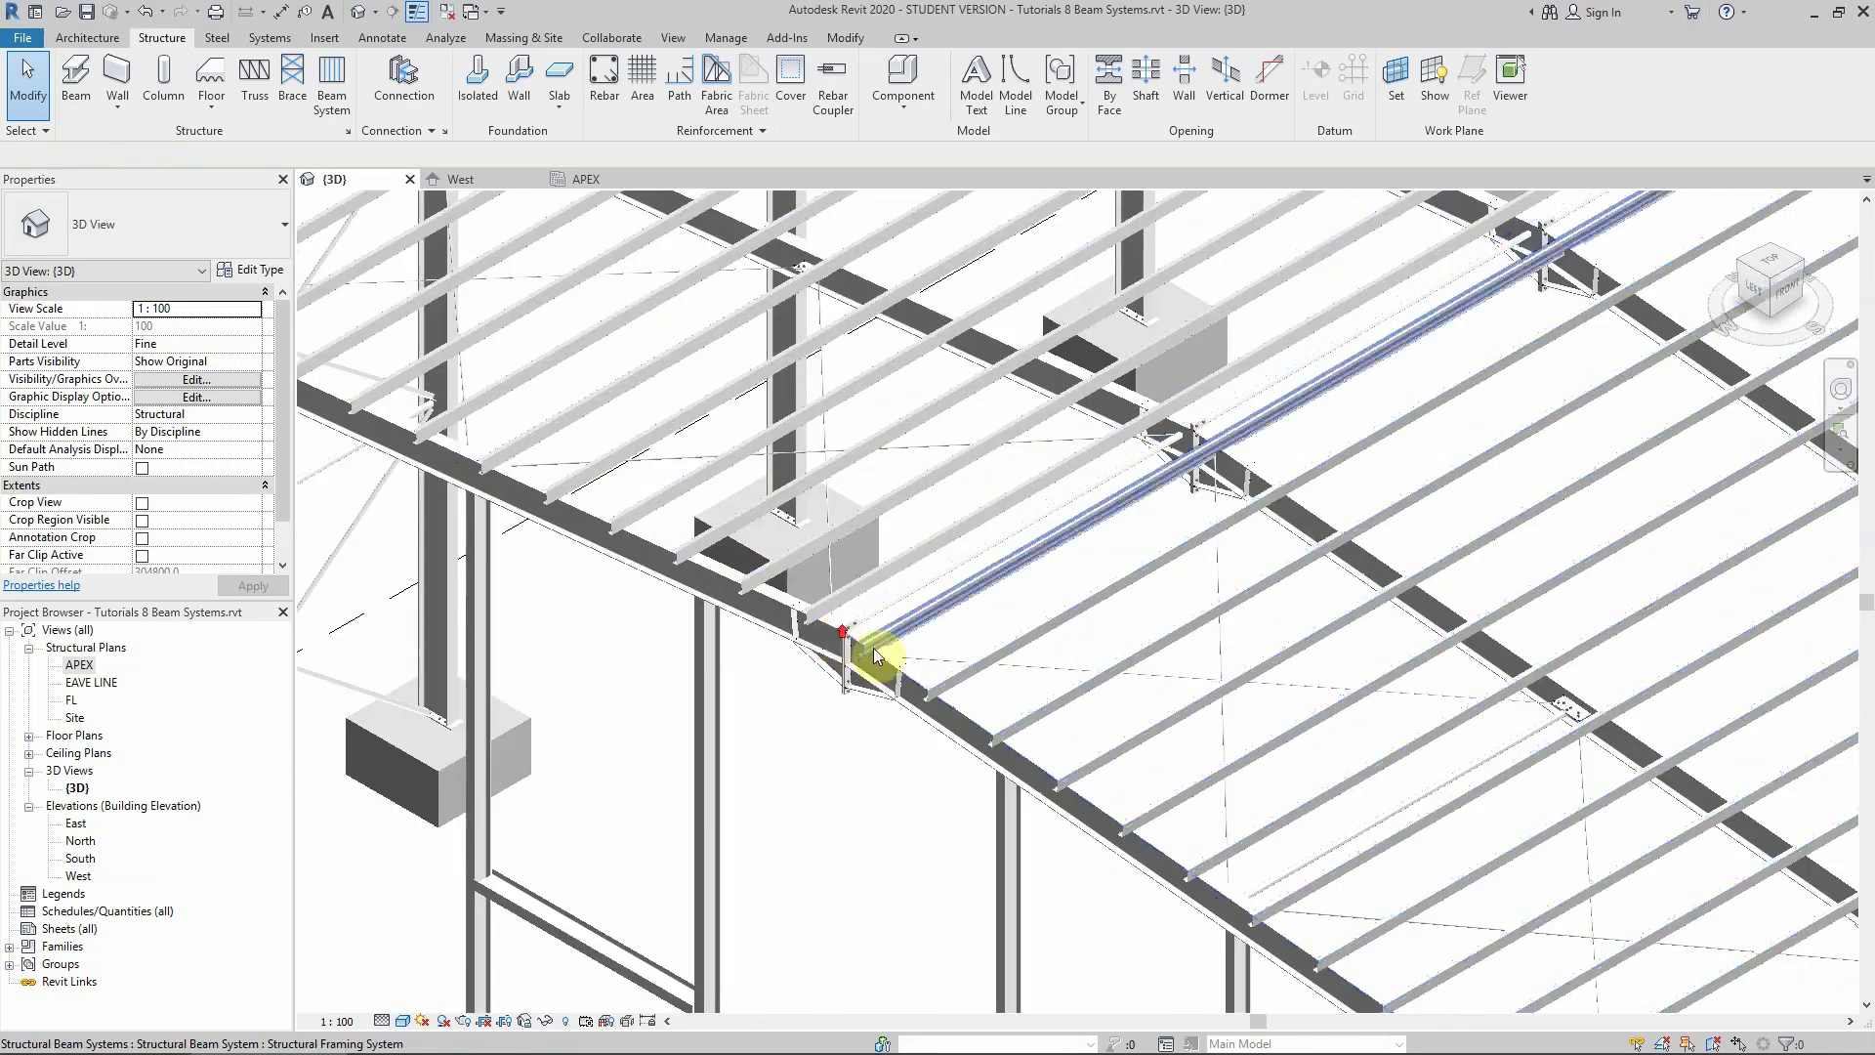
pyautogui.scroll(-8, 859, 654)
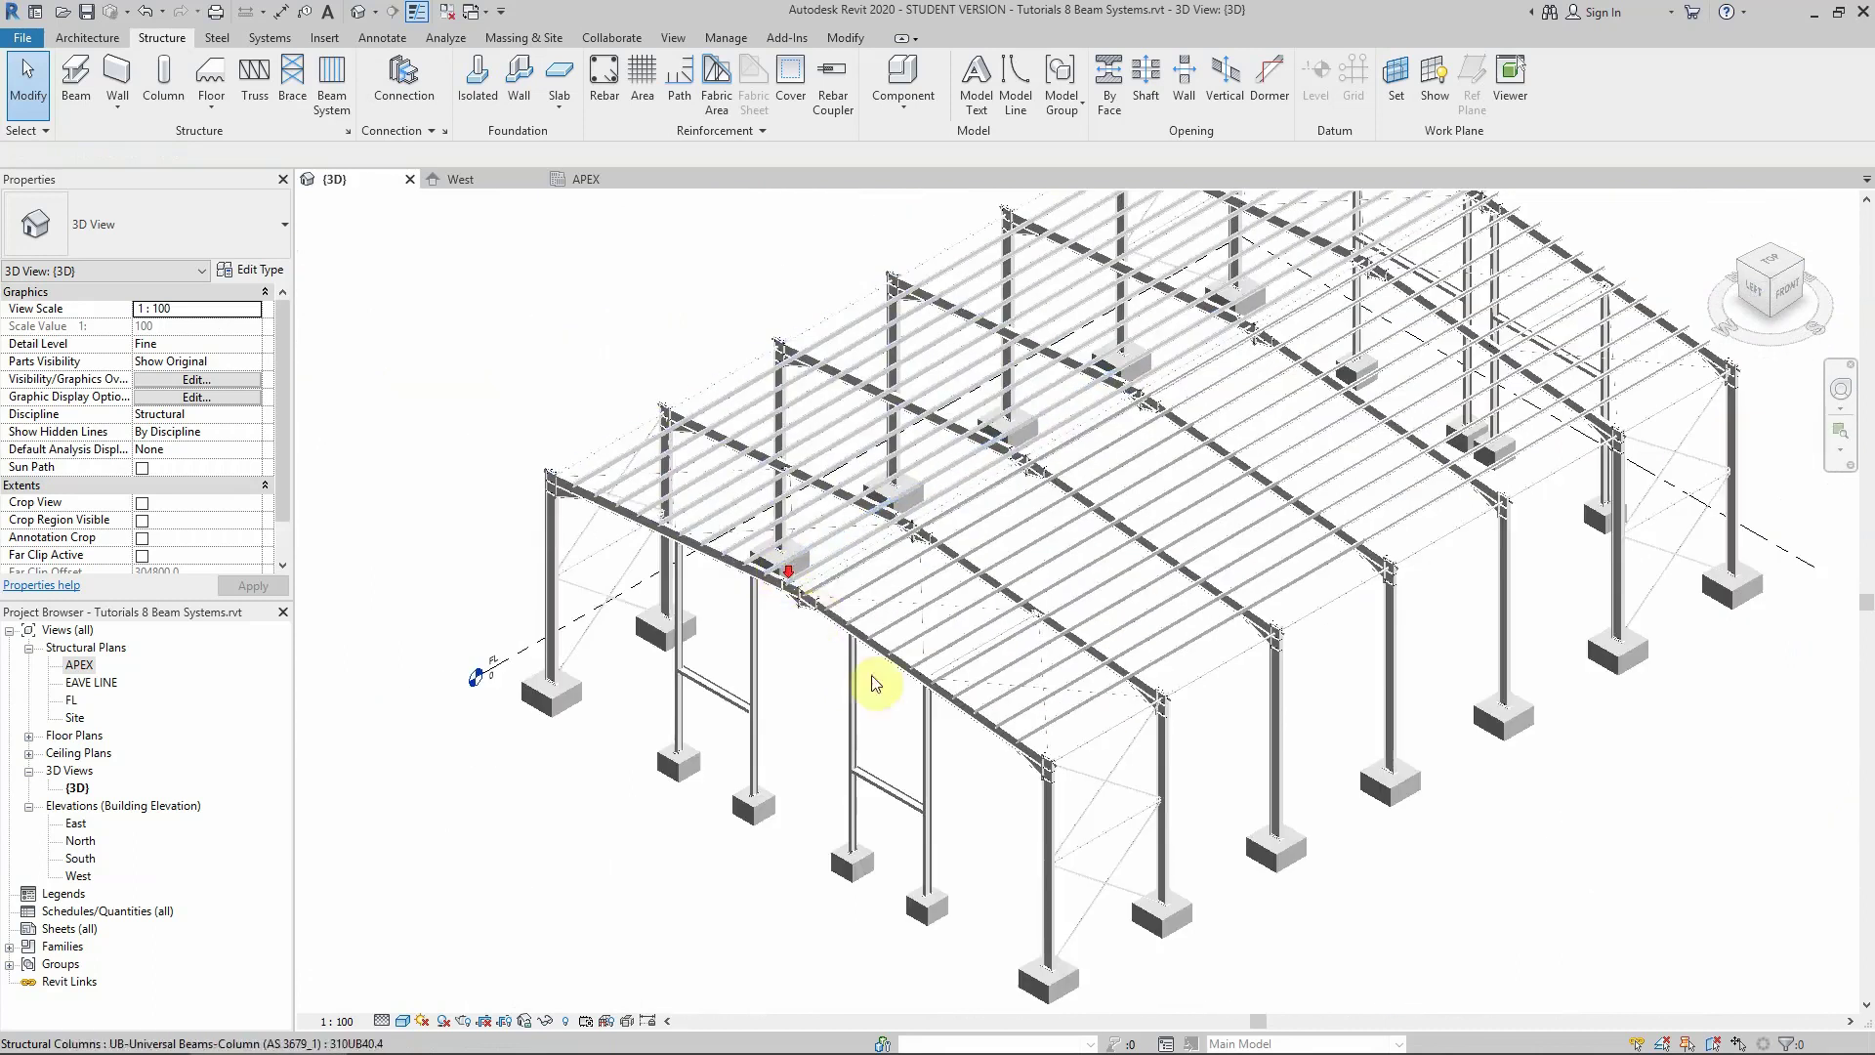
pyautogui.scroll(12, 1071, 800)
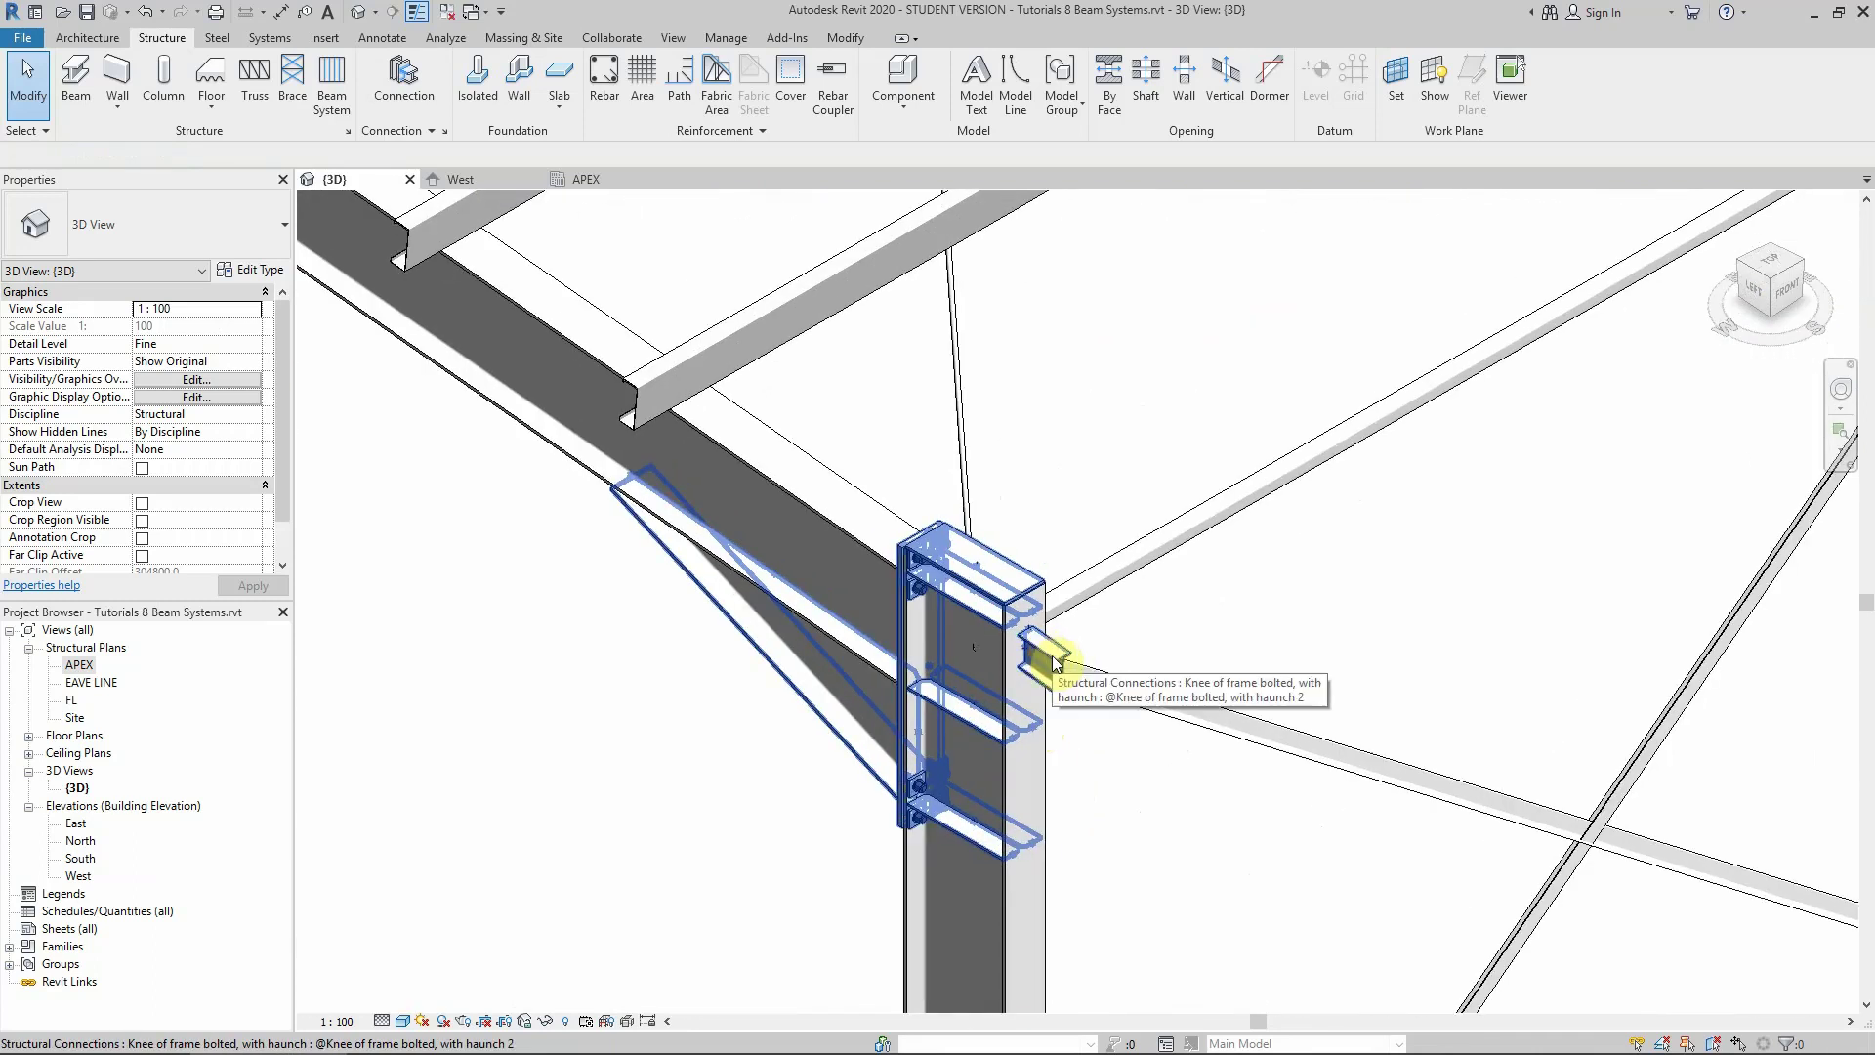
pyautogui.scroll(-3, 1052, 661)
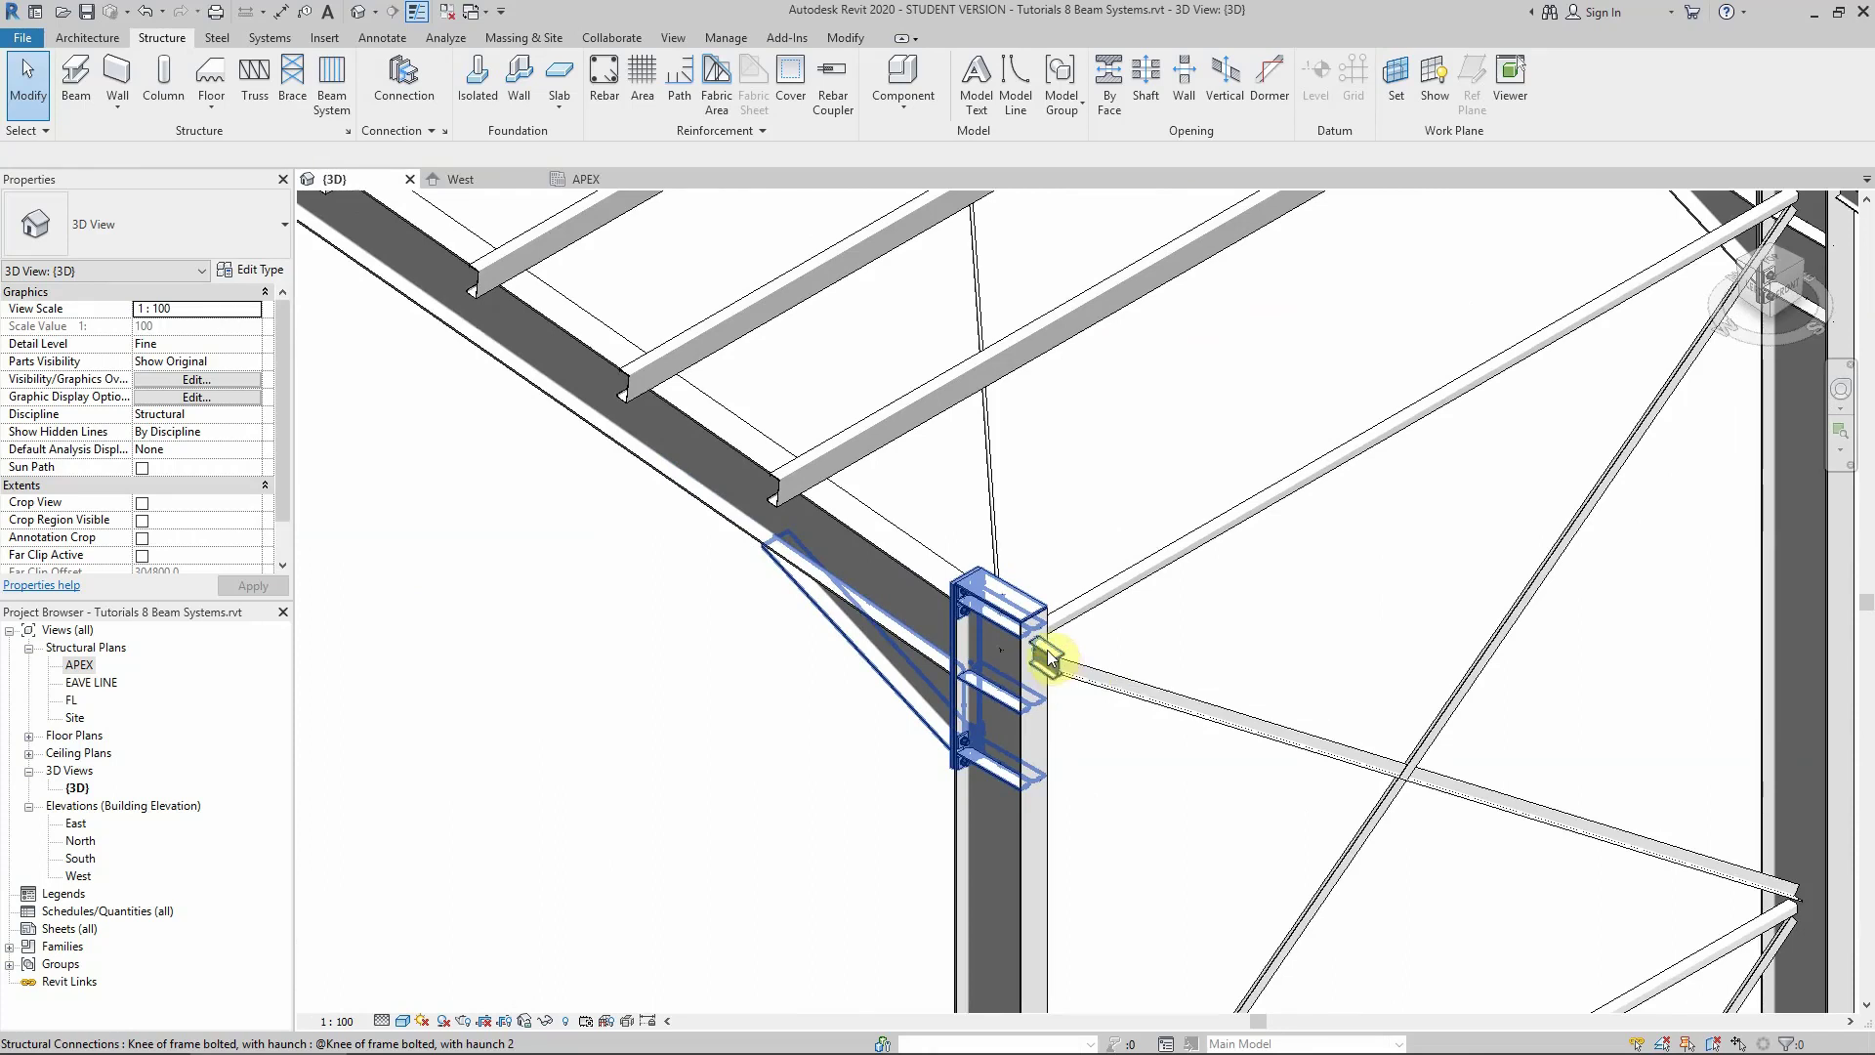
pyautogui.scroll(2, 1050, 659)
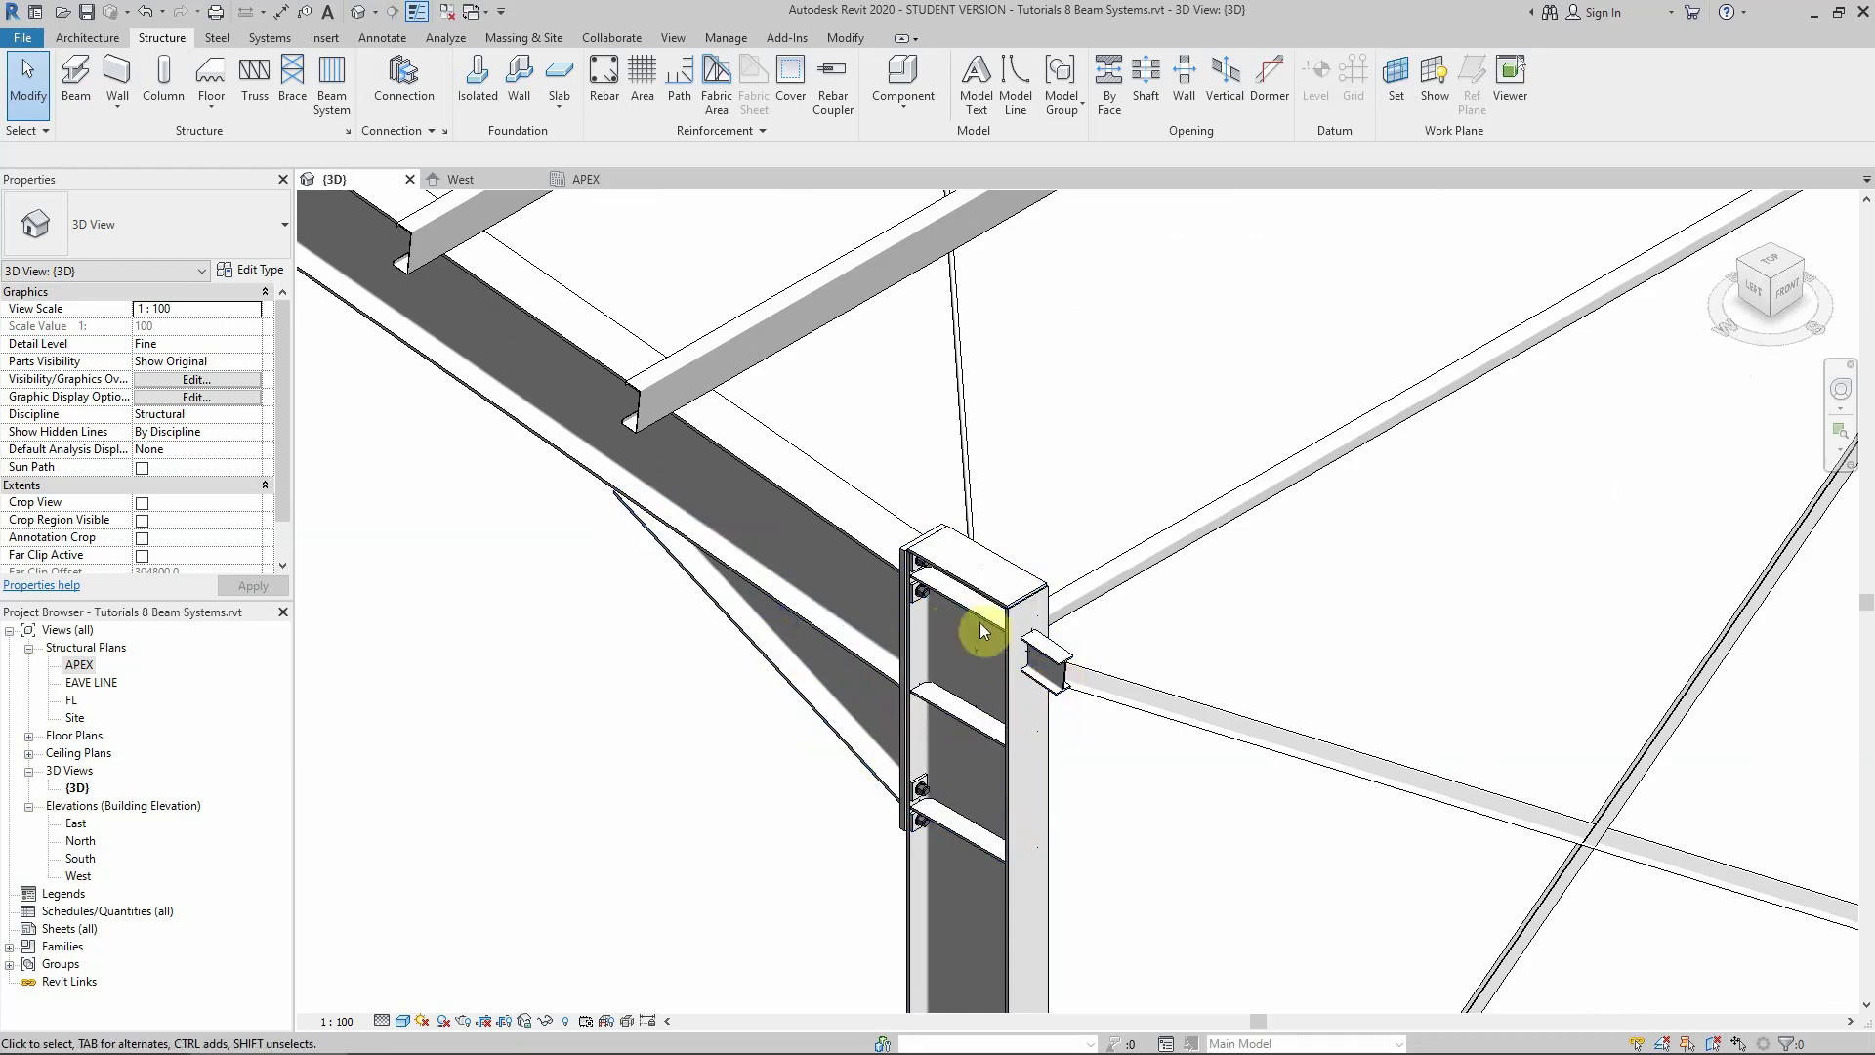
pyautogui.scroll(-5, 1069, 654)
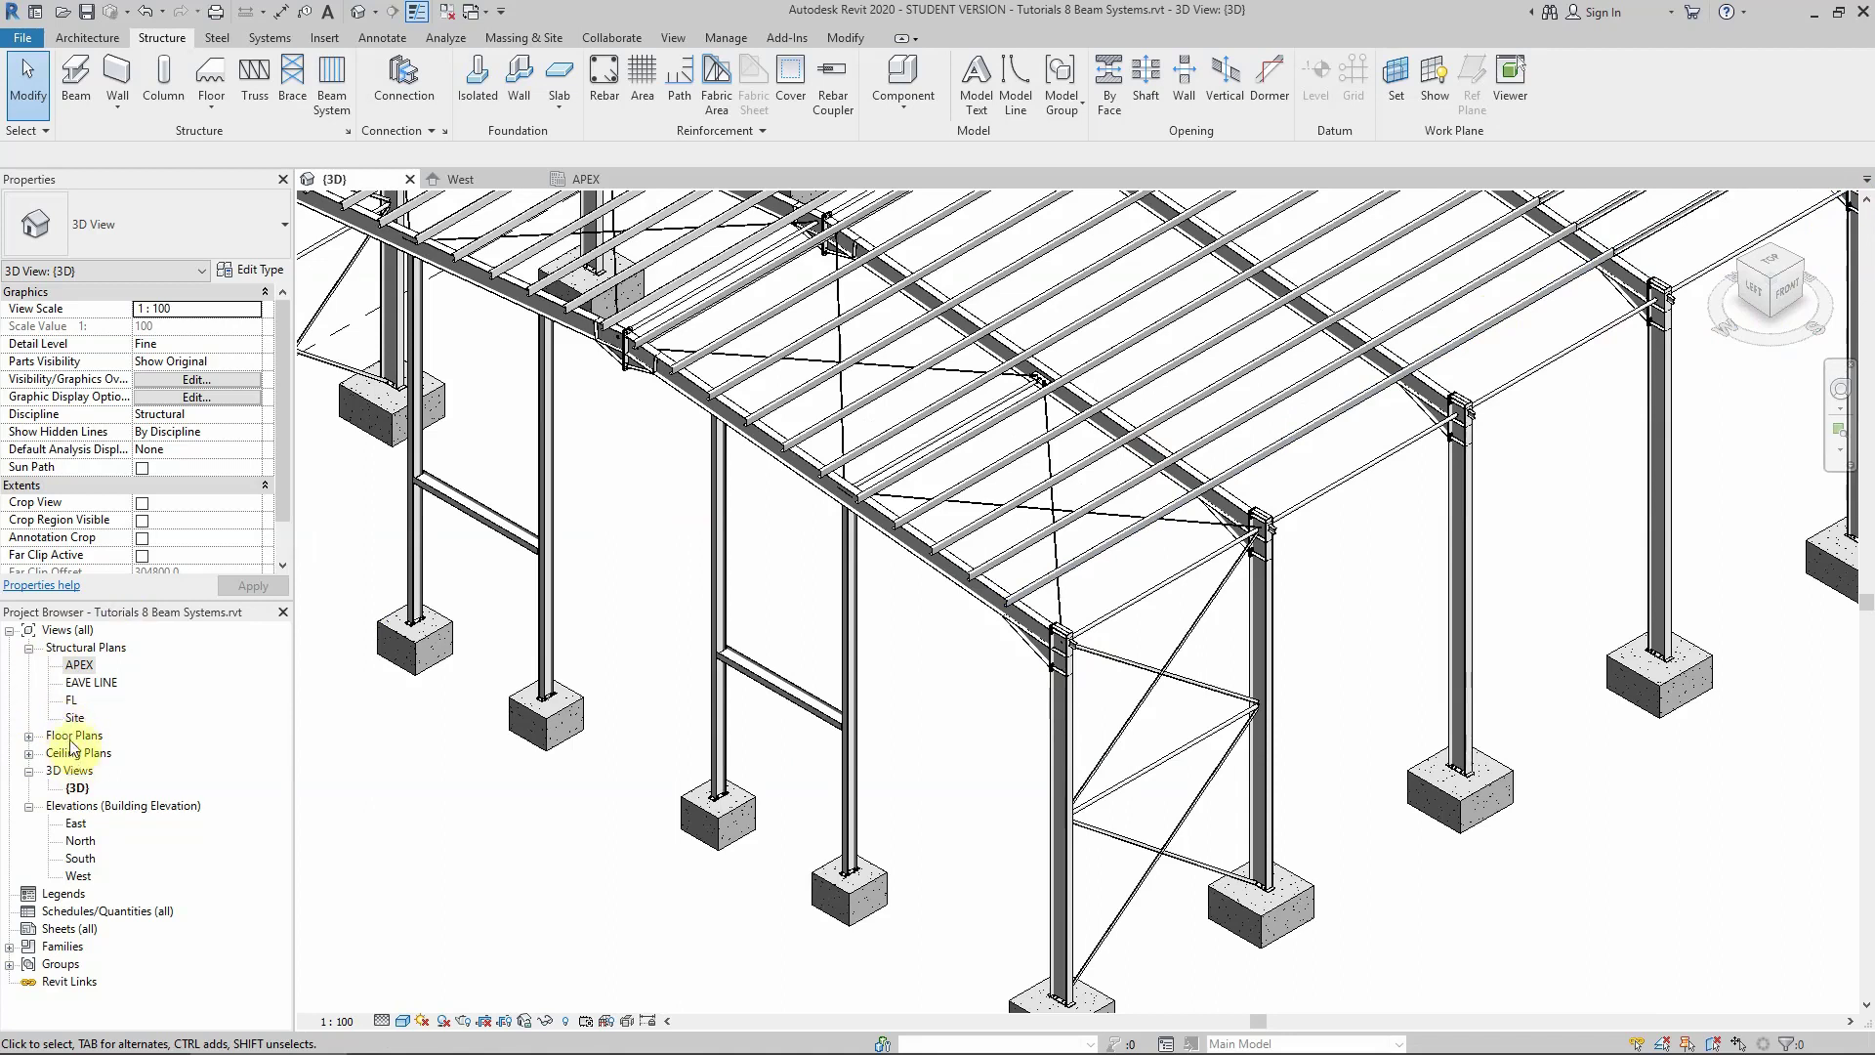
# Open the West elevation and hide the Generic - 125mm roof there, exposing the Cee purlin sections on the rafter
pyautogui.doubleClick(74, 876)
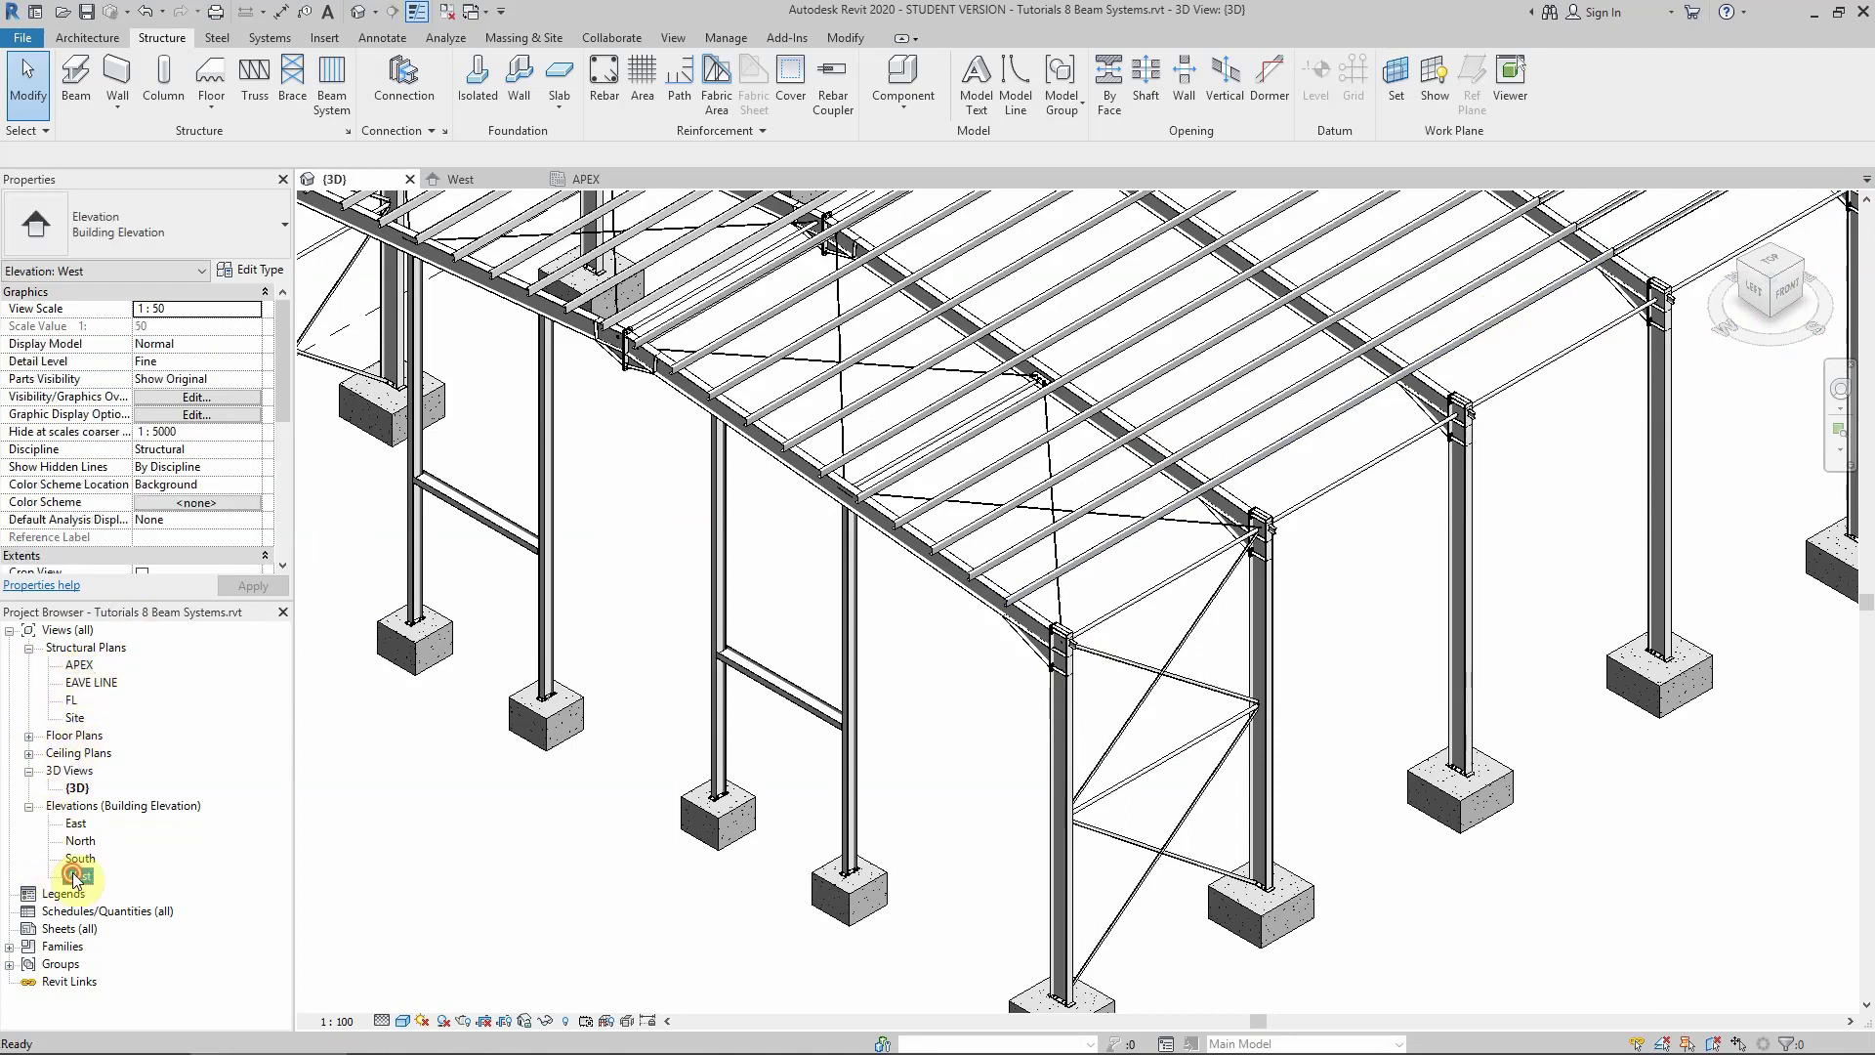
pyautogui.scroll(5, 1371, 594)
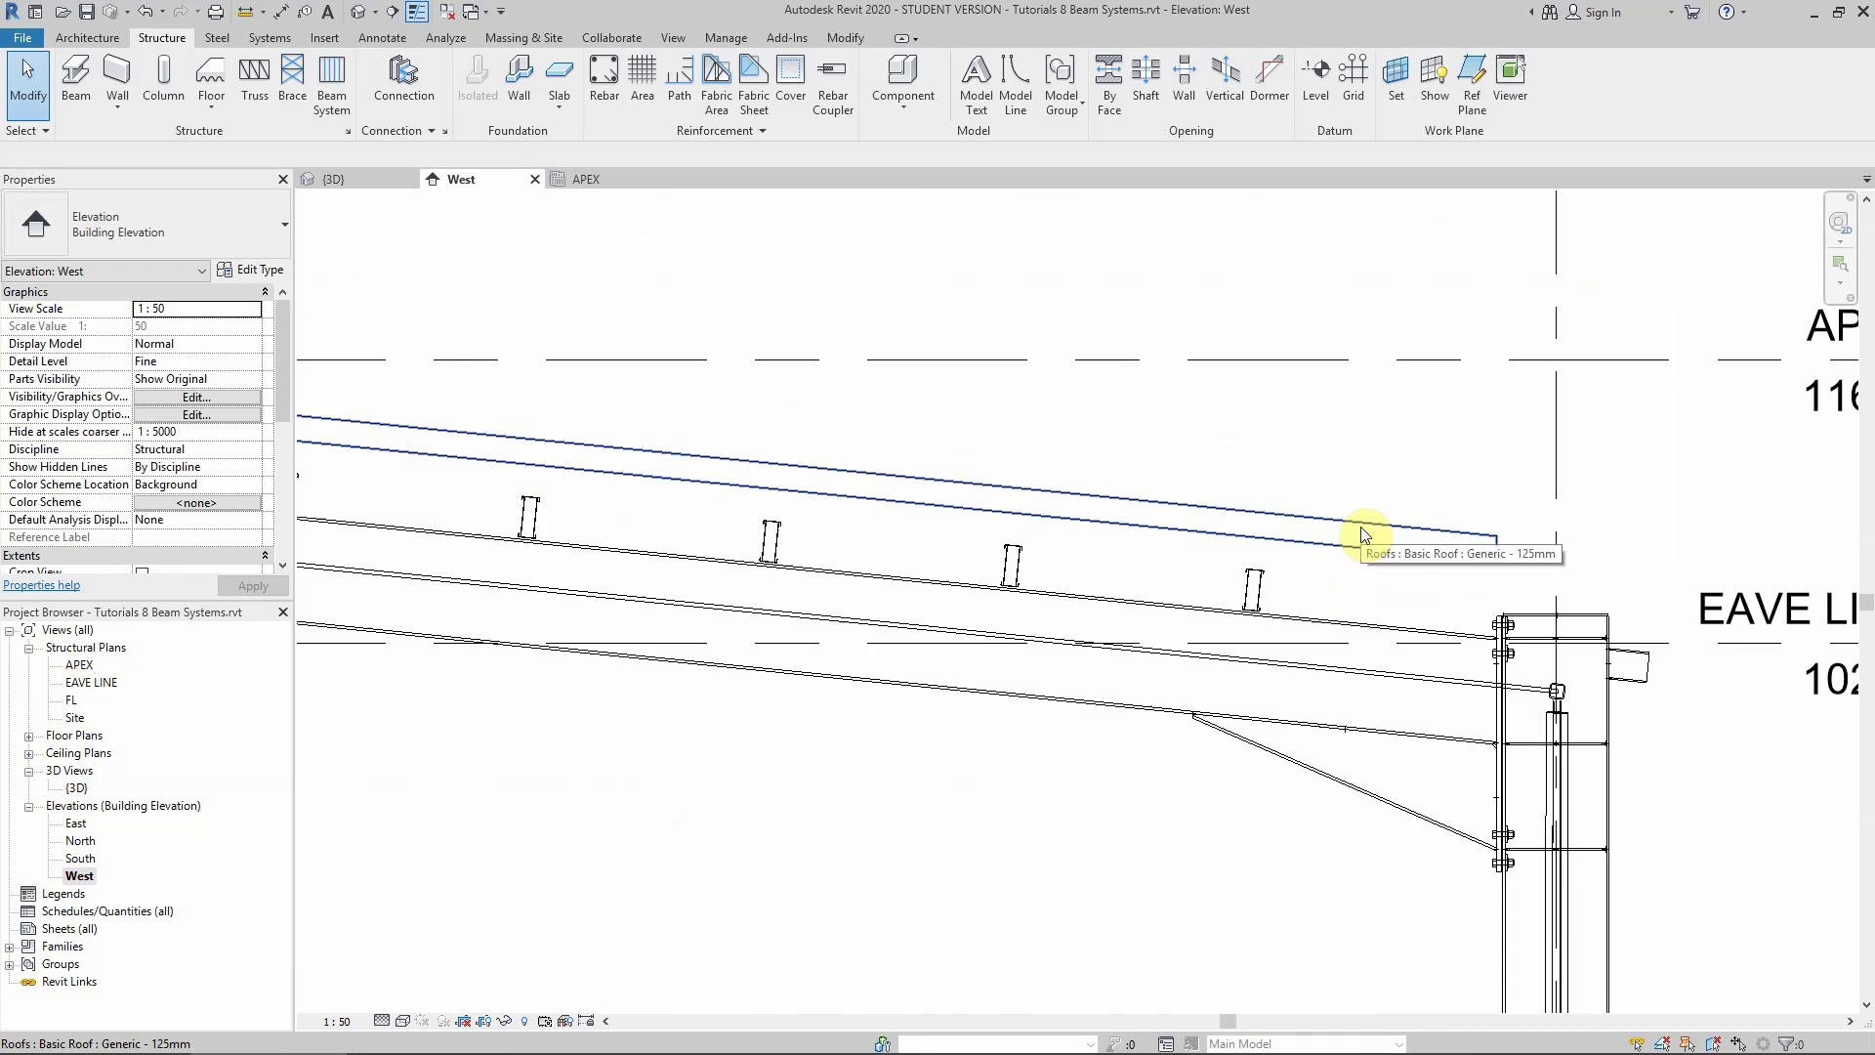
pyautogui.click(1364, 535)
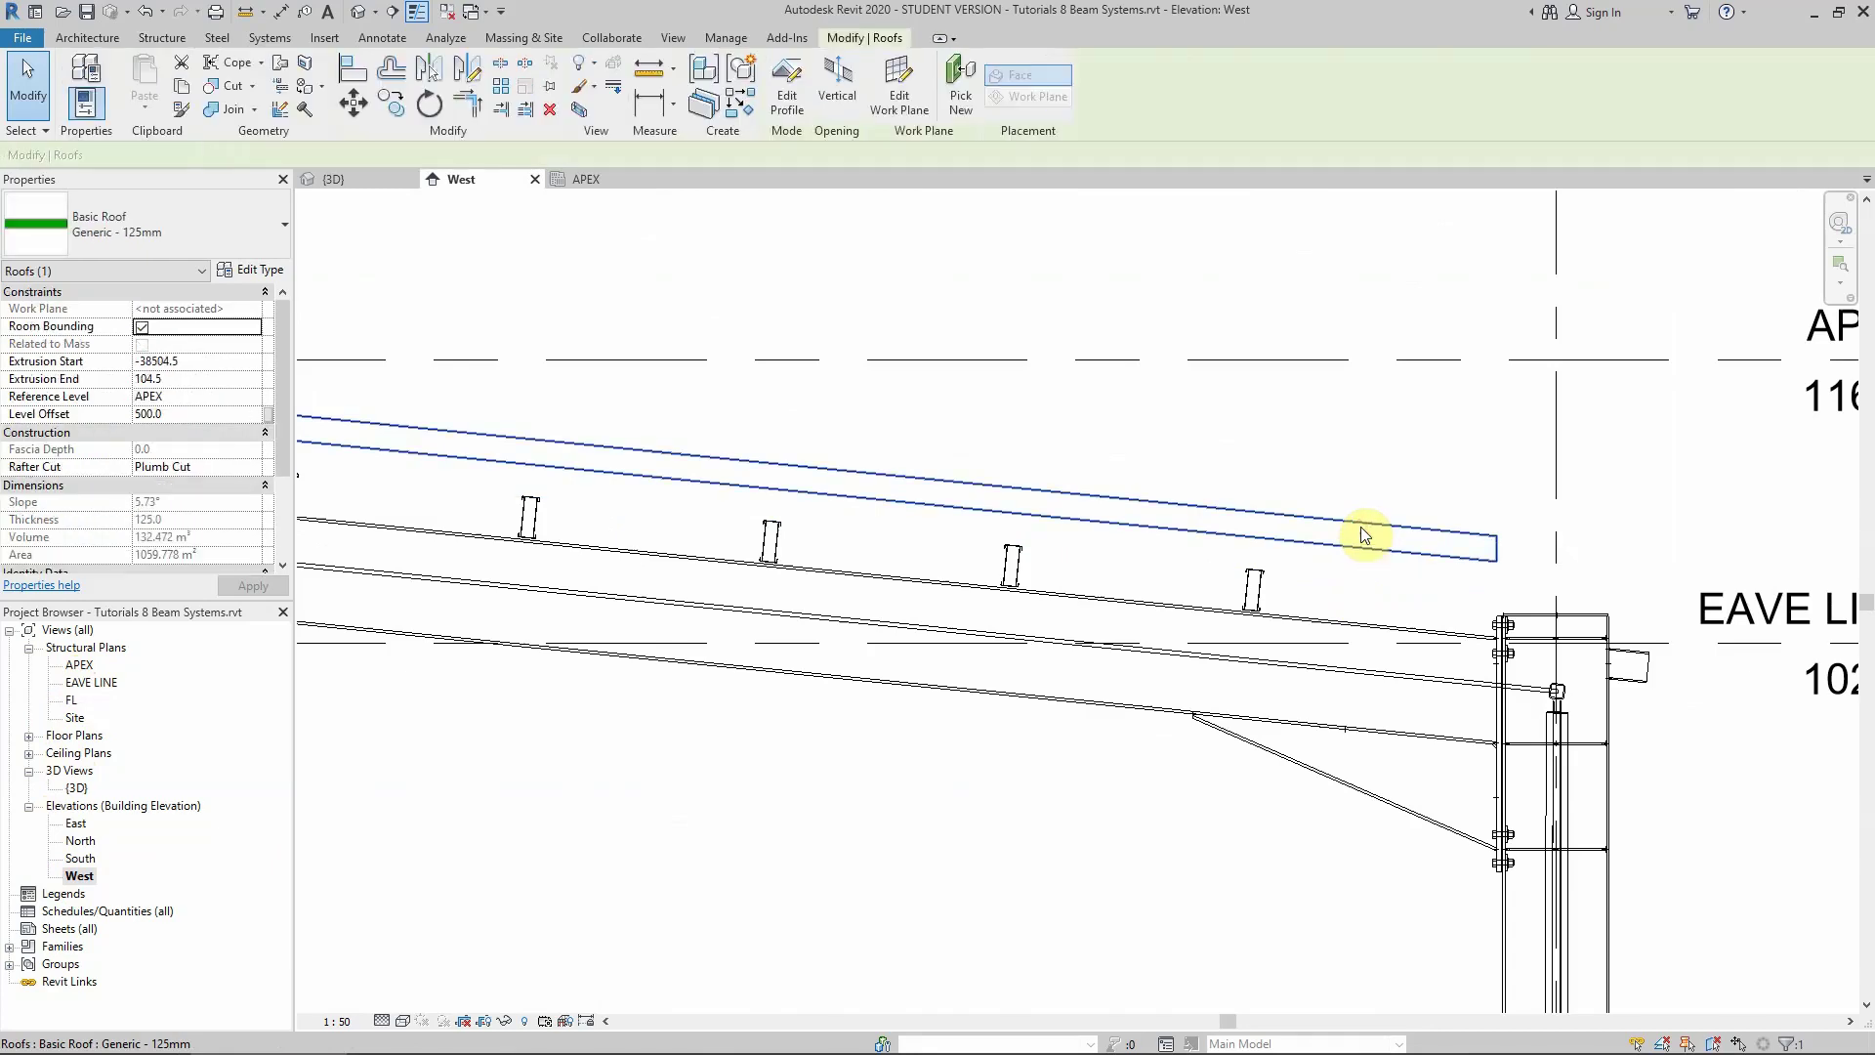
pyautogui.press('Escape')
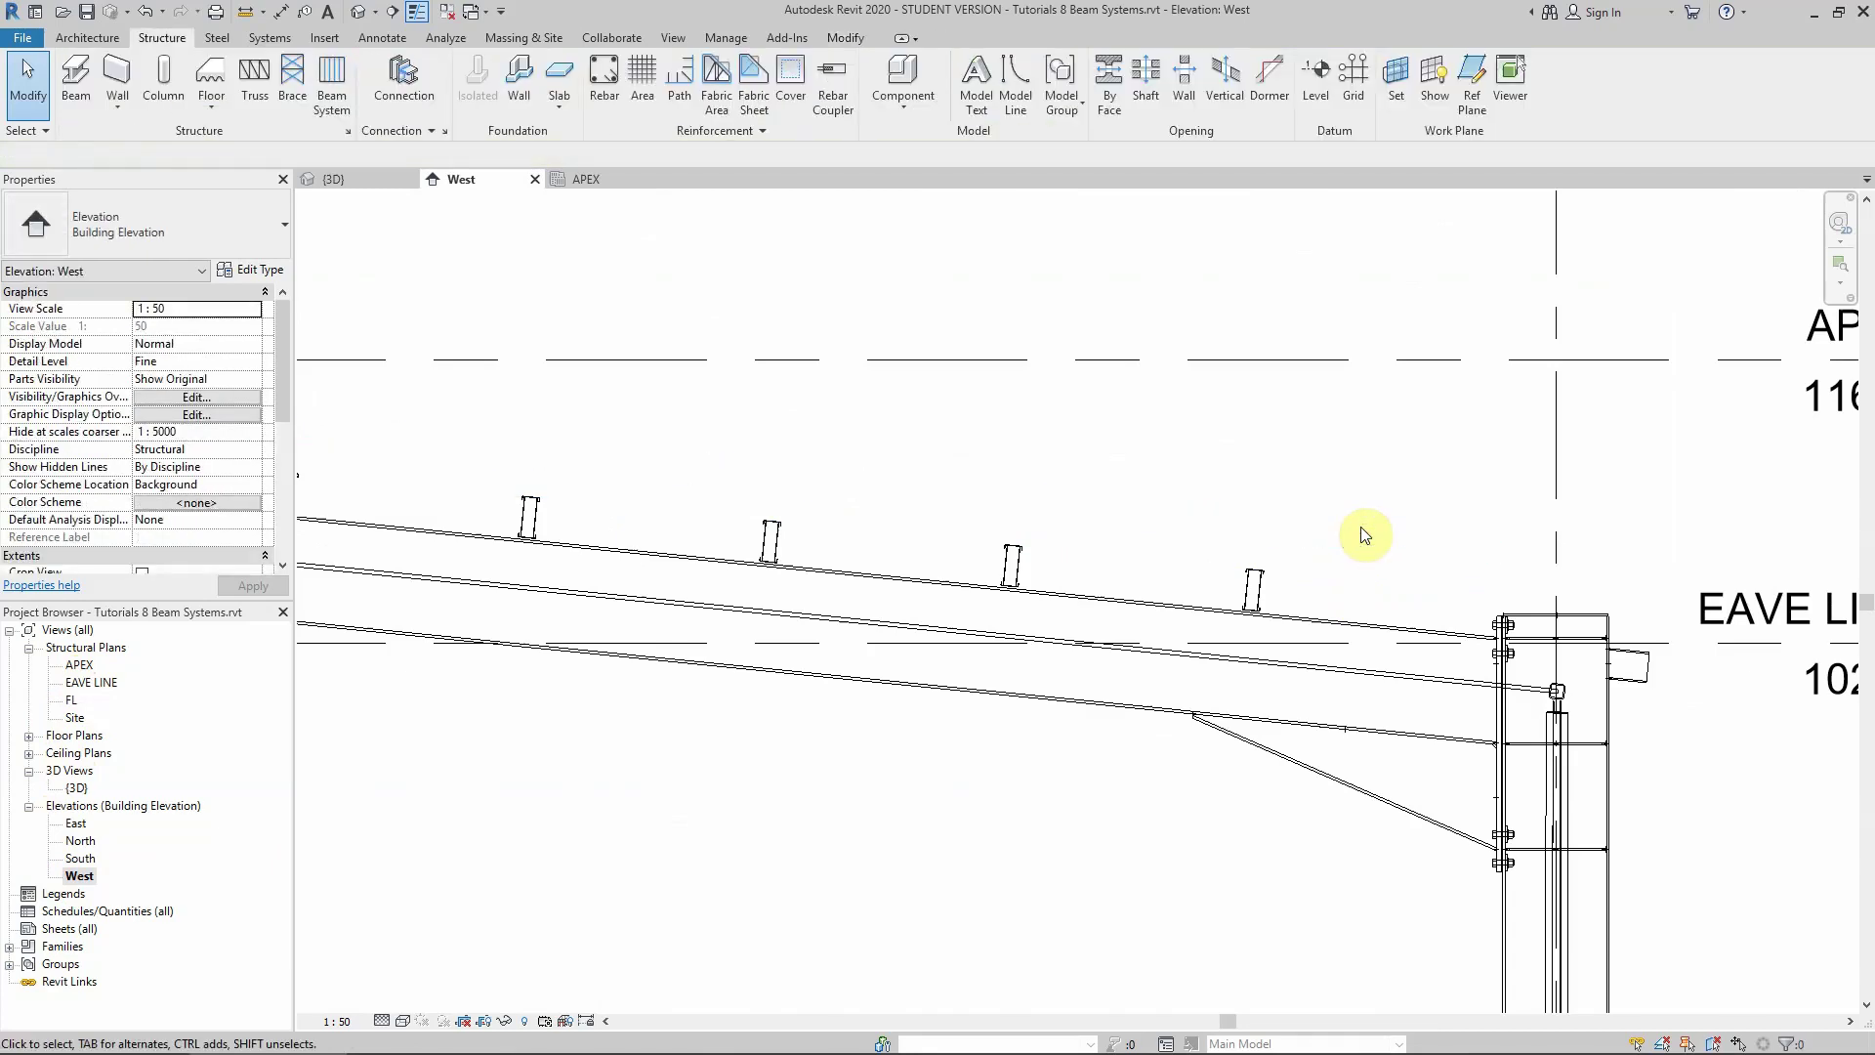
pyautogui.scroll(3, 772, 547)
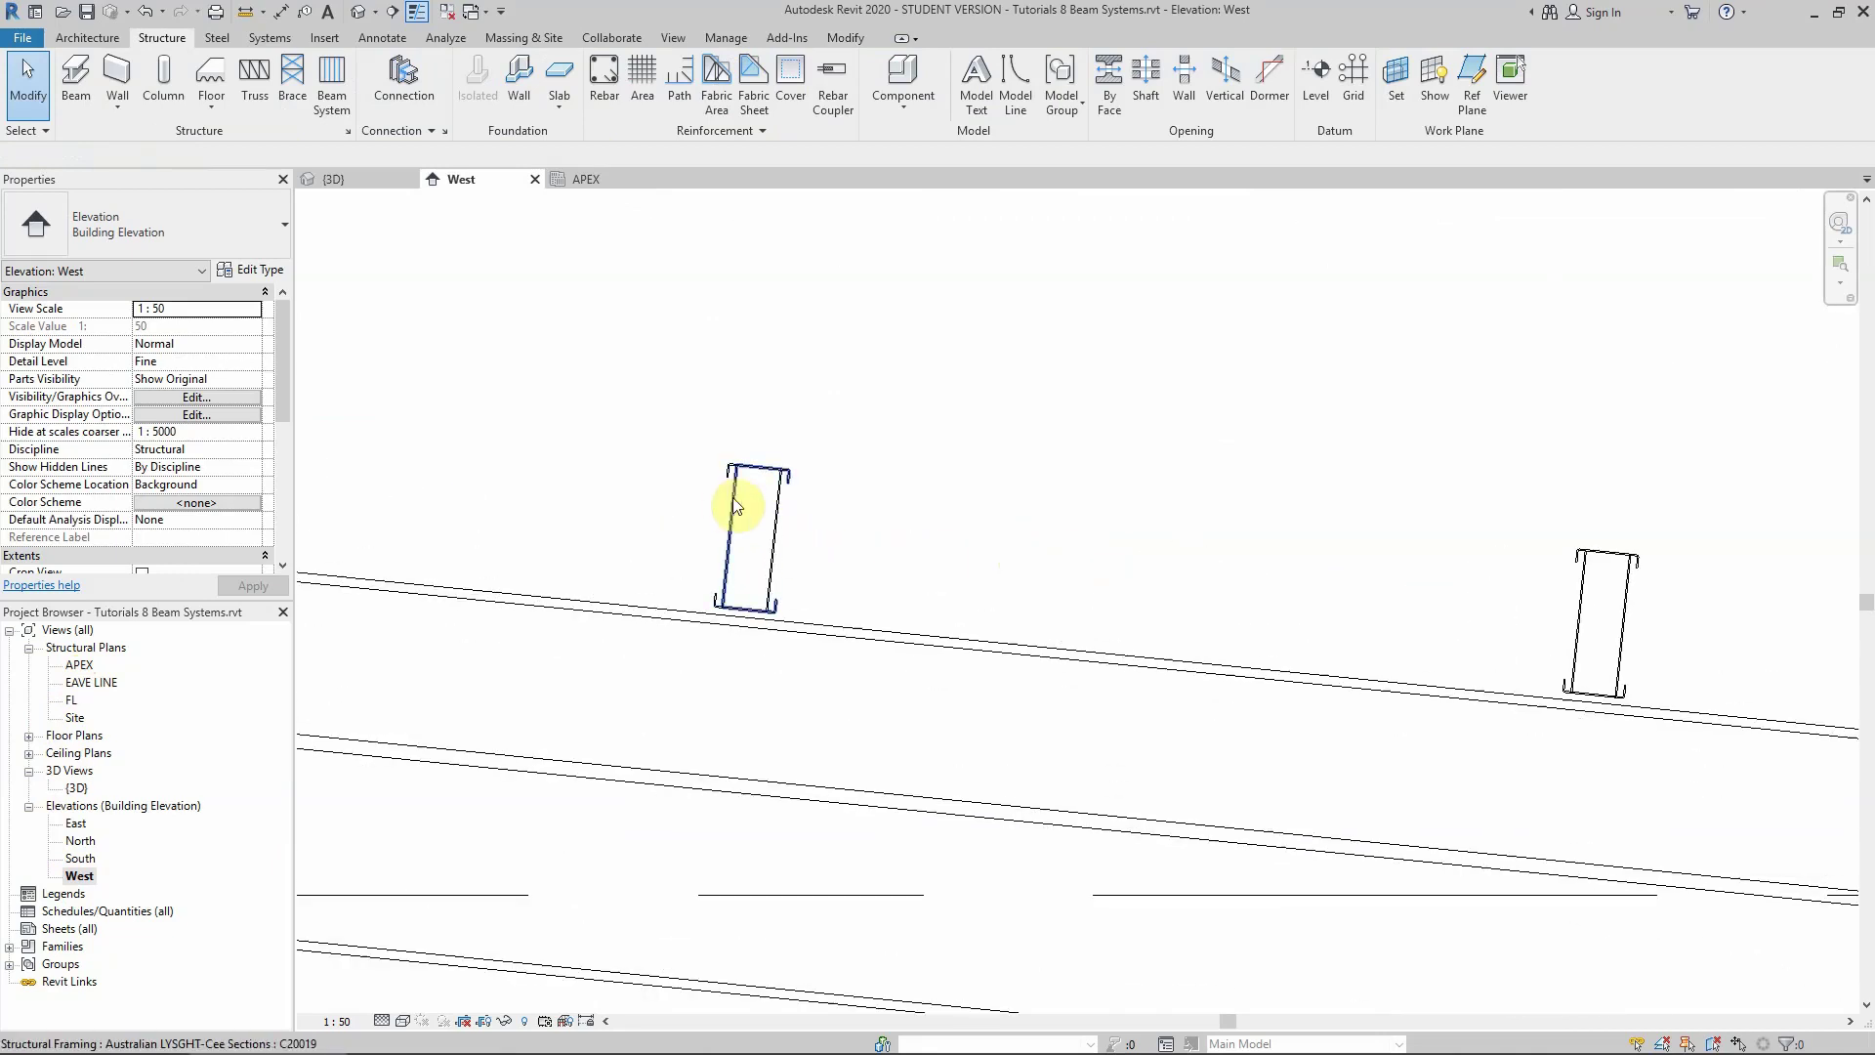
# Examine the properties of a roof purlin near grid 1 in the West elevation and those of the beam system containing it
pyautogui.scroll(-1, 917, 491)
pyautogui.scroll(-6, 918, 491)
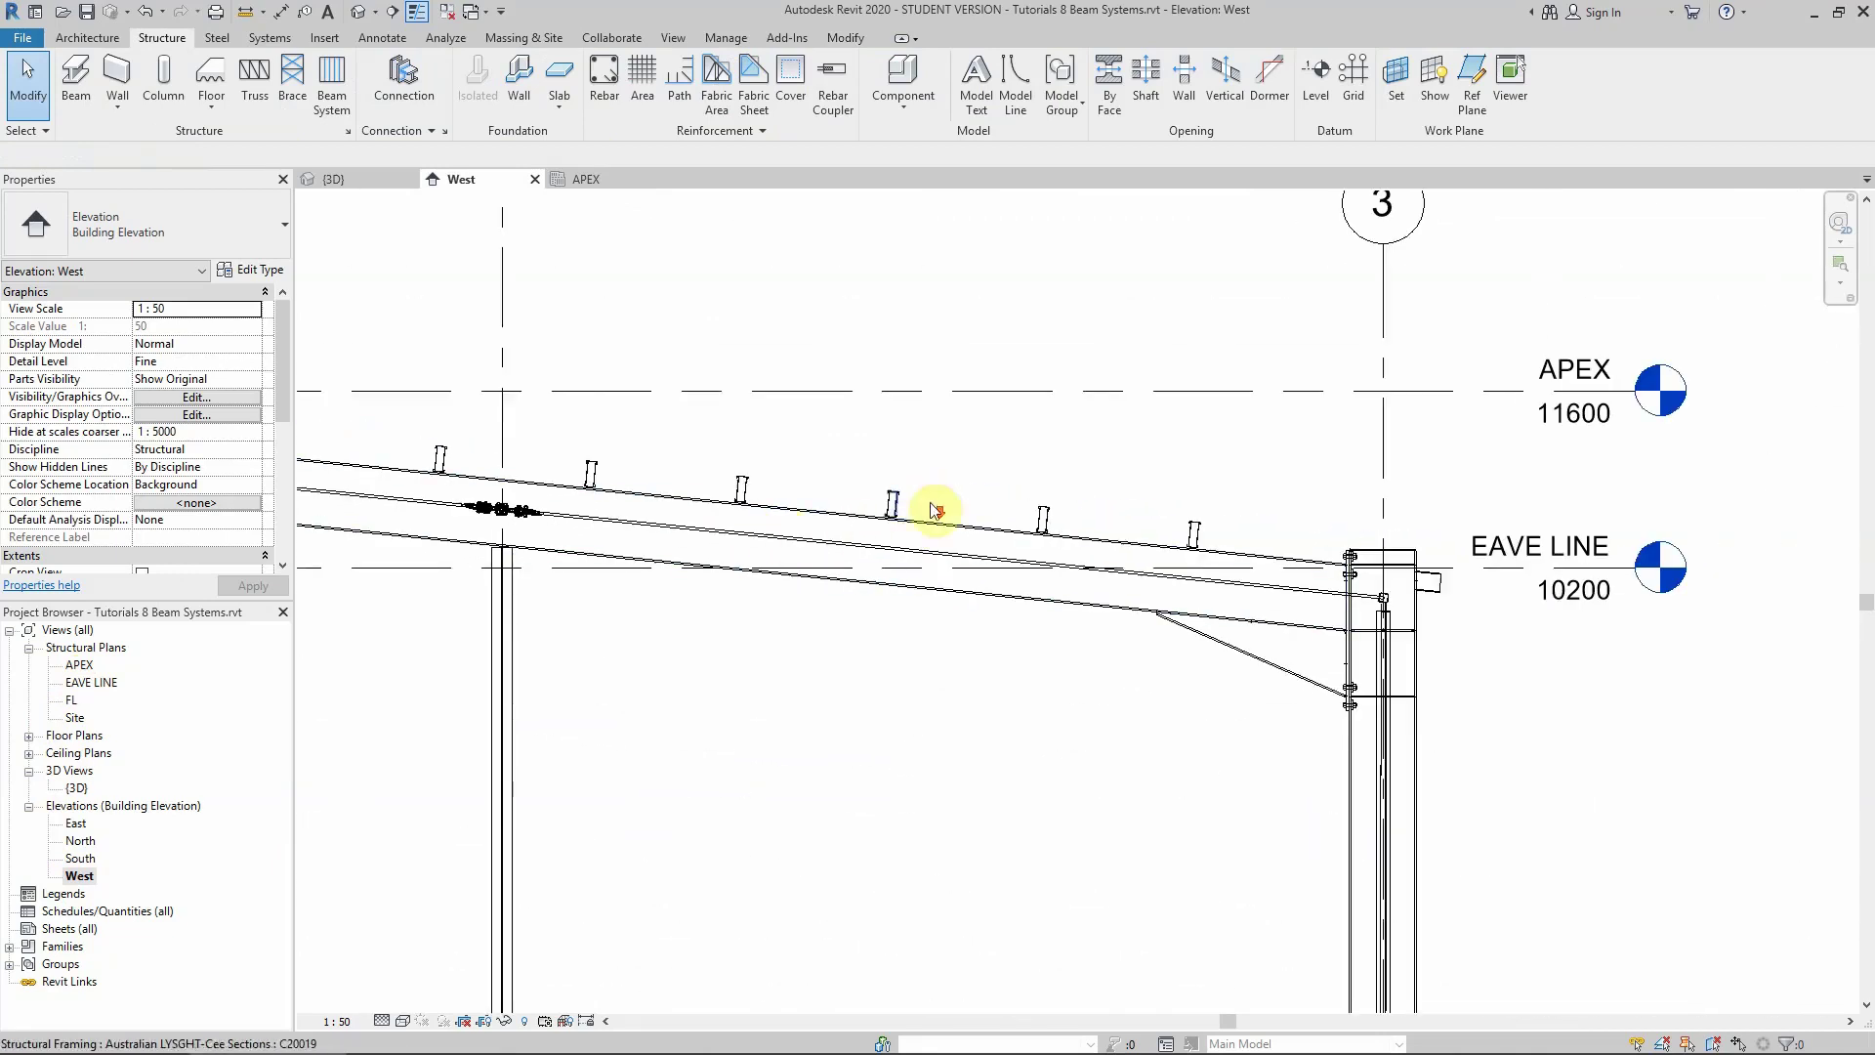
pyautogui.scroll(8, 328, 491)
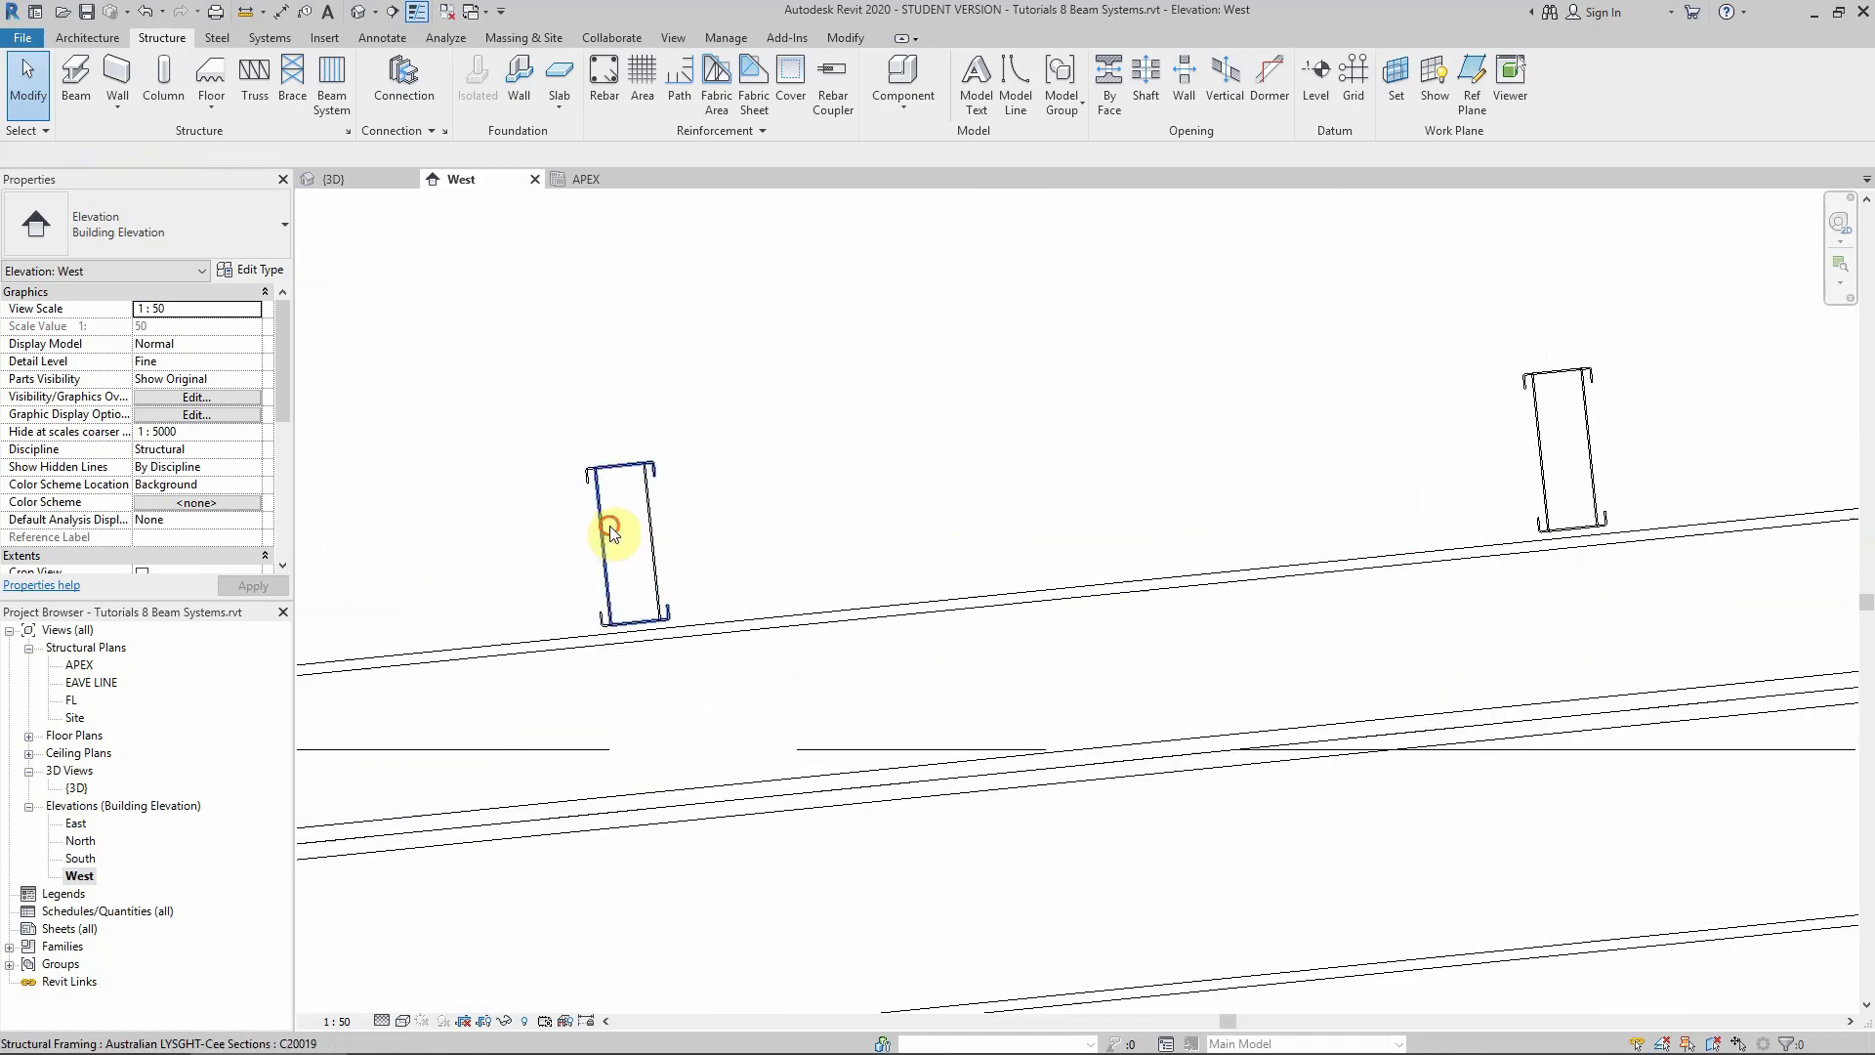
pyautogui.click(609, 531)
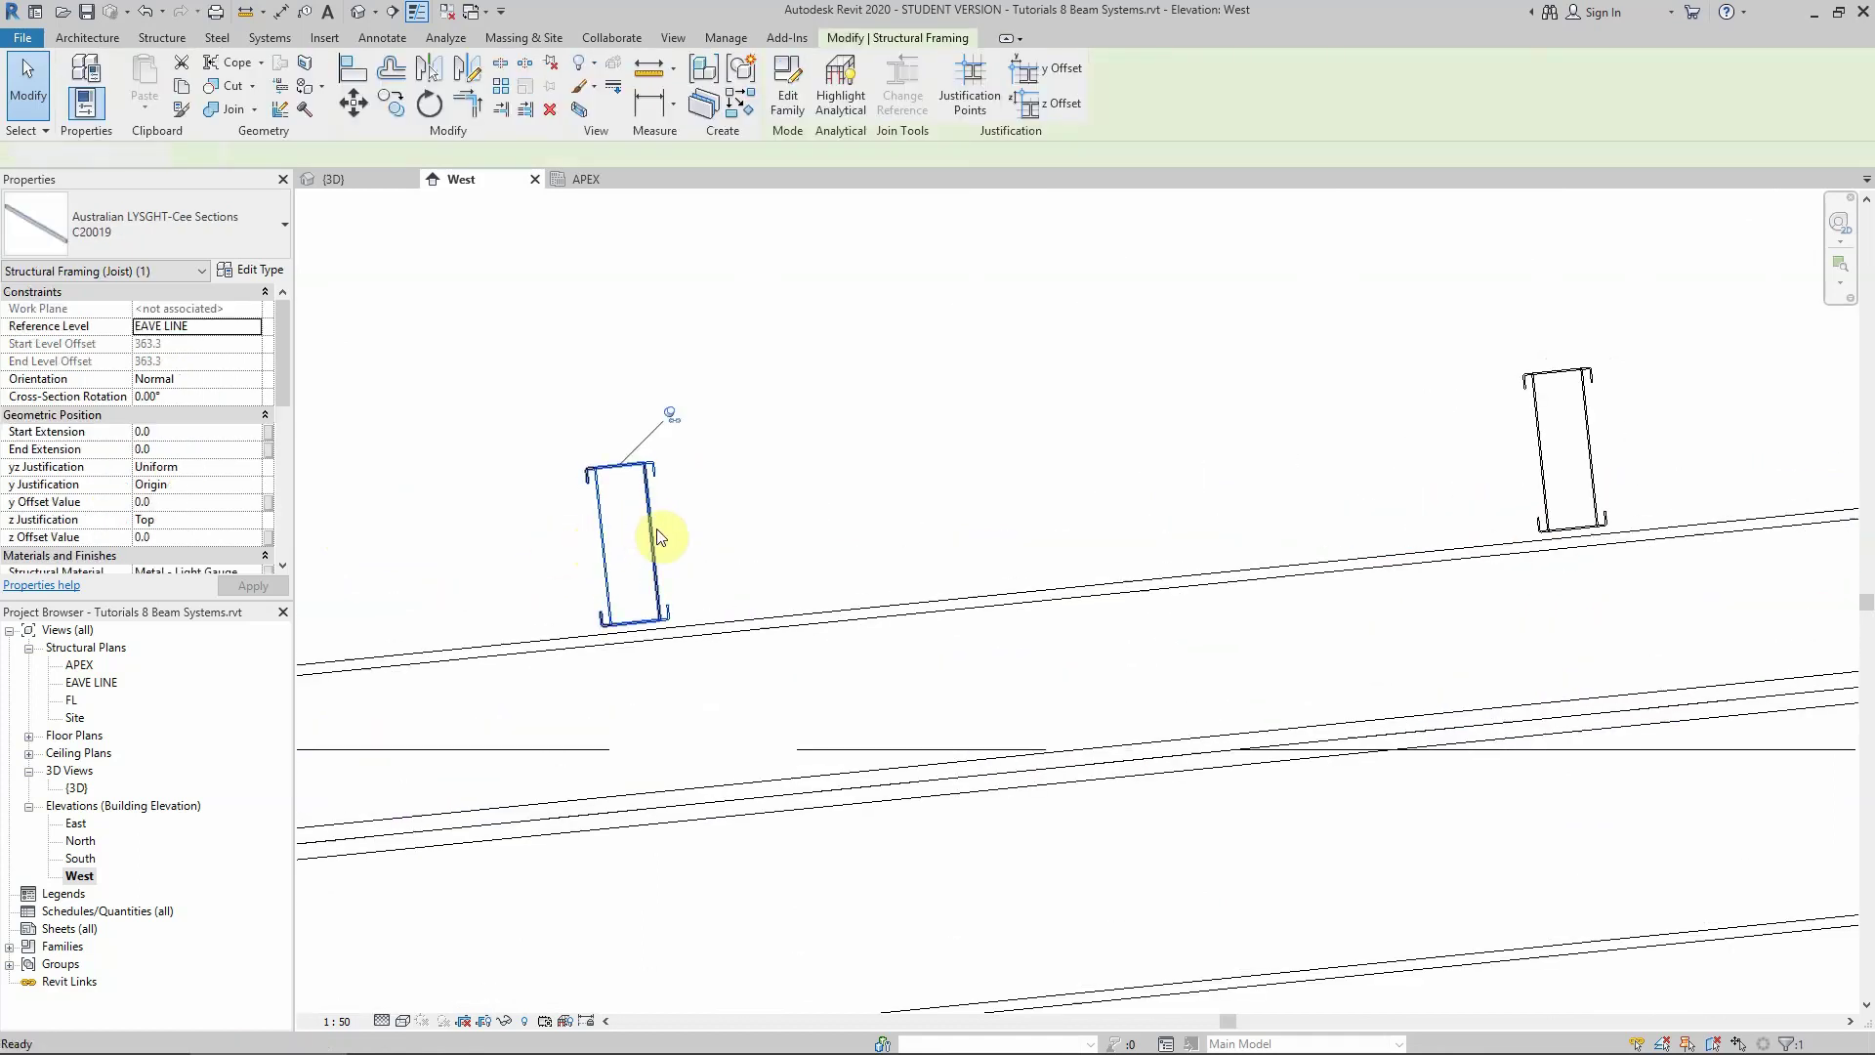
pyautogui.press('Escape')
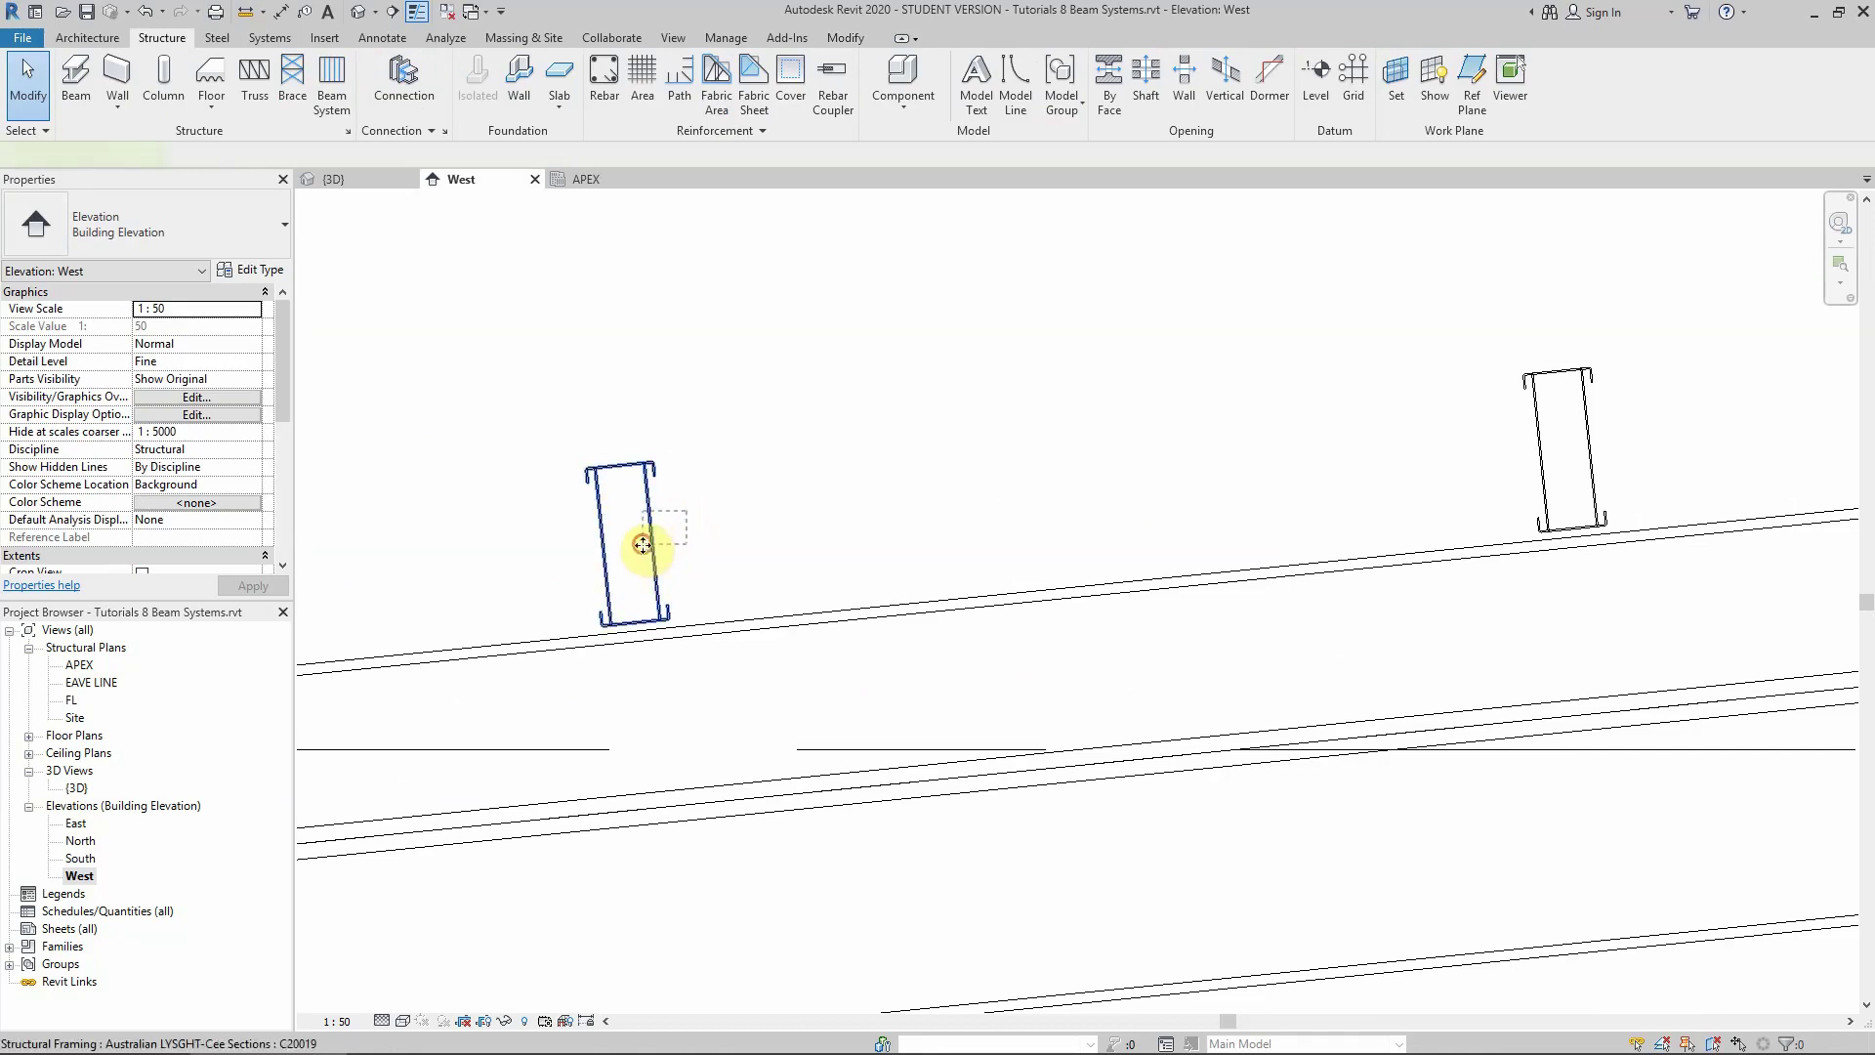
pyautogui.click(643, 543)
pyautogui.press('Escape')
pyautogui.click(654, 538)
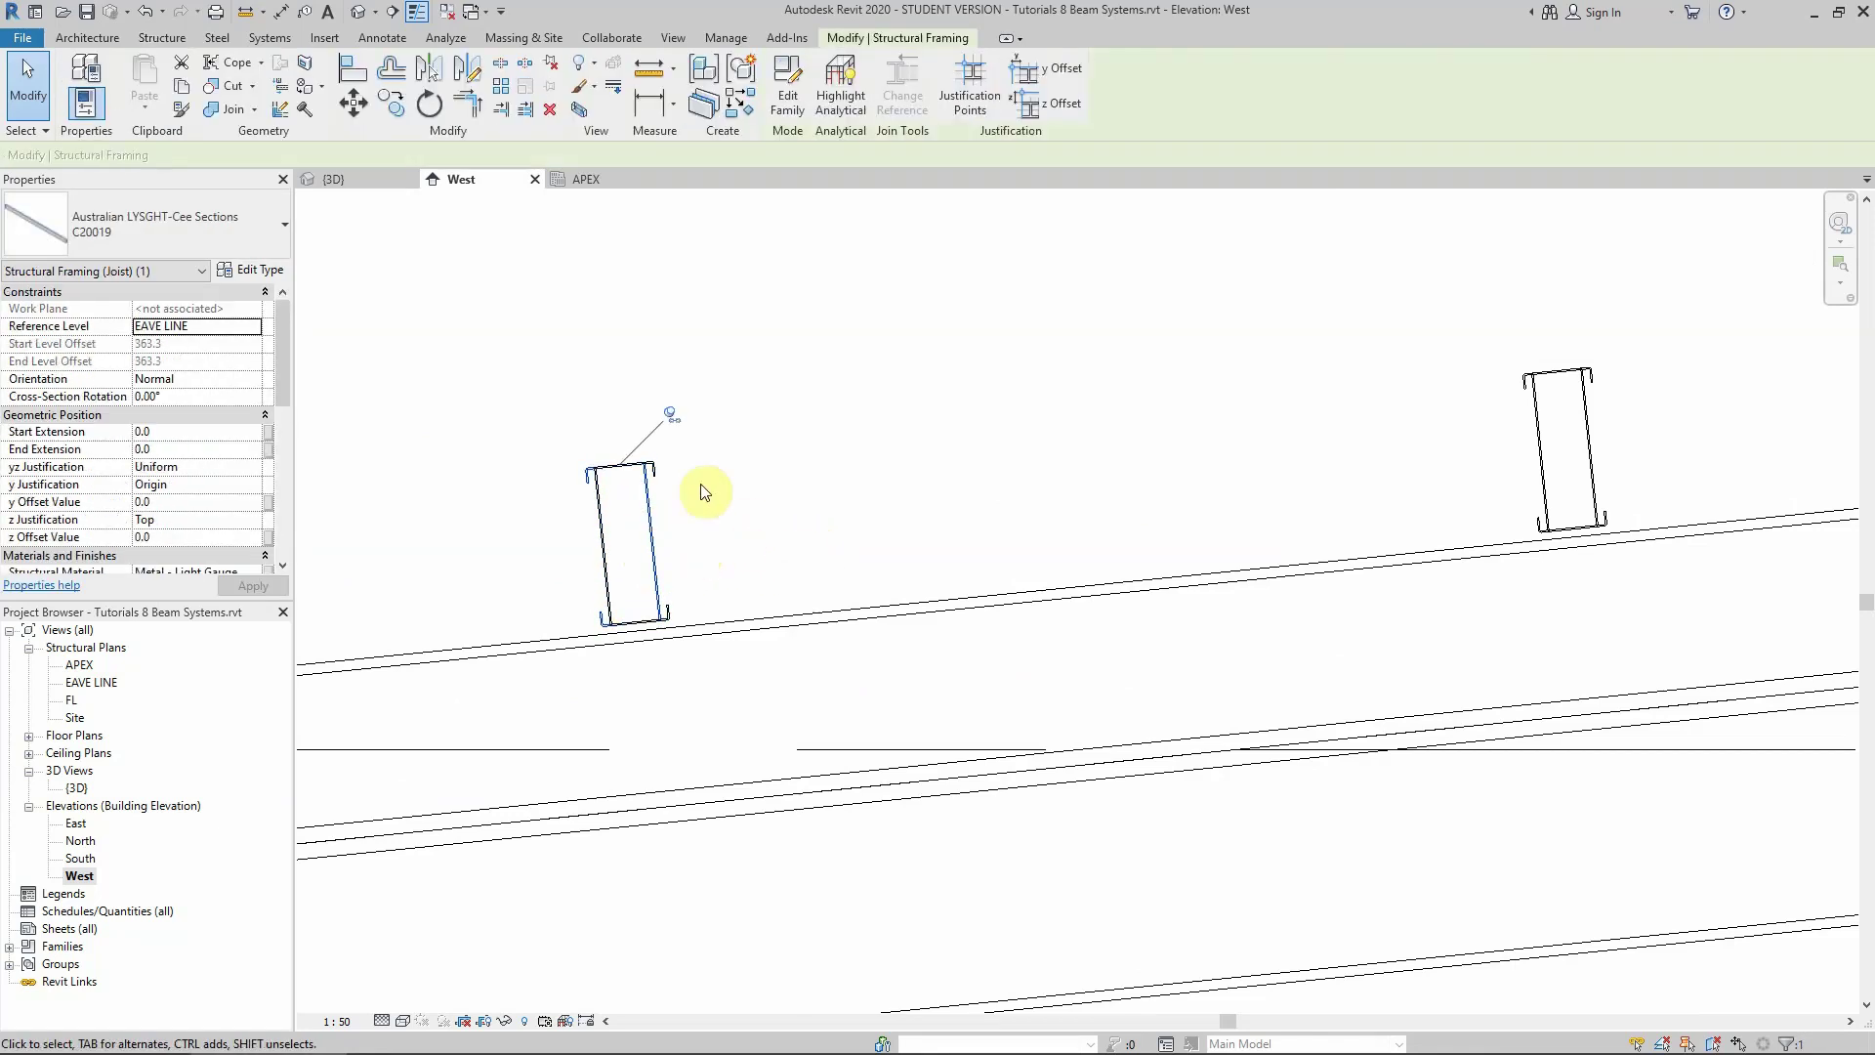
pyautogui.click(717, 452)
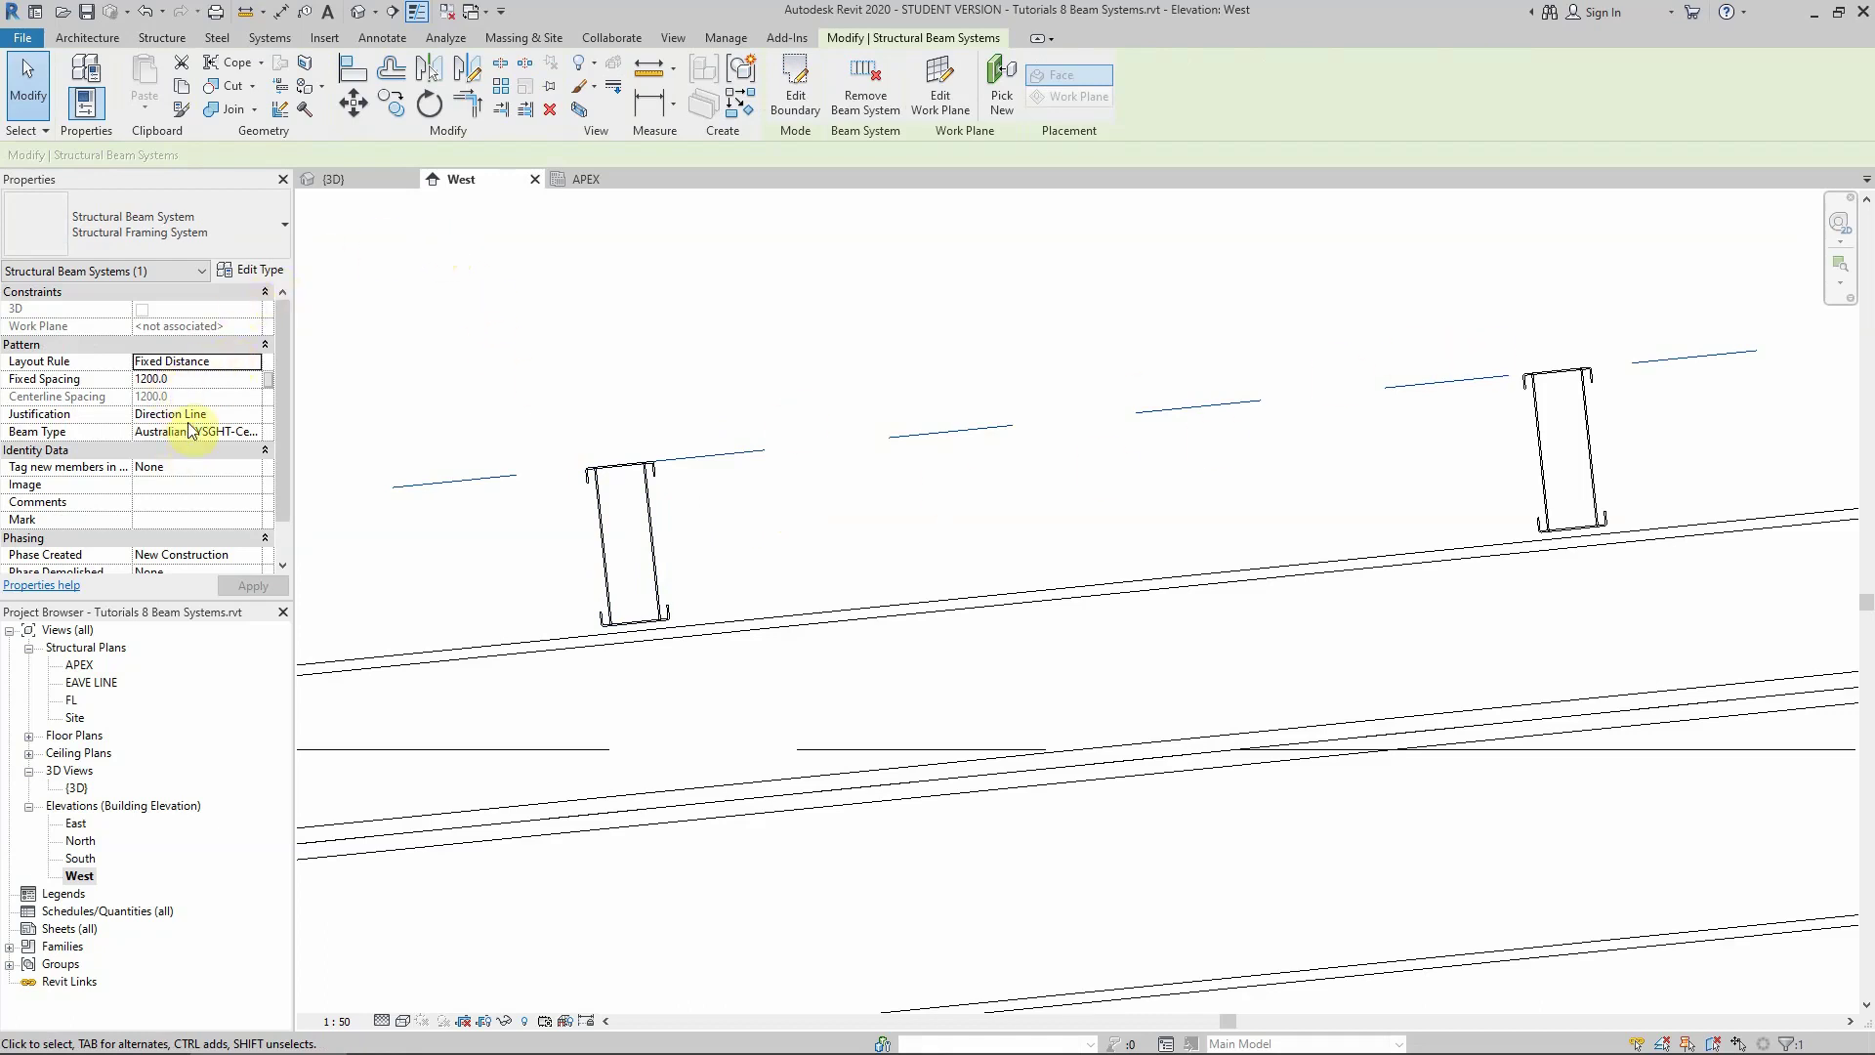
pyautogui.scroll(-1, 192, 413)
pyautogui.scroll(1, 191, 413)
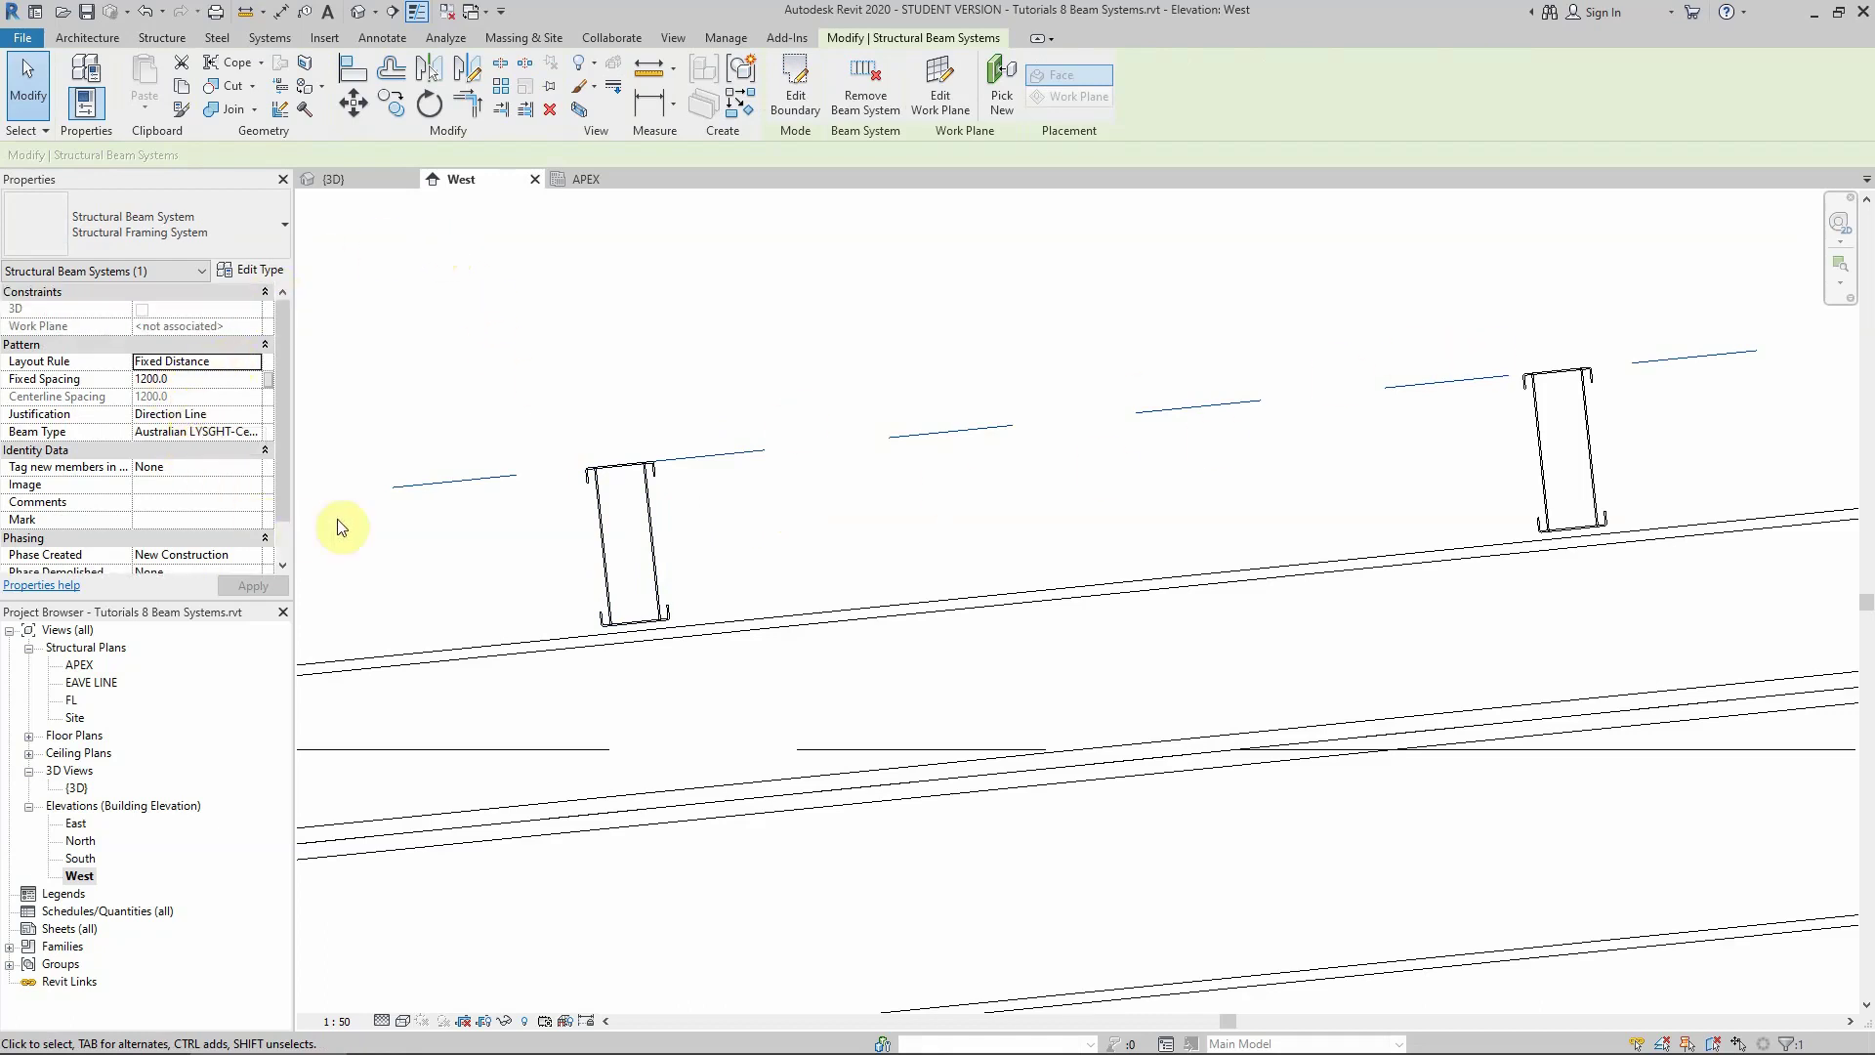
pyautogui.click(682, 531)
pyautogui.click(682, 520)
pyautogui.scroll(-4, 683, 523)
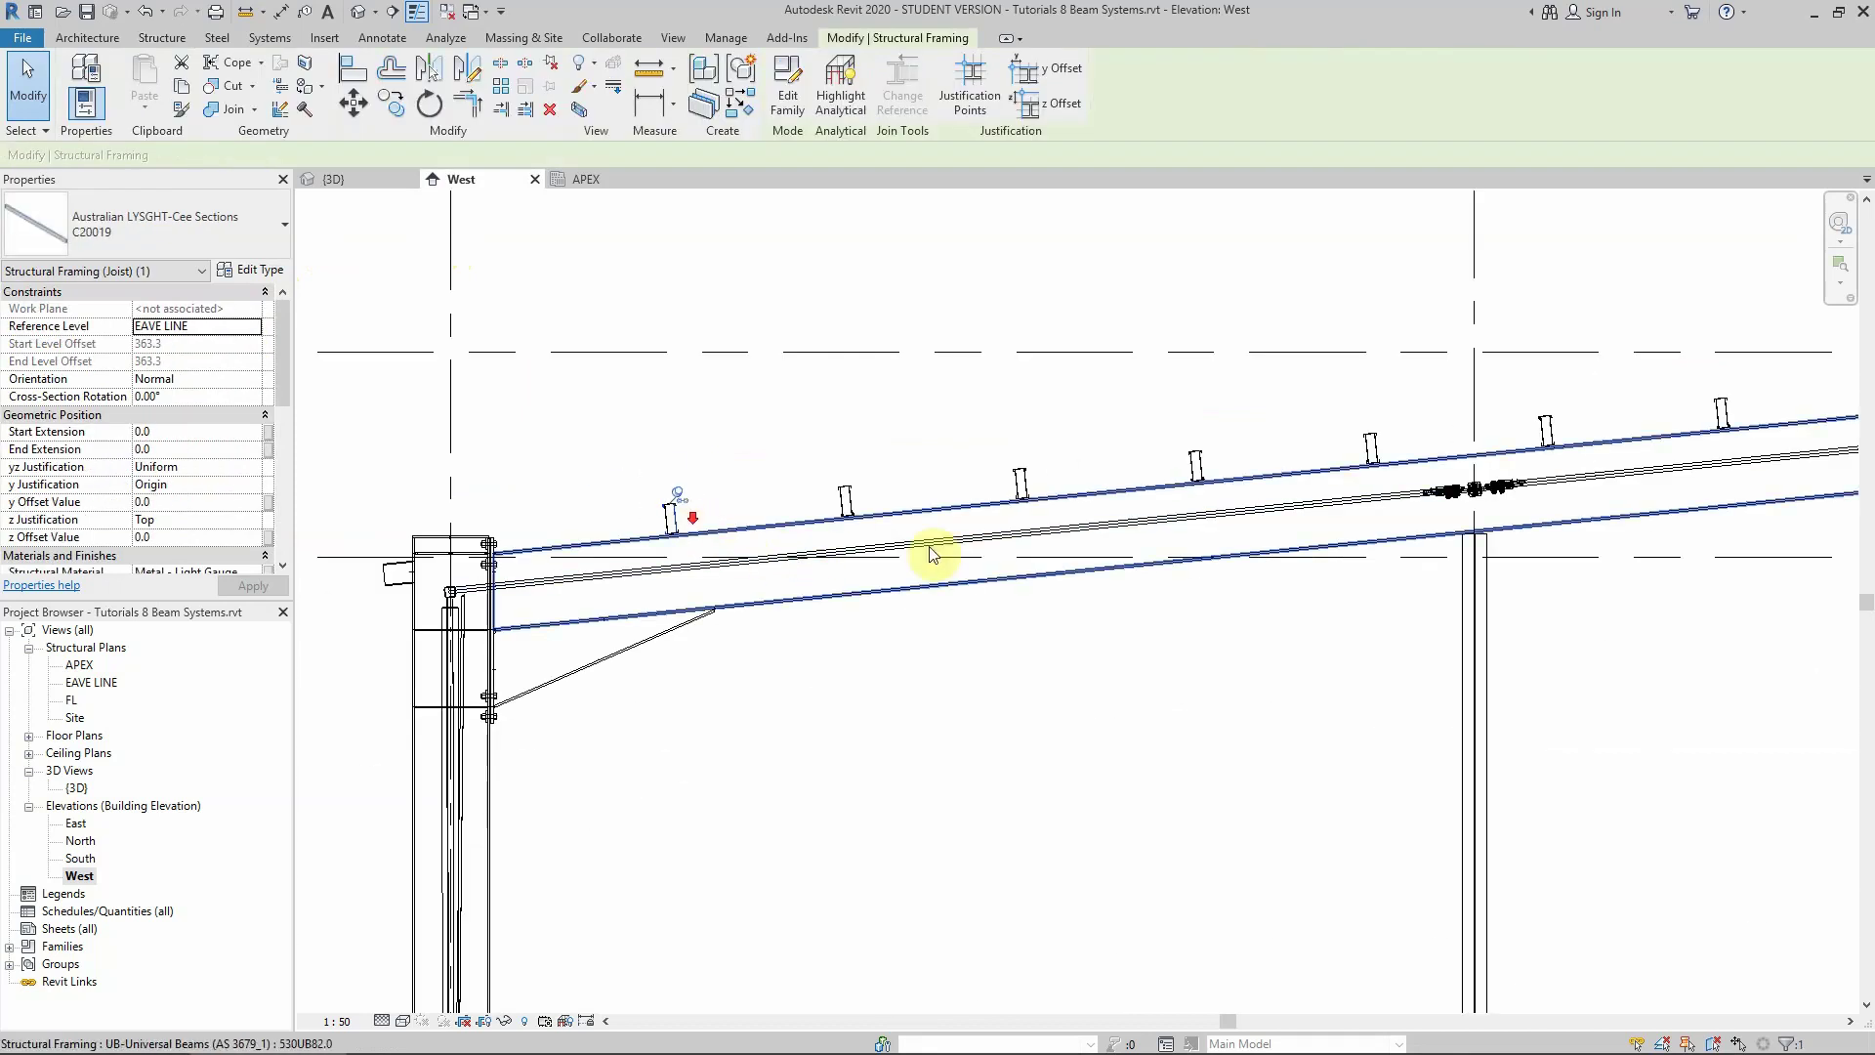
pyautogui.scroll(3, 992, 514)
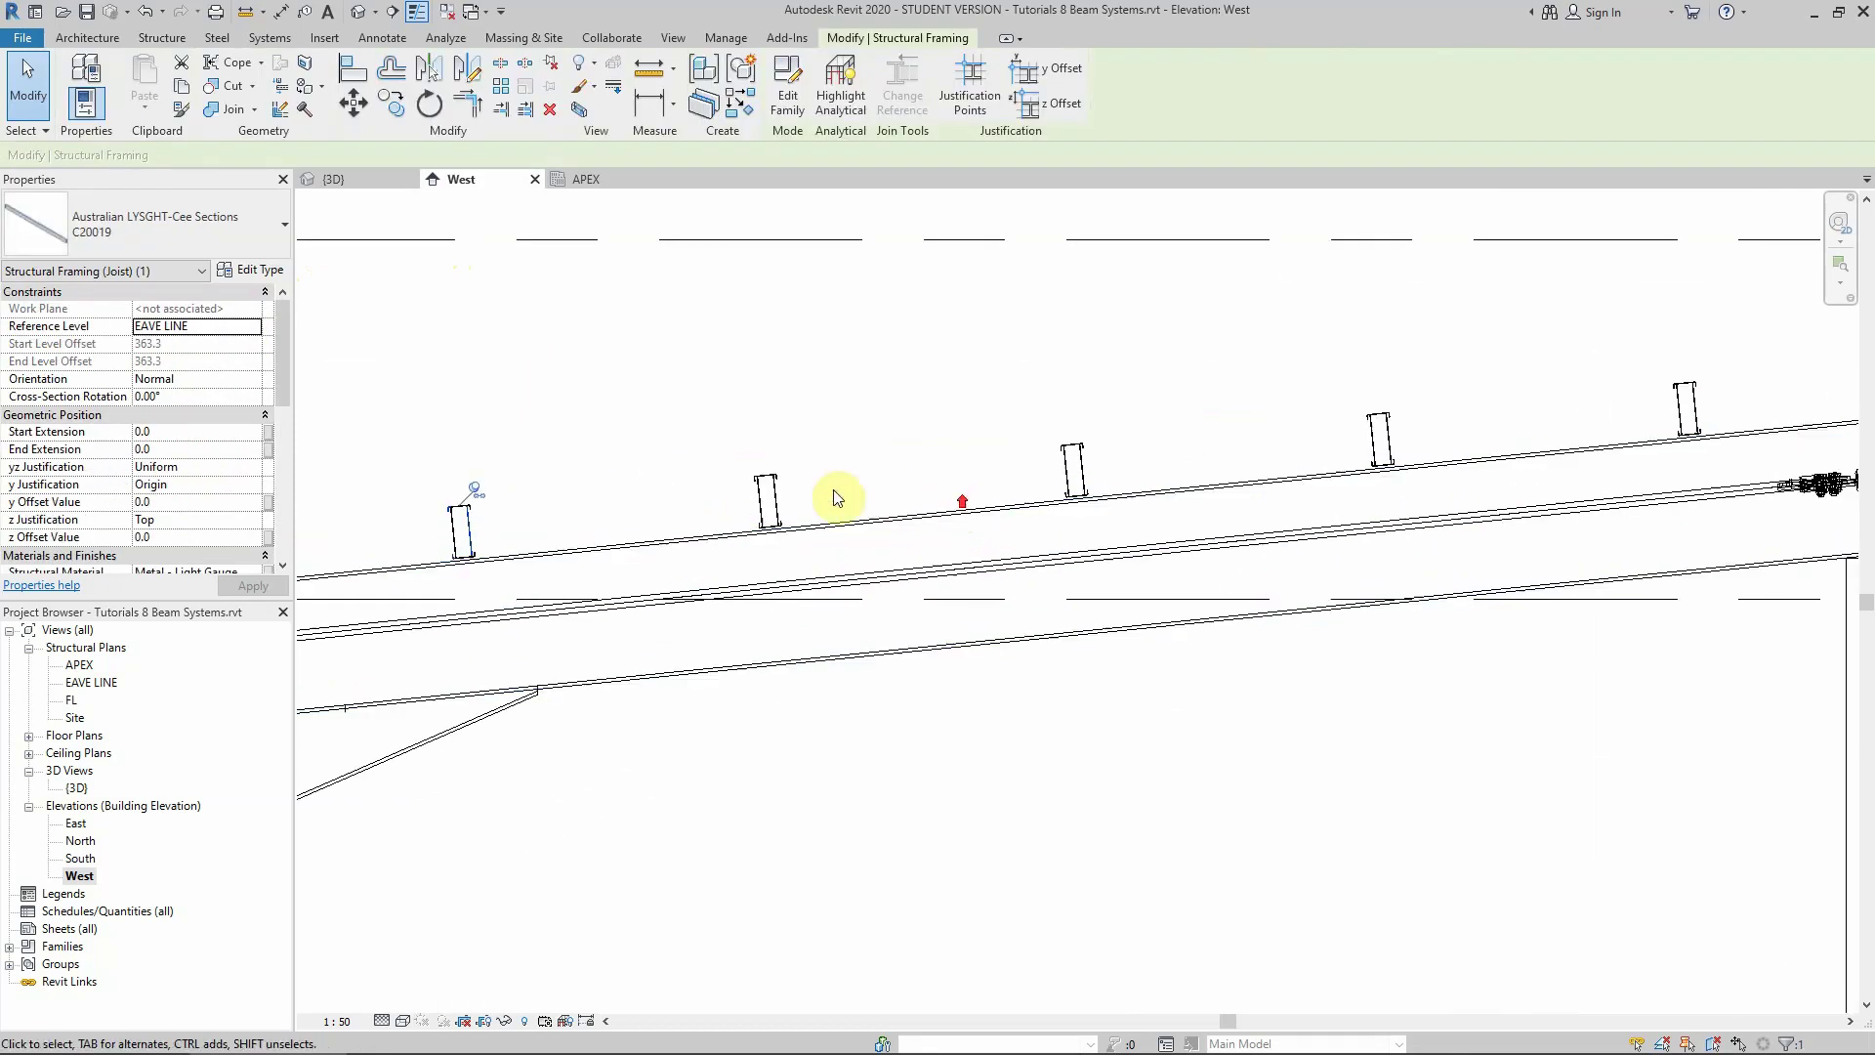
pyautogui.keyDown('ctrl'); pyautogui.click(1079, 472); pyautogui.keyUp('ctrl')
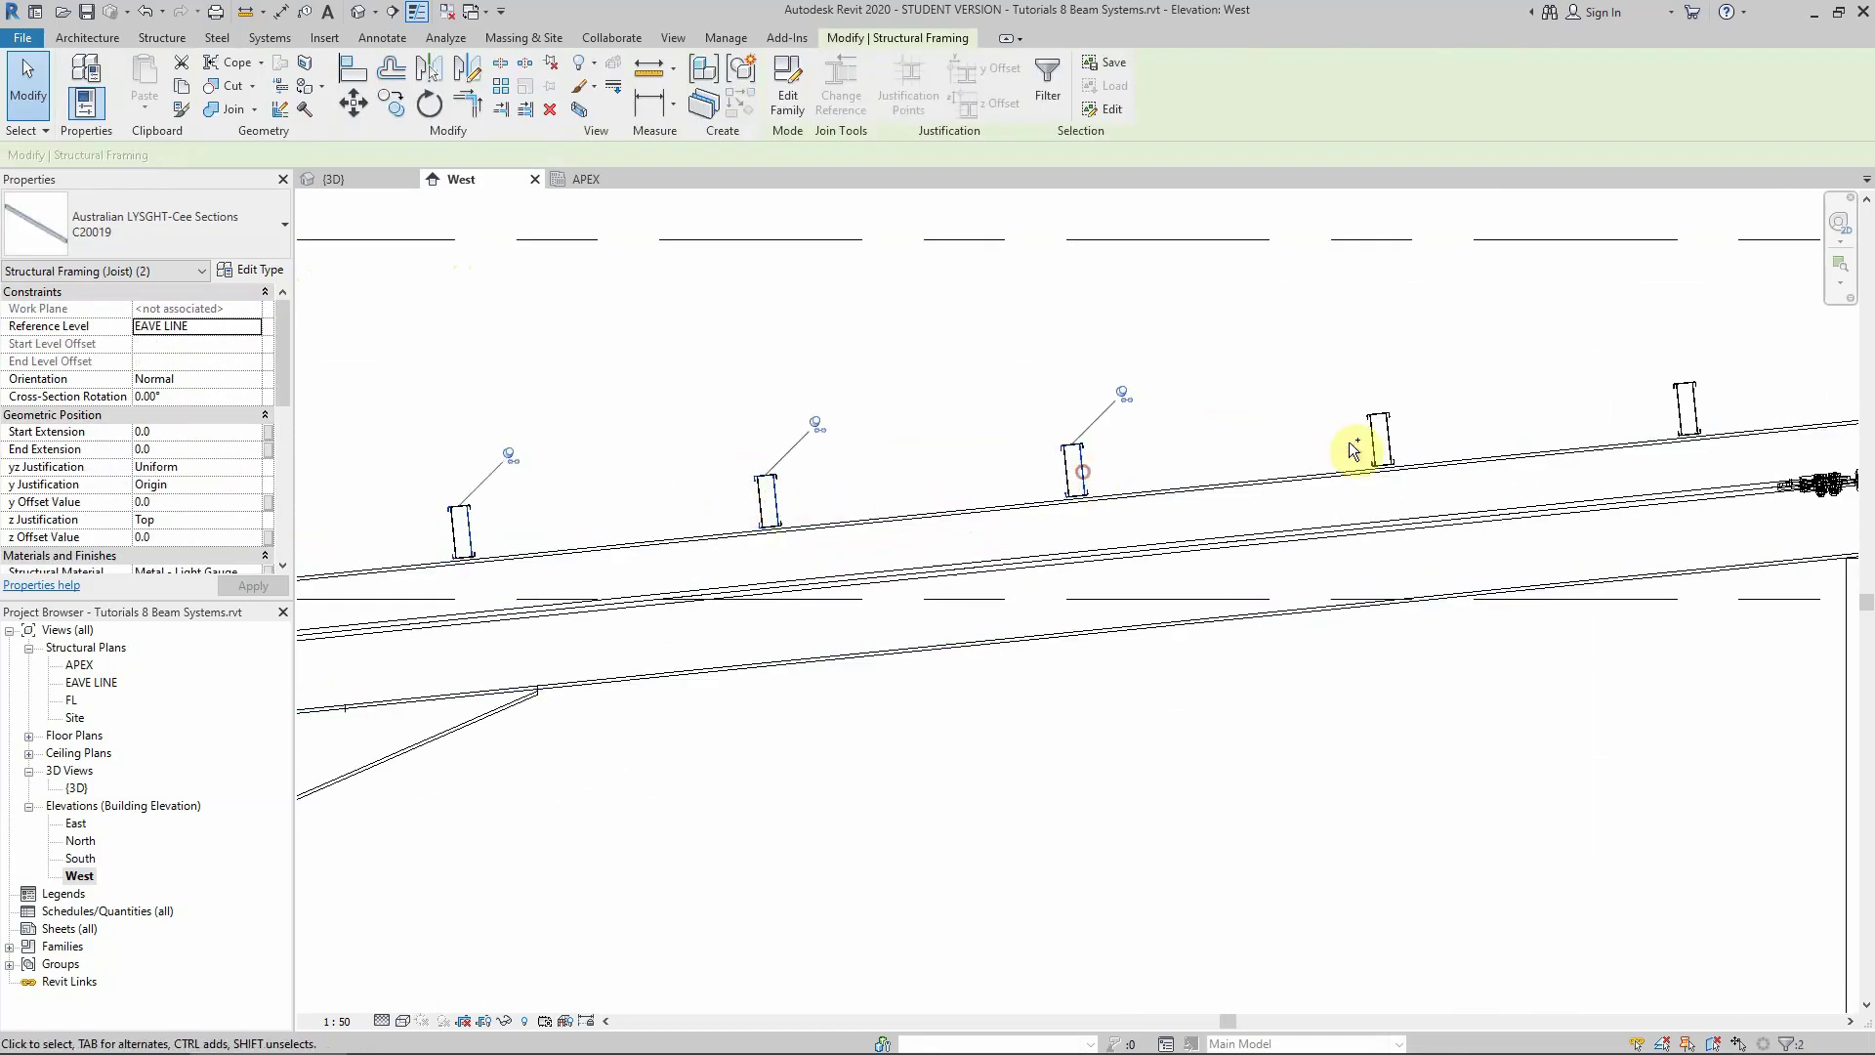
pyautogui.keyDown('ctrl'); pyautogui.click(1379, 441); pyautogui.keyUp('ctrl')
pyautogui.scroll(-4, 608, 517)
pyautogui.scroll(3, 664, 522)
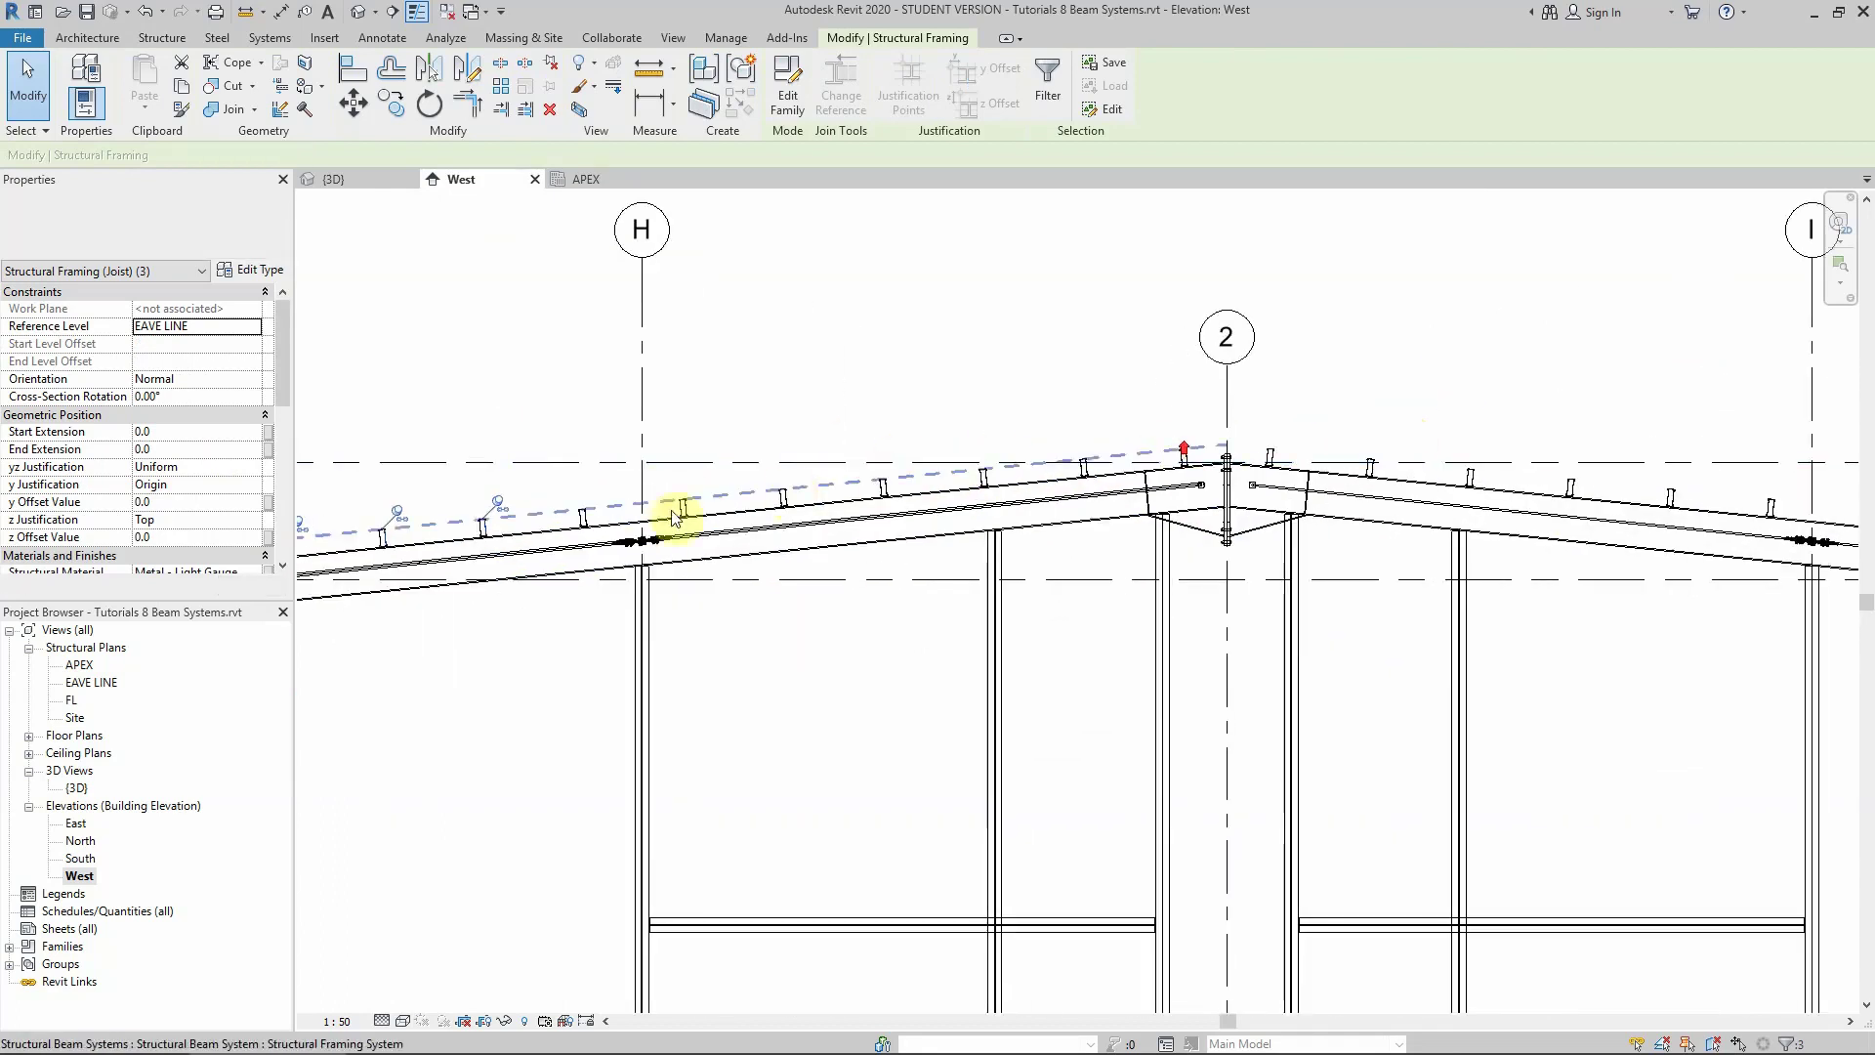
pyautogui.keyDown('ctrl'); pyautogui.click(586, 520); pyautogui.keyUp('ctrl')
pyautogui.scroll(3, 586, 520)
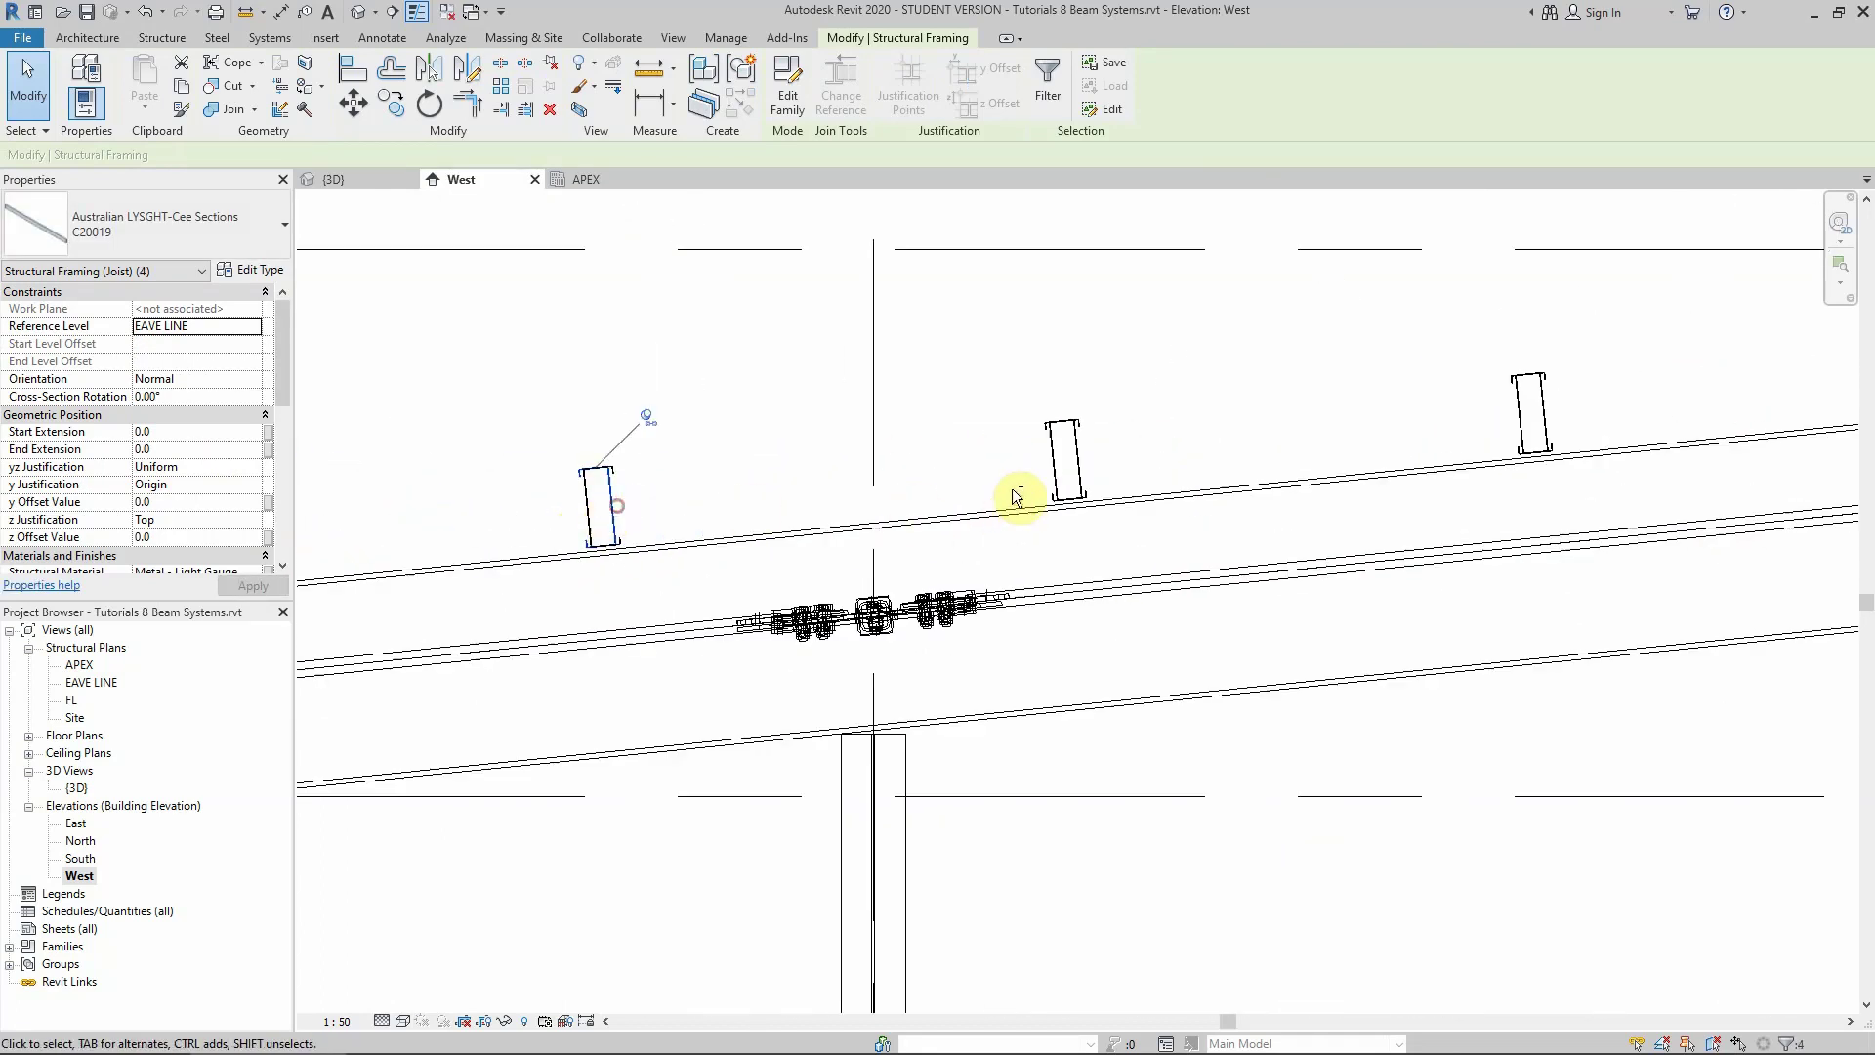
pyautogui.keyDown('ctrl'); pyautogui.click(1074, 459); pyautogui.keyUp('ctrl')
pyautogui.keyDown('ctrl'); pyautogui.click(1540, 403); pyautogui.keyUp('ctrl')
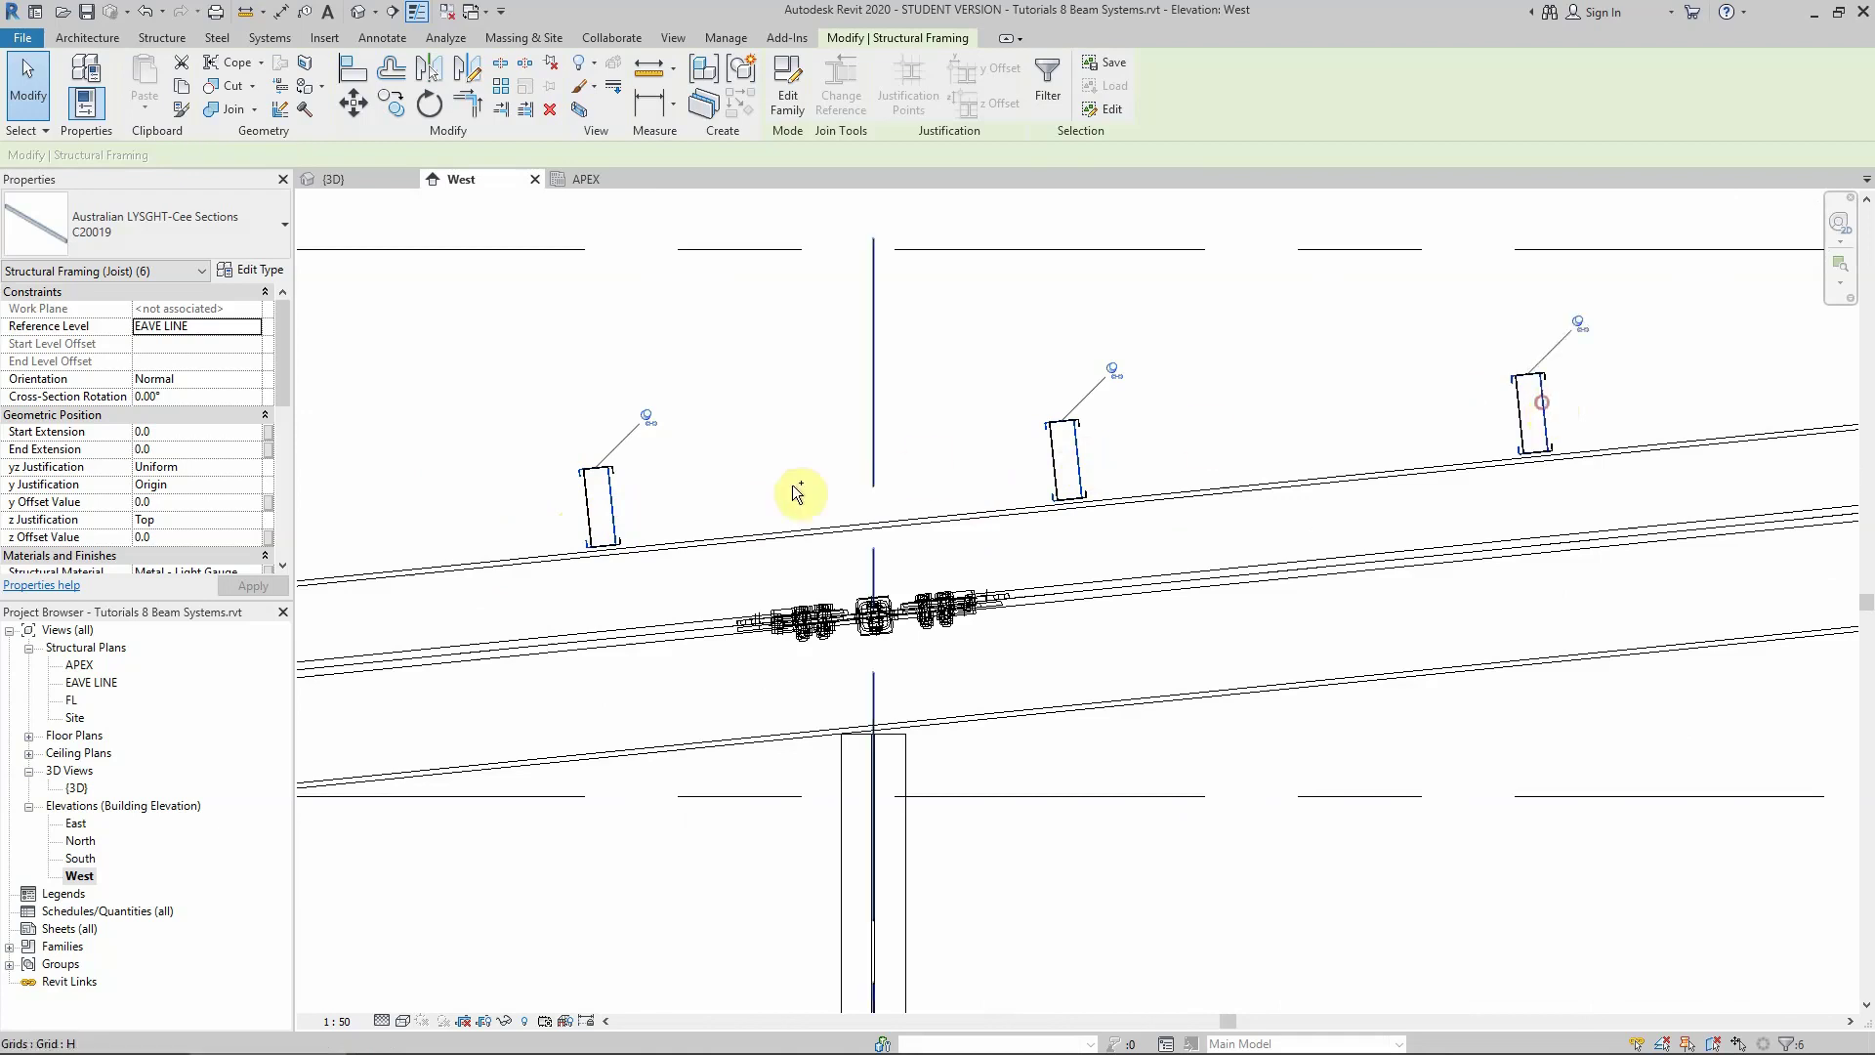
pyautogui.press('Escape')
pyautogui.scroll(-4, 684, 488)
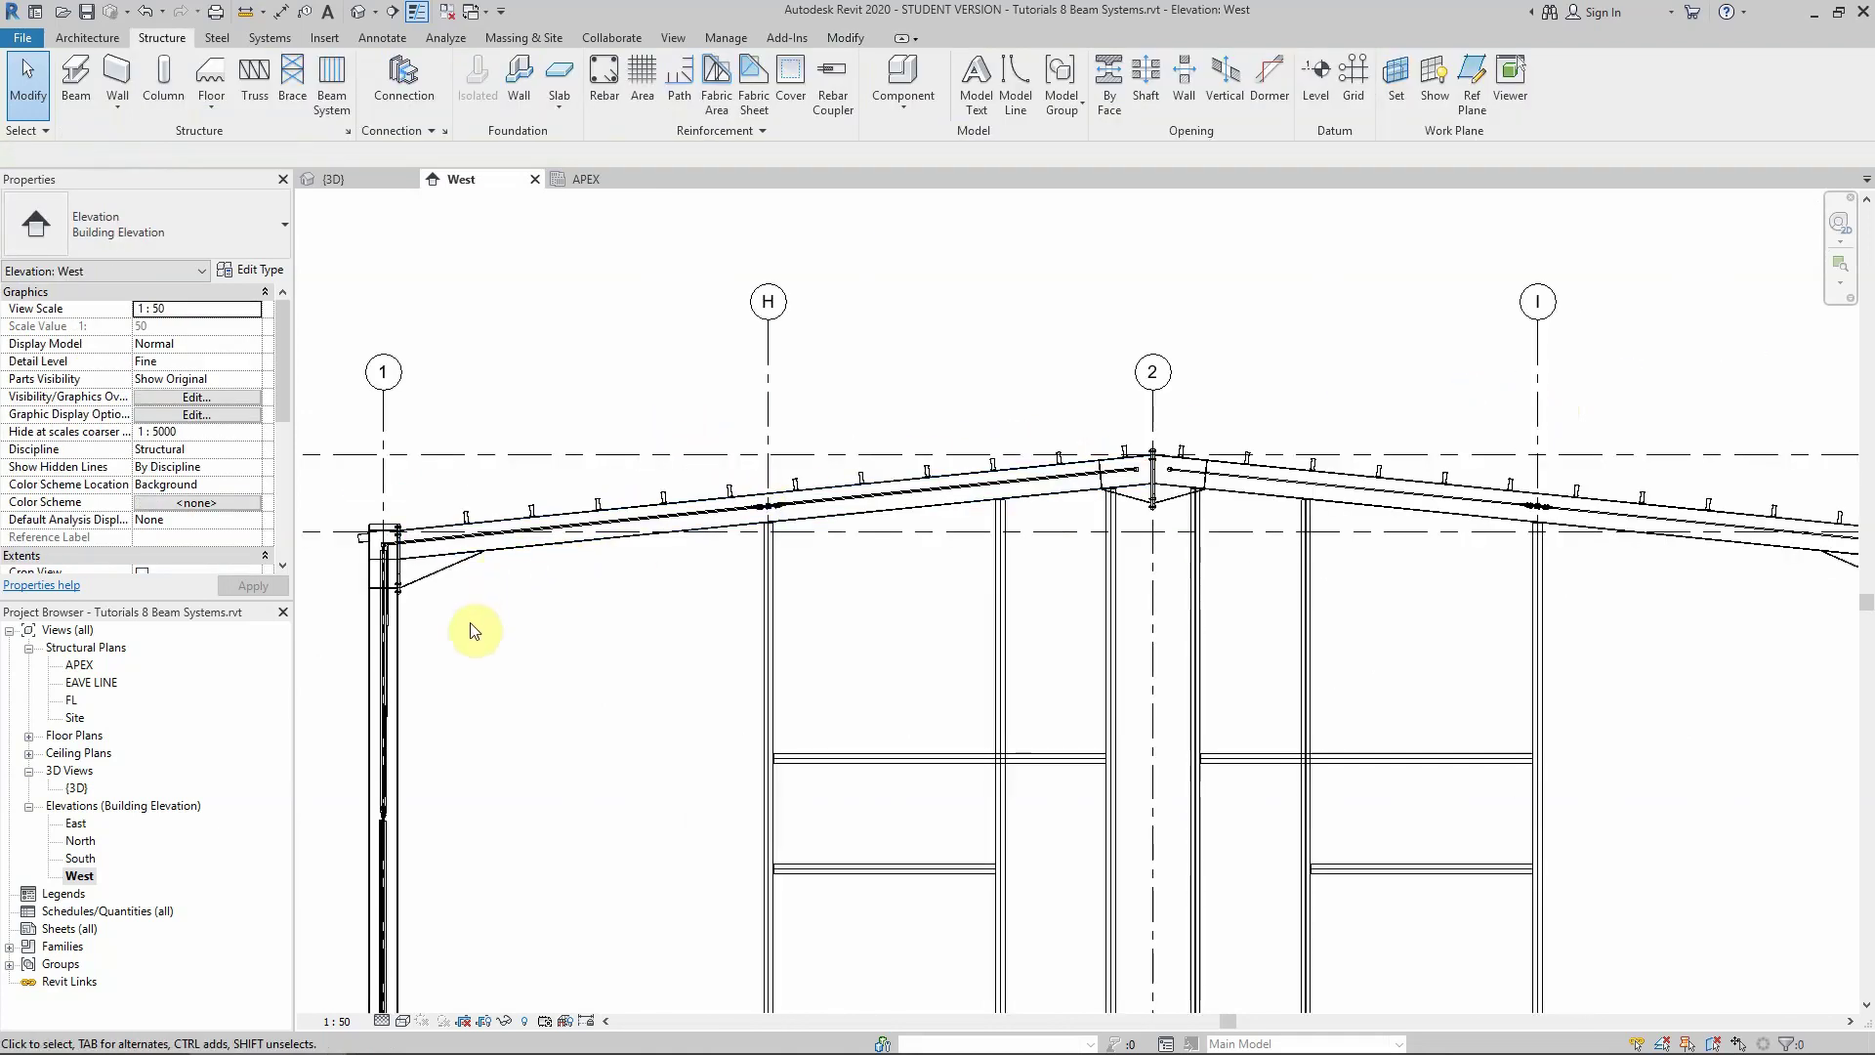
# Review the purlin layout across the whole roof frame in the 3D view
pyautogui.click(370, 177)
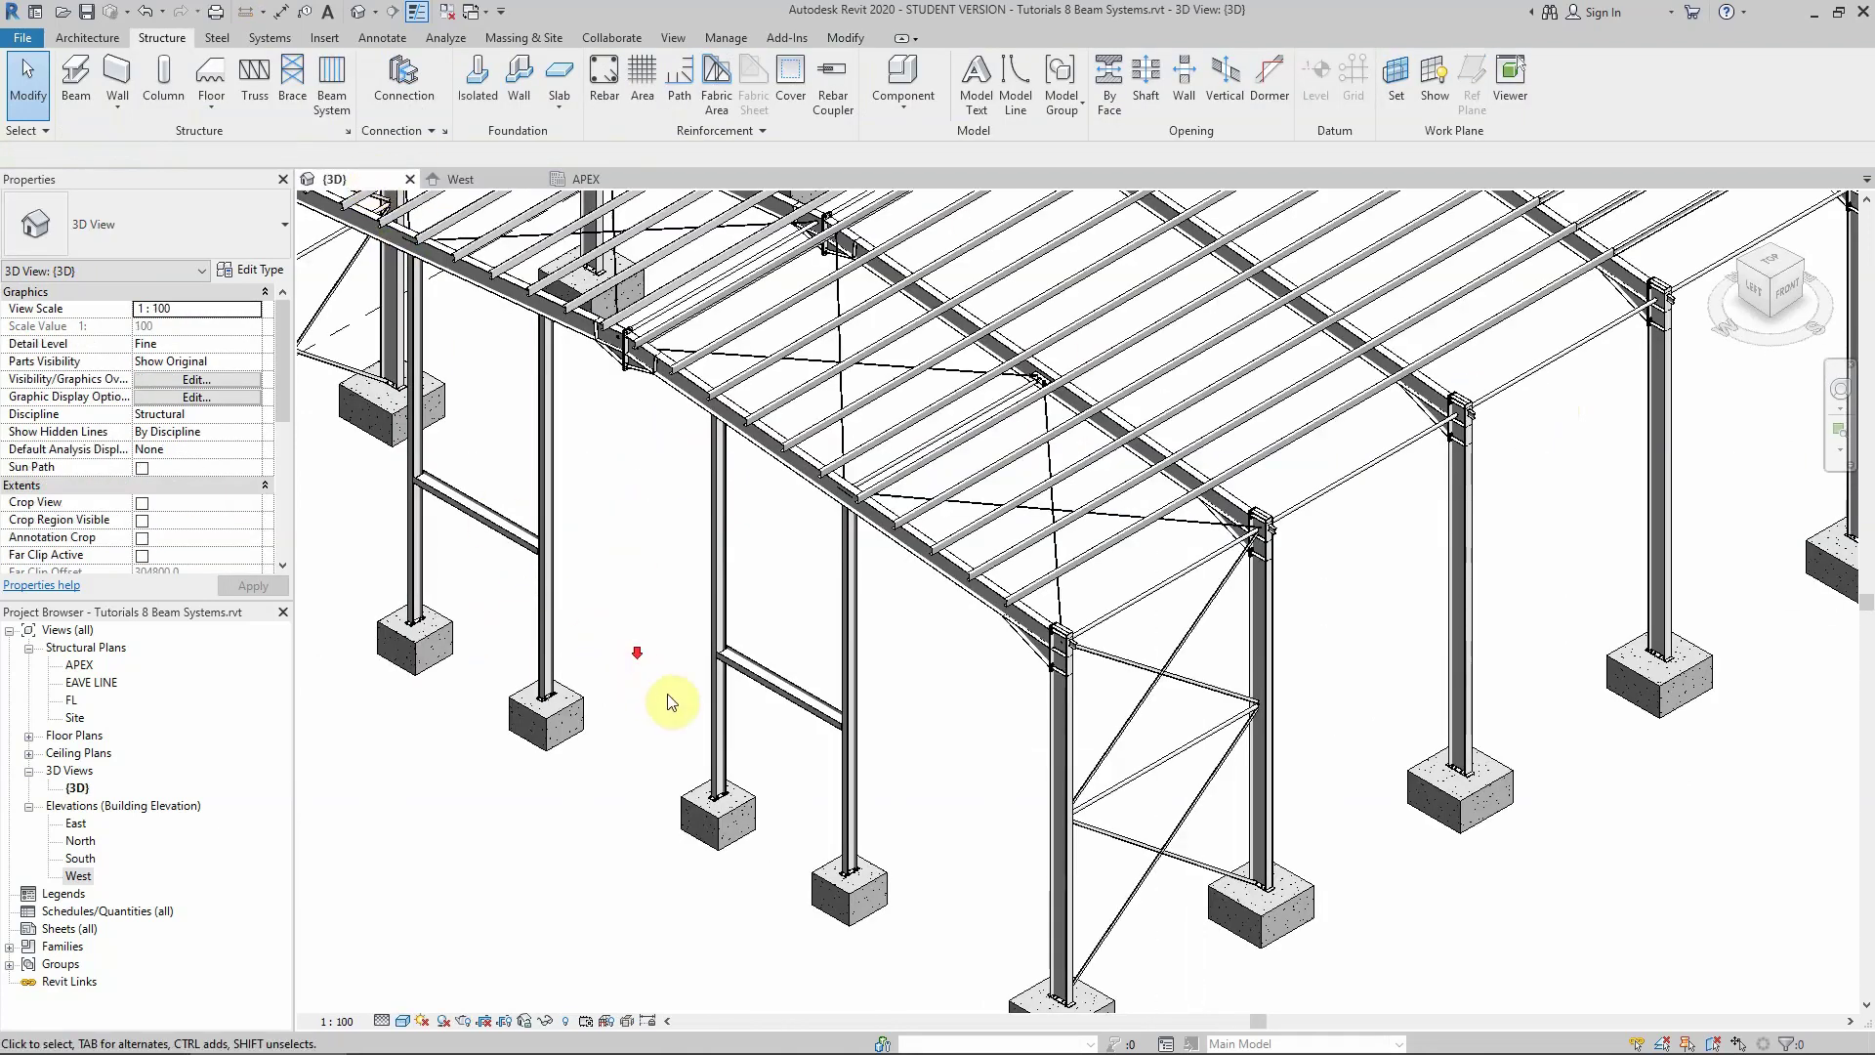
pyautogui.scroll(-2, 674, 684)
pyautogui.keyDown('shift'); pyautogui.moveTo(776, 691); pyautogui.dragTo(806, 396, button='middle'); pyautogui.keyUp('shift')
pyautogui.scroll(4, 816, 355)
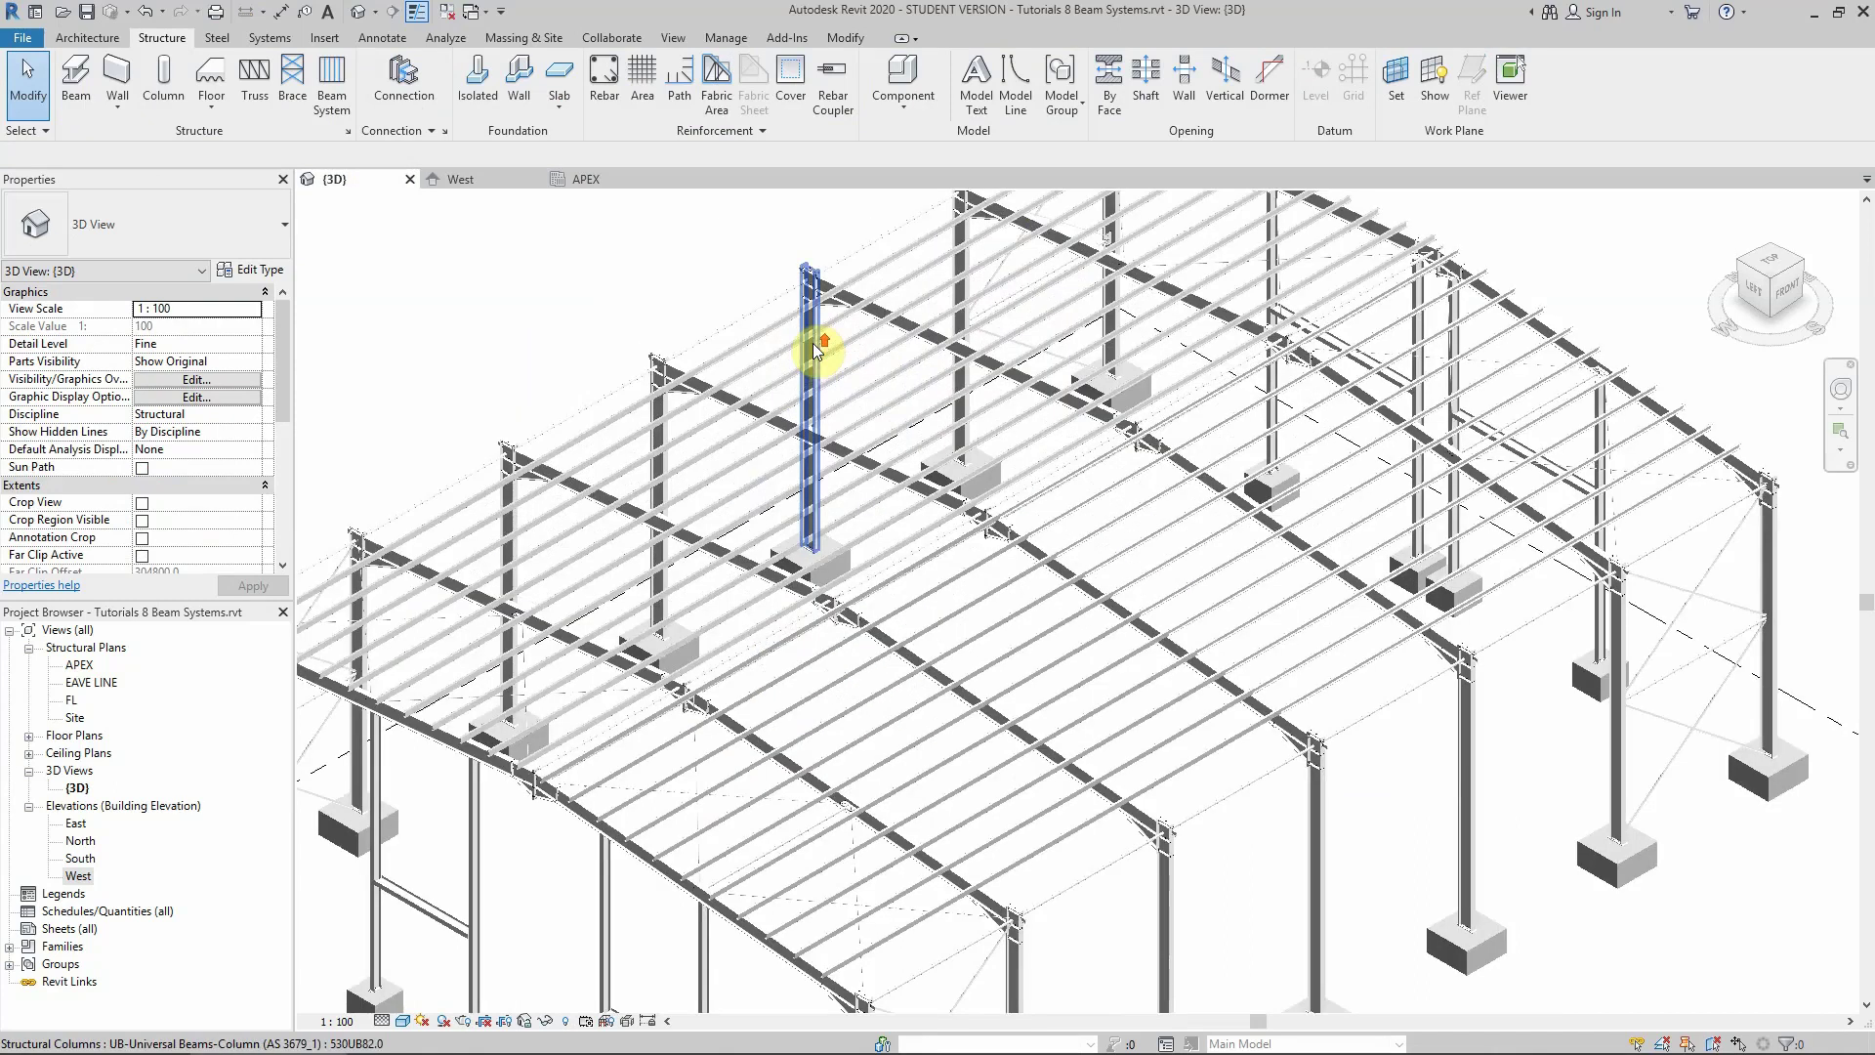
pyautogui.scroll(-5, 606, 440)
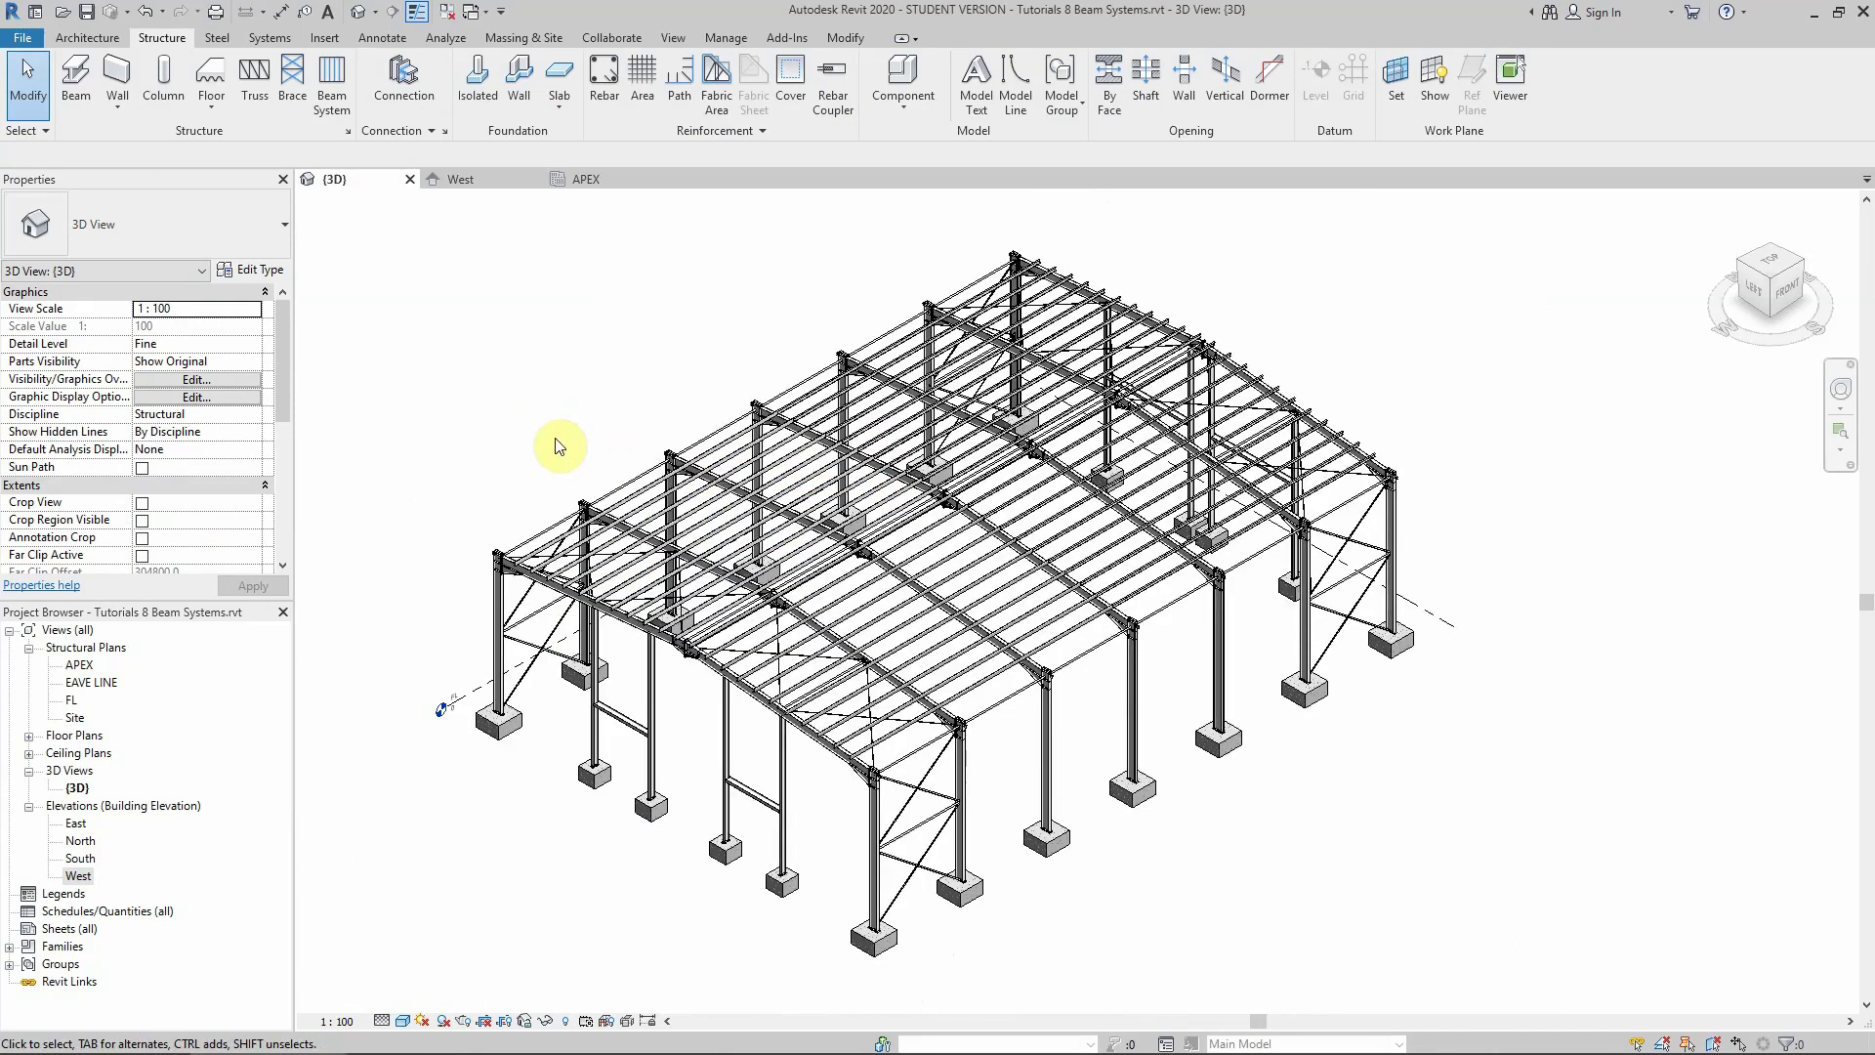
# In the APEX structural plan, delete the beam system between grids D and G and grids 1 and 2
pyautogui.click(584, 179)
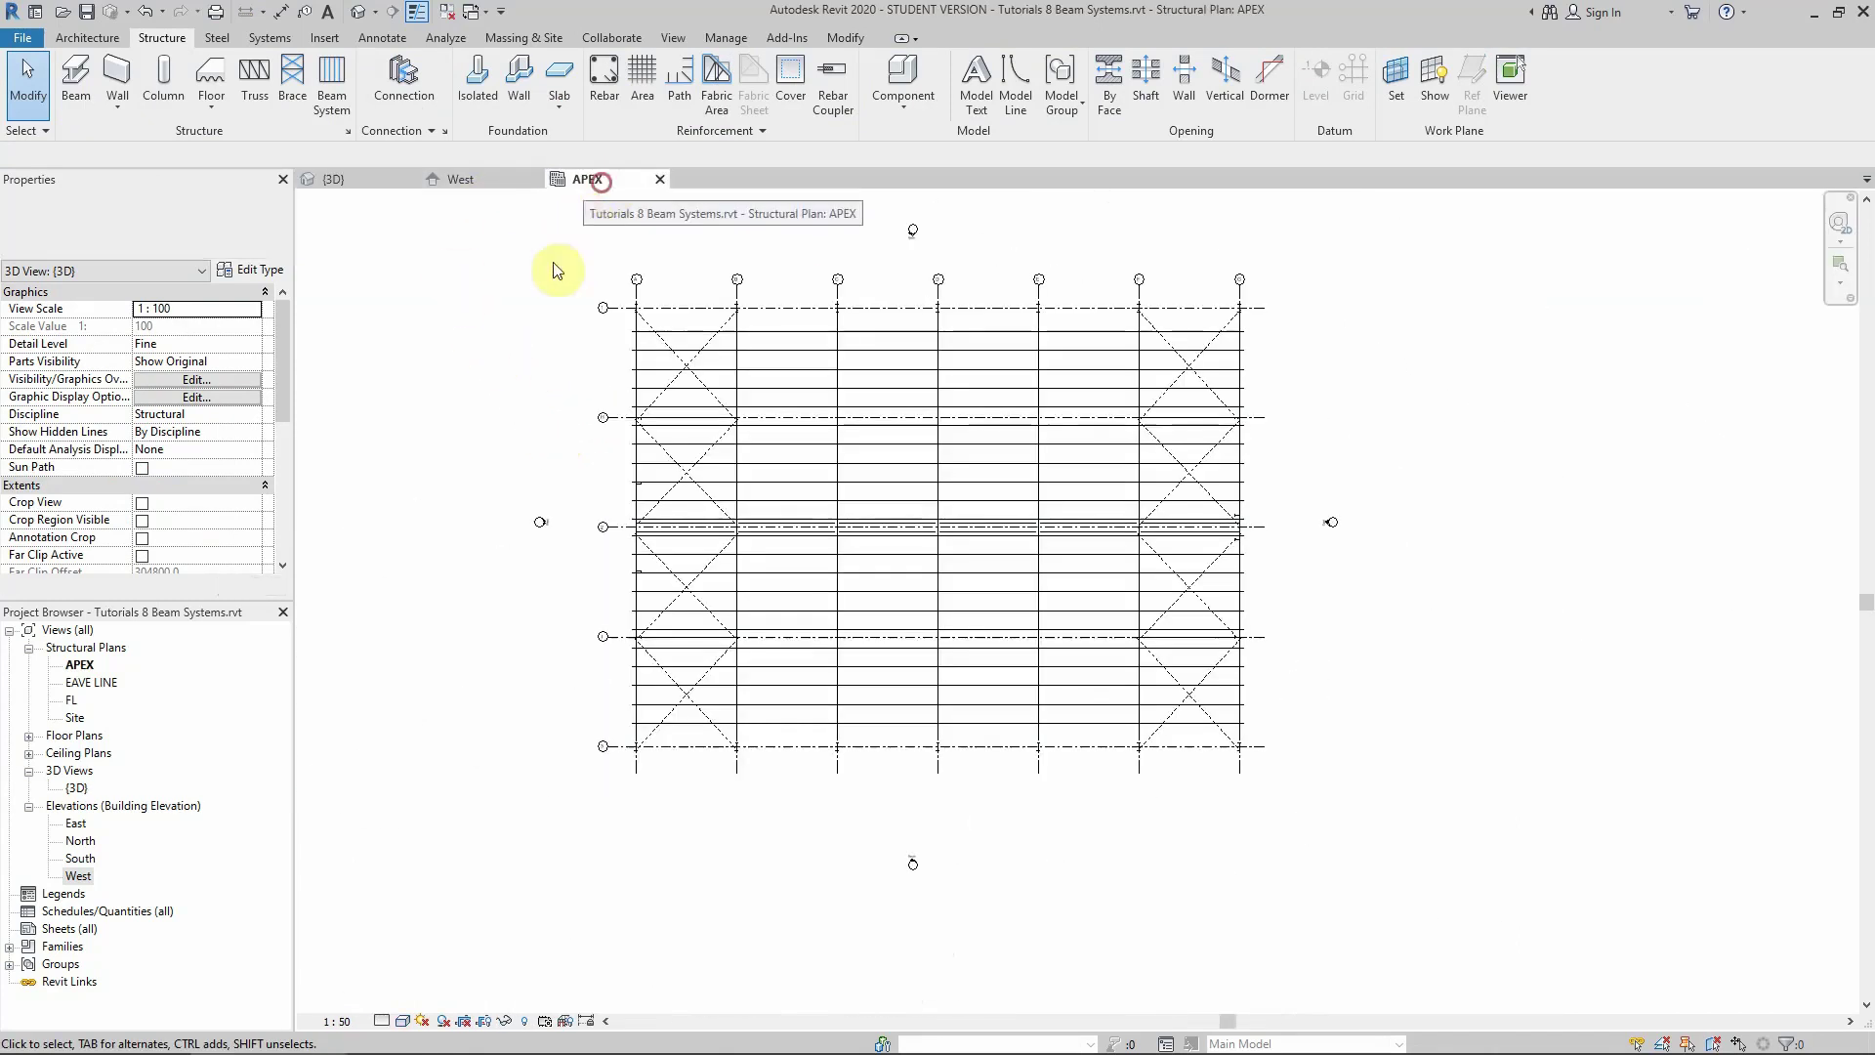
pyautogui.click(987, 309)
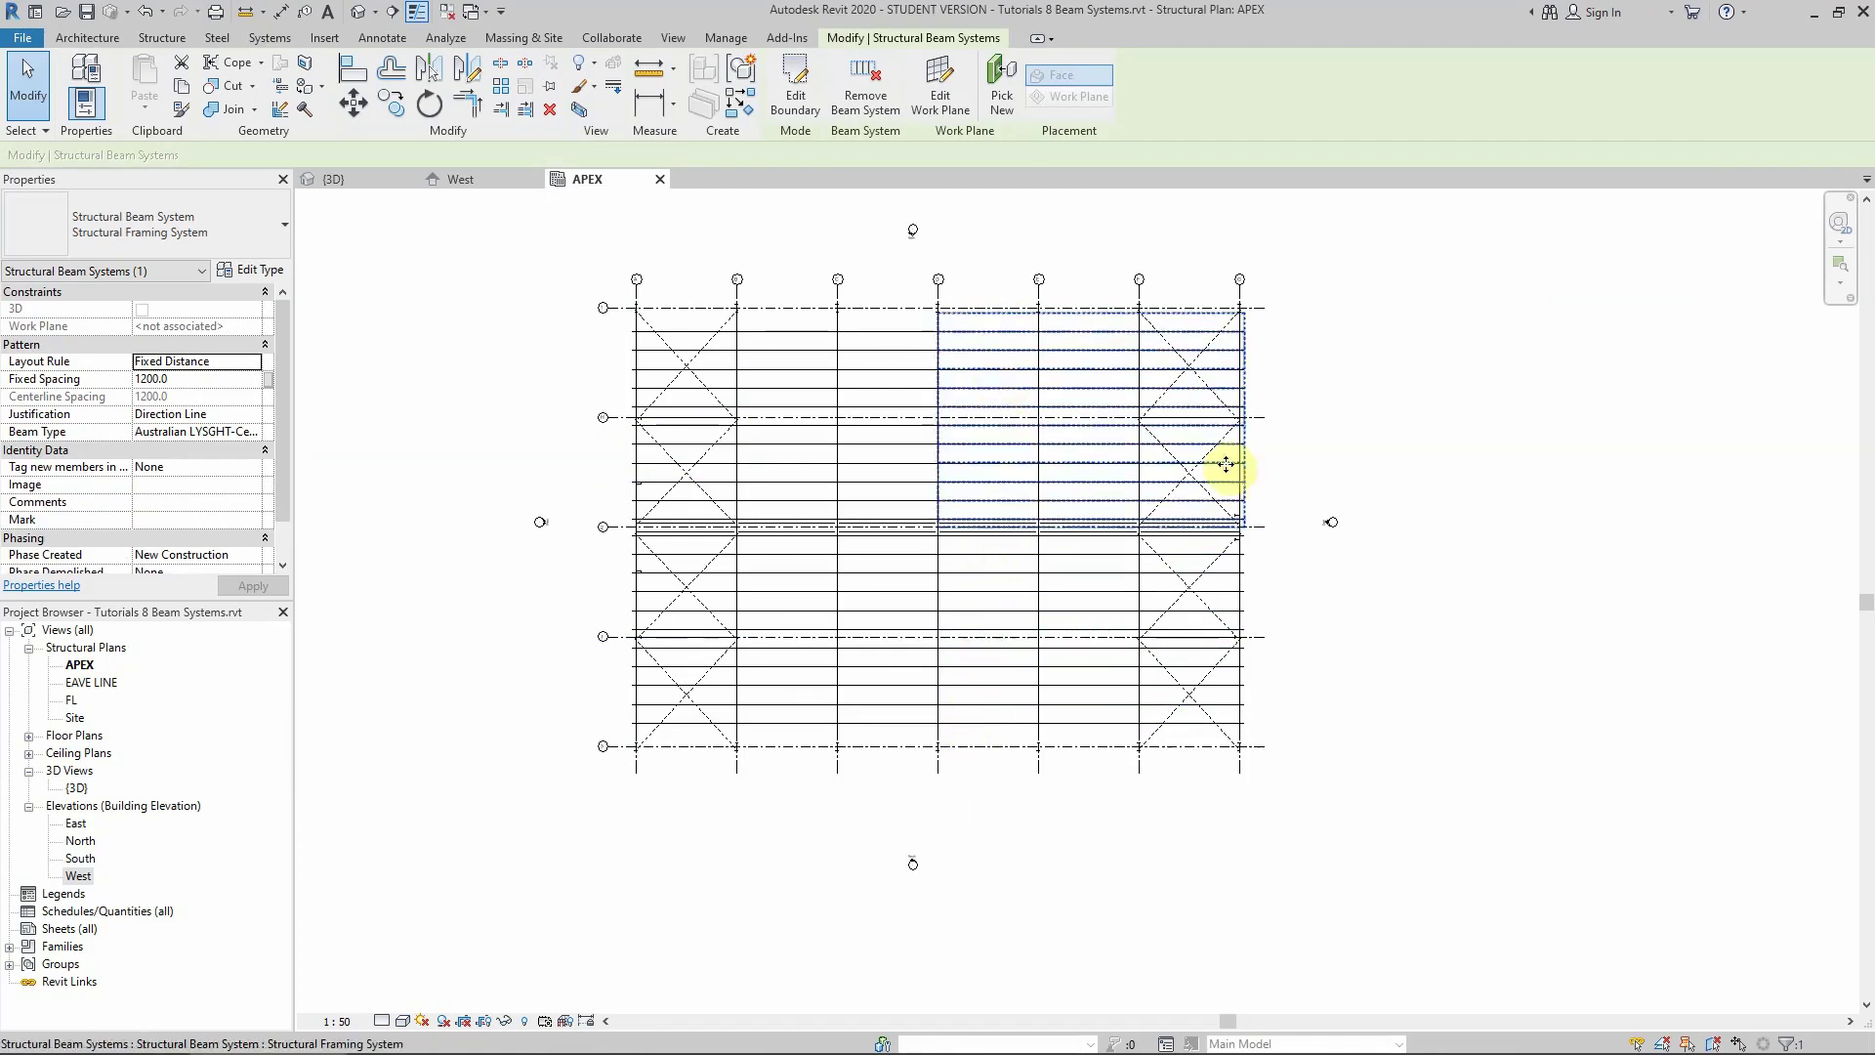
pyautogui.press('Delete')
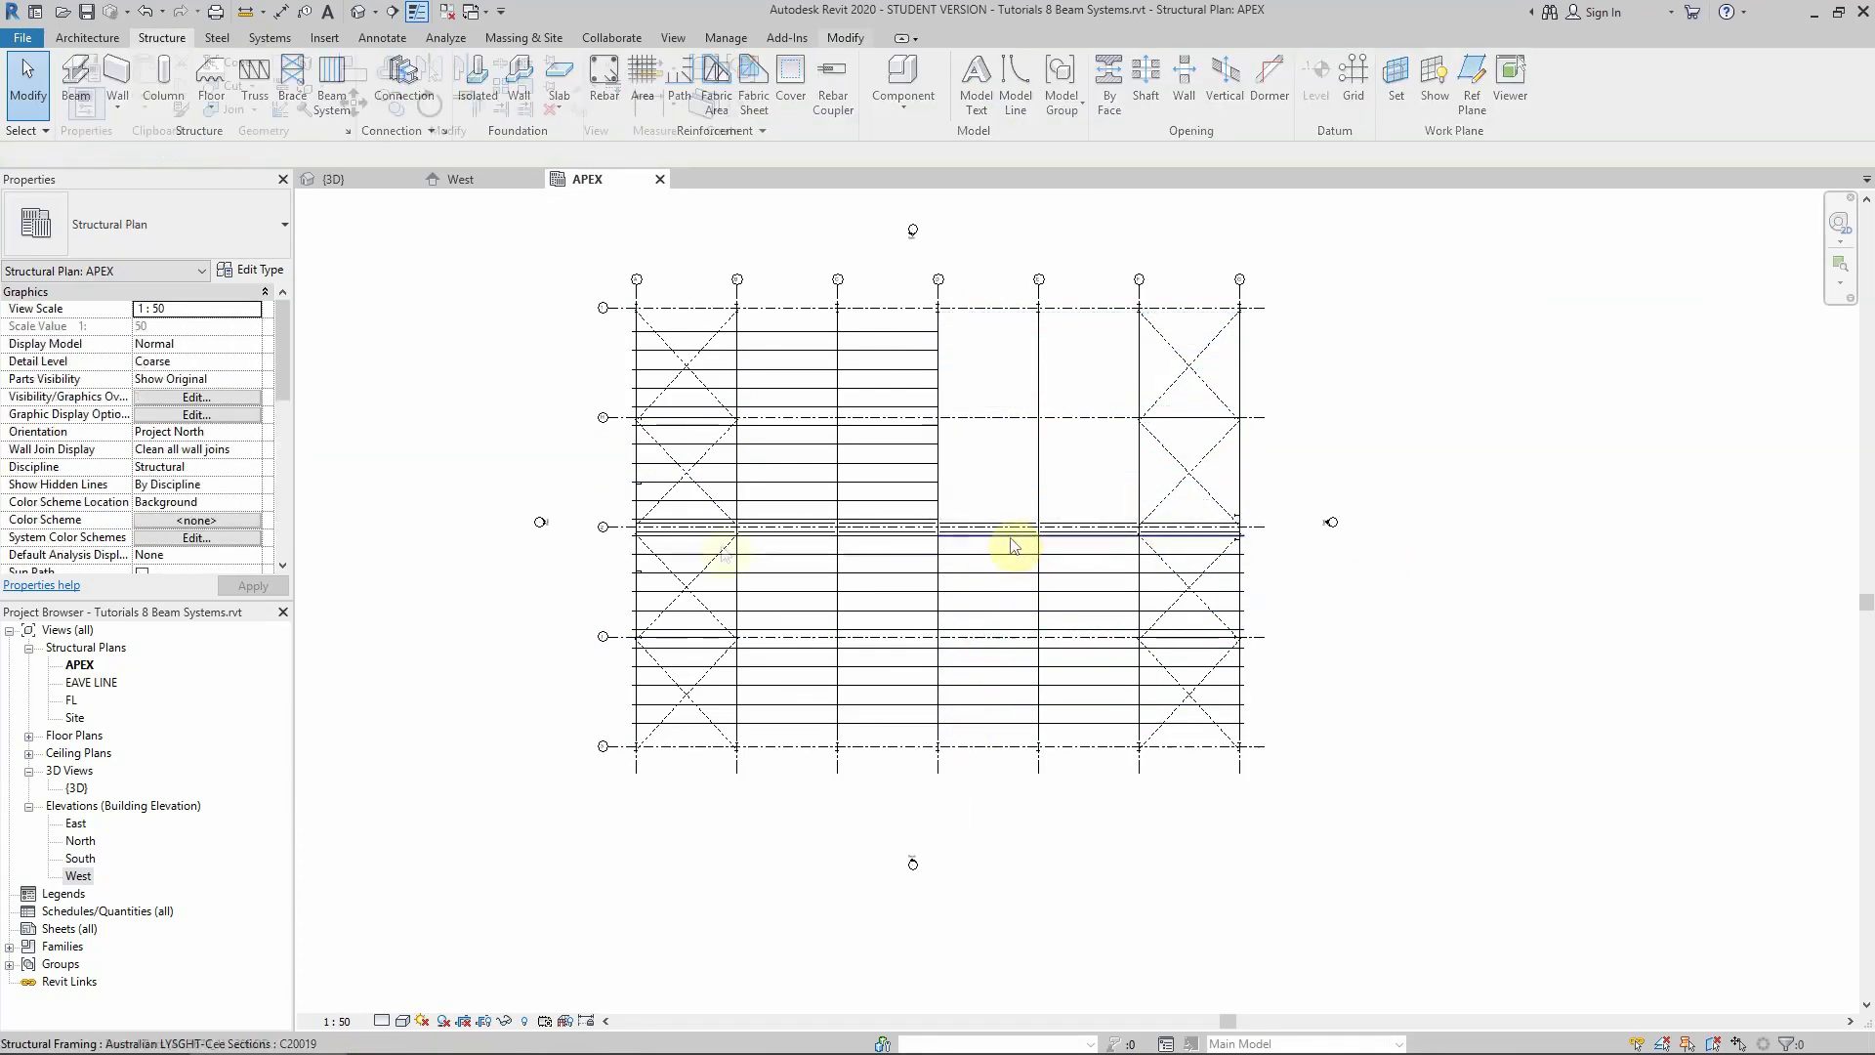
pyautogui.click(908, 320)
pyautogui.moveTo(648, 356); pyautogui.dragTo(499, 401, button='middle')
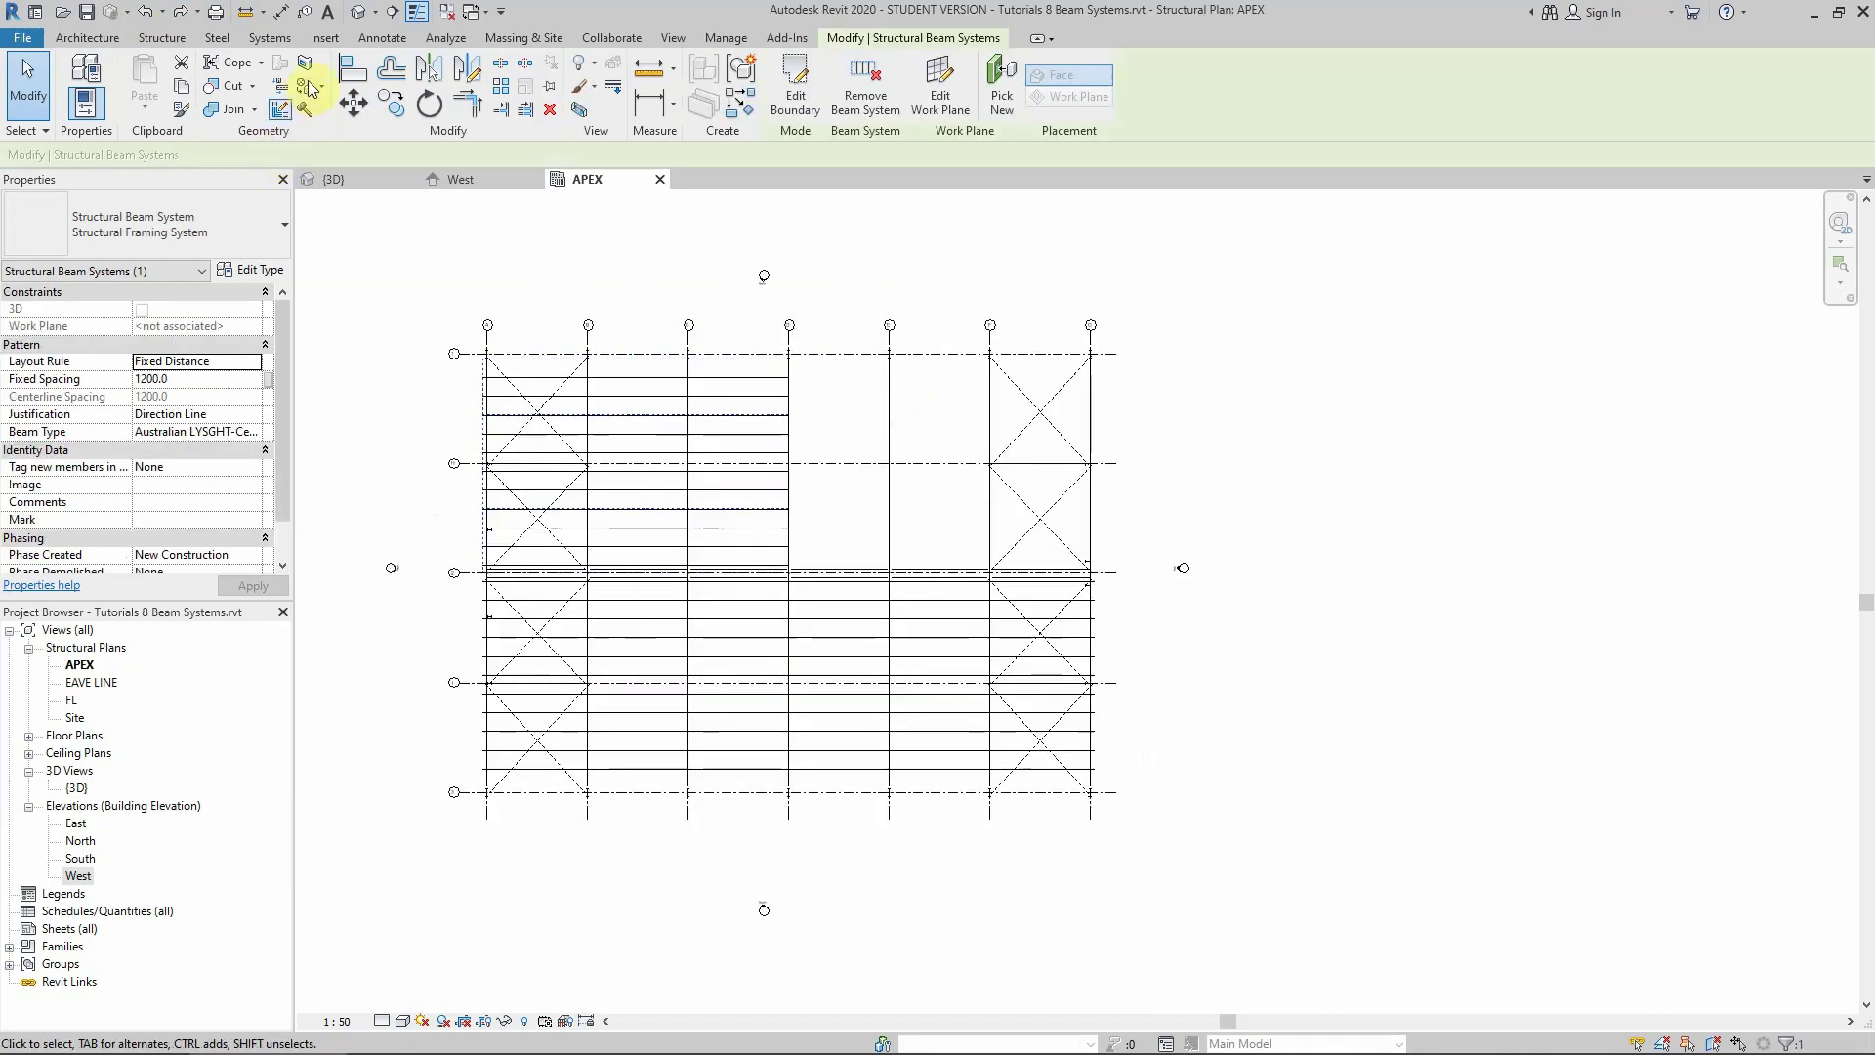
pyautogui.click(389, 104)
pyautogui.scroll(10, 493, 357)
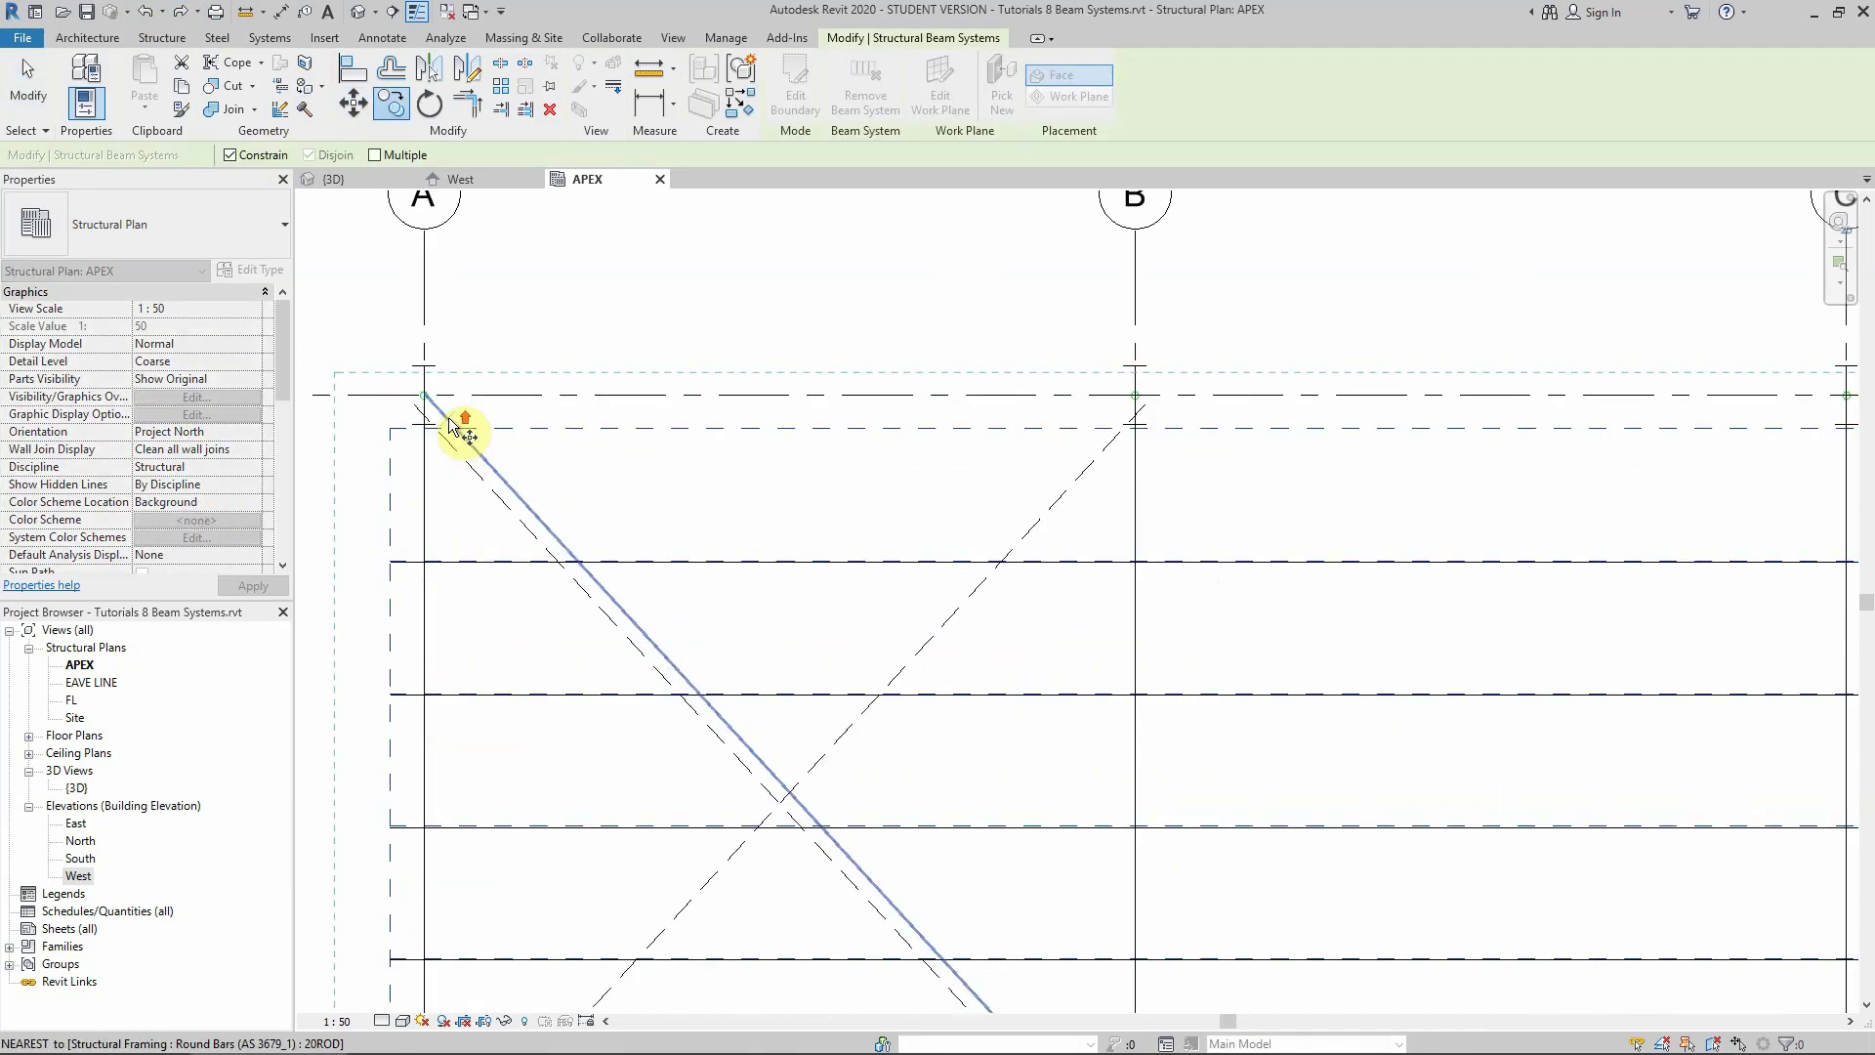
pyautogui.scroll(-4, 430, 439)
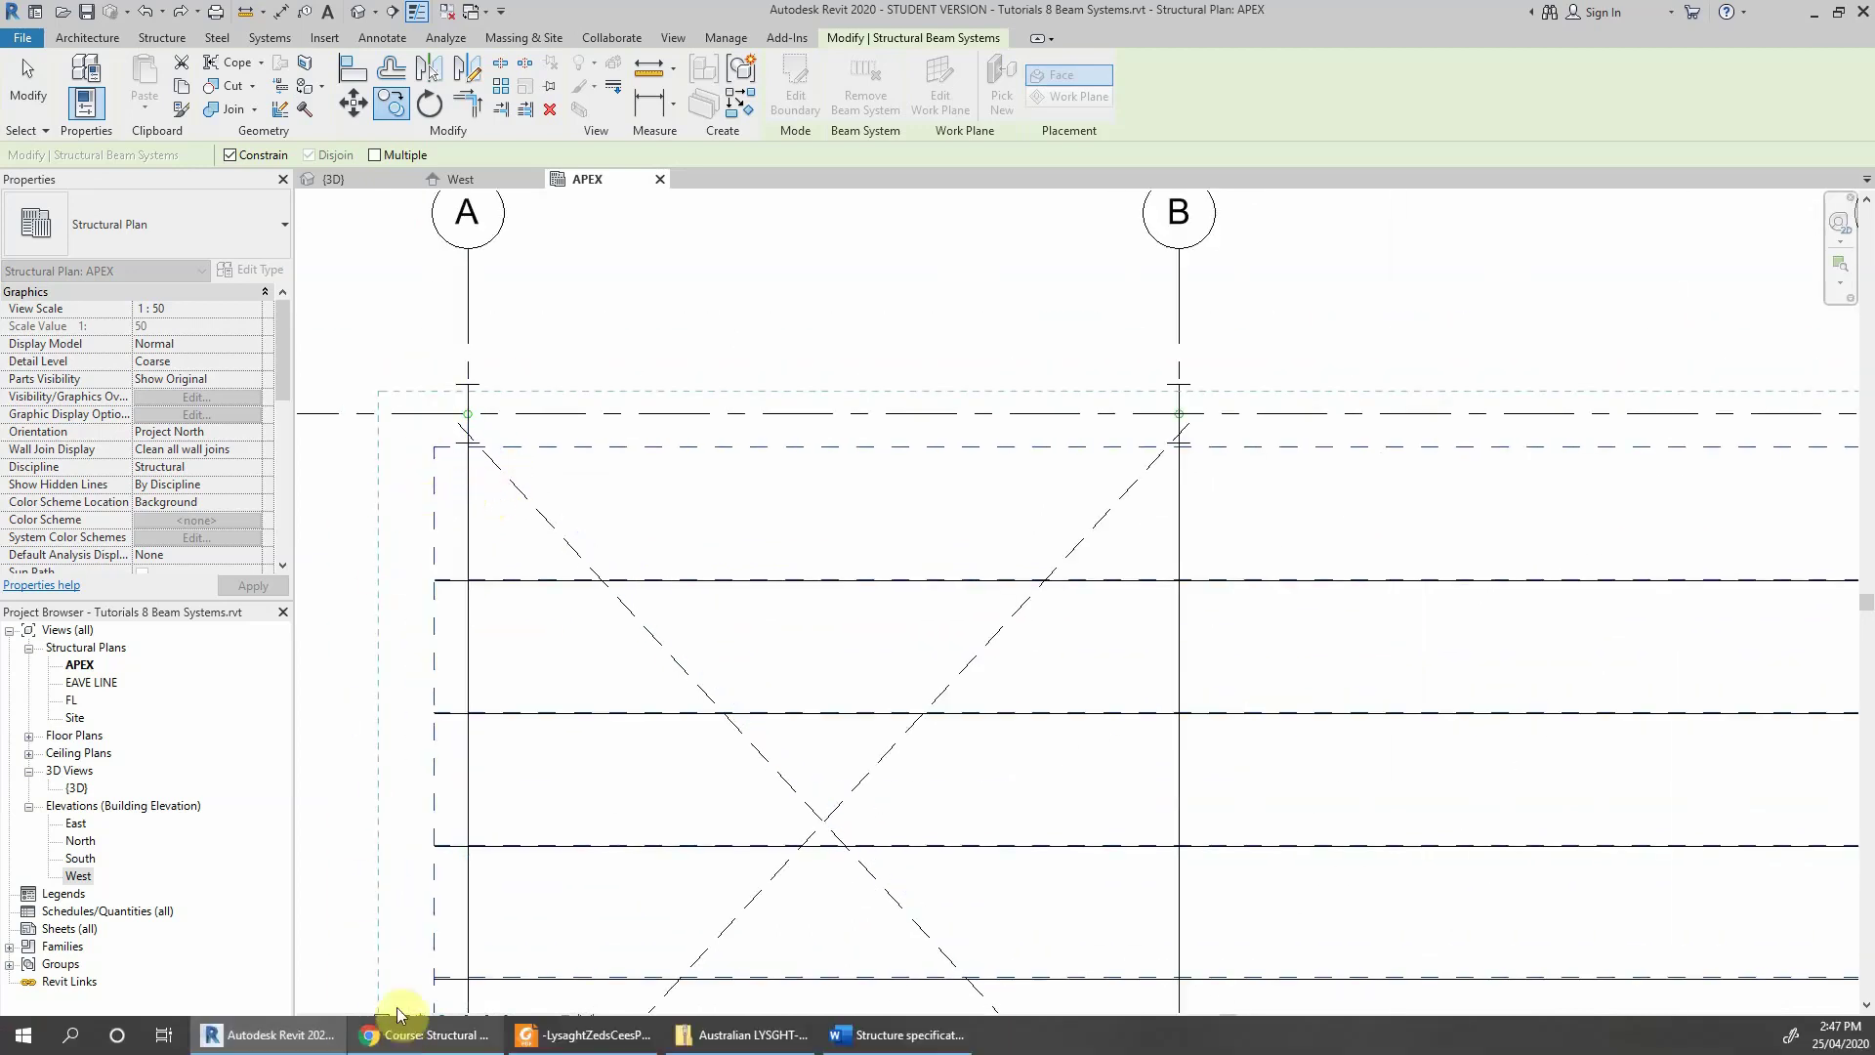
# Set the plan's detail level to Fine and copy the grid A–D beam system from its outer purlin endpoint to the grid D rafter centreline
pyautogui.click(383, 1021)
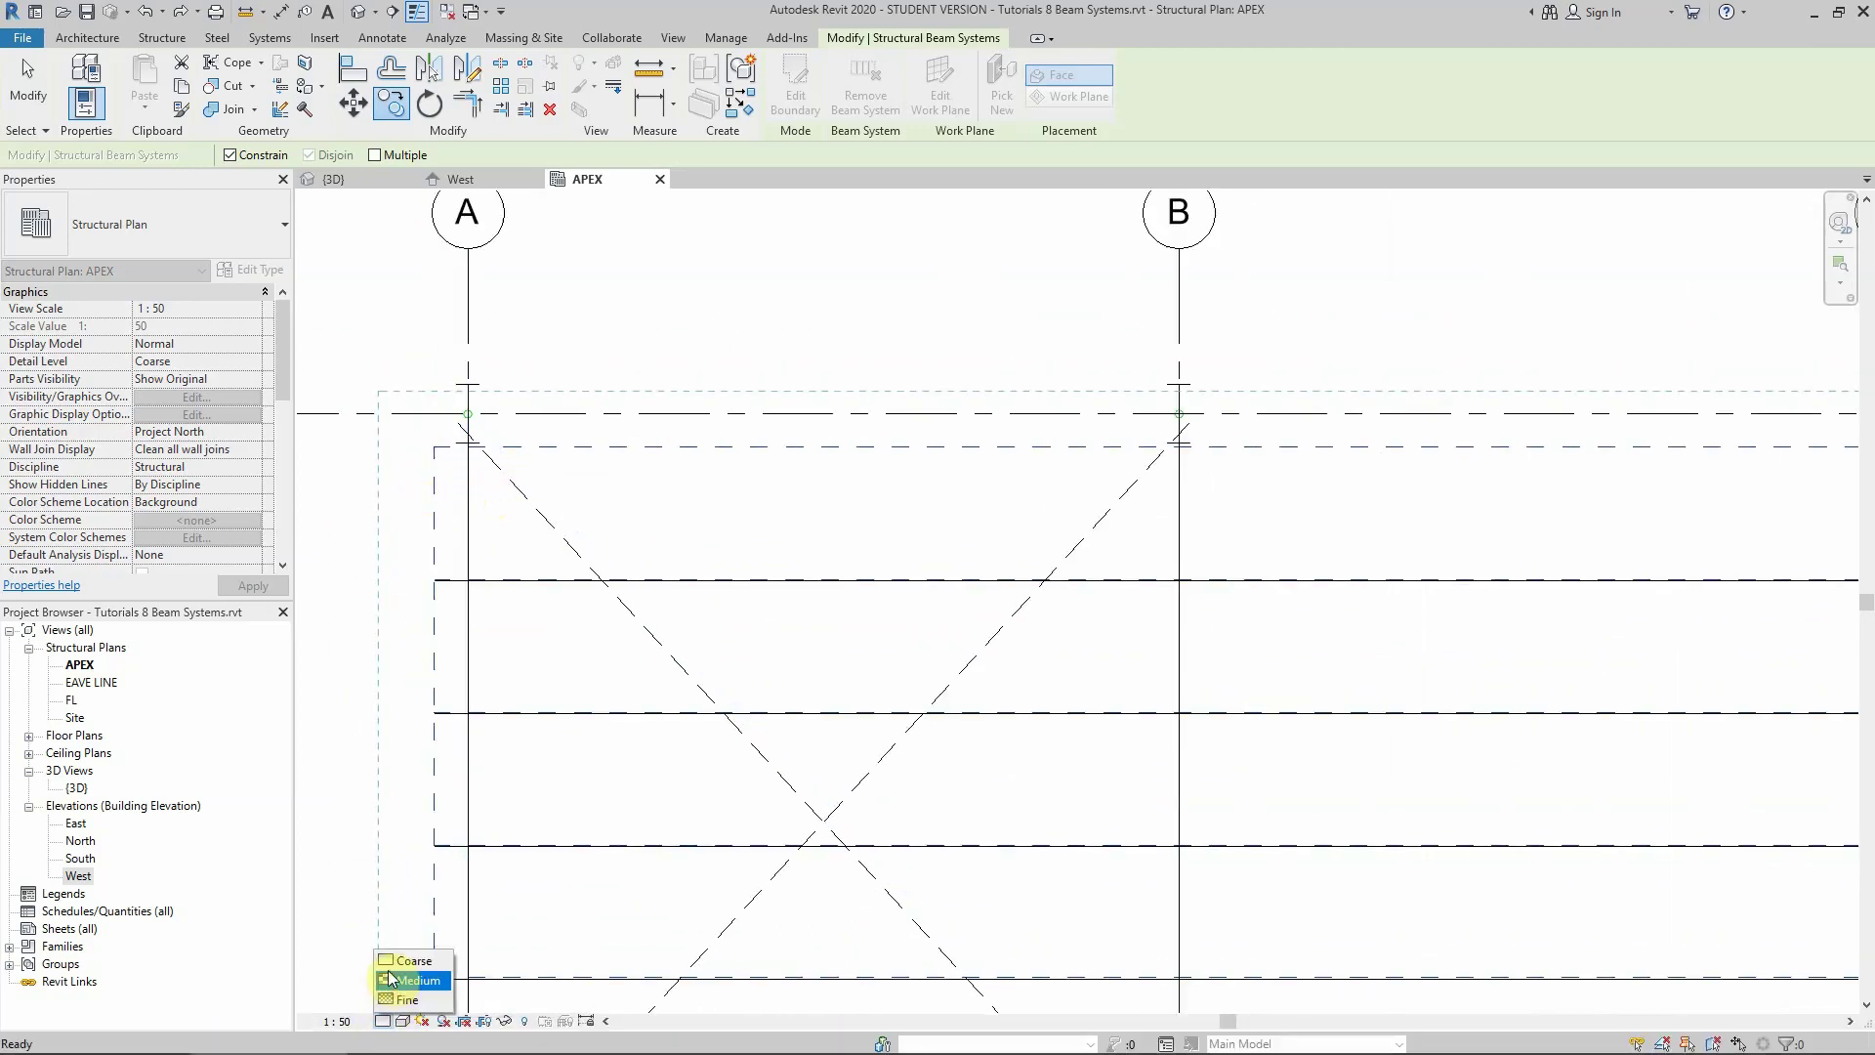
pyautogui.click(391, 1001)
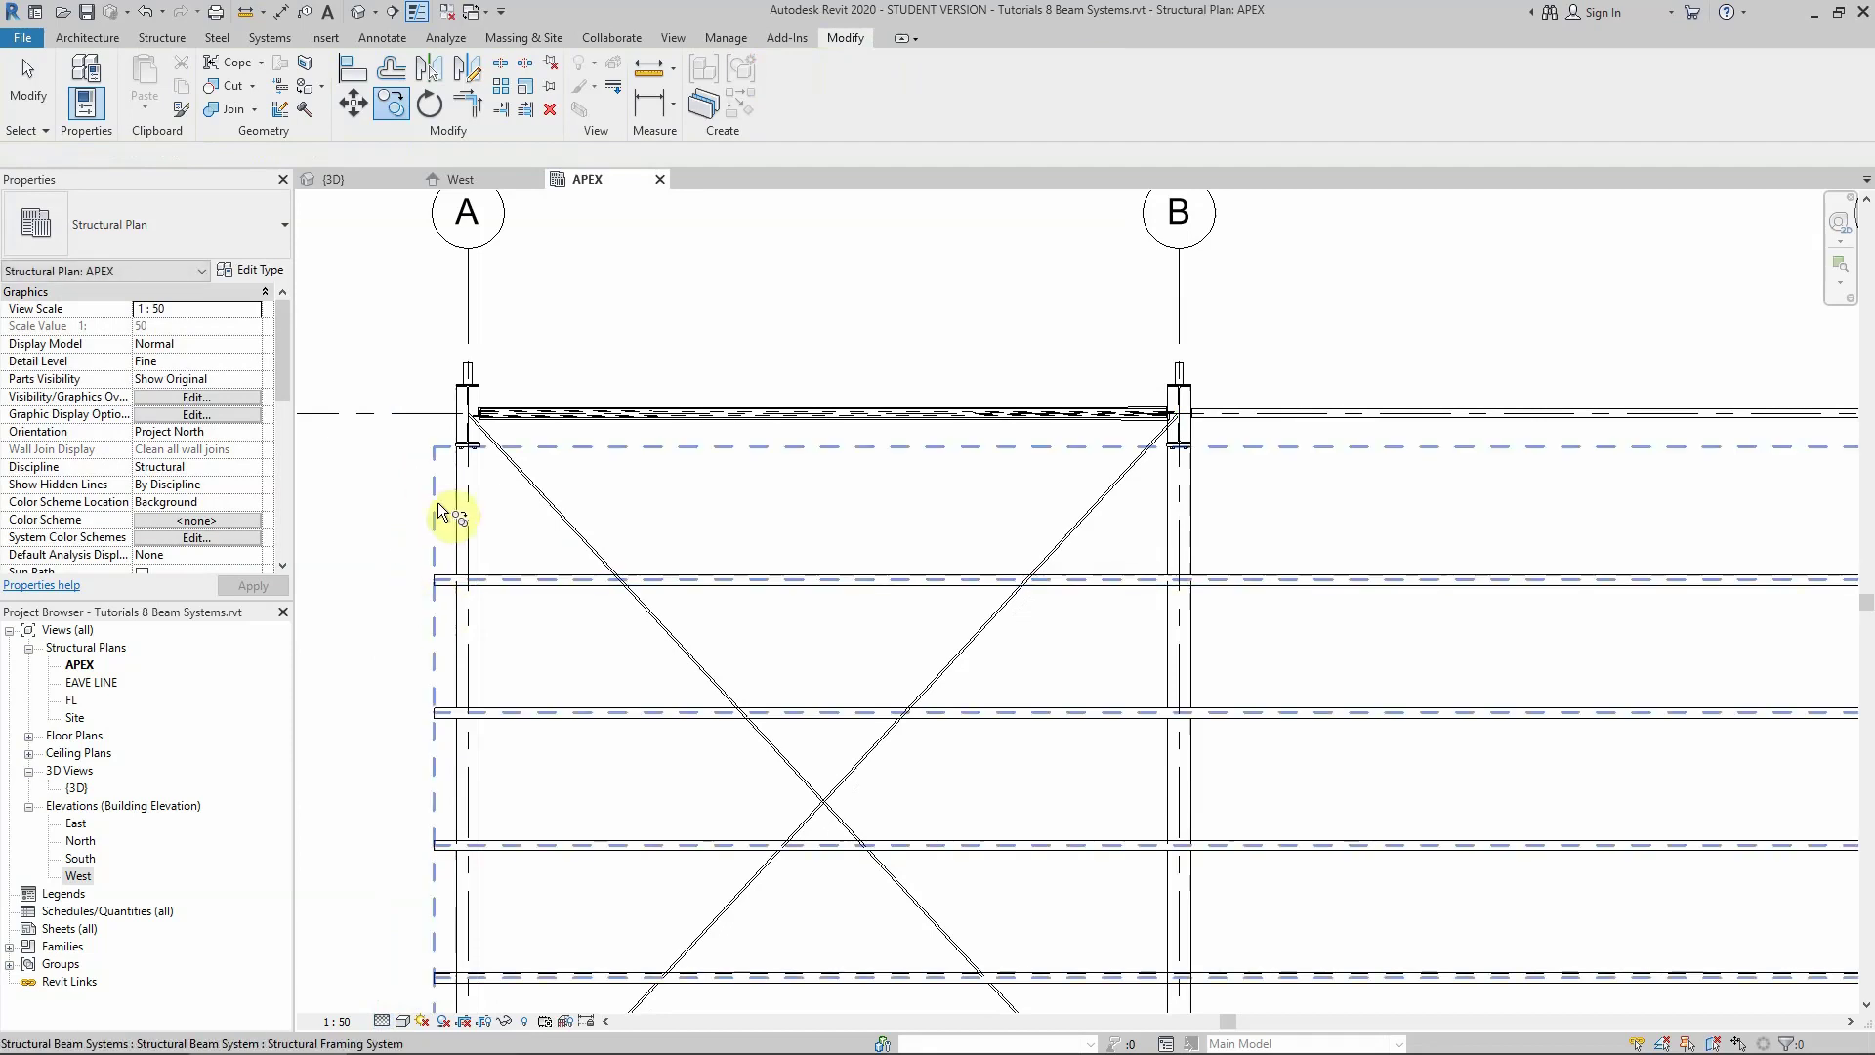
pyautogui.click(436, 510)
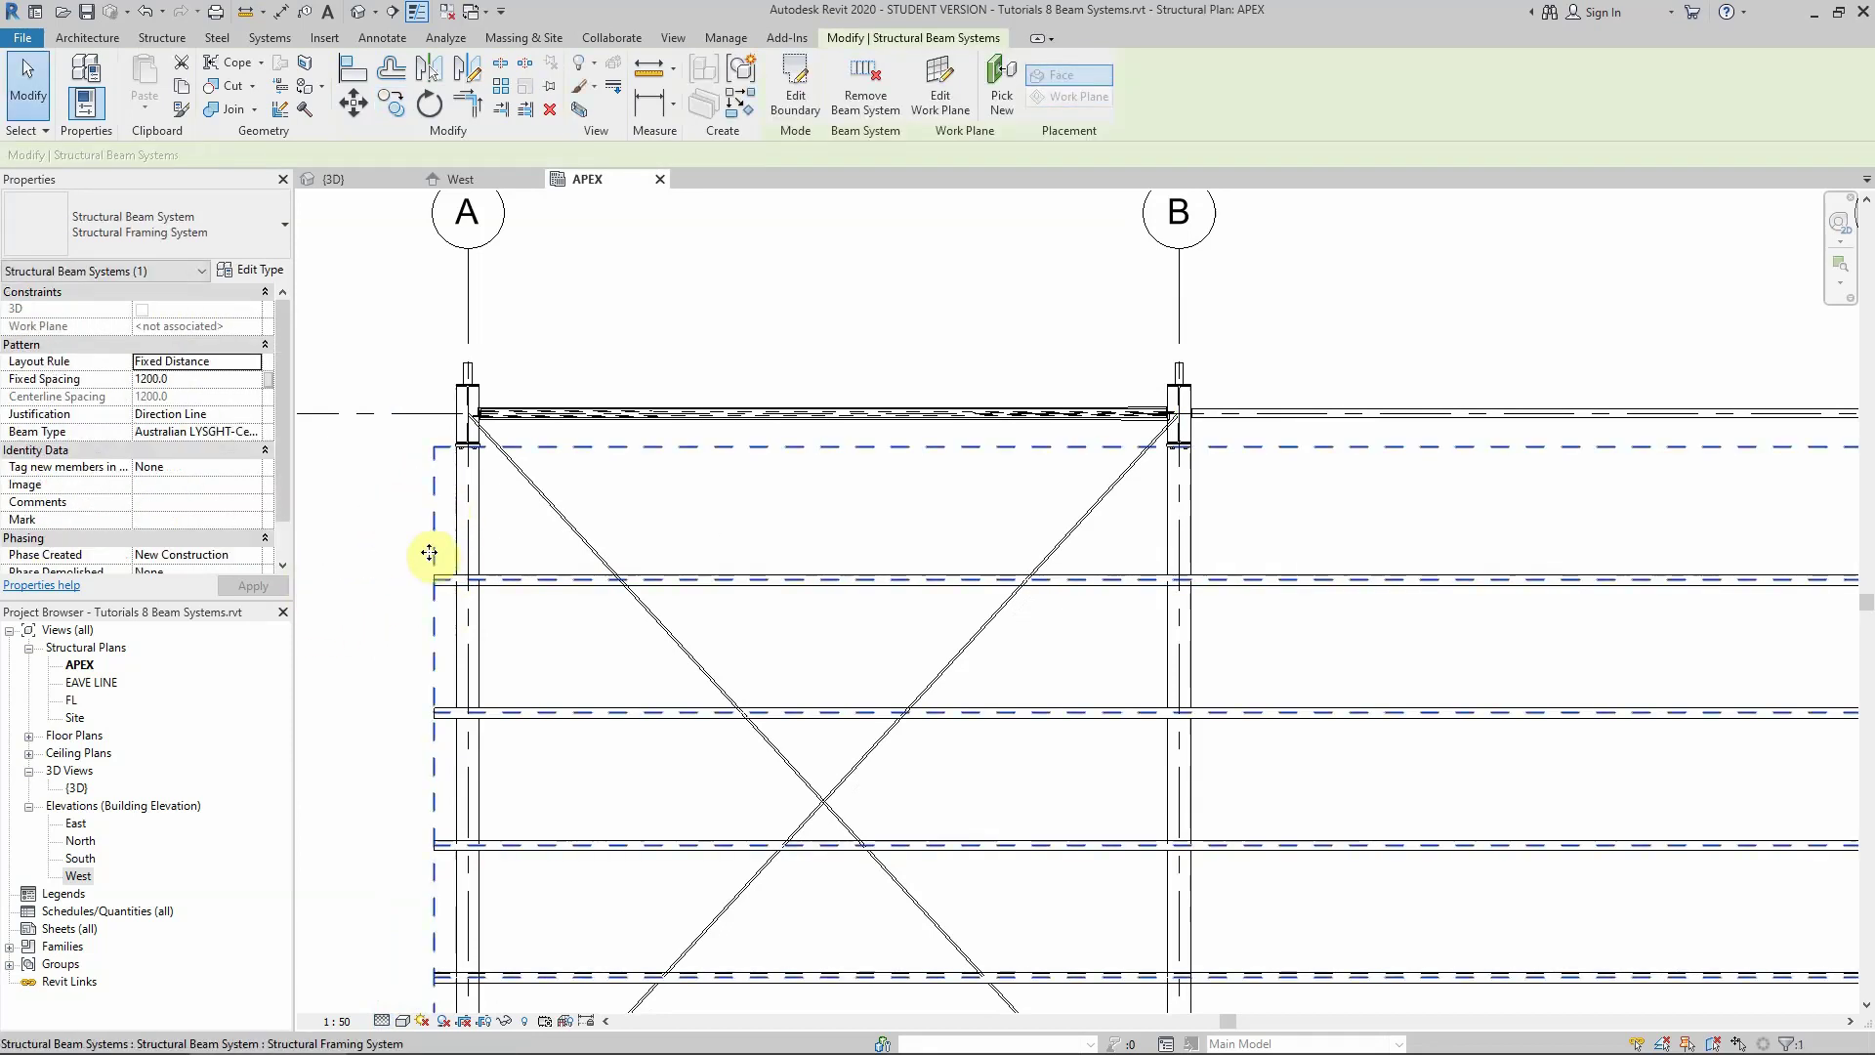
pyautogui.click(390, 102)
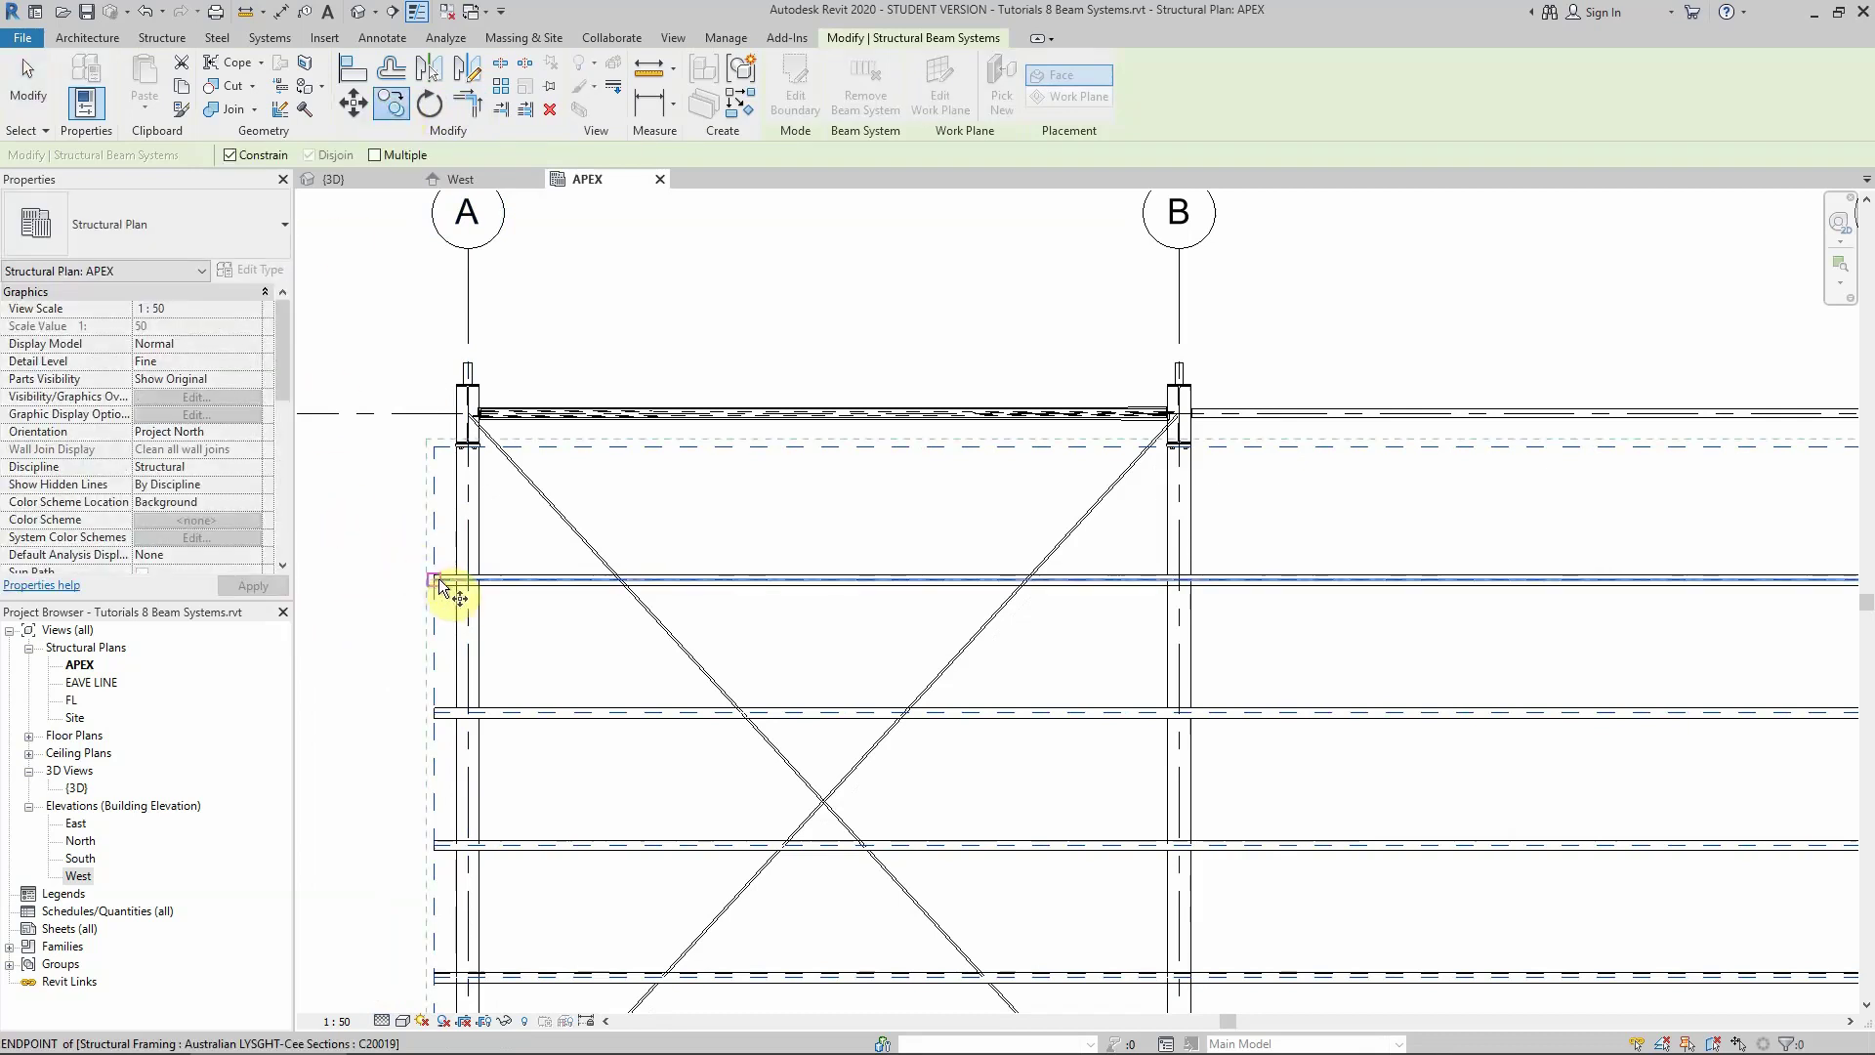
pyautogui.scroll(2, 438, 584)
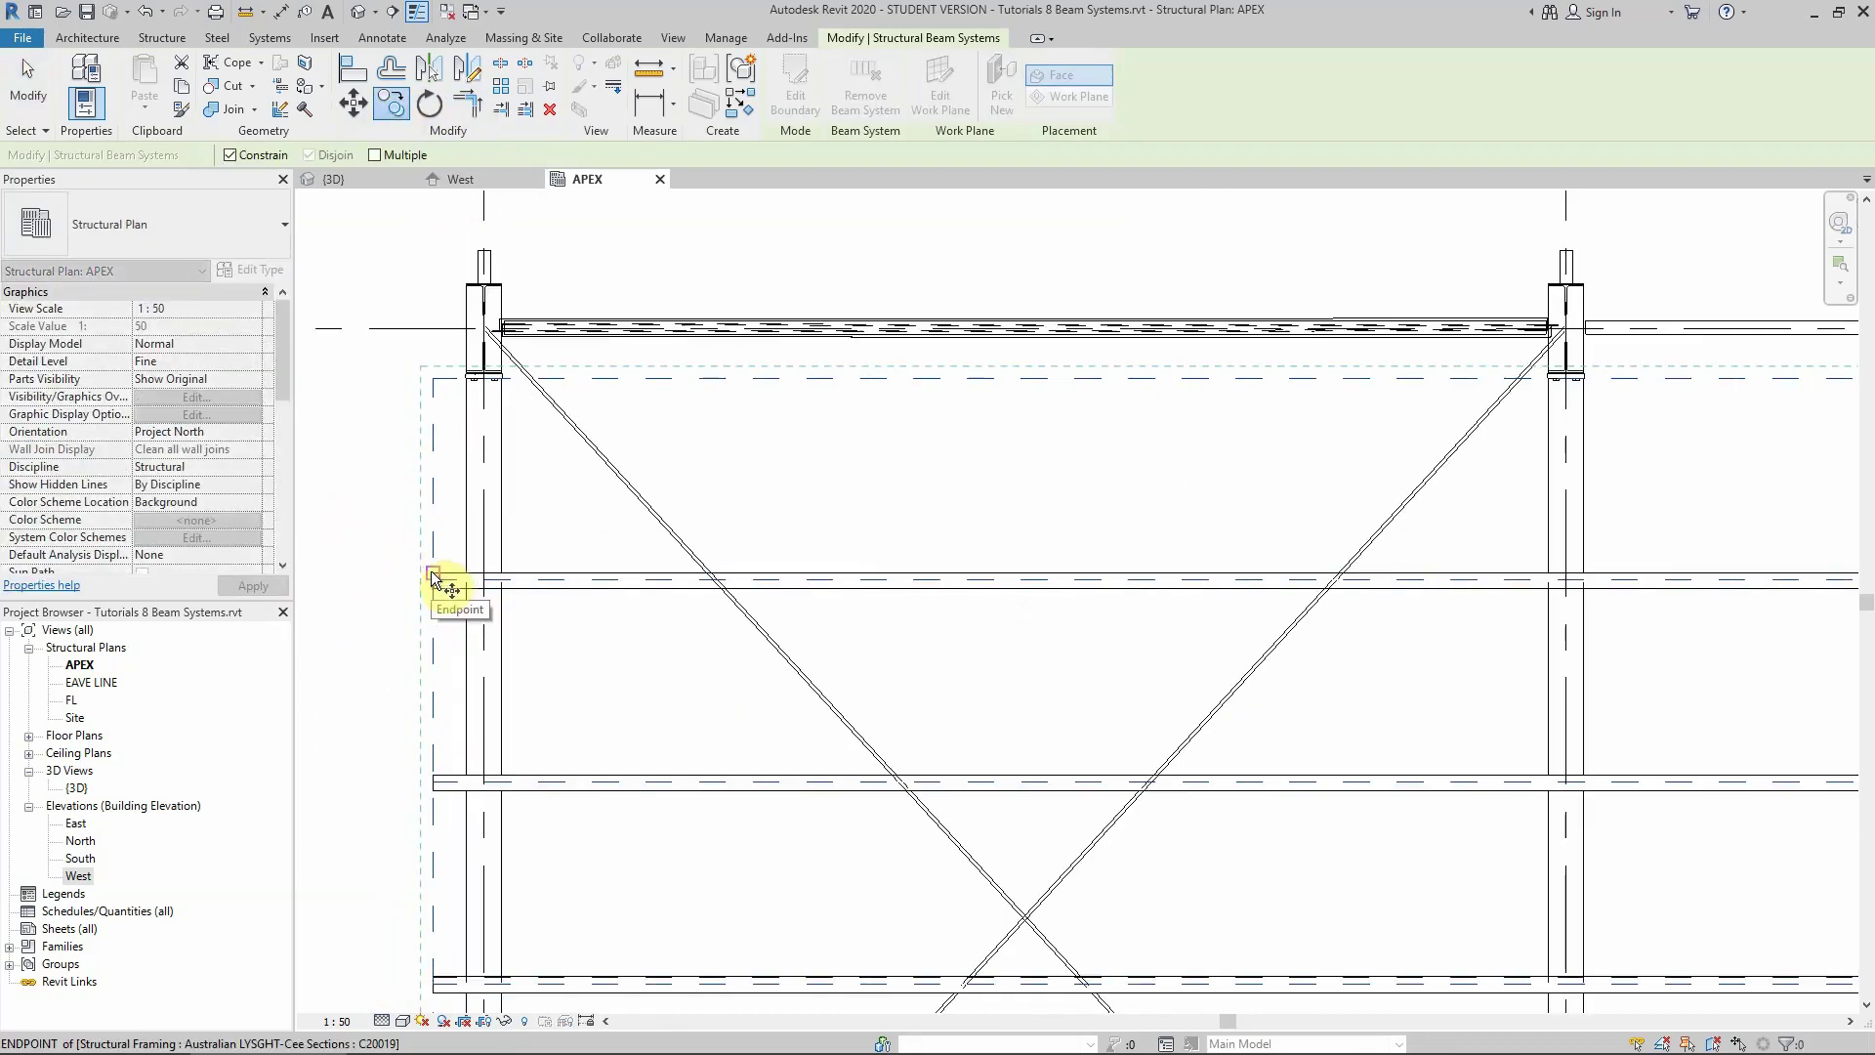
pyautogui.click(437, 584)
pyautogui.scroll(-2, 419, 495)
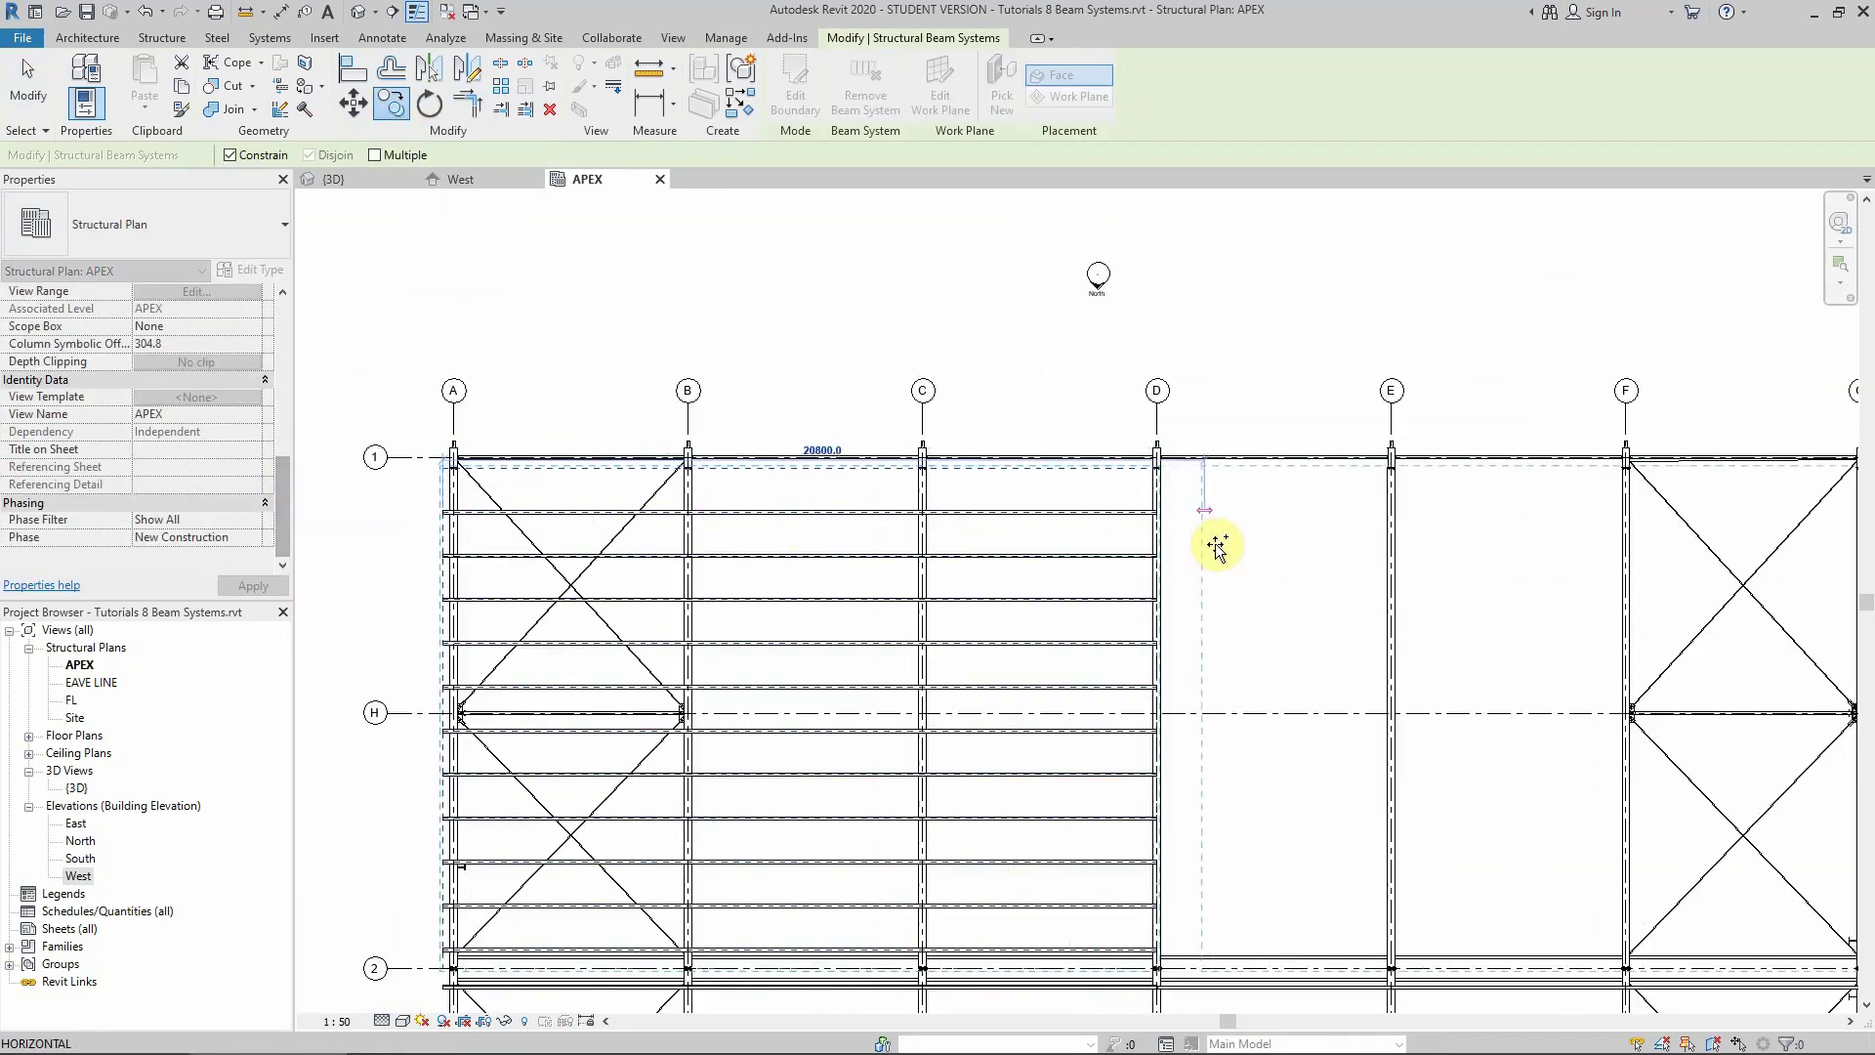
pyautogui.scroll(5, 1217, 549)
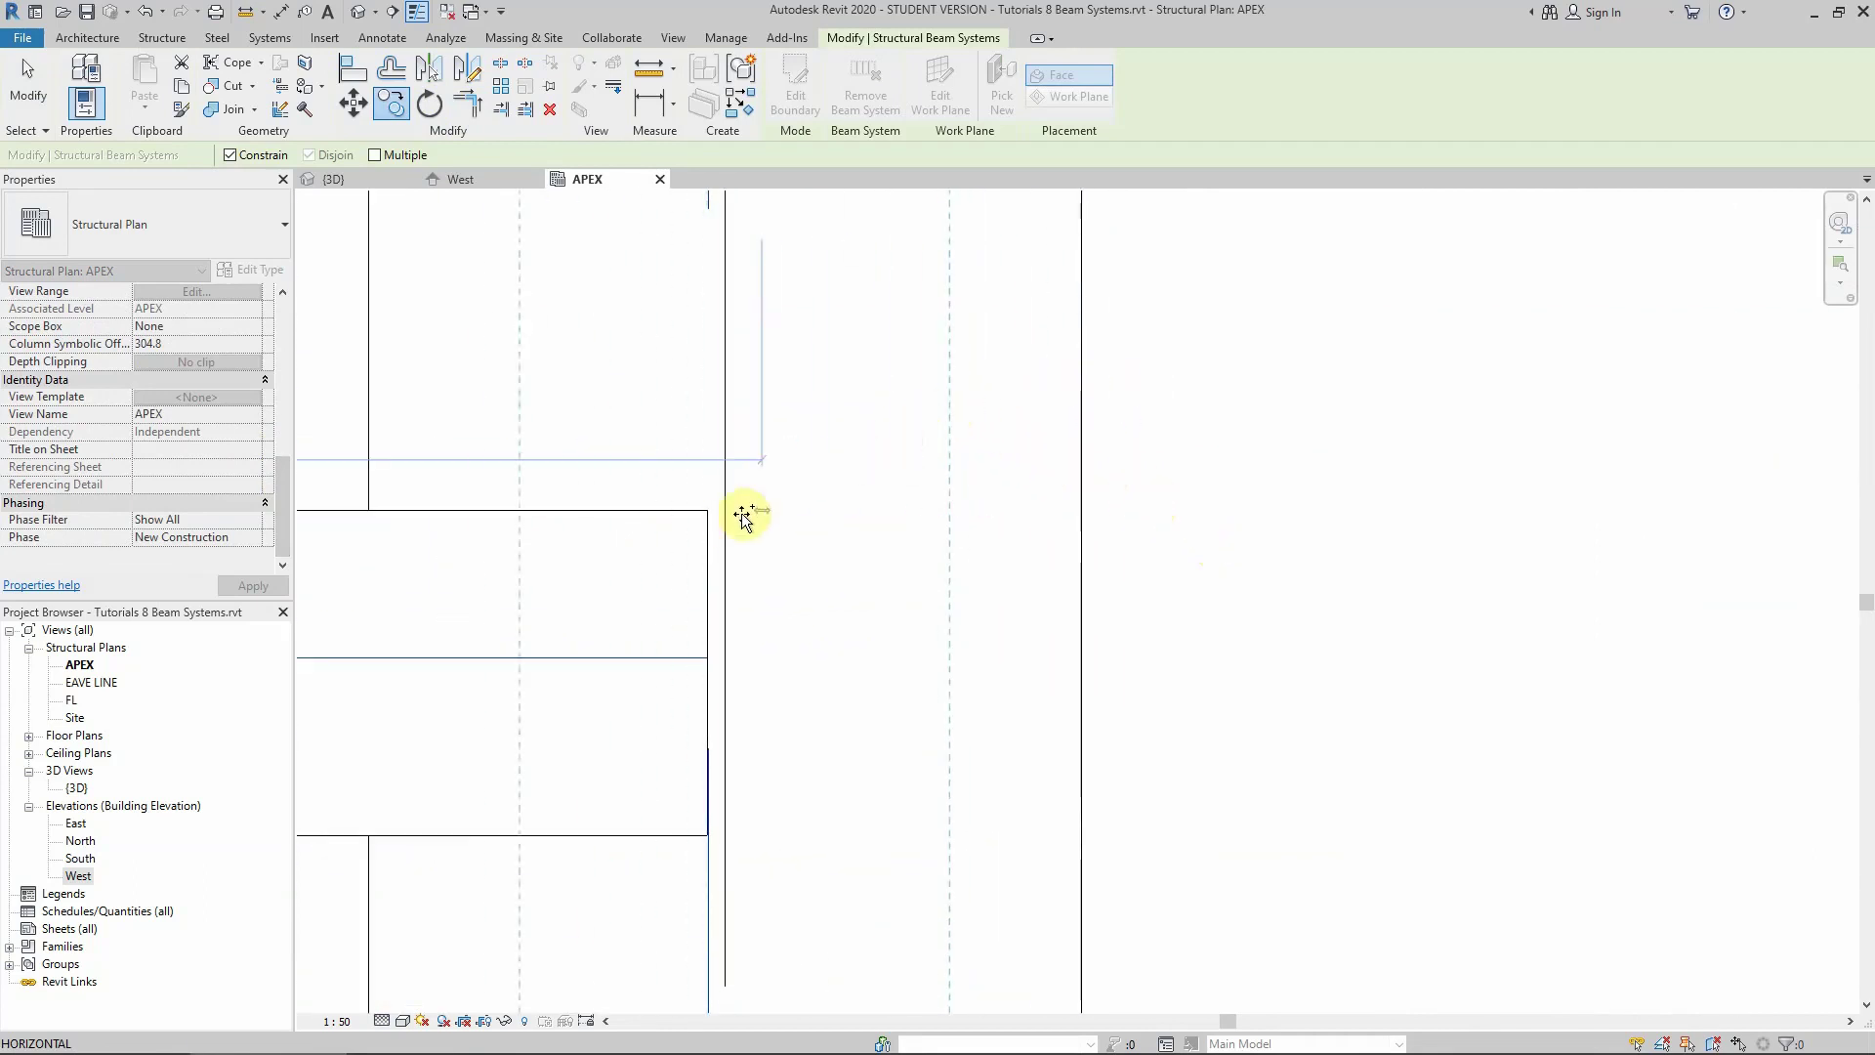
pyautogui.click(731, 520)
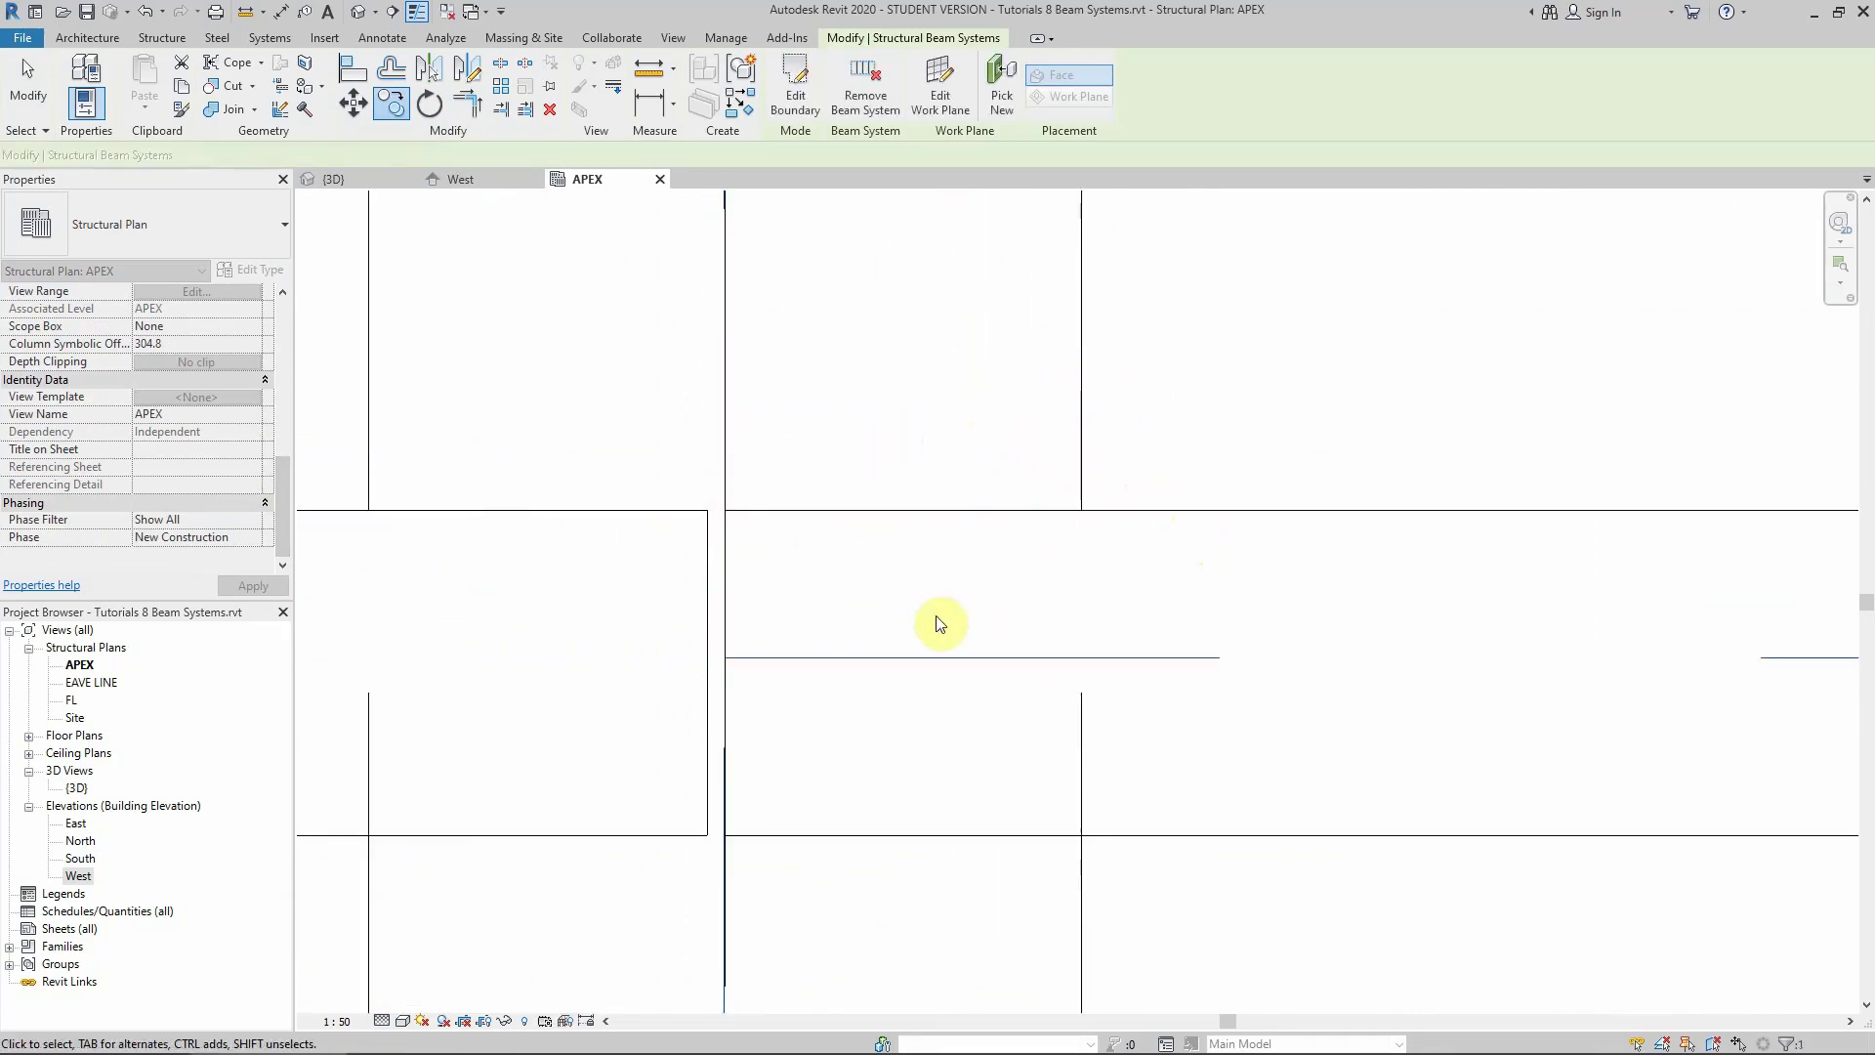
pyautogui.scroll(-2, 720, 518)
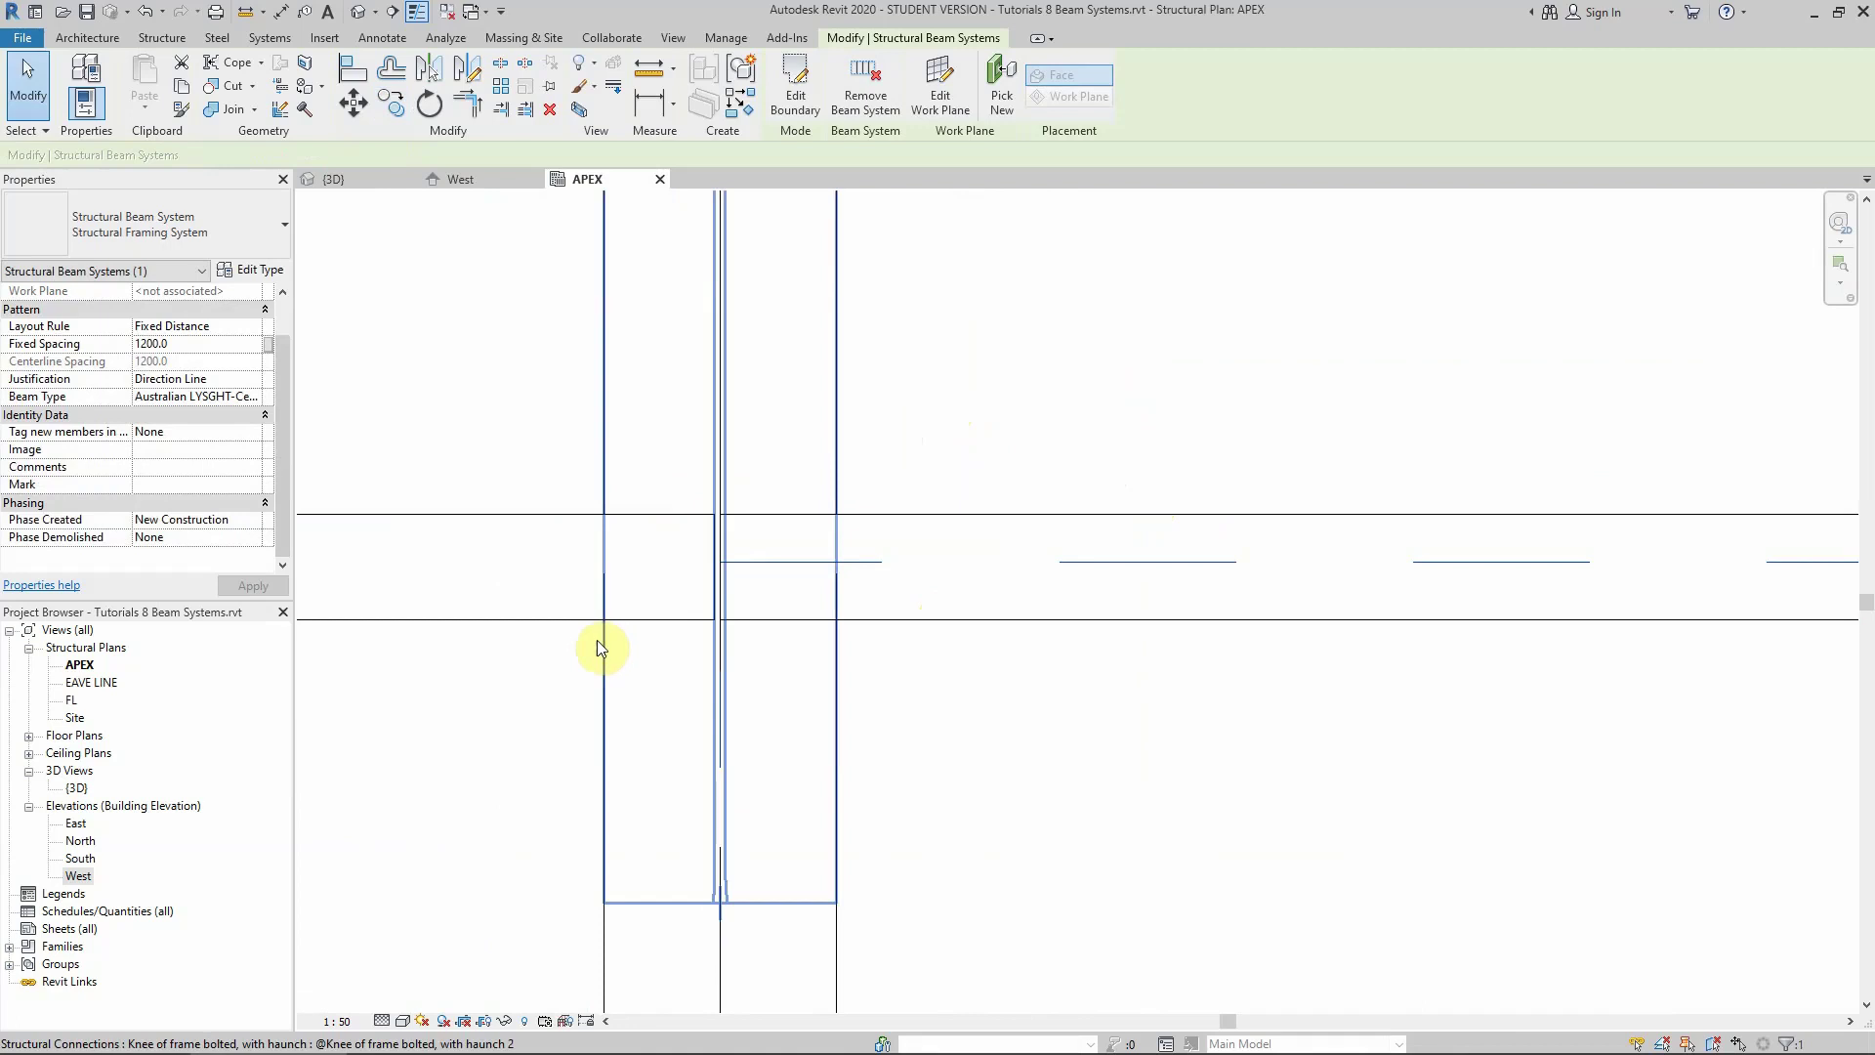
pyautogui.press('Escape')
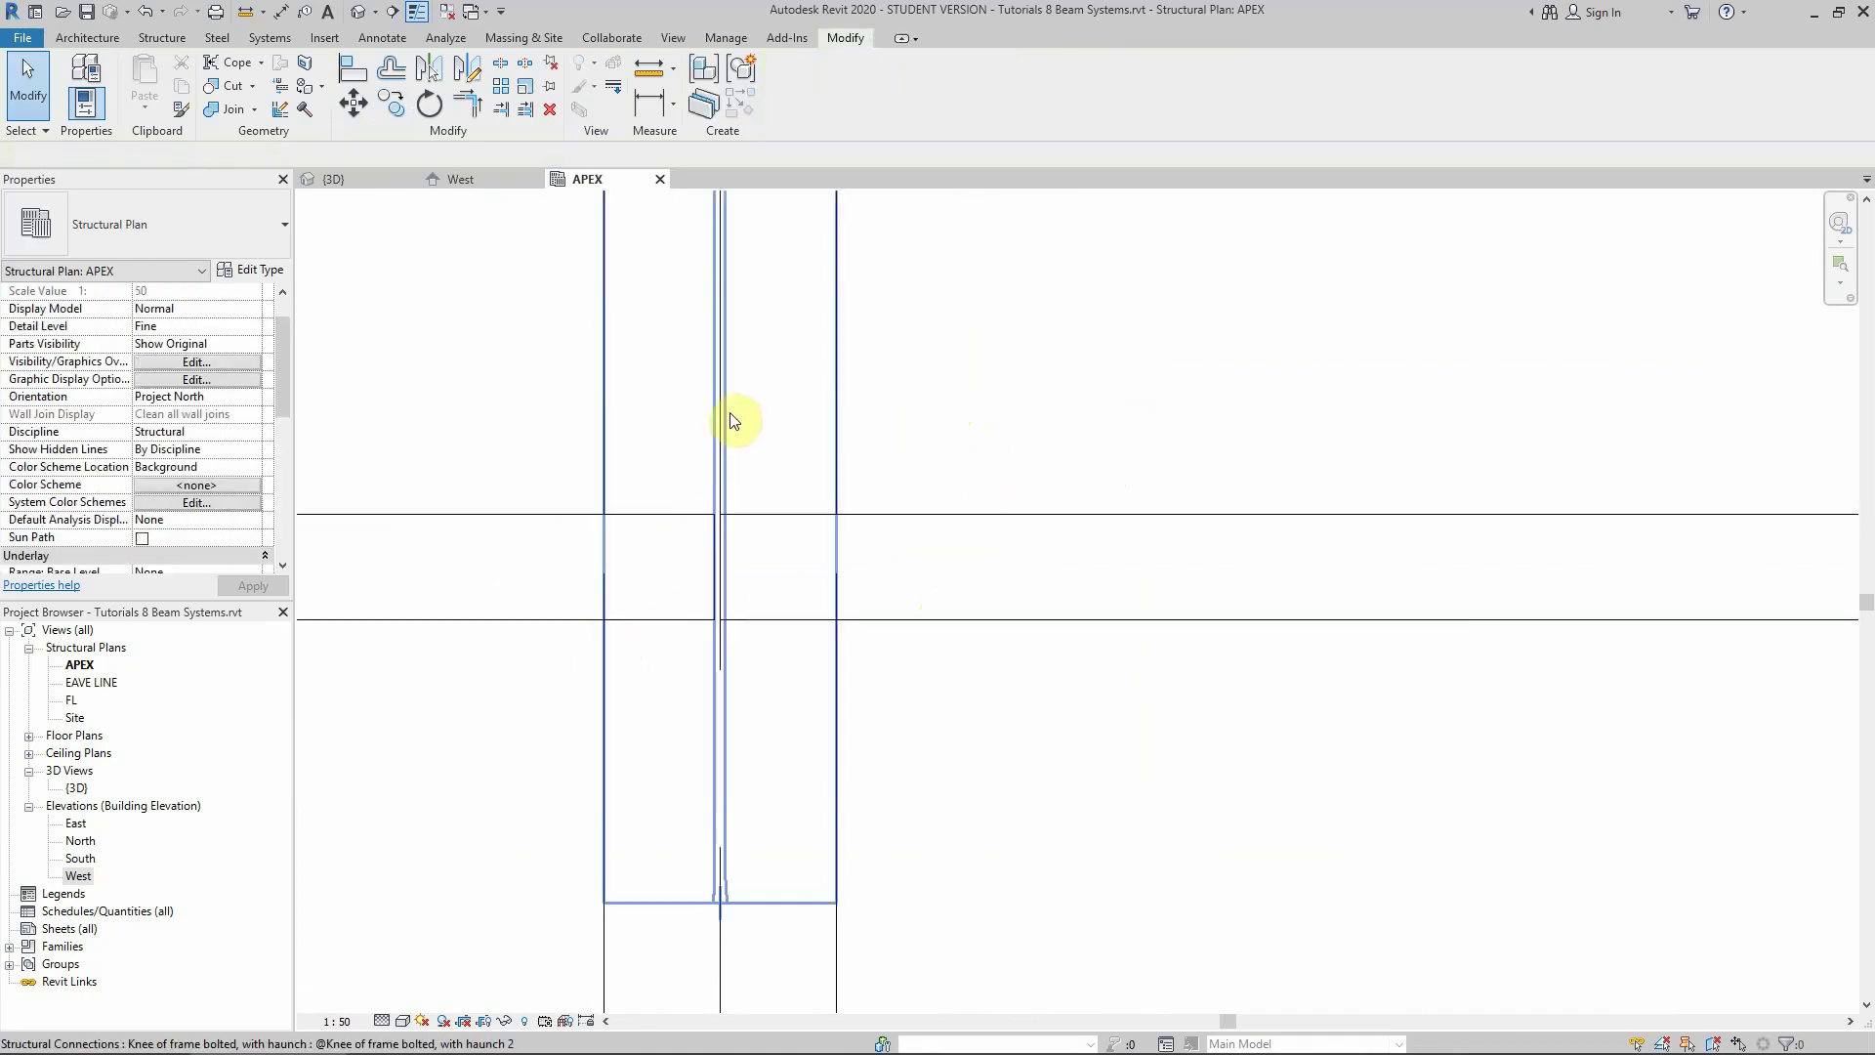
# Move the copied beam system between grids D and G horizontally away from grid D to leave a small gap between the purlin ends
pyautogui.scroll(-3, 891, 557)
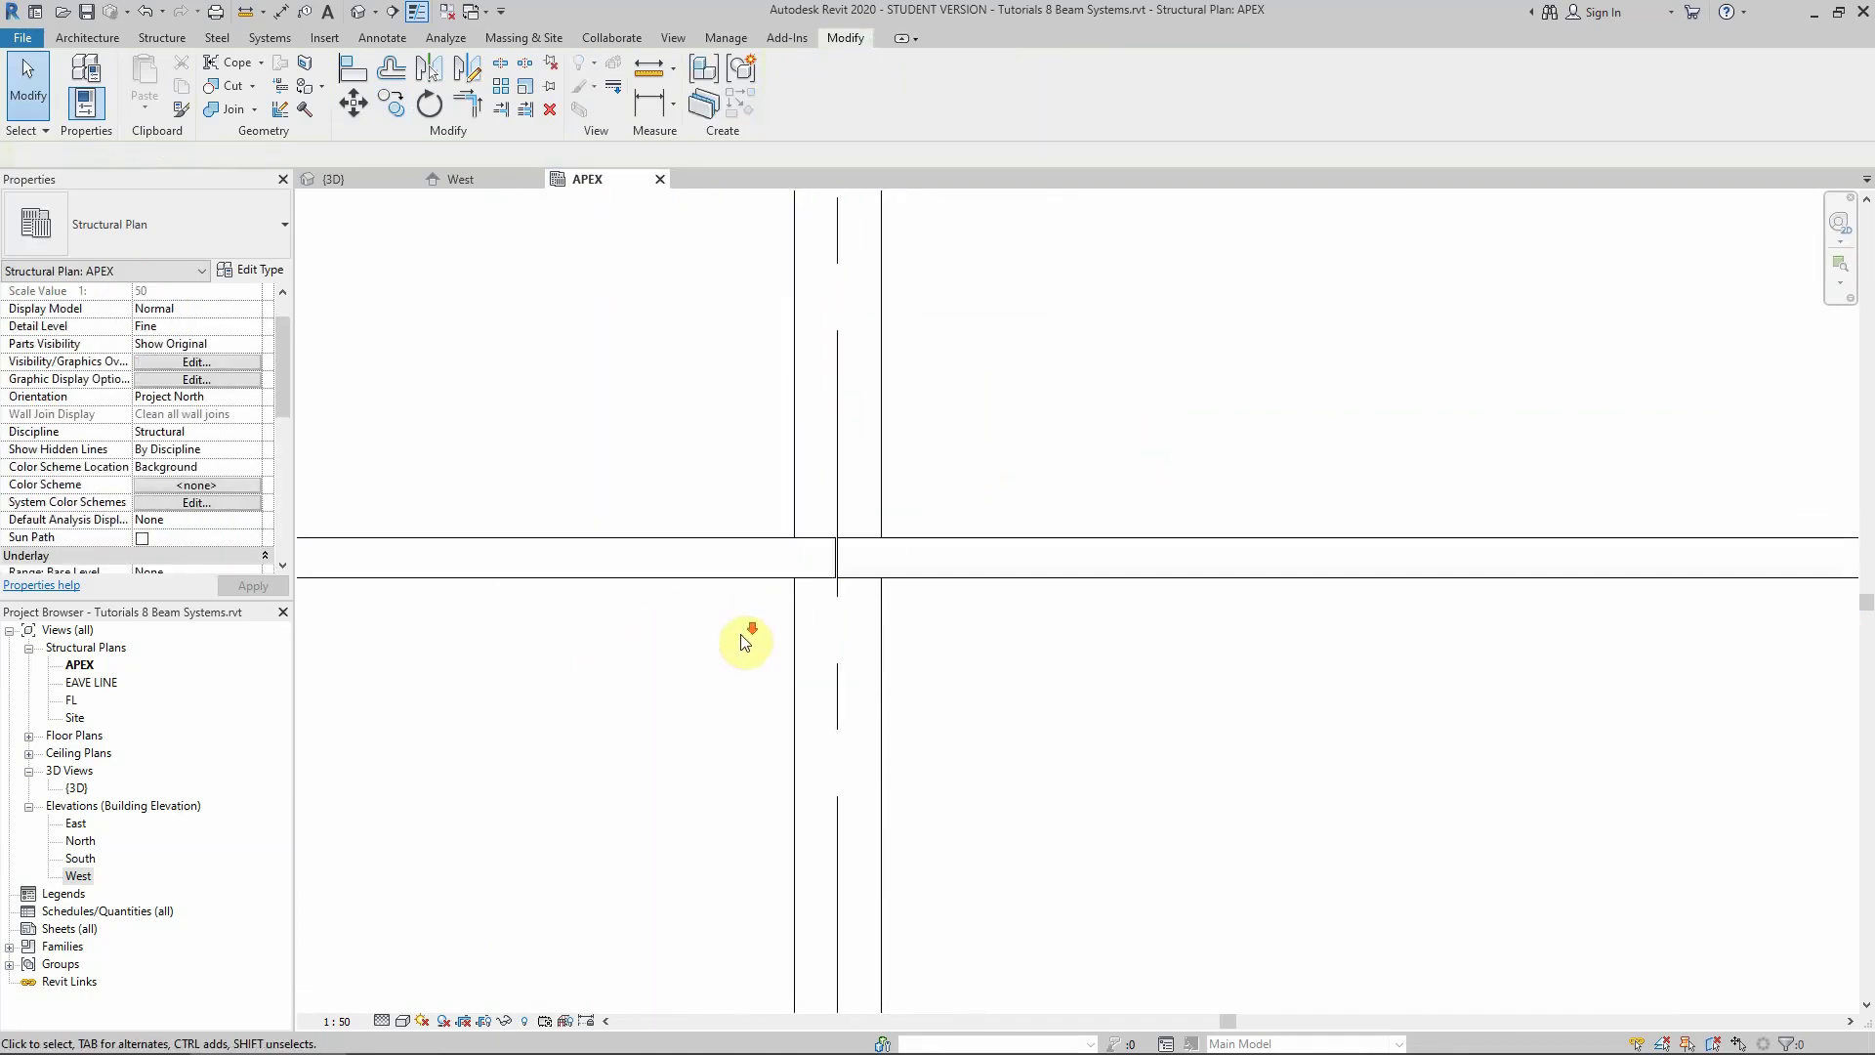
pyautogui.scroll(-3, 745, 635)
pyautogui.click(855, 351)
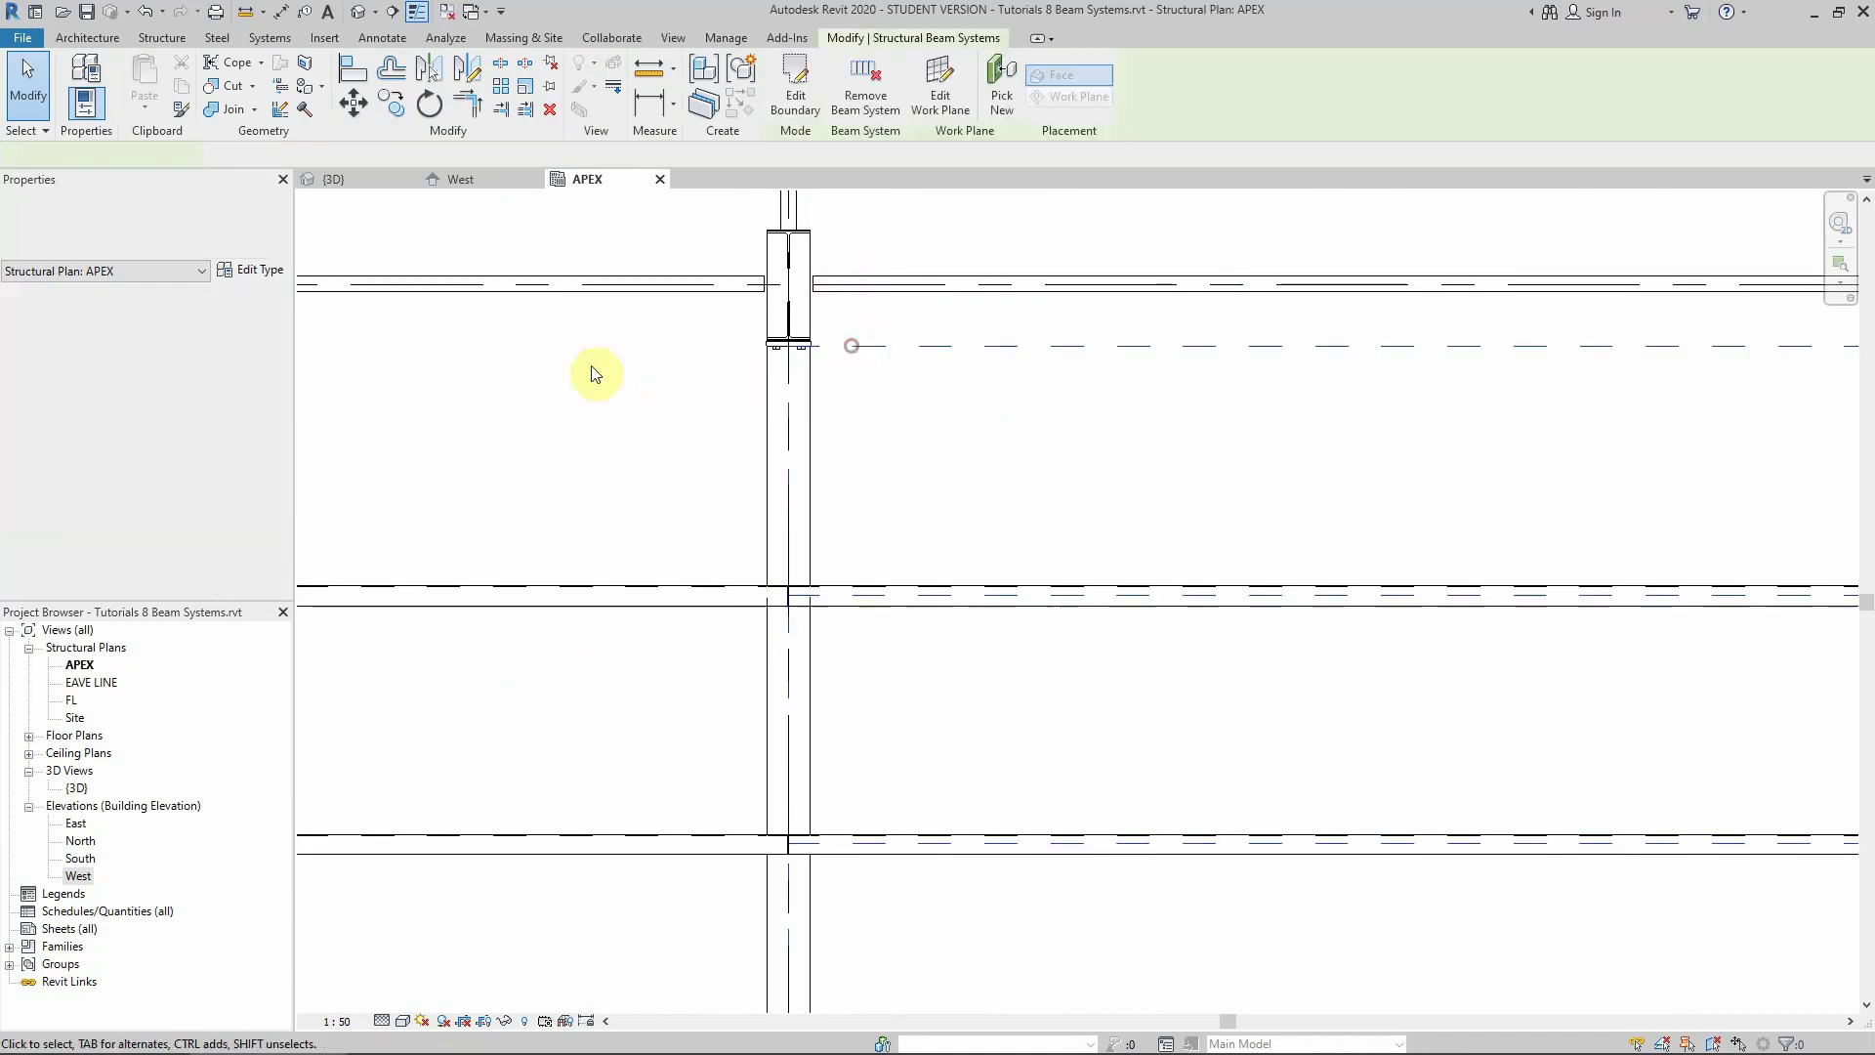
pyautogui.click(989, 473)
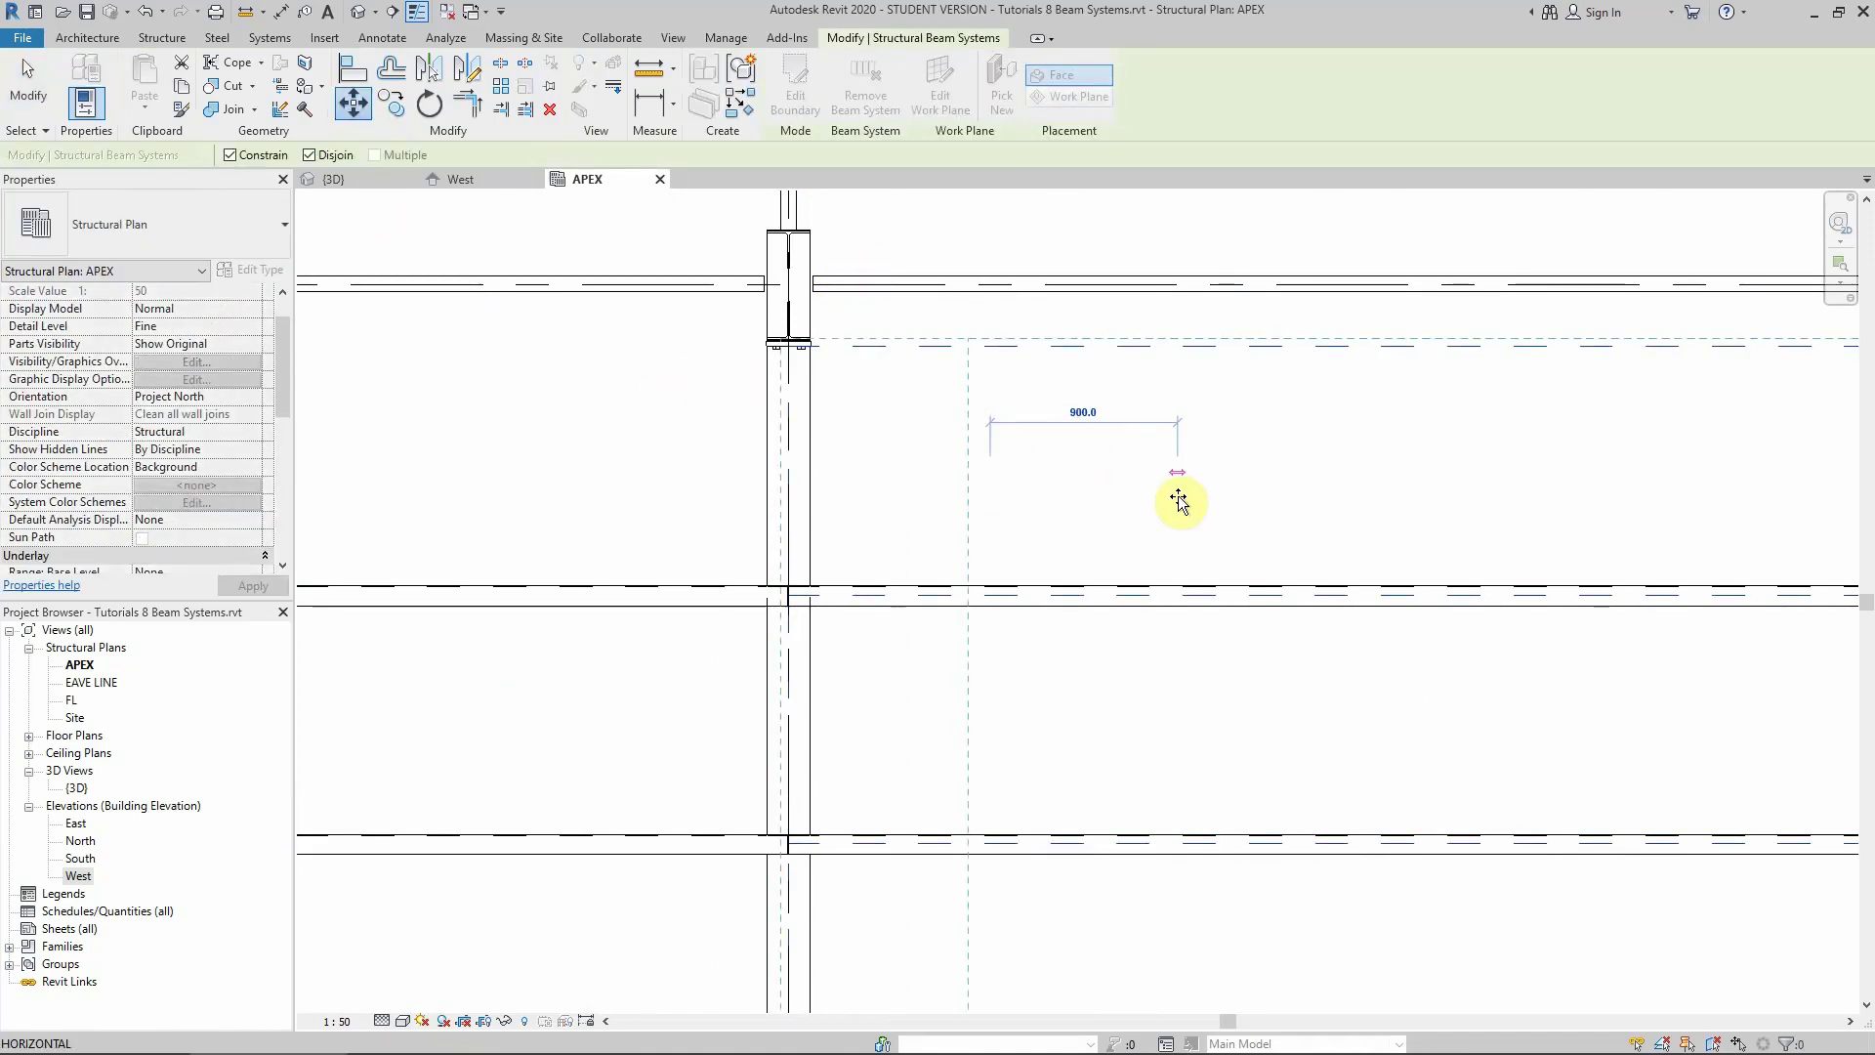
pyautogui.click(1172, 502)
pyautogui.scroll(-4, 1169, 504)
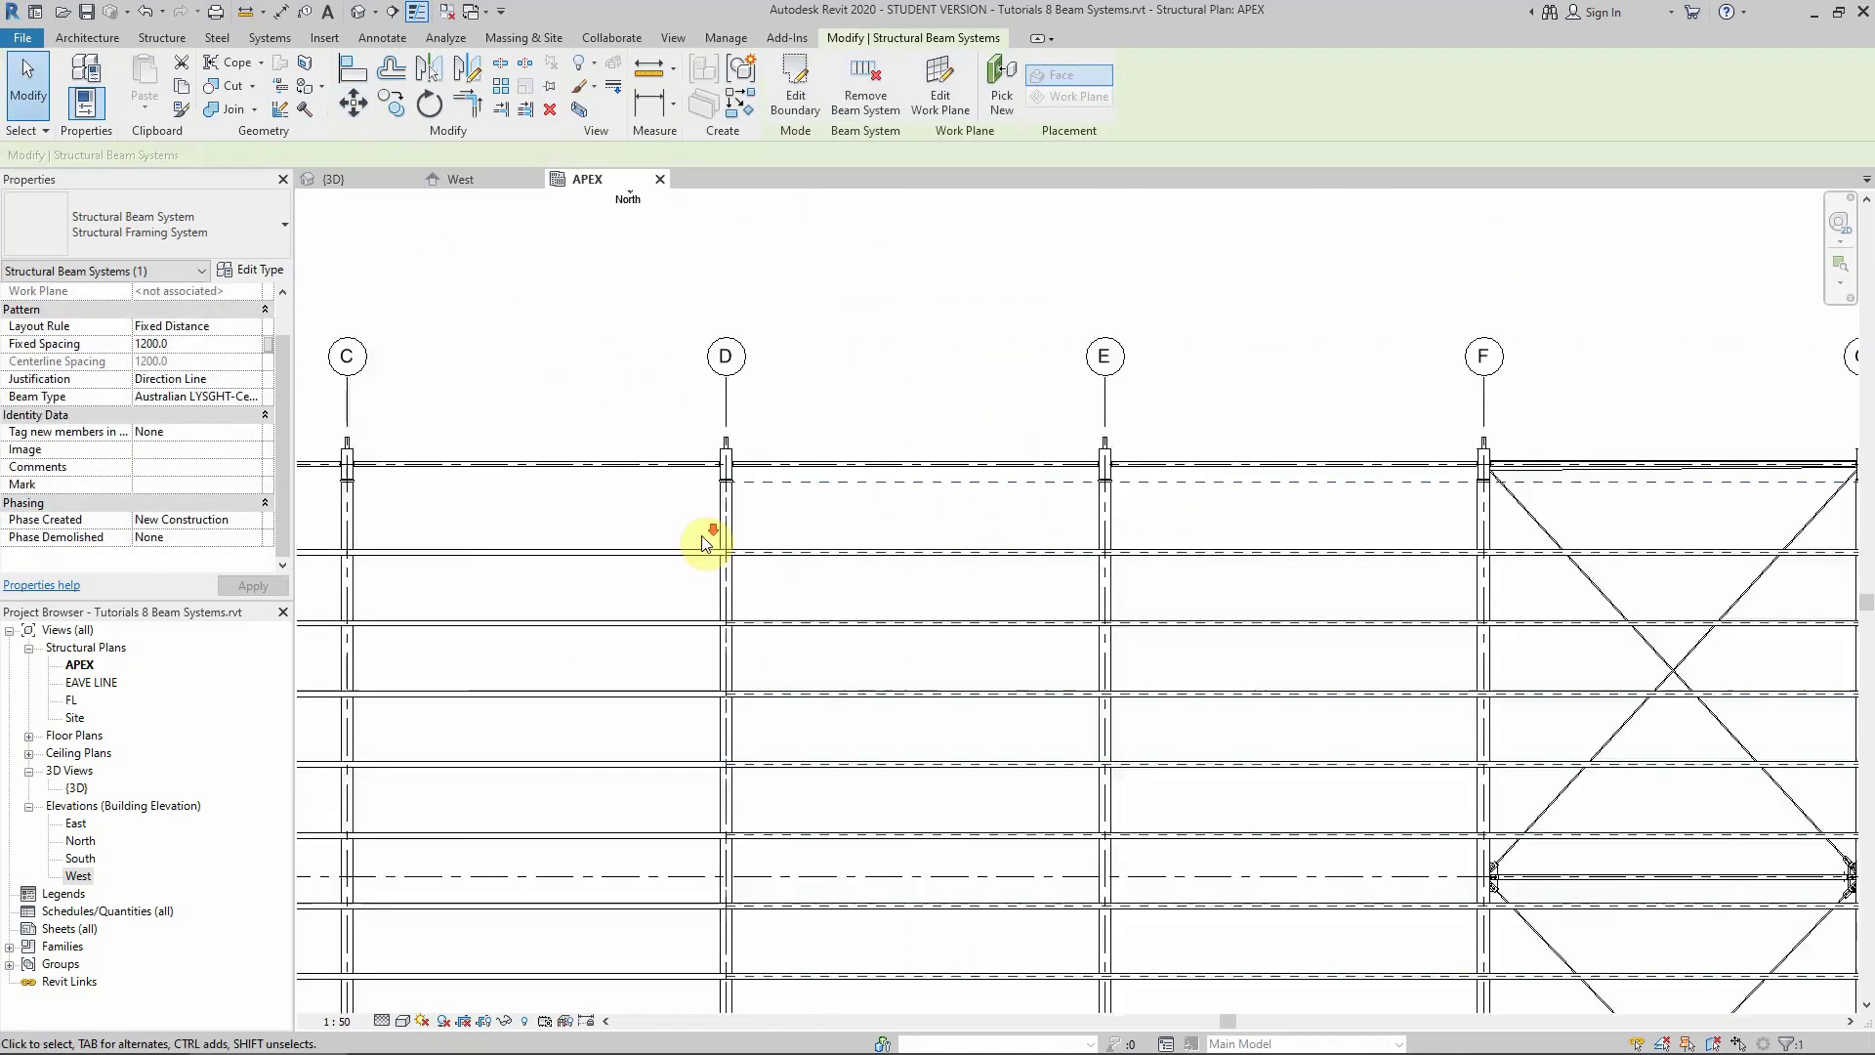
pyautogui.scroll(4, 1243, 540)
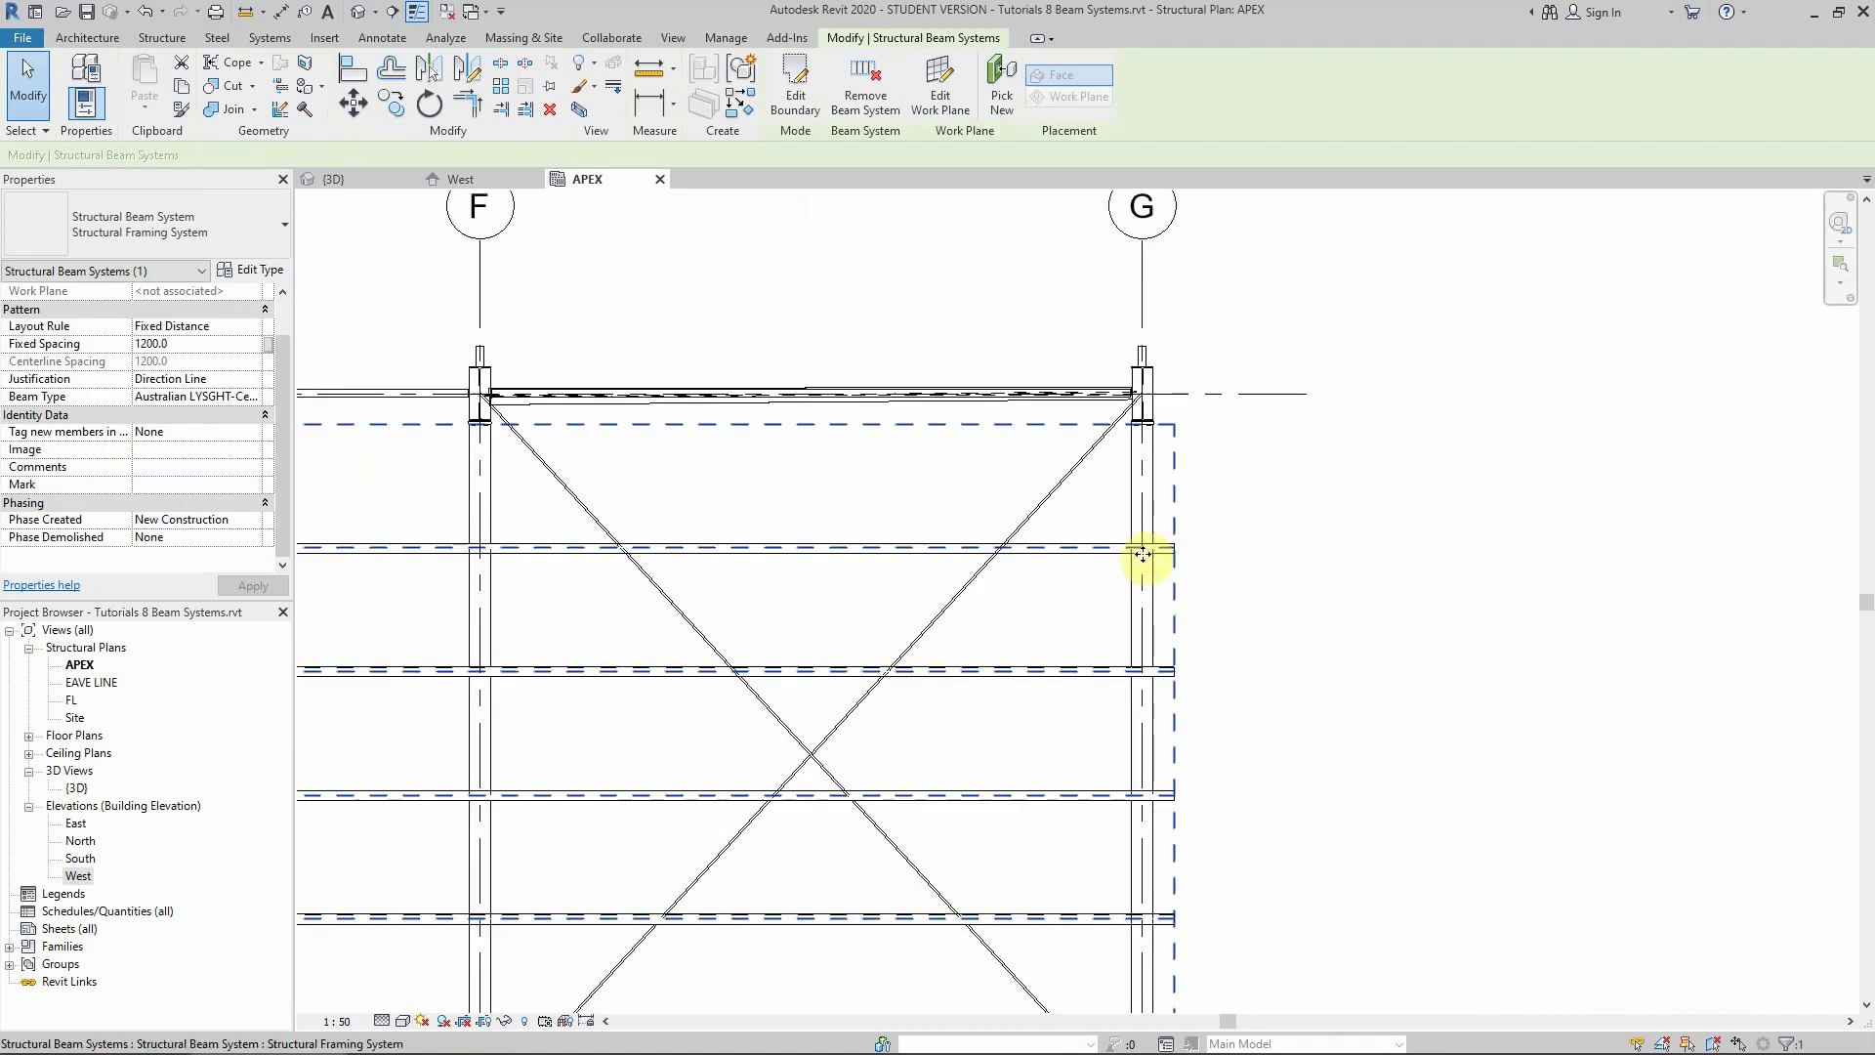
pyautogui.scroll(-5, 1243, 552)
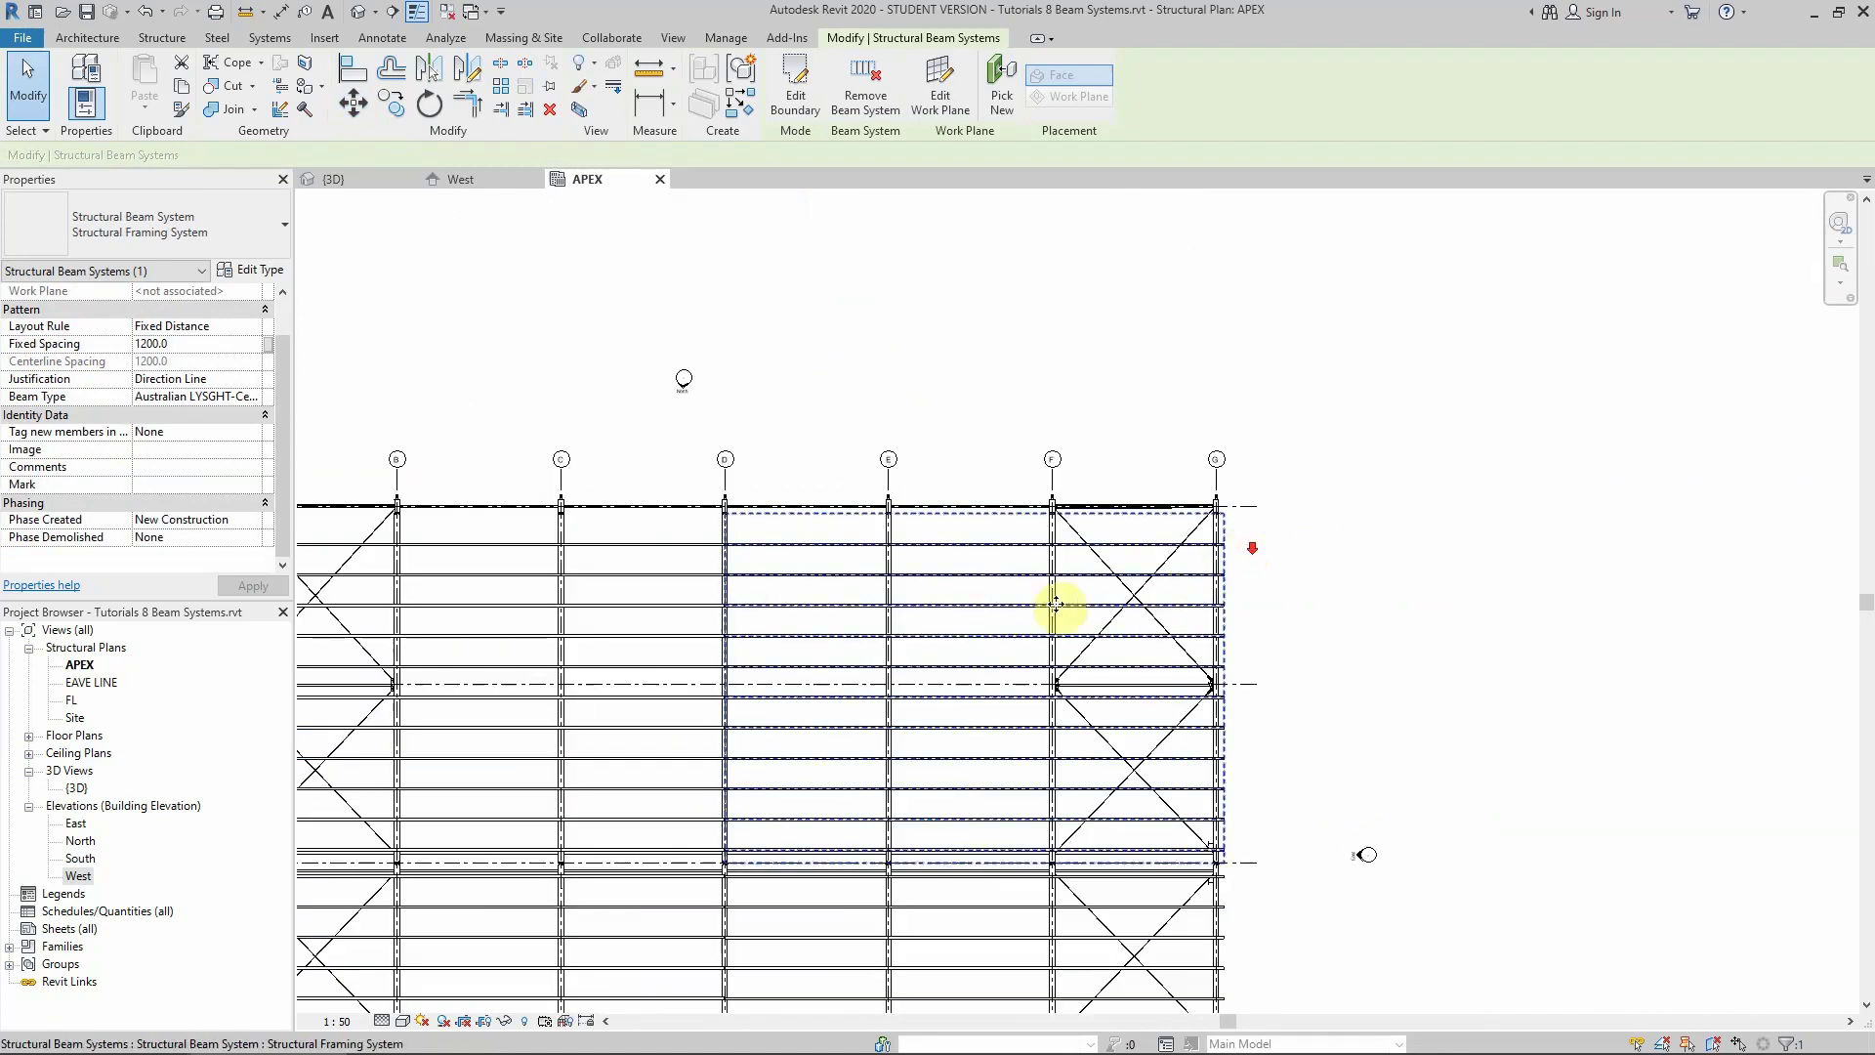
pyautogui.click(904, 377)
# Delete the beam system between grids D and G and grids 2 and 3
pyautogui.scroll(-2, 954, 774)
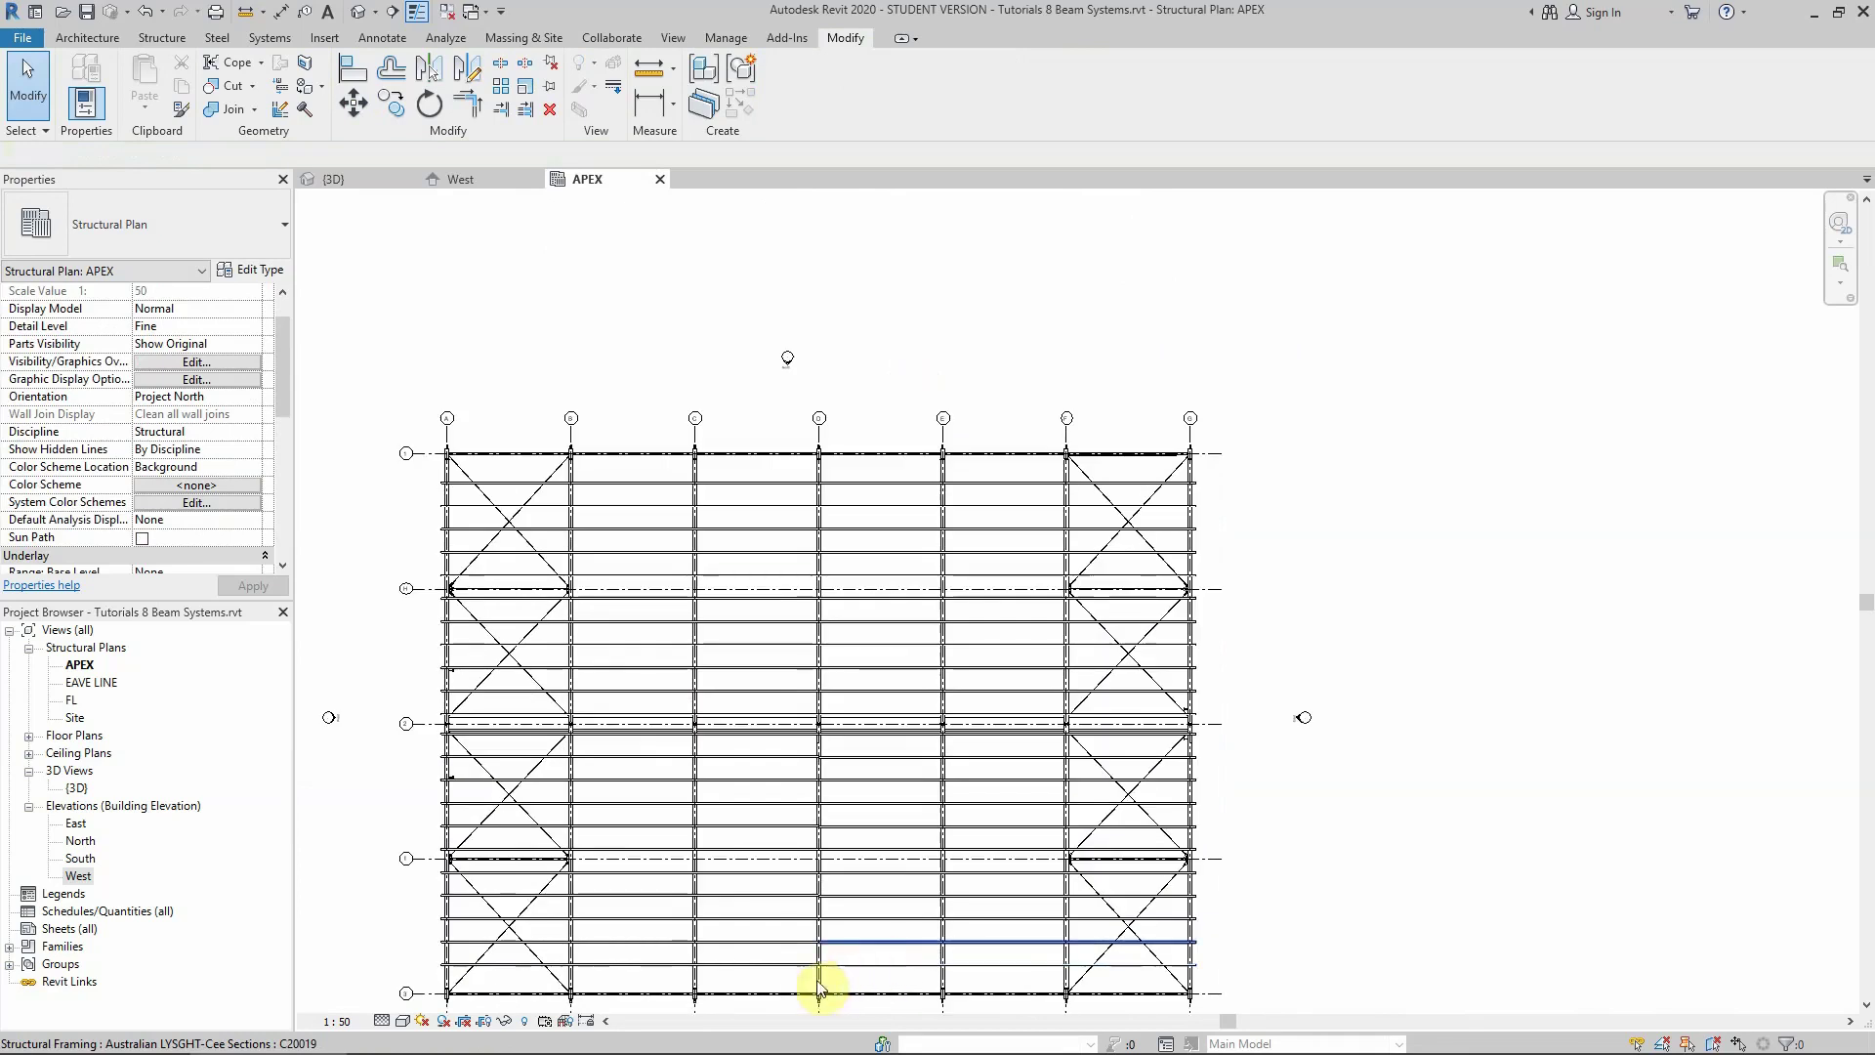
pyautogui.scroll(3, 888, 969)
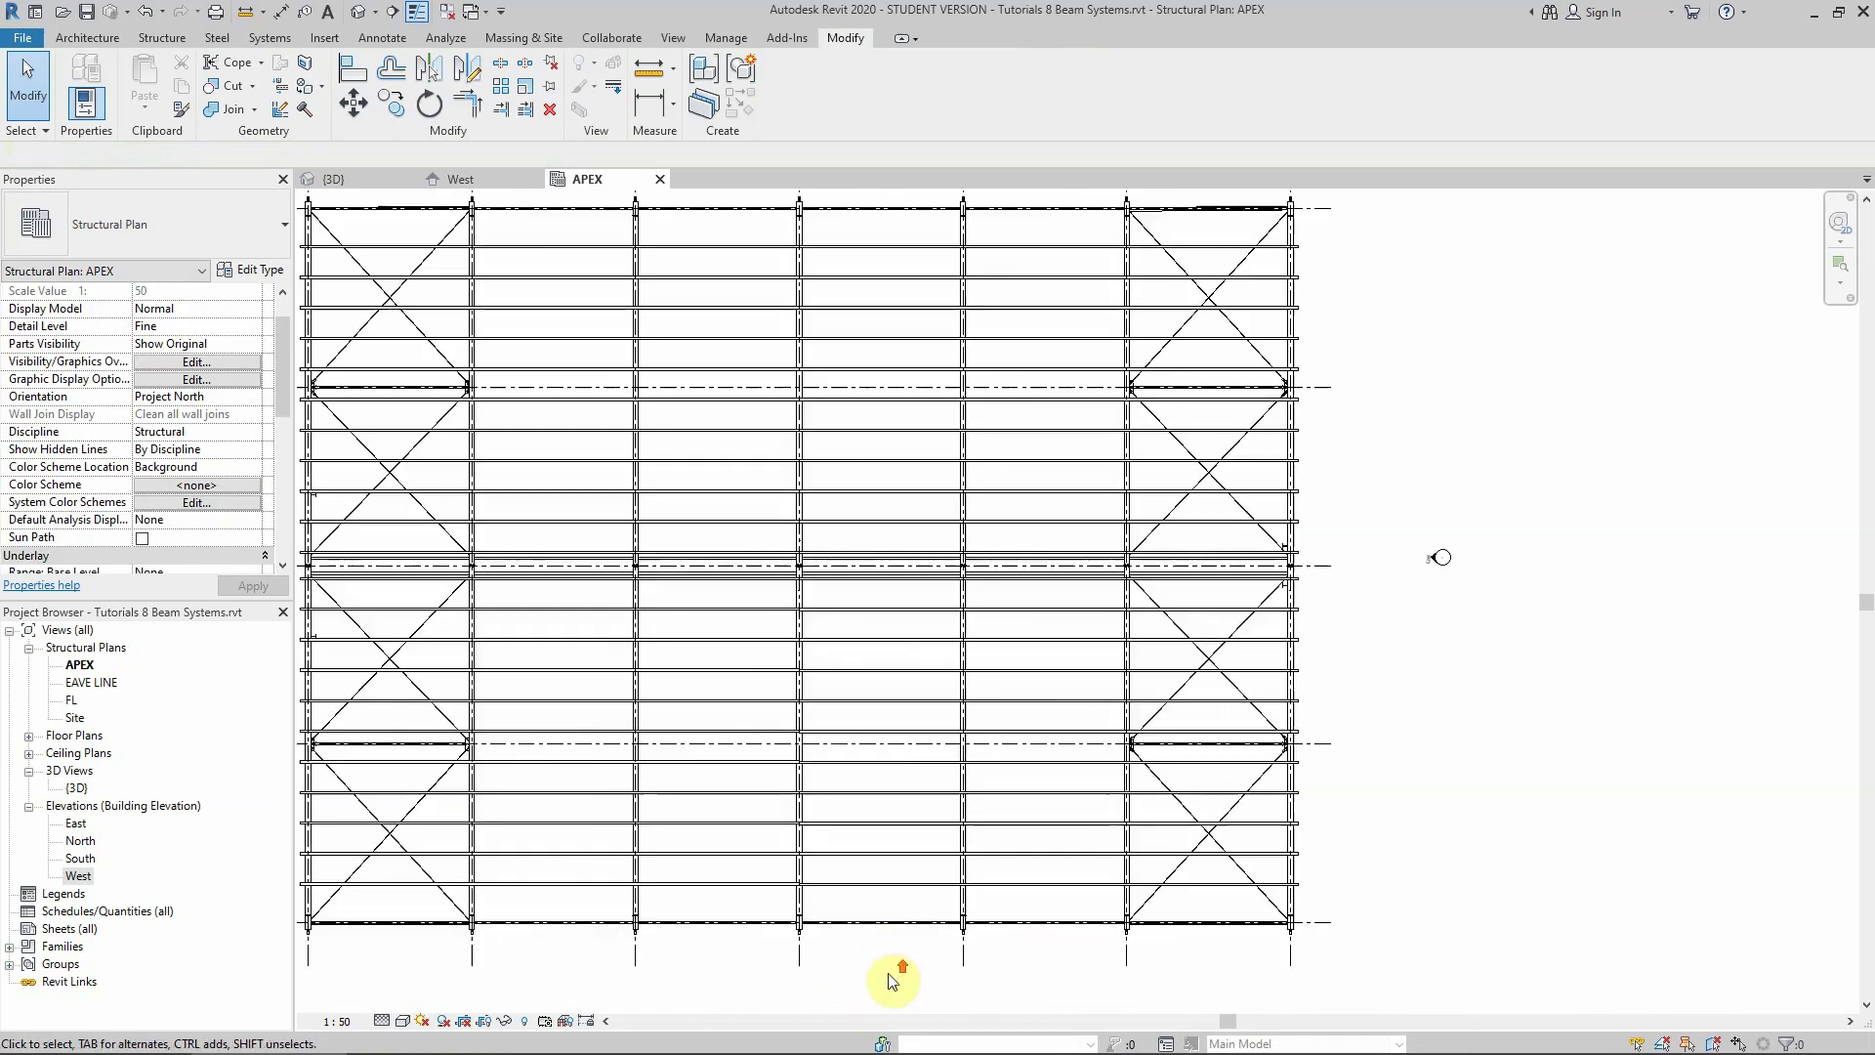
pyautogui.click(880, 922)
pyautogui.press('Delete')
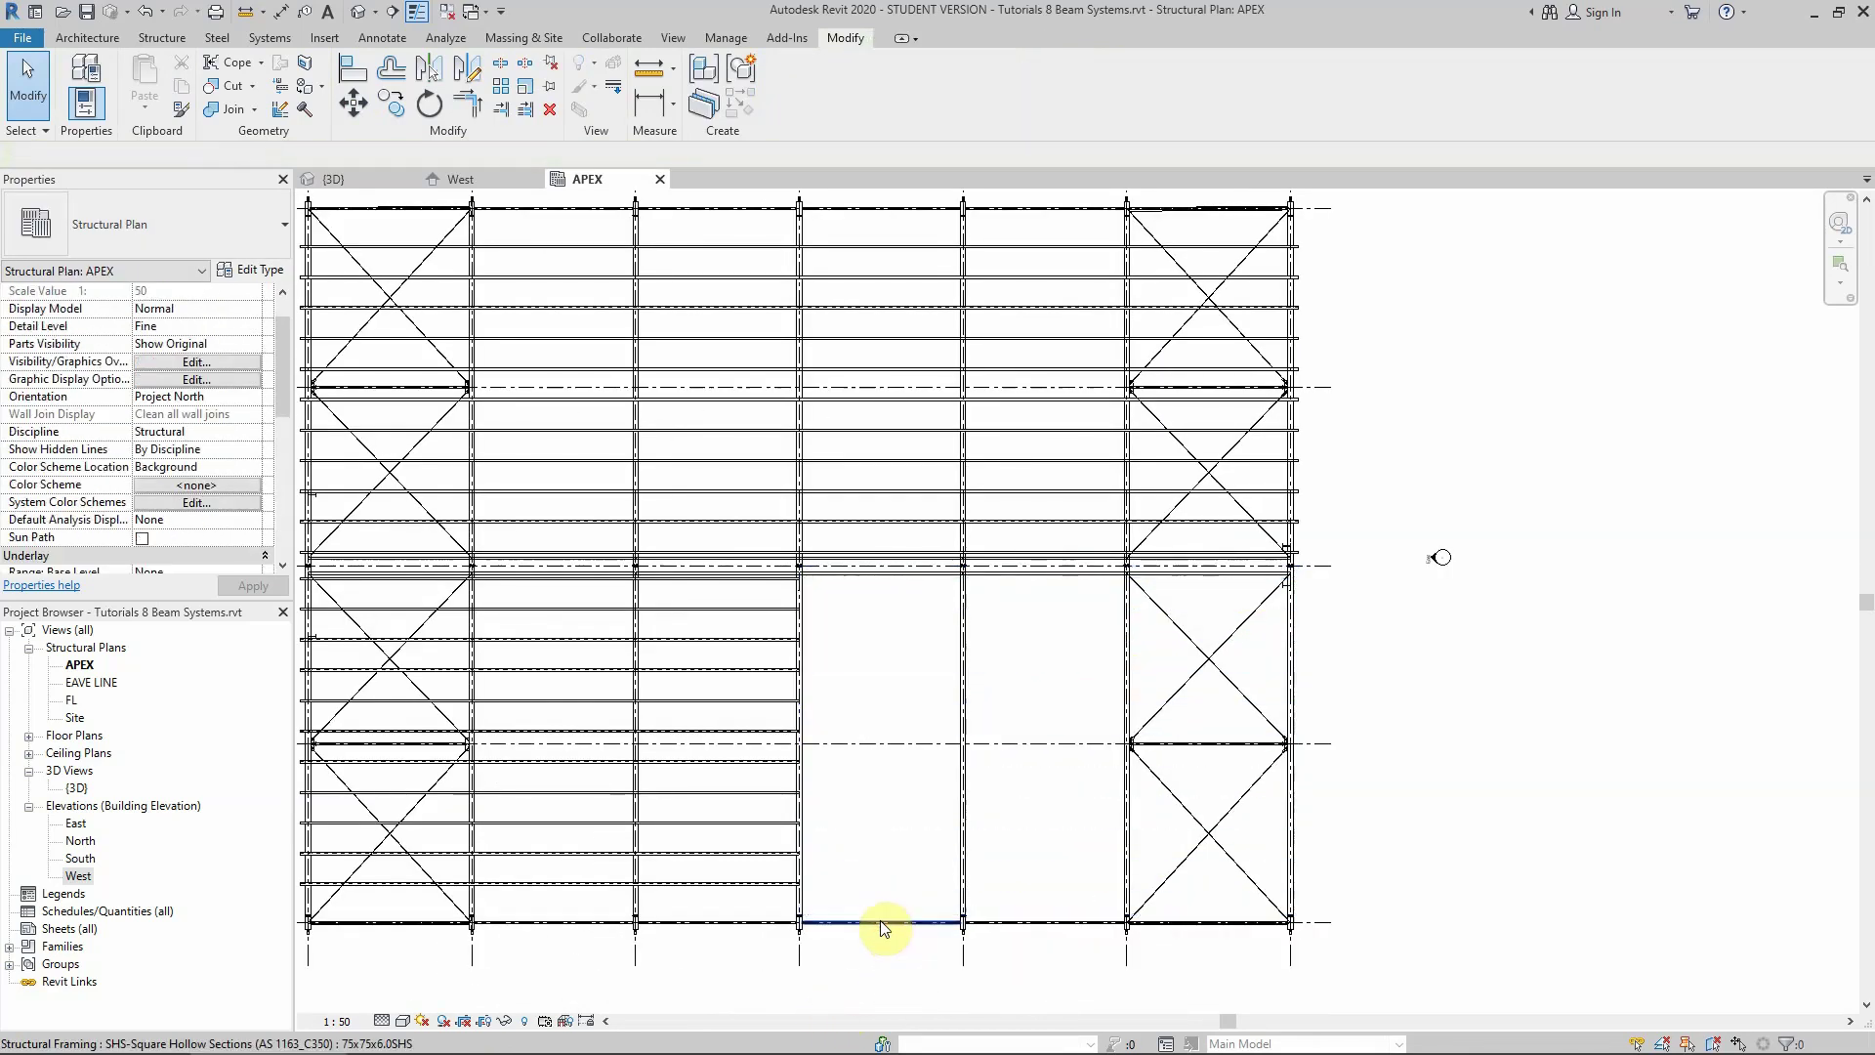
# Copy the grid A–D beam system between grids 2 and 3 from its outer purlin endpoint horizontally to grid line D
pyautogui.scroll(3, 879, 420)
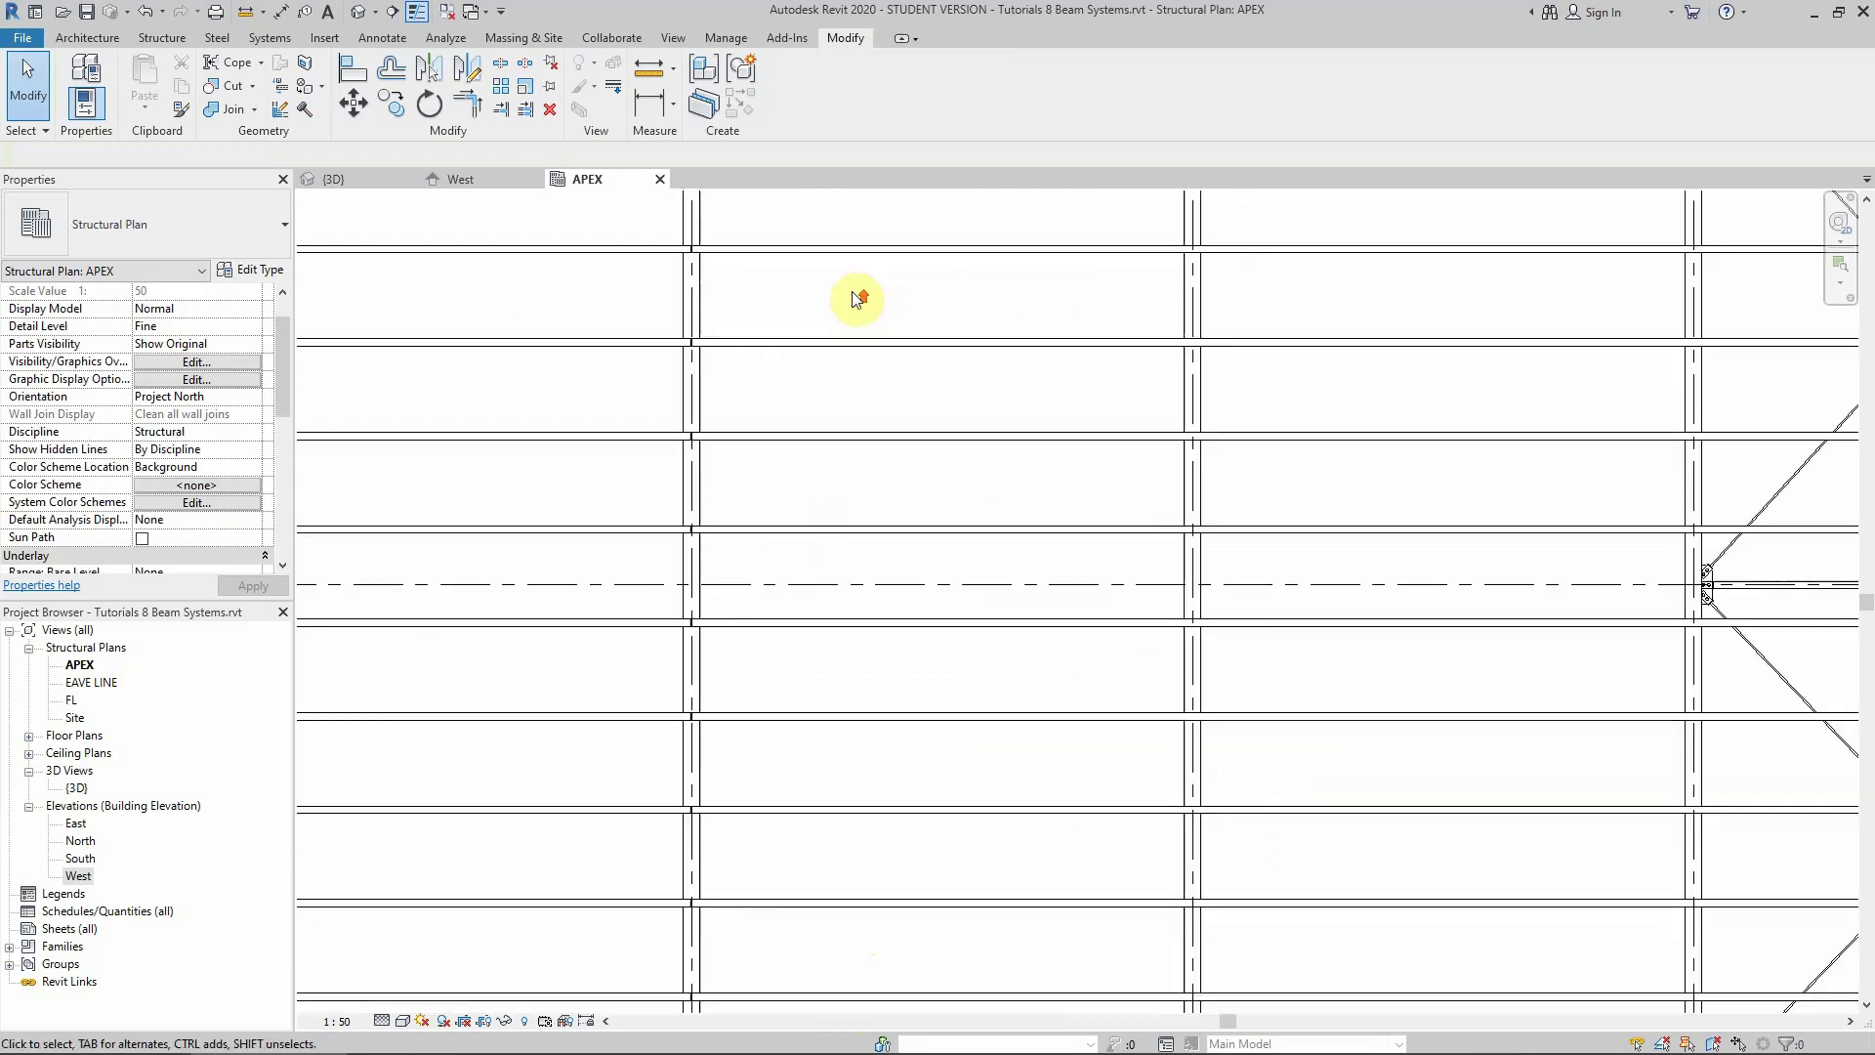
pyautogui.scroll(-3, 735, 564)
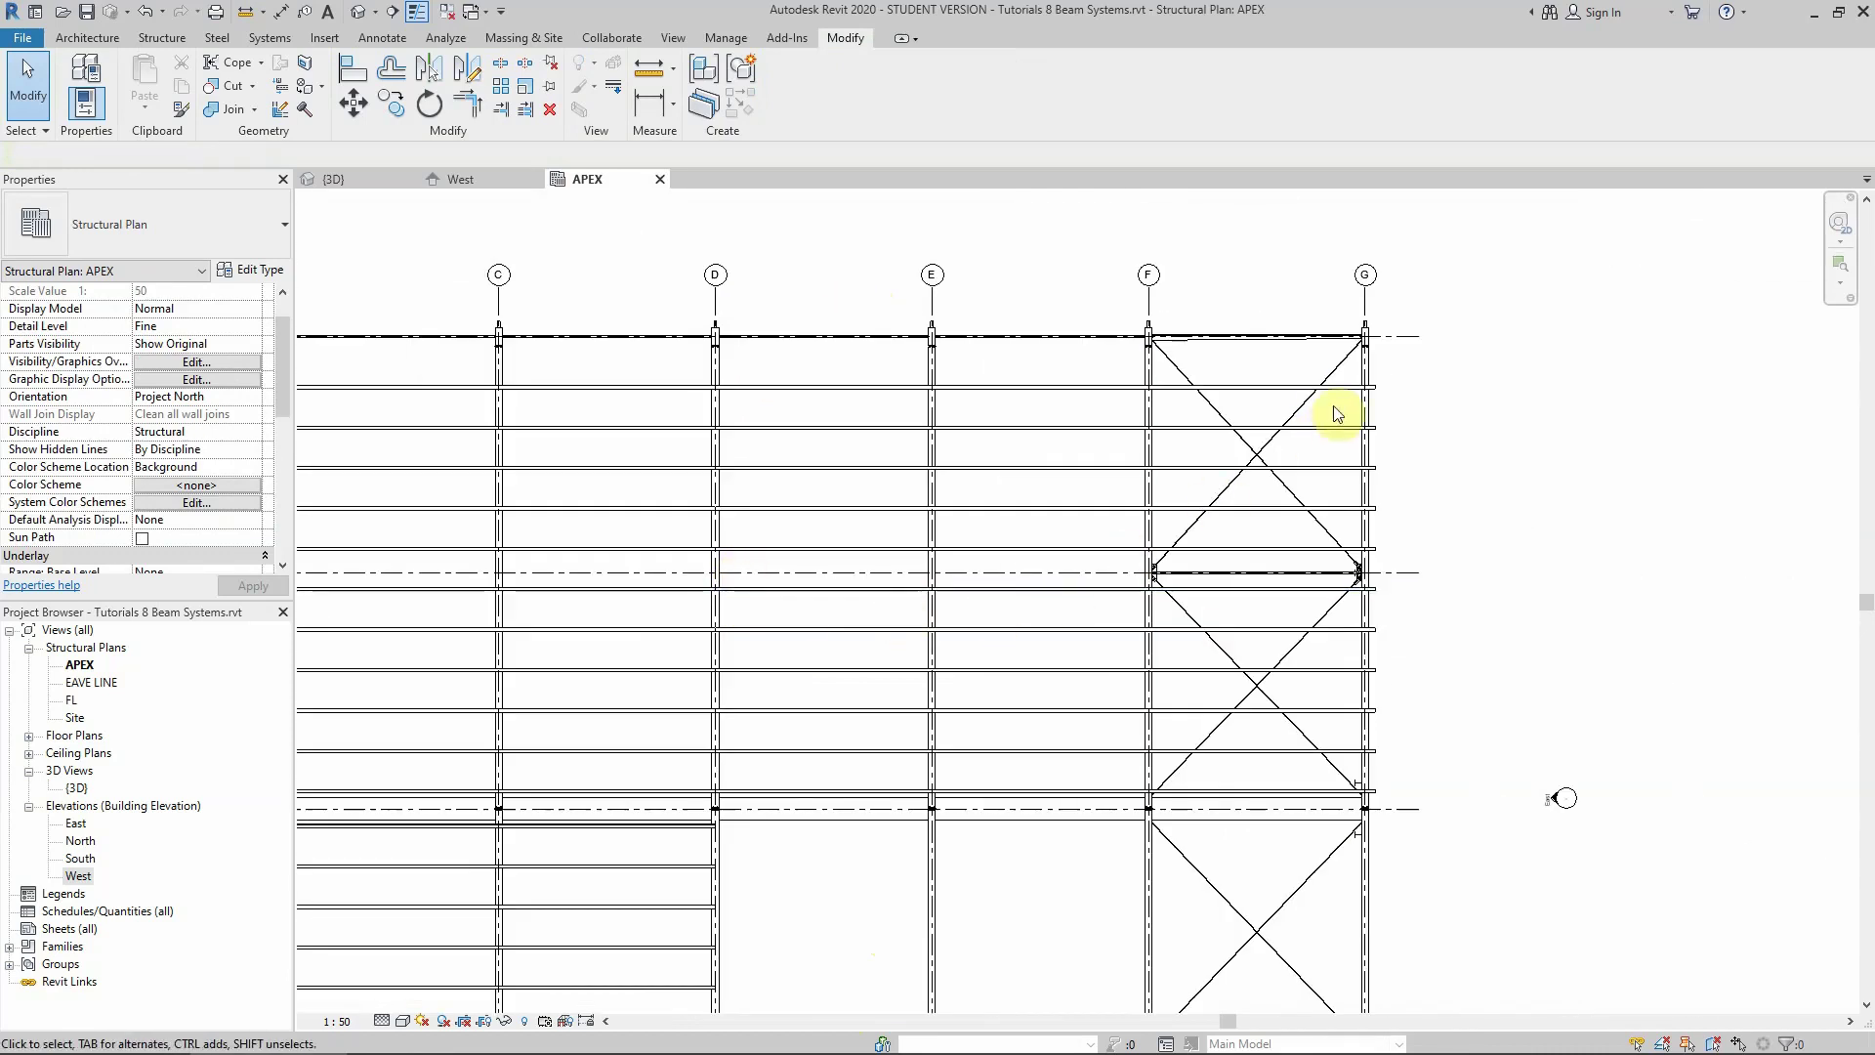
pyautogui.scroll(-5, 858, 657)
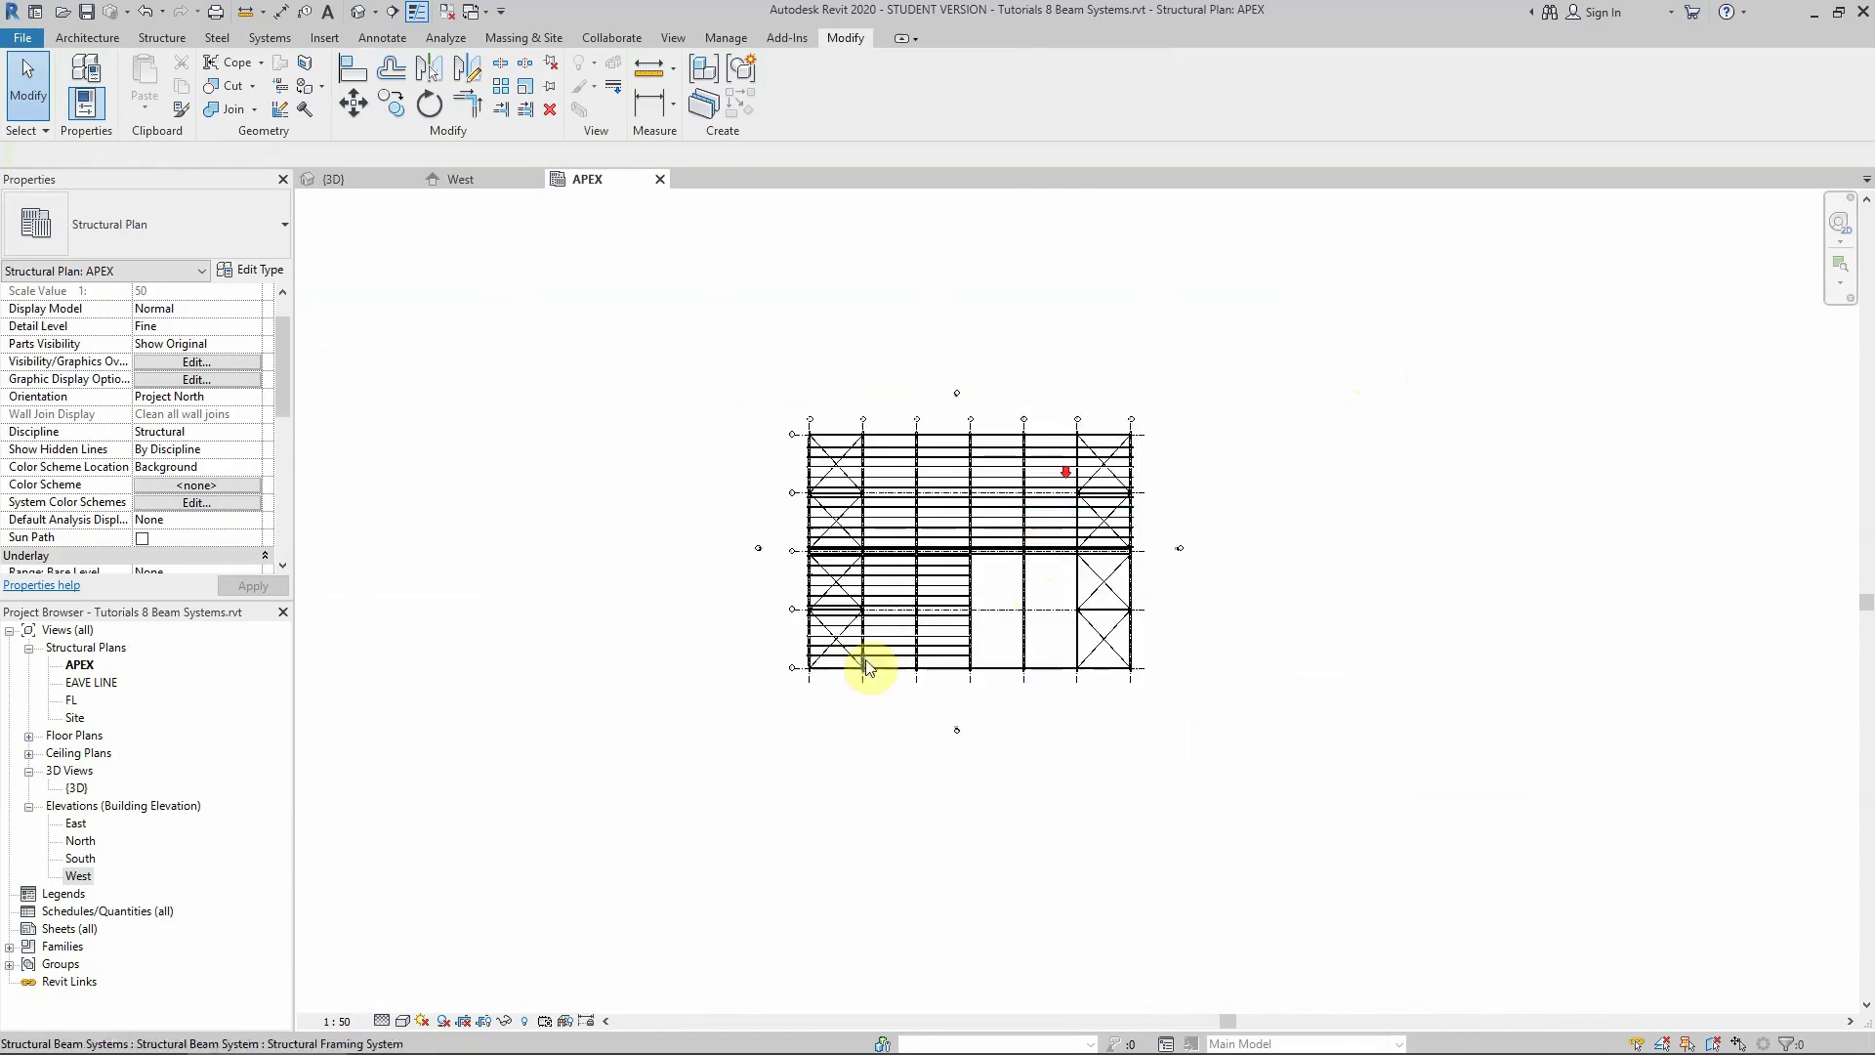
pyautogui.scroll(3, 892, 590)
pyautogui.scroll(1, 1081, 559)
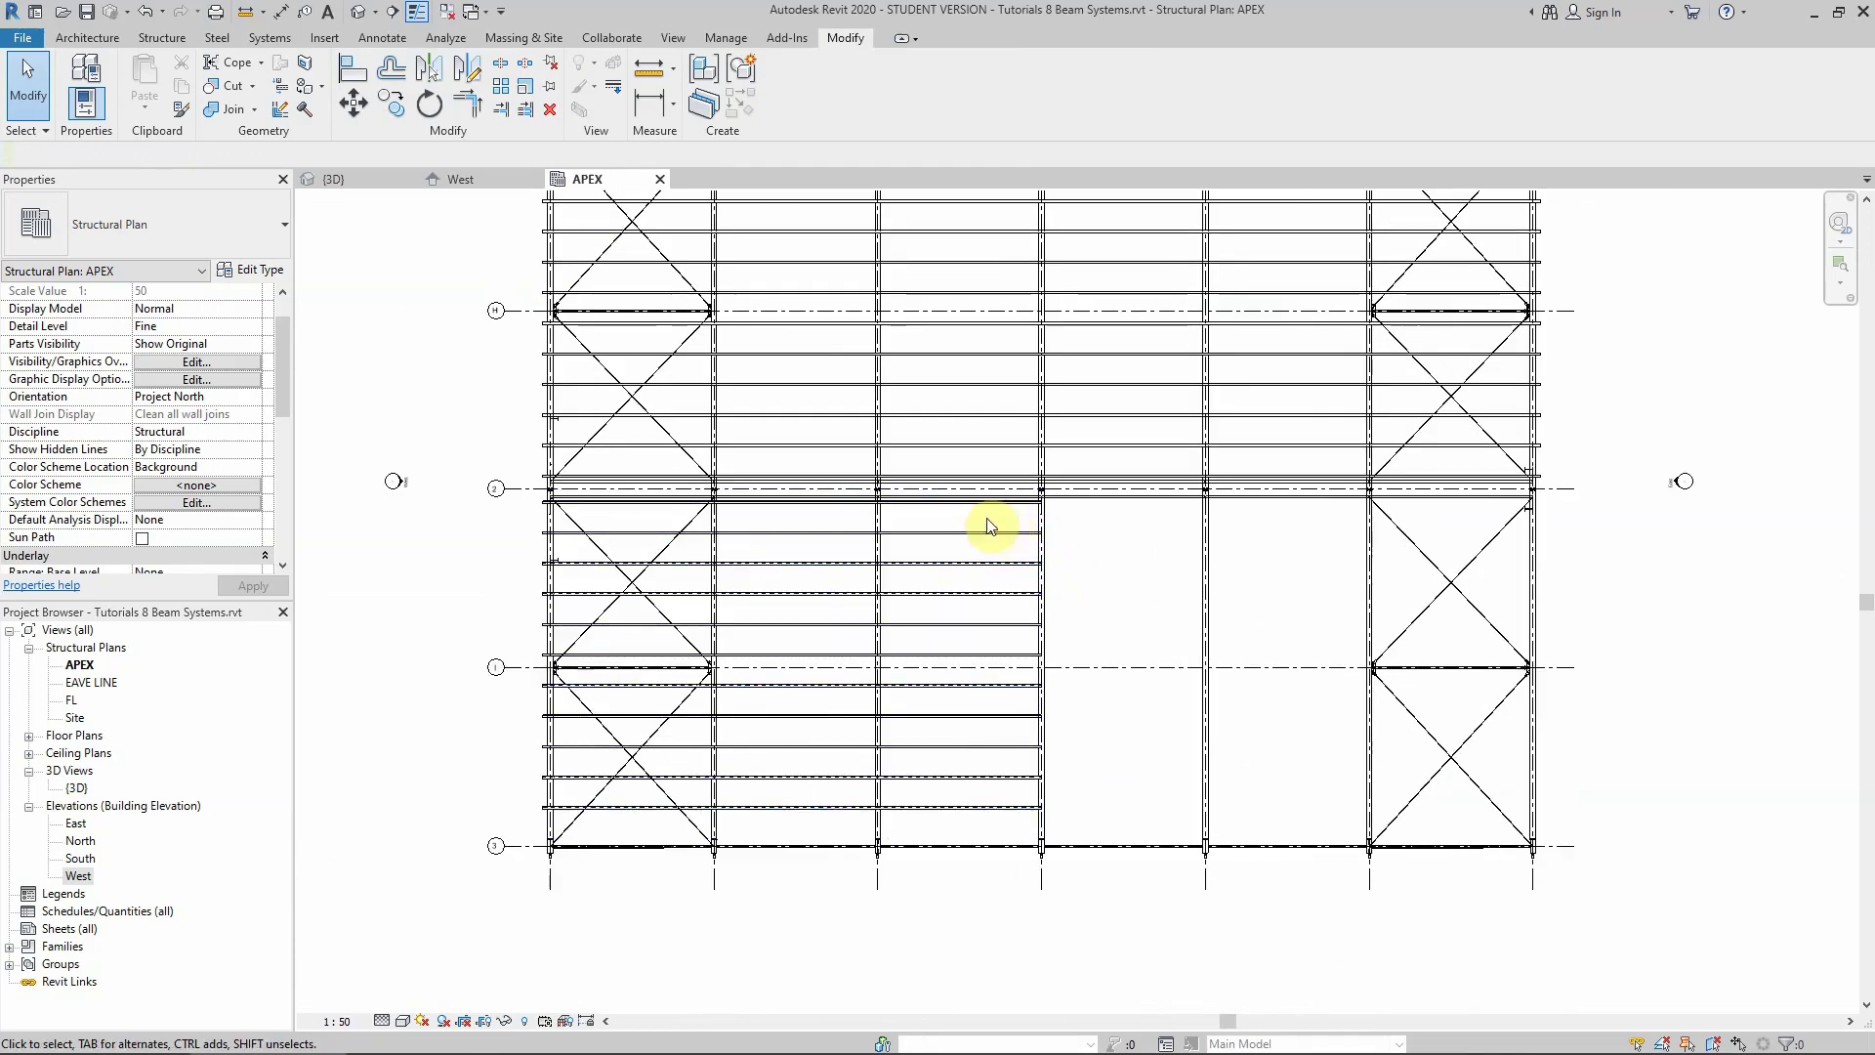
pyautogui.click(1041, 527)
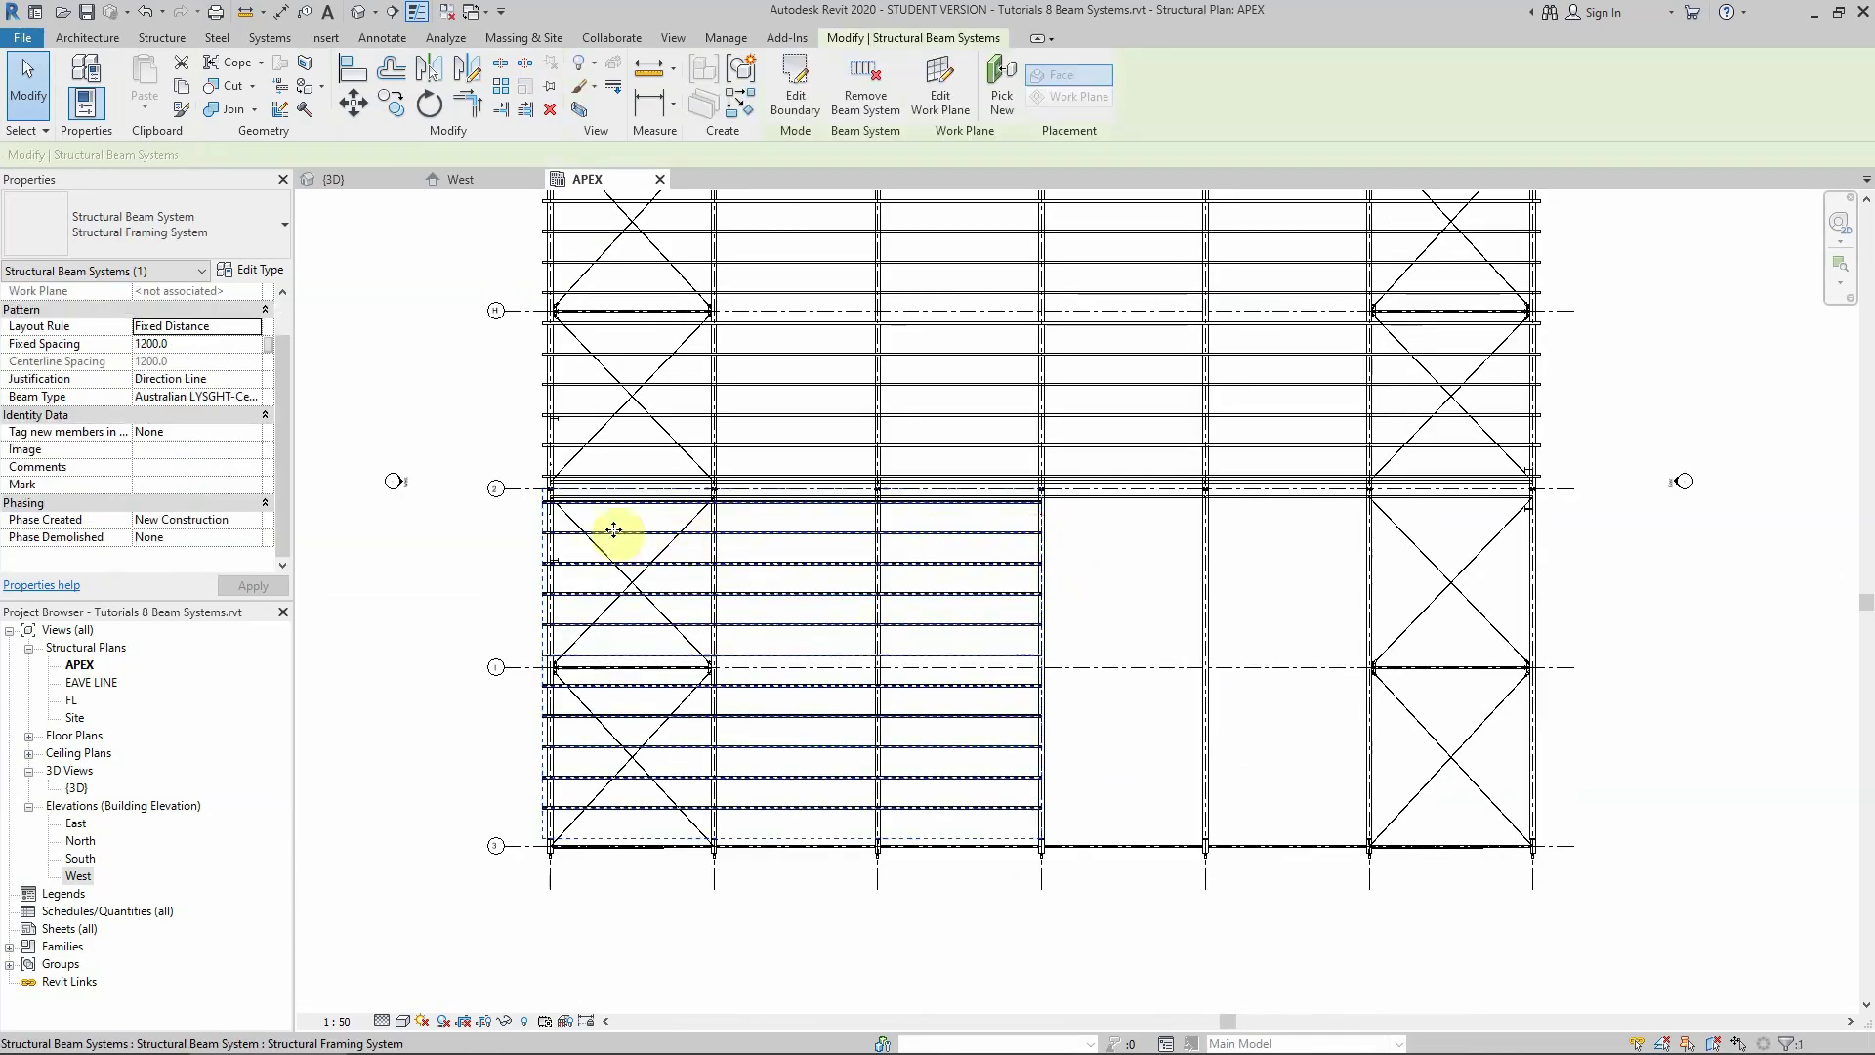
pyautogui.press('c')
pyautogui.press('o')
pyautogui.scroll(5, 537, 586)
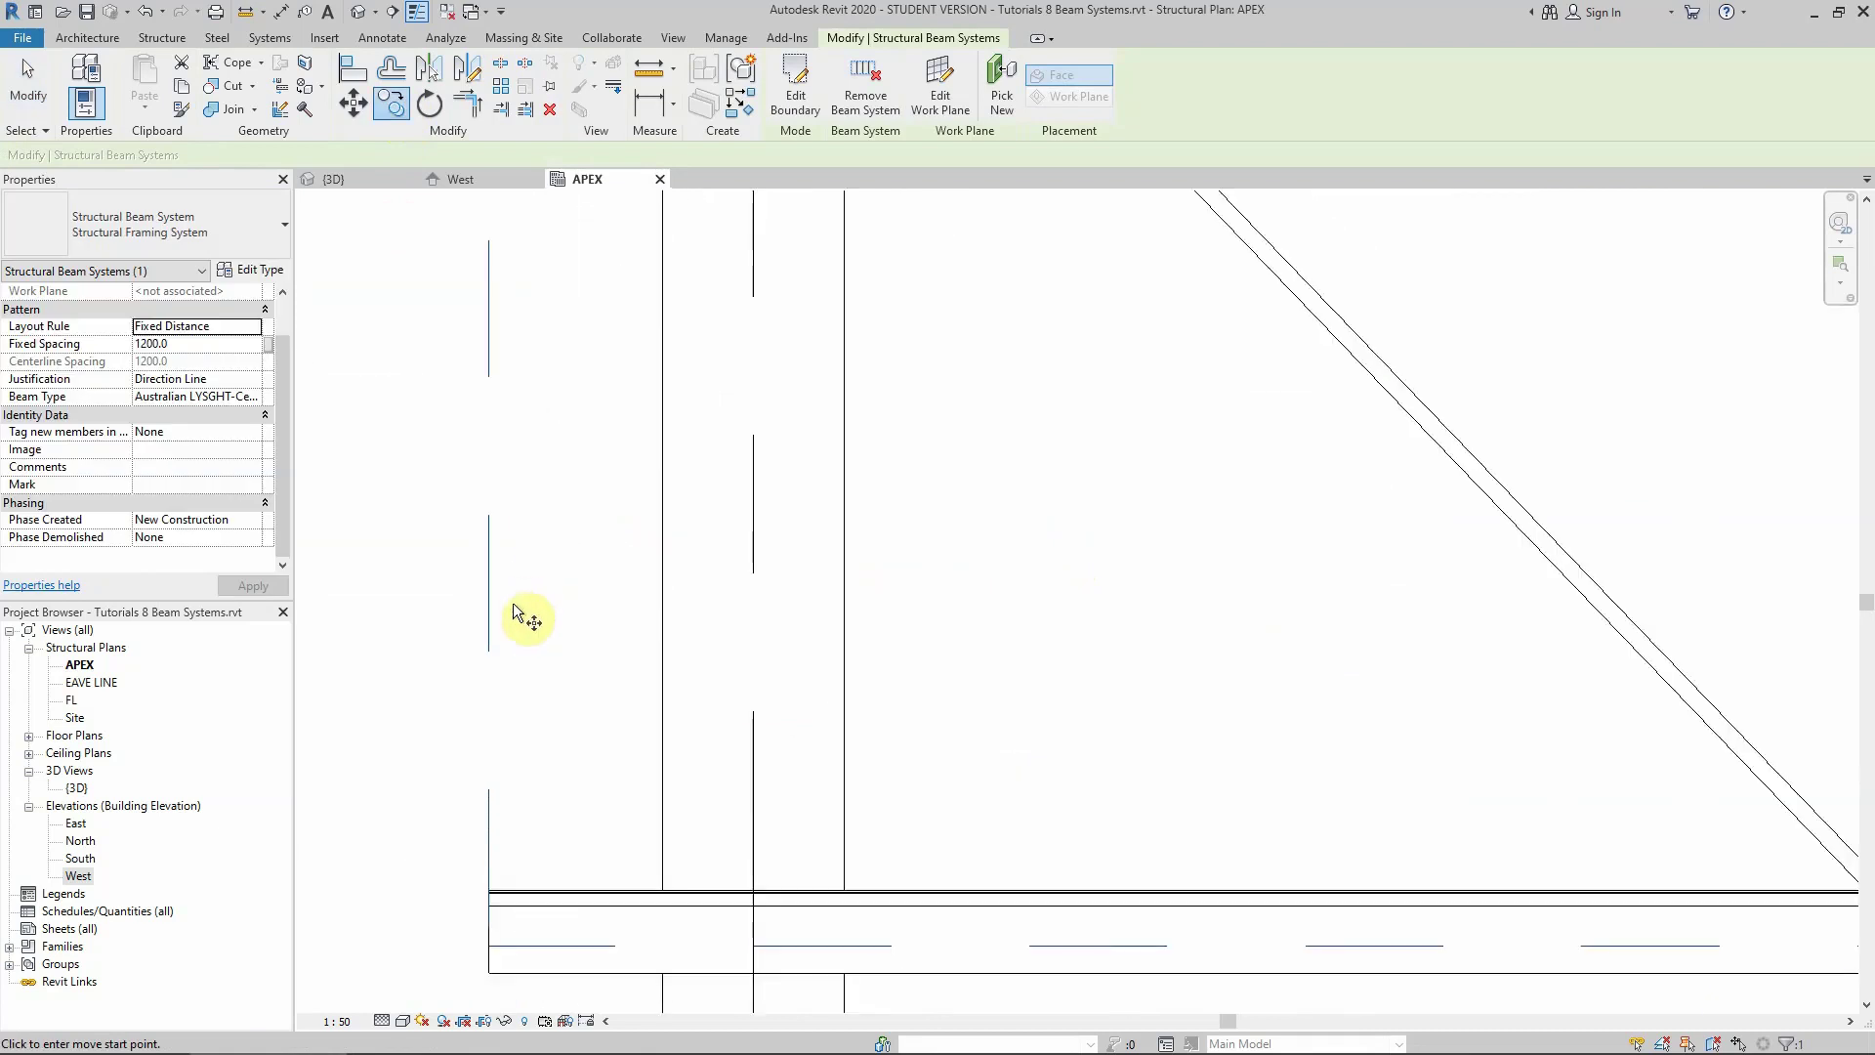
pyautogui.click(493, 898)
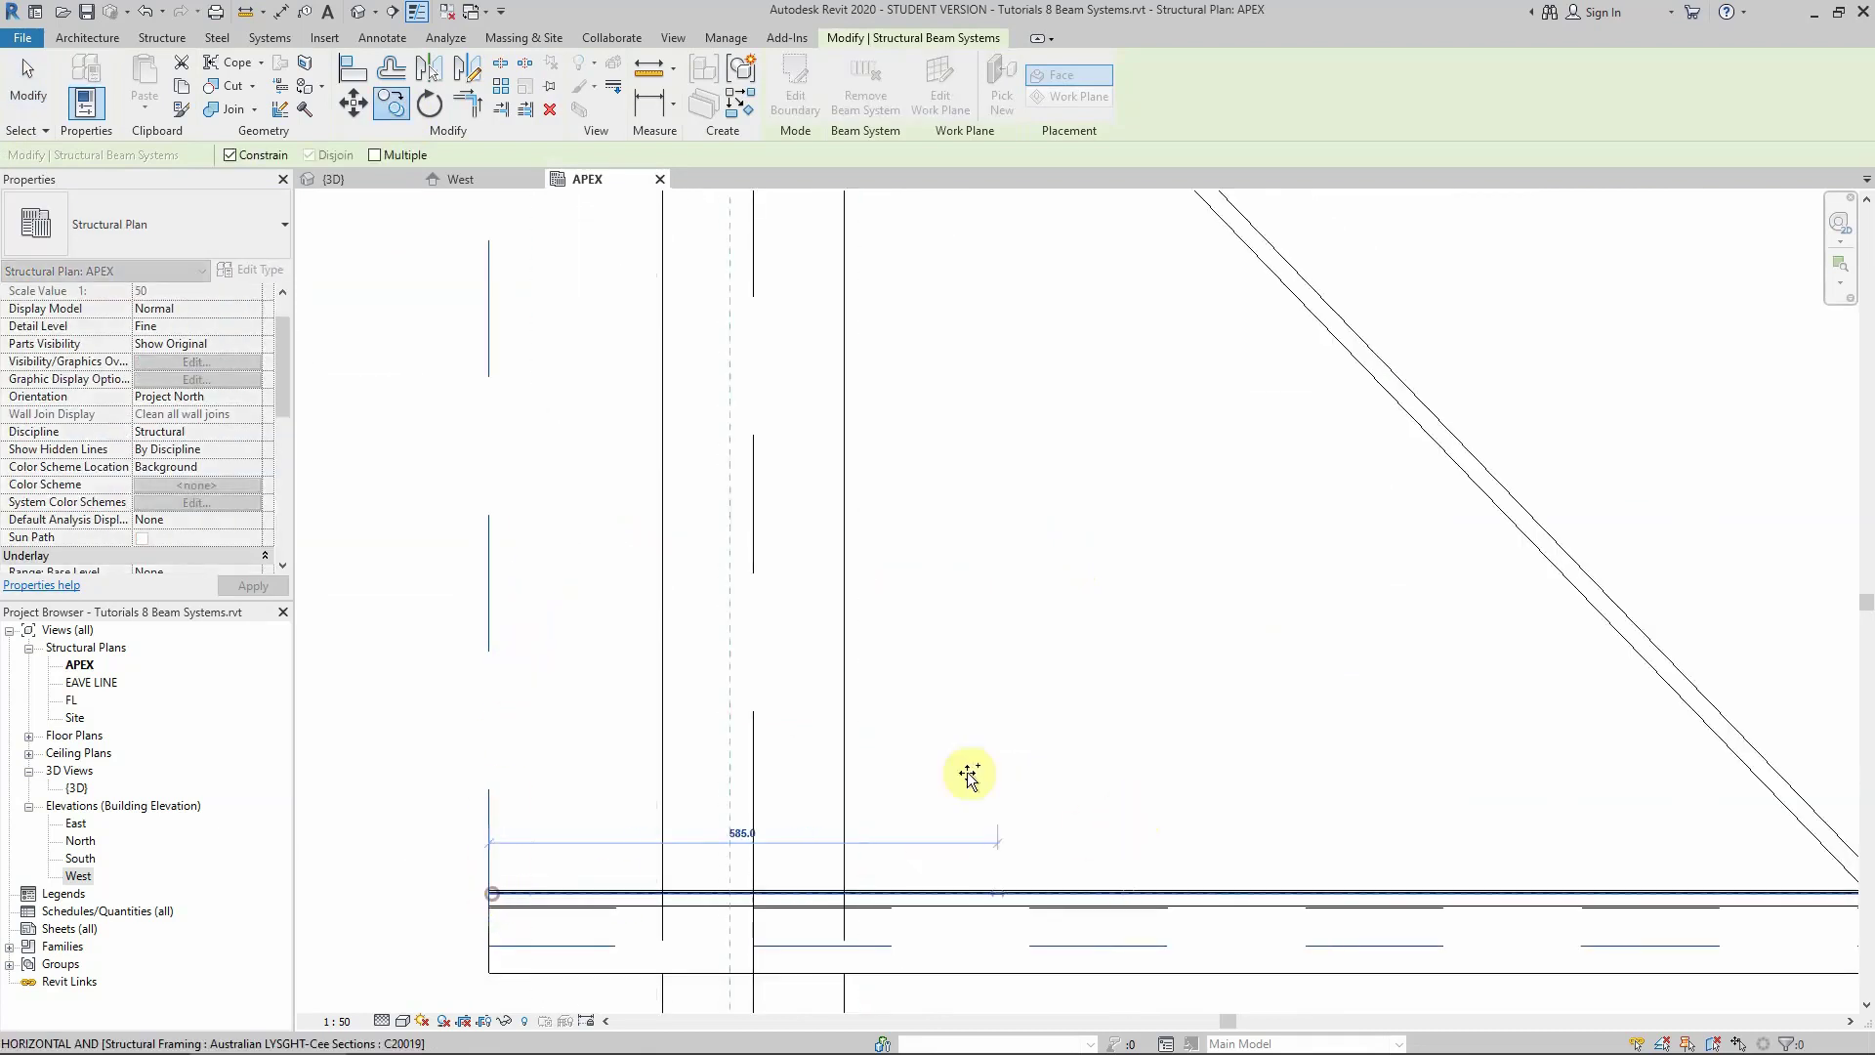
pyautogui.scroll(-5, 719, 766)
pyautogui.scroll(4, 744, 774)
pyautogui.scroll(3, 744, 771)
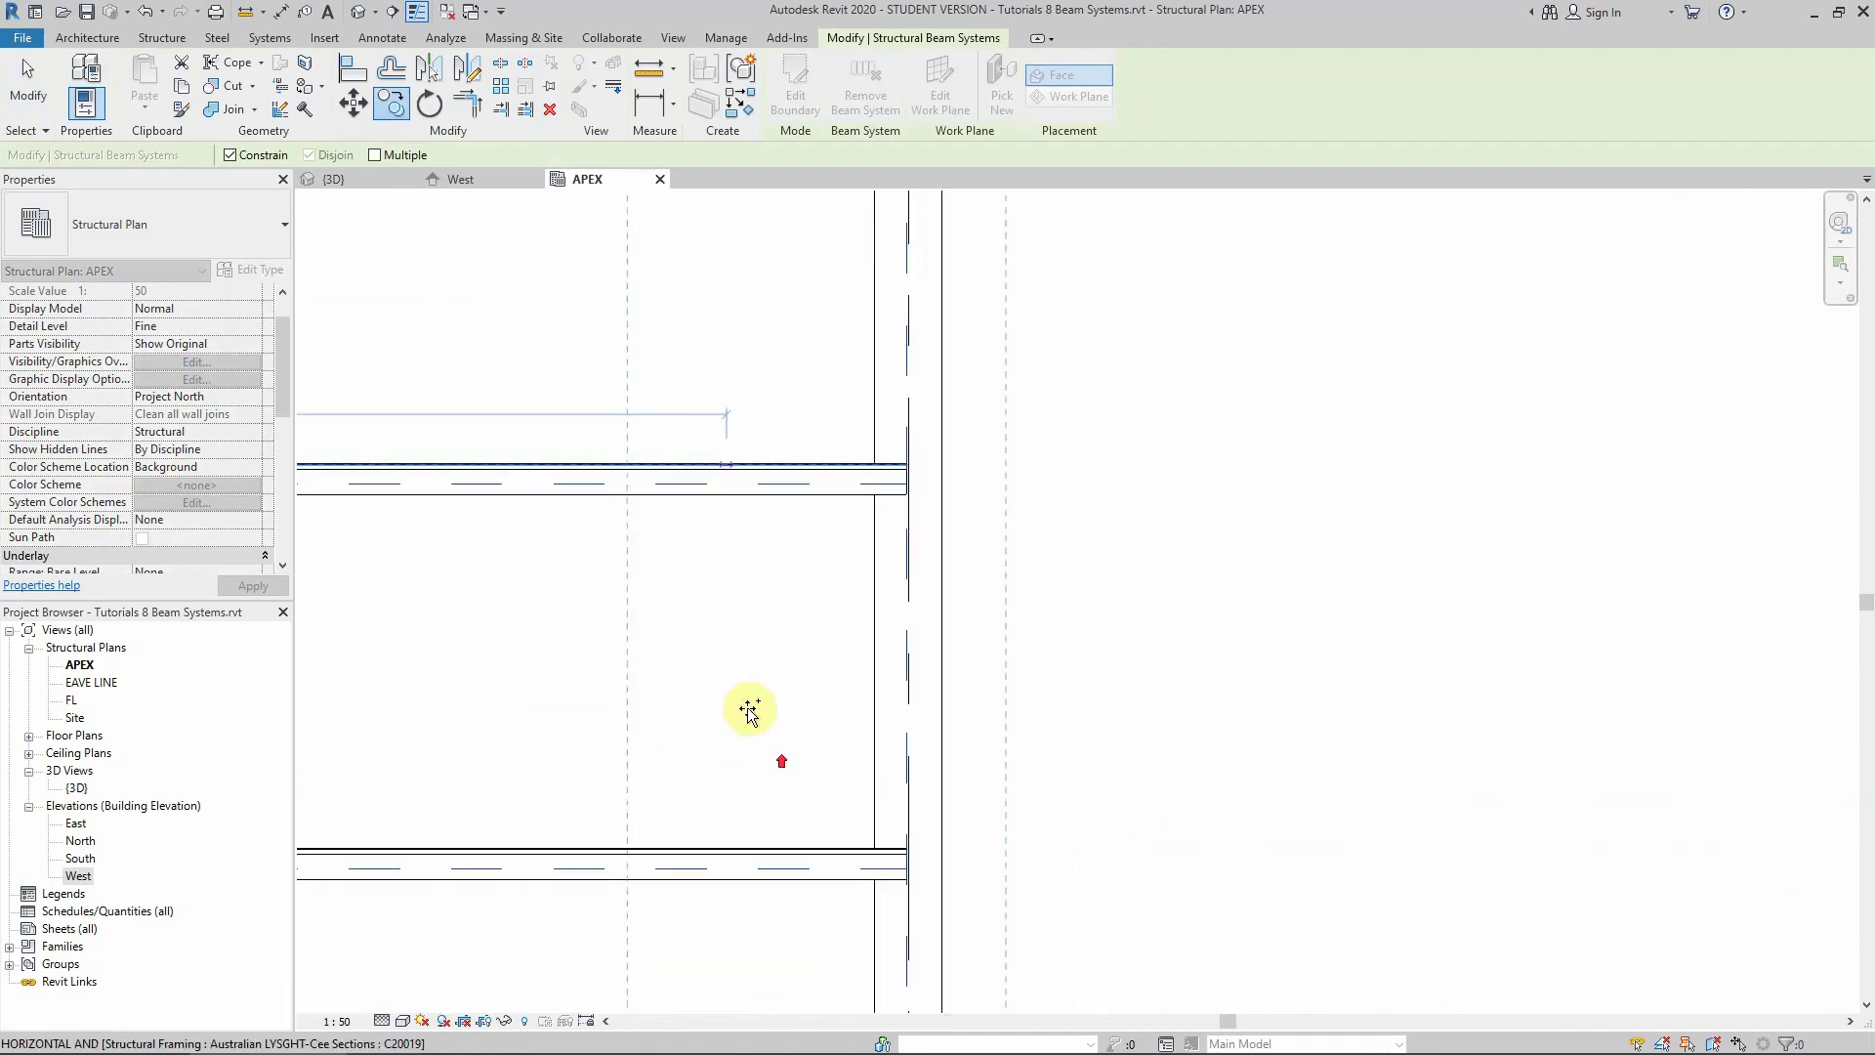
pyautogui.scroll(3, 869, 537)
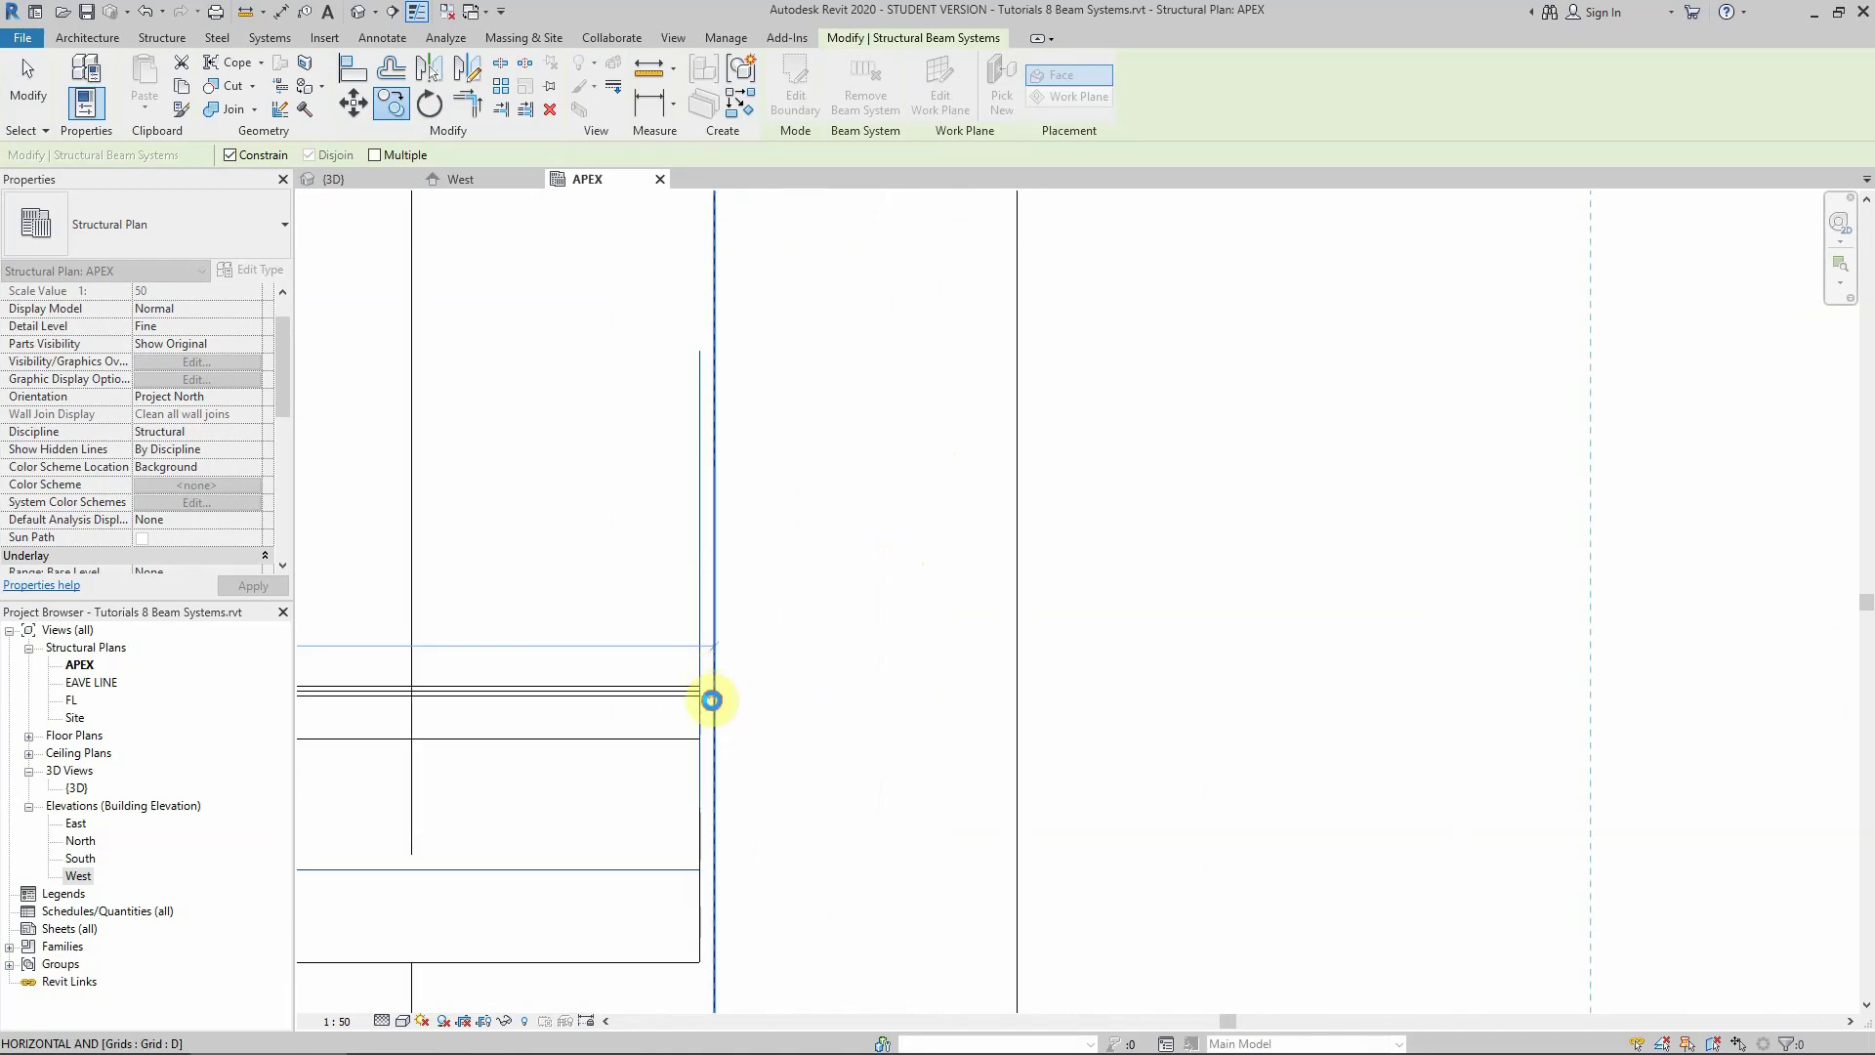
pyautogui.click(712, 700)
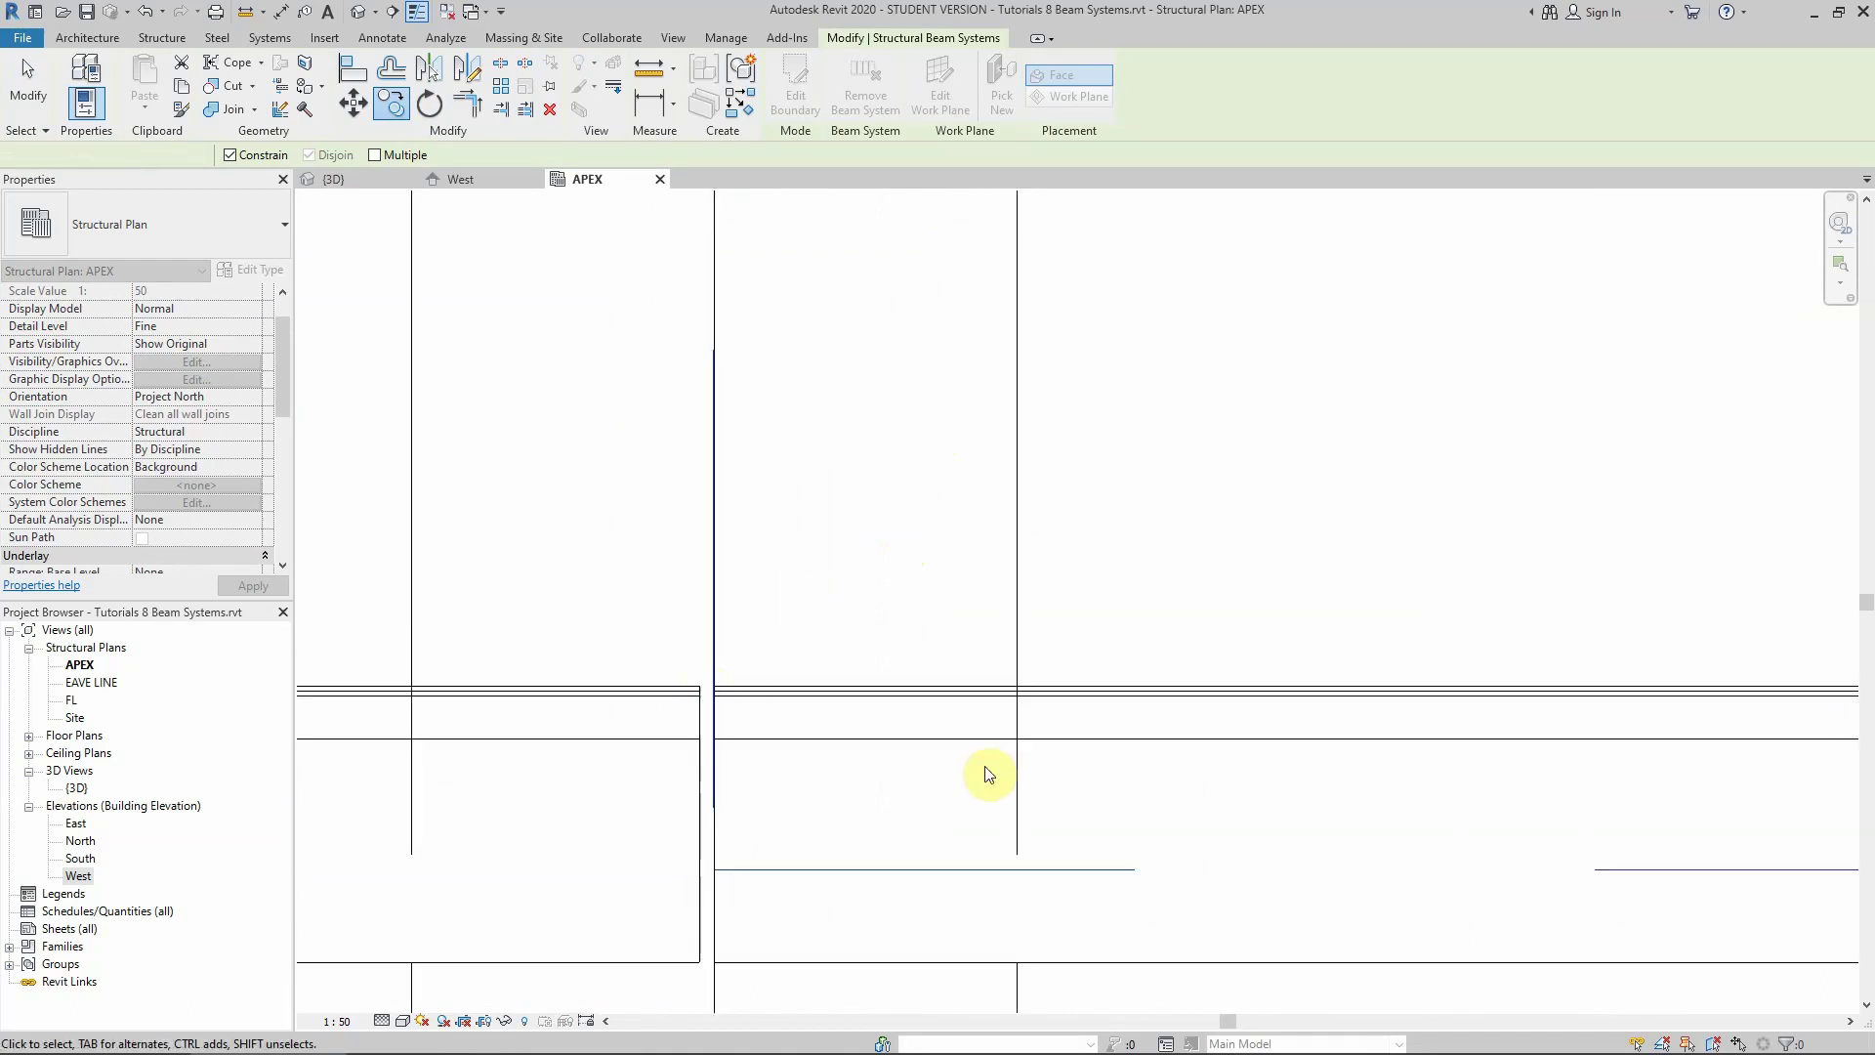
# Shift the new copy between grids 2 and 3 horizontally away from grid D, leaving a small gap at the purlin ends
pyautogui.click(354, 98)
pyautogui.click(1056, 549)
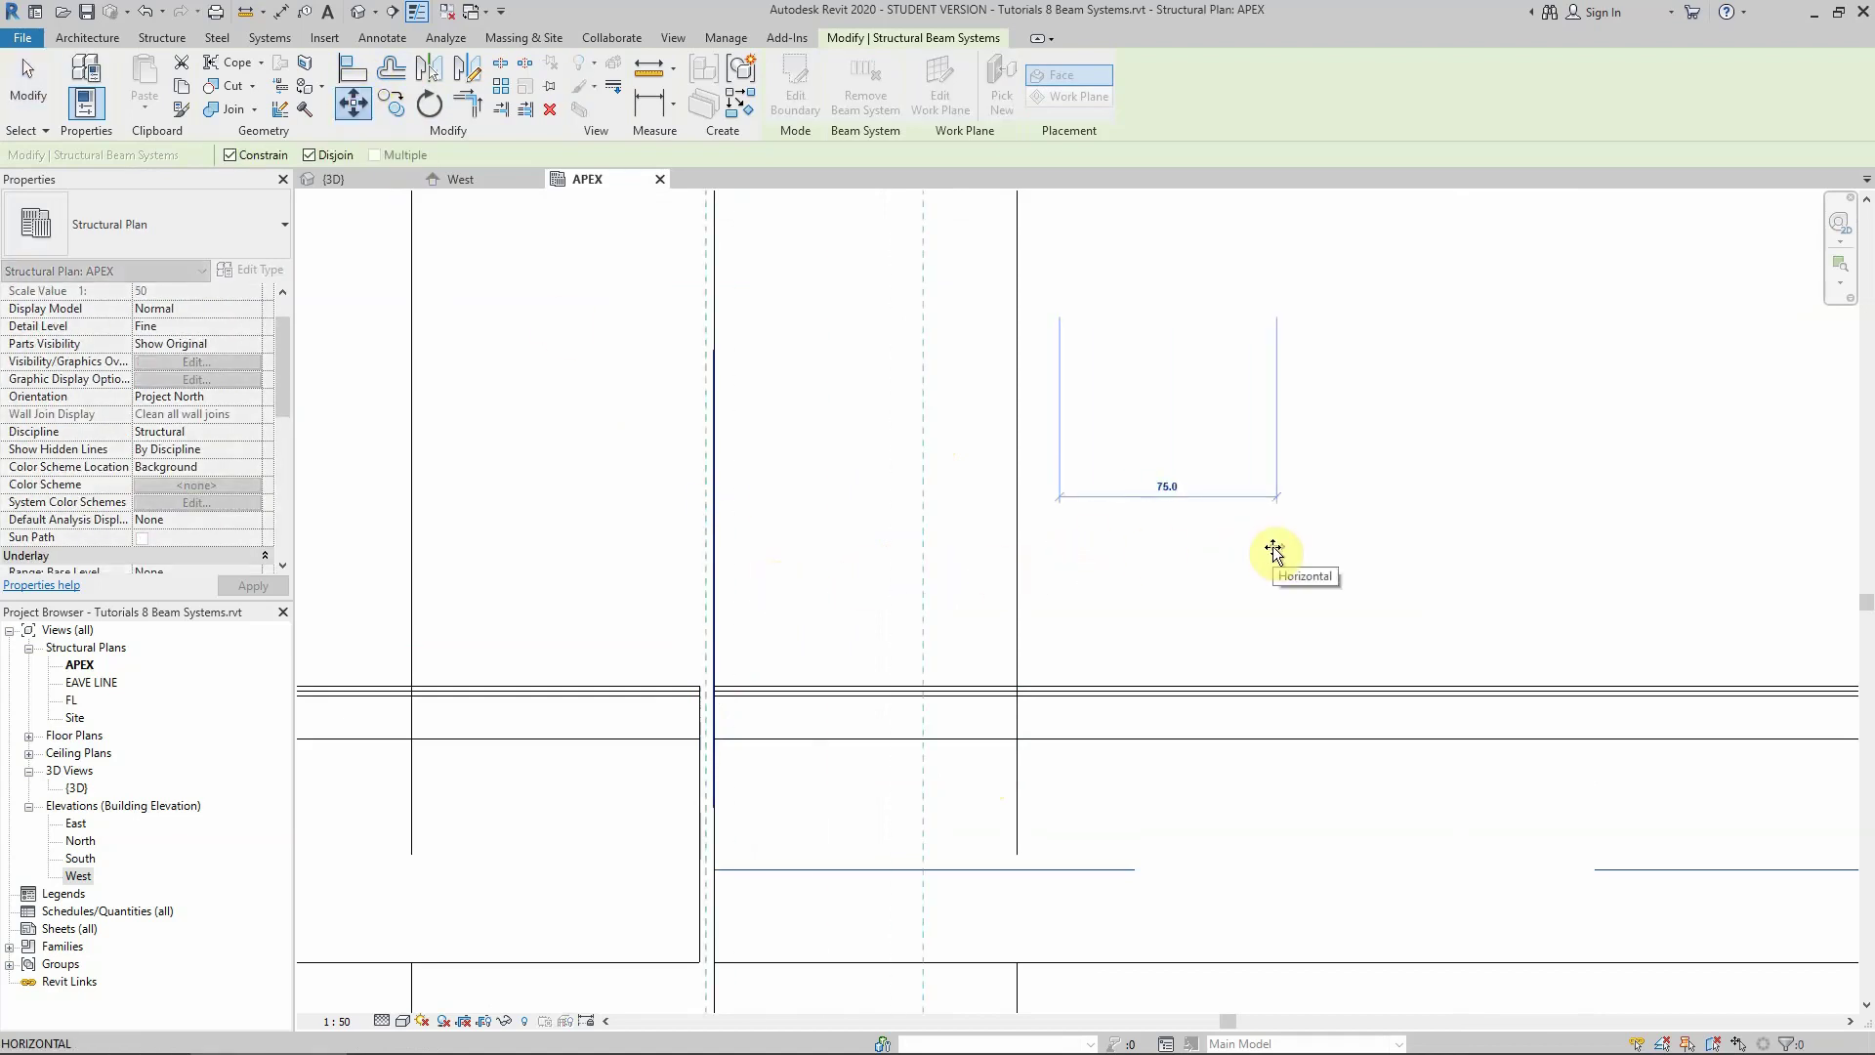
pyautogui.press('Return')
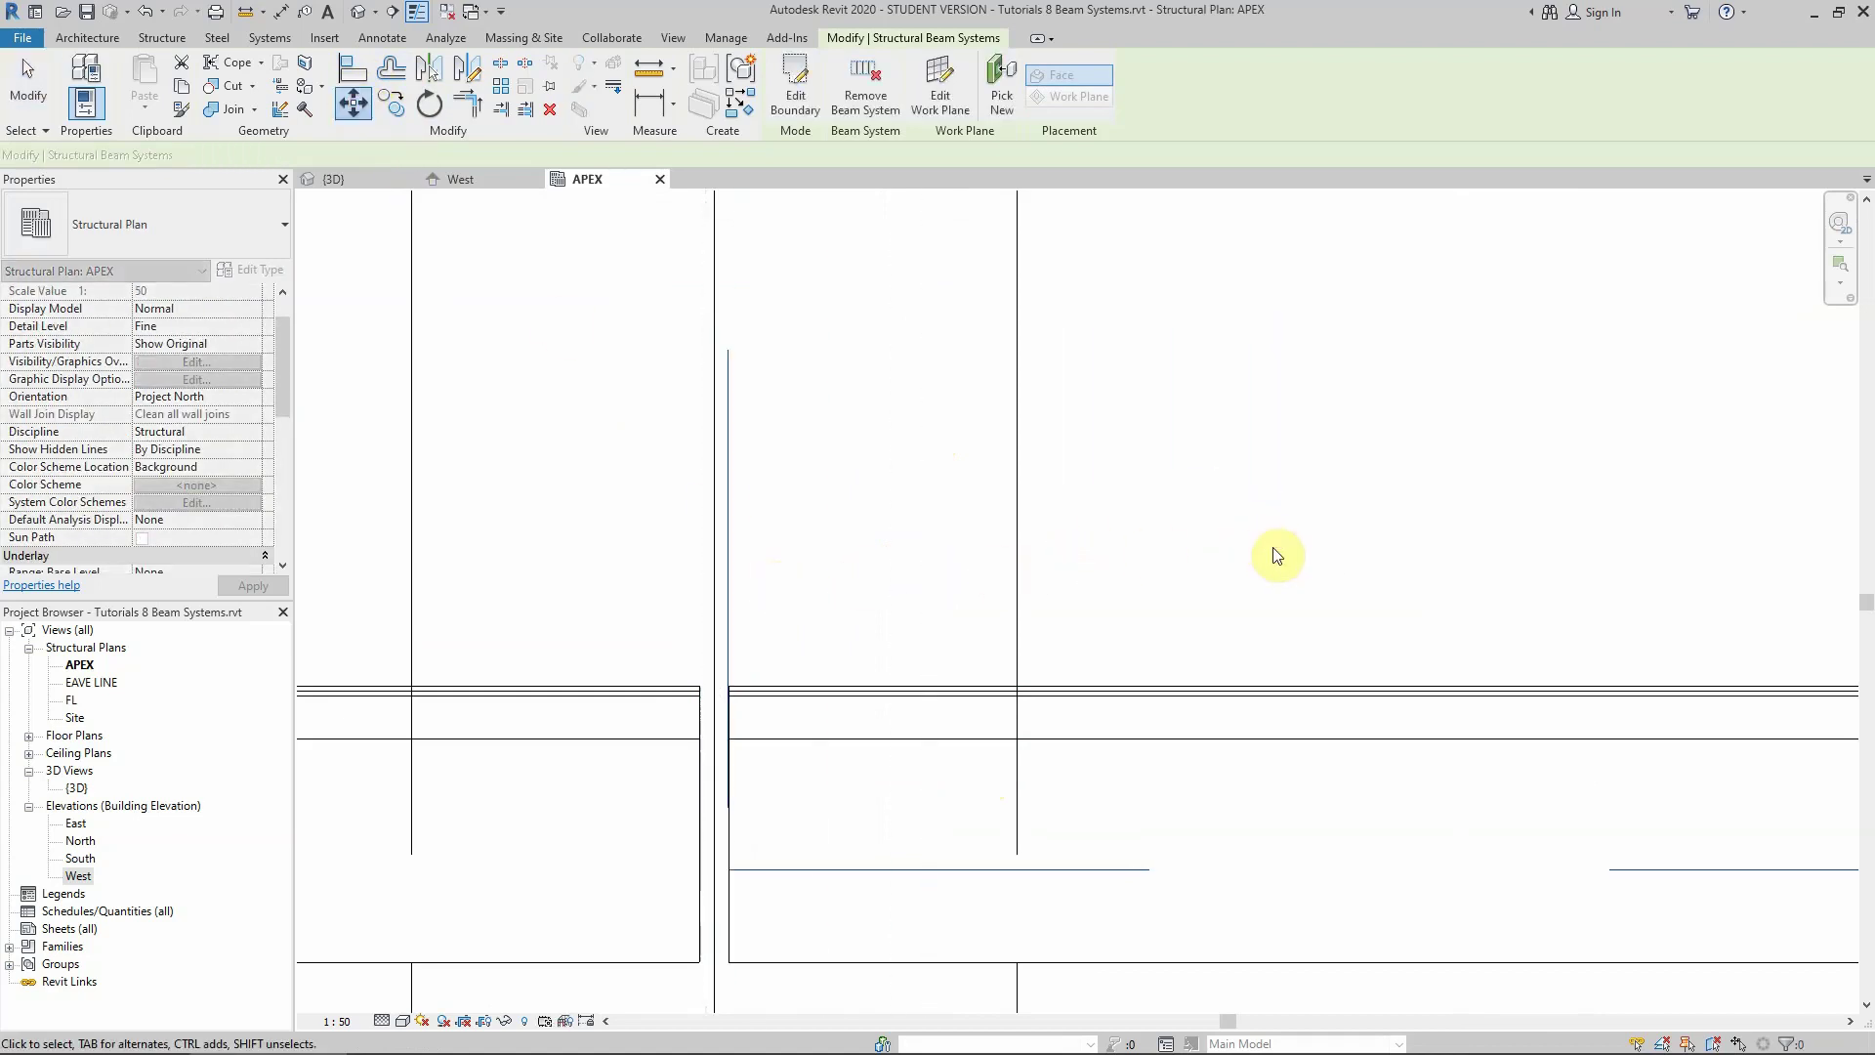
pyautogui.scroll(-8, 1274, 548)
pyautogui.press('Escape')
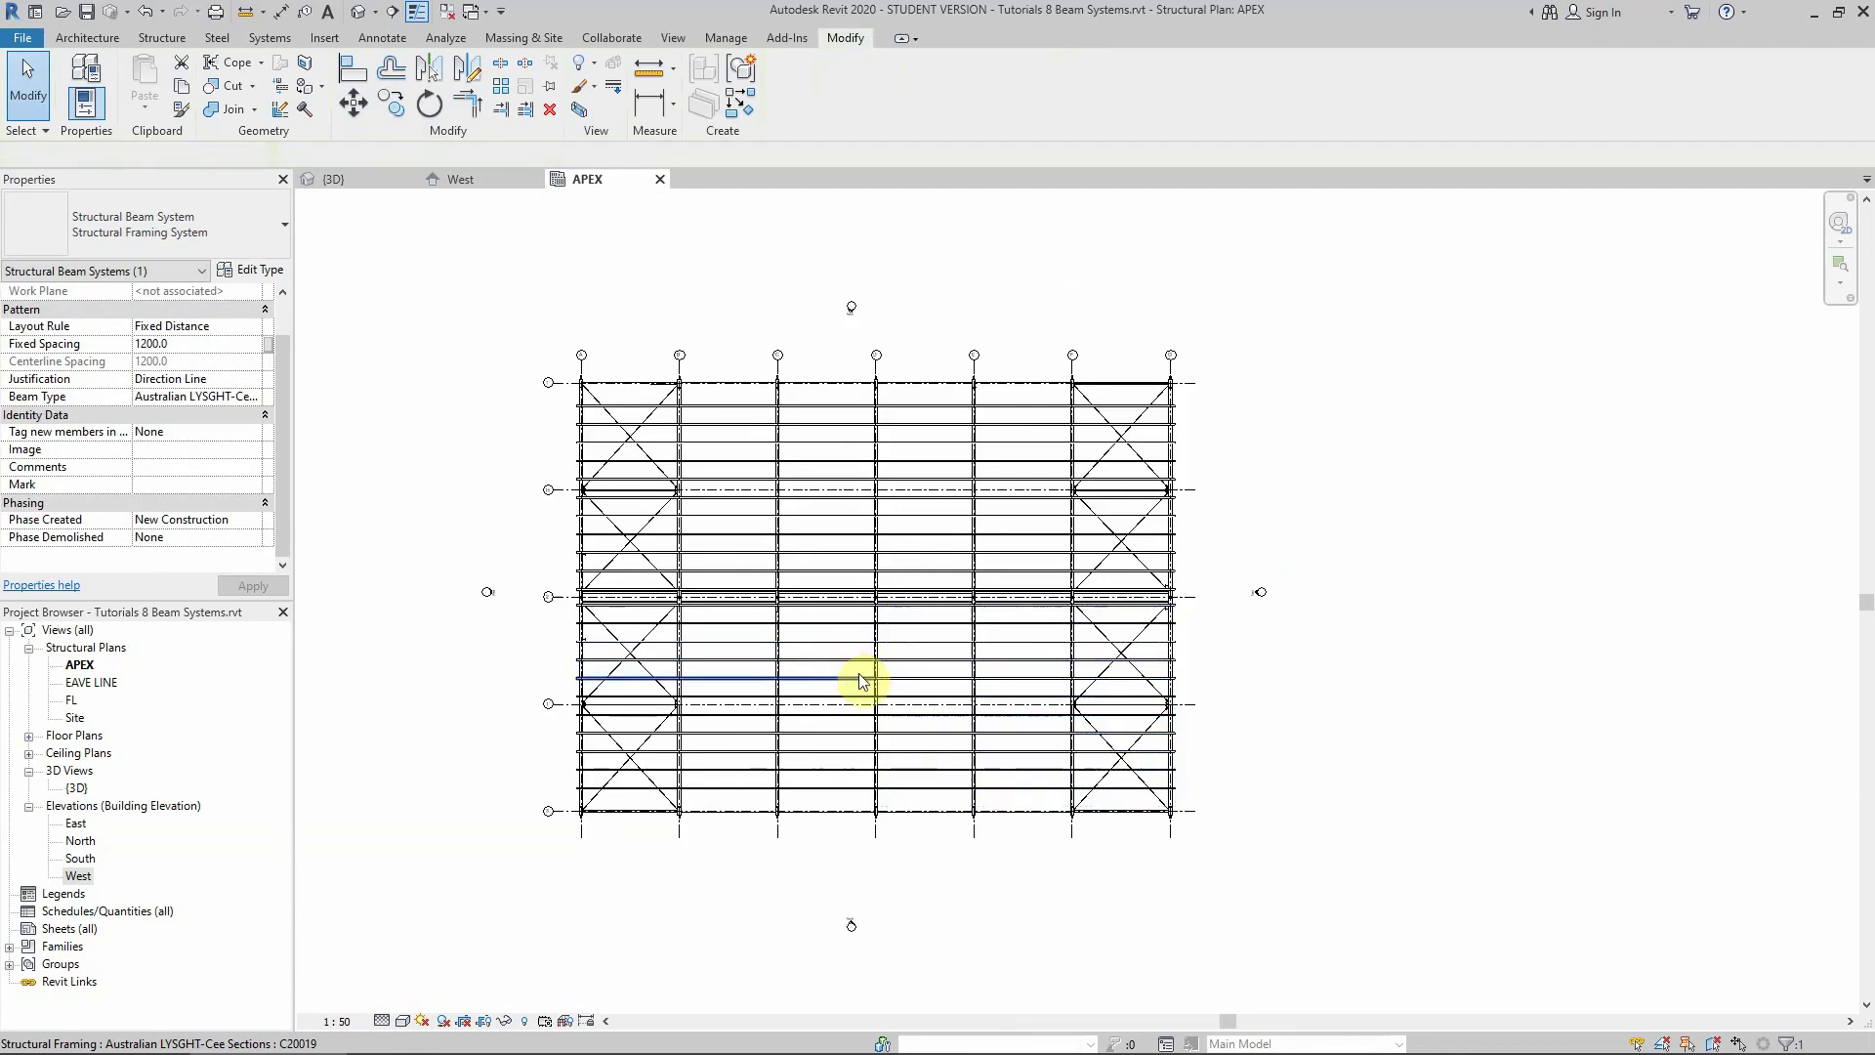
# Review the roof purlins in the 3D view and inspect the orientation of their sections in the West elevation
pyautogui.hotkey('ctrl', 'Tab')
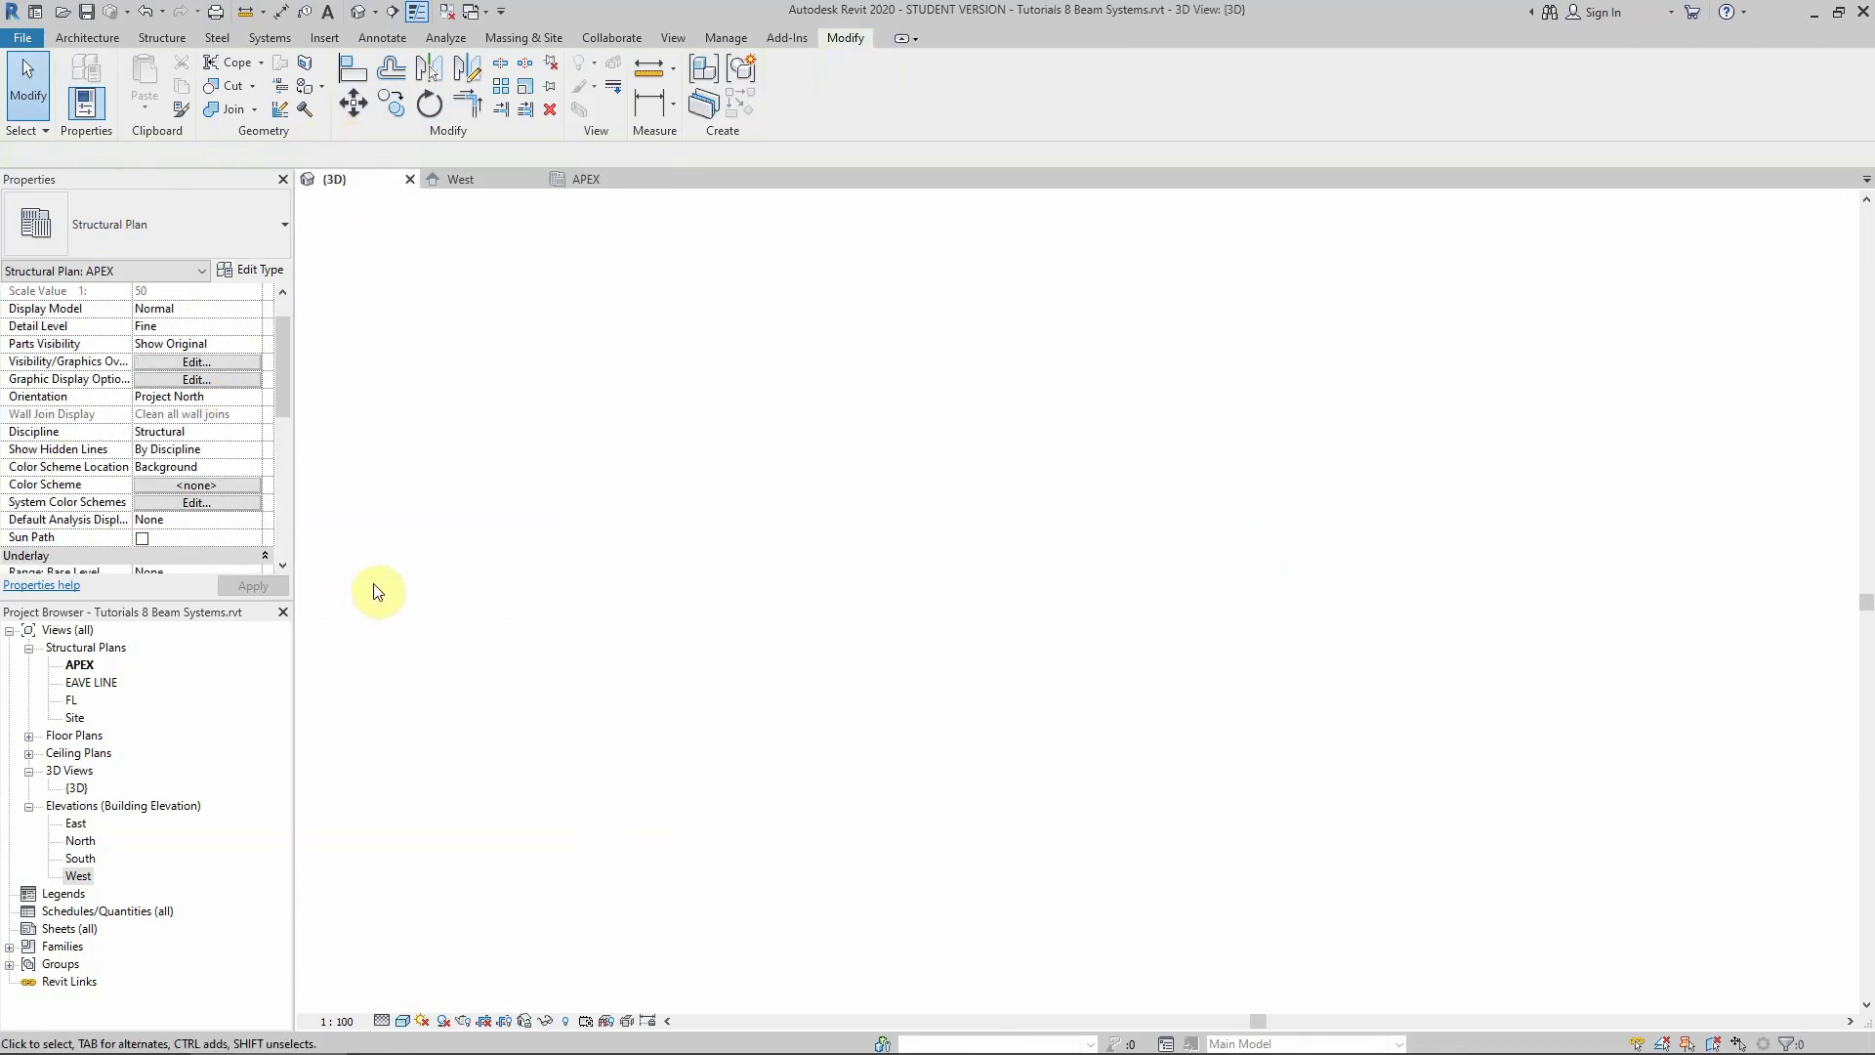
pyautogui.scroll(4, 1016, 546)
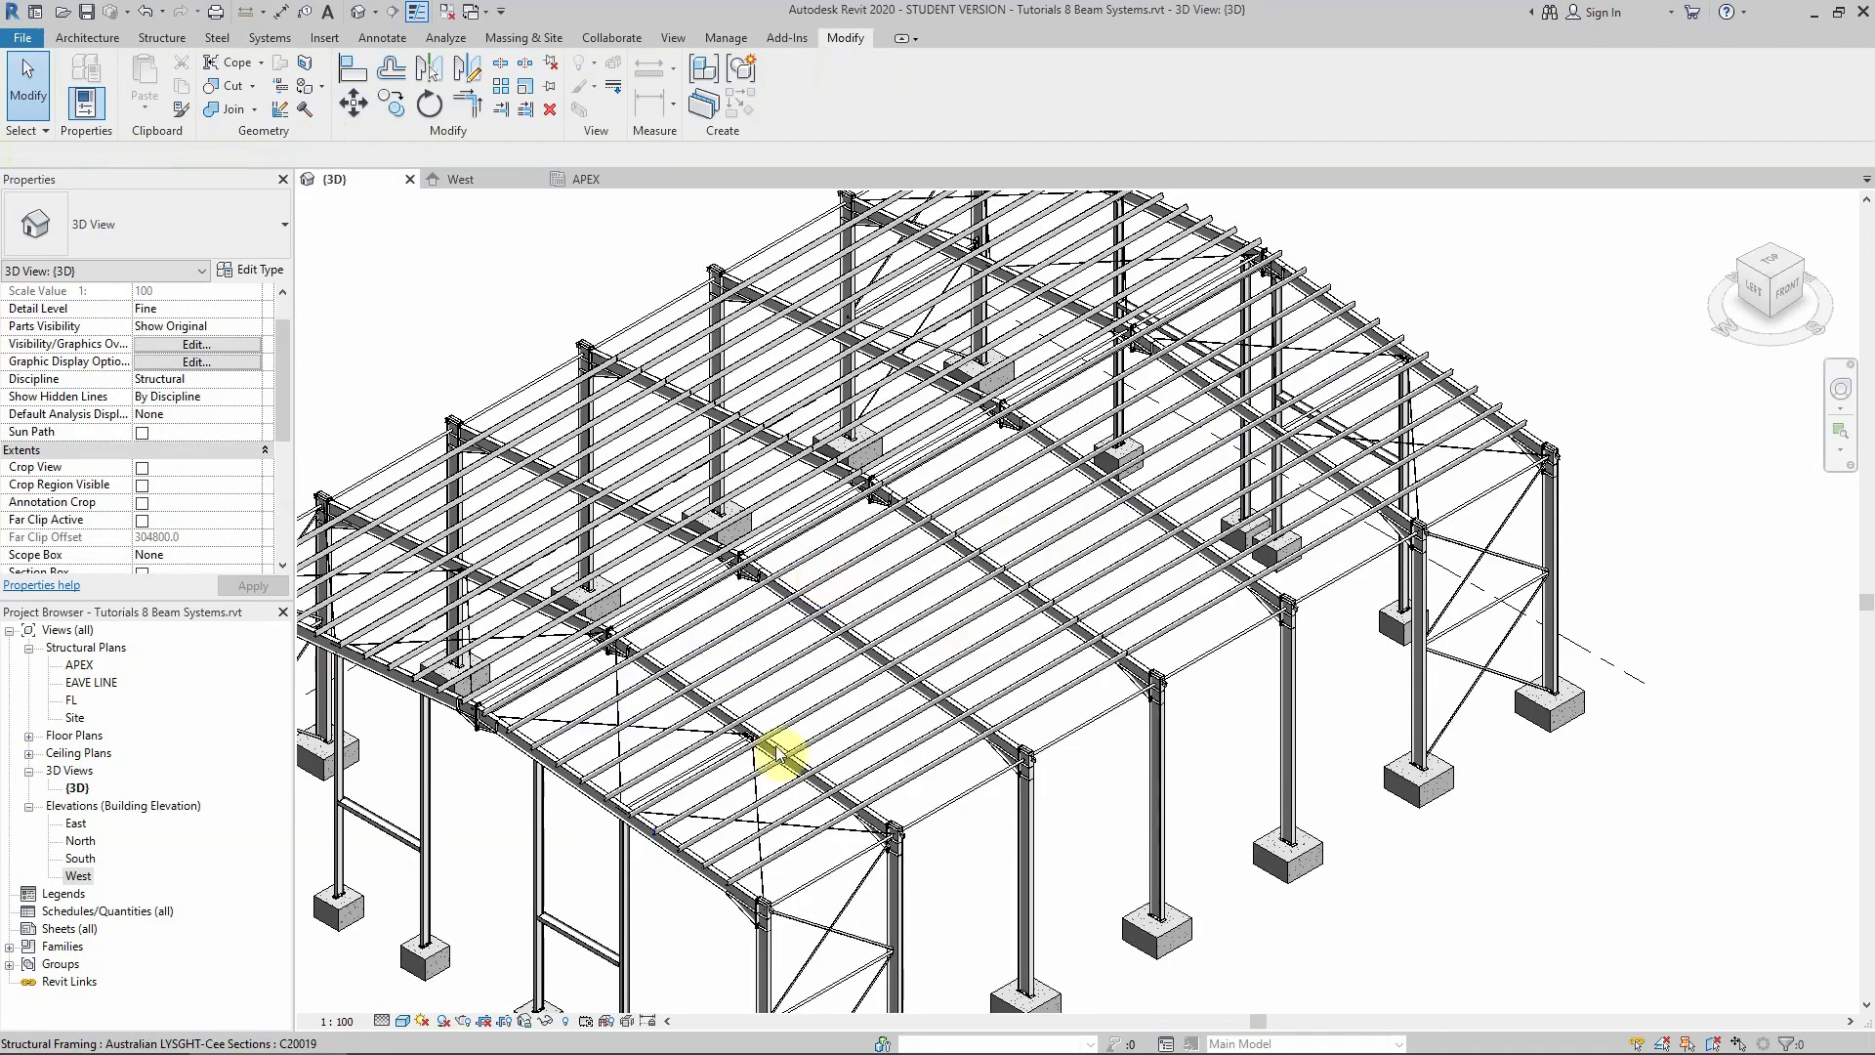
pyautogui.click(469, 180)
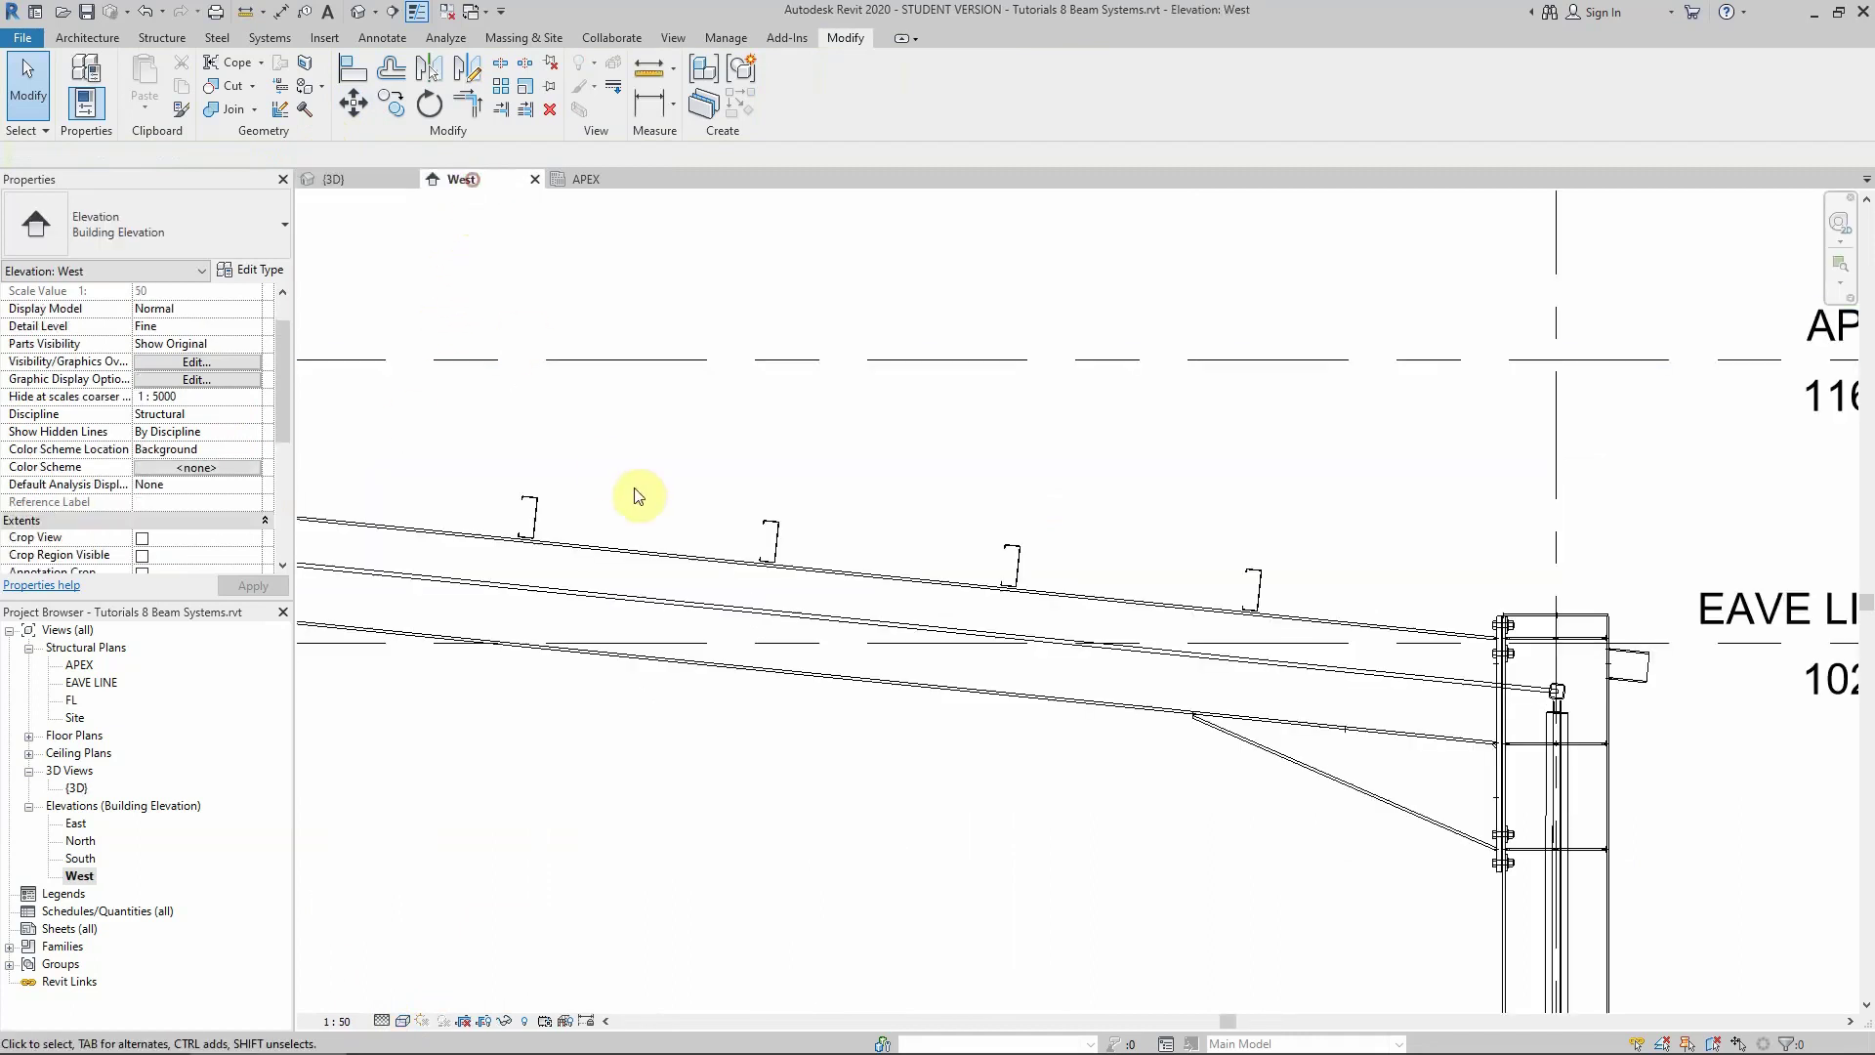
pyautogui.scroll(-5, 890, 514)
pyautogui.scroll(5, 389, 489)
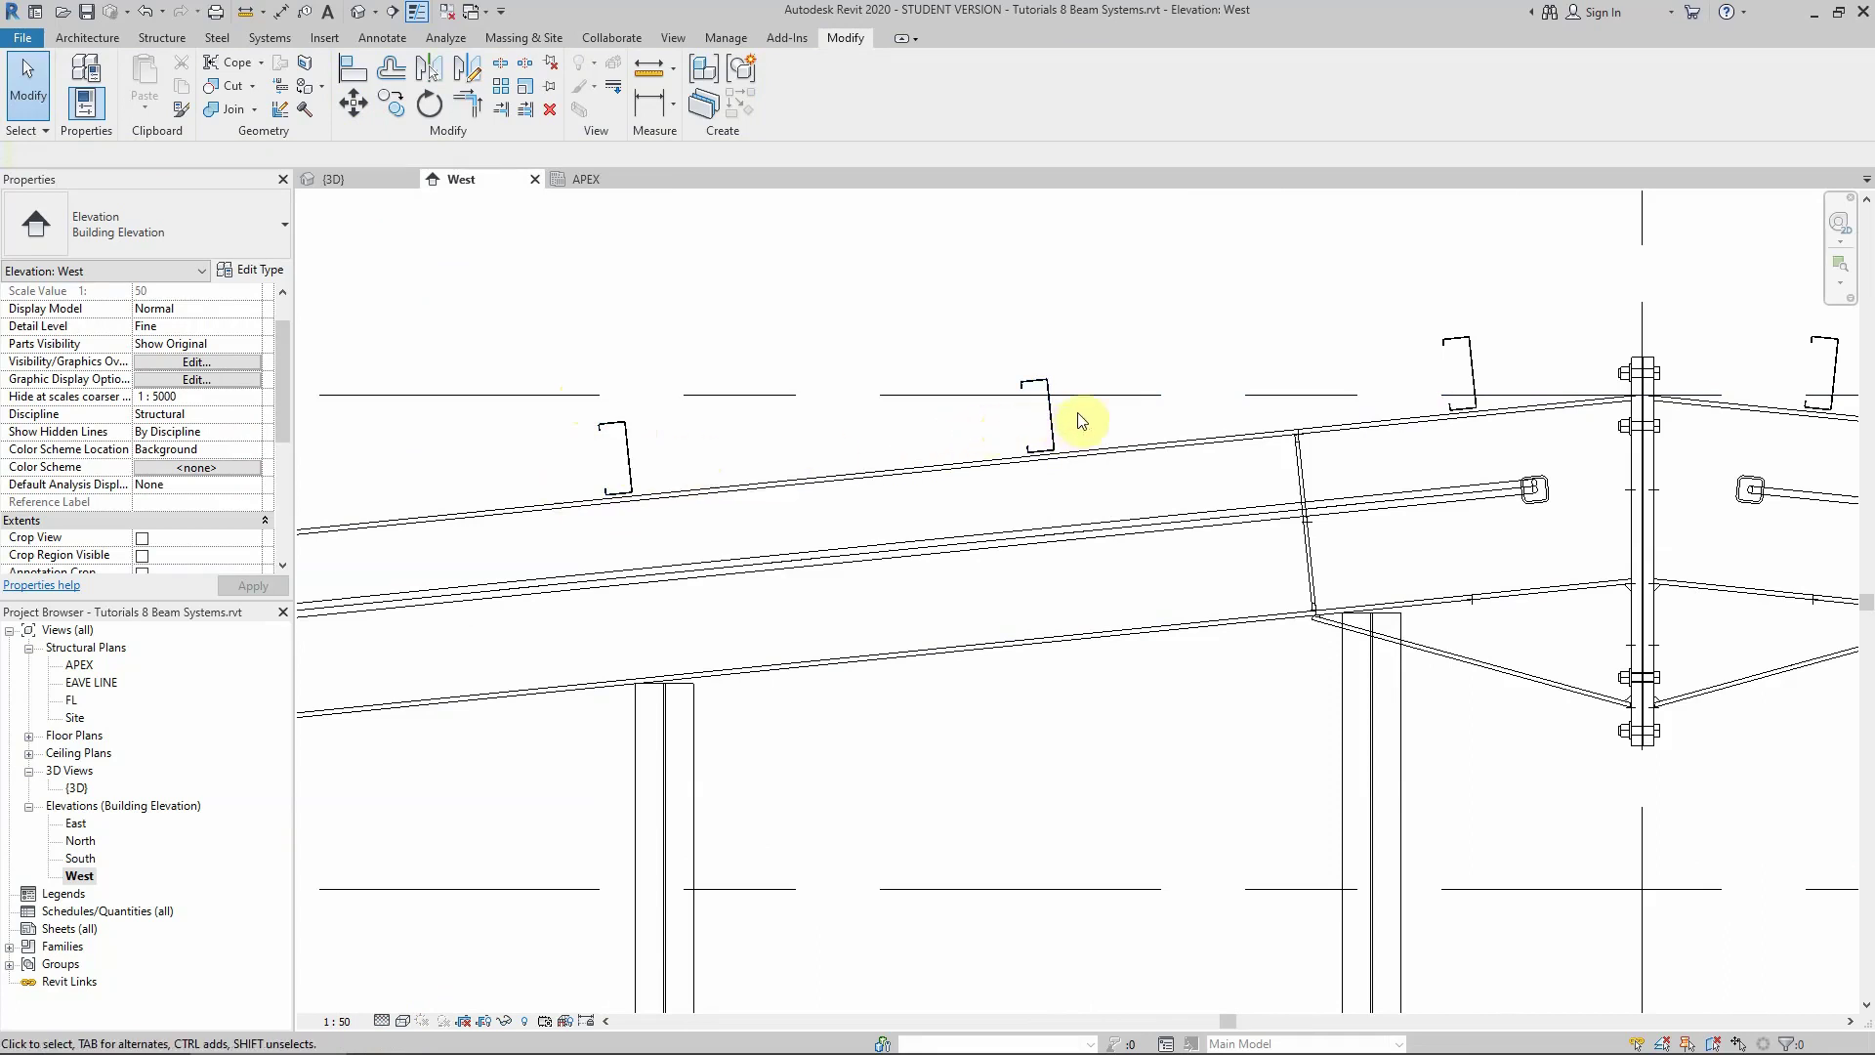
pyautogui.scroll(-6, 1080, 420)
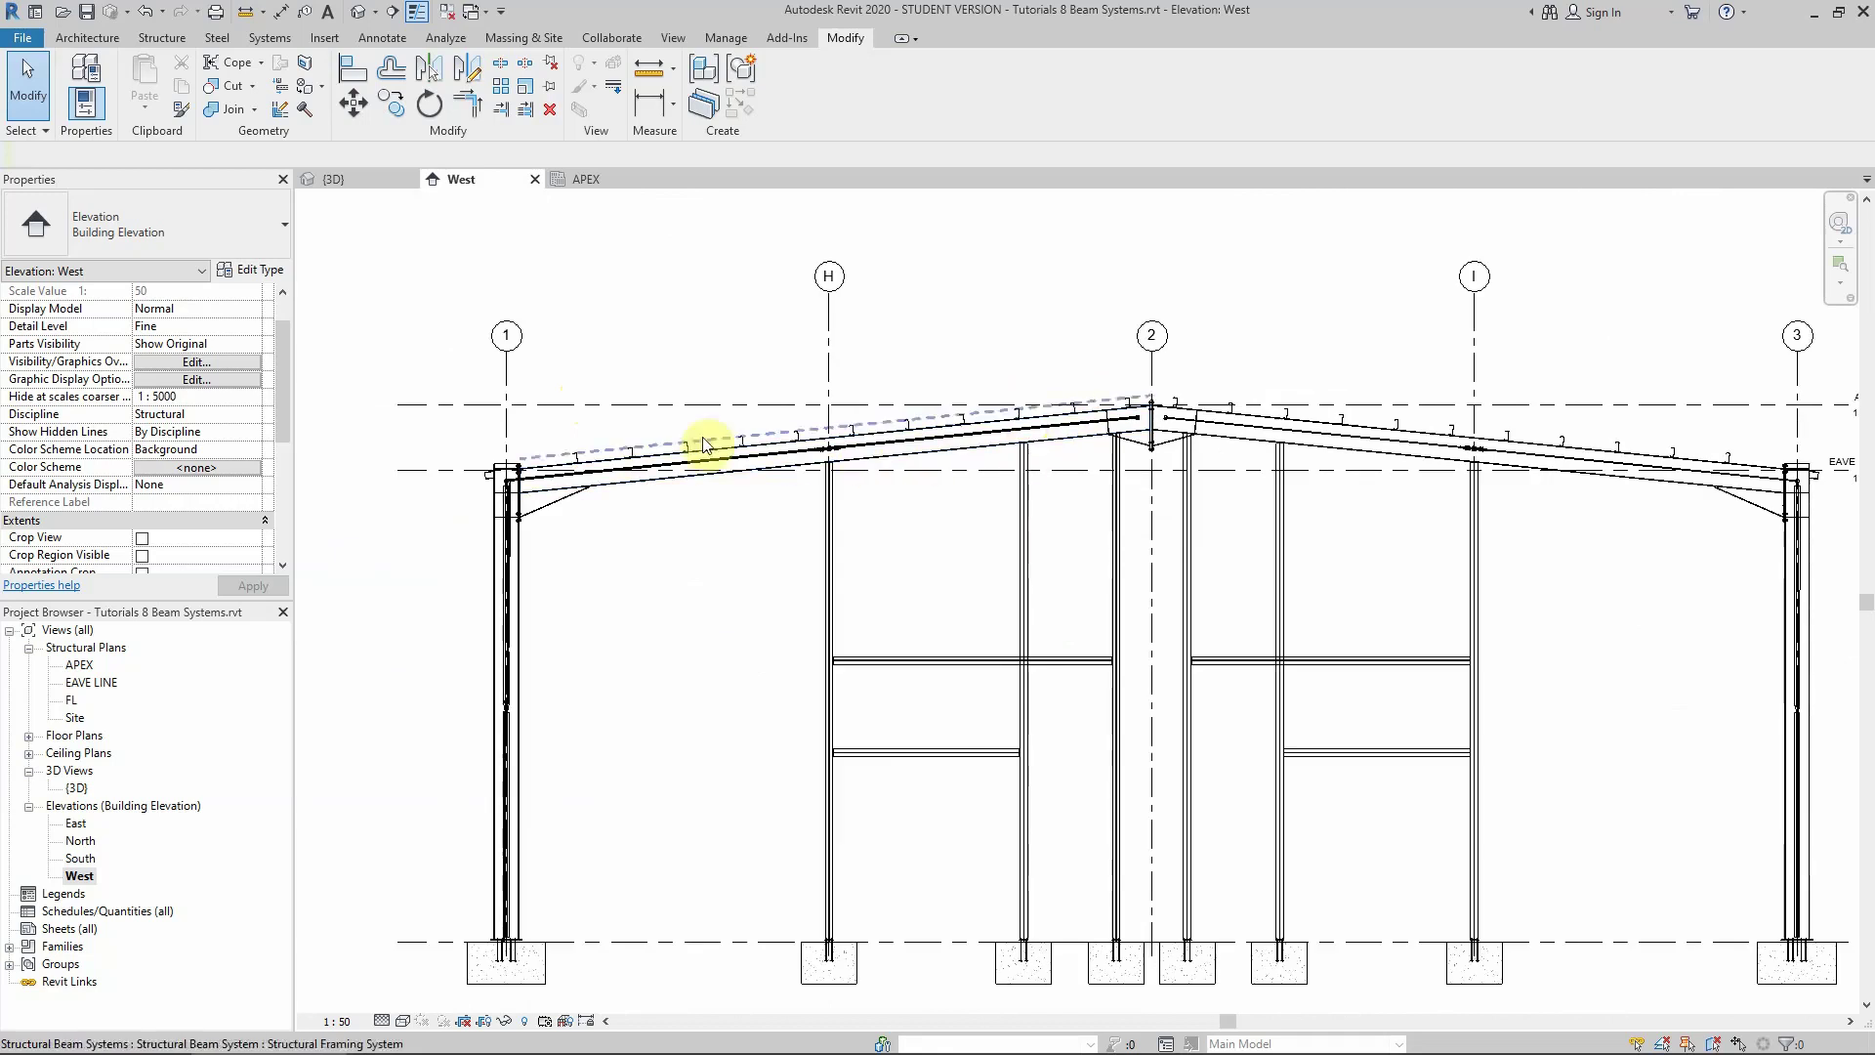
pyautogui.moveTo(455, 362); pyautogui.dragTo(1140, 535)
pyautogui.click(781, 78)
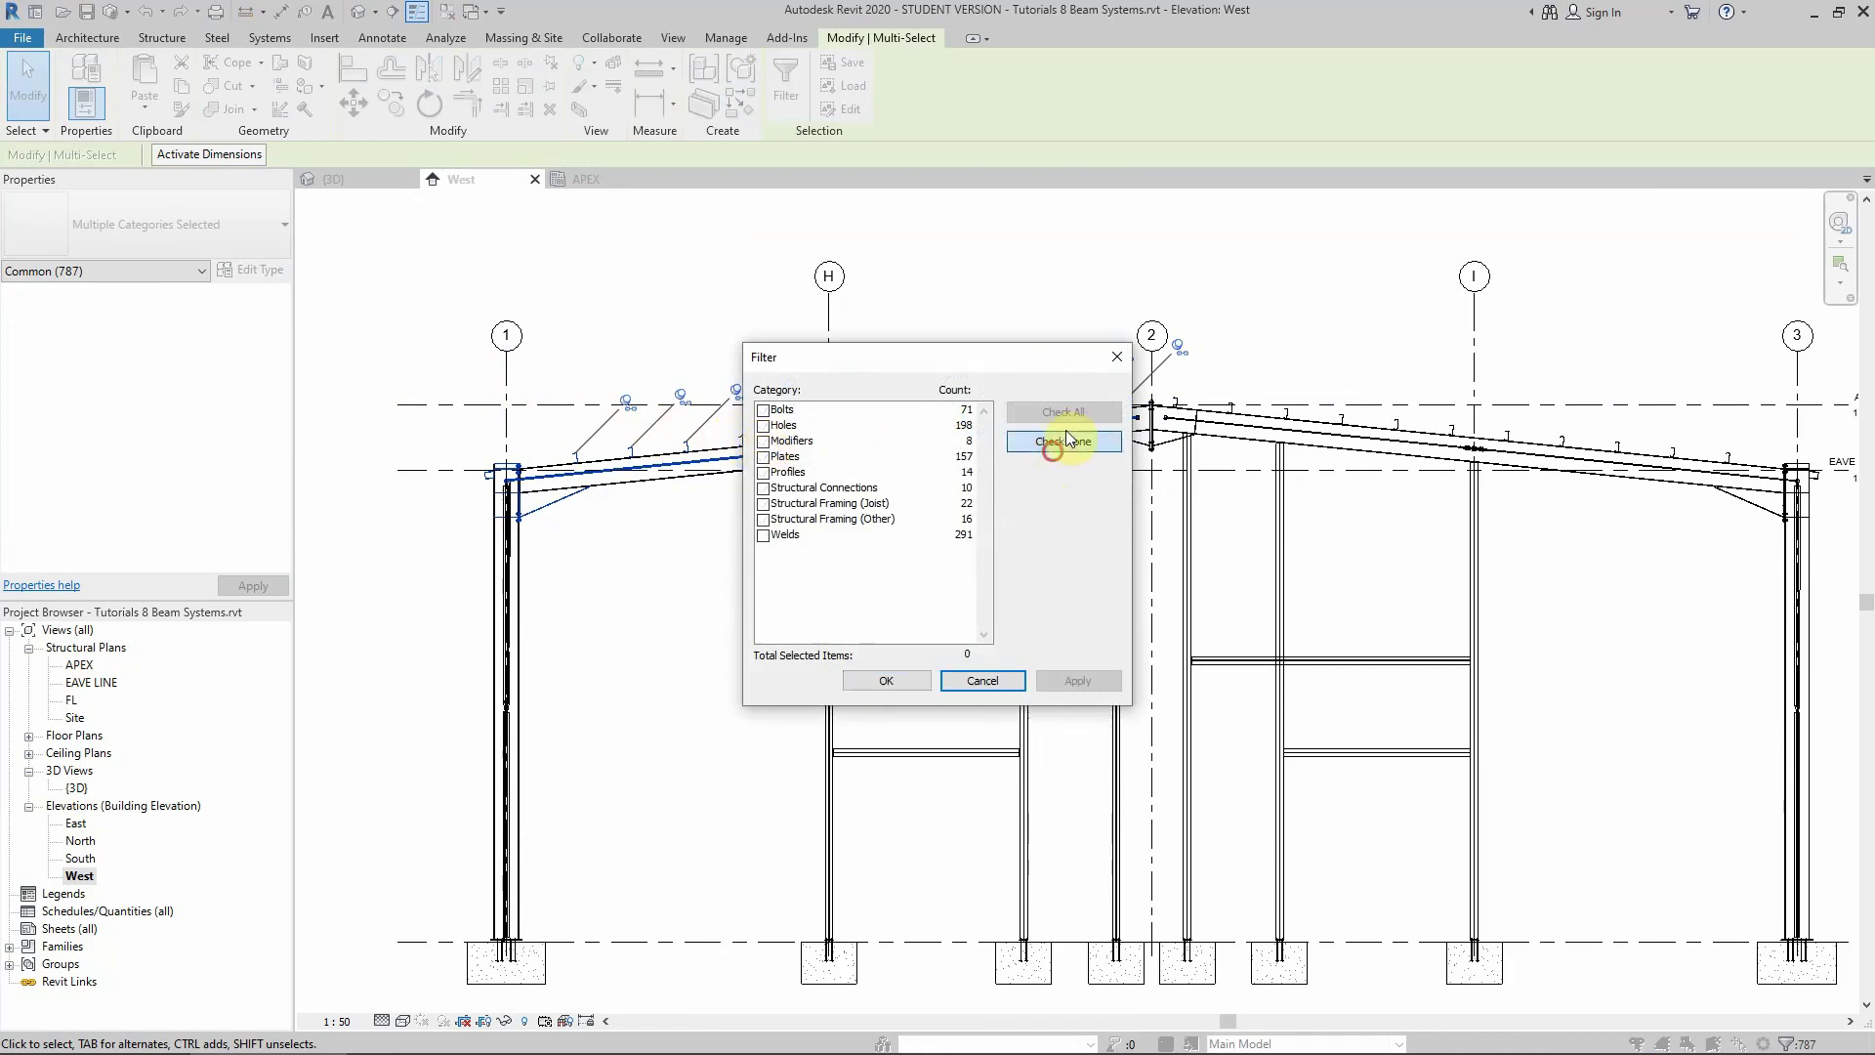
pyautogui.click(763, 504)
pyautogui.click(864, 683)
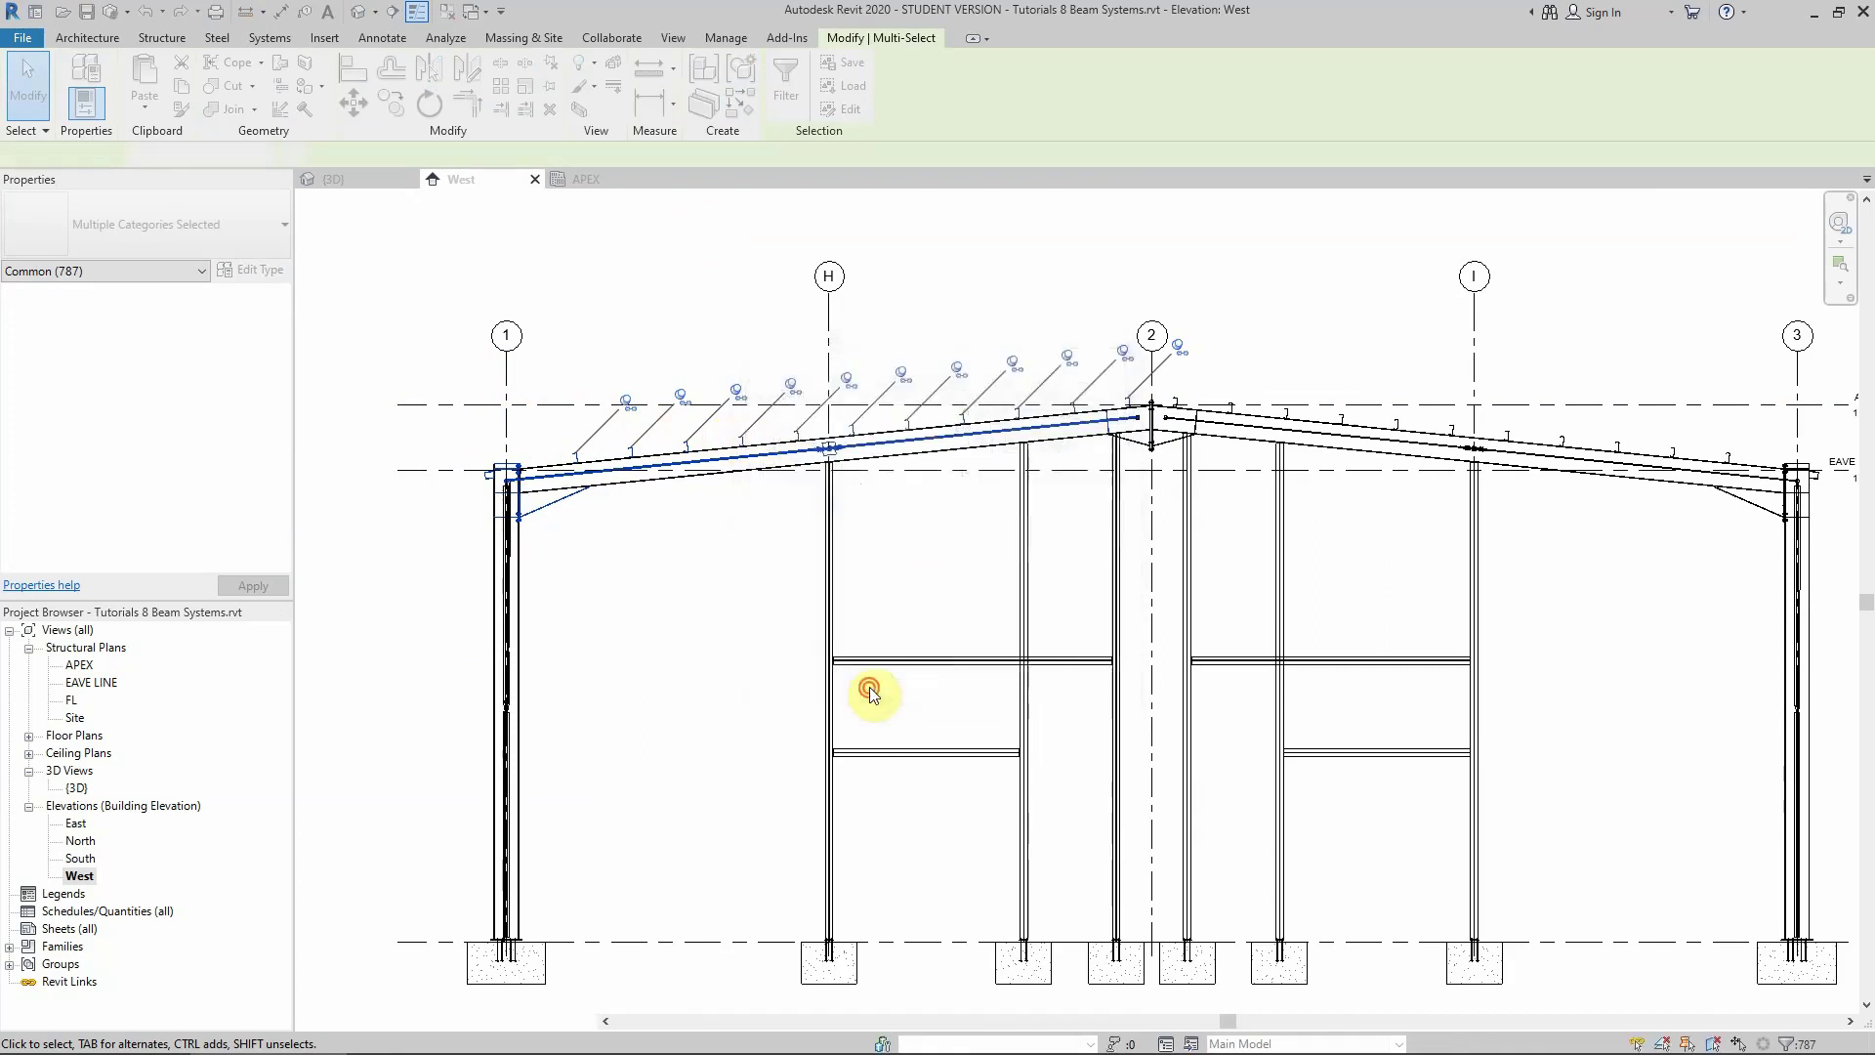
pyautogui.click(634, 644)
# Select the roof purlins between grids 1 and 2, filtered to Structural Framing (Joist), and set their cross-section rotation to 180°
pyautogui.scroll(3, 801, 420)
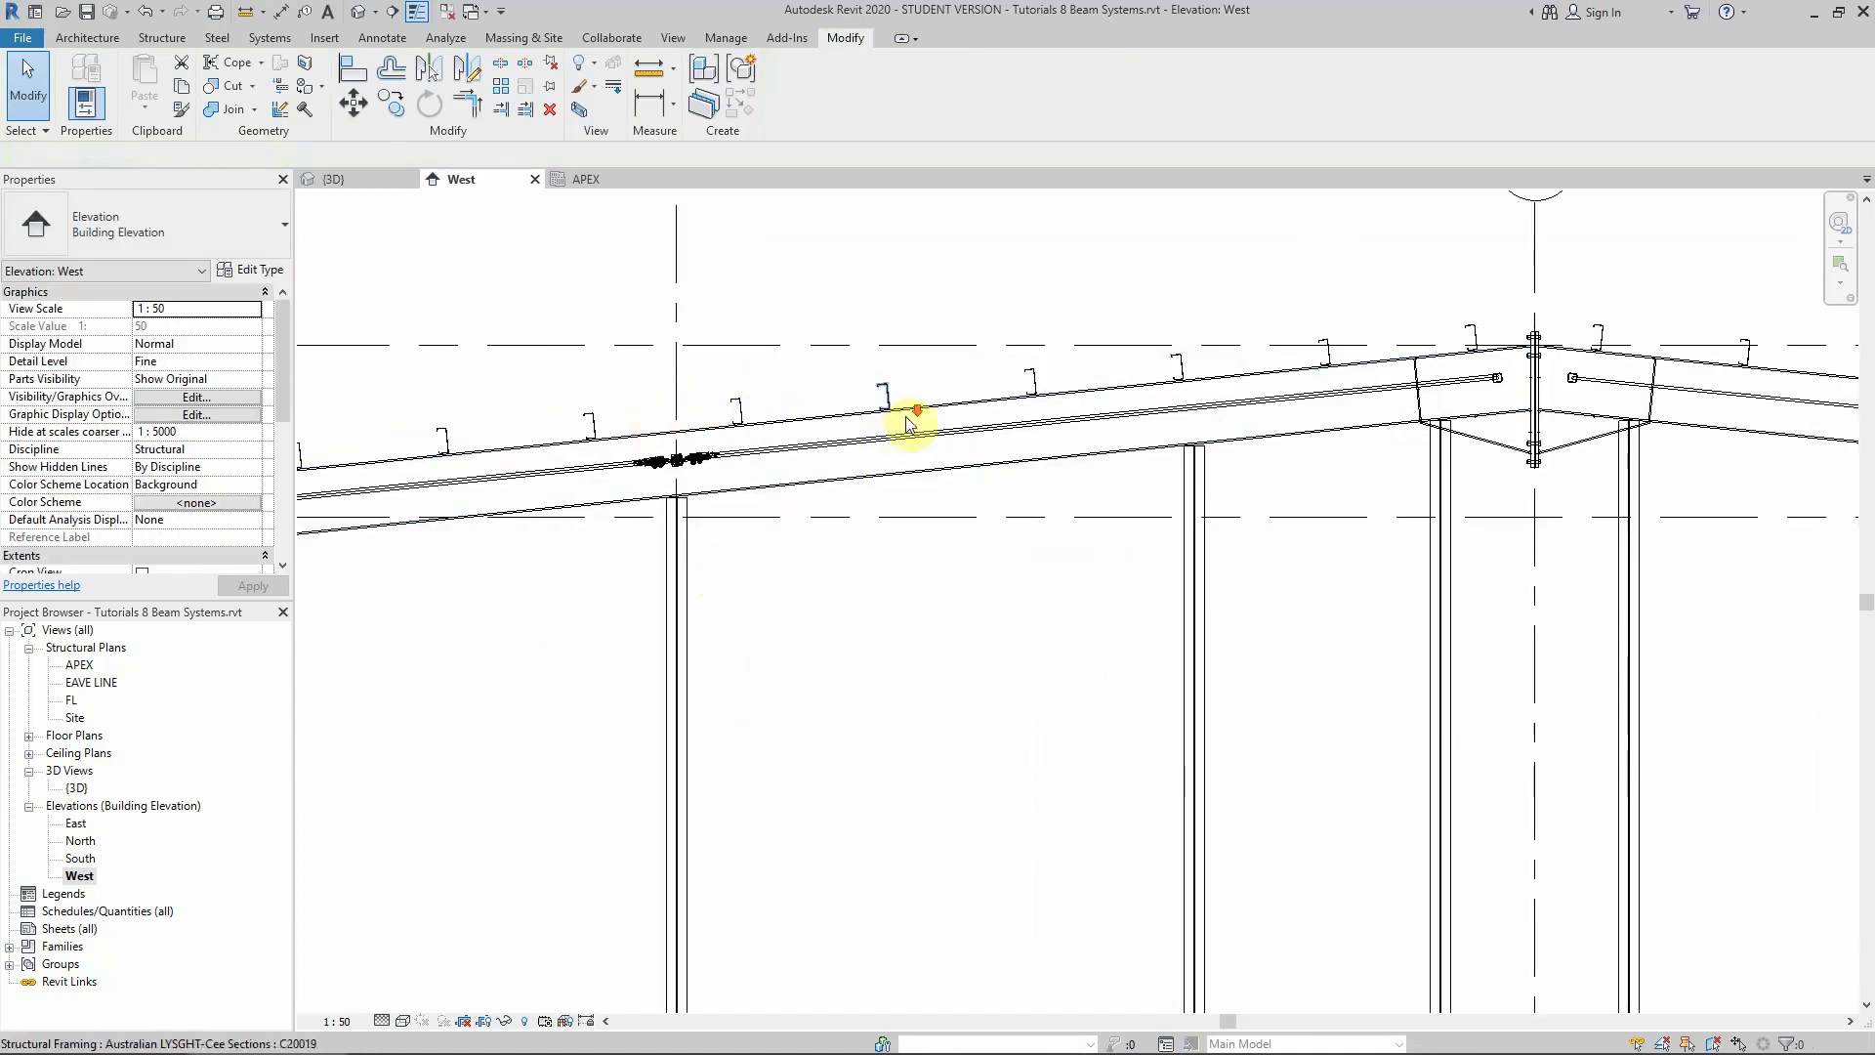
pyautogui.scroll(-5, 557, 430)
pyautogui.click(605, 396)
pyautogui.moveTo(606, 395); pyautogui.dragTo(1062, 554)
pyautogui.click(784, 94)
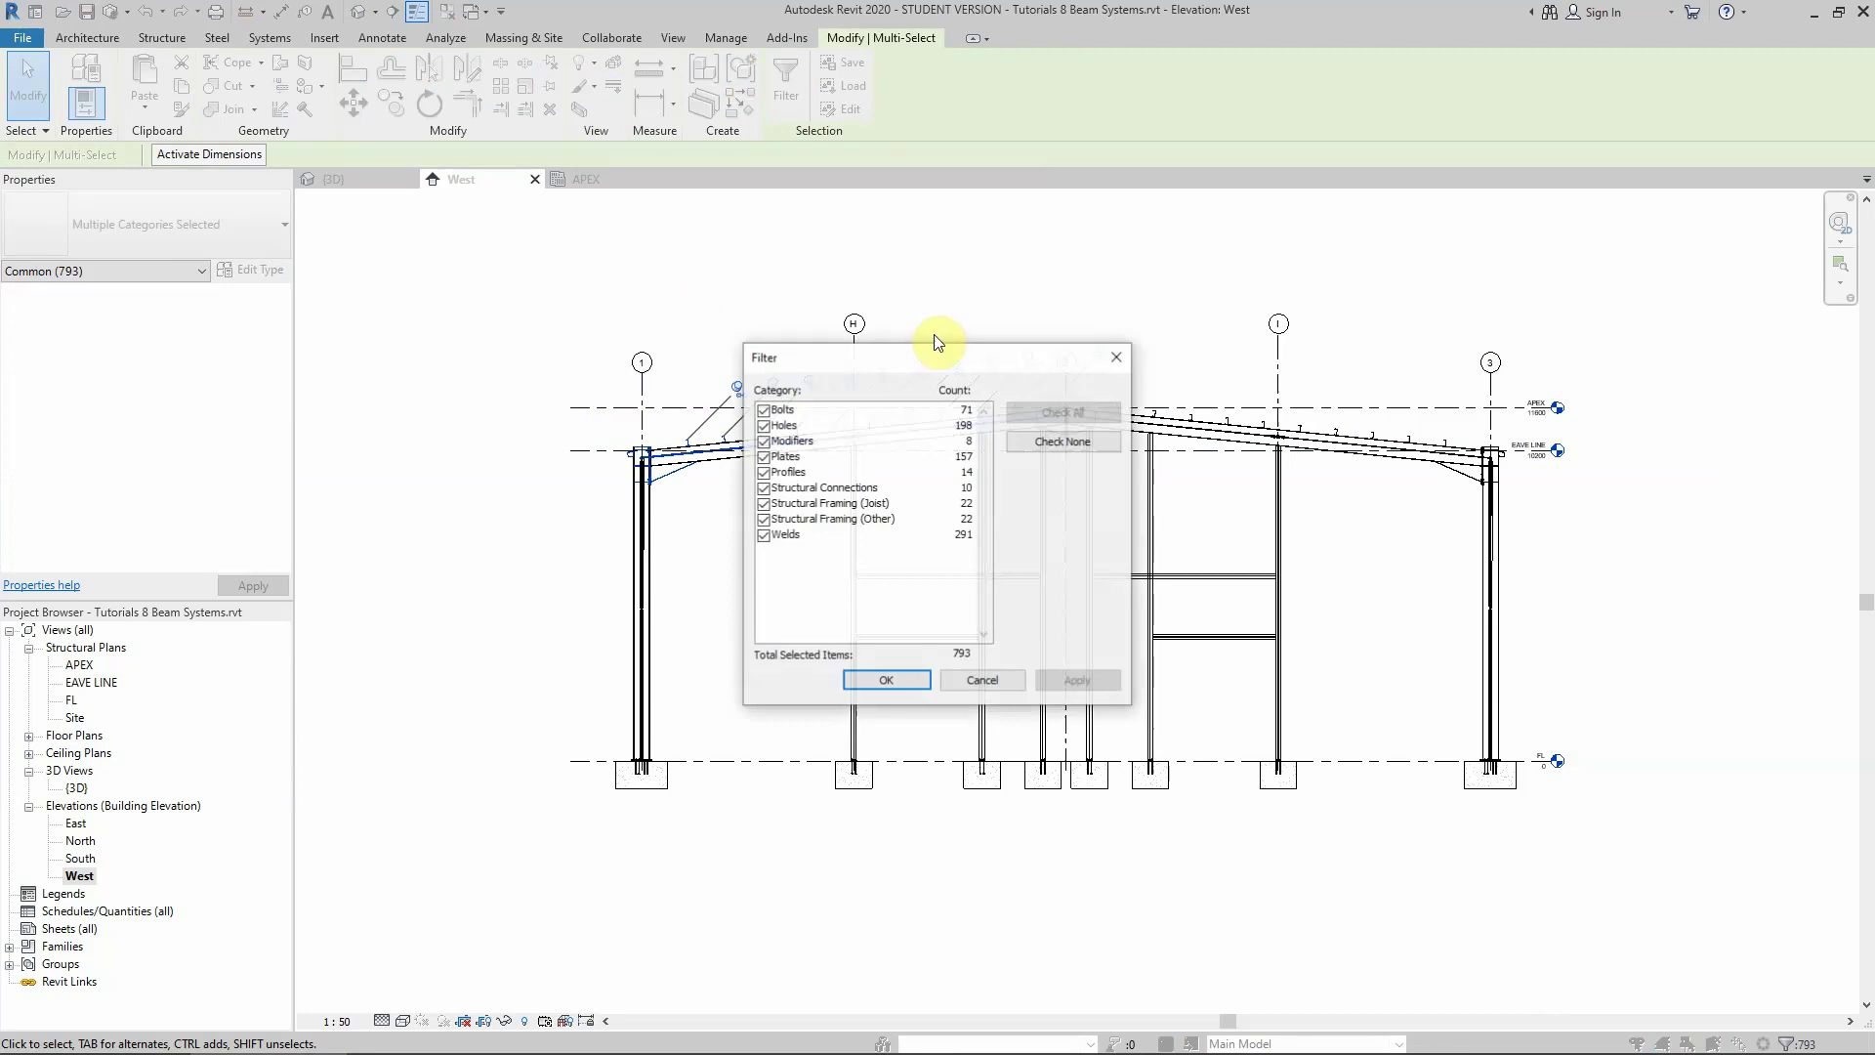
pyautogui.click(1045, 440)
pyautogui.click(763, 504)
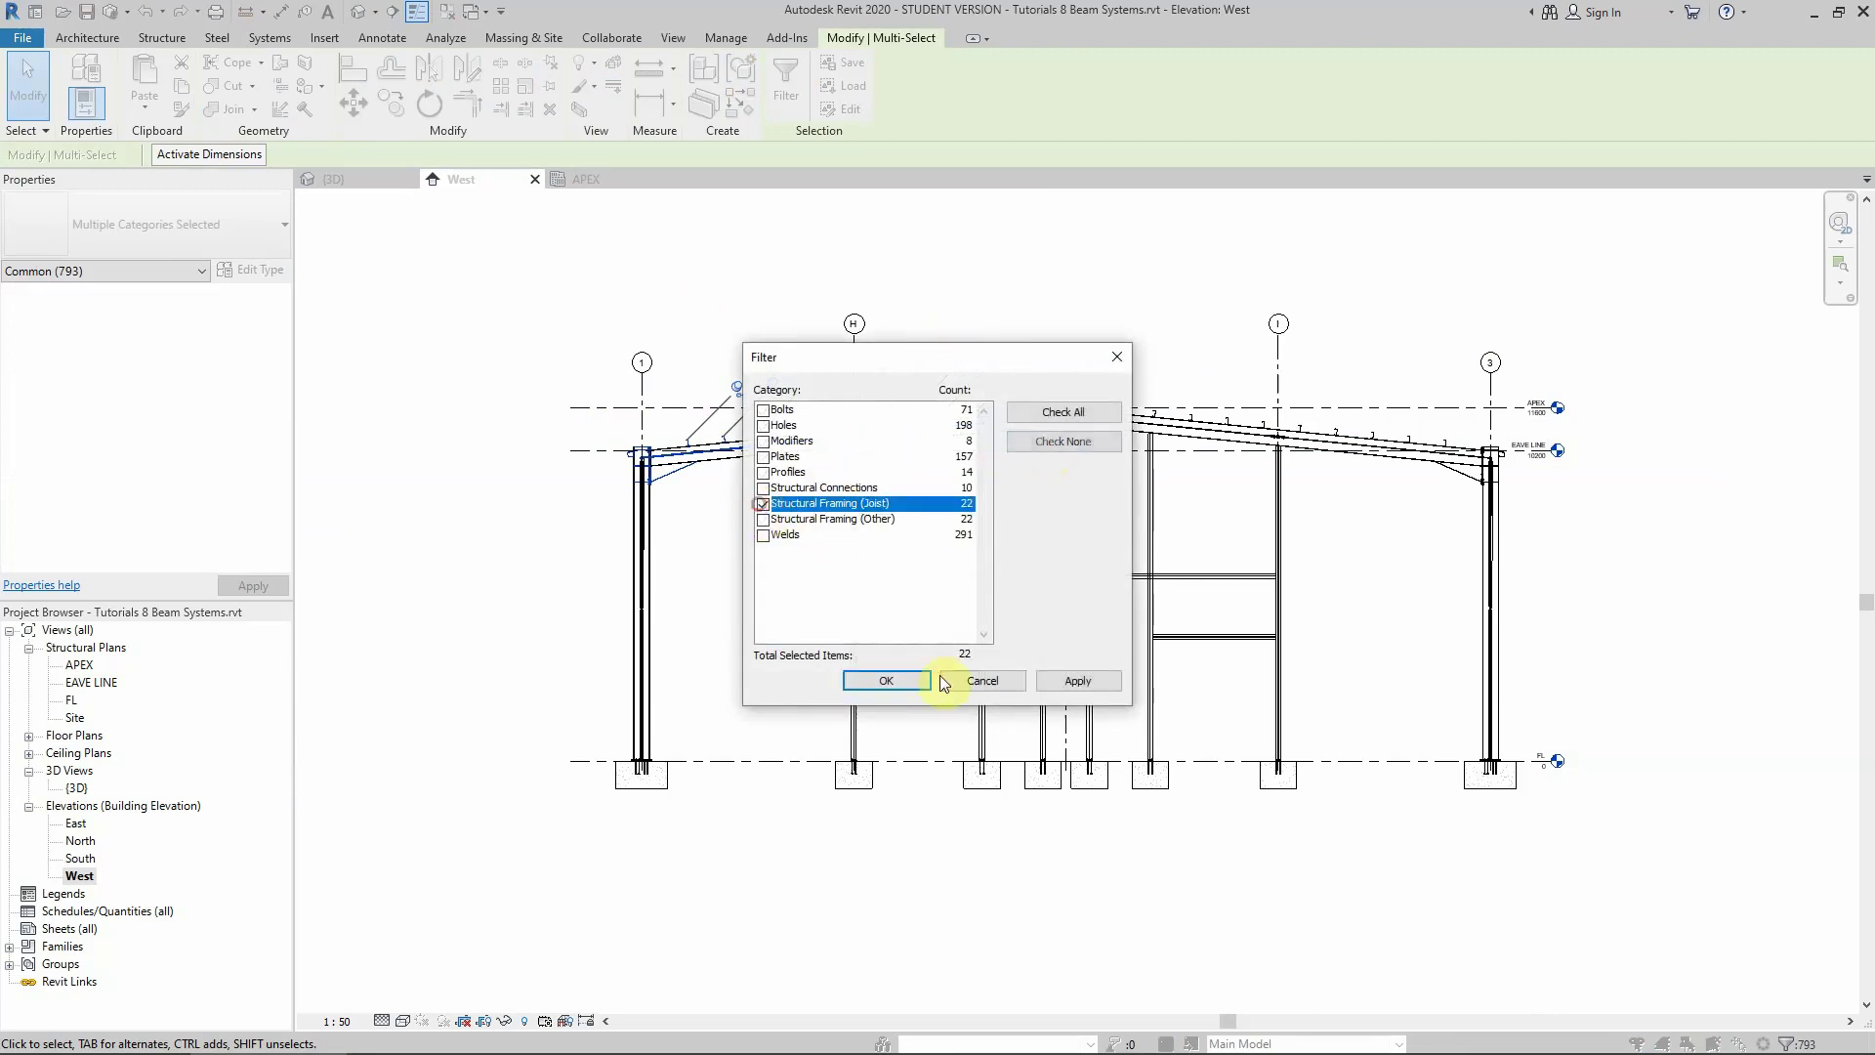
pyautogui.click(885, 681)
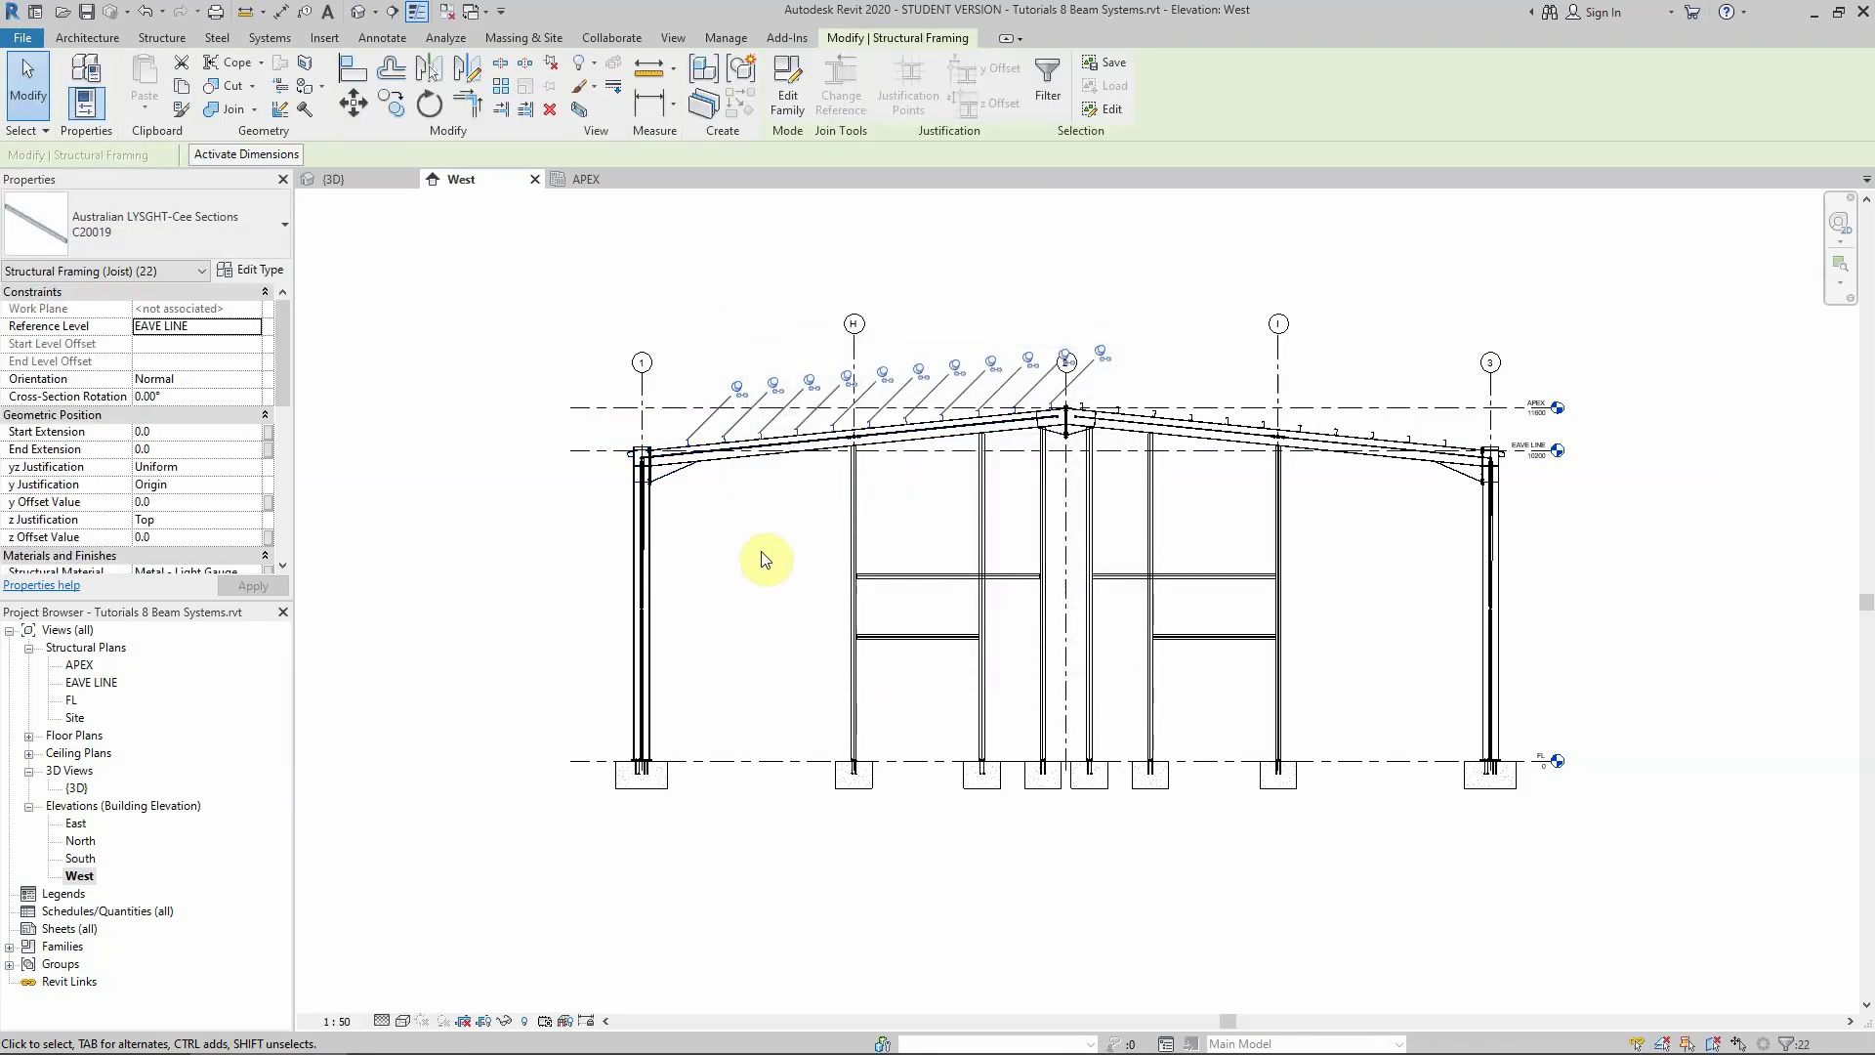
pyautogui.click(164, 377)
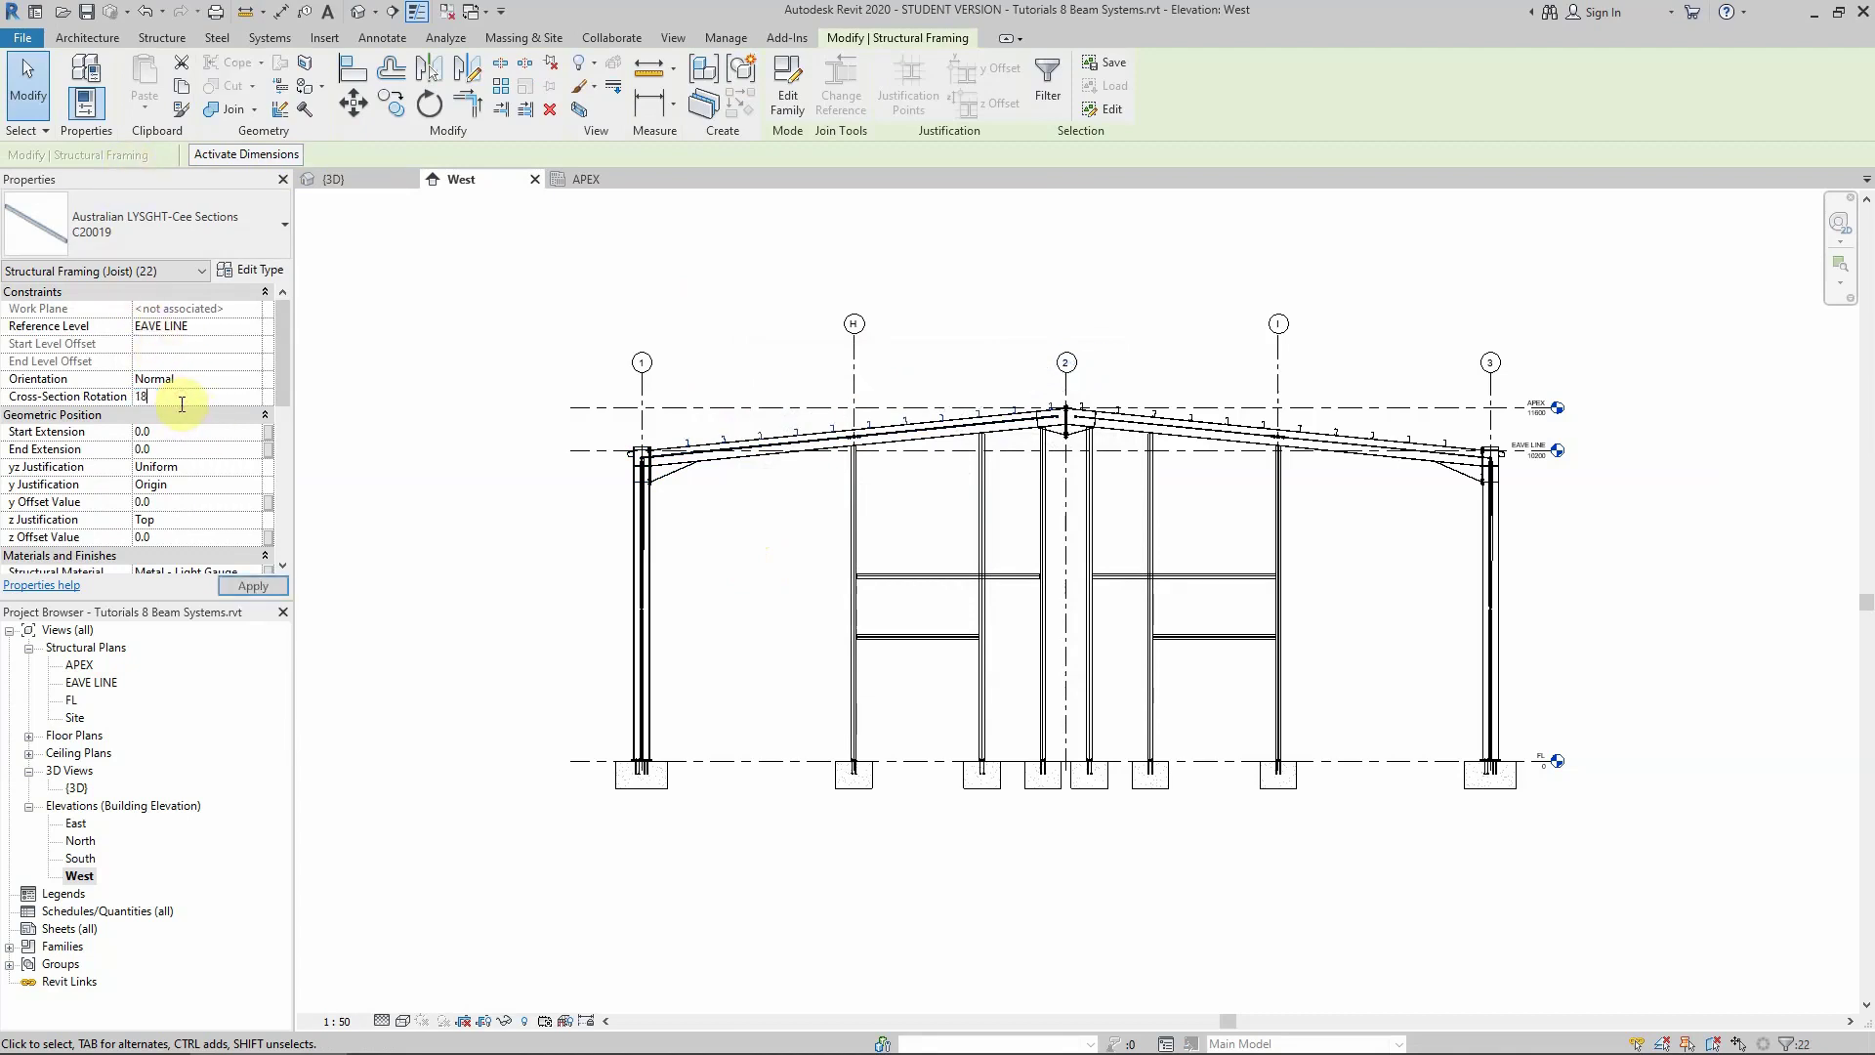
pyautogui.click(281, 586)
pyautogui.scroll(4, 781, 488)
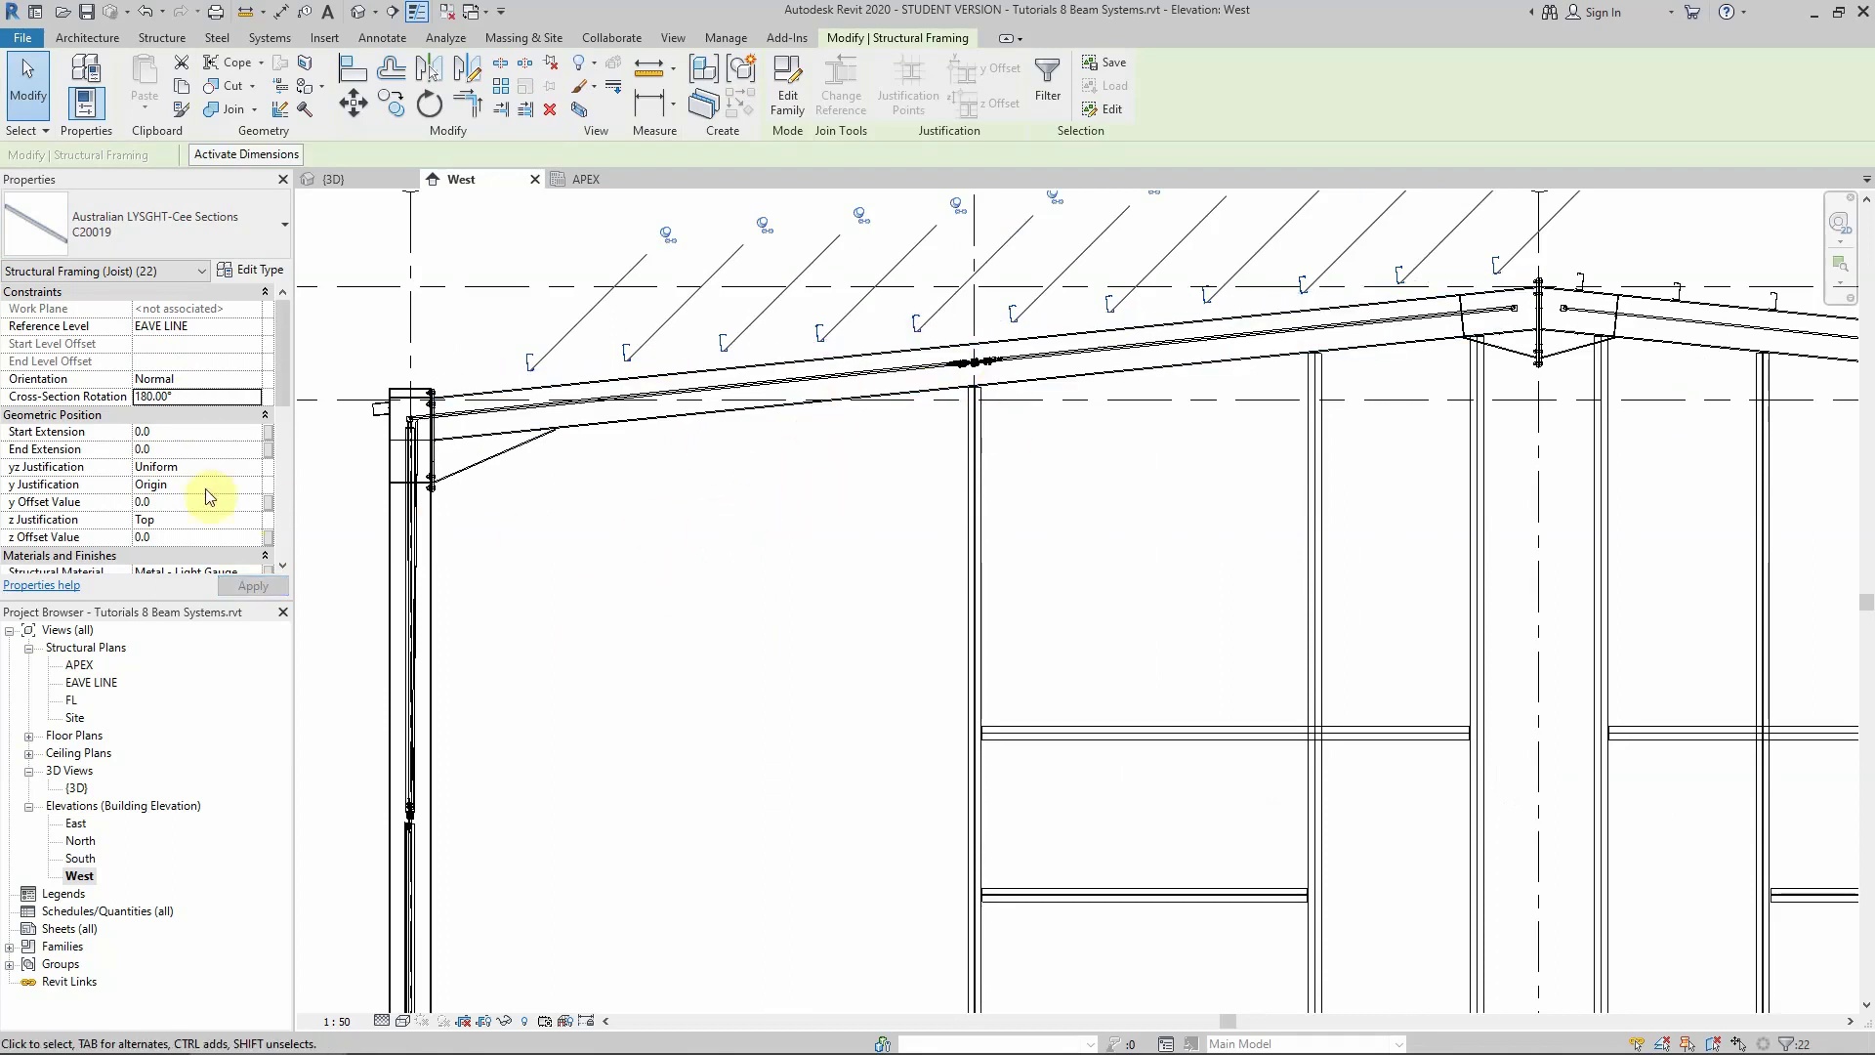
# Set the z justification of the selected roof purlins between grids 1 and 2 to Bottom
pyautogui.click(172, 525)
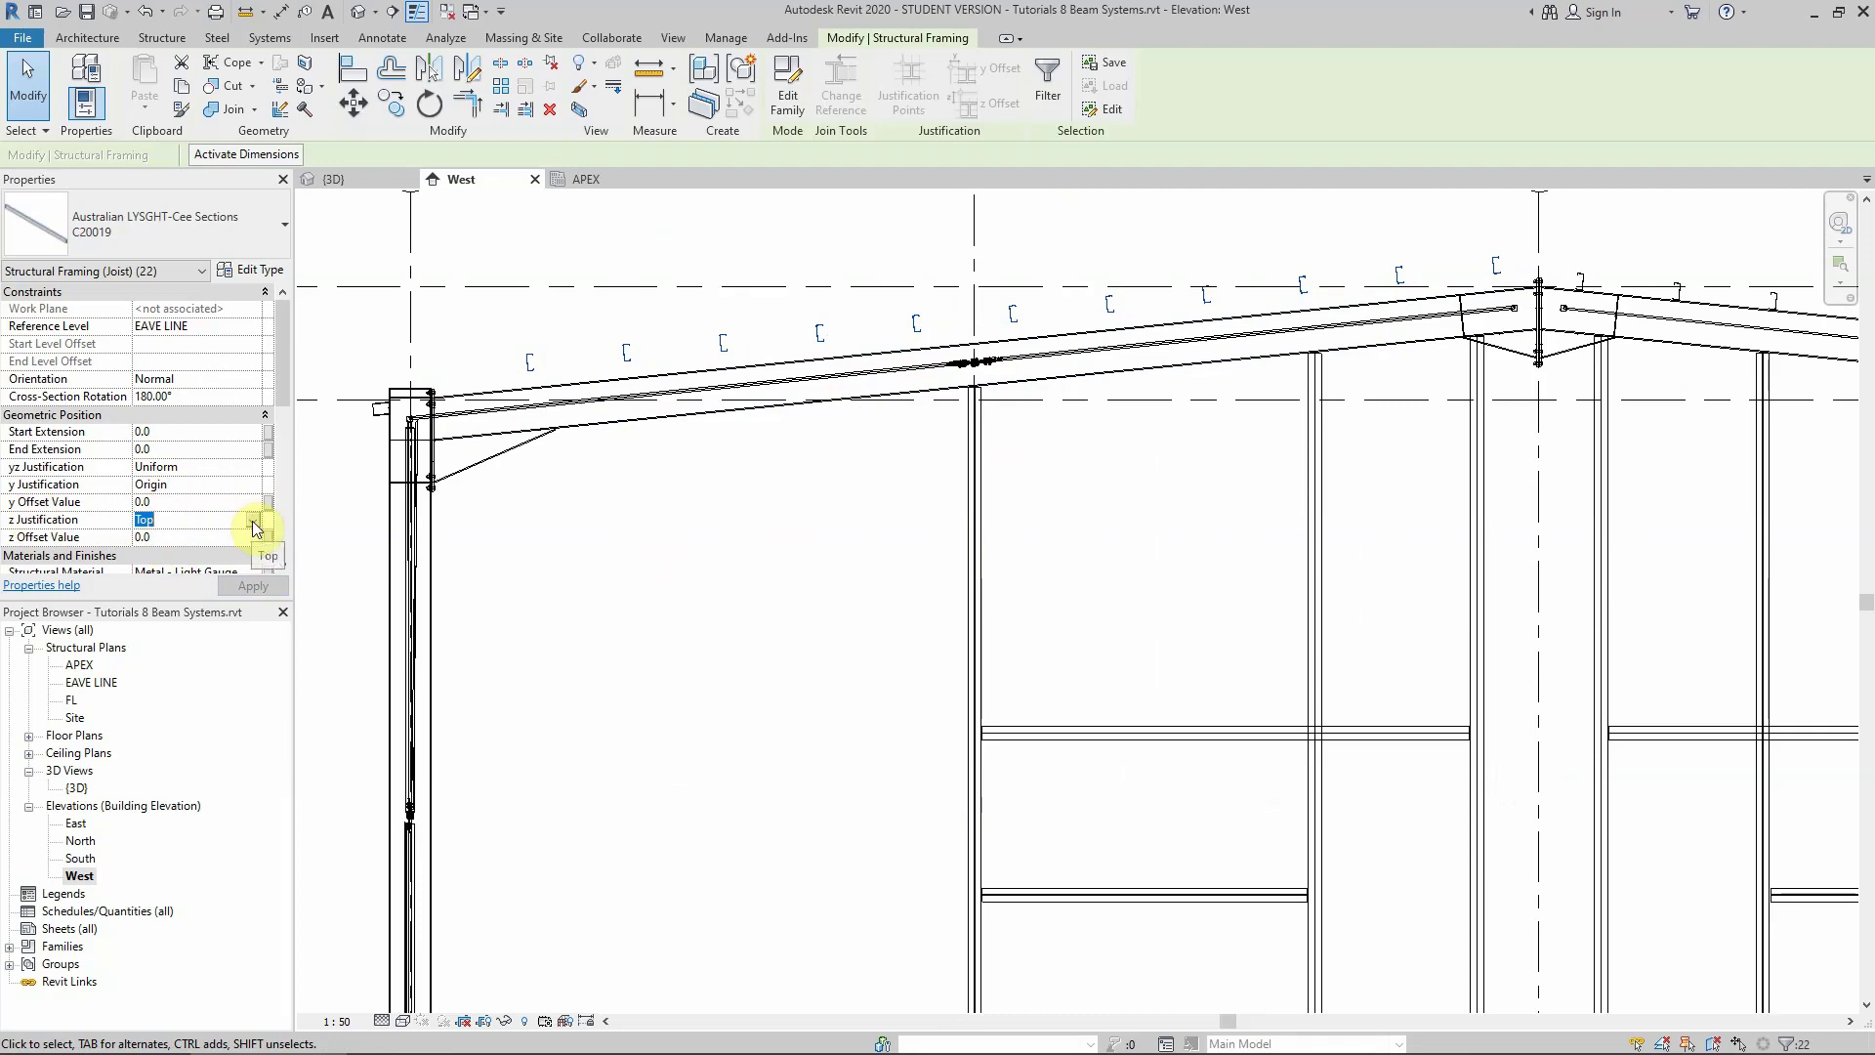
pyautogui.click(255, 528)
pyautogui.click(224, 580)
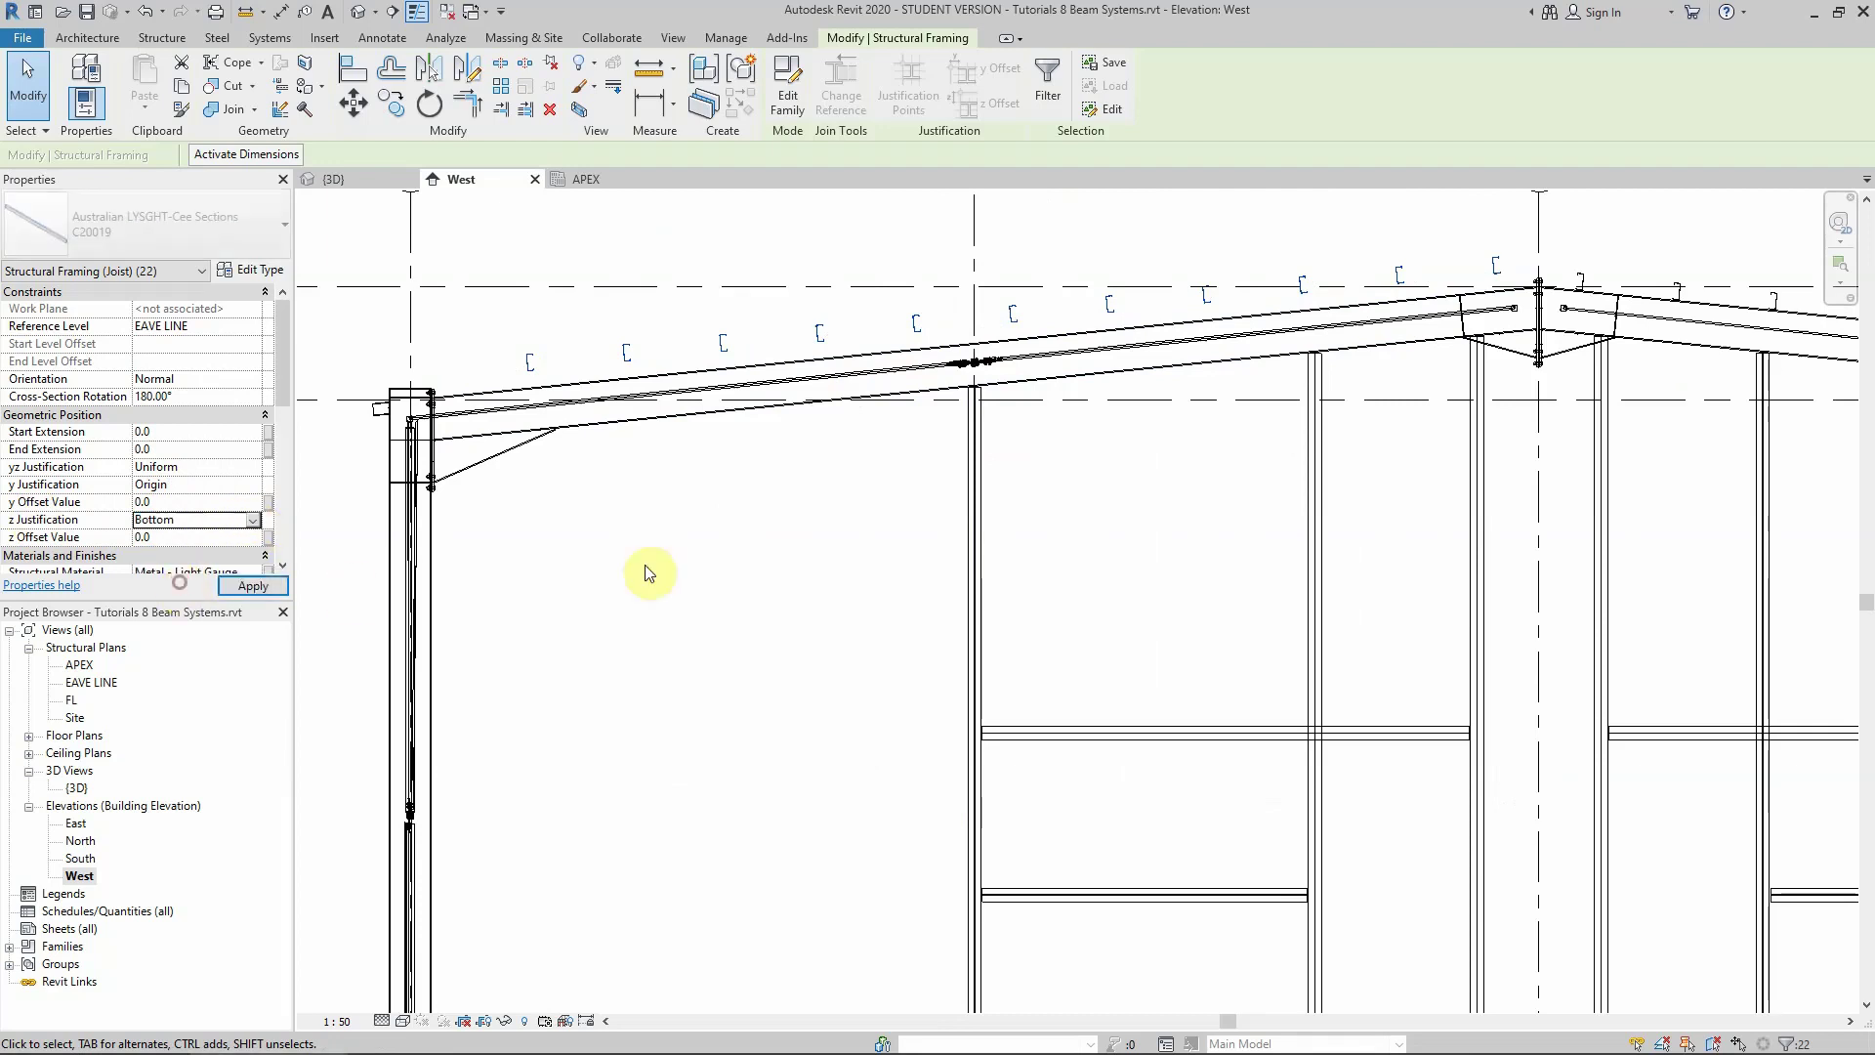
pyautogui.click(805, 536)
# Examine the purlin sections on both roof slopes in the West elevation, from the ridge down to the eaves at grids 1 and 3
pyautogui.scroll(1, 1106, 328)
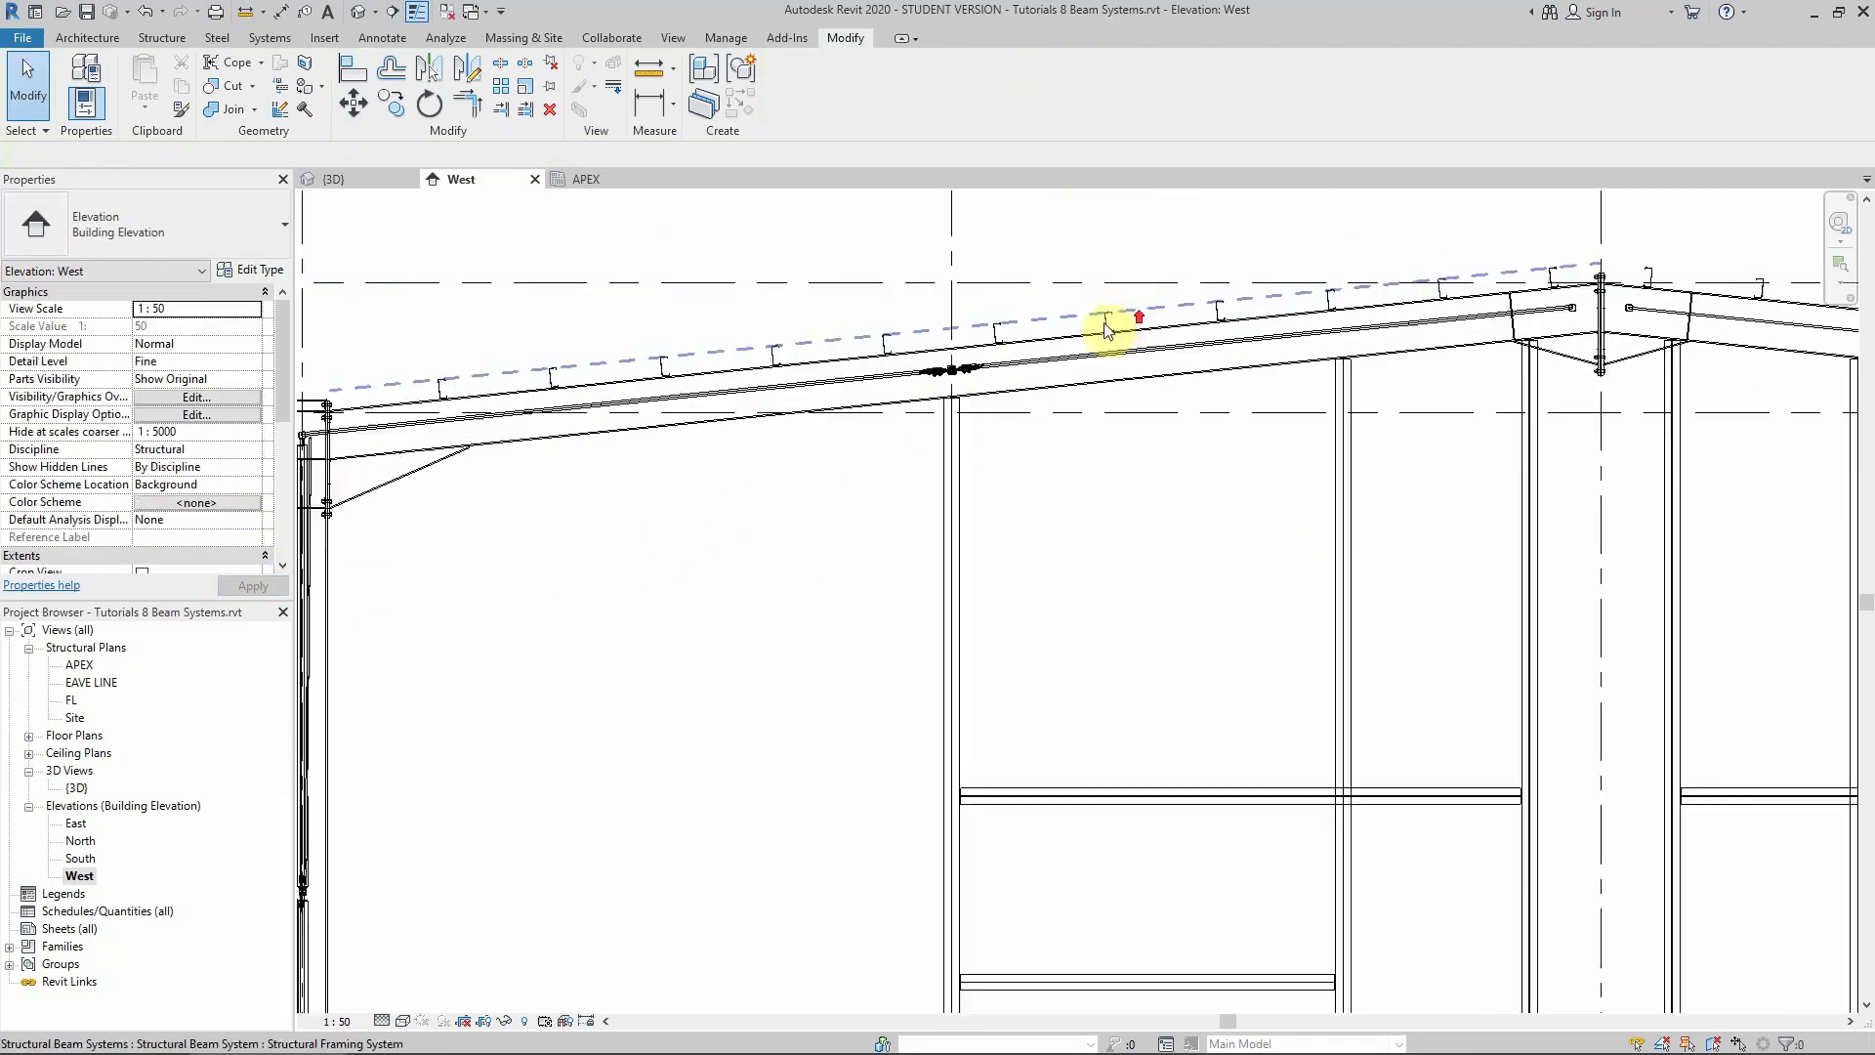
pyautogui.scroll(4, 1107, 328)
pyautogui.scroll(-4, 625, 414)
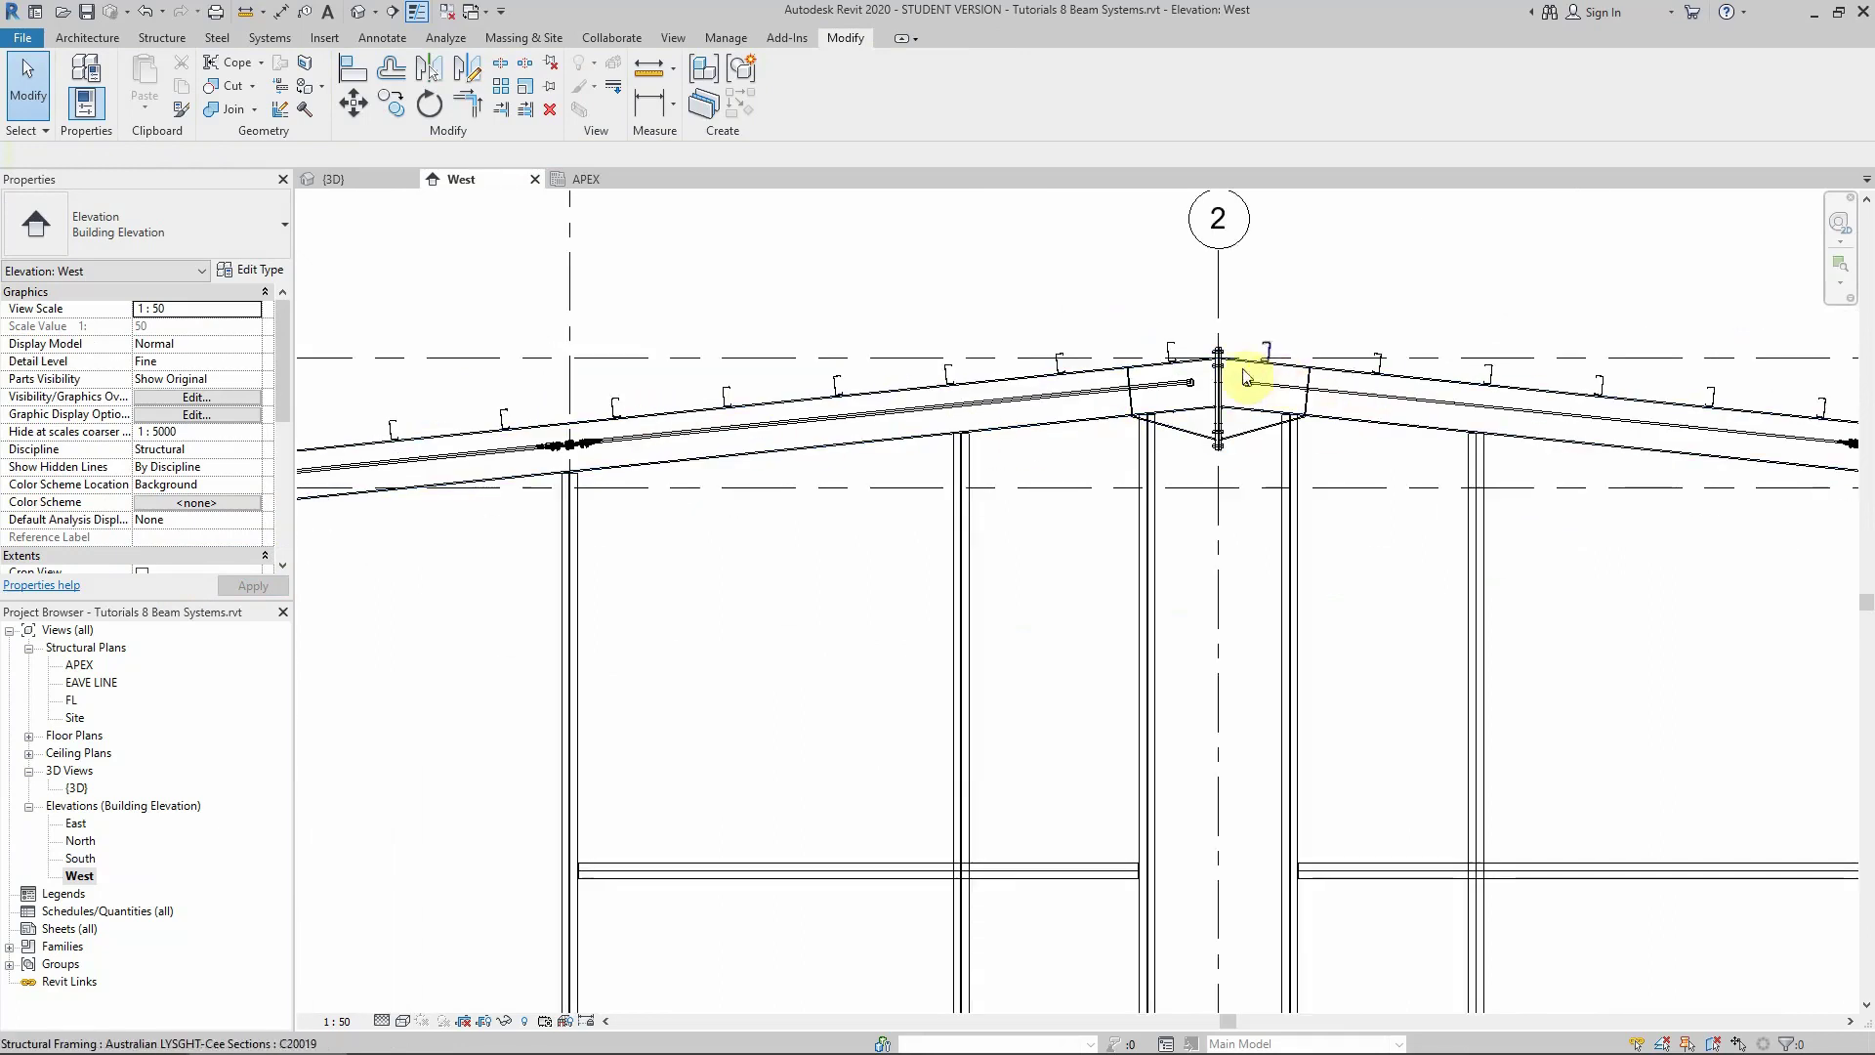
pyautogui.scroll(-2, 977, 381)
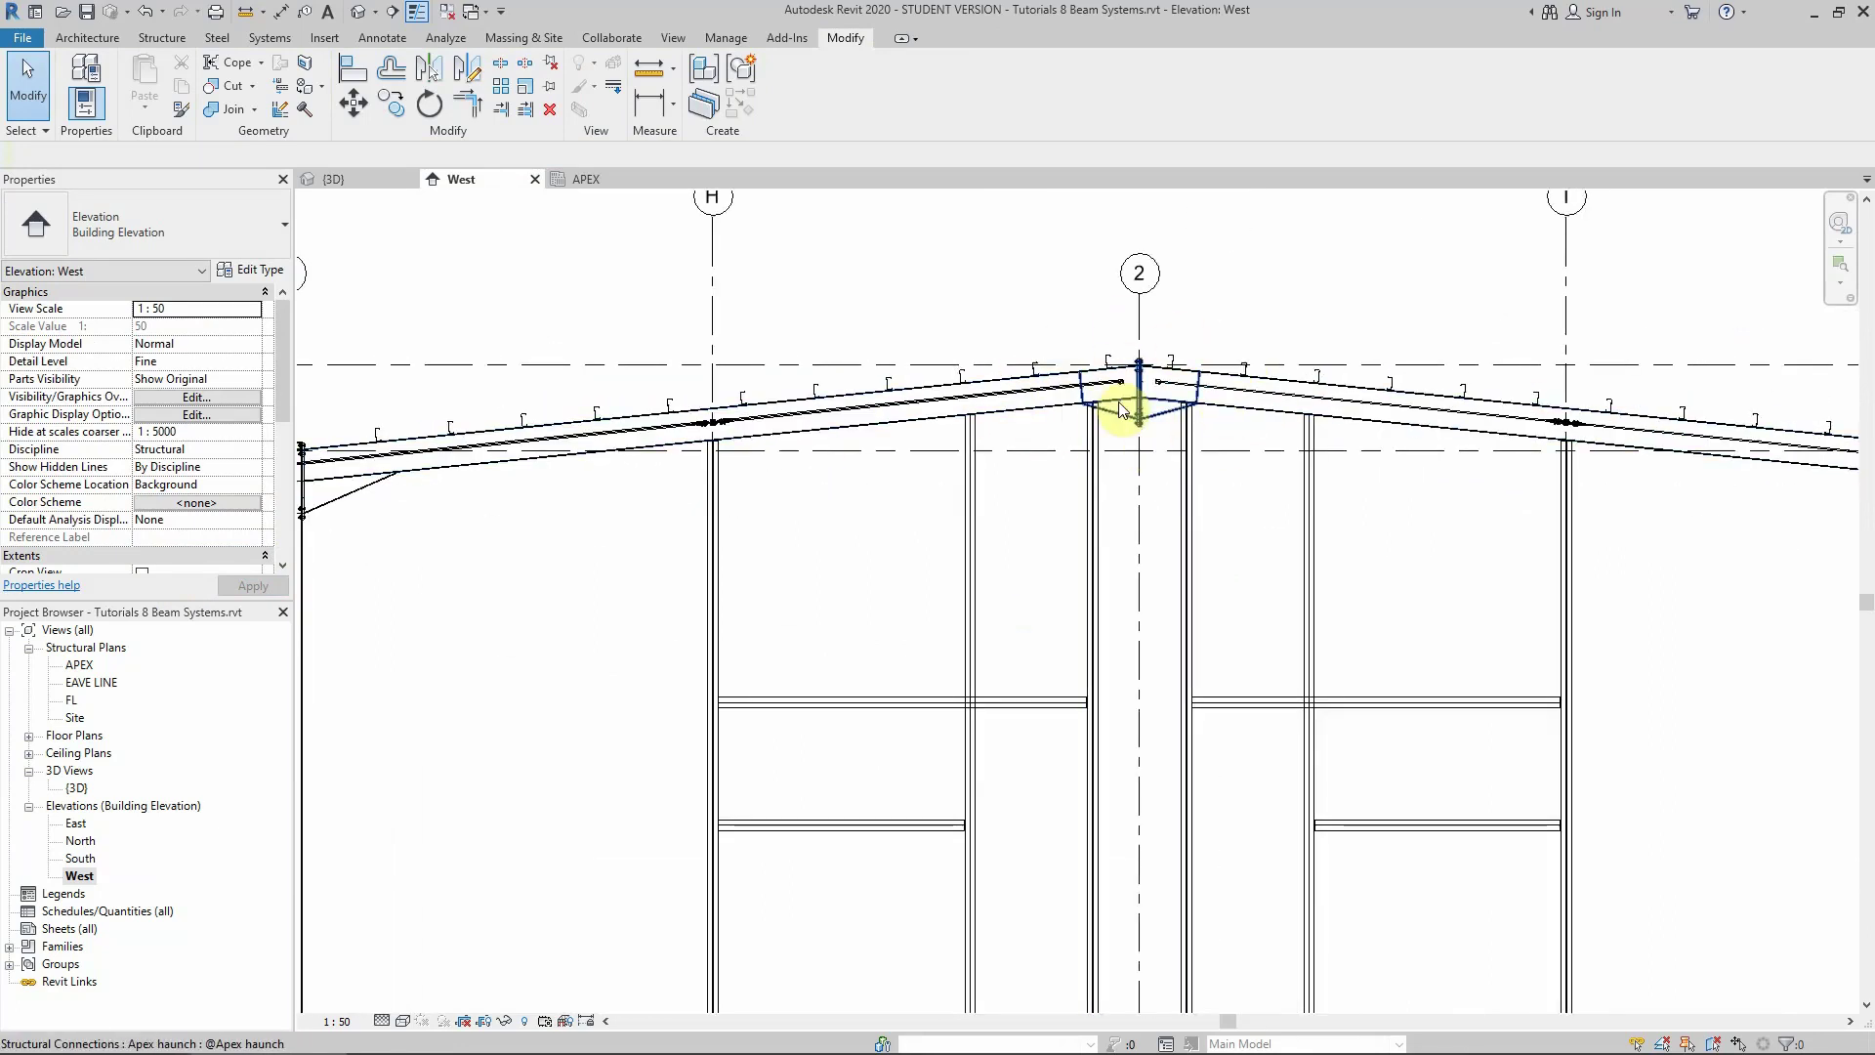
pyautogui.scroll(-2, 892, 452)
pyautogui.scroll(5, 670, 422)
pyautogui.scroll(2, 518, 423)
pyautogui.scroll(4, 409, 470)
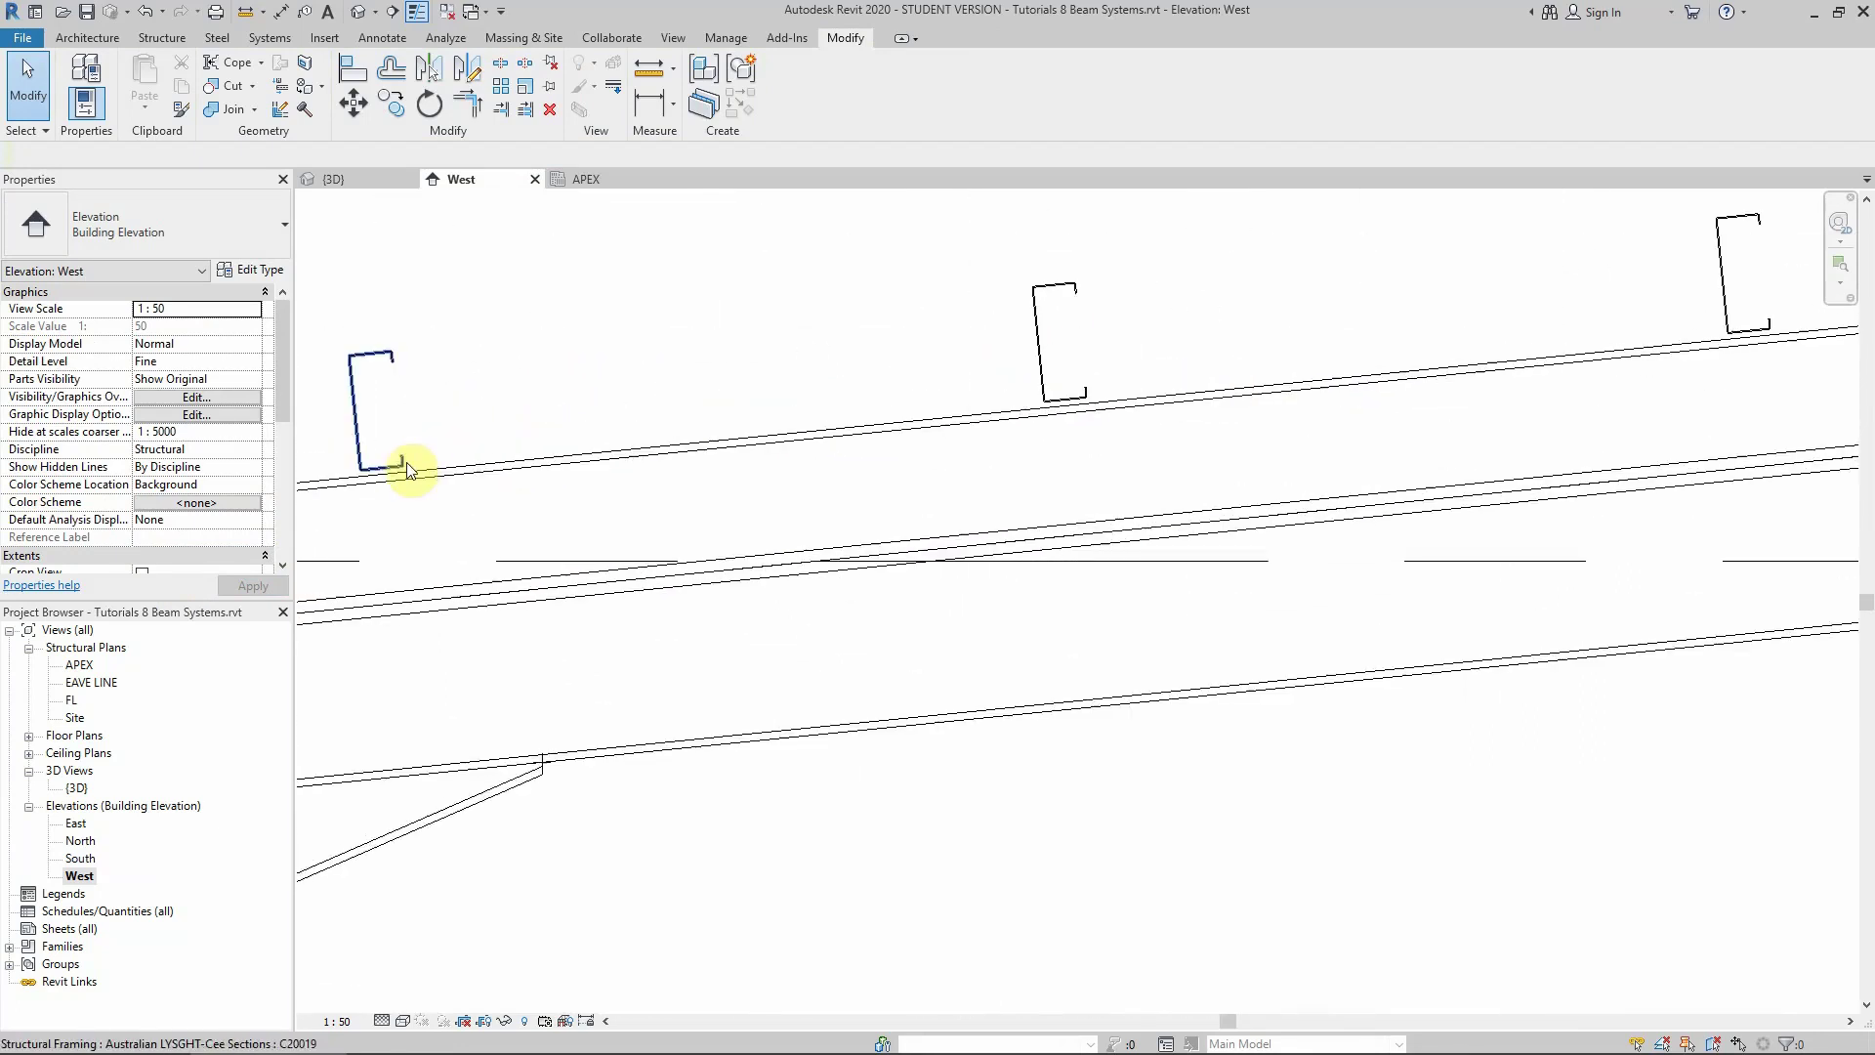
pyautogui.scroll(-5, 899, 507)
pyautogui.scroll(2, 974, 563)
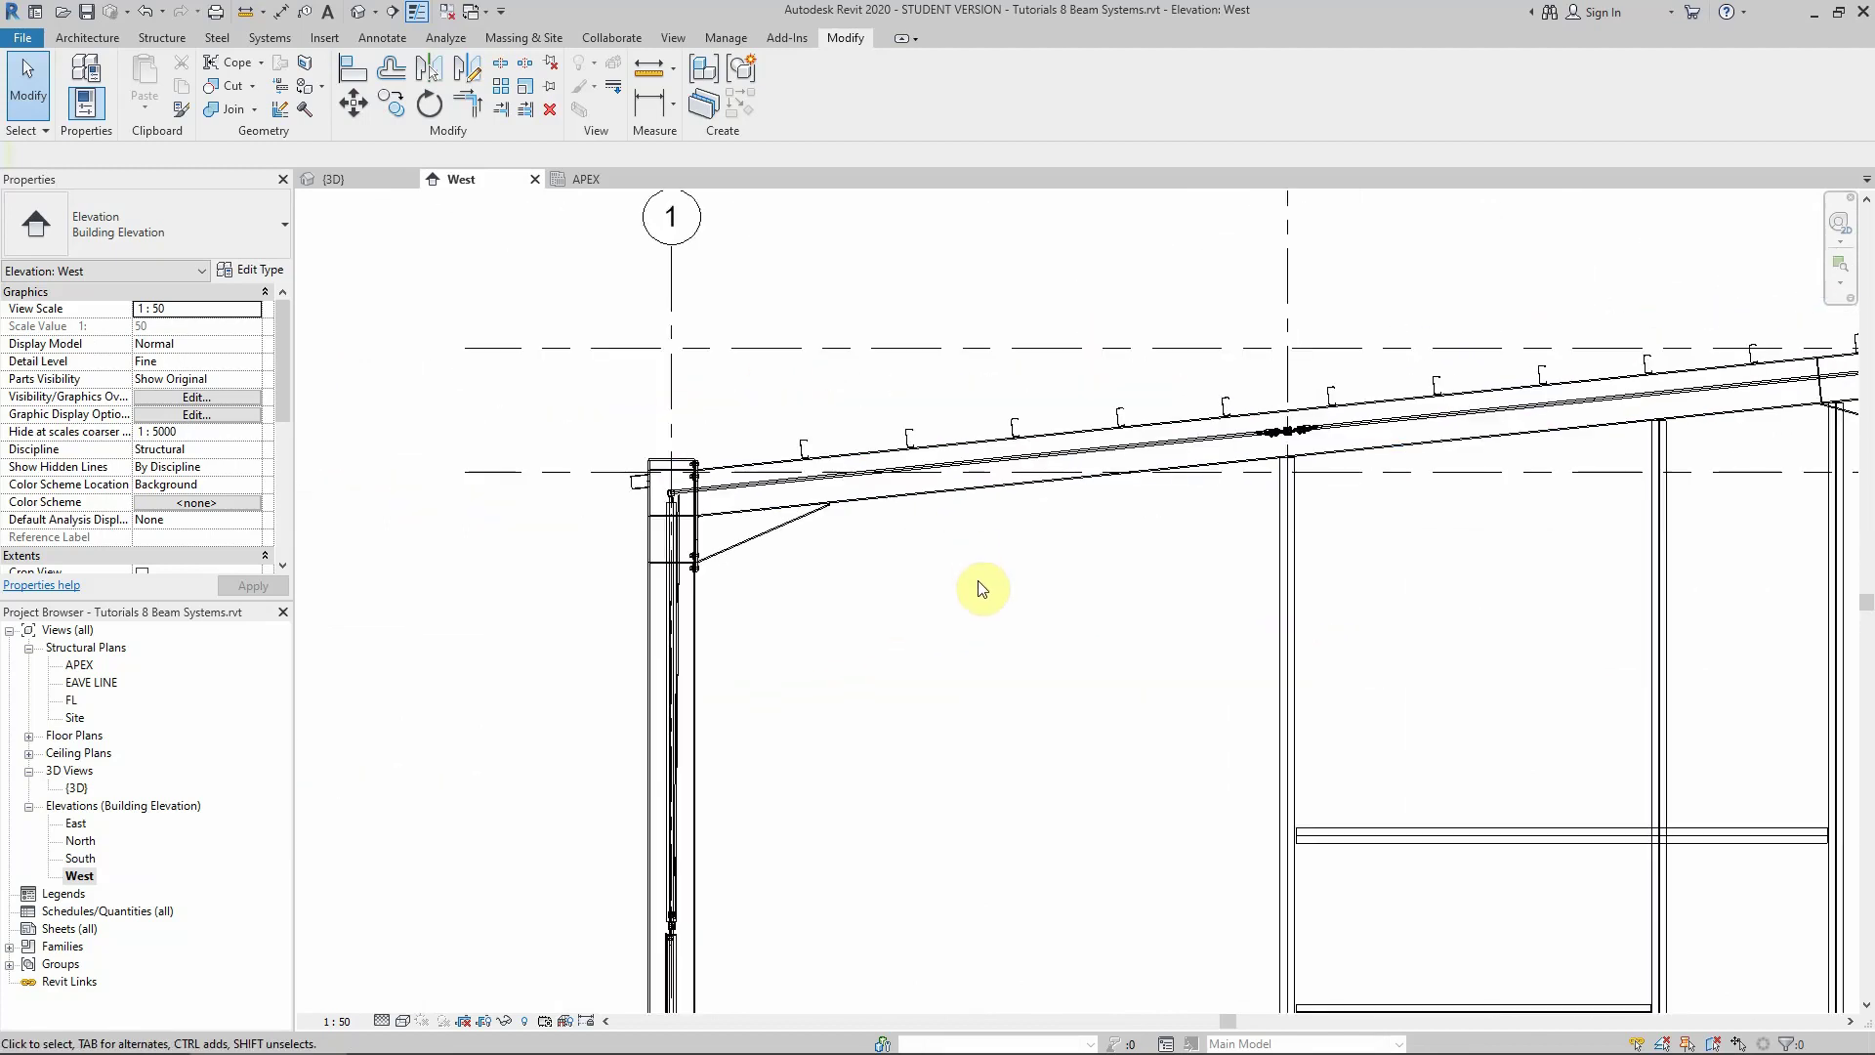
pyautogui.scroll(-4, 830, 586)
pyautogui.scroll(2, 1239, 611)
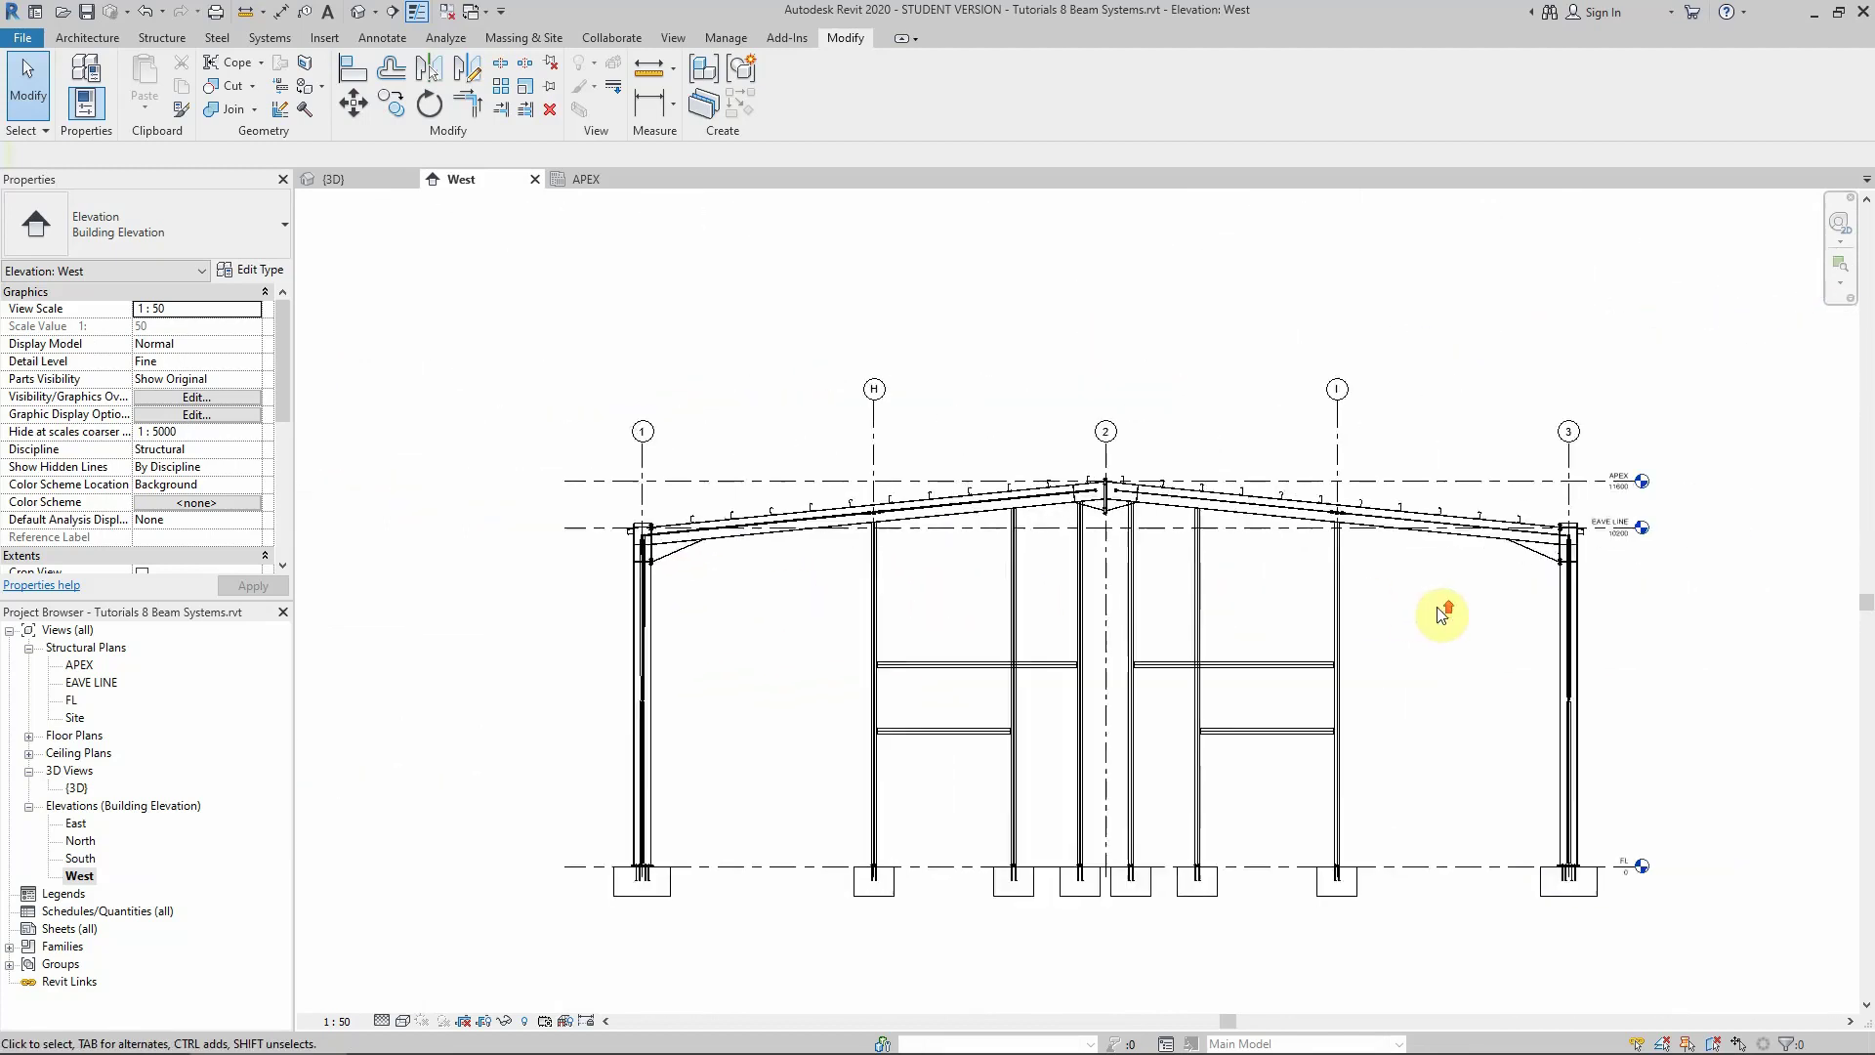
pyautogui.scroll(1, 1572, 569)
pyautogui.scroll(4, 1581, 502)
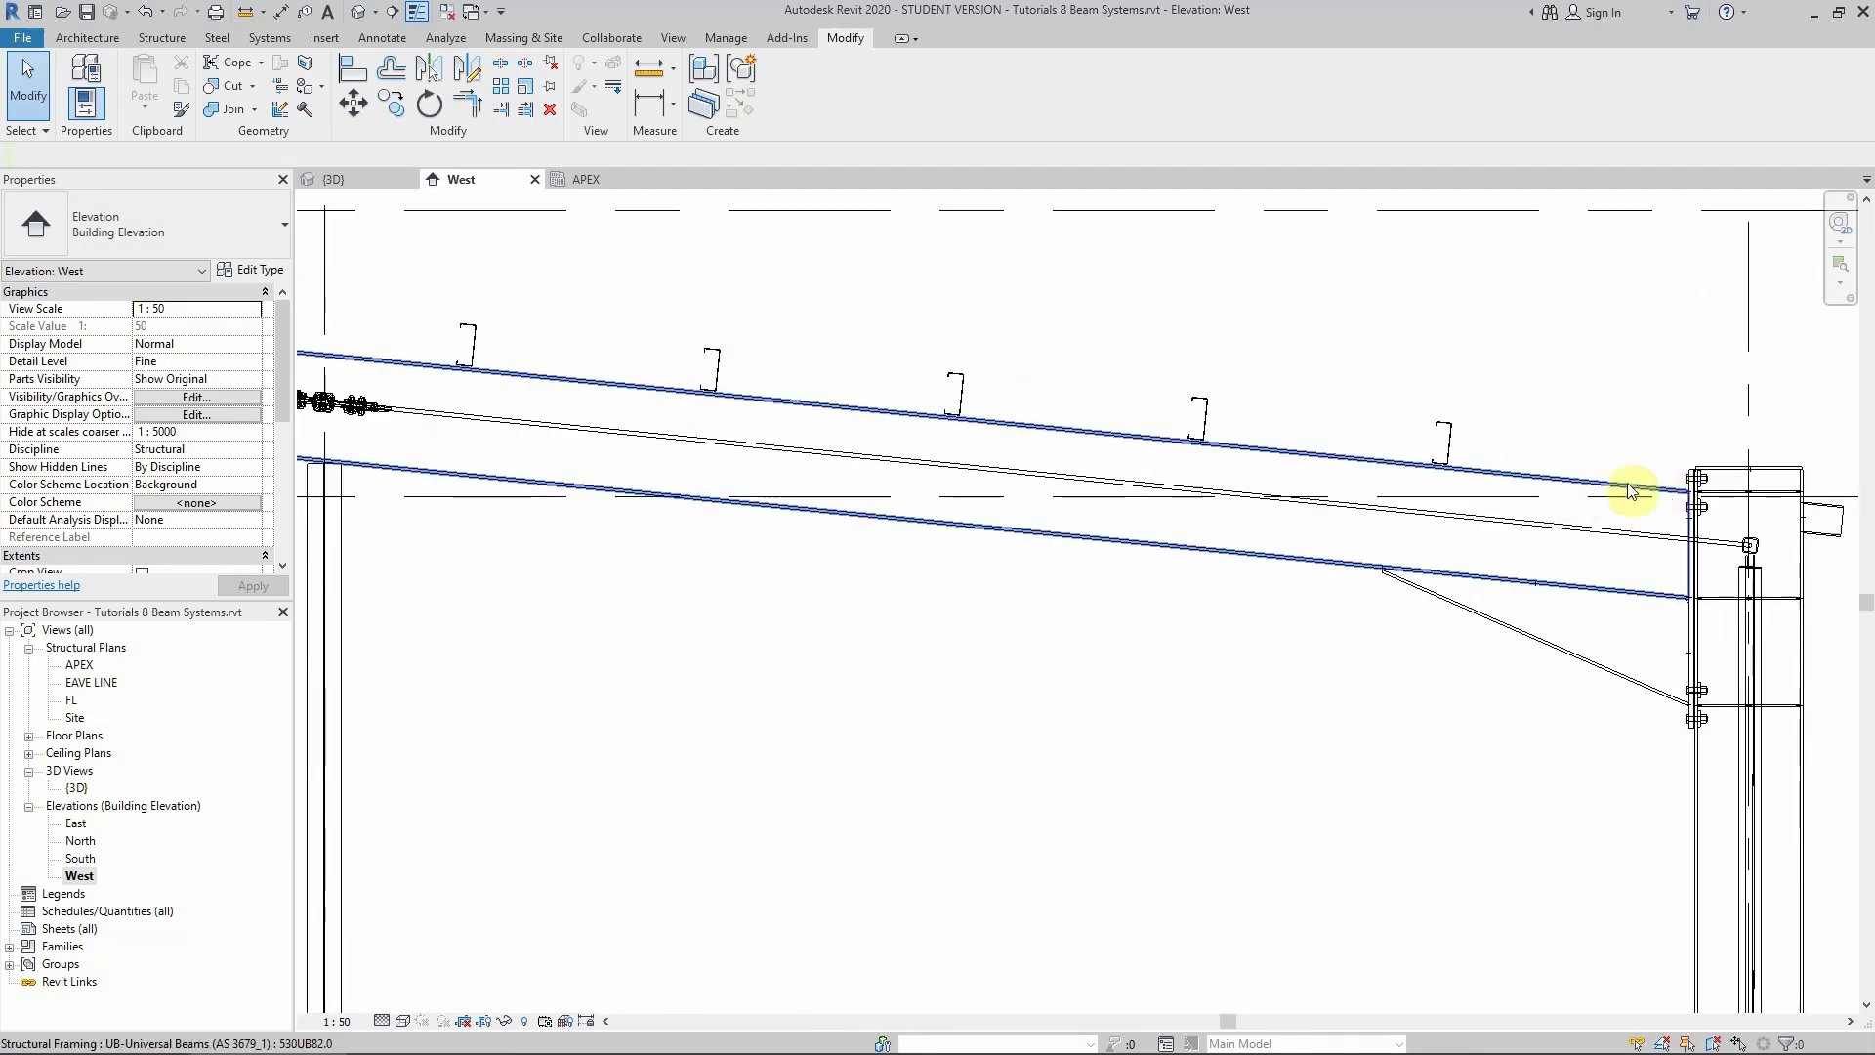
pyautogui.scroll(2, 1742, 490)
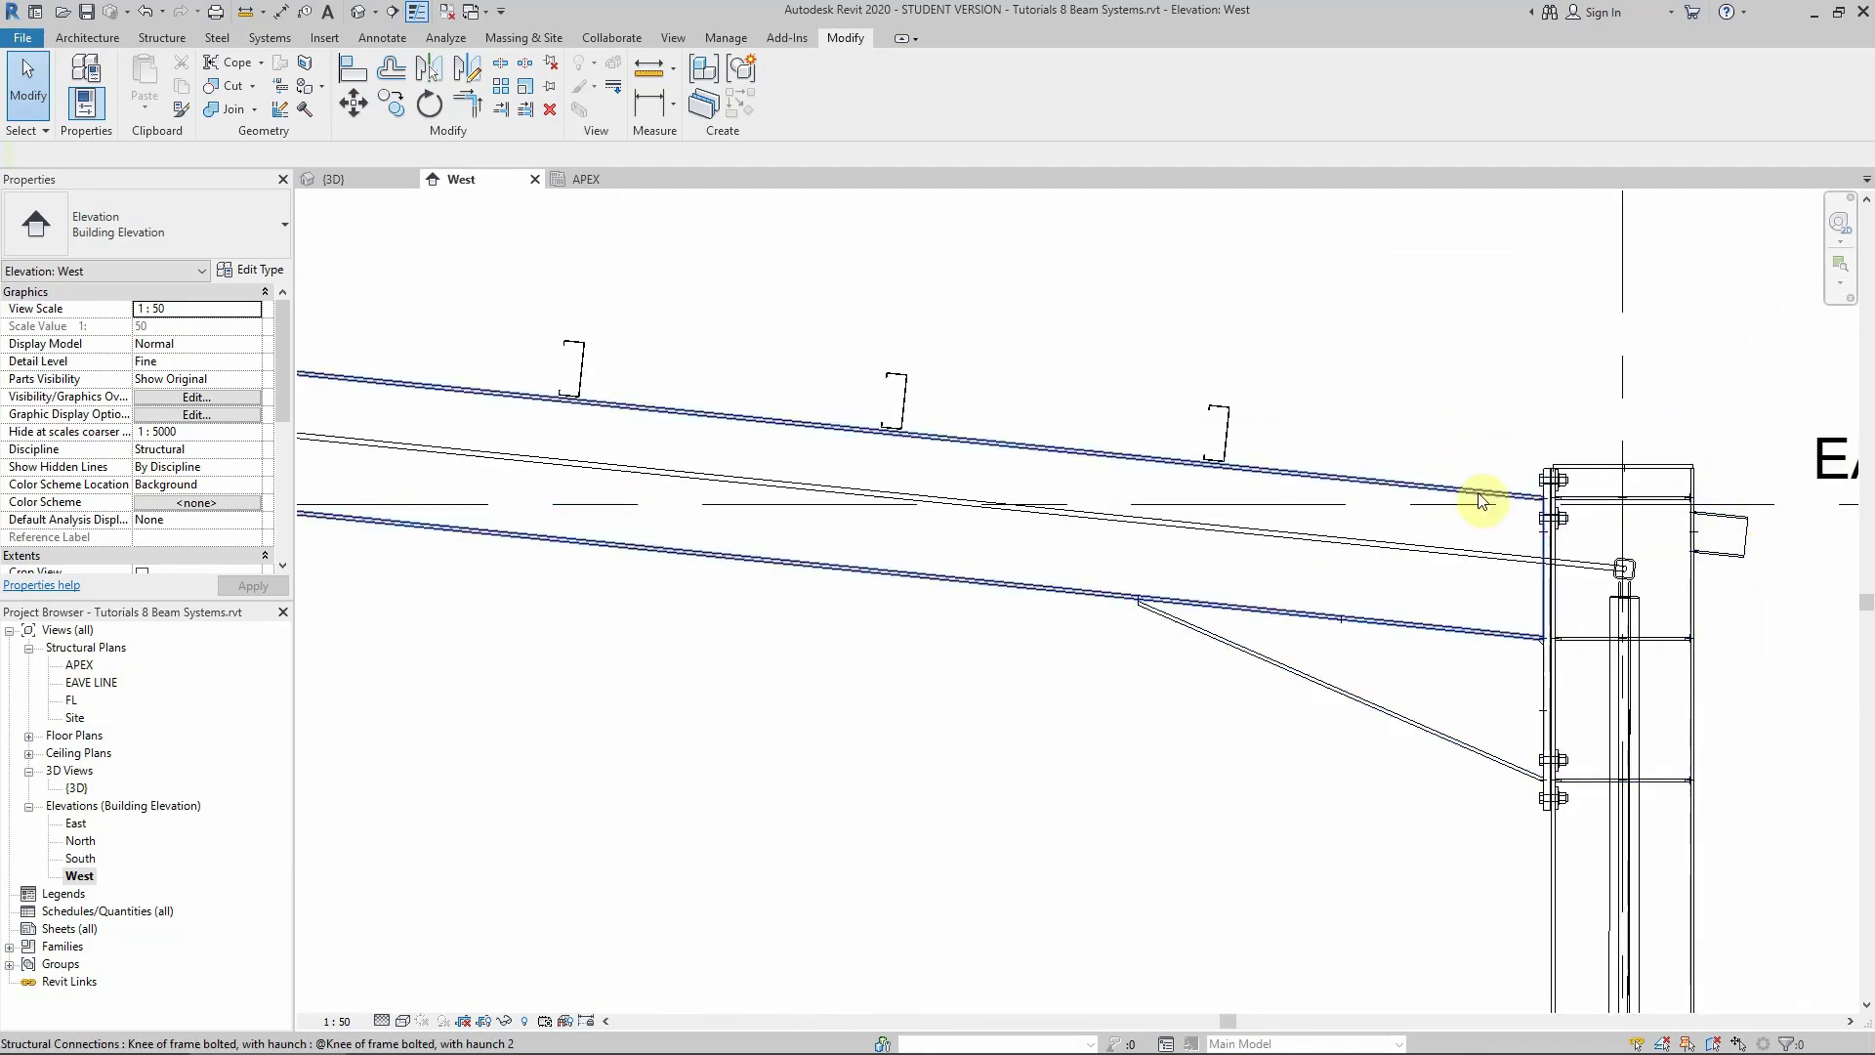
pyautogui.scroll(2, 1228, 435)
pyautogui.click(1051, 427)
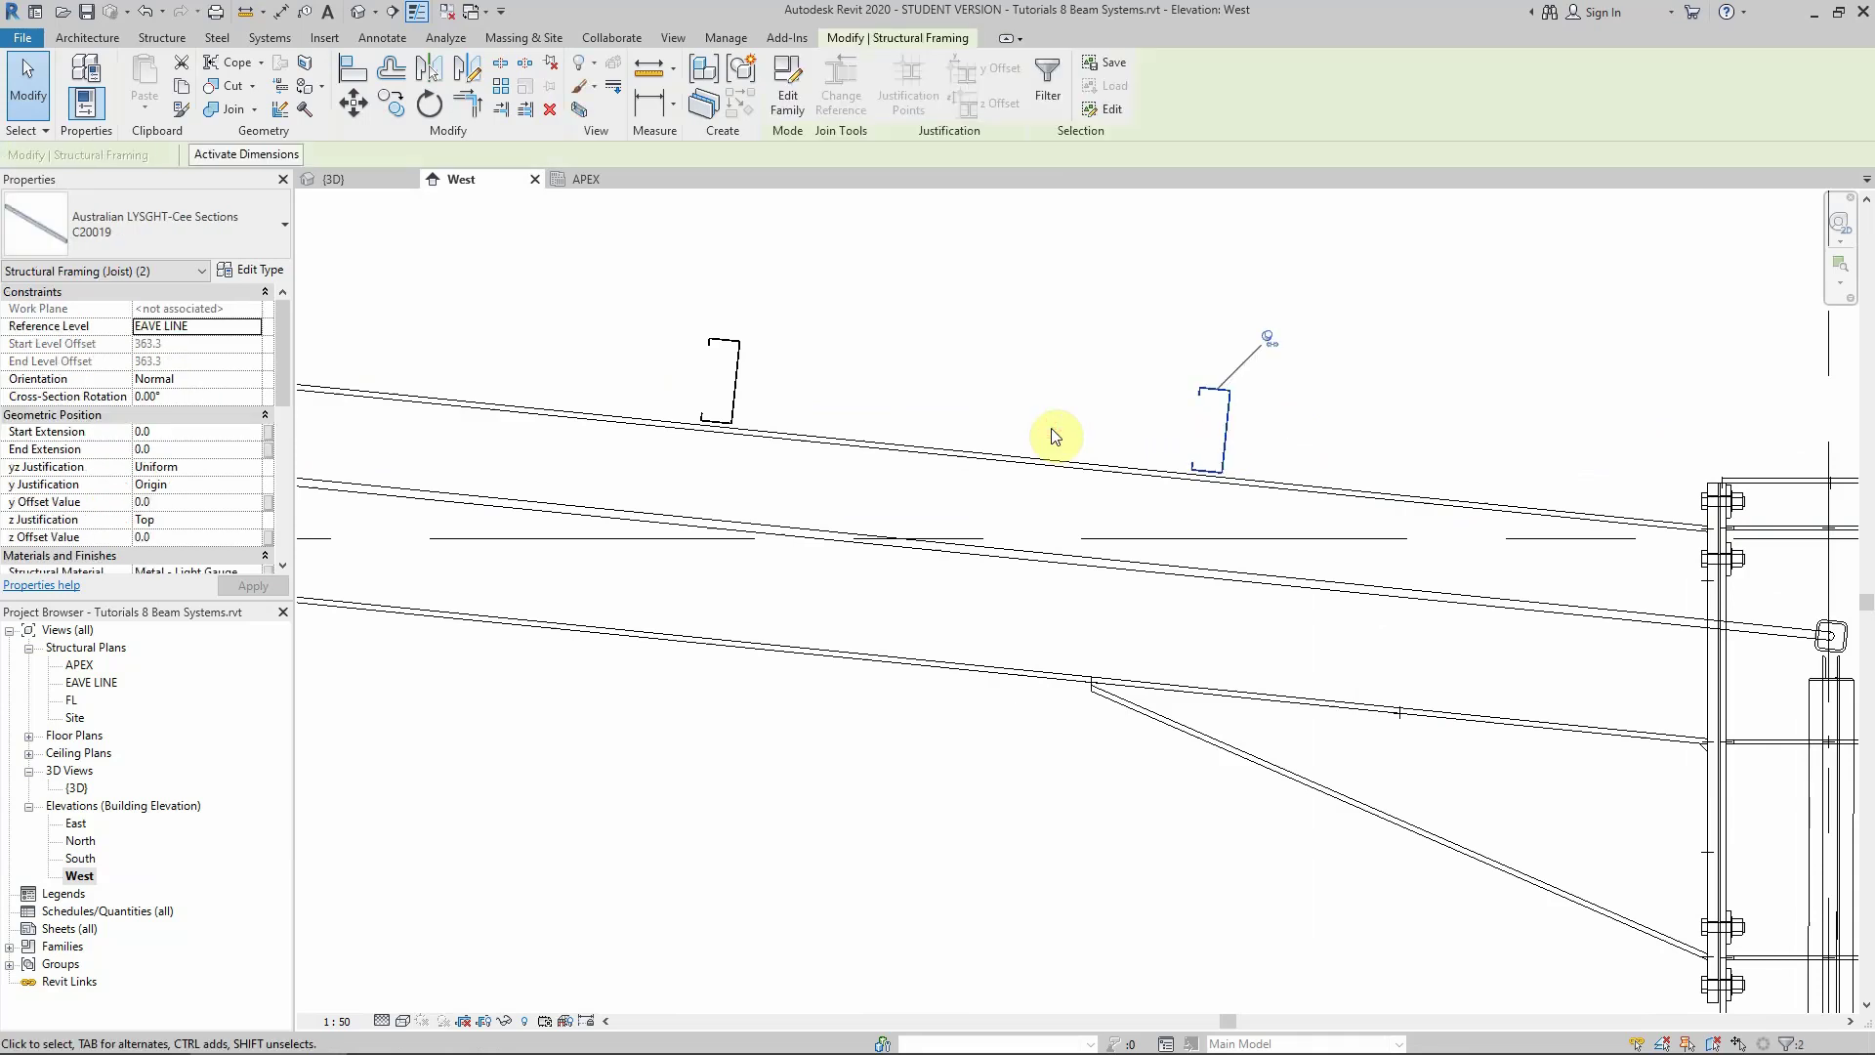
pyautogui.click(393, 104)
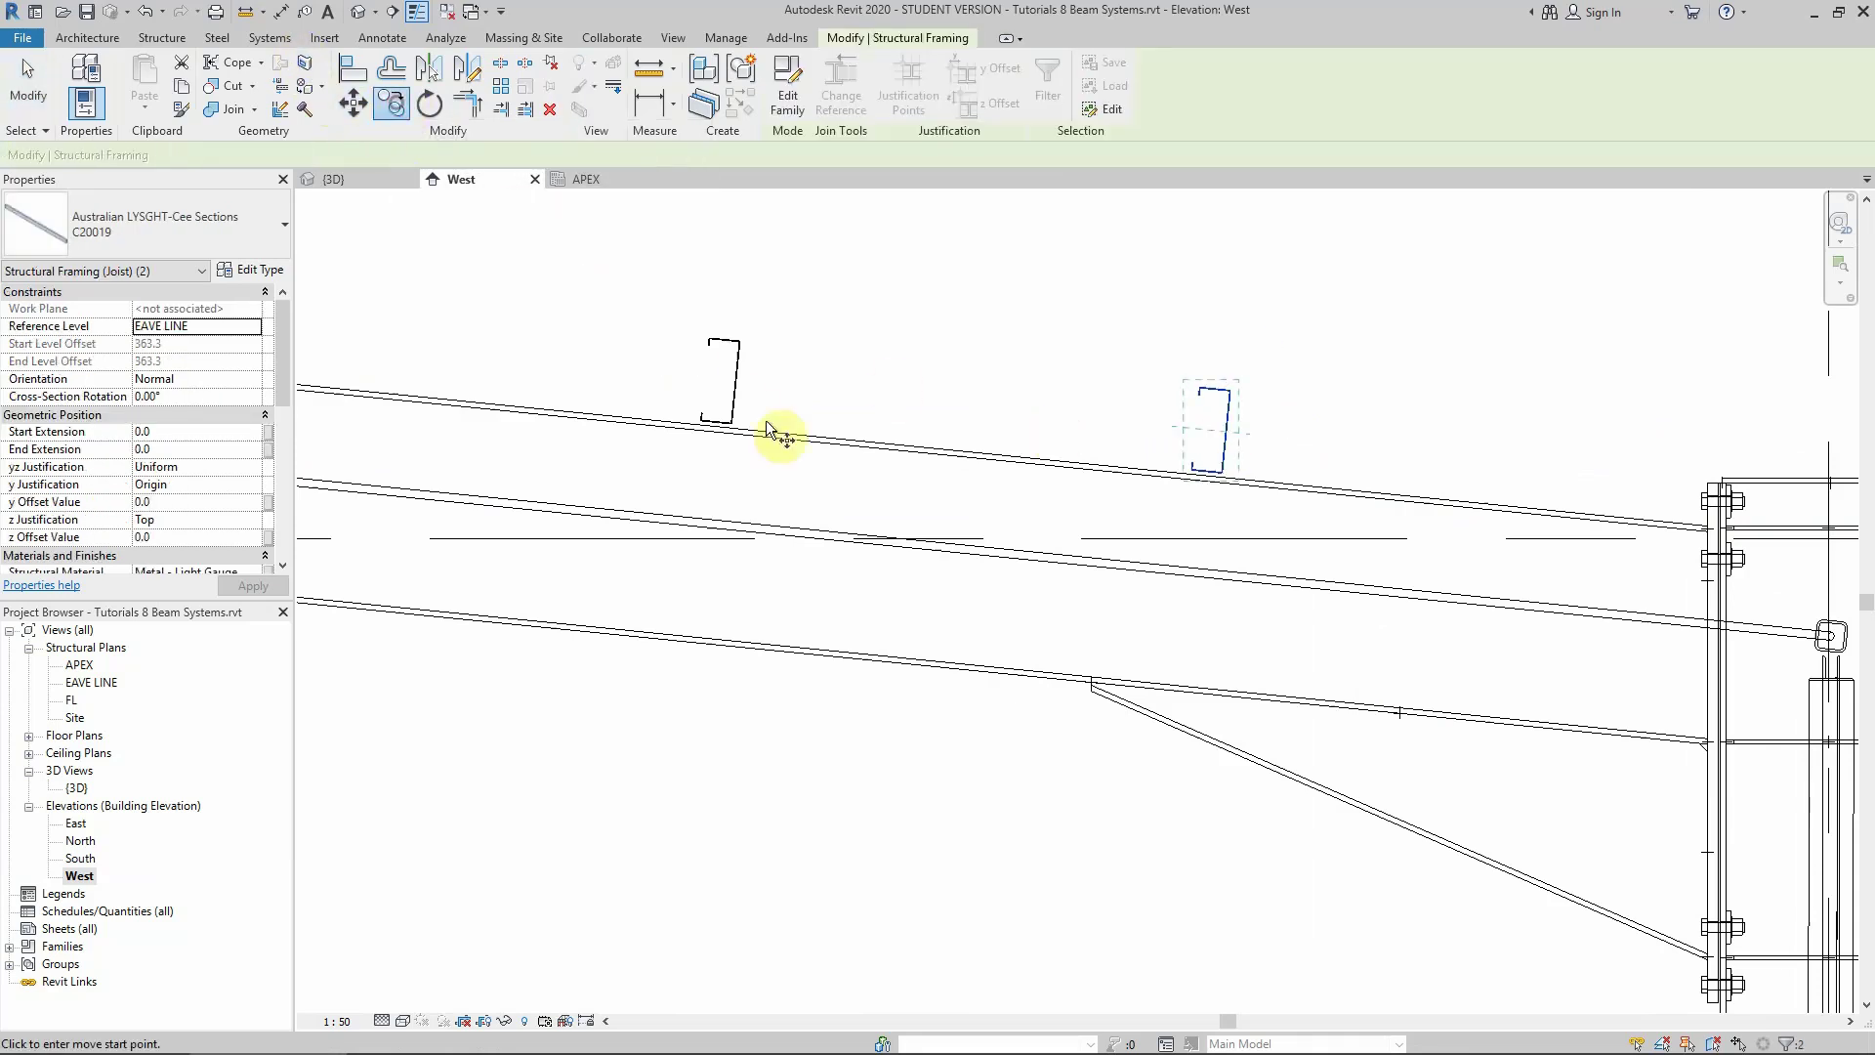
pyautogui.press('Escape')
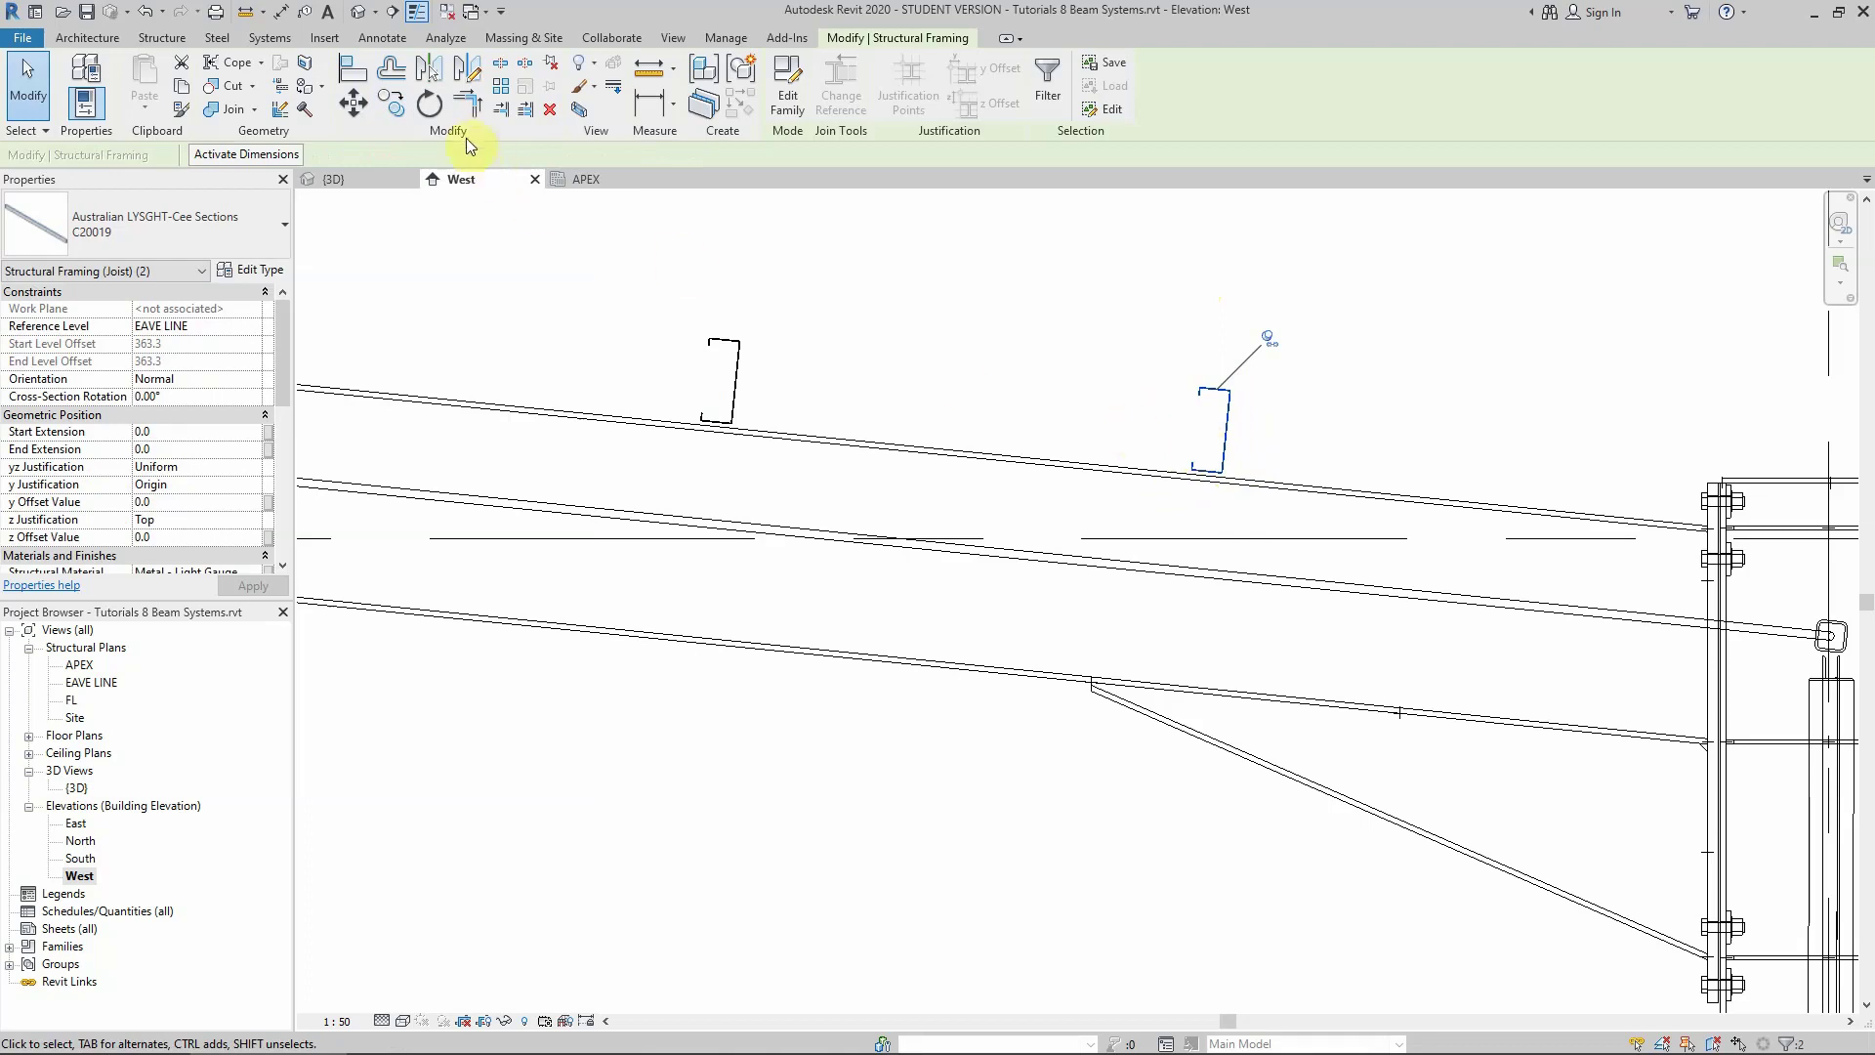
# Copy the lowest roof purlins near grid 3 by 1000 mm down the roof slope towards the eave
pyautogui.click(1256, 448)
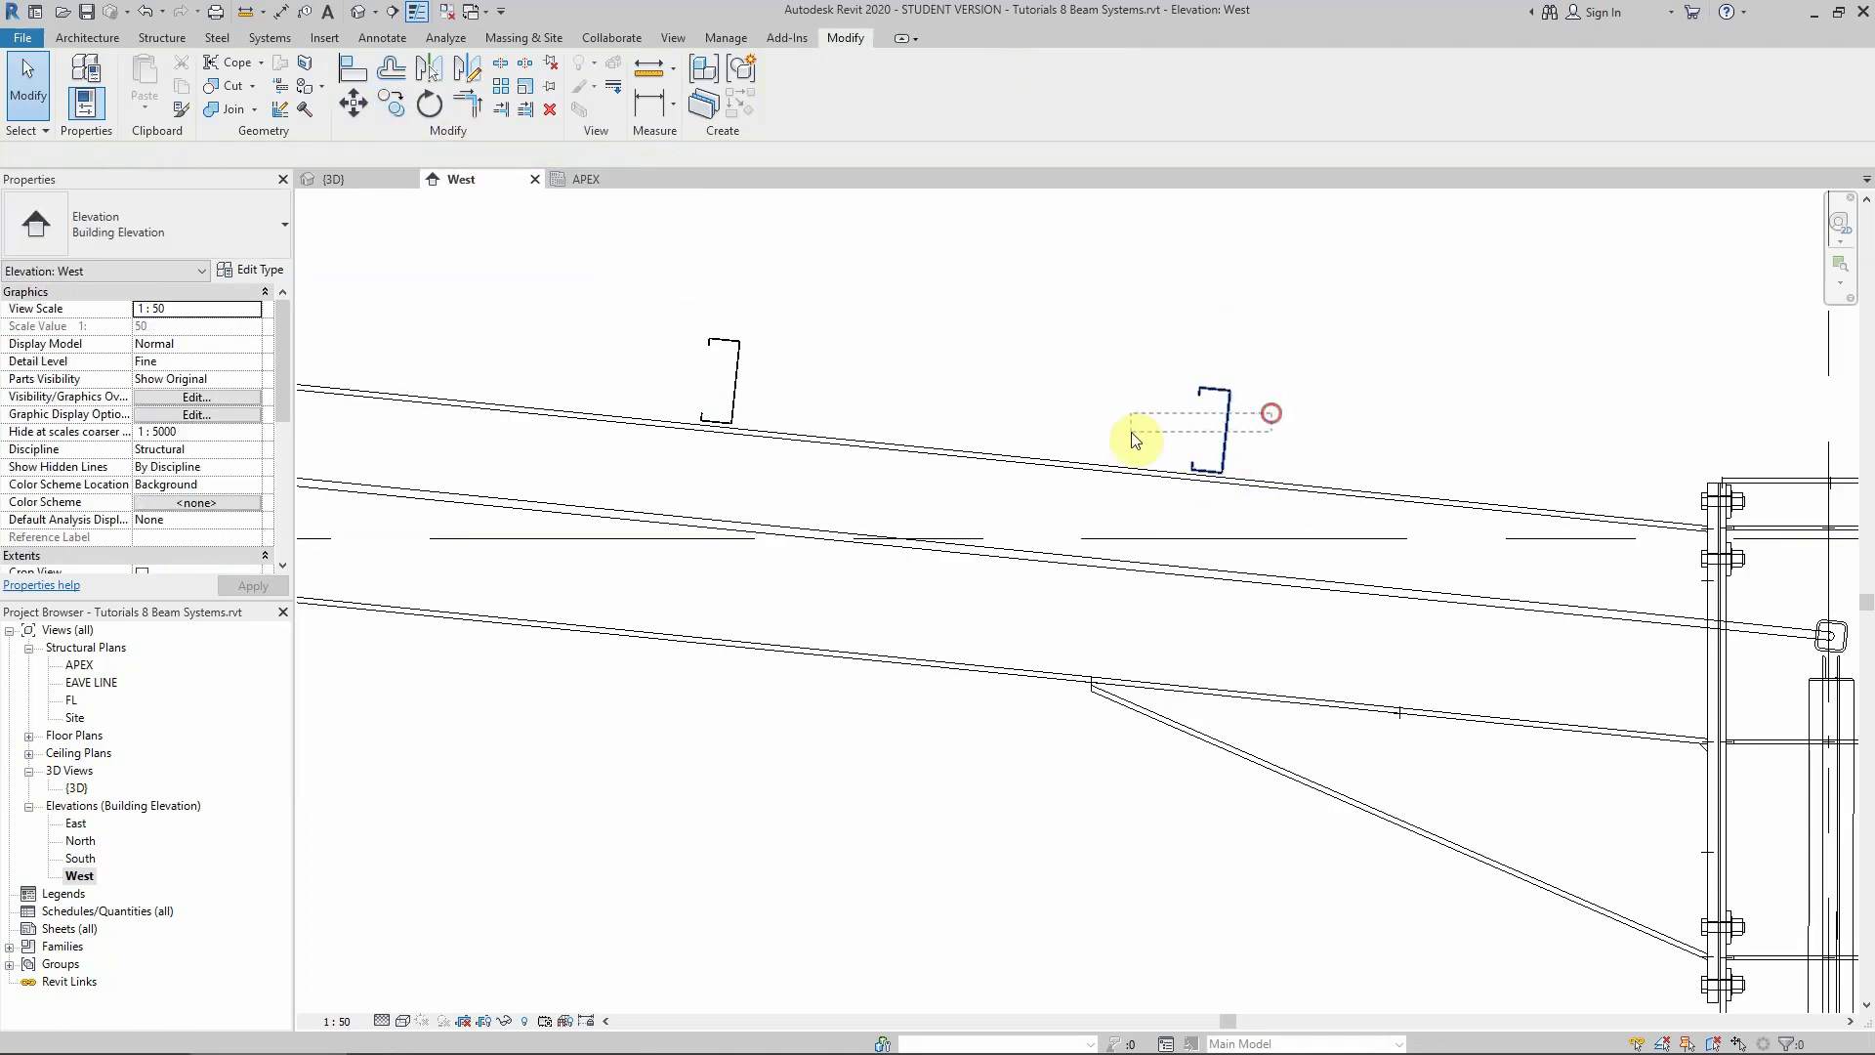
pyautogui.click(1049, 459)
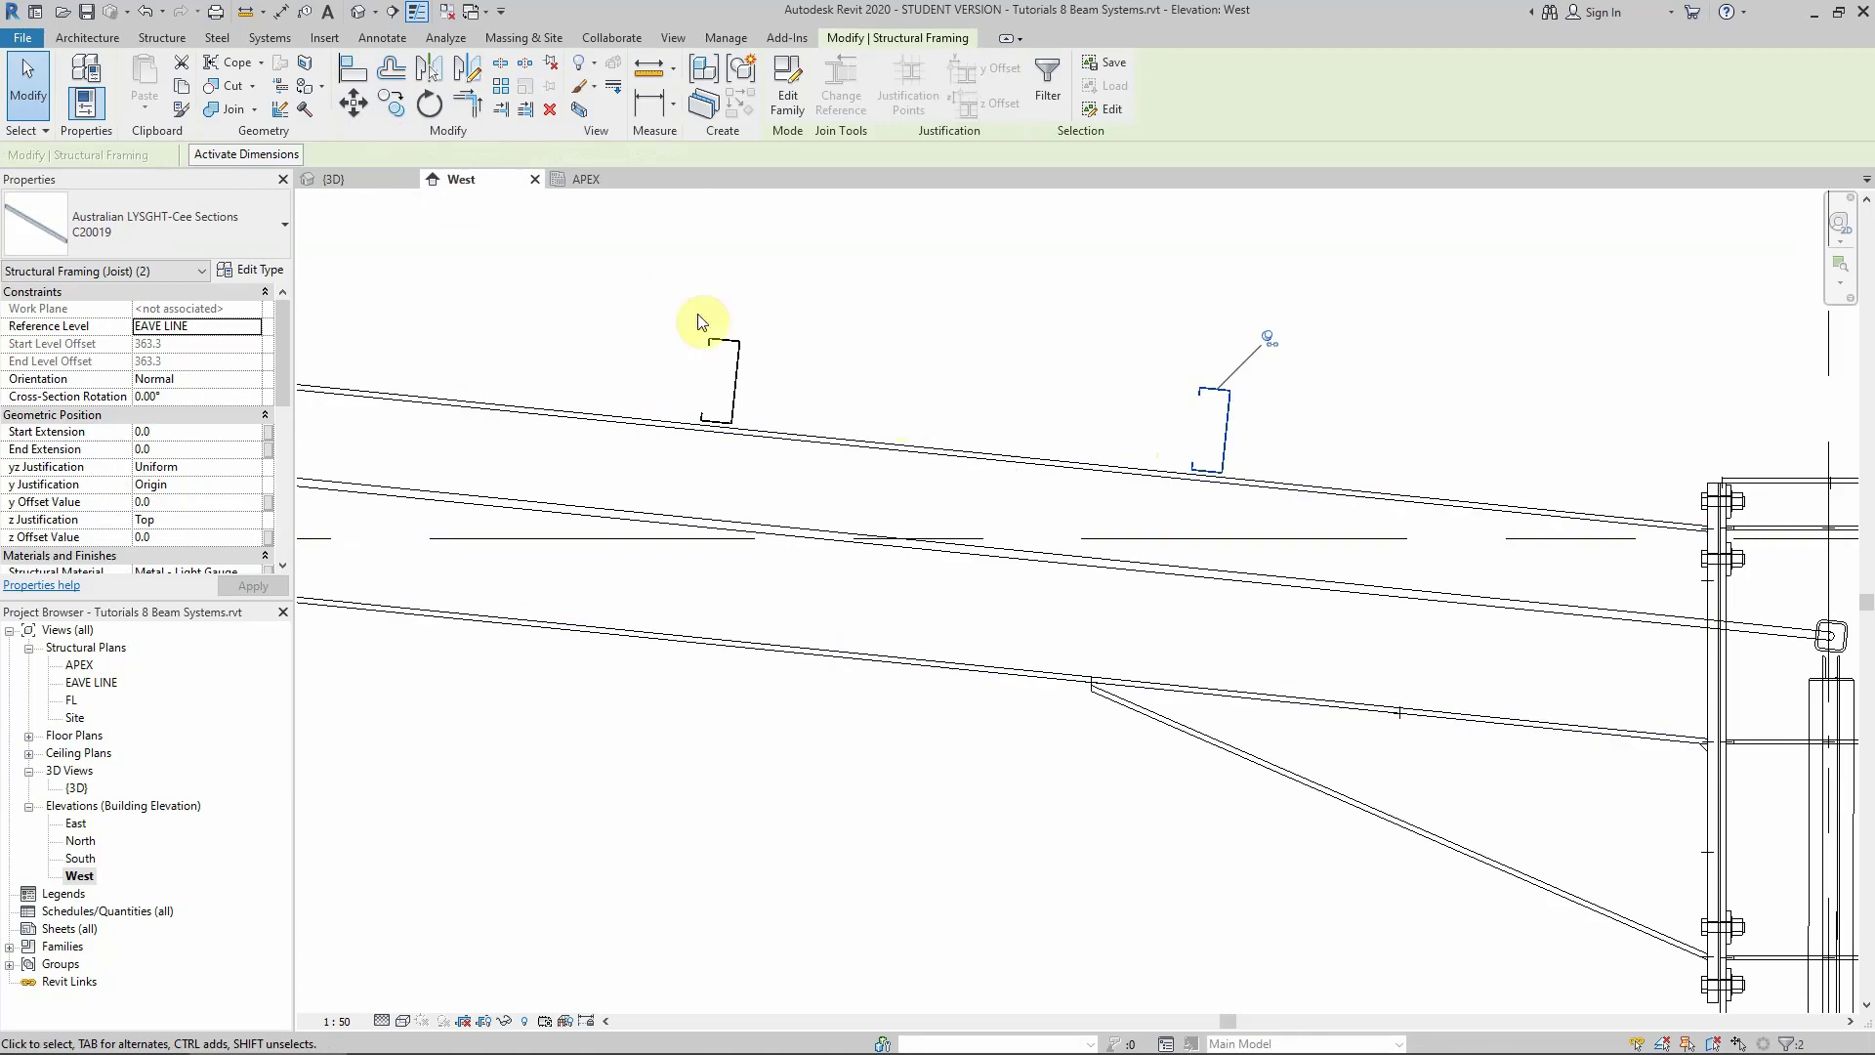
pyautogui.click(391, 105)
pyautogui.scroll(-3, 892, 494)
pyautogui.scroll(3, 1061, 449)
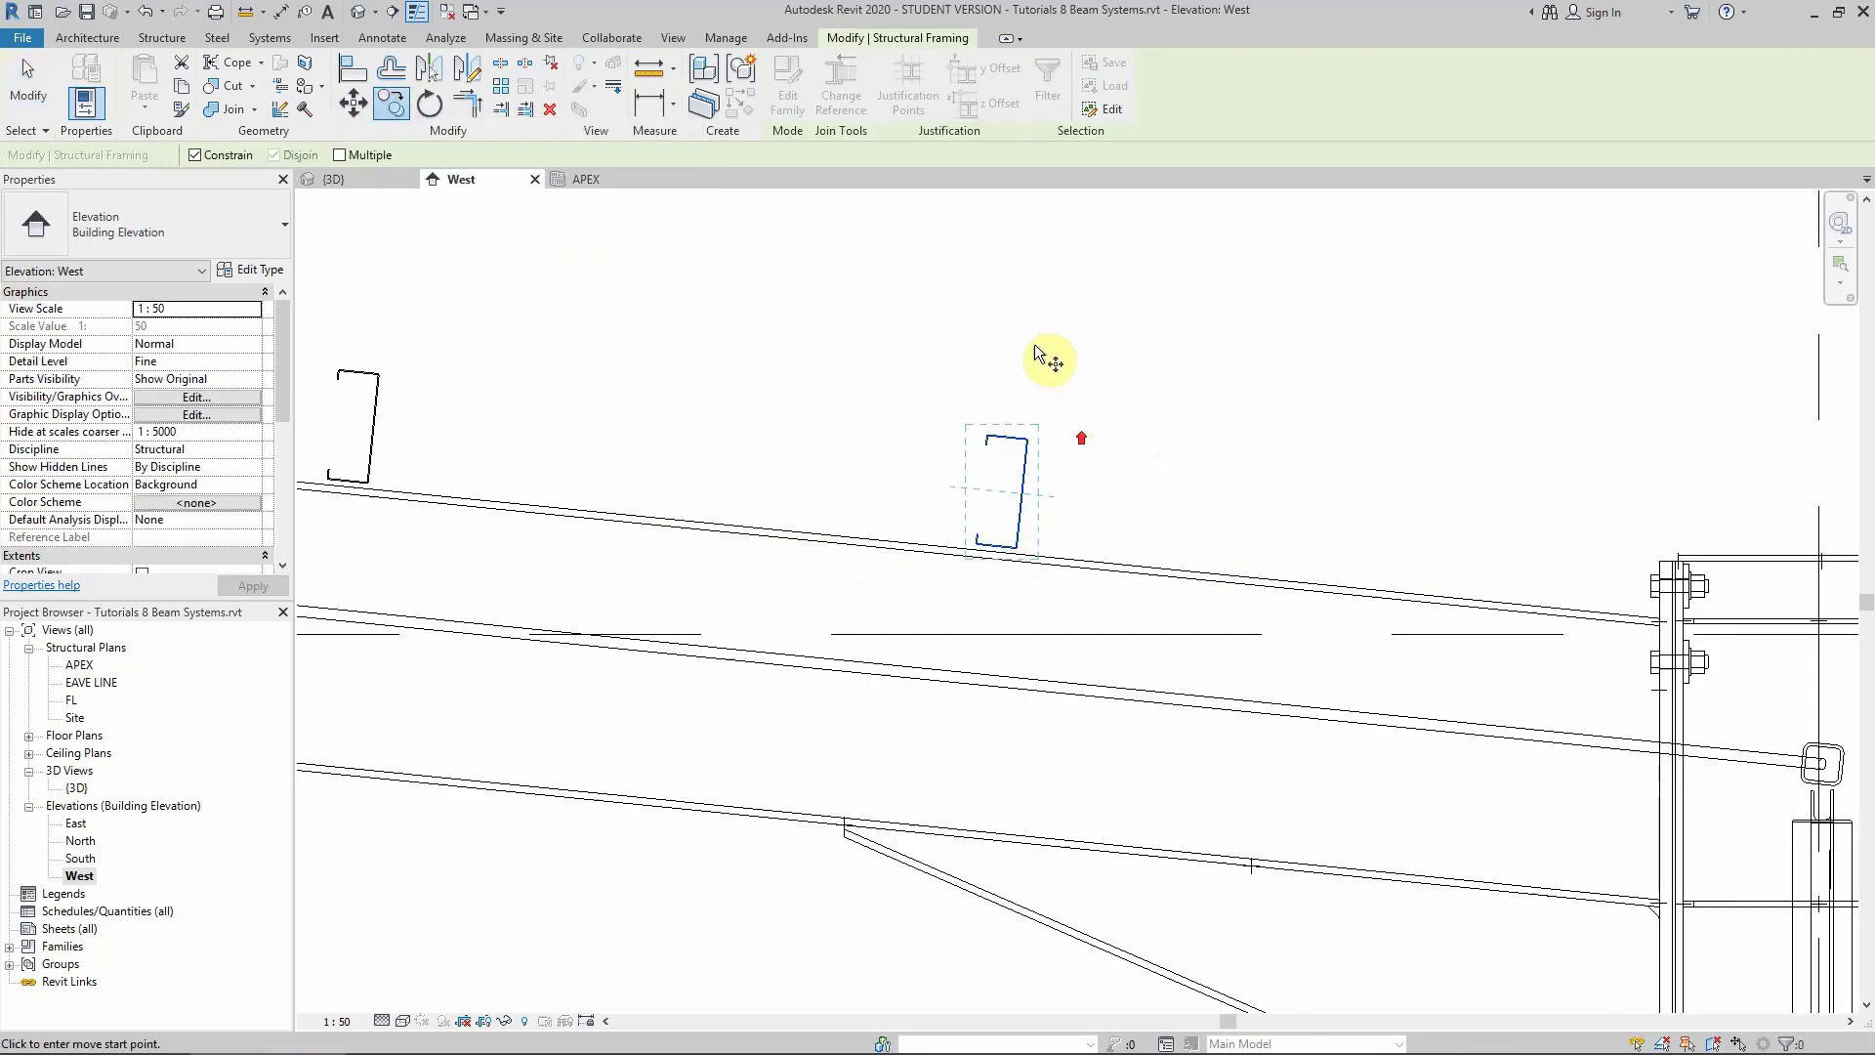
pyautogui.click(983, 303)
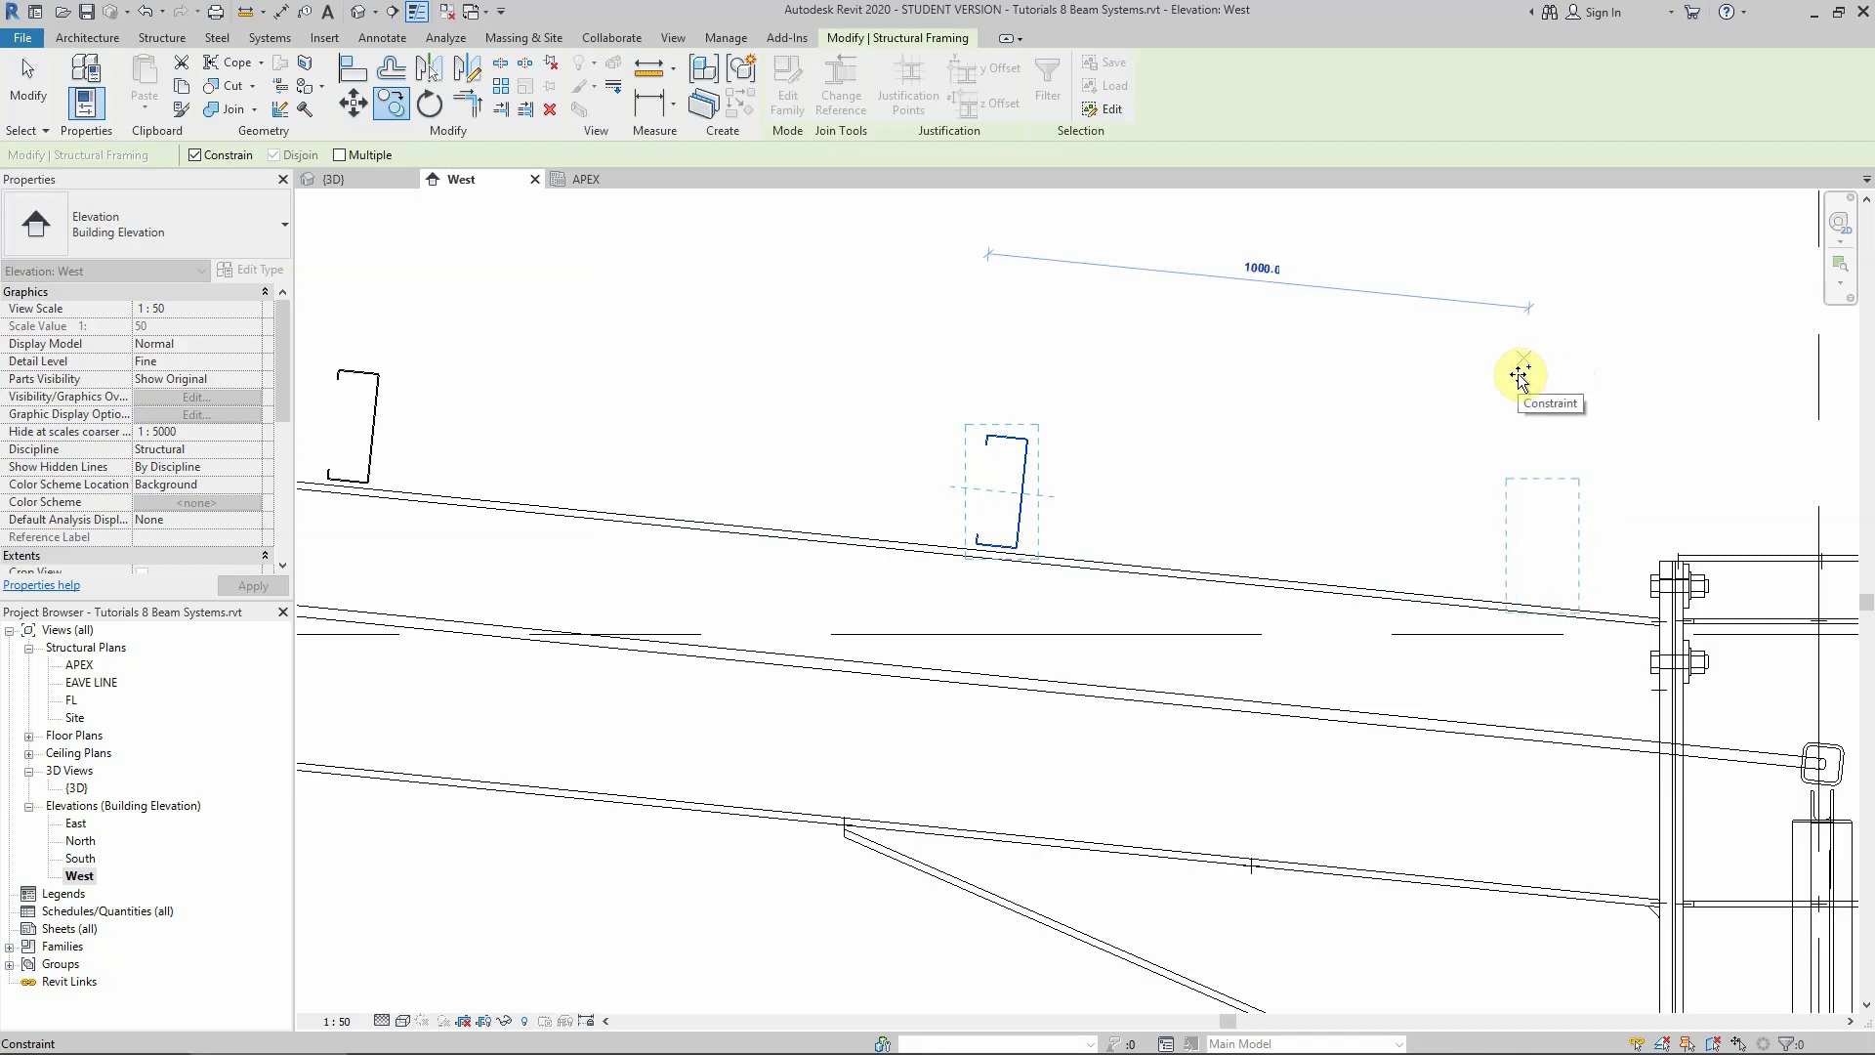
pyautogui.write('1000')
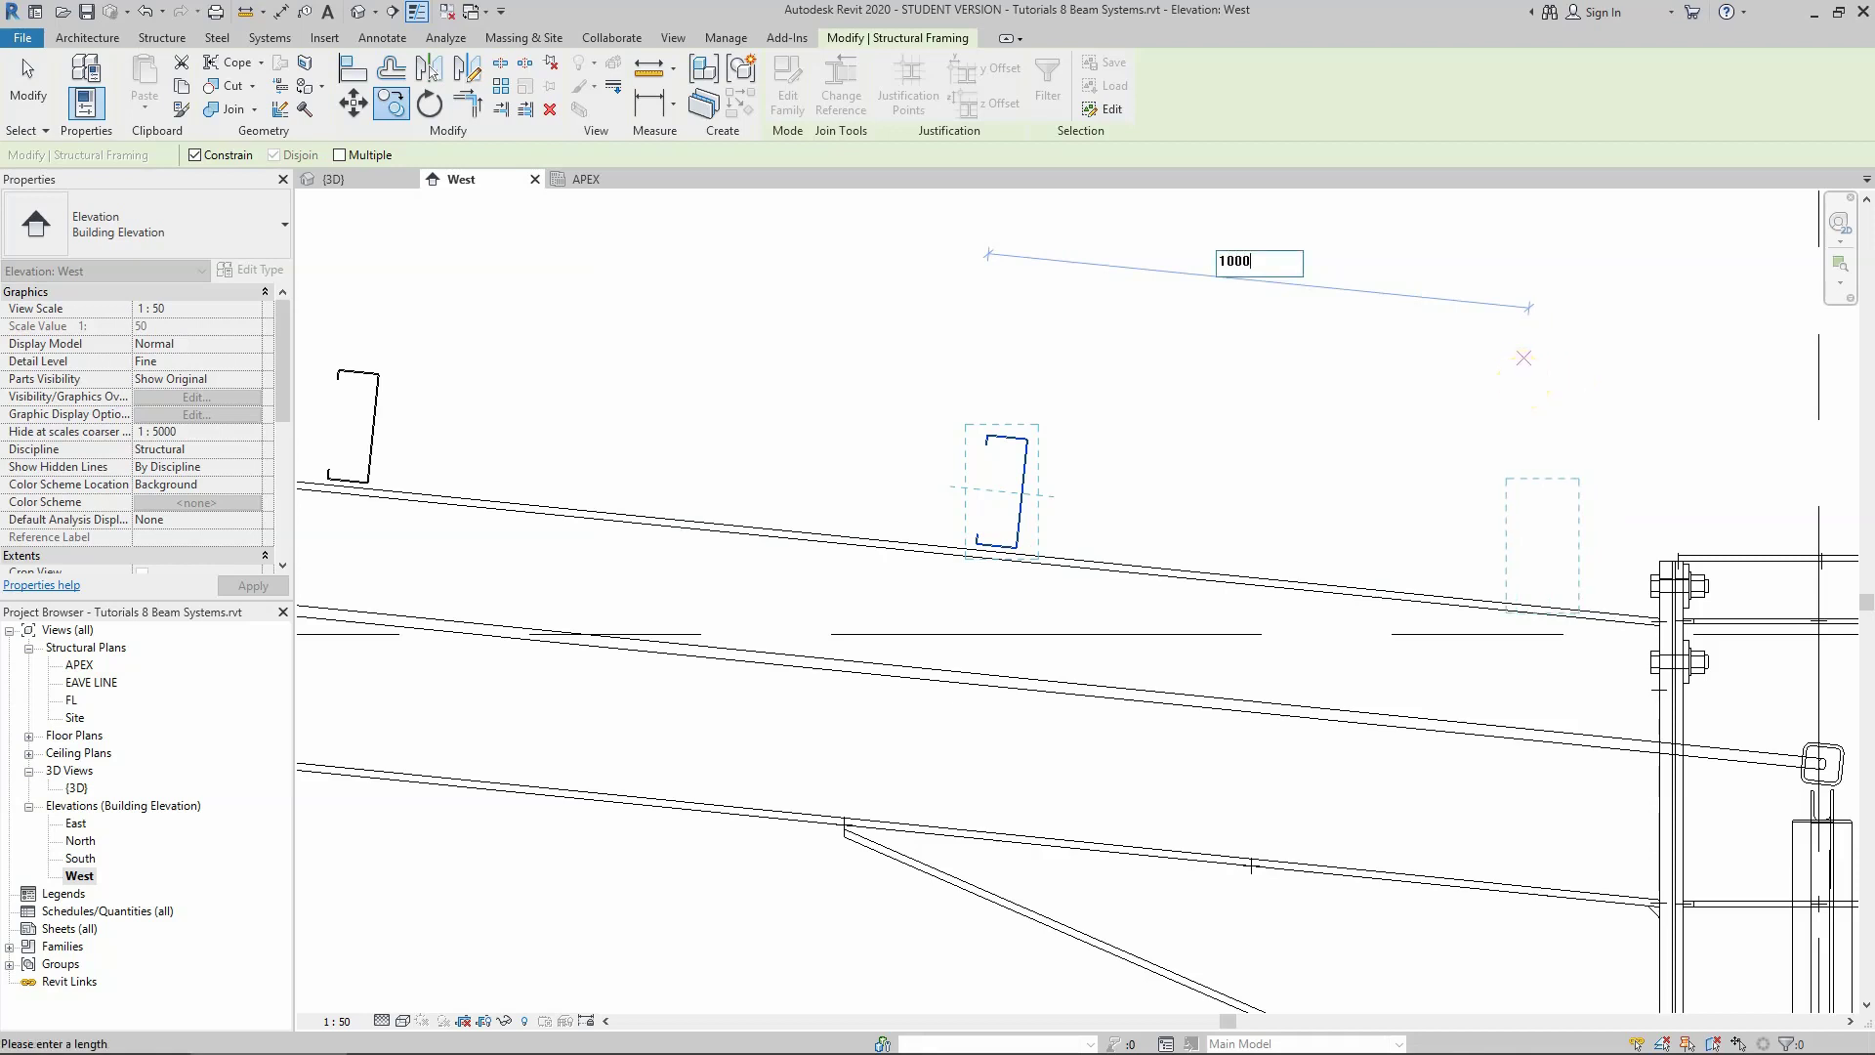
pyautogui.press('Return')
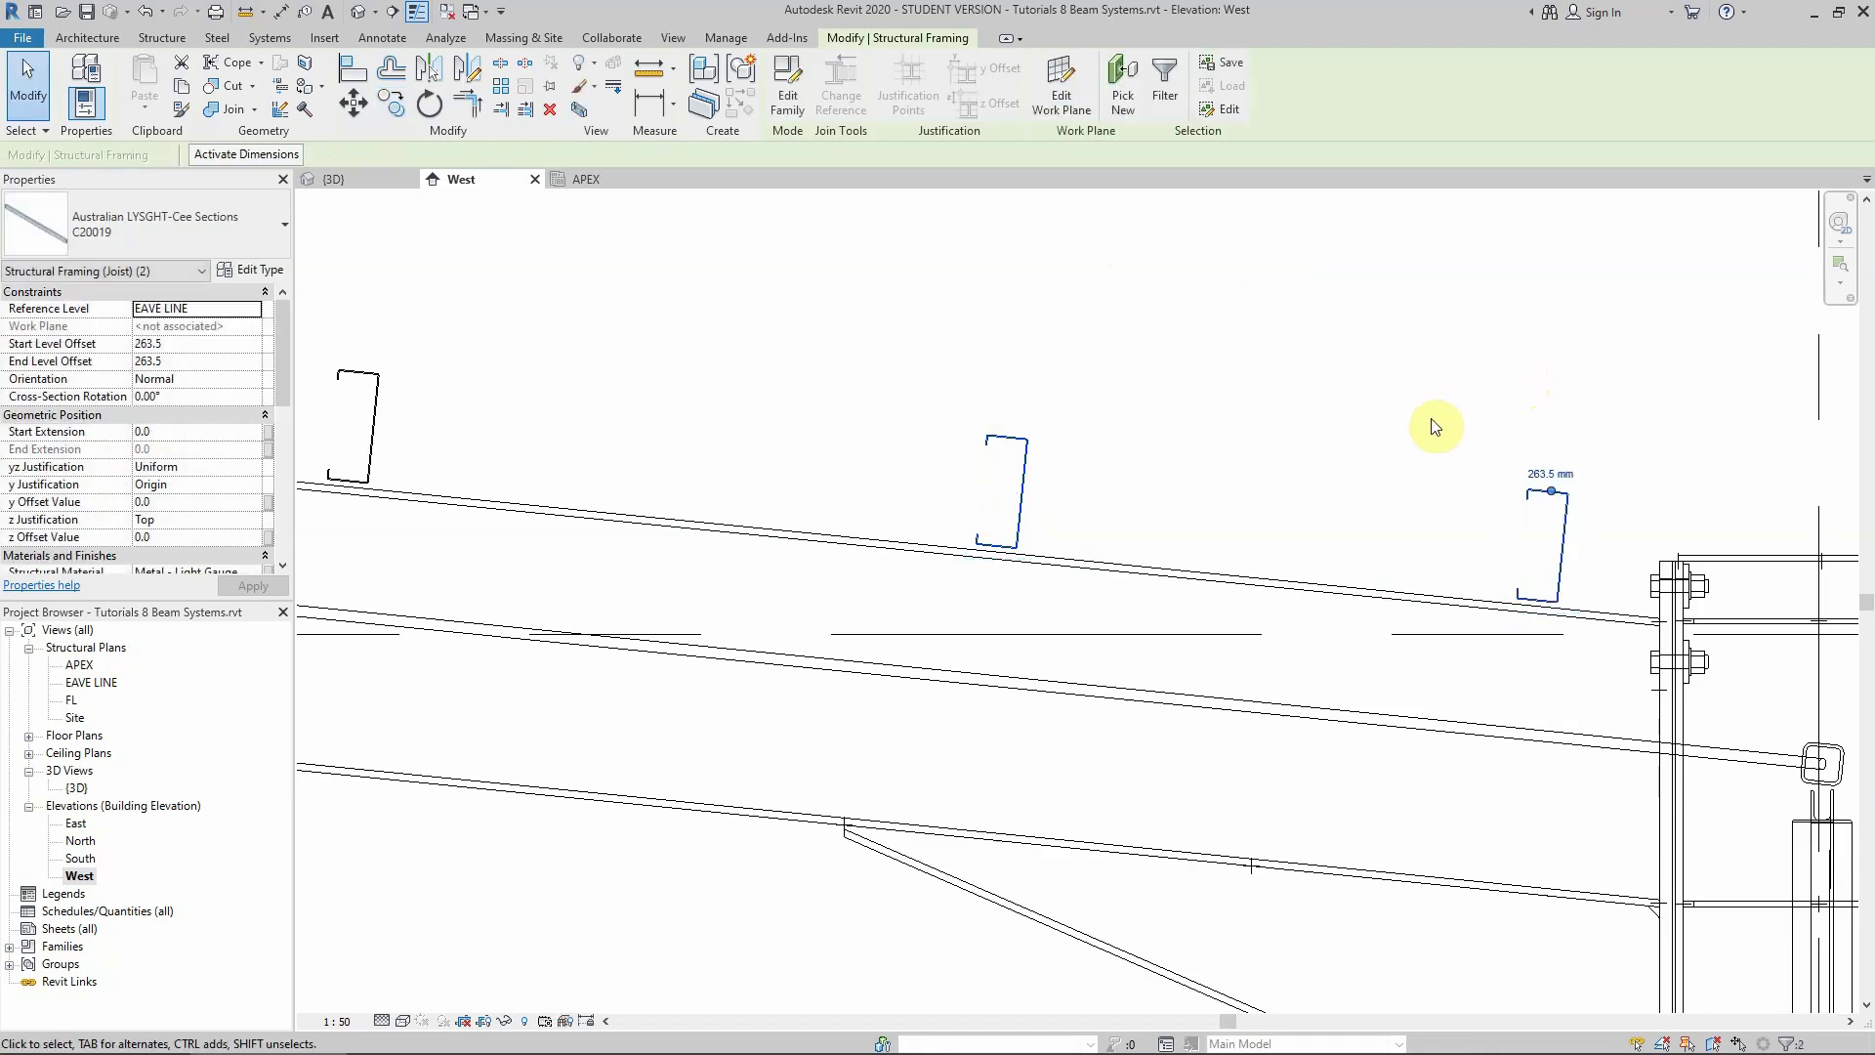
# Copy the new purlins beside the grid 3 column 870 mm further down the slope, beyond the column's outer face
pyautogui.scroll(-4, 1222, 473)
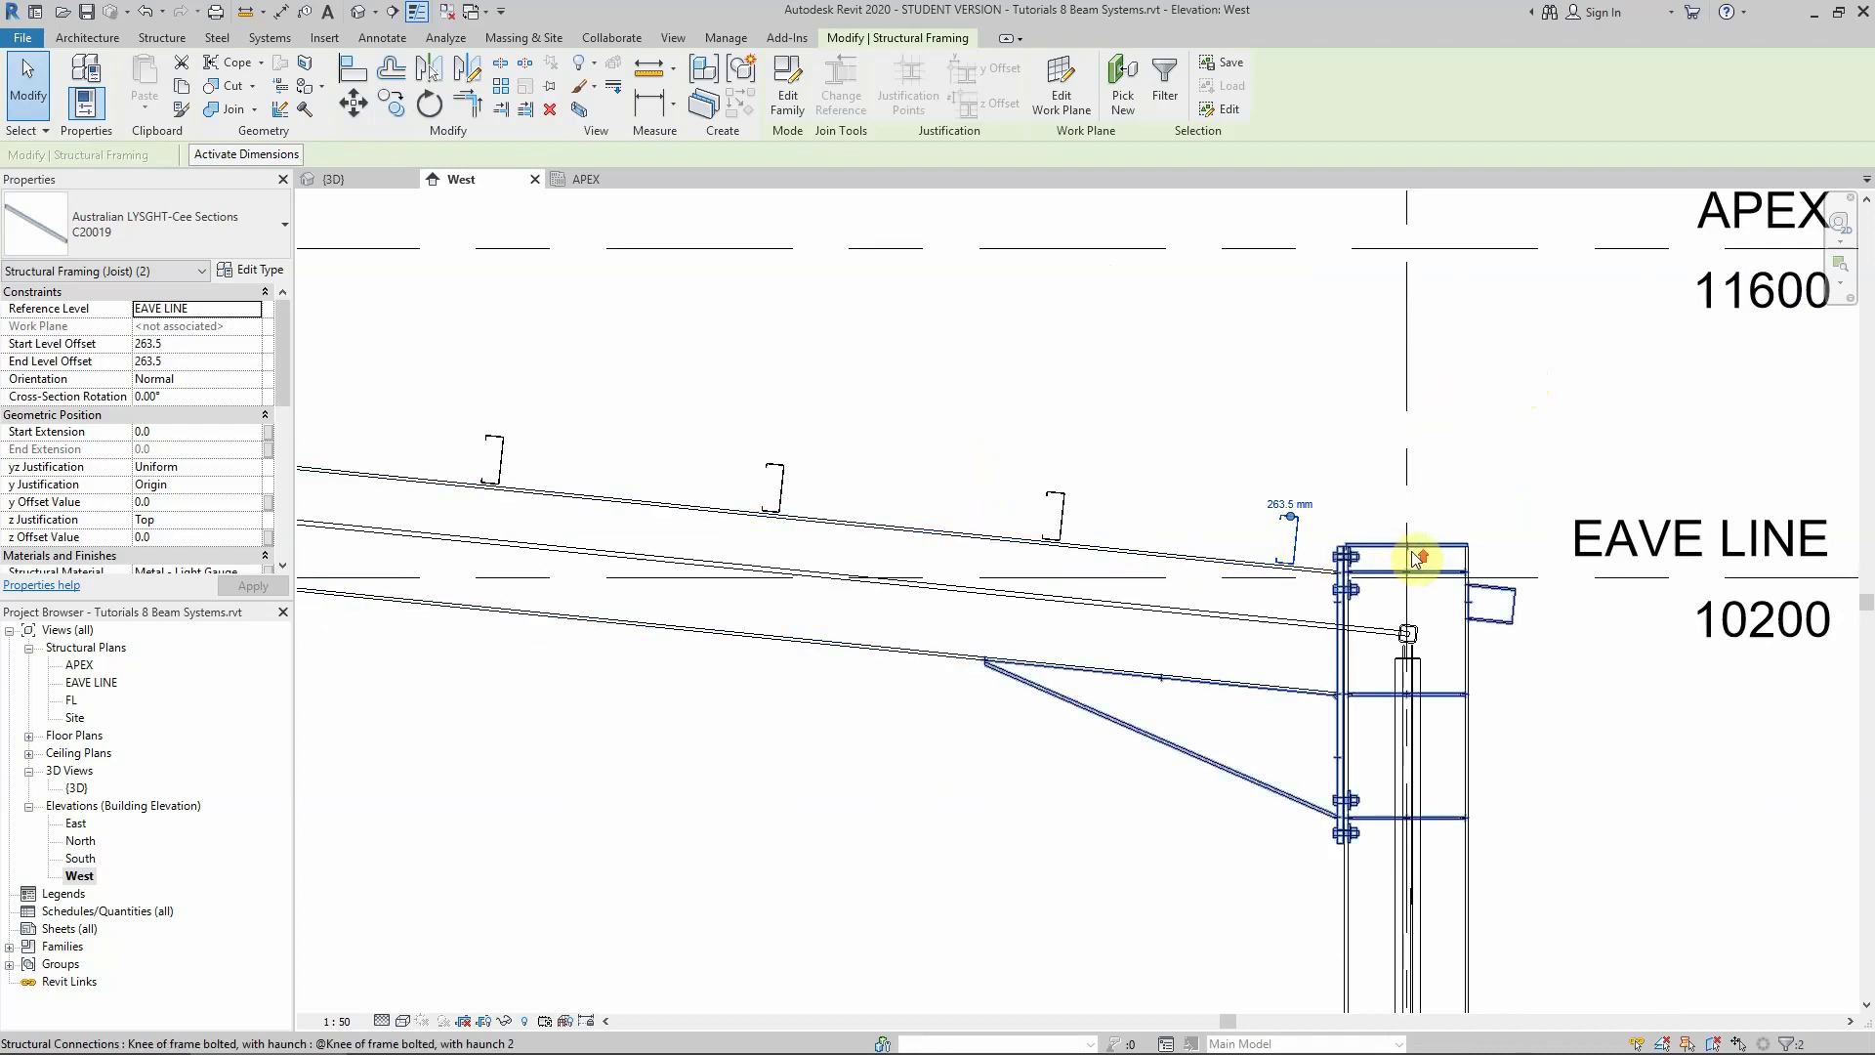
pyautogui.scroll(3, 1184, 605)
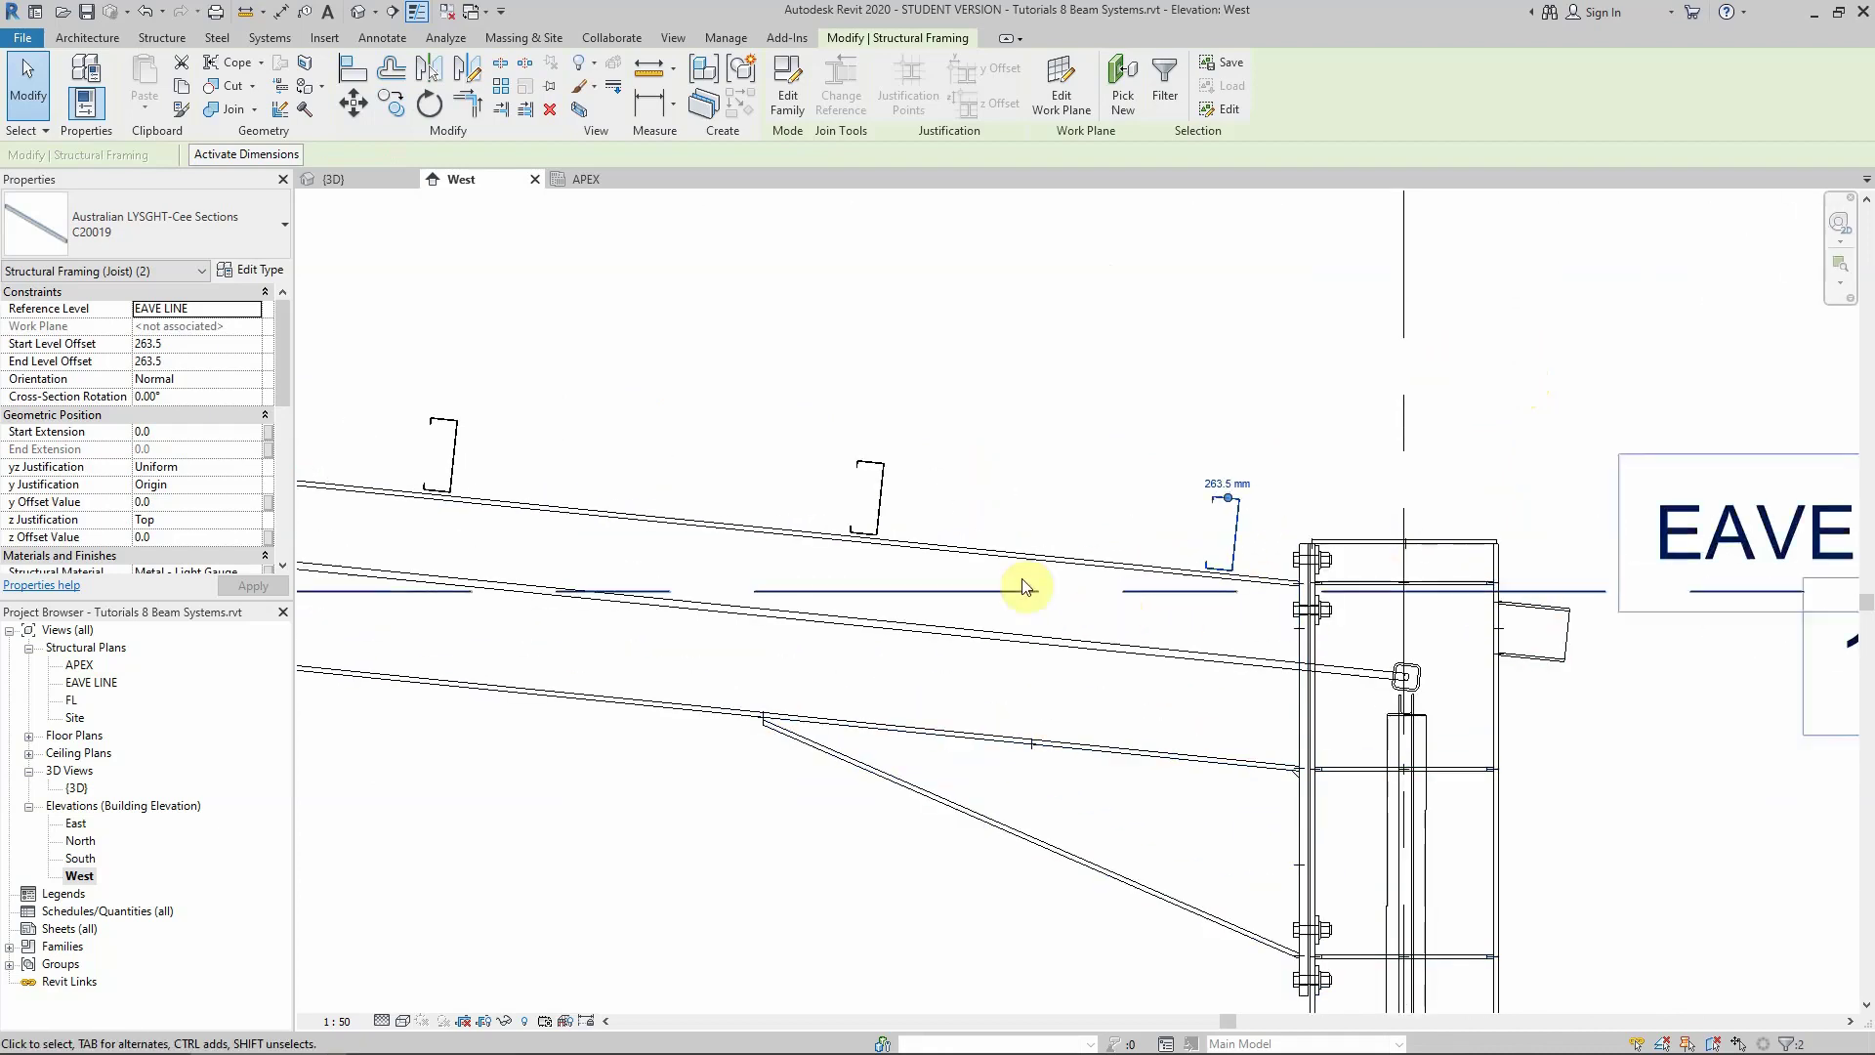
pyautogui.click(390, 109)
pyautogui.click(1040, 283)
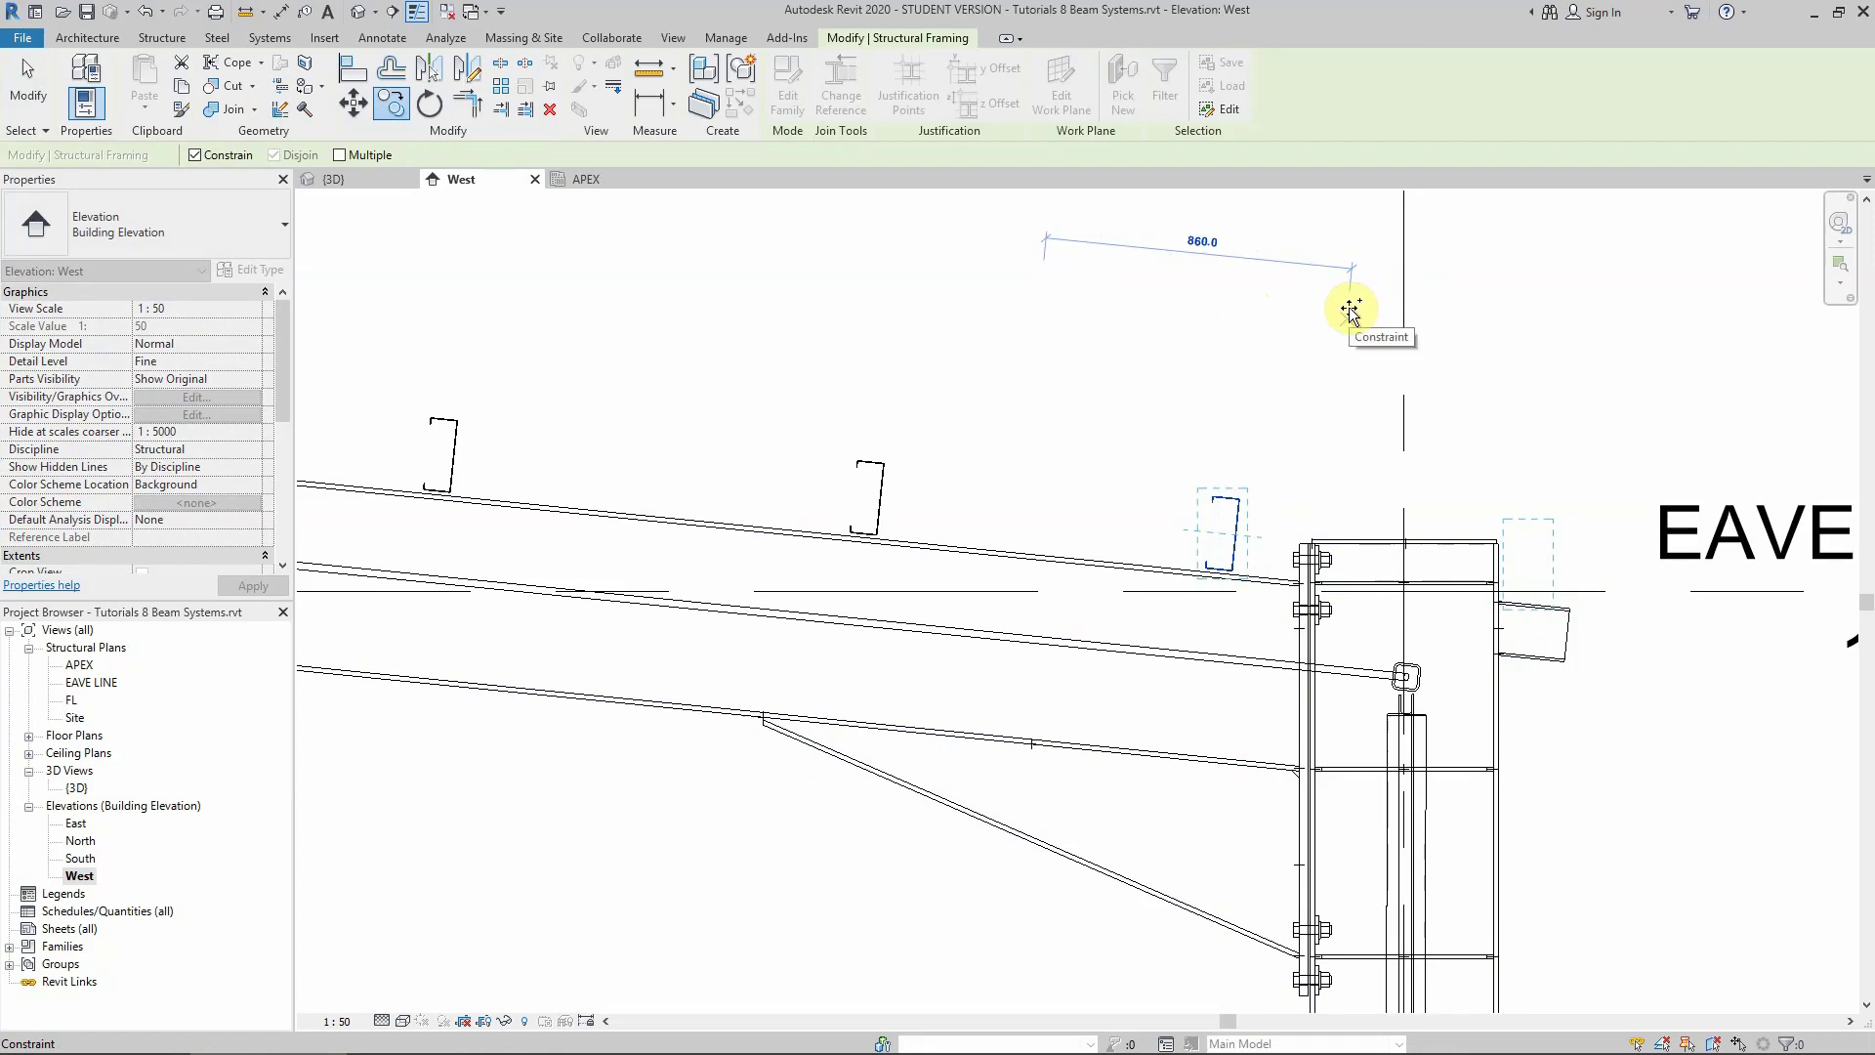
pyautogui.write('87')
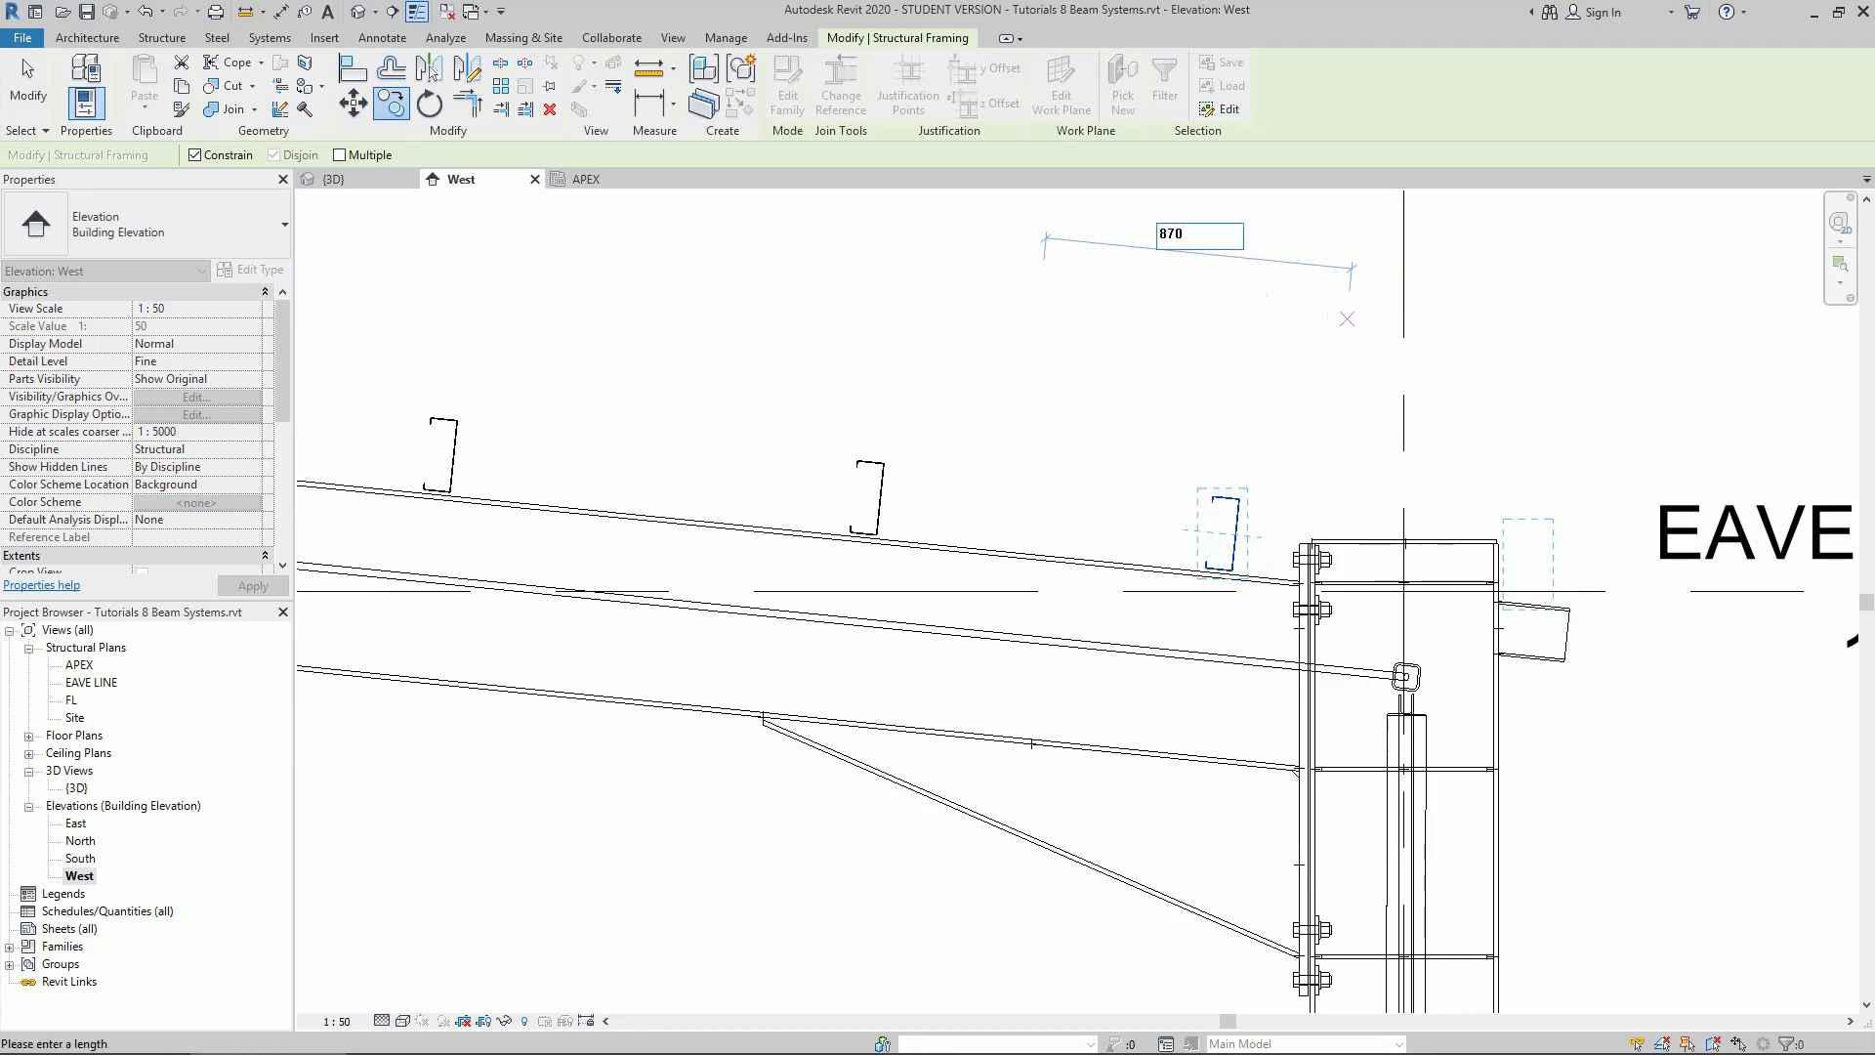
pyautogui.write('0')
pyautogui.press('Return')
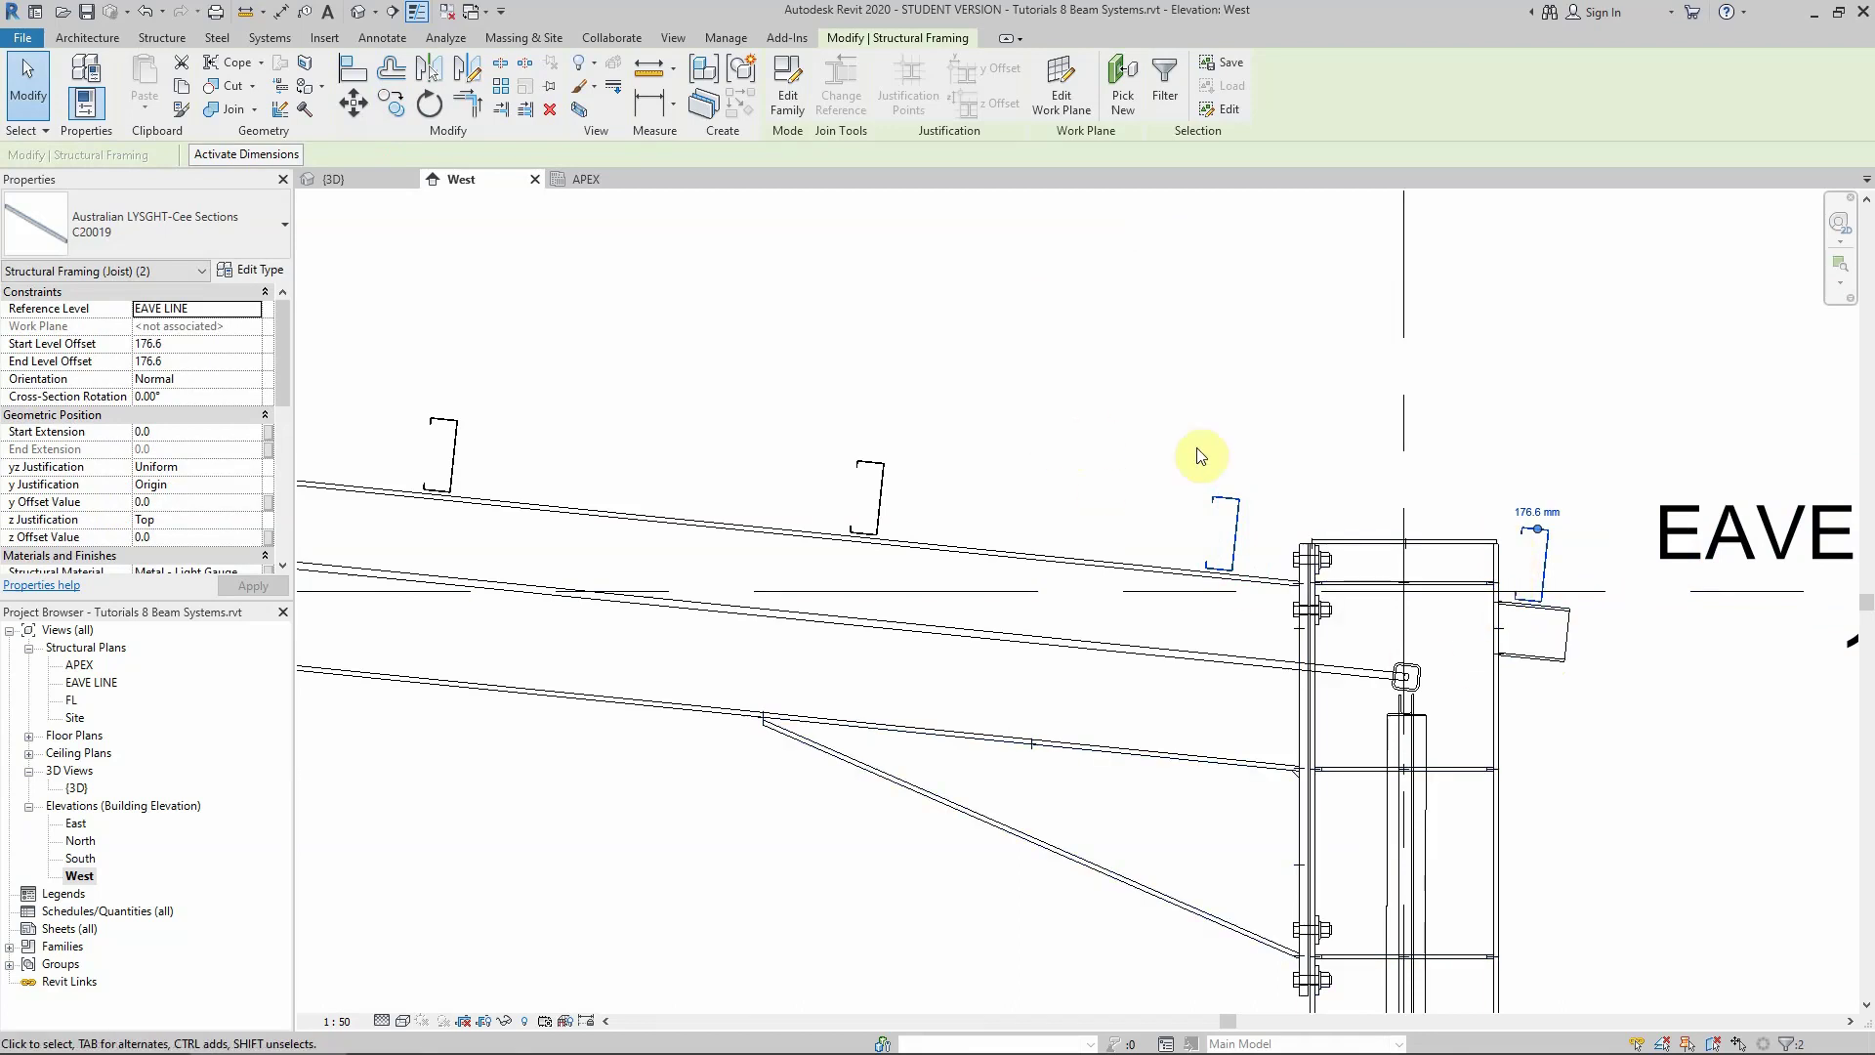
# Copy the lowest roof purlins near grid 1 by 1000 mm down the roof slope towards the eave
pyautogui.scroll(-4, 1431, 518)
pyautogui.scroll(-3, 857, 564)
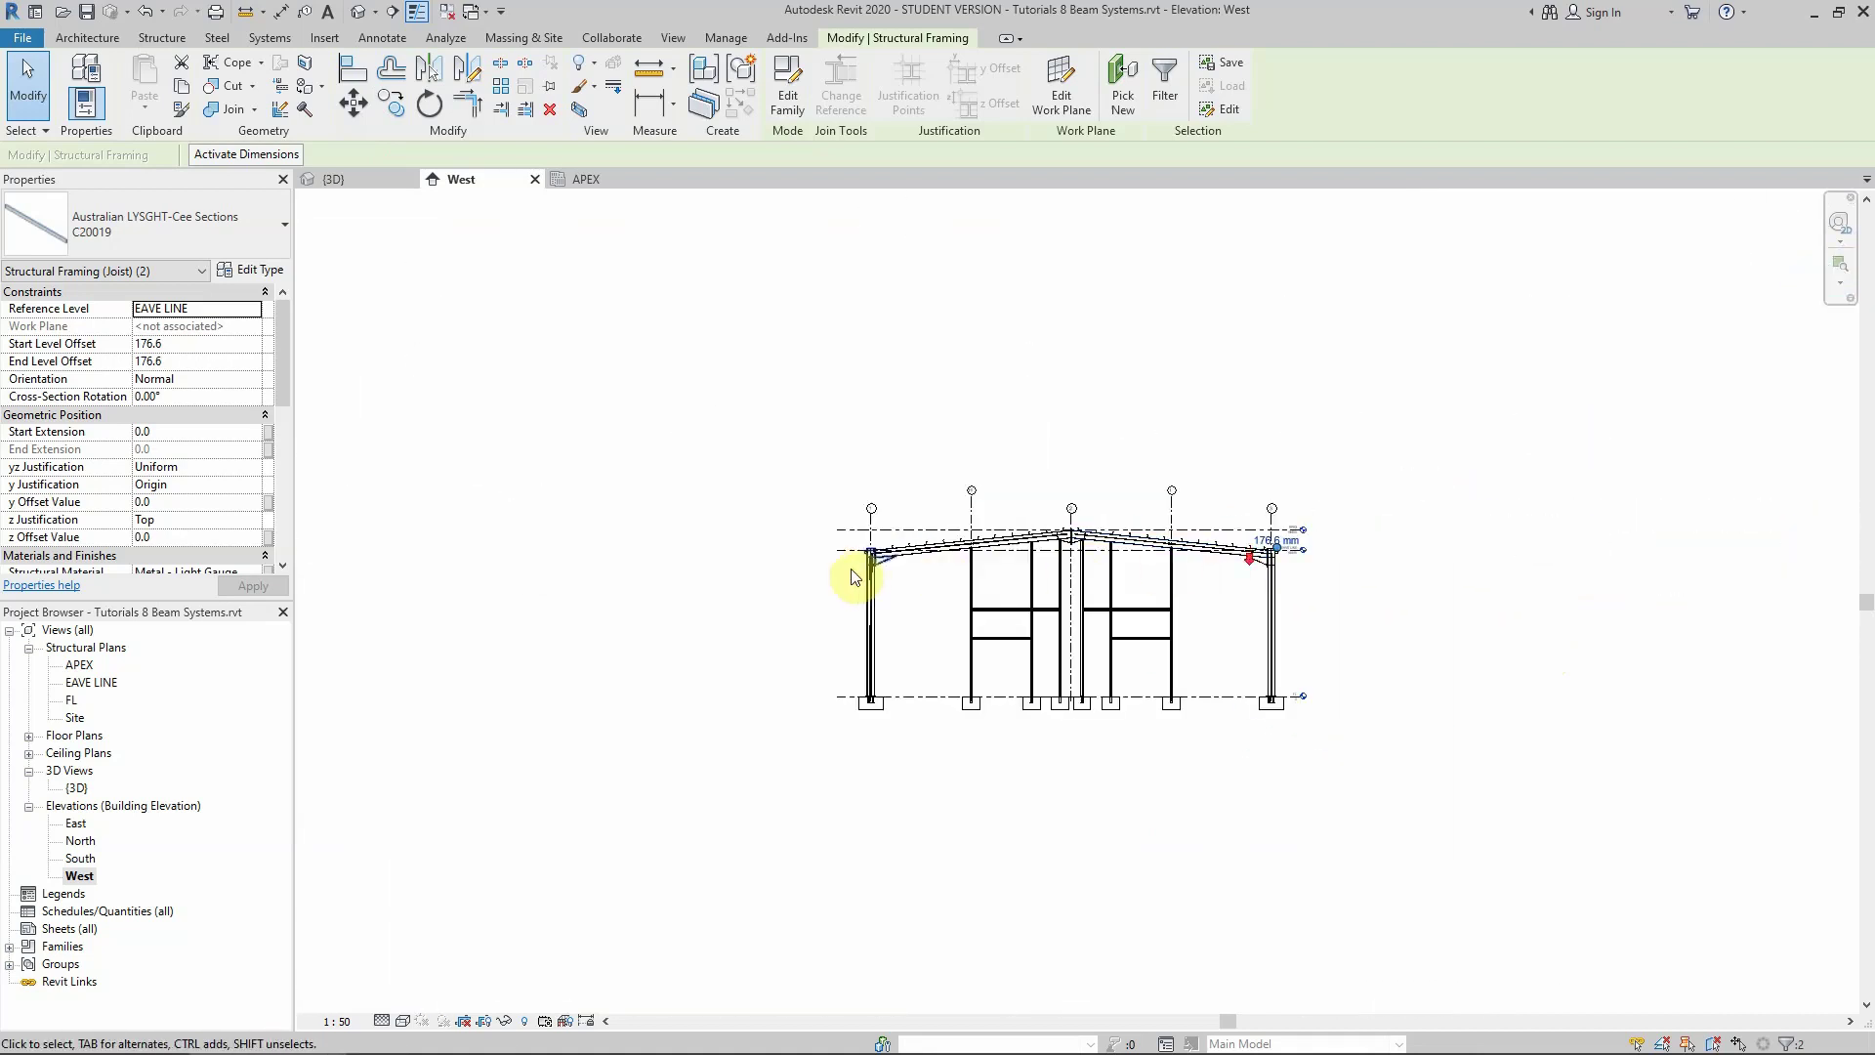
pyautogui.scroll(8, 912, 523)
pyautogui.press('Escape')
pyautogui.scroll(2, 1020, 478)
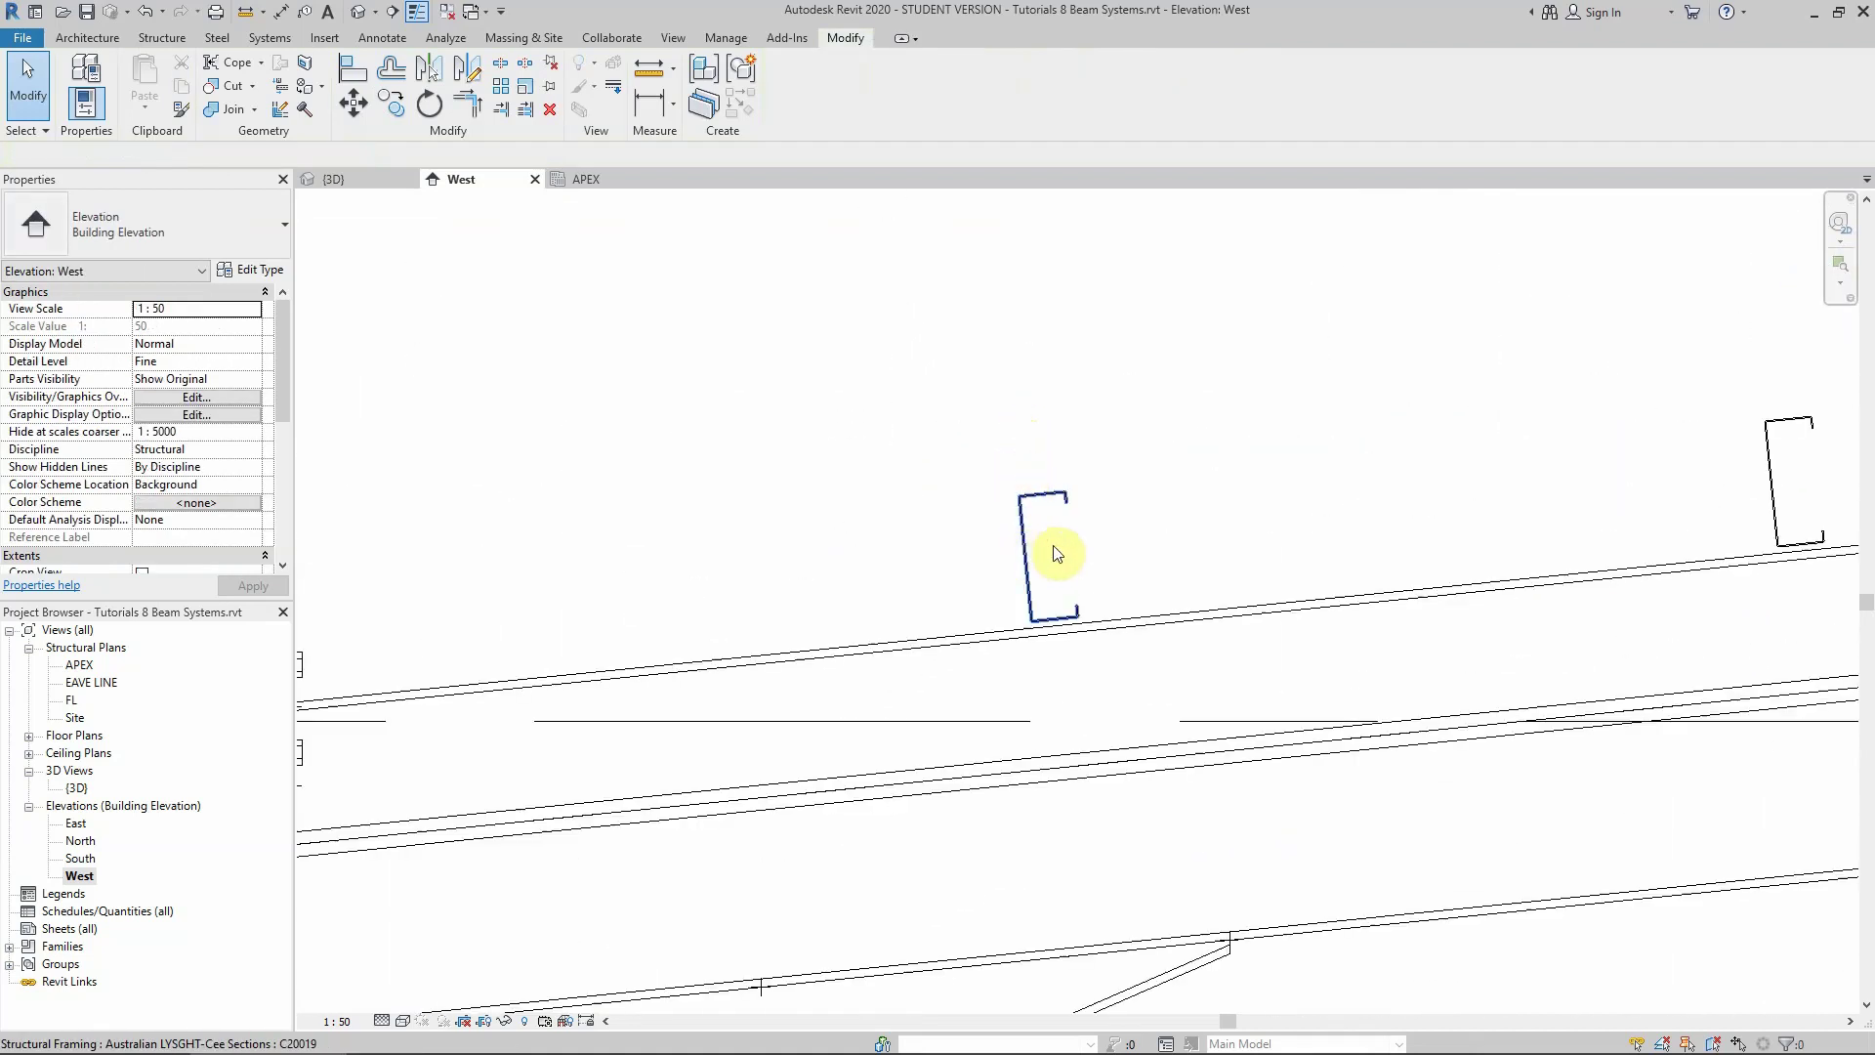
pyautogui.moveTo(1030, 543); pyautogui.dragTo(912, 596)
pyautogui.click(393, 105)
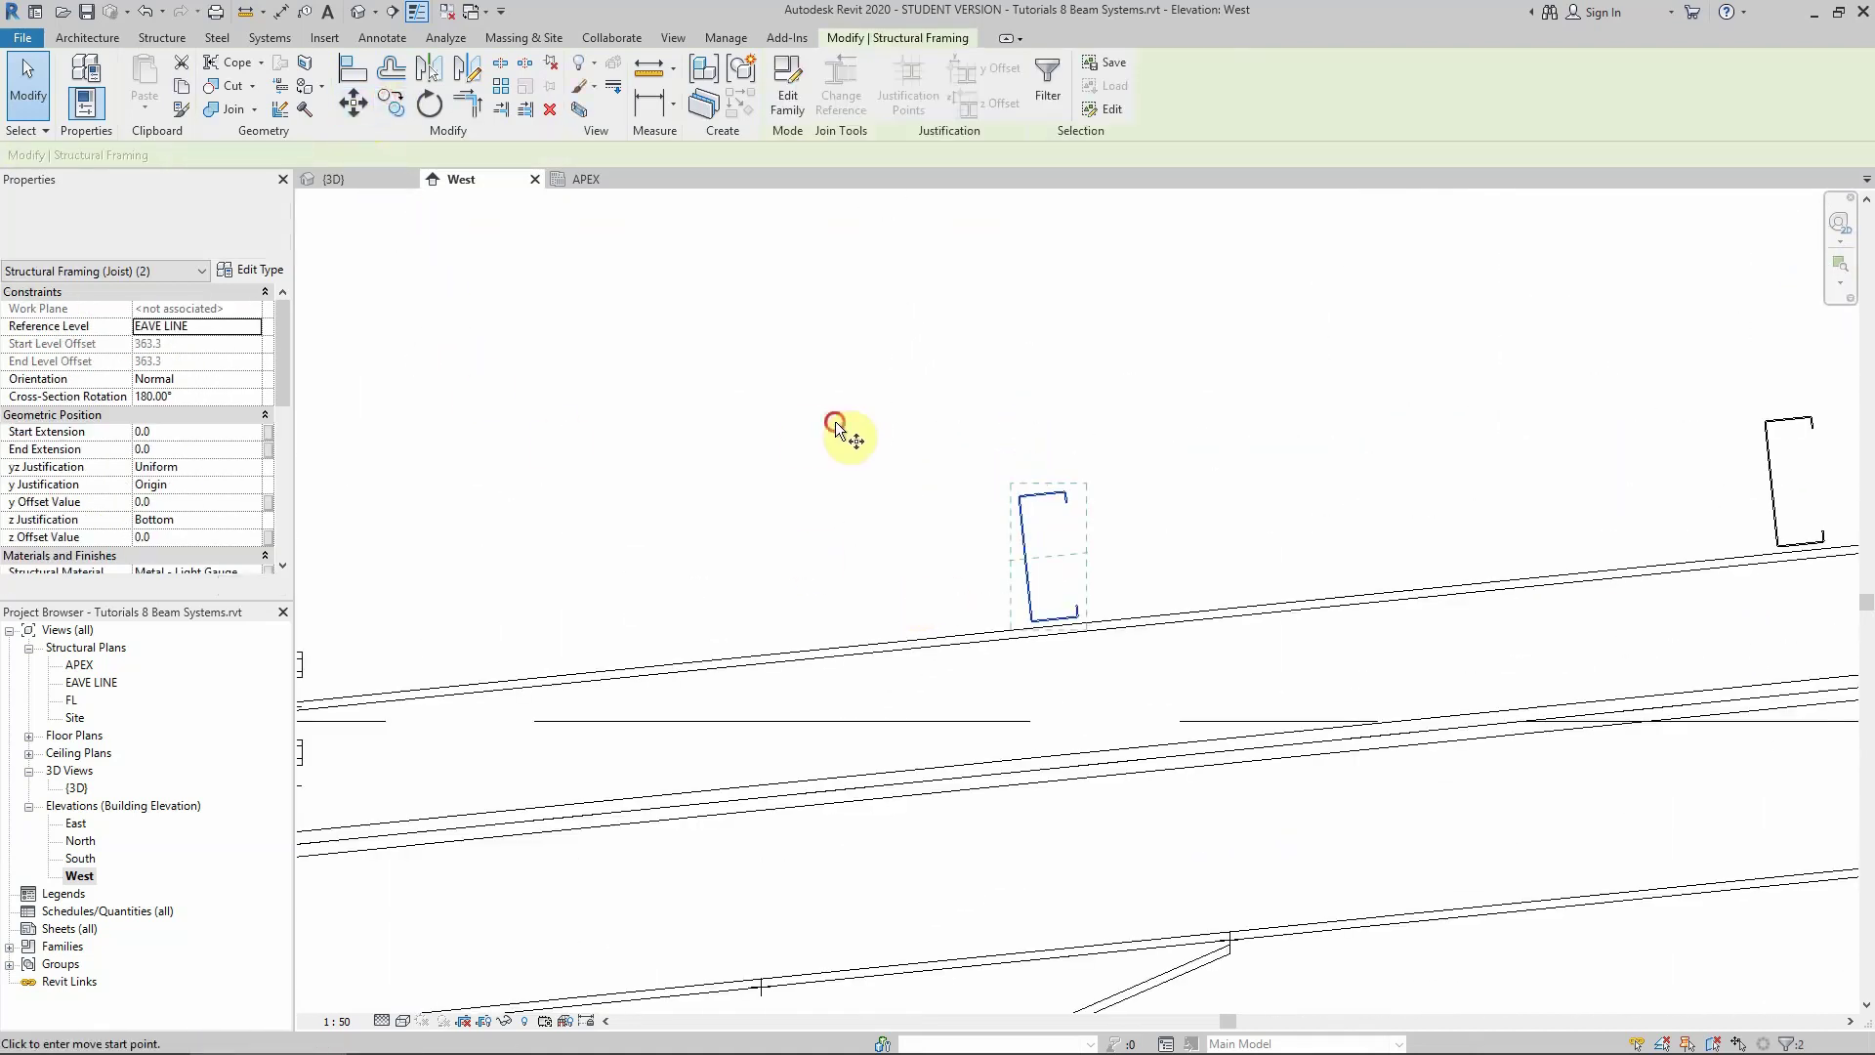
pyautogui.click(840, 472)
pyautogui.write('1000')
pyautogui.press('Return')
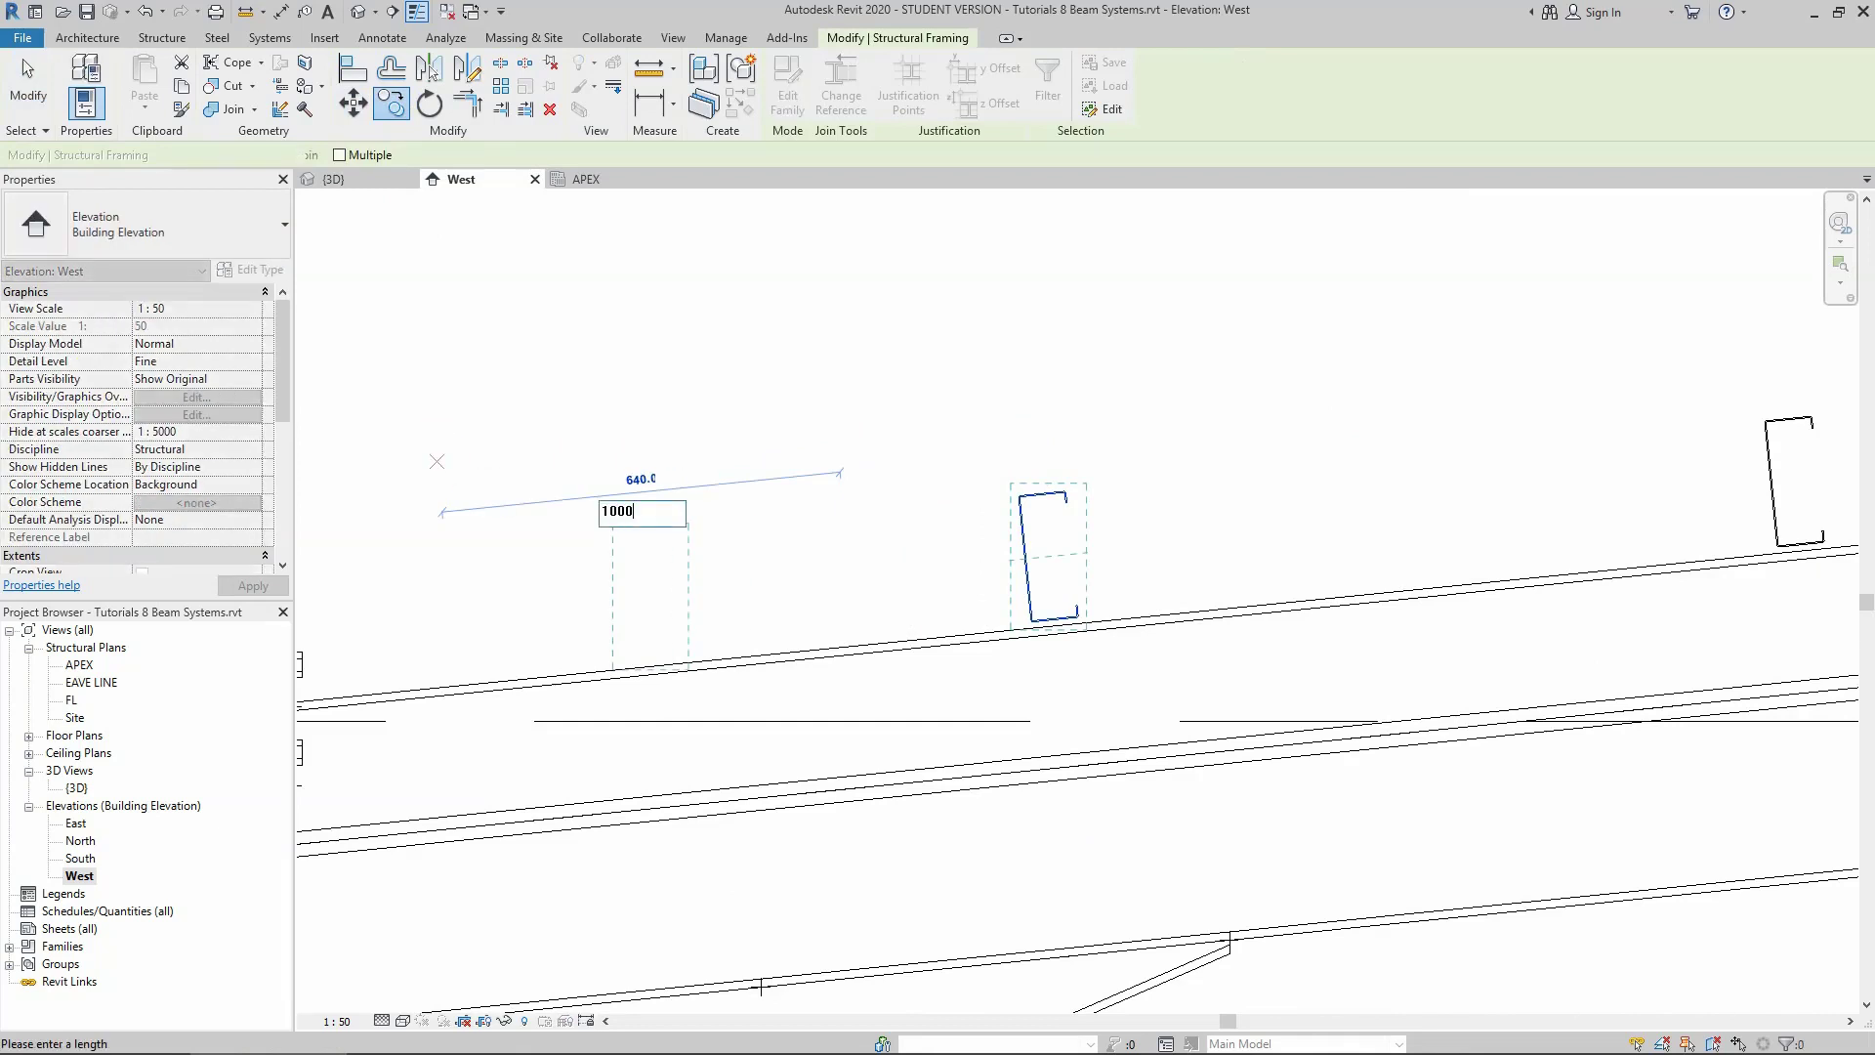
# Copy the new purlins beside the grid 1 column 870 mm further down the slope, beyond the column's outer face
pyautogui.scroll(-3, 878, 488)
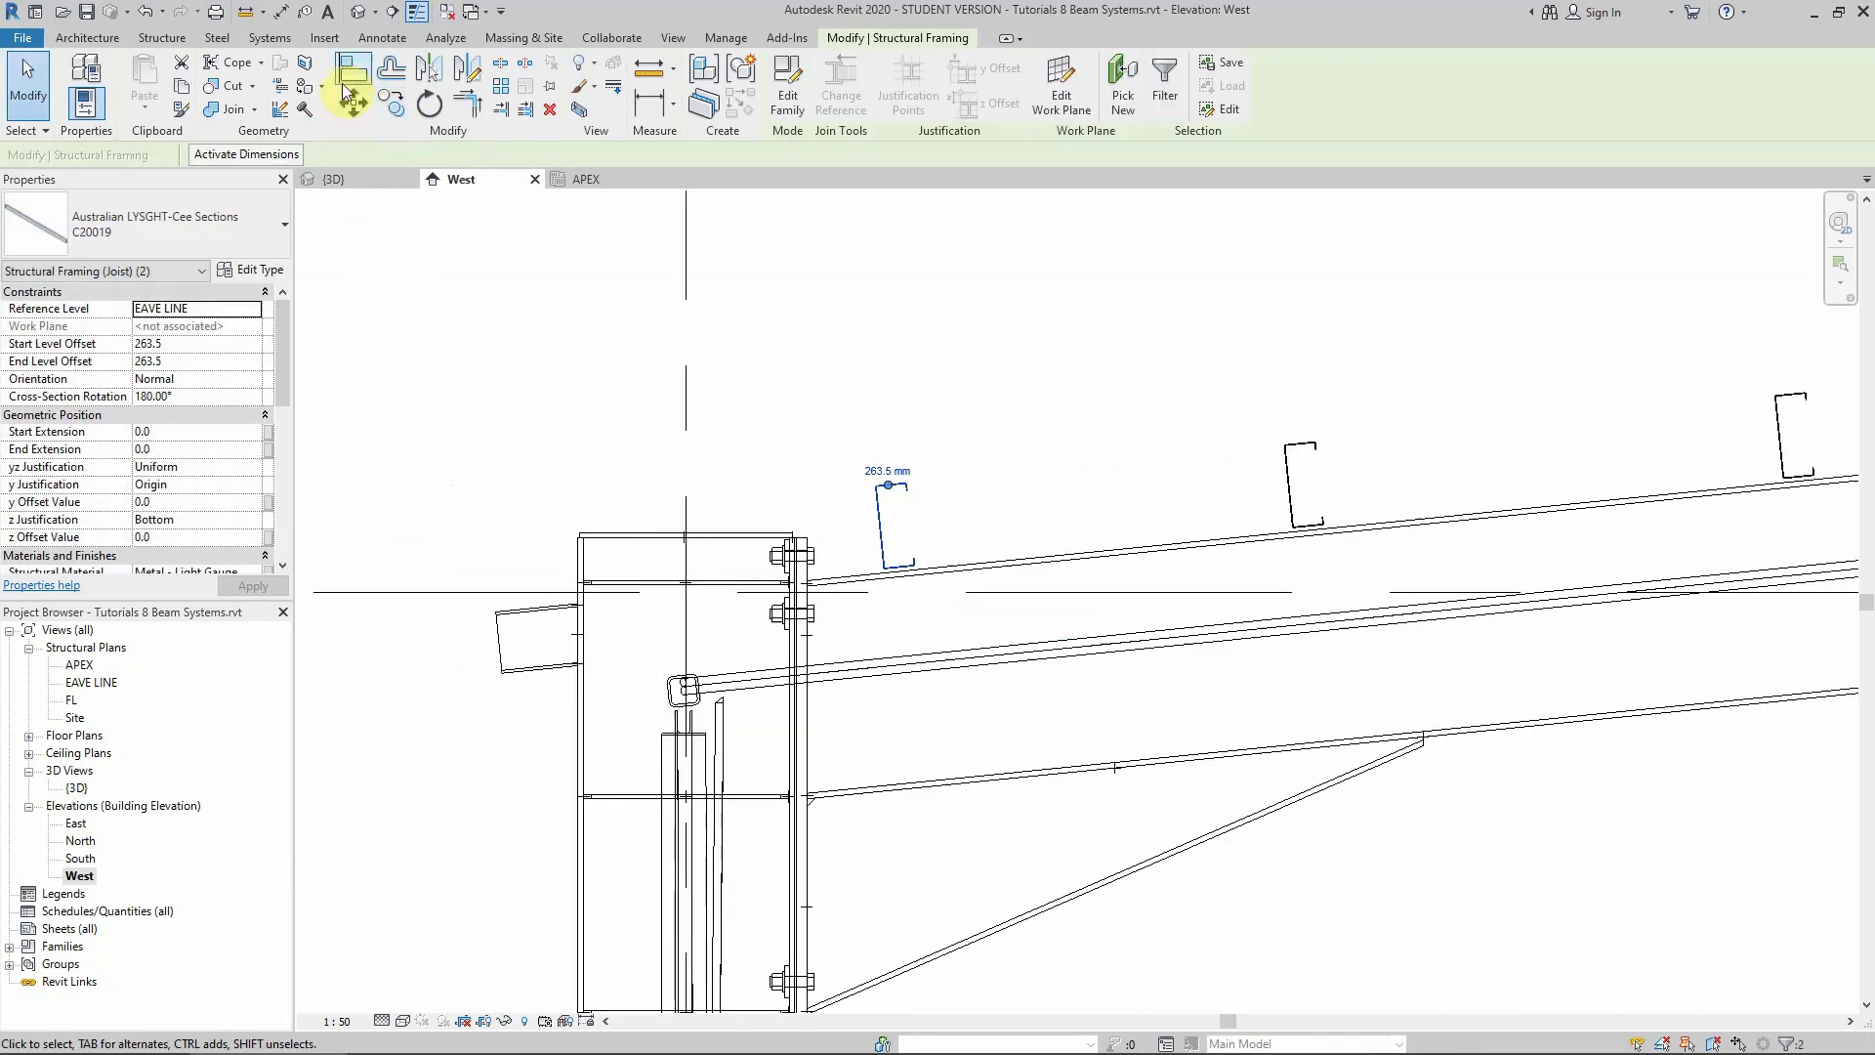
pyautogui.click(389, 105)
pyautogui.click(820, 393)
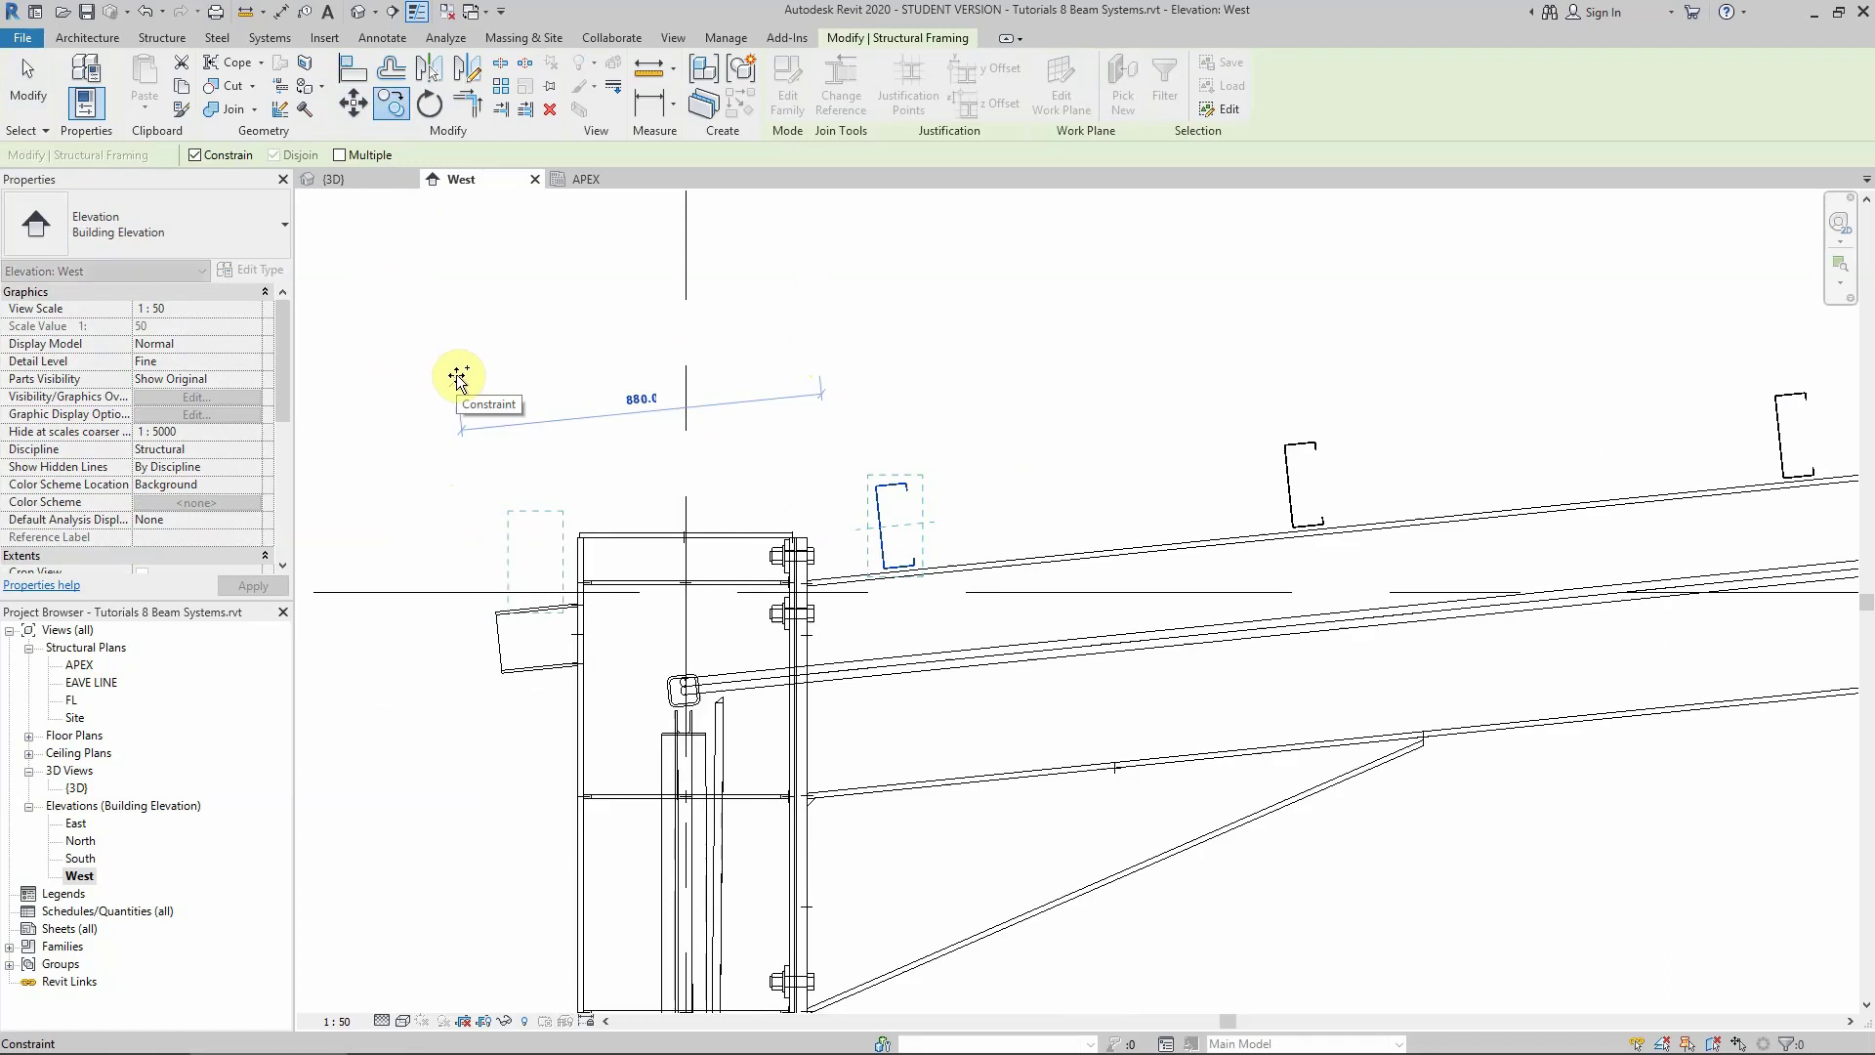
pyautogui.write('8')
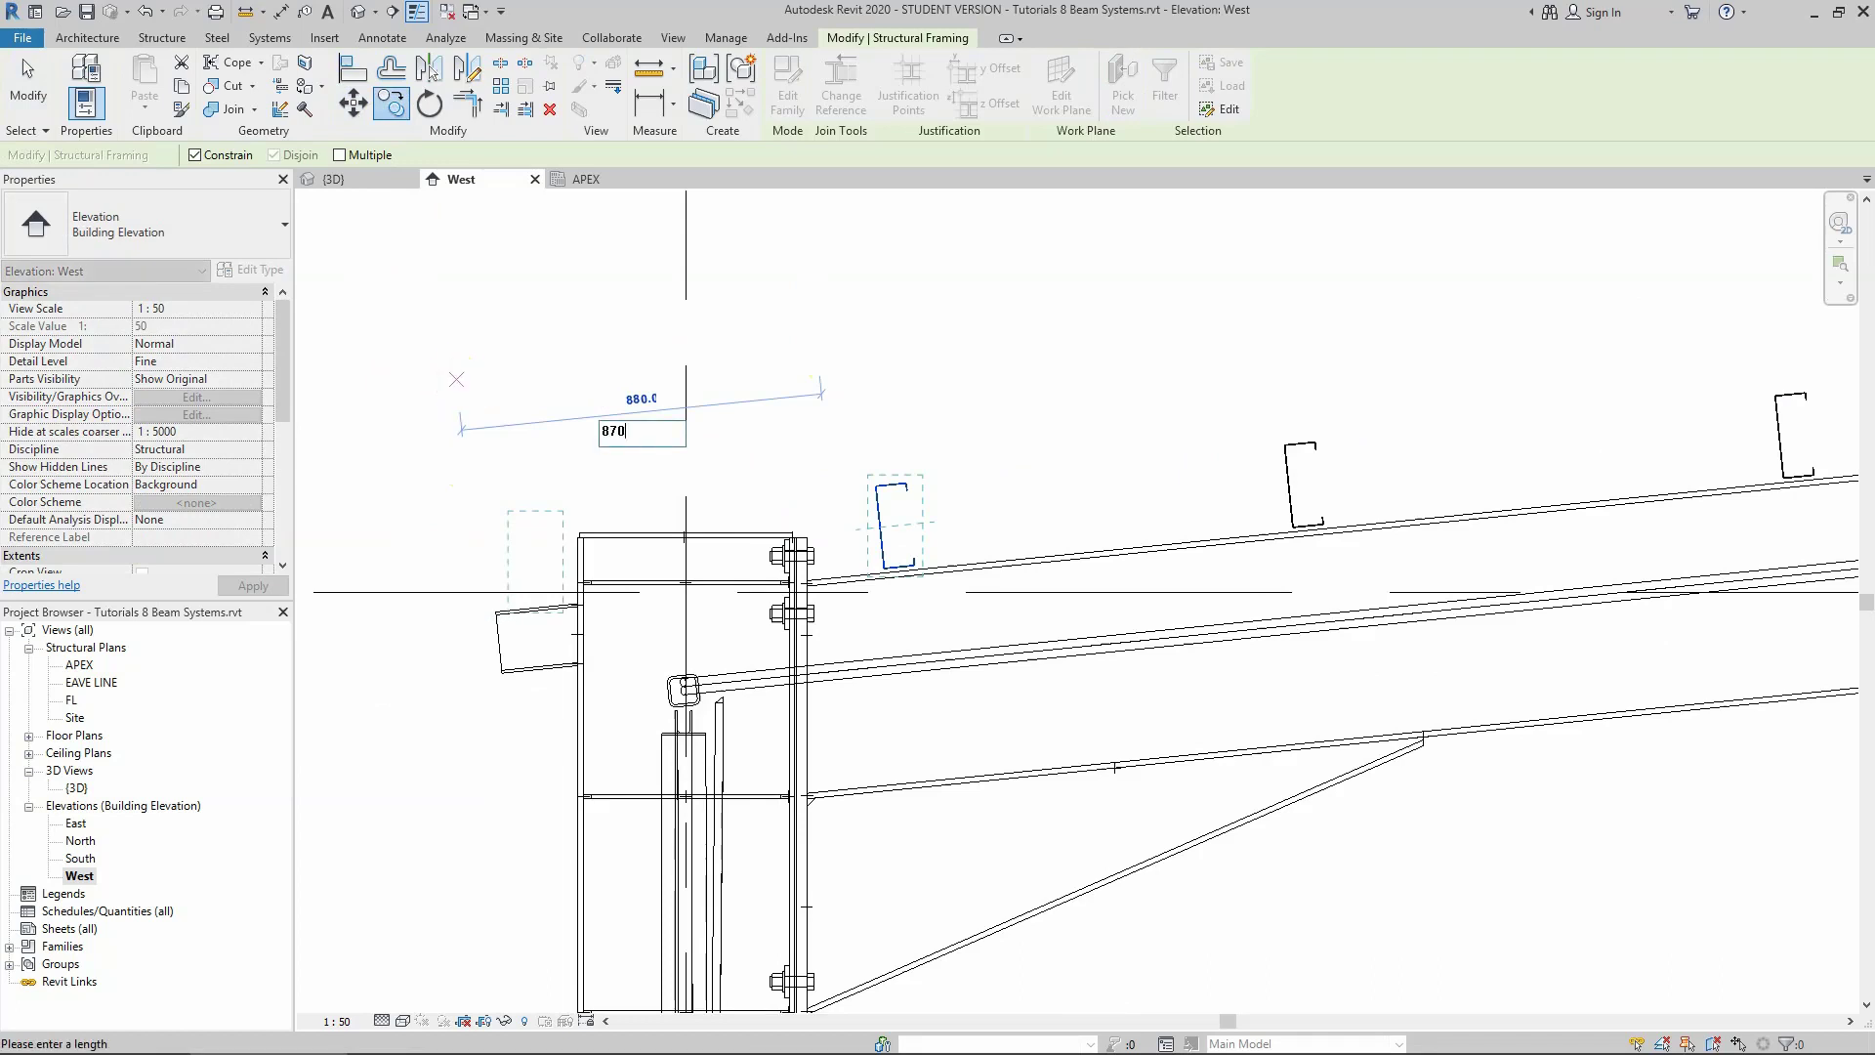
pyautogui.write('70')
pyautogui.press('Return')
pyautogui.click(460, 380)
# Switch to the 3D view and inspect the added eave purlins at the corner column
pyautogui.scroll(-5, 586, 488)
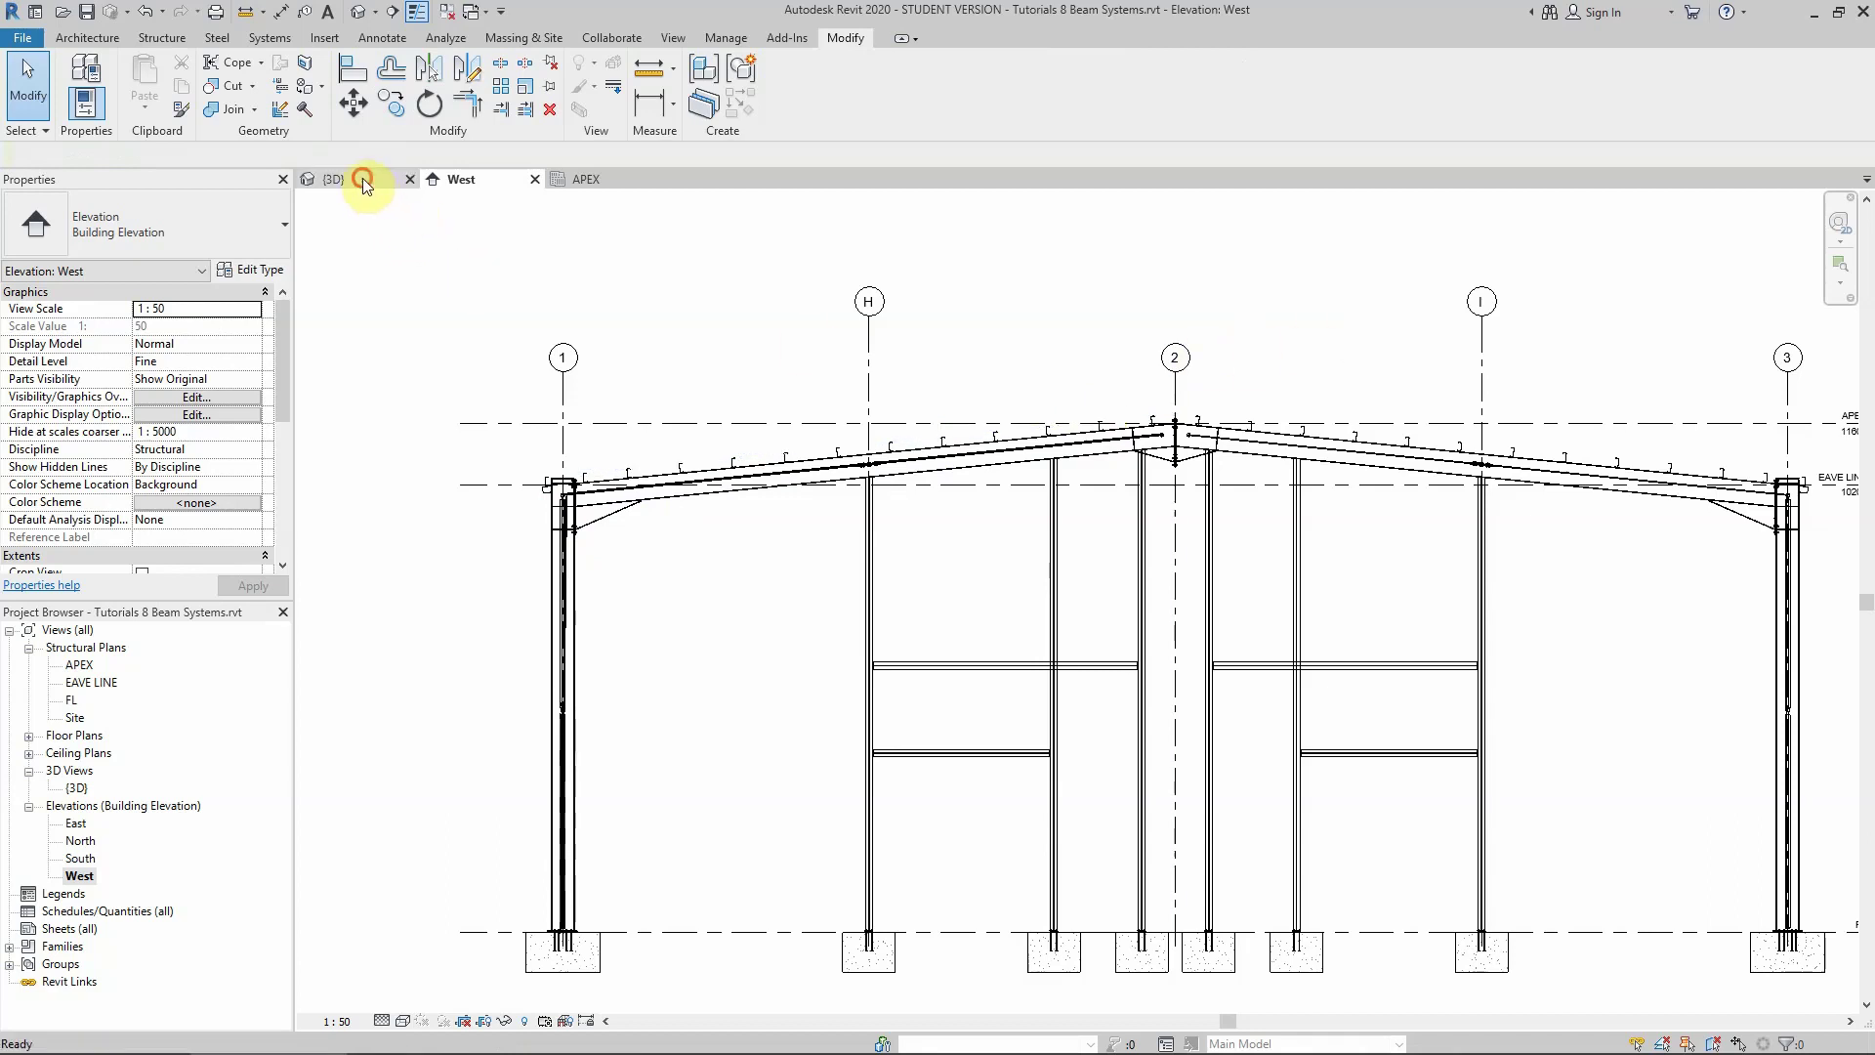
pyautogui.click(361, 177)
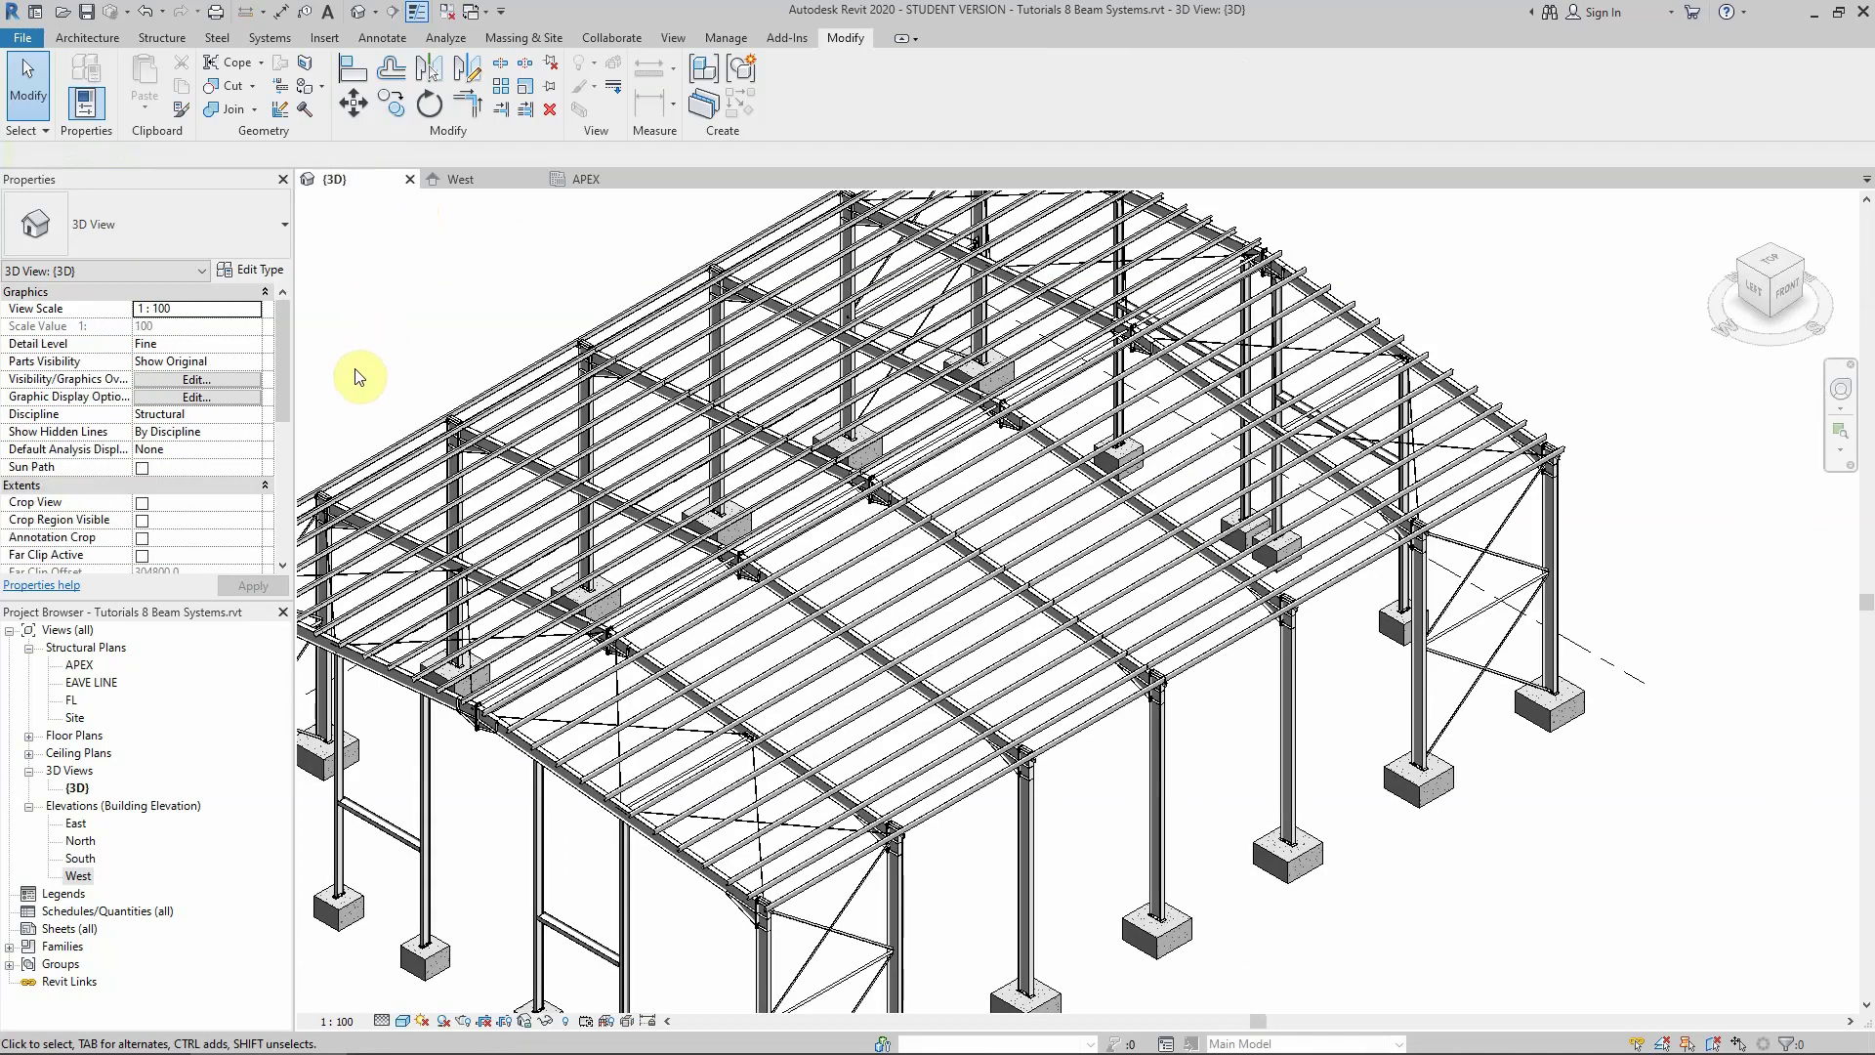
pyautogui.scroll(5, 763, 925)
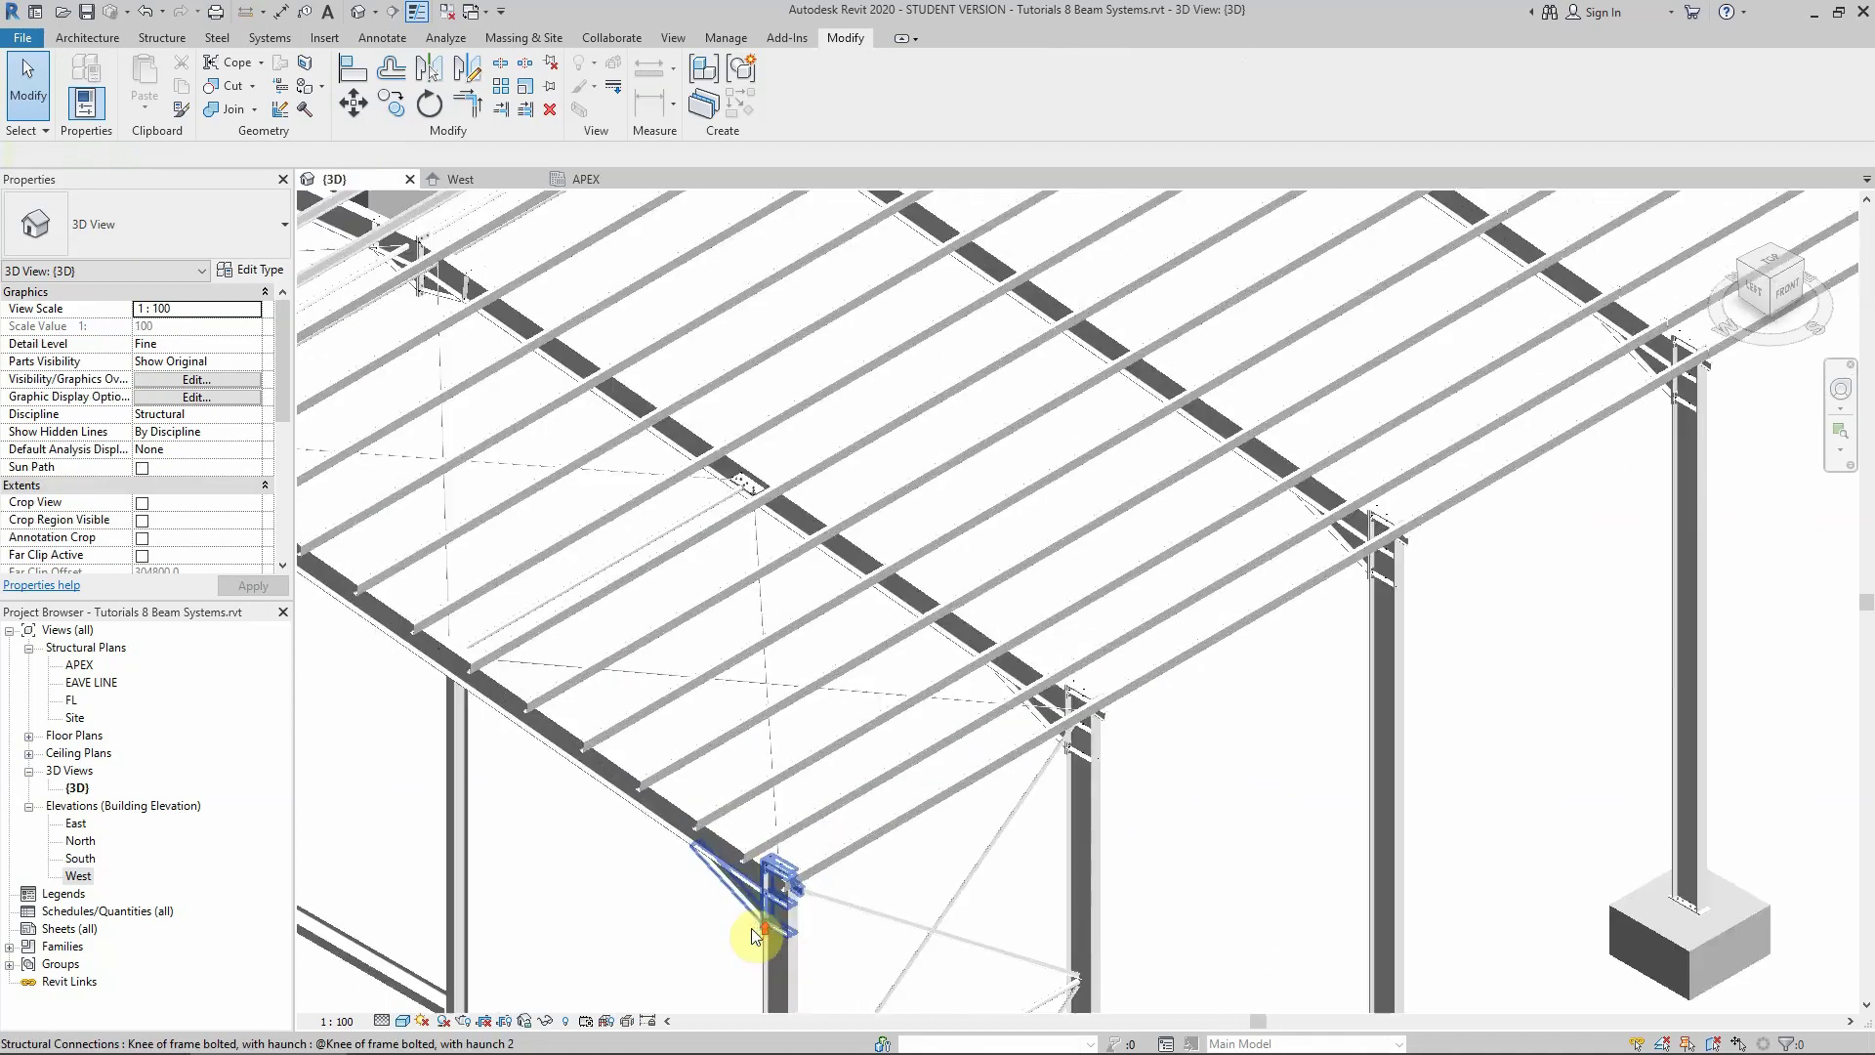
pyautogui.scroll(3, 808, 866)
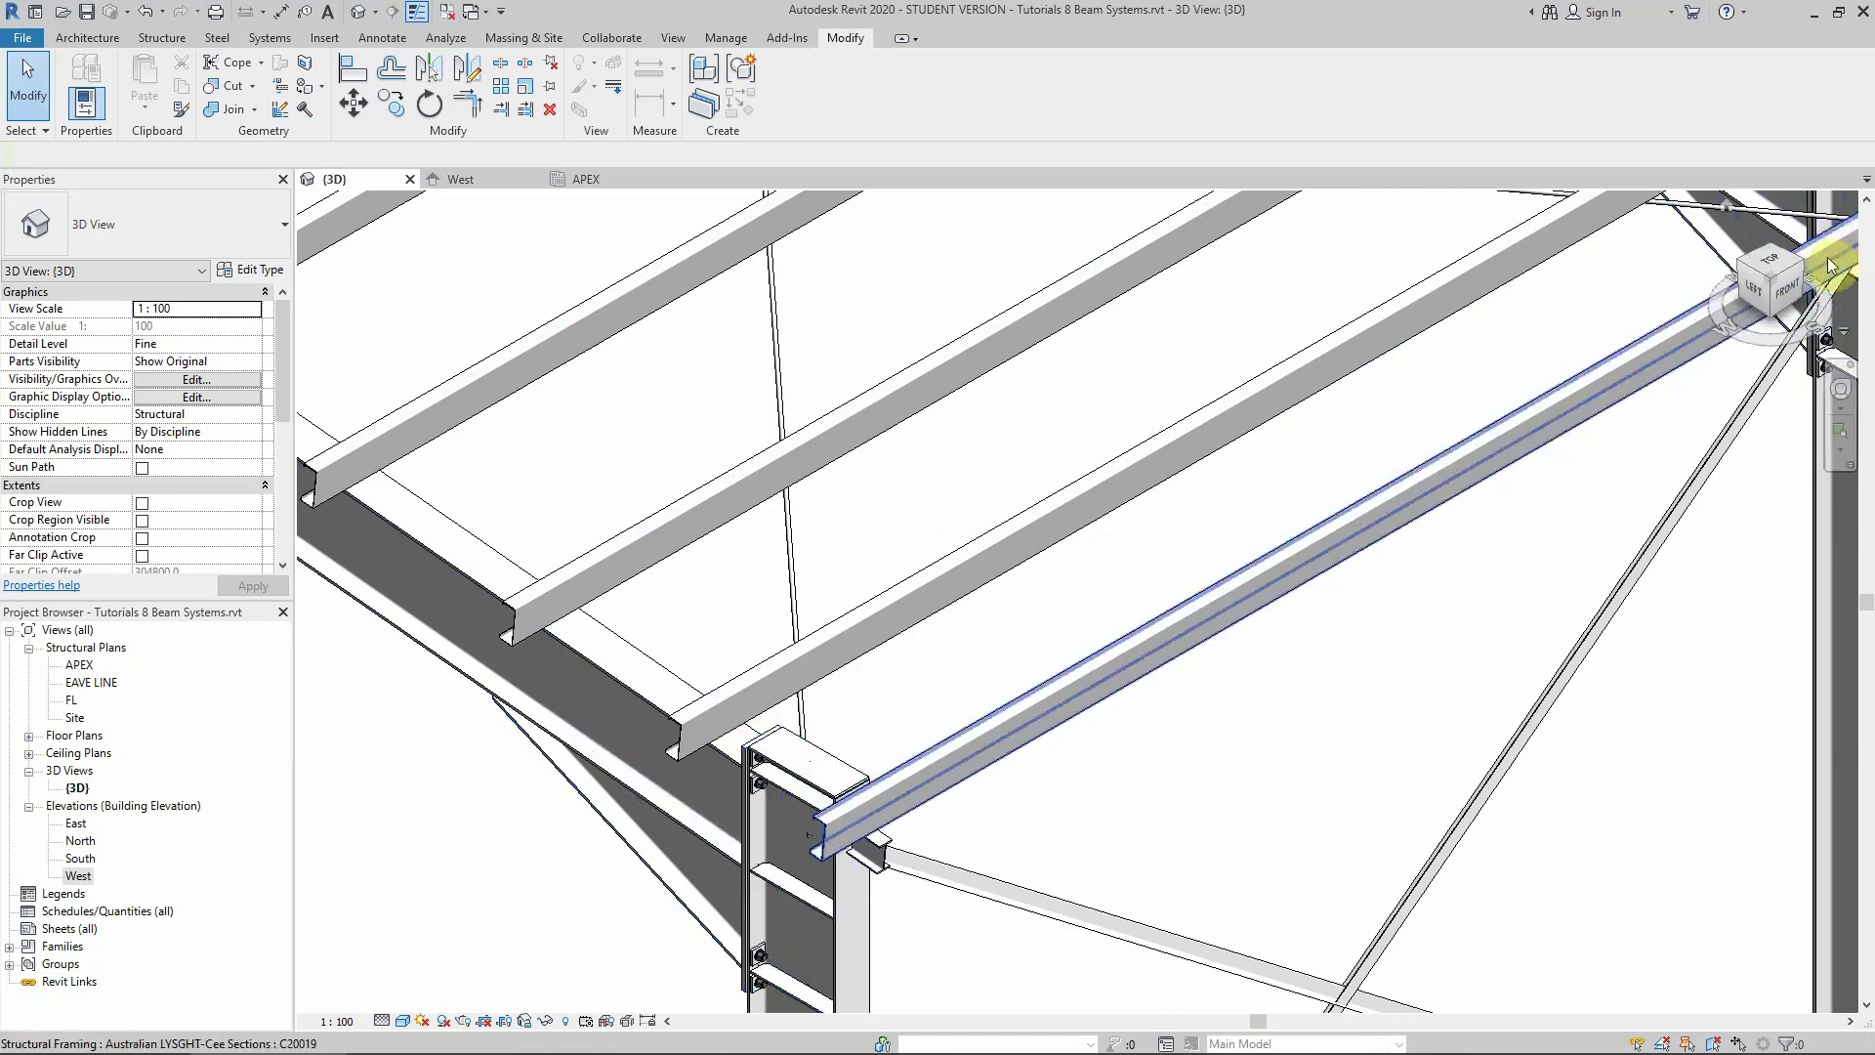
# Inspect the roof purlins in the left side view, including the eave purlin at the column, and the whole frame in isometric view
pyautogui.click(1744, 289)
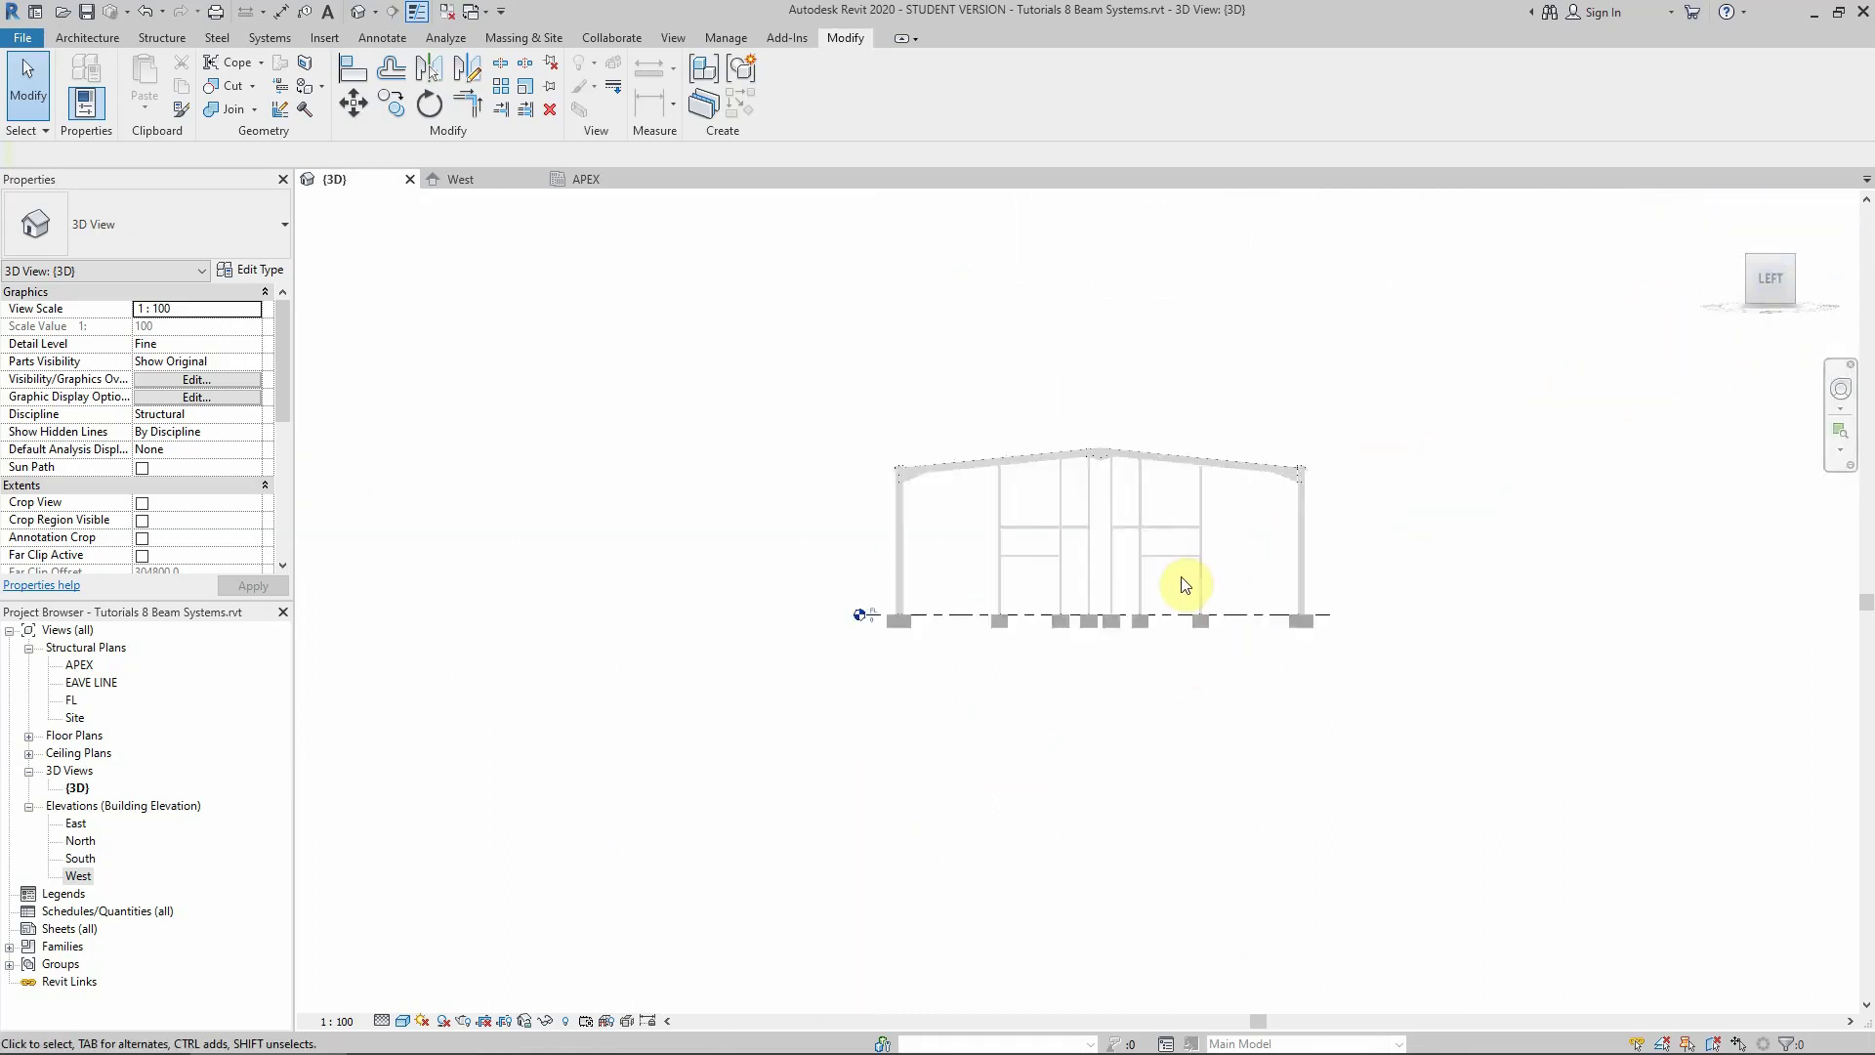
pyautogui.scroll(5, 1214, 505)
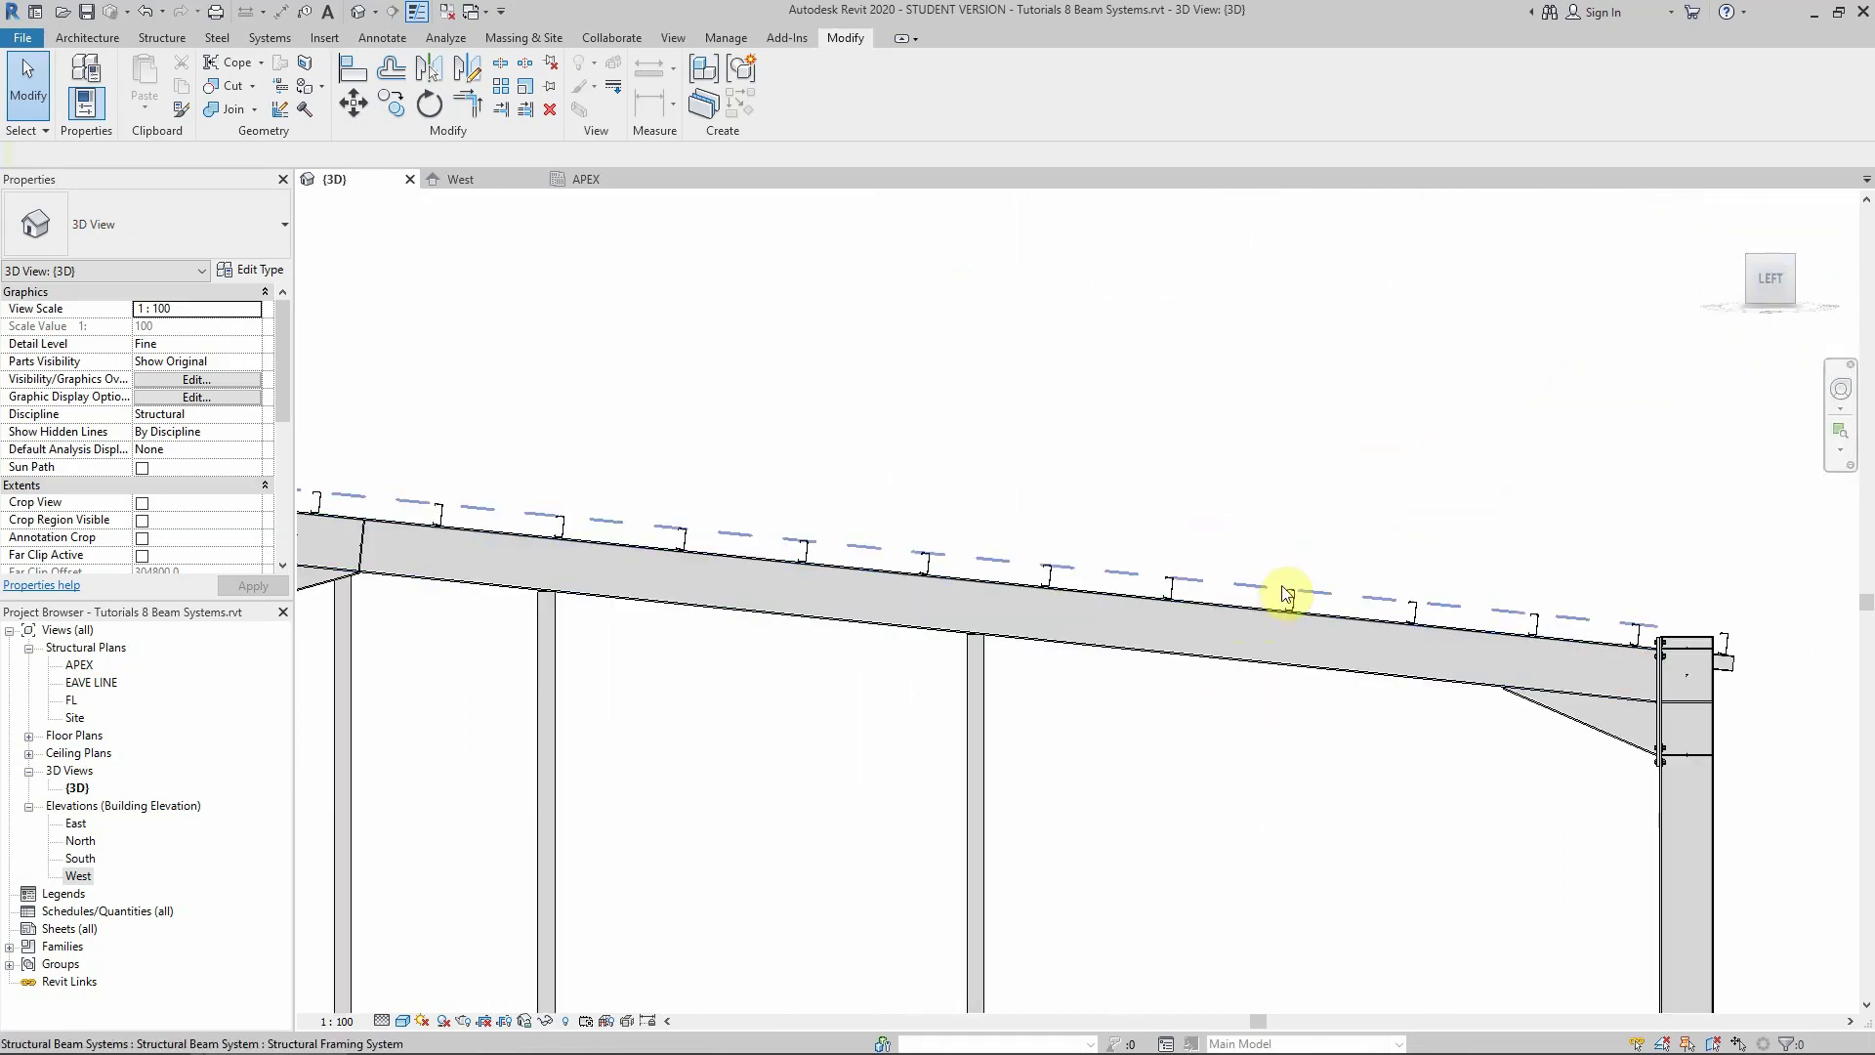
pyautogui.click(1238, 582)
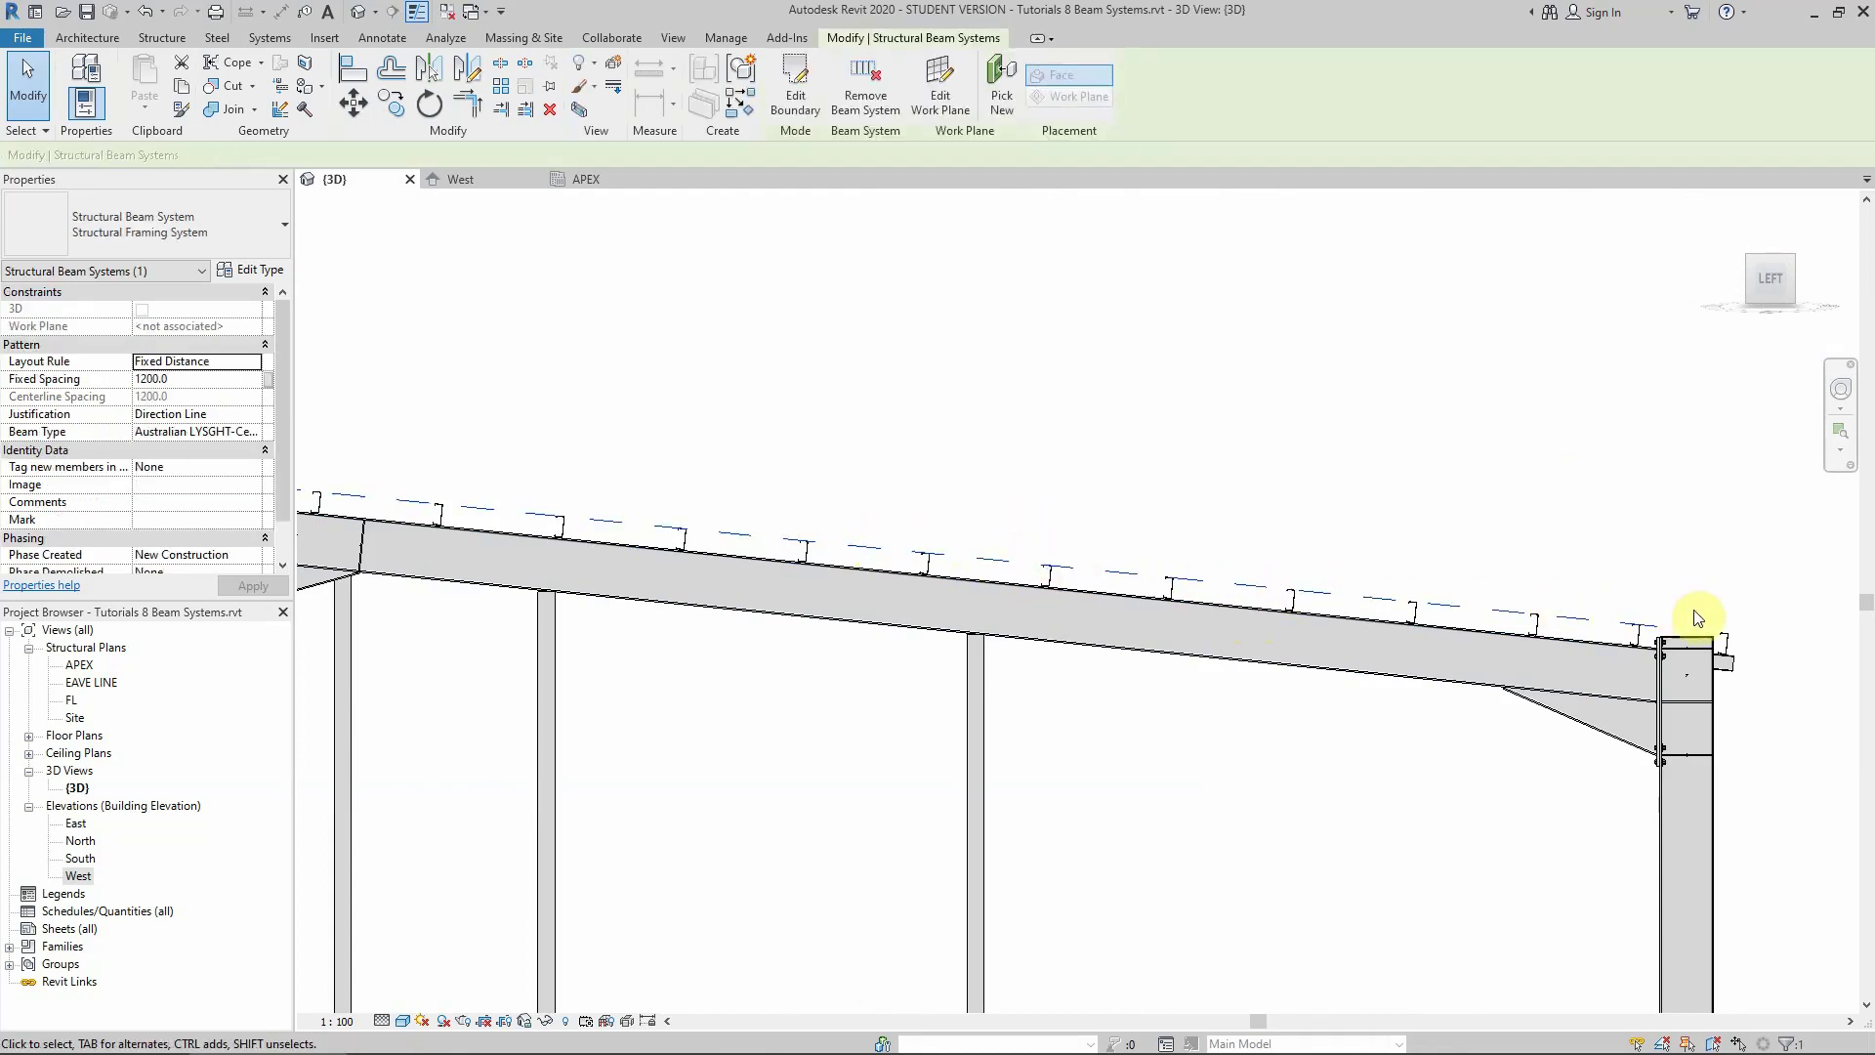
pyautogui.scroll(2, 1767, 627)
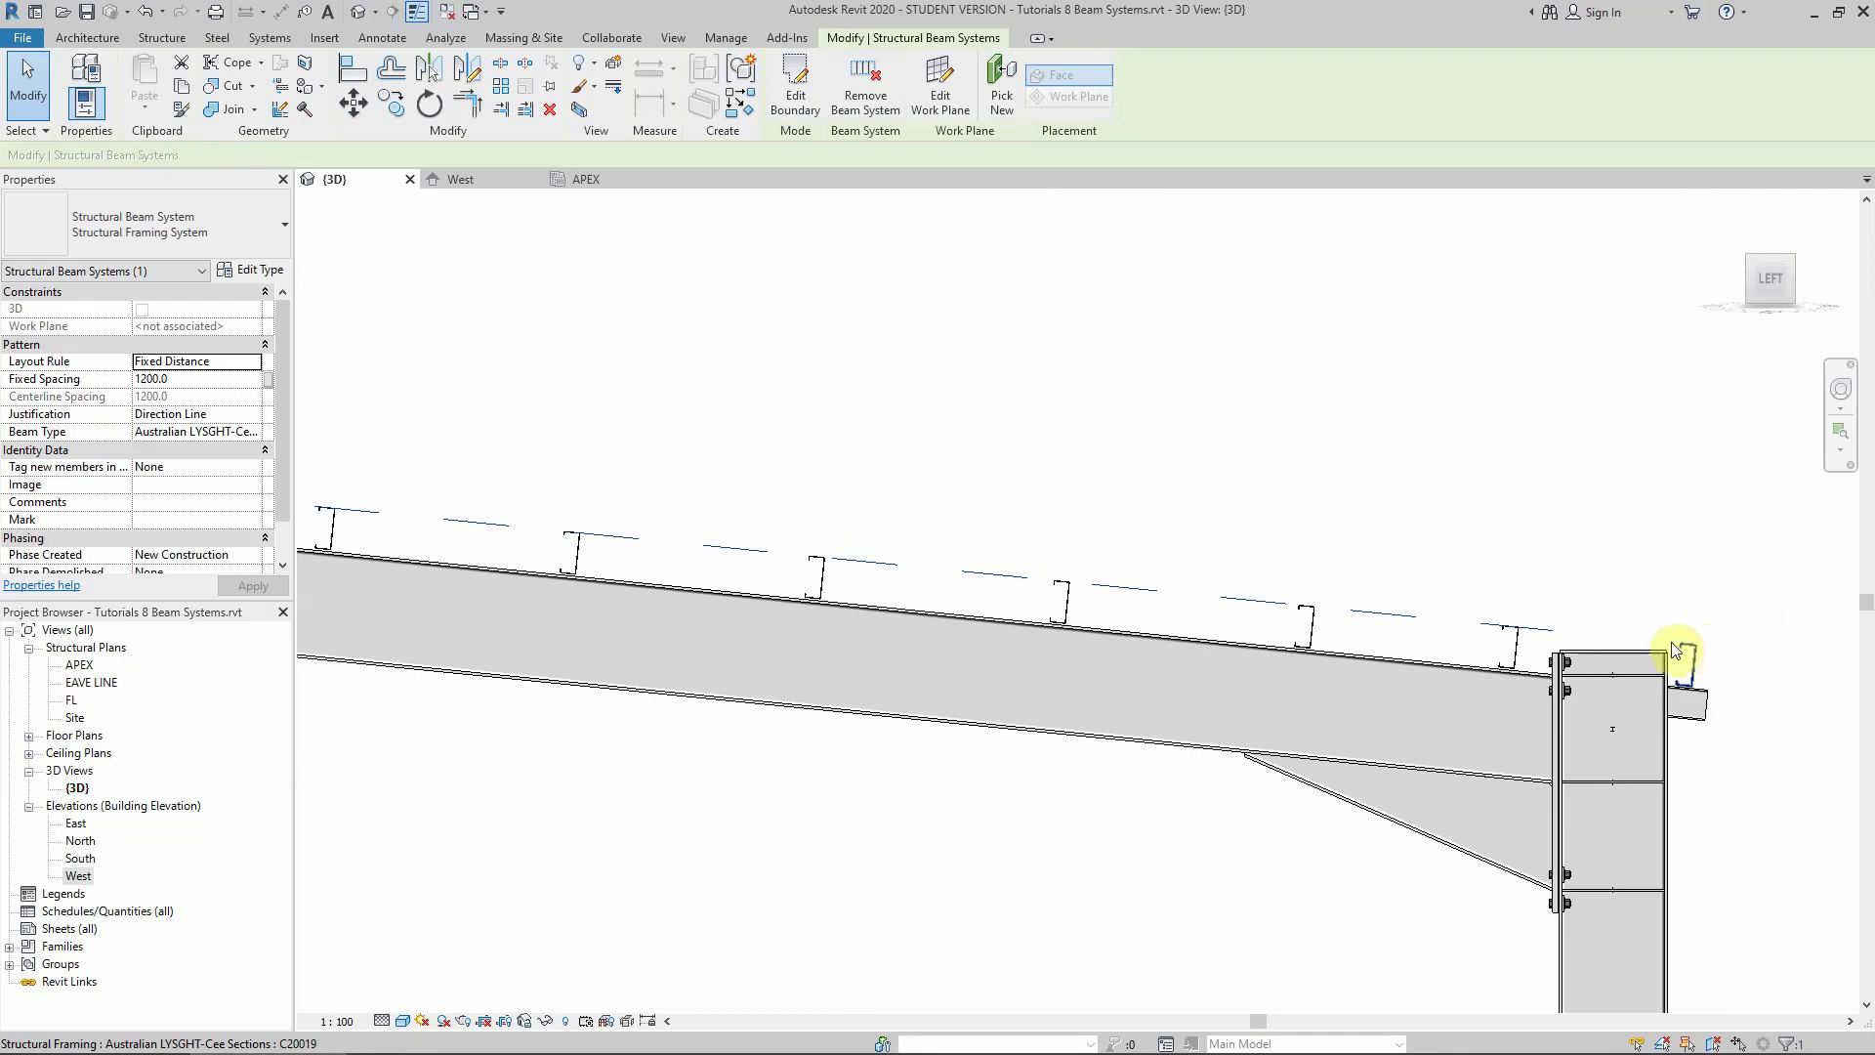
pyautogui.scroll(-5, 1464, 547)
pyautogui.click(1380, 628)
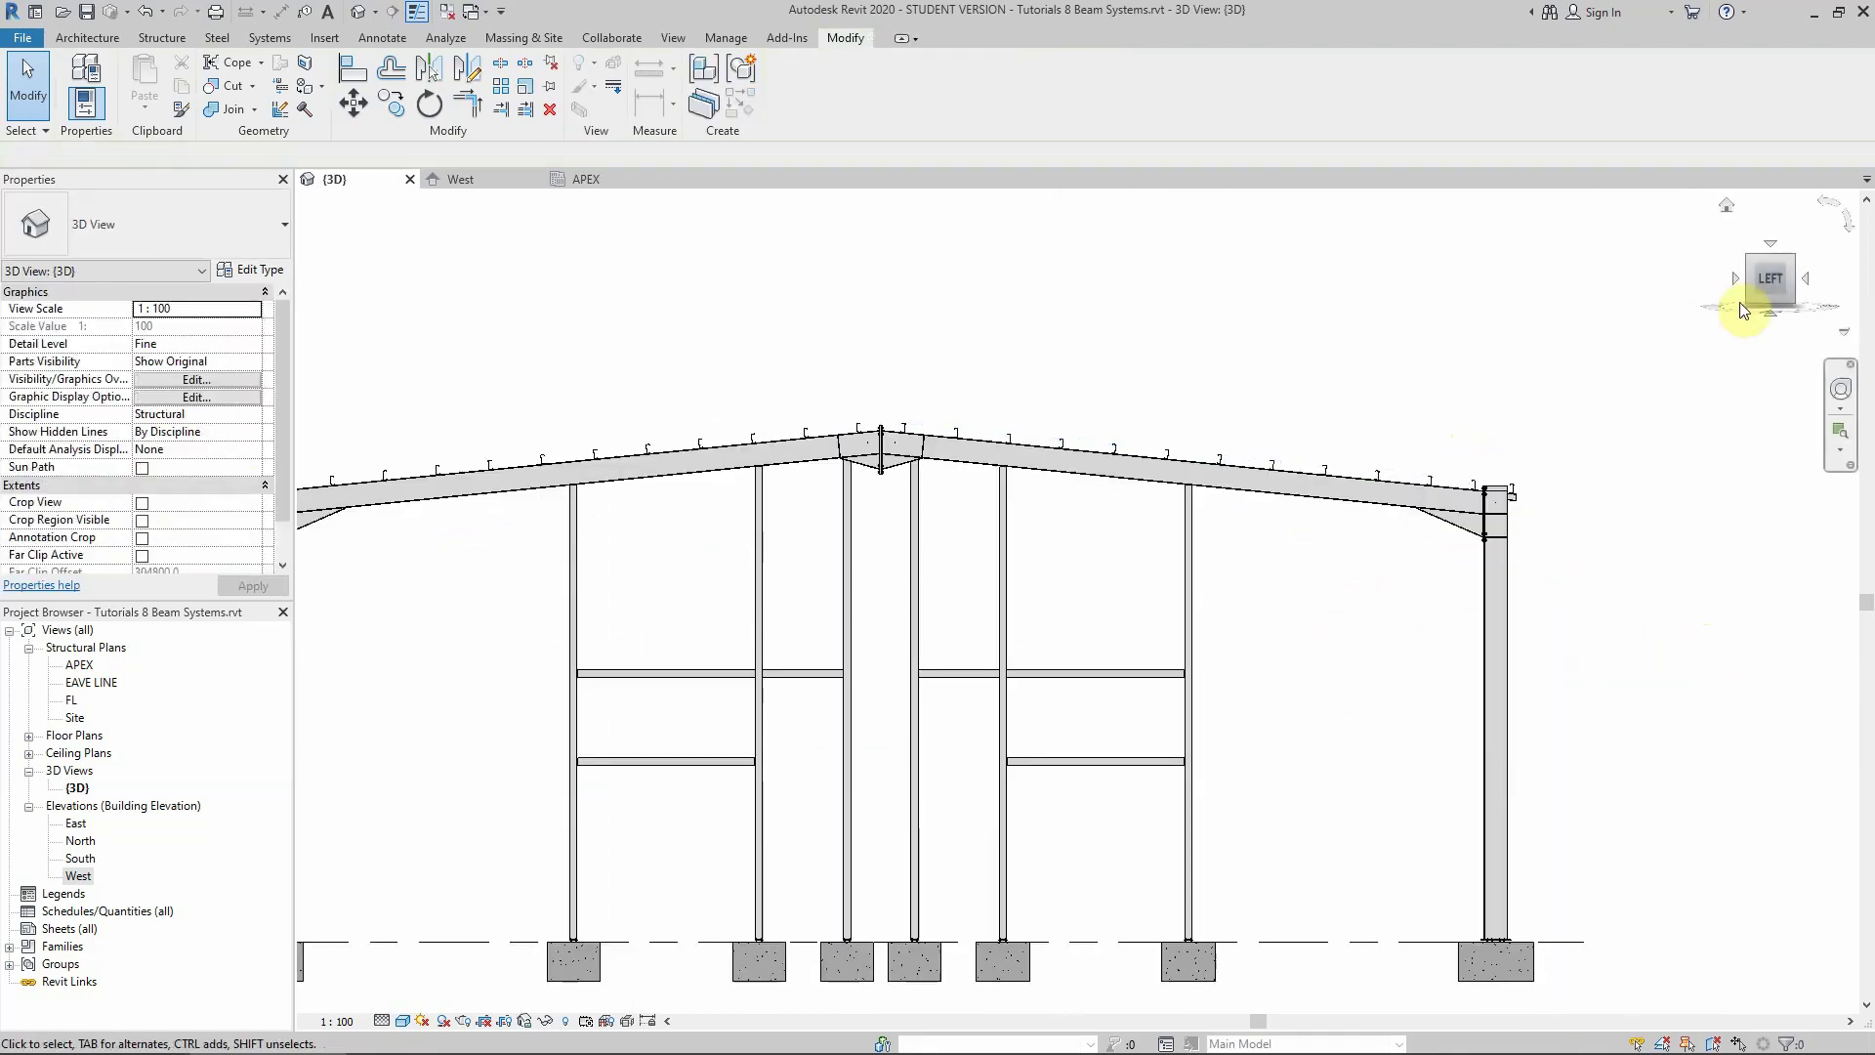
pyautogui.click(1797, 259)
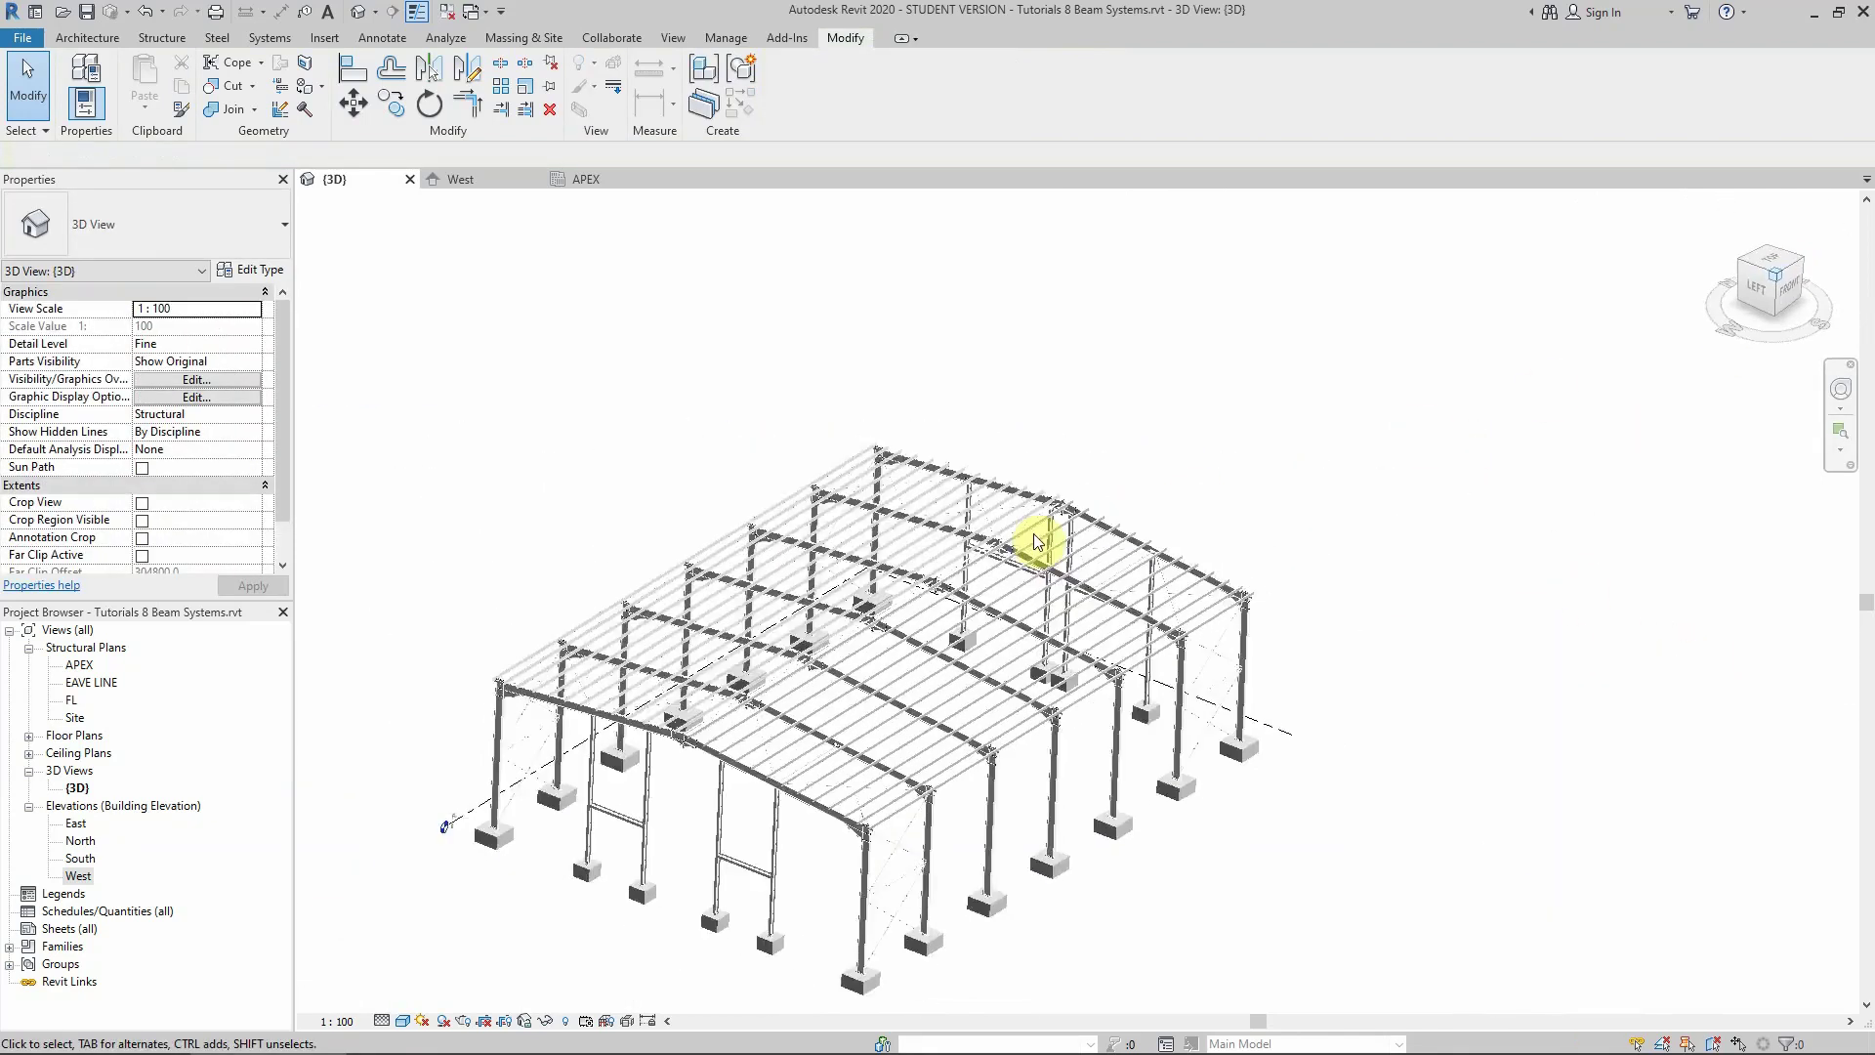
pyautogui.click(630, 453)
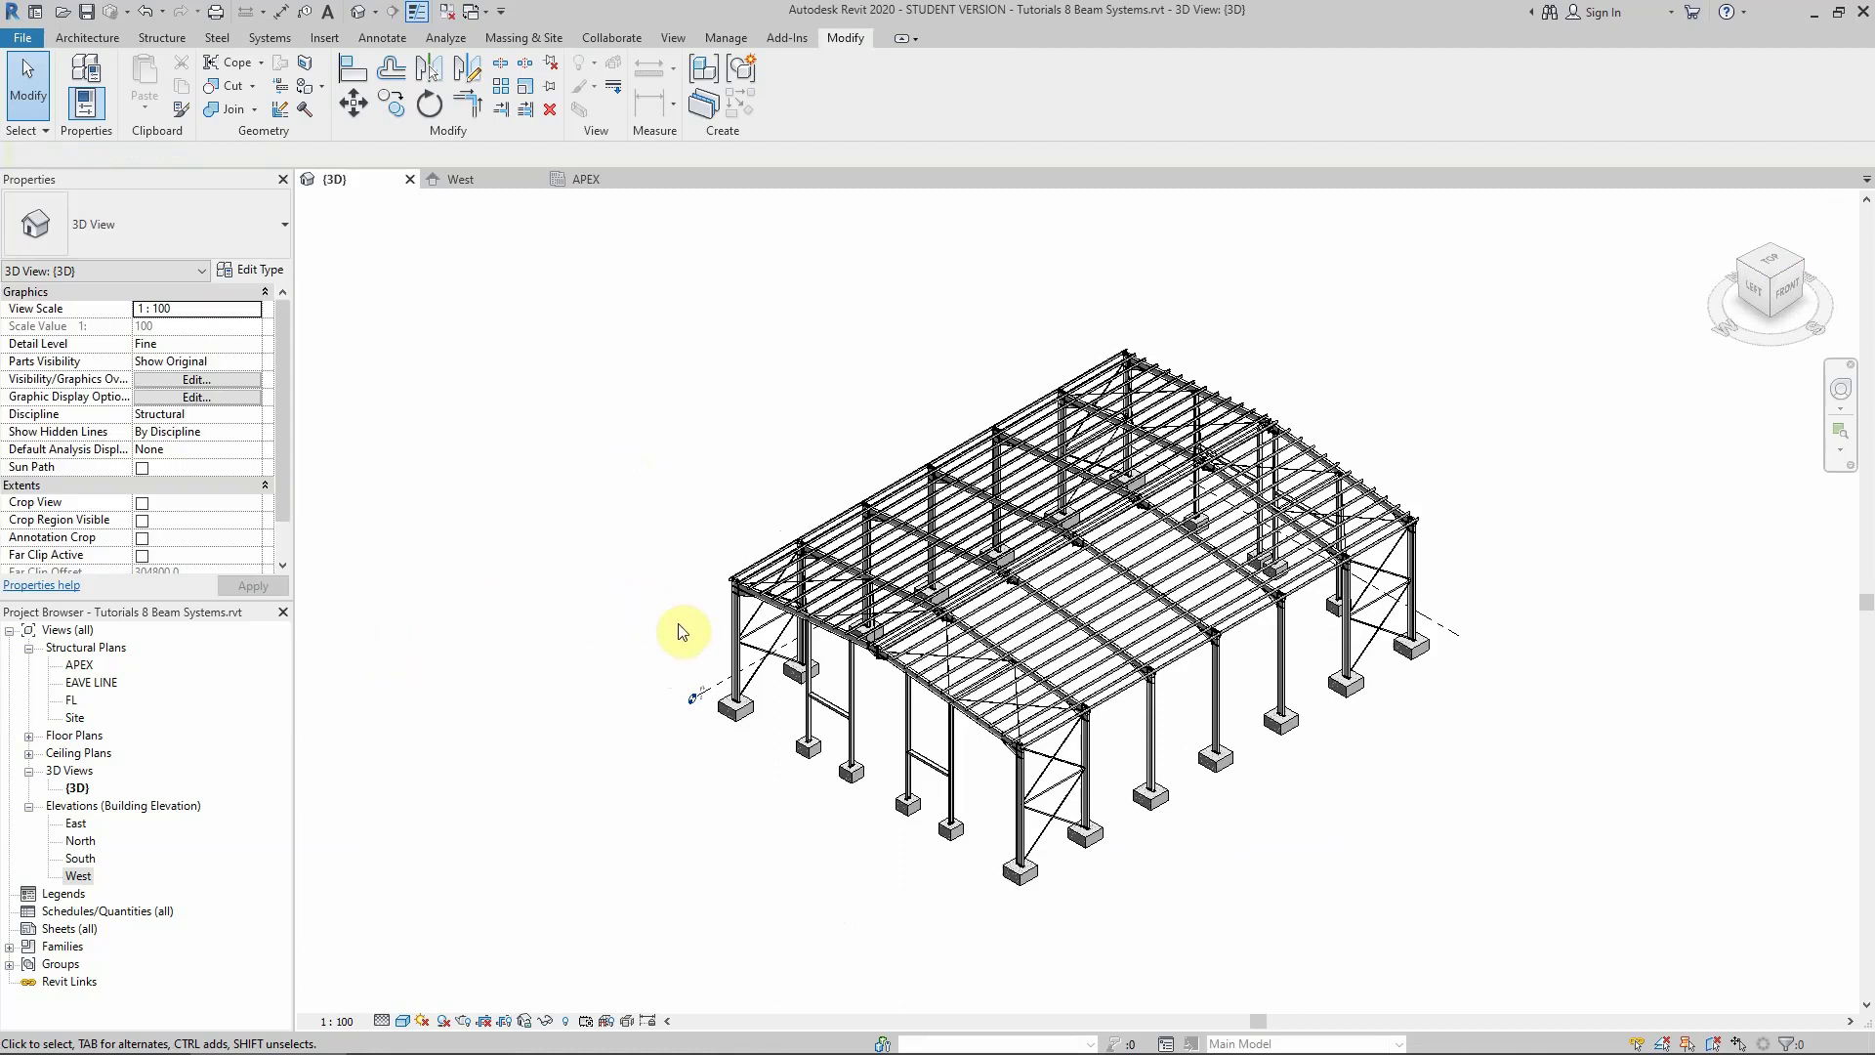
pyautogui.scroll(2, 1232, 683)
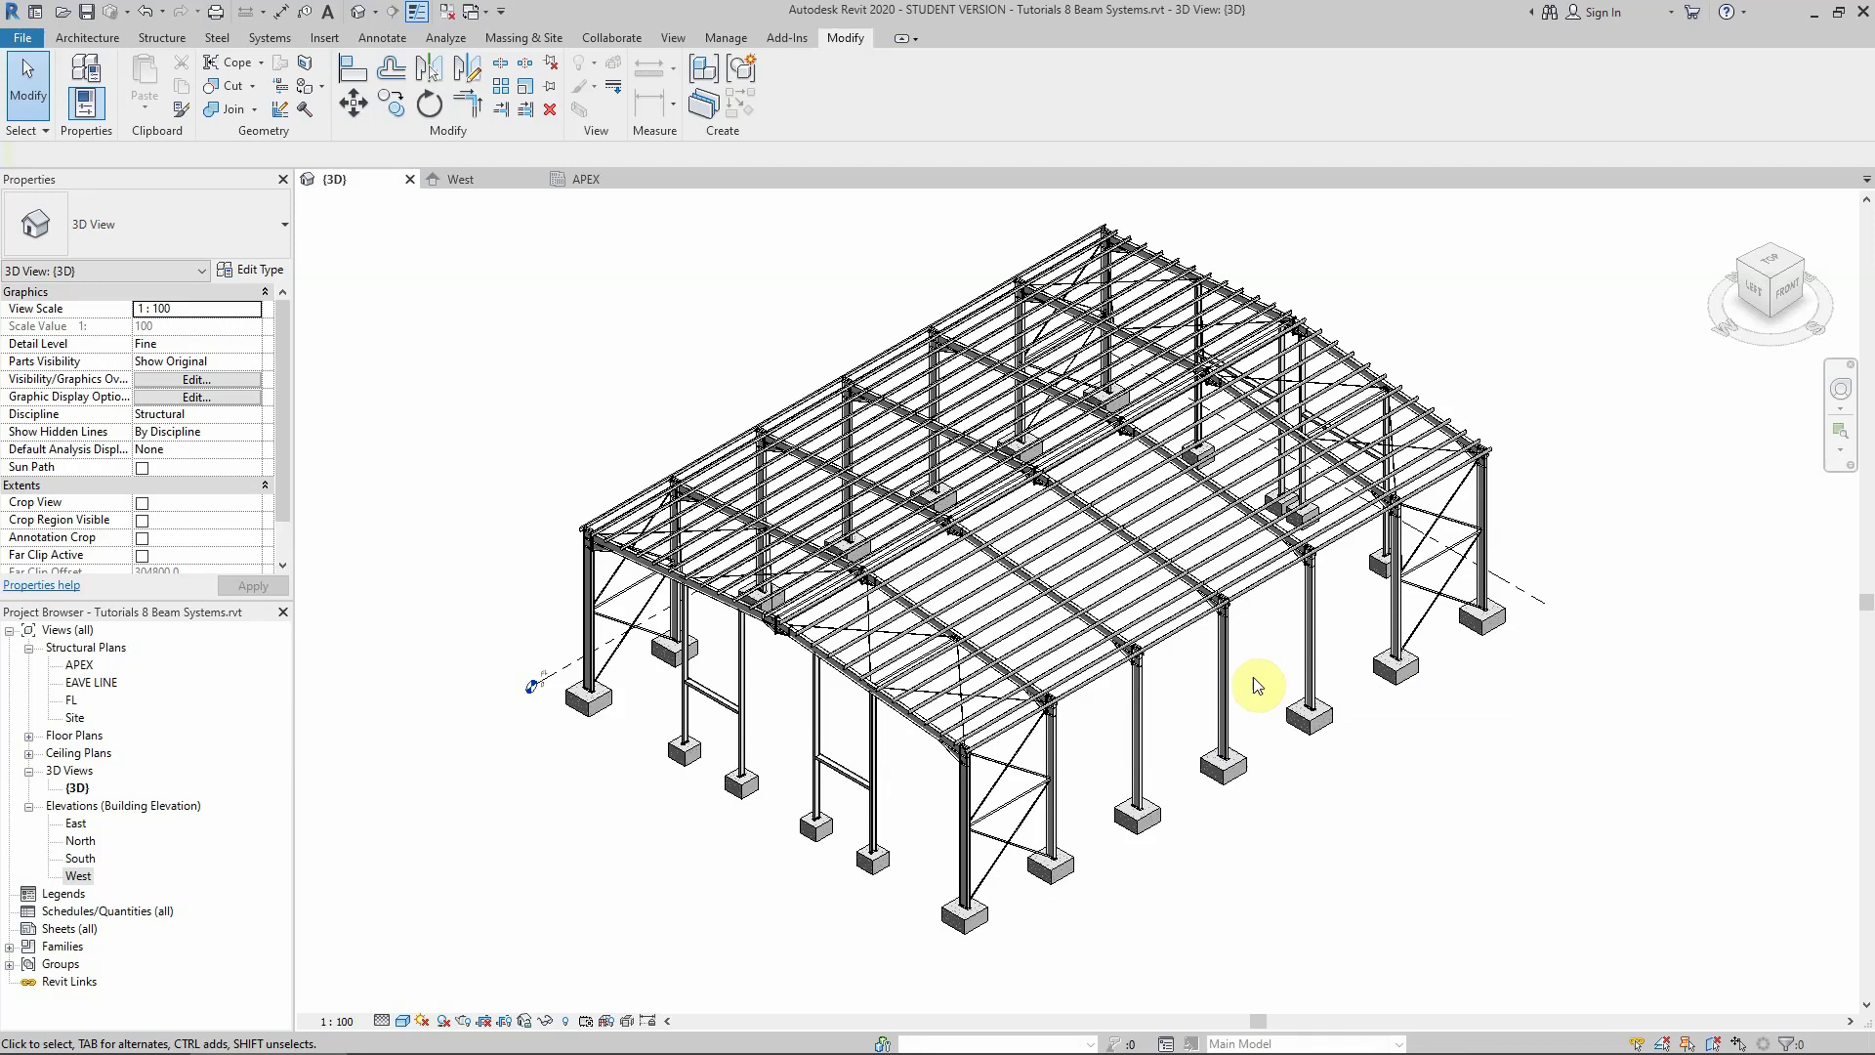
pyautogui.scroll(3, 1259, 669)
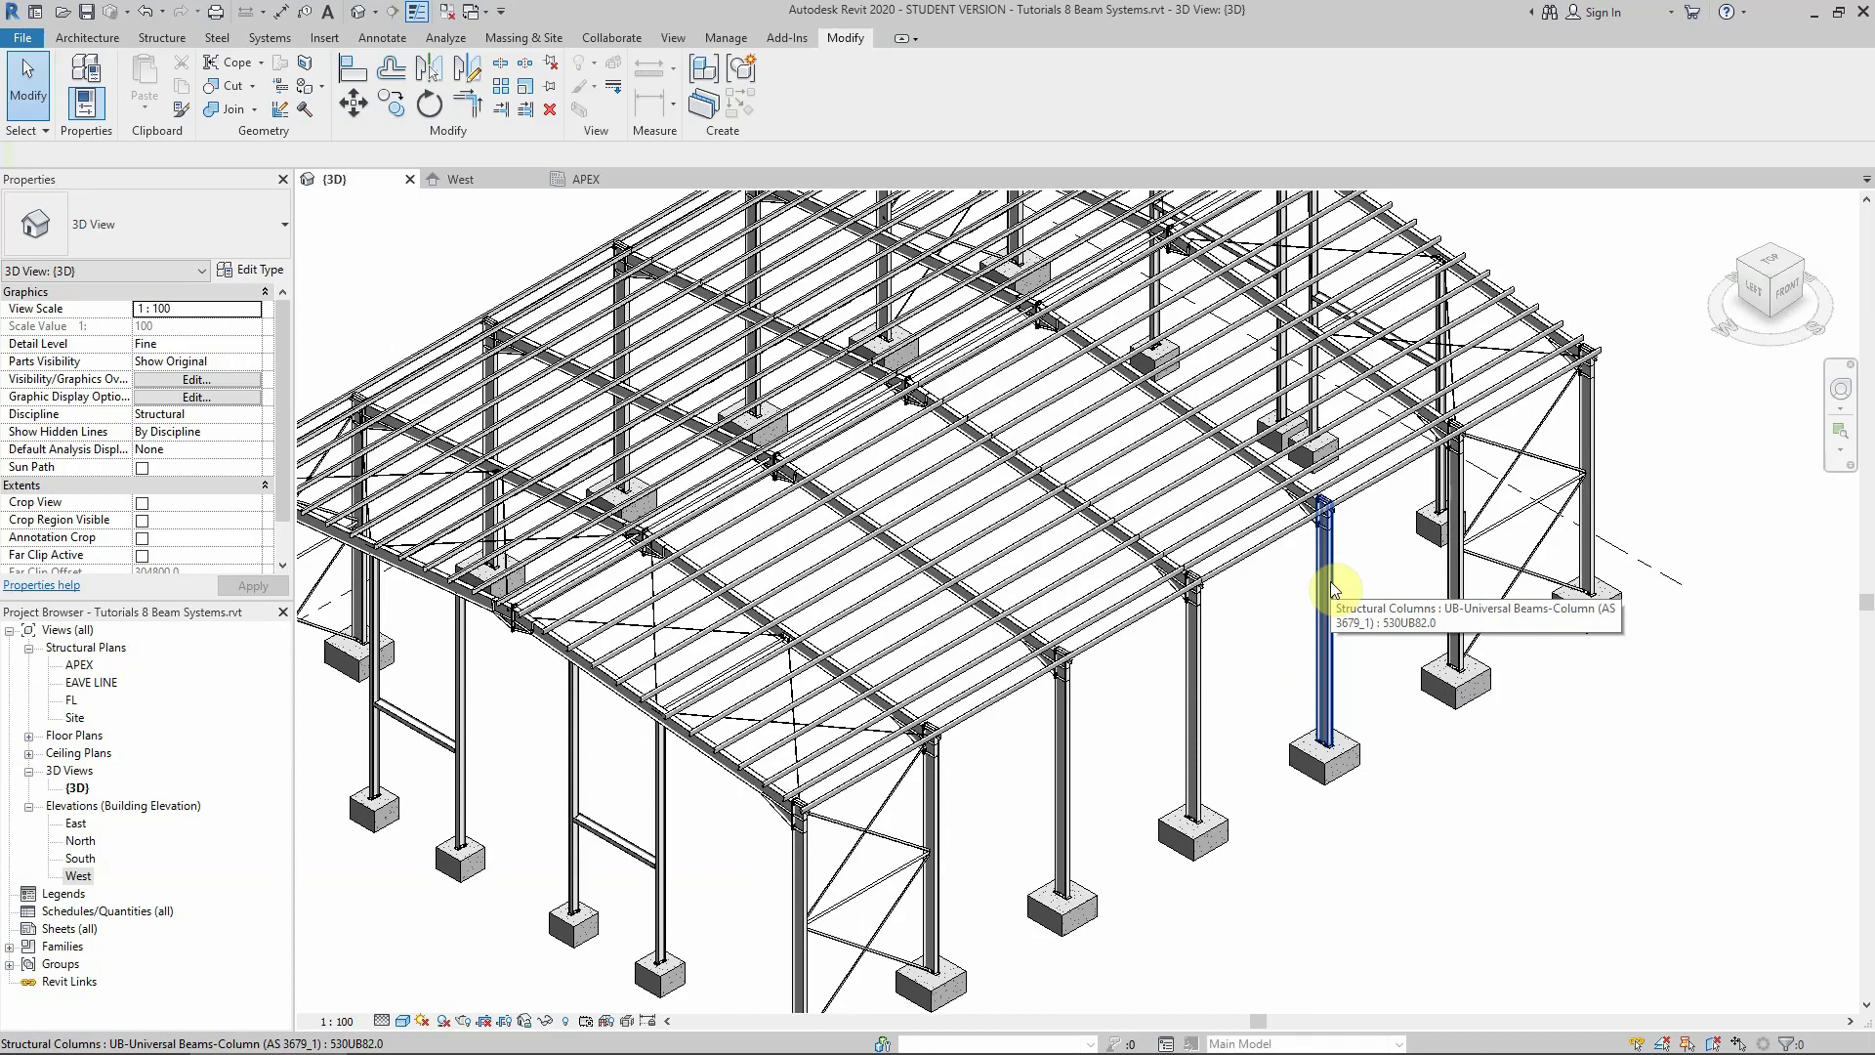
pyautogui.scroll(-5, 1329, 582)
pyautogui.click(577, 348)
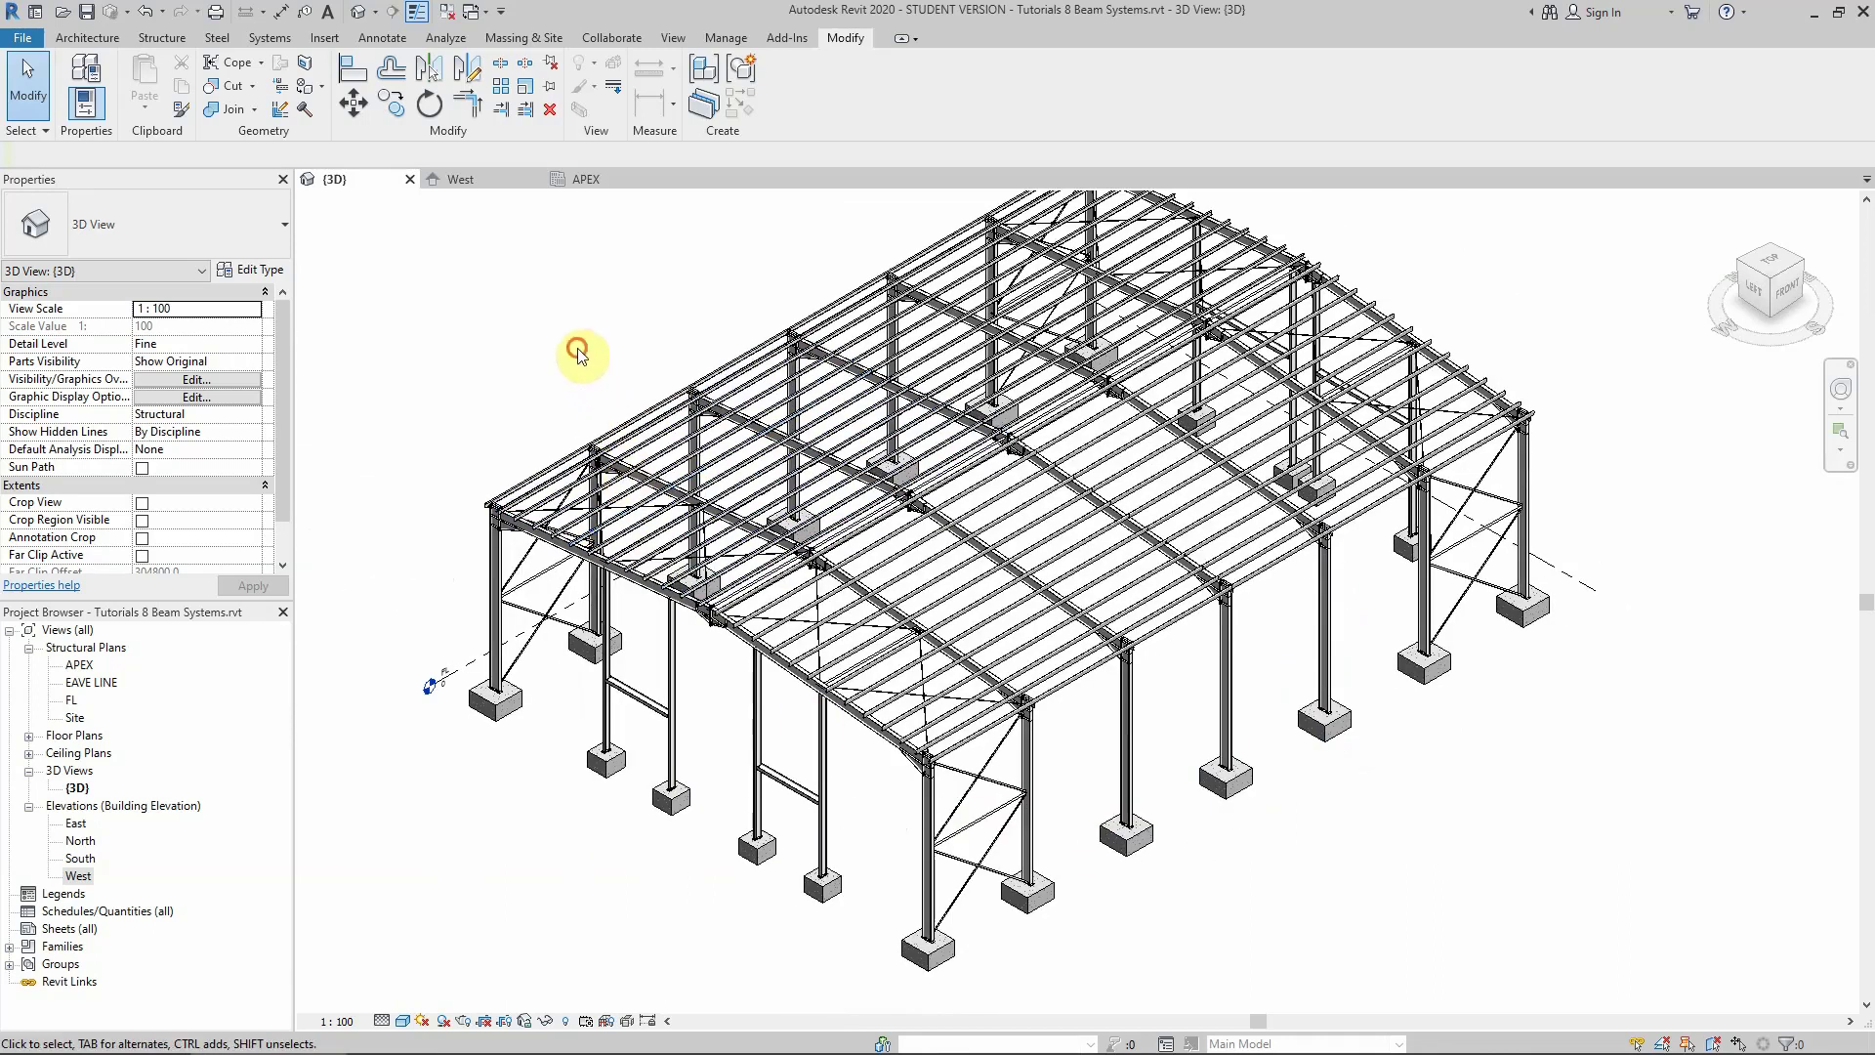
# Start a sketched beam system and set its work plane by picking the outer face of a side-wall column
pyautogui.click(151, 39)
pyautogui.click(333, 94)
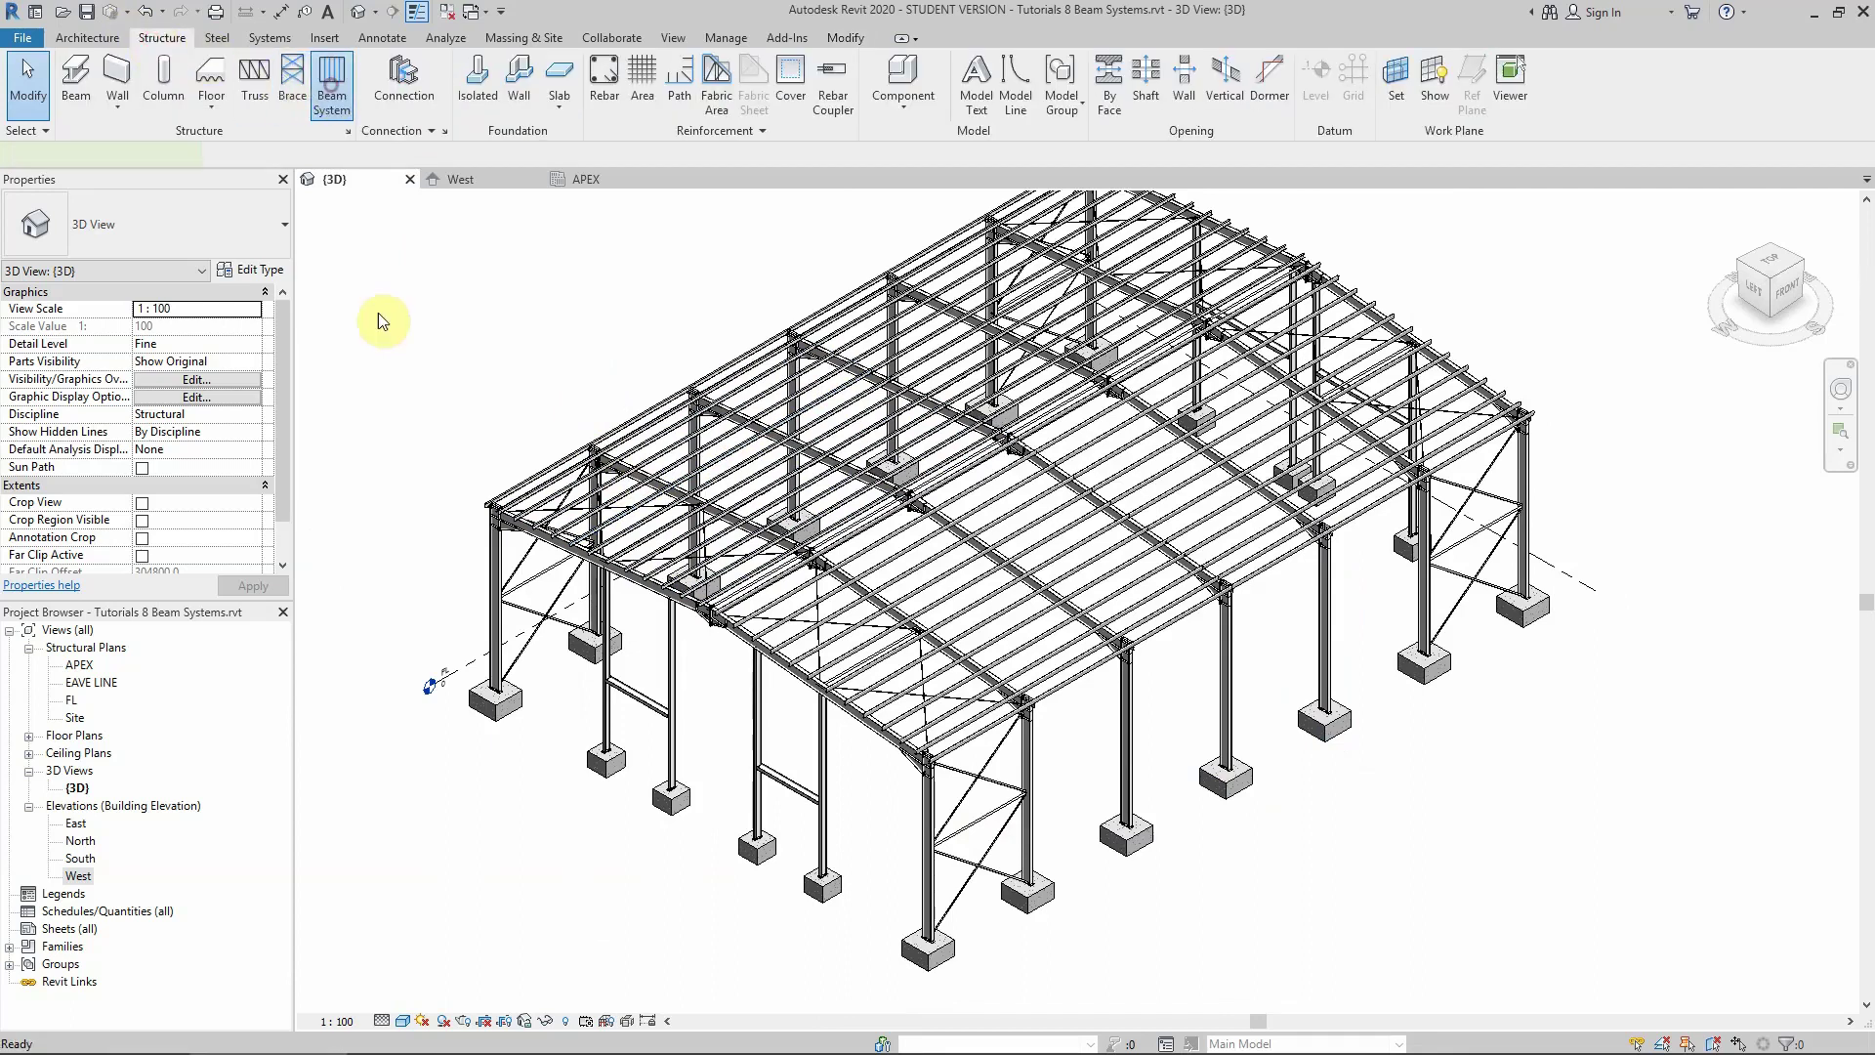
pyautogui.click(1063, 91)
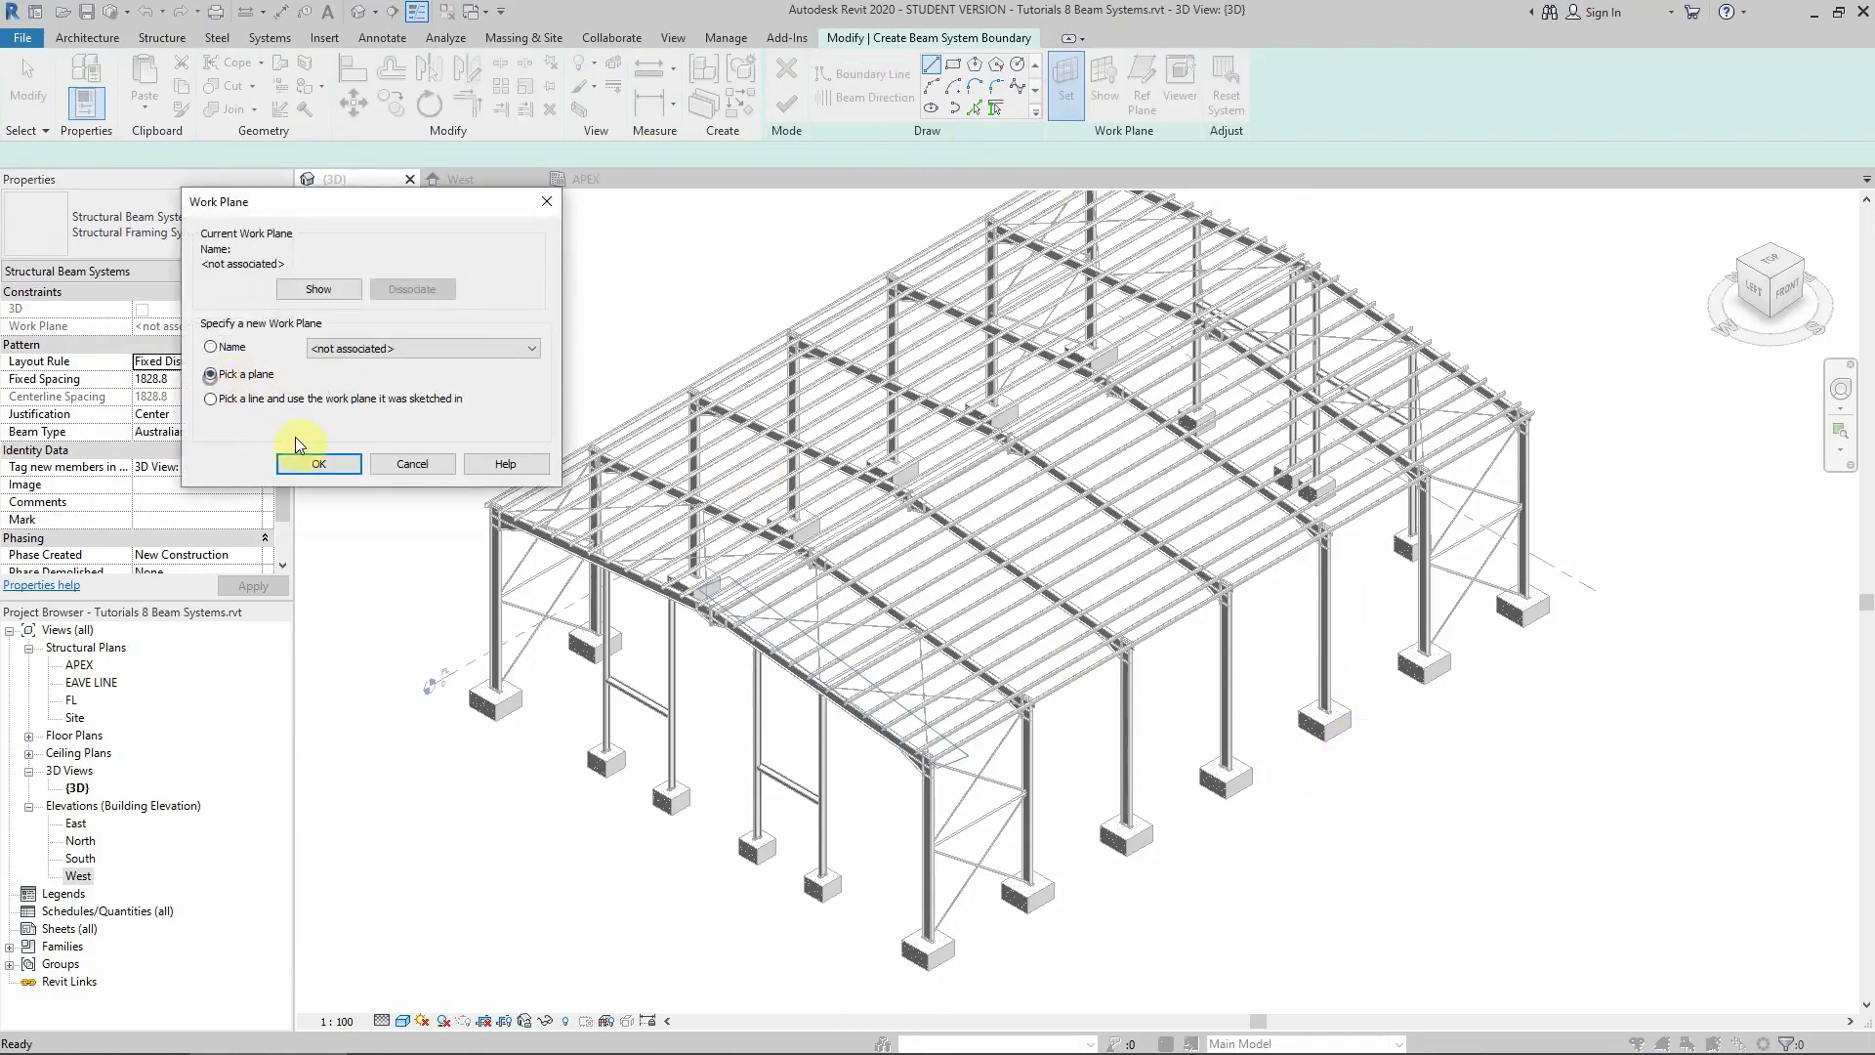
pyautogui.click(315, 463)
pyautogui.scroll(10, 1367, 683)
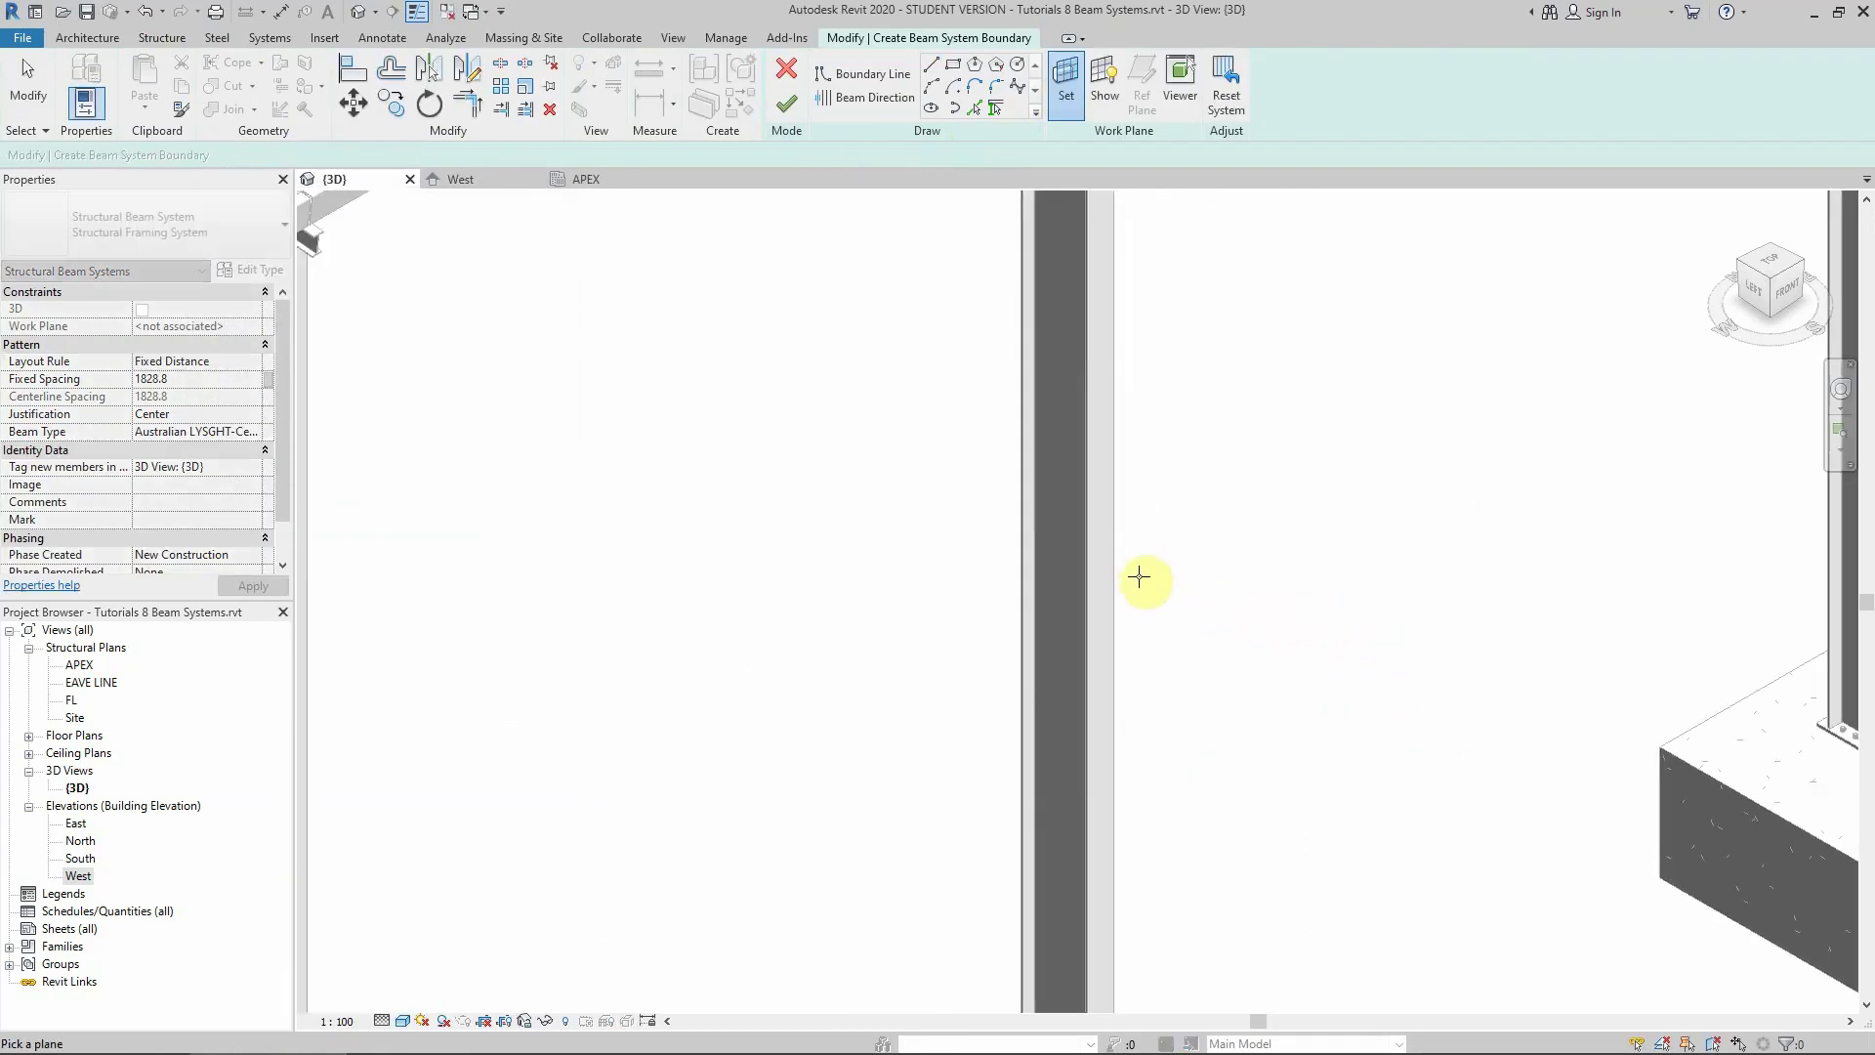
pyautogui.click(1109, 557)
pyautogui.scroll(-10, 1047, 670)
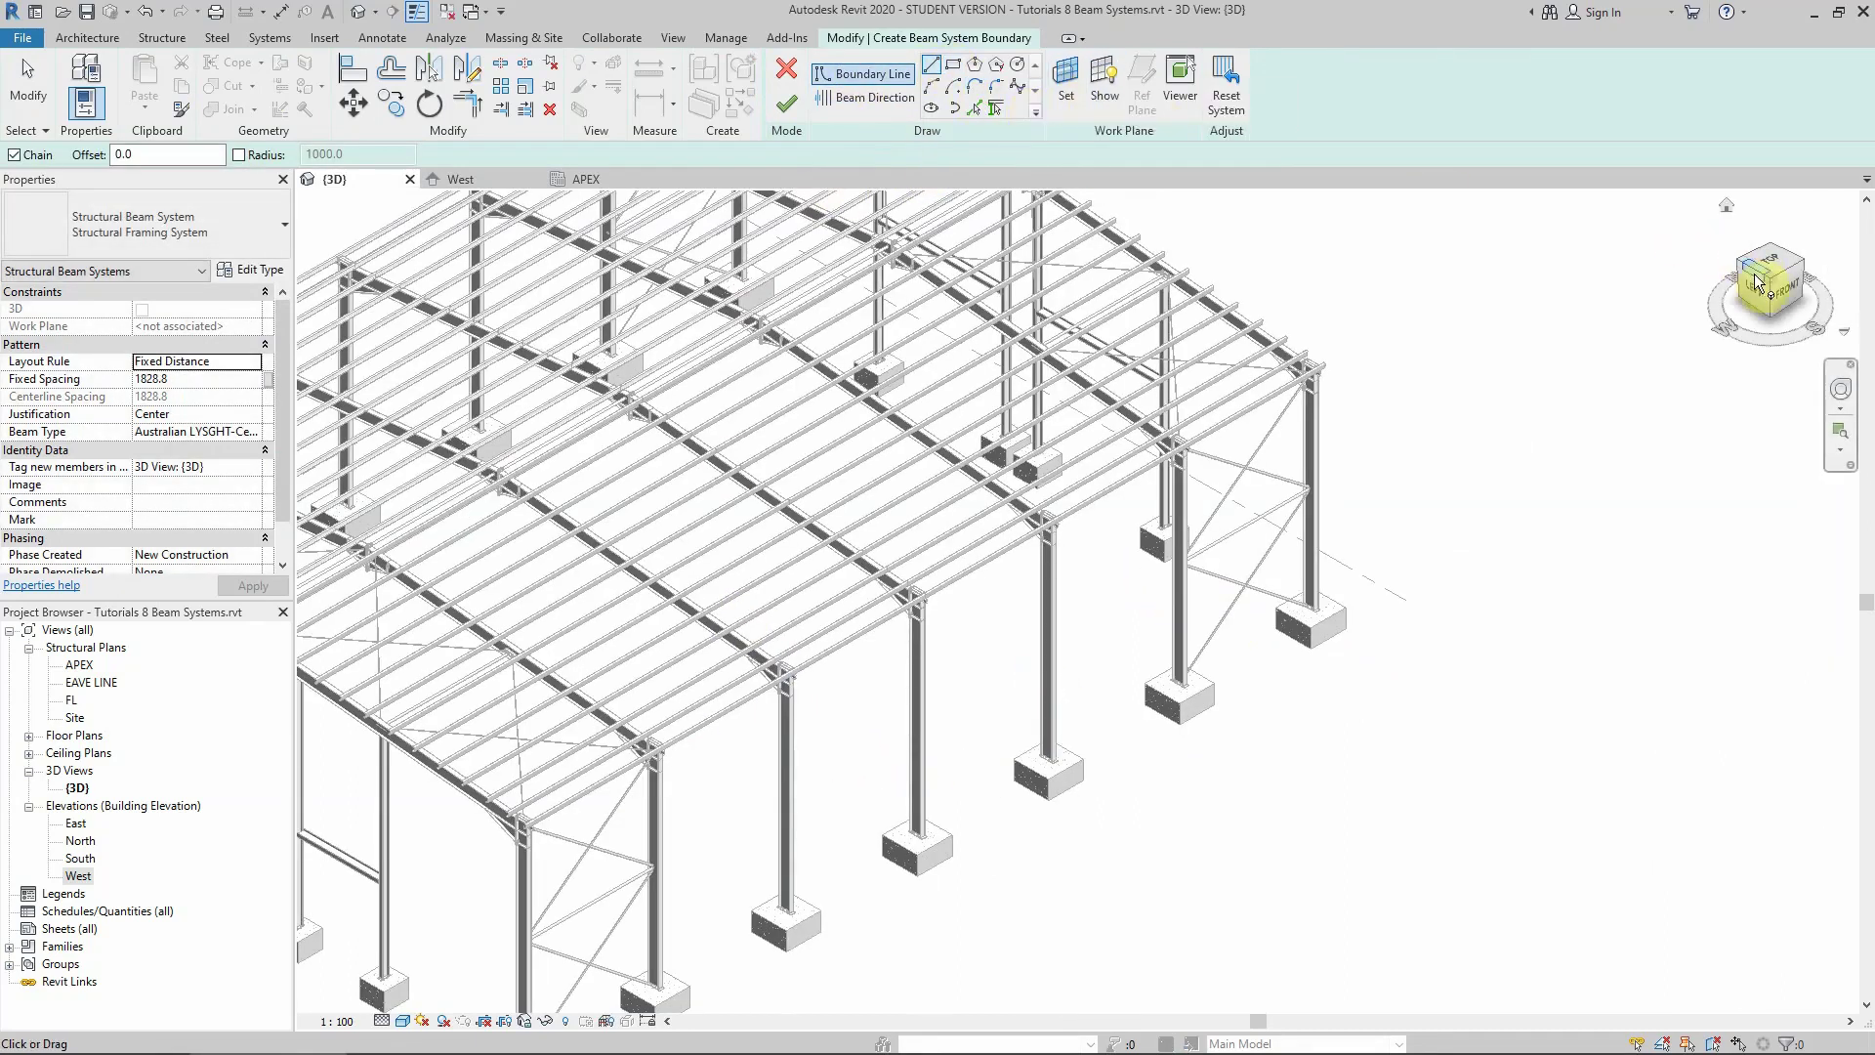
# In the front view, sketch a rectangular boundary from the first column's outer edge near the eave to the last column's outer base corner
pyautogui.click(1782, 295)
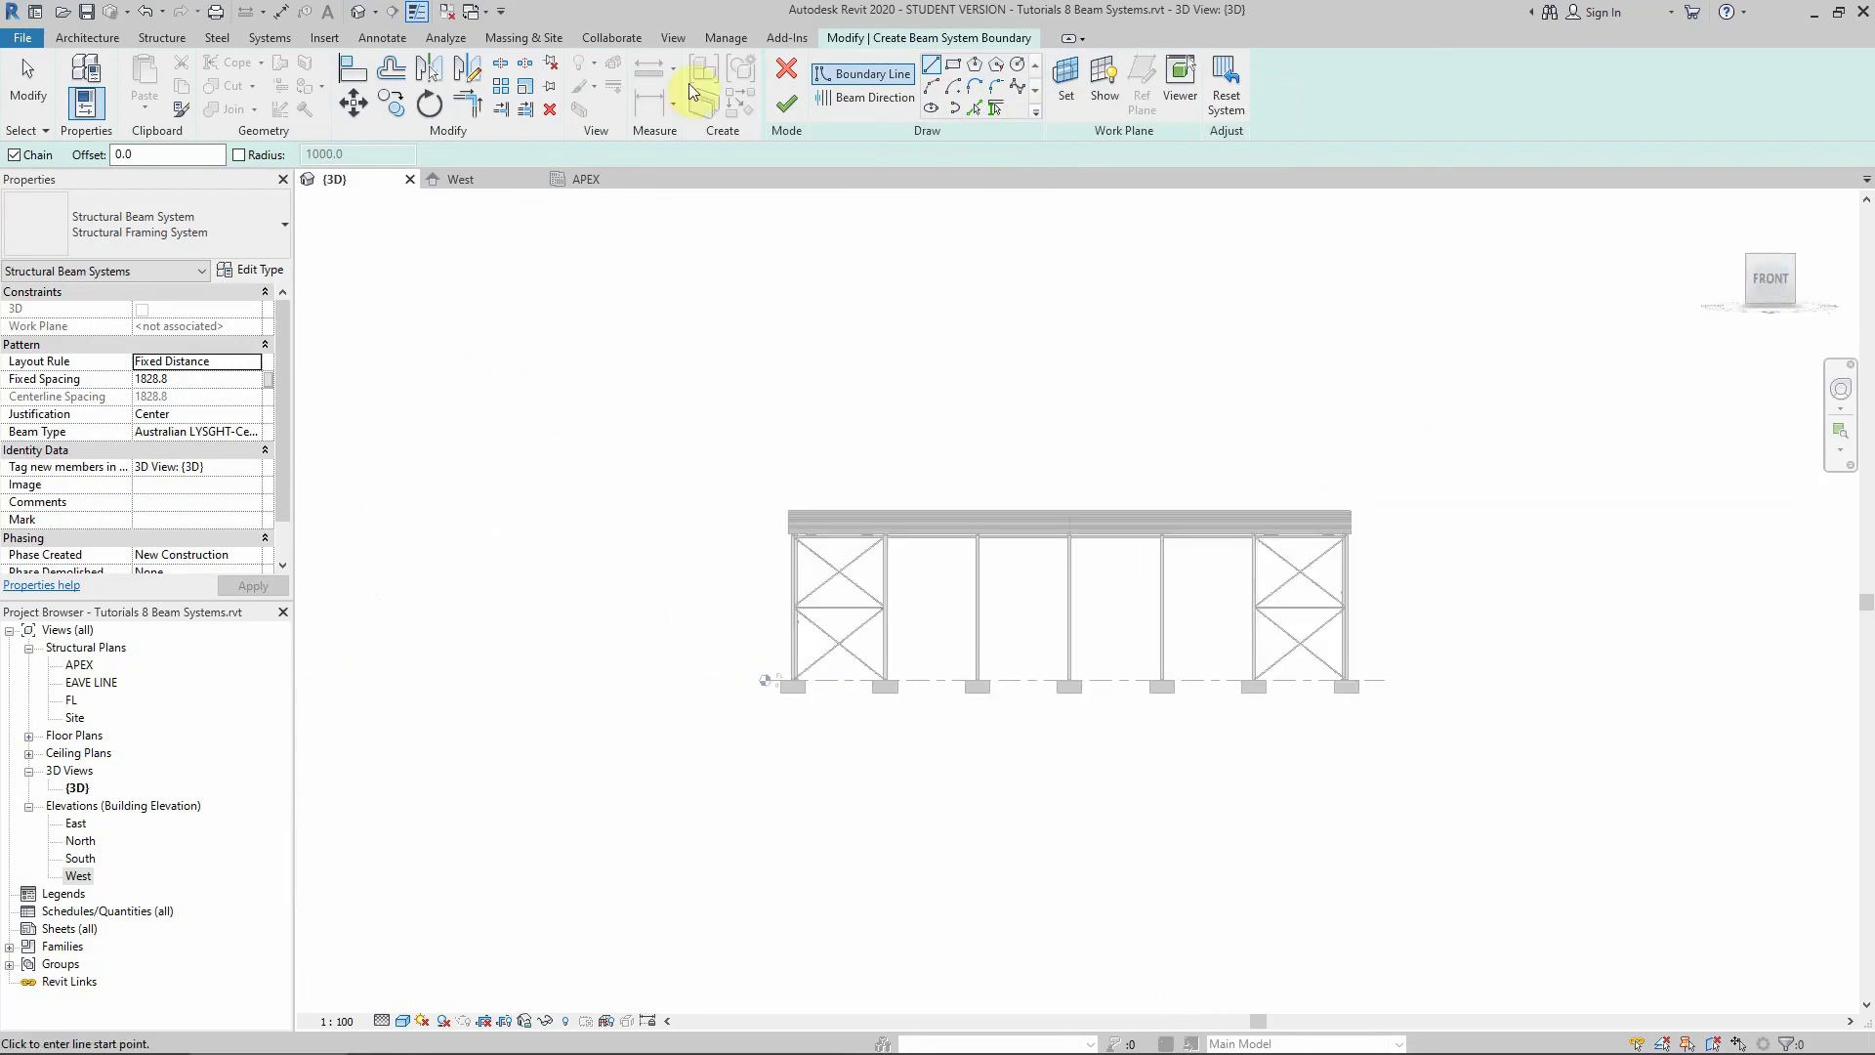
pyautogui.click(952, 66)
pyautogui.scroll(6, 670, 565)
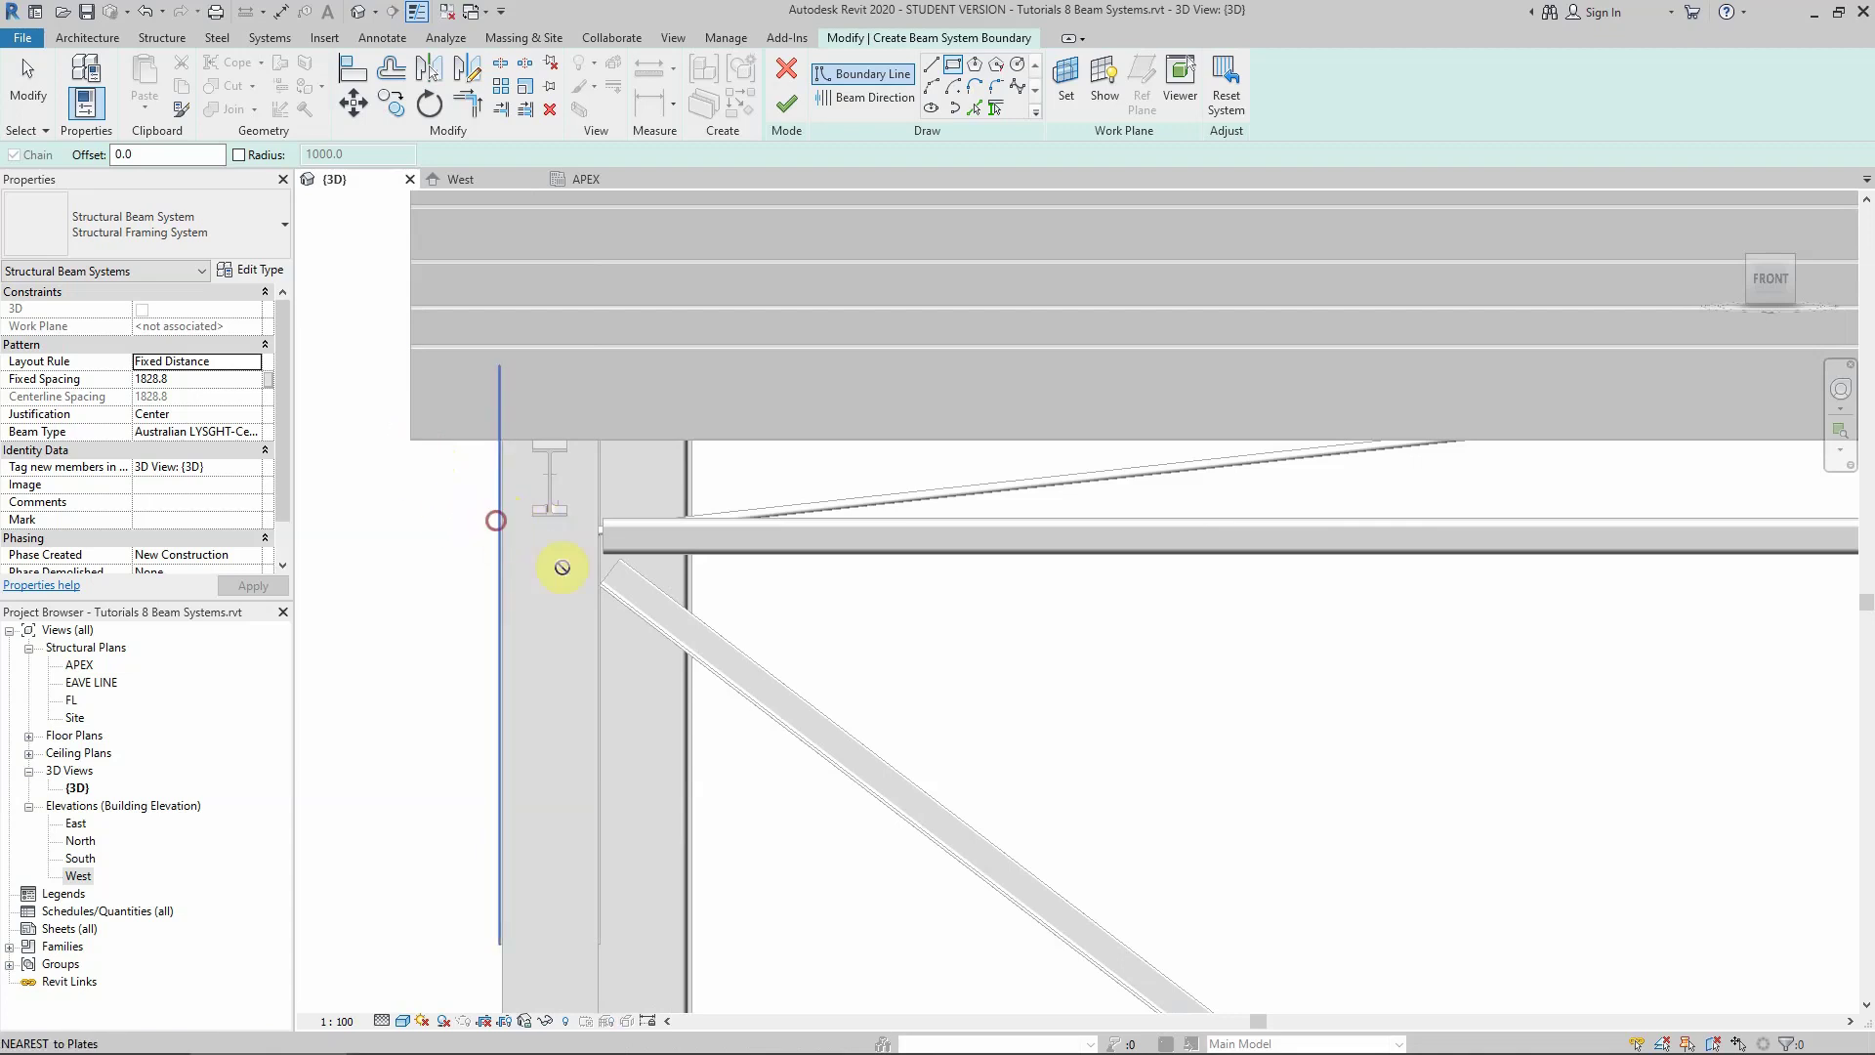
pyautogui.click(561, 568)
pyautogui.scroll(-6, 544, 515)
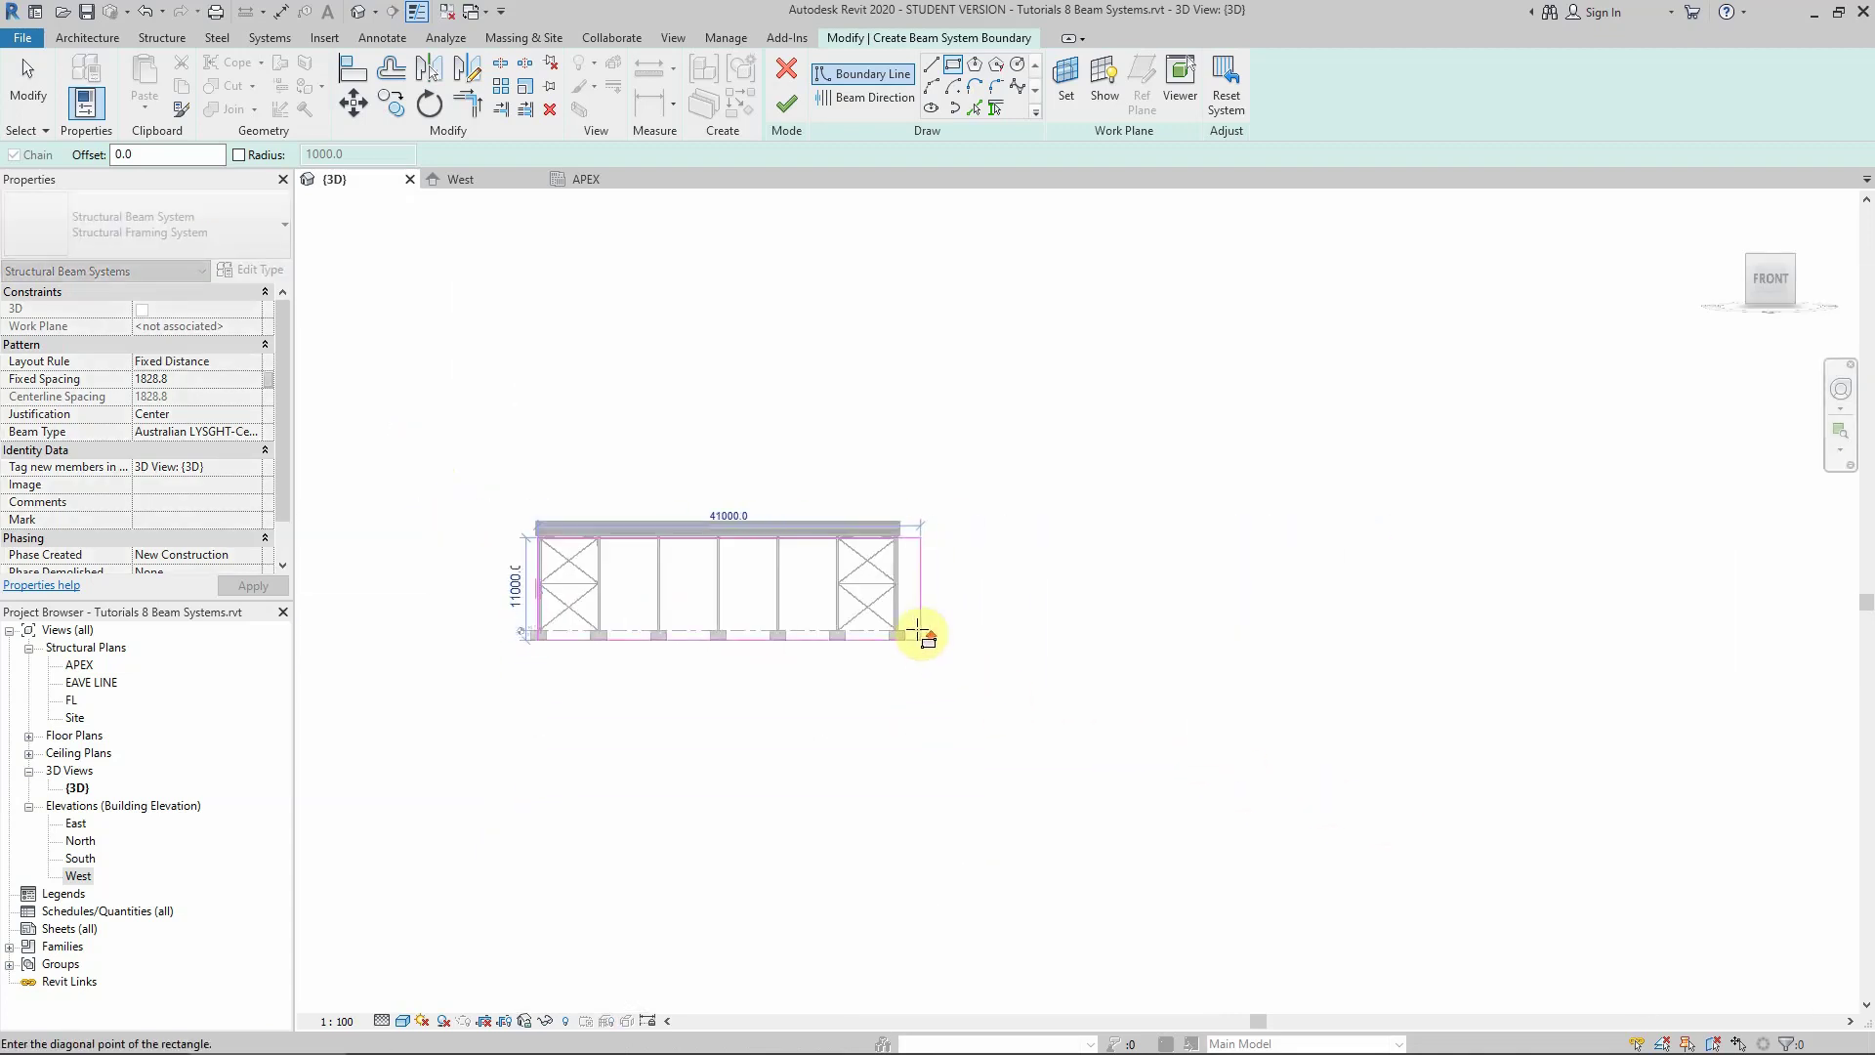
pyautogui.scroll(8, 919, 633)
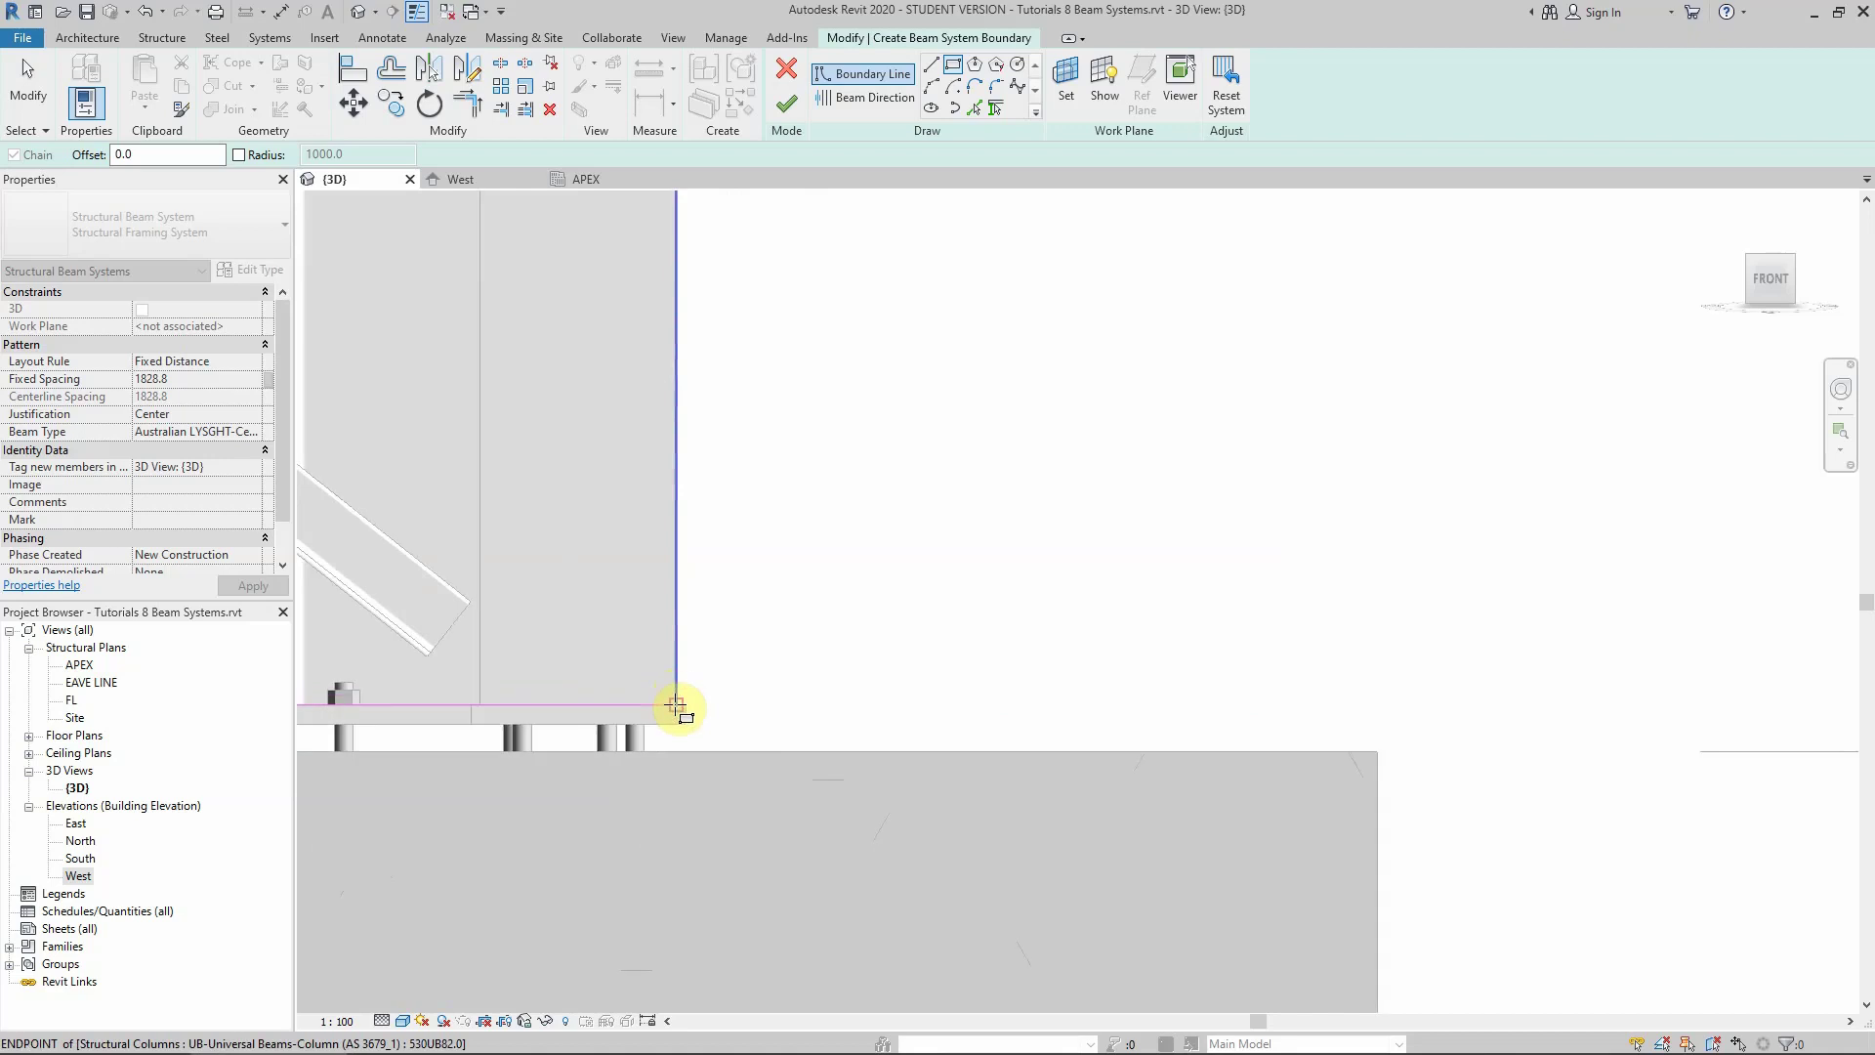
pyautogui.click(675, 704)
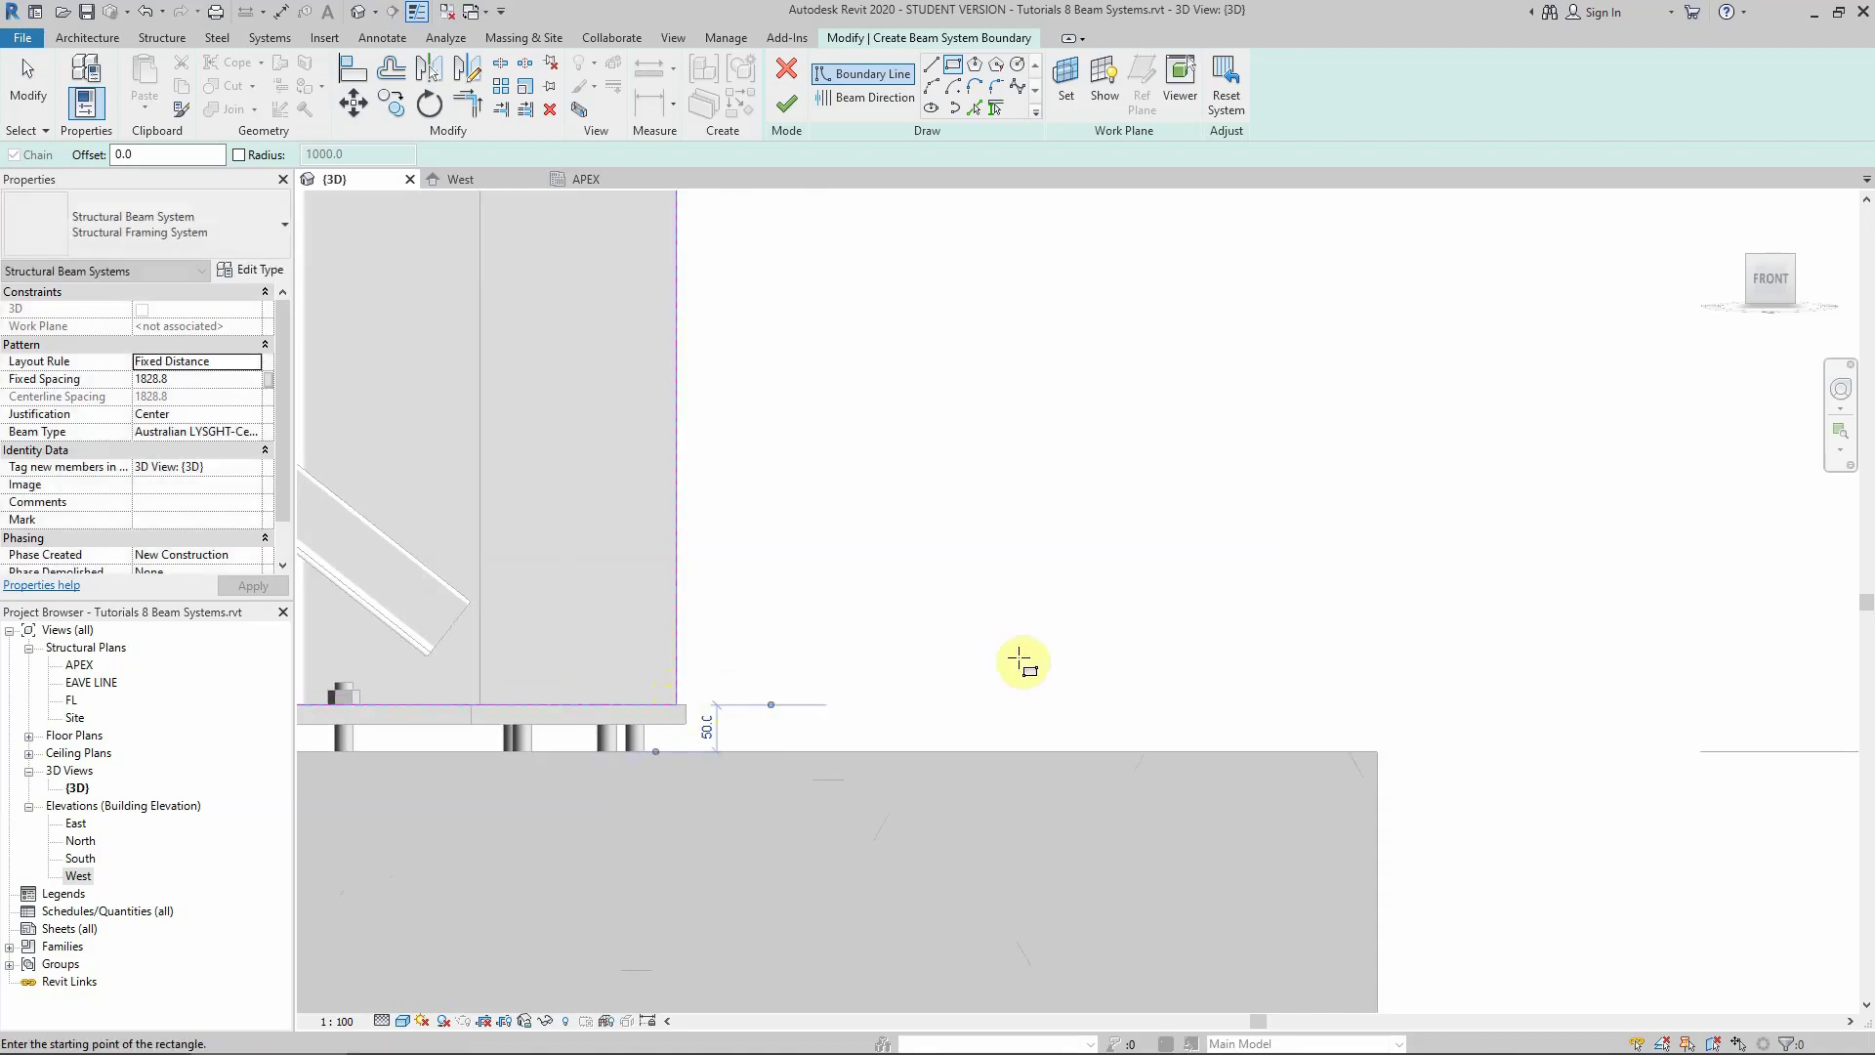
pyautogui.scroll(-4, 1017, 661)
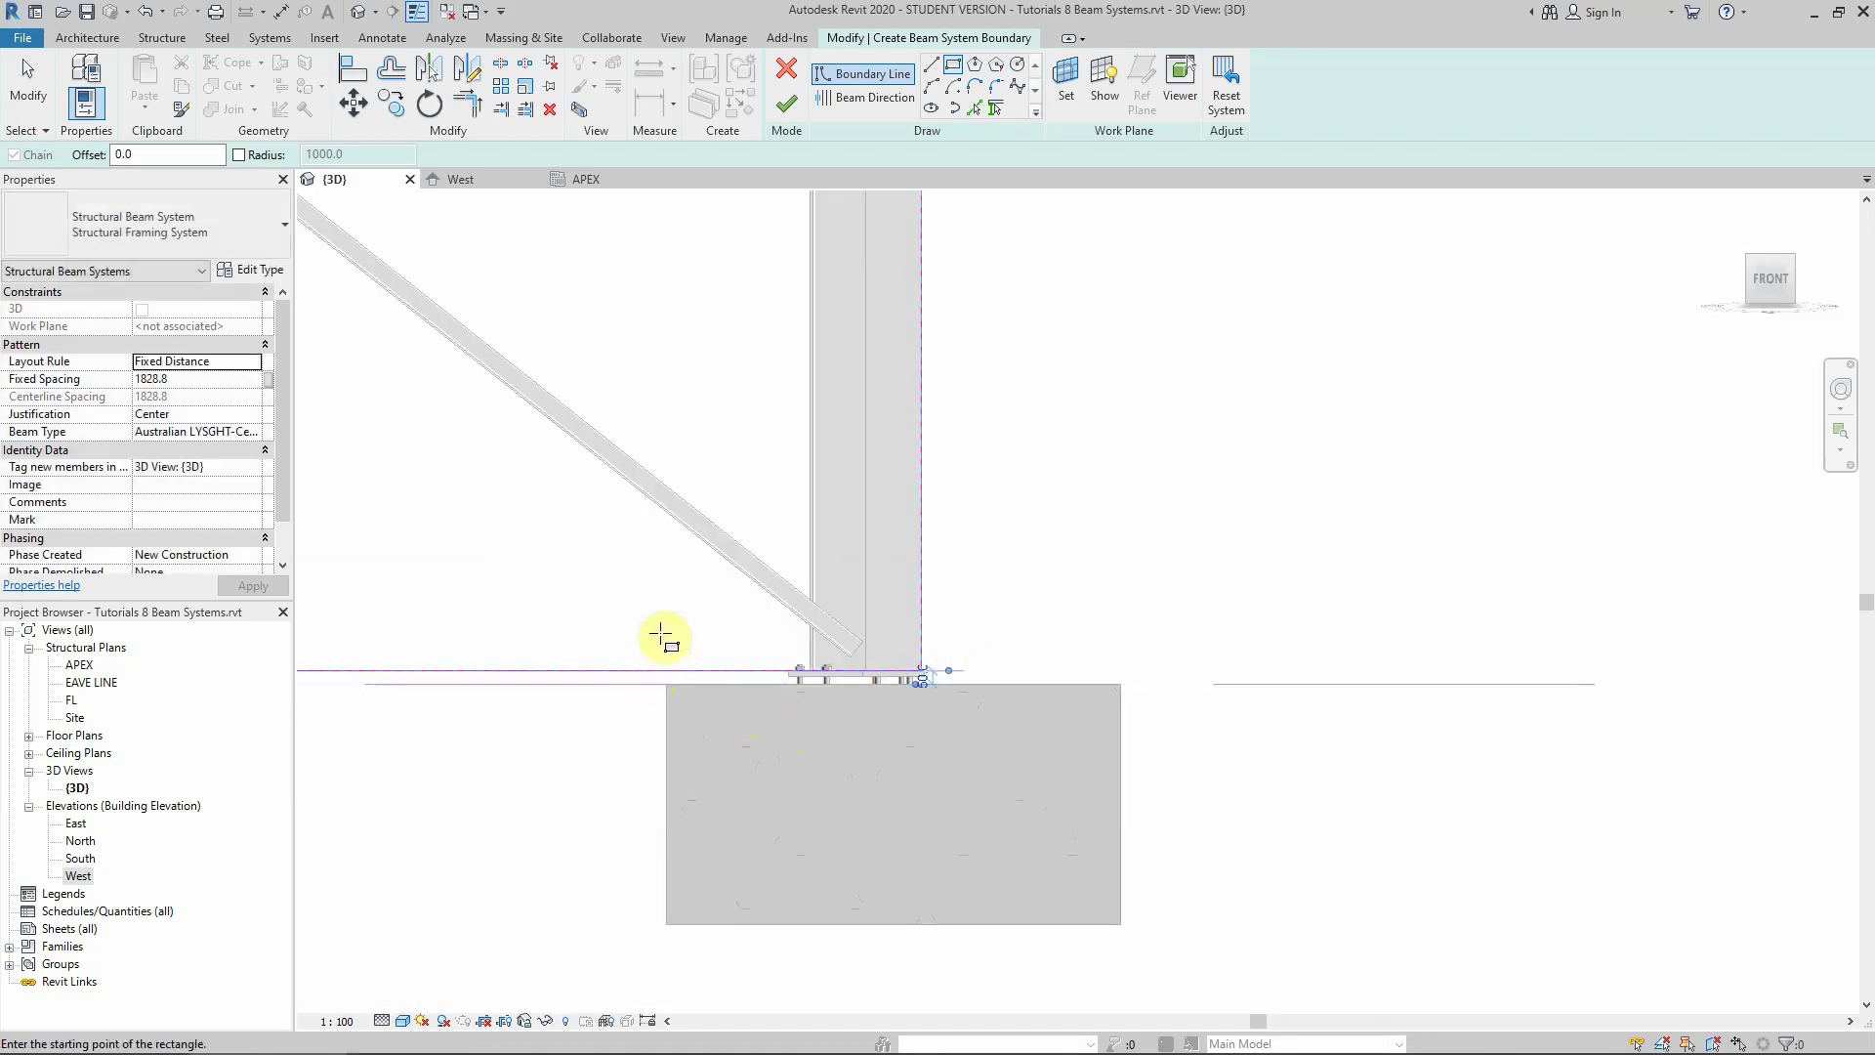
pyautogui.scroll(3, 834, 697)
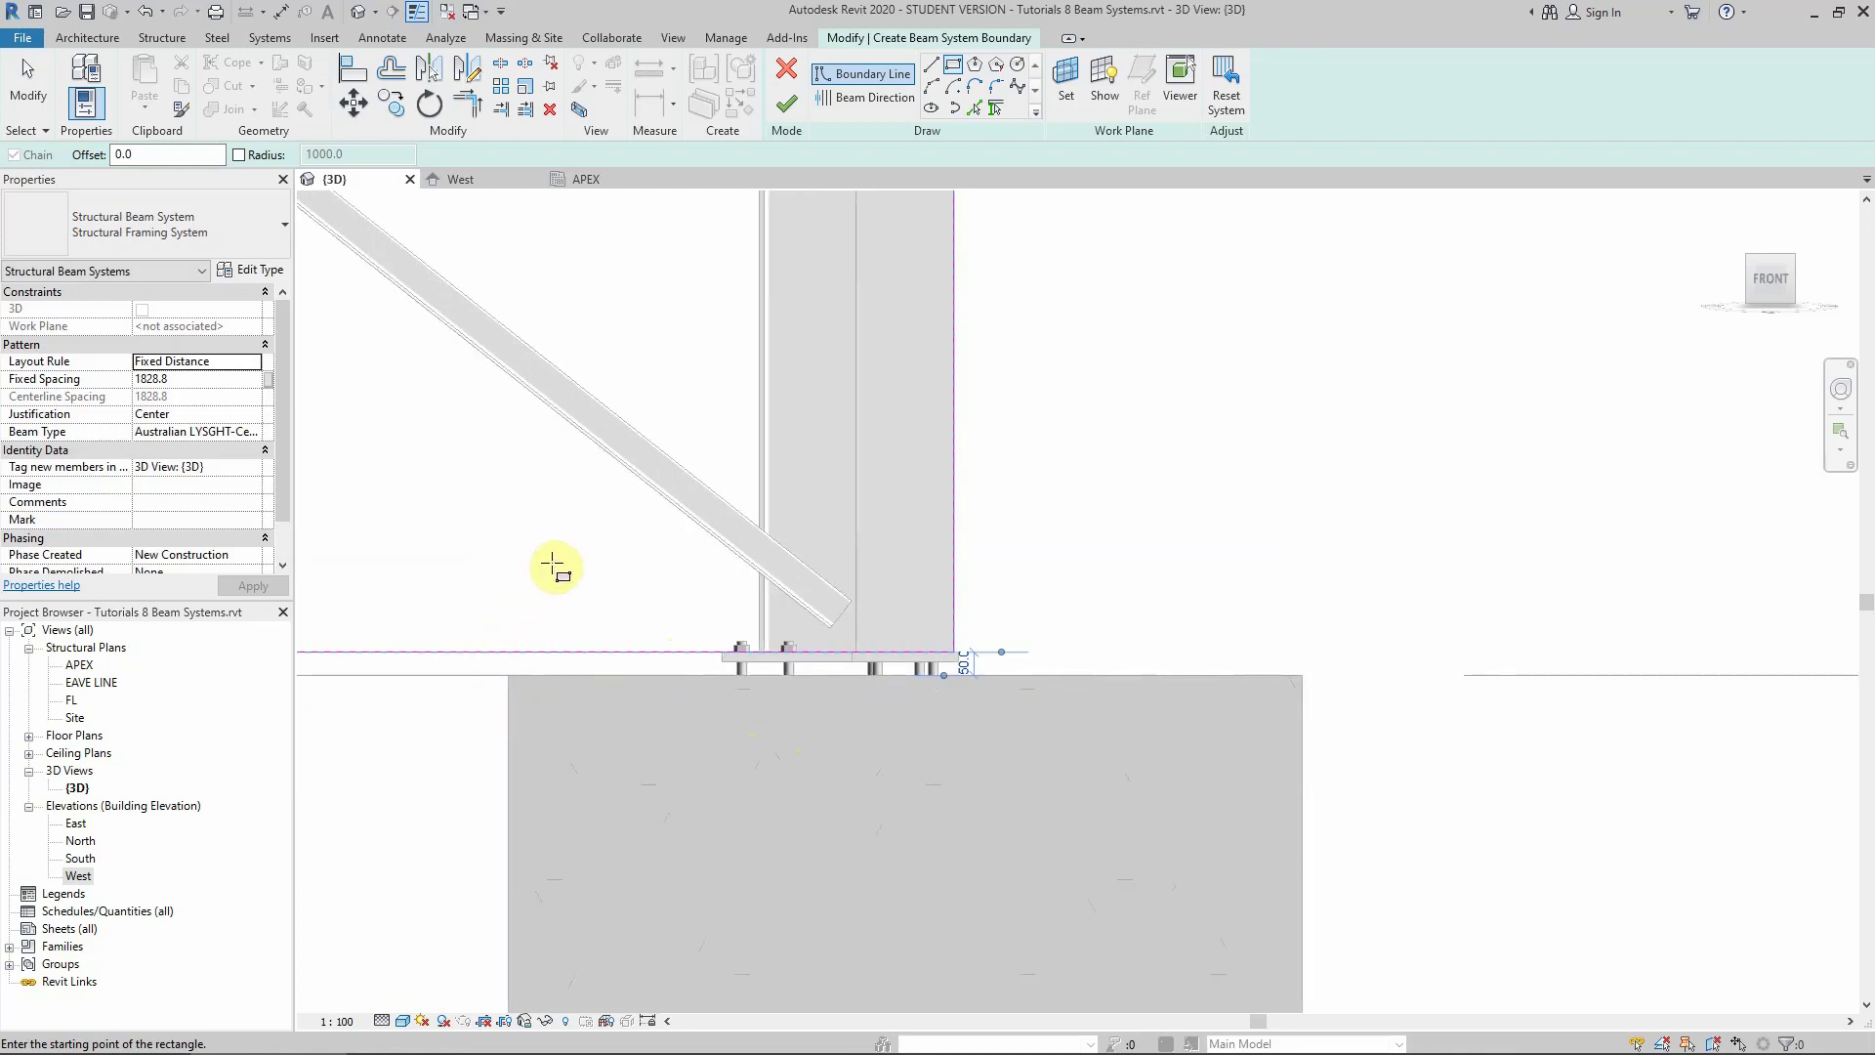
pyautogui.scroll(-5, 879, 611)
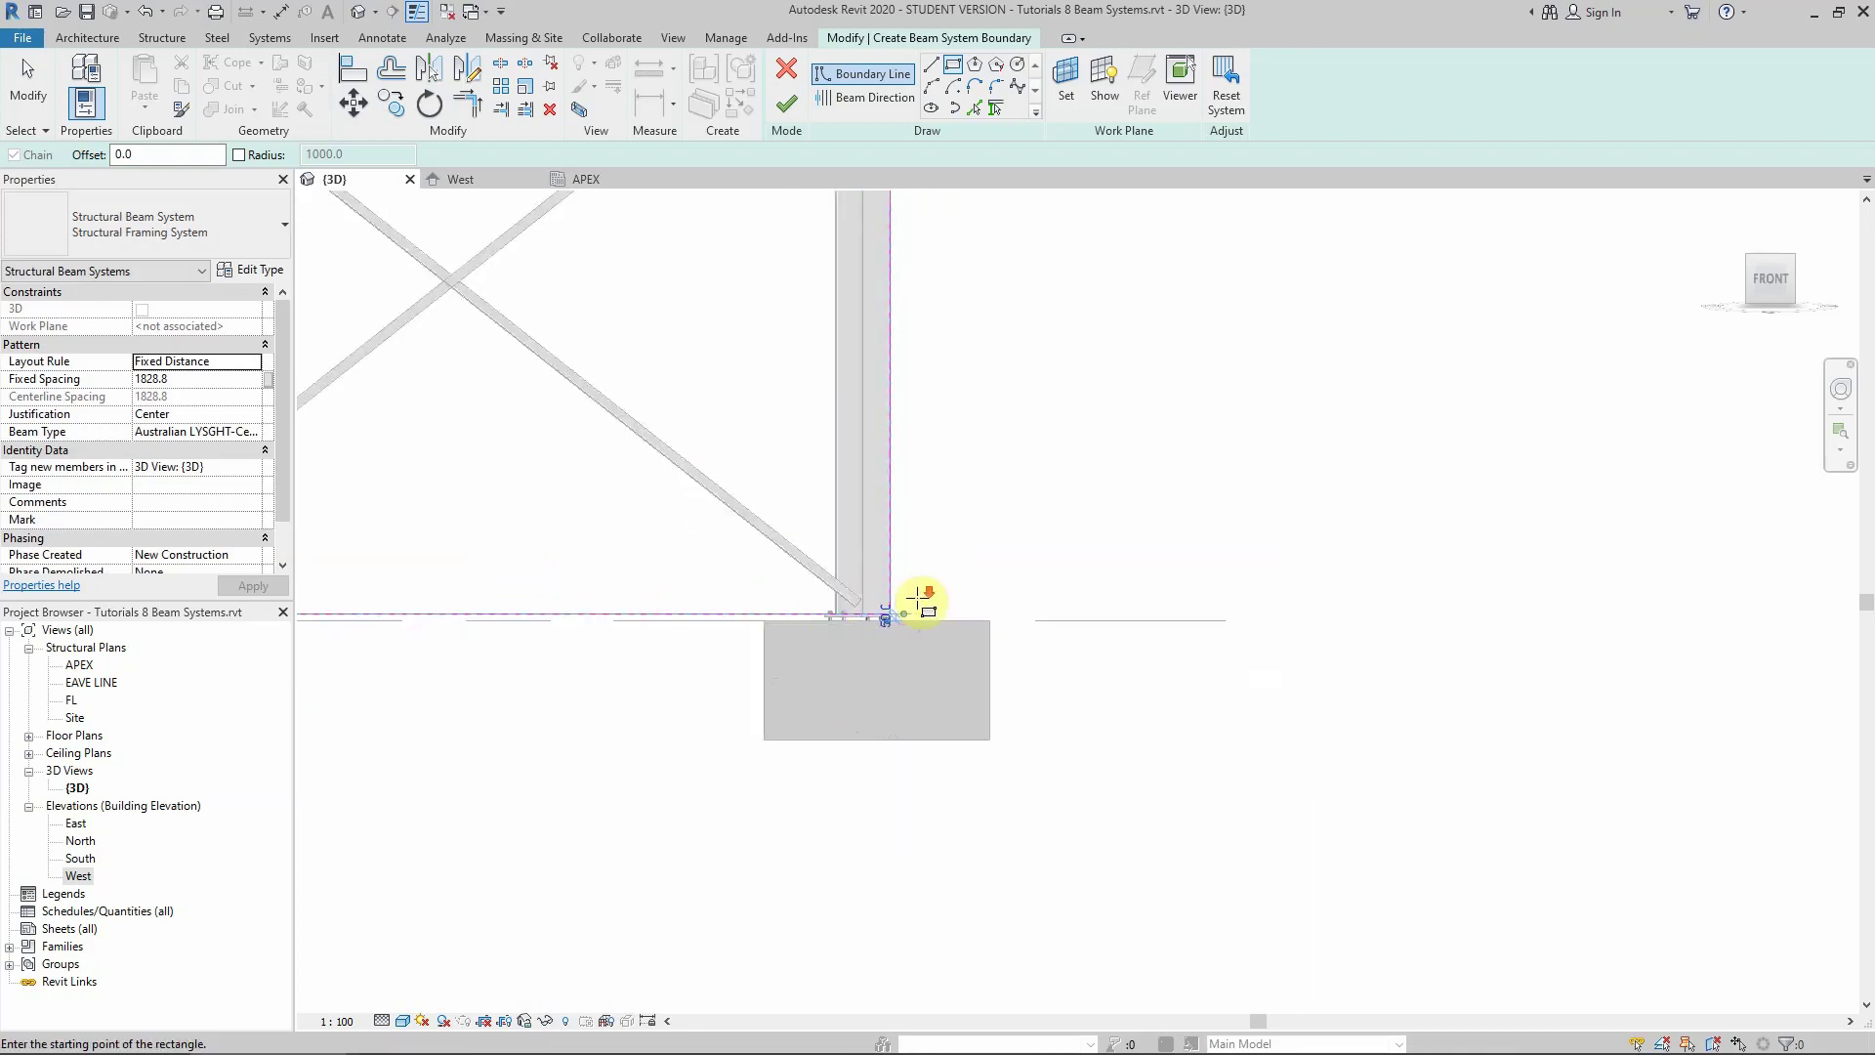
pyautogui.scroll(3, 832, 606)
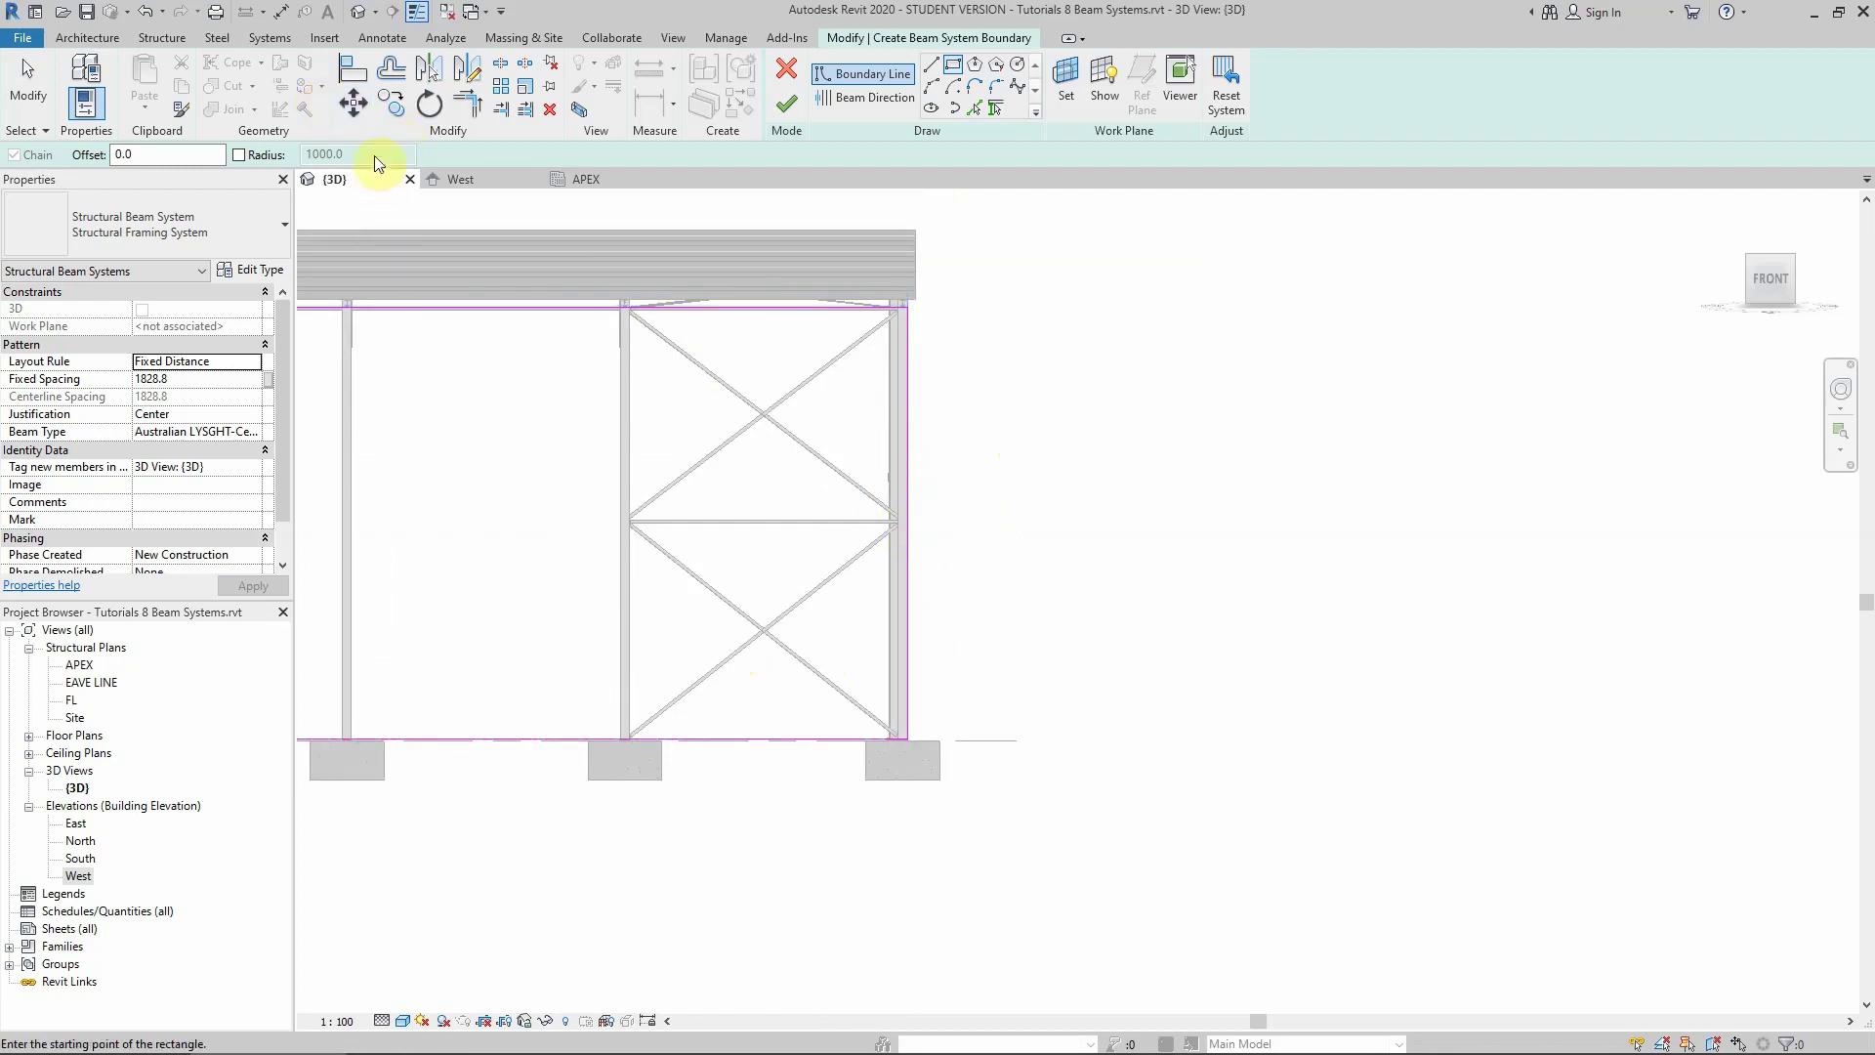
pyautogui.press('Escape')
pyautogui.press('Escape')
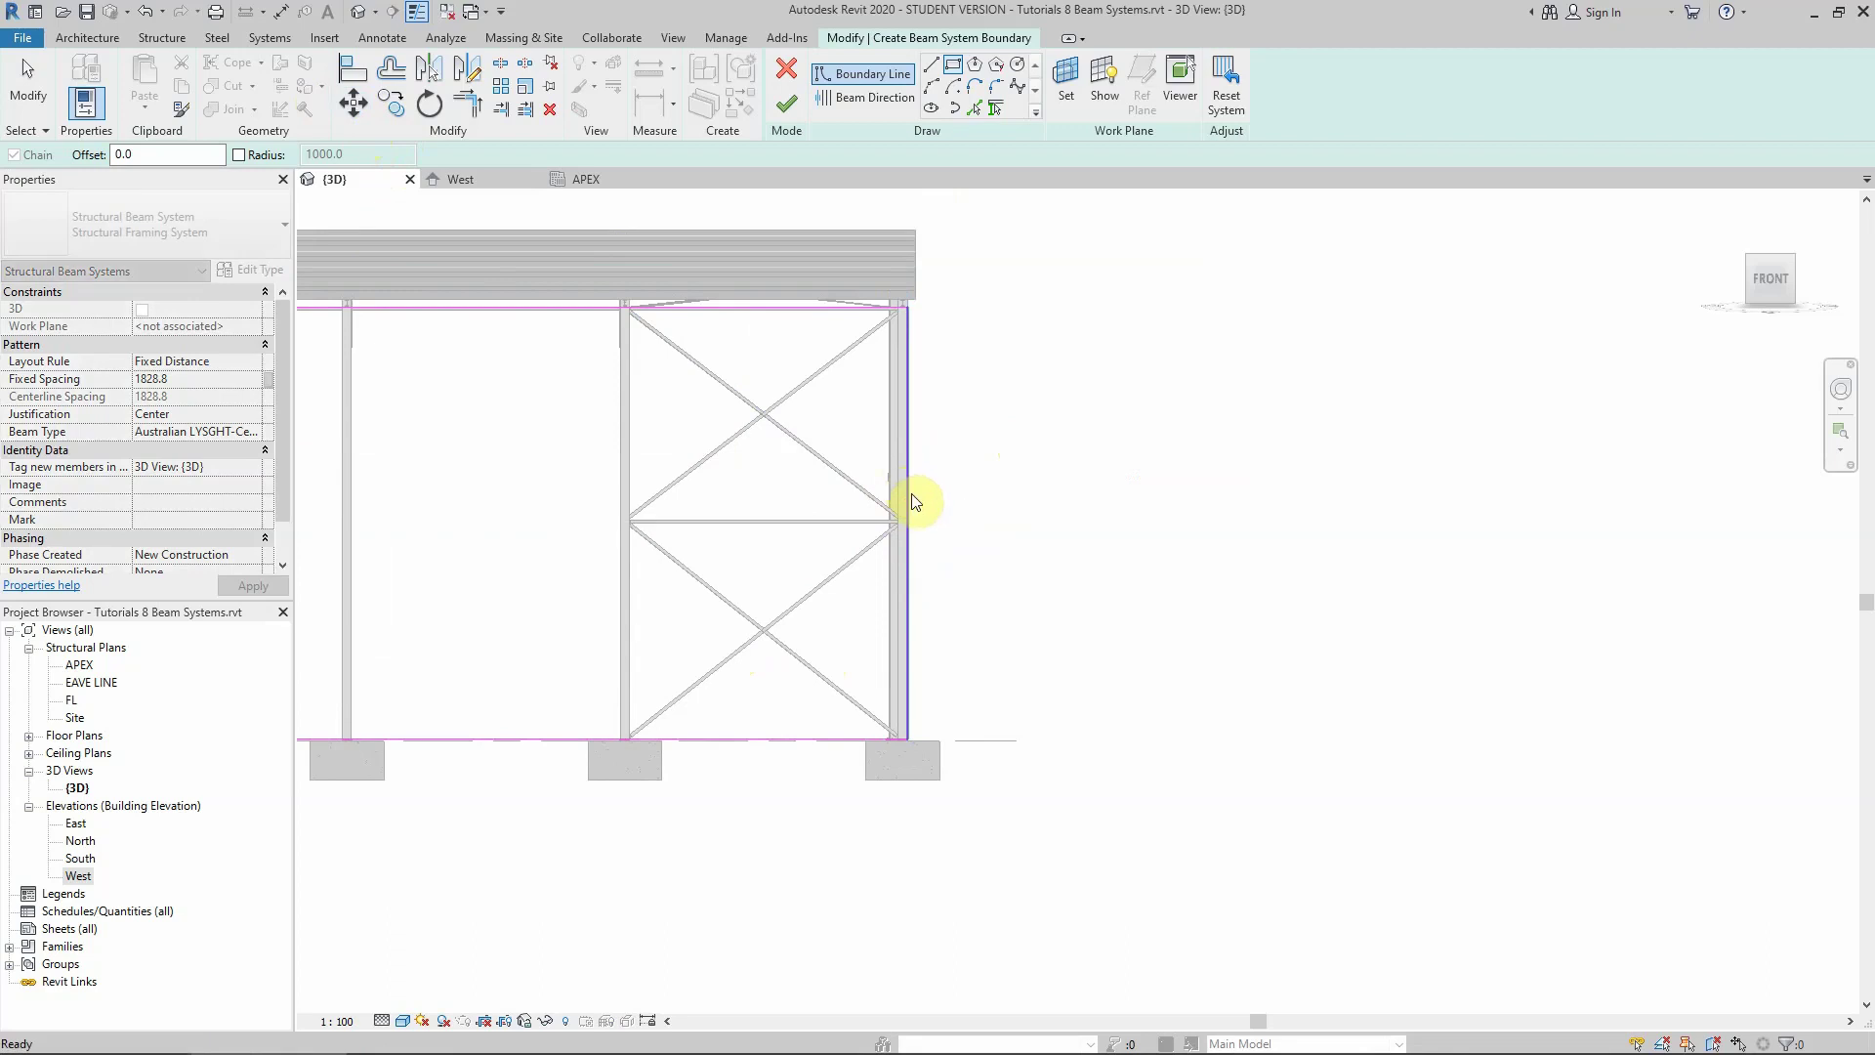
# Move the vertical boundary line at the last column 200 mm outward, beyond the end of the side wall
pyautogui.click(910, 496)
pyautogui.press('m')
pyautogui.press('v')
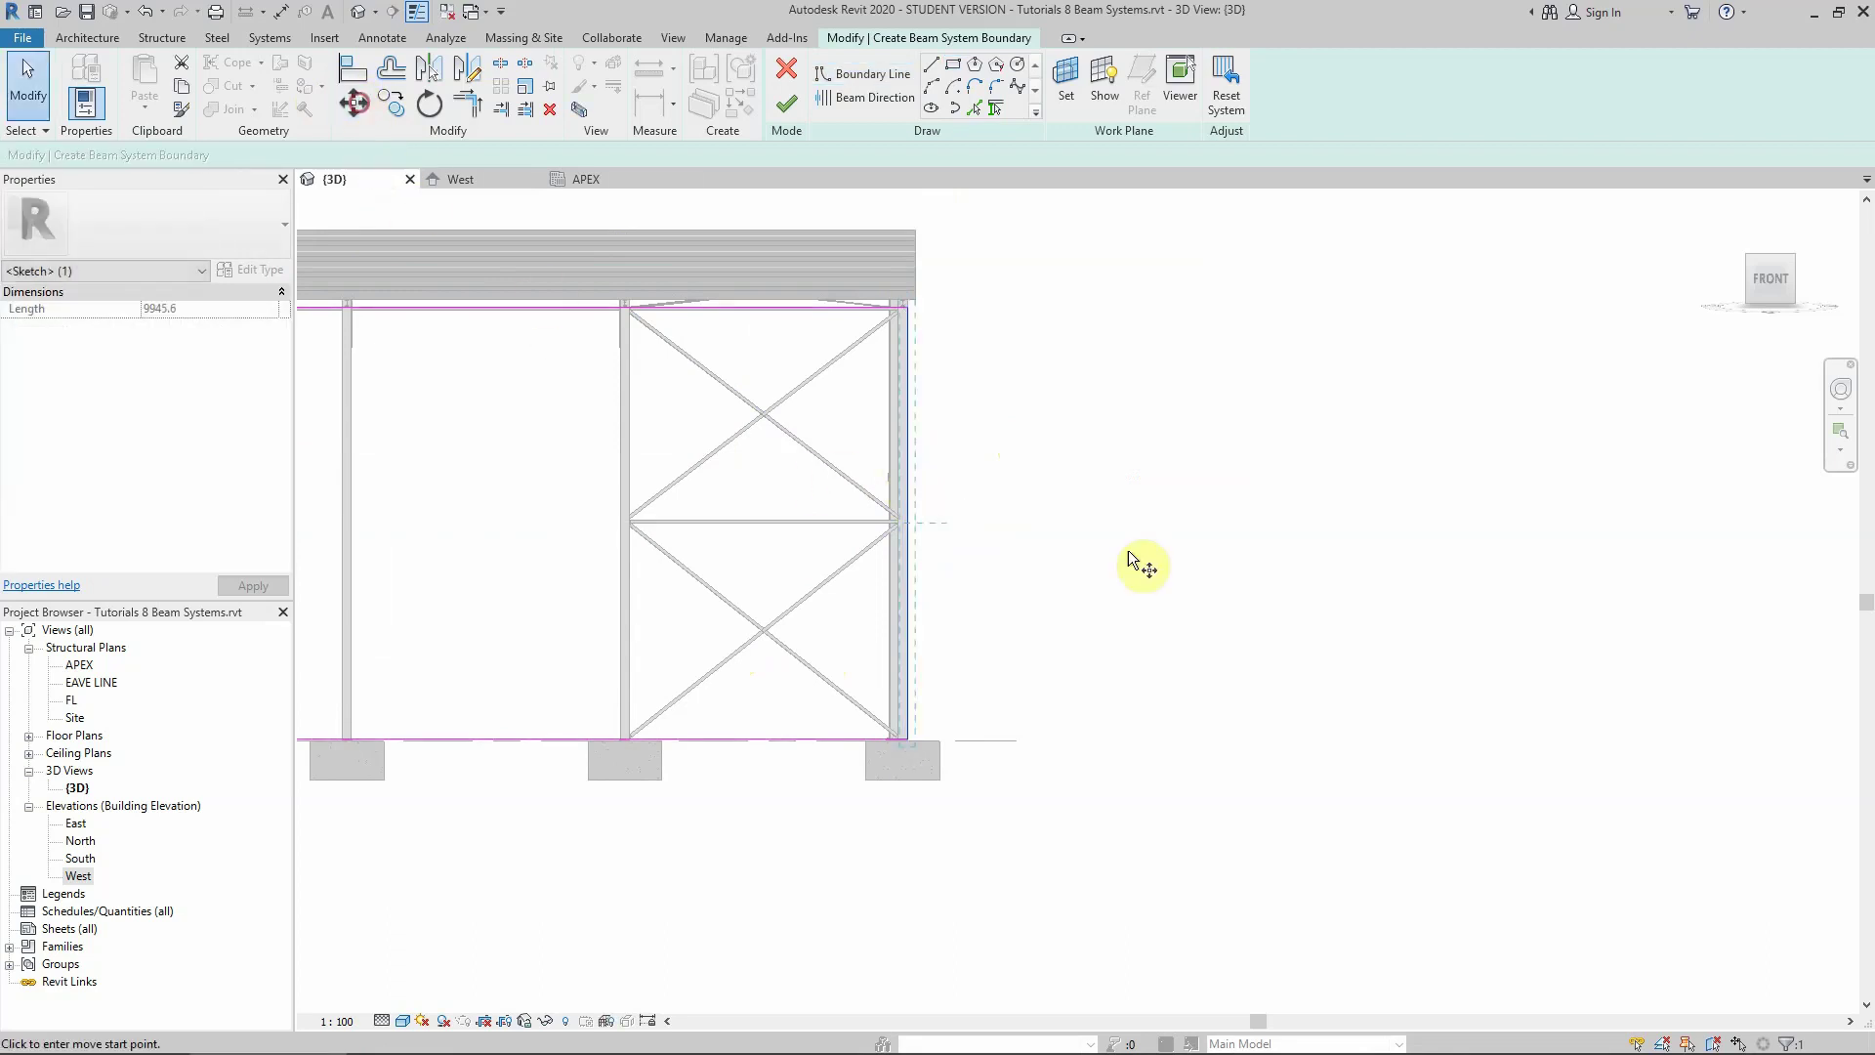
pyautogui.click(1075, 530)
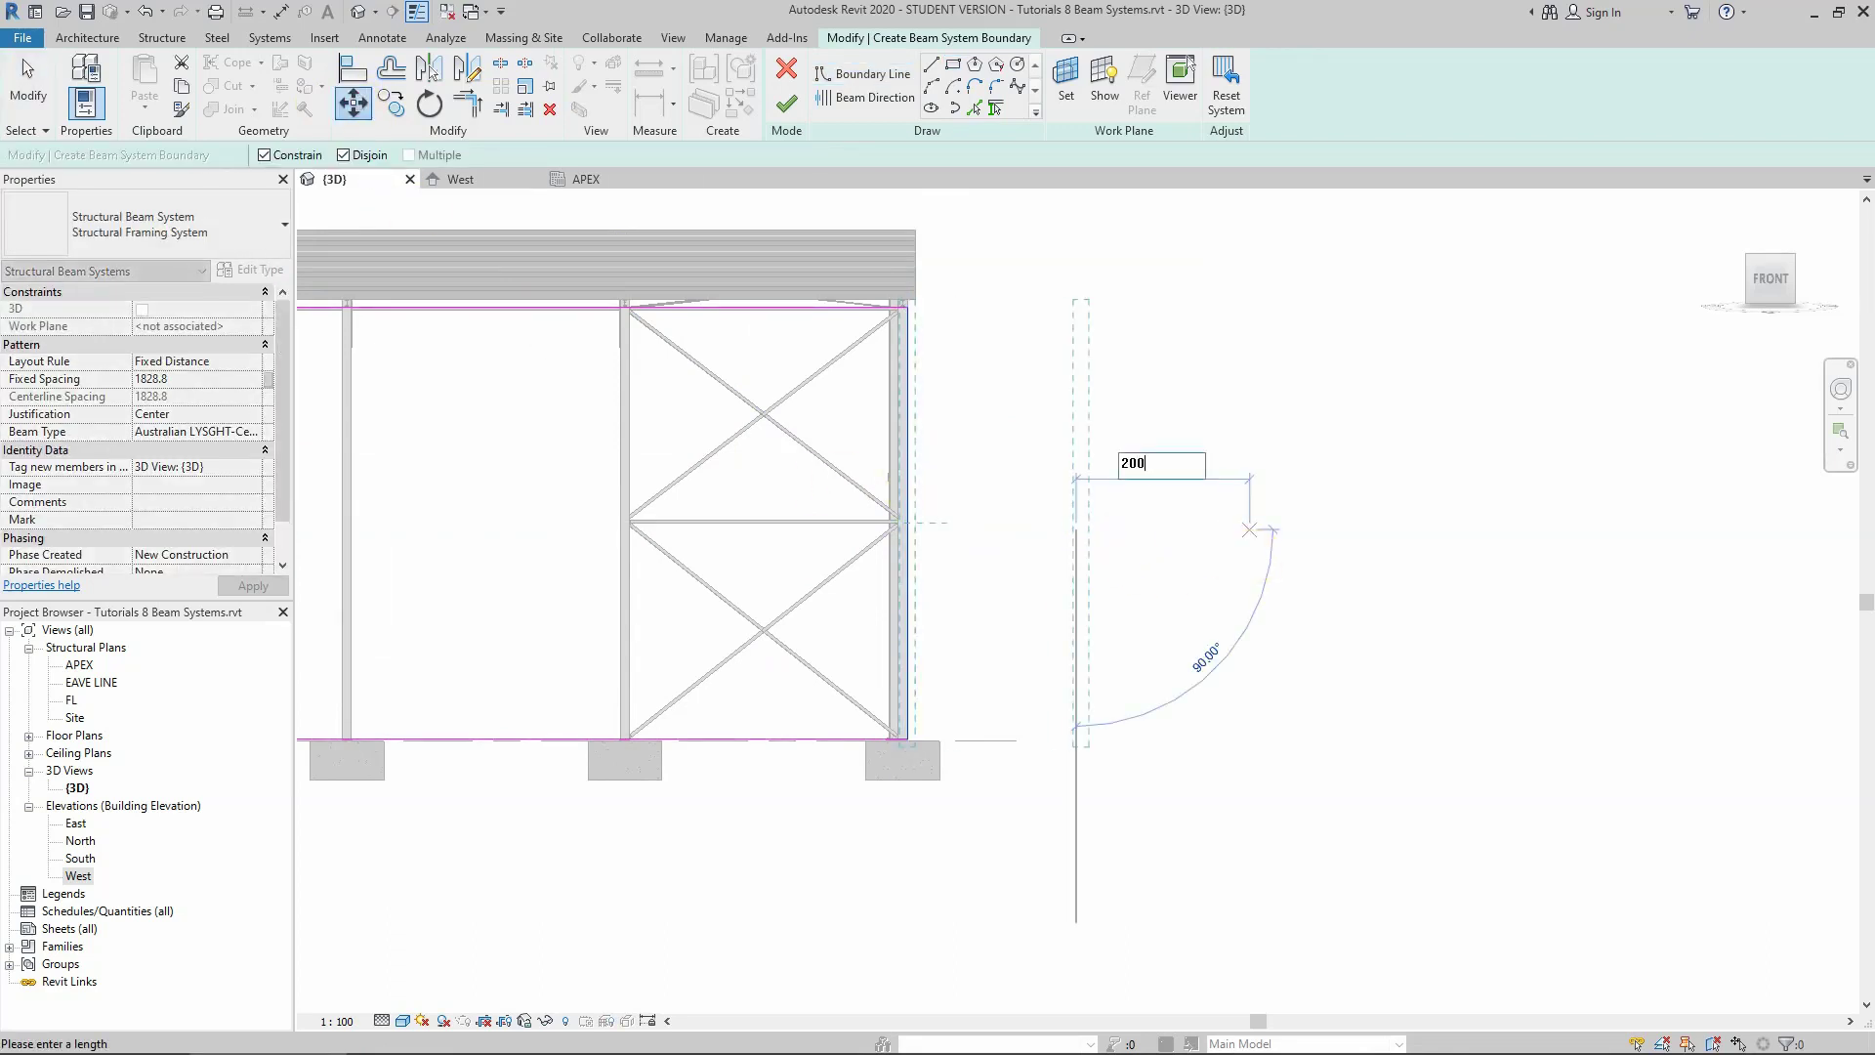
pyautogui.write('200')
pyautogui.press('Return')
pyautogui.scroll(-3, 1252, 551)
pyautogui.scroll(-2, 840, 552)
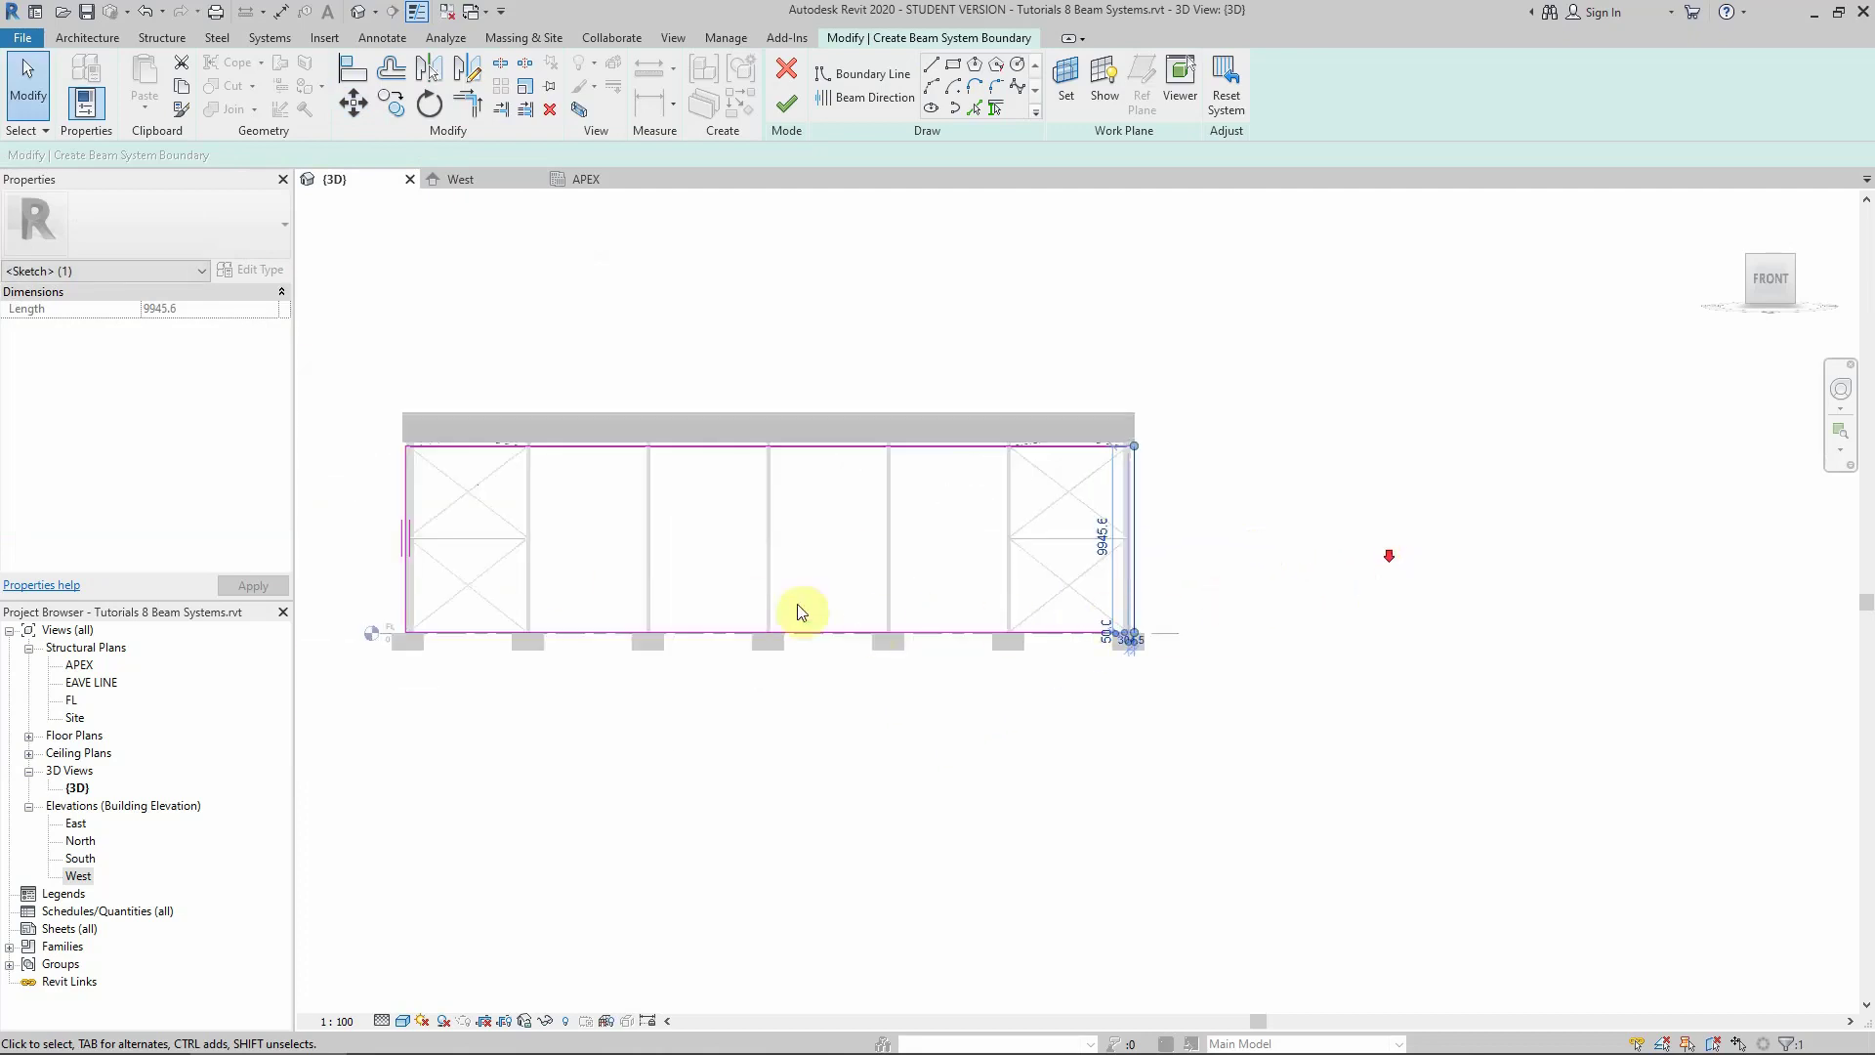
# Move the vertical boundary line at the first column 200 mm outward, away from the frame
pyautogui.scroll(5, 418, 502)
pyautogui.click(460, 491)
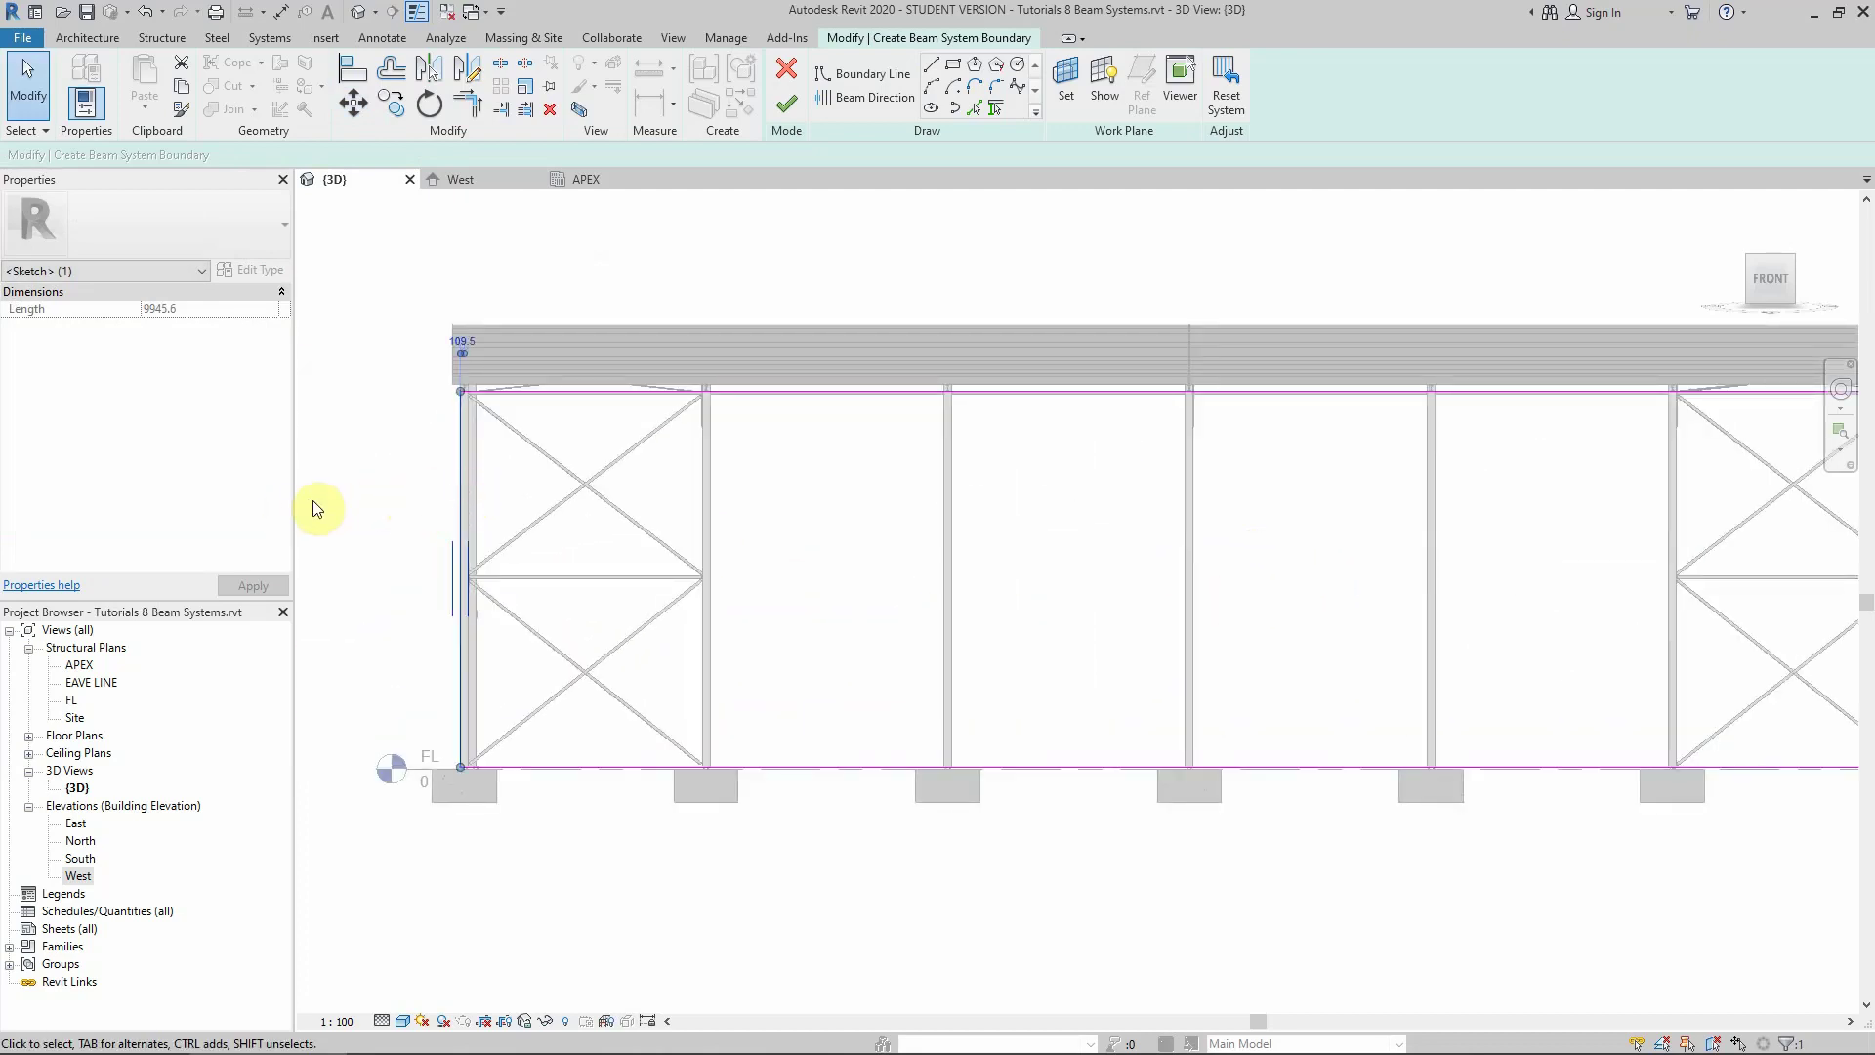
pyautogui.click(348, 112)
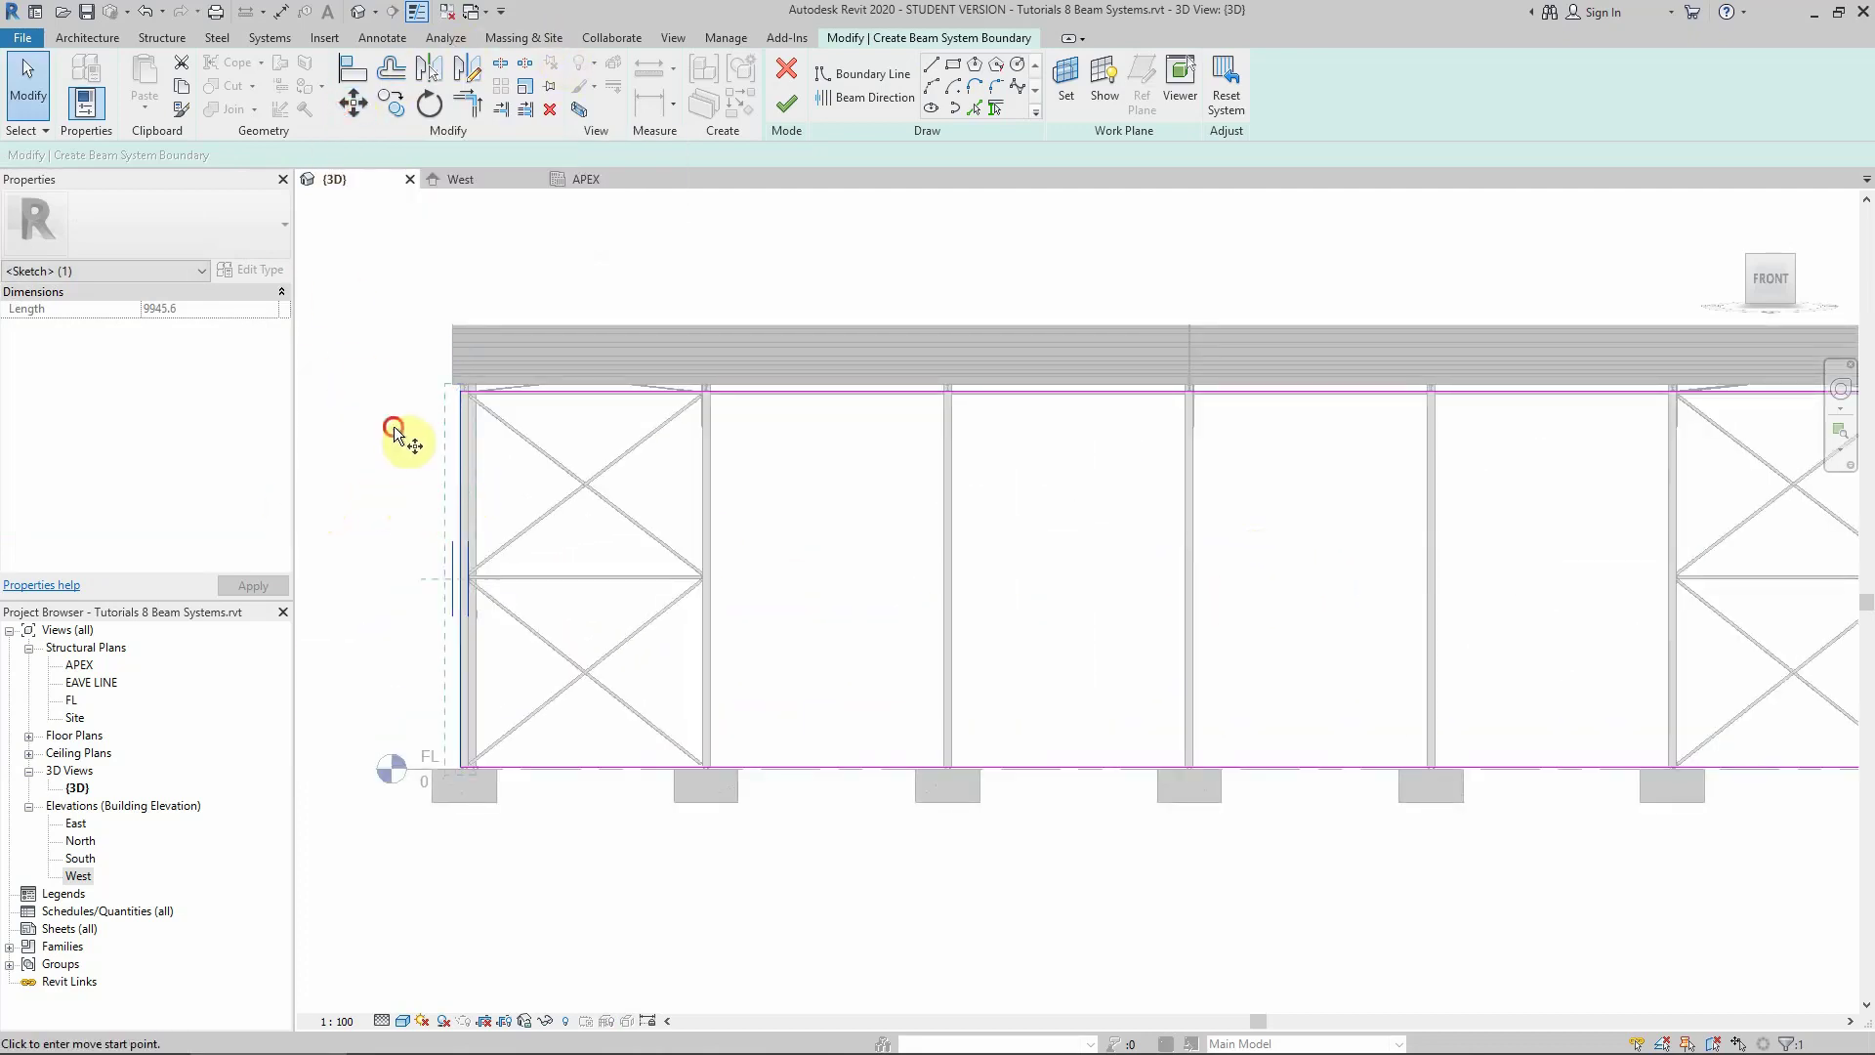
pyautogui.click(395, 430)
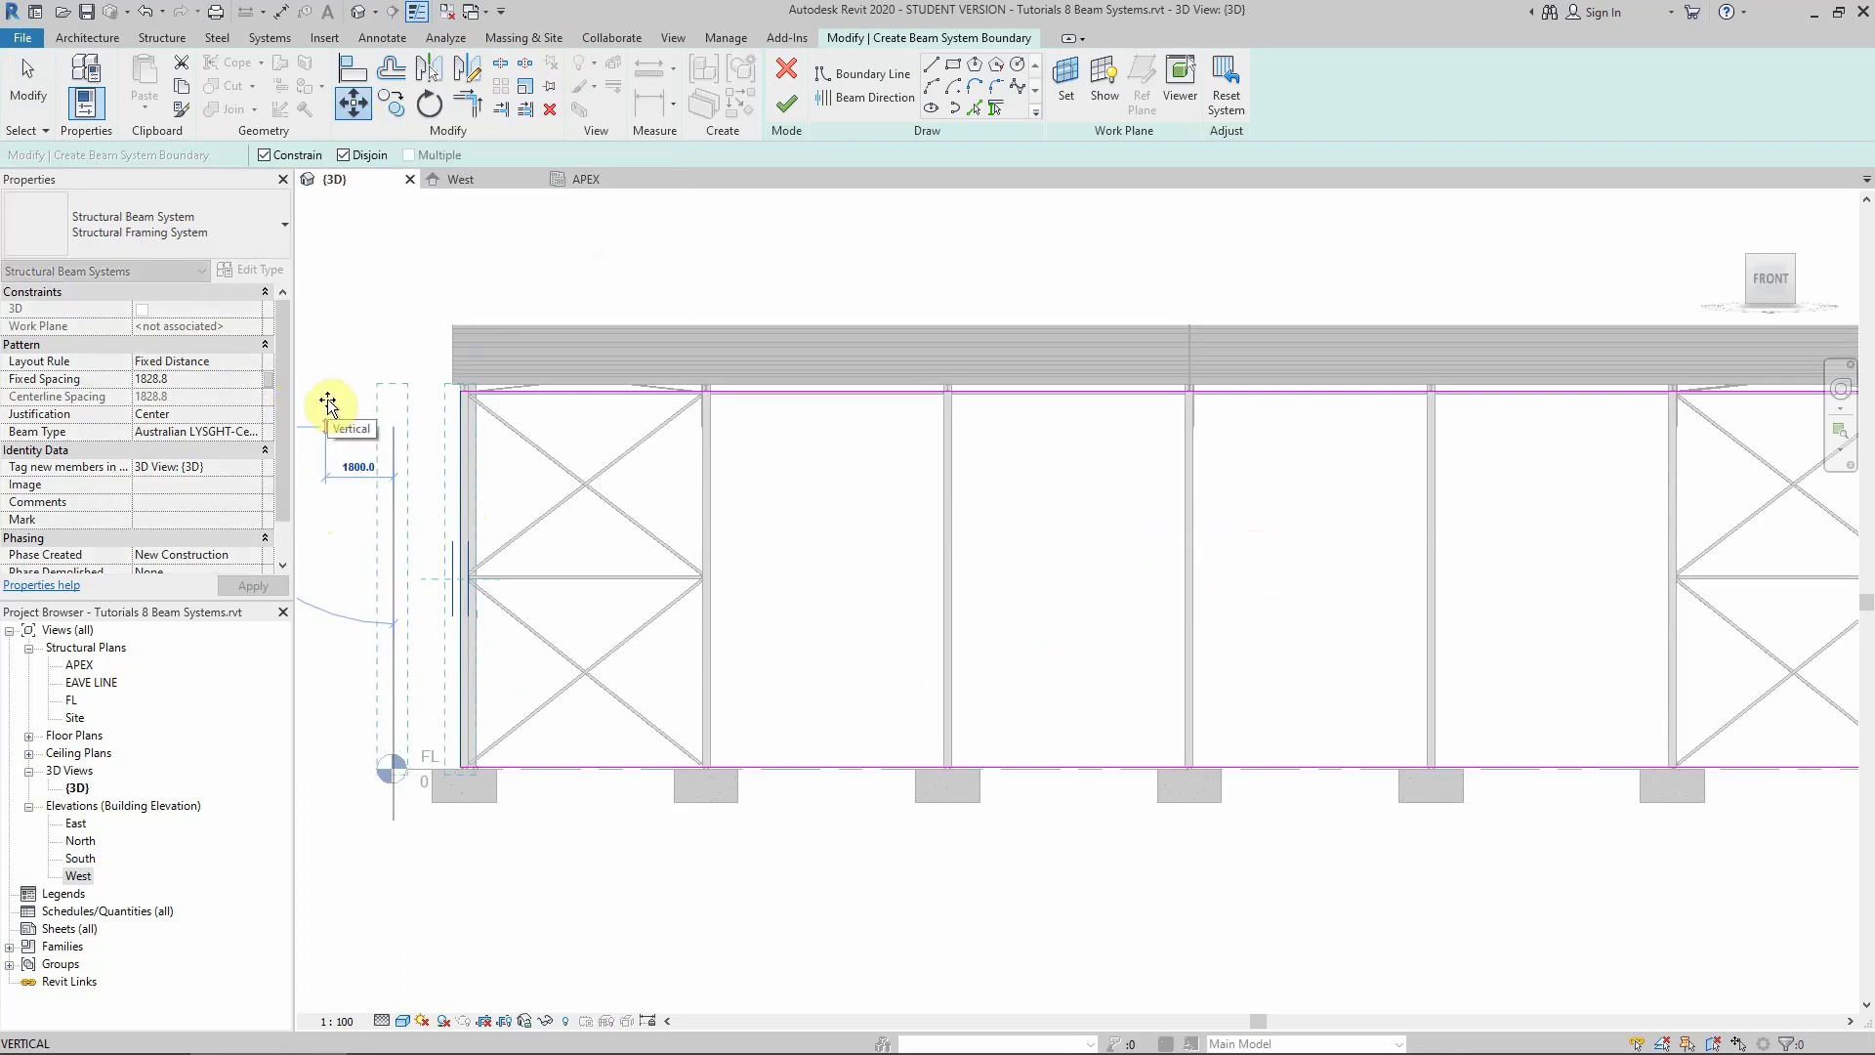
pyautogui.write('200')
pyautogui.press('Return')
# Move the lower boundary line down from the column base plates to the floor level at the top of the footings
pyautogui.scroll(5, 444, 756)
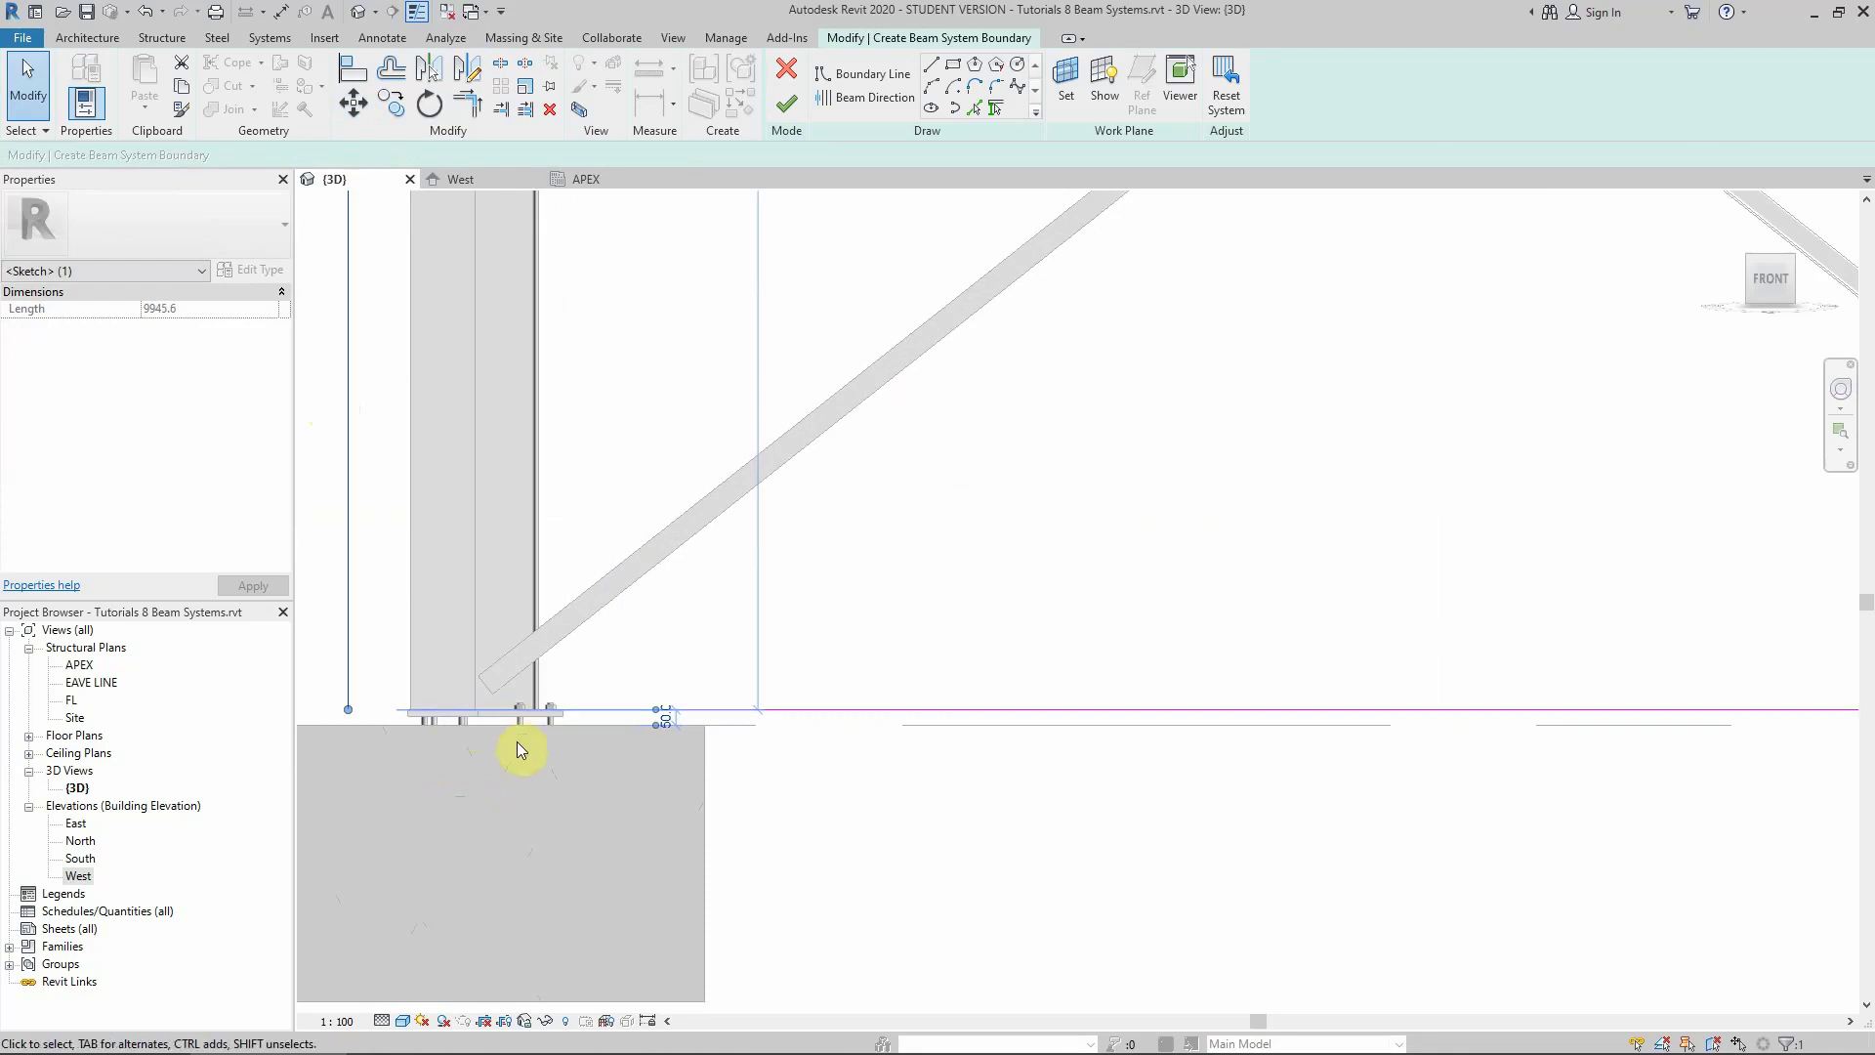
pyautogui.click(794, 708)
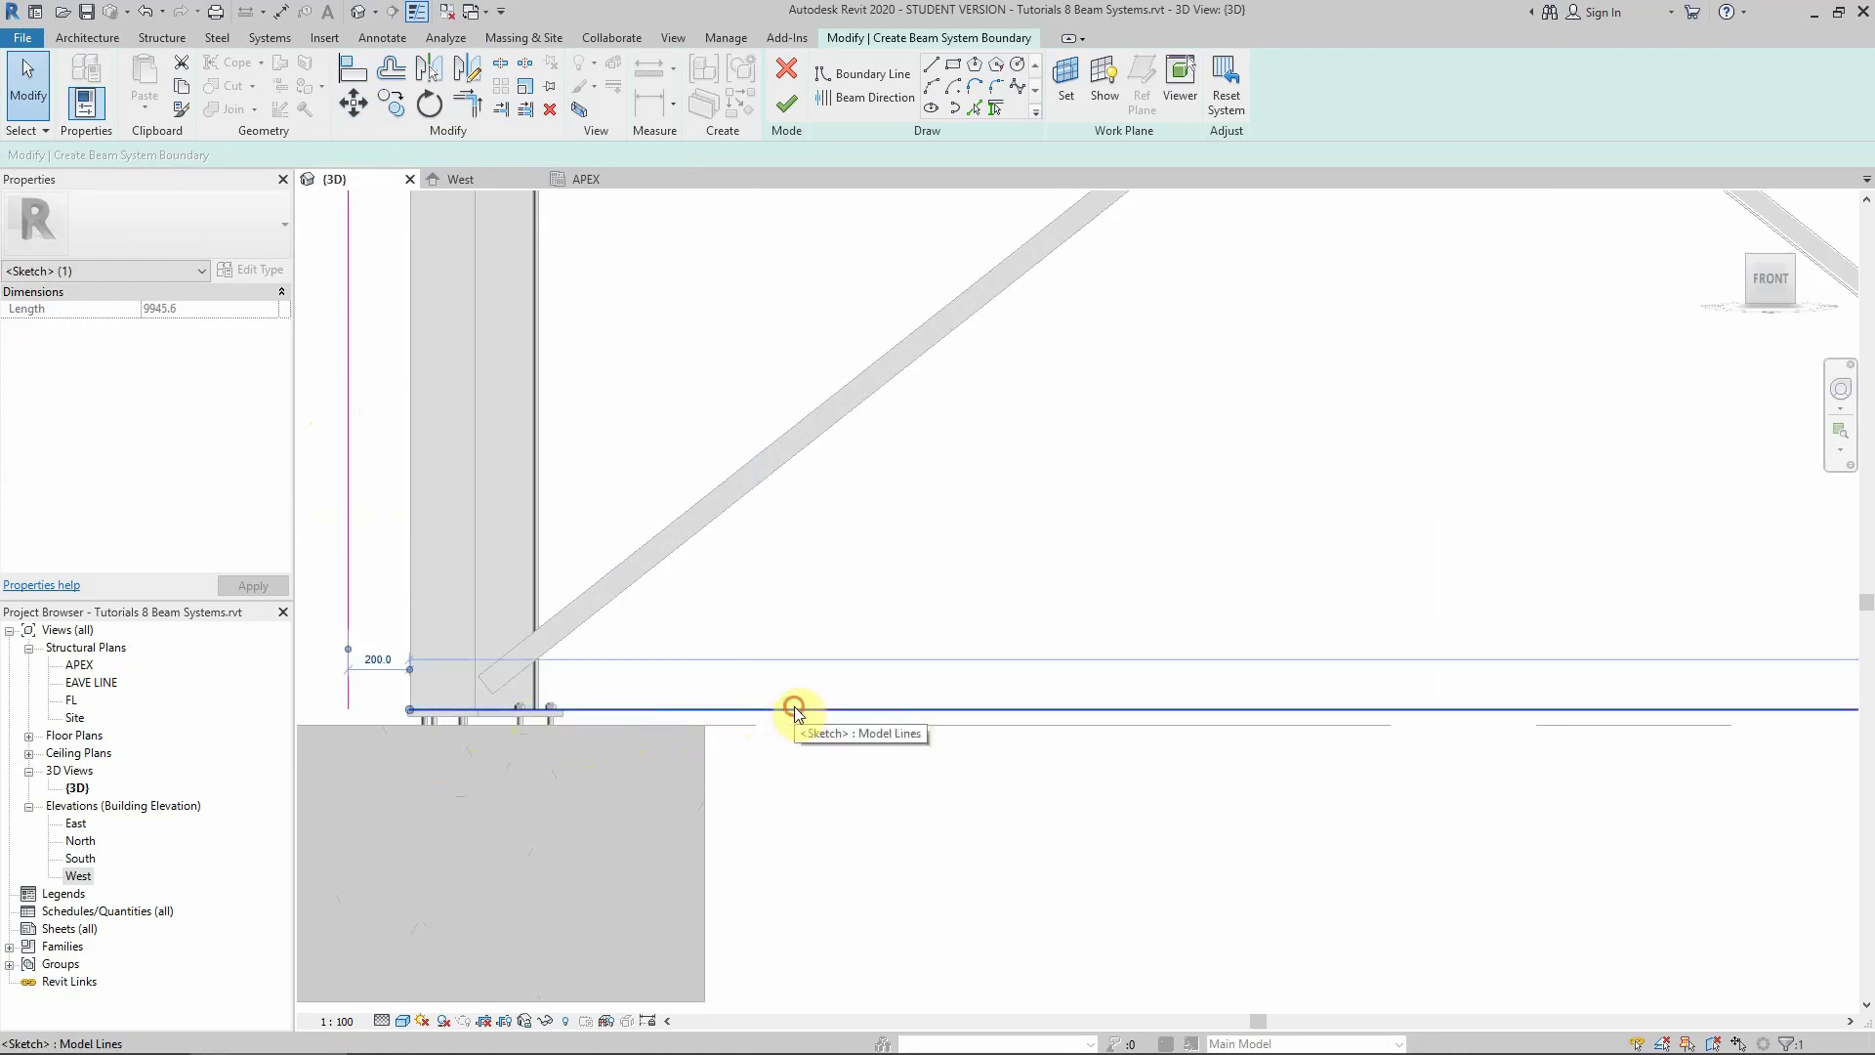
pyautogui.moveTo(835, 729)
pyautogui.mouseDown()
pyautogui.moveTo(757, 732)
pyautogui.moveTo(832, 731)
pyautogui.mouseUp()
pyautogui.scroll(-6, 615, 775)
pyautogui.scroll(4, 642, 576)
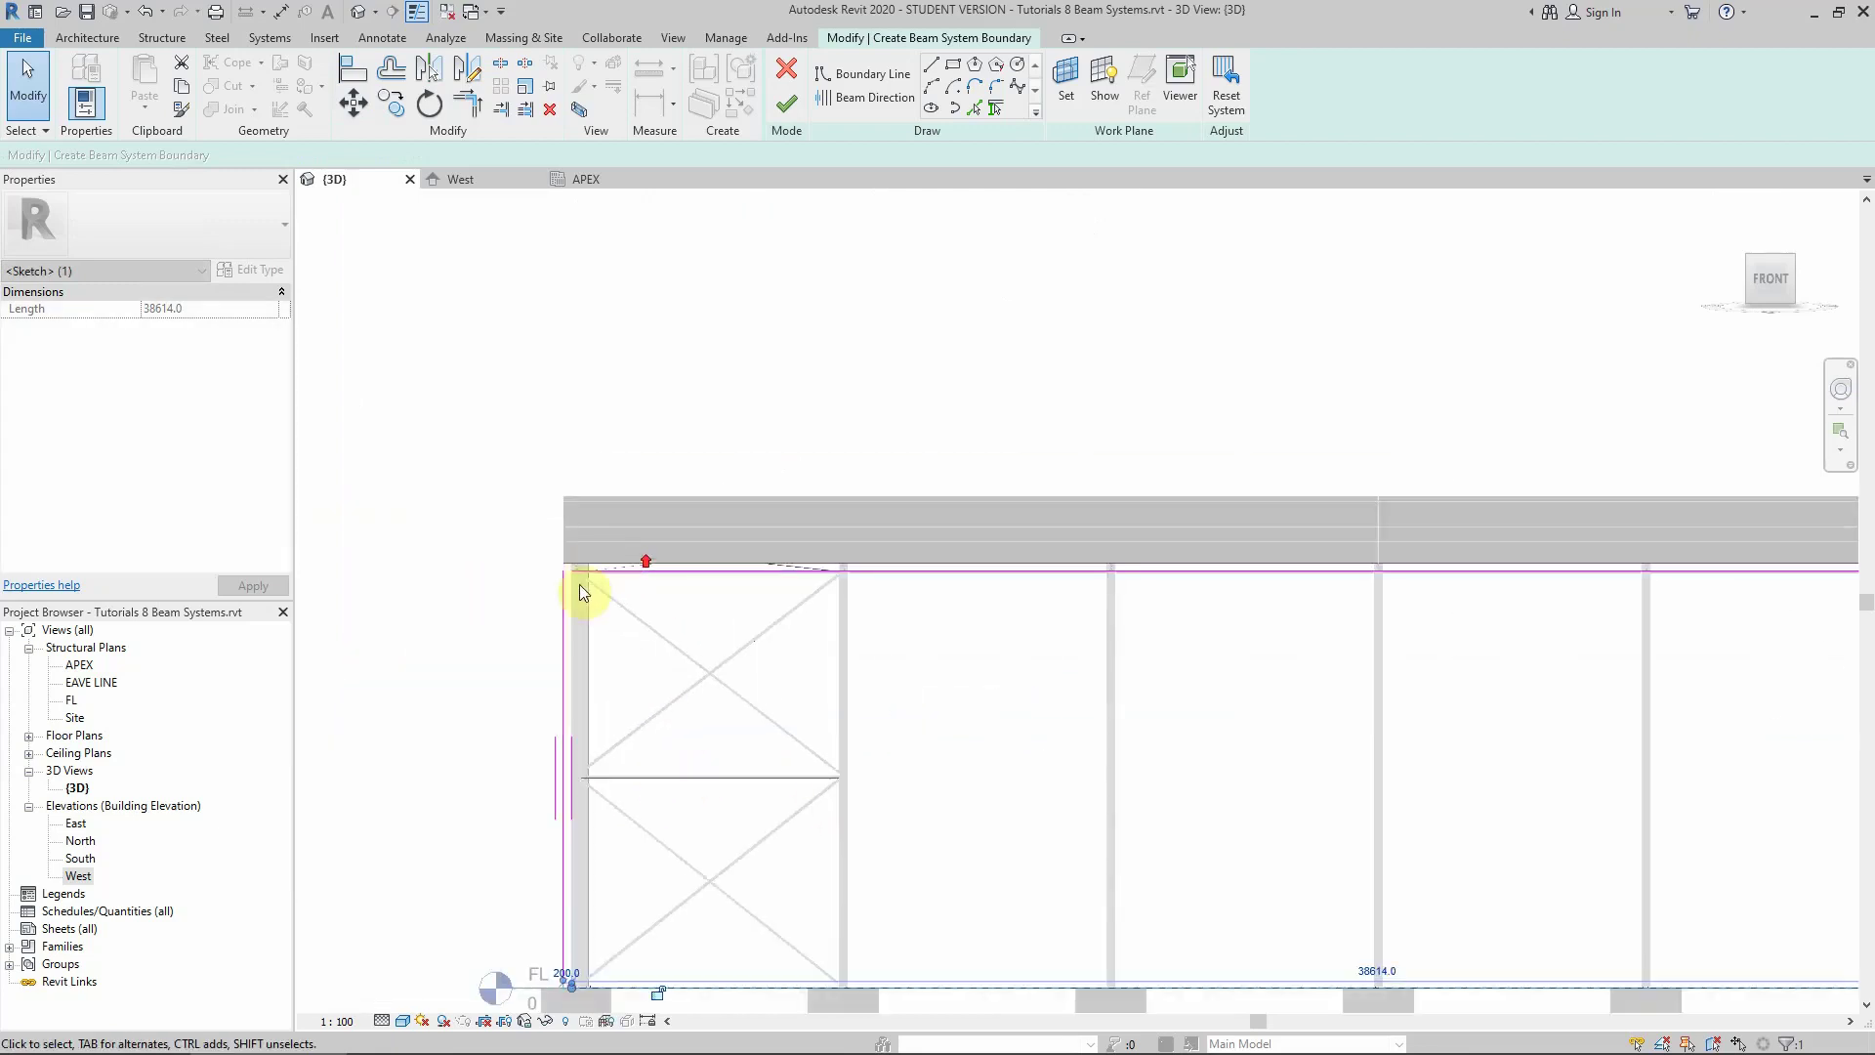
# Trim the vertical boundary line at the first column and the lower boundary line to meet in a corner
pyautogui.click(469, 102)
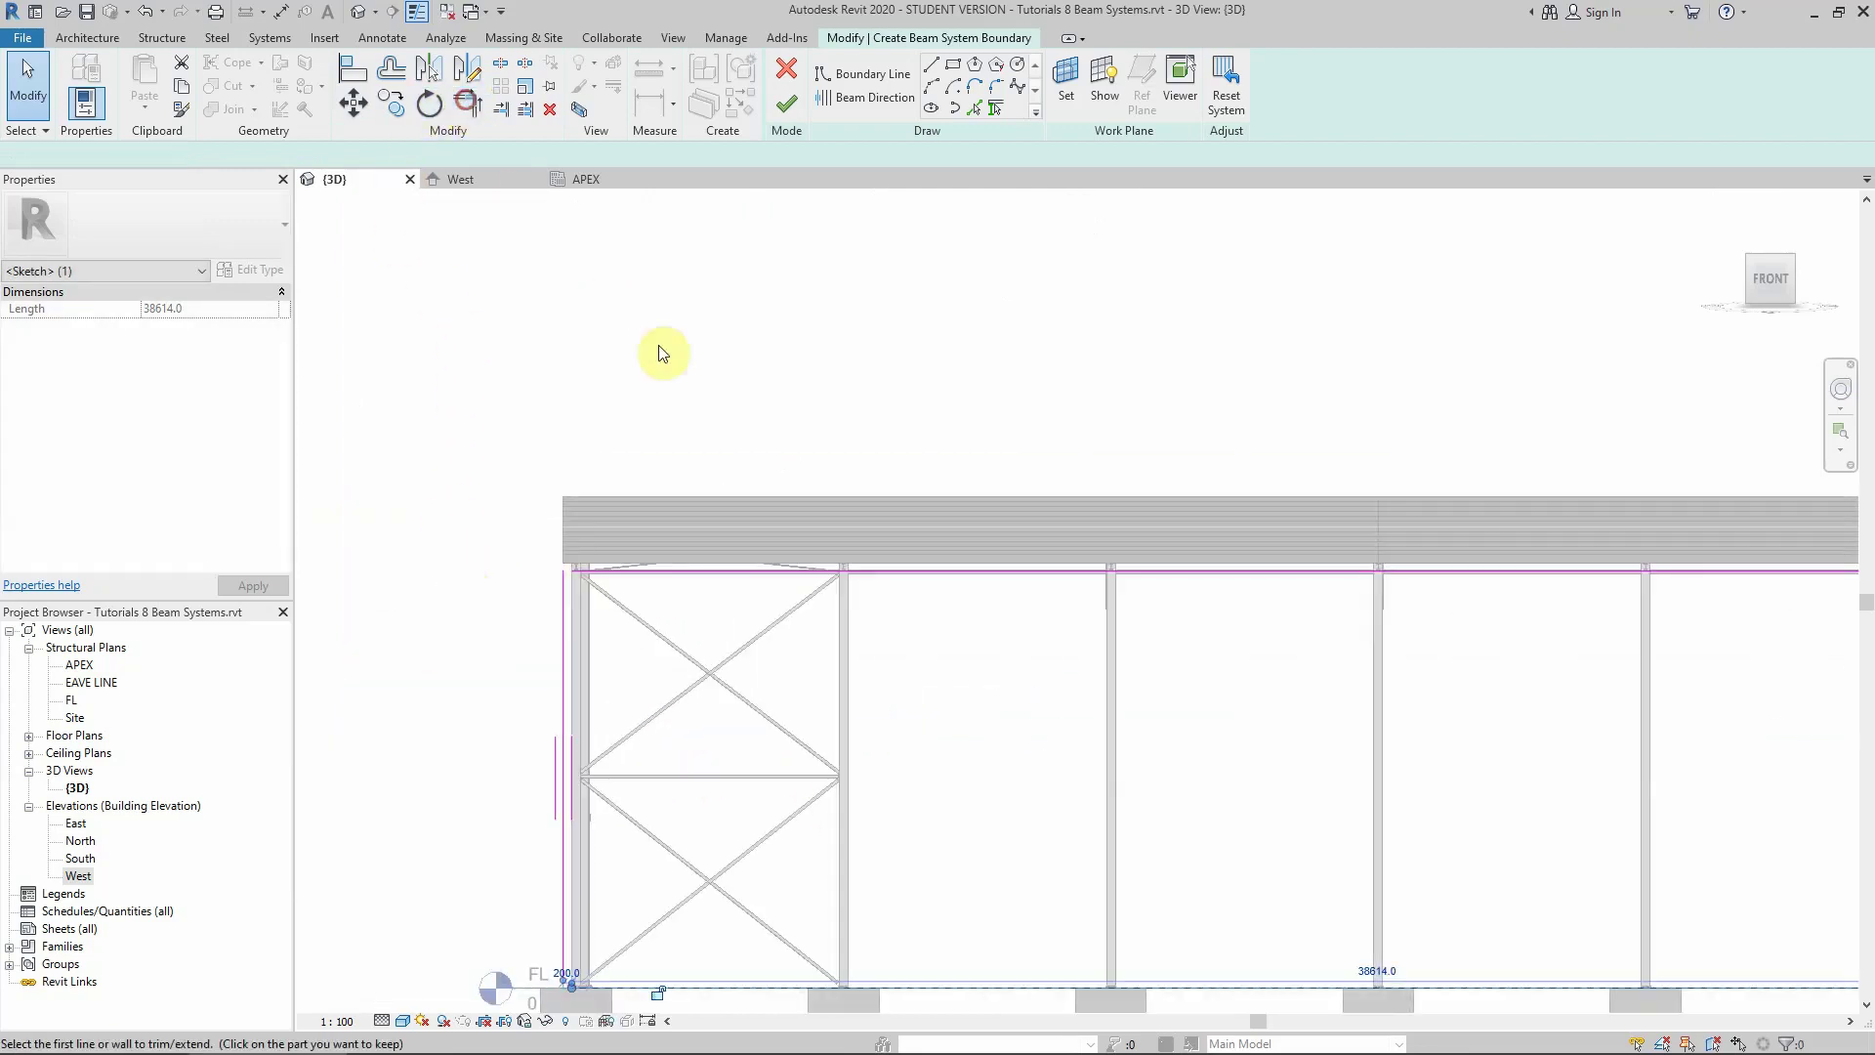
pyautogui.scroll(-2, 695, 438)
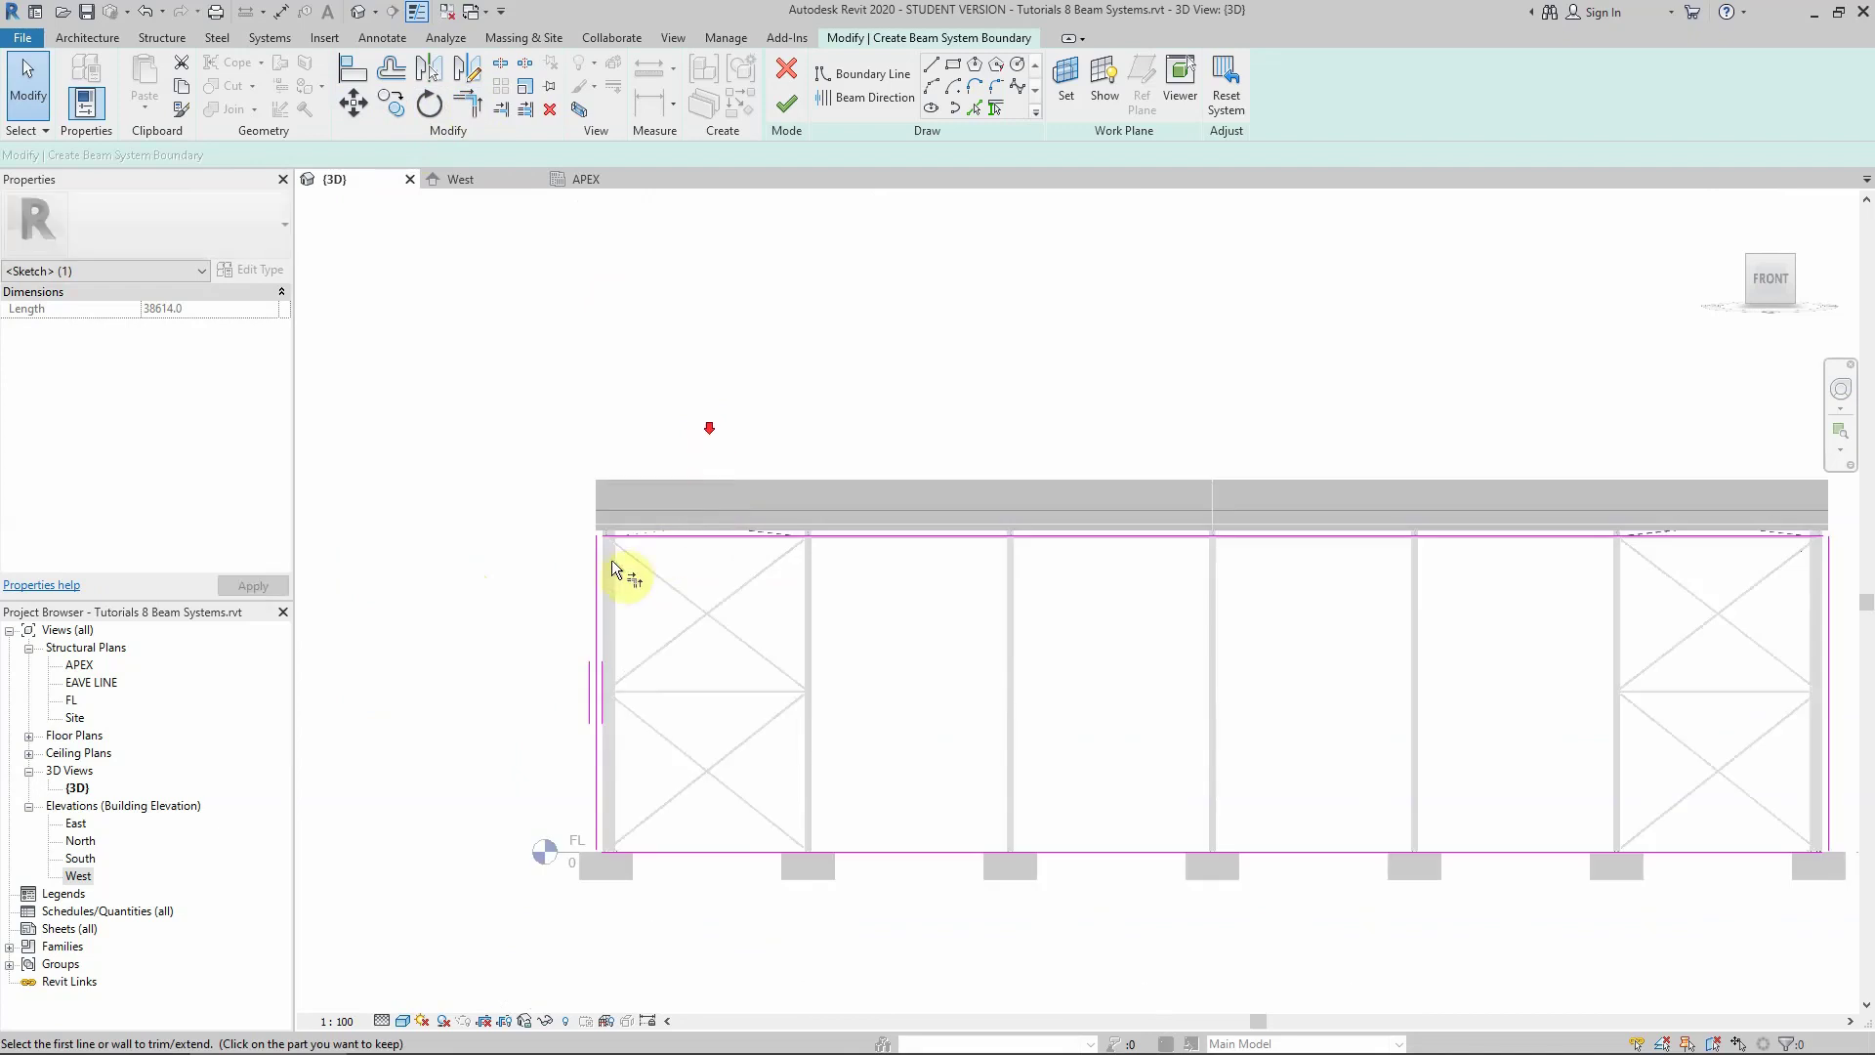
pyautogui.click(598, 625)
pyautogui.click(647, 850)
# Trim the vertical boundary line at the last column to corners with the lower and upper boundary lines
pyautogui.scroll(-3, 761, 860)
pyautogui.scroll(3, 1406, 800)
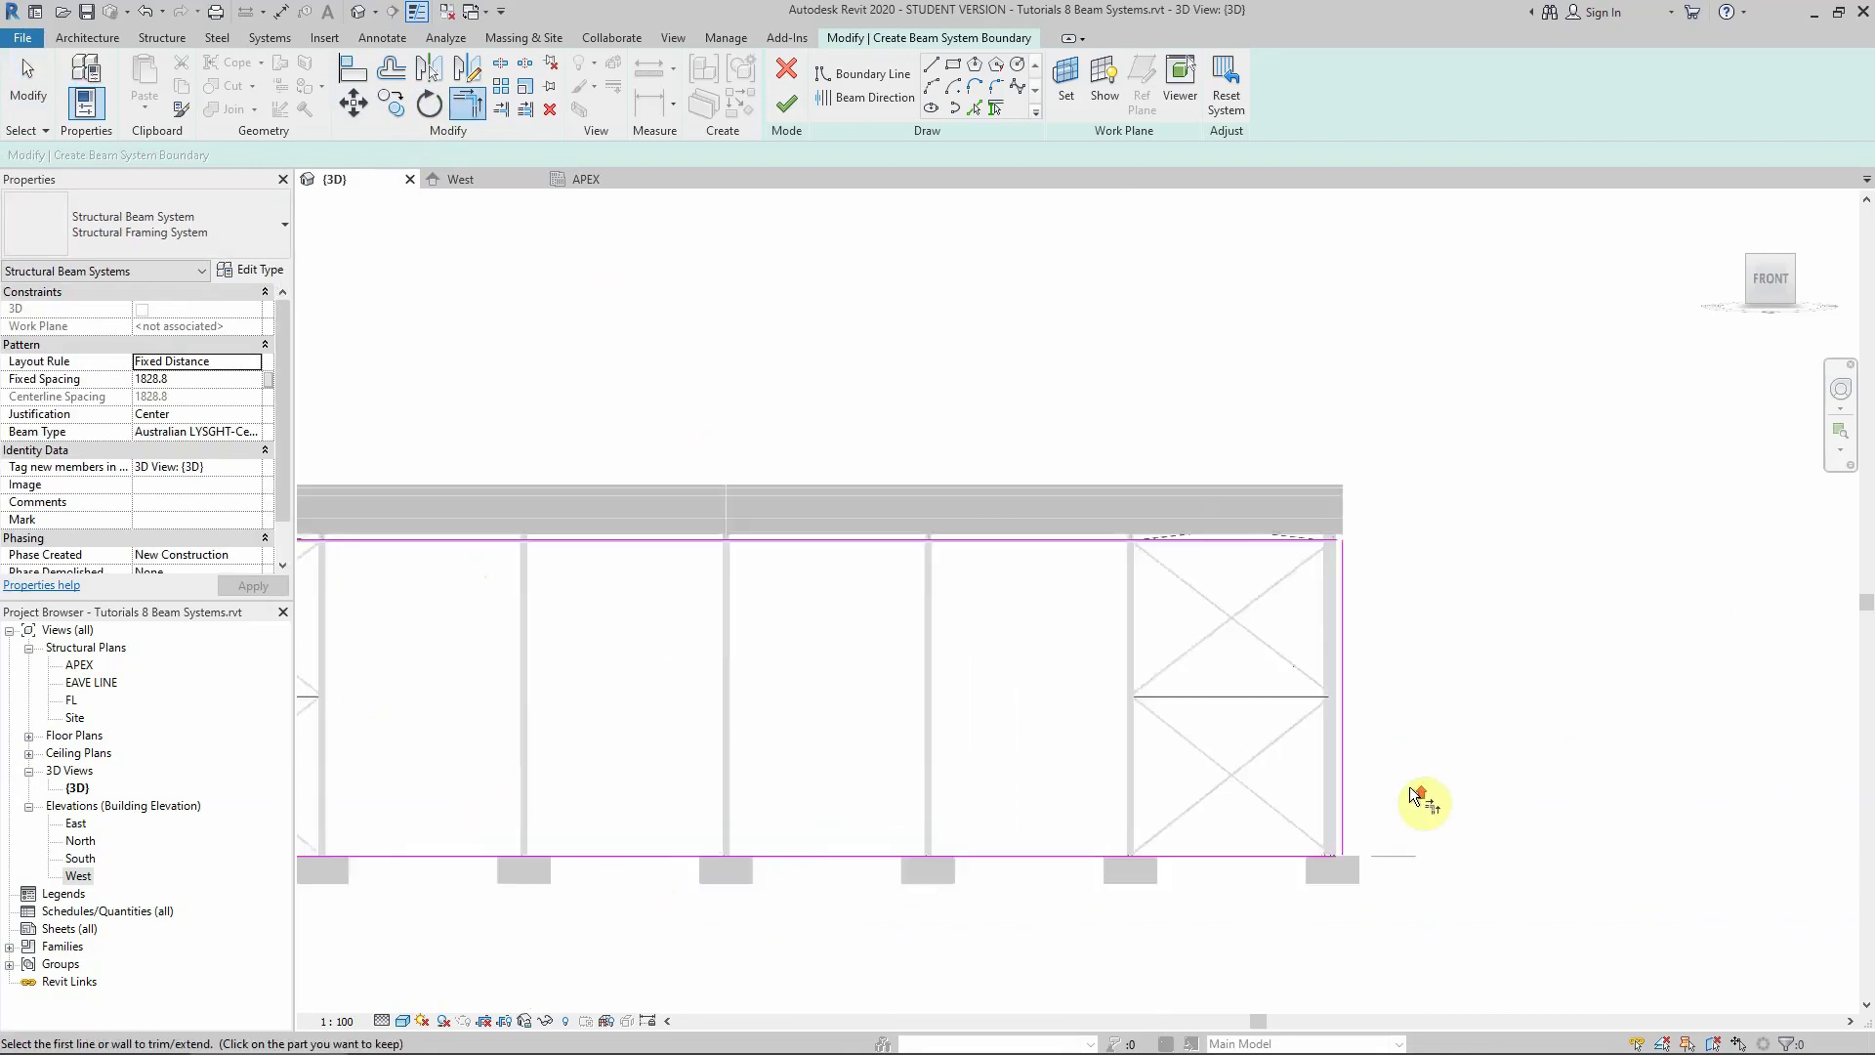
pyautogui.scroll(1, 1411, 789)
pyautogui.click(1334, 787)
pyautogui.click(1279, 864)
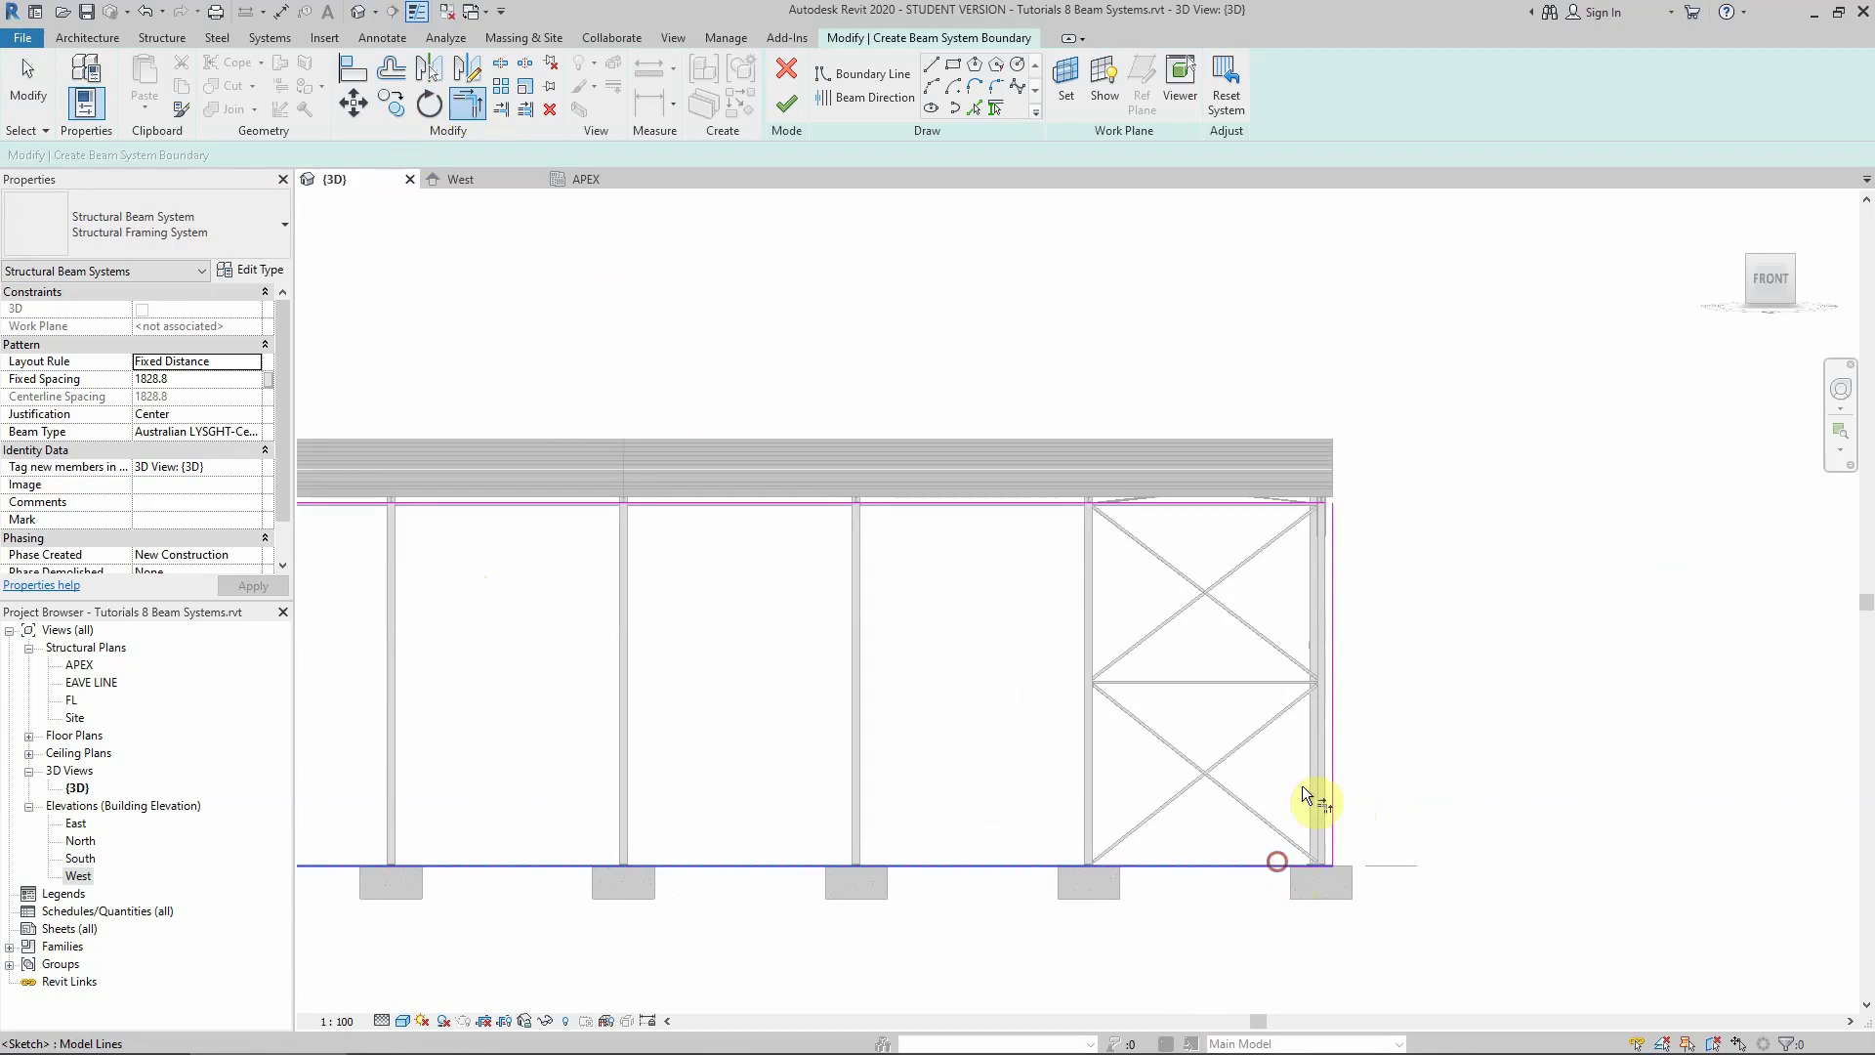
pyautogui.click(1326, 576)
pyautogui.click(1293, 503)
pyautogui.scroll(-3, 1245, 559)
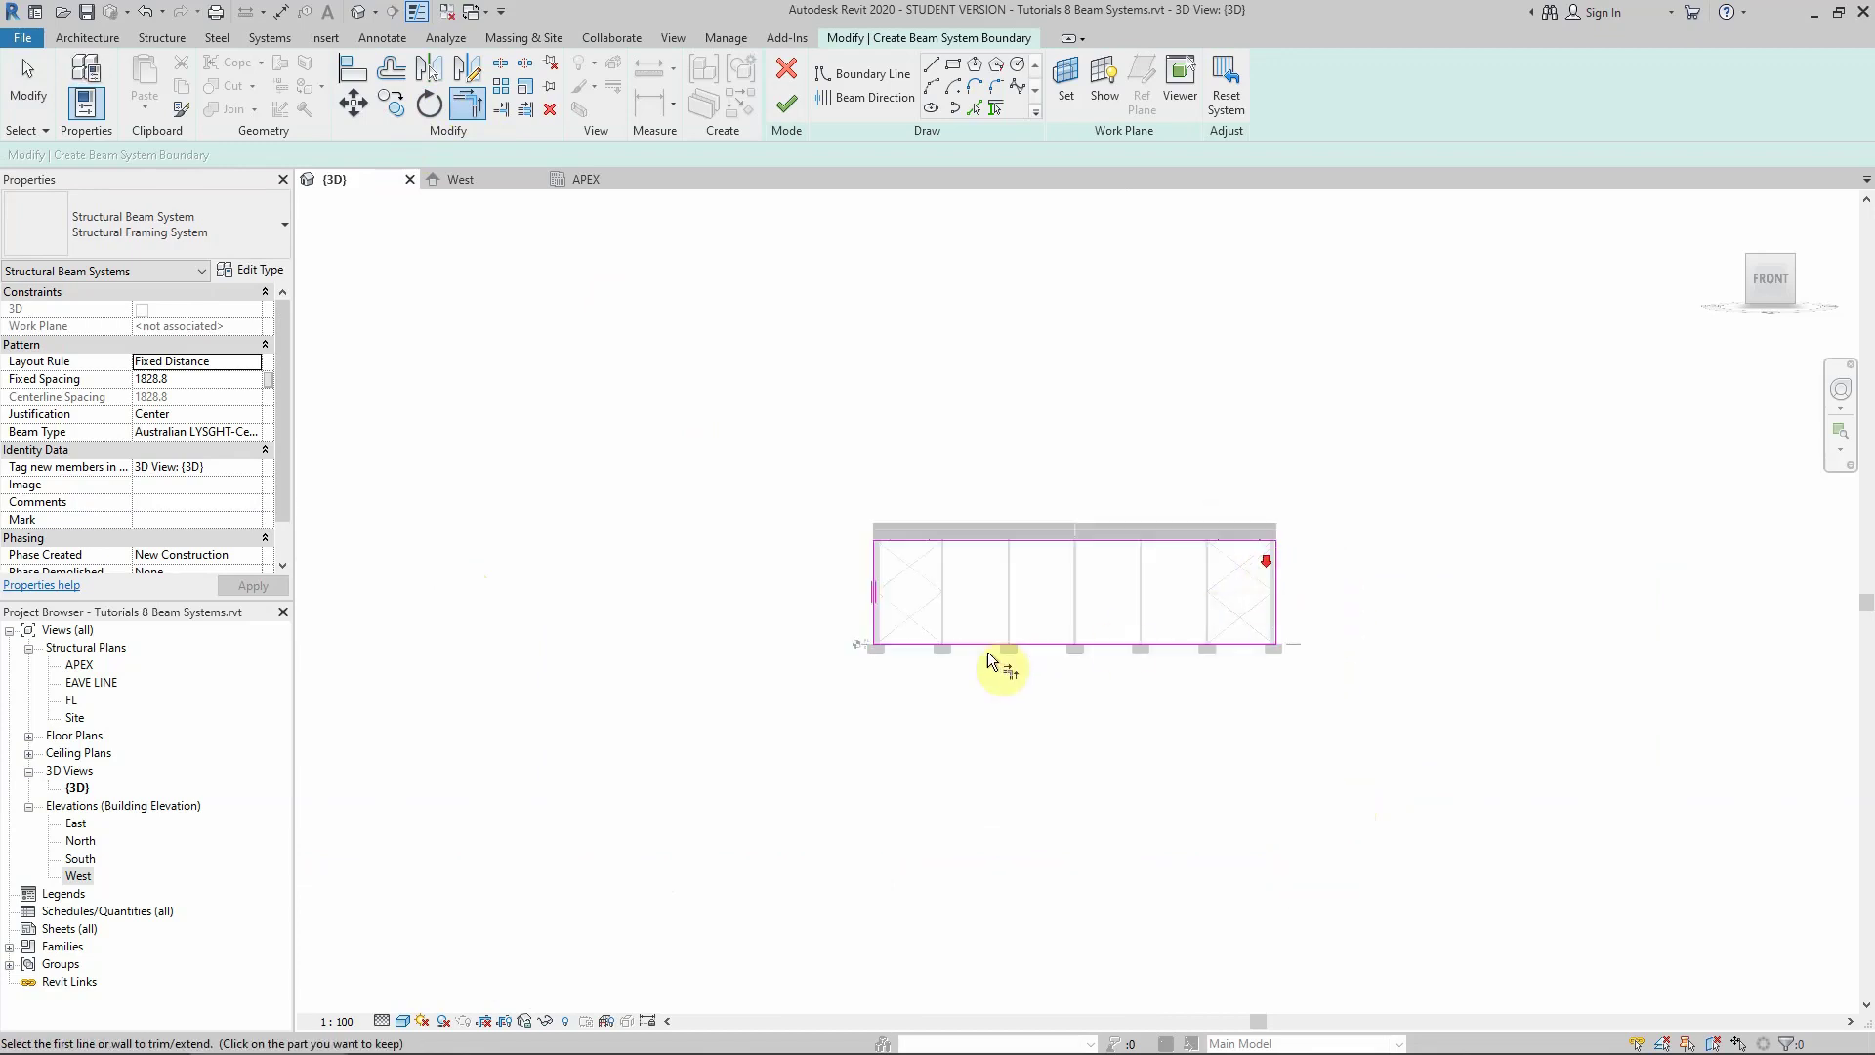
# Set the beam direction parallel to the lower boundary line
pyautogui.scroll(2, 928, 557)
pyautogui.click(857, 99)
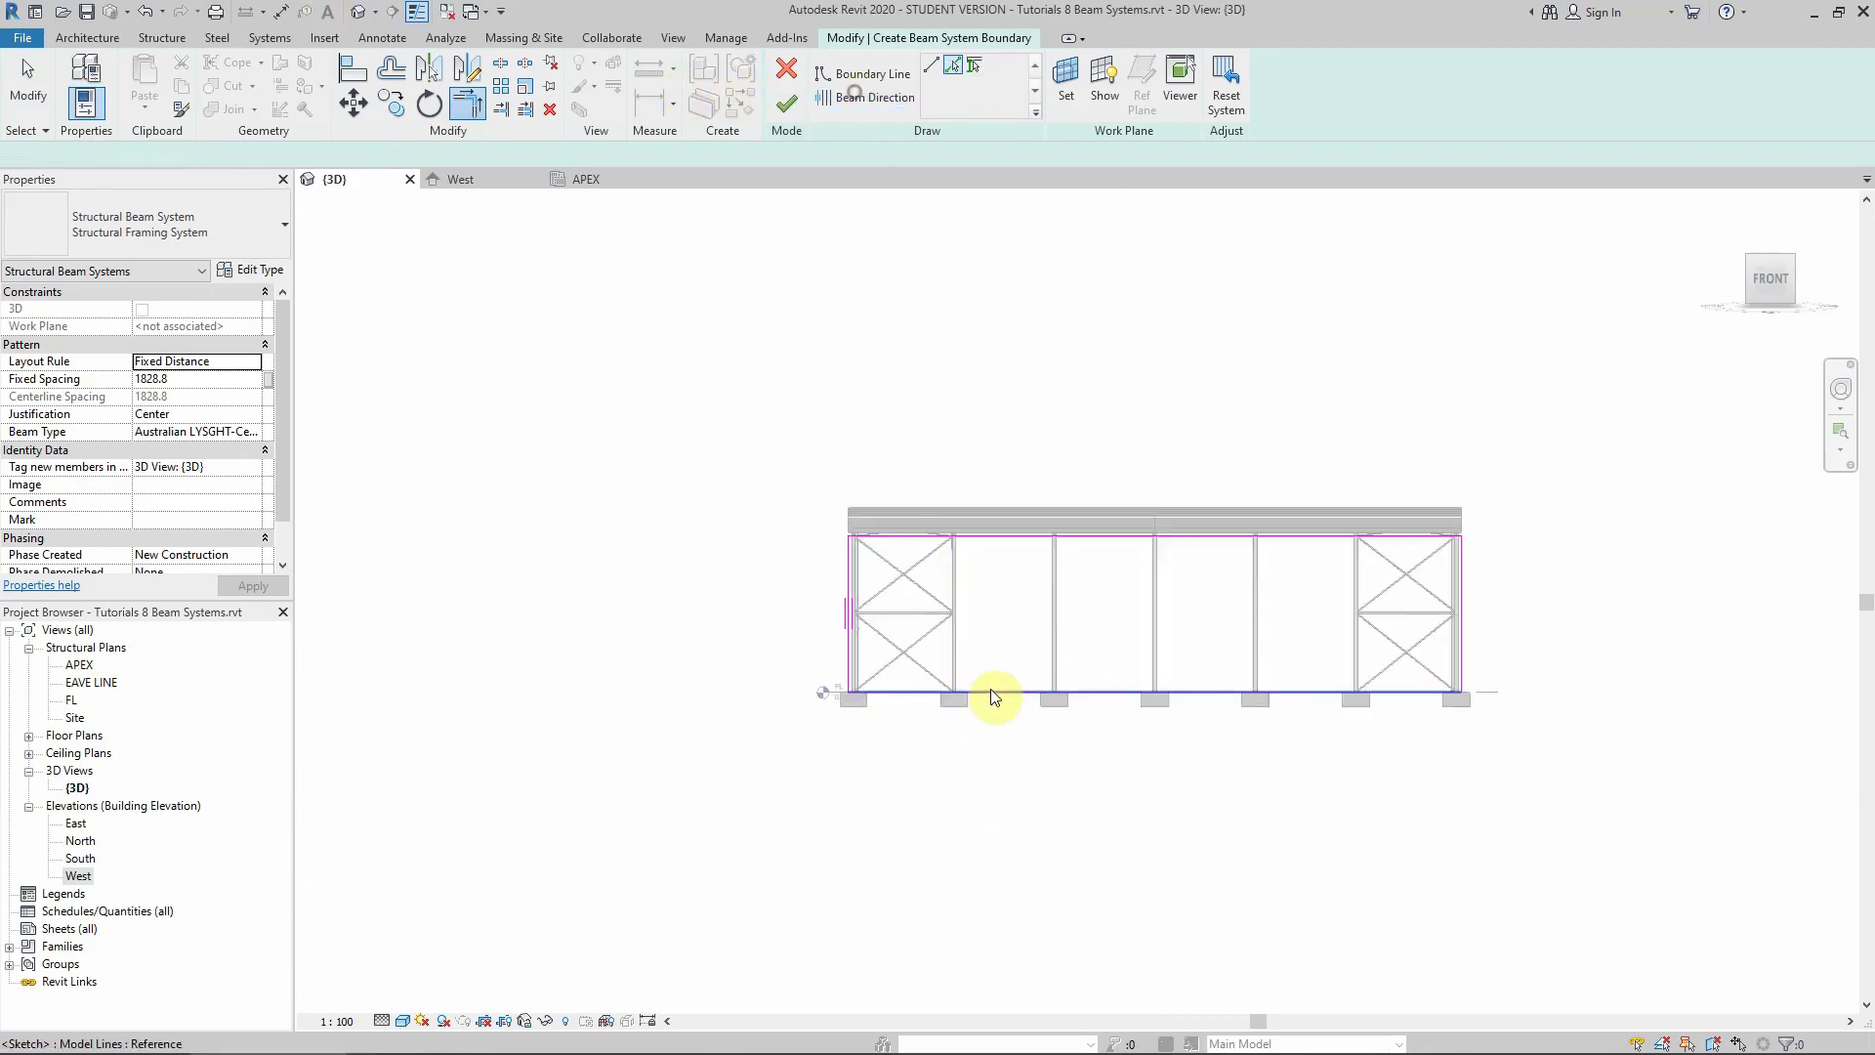
pyautogui.click(1010, 692)
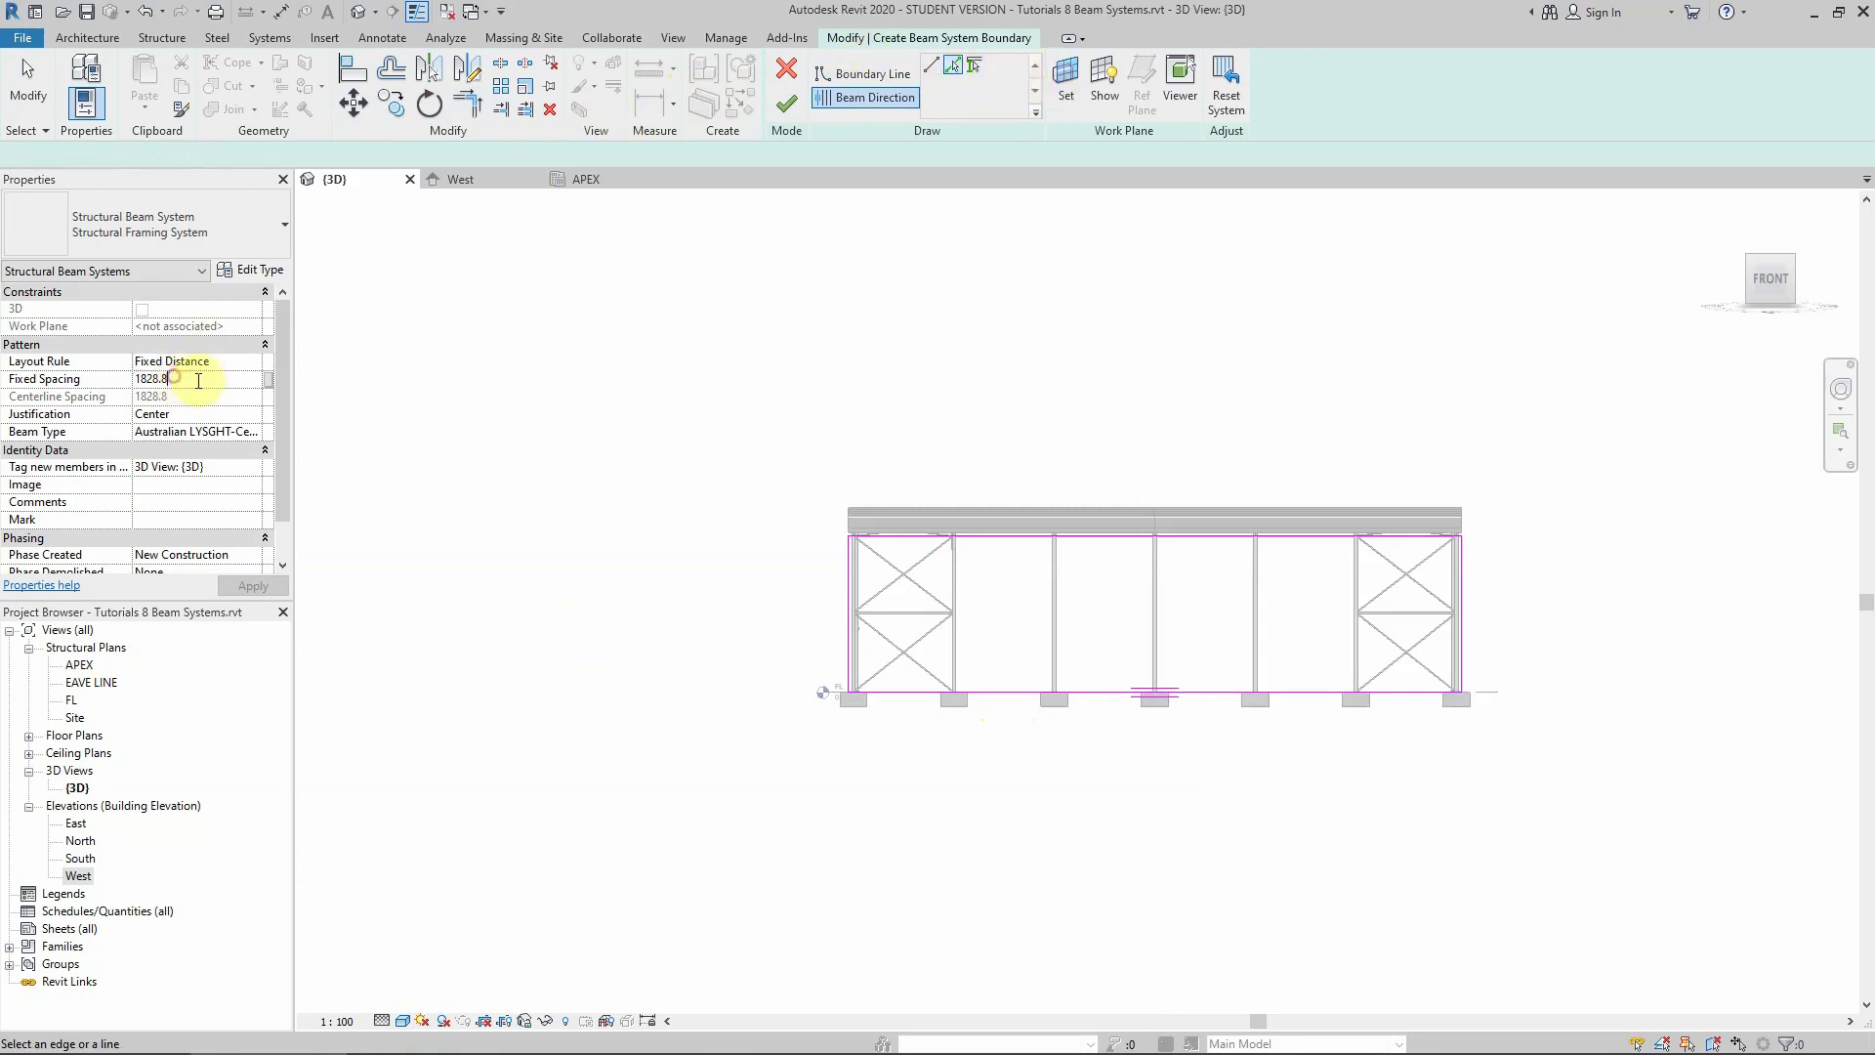
# Set the fixed spacing to 1000 mm and the justification to Direction Line, and finish the beam system
pyautogui.write('100')
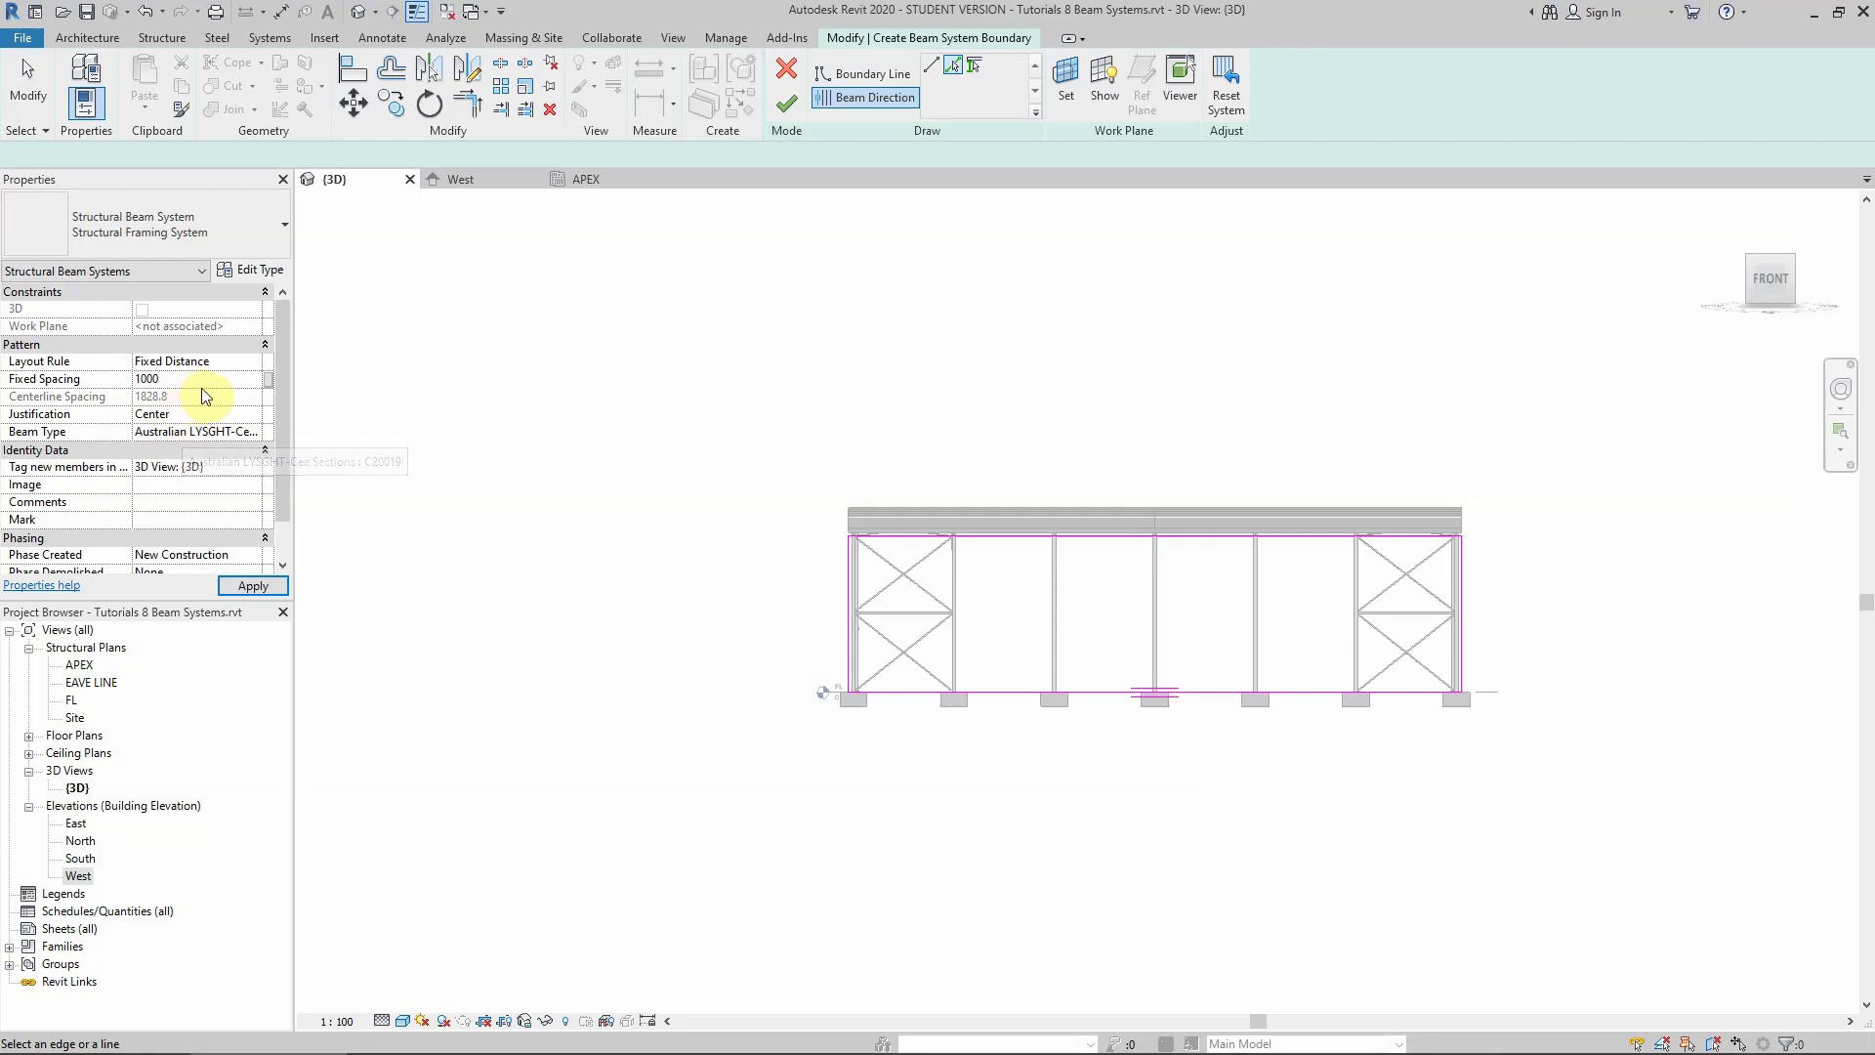
pyautogui.write('0')
pyautogui.press('Return')
pyautogui.click(253, 415)
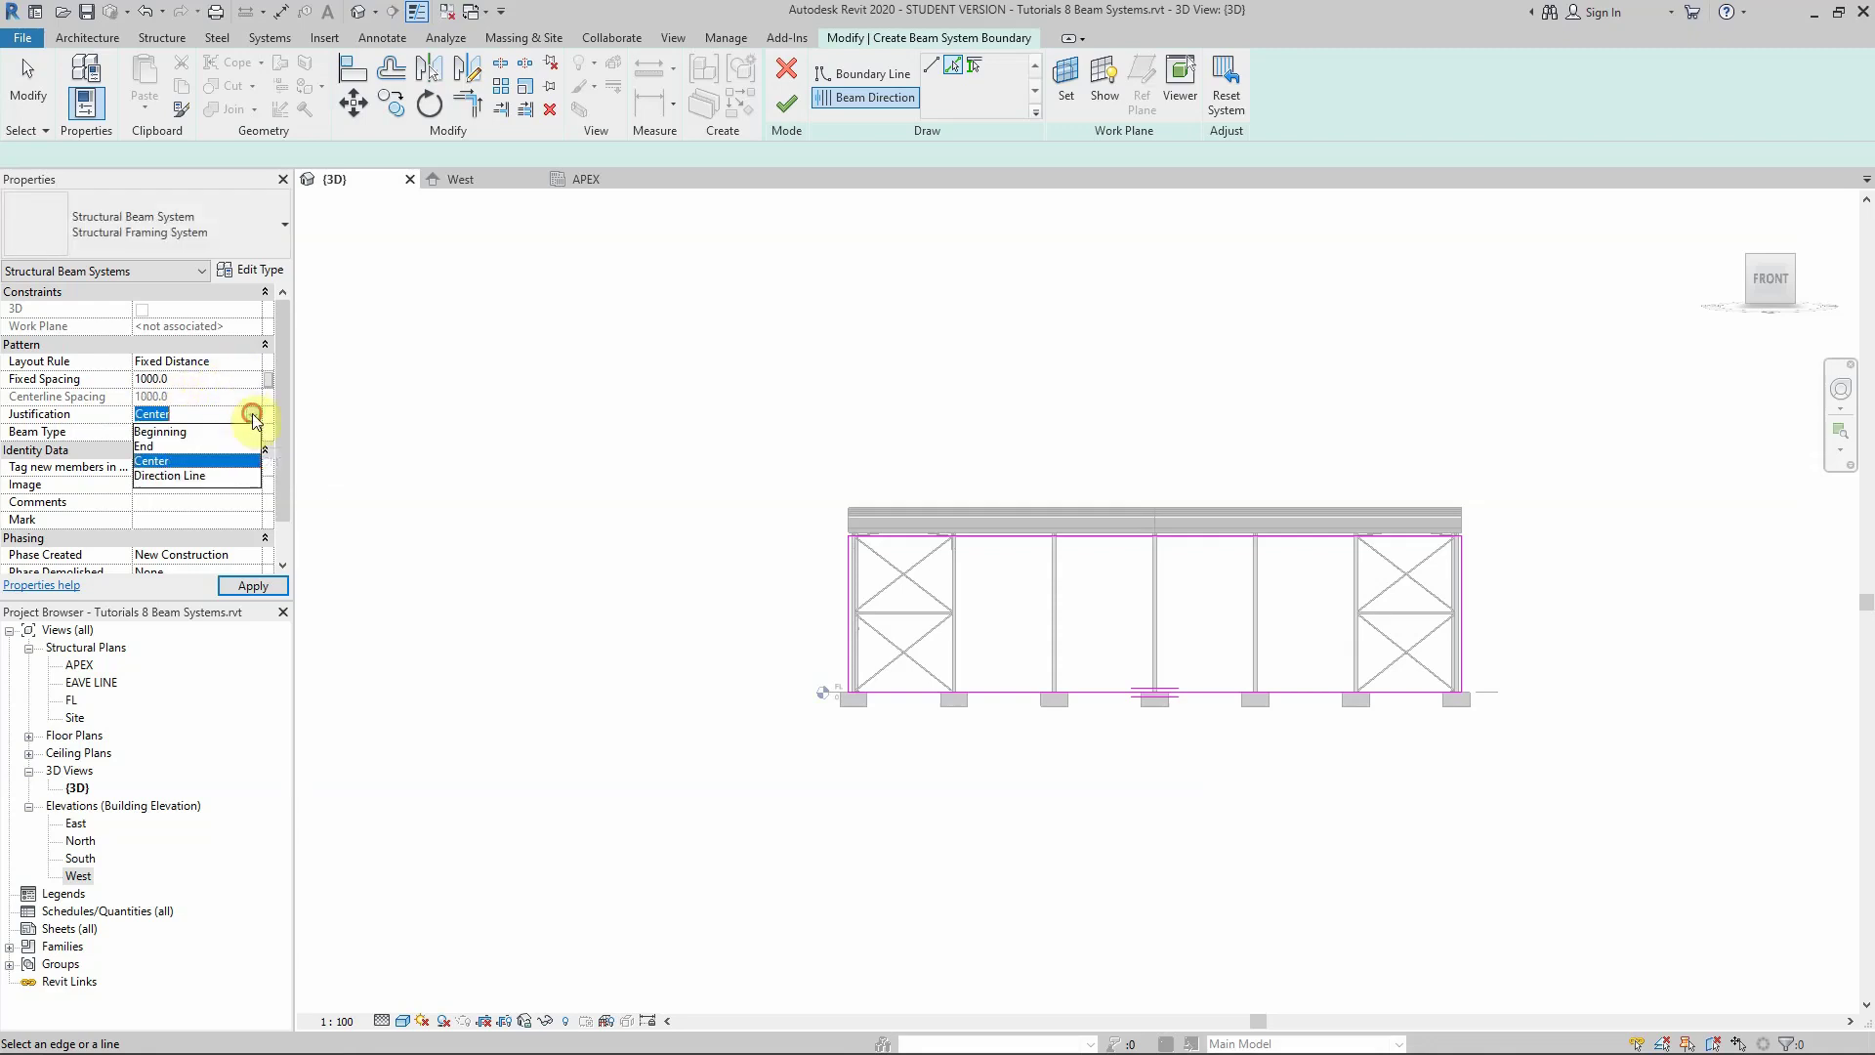
pyautogui.click(194, 479)
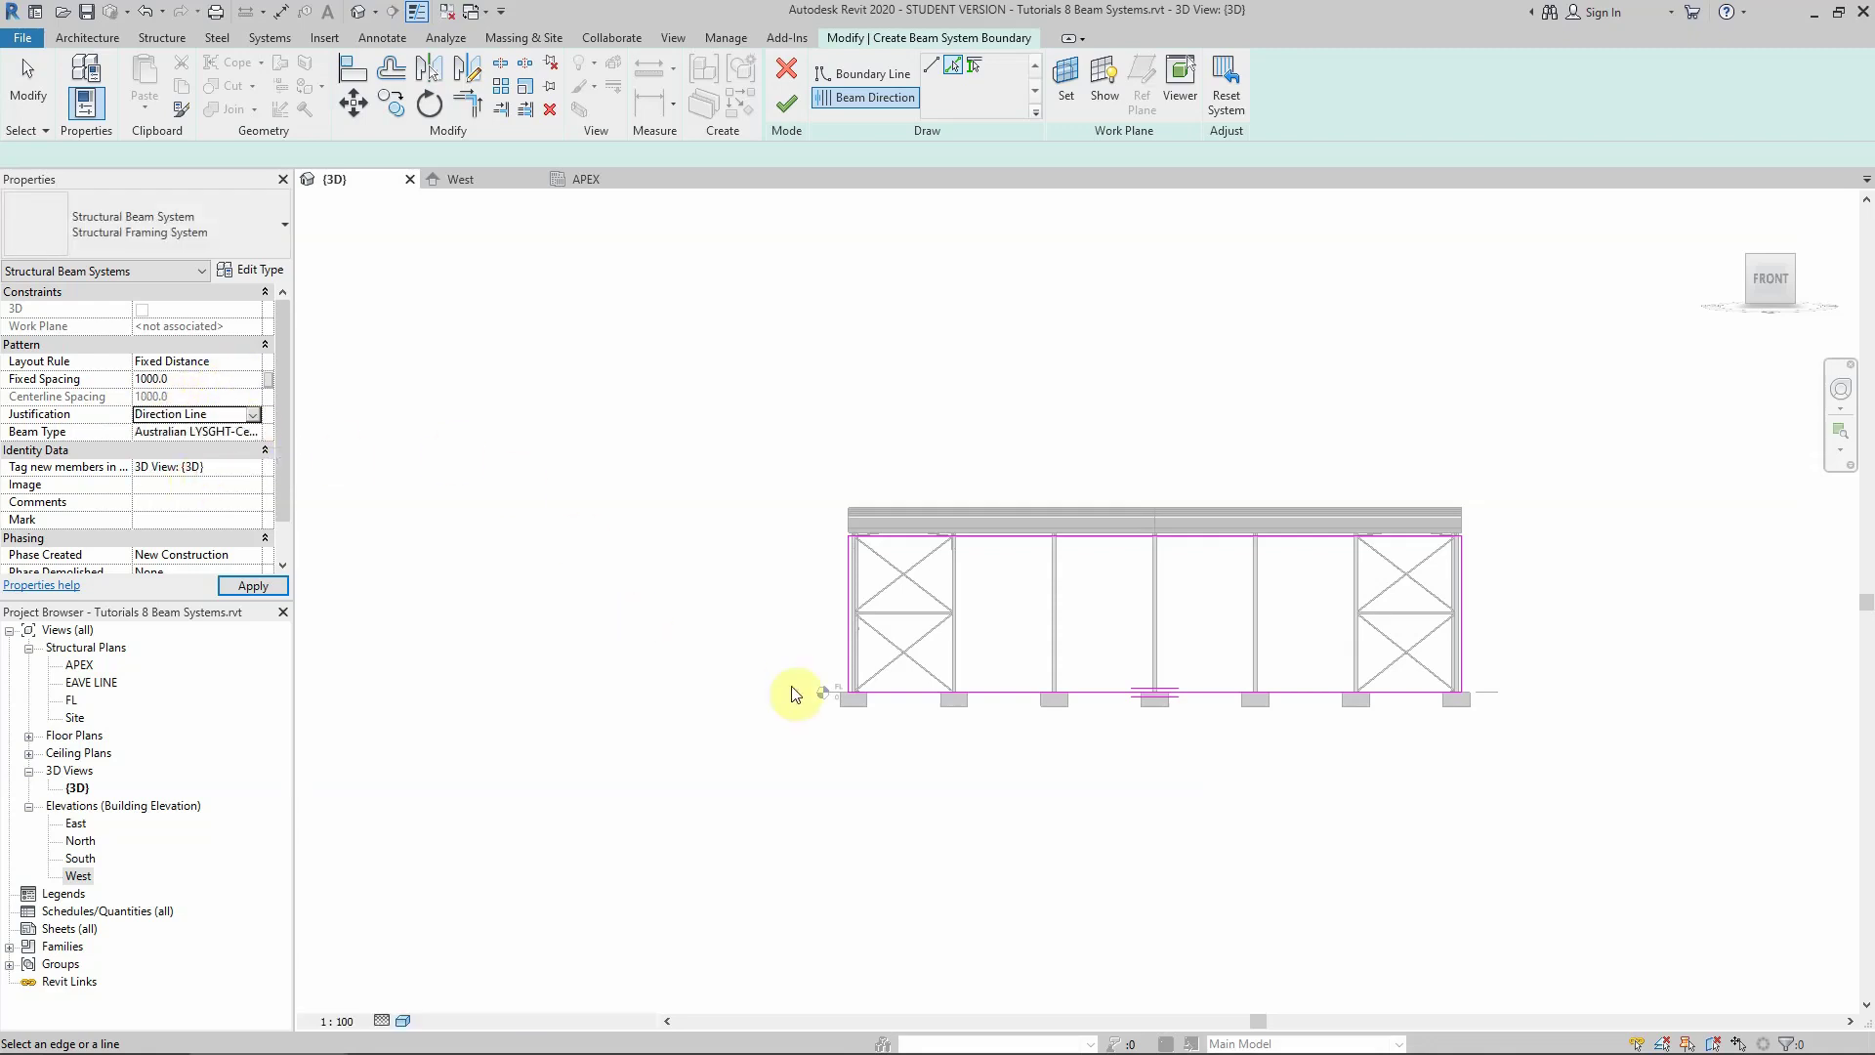
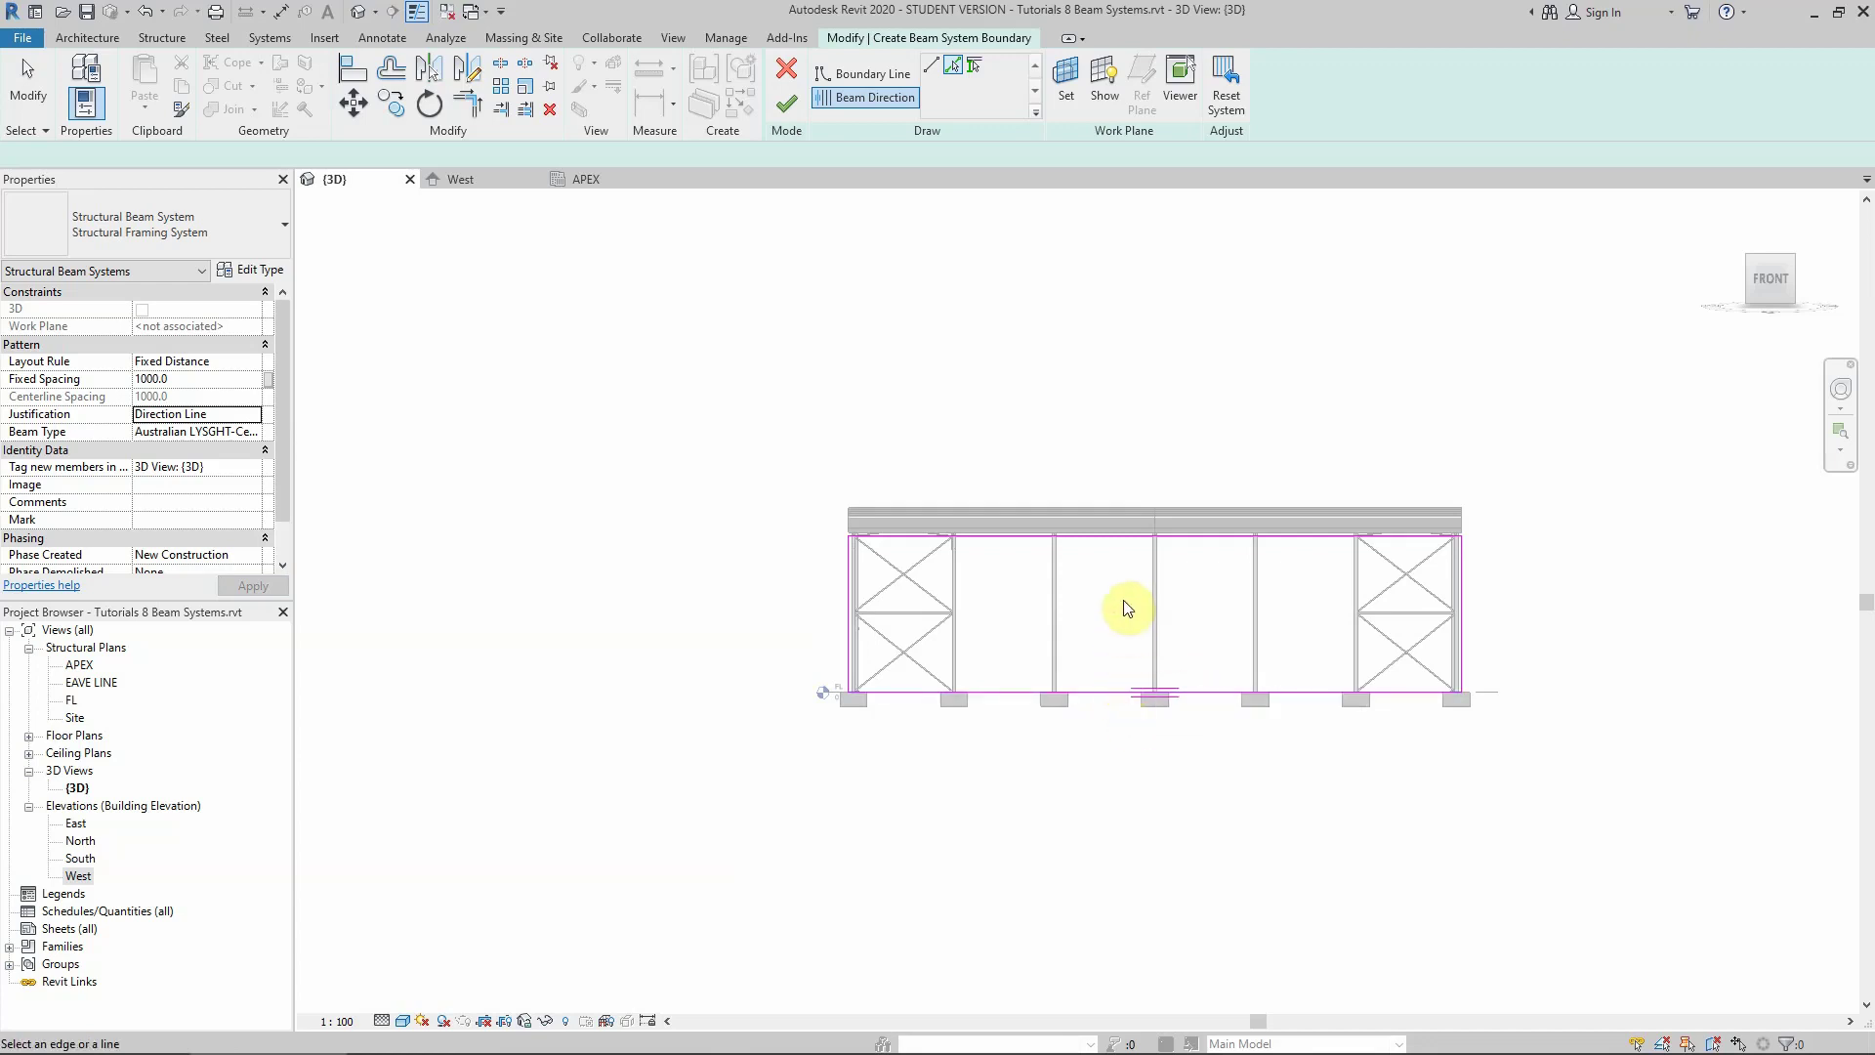
pyautogui.click(787, 103)
pyautogui.click(515, 456)
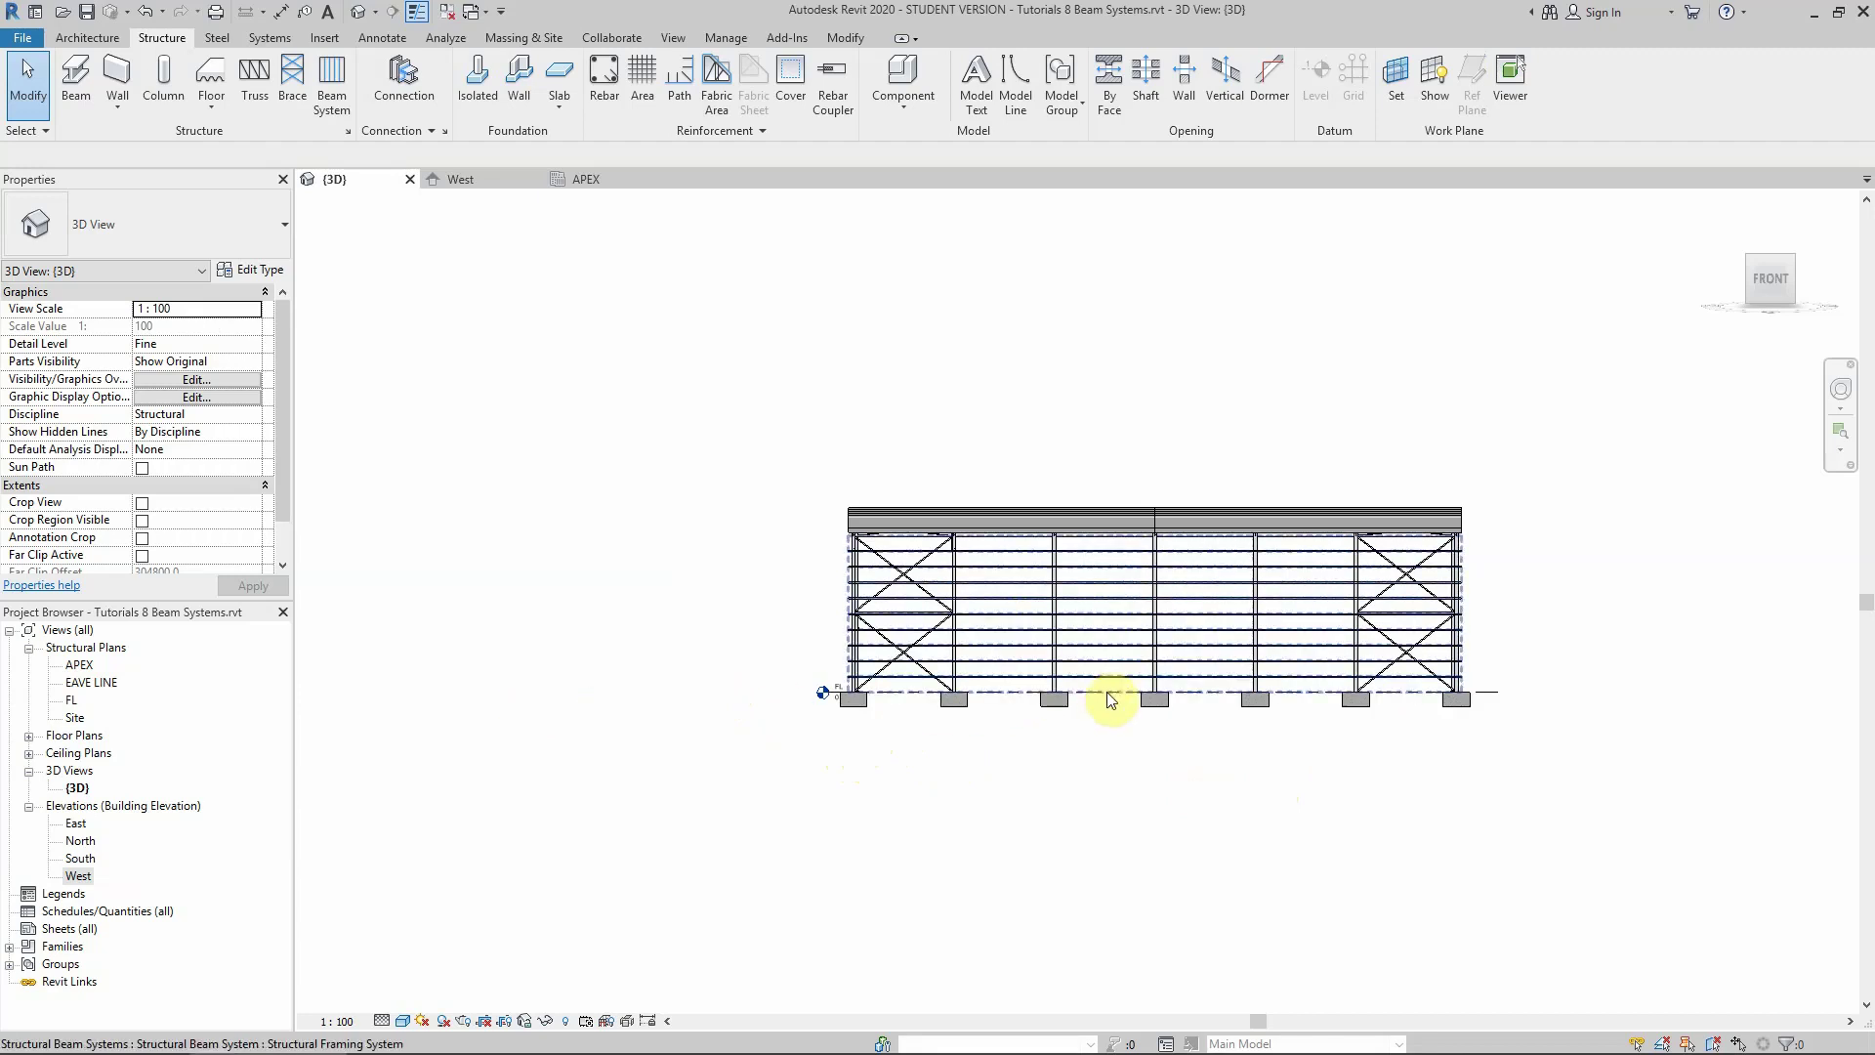
# Open the boundary sketch of the side-wall beam system for editing
pyautogui.click(847, 652)
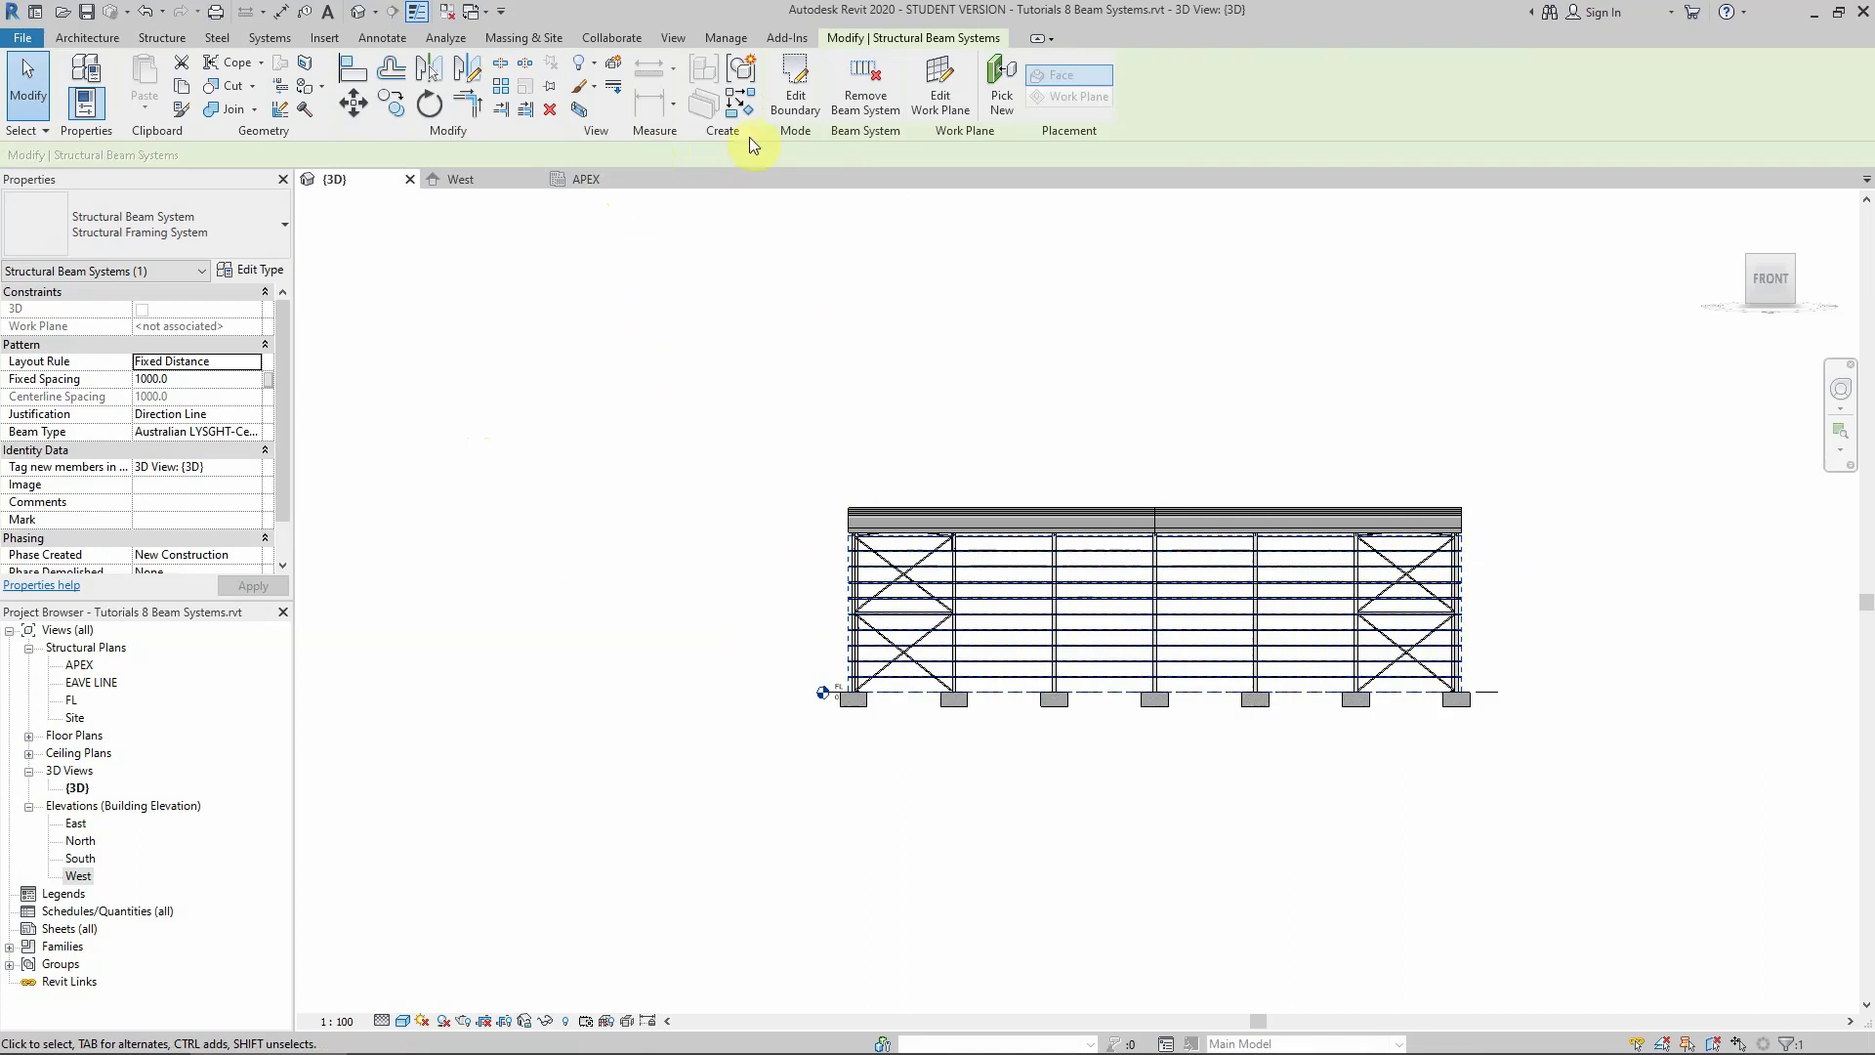
pyautogui.click(798, 91)
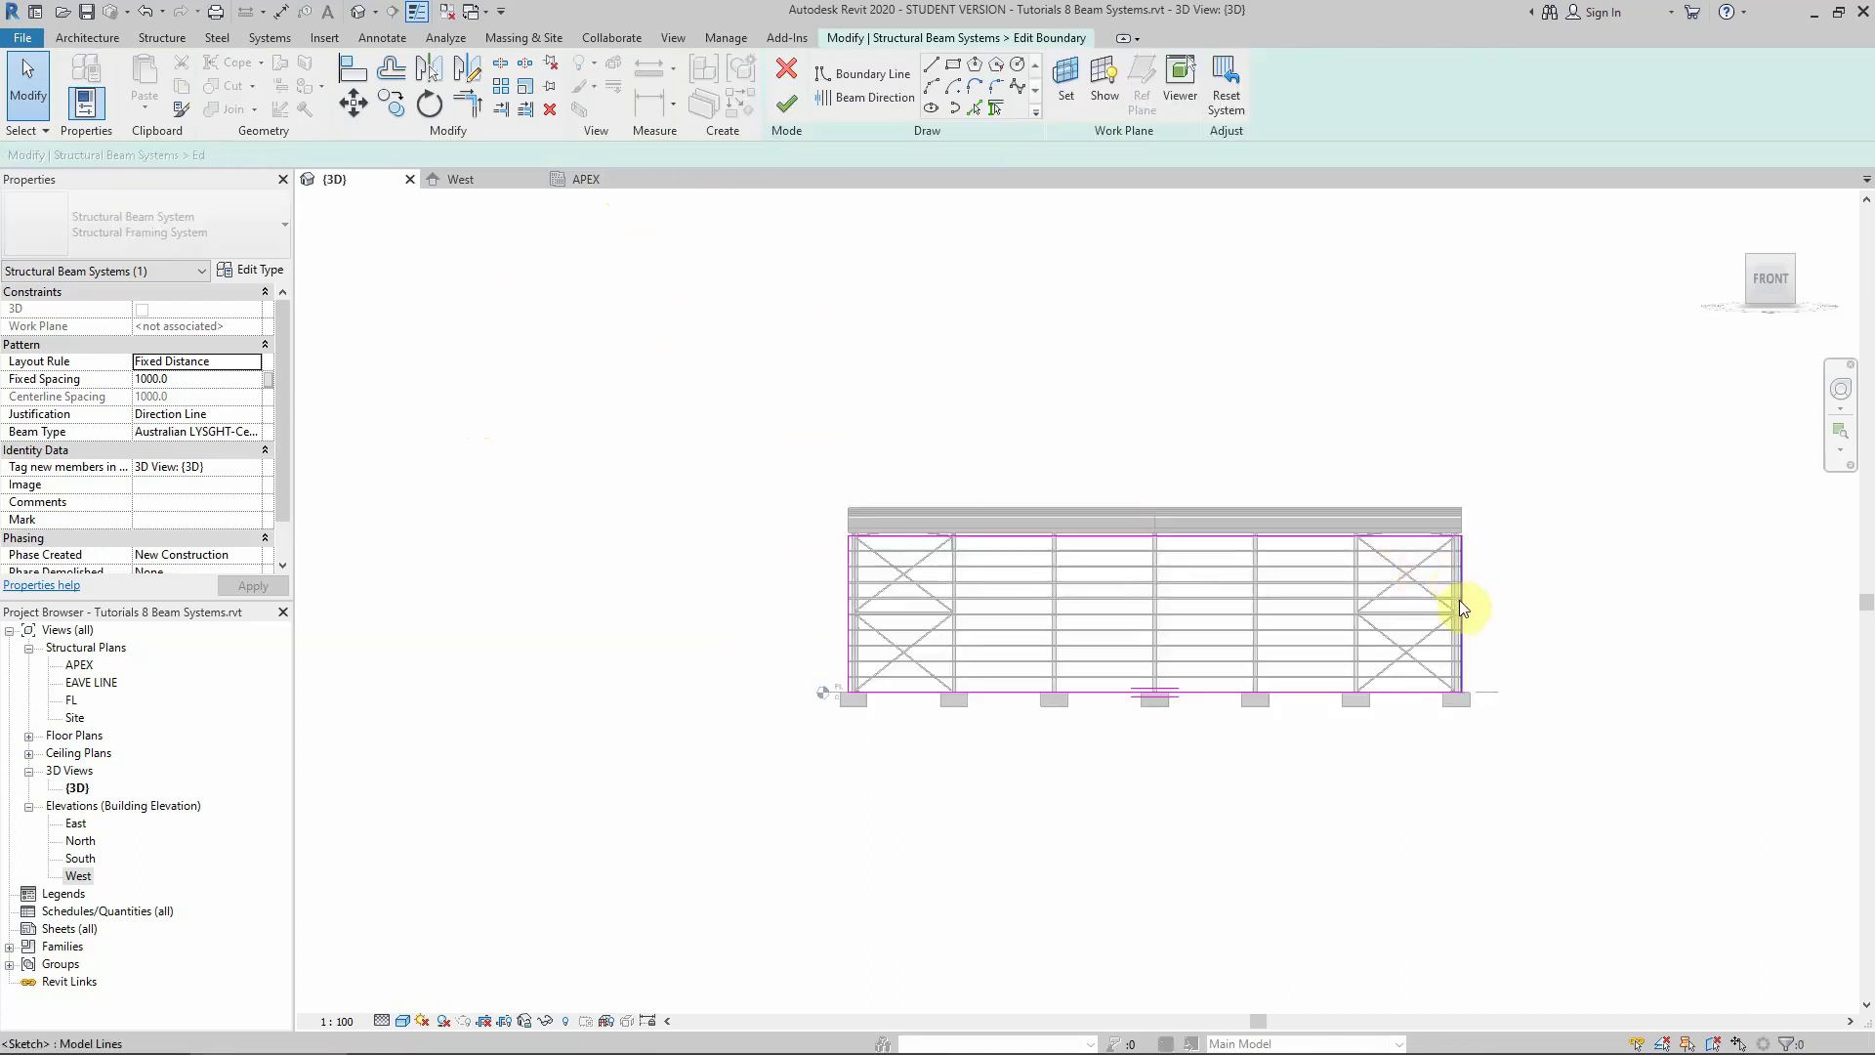
pyautogui.click(354, 102)
pyautogui.scroll(5, 1494, 640)
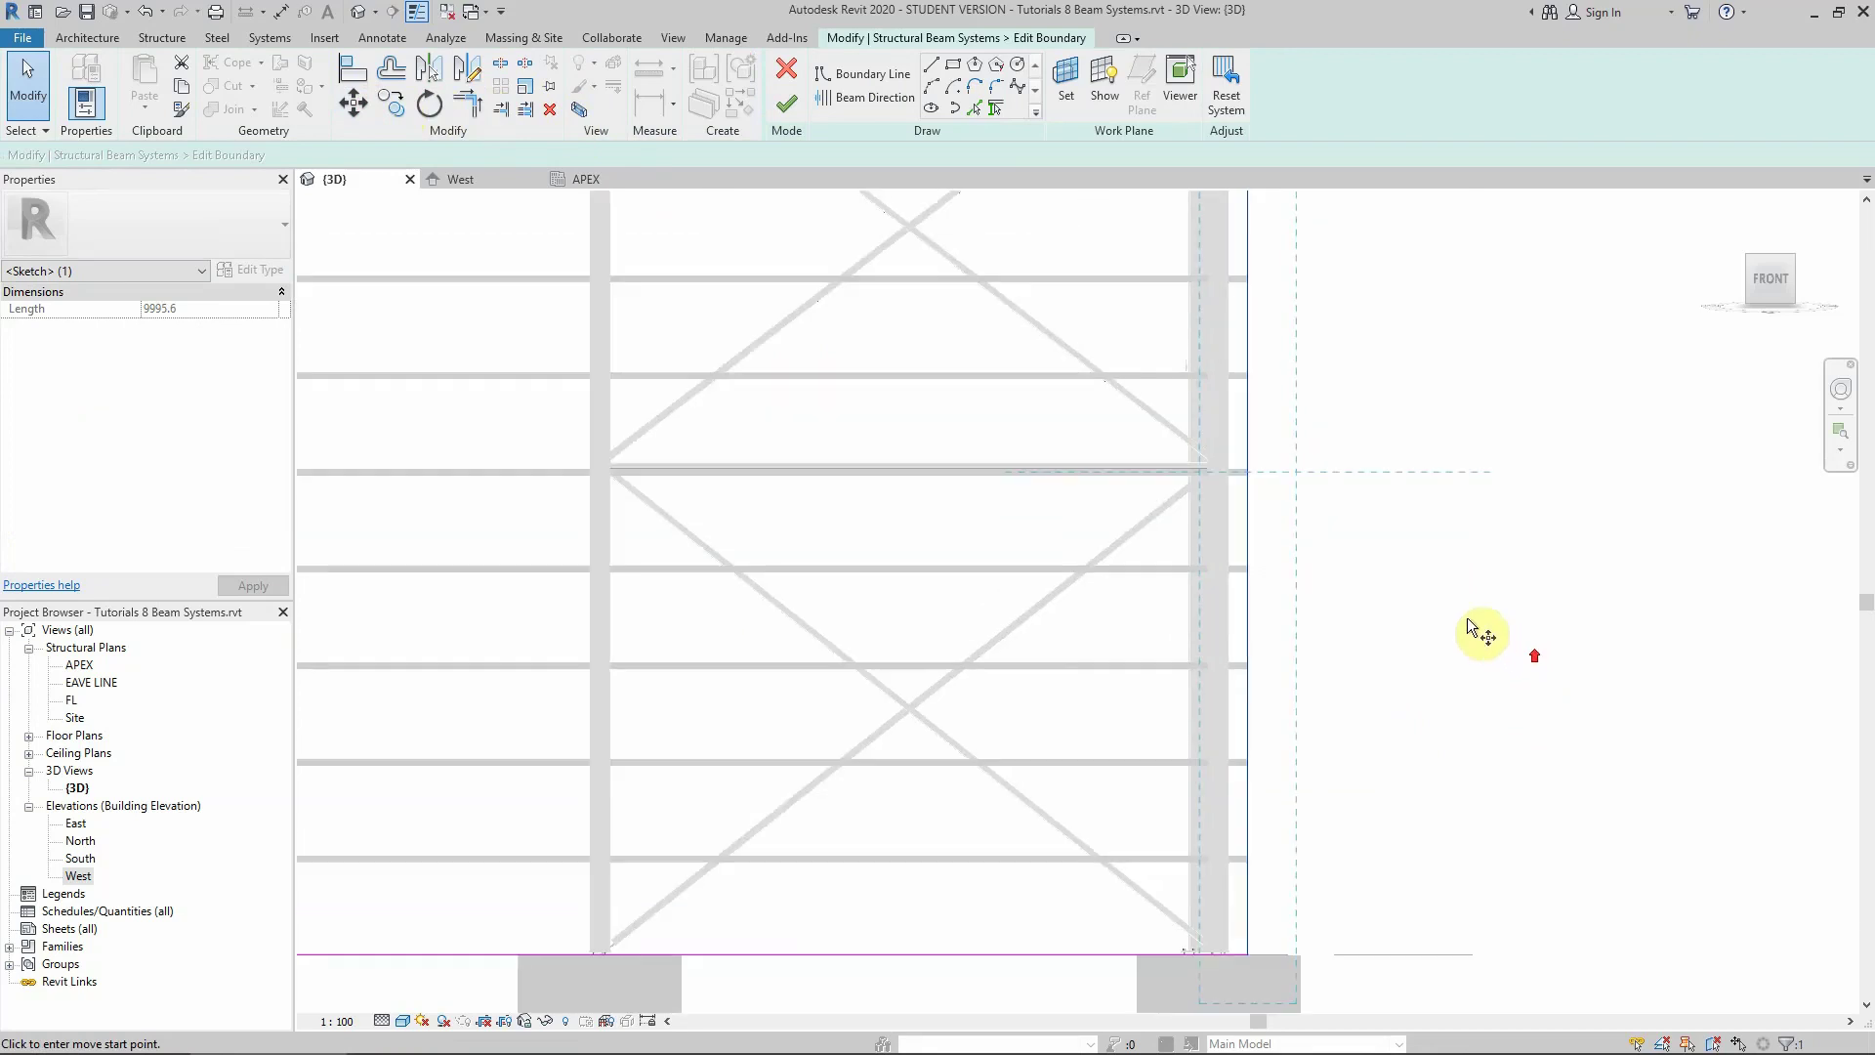
pyautogui.click(1247, 530)
pyautogui.scroll(-4, 1556, 569)
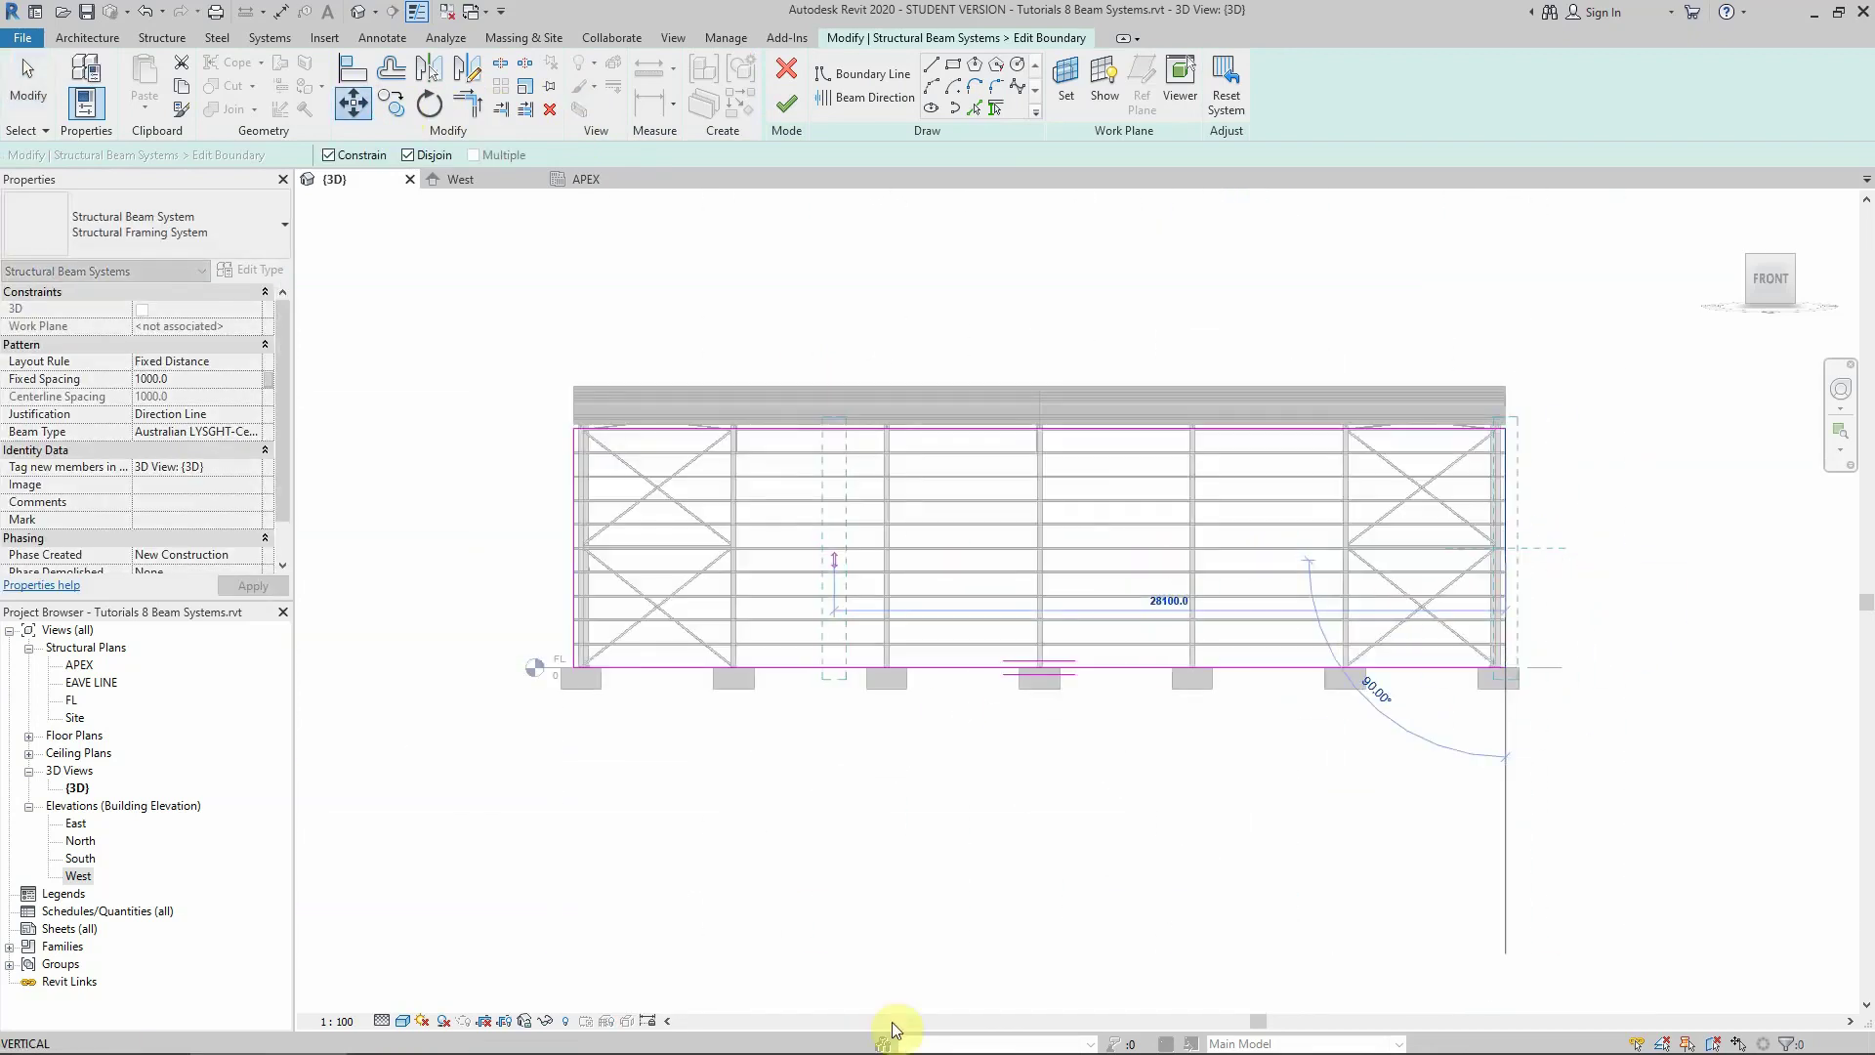
# Switch the 3D view's visual style to Wireframe
pyautogui.click(402, 1021)
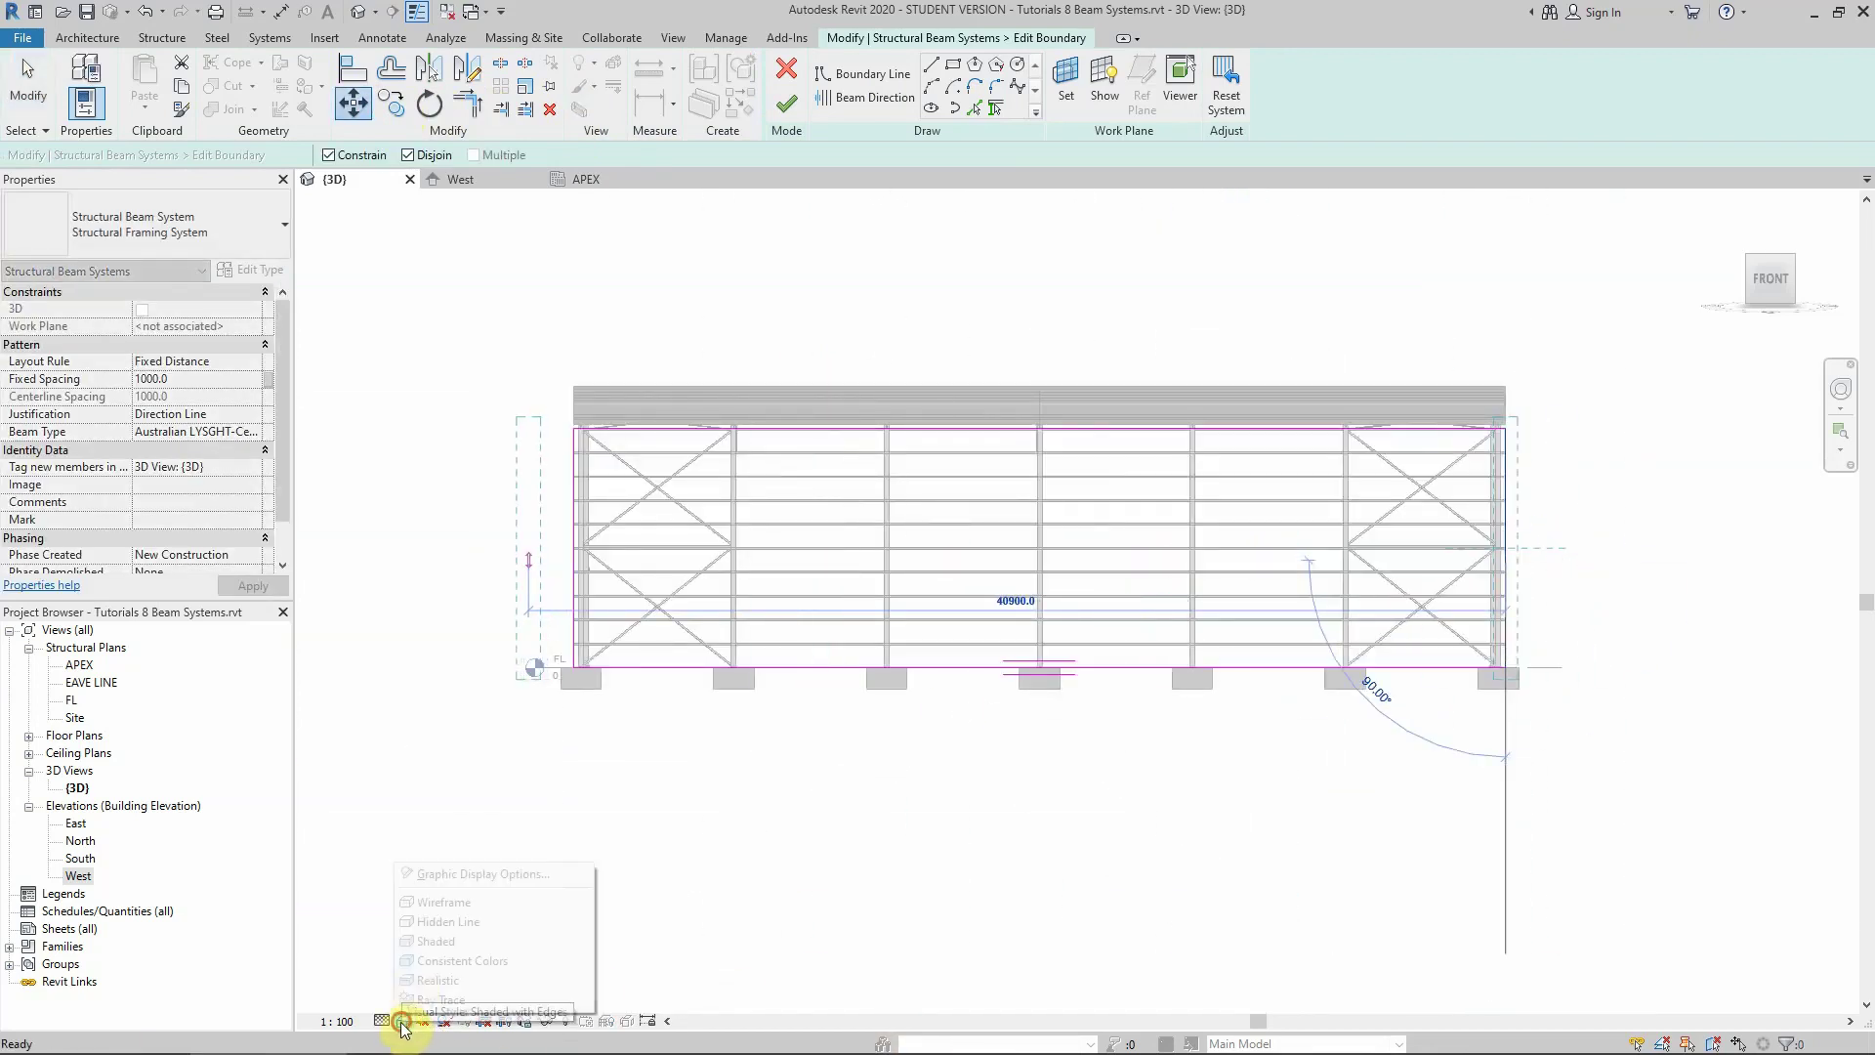
pyautogui.click(433, 903)
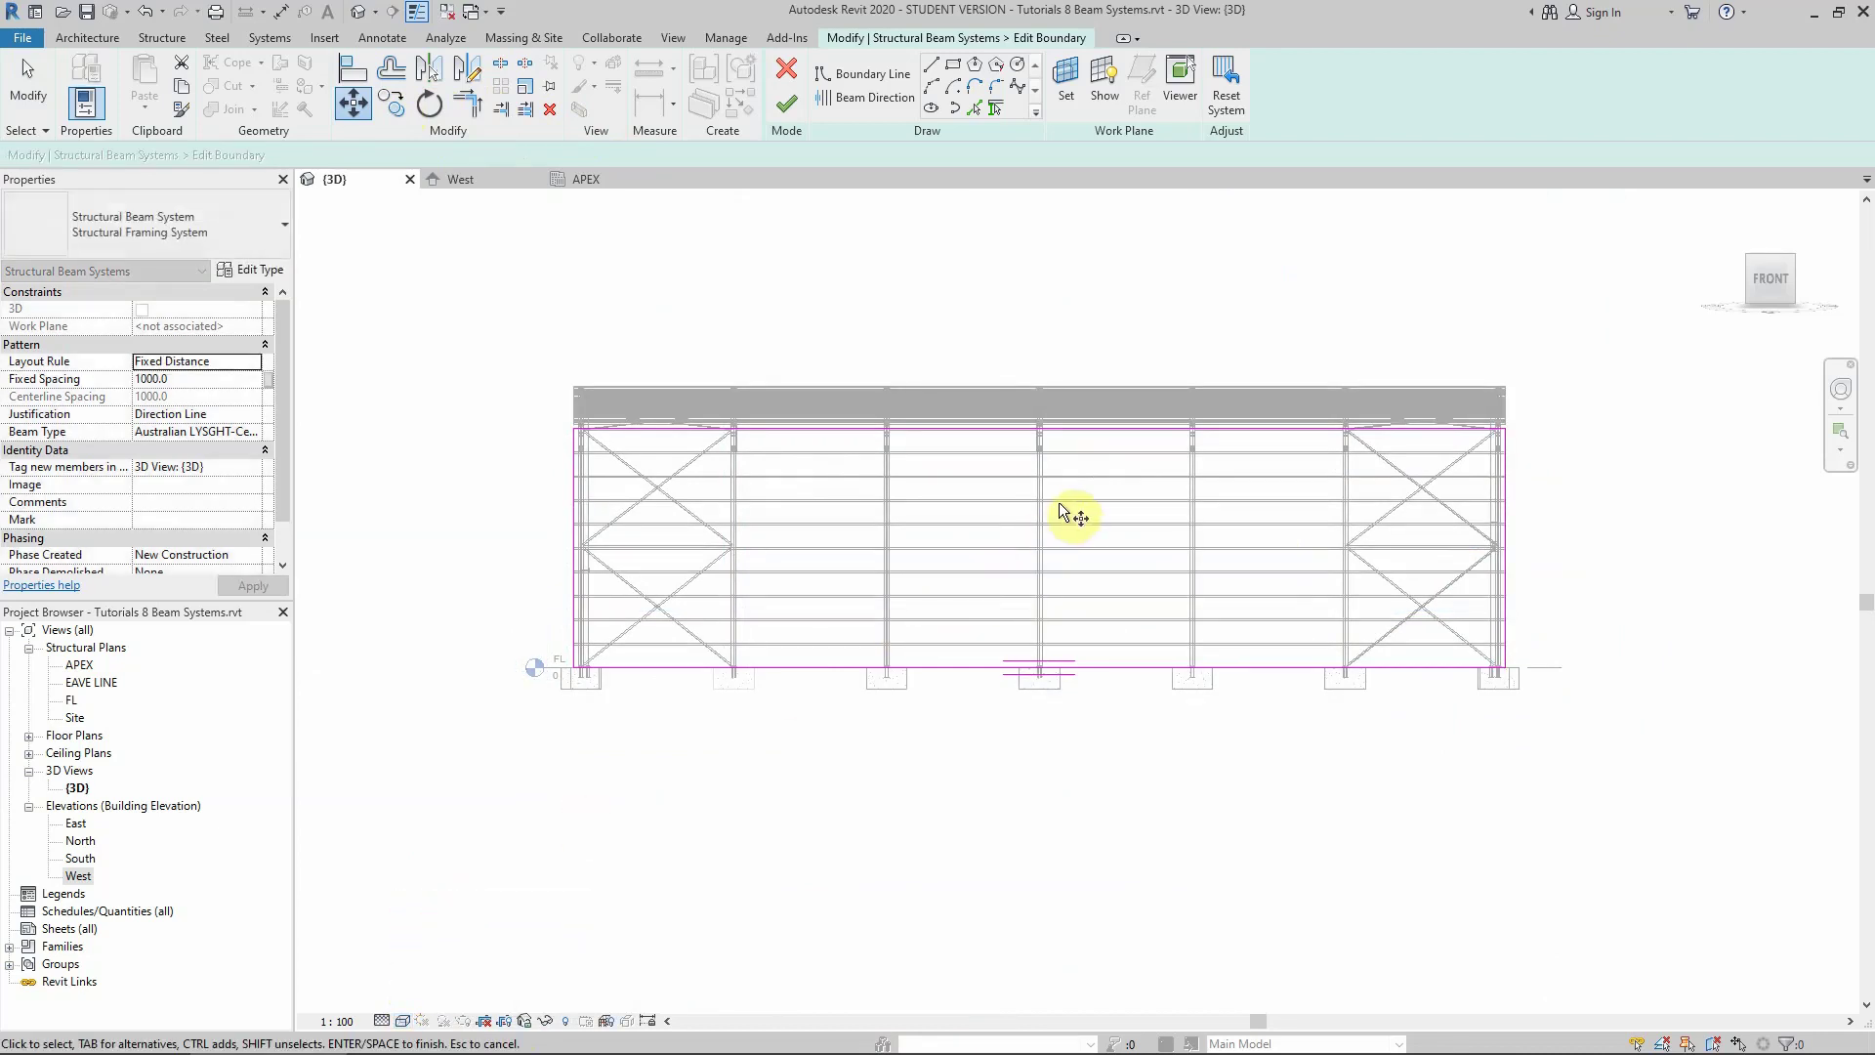
# Move the vertical boundary line at the last column to the middle column of the side wall
pyautogui.scroll(3, 1059, 523)
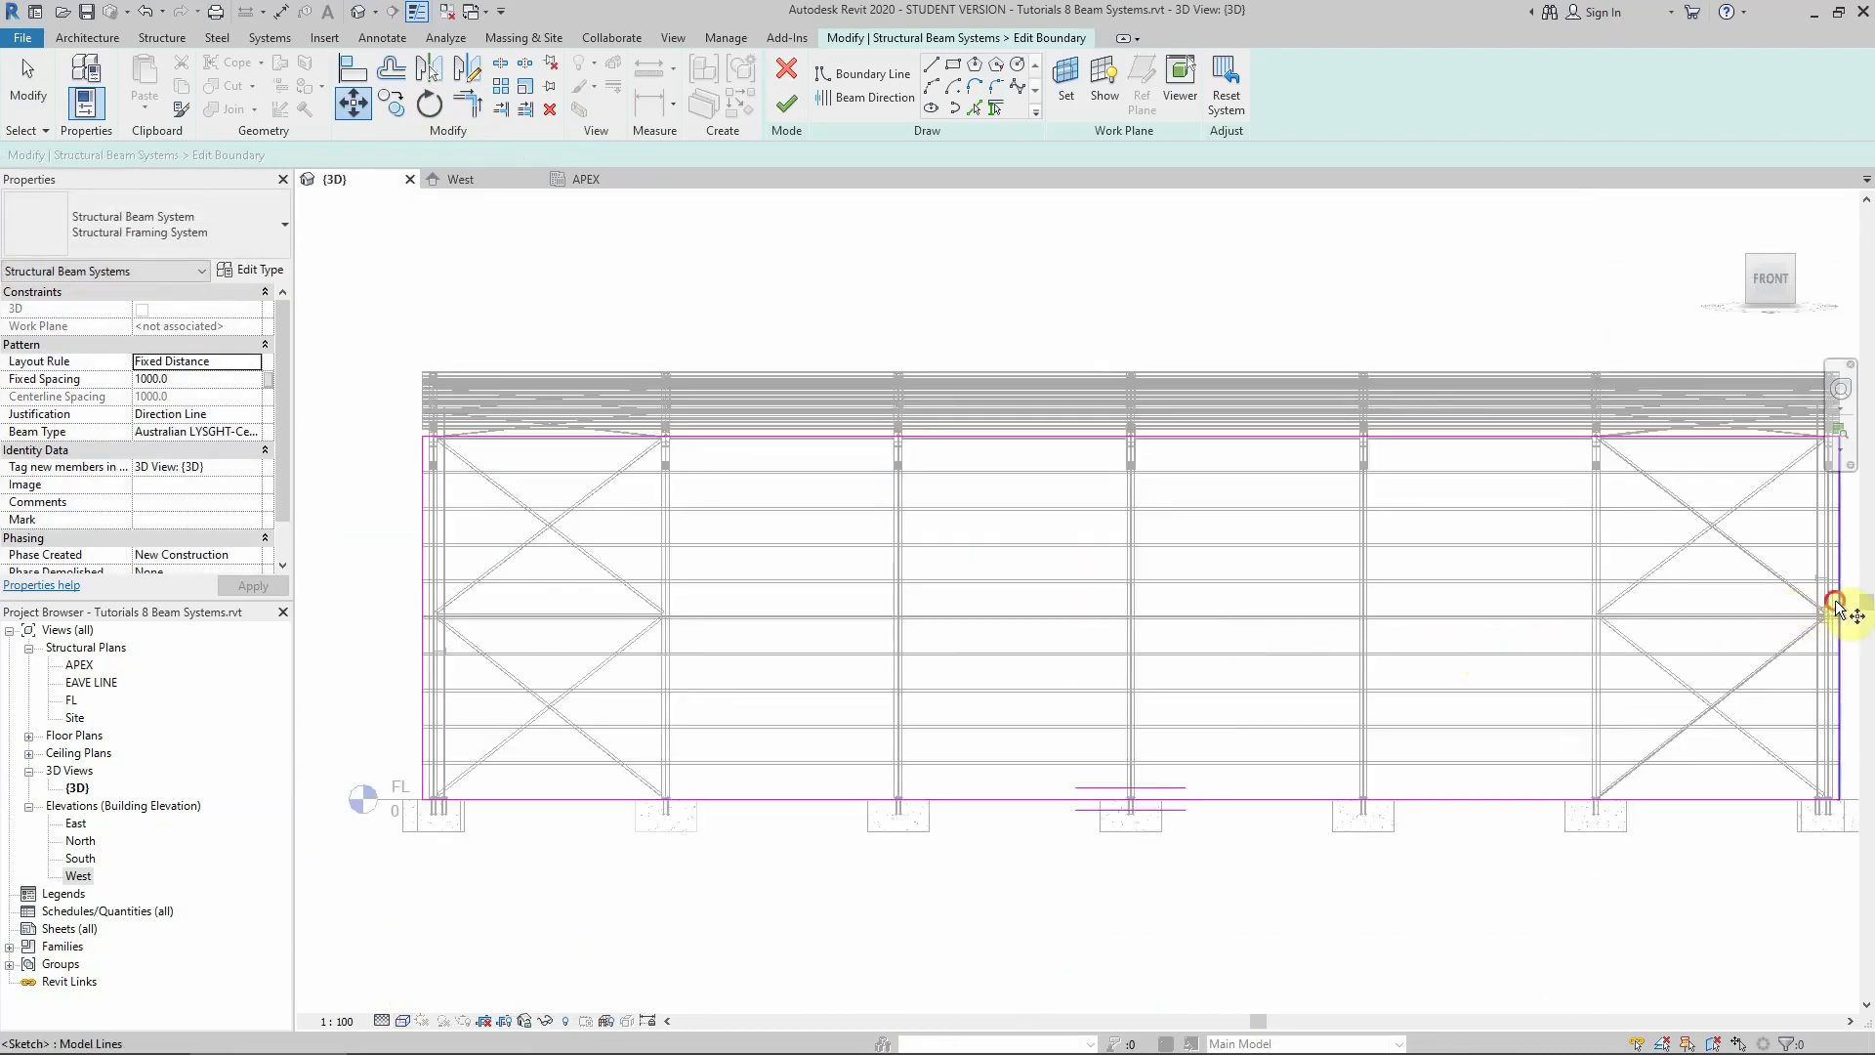
pyautogui.moveTo(1834, 591); pyautogui.dragTo(1456, 625)
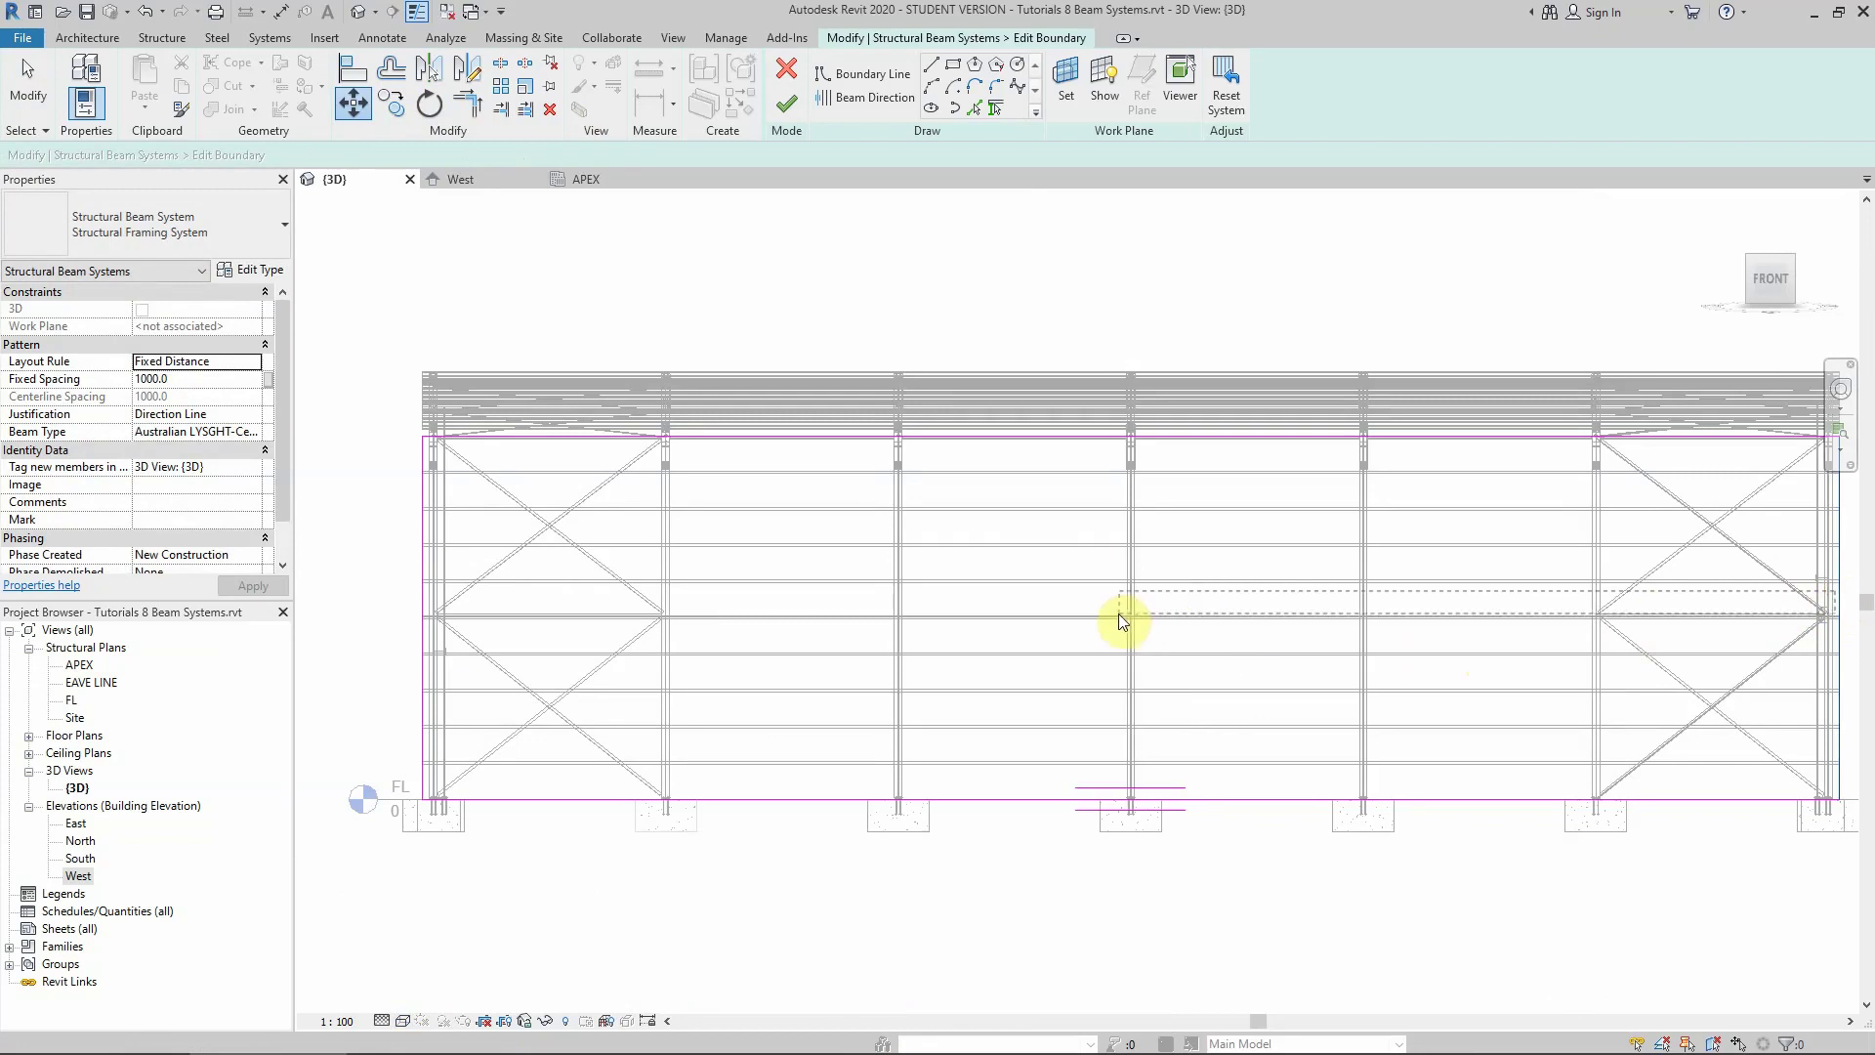
pyautogui.moveTo(1121, 620); pyautogui.dragTo(1117, 617)
pyautogui.click(1460, 578)
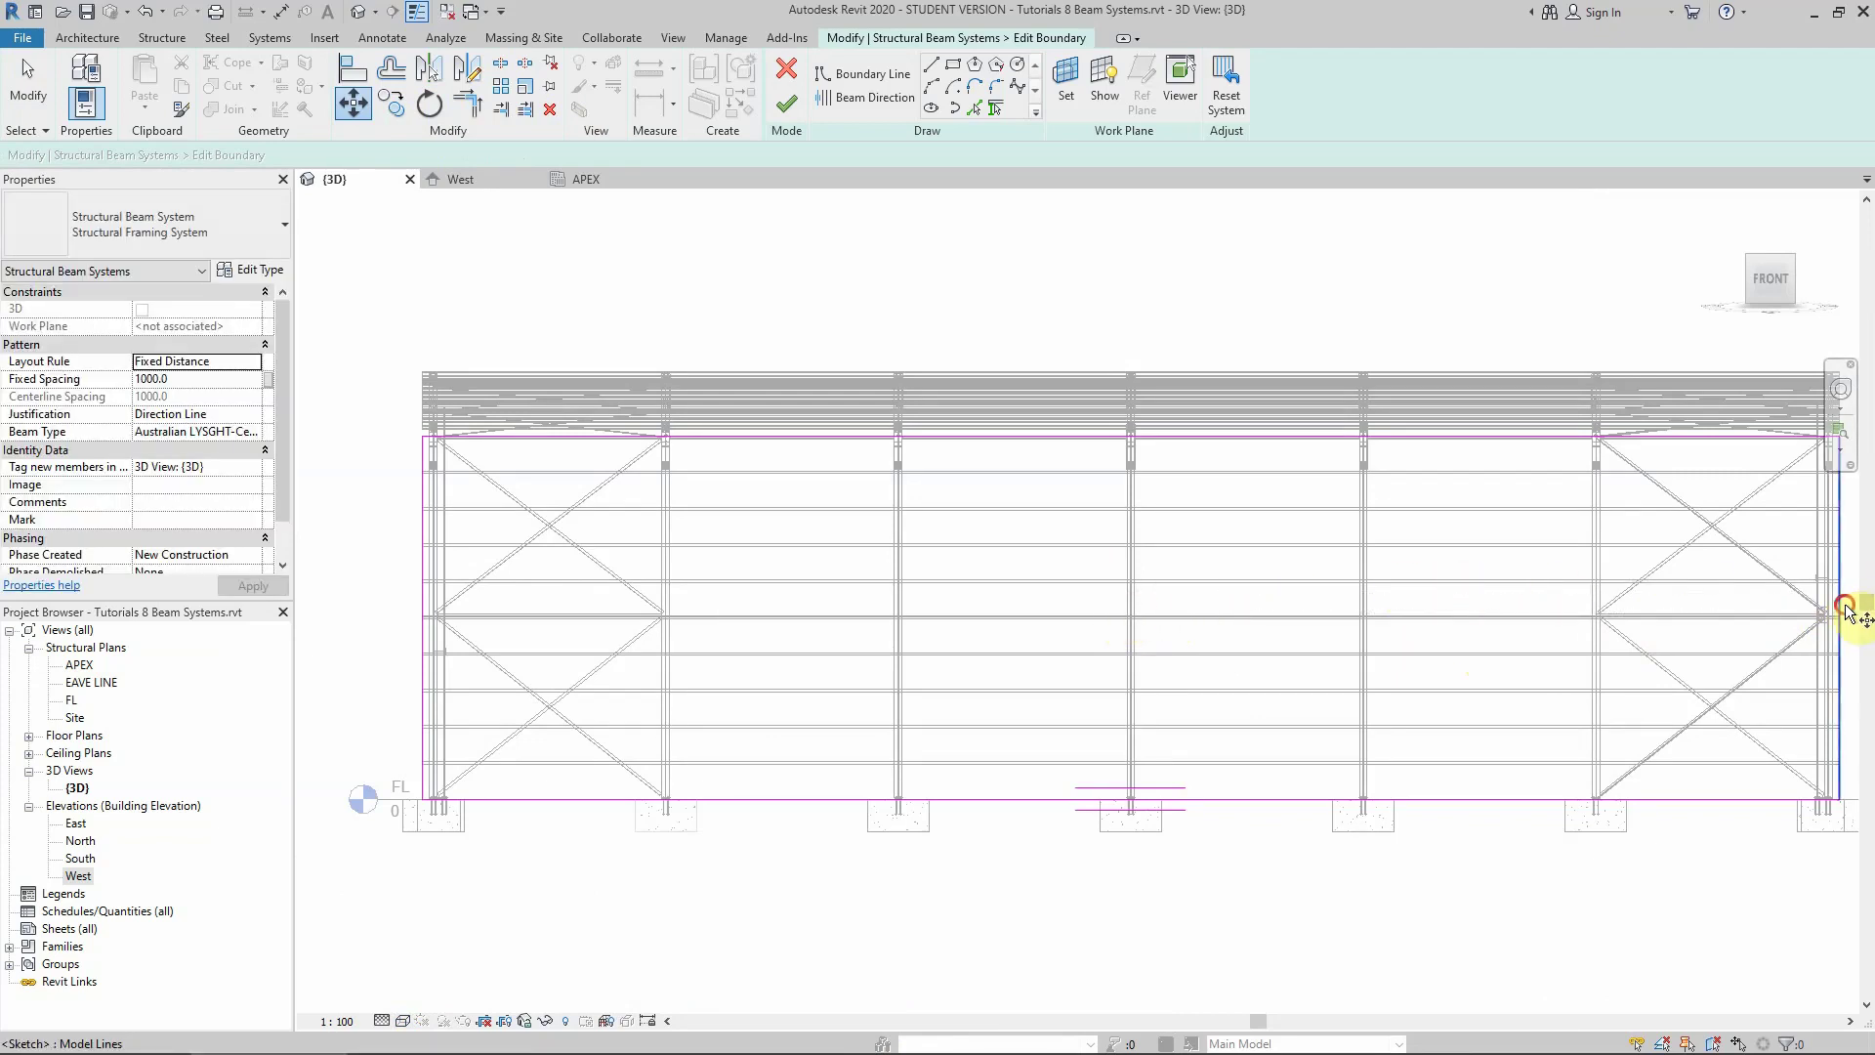
pyautogui.click(1538, 635)
pyautogui.click(1831, 596)
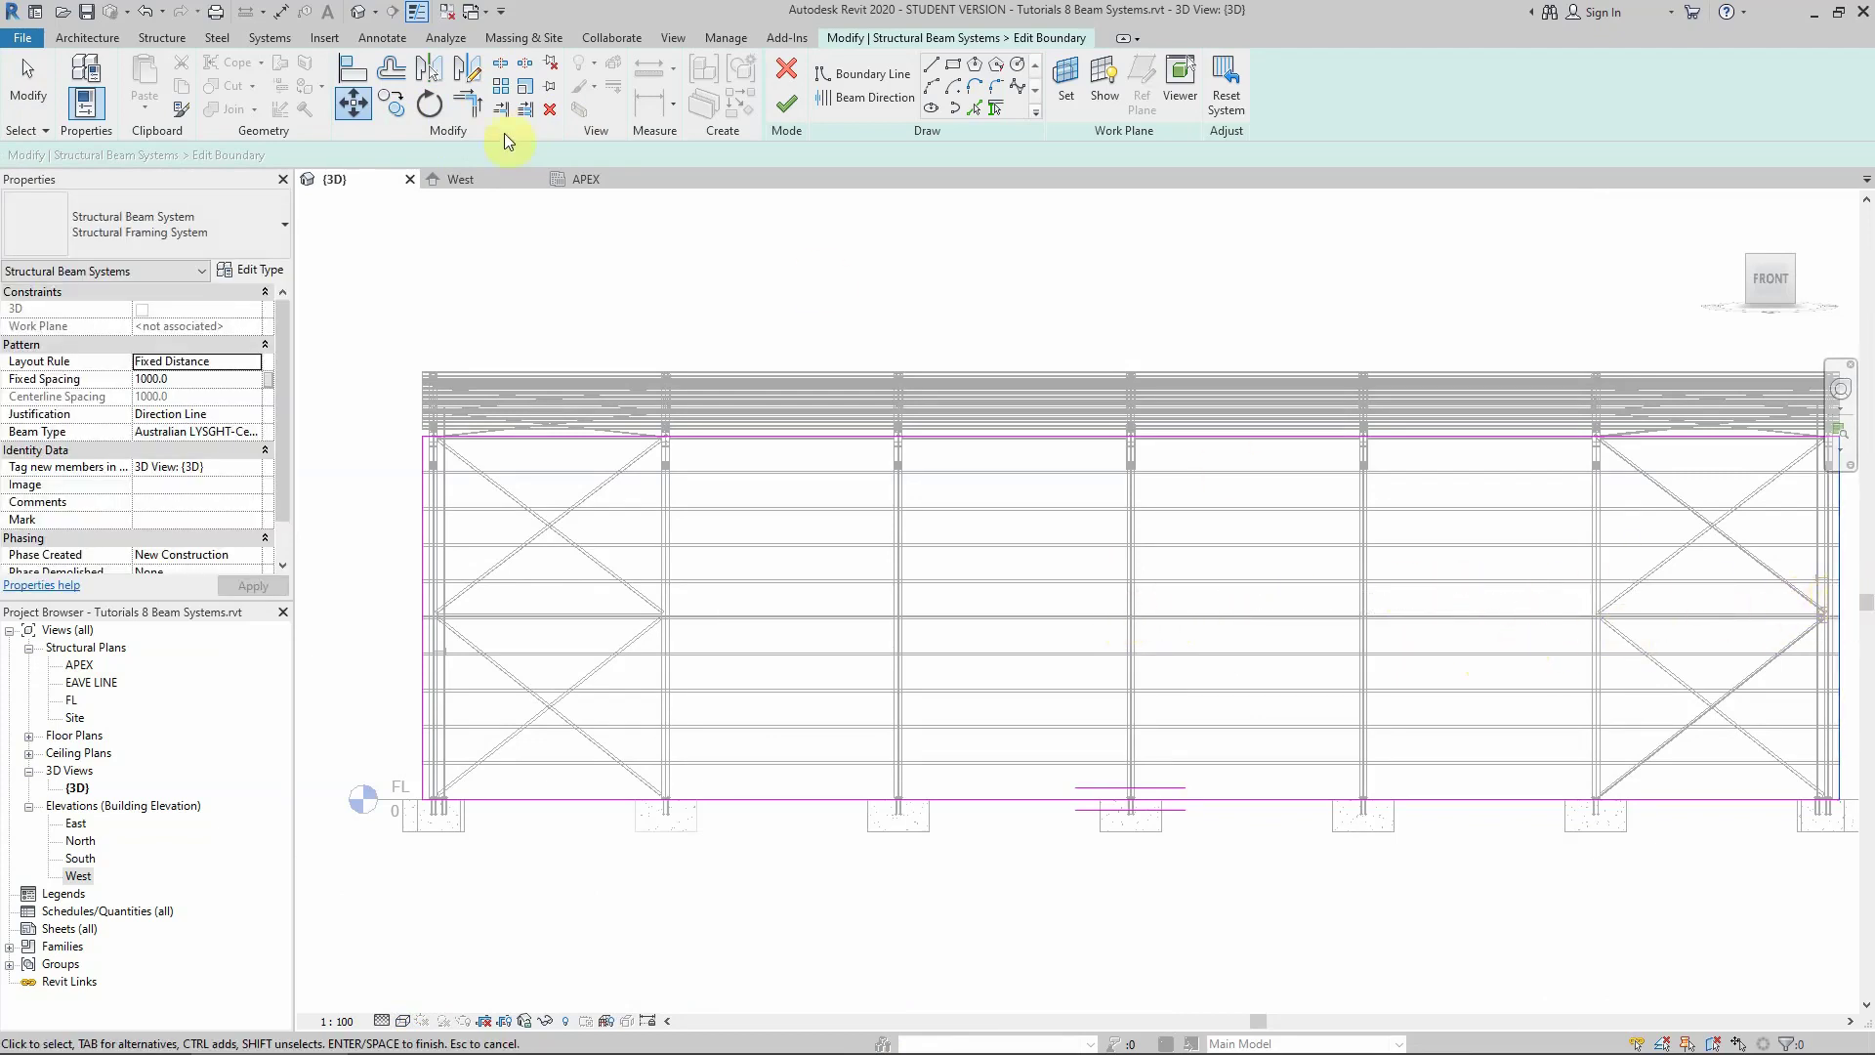
pyautogui.click(355, 104)
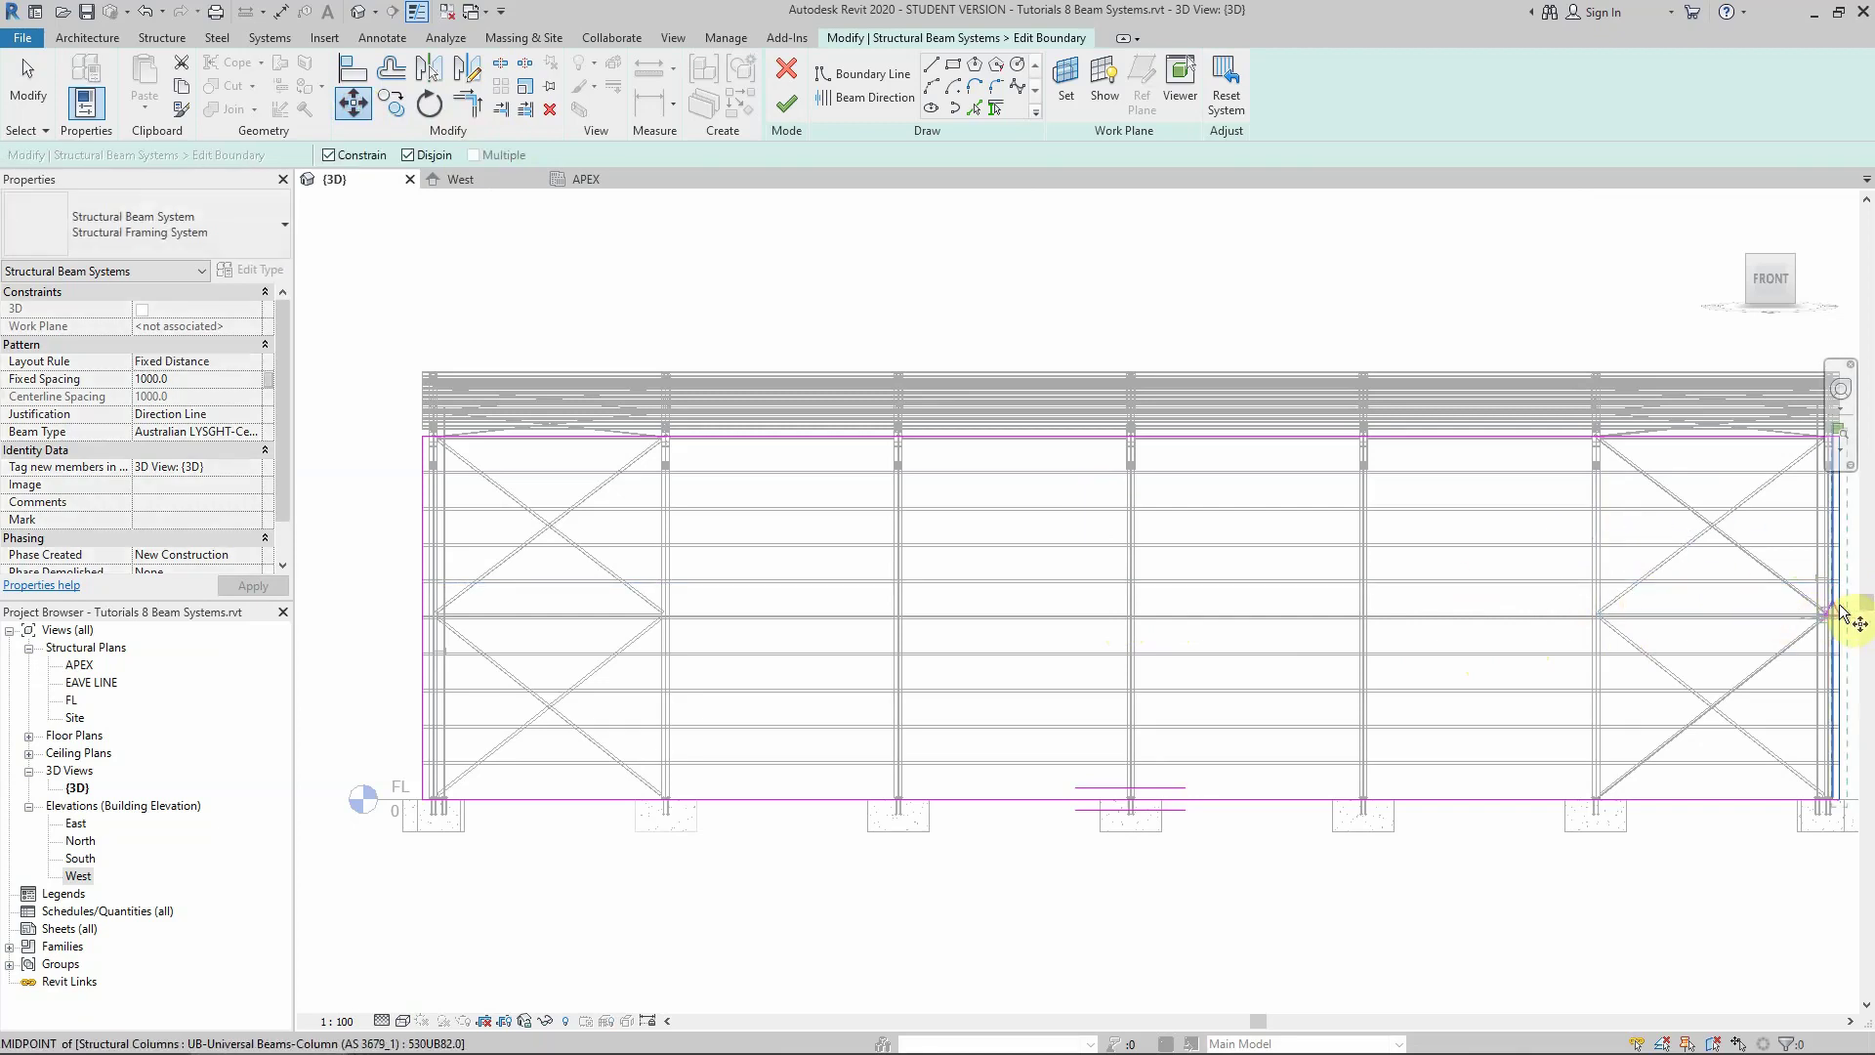
pyautogui.scroll(3, 1845, 625)
pyautogui.scroll(-2, 1851, 621)
pyautogui.click(1850, 621)
pyautogui.scroll(-3, 1331, 619)
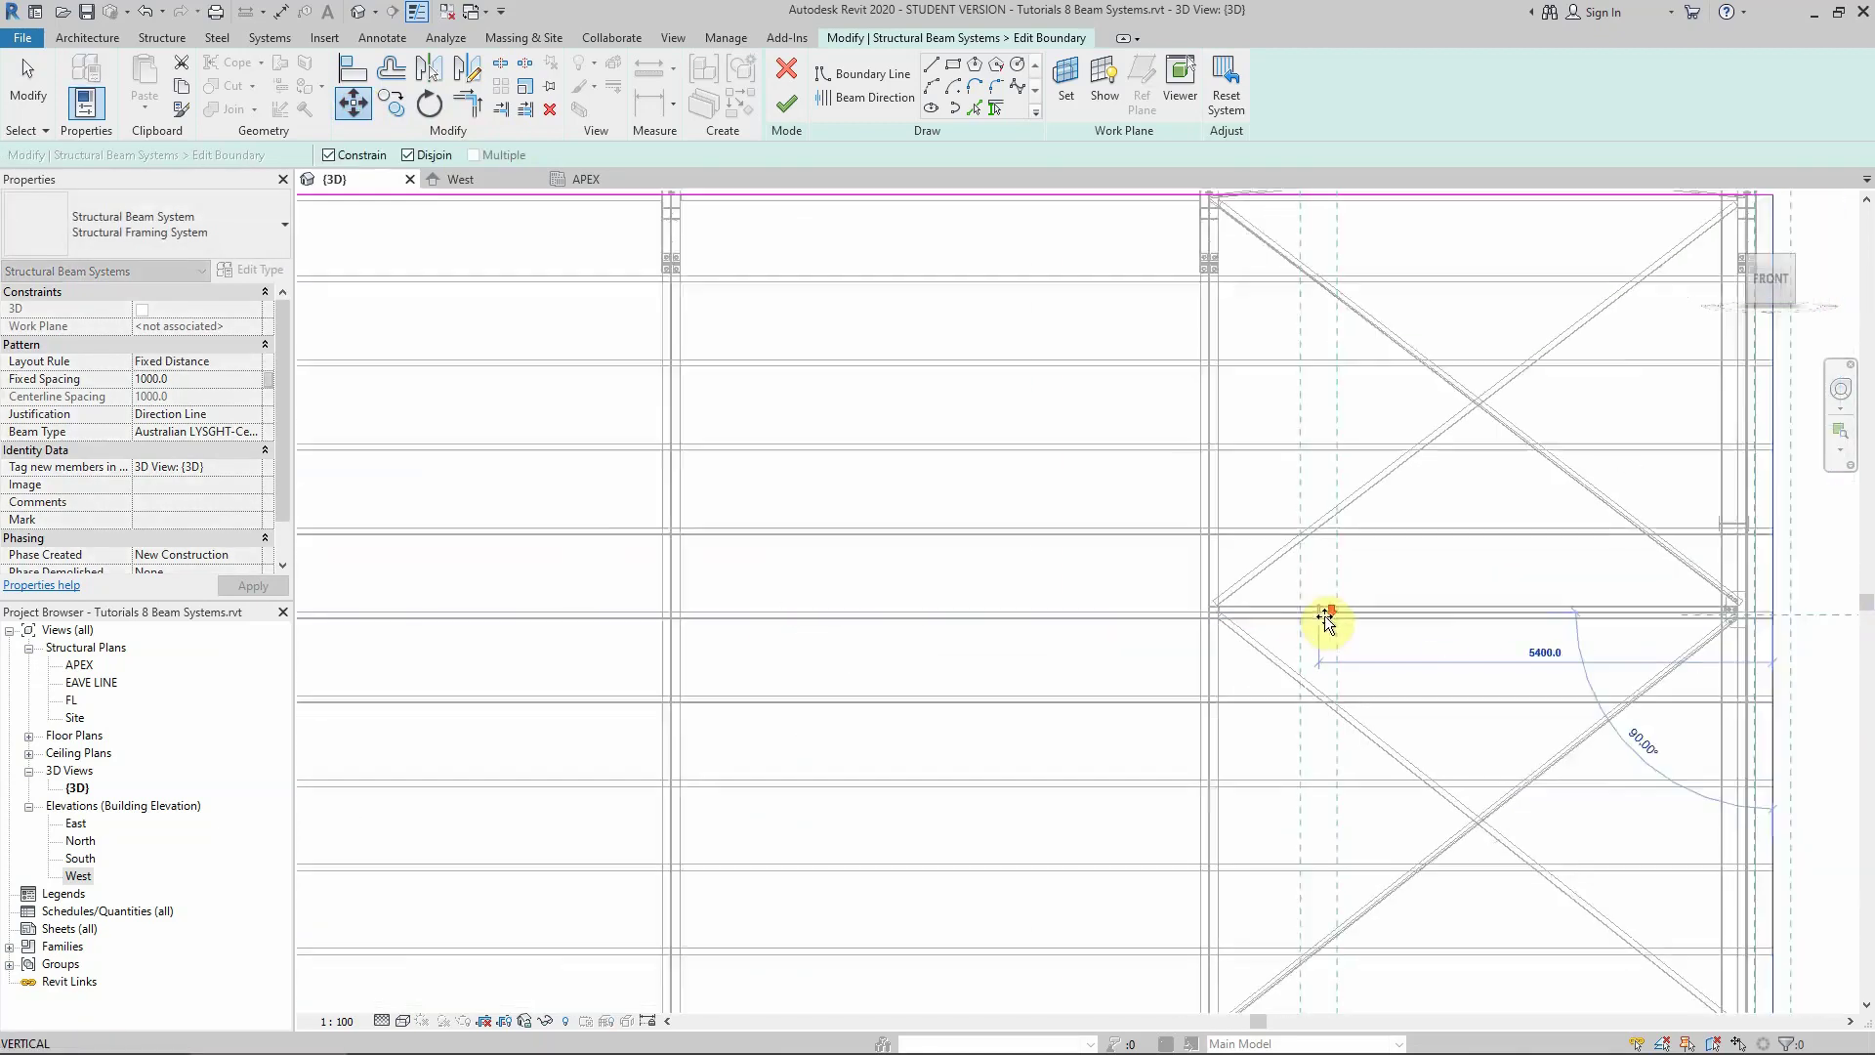
pyautogui.scroll(6, 807, 609)
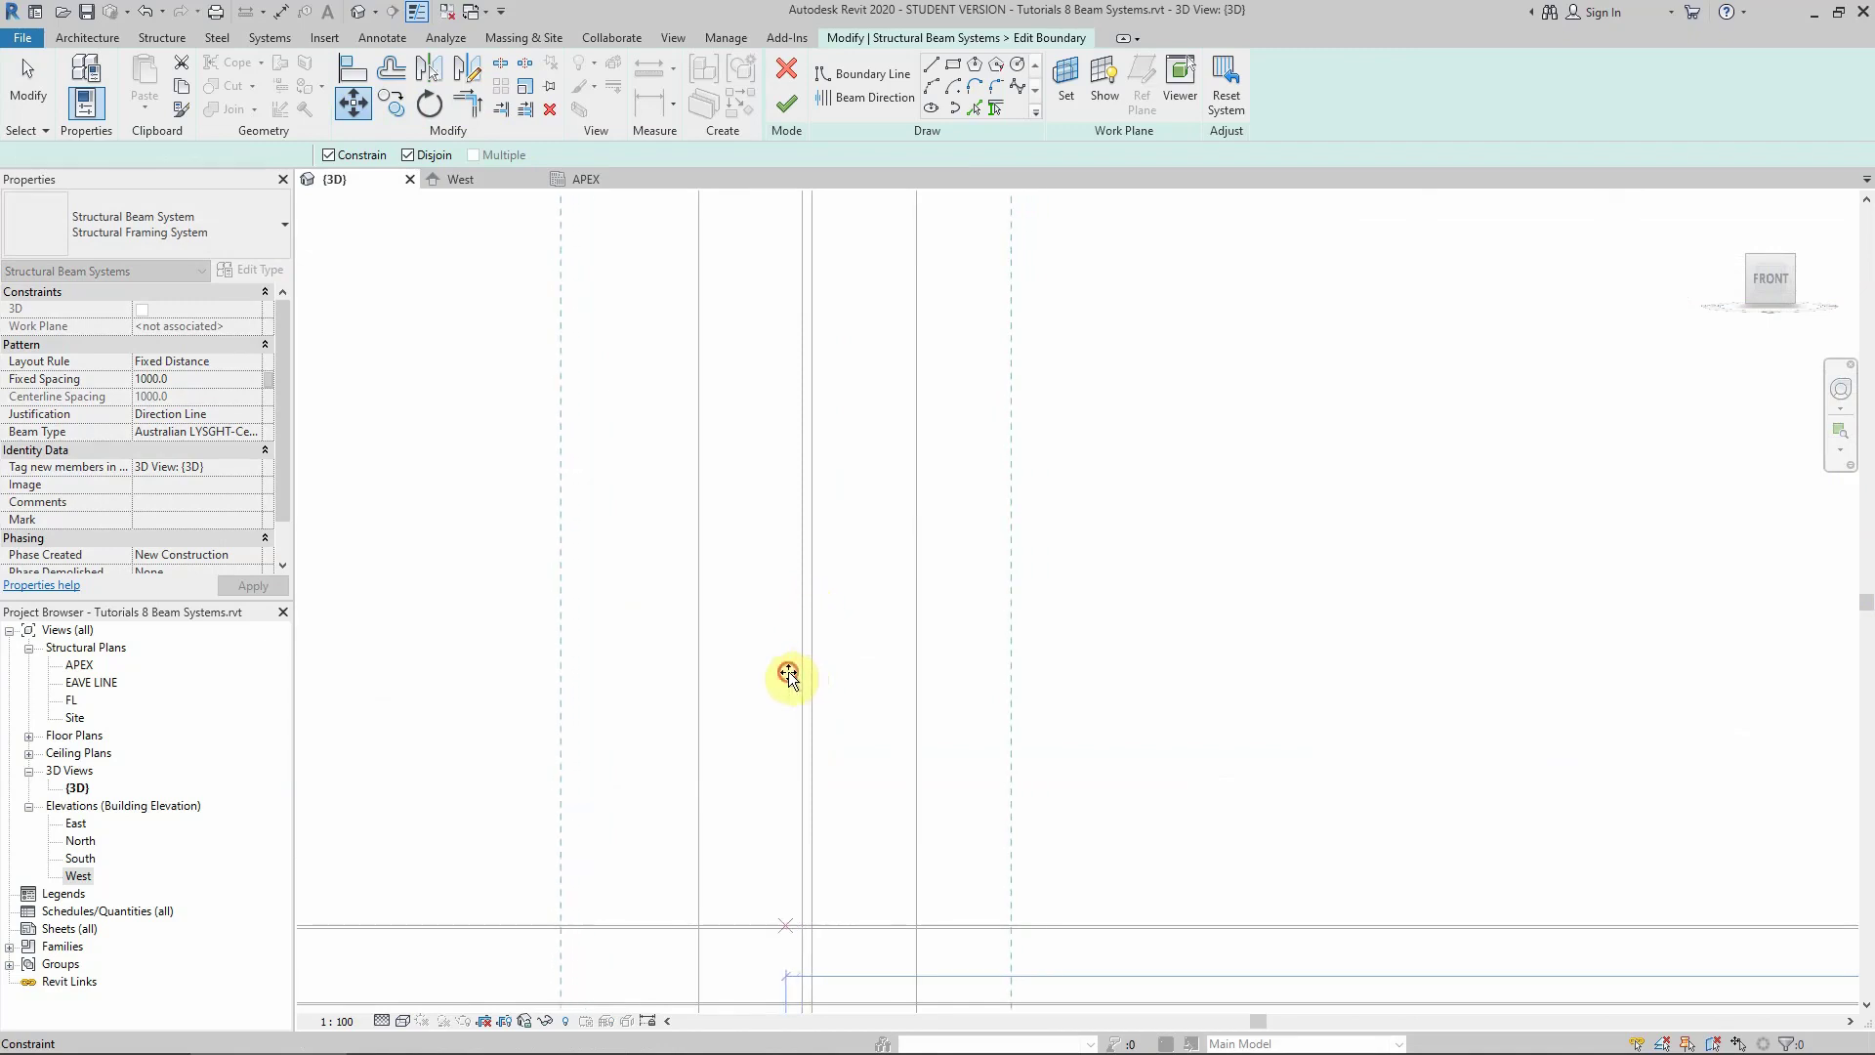
pyautogui.click(788, 671)
# Adjust the relocated vertical boundary line onto the centre of the middle column's web
pyautogui.scroll(2, 796, 859)
pyautogui.click(806, 892)
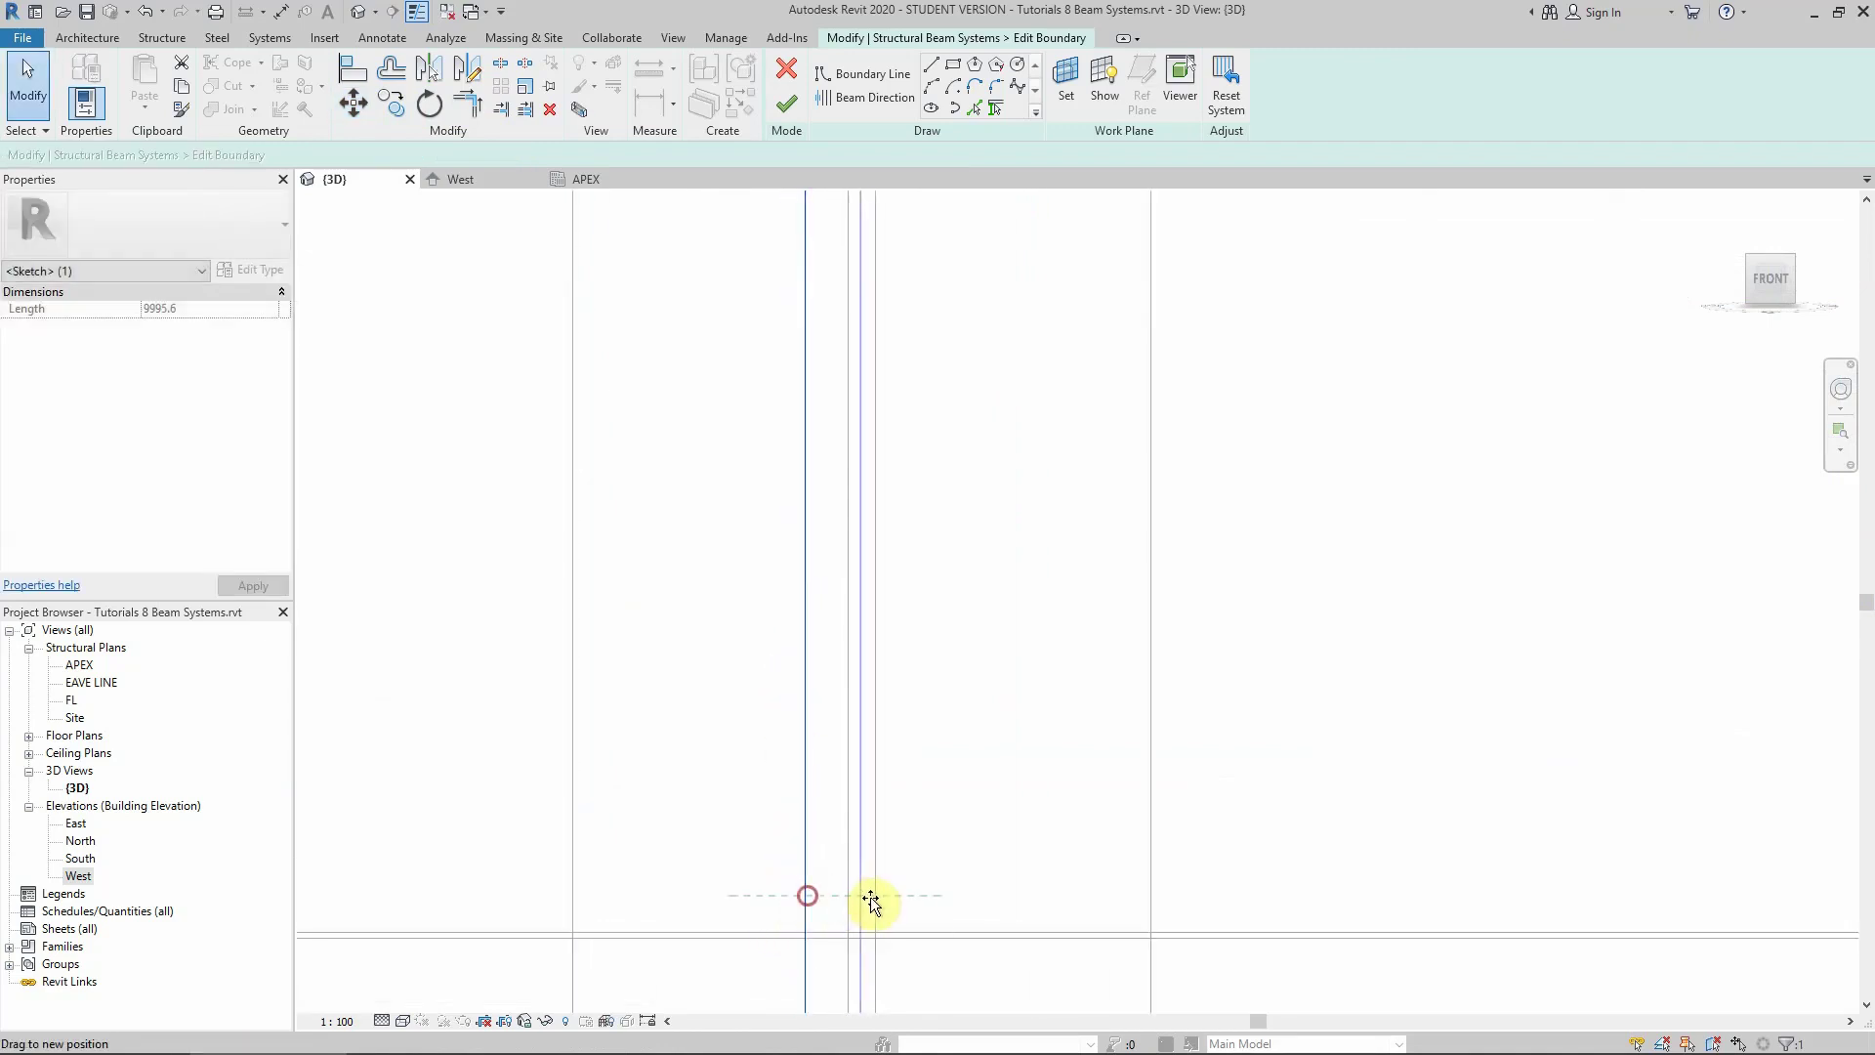
pyautogui.moveTo(871, 900); pyautogui.dragTo(859, 904)
pyautogui.scroll(-5, 850, 687)
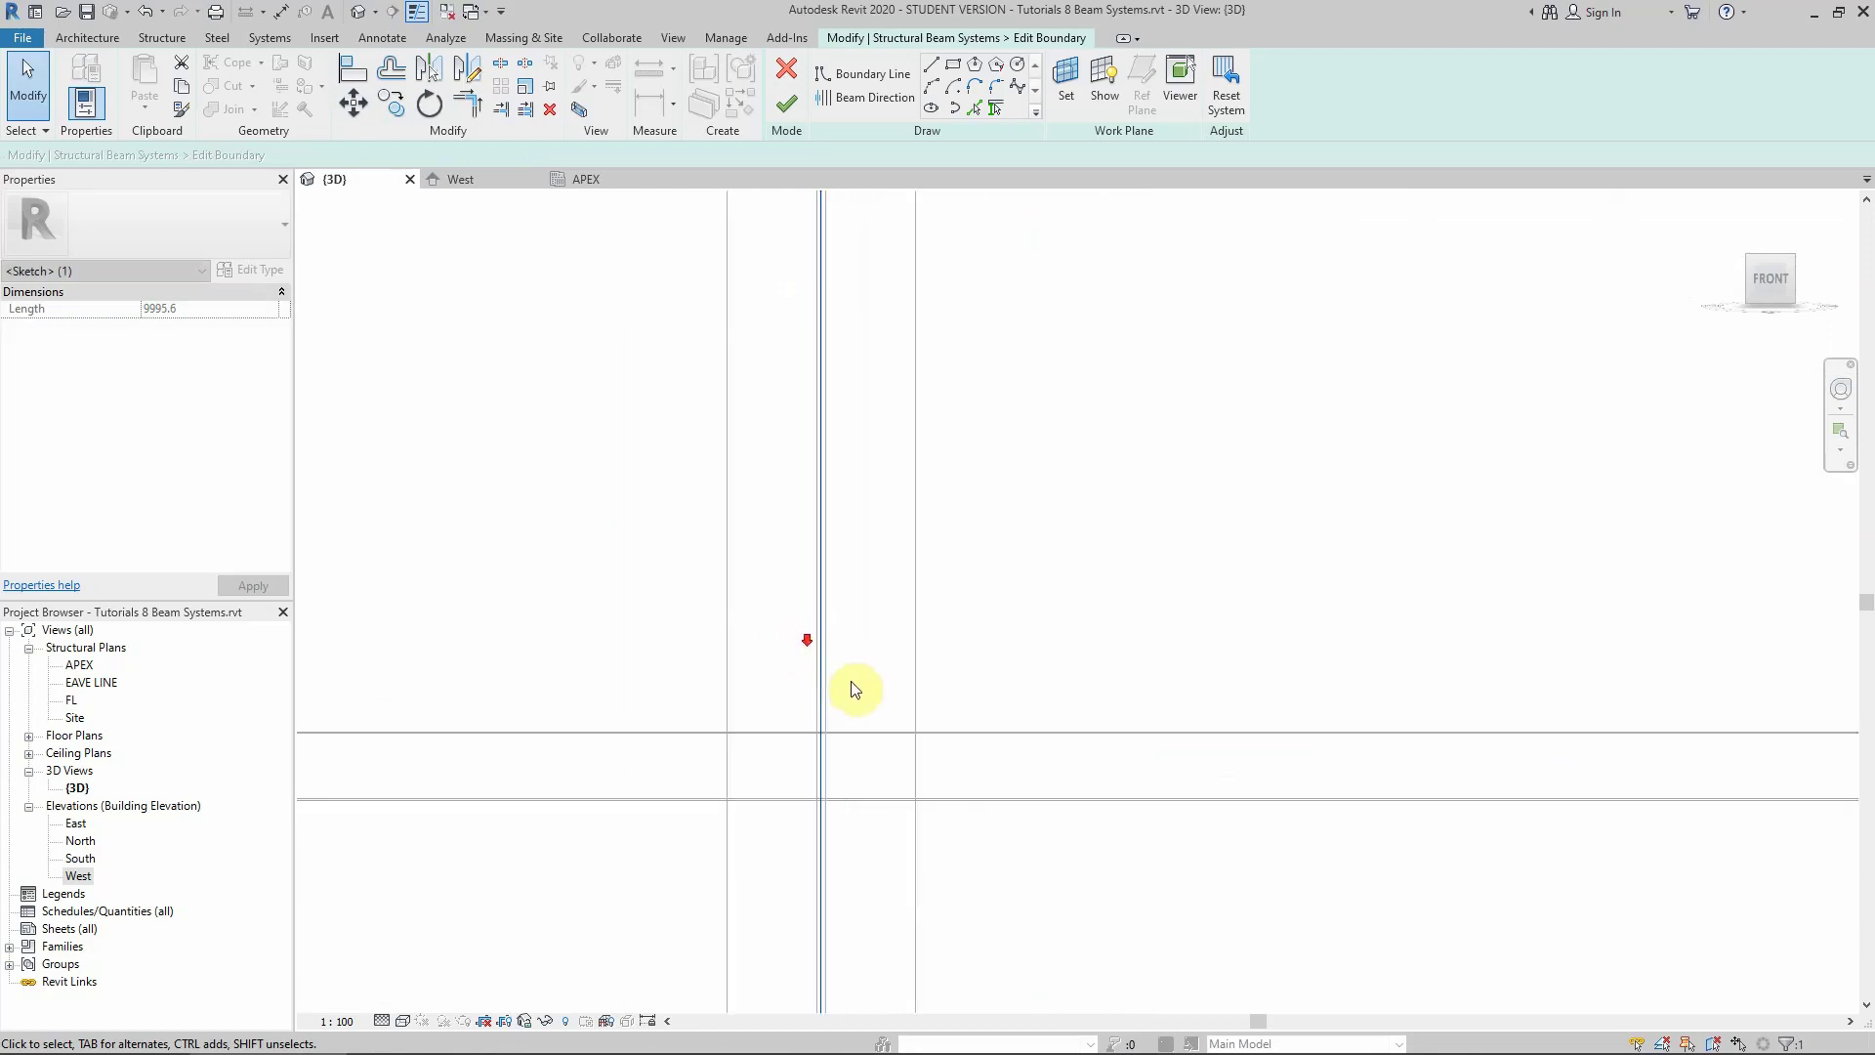
pyautogui.scroll(4, 851, 664)
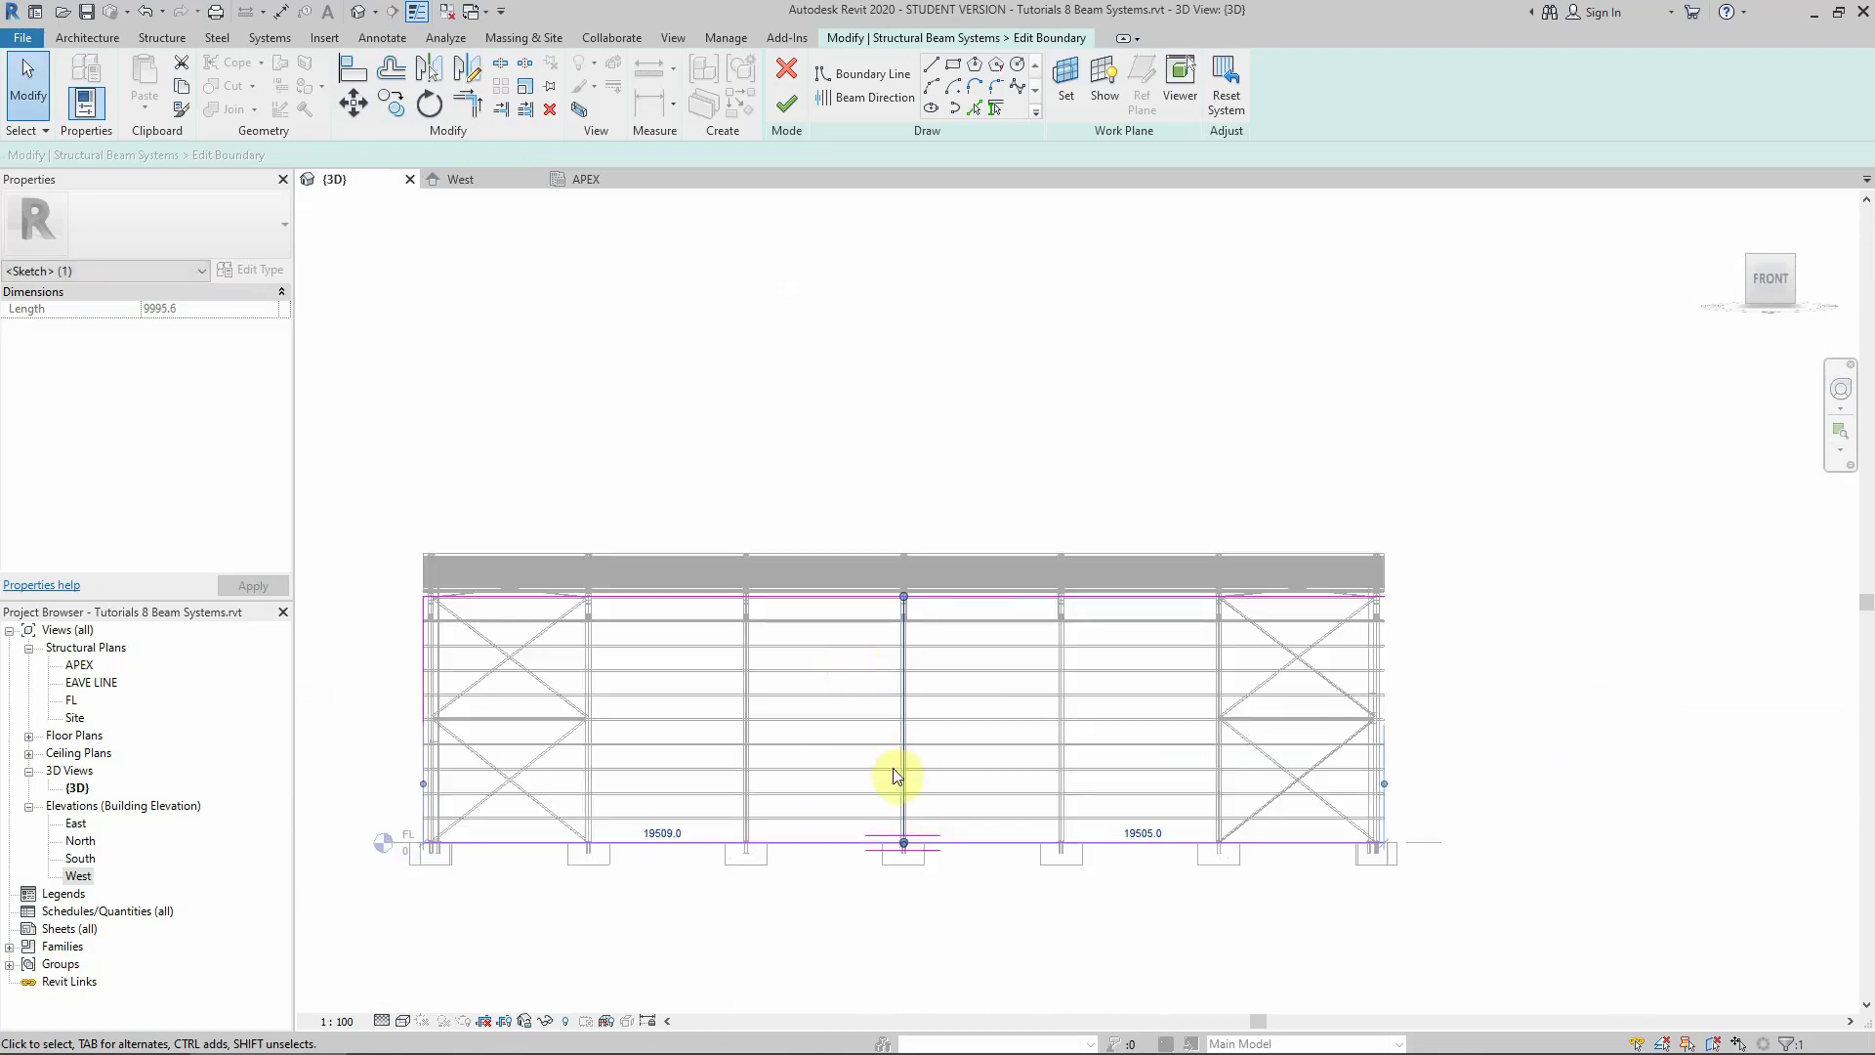
# Move the vertical boundary line at the middle column 5 mm toward the first column
pyautogui.scroll(5, 896, 776)
pyautogui.click(352, 103)
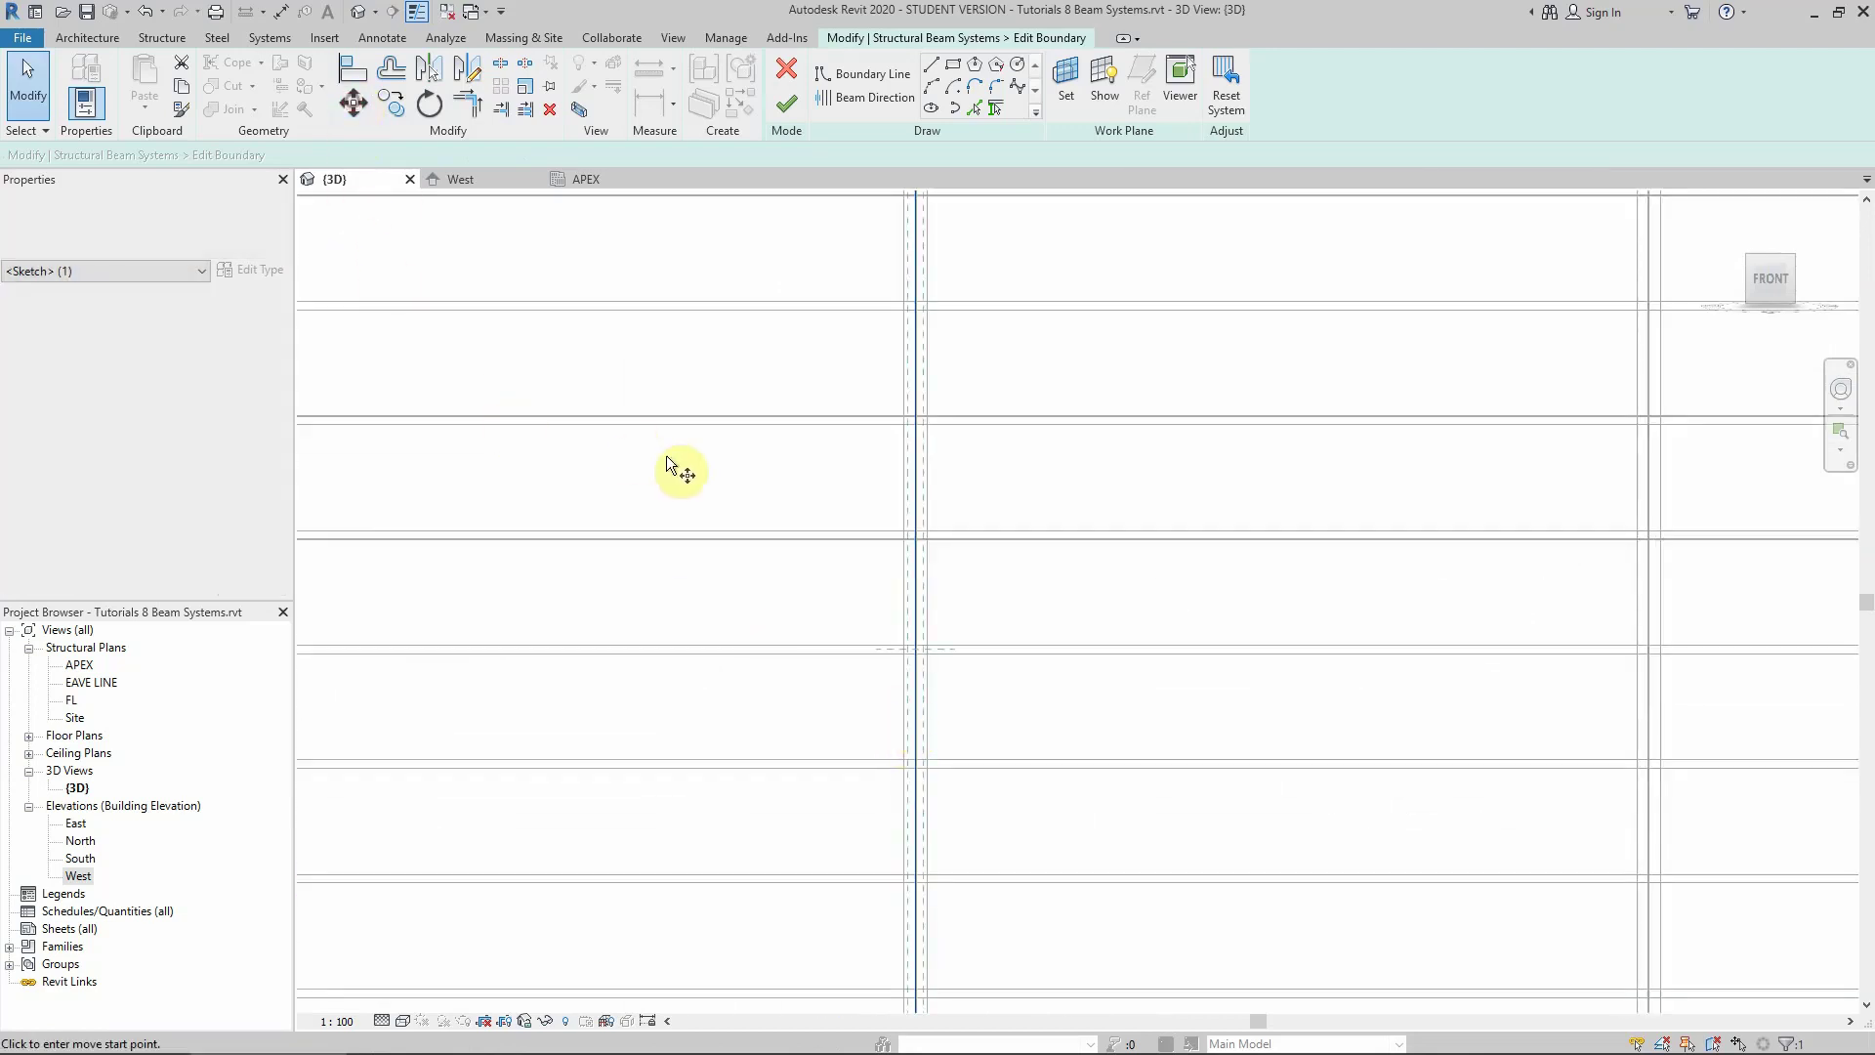
pyautogui.click(703, 457)
pyautogui.write('5')
pyautogui.press('Return')
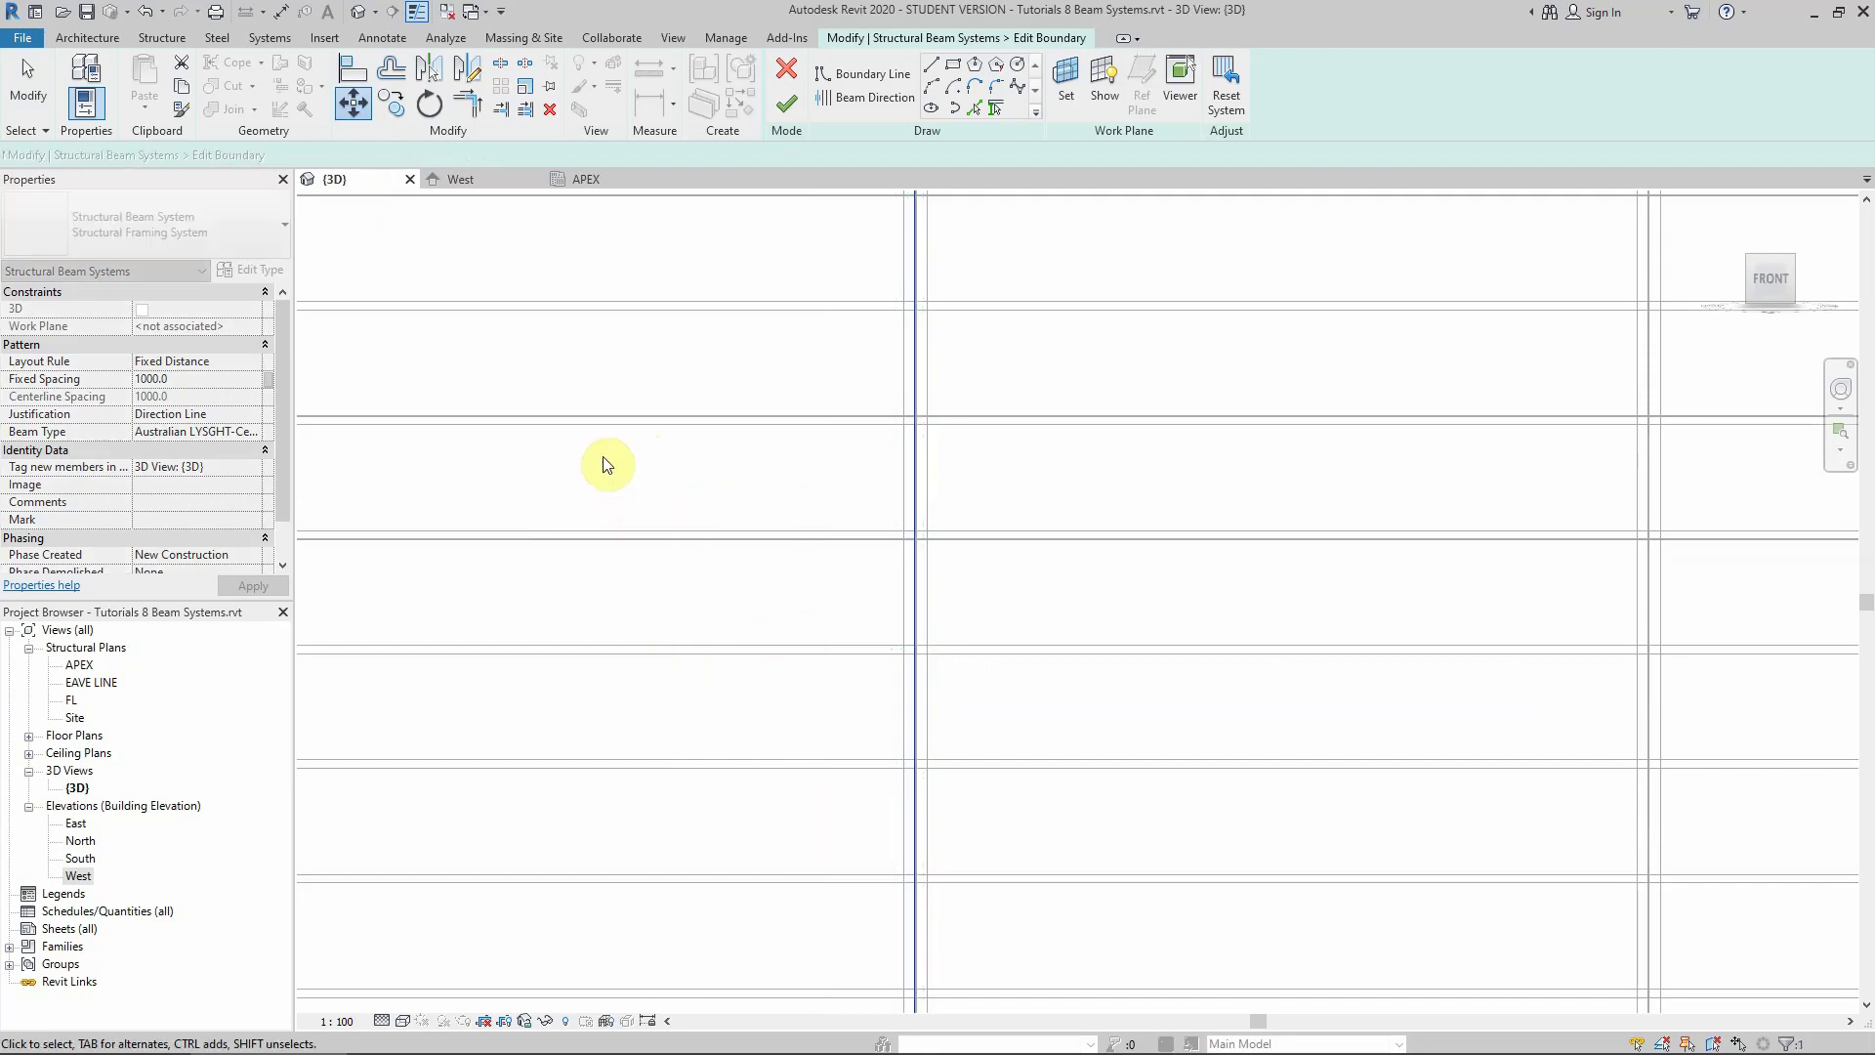
# Trim the horizontal boundary lines to the vertical line at the middle column and finish the beam system's boundary edit
pyautogui.scroll(-5, 798, 505)
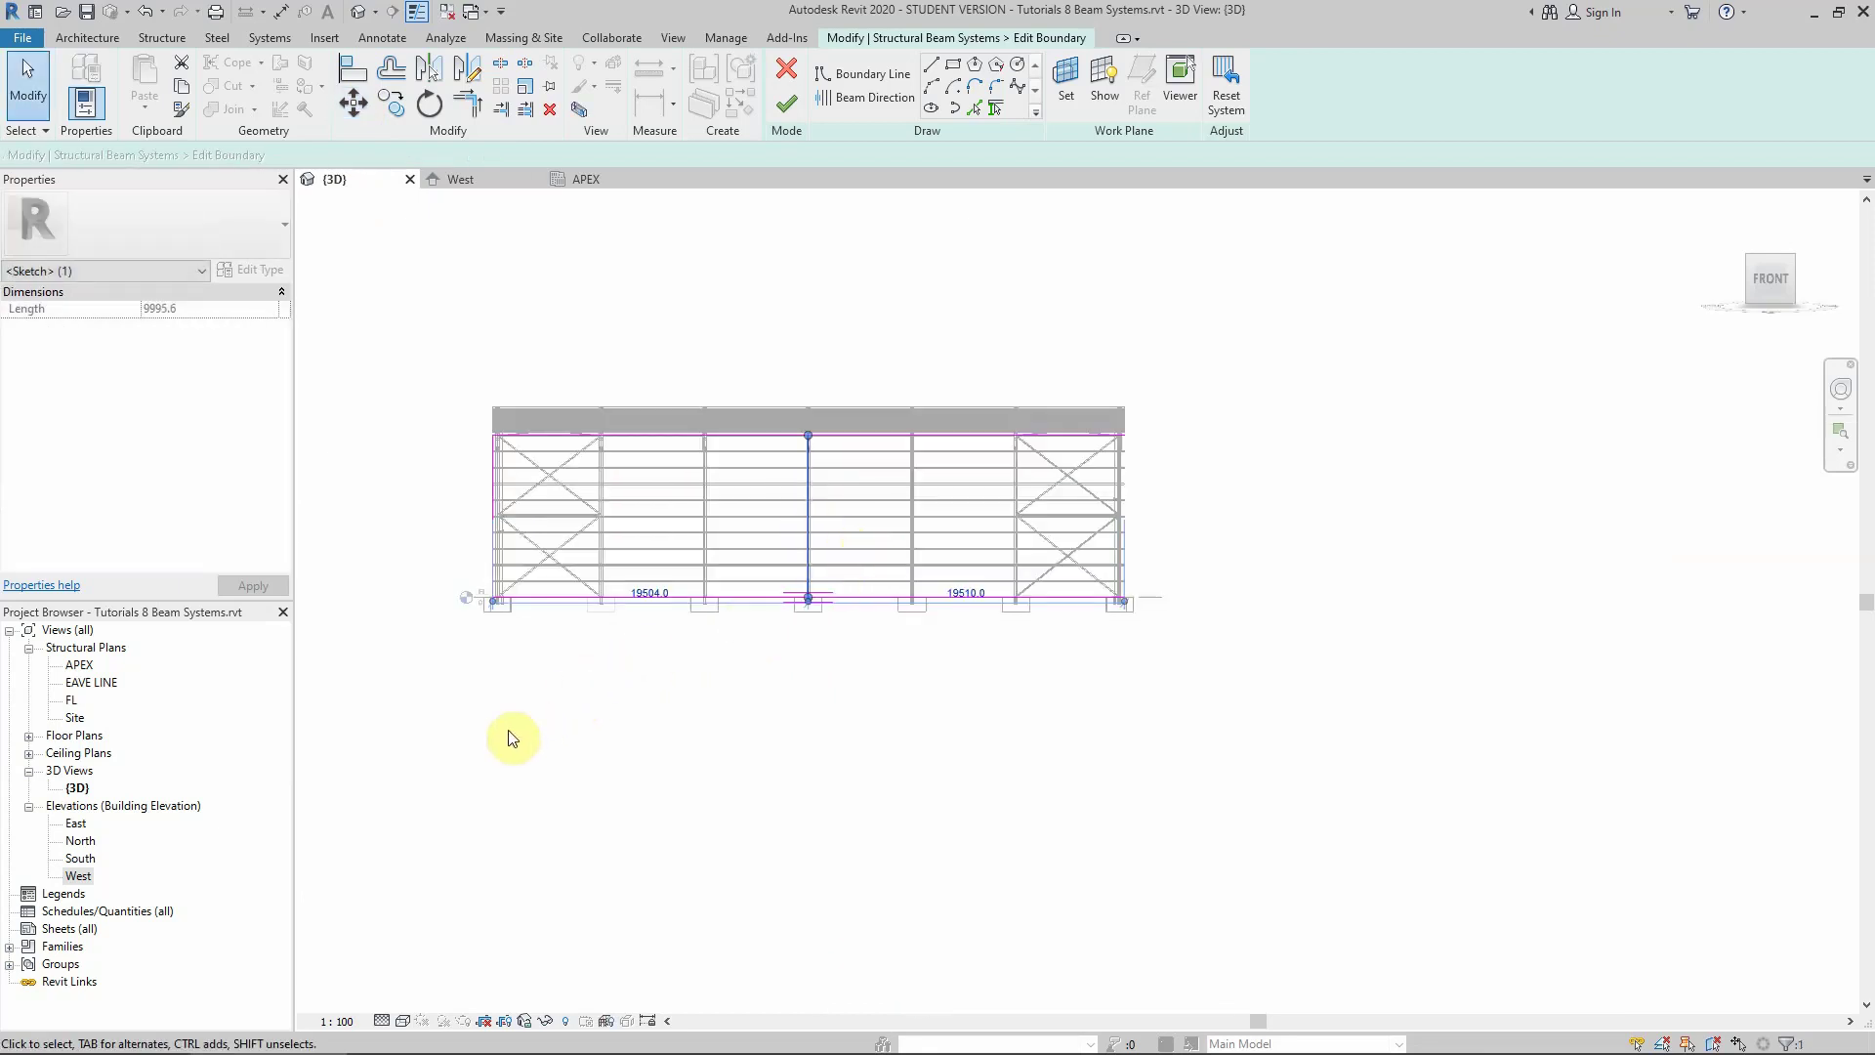
pyautogui.click(472, 102)
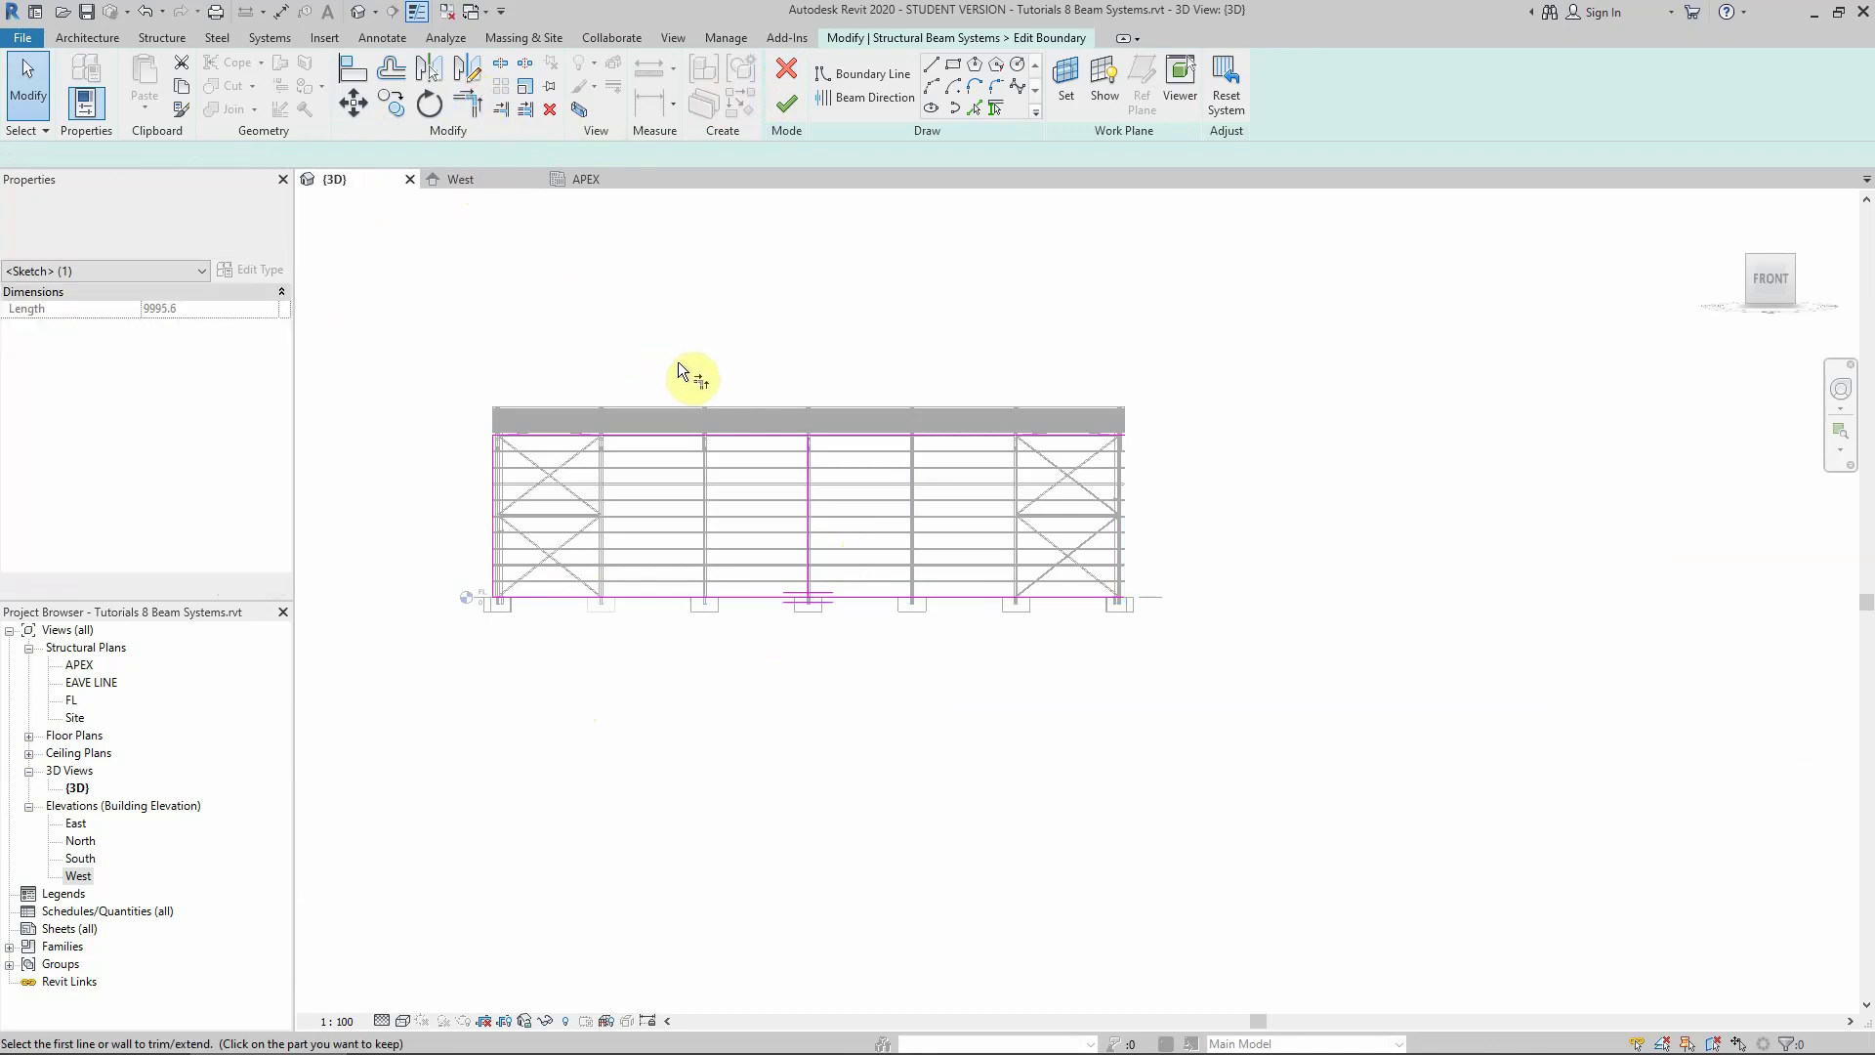
pyautogui.click(805, 489)
pyautogui.click(731, 594)
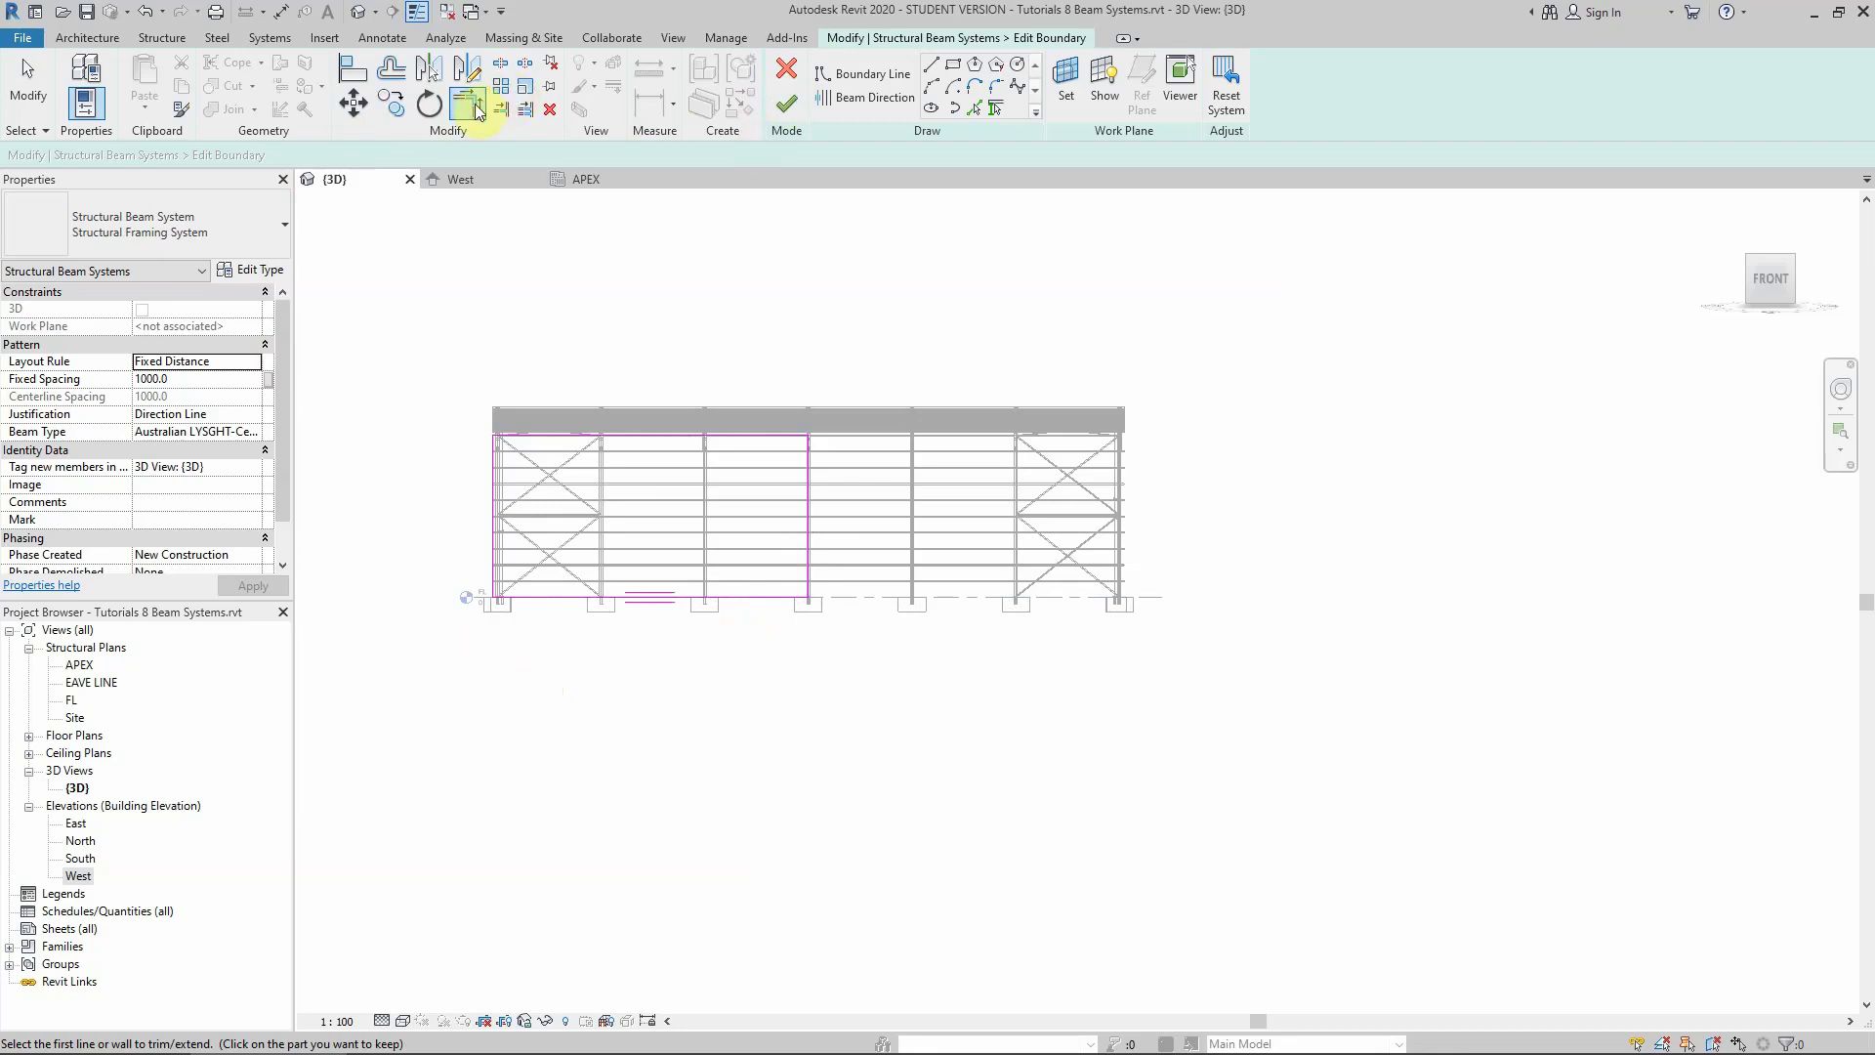
pyautogui.click(786, 102)
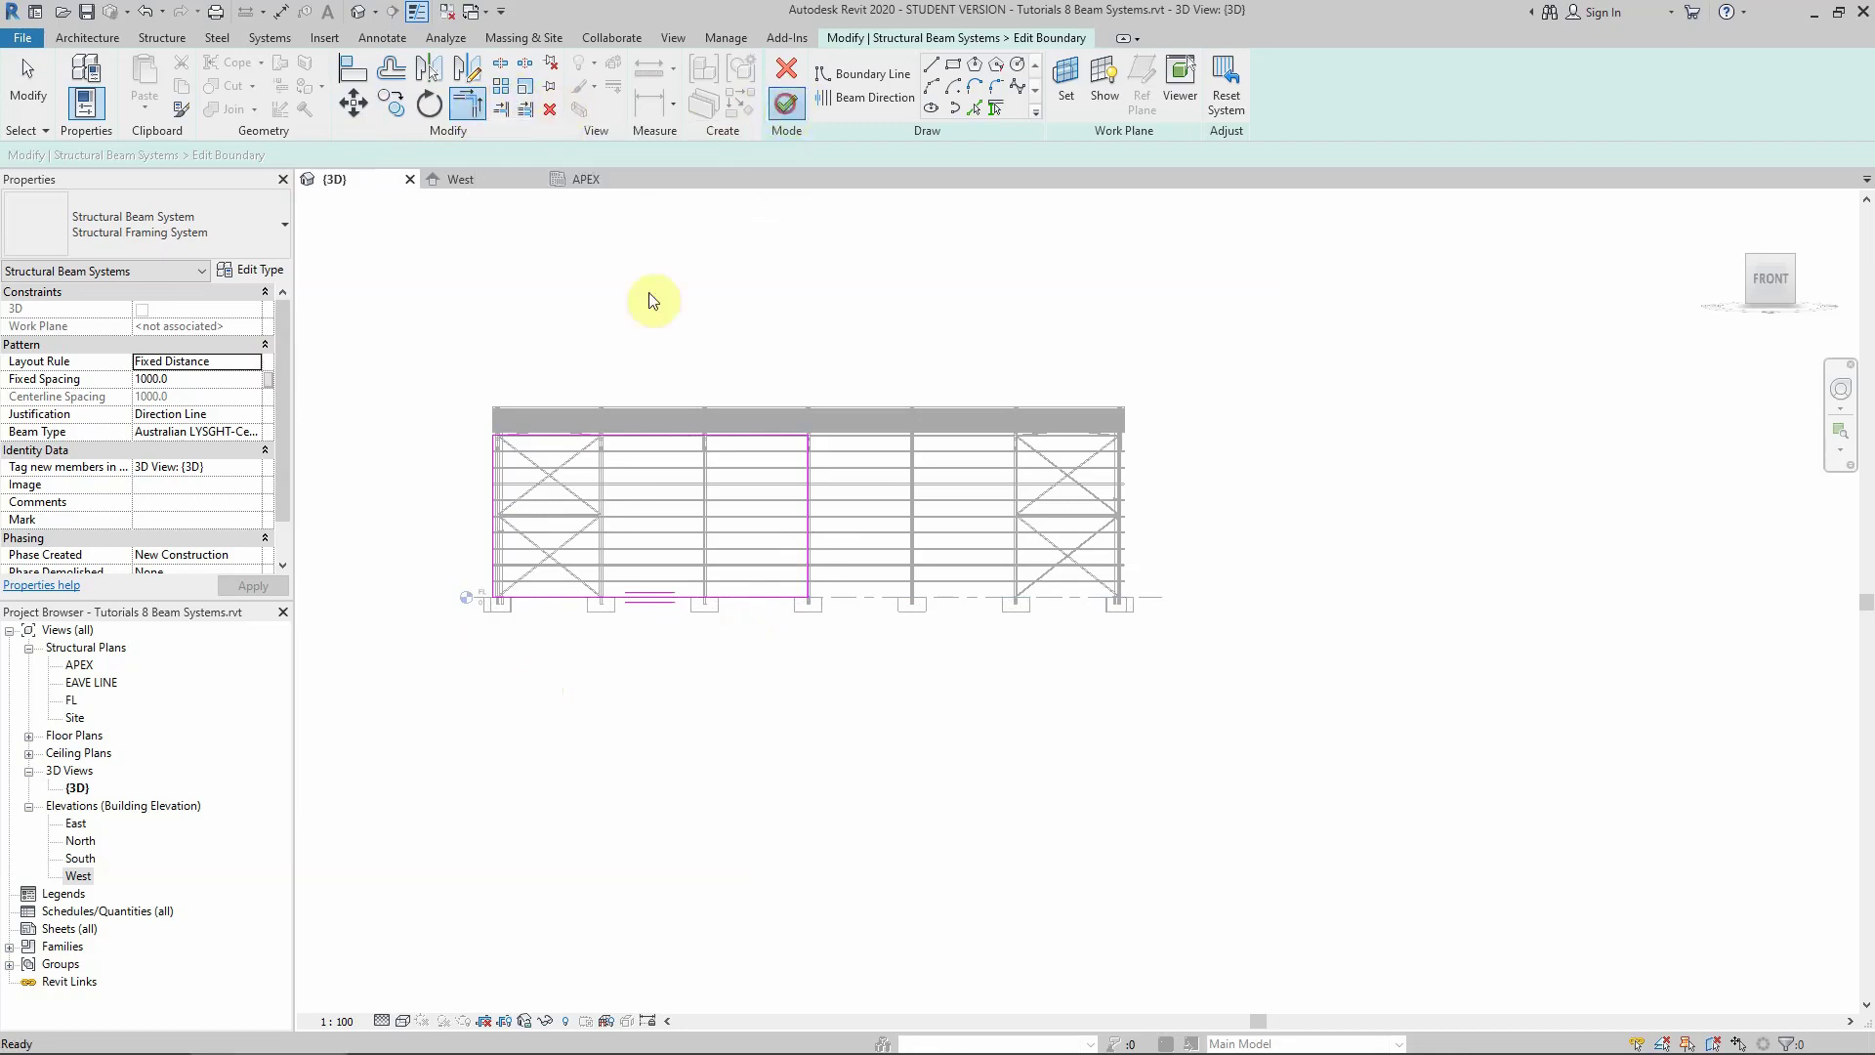
pyautogui.click(473, 318)
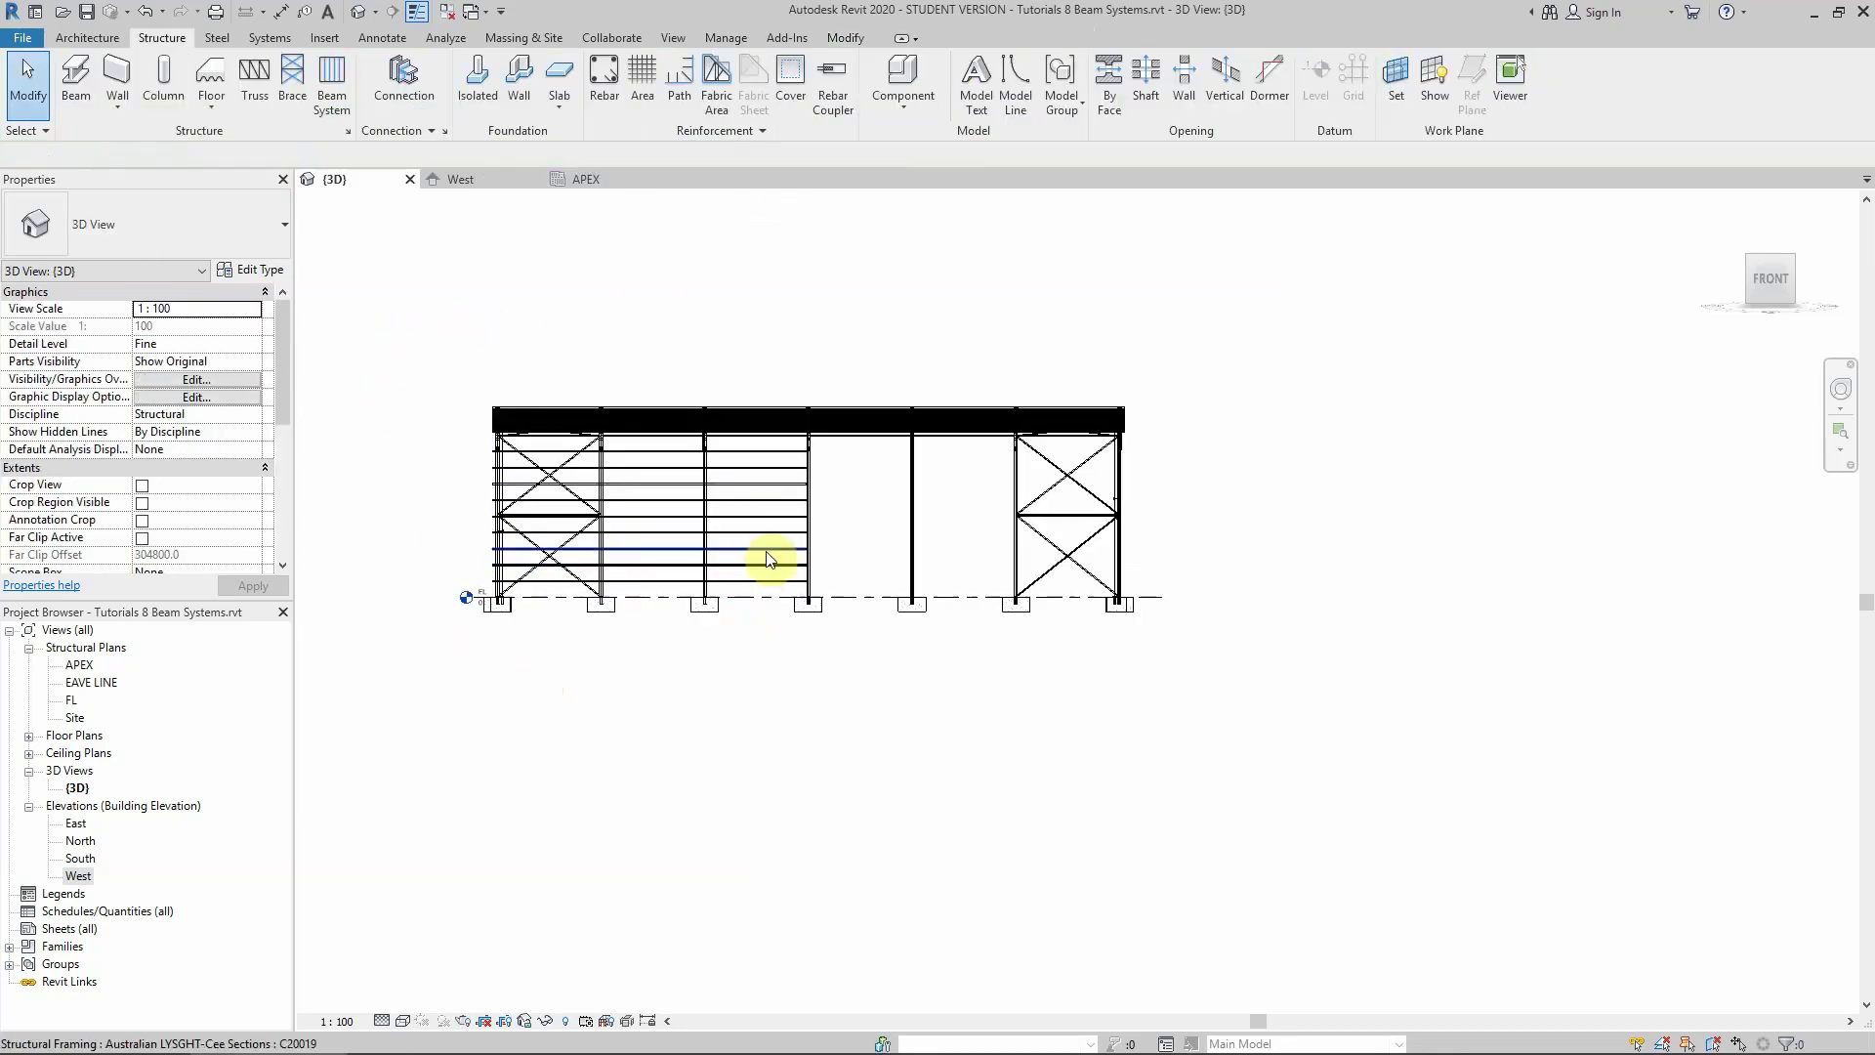
# Copy the side wall's beam system from its outer end at the first column to the centre of the middle column's web
pyautogui.scroll(3, 771, 596)
pyautogui.scroll(1, 356, 625)
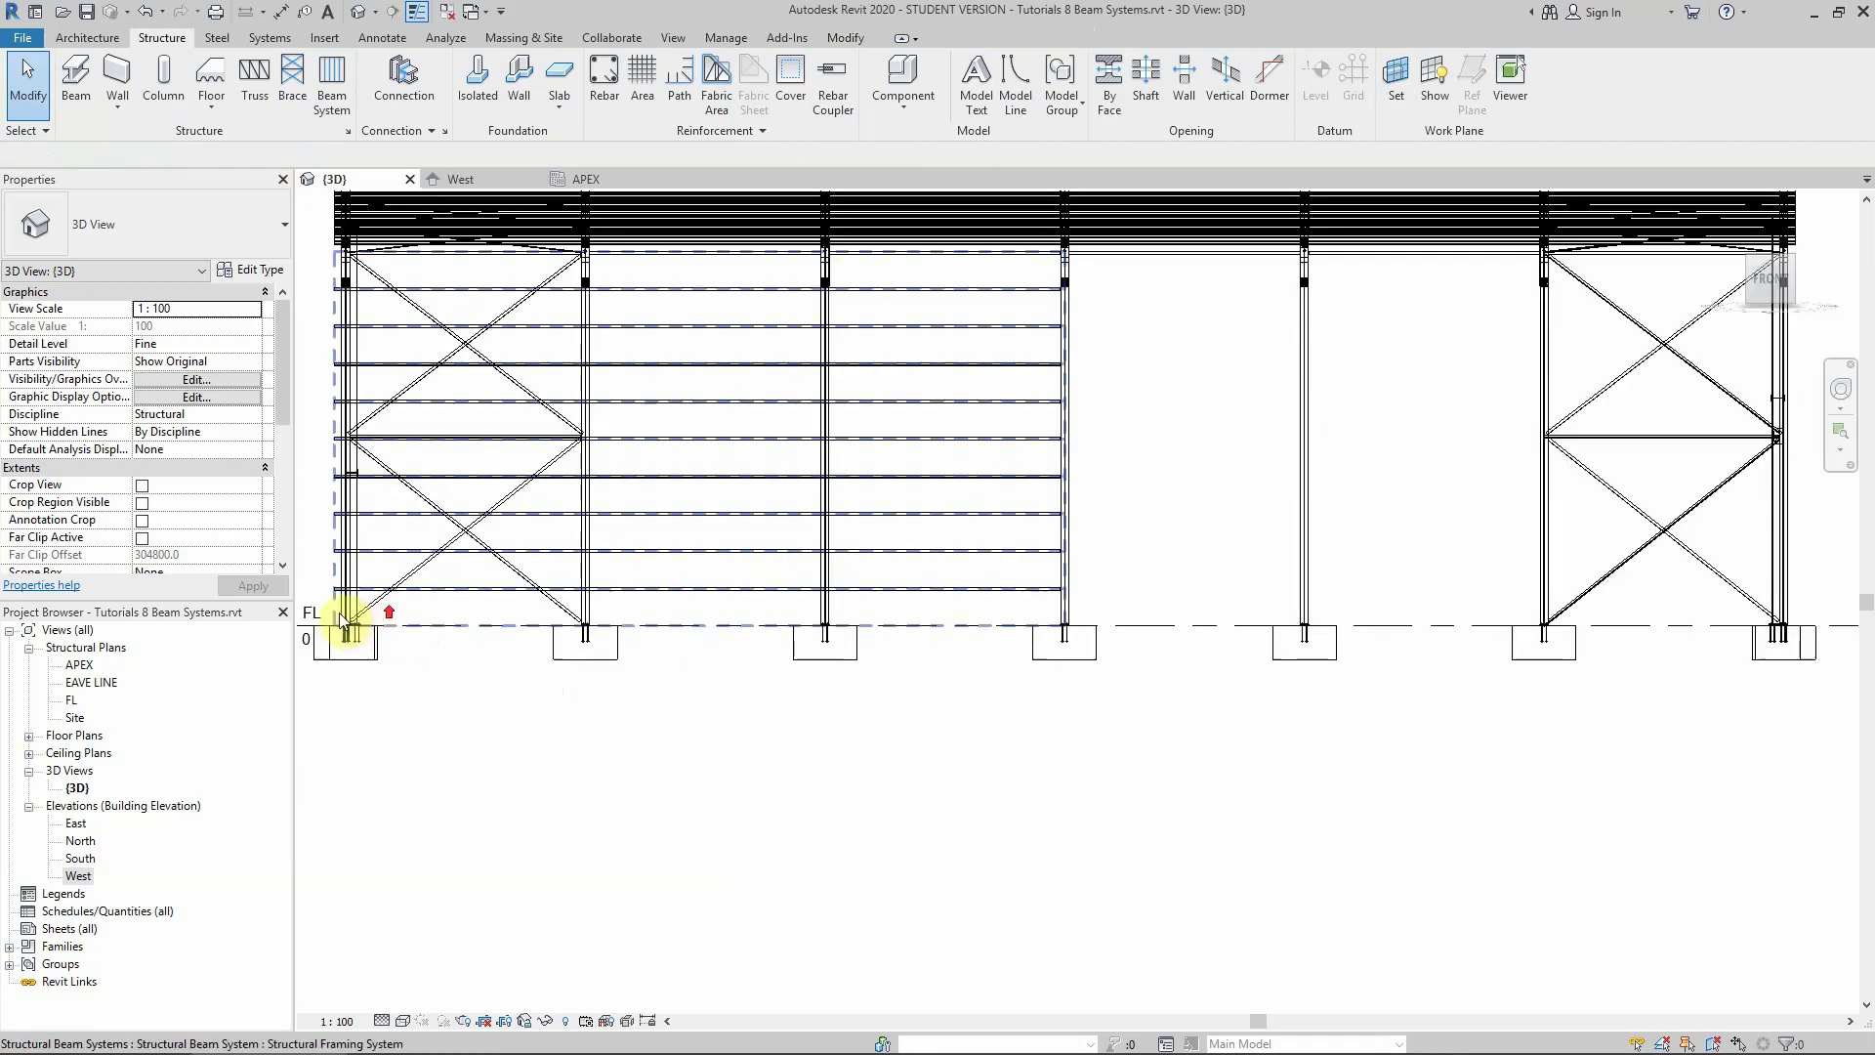
pyautogui.click(336, 605)
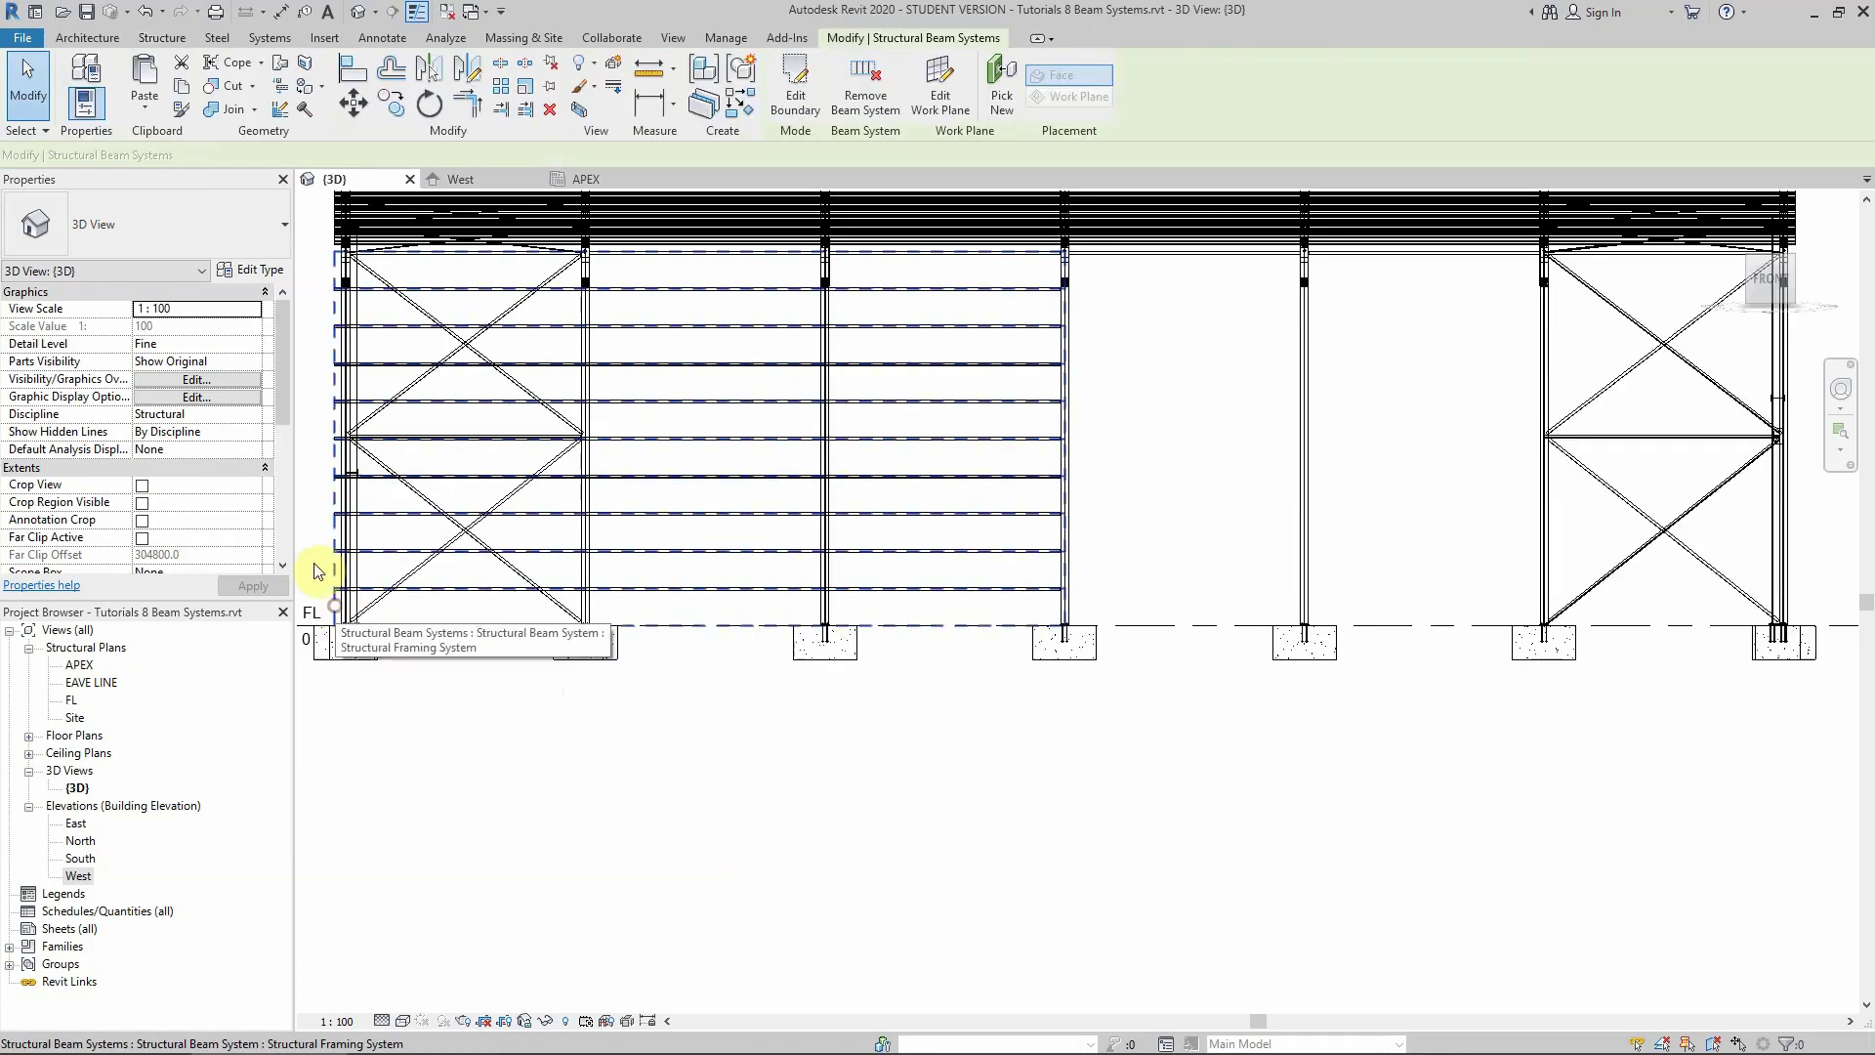
pyautogui.click(389, 103)
pyautogui.scroll(-3, 586, 542)
pyautogui.scroll(6, 567, 547)
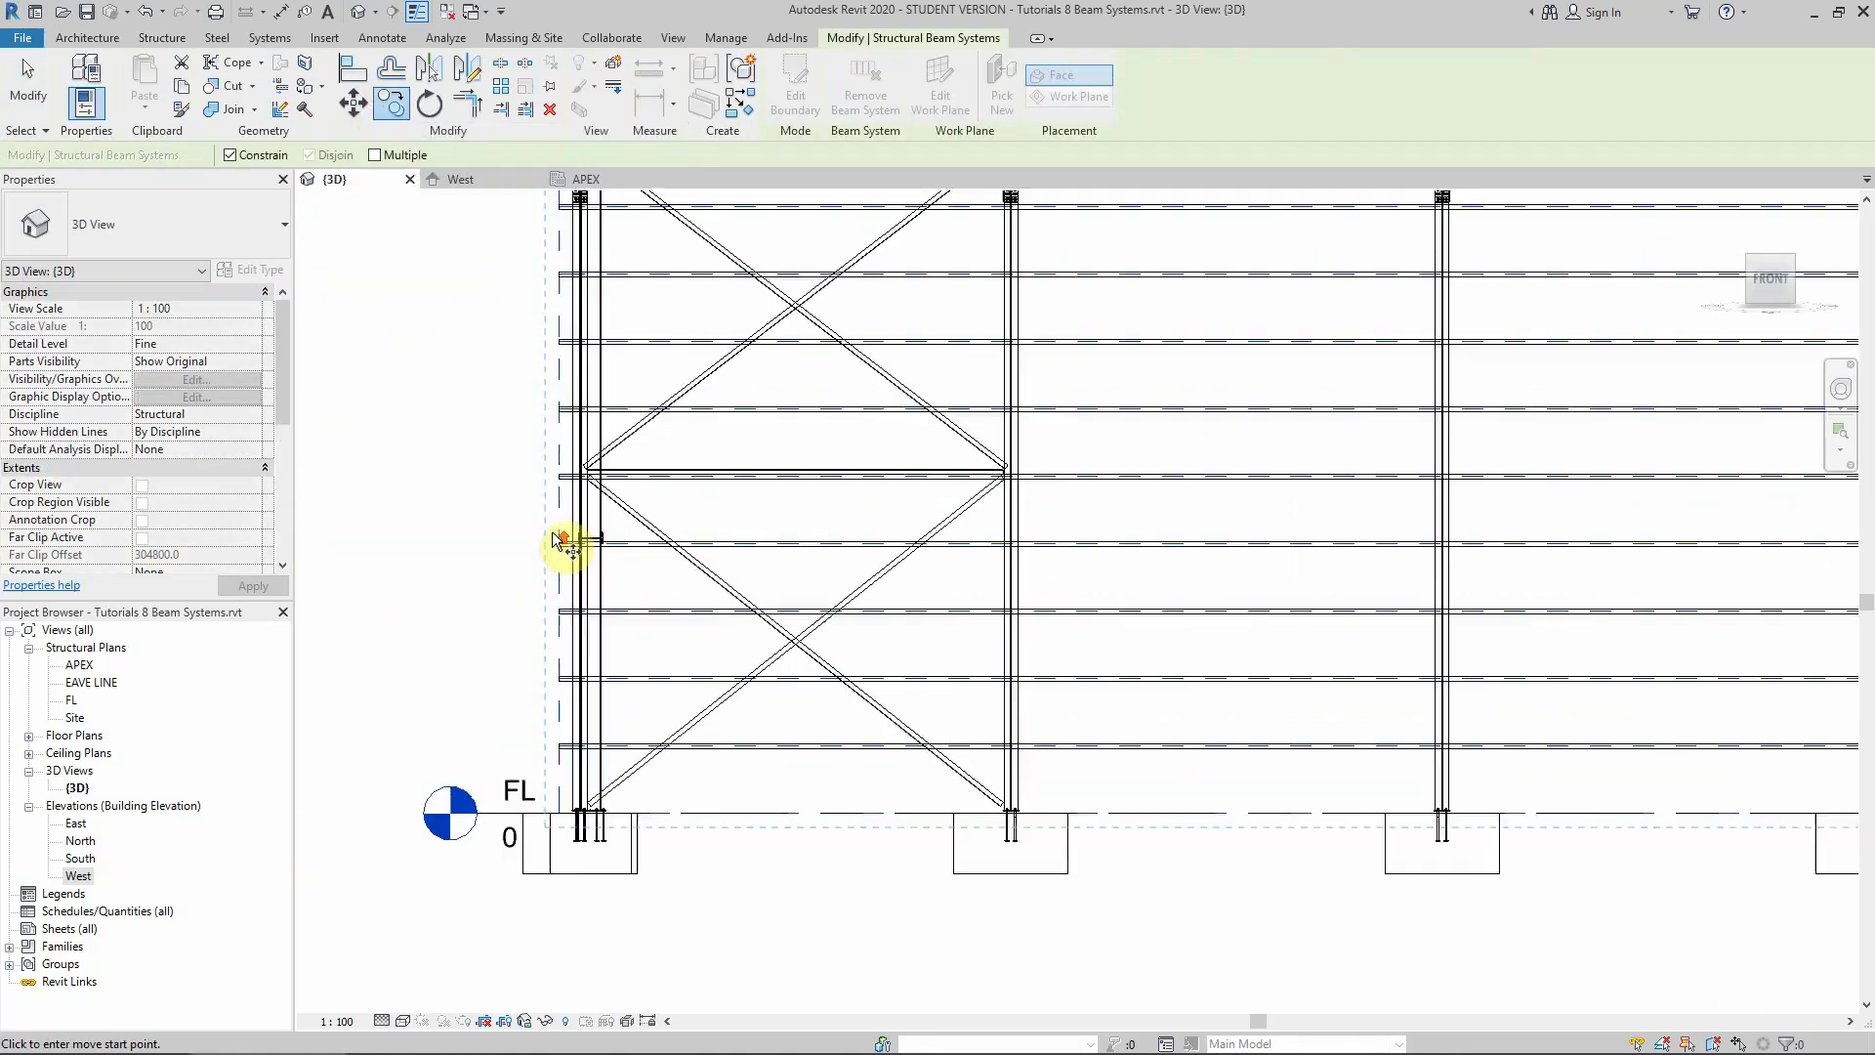
pyautogui.click(568, 565)
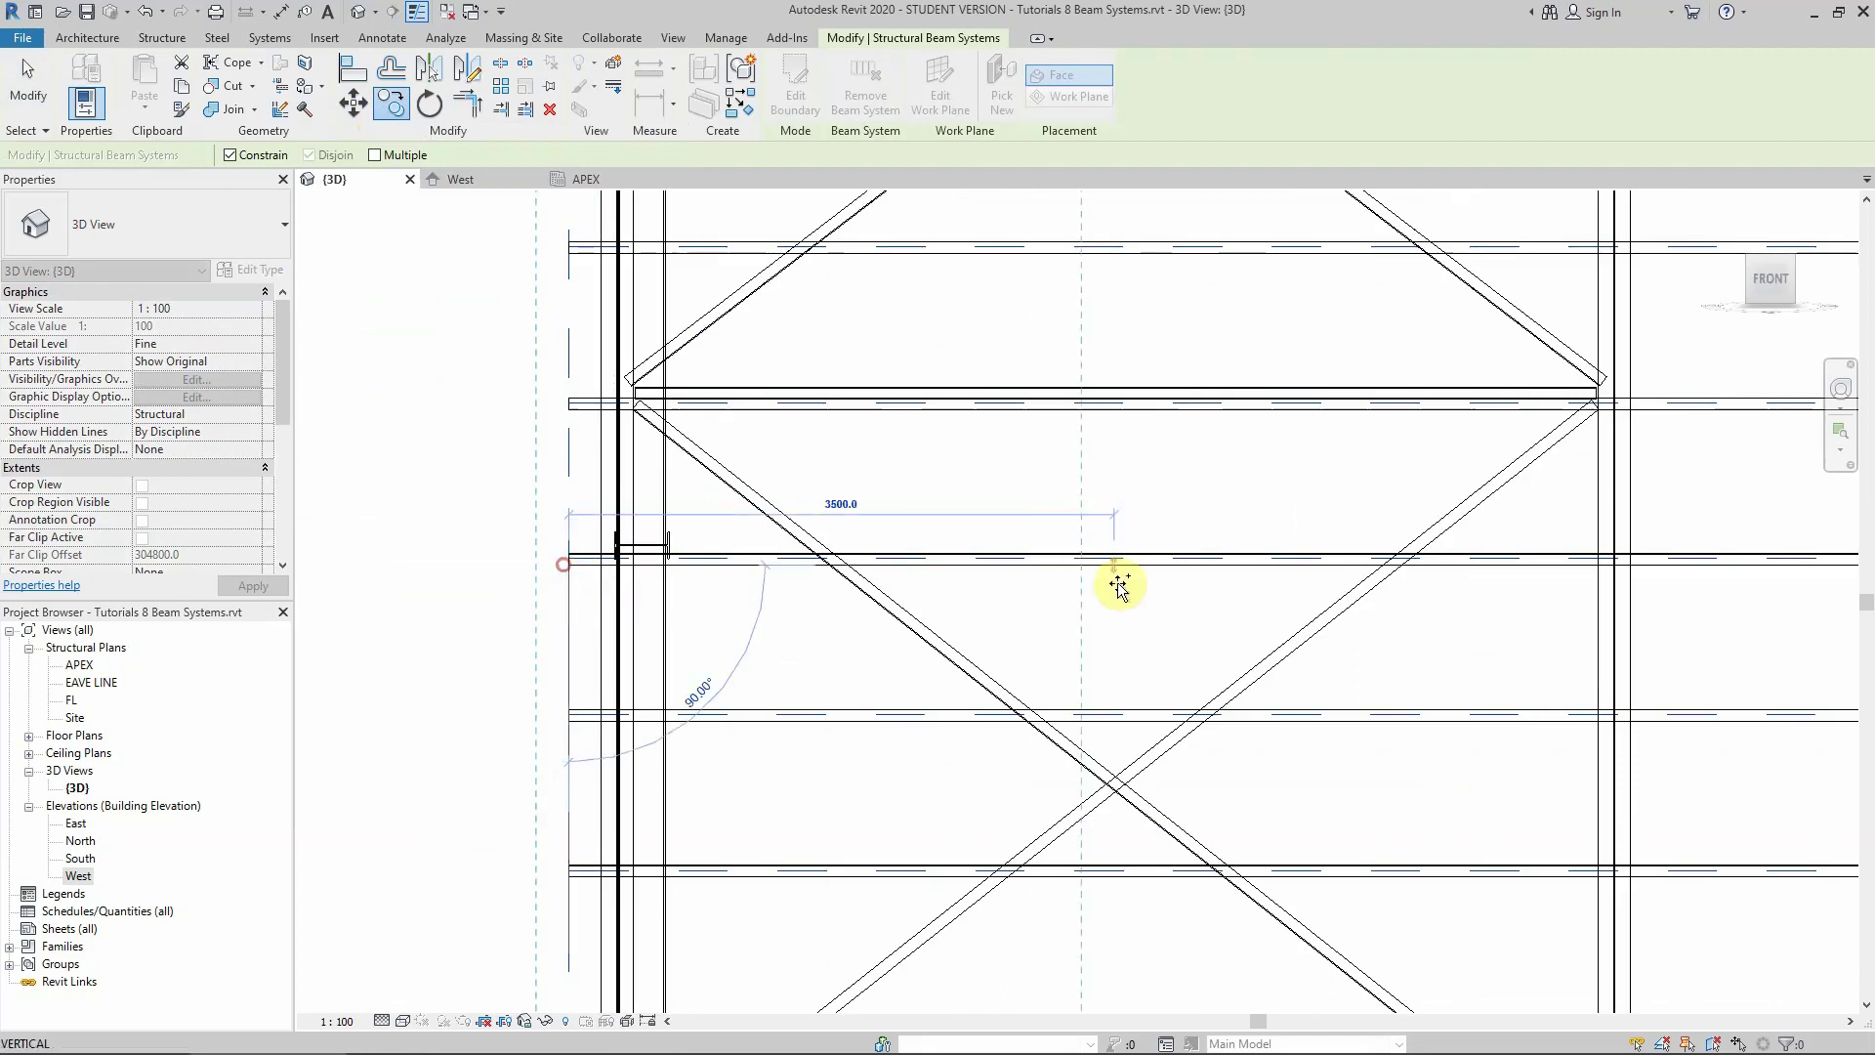
pyautogui.scroll(-4, 415, 586)
pyautogui.scroll(4, 844, 581)
pyautogui.scroll(5, 830, 549)
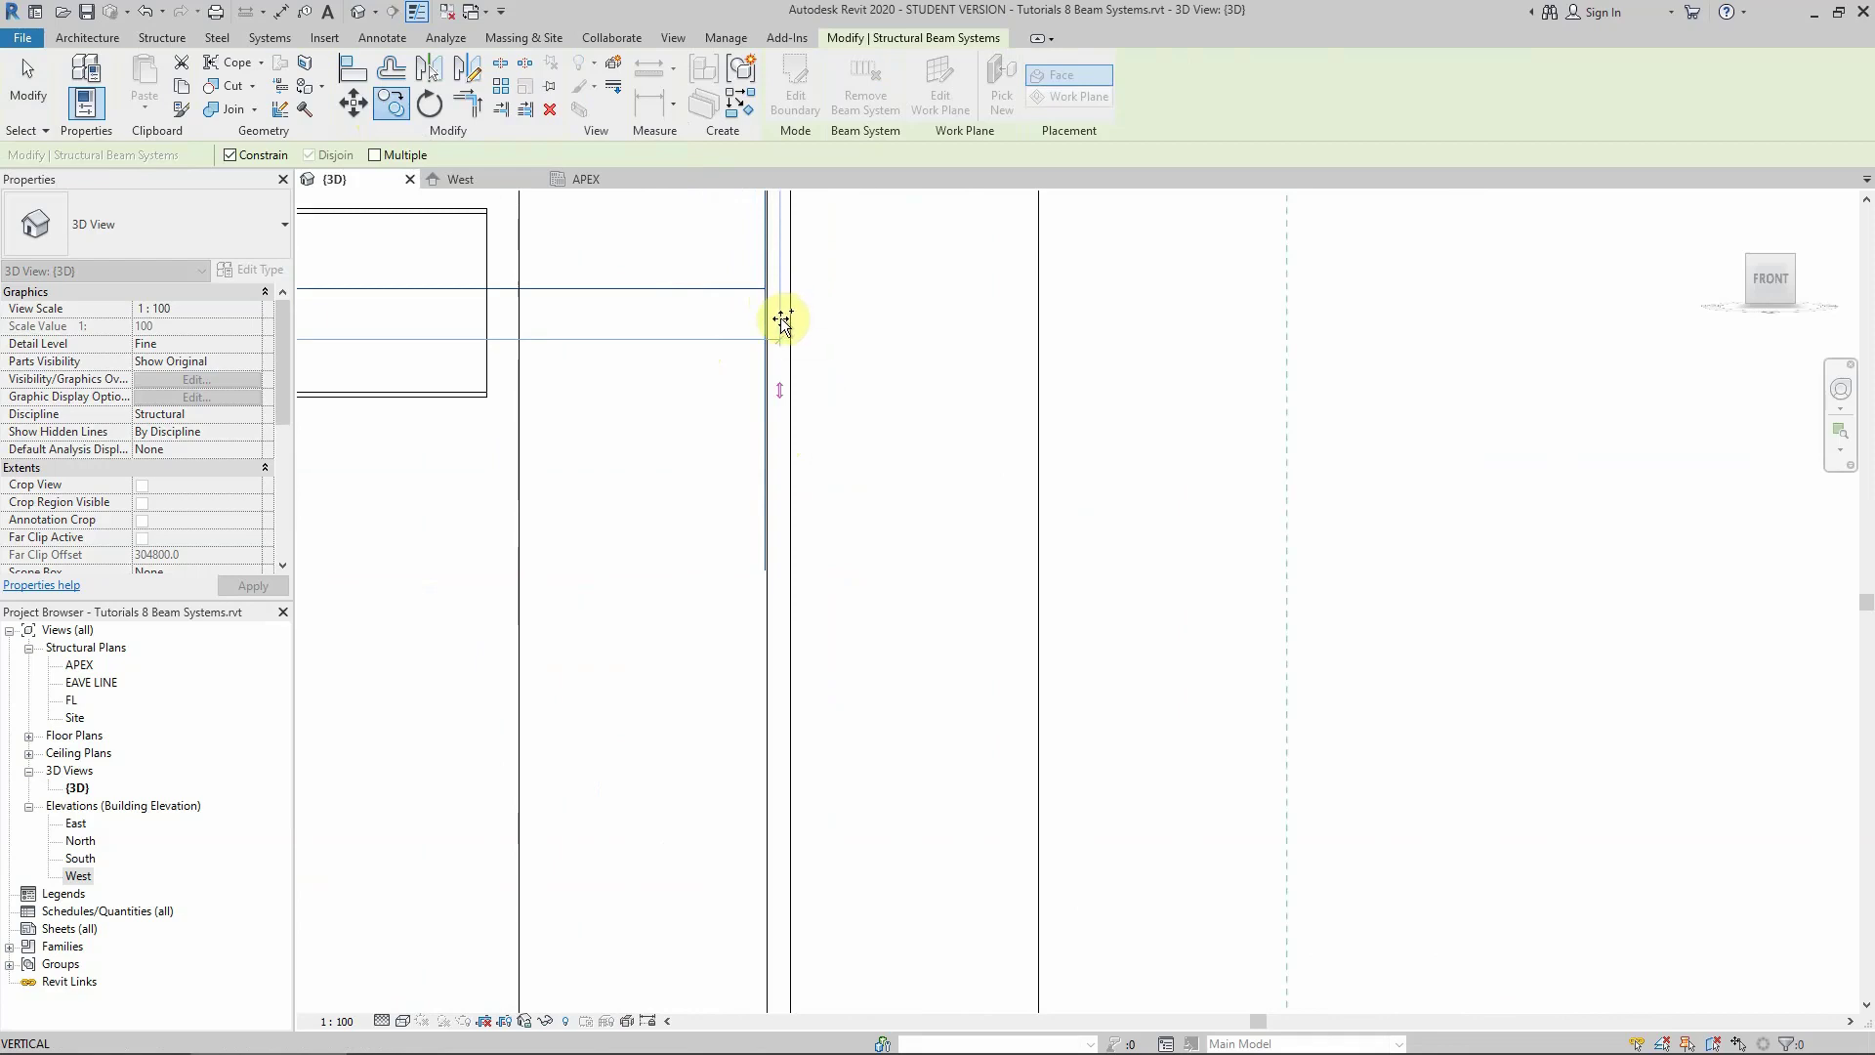
pyautogui.click(779, 319)
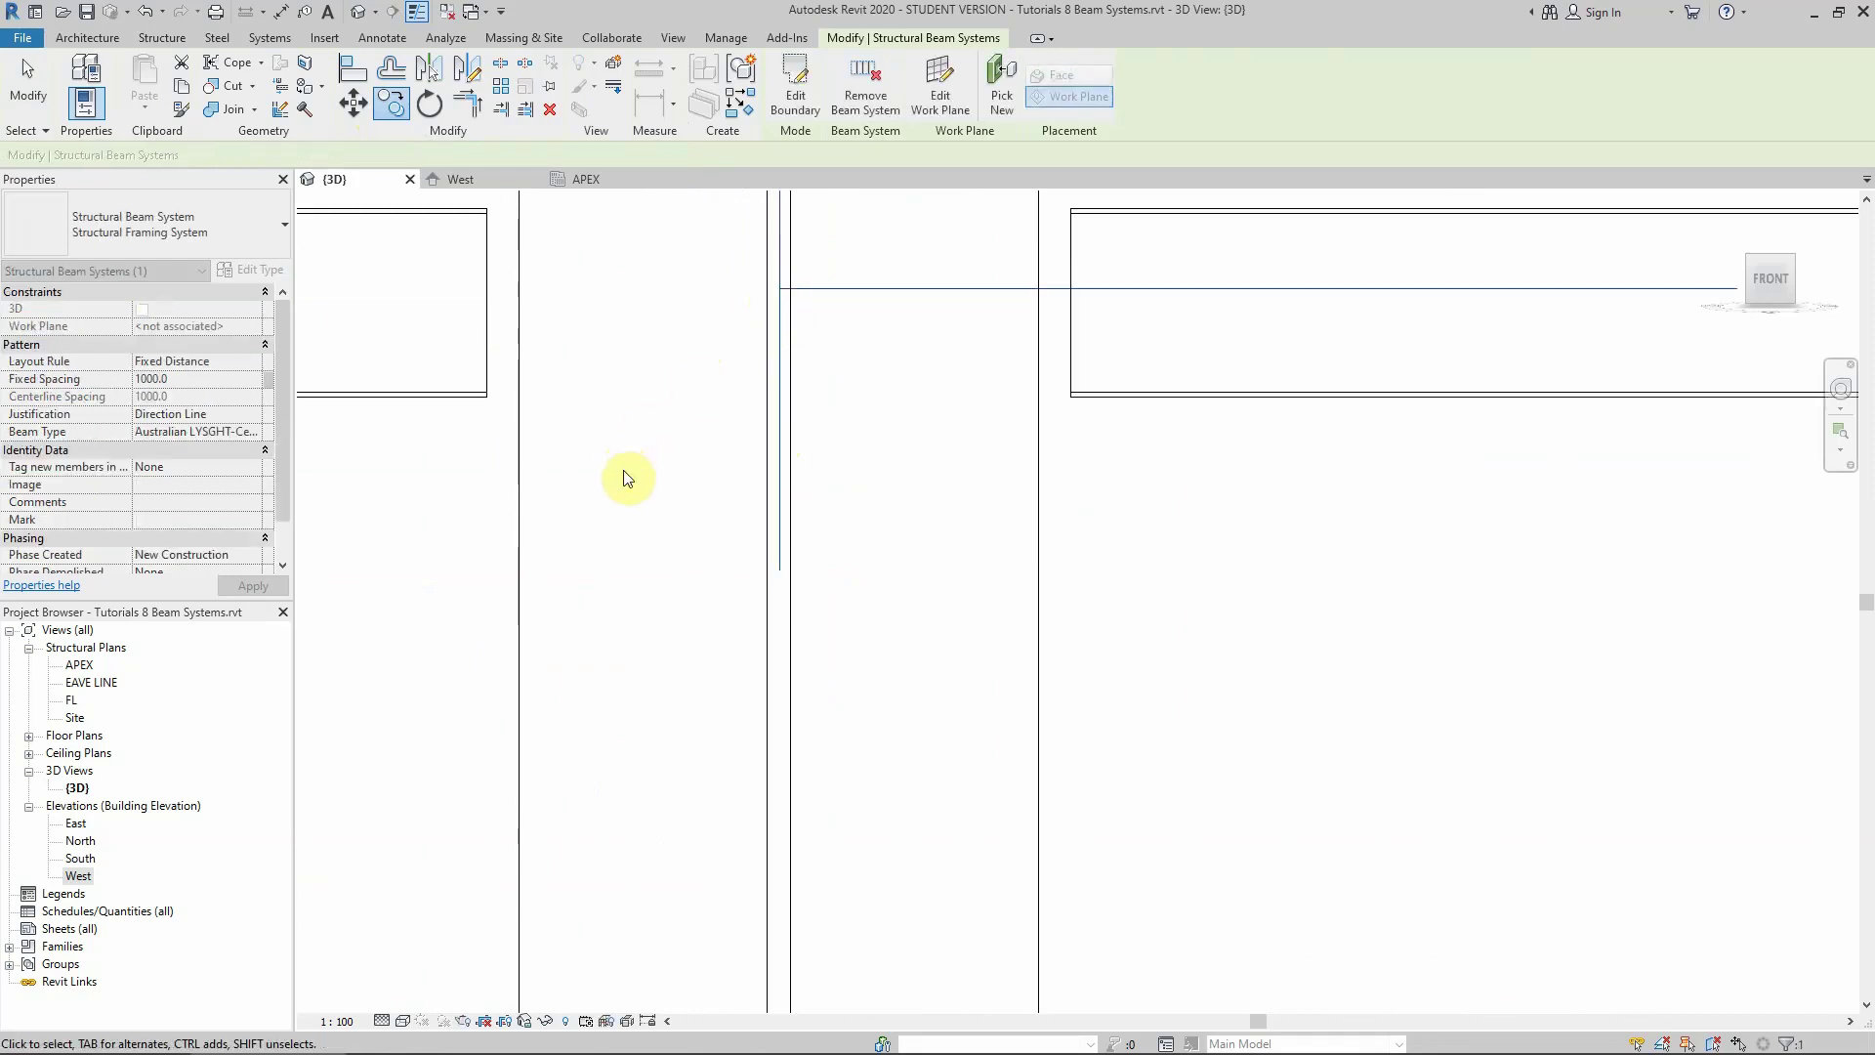
# Move the copied beam system 5 mm toward the last column
pyautogui.press('m')
pyautogui.press('v')
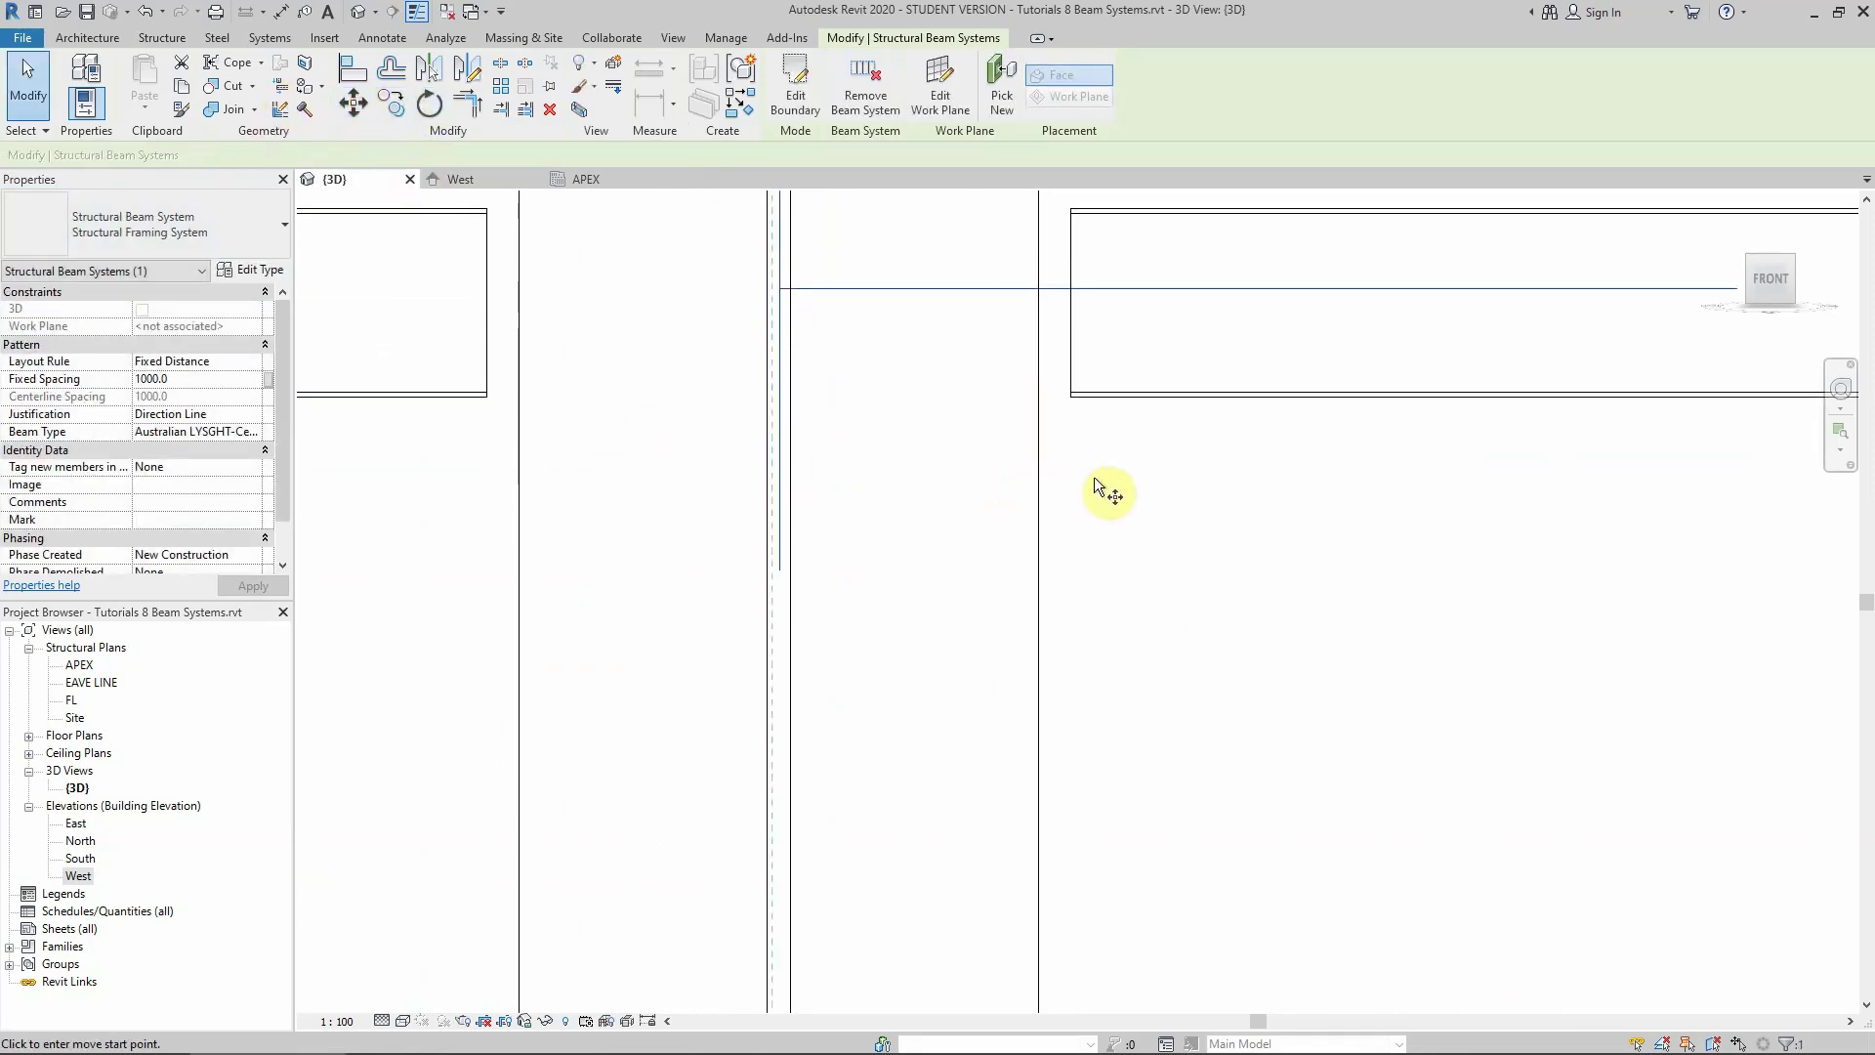
pyautogui.click(1093, 477)
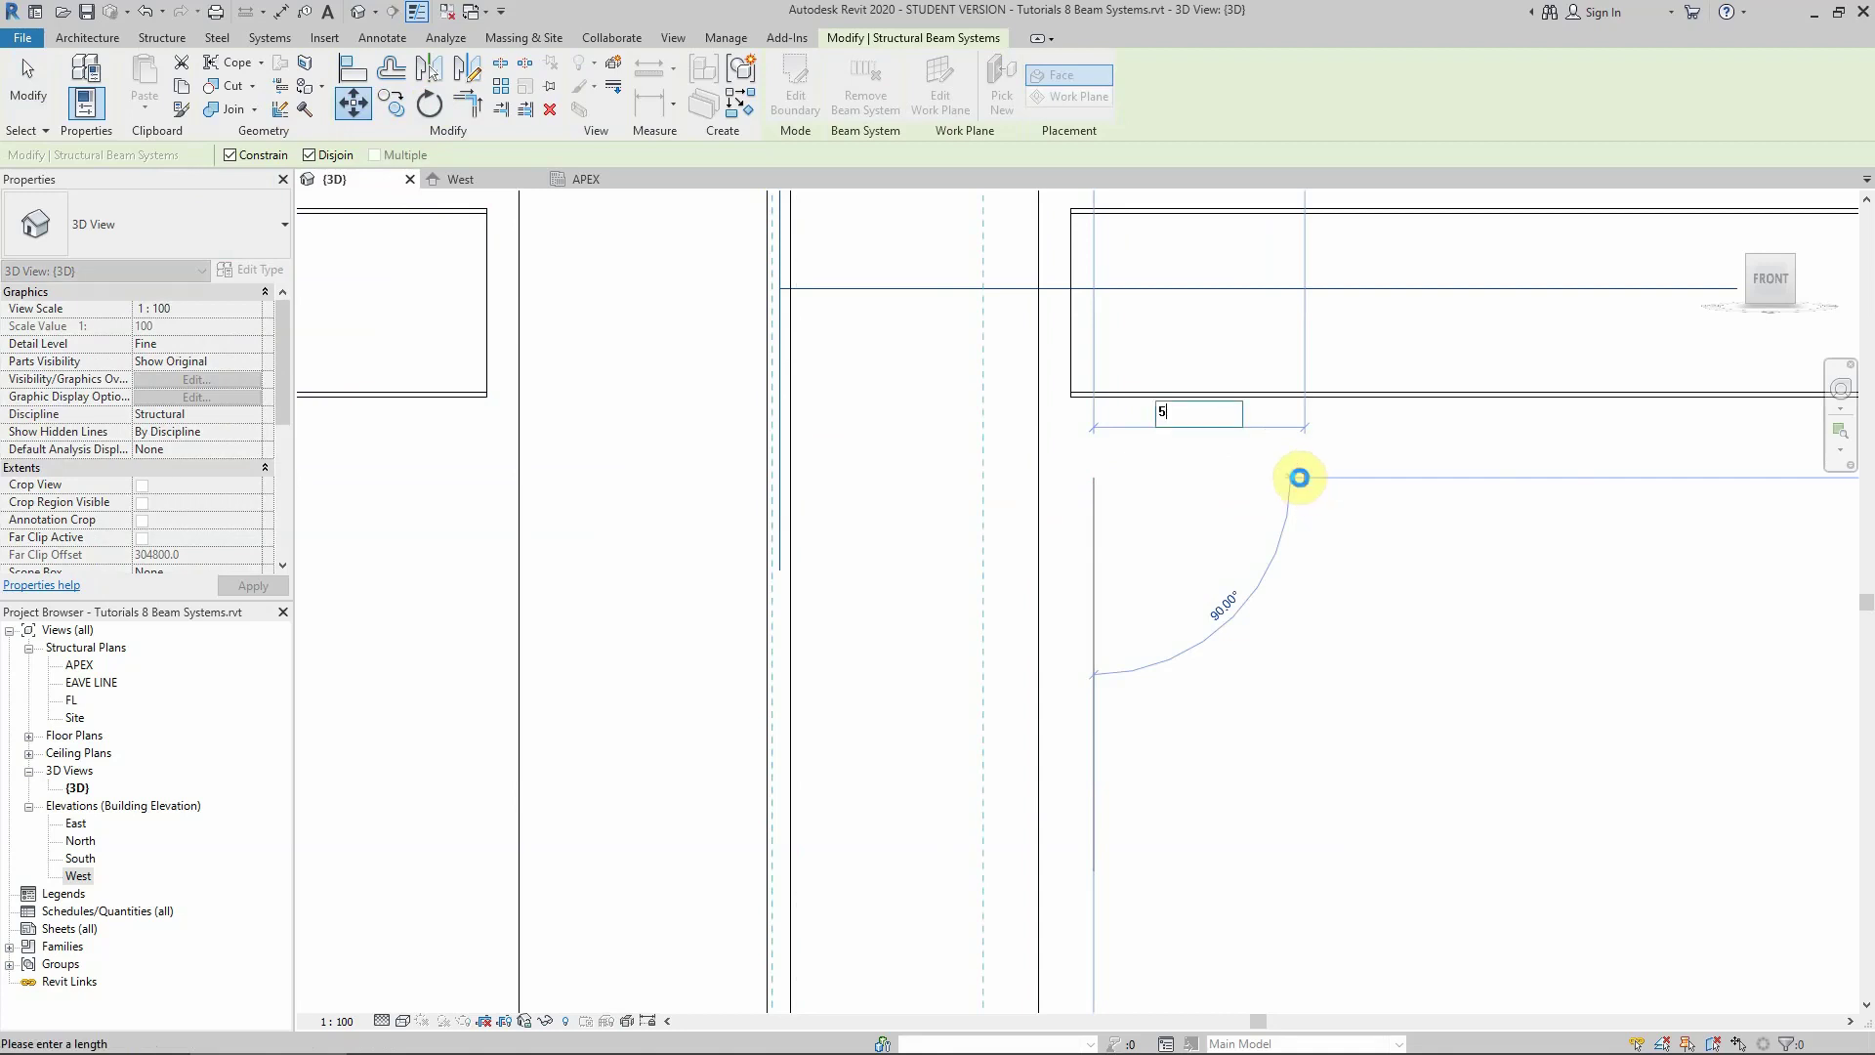
pyautogui.write('5')
pyautogui.press('Return')
pyautogui.scroll(4, 879, 586)
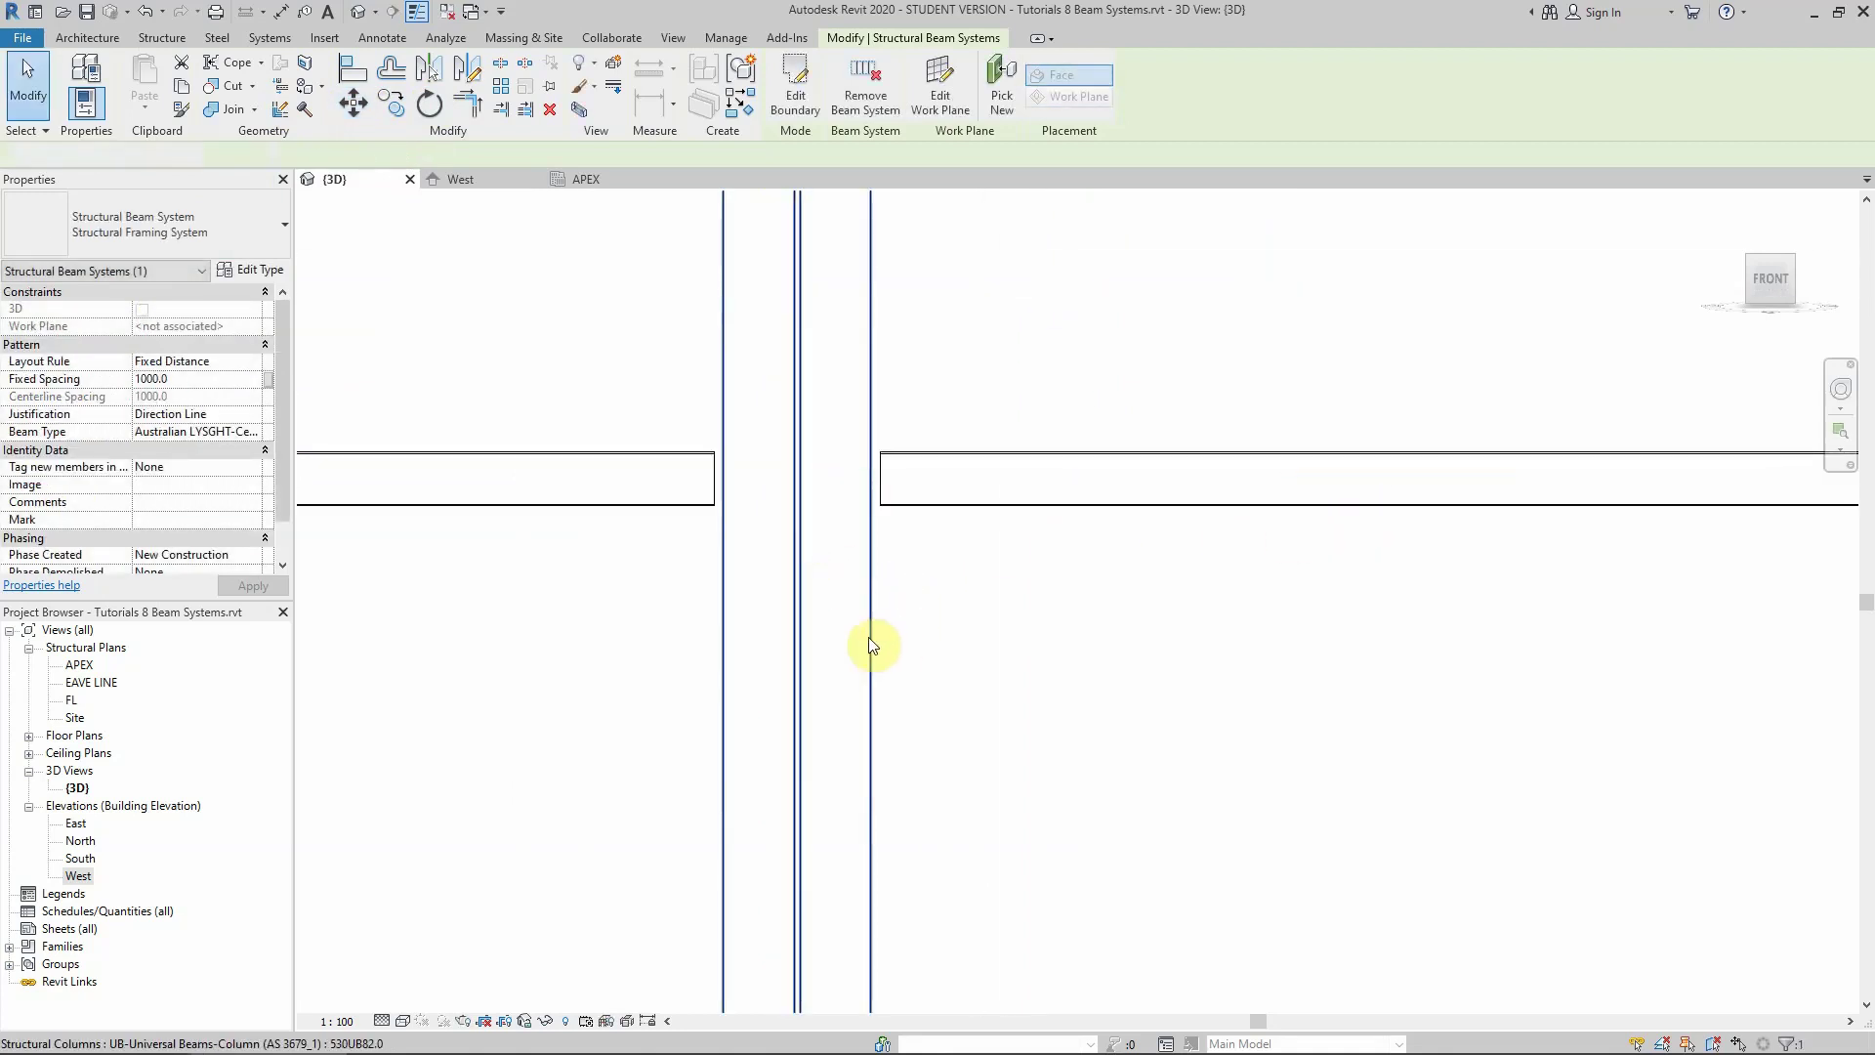
pyautogui.press('Escape')
# Turn the 3D view to the isometric corner between the front and left sides and set its visual style to Shaded
pyautogui.scroll(-4, 872, 644)
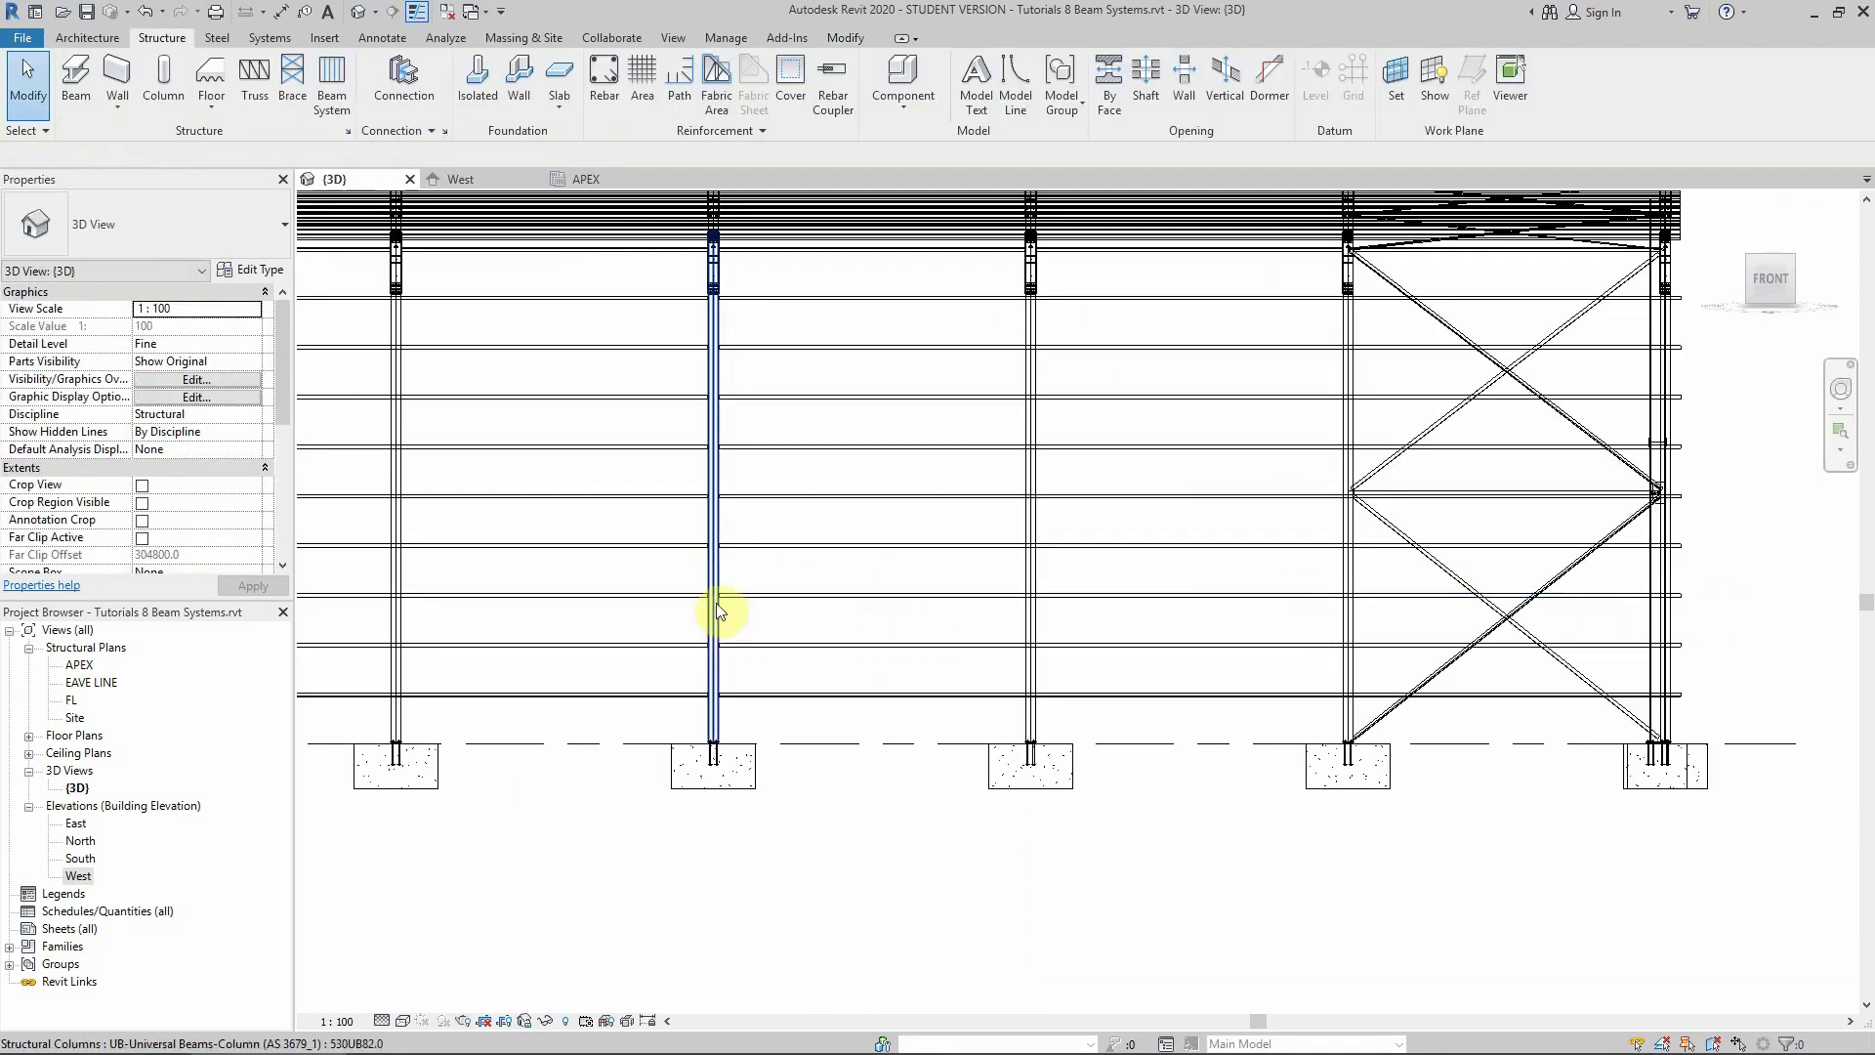
pyautogui.scroll(1, 698, 532)
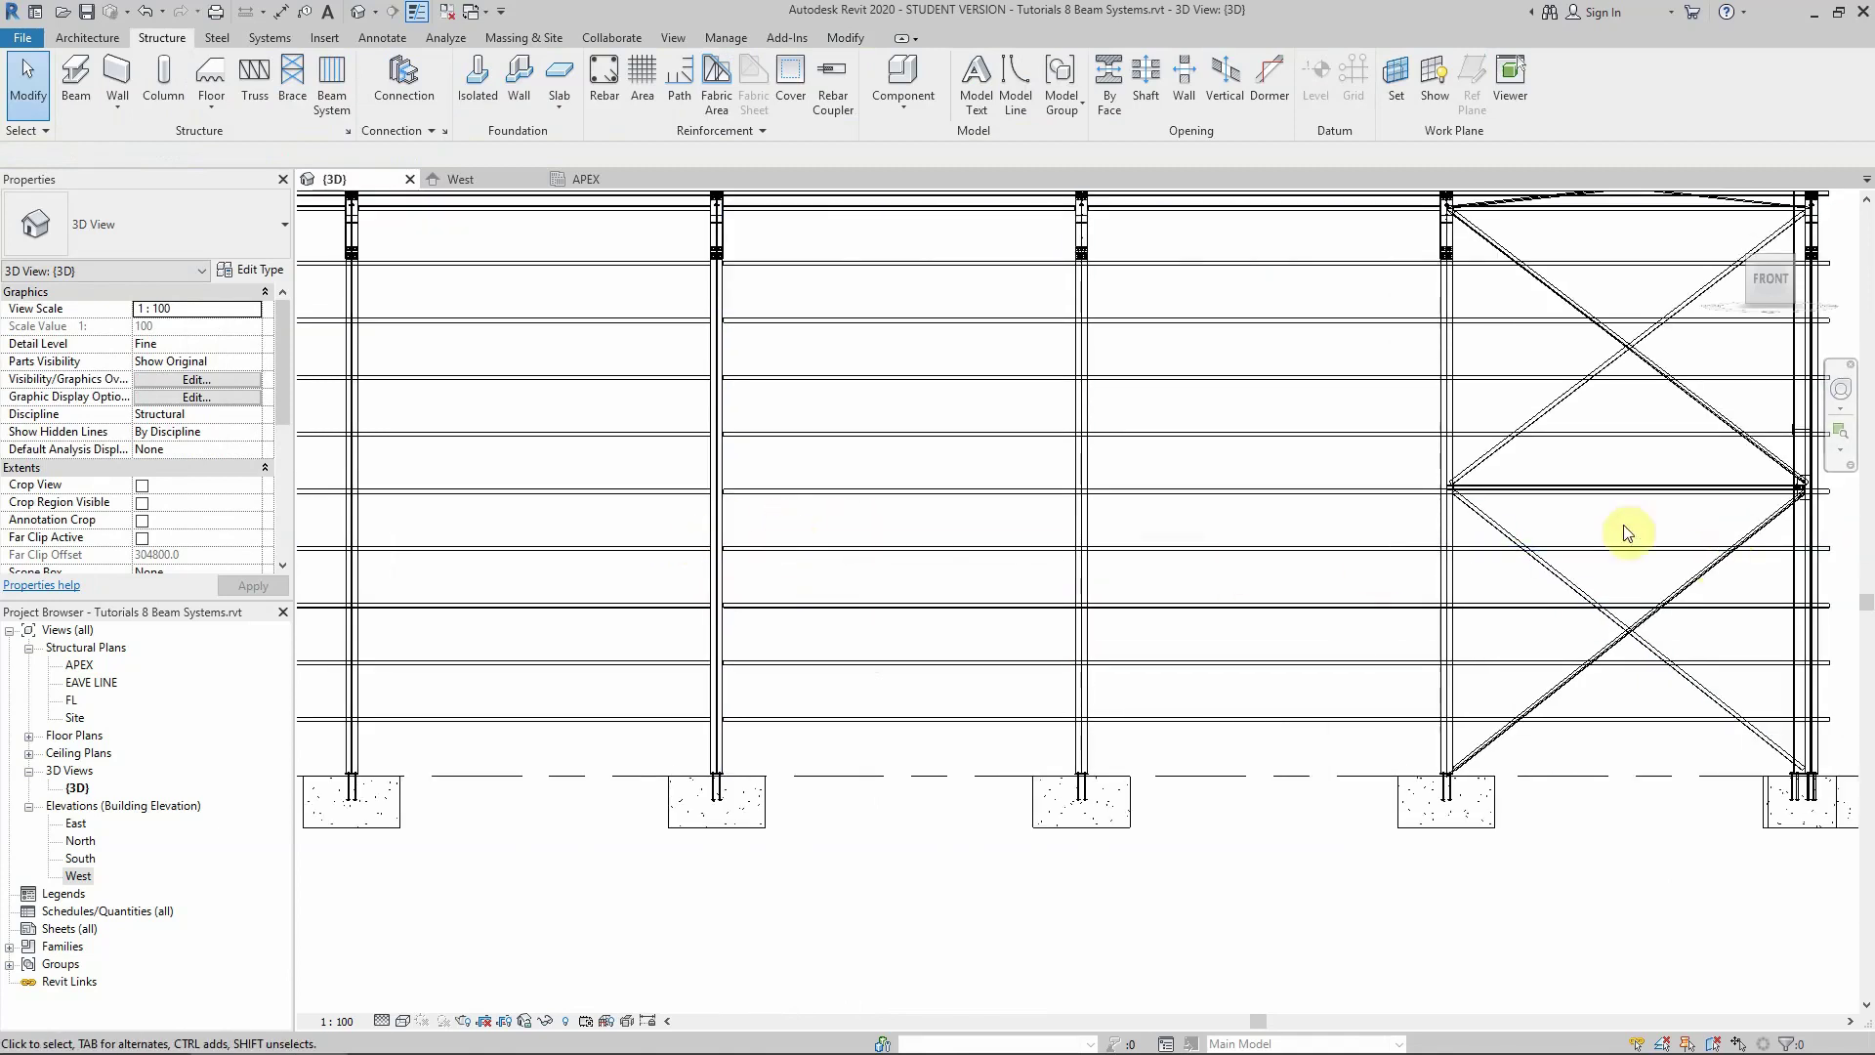
pyautogui.scroll(4, 690, 565)
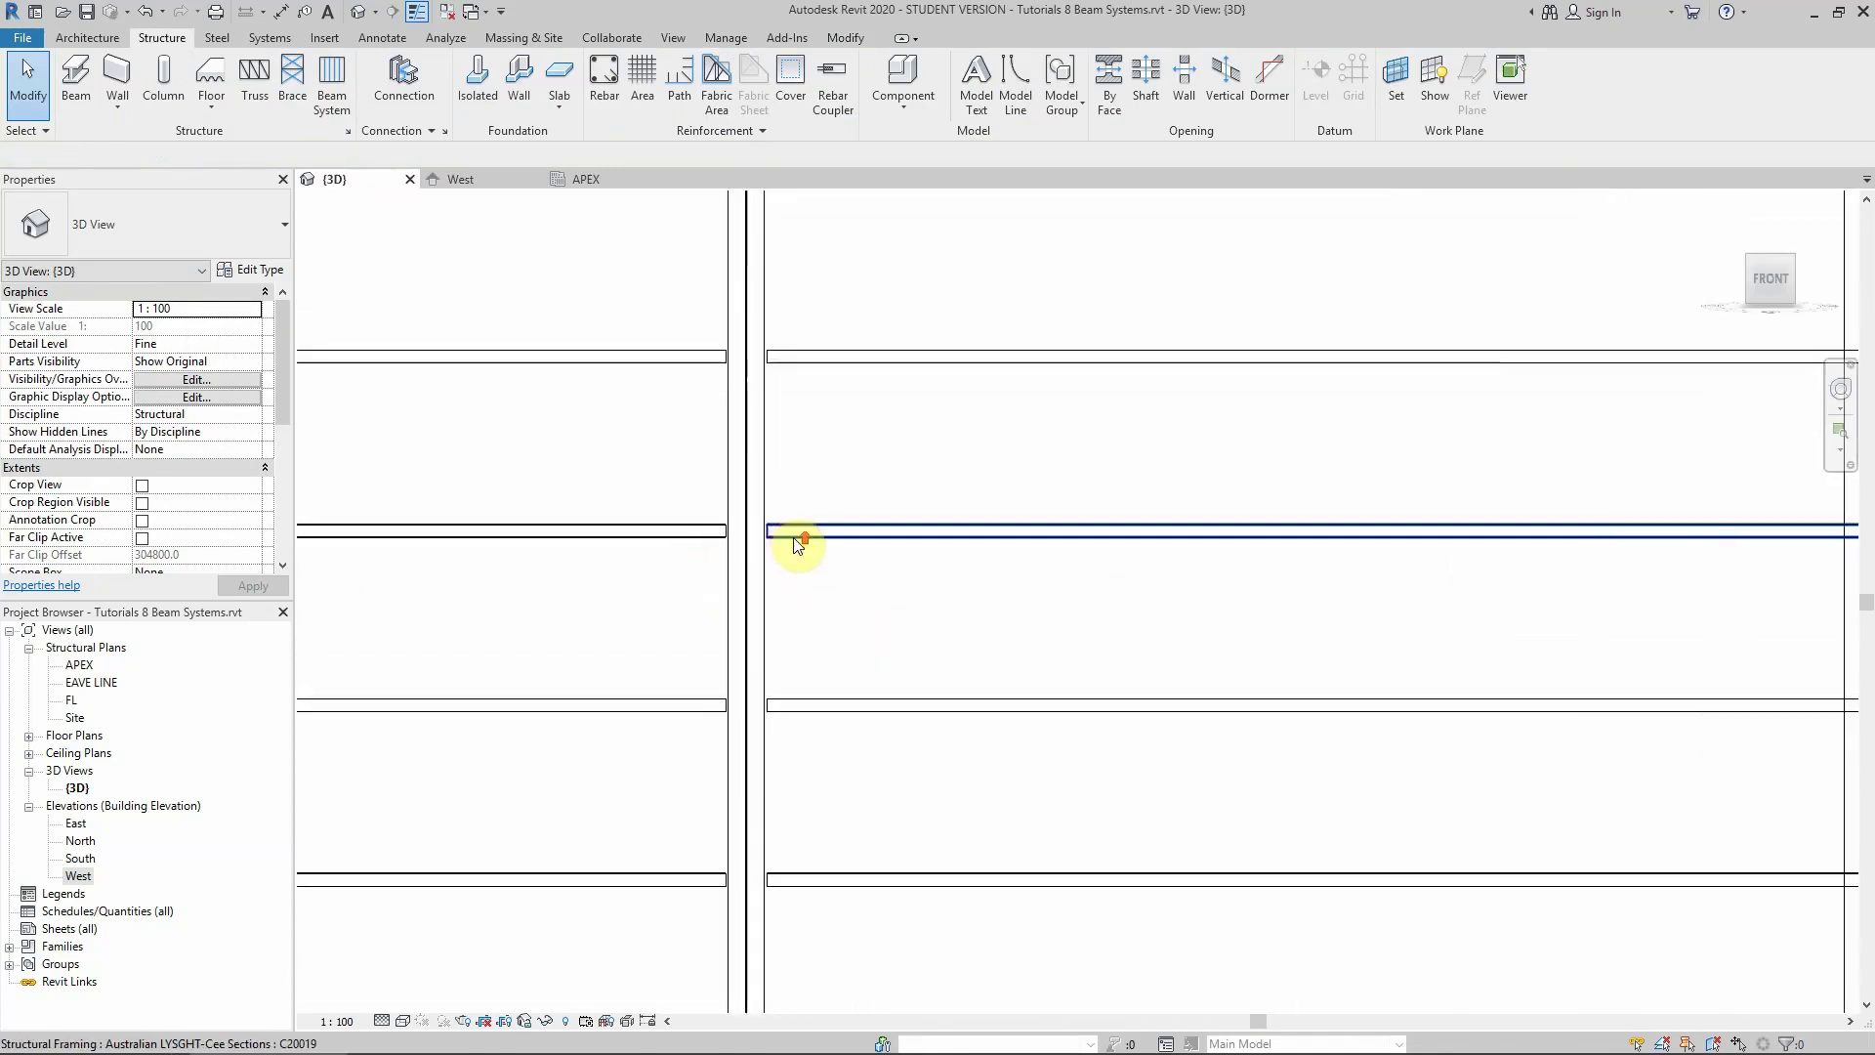
pyautogui.scroll(-5, 753, 537)
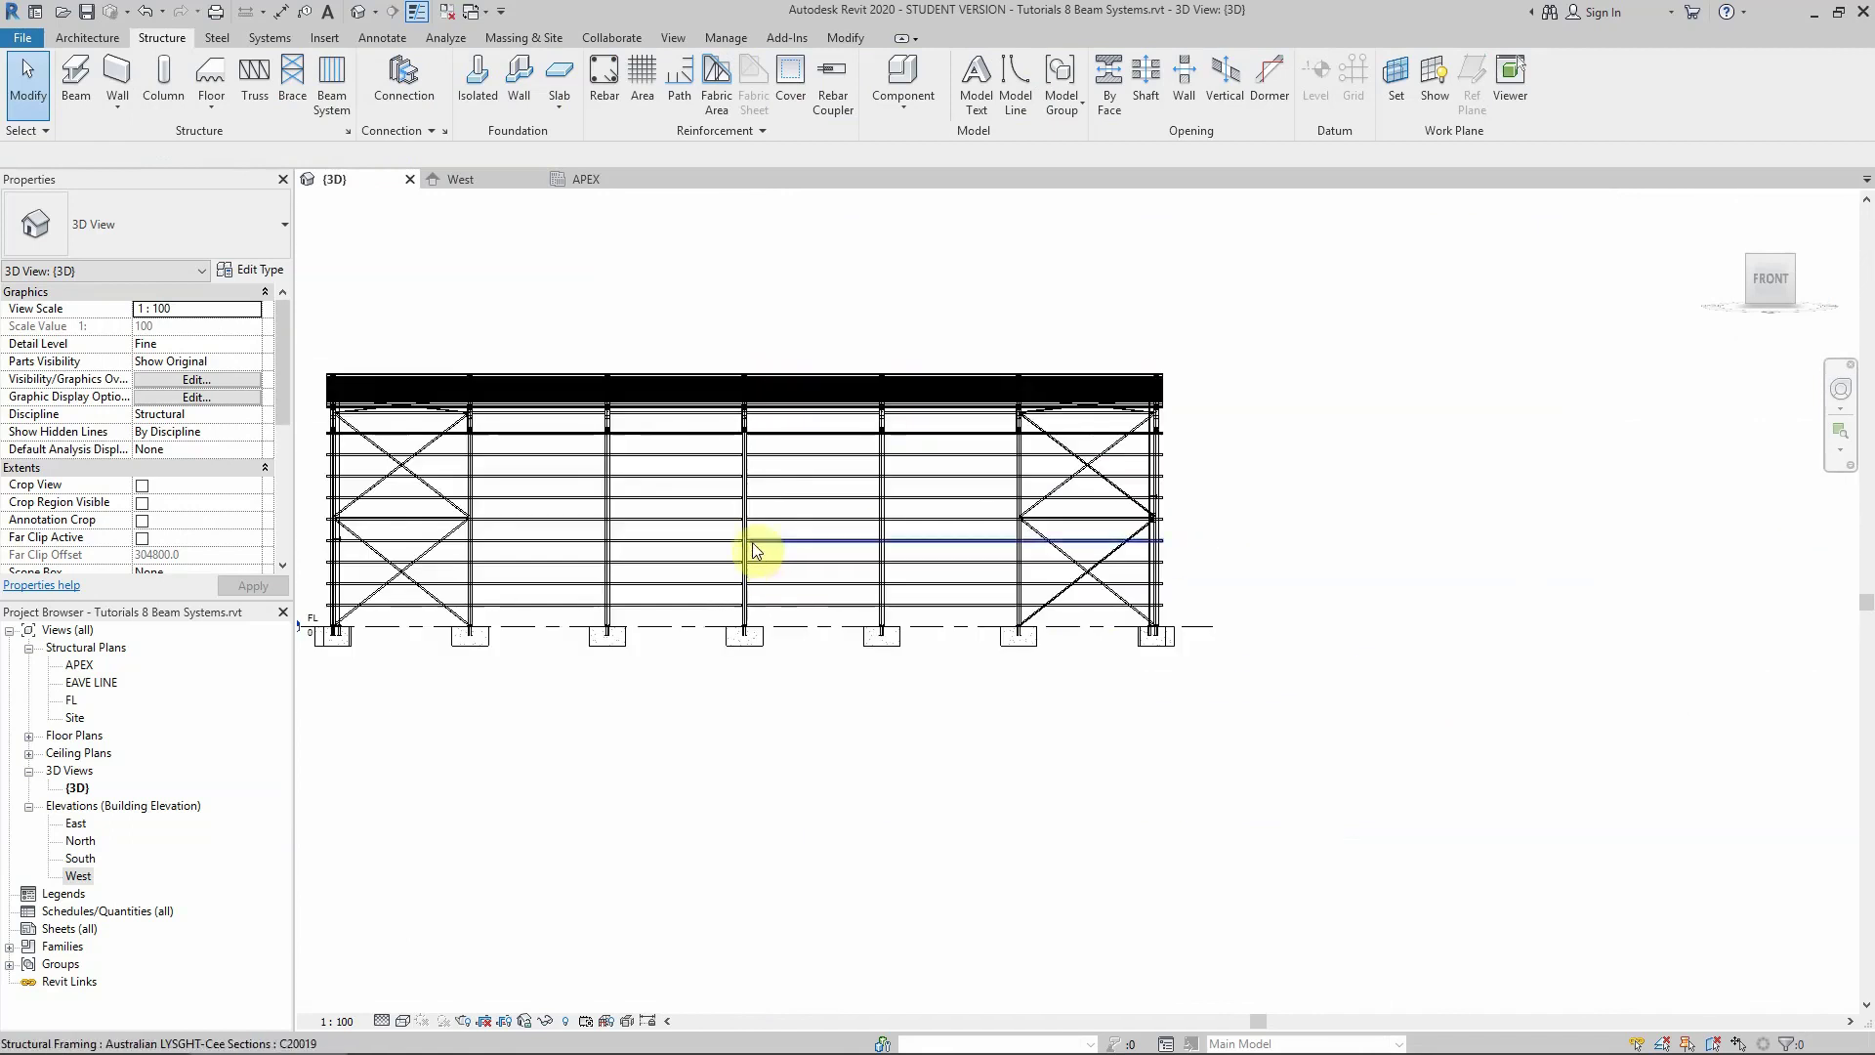
pyautogui.scroll(3, 753, 537)
pyautogui.scroll(-4, 765, 561)
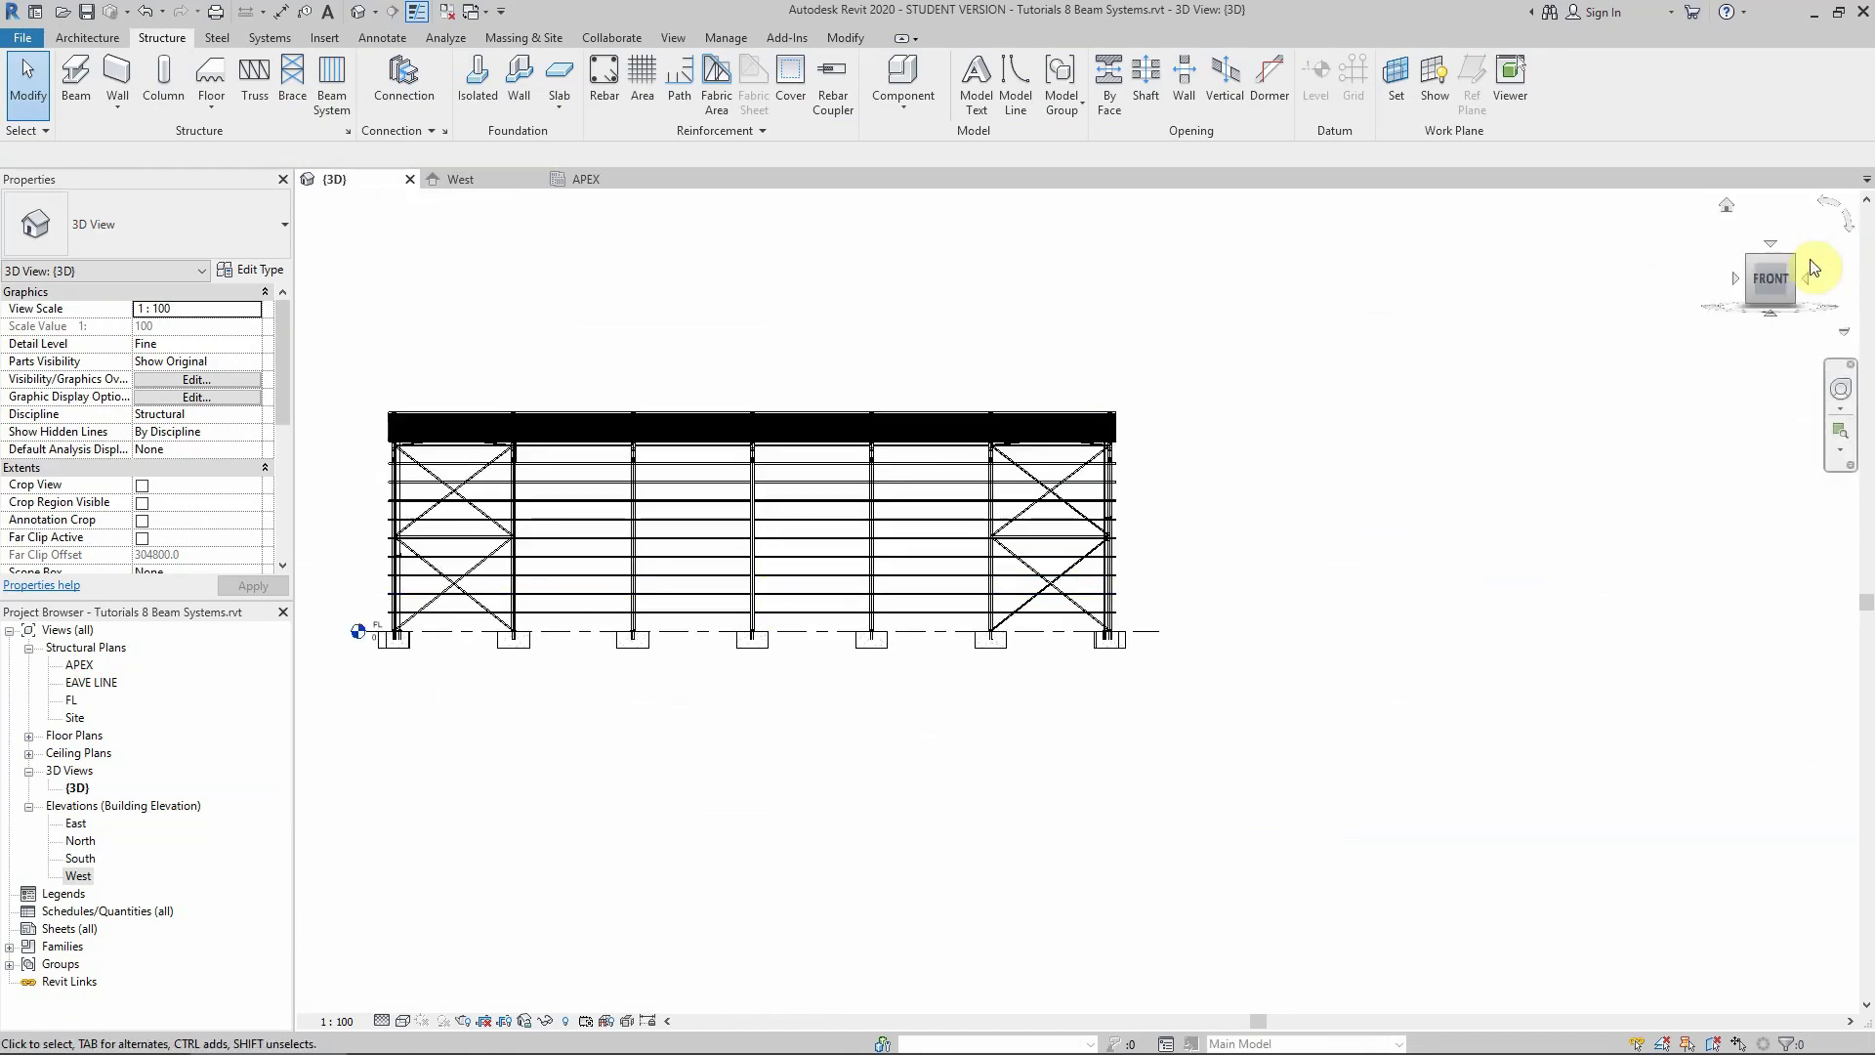
pyautogui.click(1811, 269)
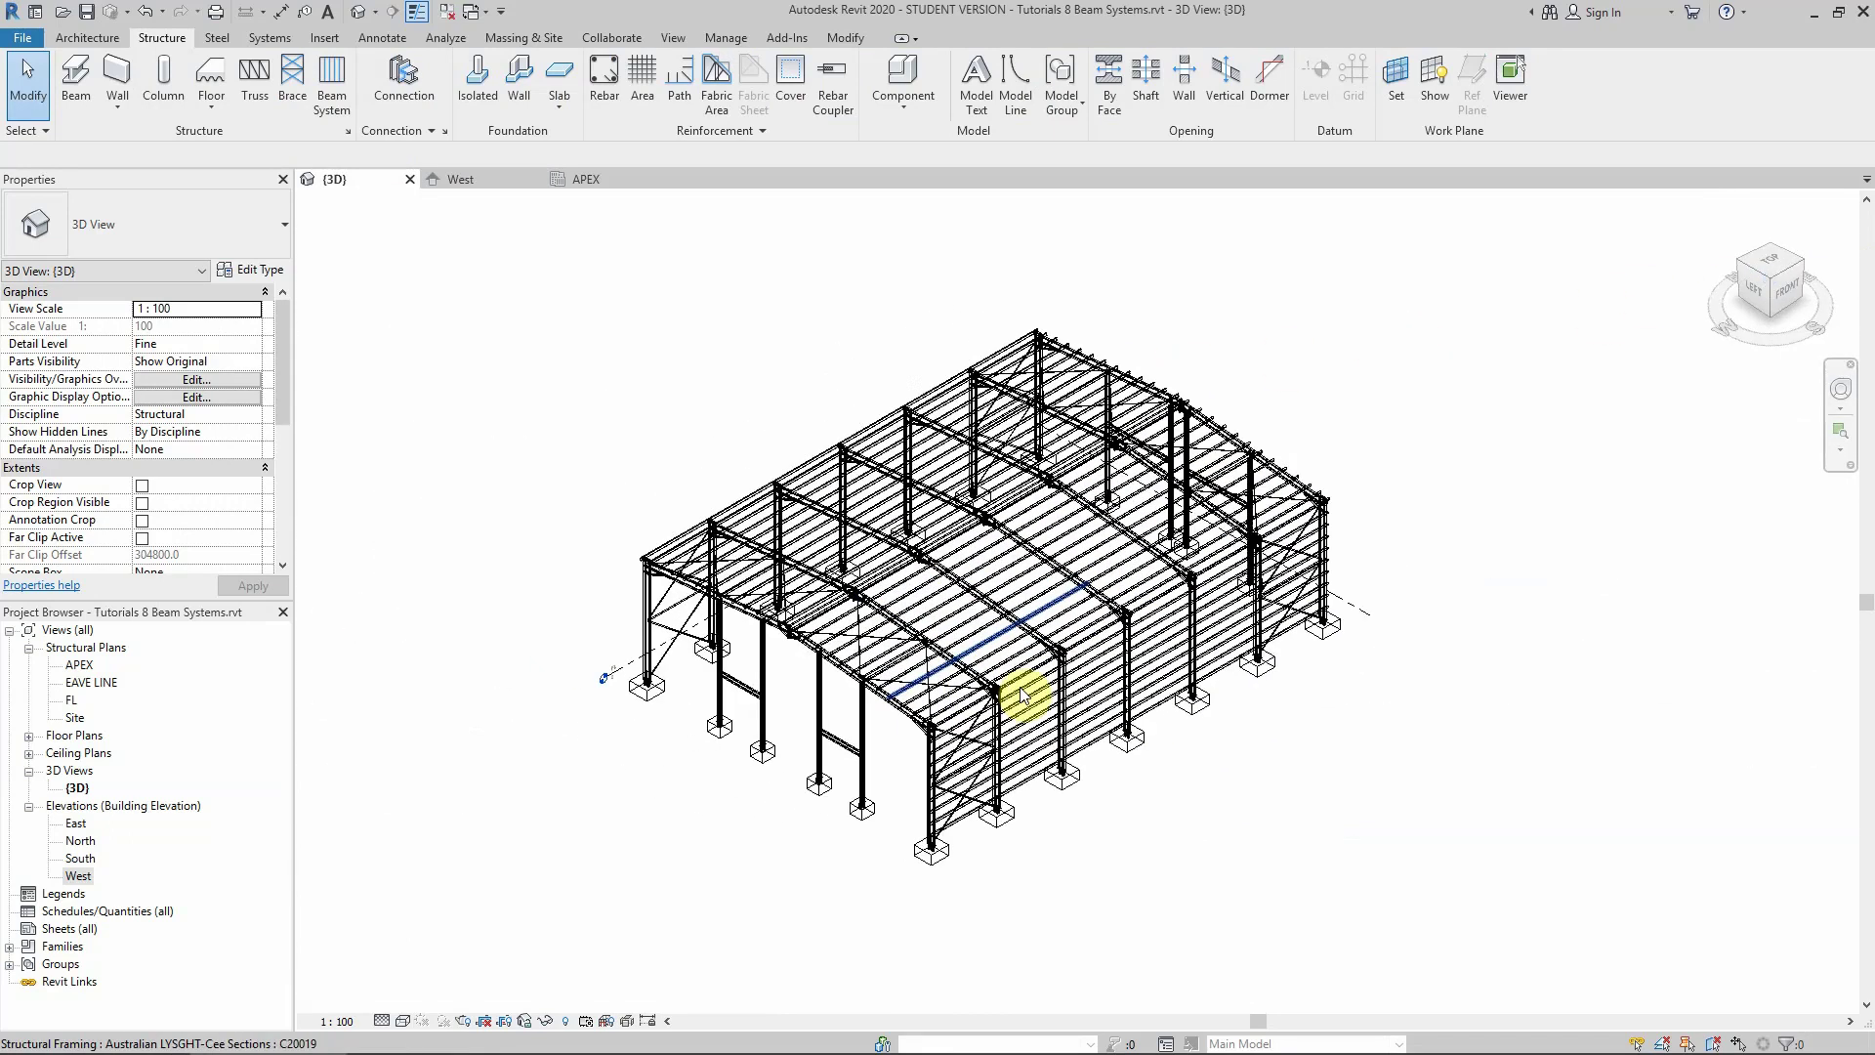
pyautogui.click(402, 1020)
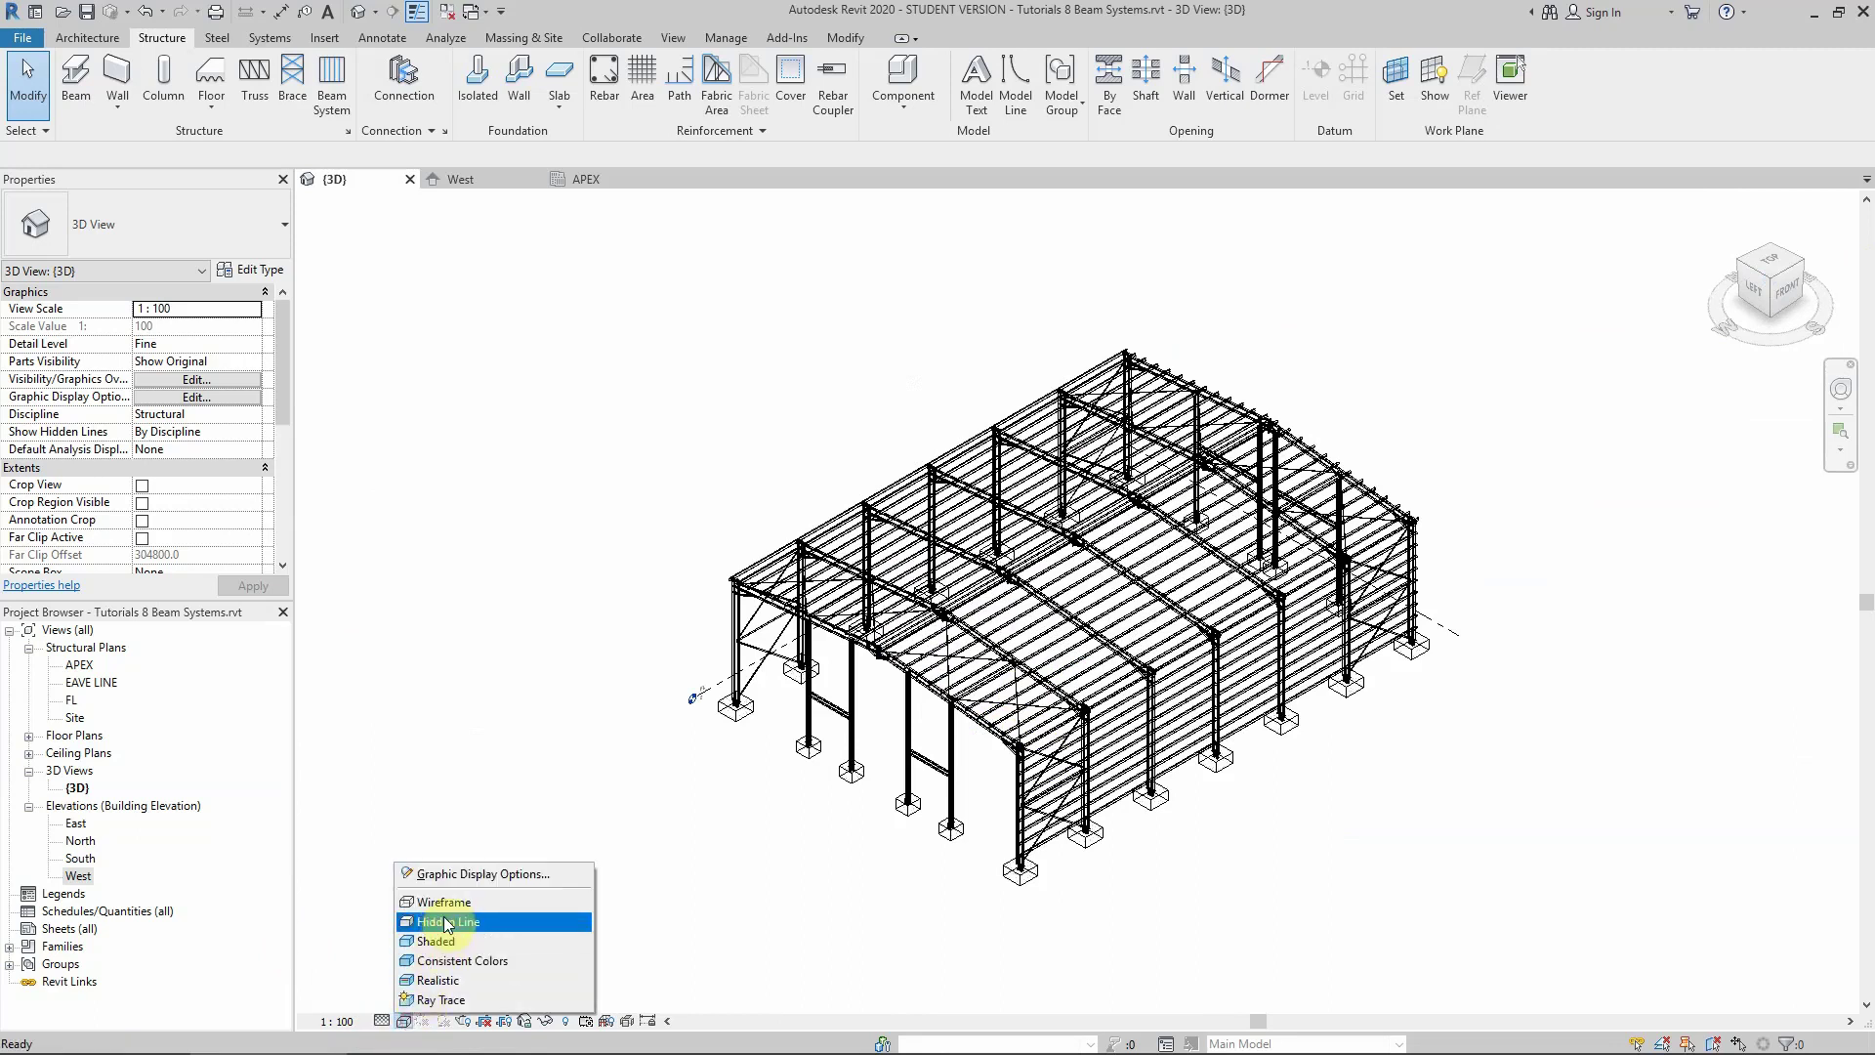
pyautogui.click(437, 940)
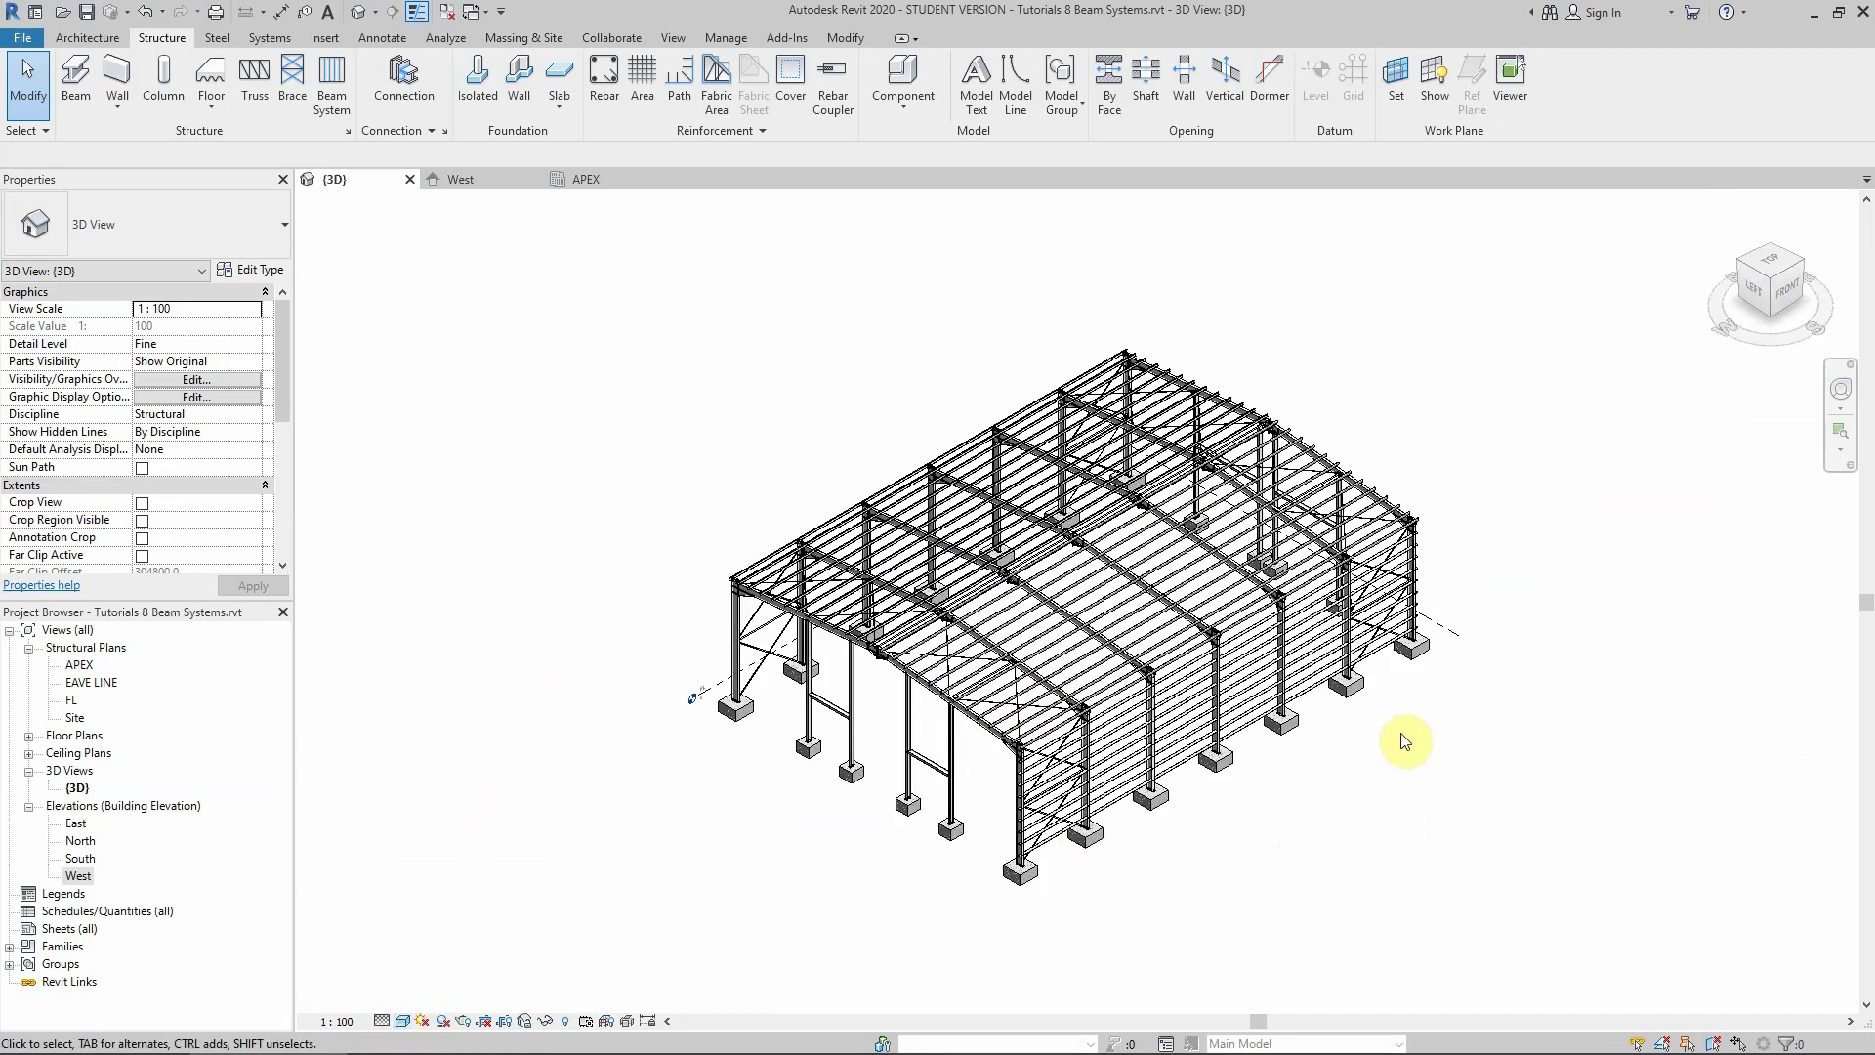
pyautogui.scroll(5, 1335, 641)
pyautogui.scroll(-7, 1097, 681)
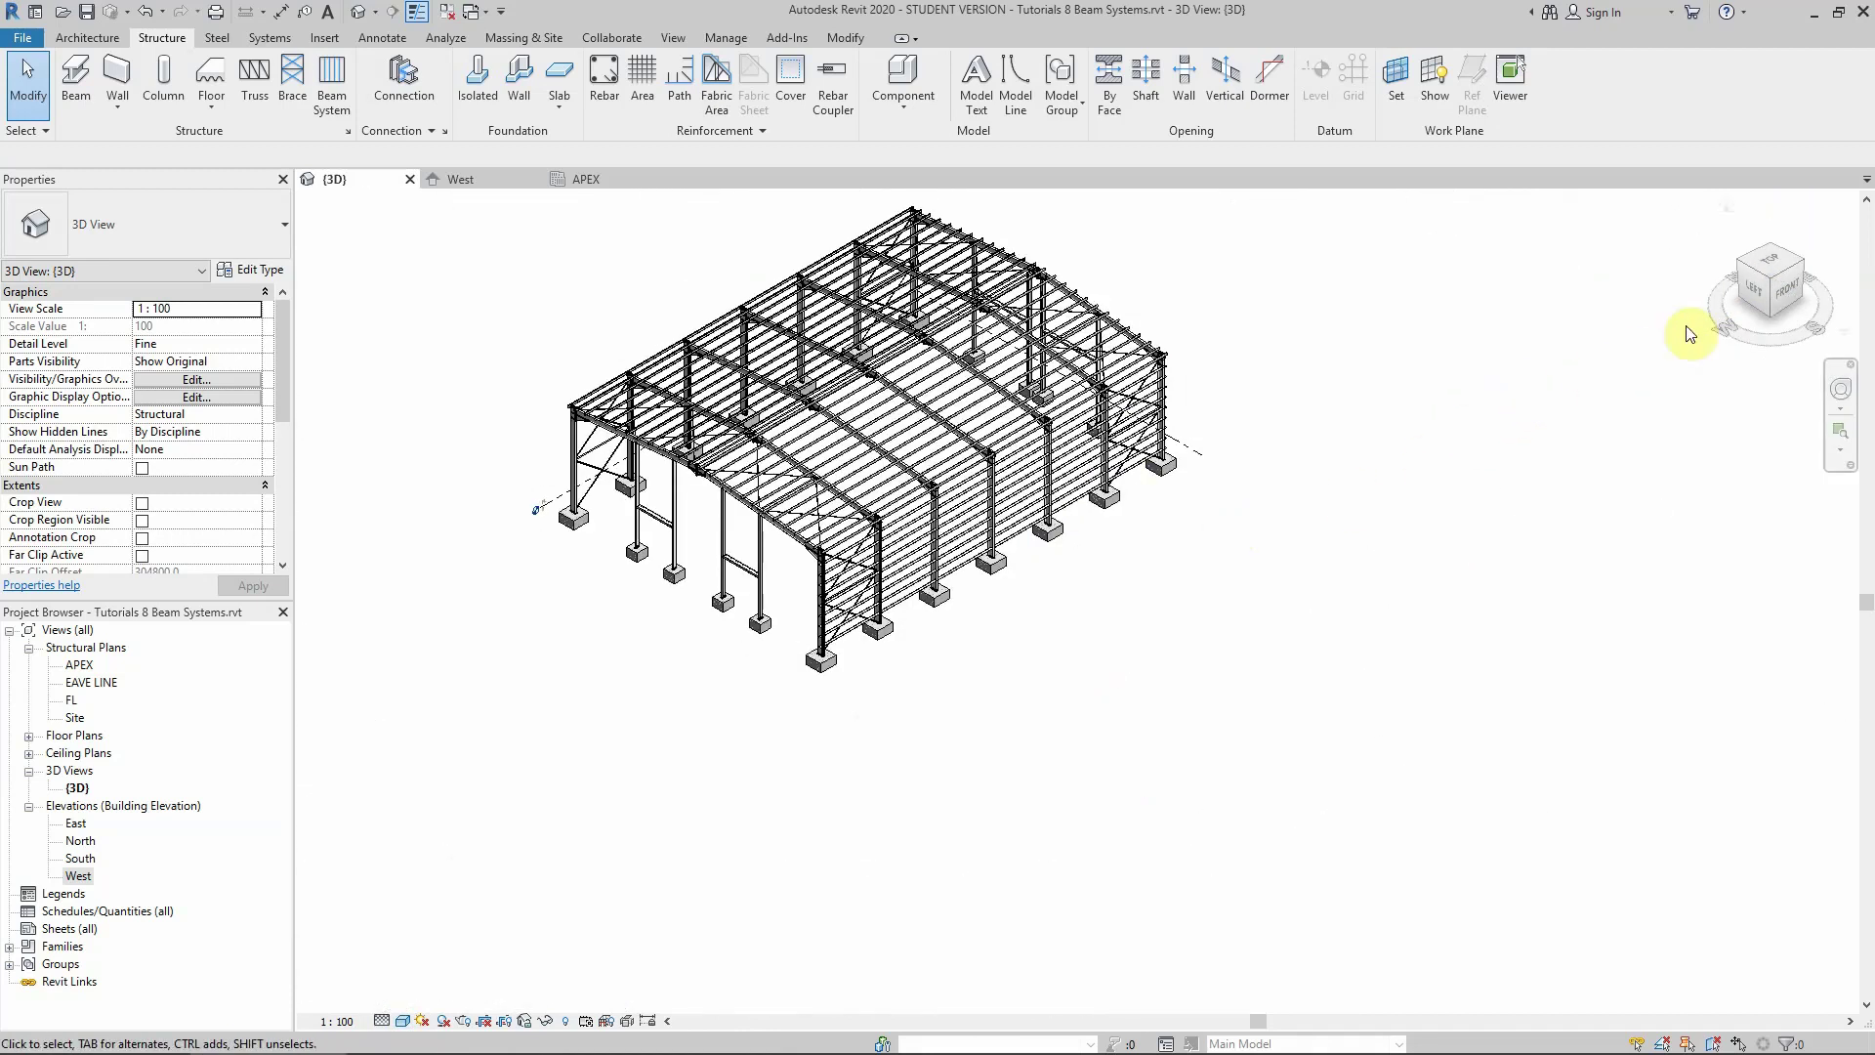
# Measure the depth of a side wall Cee-section member in the West elevation with an aligned dimension
pyautogui.click(1750, 285)
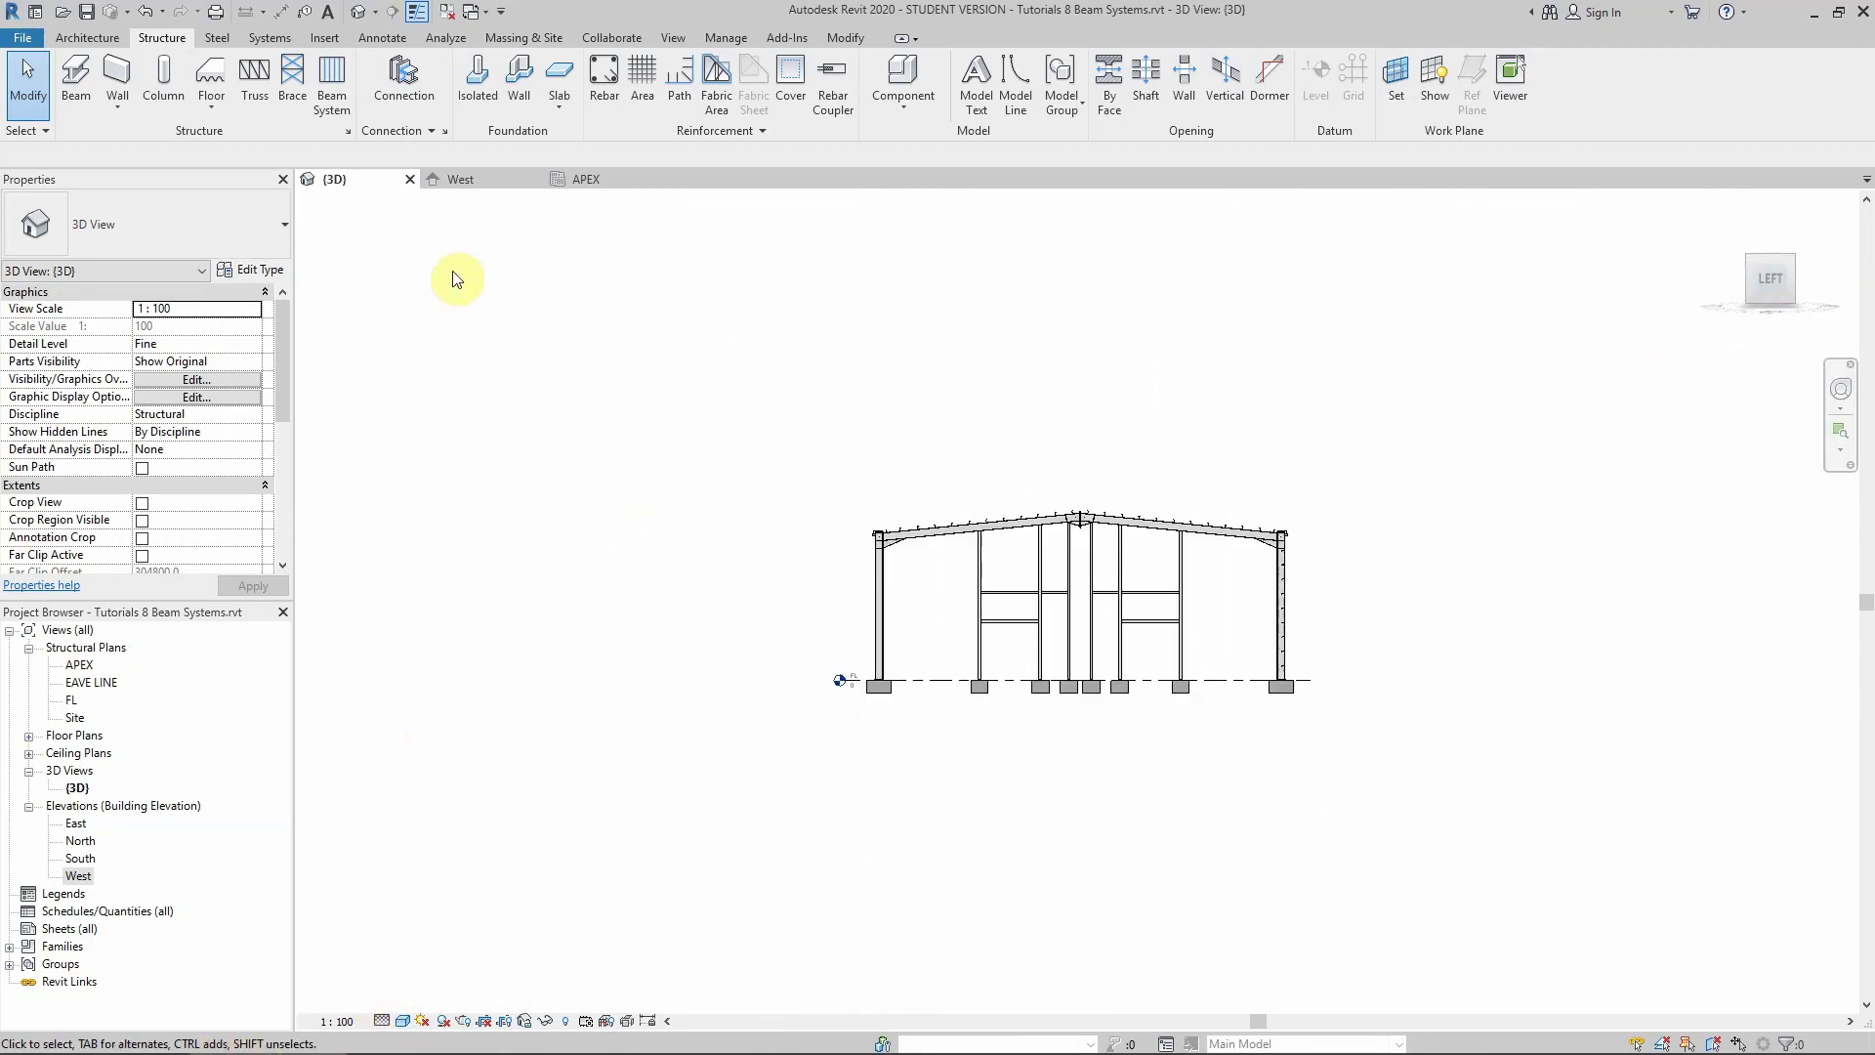
pyautogui.click(536, 178)
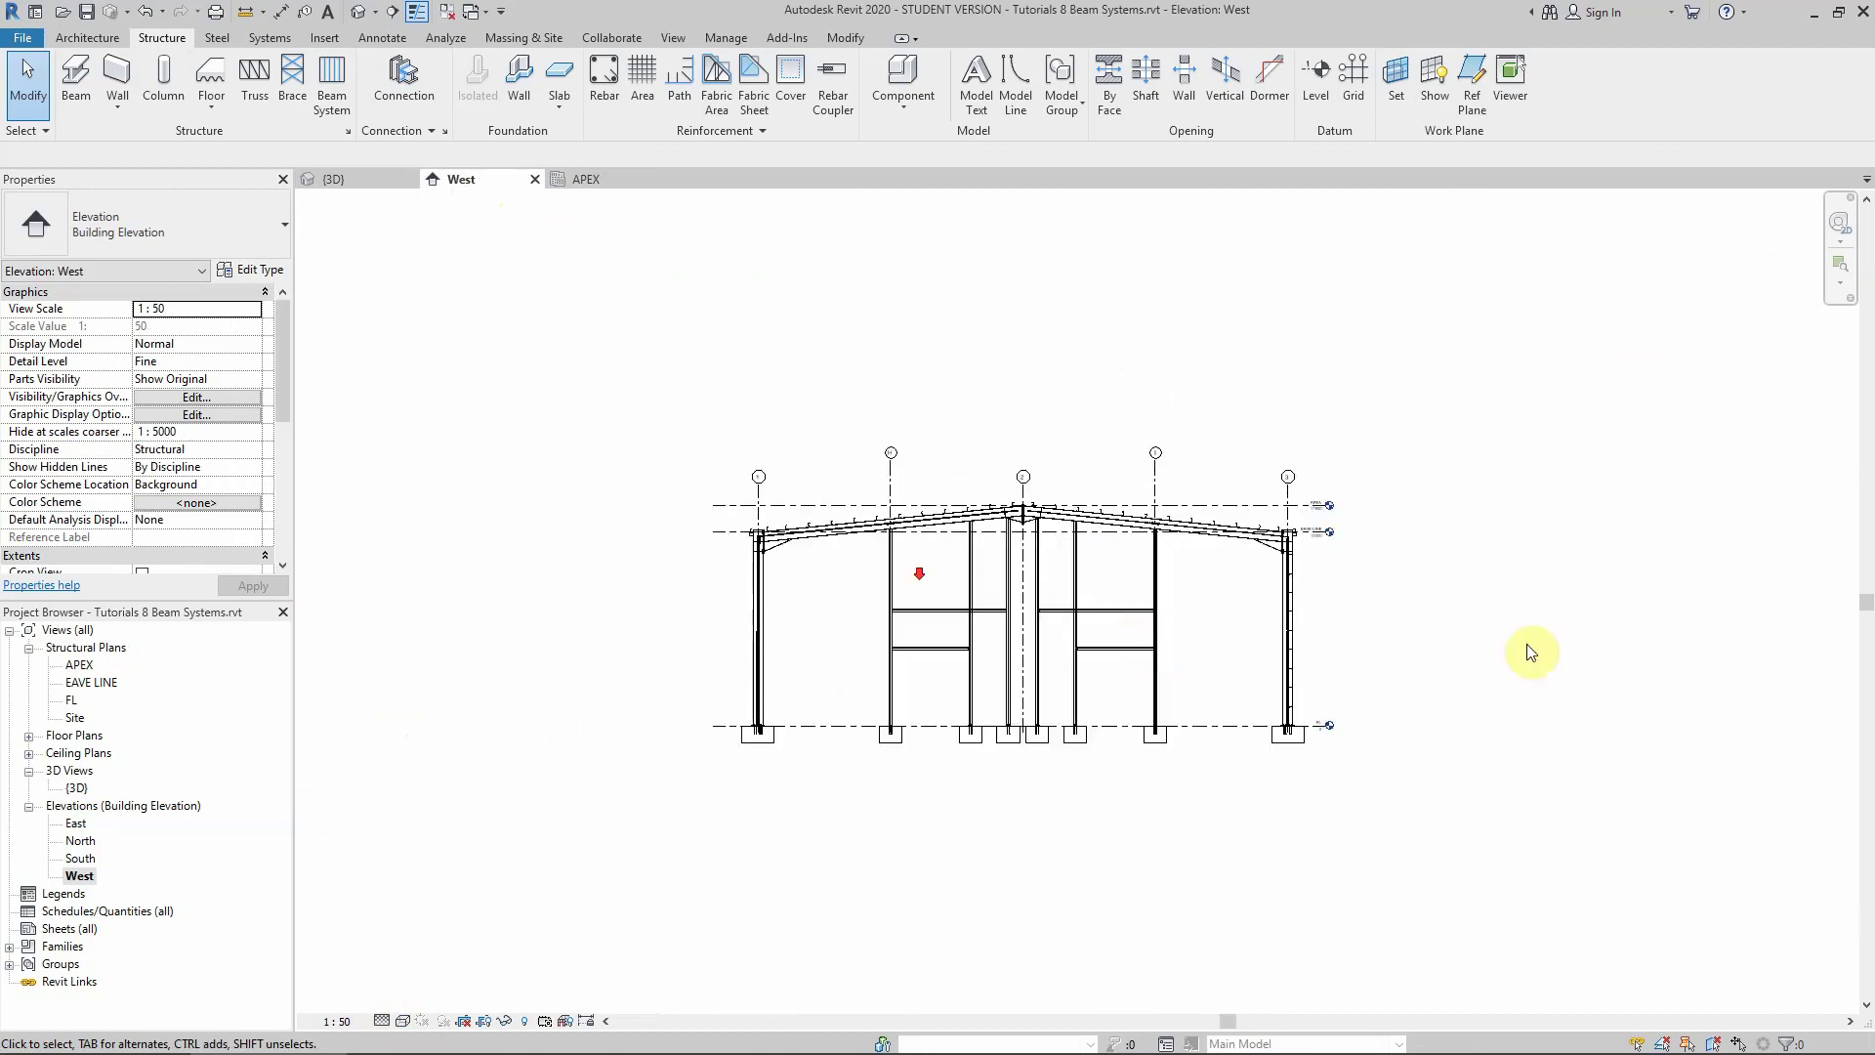
pyautogui.scroll(10, 1350, 603)
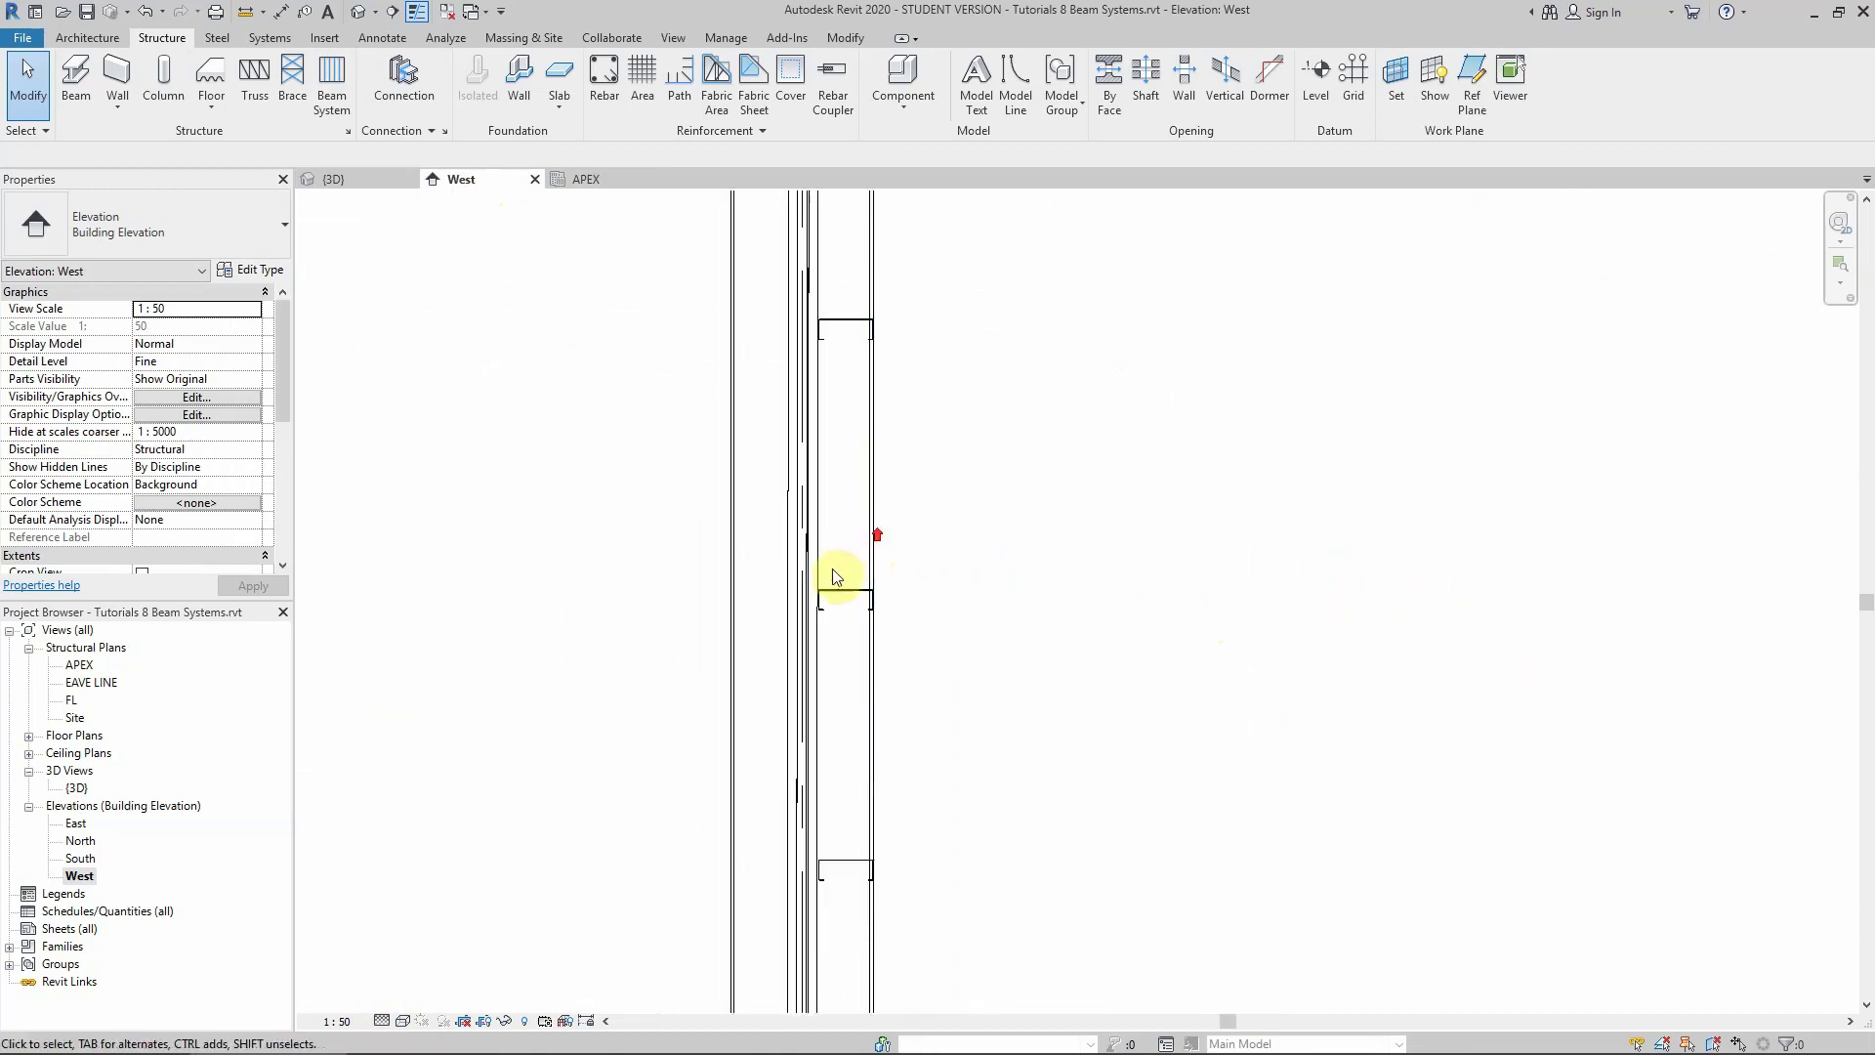
pyautogui.scroll(5, 835, 598)
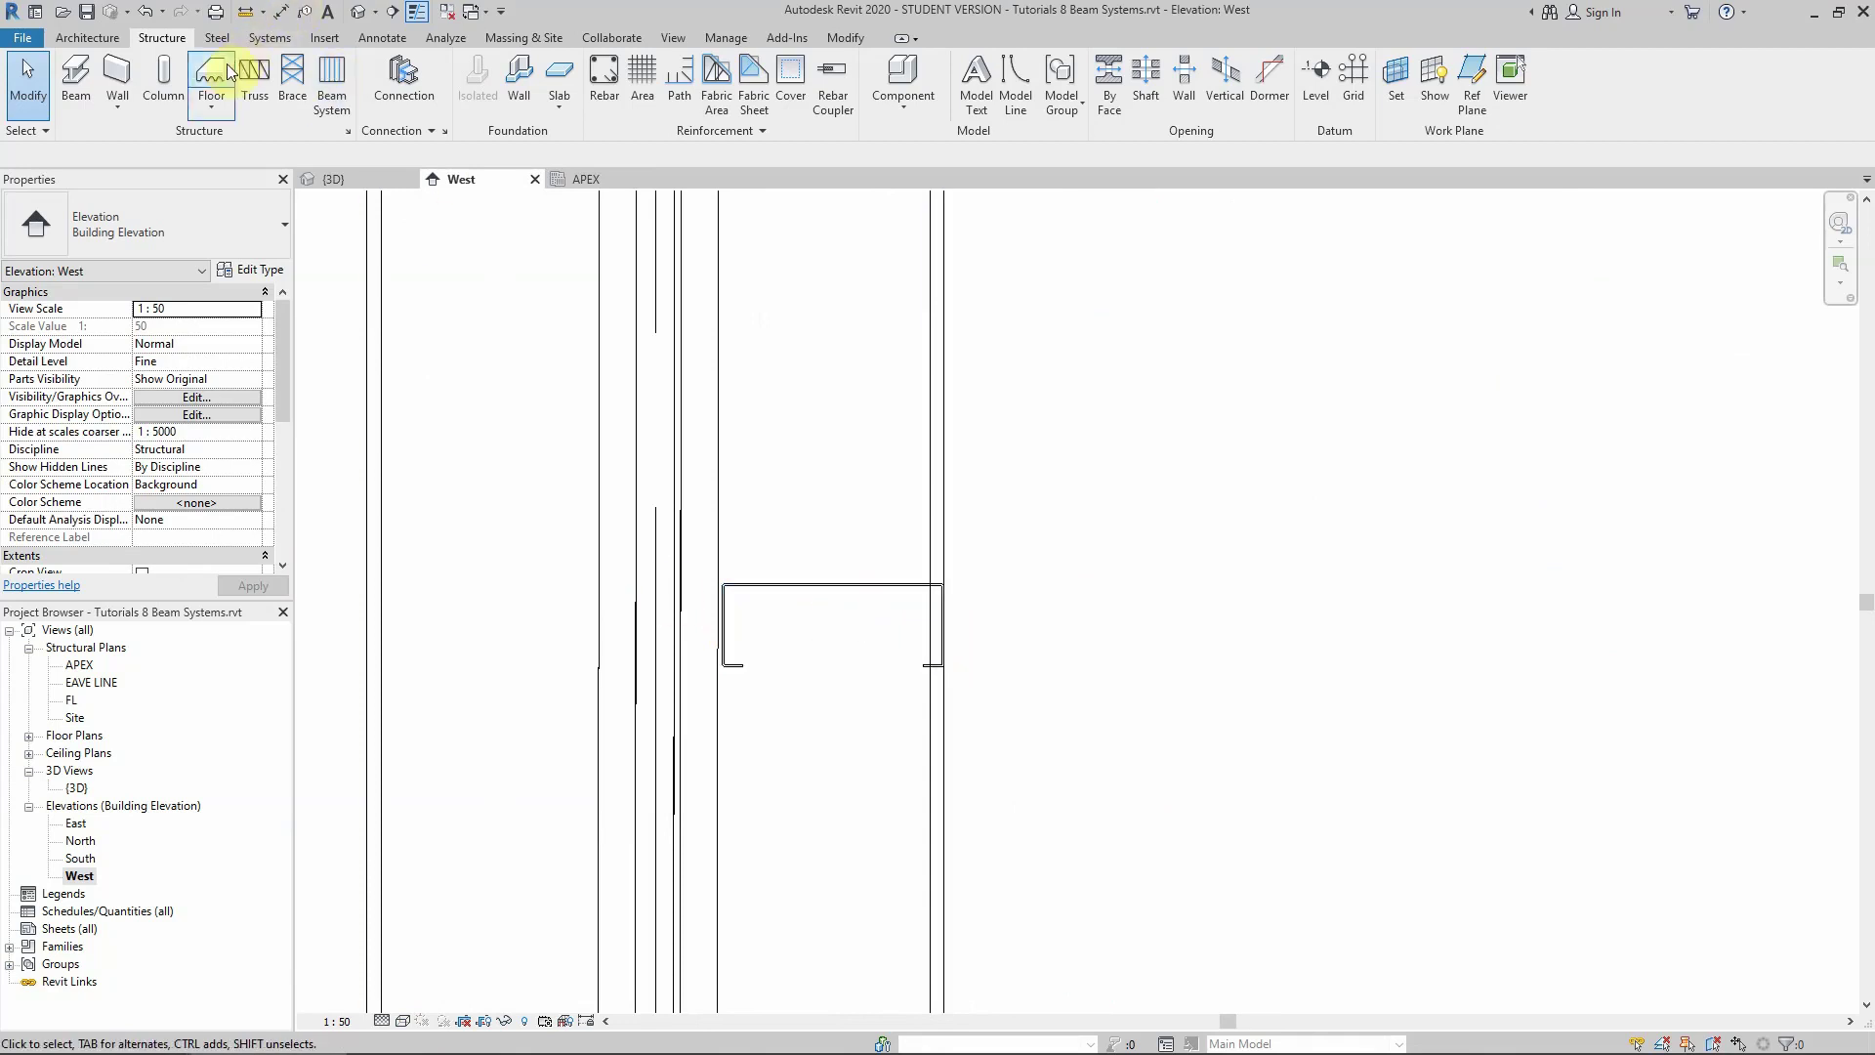
pyautogui.click(280, 12)
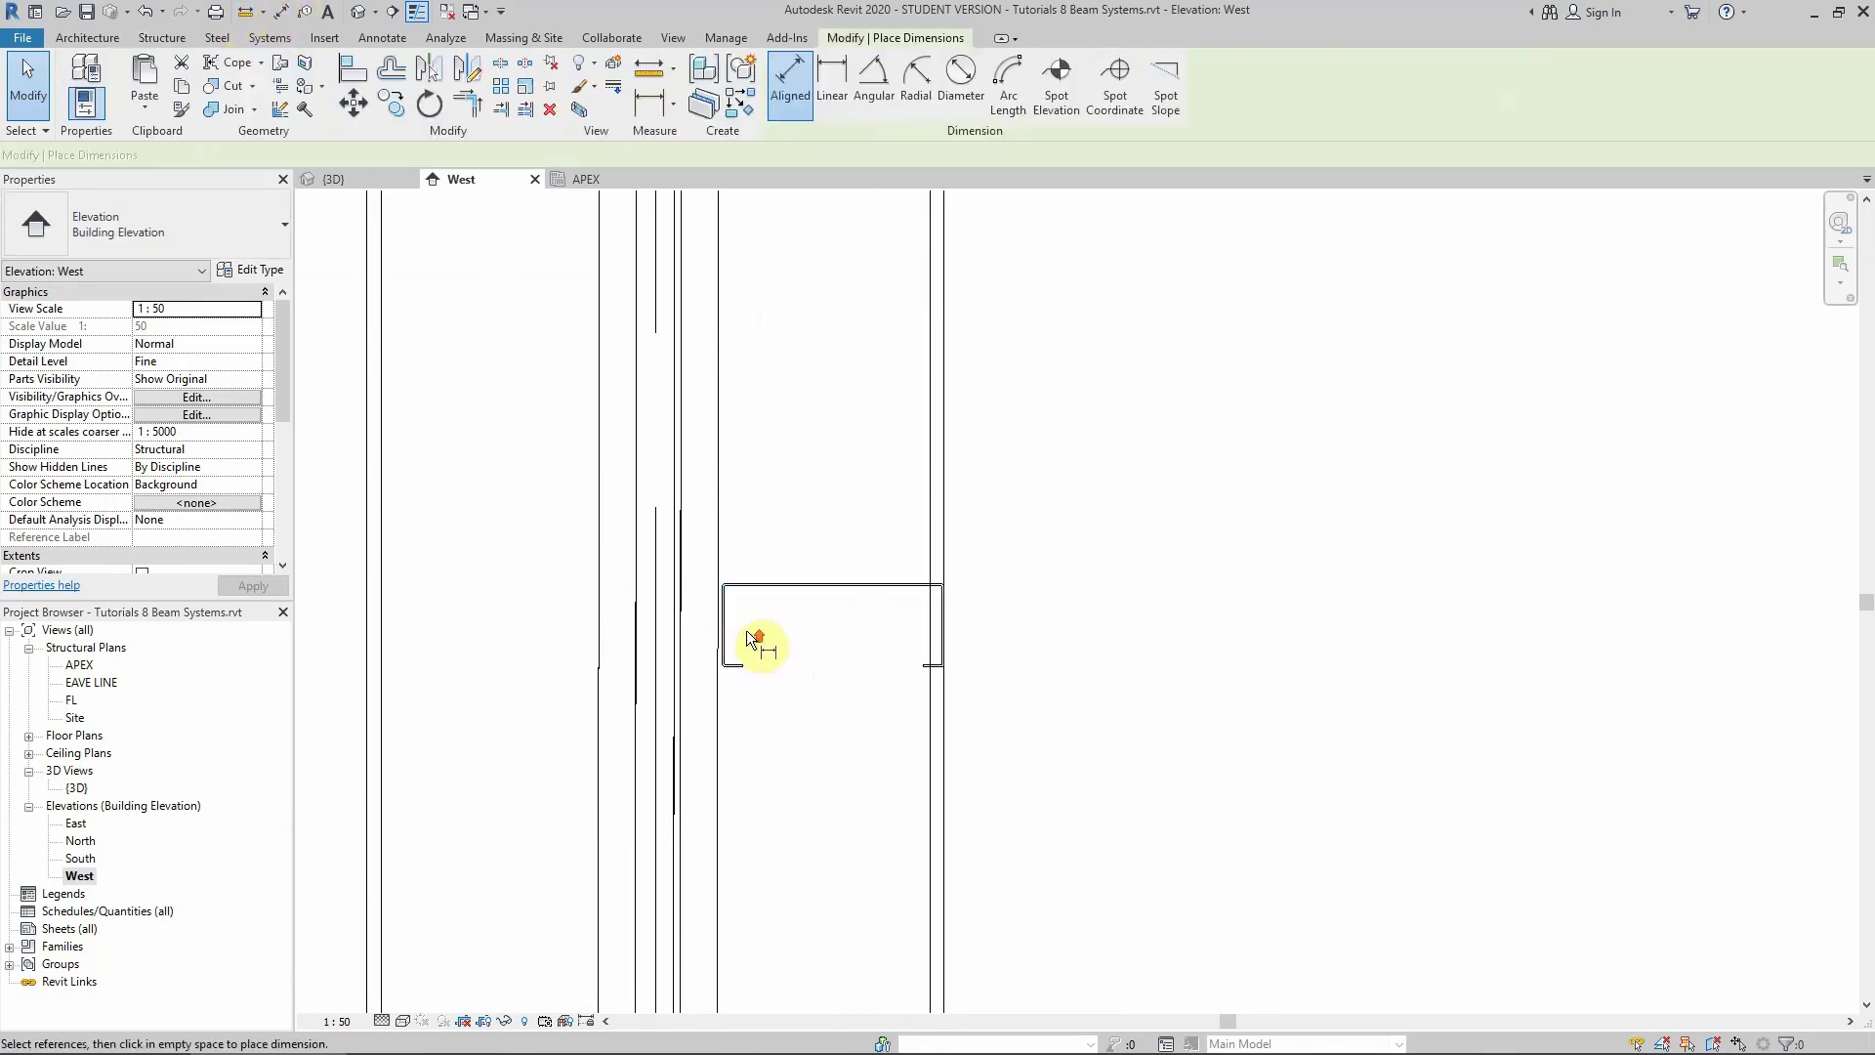
pyautogui.scroll(2, 748, 633)
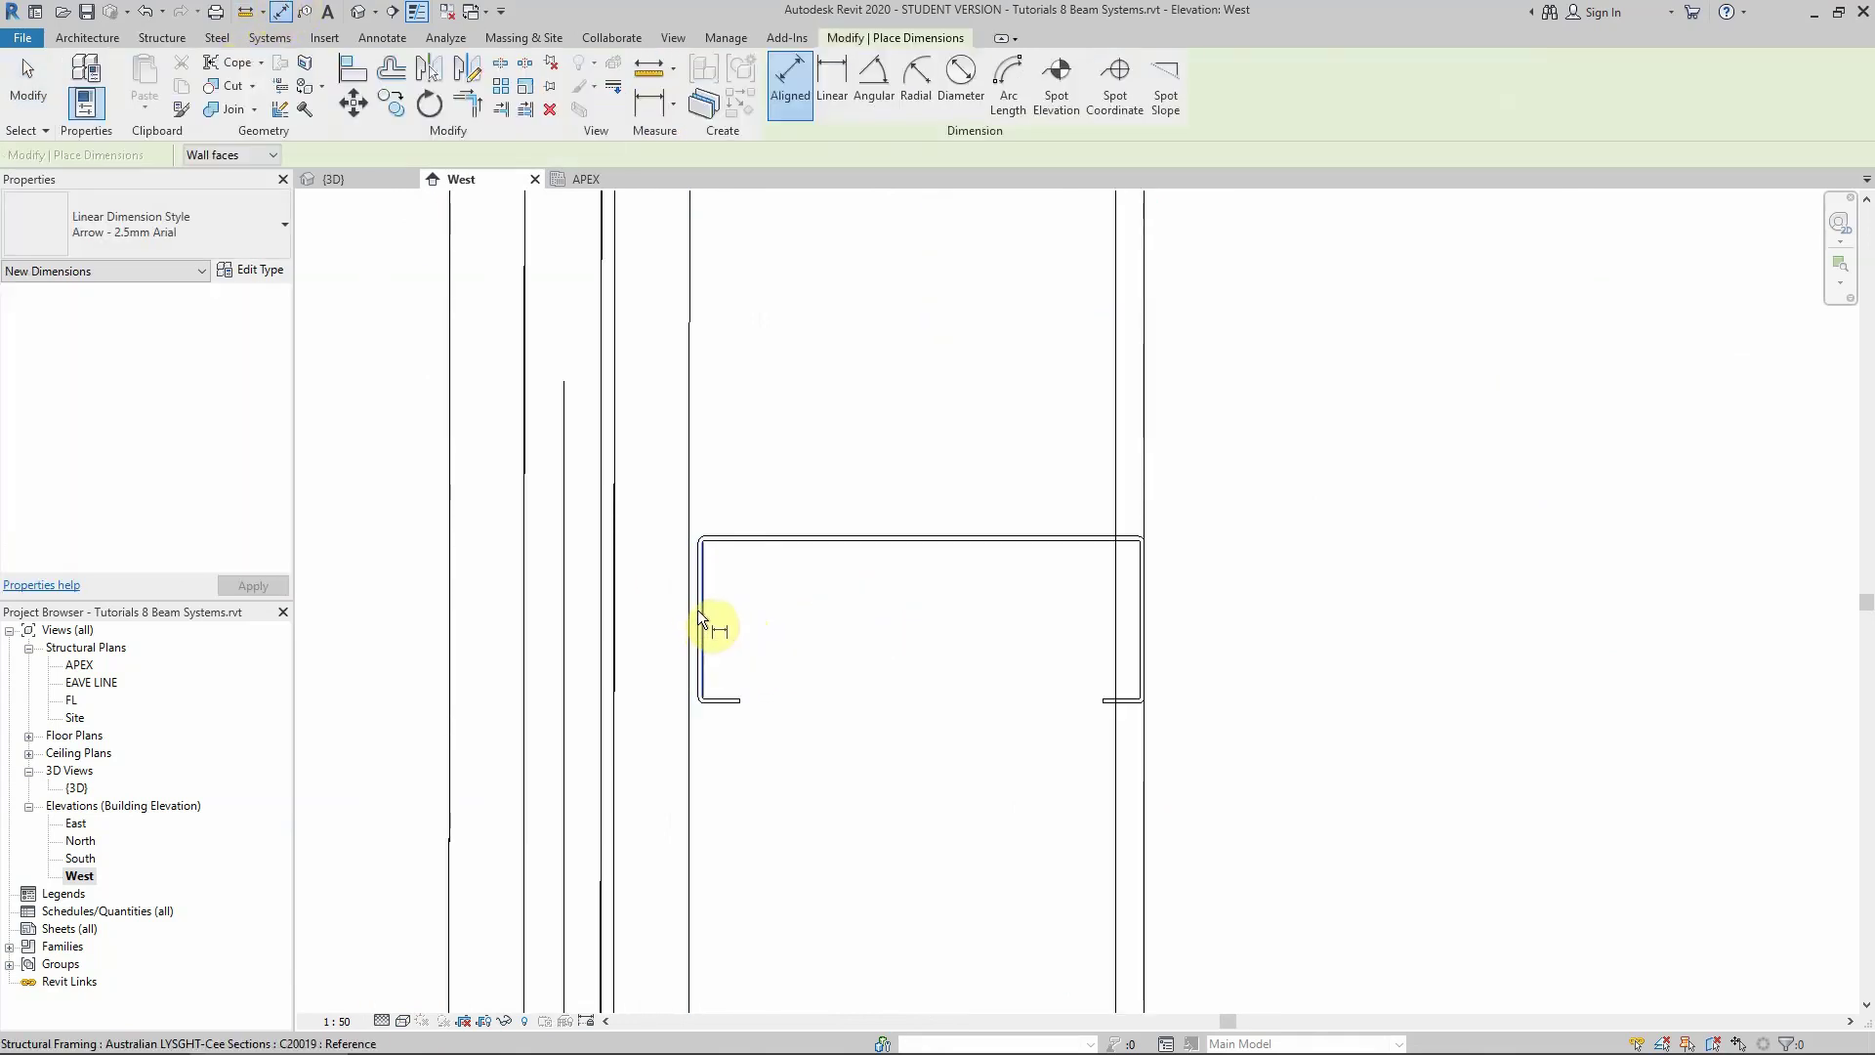
pyautogui.click(694, 611)
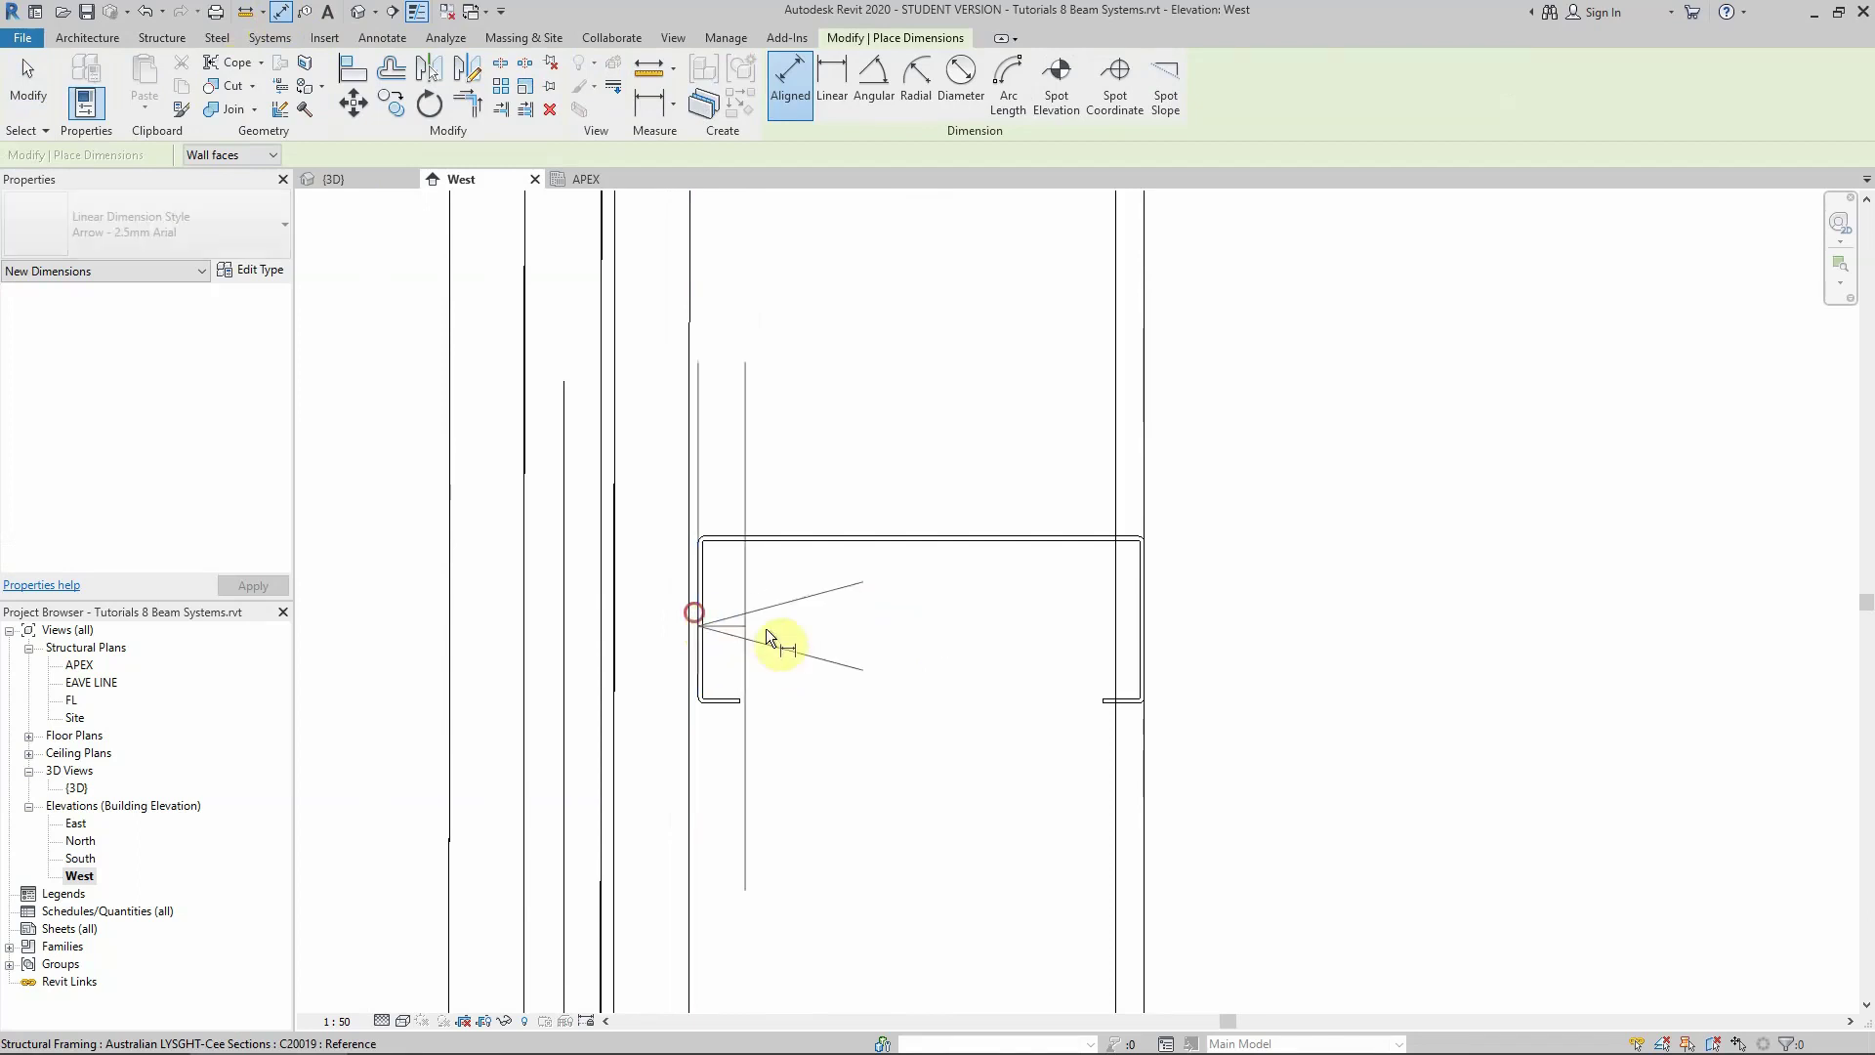
pyautogui.click(1142, 500)
pyautogui.scroll(-2, 1133, 532)
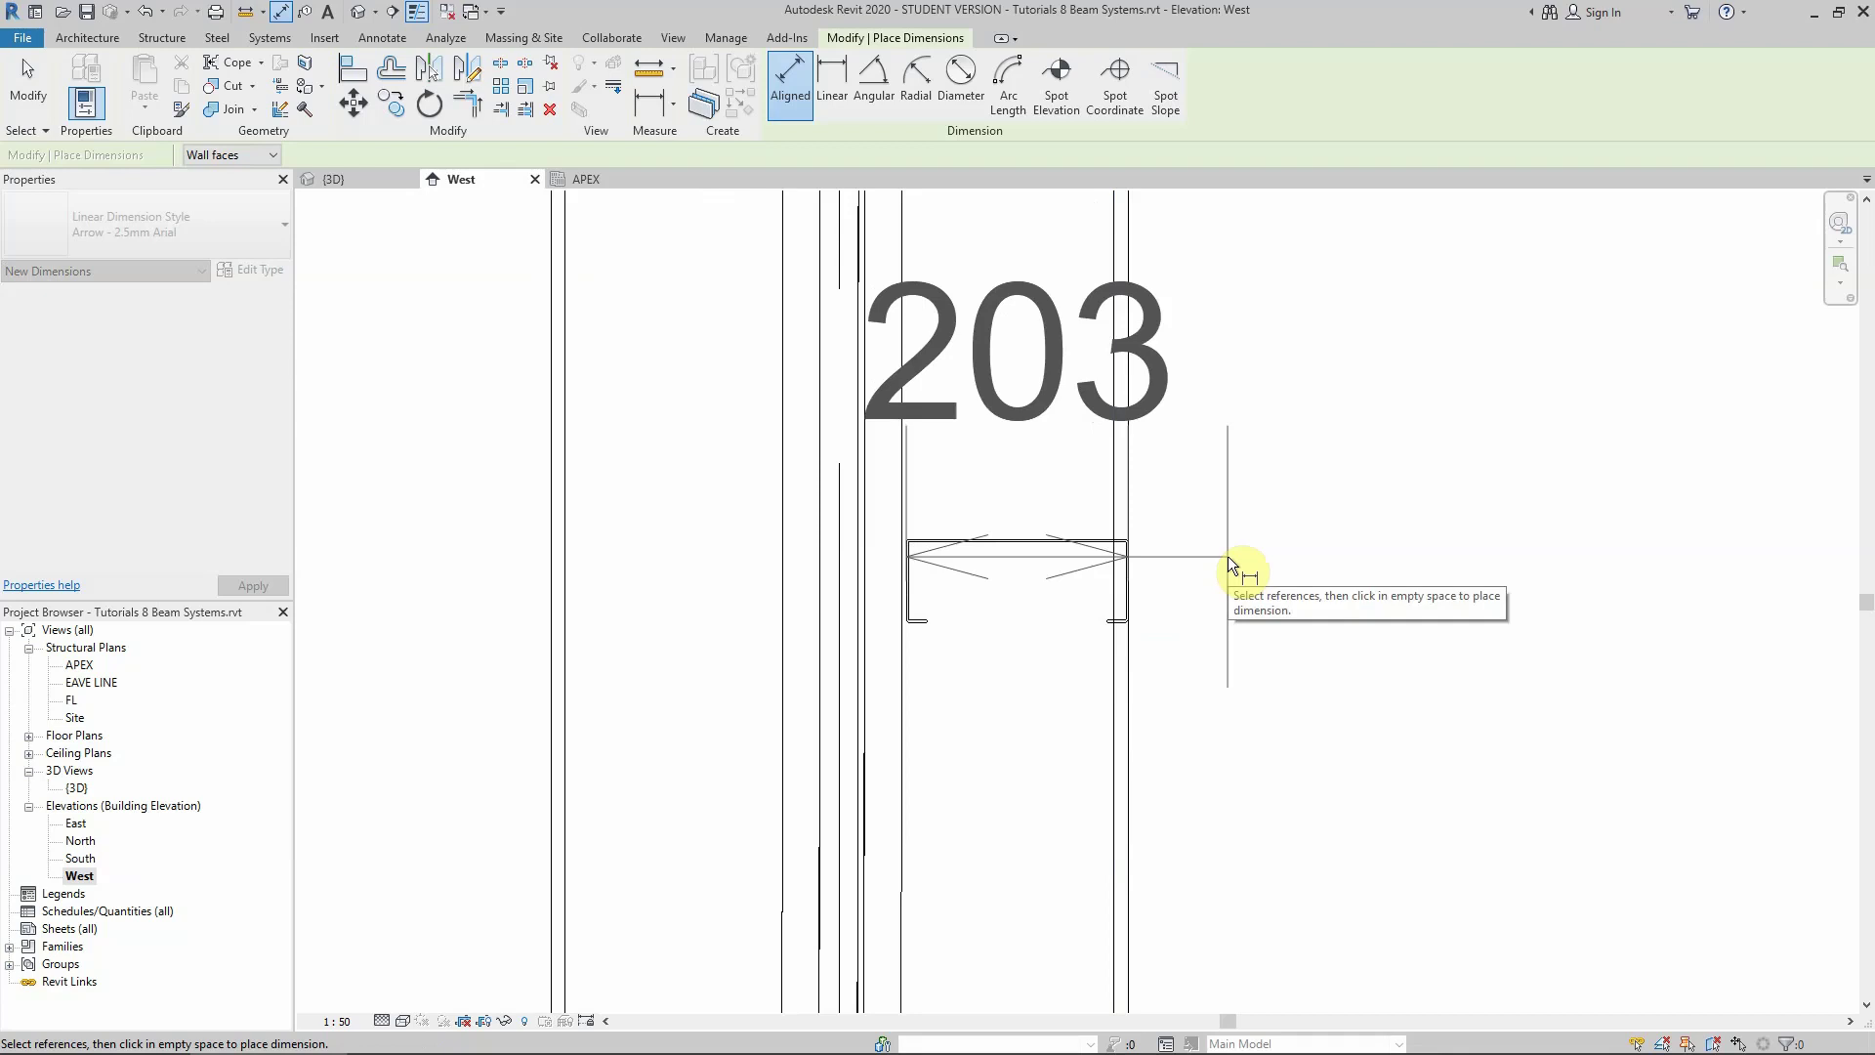
pyautogui.press('Escape')
pyautogui.scroll(2, 1113, 557)
pyautogui.press('Escape')
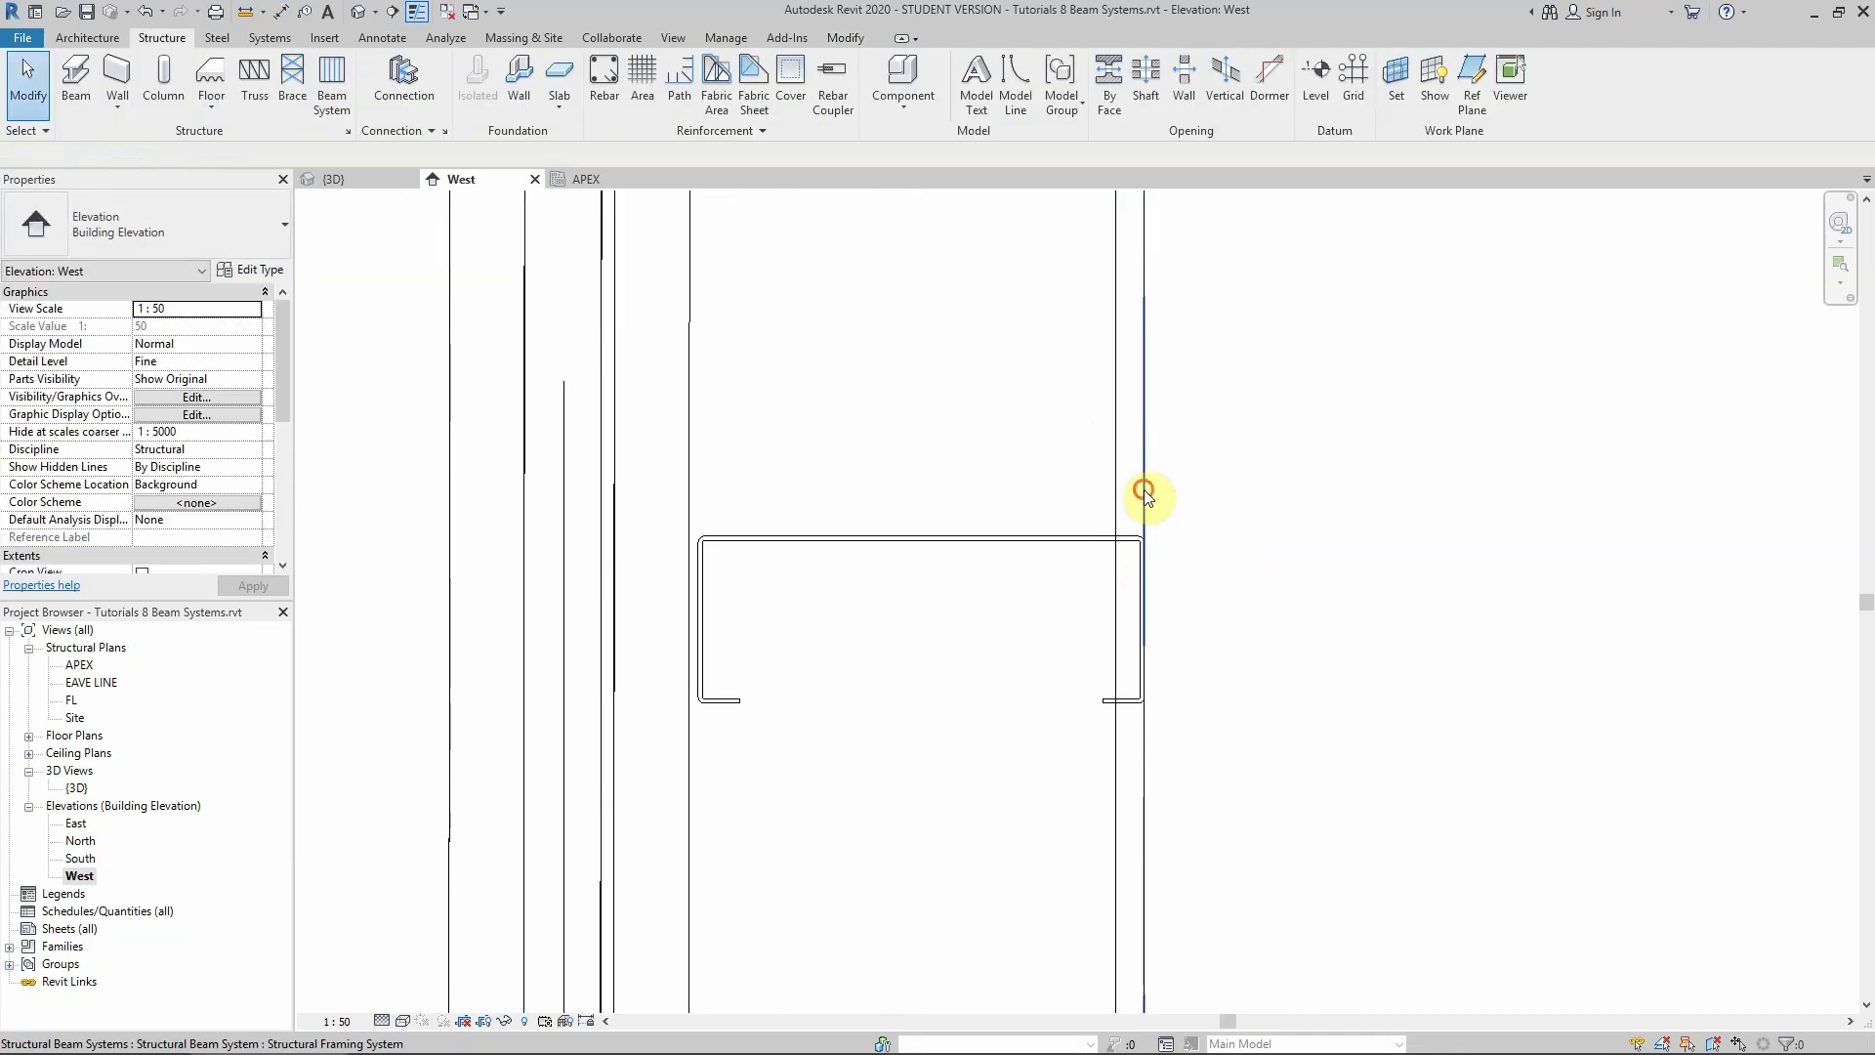
# Move one of the side wall beam systems at grid 3 horizontally outward by 213 mm in the West elevation
pyautogui.click(1144, 491)
pyautogui.scroll(-4, 976, 576)
pyautogui.scroll(2, 1035, 566)
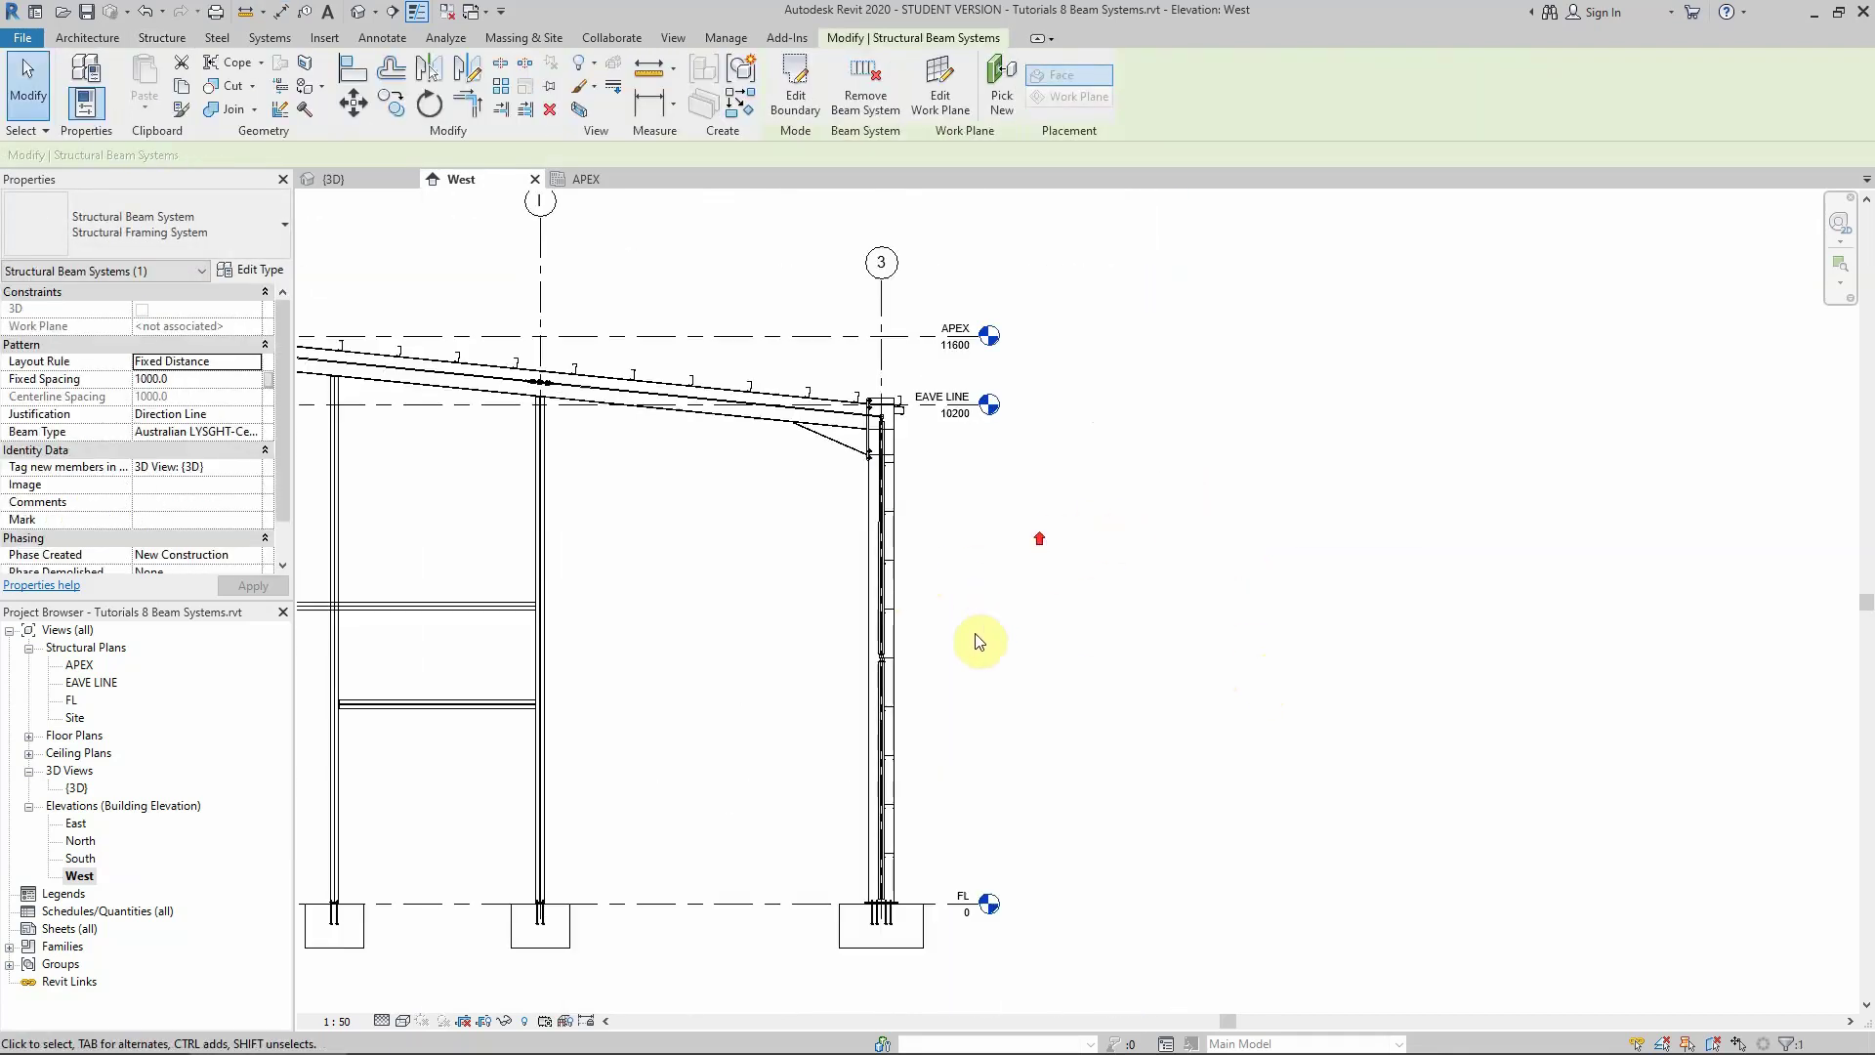
pyautogui.press('Escape')
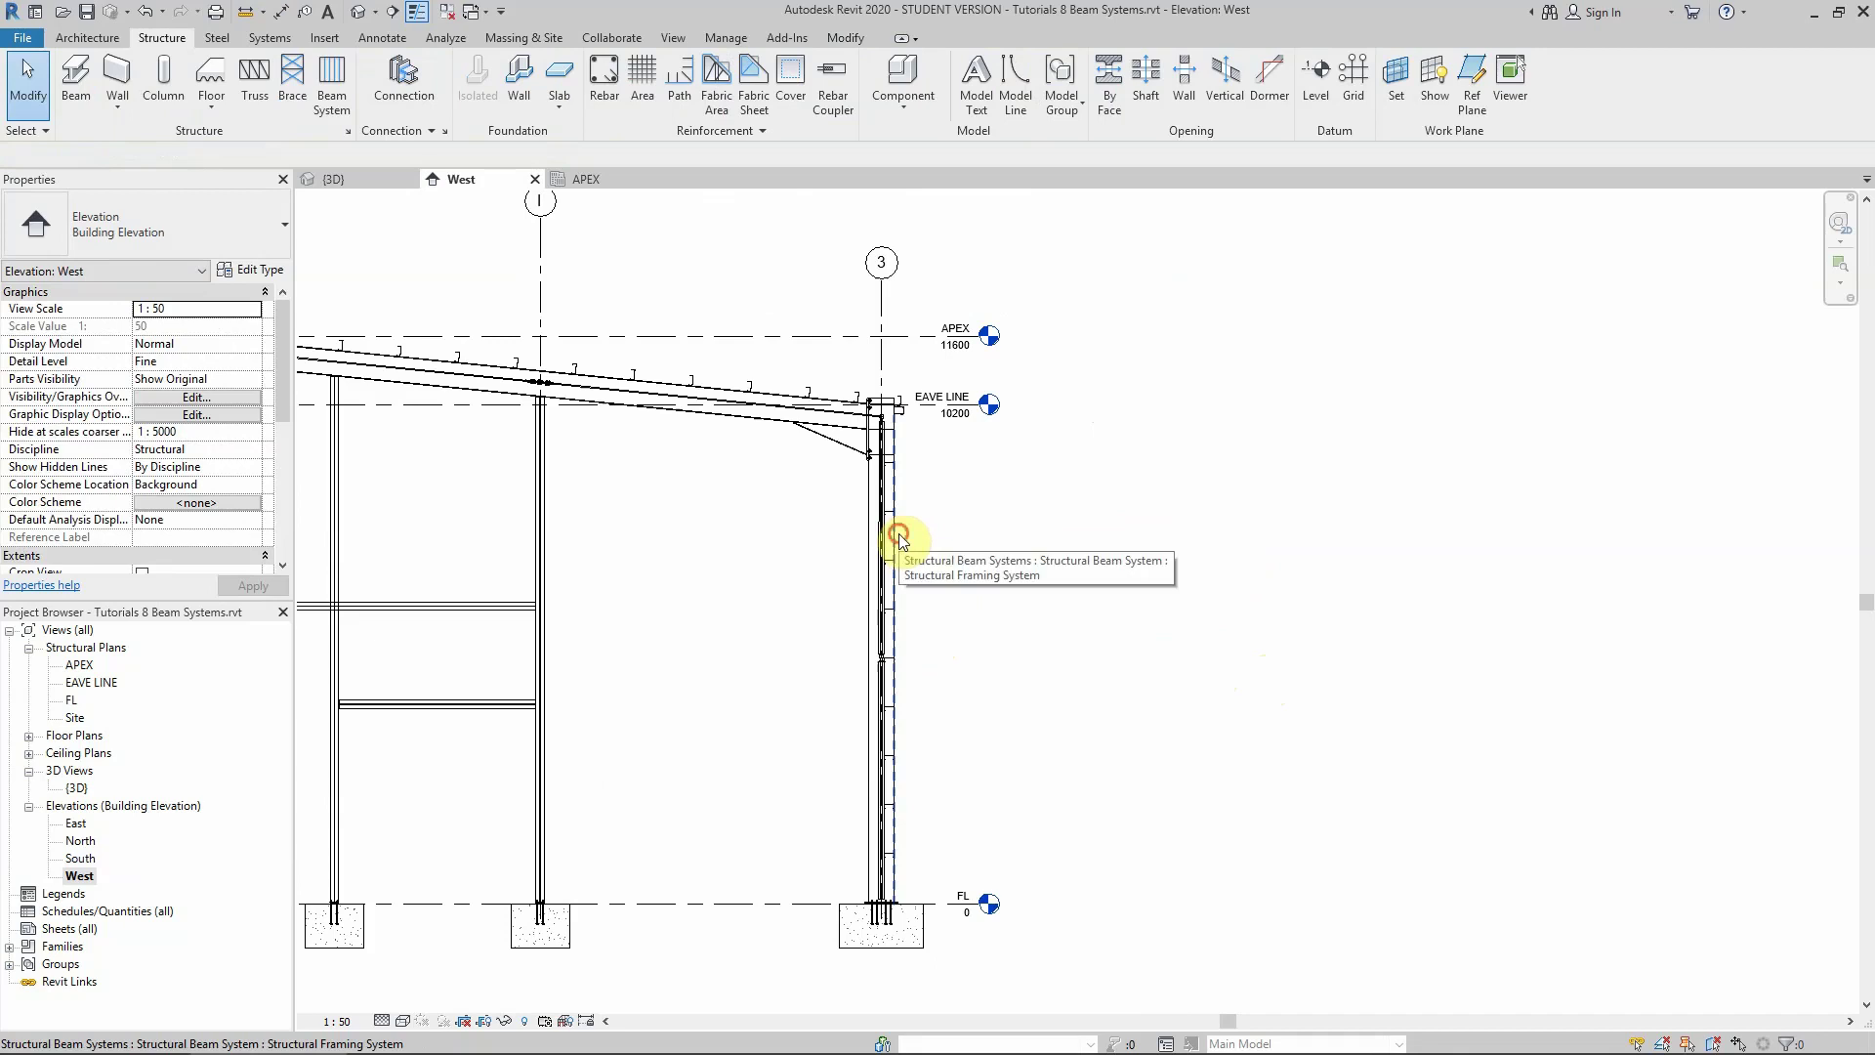
pyautogui.click(899, 540)
pyautogui.click(351, 102)
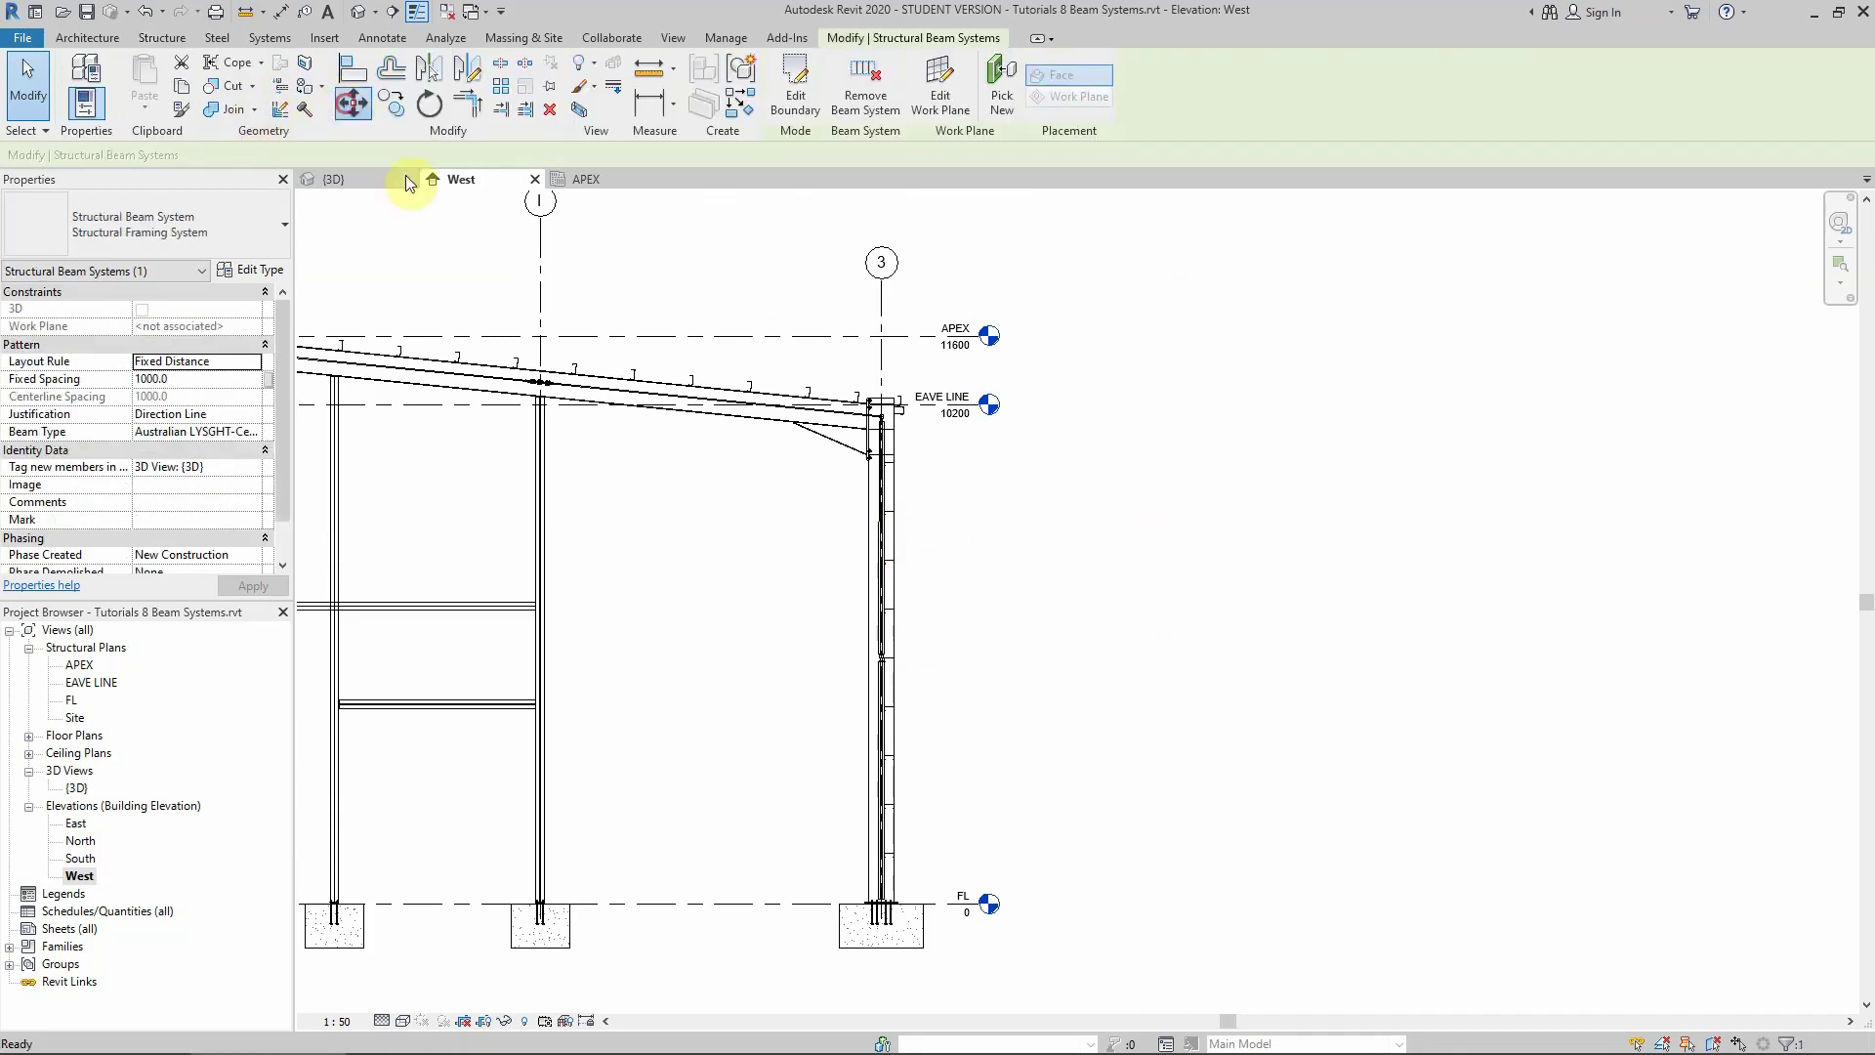
pyautogui.click(1044, 594)
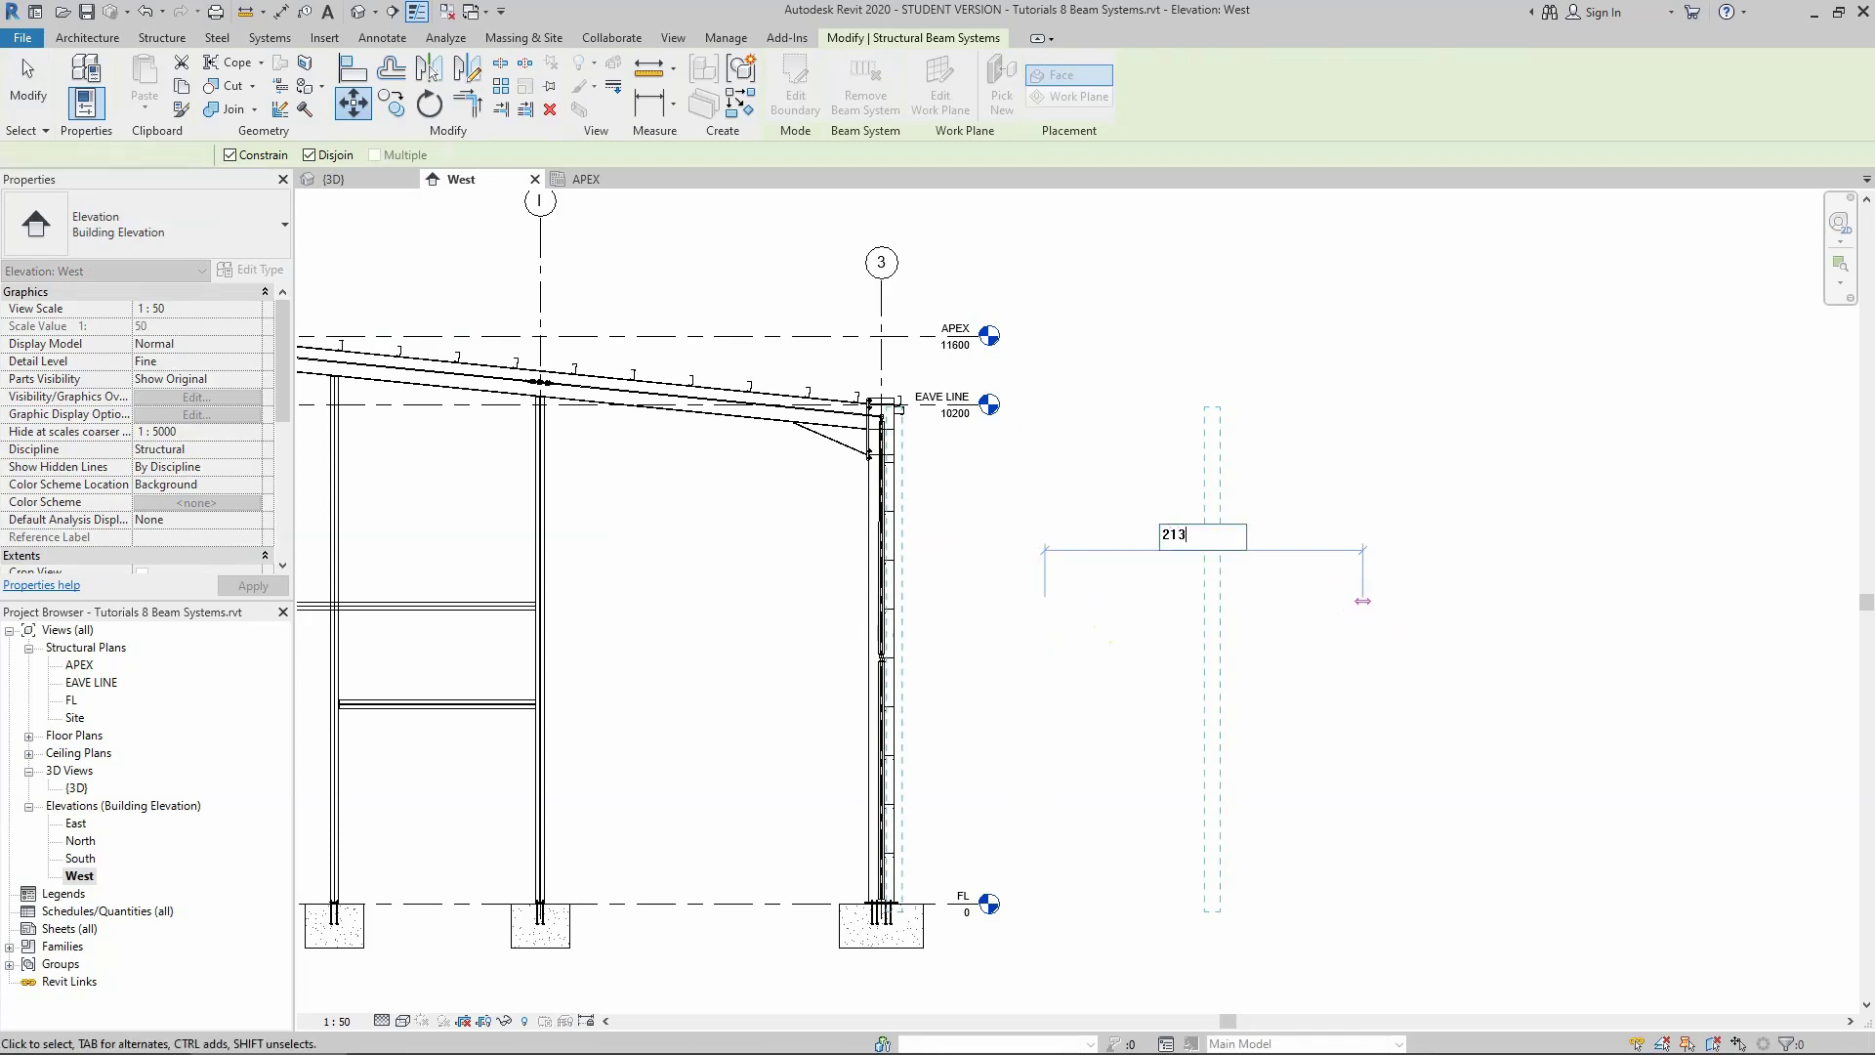
pyautogui.press('Return')
pyautogui.scroll(5, 889, 664)
pyautogui.press('Escape')
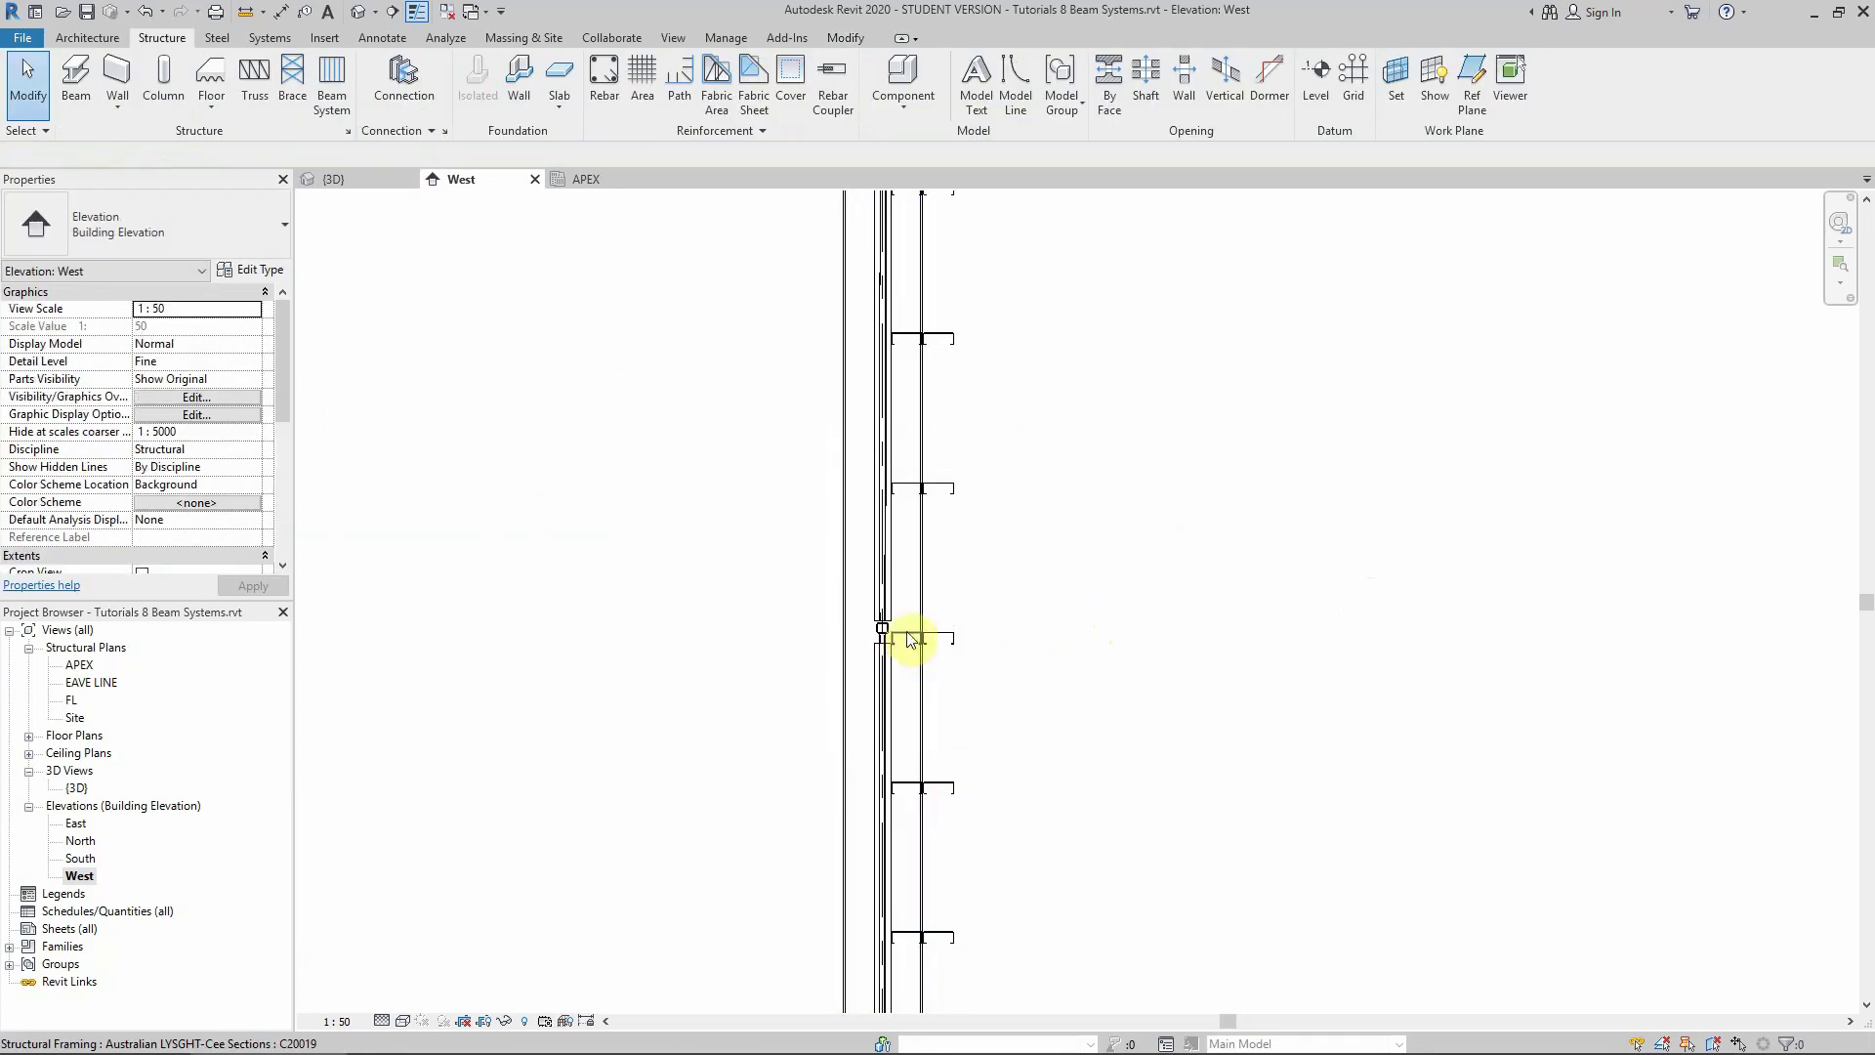
pyautogui.scroll(3, 921, 615)
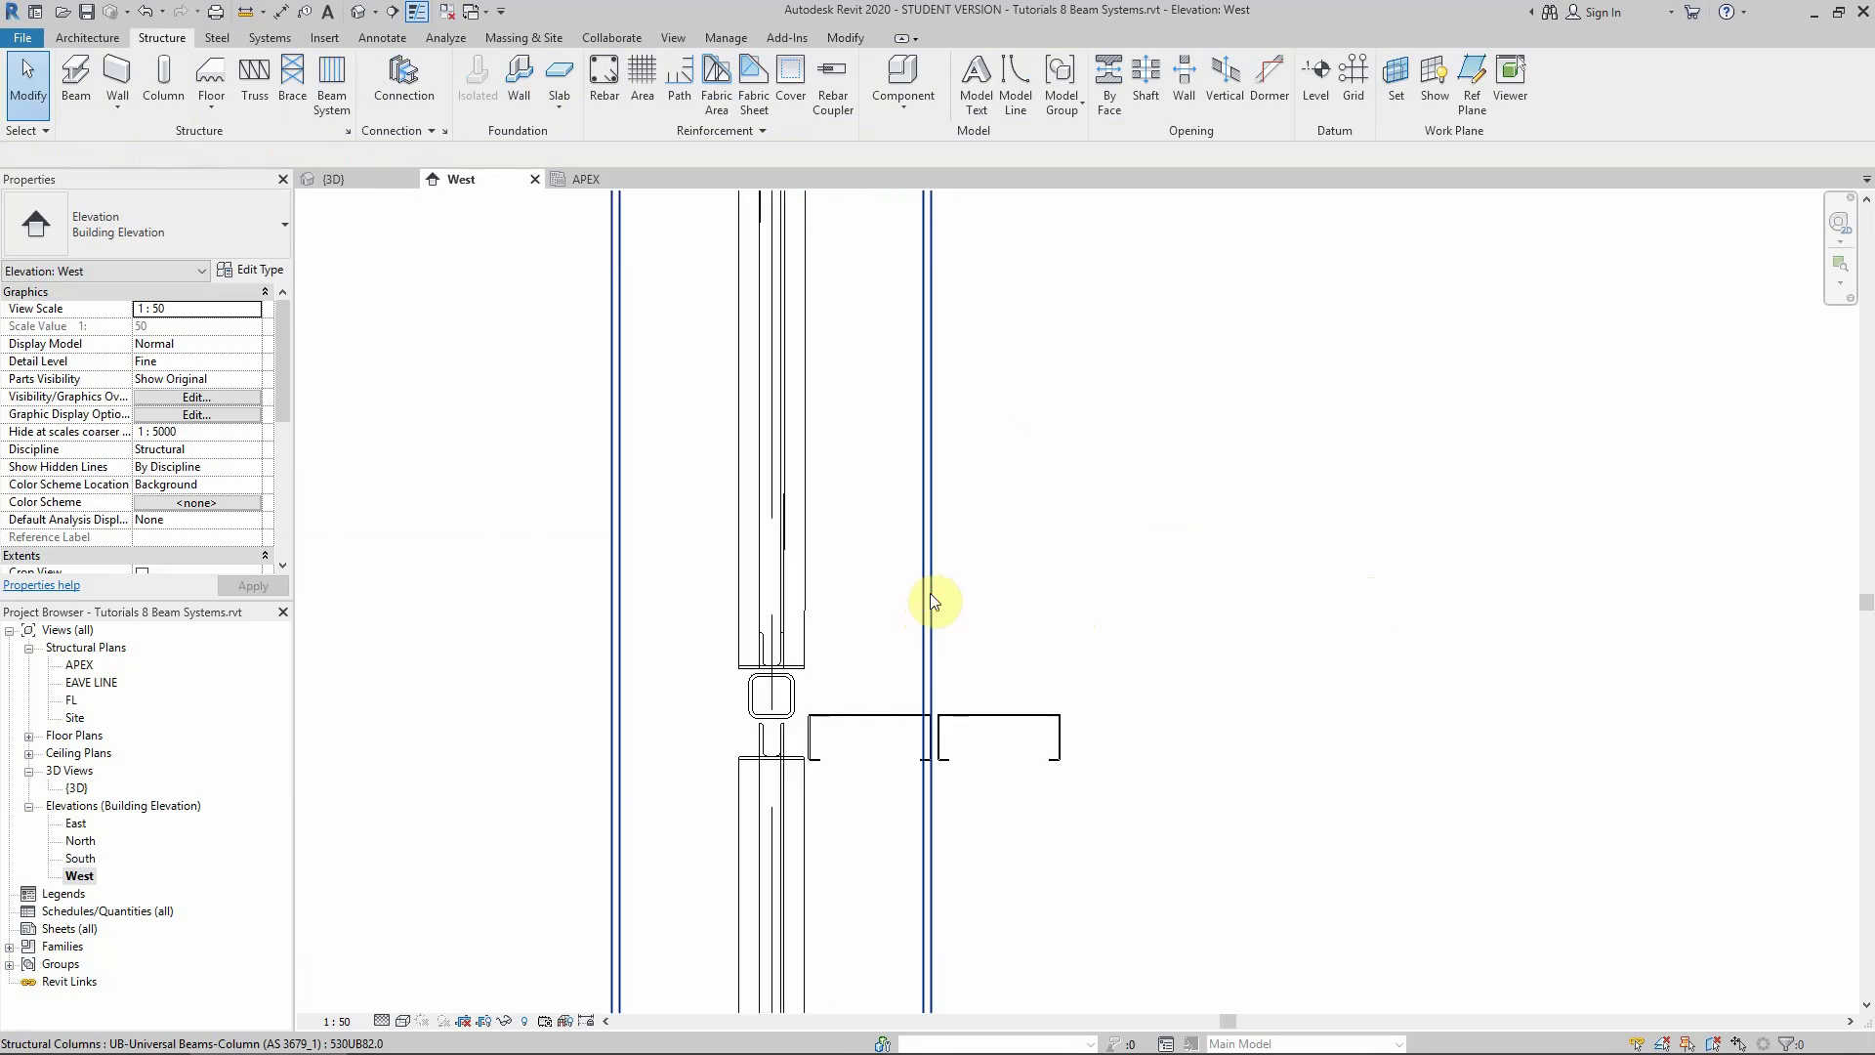
pyautogui.scroll(-4, 901, 720)
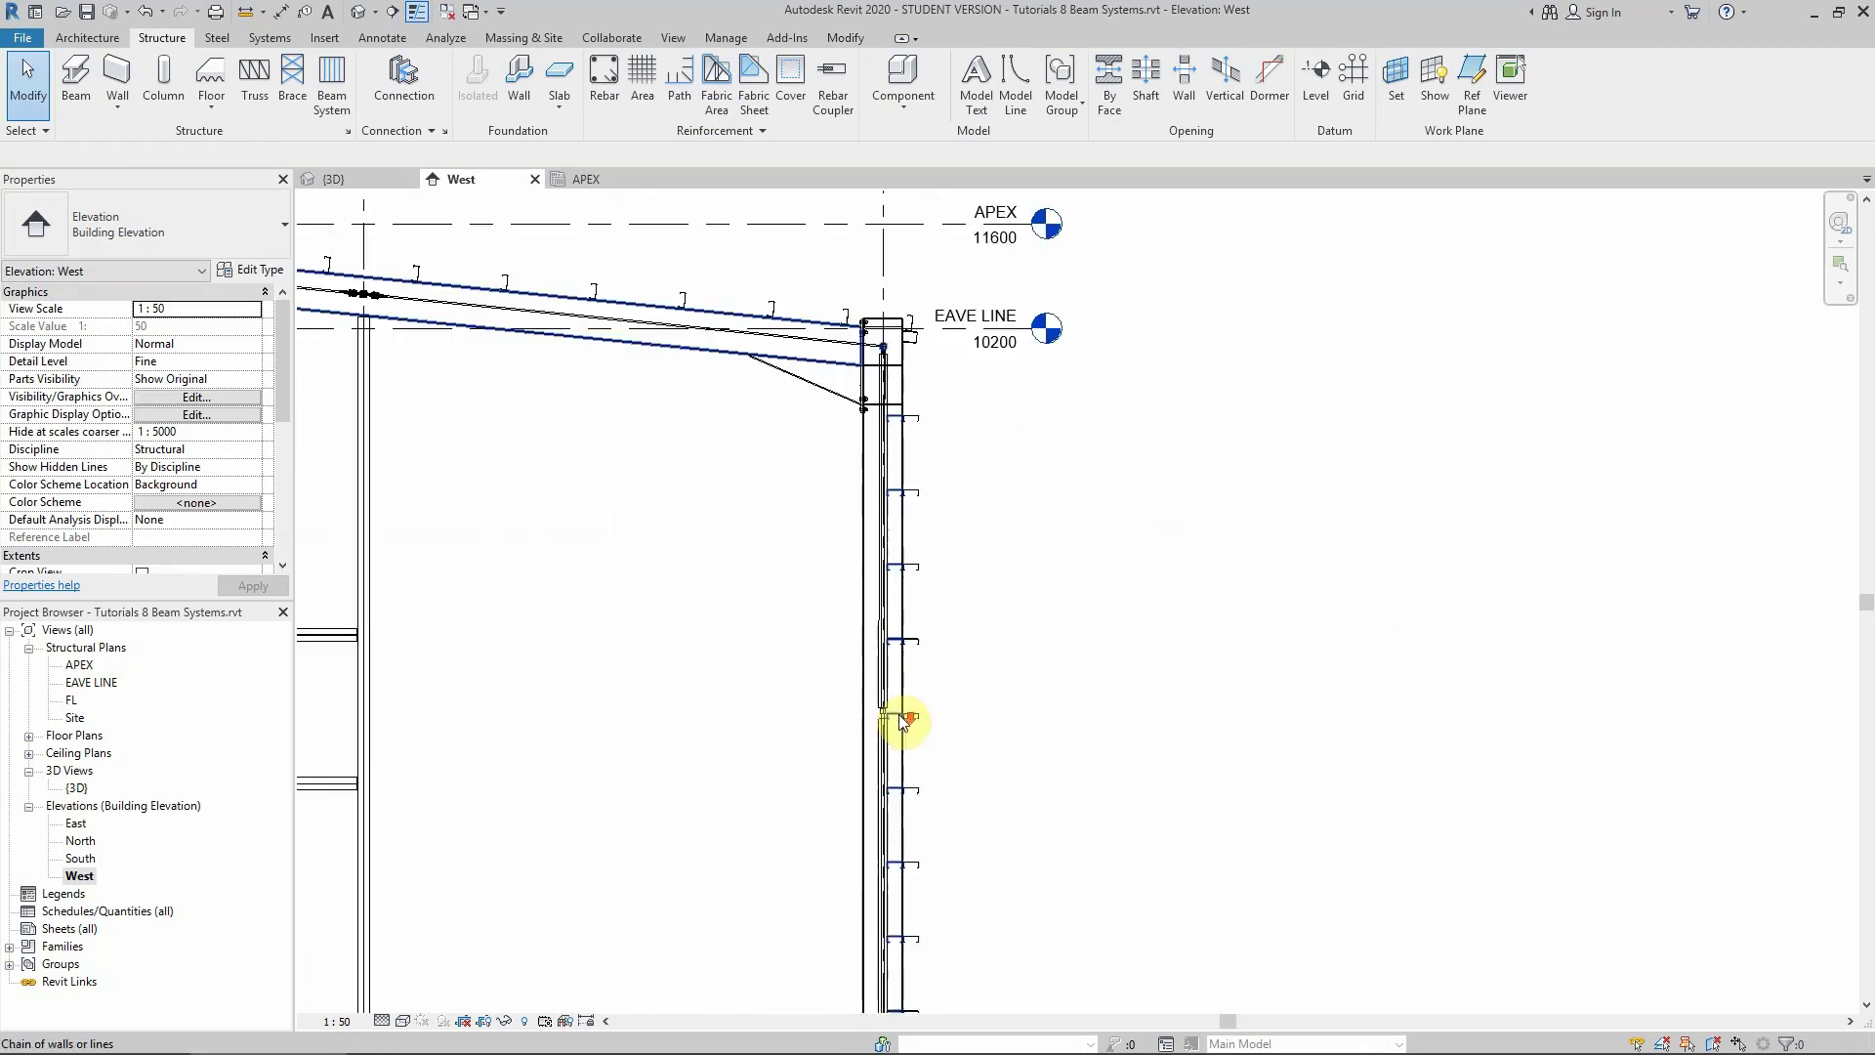
# Select the remaining side wall beam system in the 3D view and move it 213 mm outward in the West elevation
pyautogui.click(386, 186)
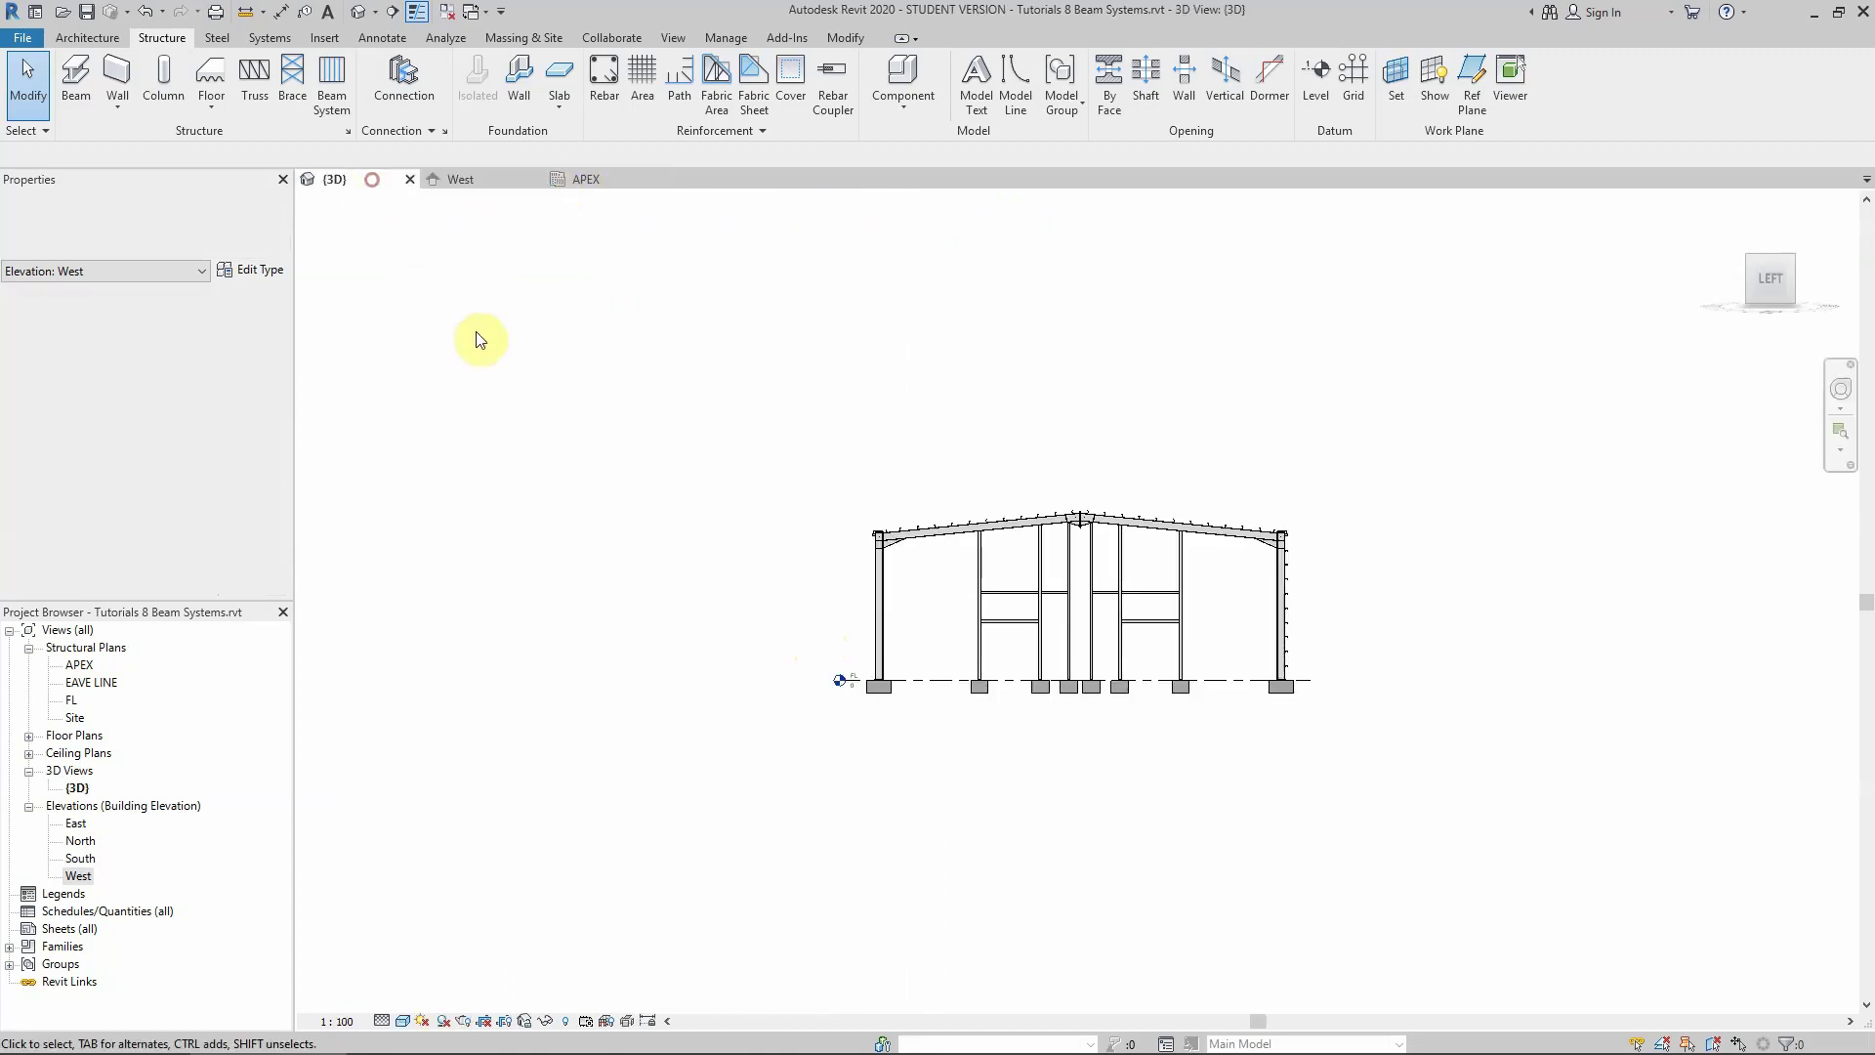
pyautogui.click(1787, 258)
pyautogui.scroll(2, 1336, 744)
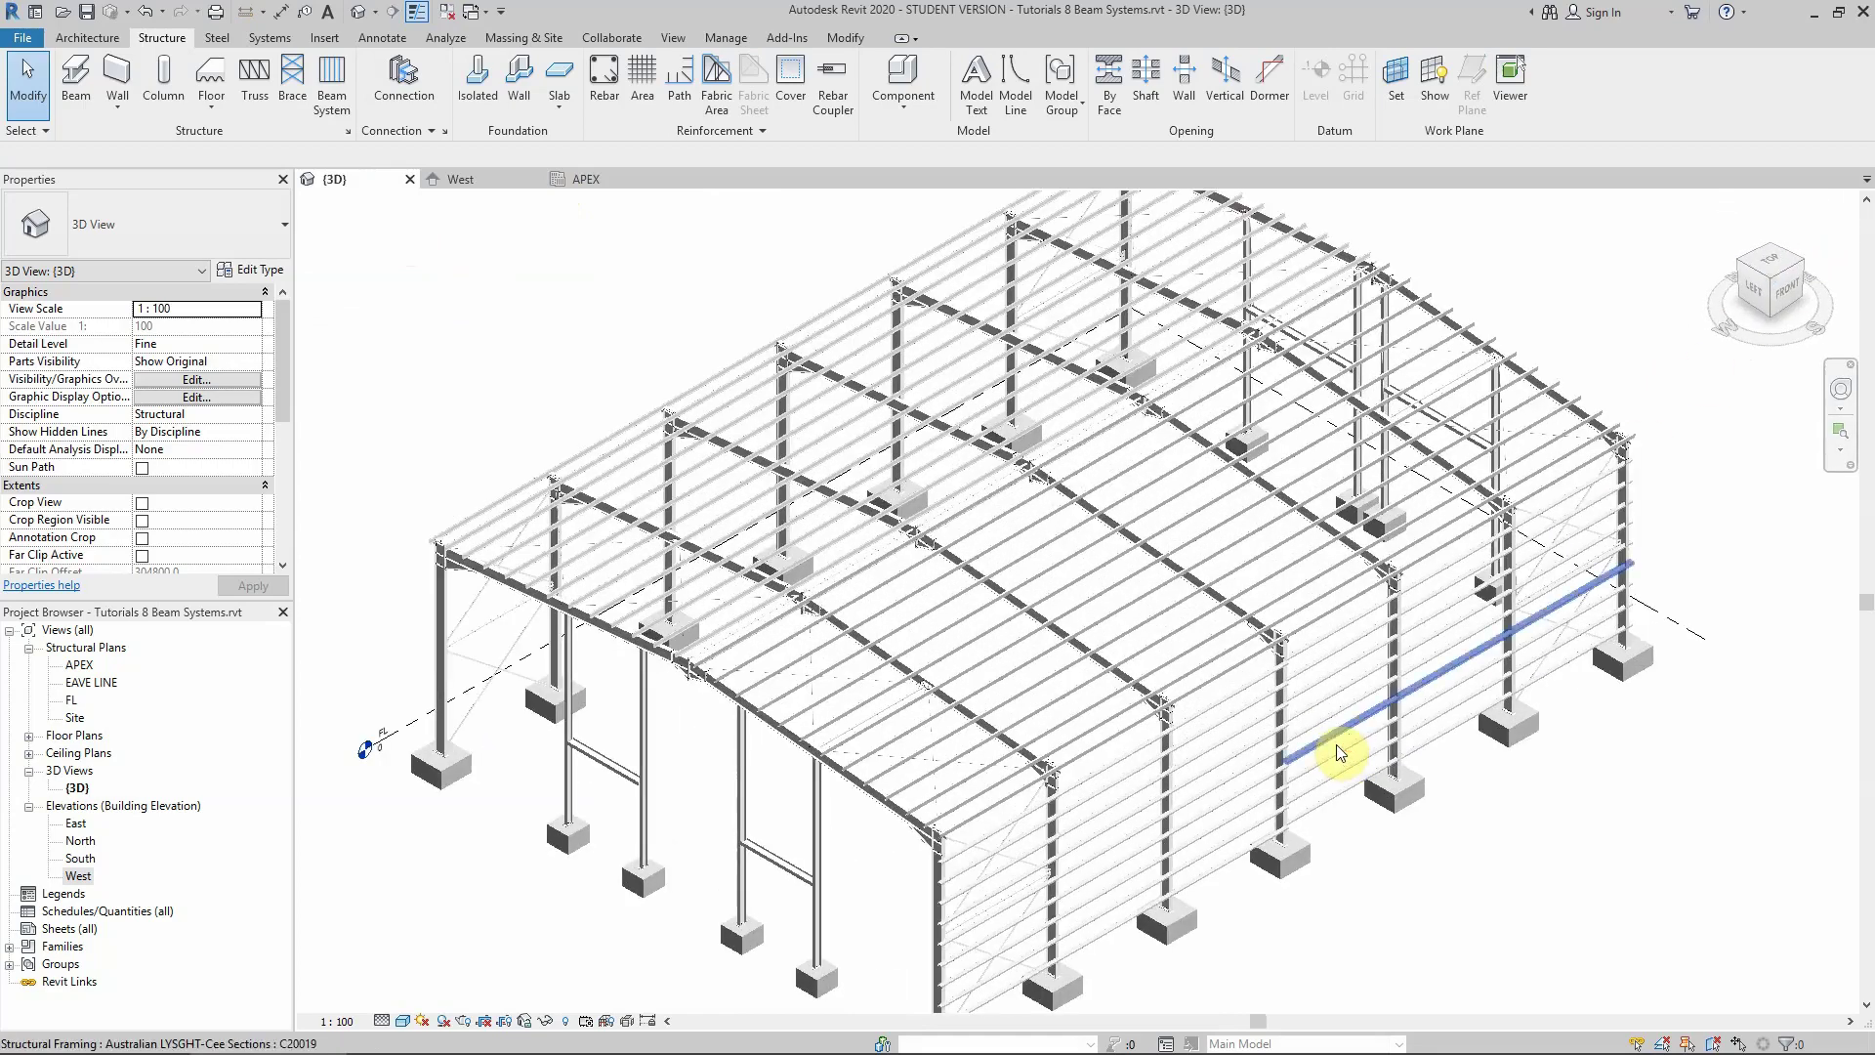
pyautogui.scroll(4, 1336, 744)
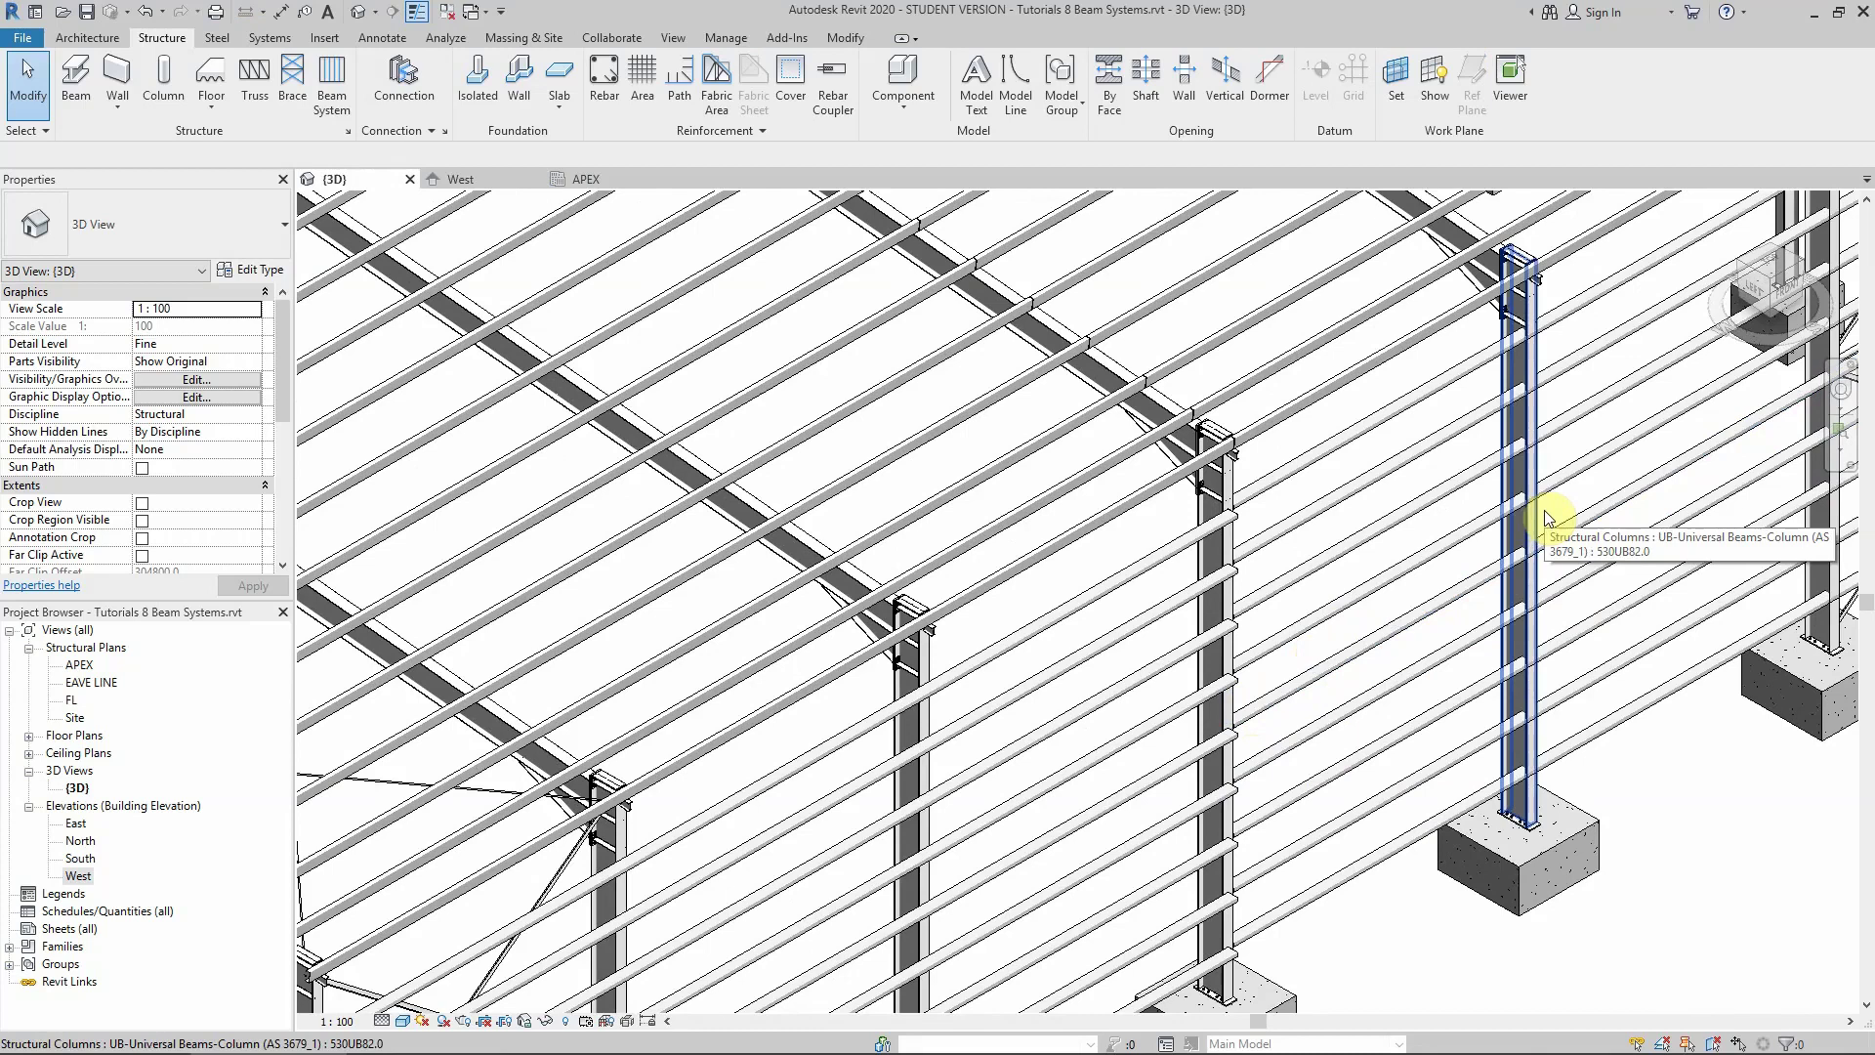
pyautogui.scroll(-3, 1337, 578)
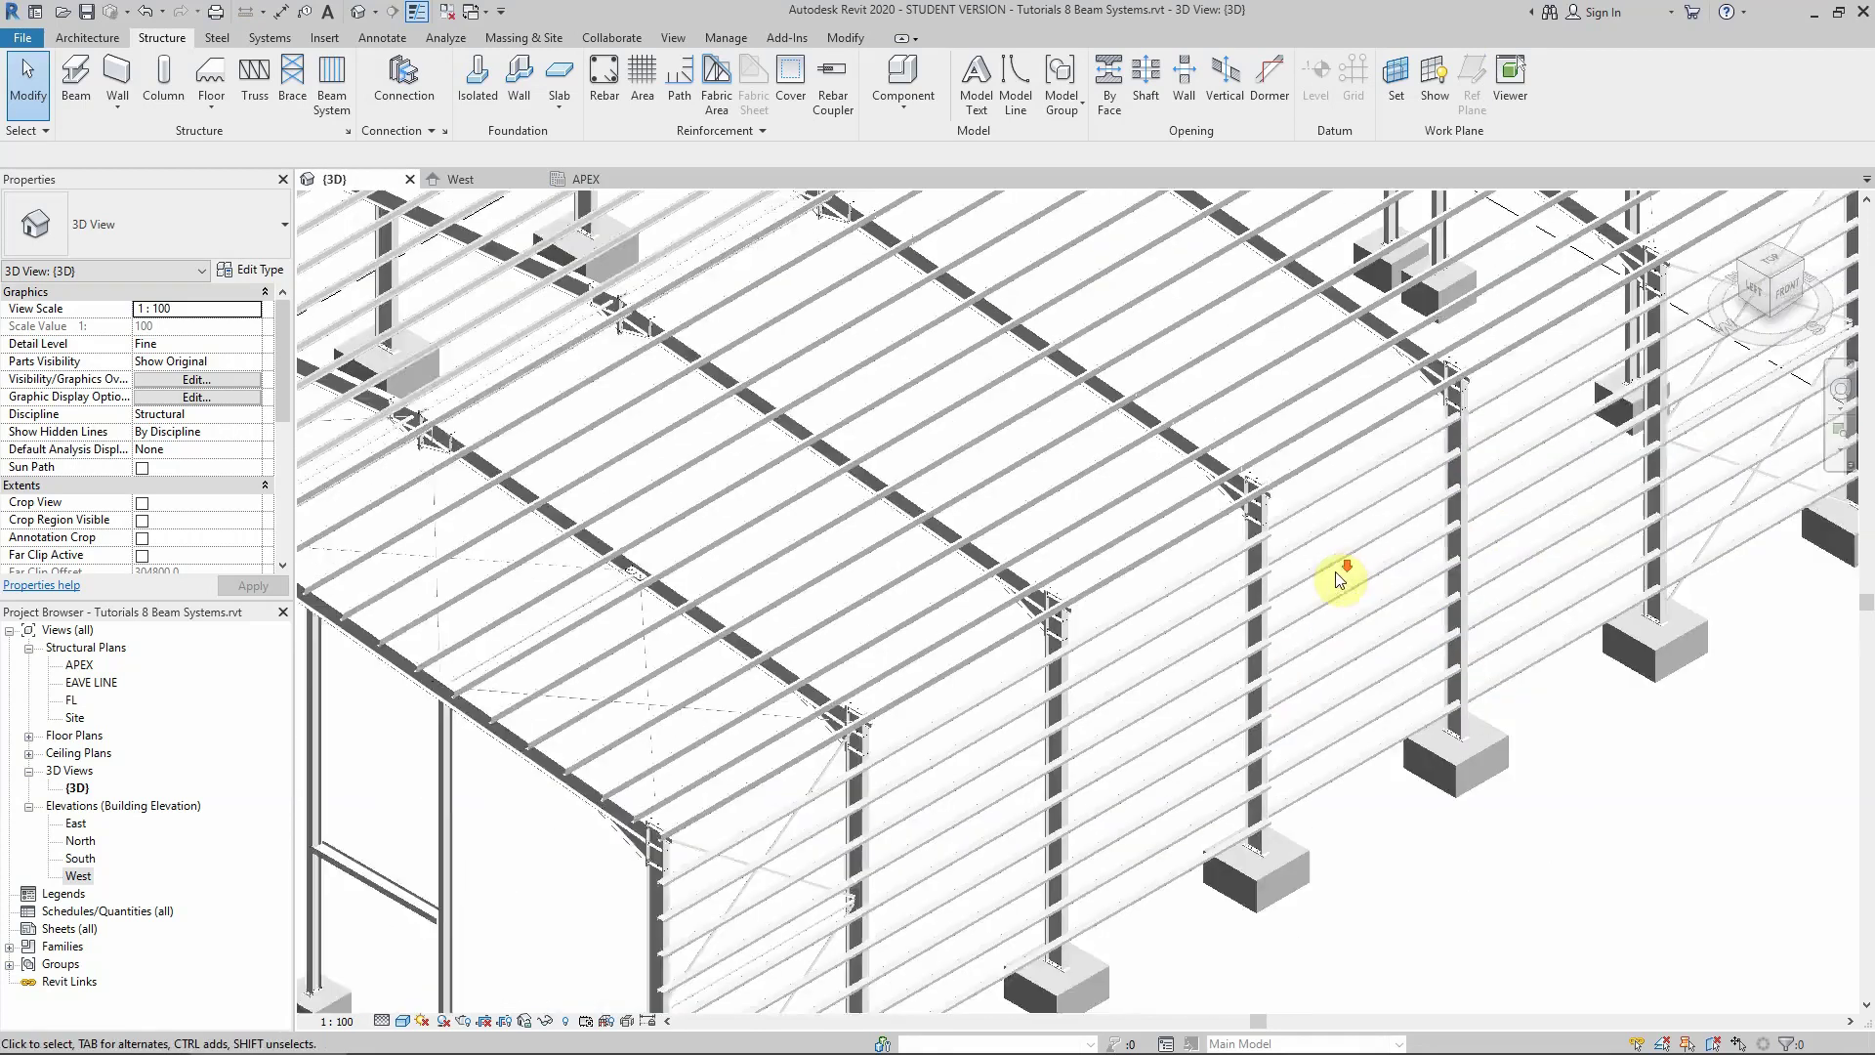
pyautogui.scroll(-5, 1562, 489)
pyautogui.scroll(8, 1523, 454)
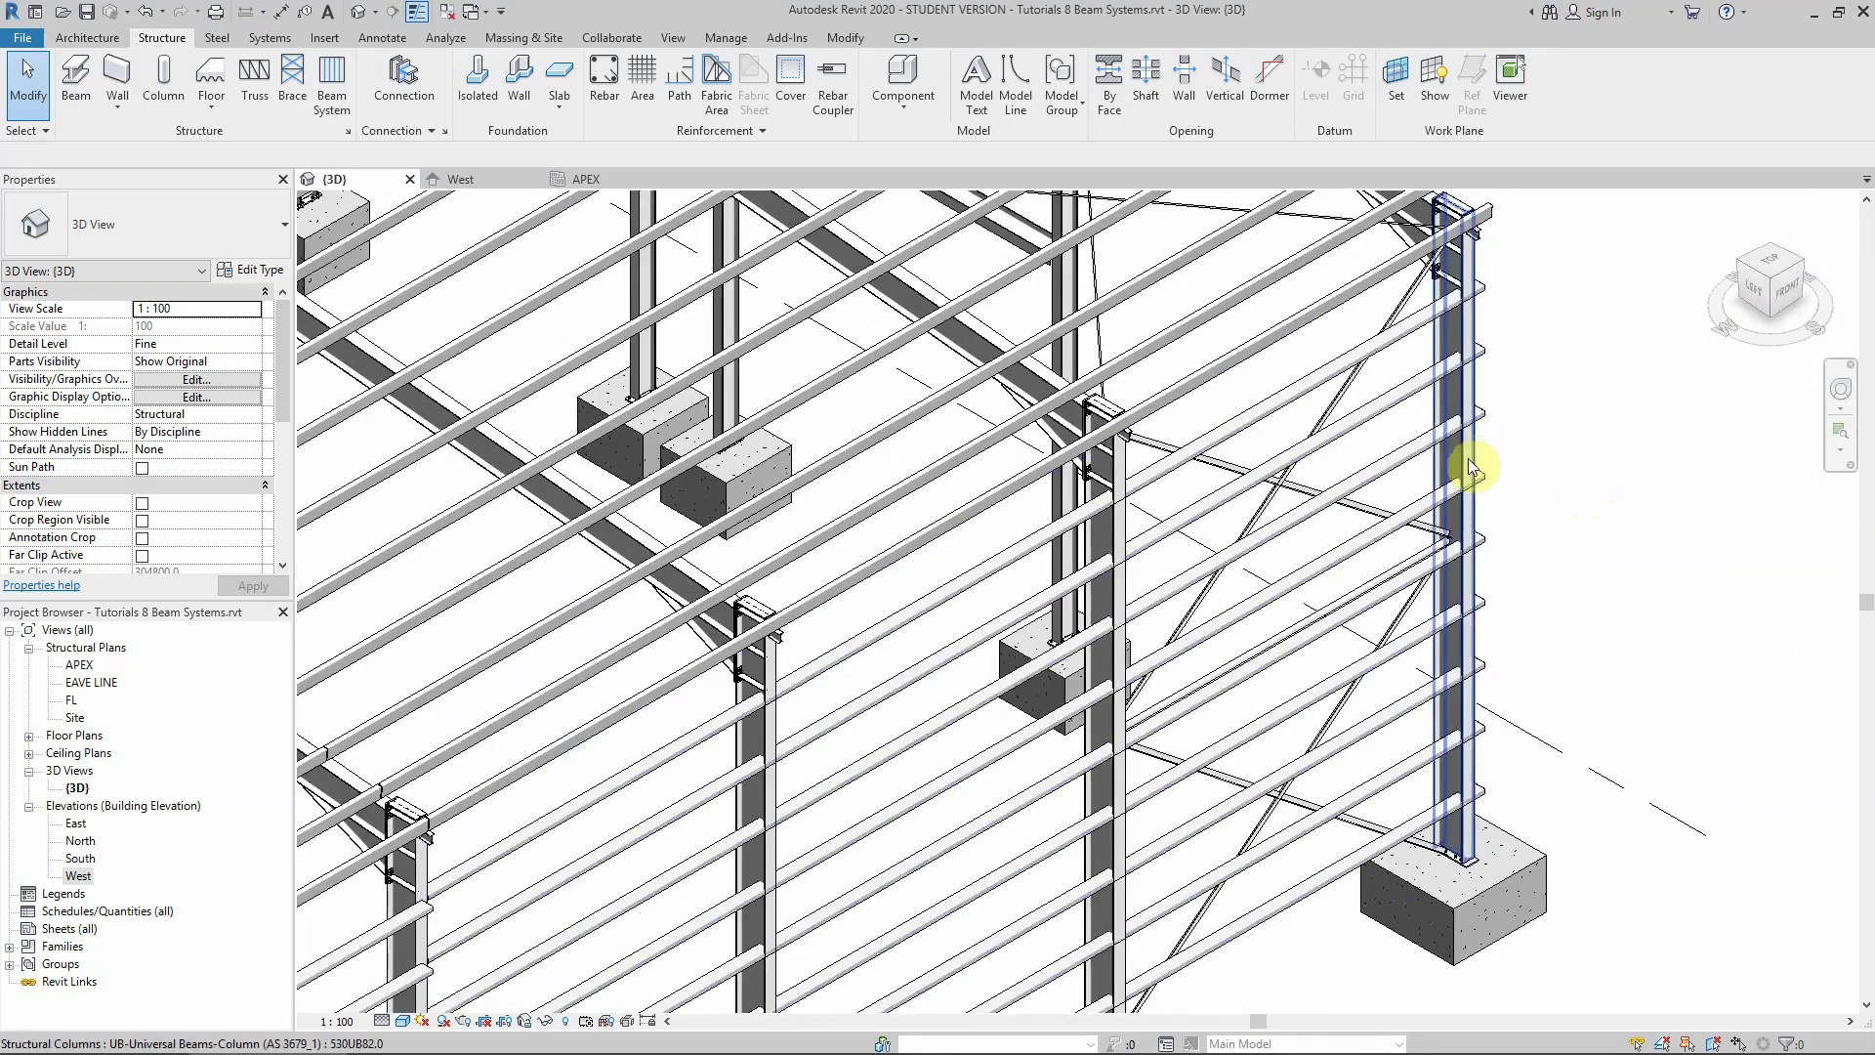
pyautogui.click(1486, 447)
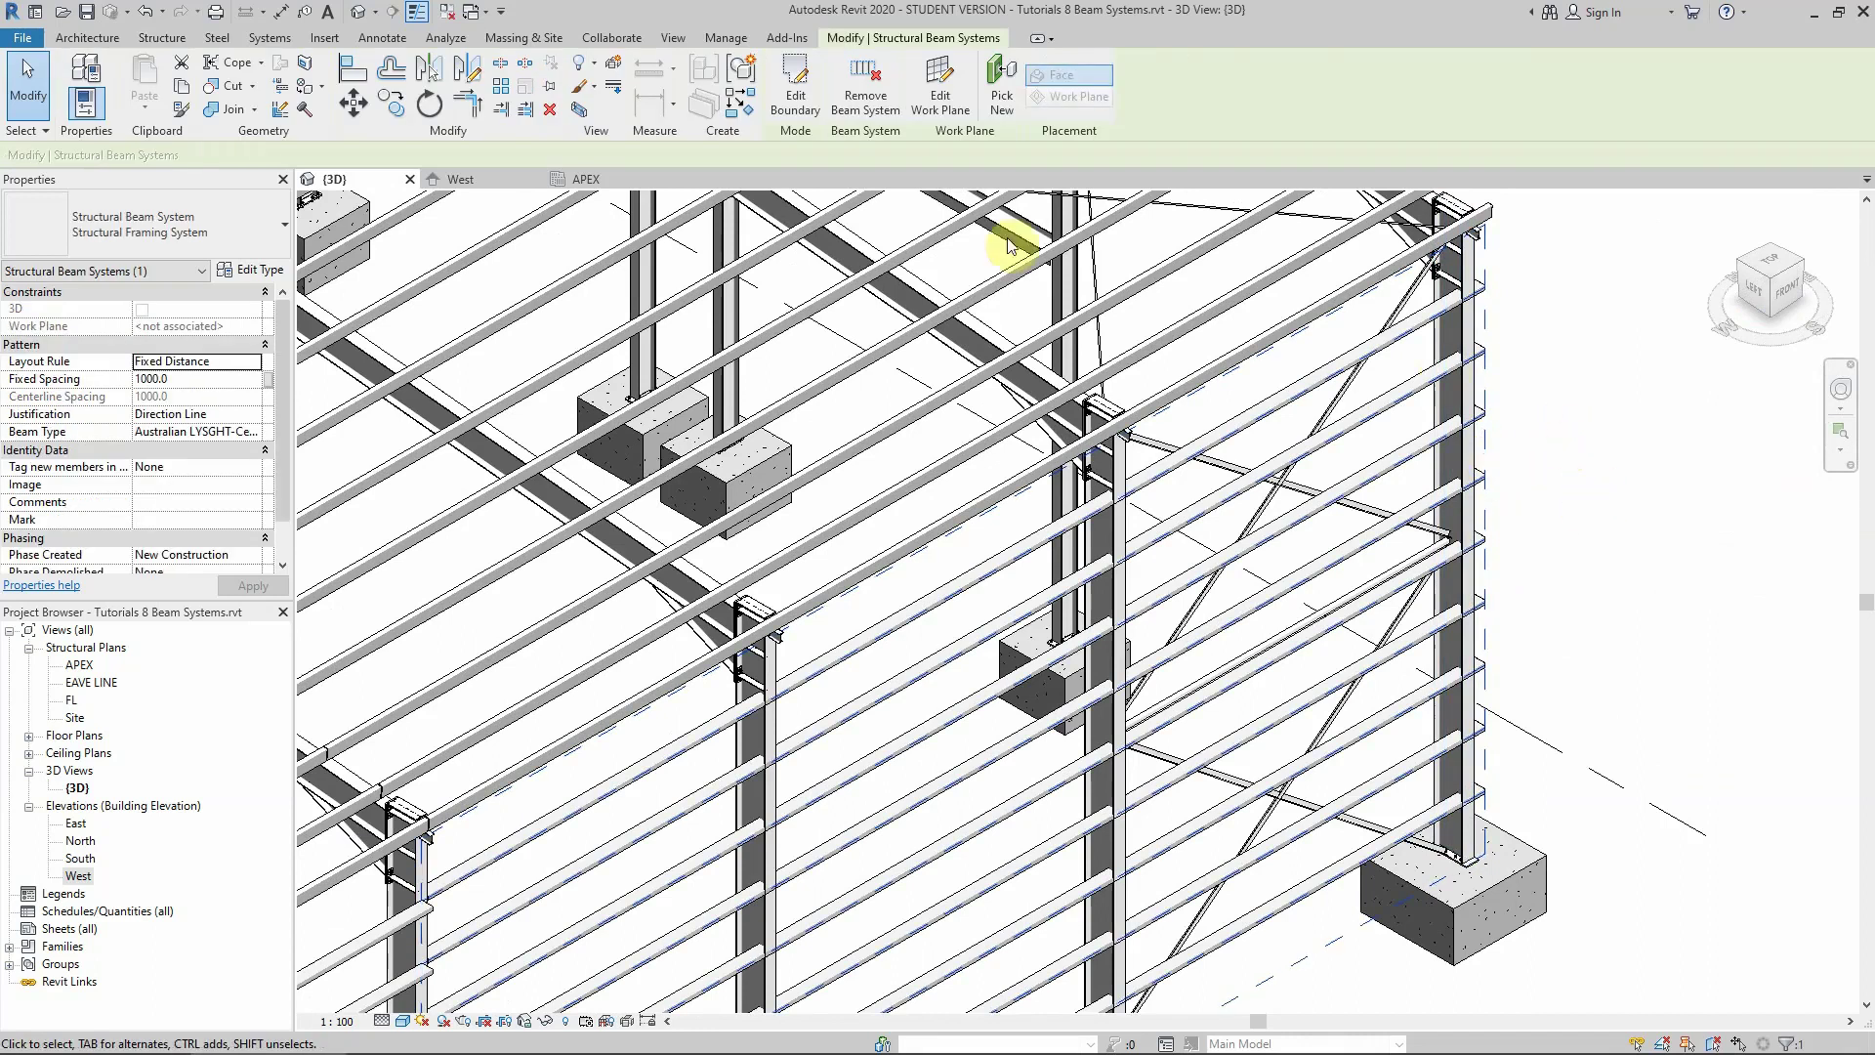
pyautogui.click(492, 181)
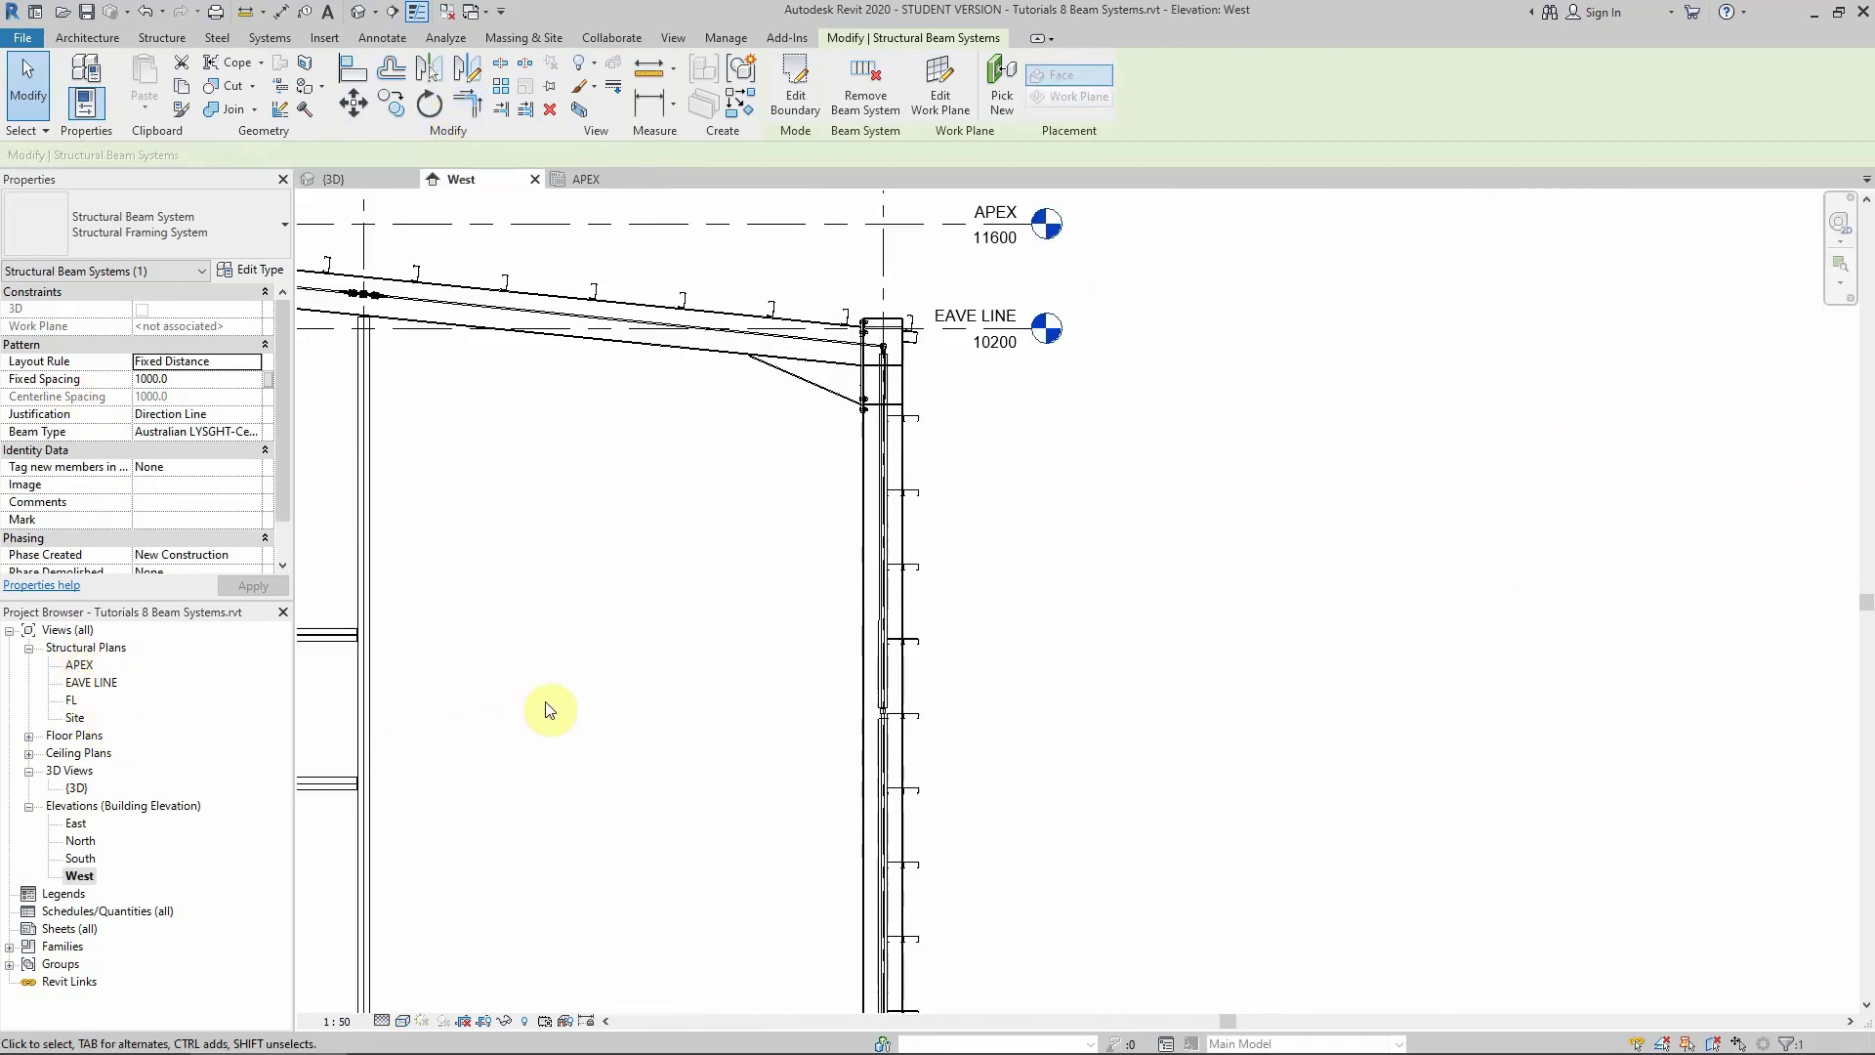
pyautogui.click(369, 102)
pyautogui.click(997, 515)
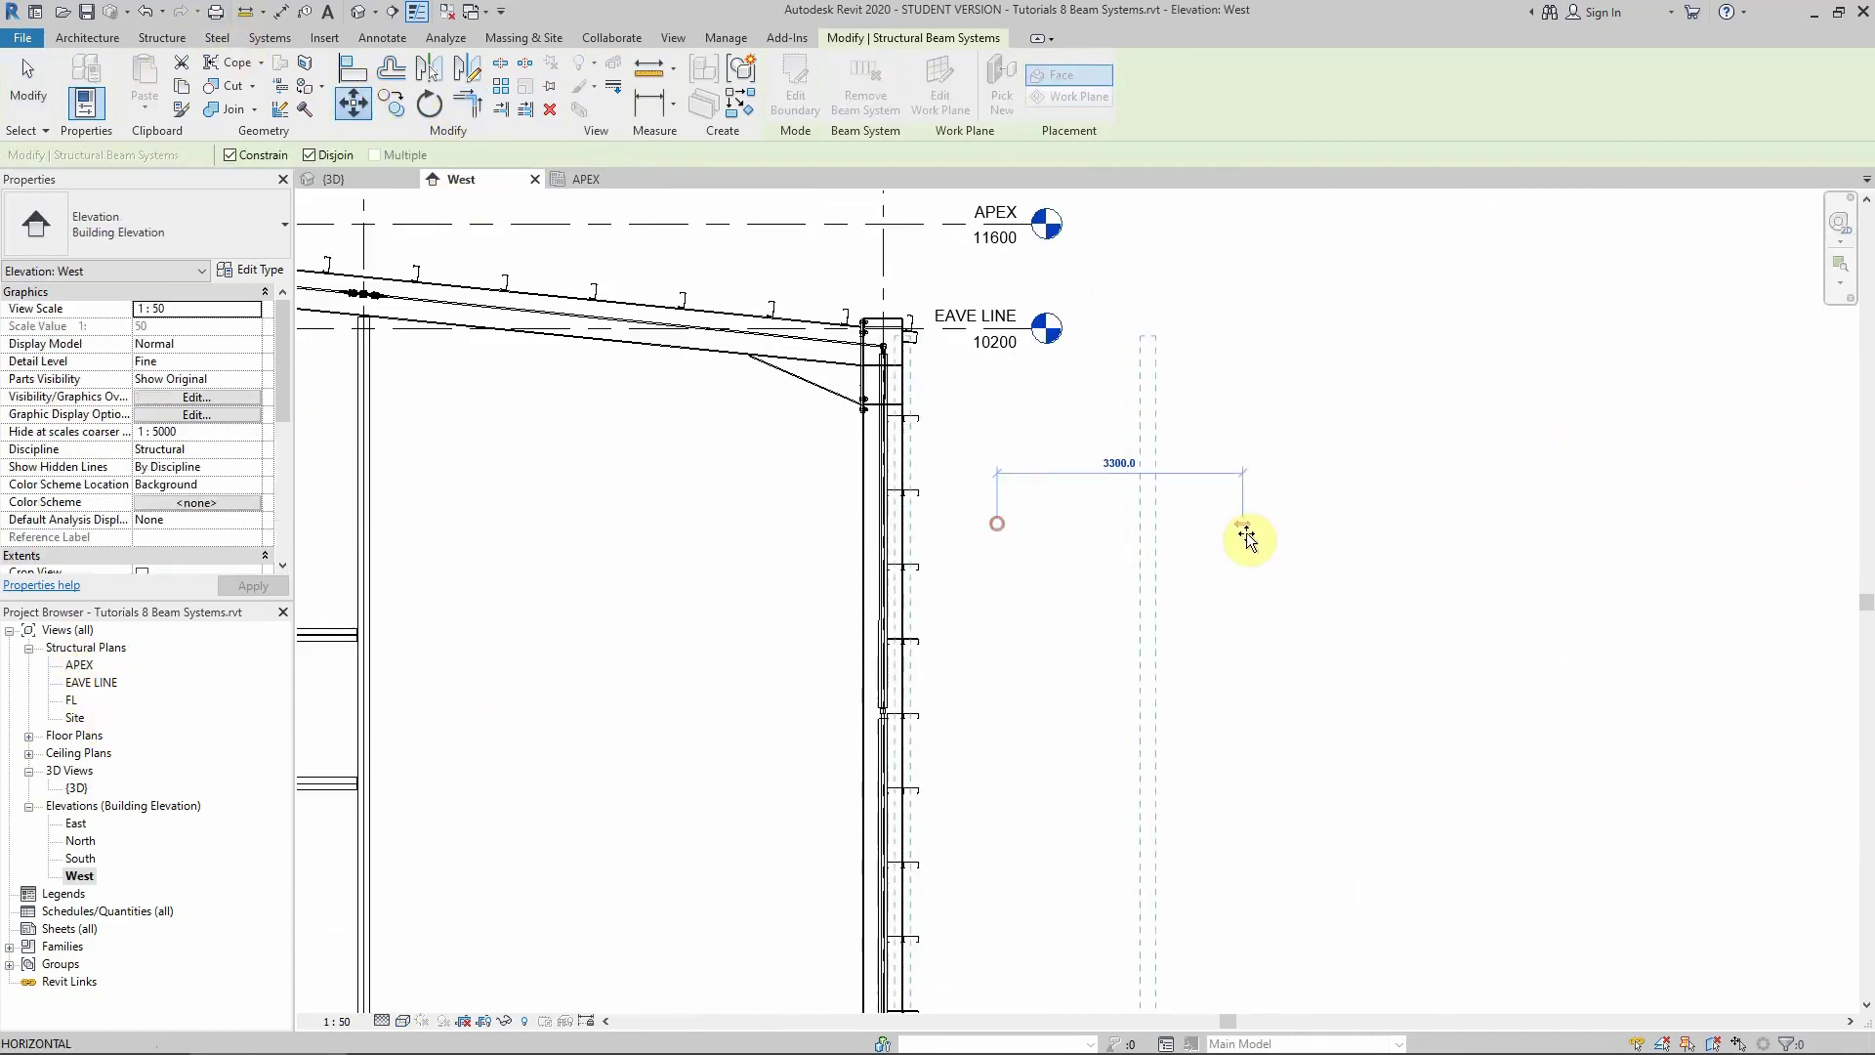
pyautogui.write('21')
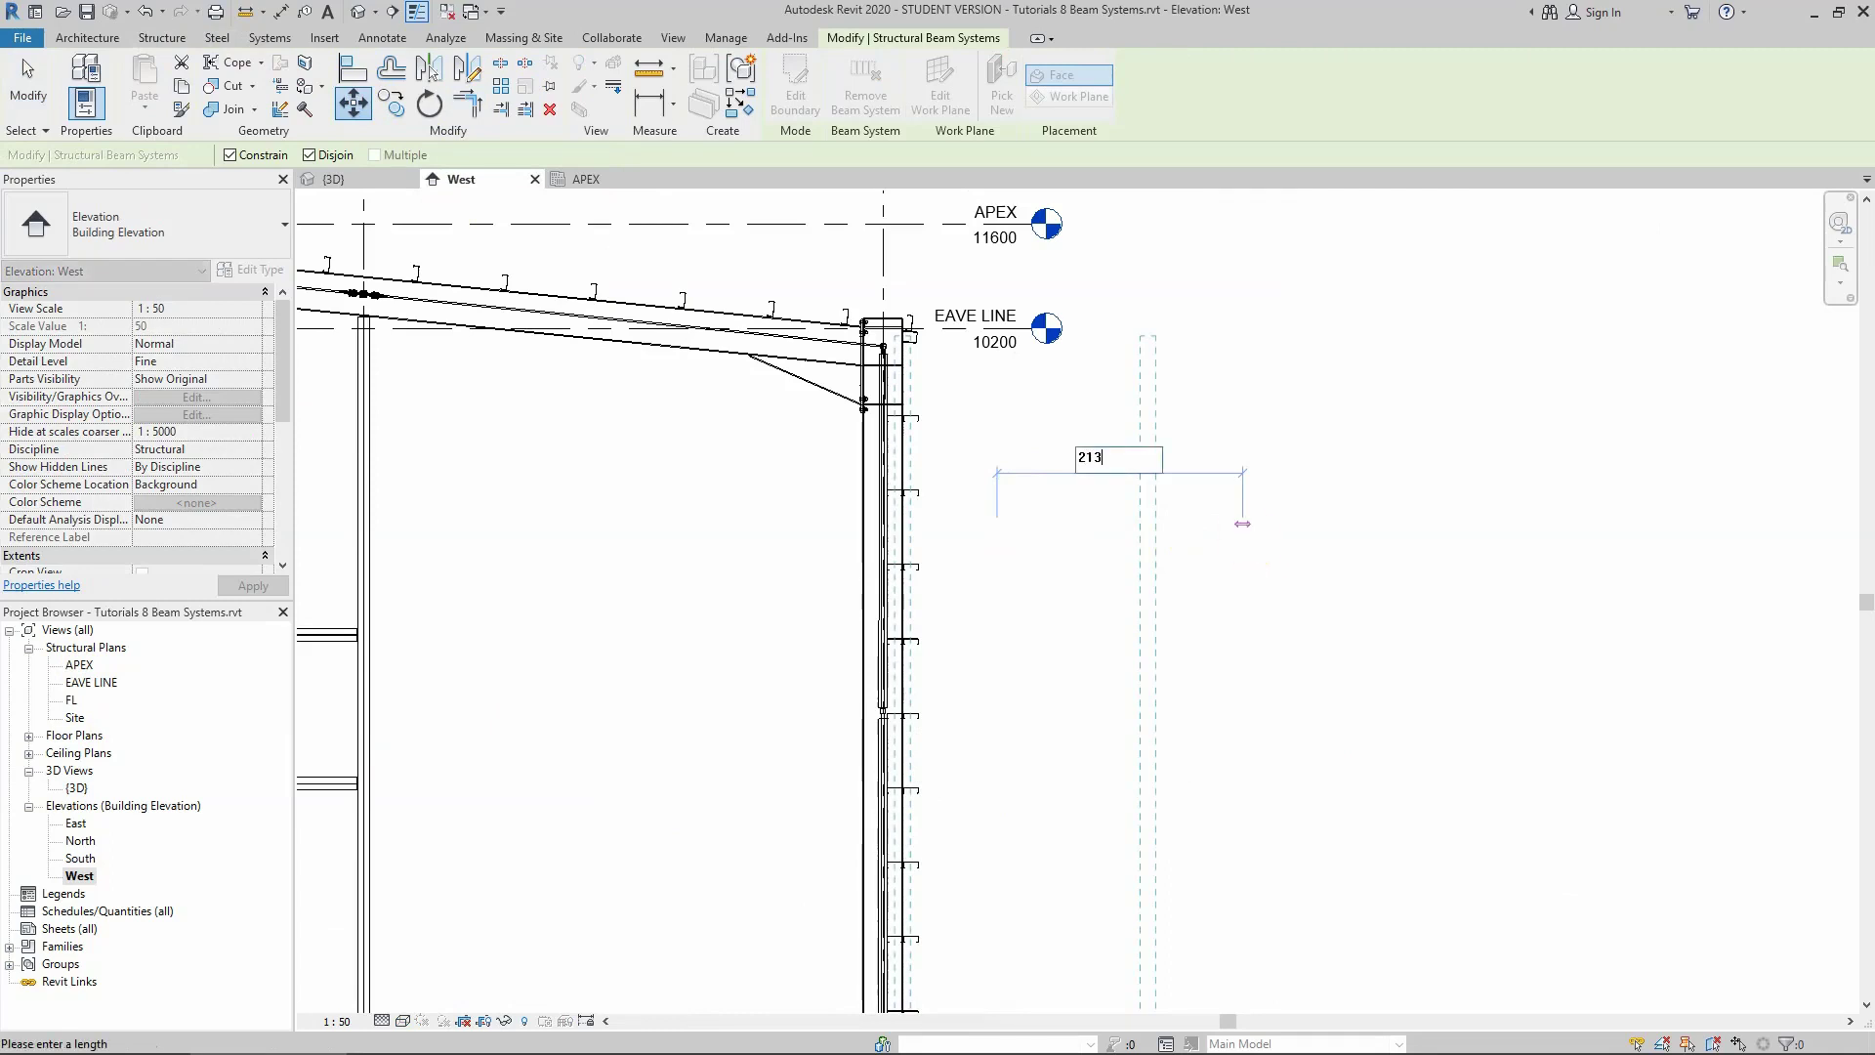
pyautogui.write('3')
pyautogui.press('Return')
pyautogui.press('Escape')
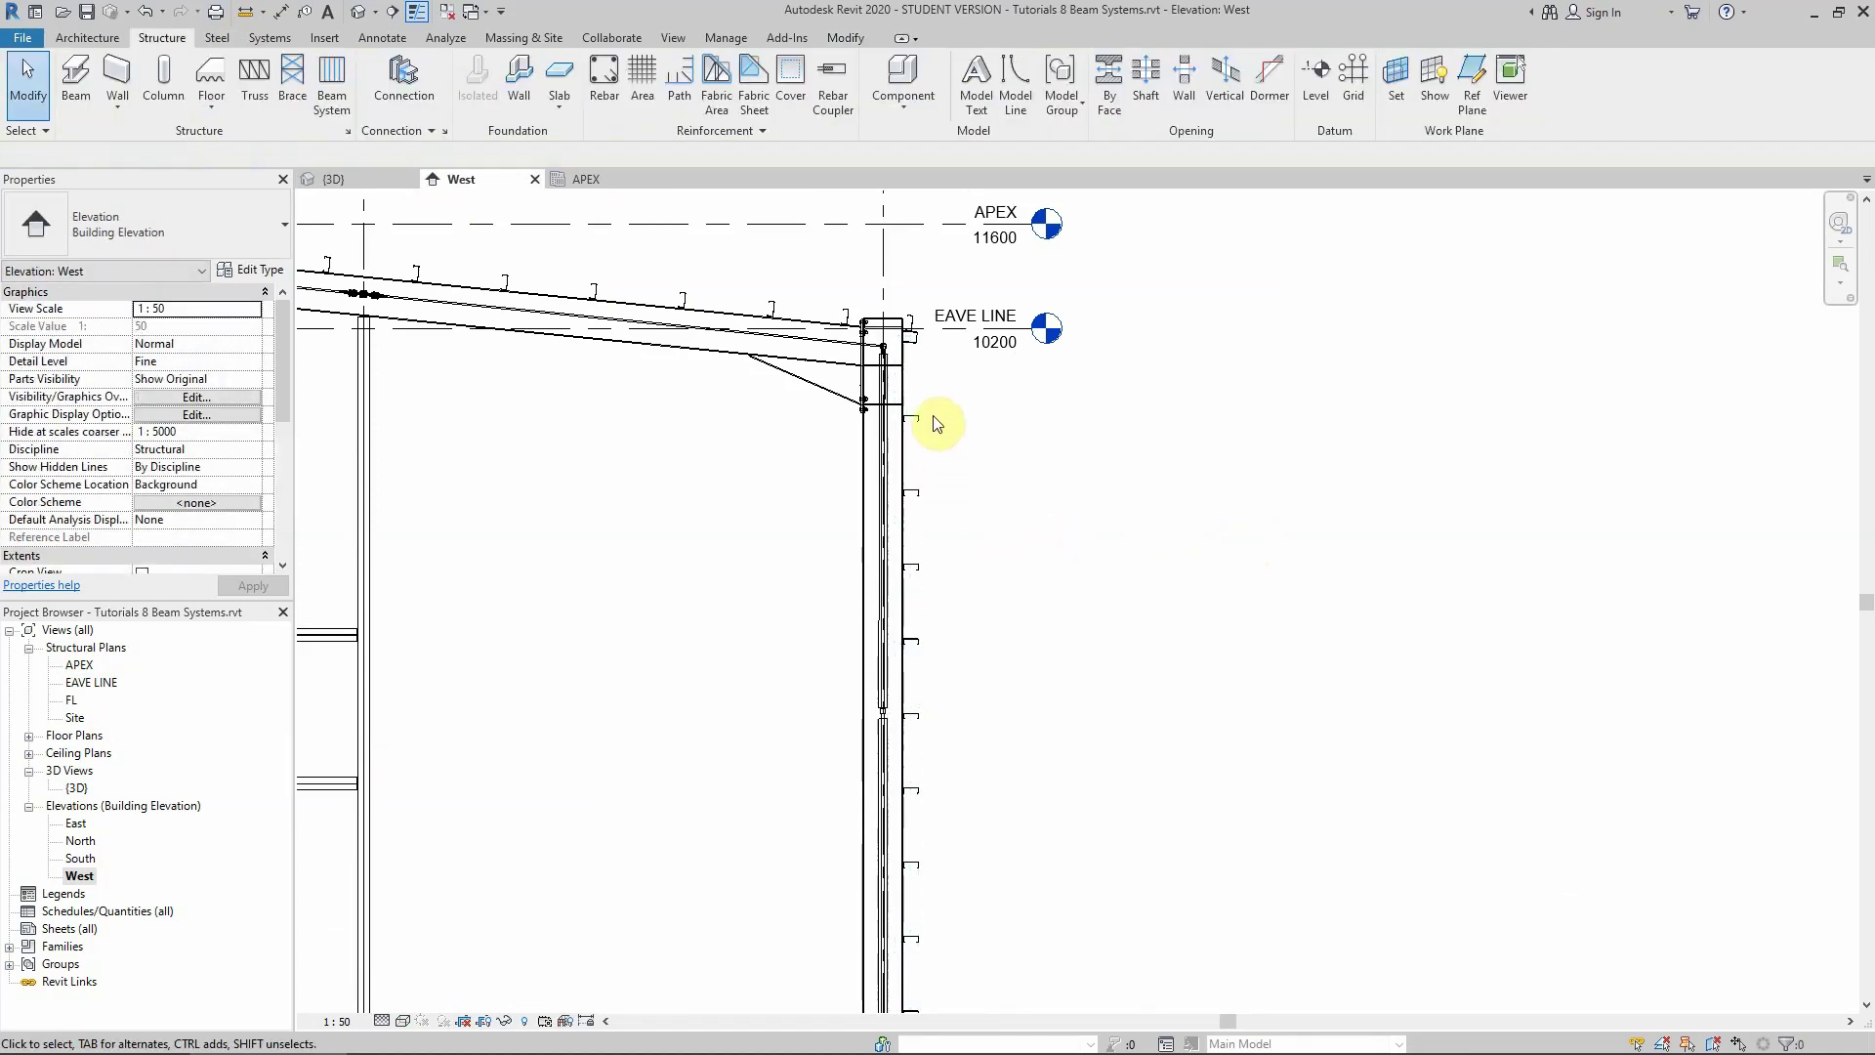
# Mirror both side wall beam systems at grid 3 as copies about grid line 2 onto the opposite wall
pyautogui.scroll(-5, 952, 450)
pyautogui.scroll(3, 948, 488)
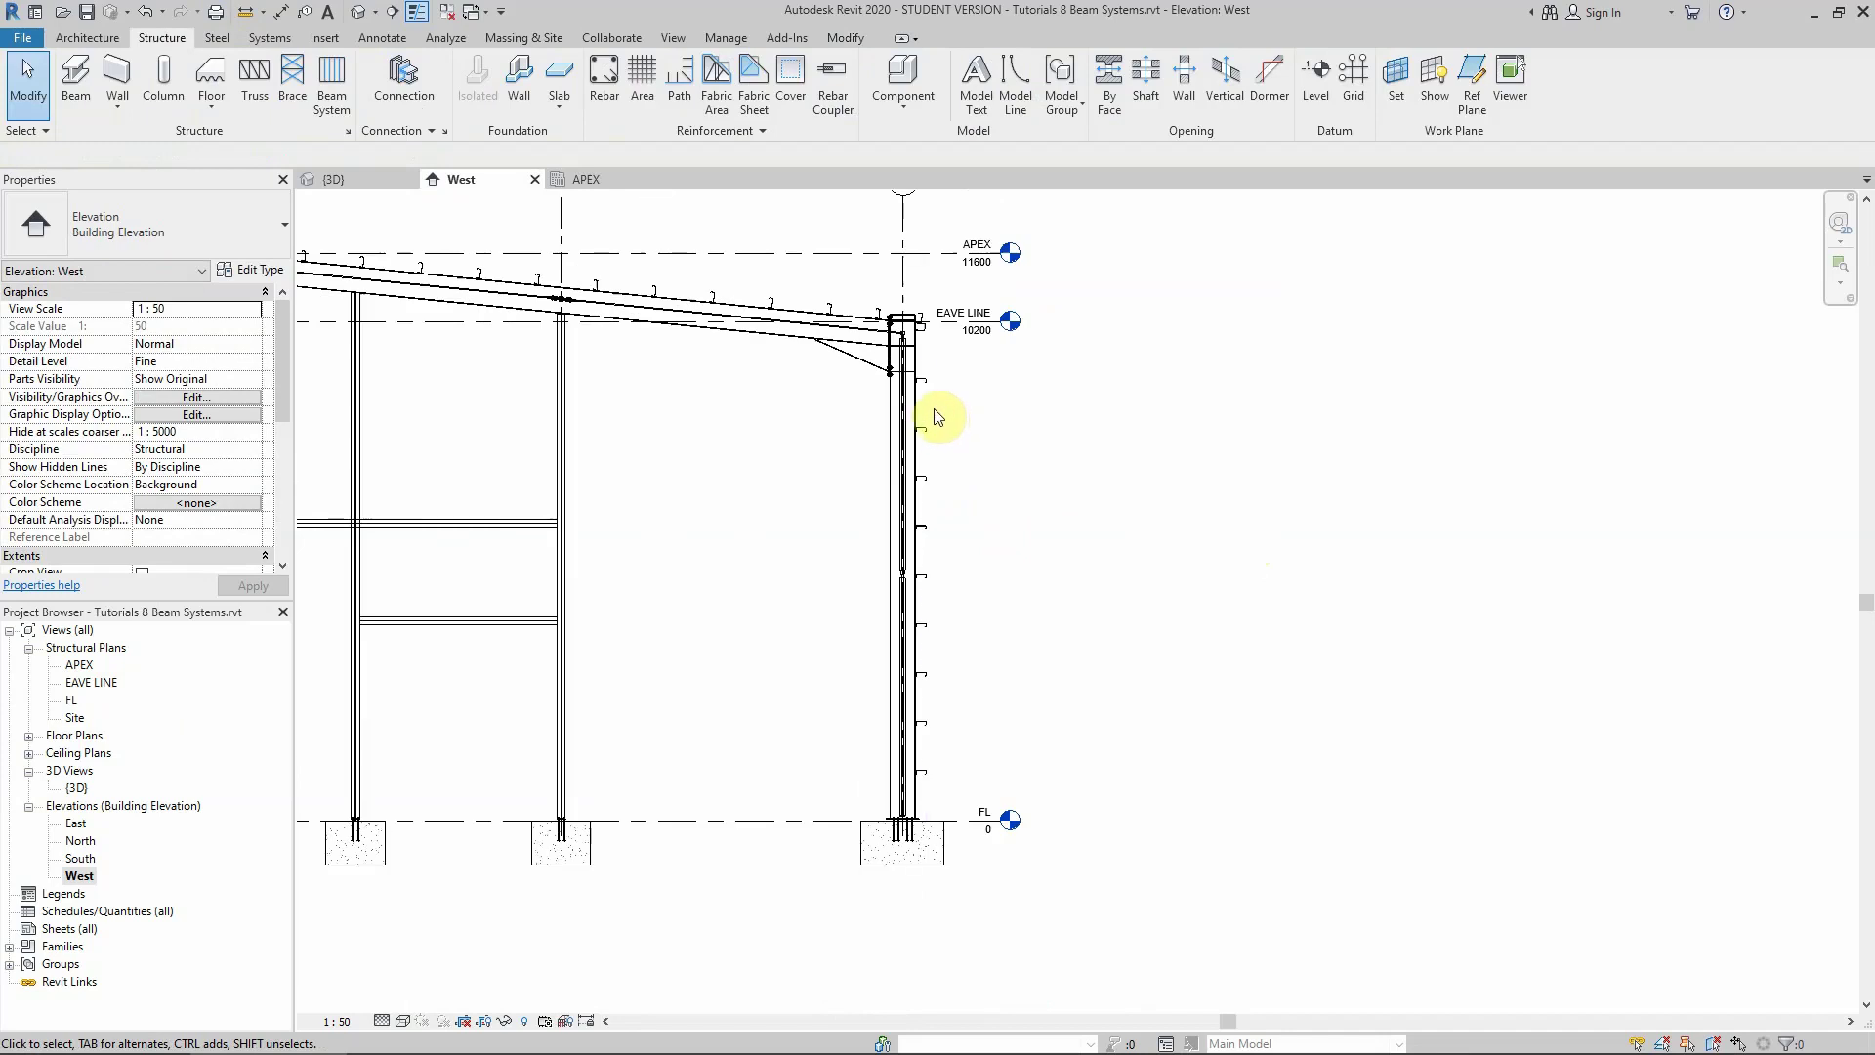
pyautogui.scroll(3, 943, 409)
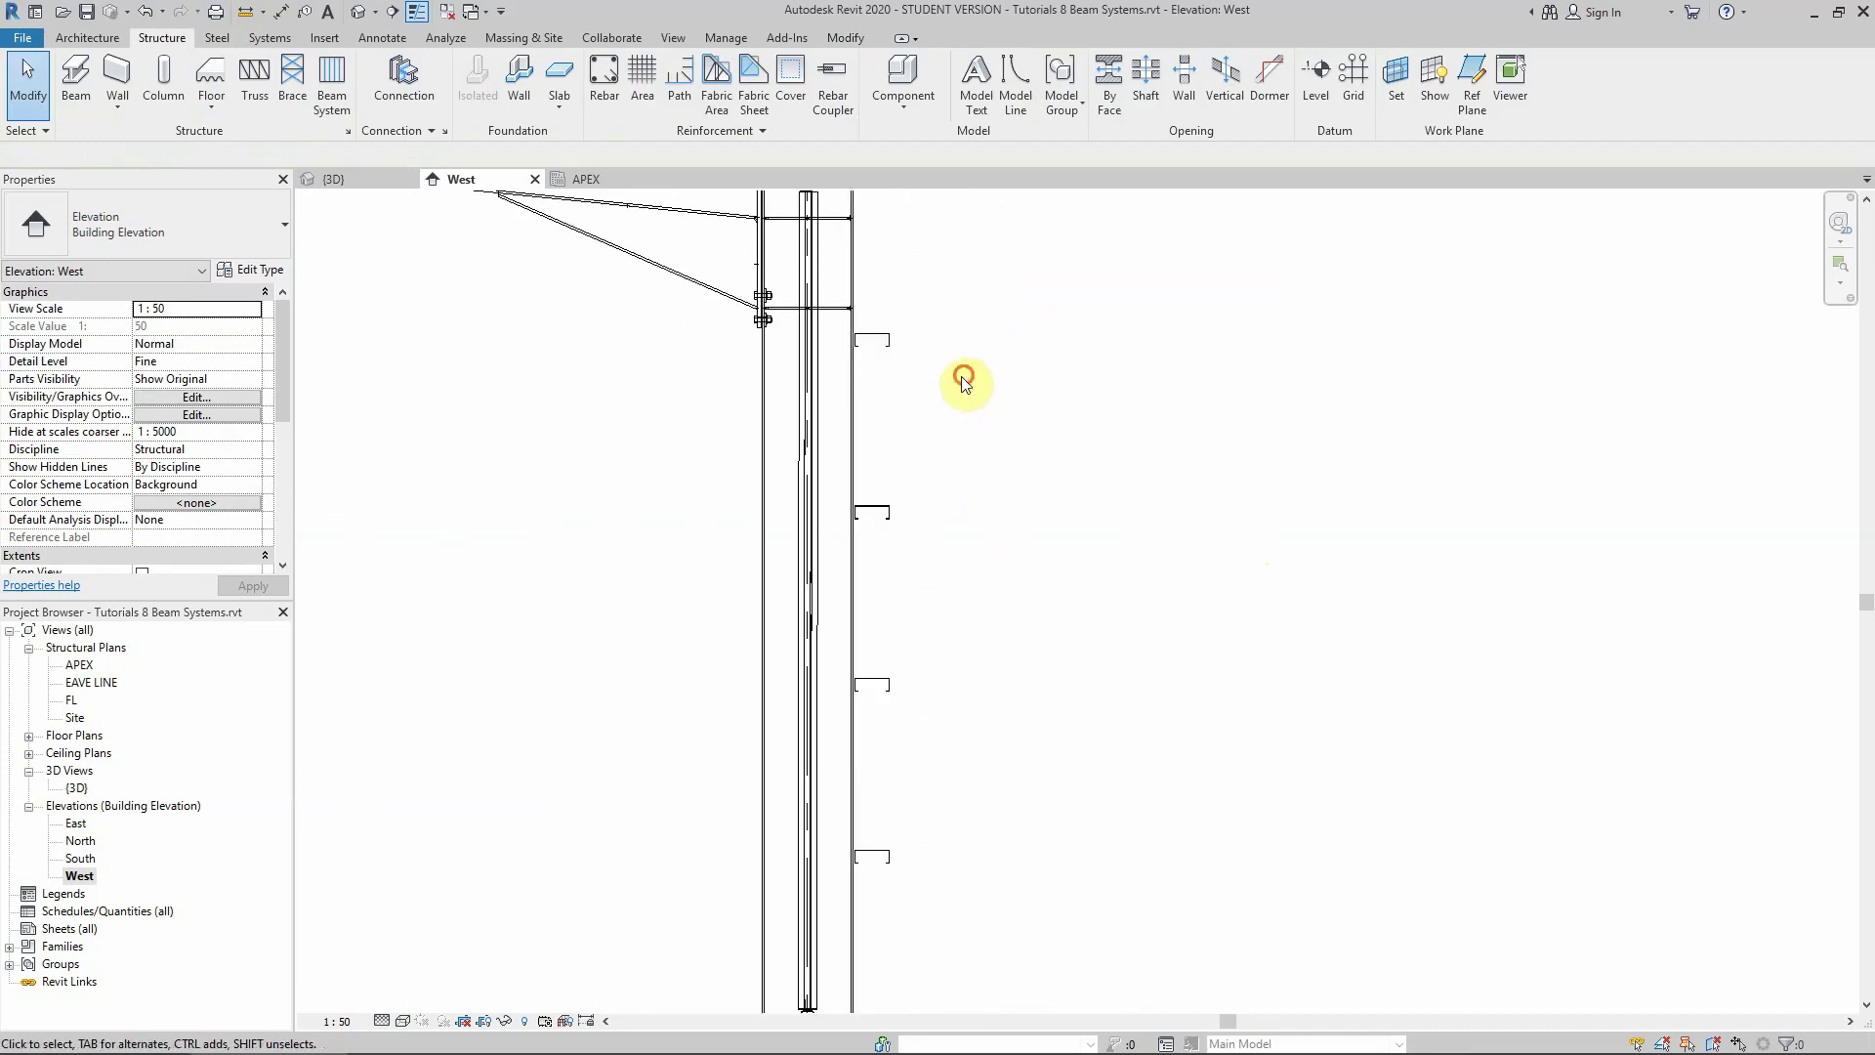
pyautogui.moveTo(963, 377); pyautogui.dragTo(864, 465)
pyautogui.scroll(-5, 850, 469)
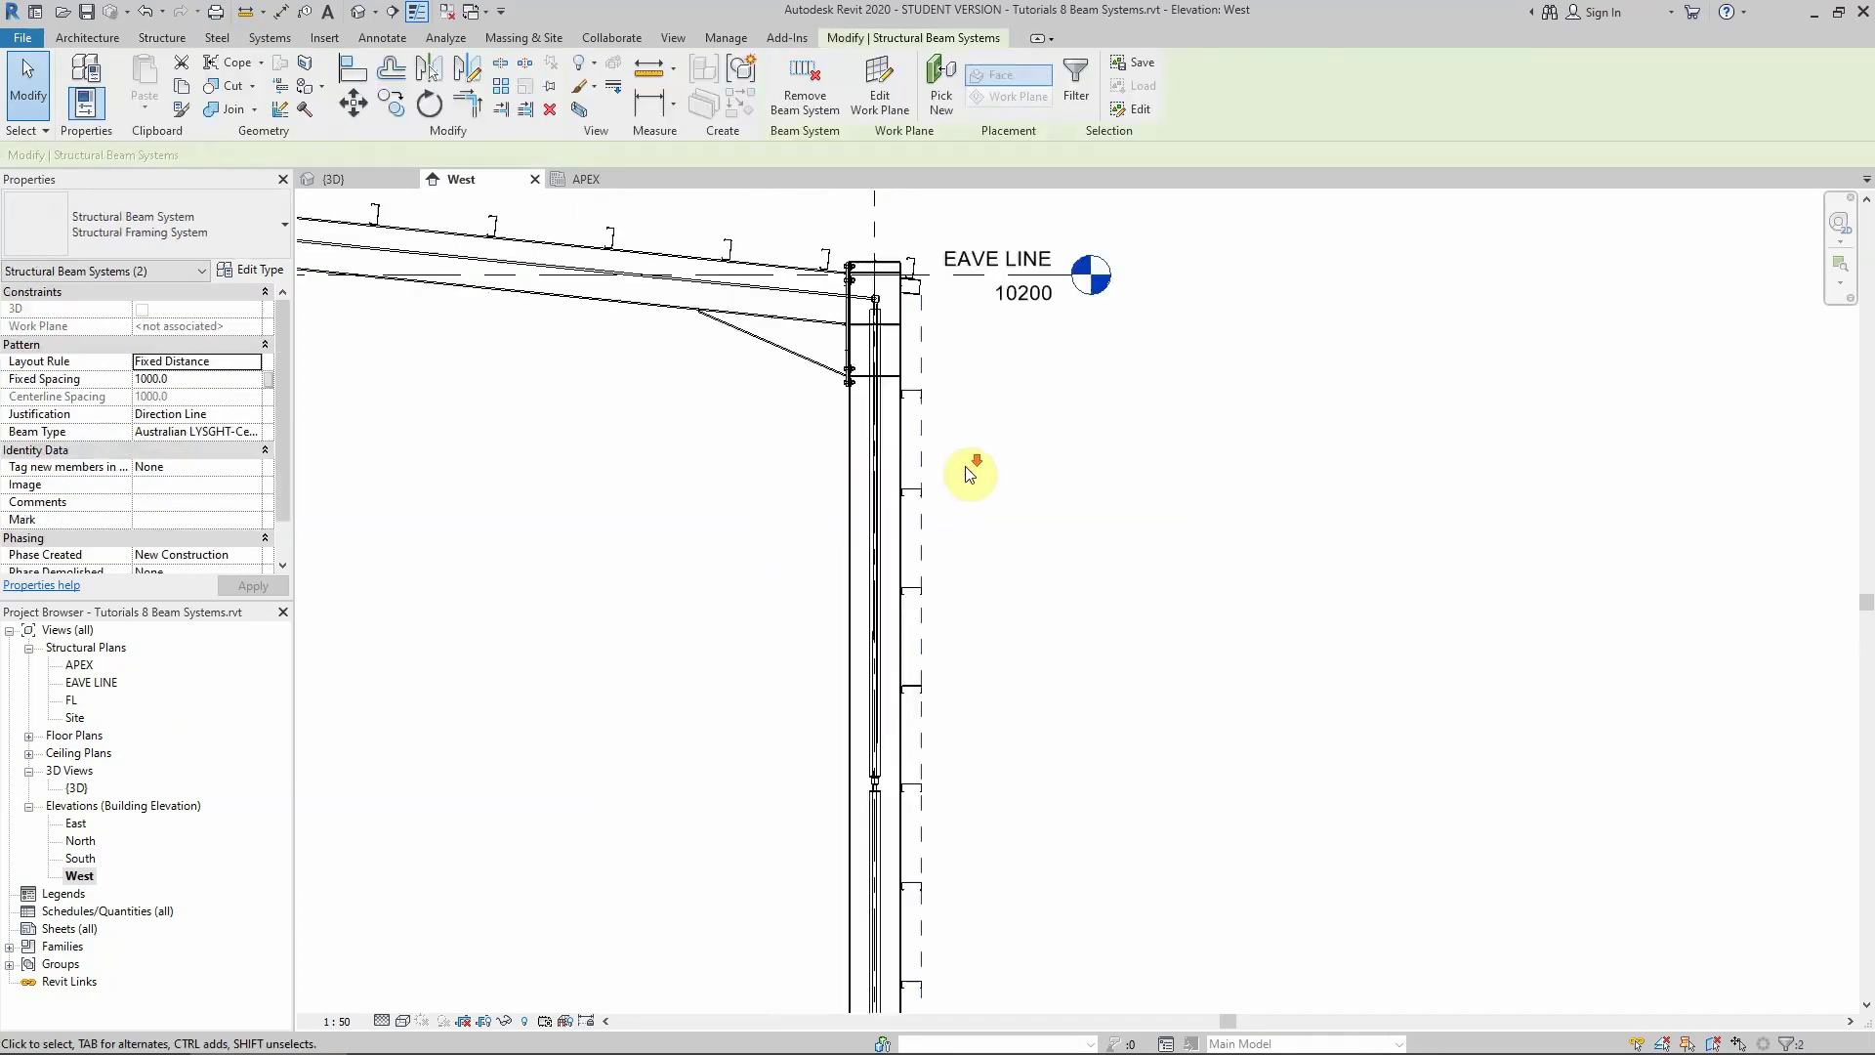
pyautogui.scroll(1, 742, 517)
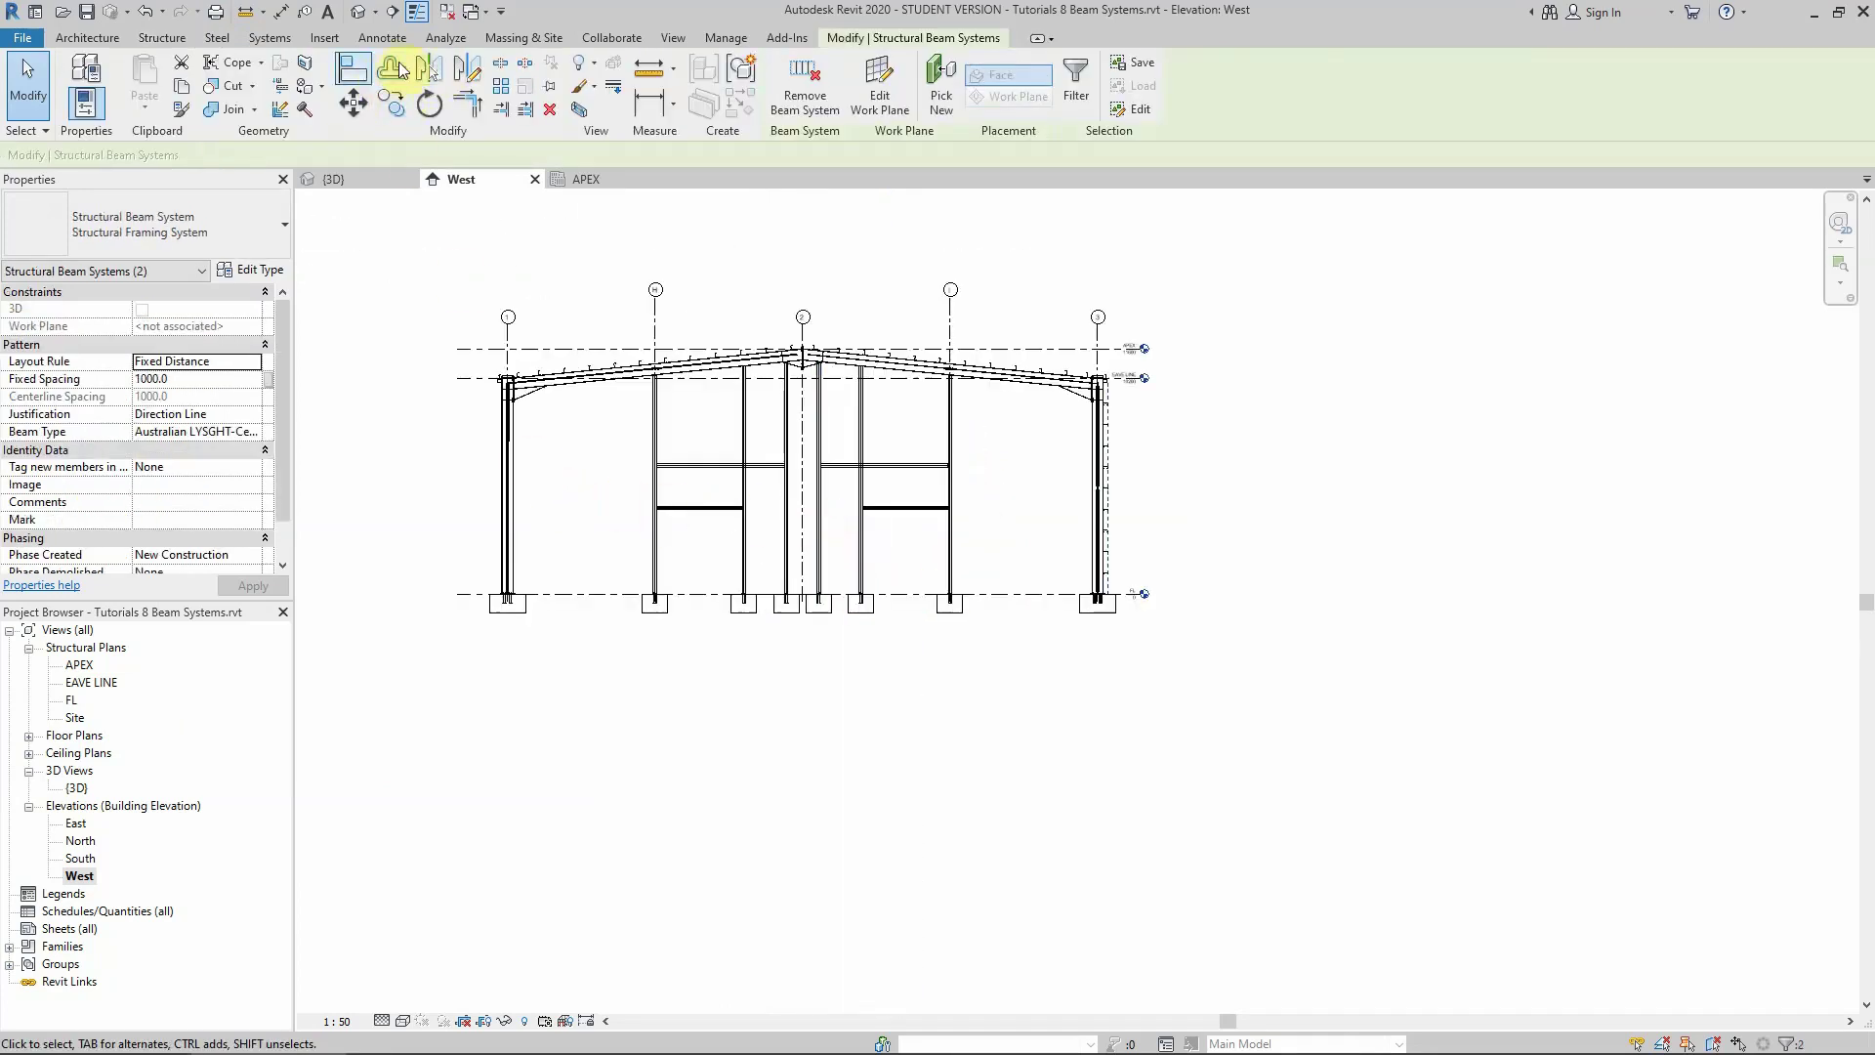
pyautogui.click(429, 68)
pyautogui.scroll(1, 794, 330)
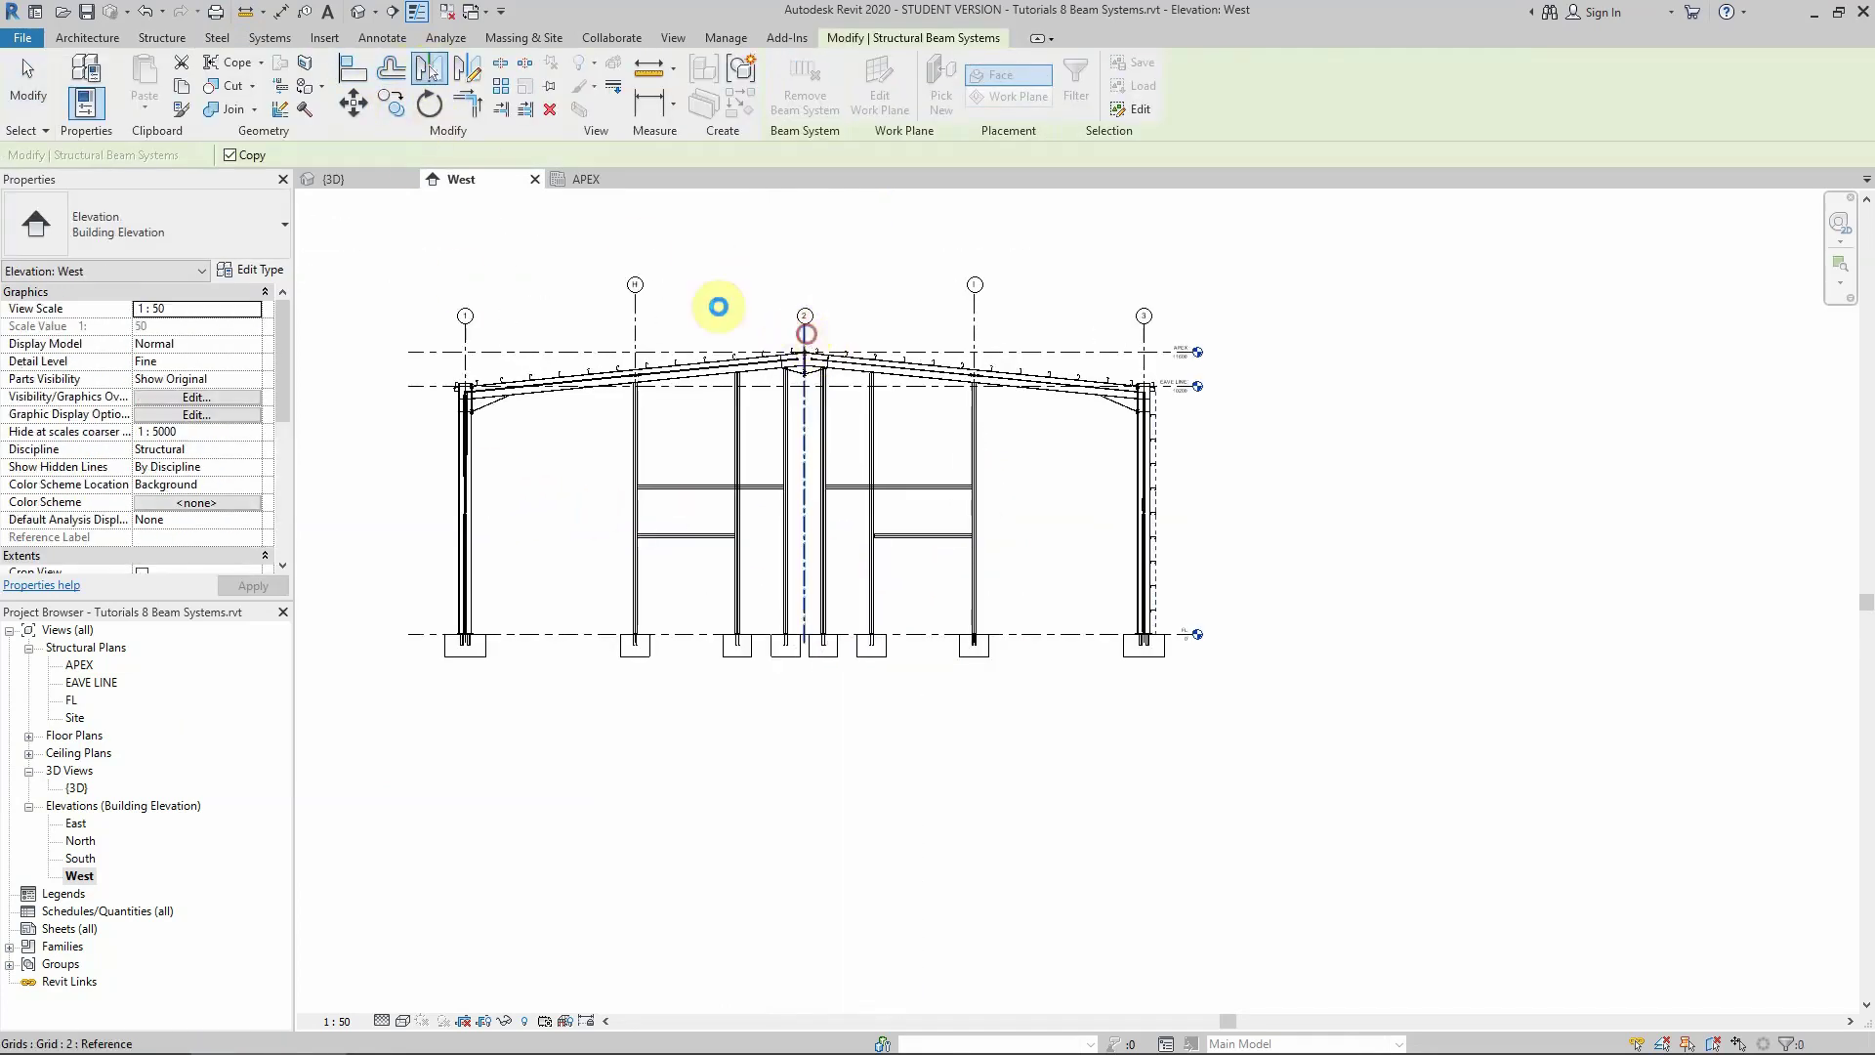
pyautogui.click(805, 333)
# Compare the orientation of the mirrored Cee-section members at grid 1 with the original members at grid 3
pyautogui.scroll(3, 420, 506)
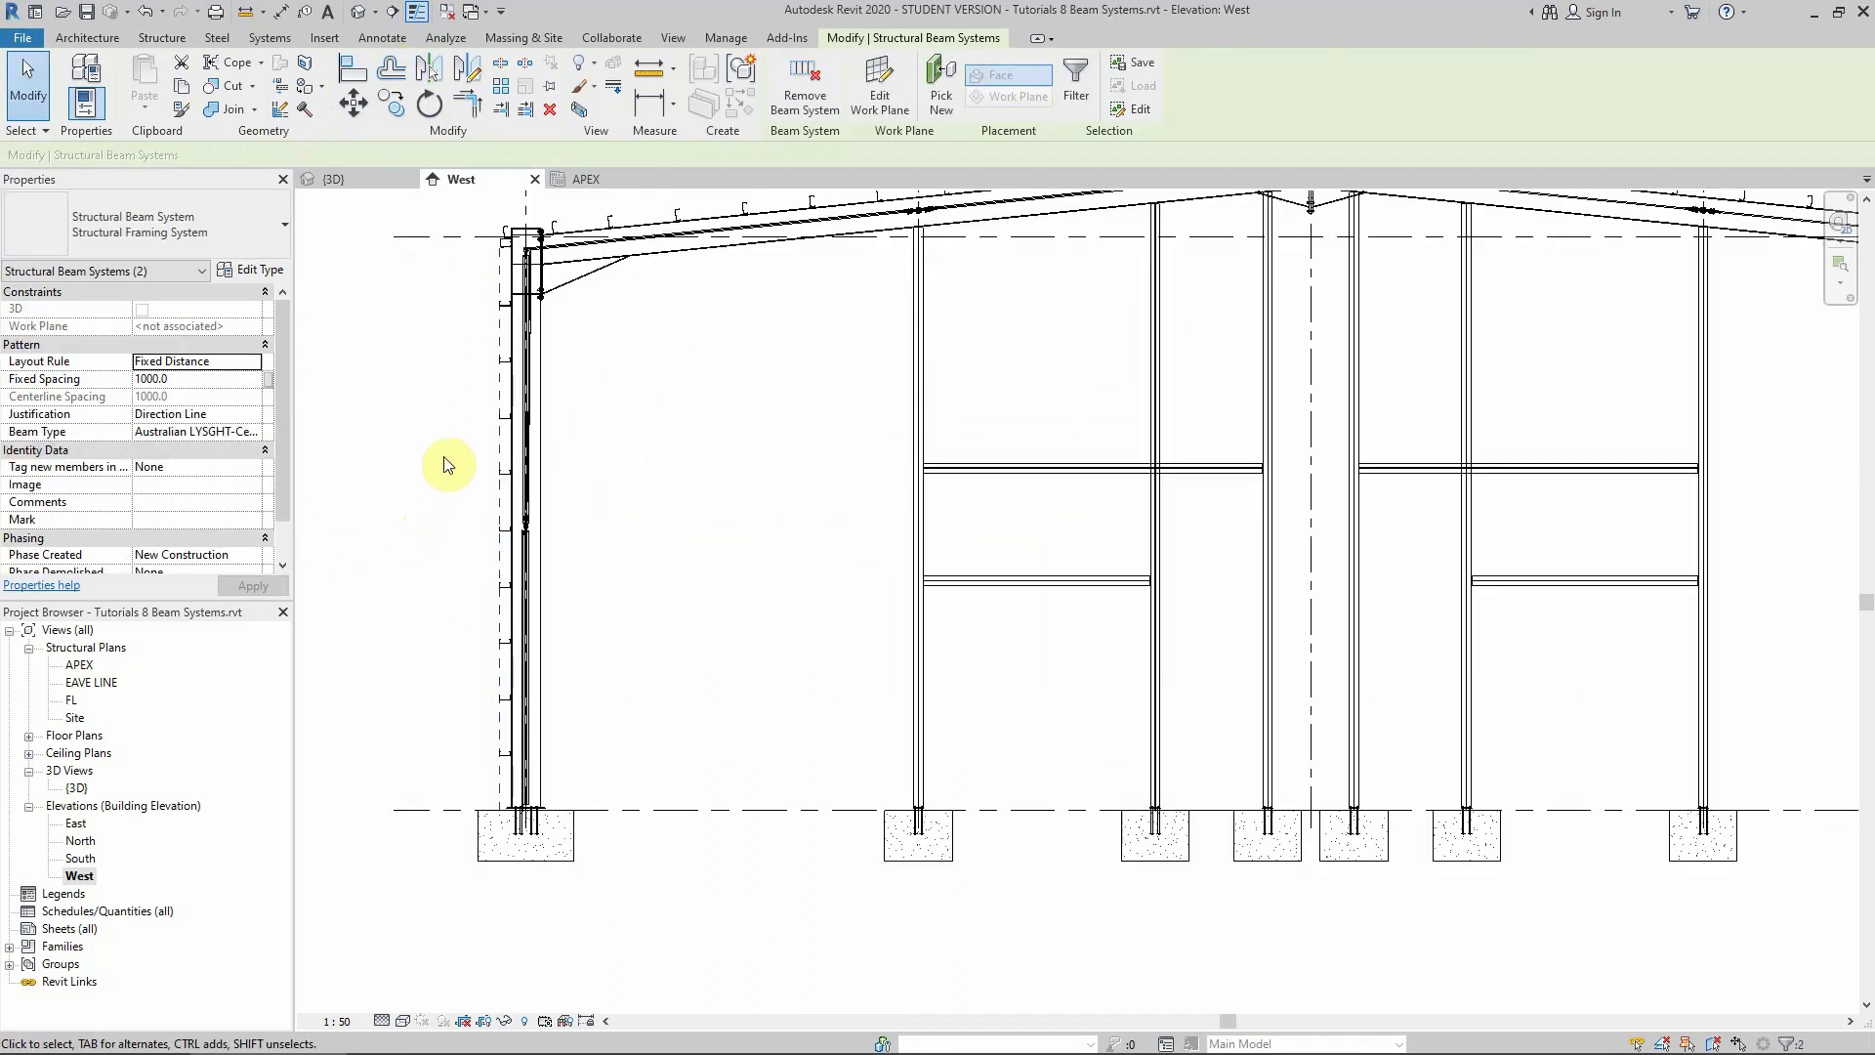
pyautogui.scroll(-3, 478, 420)
pyautogui.scroll(2, 483, 430)
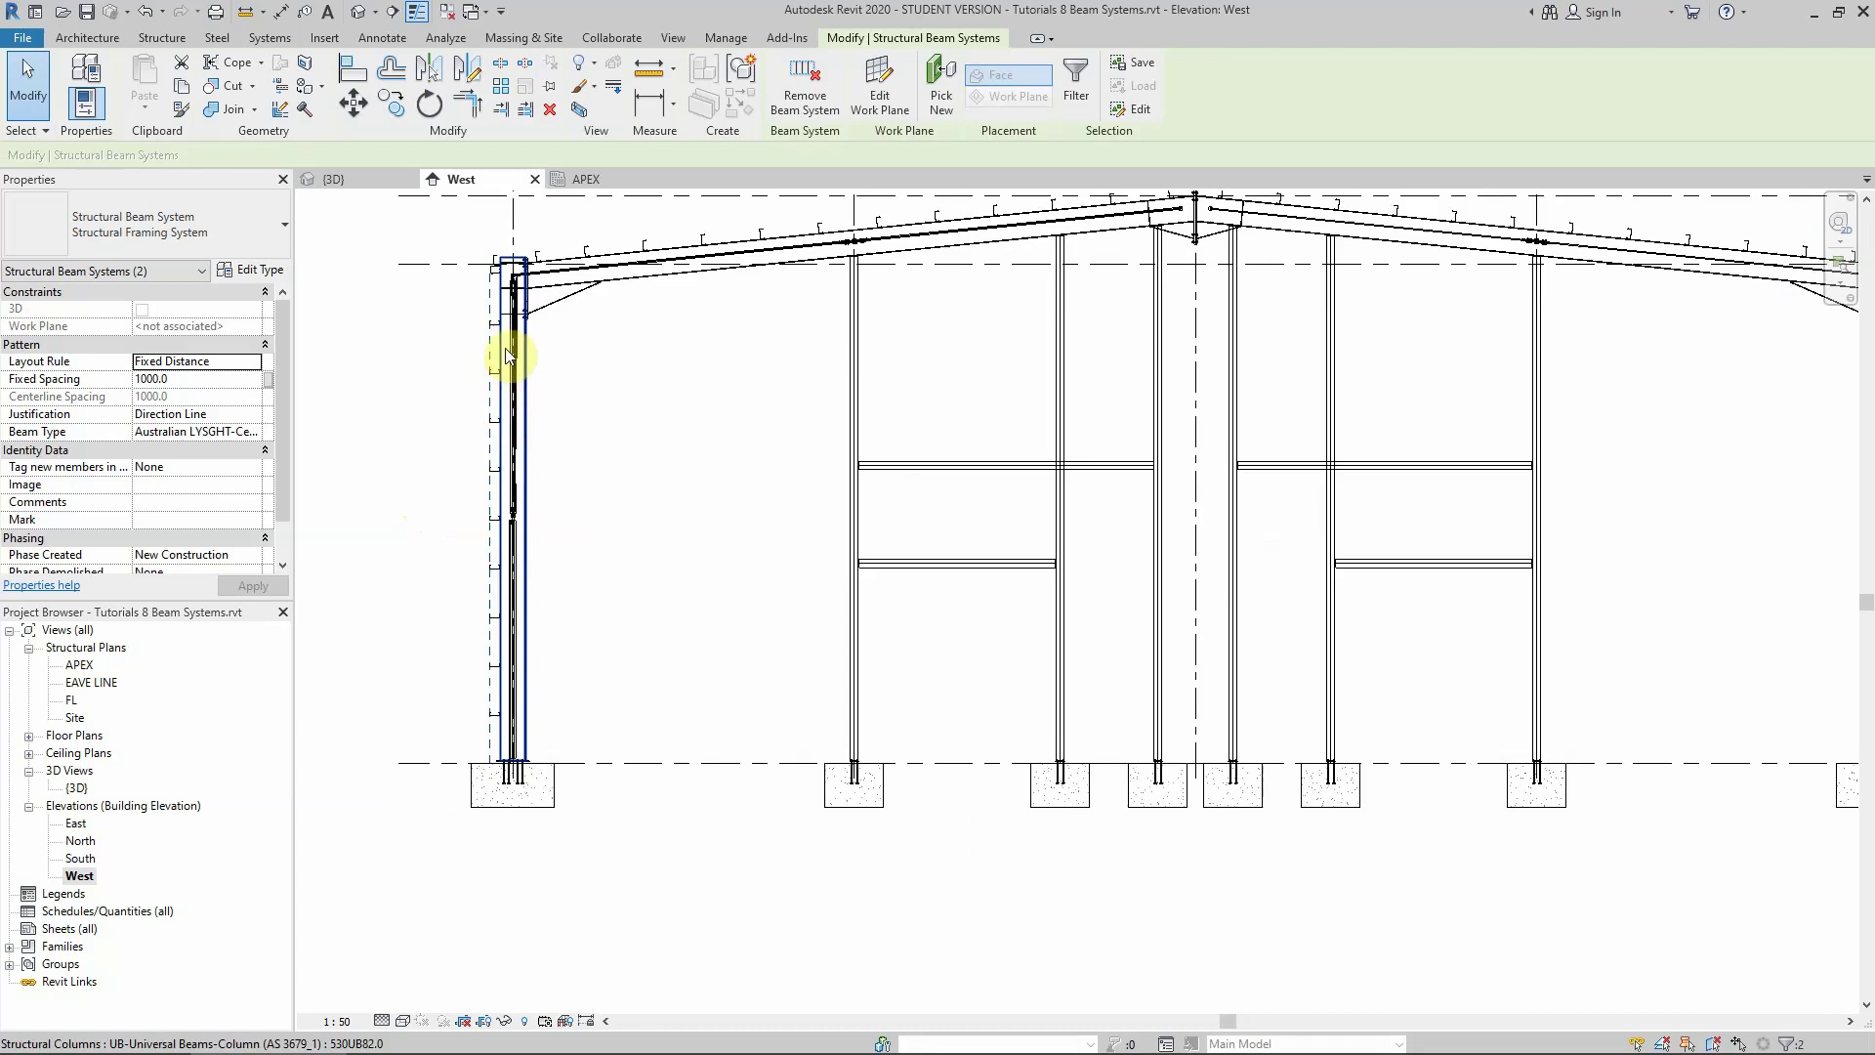
pyautogui.scroll(-3, 1046, 482)
pyautogui.scroll(4, 1422, 431)
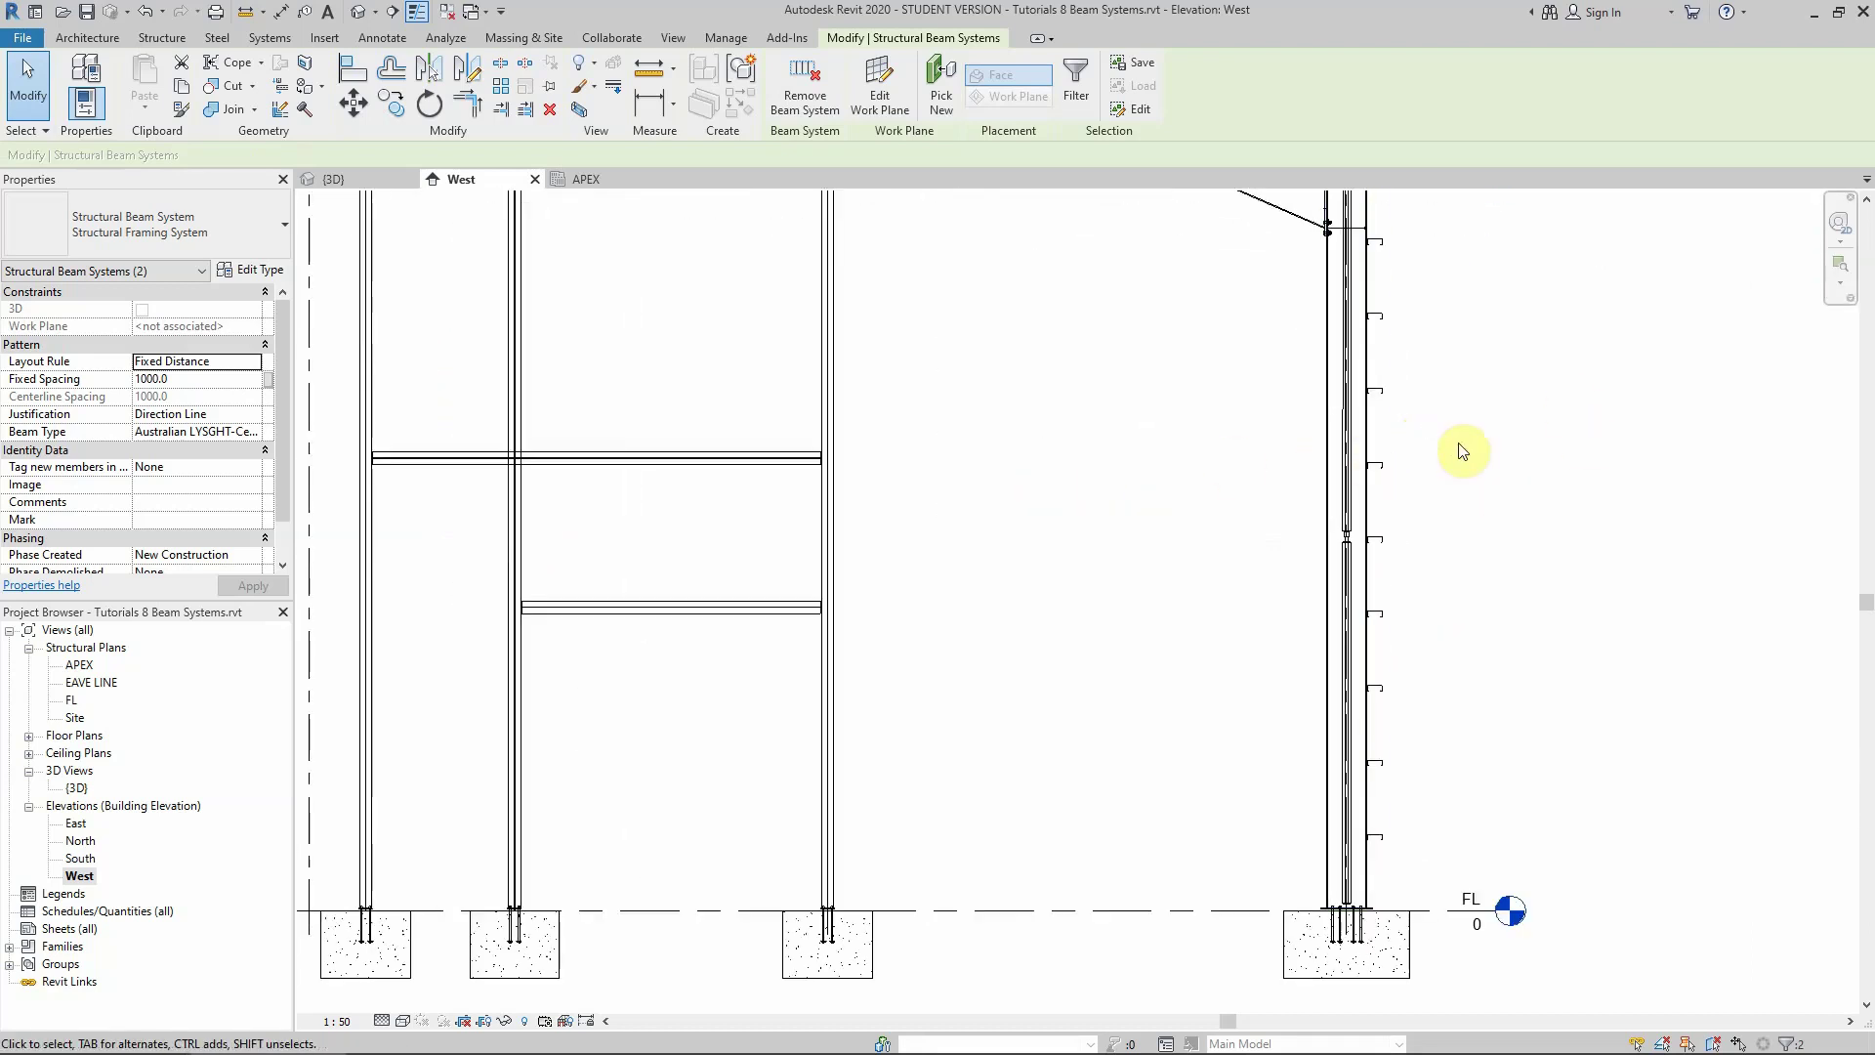
pyautogui.scroll(-2, 1494, 558)
pyautogui.scroll(-2, 619, 418)
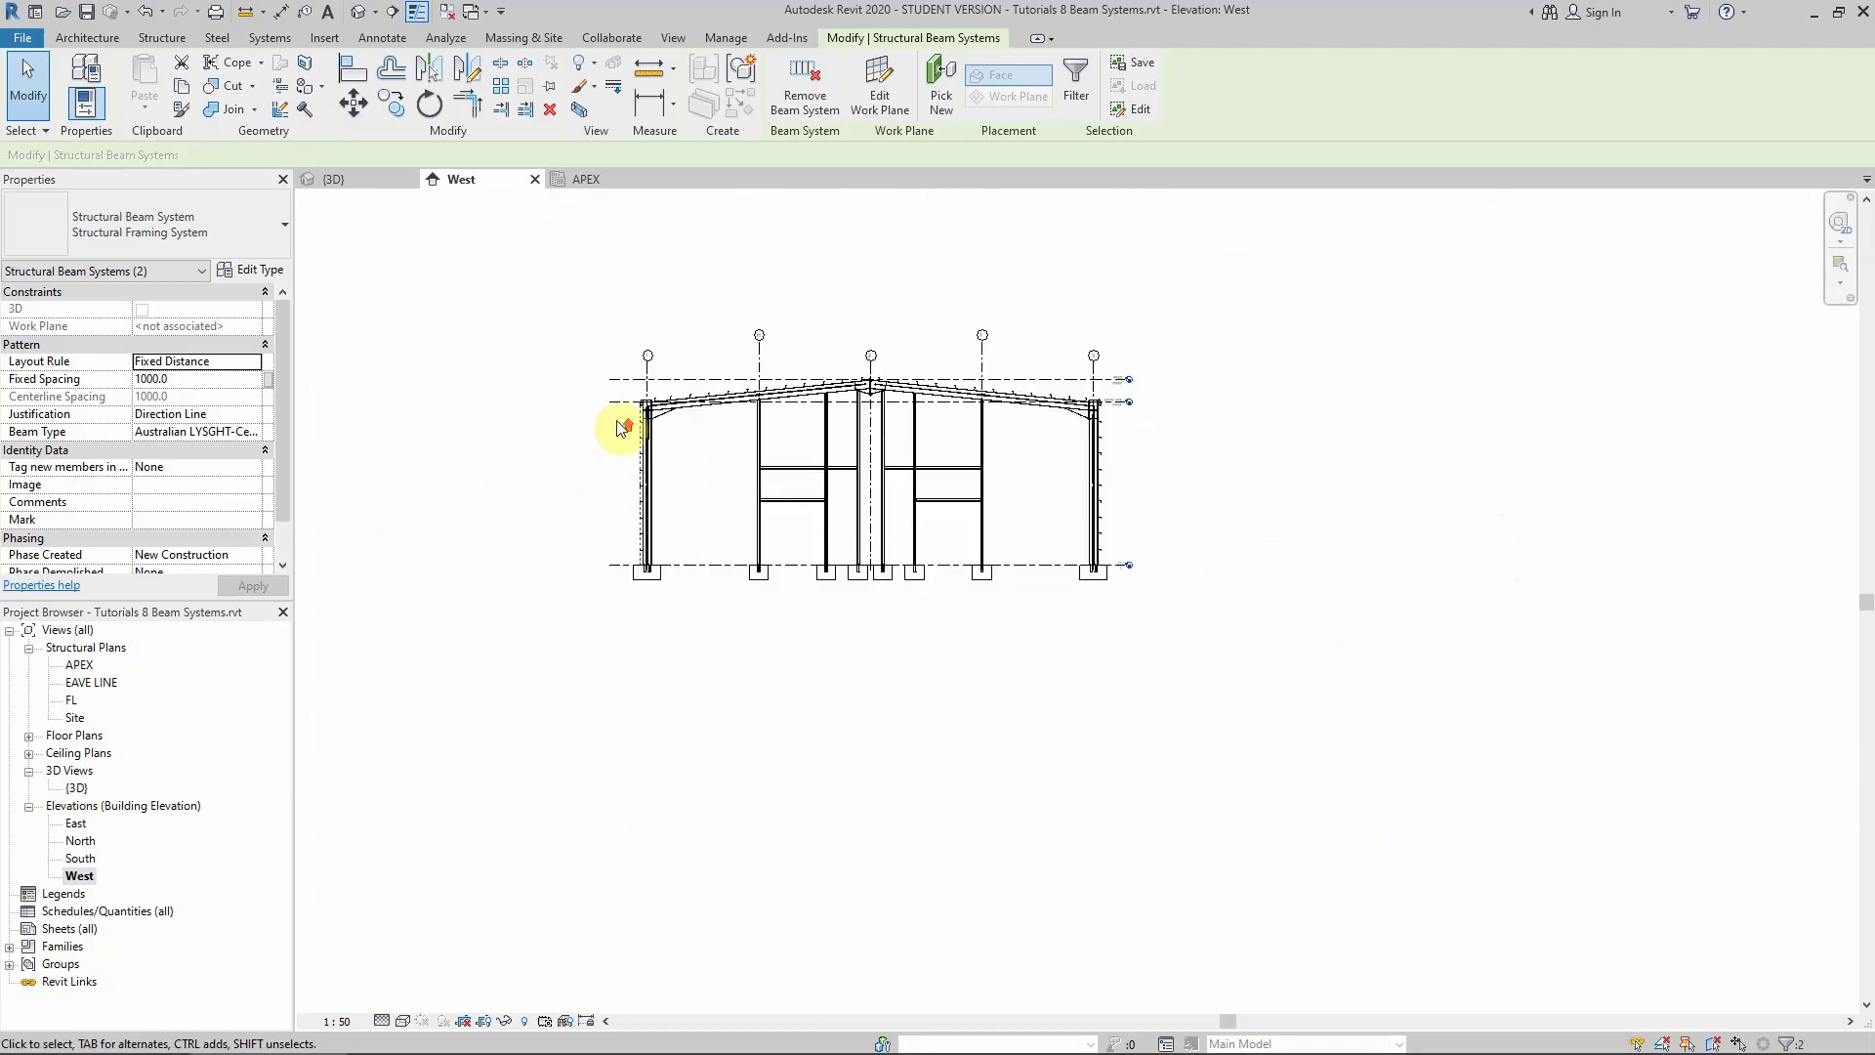
# Select the mirrored side wall framing at grid 1 and filter the selection to Structural Framing (Joist) only
pyautogui.scroll(3, 636, 452)
pyautogui.click(657, 417)
pyautogui.moveTo(698, 503); pyautogui.dragTo(781, 908)
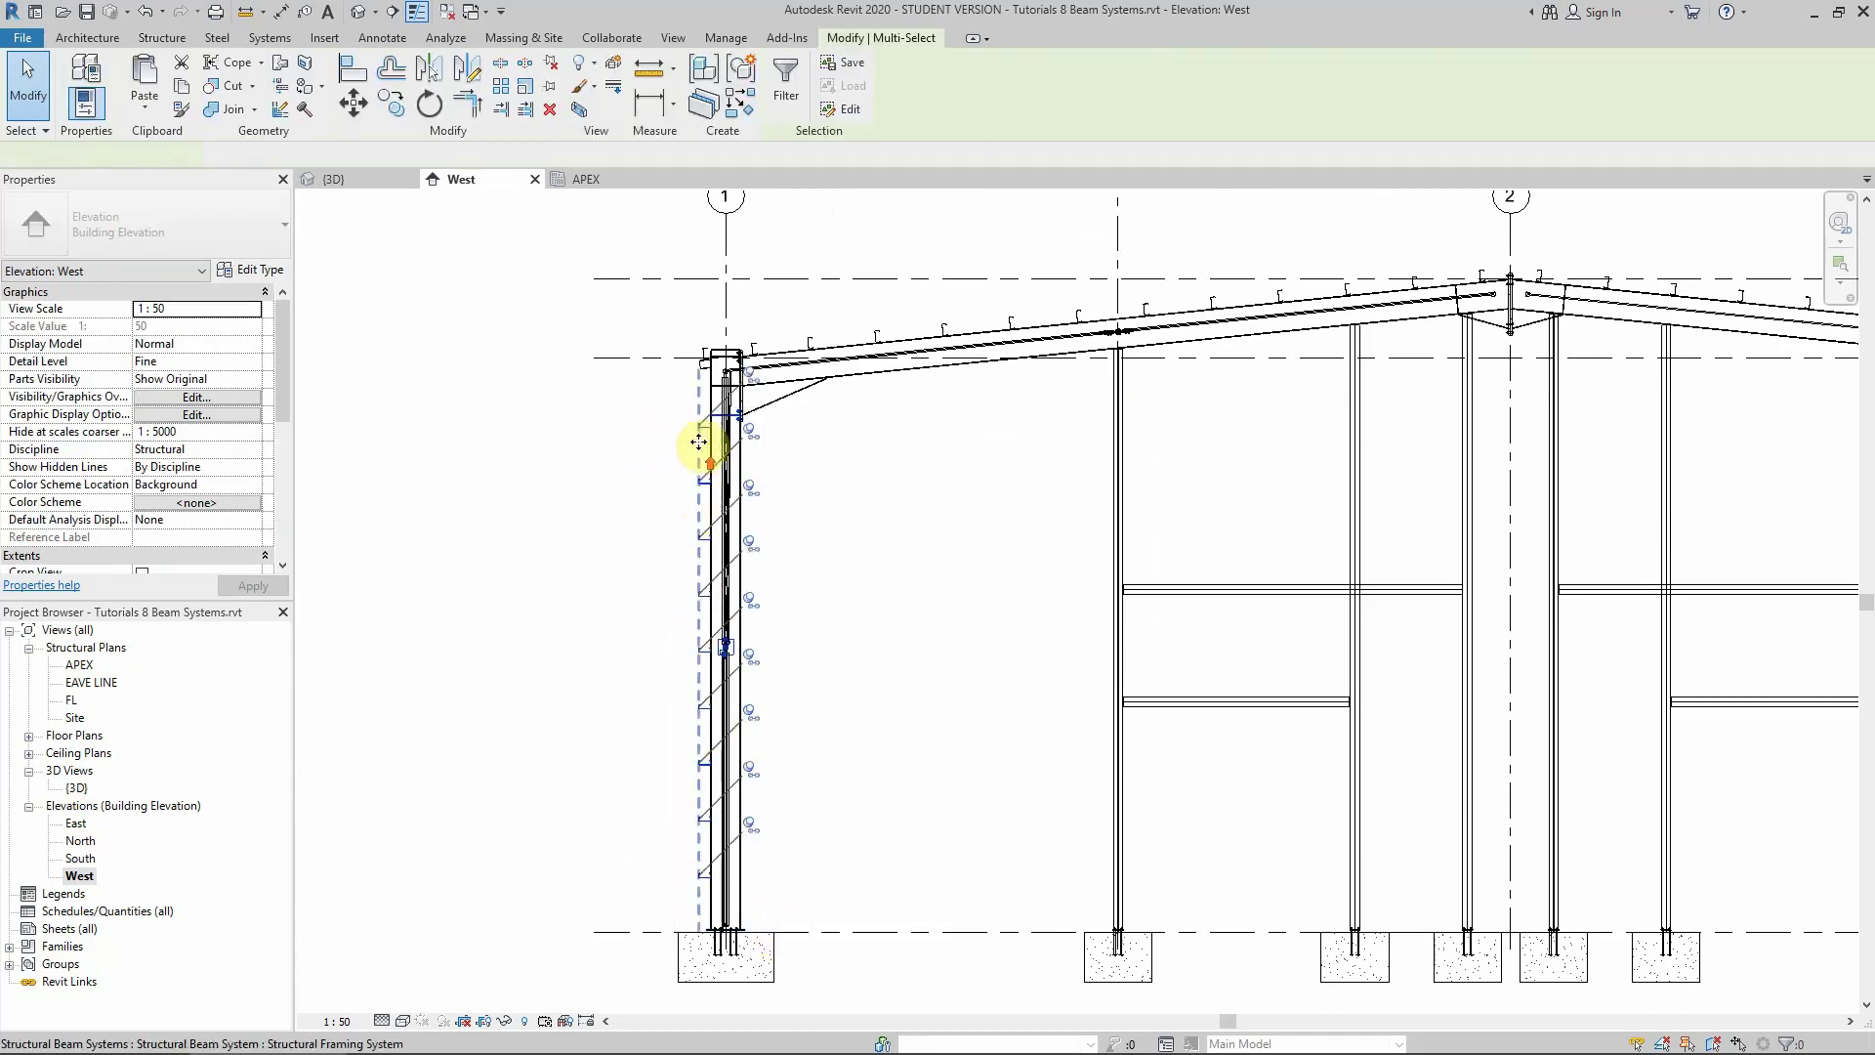
pyautogui.scroll(2, 691, 380)
pyautogui.scroll(-2, 605, 439)
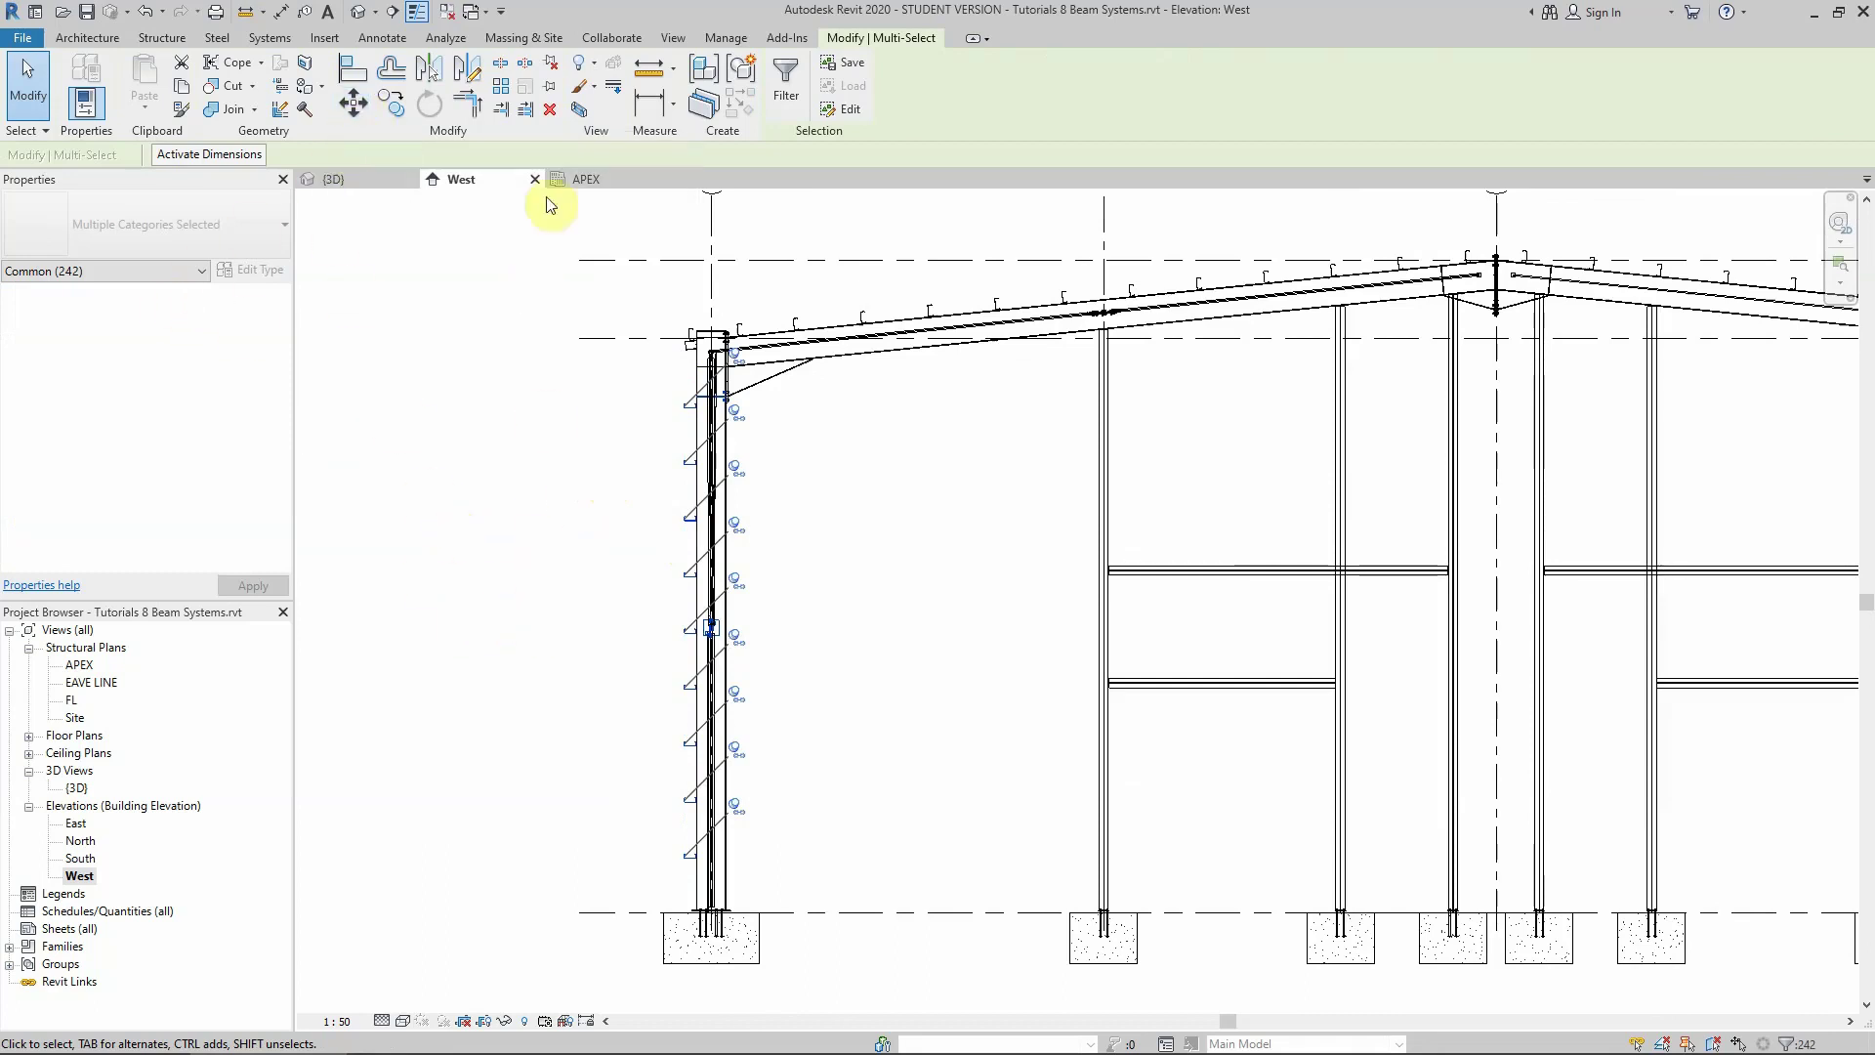
pyautogui.click(793, 92)
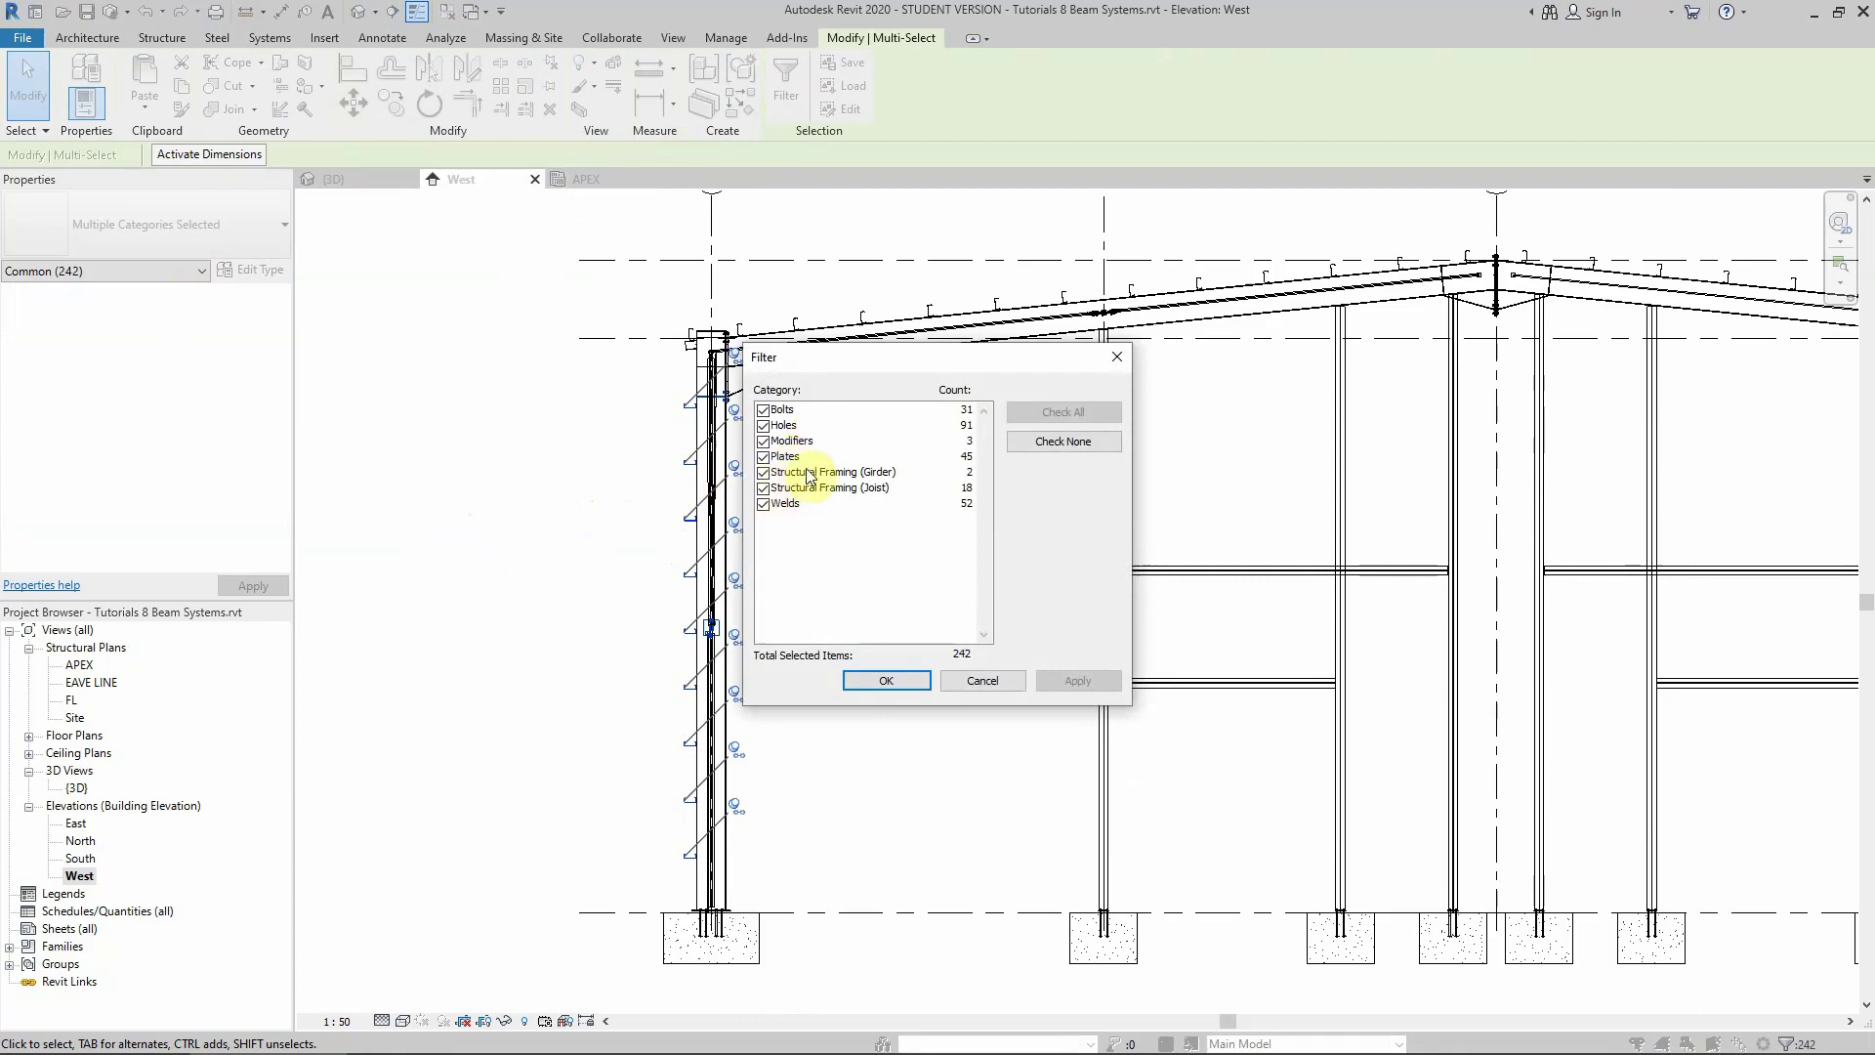
pyautogui.click(1019, 448)
pyautogui.click(763, 473)
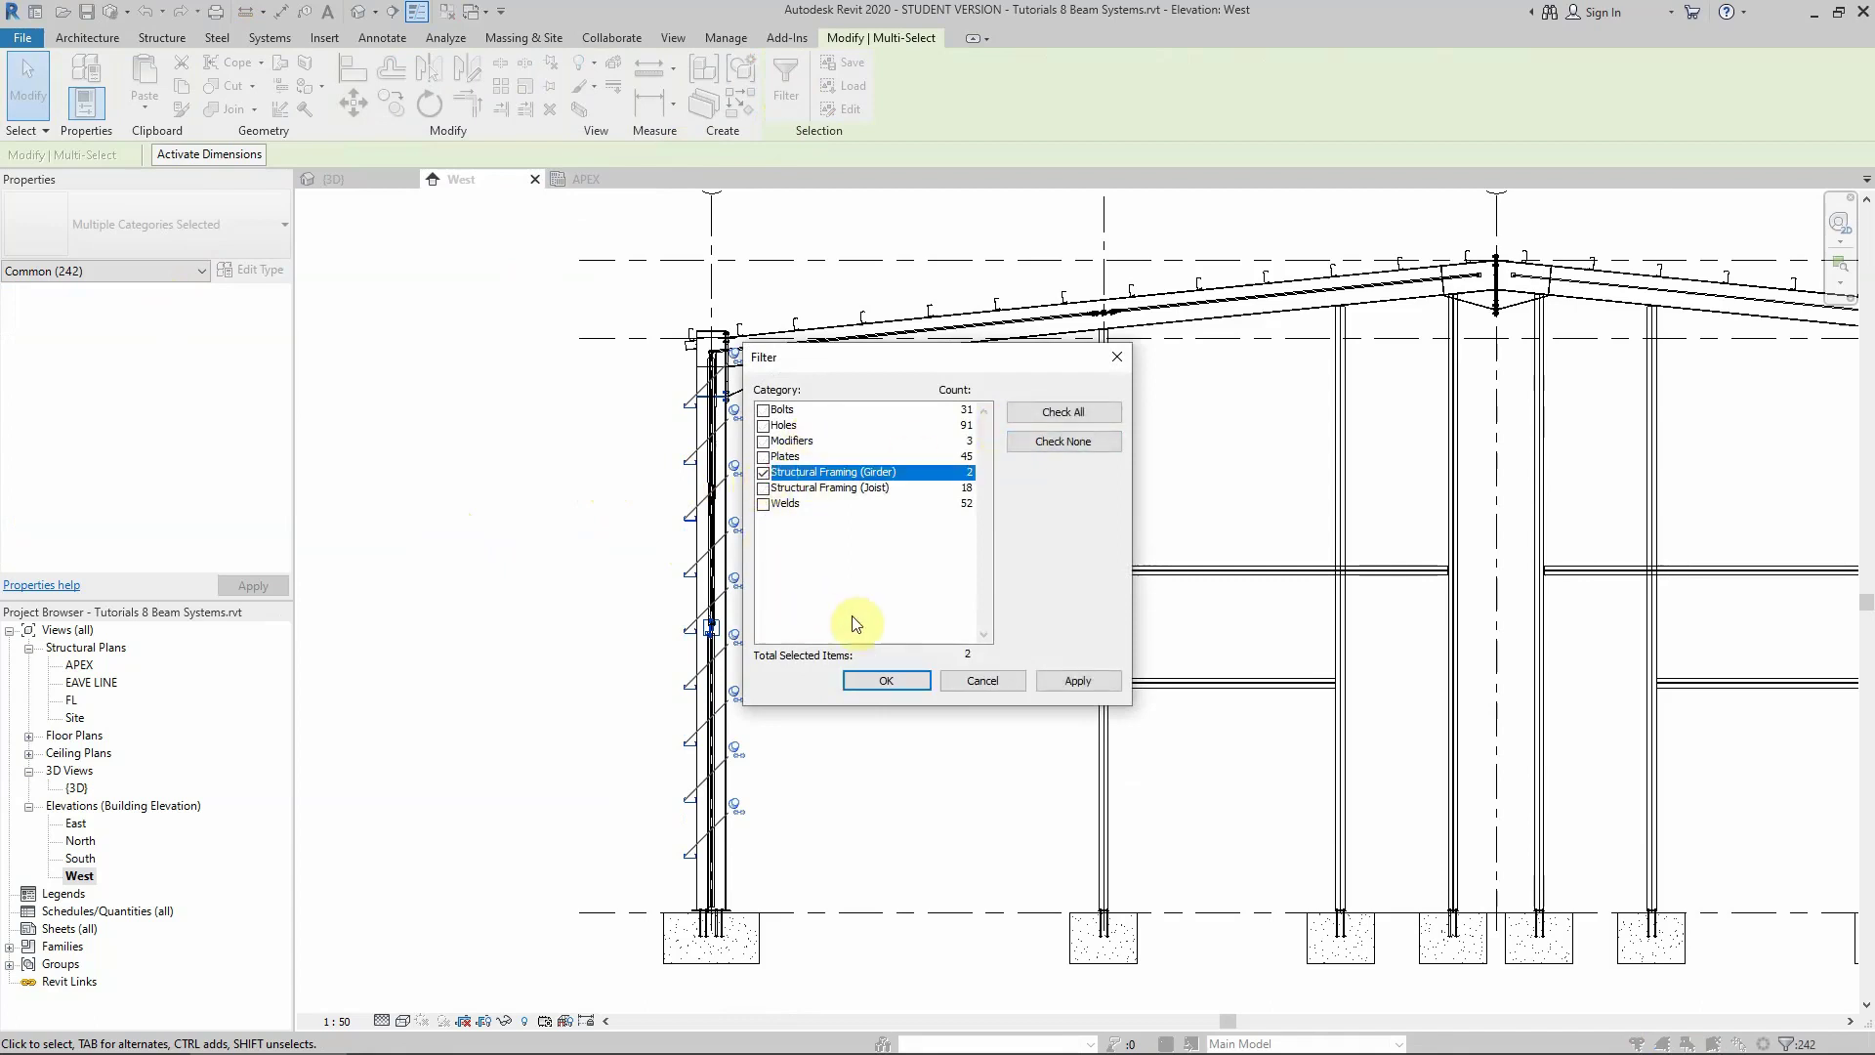
pyautogui.click(764, 473)
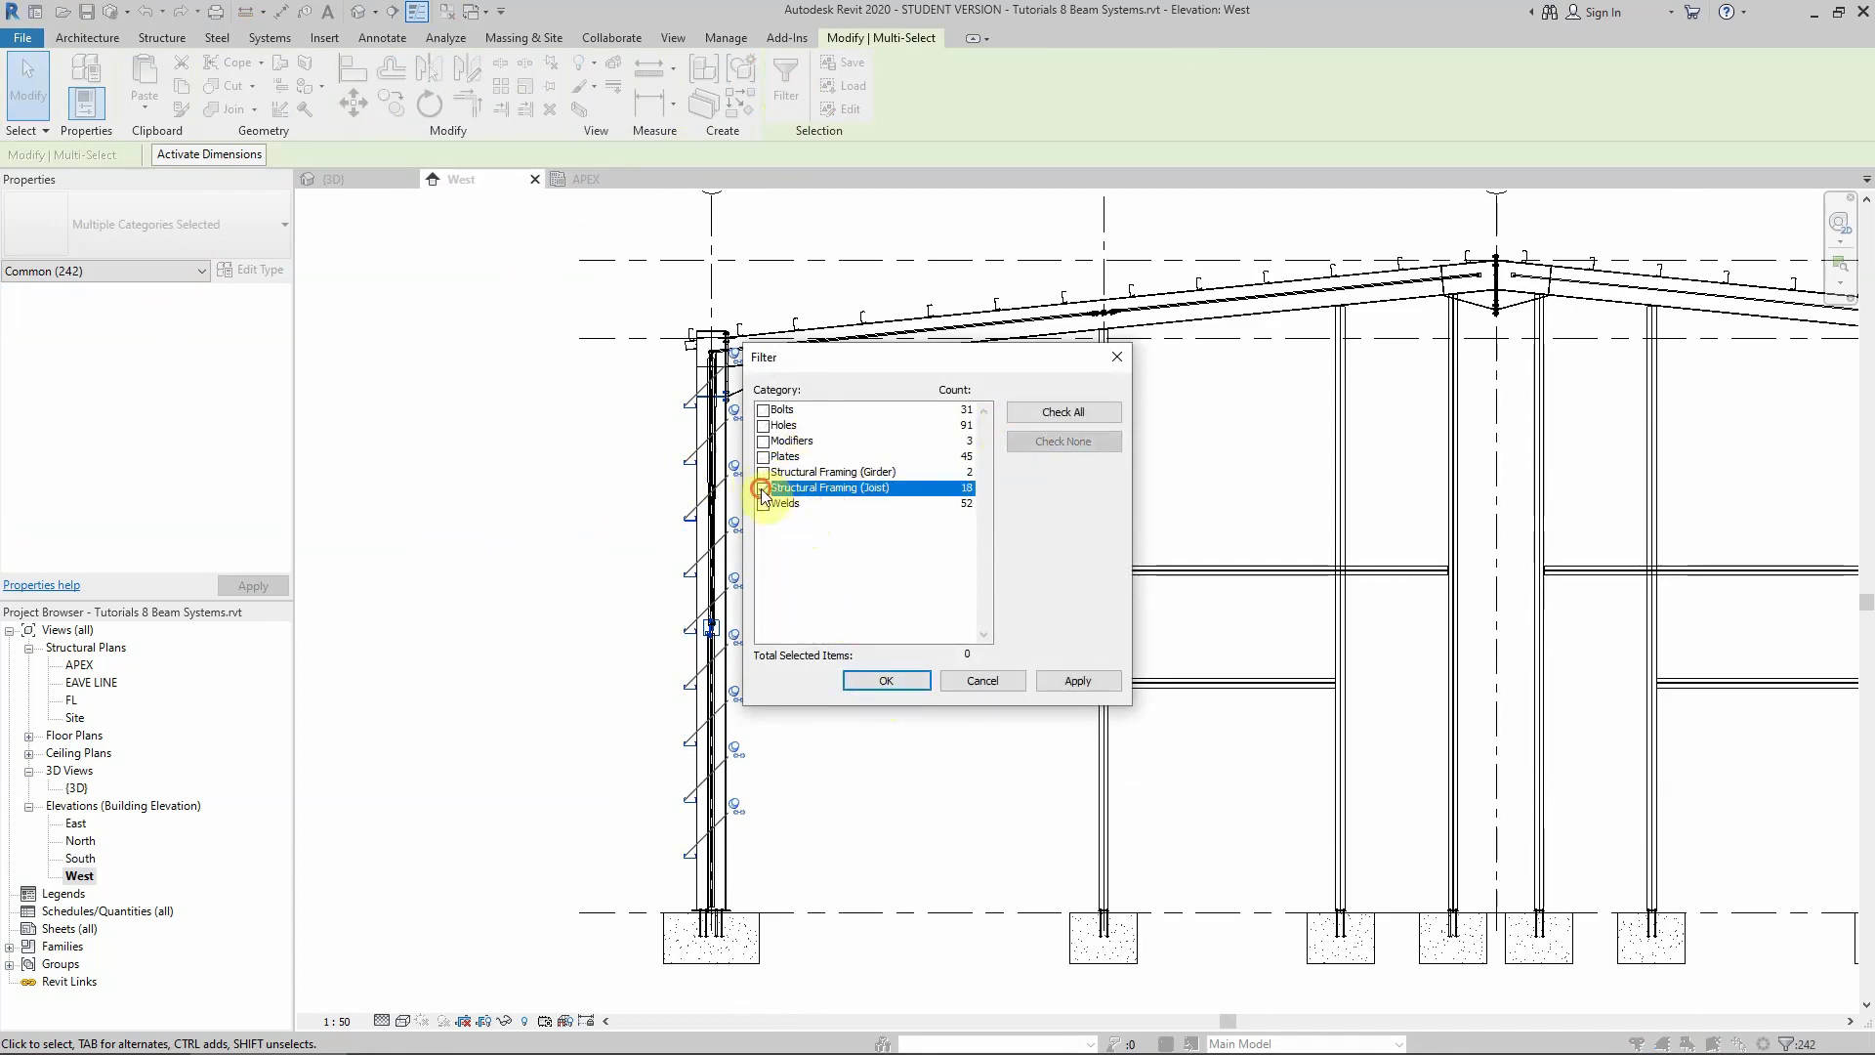
pyautogui.click(886, 680)
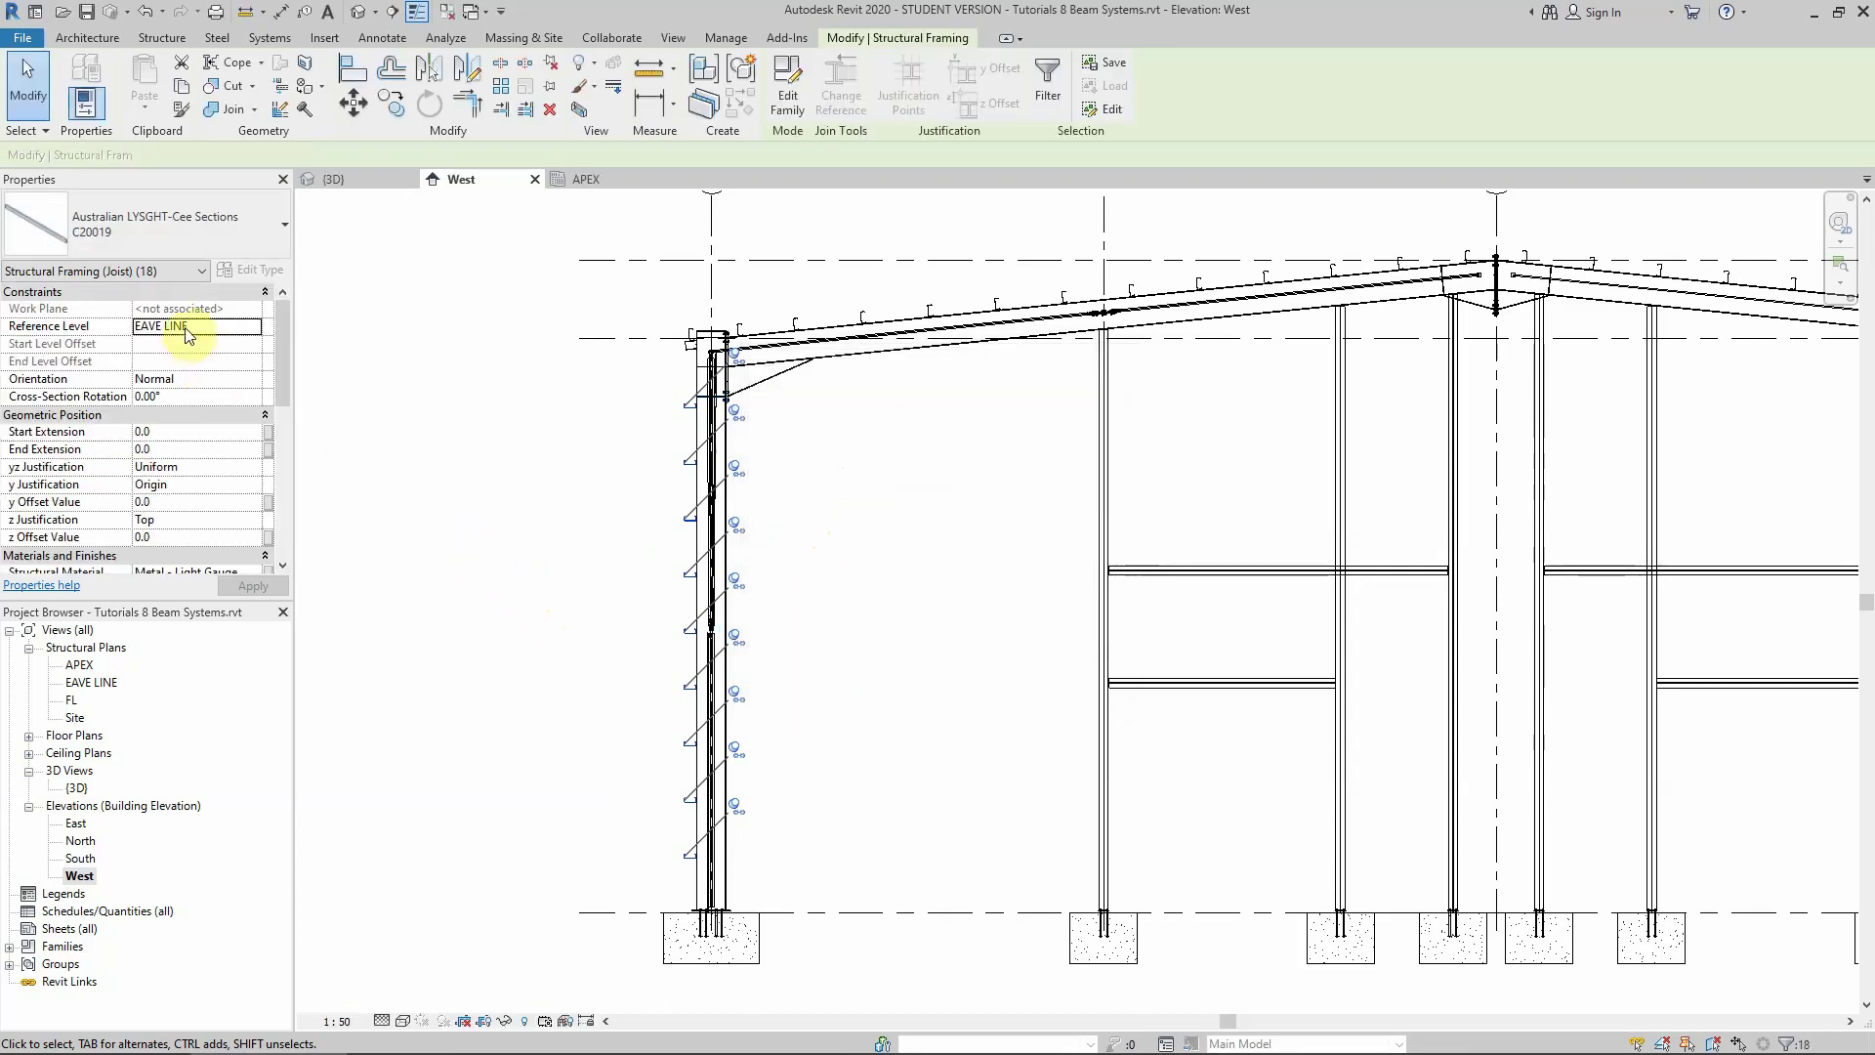
# Set the selected joists' cross-section rotation to 180° and their z justification to Bottom
pyautogui.click(174, 400)
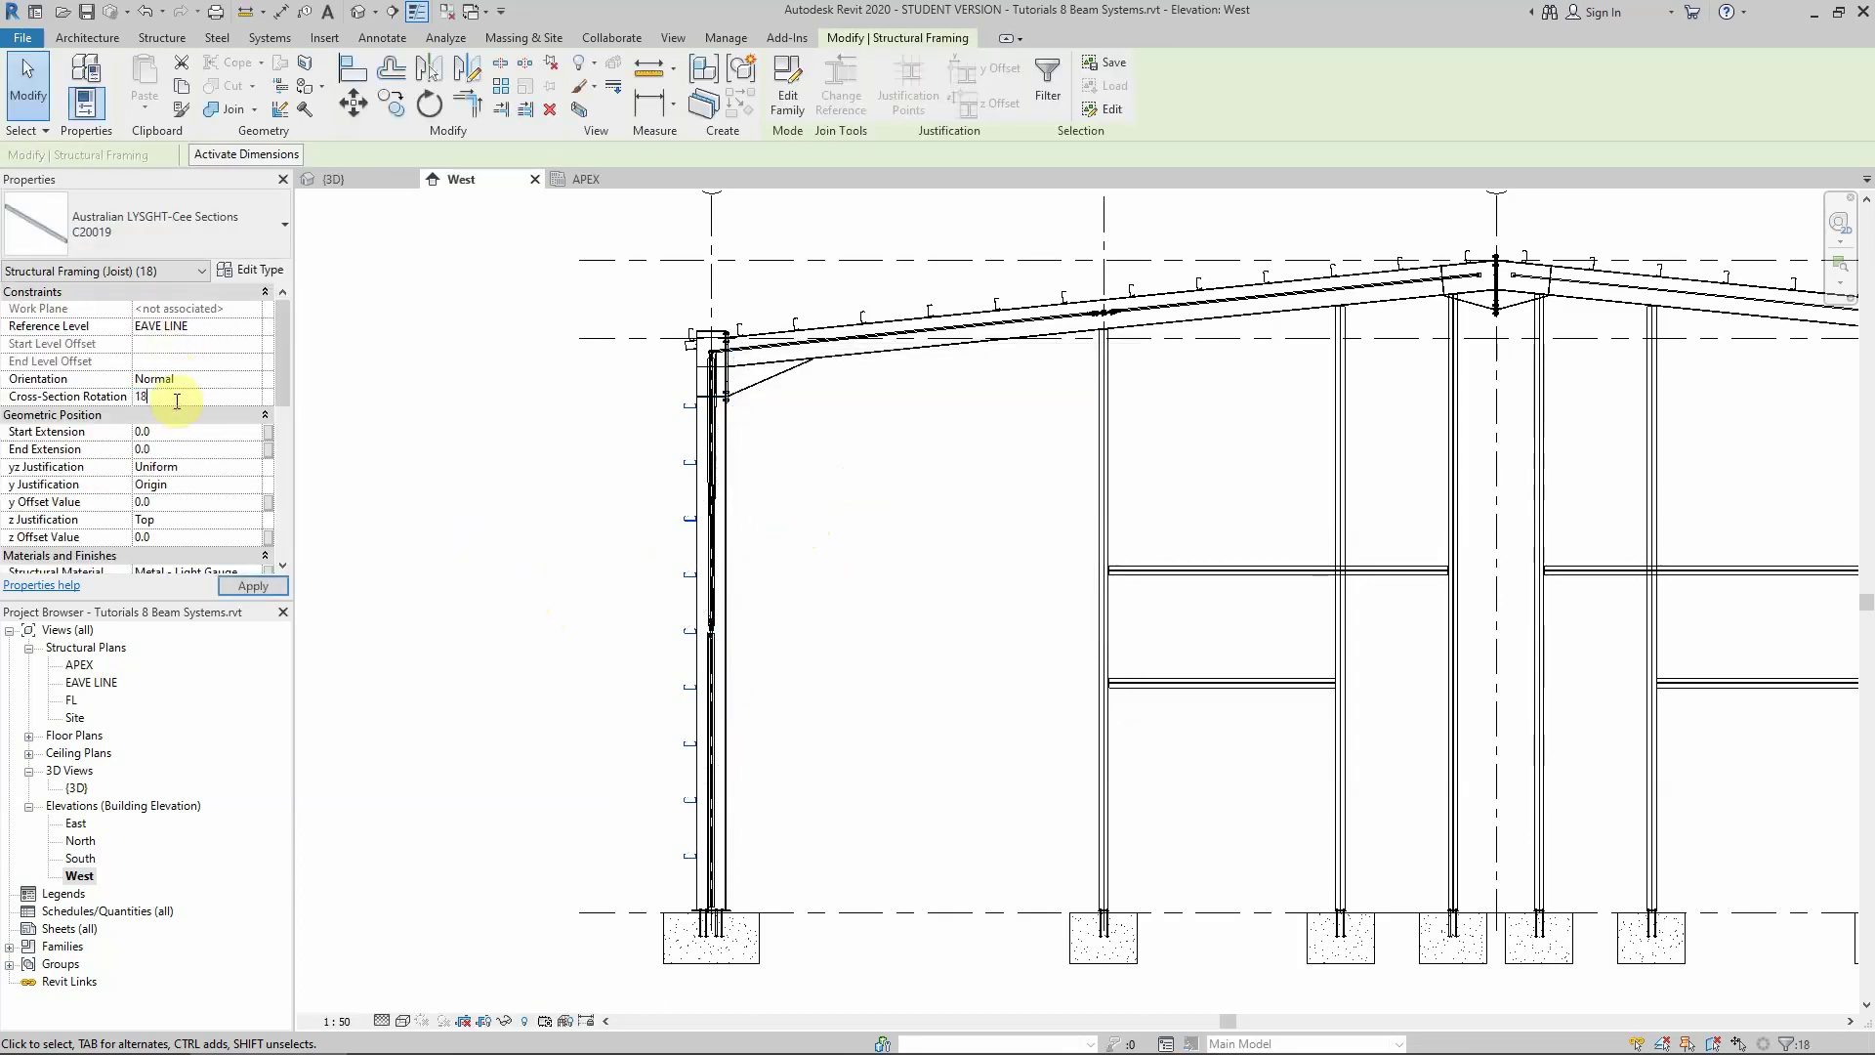
pyautogui.click(253, 525)
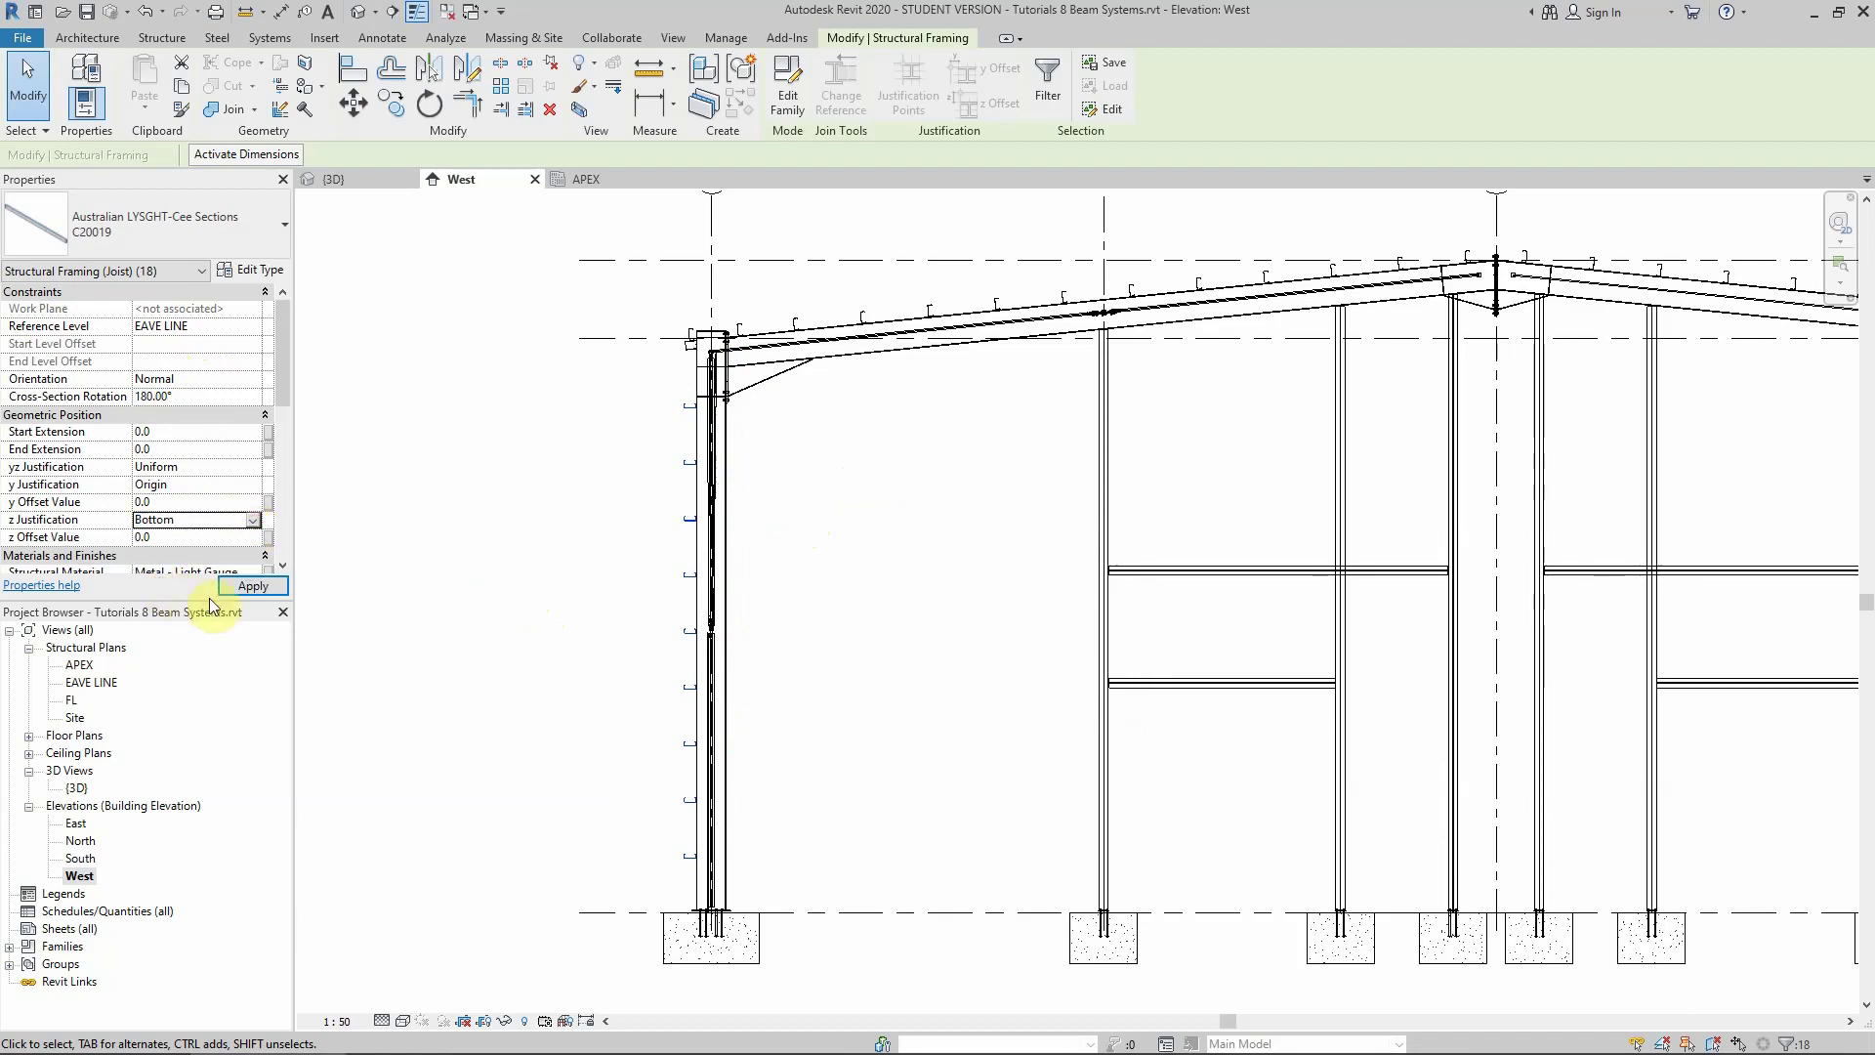
pyautogui.click(244, 589)
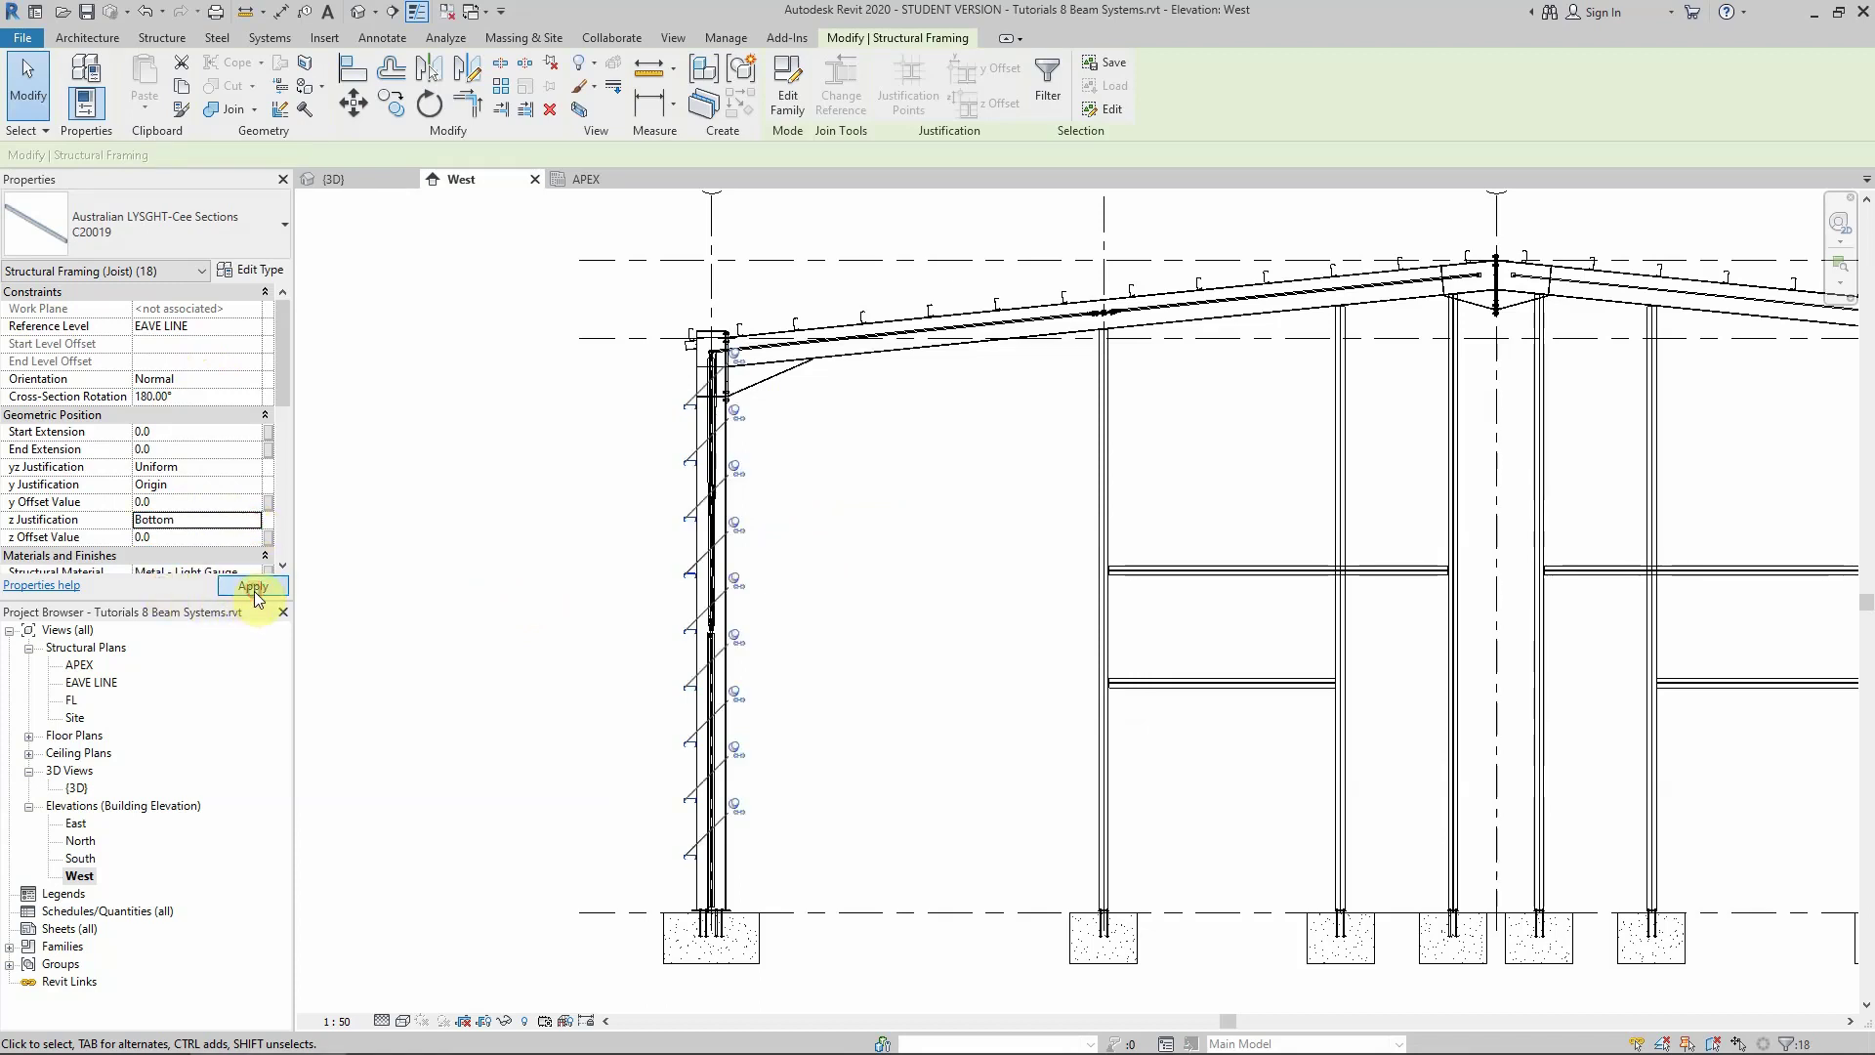
# Examine the reoriented Cee-section members at grid 1 from the column base up to the eave
pyautogui.click(546, 544)
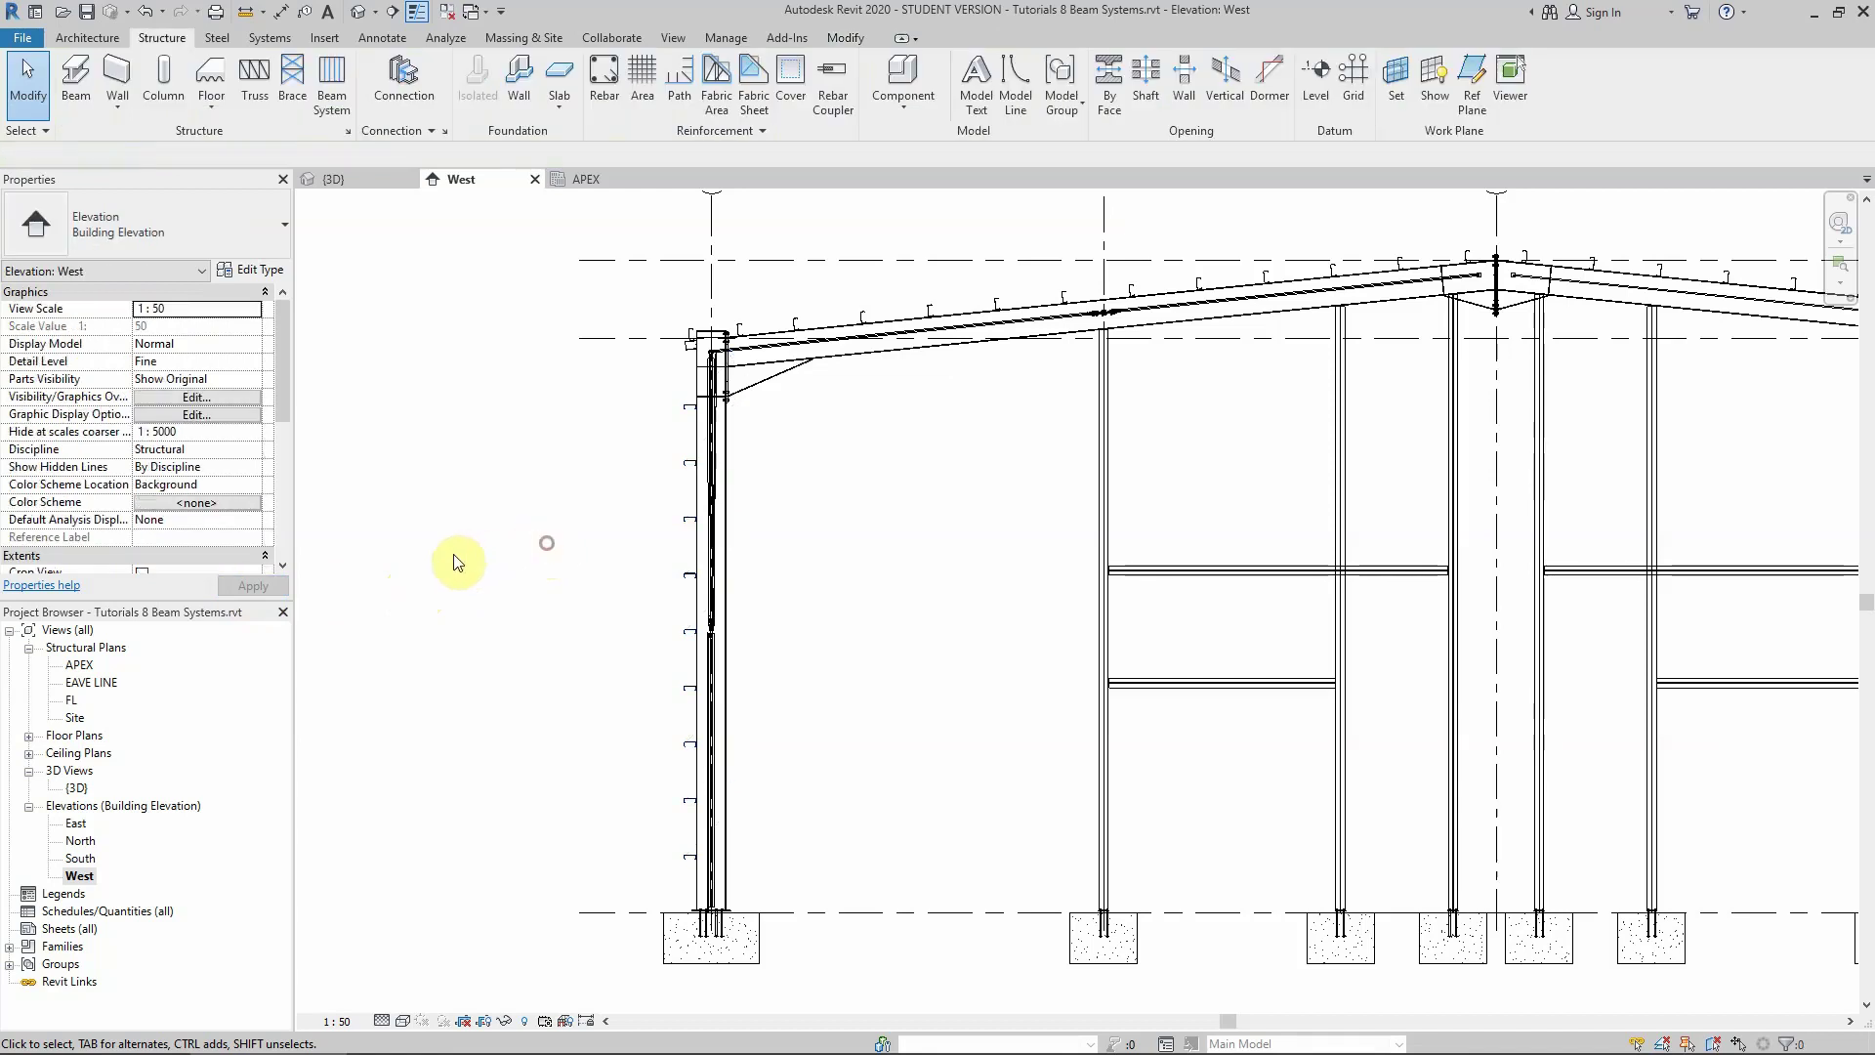
pyautogui.scroll(5, 684, 703)
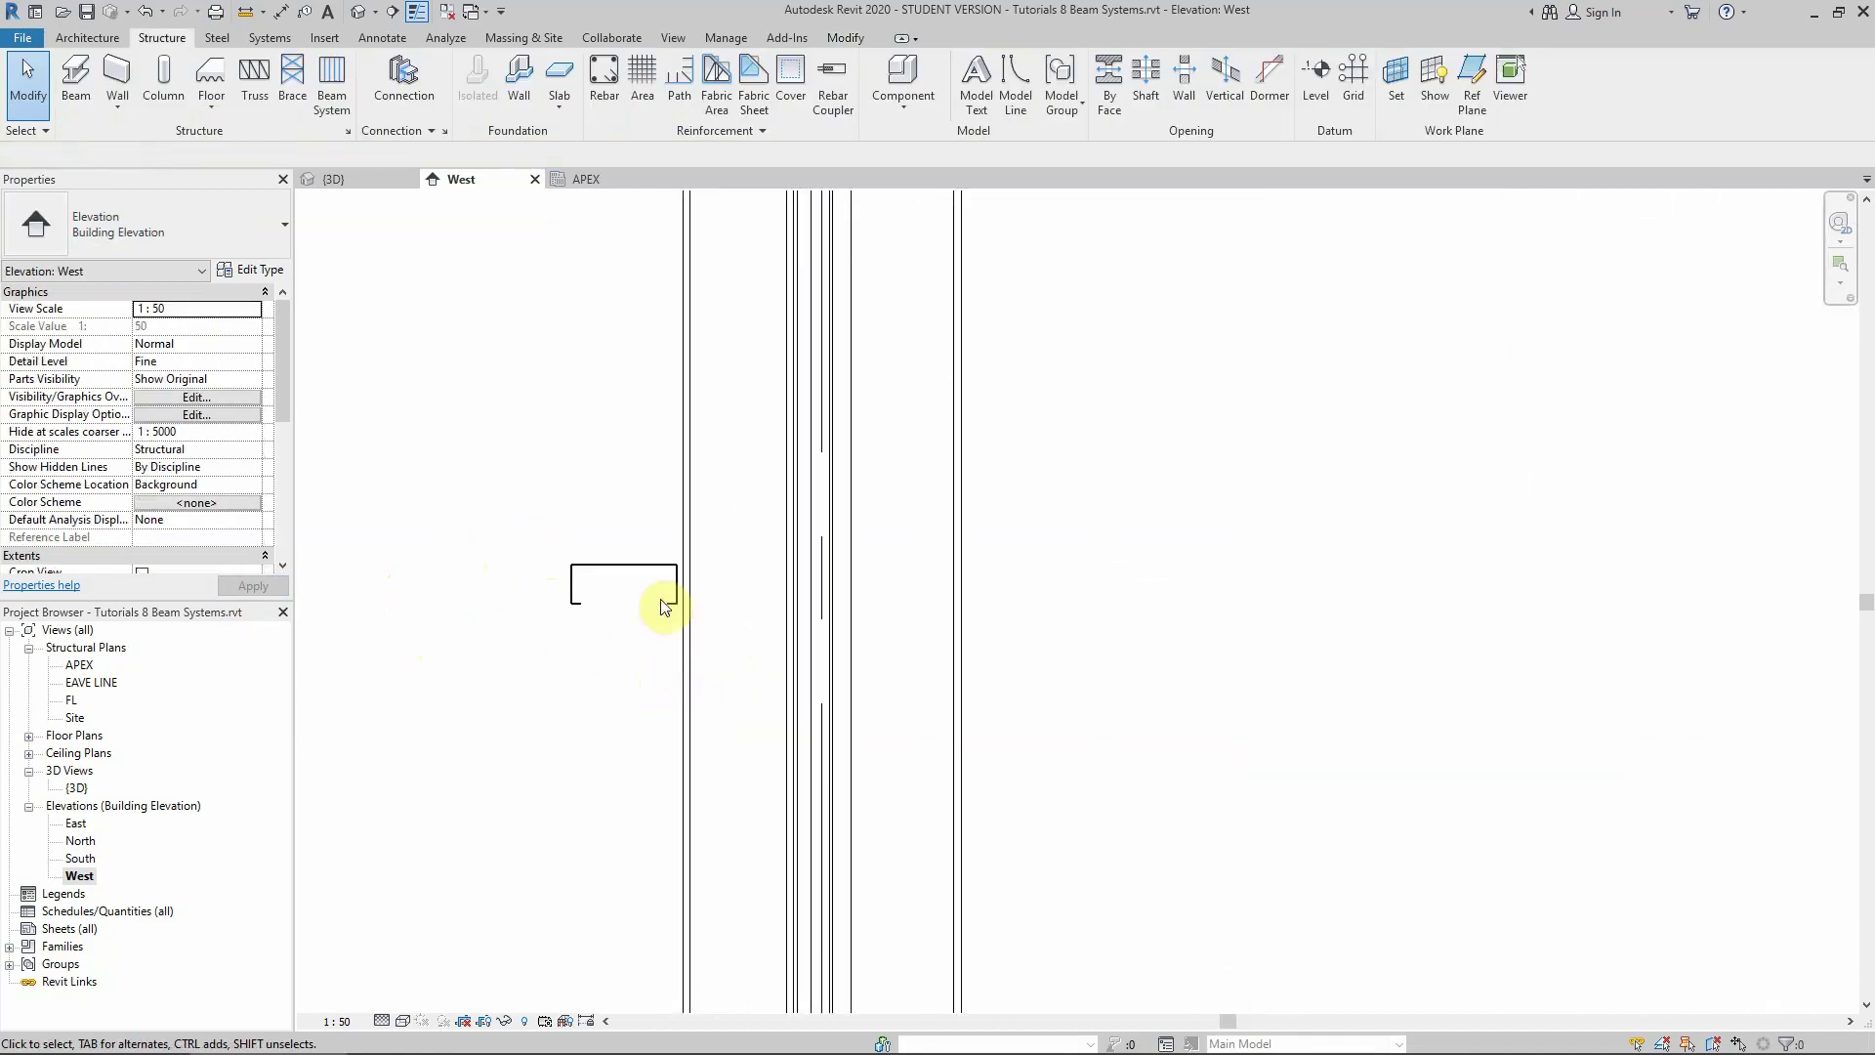
pyautogui.scroll(-3, 661, 606)
pyautogui.scroll(4, 730, 820)
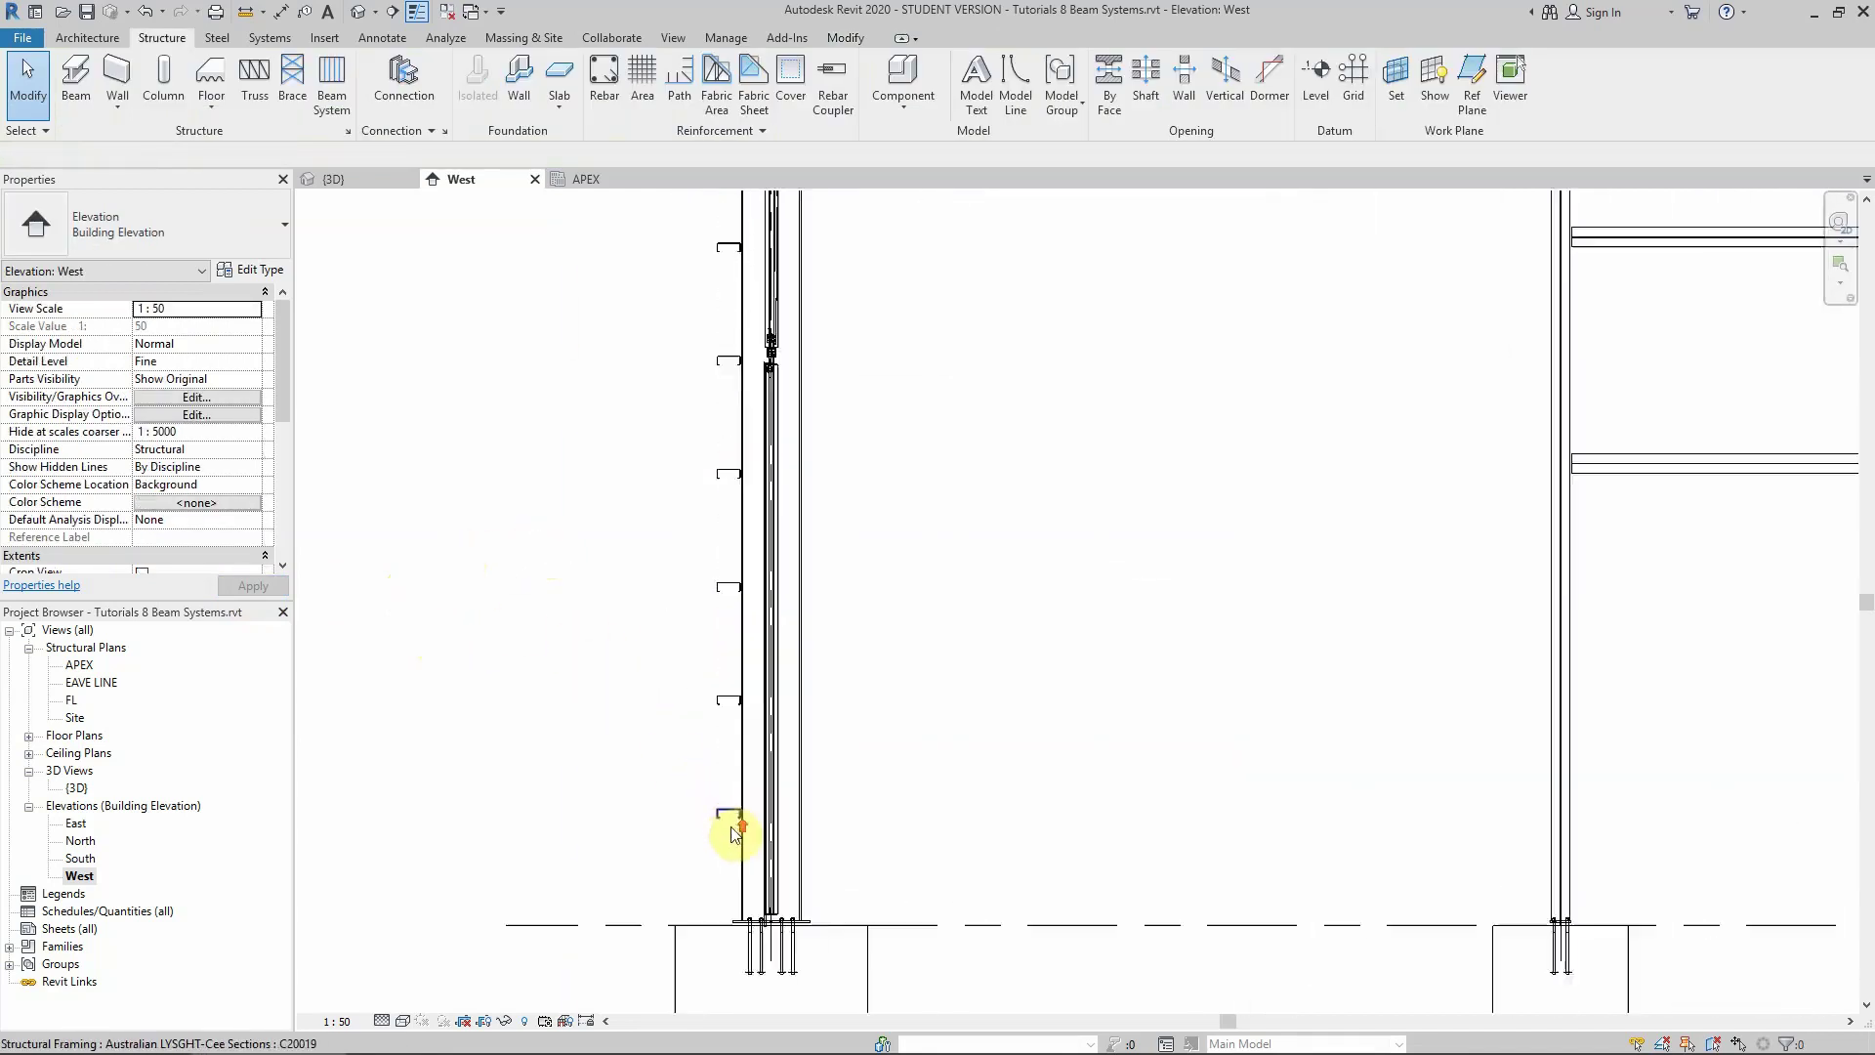
pyautogui.scroll(-2, 801, 716)
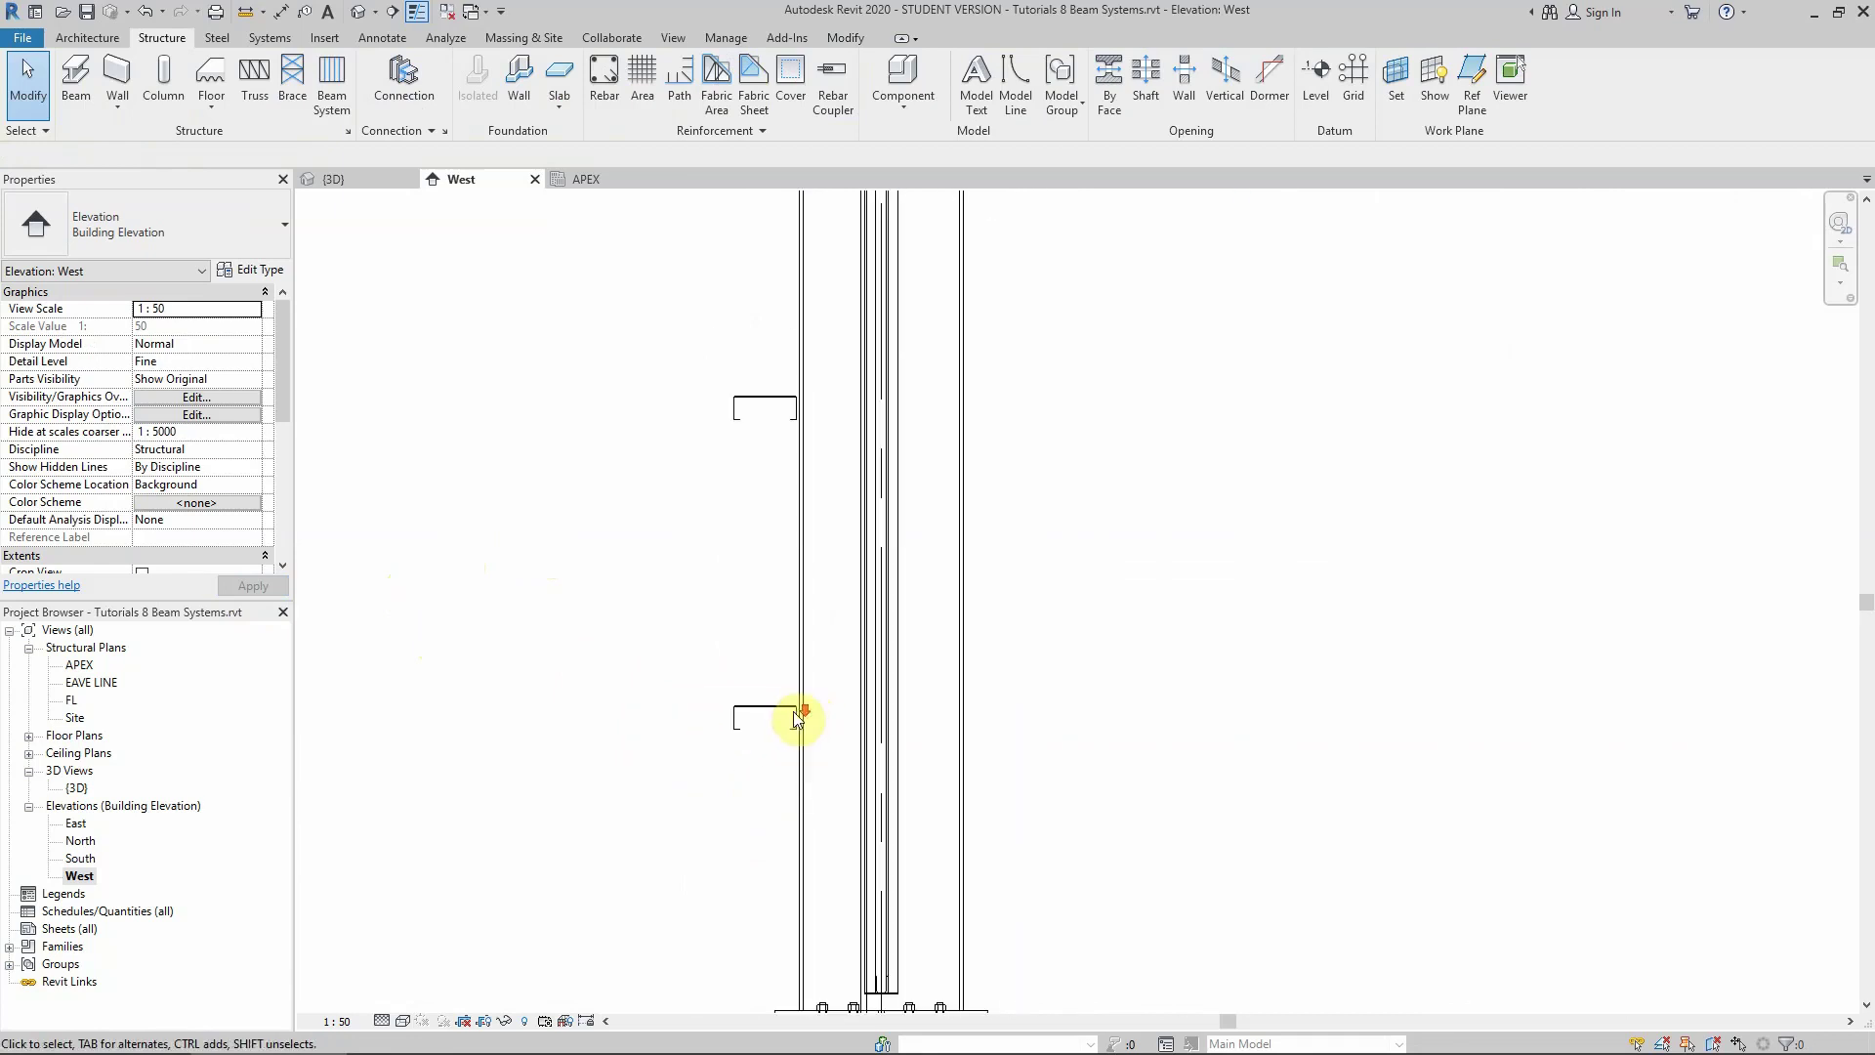
pyautogui.scroll(-3, 724, 582)
pyautogui.scroll(-5, 723, 582)
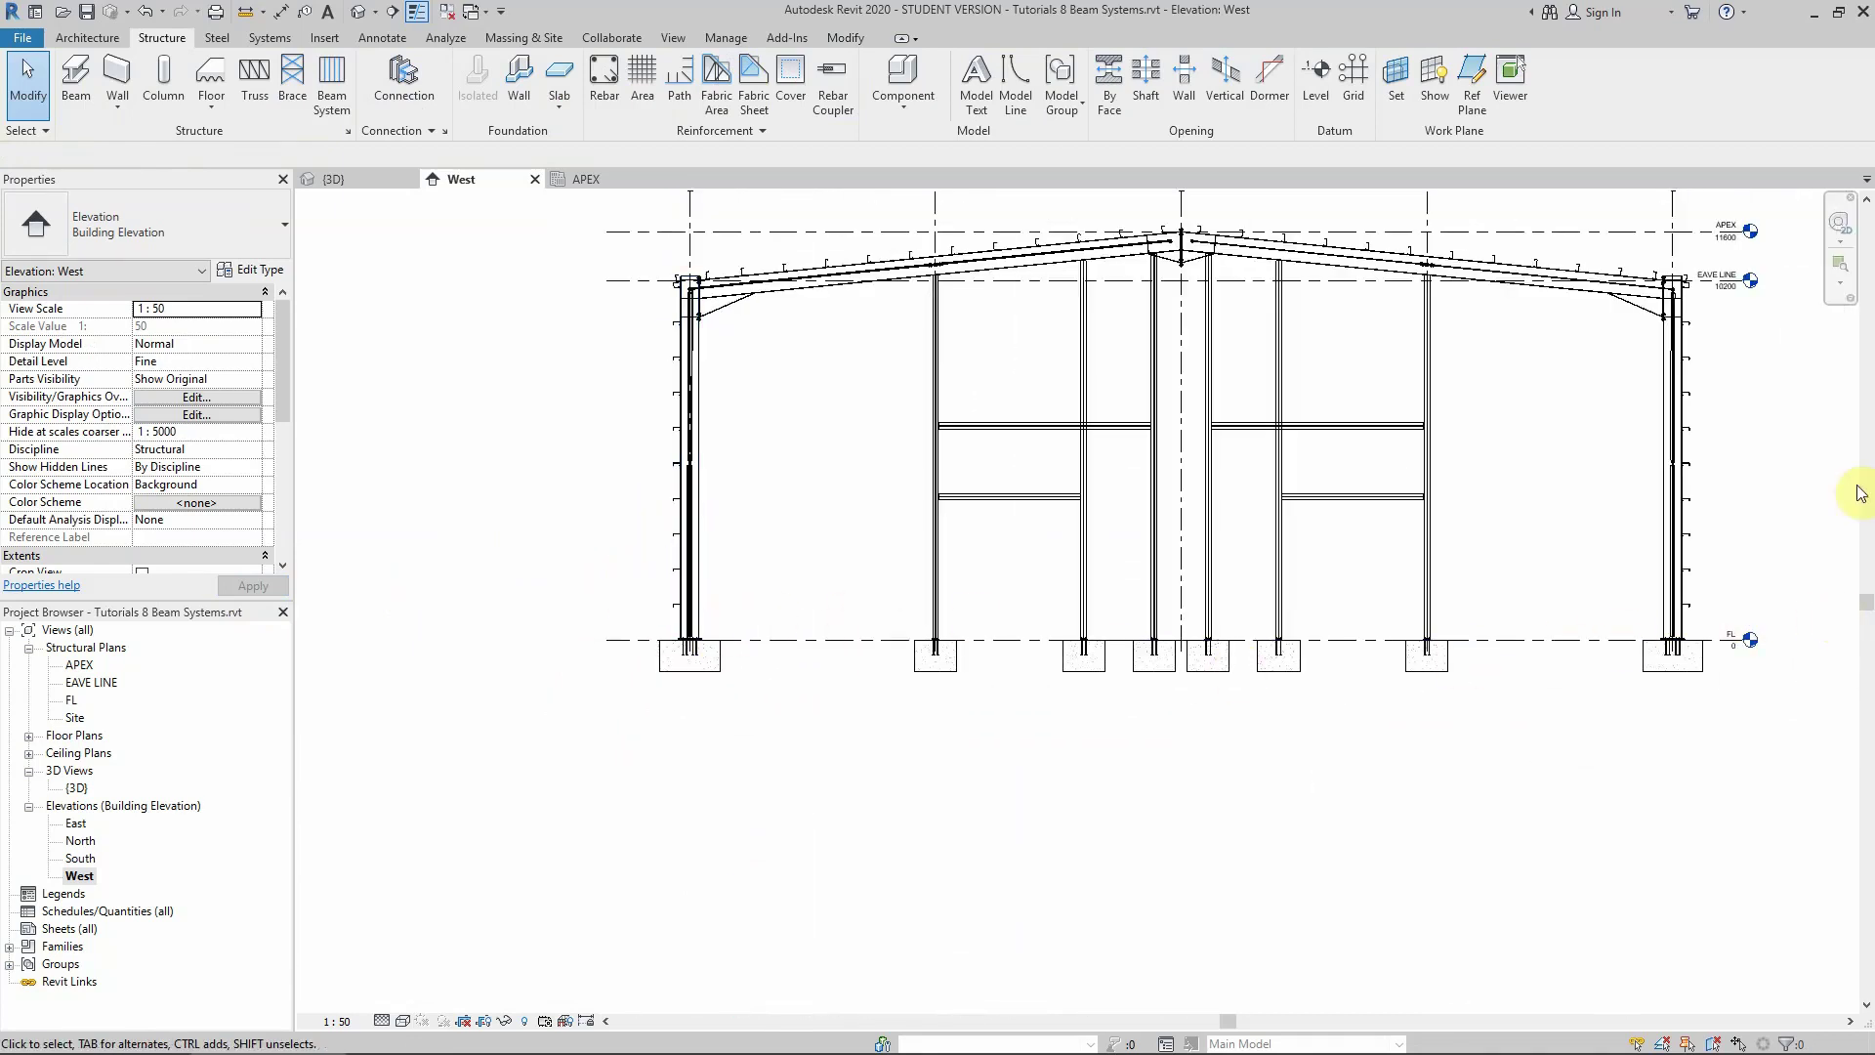
pyautogui.scroll(5, 715, 561)
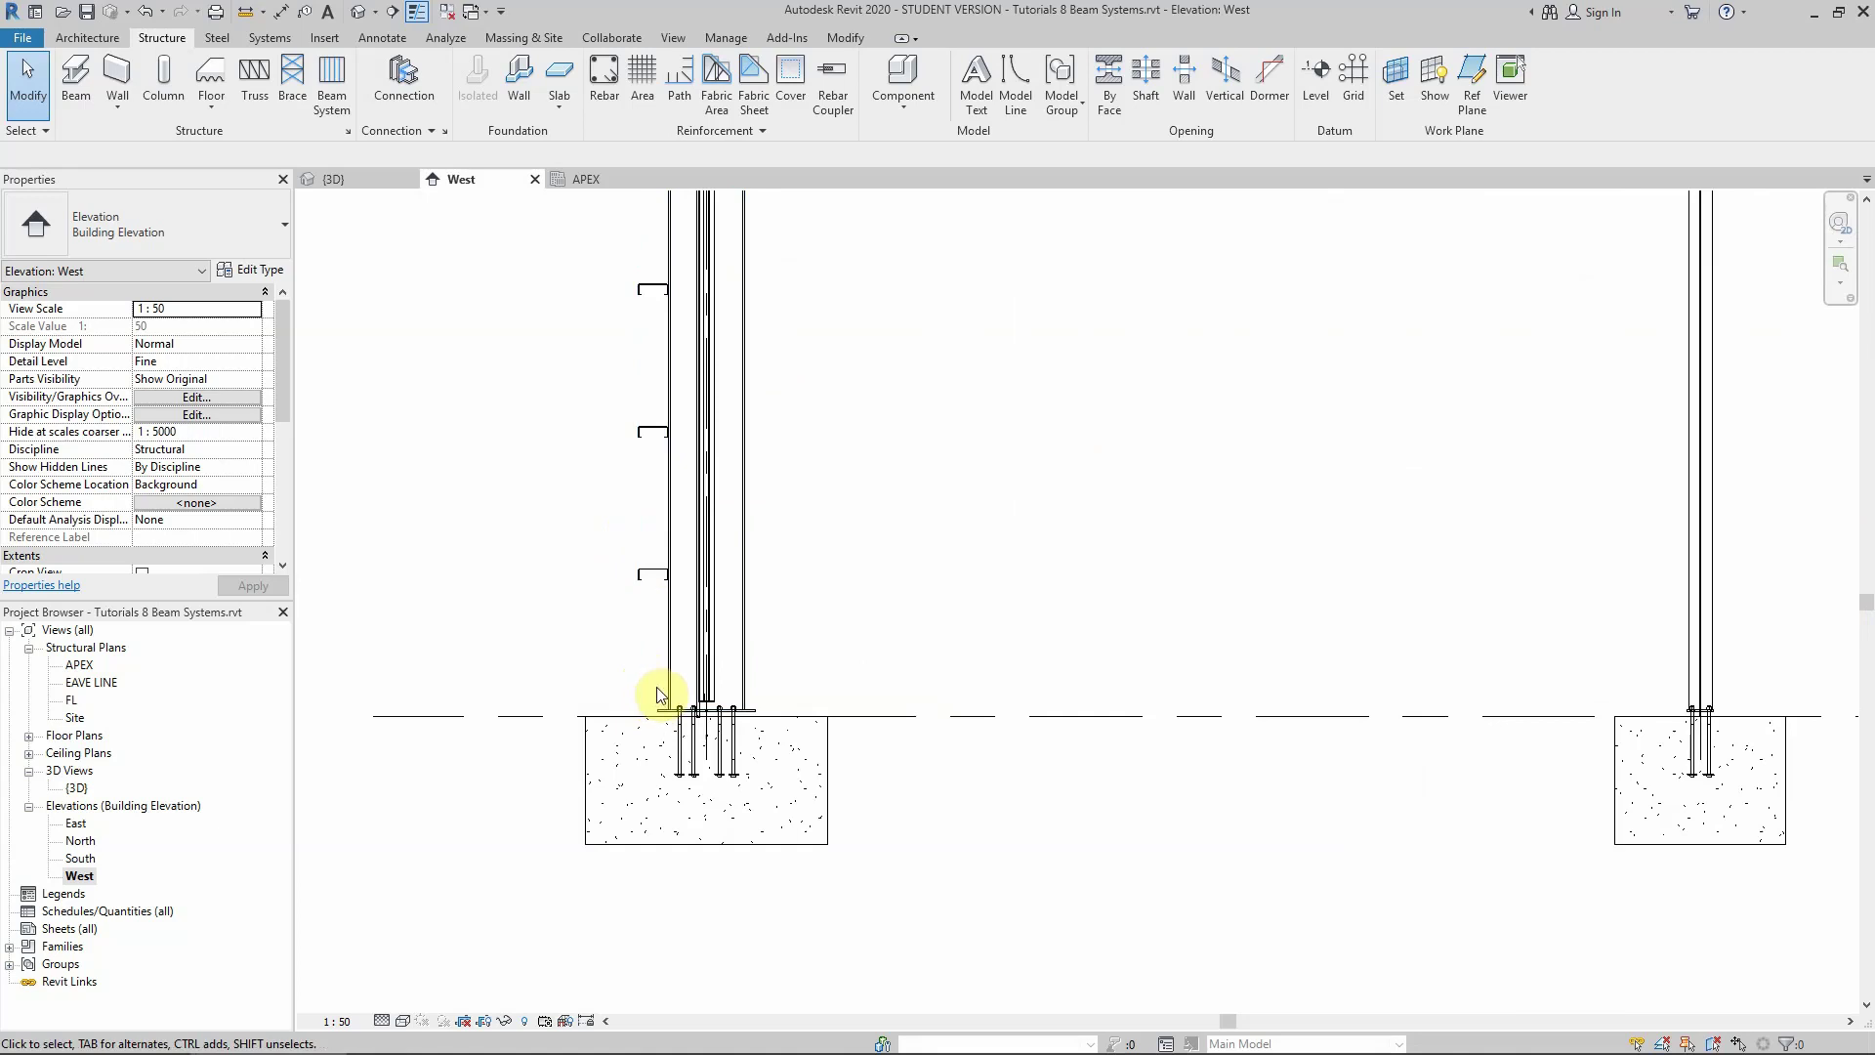
pyautogui.scroll(2, 656, 695)
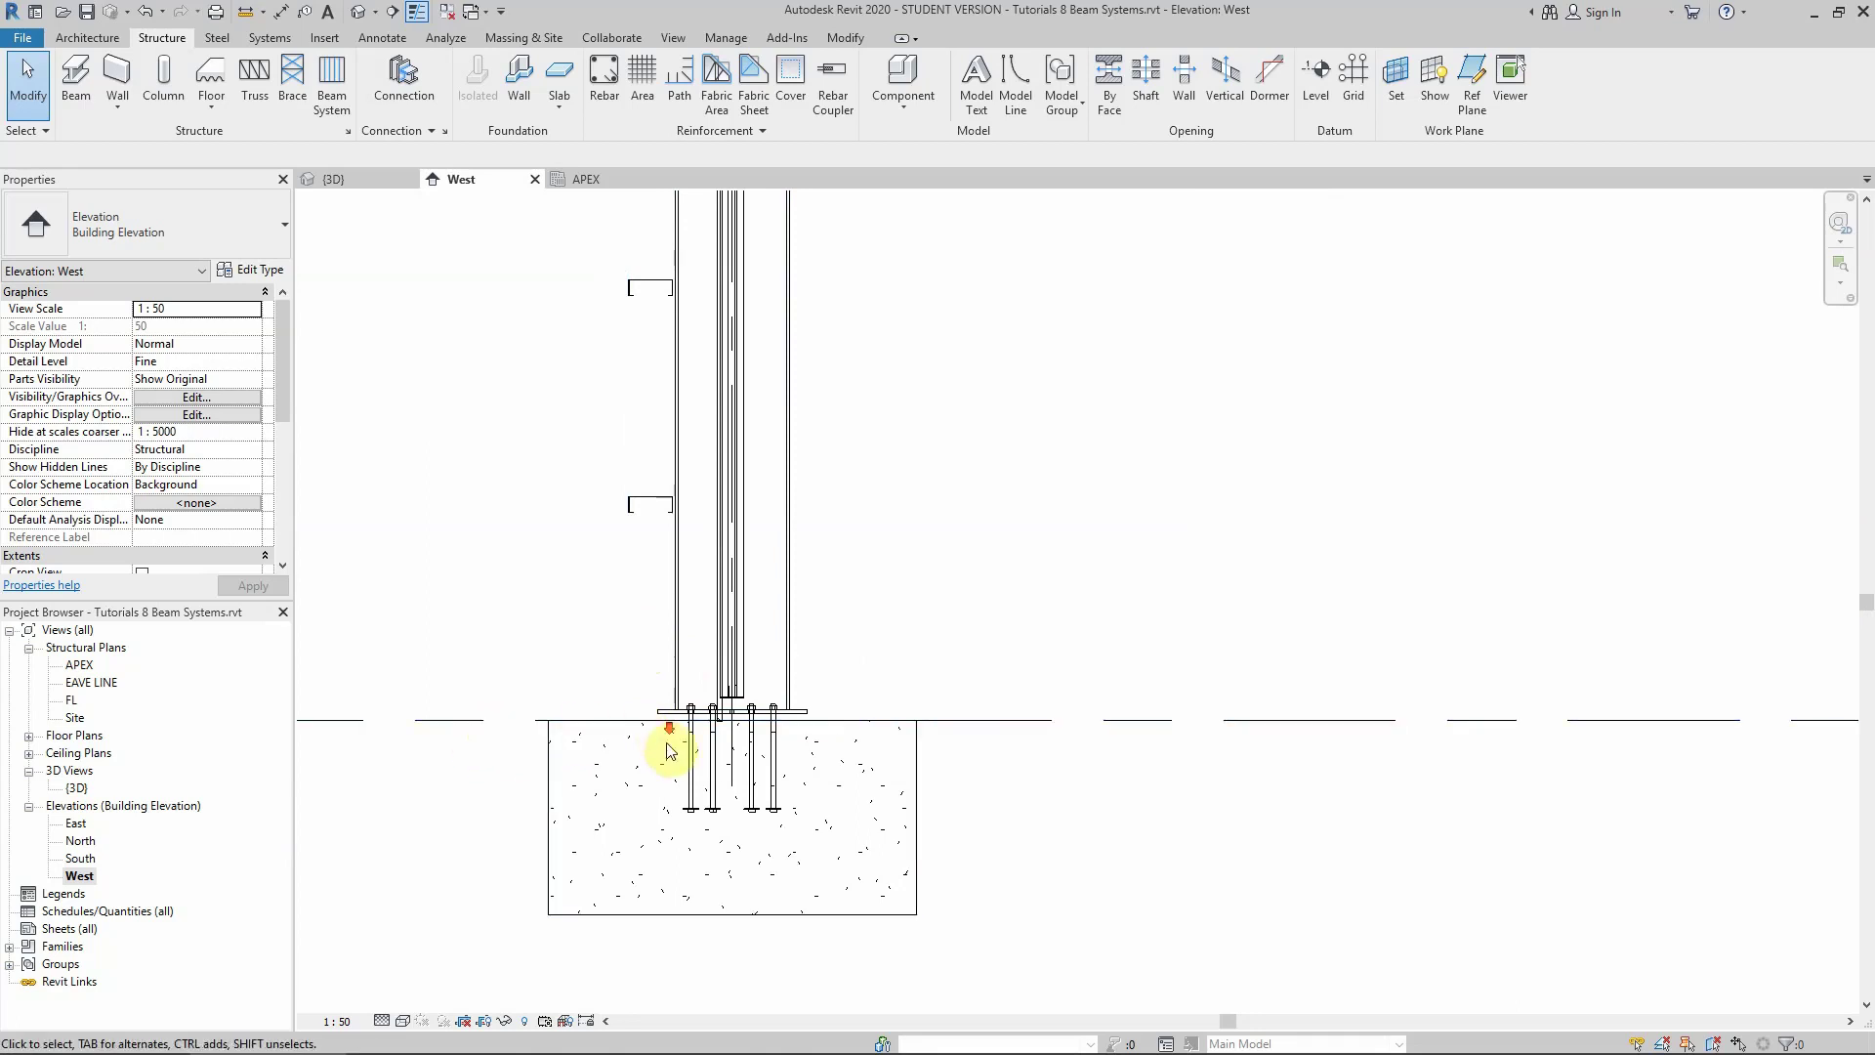
pyautogui.scroll(-3, 669, 747)
pyautogui.scroll(-3, 672, 748)
pyautogui.scroll(5, 660, 252)
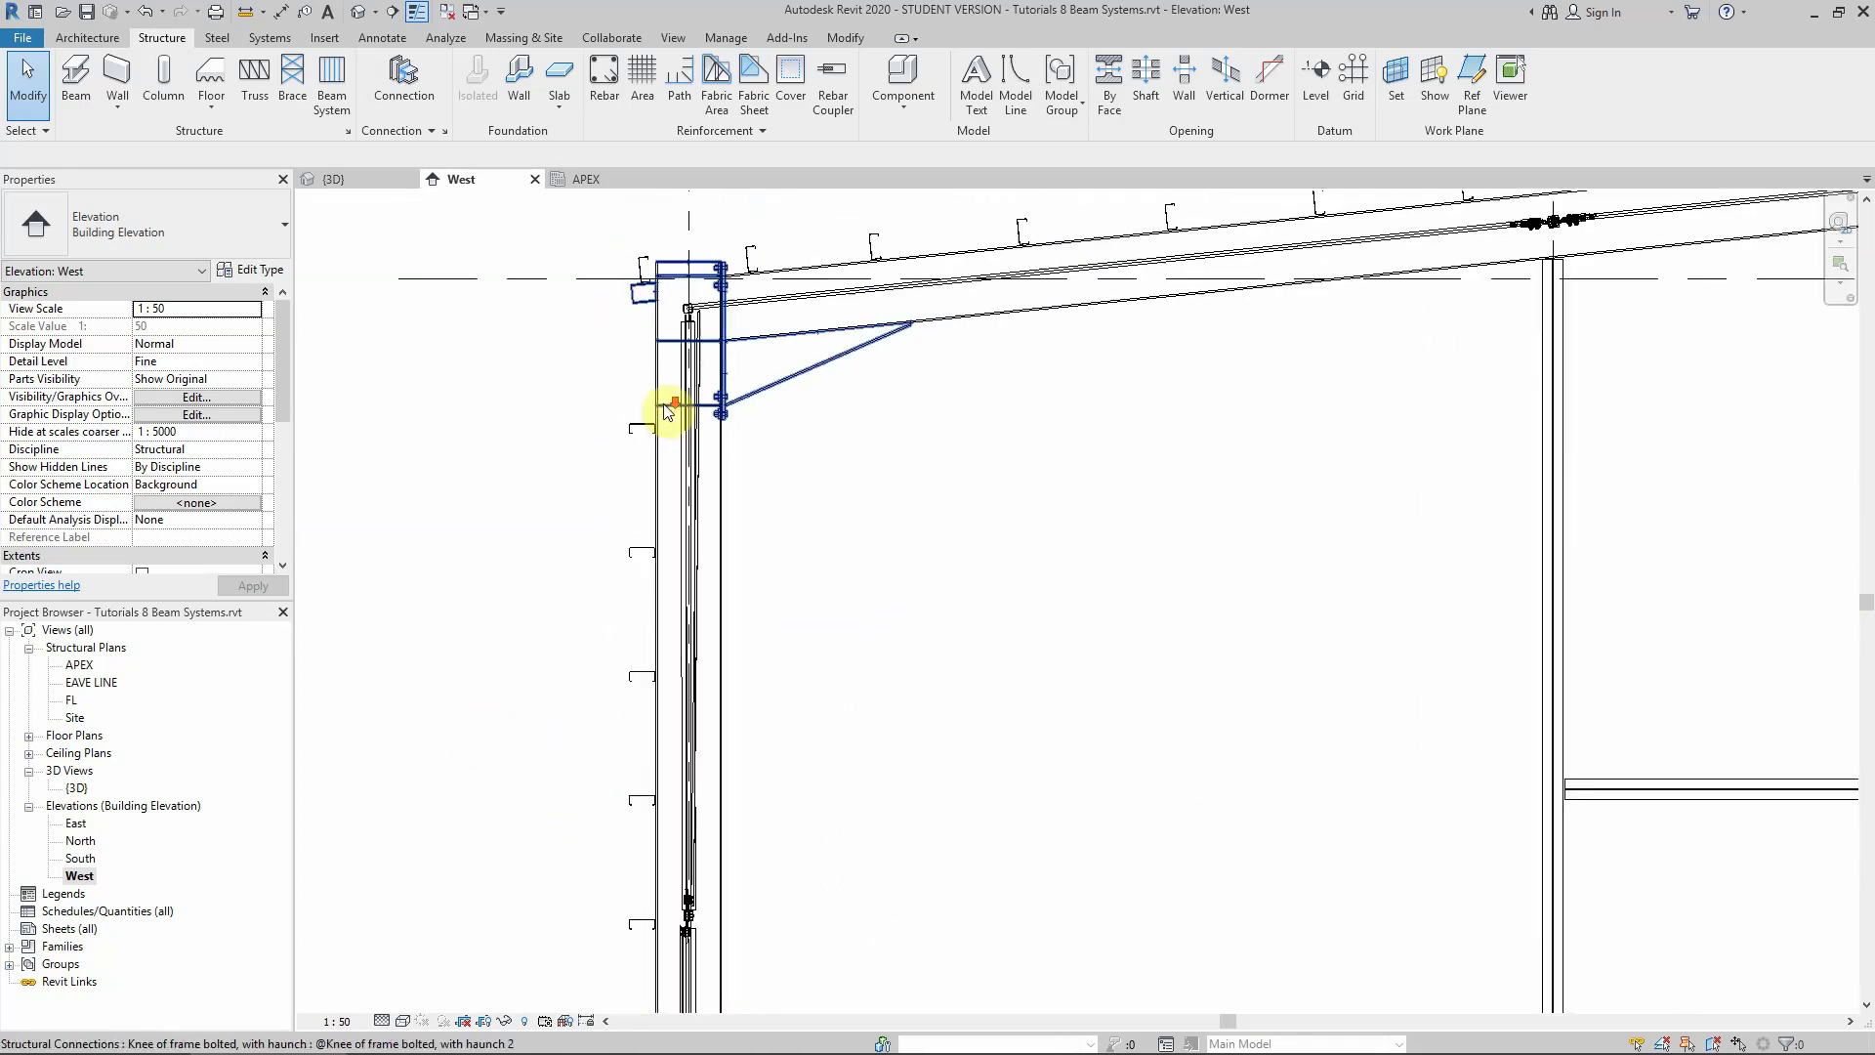
pyautogui.scroll(-2, 646, 337)
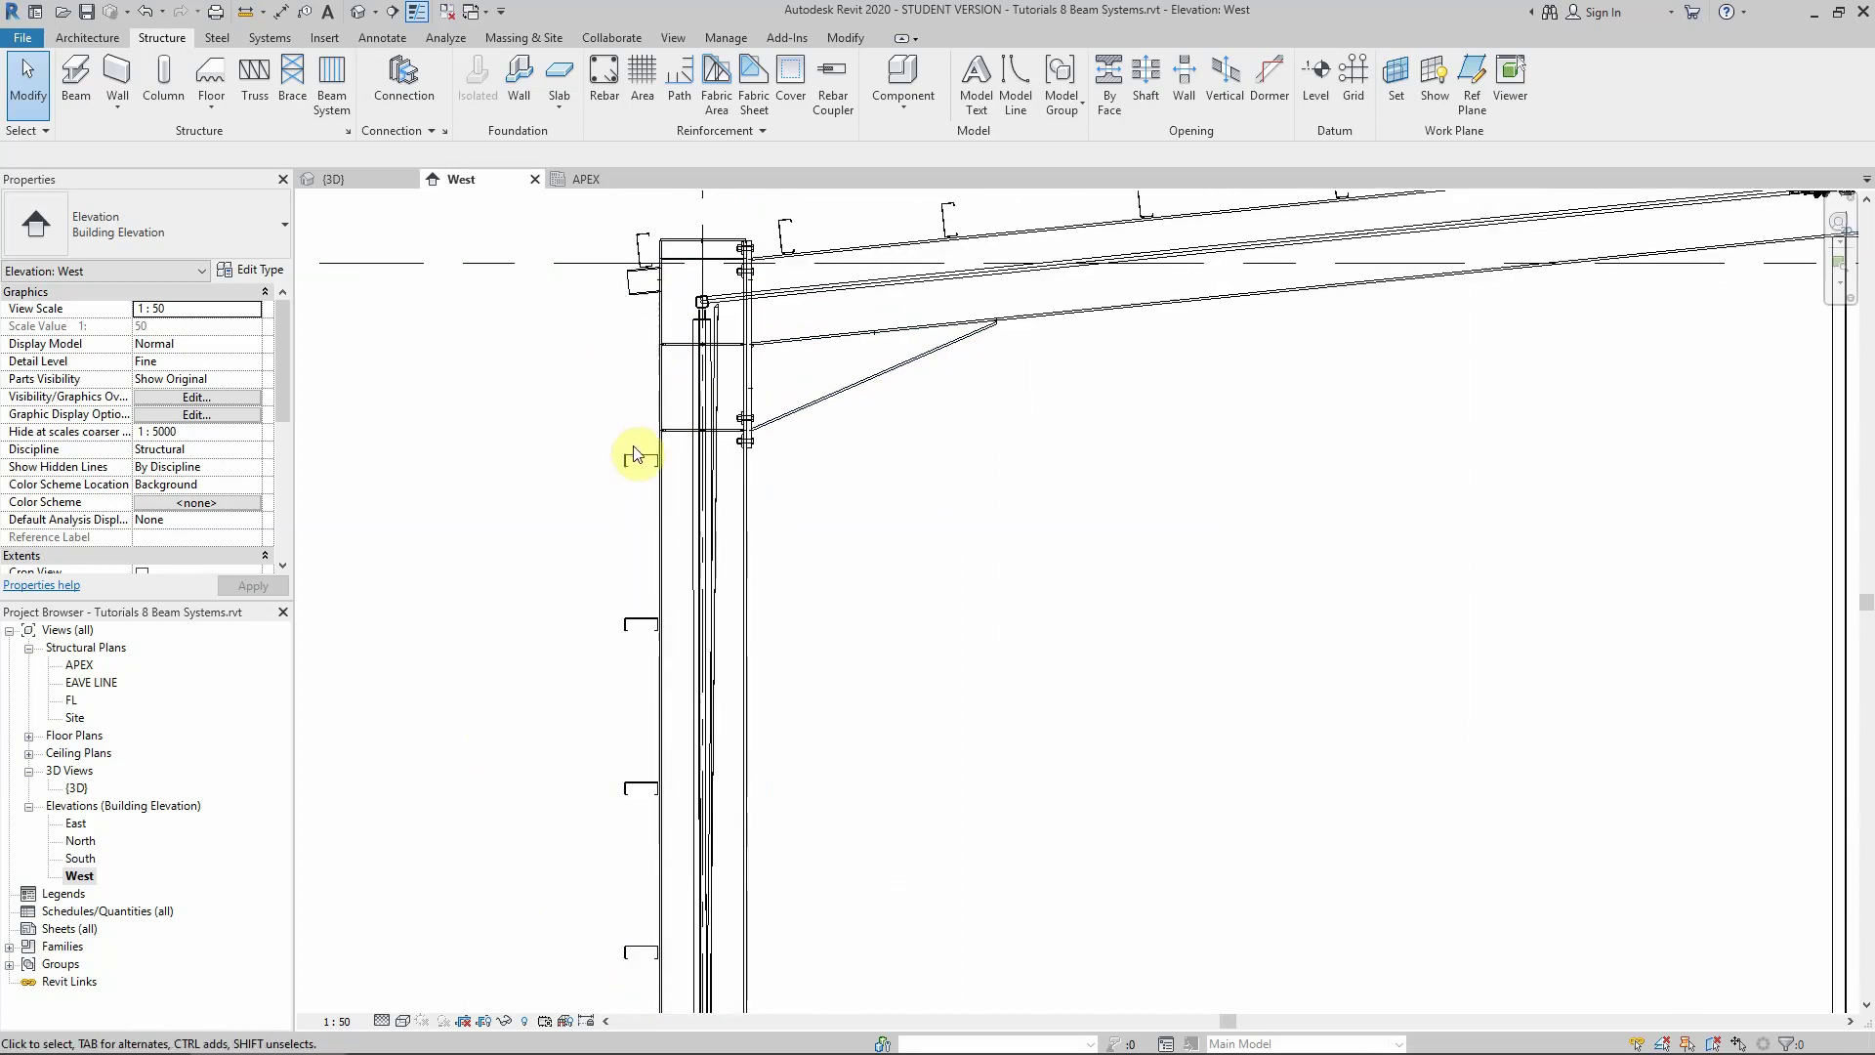
# Select the topmost side wall joists below the eave at both grid 1 and grid 3
pyautogui.scroll(2, 640, 454)
pyautogui.click(632, 537)
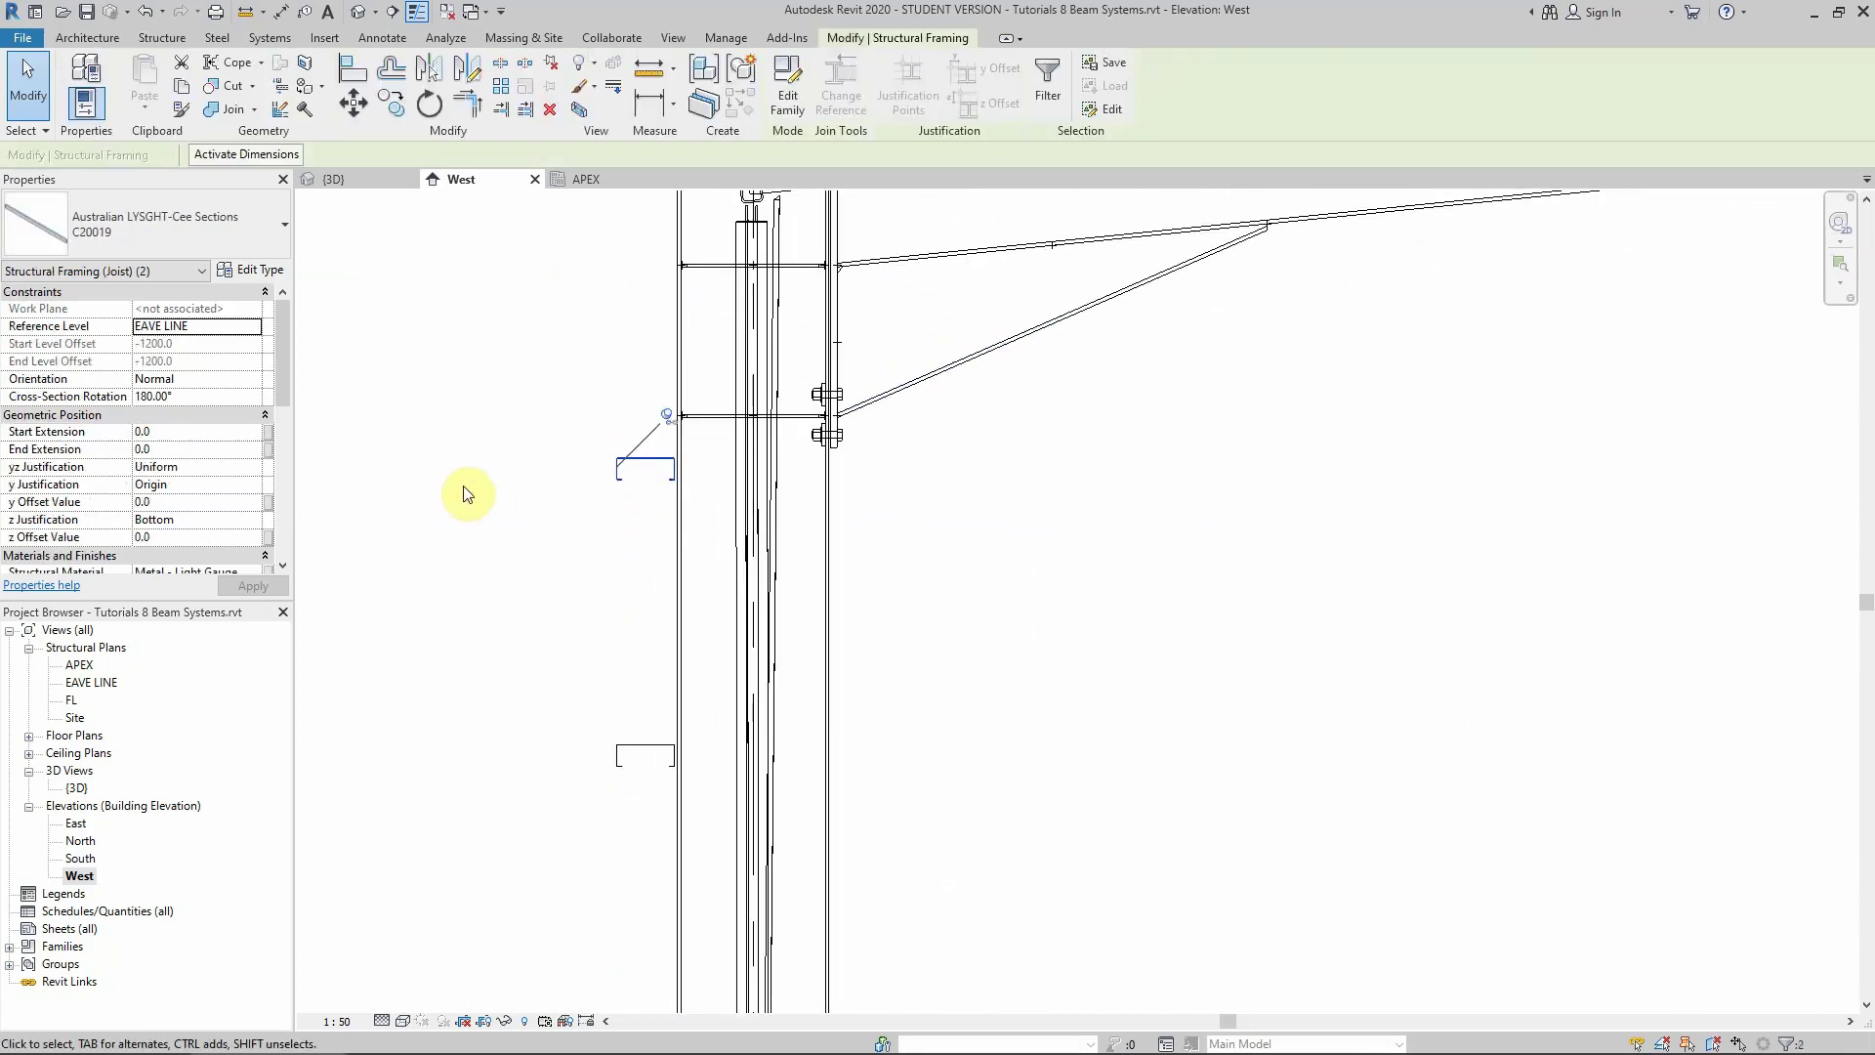
pyautogui.scroll(-5, 478, 488)
pyautogui.scroll(6, 791, 494)
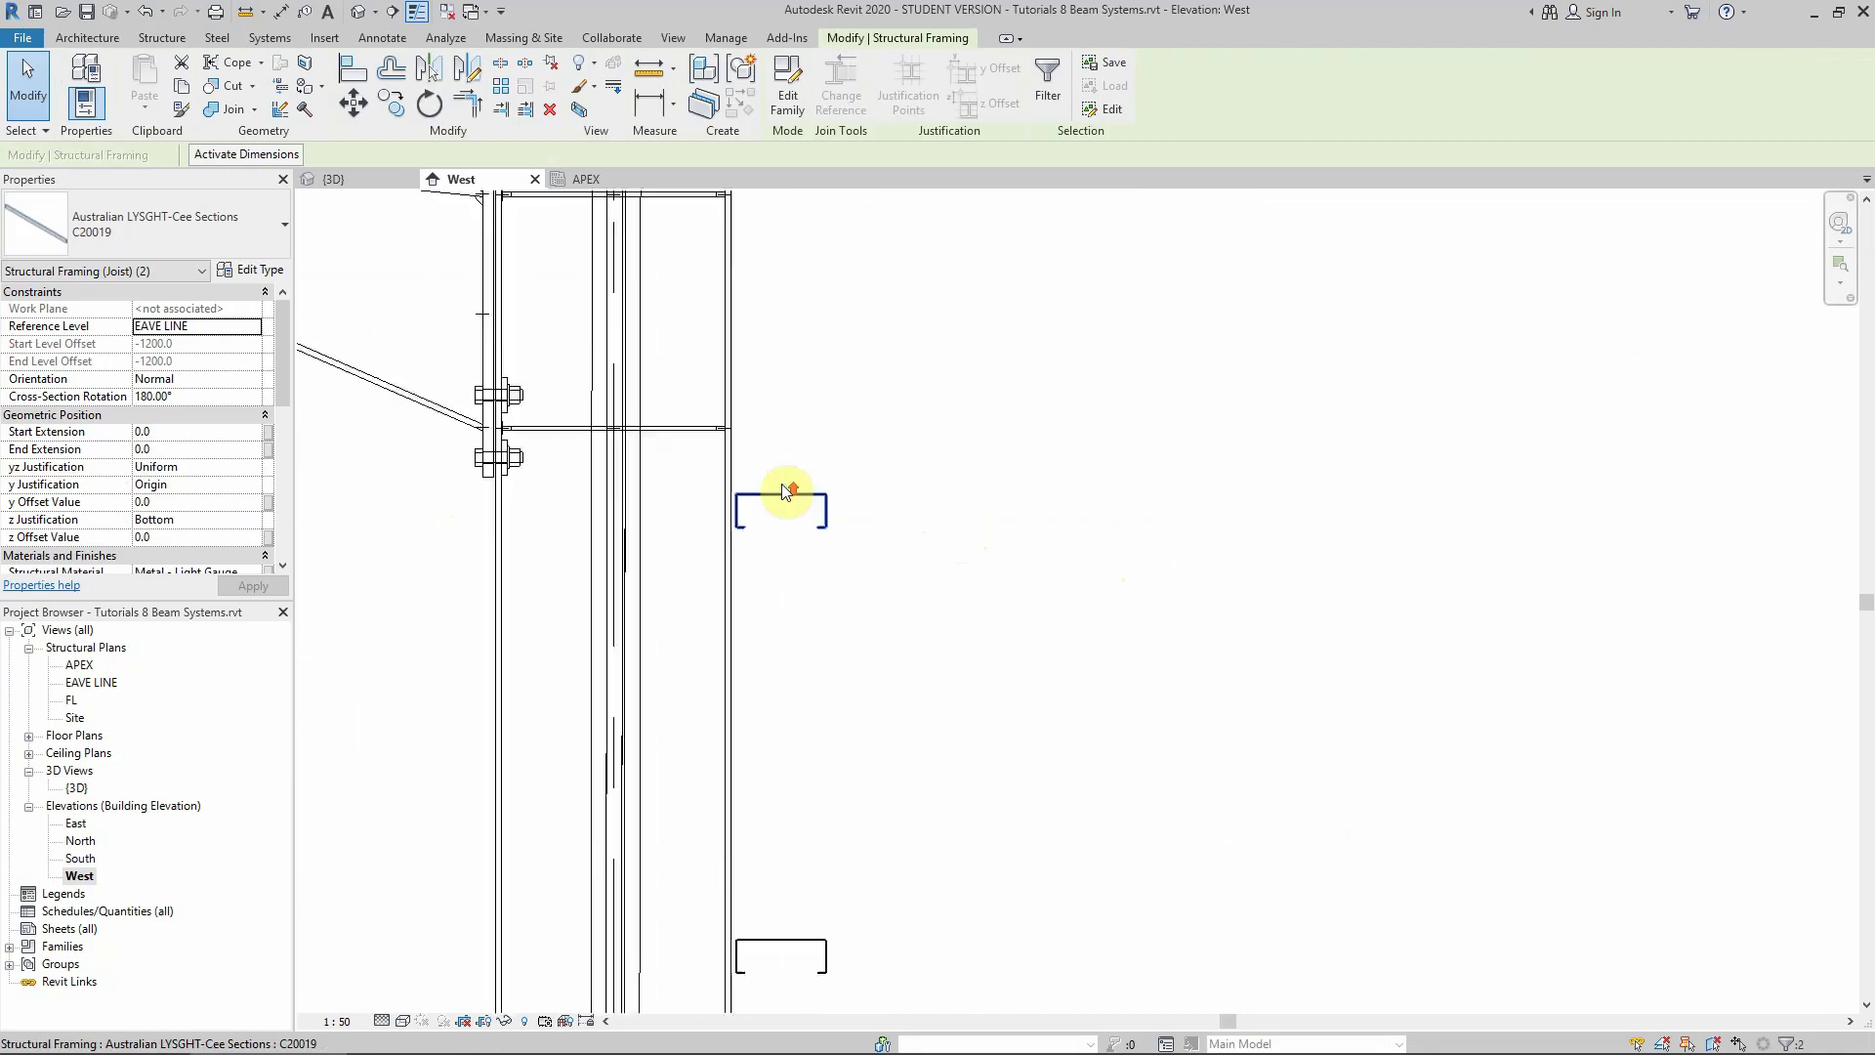
pyautogui.click(766, 590)
pyautogui.click(818, 576)
pyautogui.scroll(-6, 818, 578)
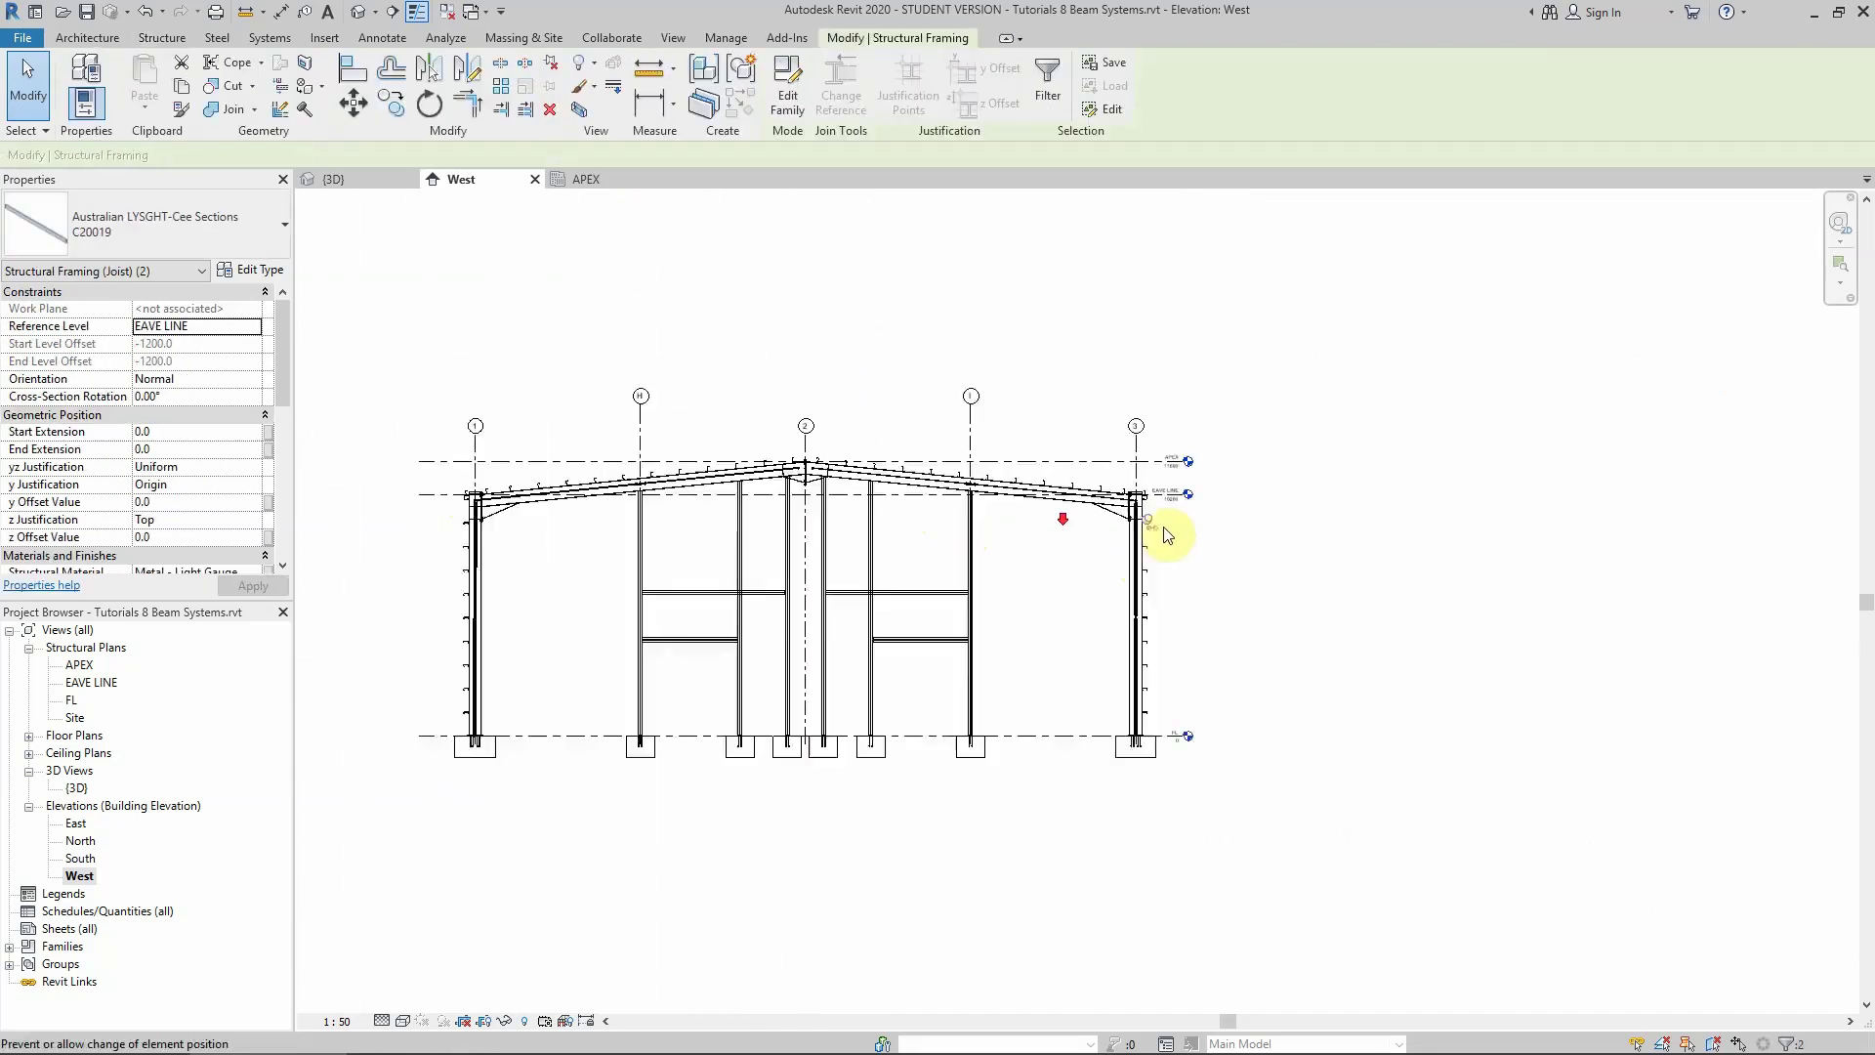
pyautogui.scroll(8, 922, 523)
pyautogui.scroll(3, 820, 400)
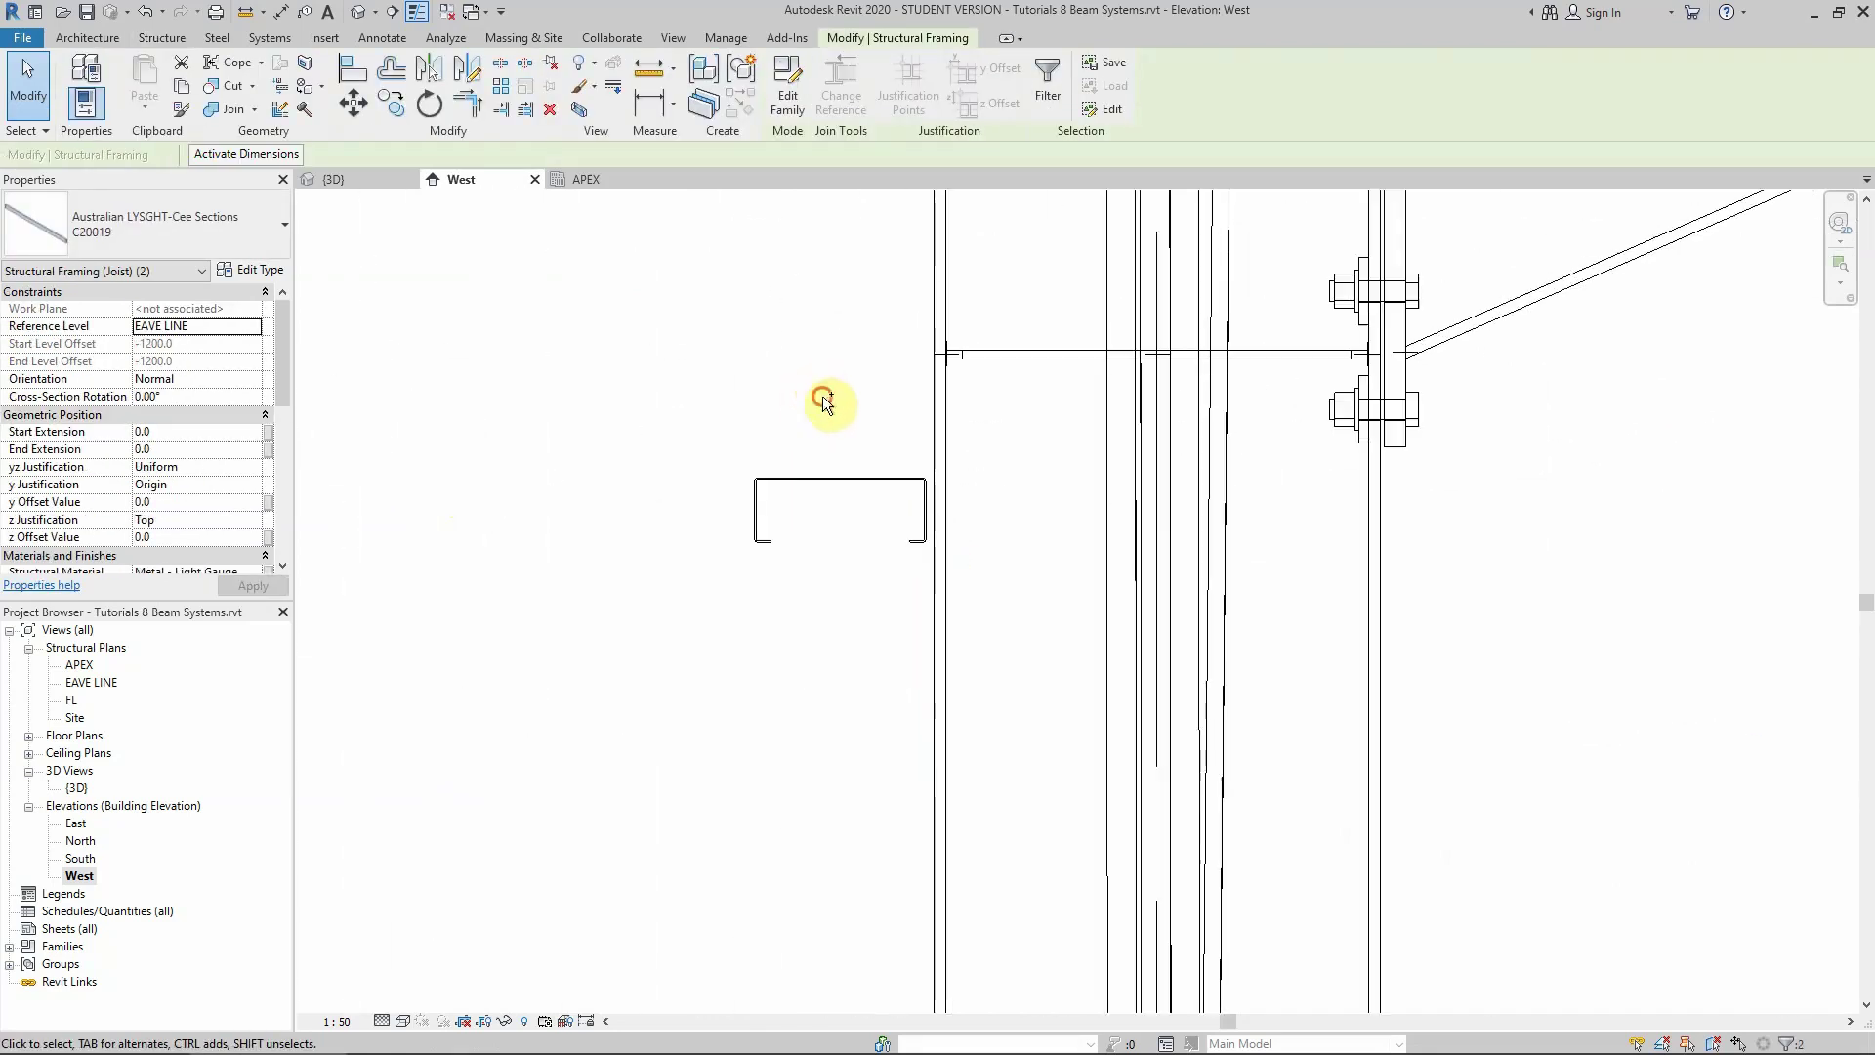
pyautogui.keyDown('ctrl'); pyautogui.click(788, 553); pyautogui.keyUp('ctrl')
pyautogui.scroll(-4, 564, 488)
pyautogui.scroll(-2, 447, 560)
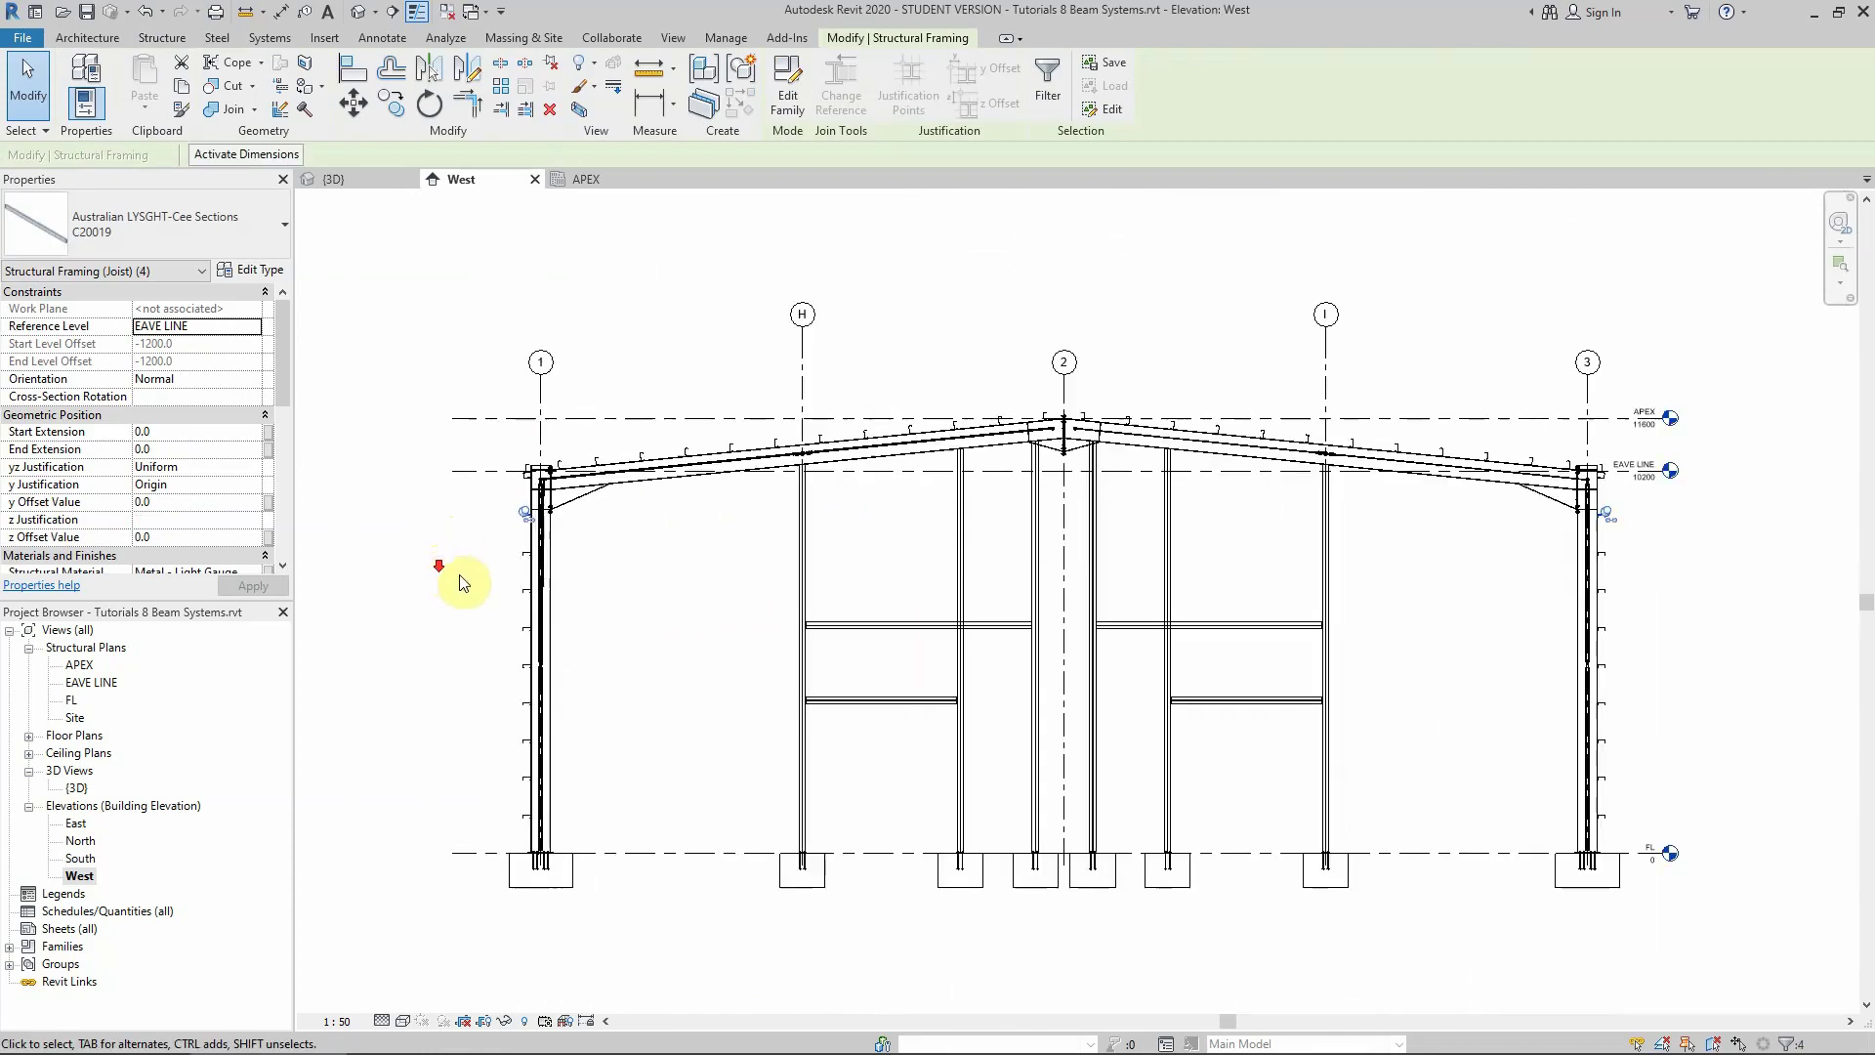
# Copy the selected topmost joists 900 mm vertically upward
pyautogui.click(390, 103)
pyautogui.click(418, 553)
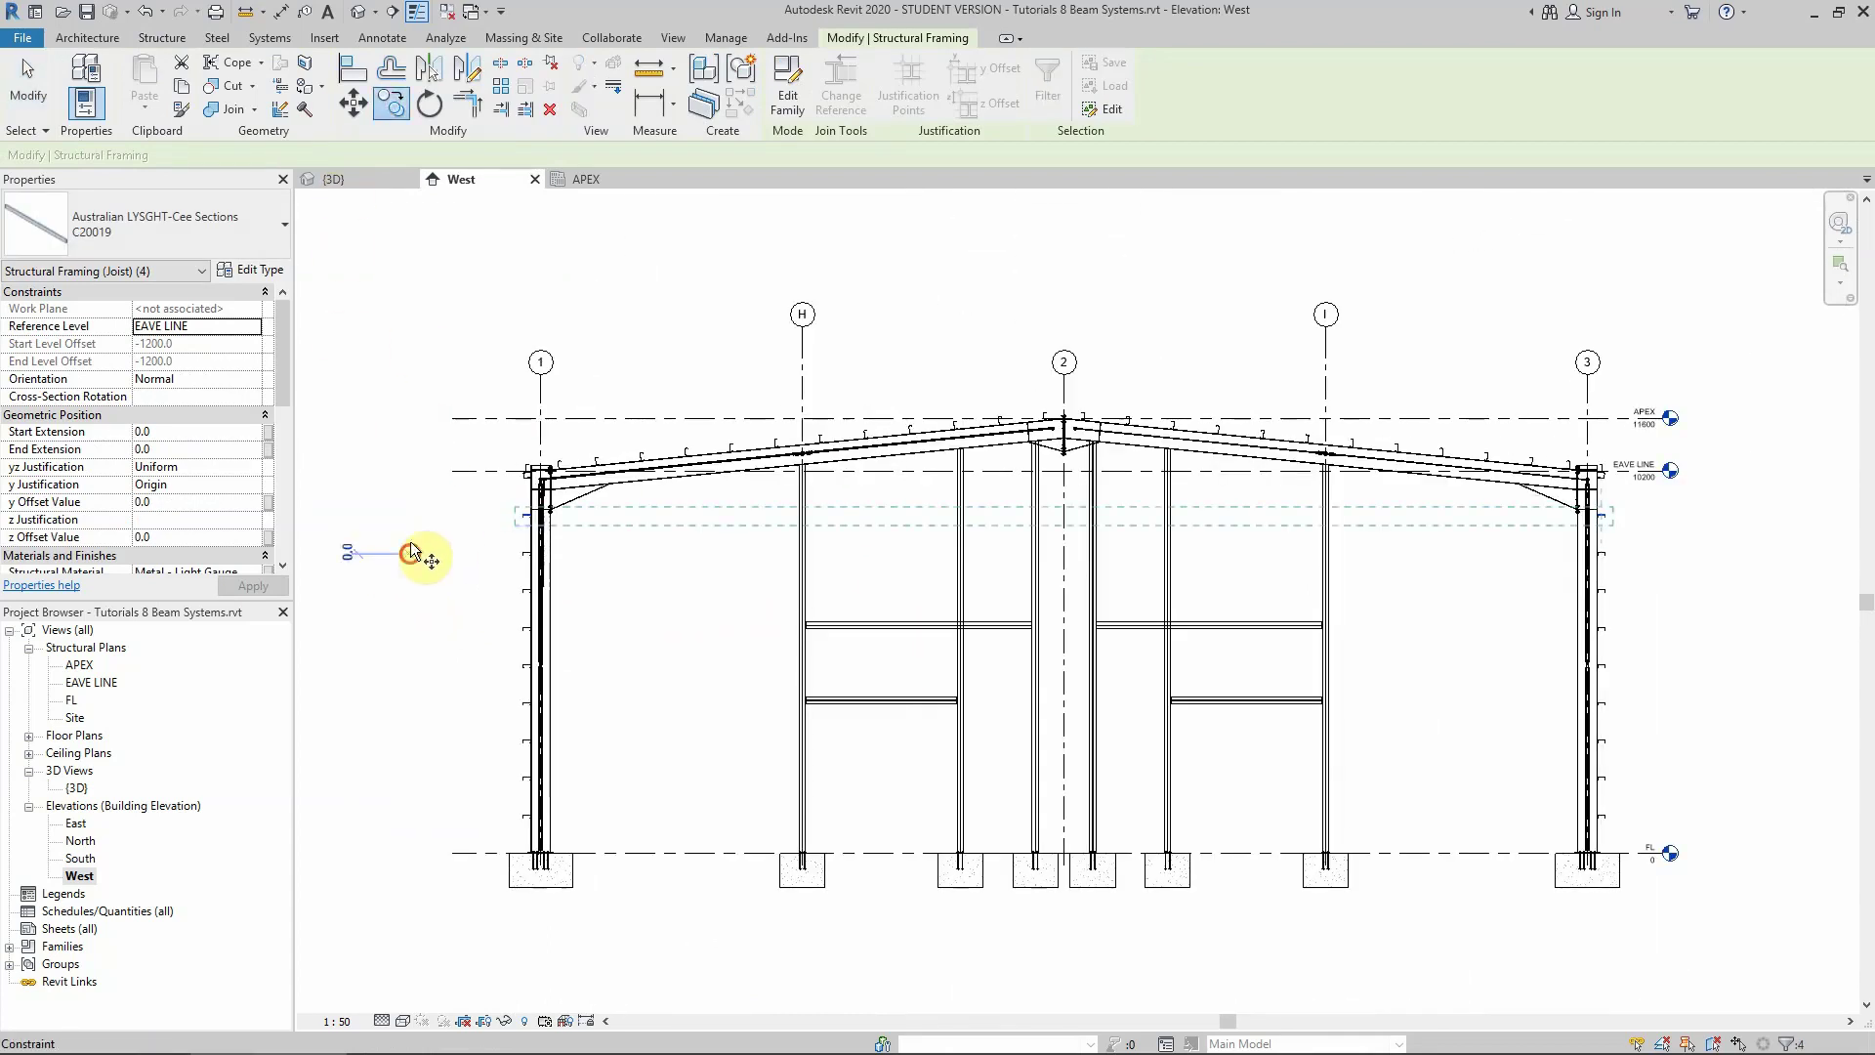
pyautogui.scroll(3, 412, 547)
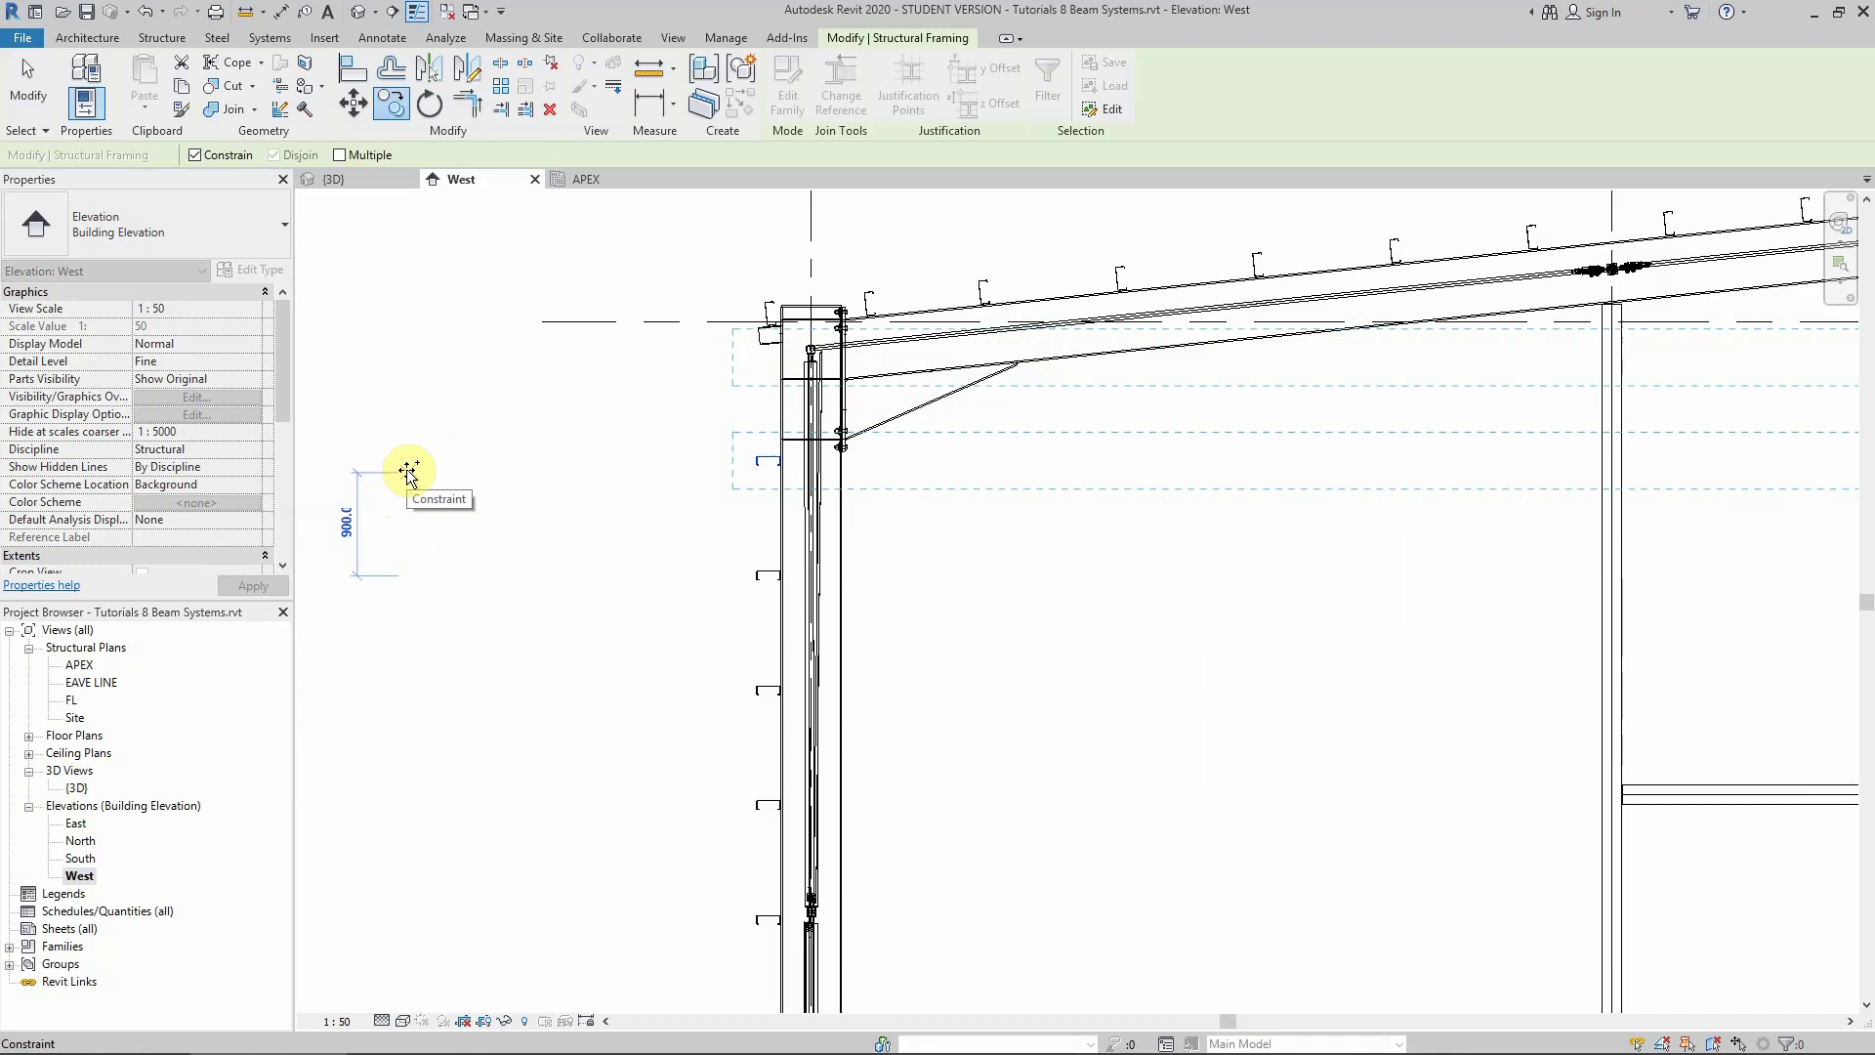
pyautogui.press('Return')
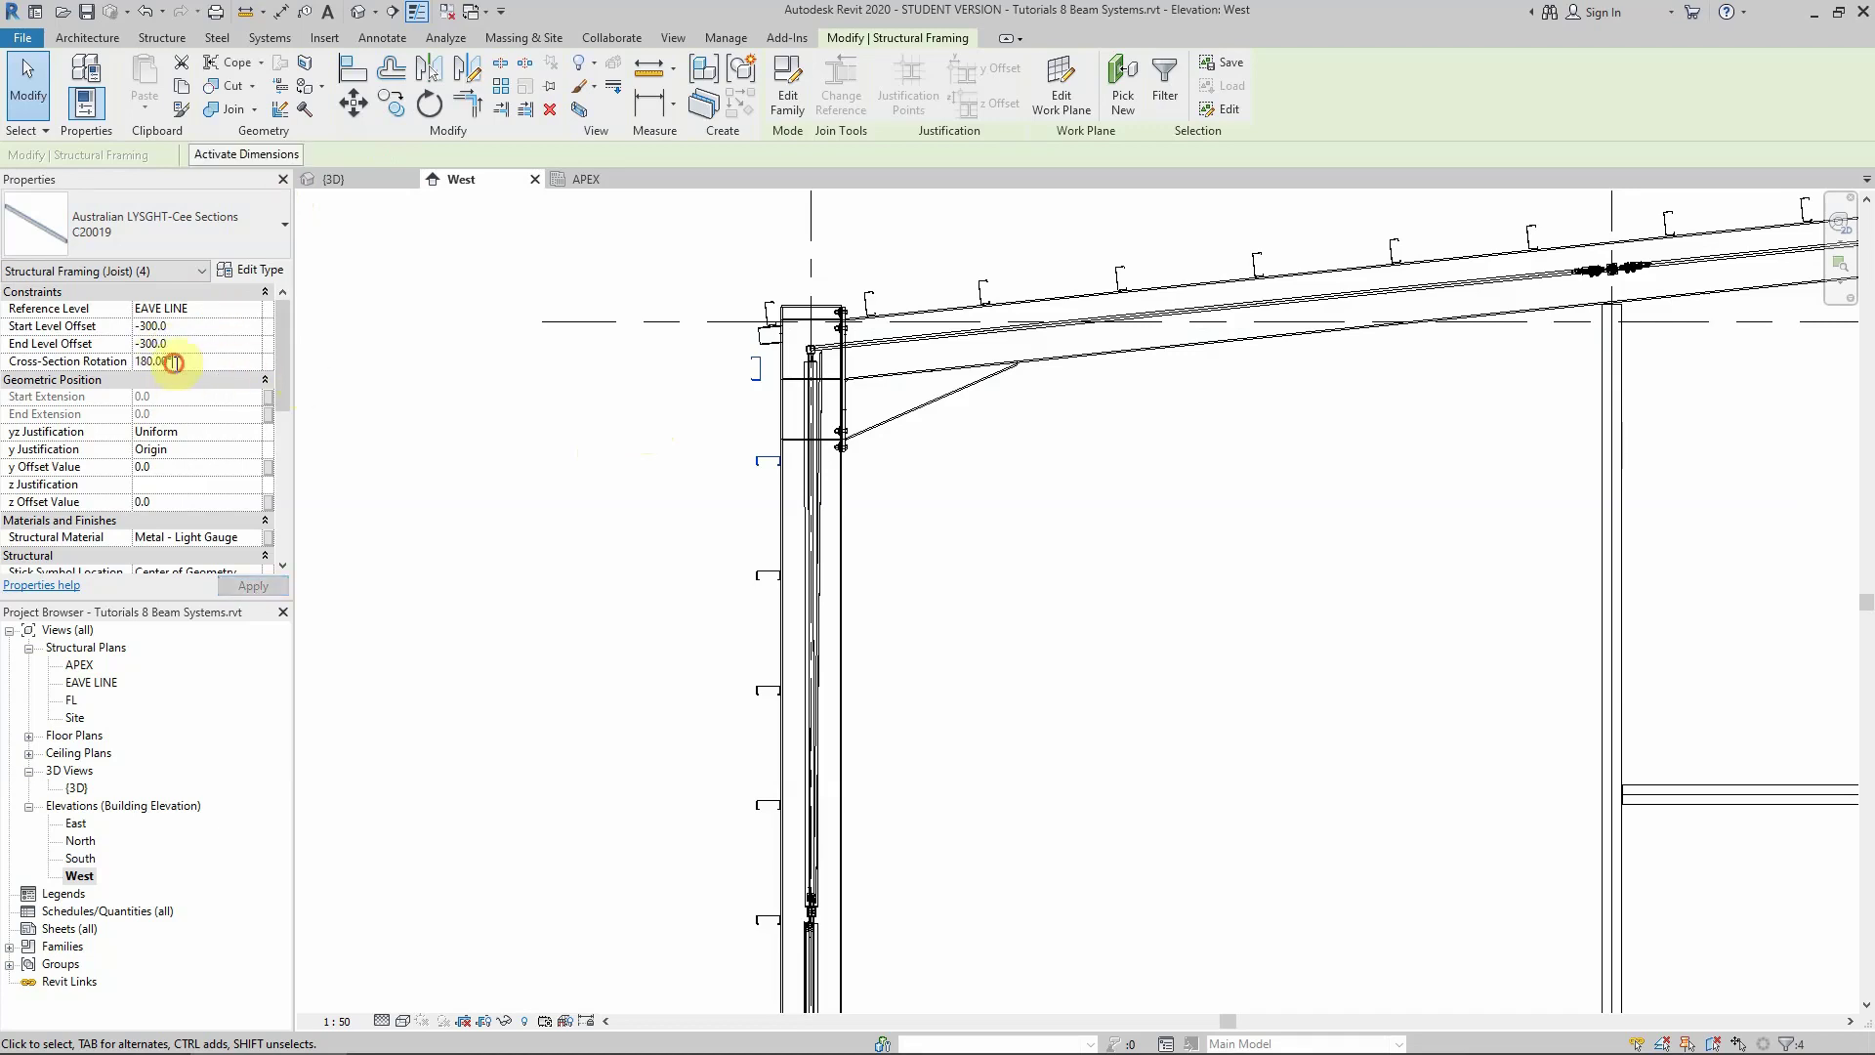
# Set the cross-section rotation of the copied joists near the eave to -90°
pyautogui.write('90')
pyautogui.scroll(-5, 200, 366)
pyautogui.scroll(-4, 427, 452)
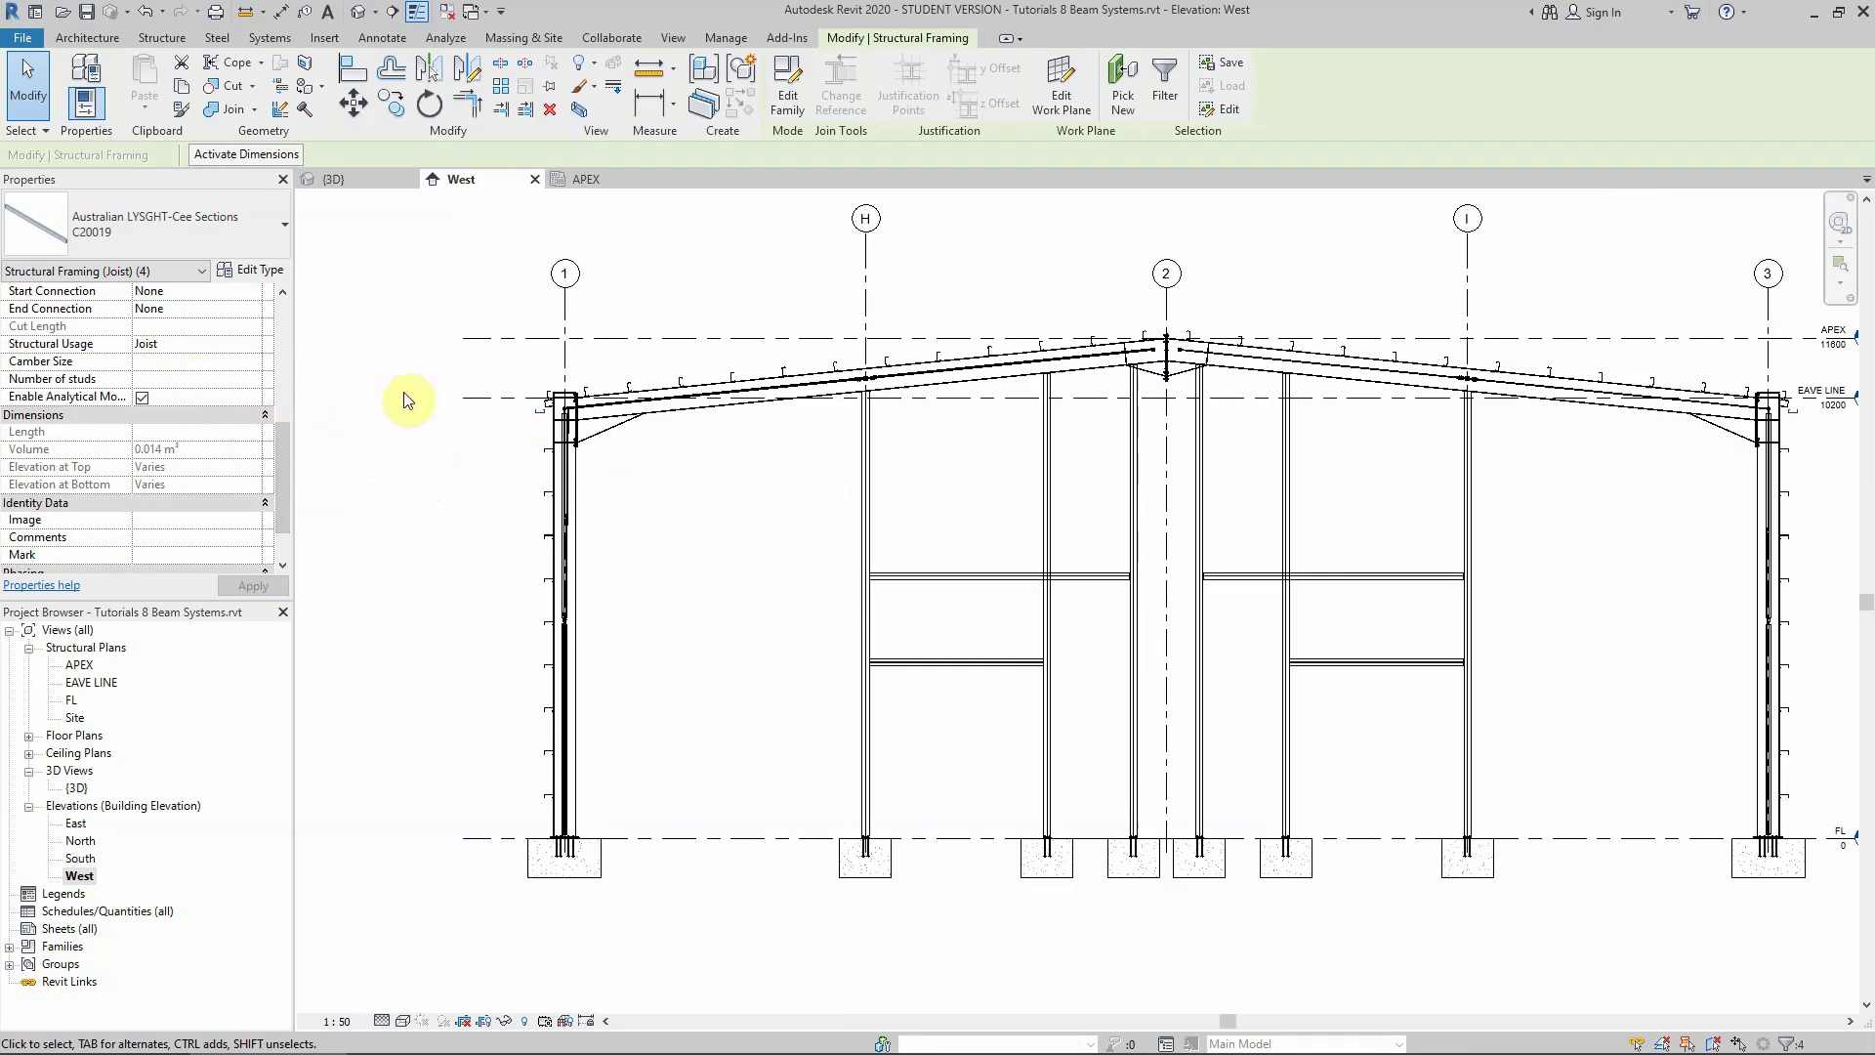
pyautogui.scroll(5, 182, 363)
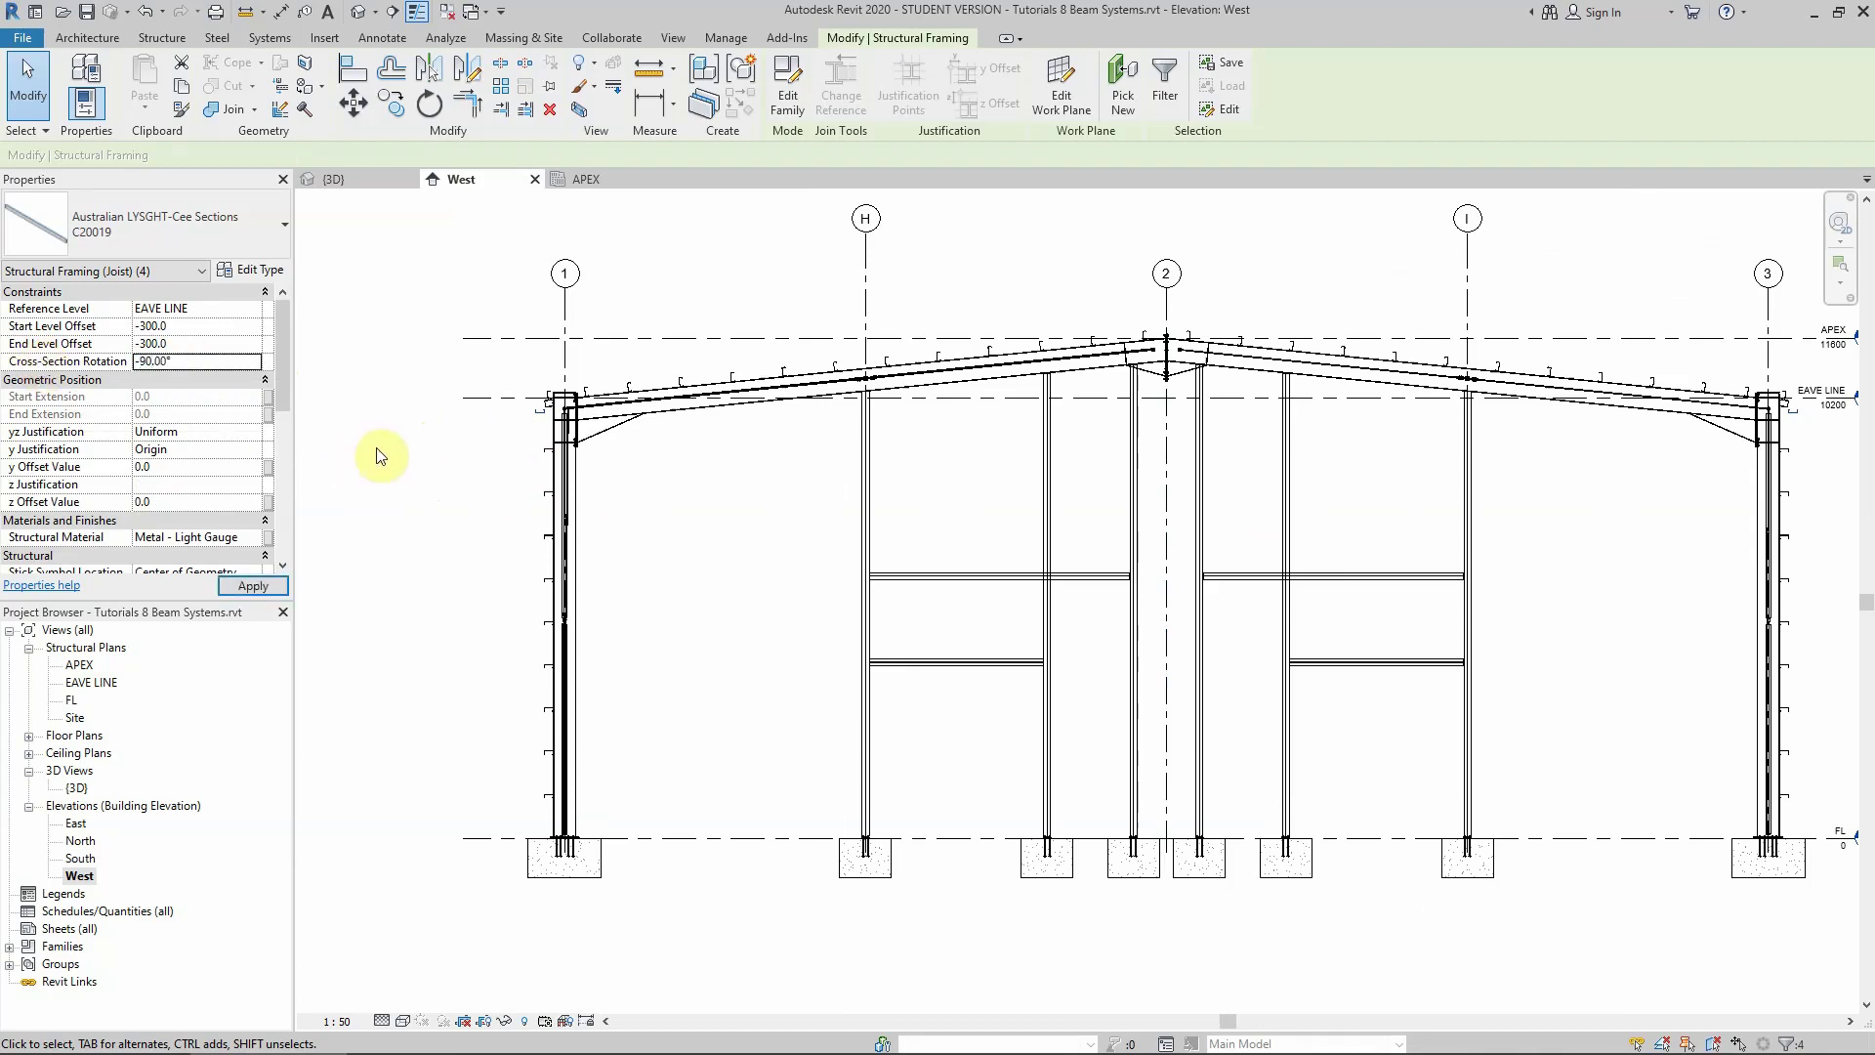
pyautogui.scroll(4, 559, 410)
pyautogui.scroll(-4, 390, 420)
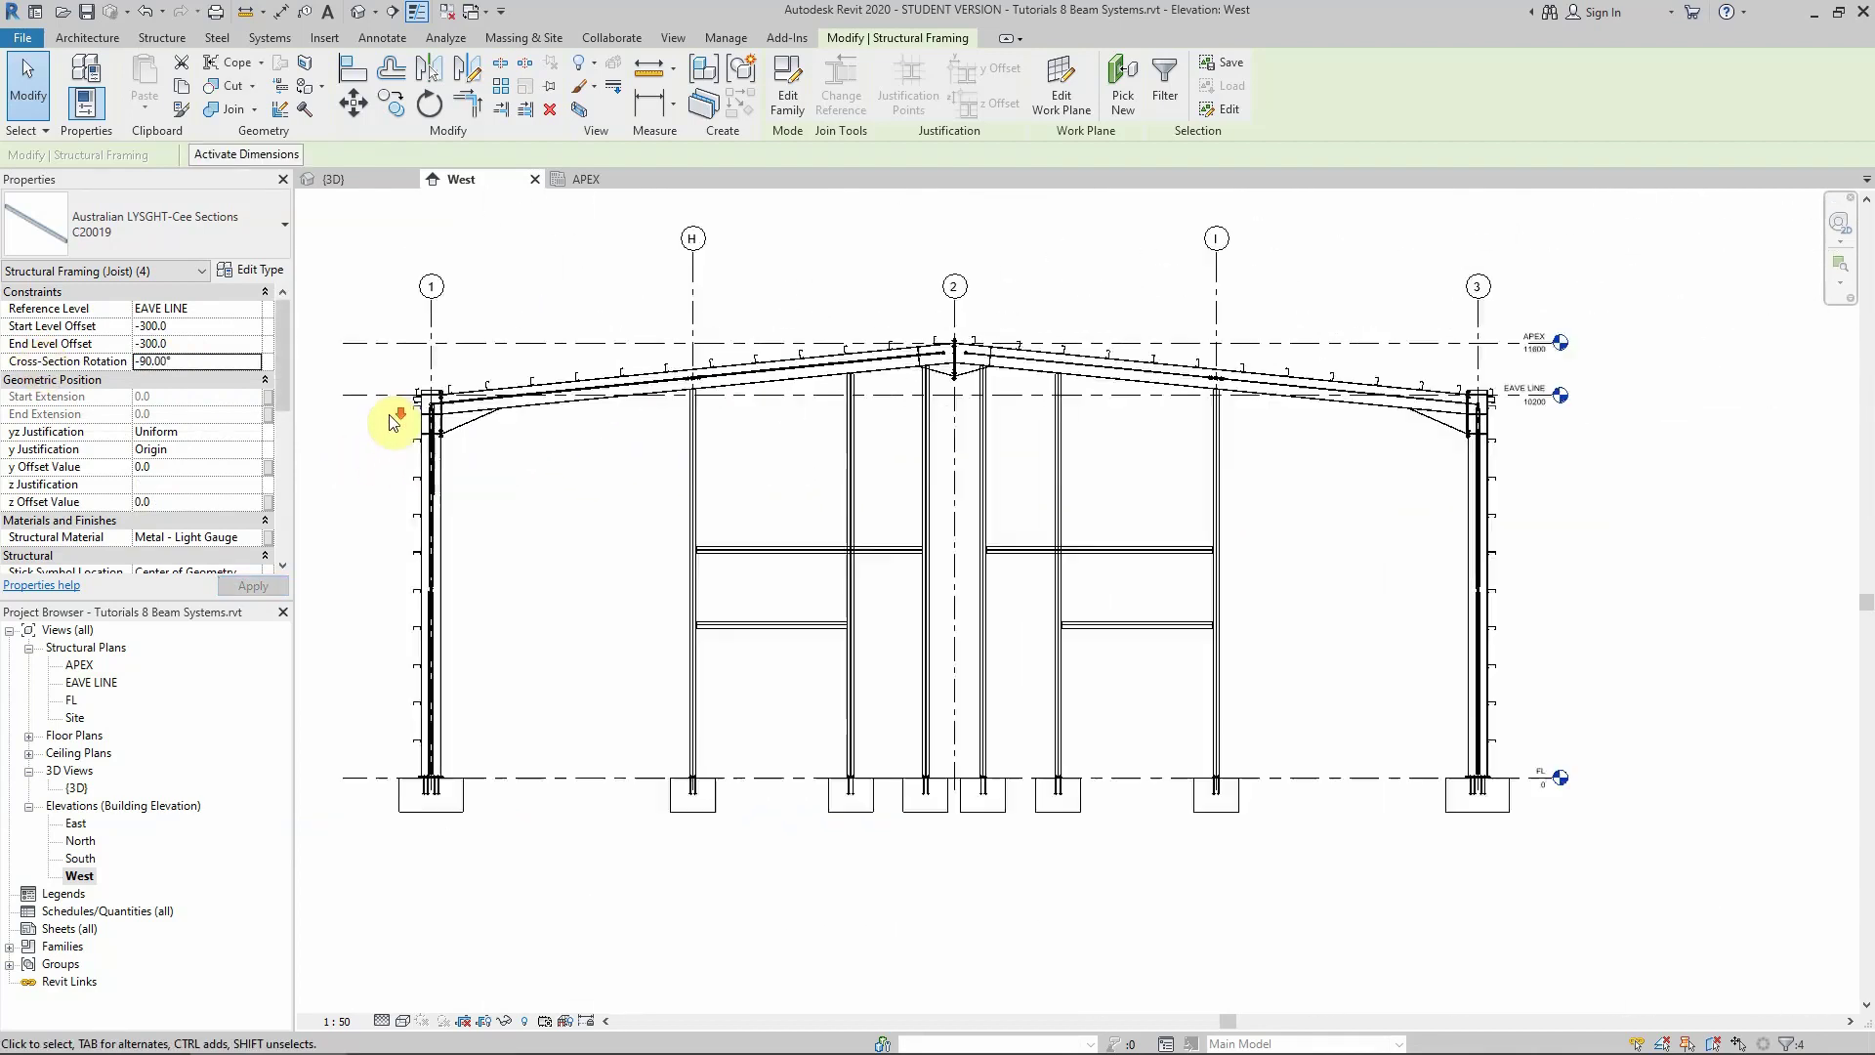
pyautogui.scroll(6, 1270, 425)
# Copy the selected eave joists 9600 mm vertically downward to just above the column base plates
pyautogui.scroll(-6, 1291, 375)
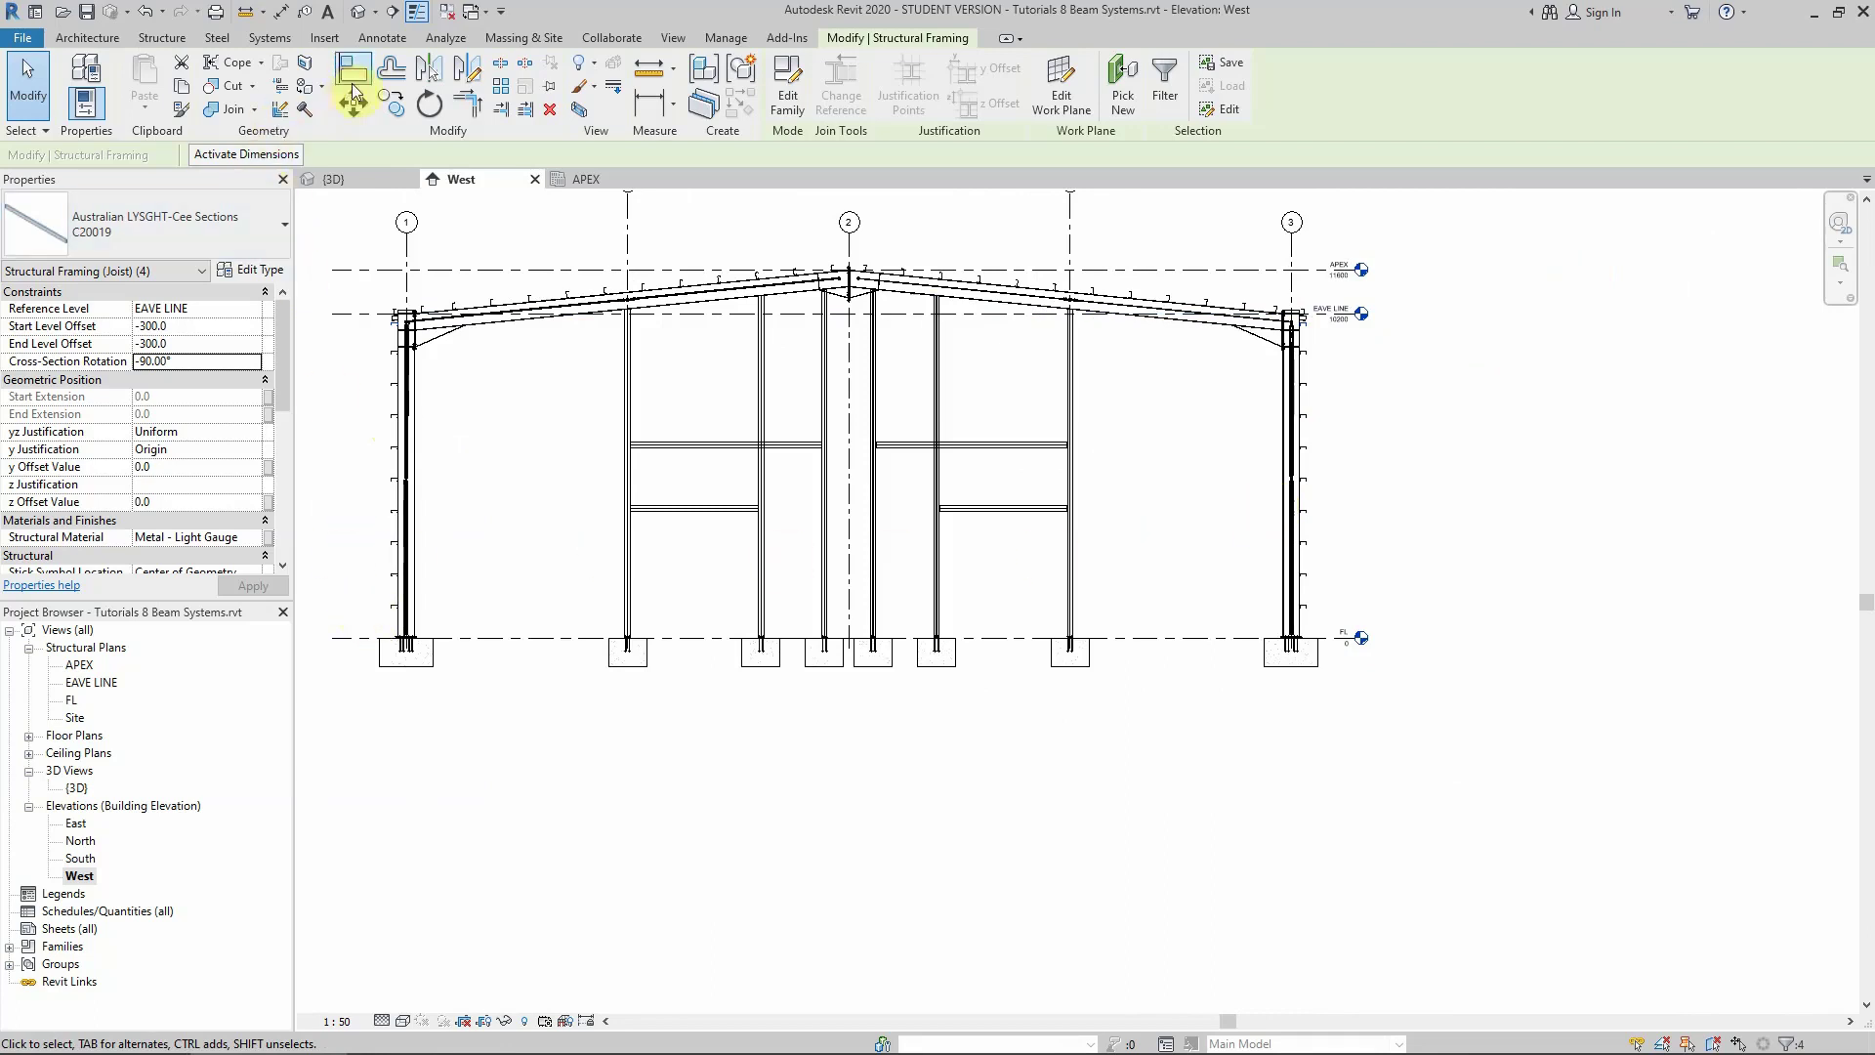
pyautogui.click(388, 107)
pyautogui.scroll(3, 351, 430)
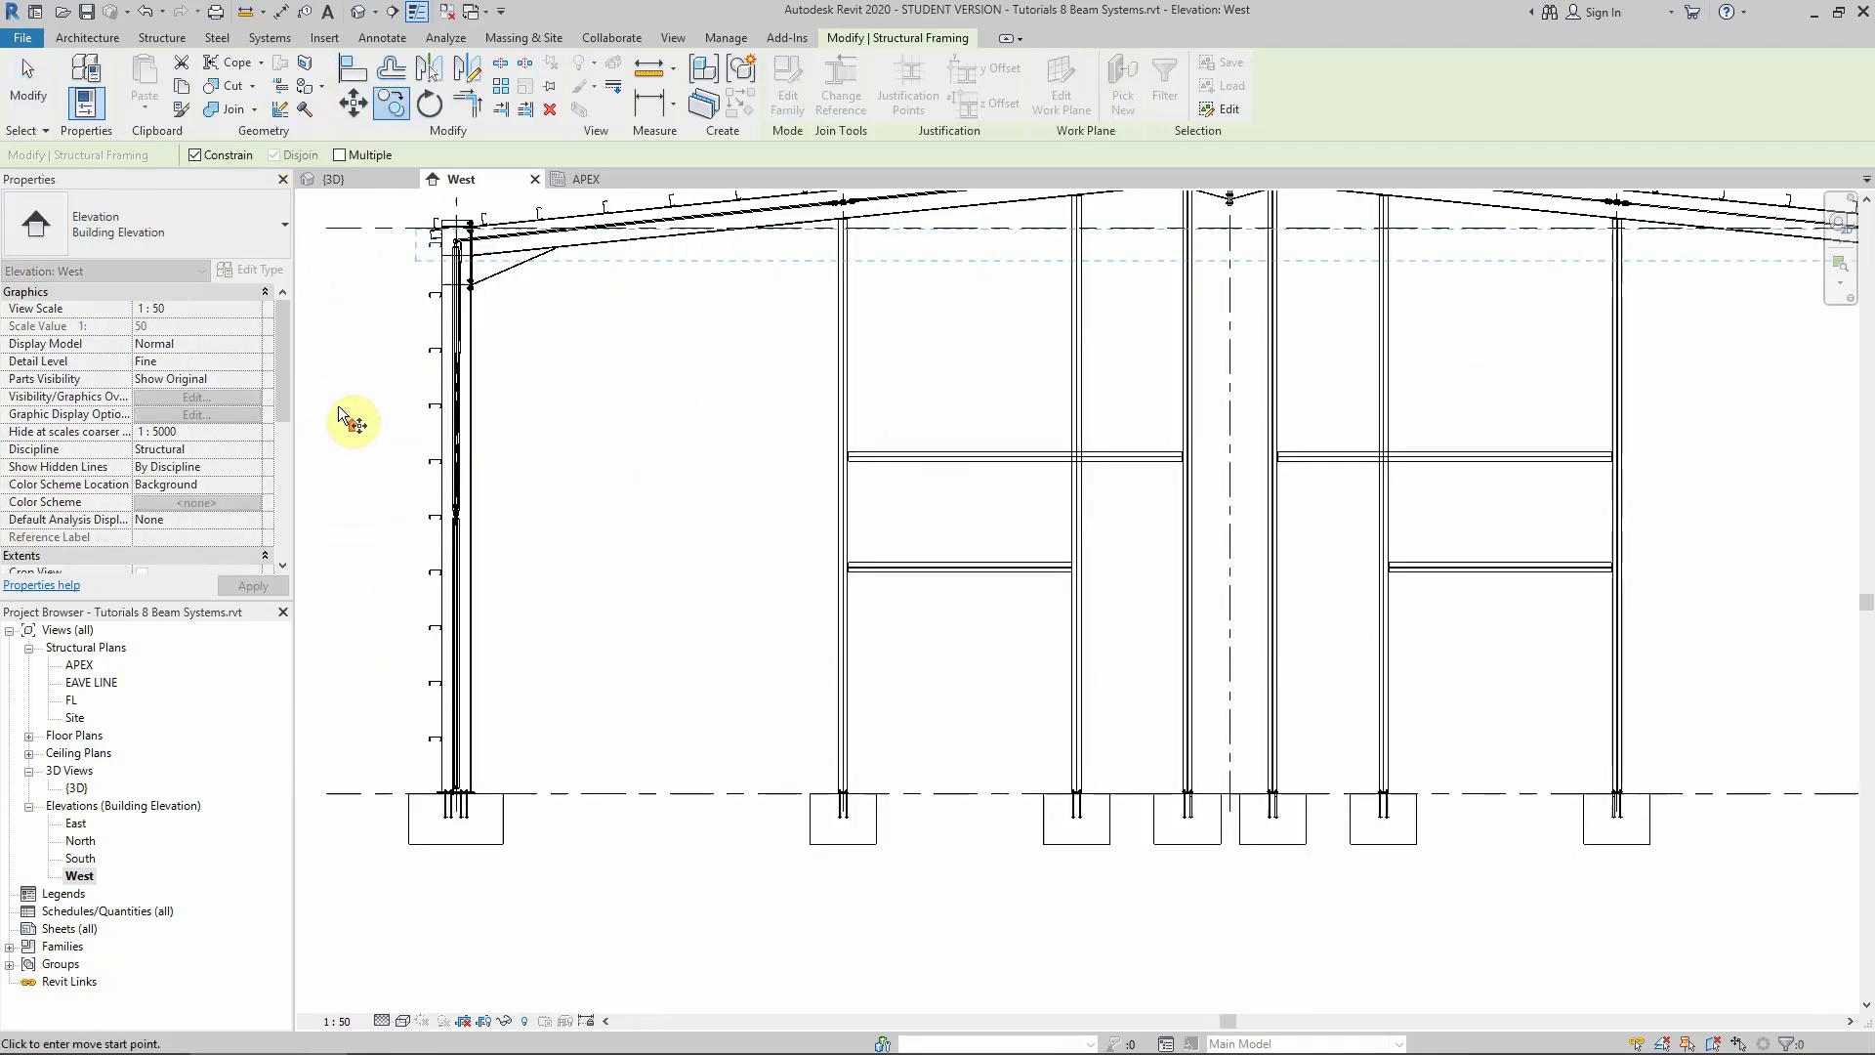
pyautogui.click(353, 283)
pyautogui.scroll(2, 357, 815)
pyautogui.moveTo(359, 819); pyautogui.dragTo(352, 806)
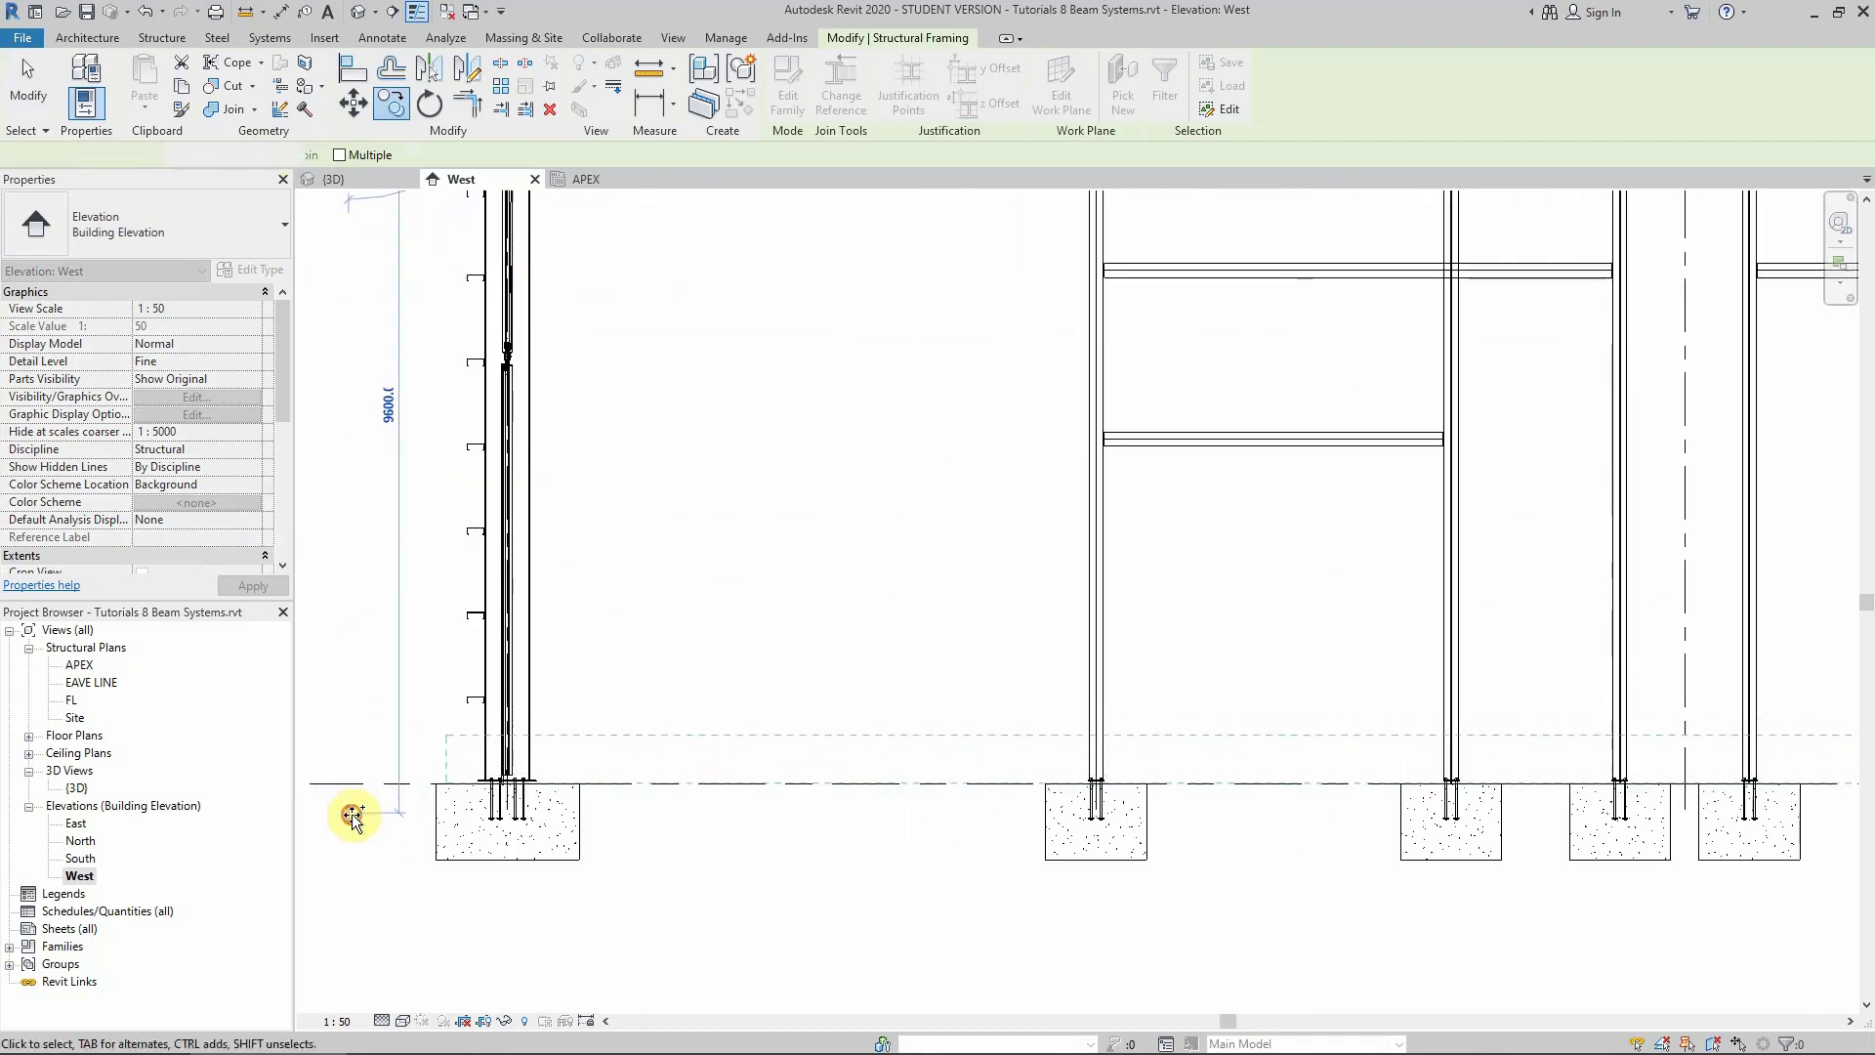
pyautogui.scroll(8, 483, 781)
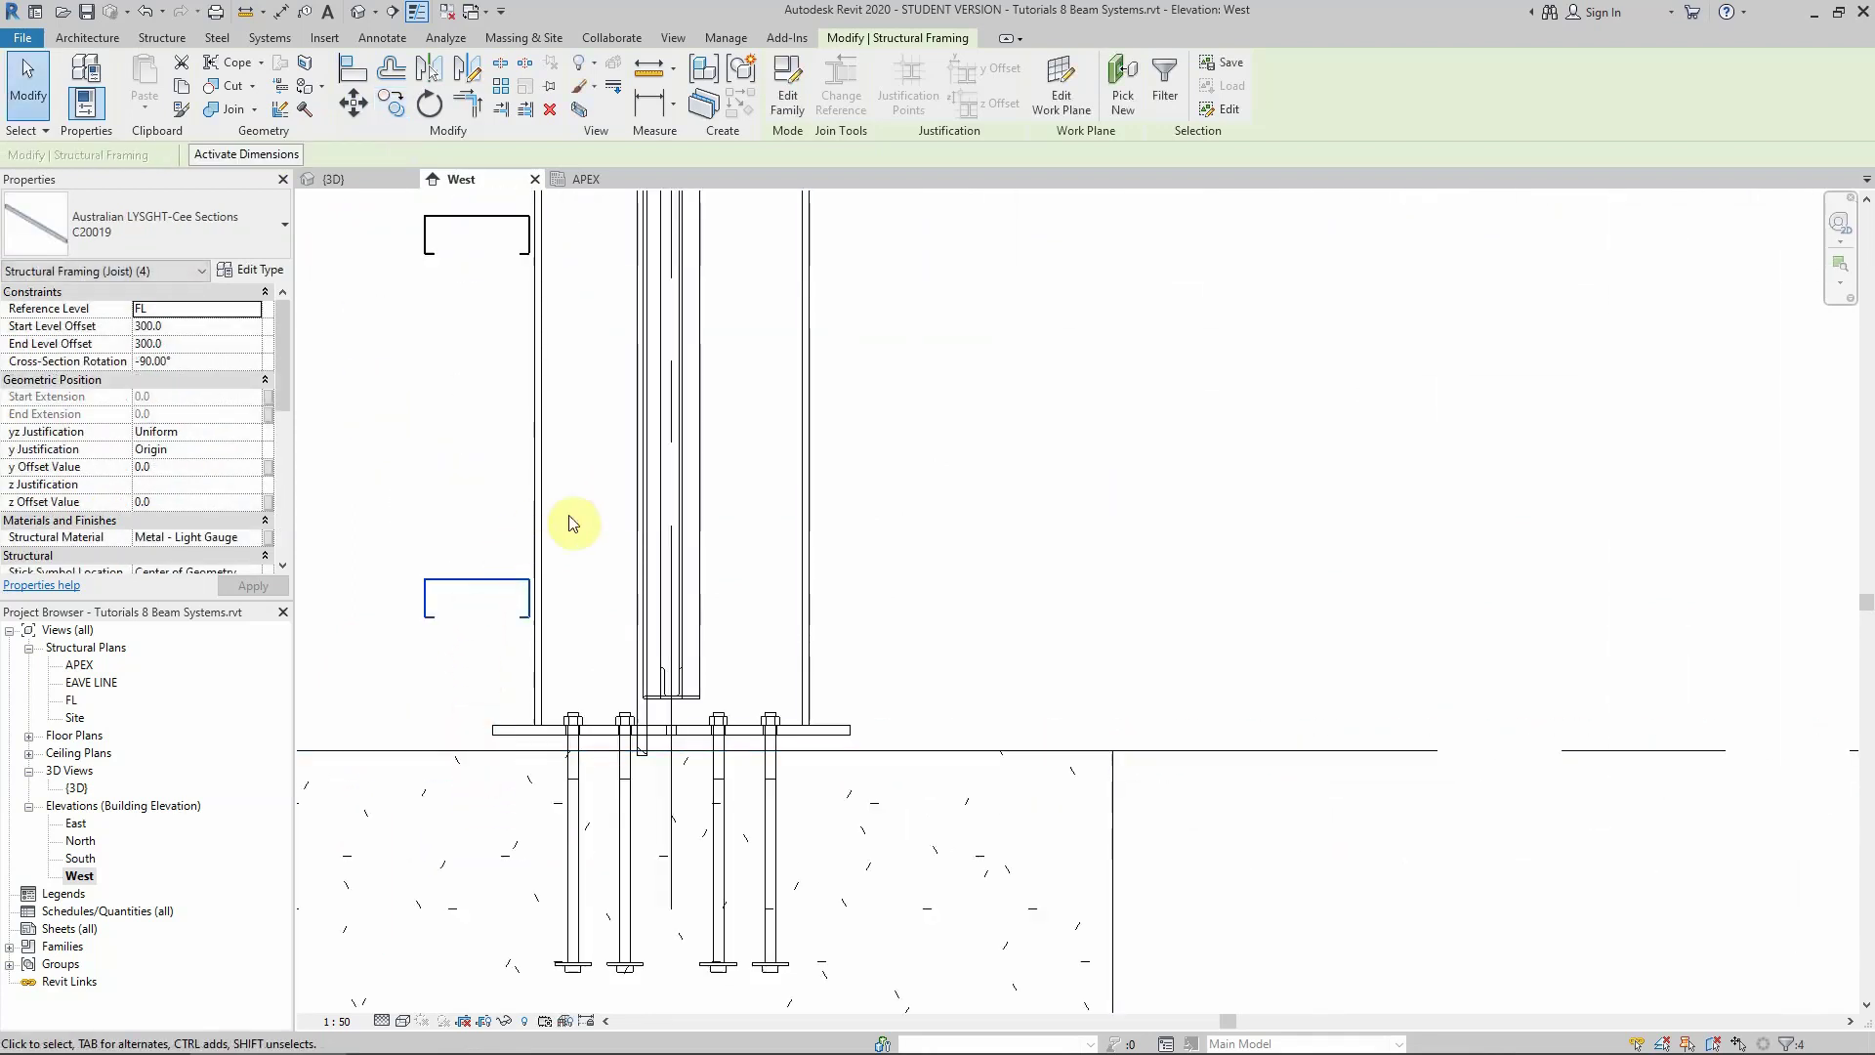
# Deselect the copied bottom joists and save the project
pyautogui.scroll(-4, 683, 625)
pyautogui.click(473, 607)
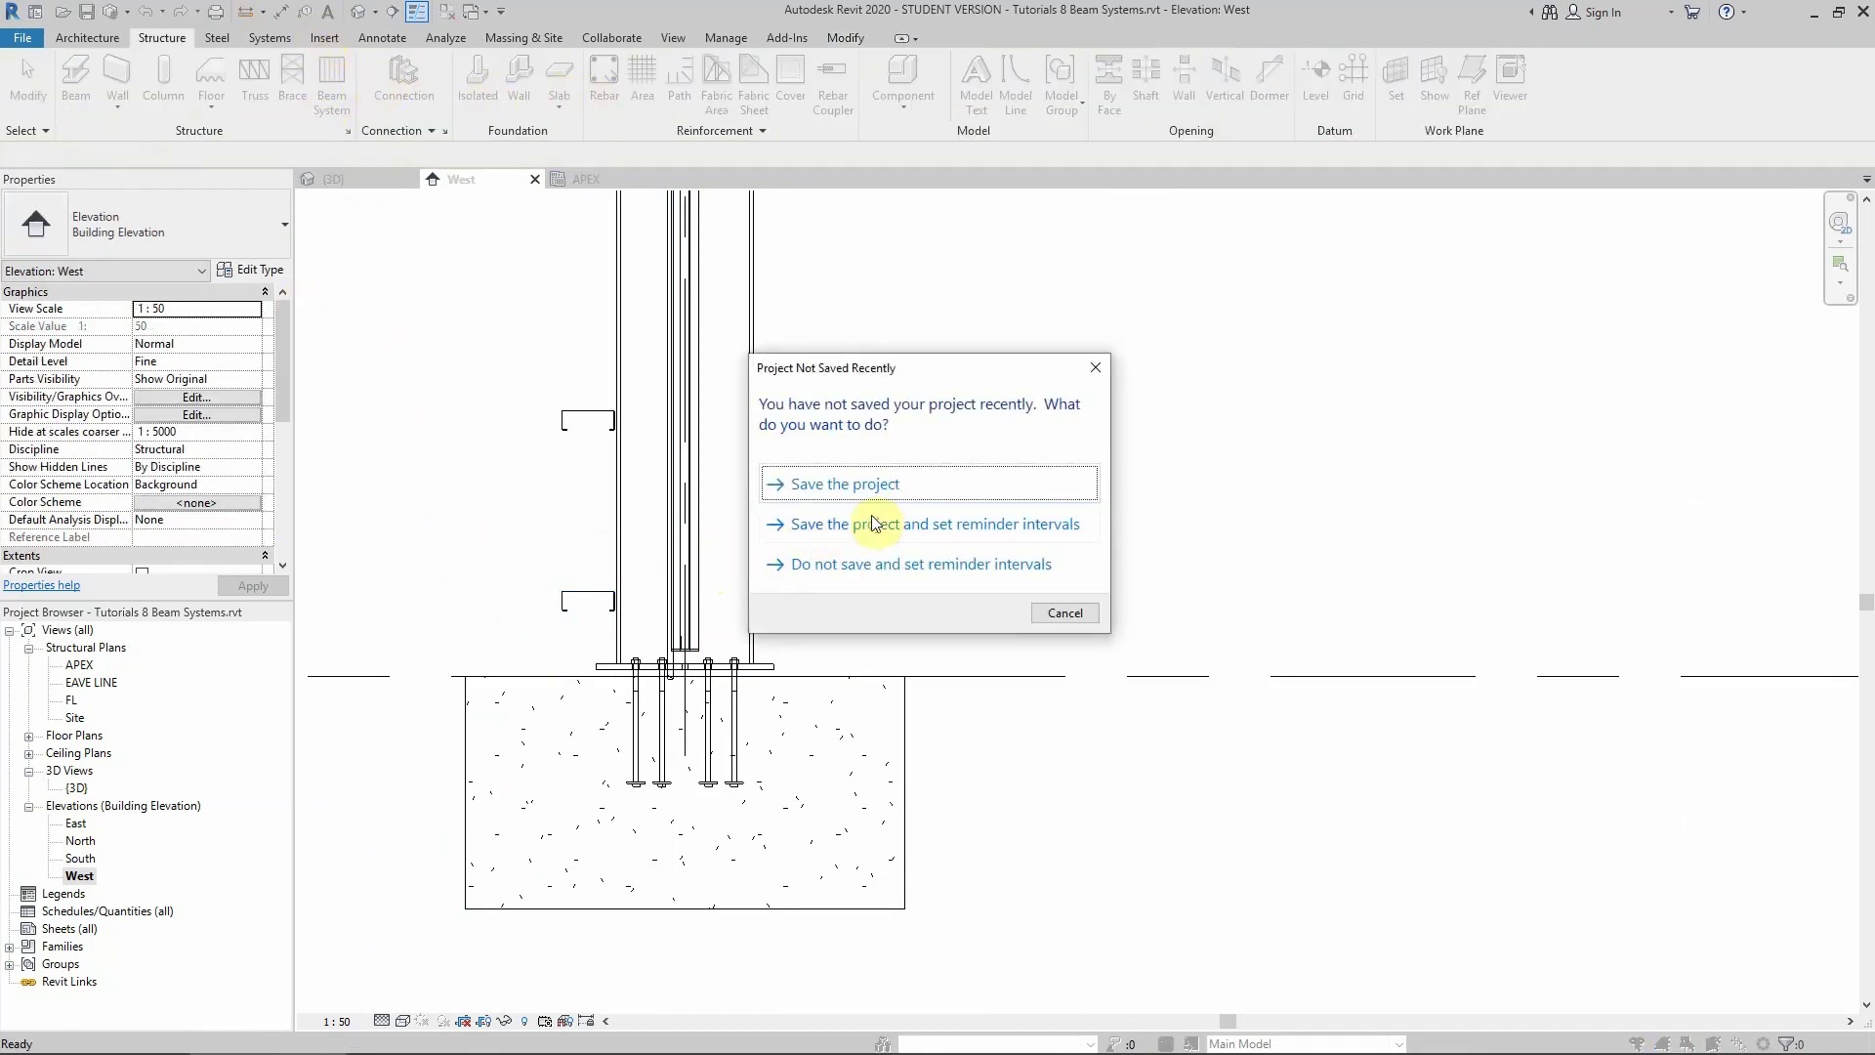
pyautogui.click(864, 486)
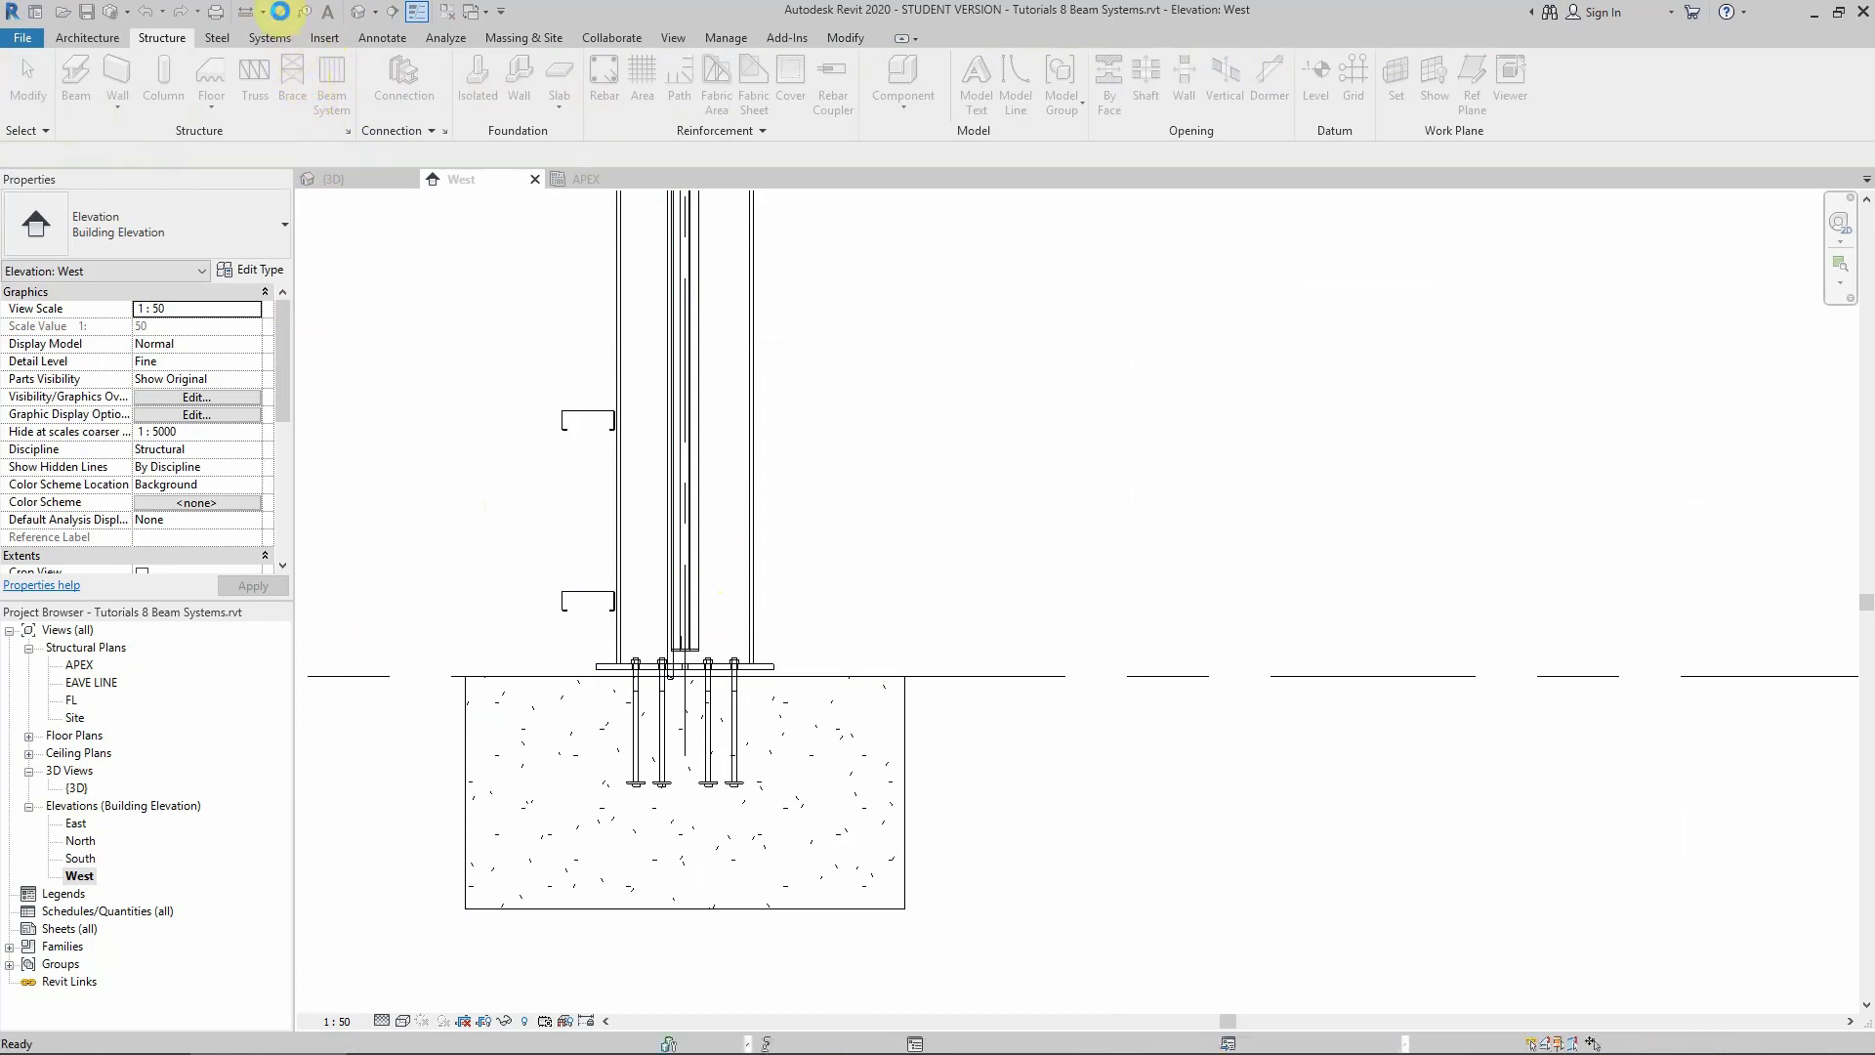
# Measure the height of the lowest joist at grid 1 above floor level with an aligned dimension, without placing it
pyautogui.click(280, 11)
pyautogui.scroll(8, 576, 591)
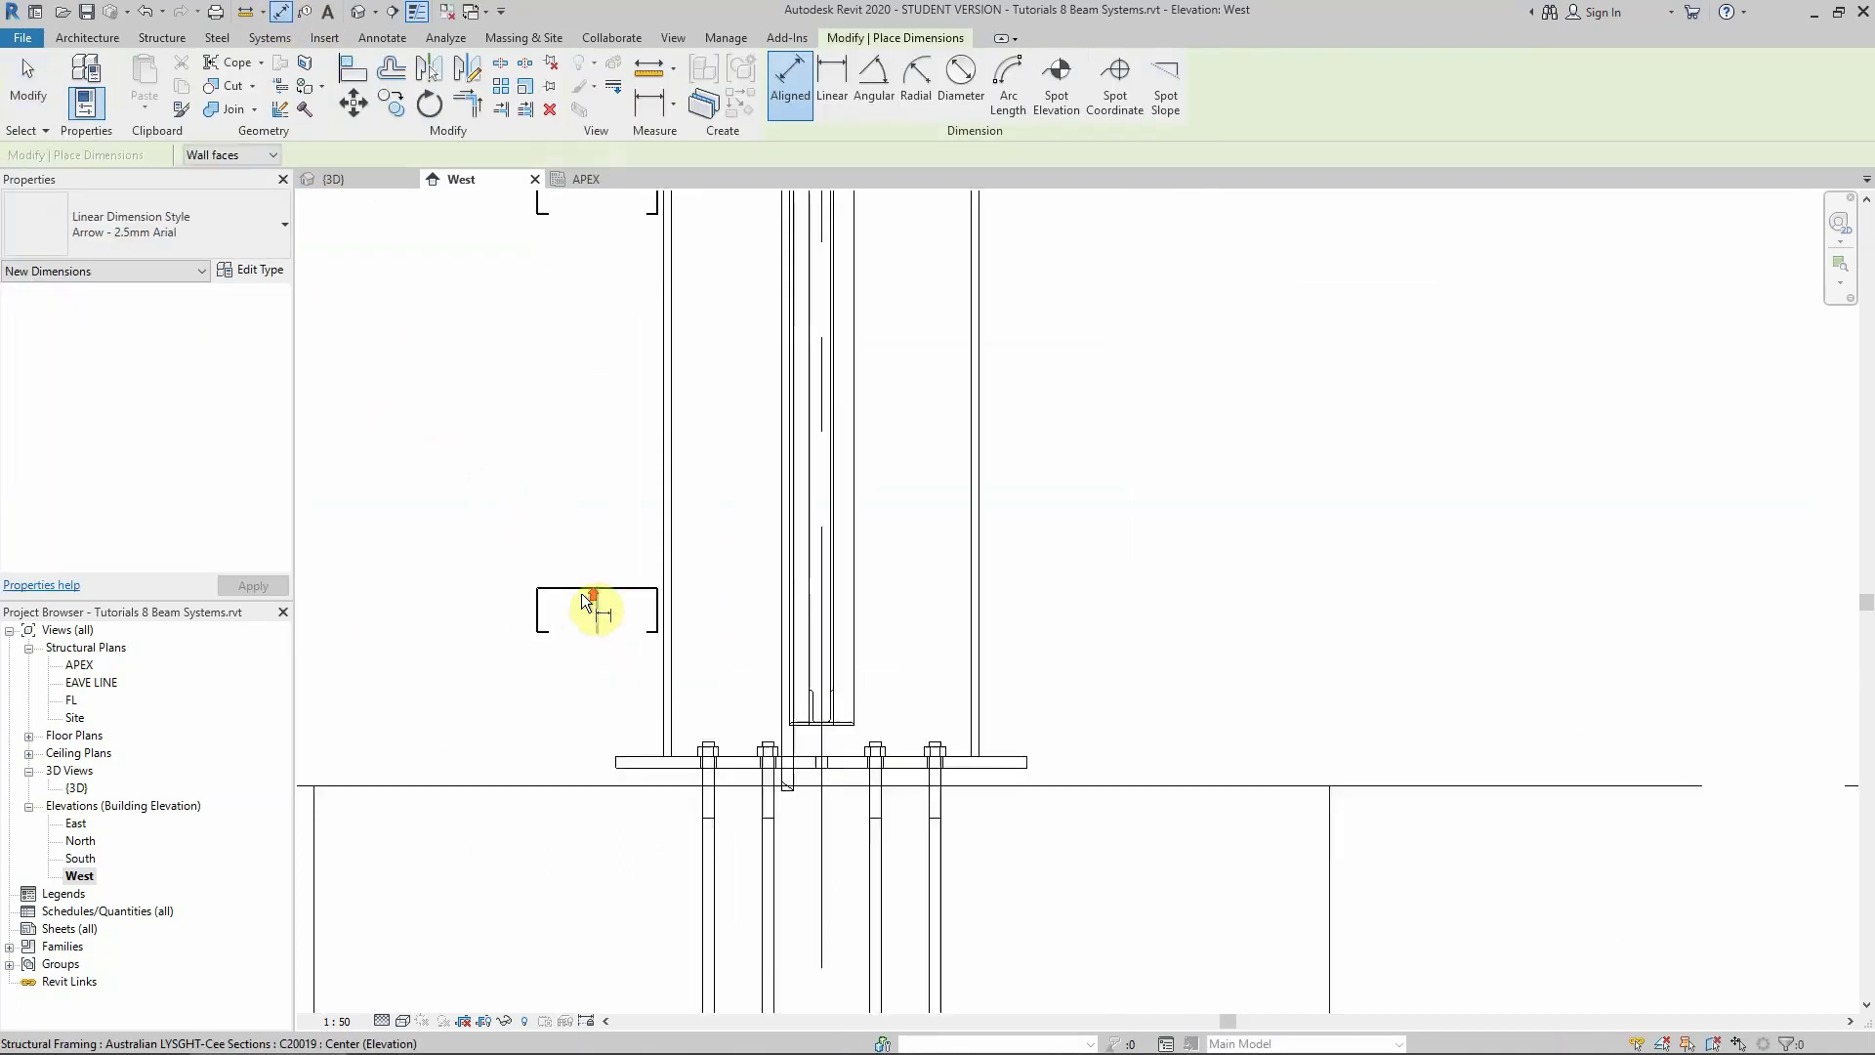
pyautogui.click(578, 603)
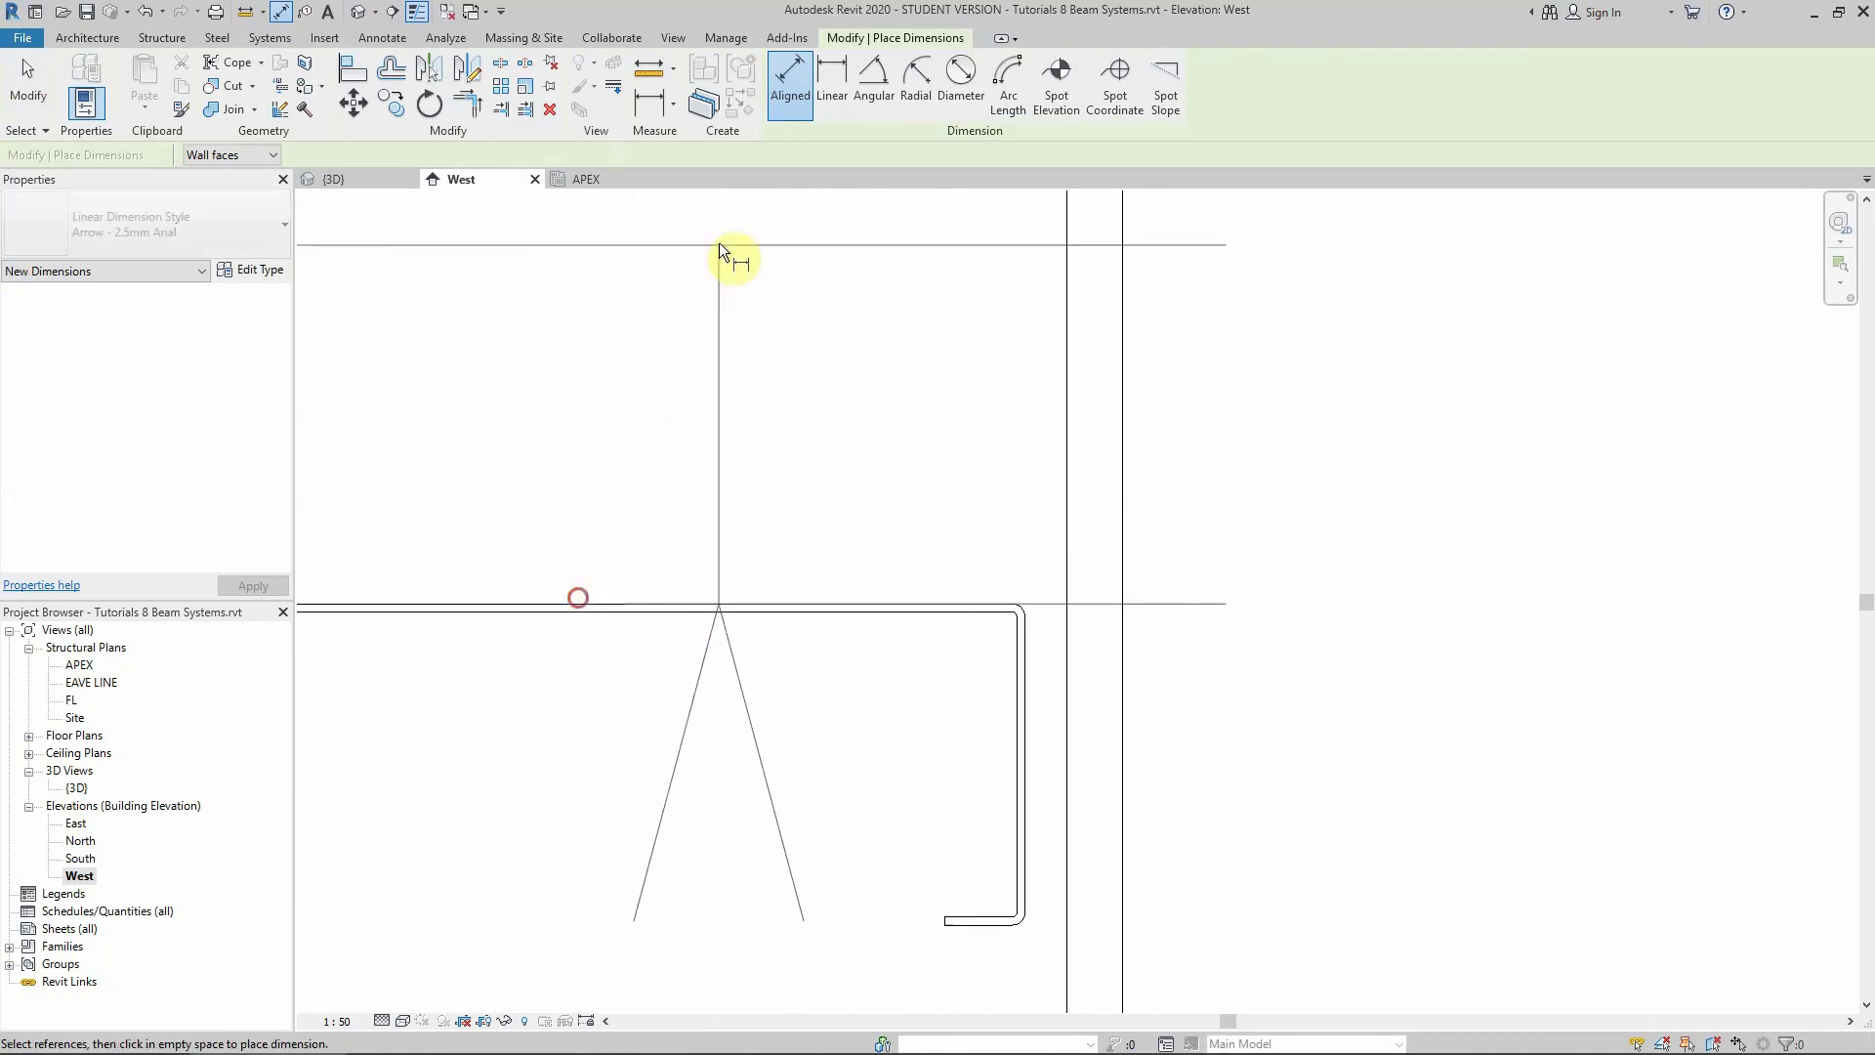
pyautogui.scroll(-4, 733, 251)
pyautogui.scroll(-2, 632, 495)
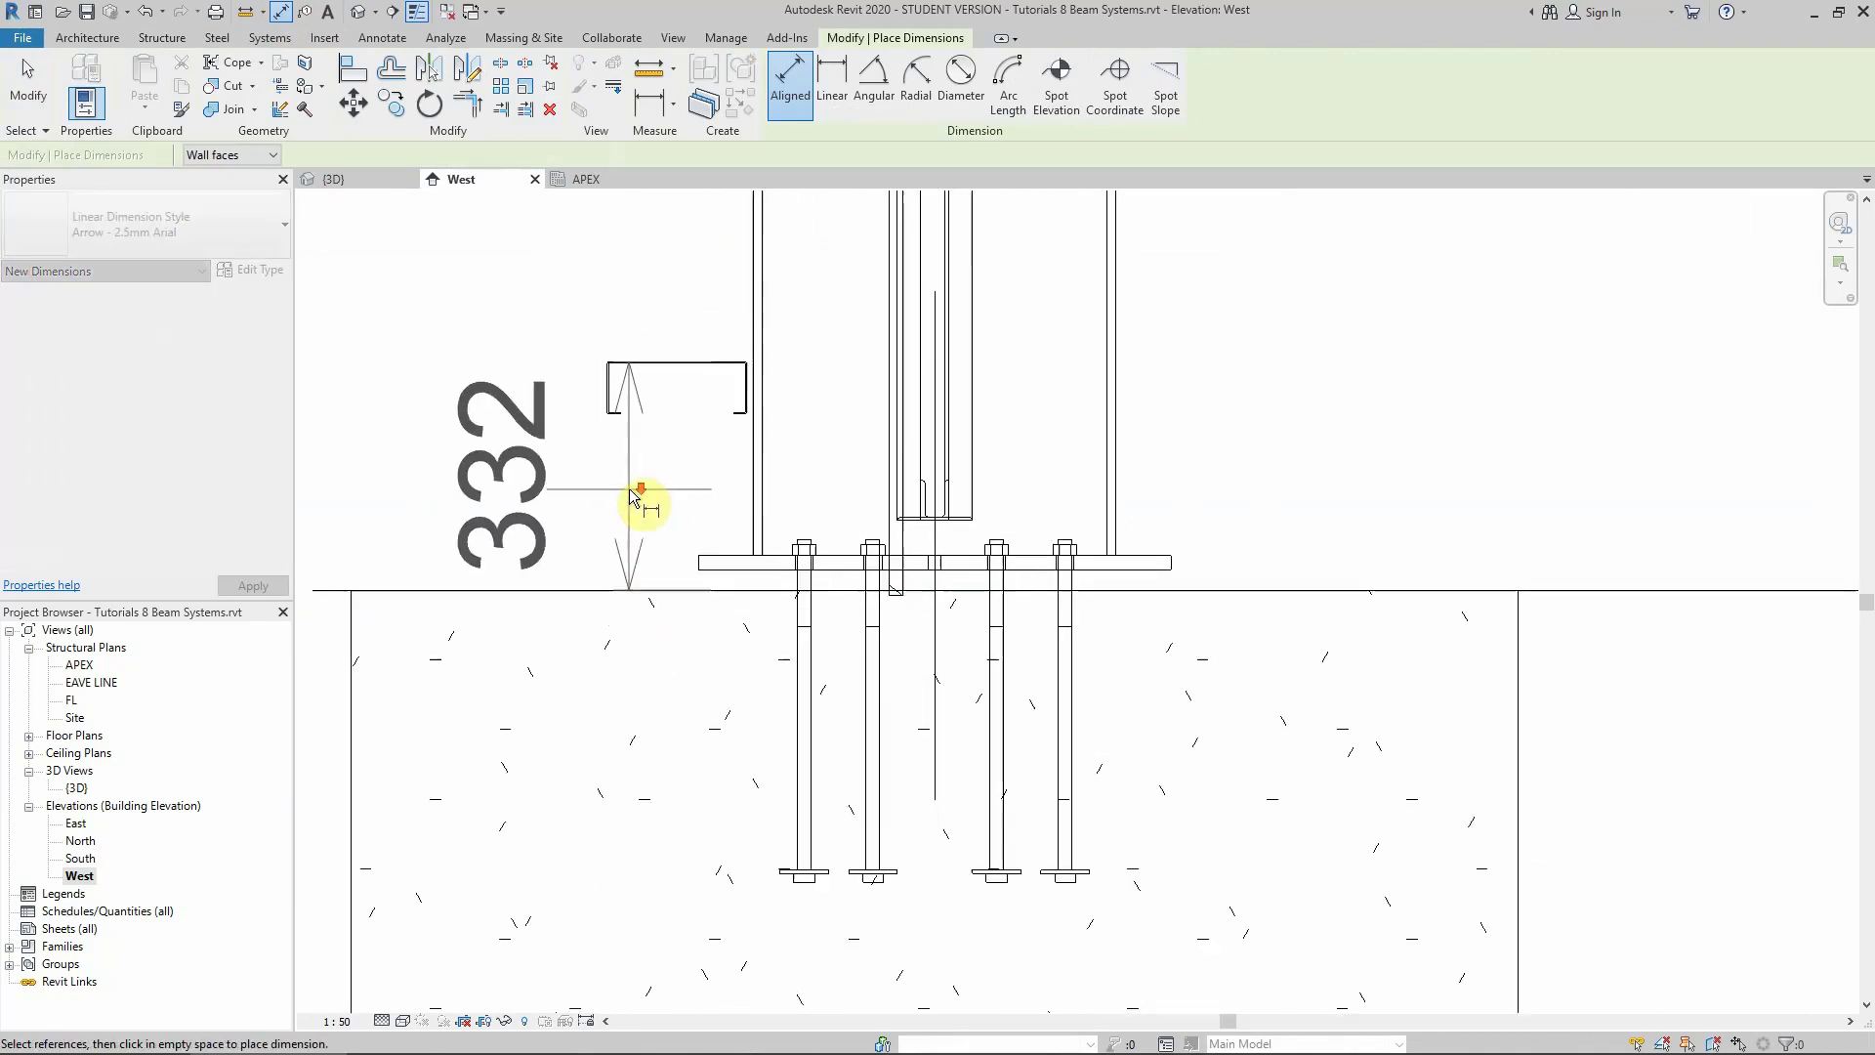
pyautogui.press('Escape')
pyautogui.scroll(5, 629, 488)
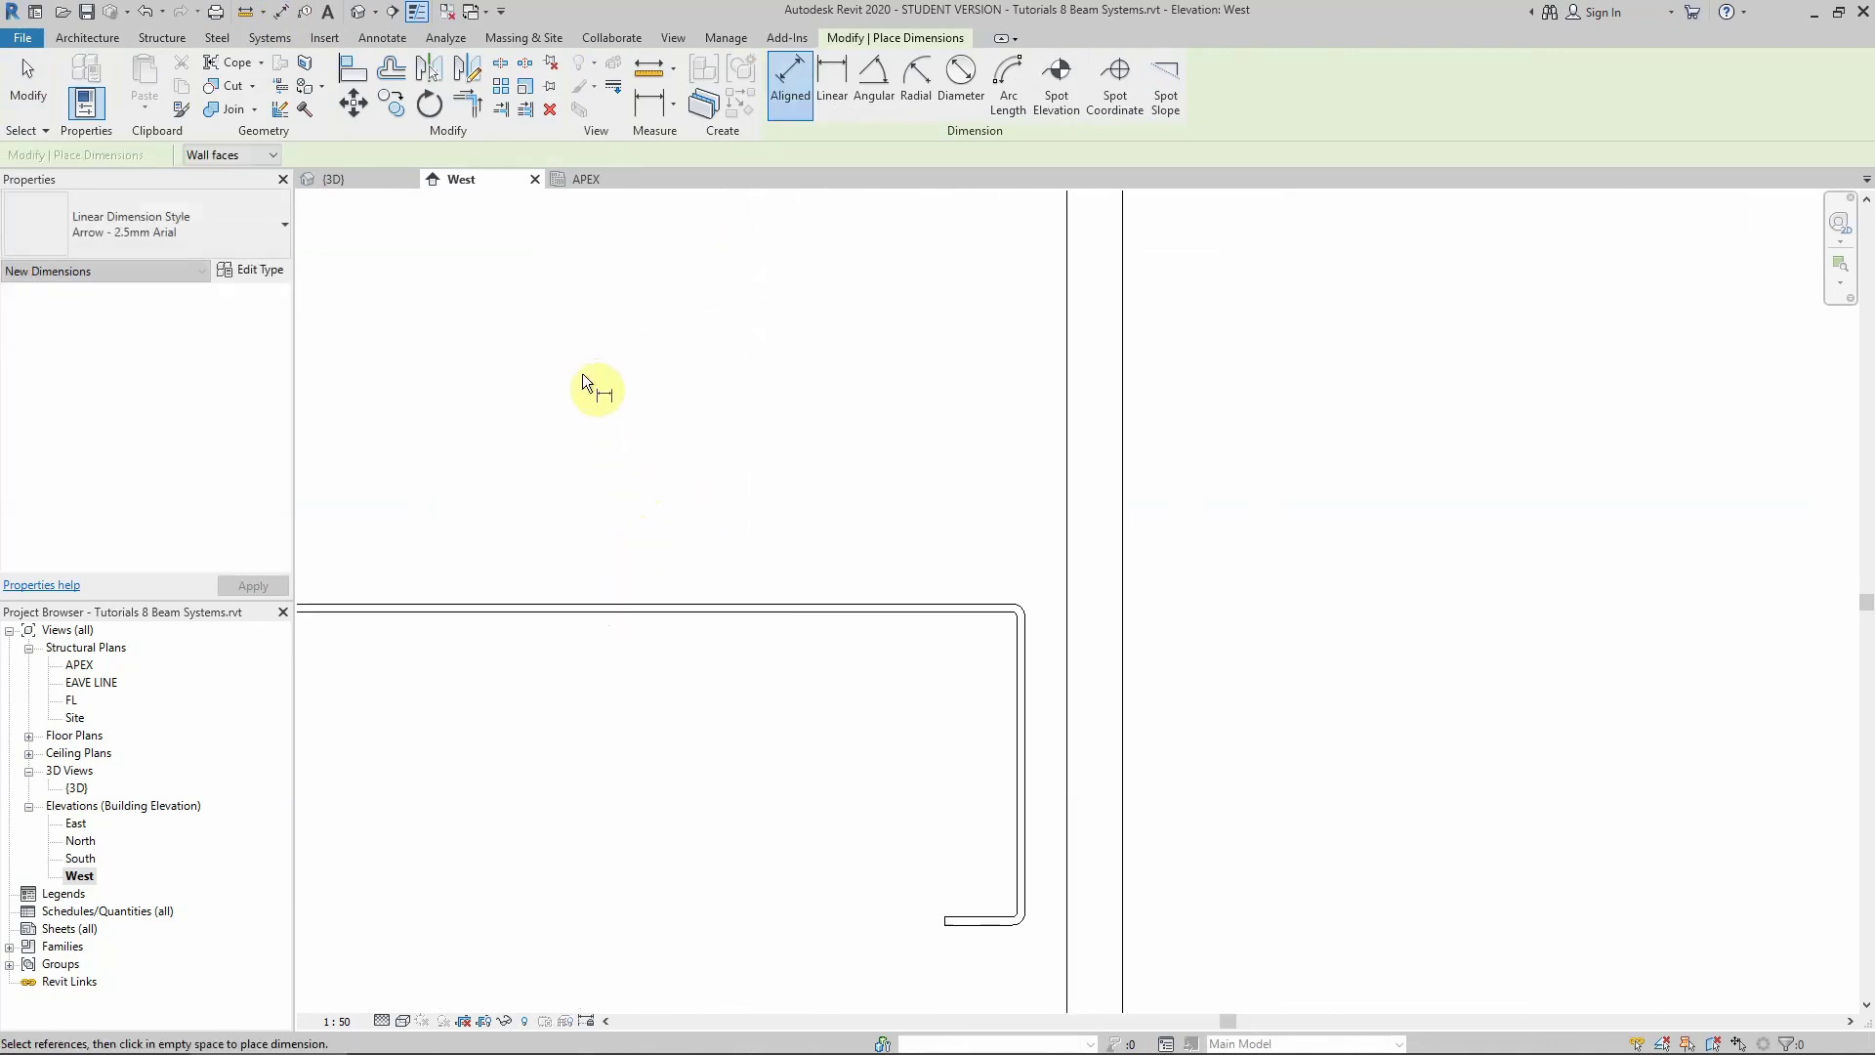
pyautogui.scroll(-6, 590, 389)
pyautogui.press('Escape')
# Move the lowest Cee-section joists on both side walls 132 mm vertically down toward the column base plates
pyautogui.moveTo(769, 481); pyautogui.dragTo(618, 555)
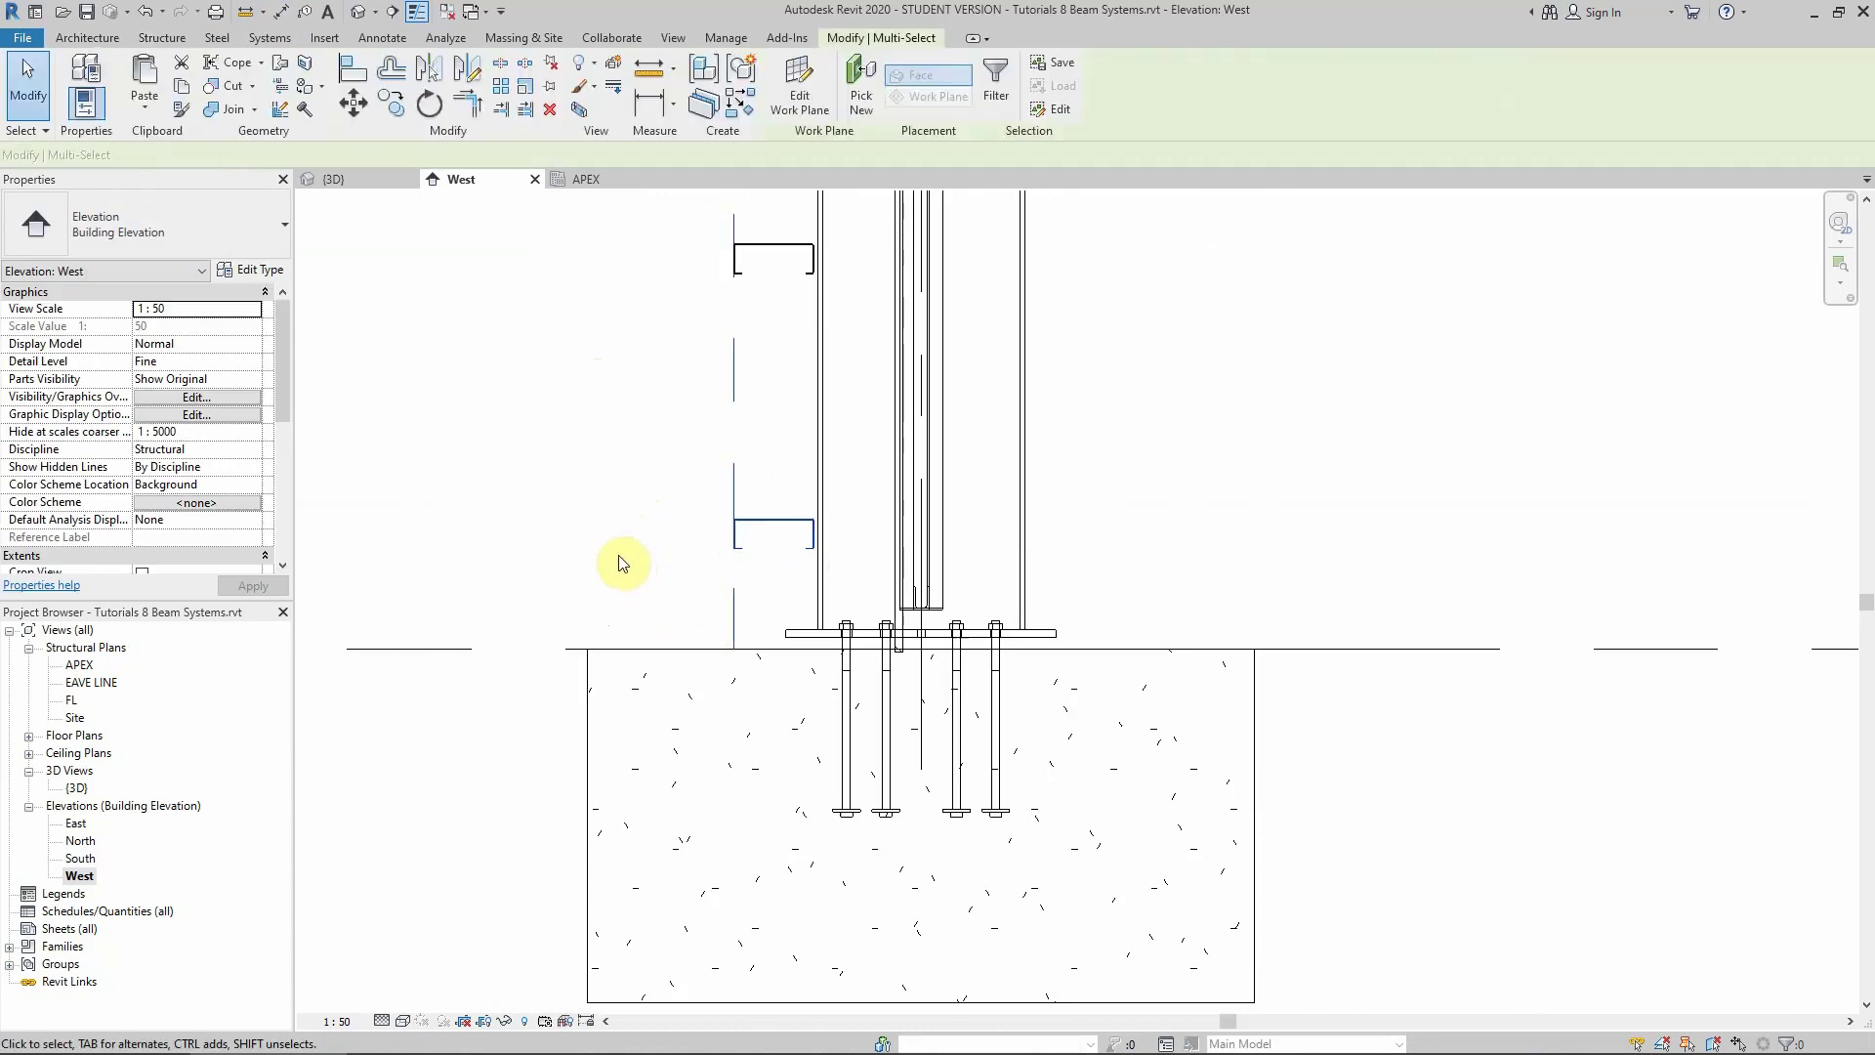
pyautogui.press('Escape')
pyautogui.moveTo(778, 565); pyautogui.dragTo(468, 519)
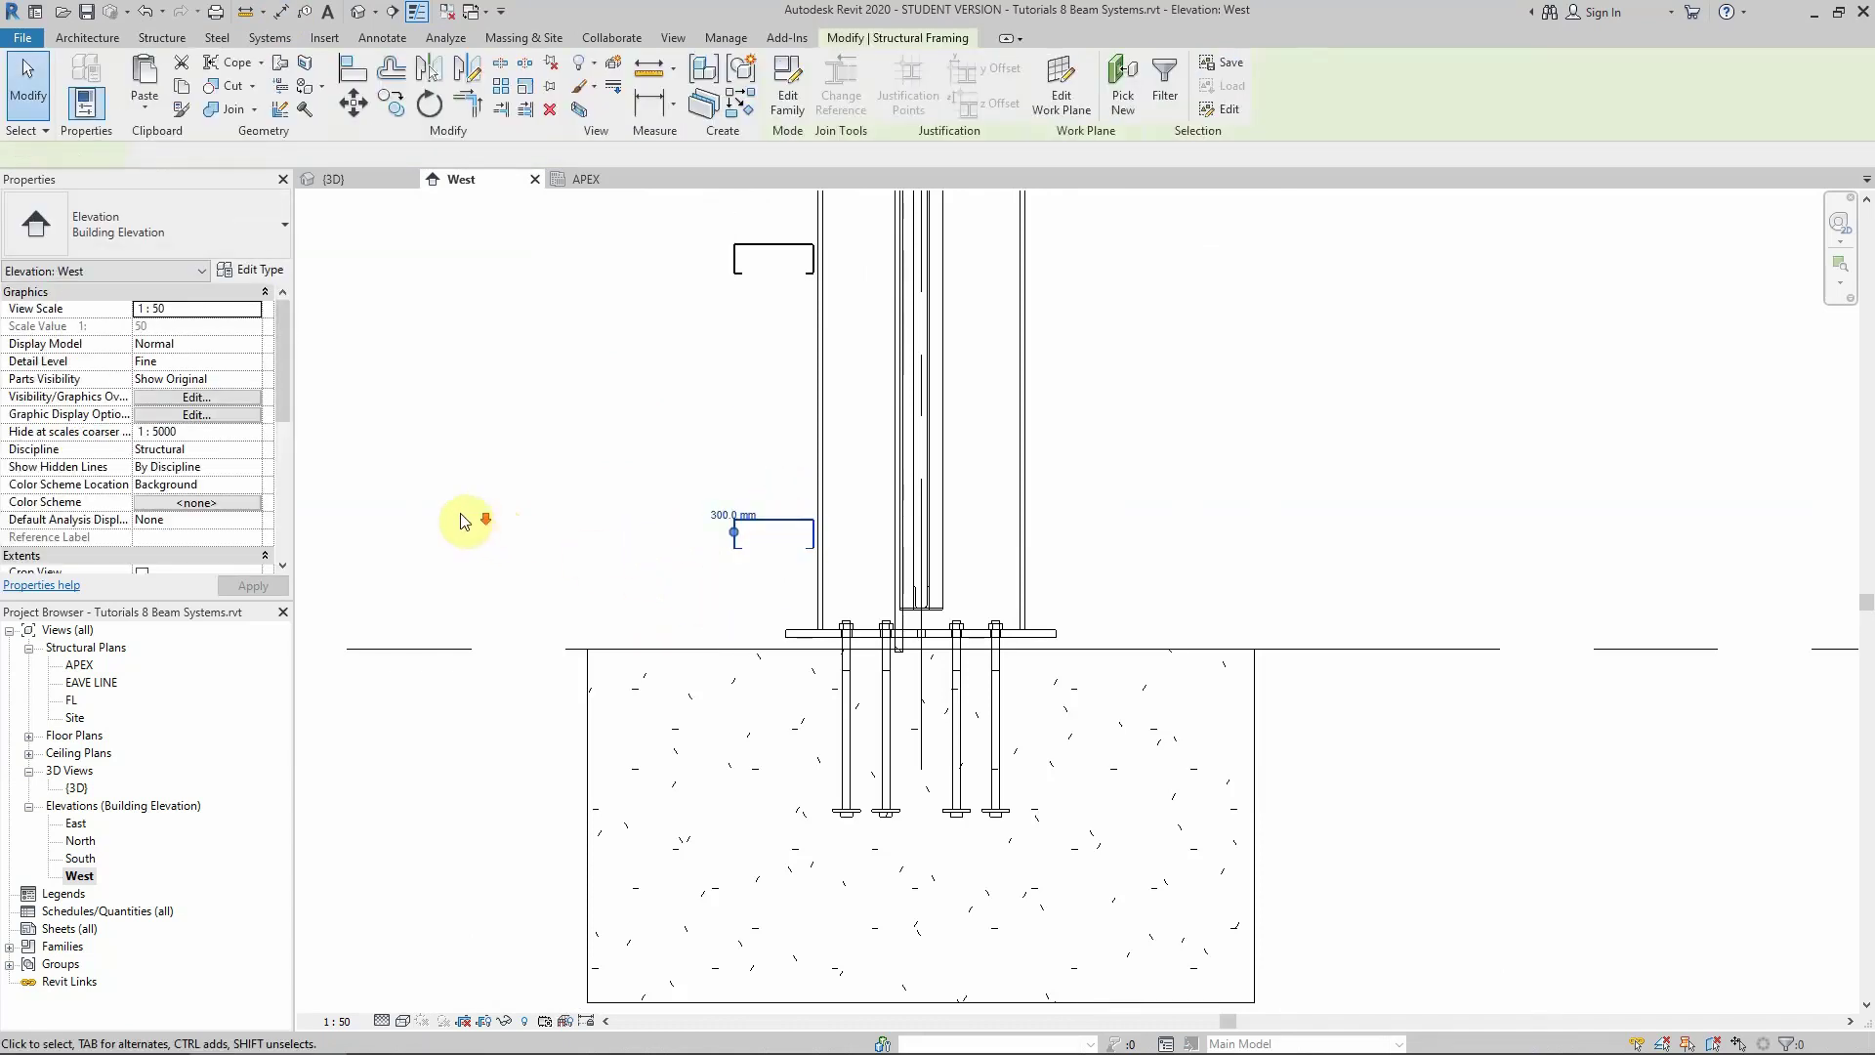
pyautogui.scroll(-5, 468, 519)
pyautogui.scroll(8, 747, 517)
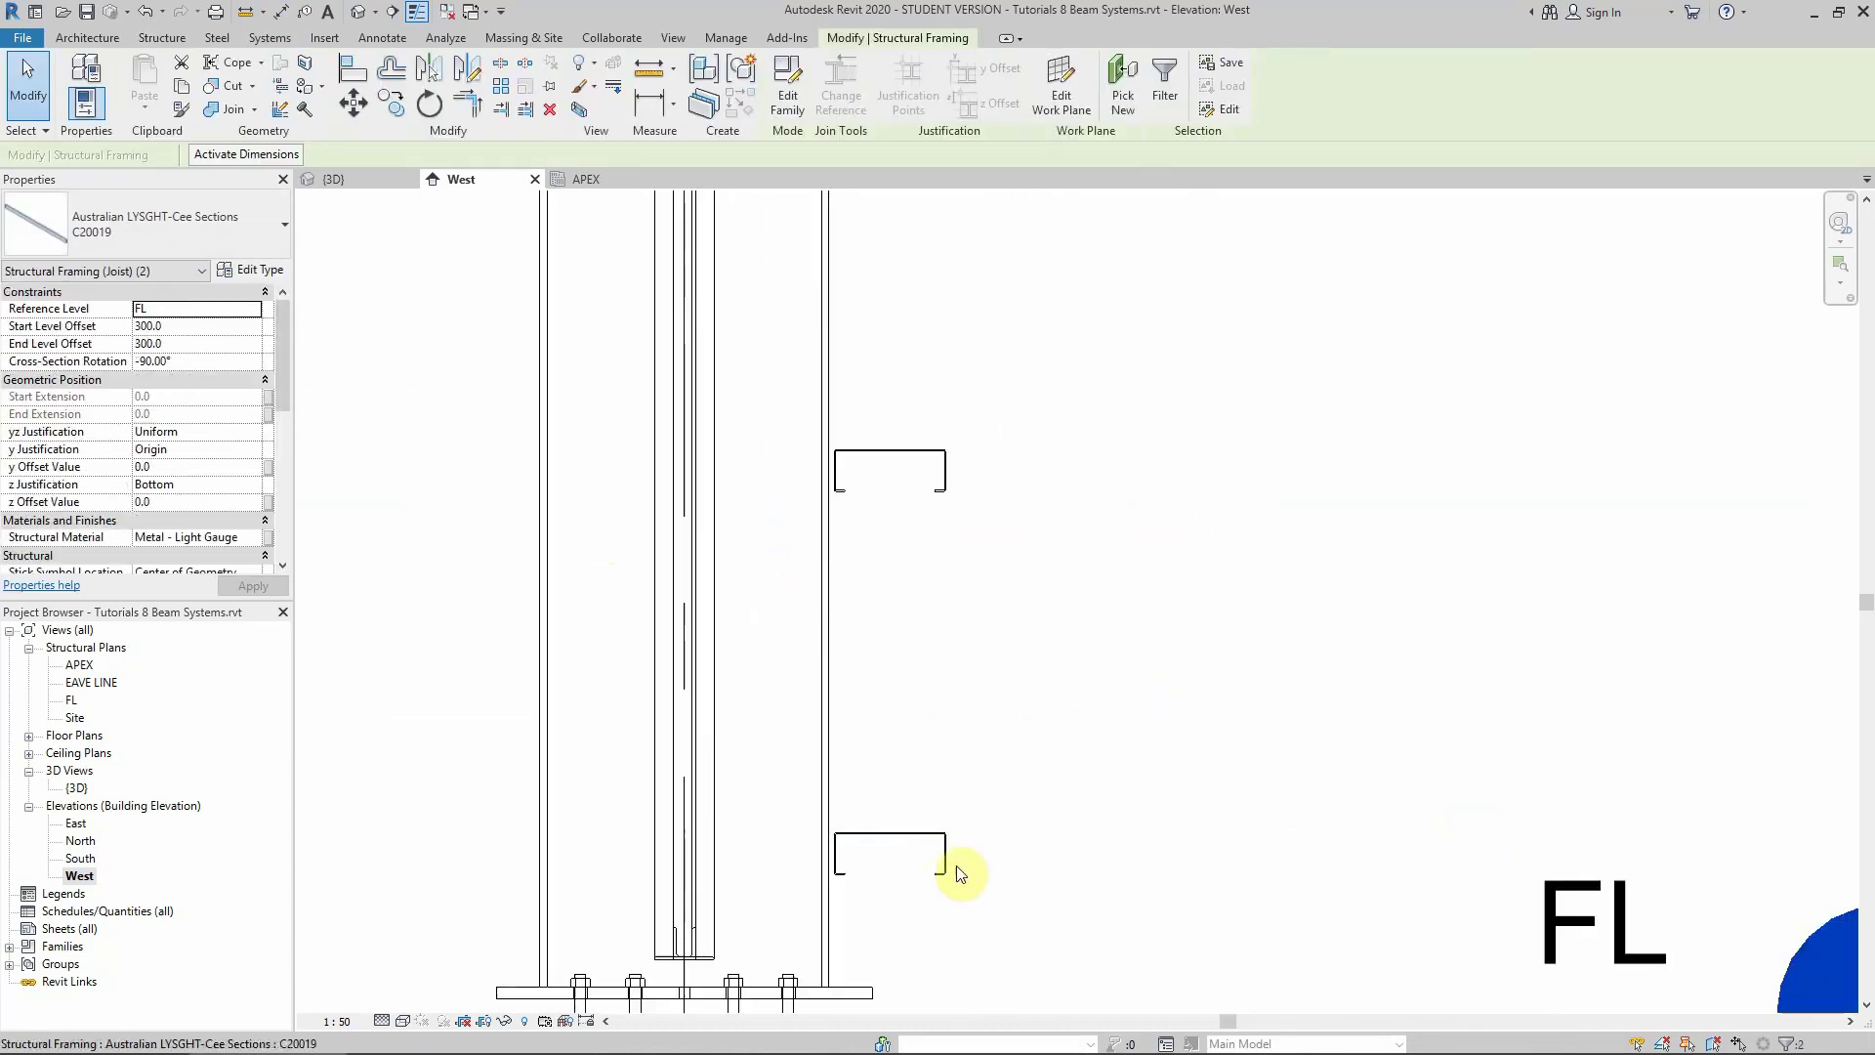
pyautogui.click(904, 793)
pyautogui.moveTo(864, 890); pyautogui.dragTo(963, 764)
pyautogui.scroll(-5, 963, 764)
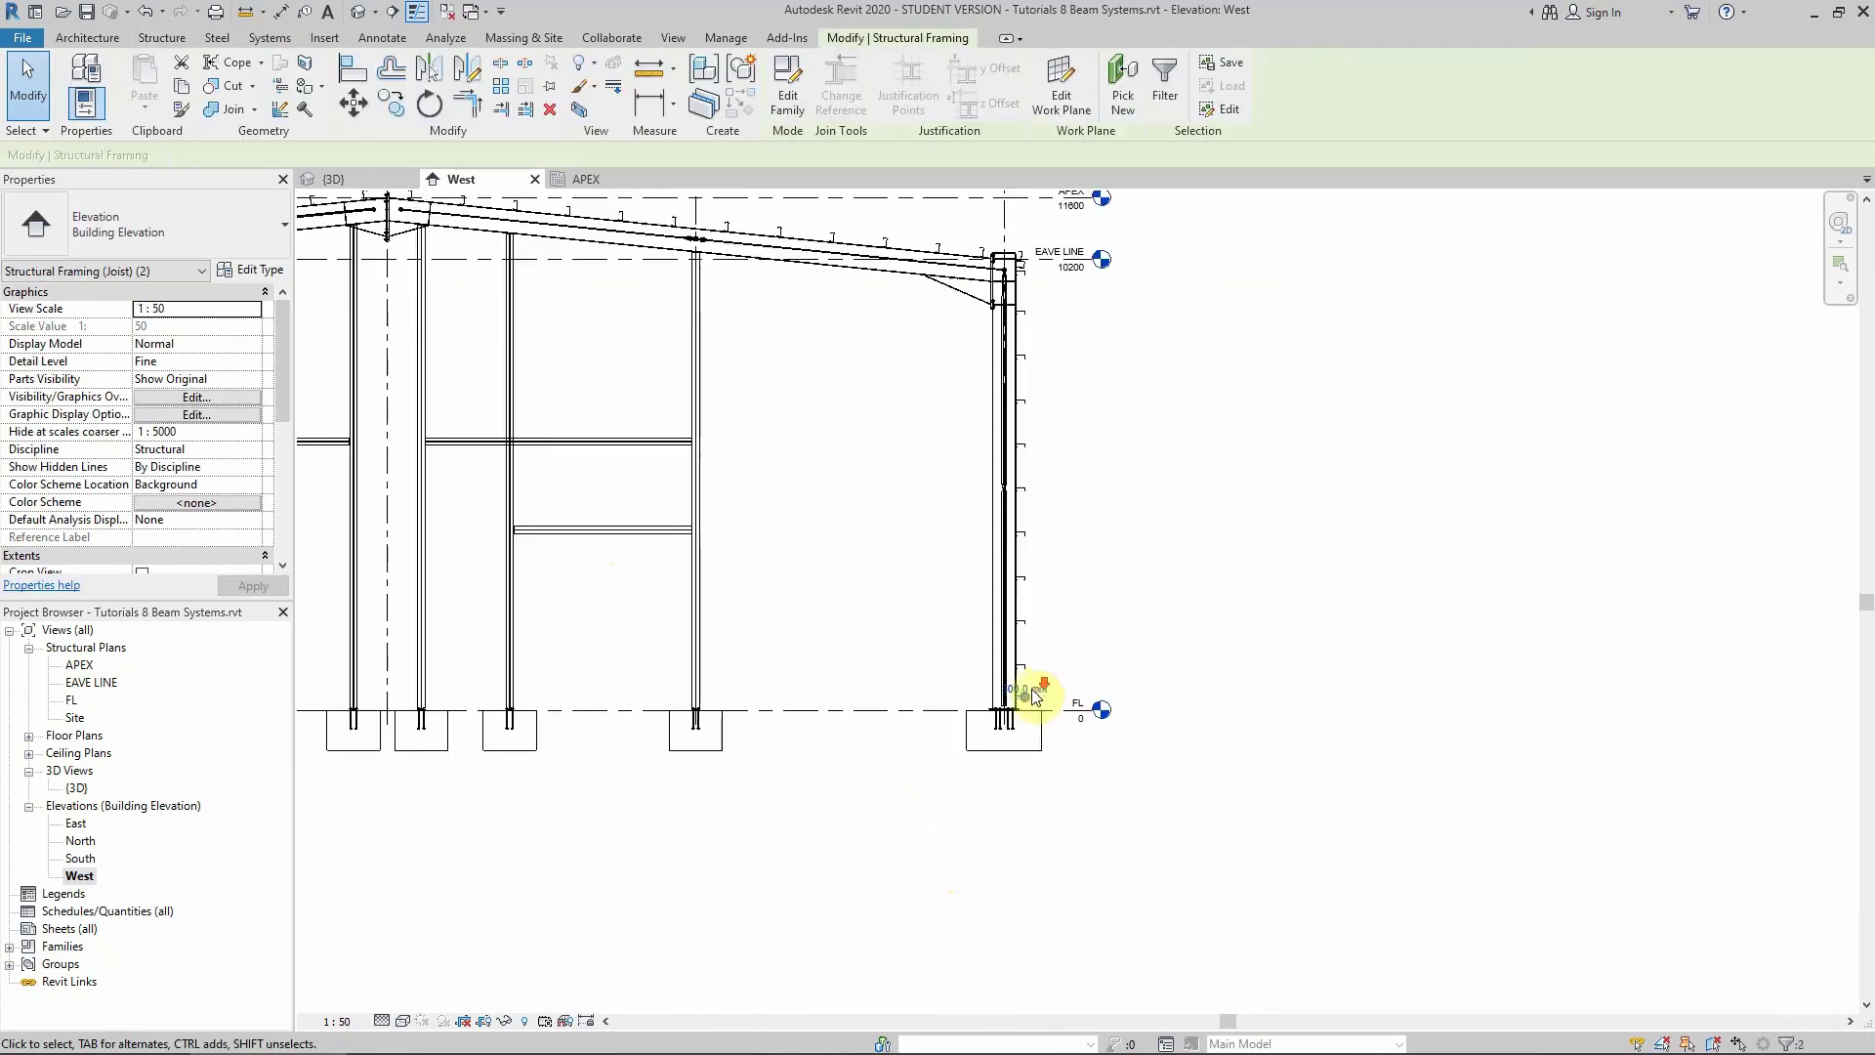
pyautogui.scroll(-2, 796, 742)
pyautogui.scroll(8, 500, 683)
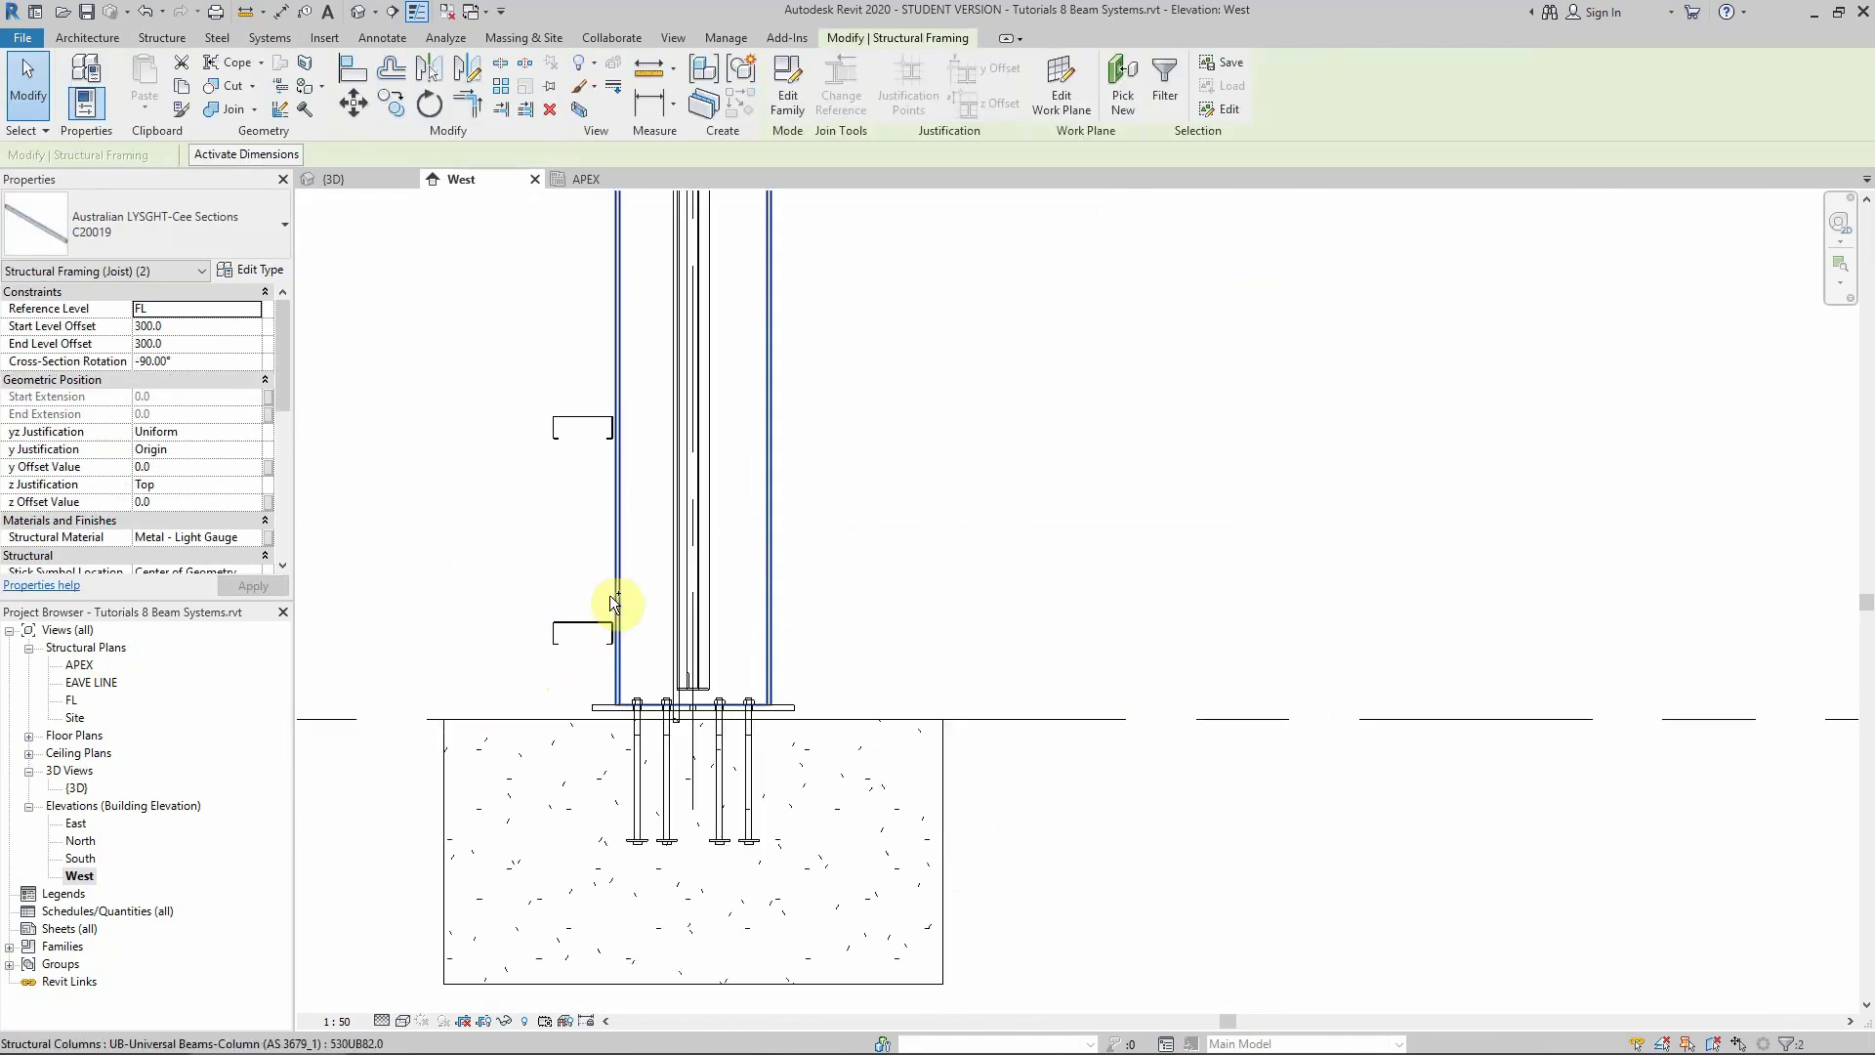
pyautogui.keyDown('ctrl'); pyautogui.click(590, 637); pyautogui.keyUp('ctrl')
pyautogui.click(352, 102)
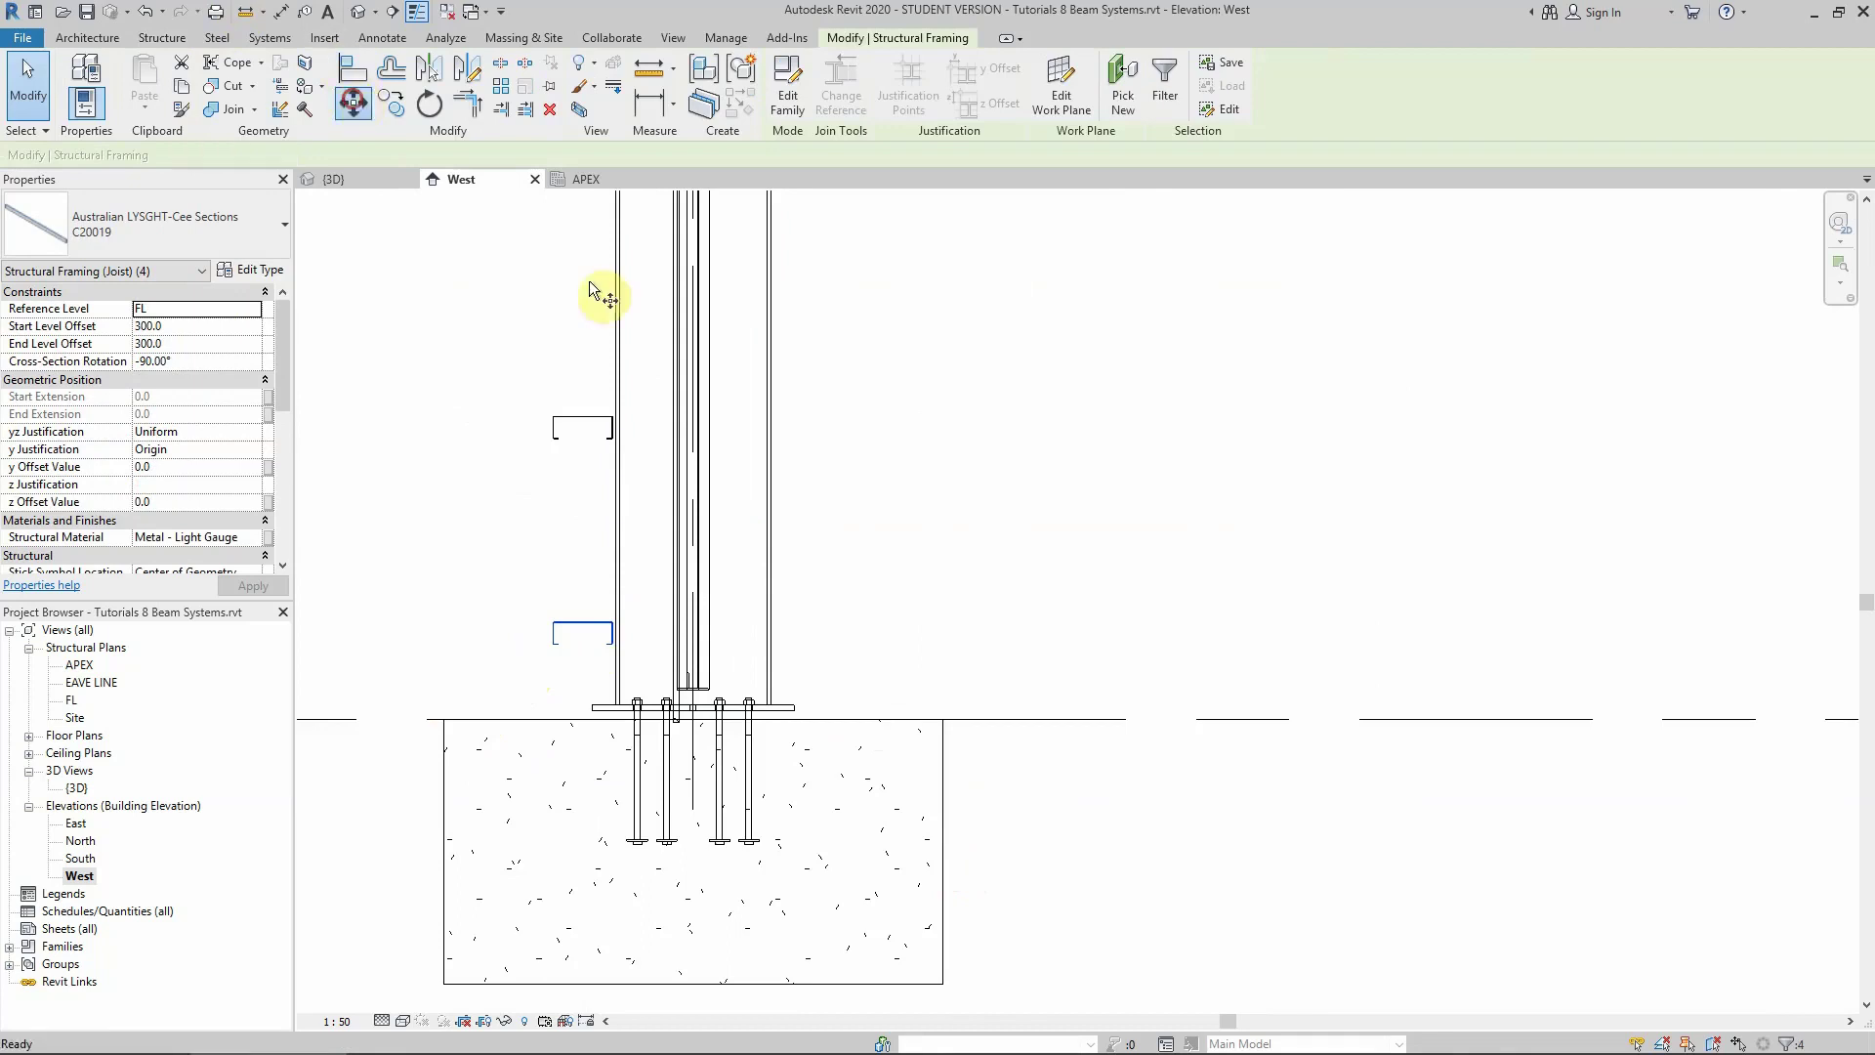
pyautogui.click(1085, 344)
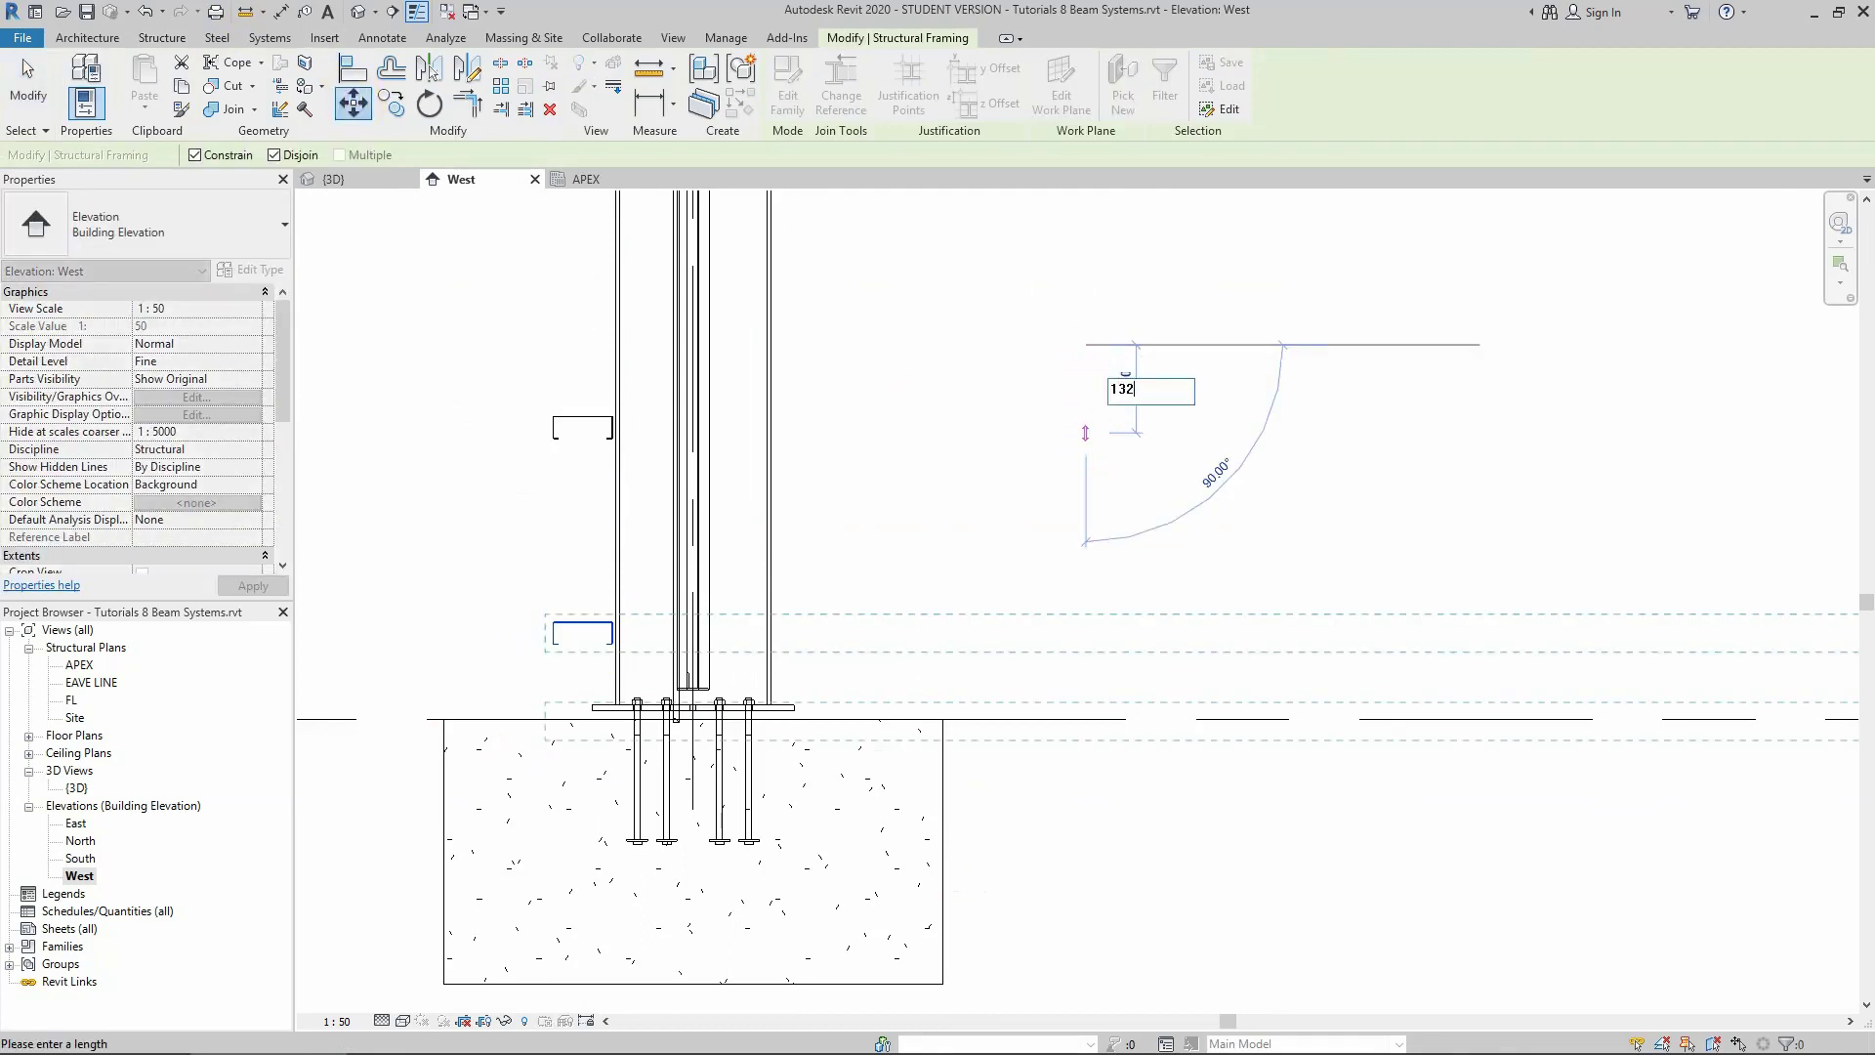
pyautogui.write('132')
pyautogui.press('Return')
pyautogui.press('Escape')
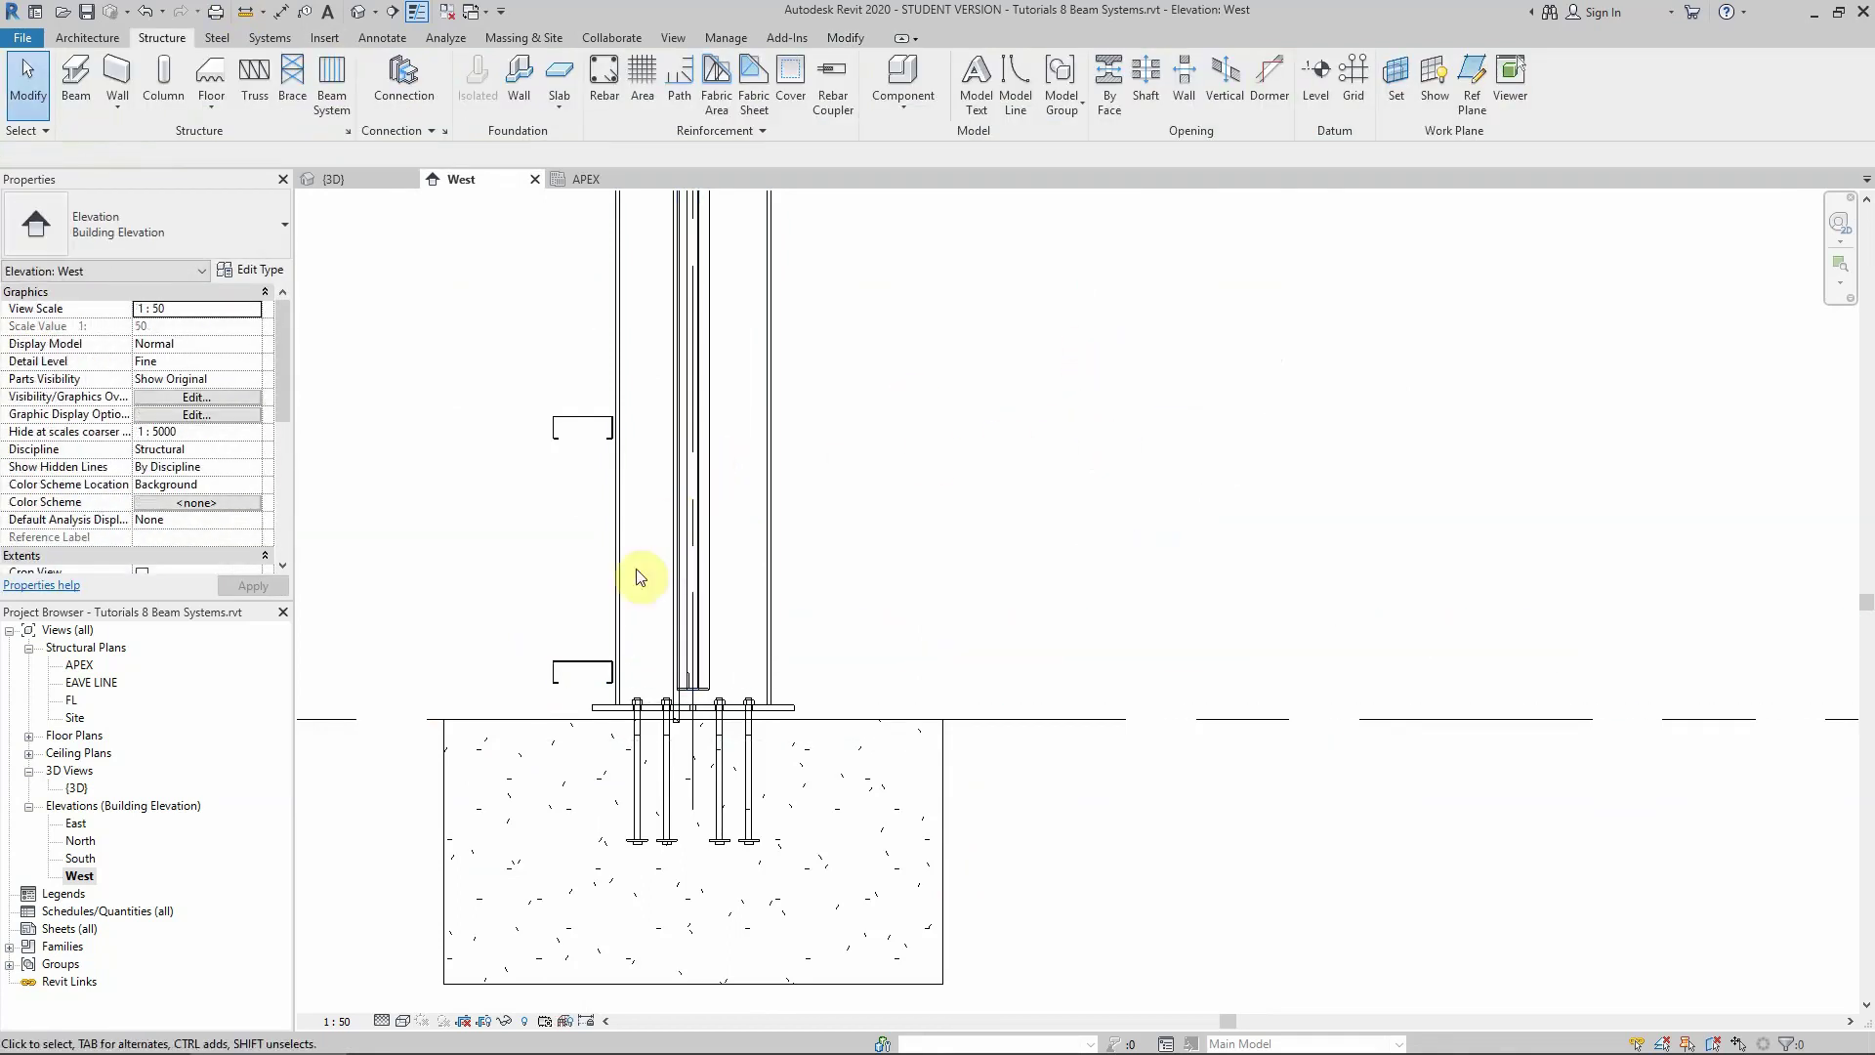
# Measure the height of the lowest joist at grid 1 above the floor line, without placing the dimension
pyautogui.scroll(1, 571, 674)
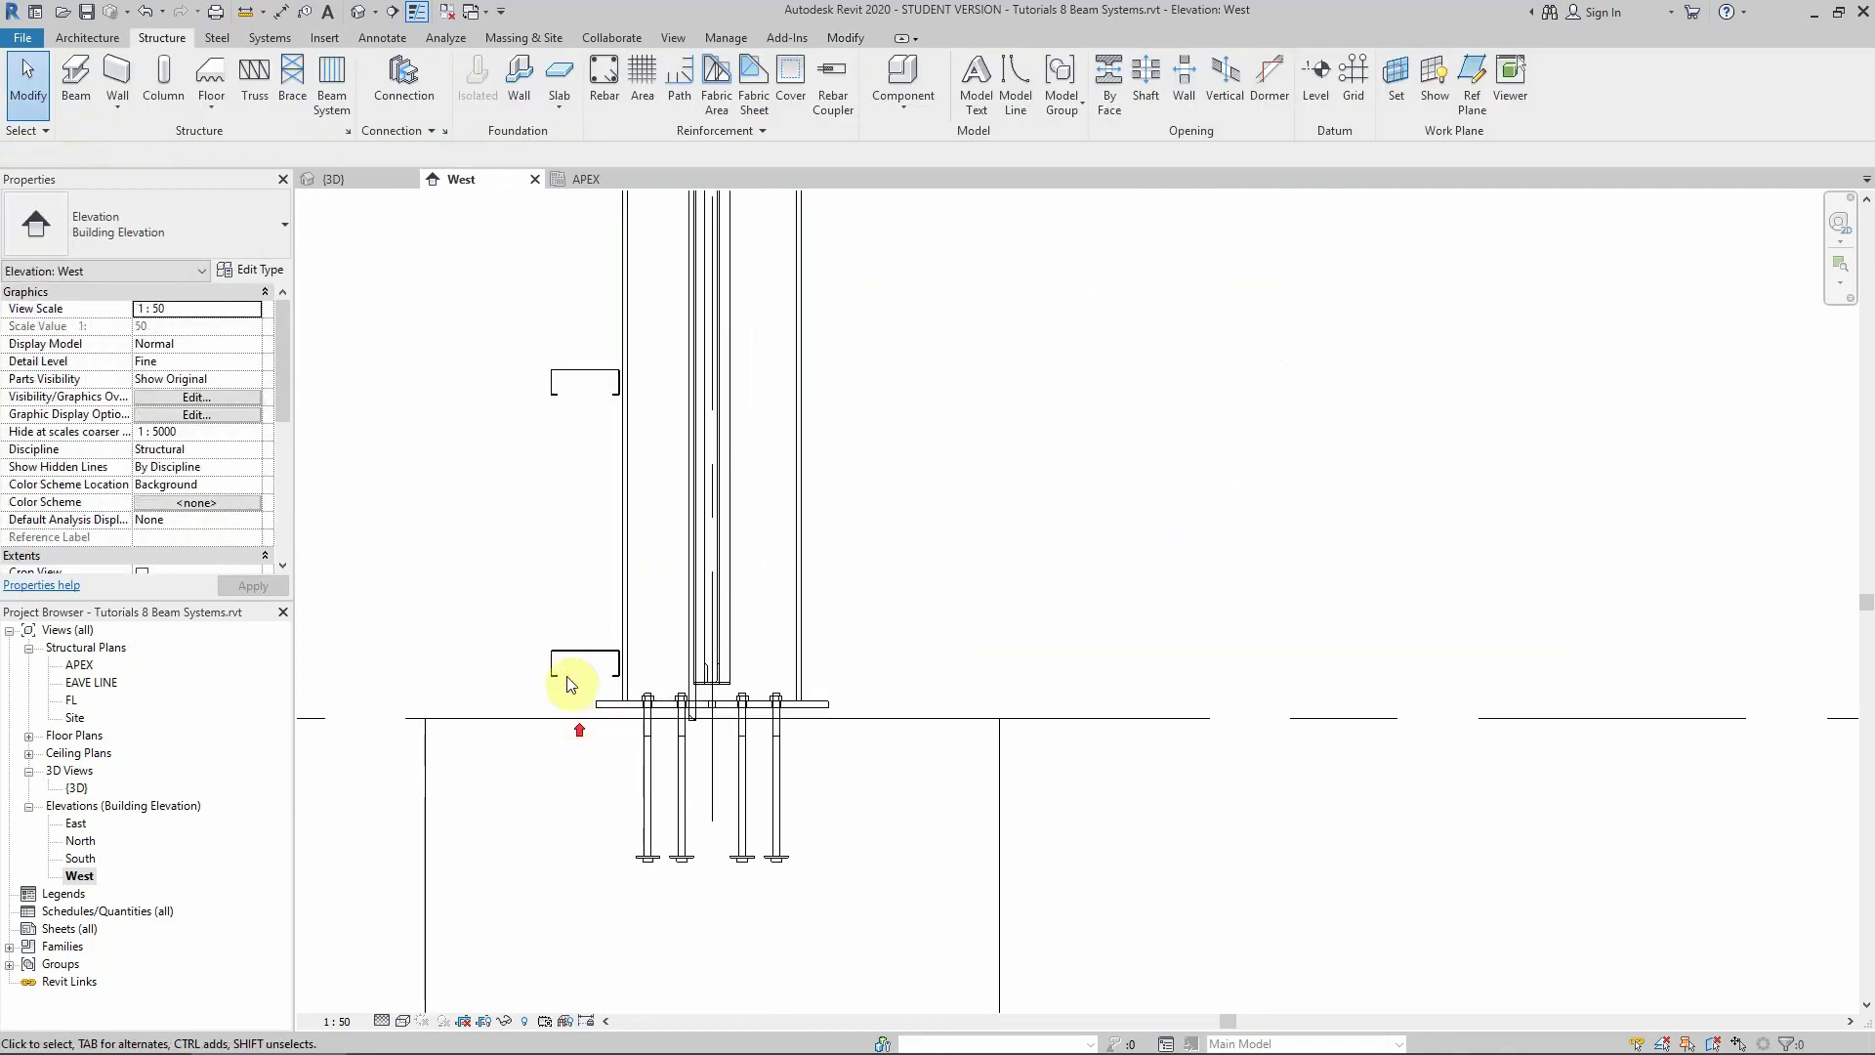
pyautogui.click(277, 12)
pyautogui.scroll(3, 564, 717)
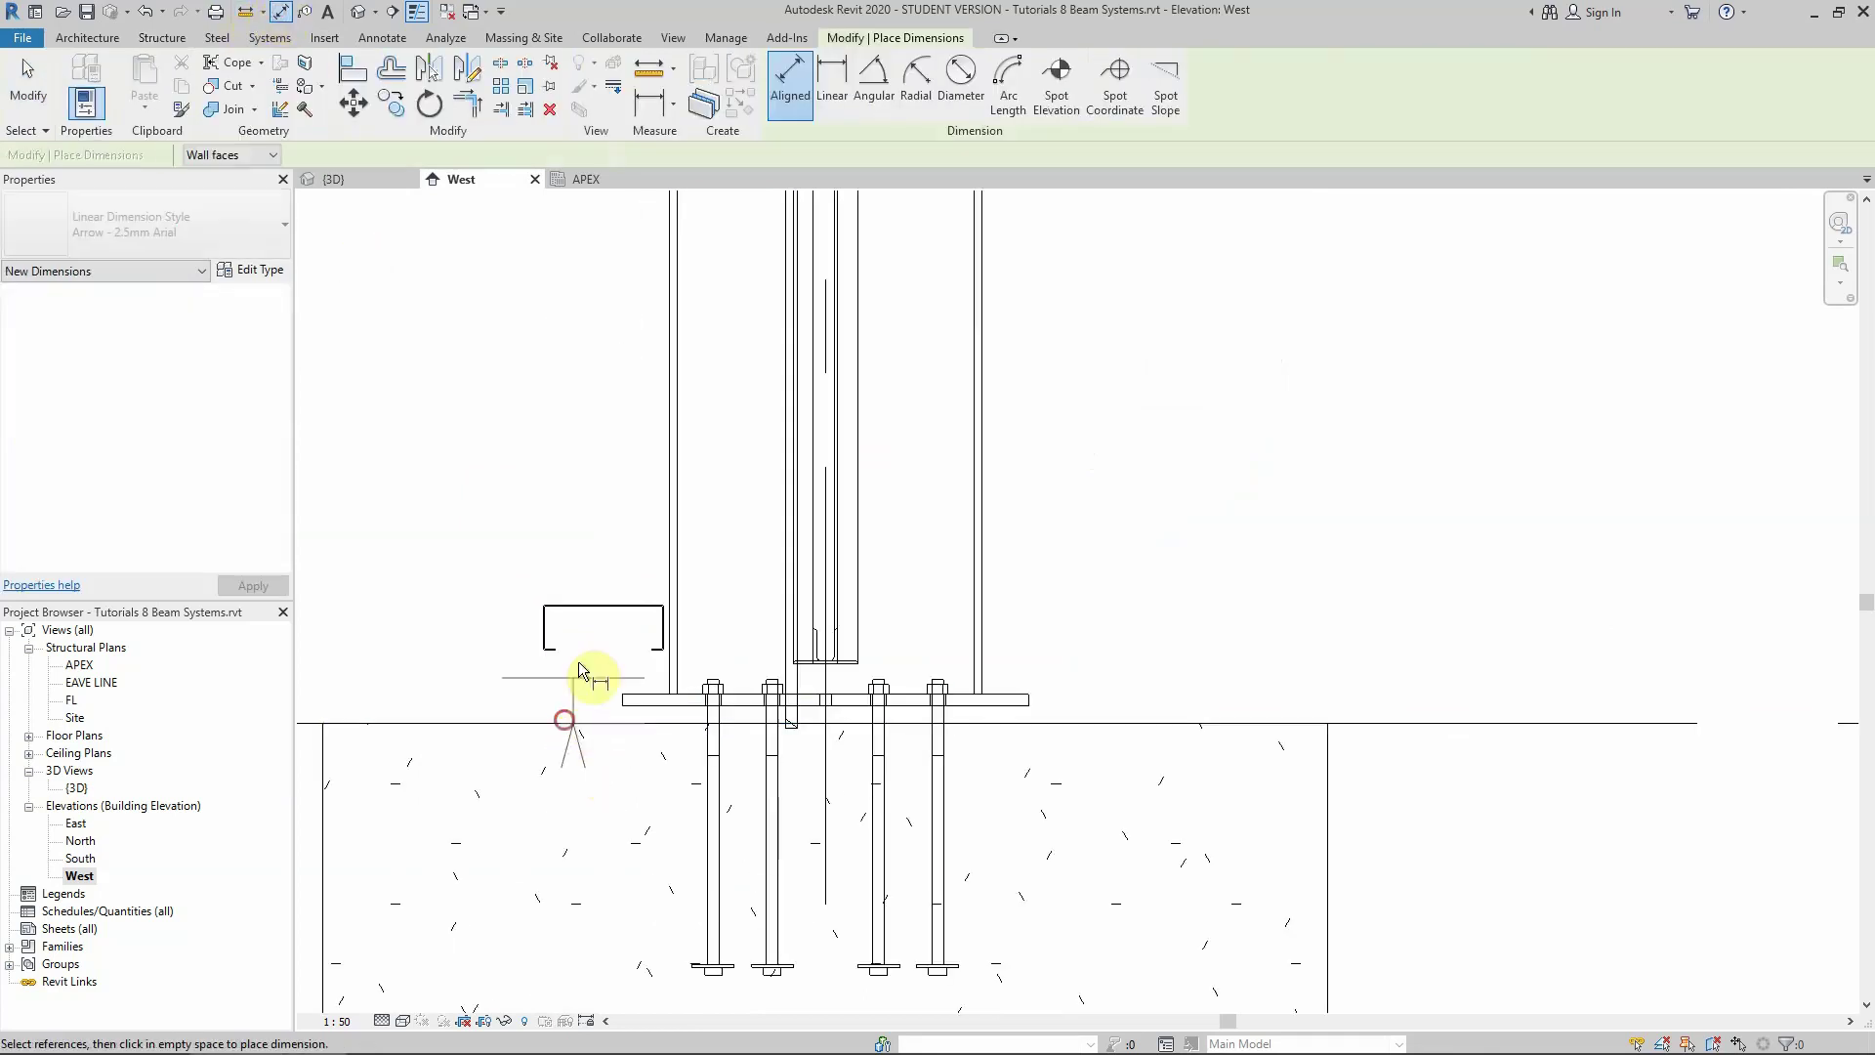
pyautogui.scroll(3, 600, 604)
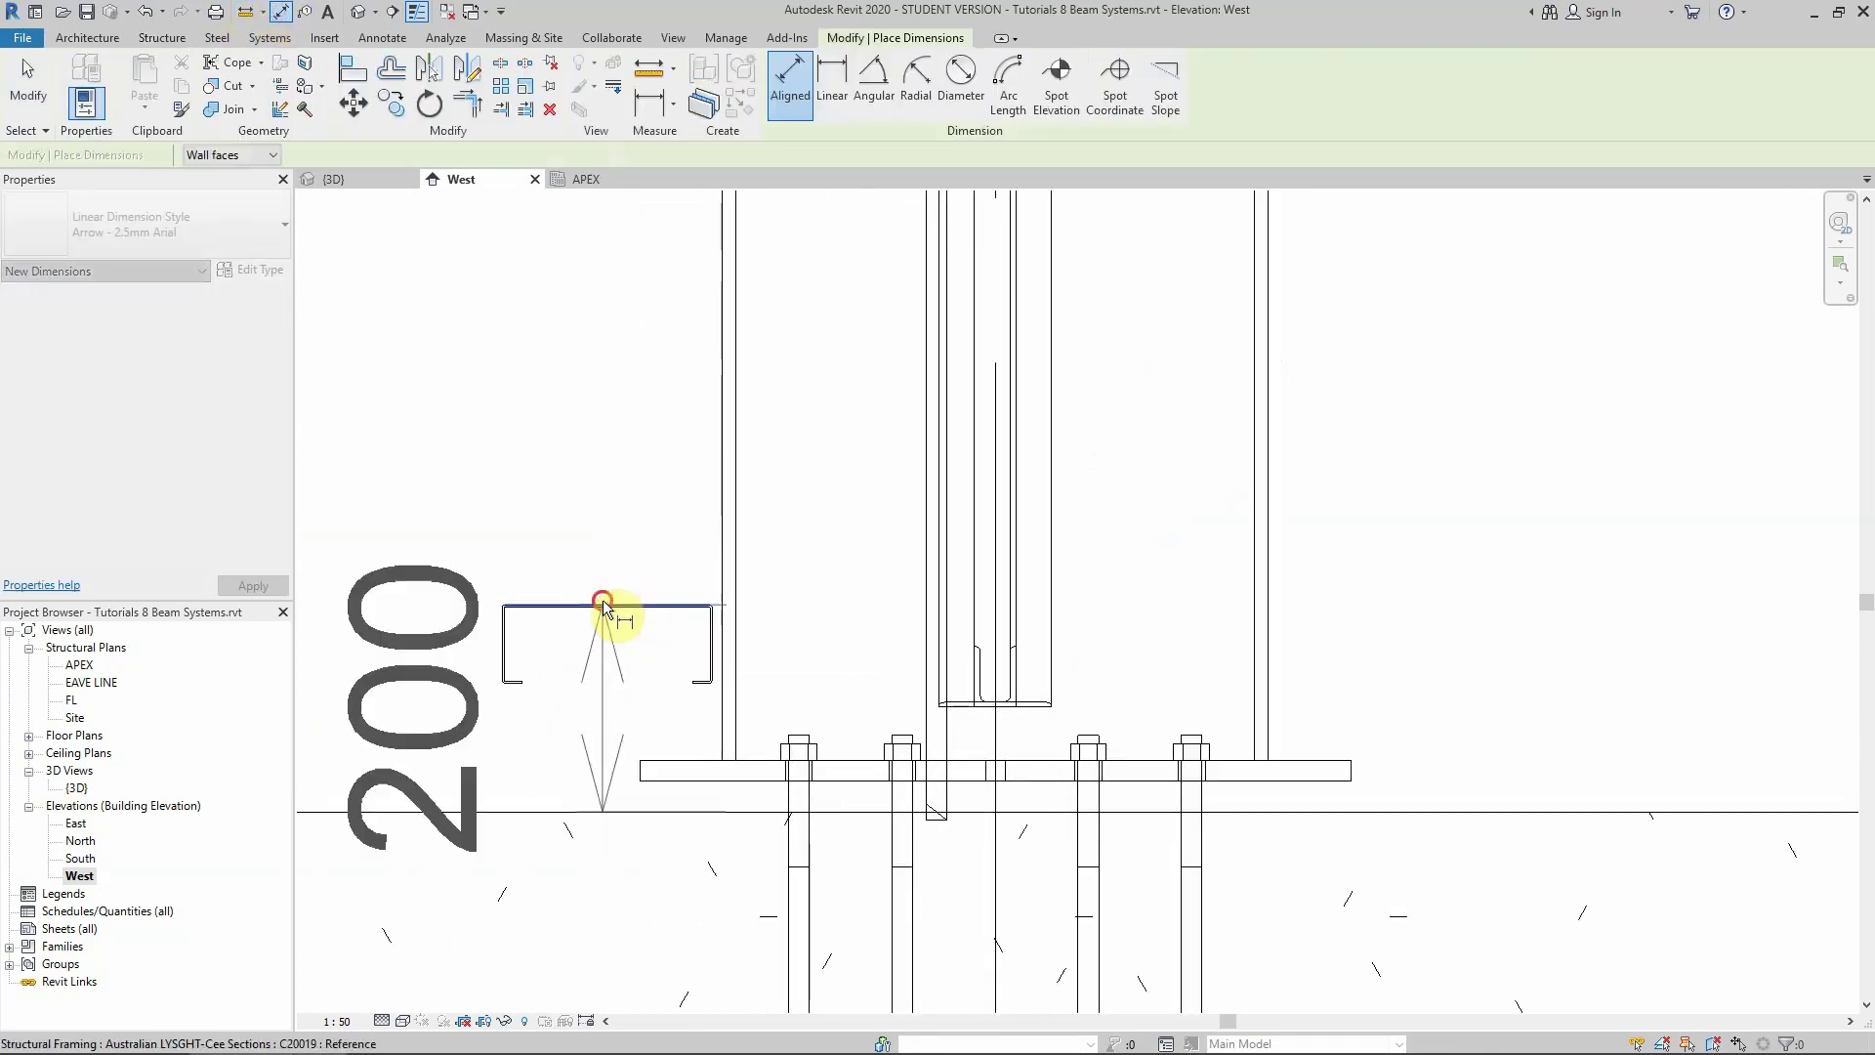
pyautogui.click(601, 602)
pyautogui.scroll(-5, 606, 555)
pyautogui.press('Escape')
pyautogui.press('Escape')
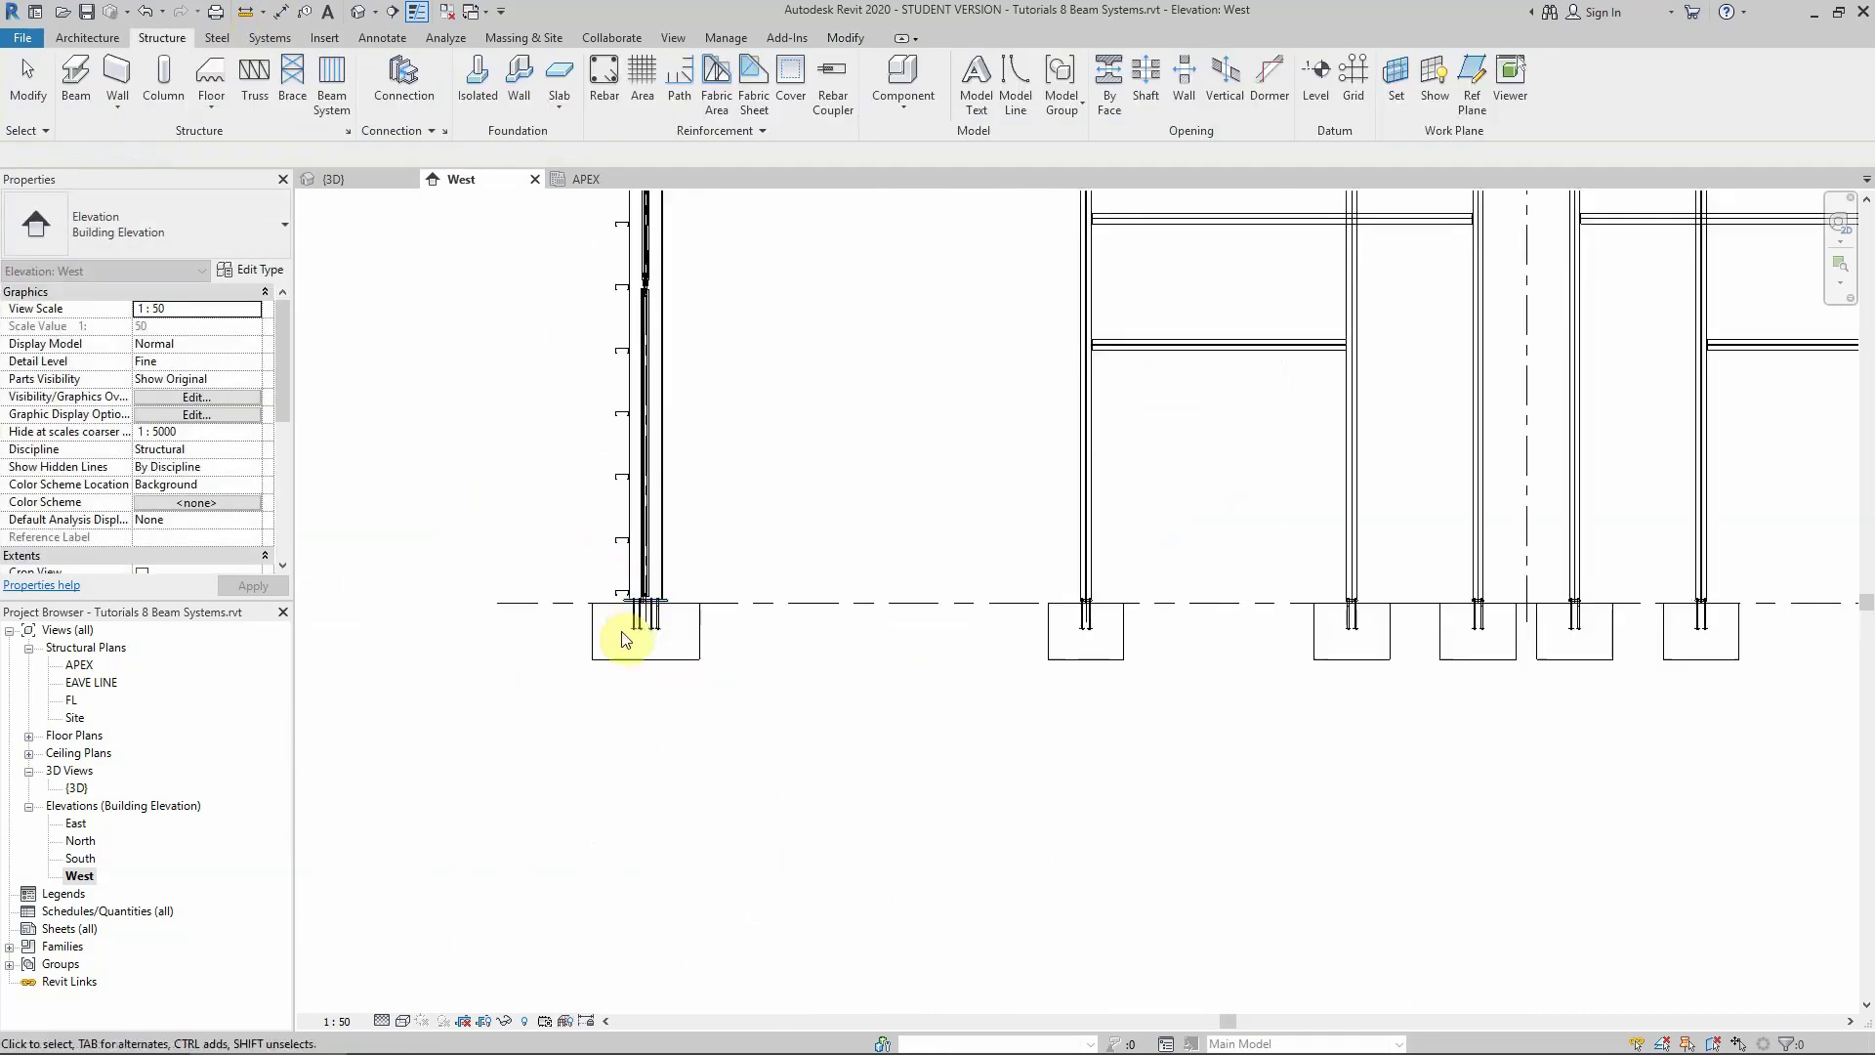
# Open the 3D view and start a new structural beam system
pyautogui.scroll(-8, 625, 640)
pyautogui.scroll(2, 753, 661)
pyautogui.scroll(3, 720, 619)
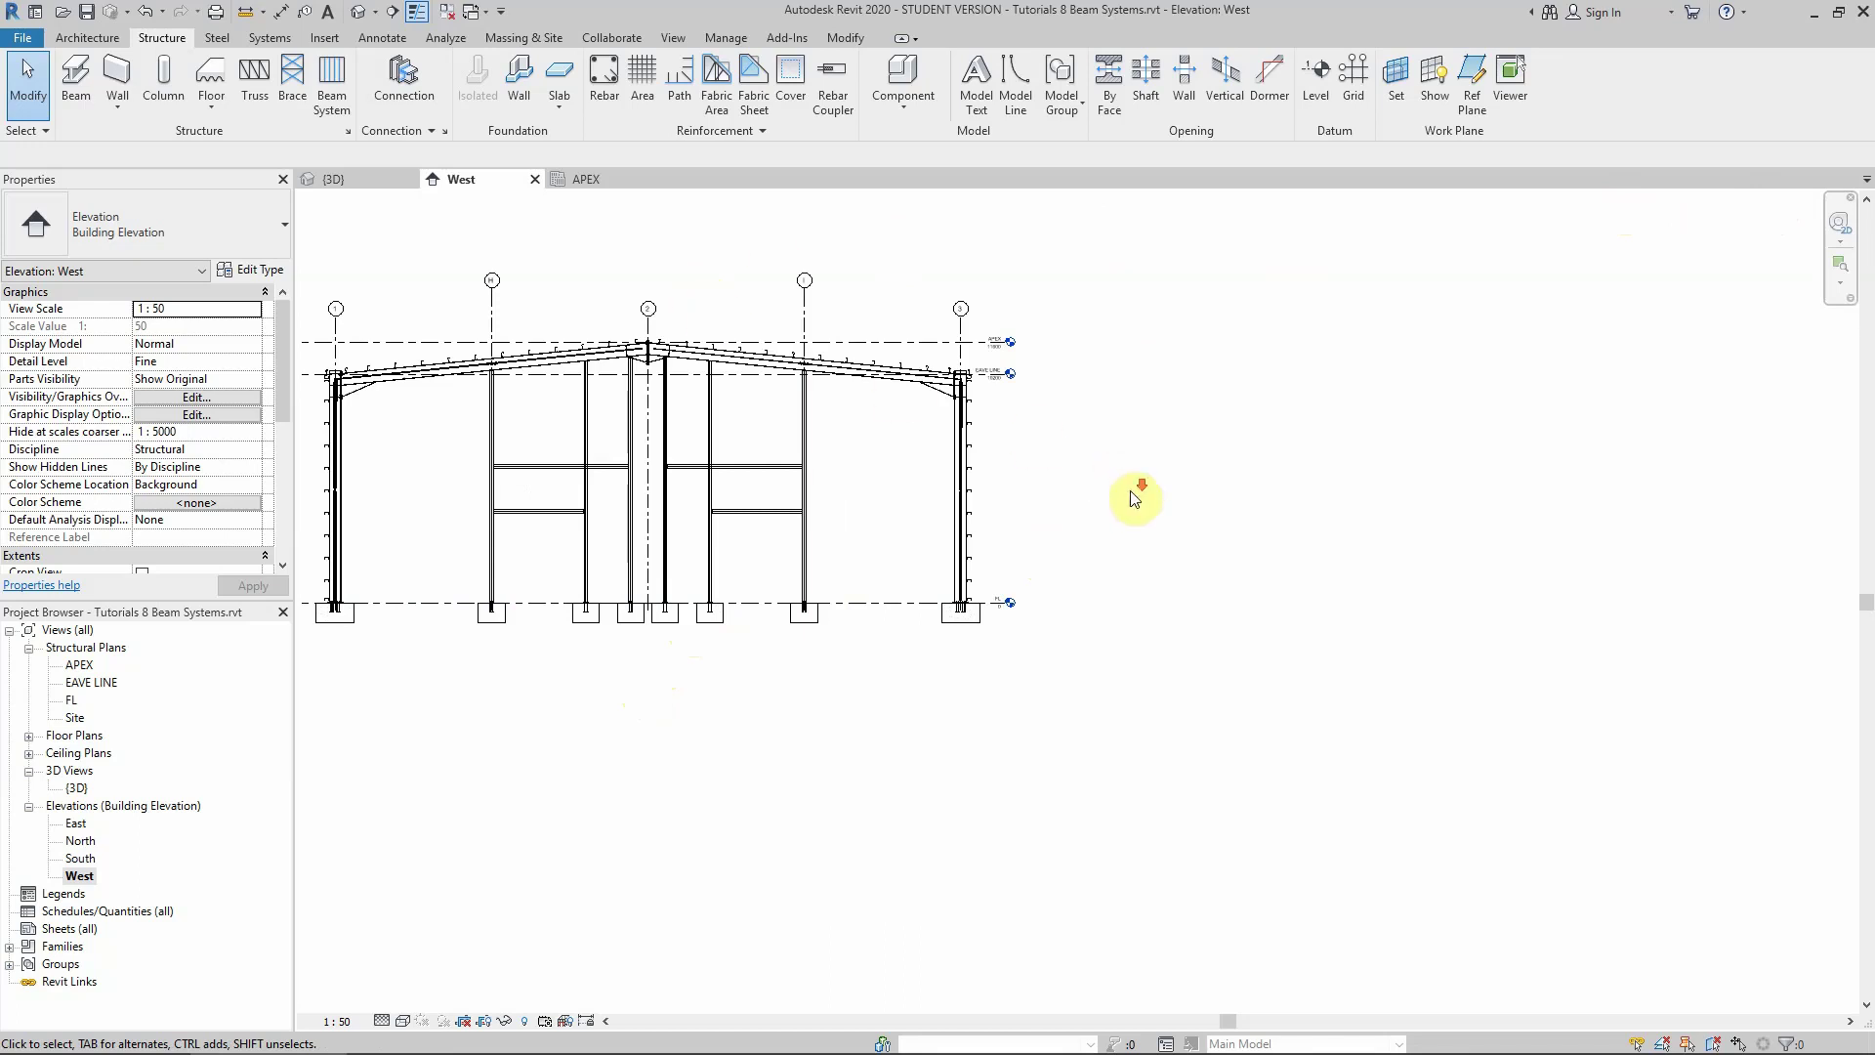
pyautogui.scroll(-1, 1123, 495)
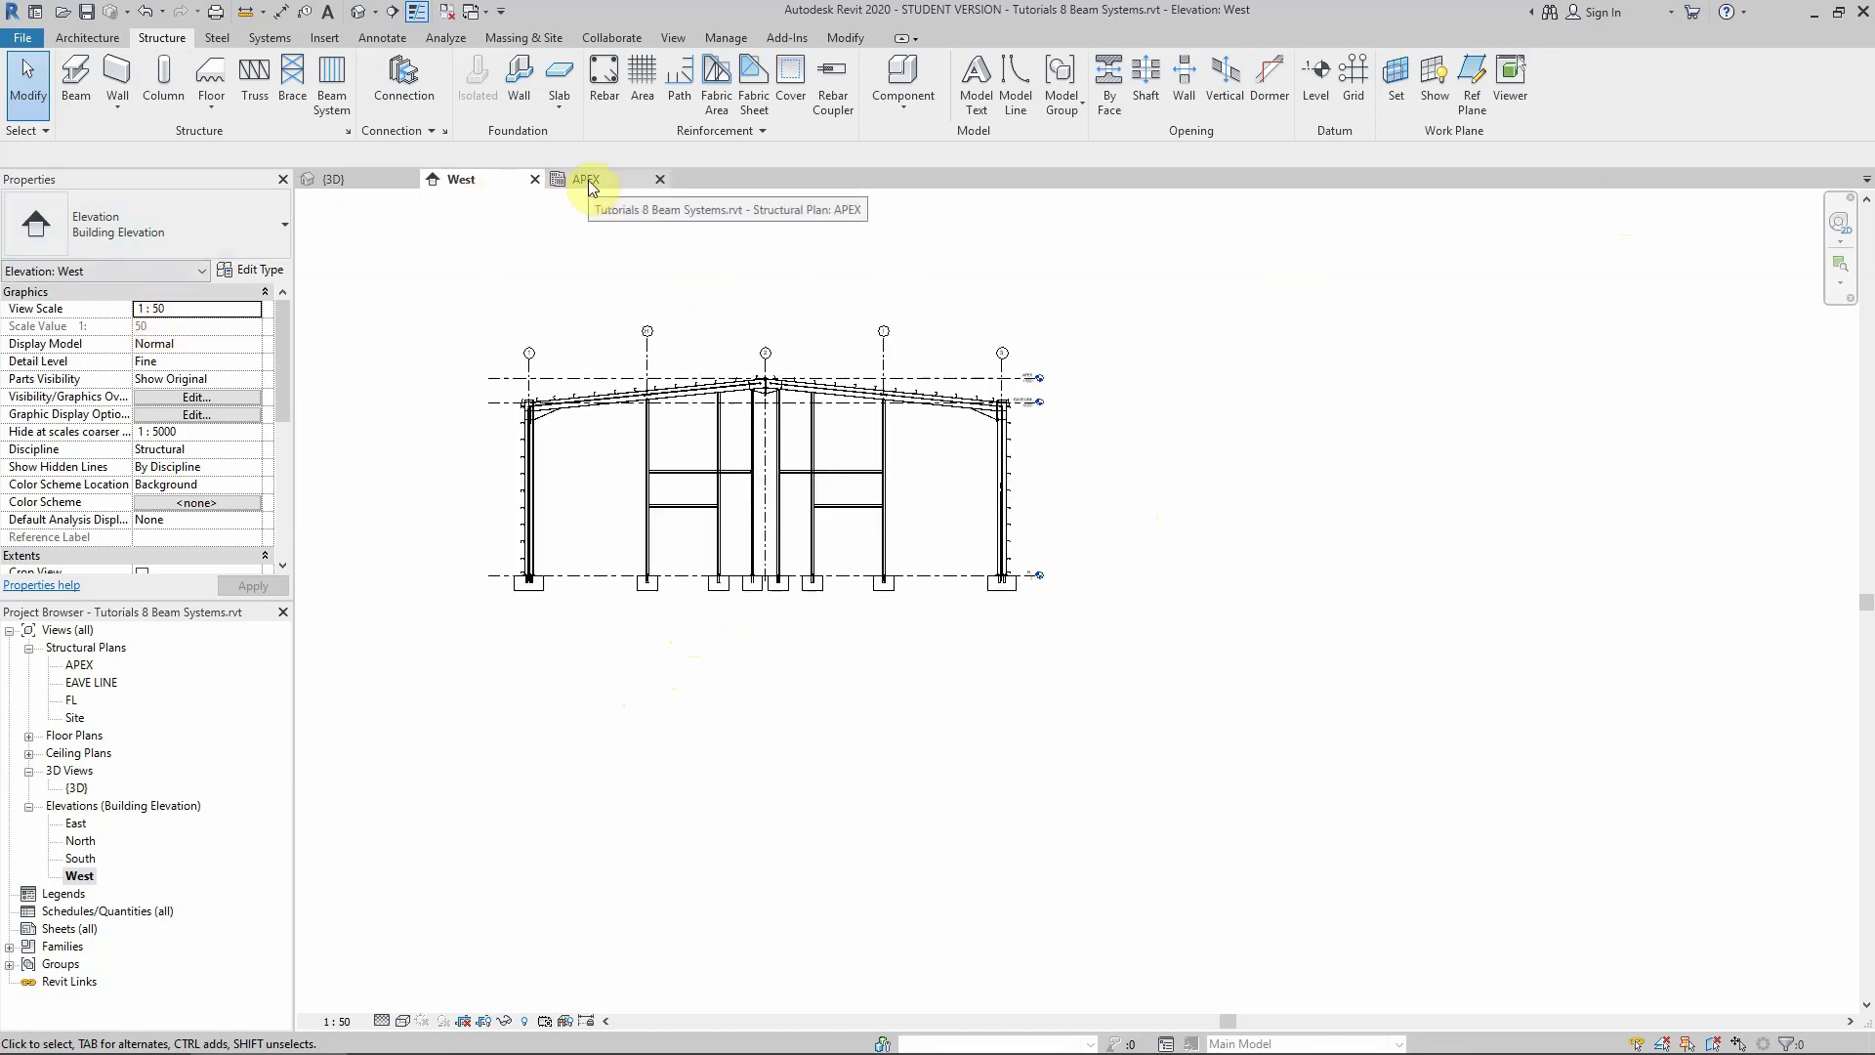
pyautogui.click(376, 181)
pyautogui.scroll(-8, 1109, 619)
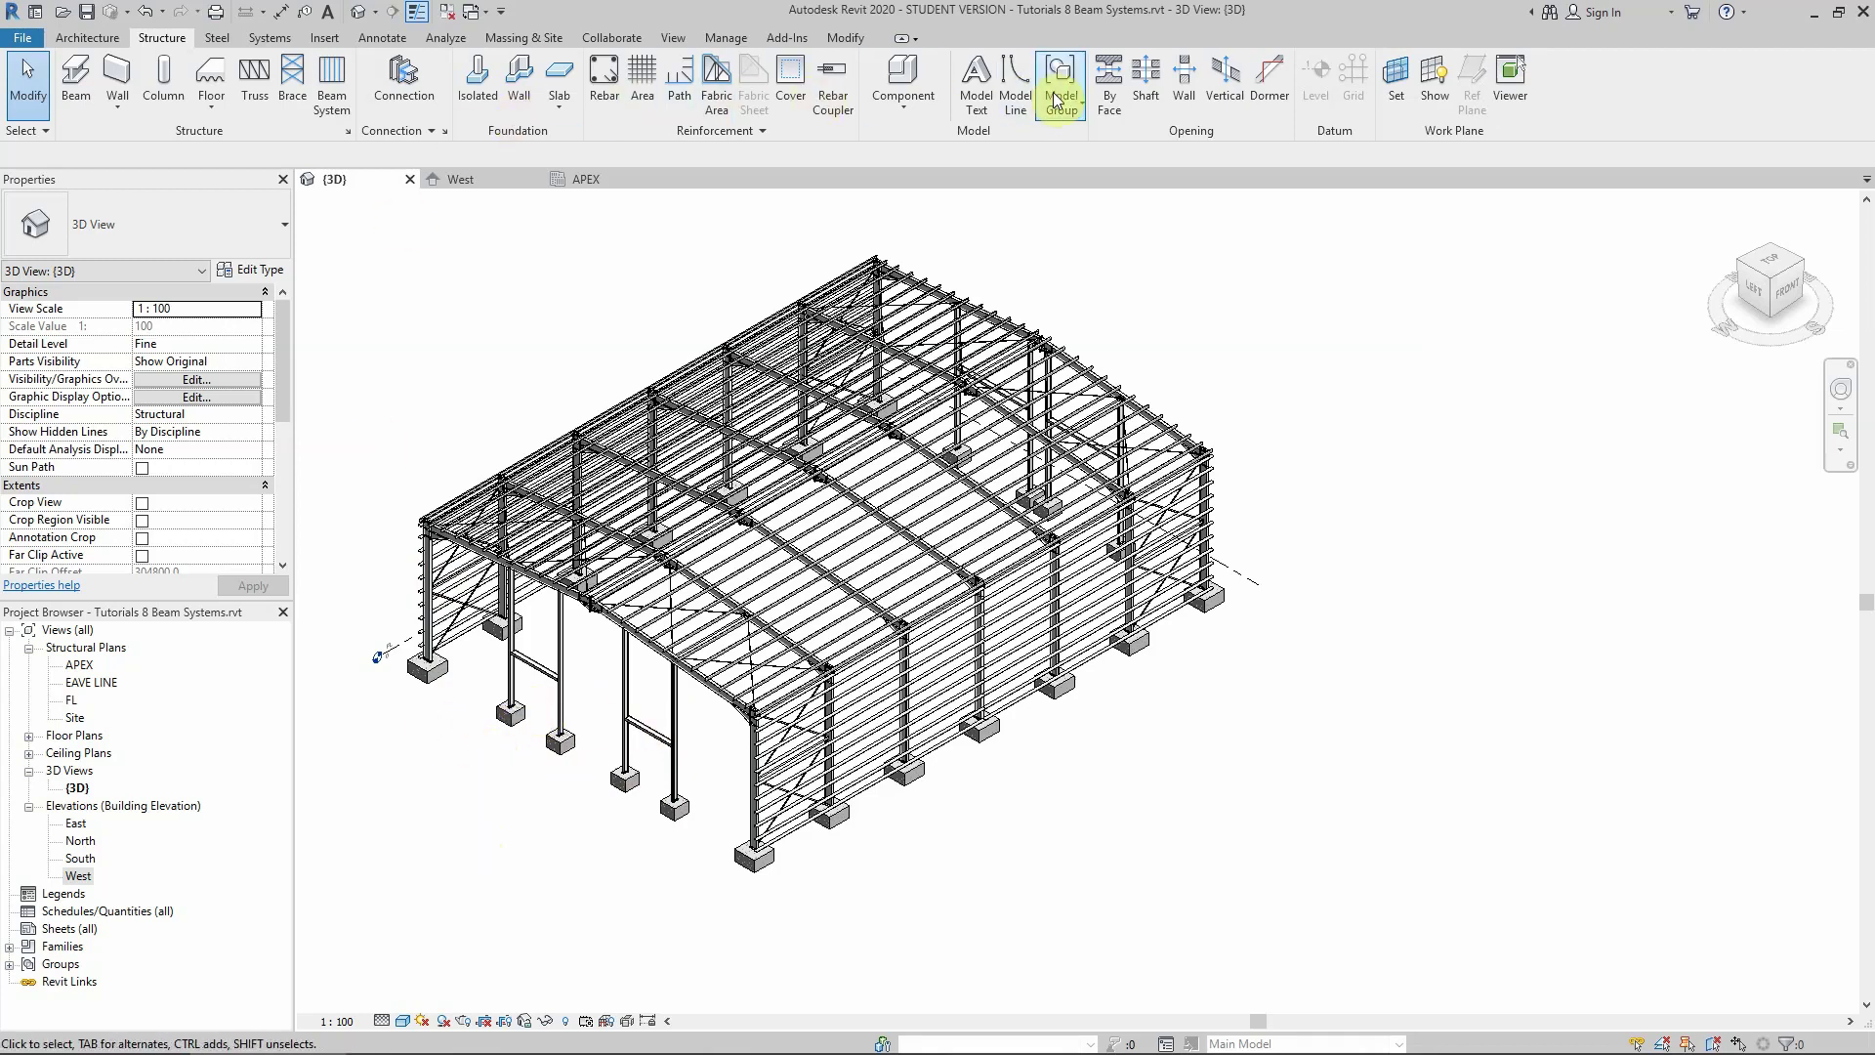
pyautogui.click(217, 39)
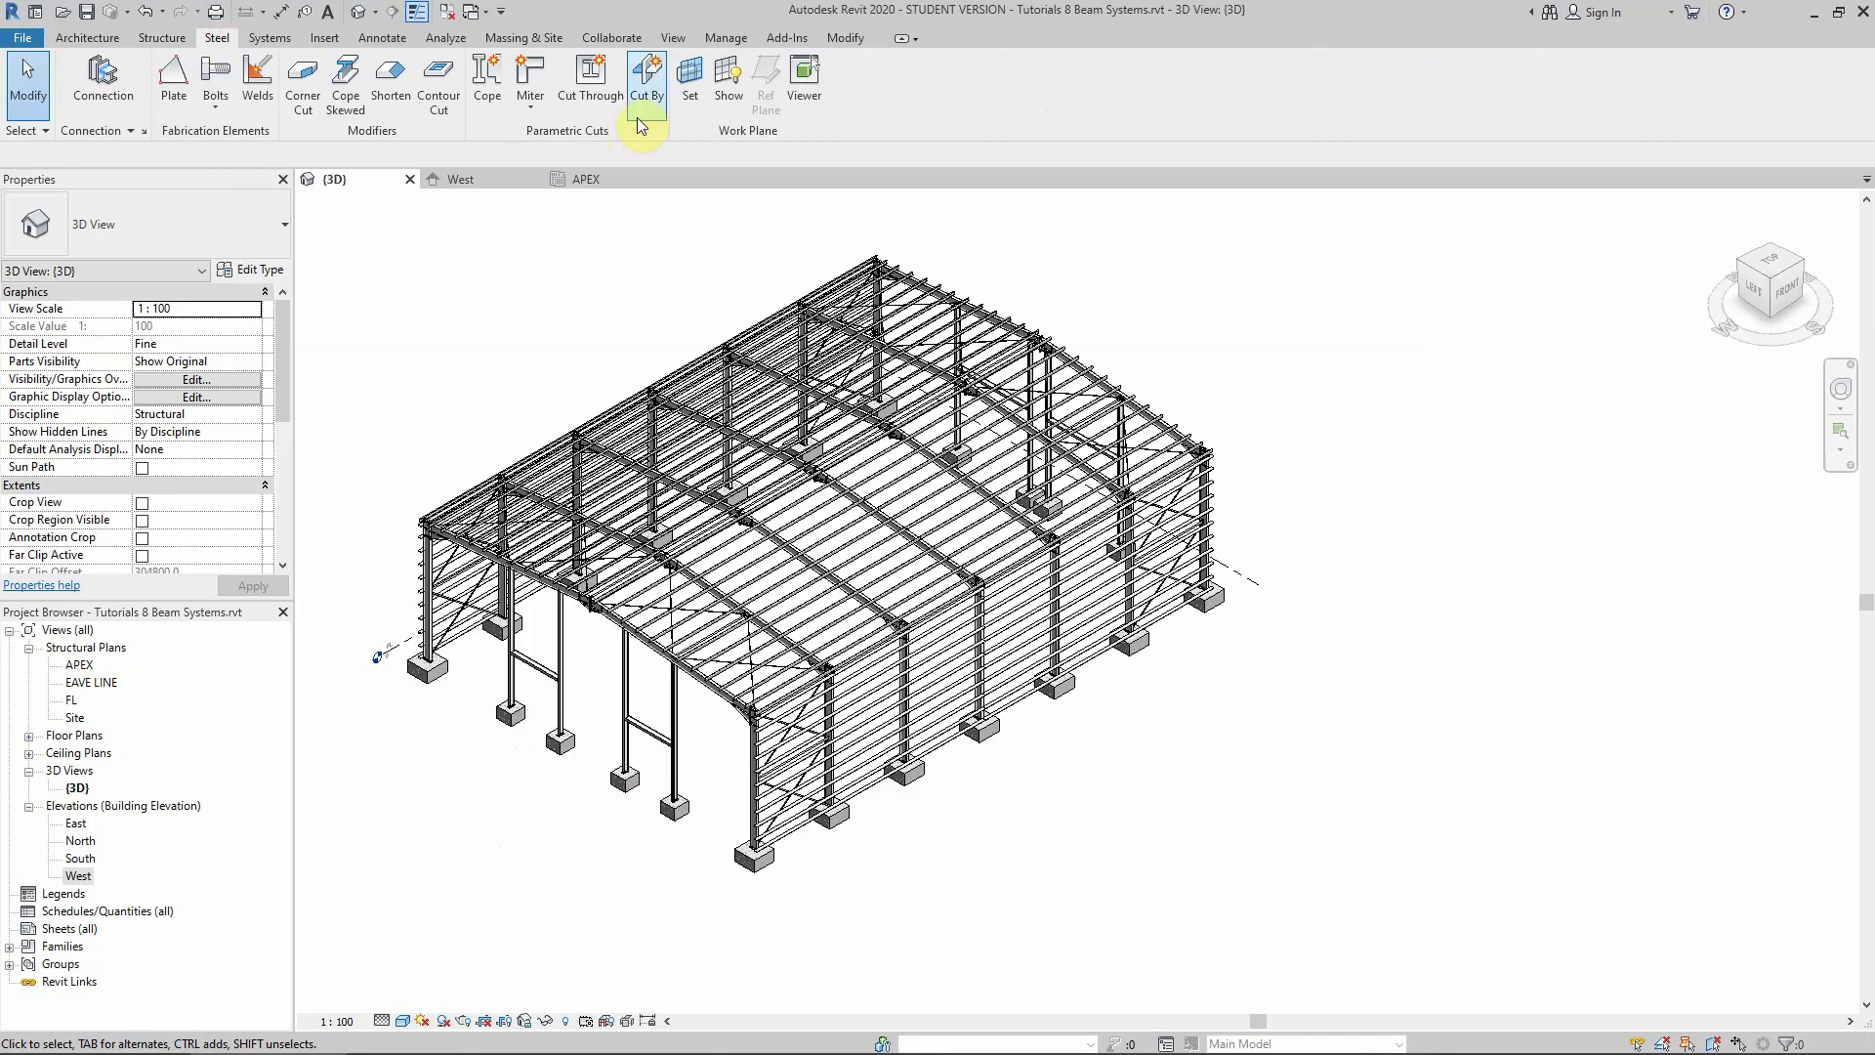
pyautogui.click(161, 37)
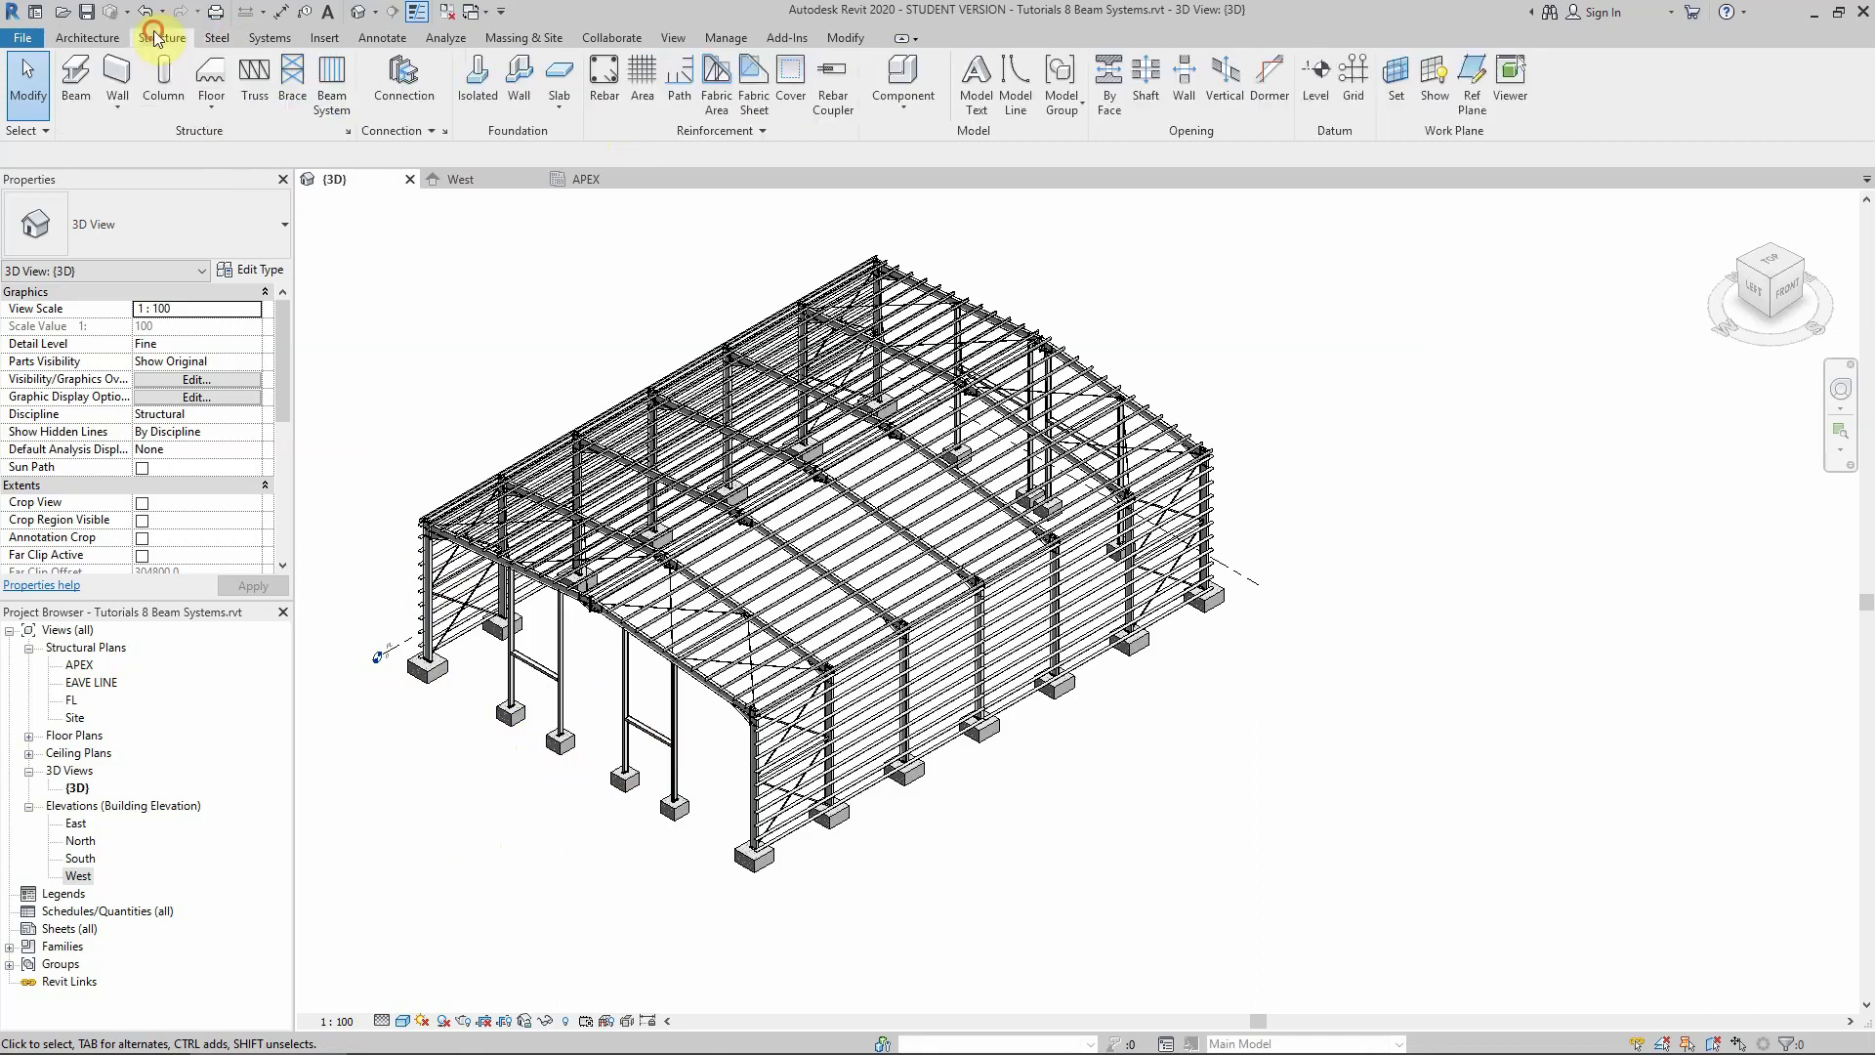
pyautogui.click(331, 78)
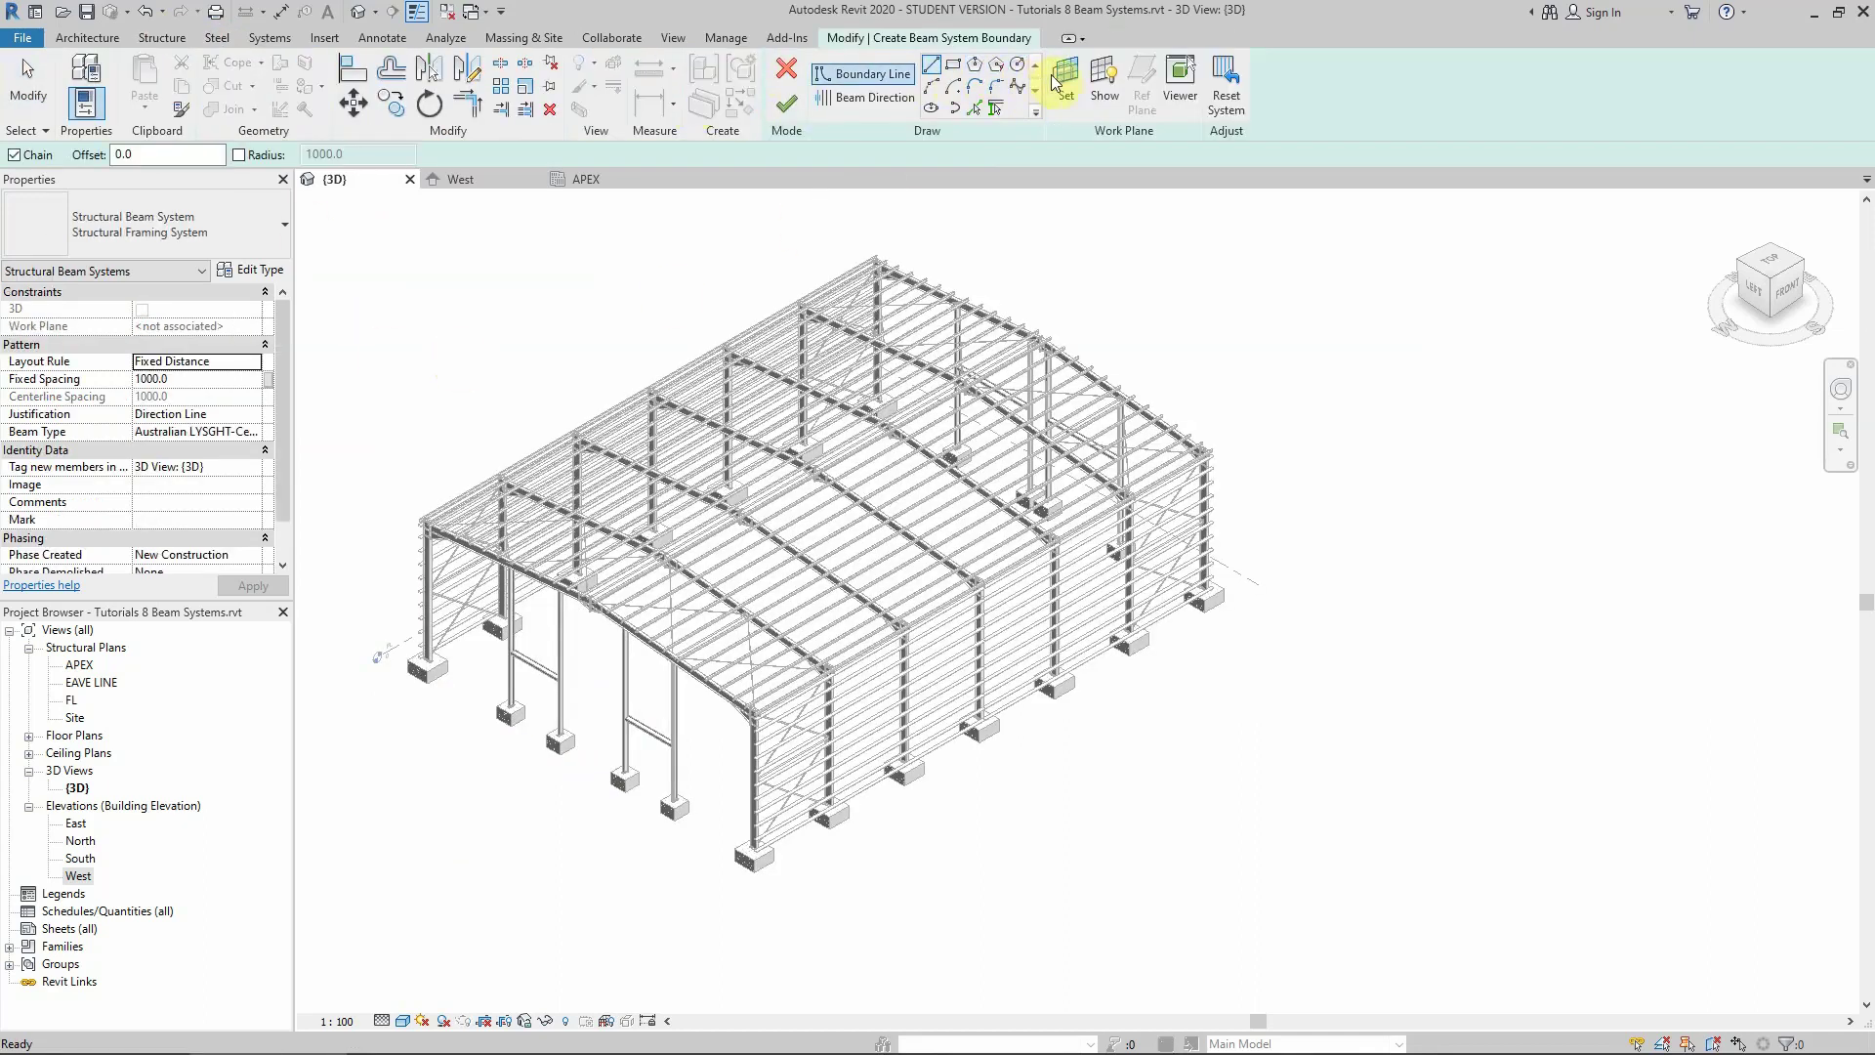
# Try to pick a face of the front corner column as the work plane for the beam system
pyautogui.click(1062, 78)
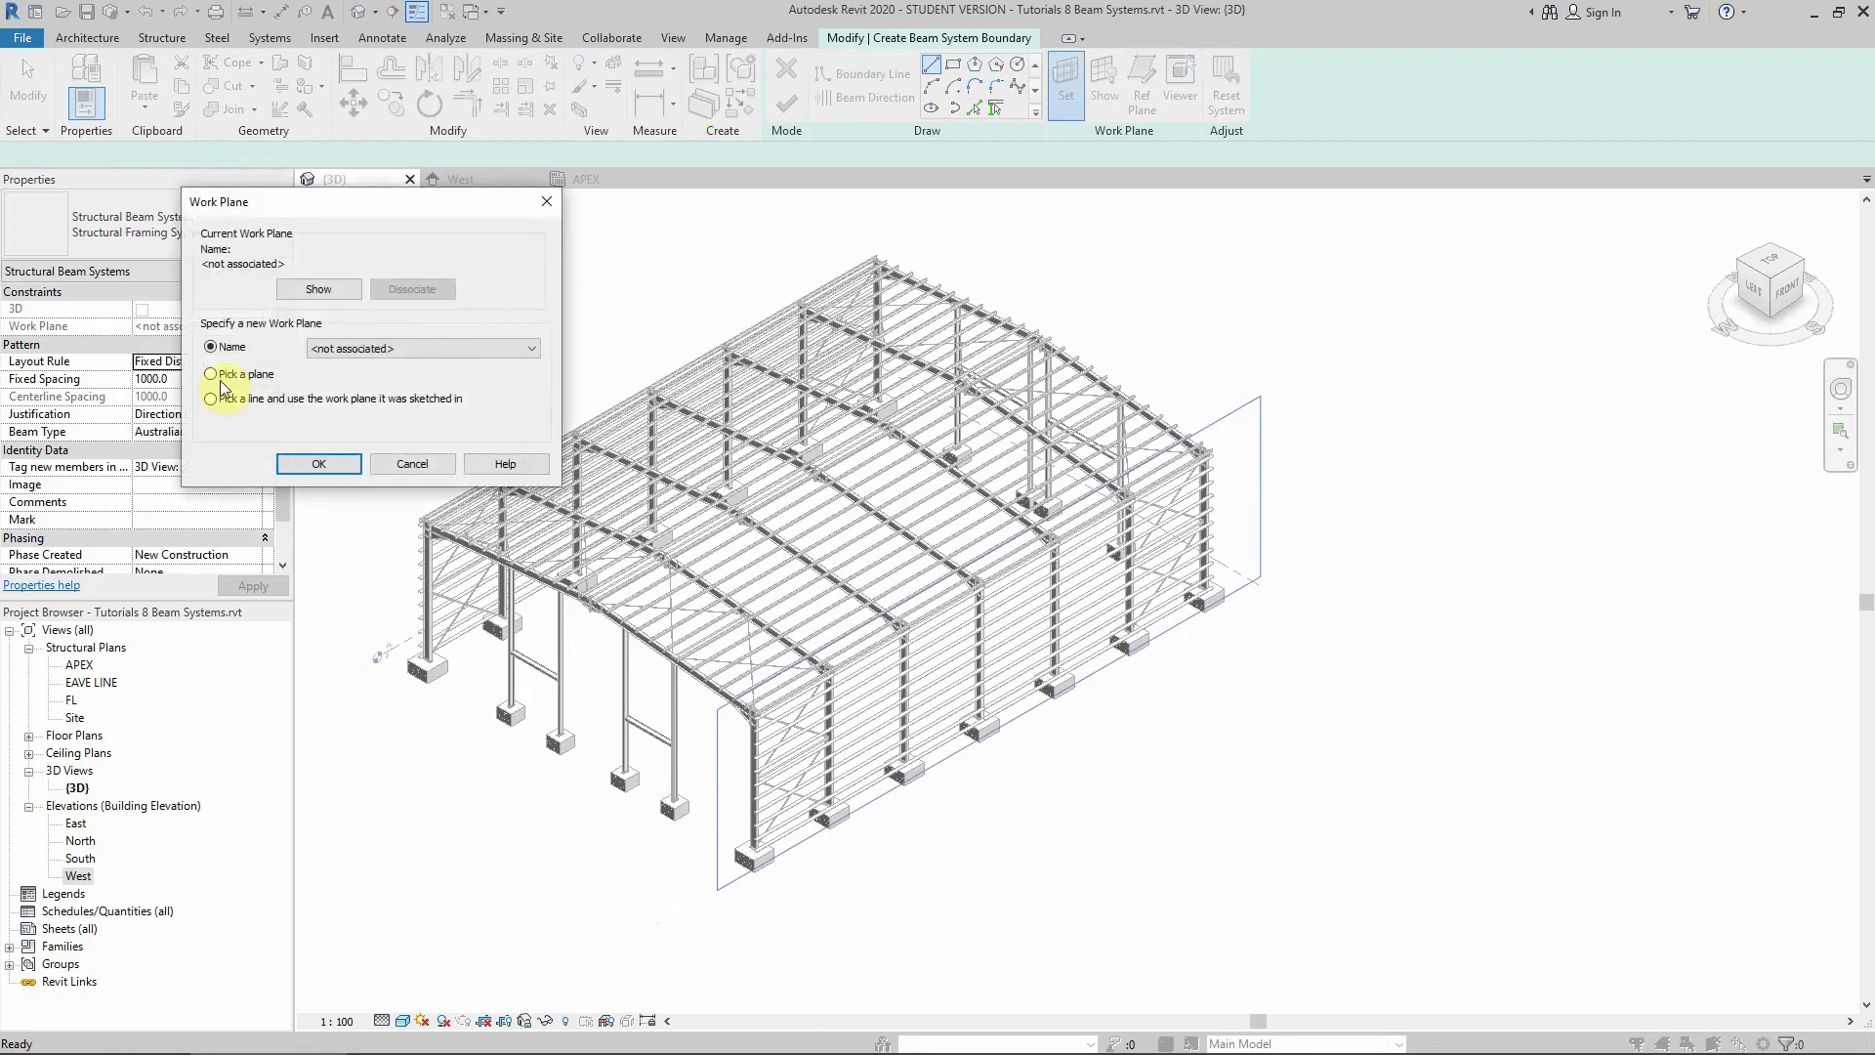
pyautogui.click(318, 463)
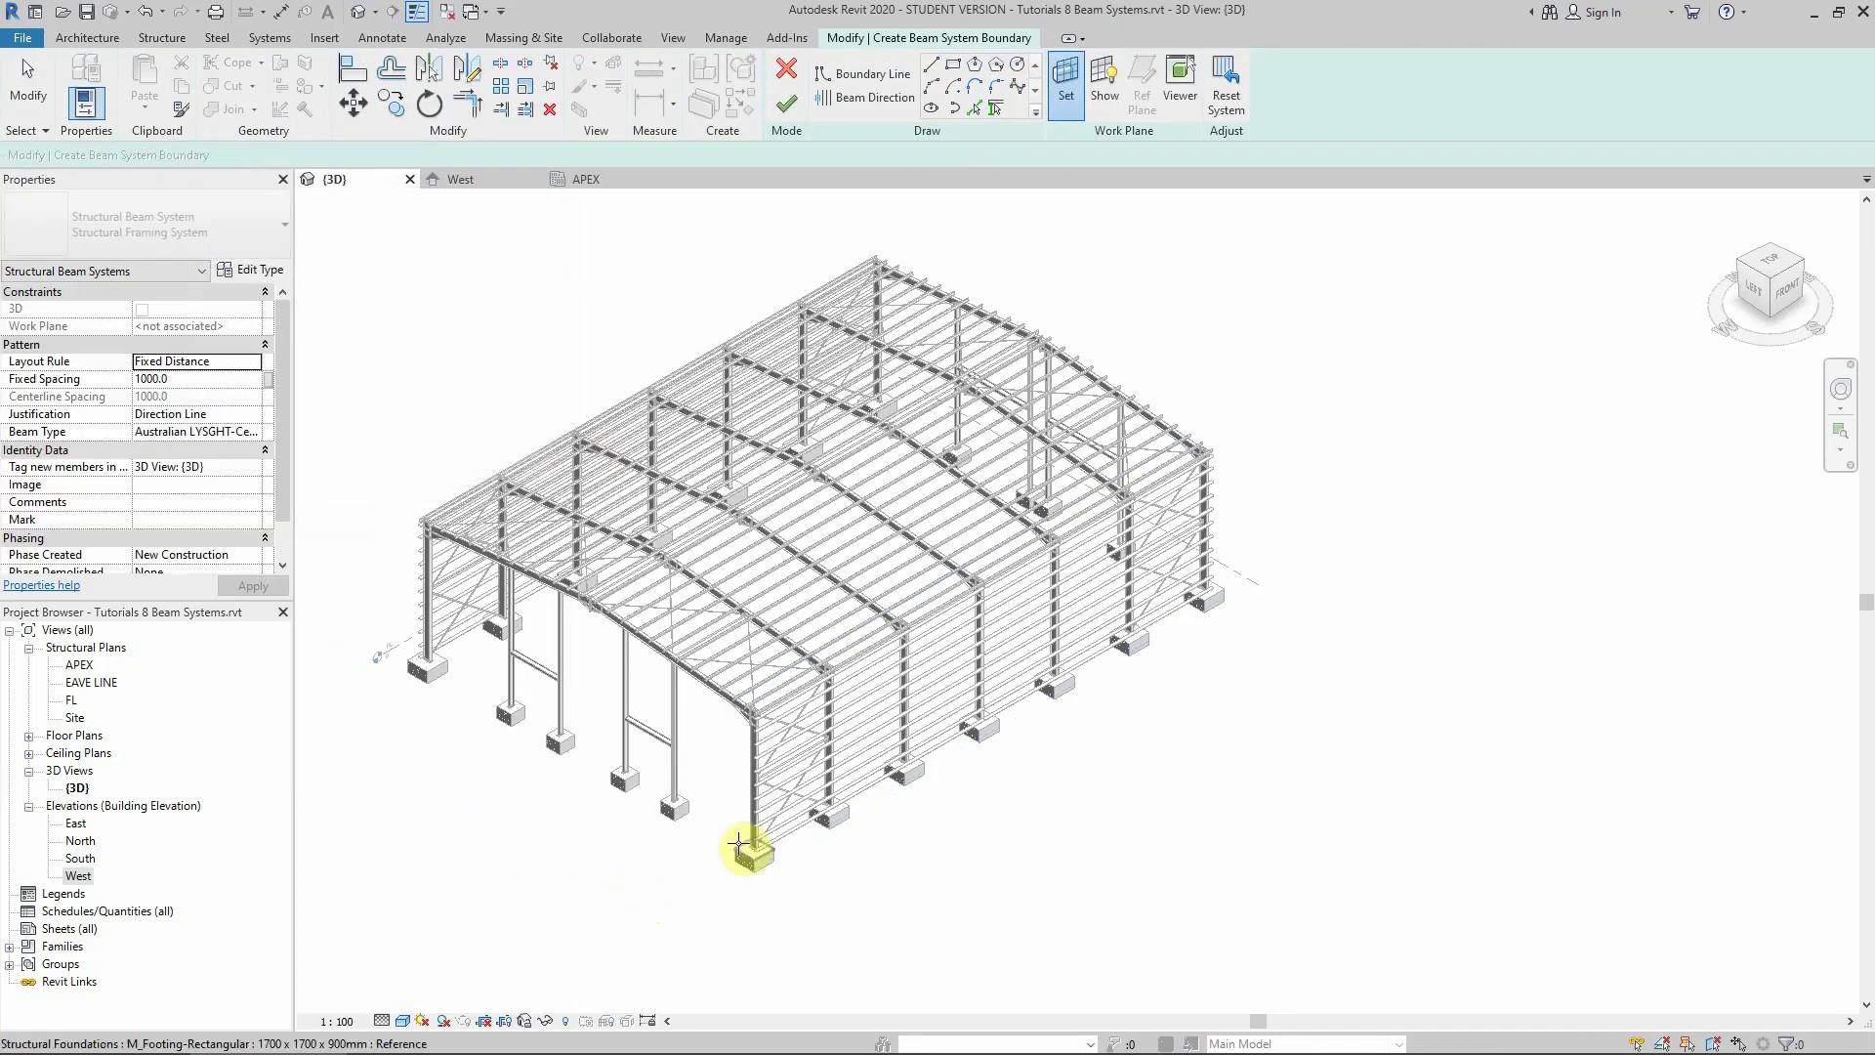
pyautogui.scroll(6, 752, 821)
pyautogui.scroll(2, 752, 751)
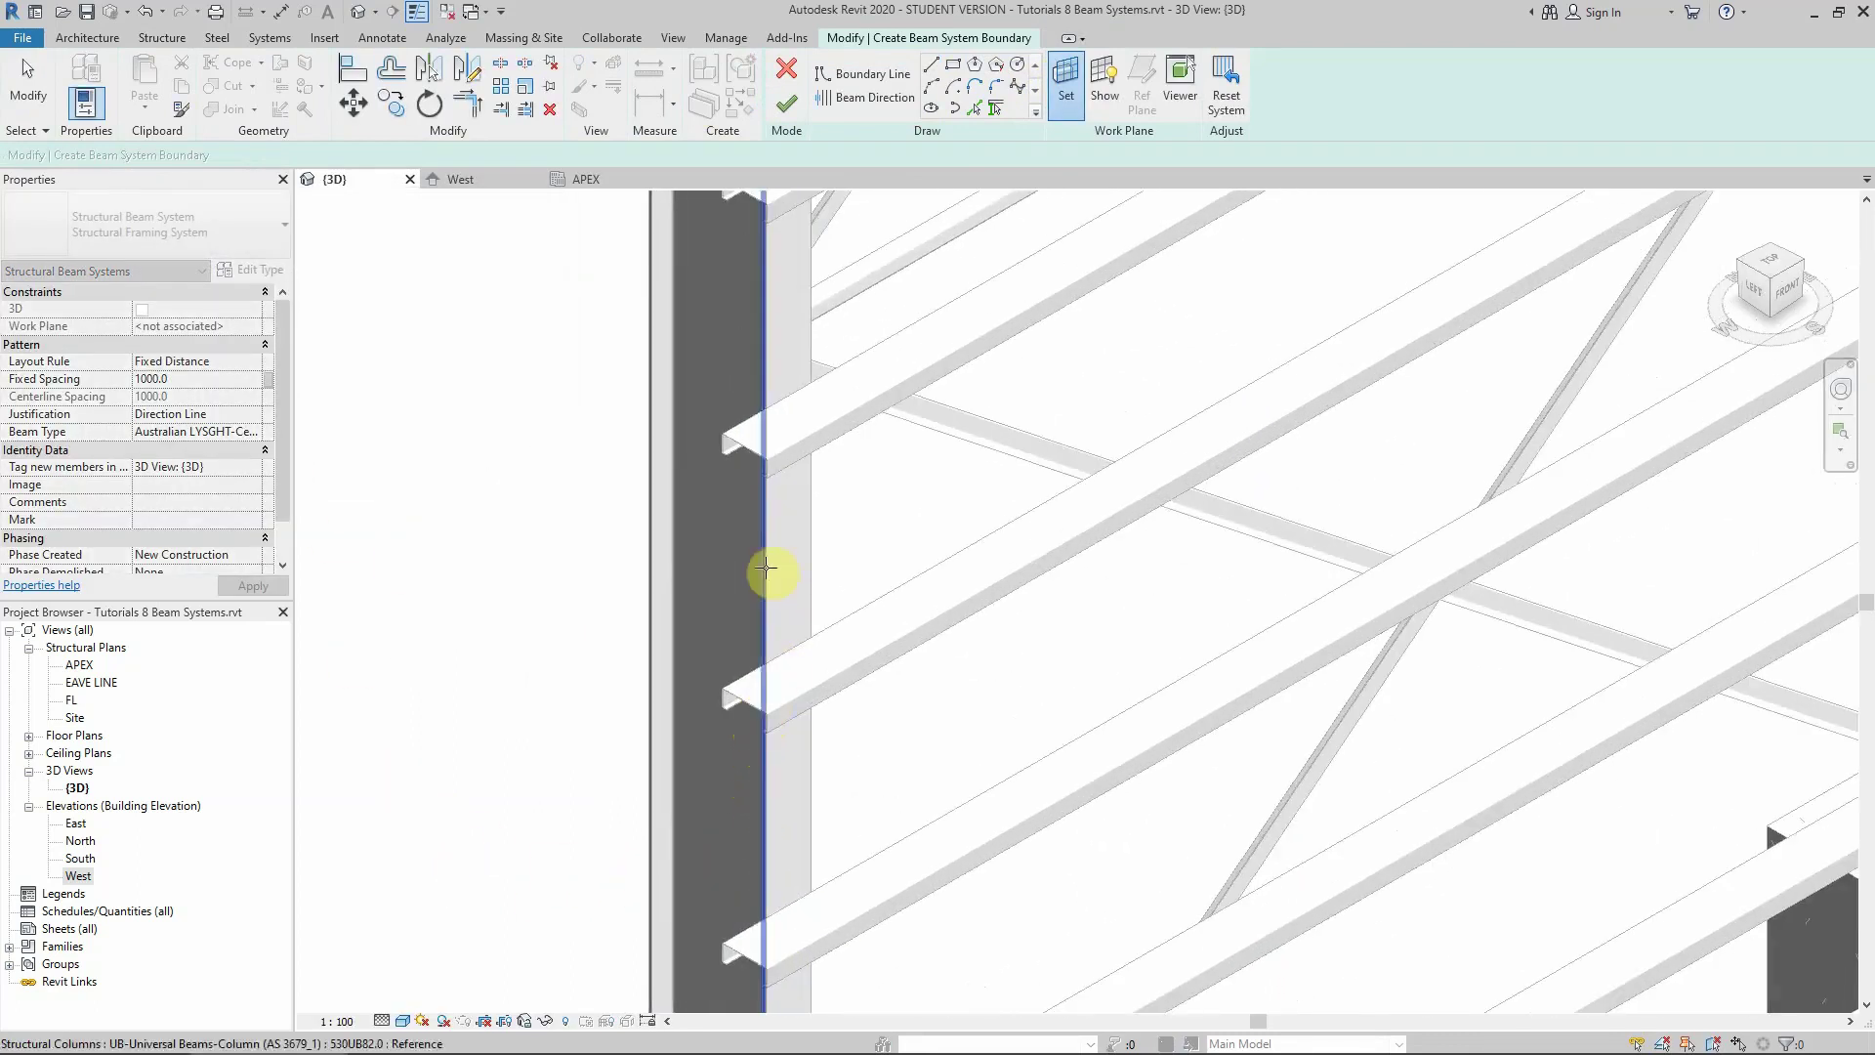
pyautogui.scroll(4, 681, 511)
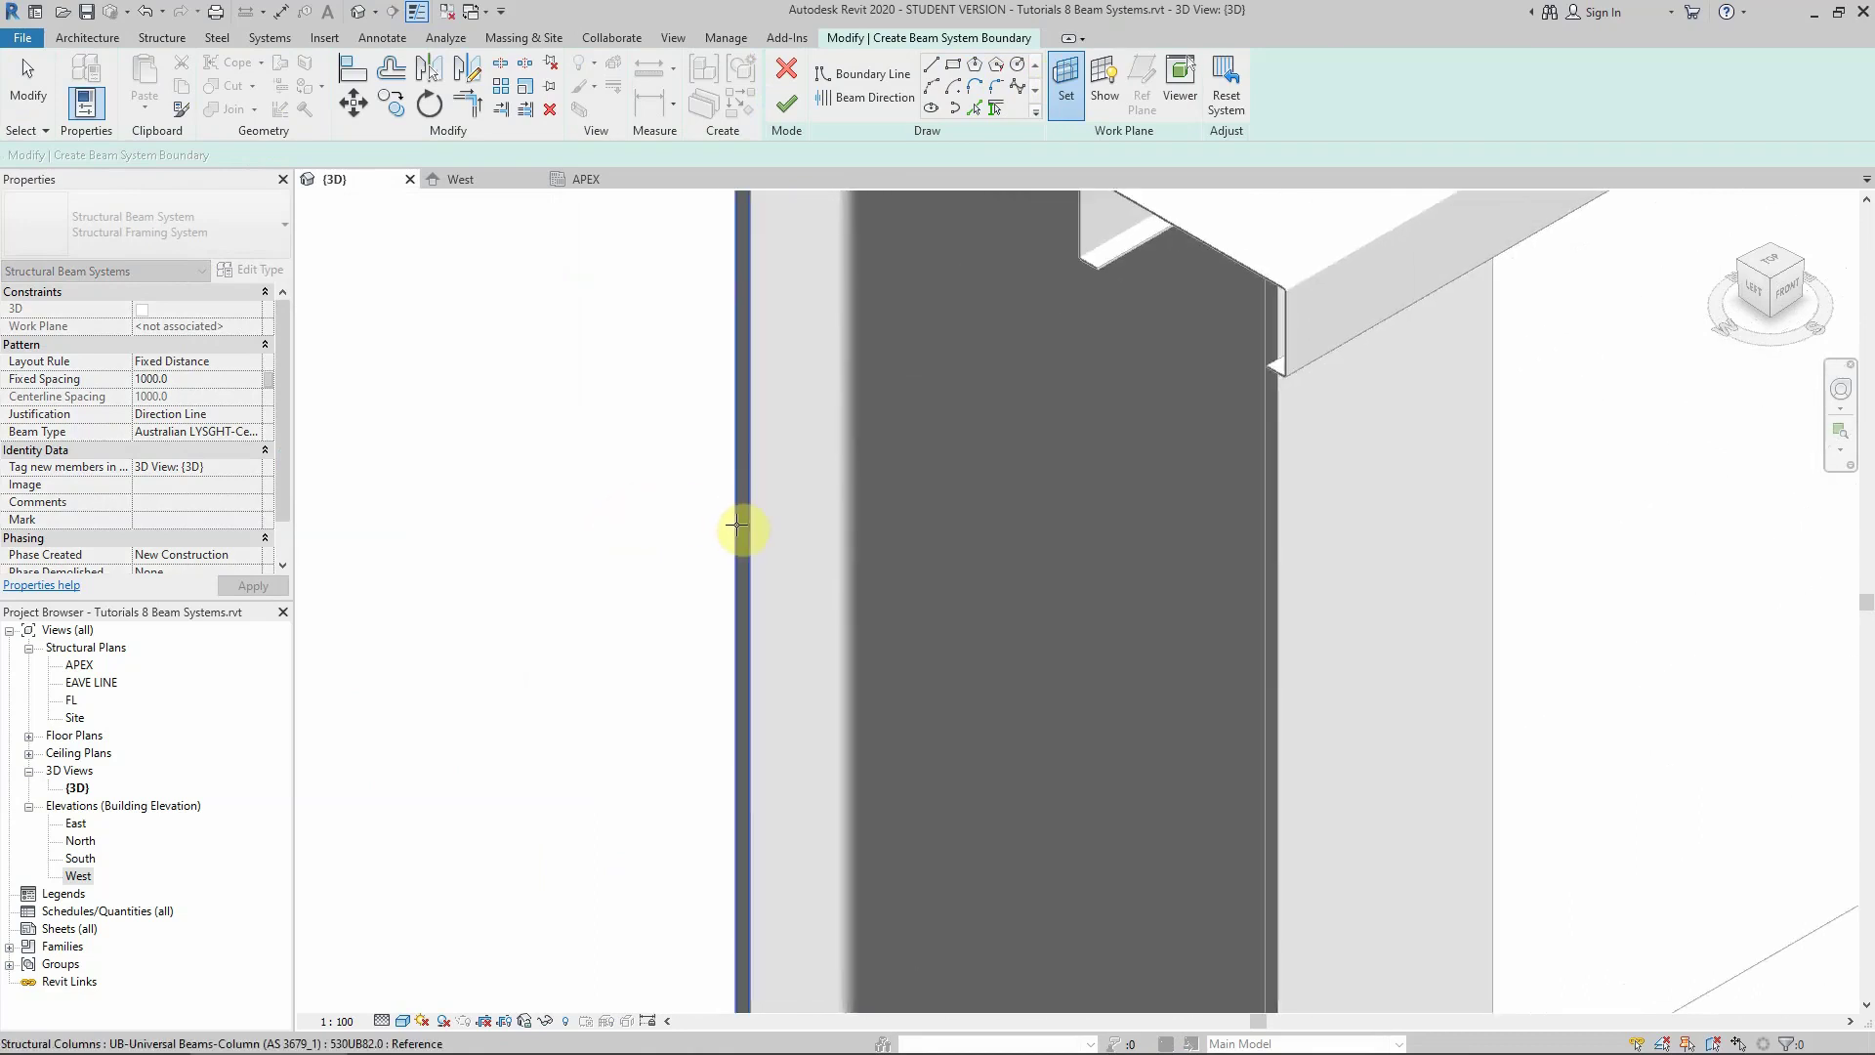
pyautogui.scroll(-3, 734, 525)
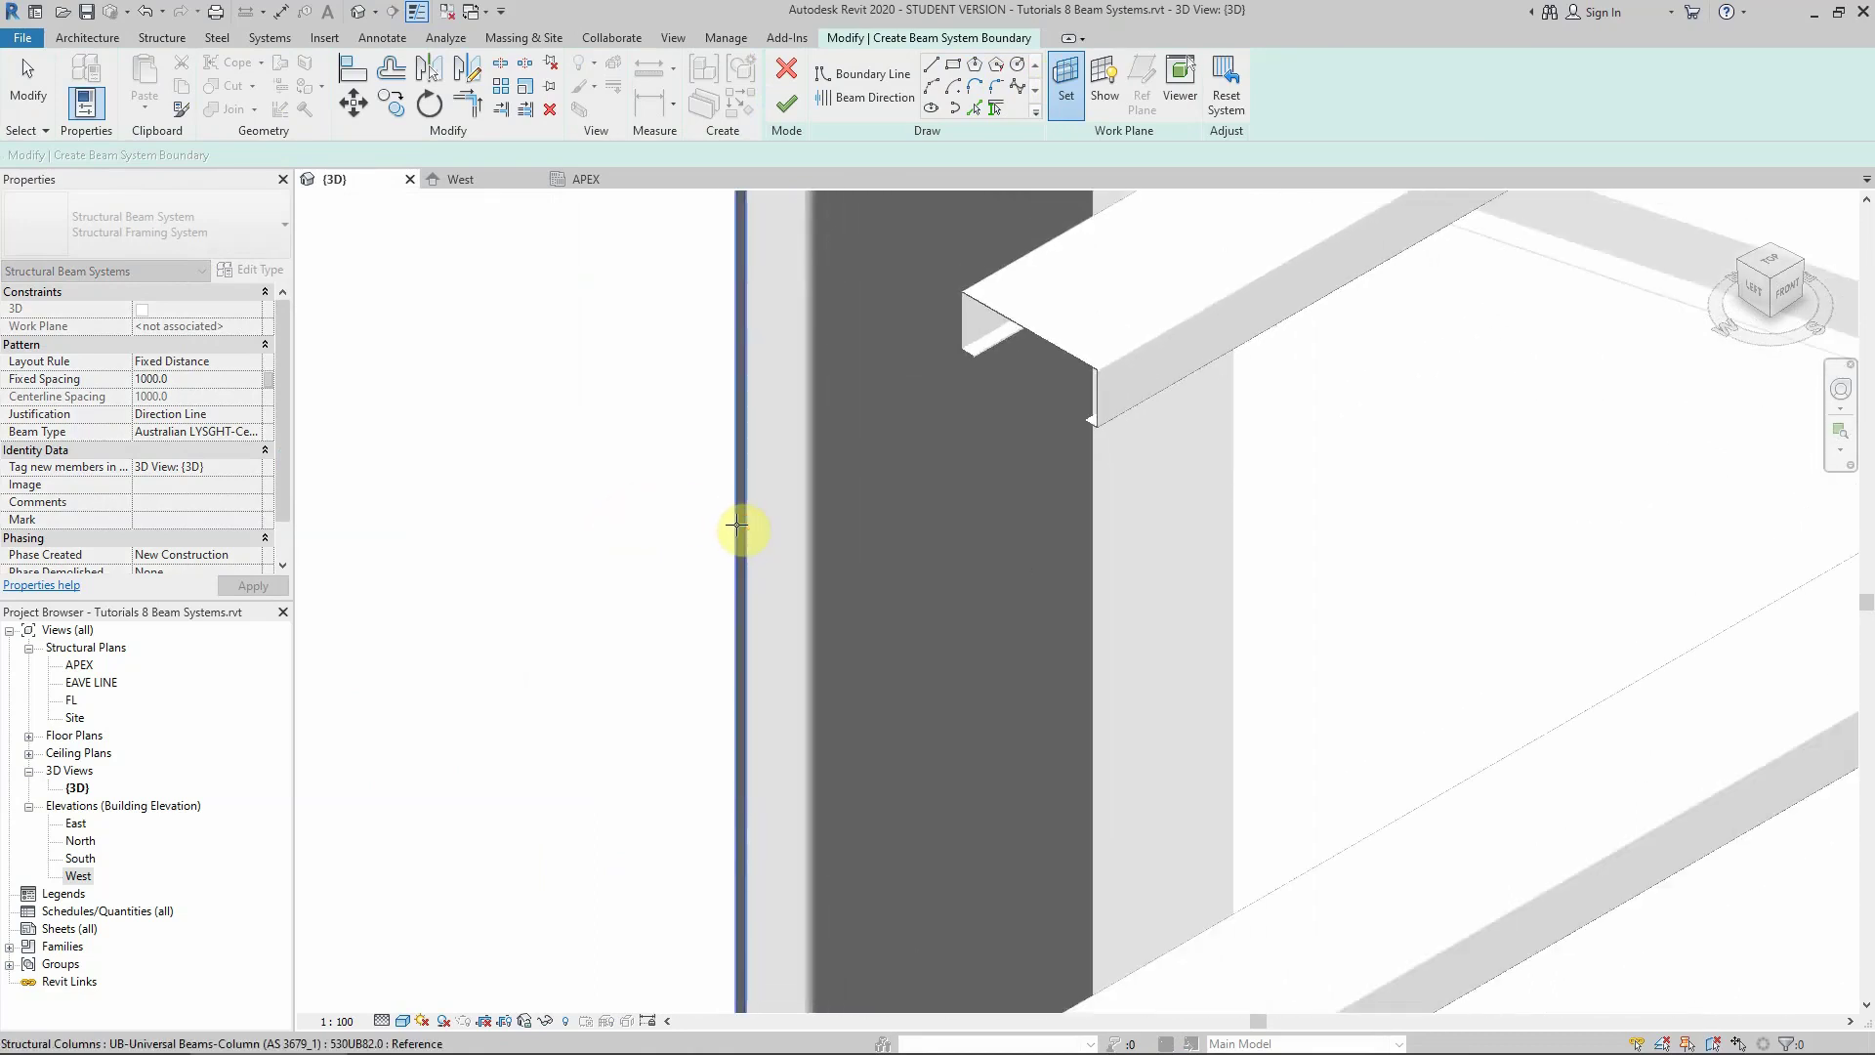
pyautogui.scroll(-3, 734, 524)
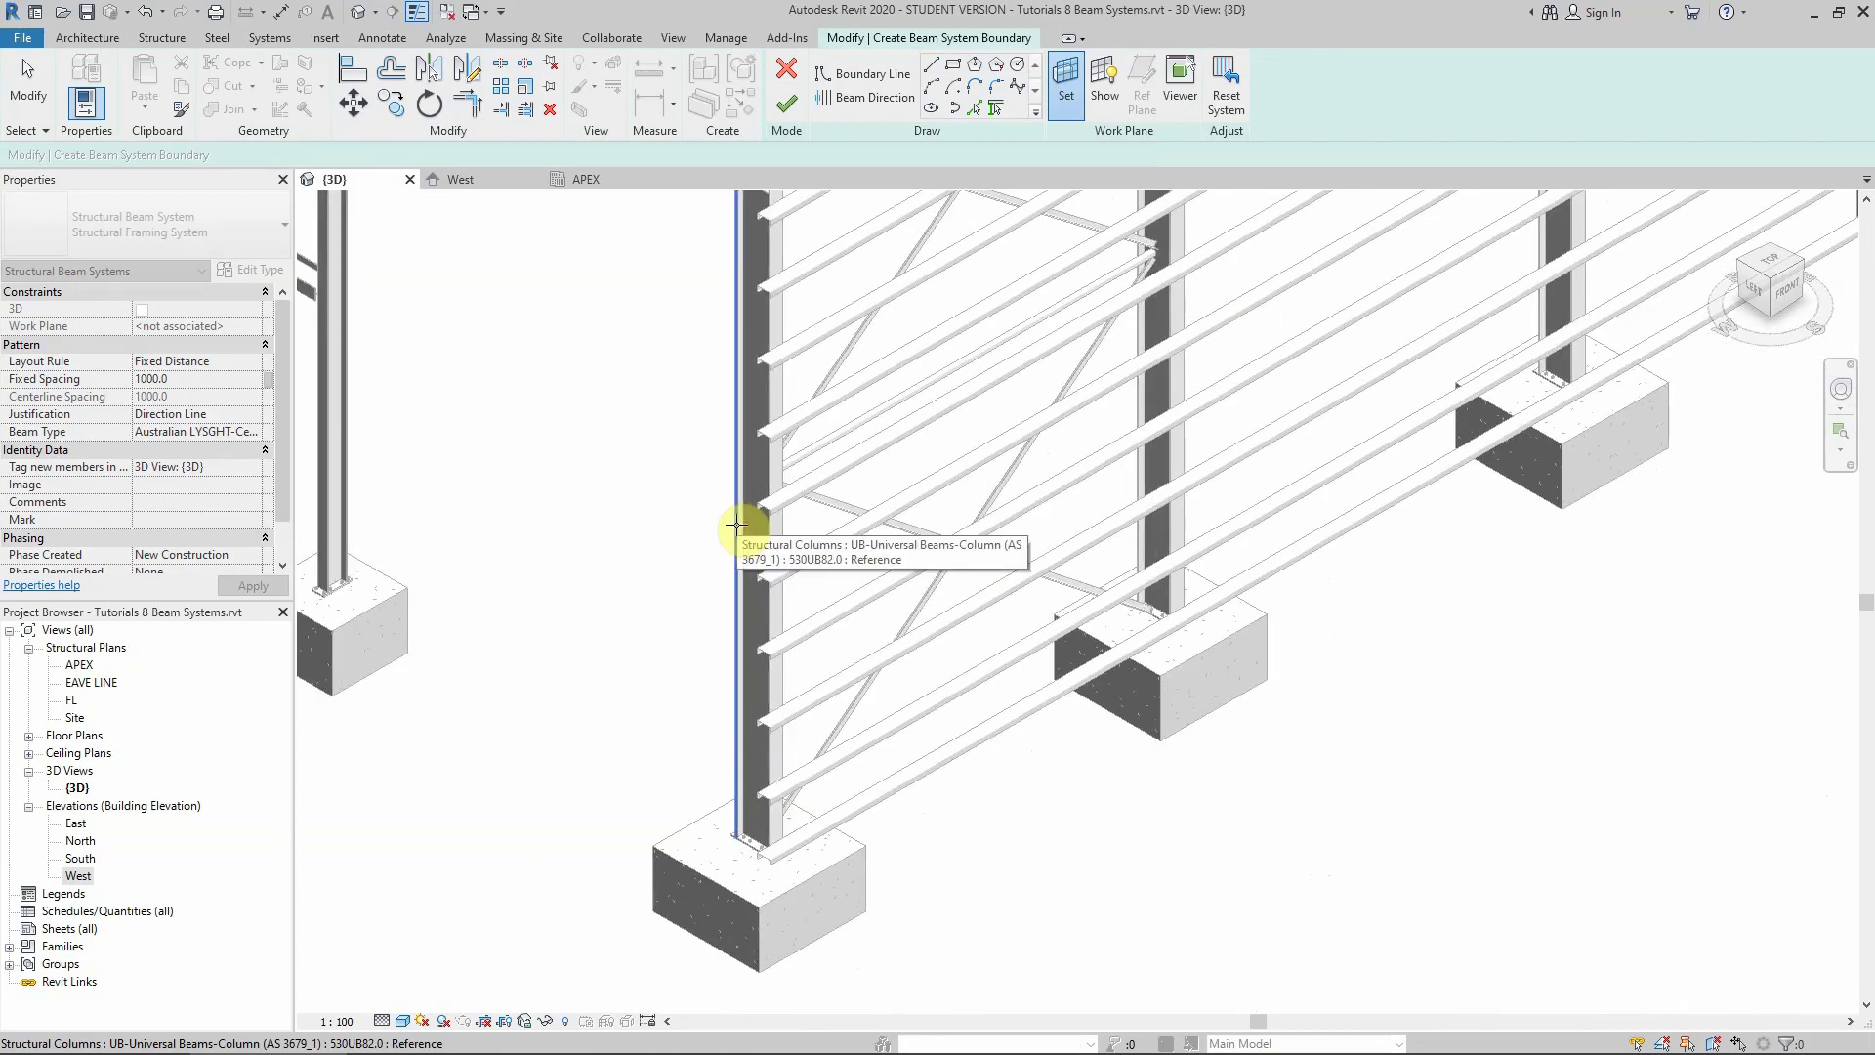
pyautogui.scroll(5, 734, 524)
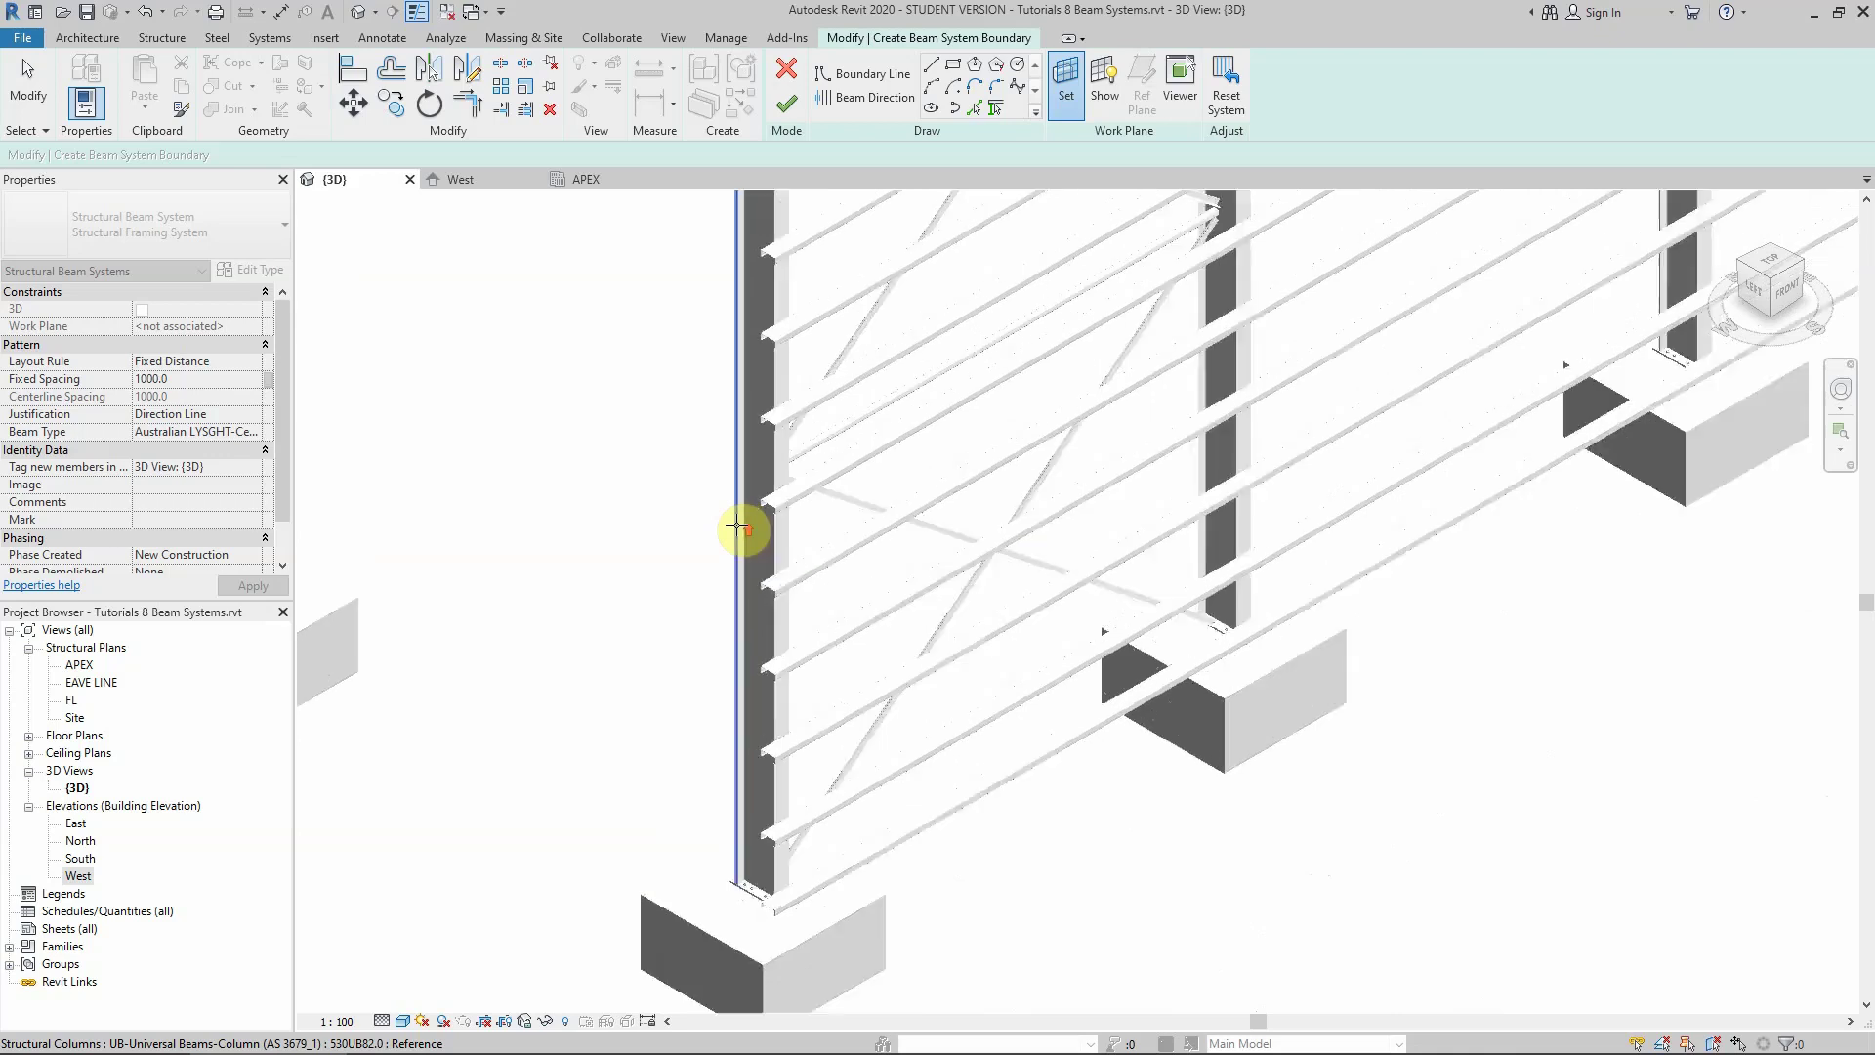
pyautogui.scroll(1, 734, 527)
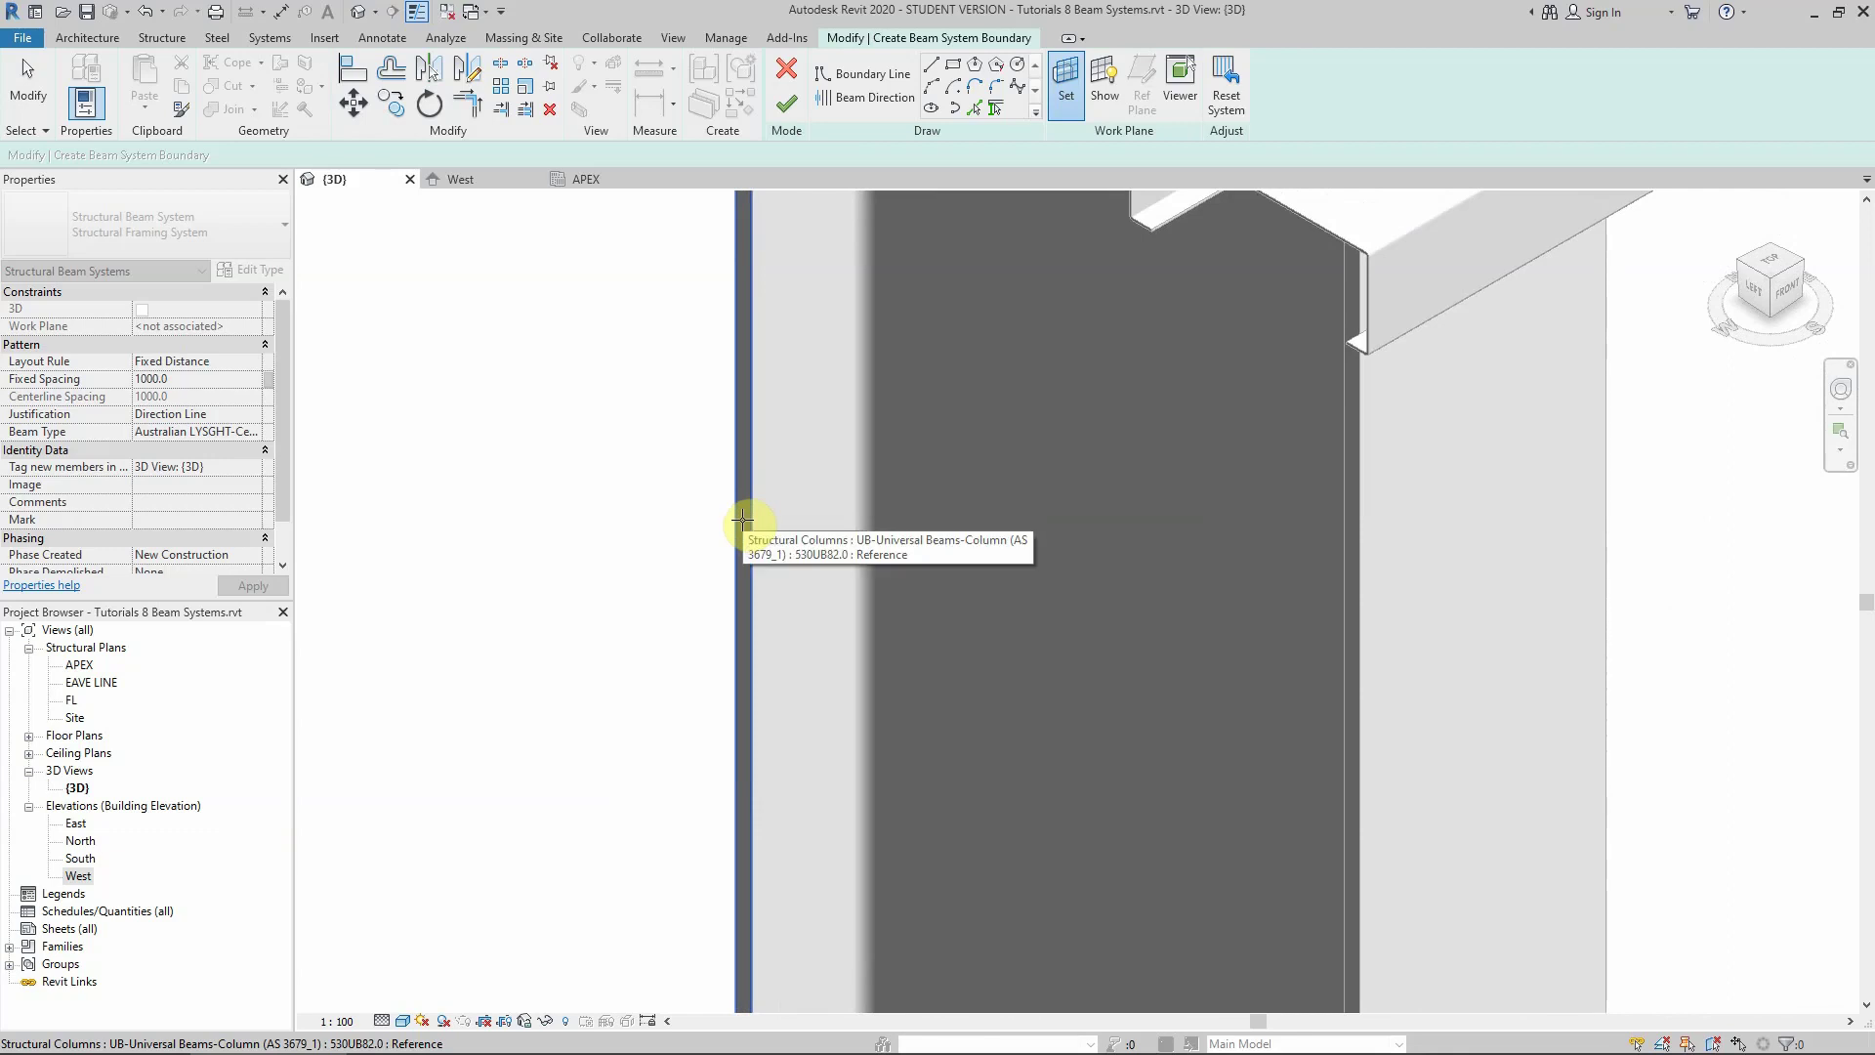
pyautogui.scroll(-4, 1269, 761)
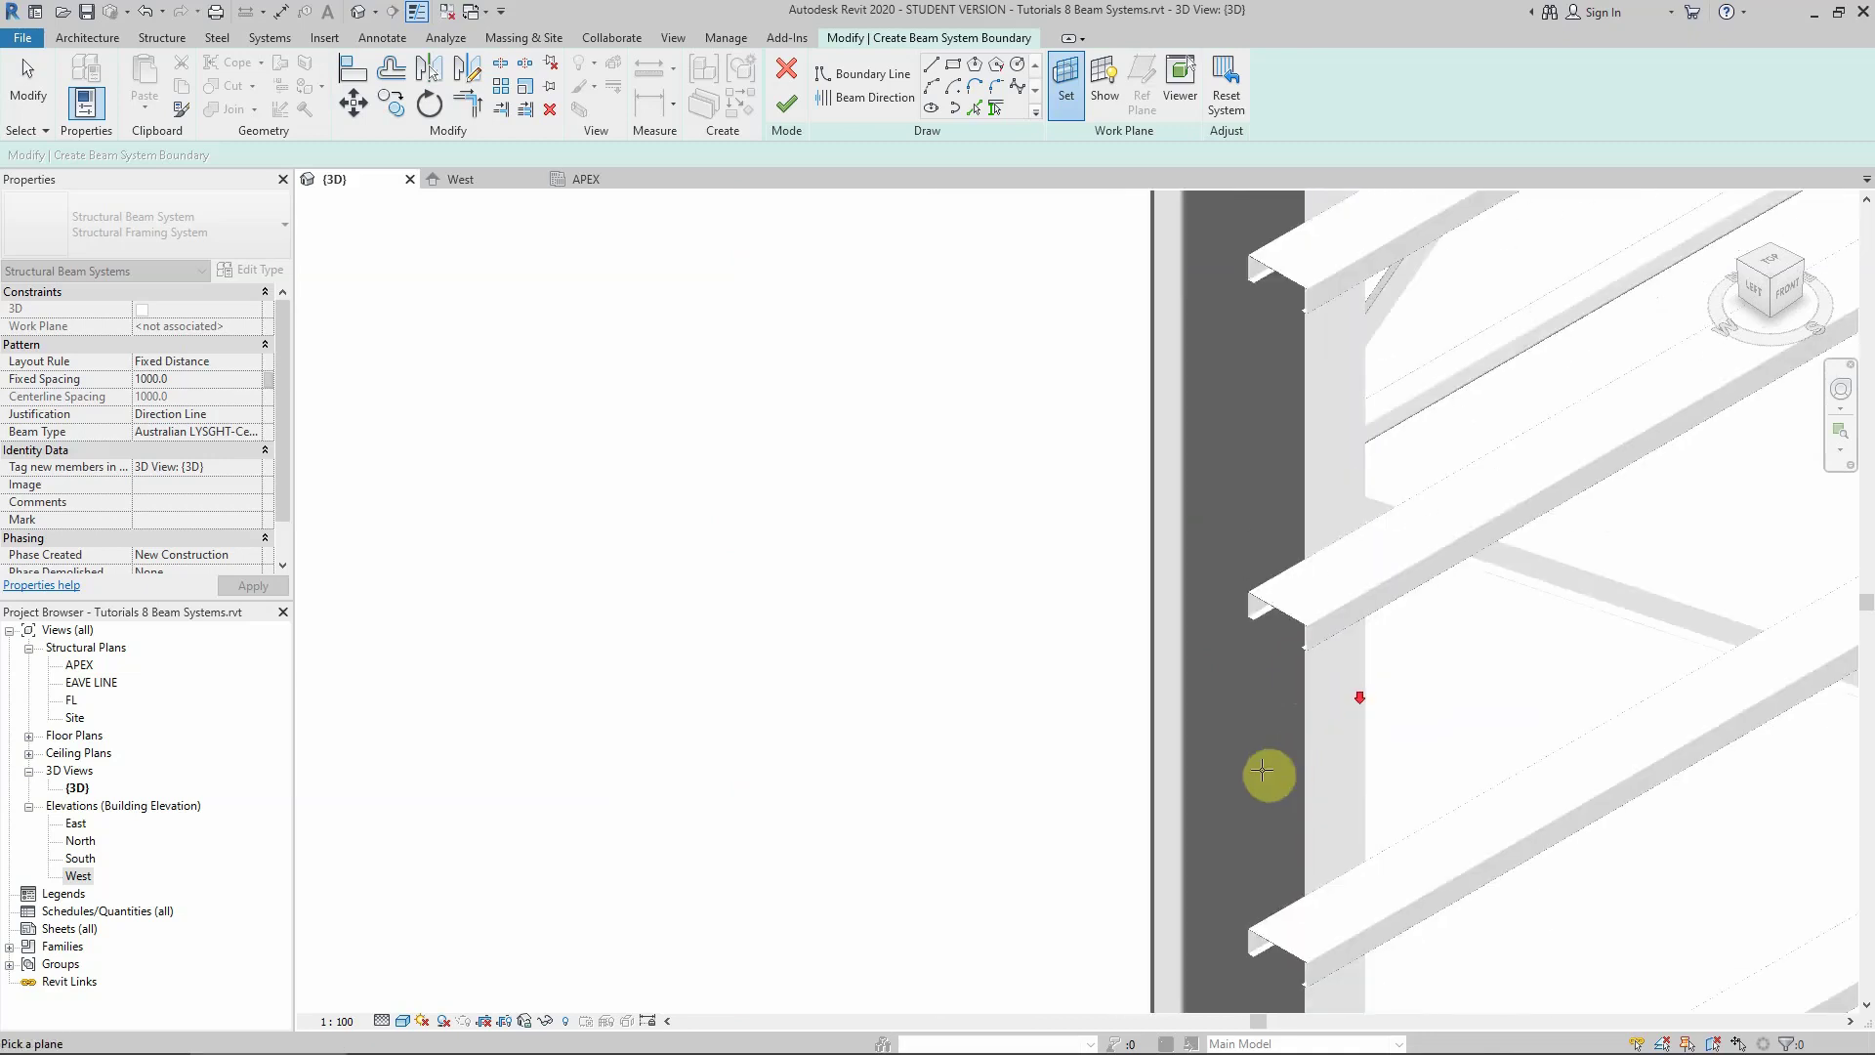
pyautogui.press('Escape')
pyautogui.press('z')
pyautogui.press('f')
# Open the APEX structural plan and examine the end frame's columns, flange edges and overhanging purlins along the west end
pyautogui.click(579, 181)
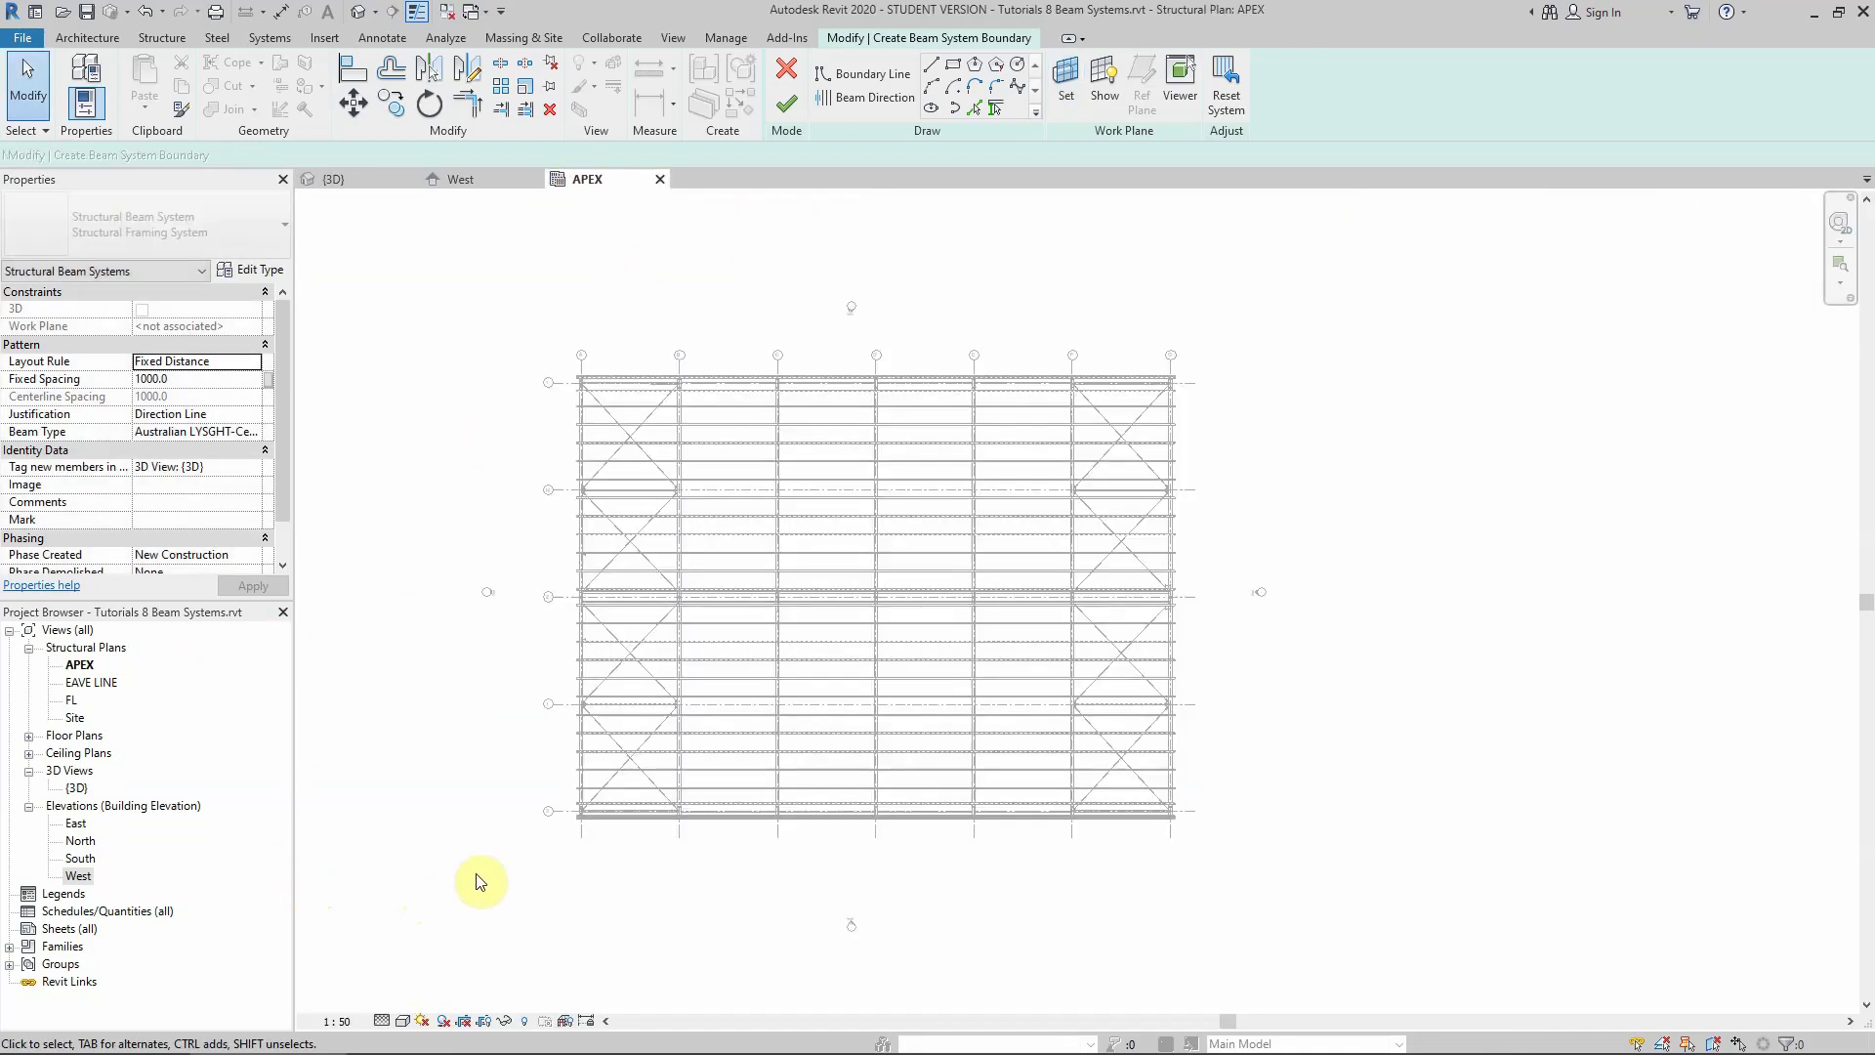
pyautogui.scroll(3, 681, 725)
pyautogui.scroll(4, 681, 725)
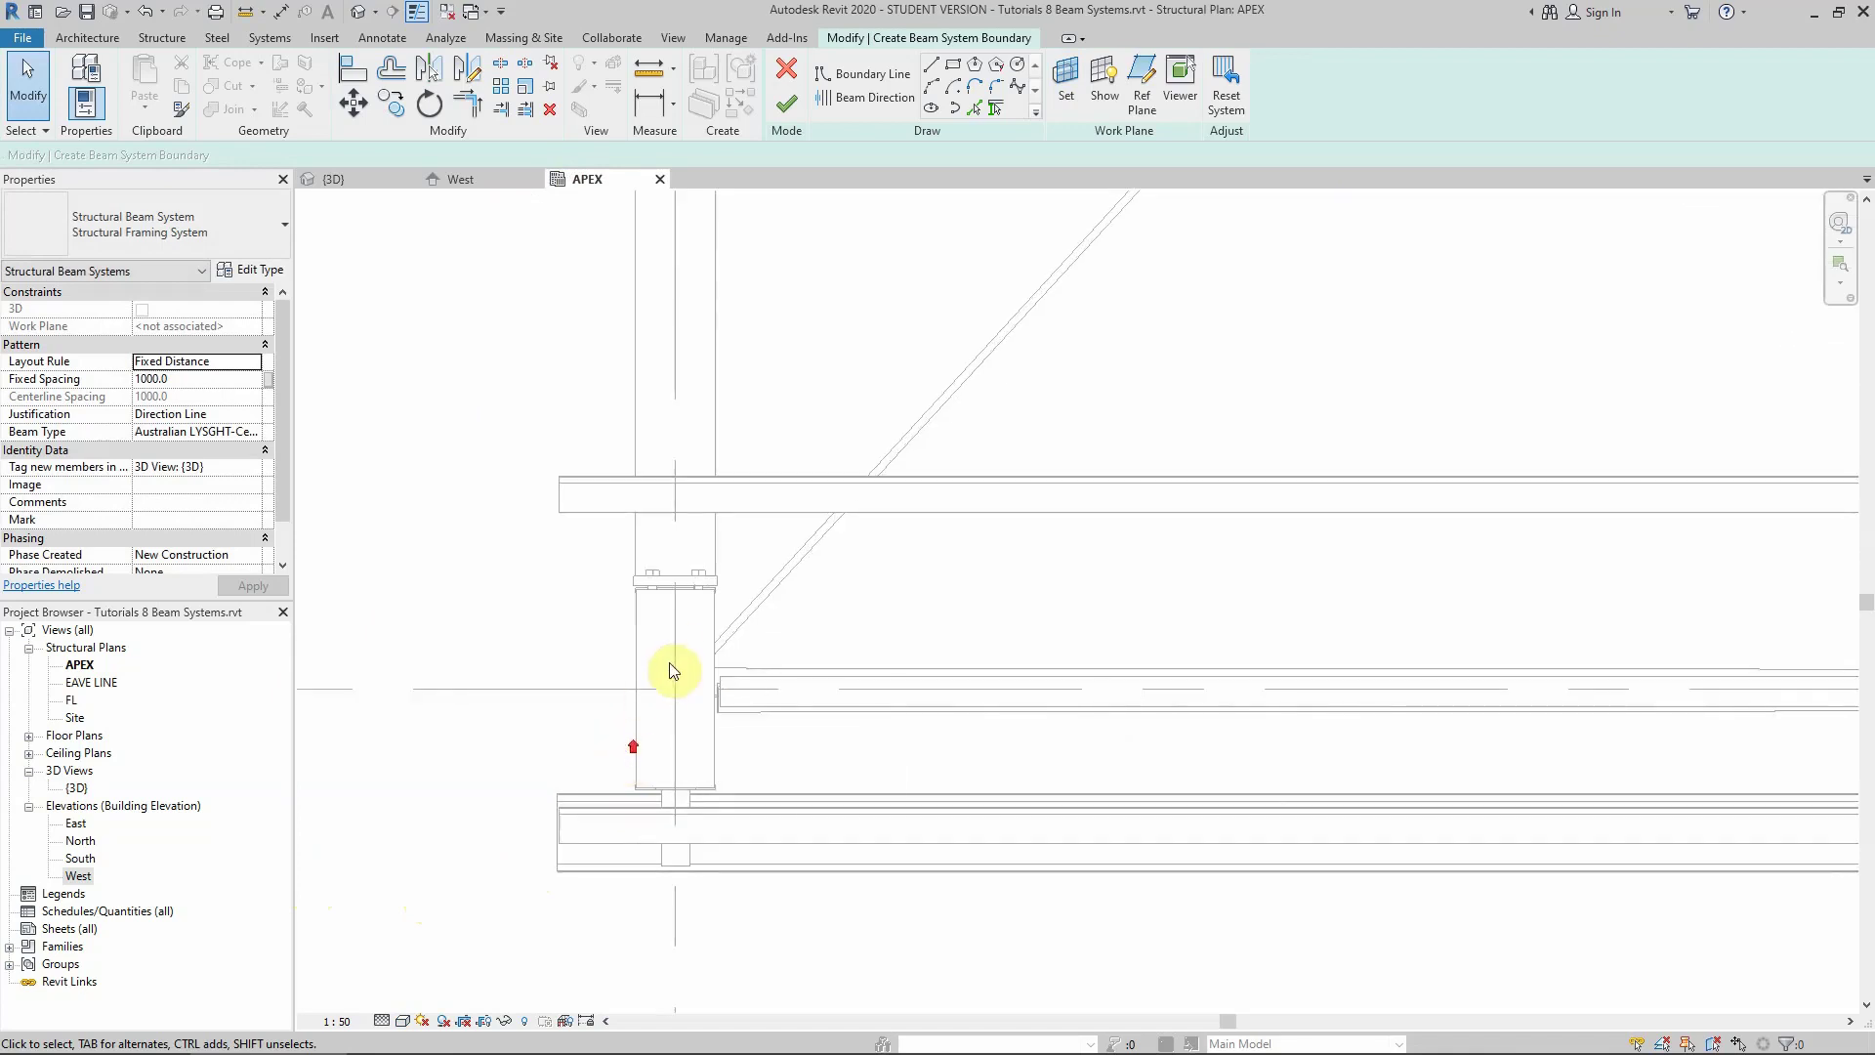
pyautogui.scroll(3, 617, 697)
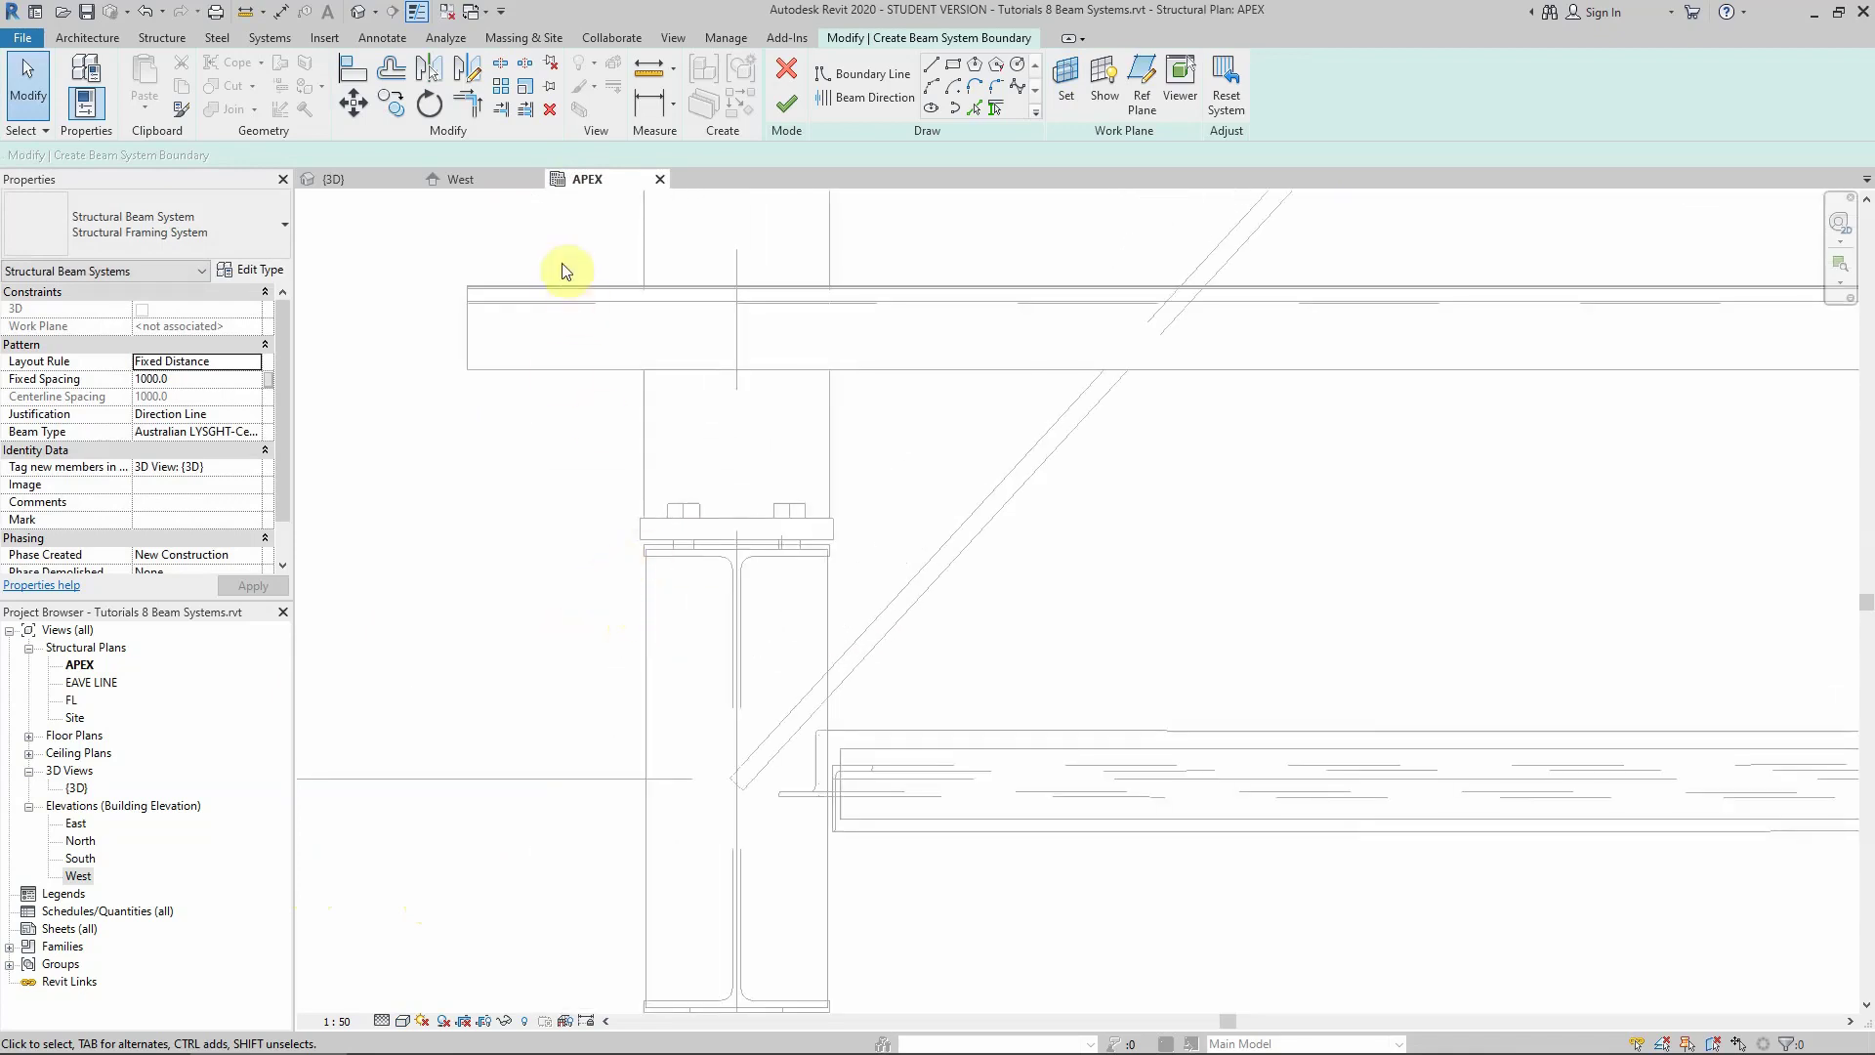
pyautogui.scroll(3, 630, 559)
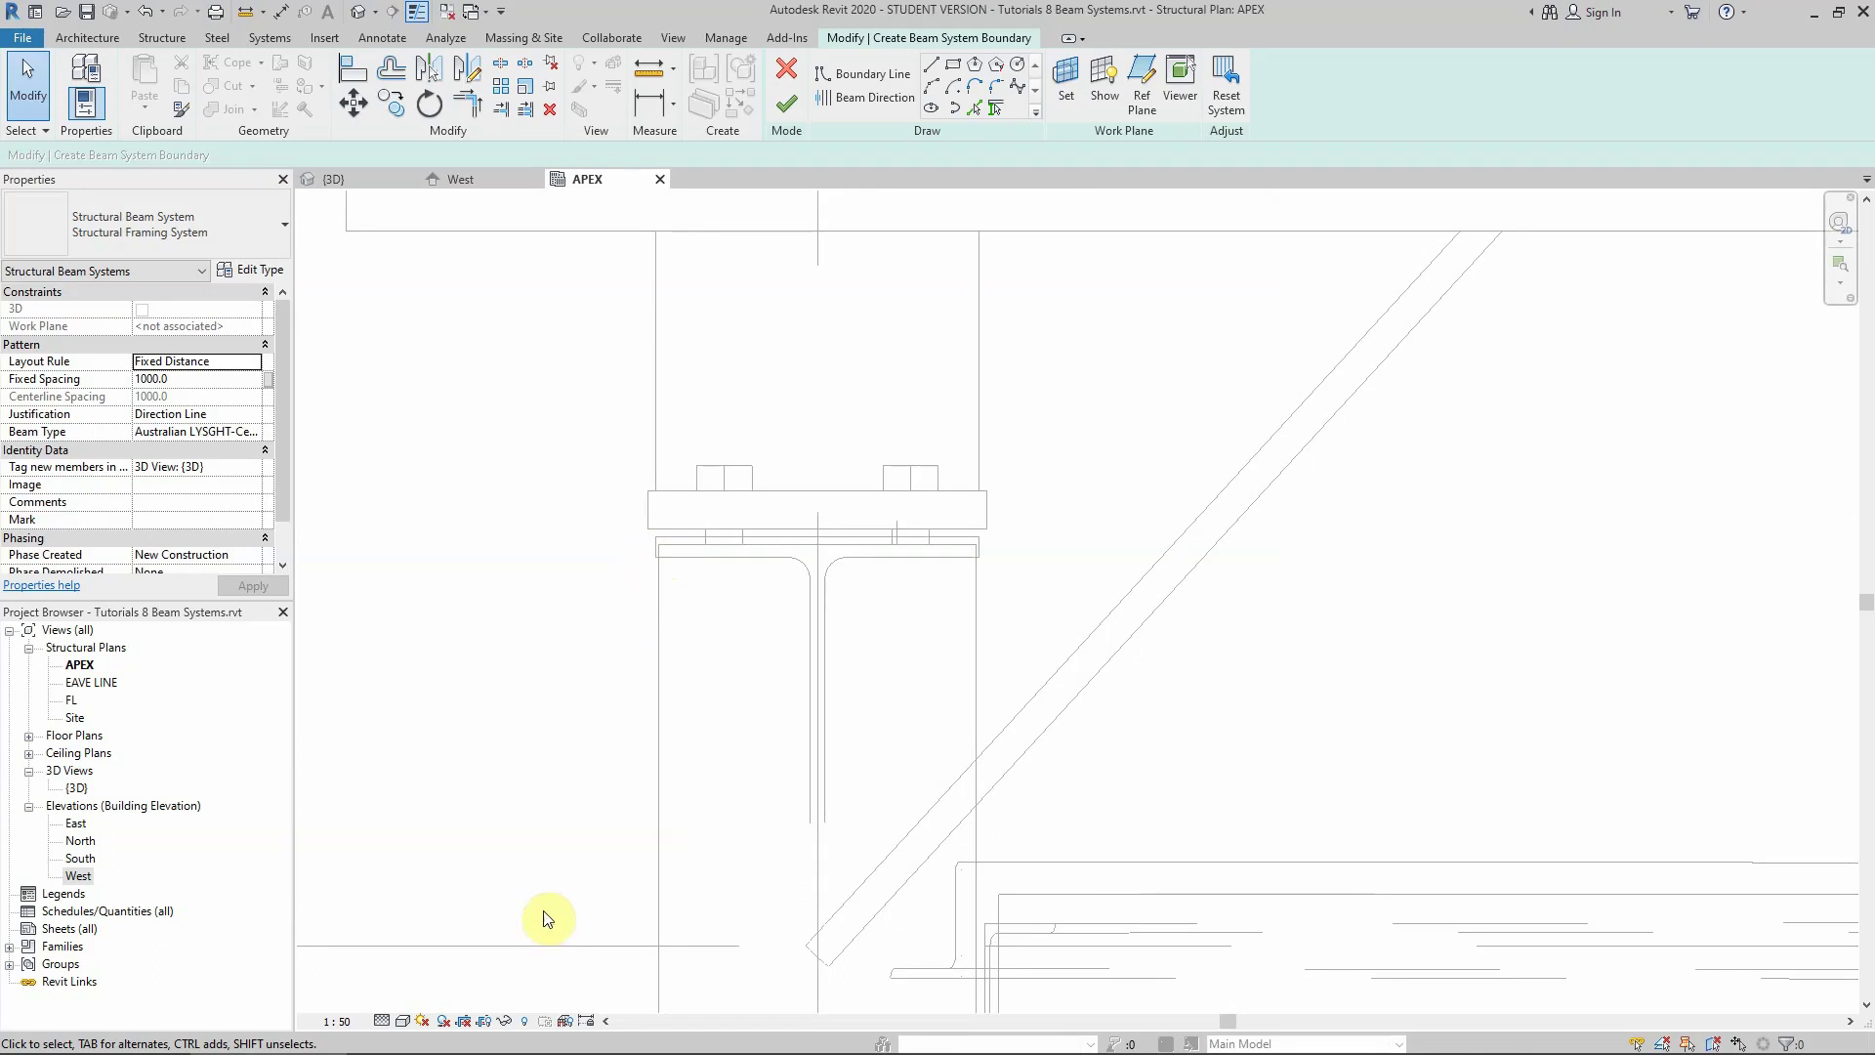
pyautogui.scroll(-2, 645, 635)
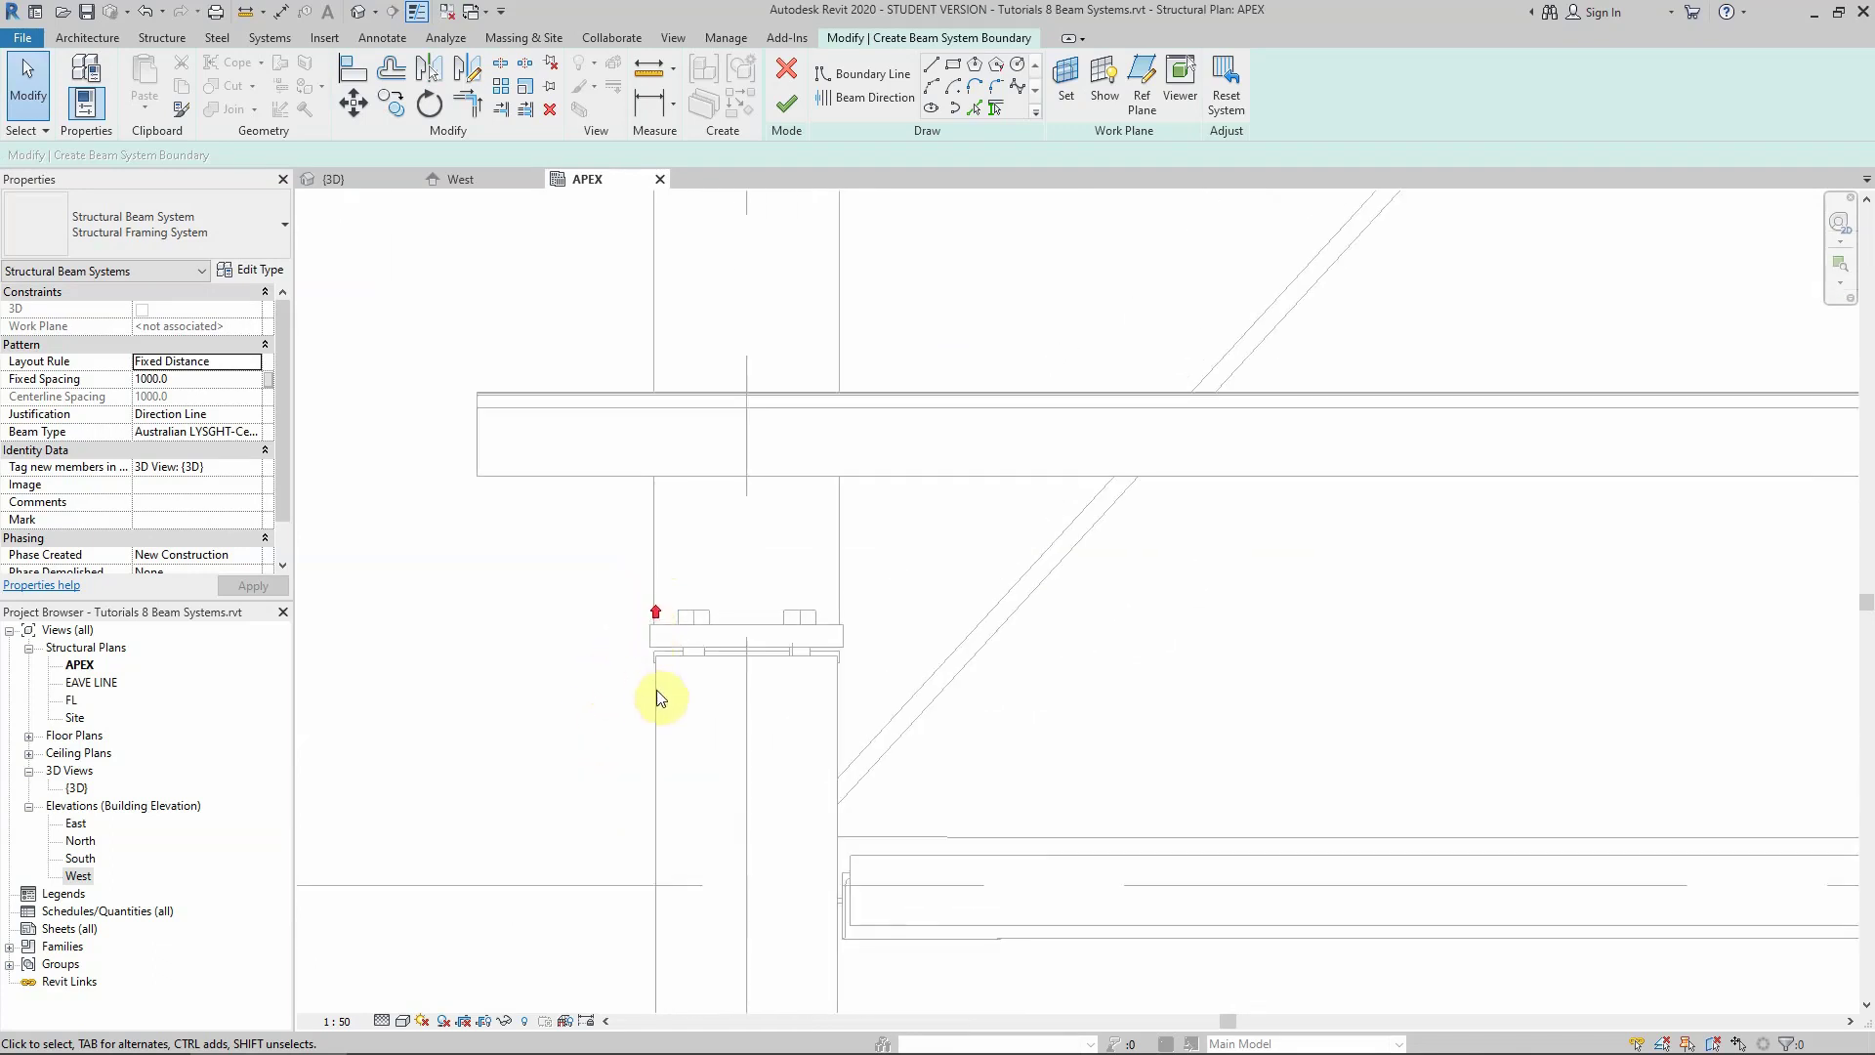
pyautogui.scroll(-3, 667, 705)
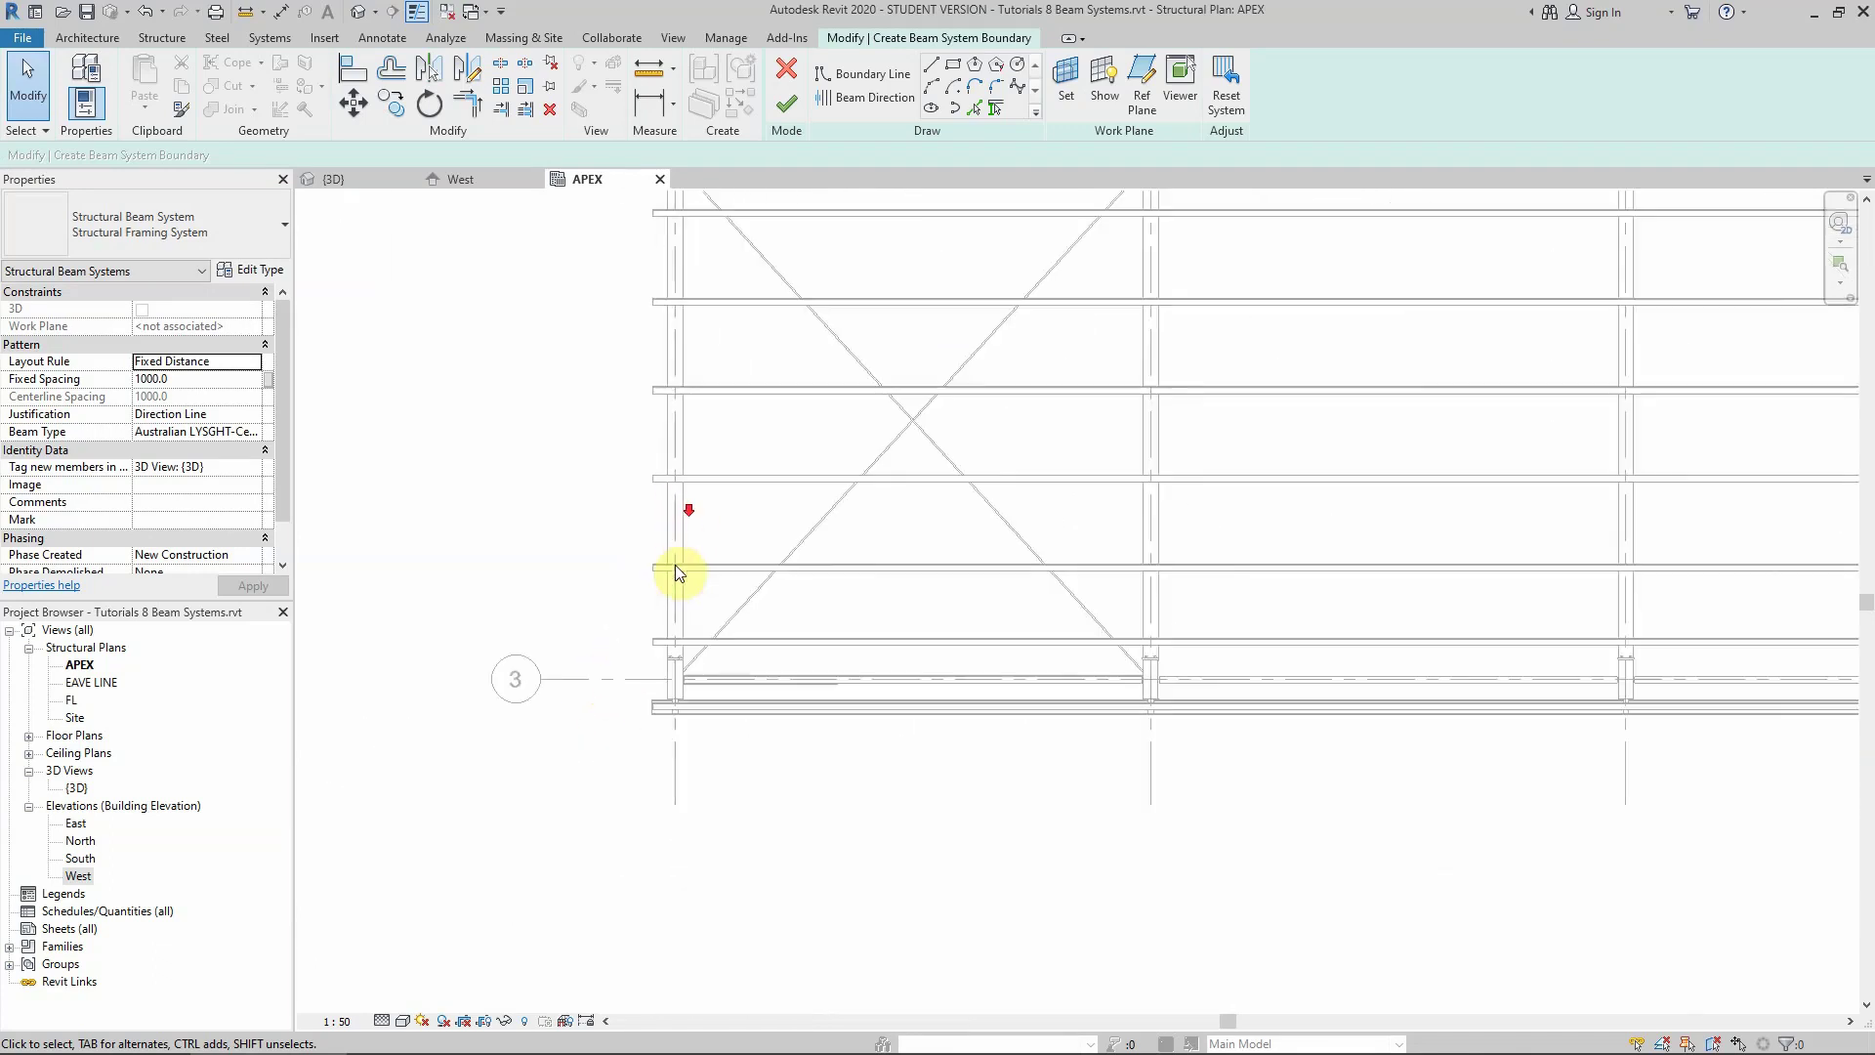
pyautogui.scroll(5, 665, 281)
pyautogui.scroll(-7, 695, 630)
pyautogui.scroll(3, 709, 395)
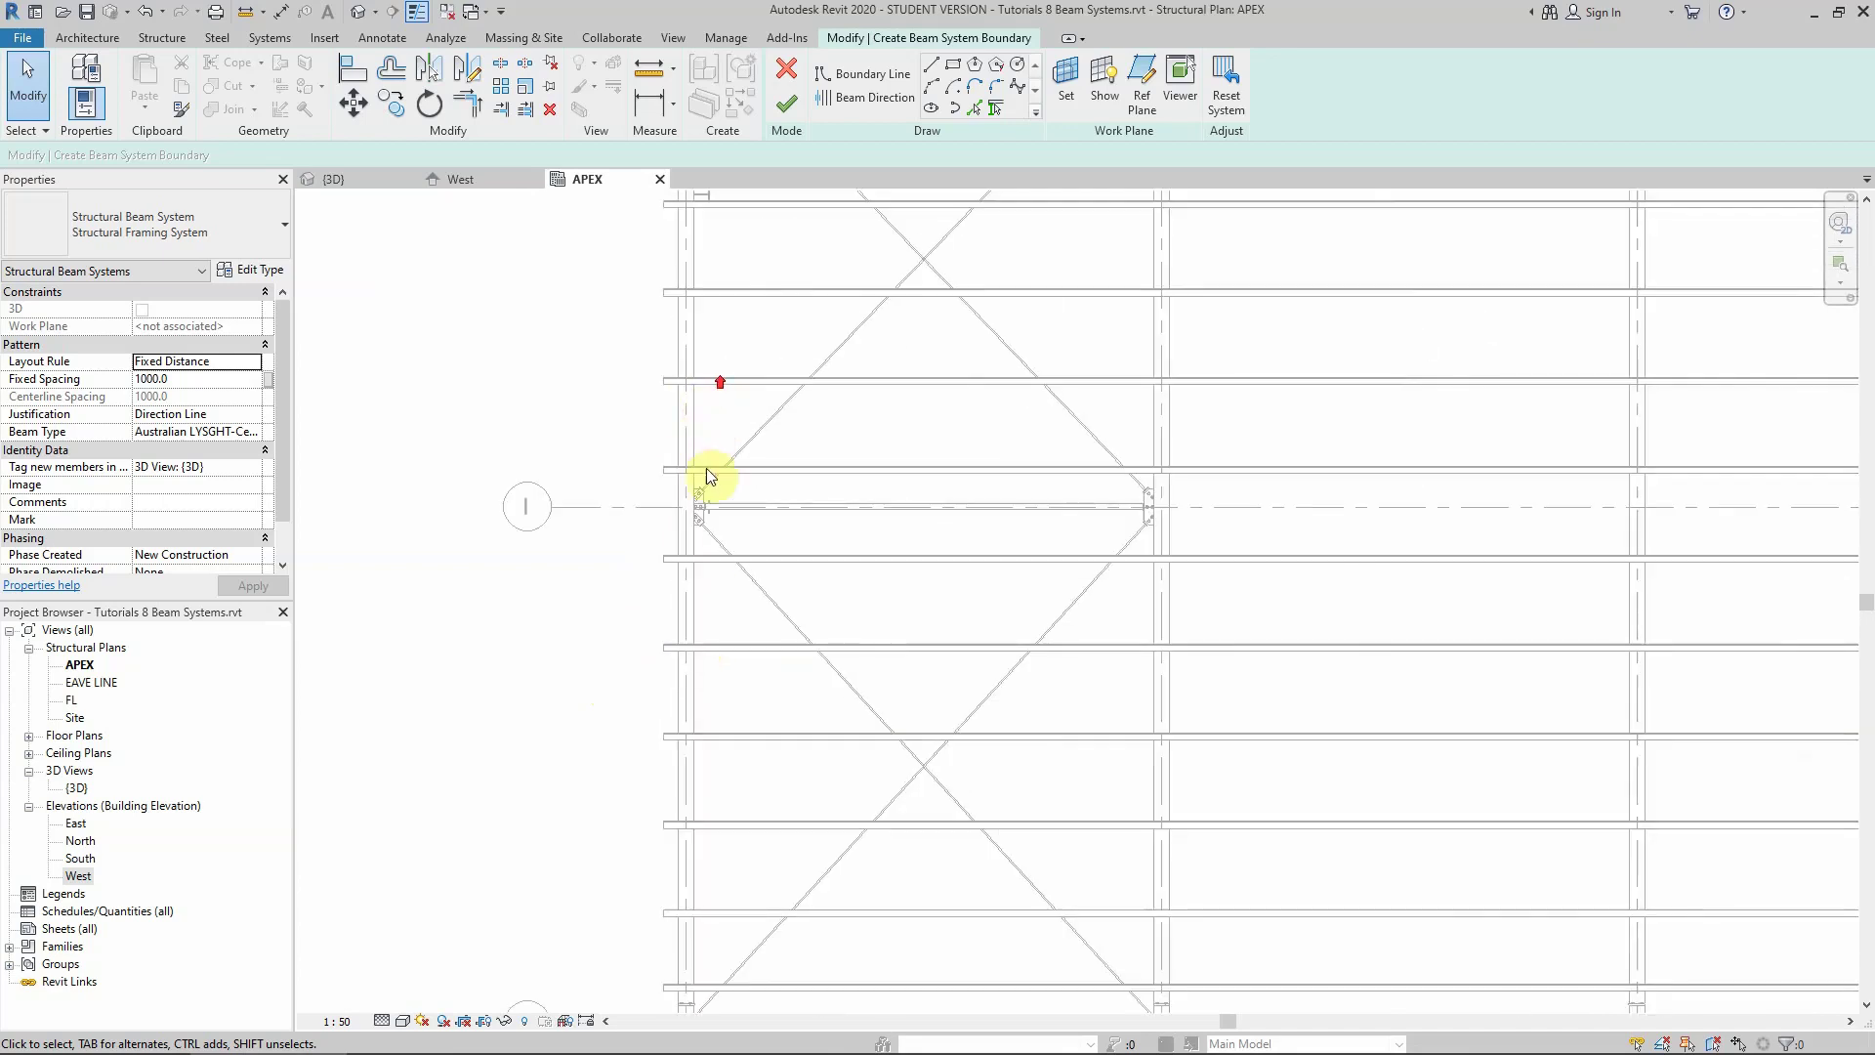
pyautogui.scroll(-1, 710, 444)
pyautogui.scroll(3, 701, 231)
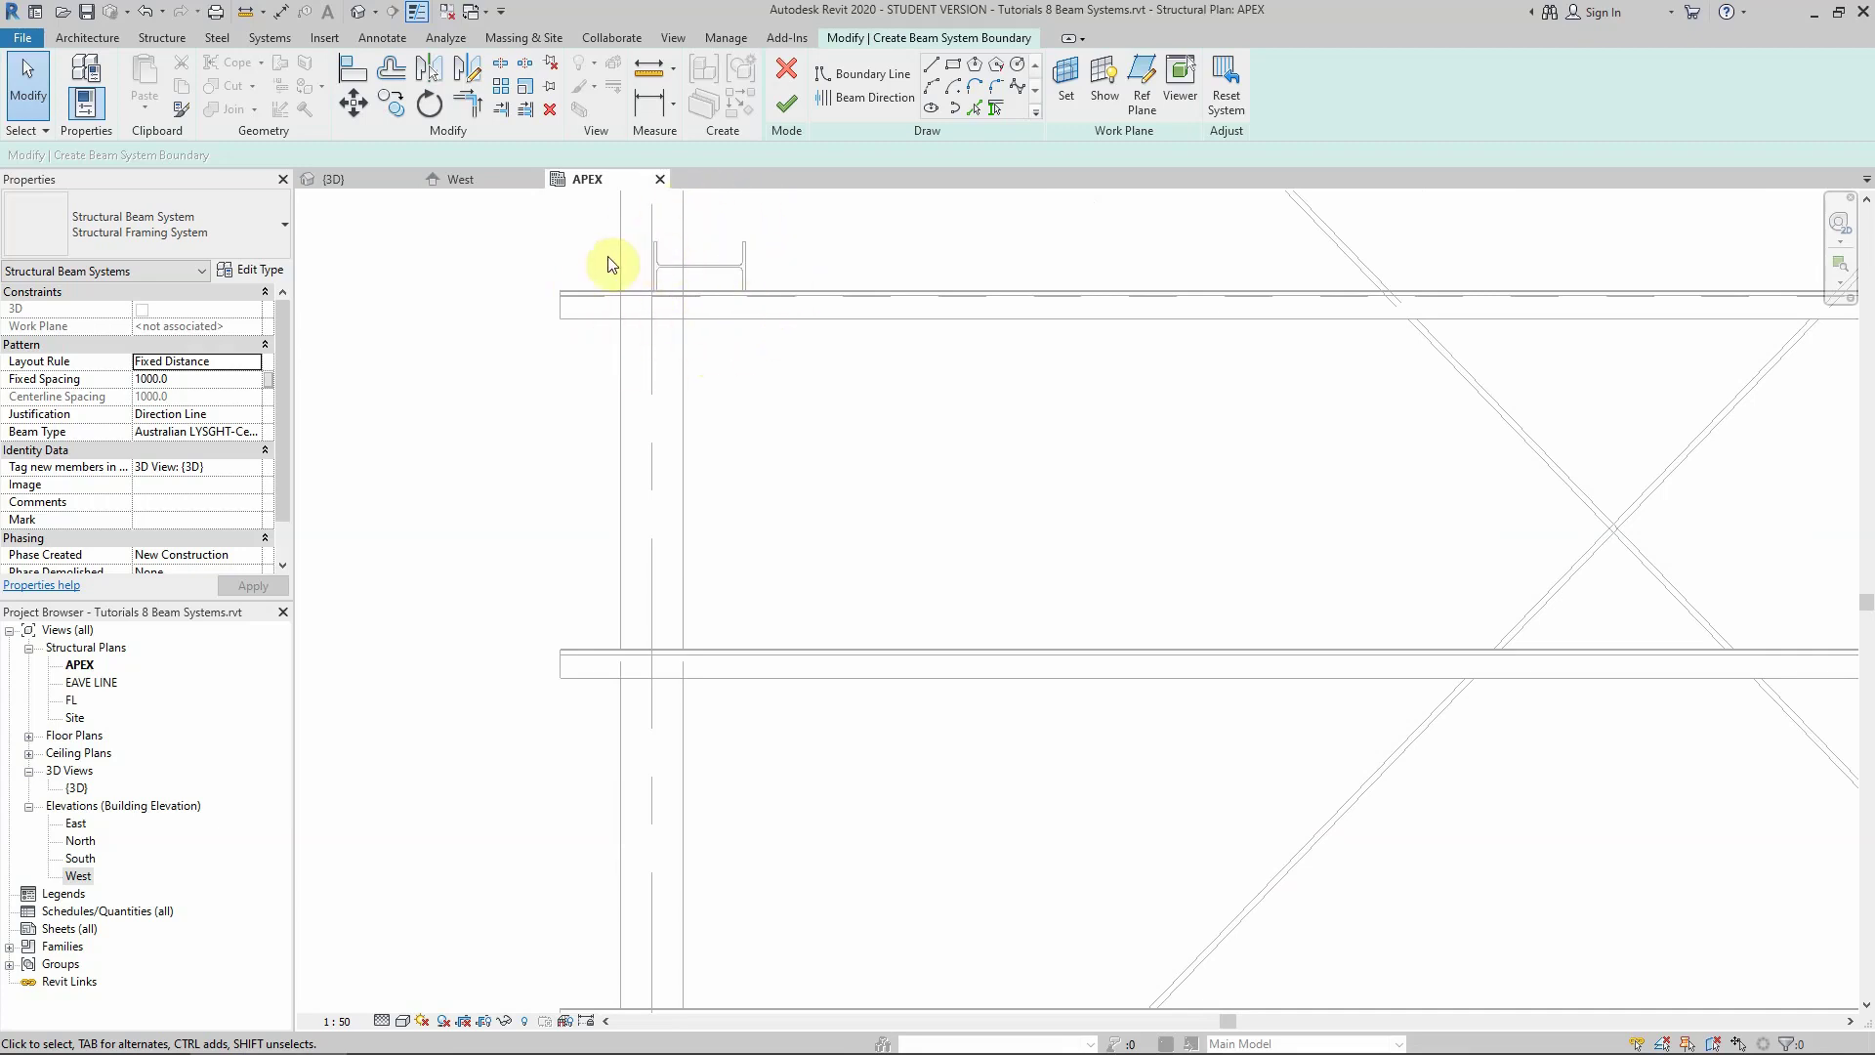
# Return to the 3D view and set the beam system's work plane by picking the outer flange-edge face of the front corner column
pyautogui.scroll(-2, 699, 293)
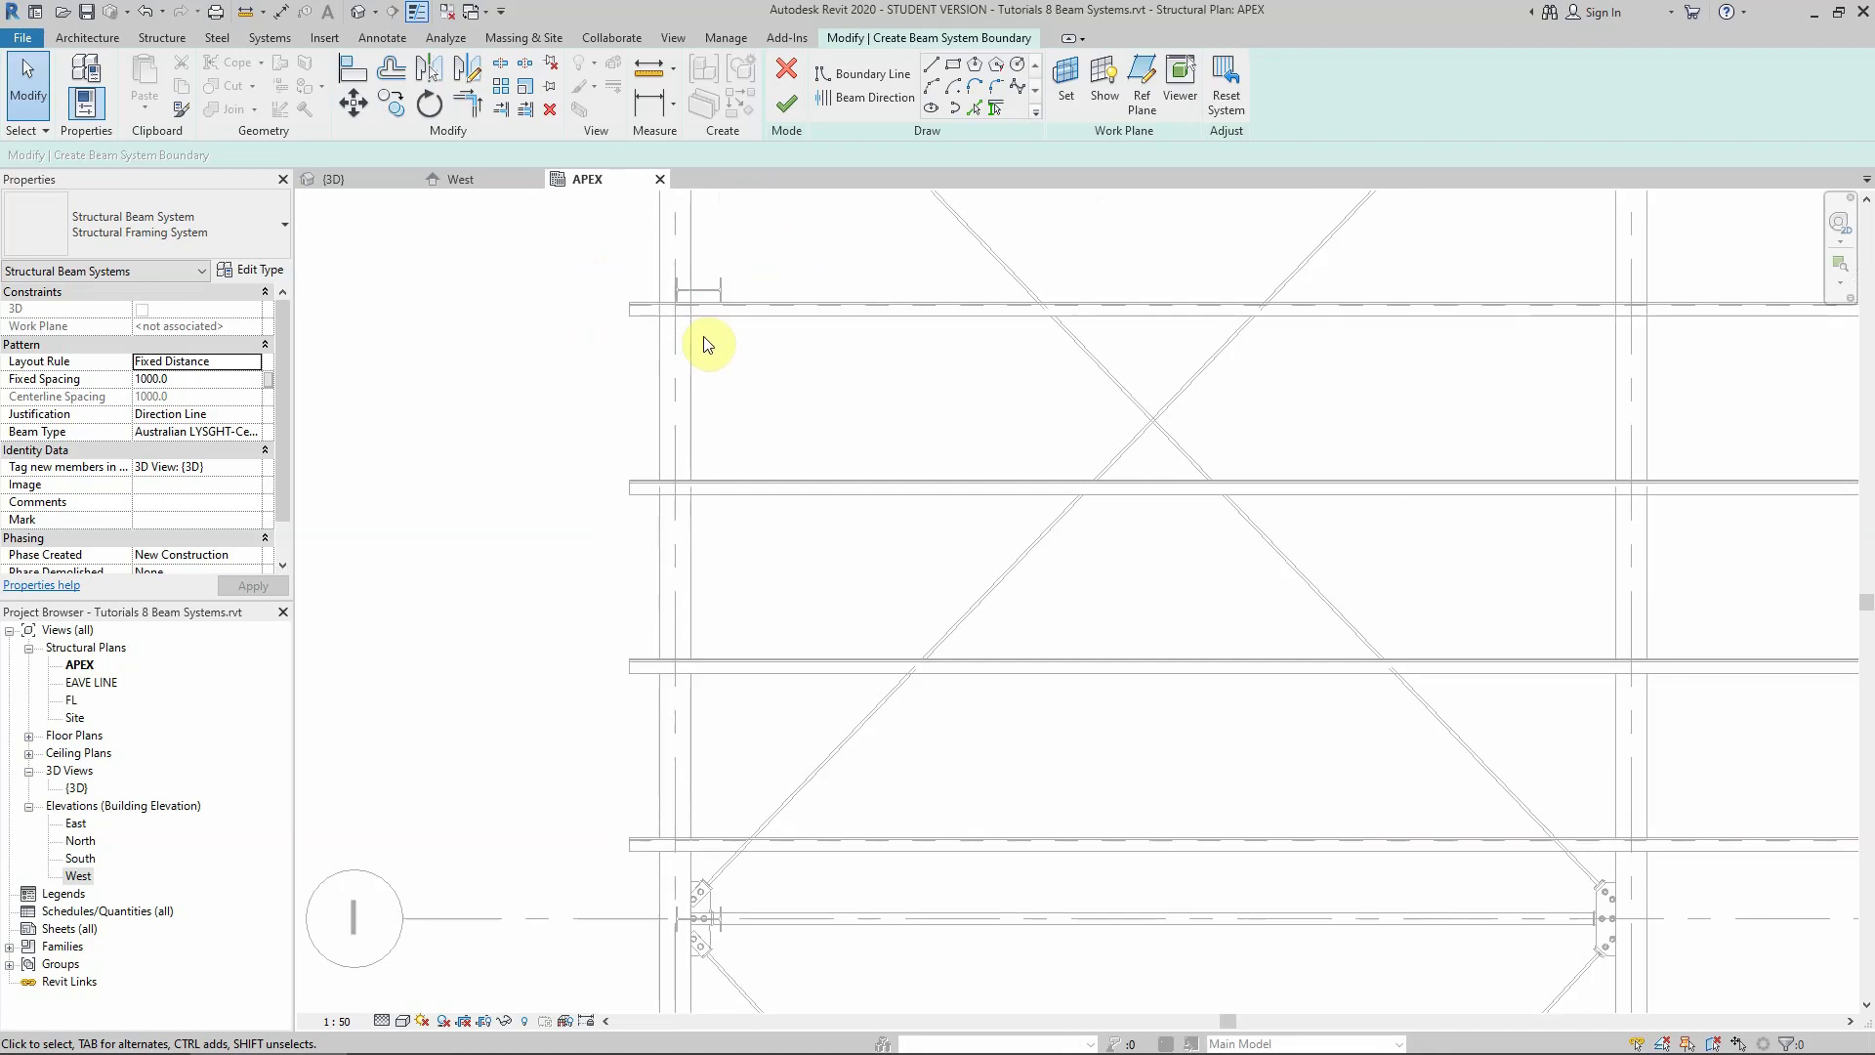
pyautogui.scroll(-3, 668, 313)
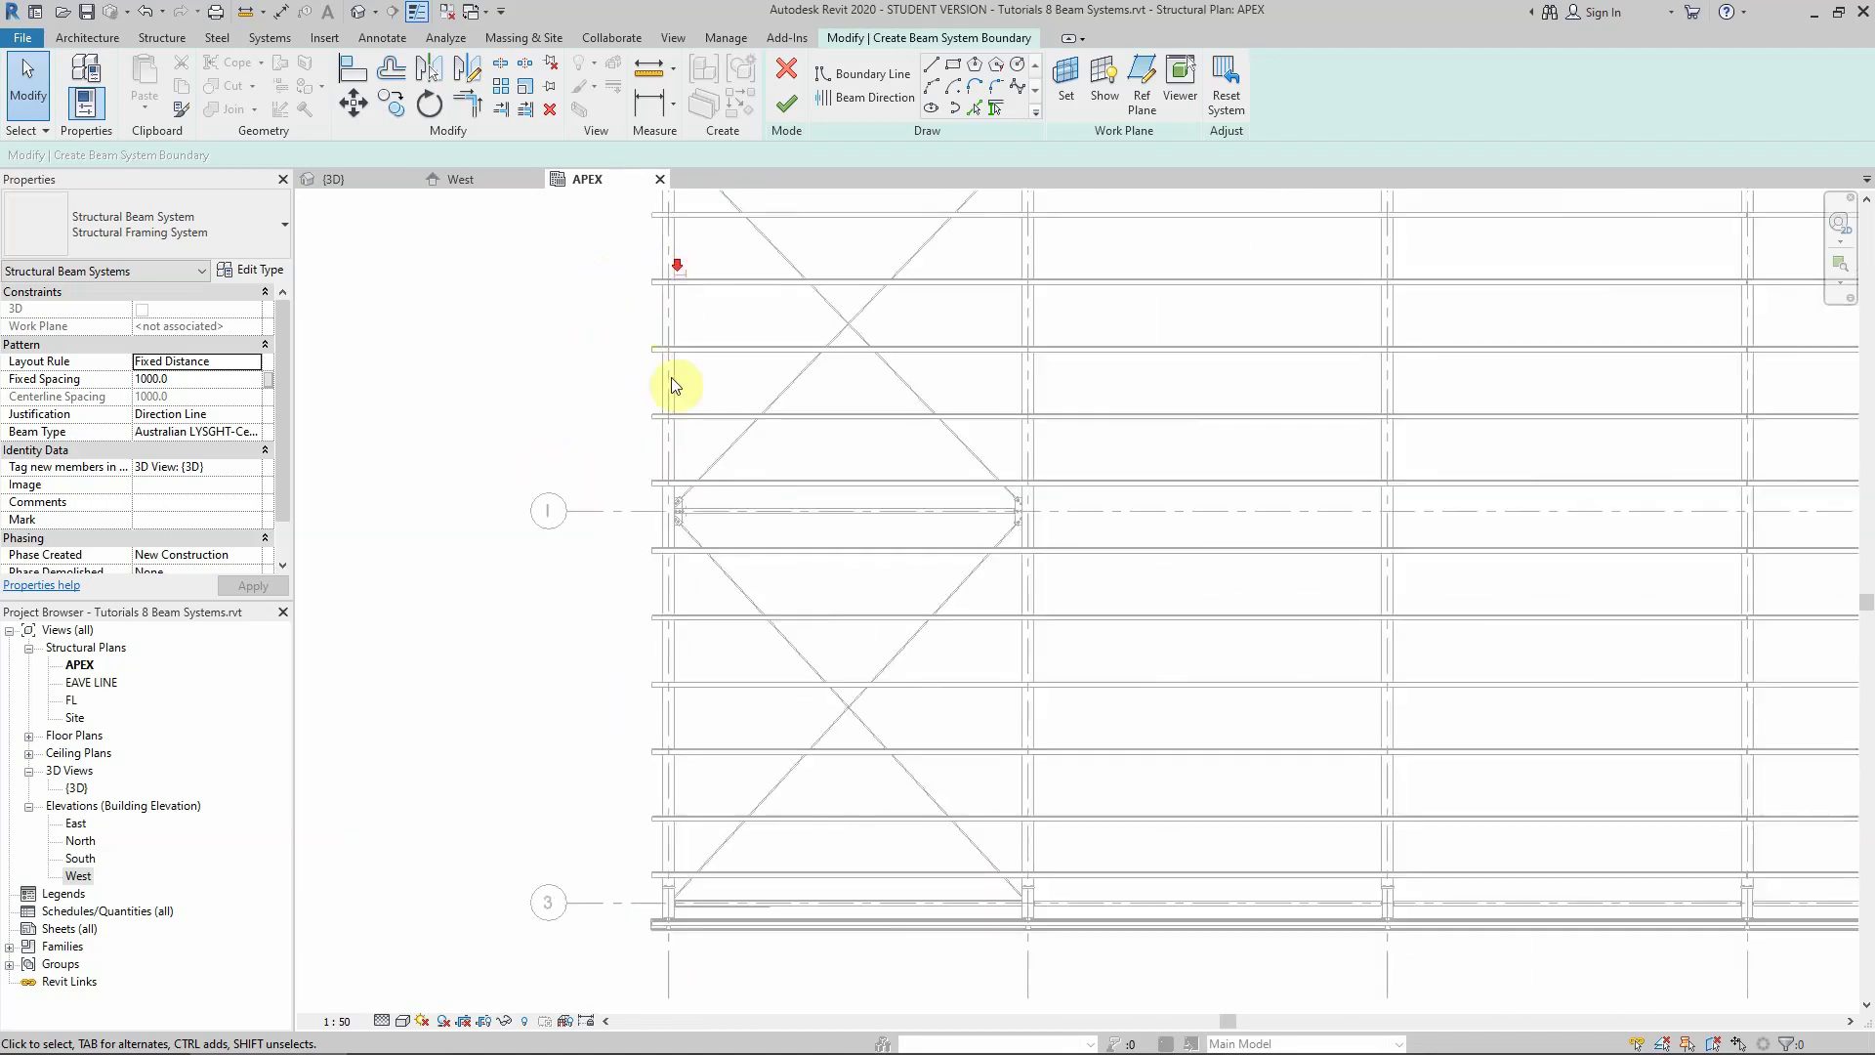
pyautogui.scroll(3, 668, 939)
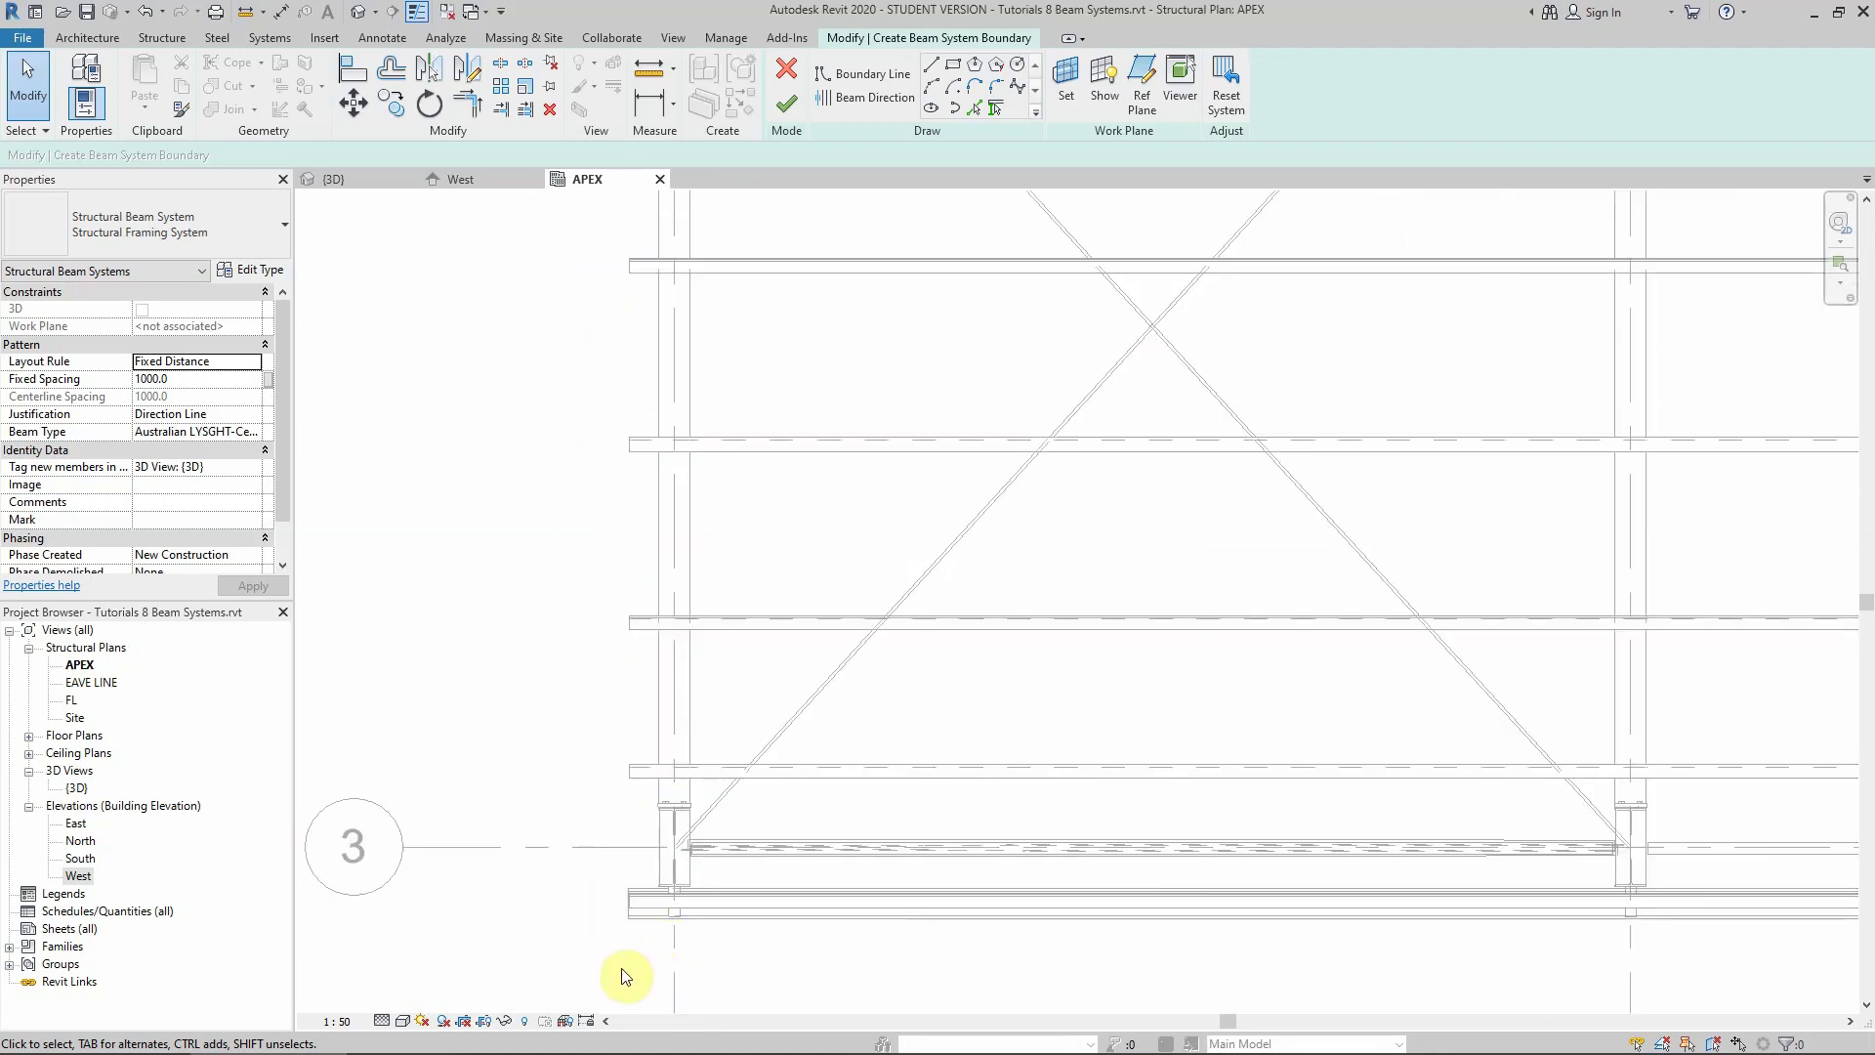
pyautogui.click(369, 180)
pyautogui.scroll(5, 745, 803)
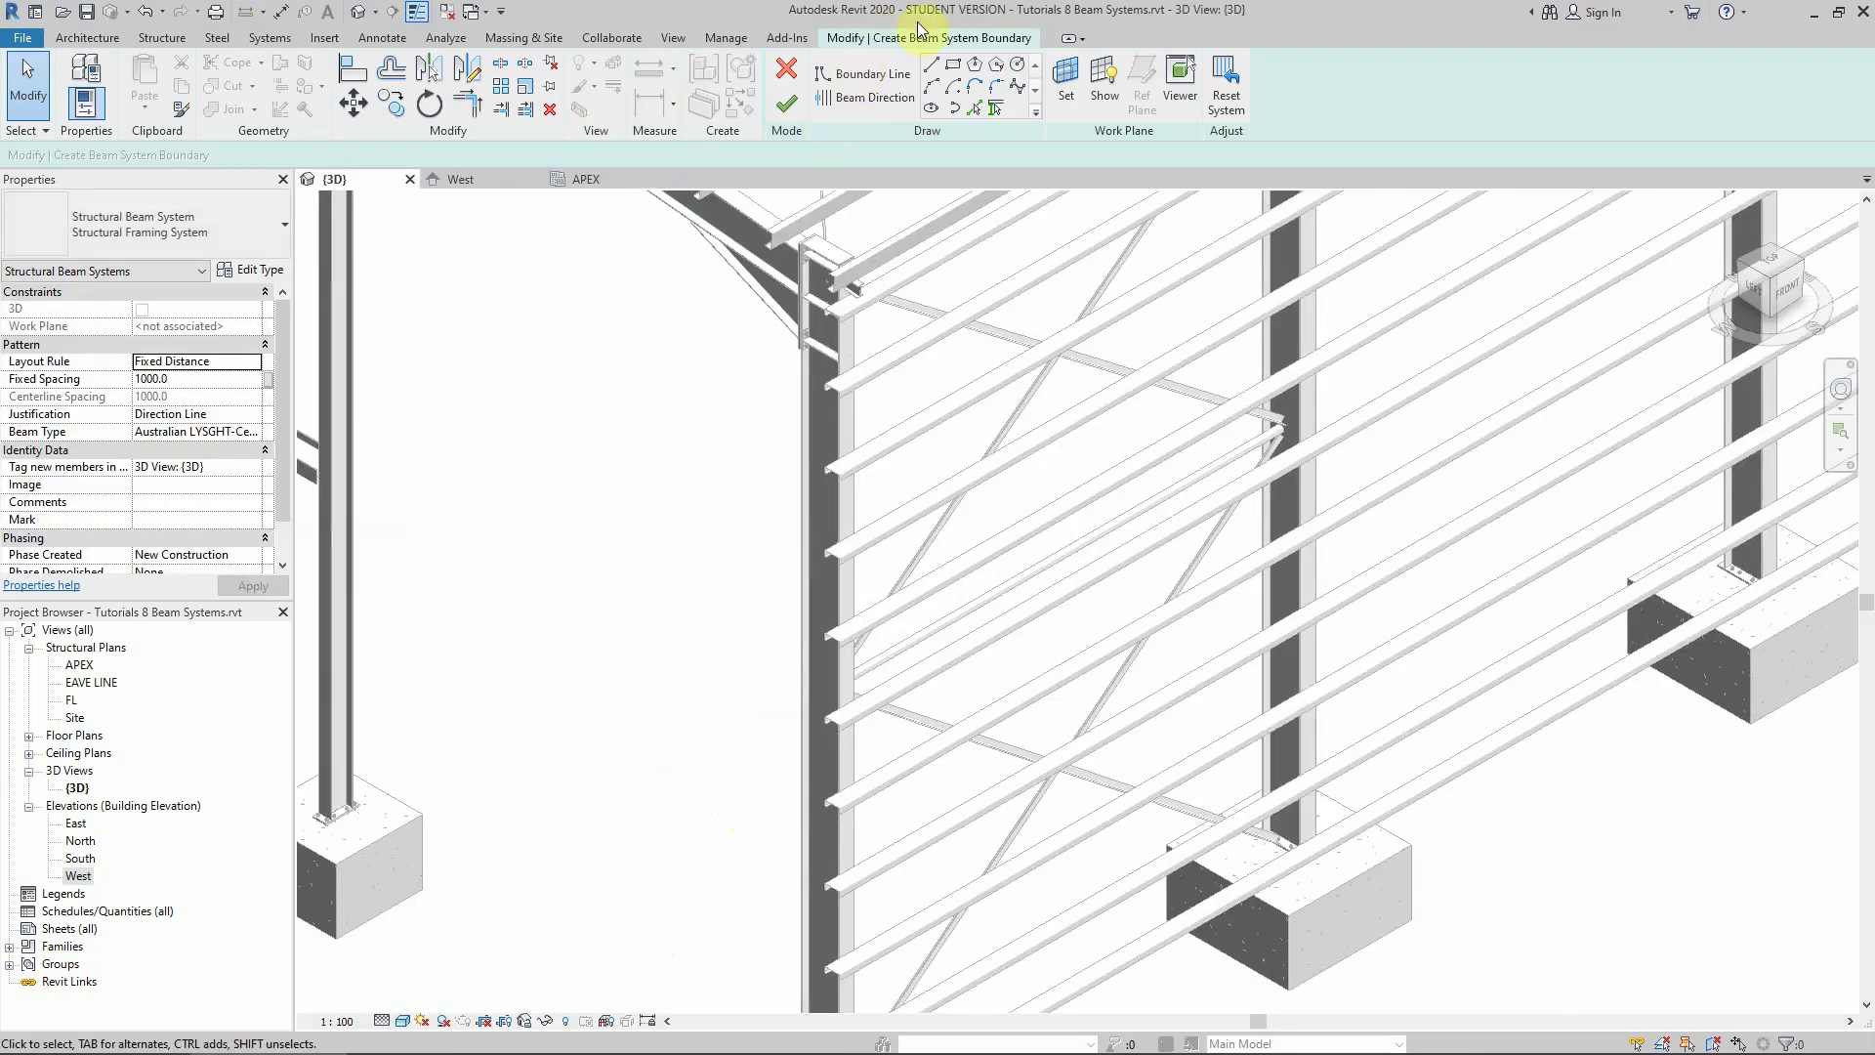
pyautogui.click(1065, 90)
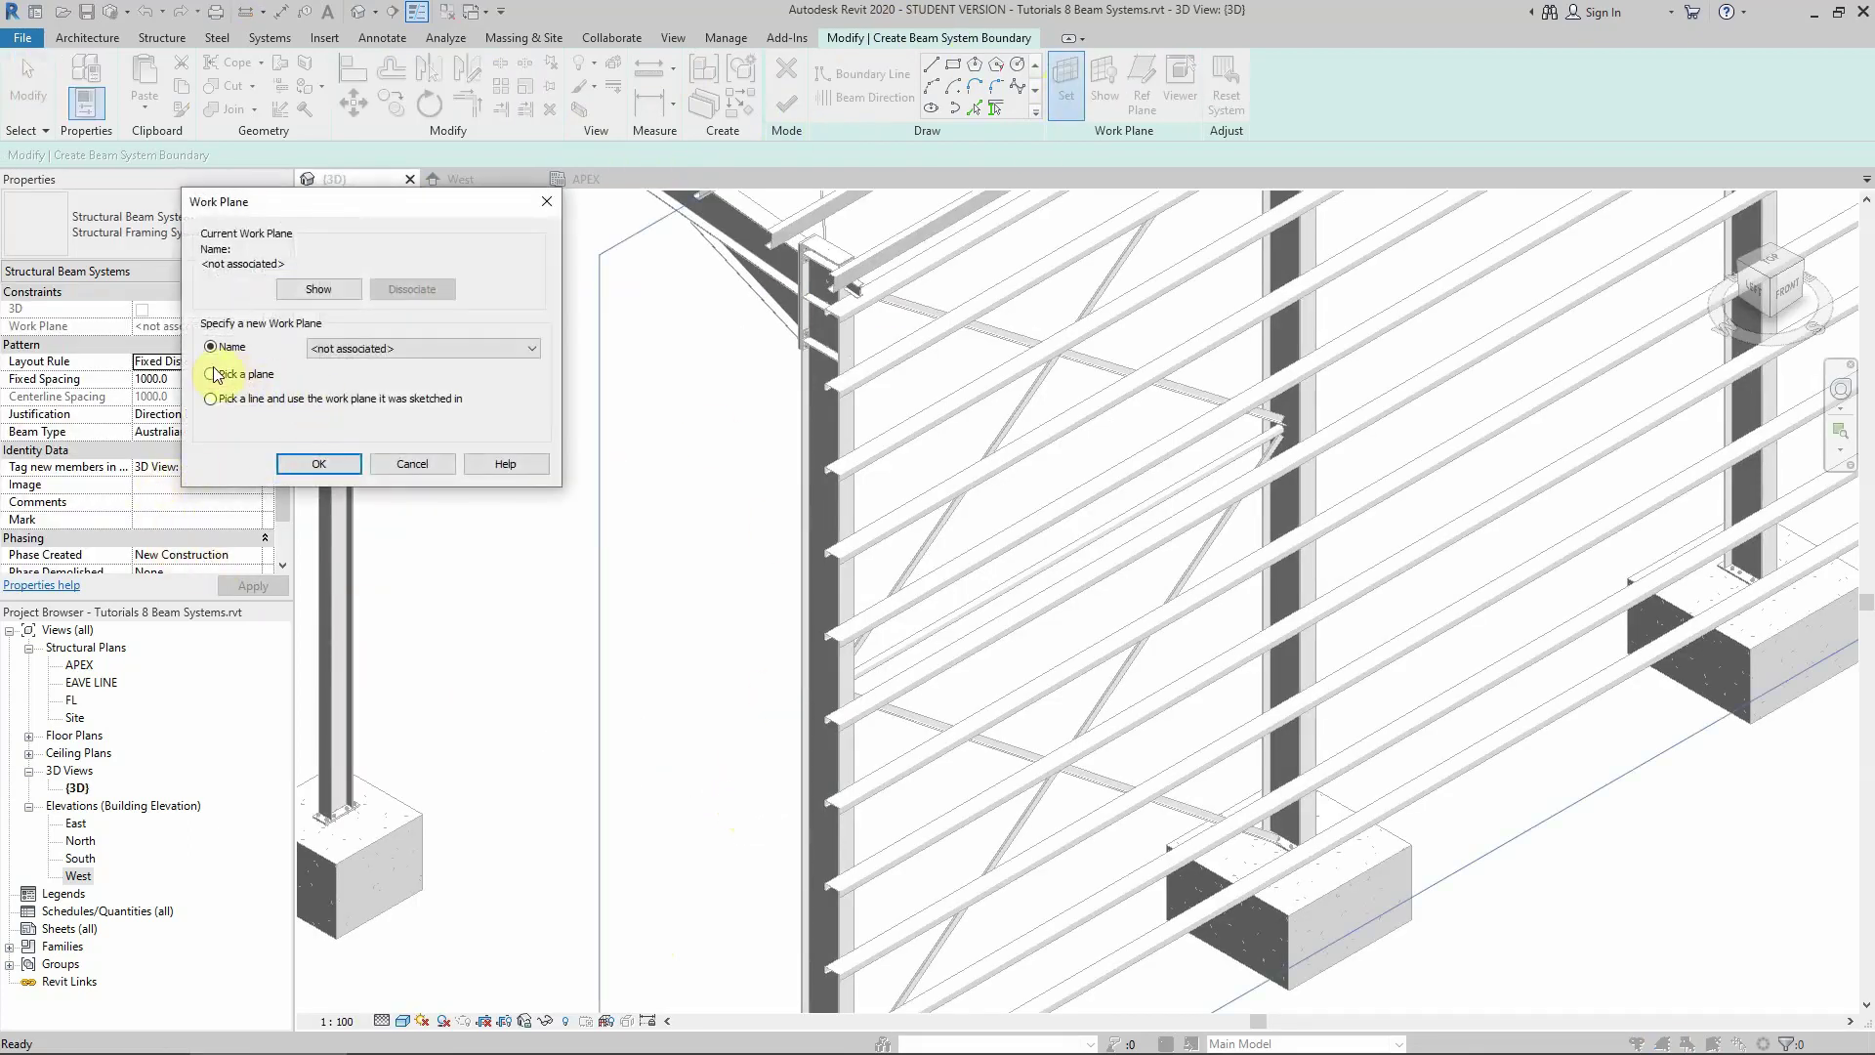
pyautogui.click(290, 463)
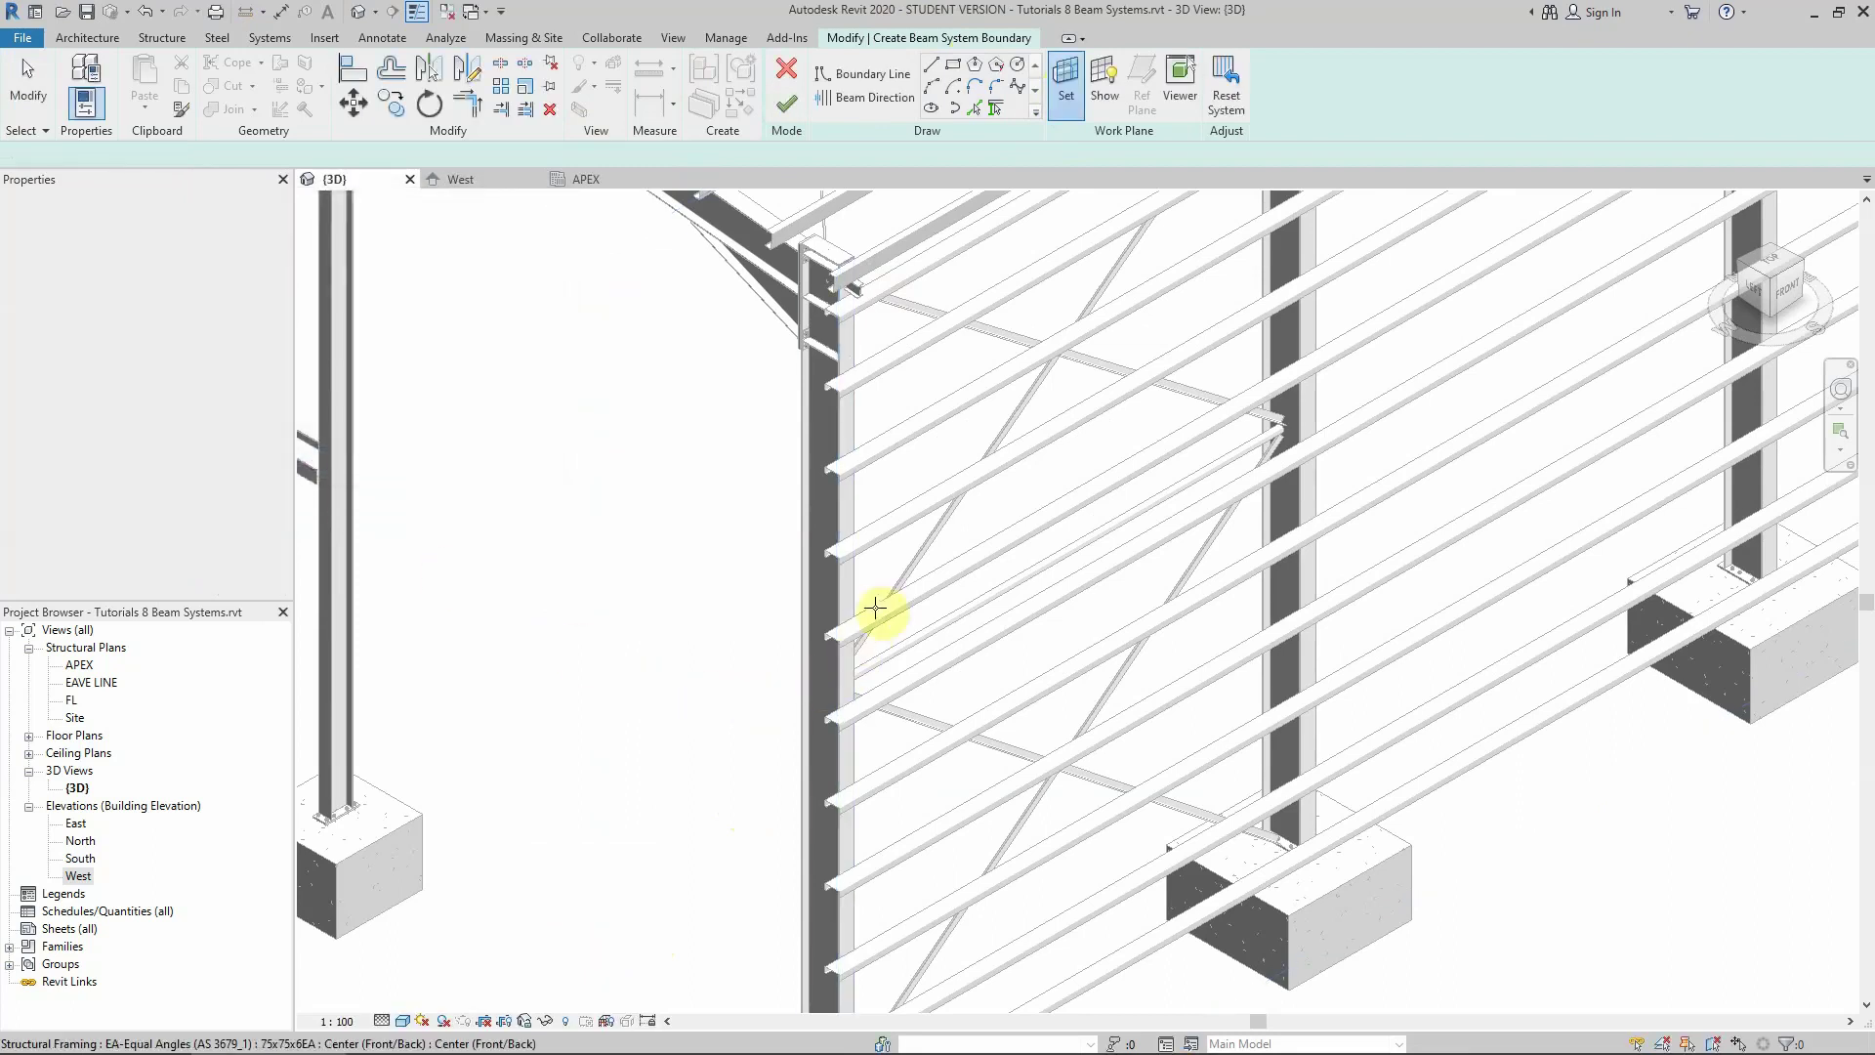
pyautogui.scroll(6, 833, 576)
pyautogui.scroll(2, 778, 586)
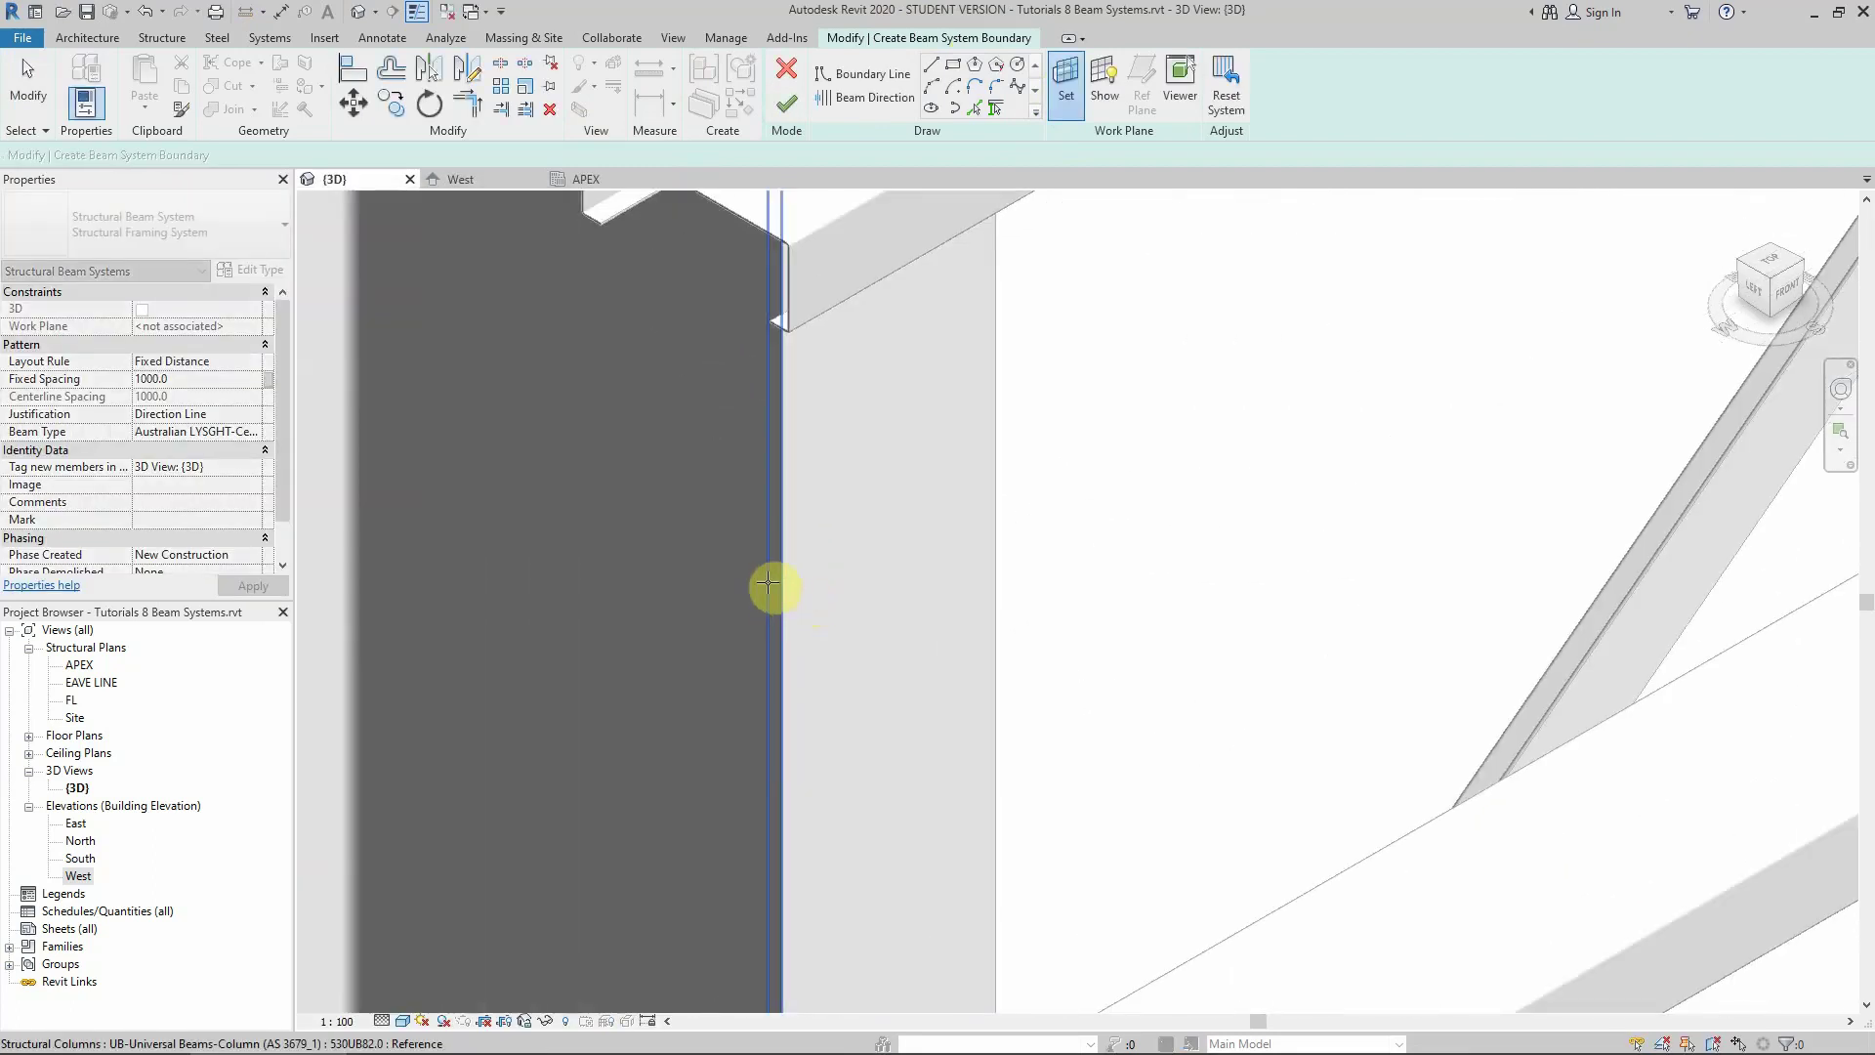
pyautogui.click(772, 586)
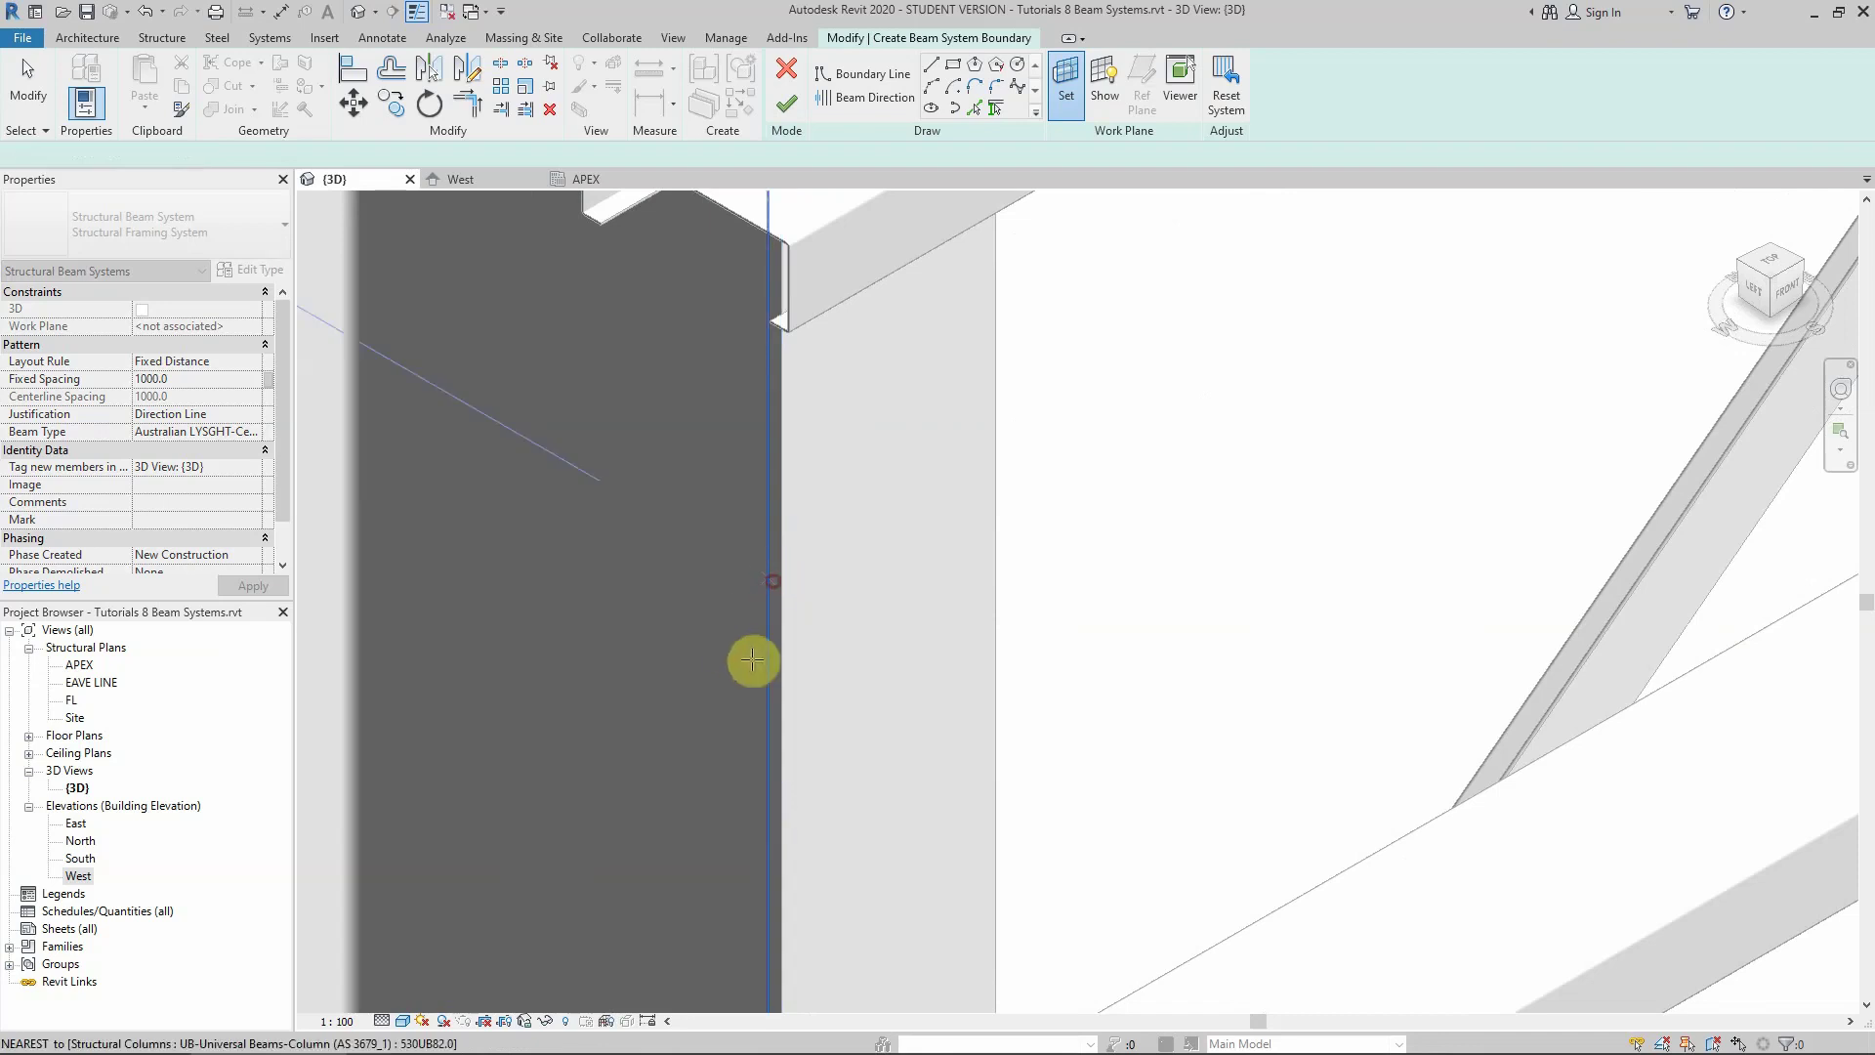
# Turn the 3D view to the Left orientation to face the whole end frame squarely
pyautogui.scroll(-3, 859, 650)
pyautogui.scroll(-3, 869, 651)
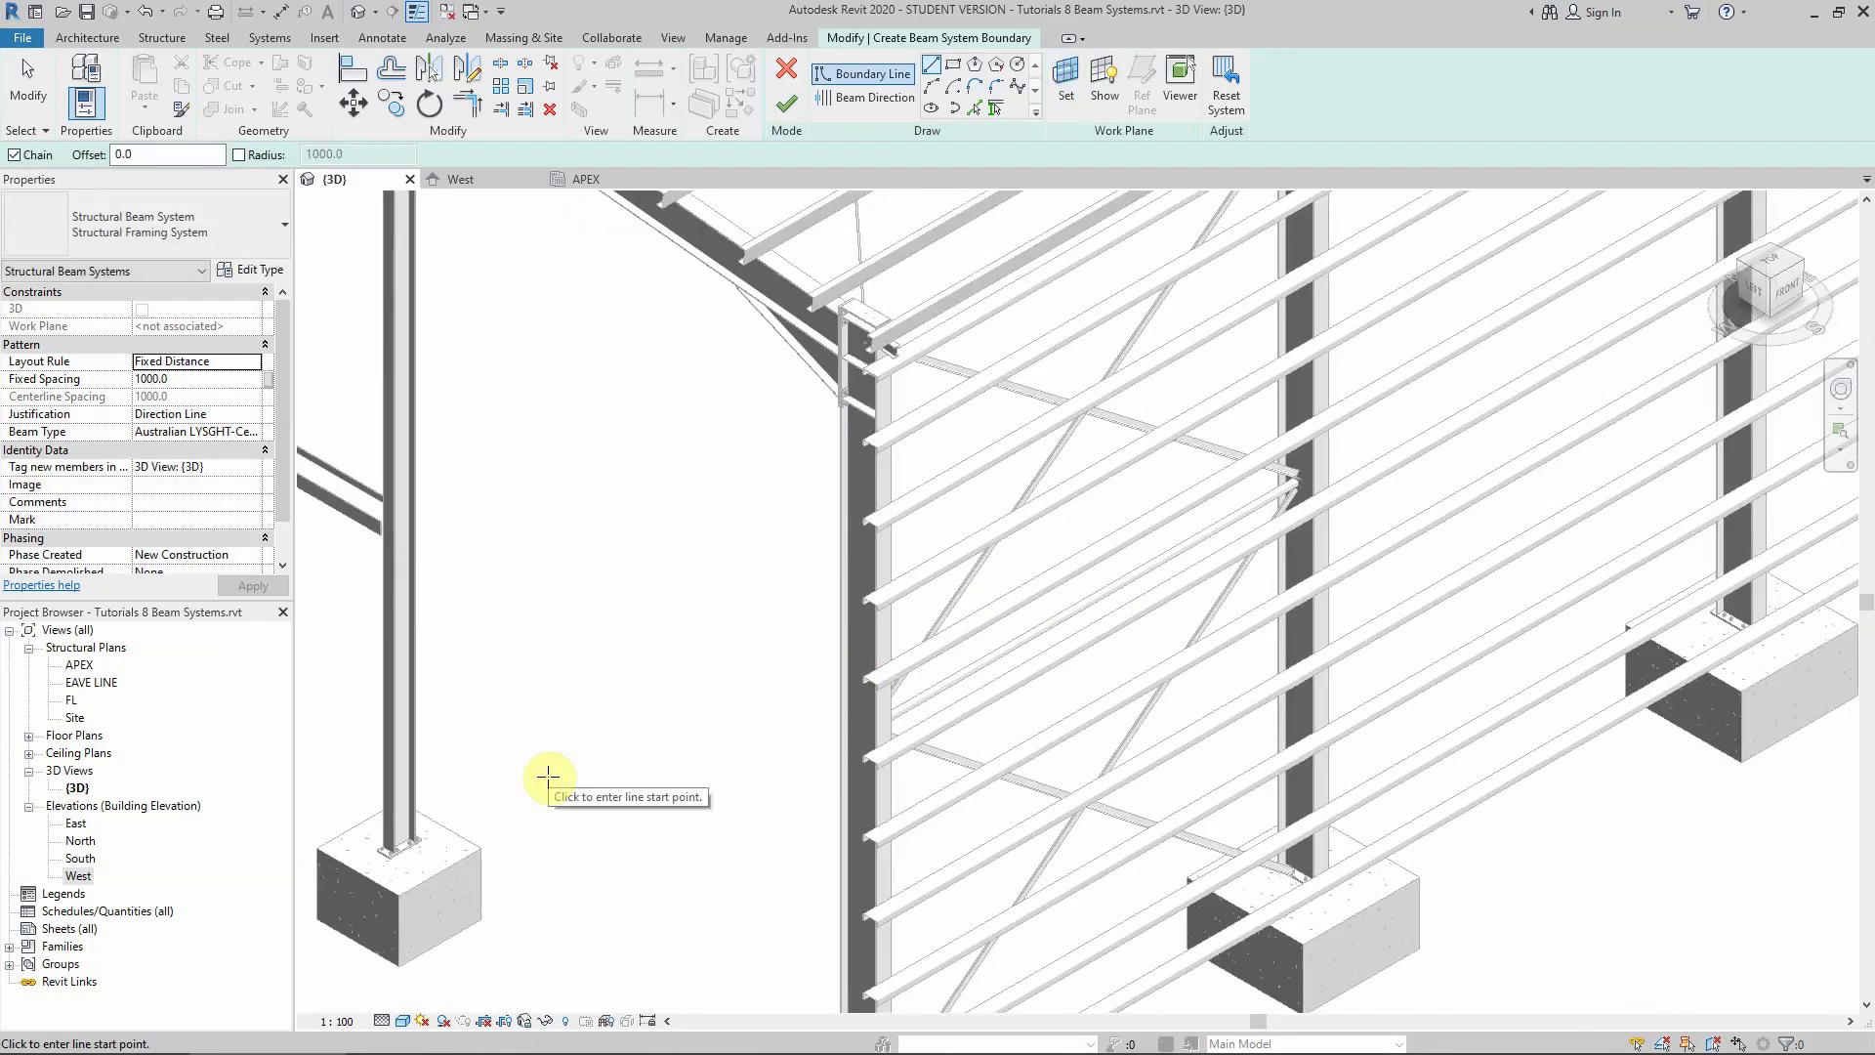
pyautogui.scroll(-4, 937, 681)
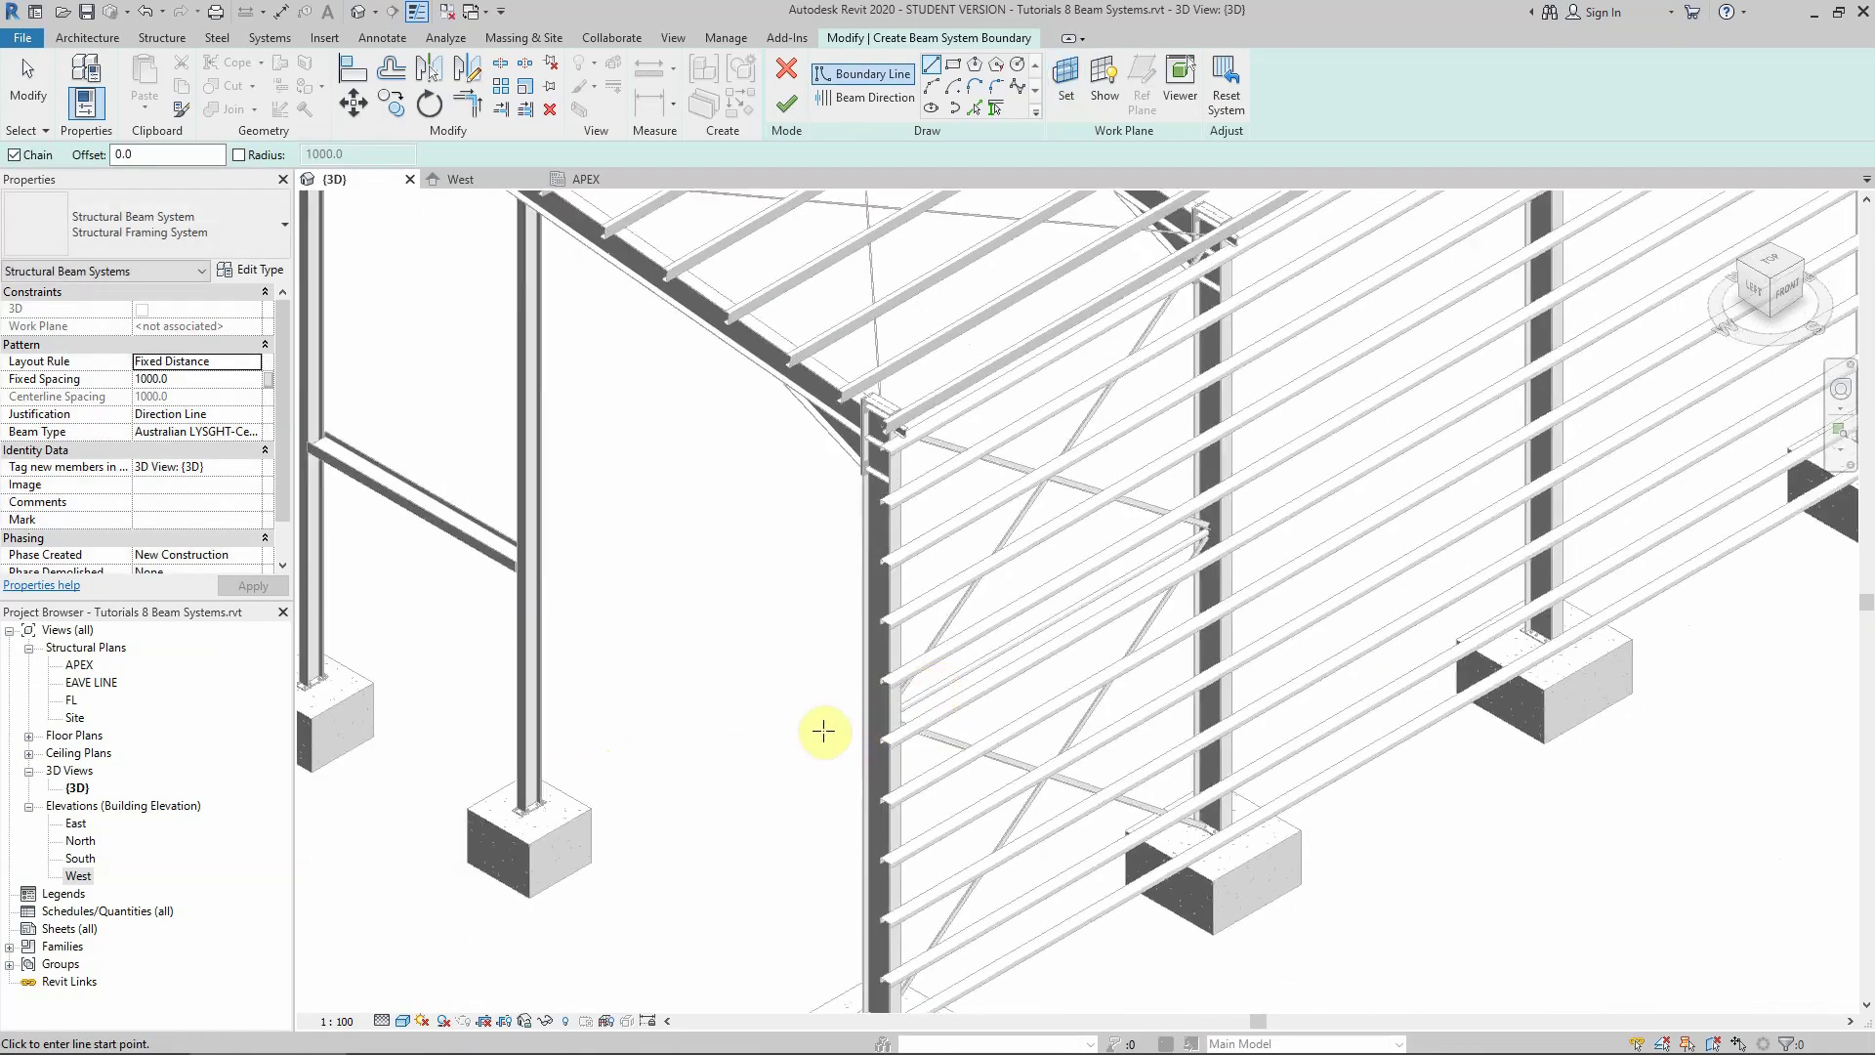
pyautogui.scroll(-2, 836, 684)
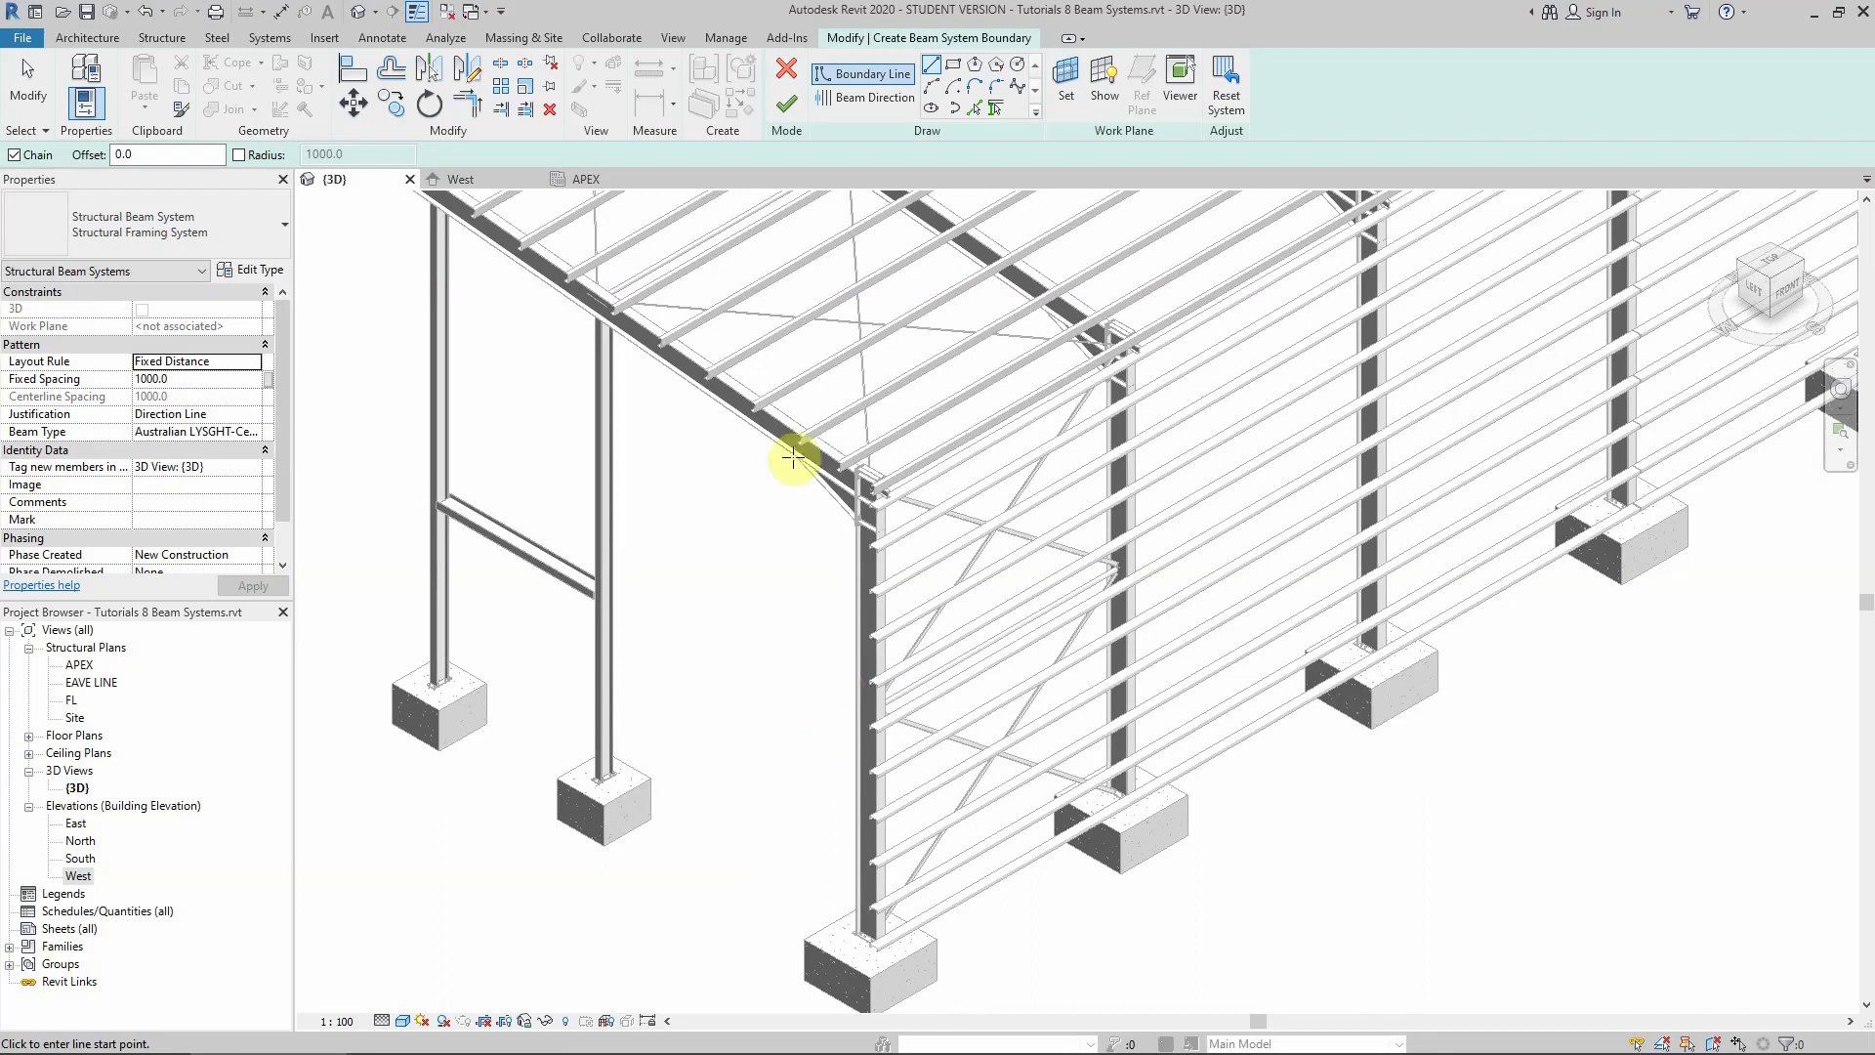
pyautogui.scroll(-1, 849, 673)
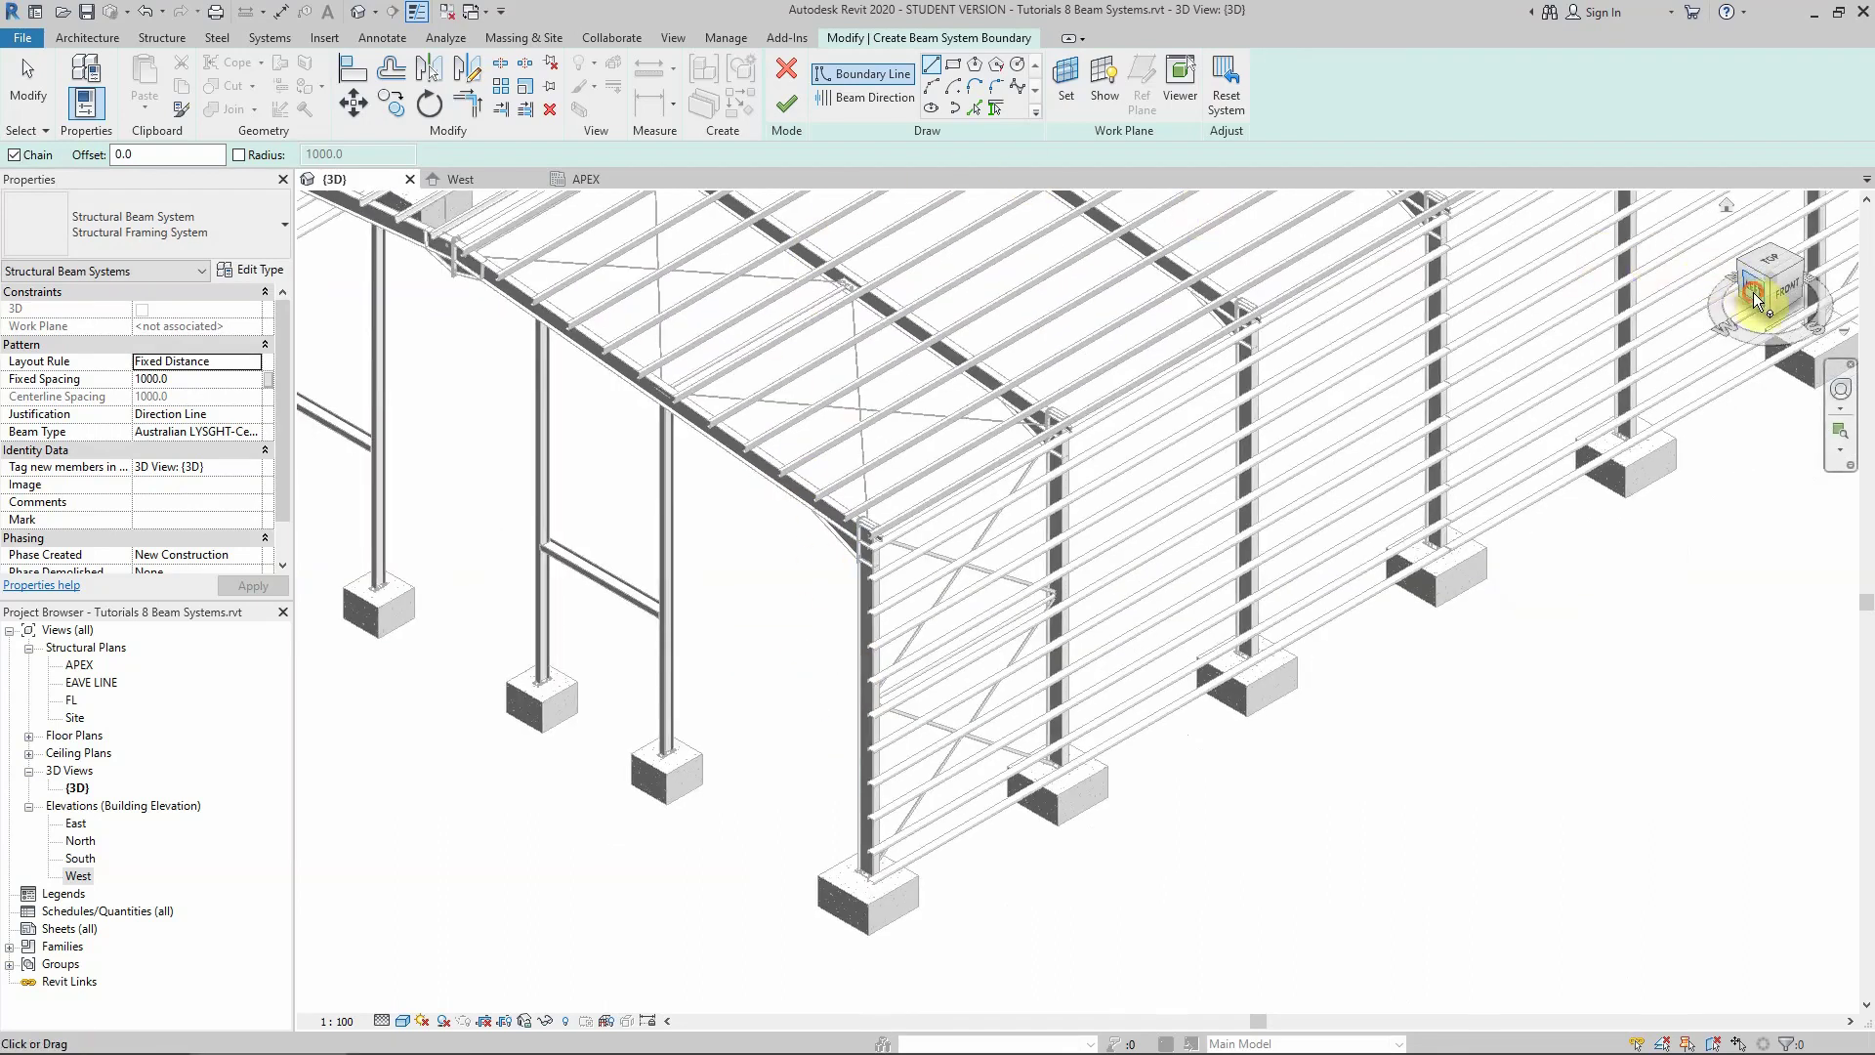
pyautogui.click(1748, 291)
pyautogui.scroll(4, 1282, 551)
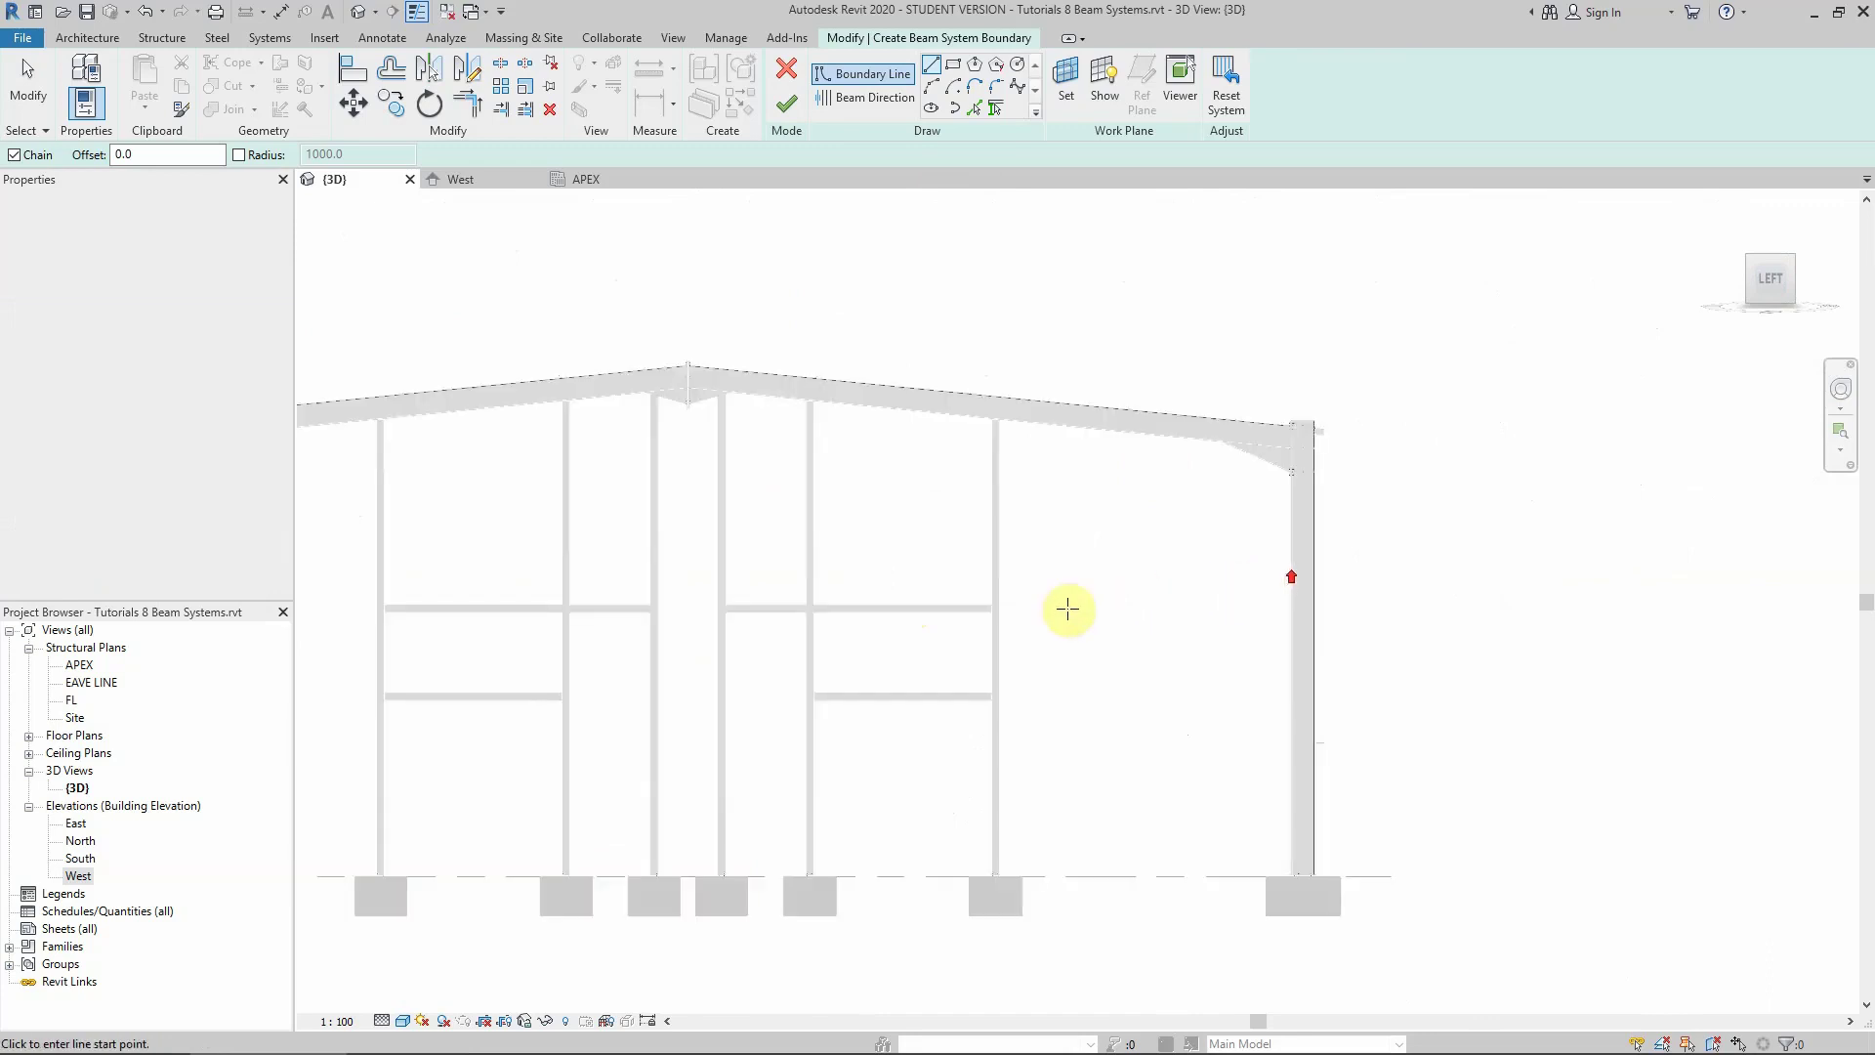
pyautogui.scroll(-1, 850, 210)
# Pick the floor level line and the outer flange edge of the opposite corner column as boundary lines of the beam system
pyautogui.click(979, 106)
pyautogui.scroll(-1, 1223, 382)
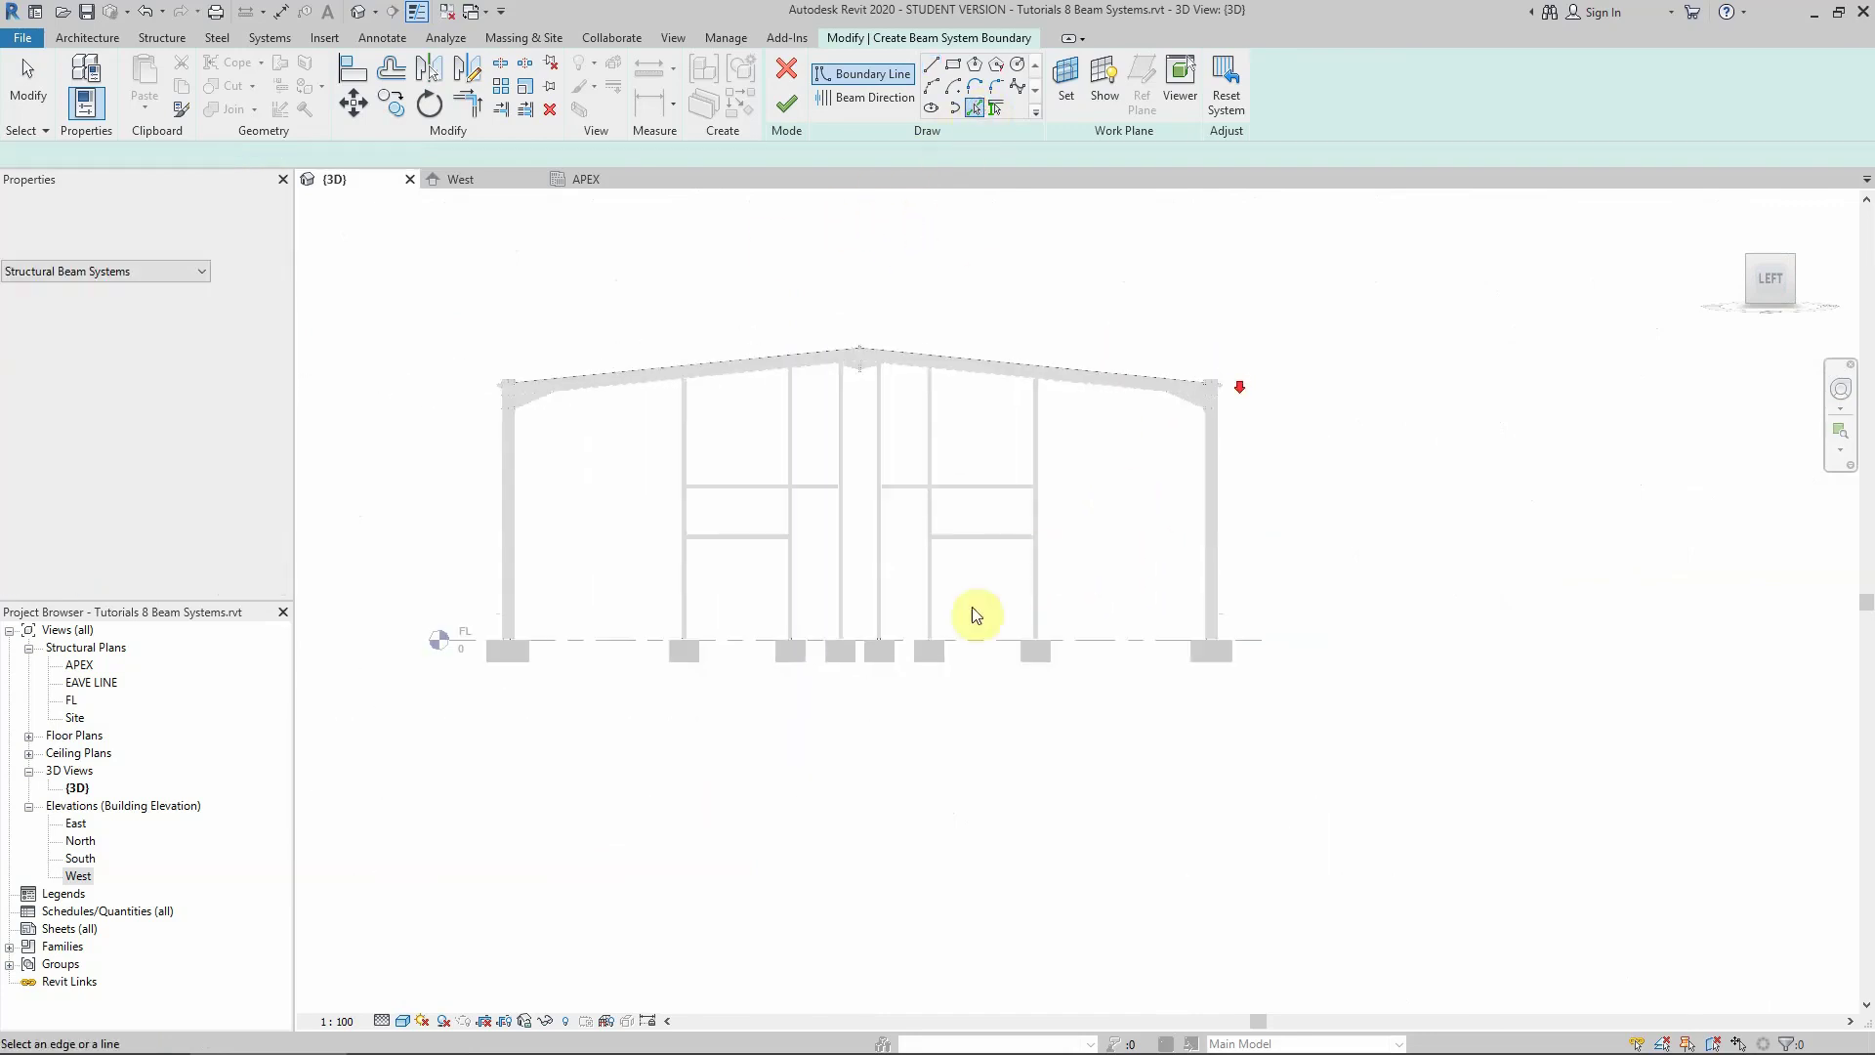
pyautogui.scroll(10, 521, 615)
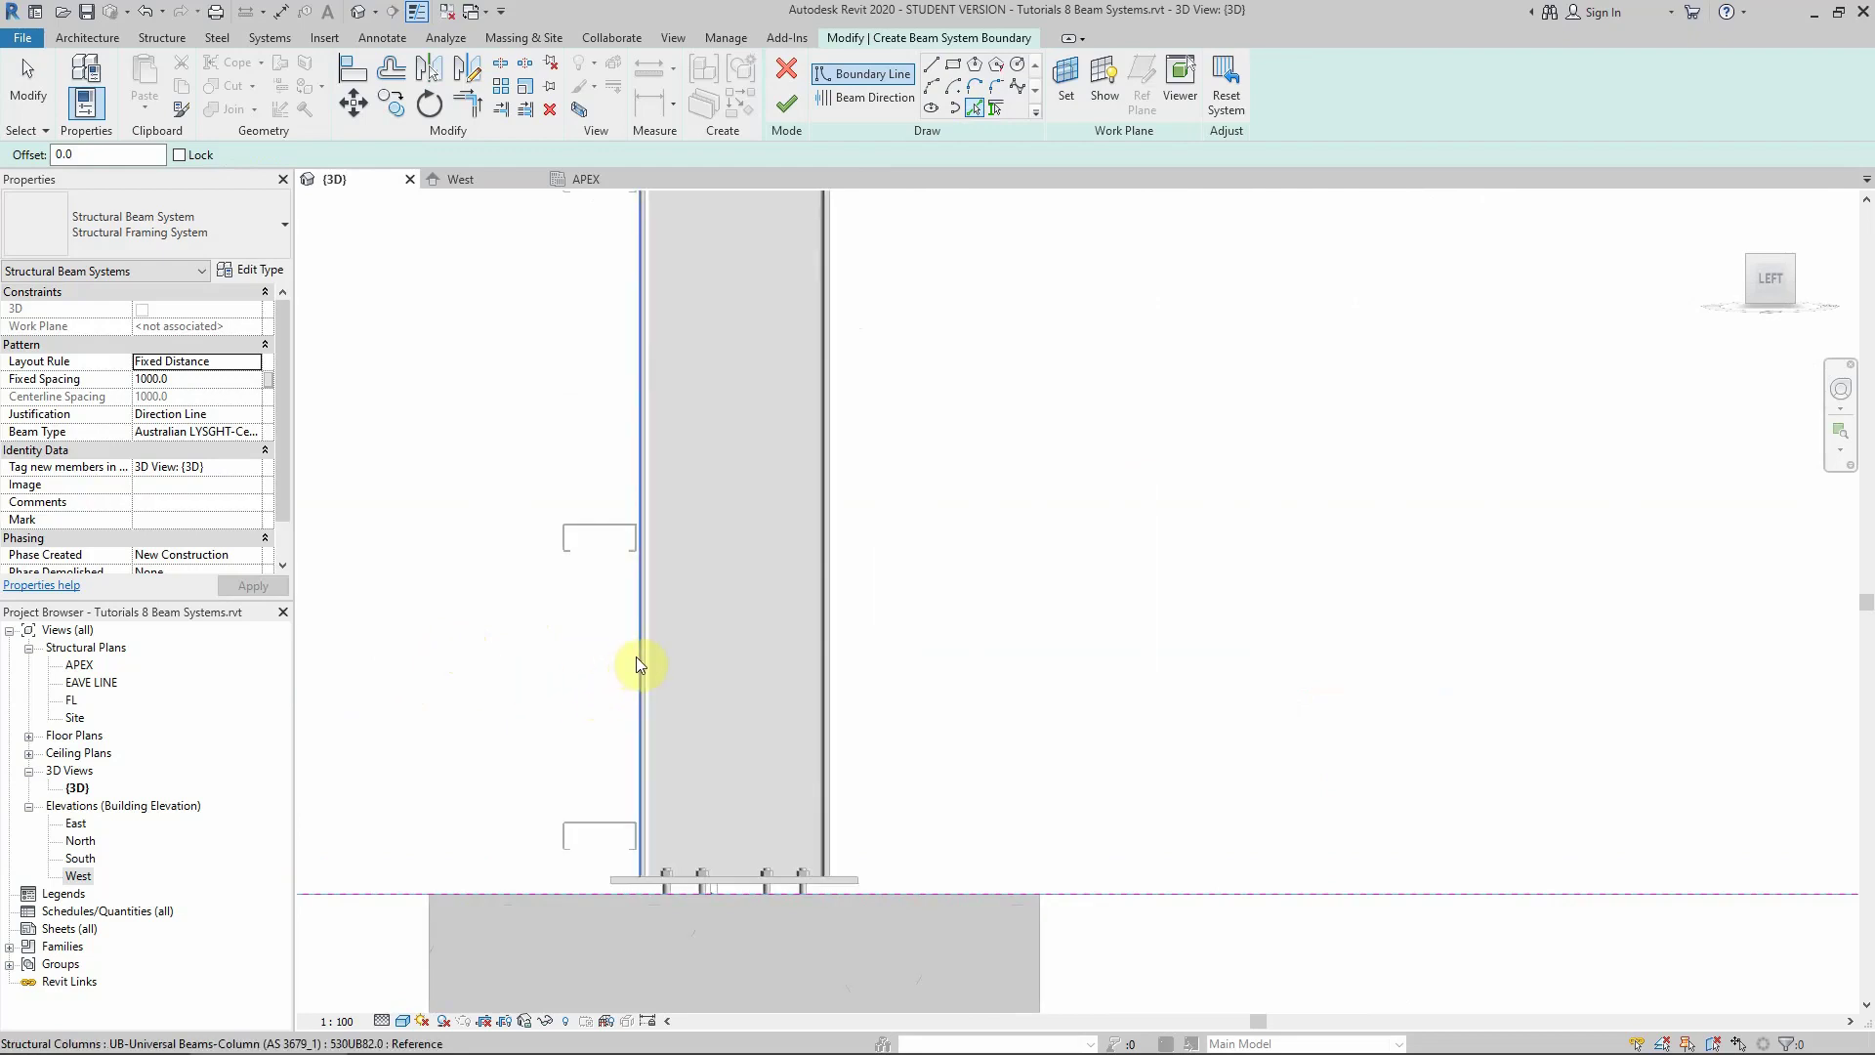
pyautogui.scroll(-5, 630, 739)
pyautogui.scroll(-4, 627, 728)
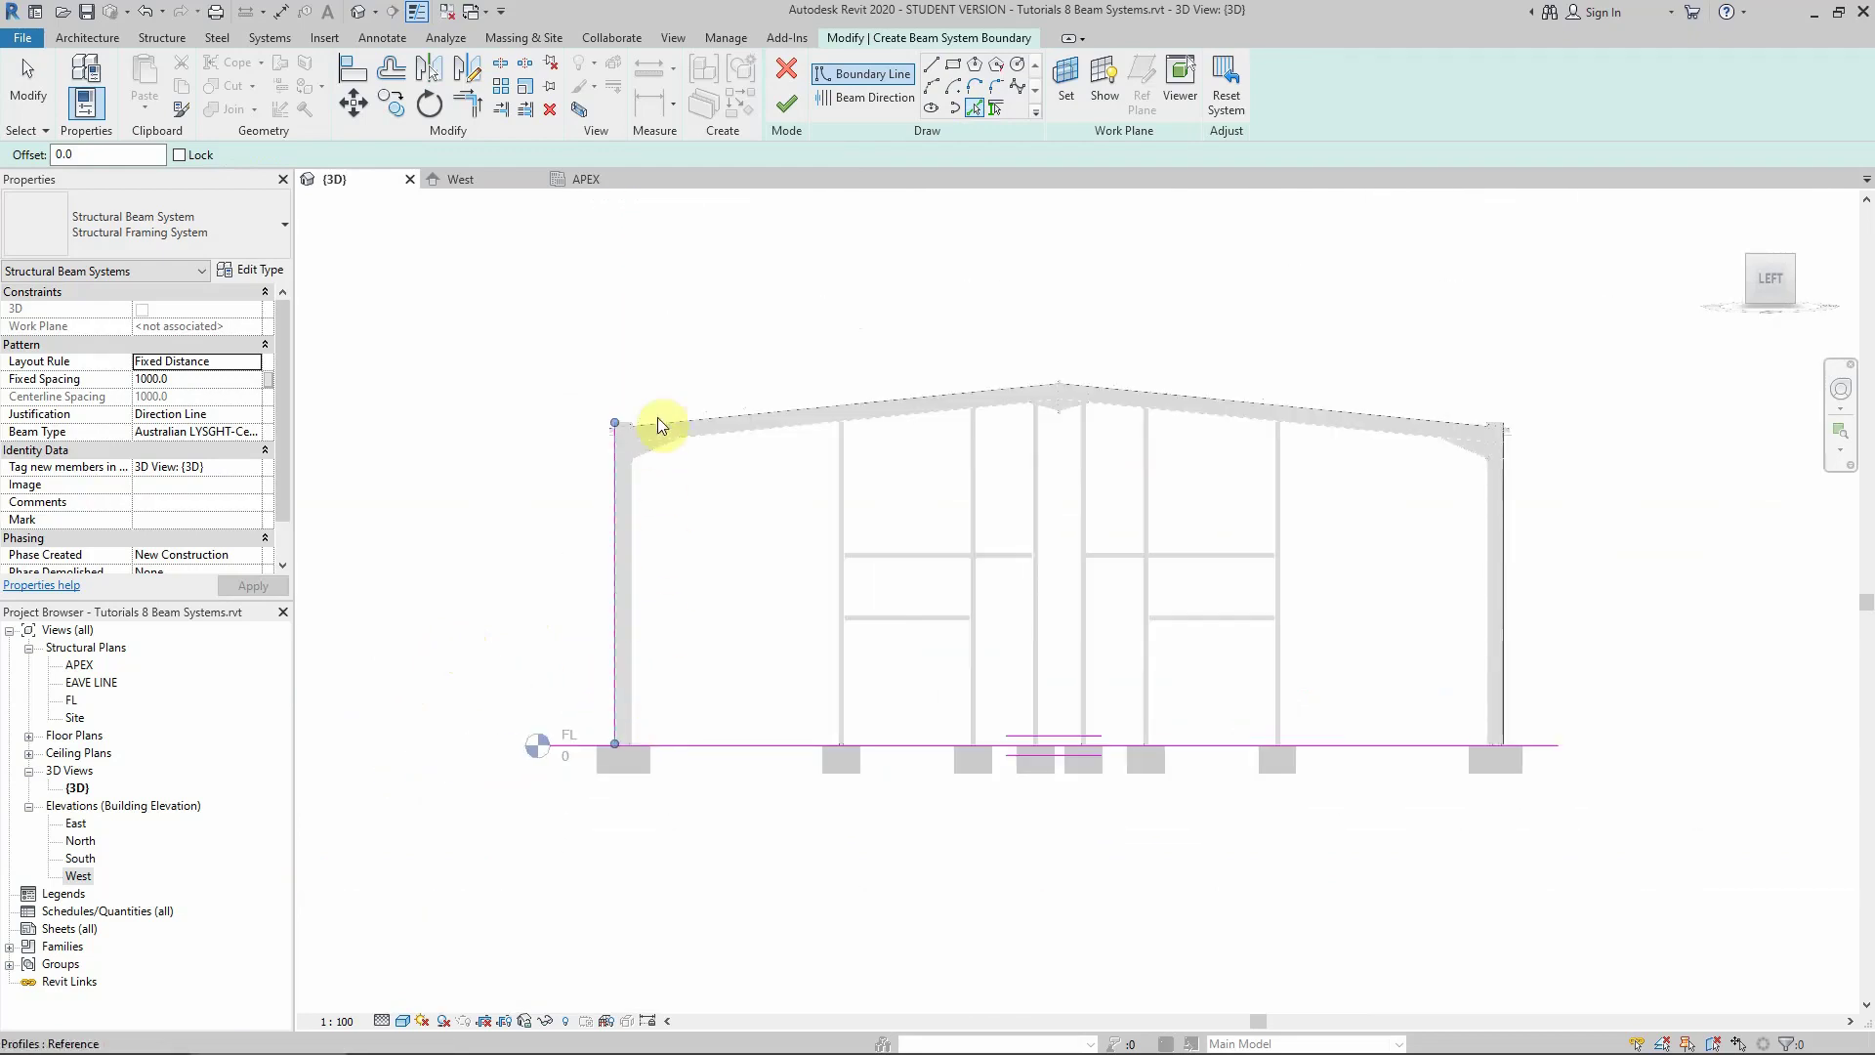
pyautogui.scroll(6, 658, 417)
pyautogui.scroll(1, 578, 547)
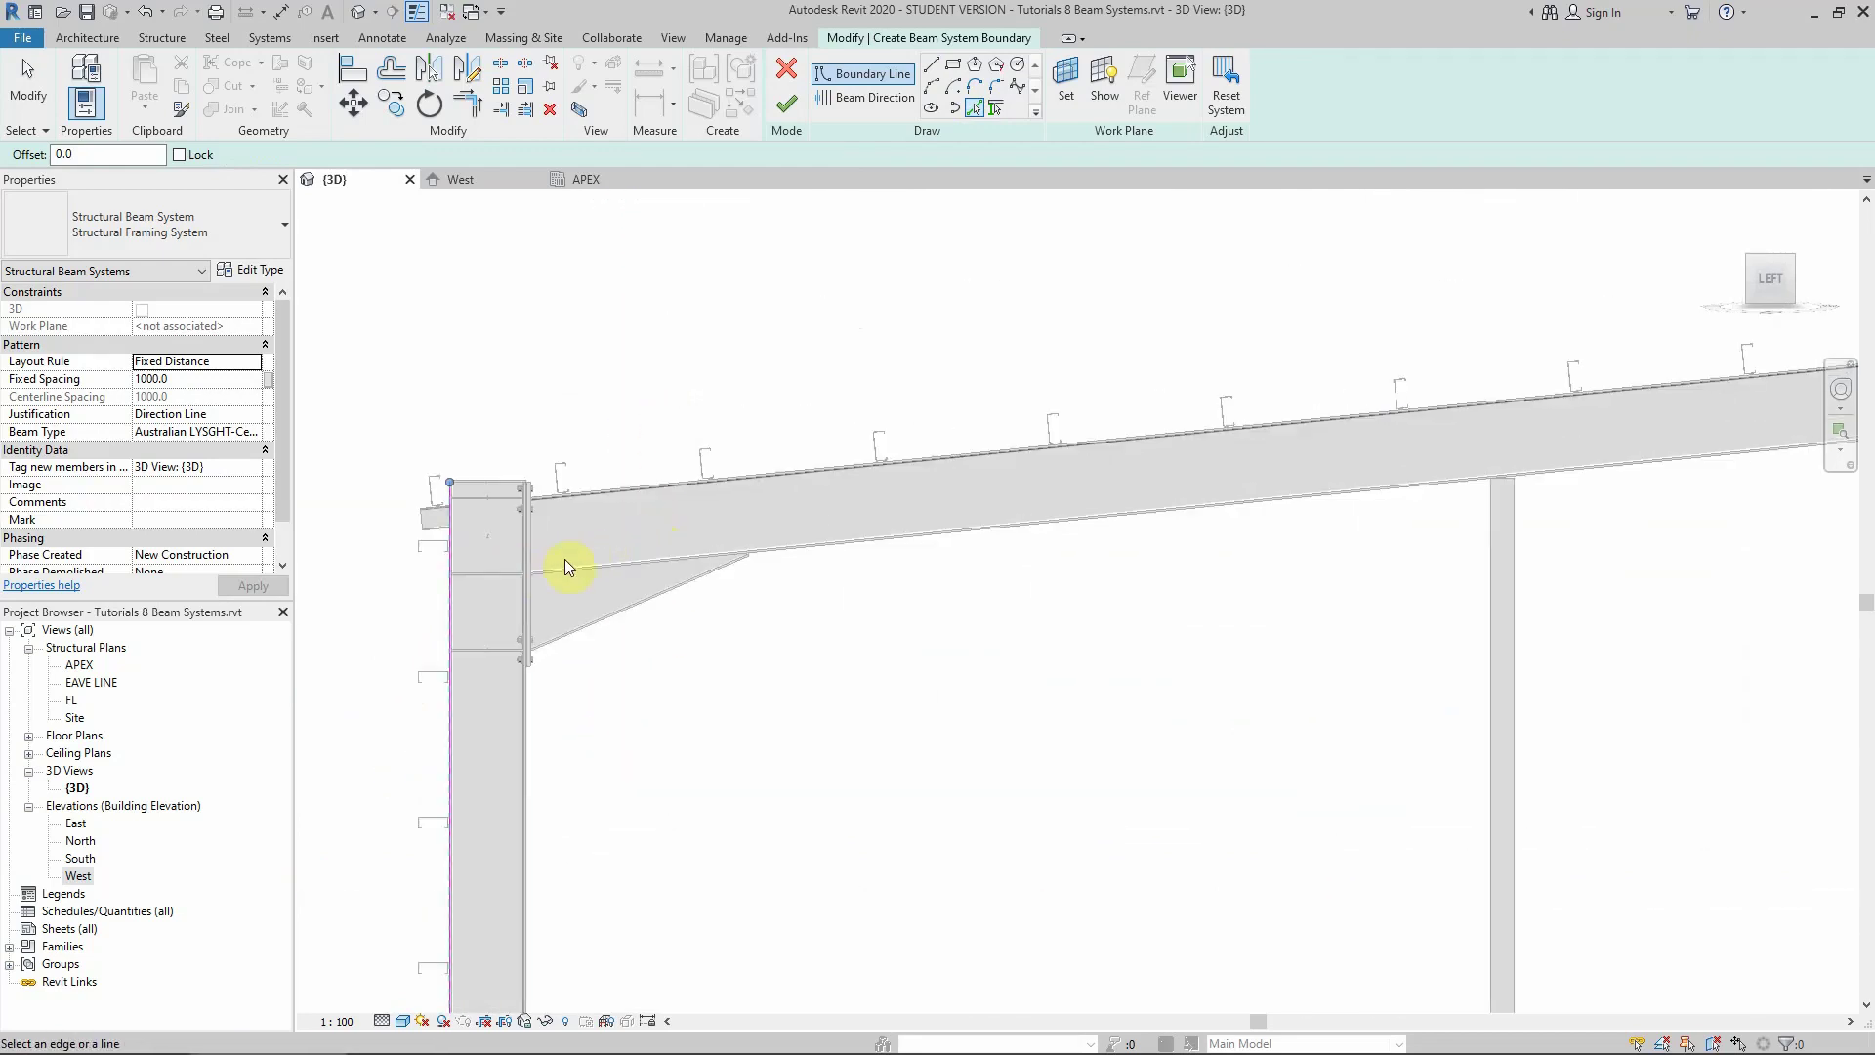
# Pick the top edges of both sloping rafters, from eave to apex, as beam system boundary lines
pyautogui.scroll(2, 605, 492)
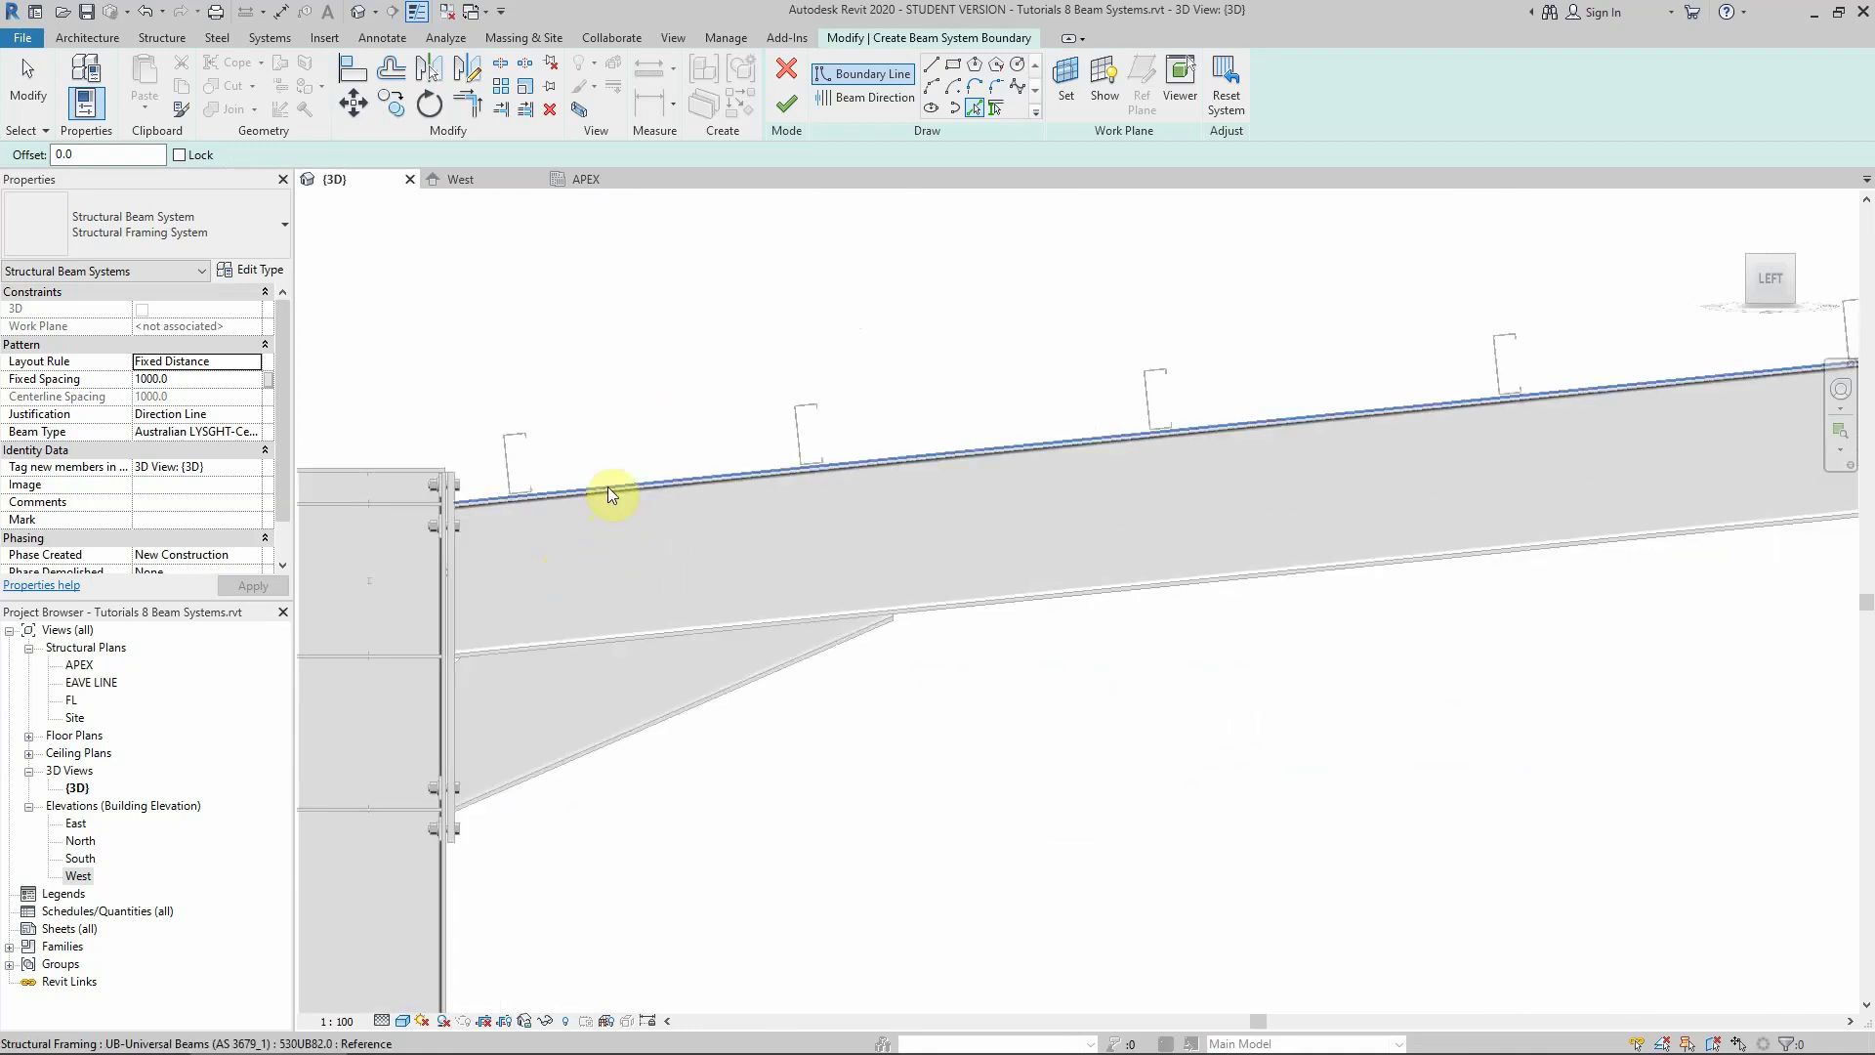
pyautogui.click(608, 488)
pyautogui.scroll(-5, 1004, 531)
pyautogui.scroll(8, 954, 548)
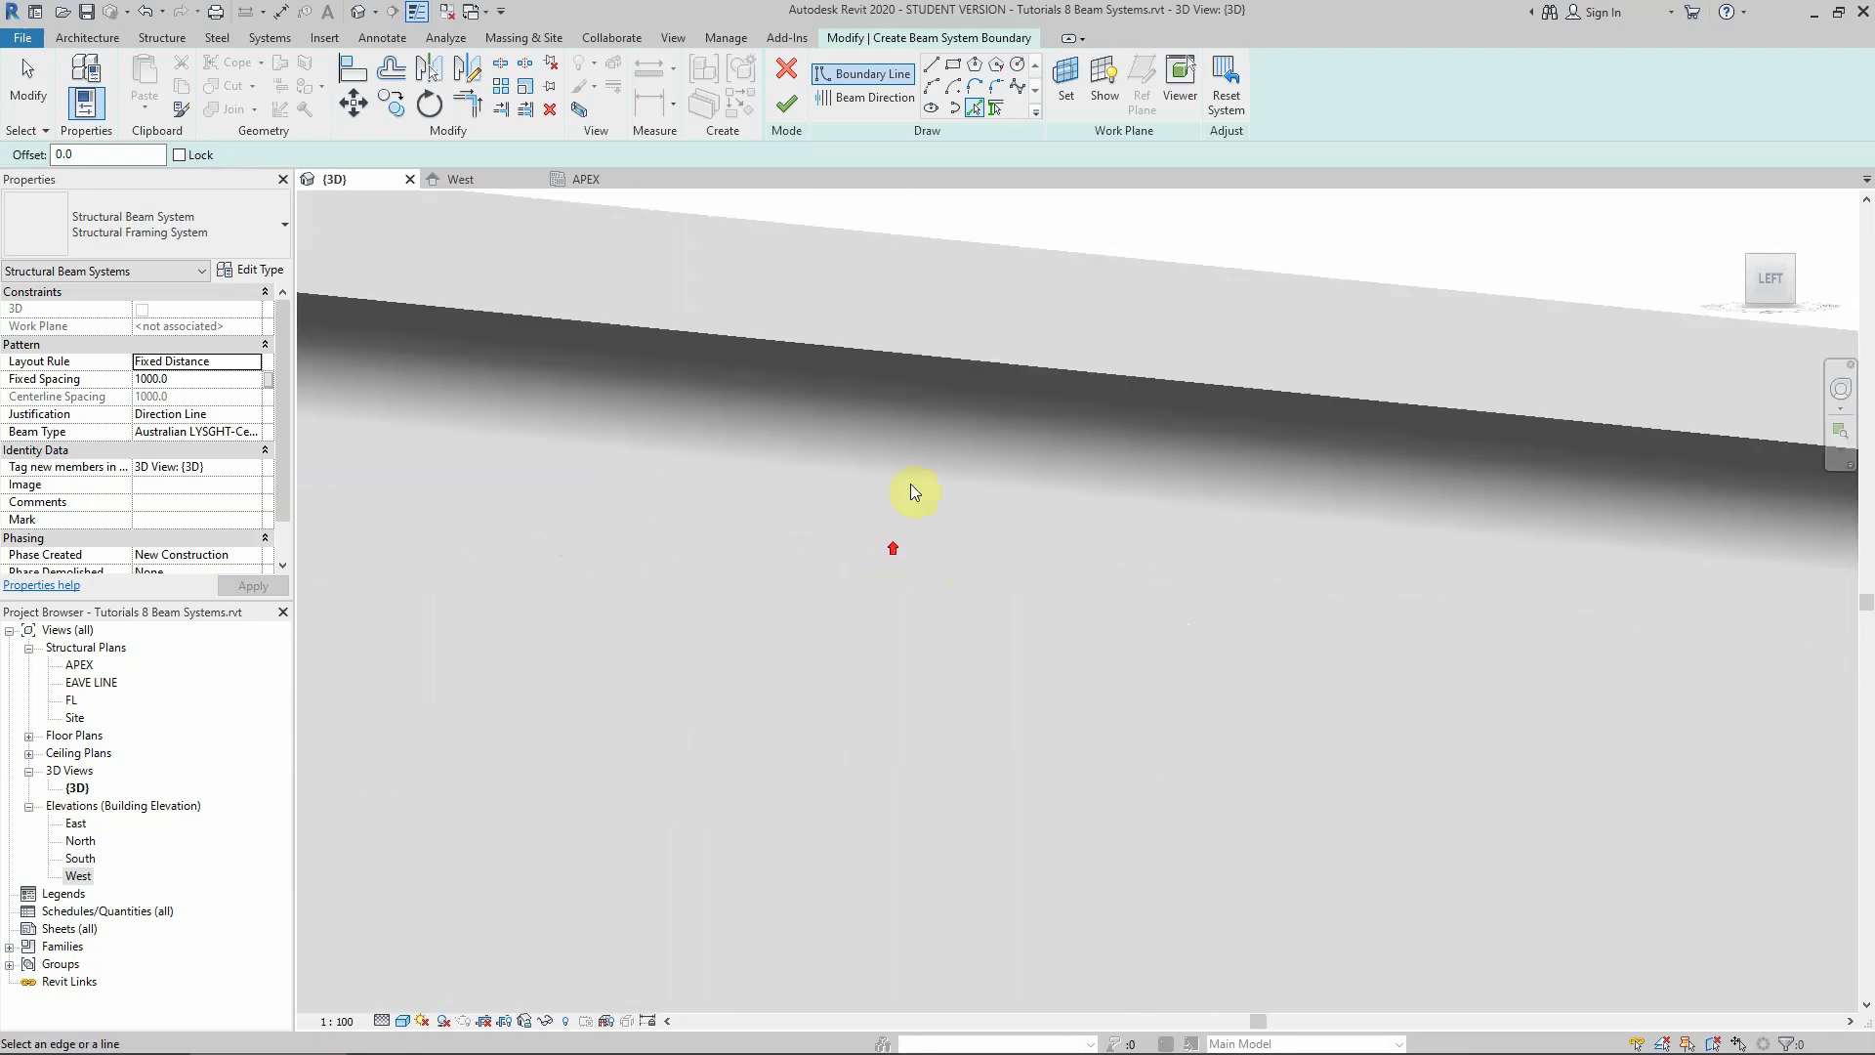
pyautogui.click(1015, 258)
pyautogui.scroll(-4, 866, 483)
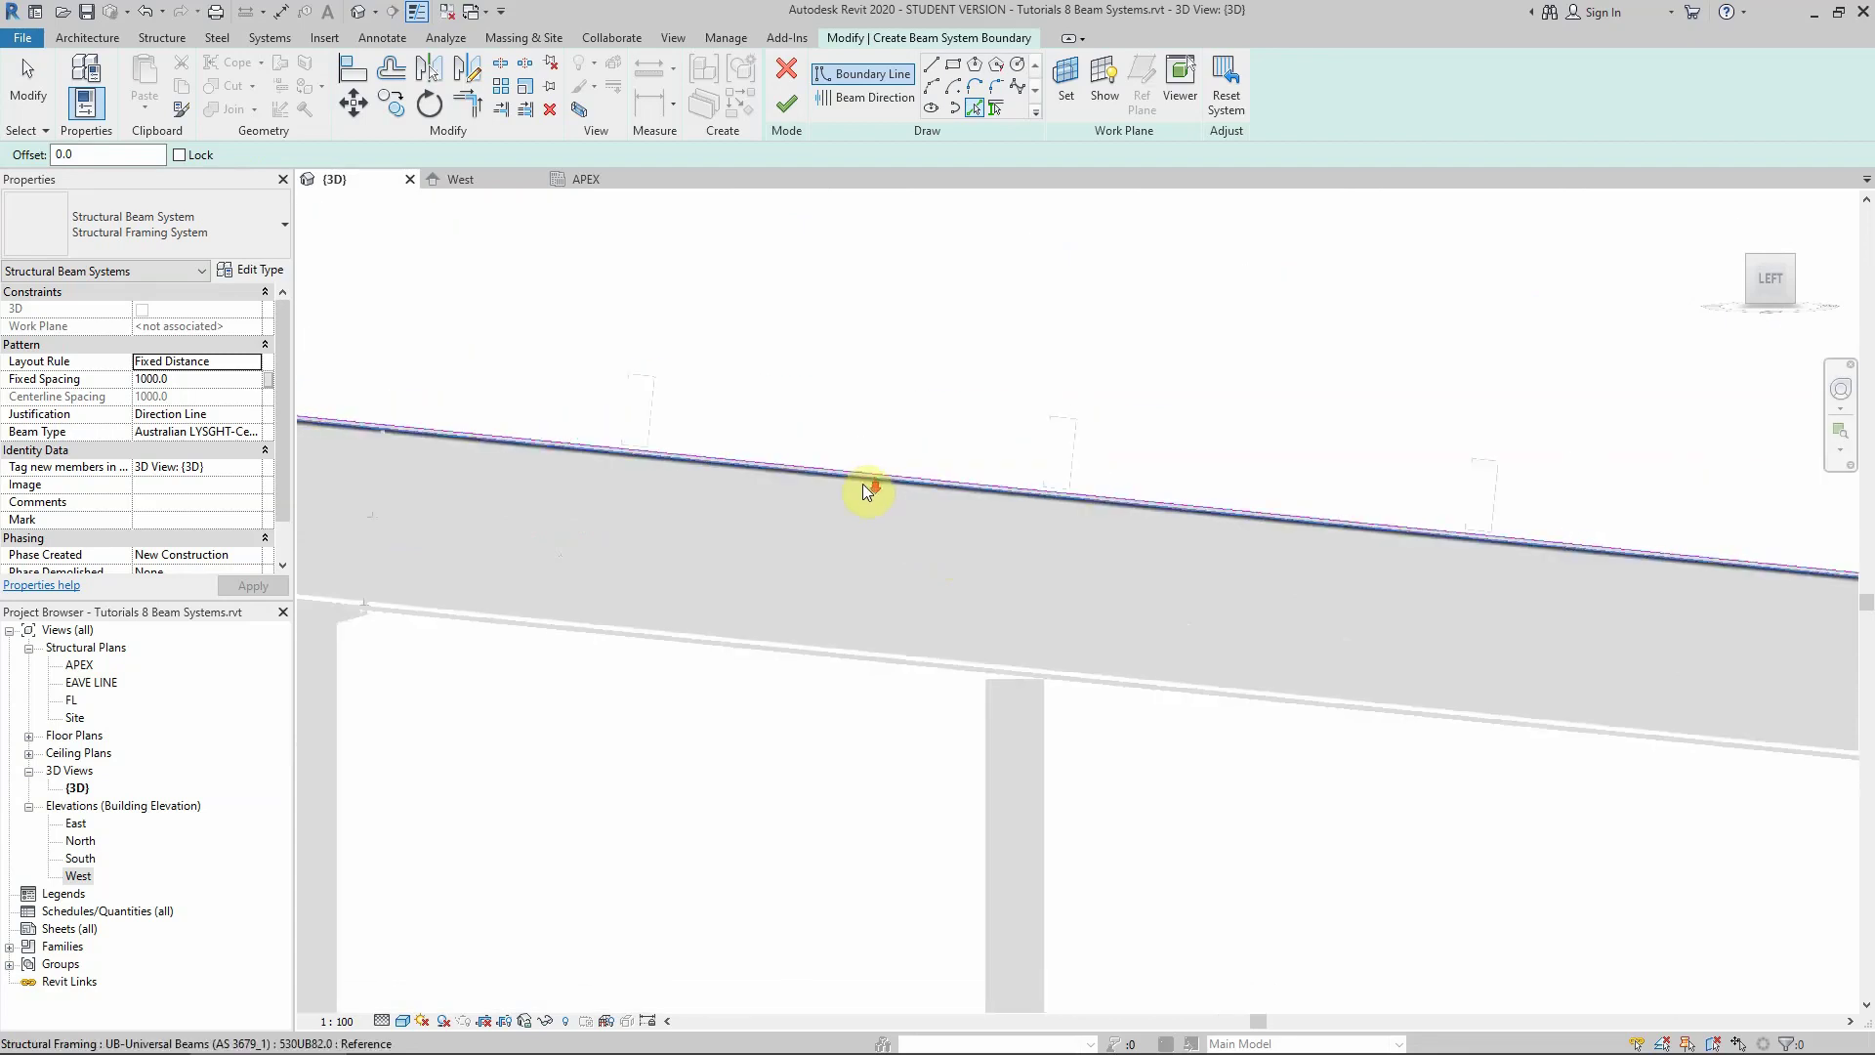
pyautogui.scroll(-4, 1239, 683)
pyautogui.scroll(8, 1071, 670)
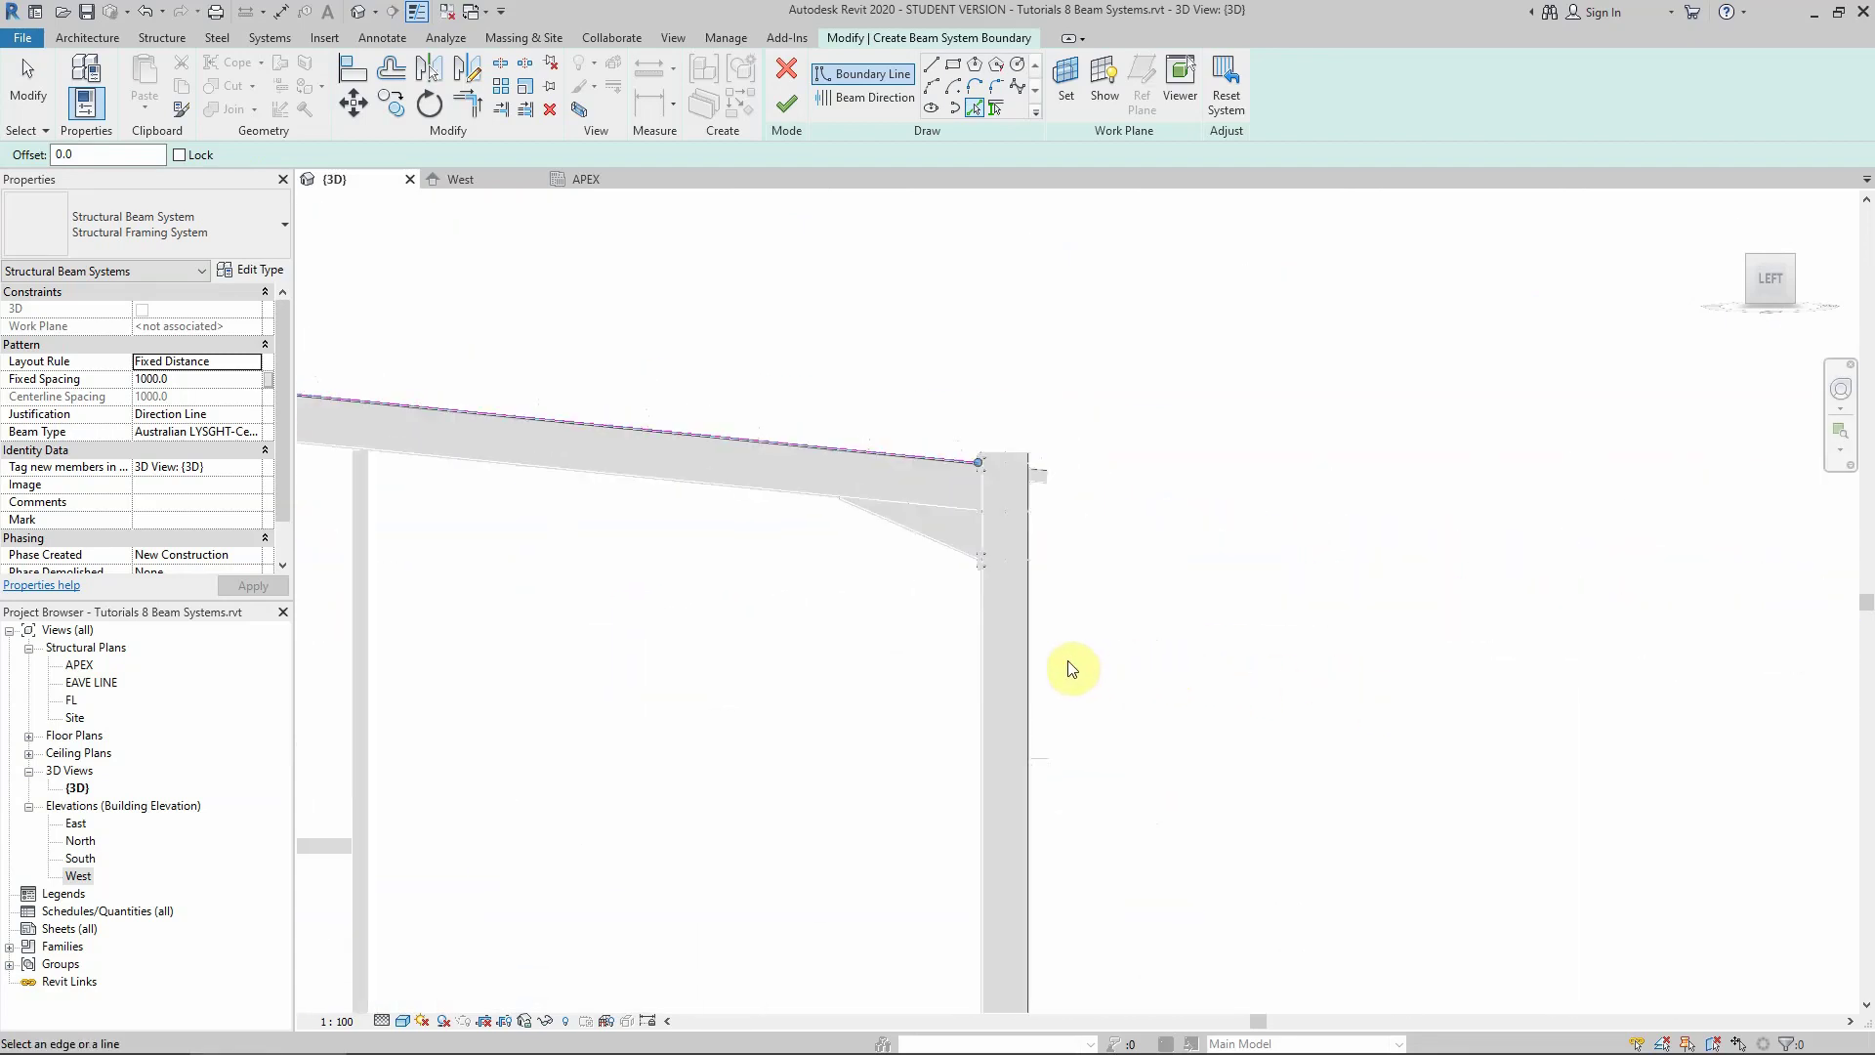
# Add the outer face of the right-hand portal column as a boundary line and end line picking
pyautogui.scroll(3, 1035, 649)
pyautogui.click(1013, 598)
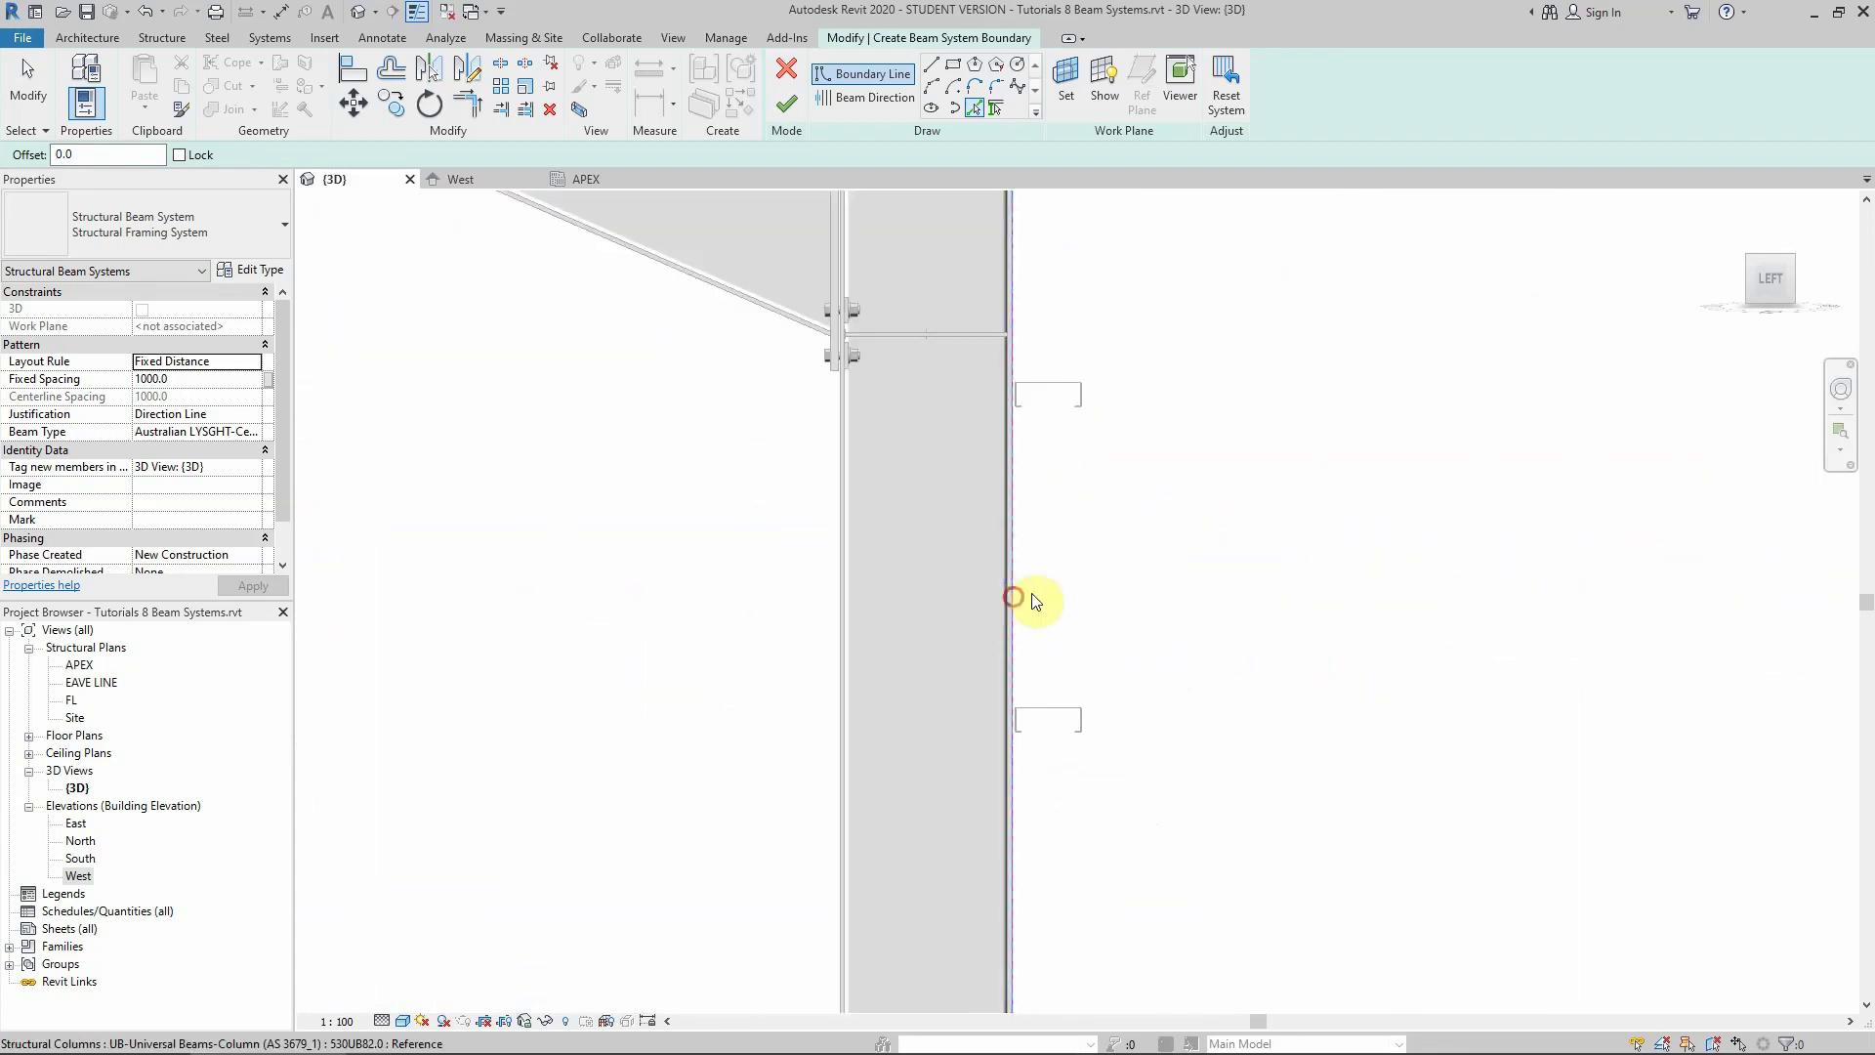
pyautogui.scroll(-8, 1164, 662)
pyautogui.scroll(1, 1176, 713)
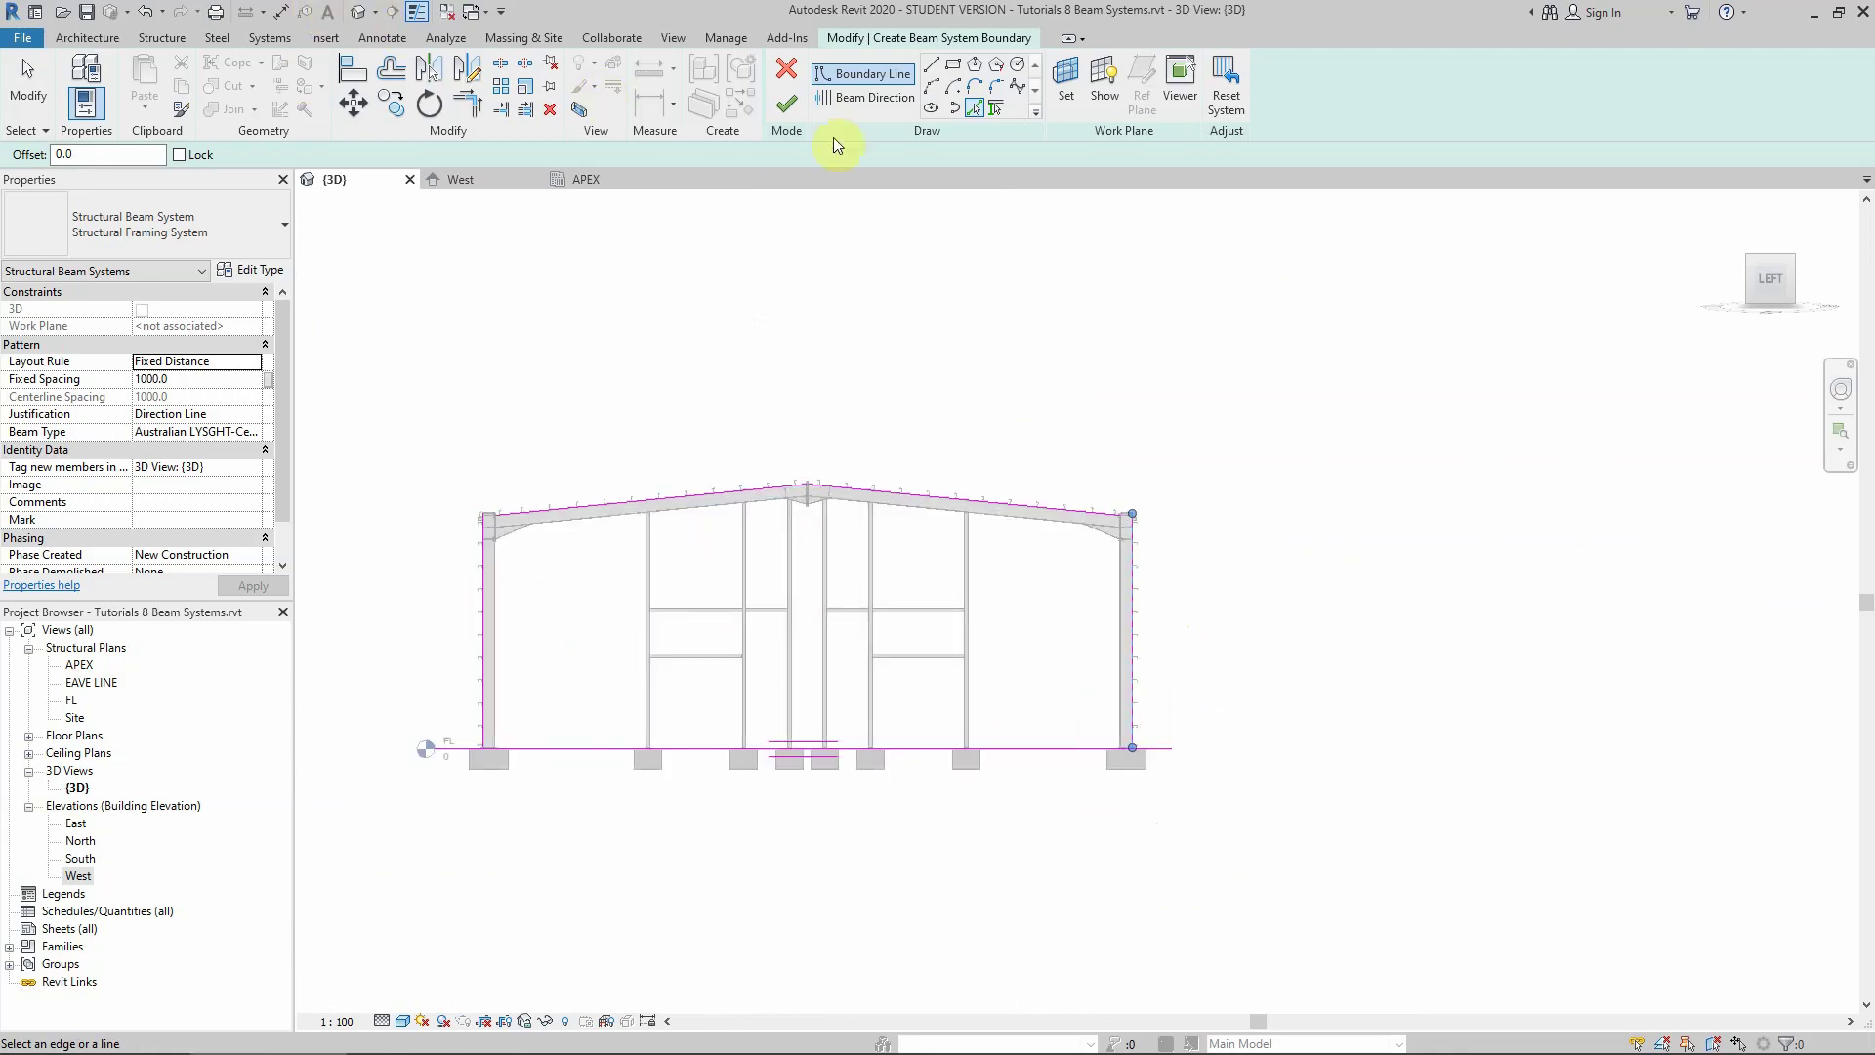
pyautogui.press('Escape')
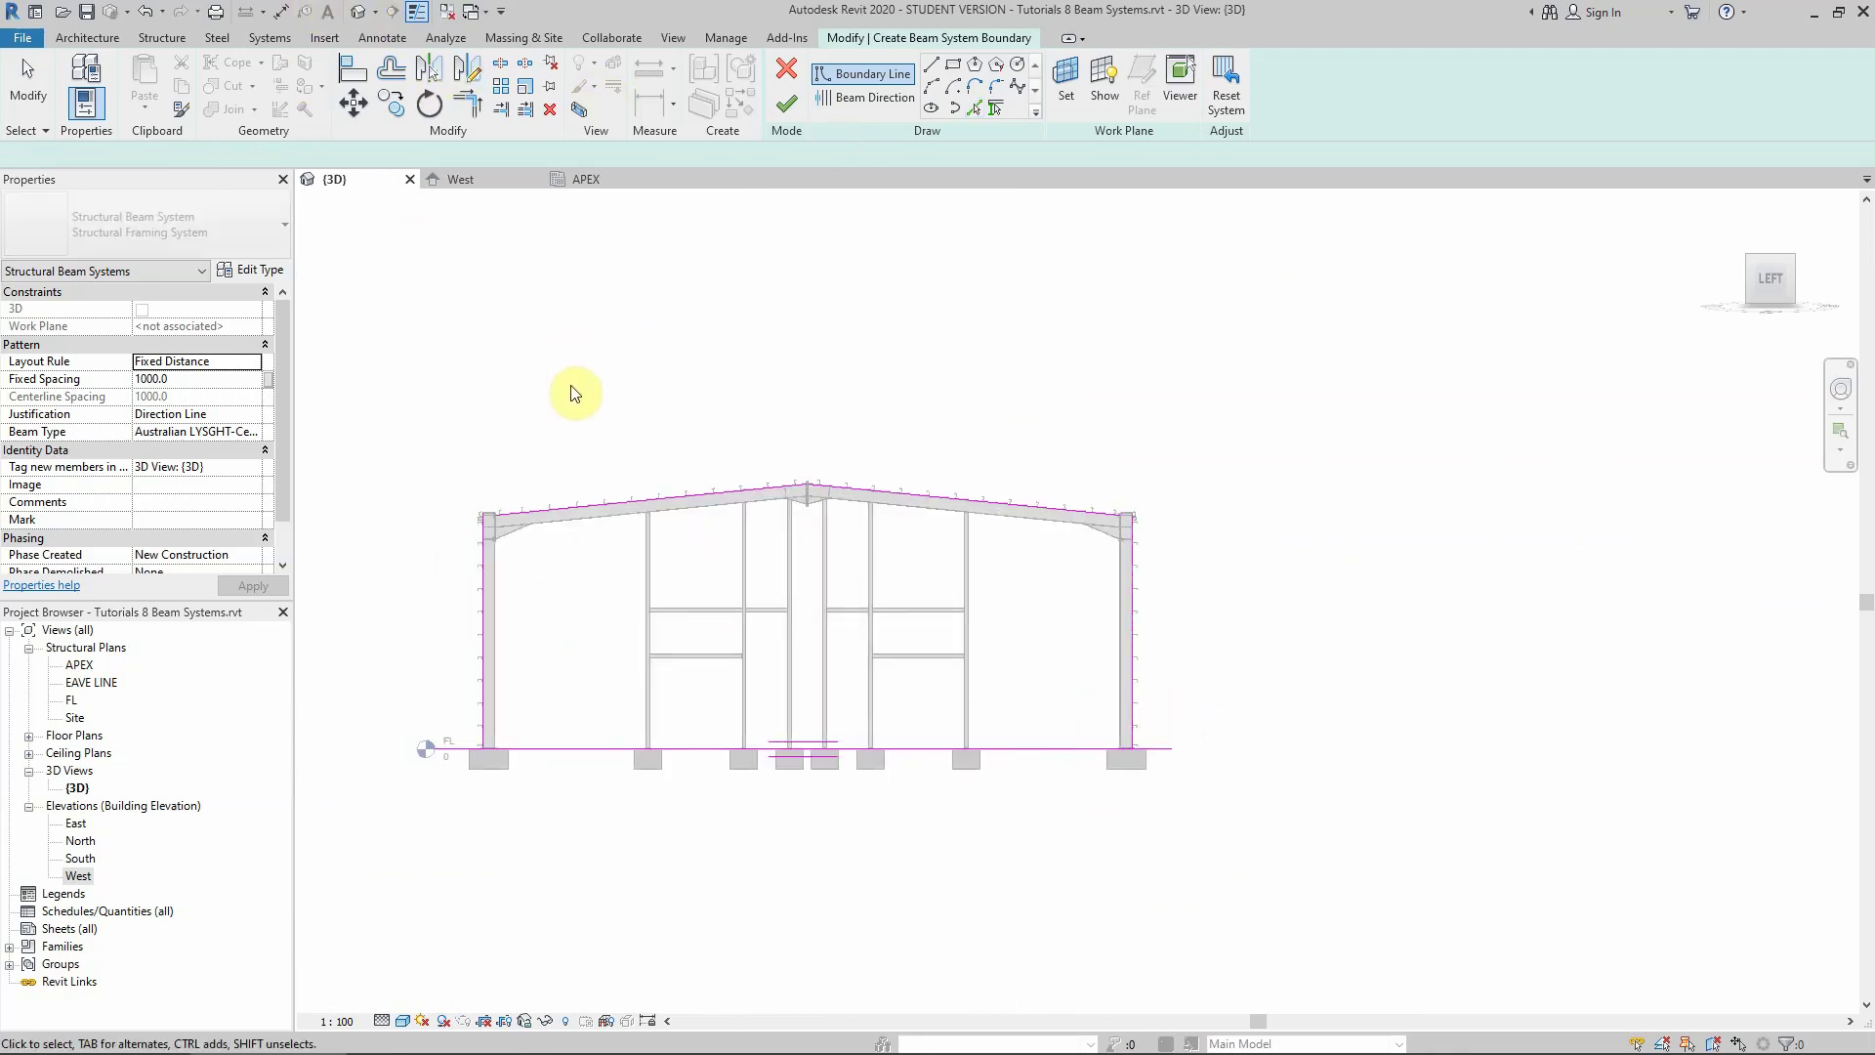
# Move the right column's boundary line horizontally outward about 200 mm, to the outer edge of the side-wall girts
pyautogui.scroll(4, 1147, 669)
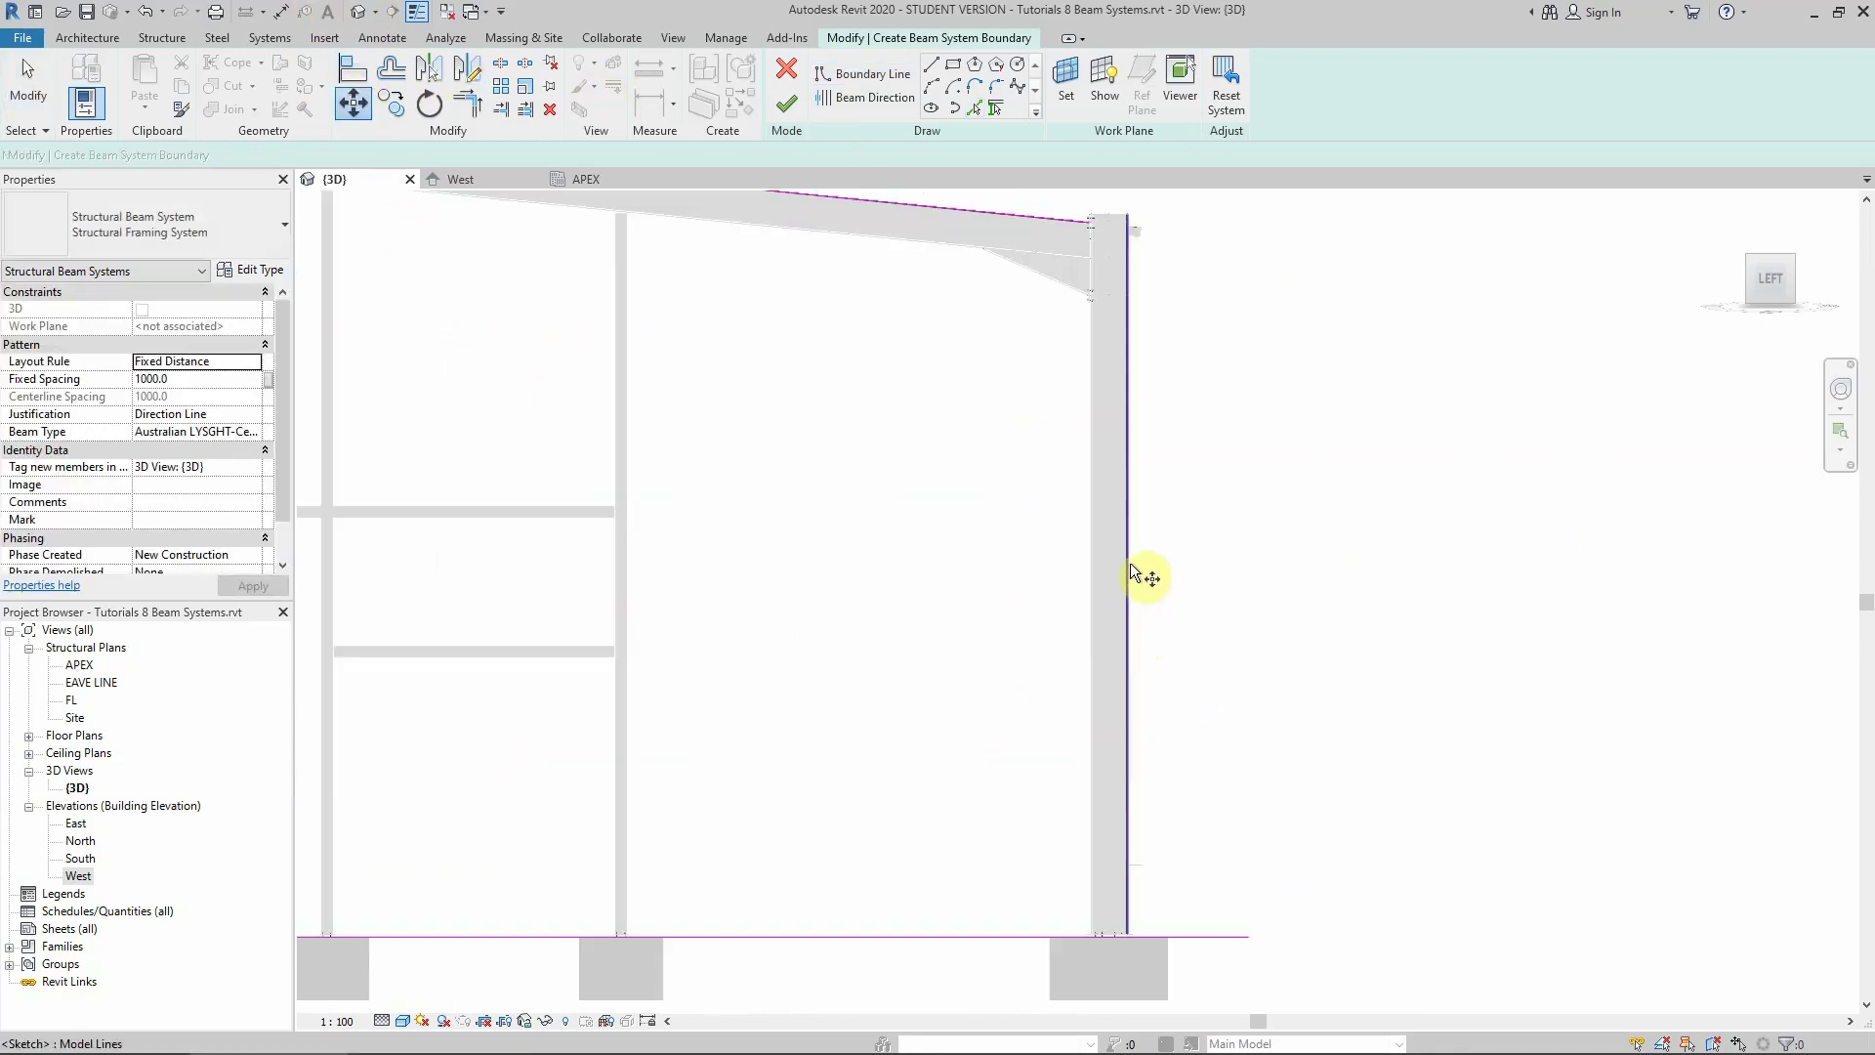
pyautogui.click(1127, 543)
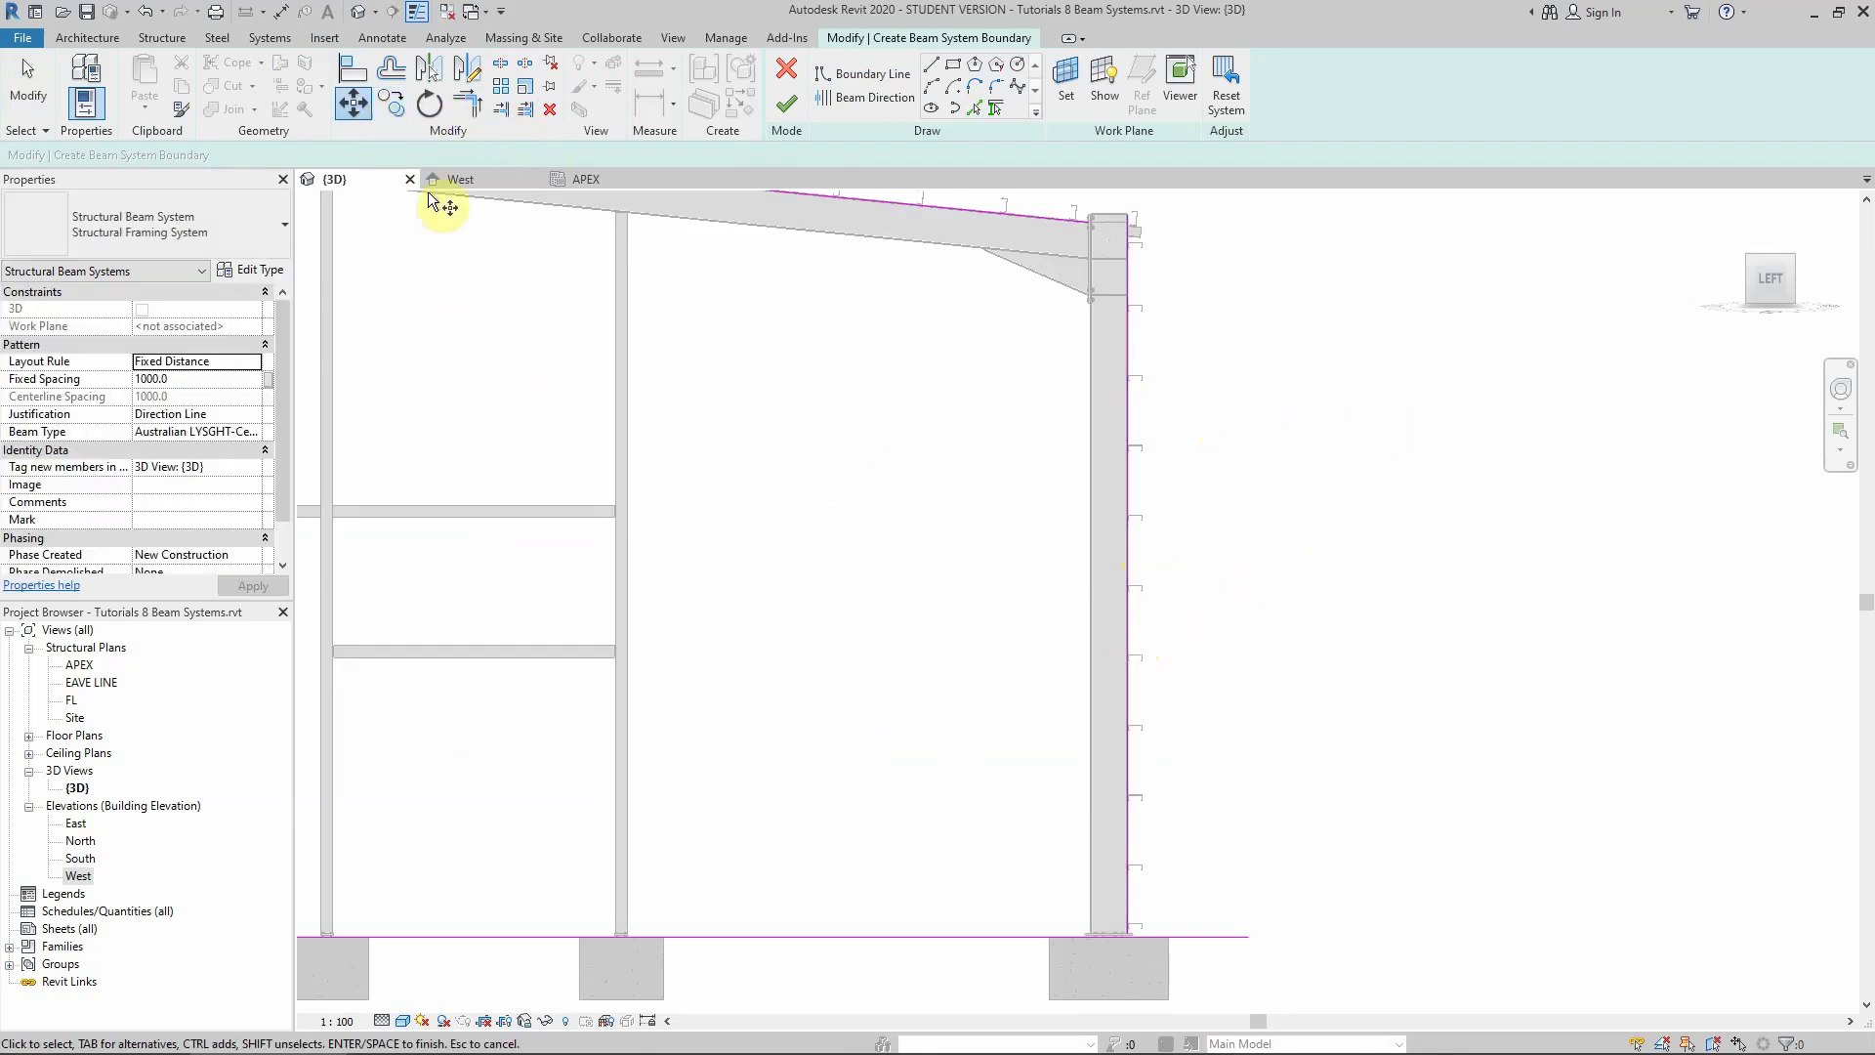
pyautogui.click(1126, 418)
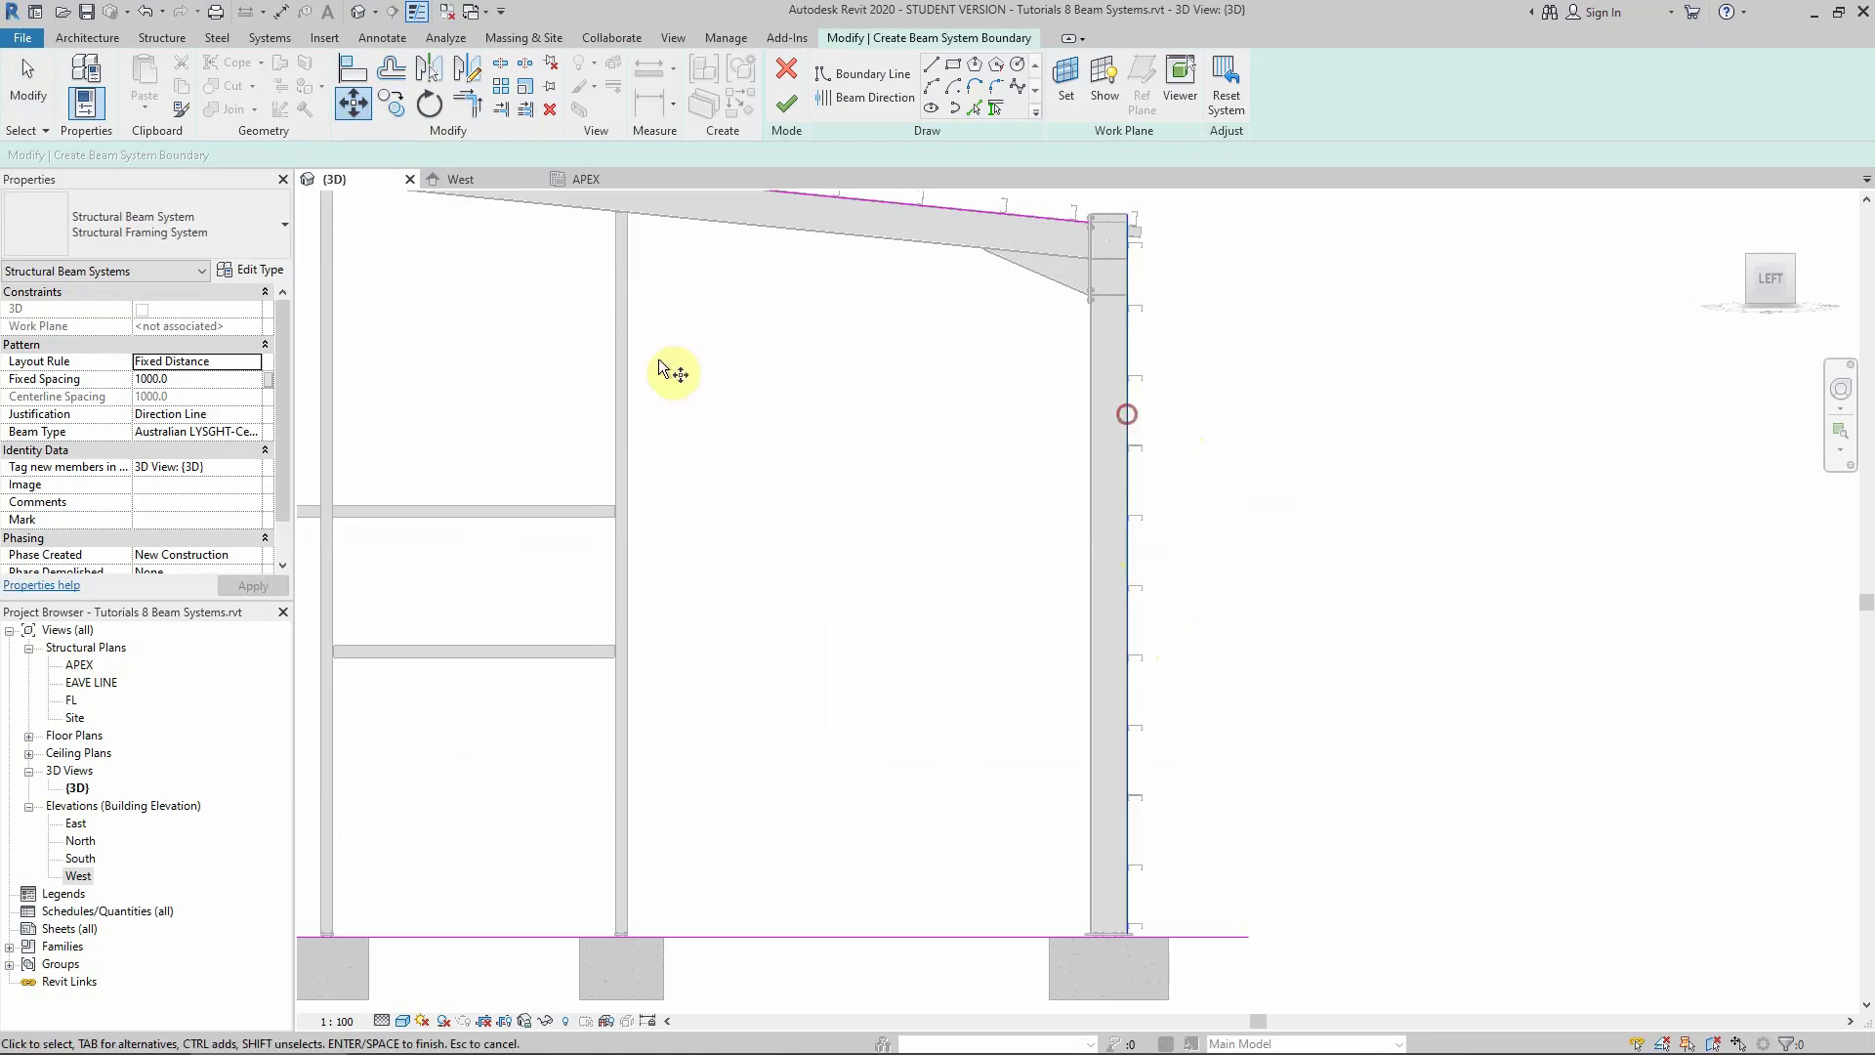
pyautogui.click(353, 102)
pyautogui.click(1234, 502)
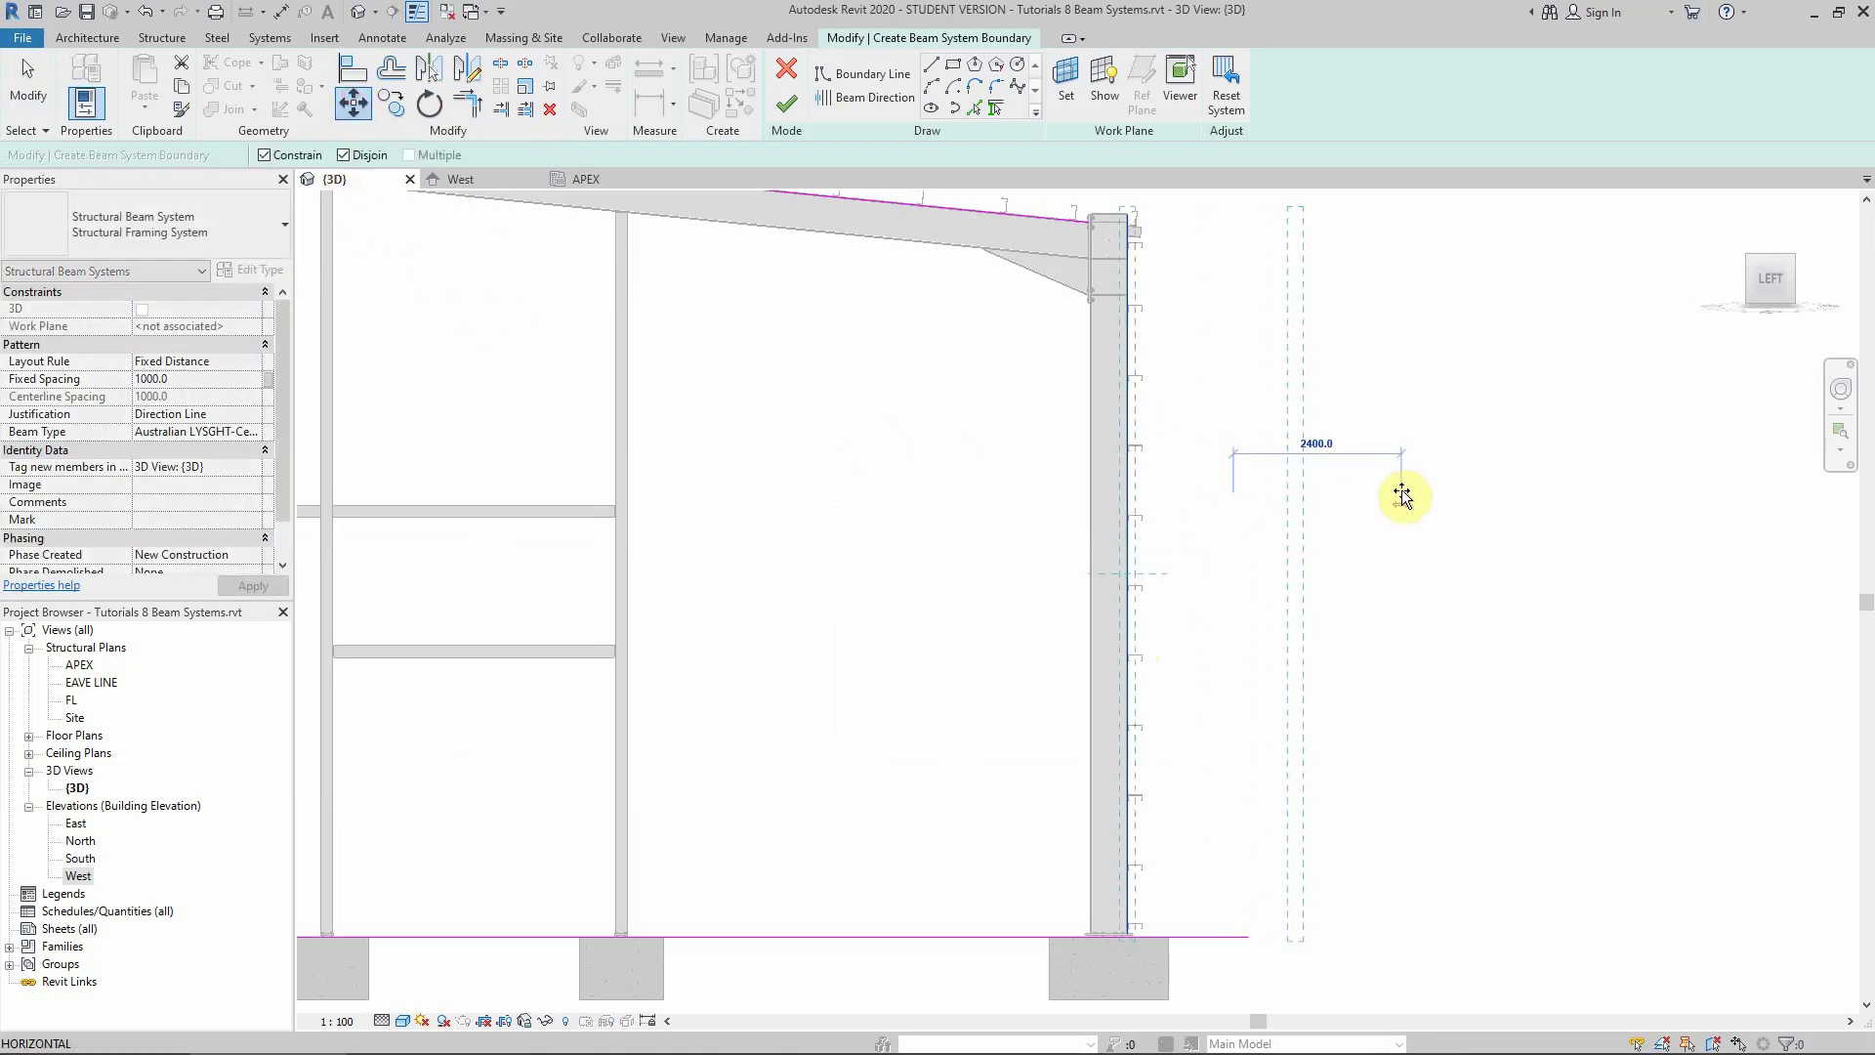
pyautogui.write('20')
pyautogui.press('Return')
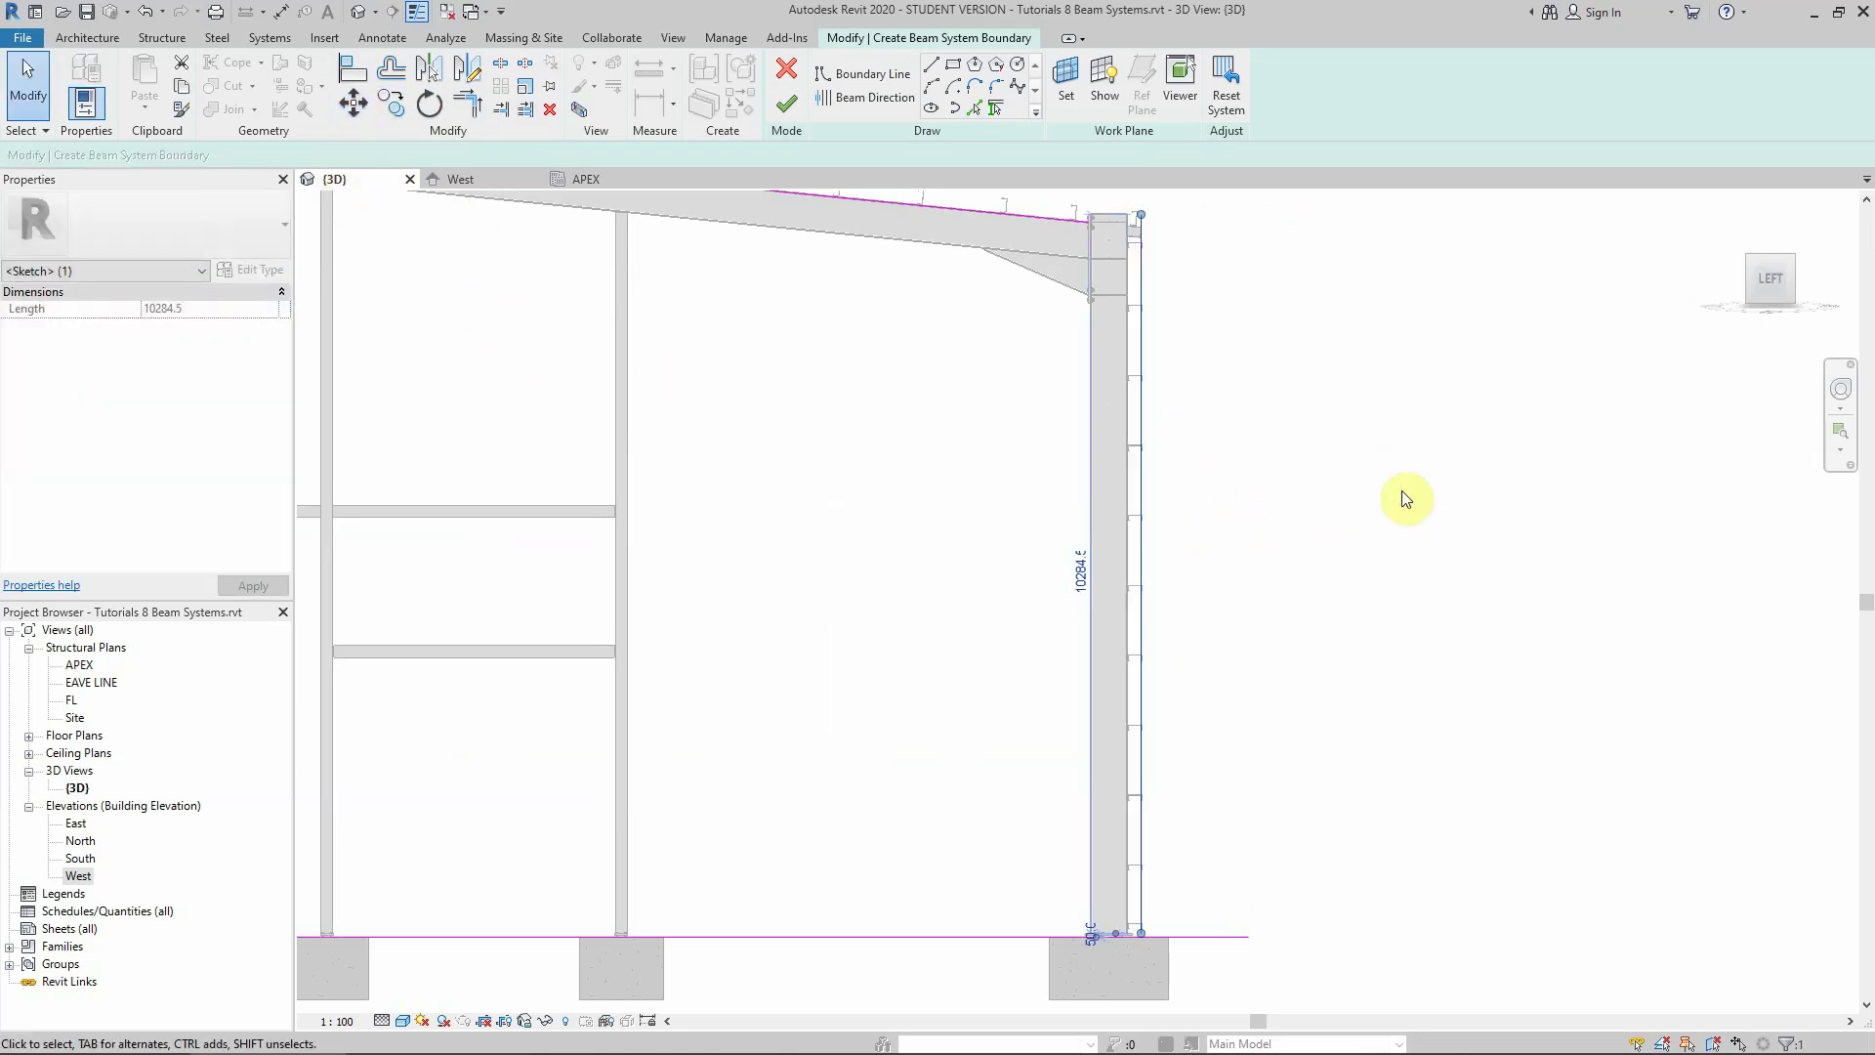
# Move the left column's boundary line horizontally outward to the outer edge of that side wall's girts
pyautogui.scroll(-3, 1402, 490)
pyautogui.scroll(-2, 1193, 418)
pyautogui.scroll(5, 557, 390)
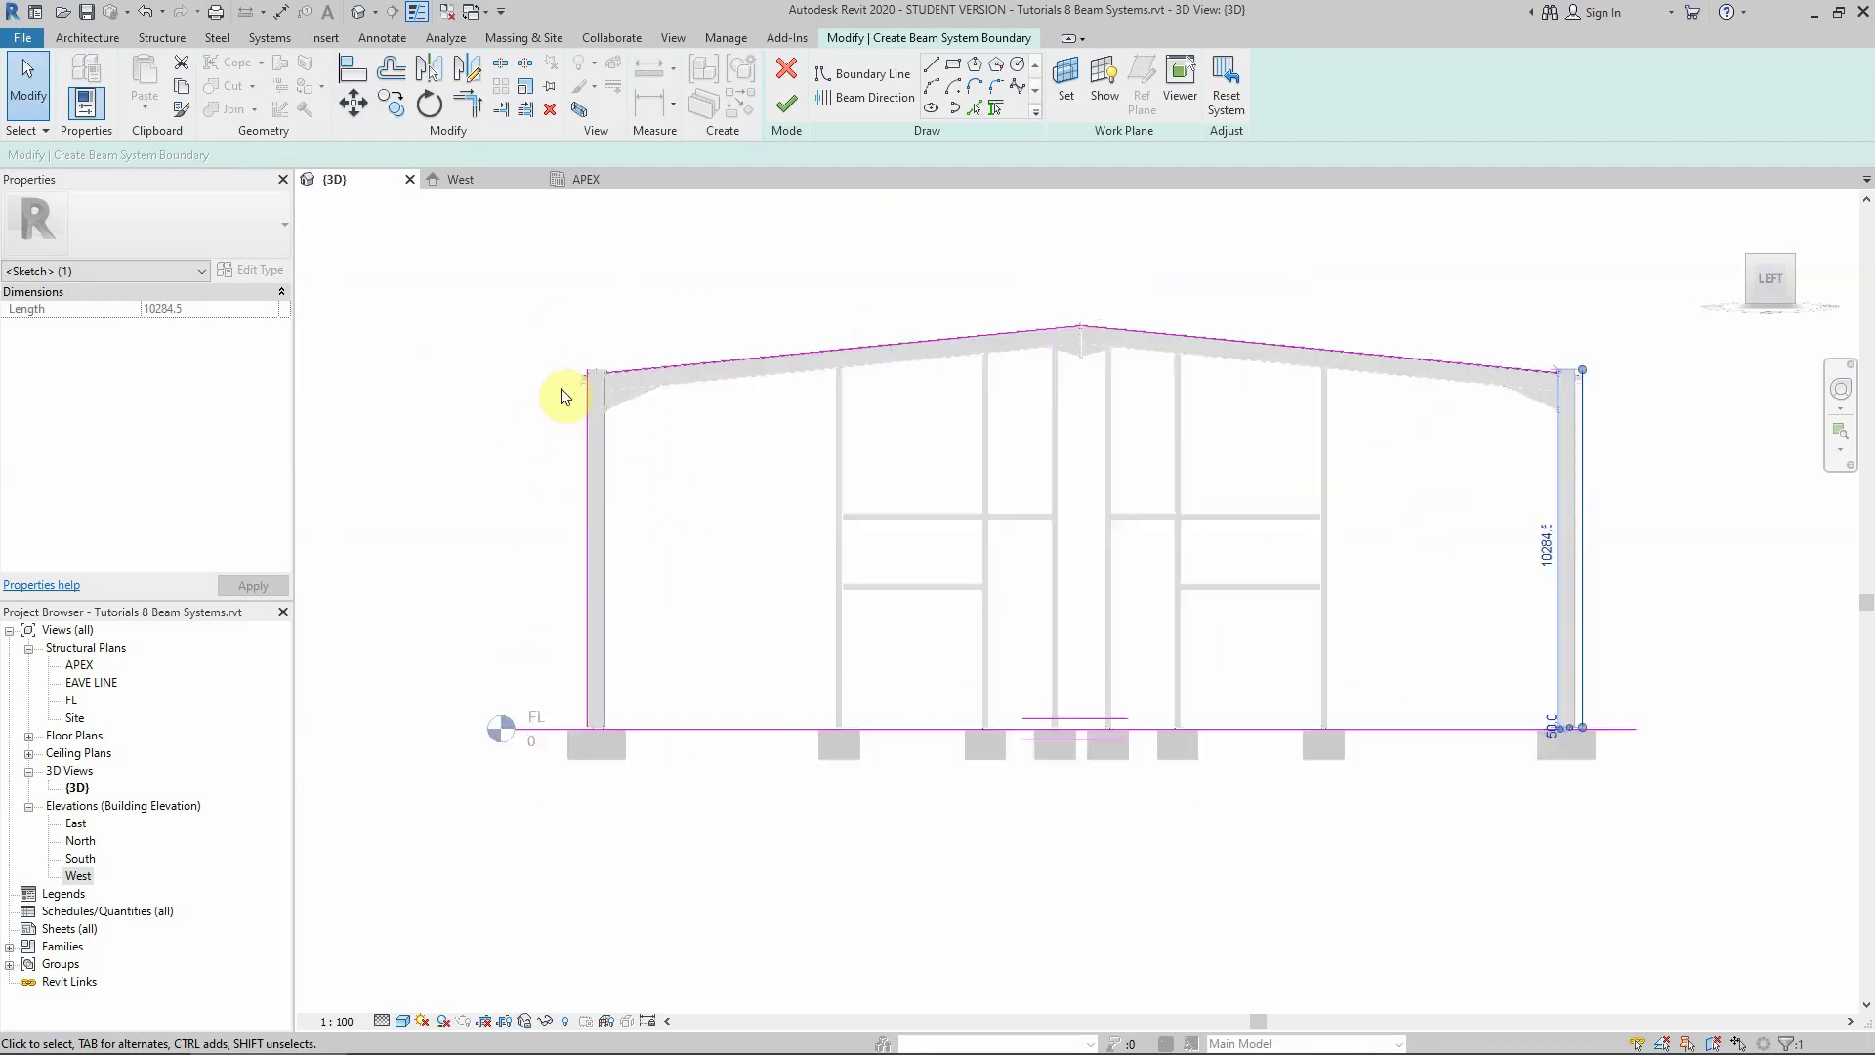
pyautogui.scroll(2, 598, 395)
pyautogui.click(615, 397)
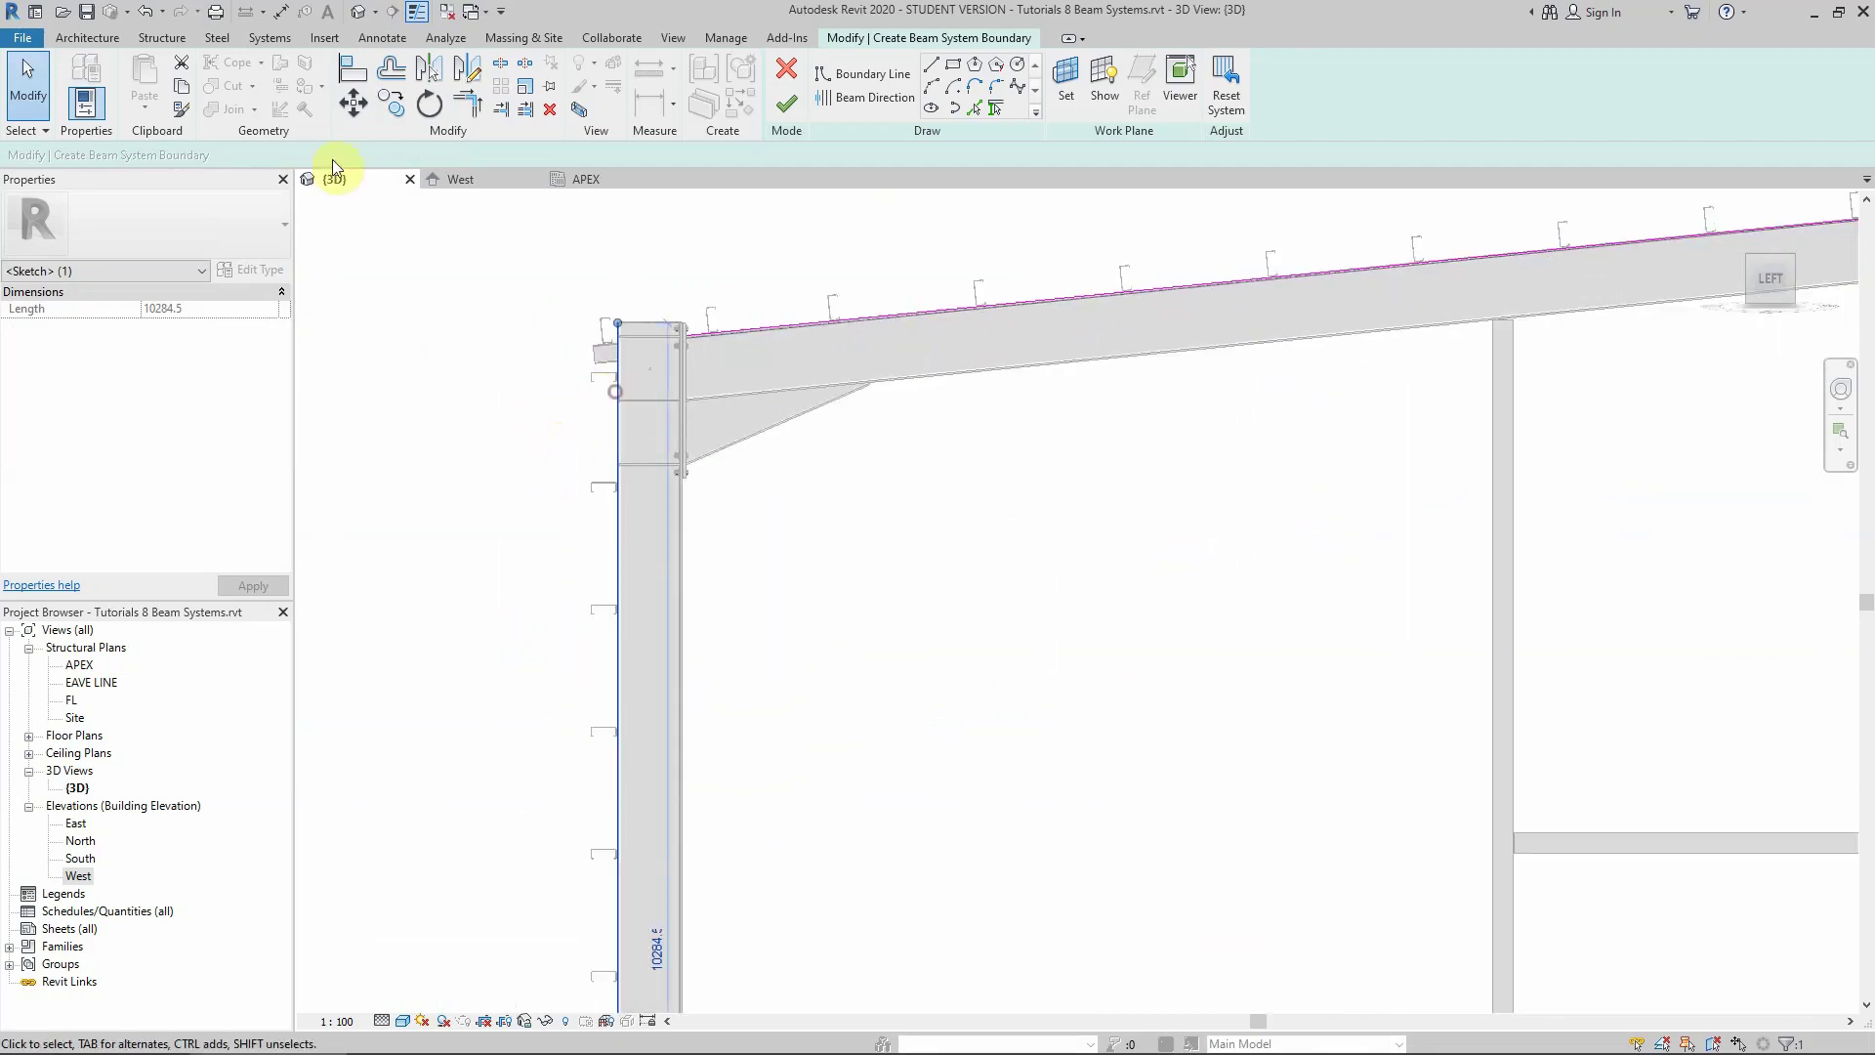
pyautogui.click(354, 103)
pyautogui.click(447, 418)
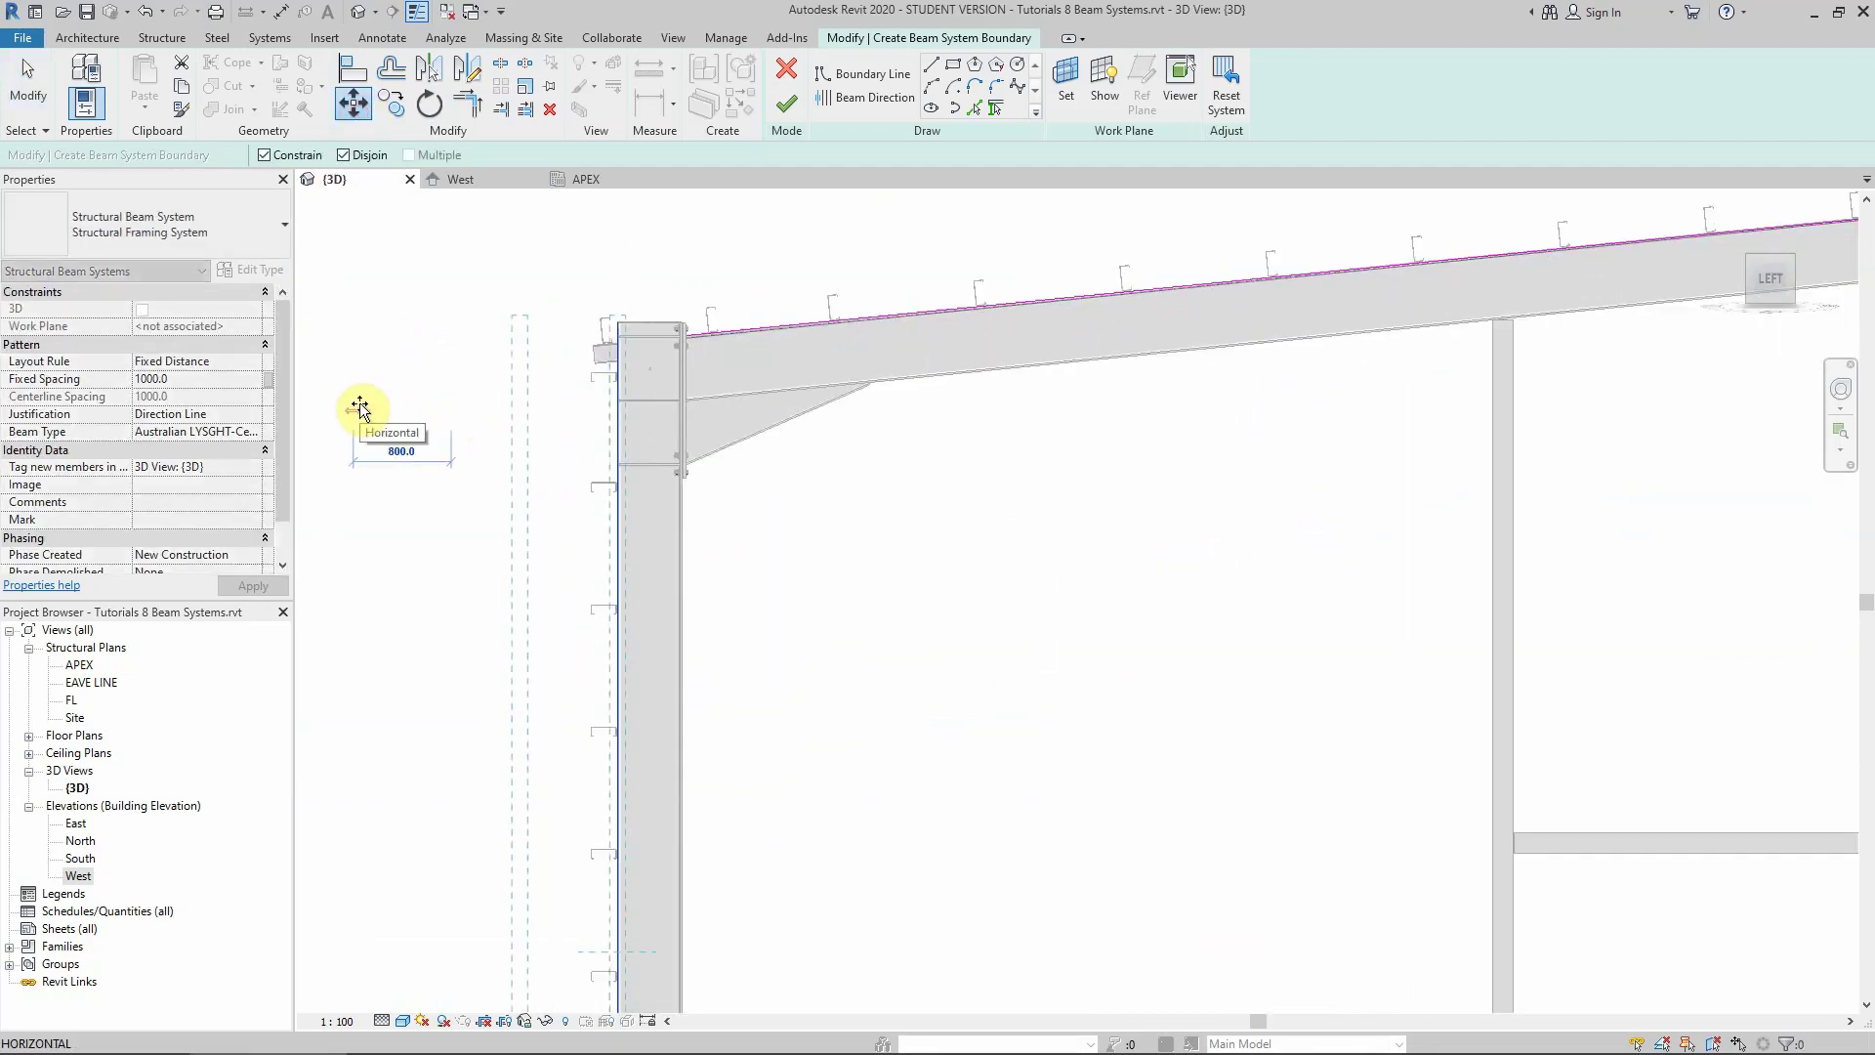
pyautogui.write('800')
pyautogui.press('Return')
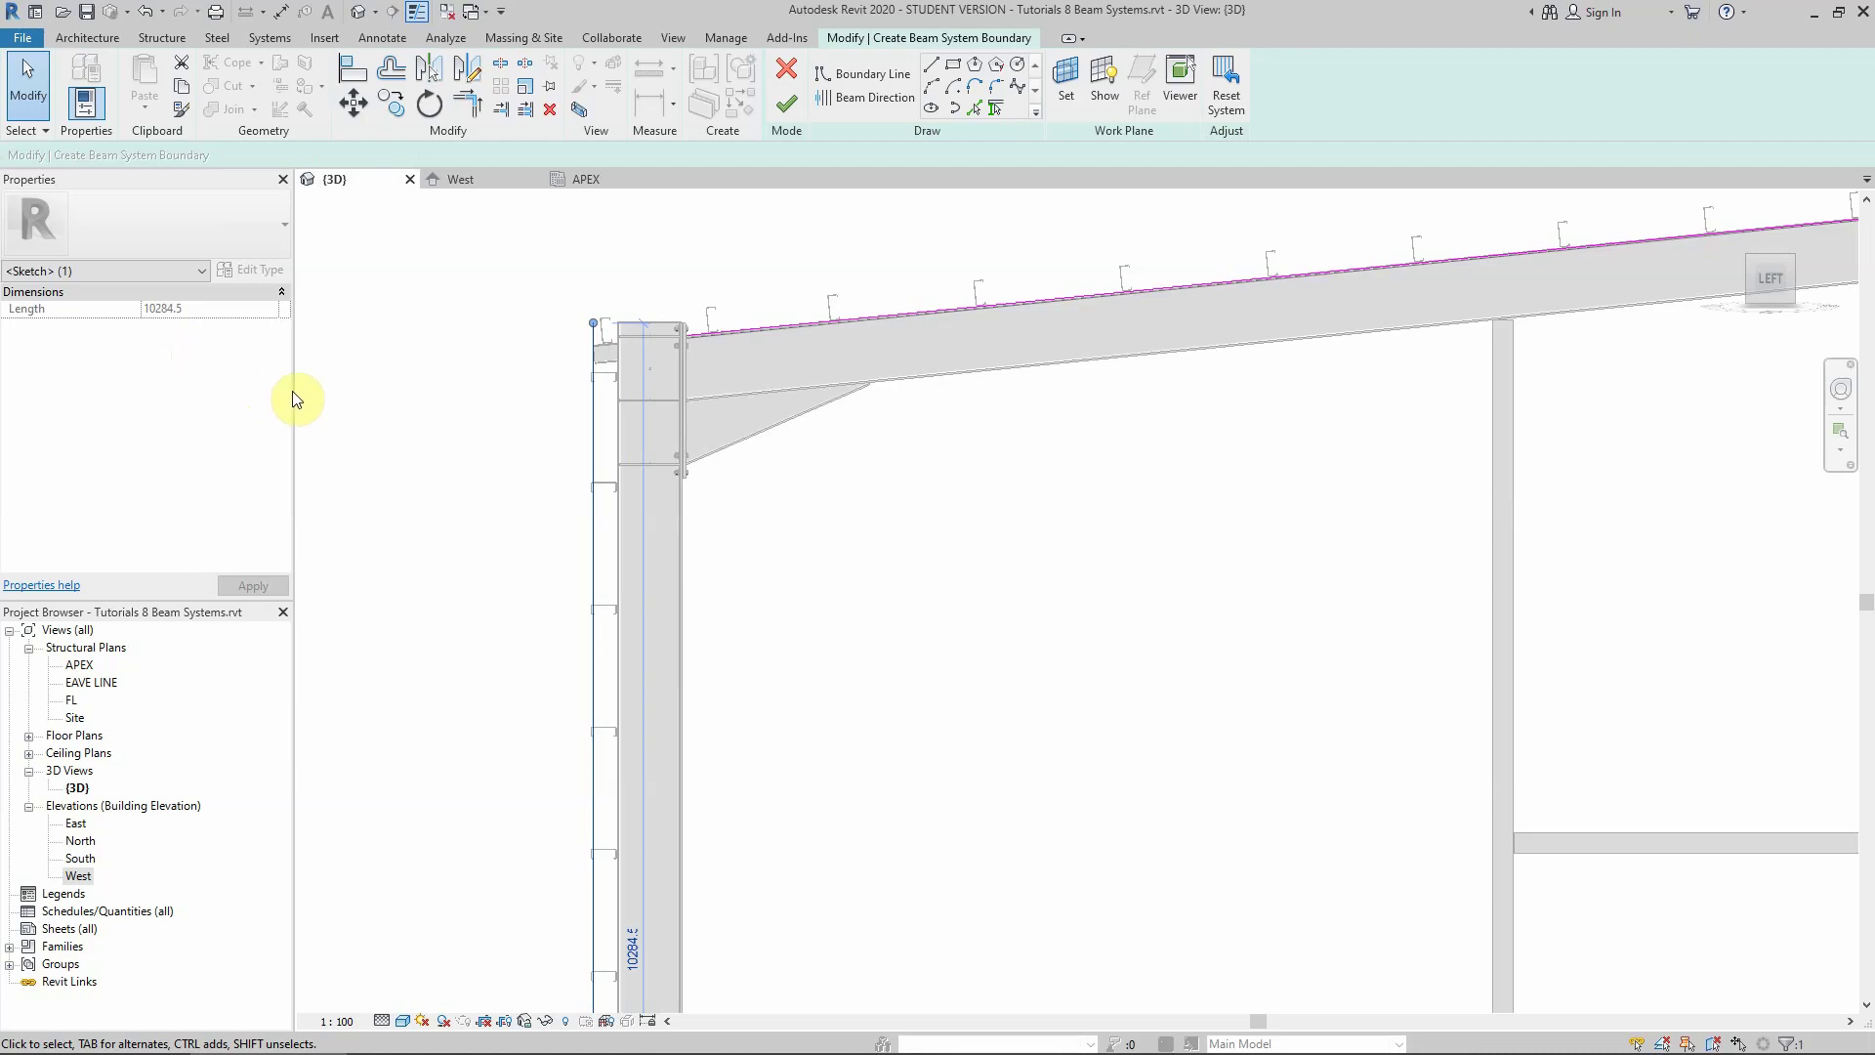
# Select both sloping rafter boundary lines and move them vertically down 250 mm
pyautogui.scroll(-2, 513, 550)
pyautogui.scroll(3, 655, 383)
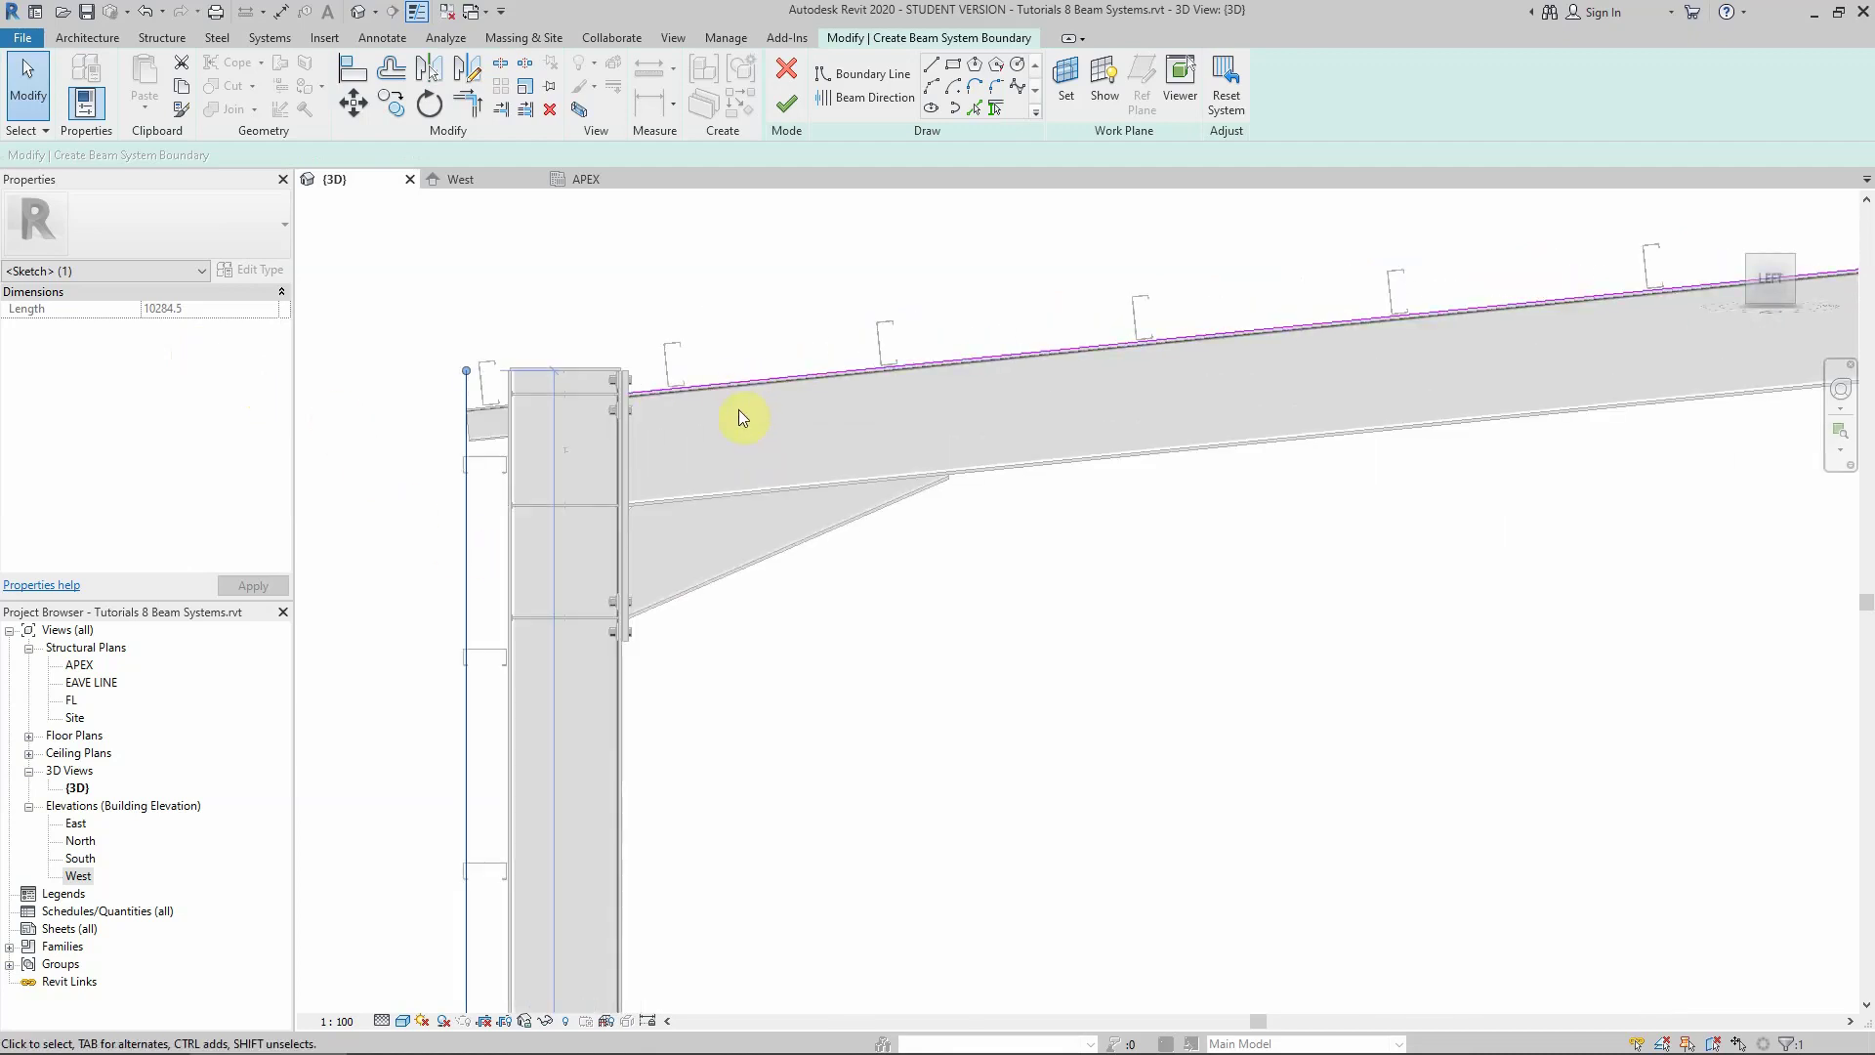
pyautogui.scroll(-4, 739, 411)
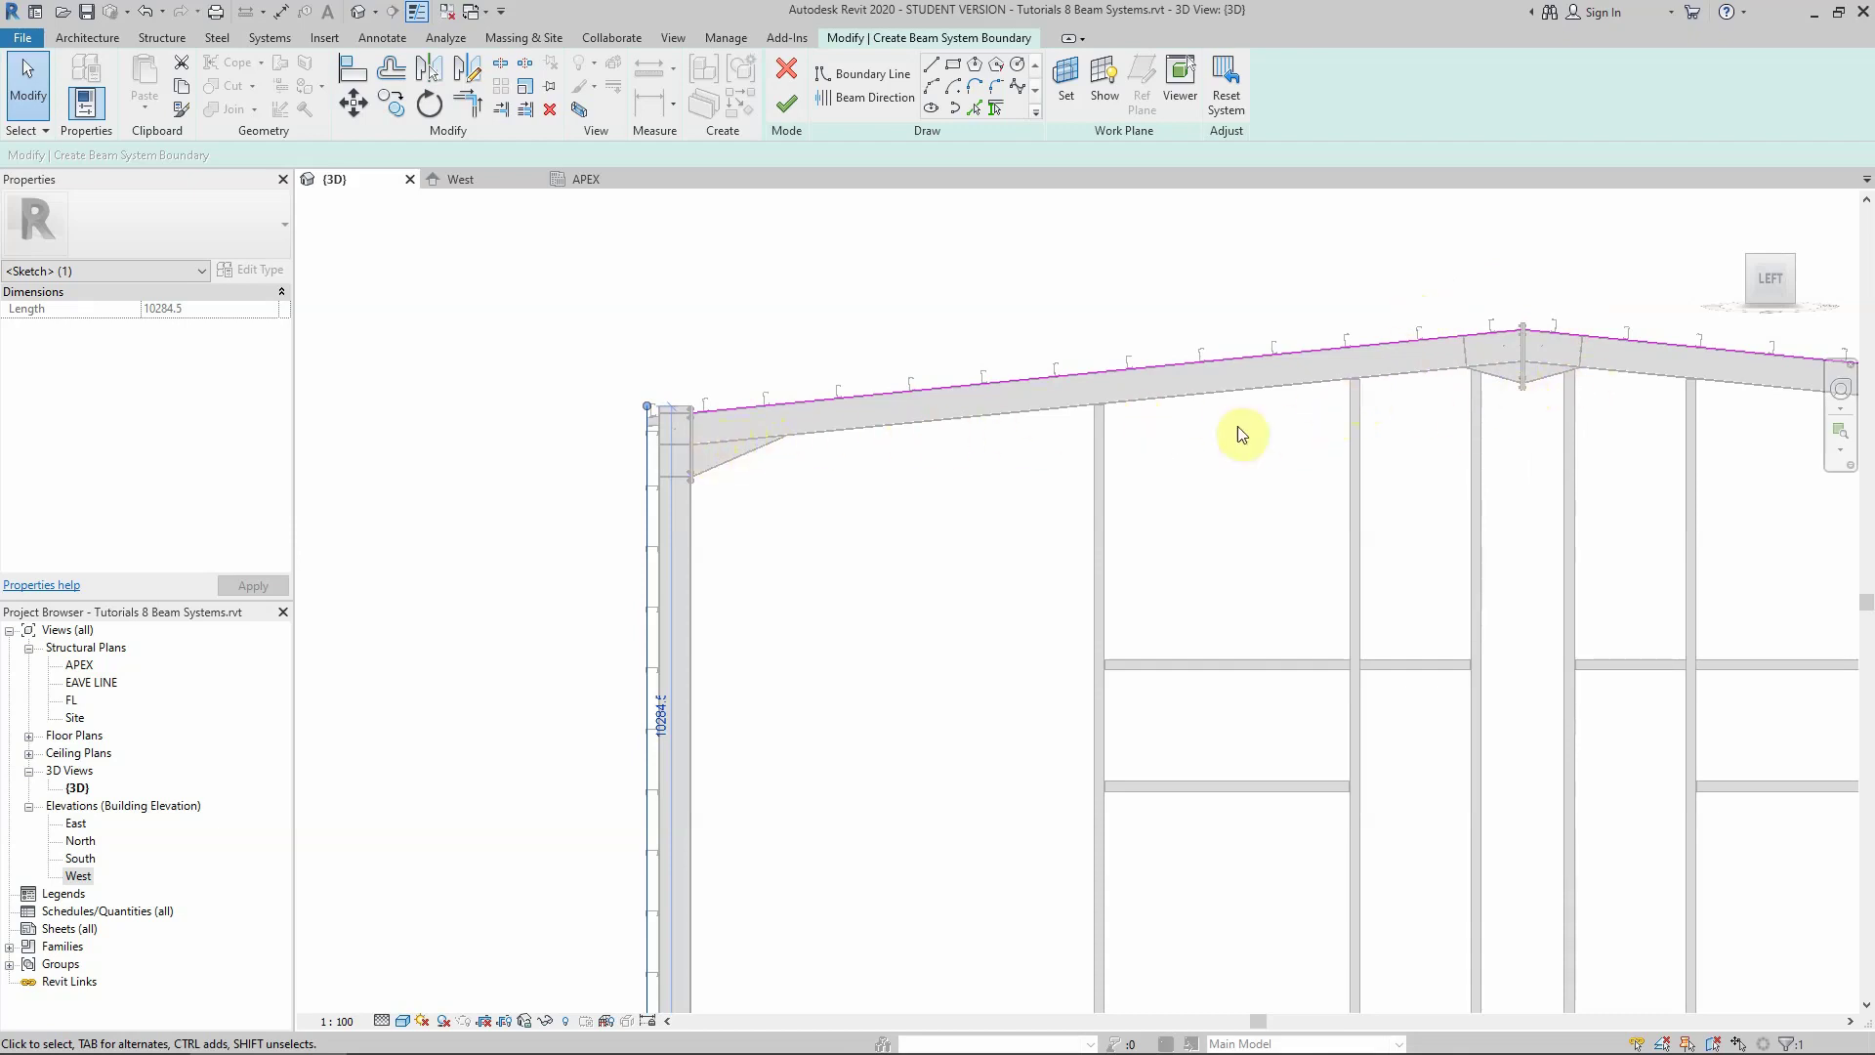
pyautogui.click(789, 412)
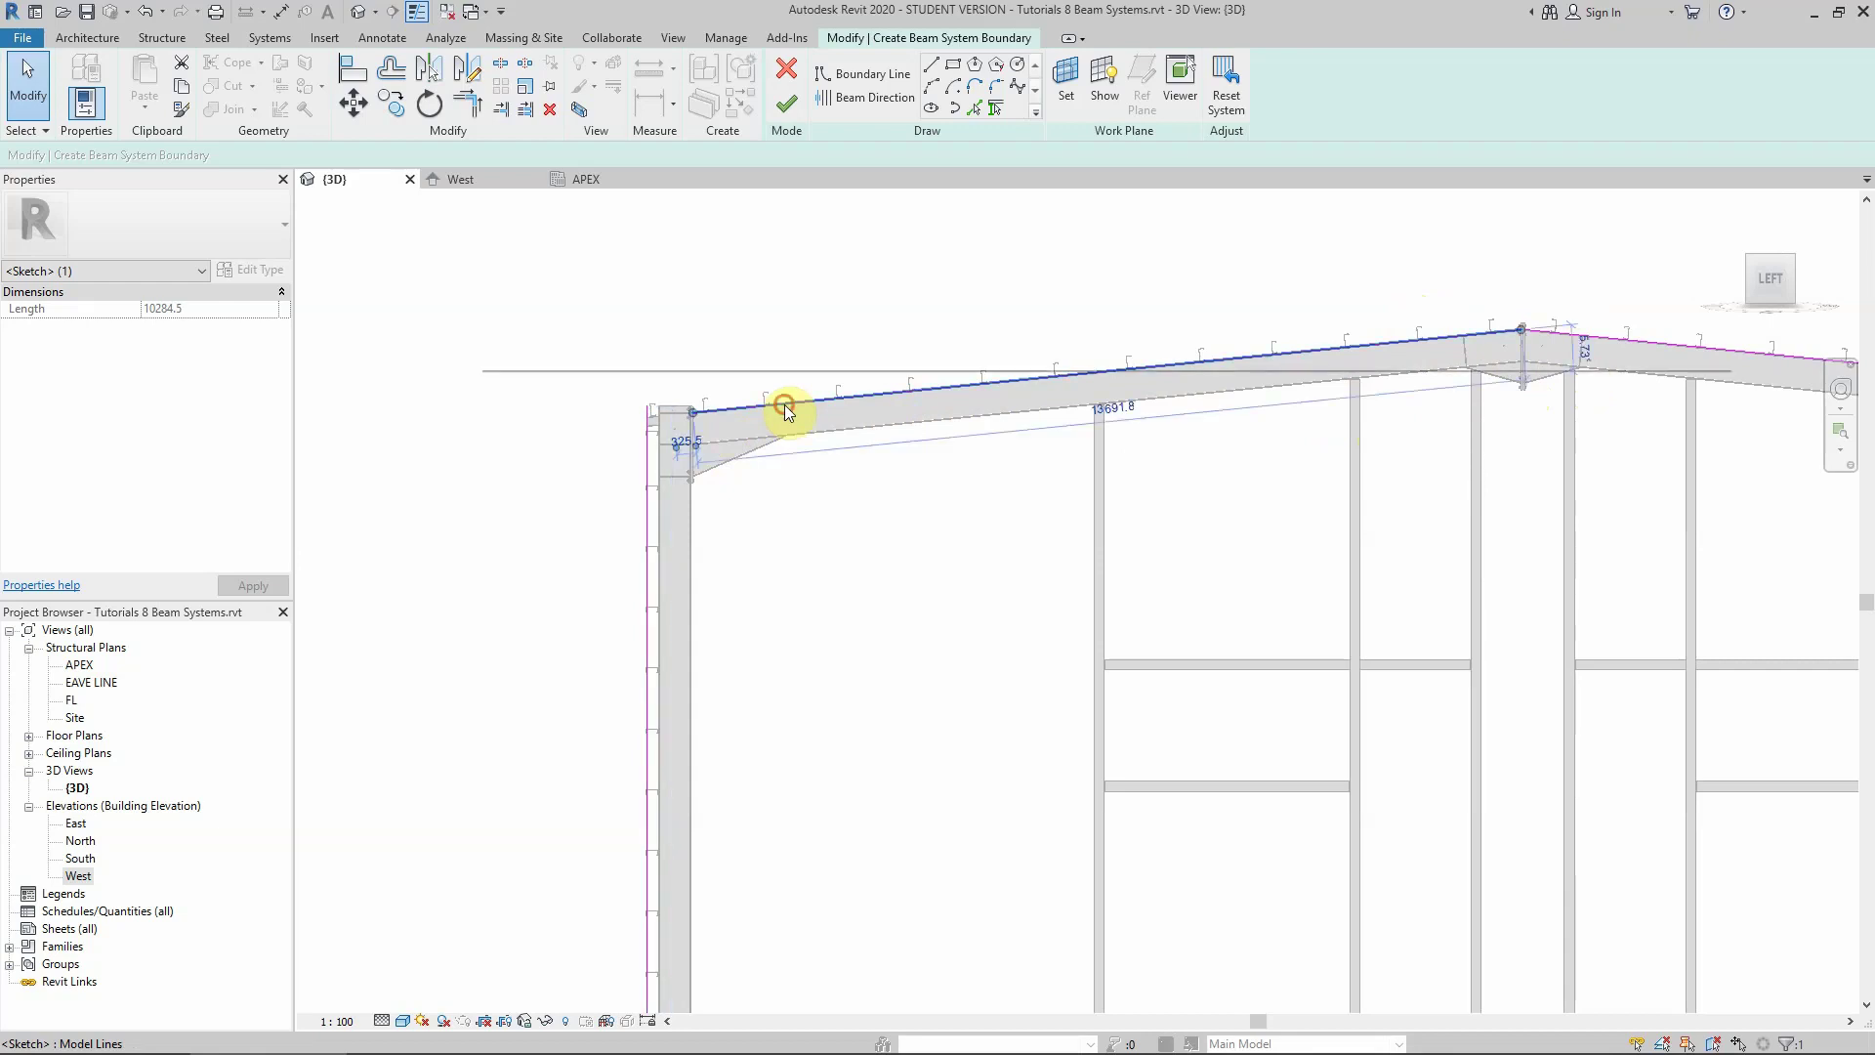
pyautogui.keyDown('ctrl'); pyautogui.click(1613, 346); pyautogui.keyUp('ctrl')
pyautogui.click(364, 110)
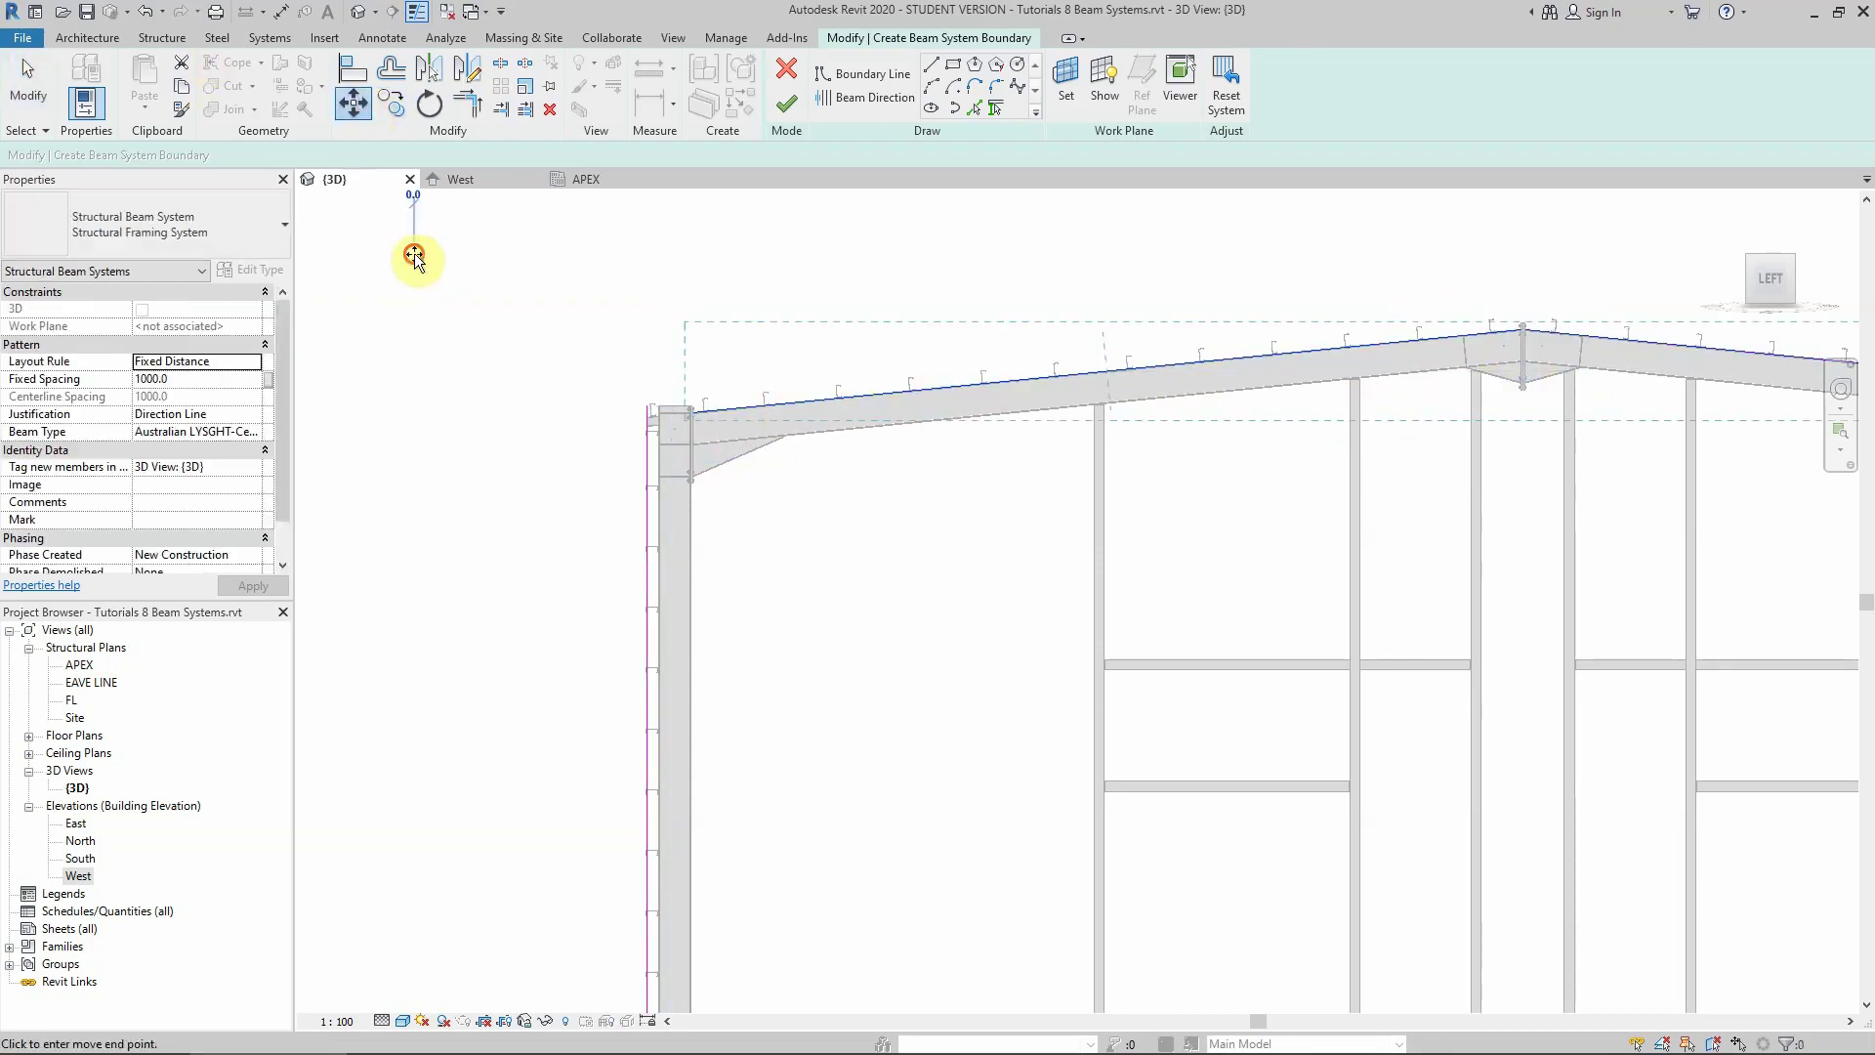
pyautogui.click(414, 253)
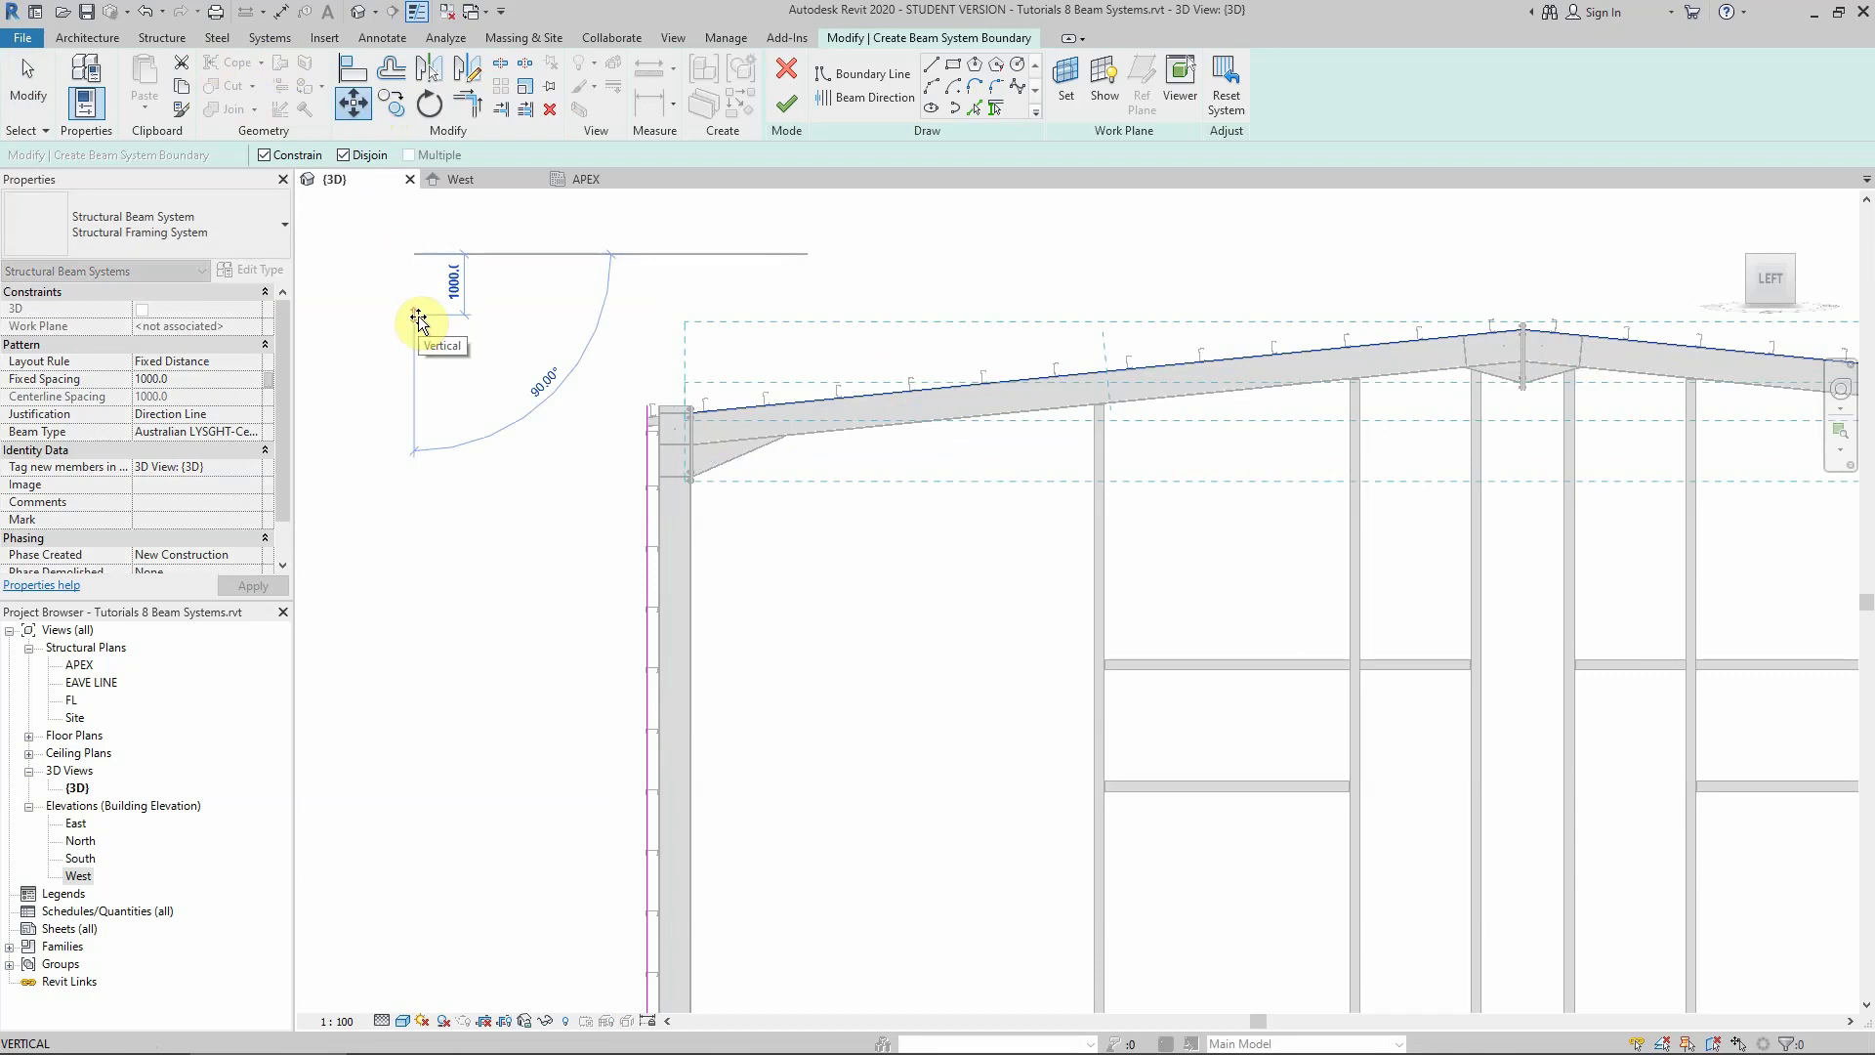
pyautogui.write('250')
pyautogui.press('Return')
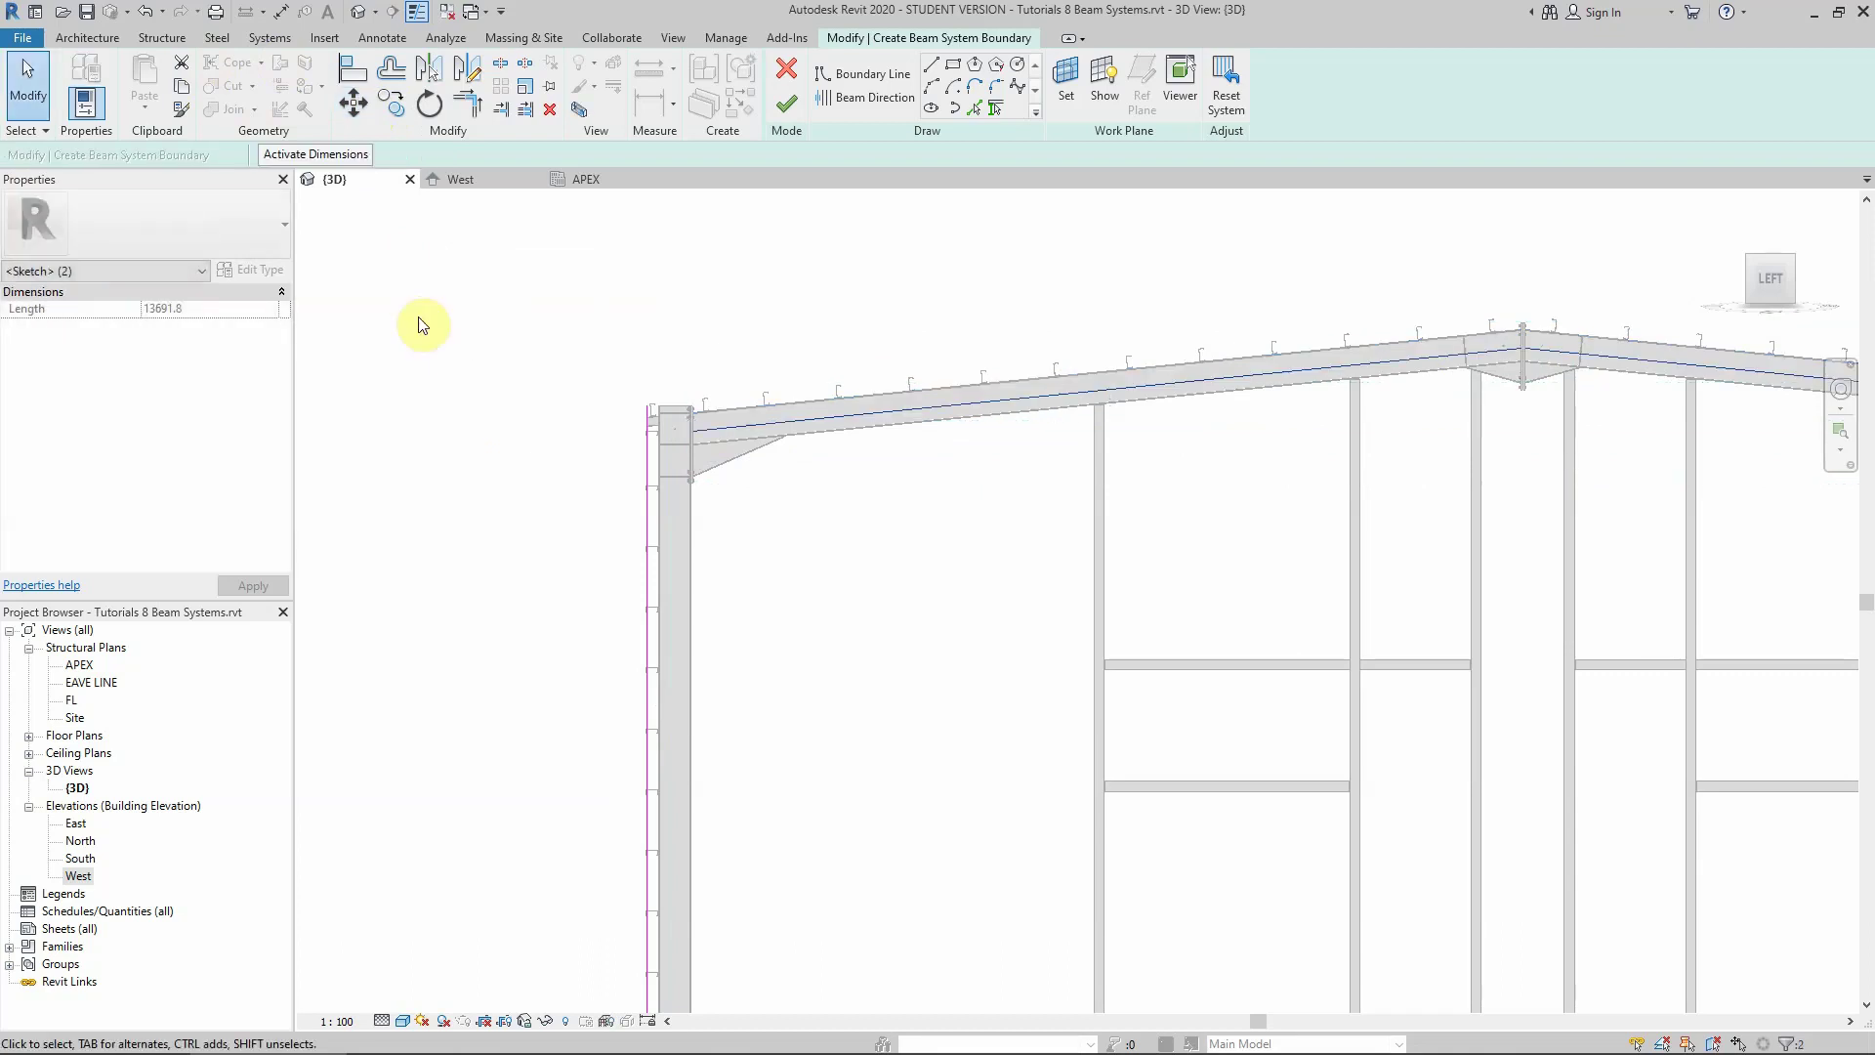
pyautogui.press('Escape')
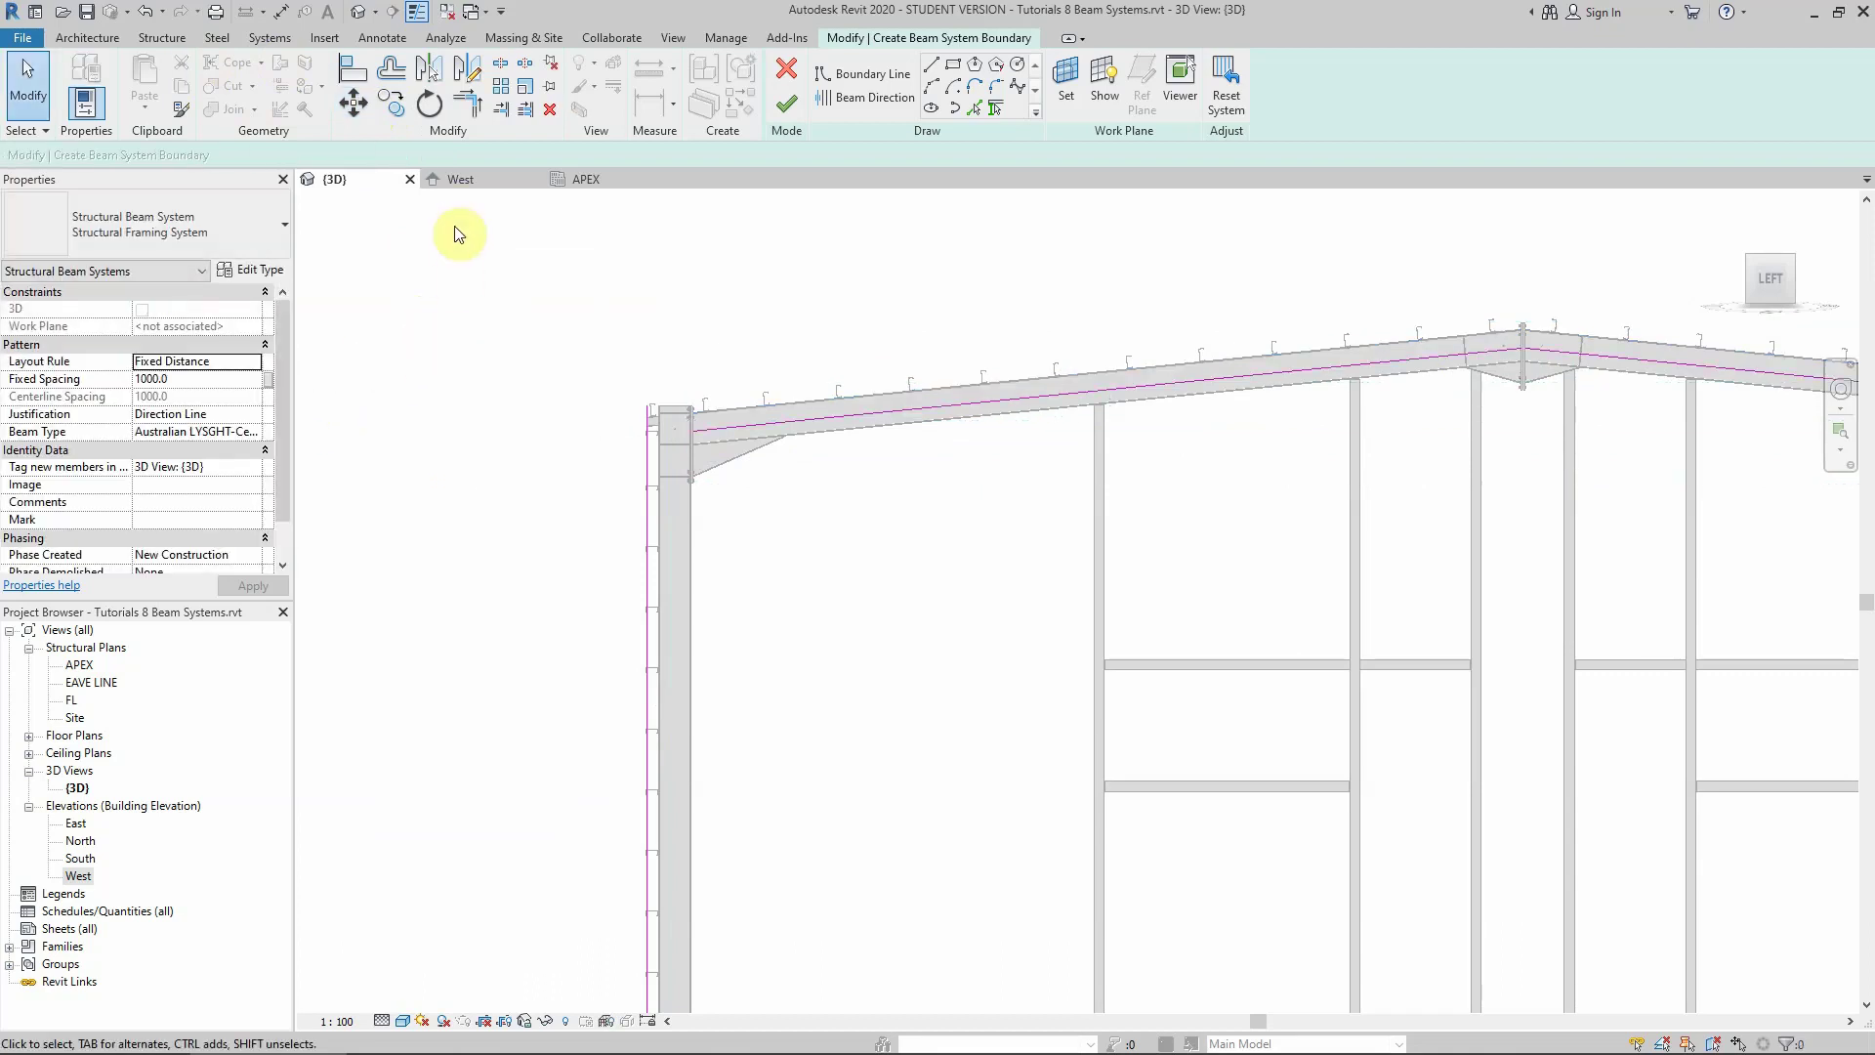
# Trim/extend the left side boundary line and the left rafter line to meet in a corner at the eave
pyautogui.click(466, 102)
pyautogui.click(647, 508)
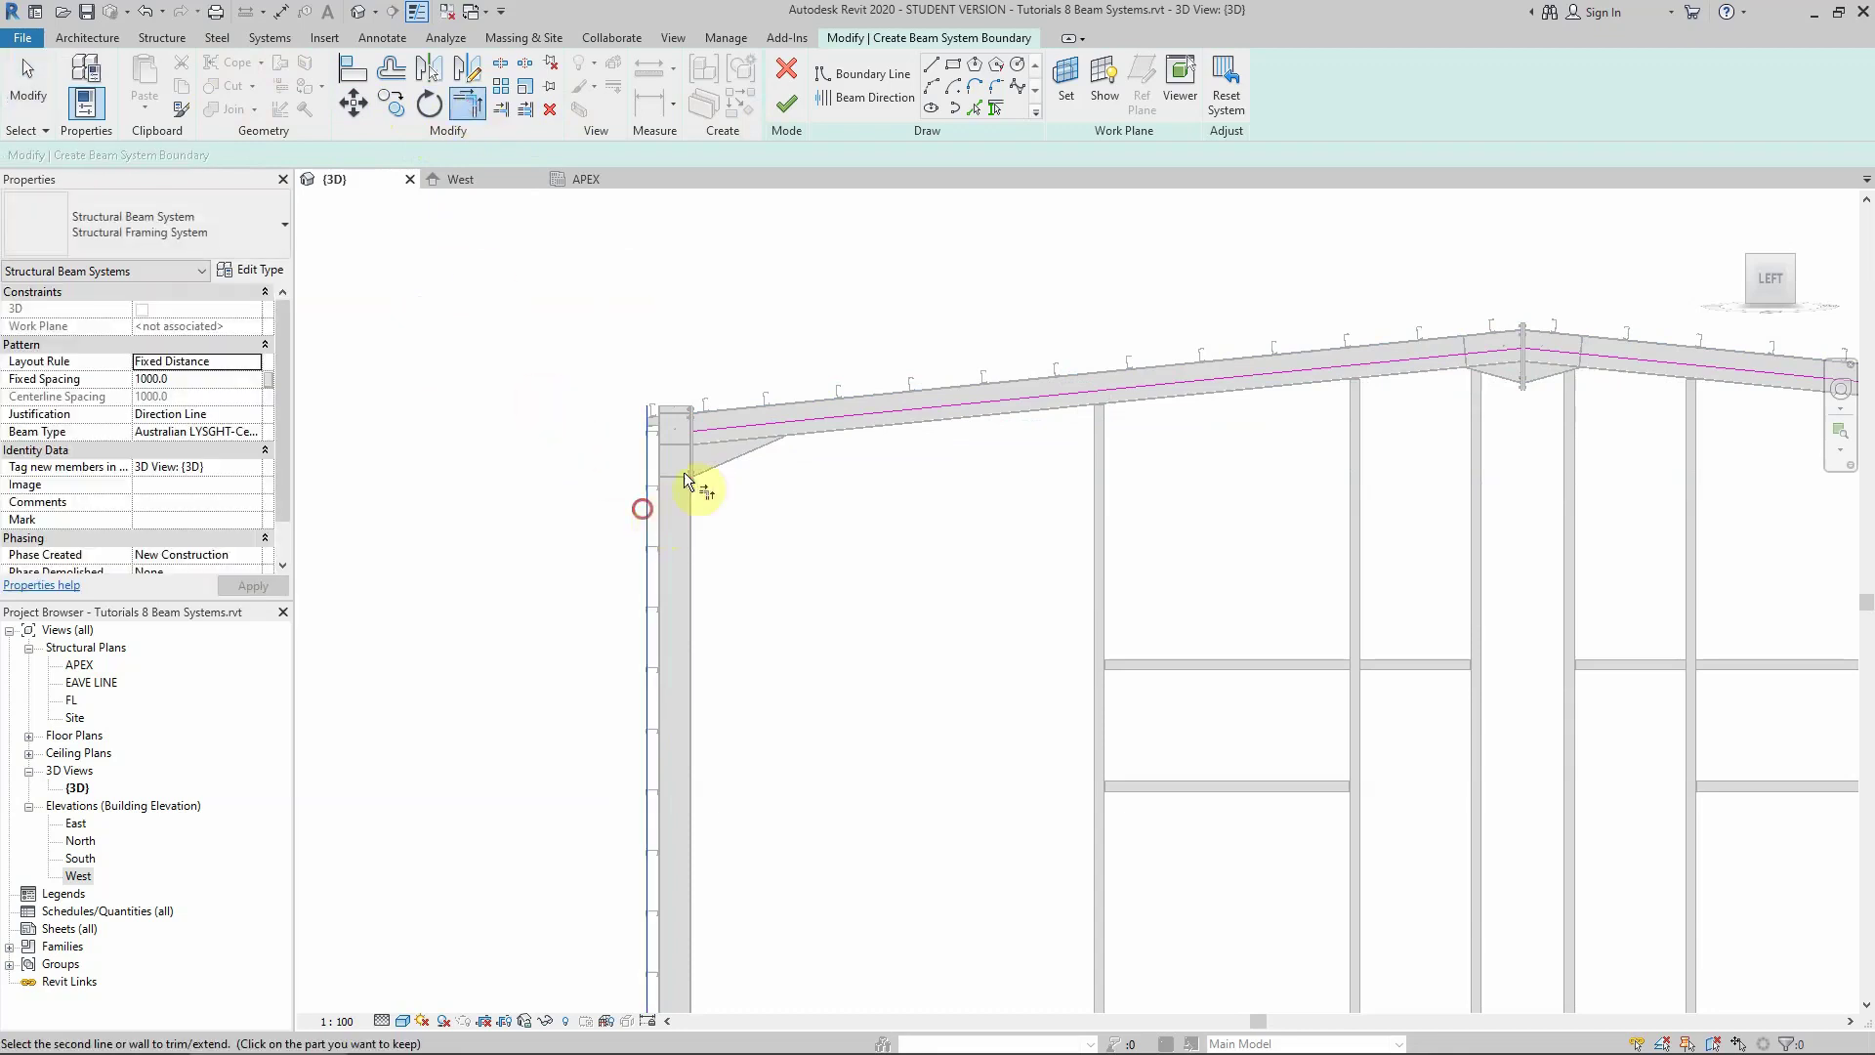
pyautogui.click(736, 418)
pyautogui.scroll(-5, 645, 488)
pyautogui.scroll(3, 879, 478)
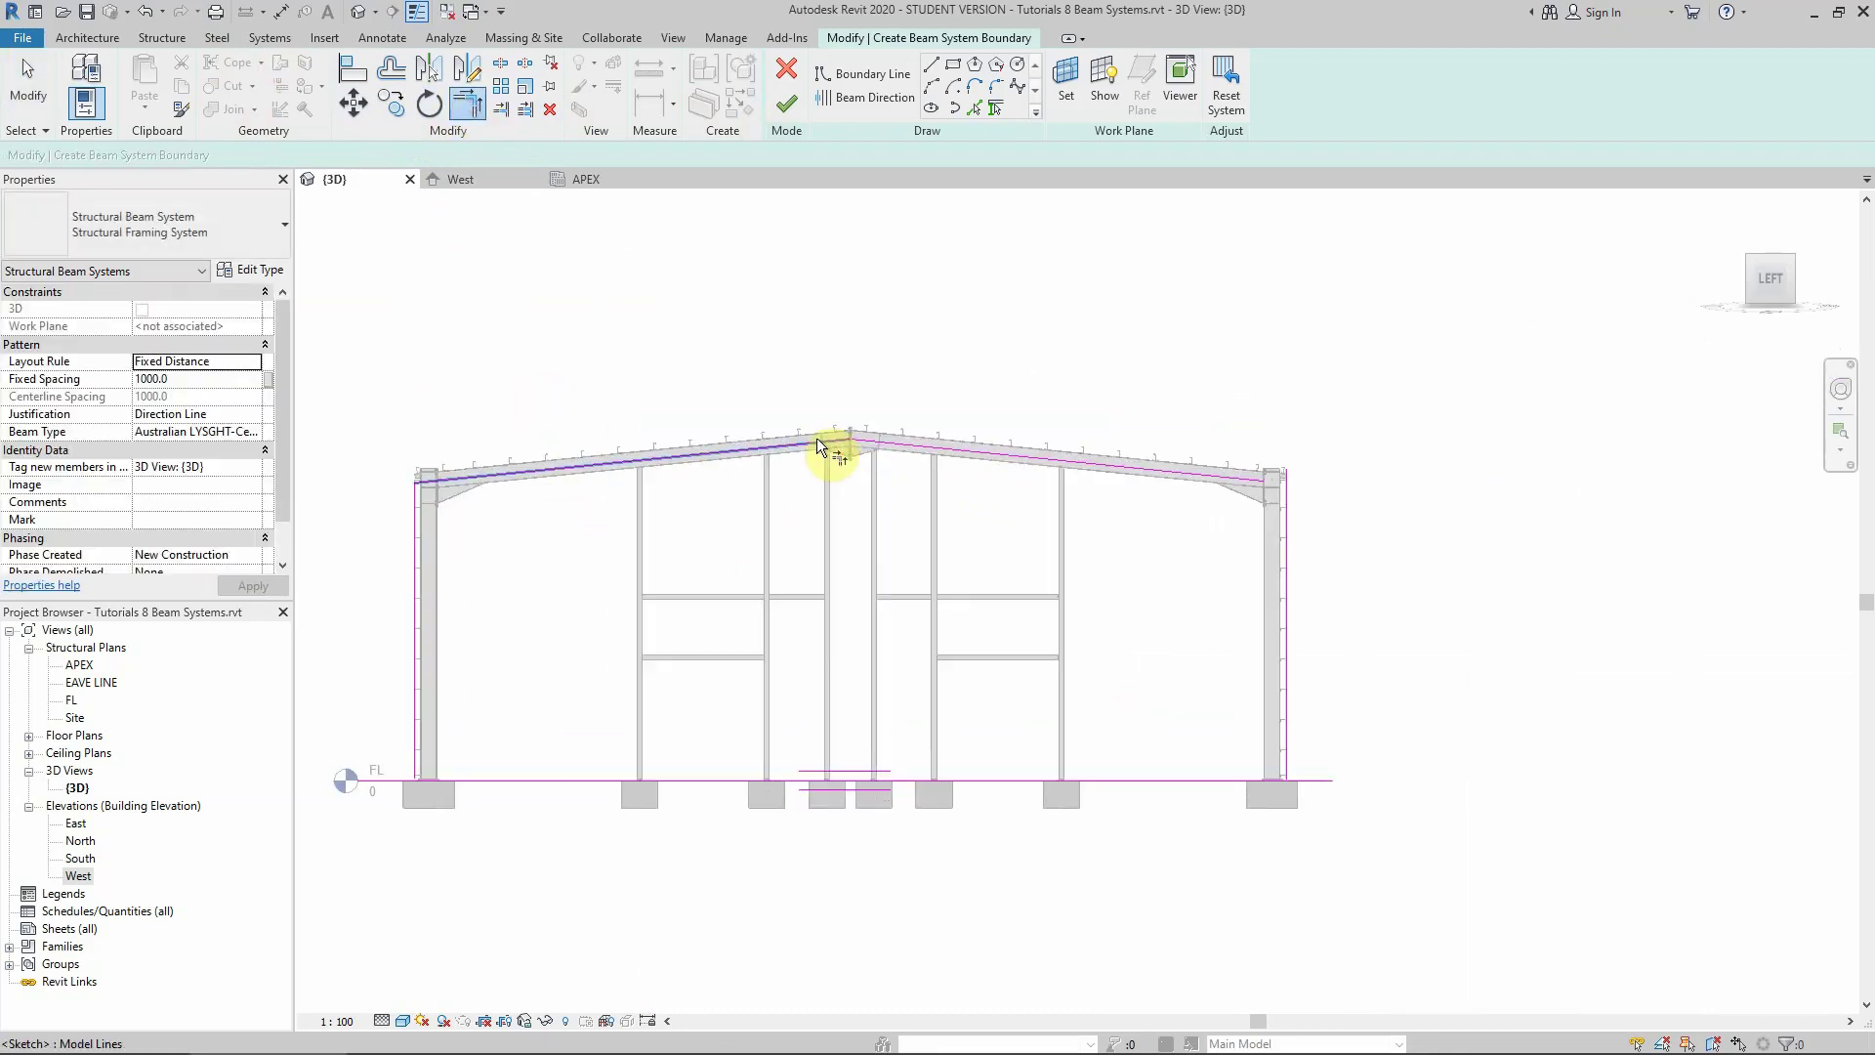
# Trim the remaining apex, right eave and floor-level corners into a closed boundary, and finish the beam system sketch
pyautogui.click(817, 438)
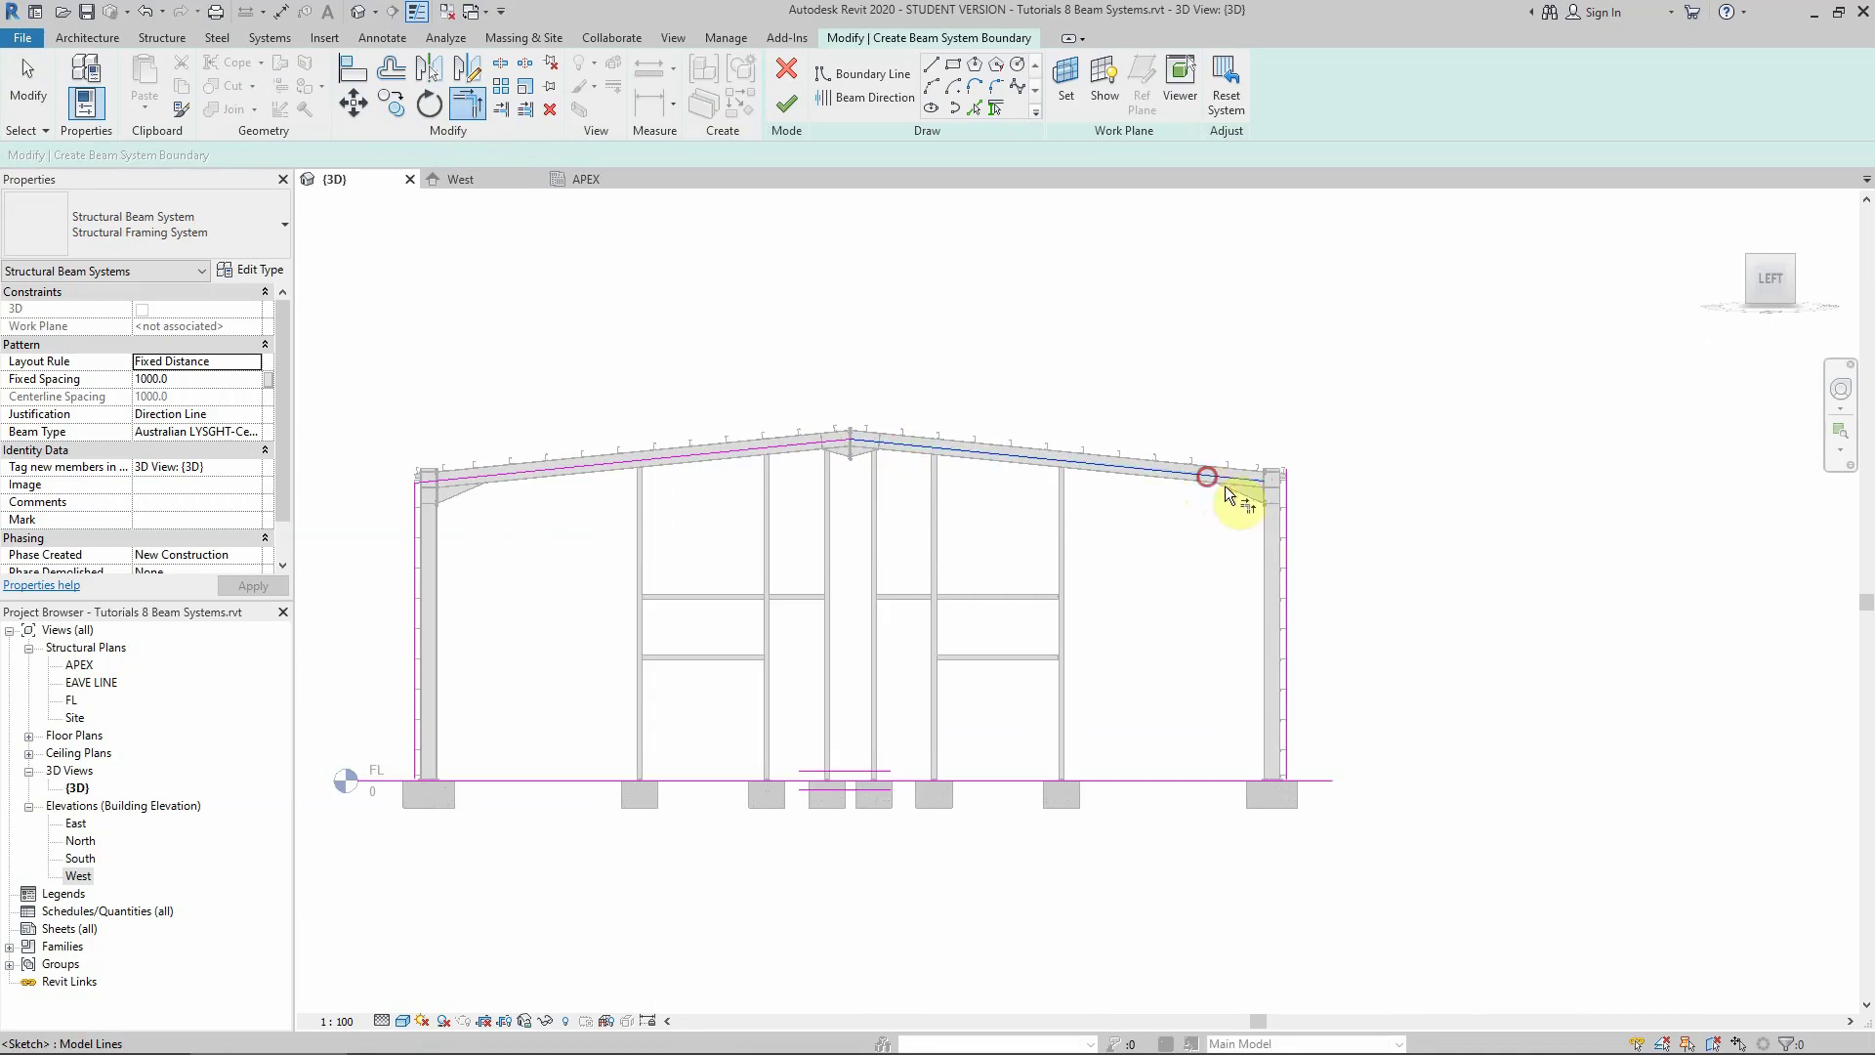
pyautogui.click(1288, 535)
pyautogui.click(1299, 715)
pyautogui.click(542, 783)
pyautogui.click(415, 694)
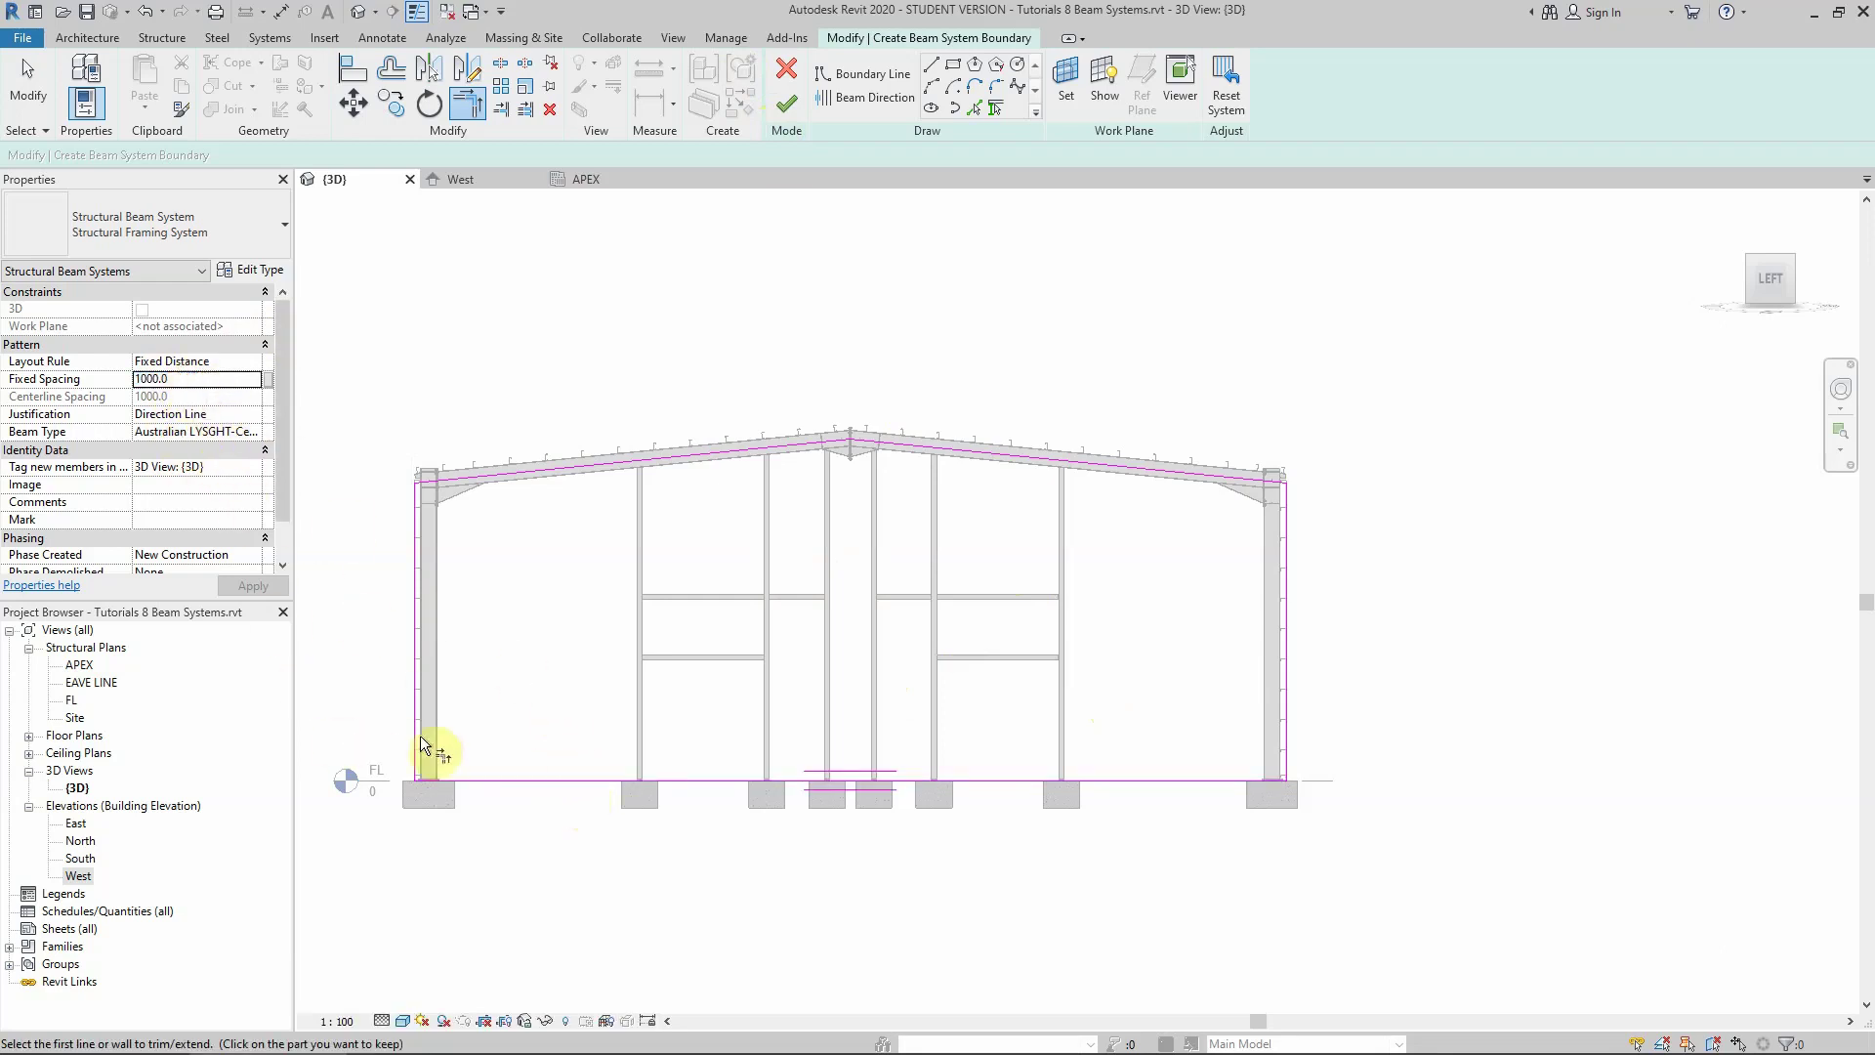
pyautogui.click(787, 102)
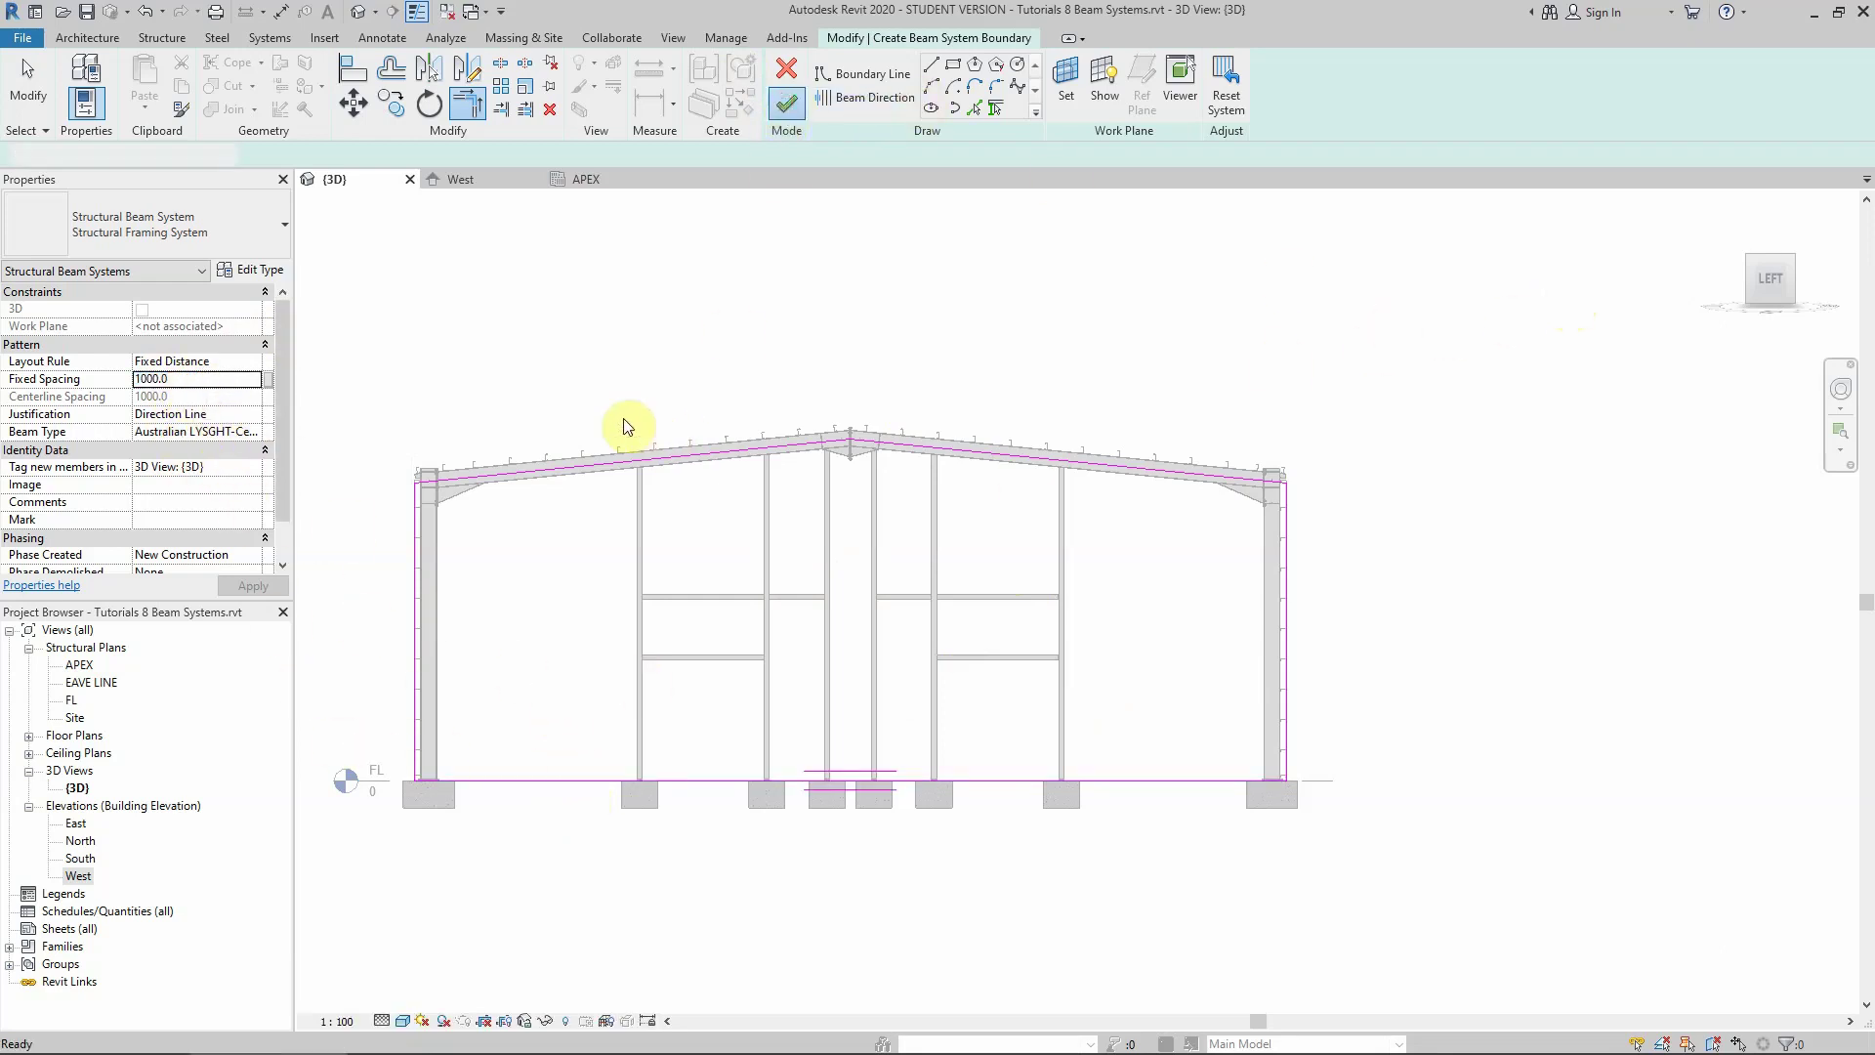
pyautogui.click(662, 363)
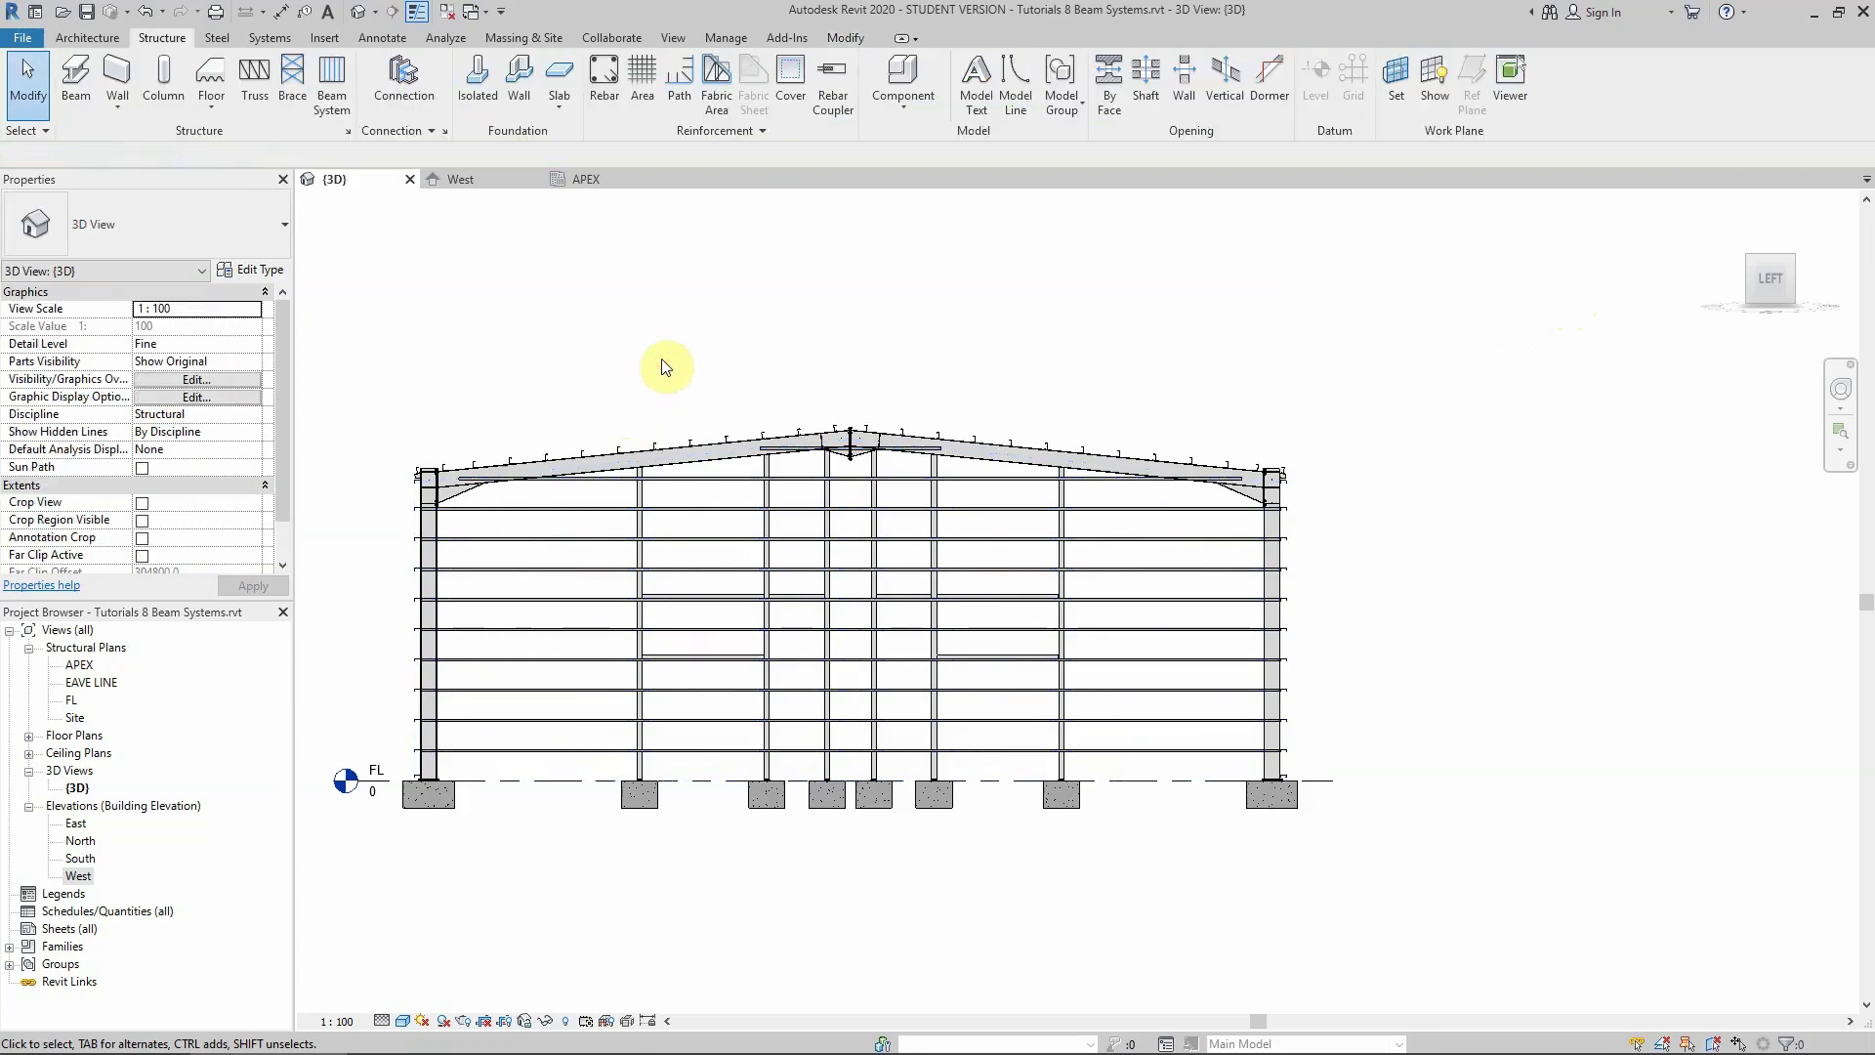
# Examine the new end-wall girts in an isometric view, checking how they meet the columns and opening frames
pyautogui.click(1750, 257)
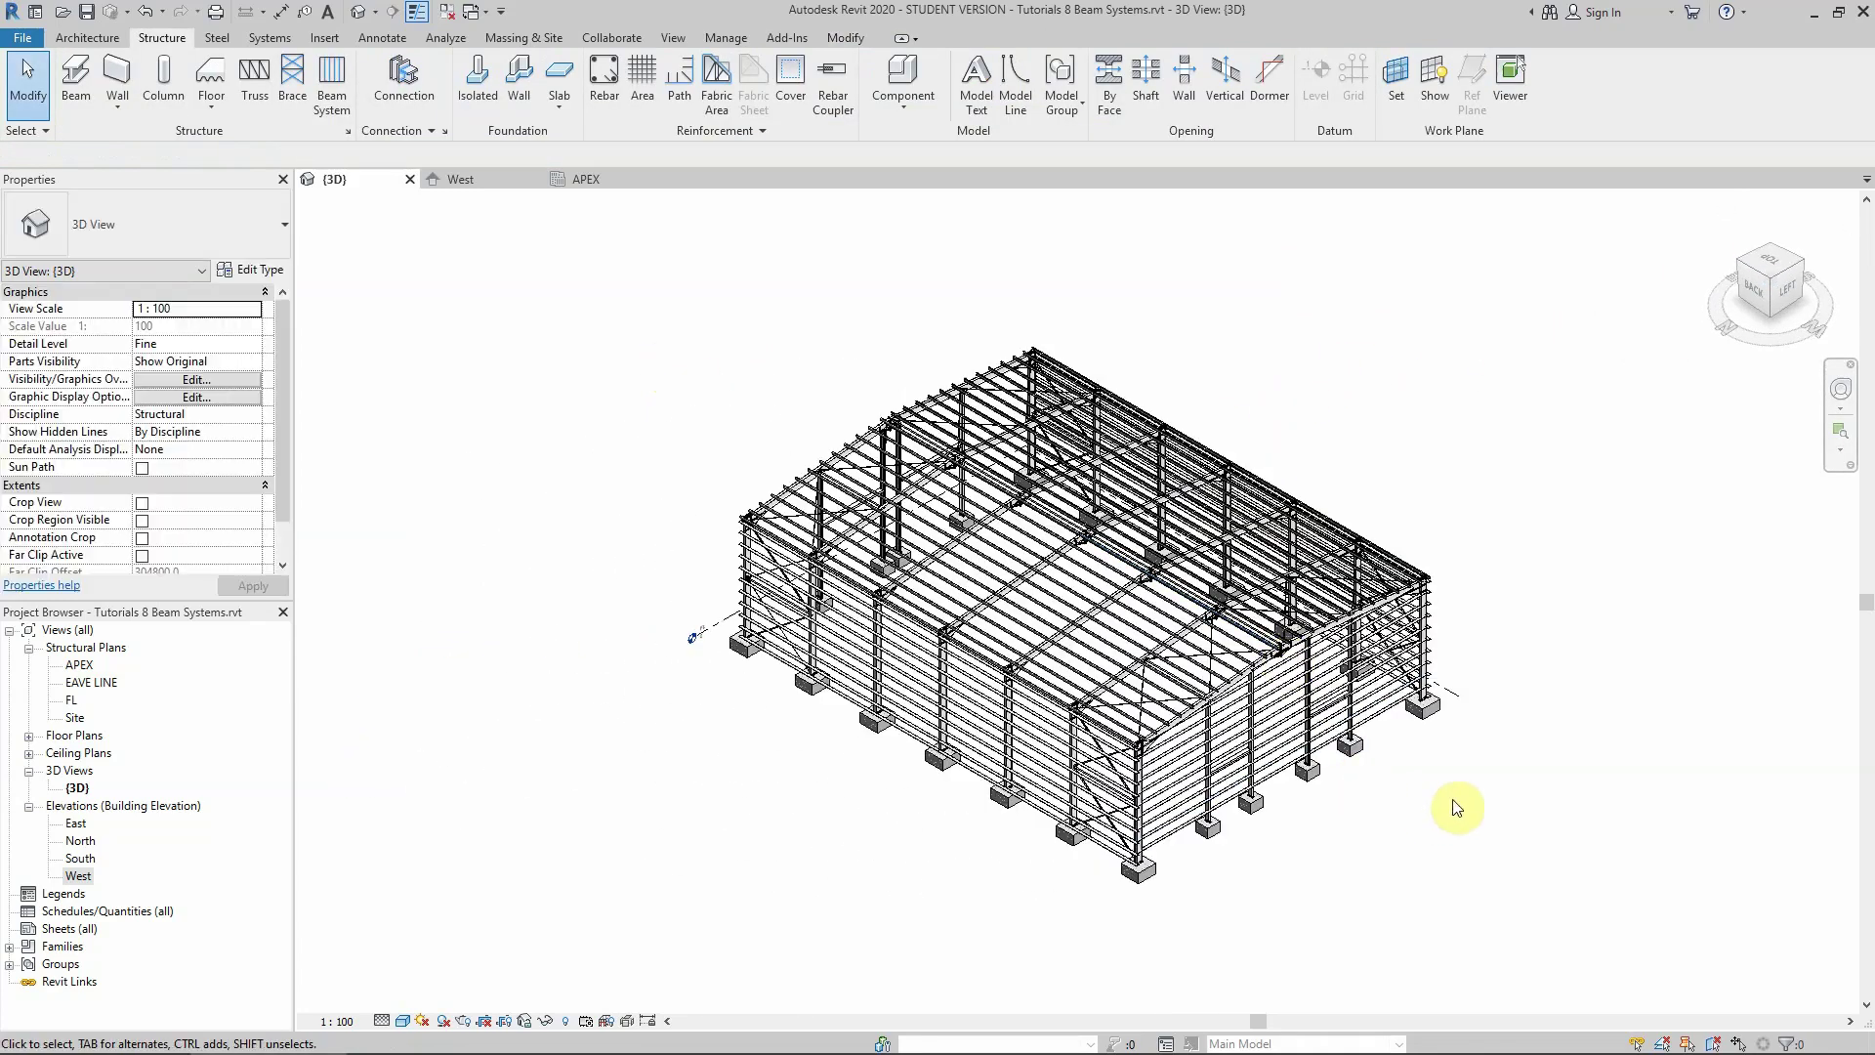
pyautogui.scroll(2, 1454, 807)
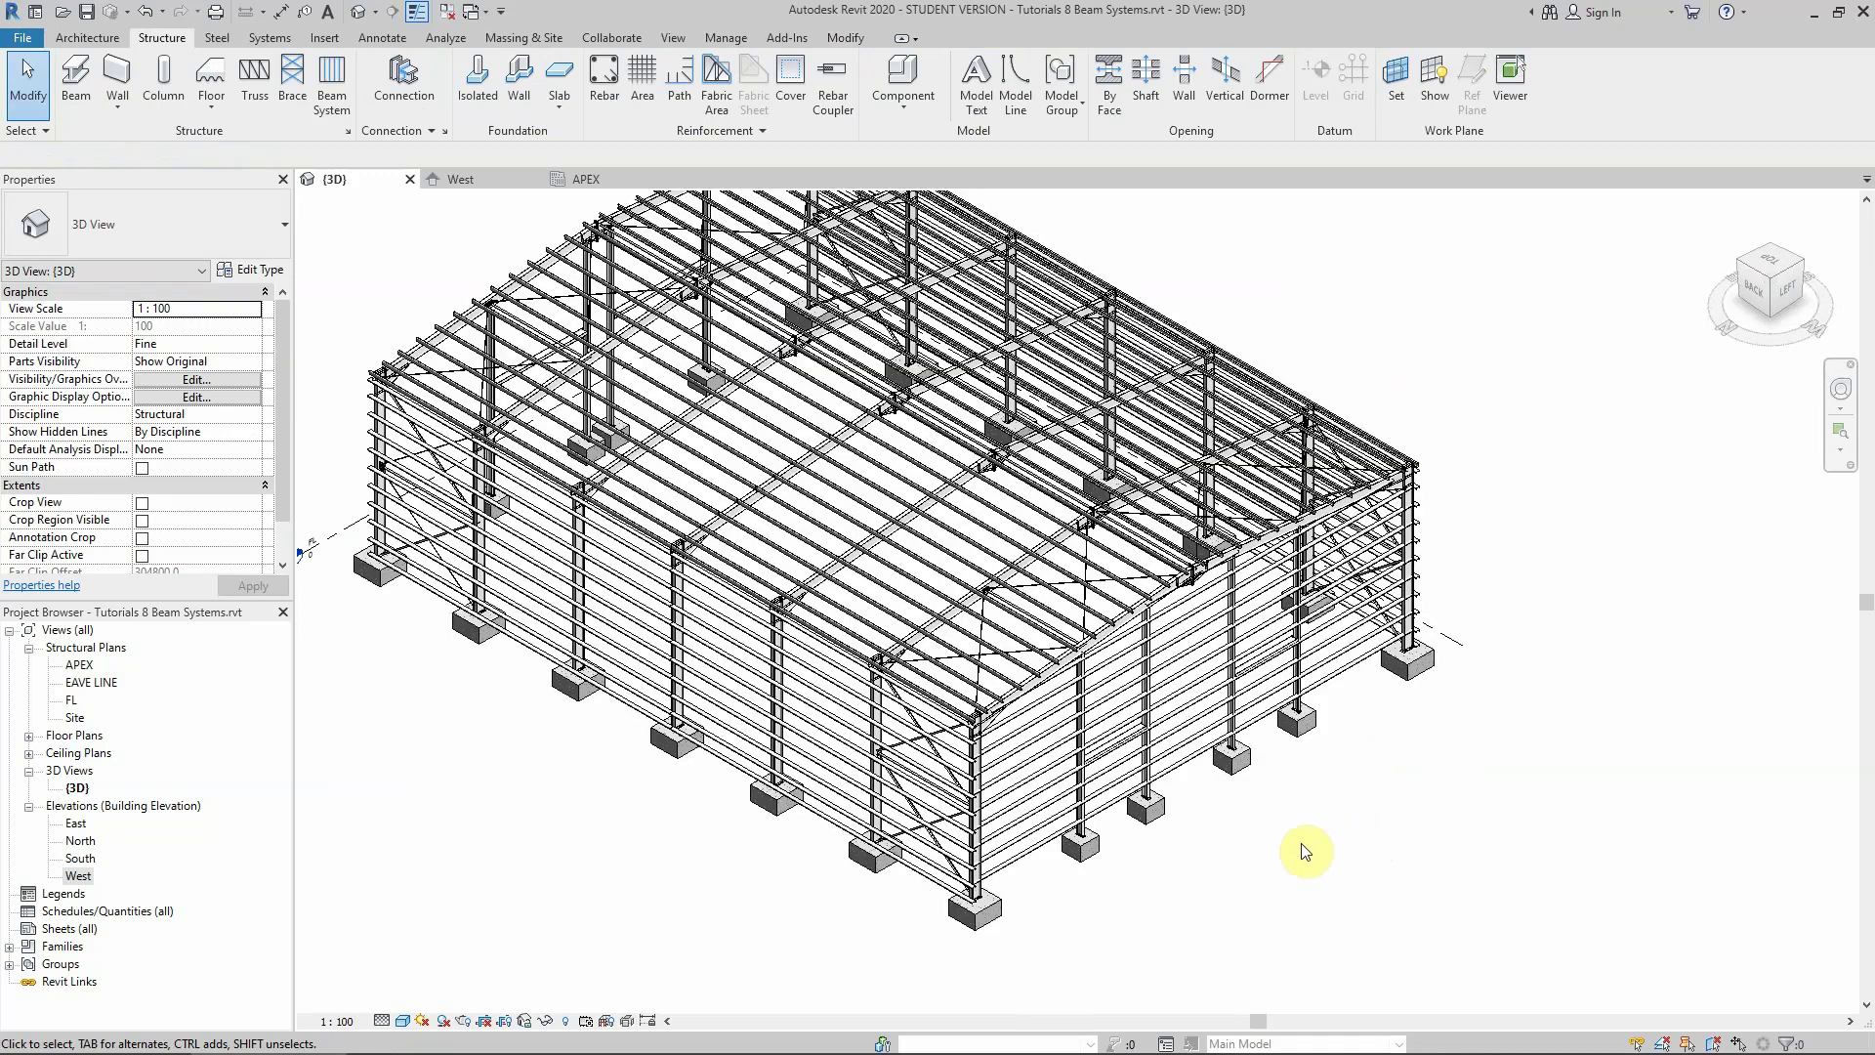
pyautogui.scroll(2, 1242, 820)
pyautogui.scroll(1, 1195, 796)
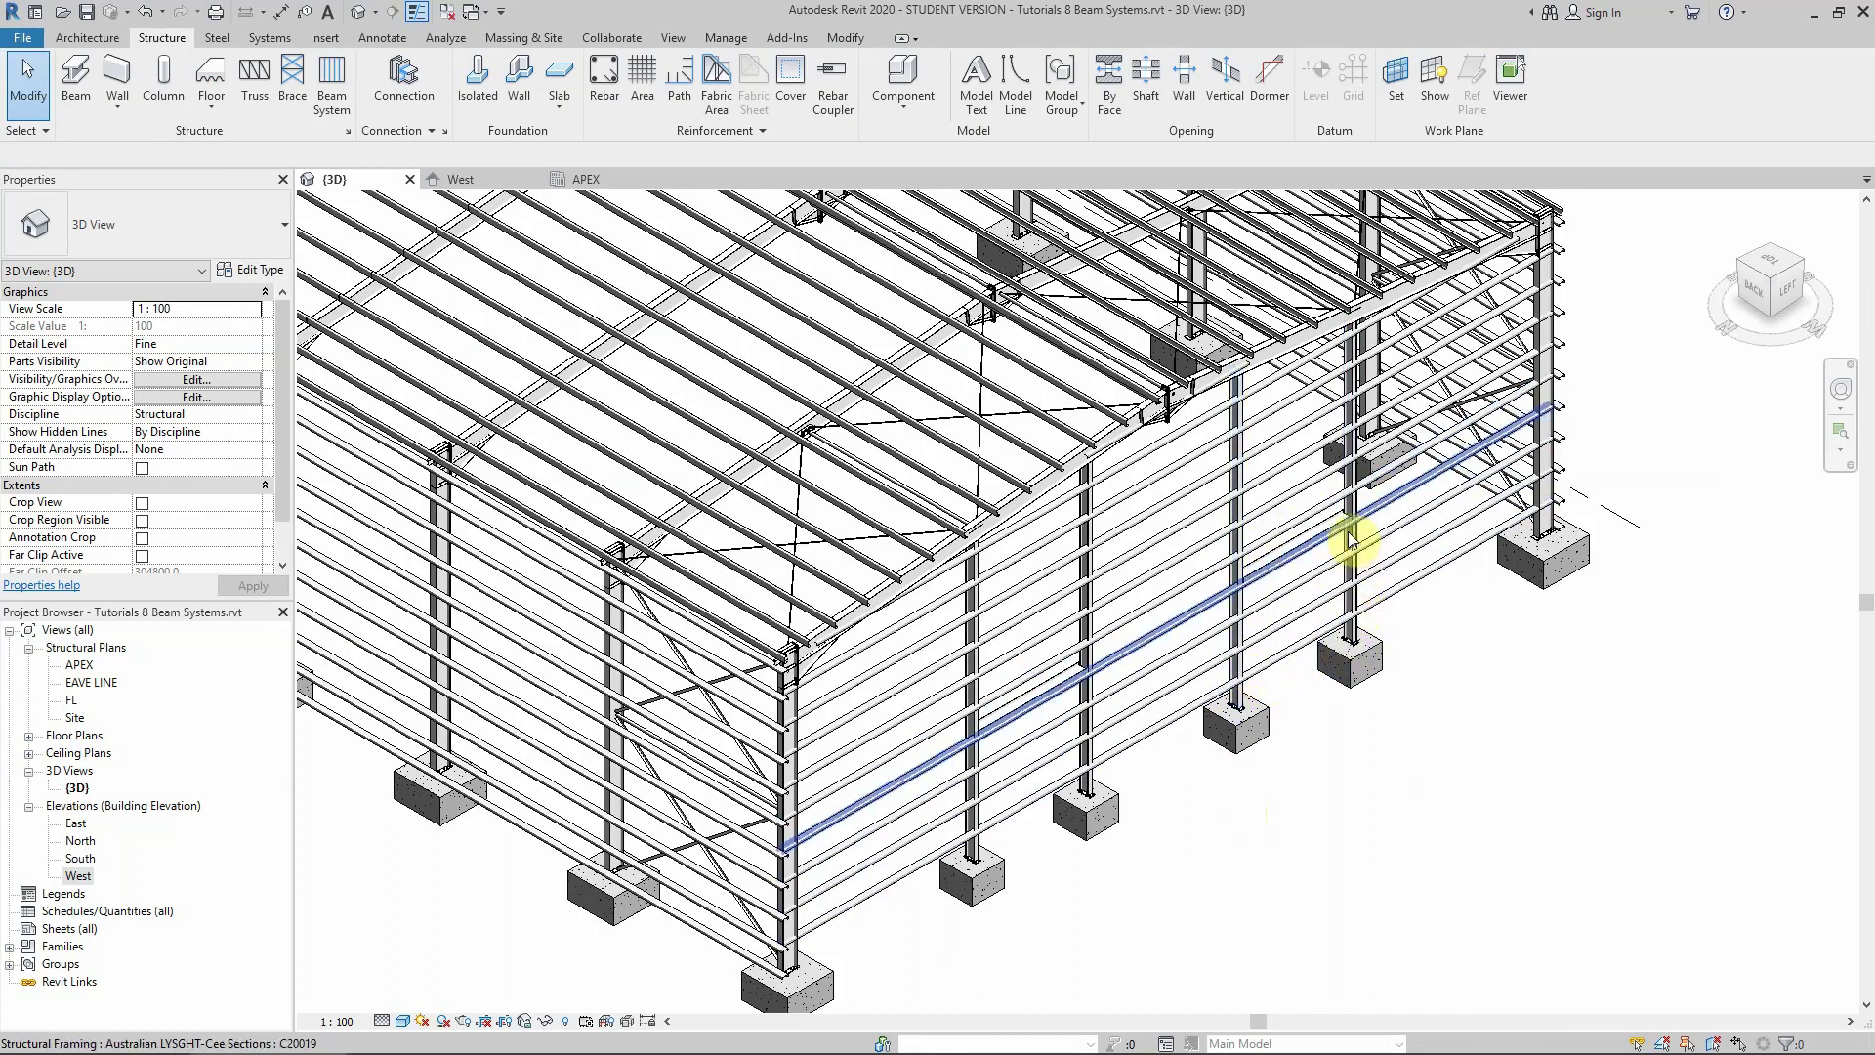
pyautogui.scroll(6, 1240, 640)
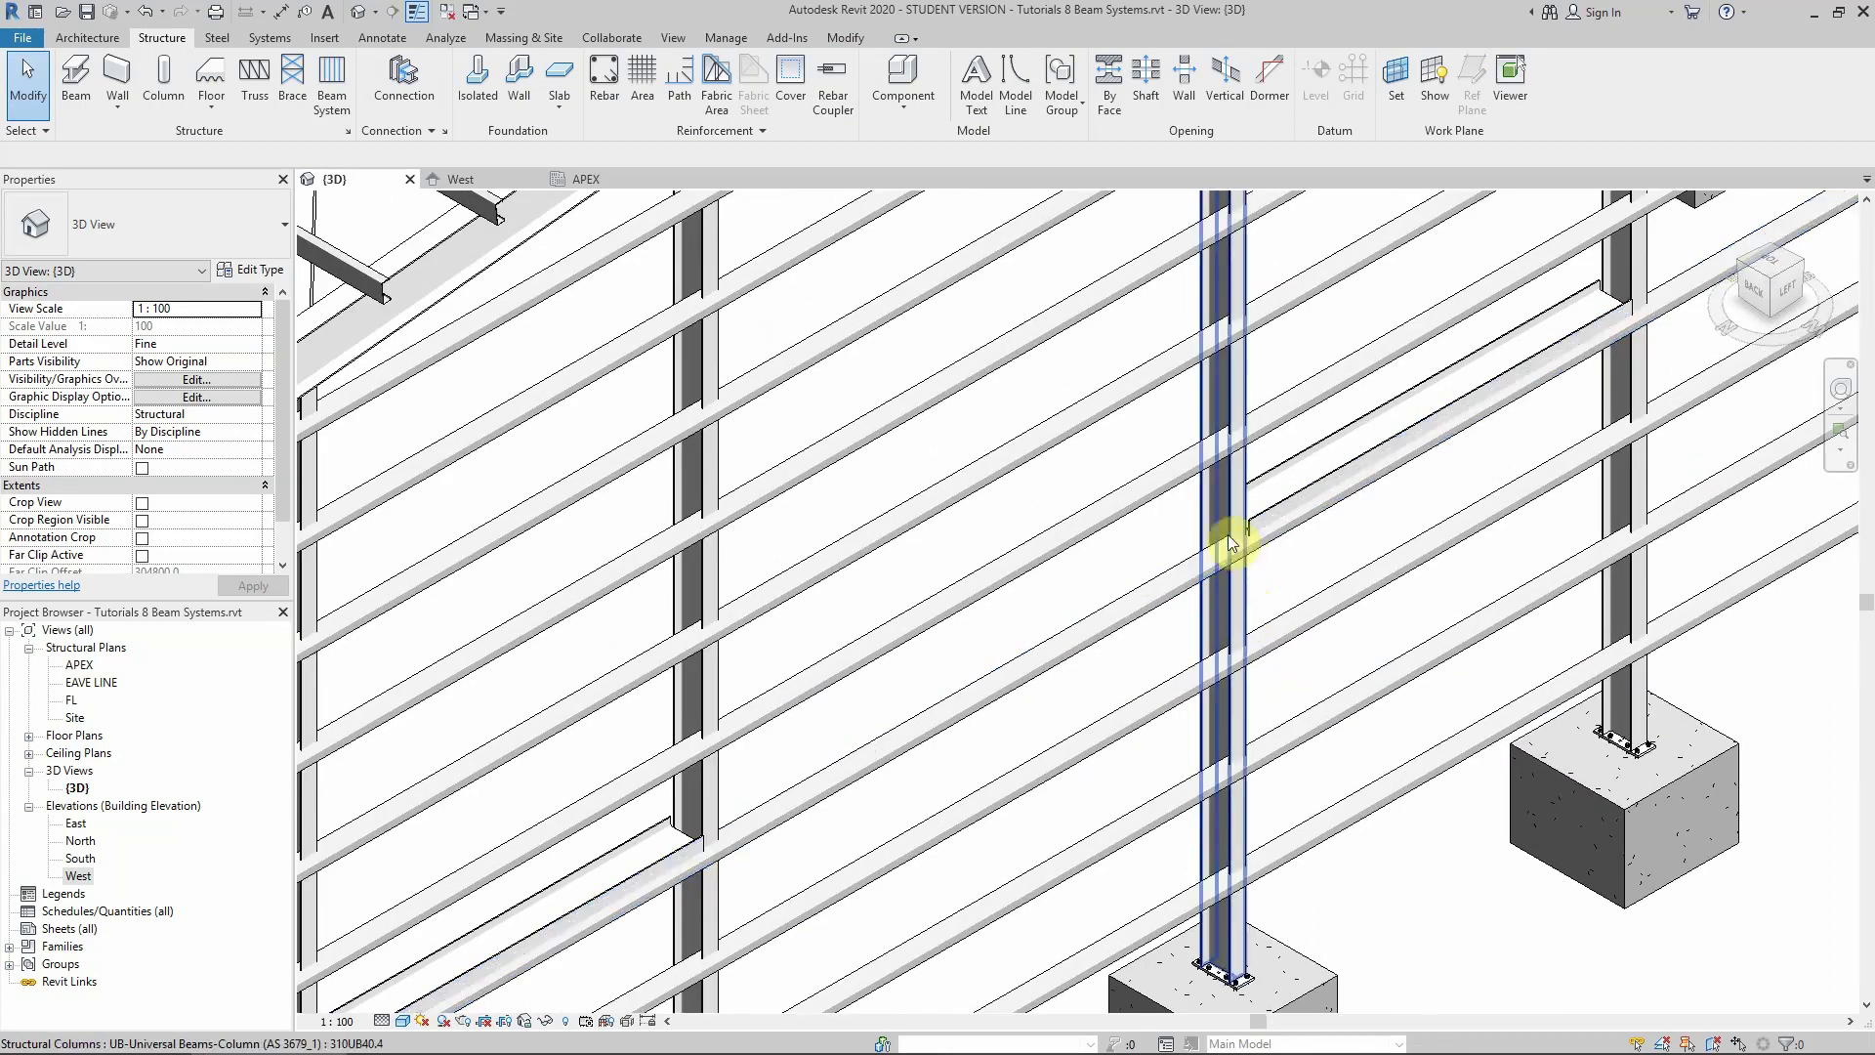
pyautogui.scroll(-5, 1206, 606)
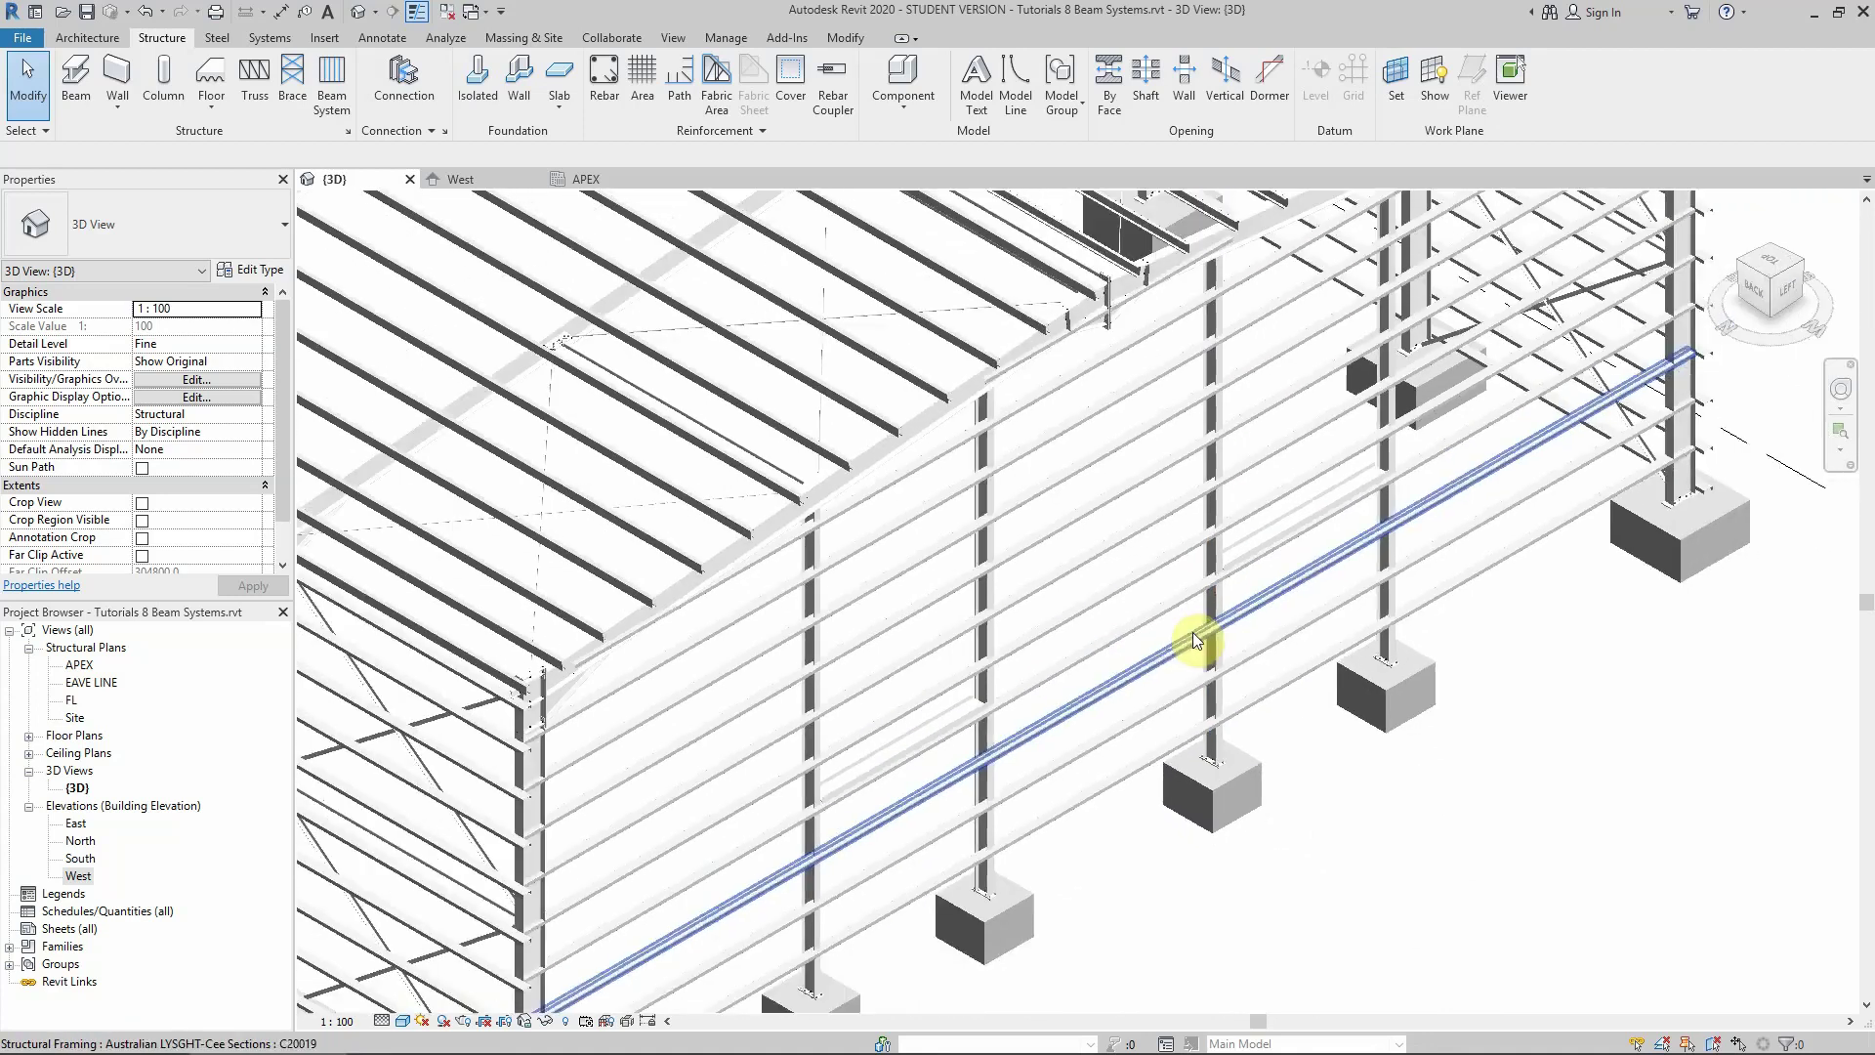
pyautogui.scroll(4, 1670, 402)
pyautogui.scroll(-6, 1673, 395)
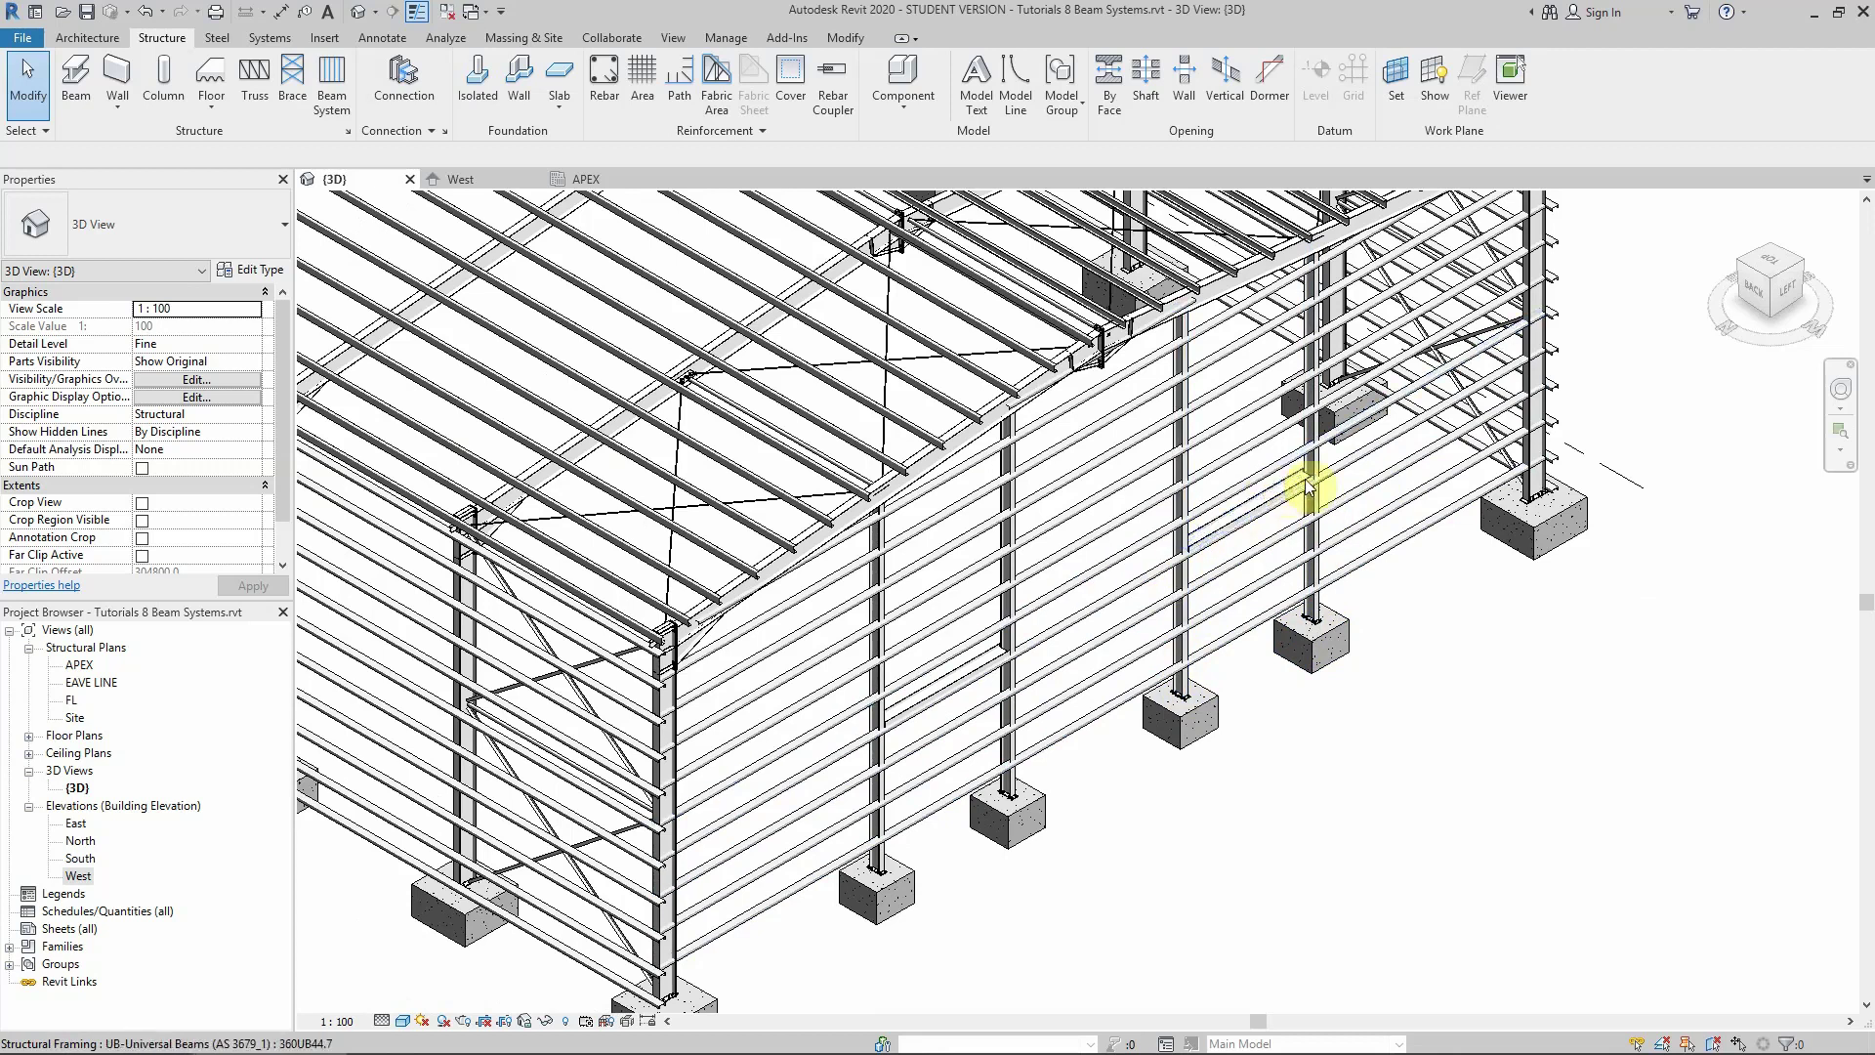
# View the end wall square-on from the left side, select its girt beam system and open its boundary for editing
pyautogui.click(1786, 288)
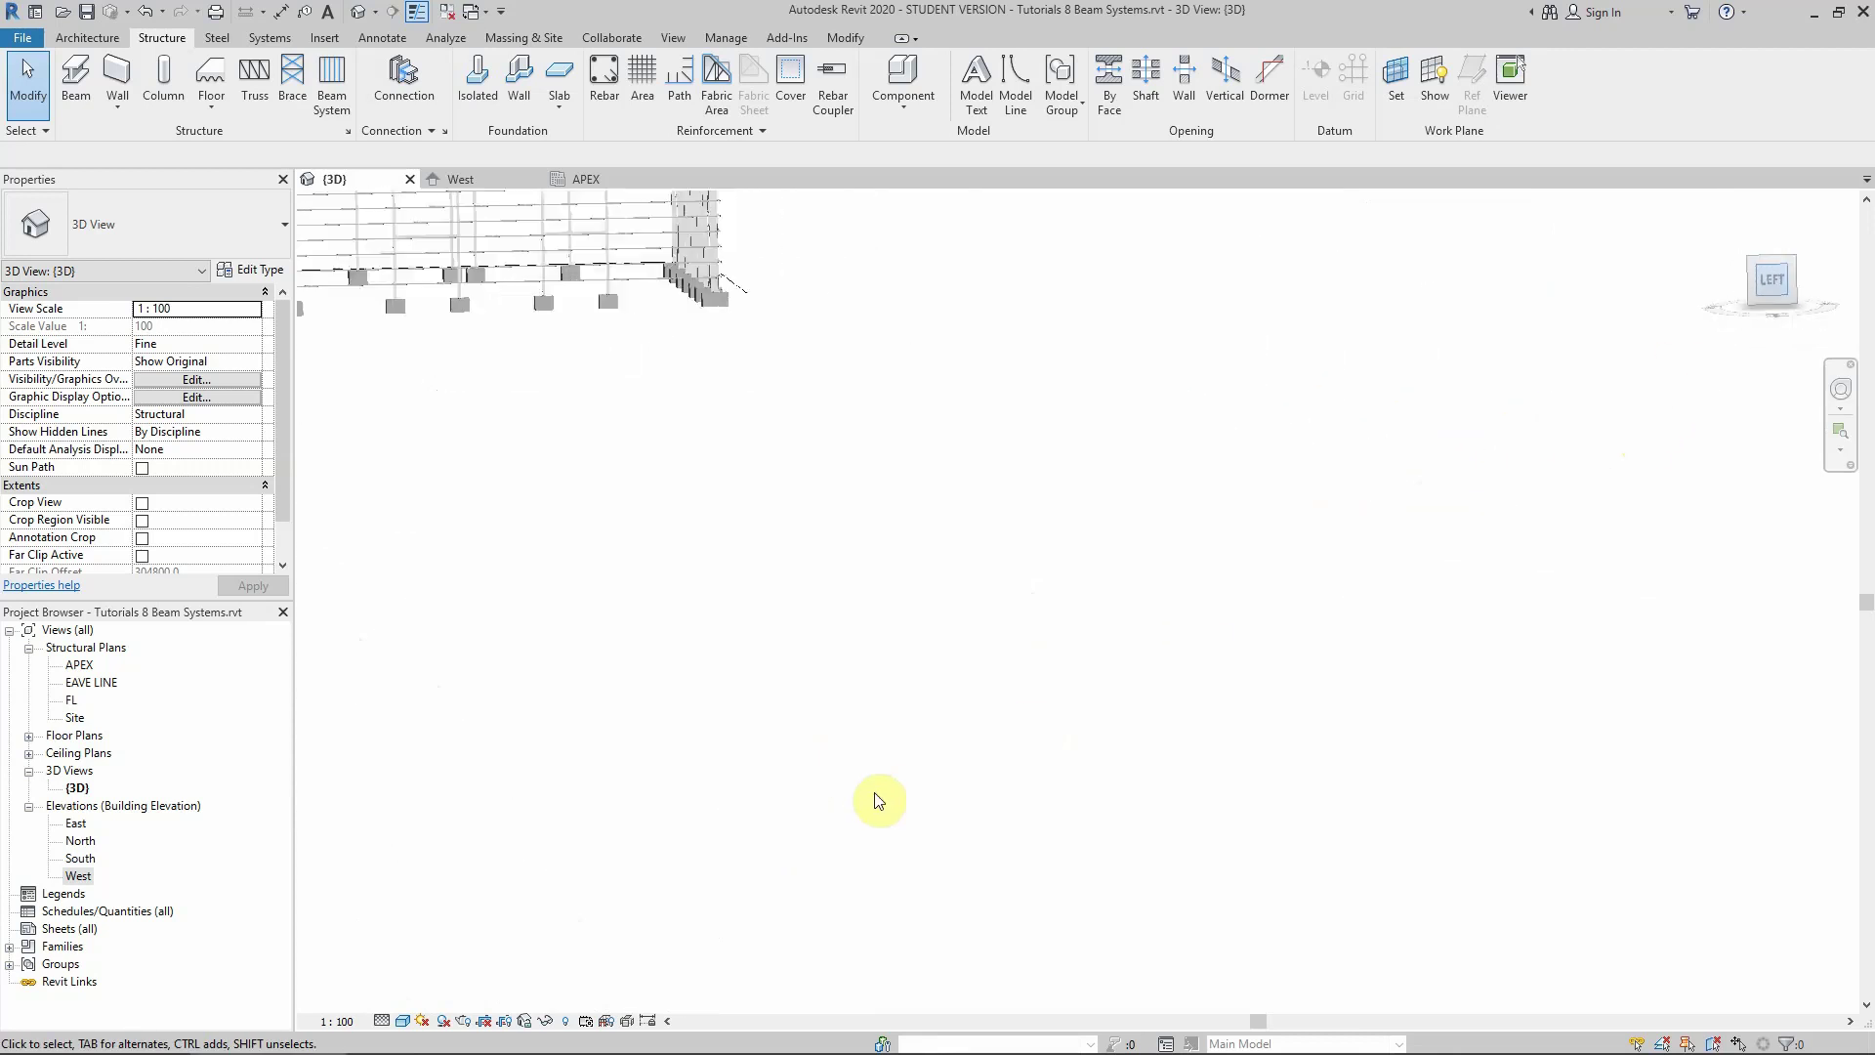
pyautogui.scroll(3, 876, 596)
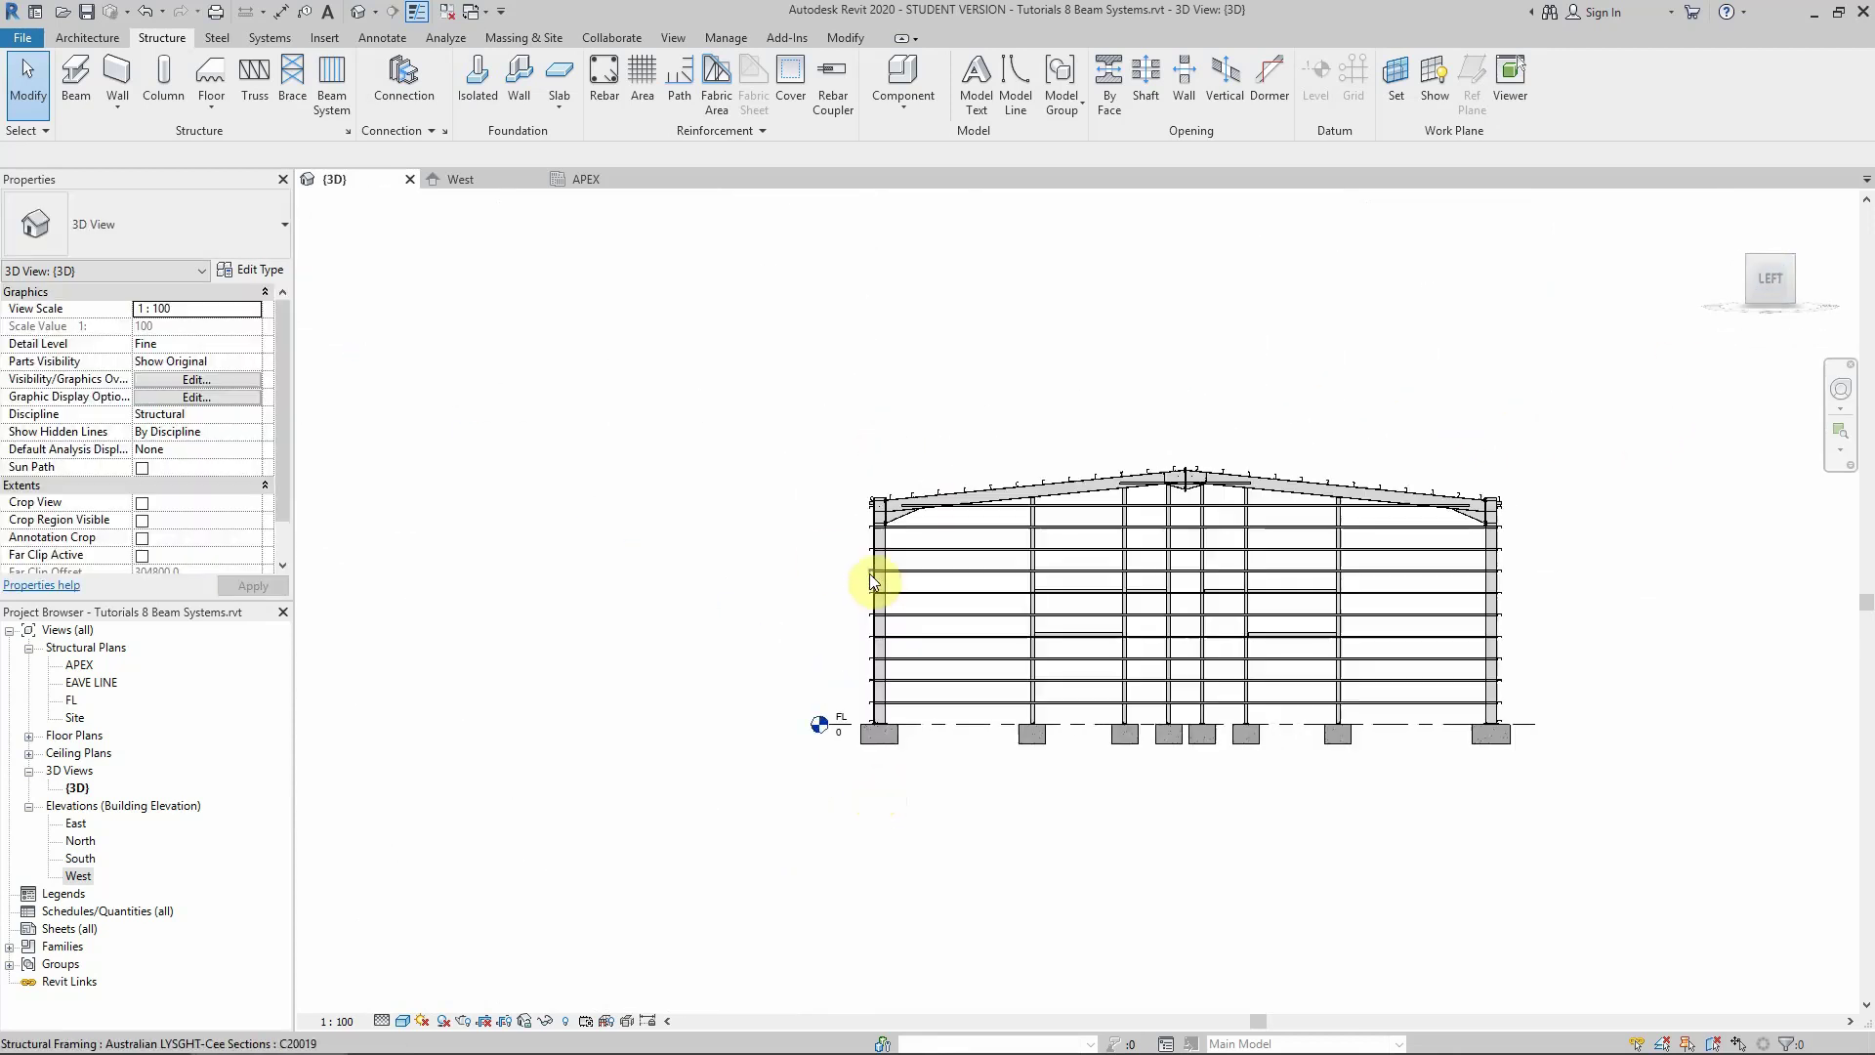
pyautogui.scroll(3, 924, 575)
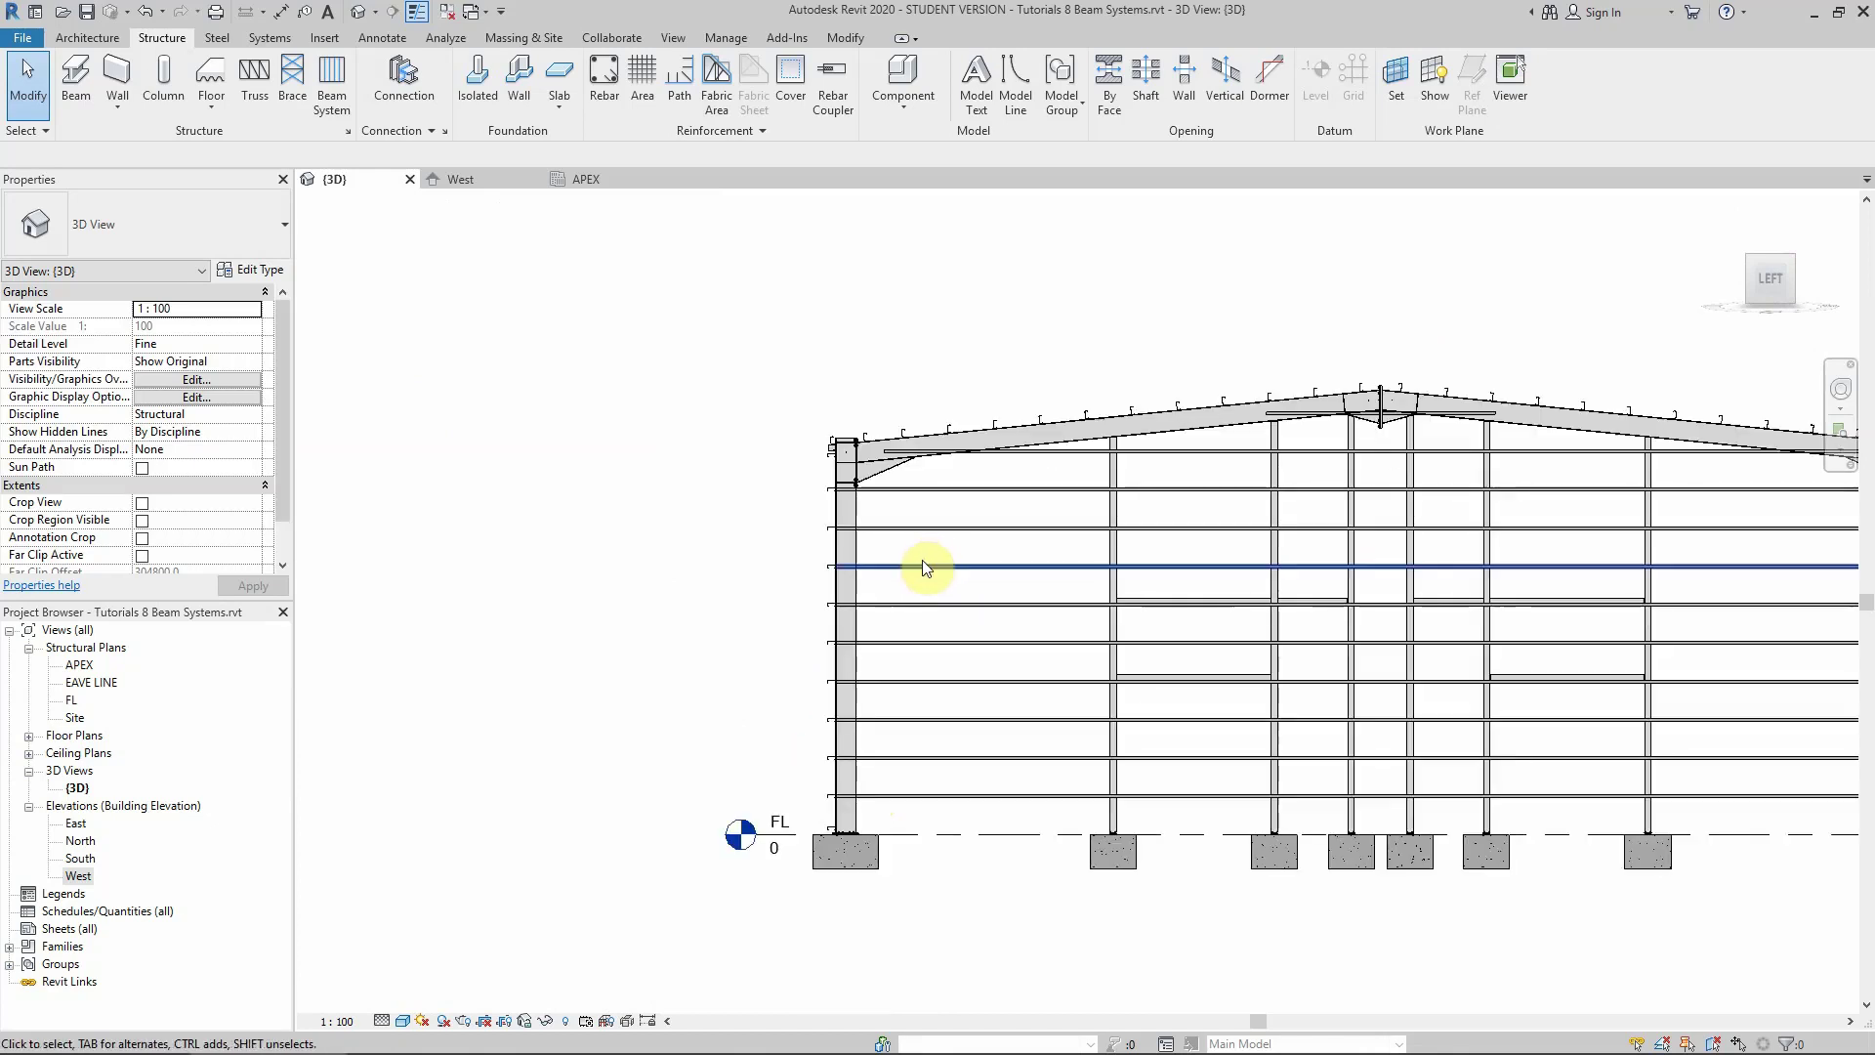
pyautogui.press('Tab')
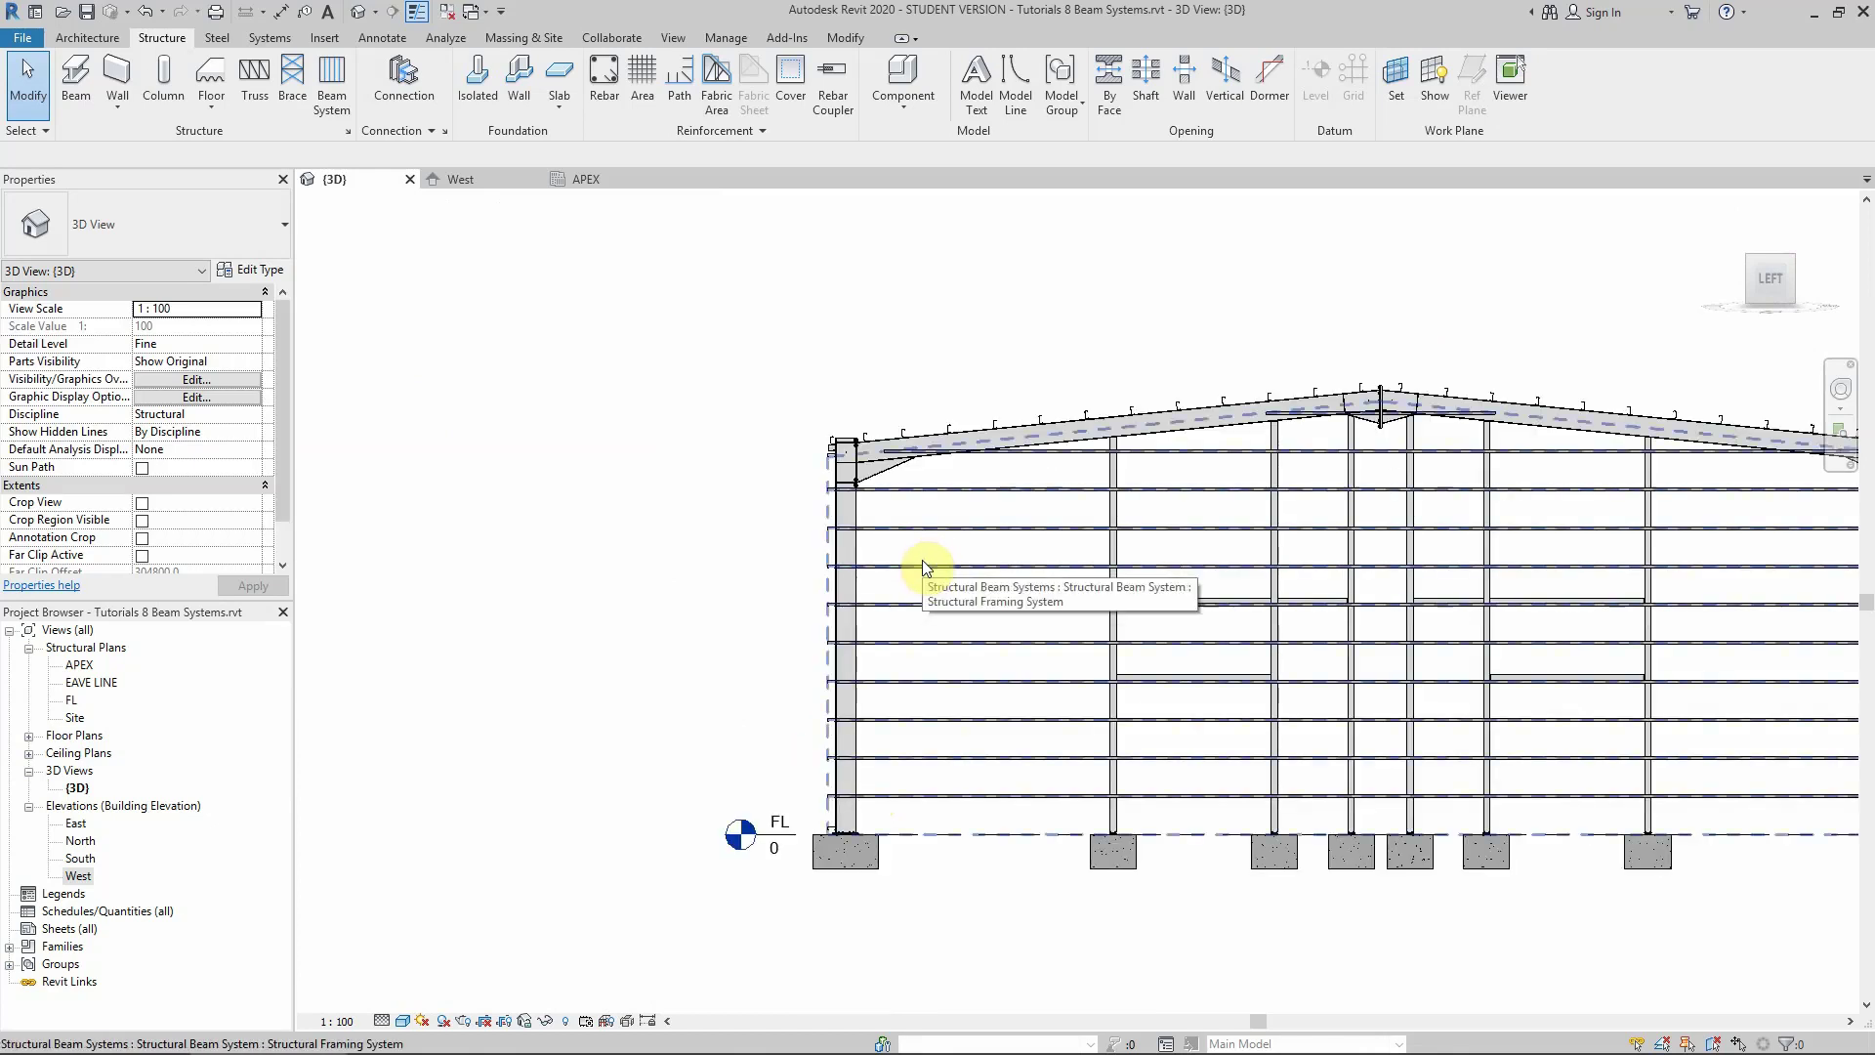
pyautogui.click(923, 563)
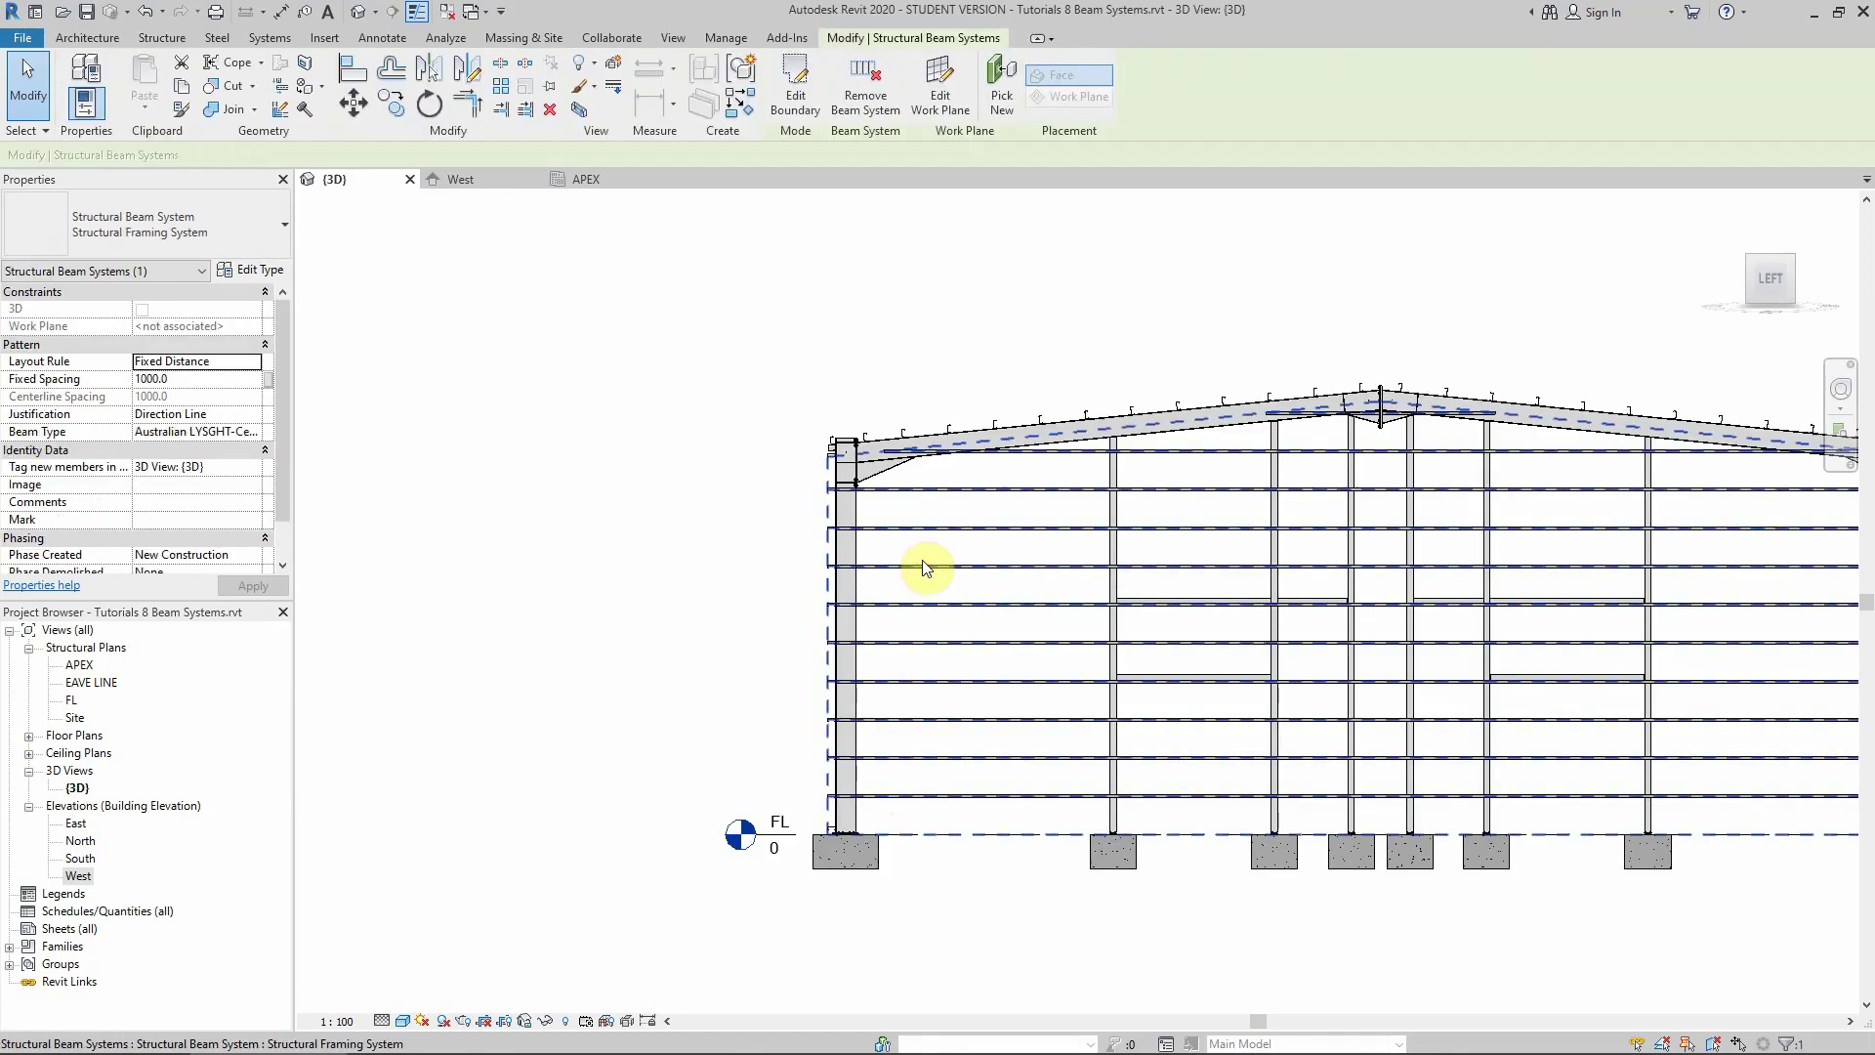
pyautogui.click(795, 83)
pyautogui.scroll(-2, 583, 536)
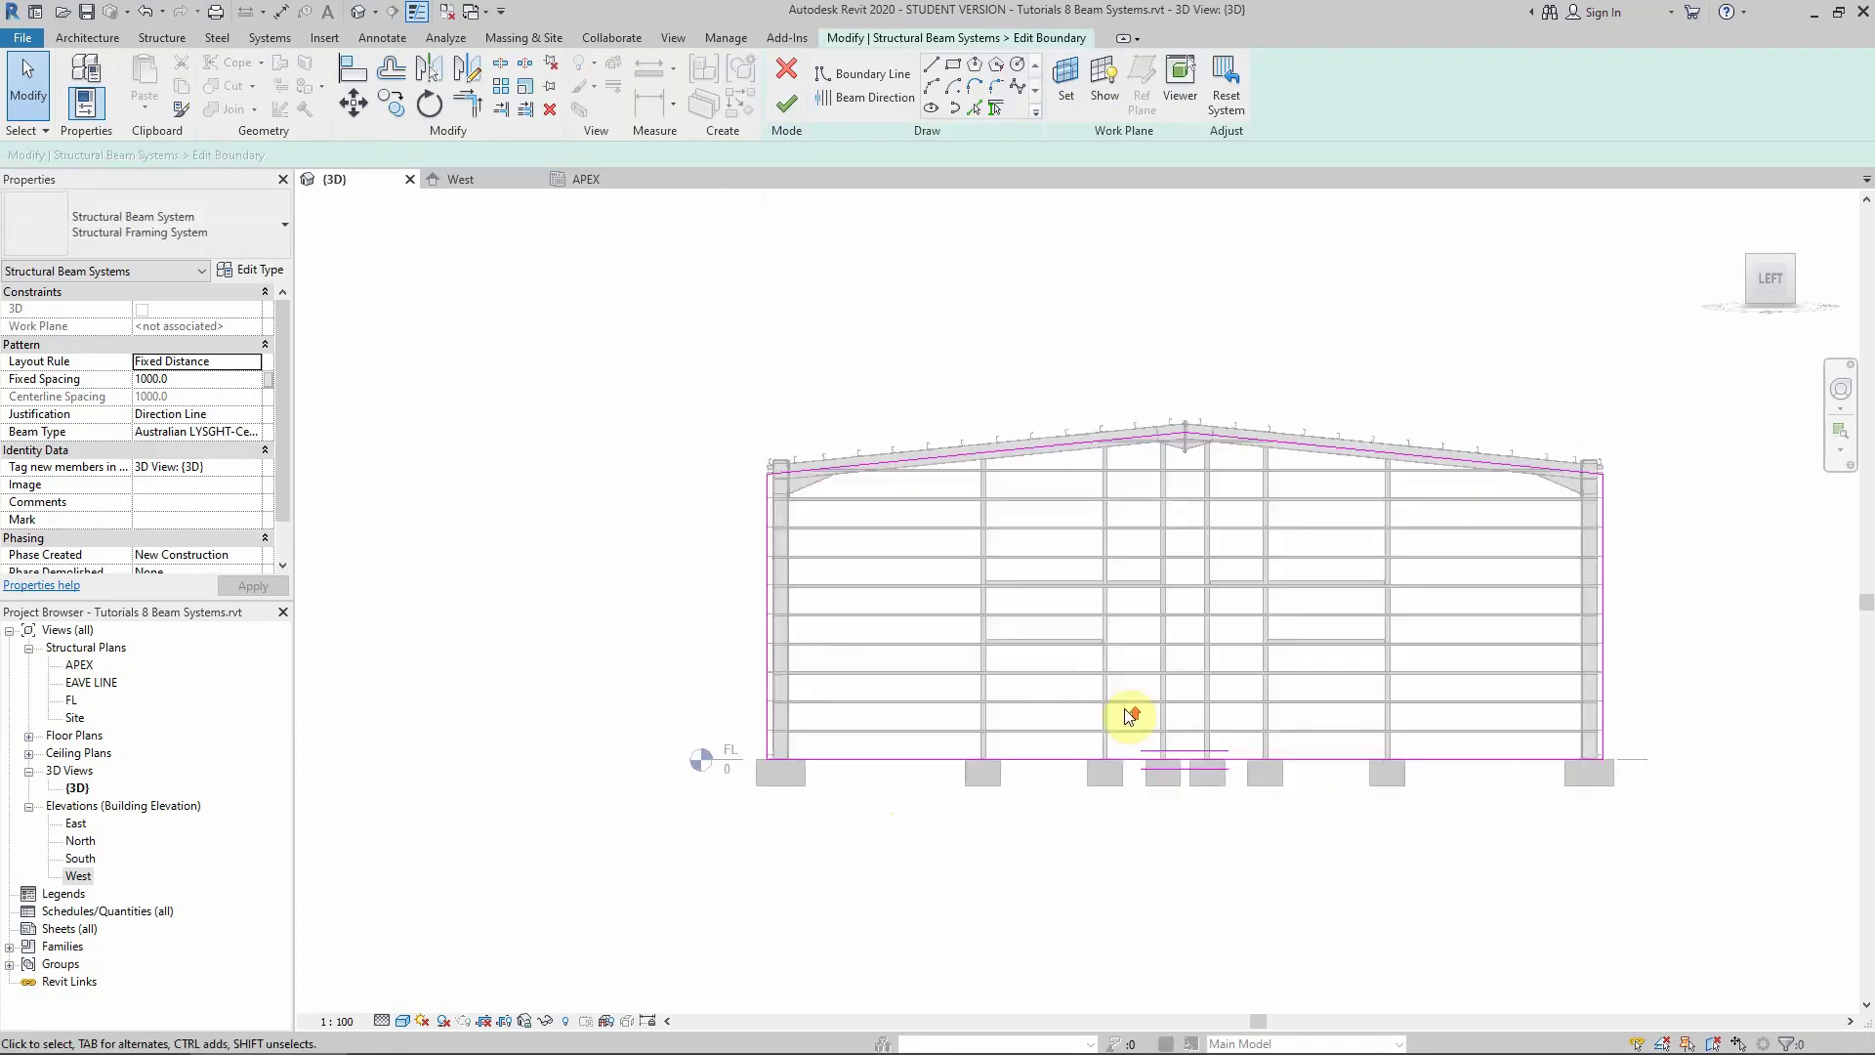
# Pick the inner faces of the left opening's two columns and the girt line just under its header as boundary lines
pyautogui.scroll(5, 1074, 722)
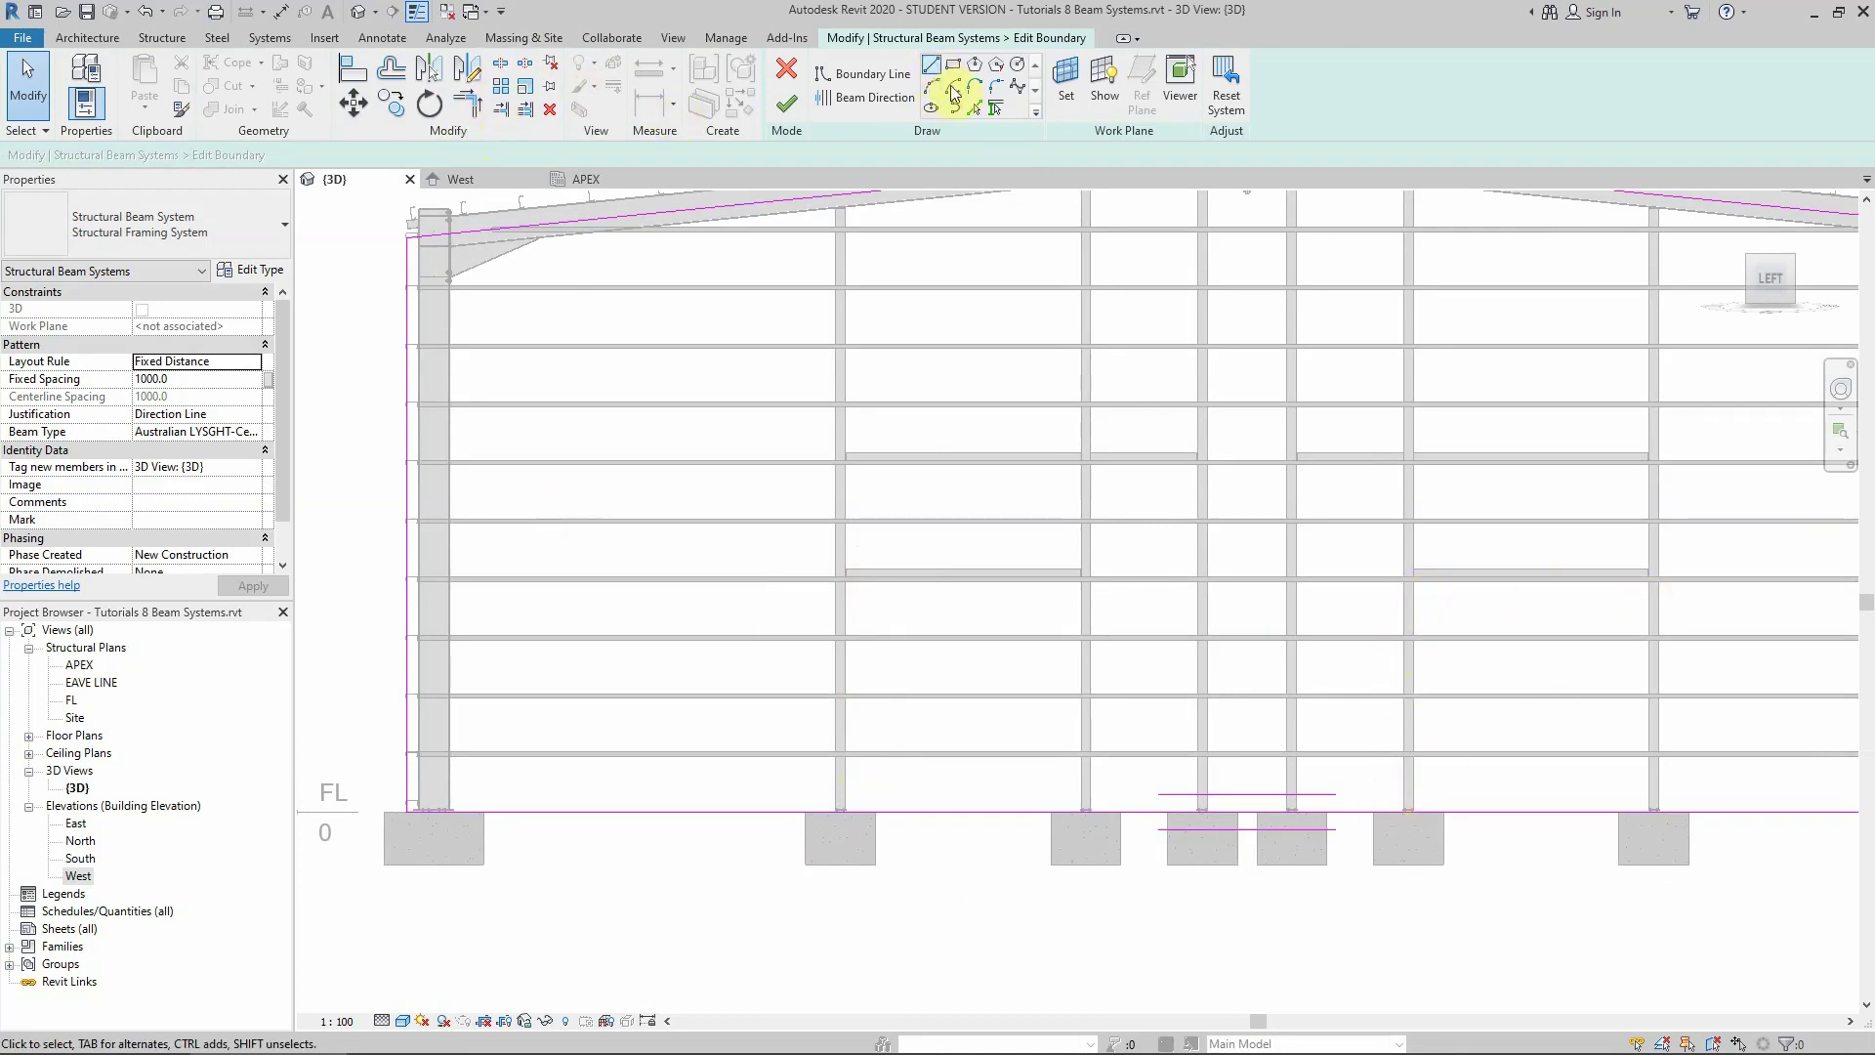
pyautogui.click(973, 106)
pyautogui.scroll(3, 838, 740)
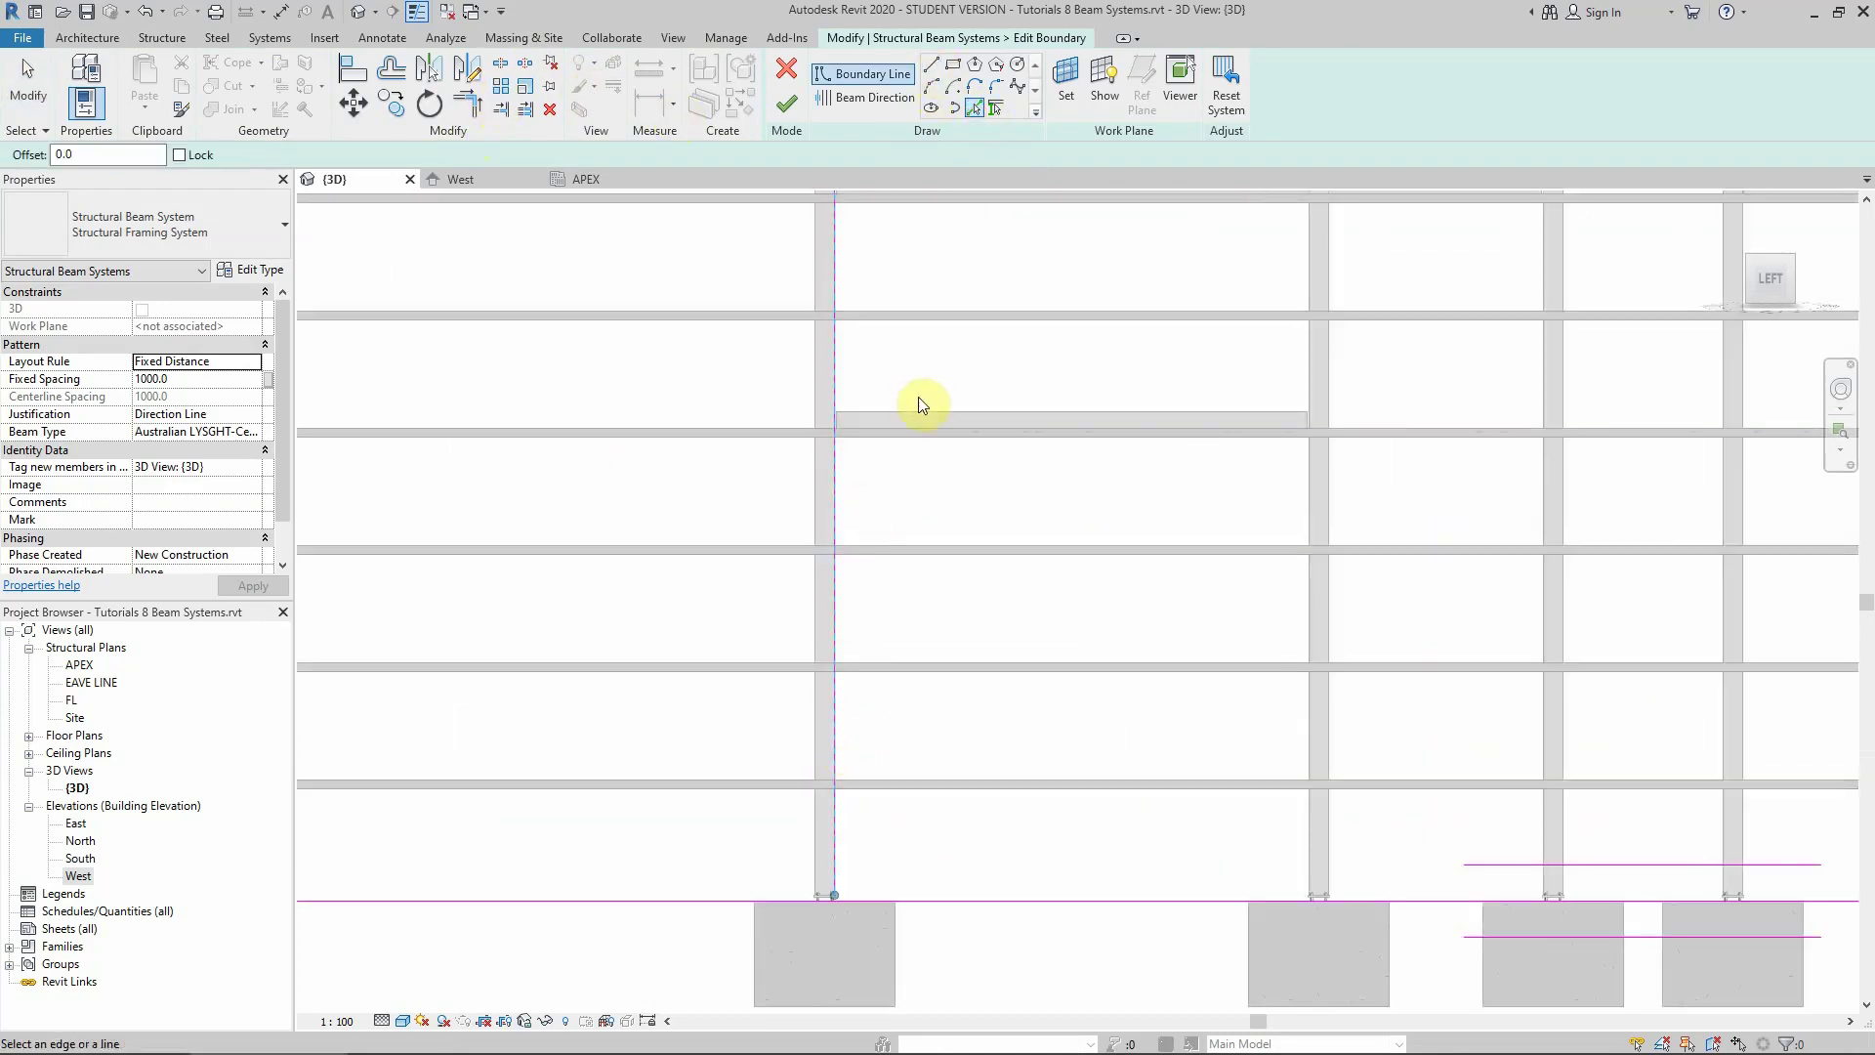
pyautogui.scroll(3, 921, 403)
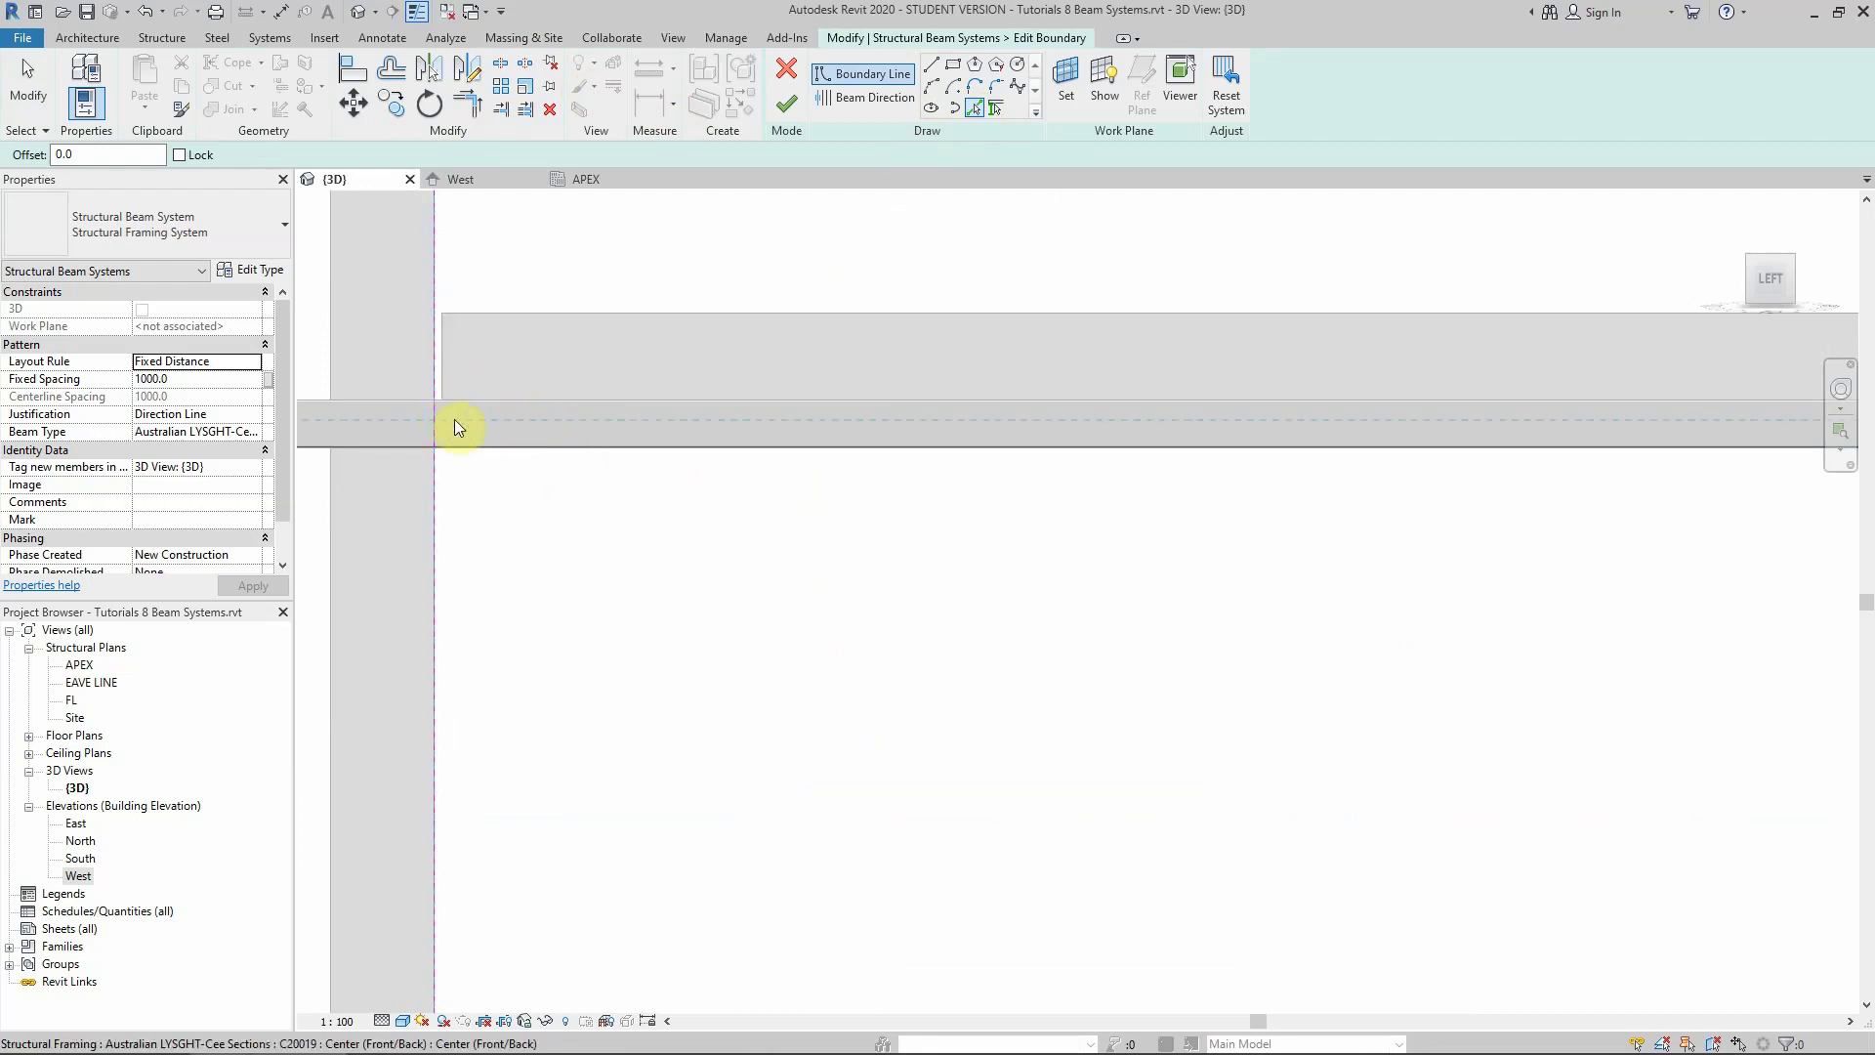
pyautogui.click(478, 418)
pyautogui.scroll(-5, 528, 425)
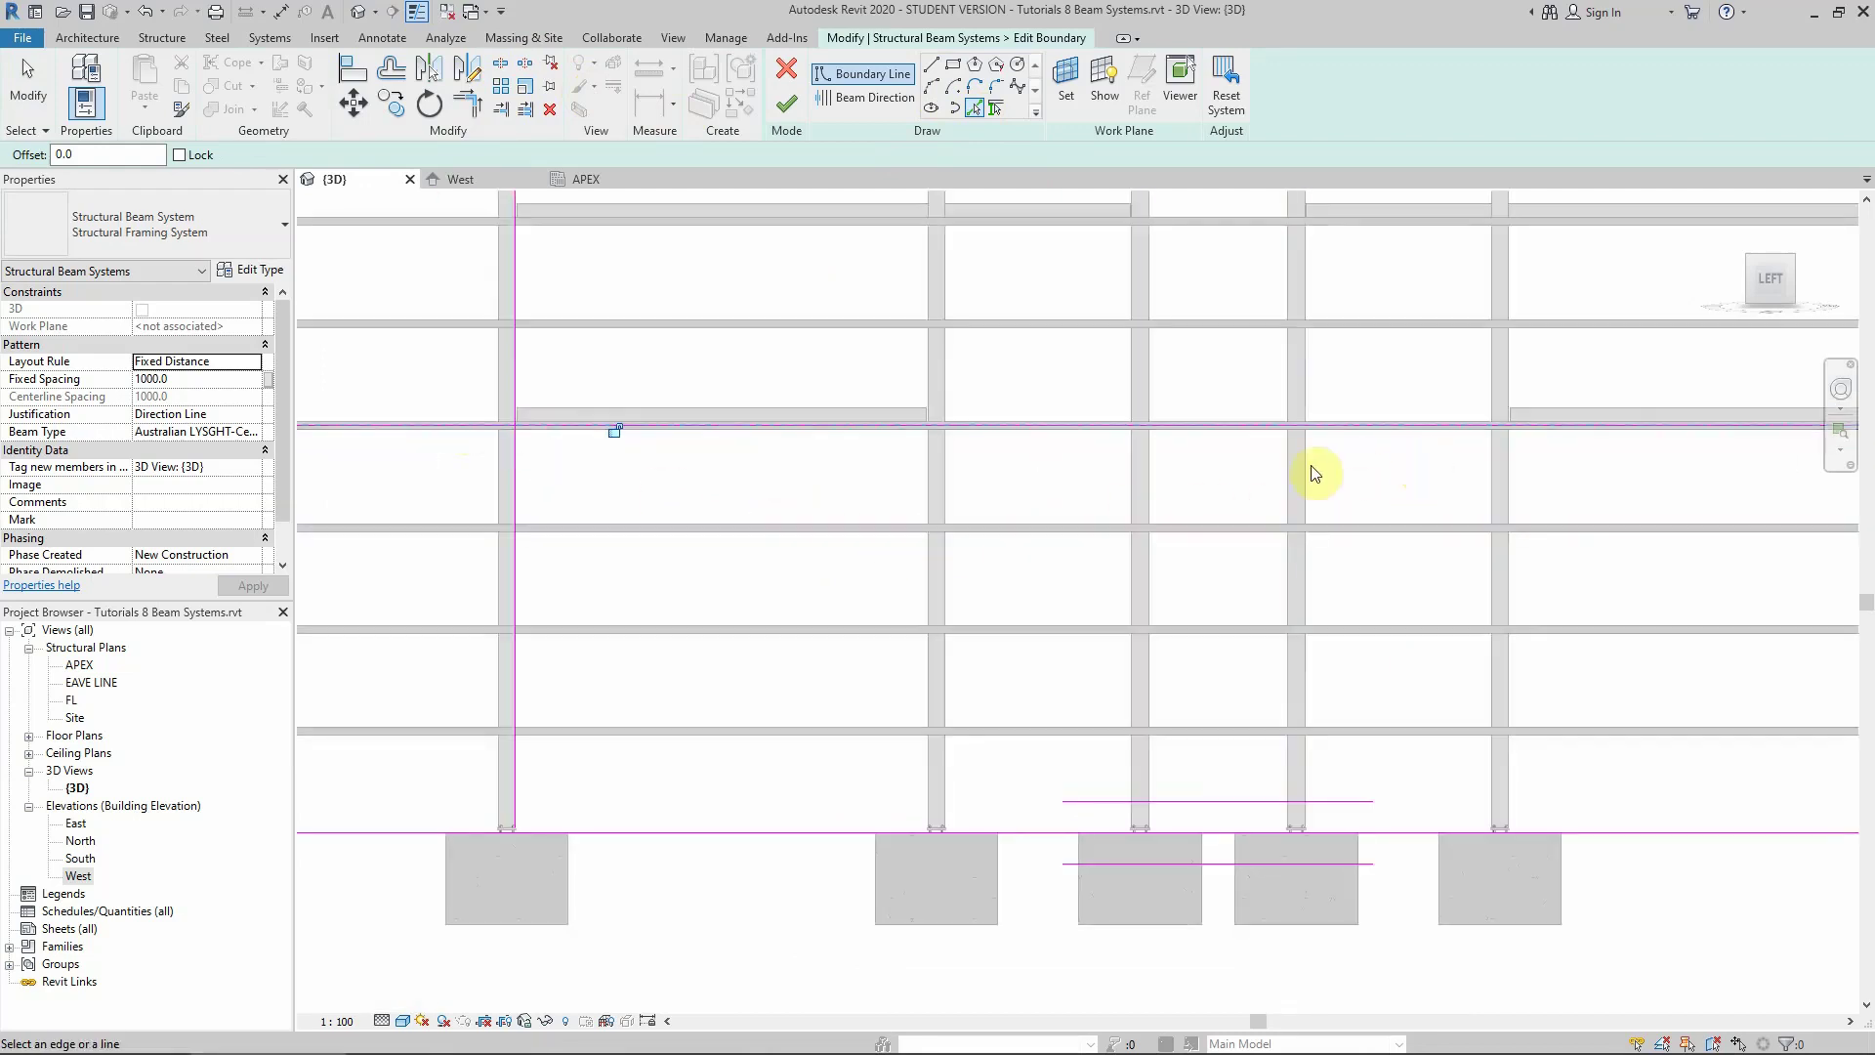
pyautogui.click(921, 485)
pyautogui.scroll(-2, 824, 557)
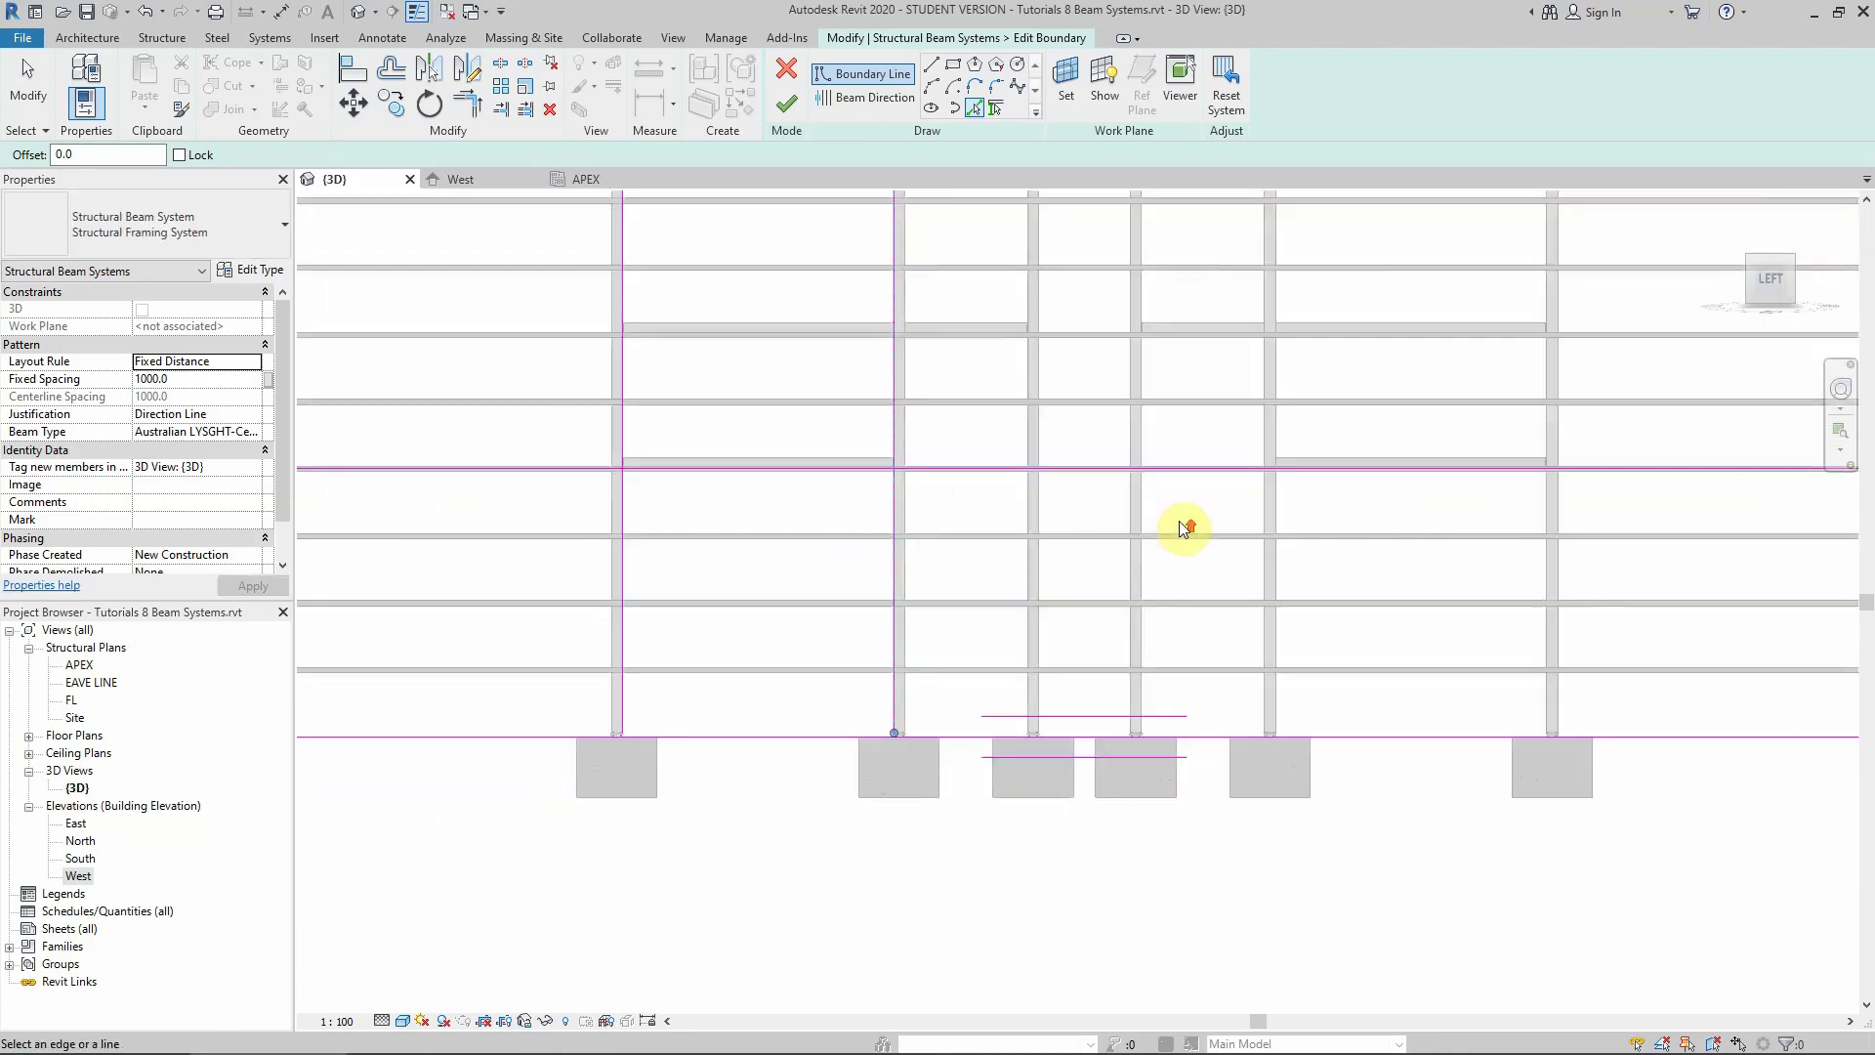
# Pick the inner faces of the right opening's two columns and the lower girt edge under its header as boundary lines
pyautogui.scroll(2, 1184, 523)
pyautogui.scroll(1, 1326, 464)
pyautogui.click(1316, 459)
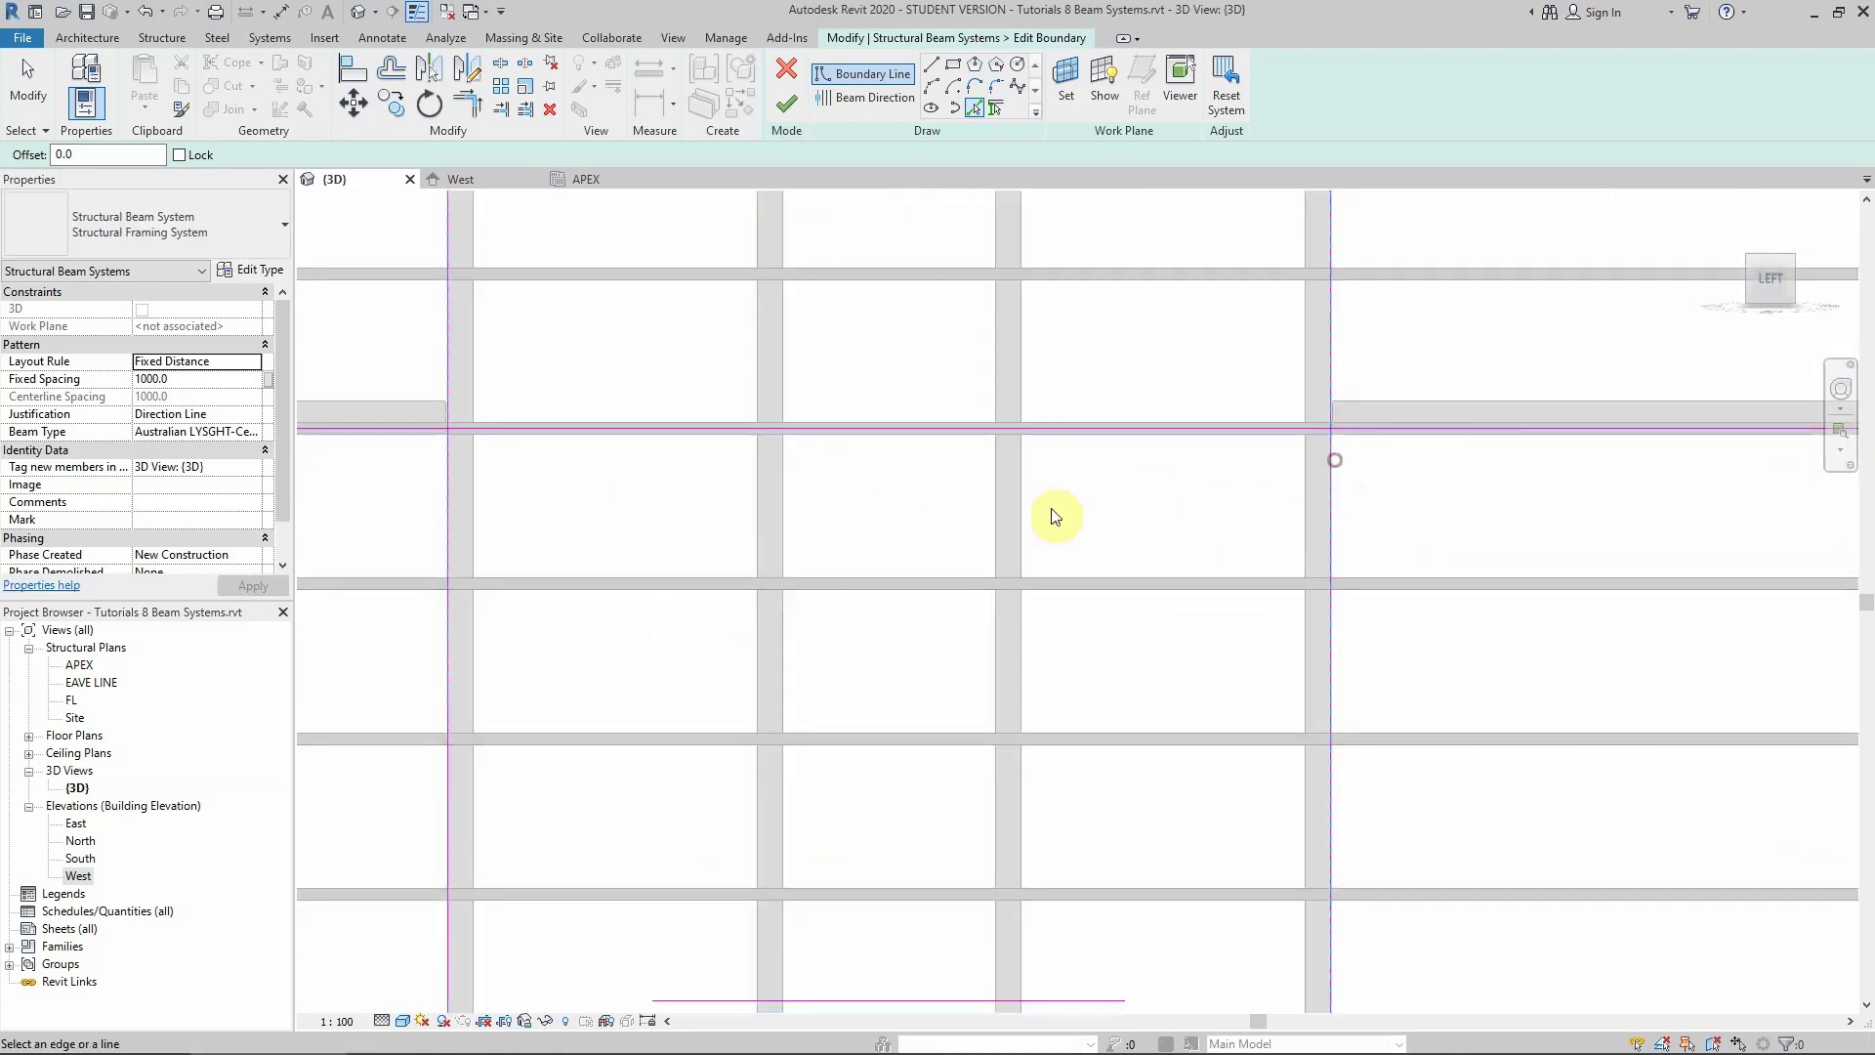
pyautogui.scroll(-2, 1250, 527)
pyautogui.scroll(3, 1192, 449)
pyautogui.click(1191, 451)
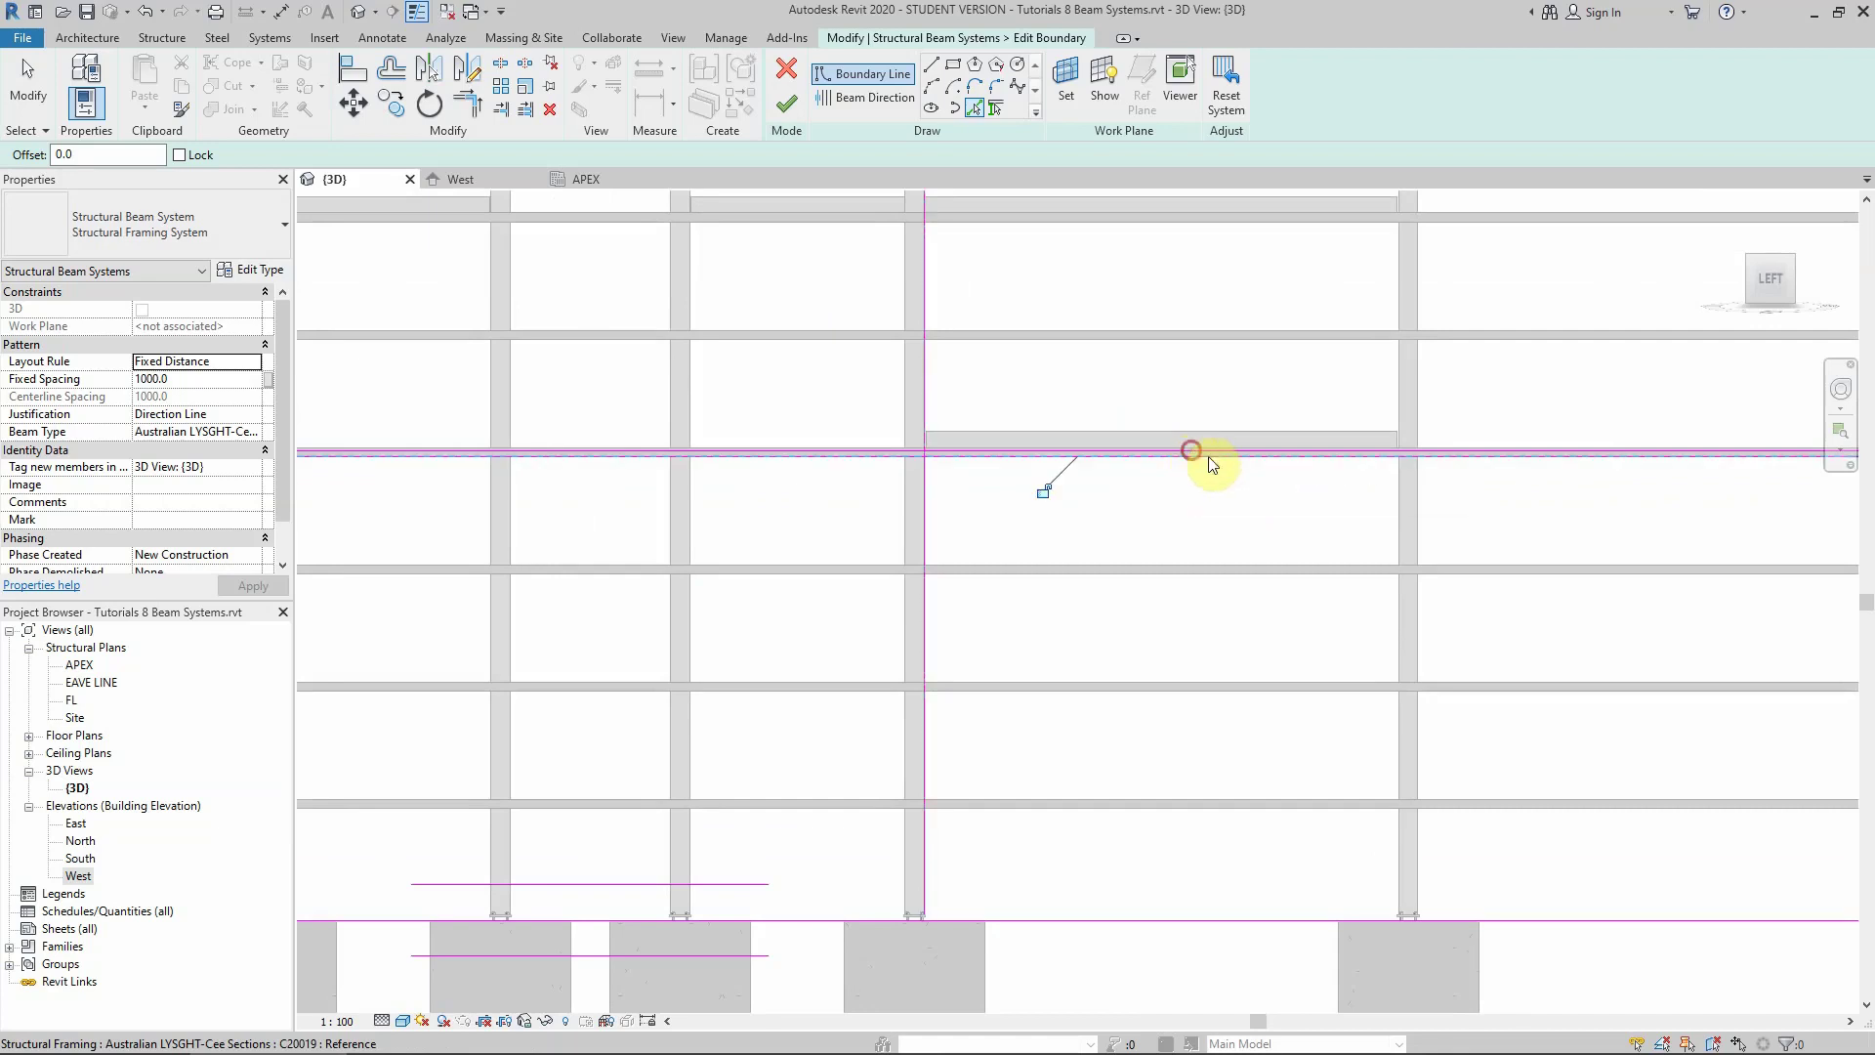
pyautogui.click(1396, 485)
pyautogui.scroll(3, 1322, 460)
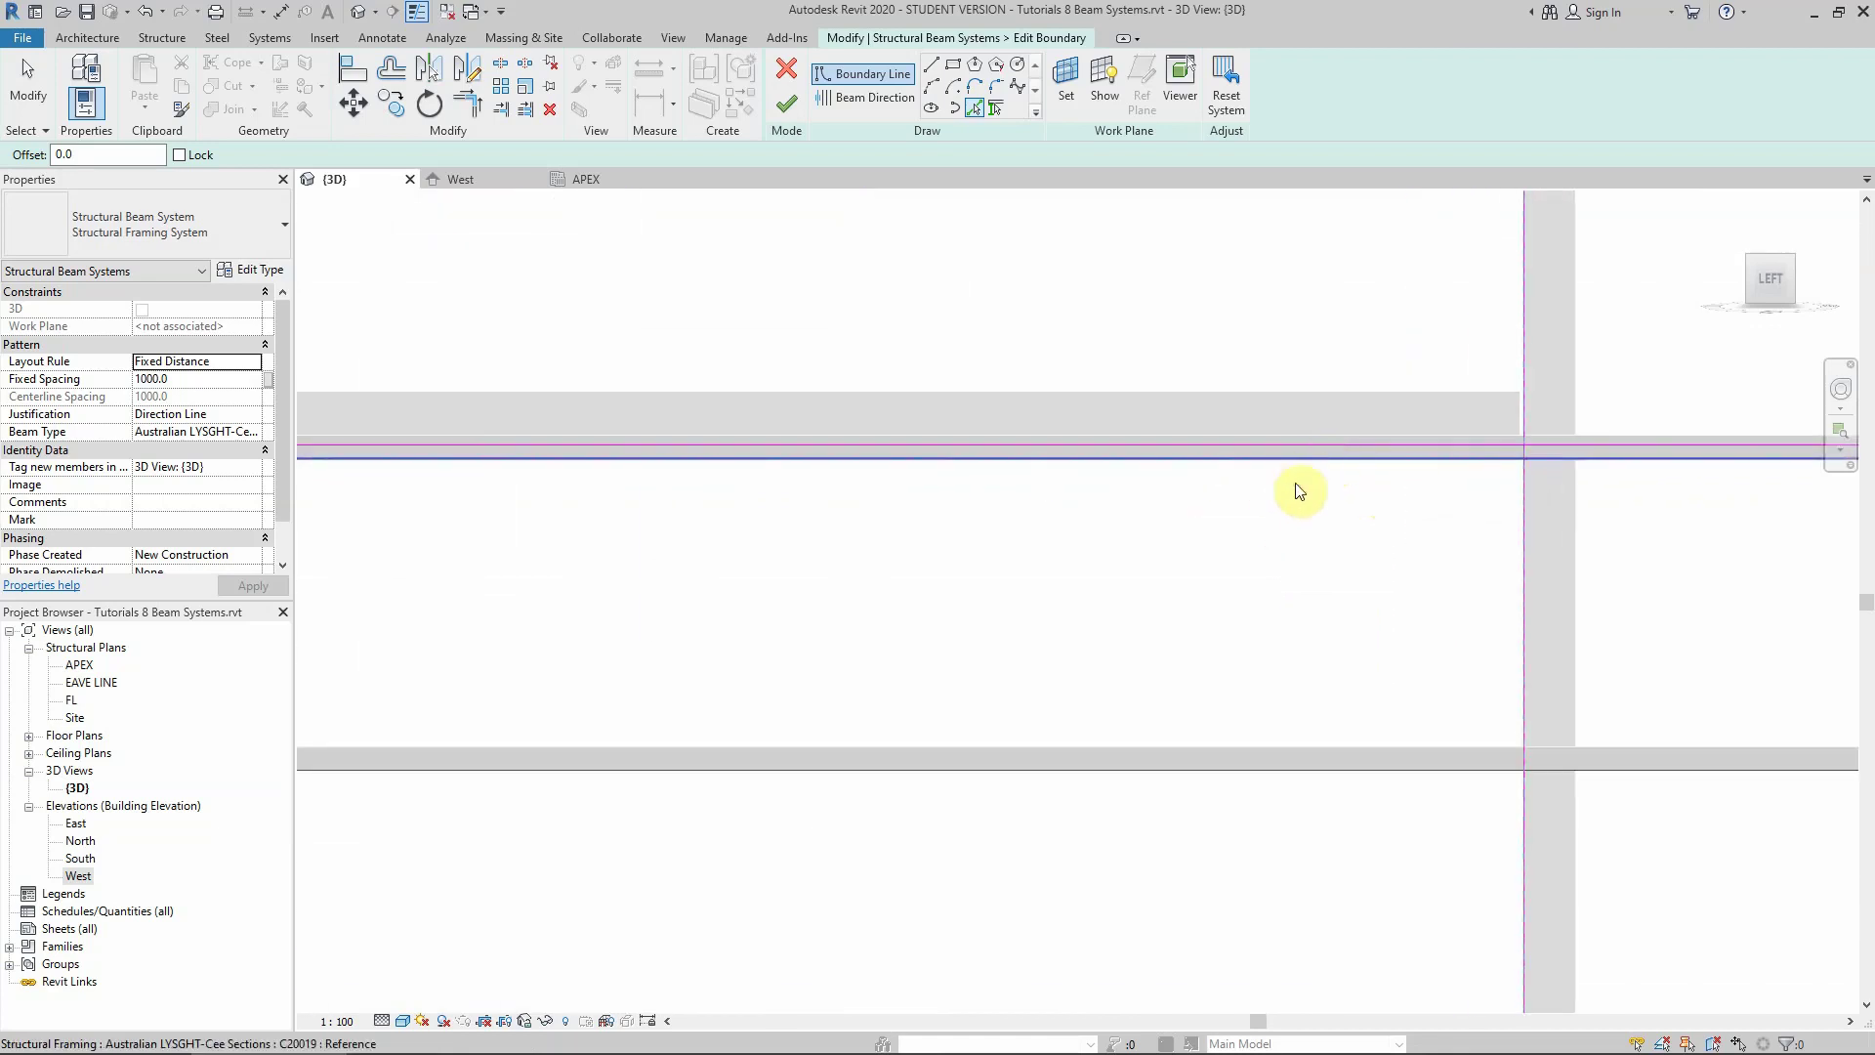
pyautogui.scroll(-3, 996, 539)
pyautogui.scroll(3, 867, 506)
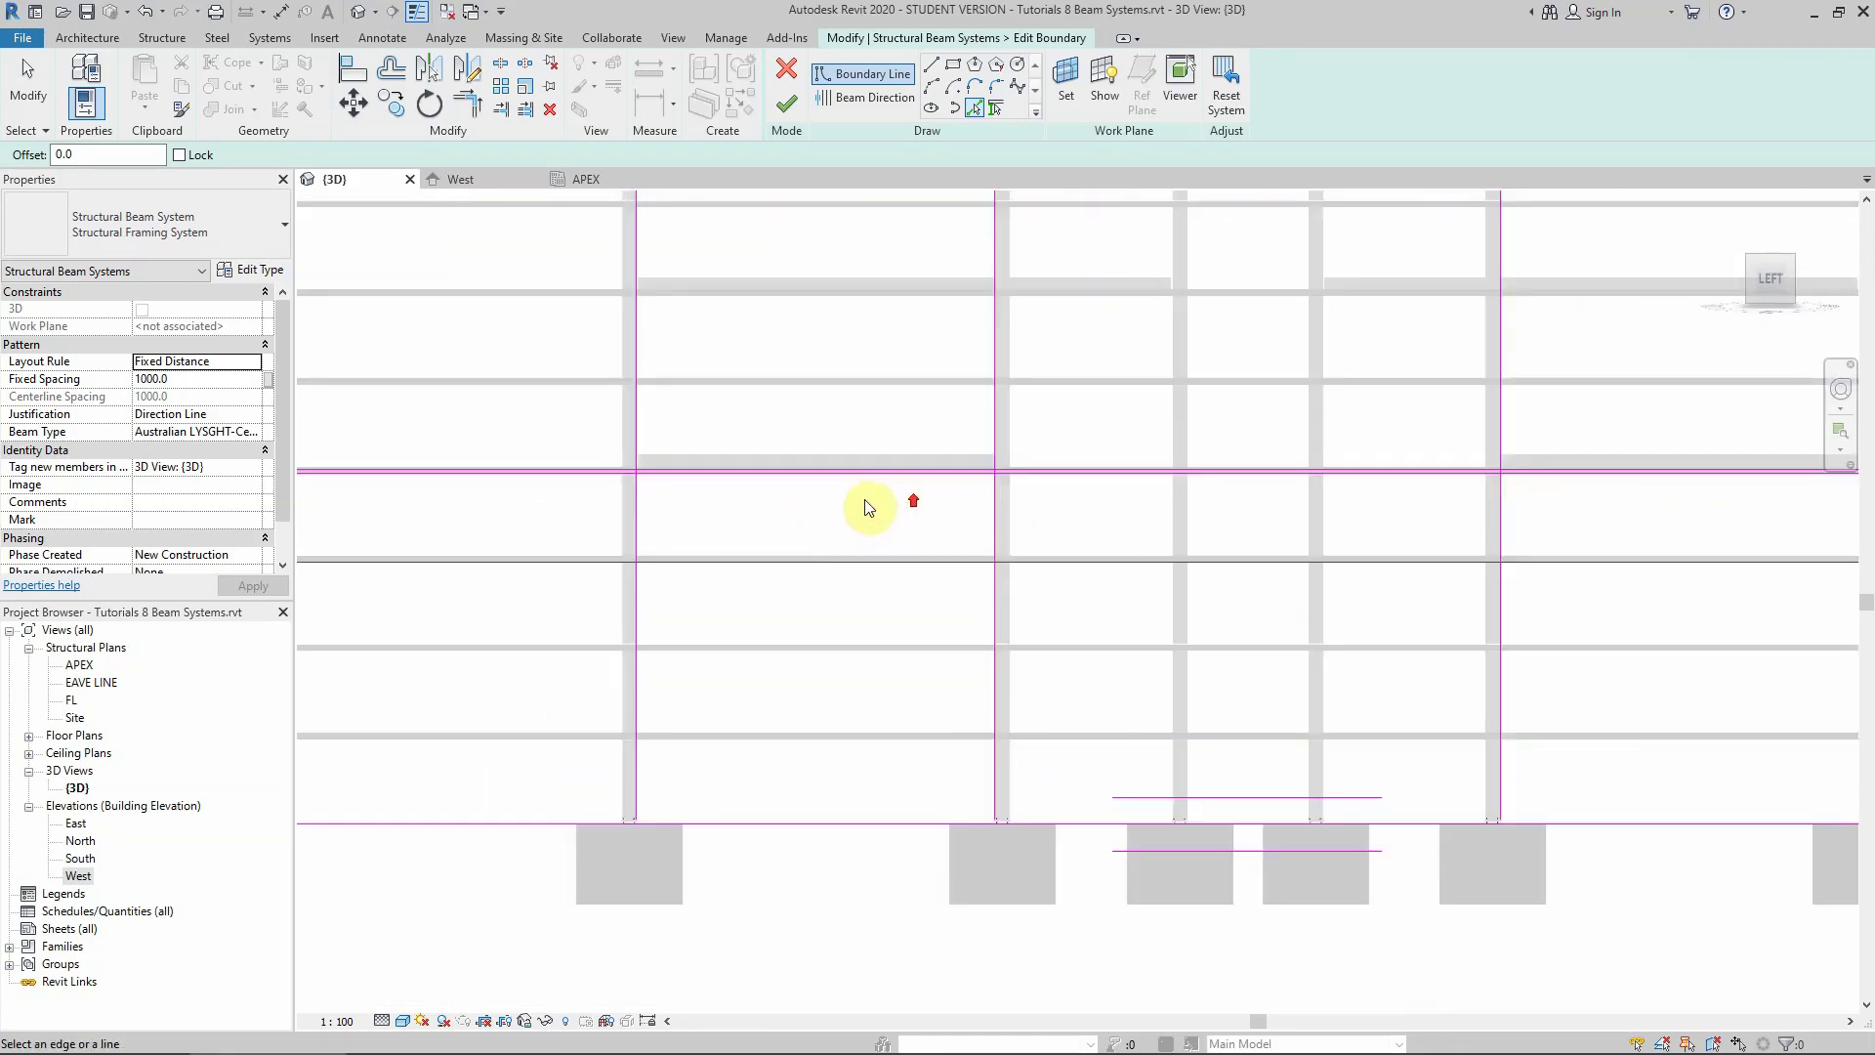
pyautogui.scroll(3, 681, 473)
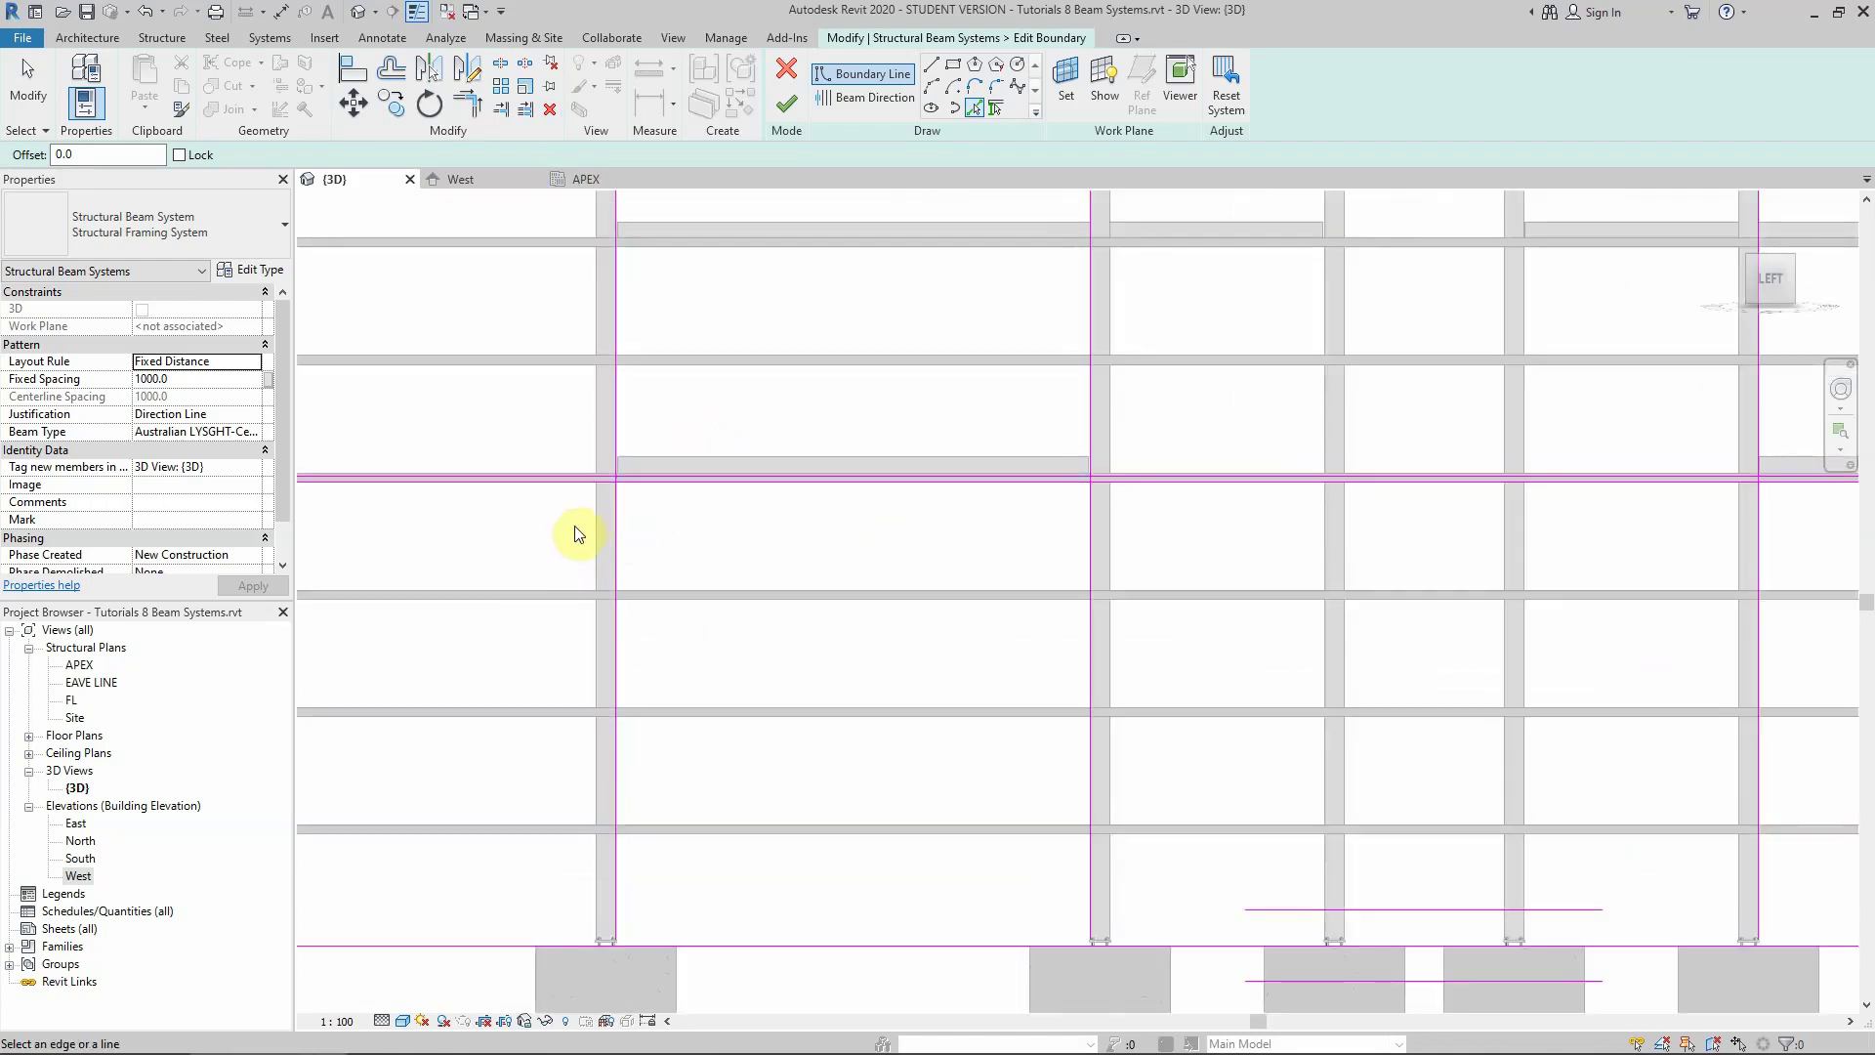
# Pick the top edges of the left and right opening header beams as boundary lines
pyautogui.click(771, 464)
pyautogui.scroll(-3, 1205, 473)
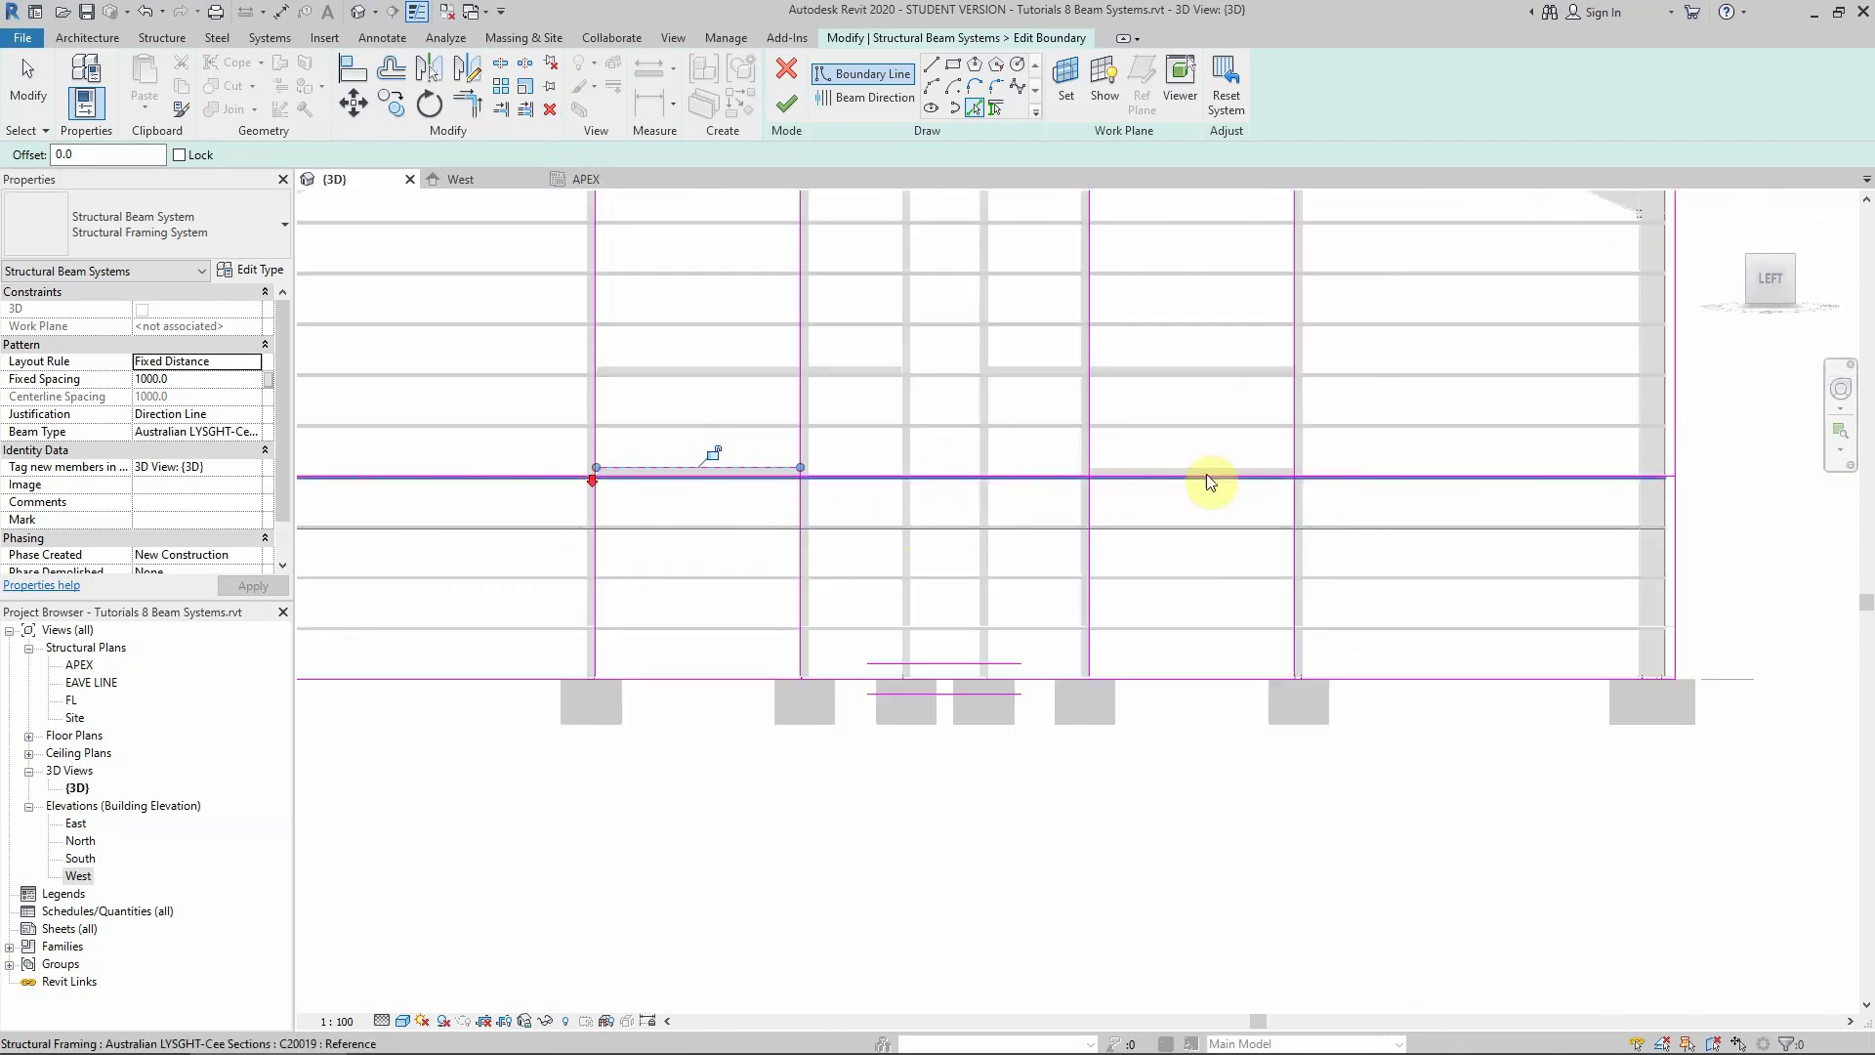
pyautogui.scroll(2, 1210, 471)
pyautogui.click(1210, 470)
pyautogui.scroll(-4, 1168, 527)
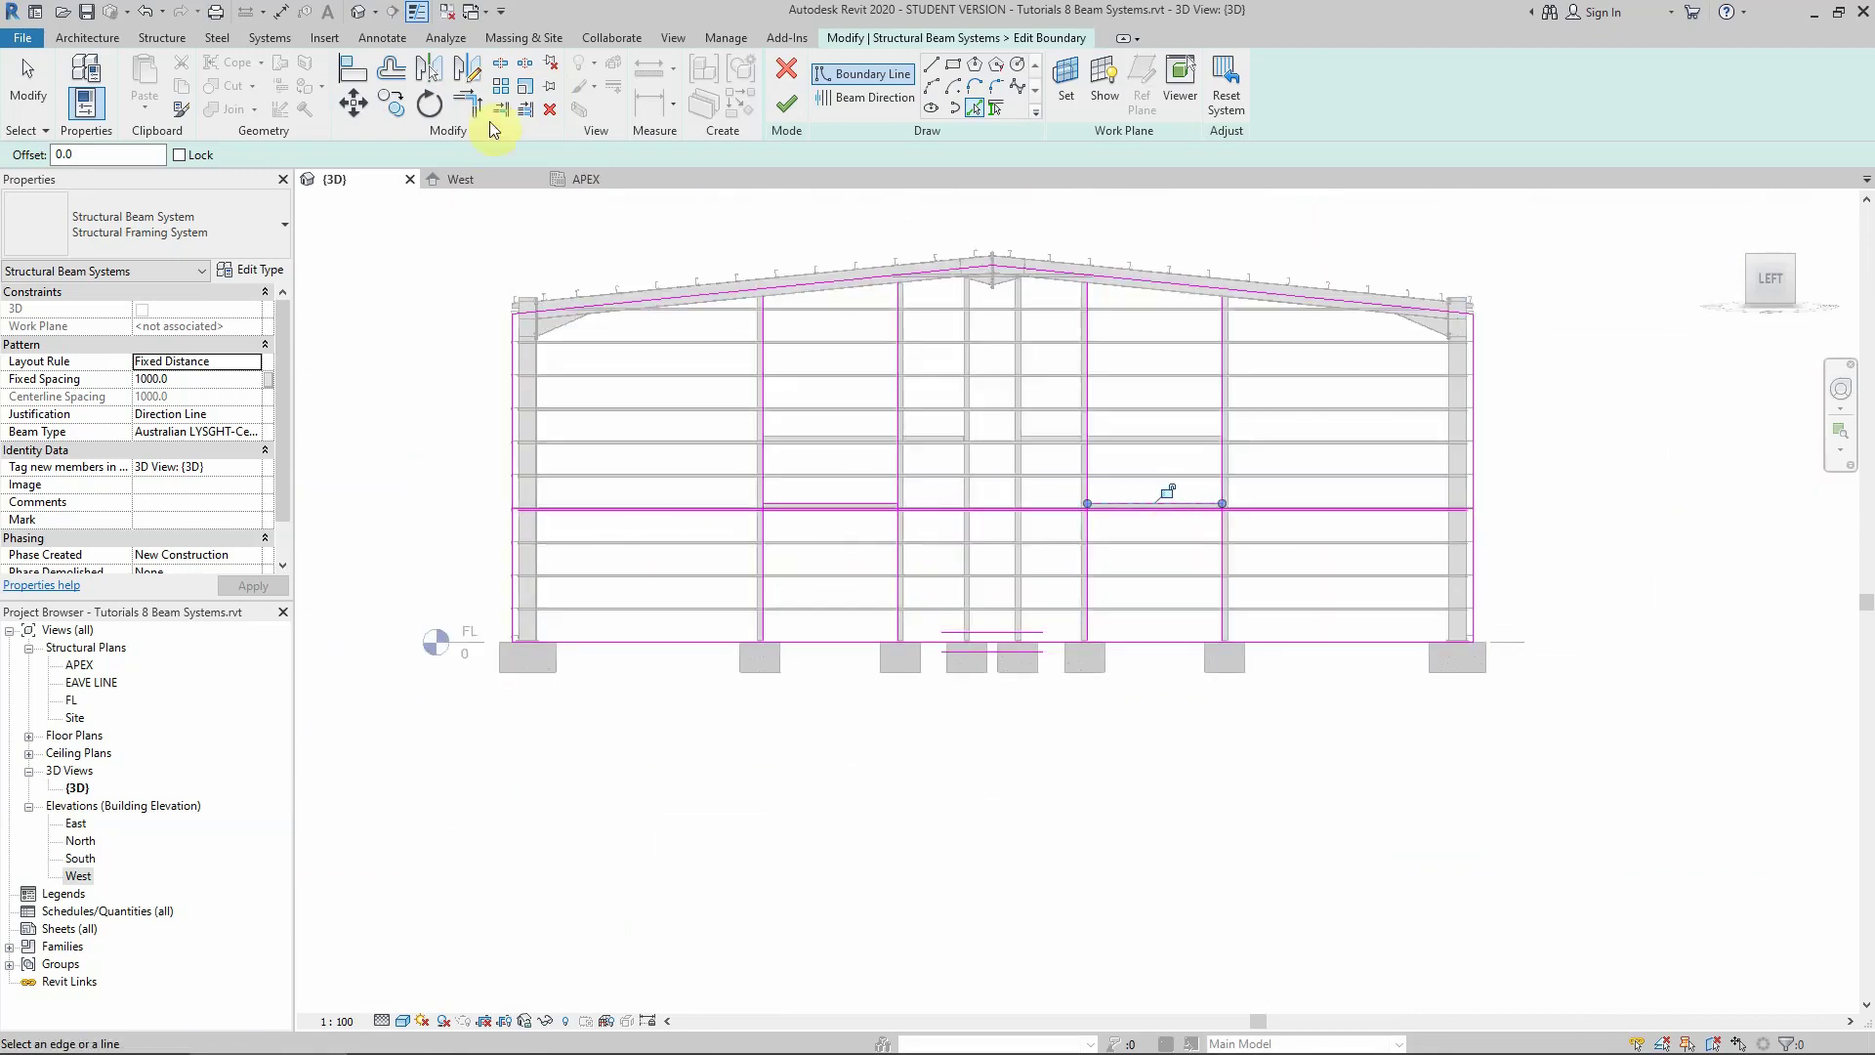
# Delete the two full-width horizontal boundary lines picked from the girt just below the opening headers
pyautogui.click(549, 112)
pyautogui.scroll(5, 691, 542)
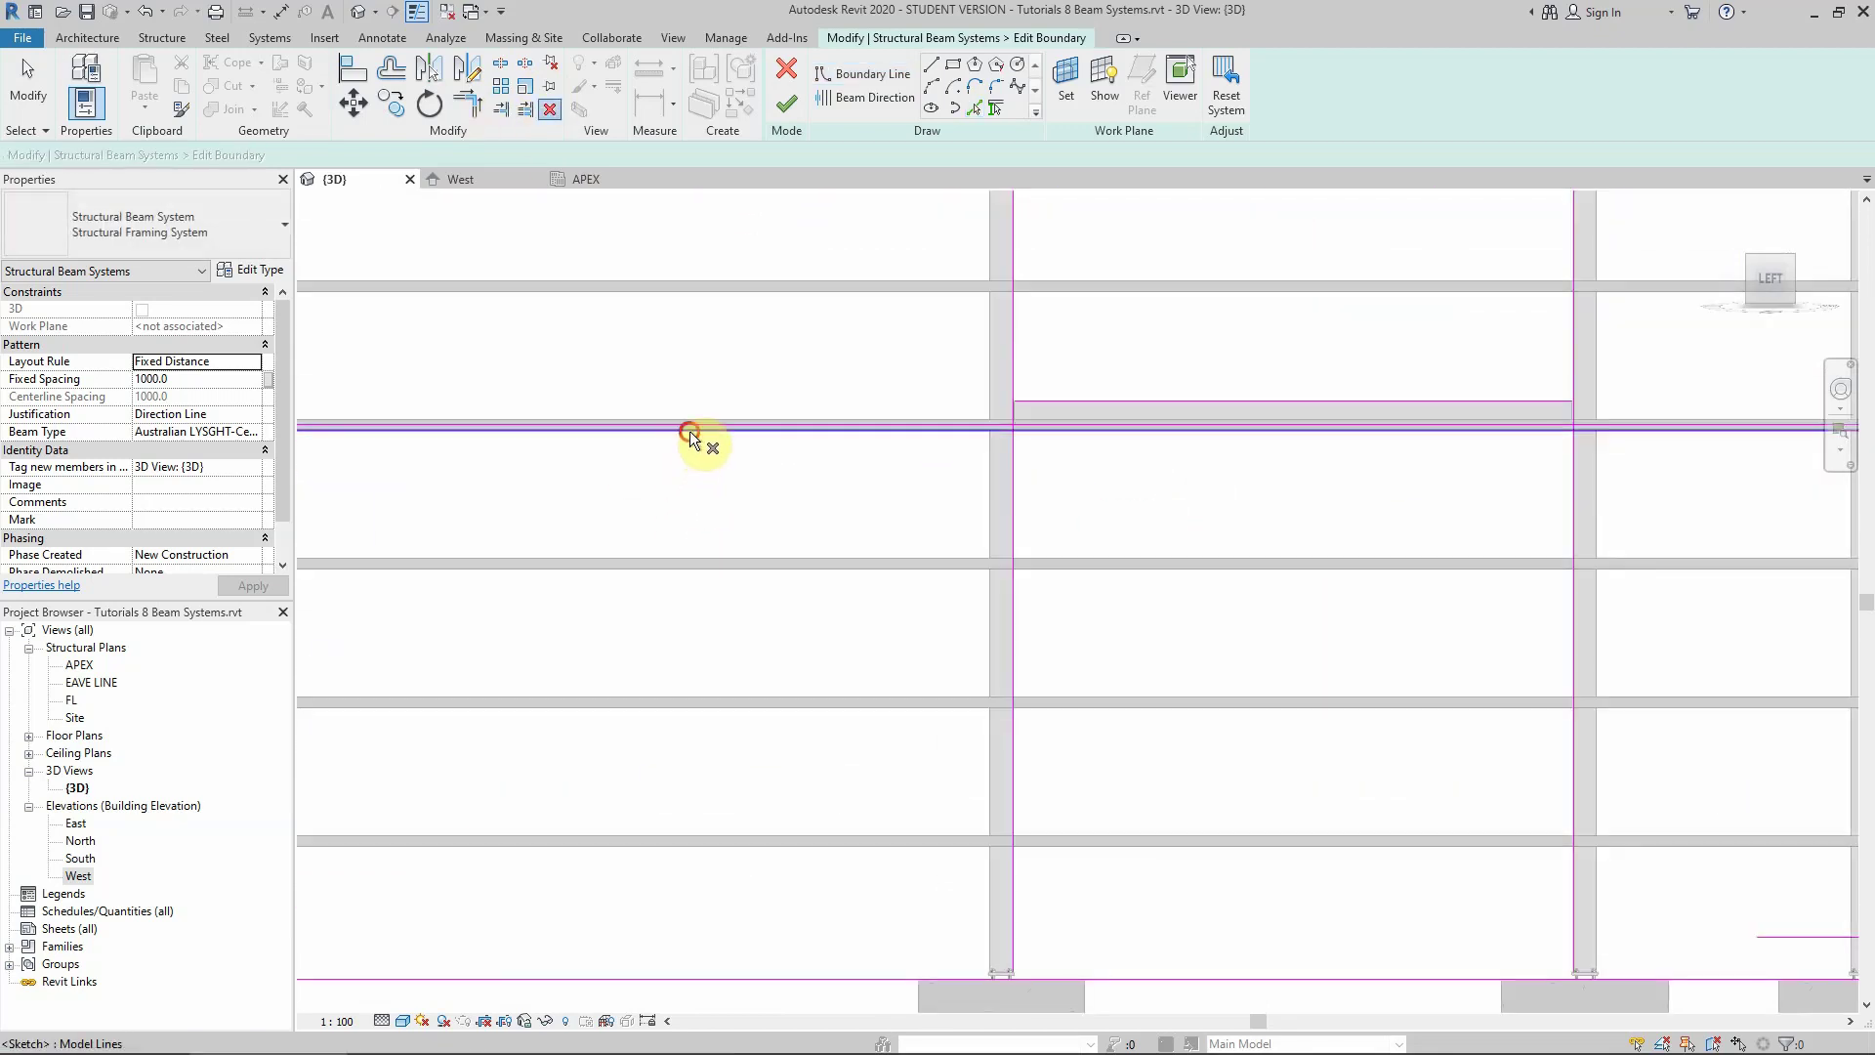
pyautogui.click(689, 431)
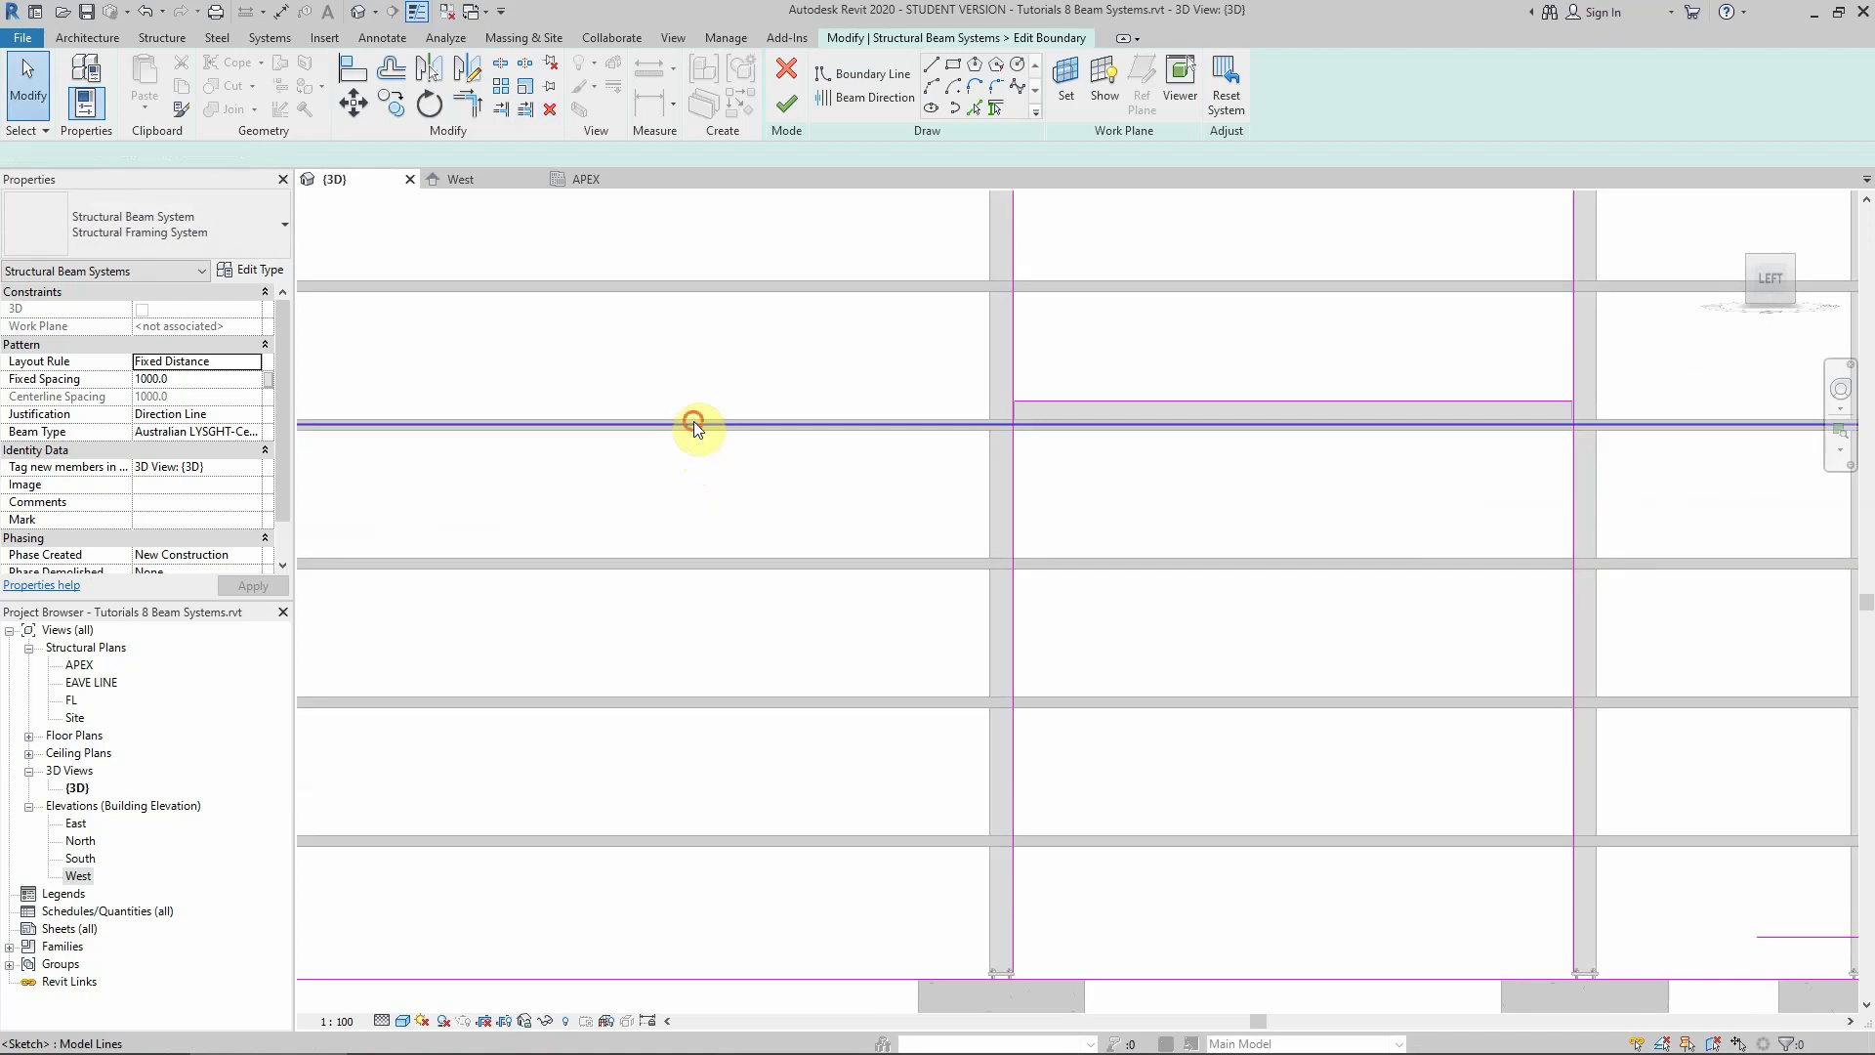
pyautogui.click(660, 525)
pyautogui.scroll(-4, 953, 515)
pyautogui.scroll(2, 1038, 510)
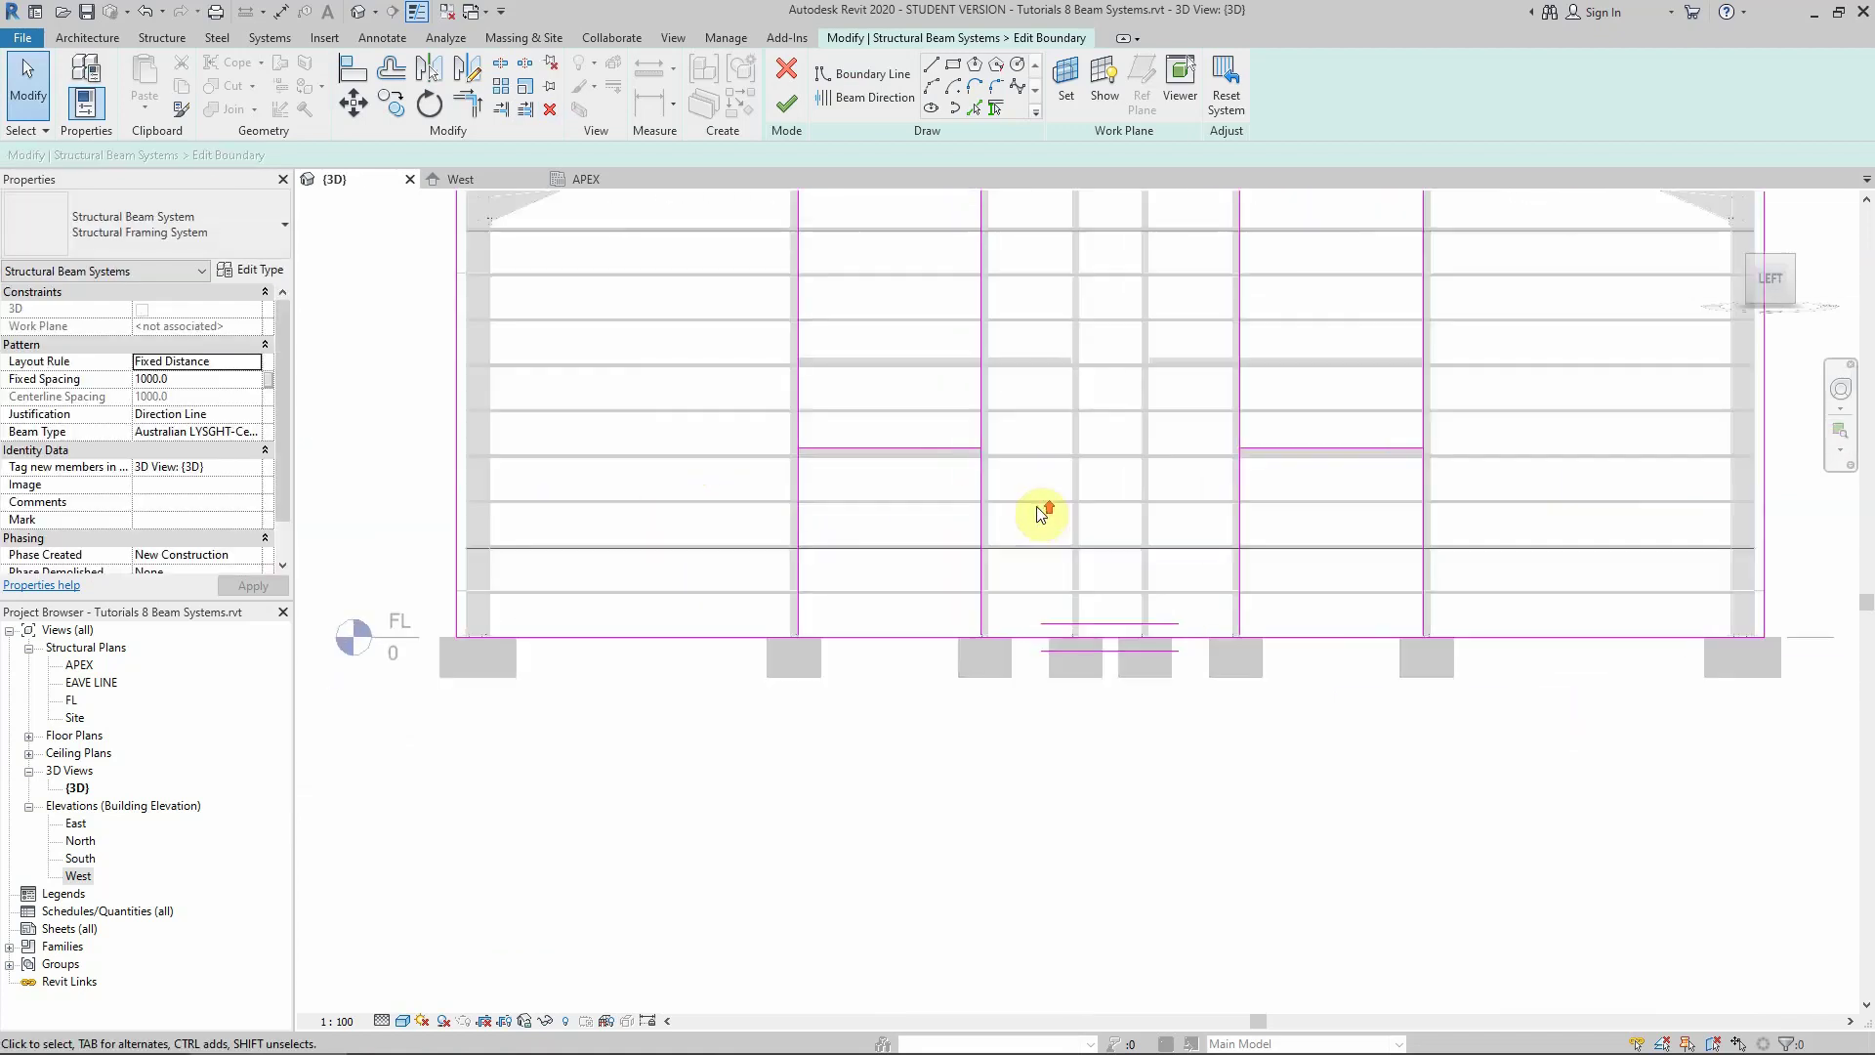
# Split the floor-level boundary line once inside the left opening and once inside the right opening
pyautogui.click(502, 70)
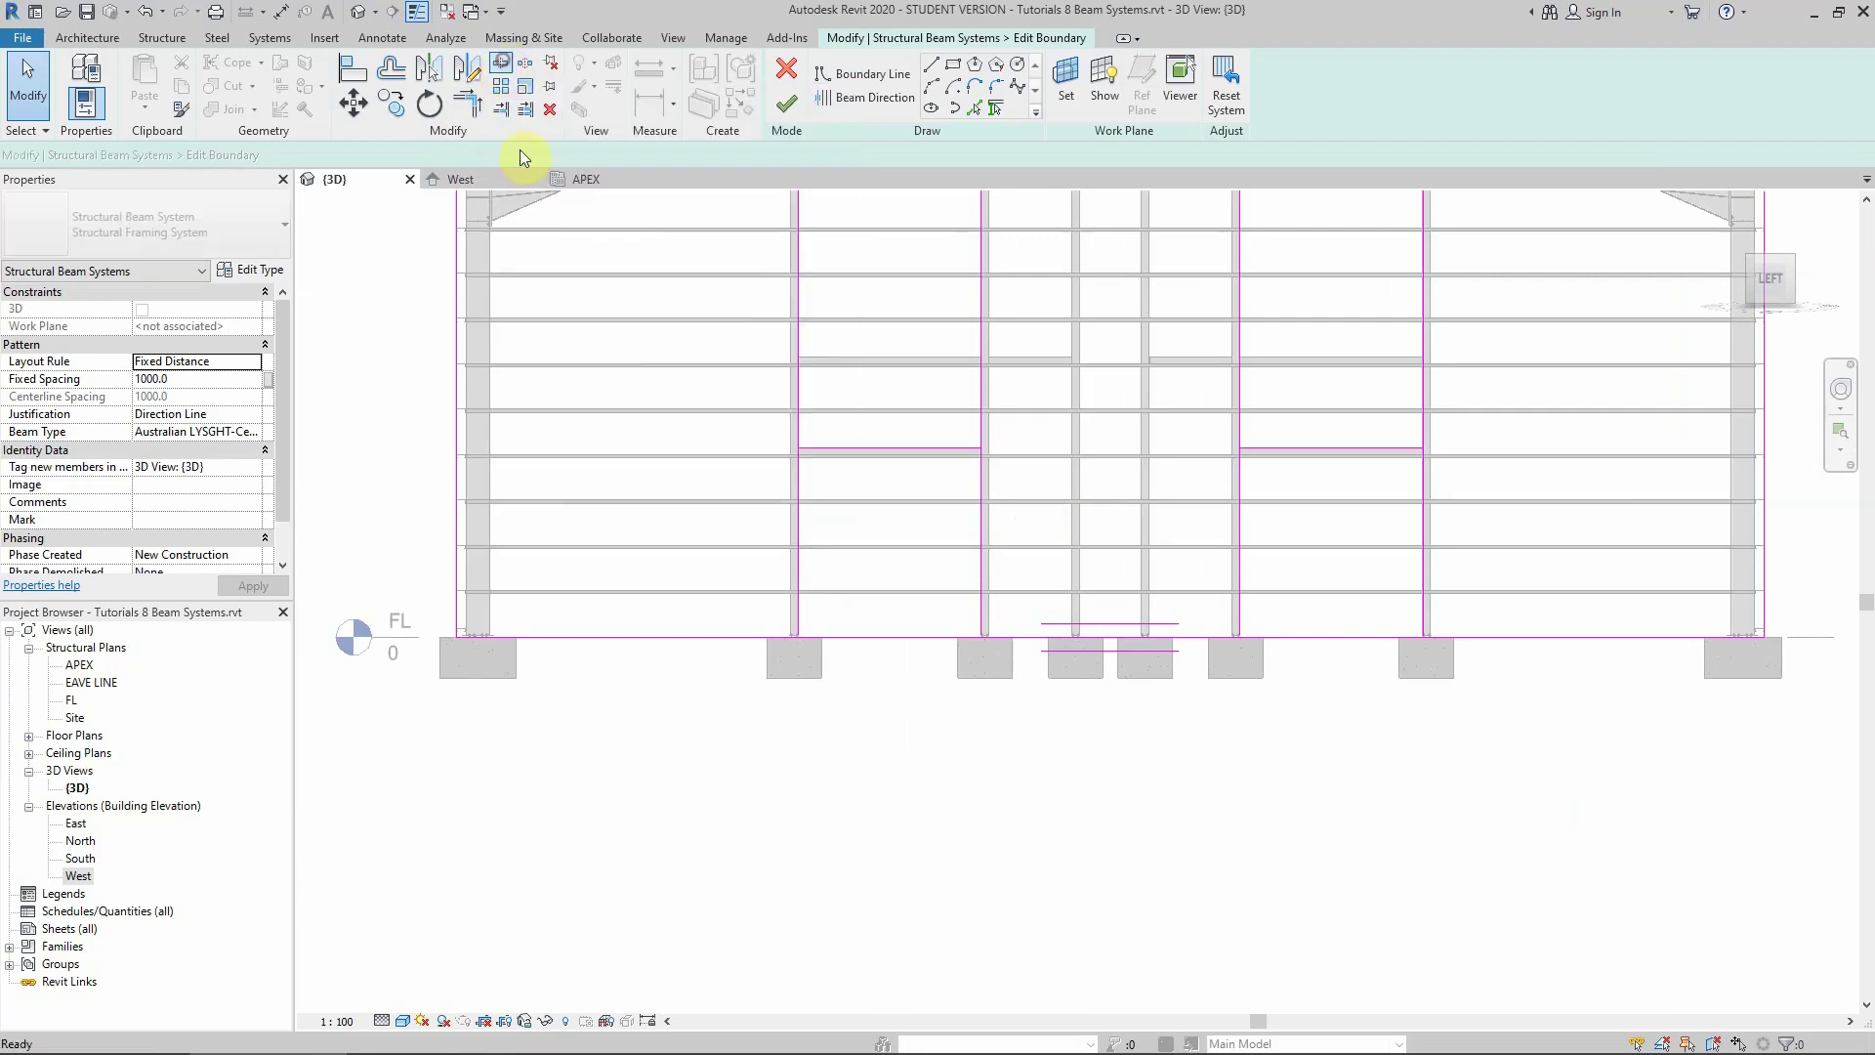
pyautogui.click(888, 636)
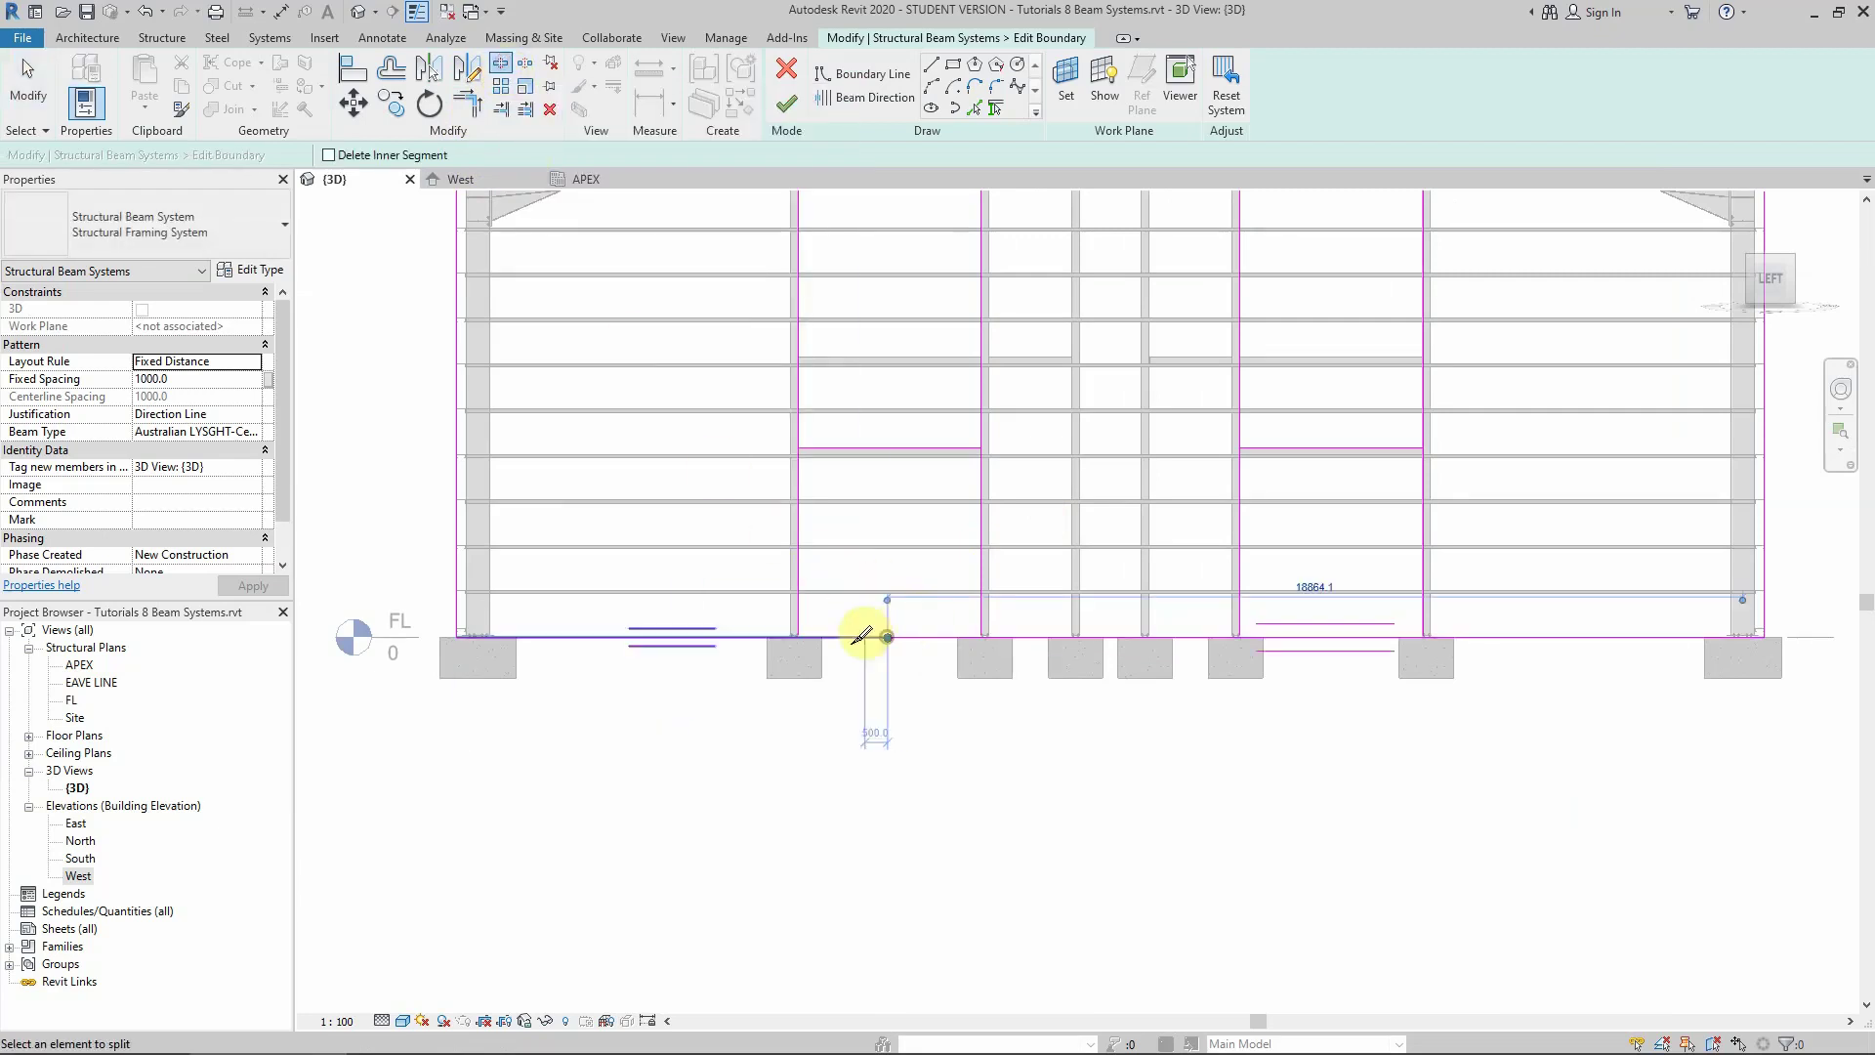
pyautogui.click(1319, 637)
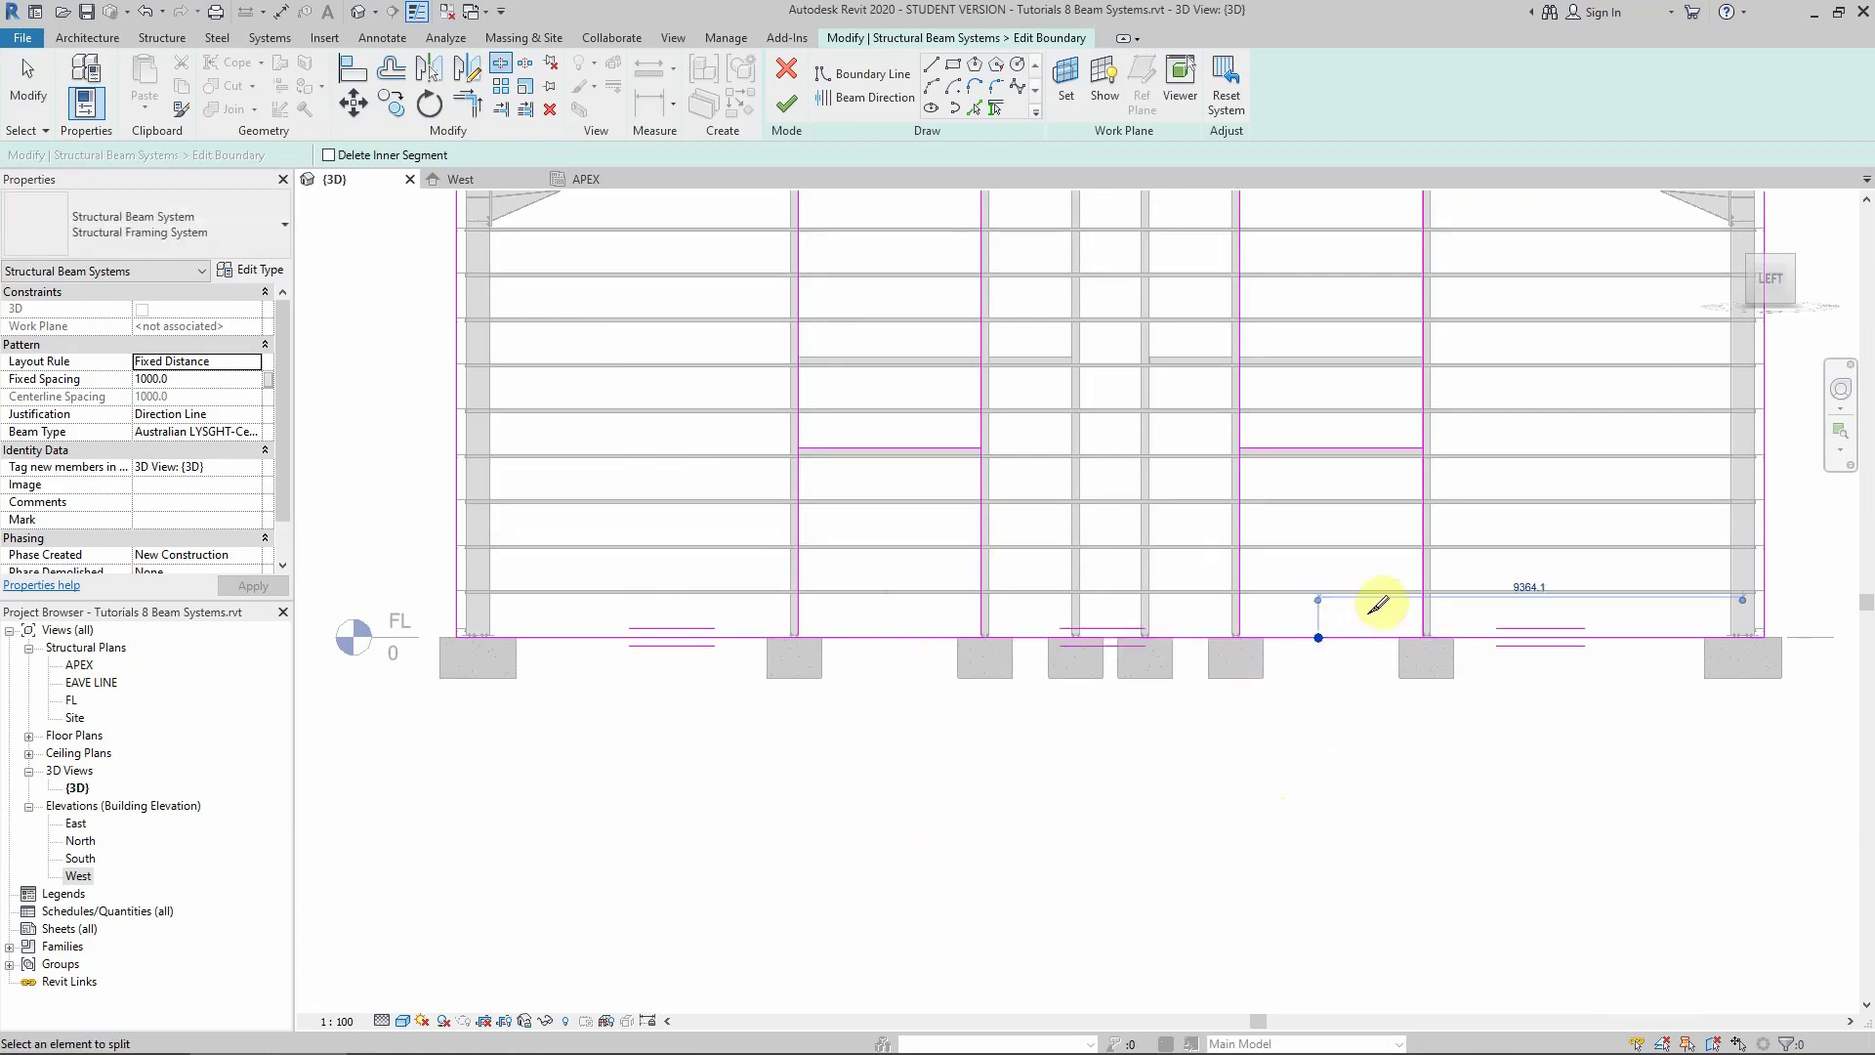
pyautogui.press('Escape')
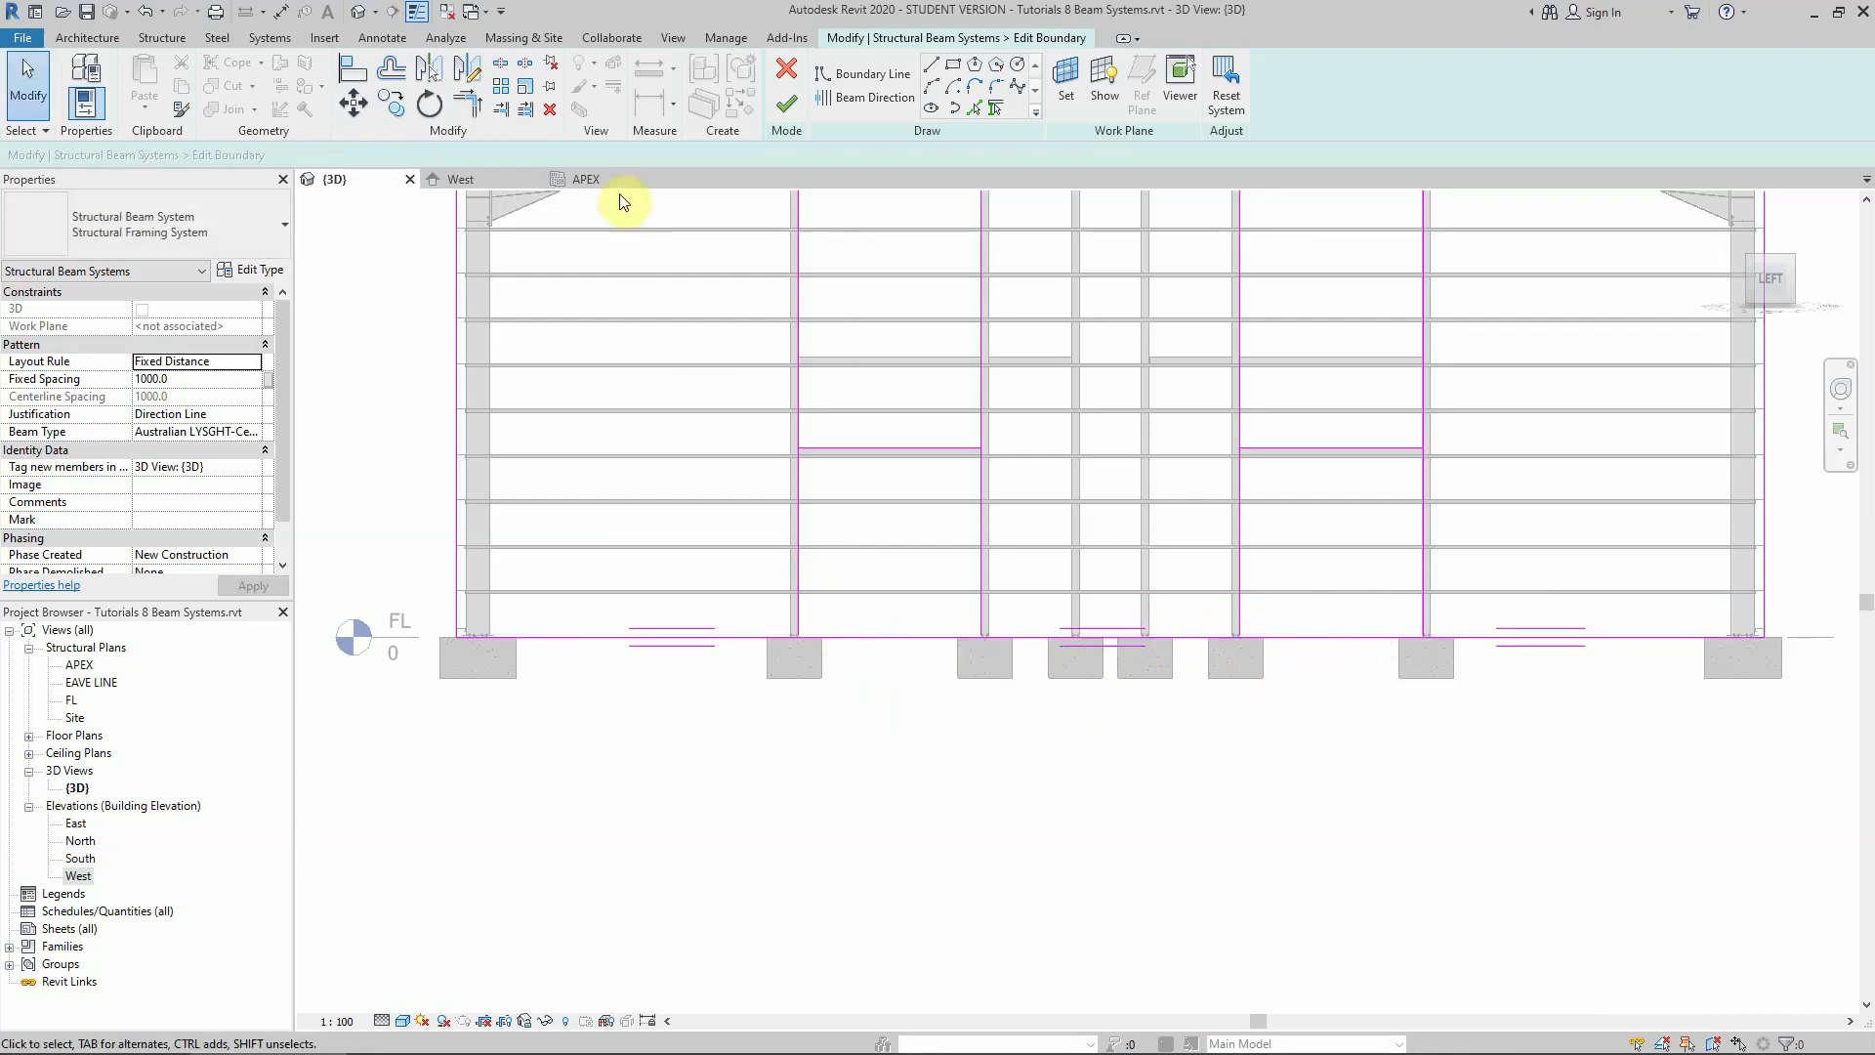
# Trim the floor, column and header lines into corners so the boundary runs around the left opening
pyautogui.click(469, 103)
pyautogui.click(734, 637)
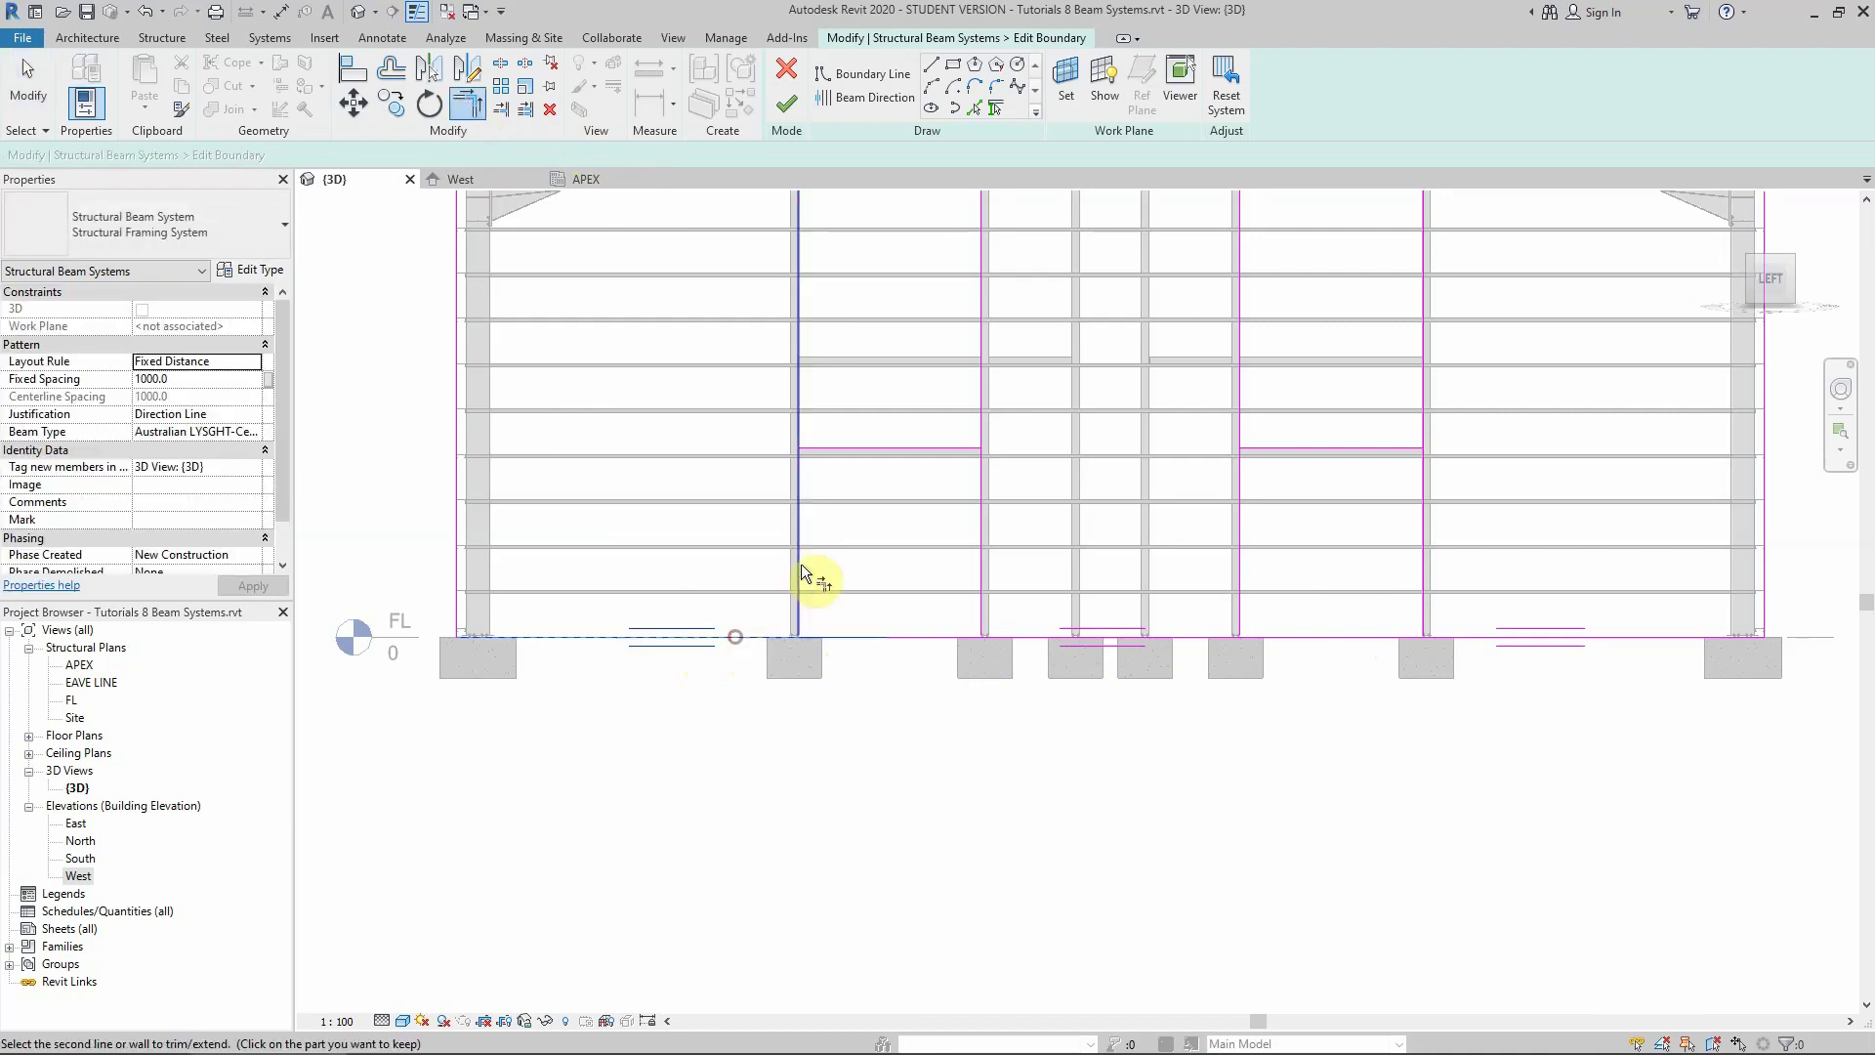
pyautogui.click(797, 561)
pyautogui.click(801, 531)
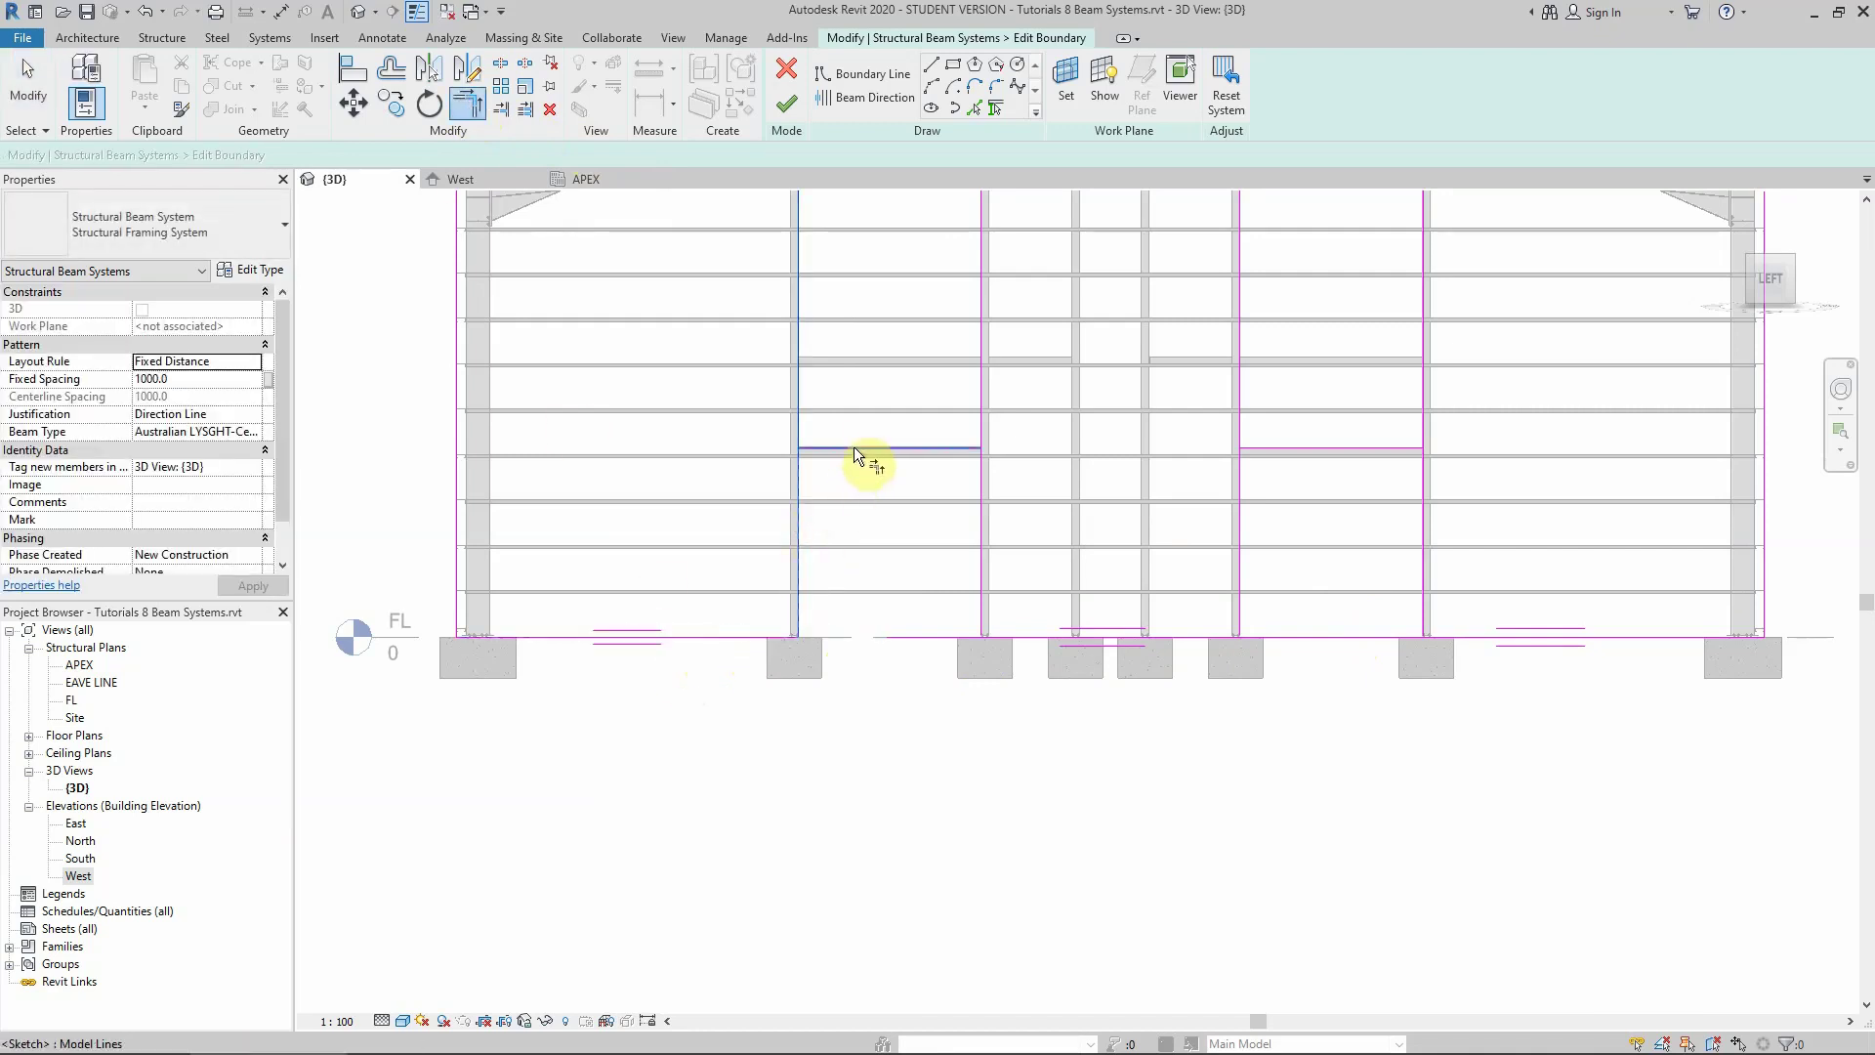
pyautogui.click(861, 449)
pyautogui.click(981, 481)
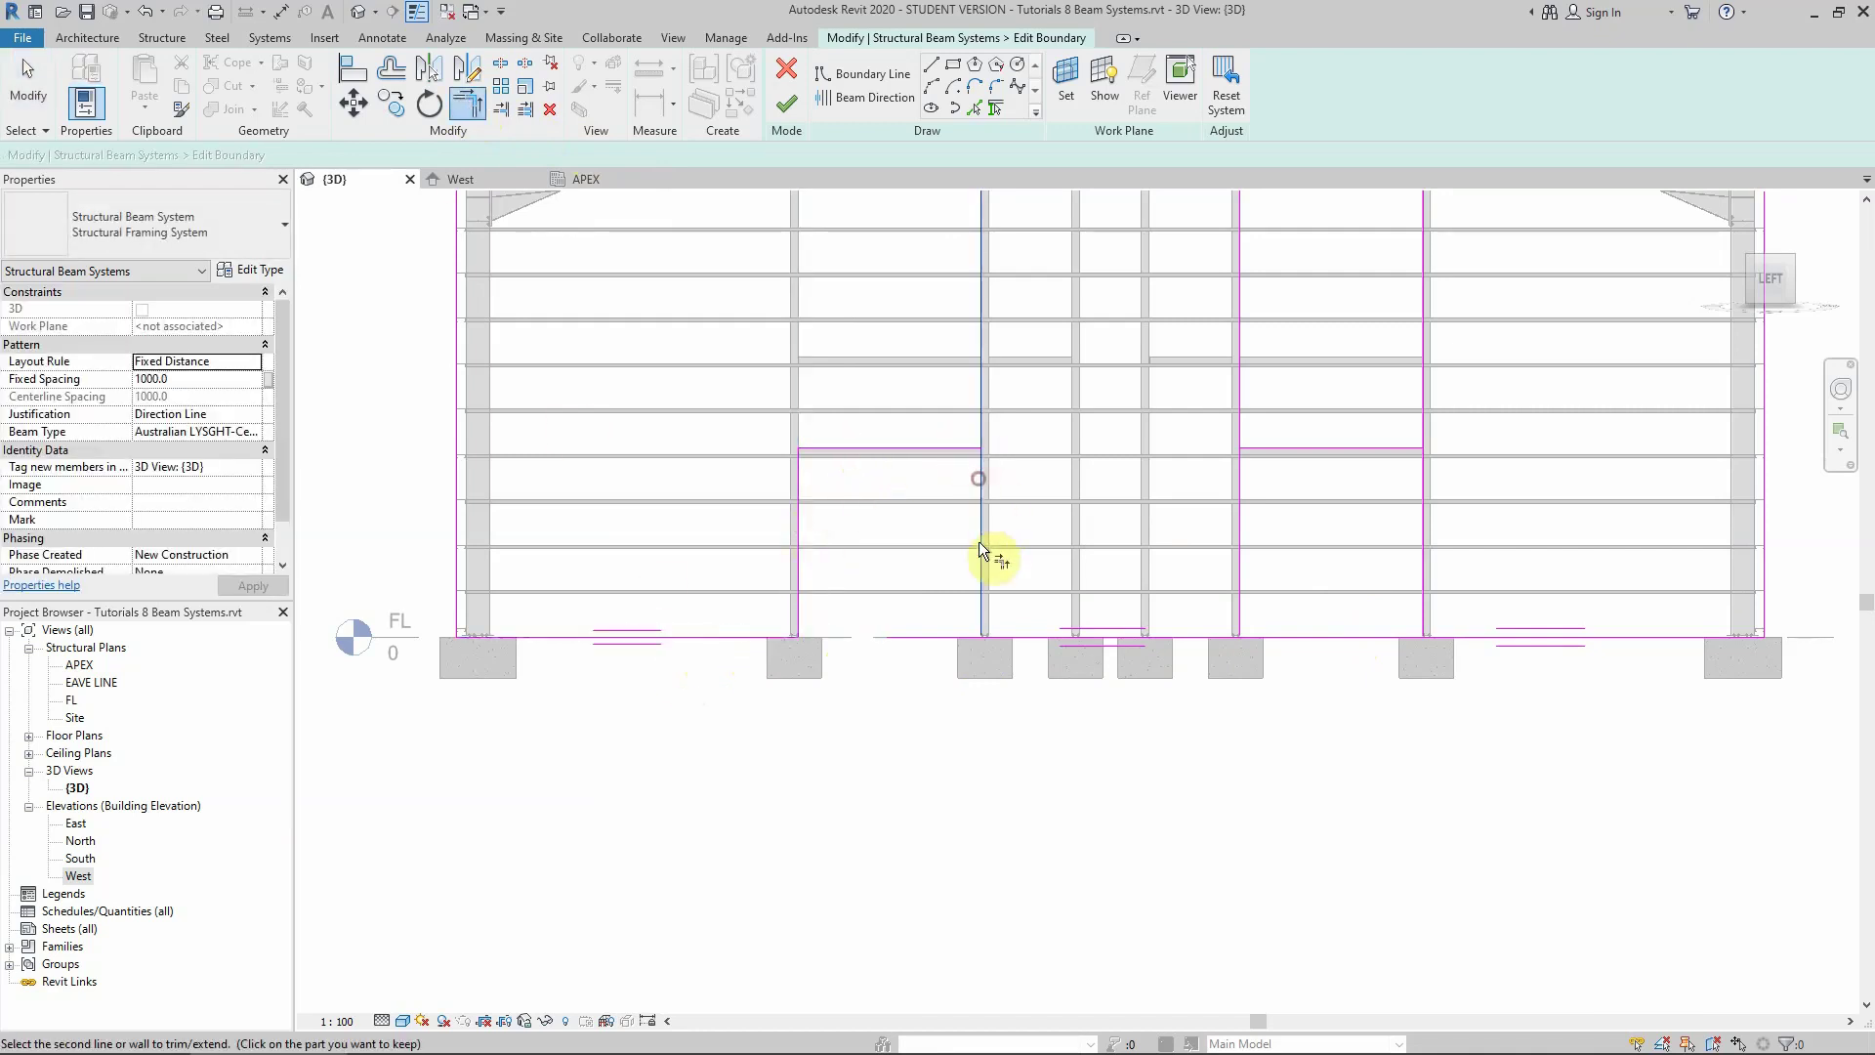
pyautogui.click(963, 451)
pyautogui.click(981, 479)
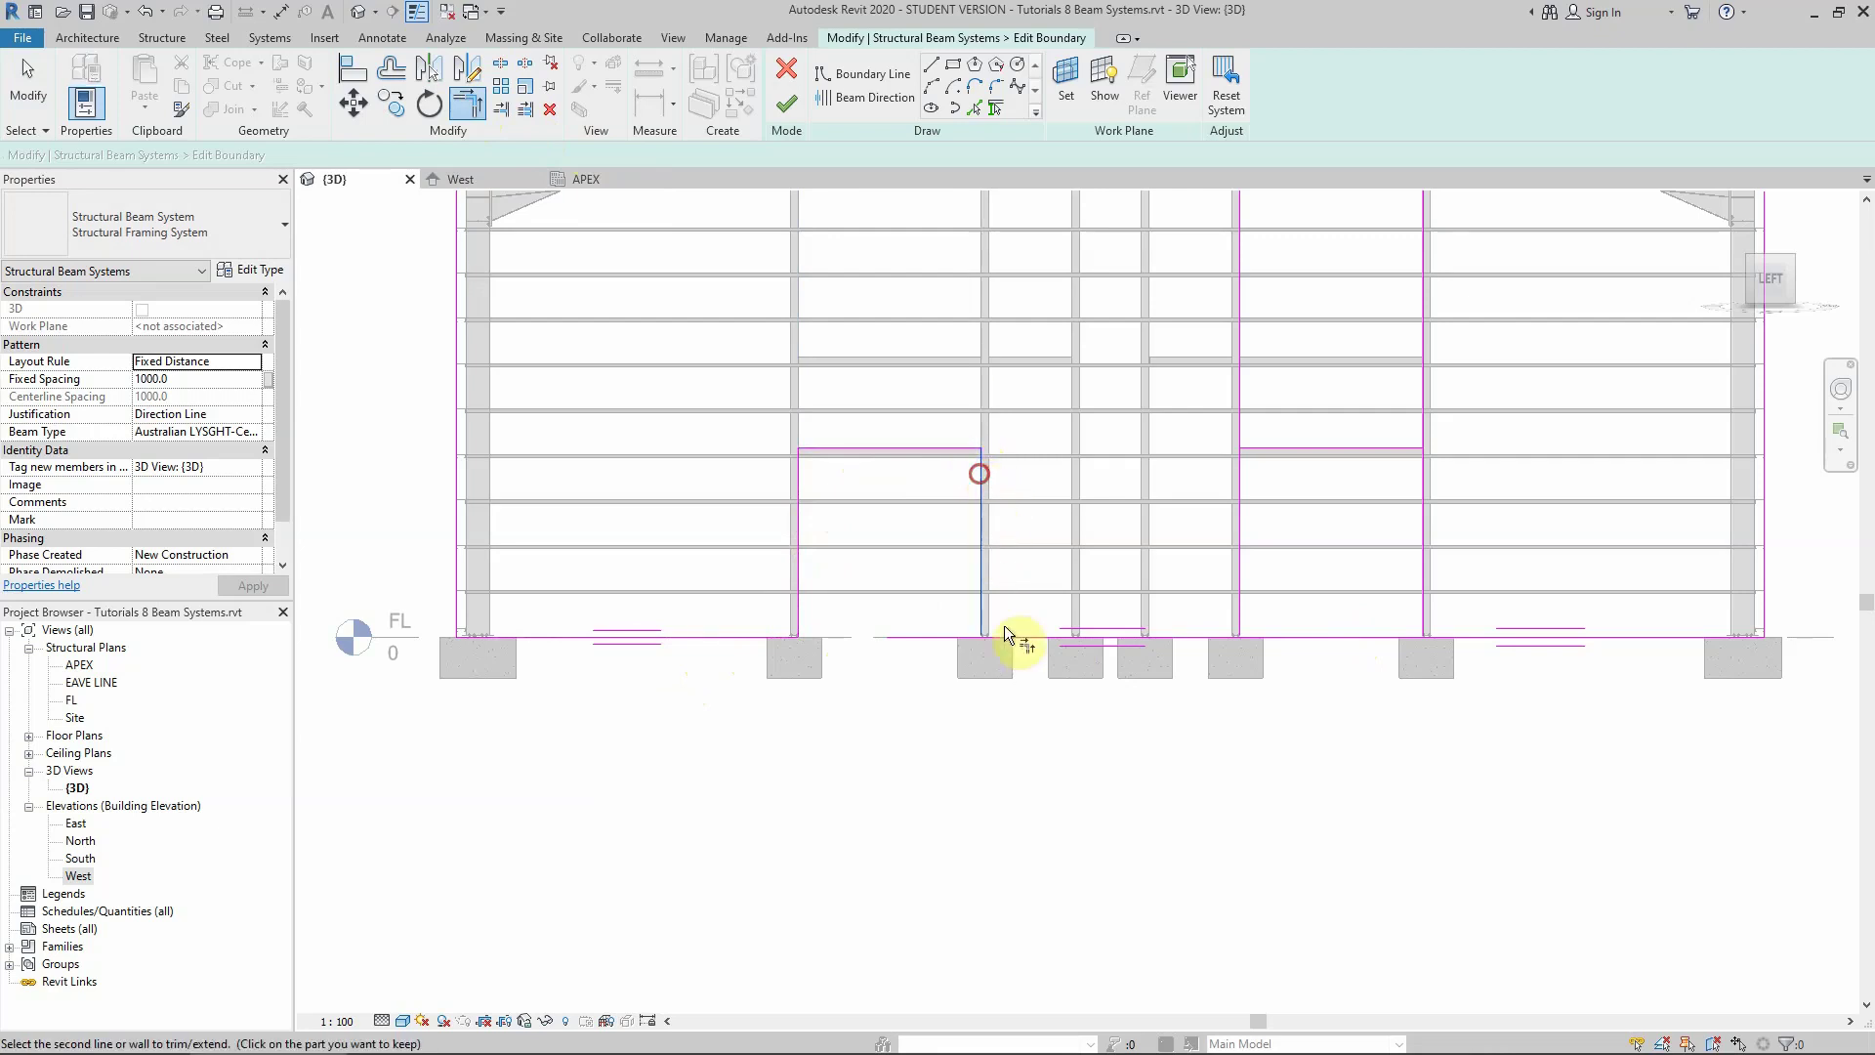
pyautogui.click(1015, 637)
# Trim the floor, column and header lines into corners so the boundary runs around the right opening
pyautogui.click(1107, 633)
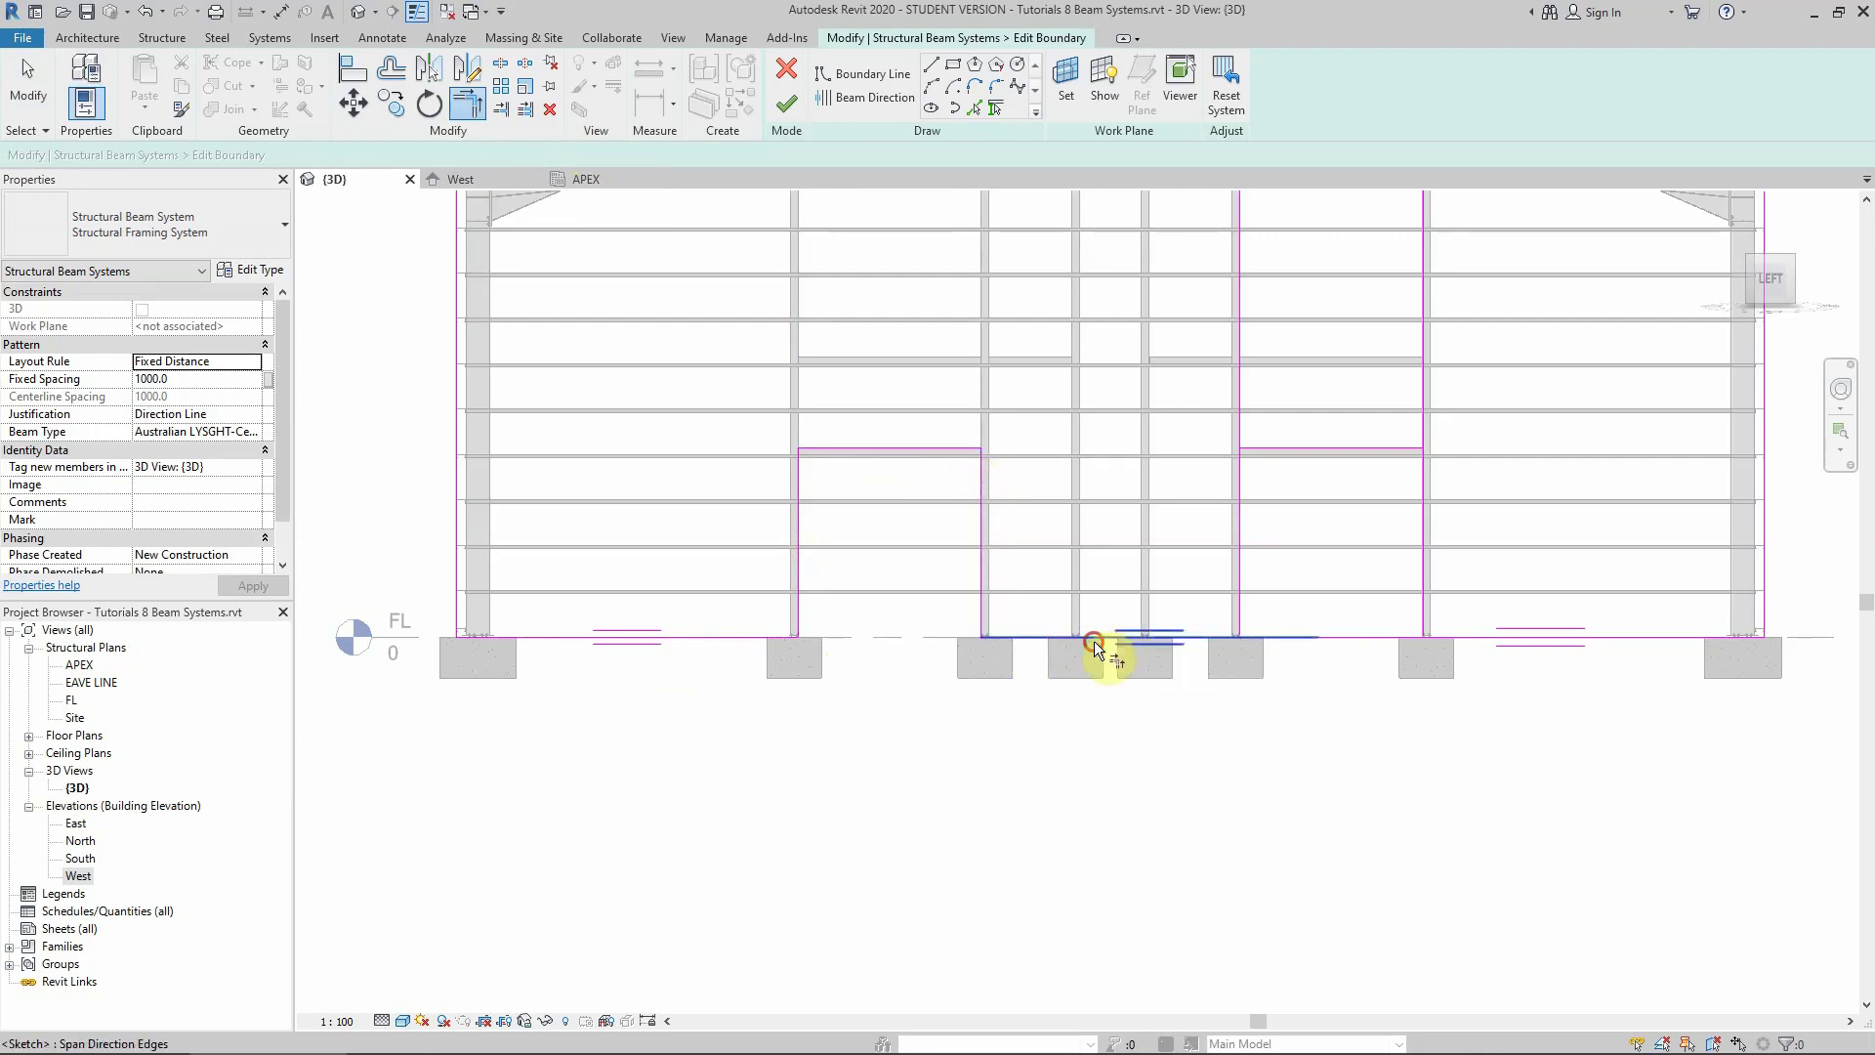
pyautogui.click(1237, 510)
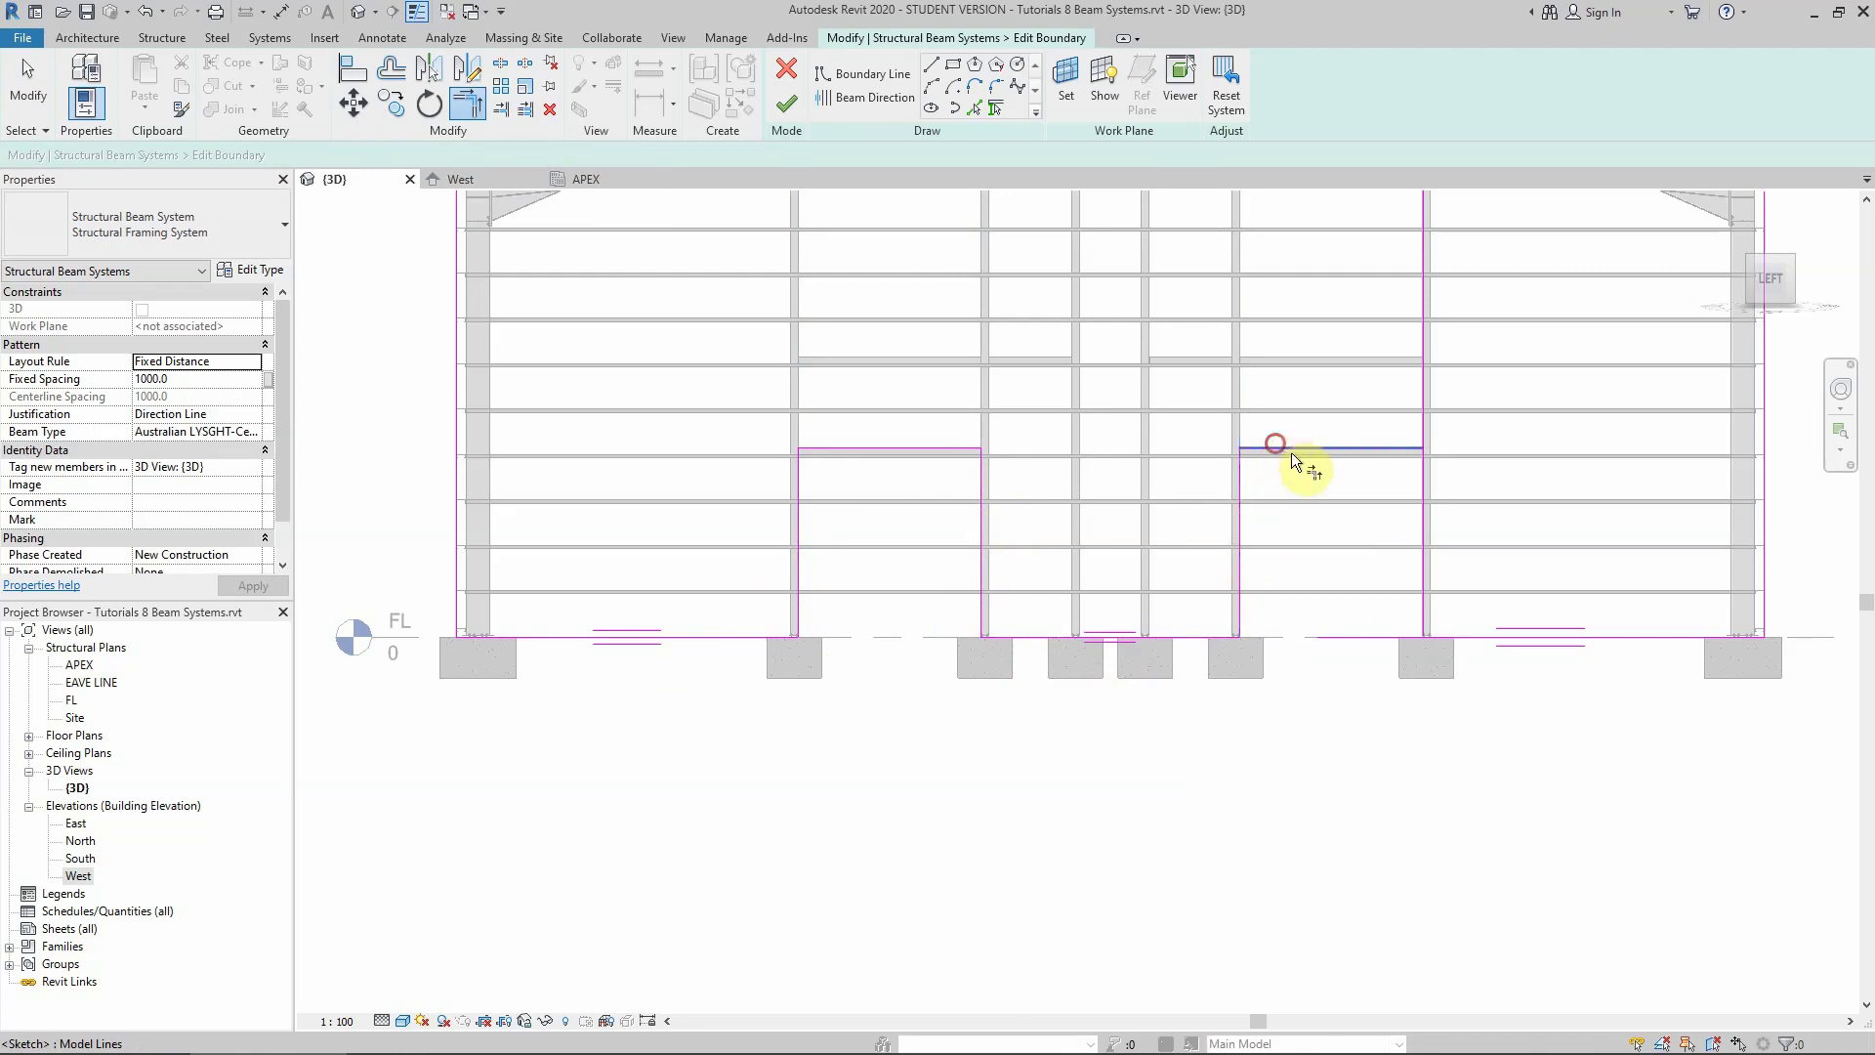
pyautogui.click(1367, 449)
pyautogui.click(1422, 476)
pyautogui.click(1422, 491)
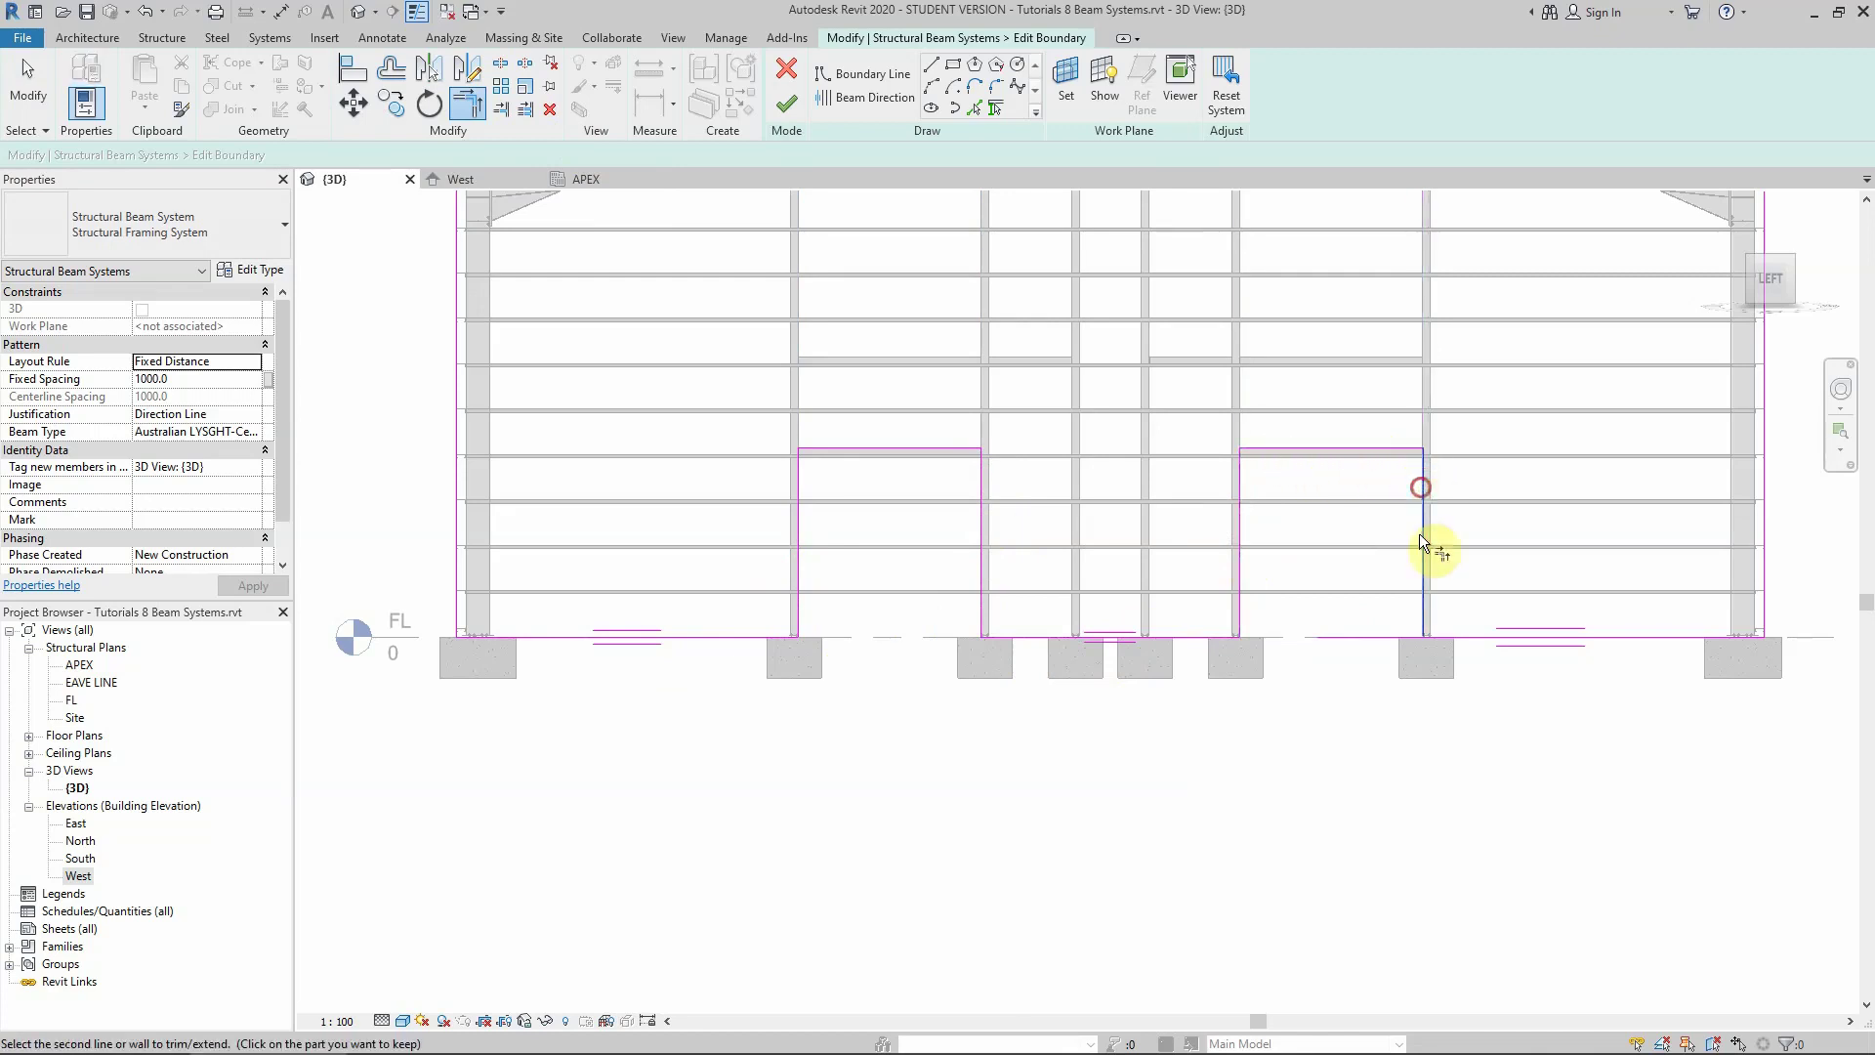
pyautogui.click(1468, 636)
pyautogui.scroll(-3, 1232, 727)
pyautogui.scroll(1, 1393, 670)
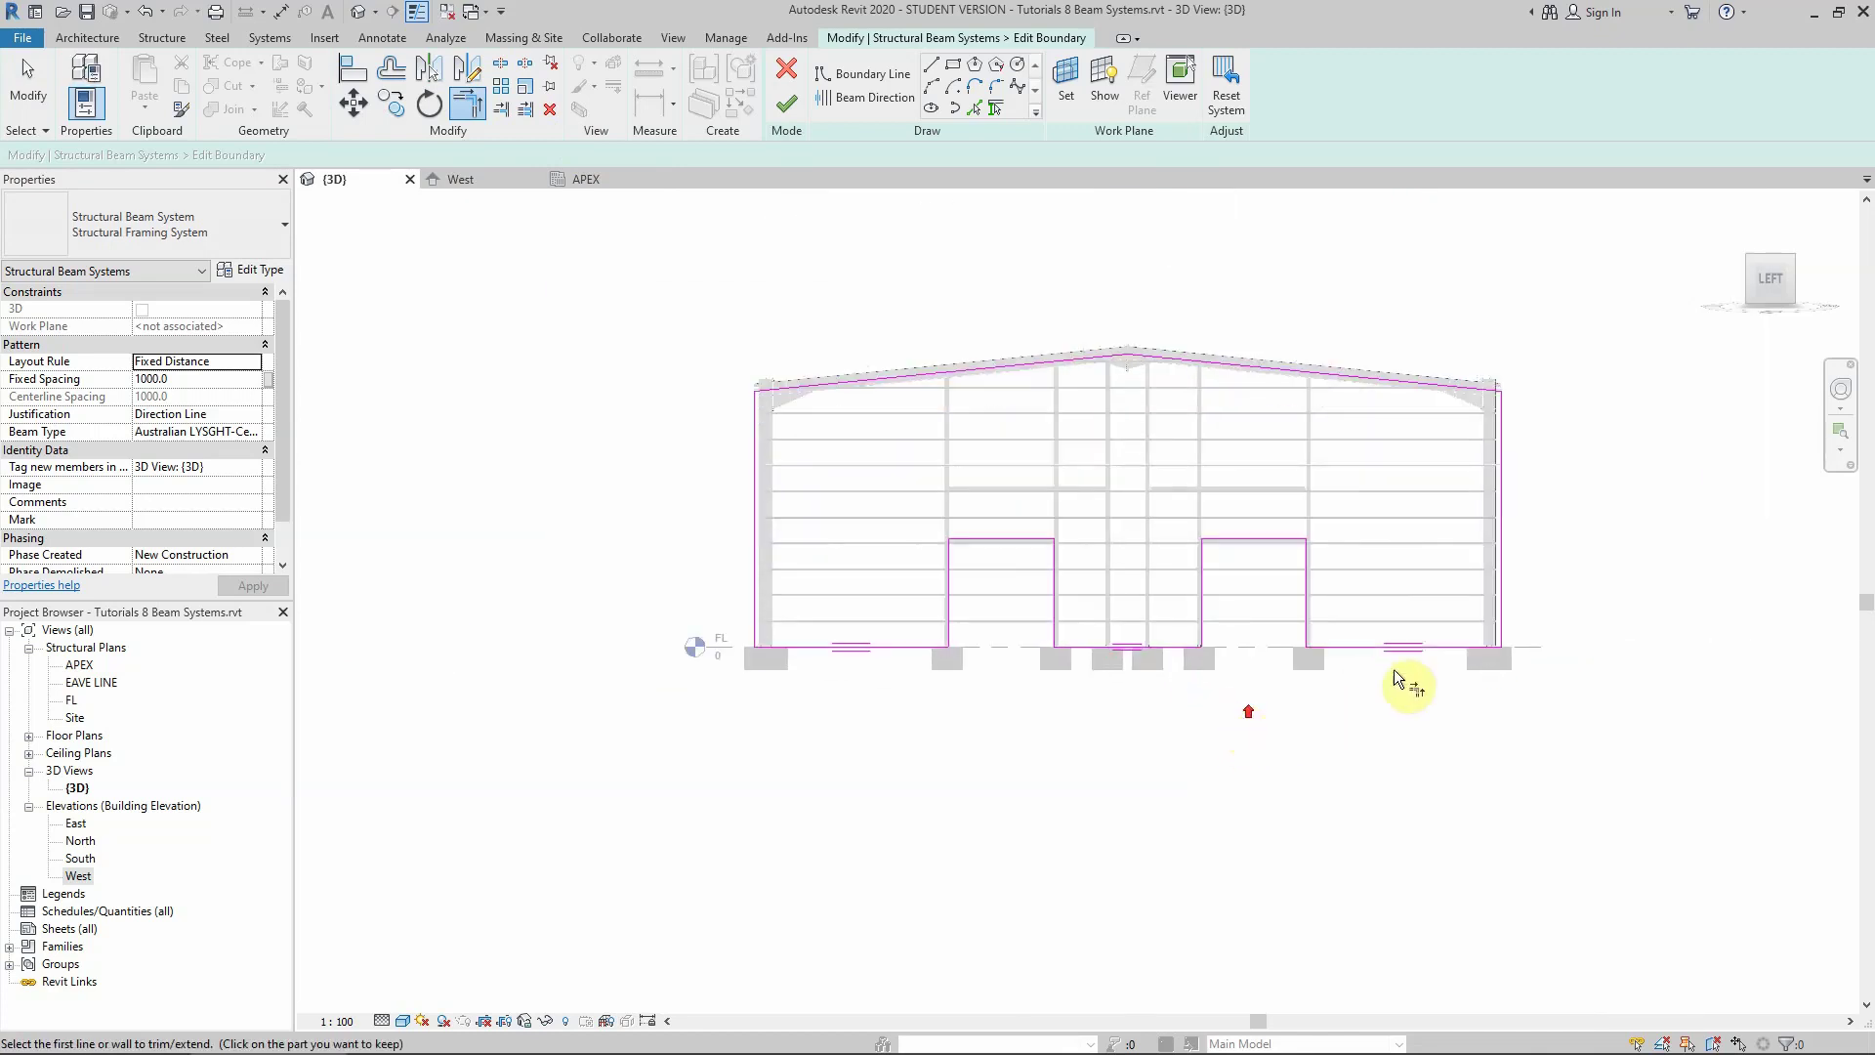
pyautogui.scroll(-1, 1317, 652)
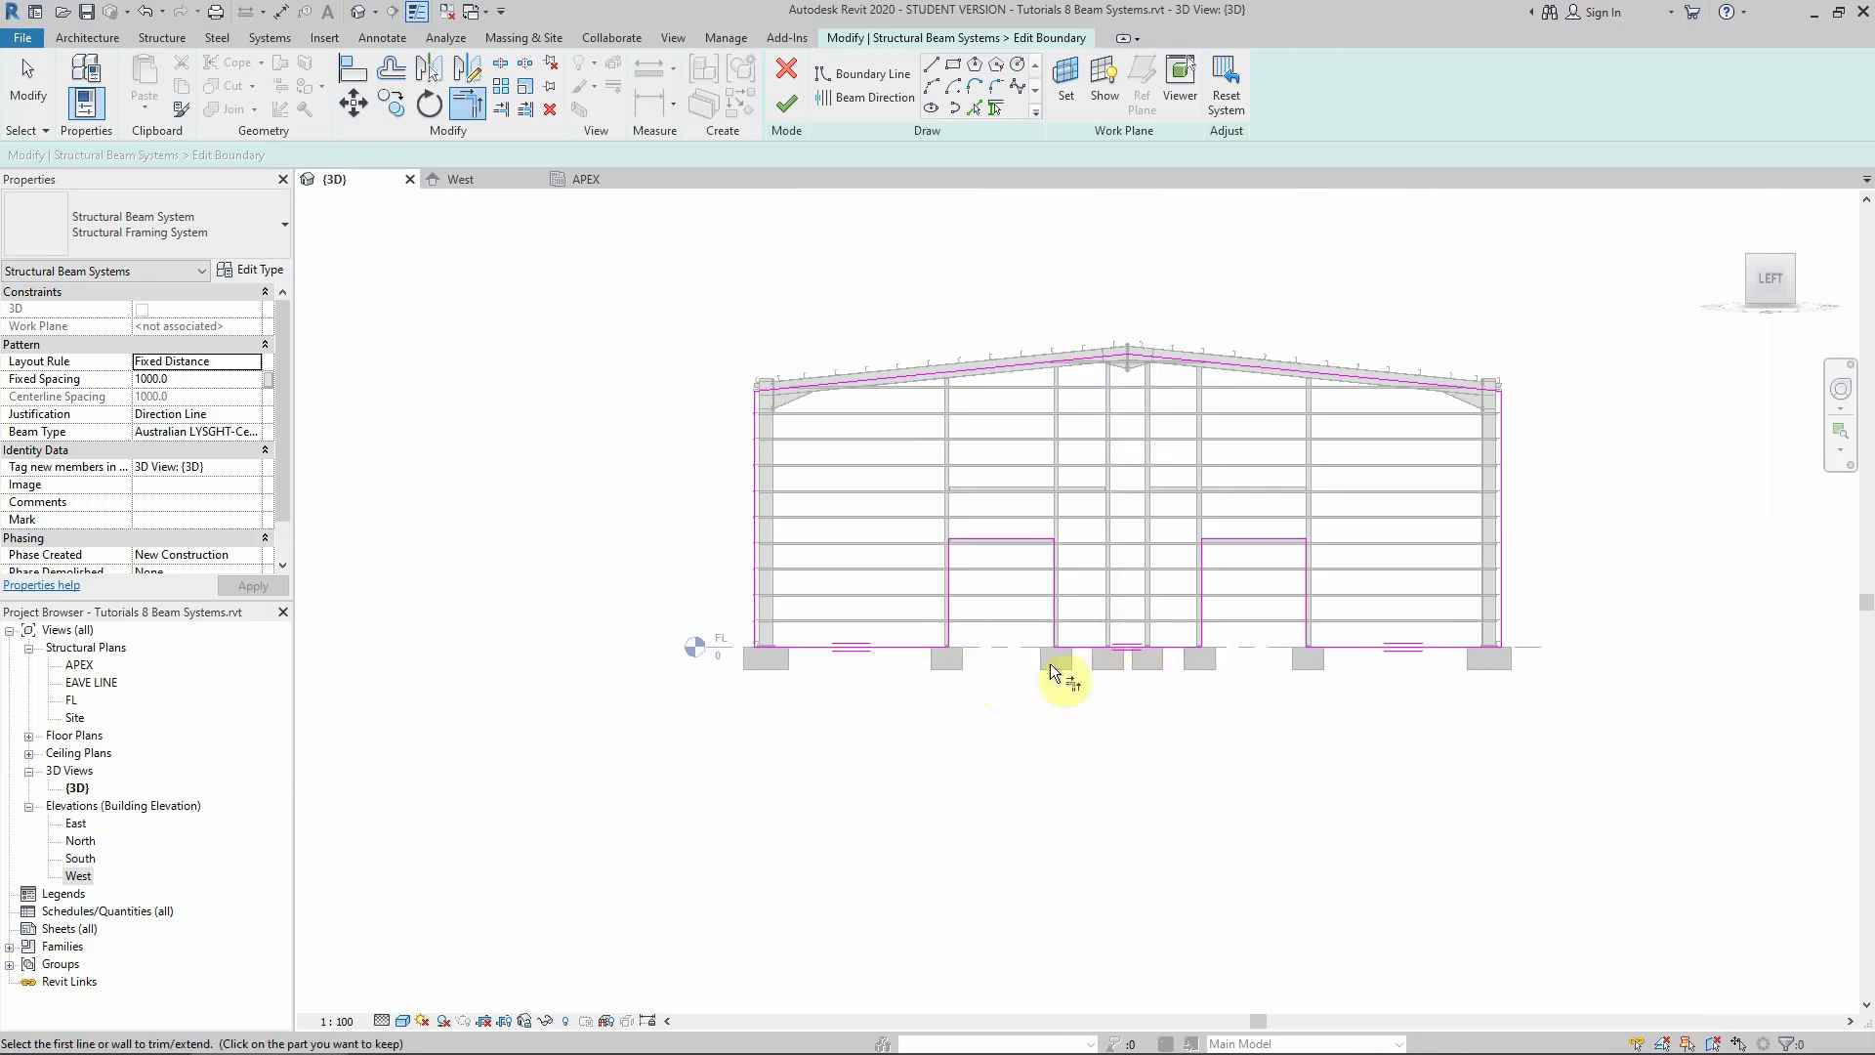
pyautogui.scroll(1, 1005, 669)
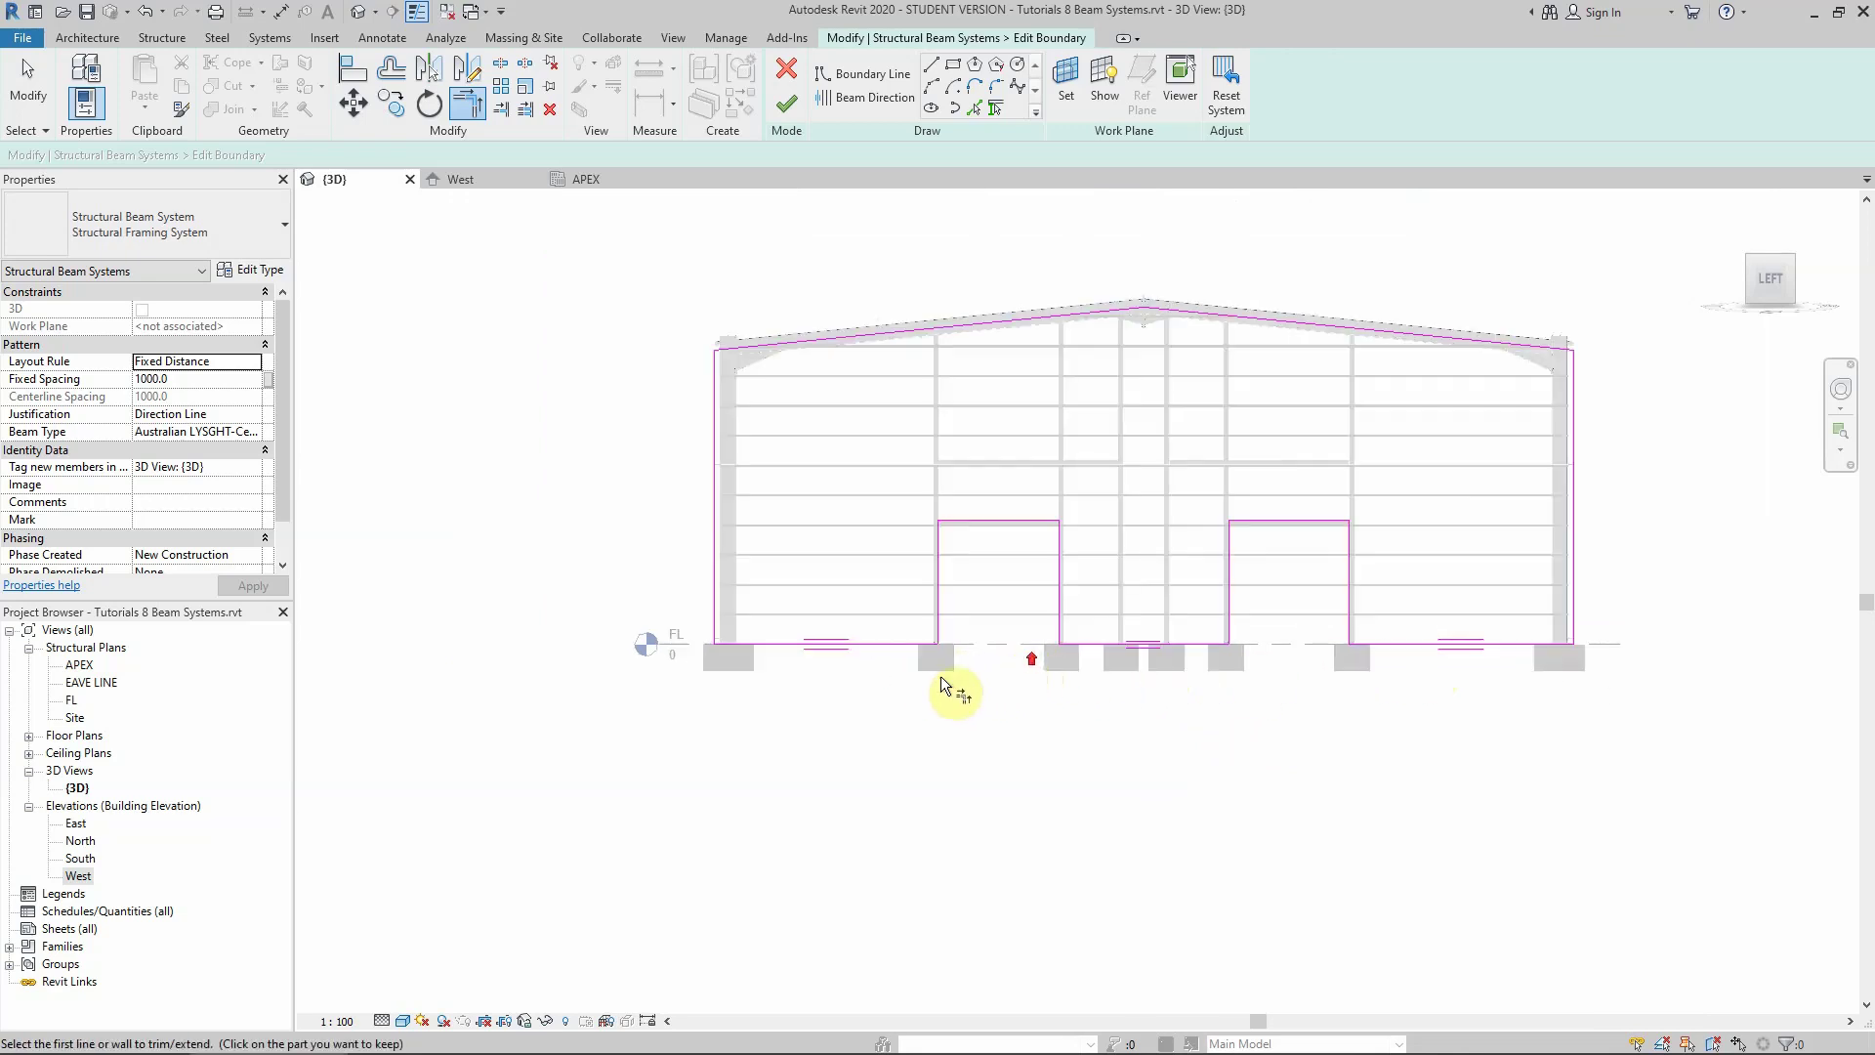
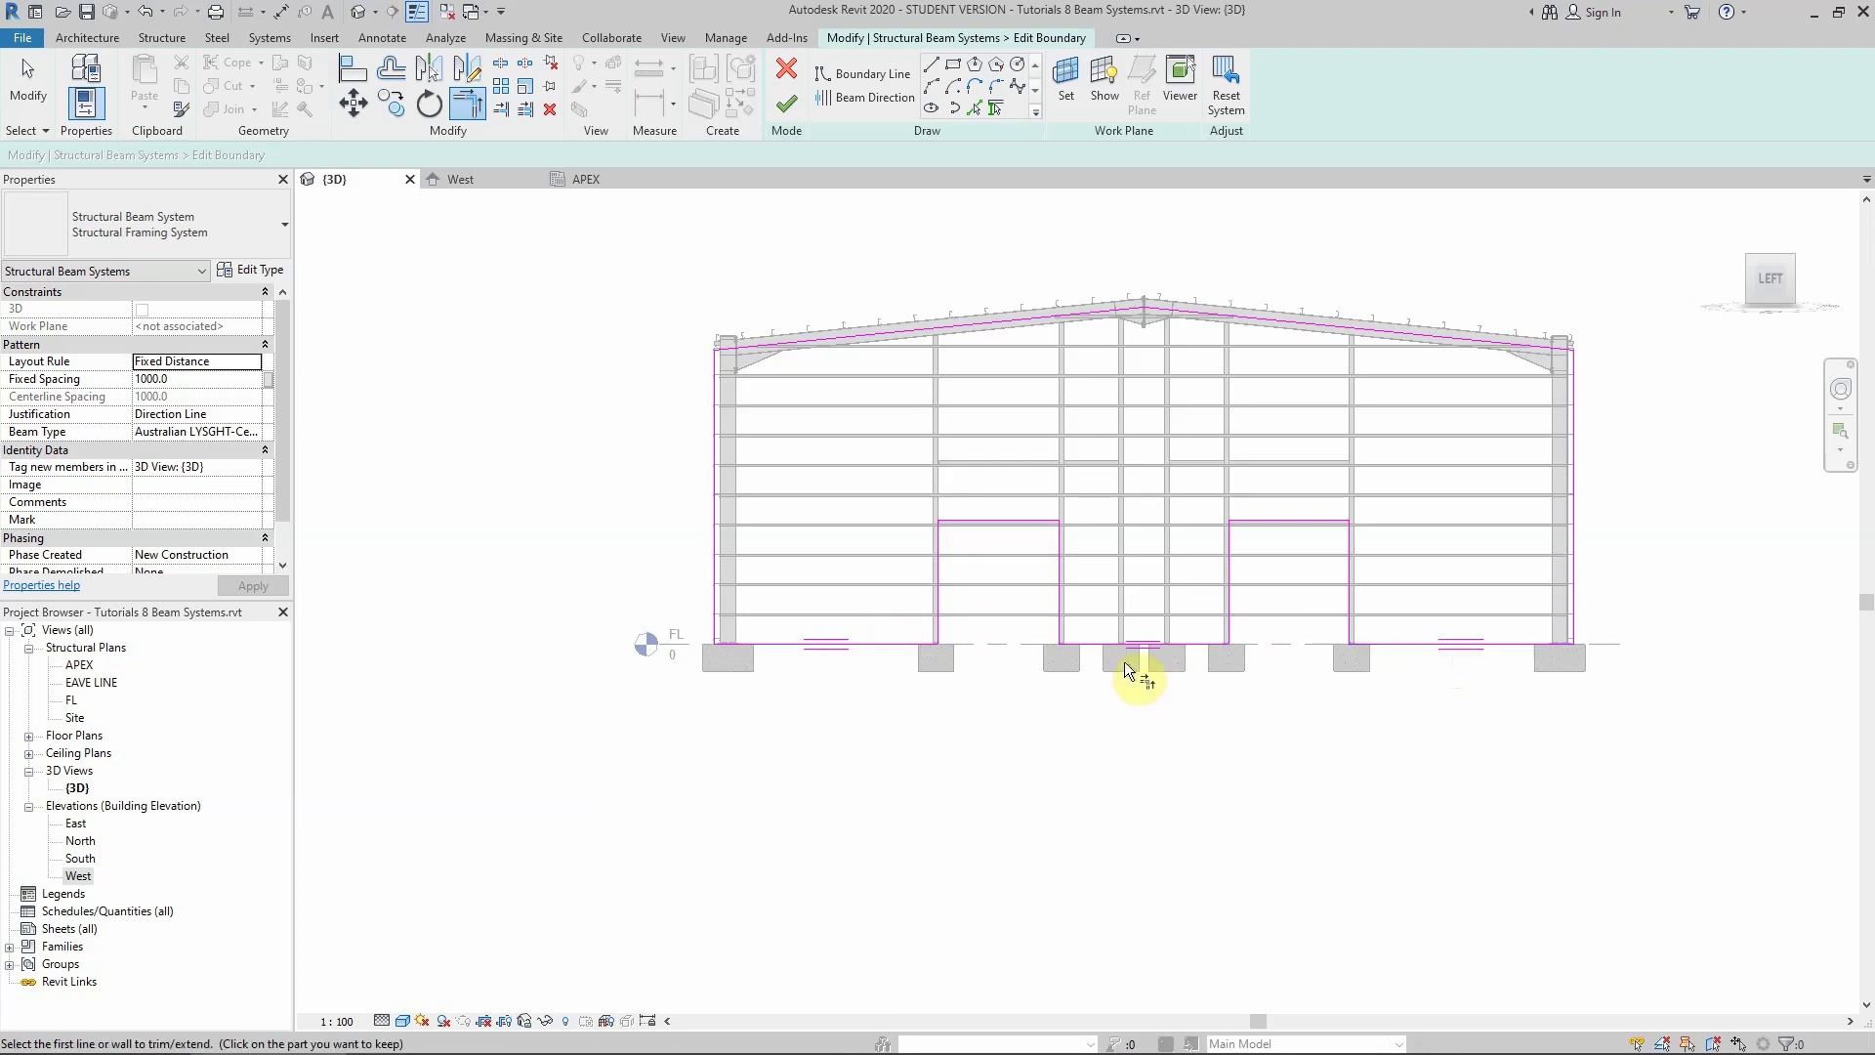
# Finish the girt beam system's boundary edit with the beams running horizontally, and deselect the system
pyautogui.click(875, 98)
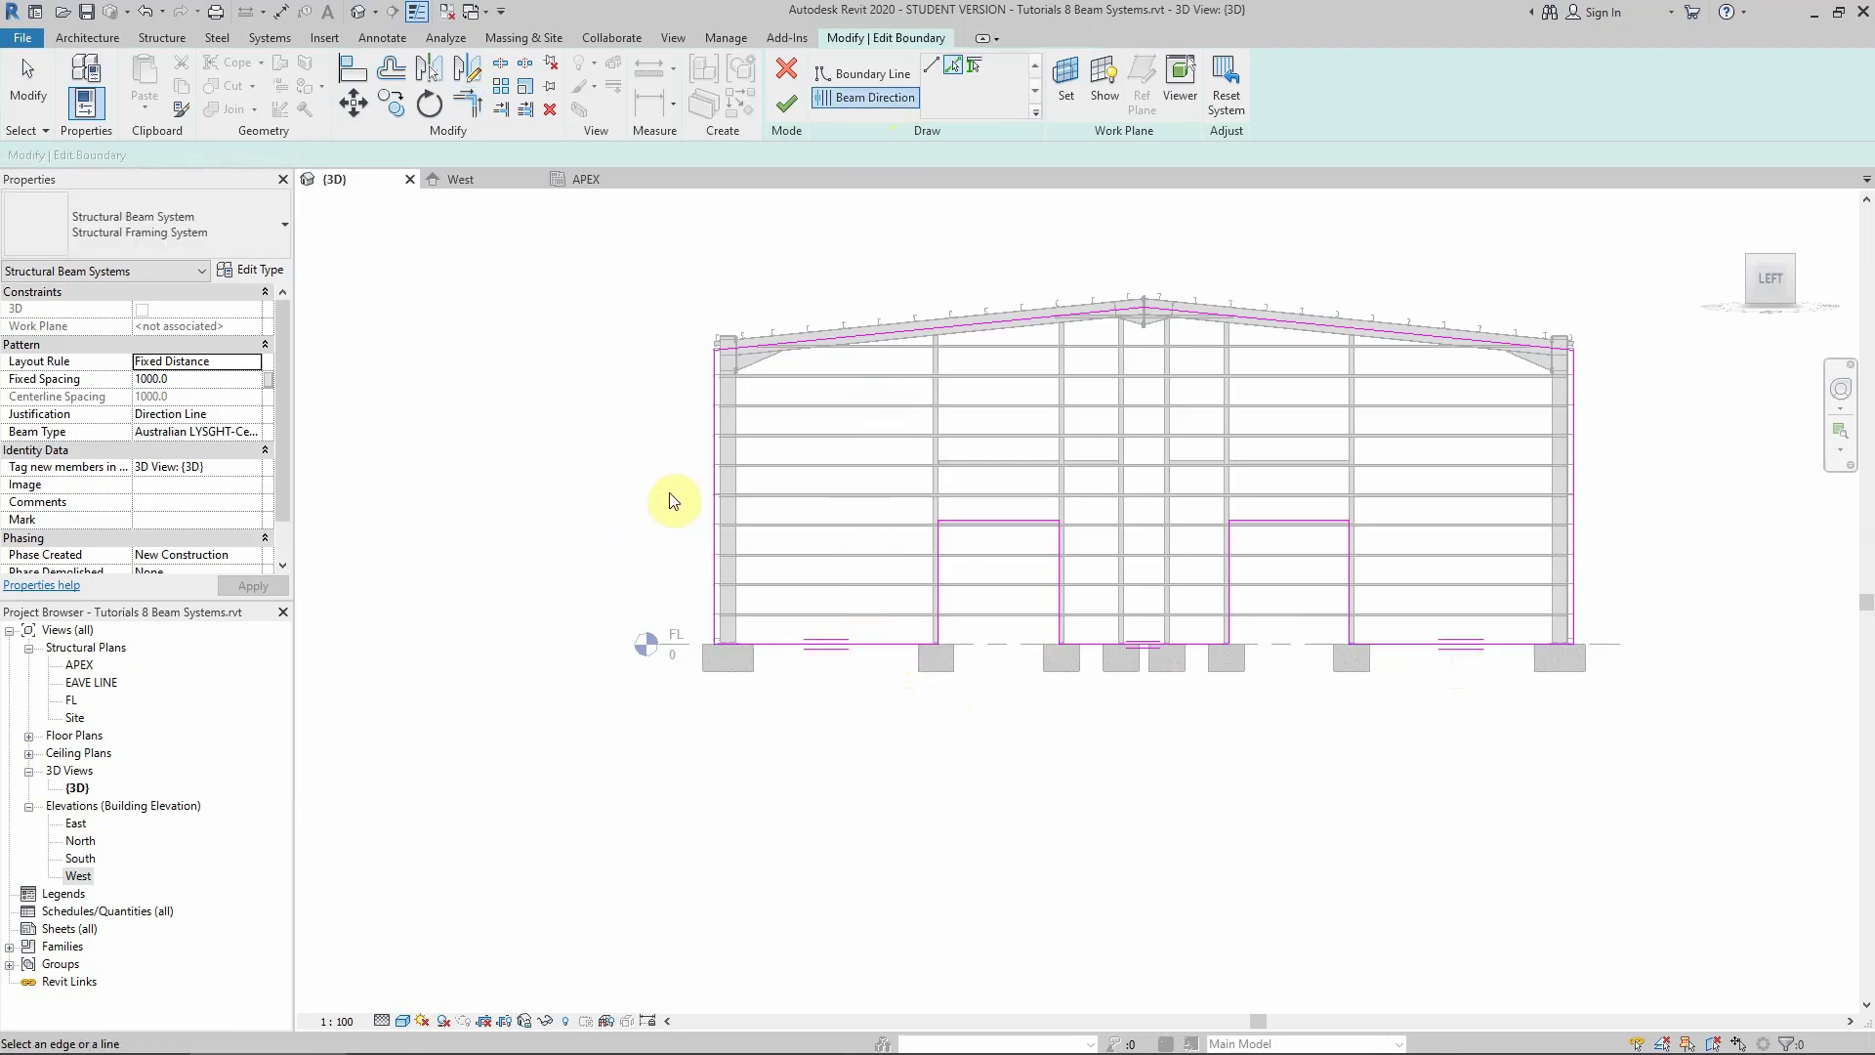
pyautogui.click(717, 507)
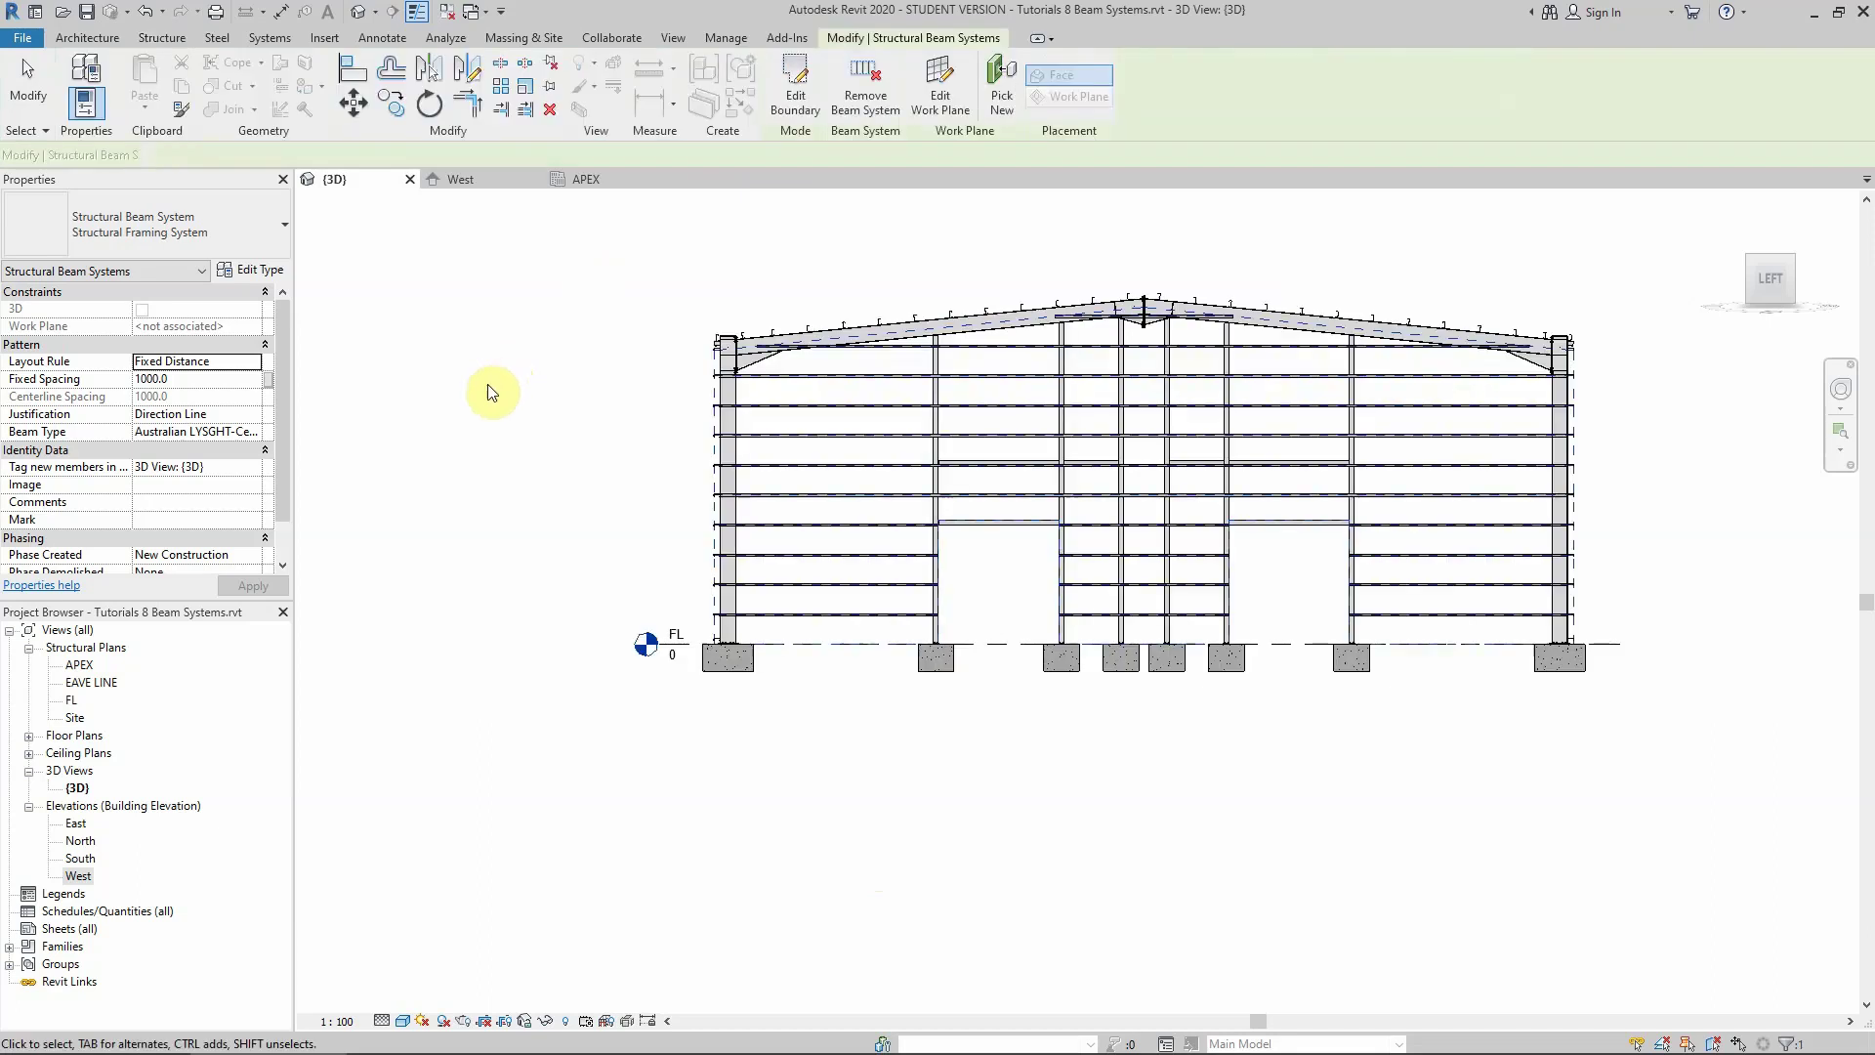
pyautogui.click(490, 508)
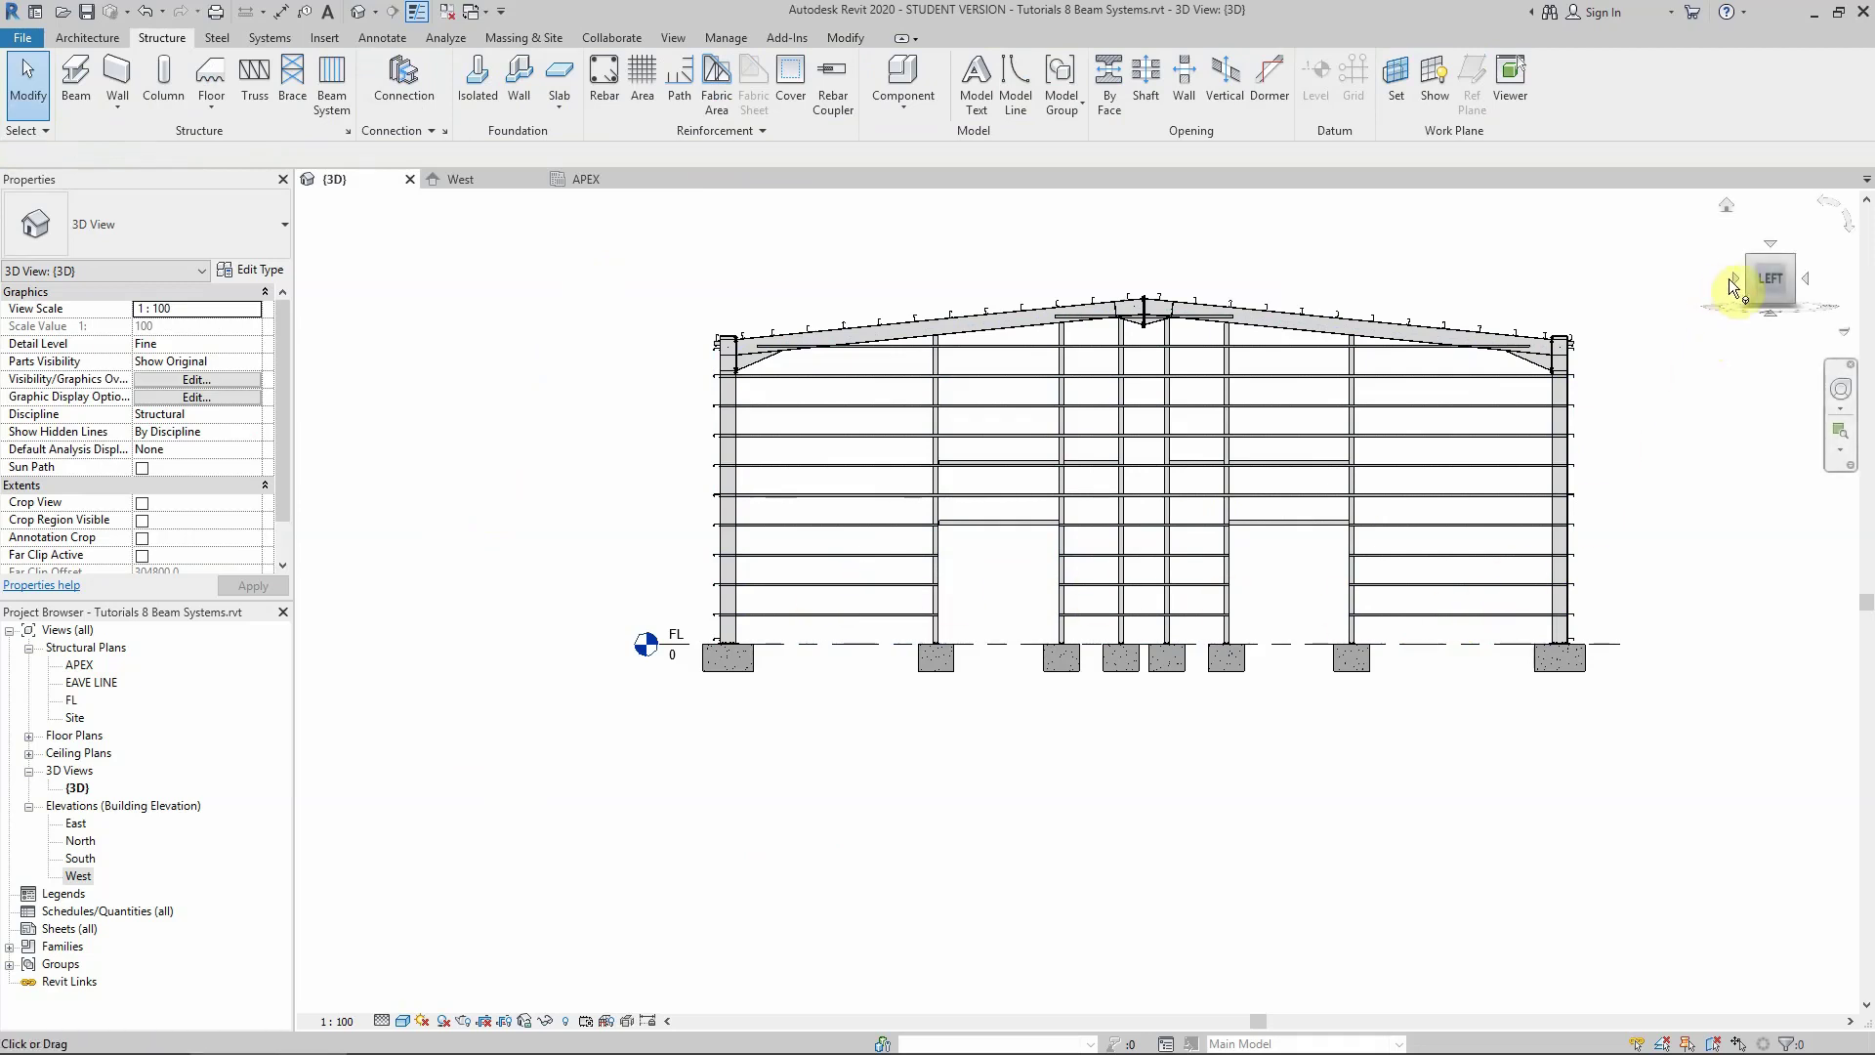
# Inspect the positions of the end wall columns, girts and corner column from the back in 3D and in the APEX structural plan
pyautogui.click(1728, 278)
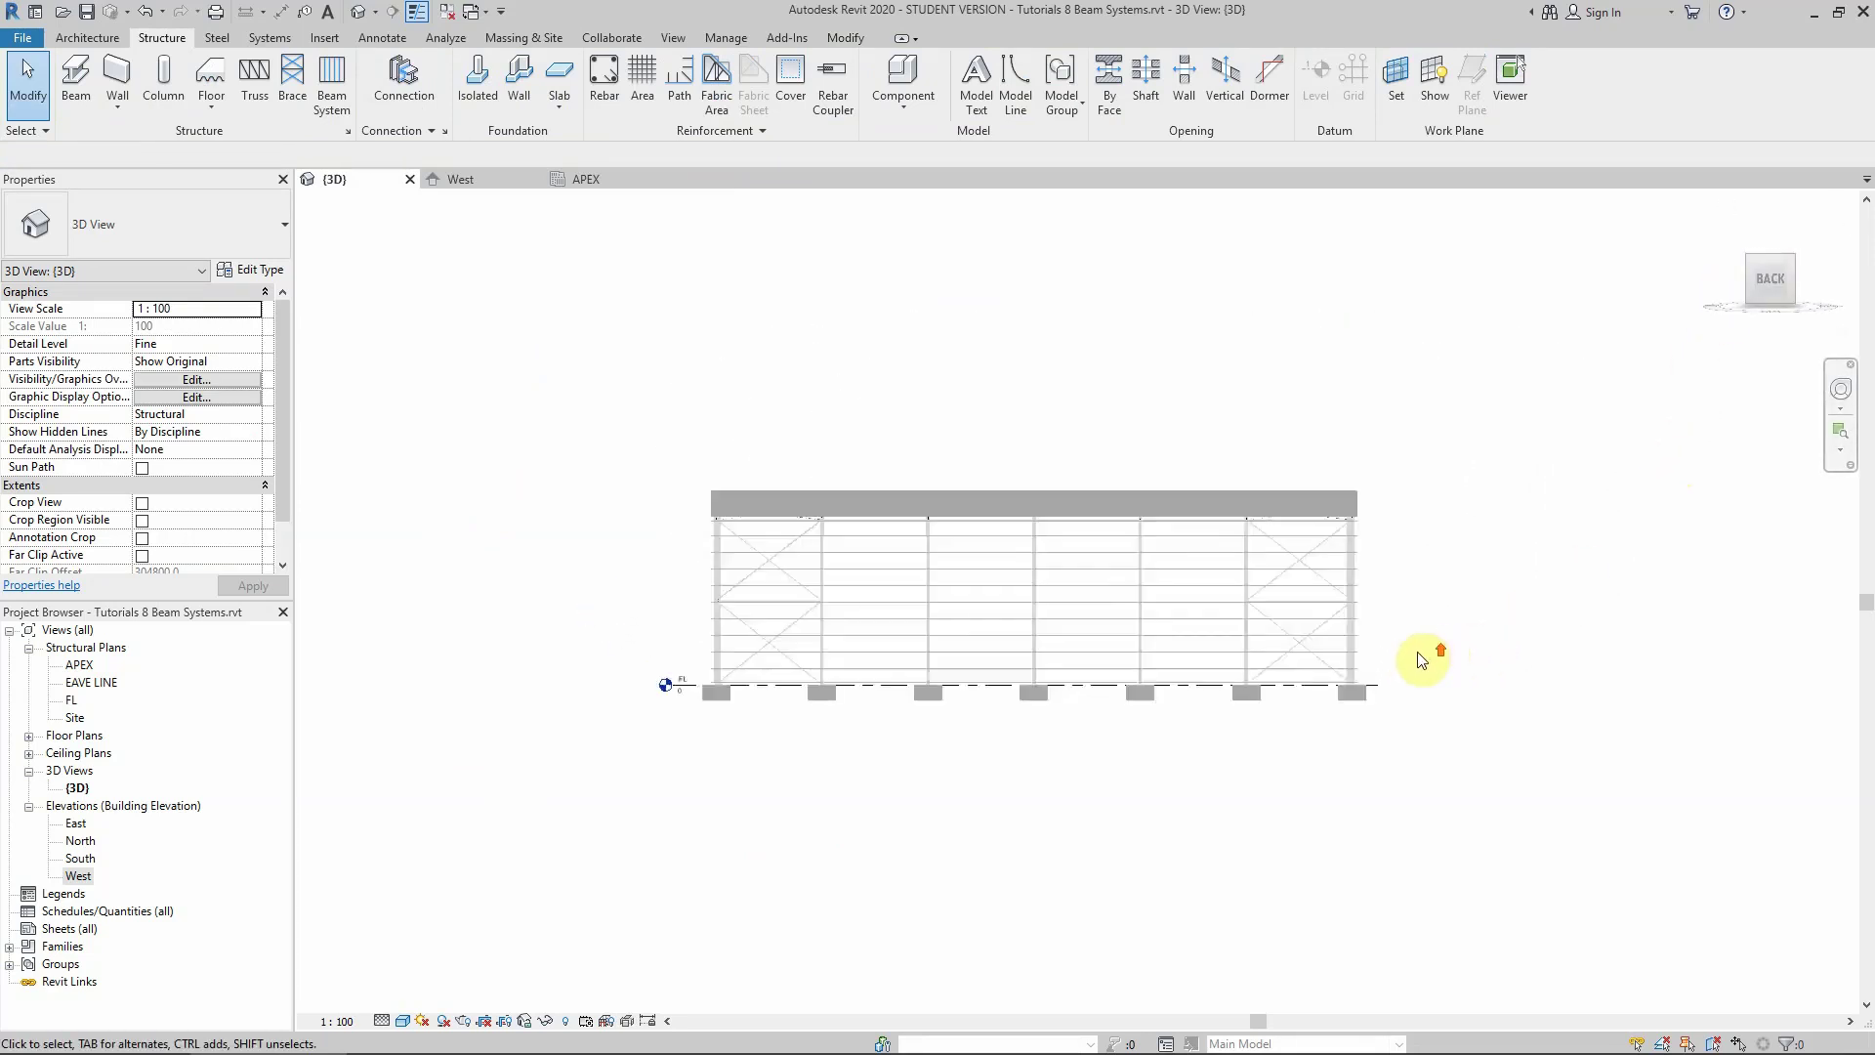
pyautogui.scroll(8, 1421, 660)
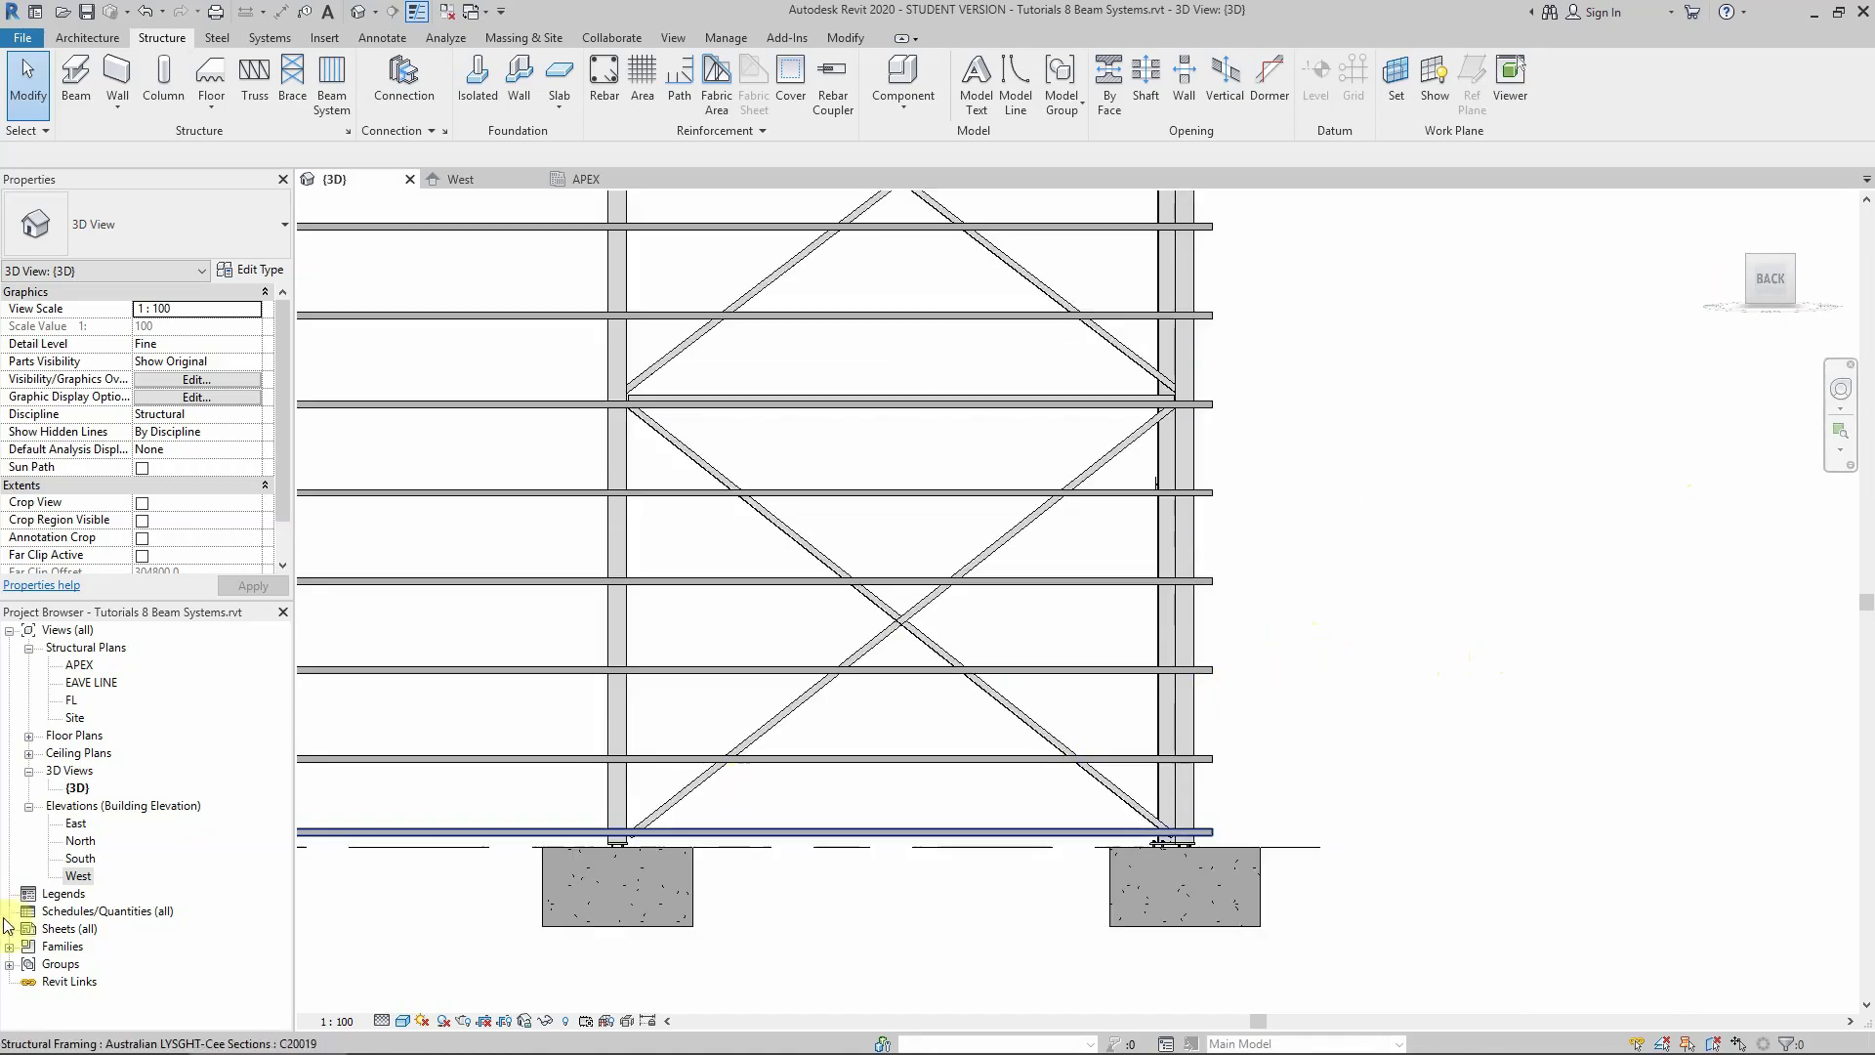
pyautogui.scroll(-3, 1086, 788)
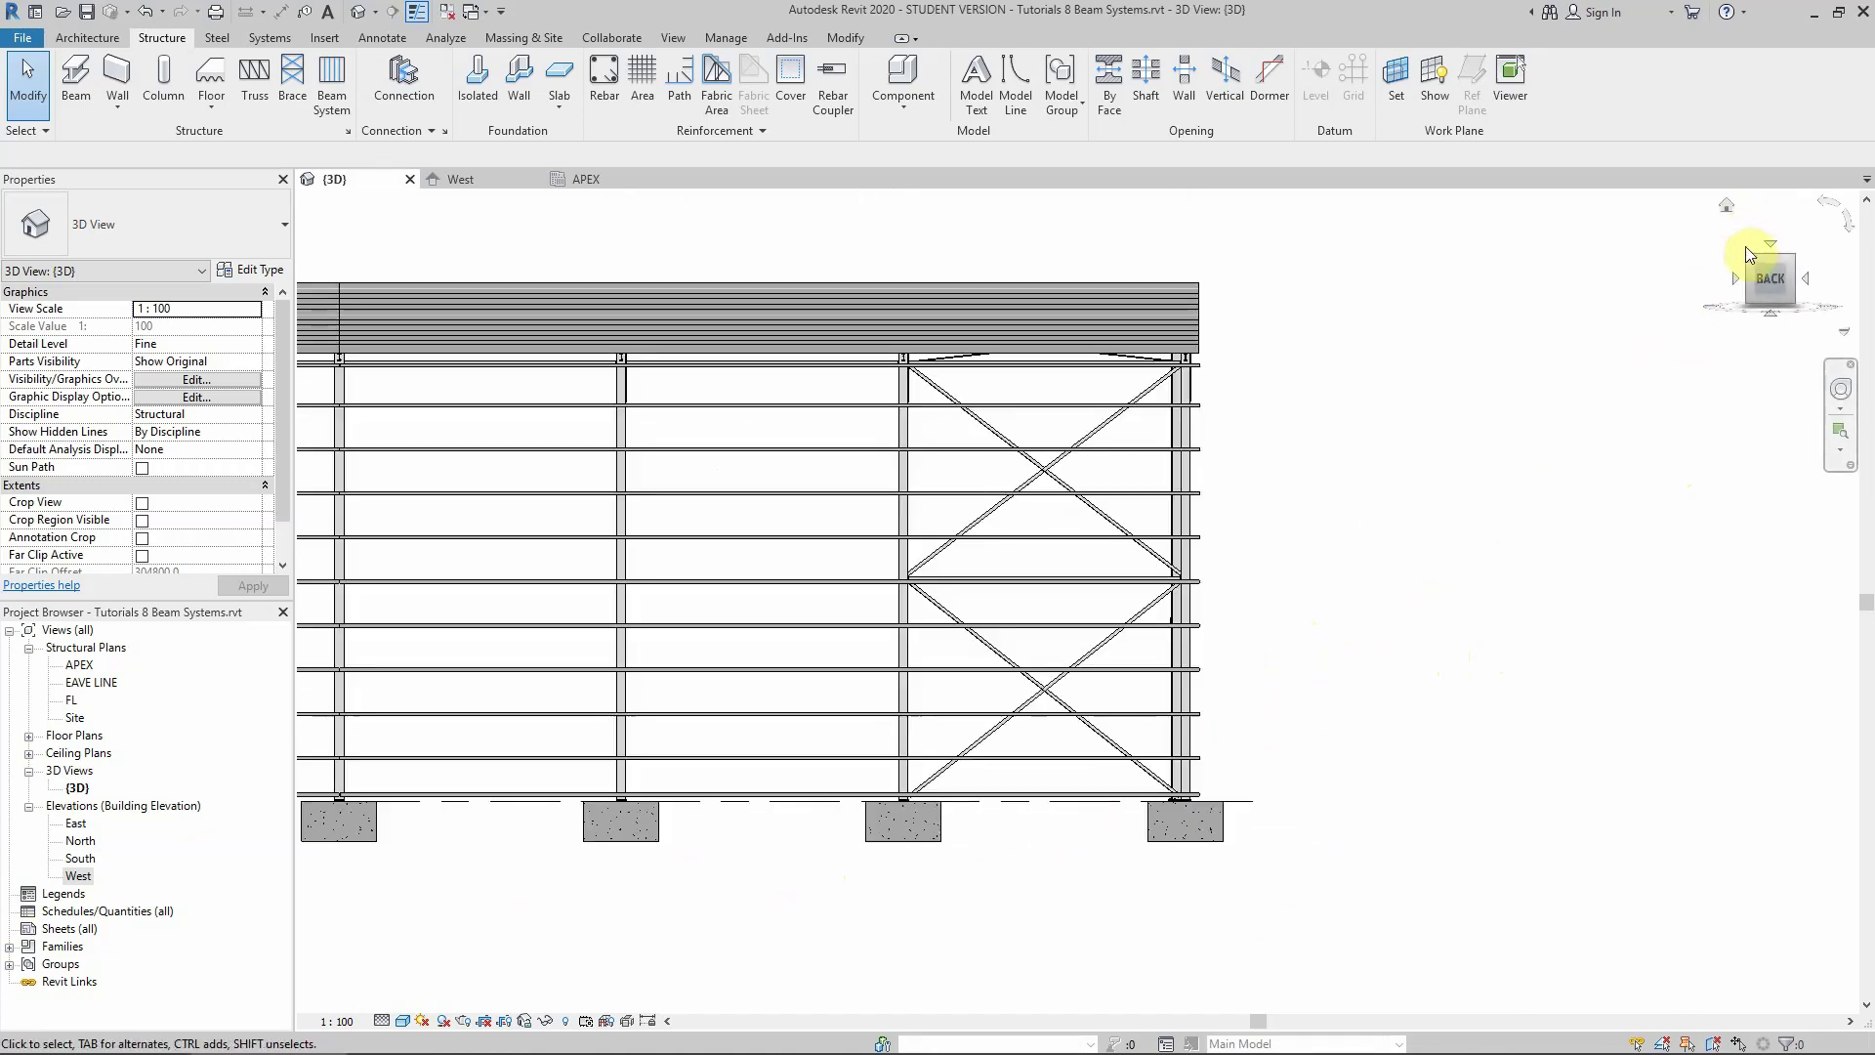
pyautogui.click(492, 179)
pyautogui.click(588, 179)
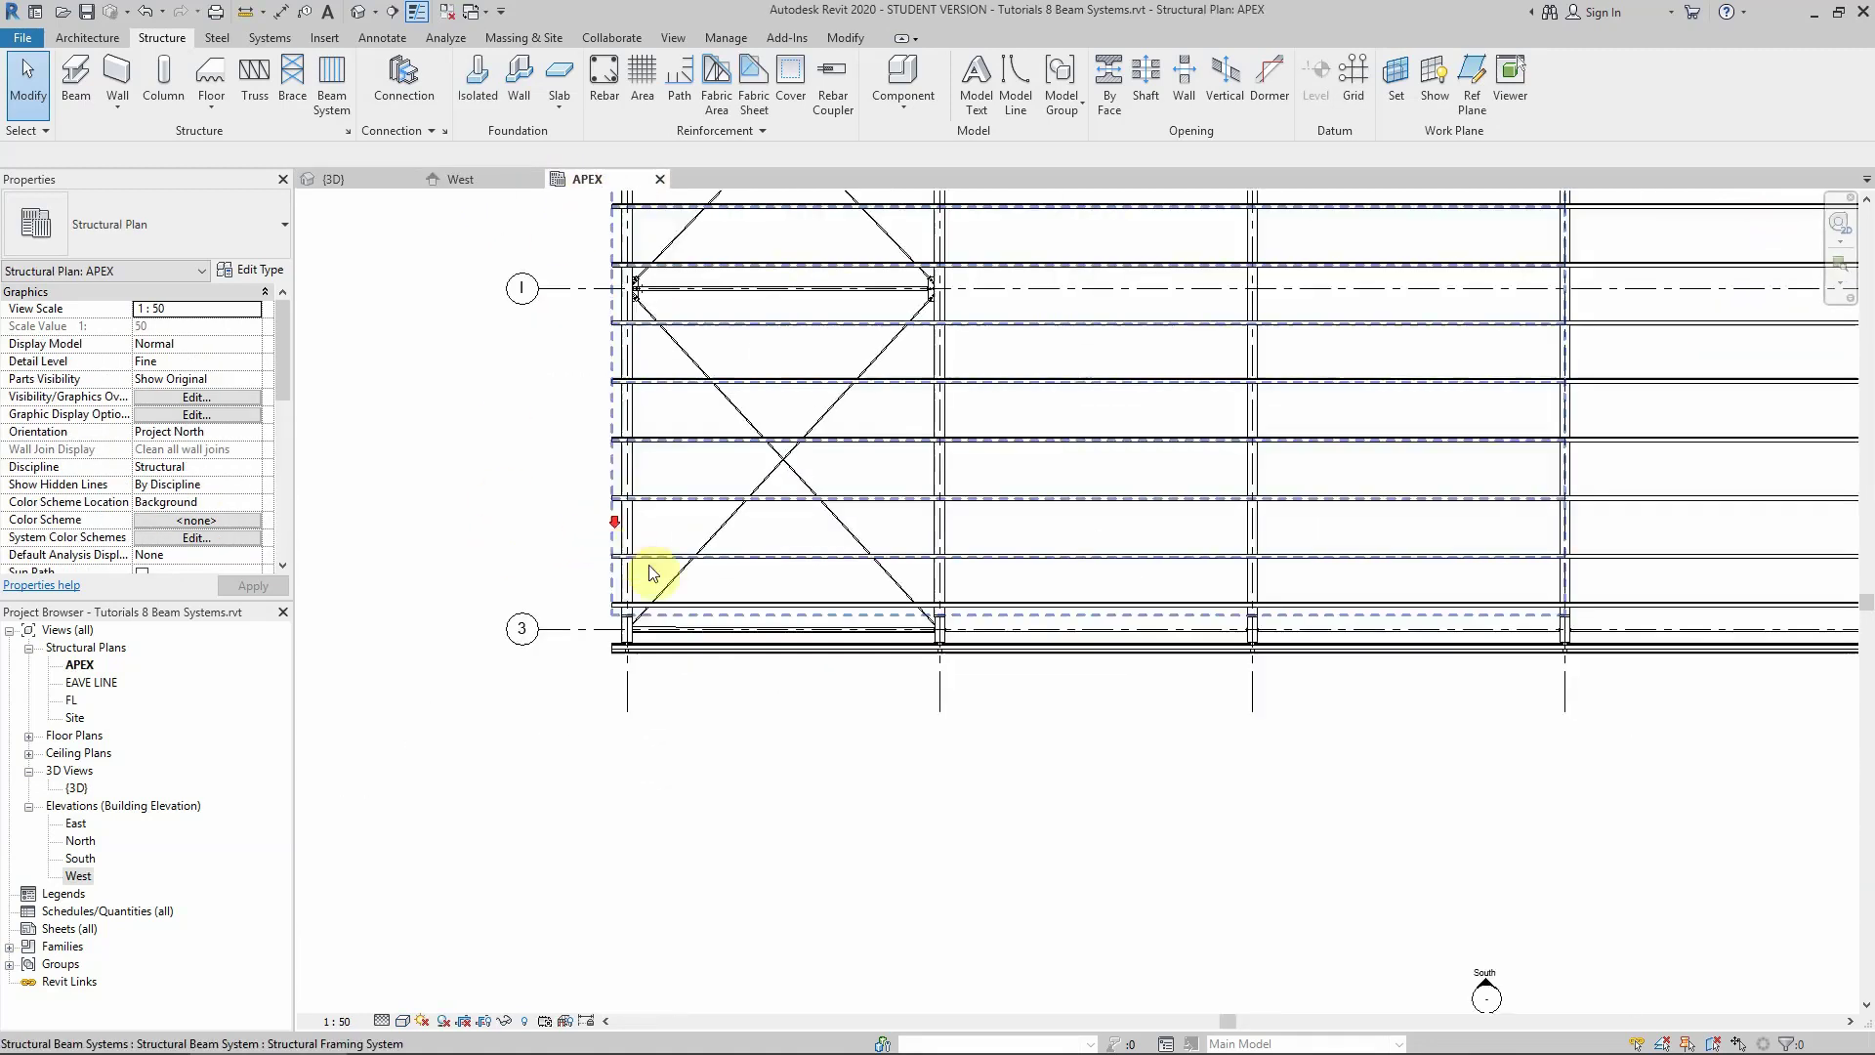
pyautogui.scroll(-5, 652, 574)
pyautogui.scroll(3, 642, 403)
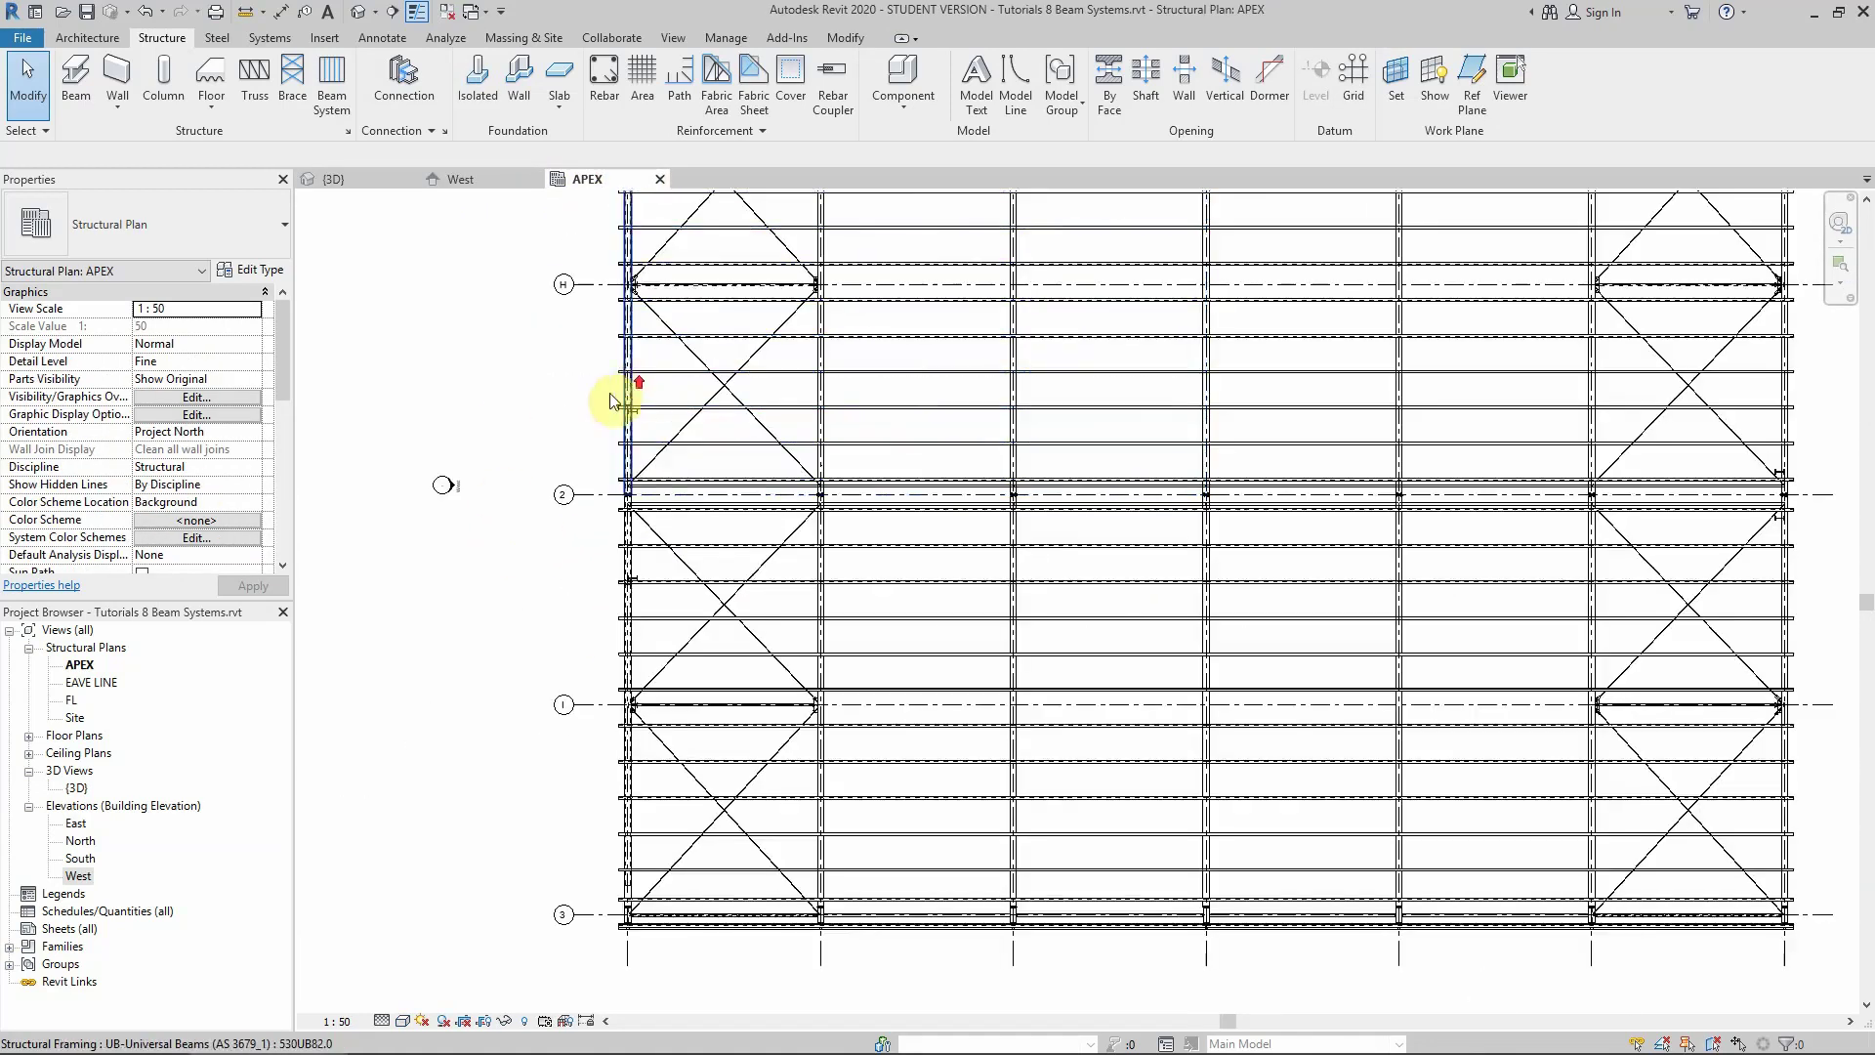
pyautogui.scroll(5, 664, 473)
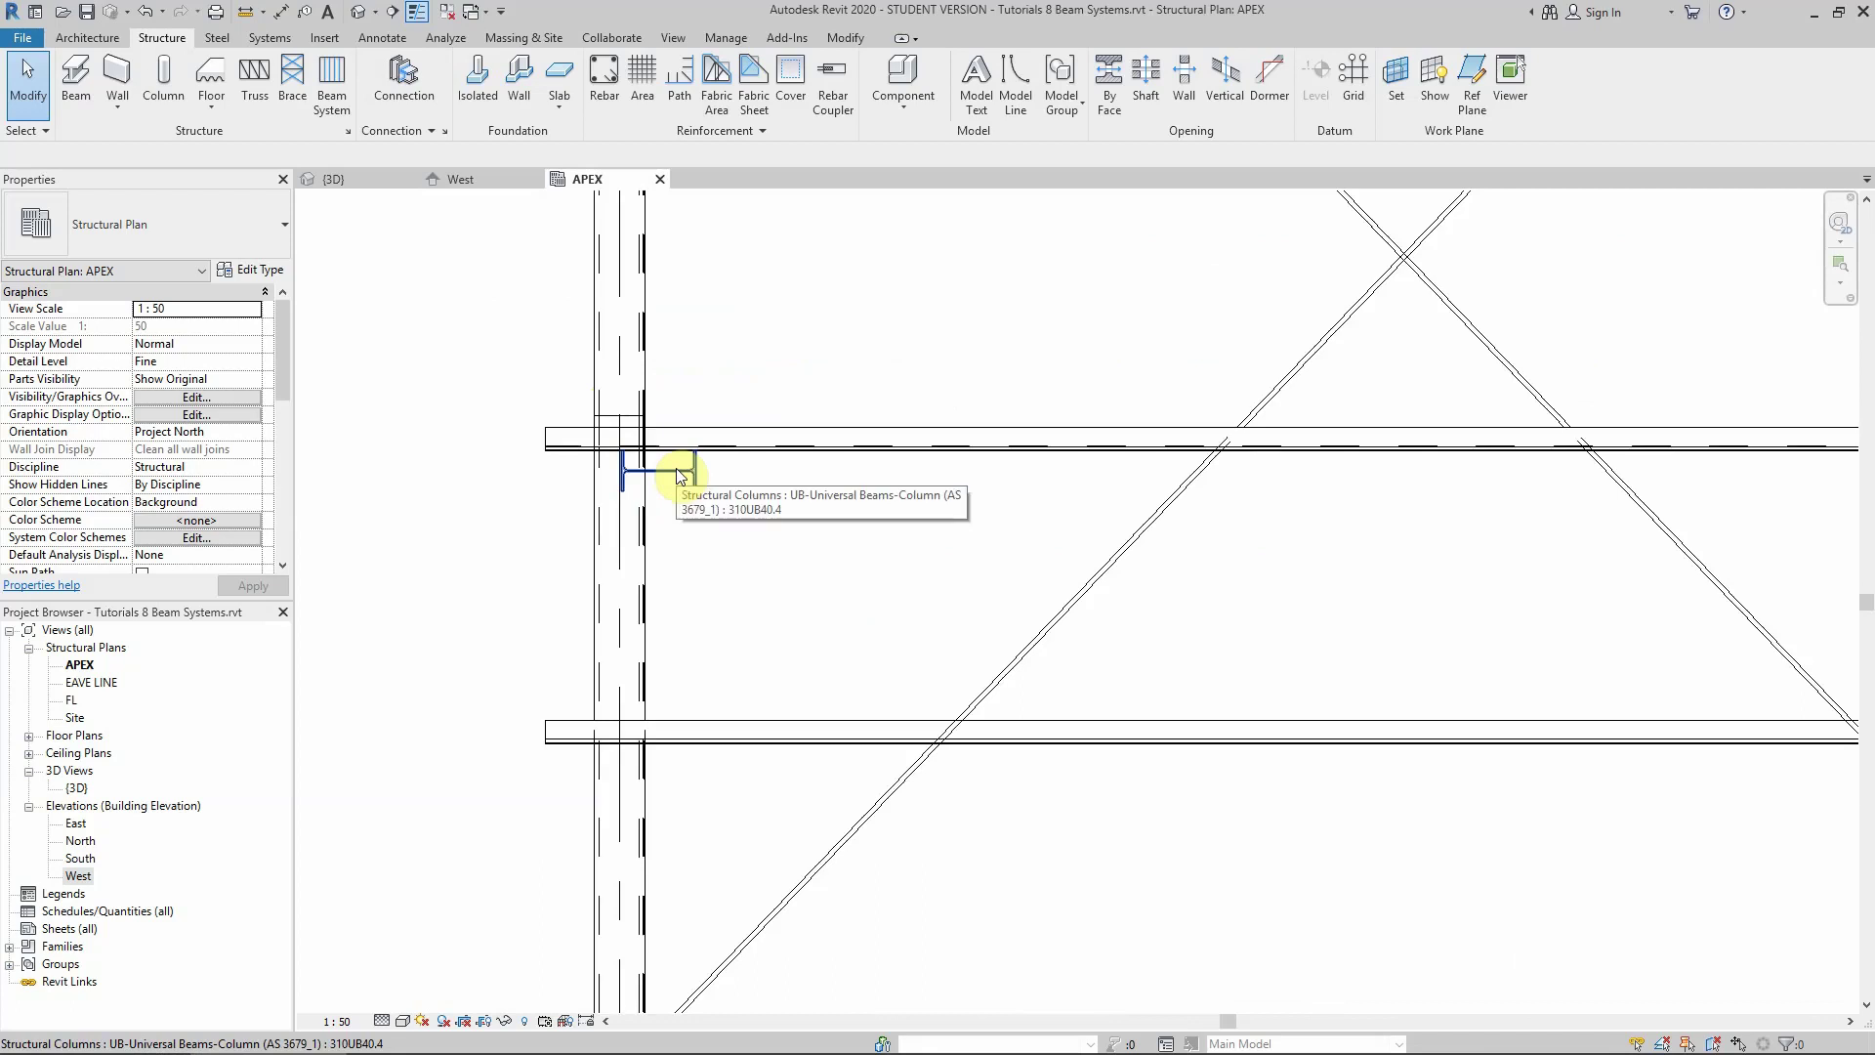
pyautogui.scroll(-4, 611, 661)
pyautogui.scroll(2, 523, 243)
pyautogui.scroll(2, 628, 371)
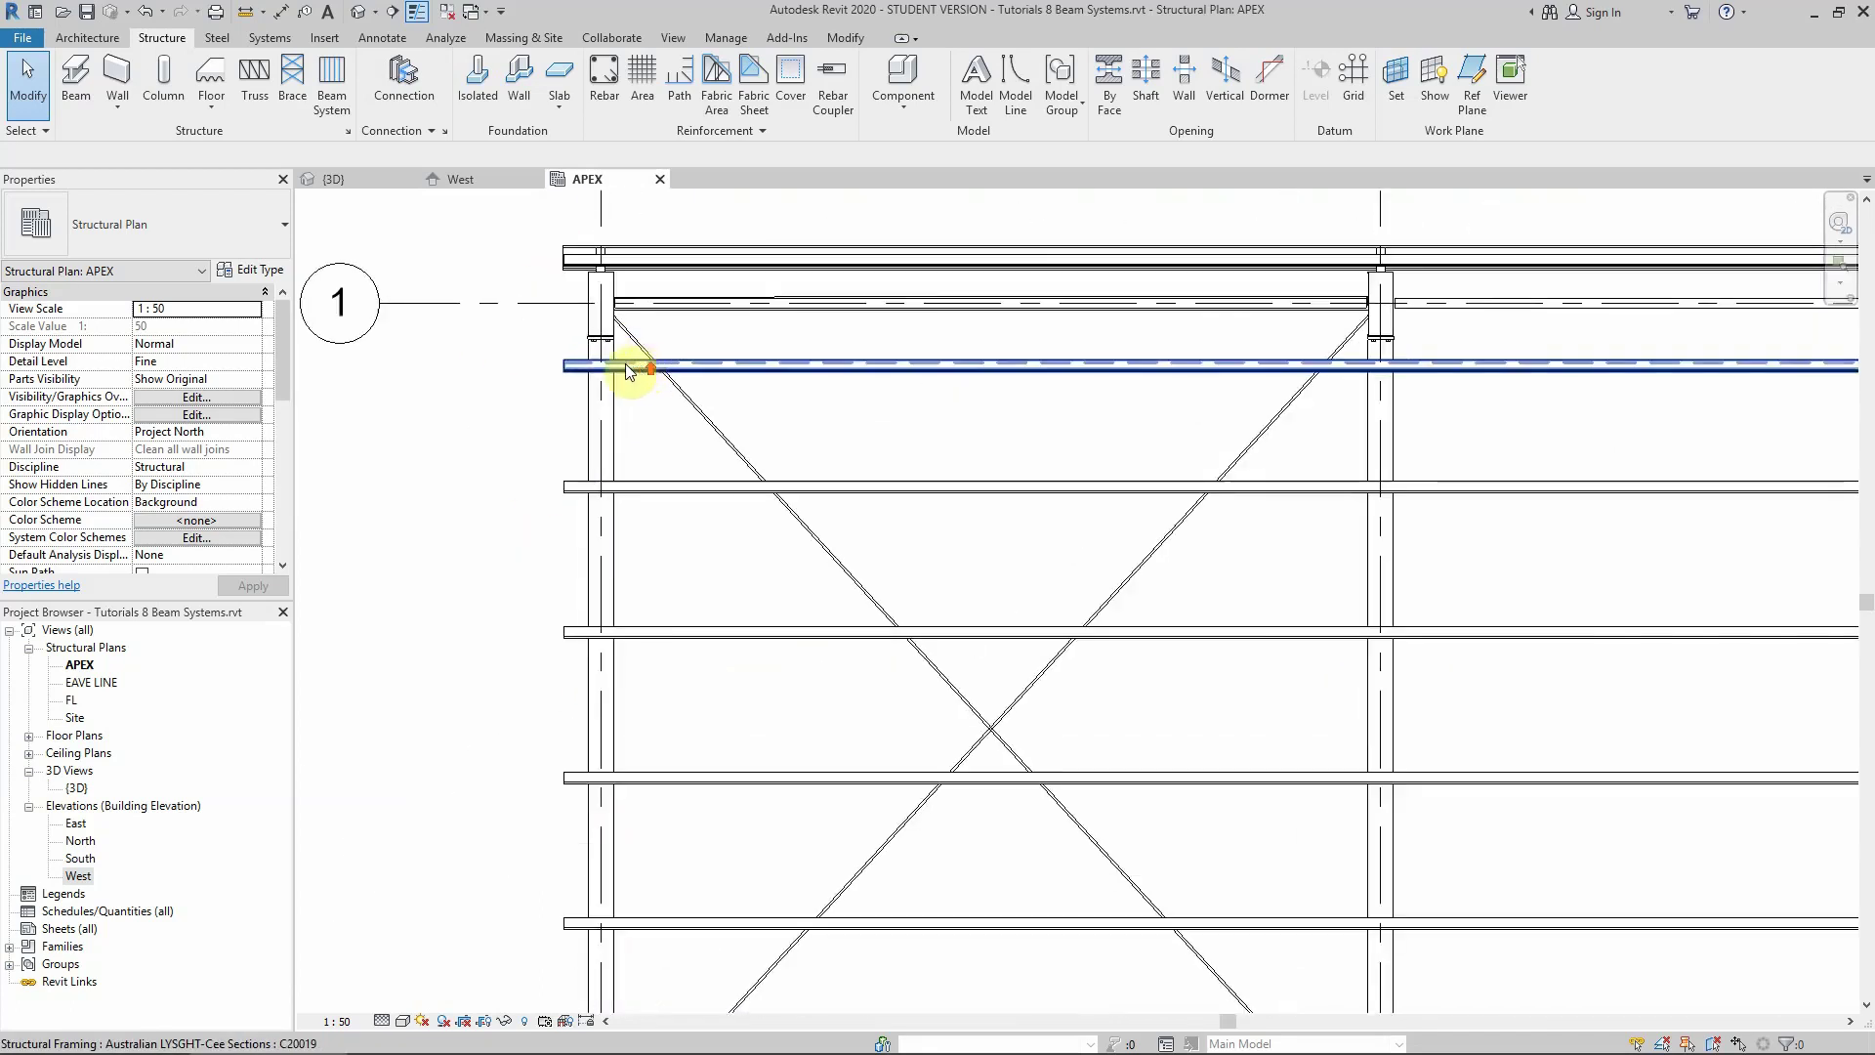
pyautogui.scroll(5, 628, 371)
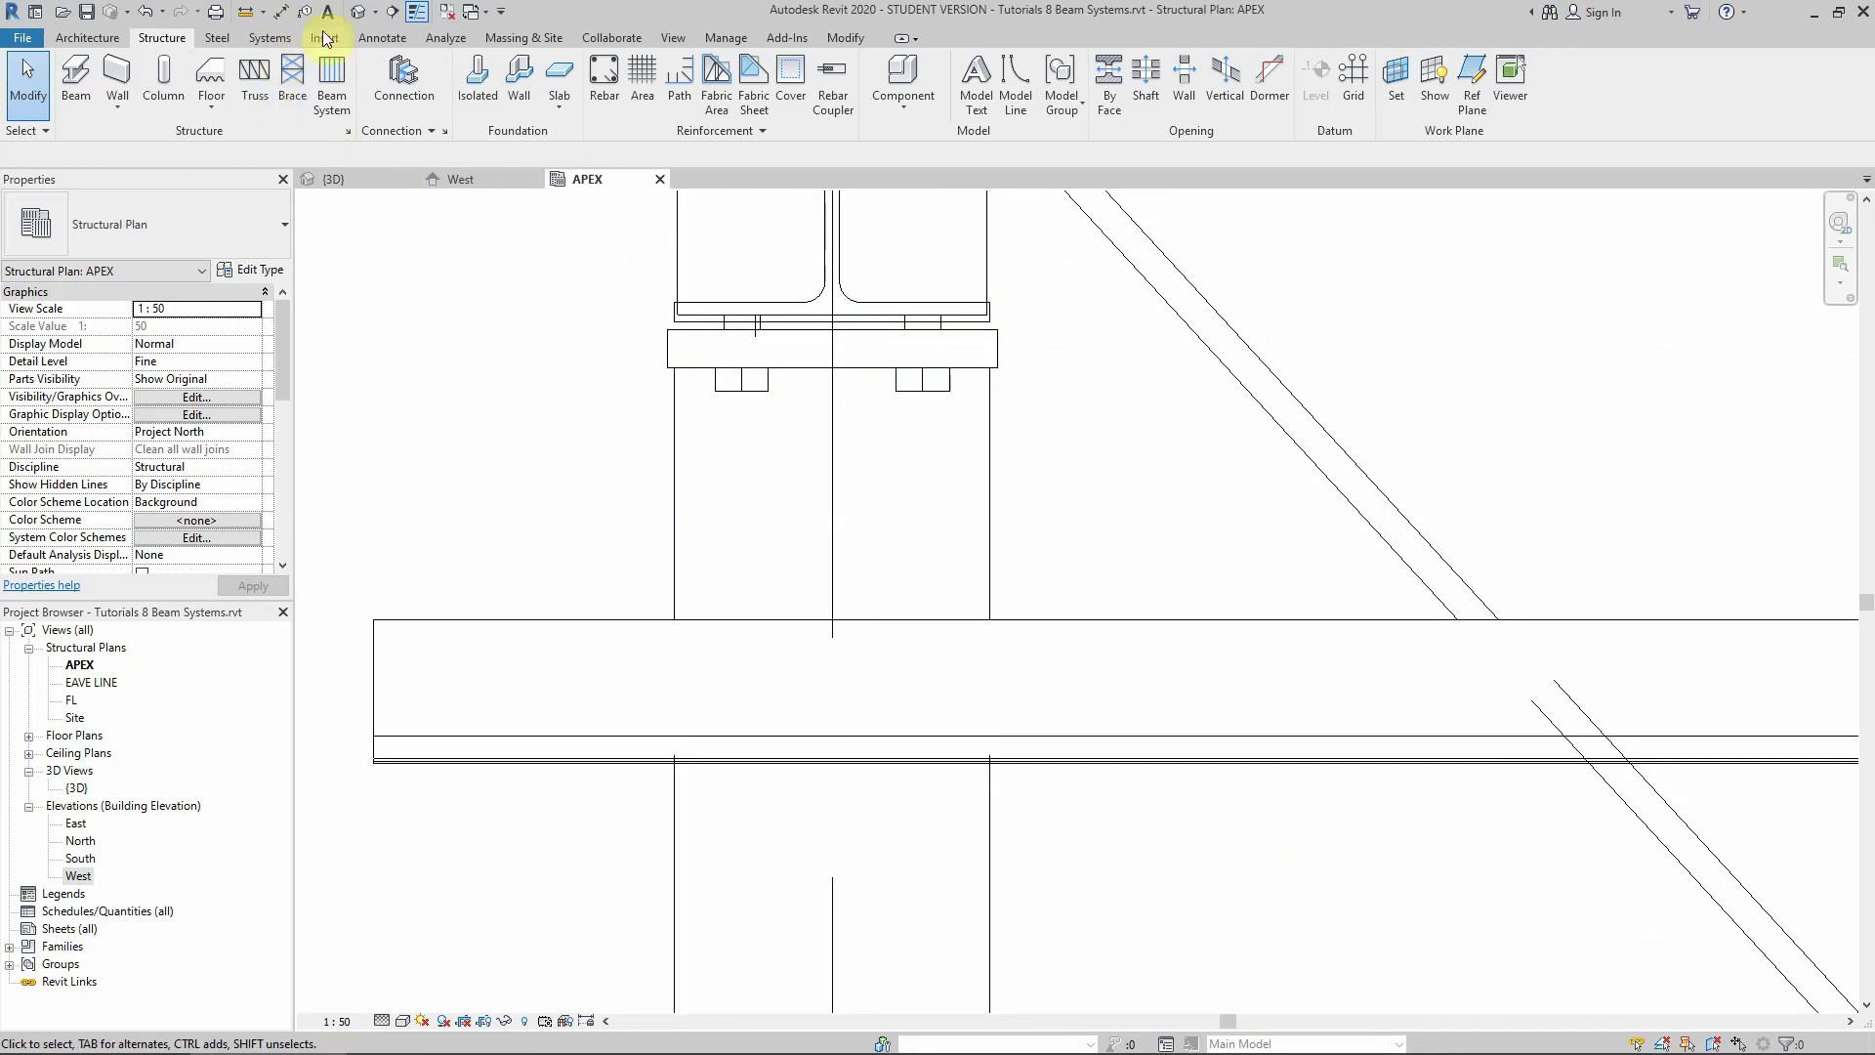
# Align the outer flange of the end wall column at grid H with the outer flange edge of the grid 1 corner column, using Multiple Alignment
pyautogui.click(829, 38)
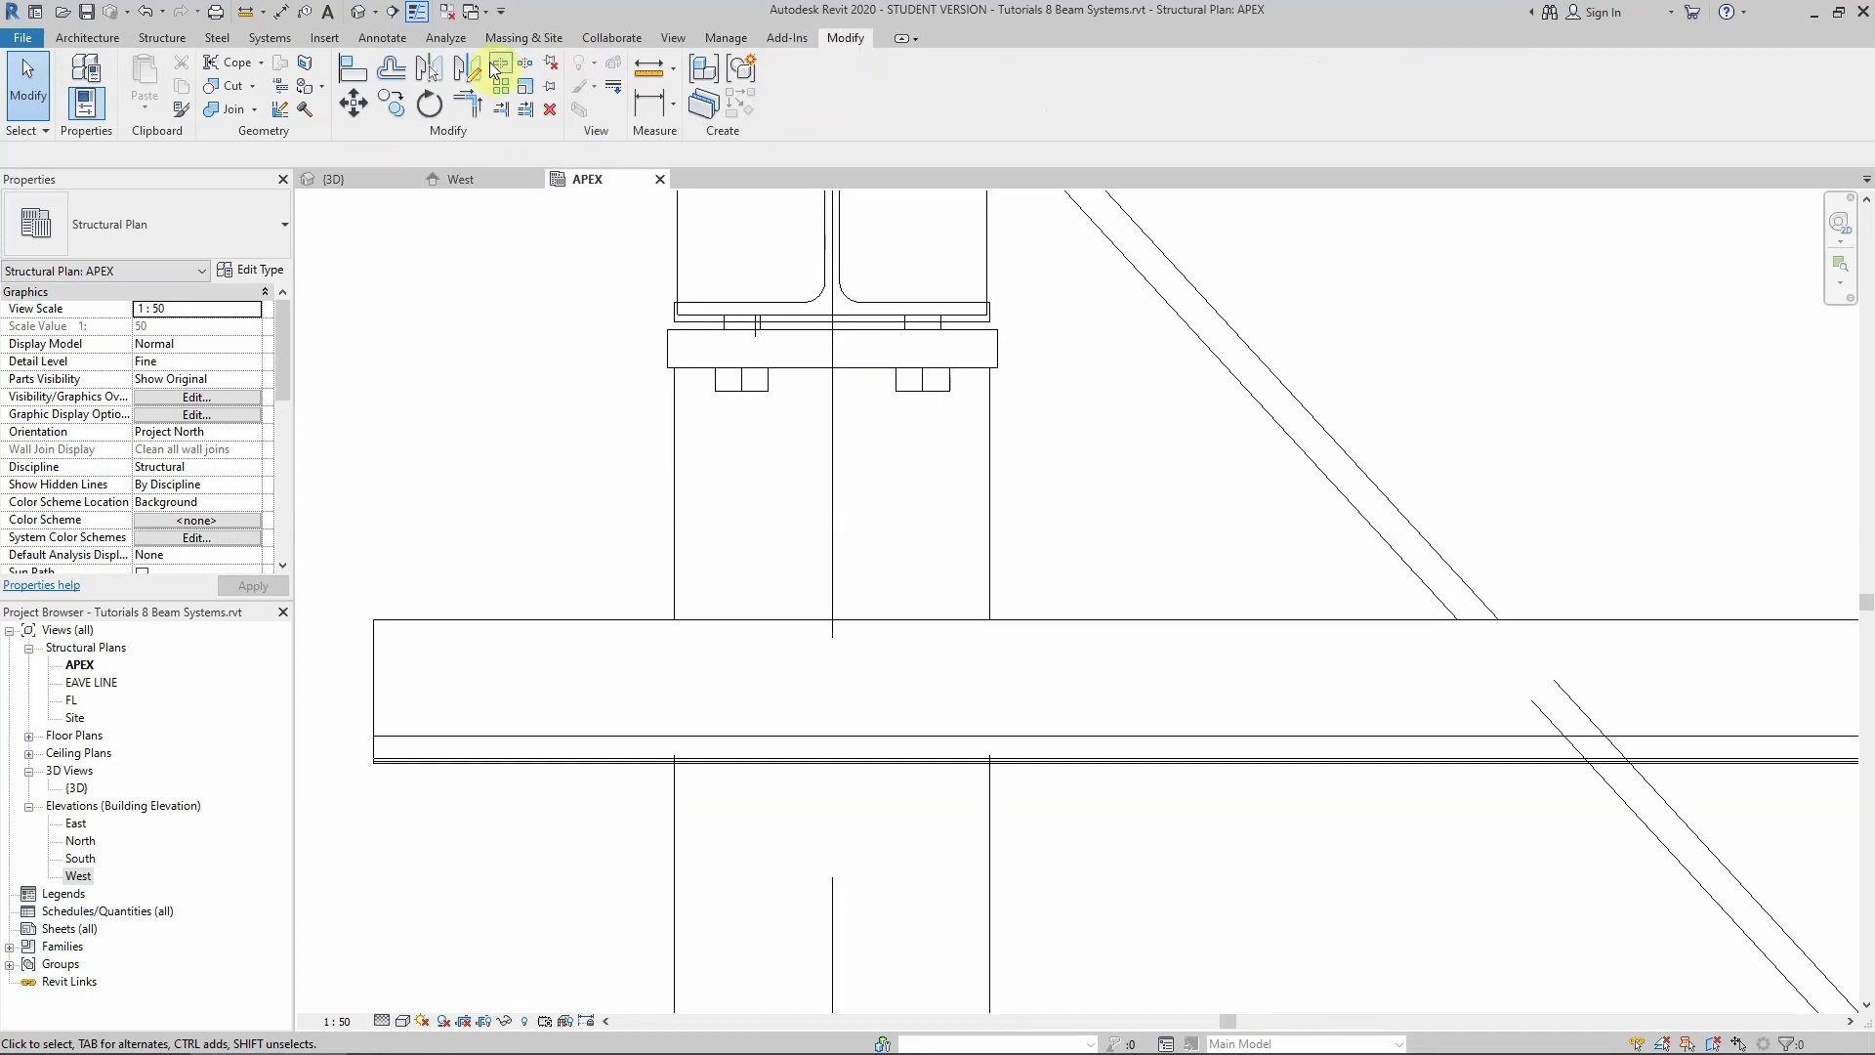
pyautogui.click(357, 72)
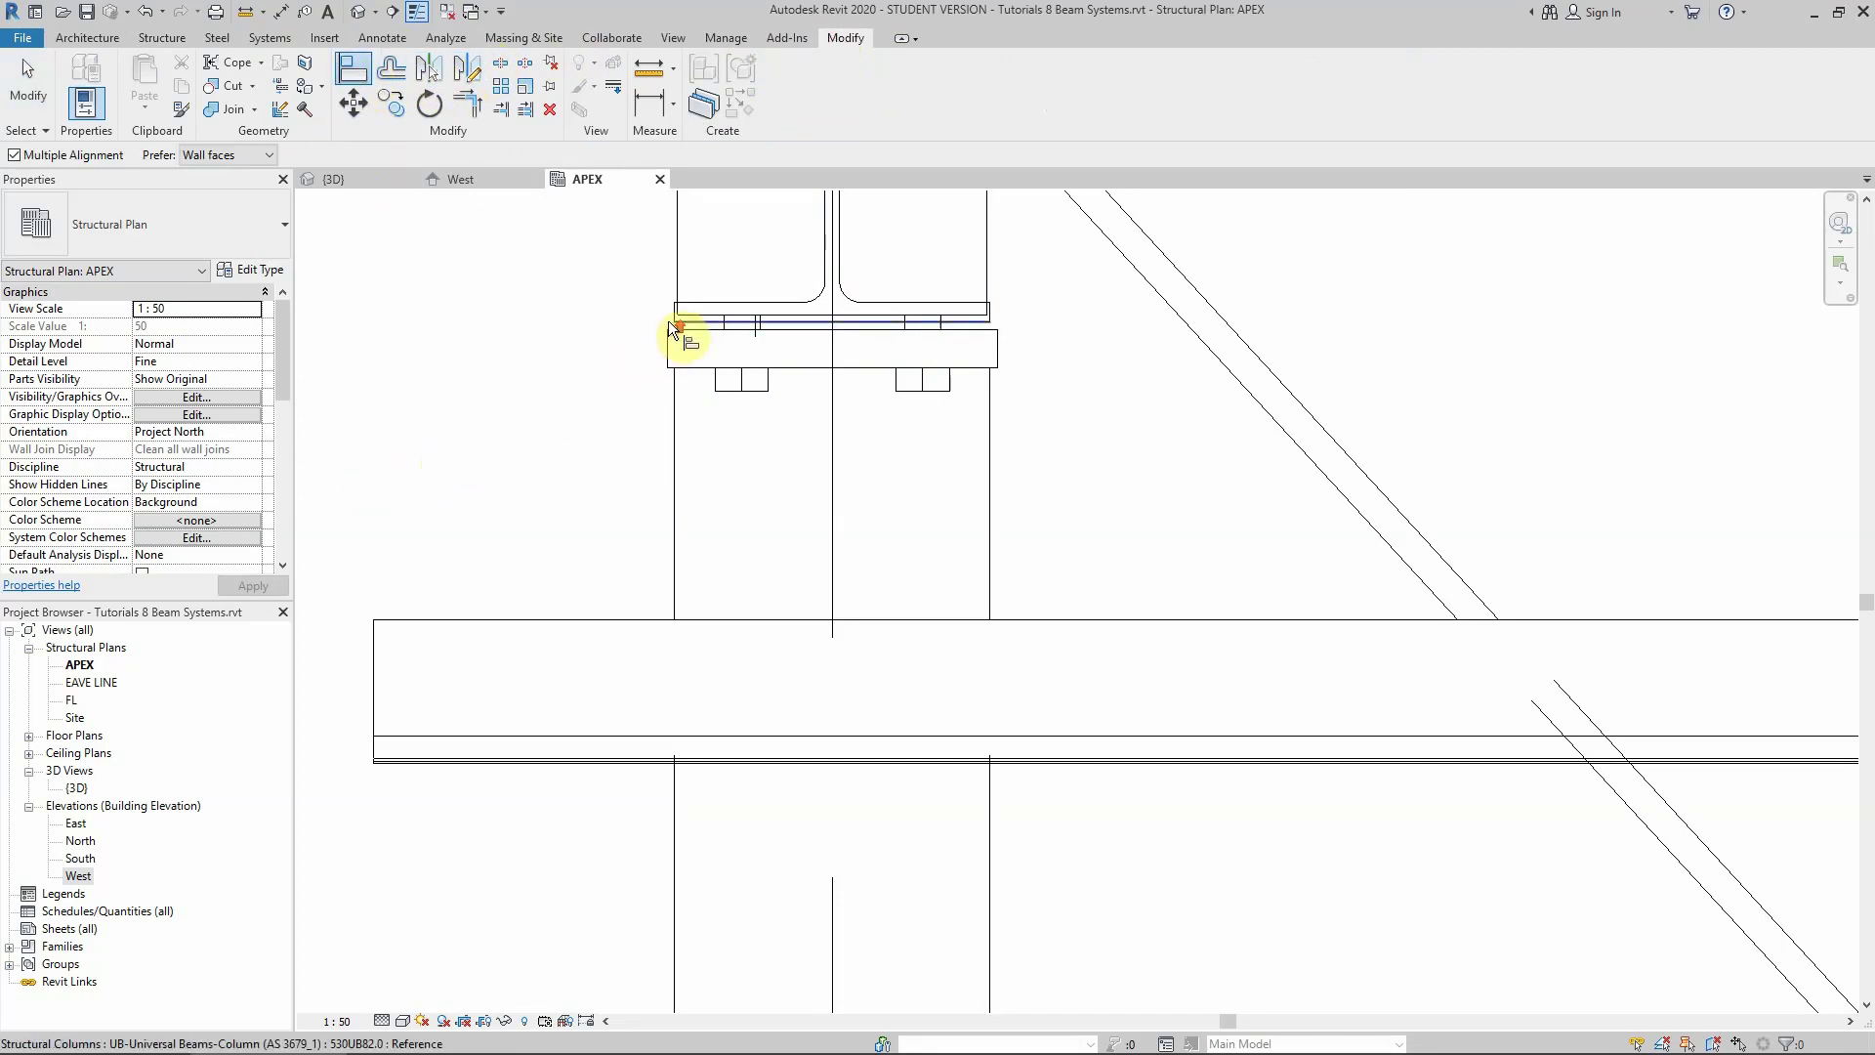
pyautogui.scroll(2, 670, 322)
pyautogui.scroll(-3, 674, 311)
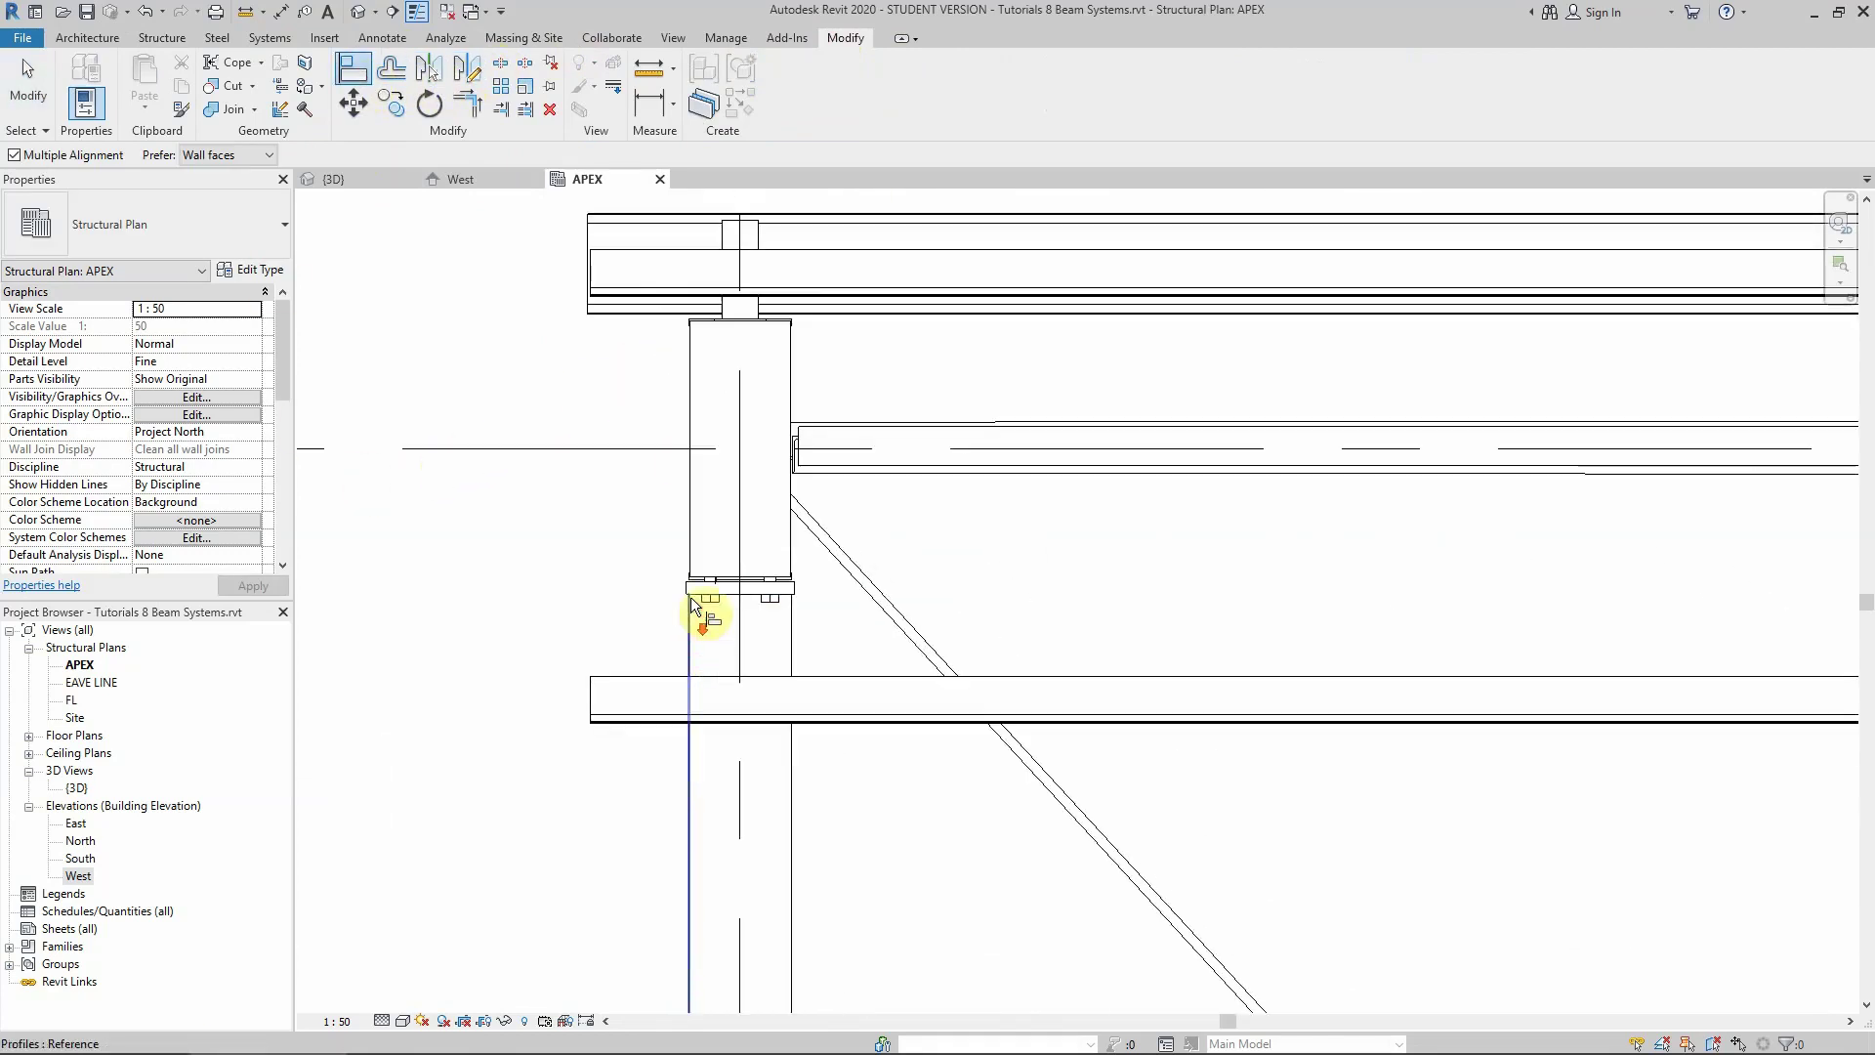
pyautogui.scroll(2, 695, 332)
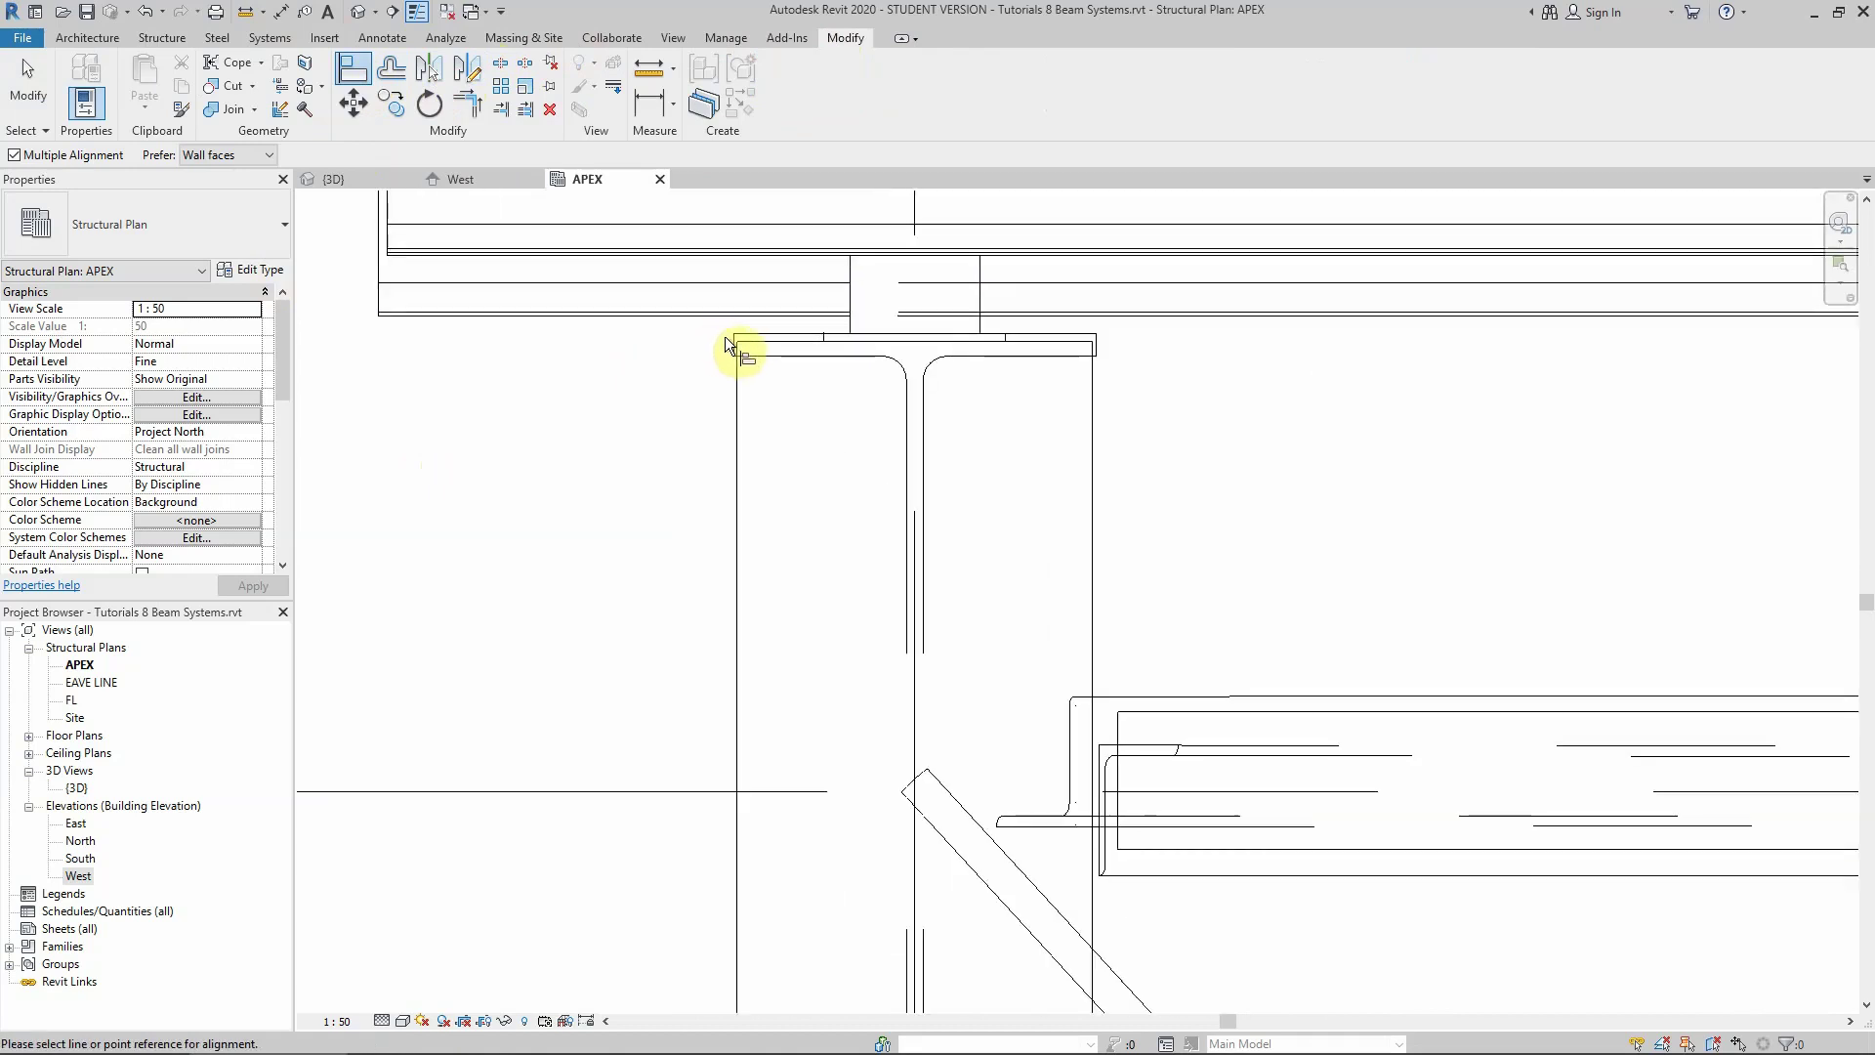
pyautogui.click(729, 337)
pyautogui.scroll(-3, 688, 329)
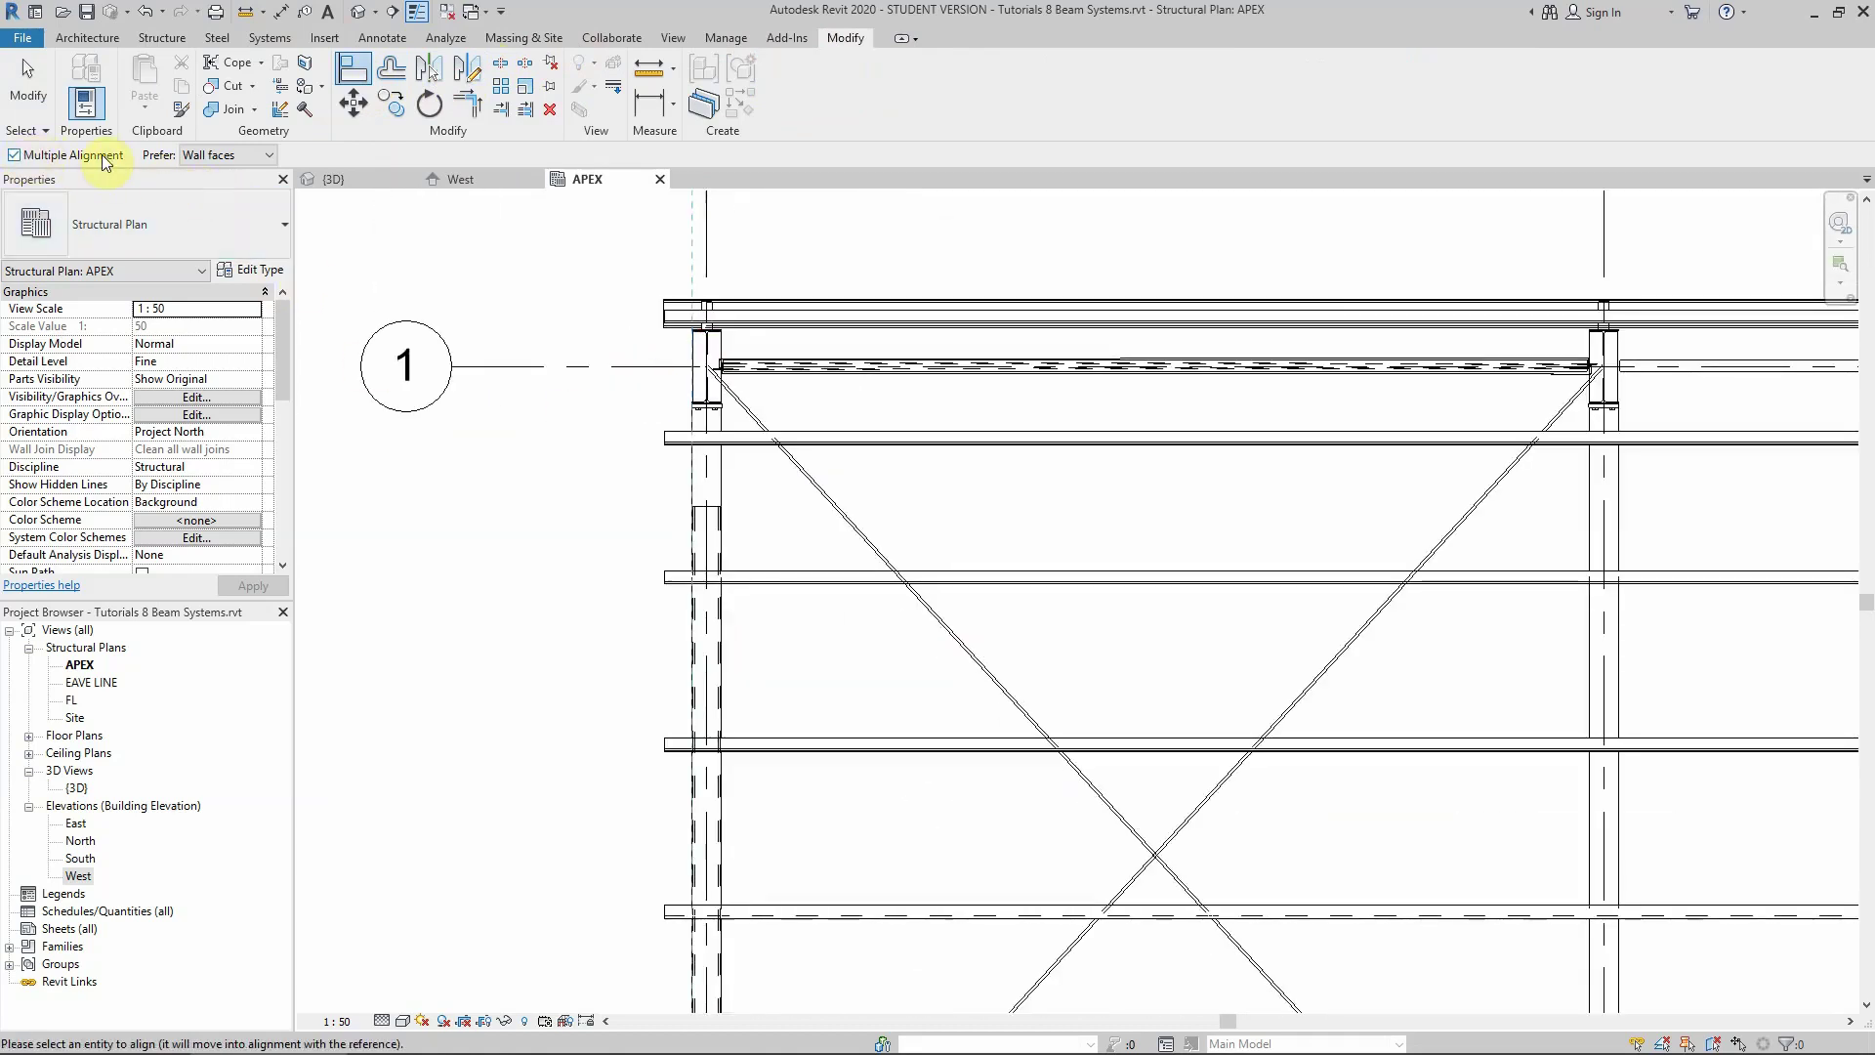
pyautogui.scroll(-2, 559, 473)
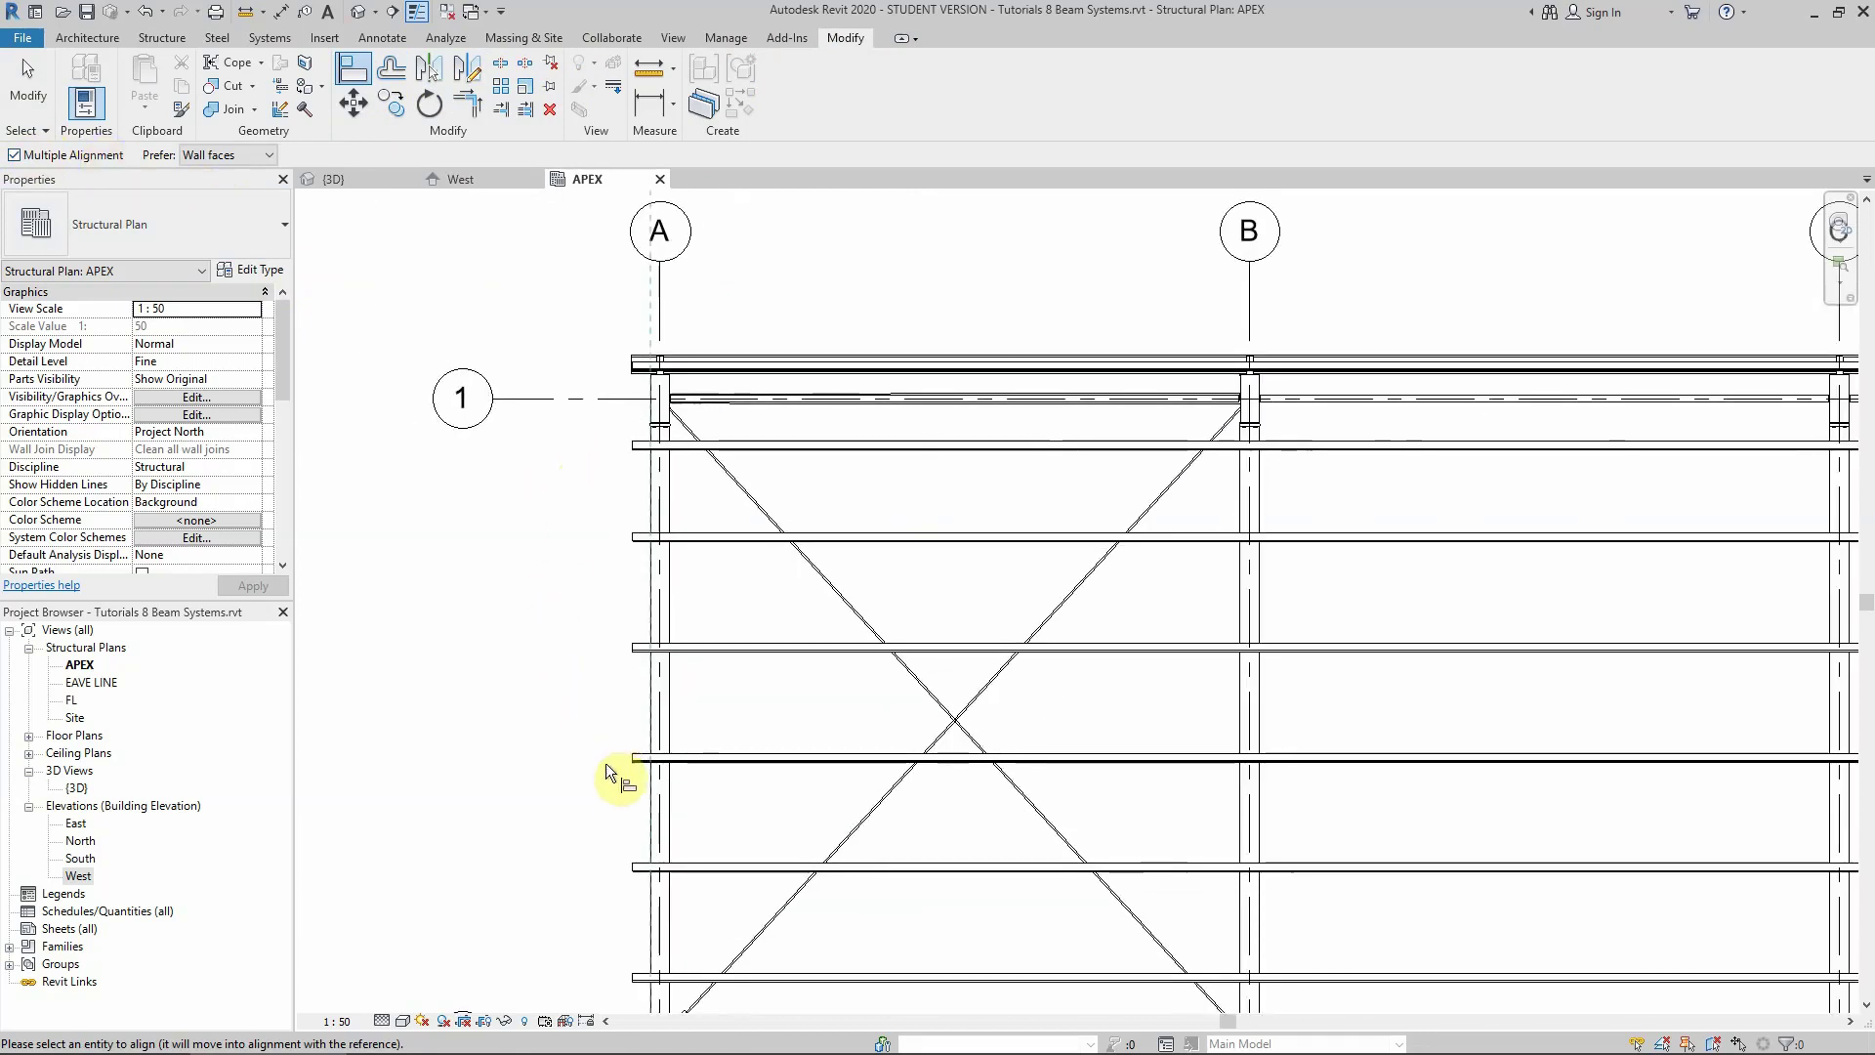
pyautogui.scroll(-2, 674, 664)
pyautogui.scroll(2, 720, 828)
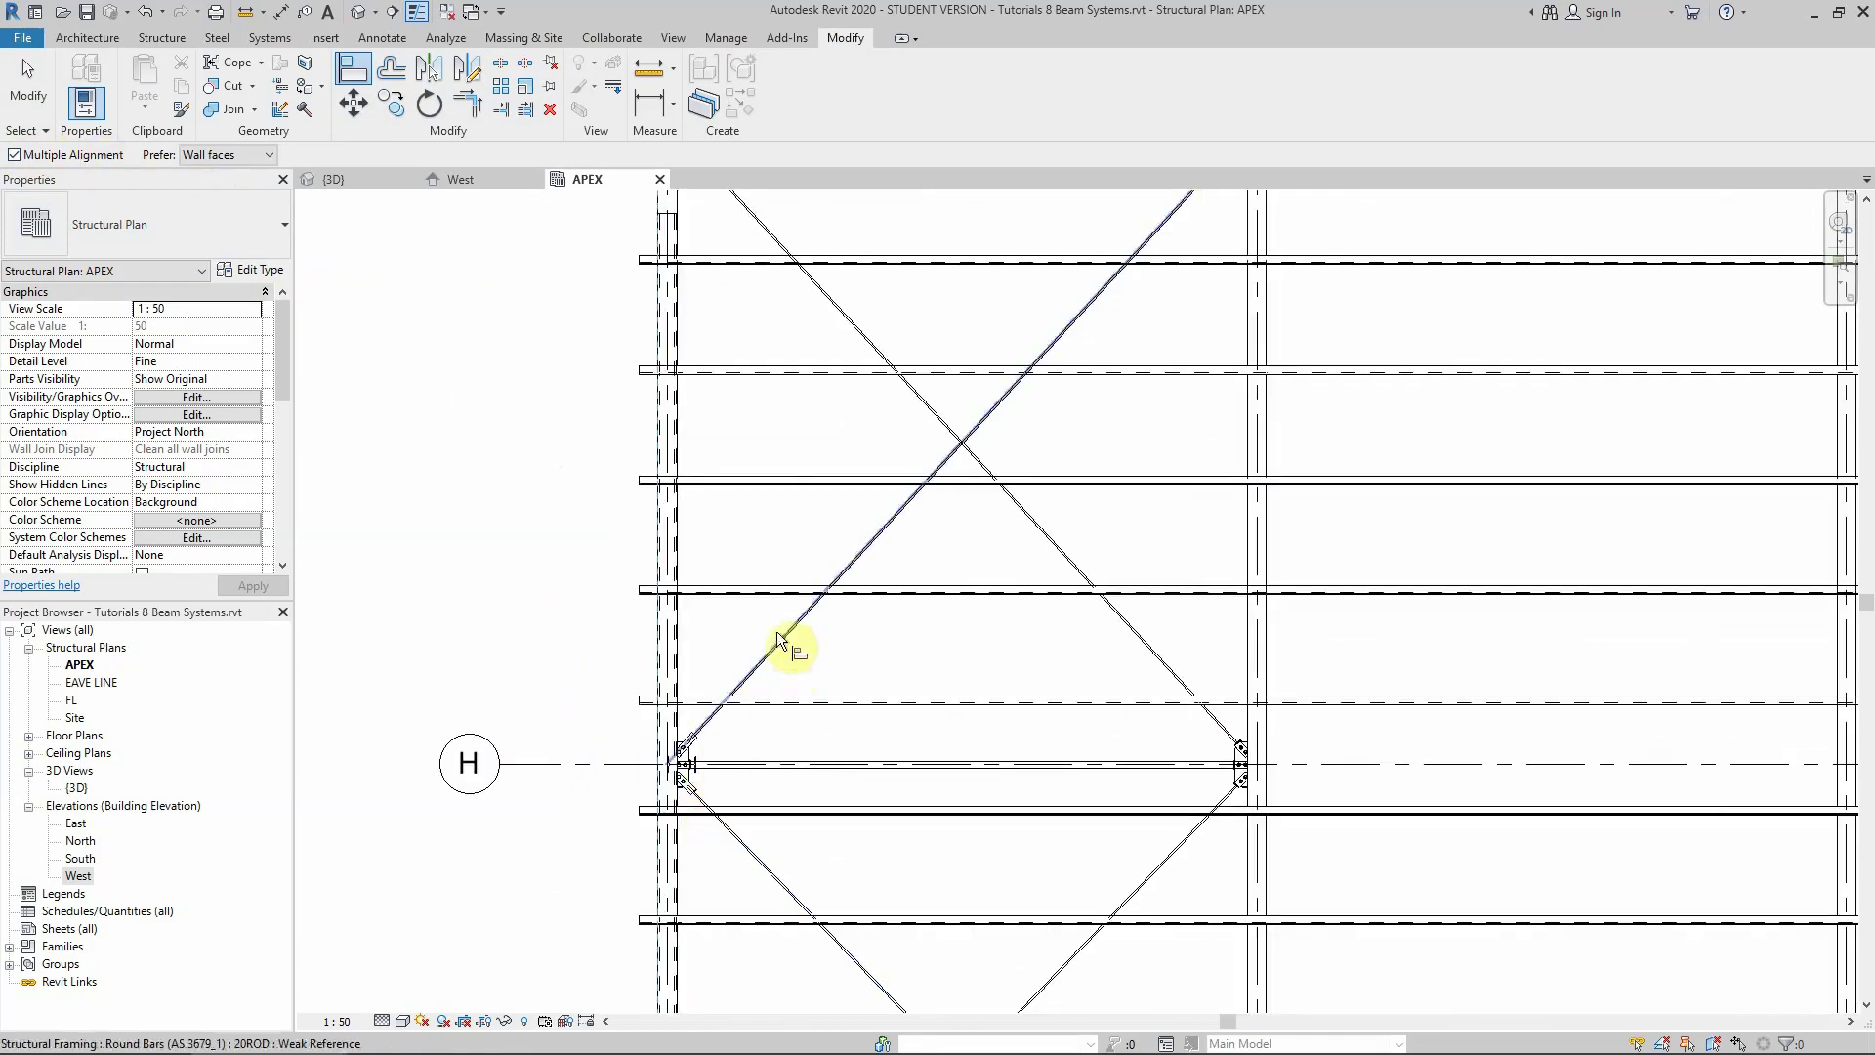
pyautogui.scroll(-2, 787, 619)
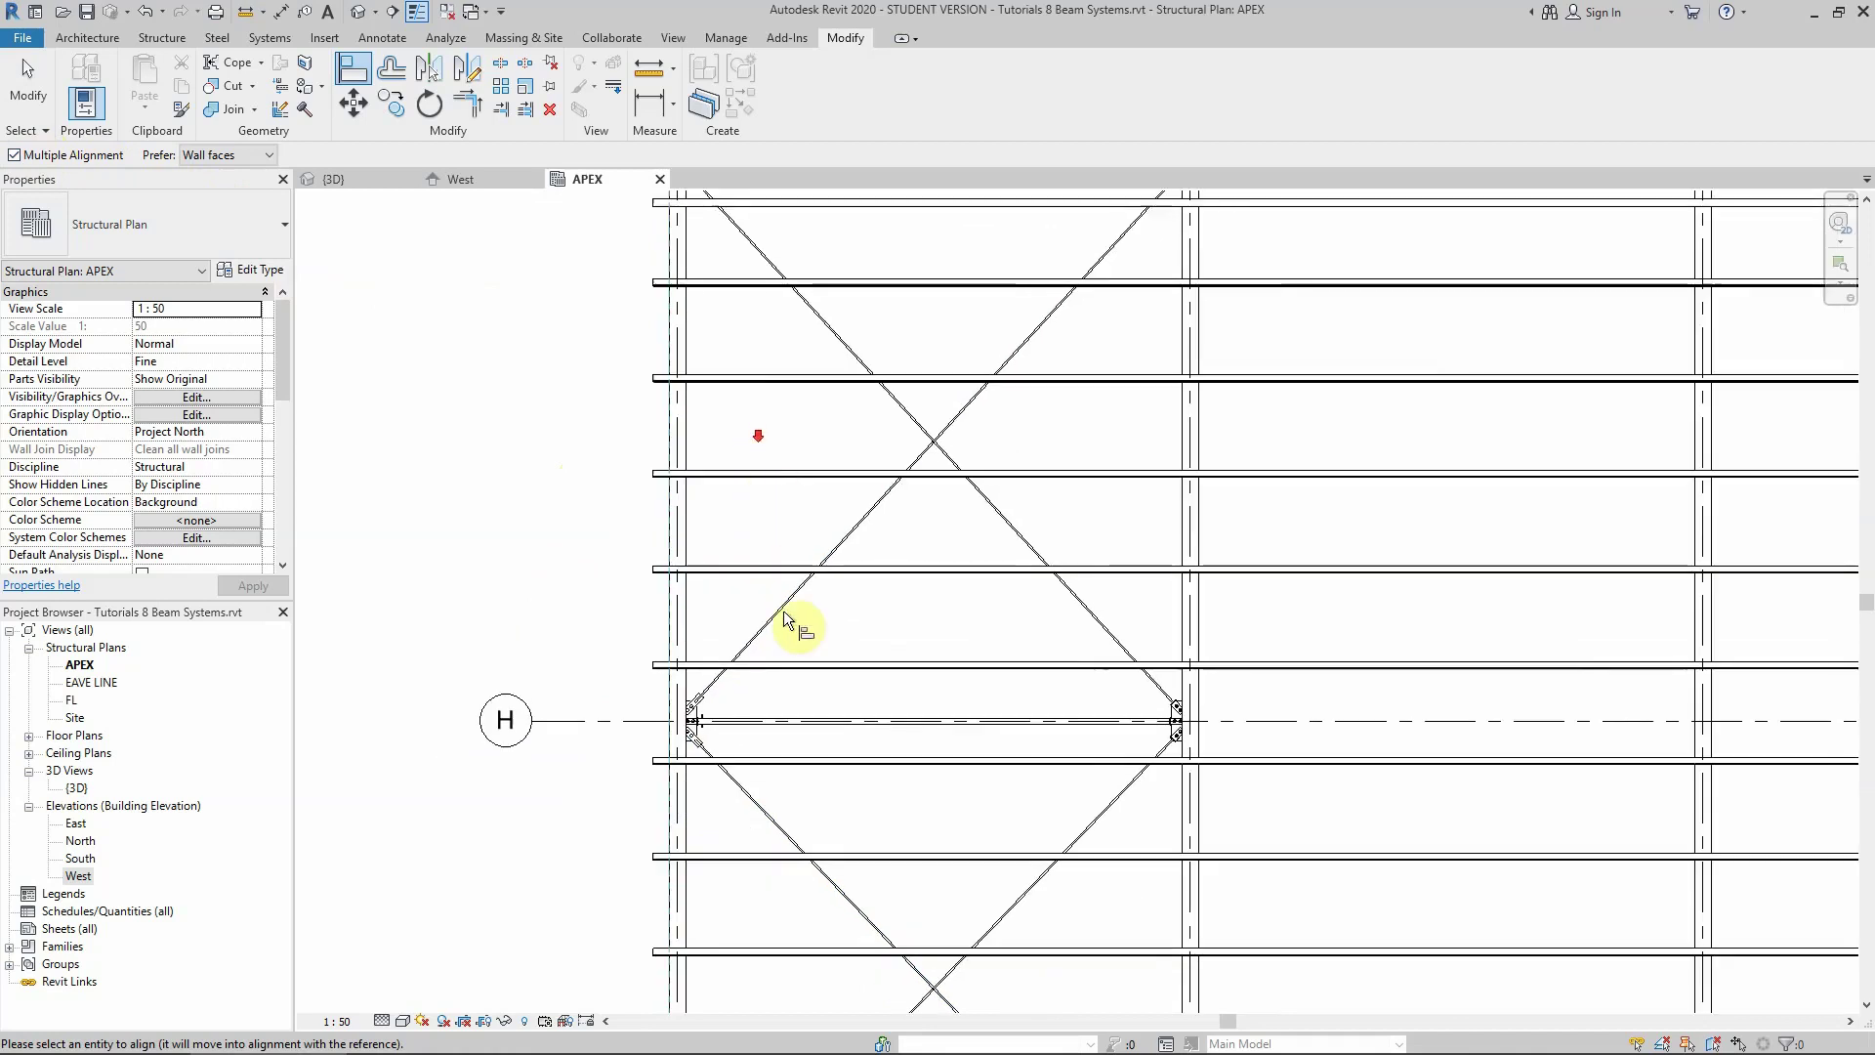
pyautogui.scroll(8, 720, 720)
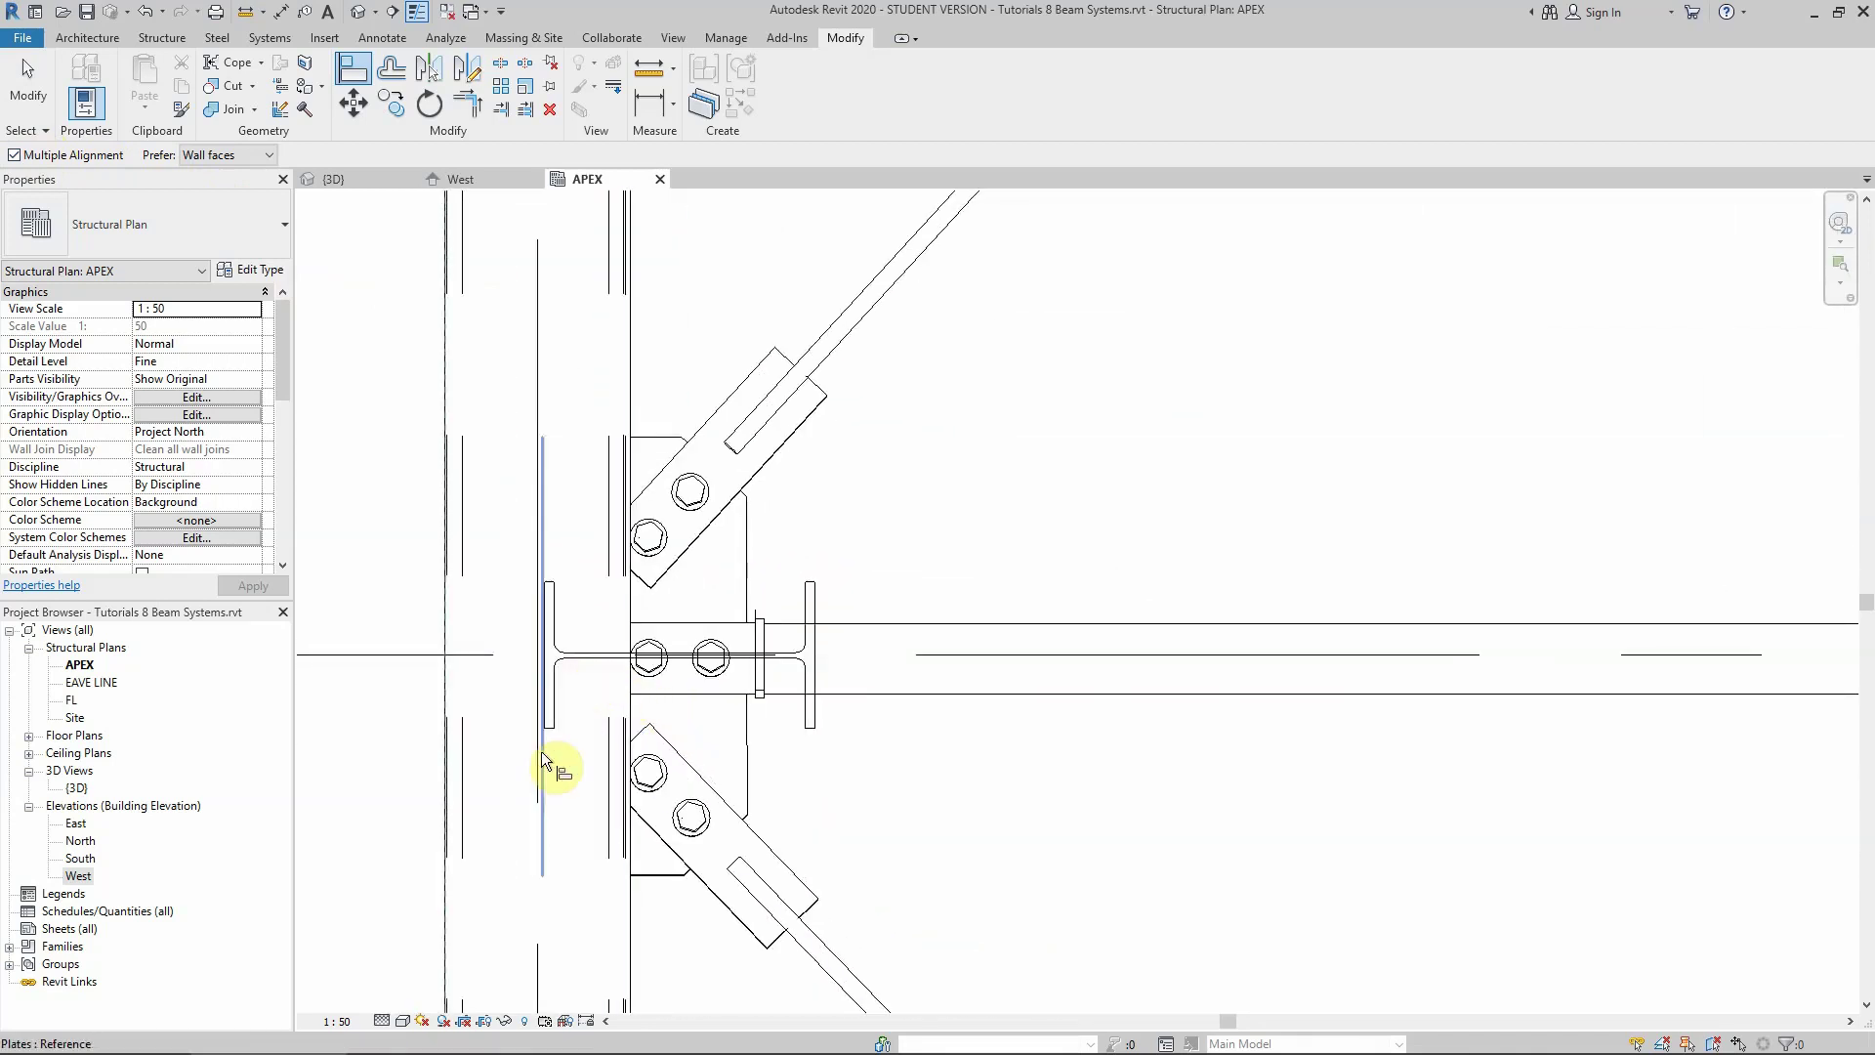
pyautogui.scroll(3, 547, 611)
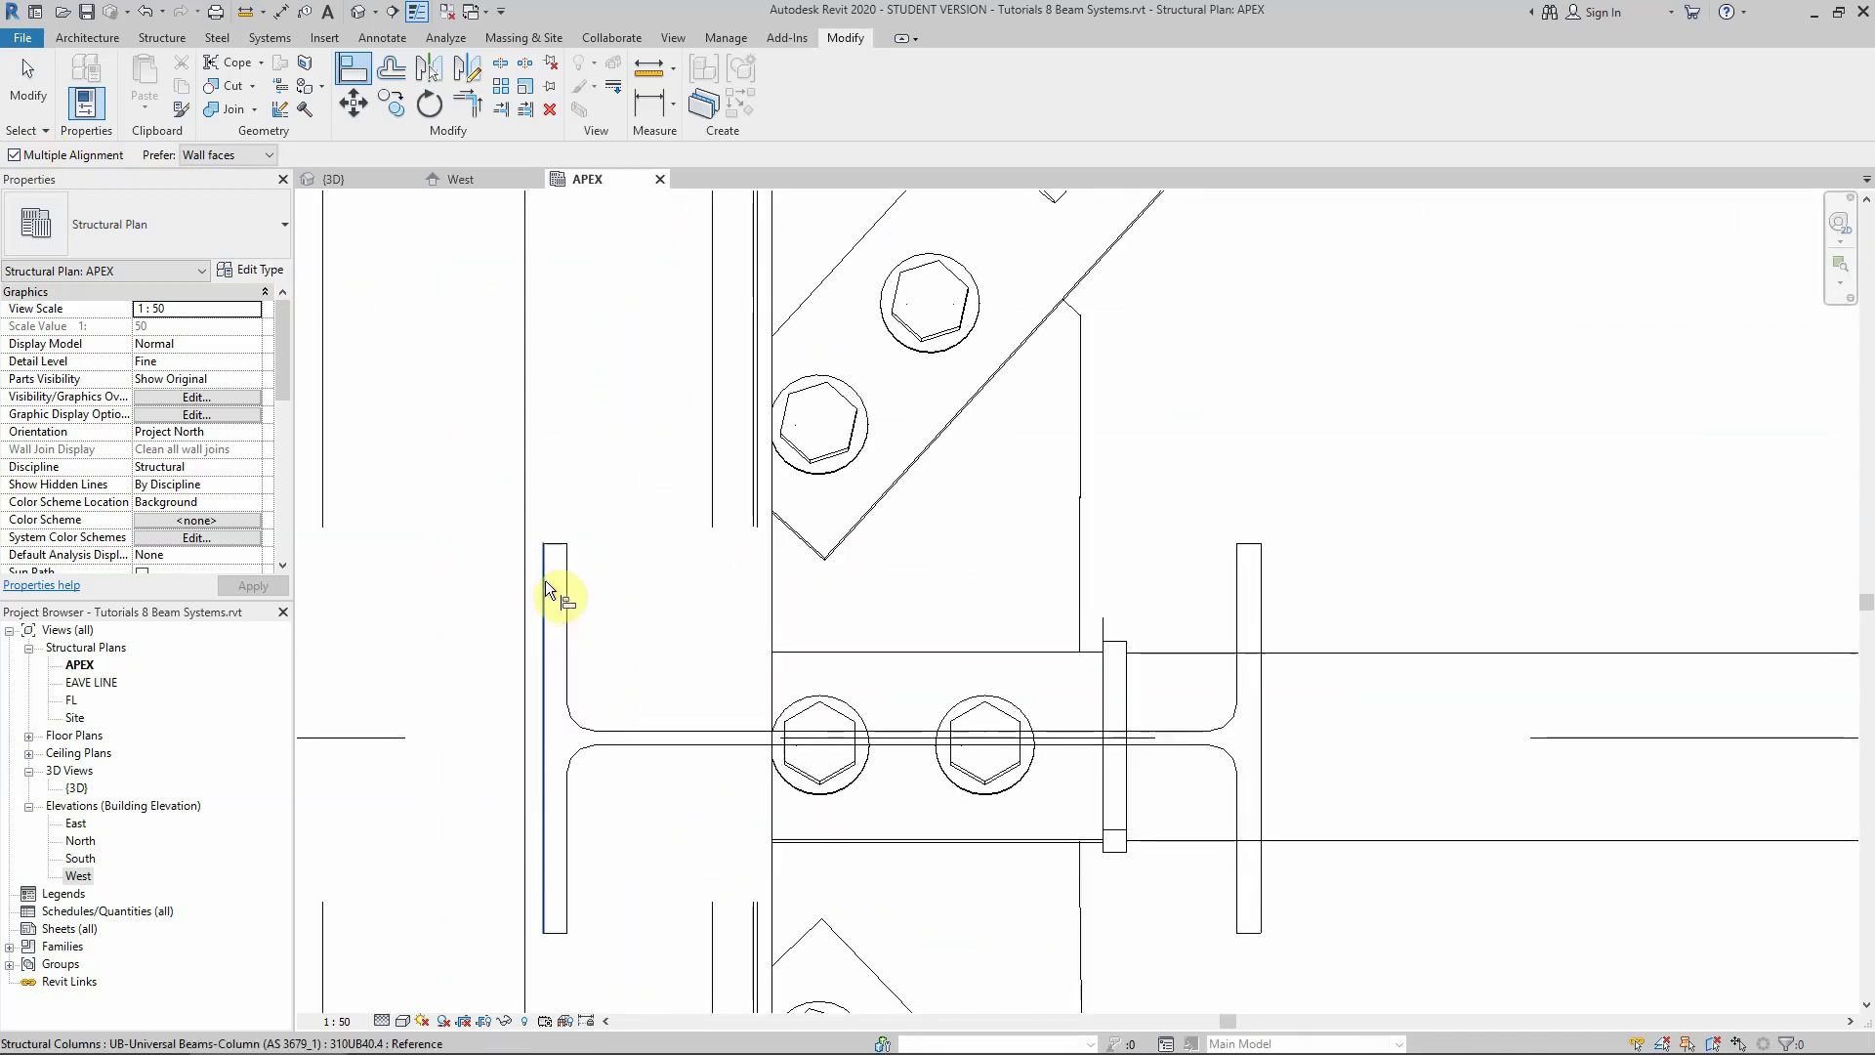
pyautogui.click(545, 580)
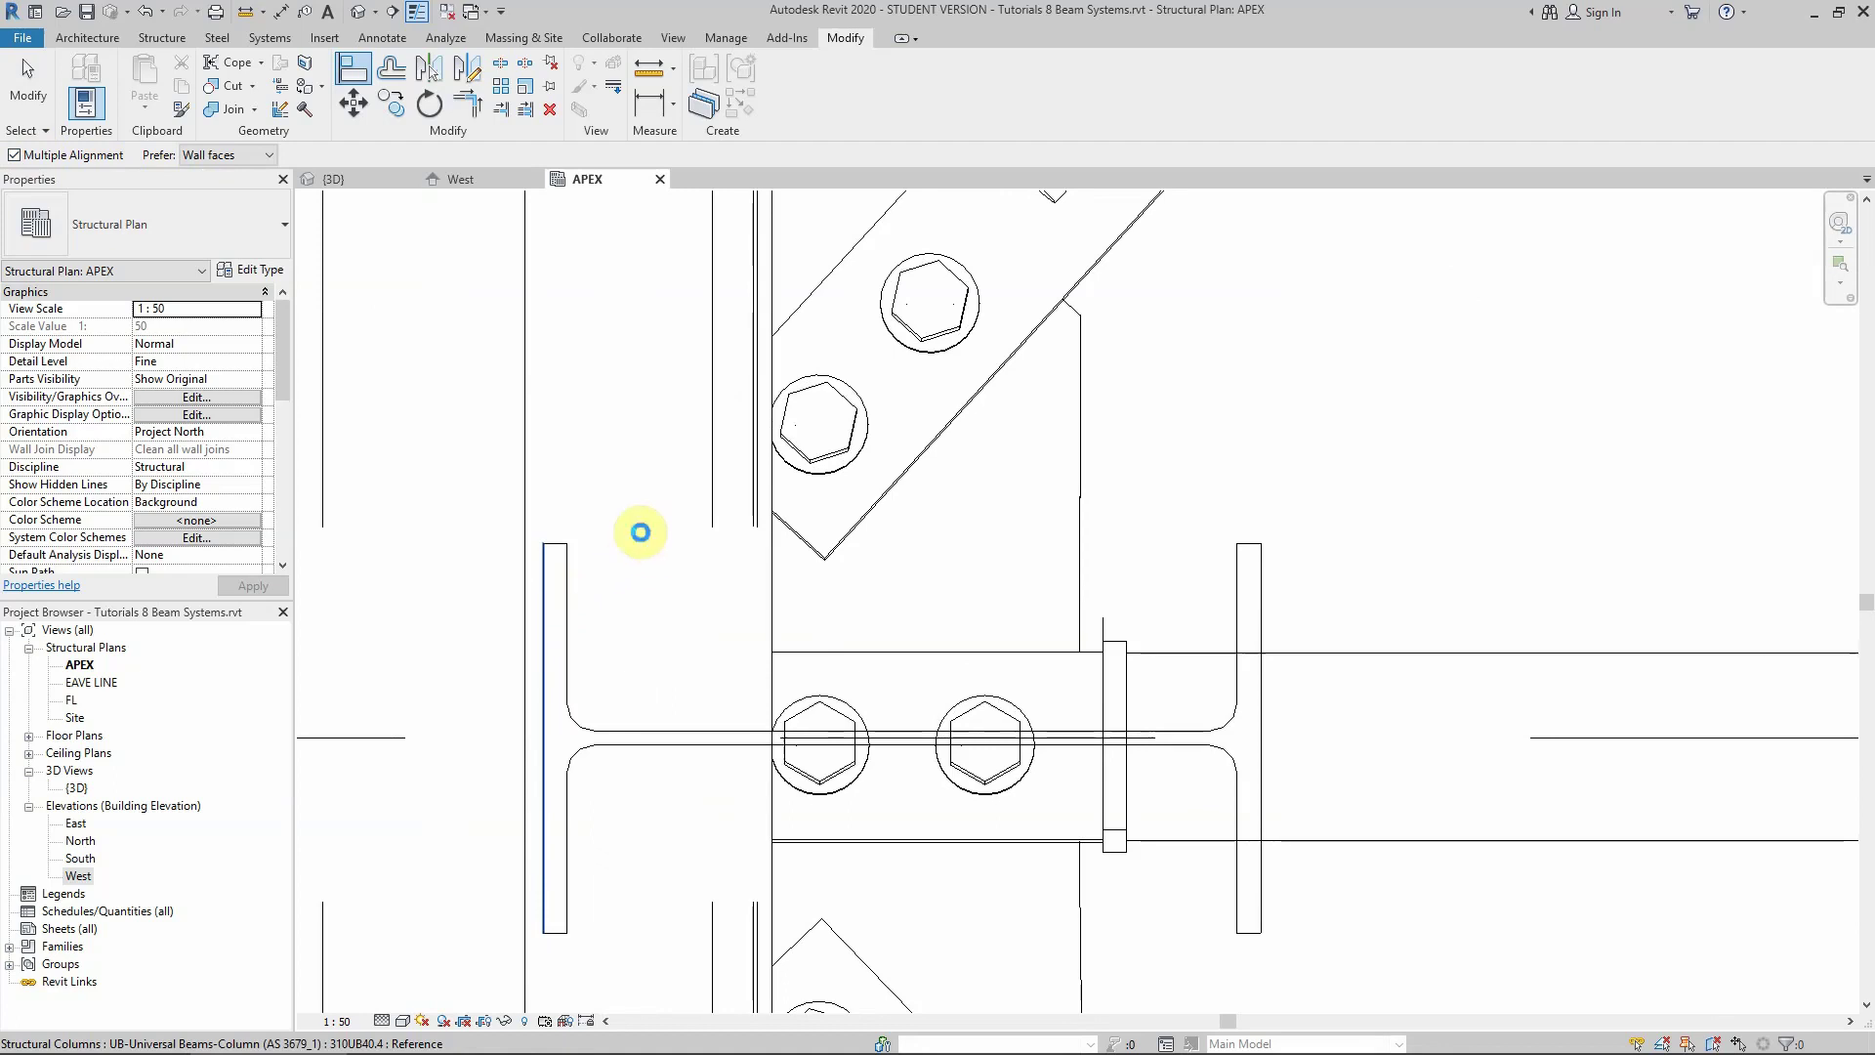
# Align the outer flanges of the two end wall columns on either side of grid 2 with the same corner column reference
pyautogui.scroll(-6, 777, 535)
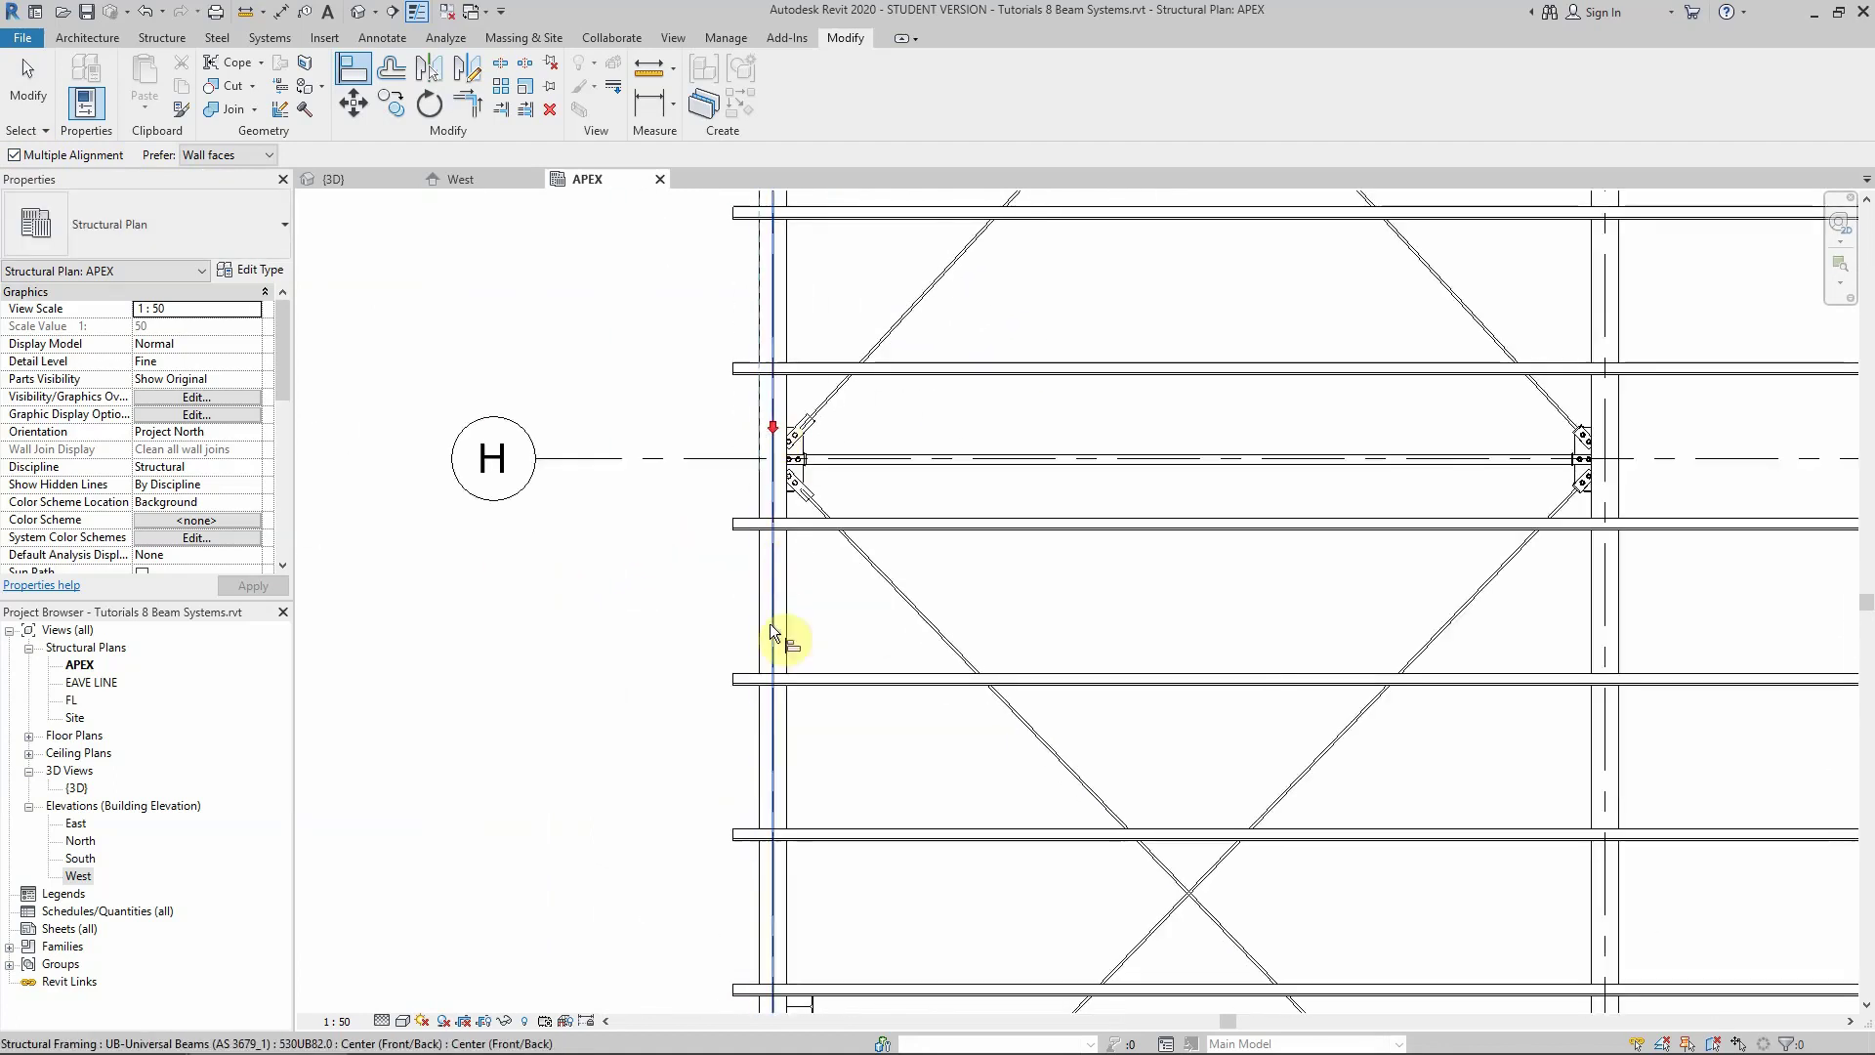
pyautogui.scroll(-3, 767, 684)
pyautogui.scroll(8, 789, 781)
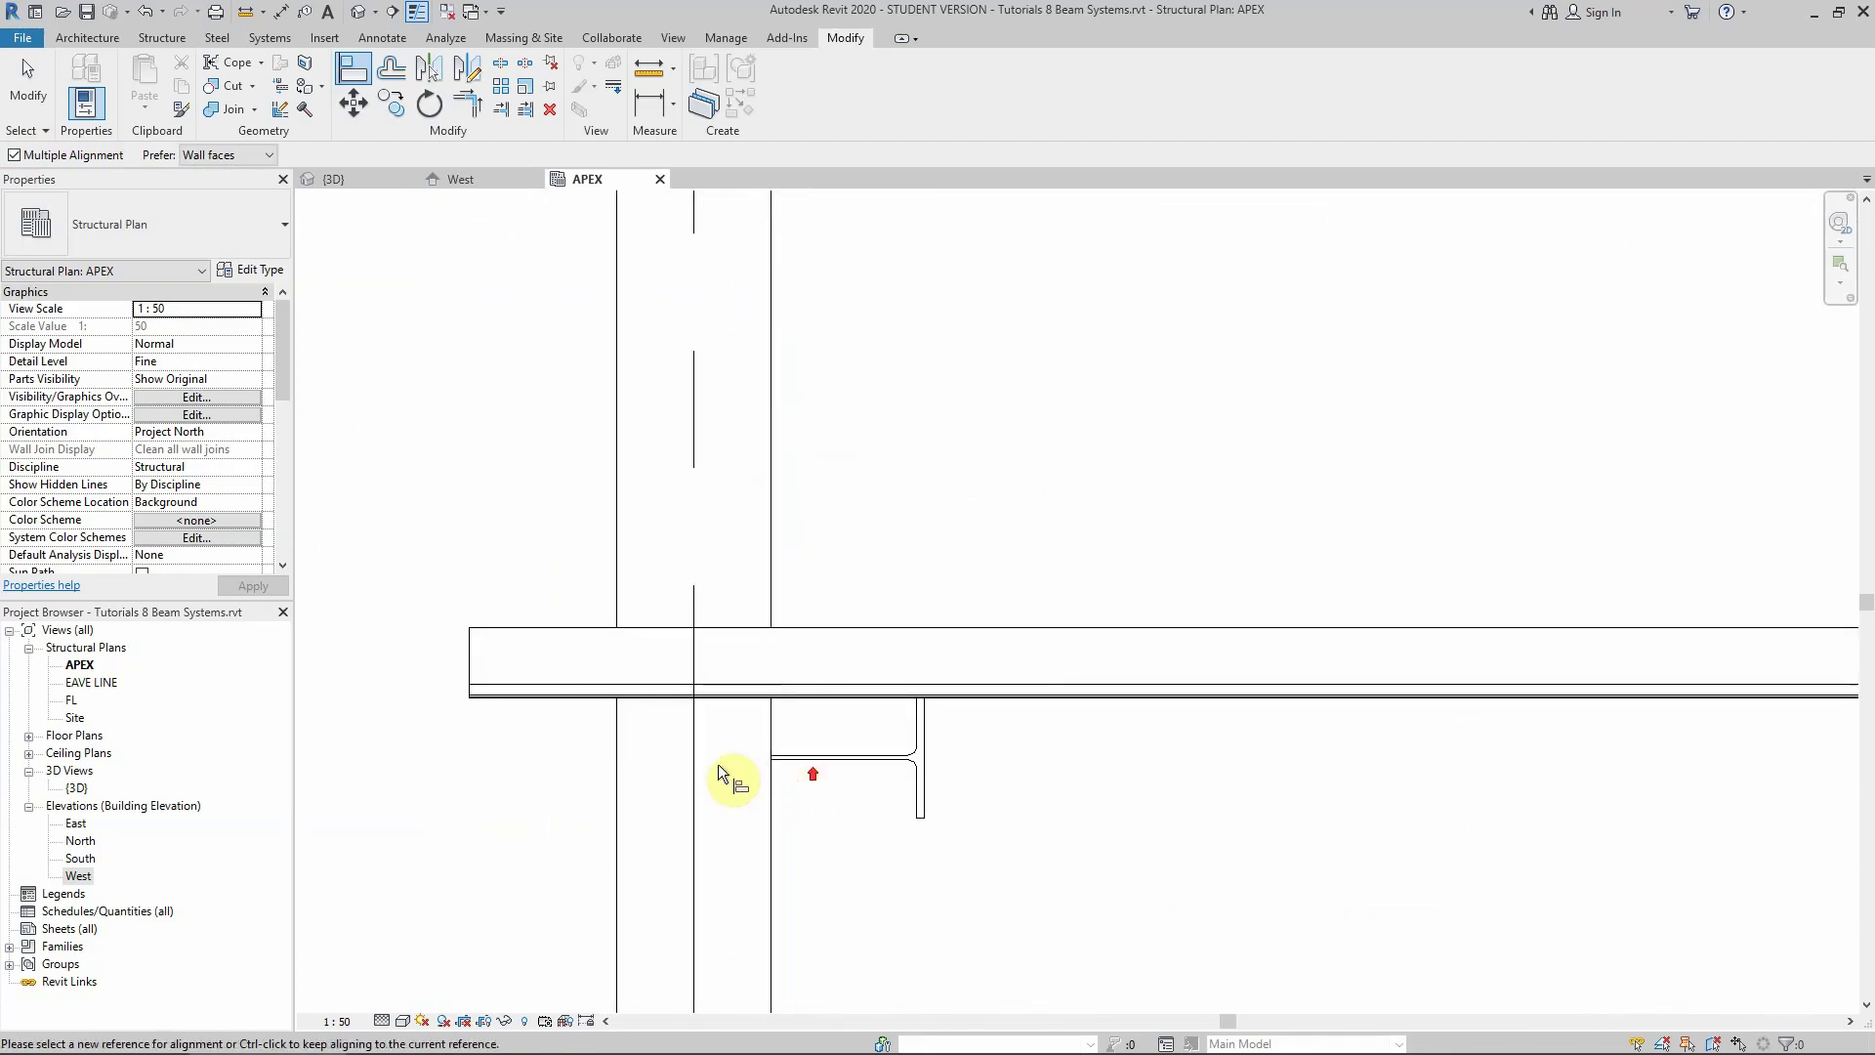
pyautogui.scroll(3, 700, 744)
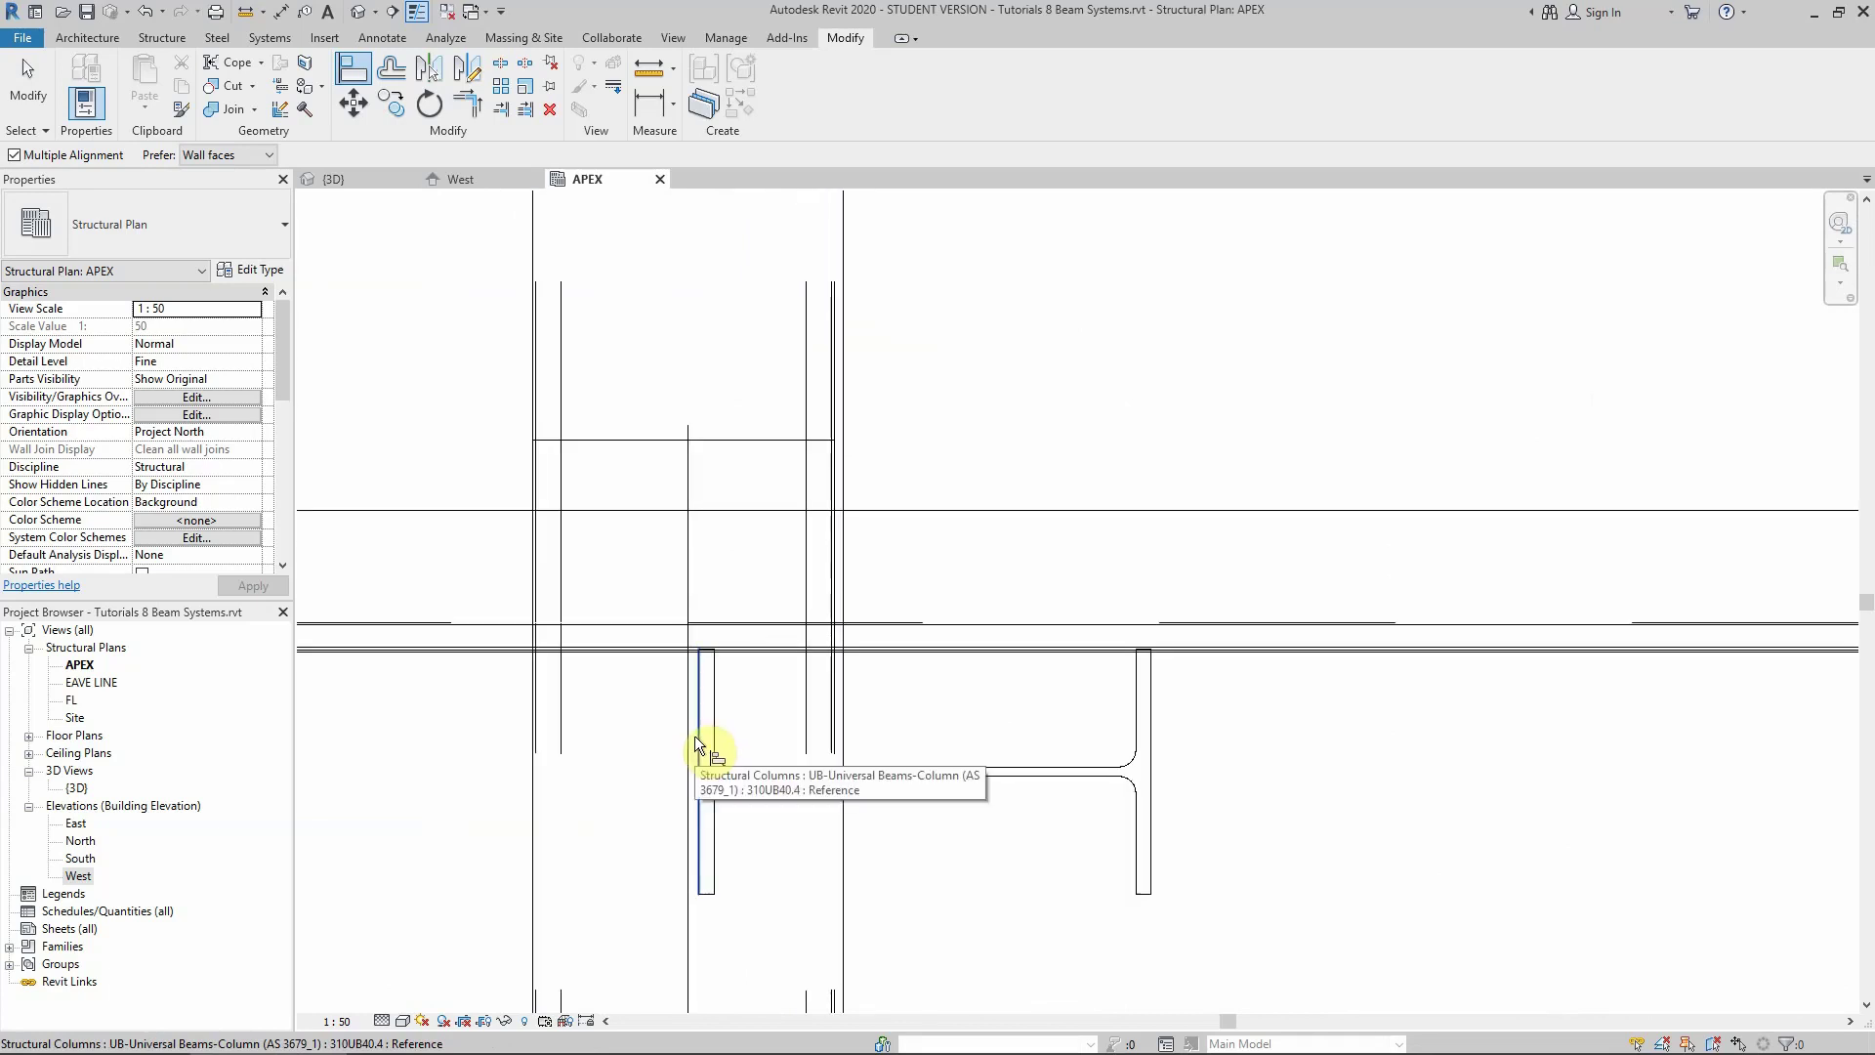
pyautogui.click(694, 736)
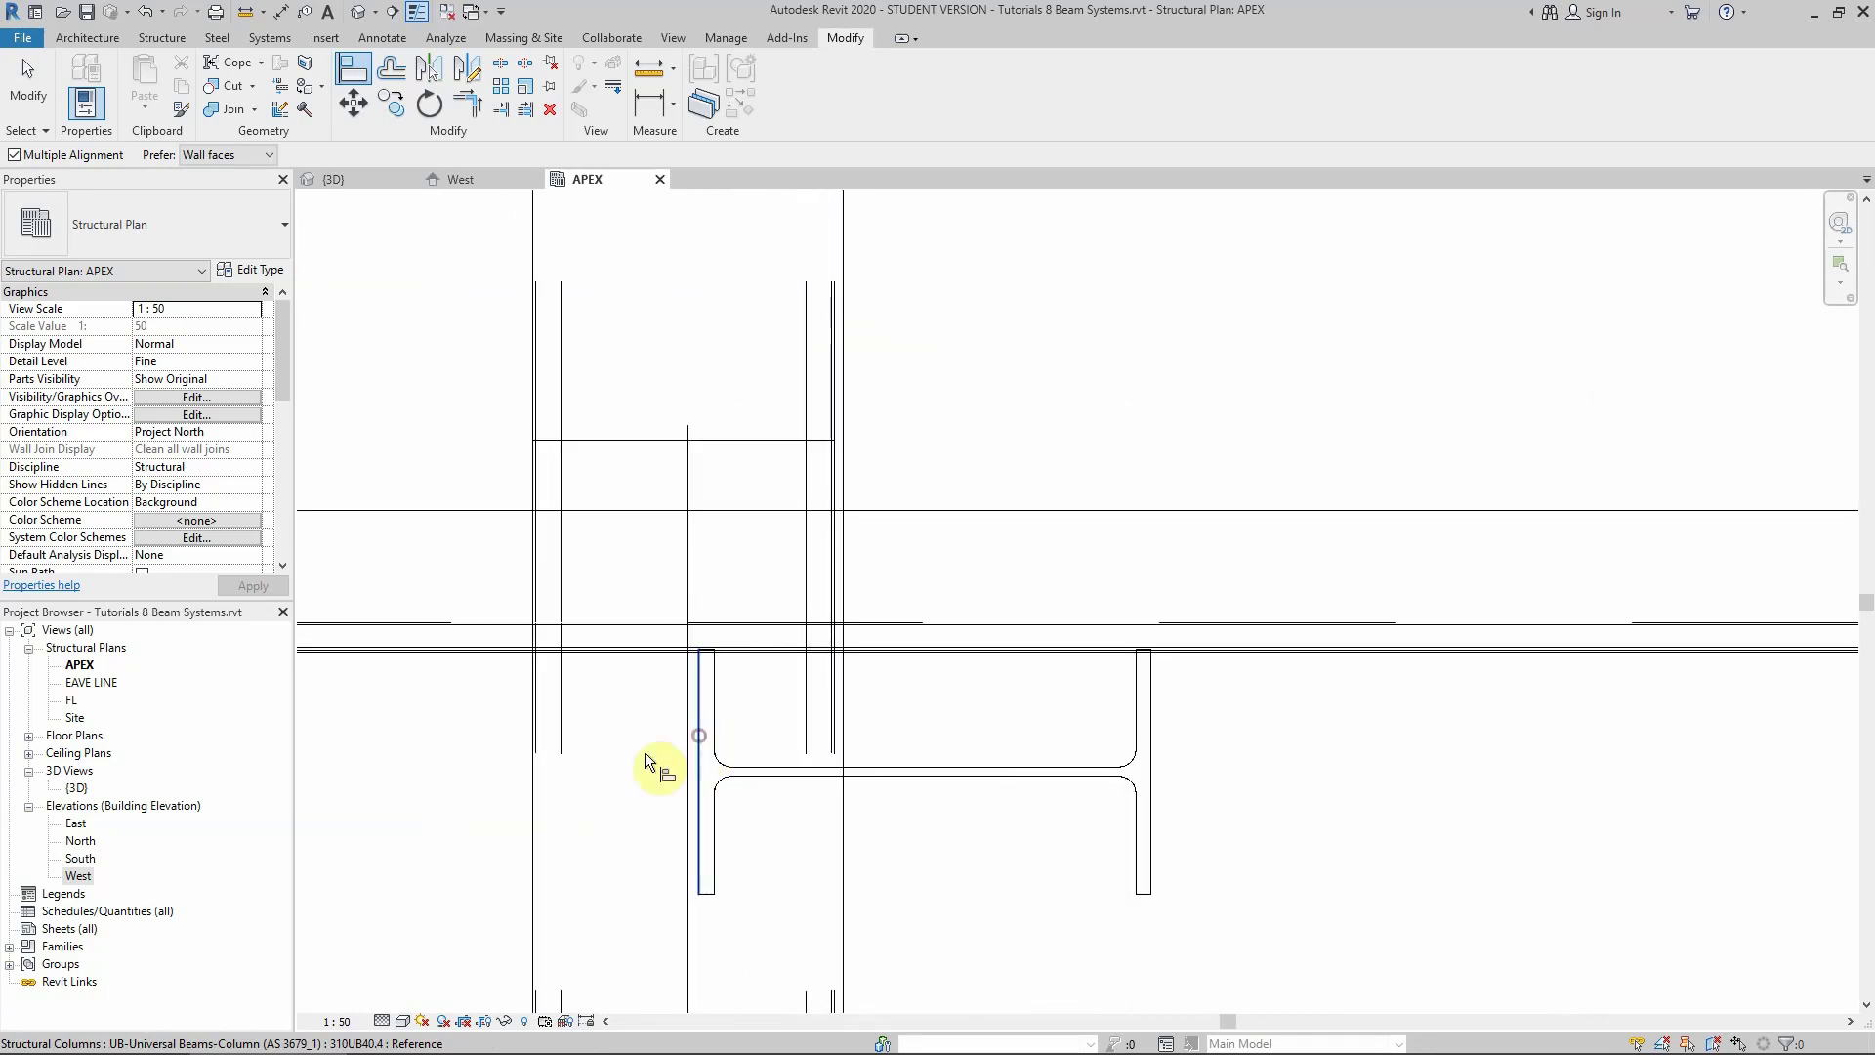
pyautogui.scroll(-6, 648, 693)
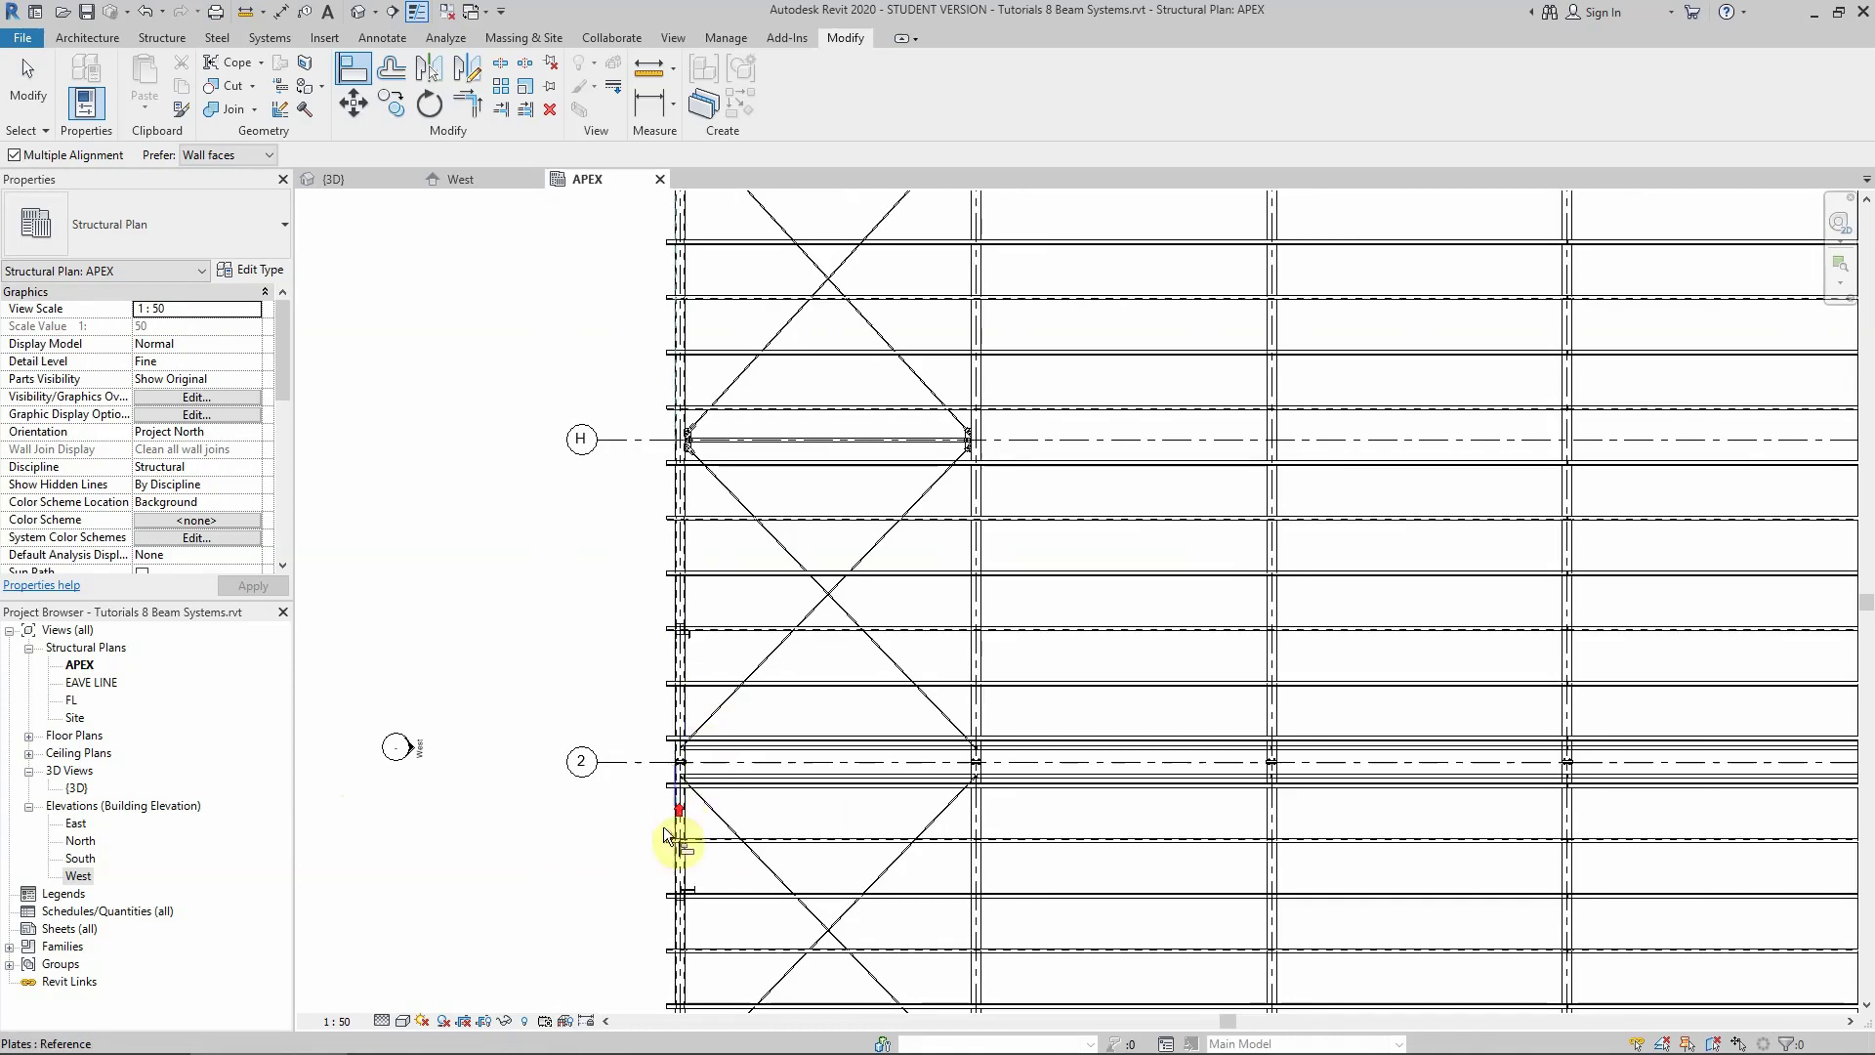
pyautogui.scroll(8, 688, 933)
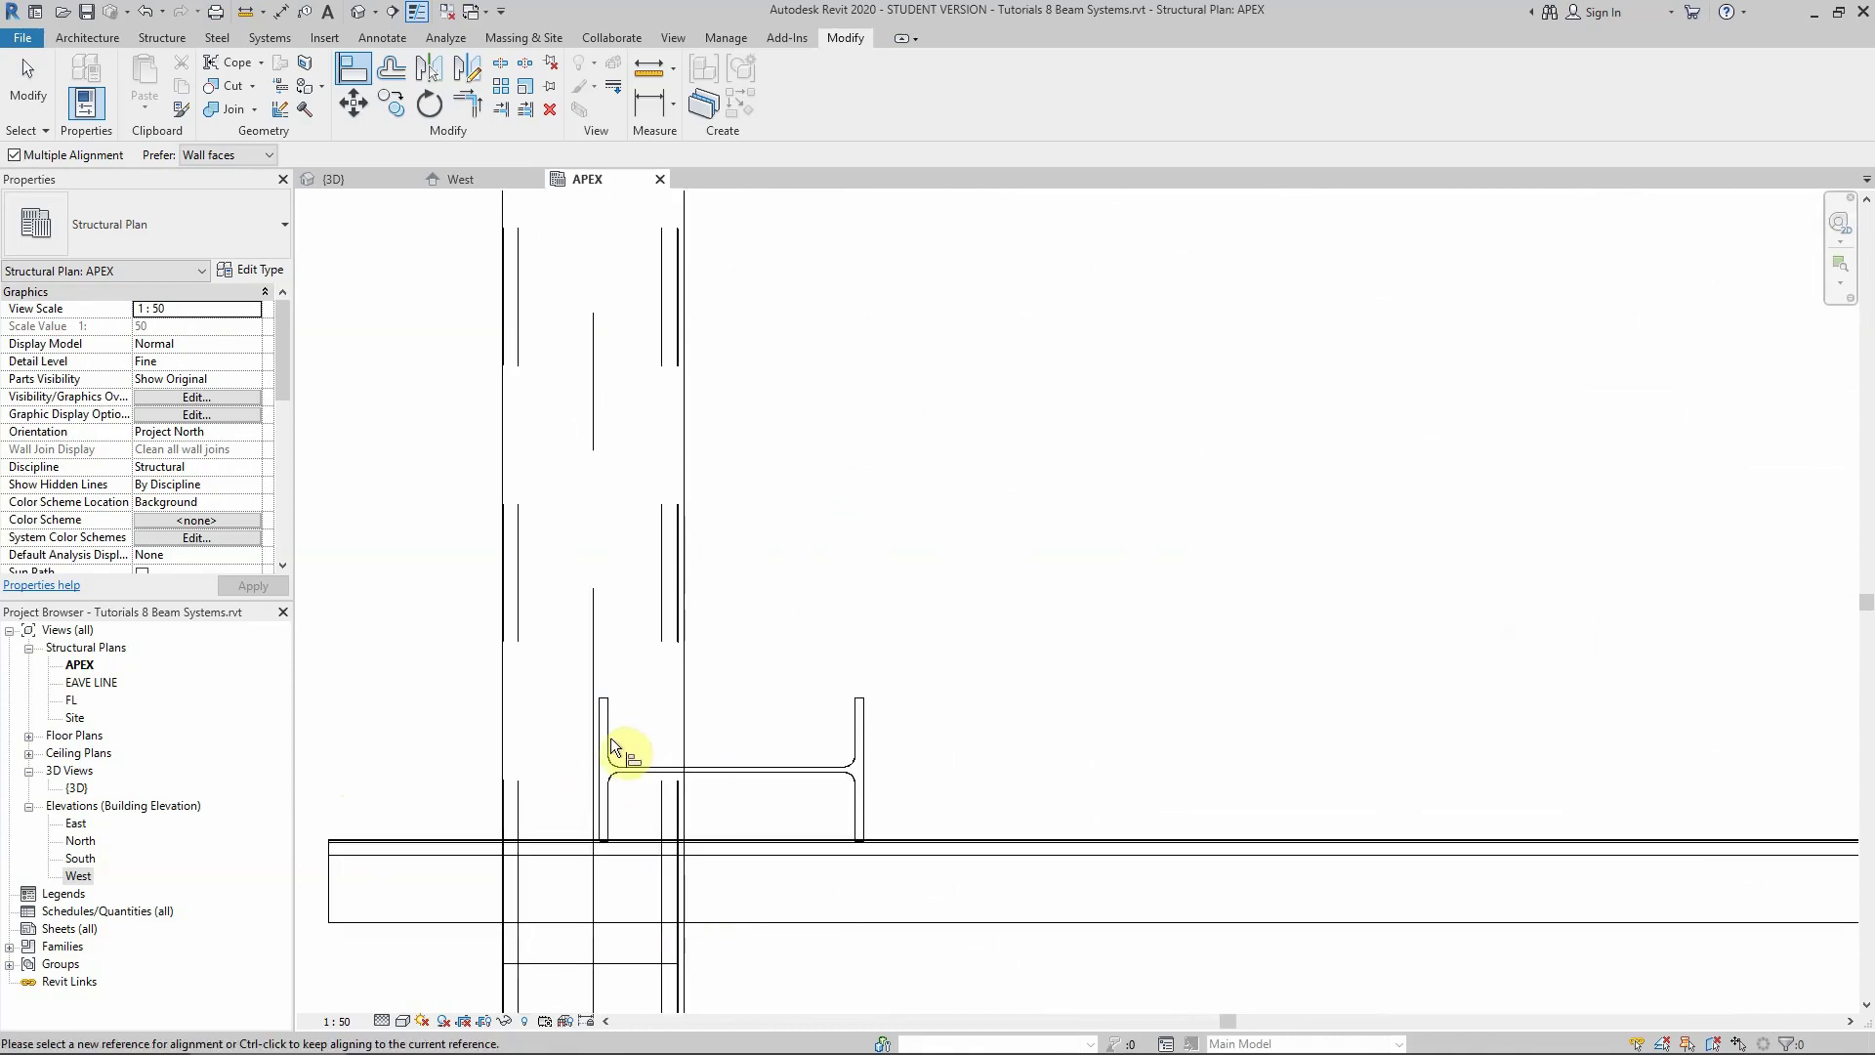
pyautogui.click(602, 742)
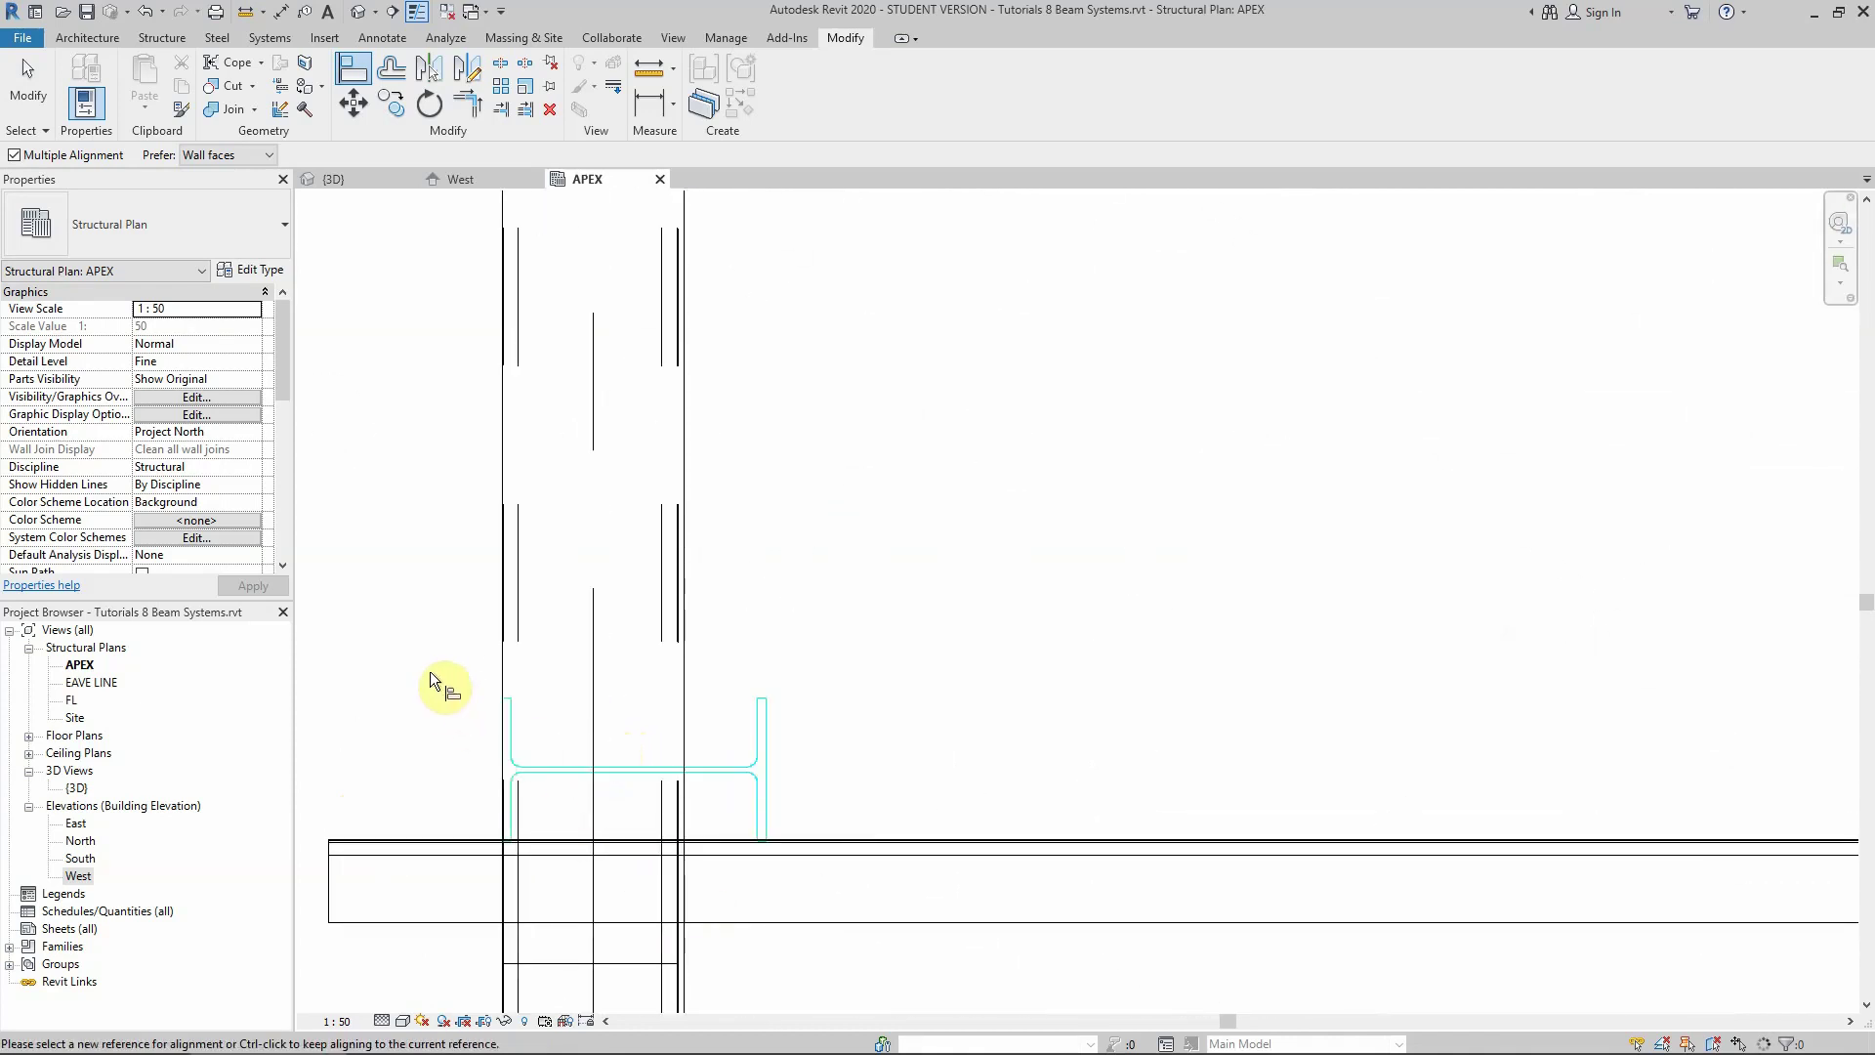
# Align the outer flange of the end wall column at grid I with the same corner column reference
pyautogui.scroll(-5, 593, 586)
pyautogui.scroll(6, 591, 801)
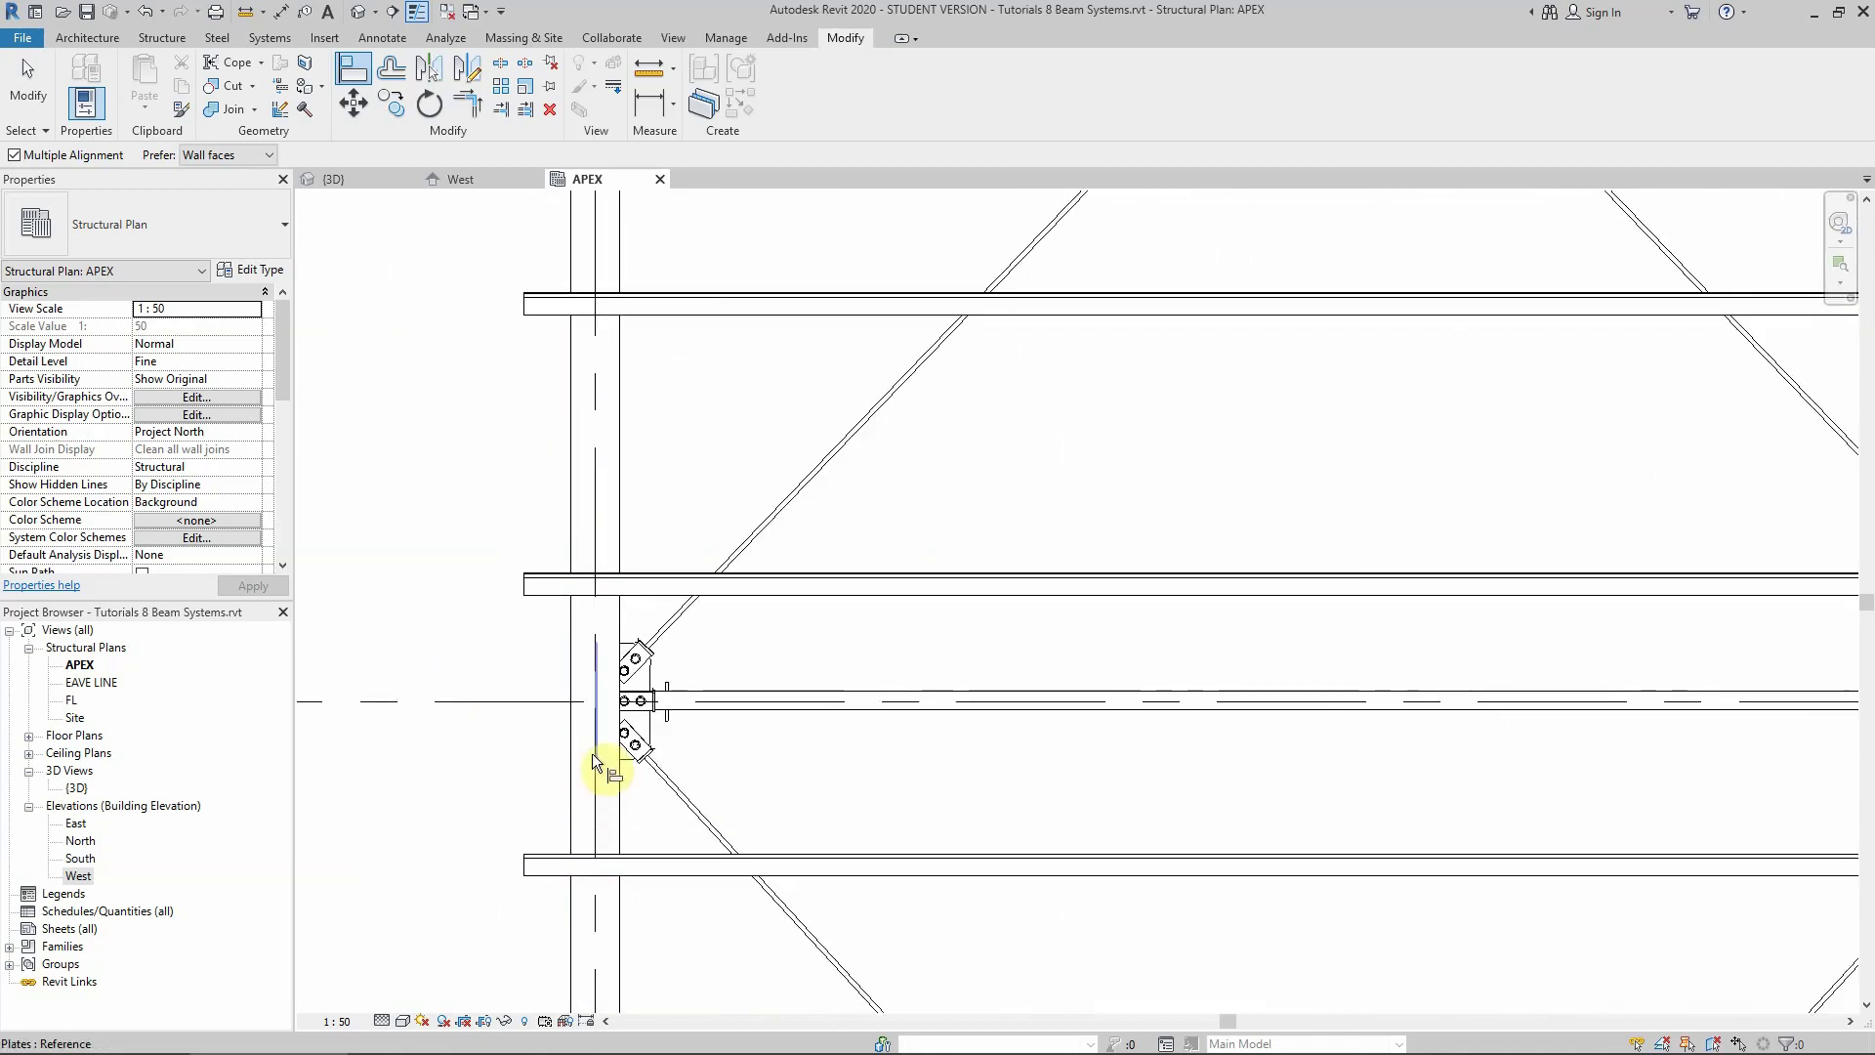
pyautogui.scroll(5, 595, 751)
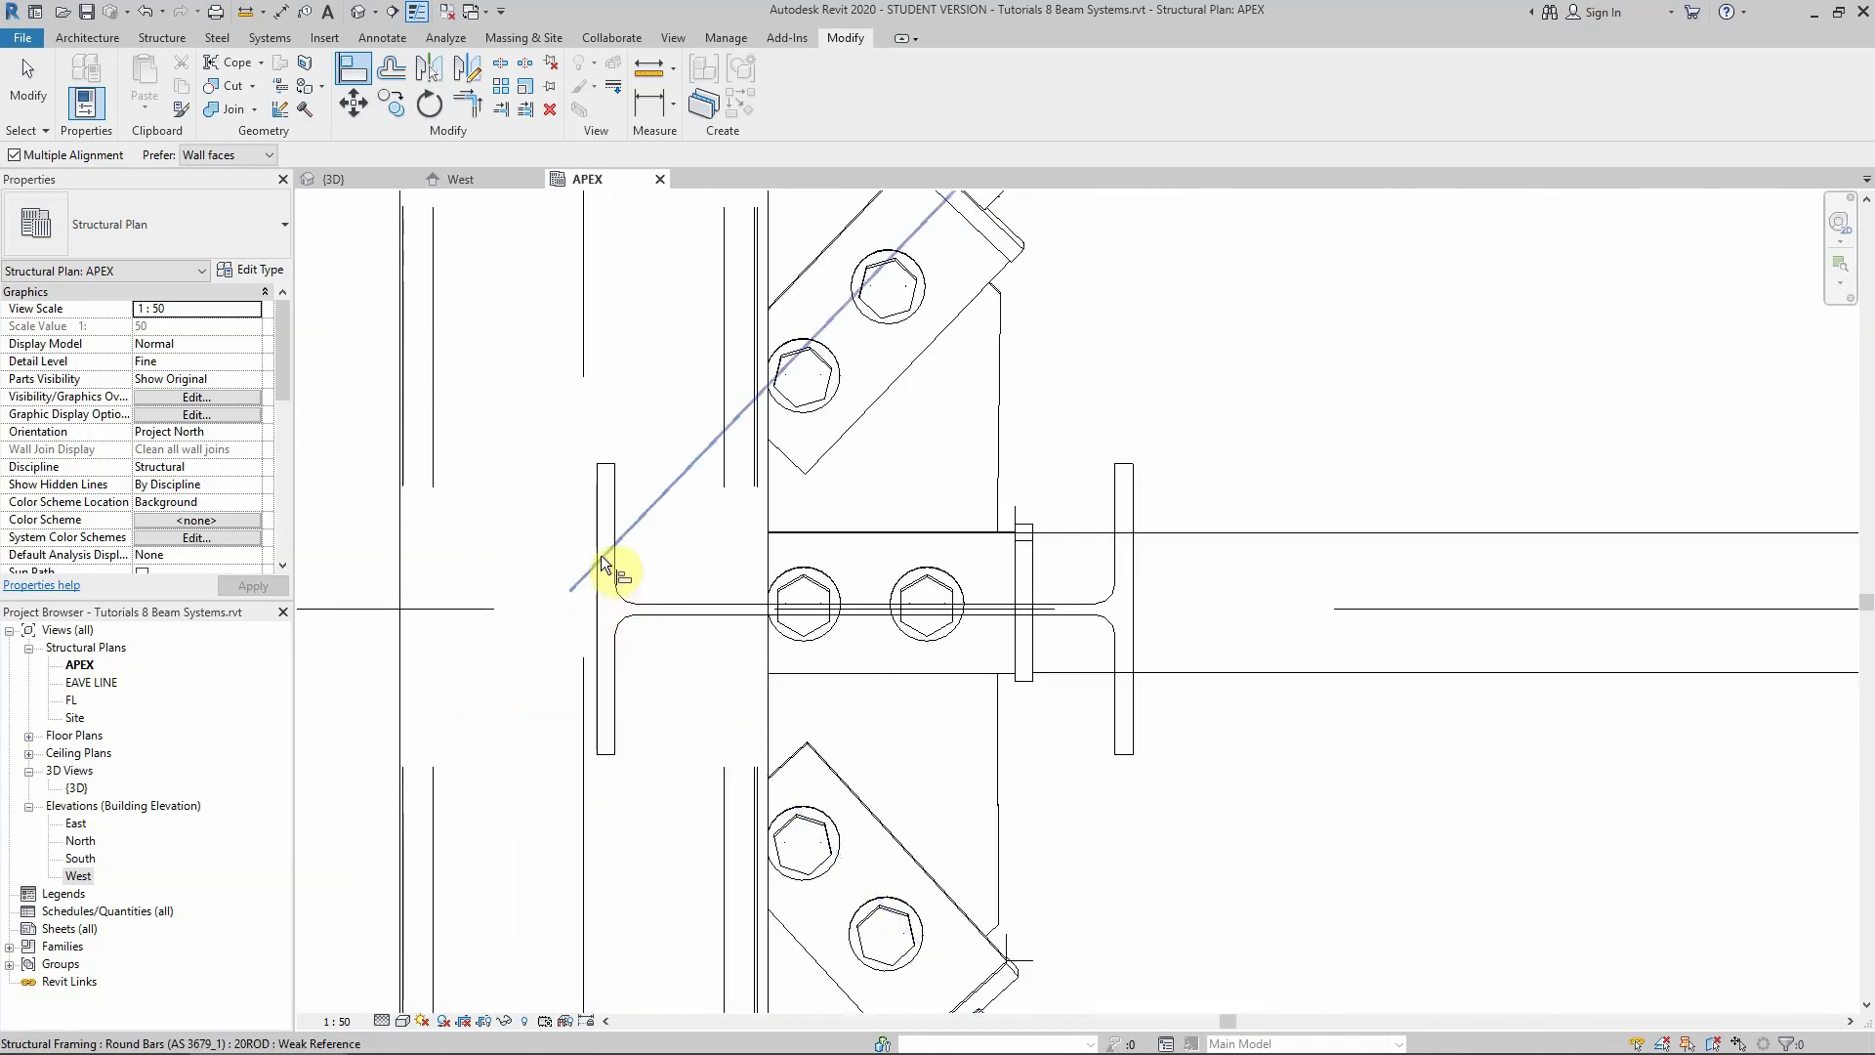
pyautogui.scroll(3, 599, 525)
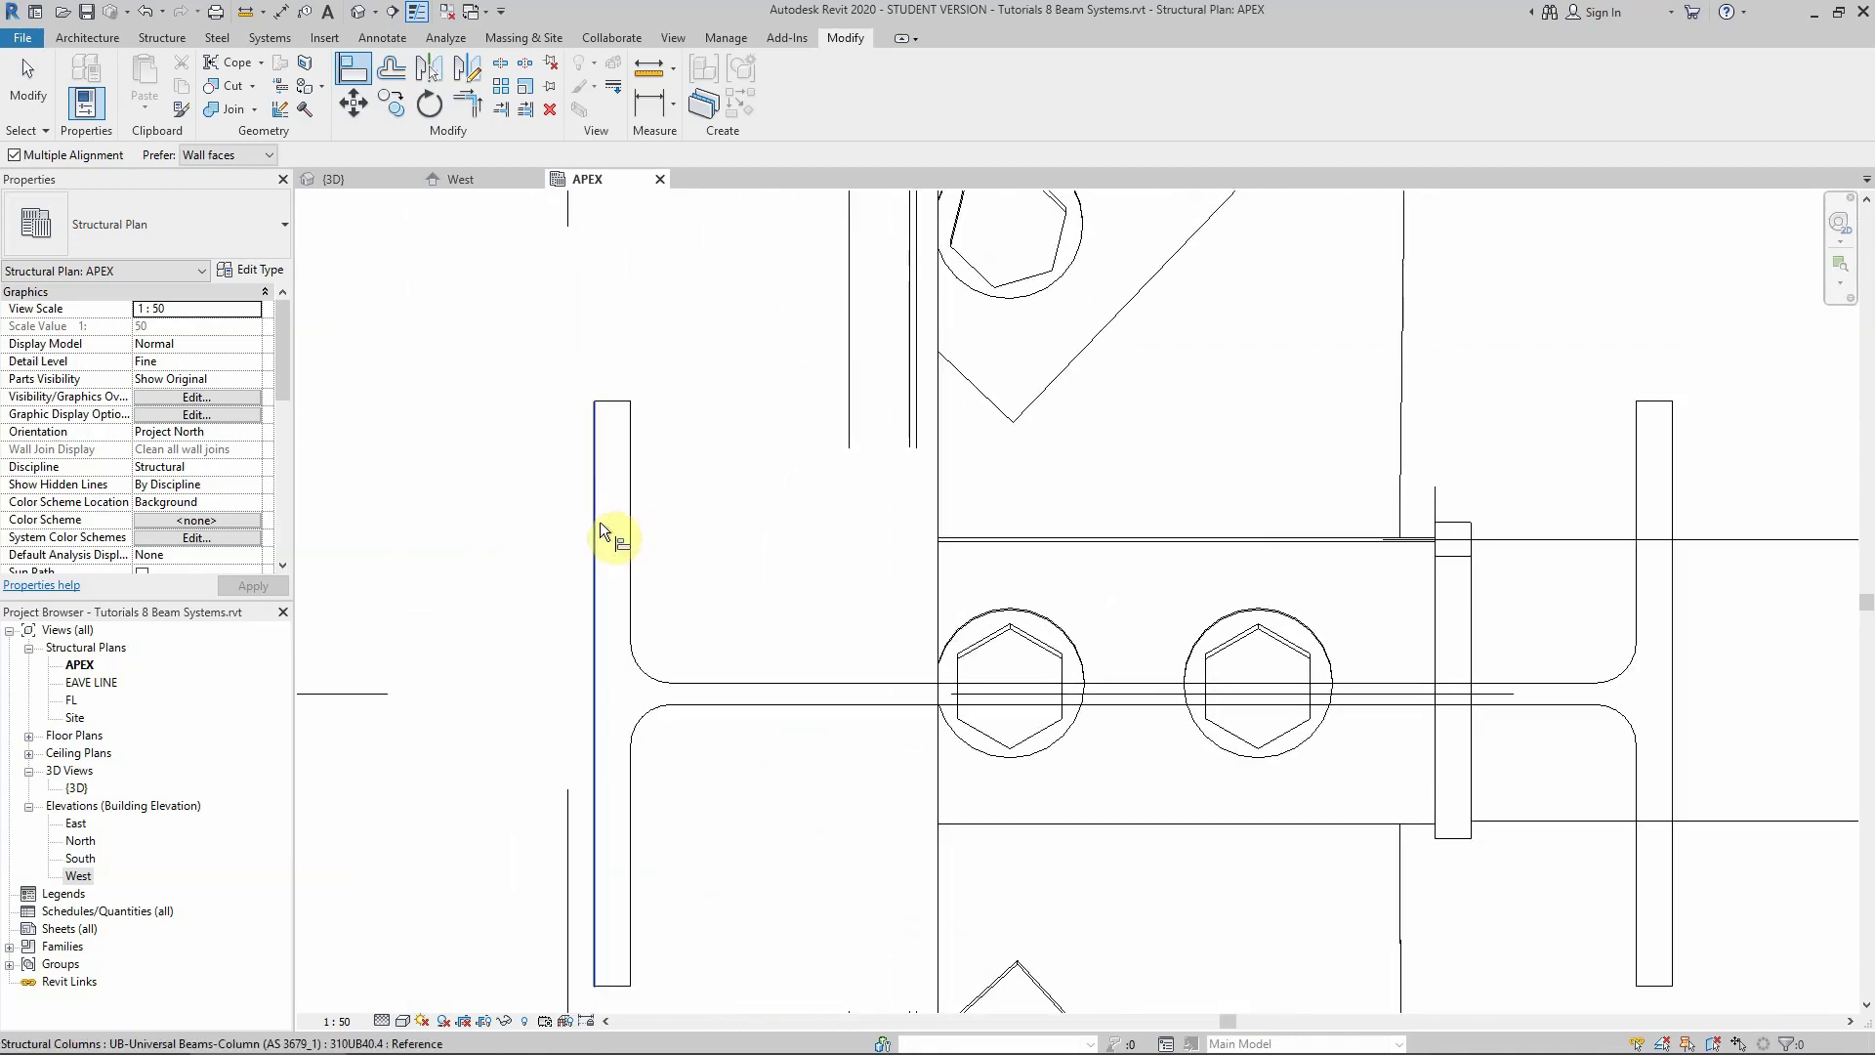
pyautogui.click(595, 524)
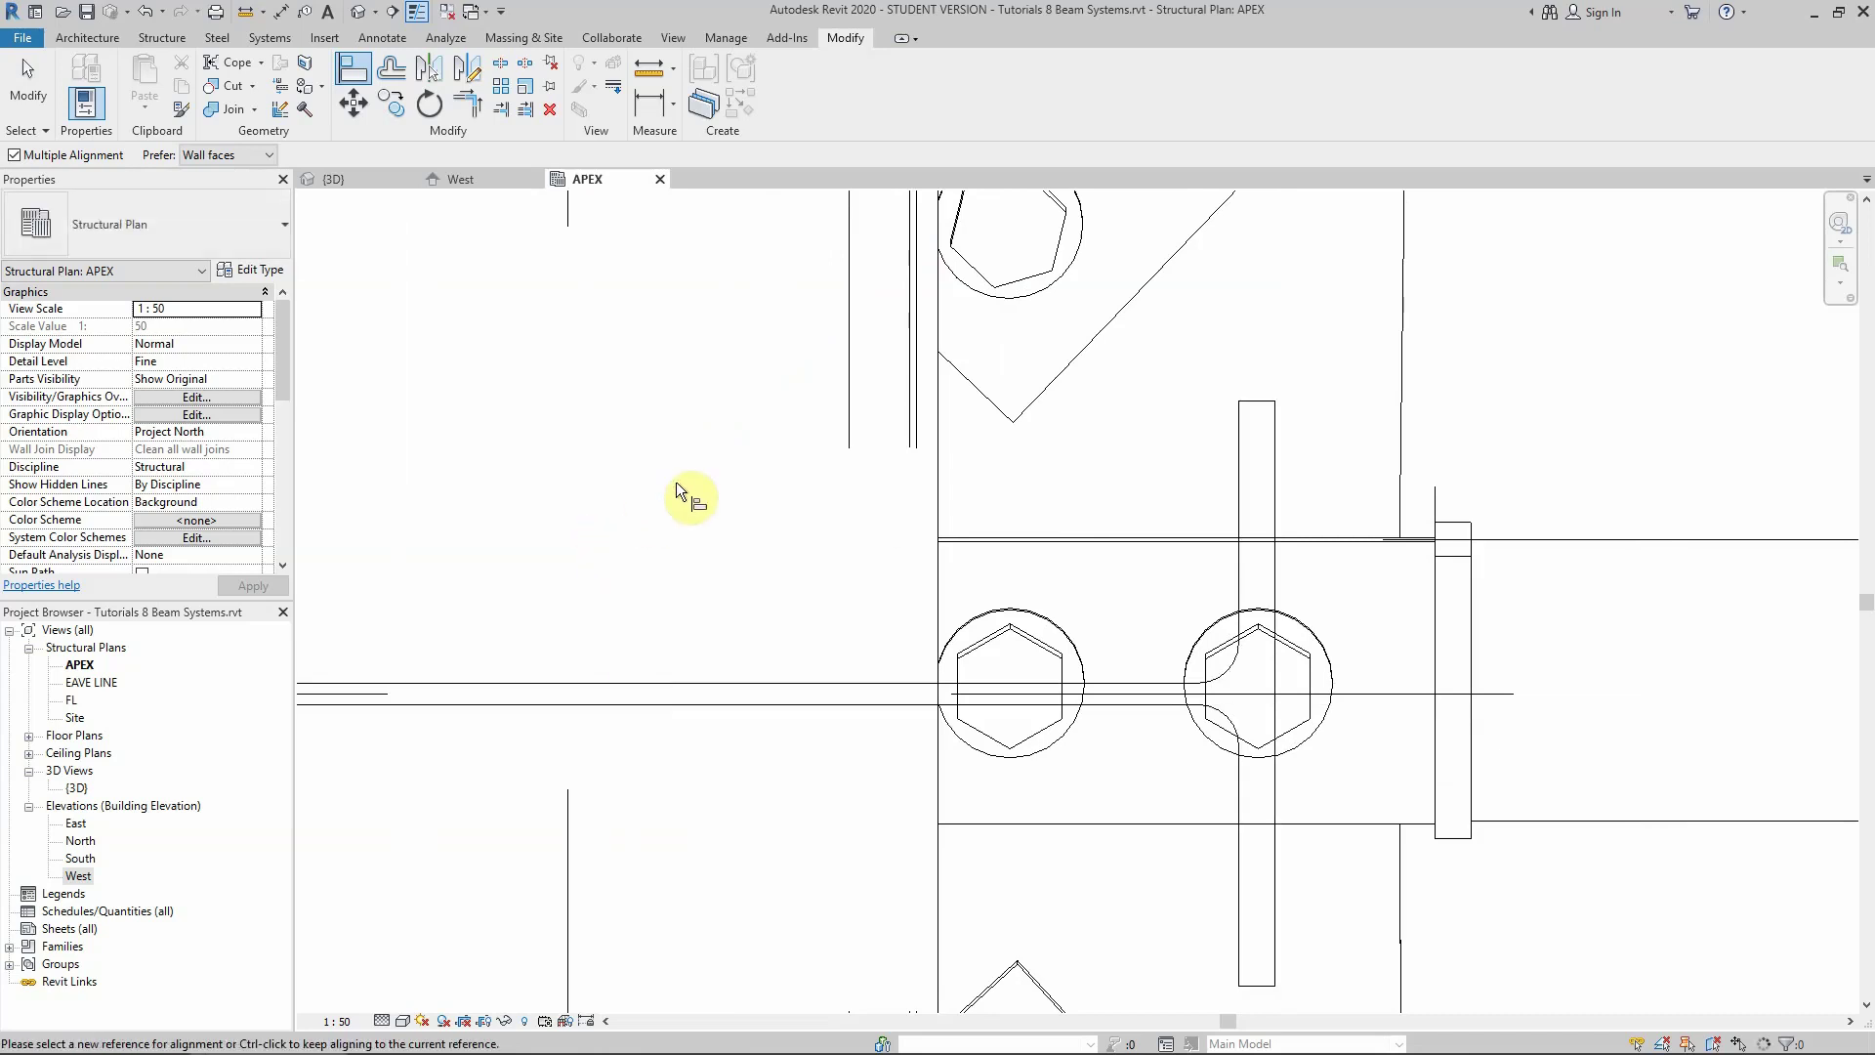
pyautogui.scroll(-6, 850, 447)
pyautogui.scroll(-5, 846, 449)
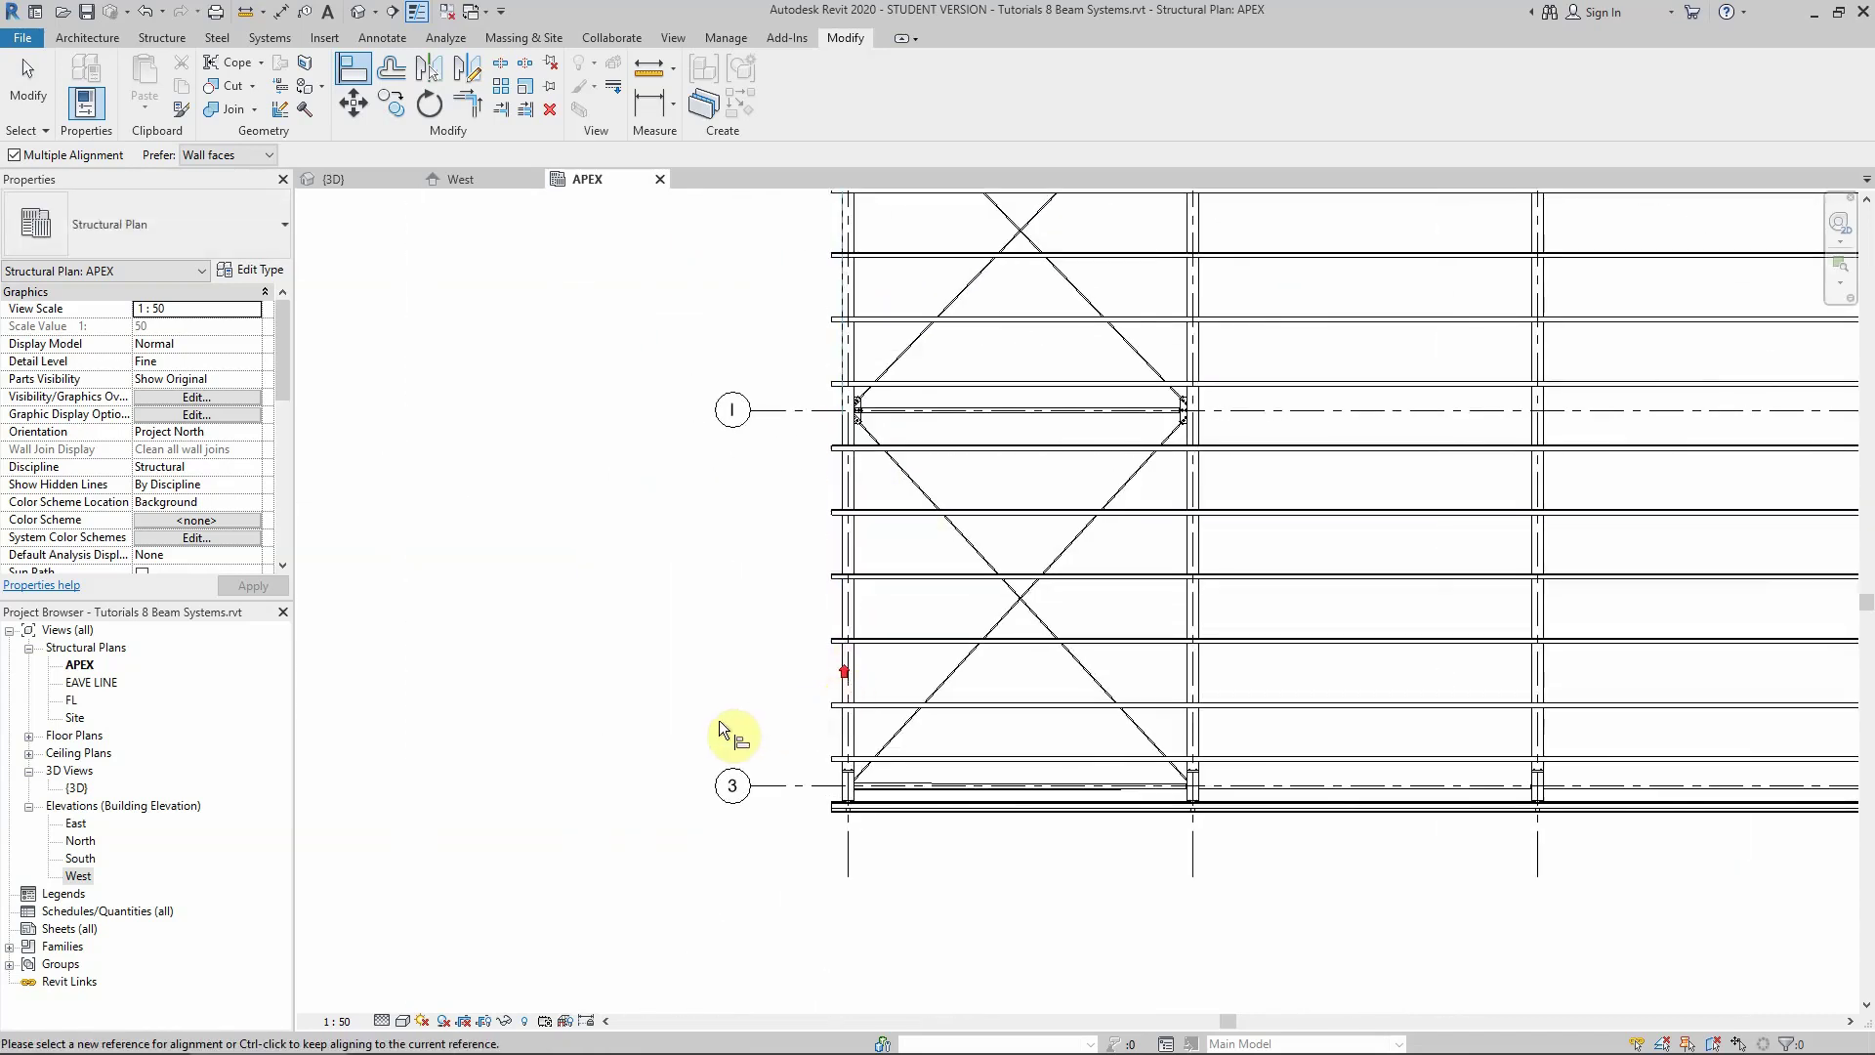
# Inspect the aligned end wall columns at grids 2 and H in the APEX plan and locate the opposite end wall
pyautogui.scroll(-2, 672, 718)
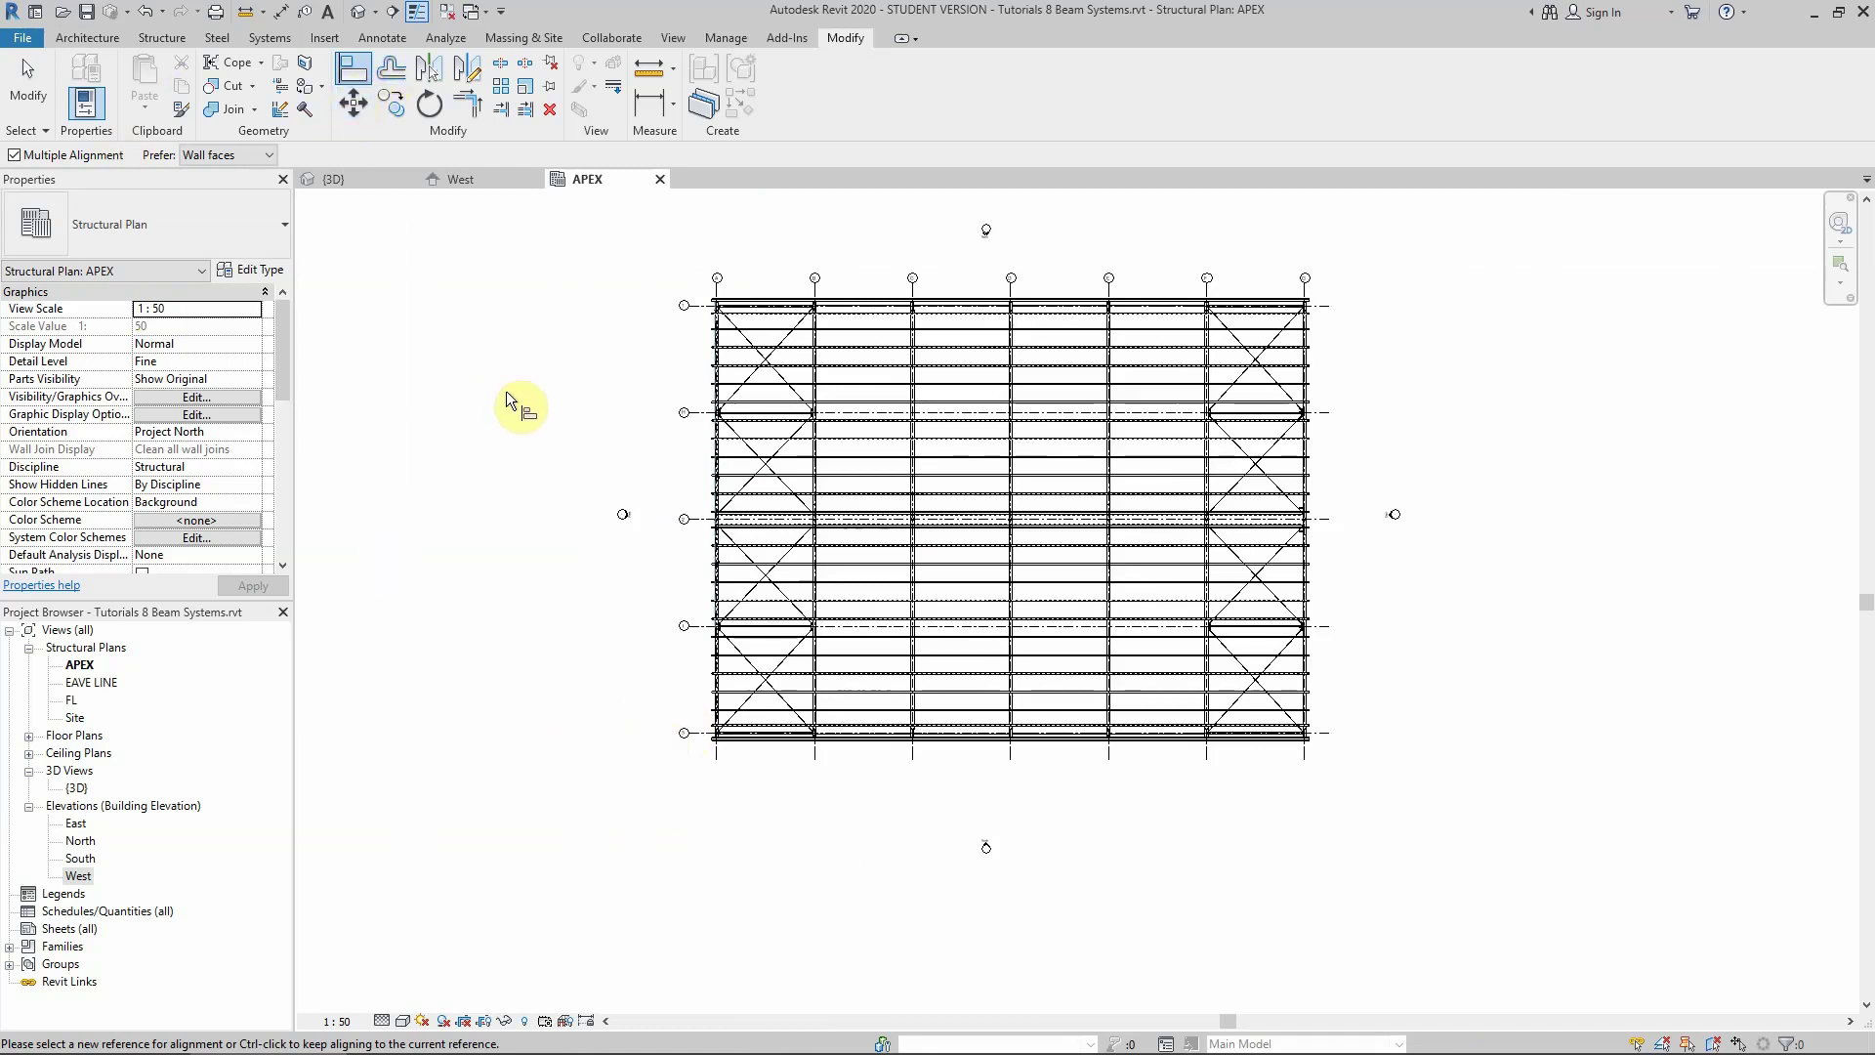
pyautogui.press('t')
pyautogui.press('r')
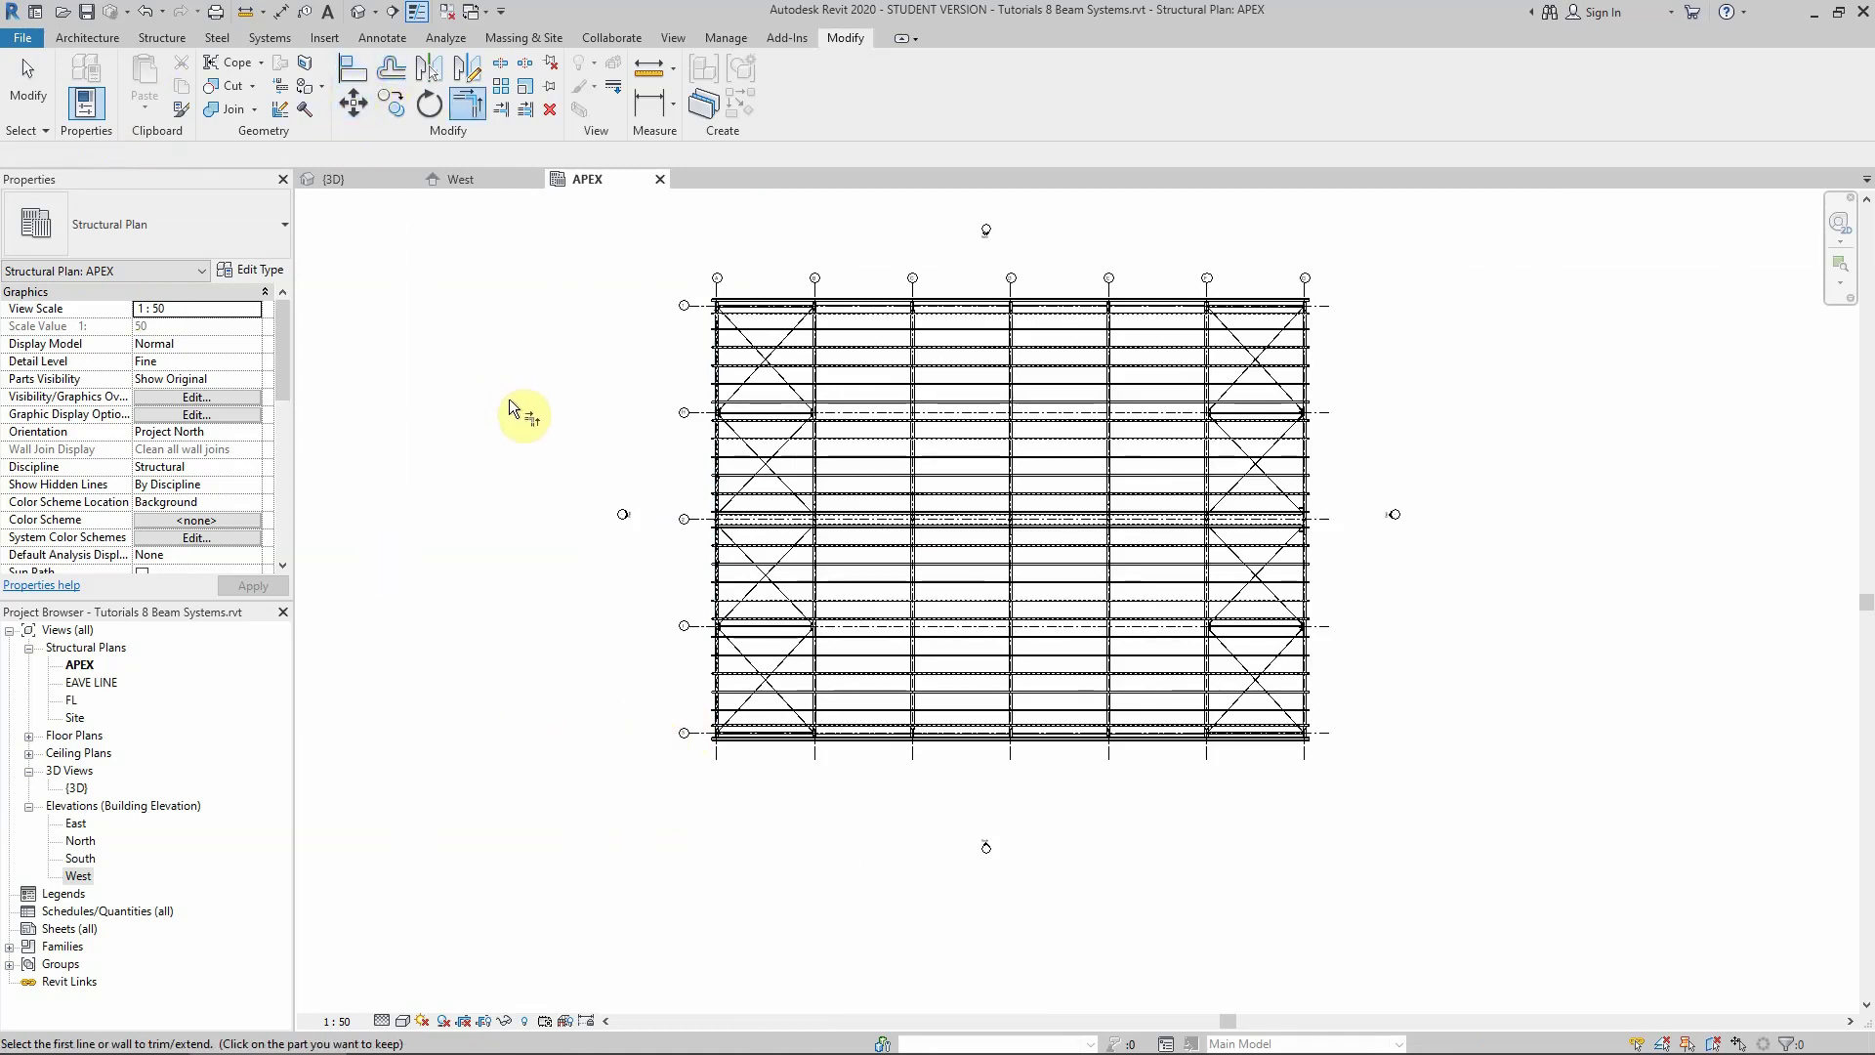
pyautogui.press('Escape')
pyautogui.scroll(4, 634, 488)
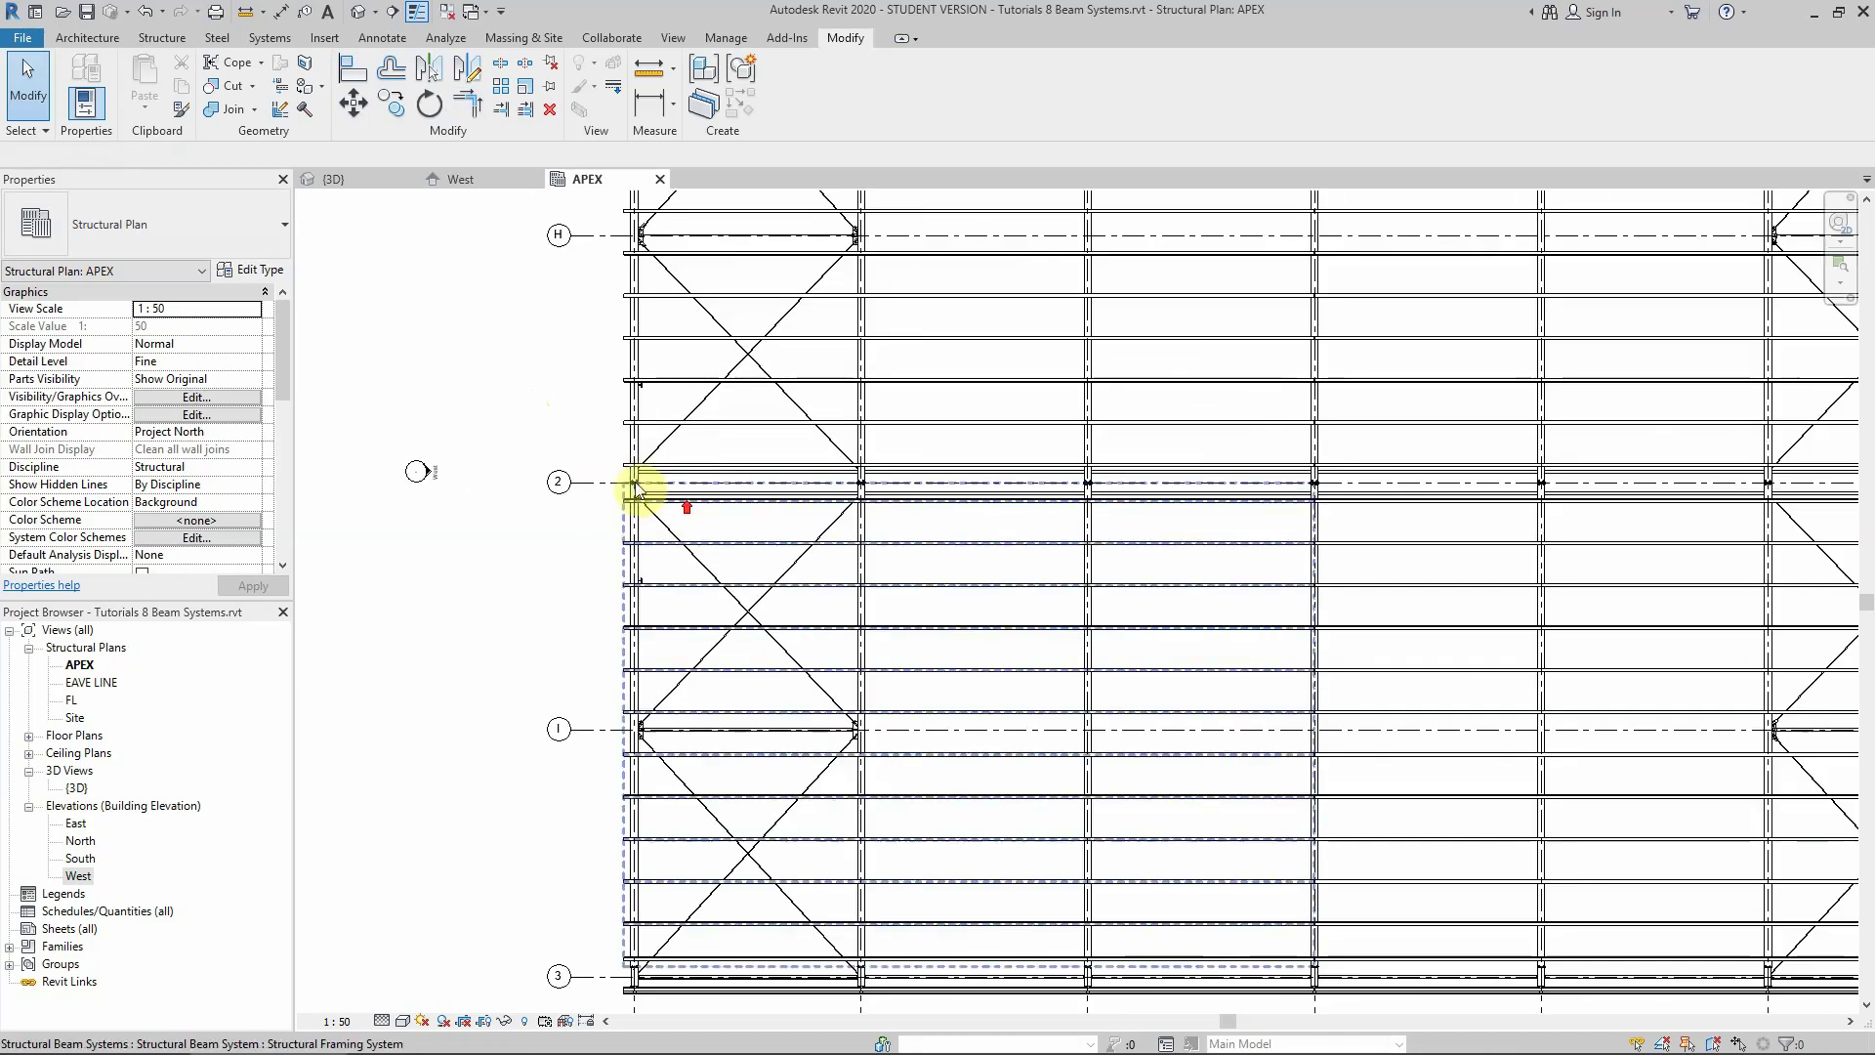
pyautogui.scroll(5, 636, 239)
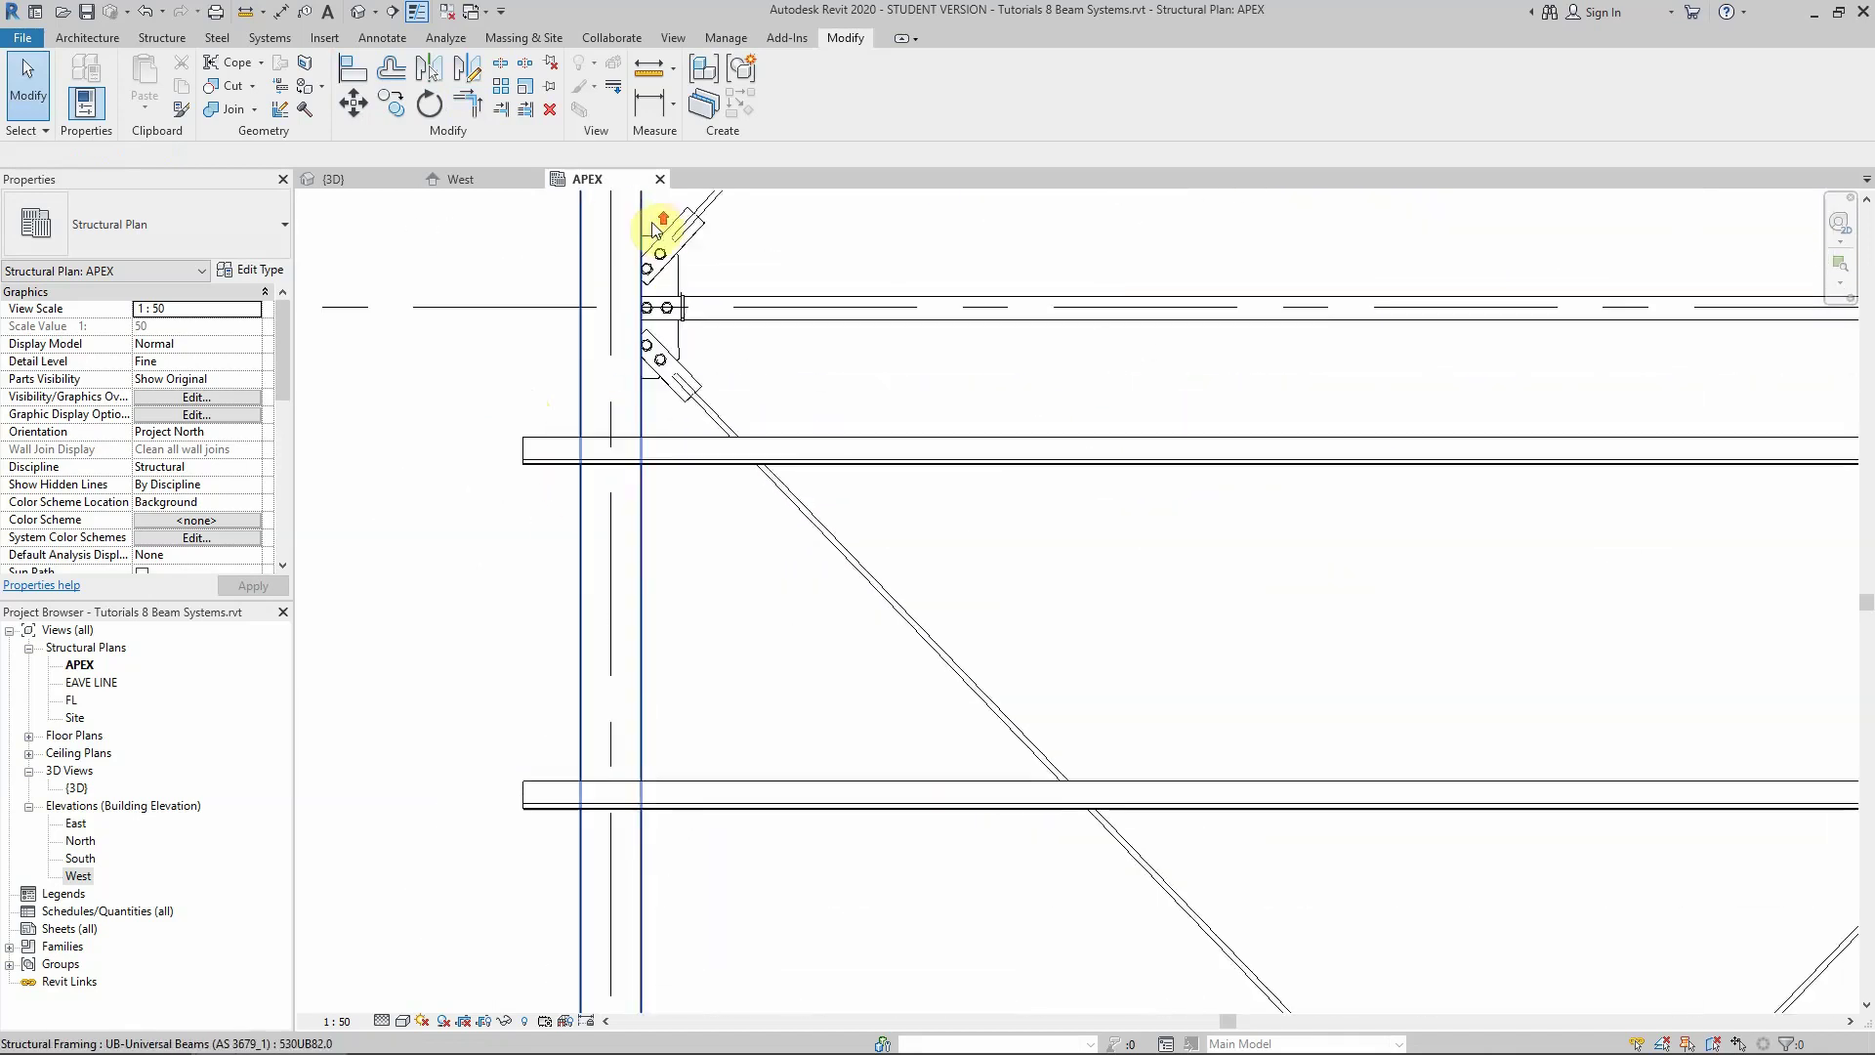
pyautogui.scroll(3, 659, 244)
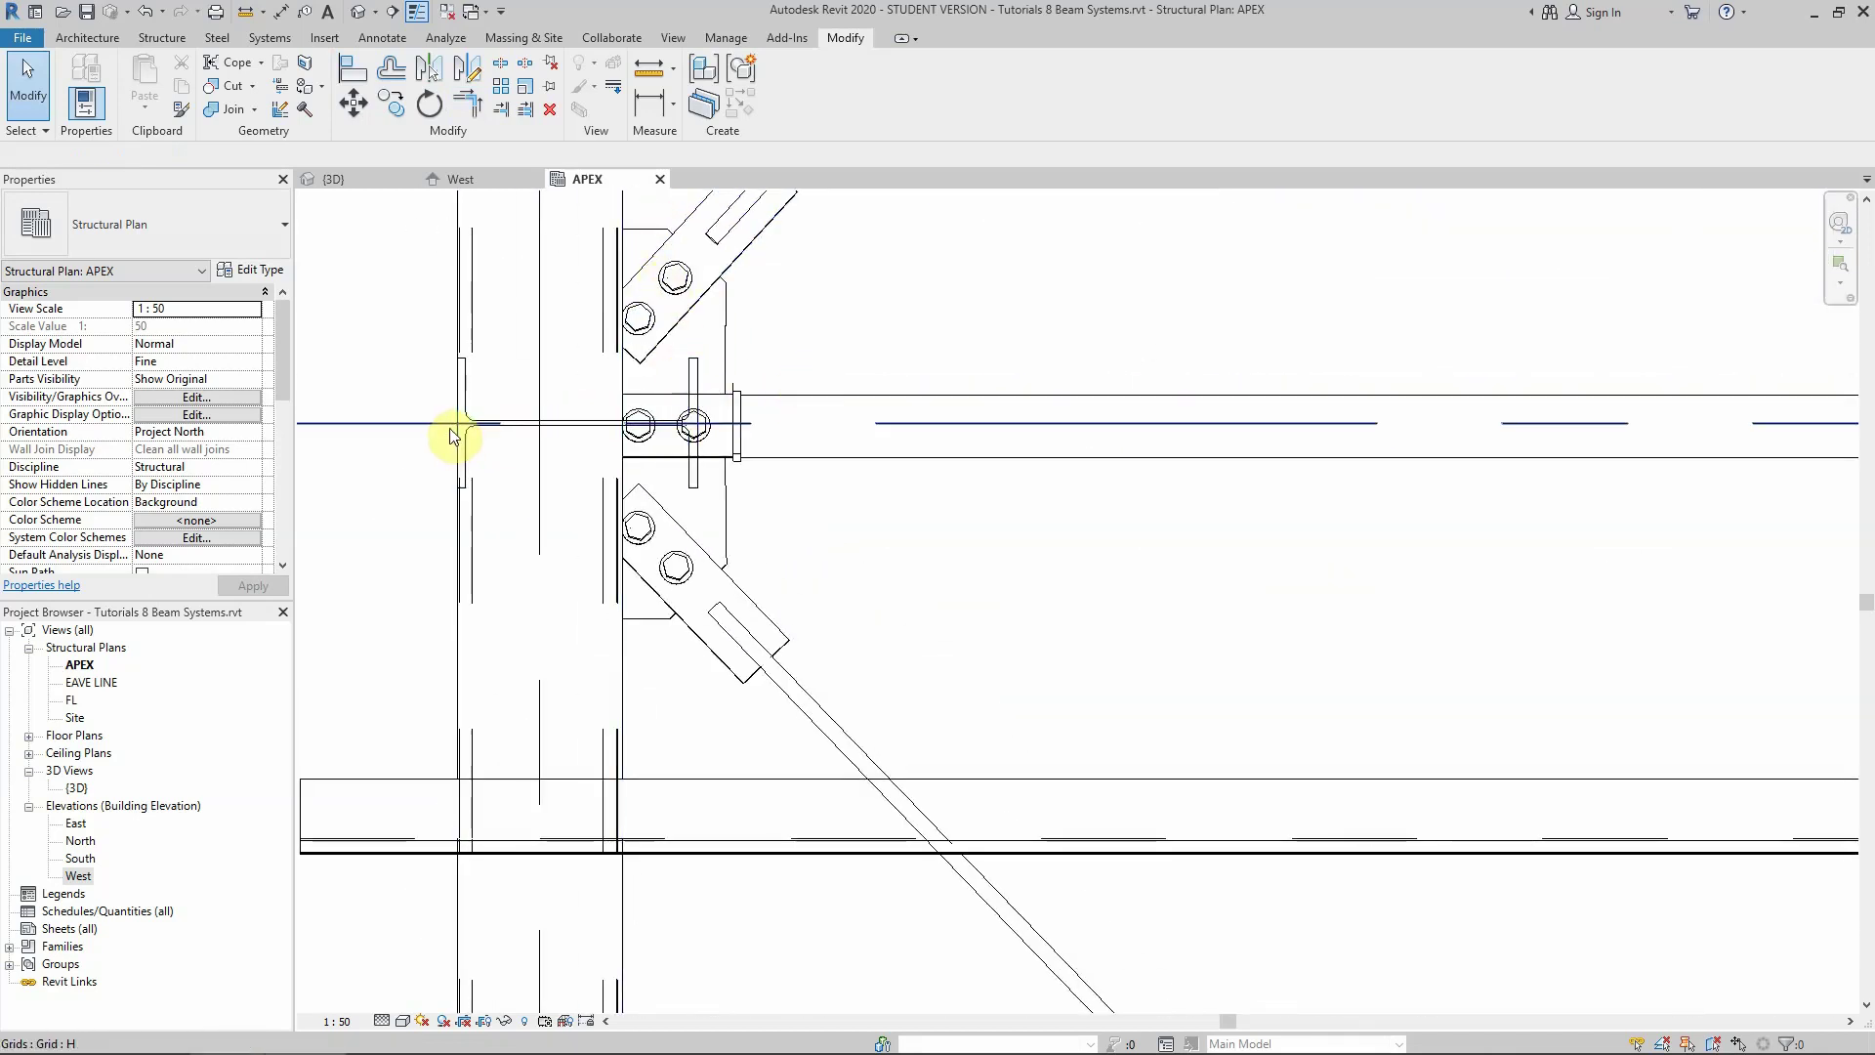
pyautogui.scroll(-8, 557, 406)
pyautogui.scroll(2, 1308, 401)
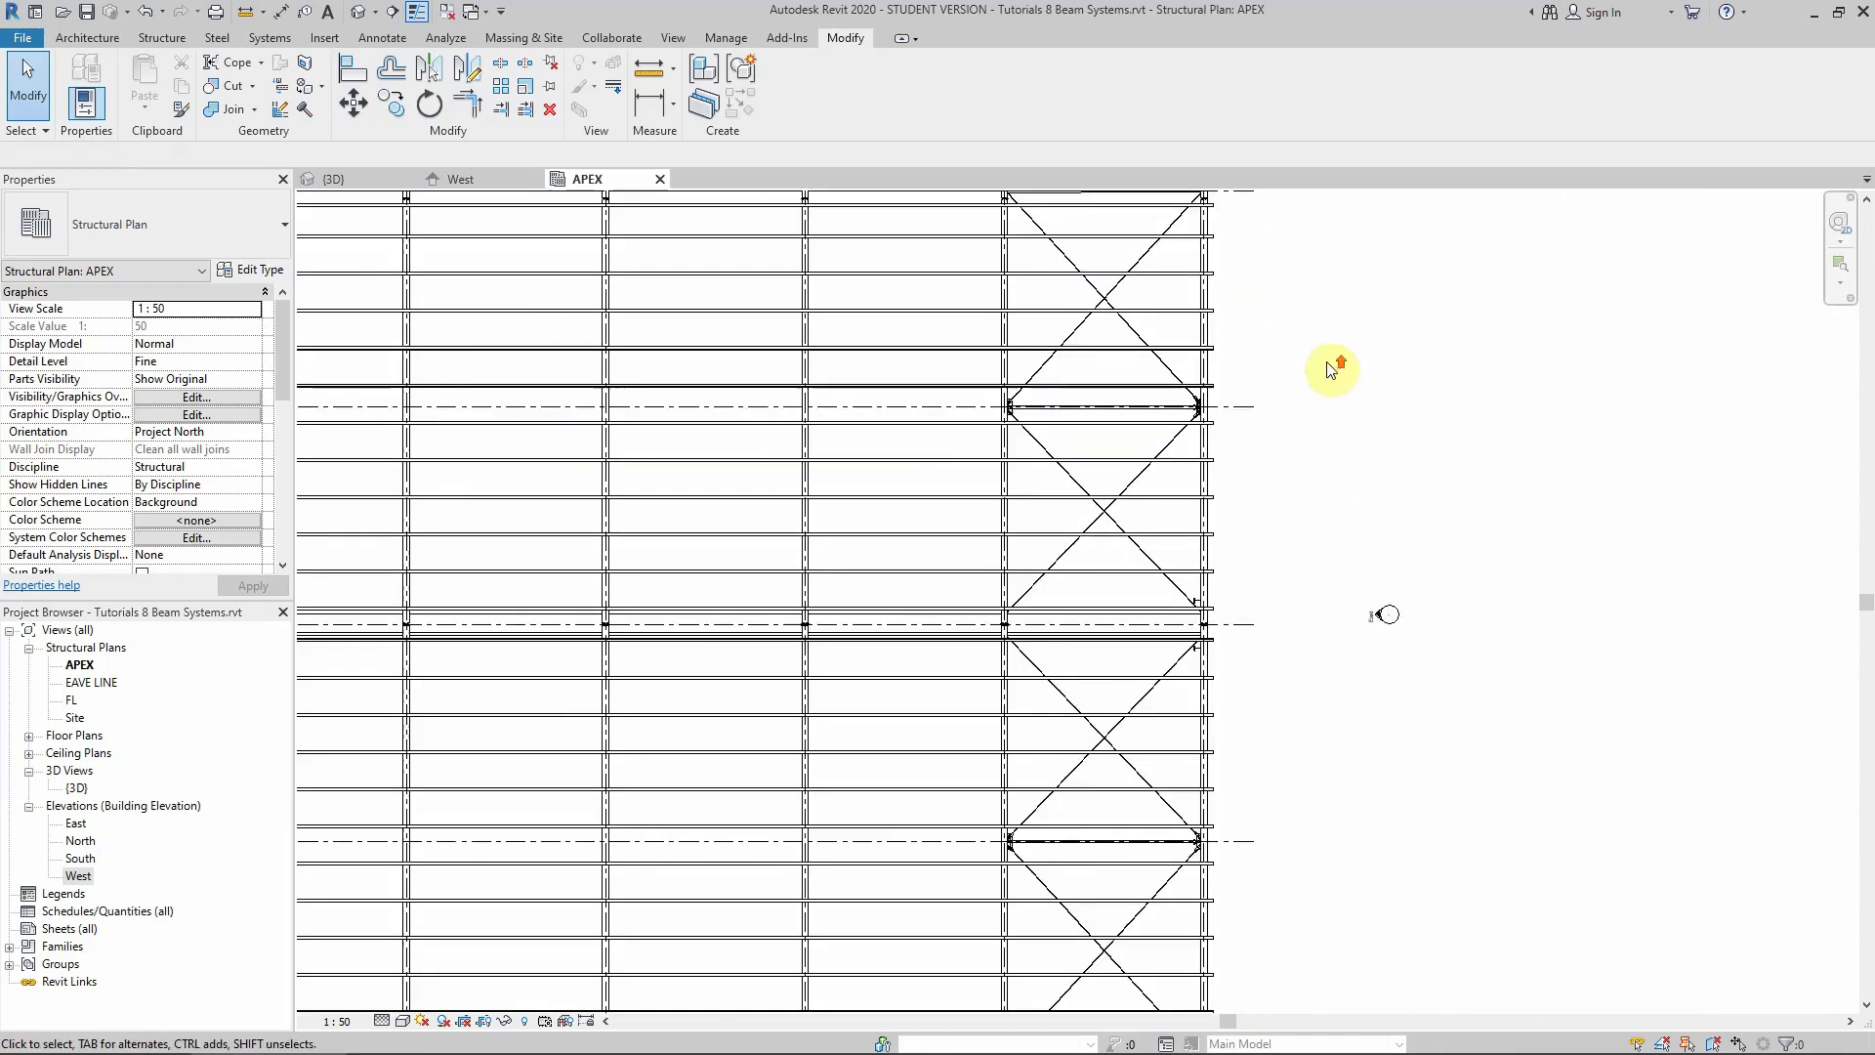
pyautogui.scroll(-3, 1226, 448)
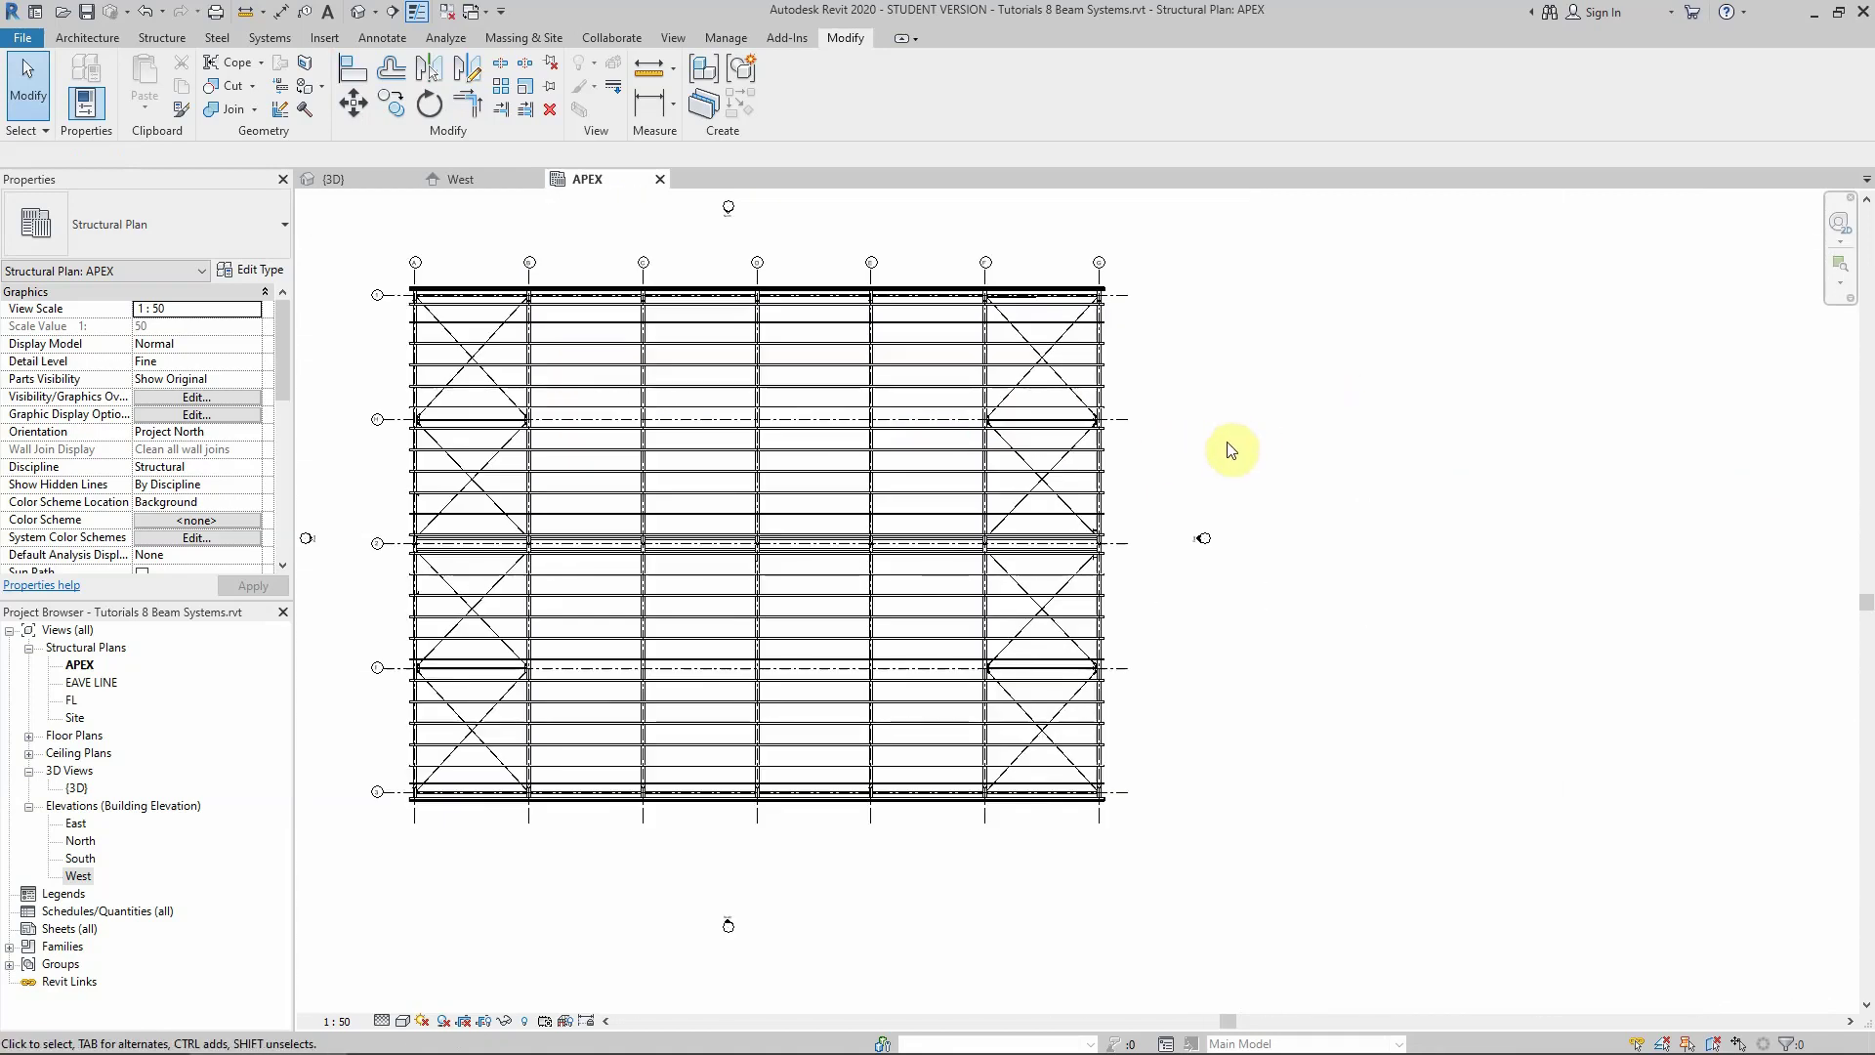
# Align the outer flange of the grid H end wall column with the outer edge of the grid G corner column, using Multiple Alignment
pyautogui.click(352, 71)
pyautogui.scroll(6, 1074, 293)
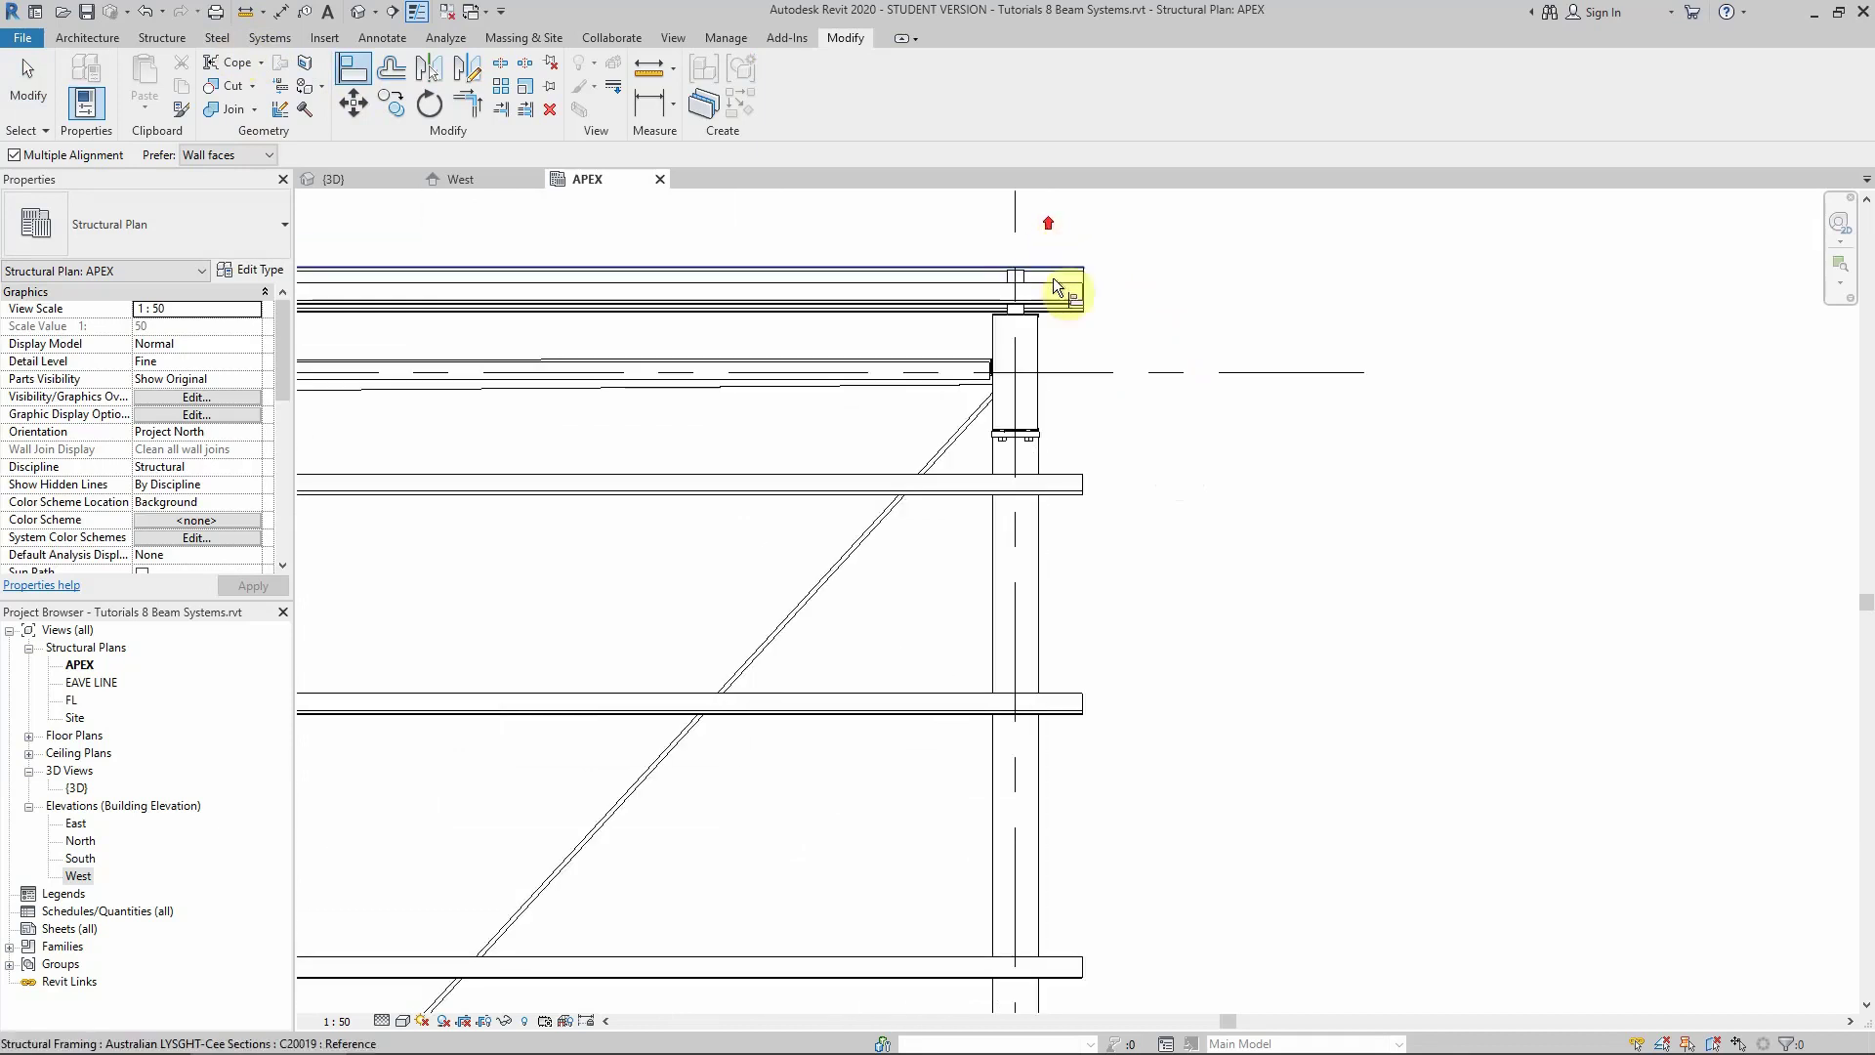
pyautogui.scroll(4, 1035, 391)
pyautogui.scroll(2, 930, 596)
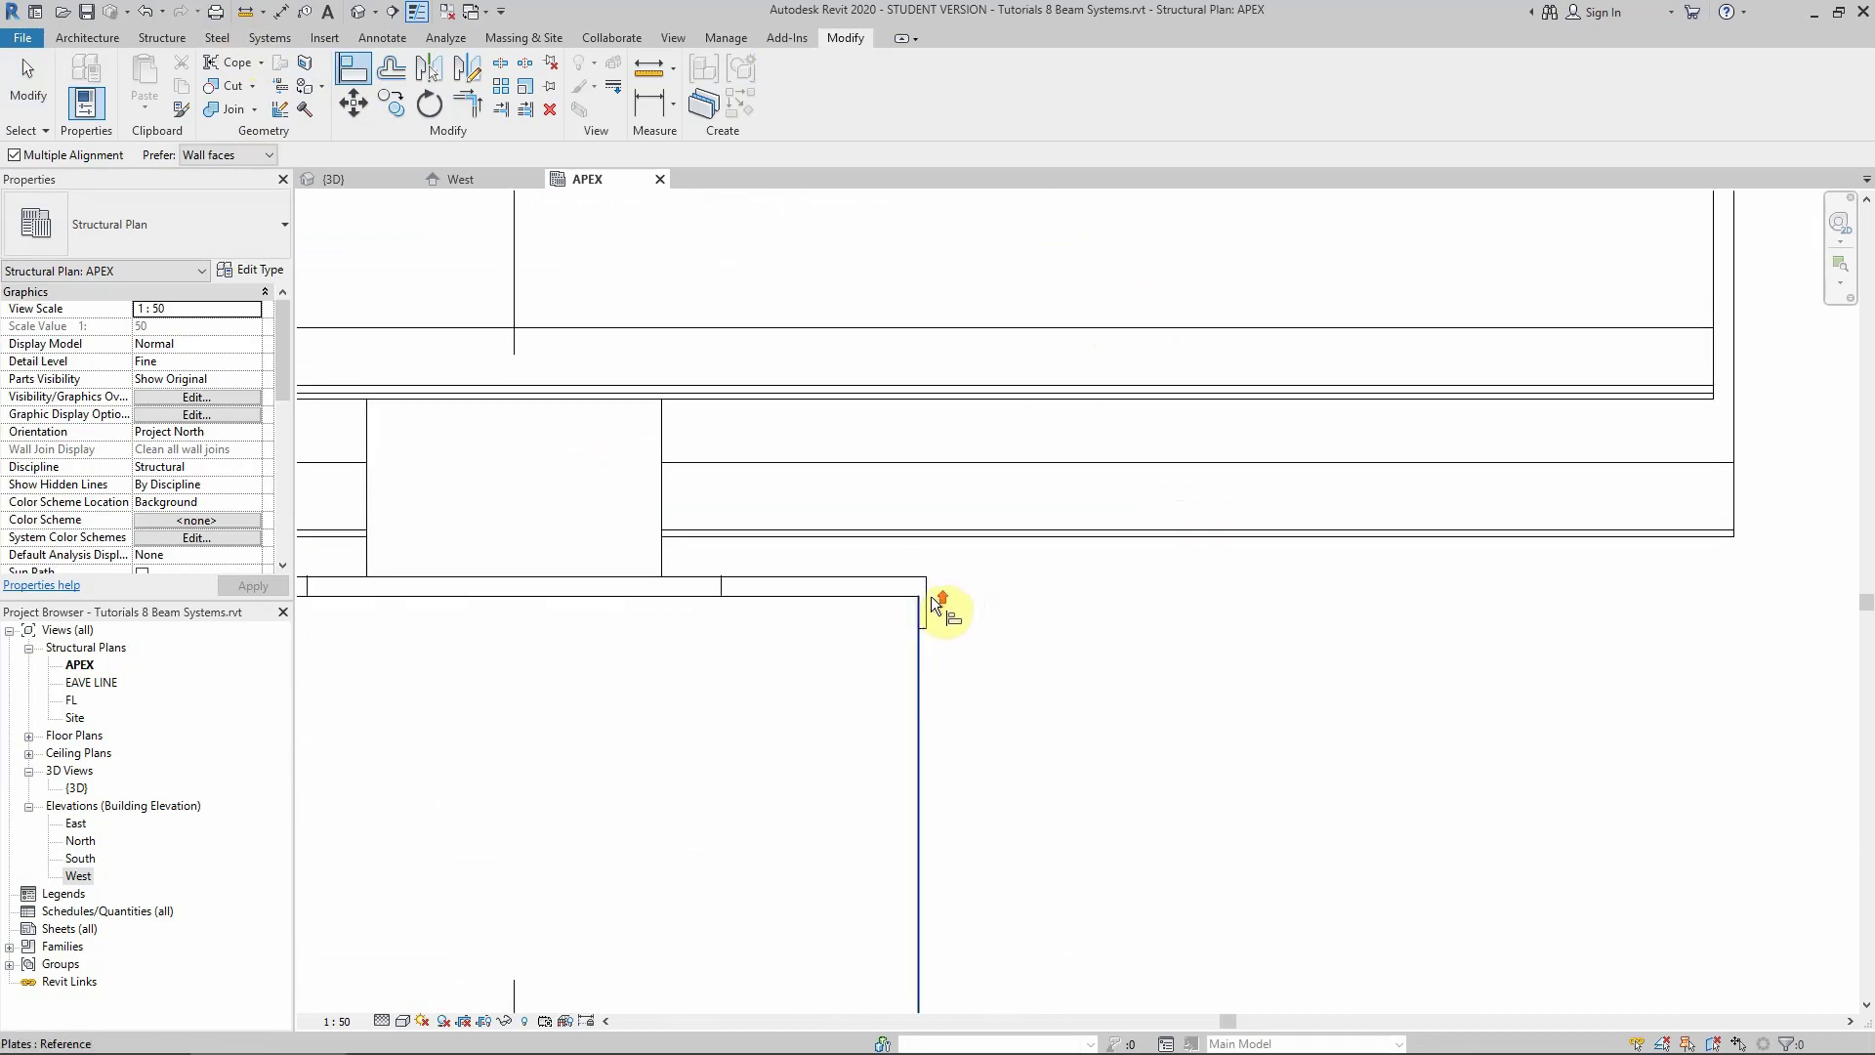
pyautogui.scroll(-6, 929, 595)
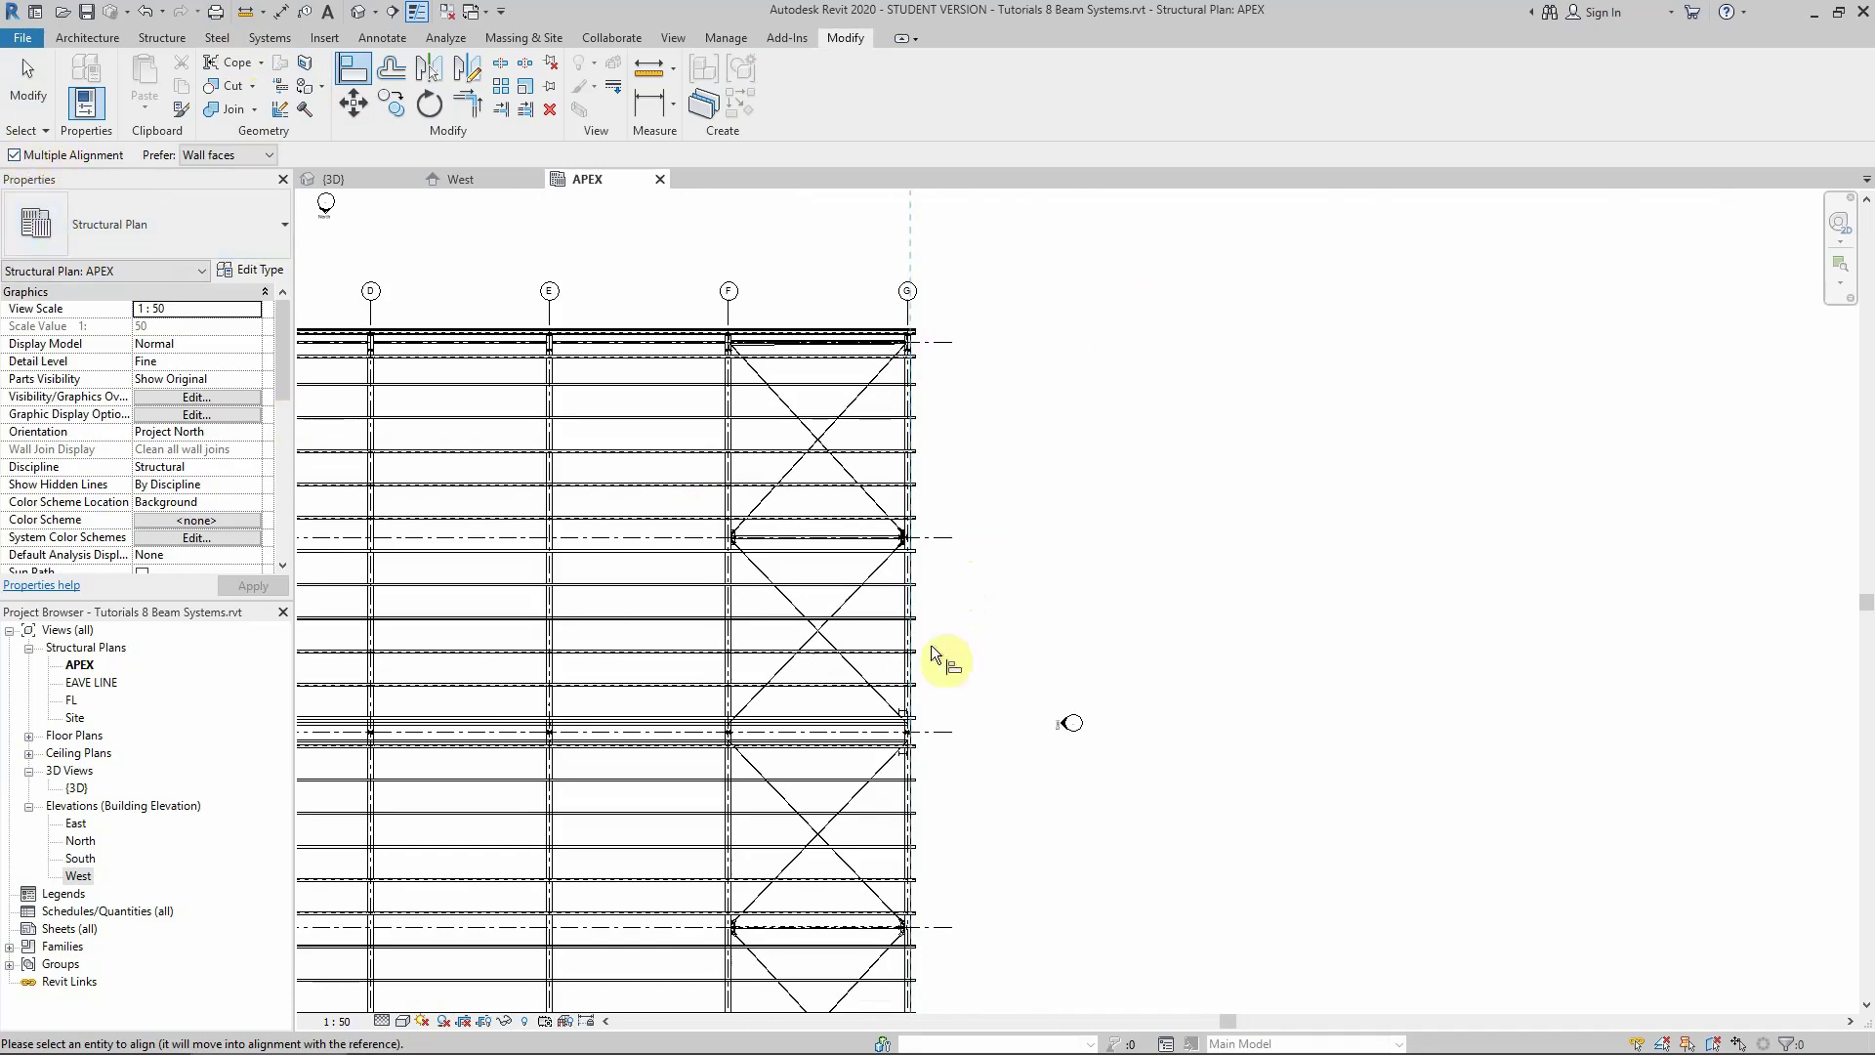
pyautogui.scroll(5, 952, 612)
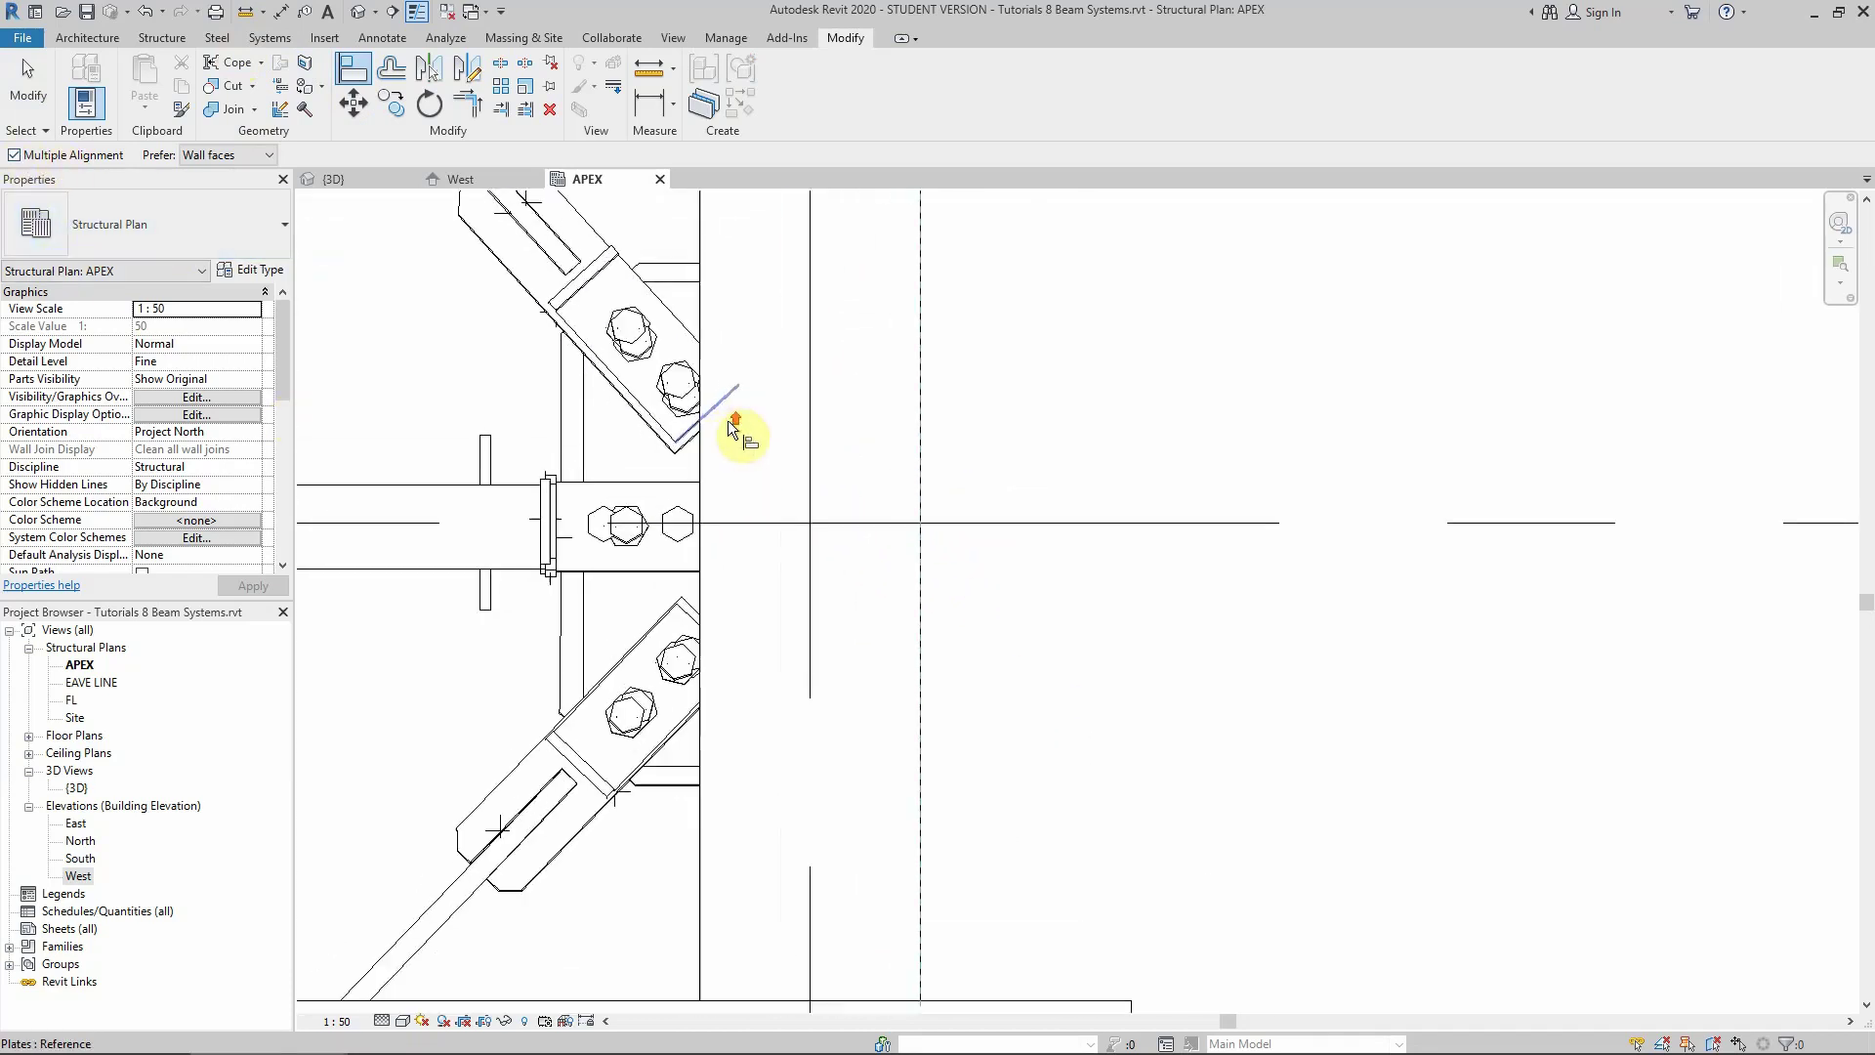
pyautogui.scroll(4, 799, 463)
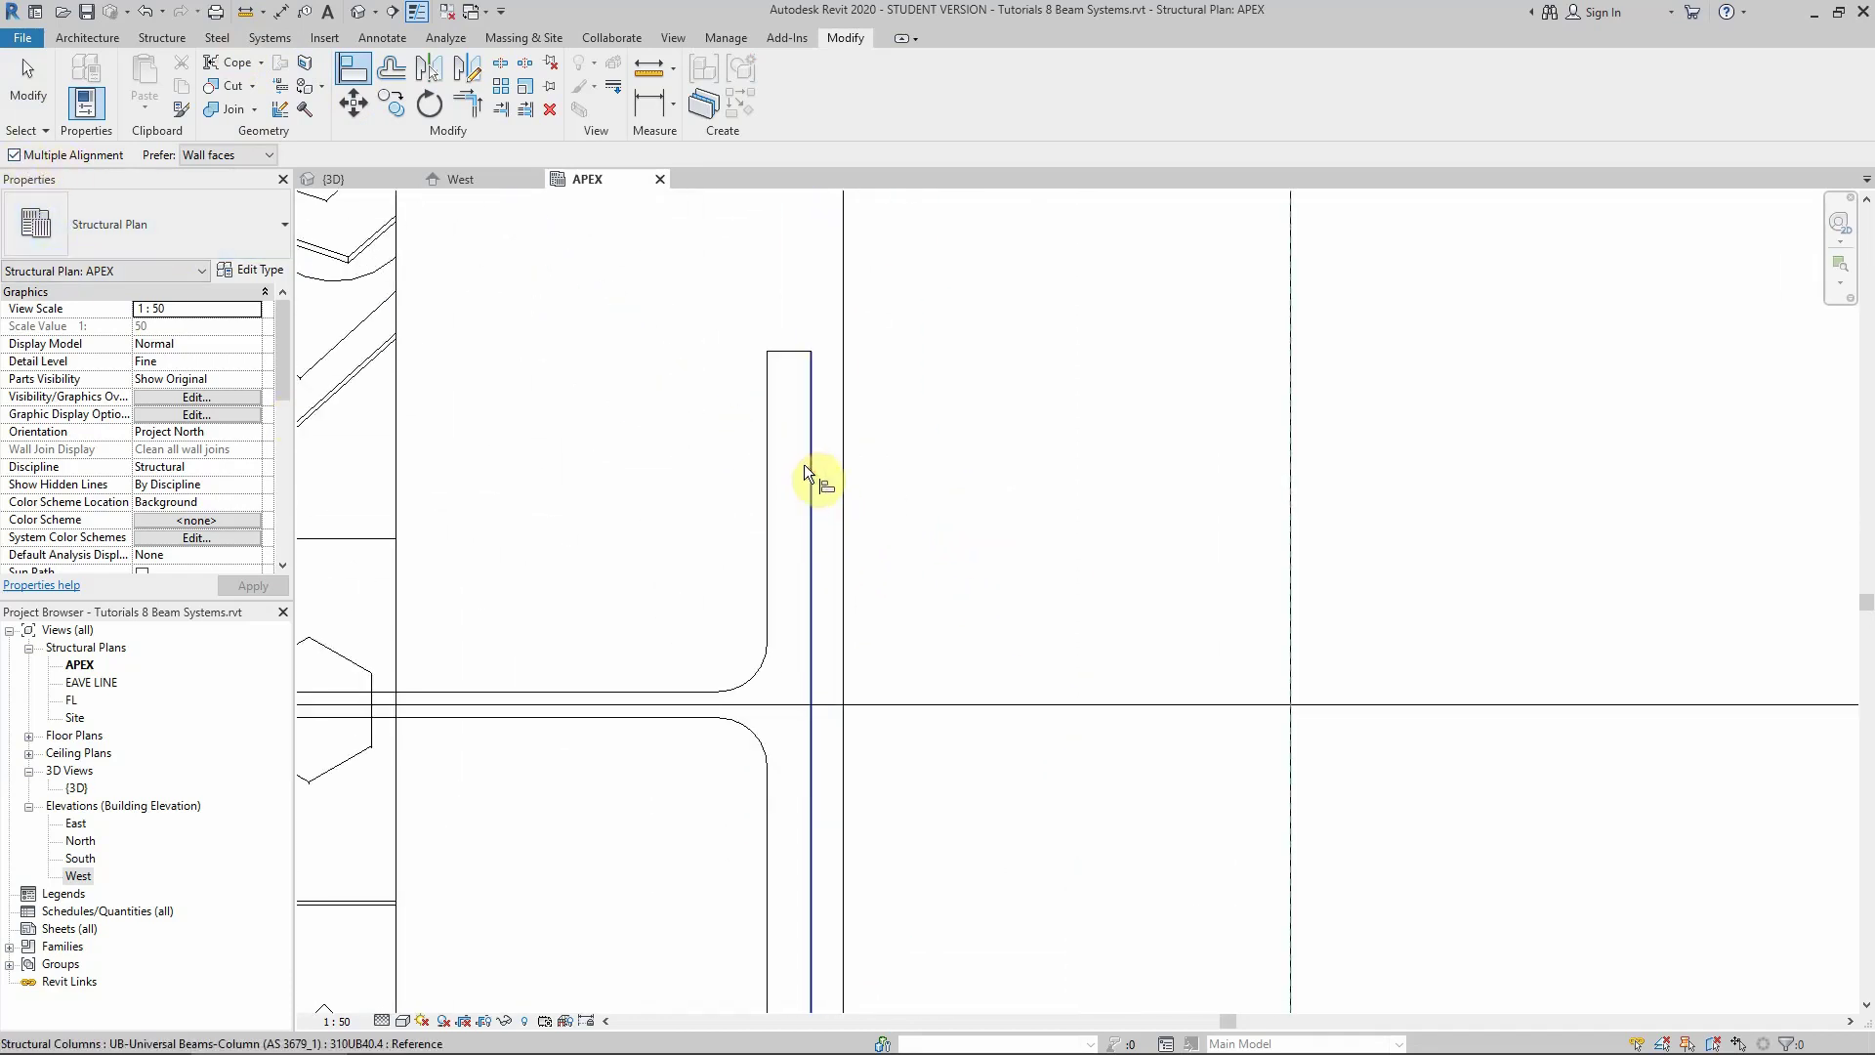
pyautogui.scroll(-6, 806, 464)
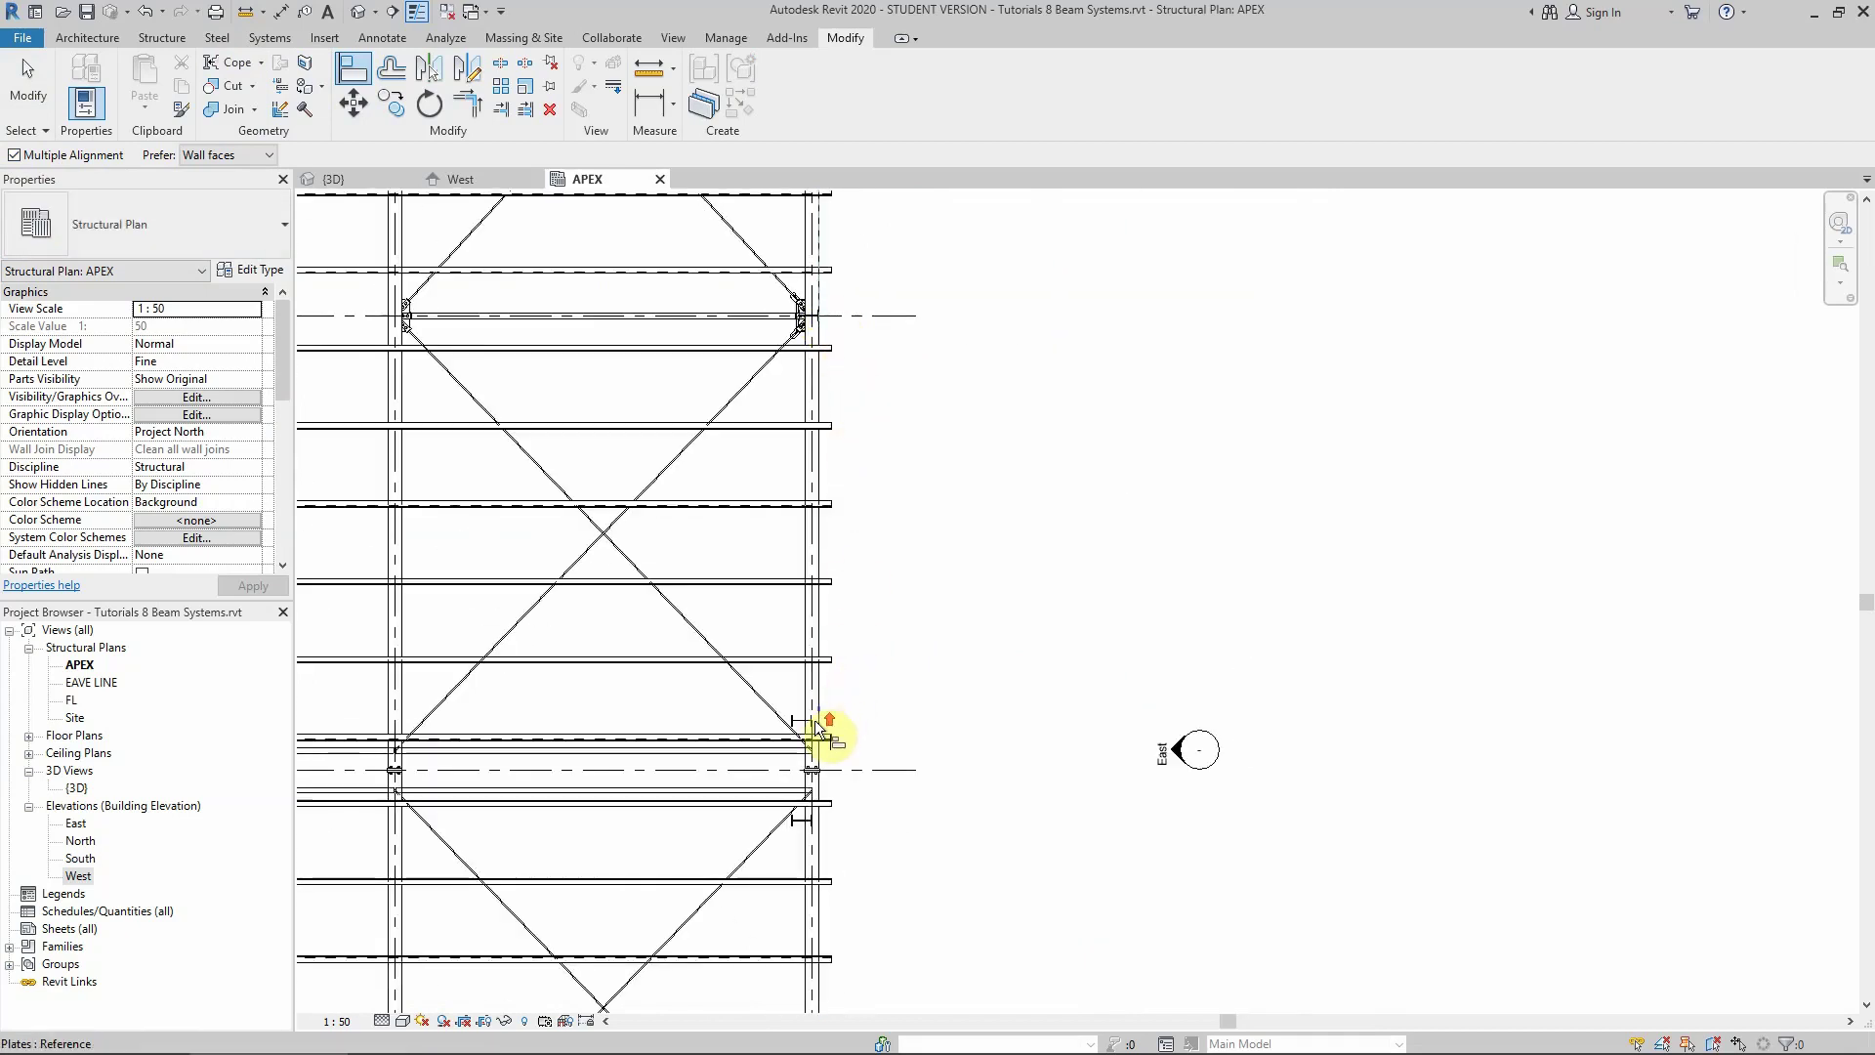
# Align the outer flanges of the two grid G end wall columns on either side of grid 2 with the same corner column reference
pyautogui.scroll(5, 796, 734)
pyautogui.scroll(4, 789, 737)
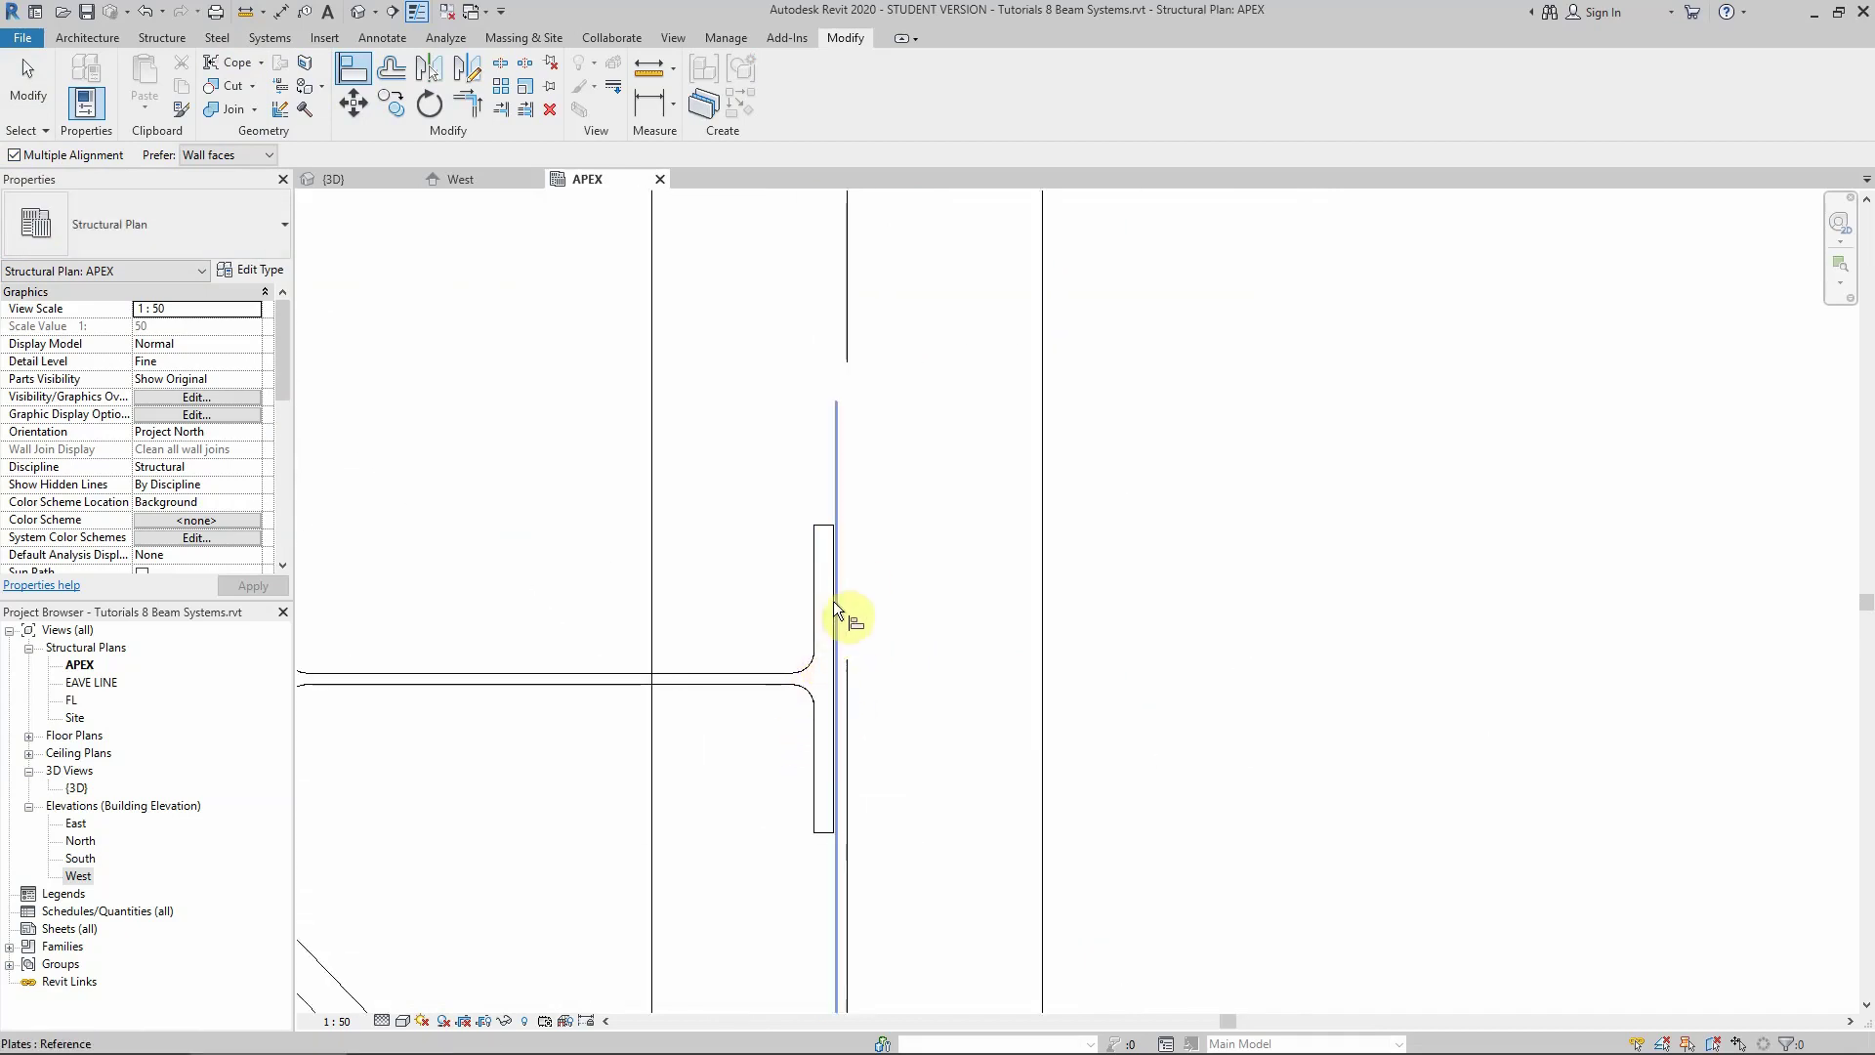
pyautogui.click(828, 561)
pyautogui.scroll(-5, 828, 560)
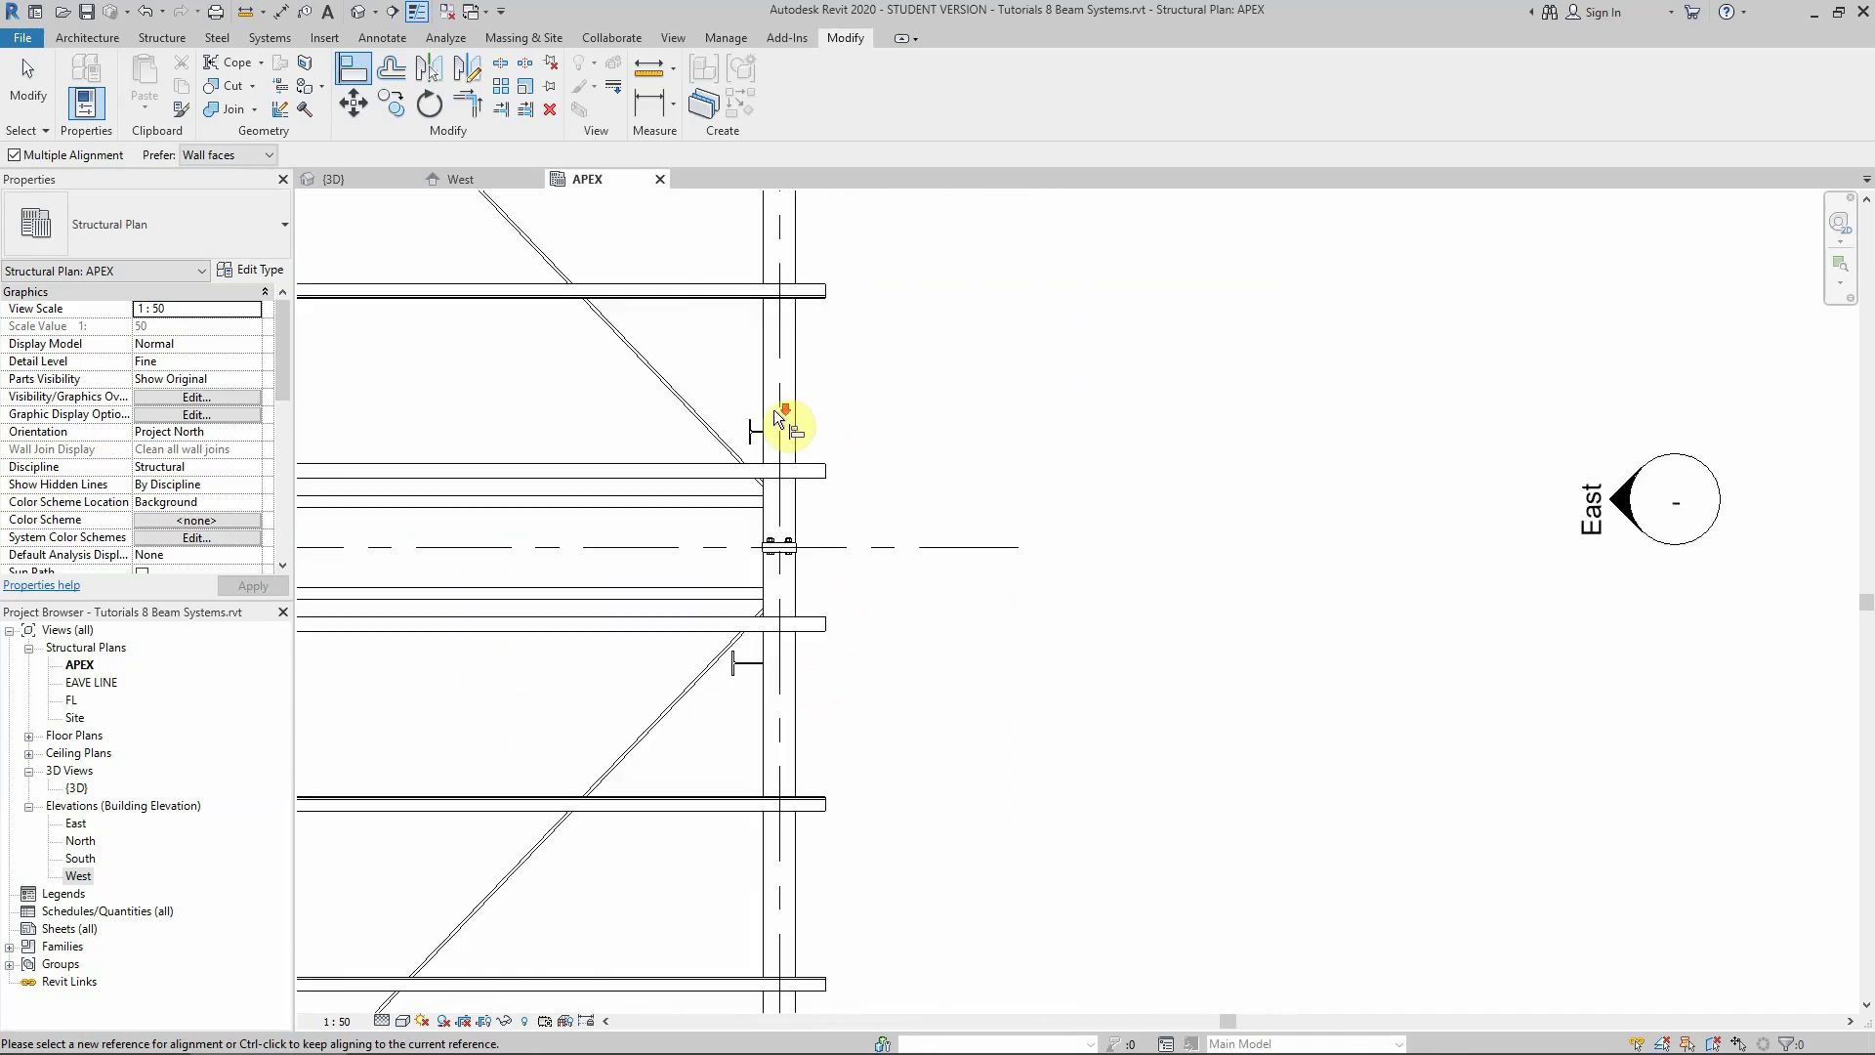
pyautogui.scroll(4, 782, 679)
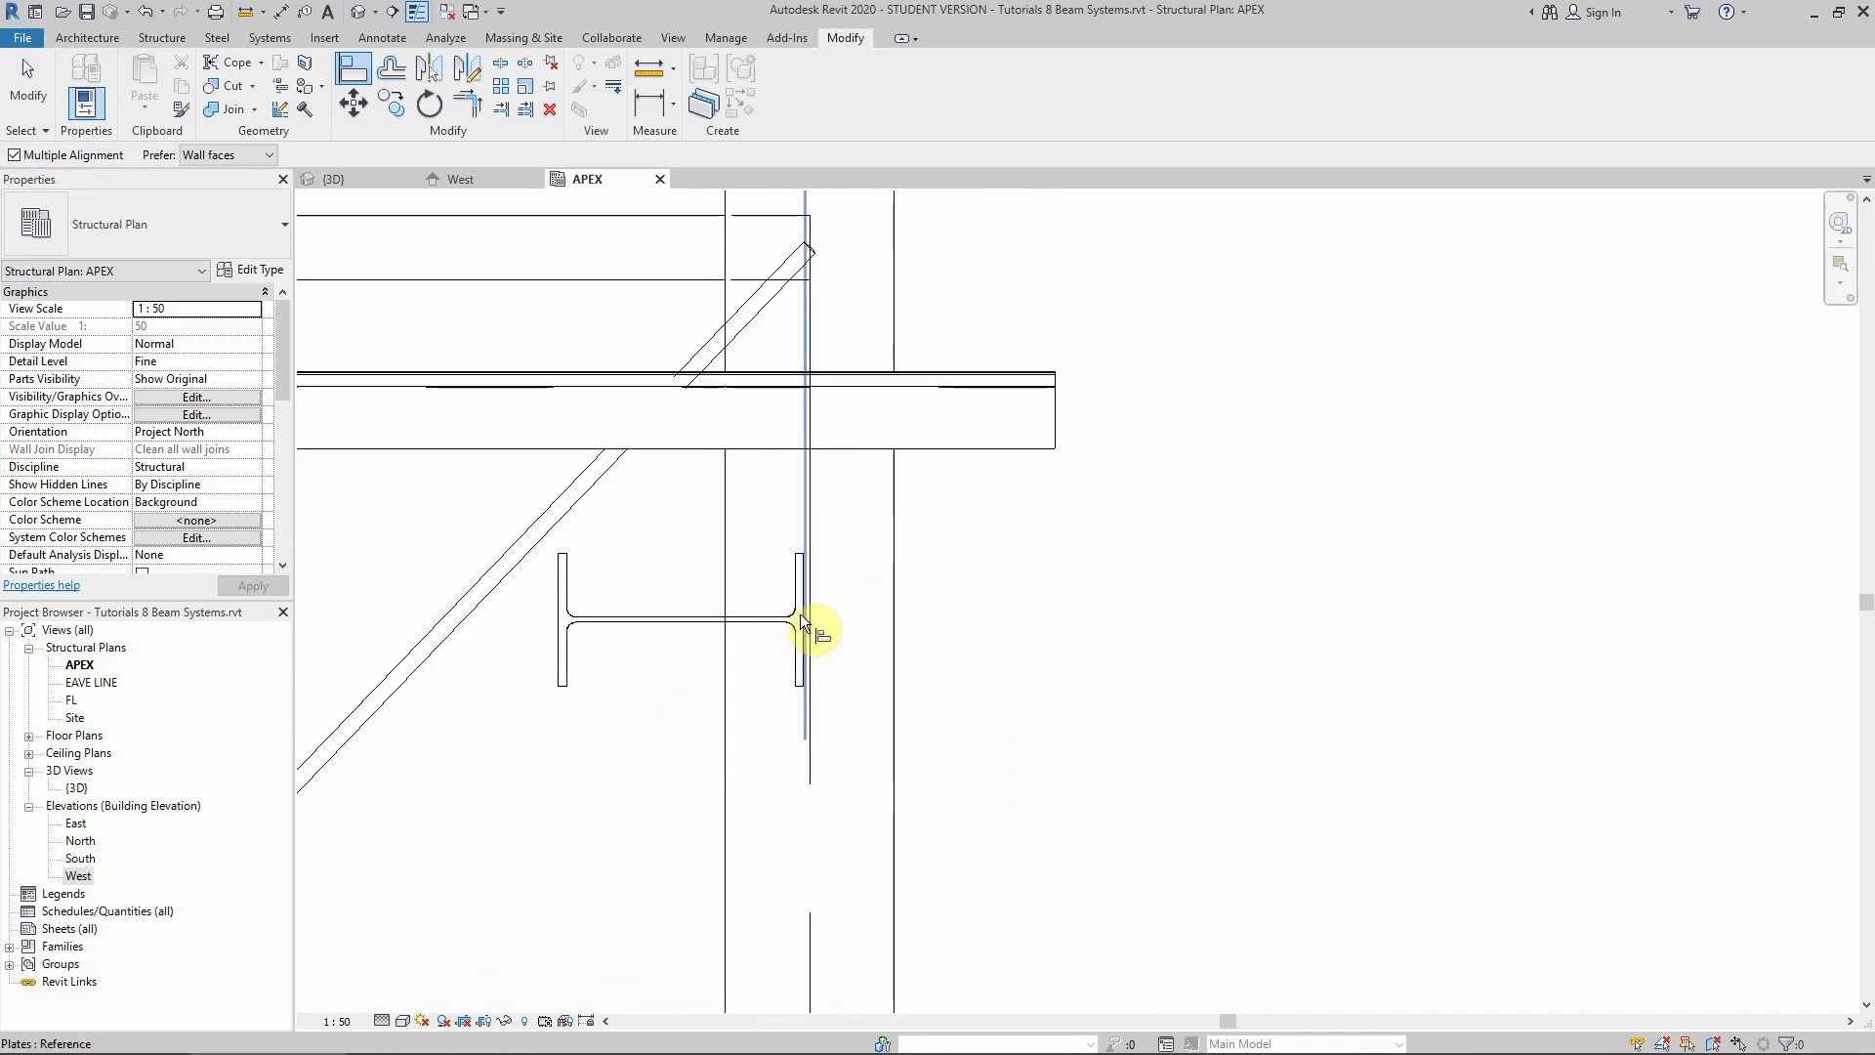
pyautogui.scroll(5, 799, 613)
pyautogui.scroll(-4, 809, 585)
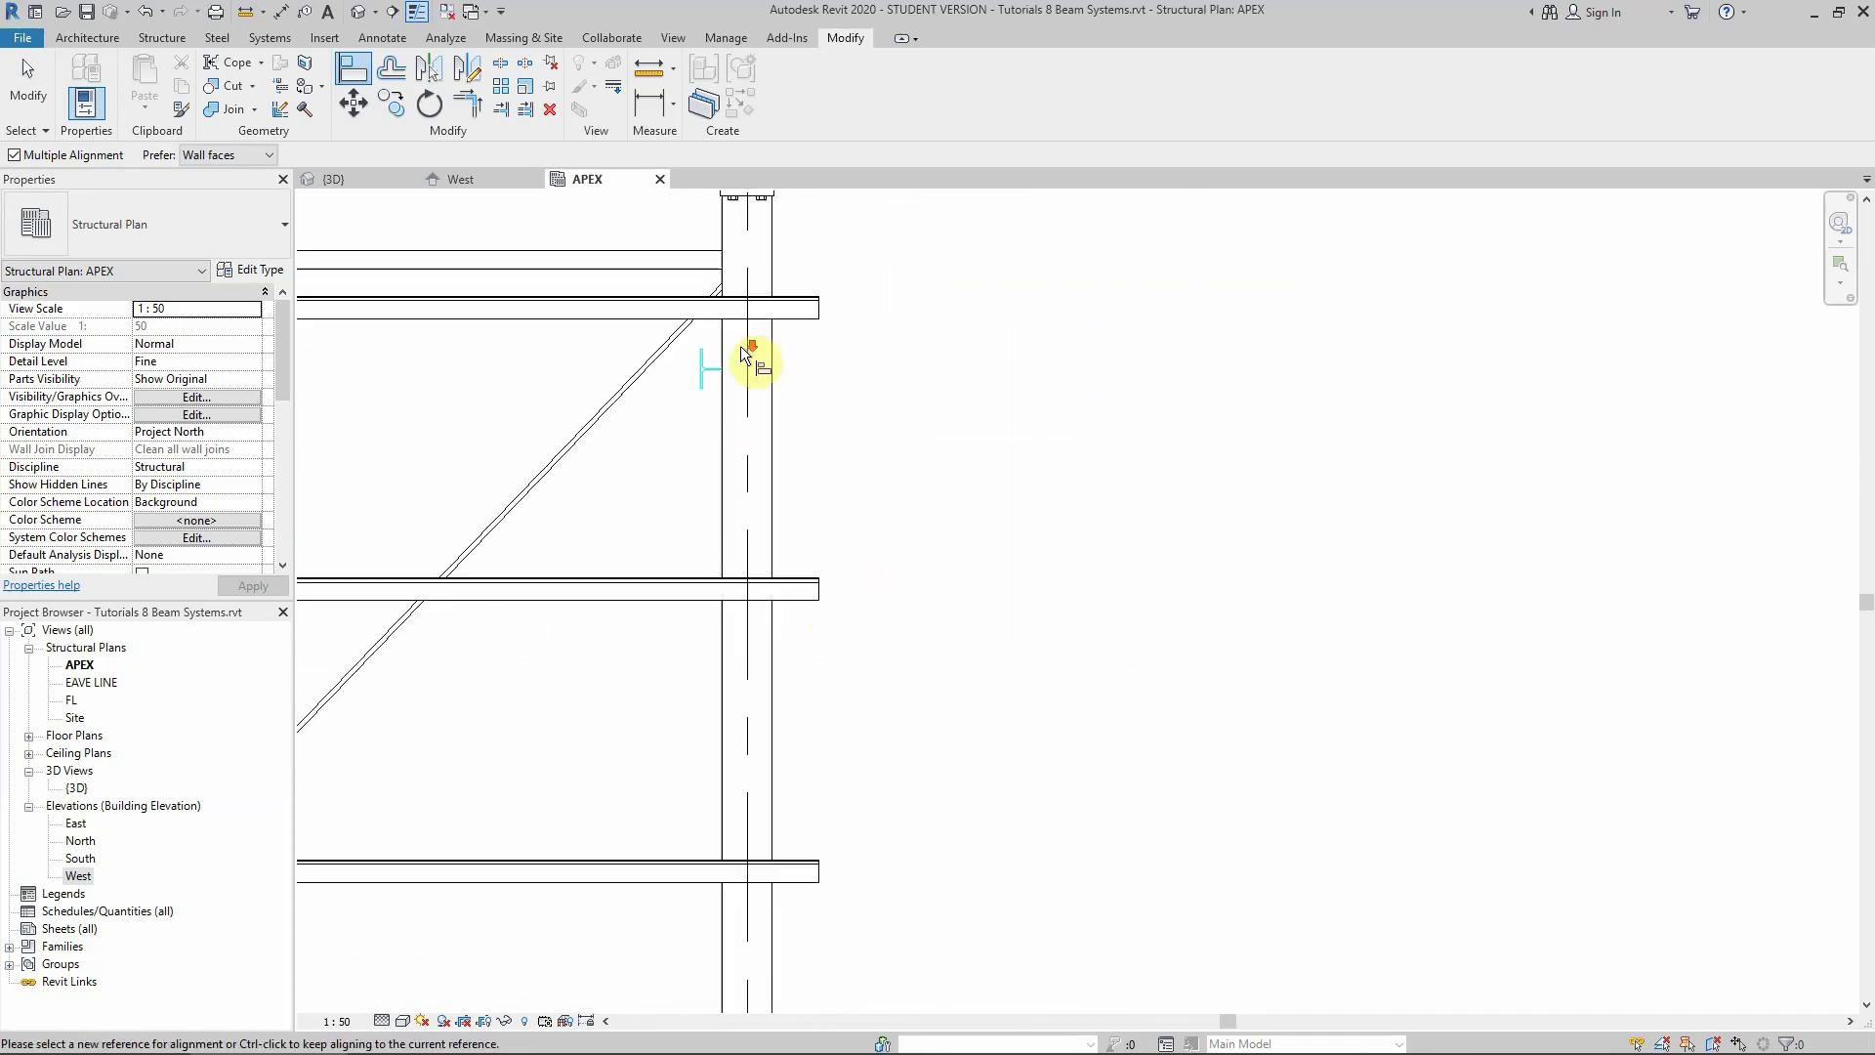
pyautogui.scroll(-3, 803, 723)
# Align the outer flange of the end wall column at grids G and I with the same corner reference and end the alignment
pyautogui.scroll(7, 801, 742)
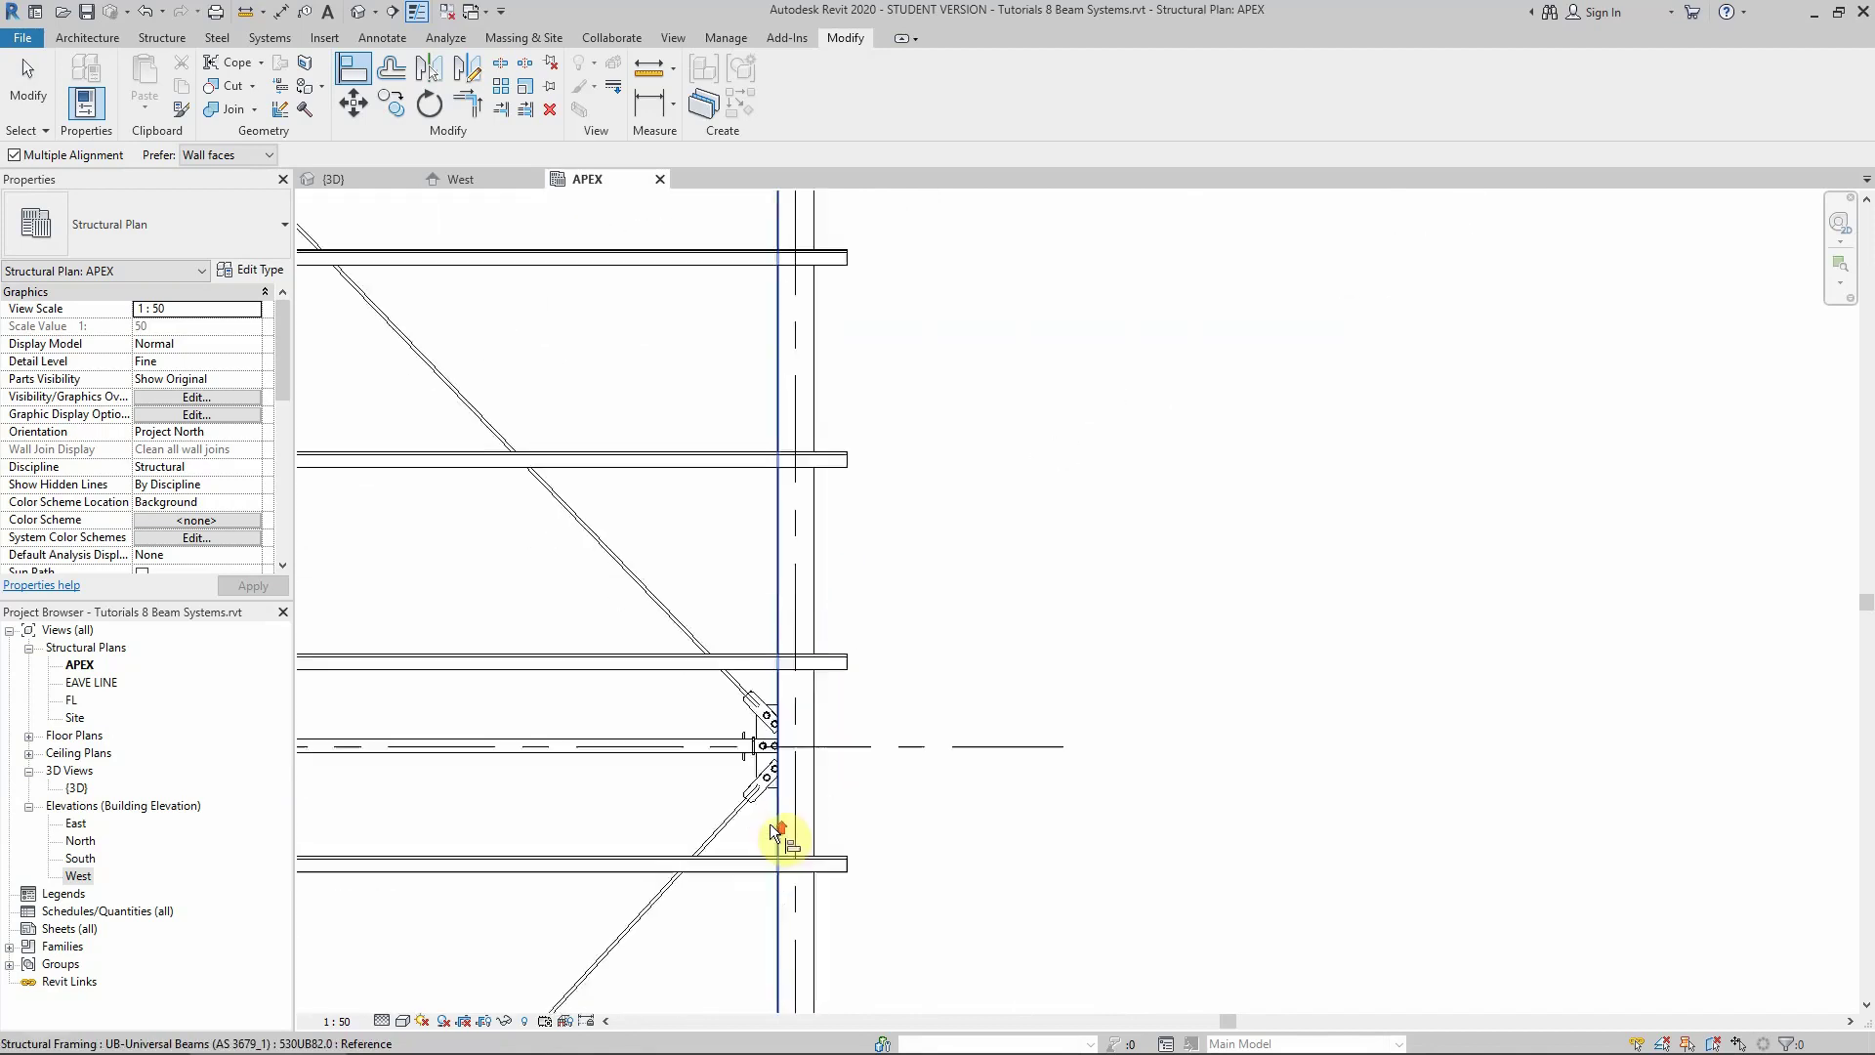
pyautogui.scroll(2, 793, 642)
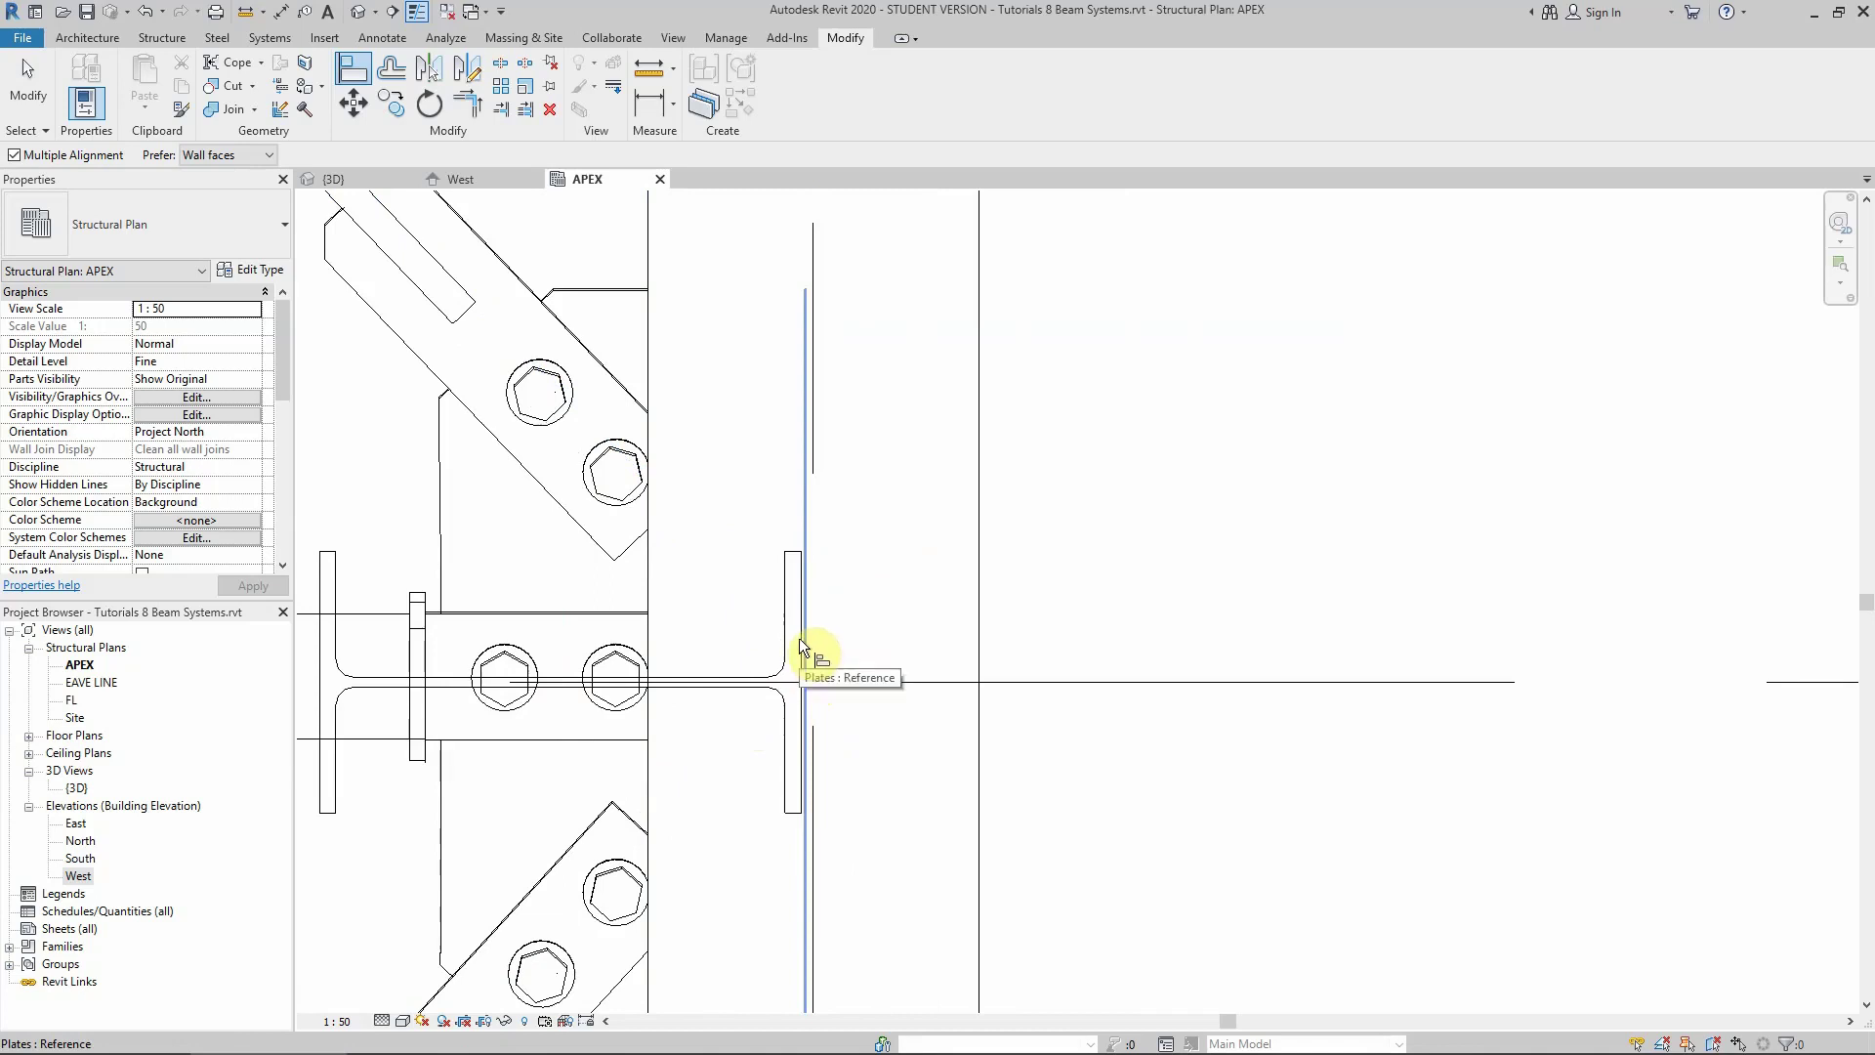
pyautogui.scroll(5, 798, 636)
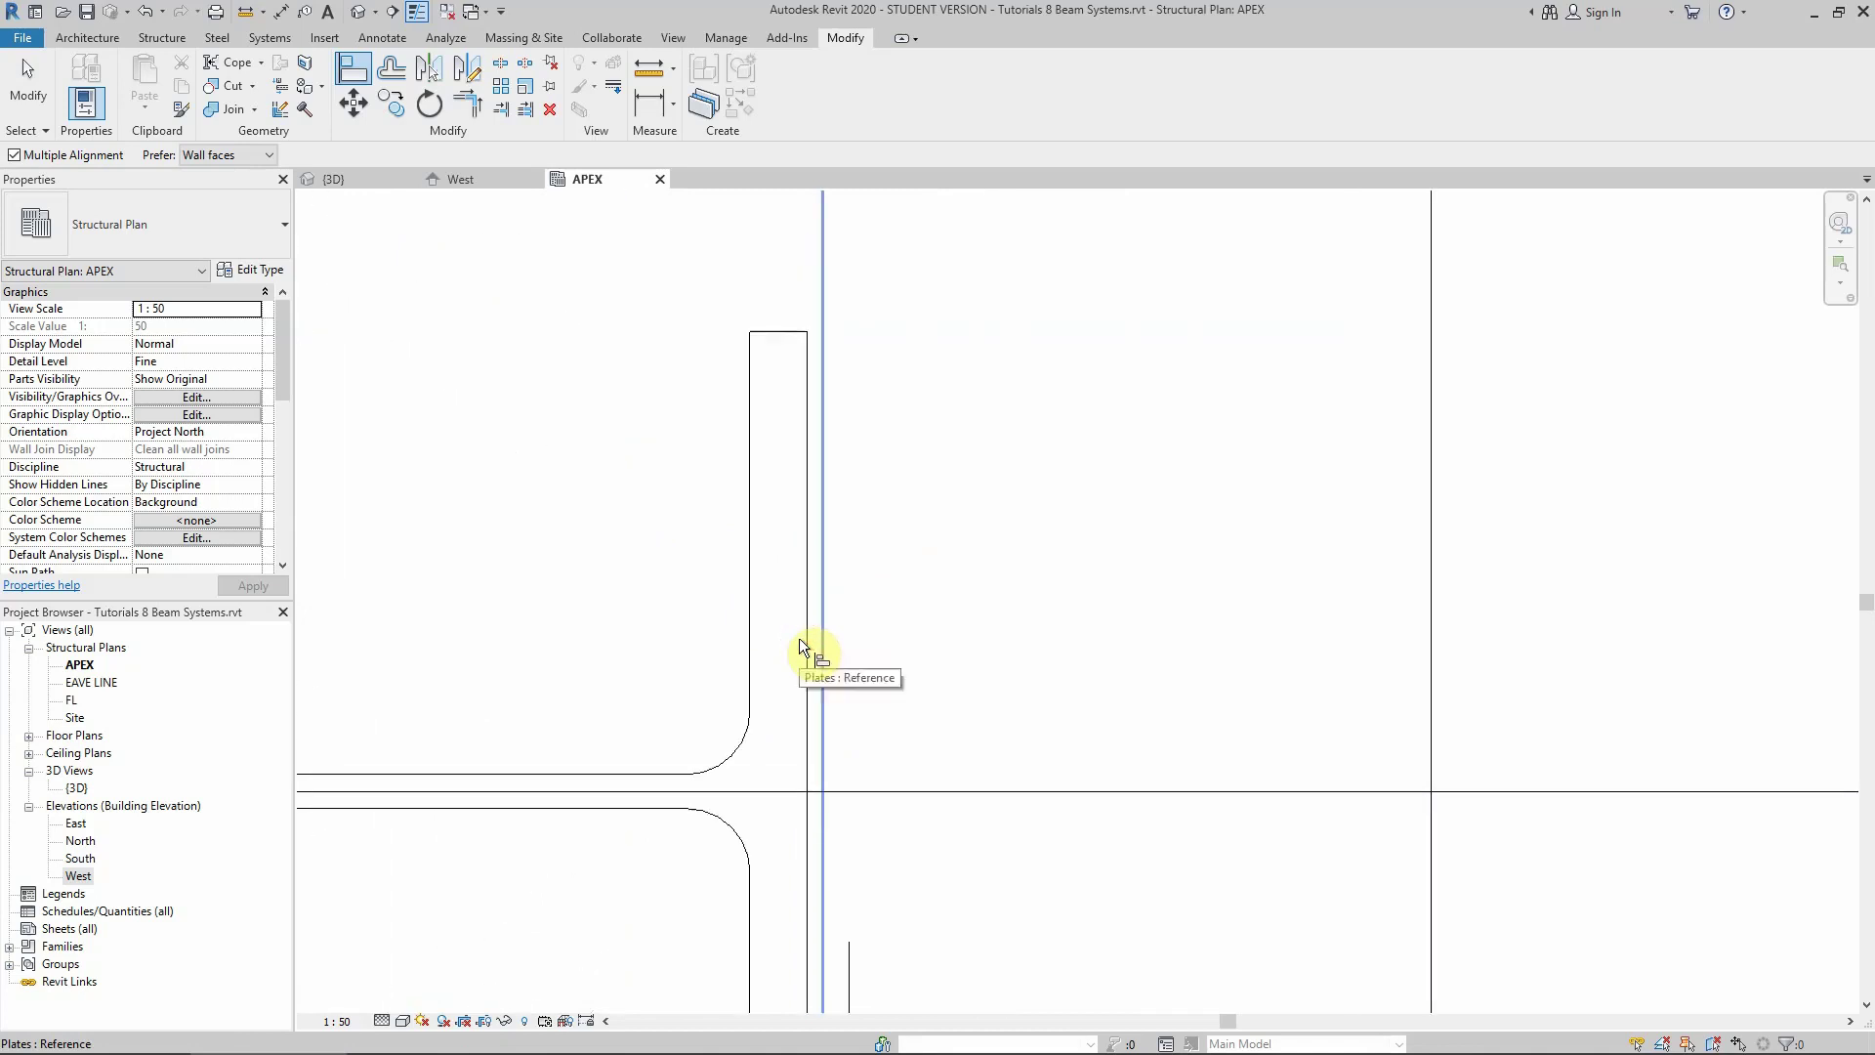
pyautogui.click(806, 693)
pyautogui.scroll(-6, 870, 388)
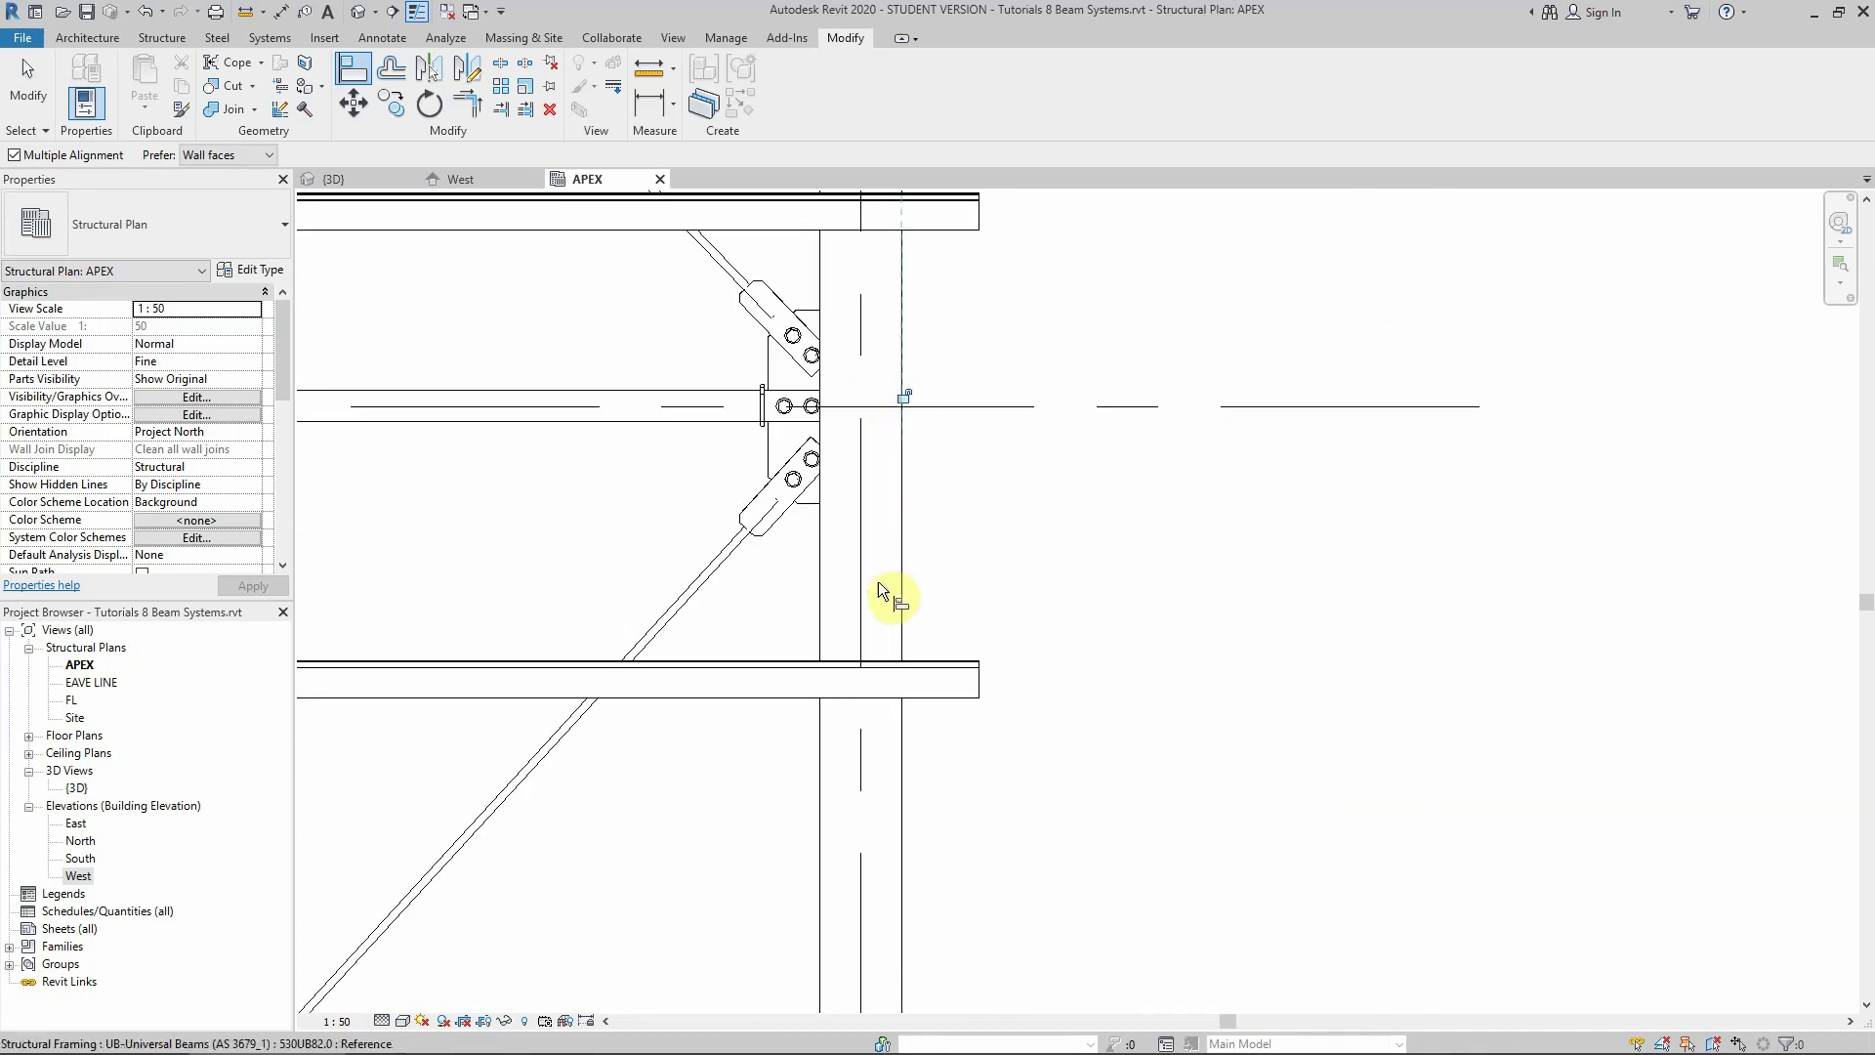
pyautogui.scroll(-5, 849, 757)
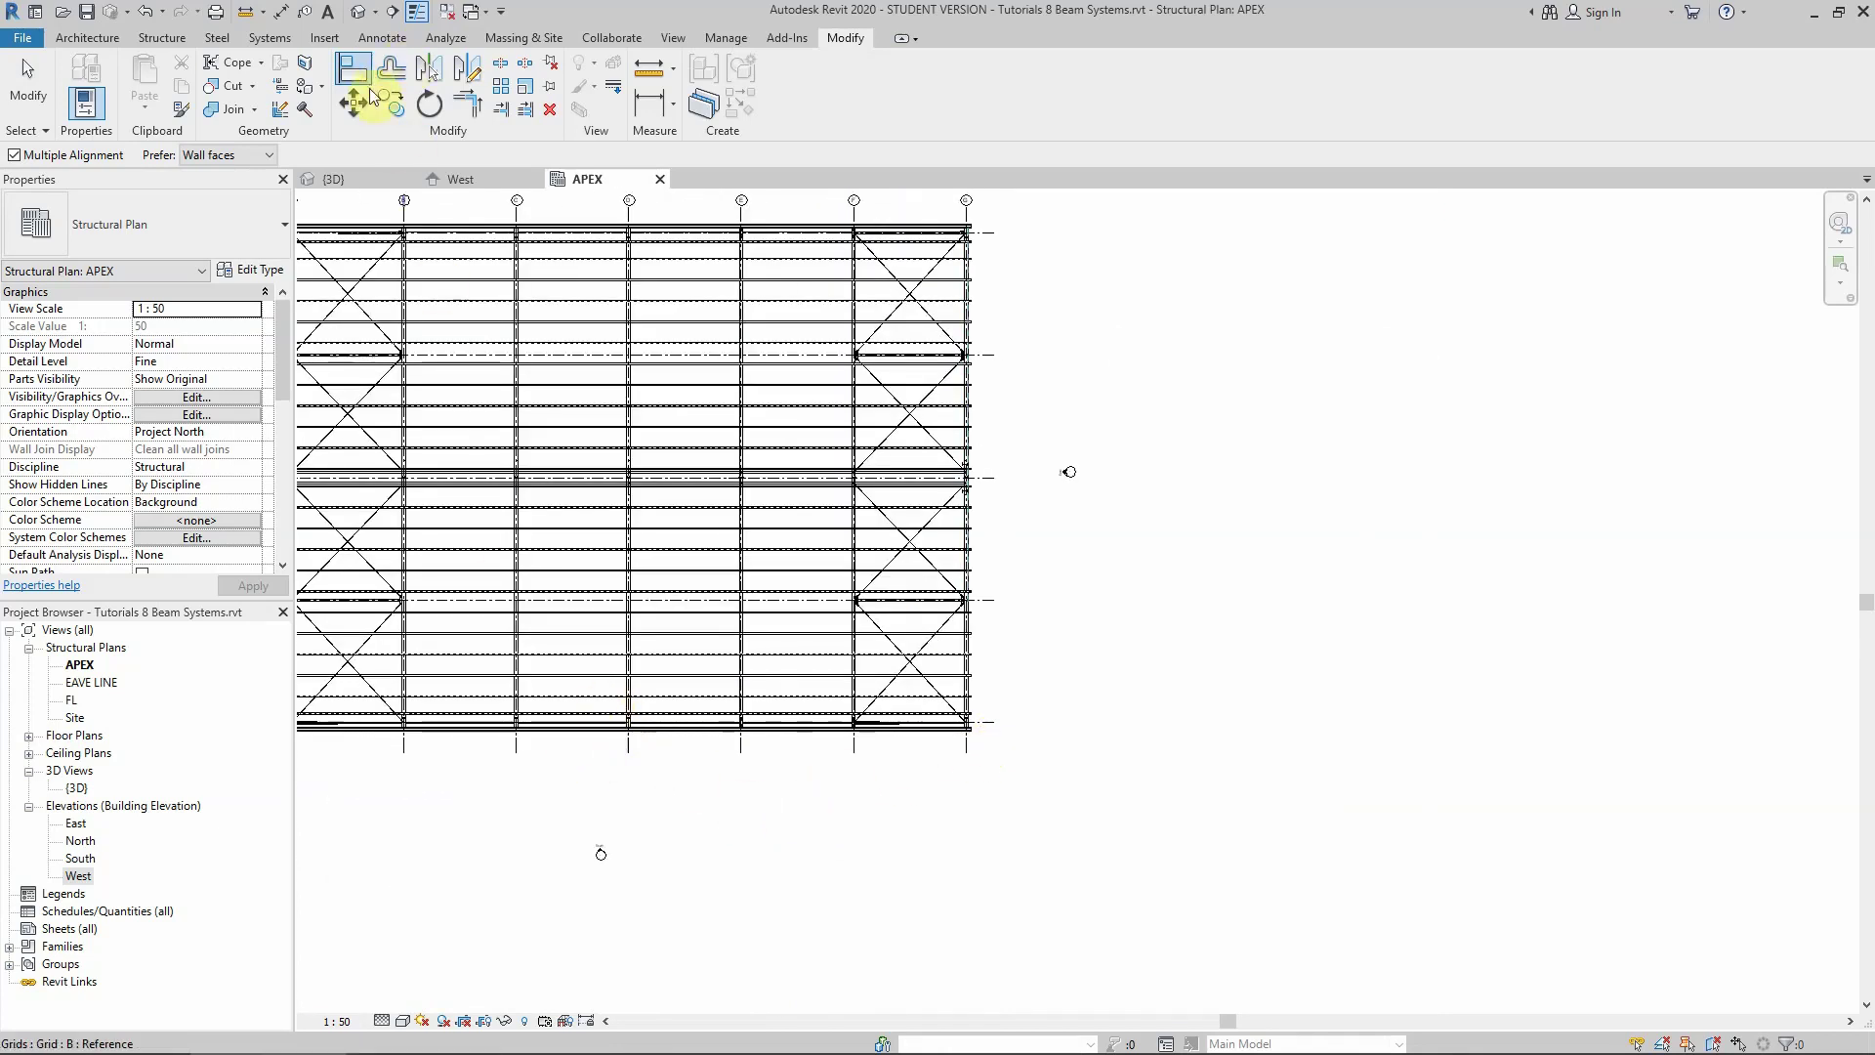
pyautogui.press('Escape')
pyautogui.press('Escape')
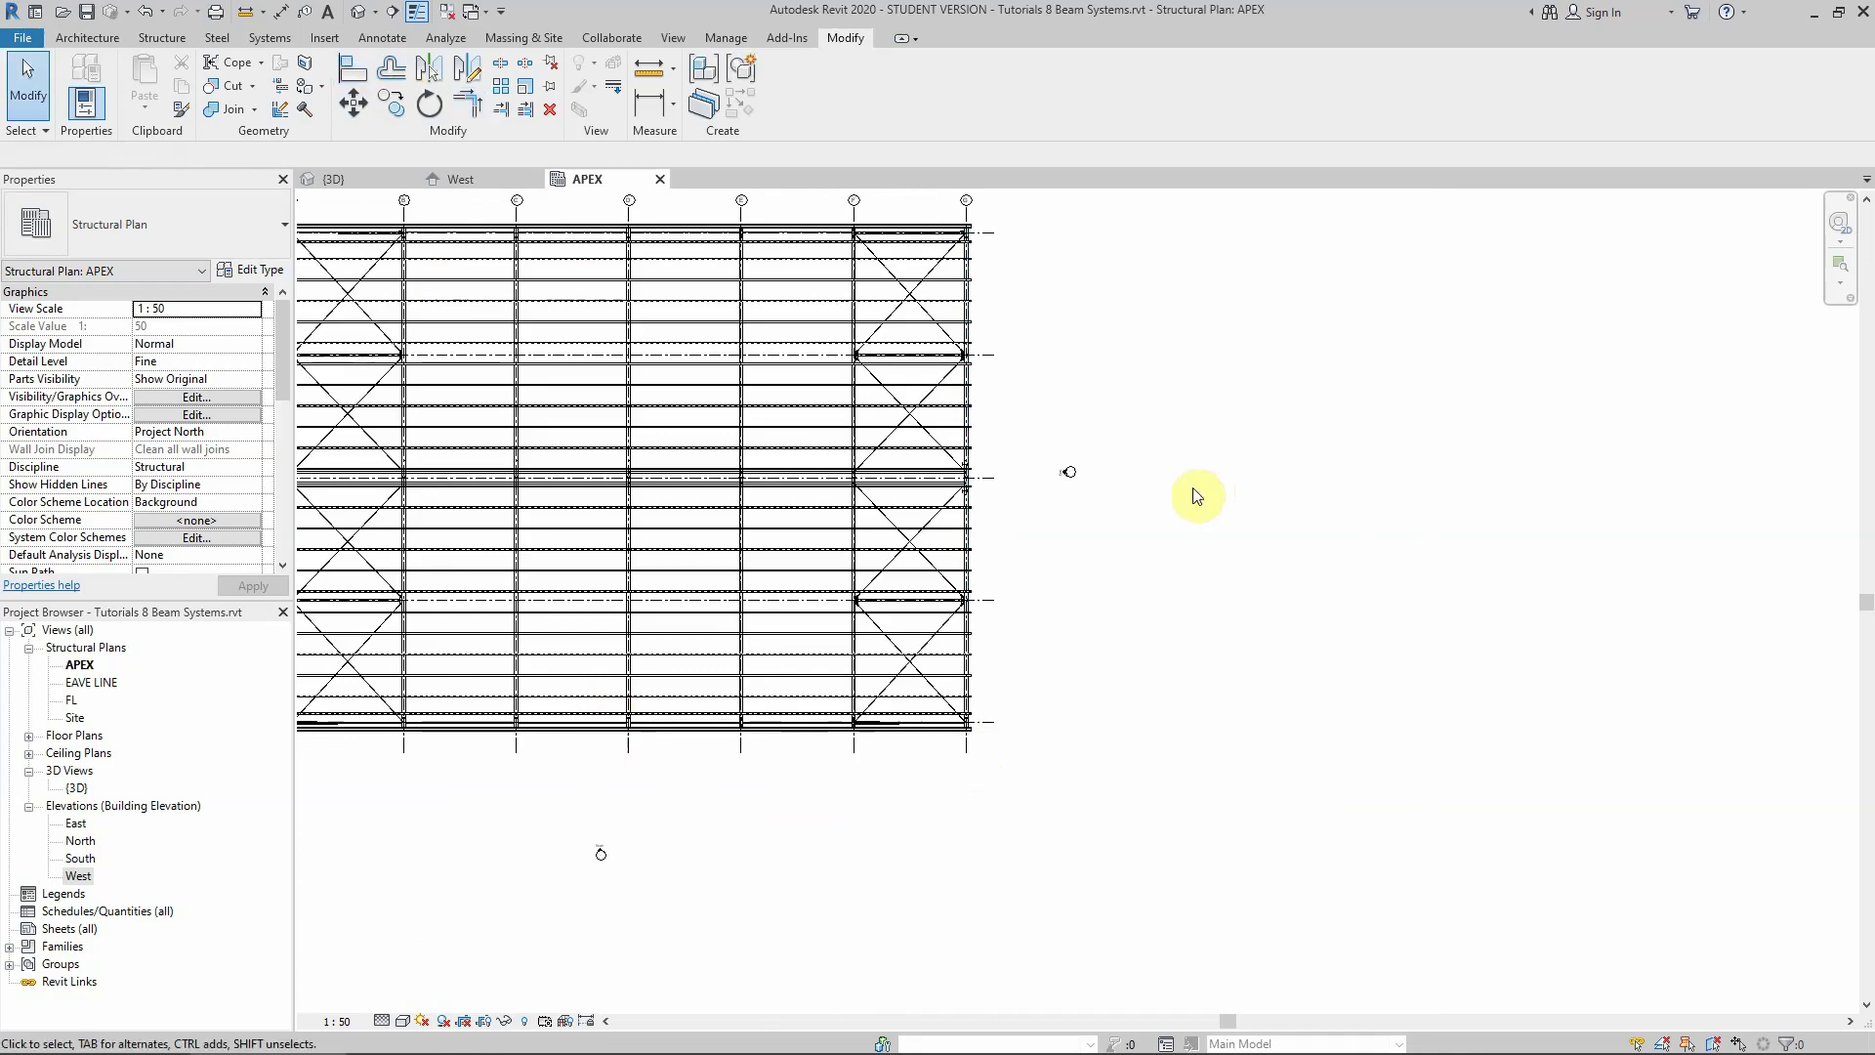
# Open the 3D view and set its visual style to Wireframe
pyautogui.scroll(-3, 1166, 546)
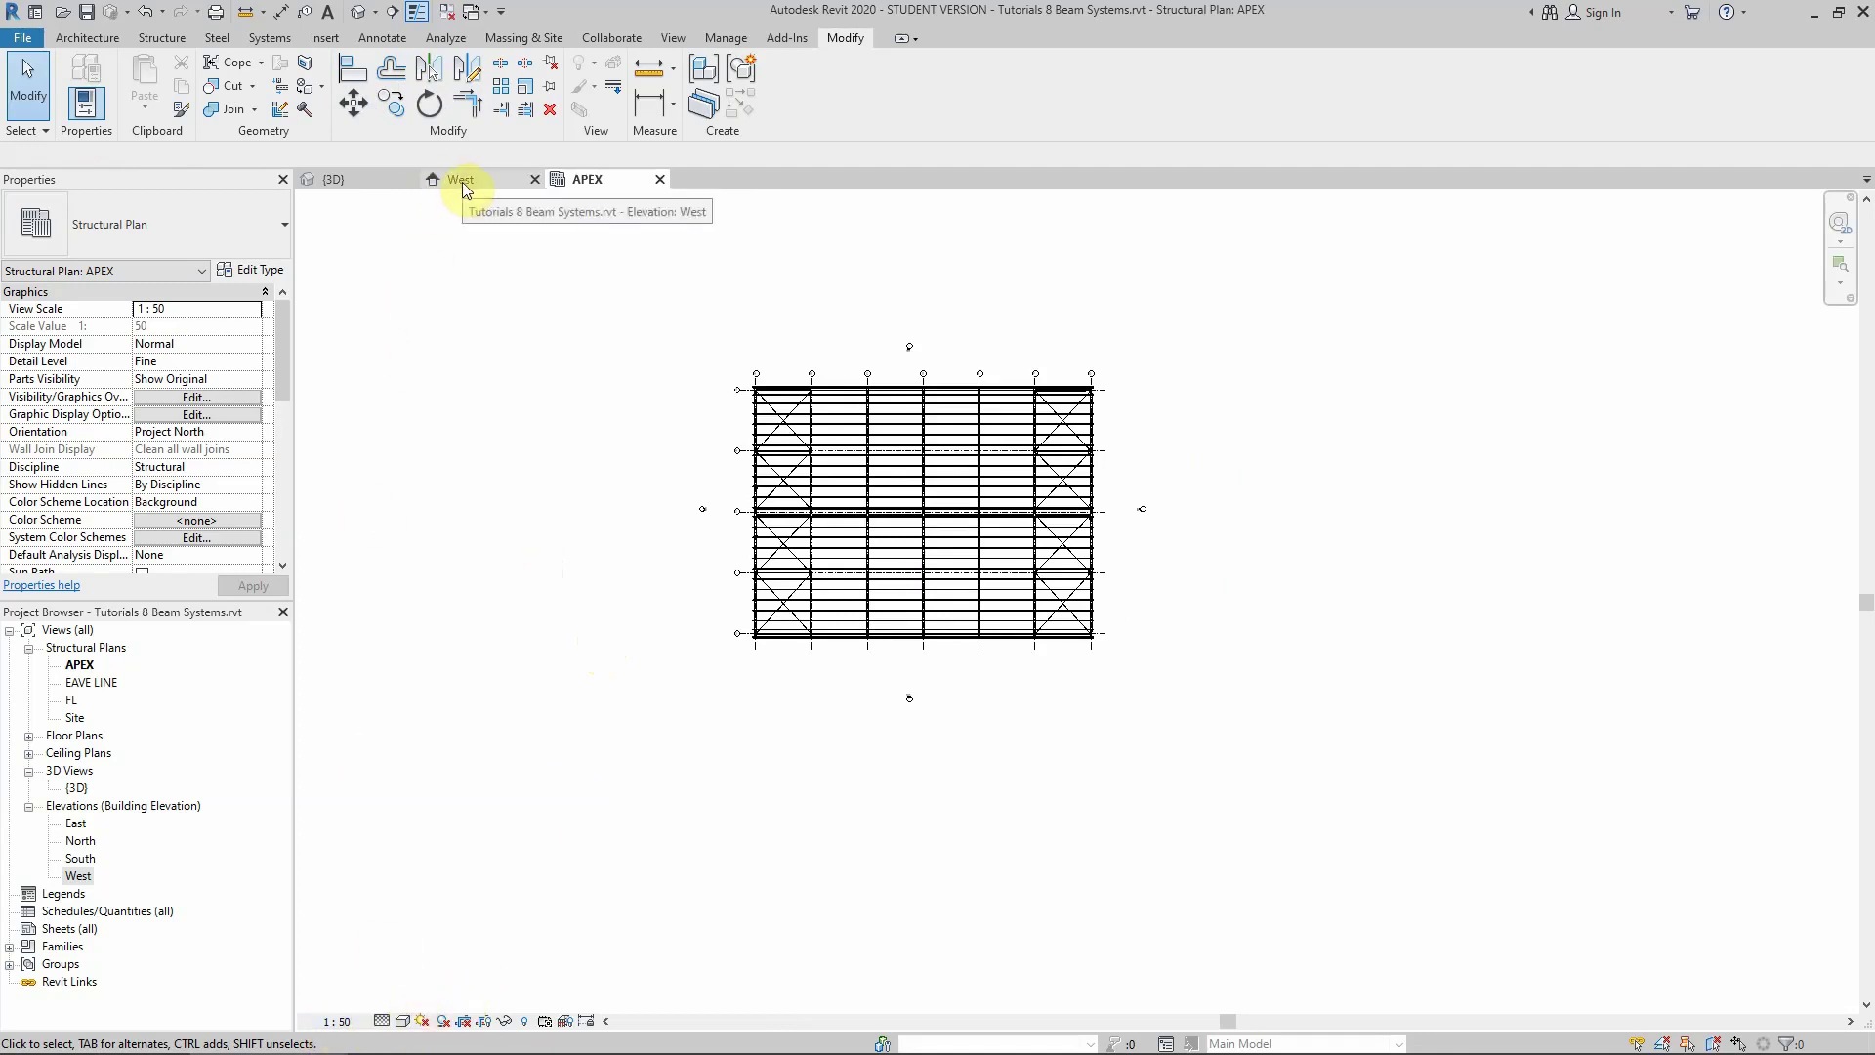
pyautogui.click(361, 182)
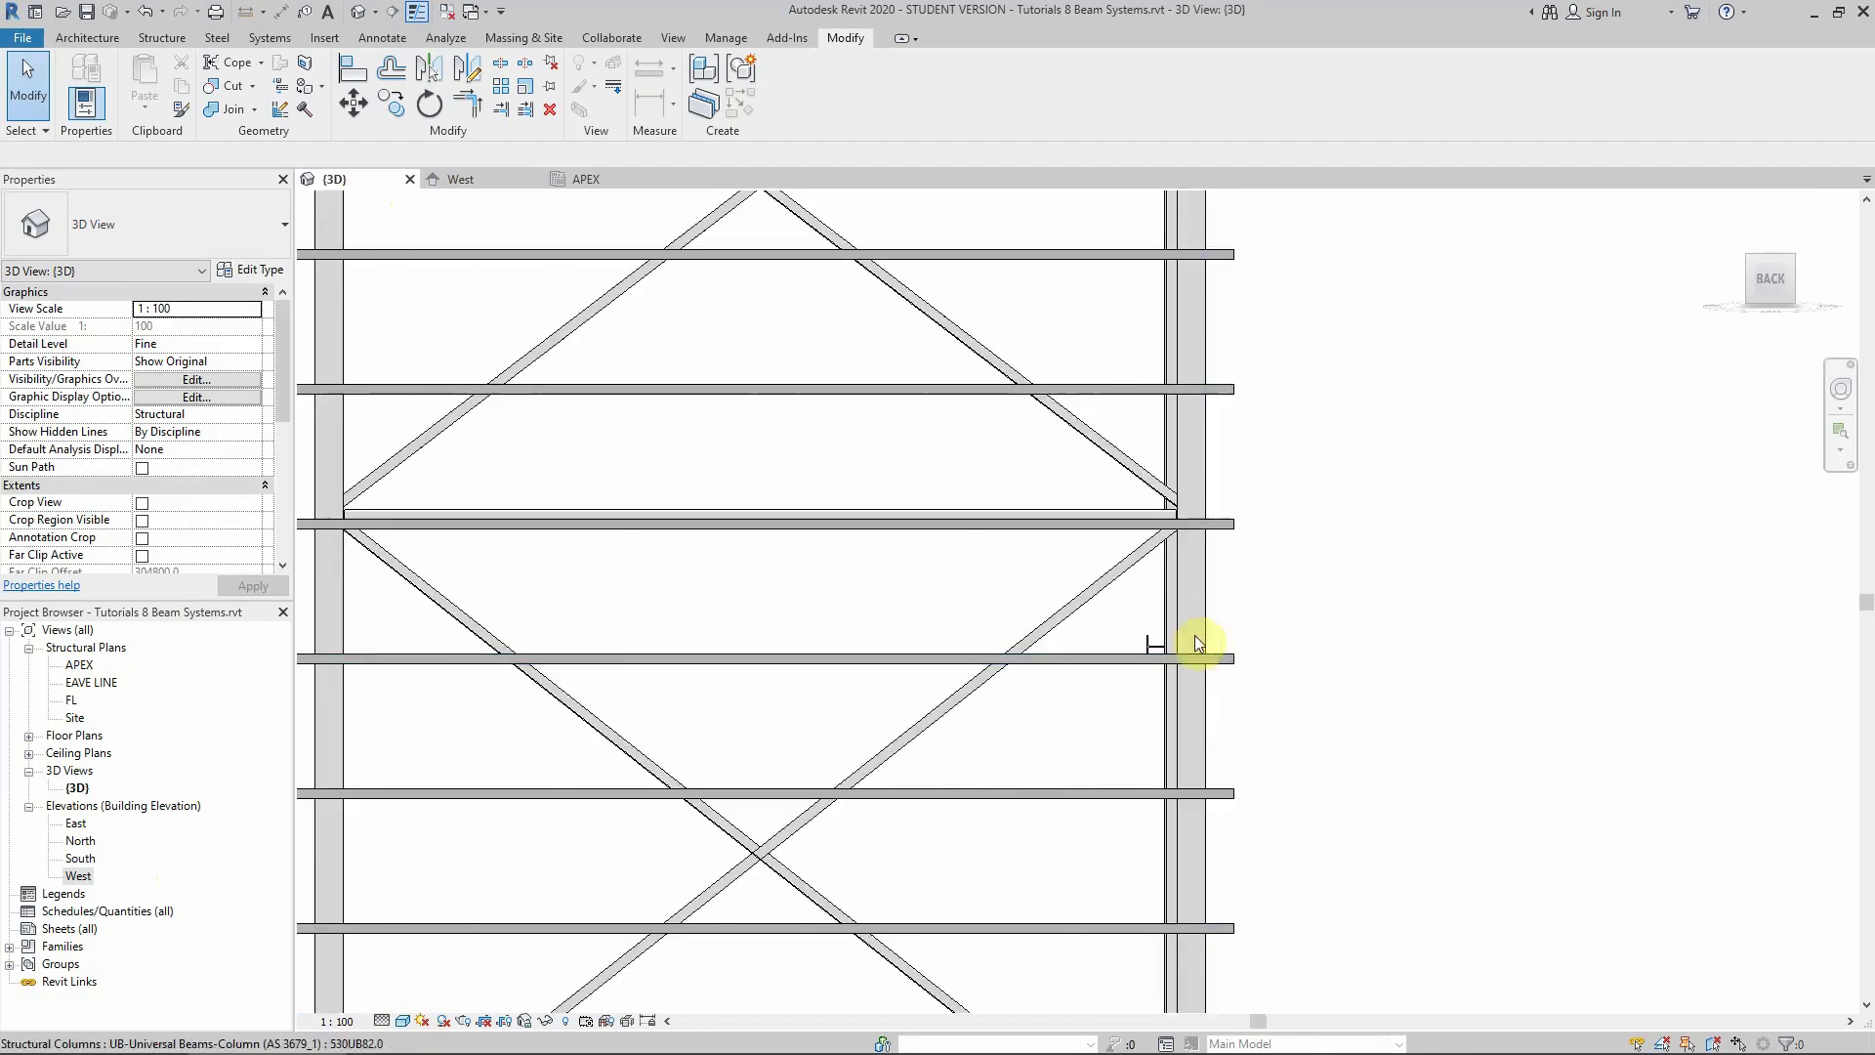
pyautogui.scroll(-3, 1221, 547)
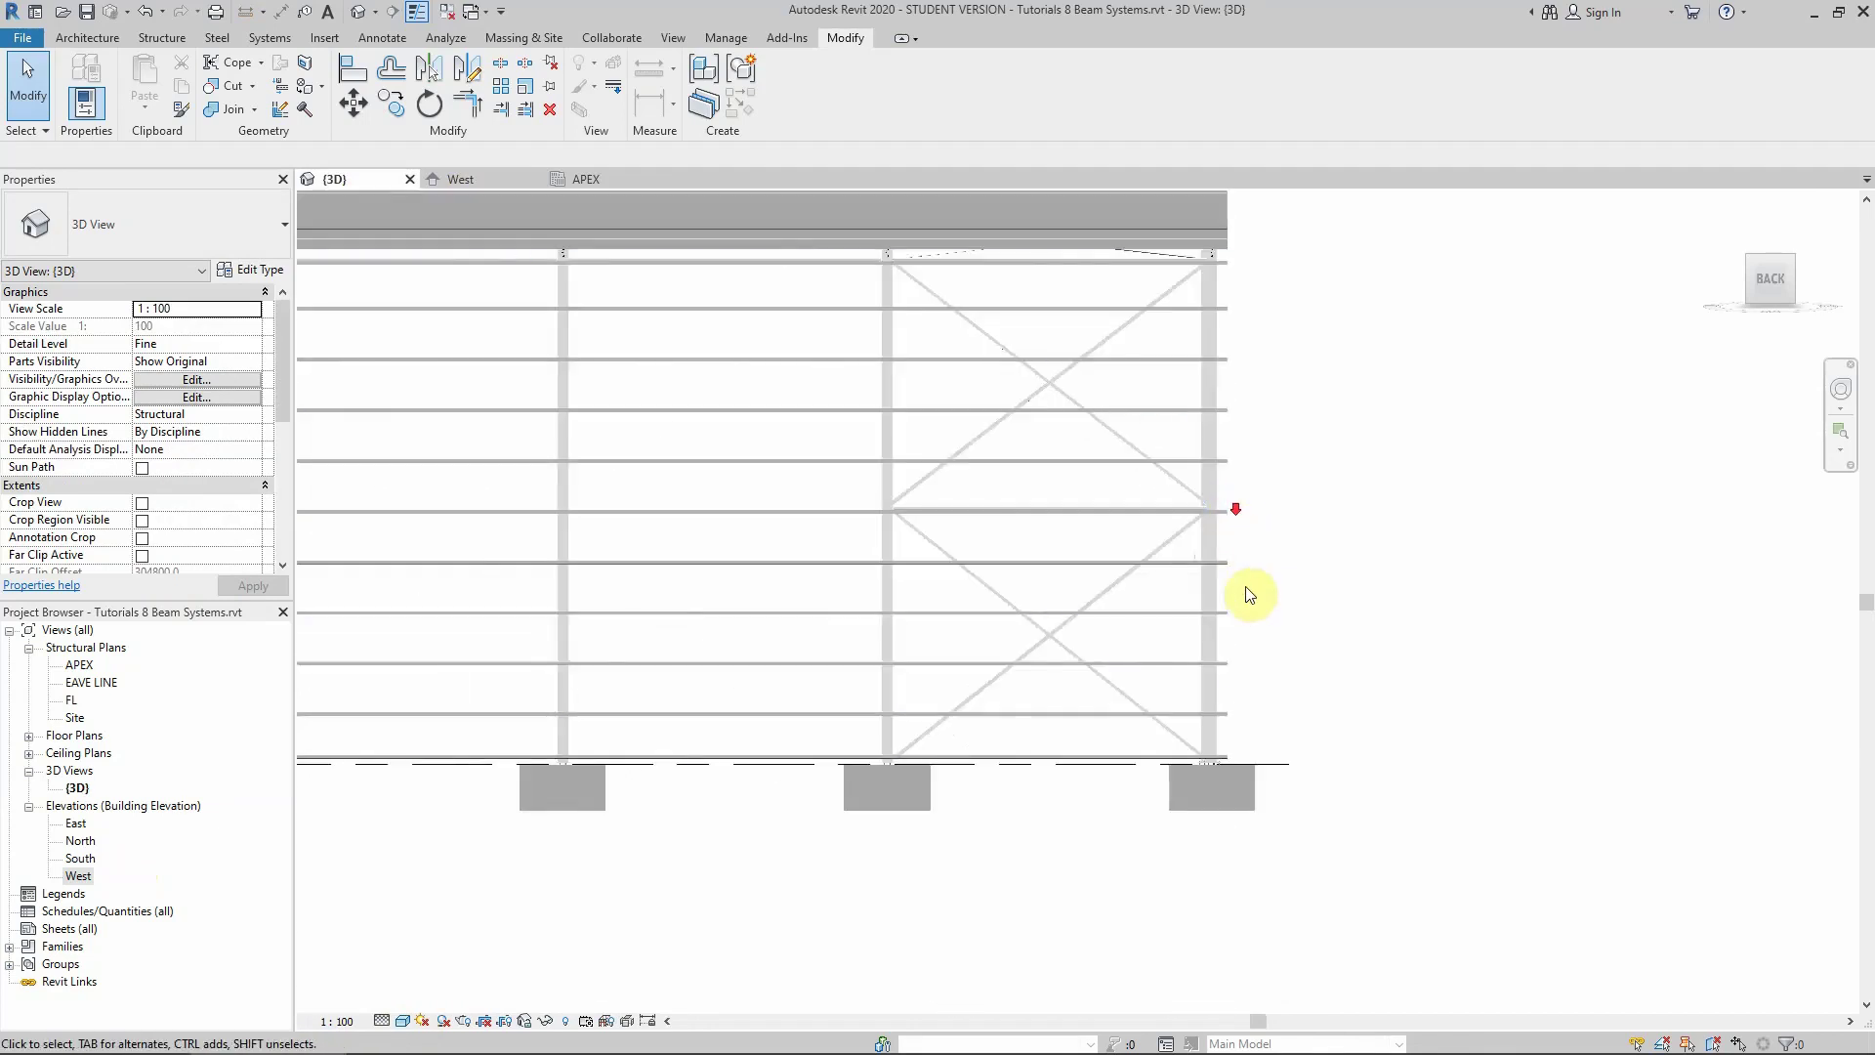
pyautogui.click(382, 1020)
pyautogui.click(436, 908)
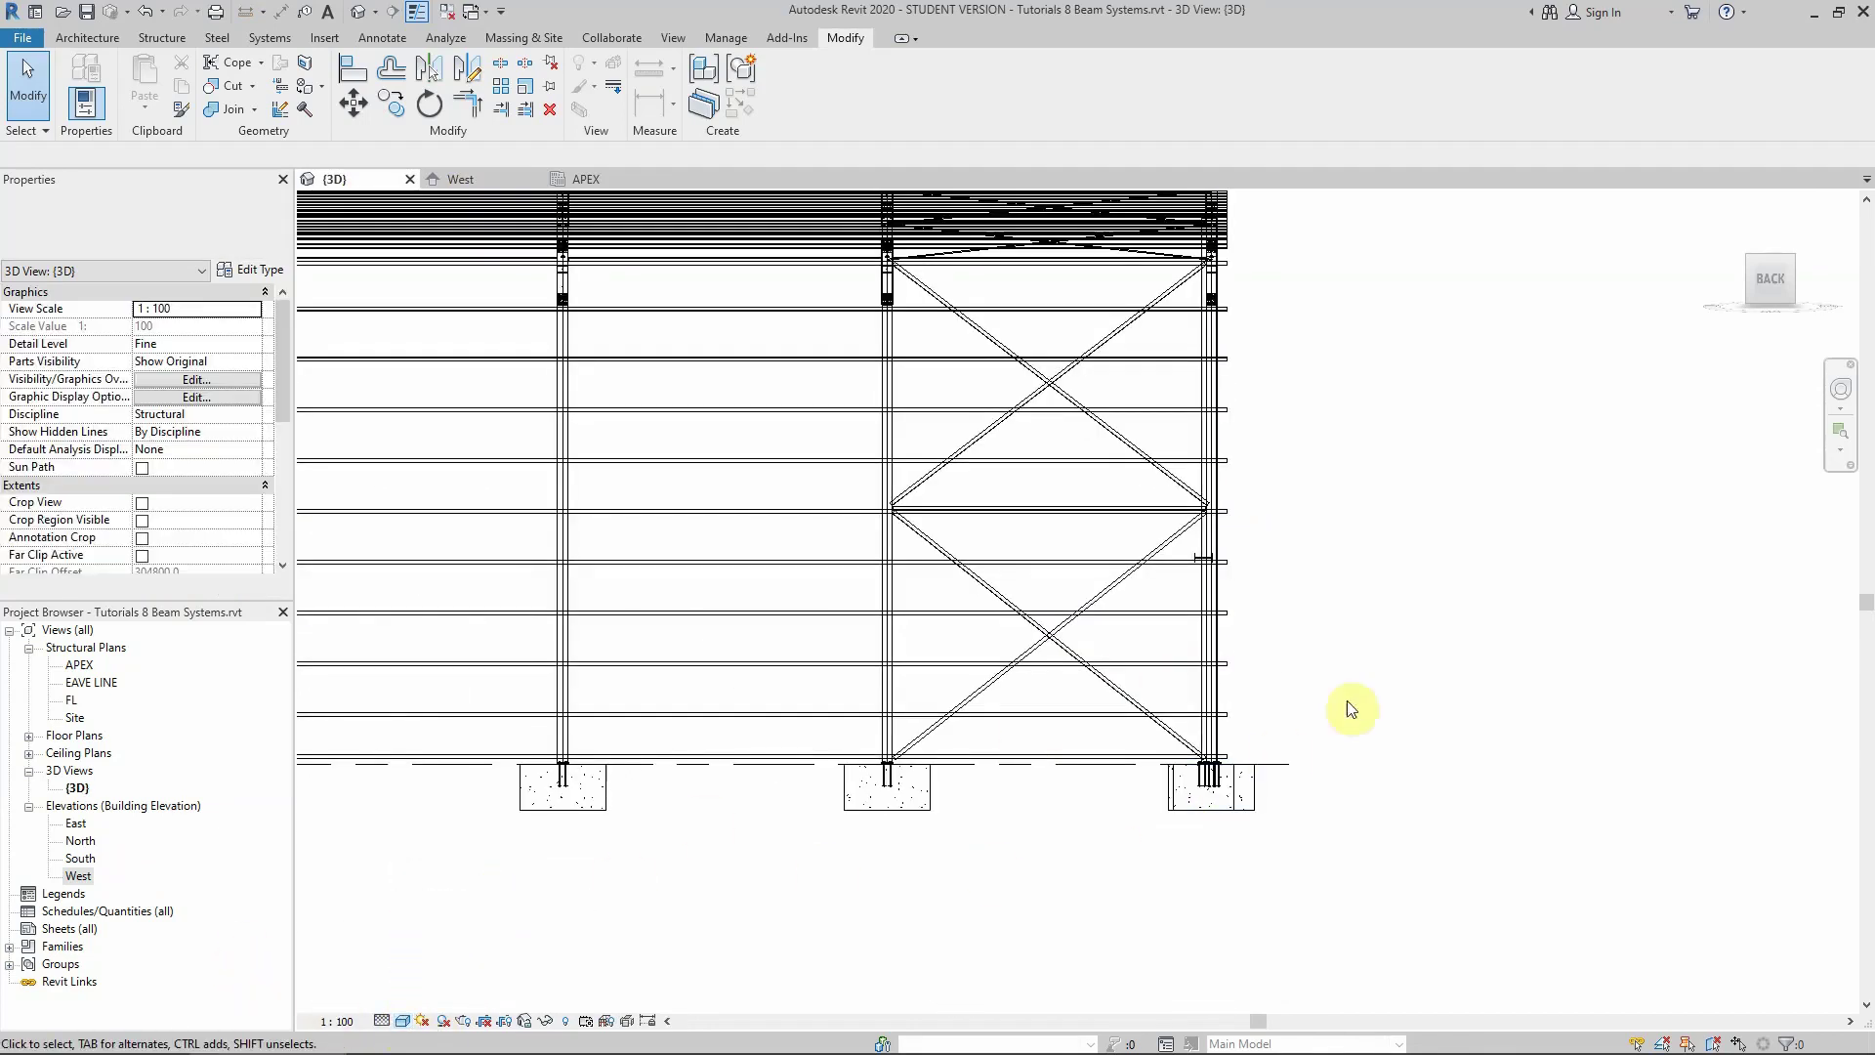
# Examine the end wall columns against the corner columns and girts in wireframe, from the back and from both rear corners
pyautogui.scroll(-3, 1373, 565)
pyautogui.scroll(5, 950, 635)
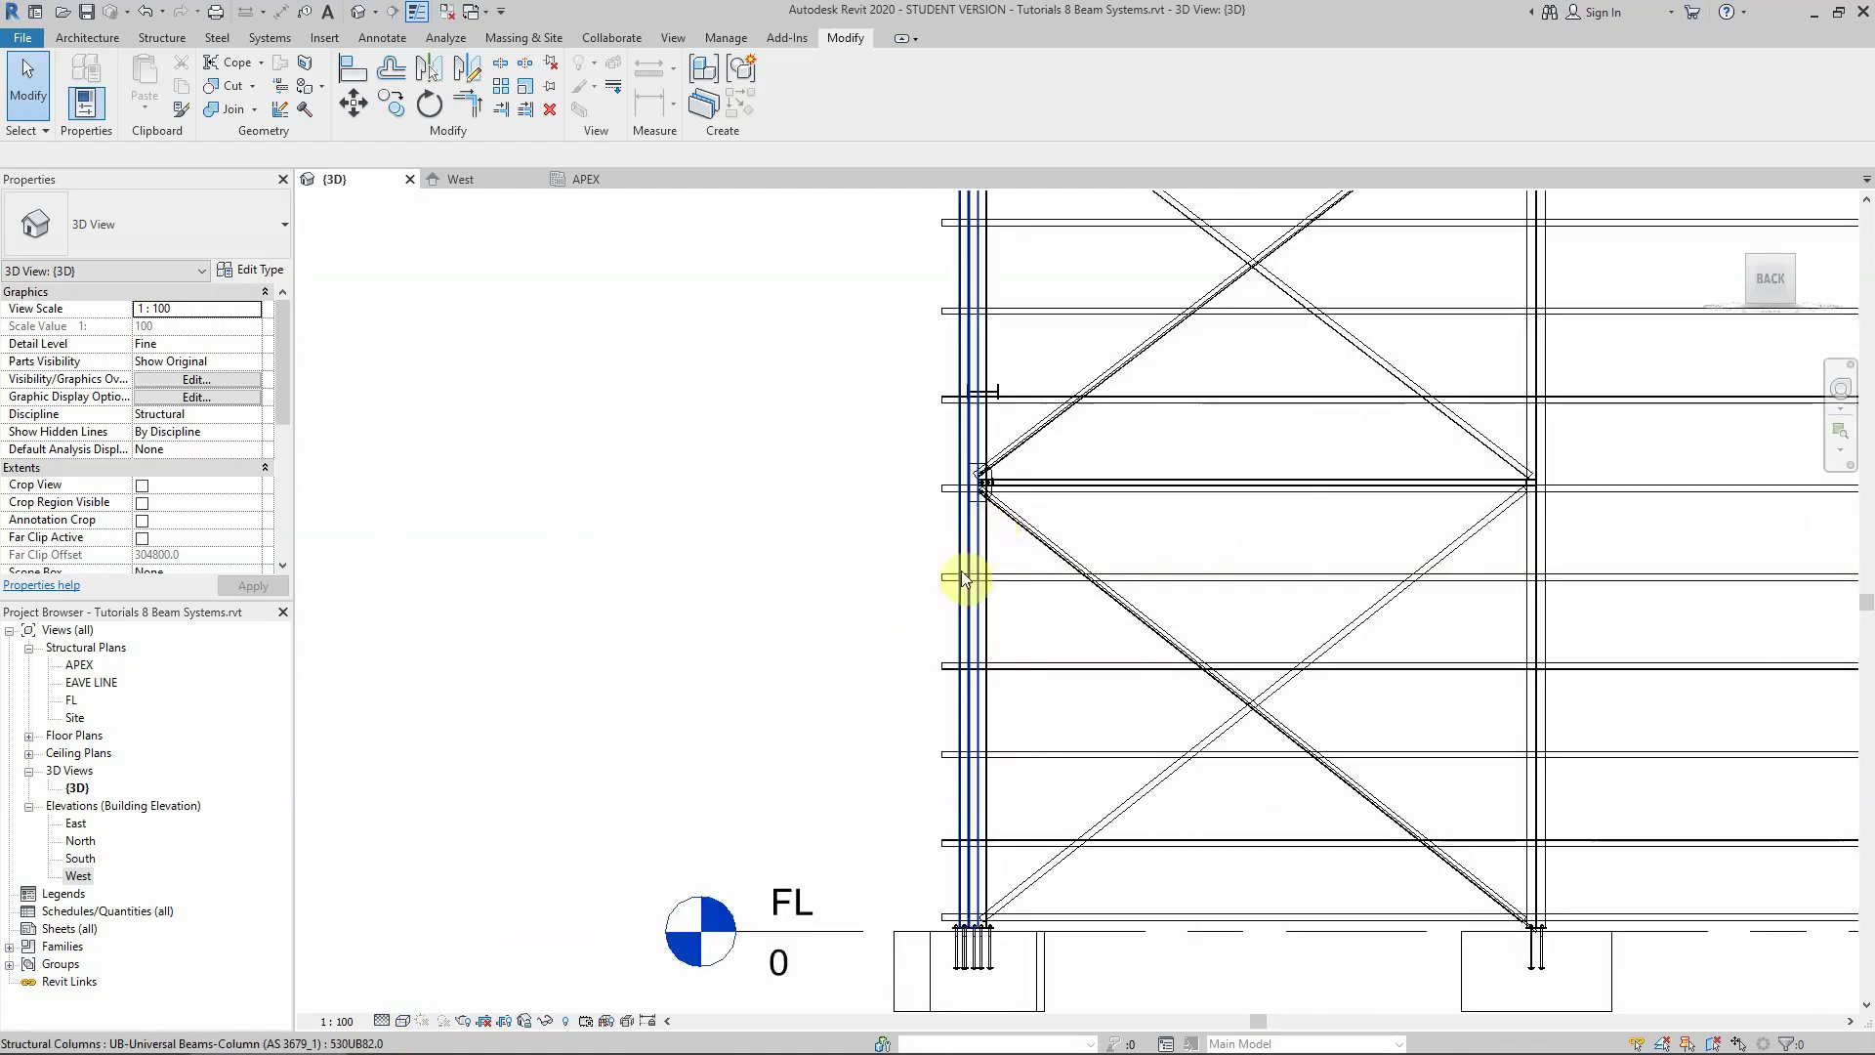
pyautogui.scroll(-5, 850, 661)
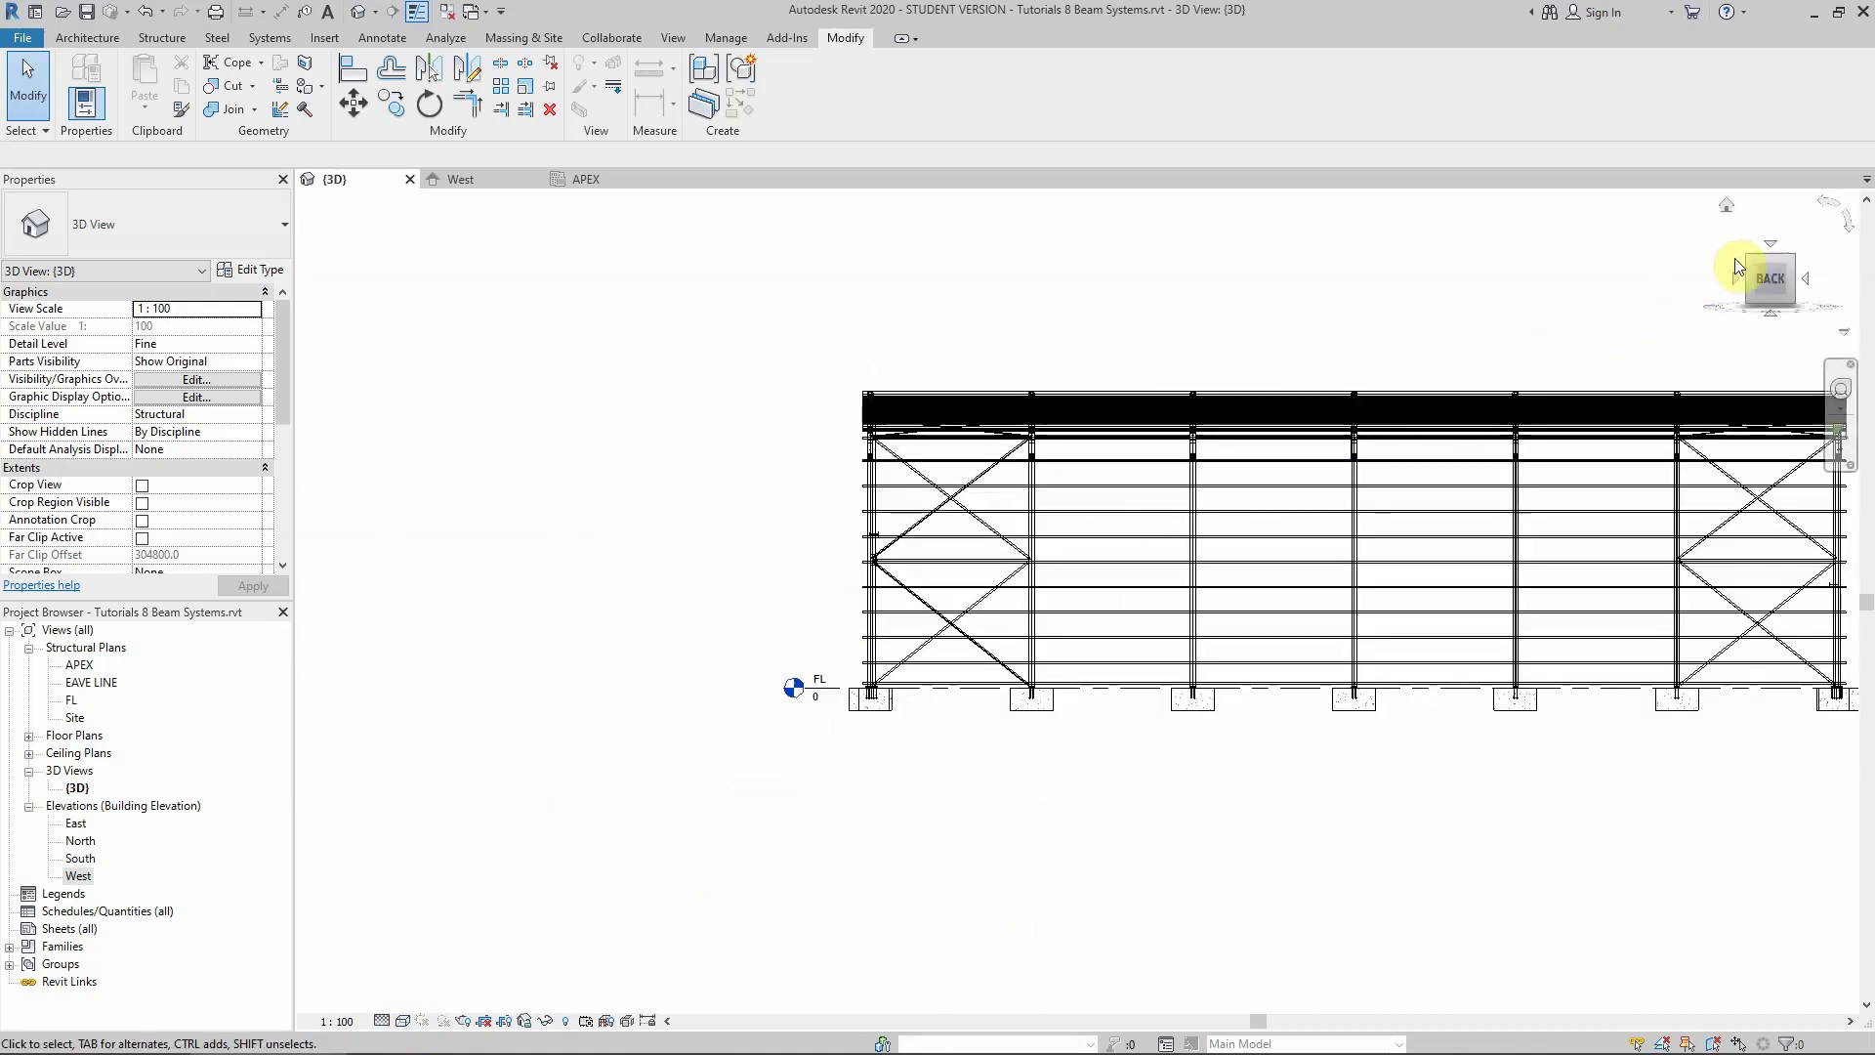
pyautogui.click(1747, 255)
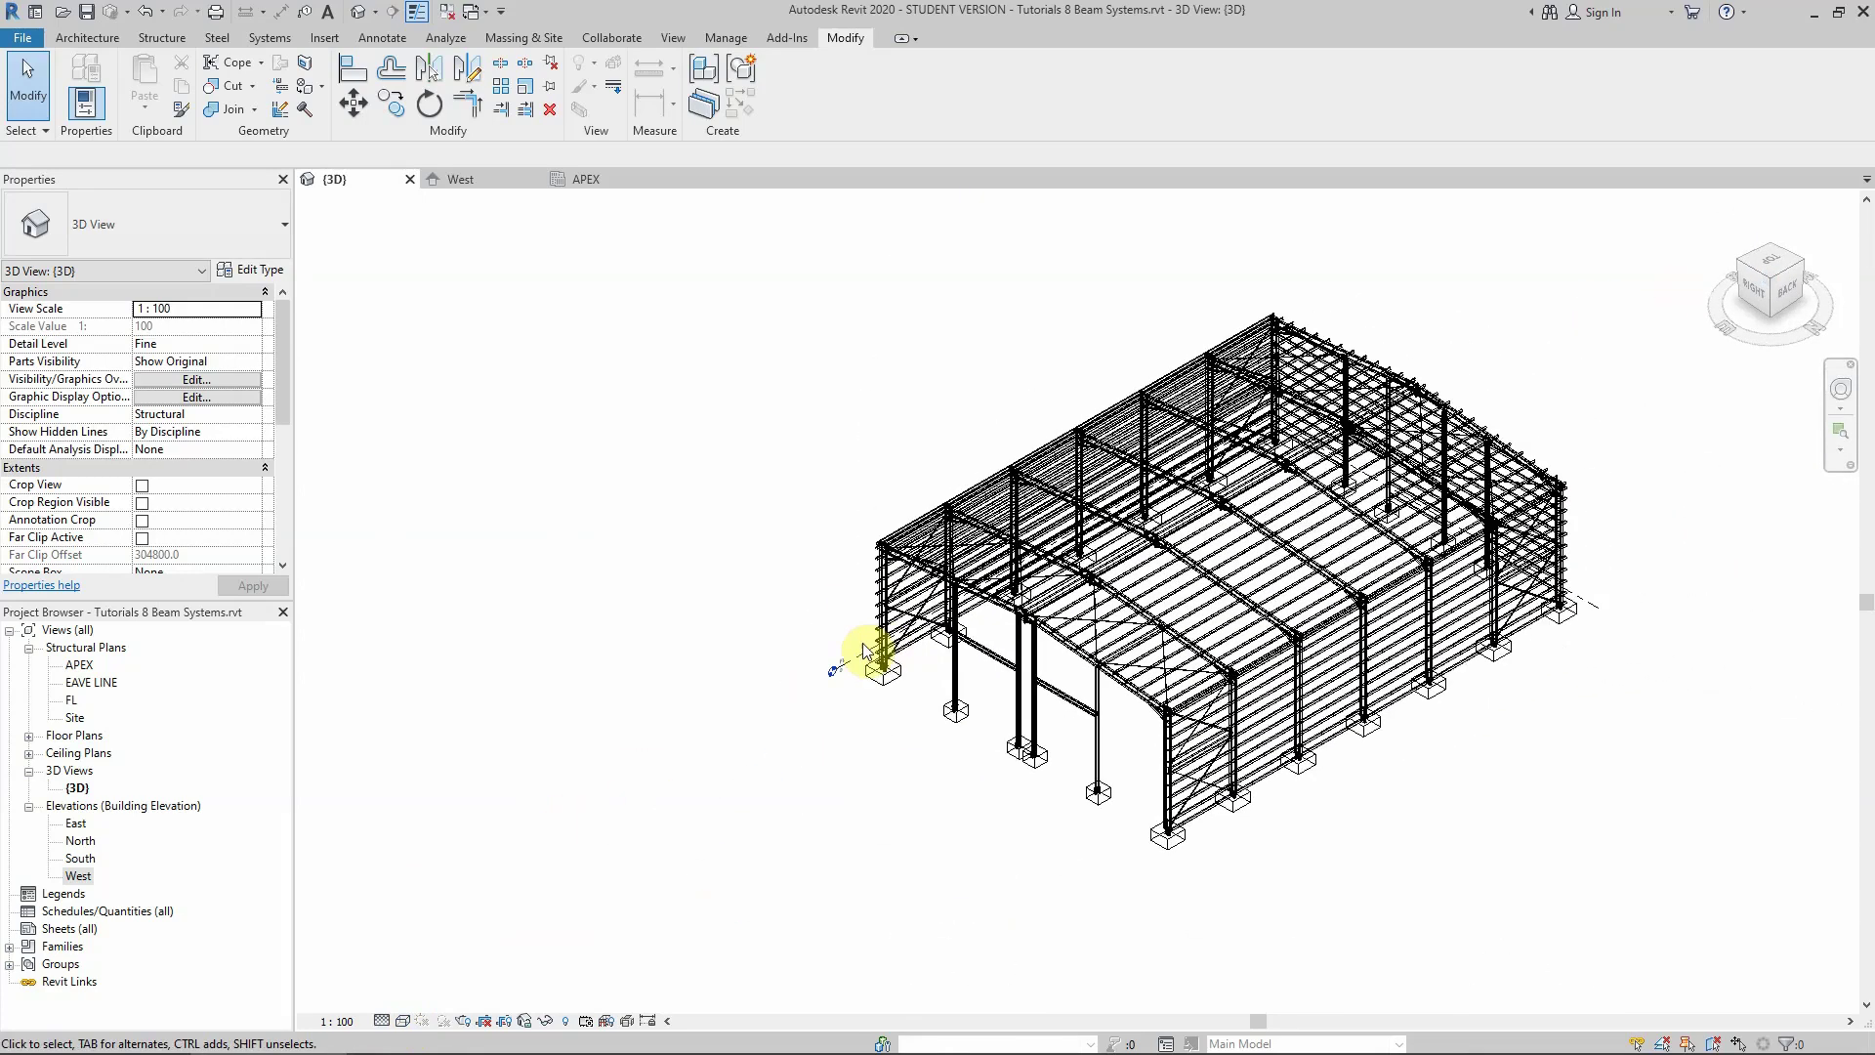
pyautogui.click(1807, 260)
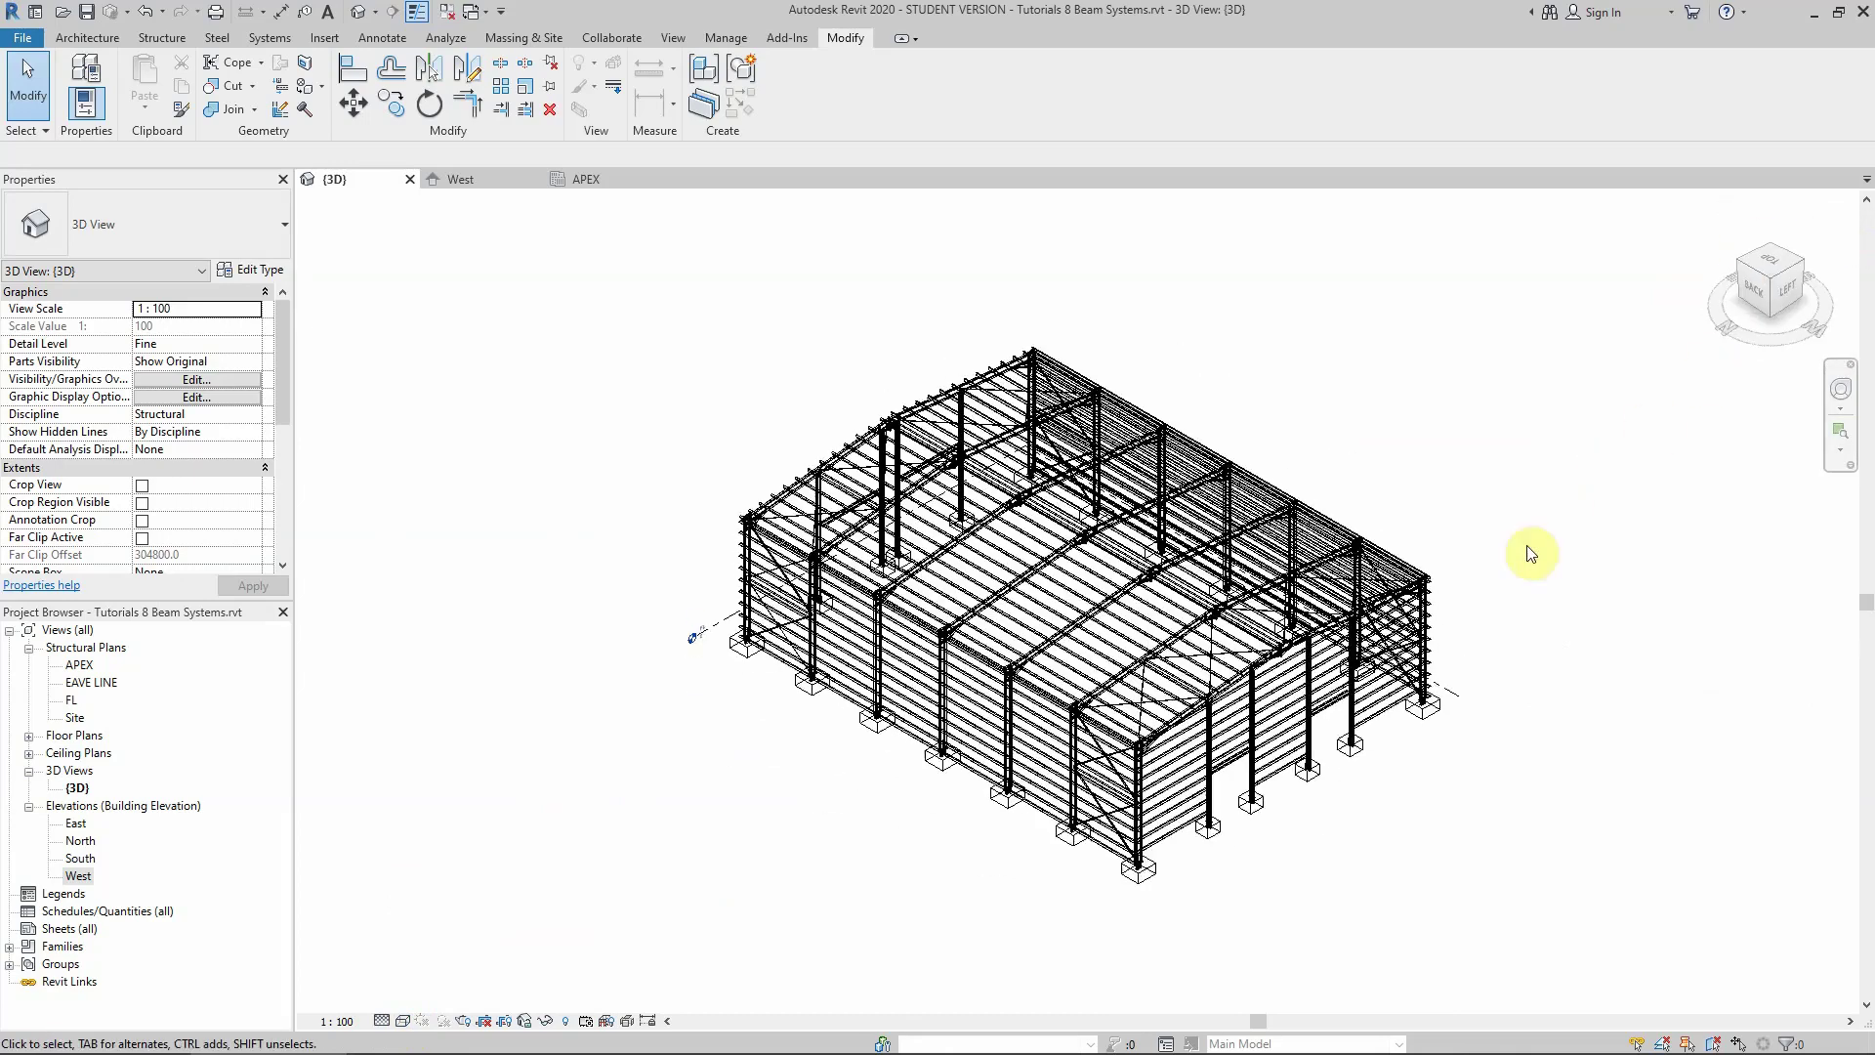
pyautogui.scroll(10, 1183, 879)
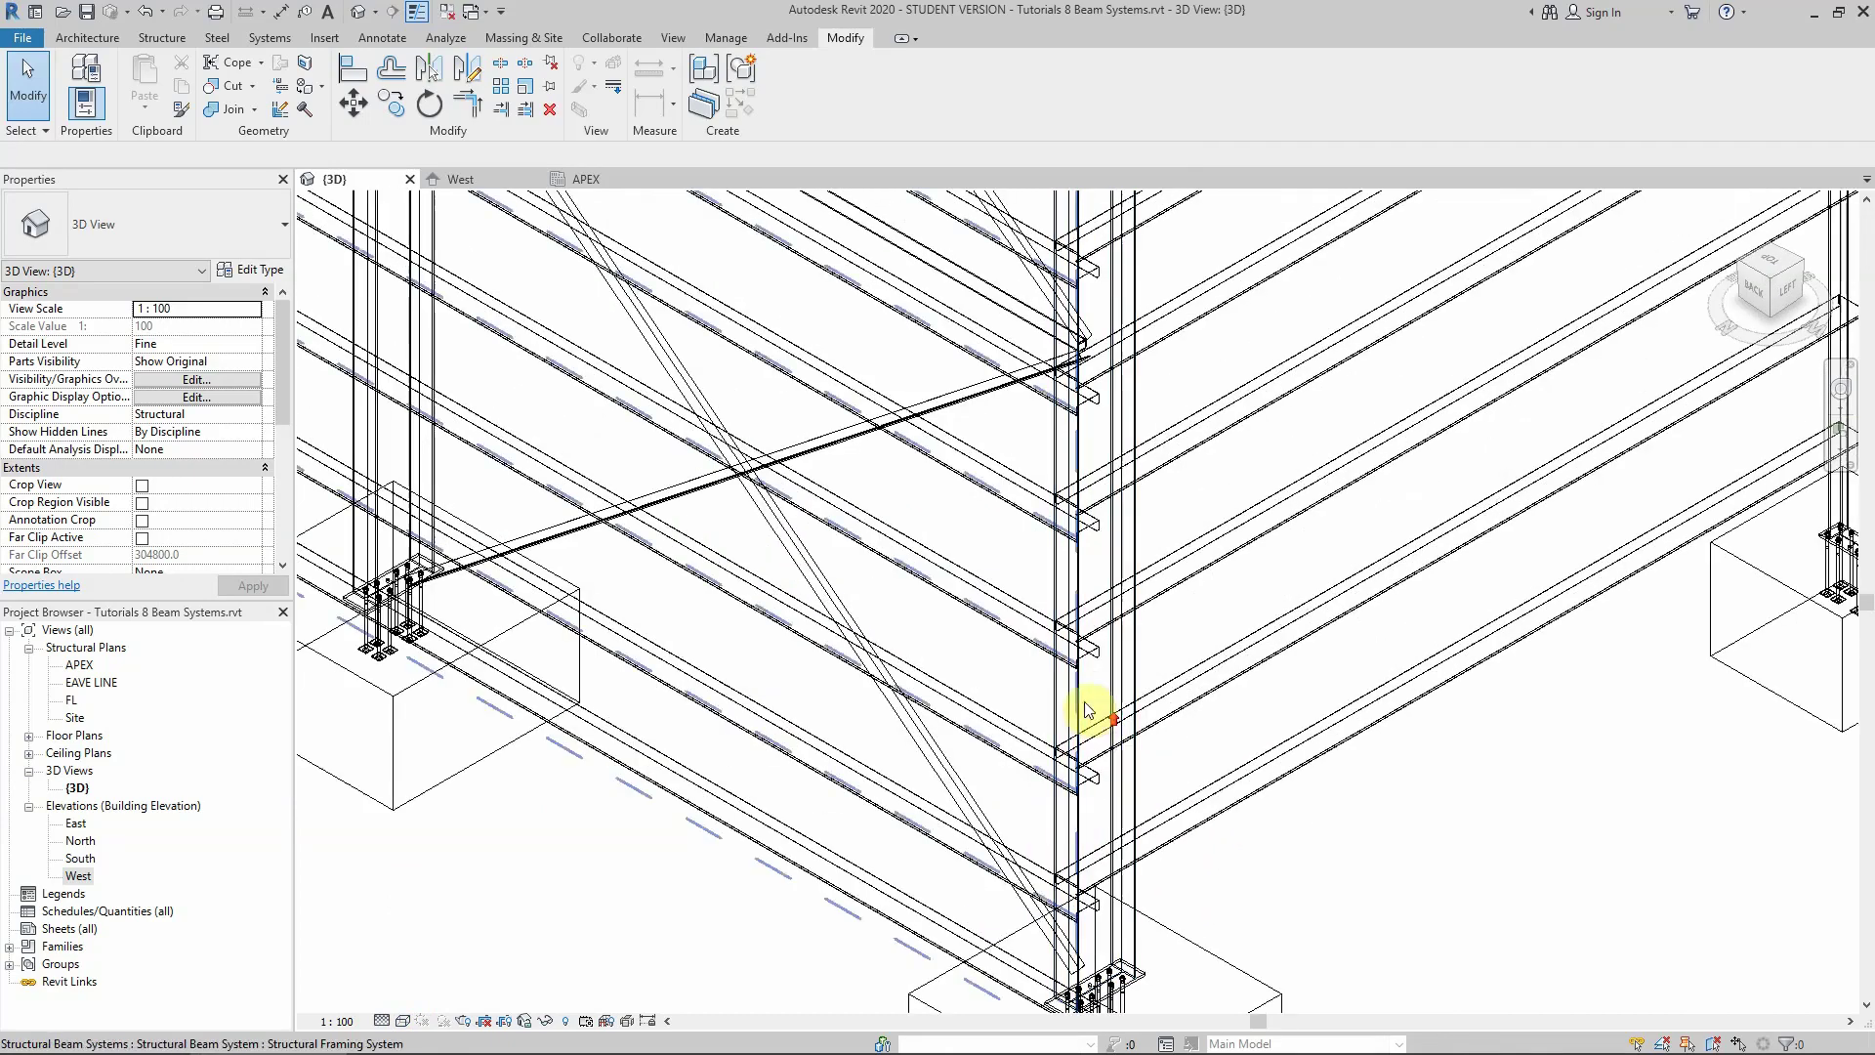
pyautogui.scroll(-5, 1152, 757)
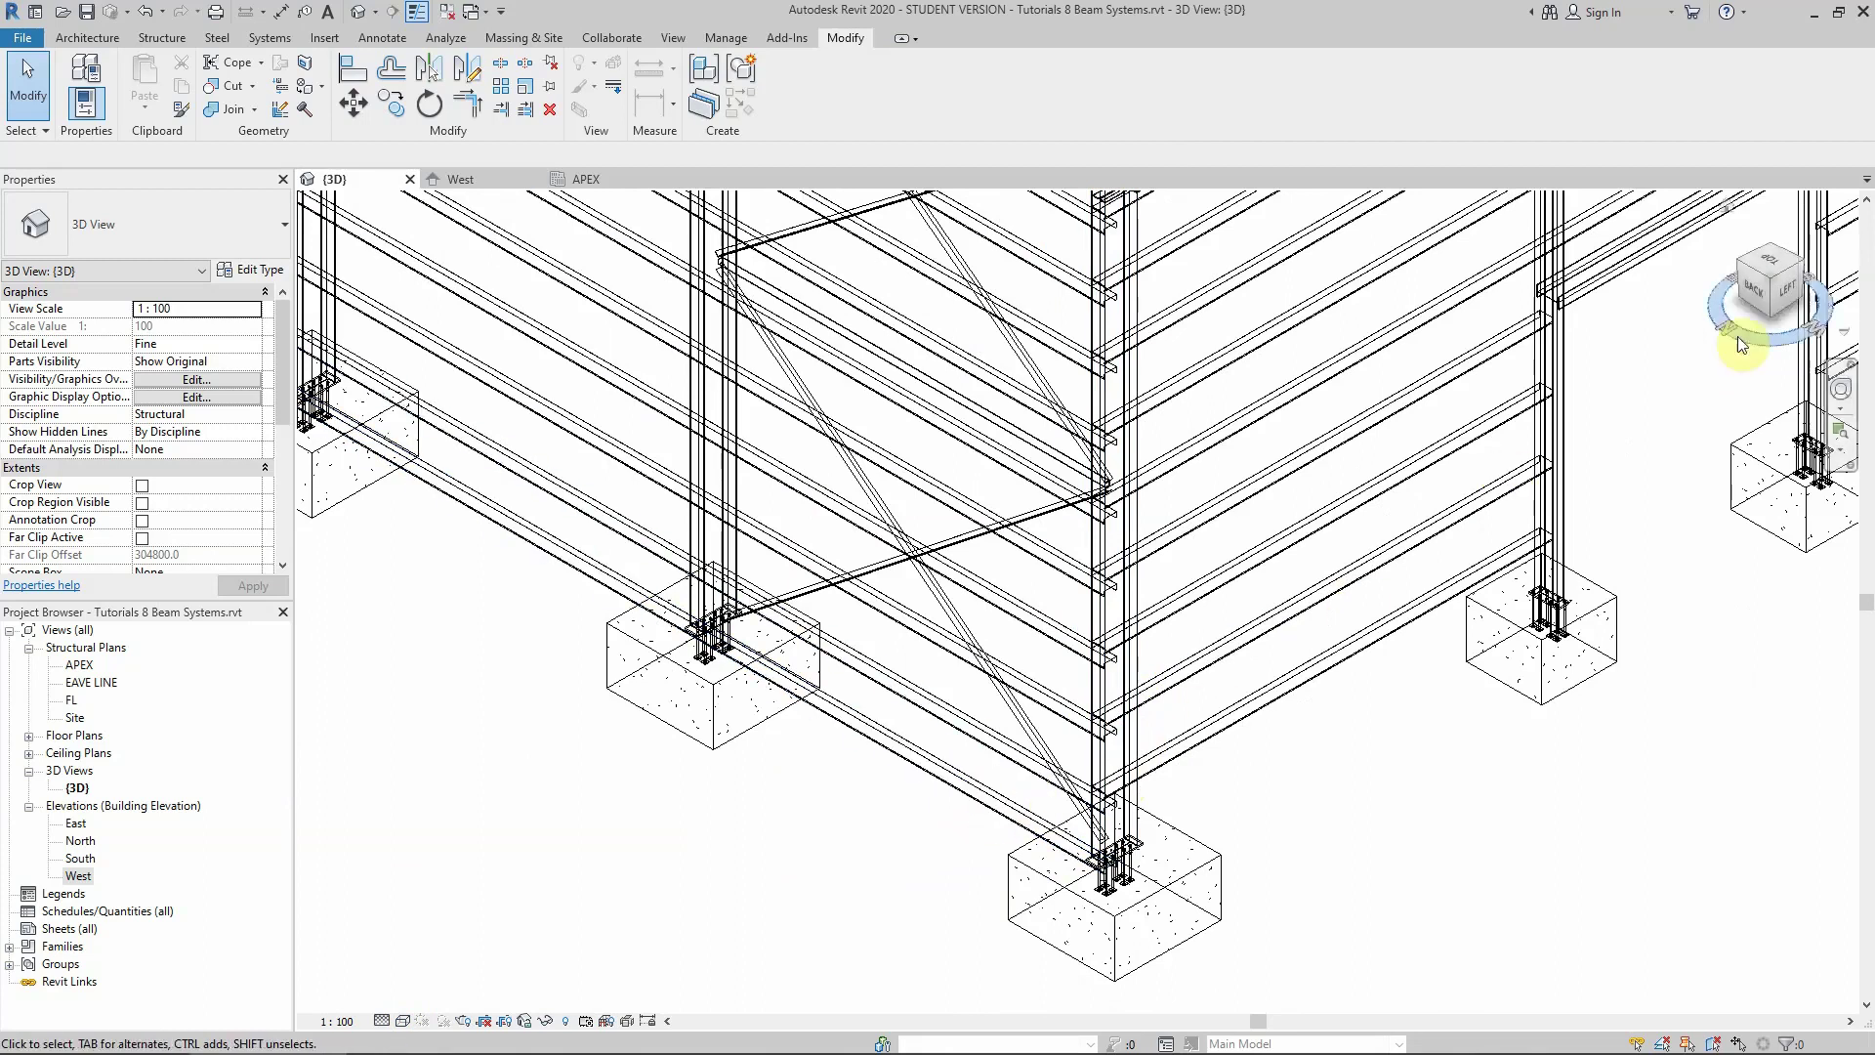
pyautogui.click(1759, 289)
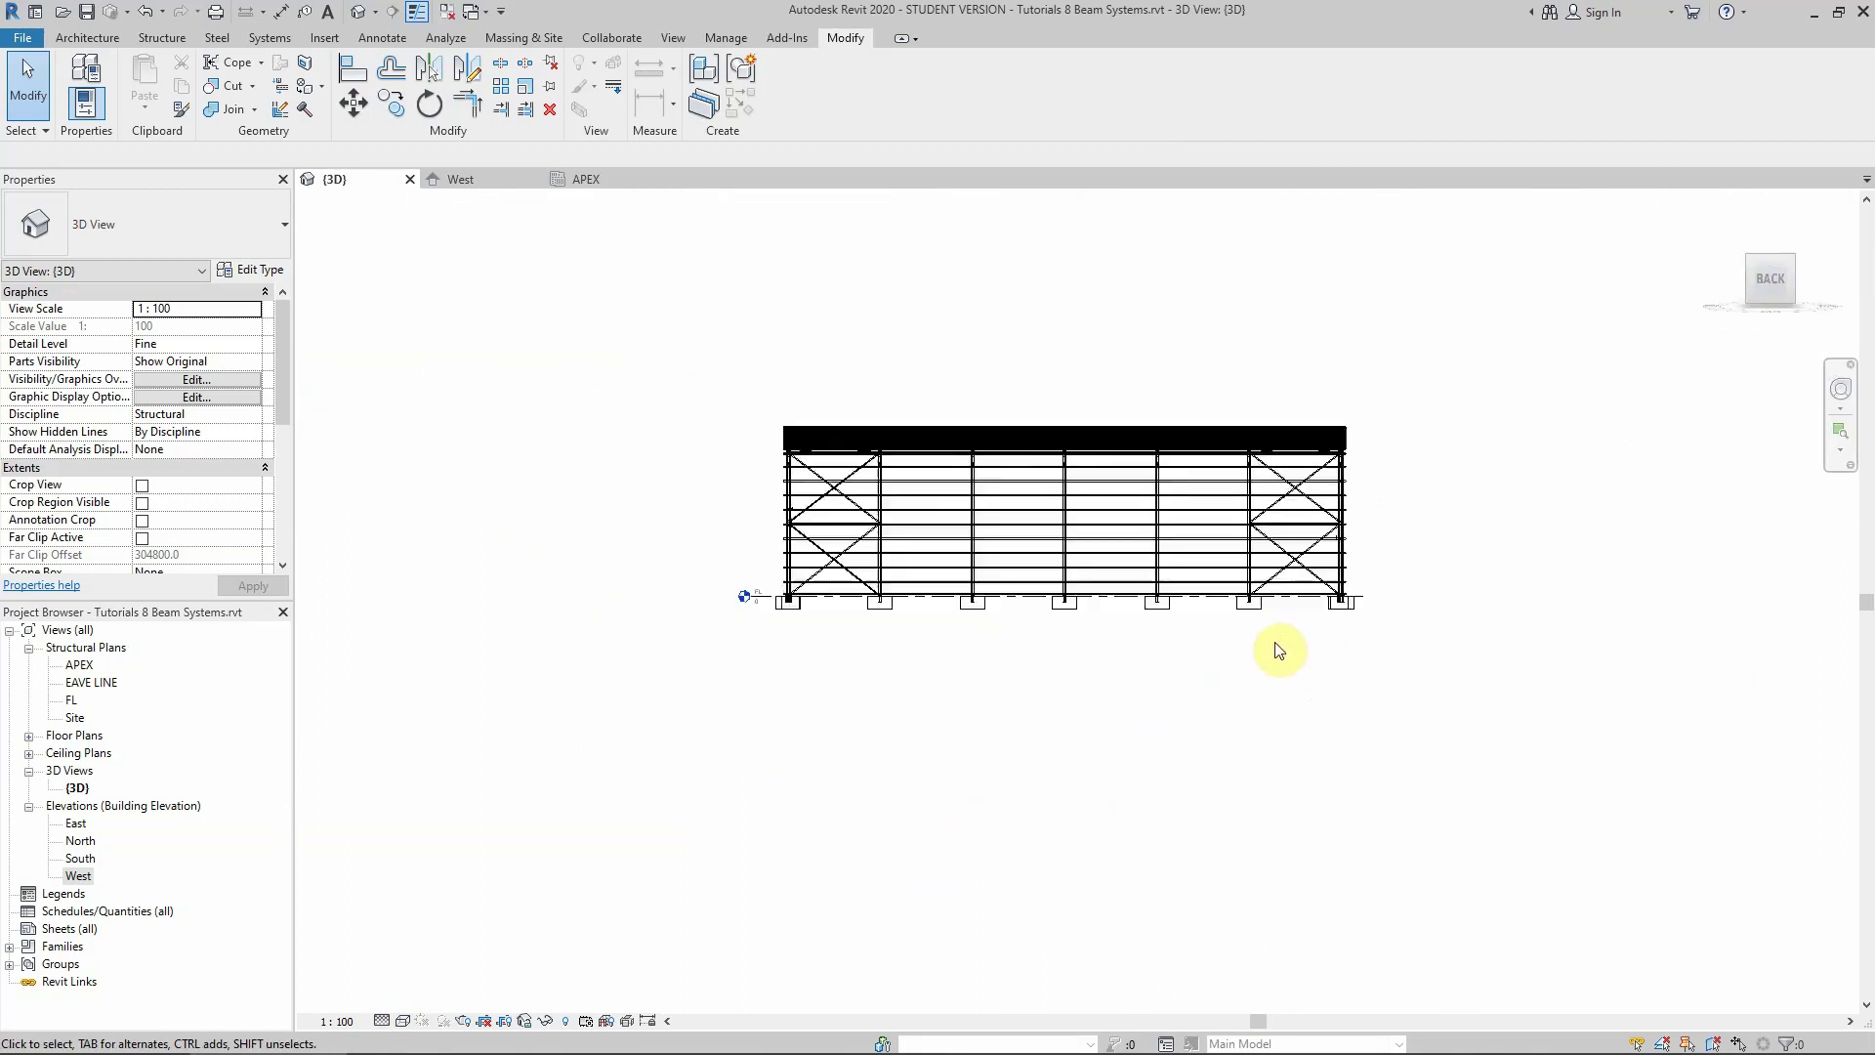
pyautogui.scroll(5, 1280, 652)
pyautogui.scroll(5, 1259, 659)
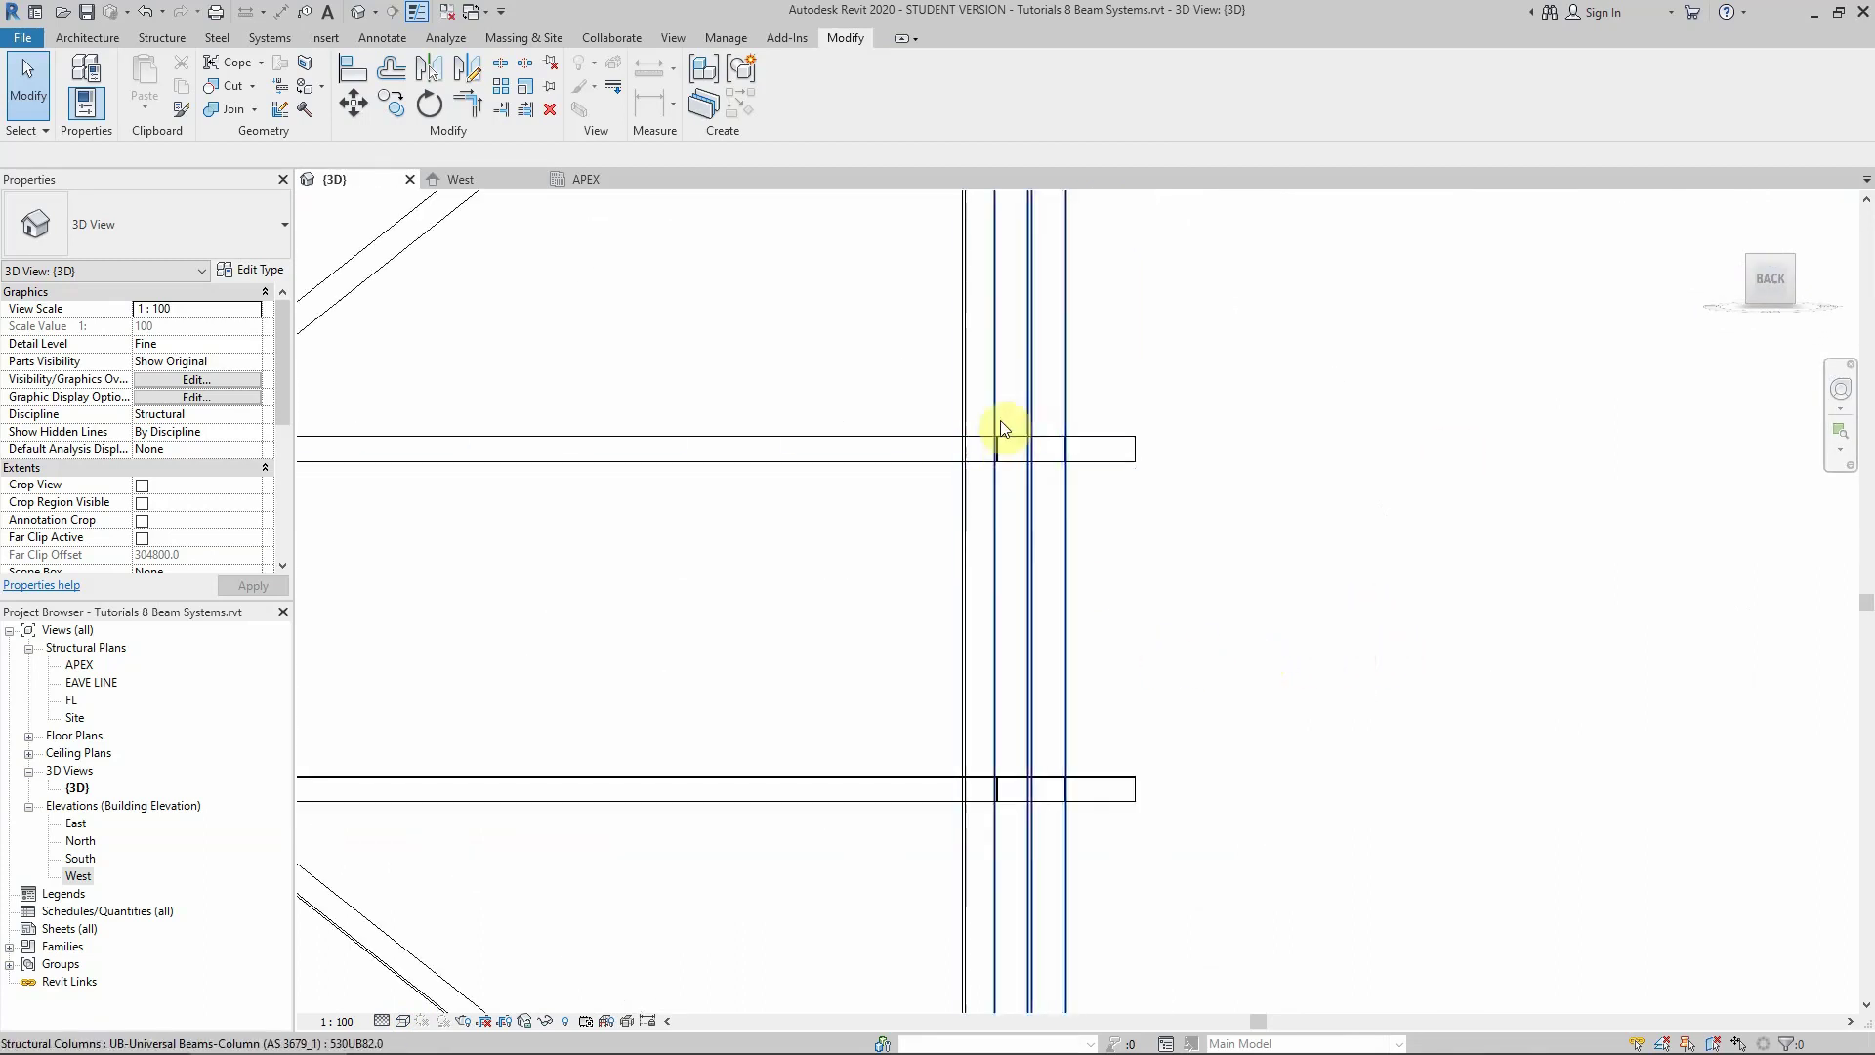
# Move the end wall's girt beam system 213 mm outward from the corner column, towards the ends of the side wall girts
pyautogui.scroll(3, 996, 449)
pyautogui.click(996, 527)
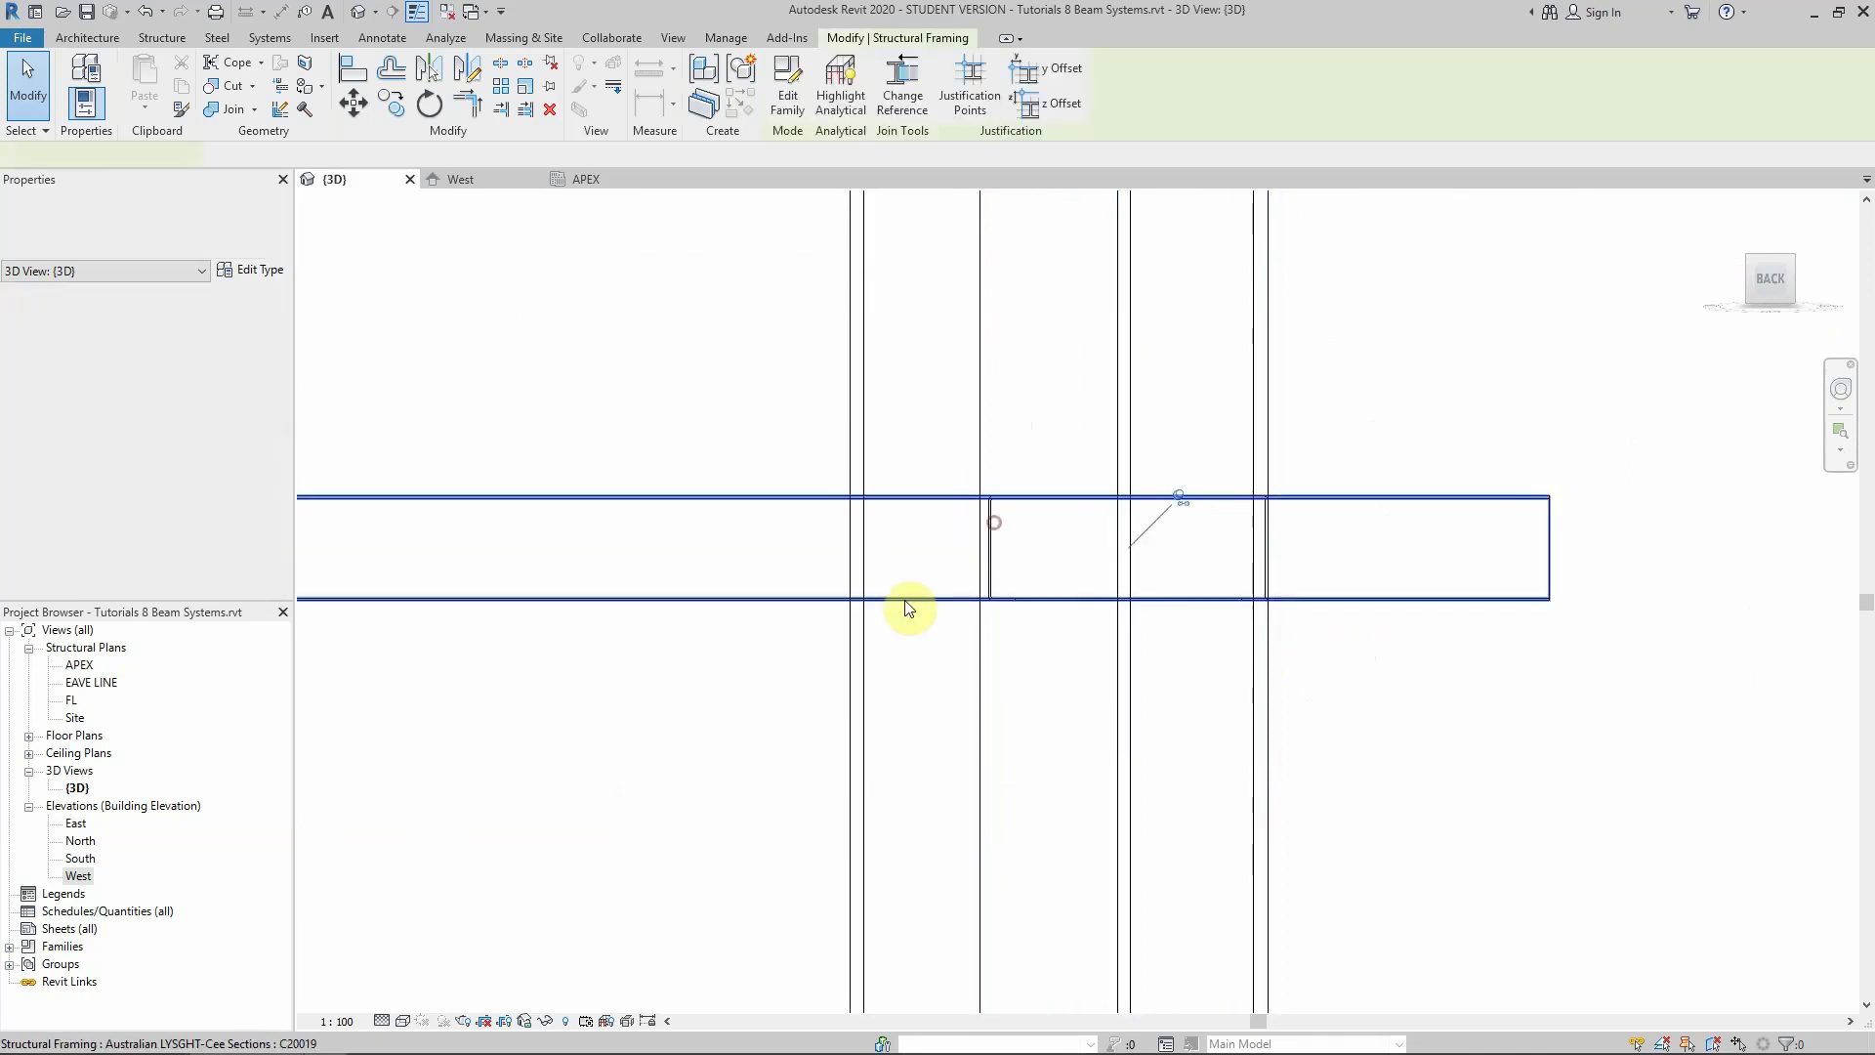
pyautogui.scroll(-4, 913, 610)
pyautogui.scroll(-5, 988, 607)
pyautogui.scroll(4, 942, 611)
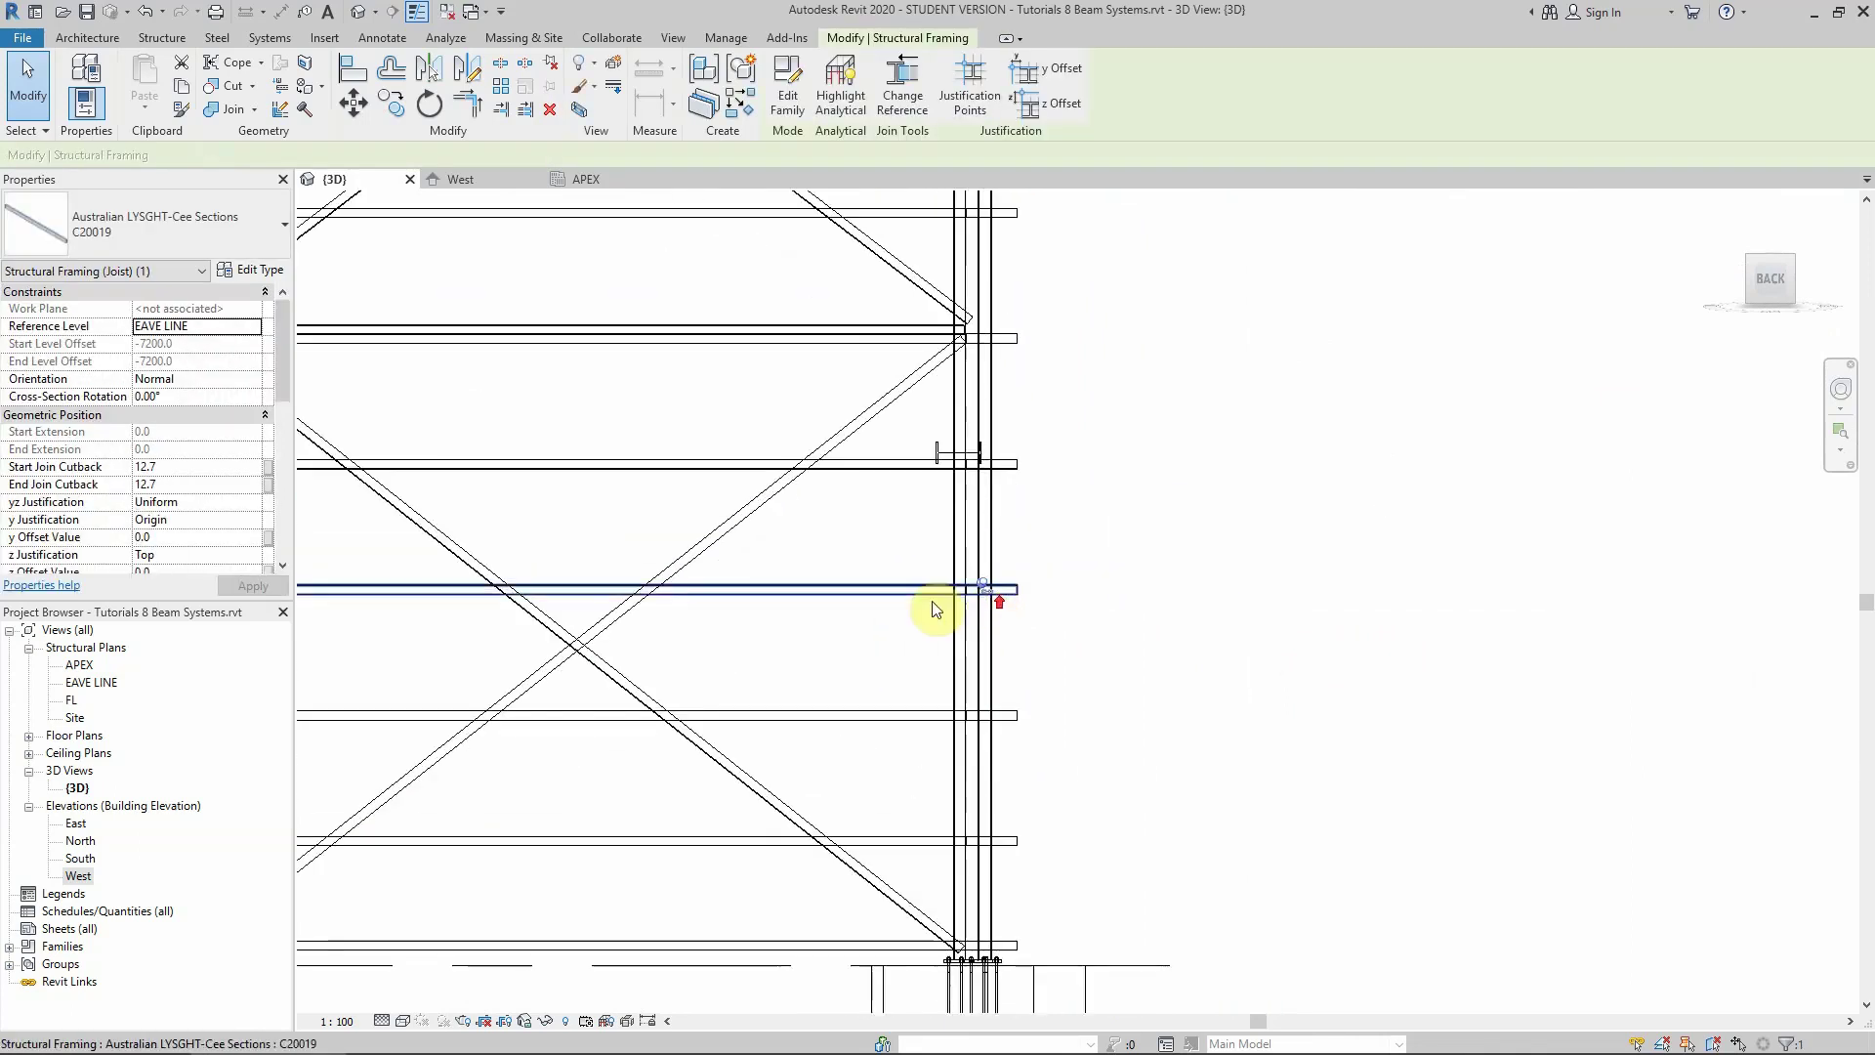
pyautogui.click(1010, 540)
pyautogui.click(1005, 551)
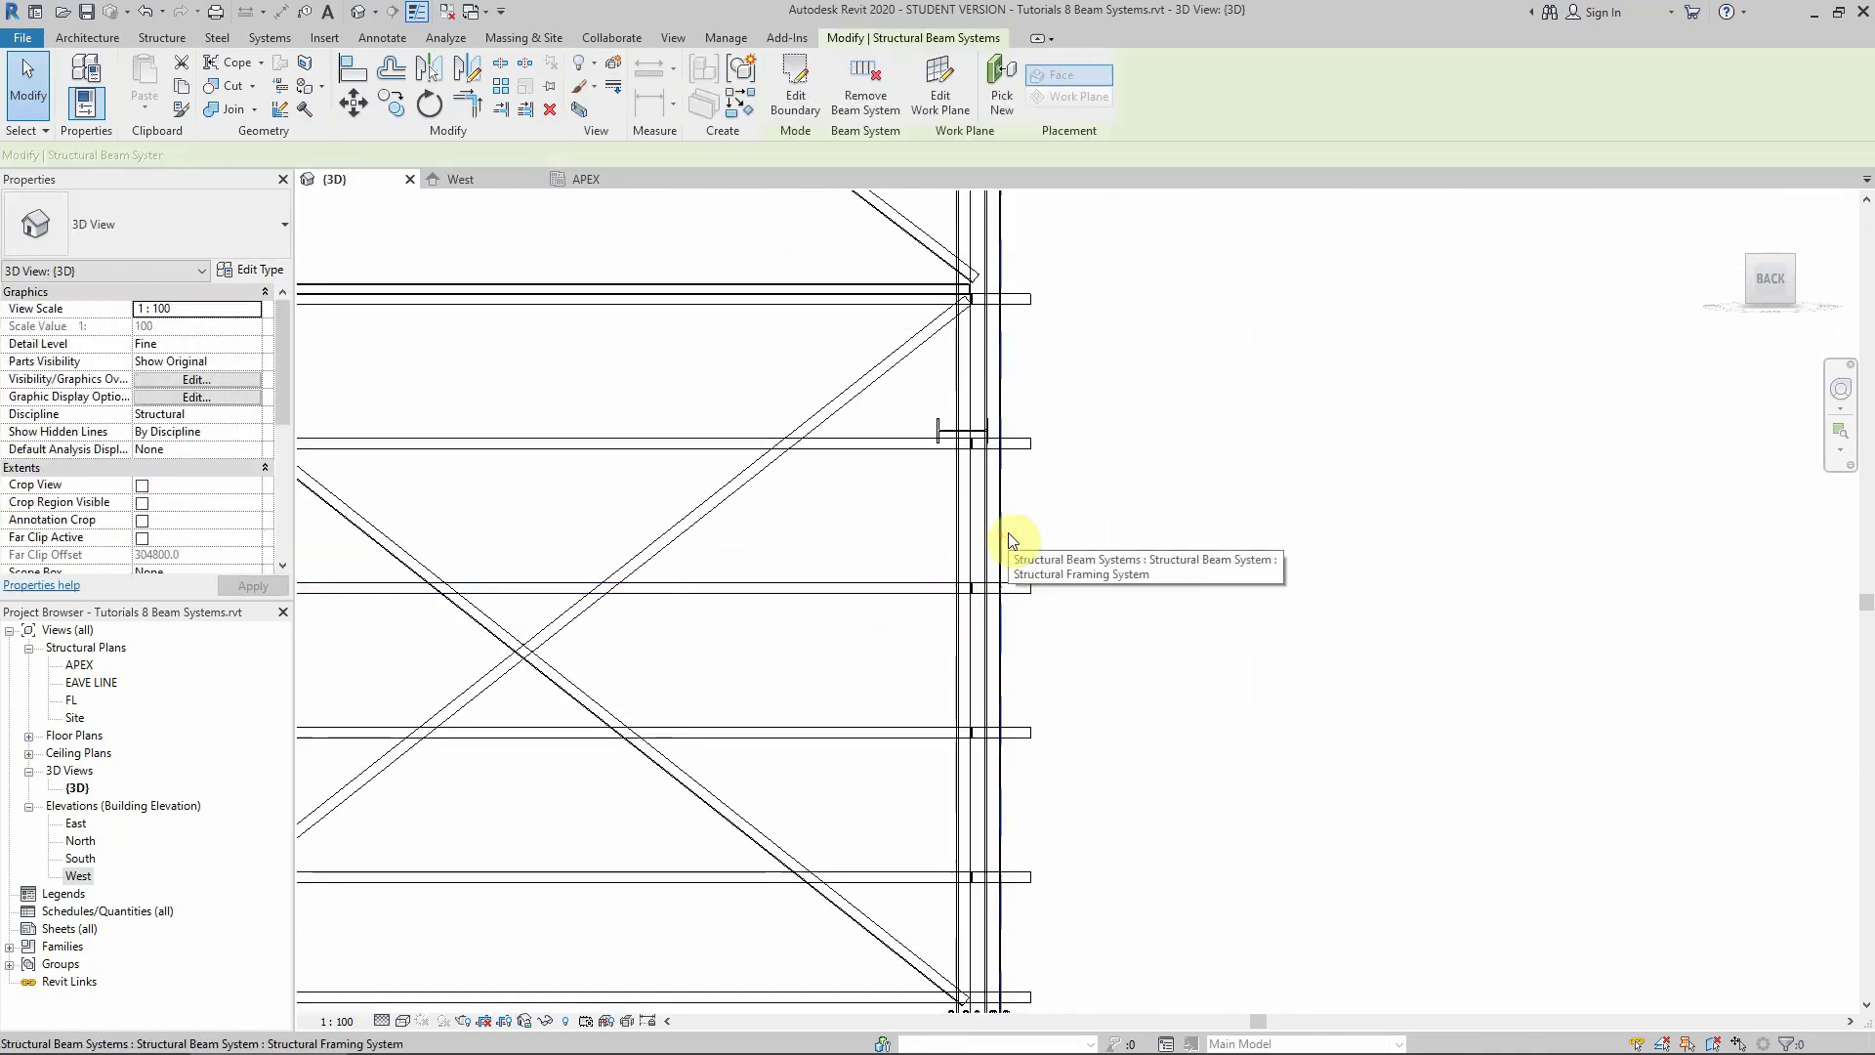
pyautogui.scroll(-2, 1045, 625)
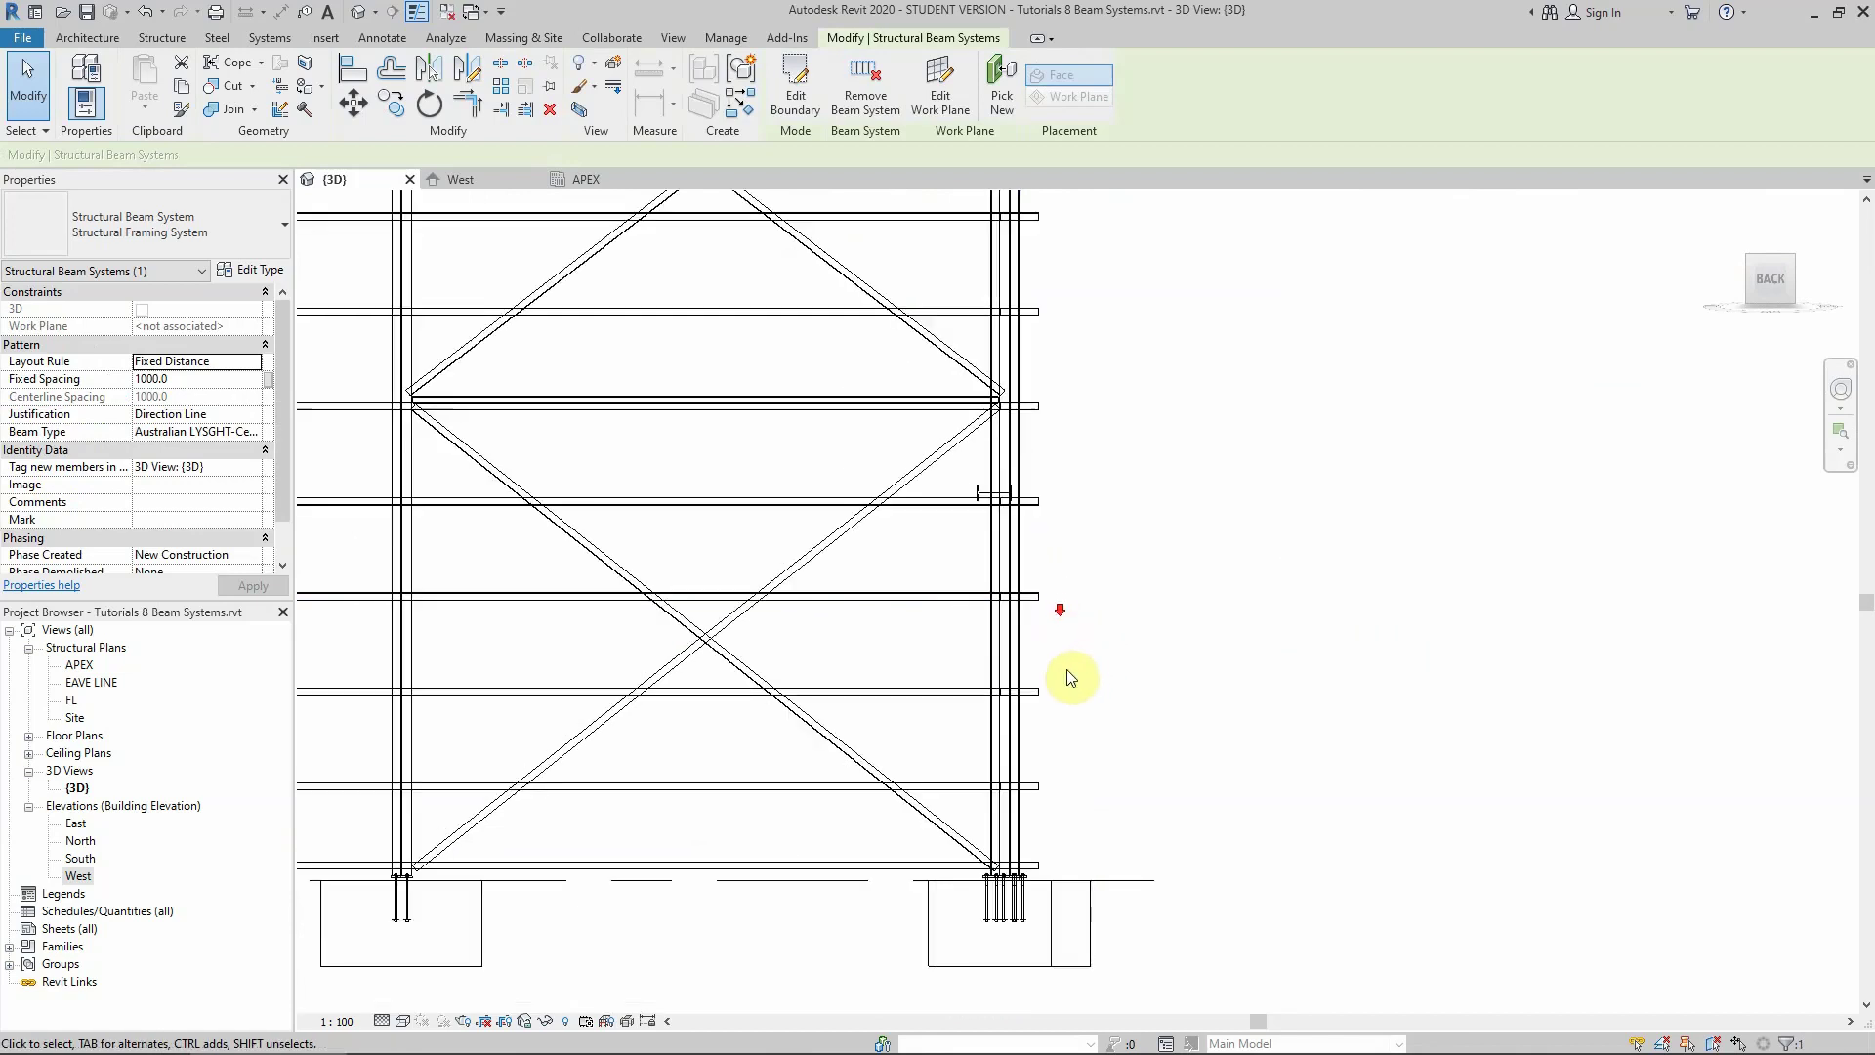
pyautogui.click(359, 104)
pyautogui.click(1068, 432)
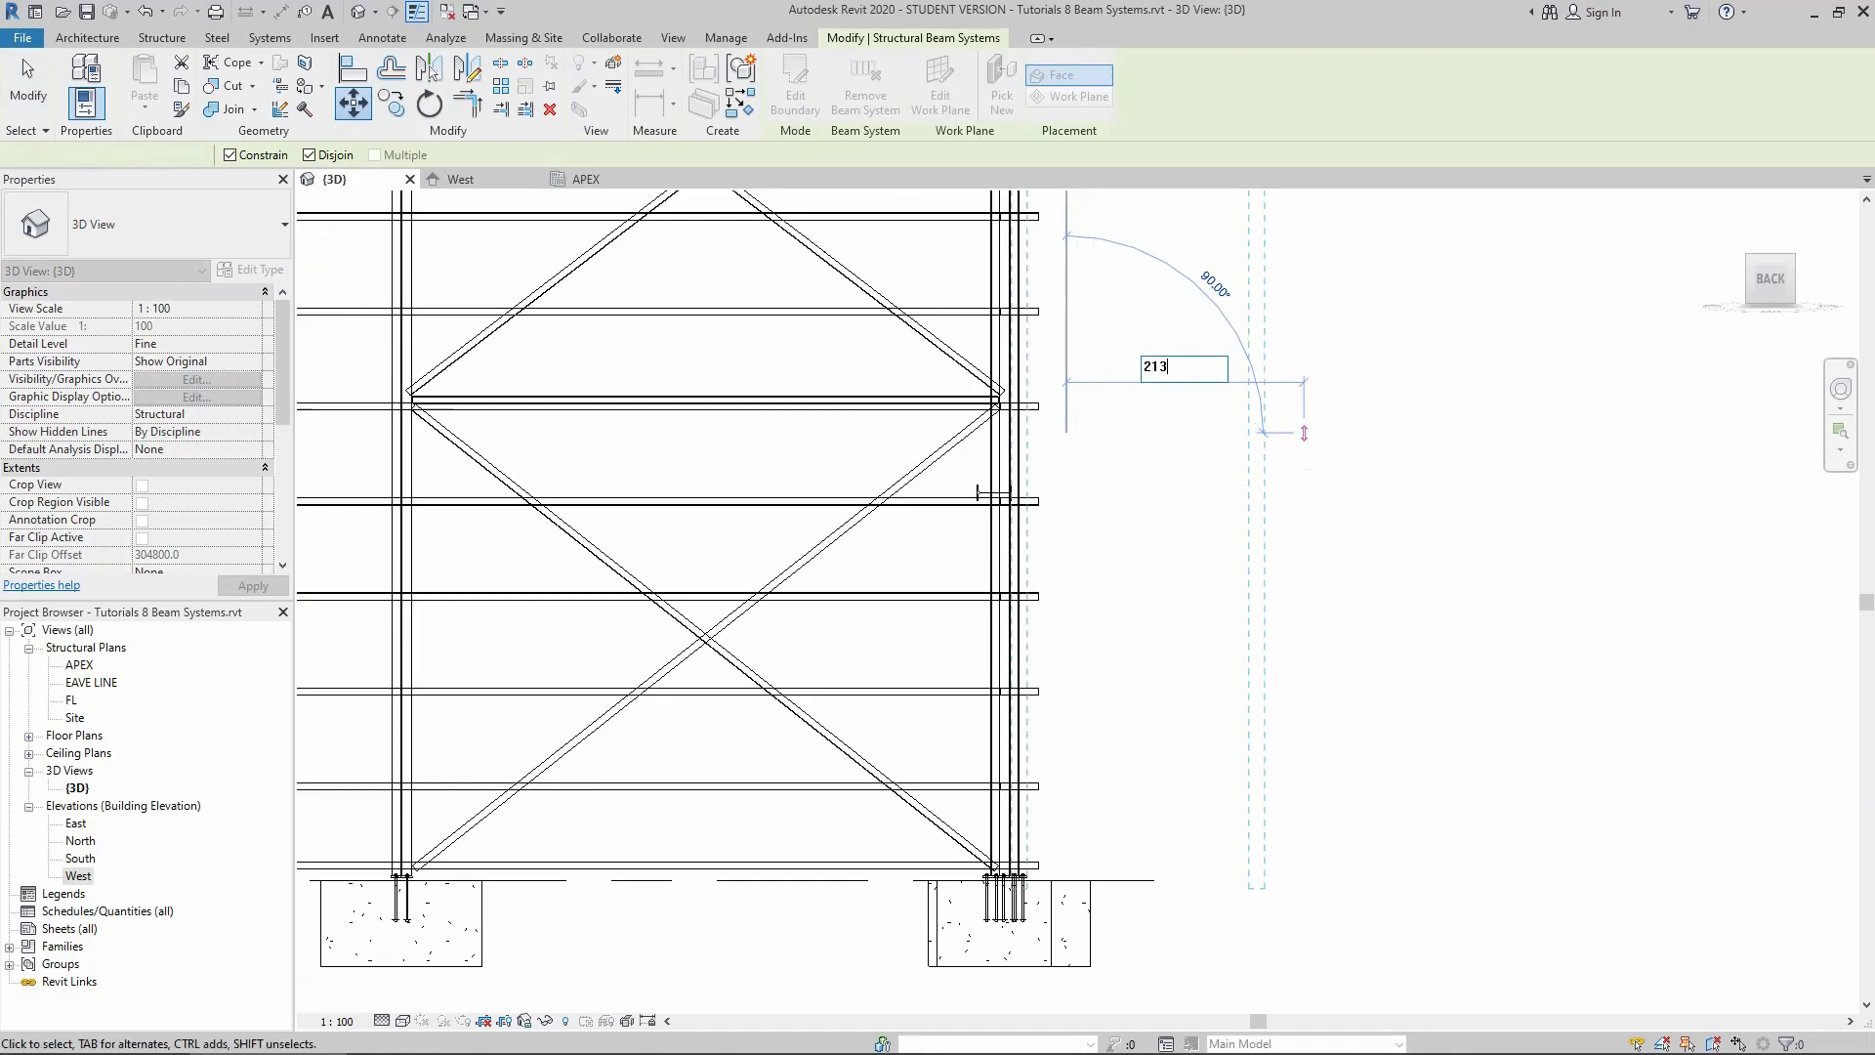
pyautogui.write('213')
pyautogui.press('Return')
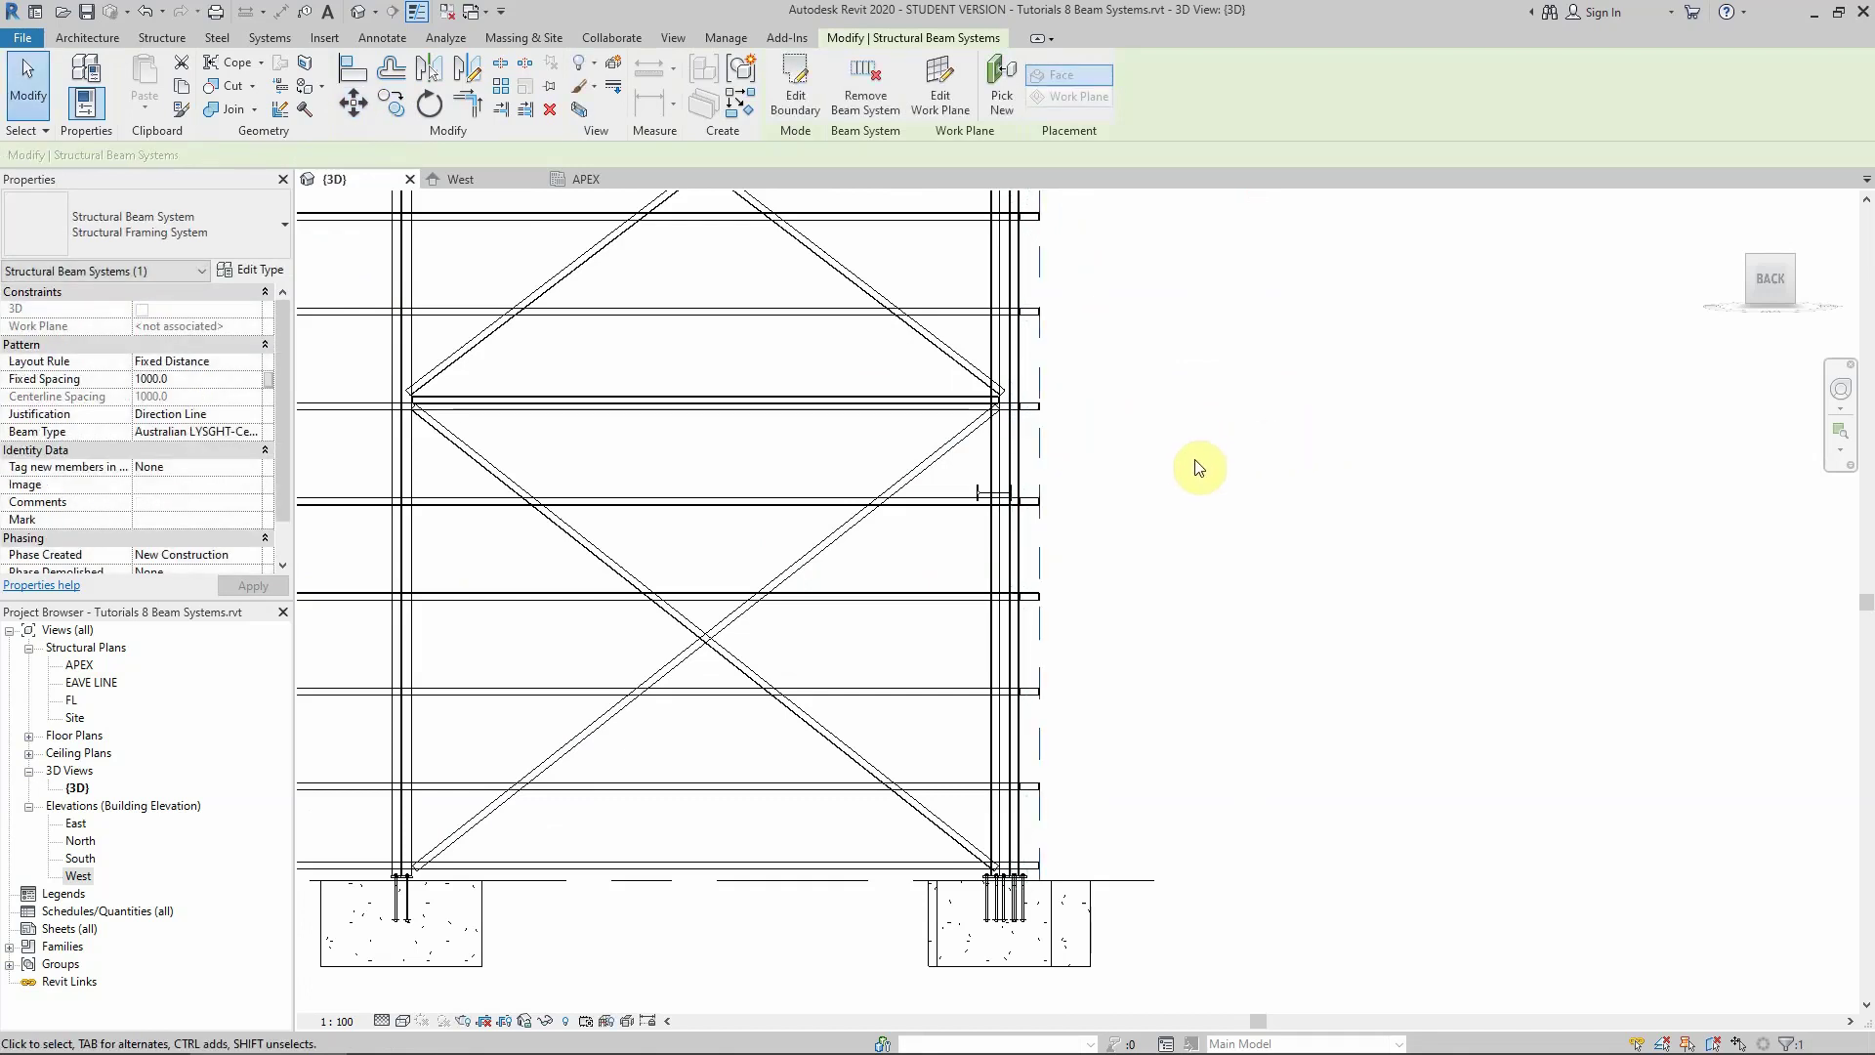
pyautogui.scroll(8, 1016, 504)
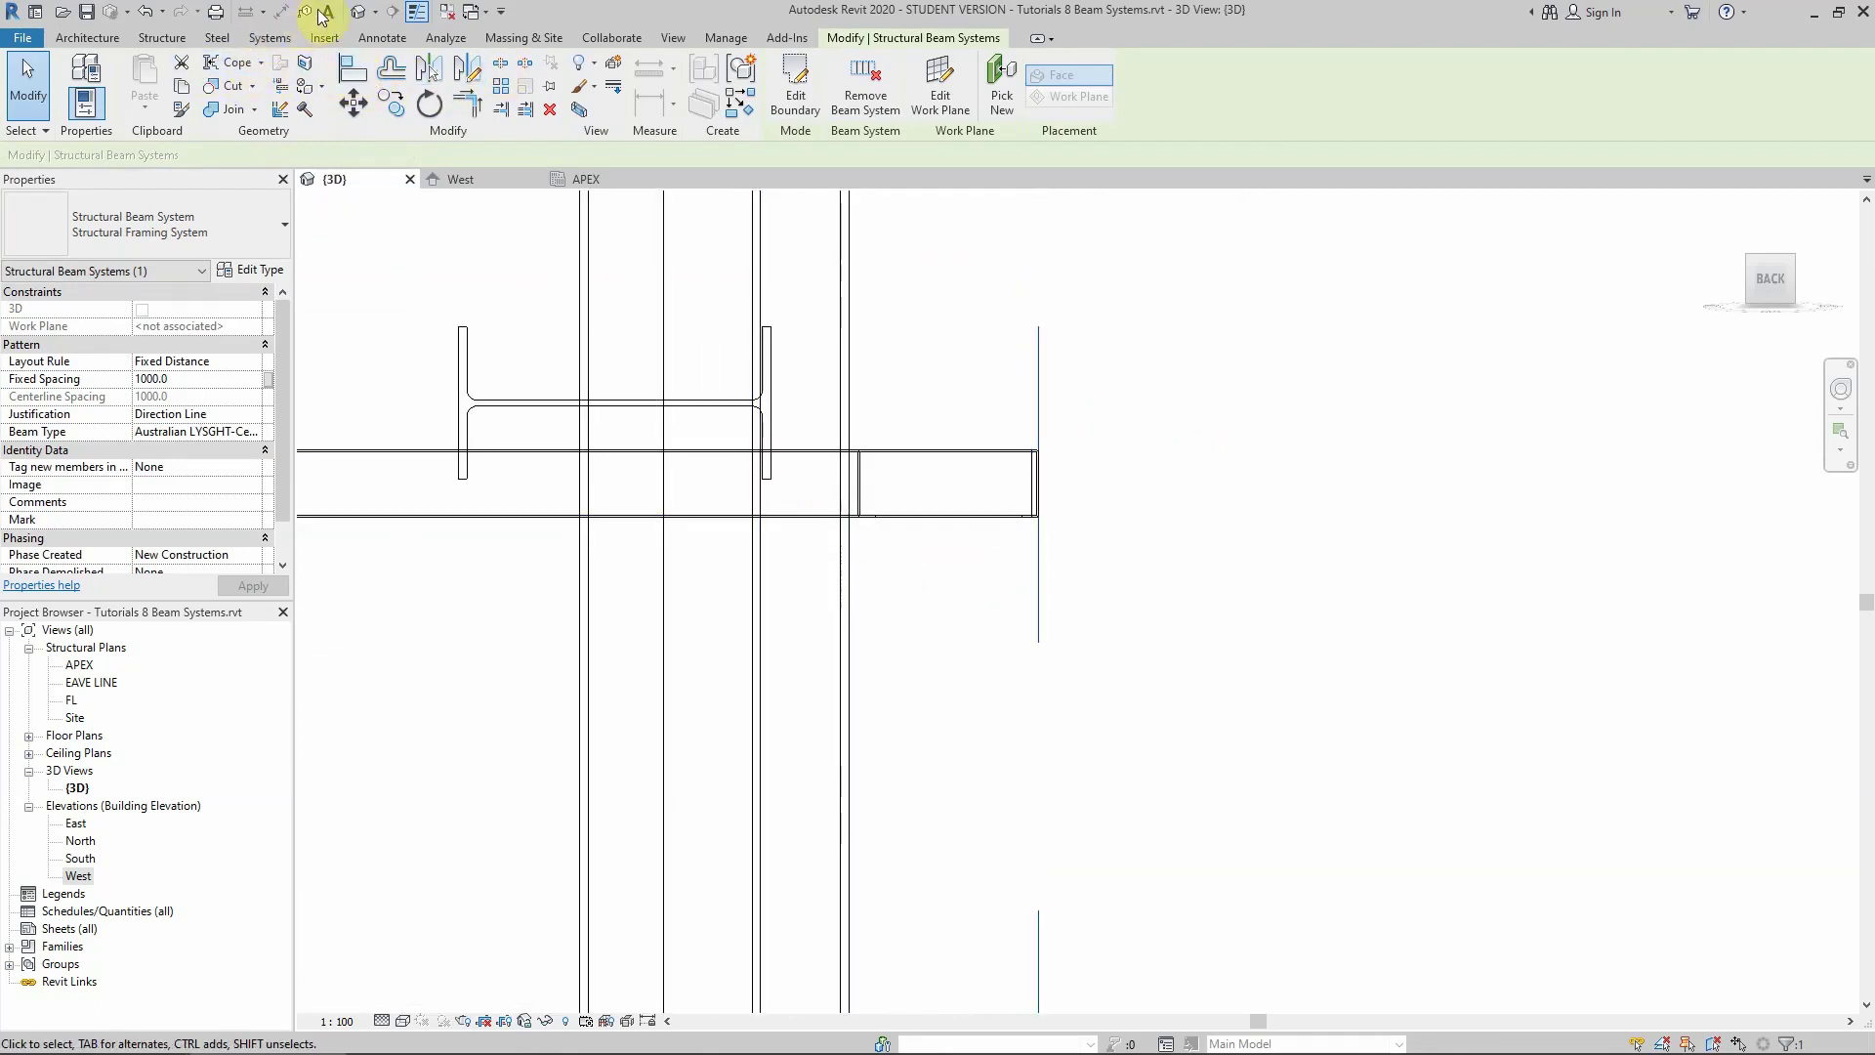
pyautogui.click(891, 590)
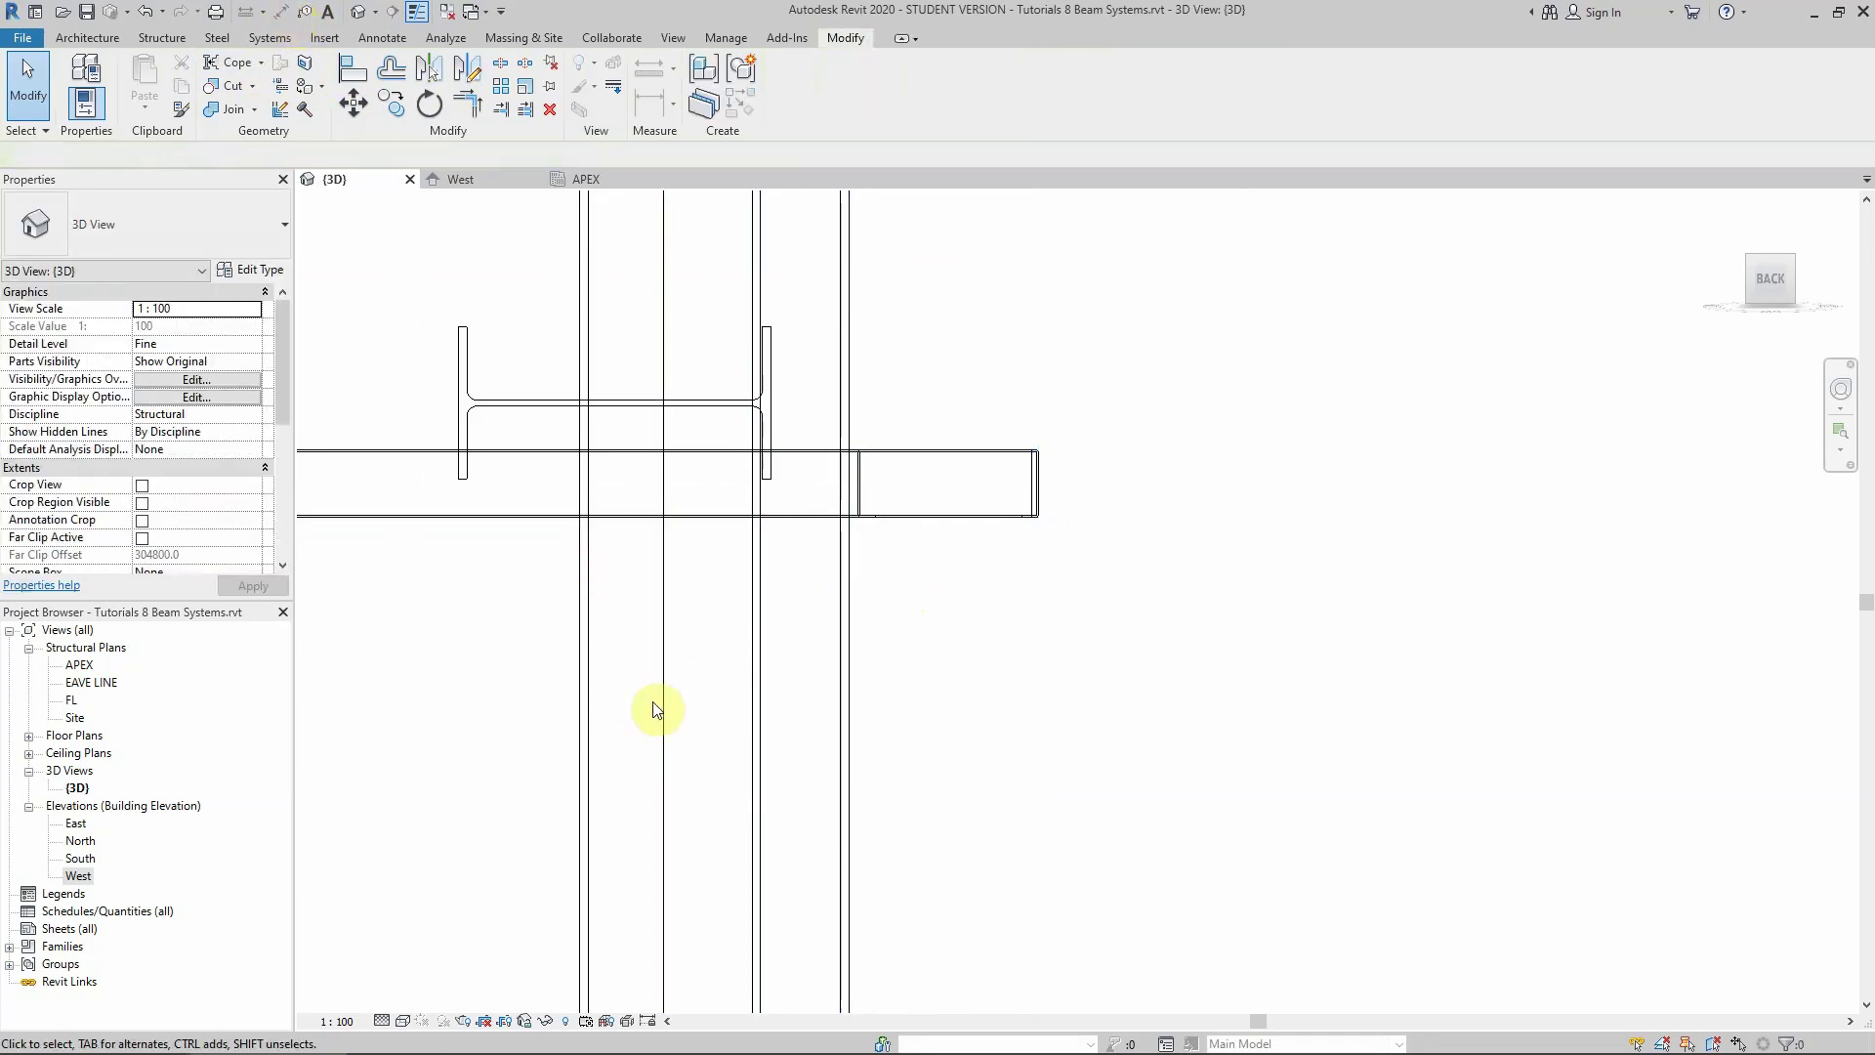
# Open the North elevation, set its visual style to Wireframe and inspect the girts at both end corners
pyautogui.doubleClick(80, 840)
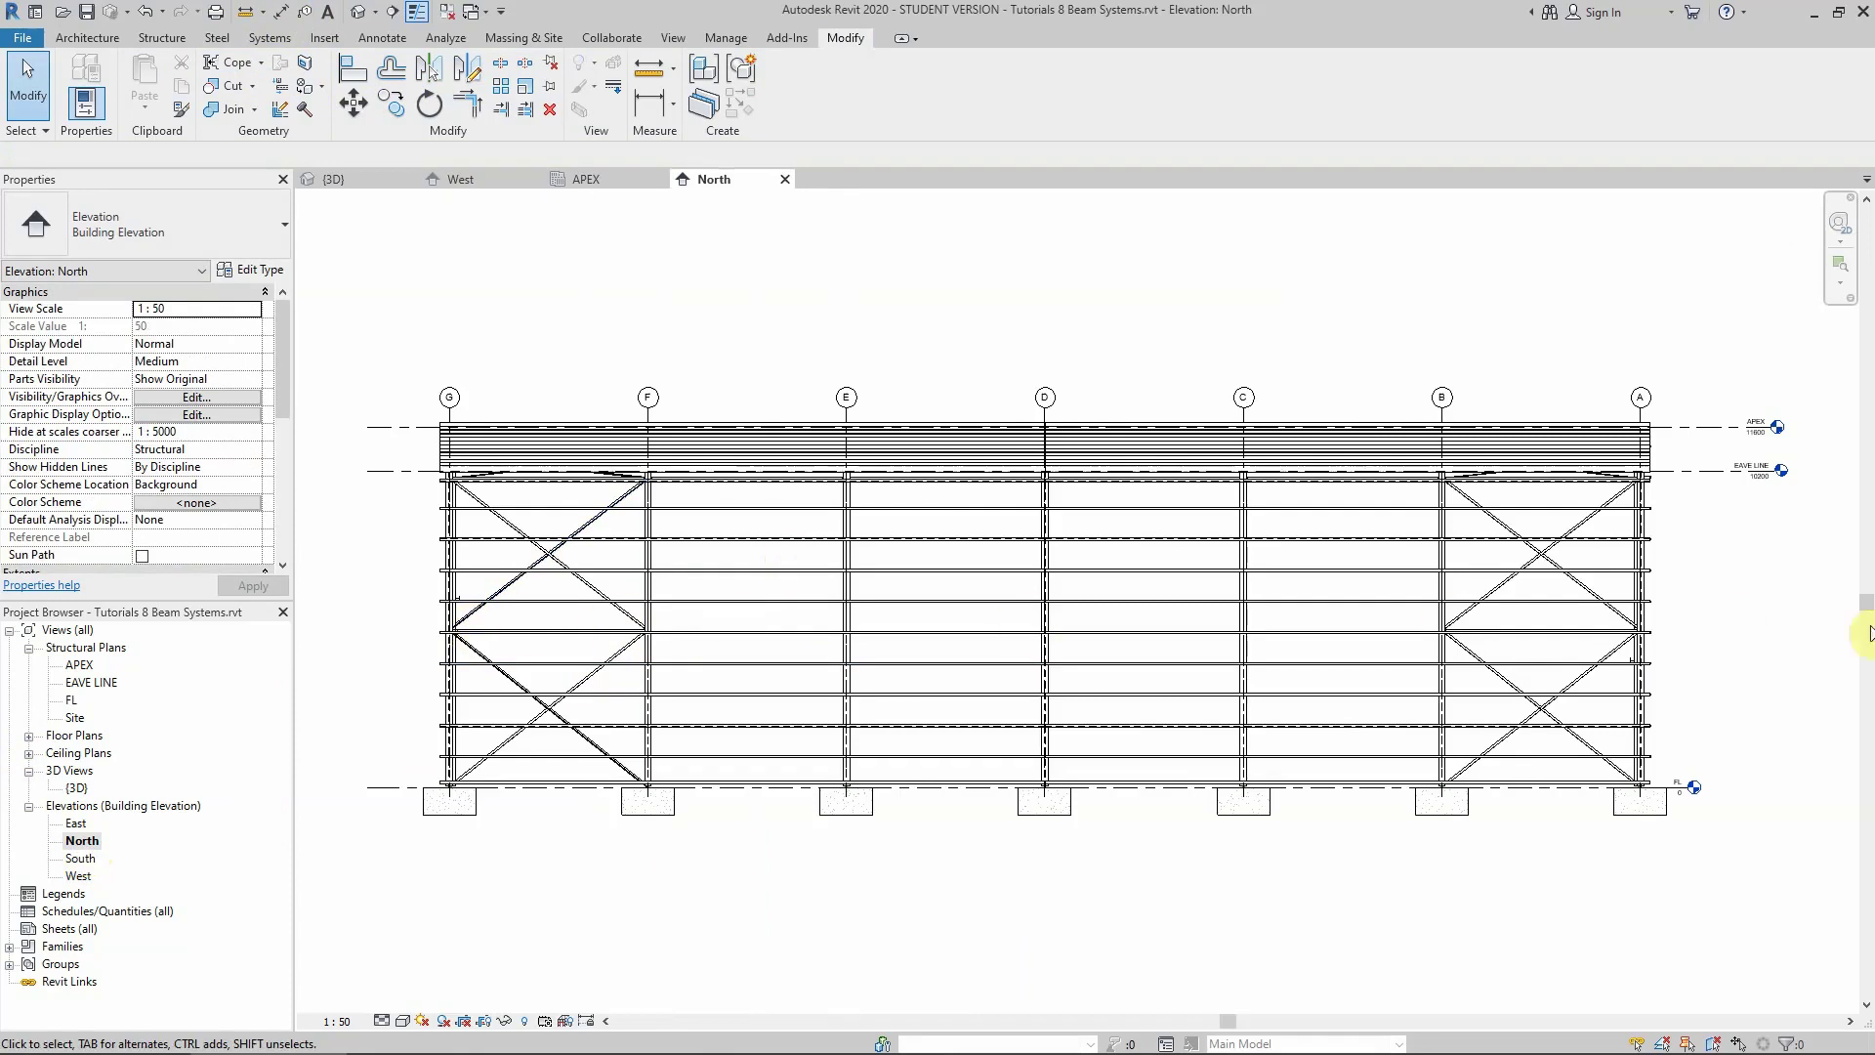
pyautogui.click(403, 1020)
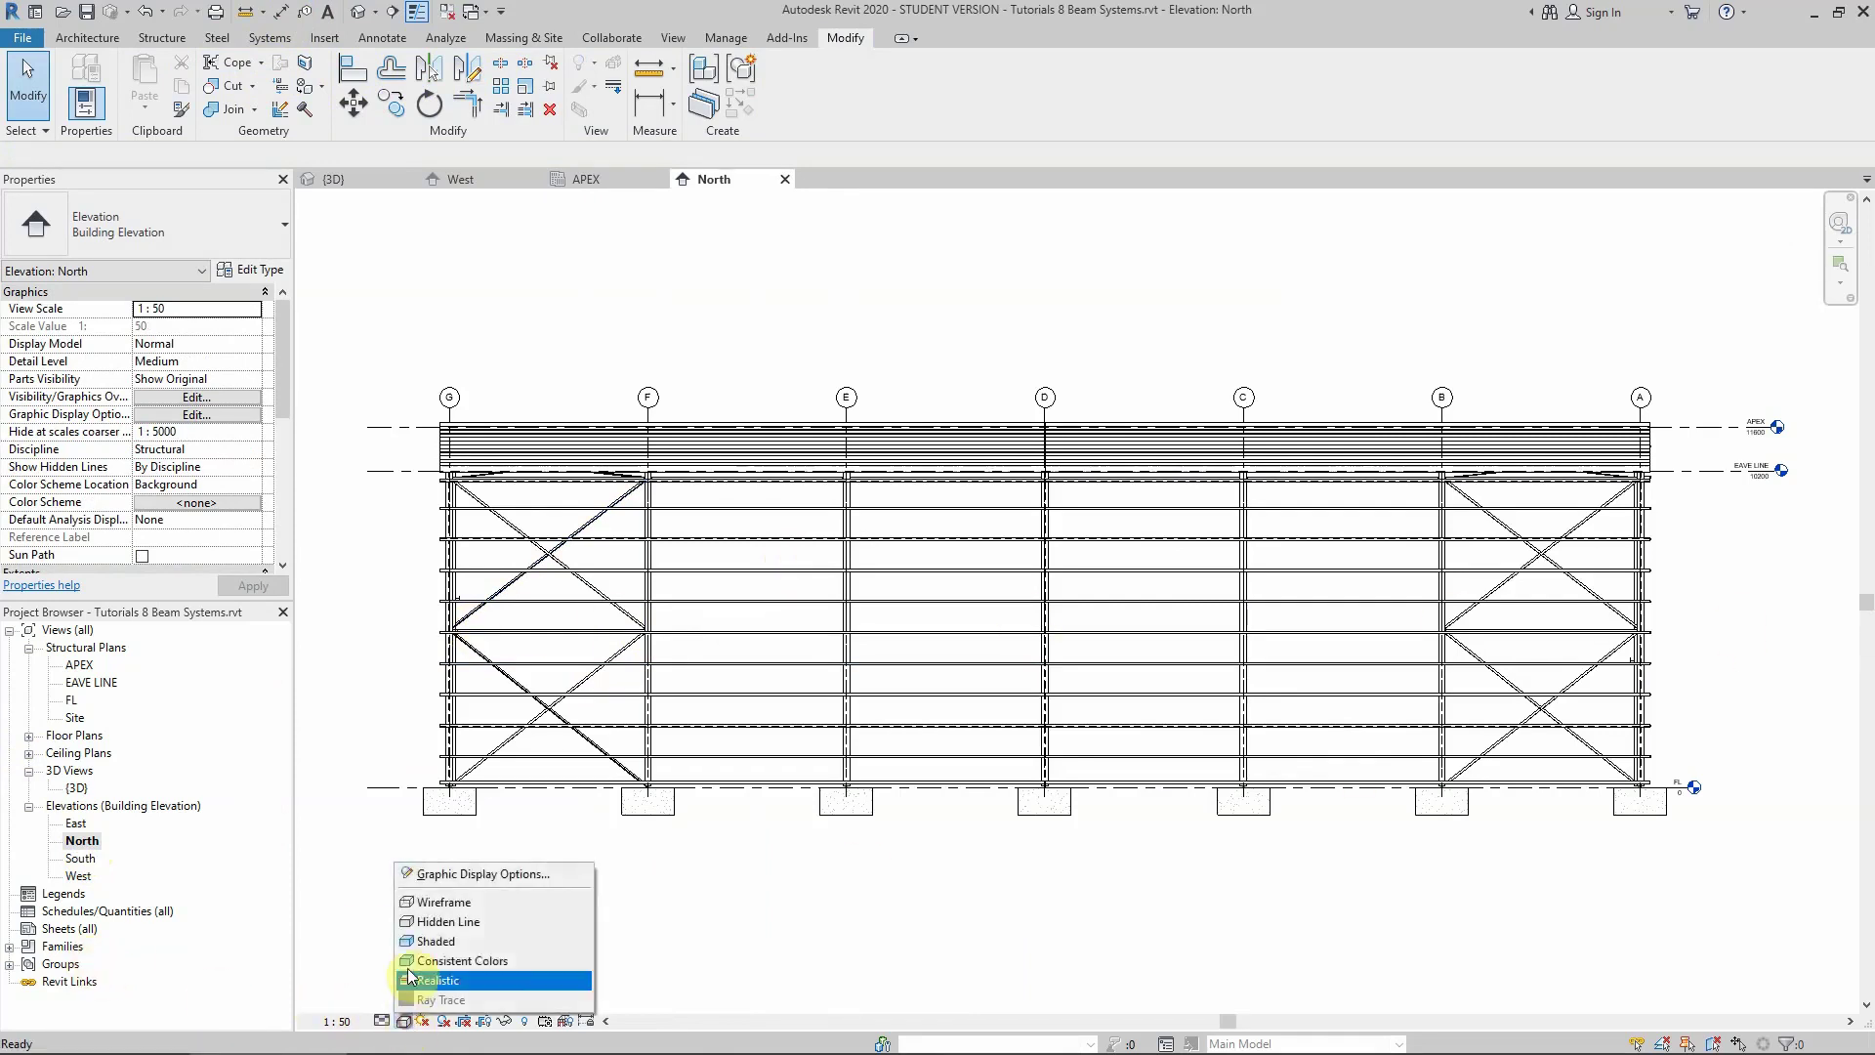
pyautogui.click(436, 903)
pyautogui.scroll(4, 423, 651)
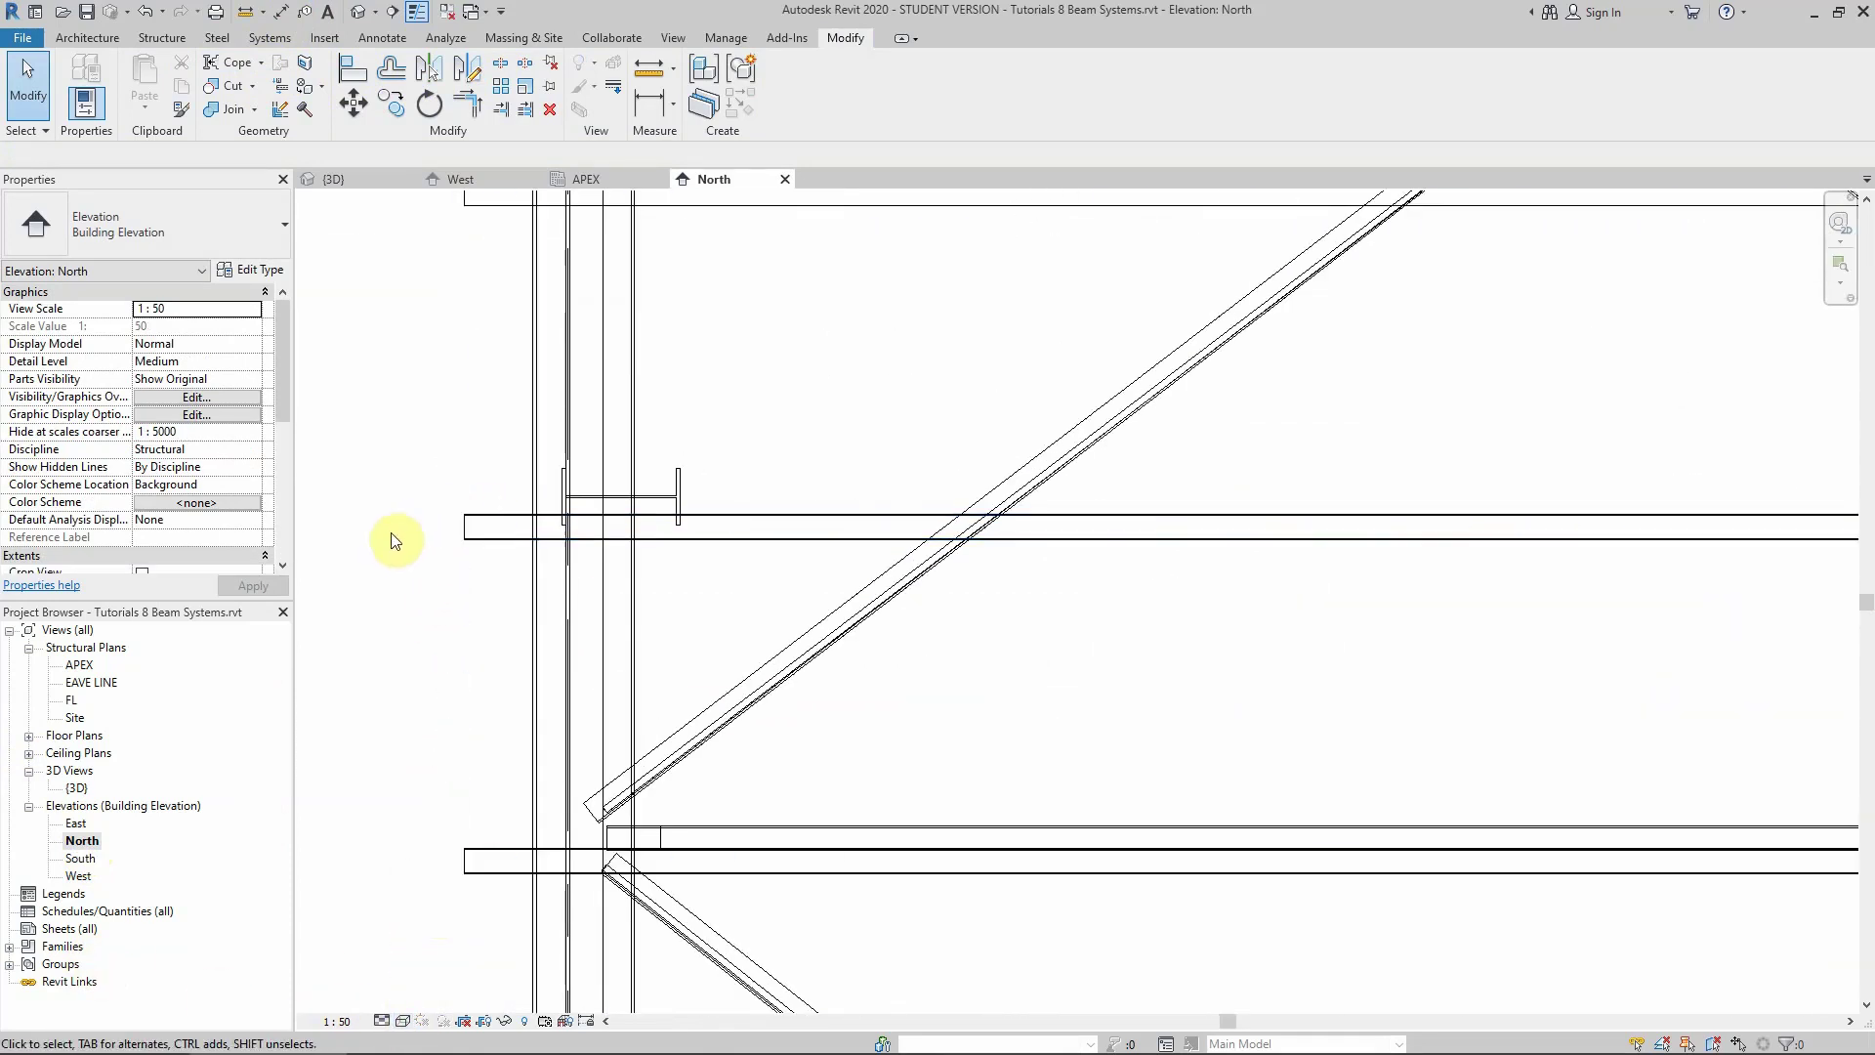
pyautogui.scroll(-3, 393, 540)
pyautogui.scroll(-3, 1309, 712)
pyautogui.scroll(8, 1367, 703)
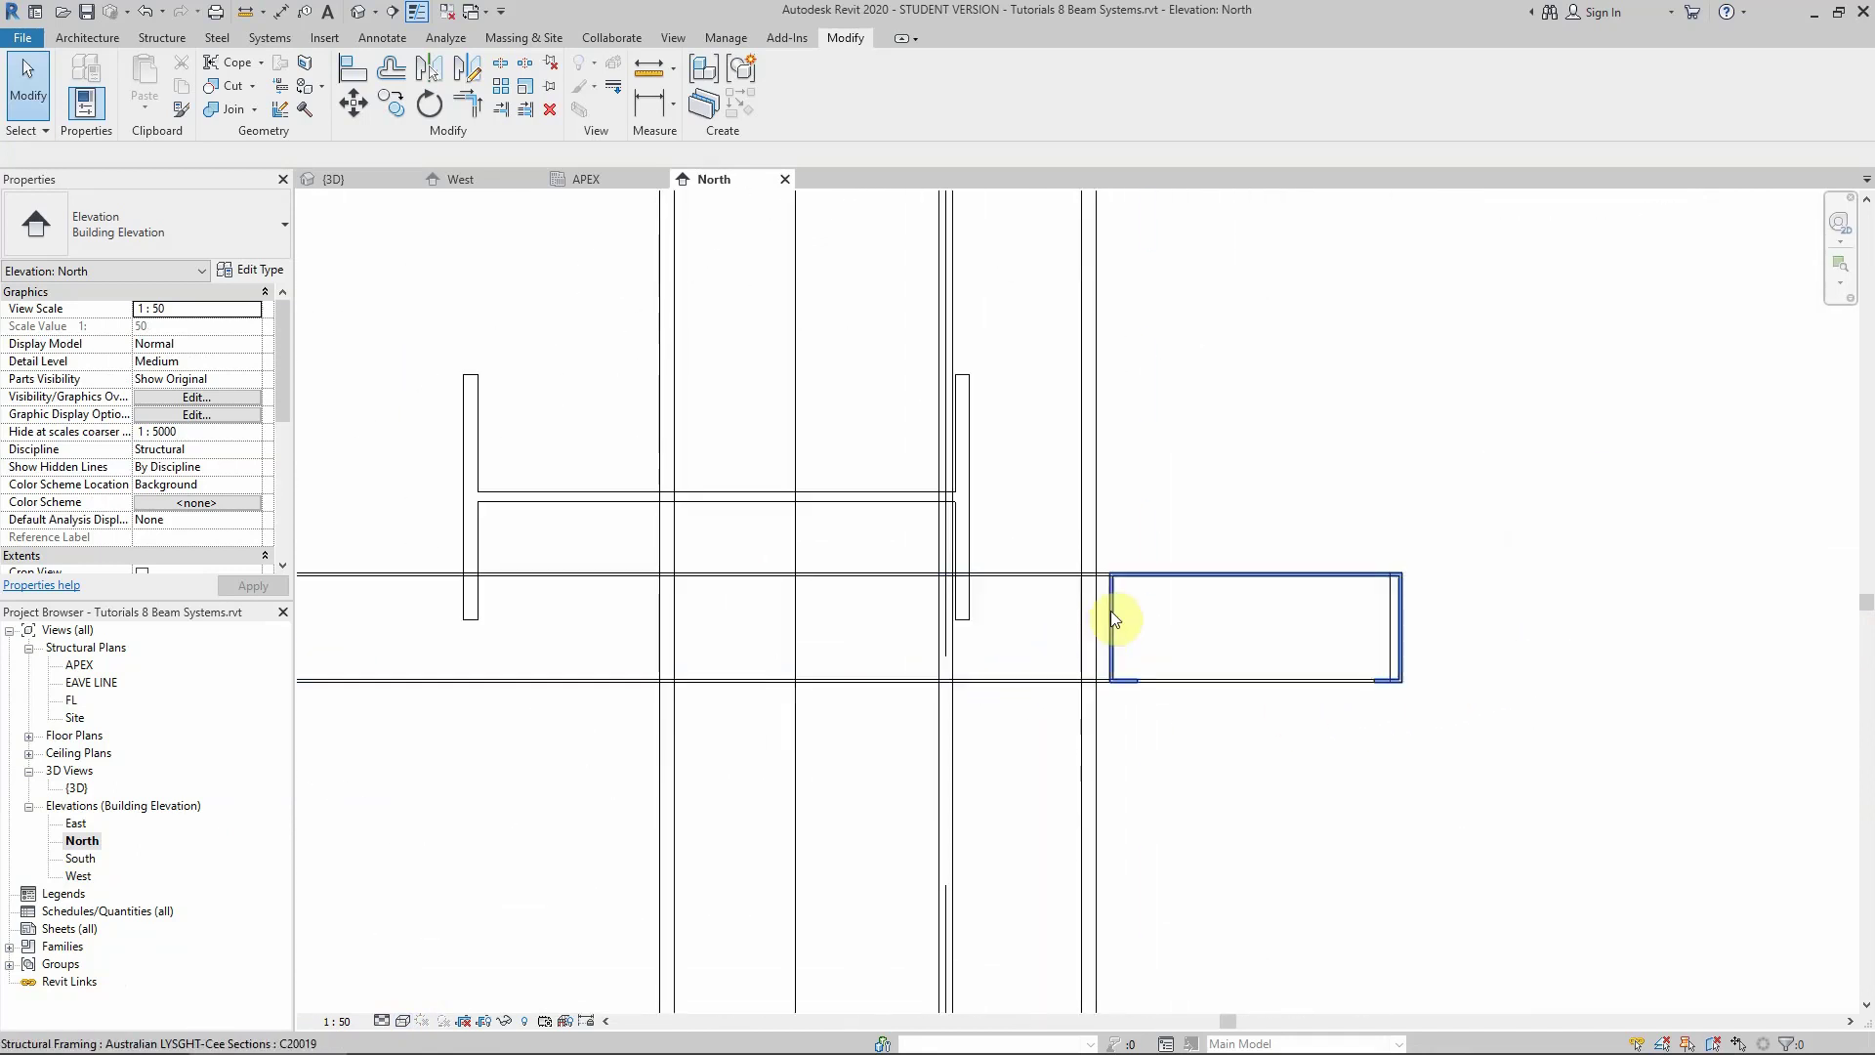
pyautogui.click(1111, 613)
pyautogui.click(281, 11)
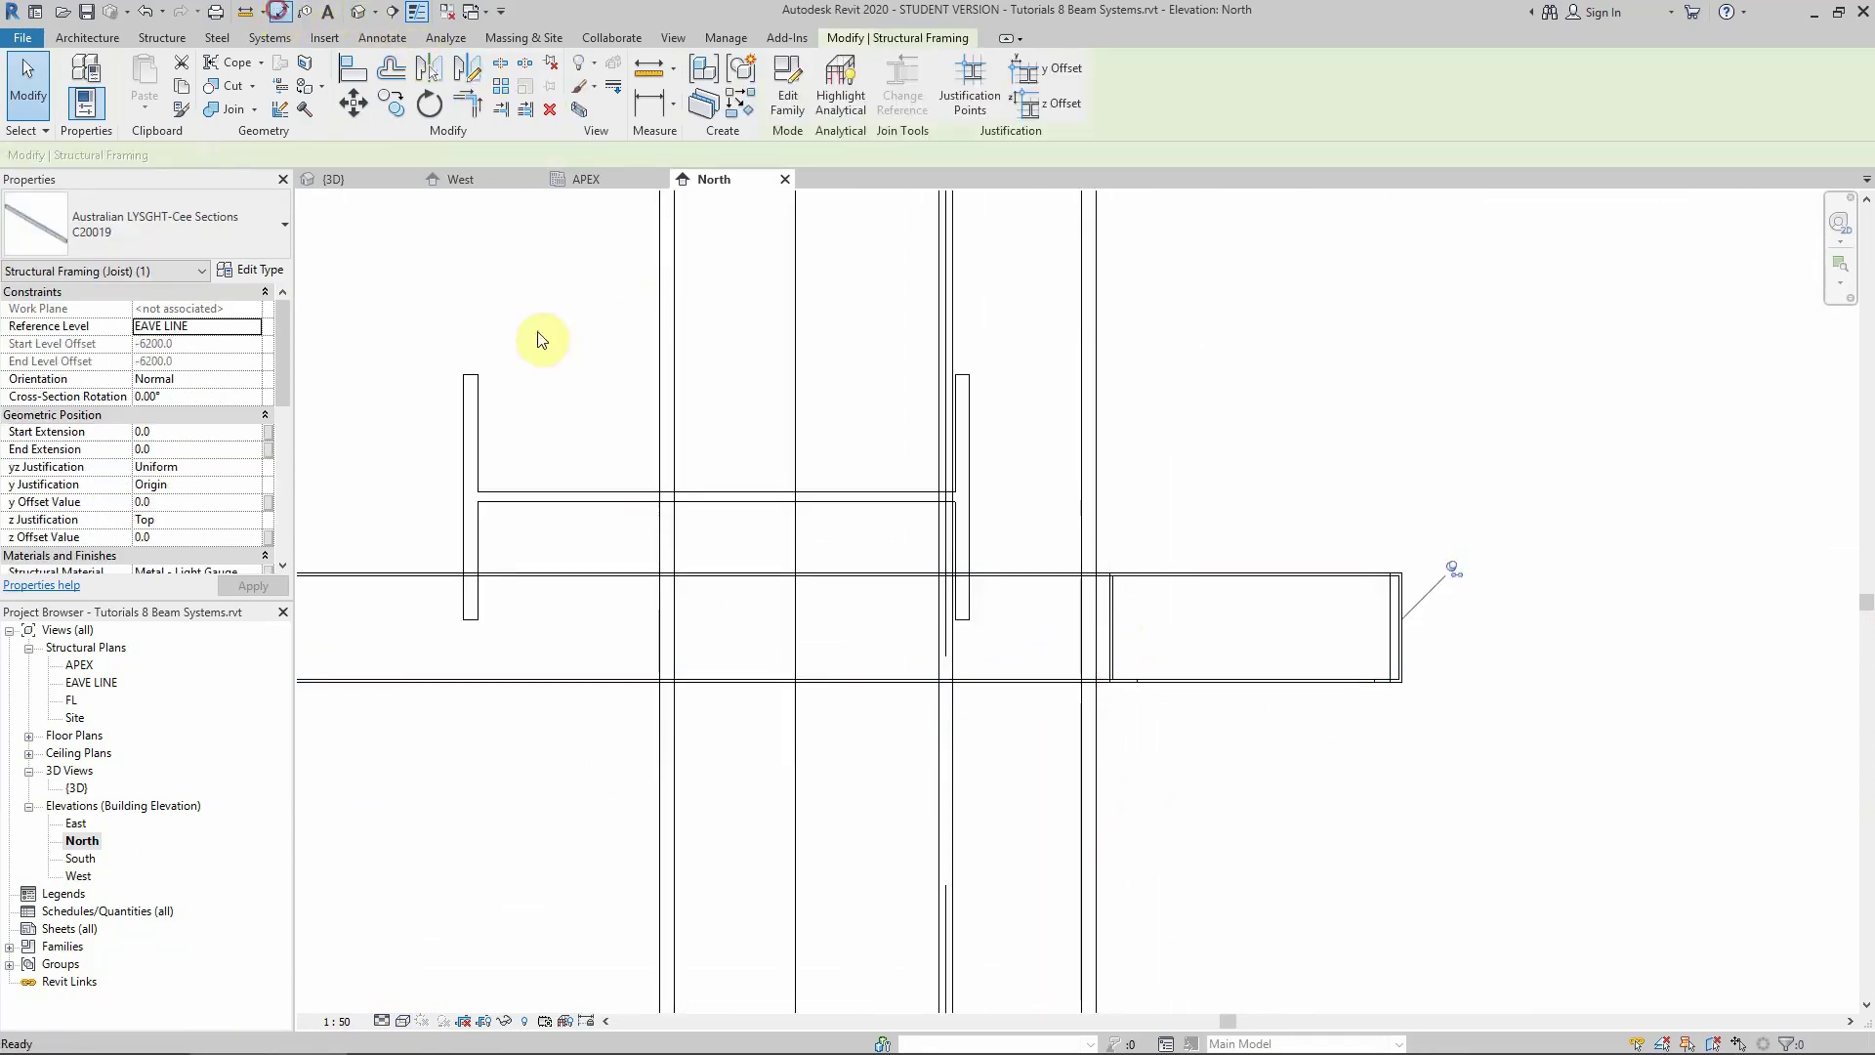
pyautogui.scroll(3, 1103, 590)
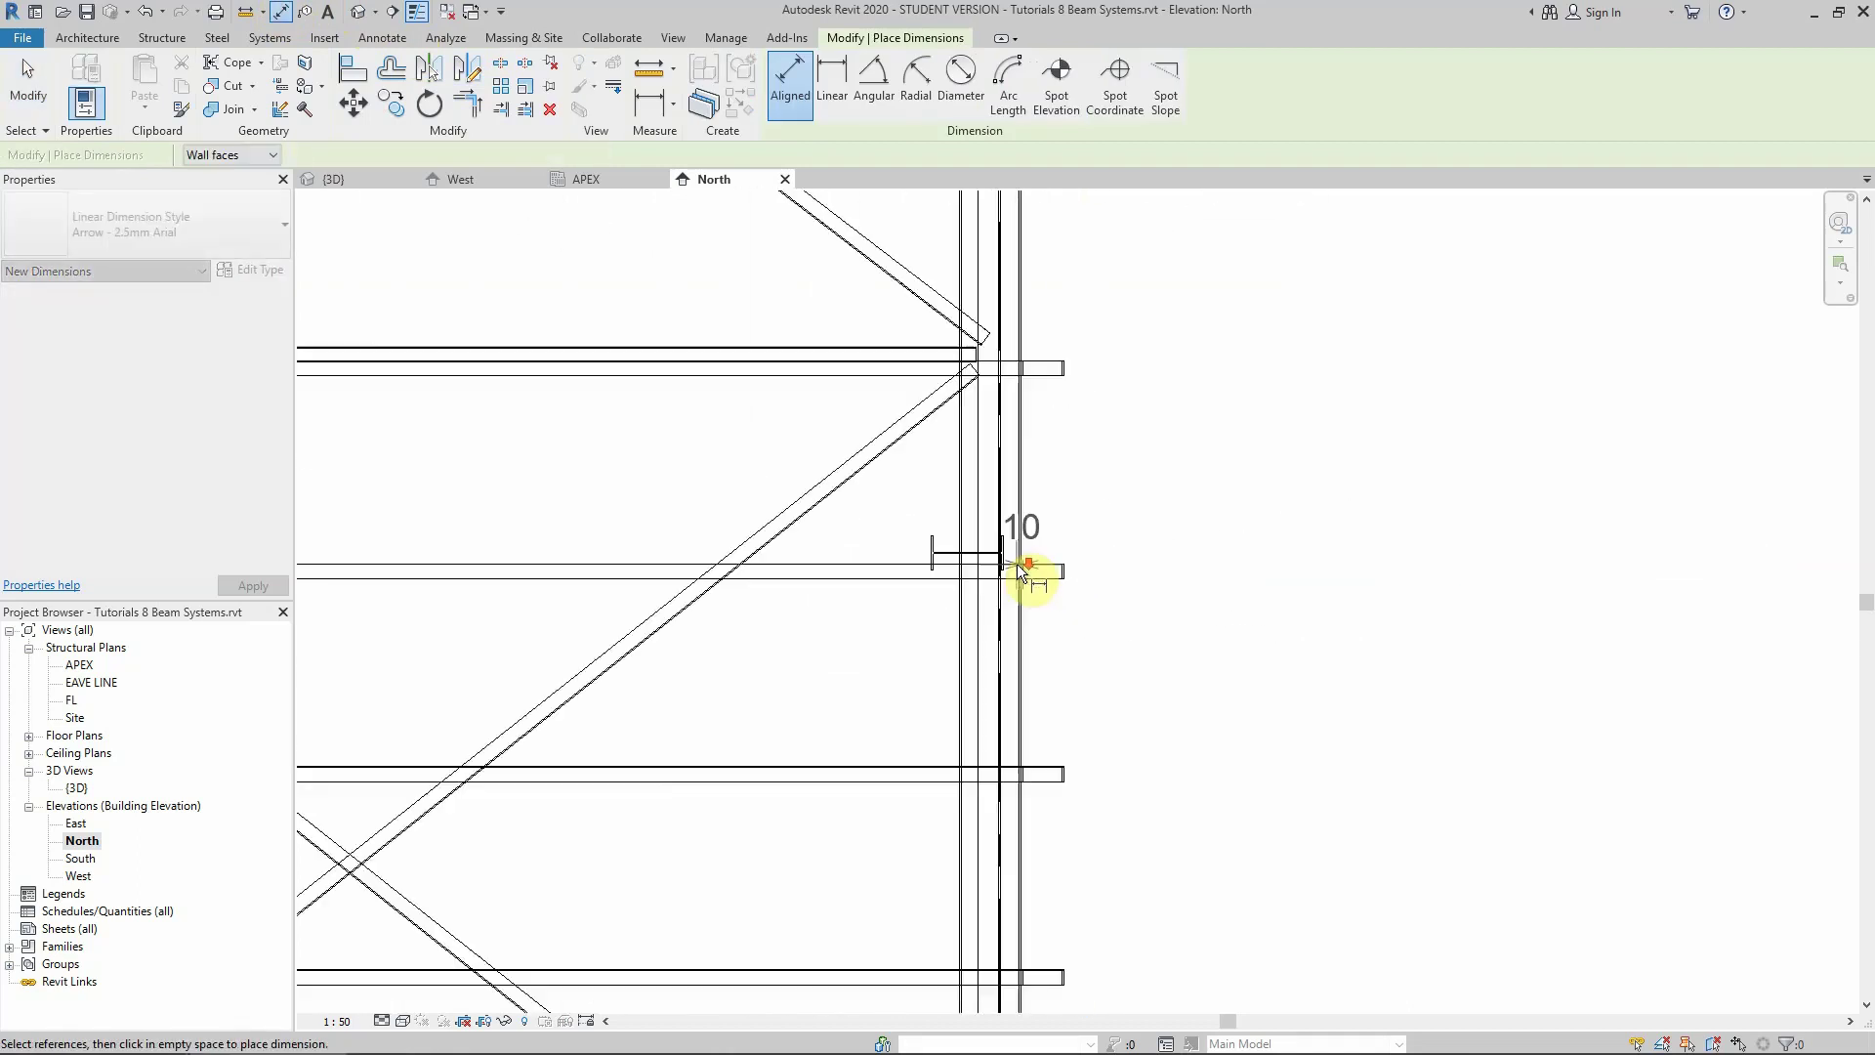
pyautogui.scroll(2, 1025, 571)
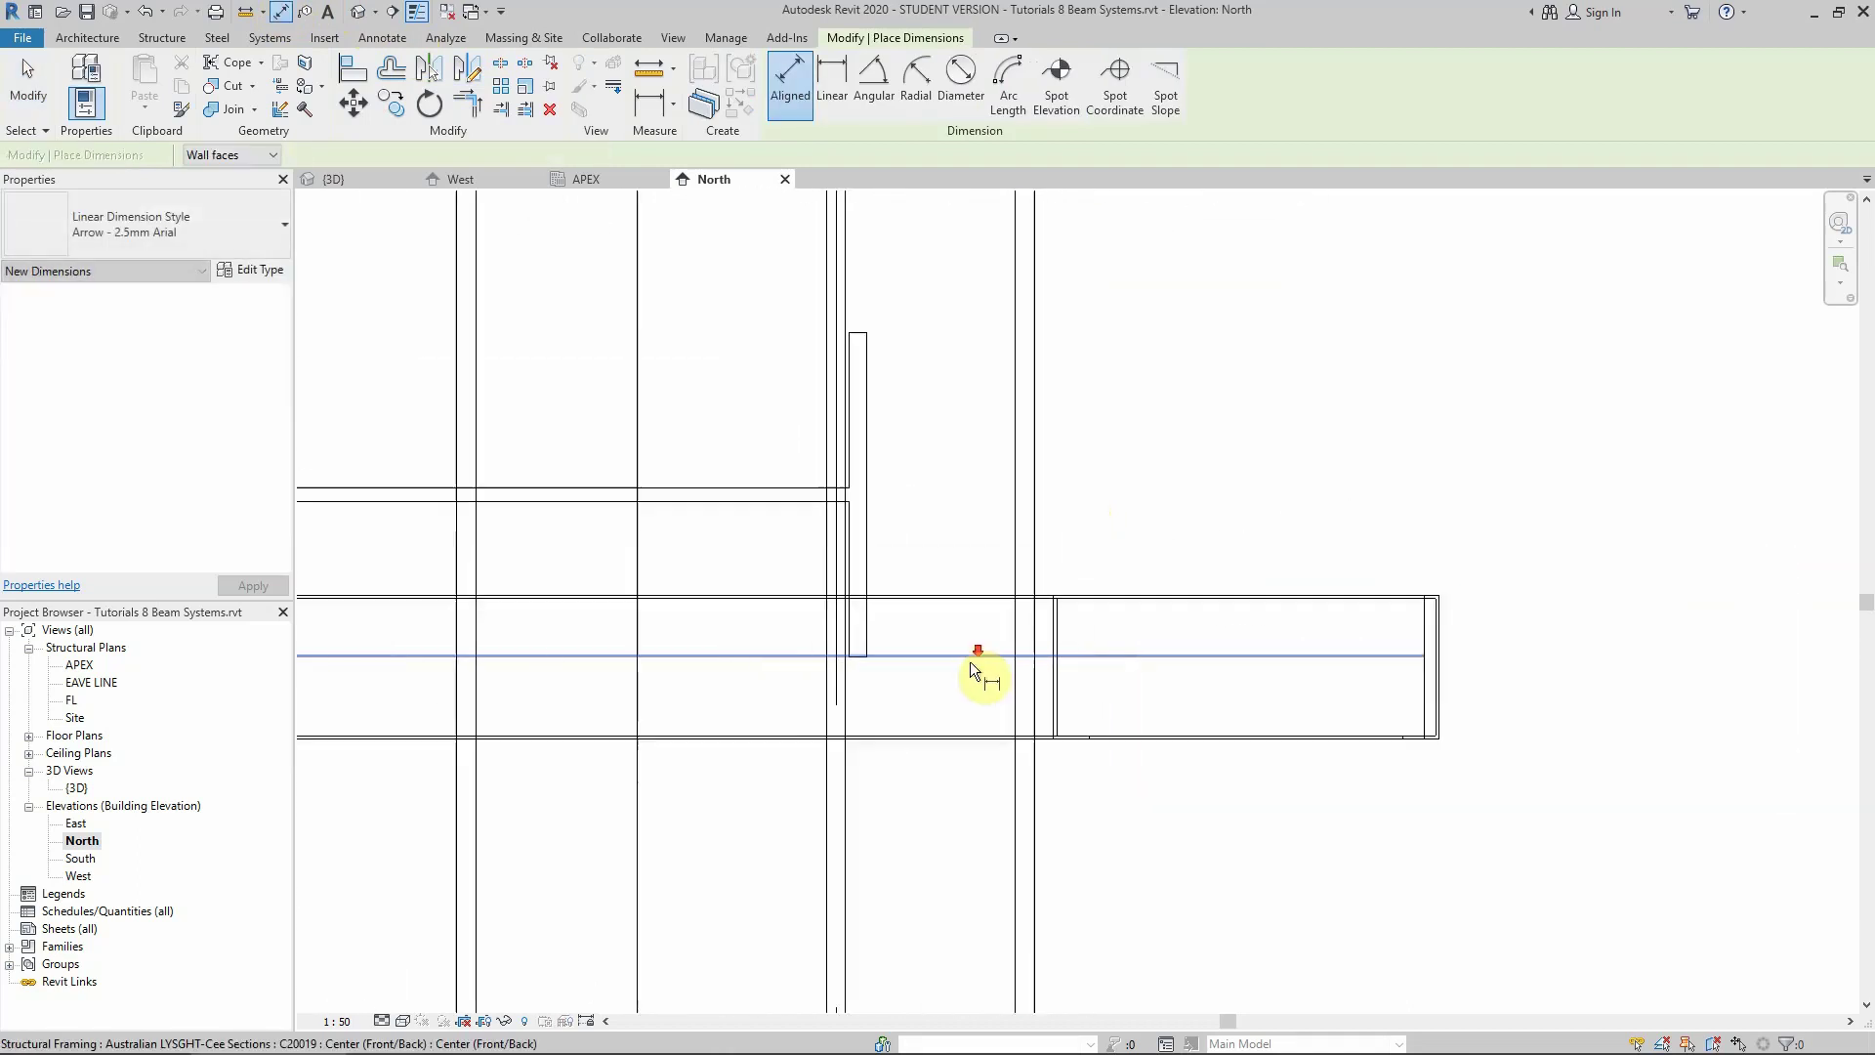
pyautogui.scroll(3, 1002, 667)
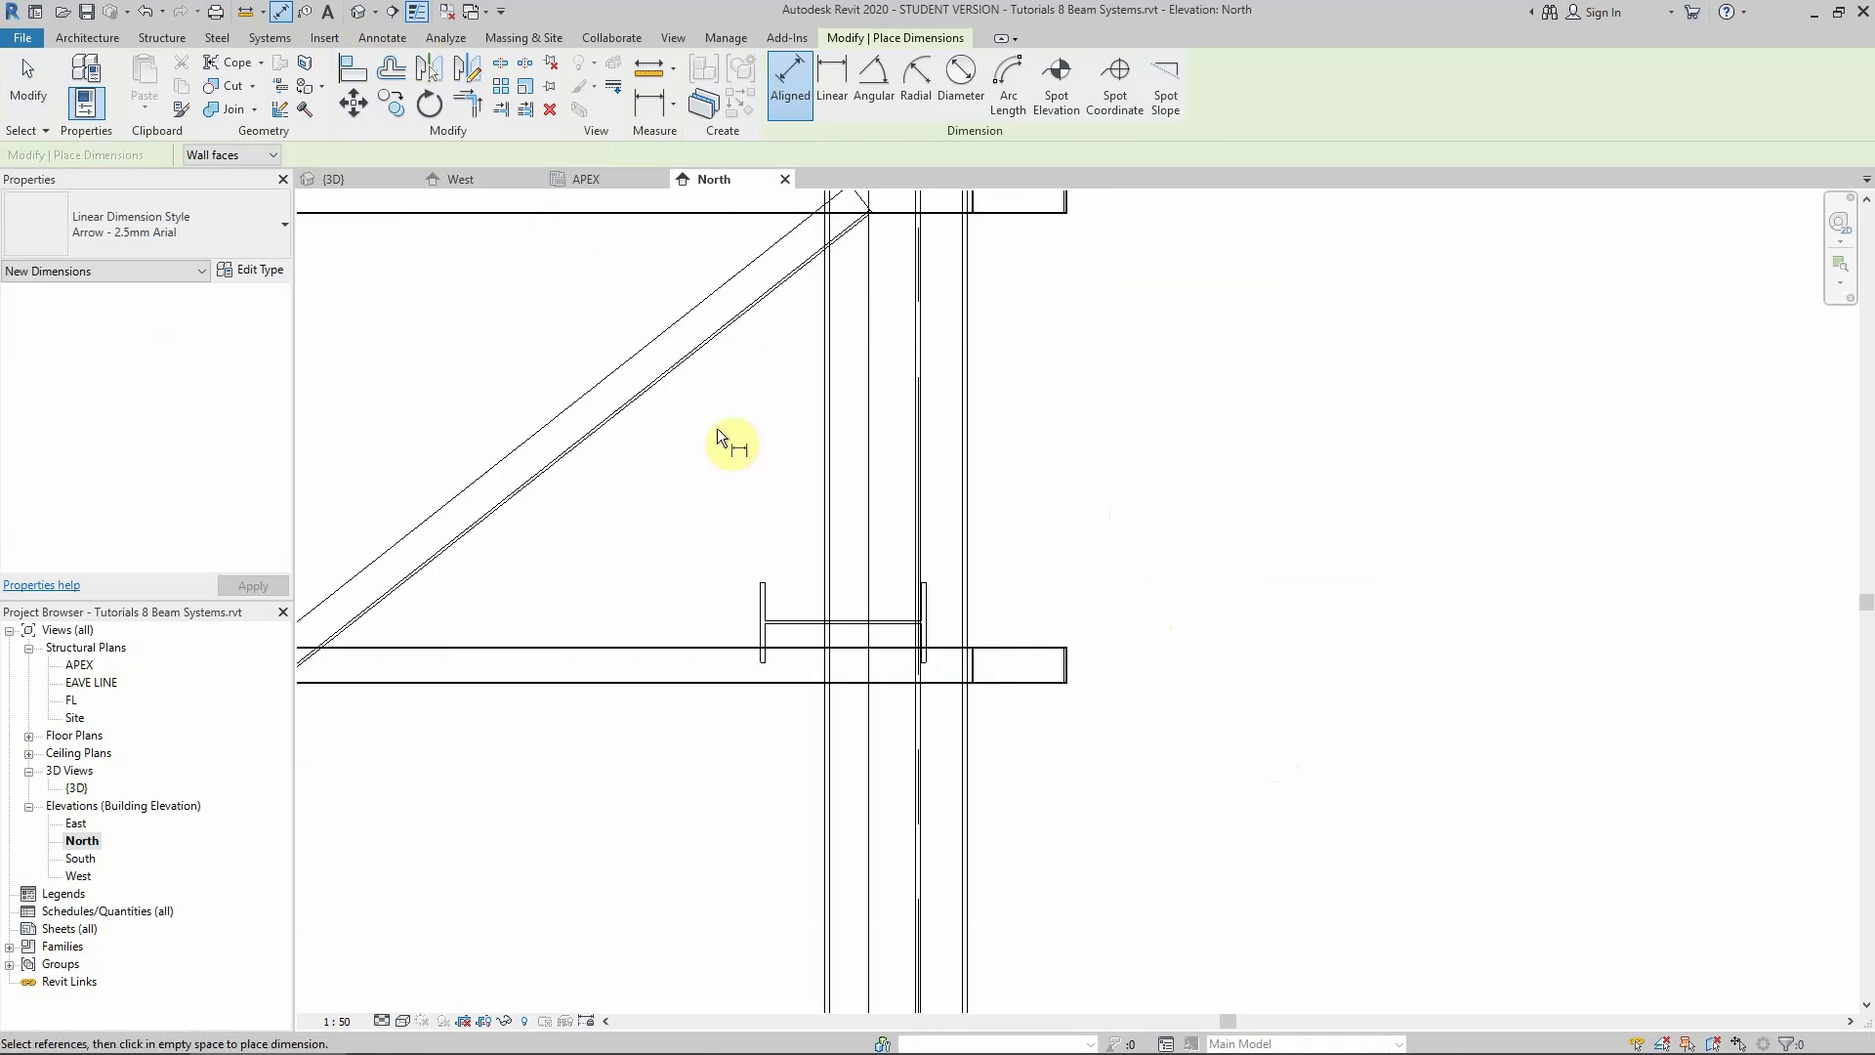
pyautogui.scroll(-5, 1018, 719)
pyautogui.press('Escape')
pyautogui.press('Escape')
pyautogui.scroll(-6, 916, 737)
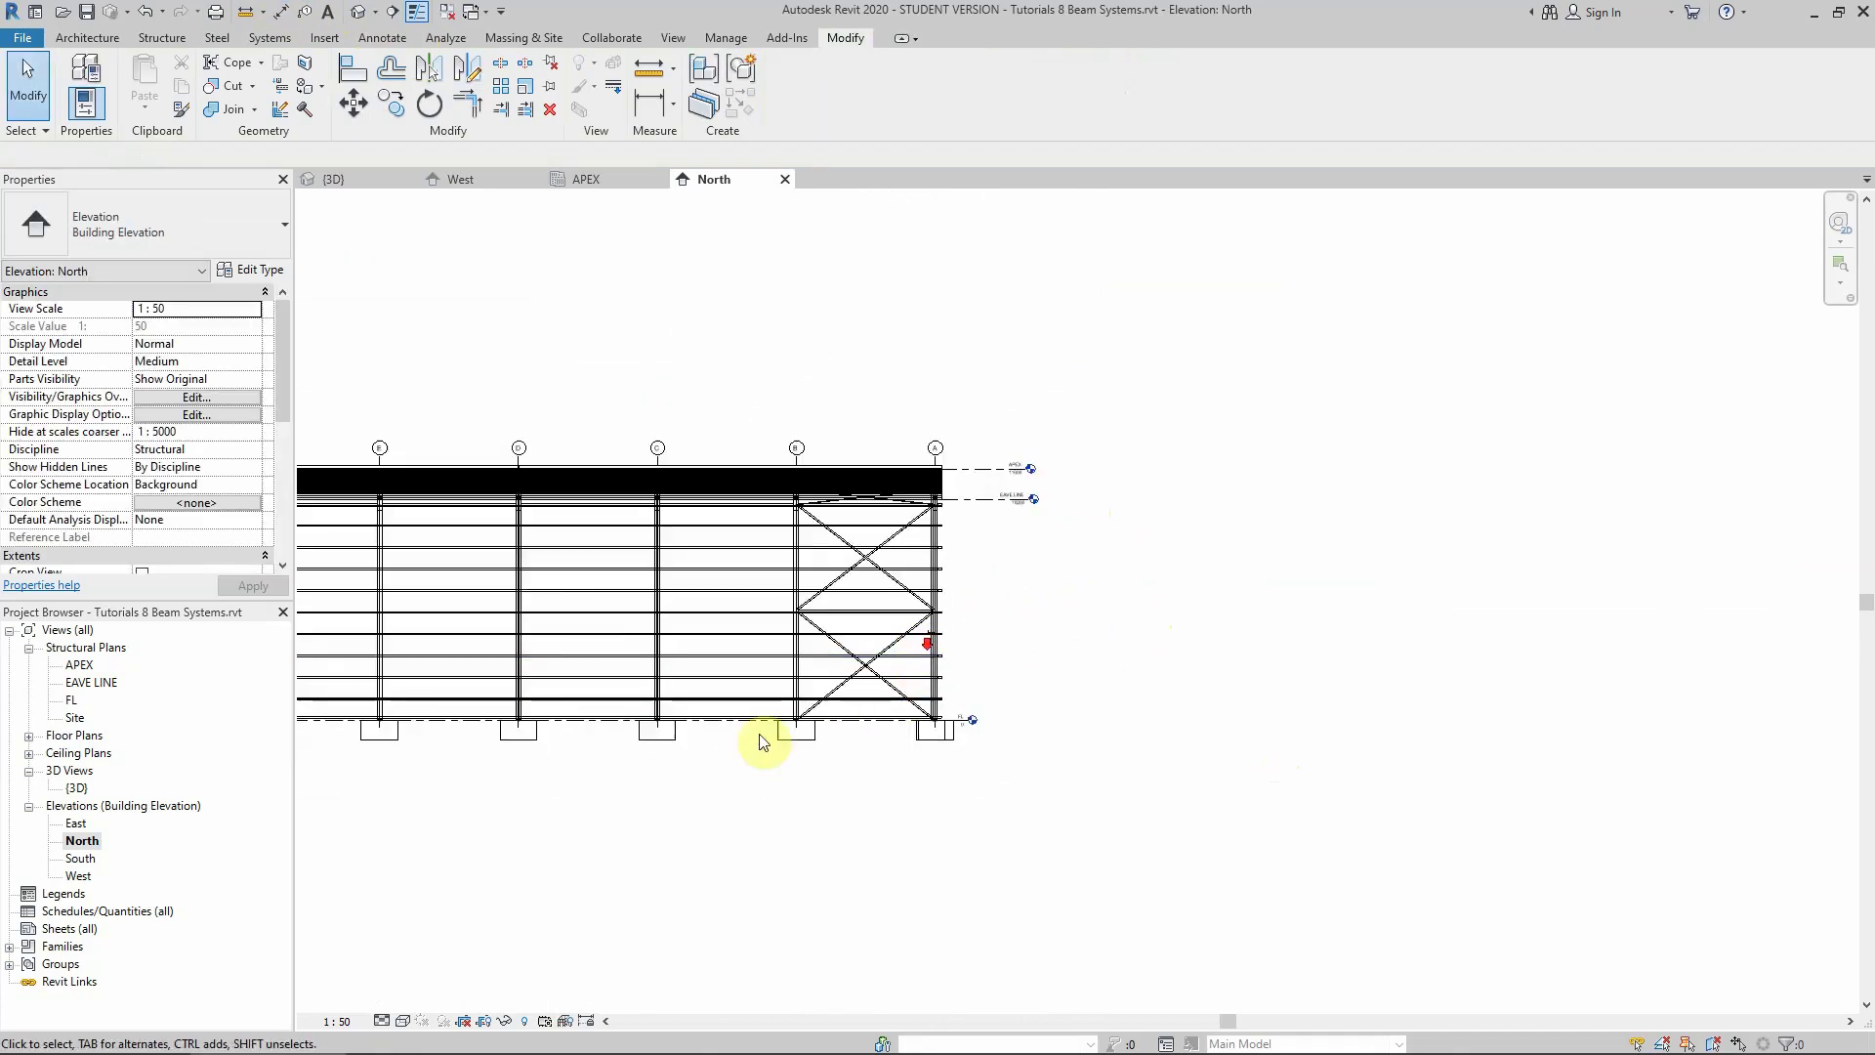
# Return to the 3D view and examine how the moved end wall girts meet the side wall girts at the corner
pyautogui.click(369, 184)
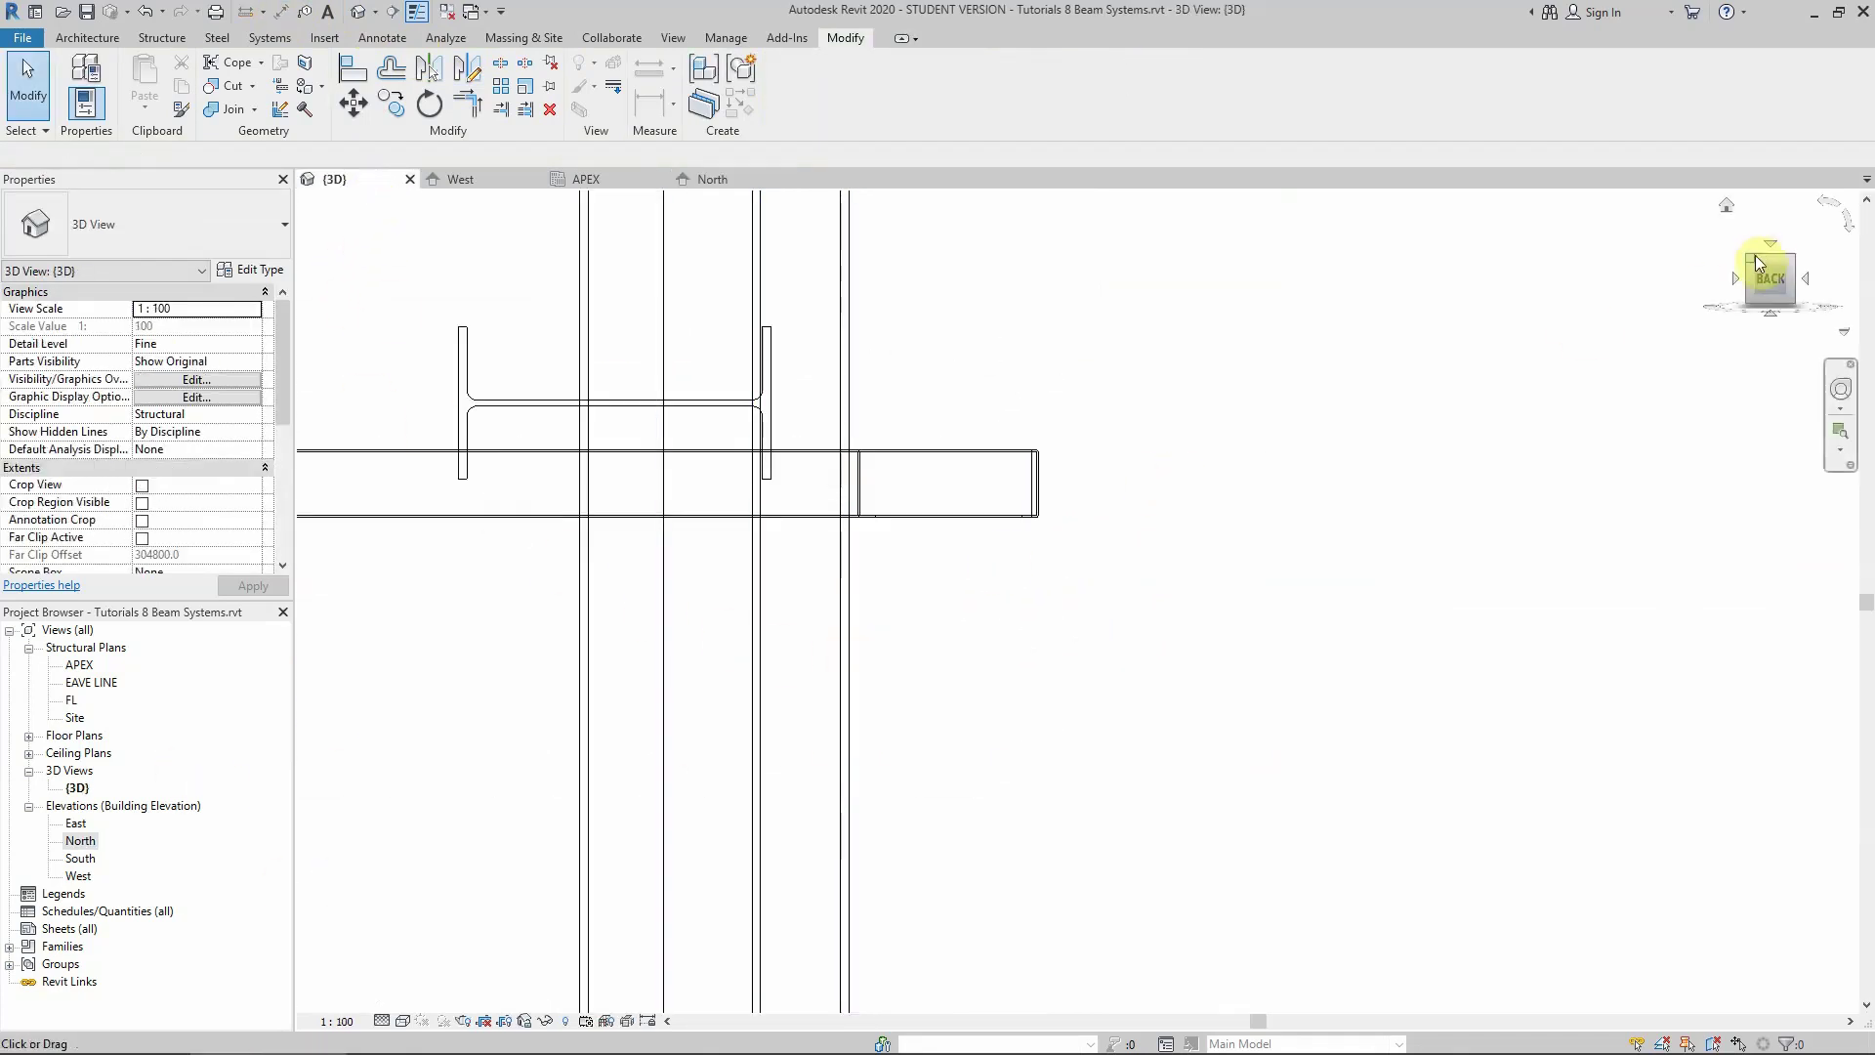
pyautogui.moveTo(1779, 258); pyautogui.dragTo(1621, 365)
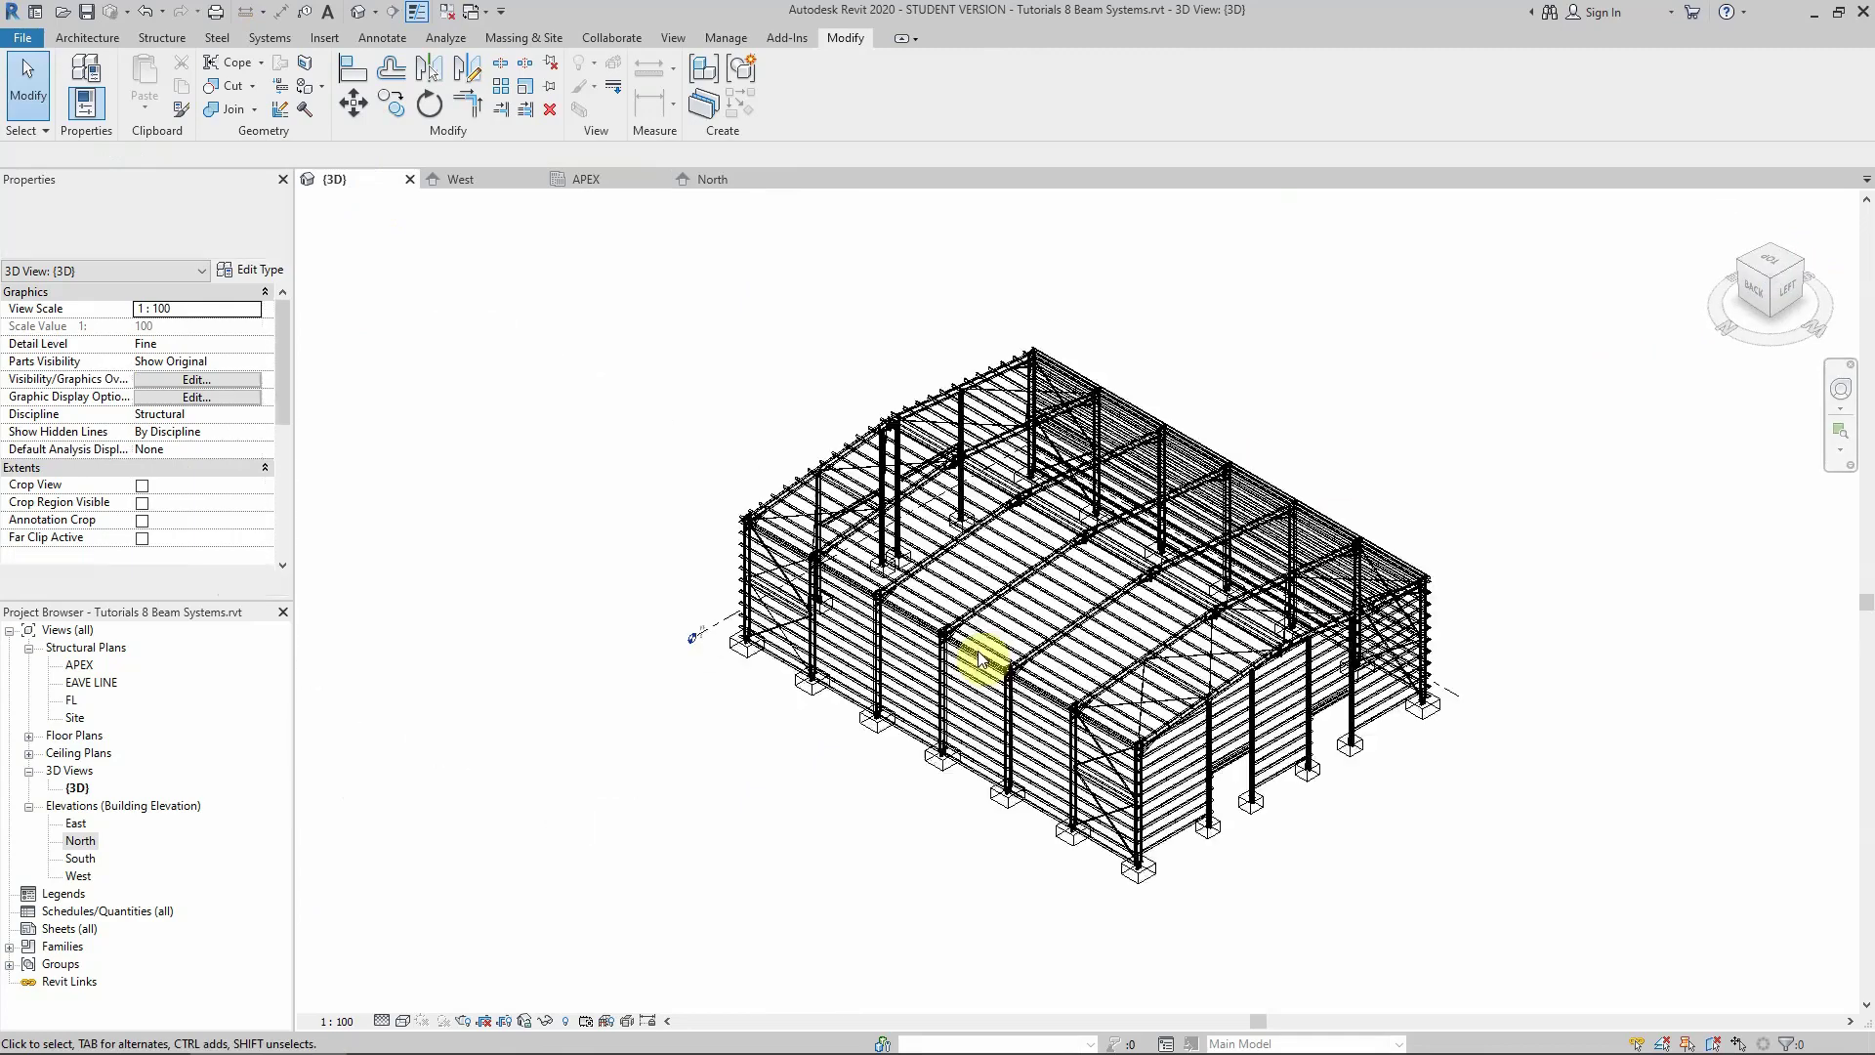
pyautogui.scroll(5, 1172, 793)
pyautogui.scroll(4, 925, 937)
pyautogui.scroll(3, 757, 971)
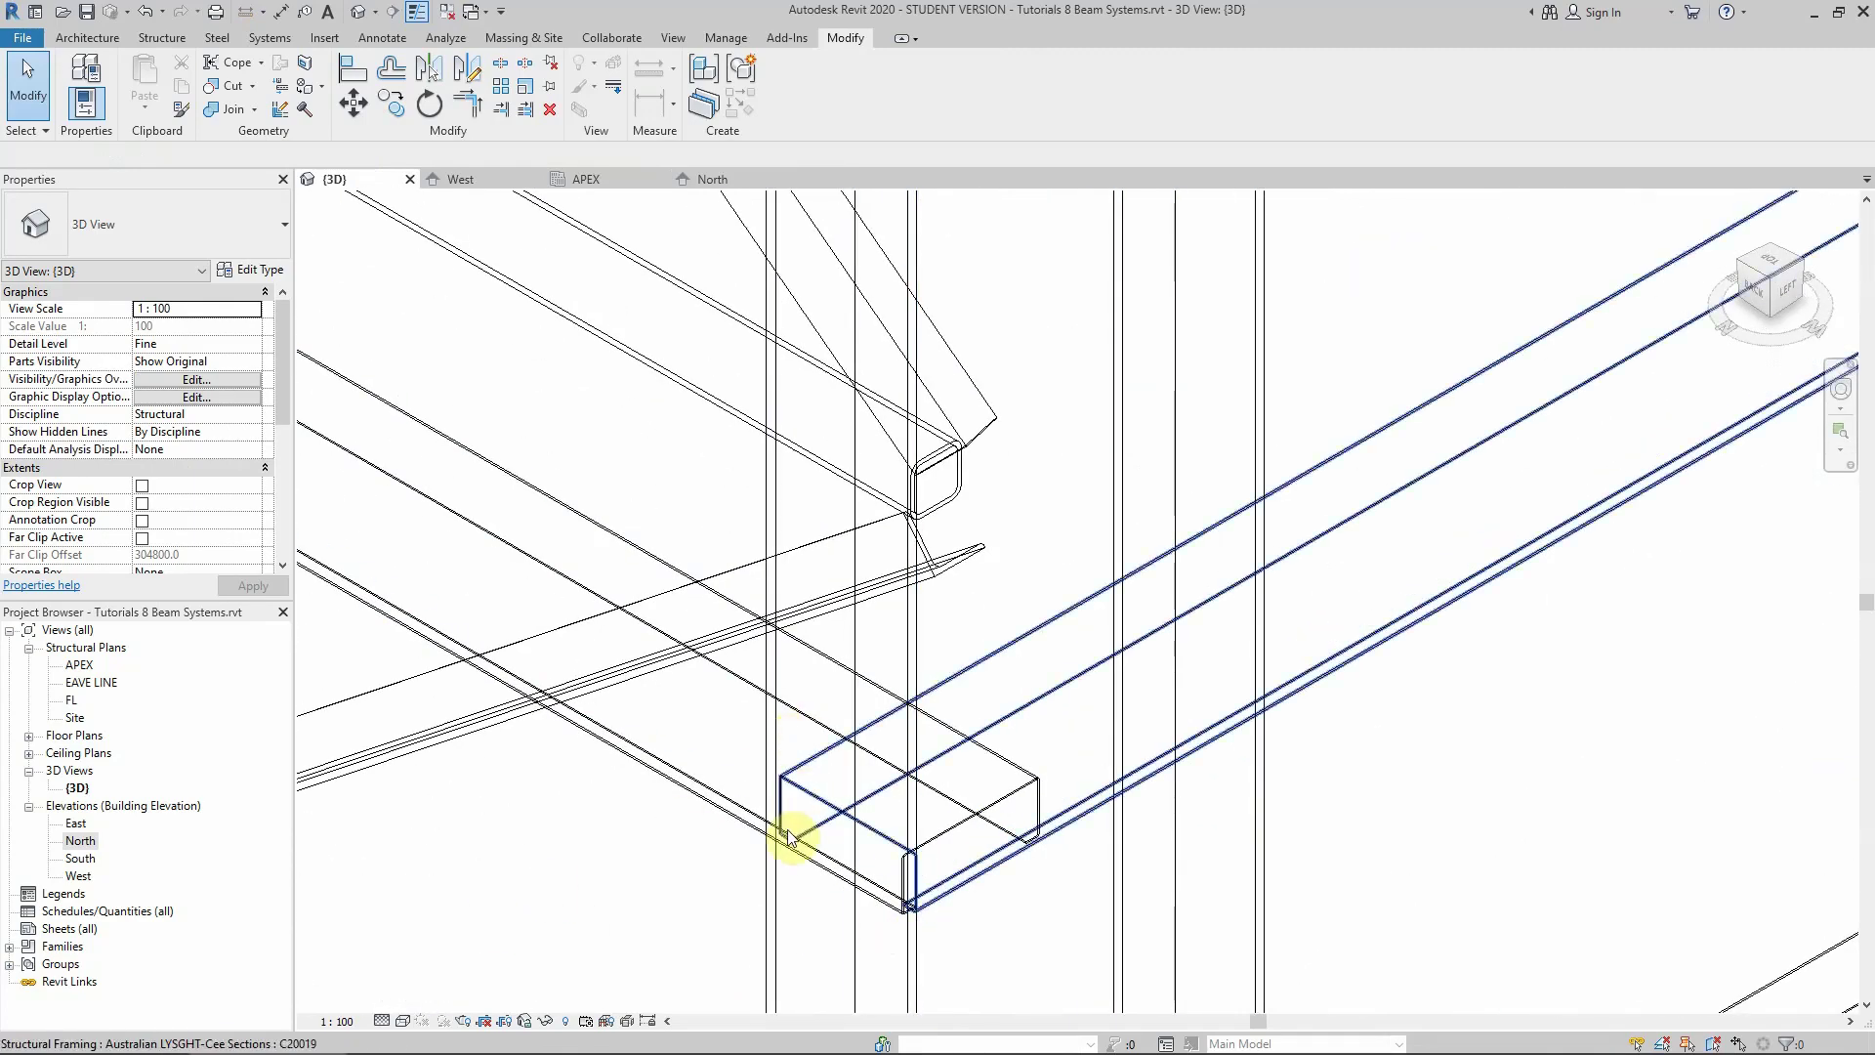
pyautogui.scroll(2, 807, 865)
pyautogui.scroll(-5, 937, 781)
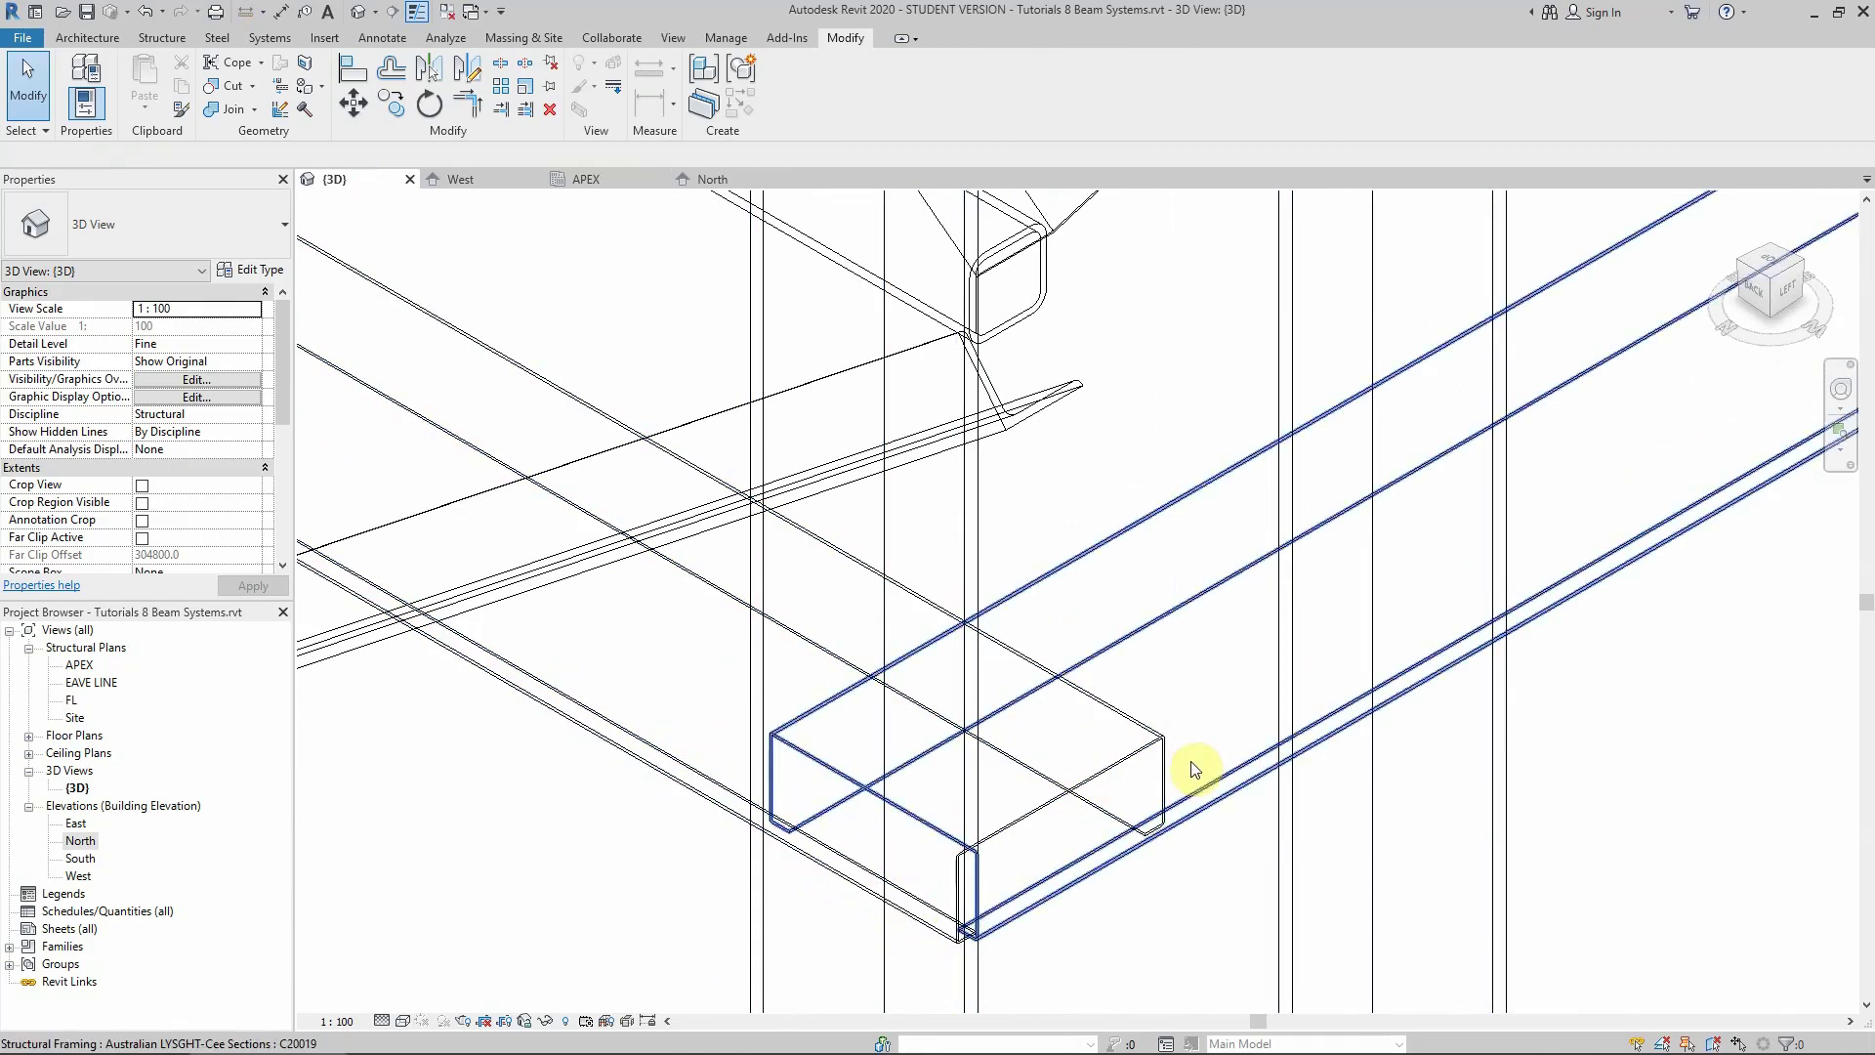
pyautogui.scroll(2, 937, 830)
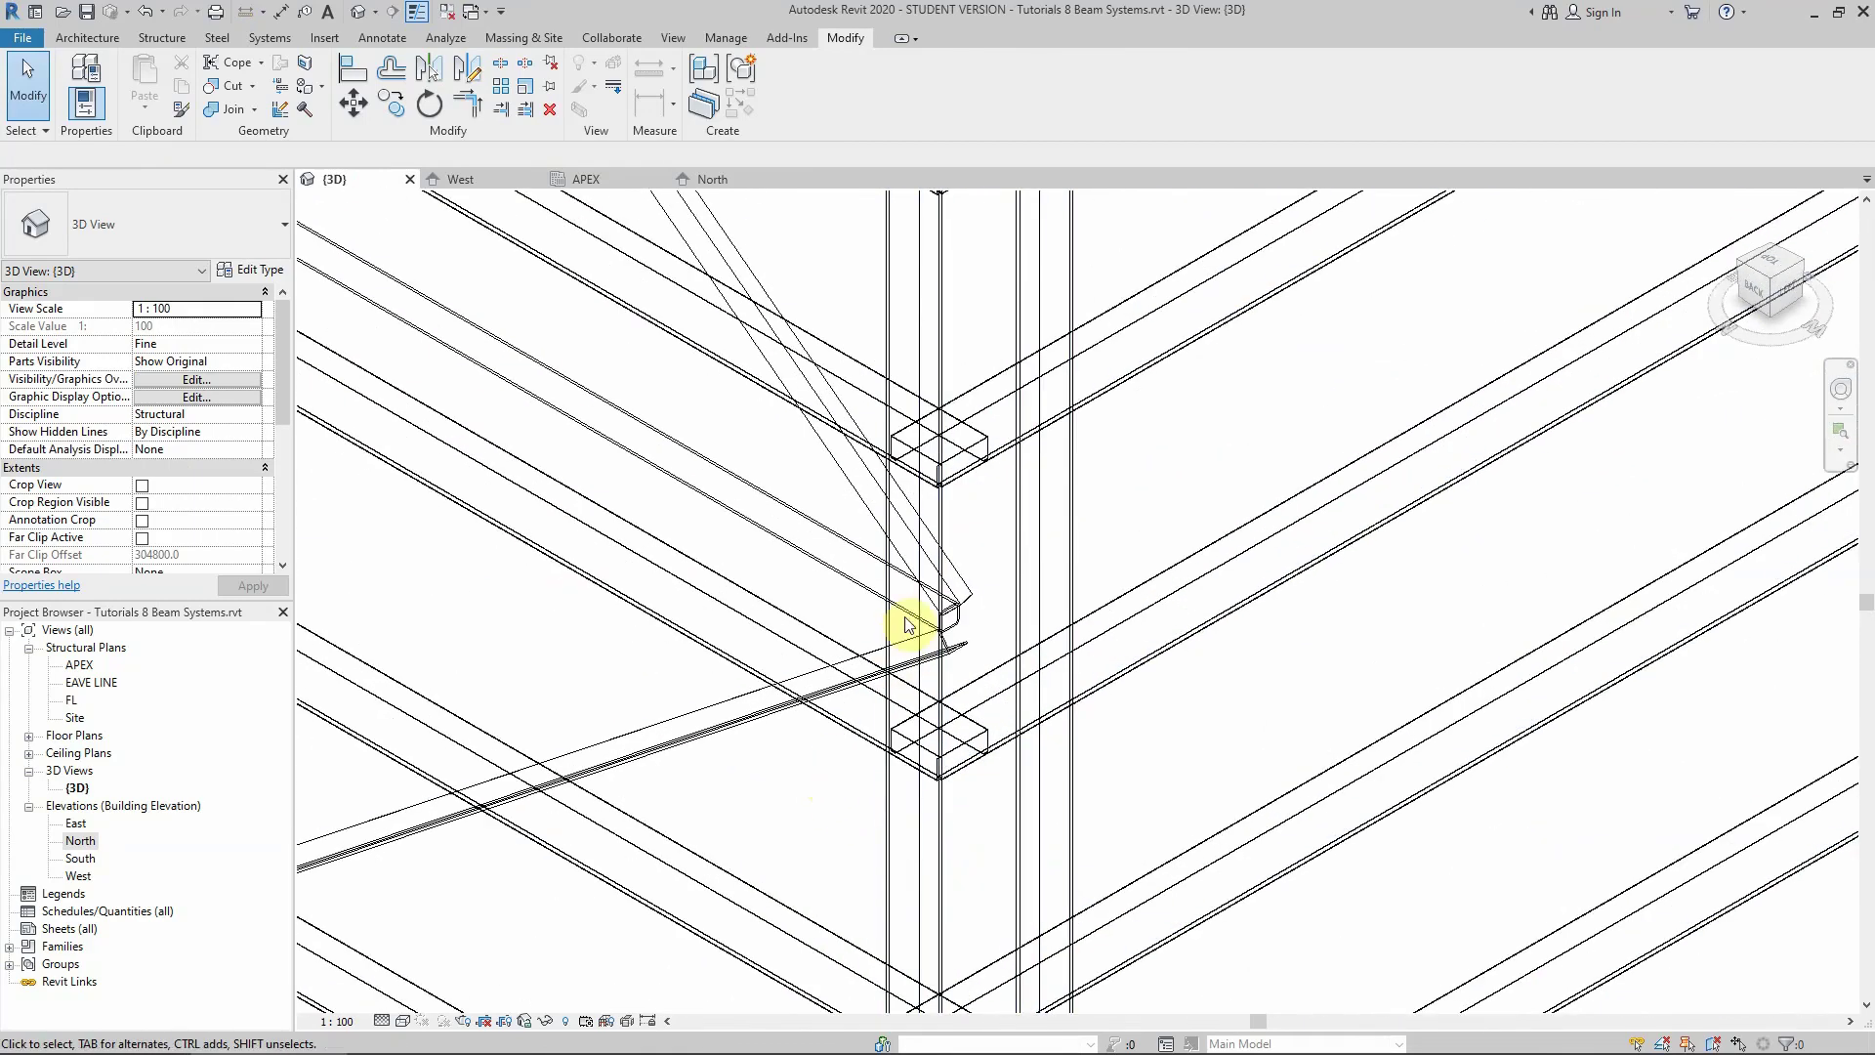
pyautogui.scroll(-3, 917, 615)
pyautogui.scroll(1, 1035, 580)
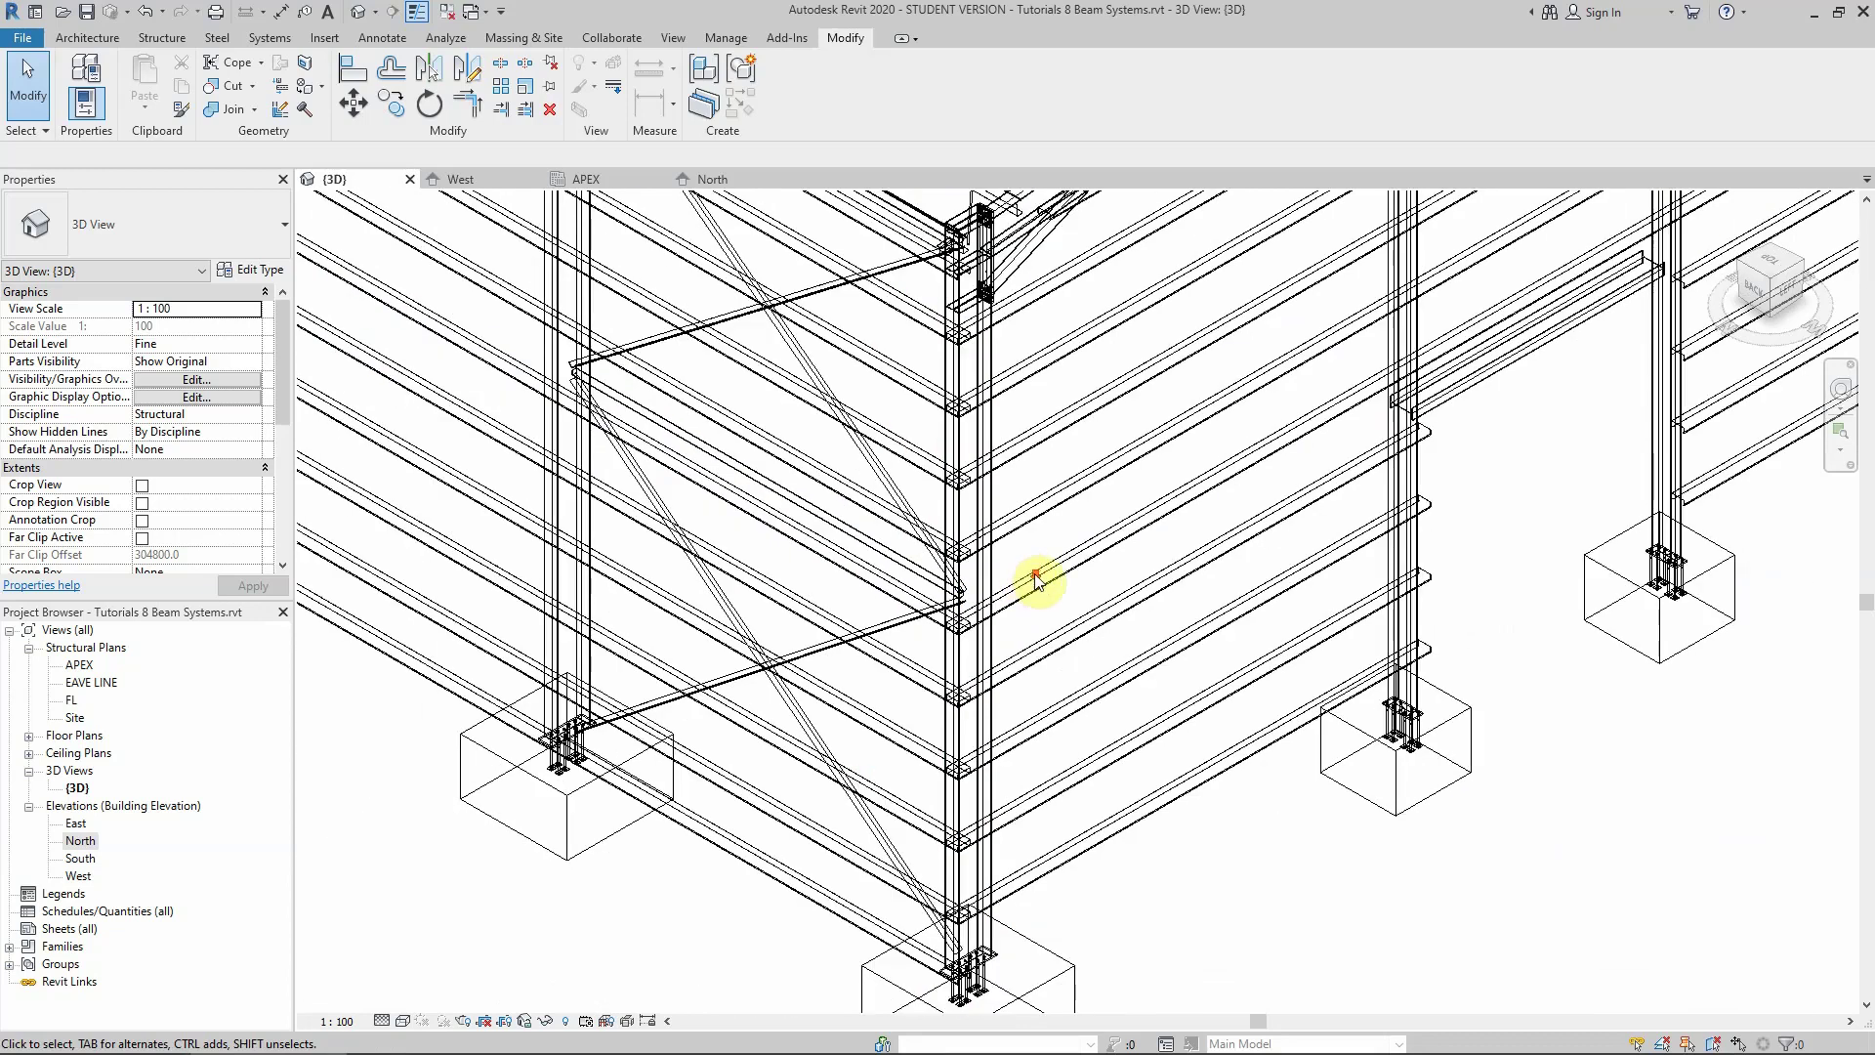
pyautogui.scroll(-5, 875, 801)
pyautogui.scroll(-3, 1077, 745)
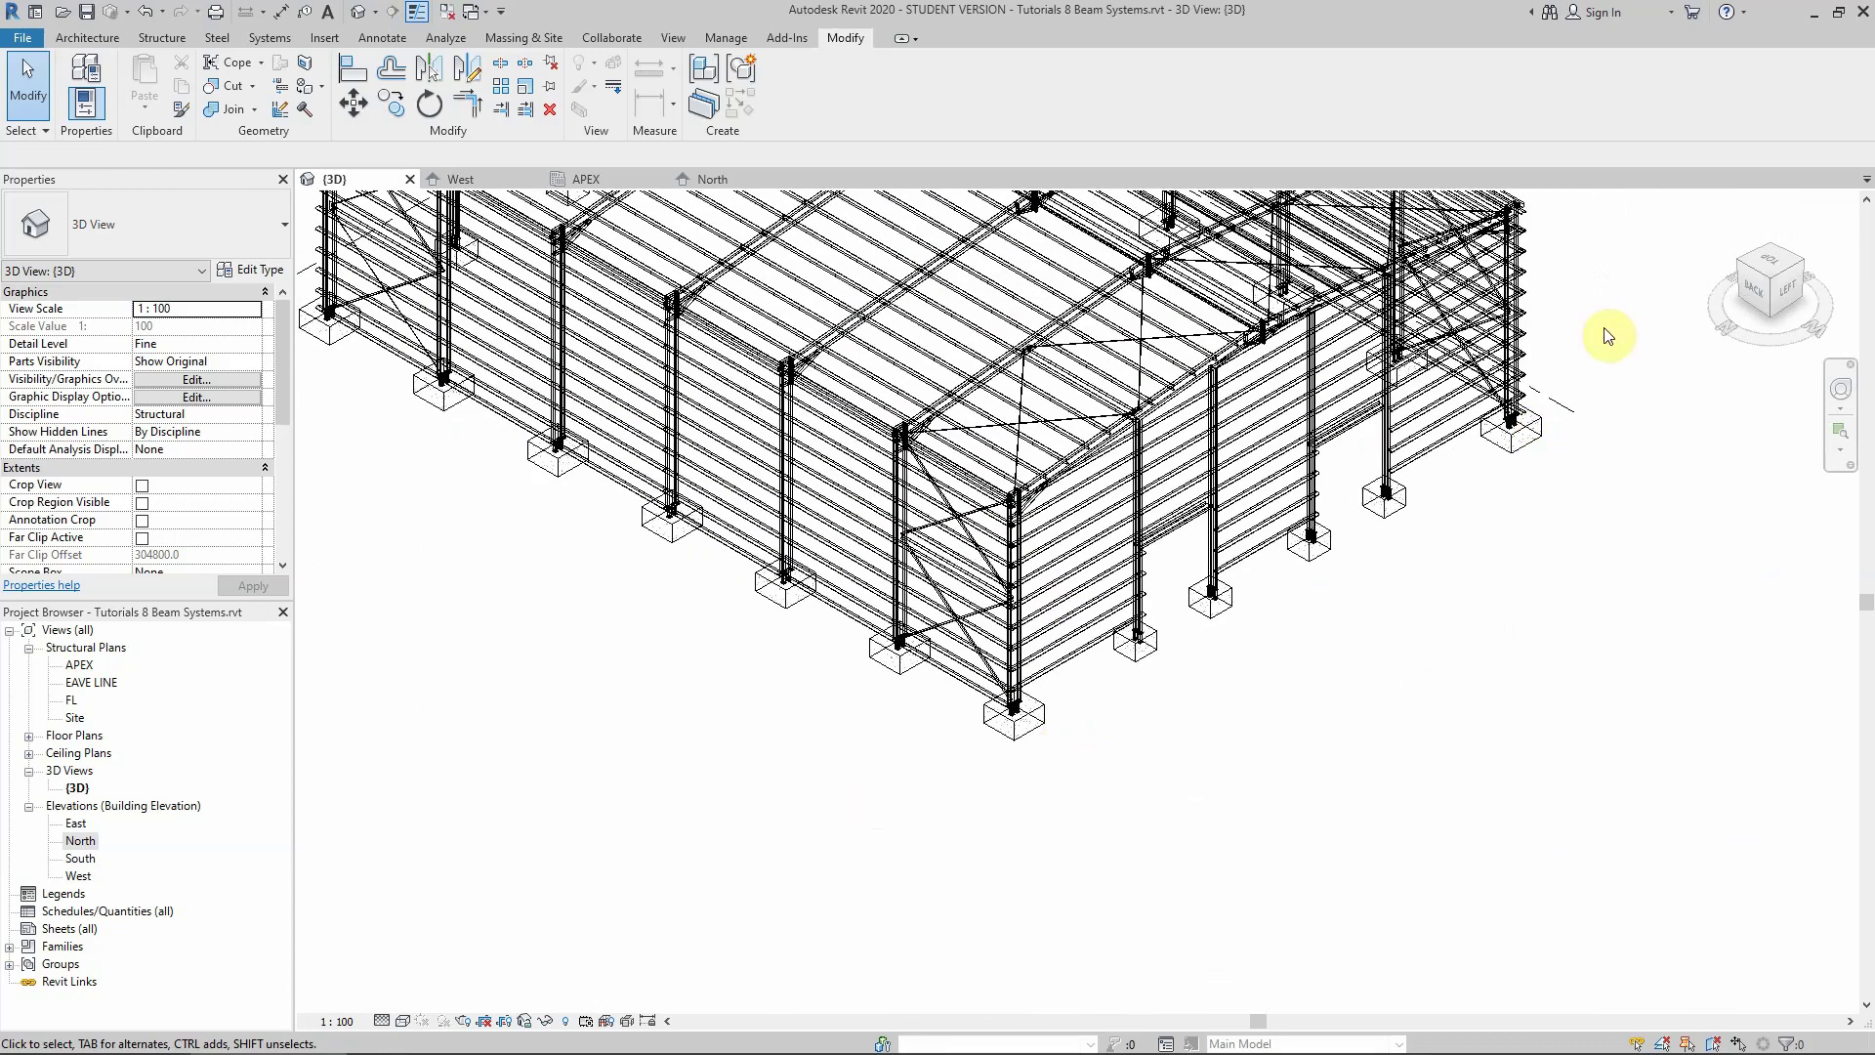
# Start a structural beam system on the opposite end wall without girts, picking the end wall column's face as its work plane
pyautogui.click(1729, 266)
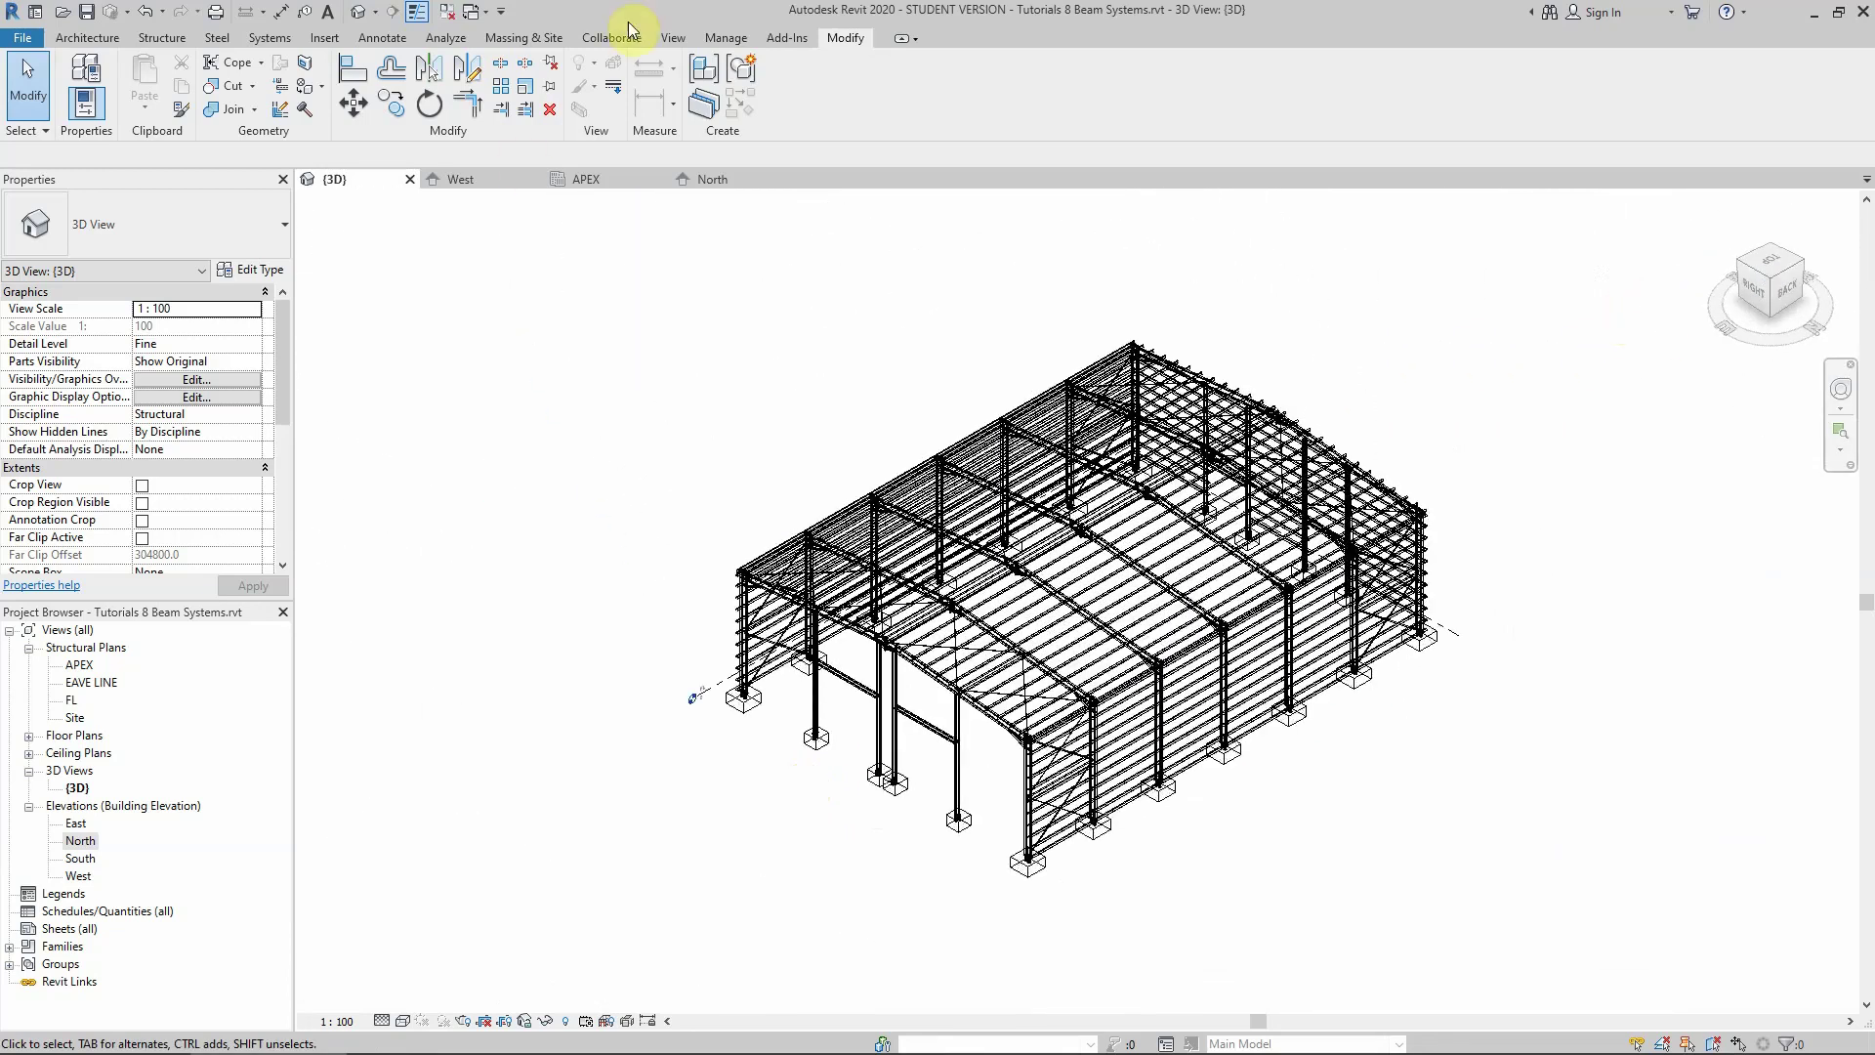
pyautogui.click(162, 37)
pyautogui.click(263, 38)
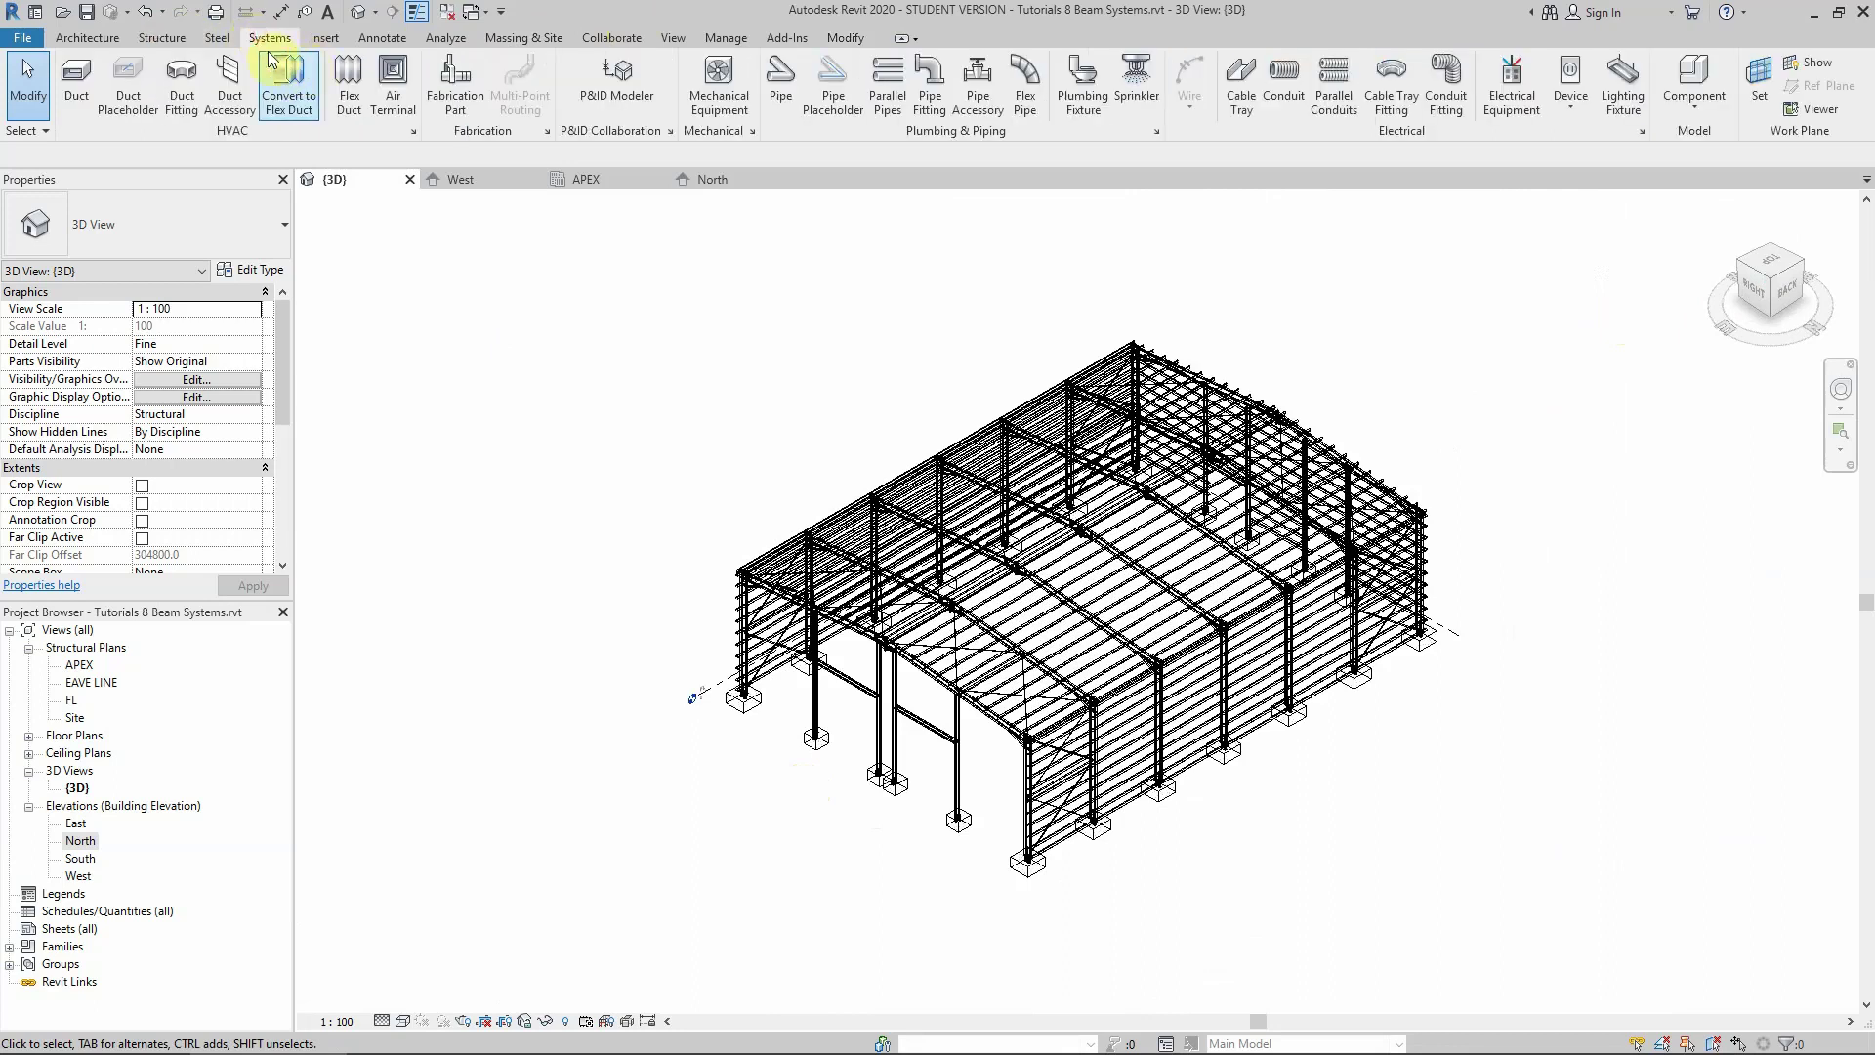
pyautogui.click(163, 39)
pyautogui.click(332, 78)
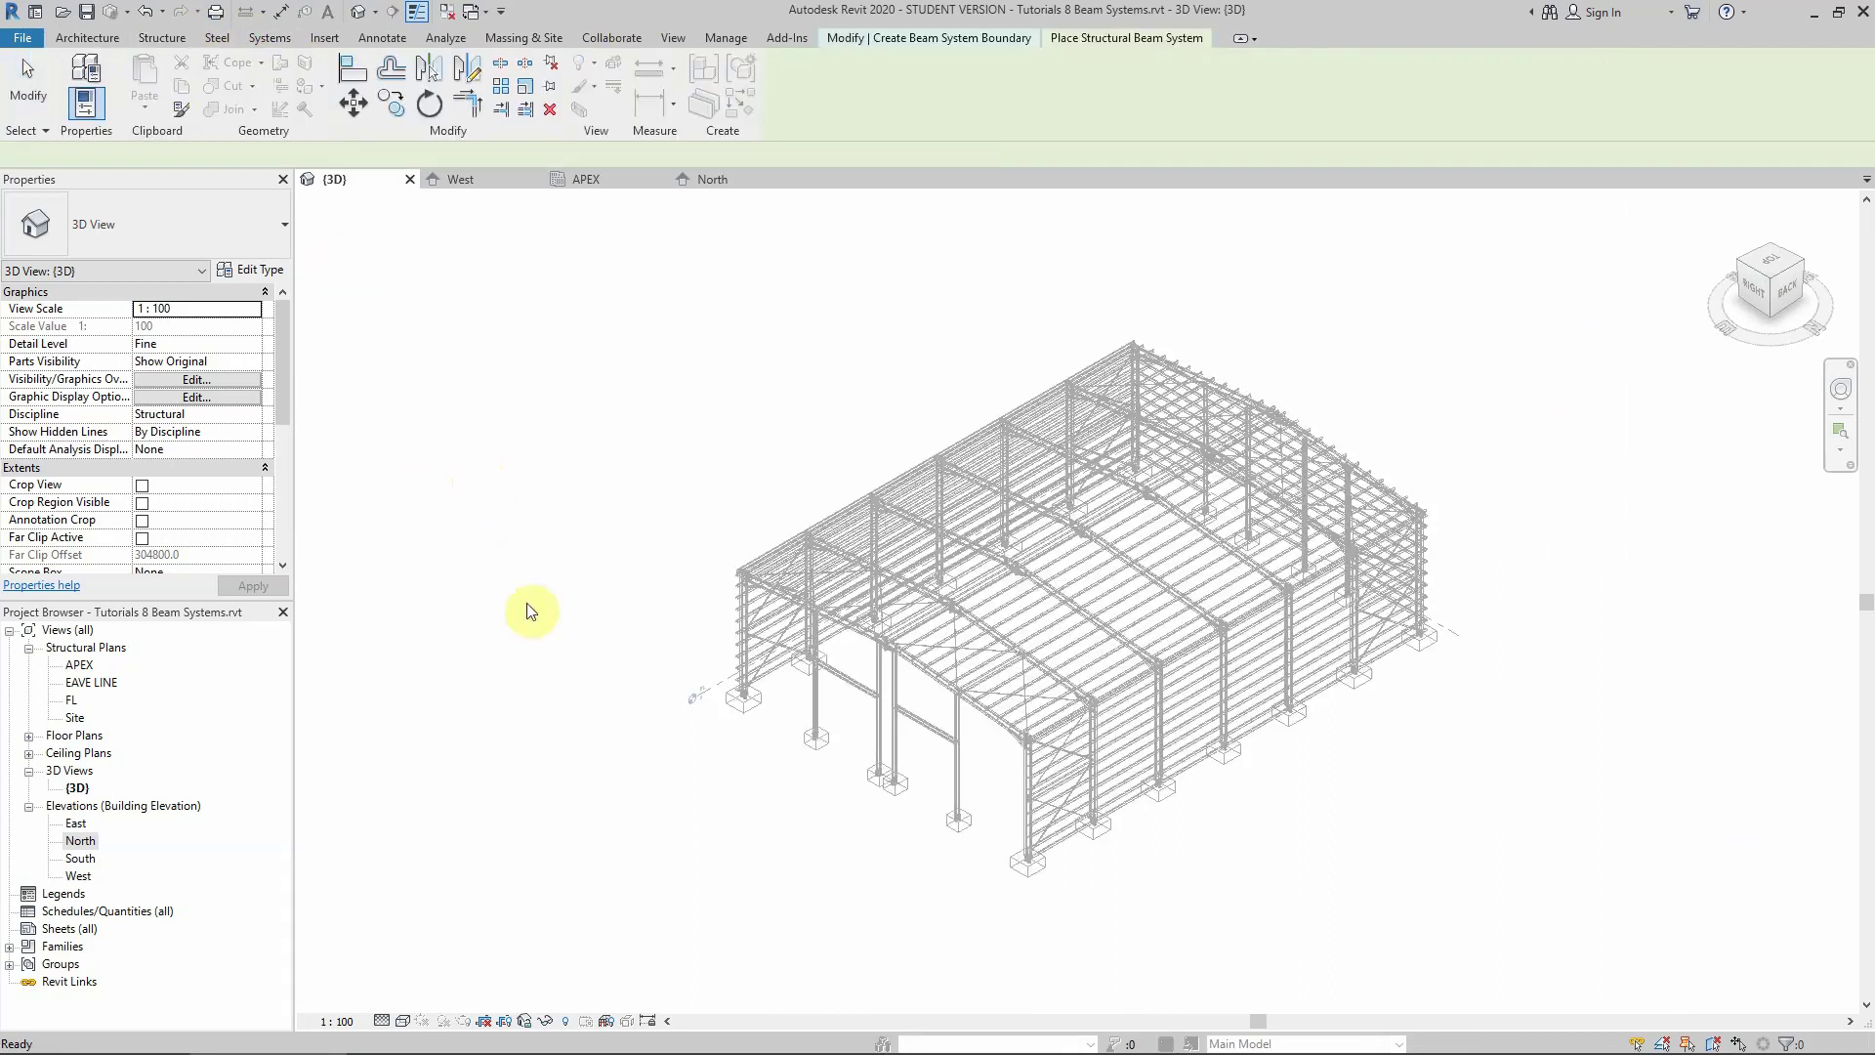
pyautogui.click(1065, 83)
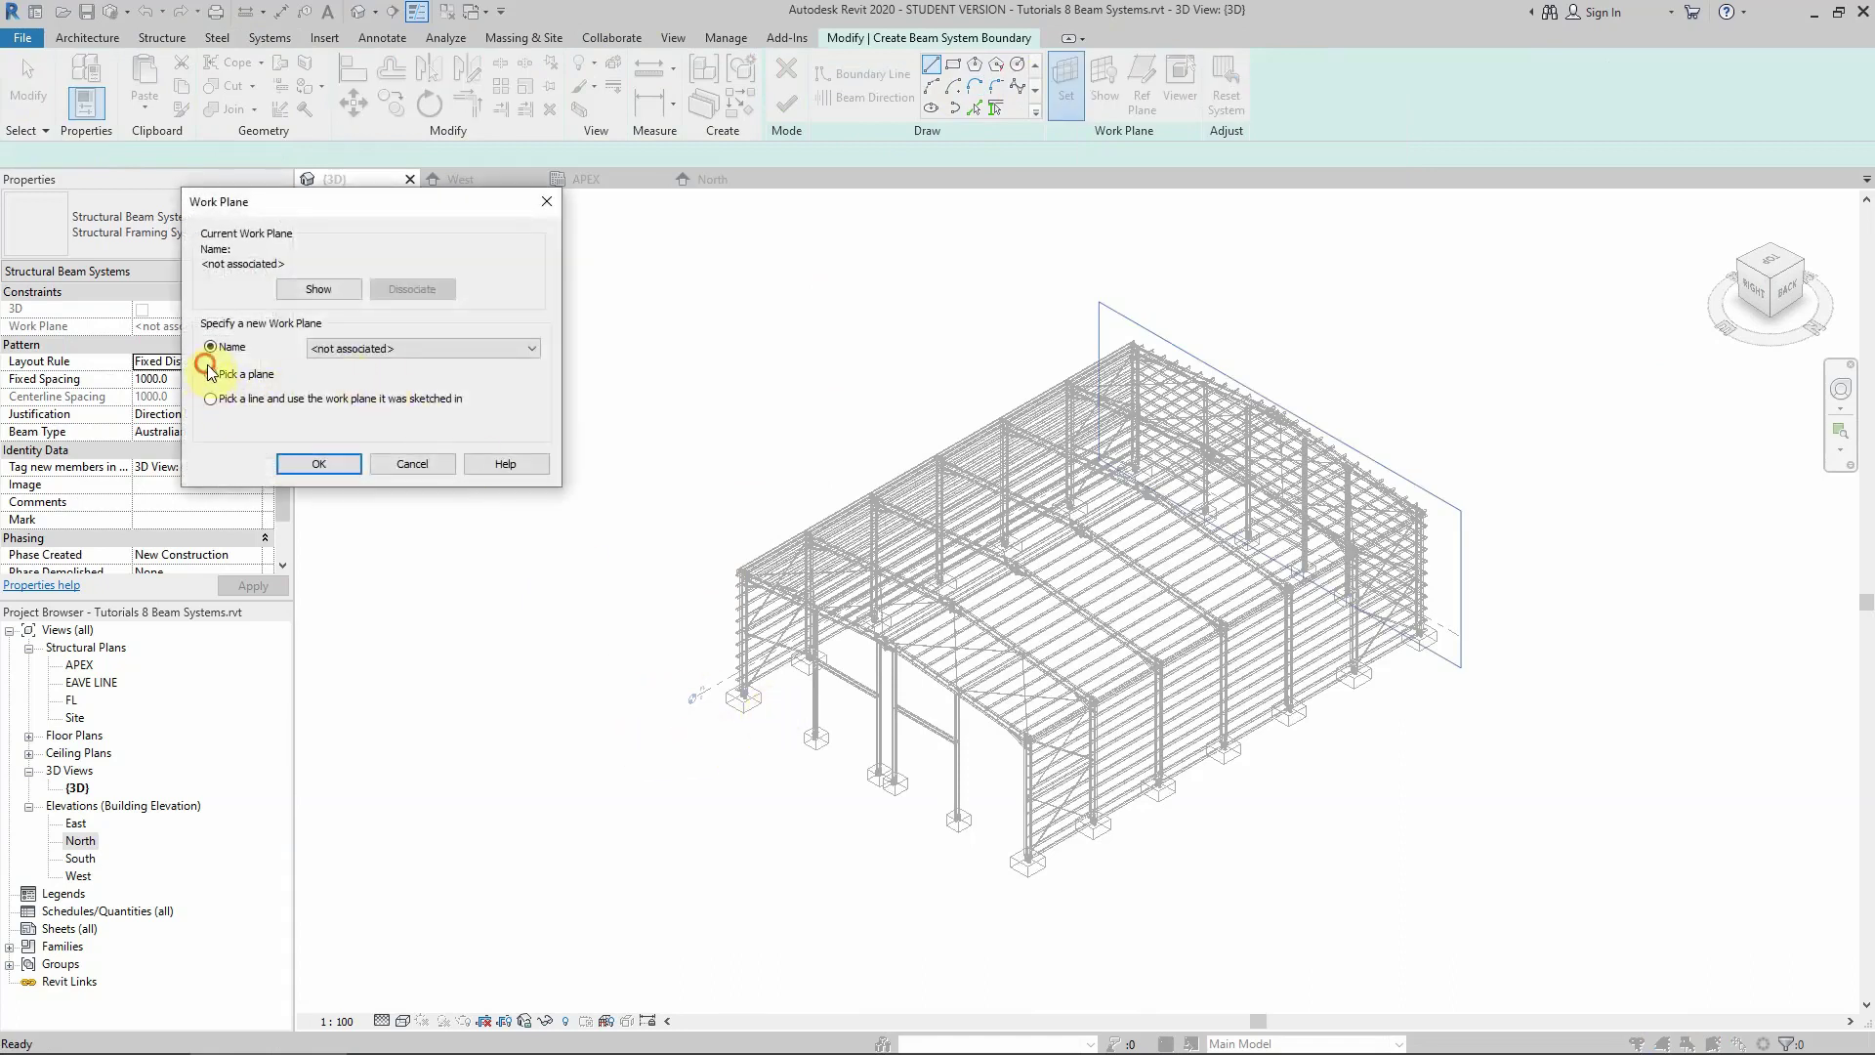
pyautogui.click(301, 457)
pyautogui.scroll(6, 825, 703)
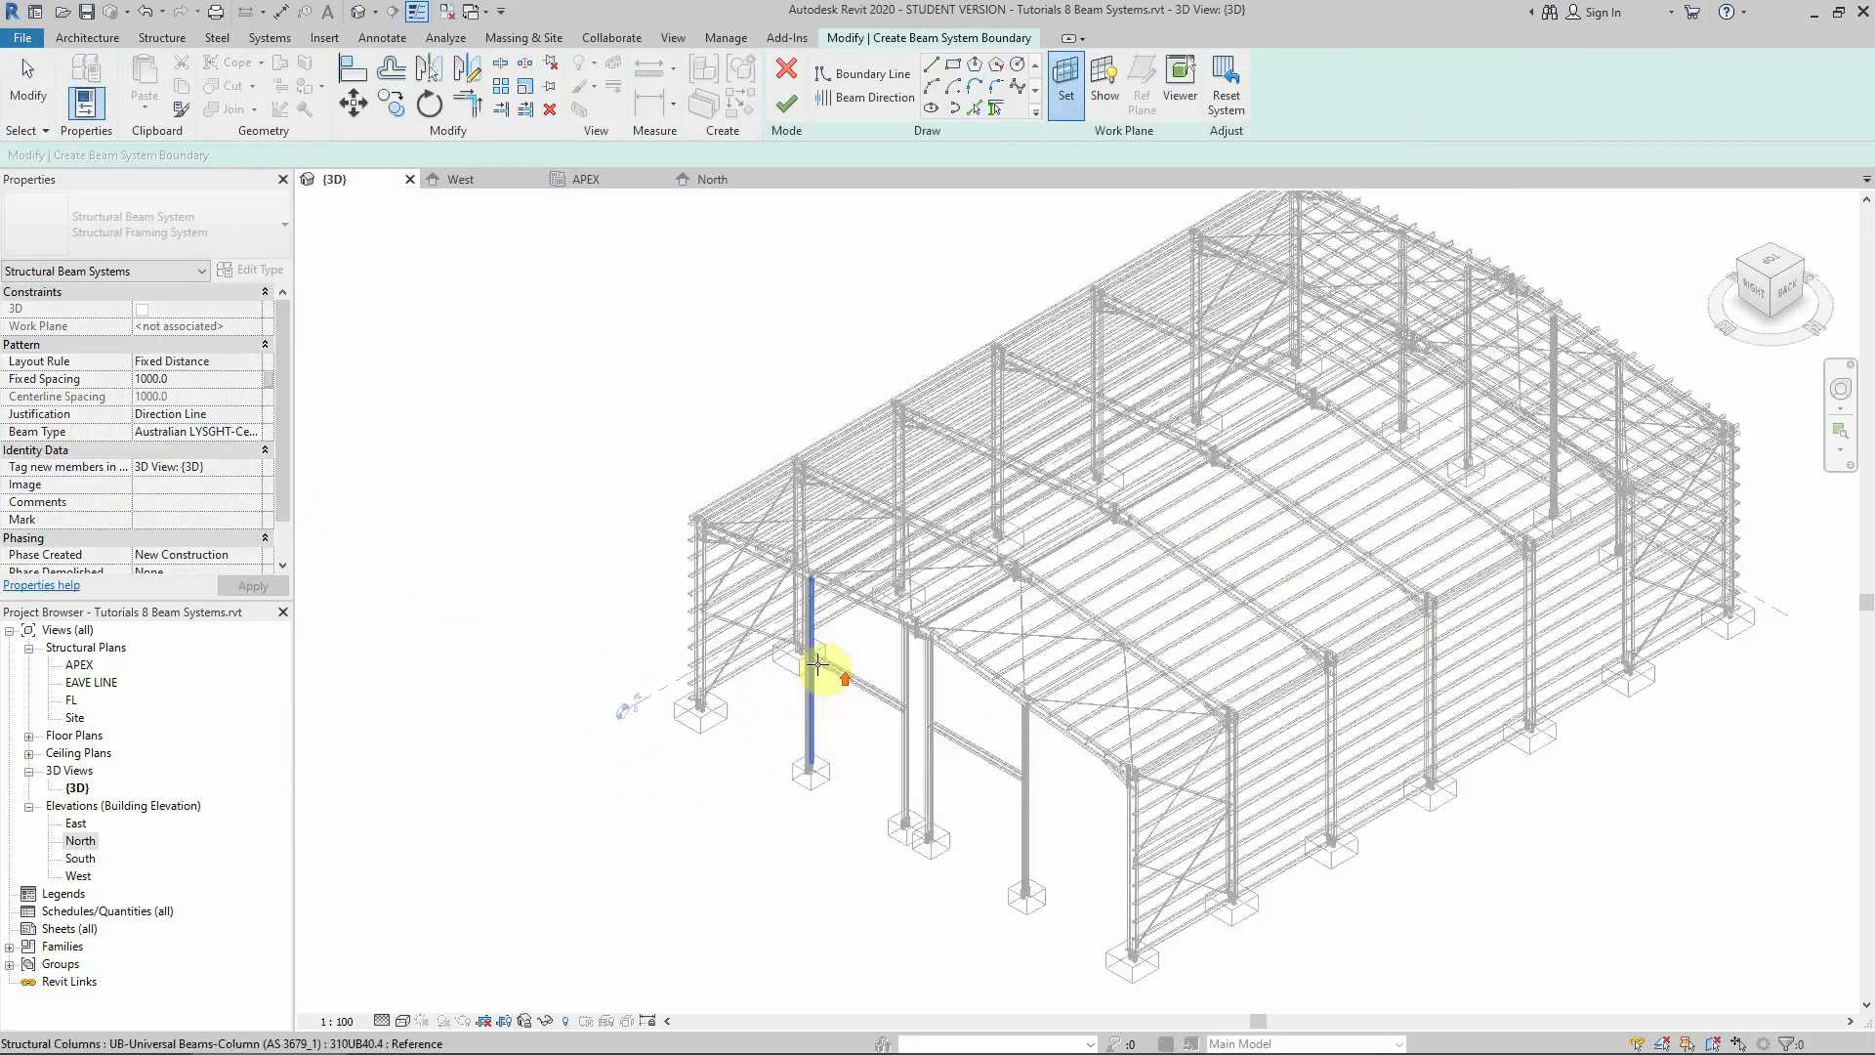
pyautogui.scroll(5, 772, 320)
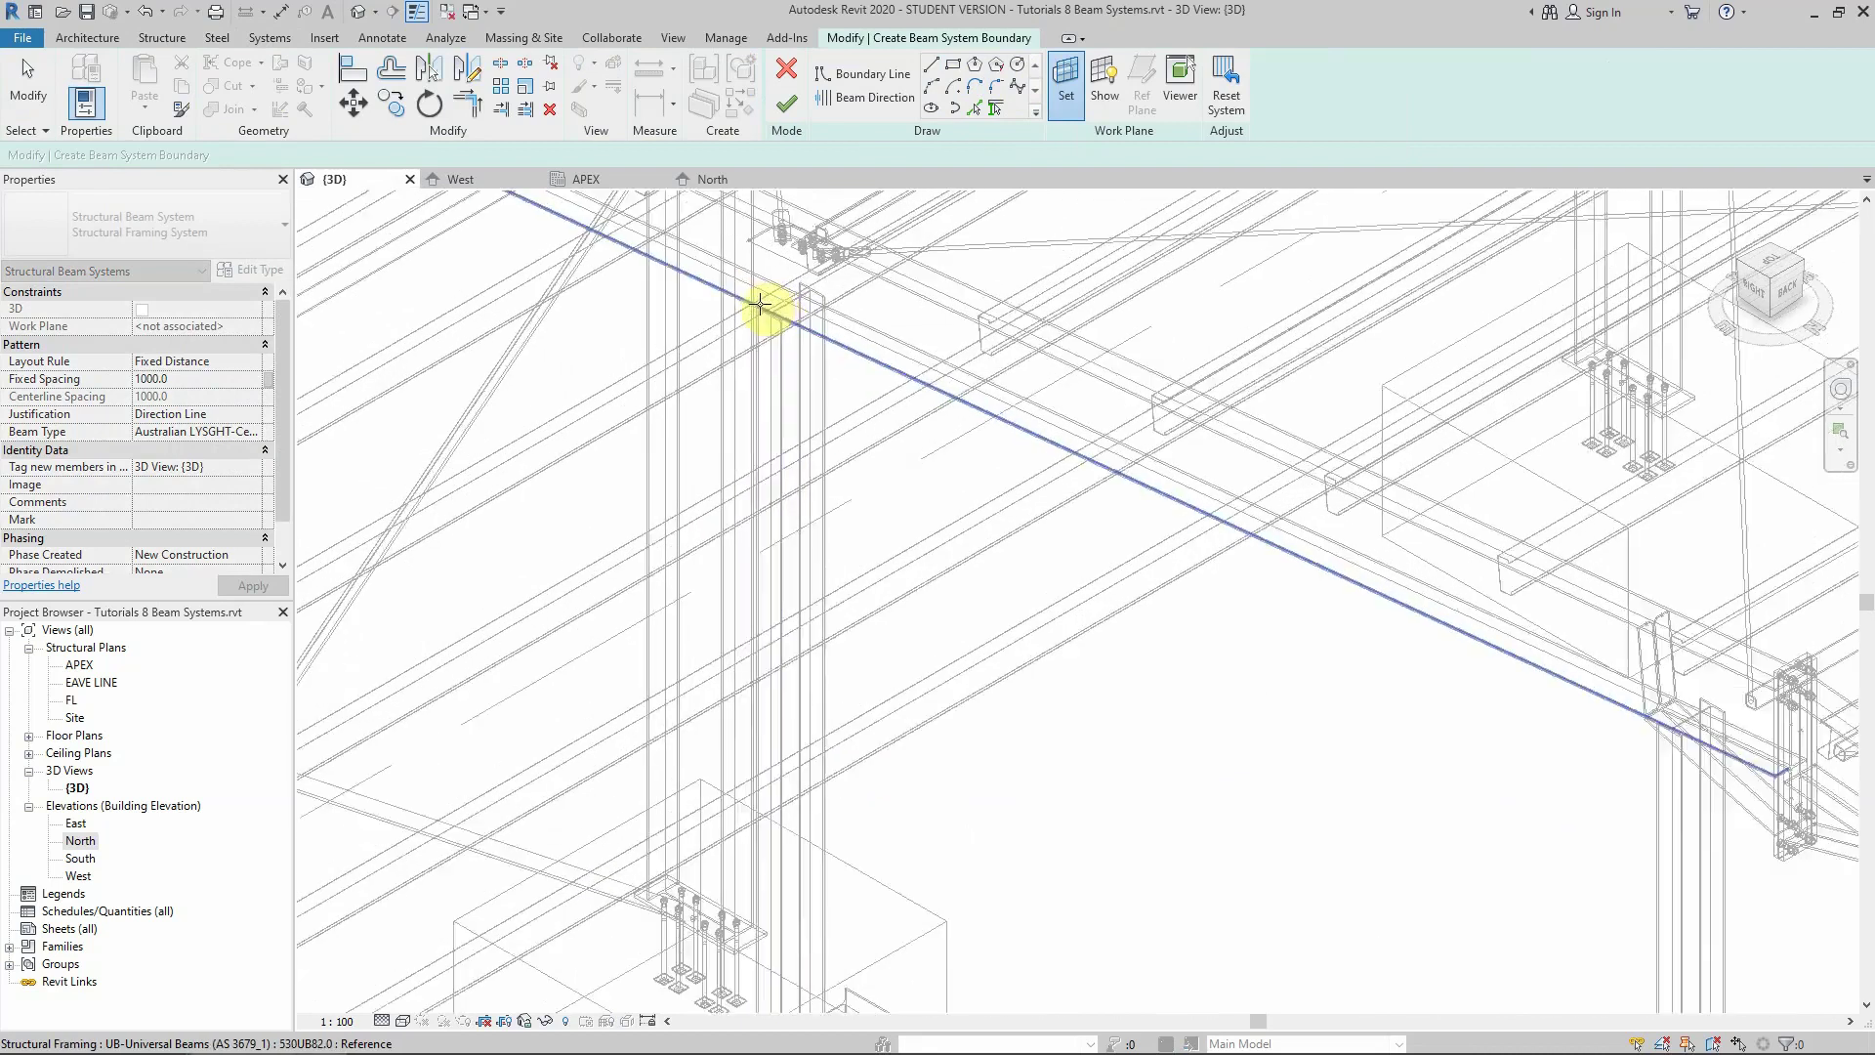
pyautogui.click(757, 321)
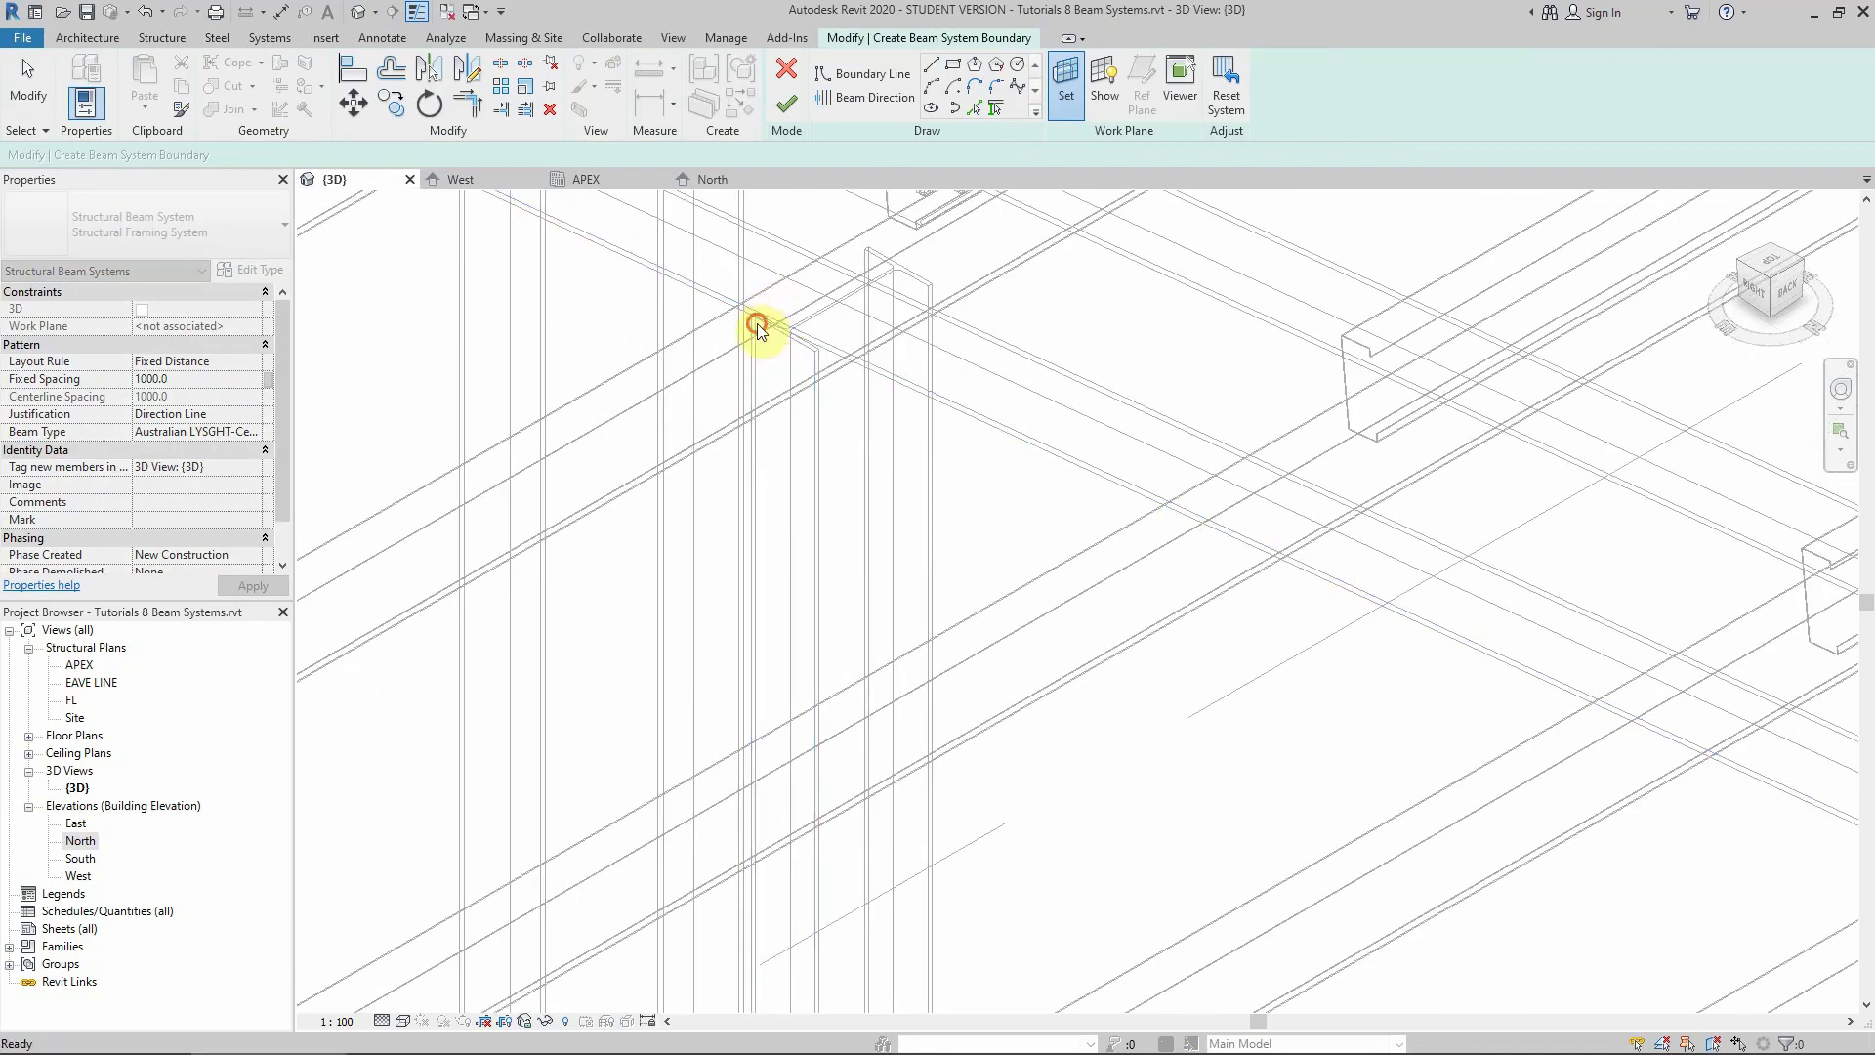
pyautogui.scroll(-6, 969, 679)
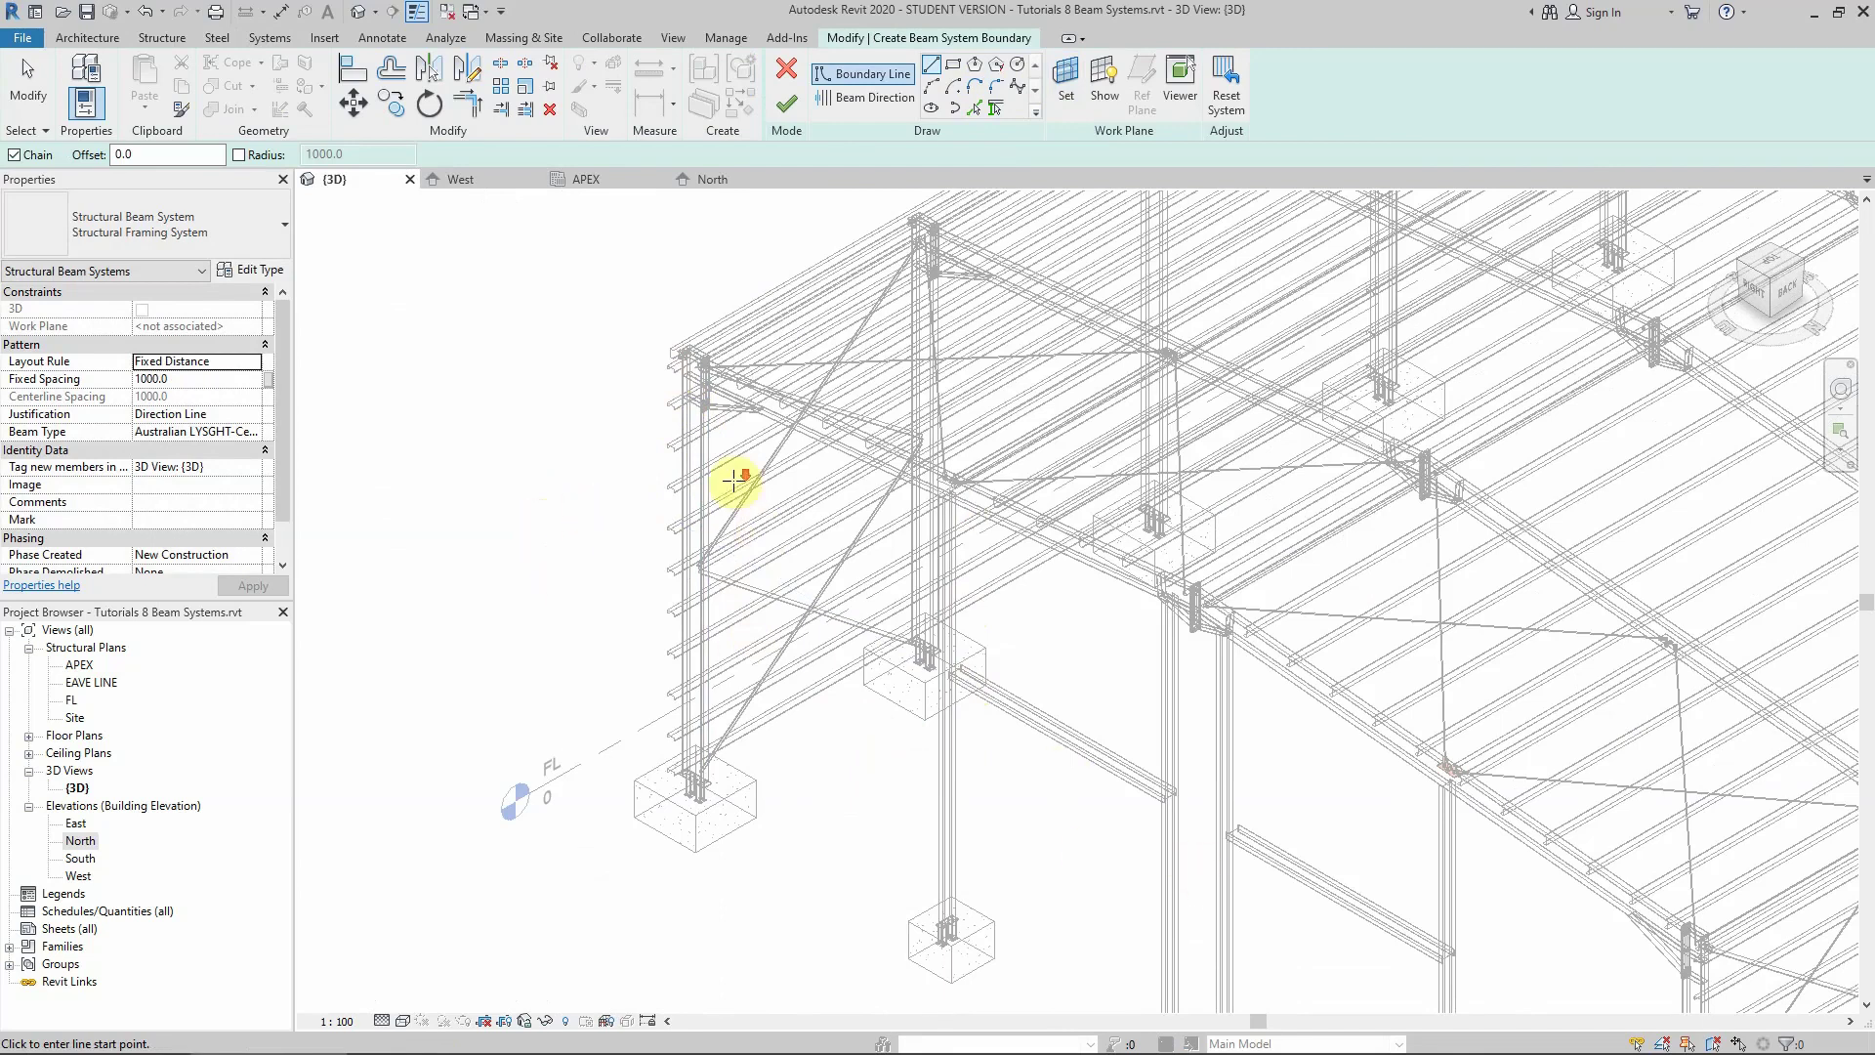
pyautogui.scroll(-3, 734, 480)
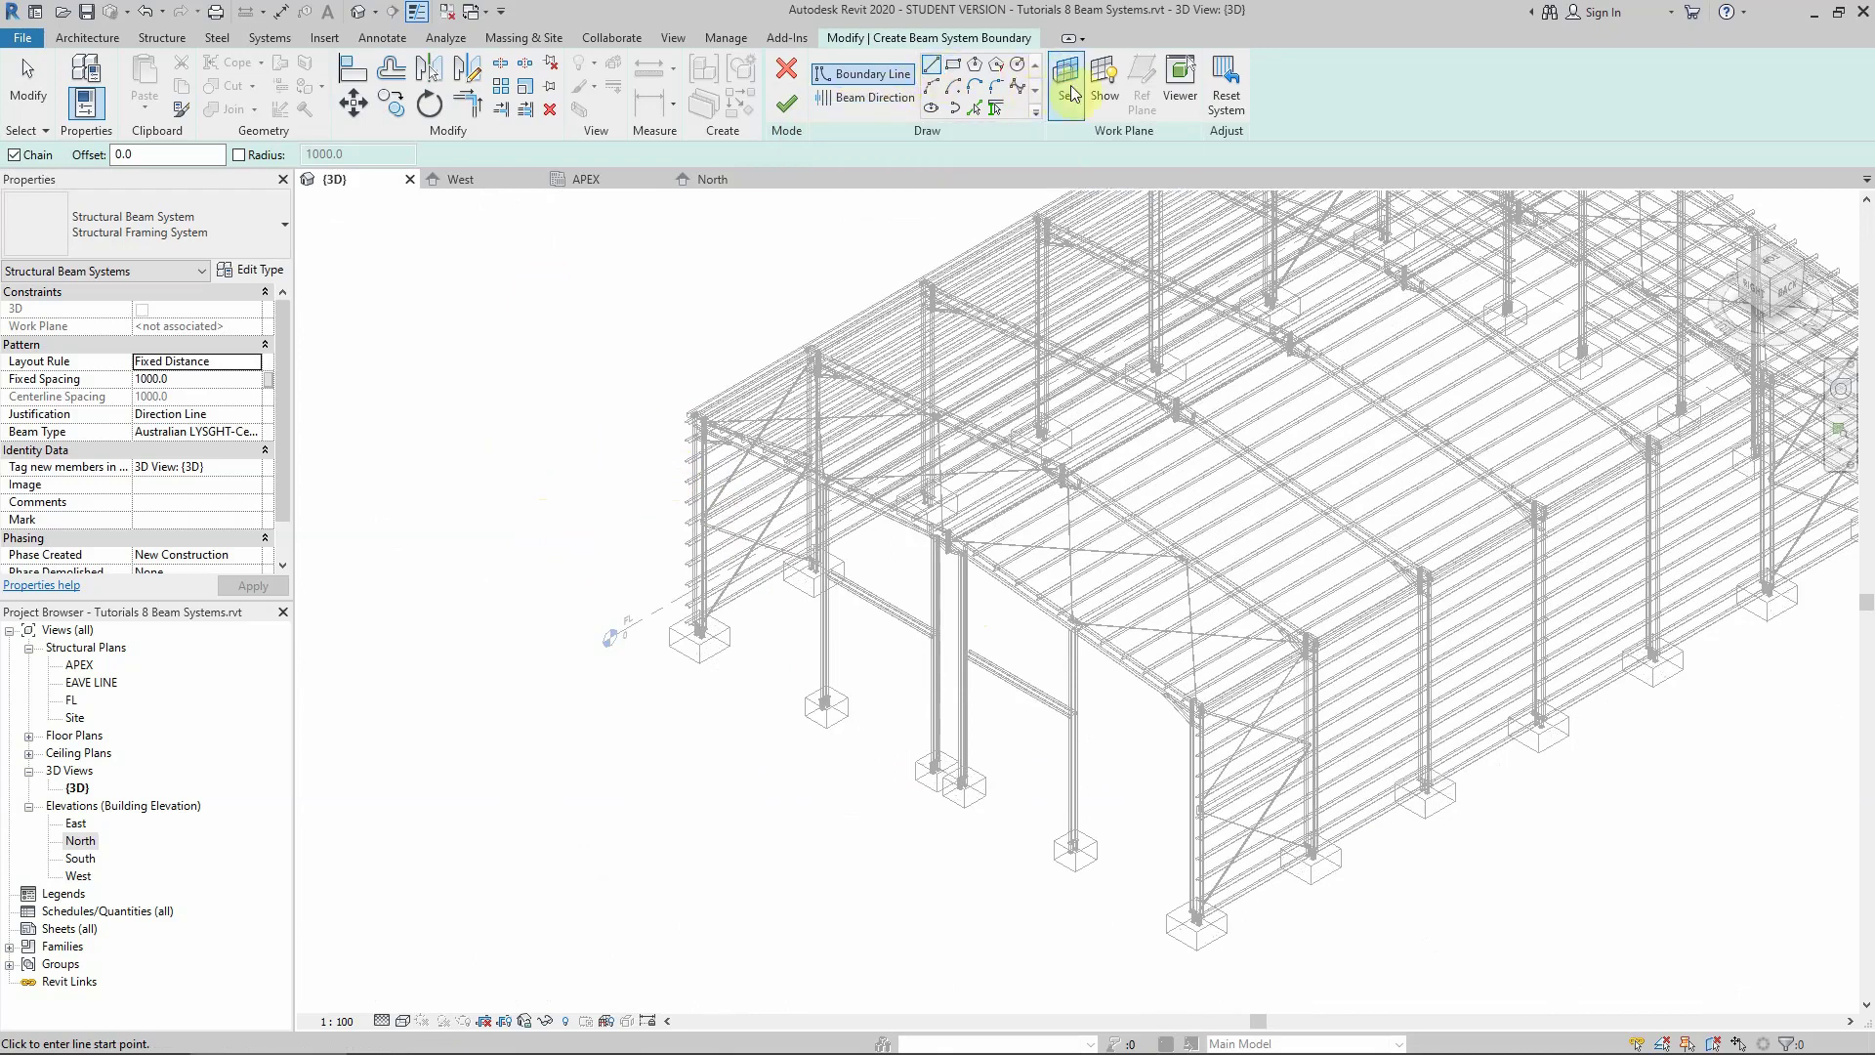
# View the end wall square-on from the right and pick the FL level line and the left rafter's underside as beam system boundary lines
pyautogui.click(1753, 293)
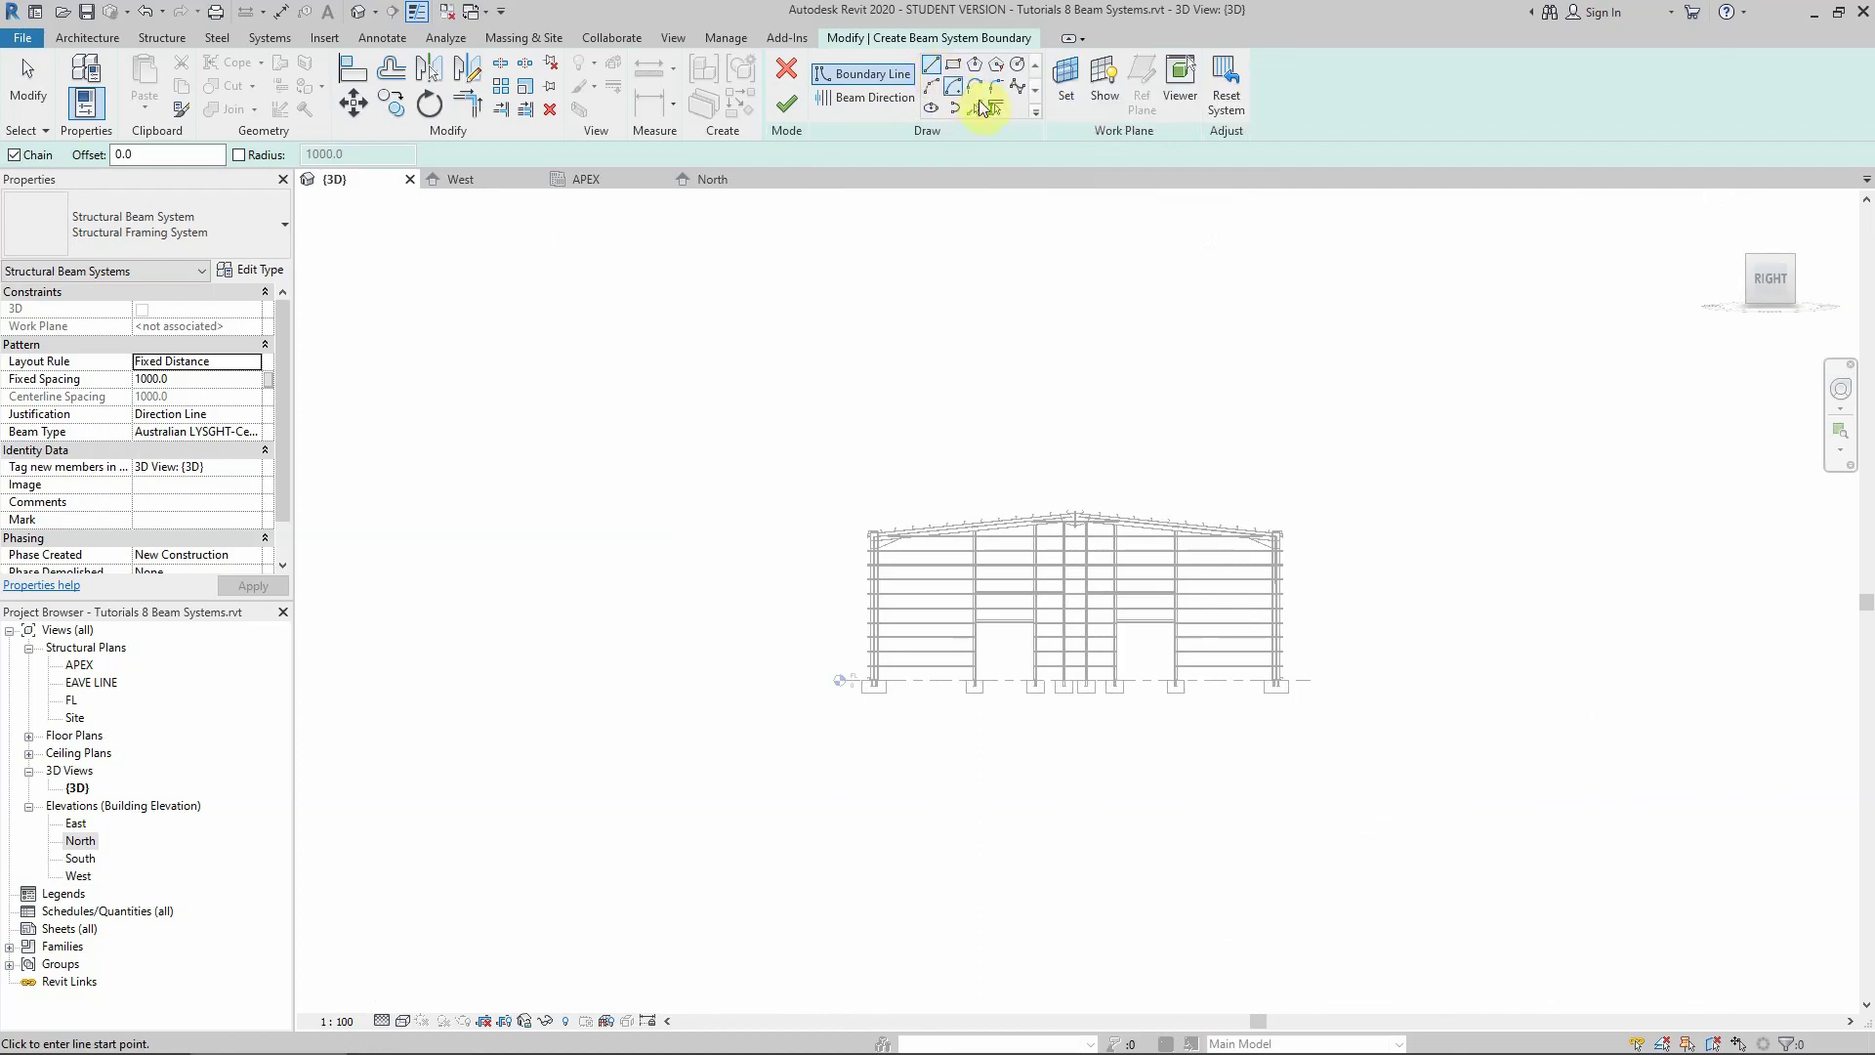
pyautogui.click(975, 108)
pyautogui.scroll(5, 879, 662)
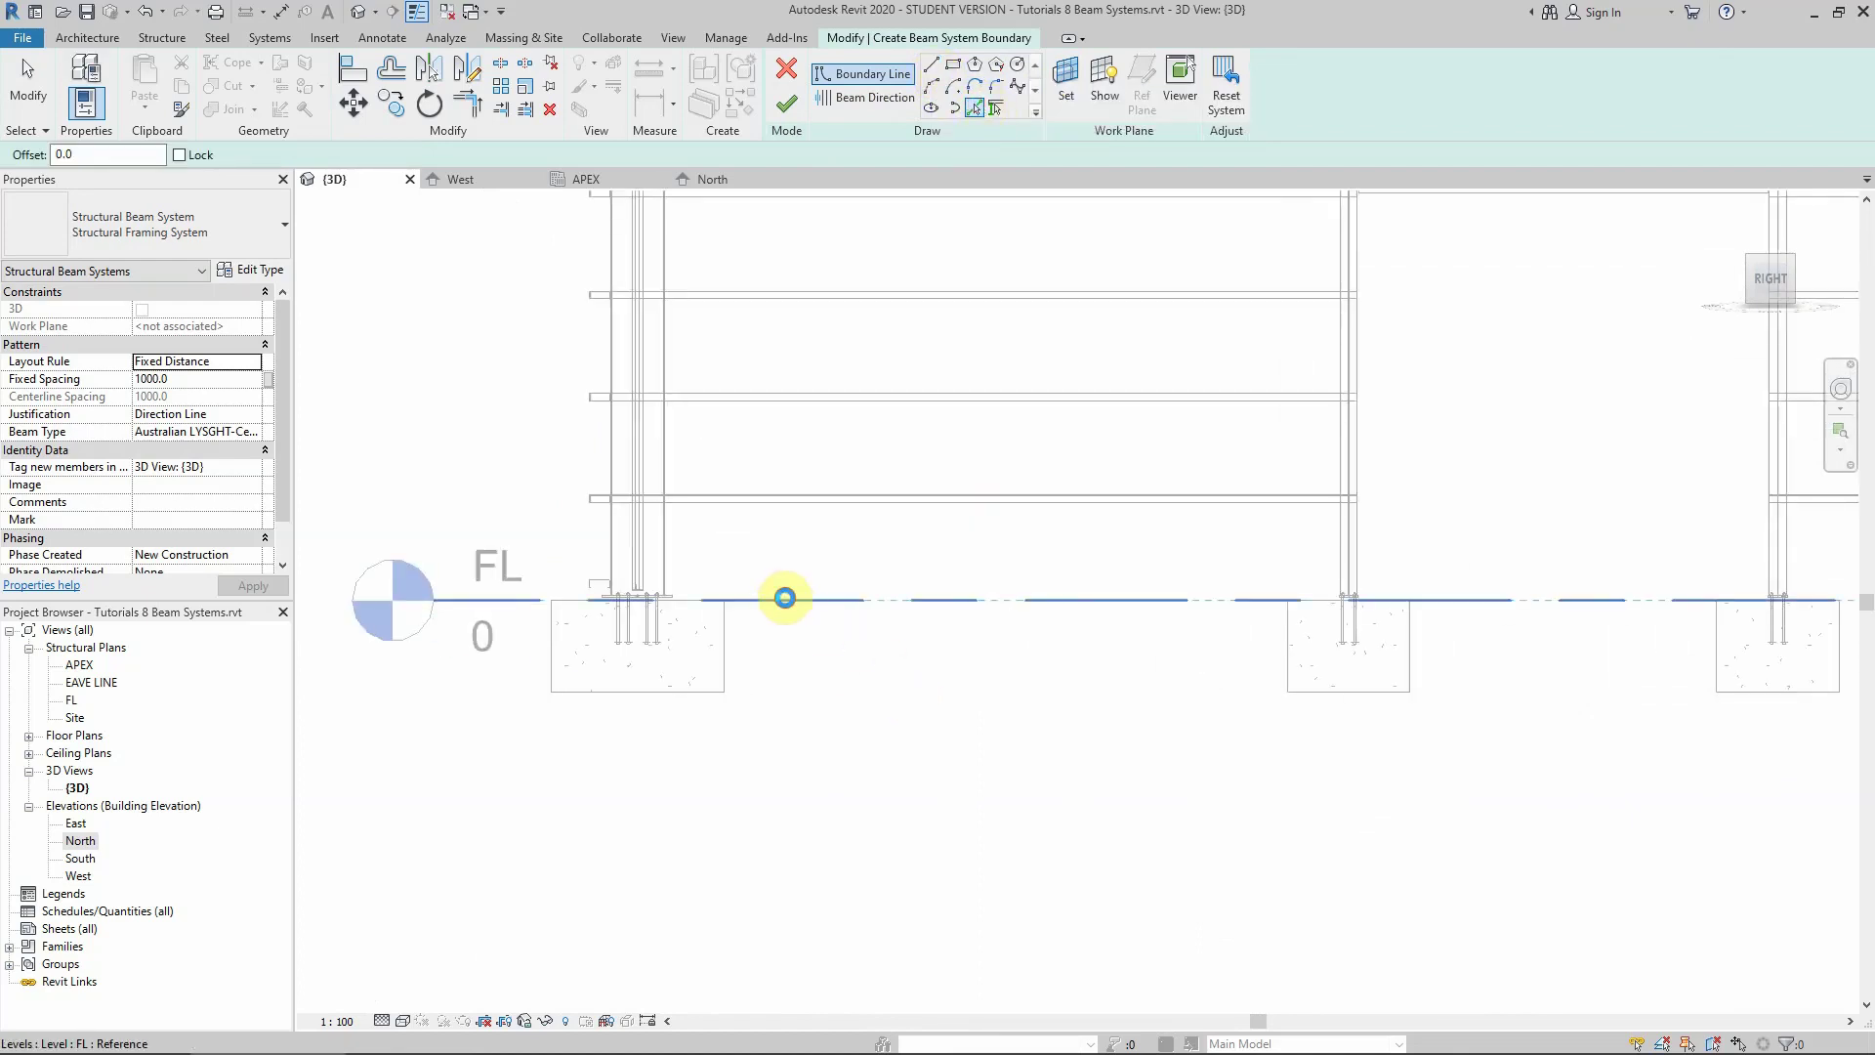
pyautogui.scroll(-5, 784, 856)
pyautogui.scroll(5, 803, 498)
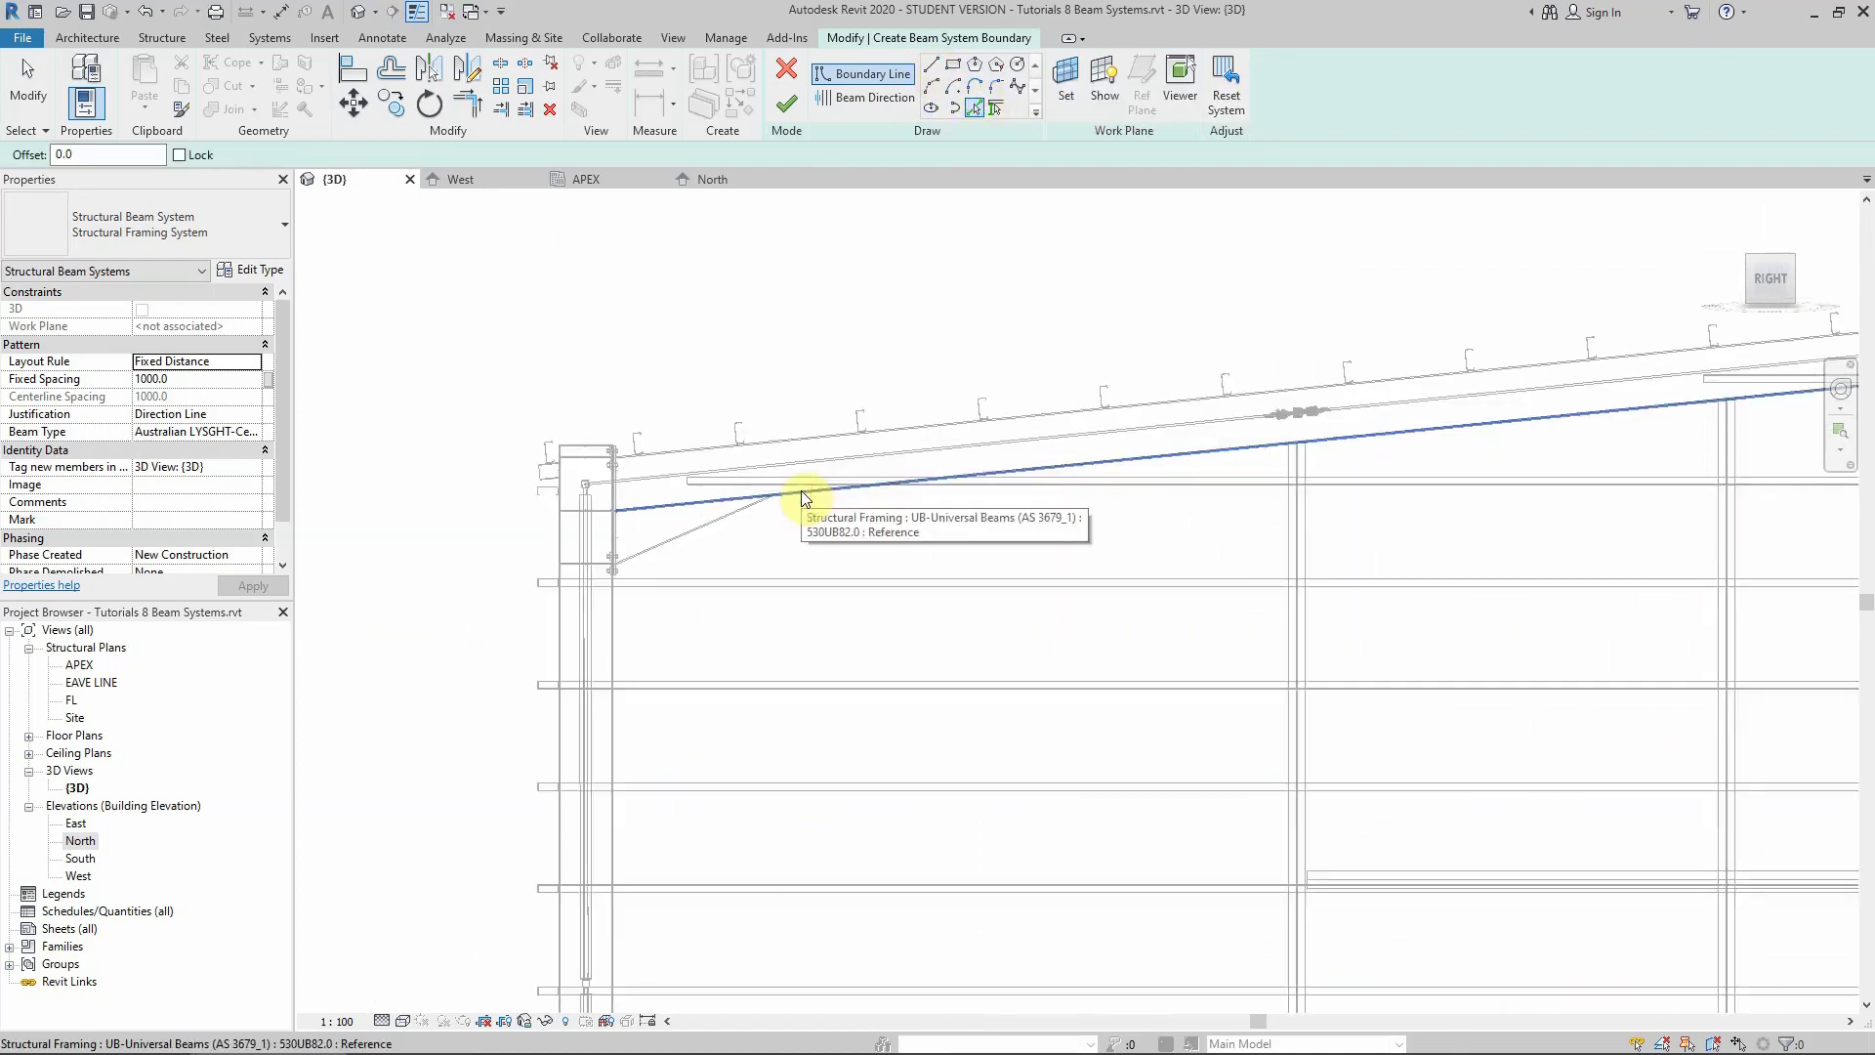
pyautogui.click(800, 490)
# Pick the outer end edges of the girts at both corners of the end wall as boundary lines
pyautogui.scroll(5, 553, 629)
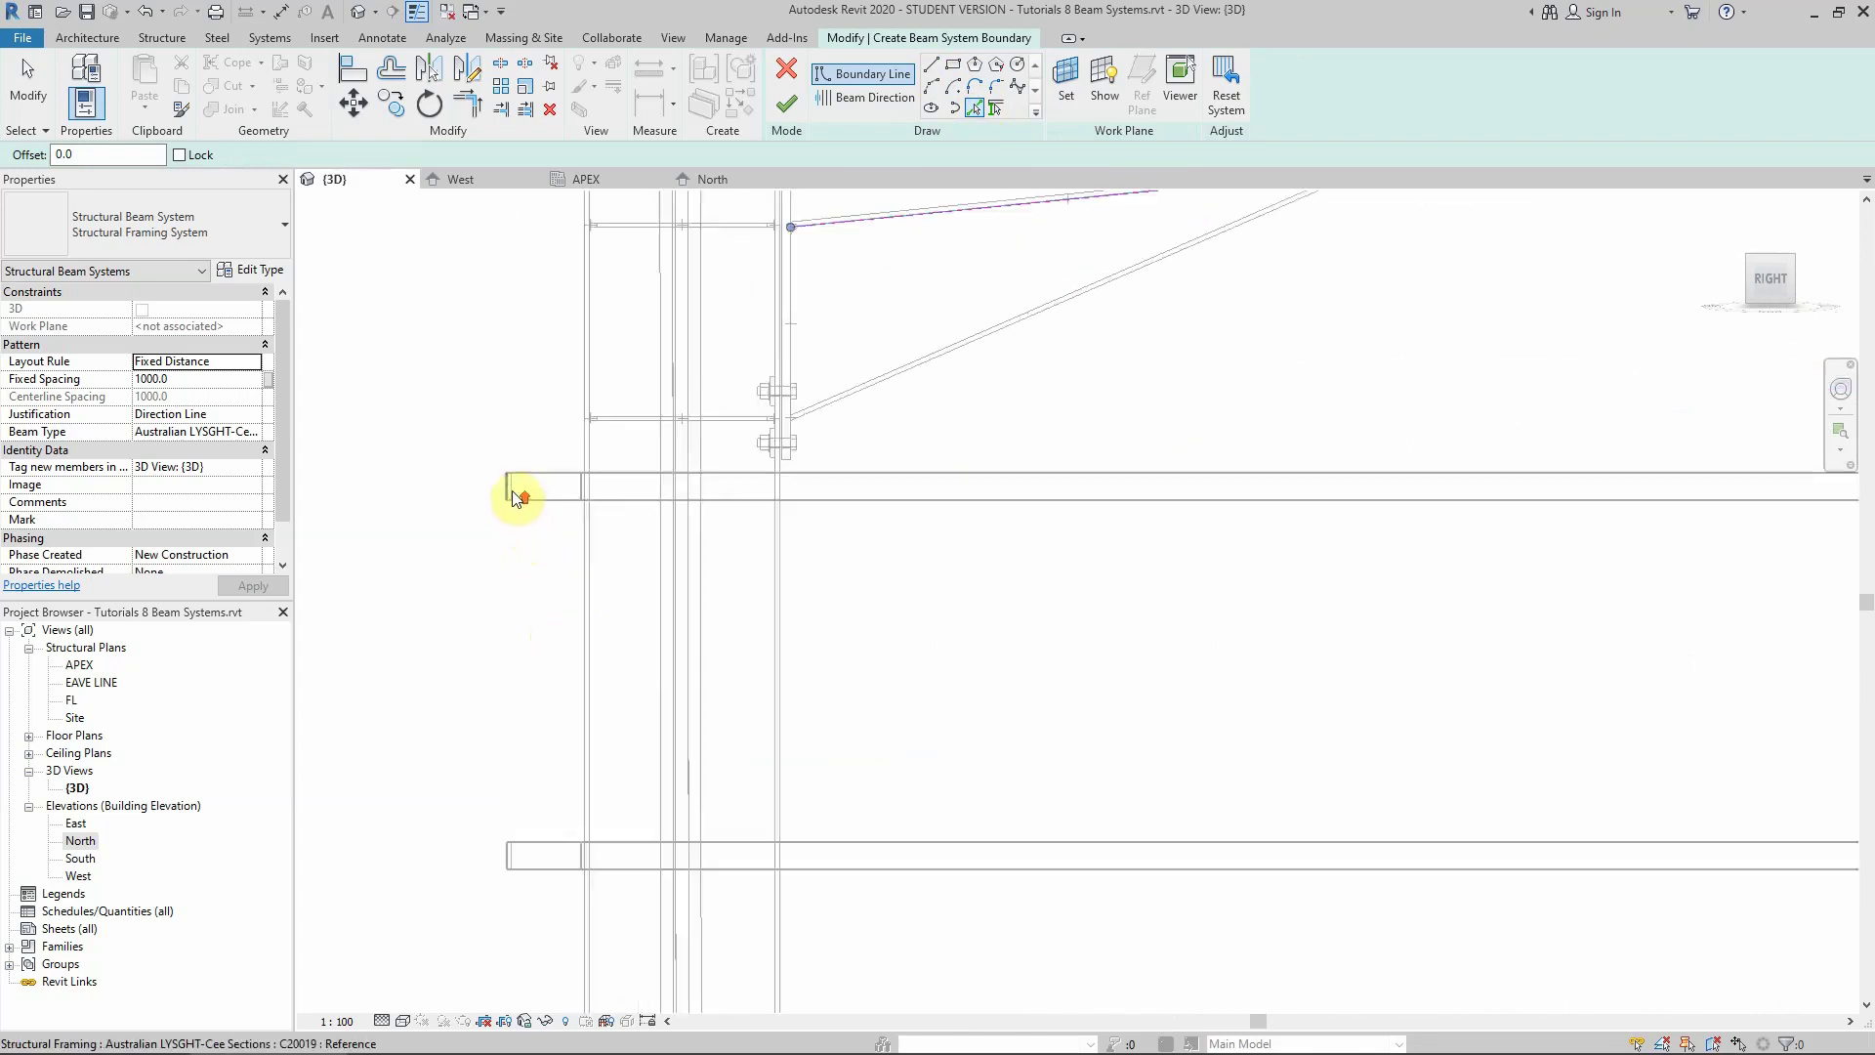
pyautogui.scroll(5, 500, 459)
pyautogui.scroll(-8, 440, 488)
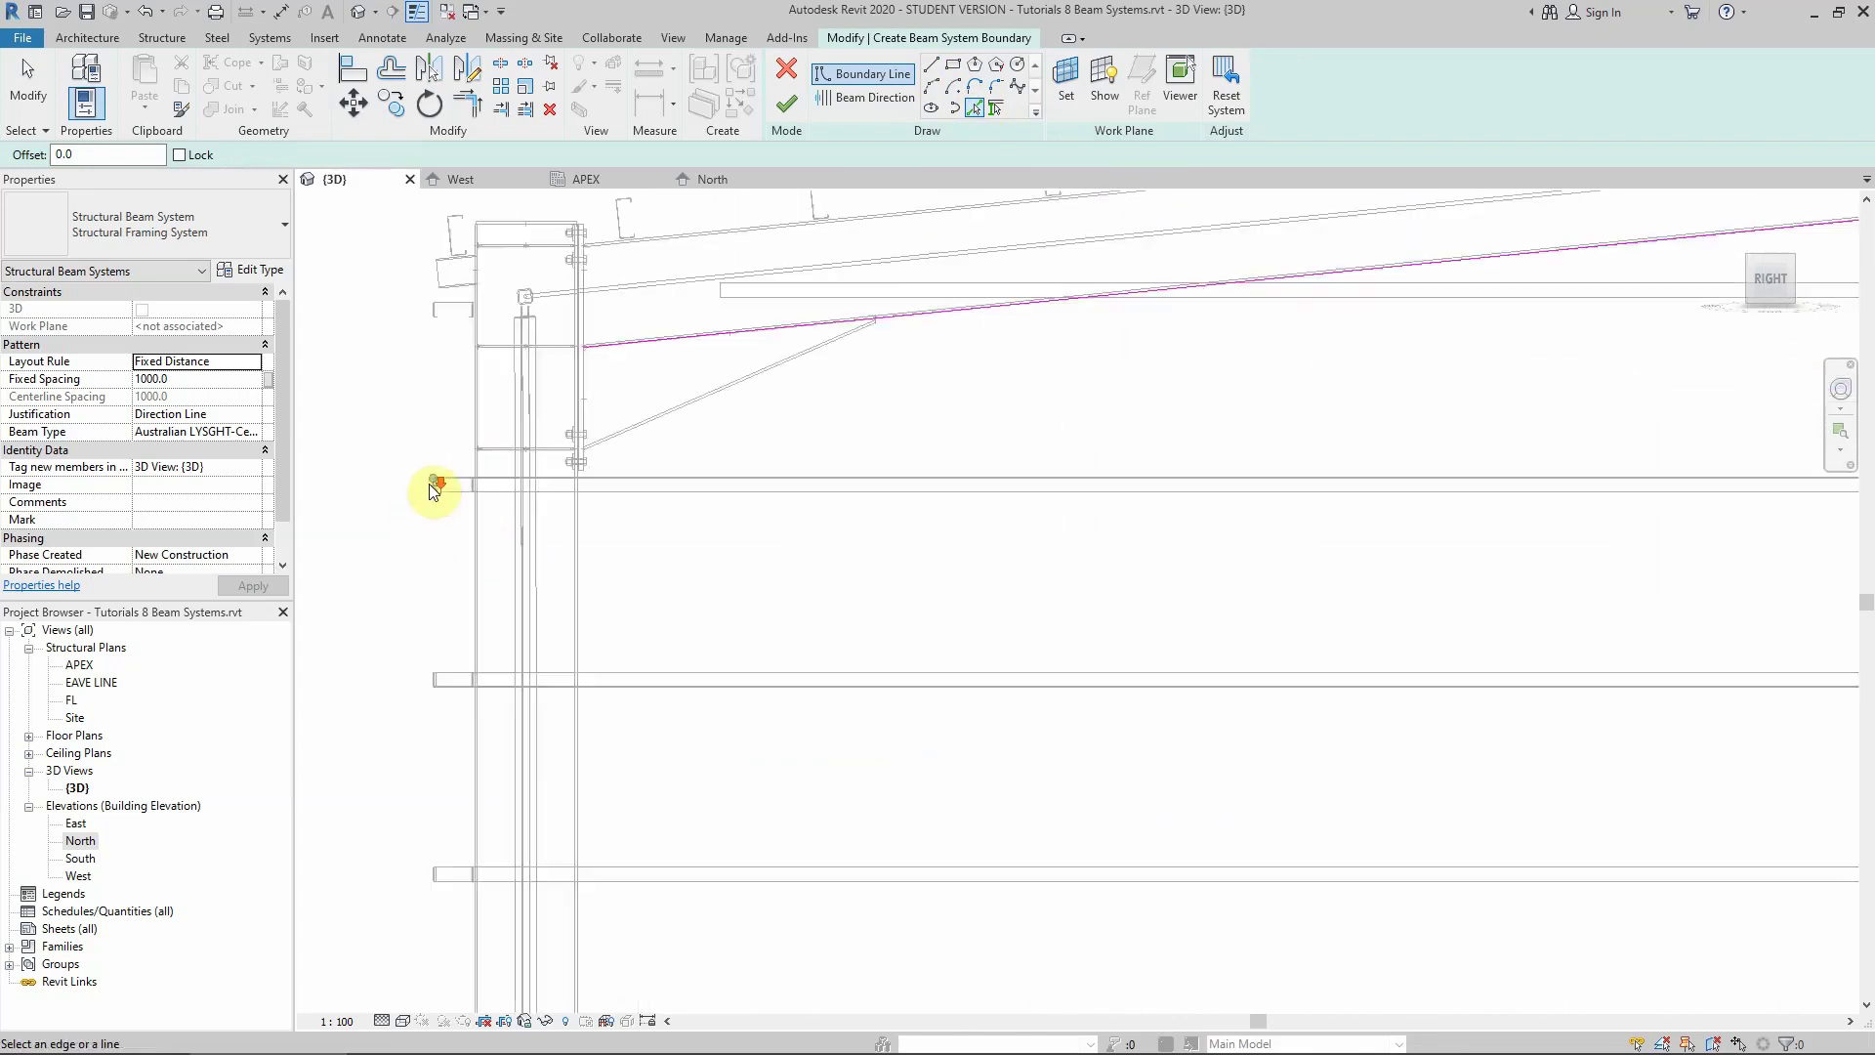
pyautogui.scroll(-6, 434, 489)
pyautogui.scroll(8, 1133, 486)
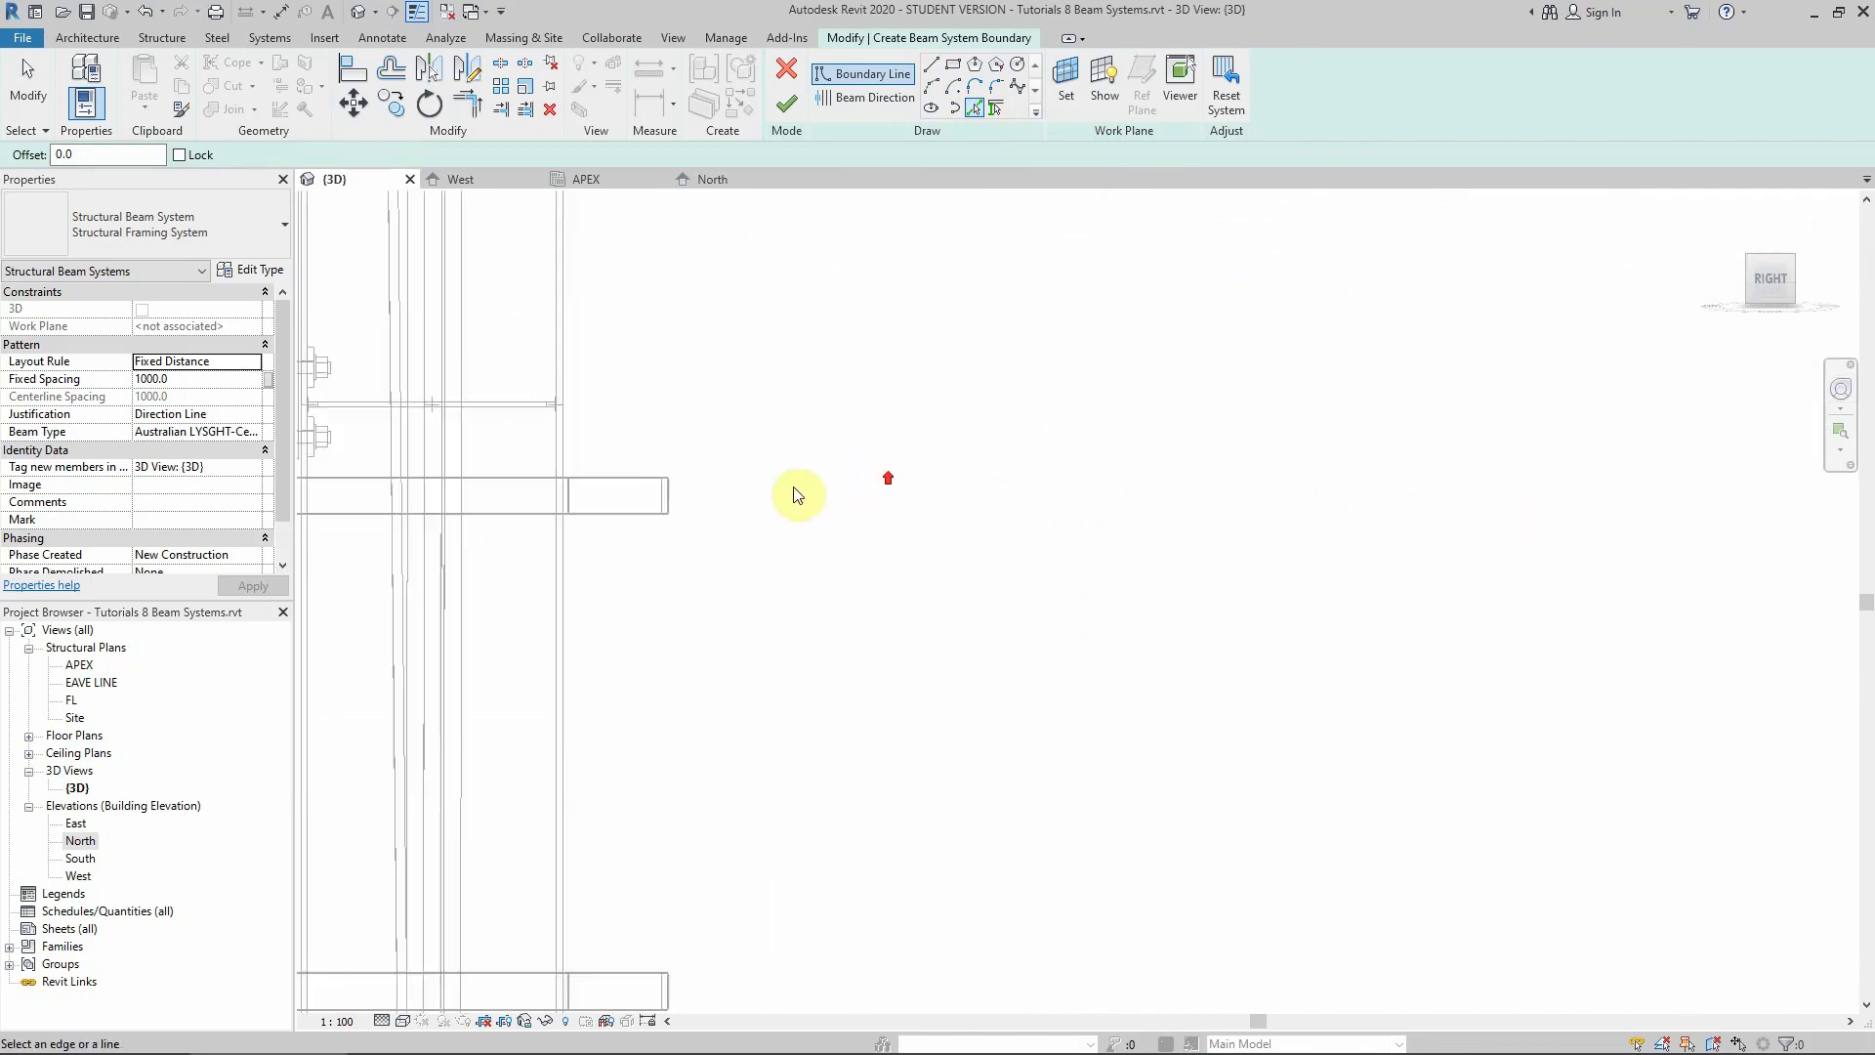
pyautogui.scroll(6, 650, 510)
pyautogui.click(613, 448)
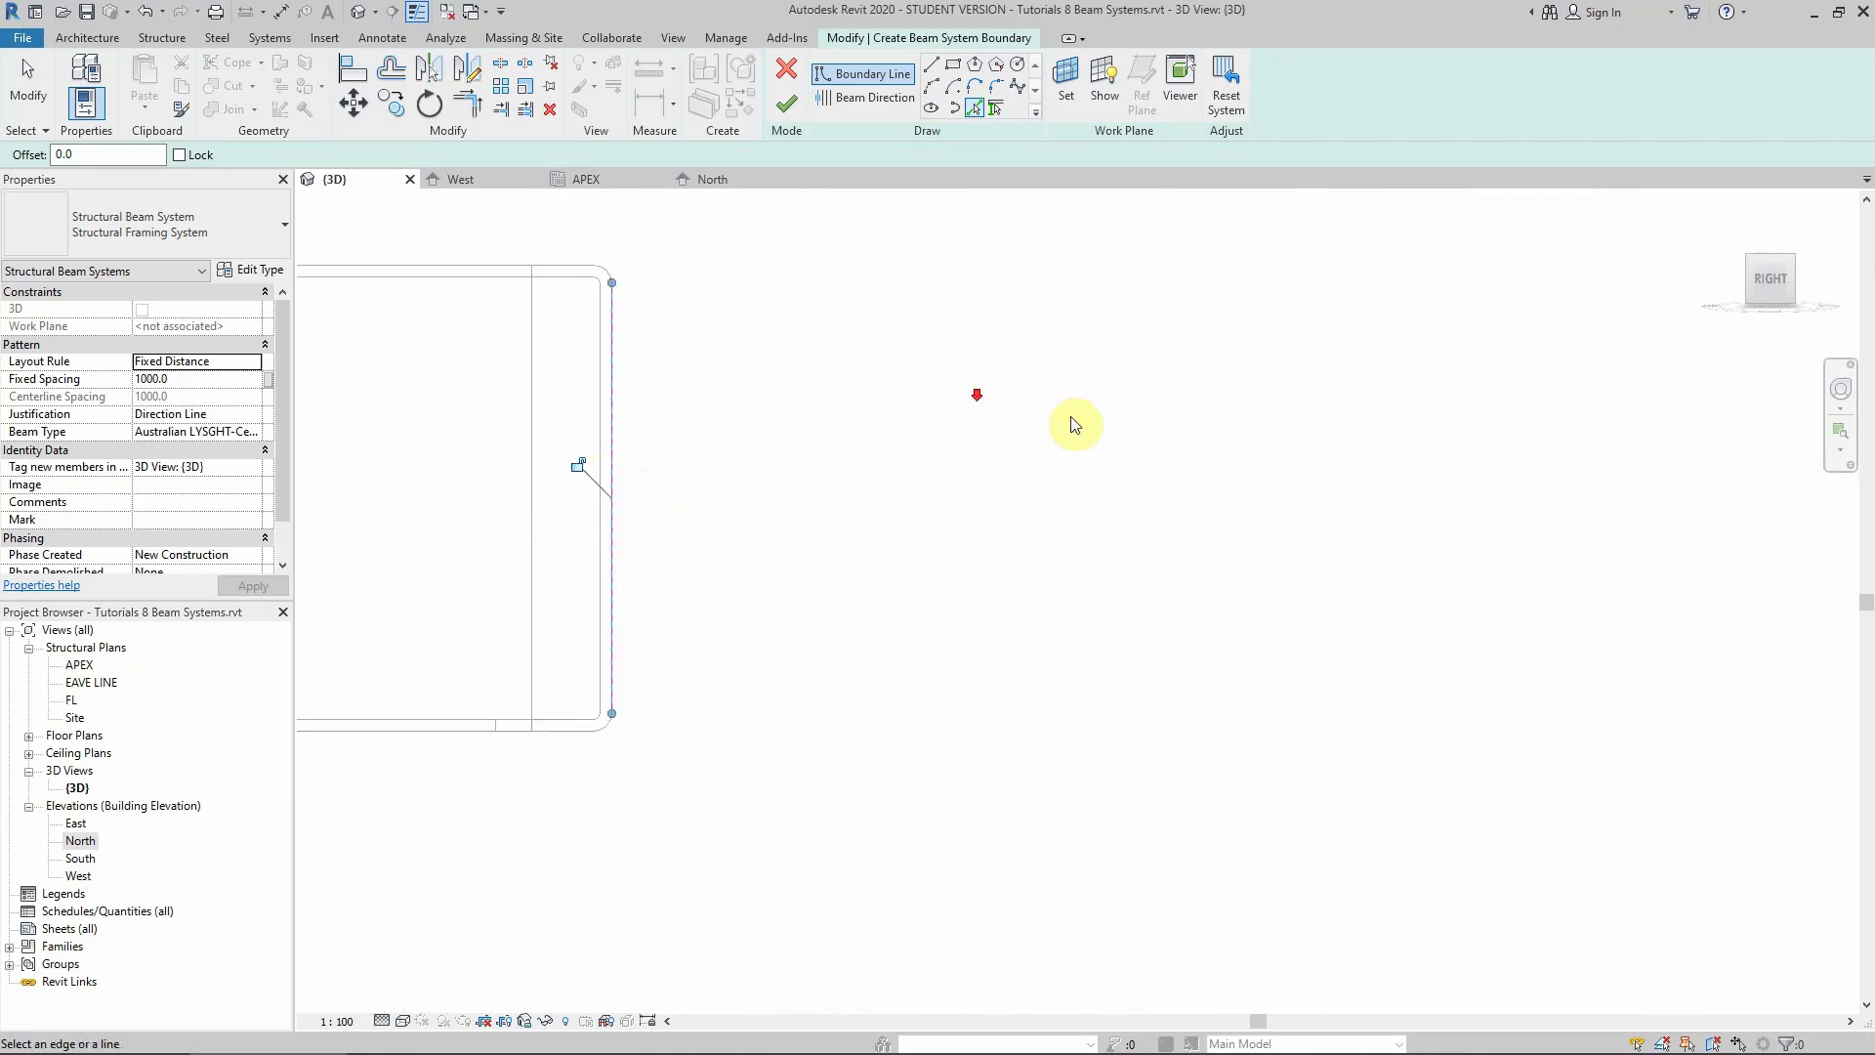
# Add the right rafter's underside as a boundary line, completing the sloped top of the end wall sketch
pyautogui.scroll(-8, 1074, 425)
pyautogui.scroll(6, 1075, 458)
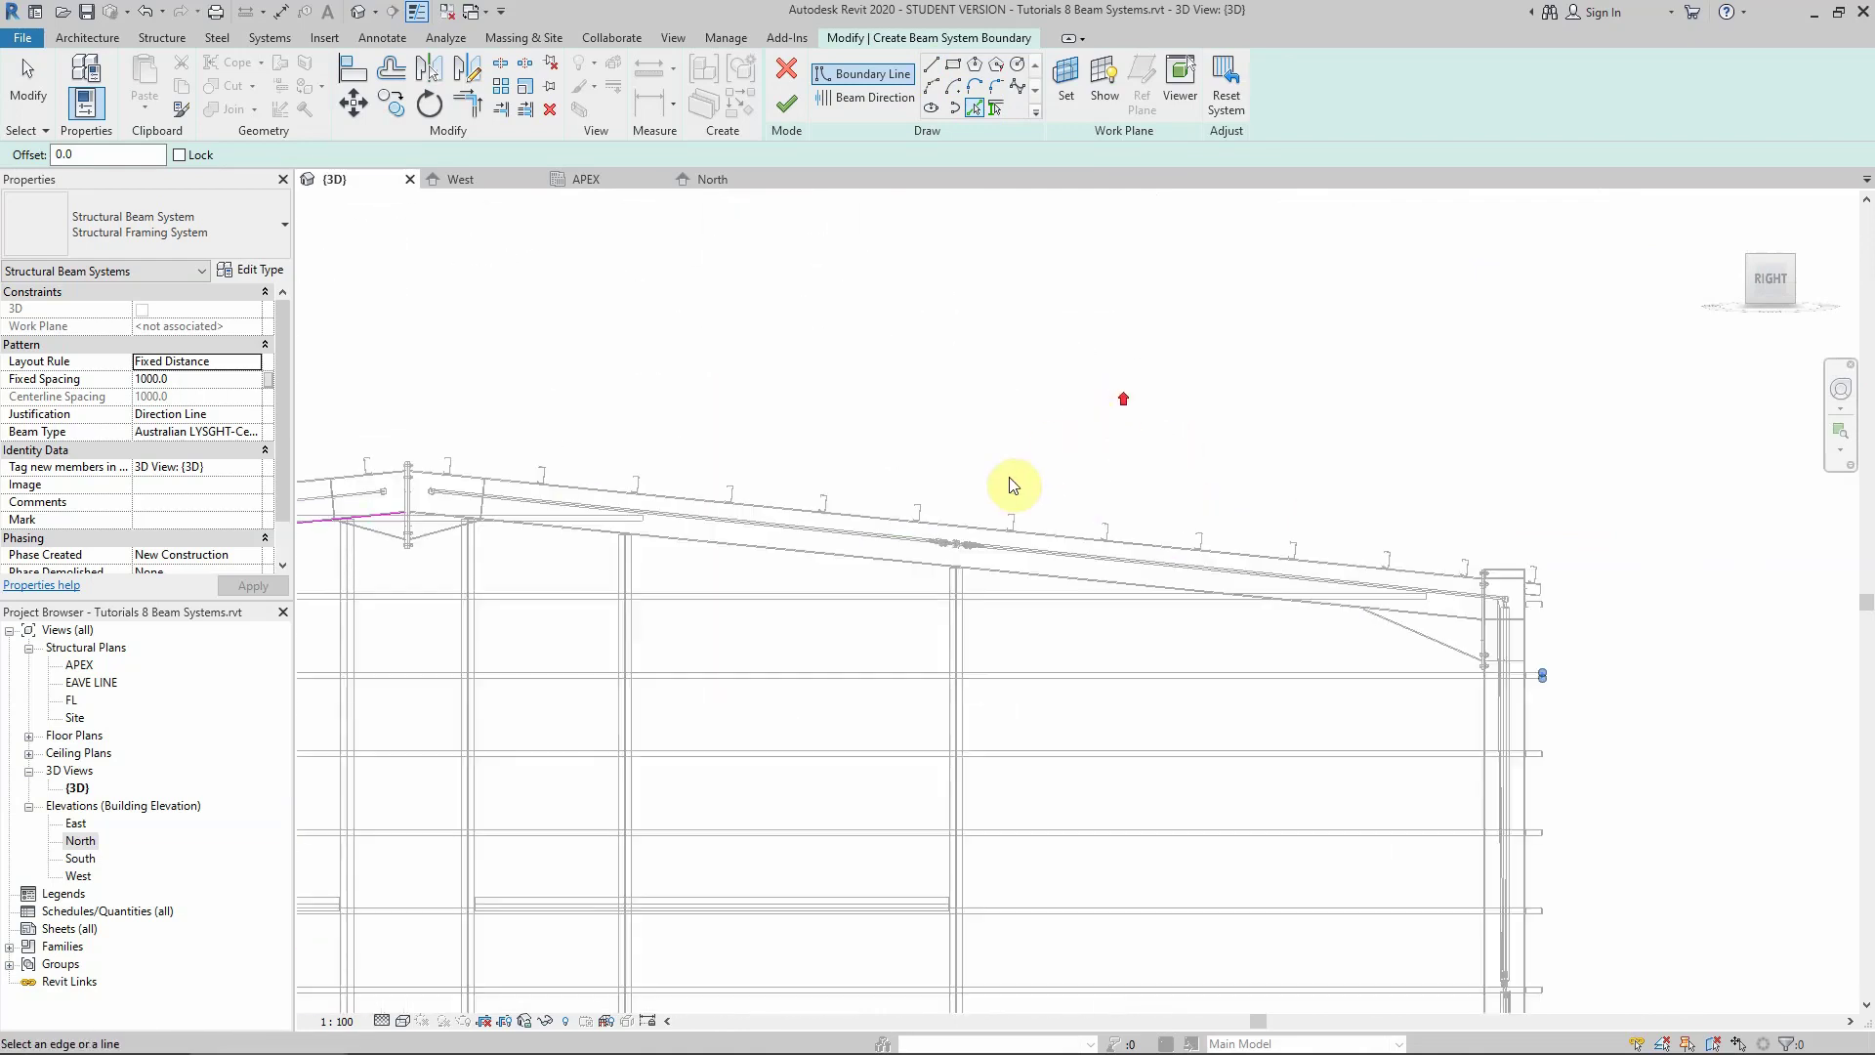
pyautogui.scroll(3, 937, 528)
pyautogui.click(888, 525)
pyautogui.scroll(-4, 952, 586)
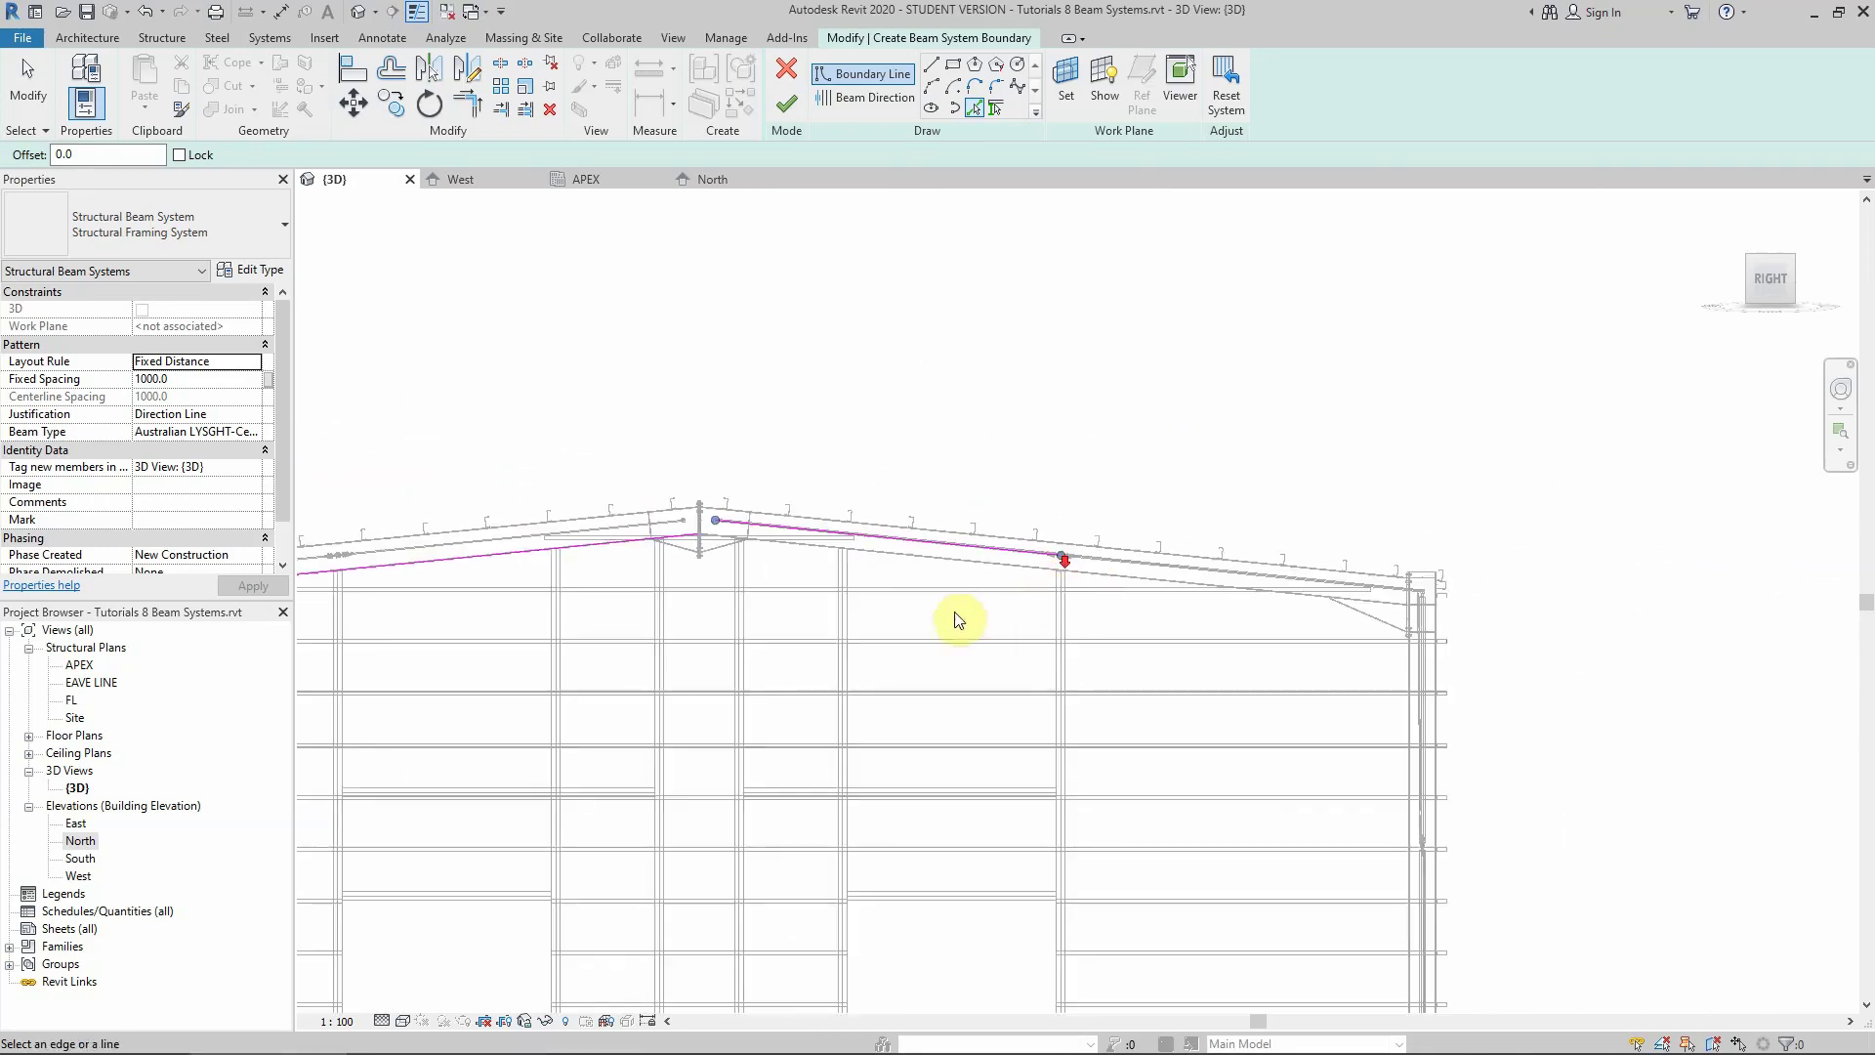
pyautogui.scroll(5, 918, 551)
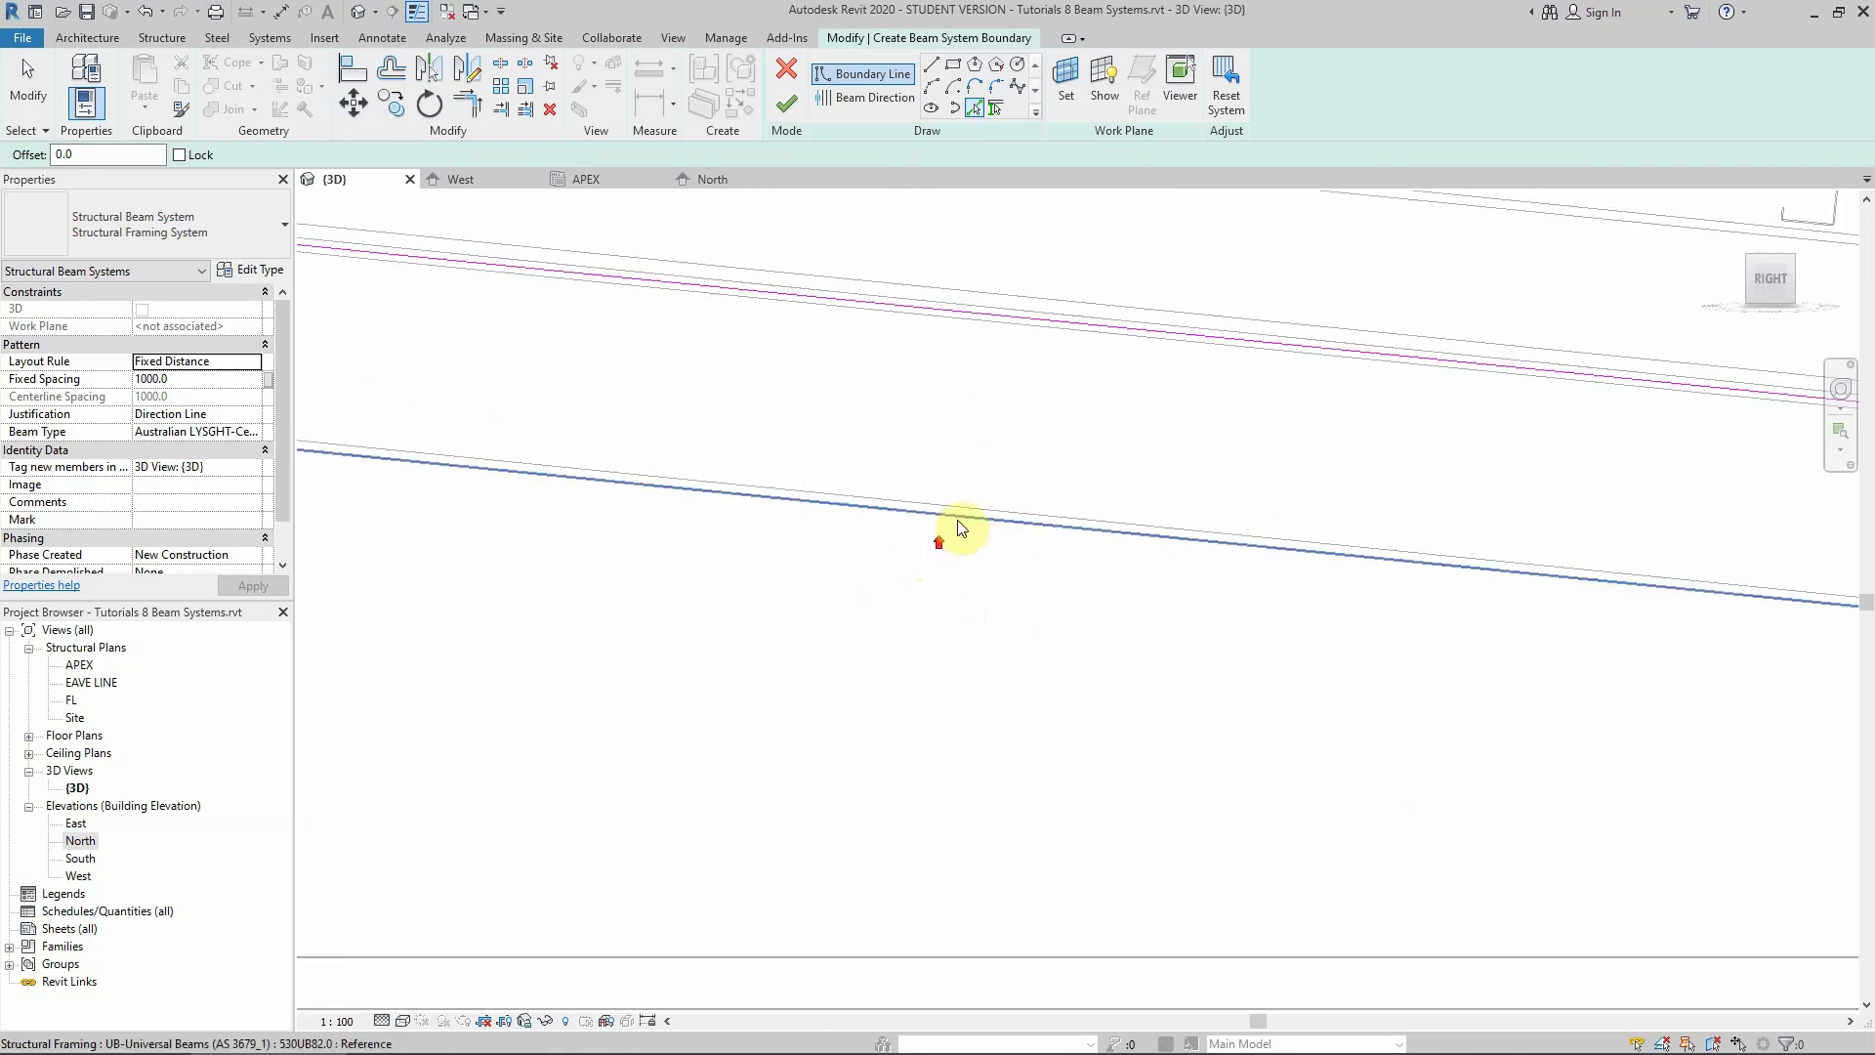
pyautogui.click(957, 521)
pyautogui.scroll(-4, 1005, 586)
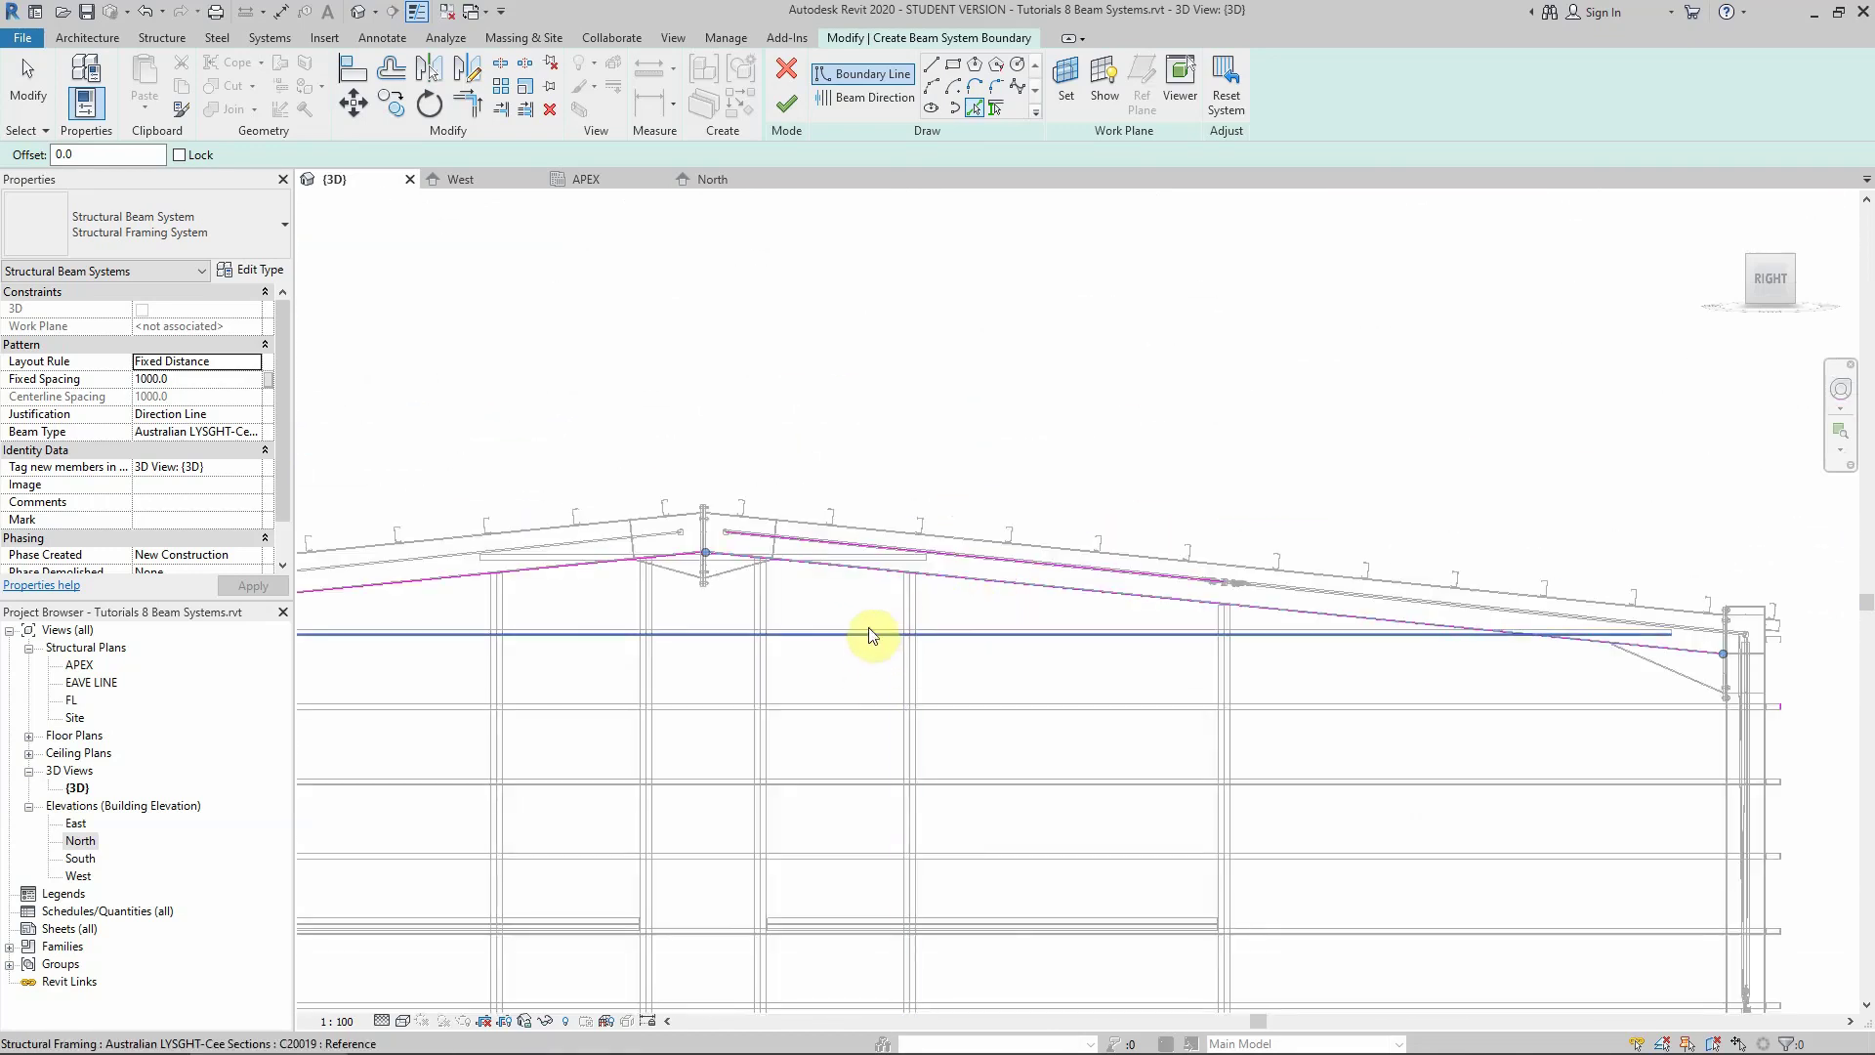
# Delete the stray boundary line picked on the roof bracing above the right rafter
pyautogui.click(550, 108)
pyautogui.scroll(3, 839, 525)
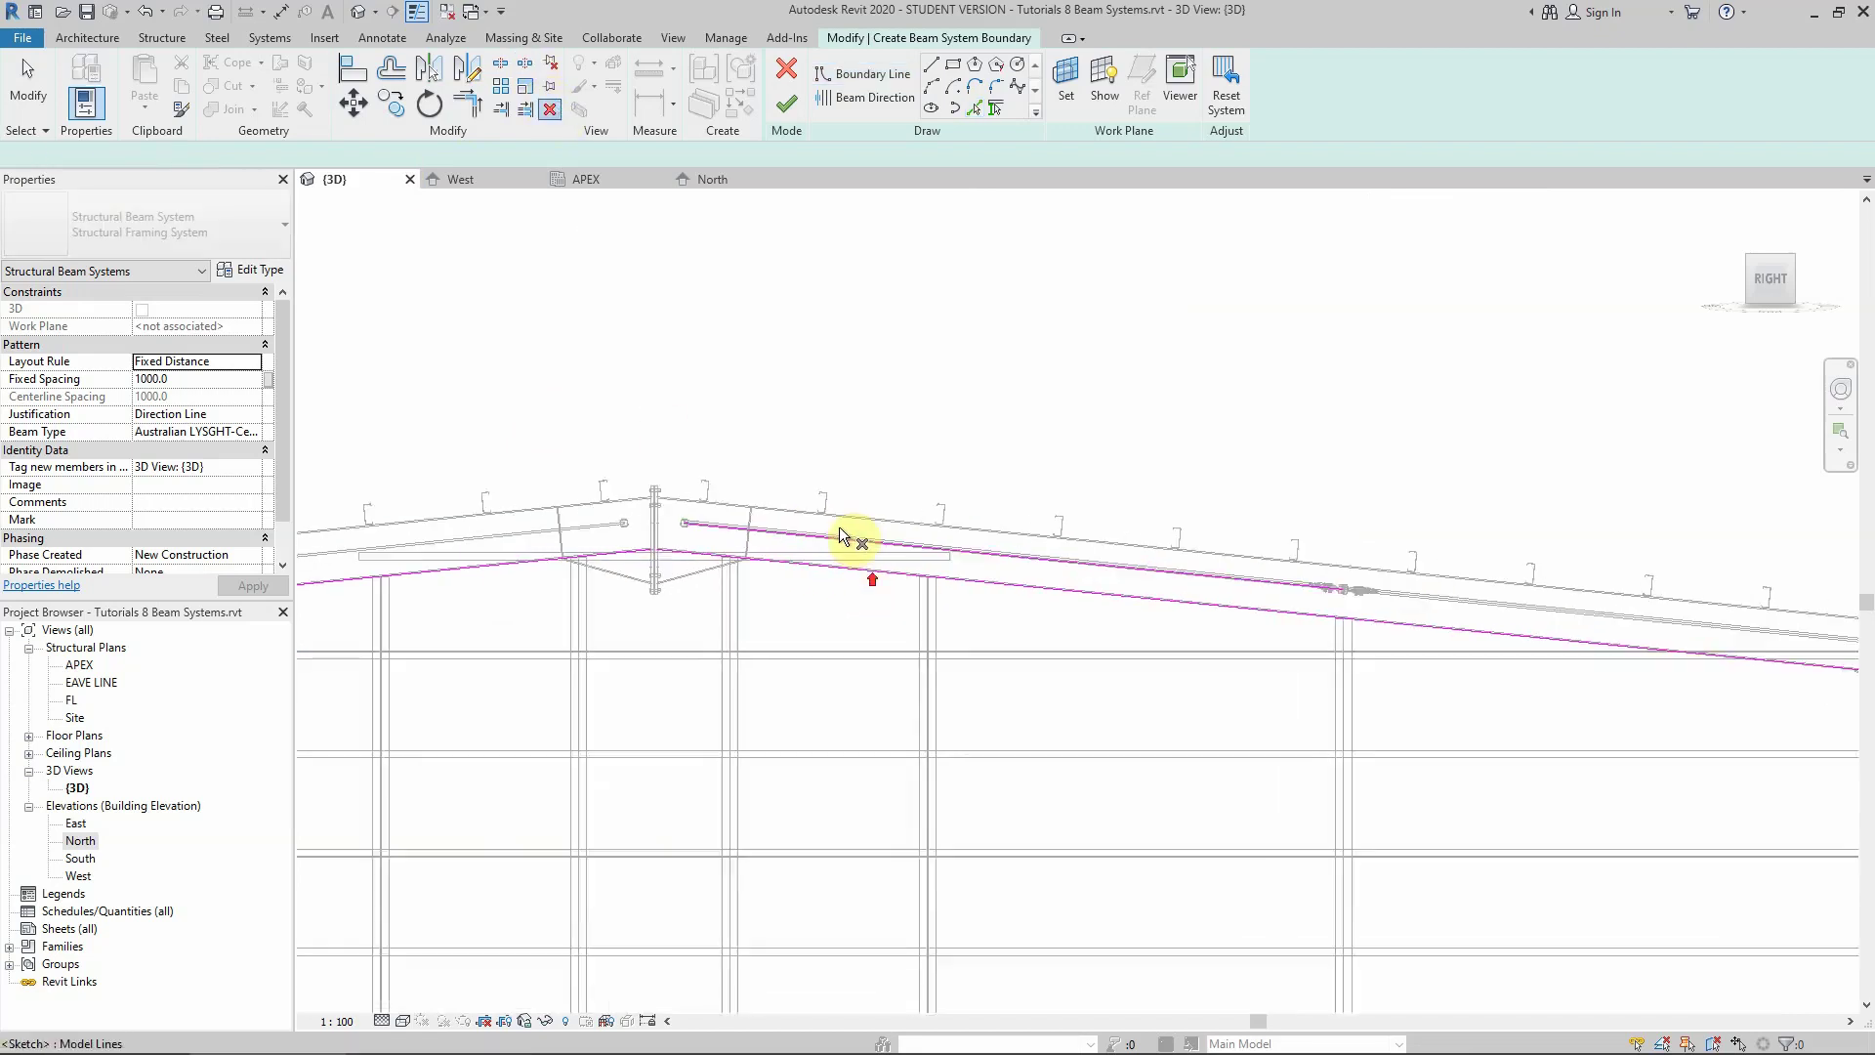
pyautogui.scroll(2, 839, 527)
pyautogui.click(840, 547)
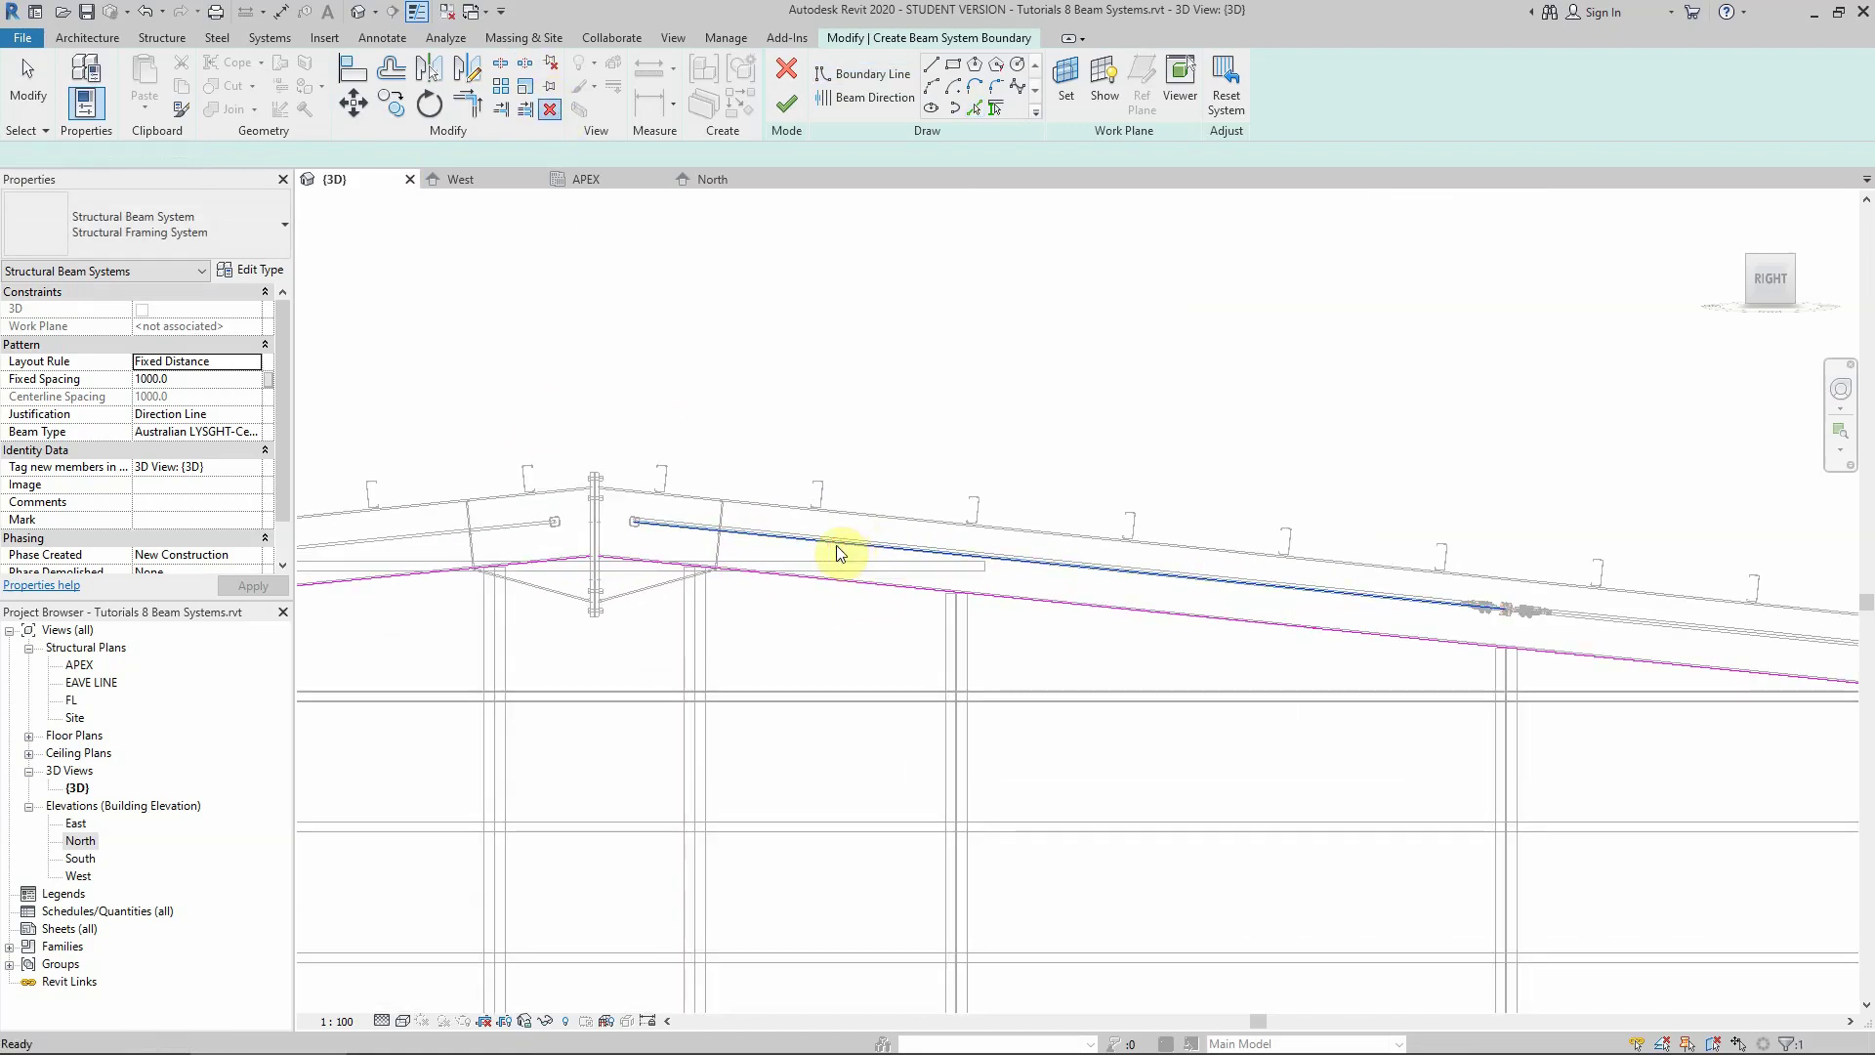
pyautogui.press('Escape')
pyautogui.scroll(-5, 957, 547)
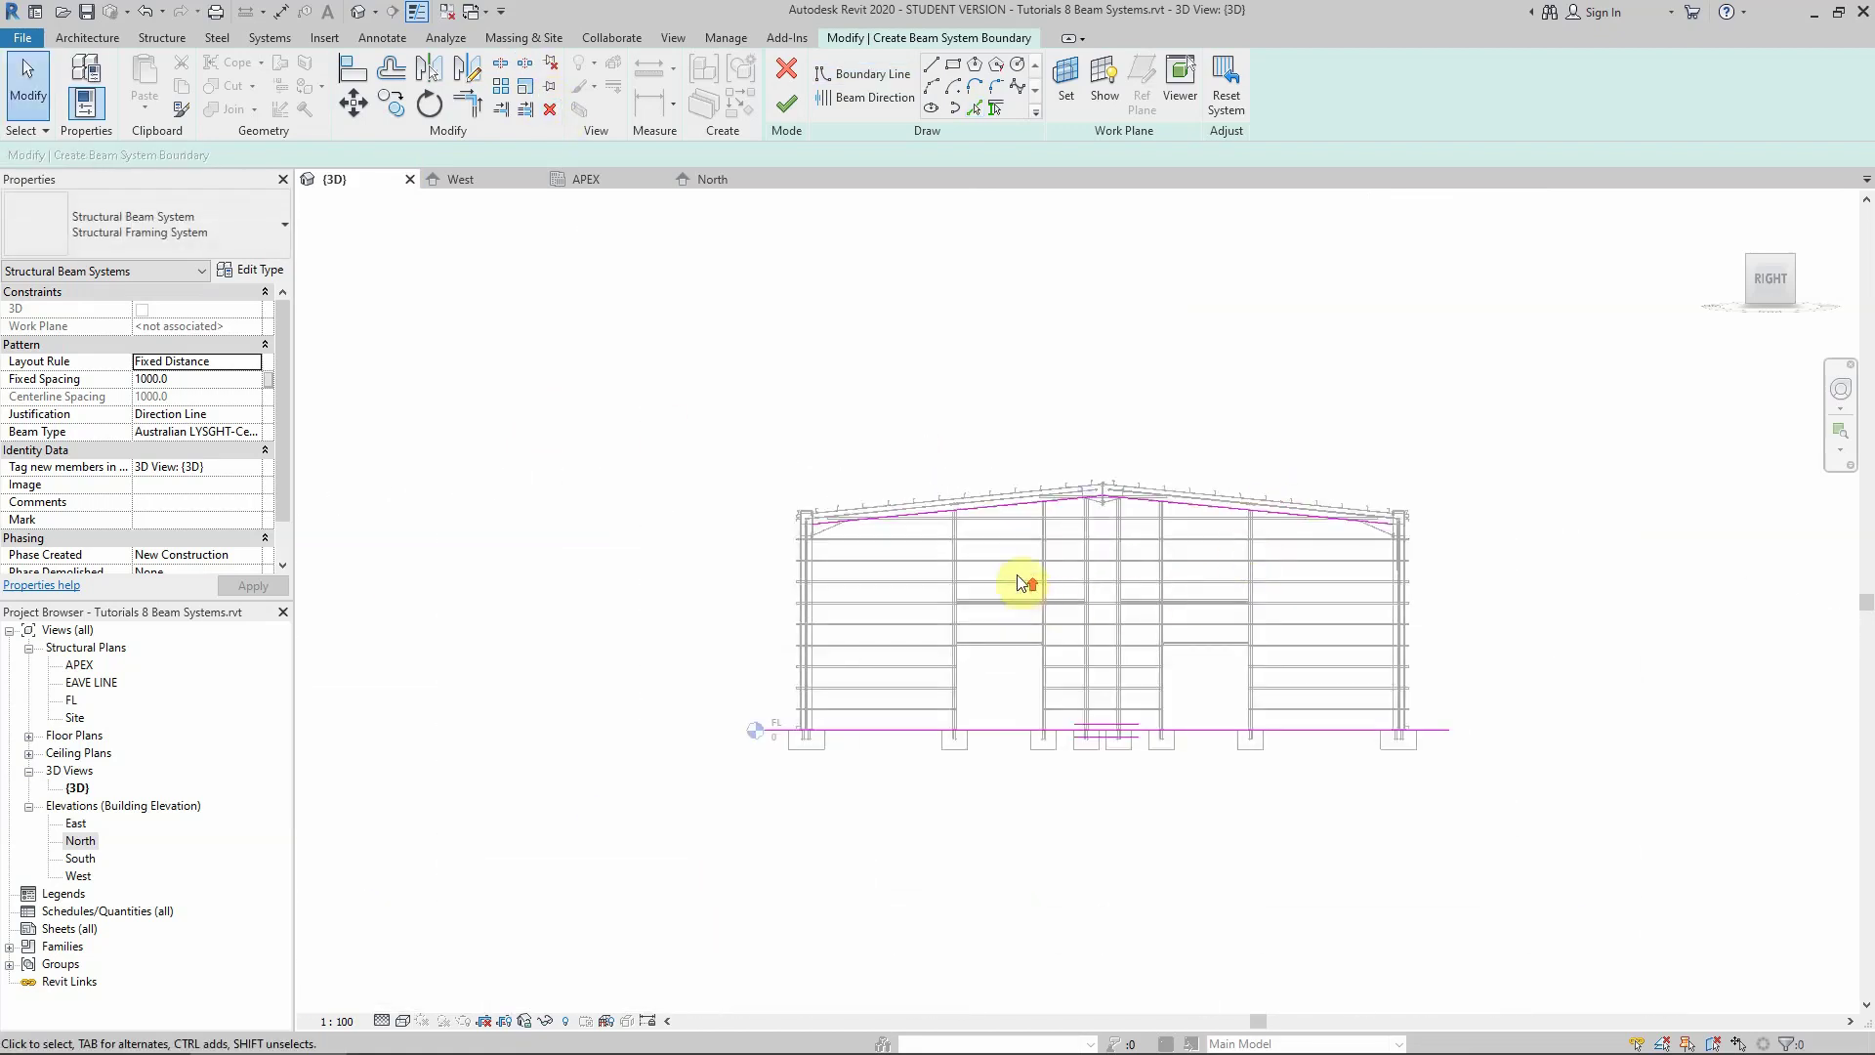
pyautogui.scroll(1, 1019, 578)
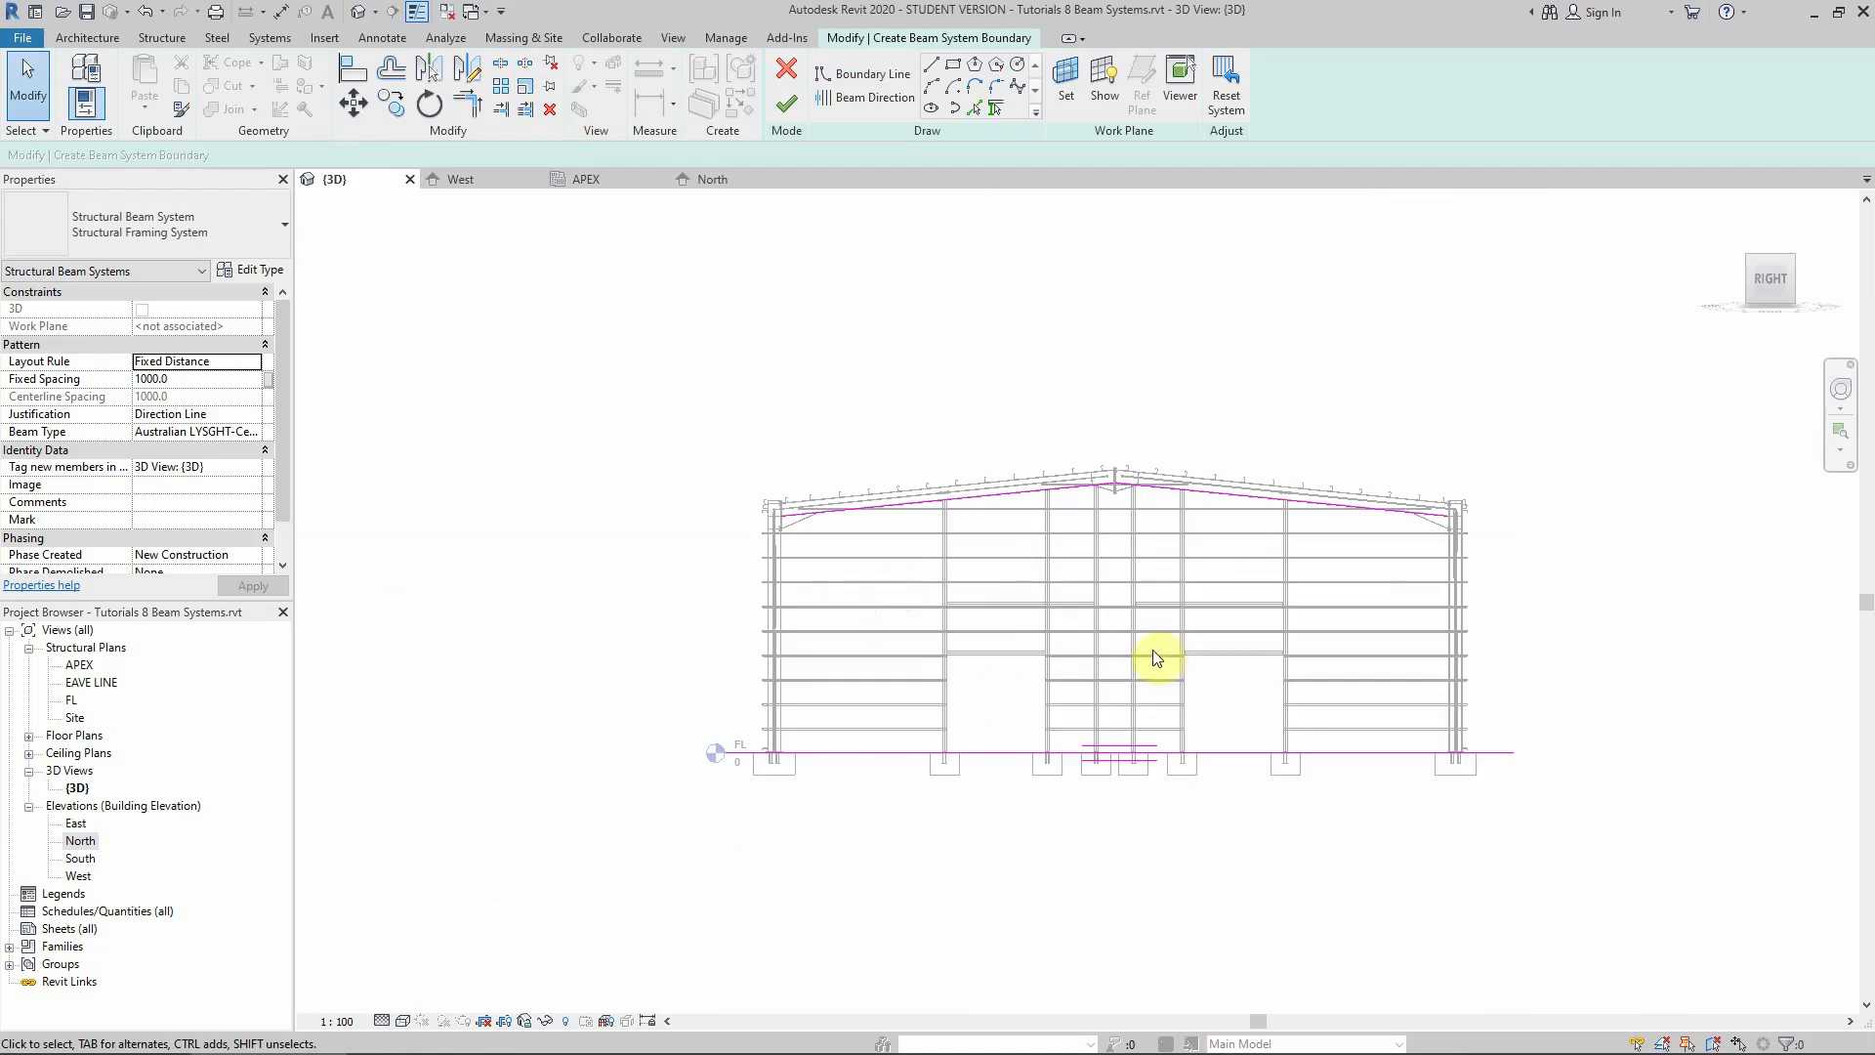
# Trim the left girt-end boundary line to a corner with the sloped rafter line and with the floor level line
pyautogui.click(467, 105)
pyautogui.scroll(3, 779, 542)
pyautogui.scroll(3, 682, 544)
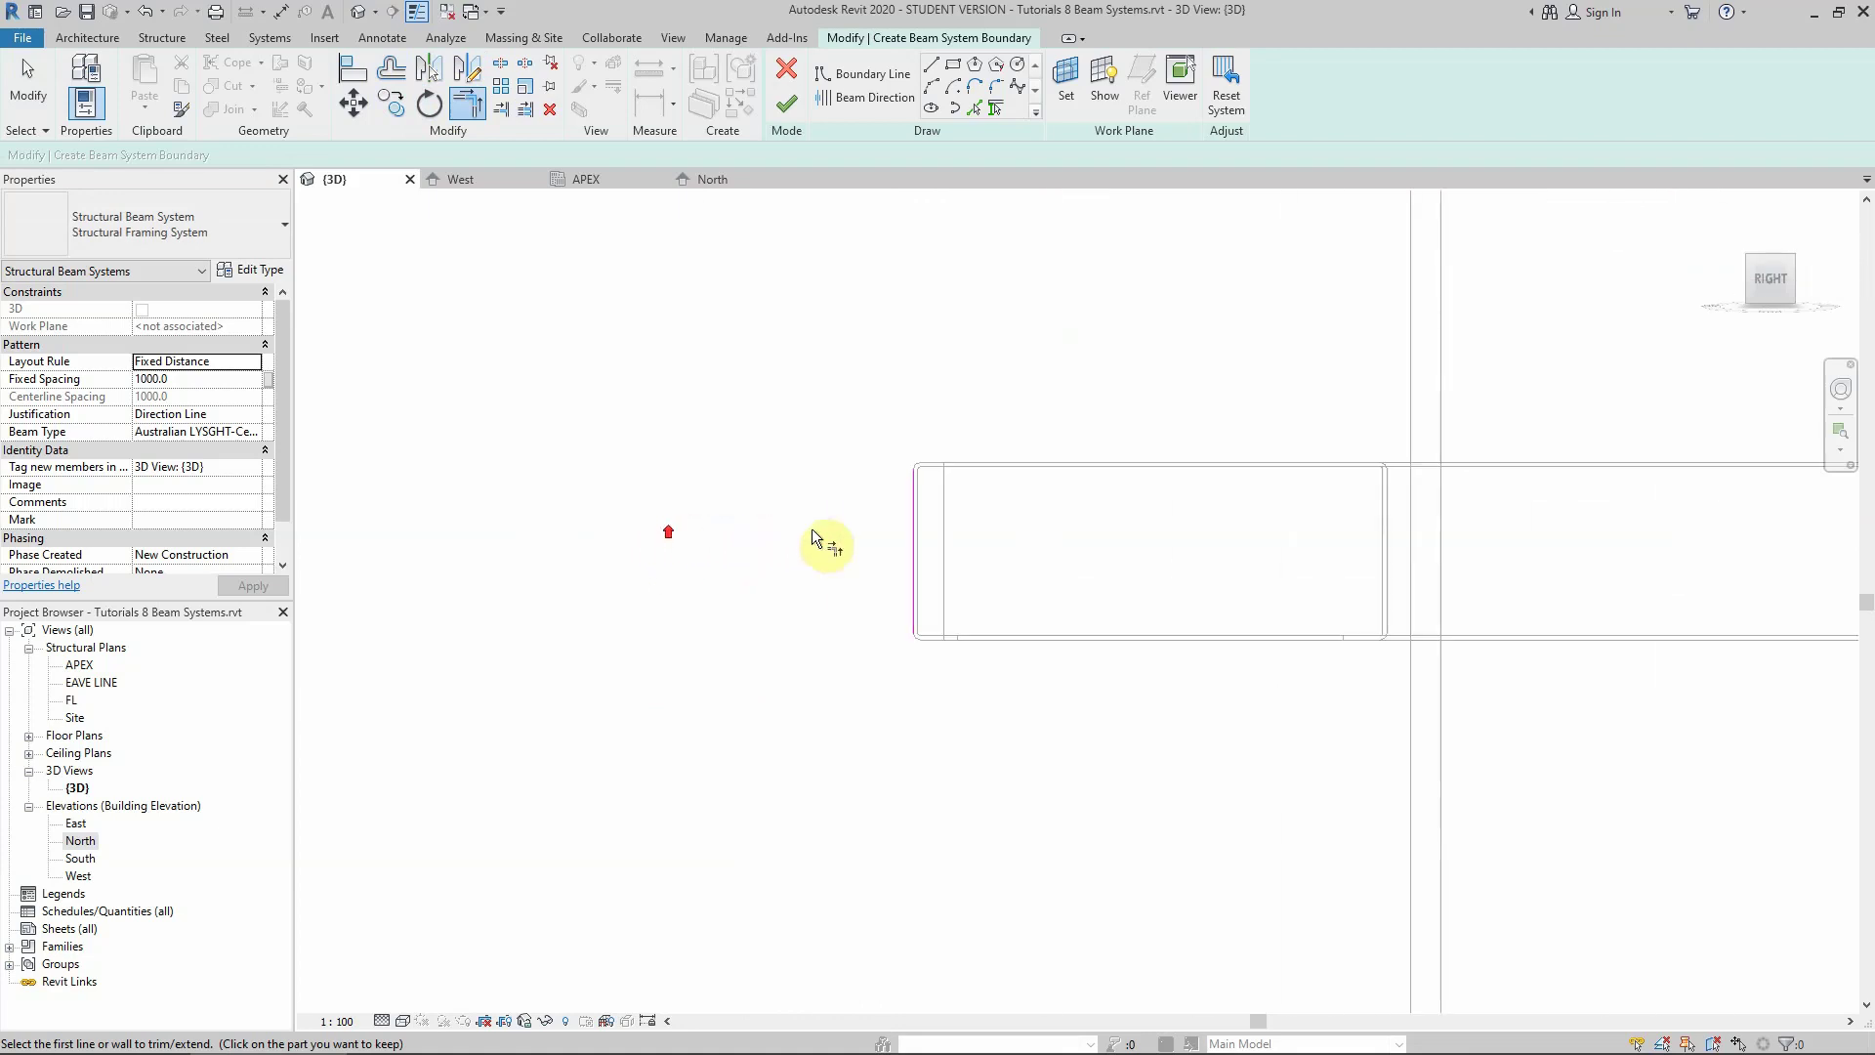
pyautogui.click(918, 527)
pyautogui.scroll(-3, 921, 523)
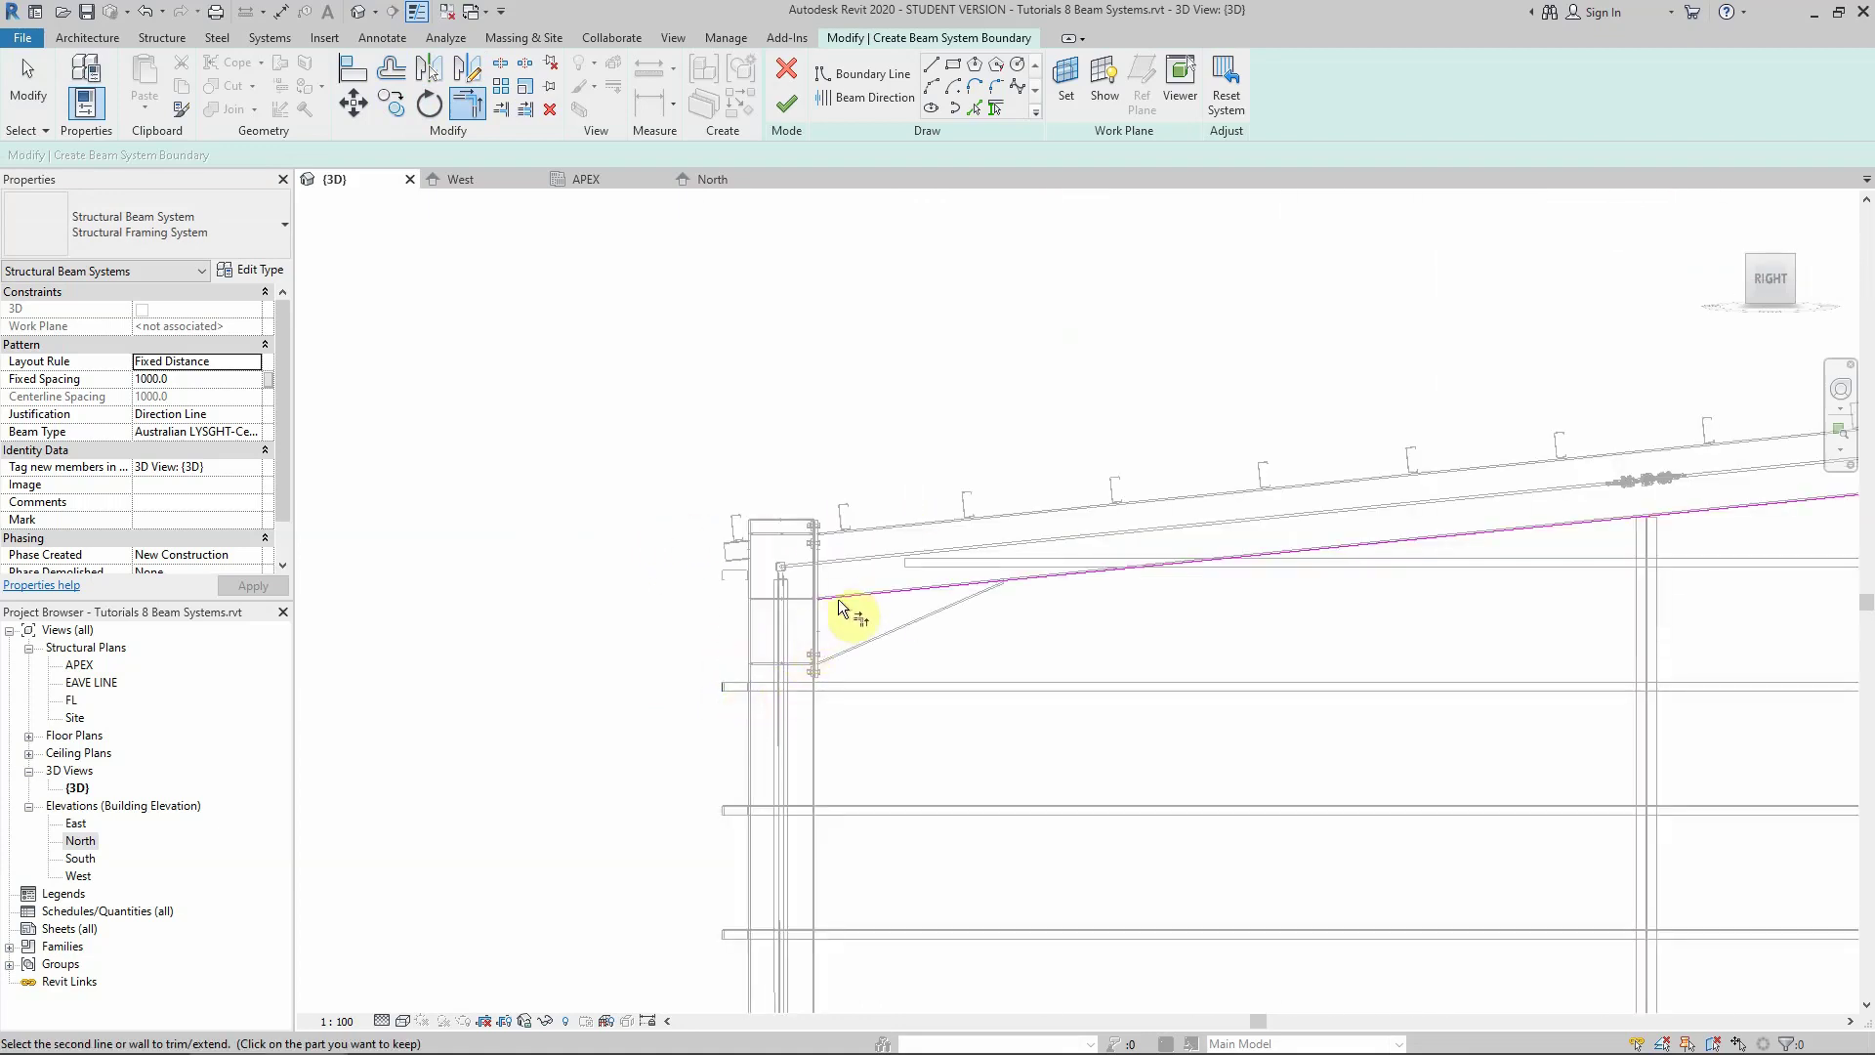
pyautogui.click(846, 593)
pyautogui.scroll(-5, 781, 564)
pyautogui.click(768, 555)
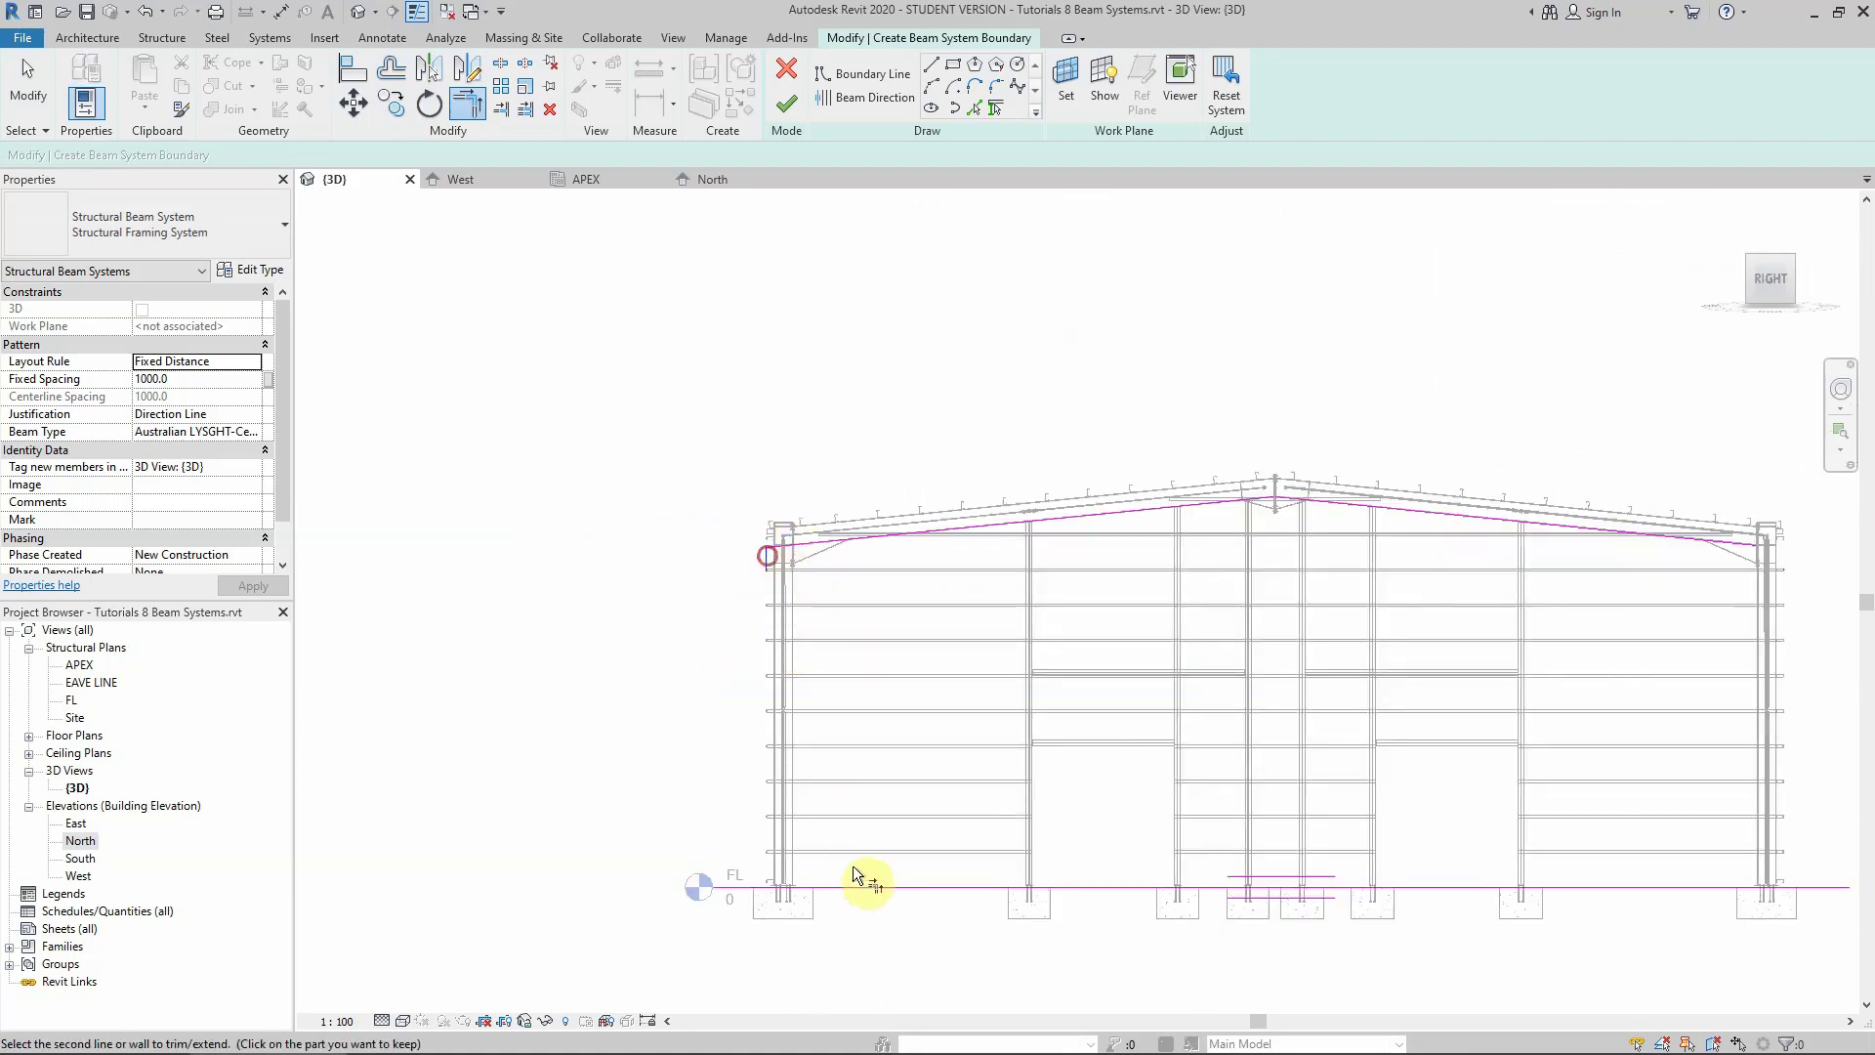
pyautogui.click(858, 882)
pyautogui.scroll(-3, 760, 763)
# Trim the right girt-end boundary line to corners with the rafter line and the floor level line, closing the outer boundary
pyautogui.scroll(6, 1176, 659)
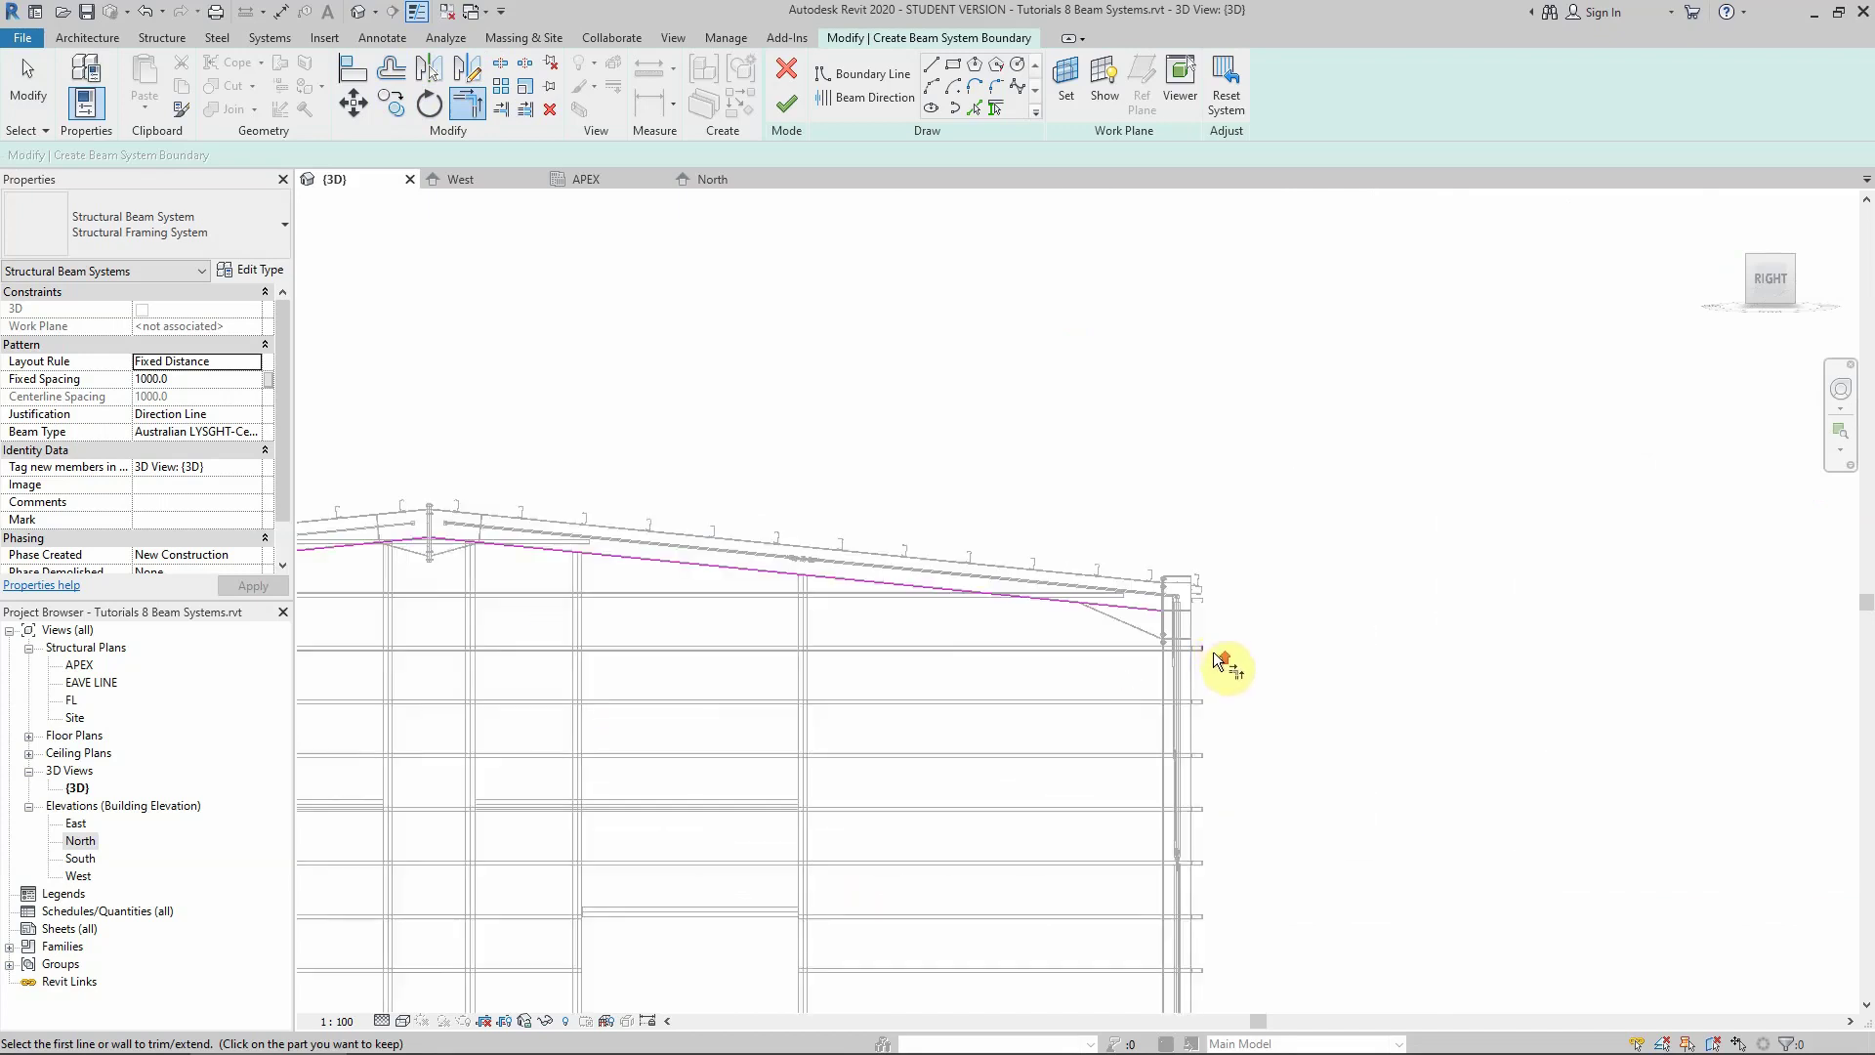
pyautogui.click(1144, 630)
pyautogui.scroll(-5, 1145, 630)
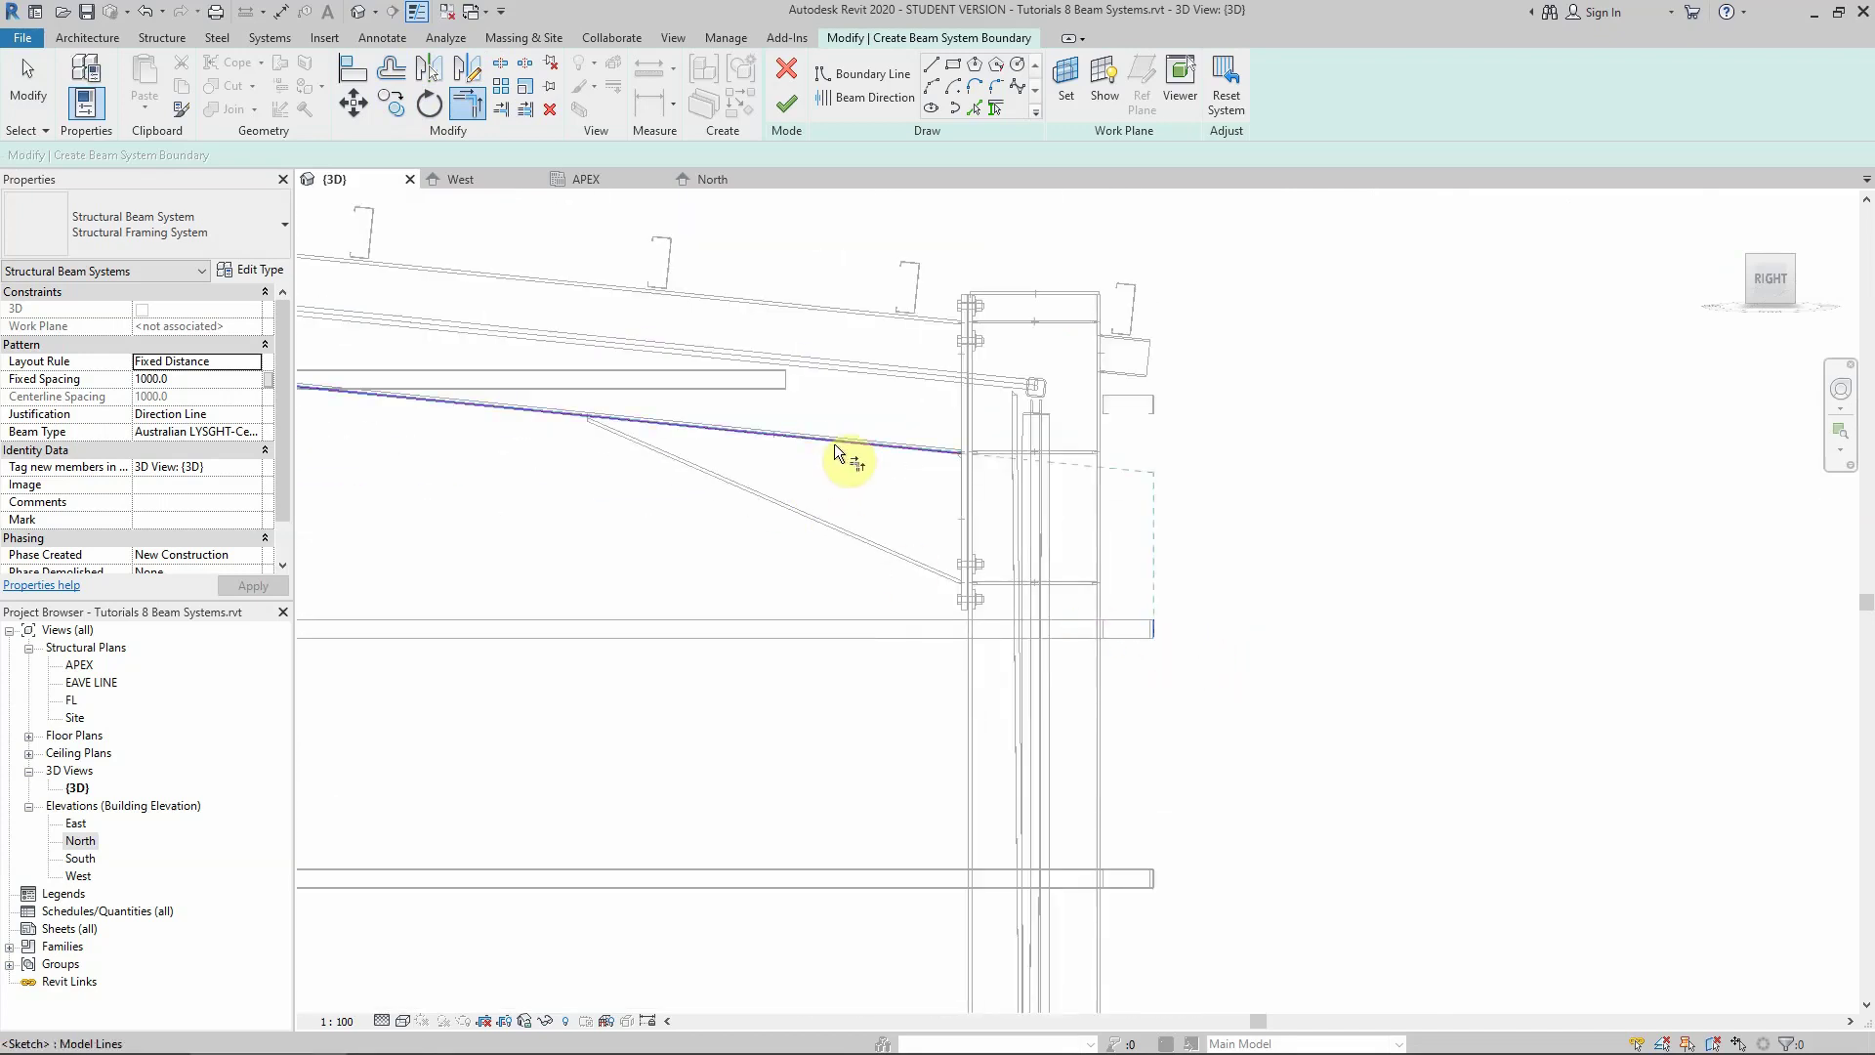
pyautogui.click(834, 443)
pyautogui.scroll(-1, 999, 420)
pyautogui.click(1039, 458)
pyautogui.scroll(-5, 1062, 494)
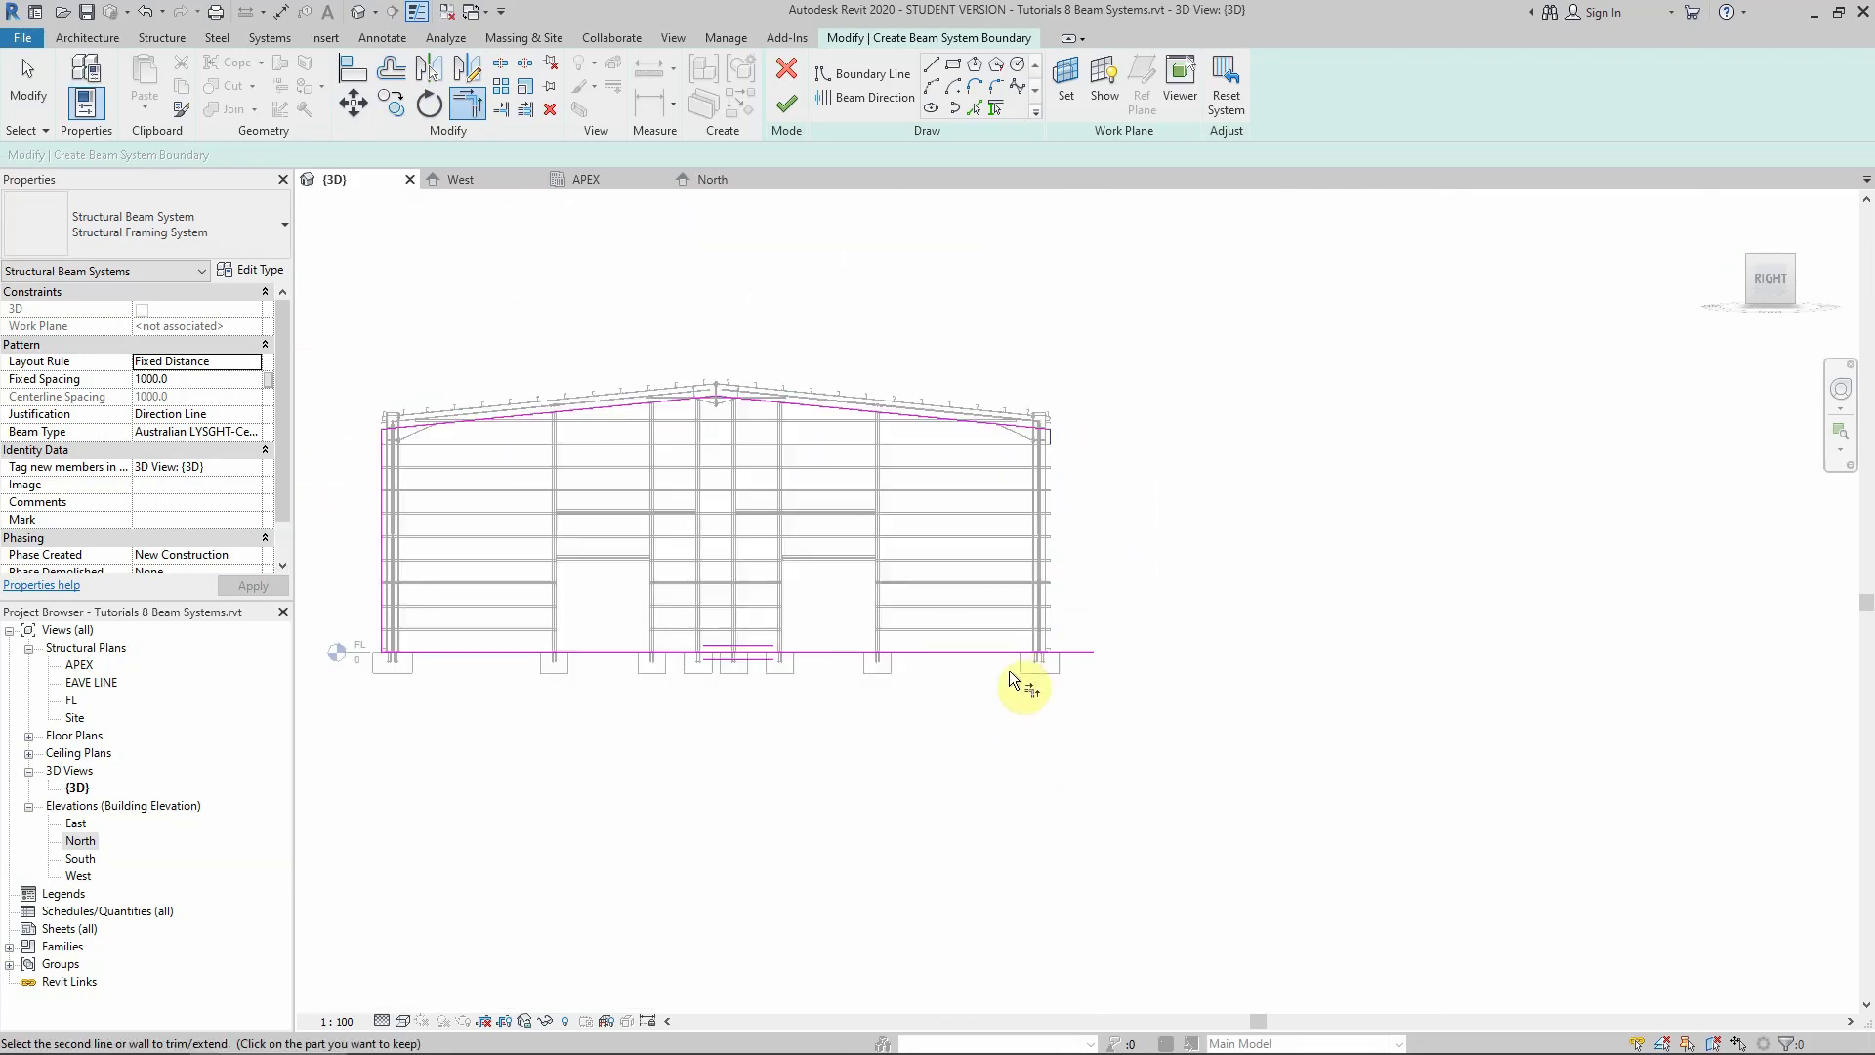
pyautogui.click(1006, 652)
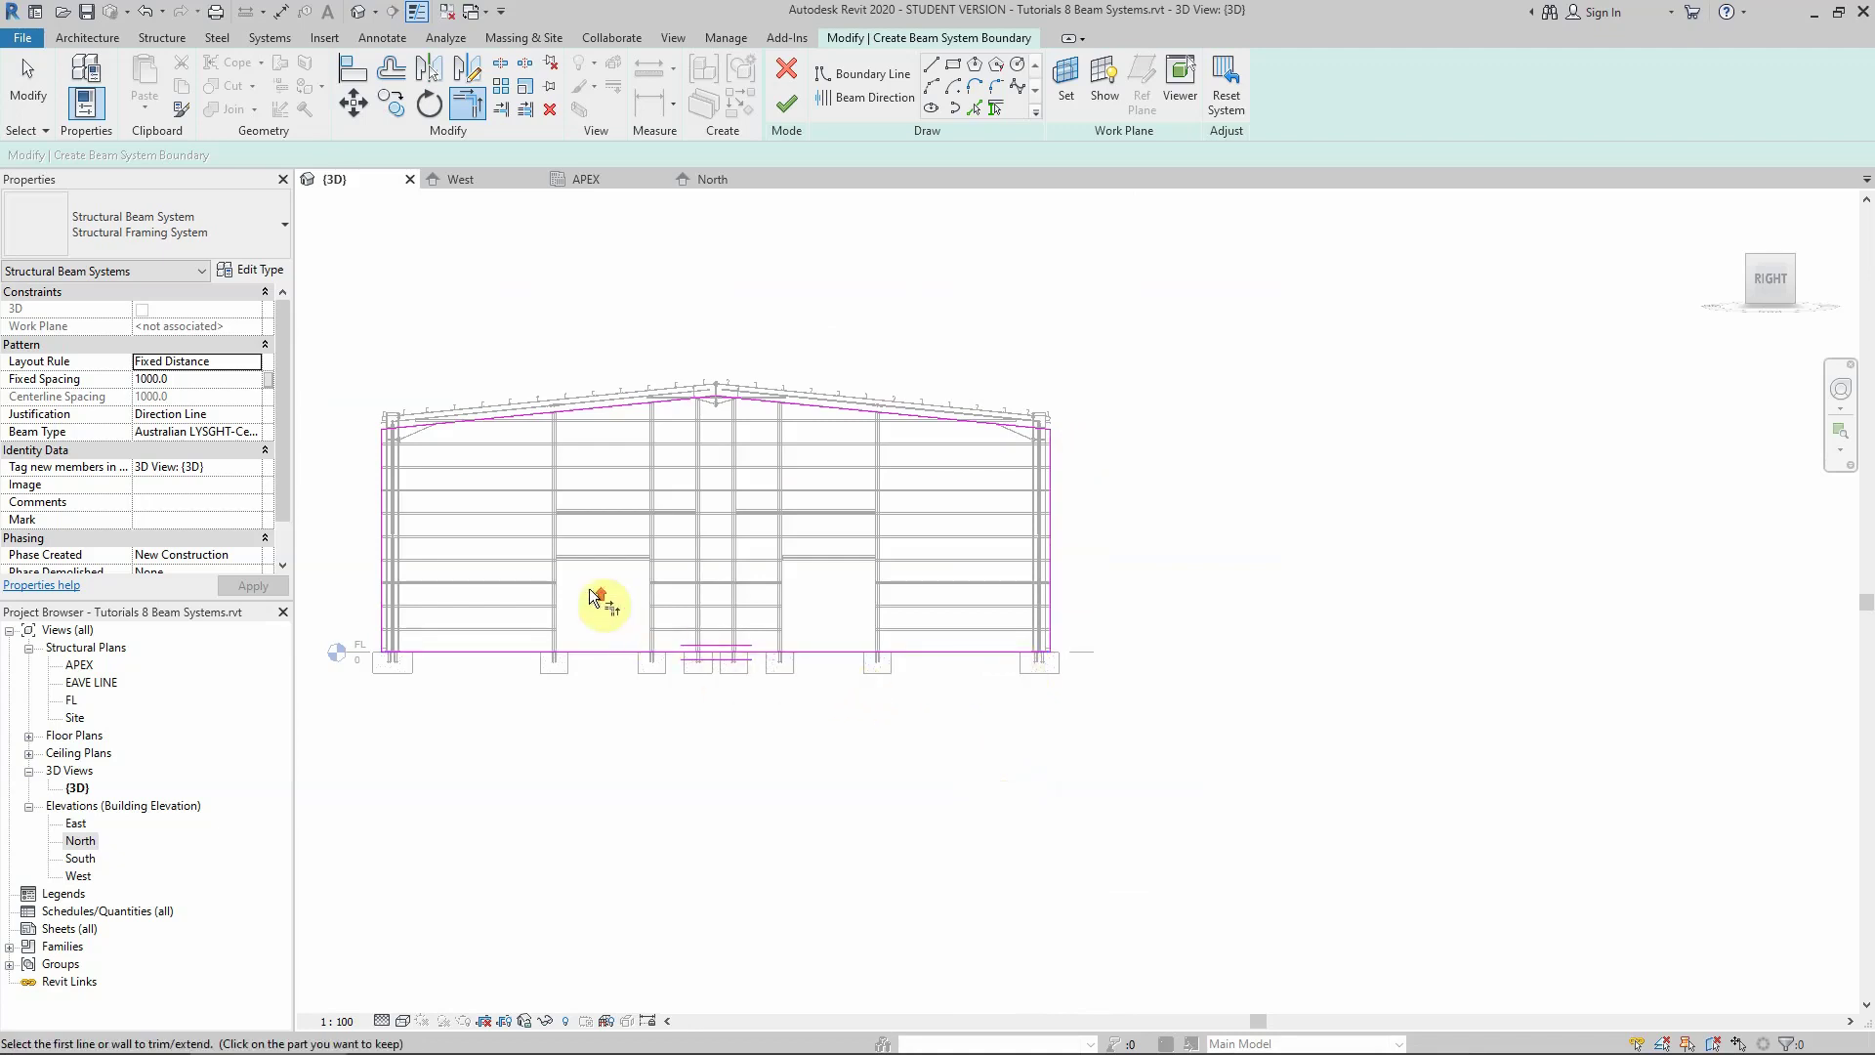
# Pick boundary lines along the two upper header beams between the inner and outer door columns
pyautogui.scroll(3, 589, 588)
pyautogui.scroll(1, 518, 433)
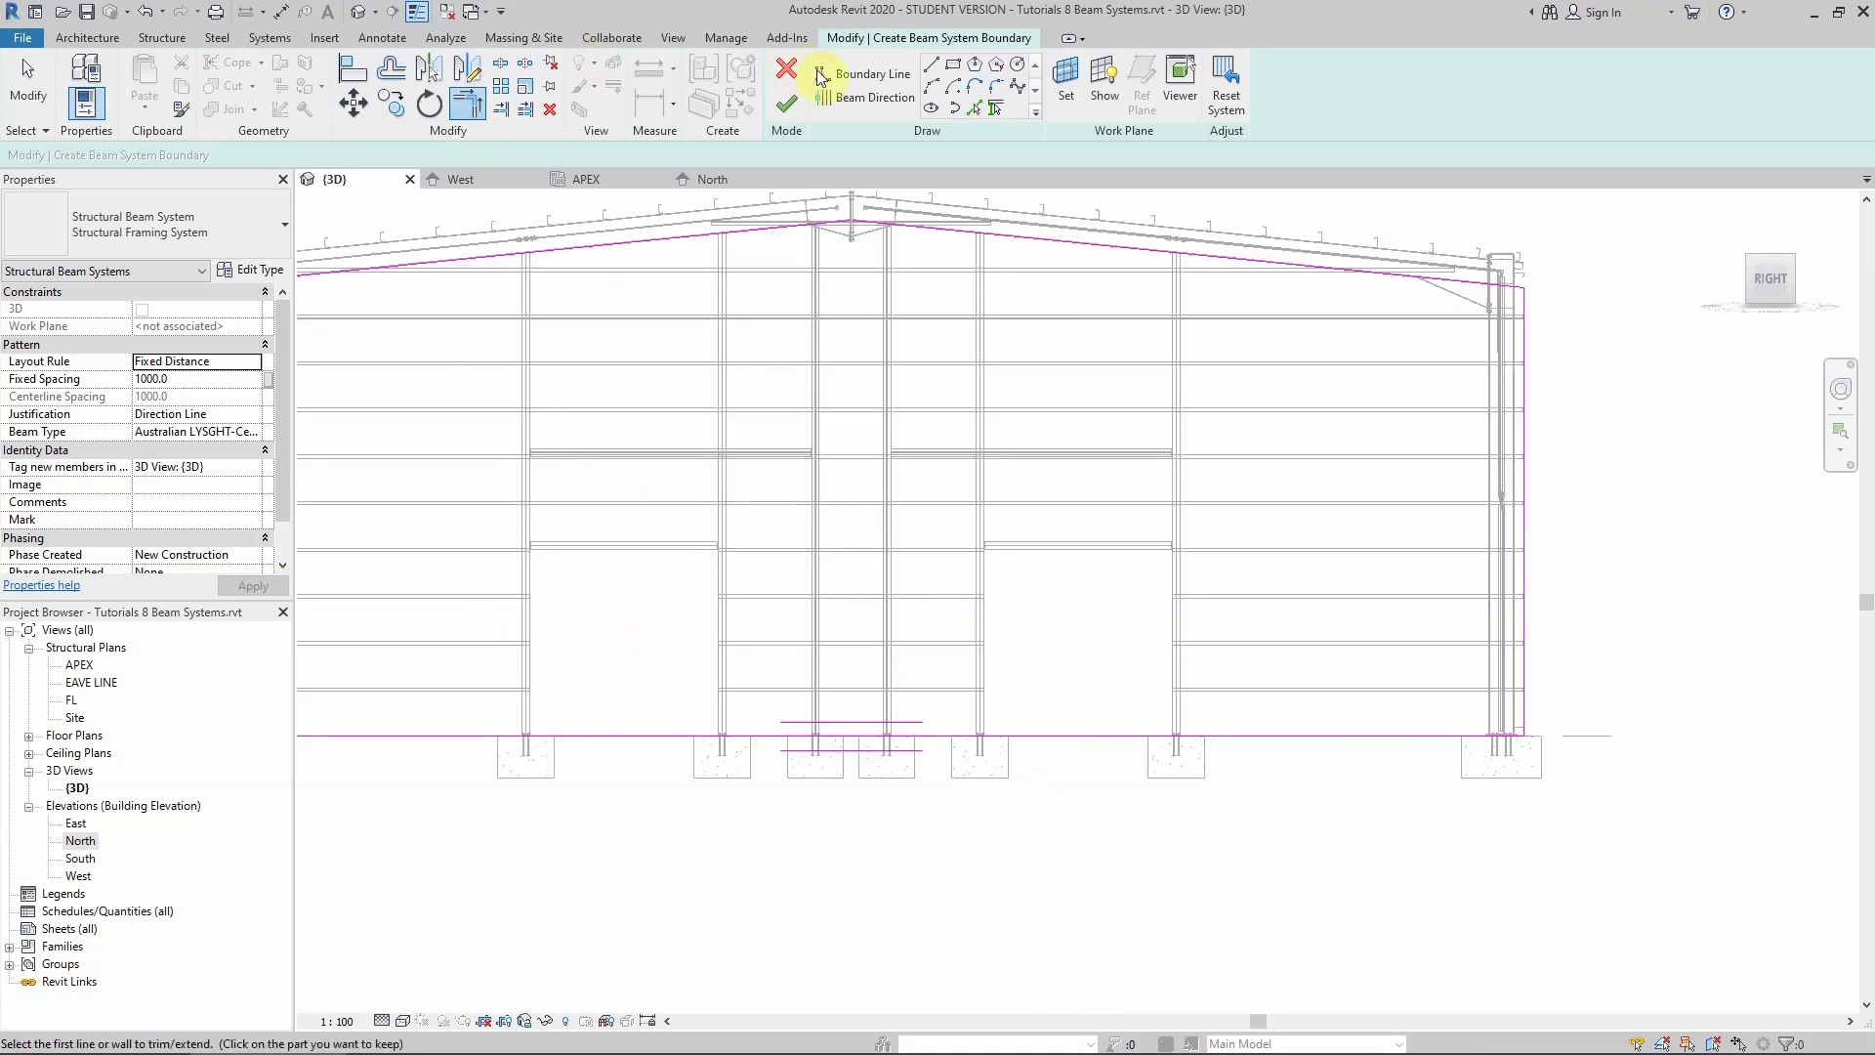
pyautogui.scroll(5, 507, 536)
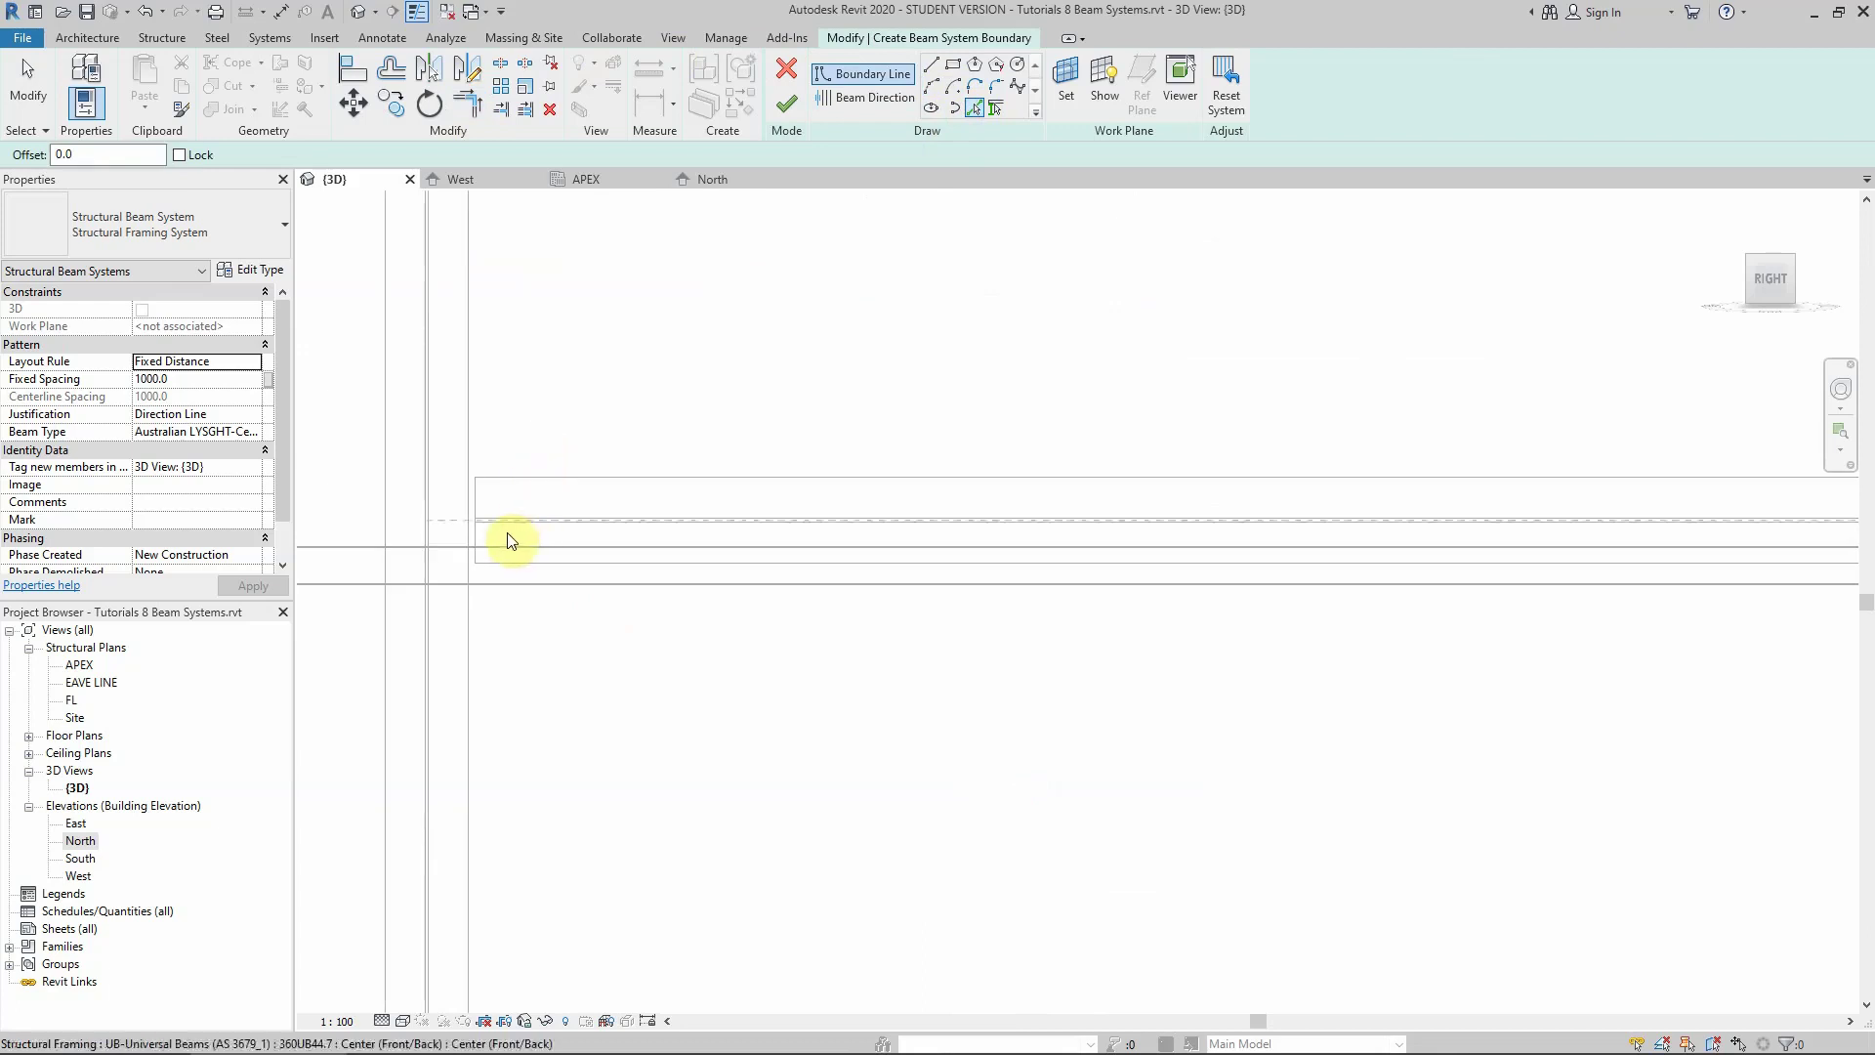
pyautogui.scroll(3, 496, 525)
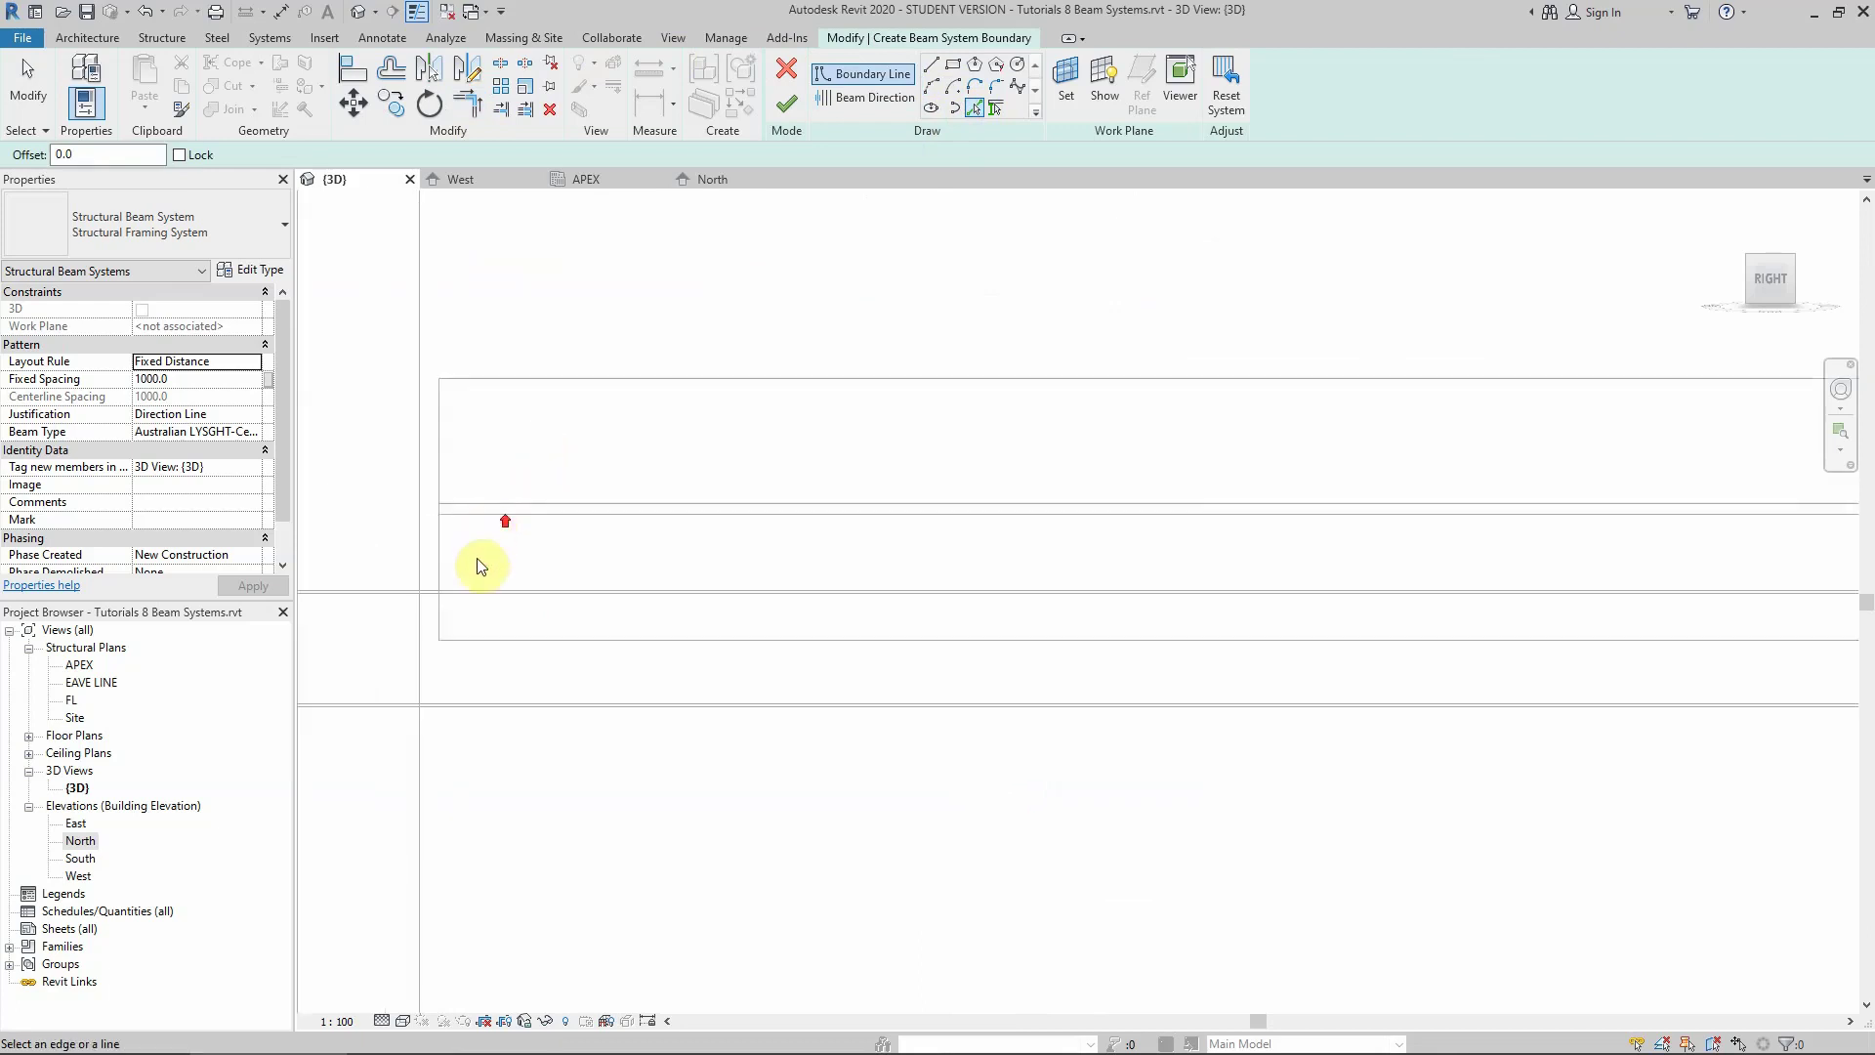
pyautogui.click(489, 636)
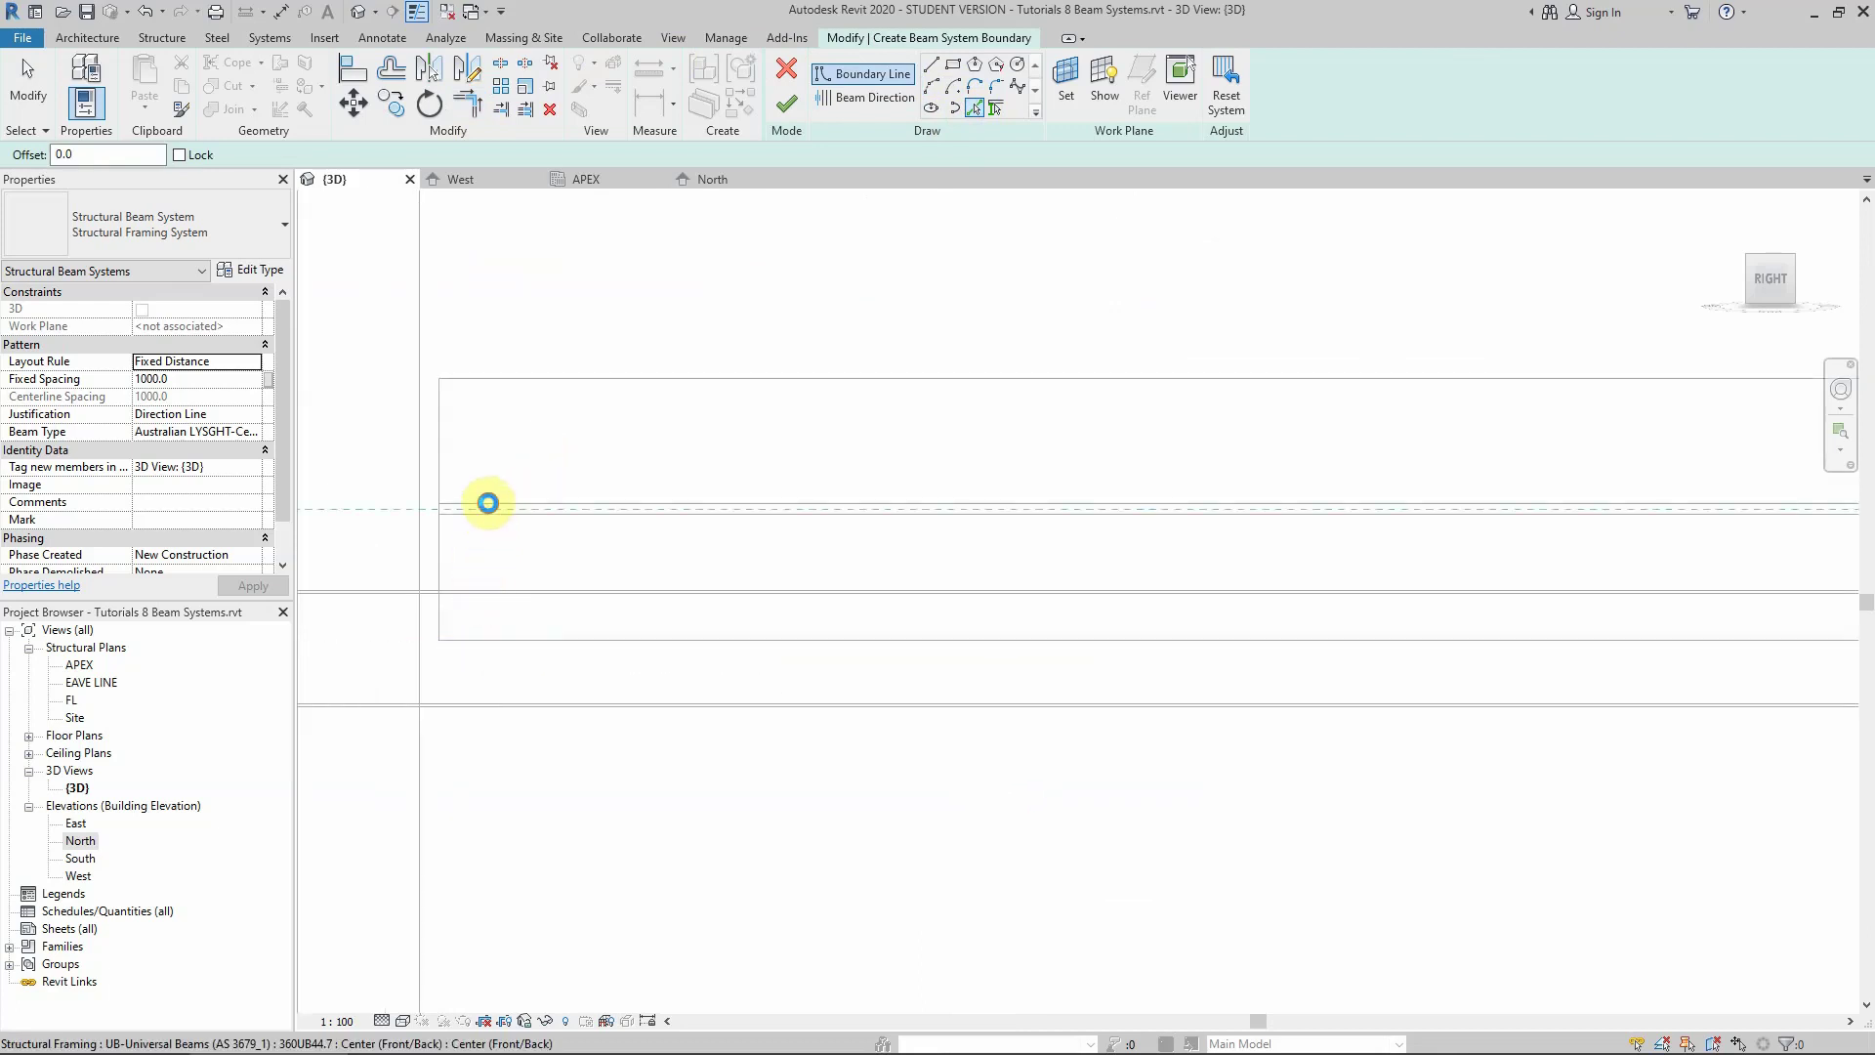
pyautogui.scroll(-6, 507, 449)
pyautogui.scroll(5, 957, 467)
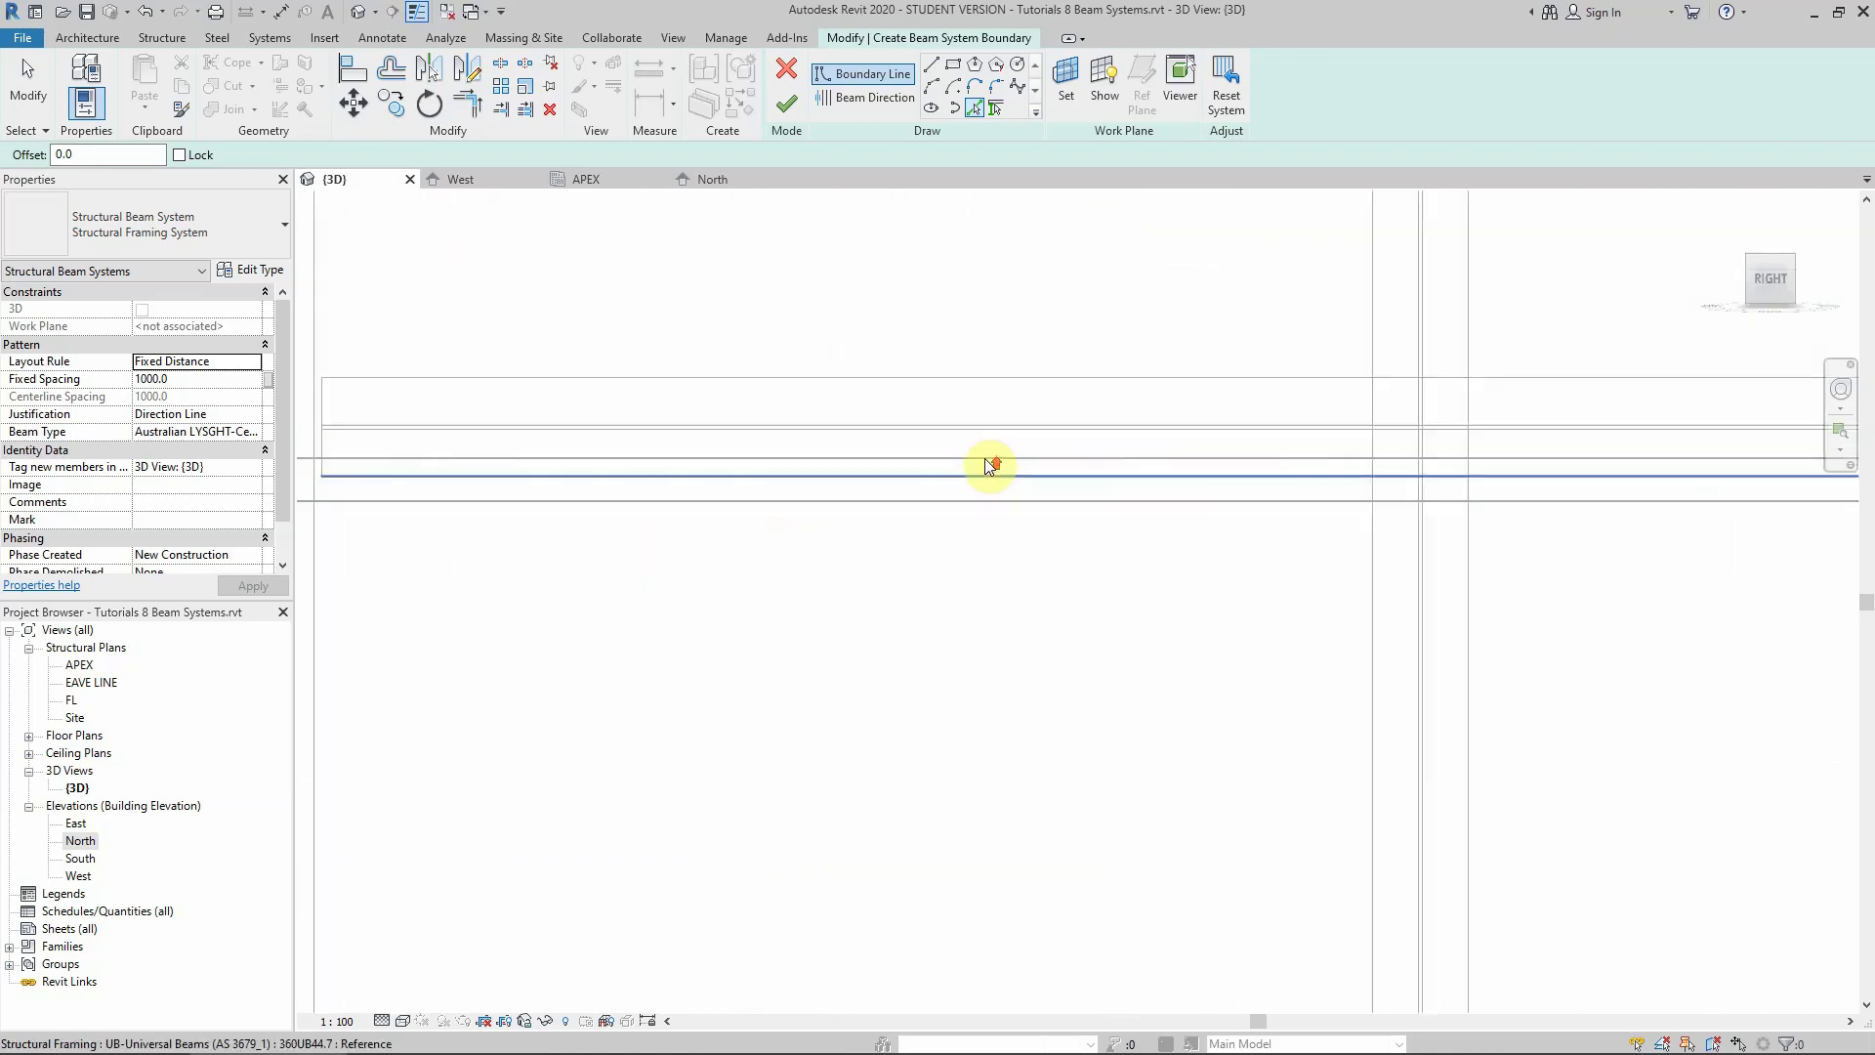
pyautogui.click(981, 429)
pyautogui.scroll(-3, 982, 430)
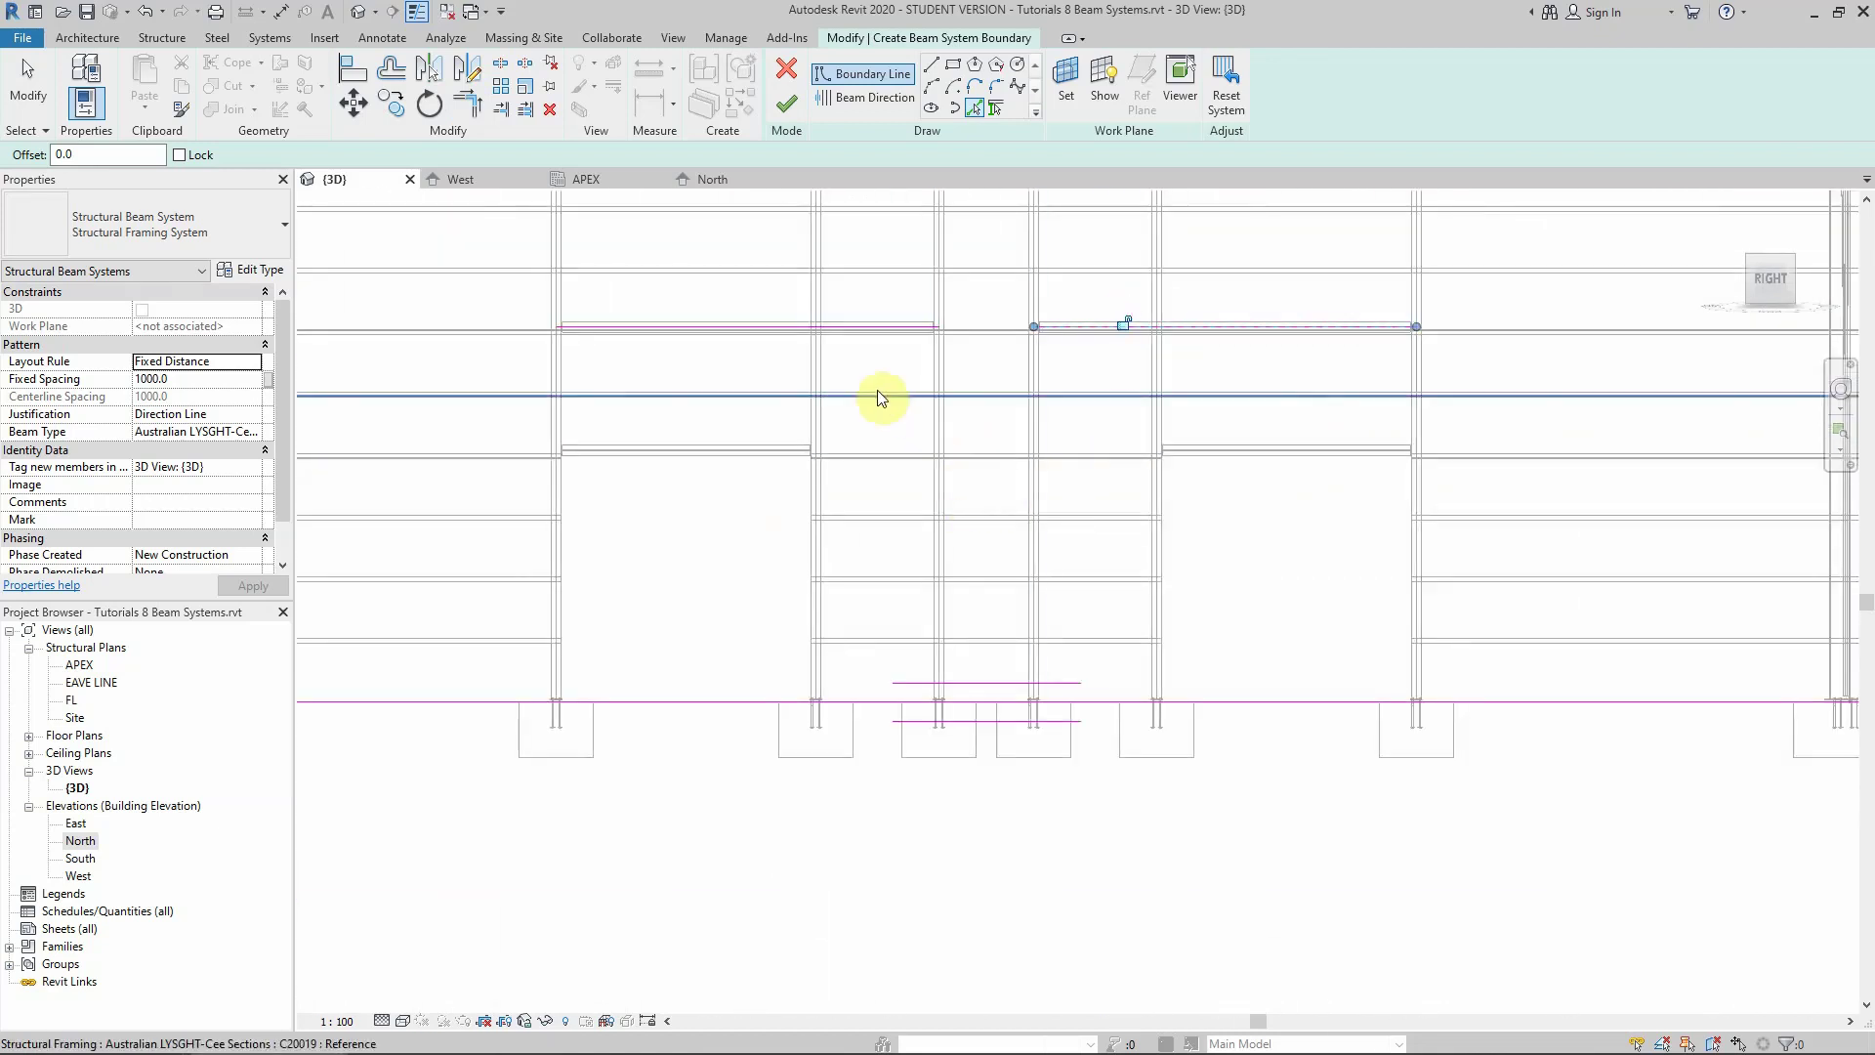
# Pick boundary lines on the two central columns and on the outer column of each door opening
pyautogui.scroll(4, 980, 314)
pyautogui.click(984, 320)
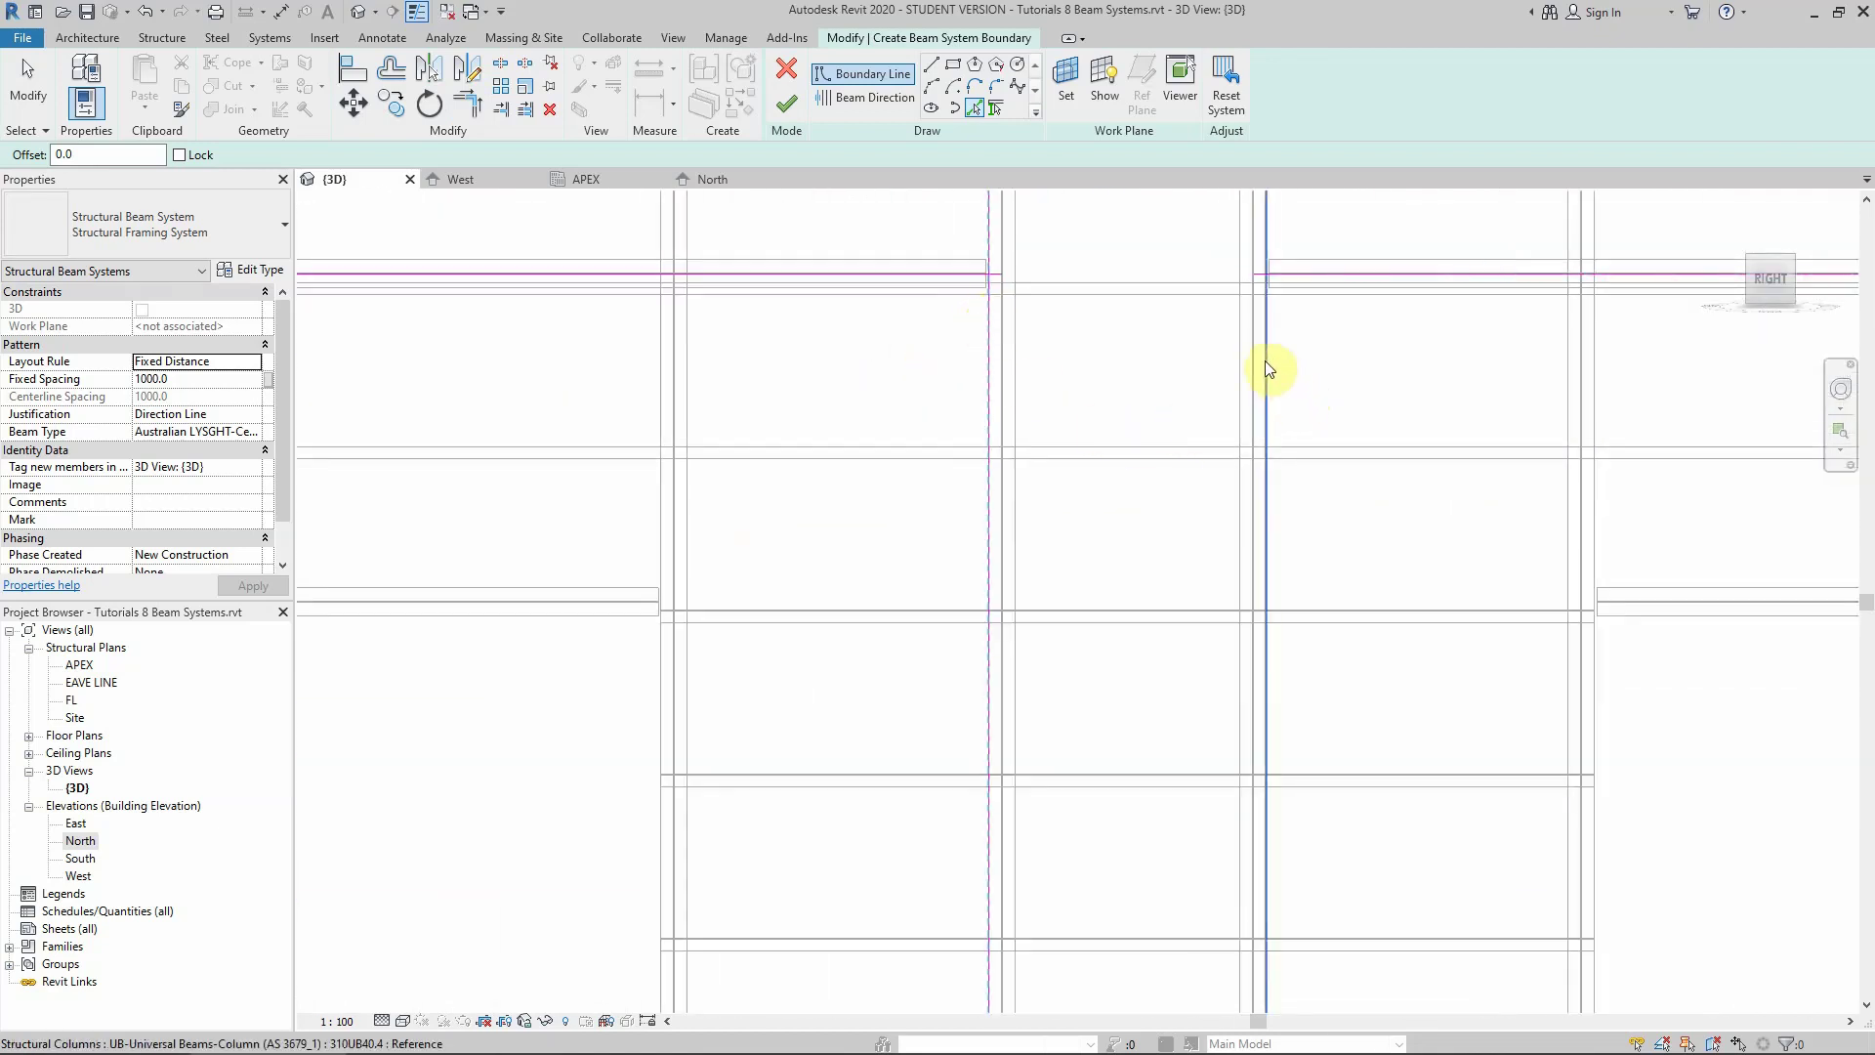
pyautogui.click(1267, 369)
pyautogui.scroll(-4, 1121, 482)
pyautogui.click(631, 422)
pyautogui.scroll(-3, 720, 489)
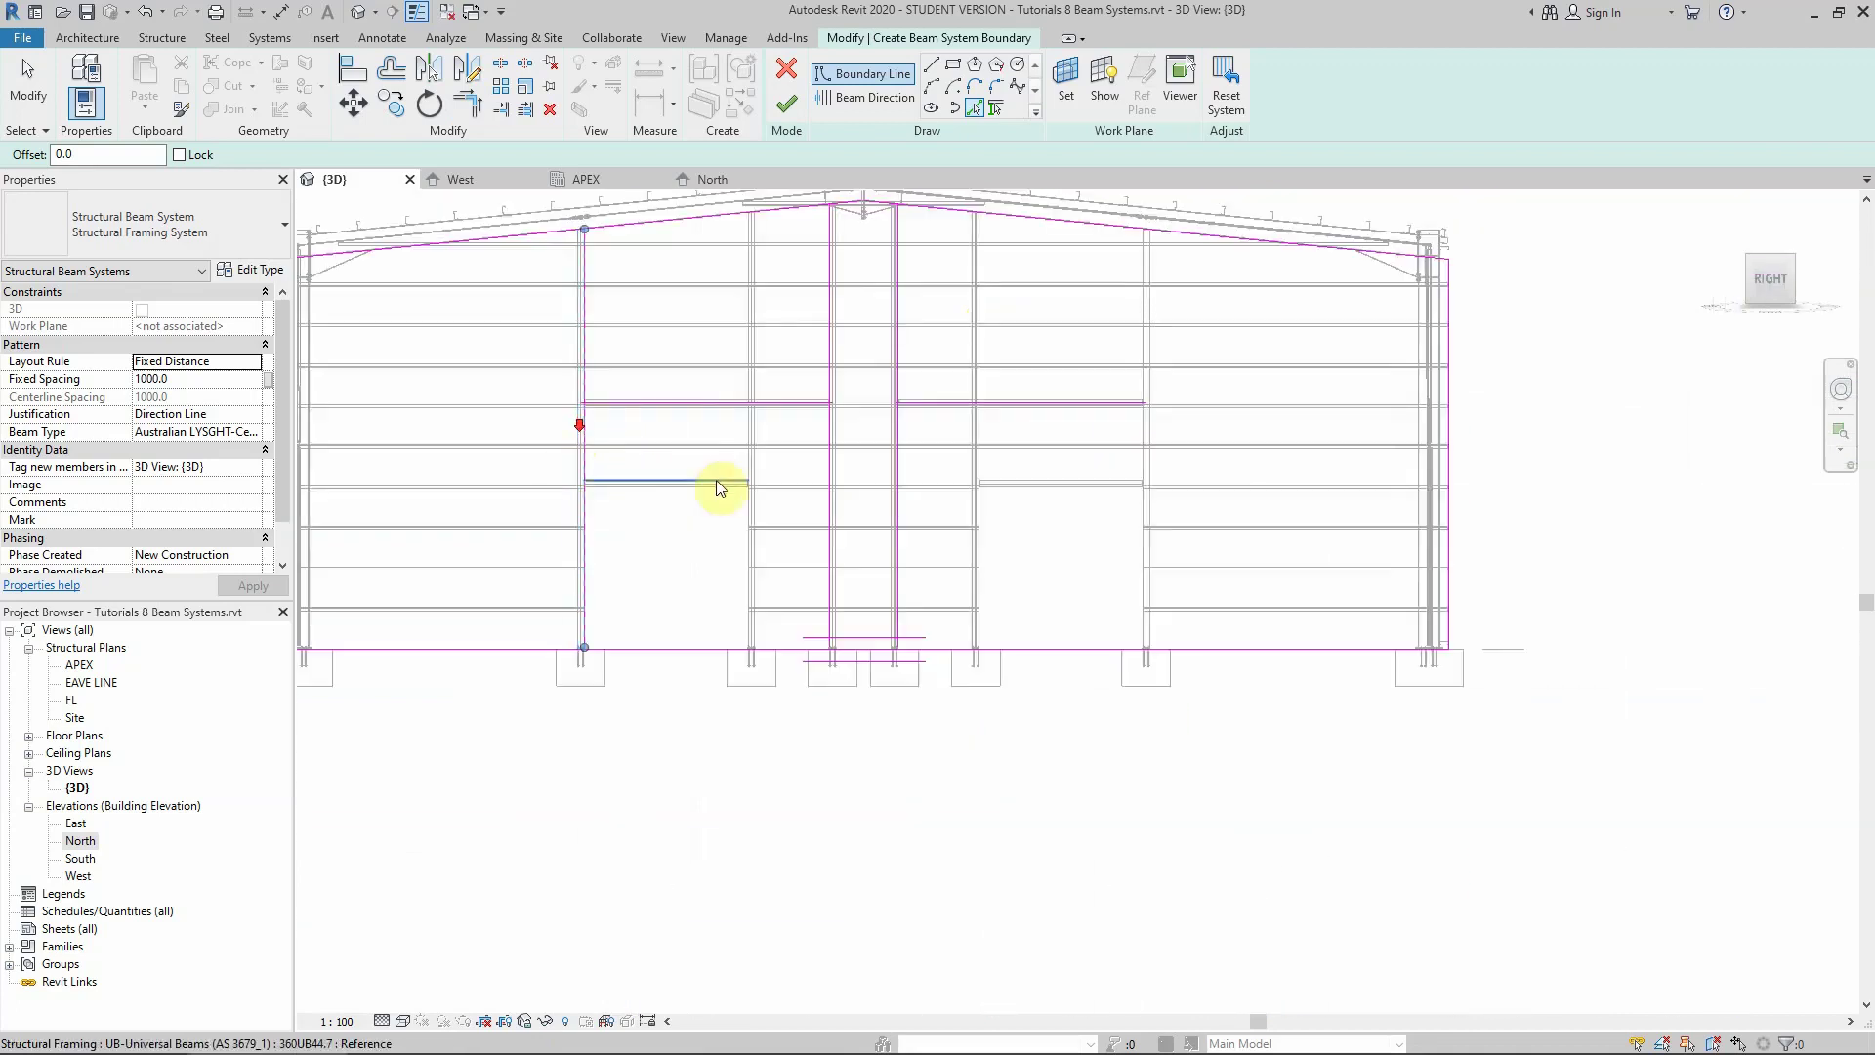
pyautogui.scroll(4, 1021, 443)
pyautogui.click(1261, 405)
pyautogui.scroll(-4, 1201, 418)
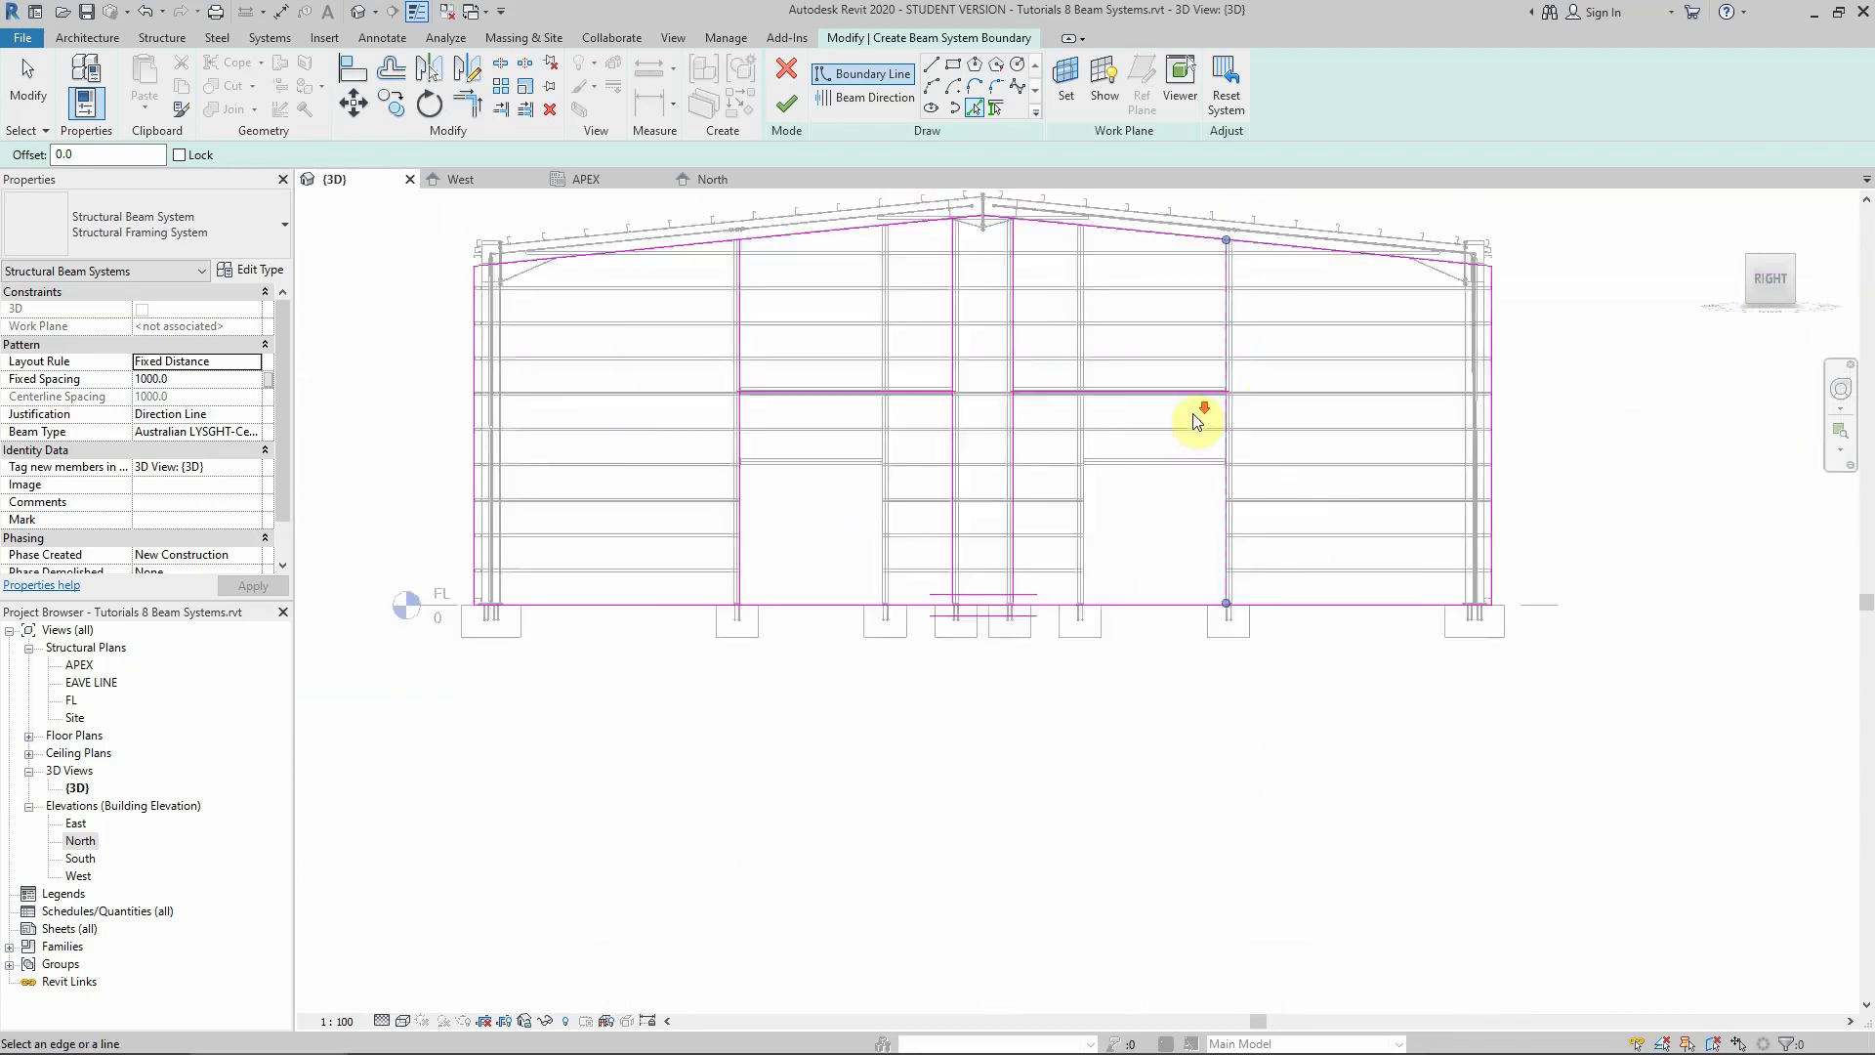
# Split the floor level boundary line at one point inside each of the two door openings
pyautogui.scroll(2, 996, 496)
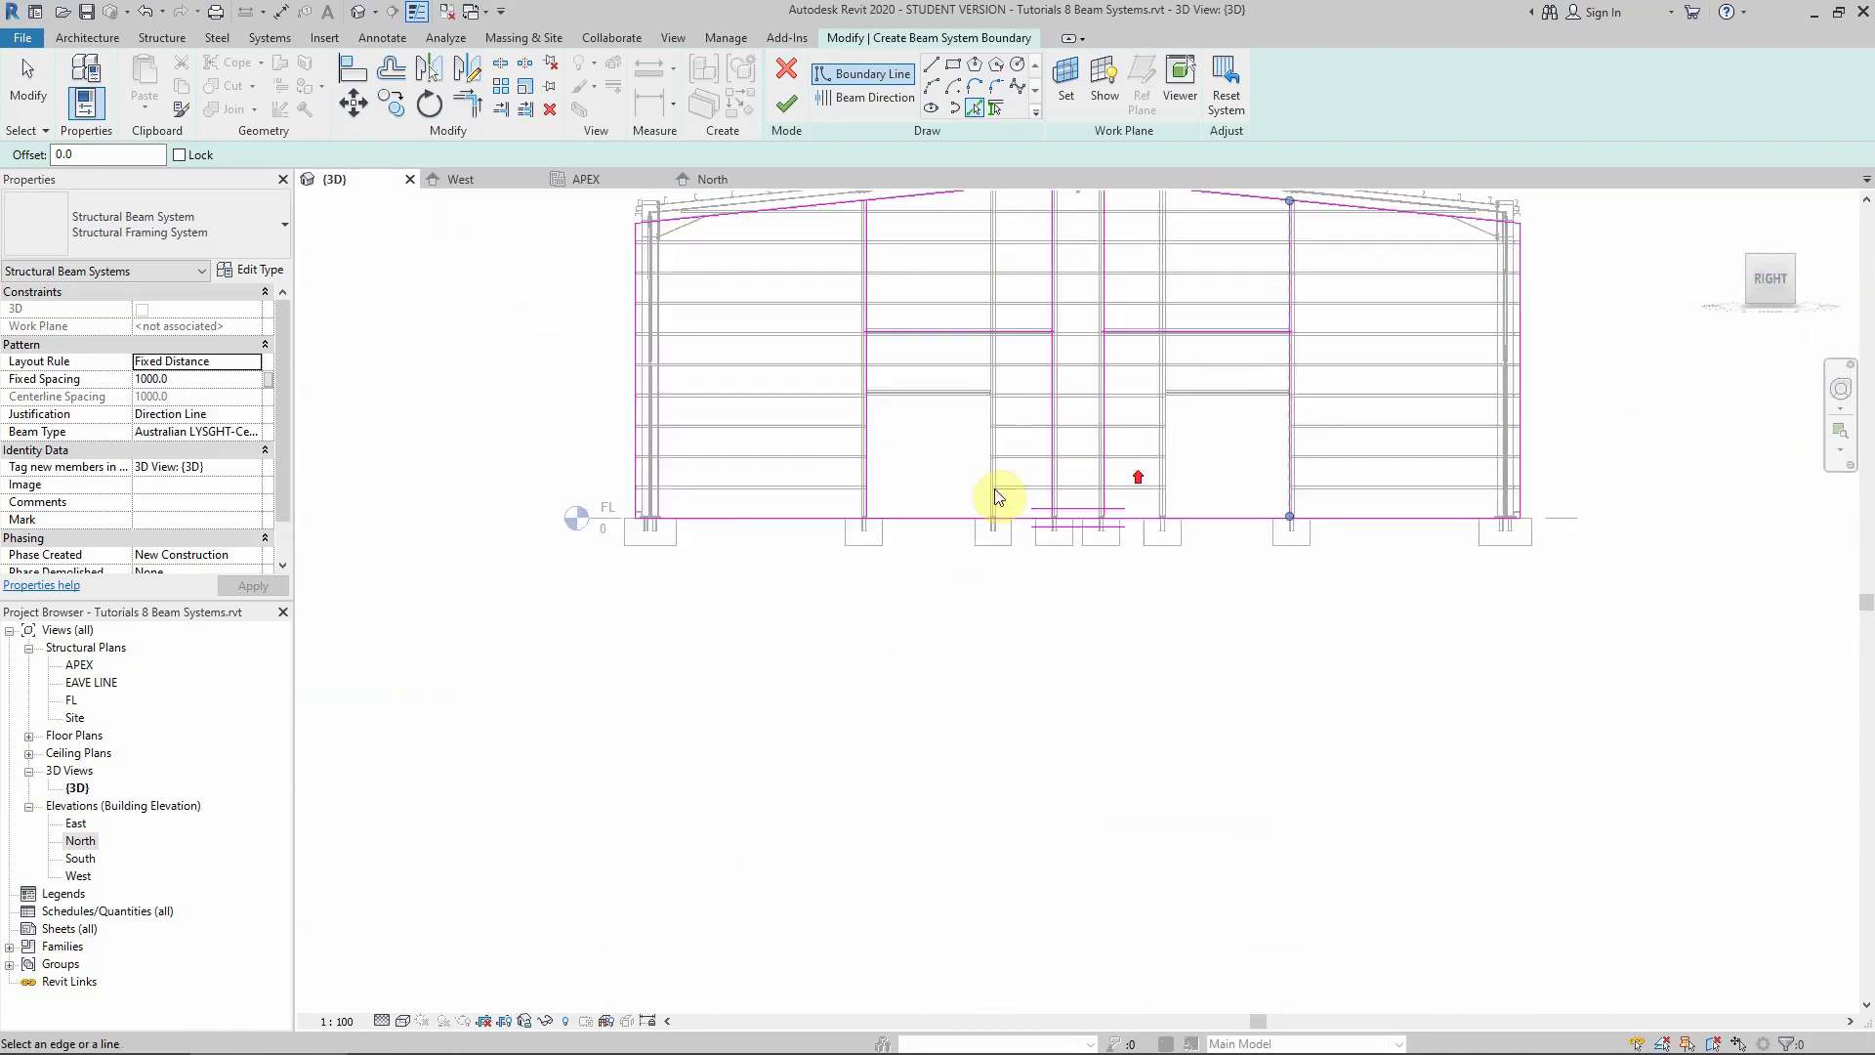
pyautogui.click(502, 64)
pyautogui.click(934, 518)
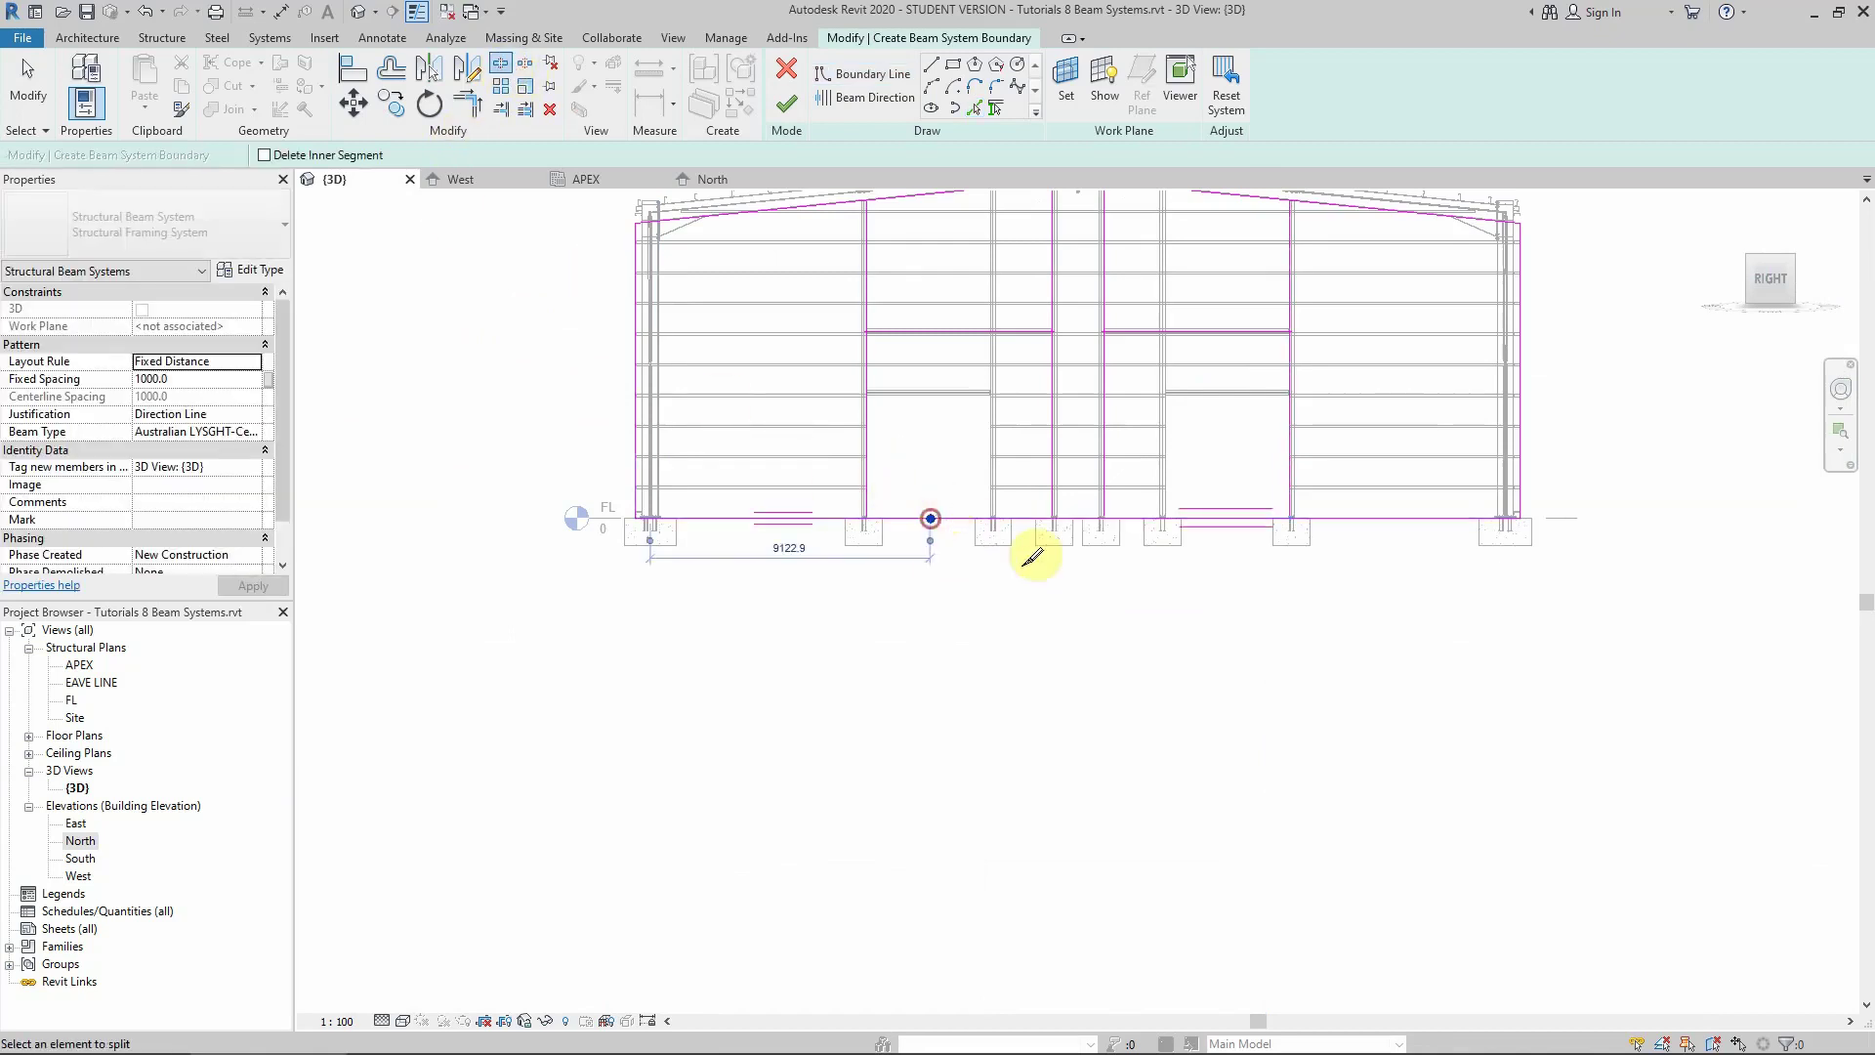
pyautogui.click(1229, 519)
# Trim the boundary lines to corners around the left door opening, joining its columns, header and the adjoining floor level segments
pyautogui.click(469, 104)
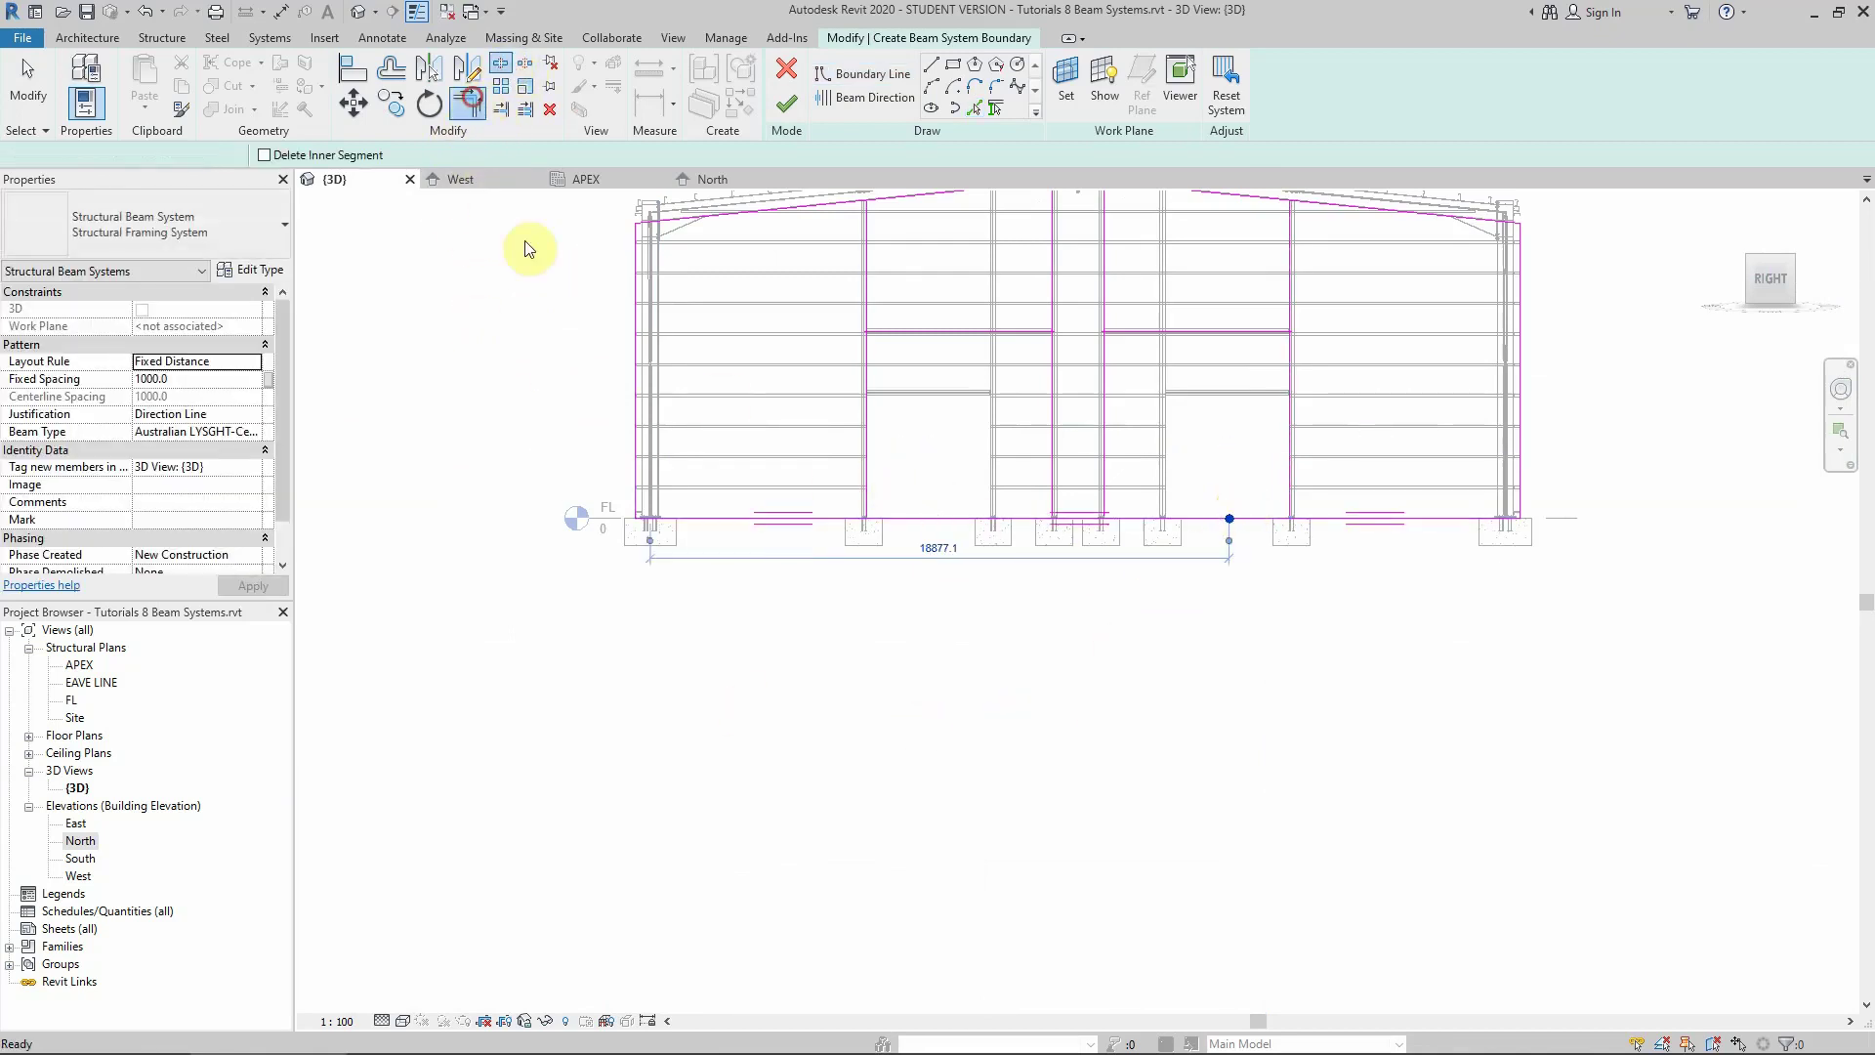
pyautogui.click(724, 518)
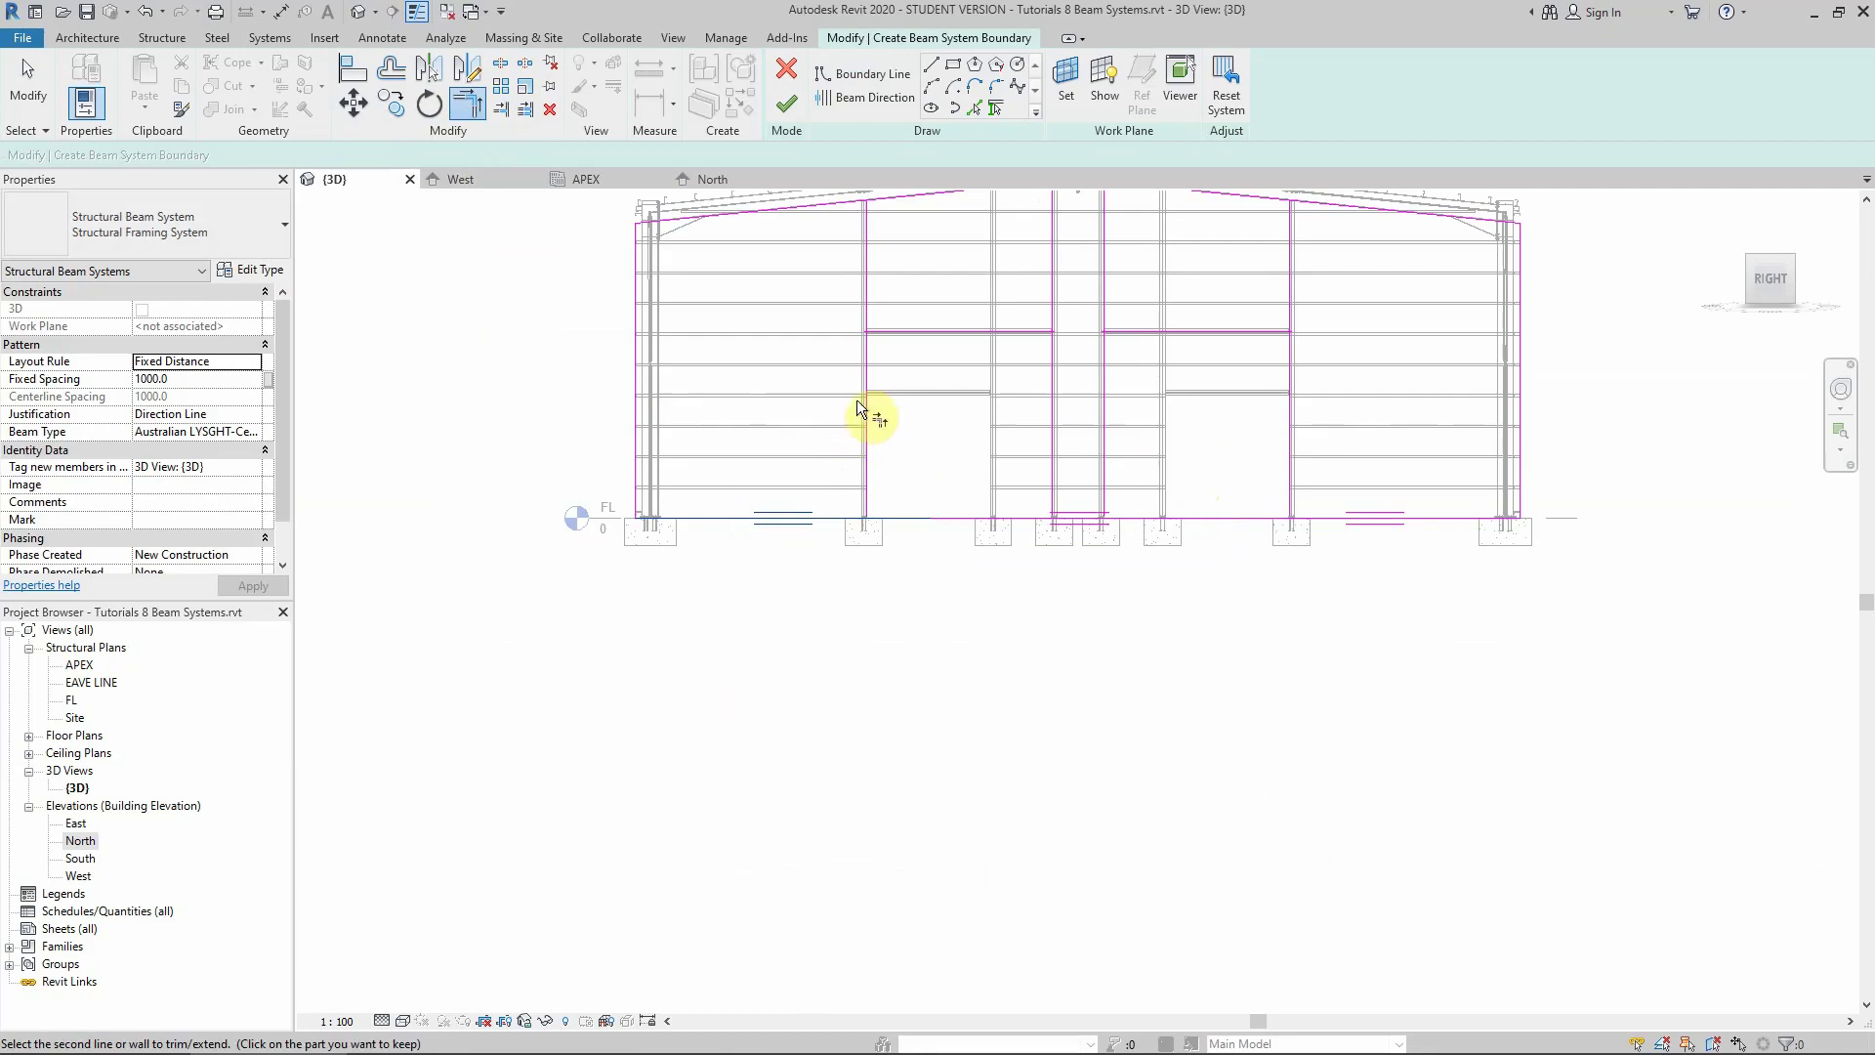
pyautogui.click(895, 334)
pyautogui.click(971, 331)
pyautogui.click(1049, 359)
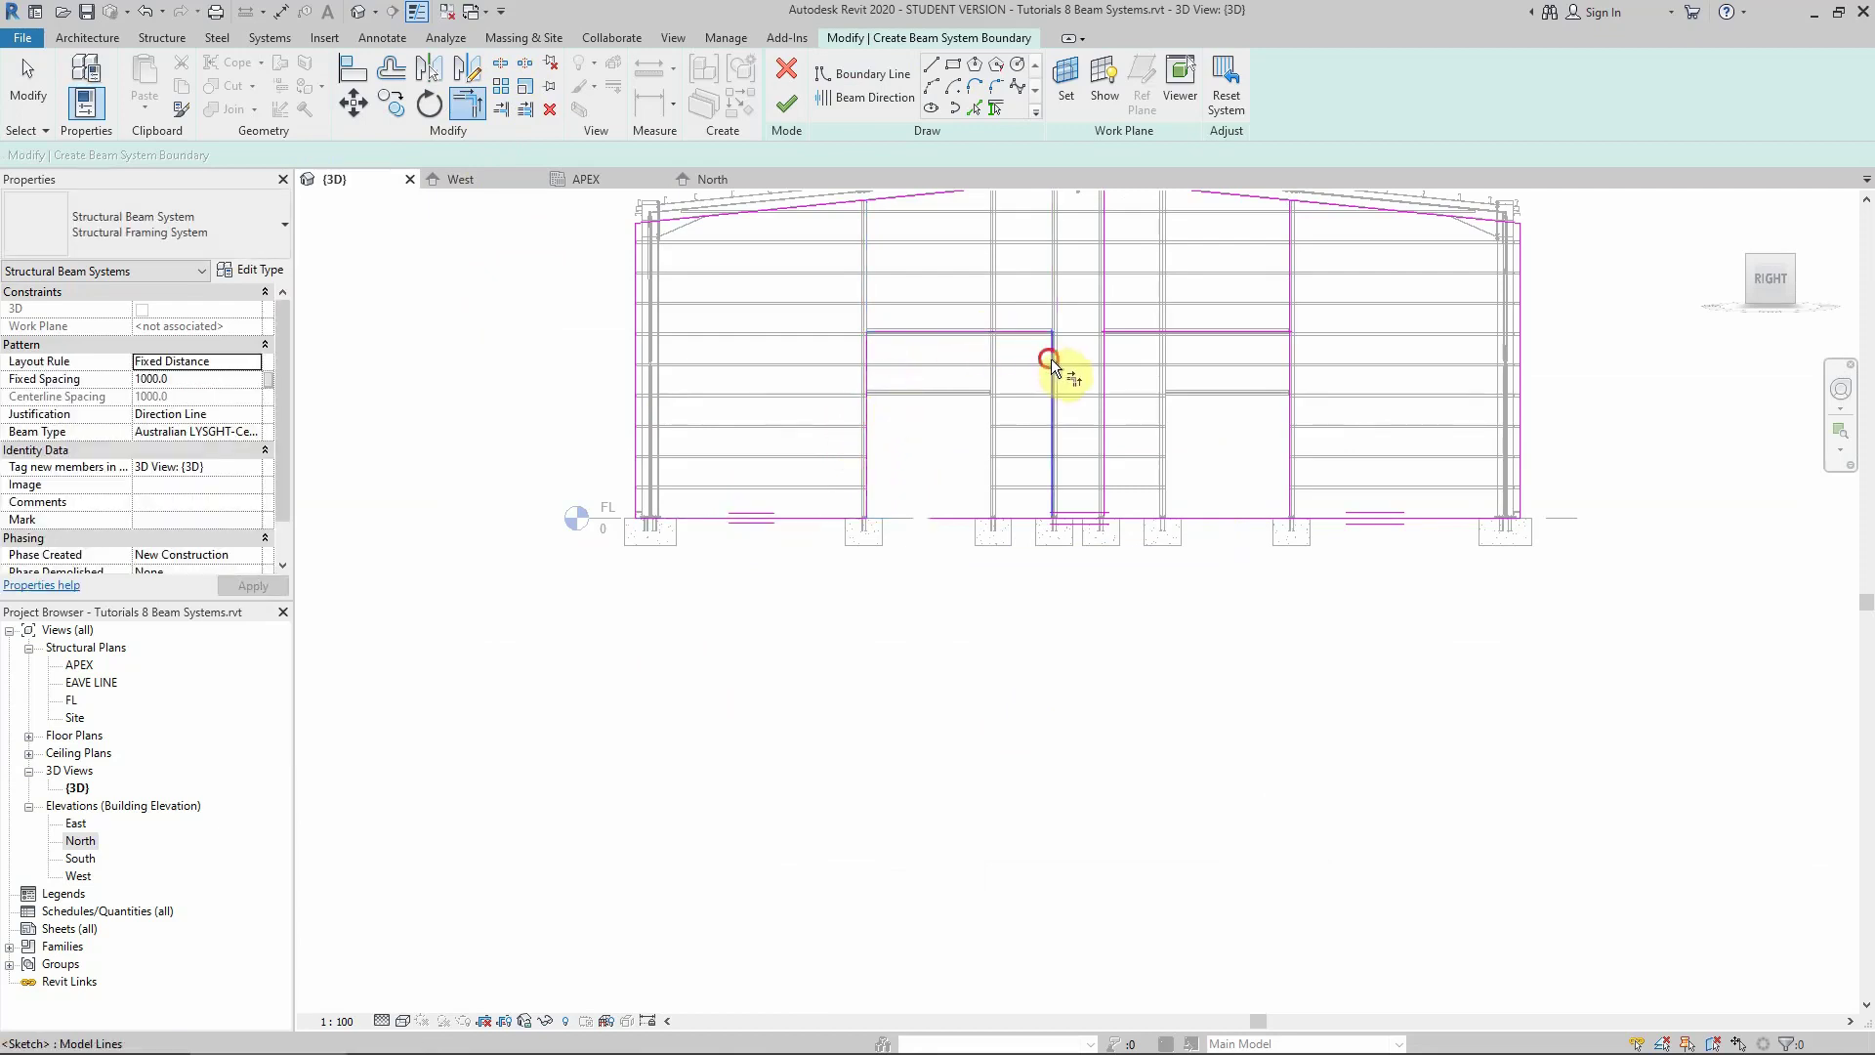
pyautogui.click(1078, 519)
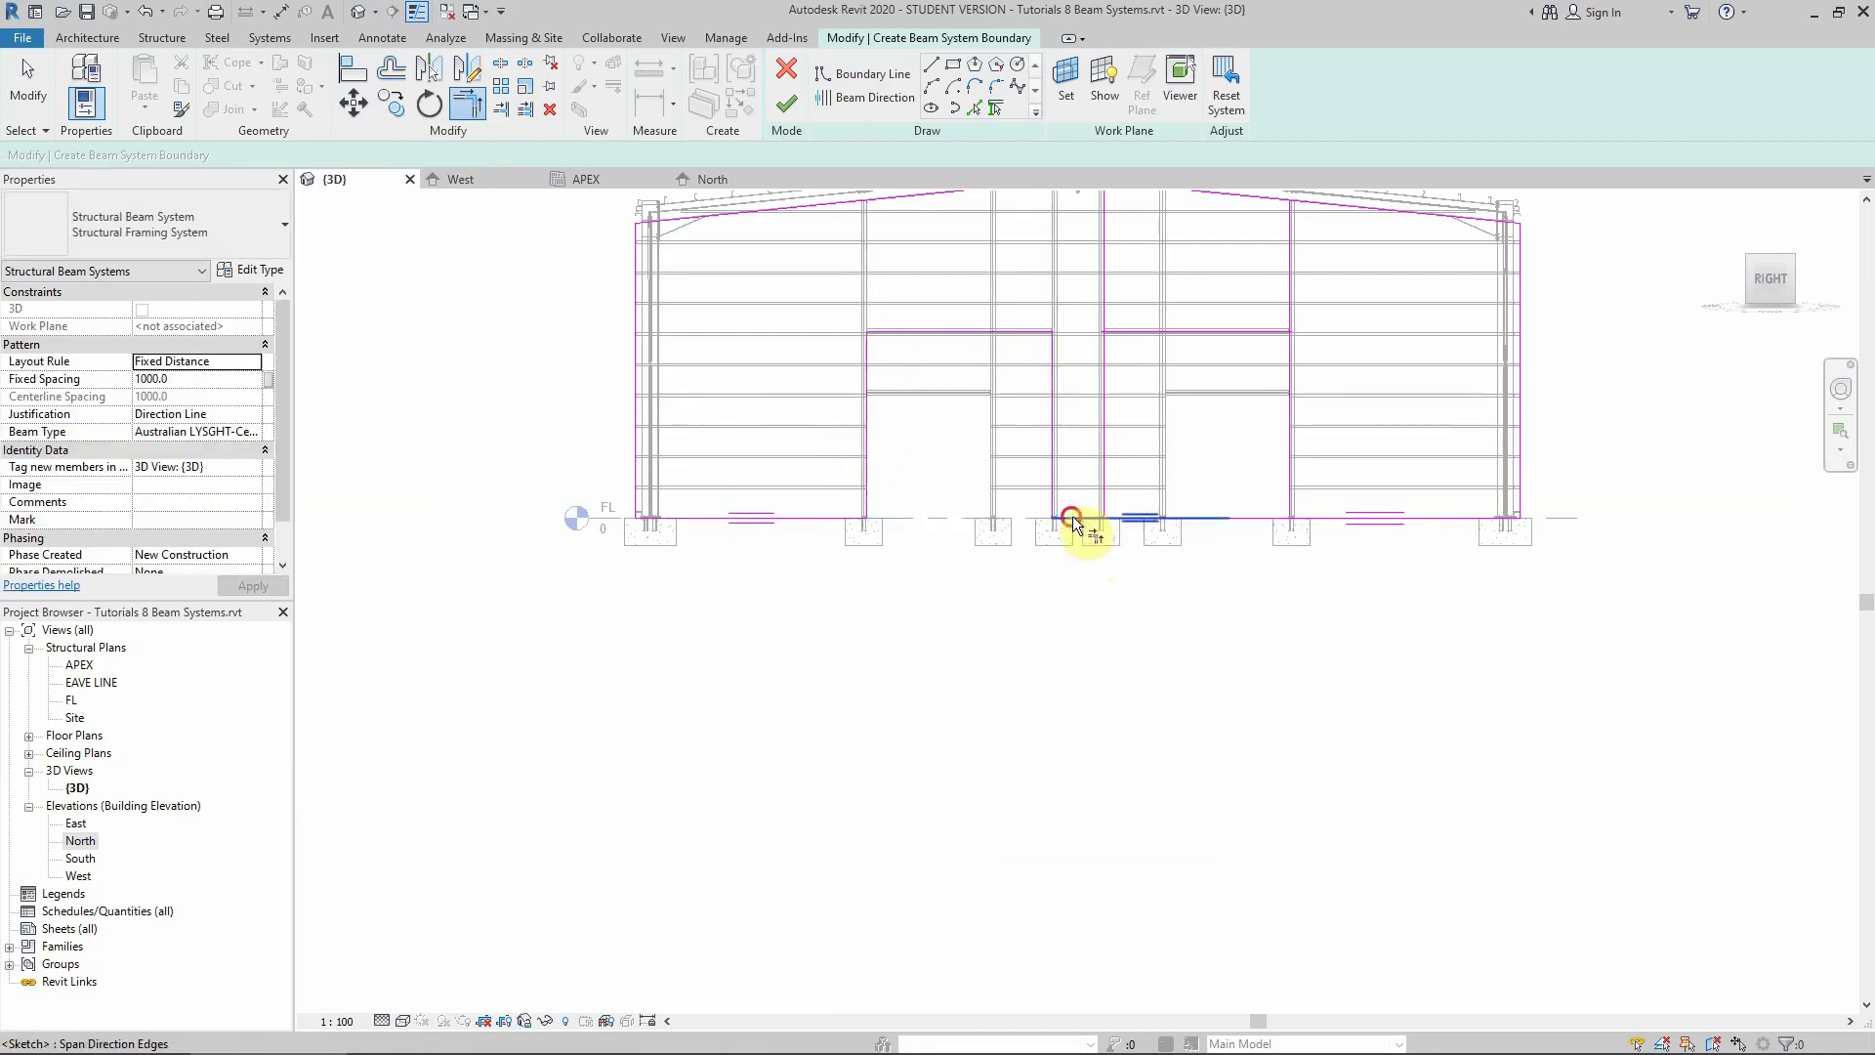
# Trim the boundary lines to corners around the right door opening and join the remaining floor level segment to the right girt-end line
pyautogui.click(1102, 473)
pyautogui.click(1172, 332)
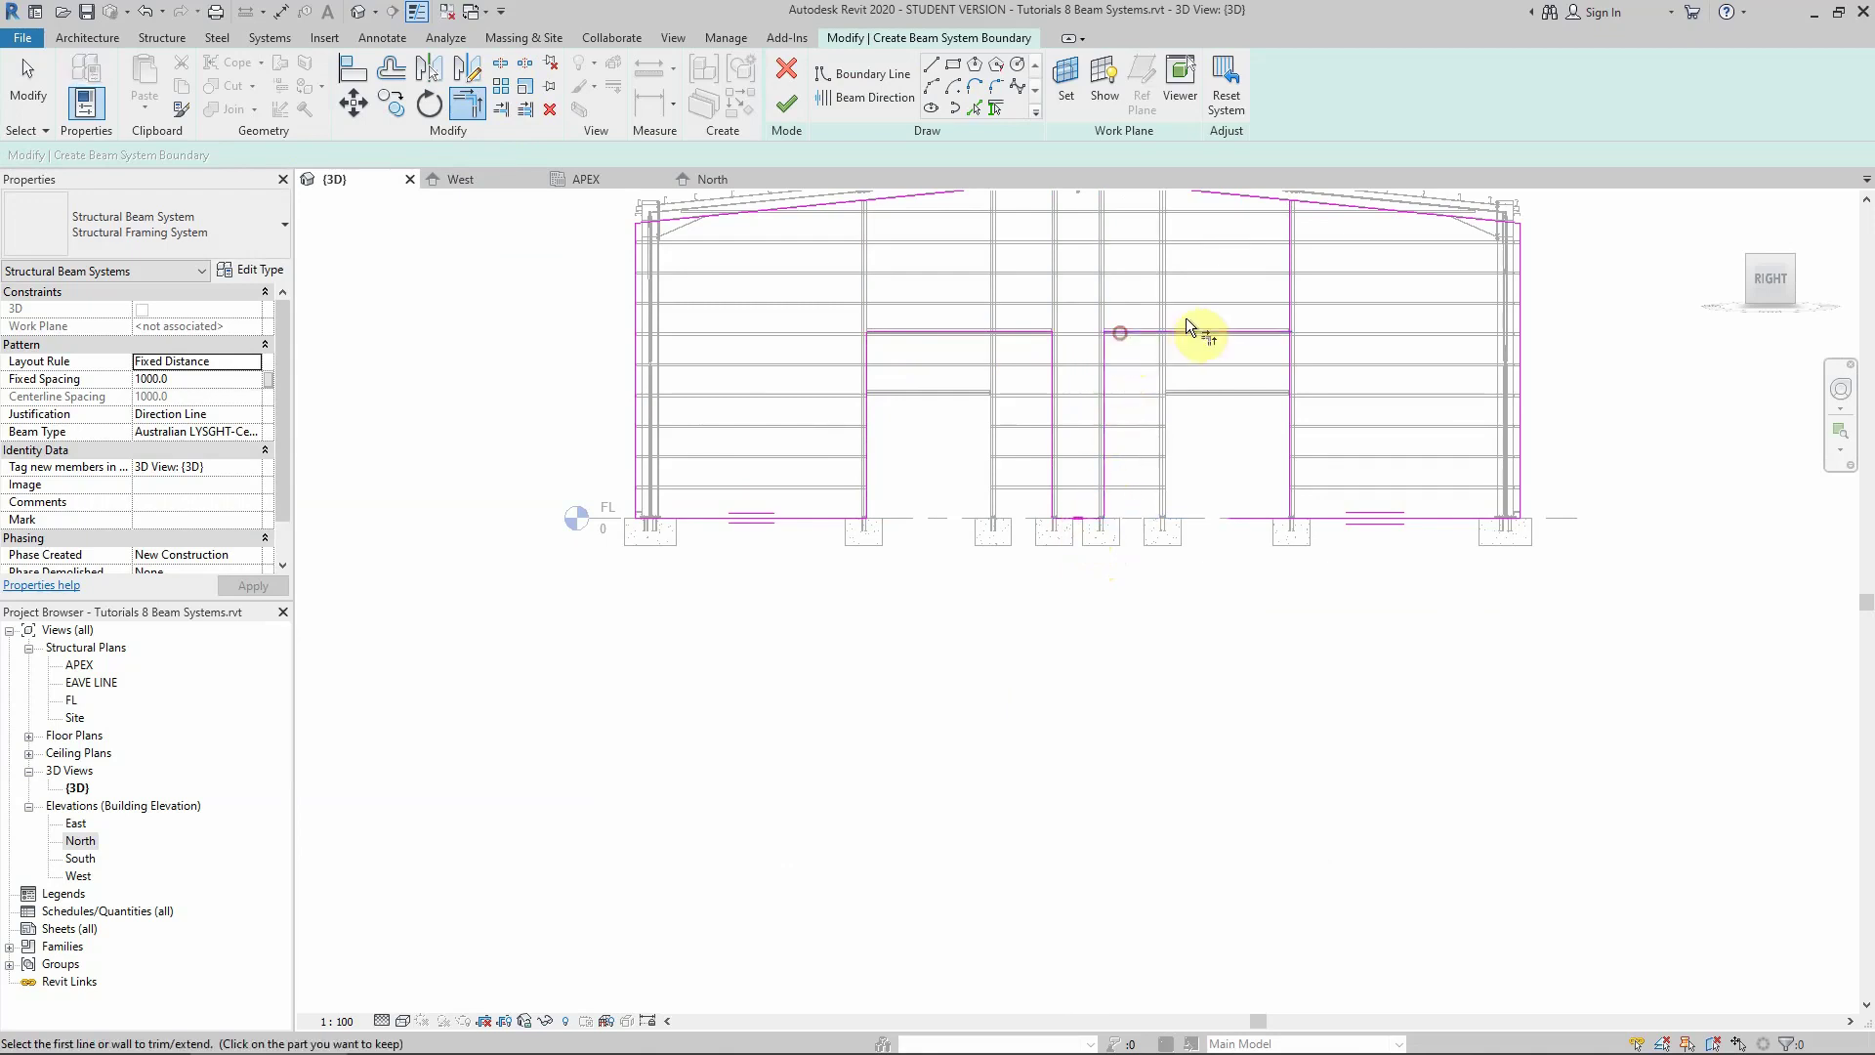
pyautogui.click(1194, 332)
pyautogui.click(1290, 390)
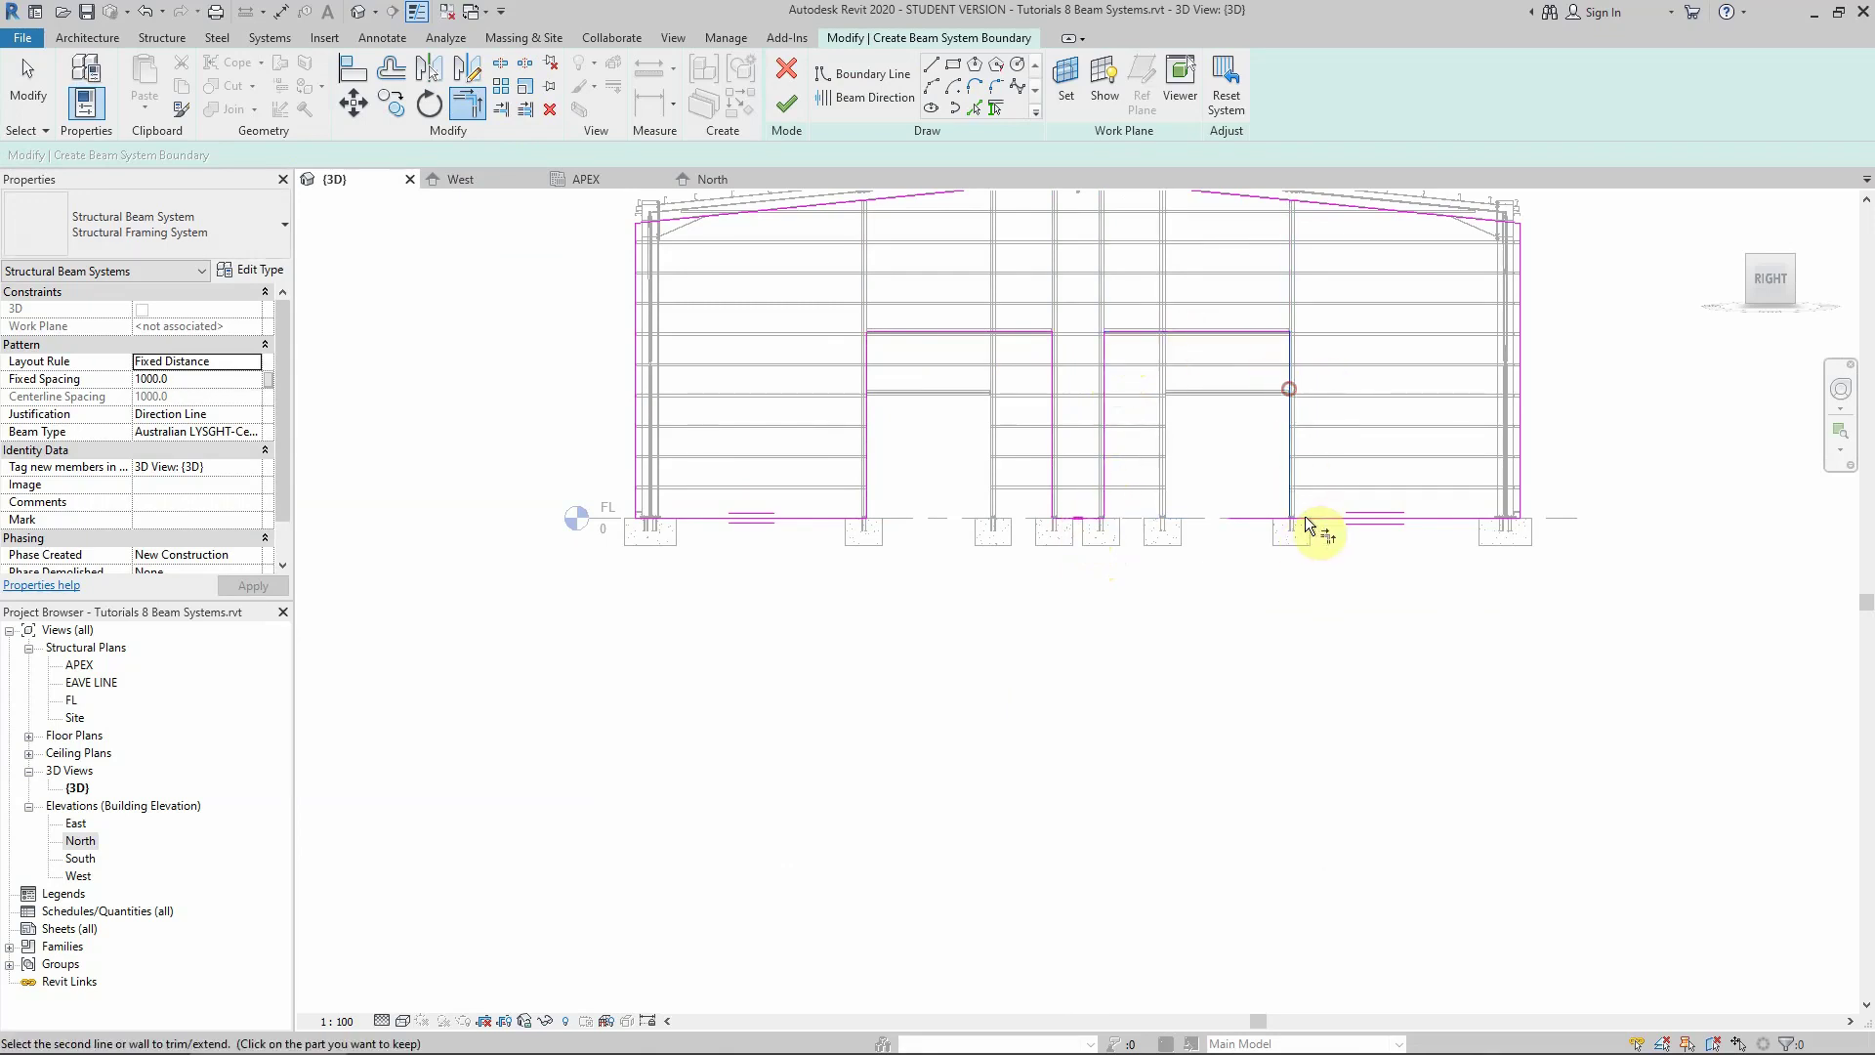
pyautogui.click(1432, 515)
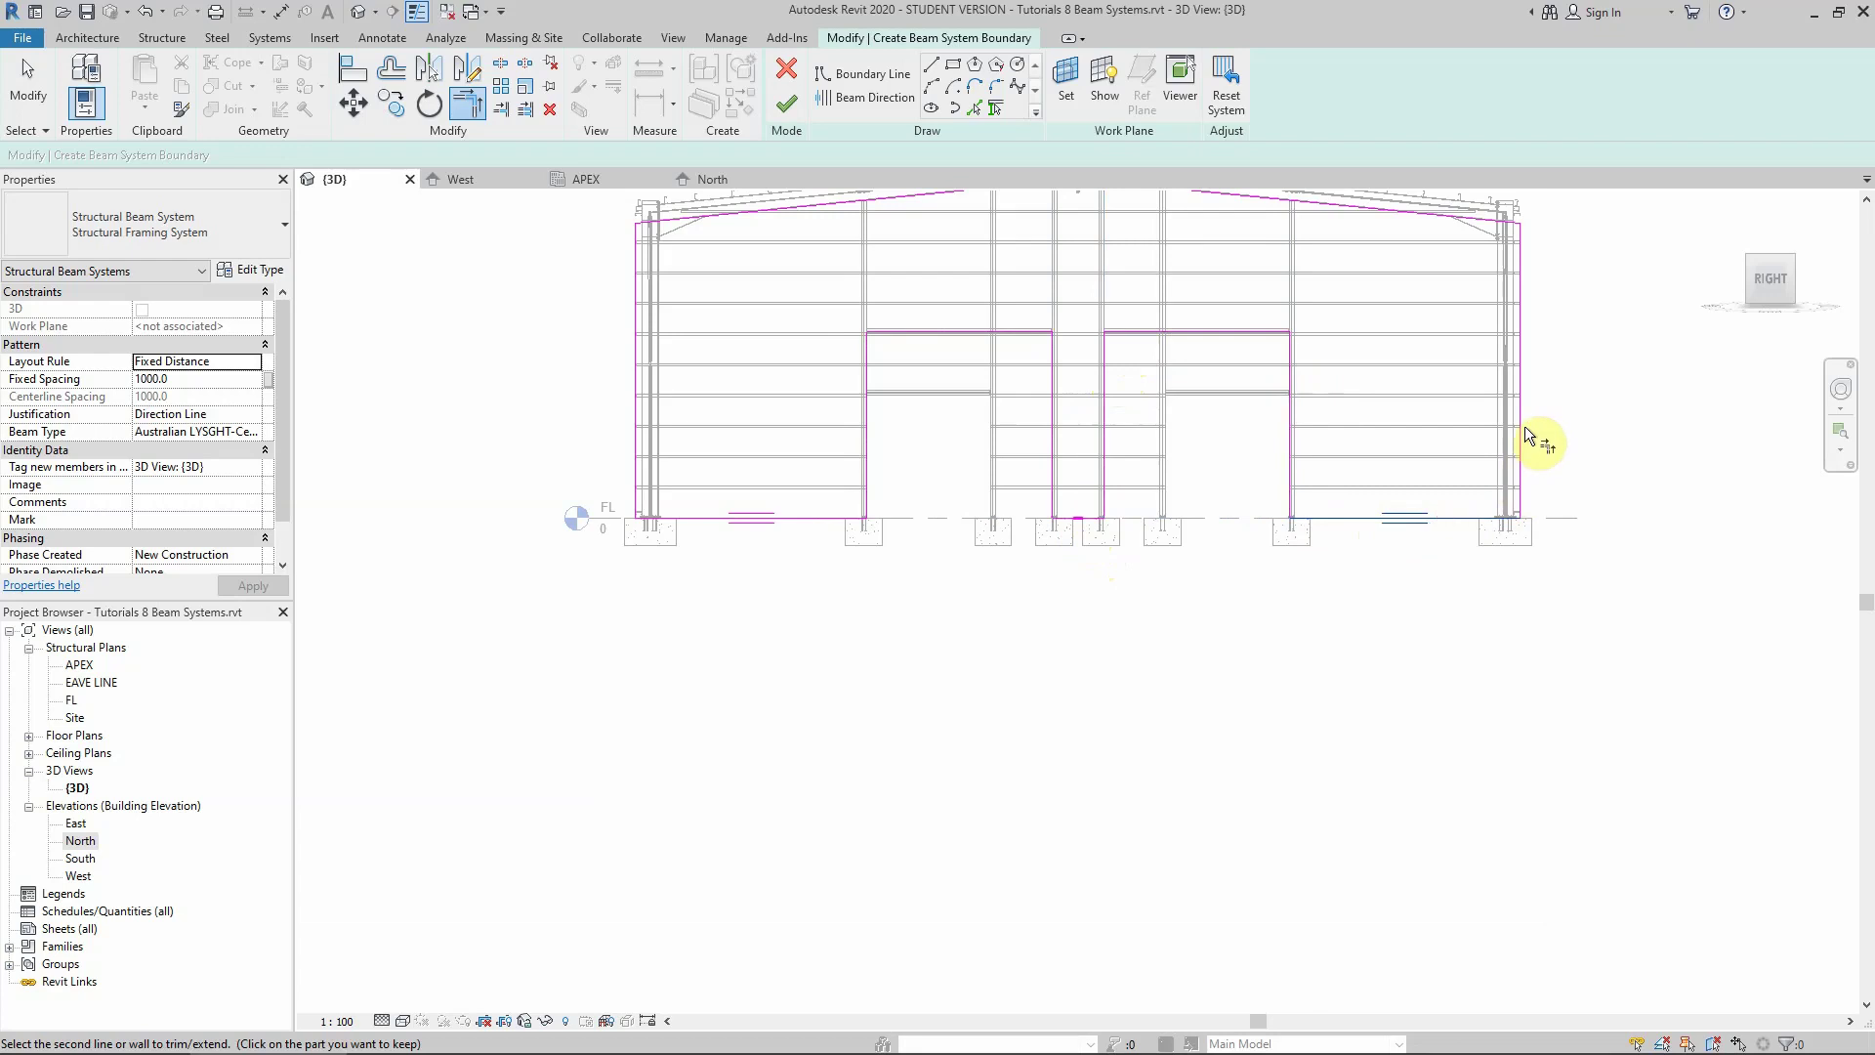
pyautogui.click(1521, 427)
pyautogui.scroll(-2, 1365, 495)
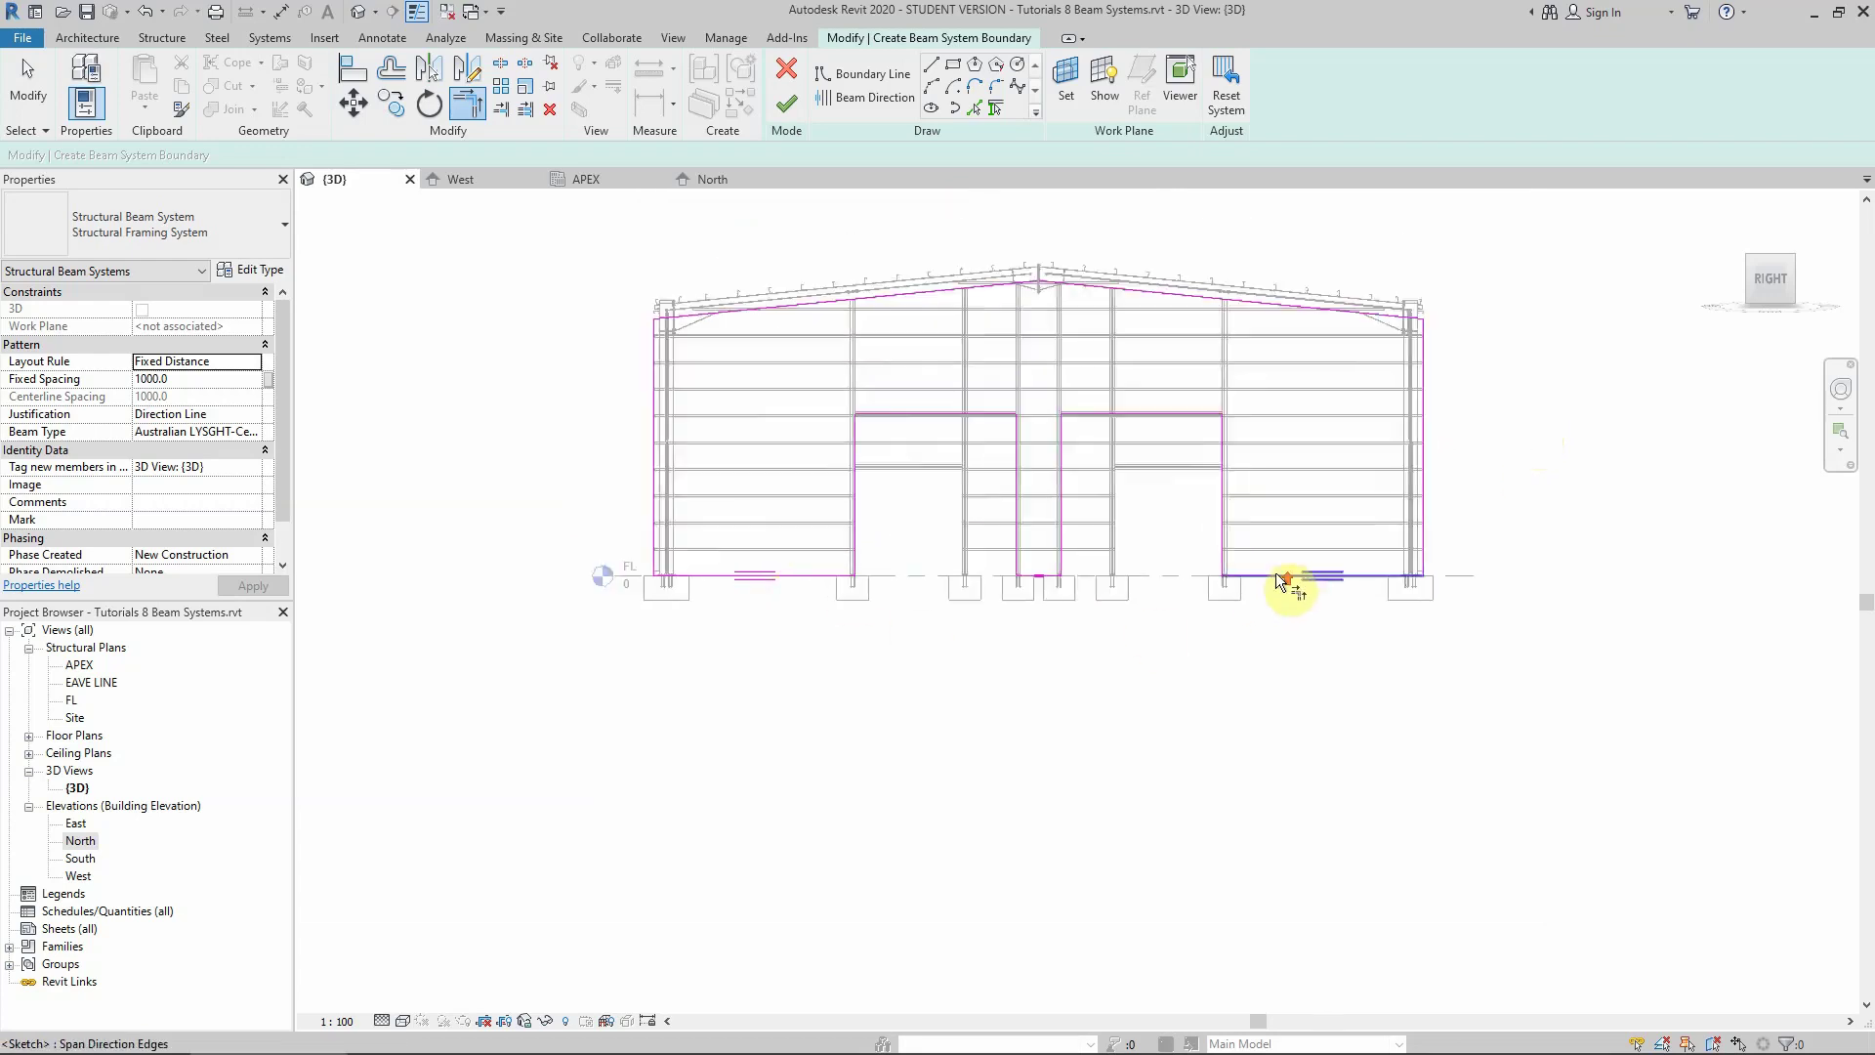
pyautogui.scroll(1, 941, 636)
pyautogui.scroll(1, 526, 691)
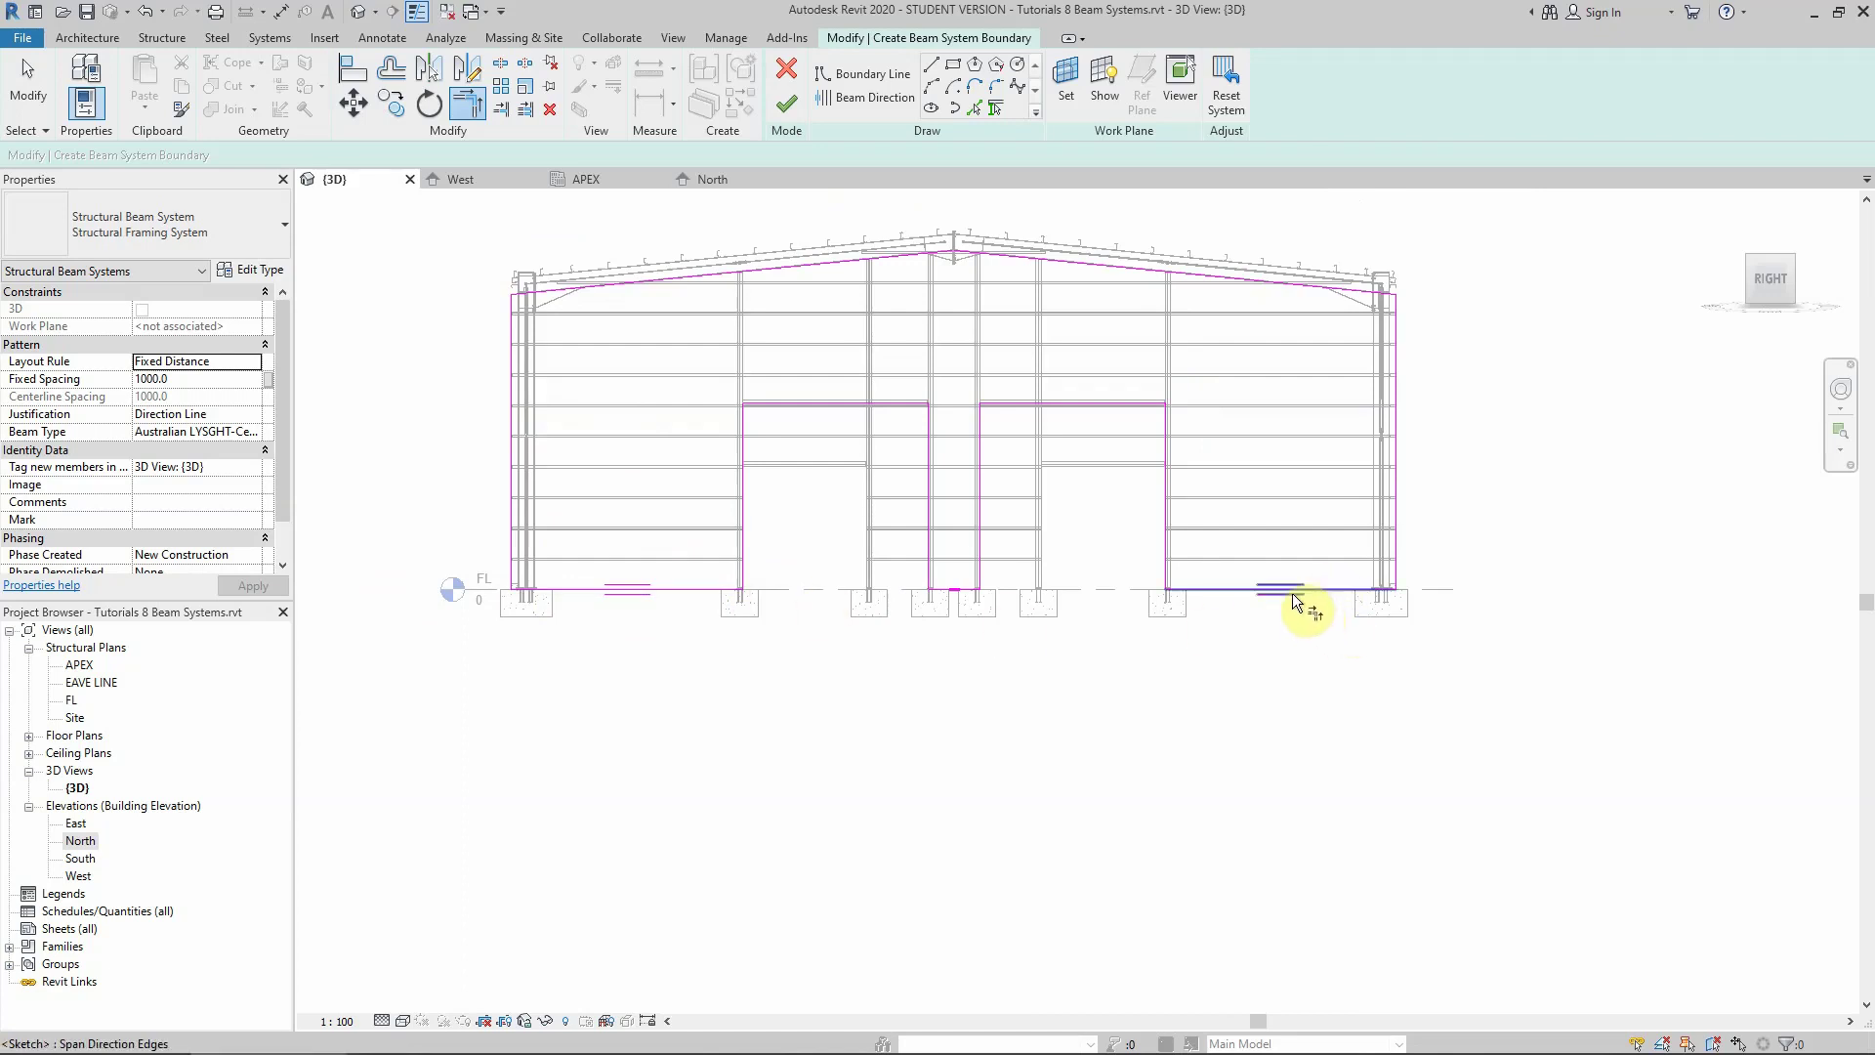
# Try to finish the sketch, and set the beam direction along the left floor level boundary line
pyautogui.click(787, 104)
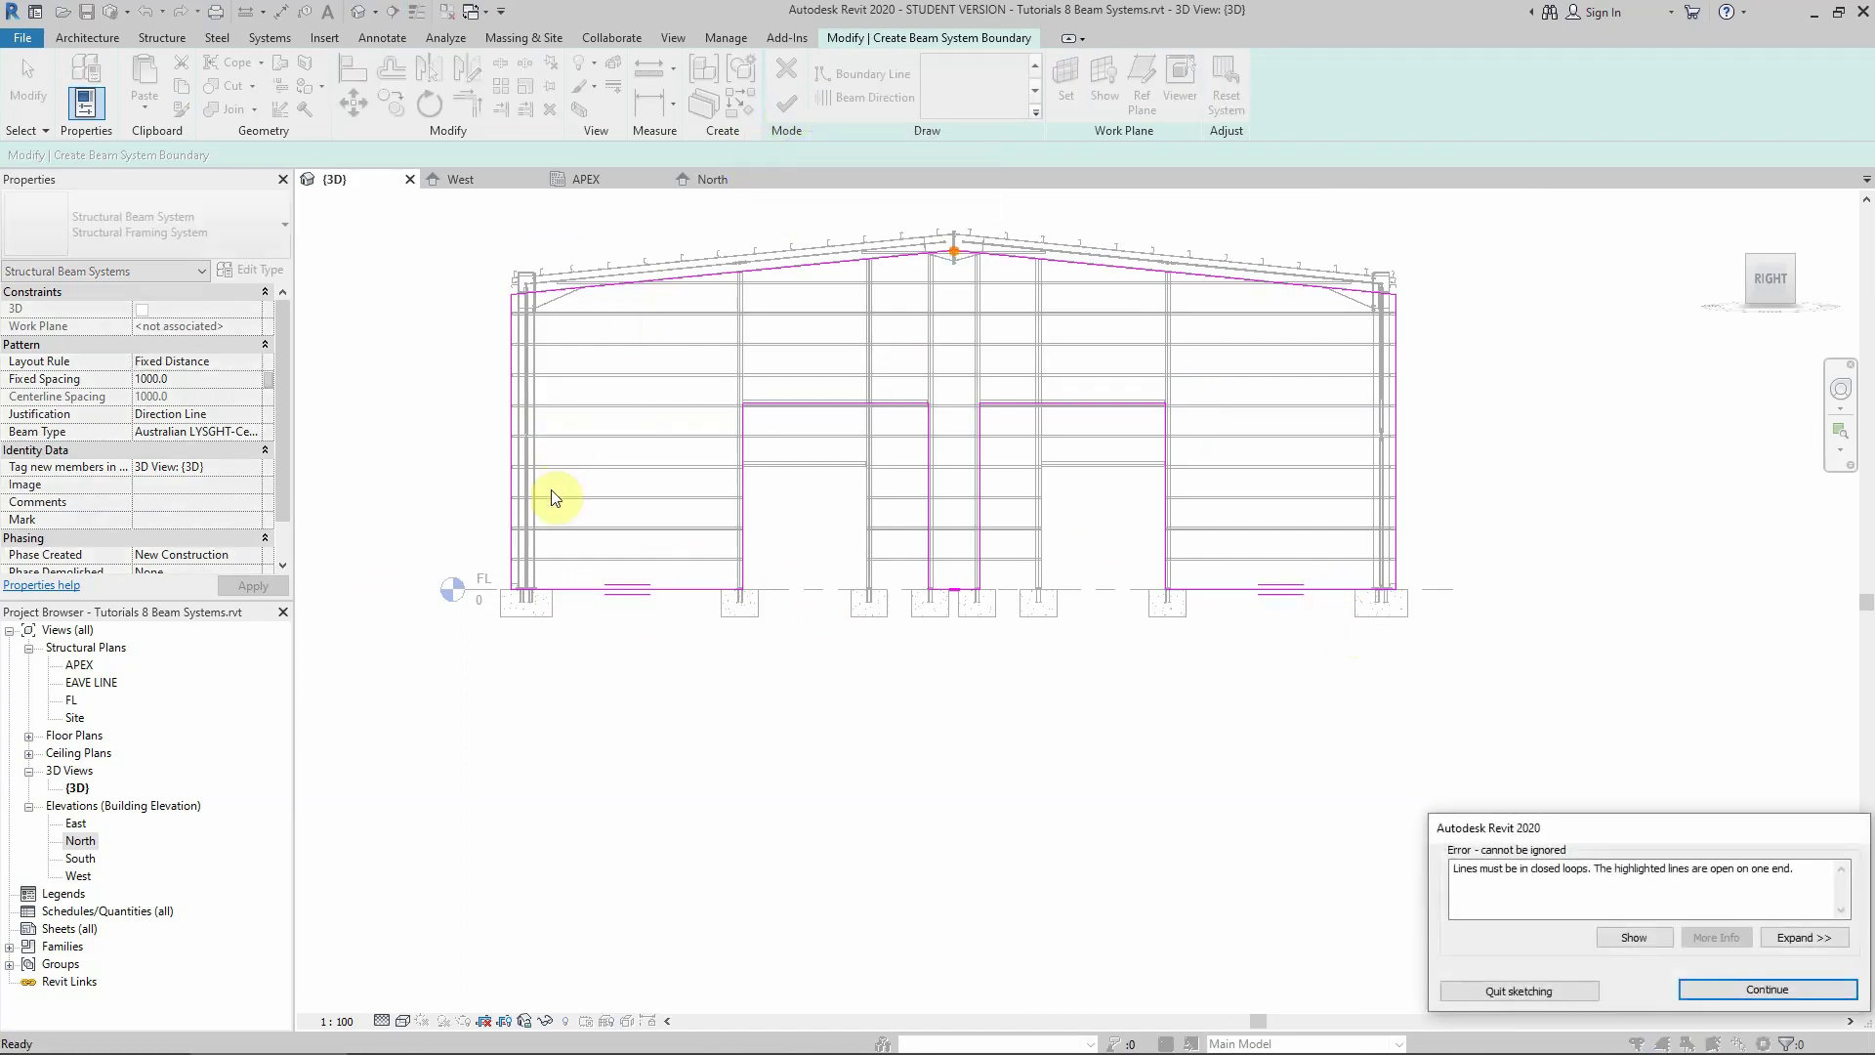
pyautogui.click(1685, 986)
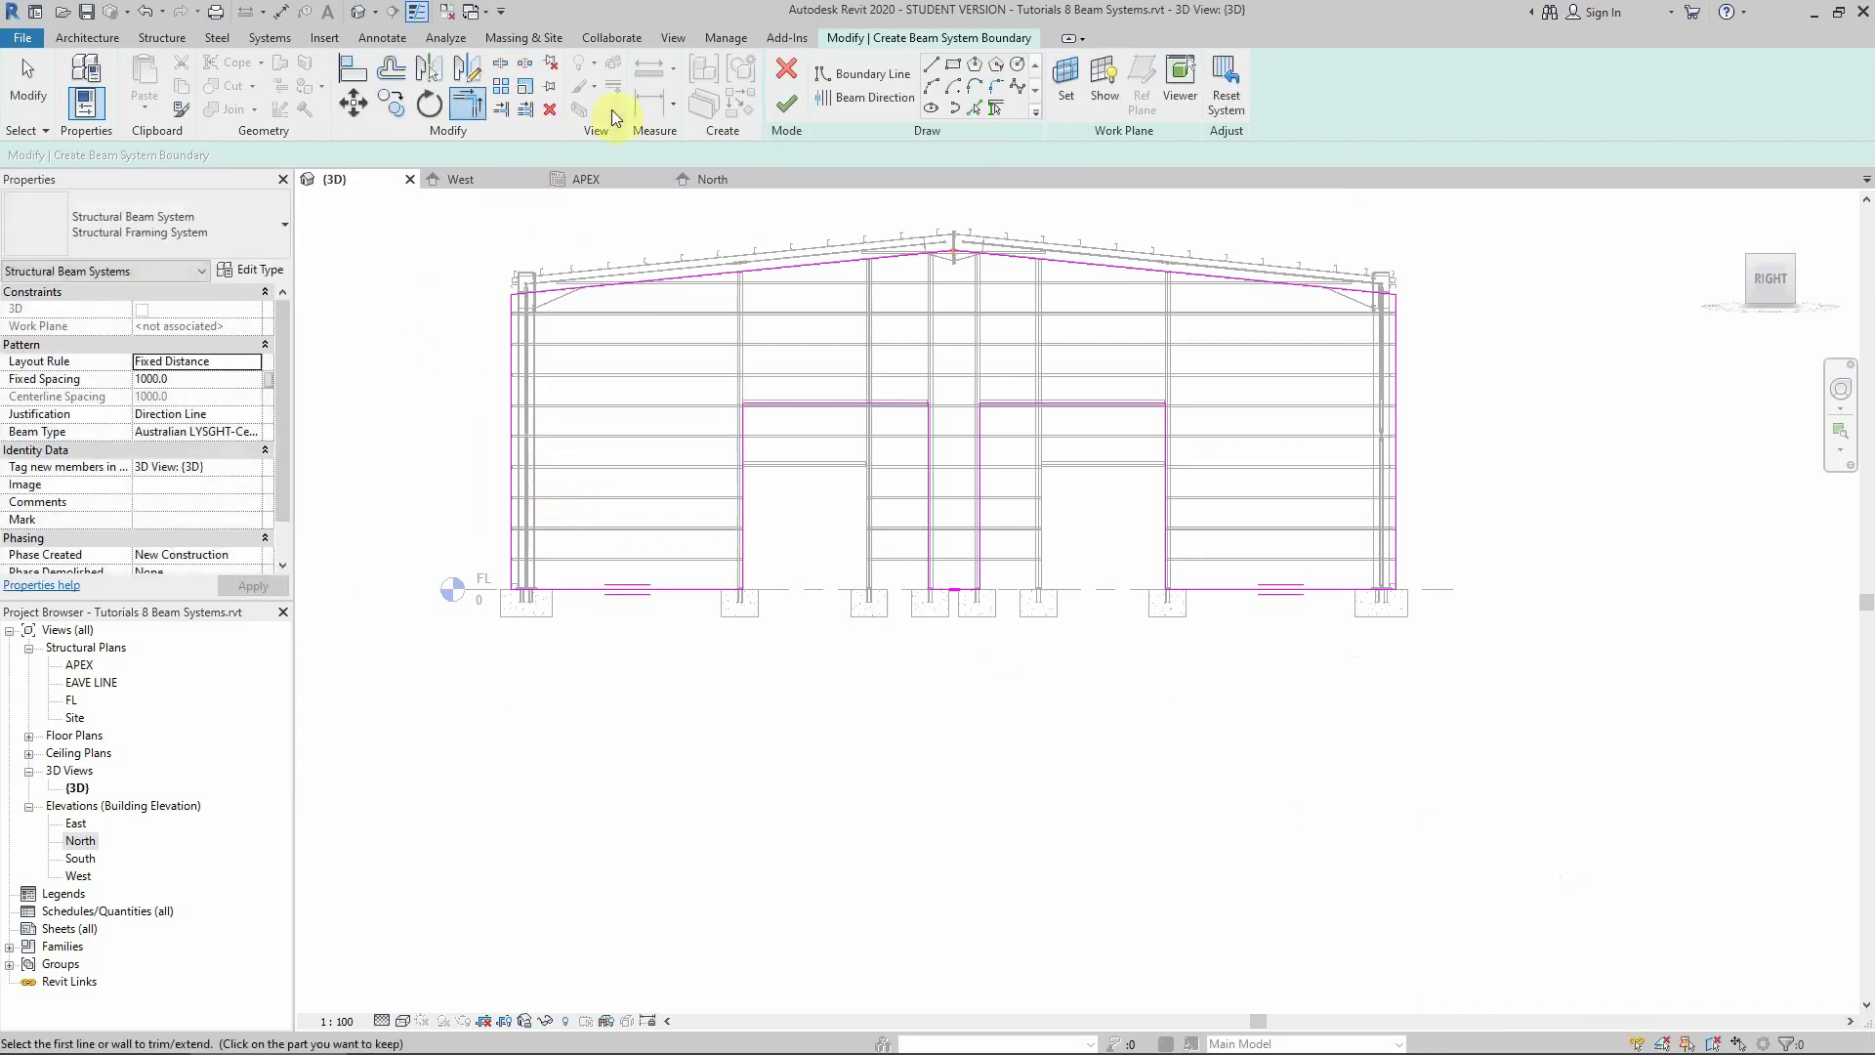
pyautogui.click(872, 97)
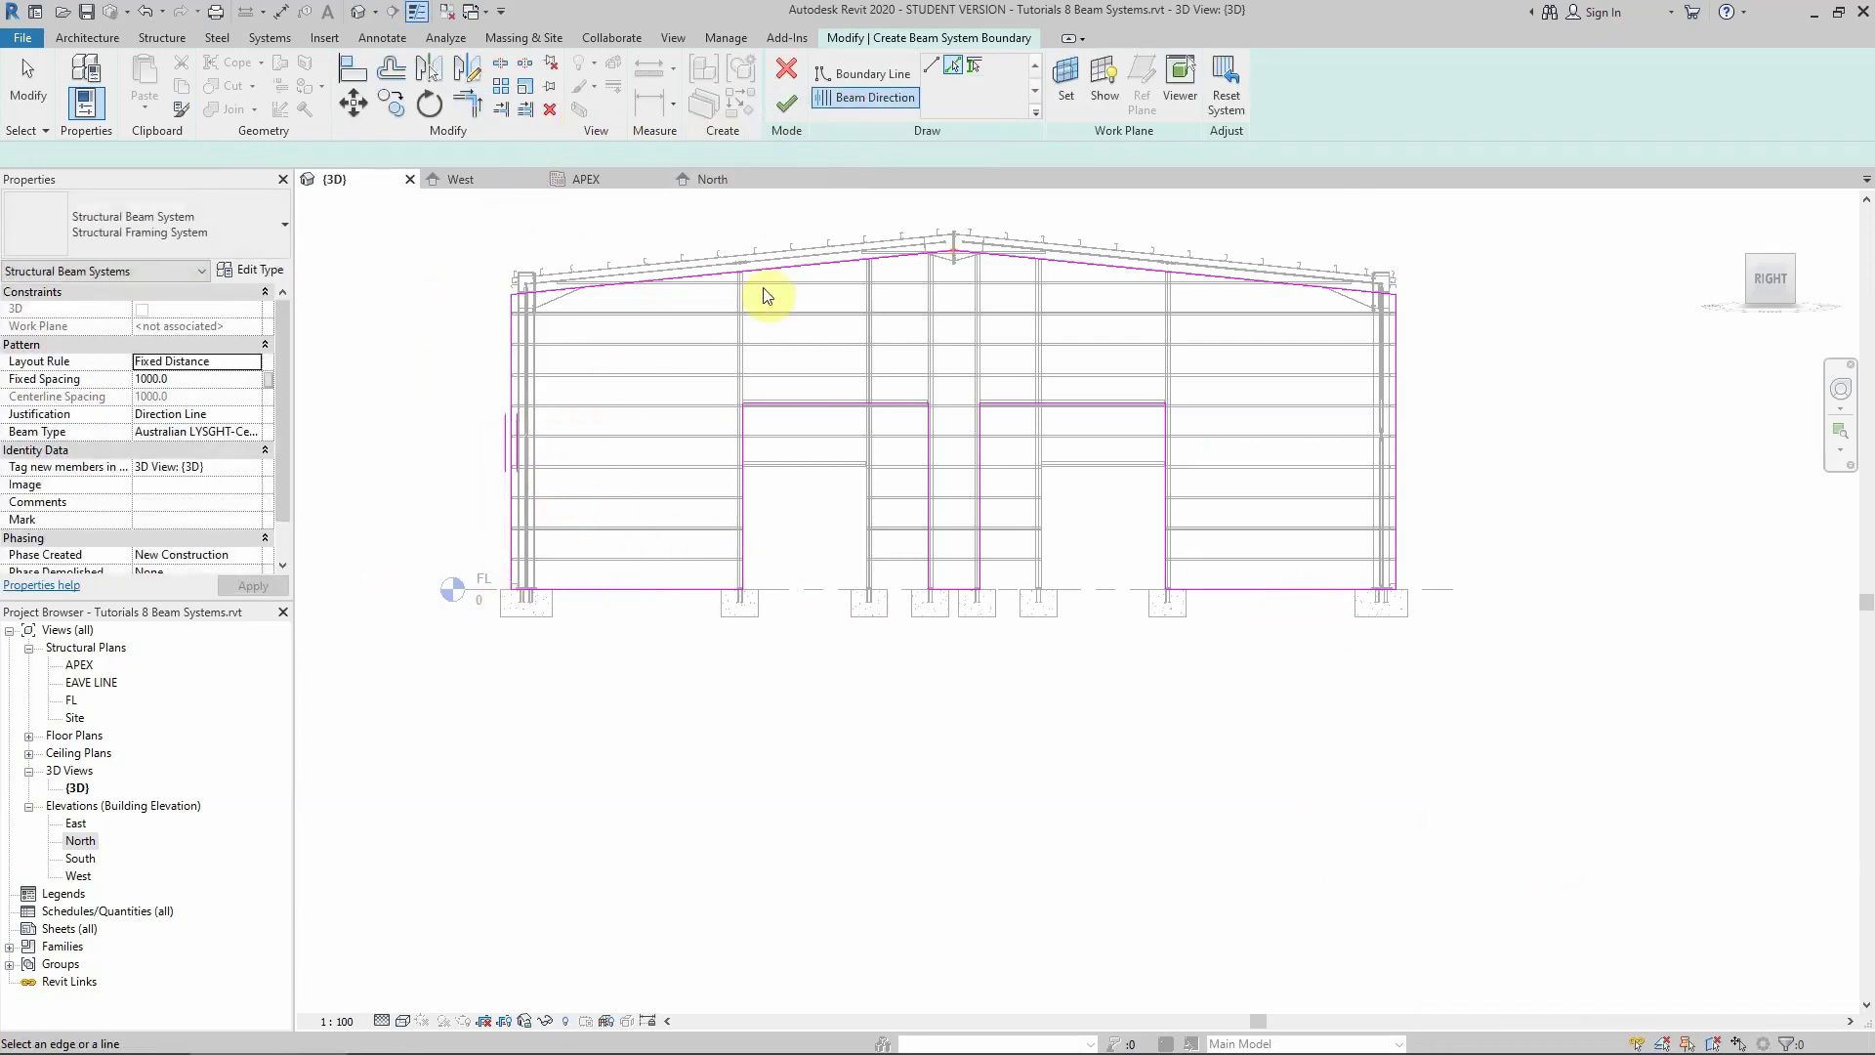
pyautogui.click(610, 590)
# Trim the two rafter boundary lines to a corner at the roof apex and finish the beam system
pyautogui.click(789, 103)
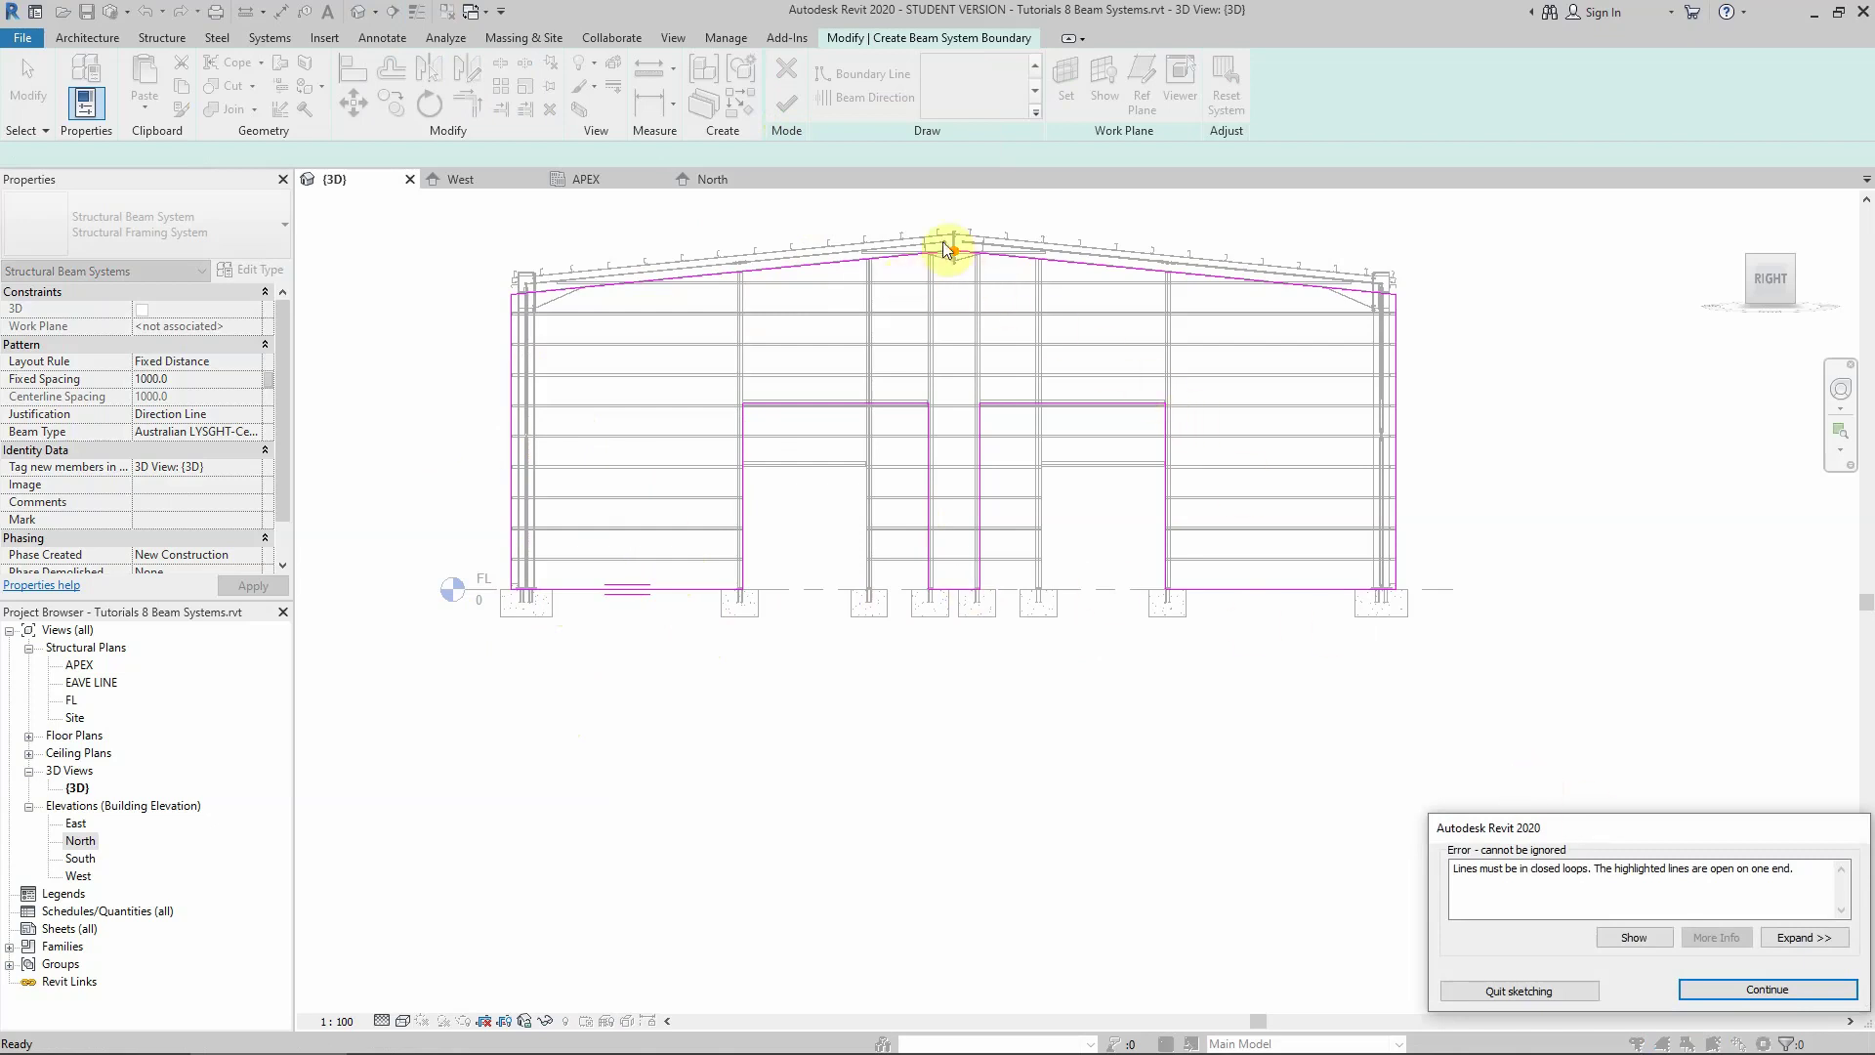
pyautogui.click(1718, 990)
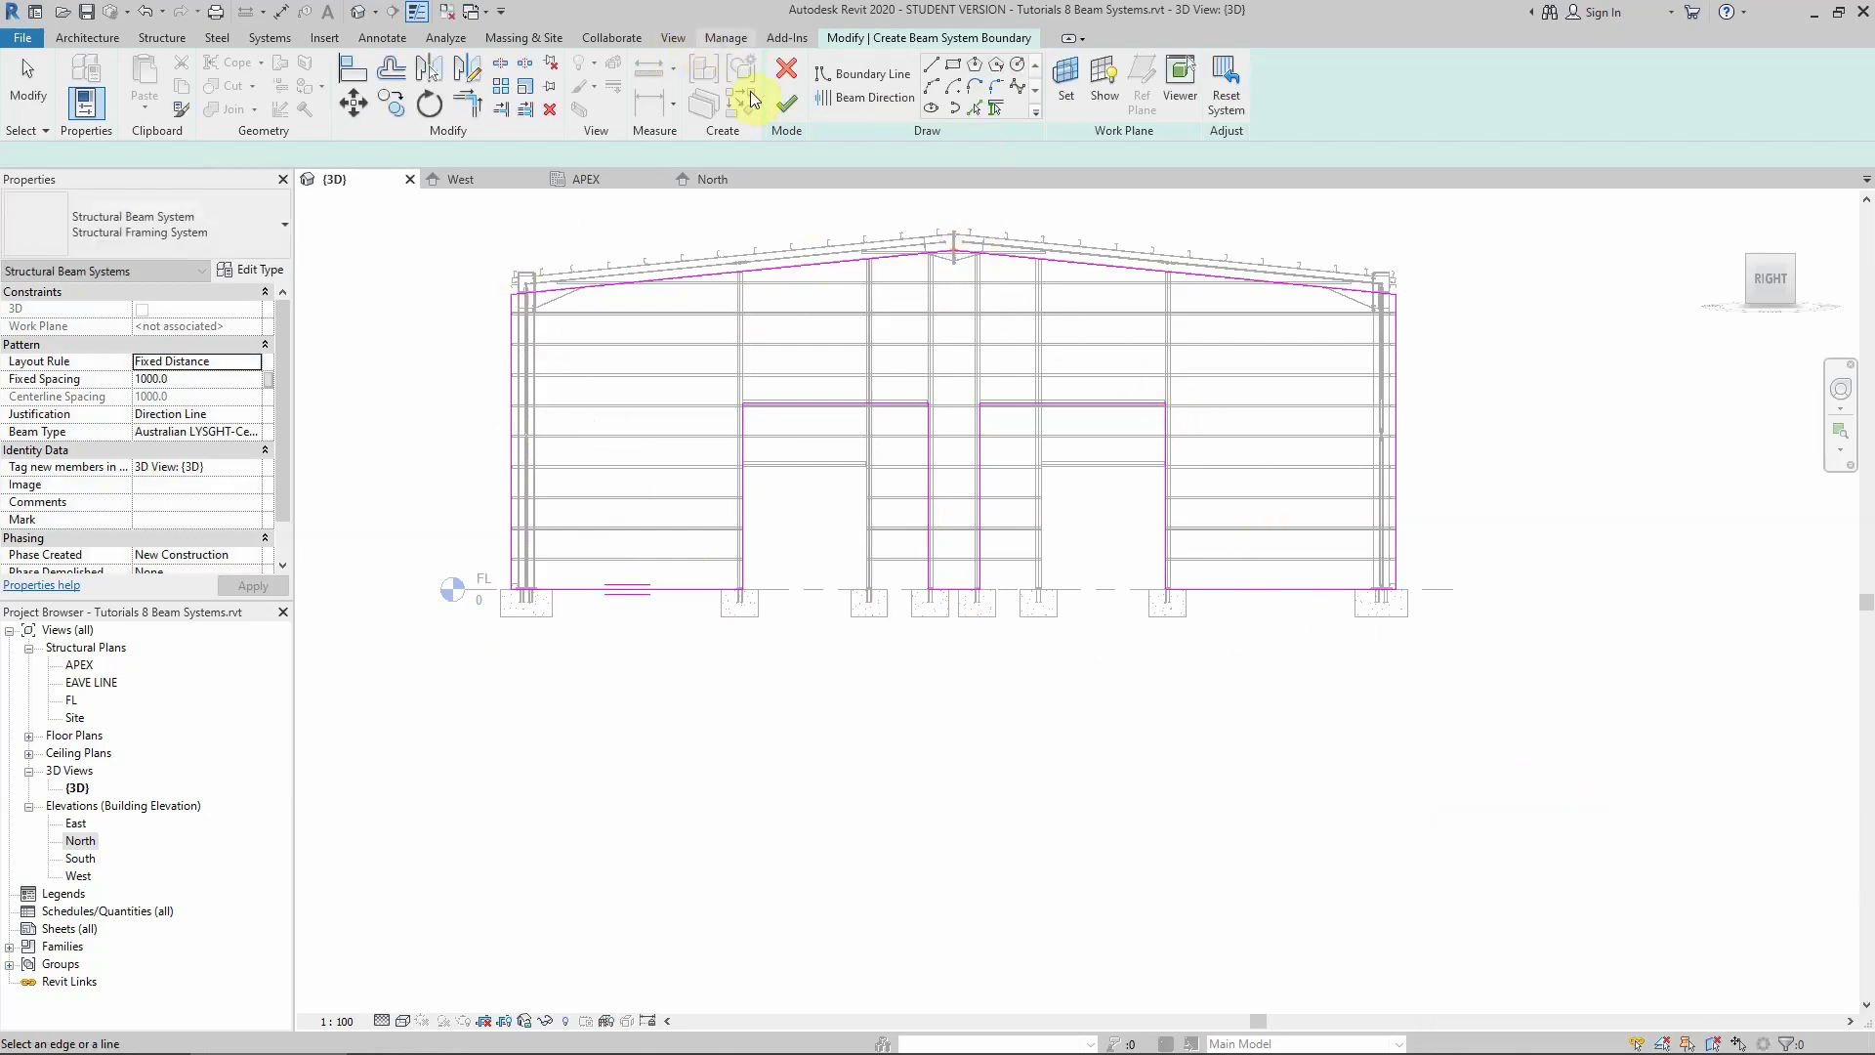
pyautogui.click(471, 102)
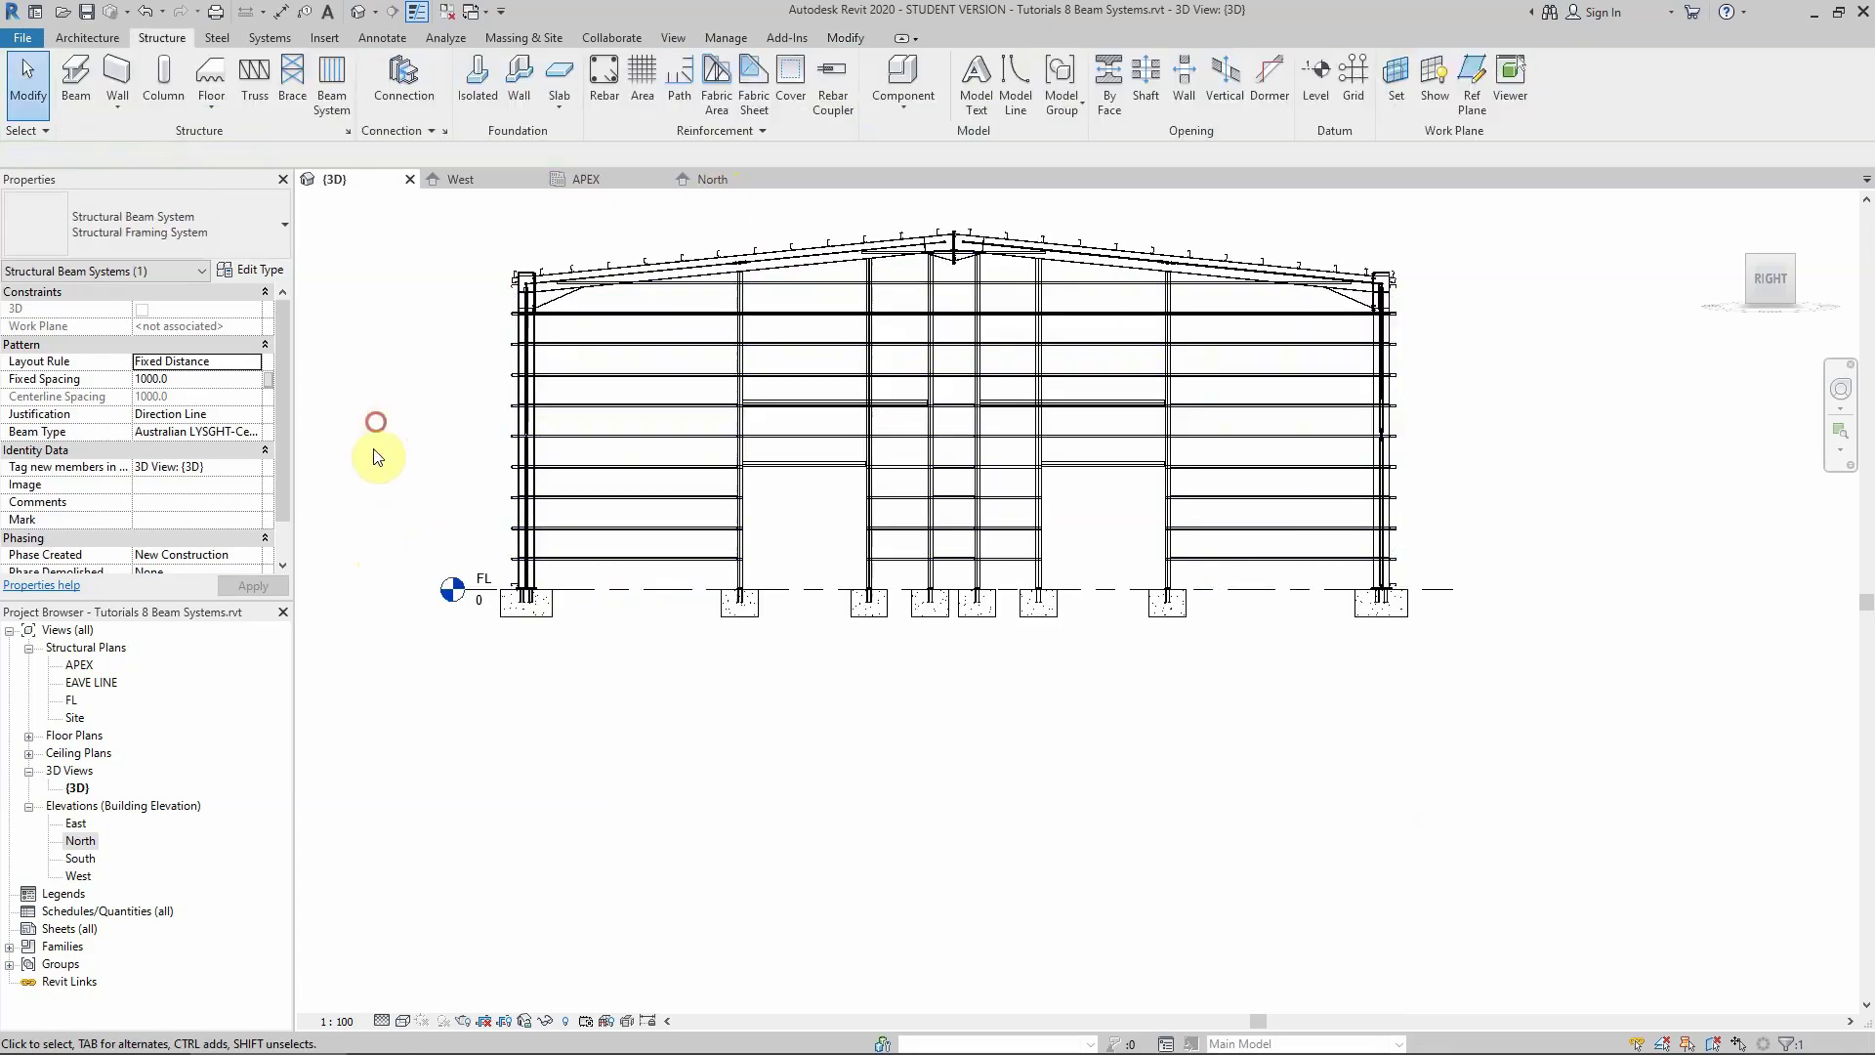
pyautogui.click(380, 588)
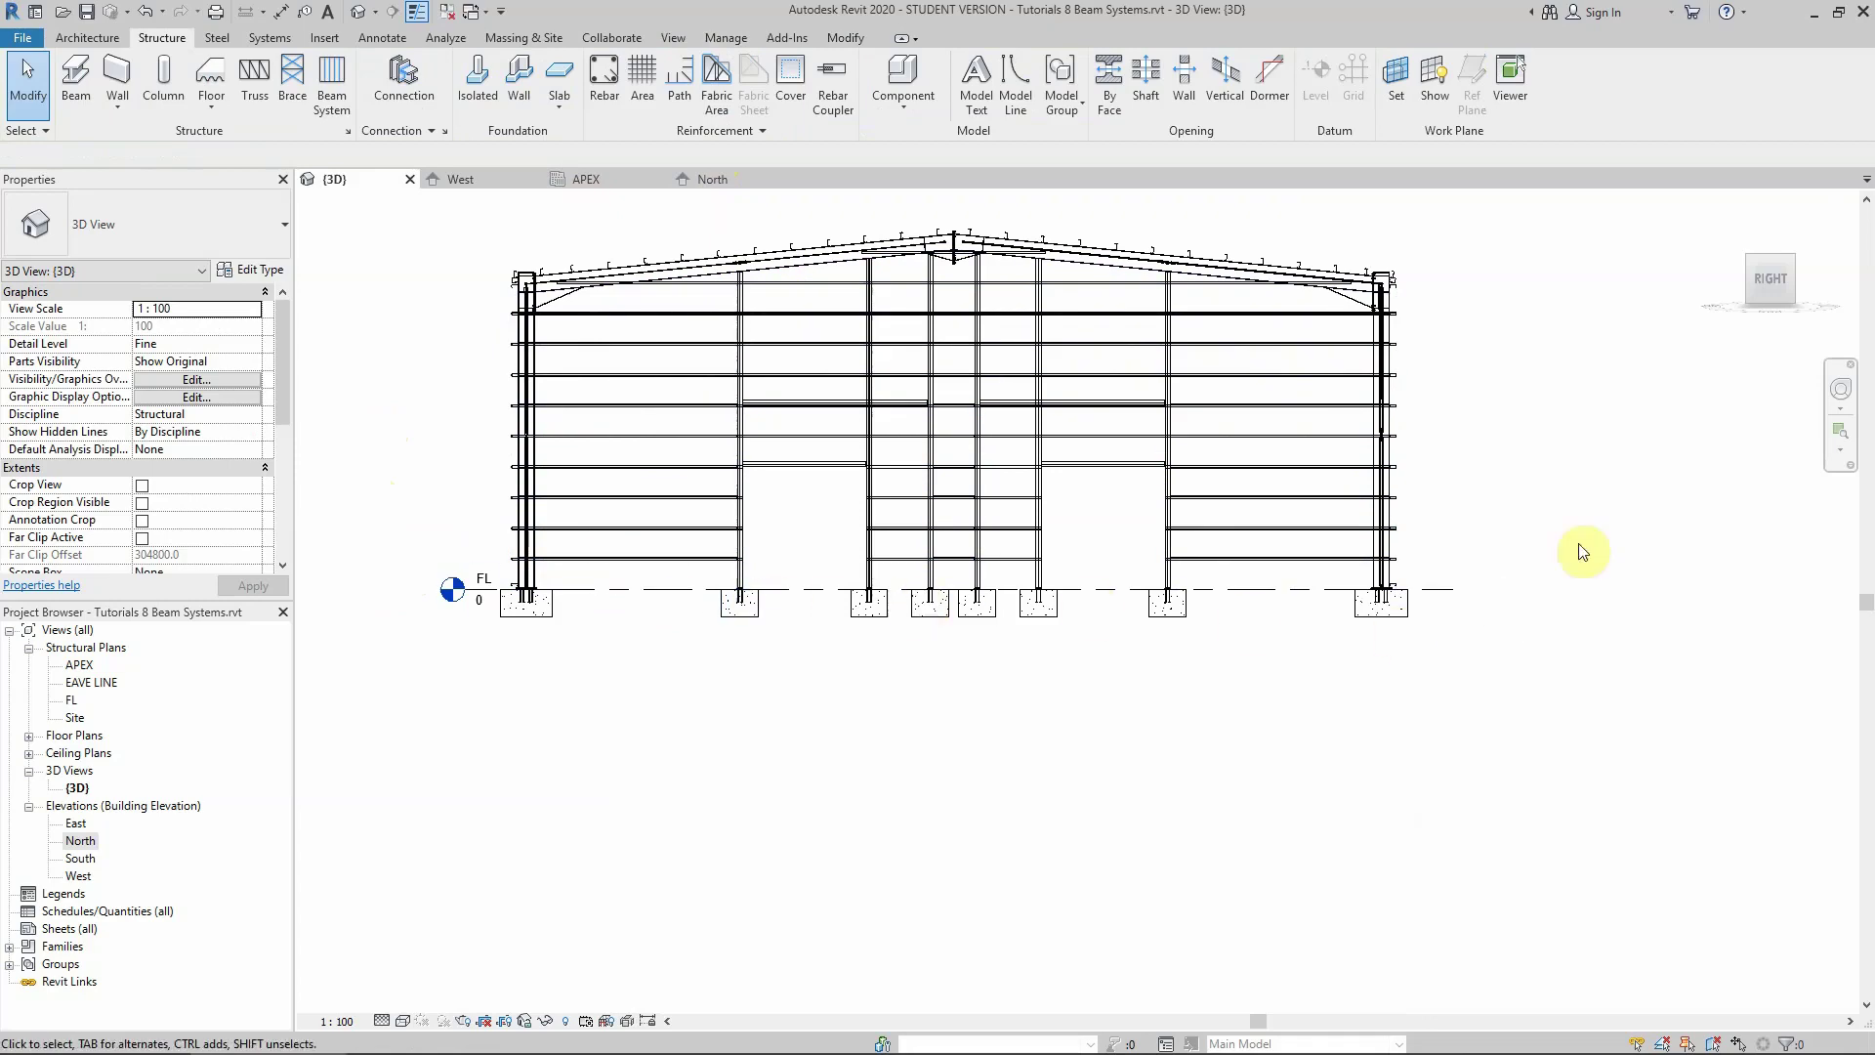
# Examine the new end wall girts in 3D, especially where they meet the side wall girts at the corner column
pyautogui.moveTo(1753, 264); pyautogui.dragTo(1297, 787)
pyautogui.scroll(4, 1270, 771)
pyautogui.scroll(6, 1267, 720)
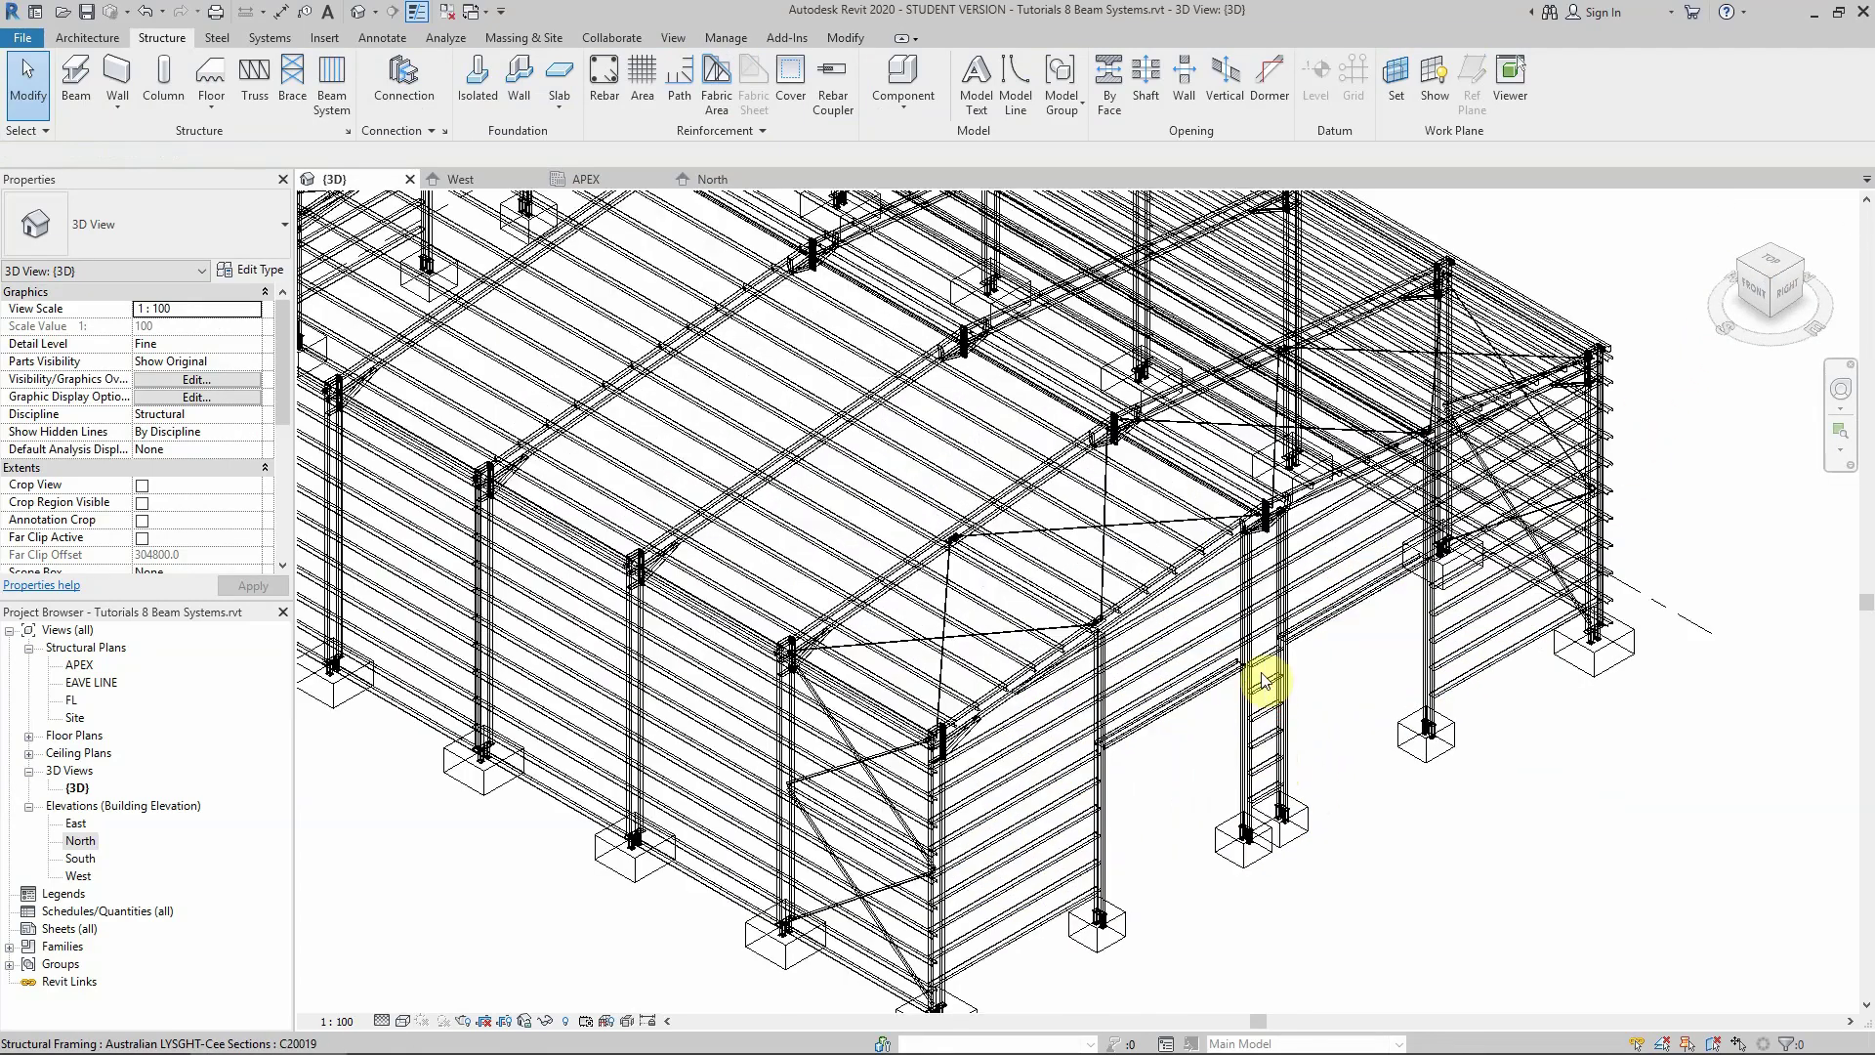
pyautogui.scroll(-8, 1193, 584)
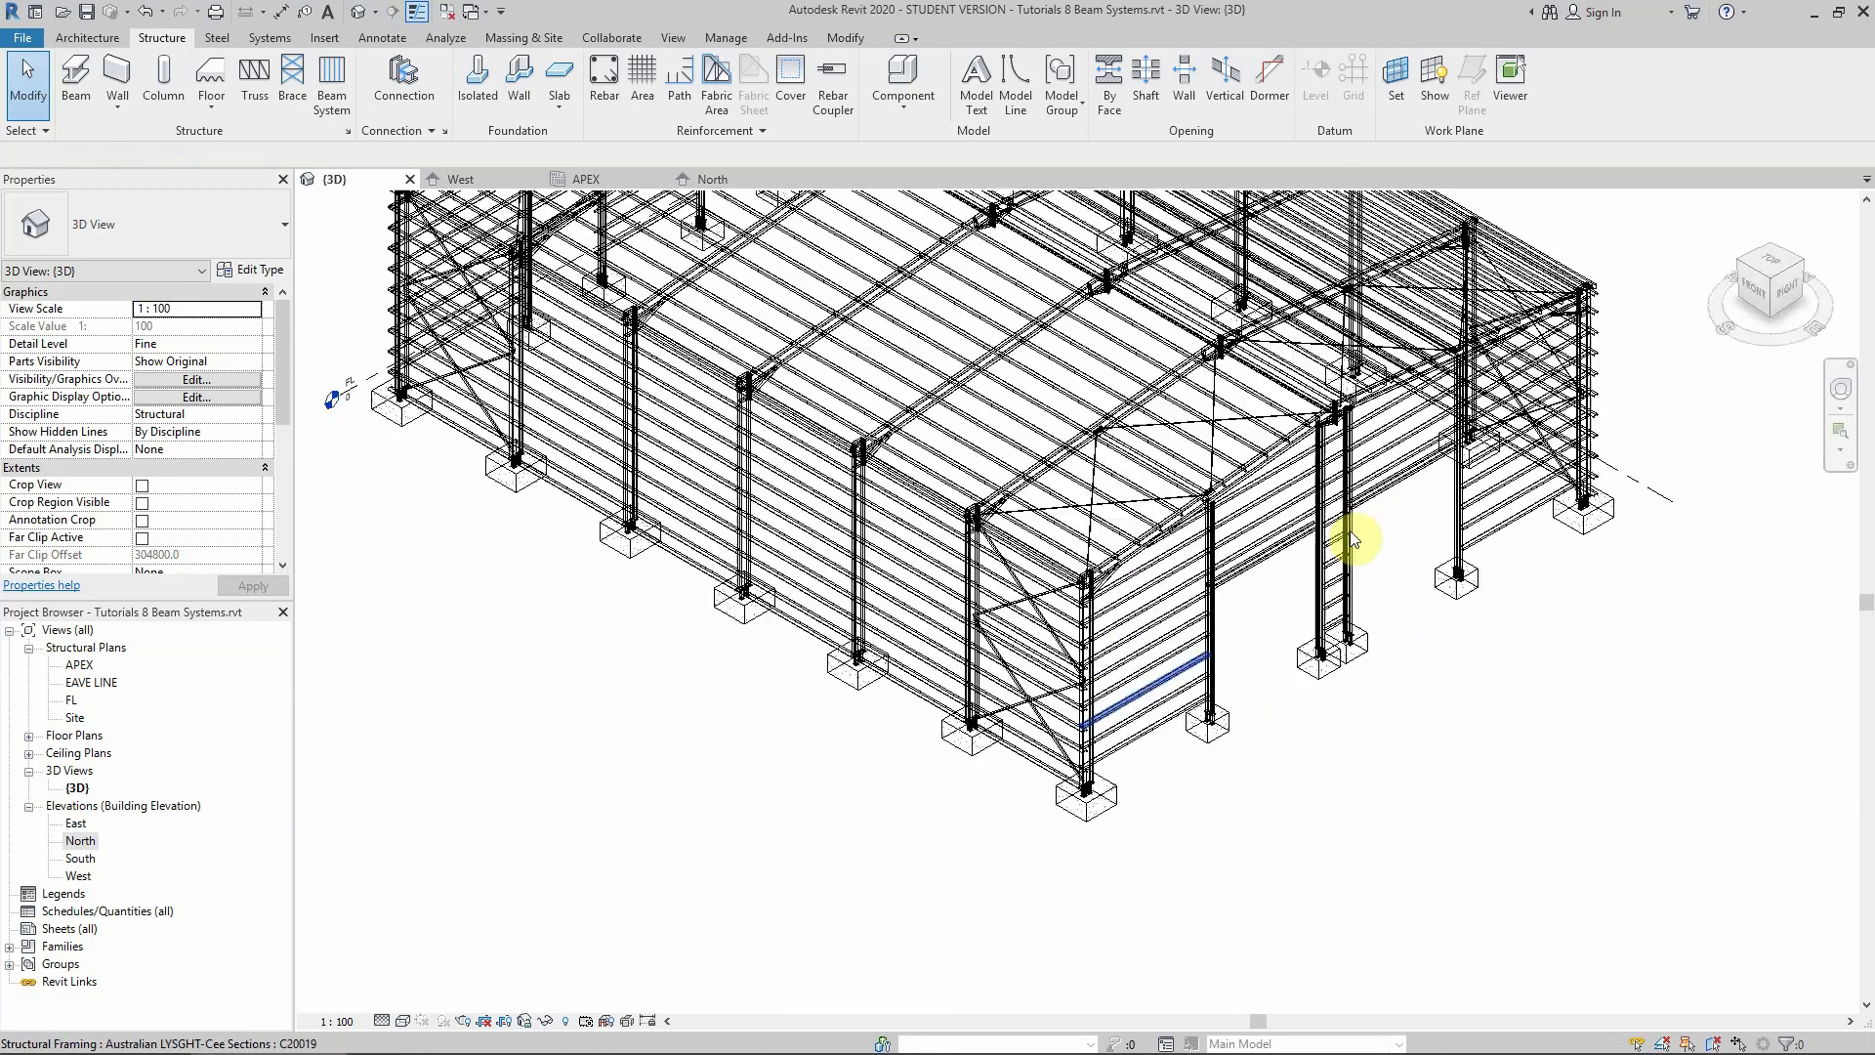
pyautogui.scroll(6, 1139, 696)
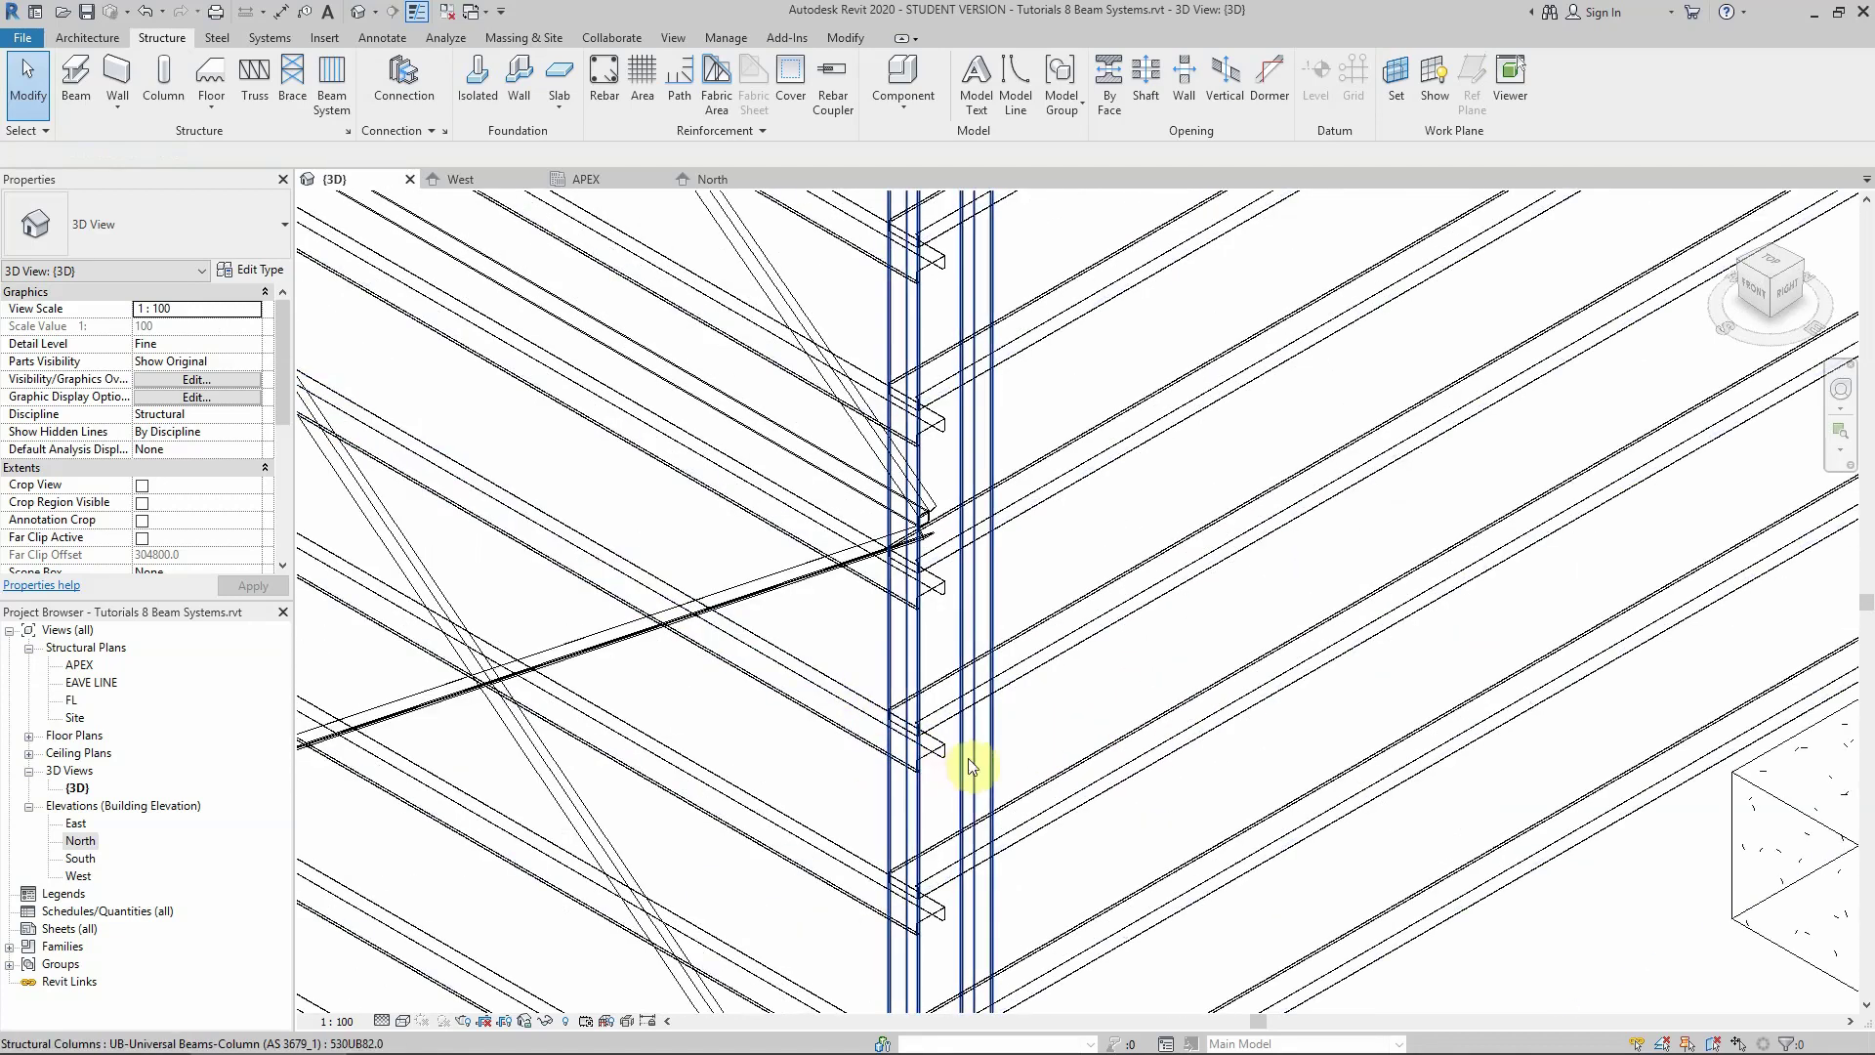
pyautogui.scroll(3, 974, 567)
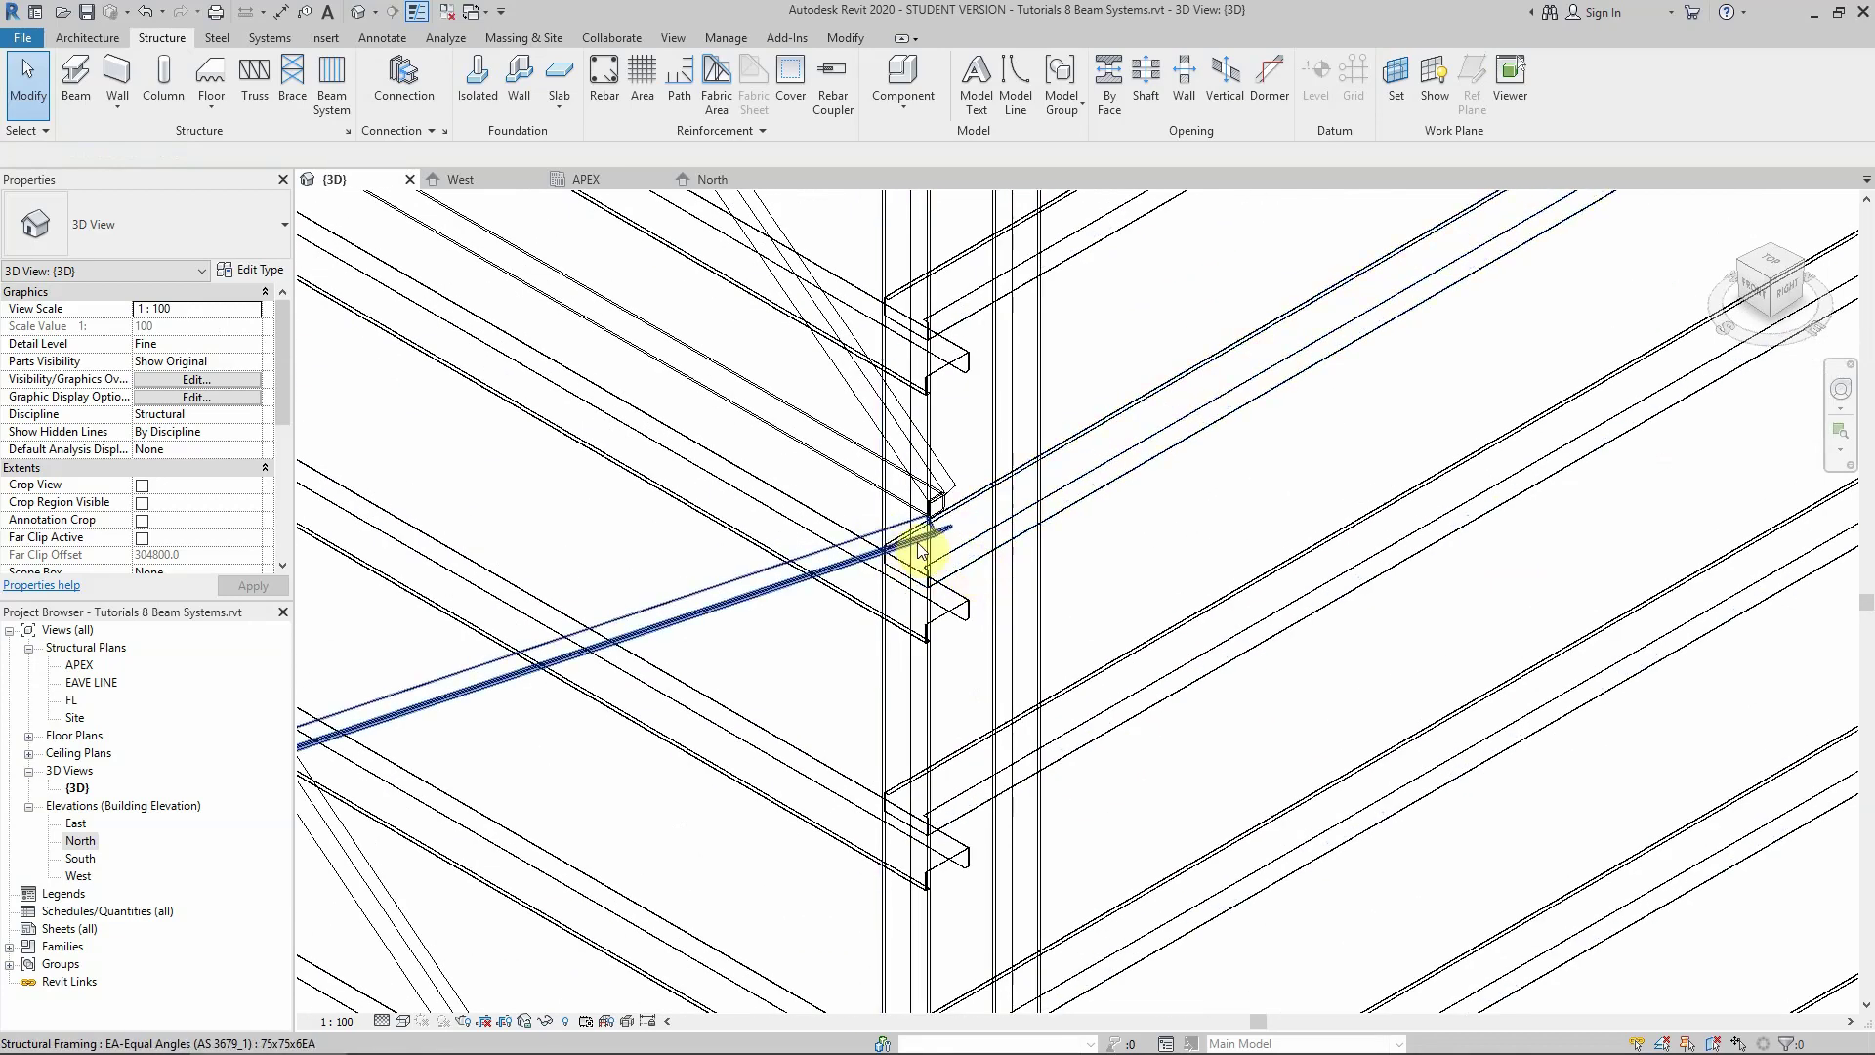
pyautogui.scroll(-8, 1067, 473)
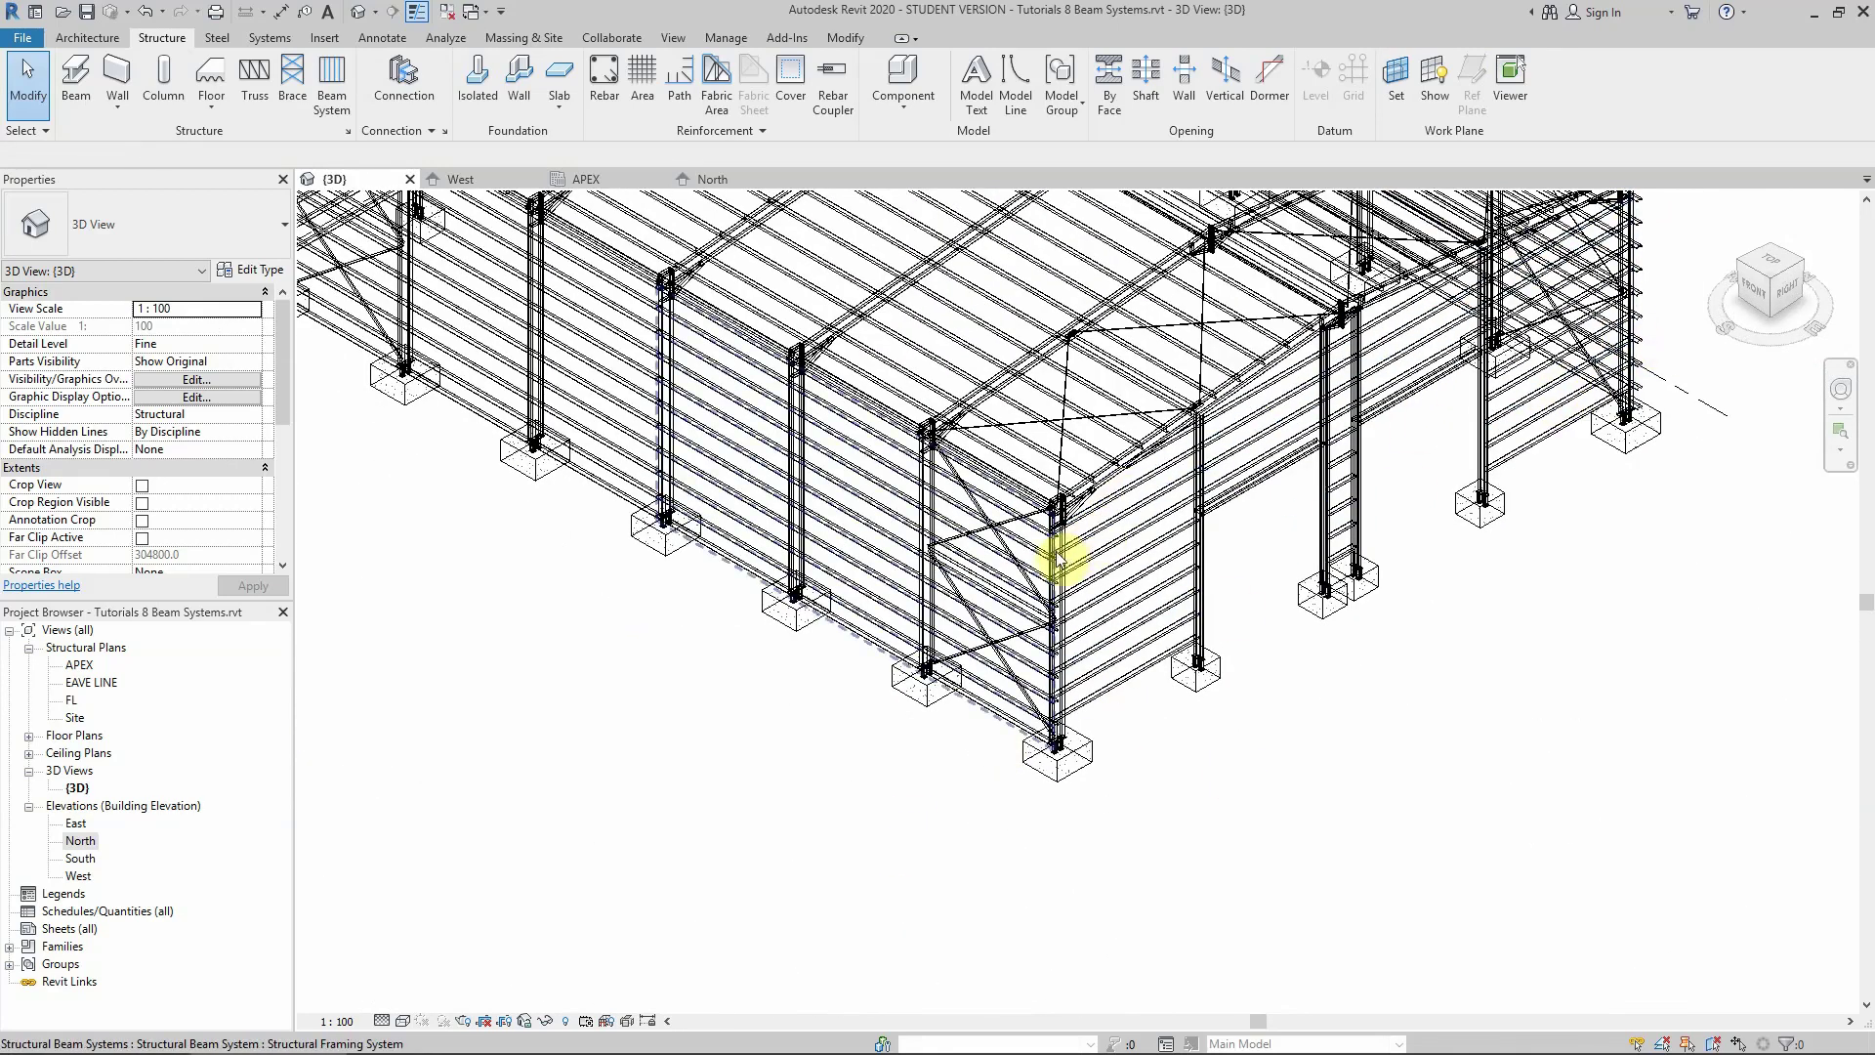
pyautogui.scroll(5, 1053, 565)
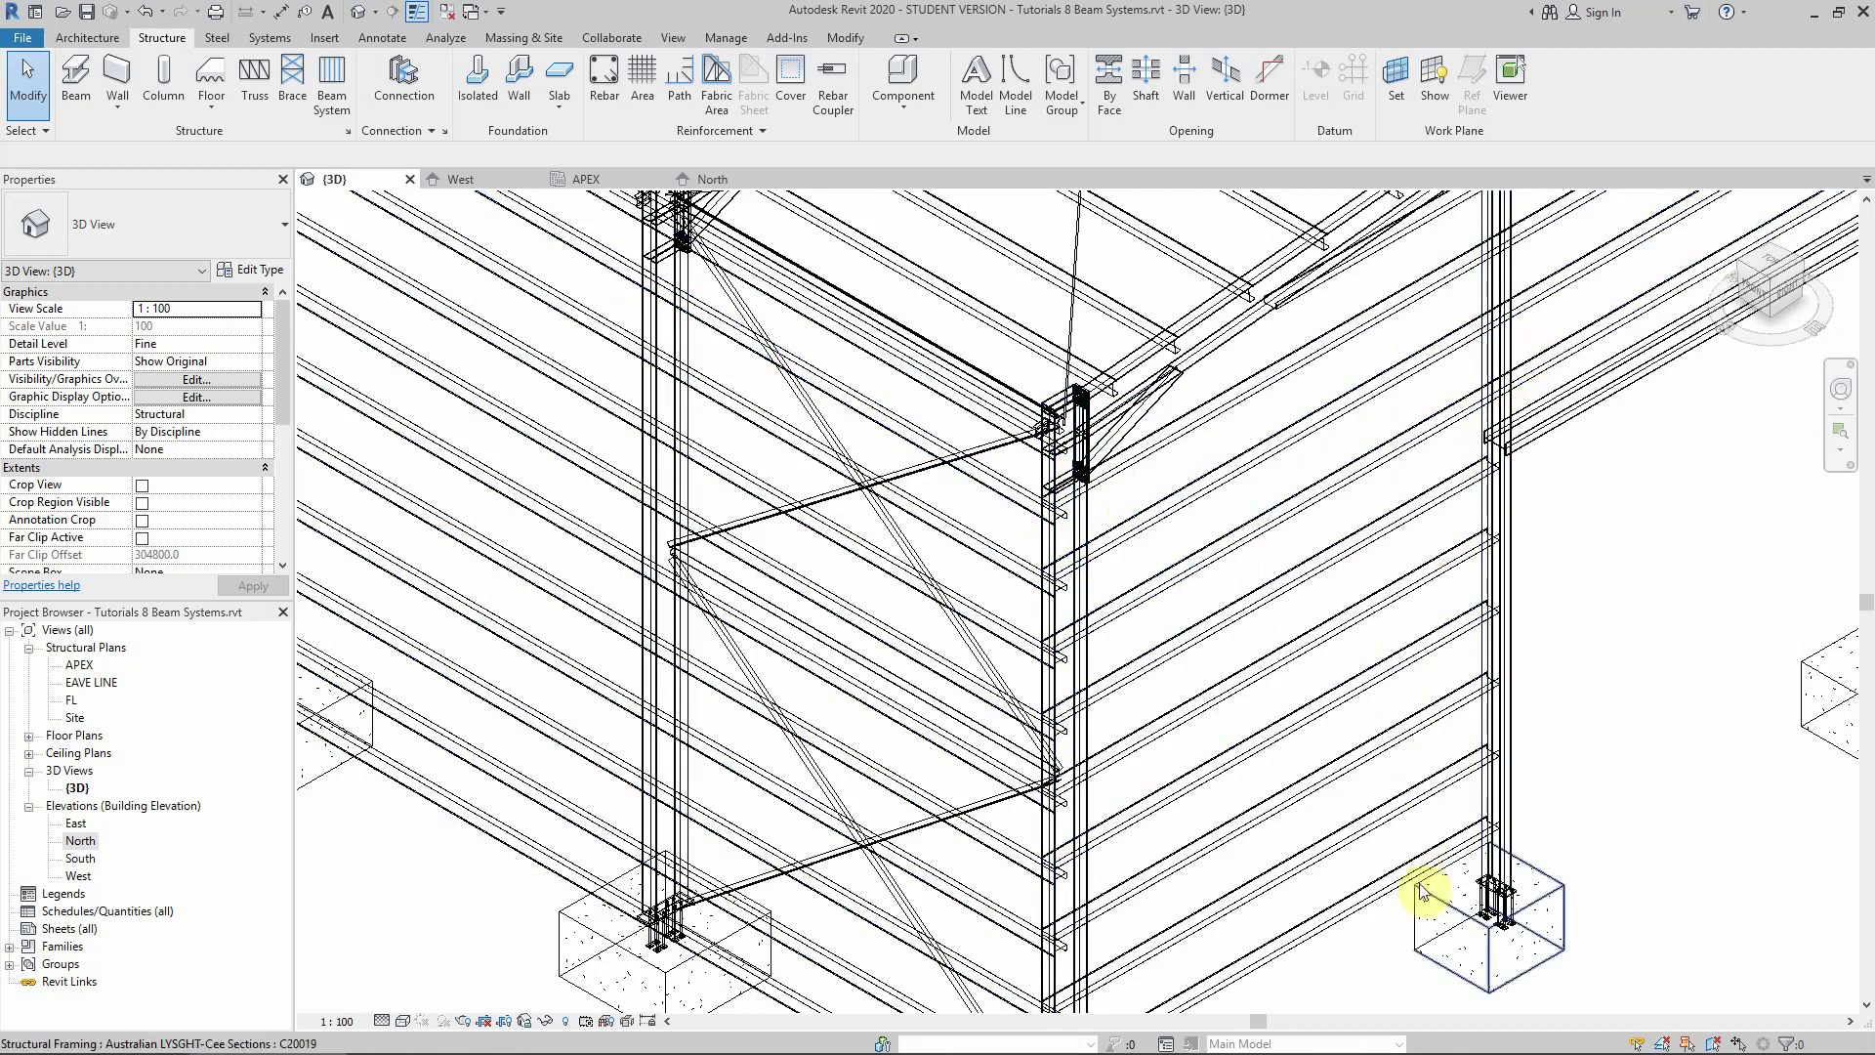
pyautogui.scroll(-3, 1336, 798)
pyautogui.click(1240, 964)
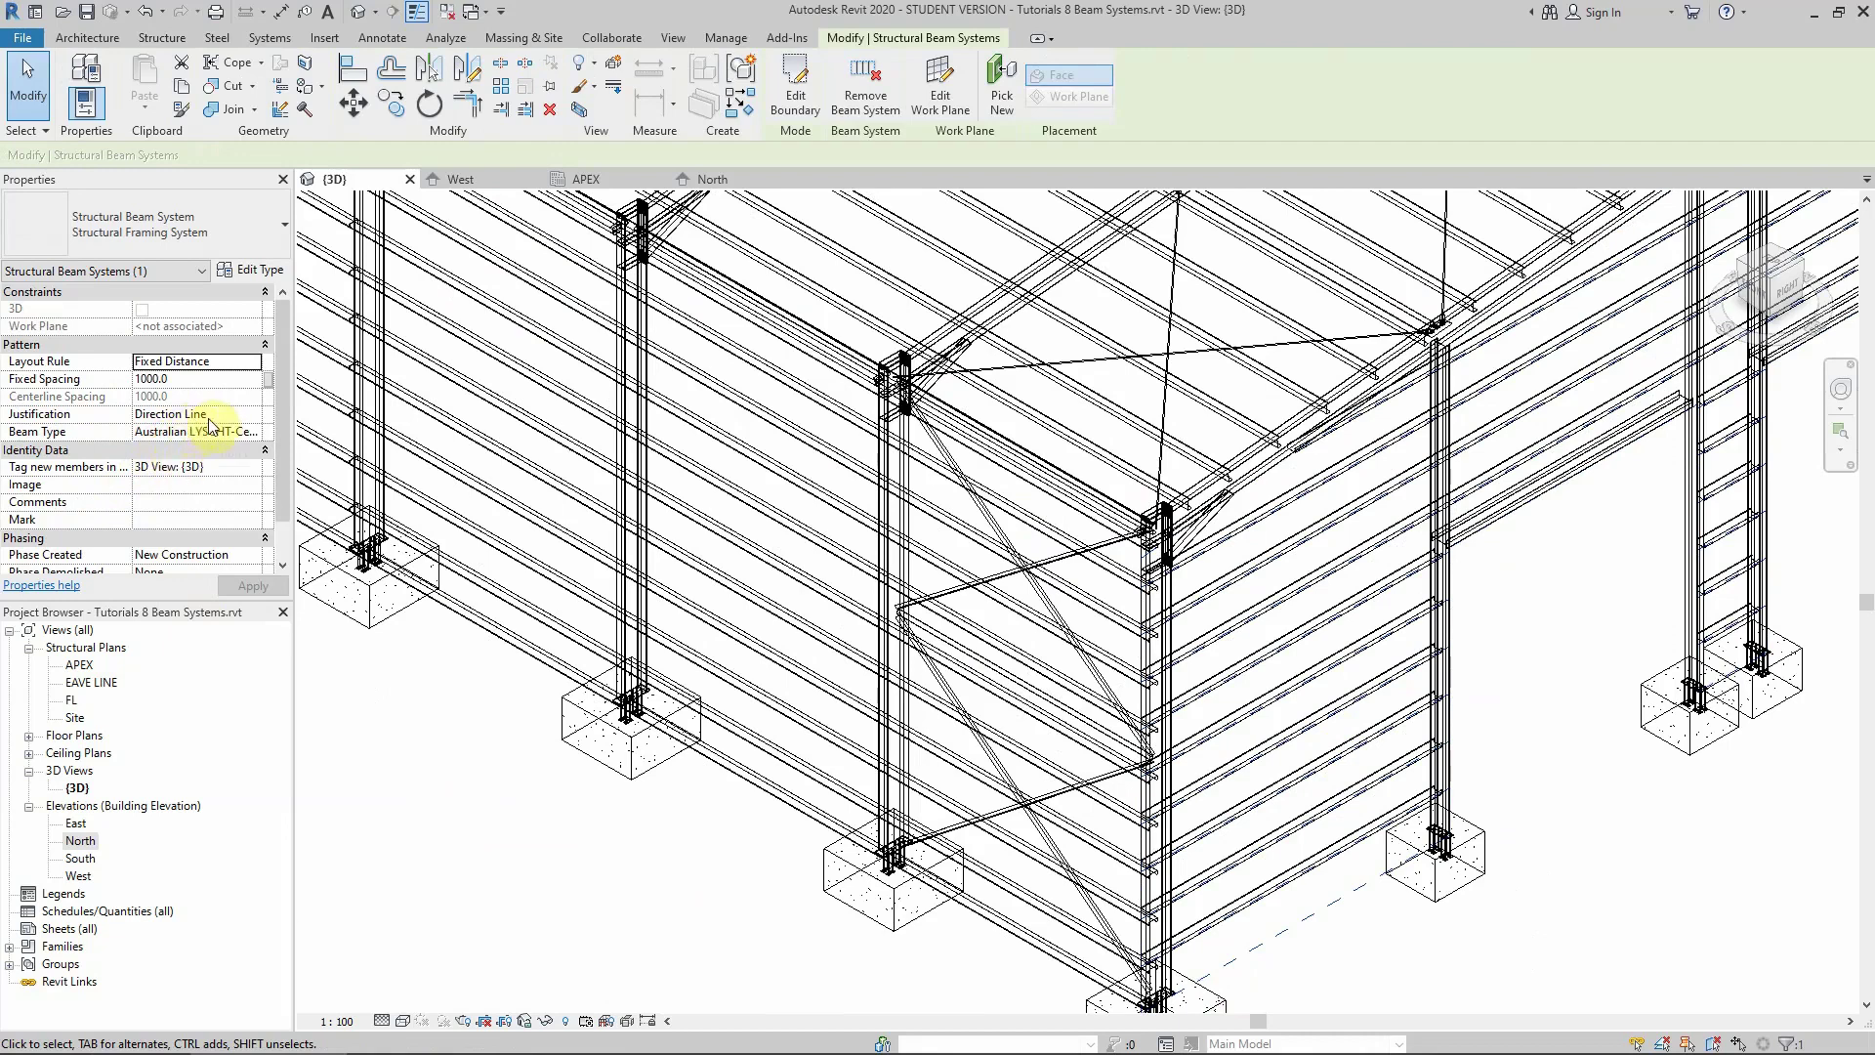
pyautogui.click(459, 838)
pyautogui.scroll(-5, 1080, 753)
pyautogui.scroll(3, 1131, 895)
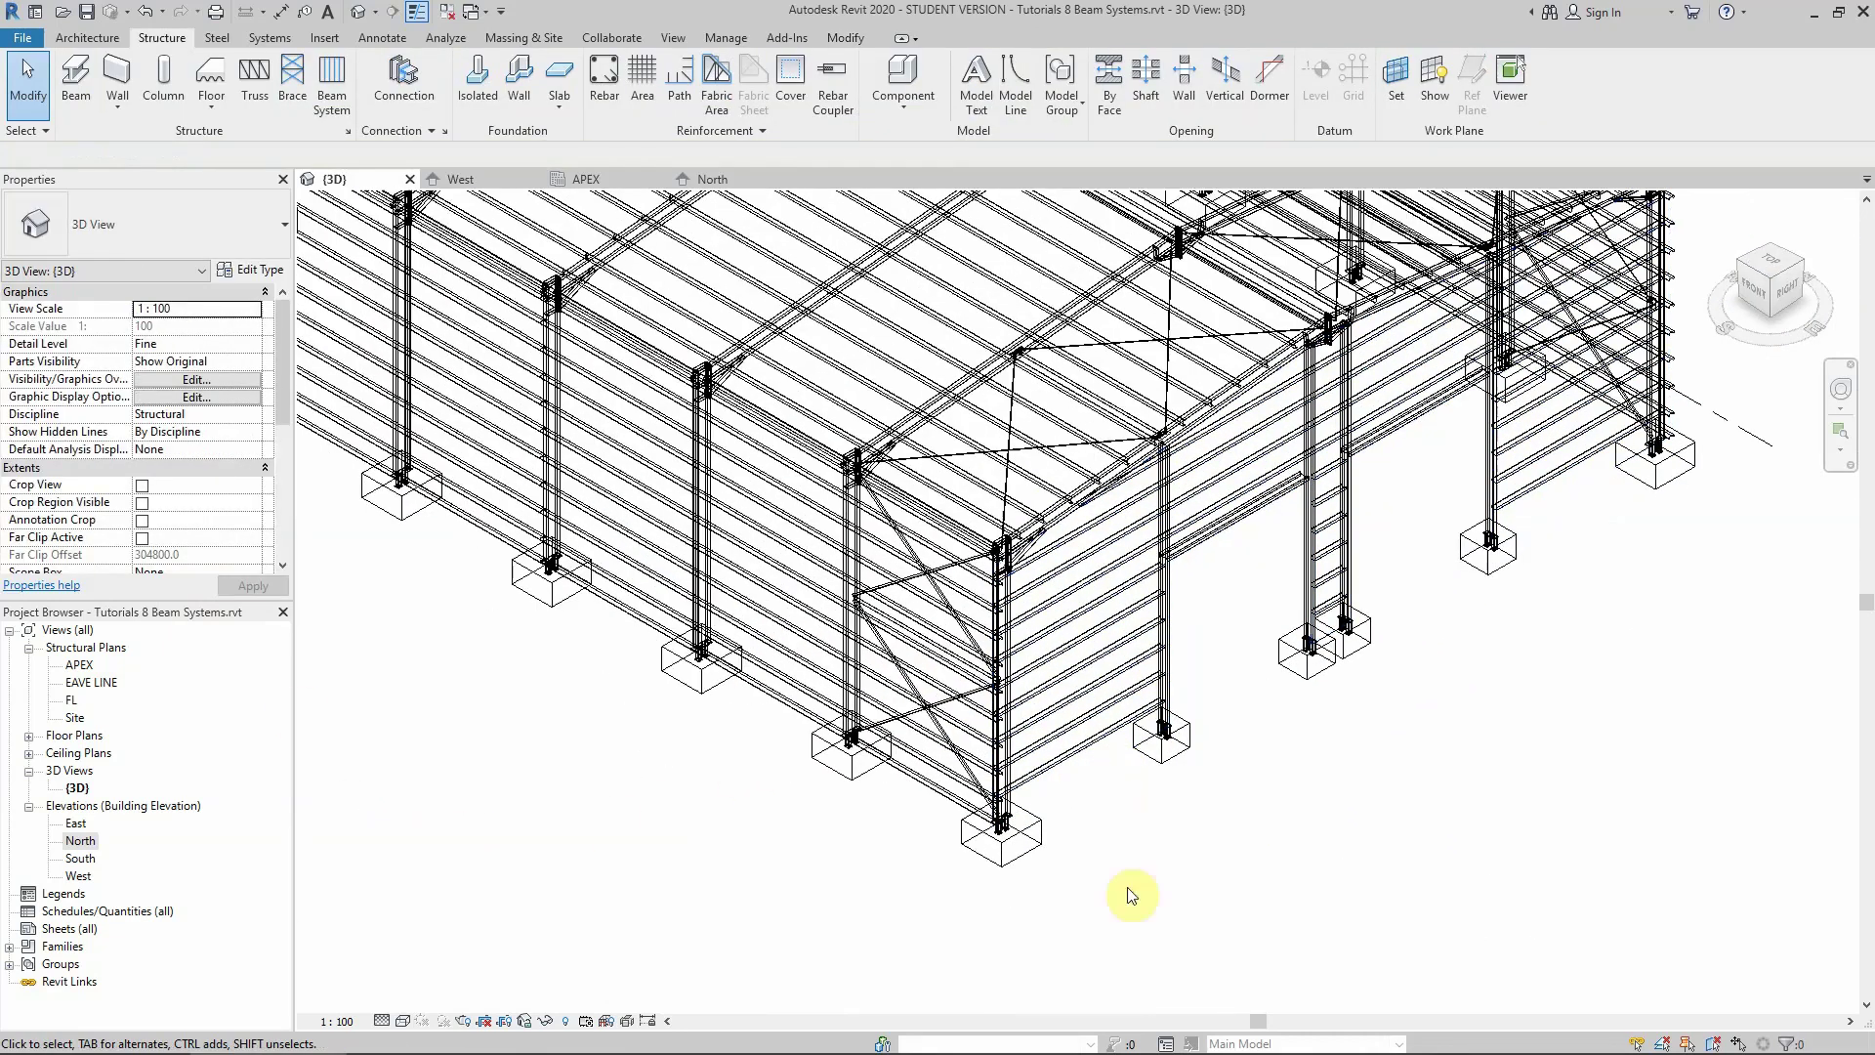
# From the front view, examine how the end wall girts sit relative to the corner column and the side wall girt ends
pyautogui.click(1761, 295)
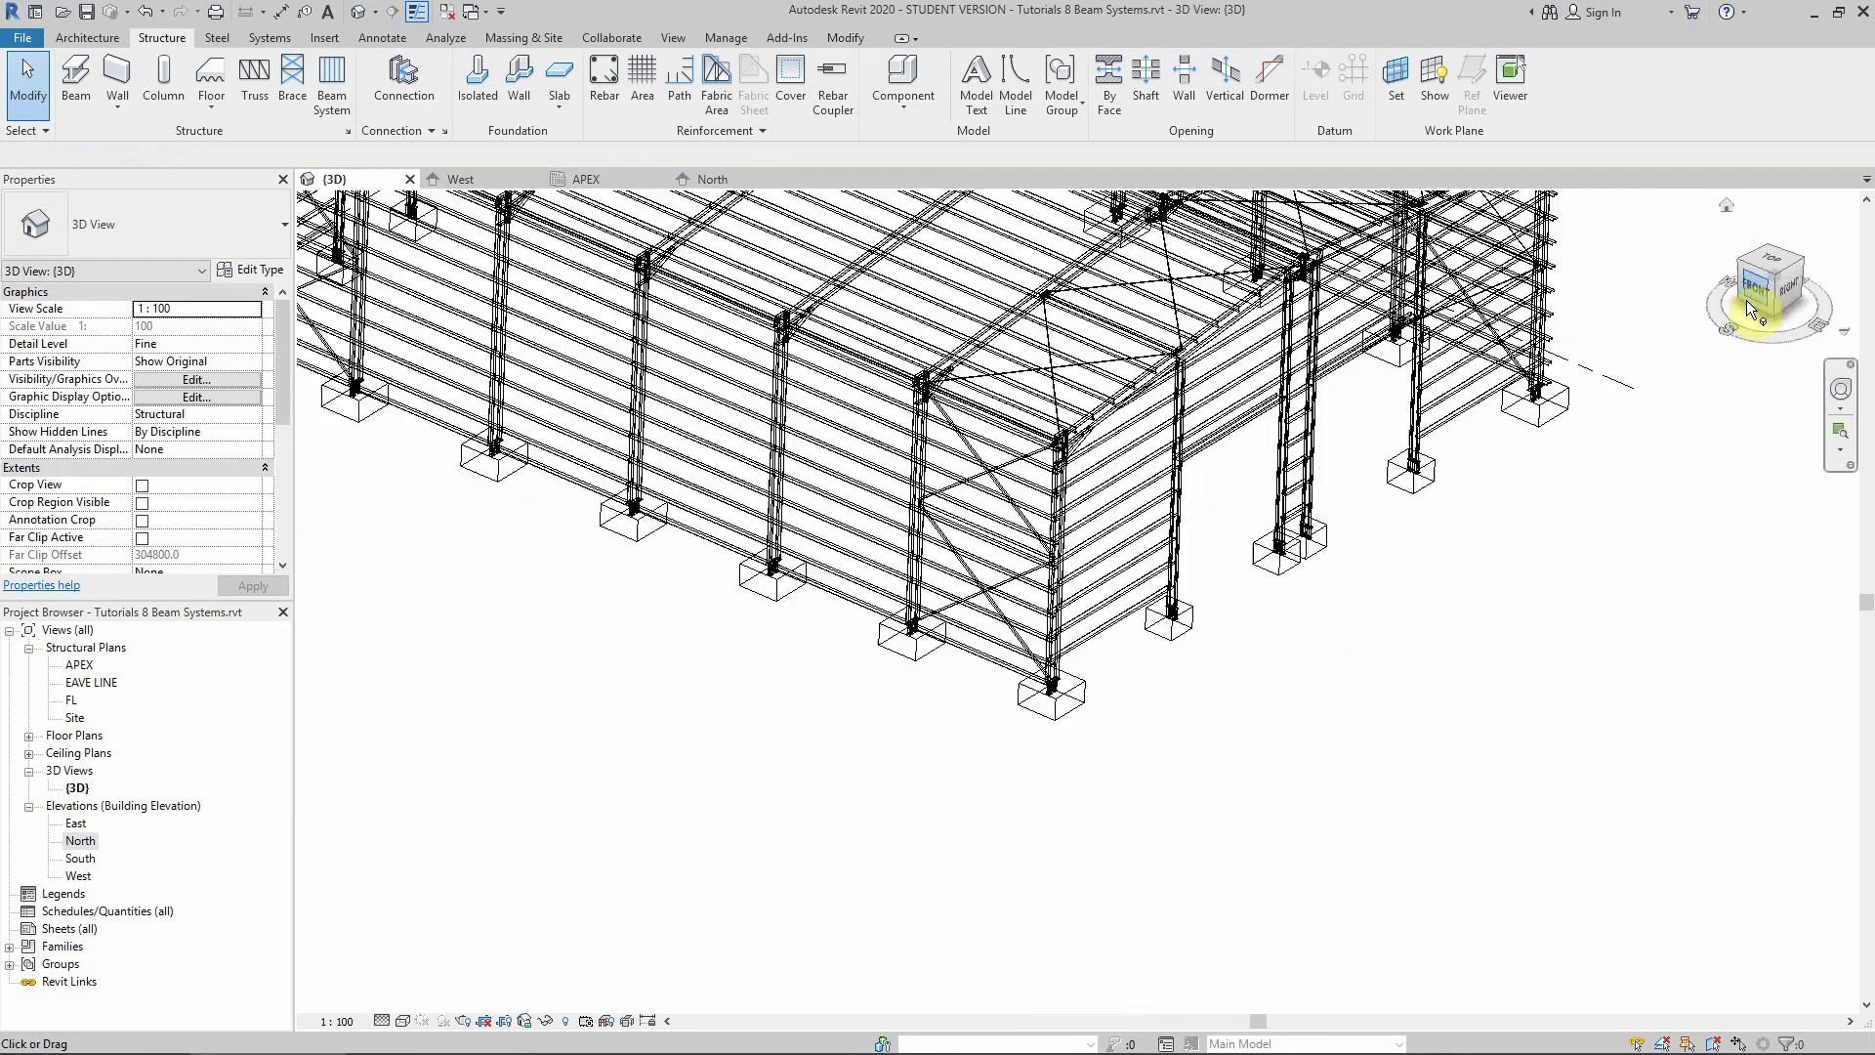
pyautogui.scroll(5, 1387, 616)
pyautogui.scroll(4, 1179, 586)
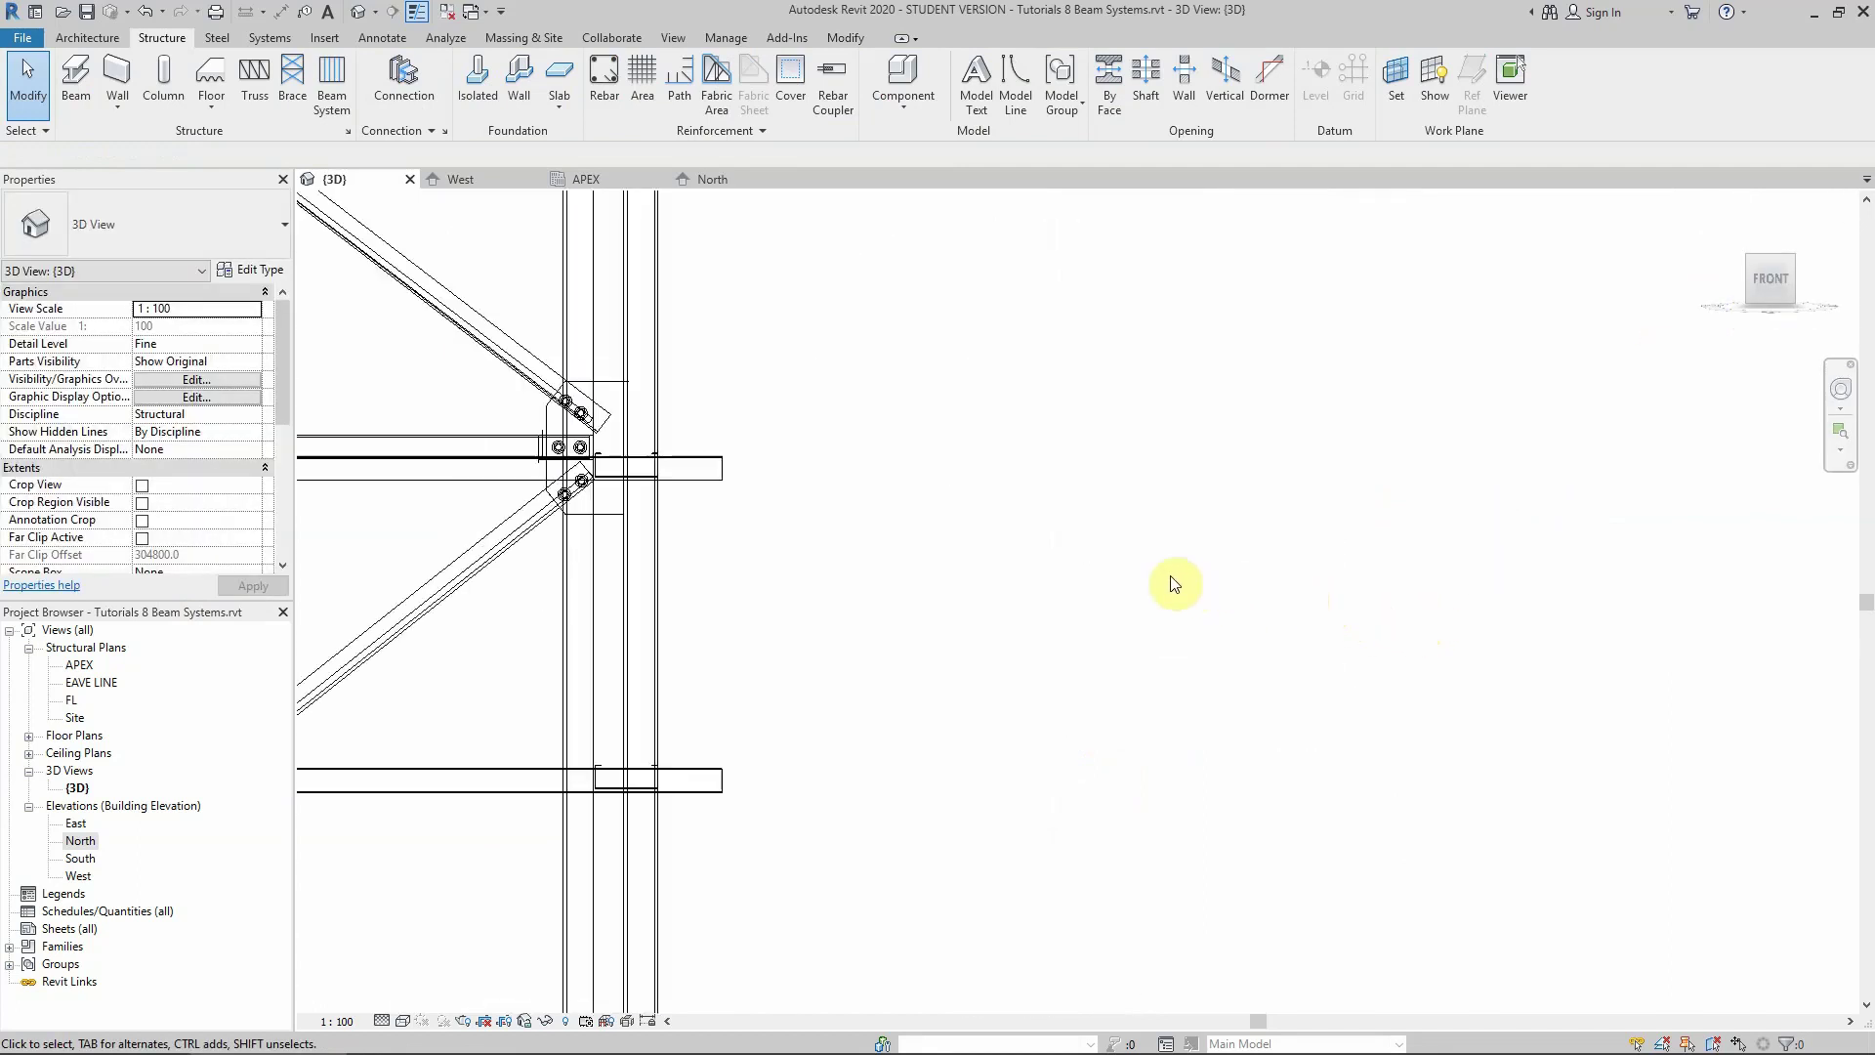
pyautogui.scroll(3, 615, 459)
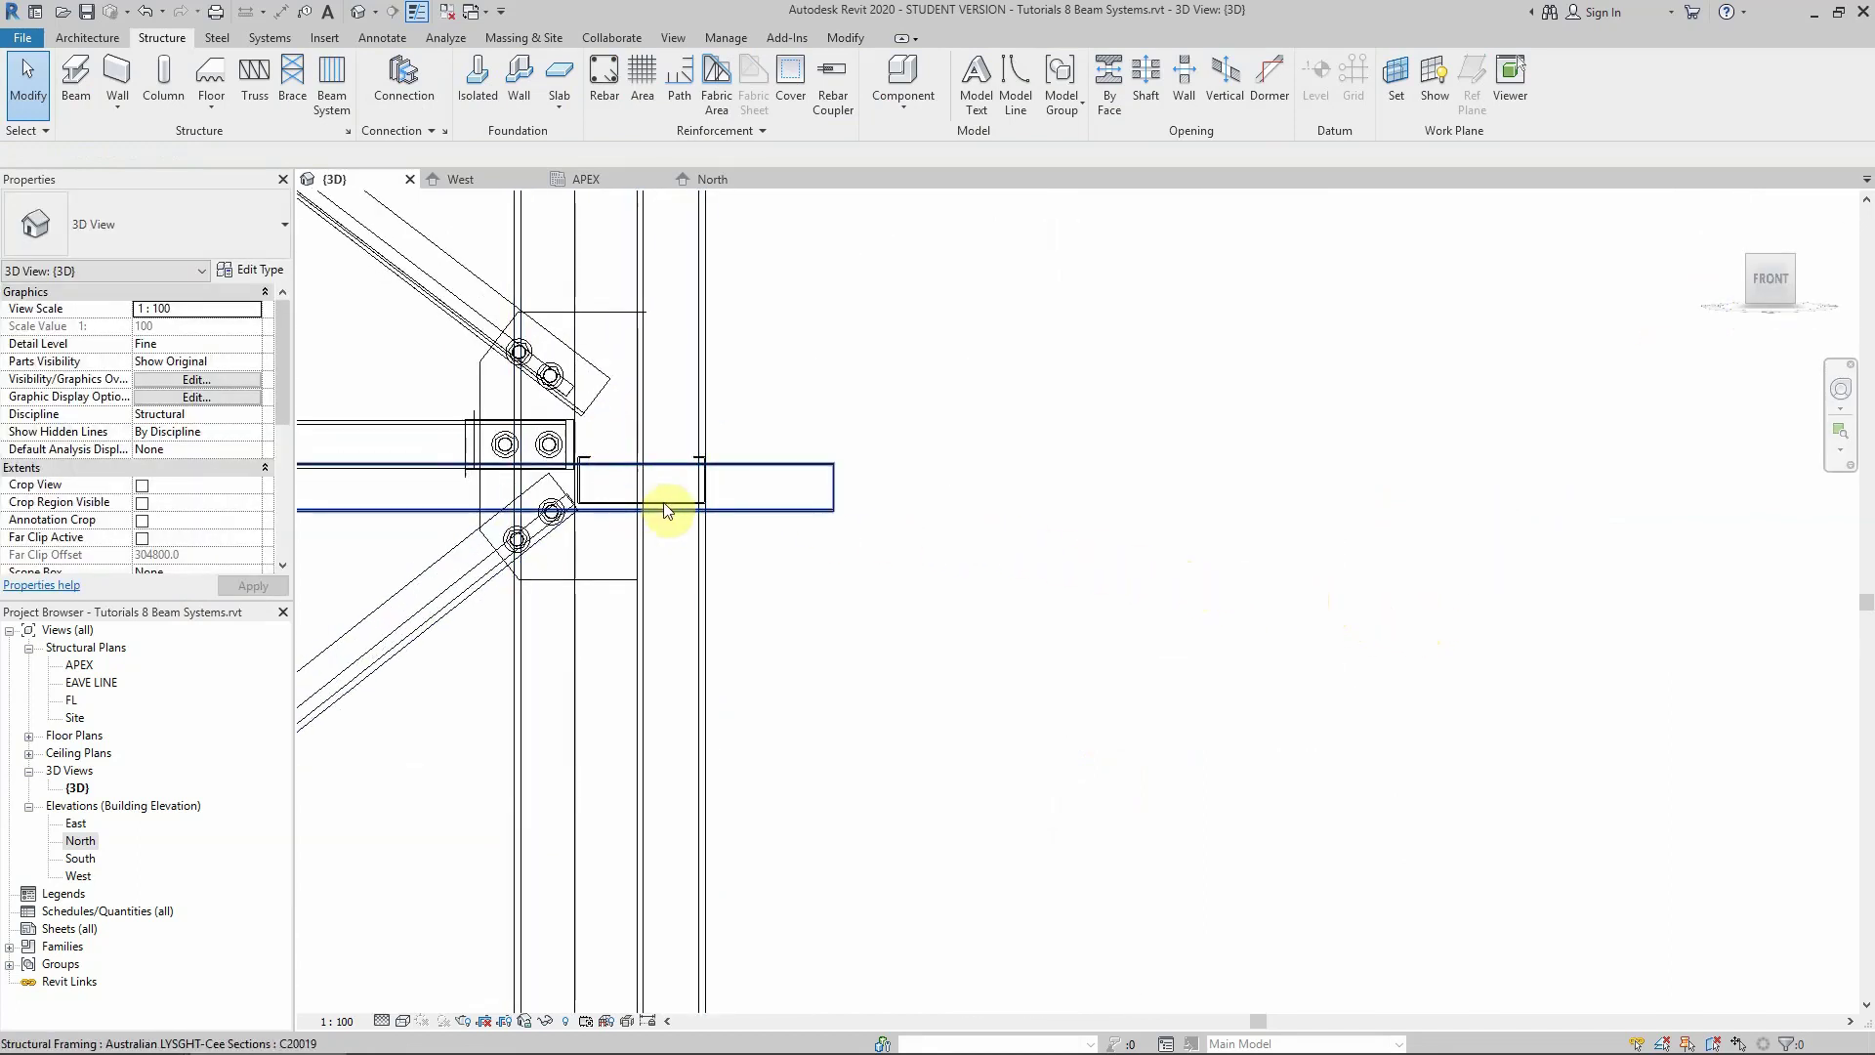
pyautogui.click(708, 418)
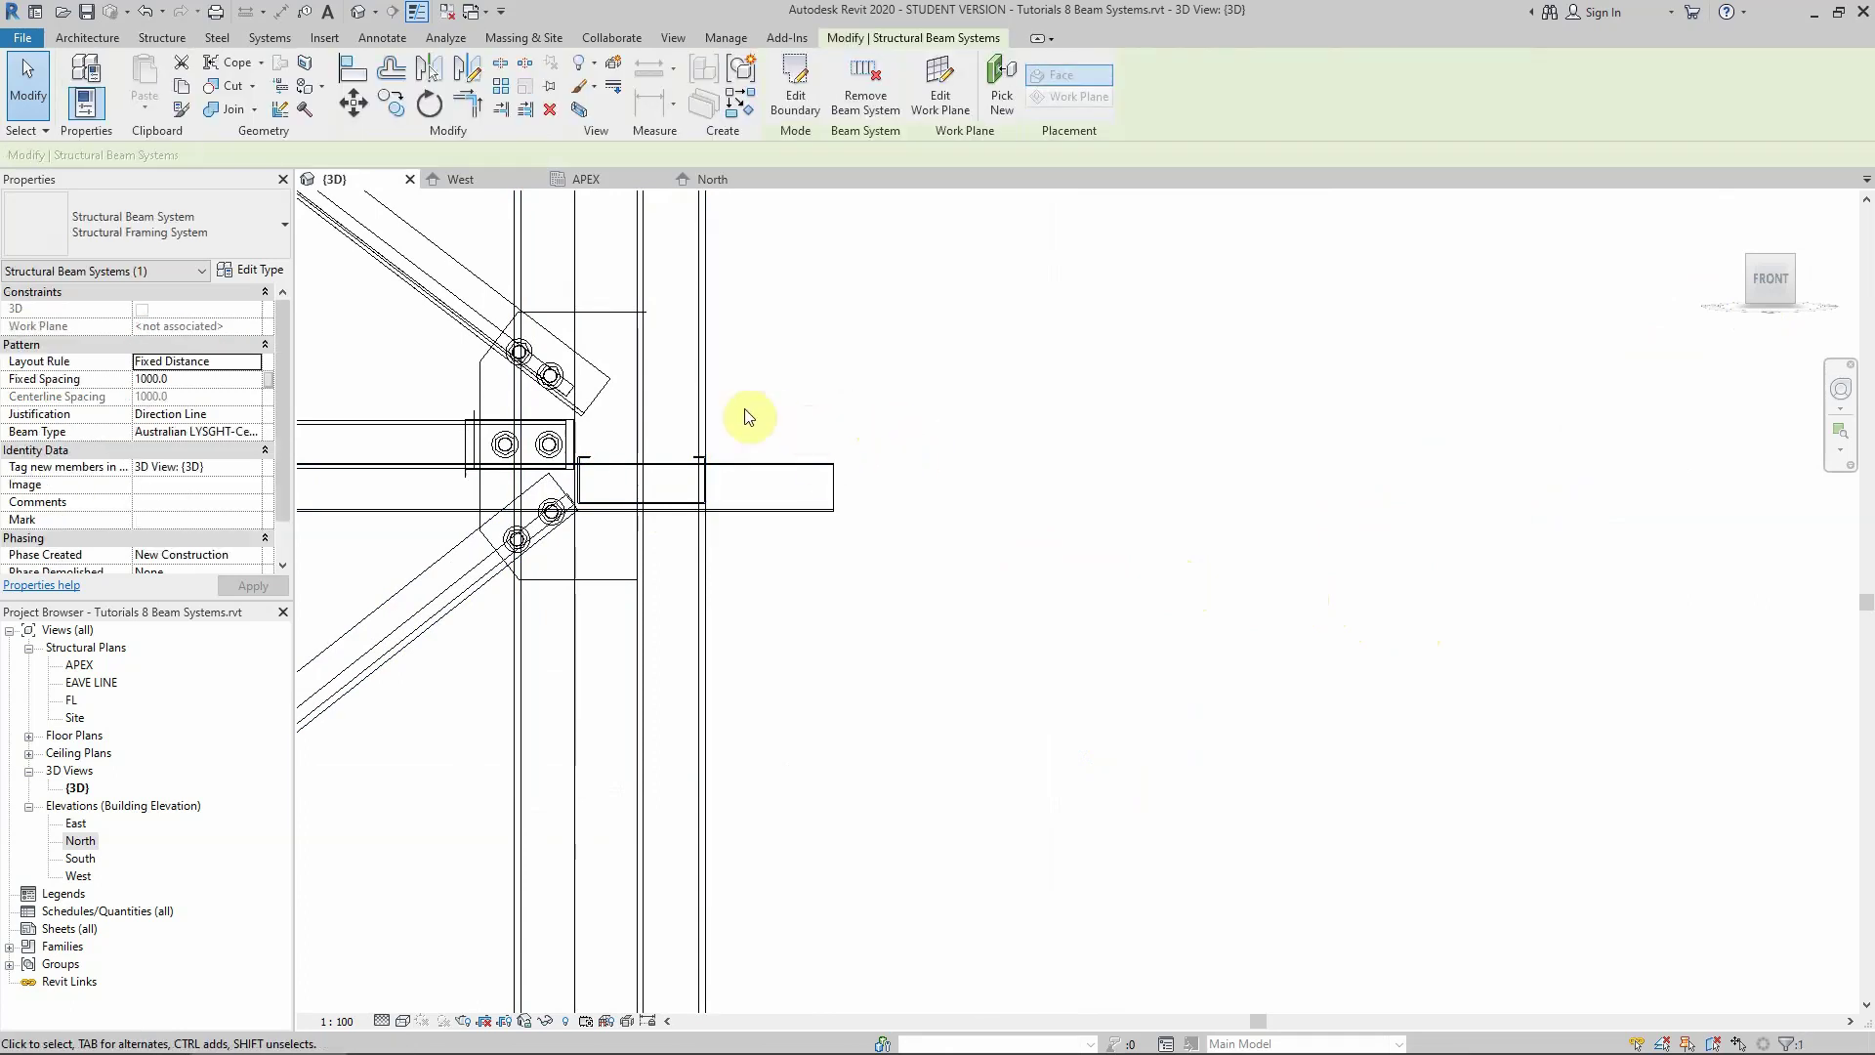
pyautogui.scroll(-3, 865, 507)
pyautogui.scroll(-3, 786, 503)
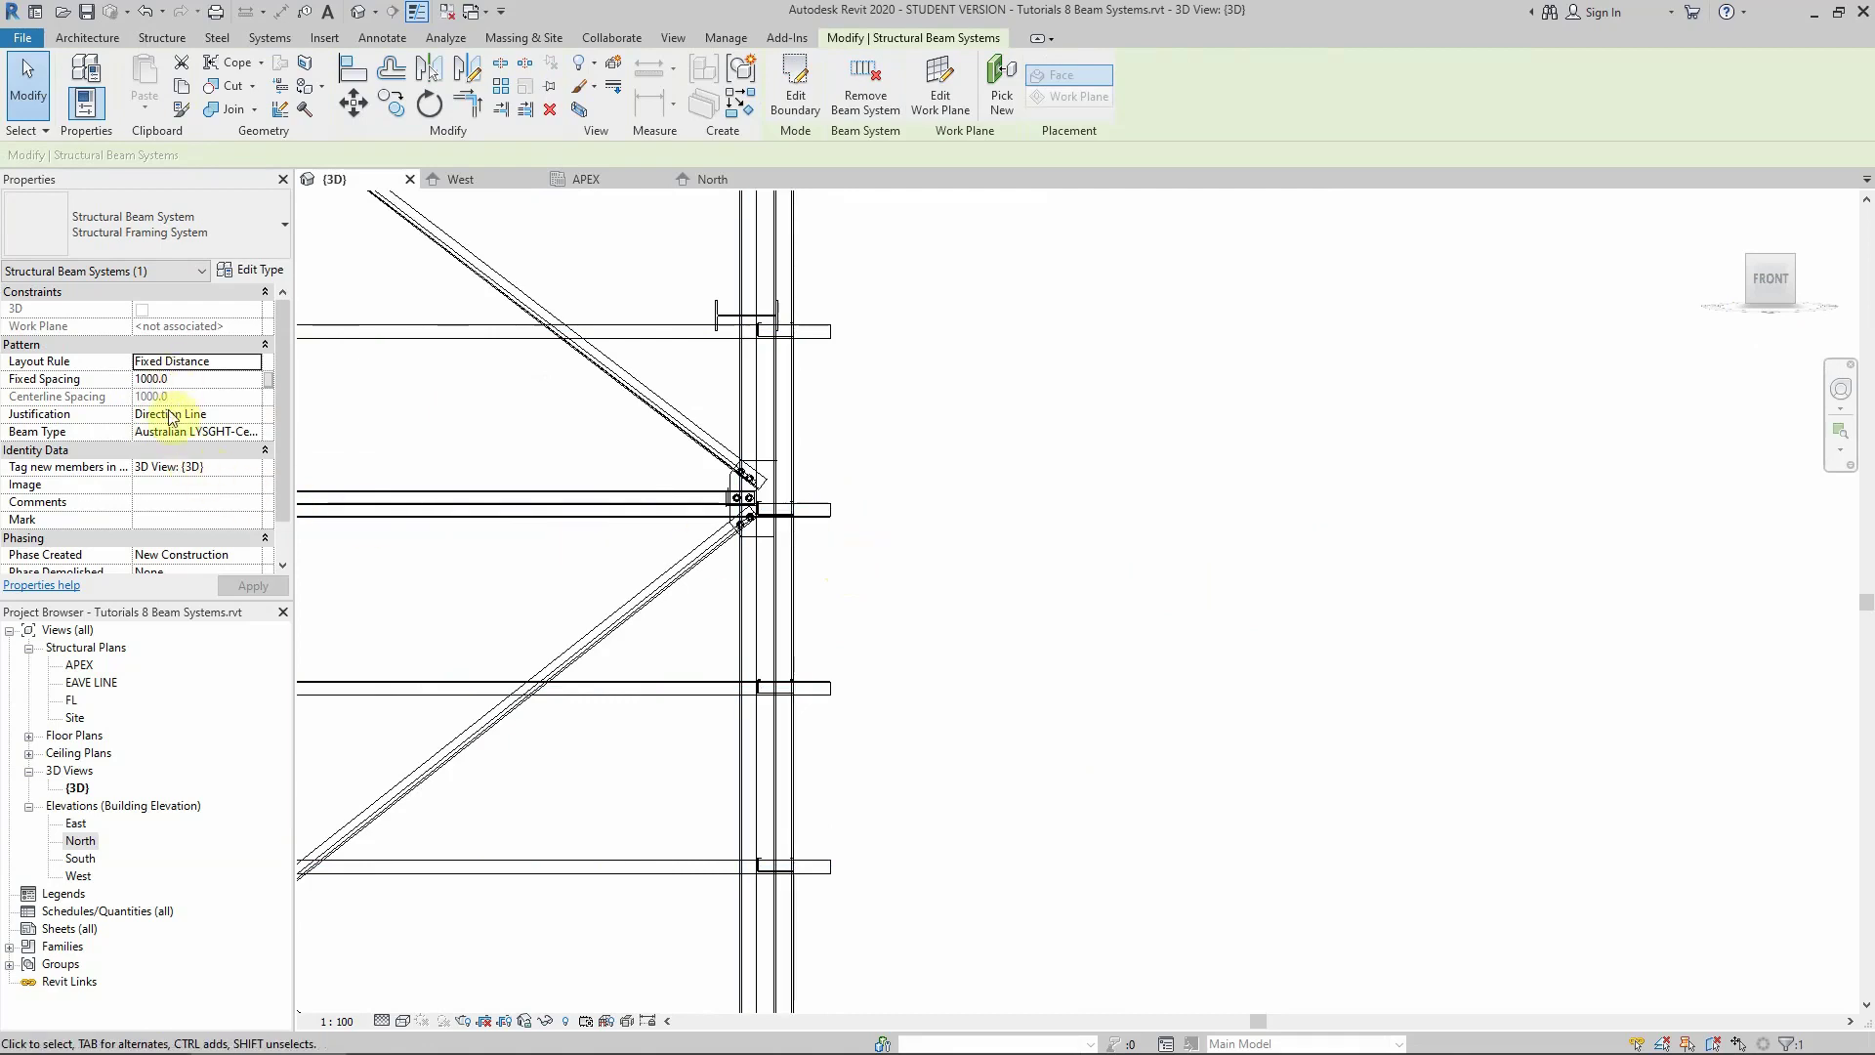
pyautogui.press('Escape')
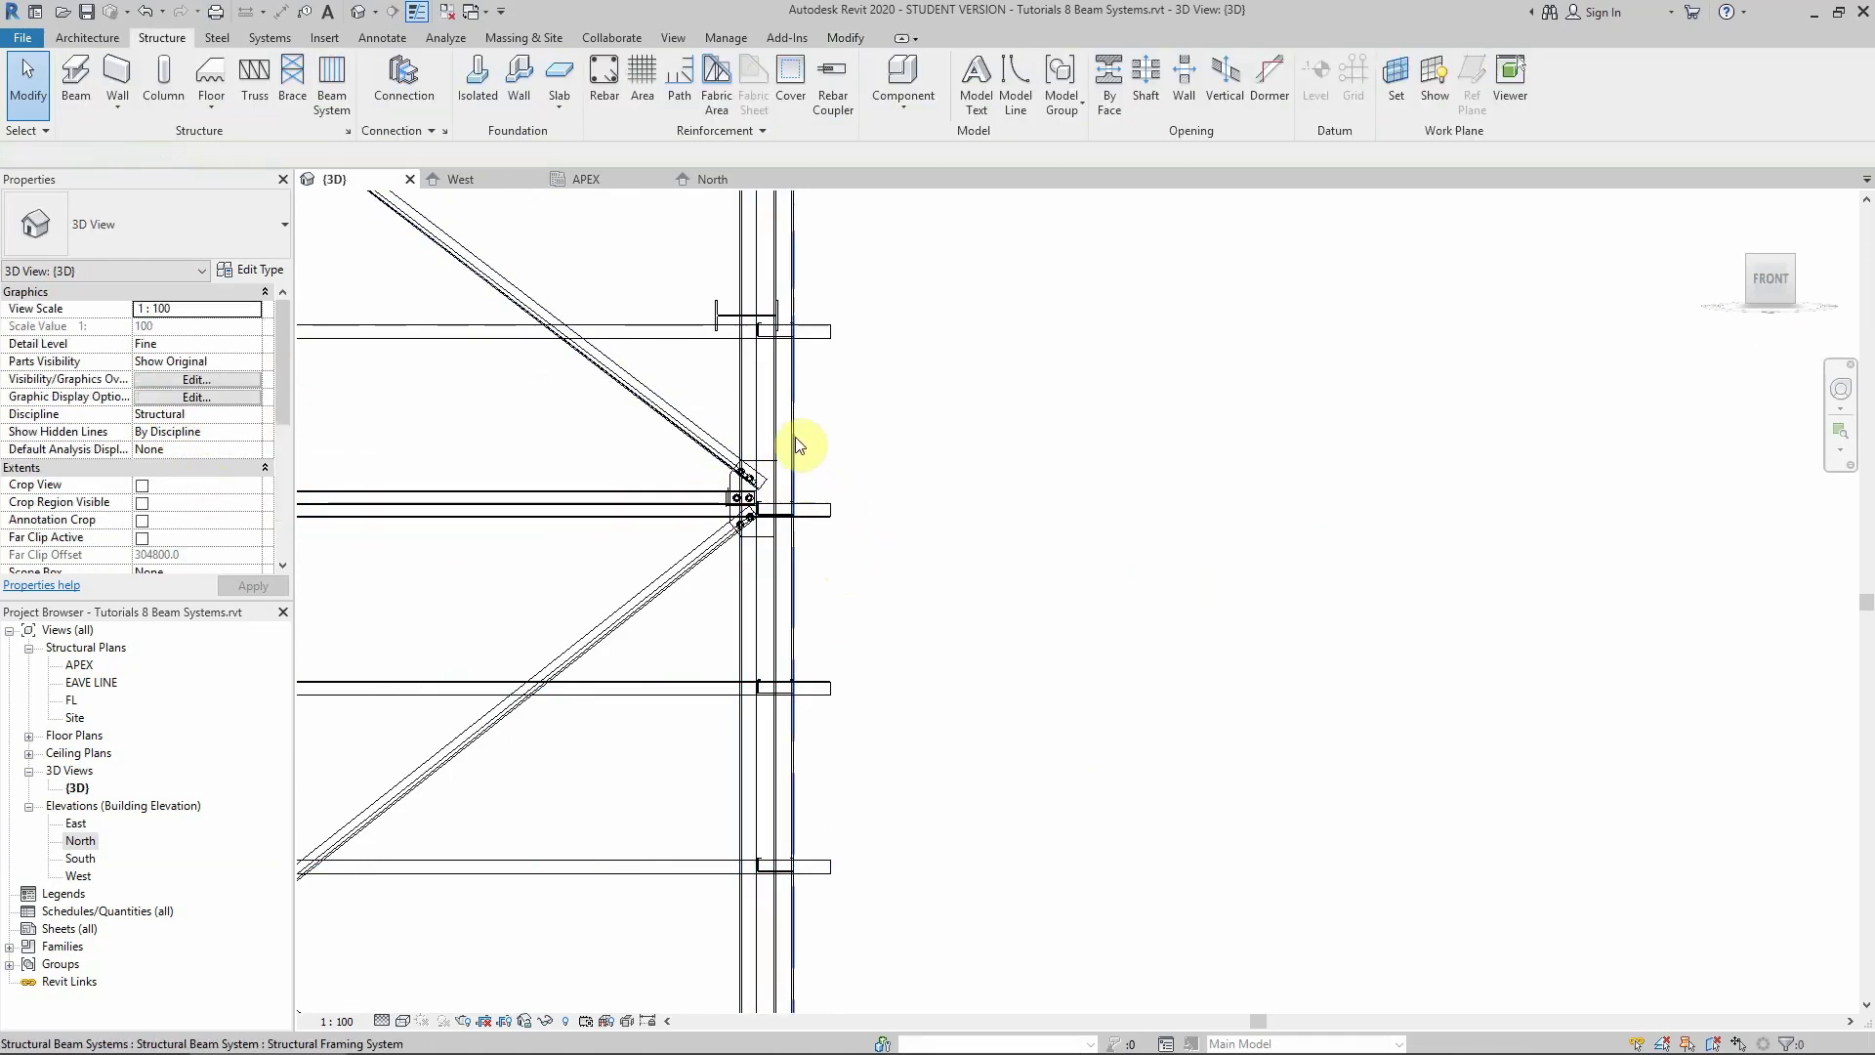
# Move the end wall beam system 213 mm horizontally outward from the columns and check its alignment with the side girt ends
pyautogui.click(794, 436)
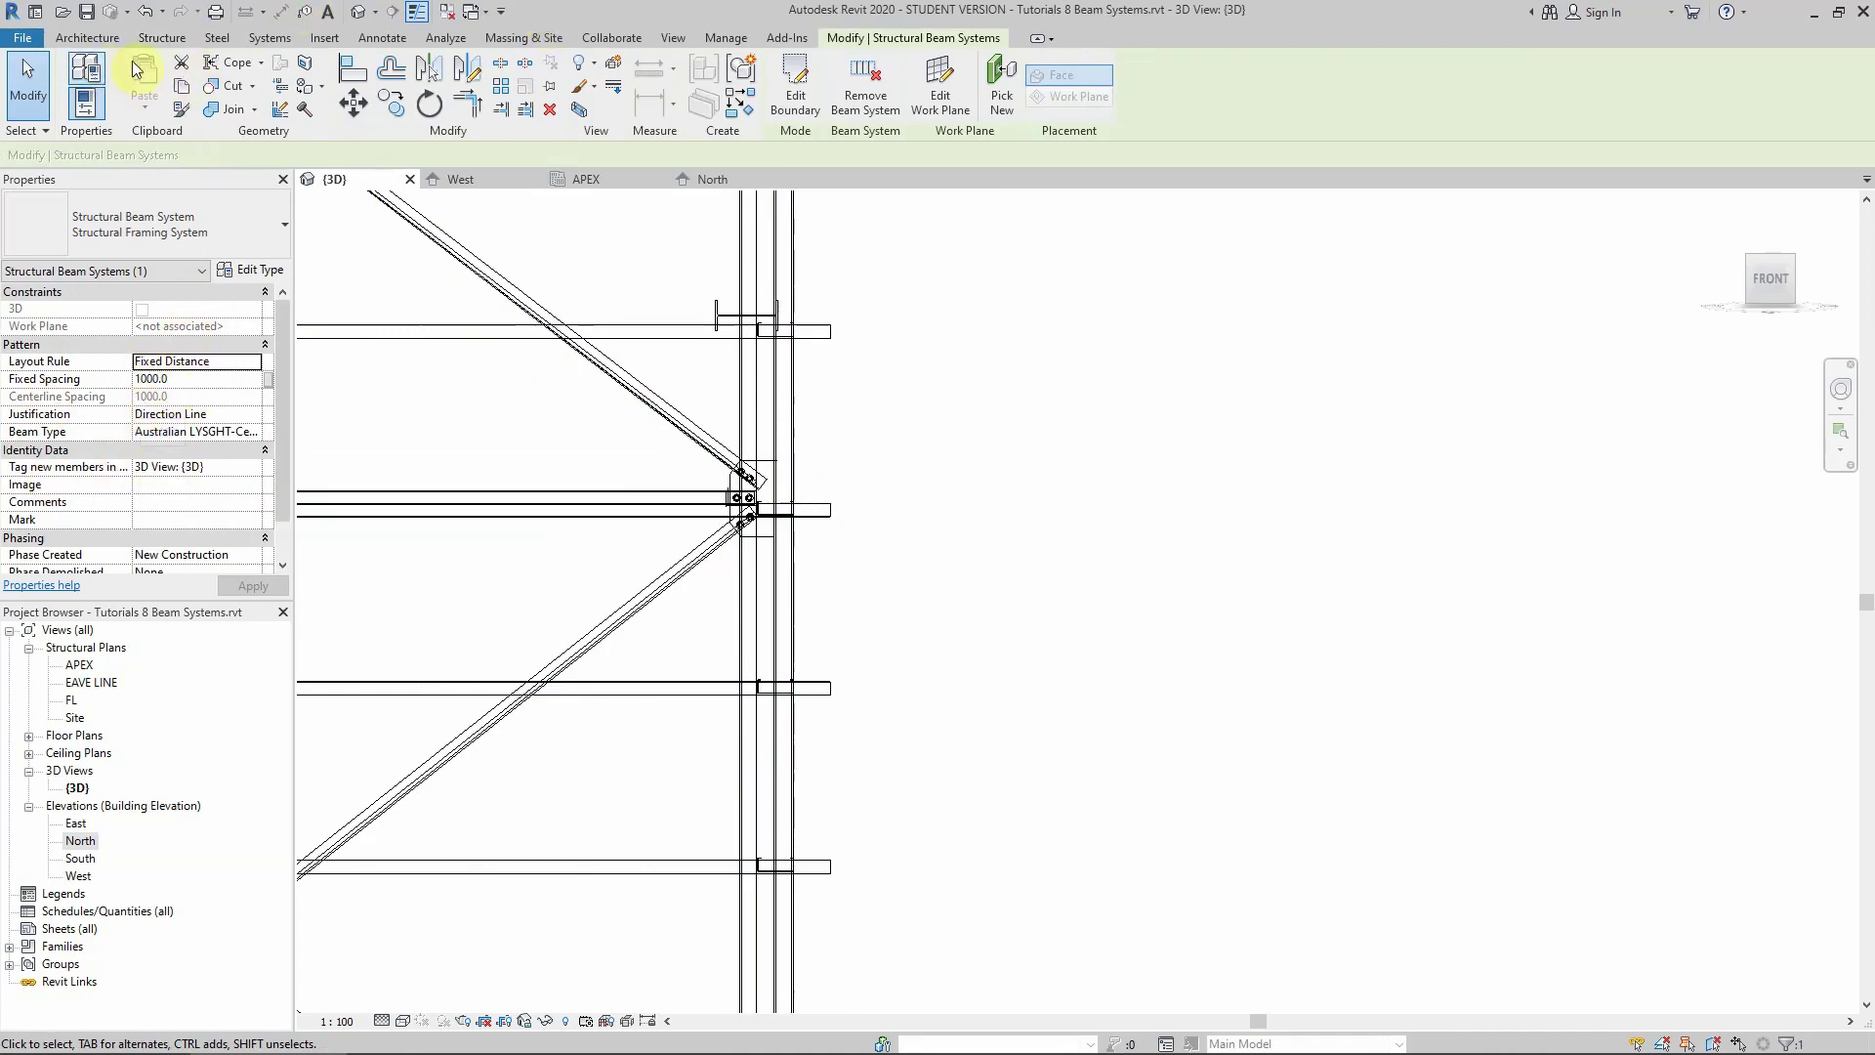
pyautogui.click(355, 104)
pyautogui.click(904, 396)
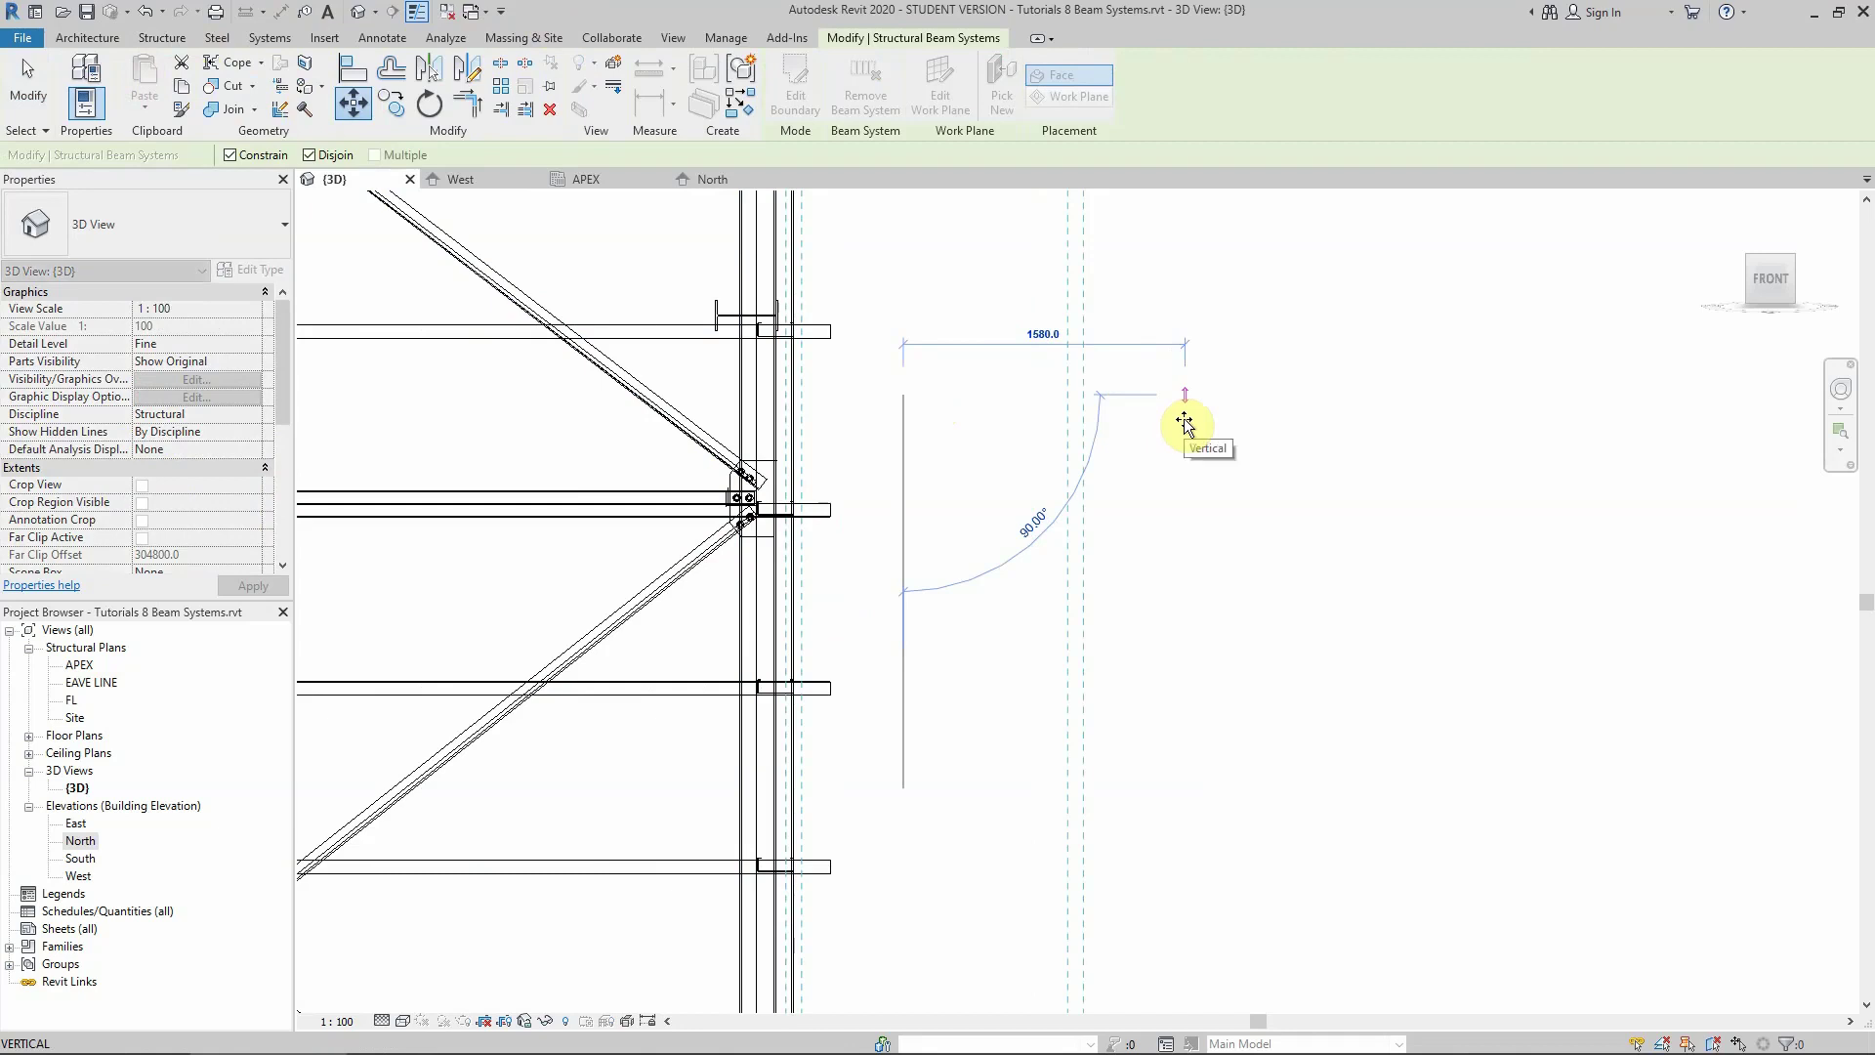
pyautogui.write('213')
pyautogui.press('Return')
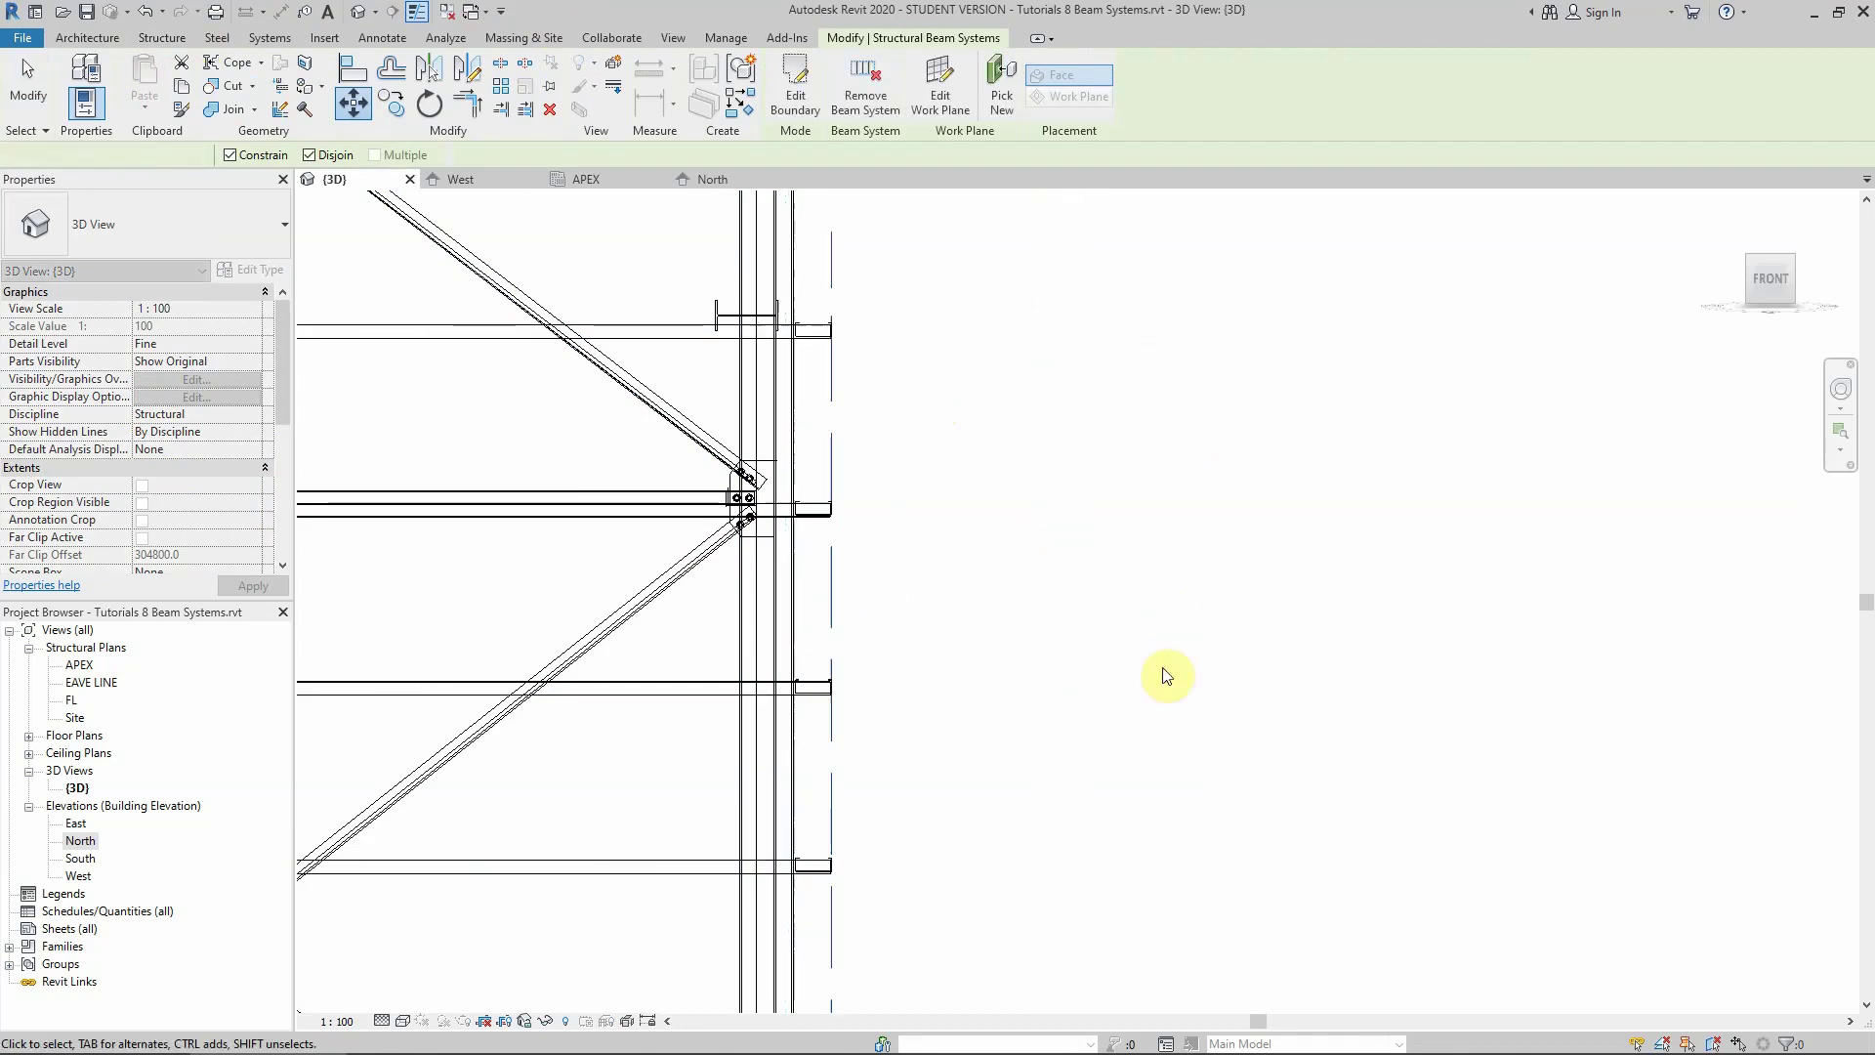
pyautogui.scroll(5, 795, 703)
pyautogui.scroll(1, 661, 619)
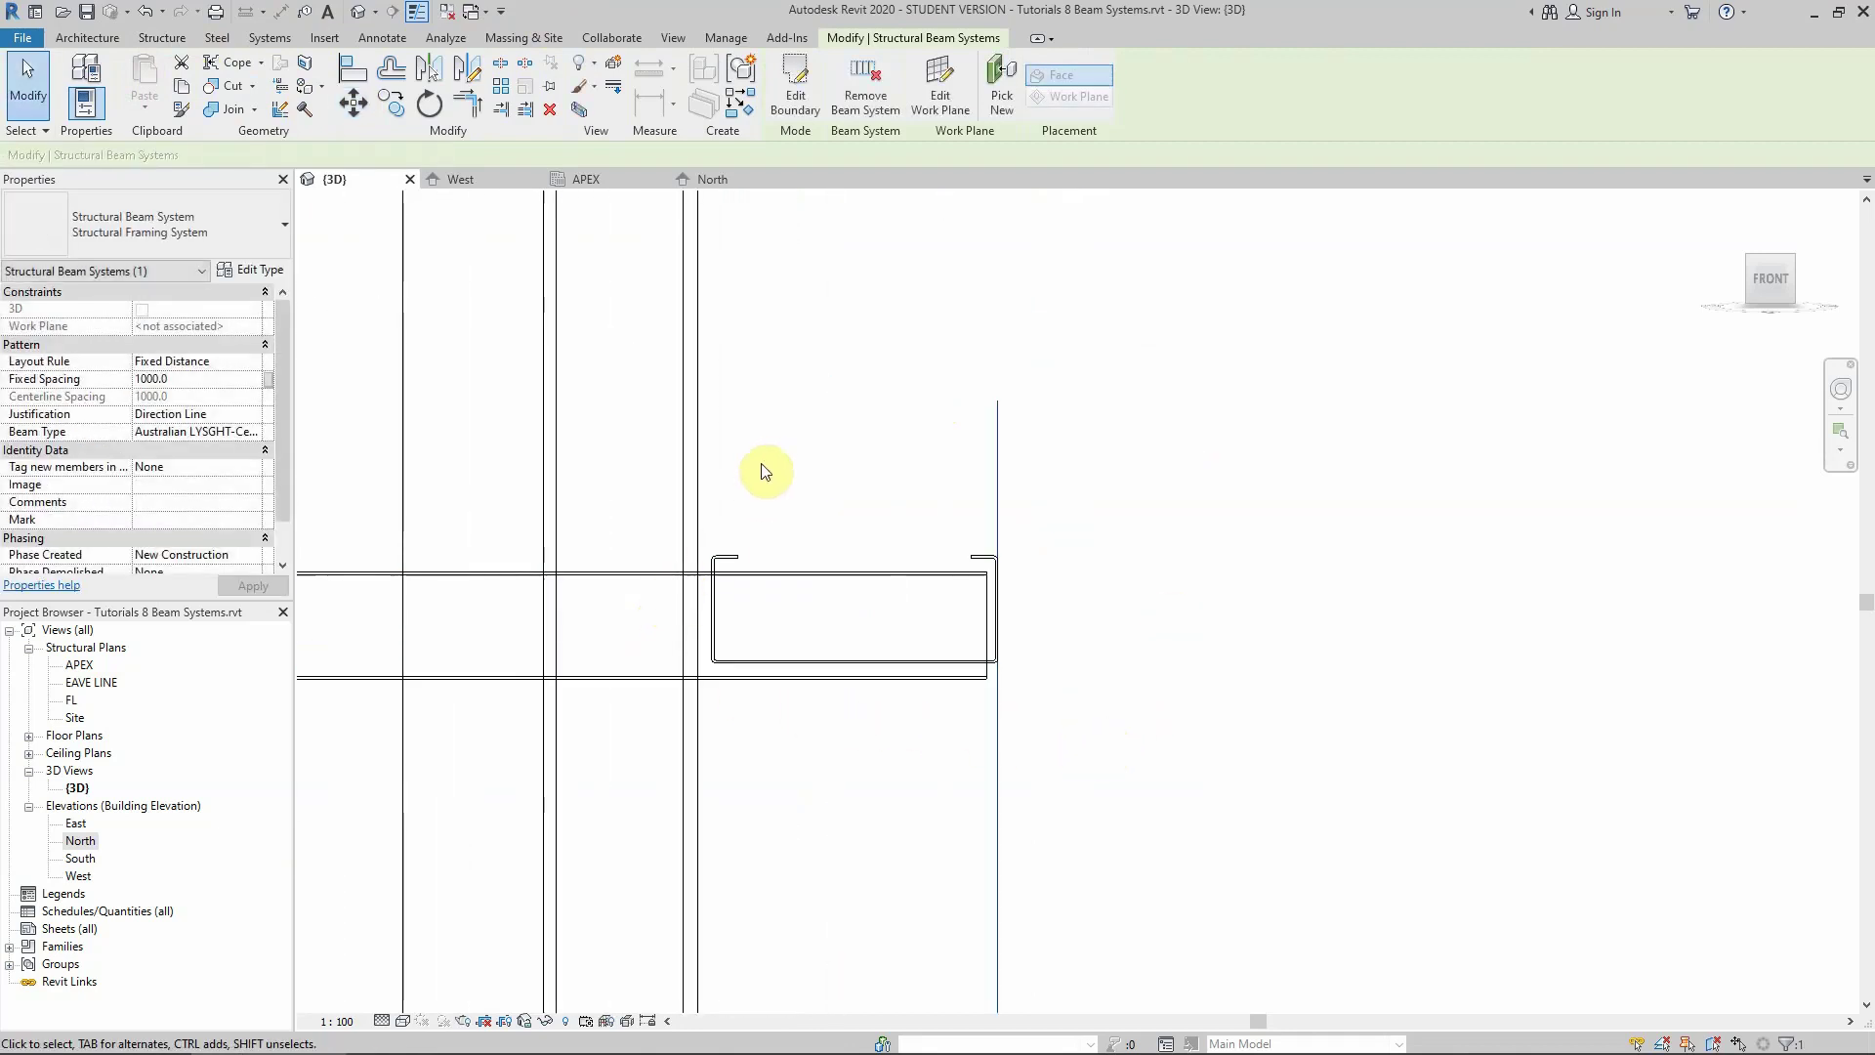
pyautogui.scroll(-4, 845, 488)
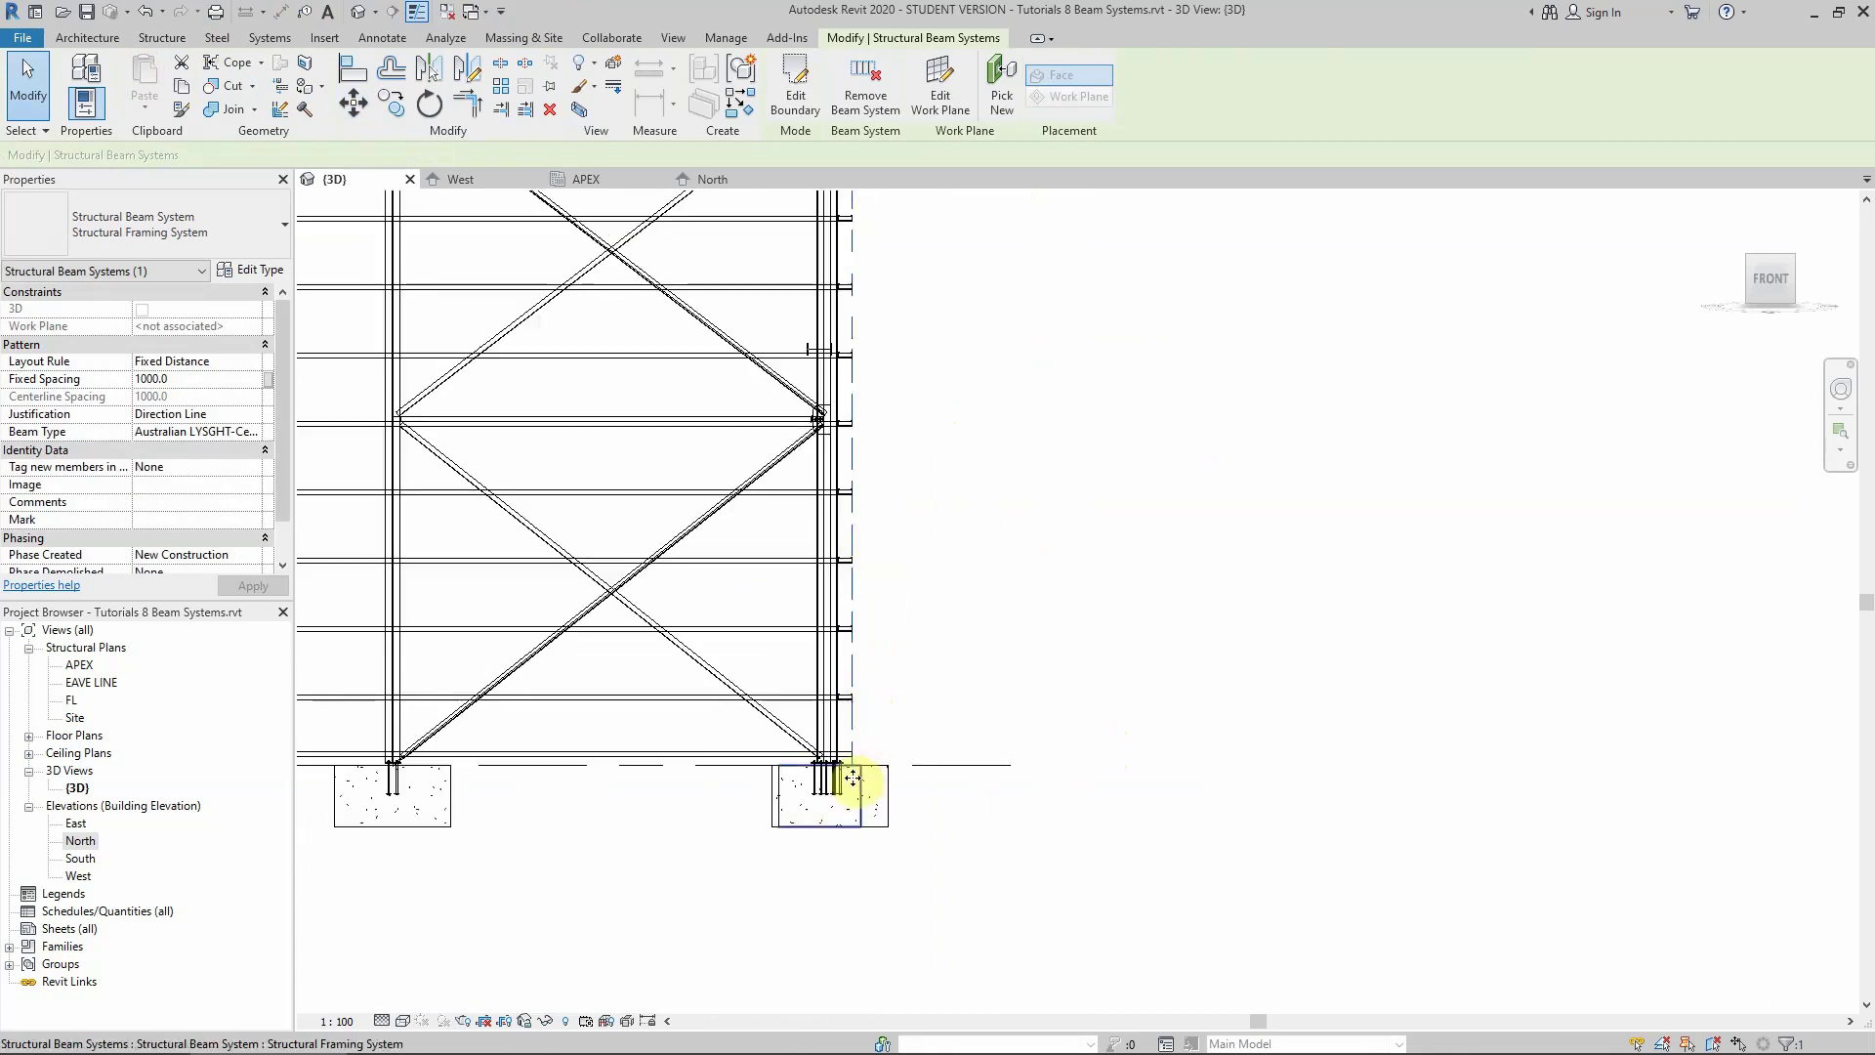
# Examine how the end wall girt sections are oriented and aligned against the side girt ends at the corner column
pyautogui.scroll(4, 842, 732)
pyautogui.scroll(2, 835, 703)
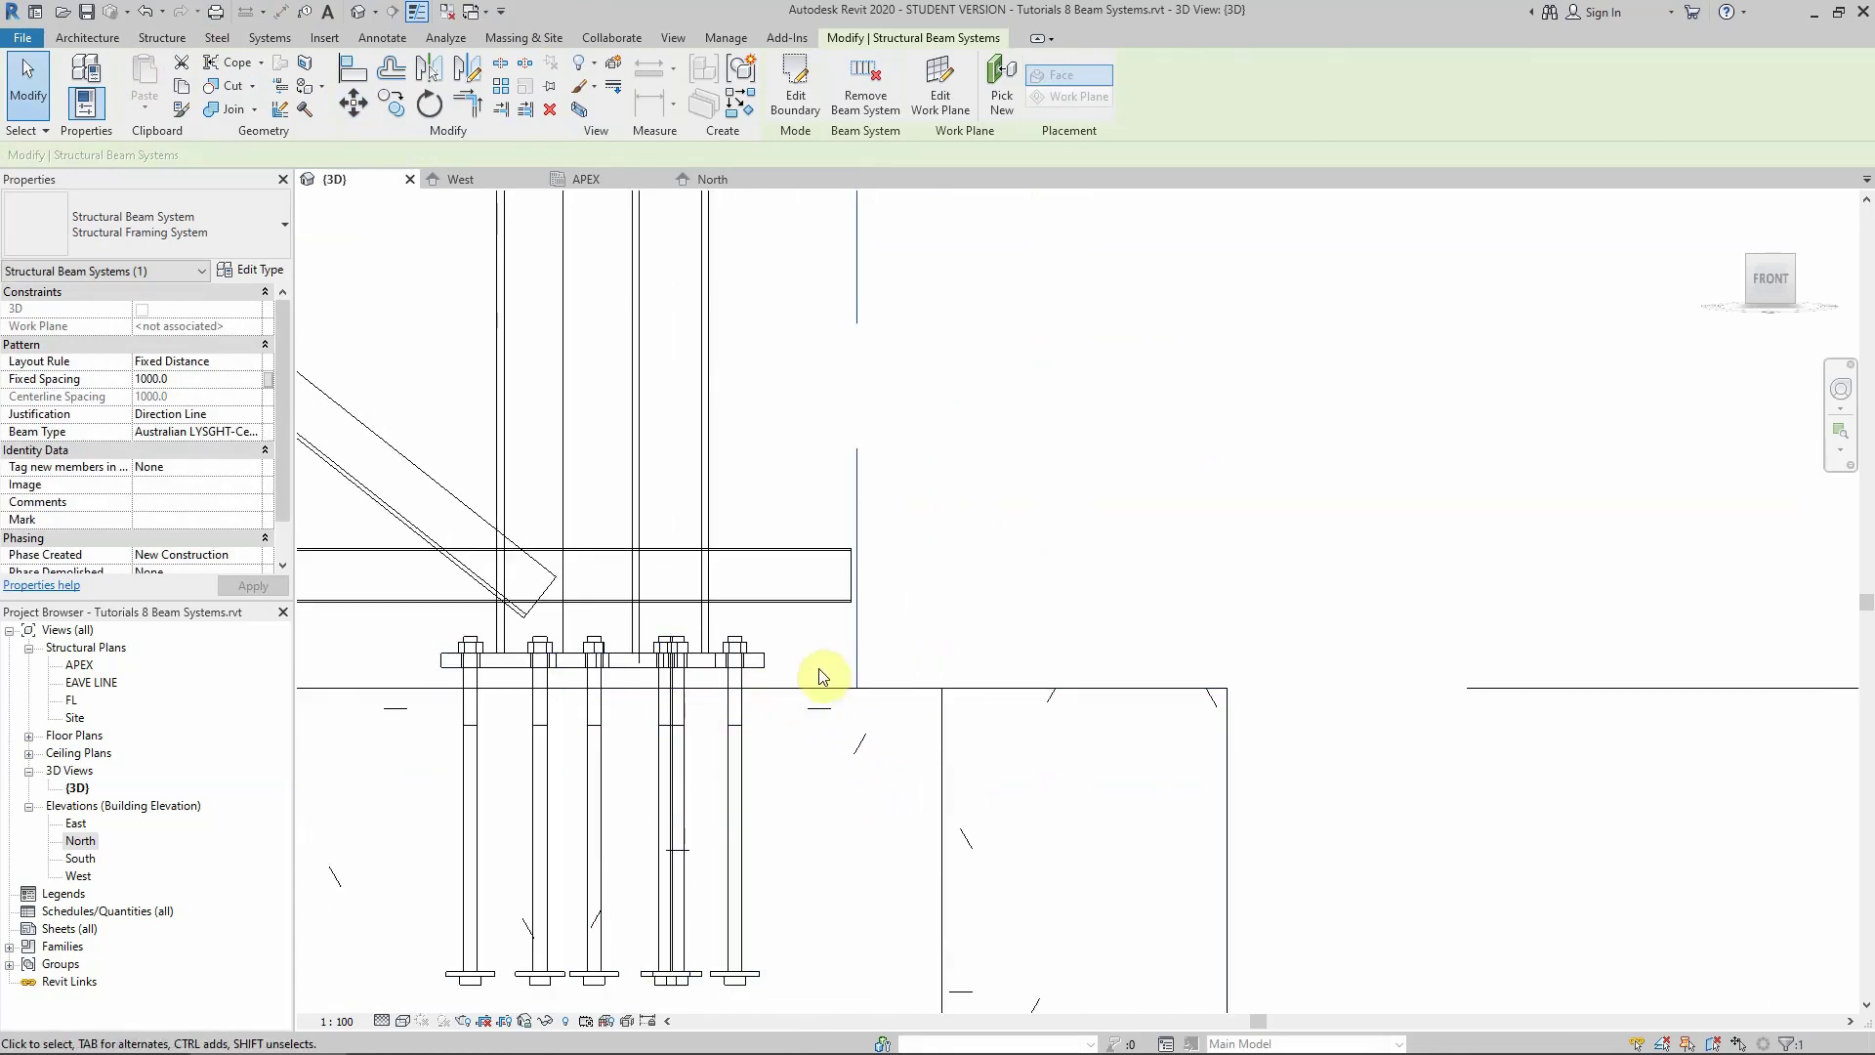
pyautogui.scroll(-4, 821, 674)
pyautogui.scroll(5, 810, 390)
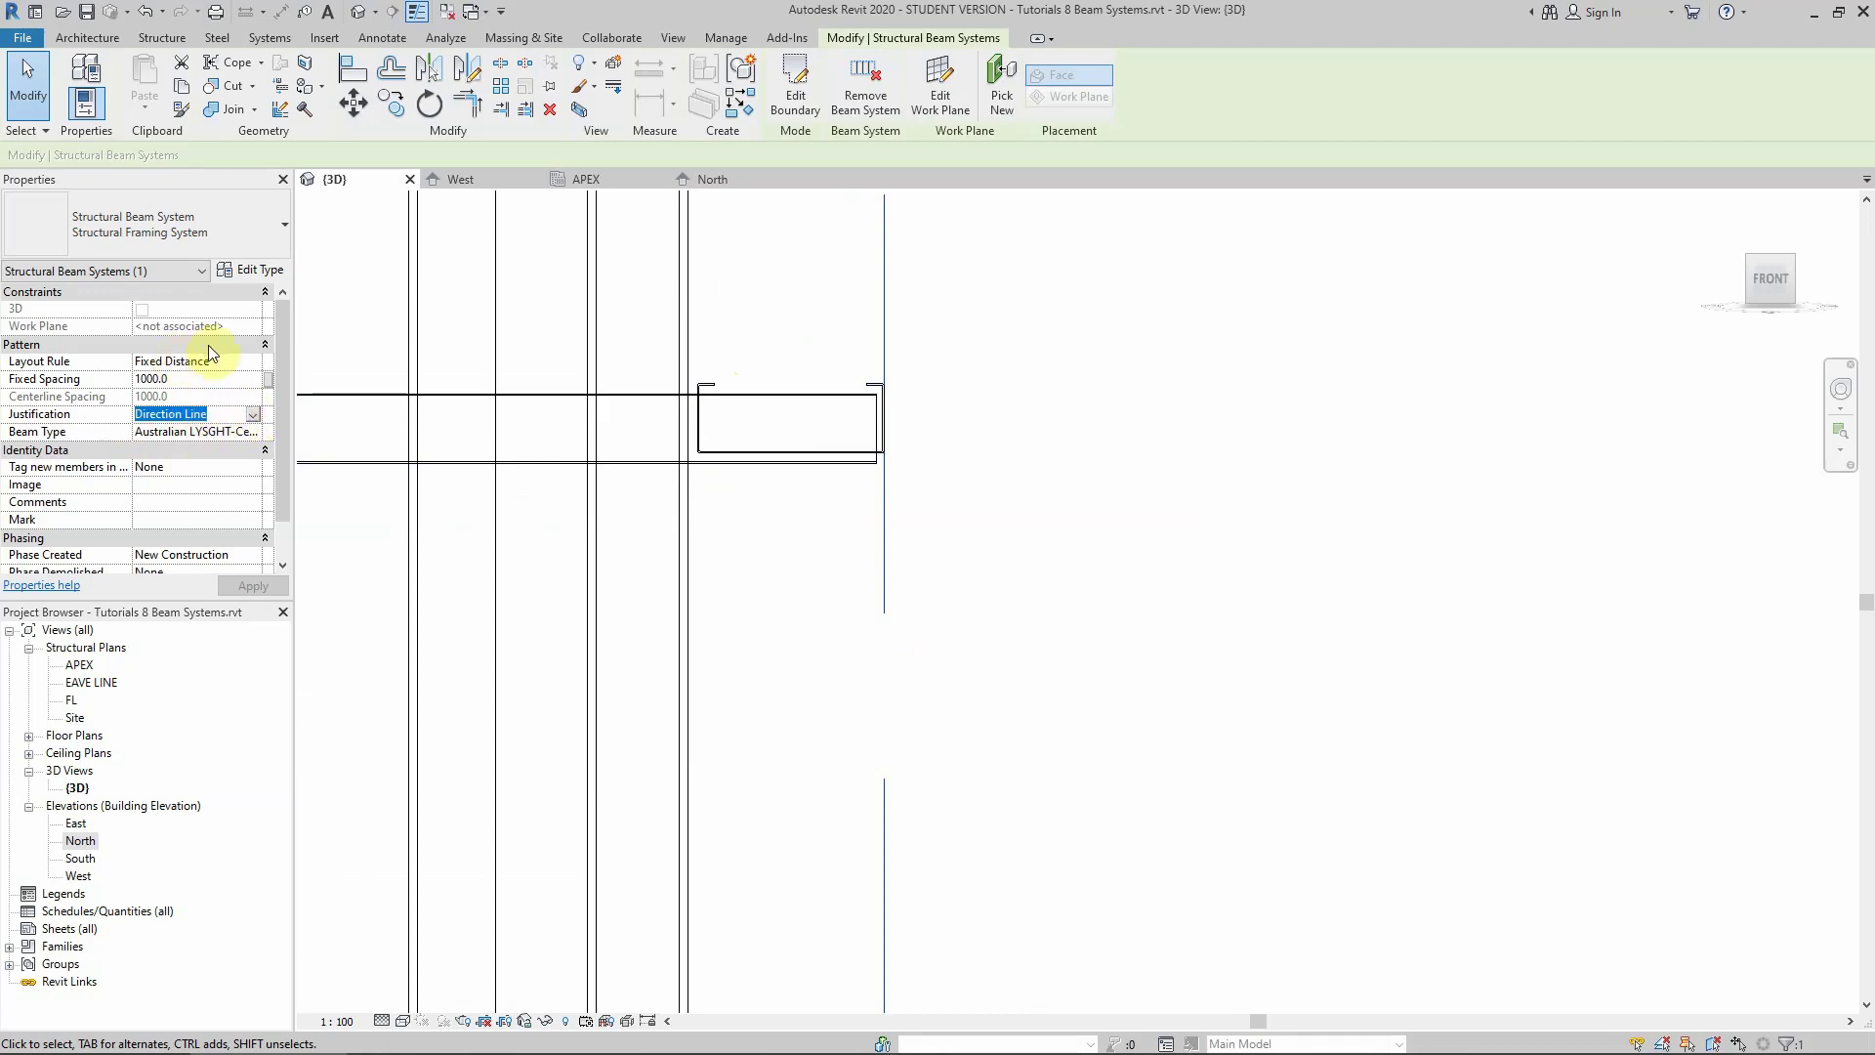
pyautogui.click(1017, 406)
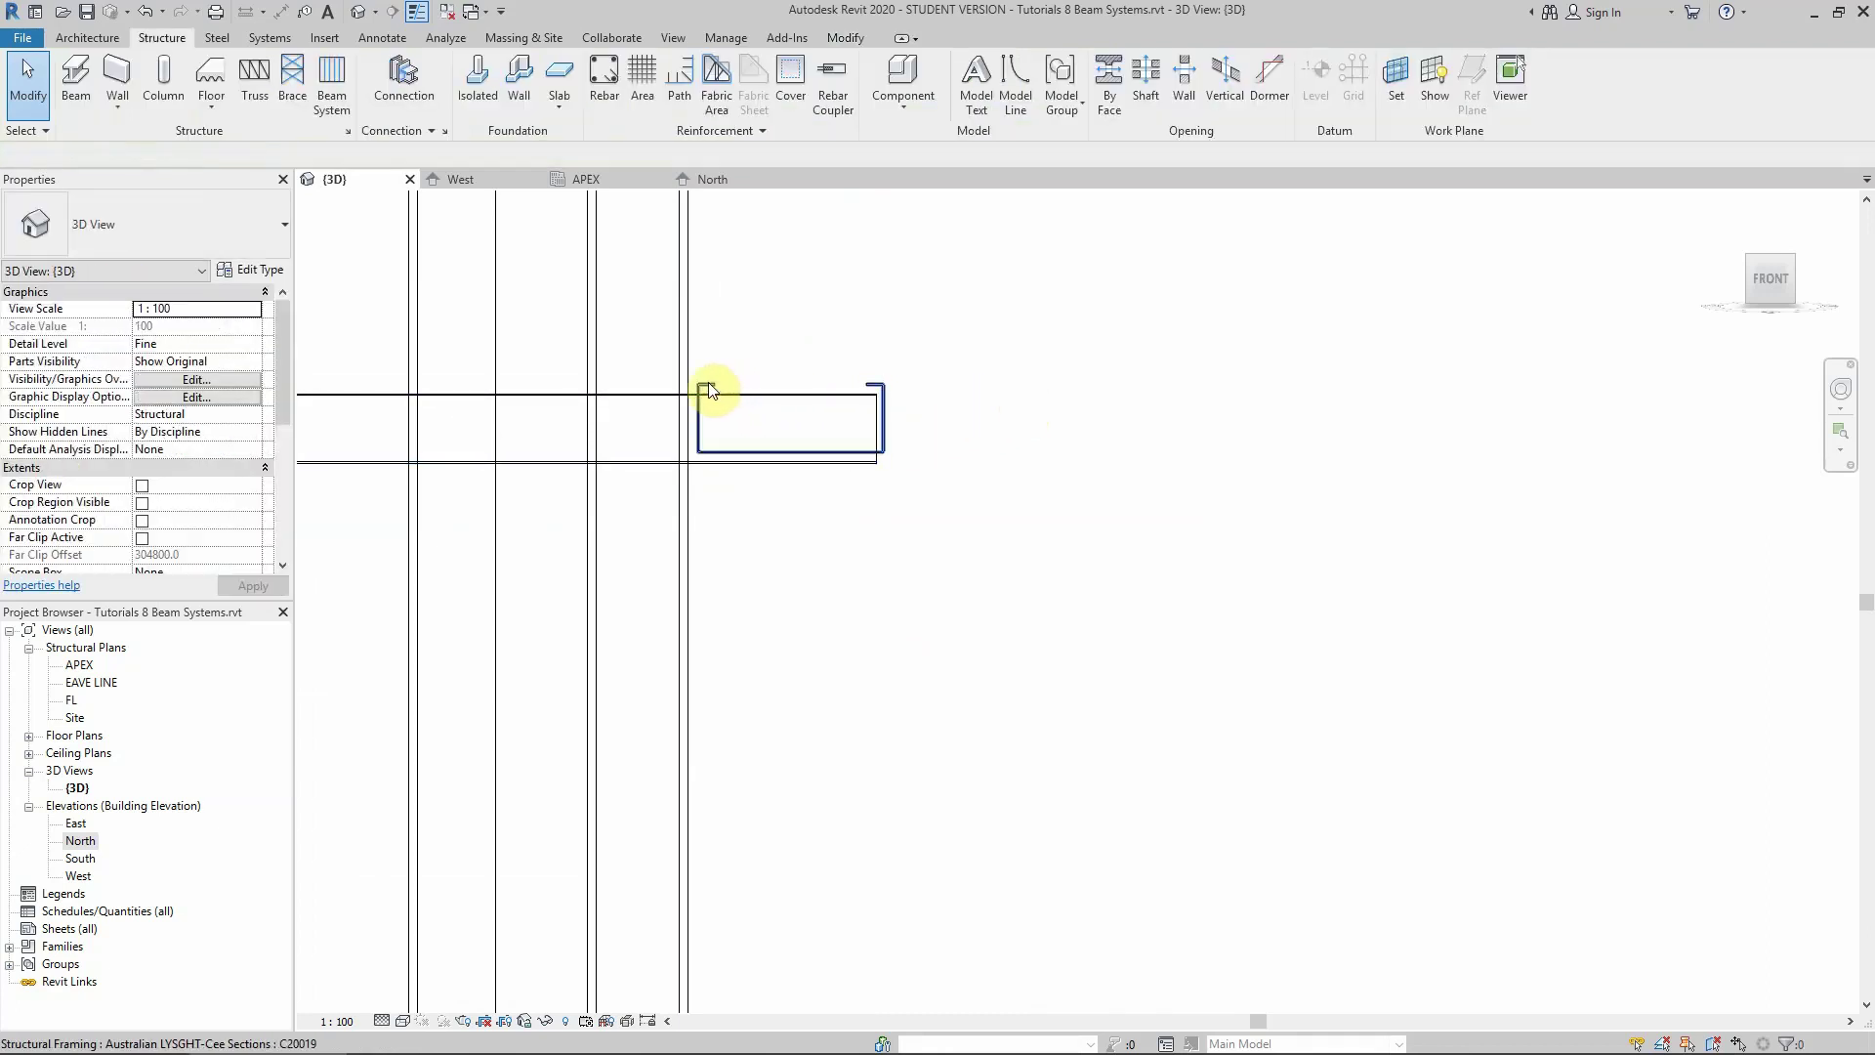
pyautogui.click(712, 388)
pyautogui.scroll(-3, 790, 503)
pyautogui.scroll(-4, 791, 503)
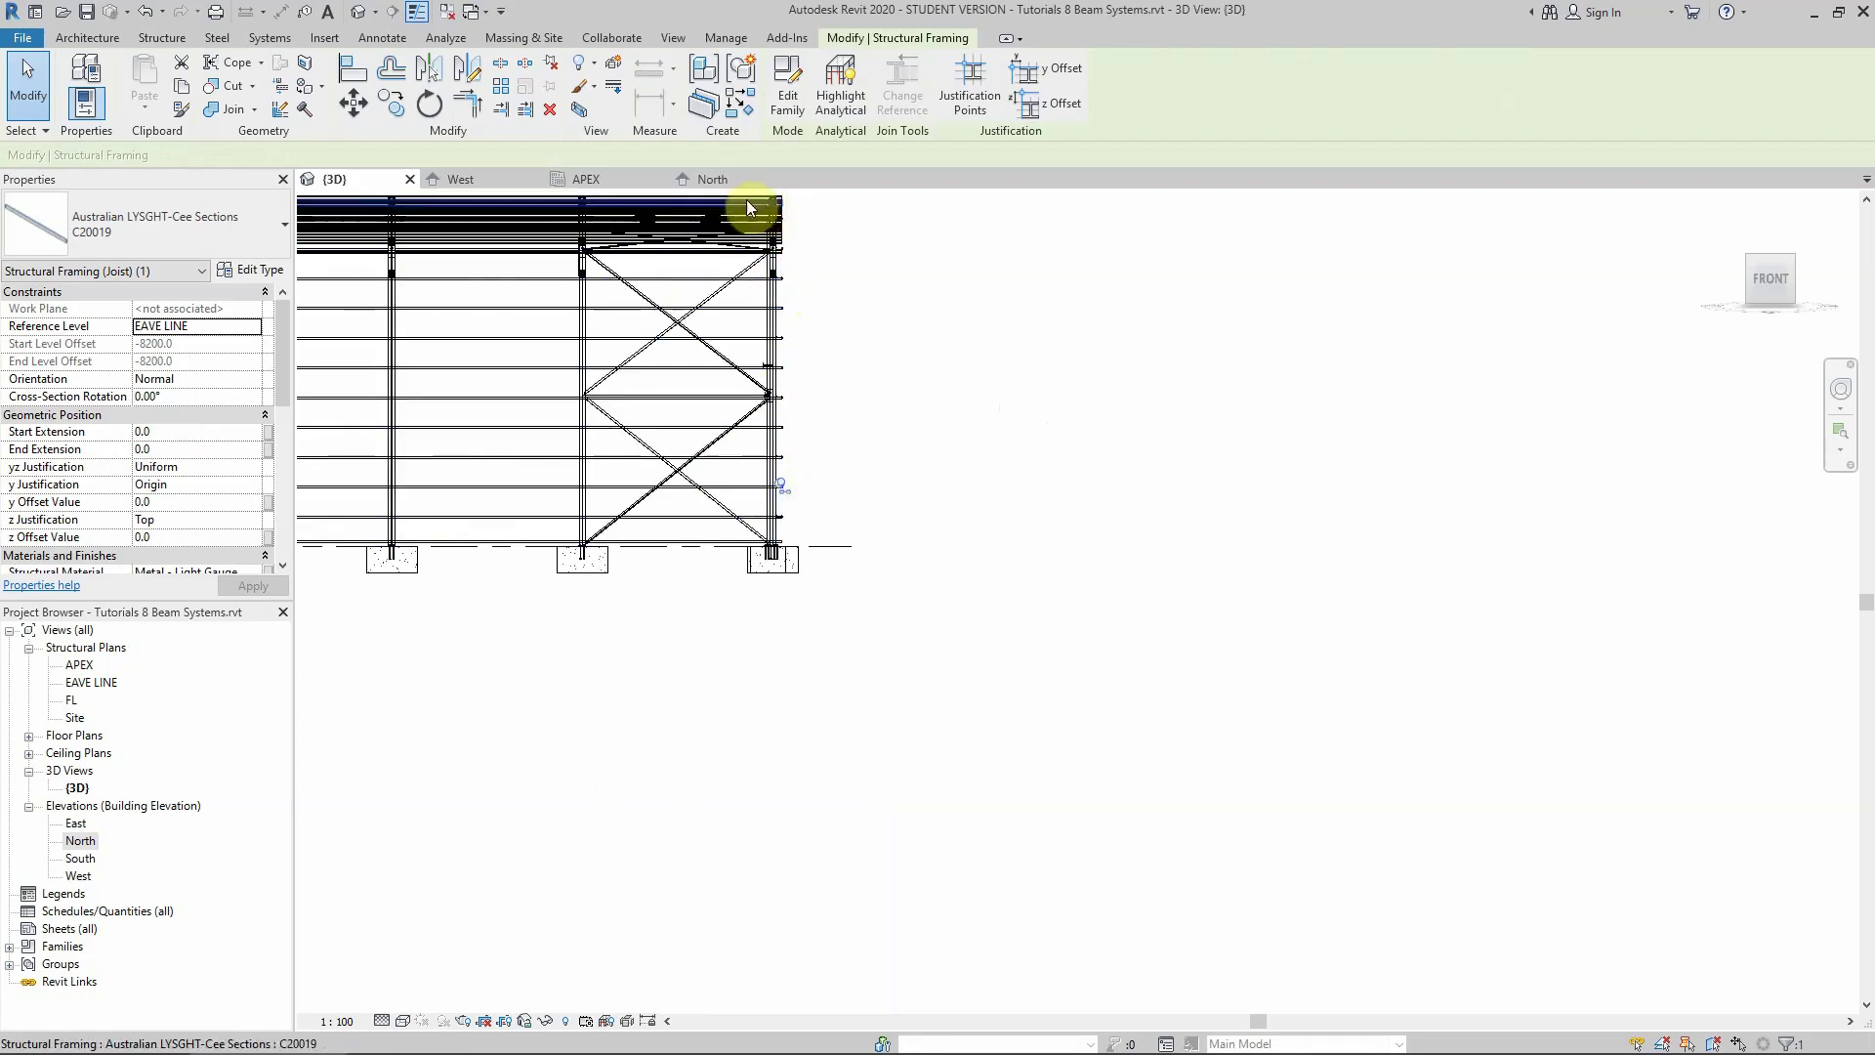
pyautogui.scroll(2, 739, 283)
pyautogui.moveTo(734, 218); pyautogui.dragTo(857, 695)
pyautogui.click(786, 80)
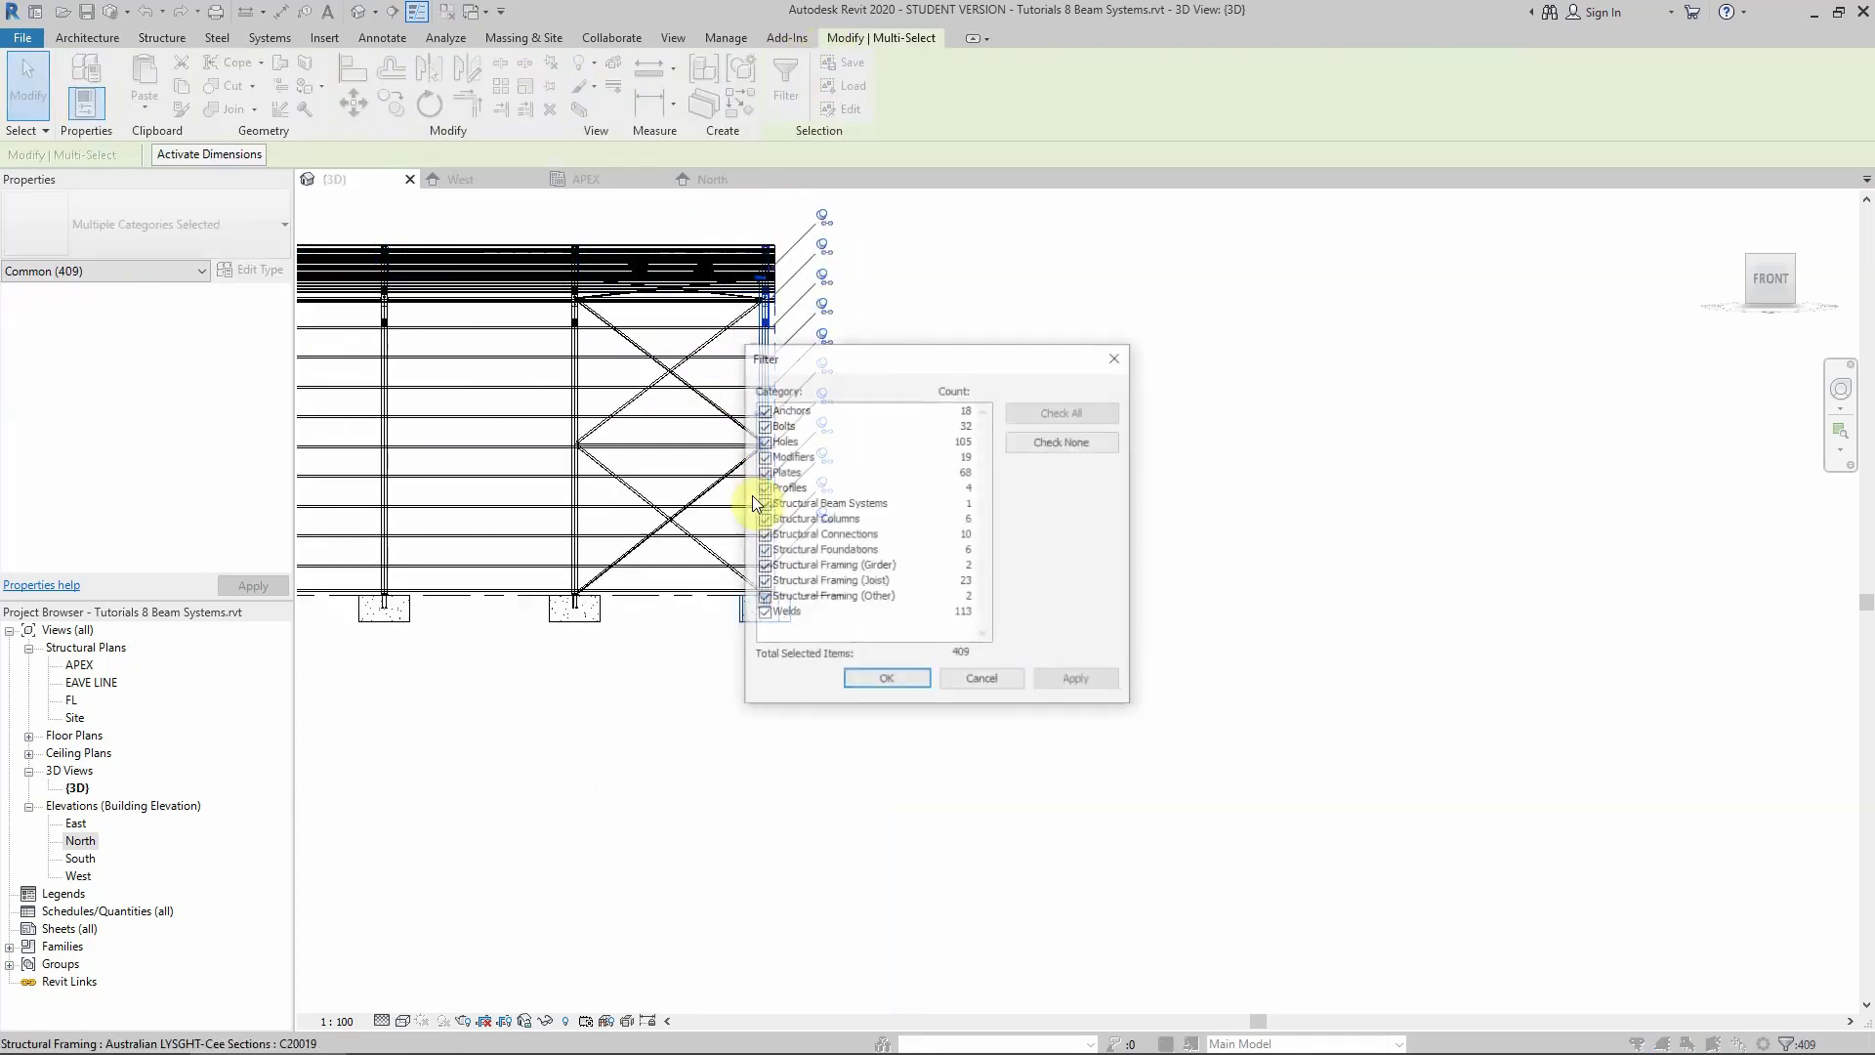
pyautogui.click(1035, 441)
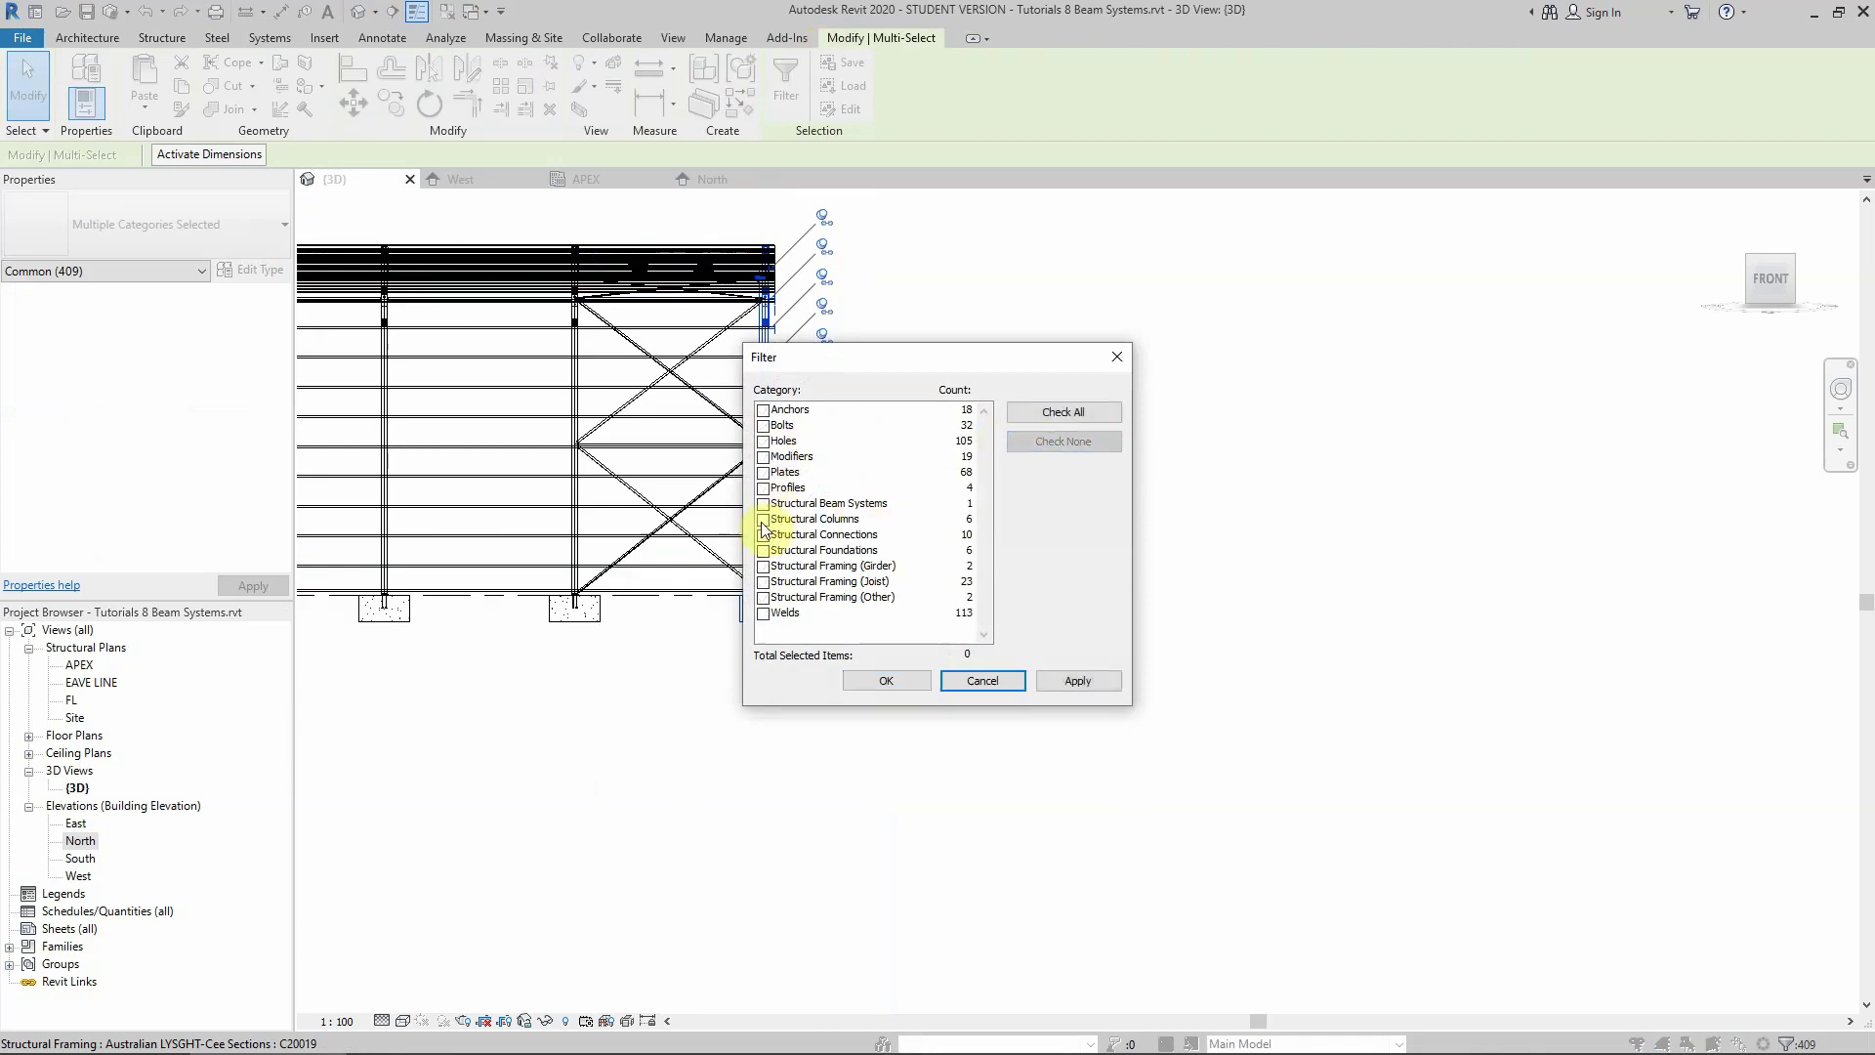
pyautogui.click(764, 581)
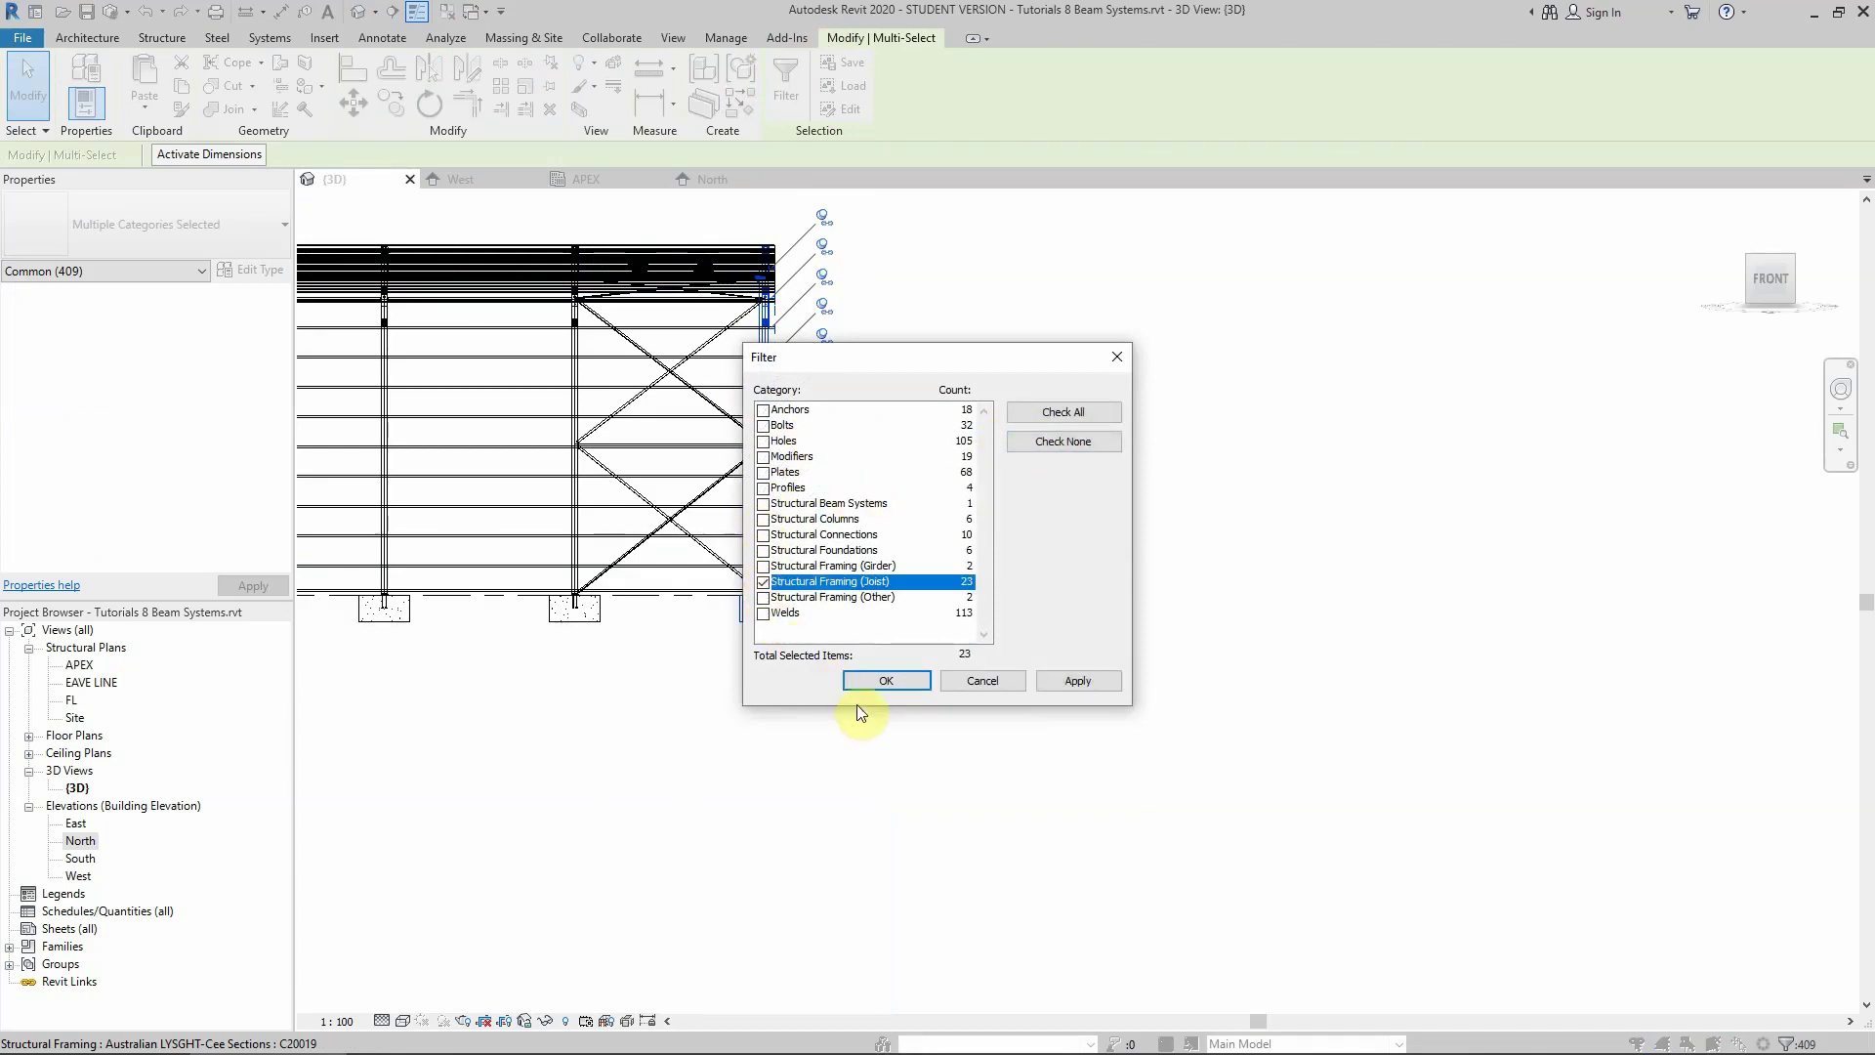
pyautogui.click(879, 681)
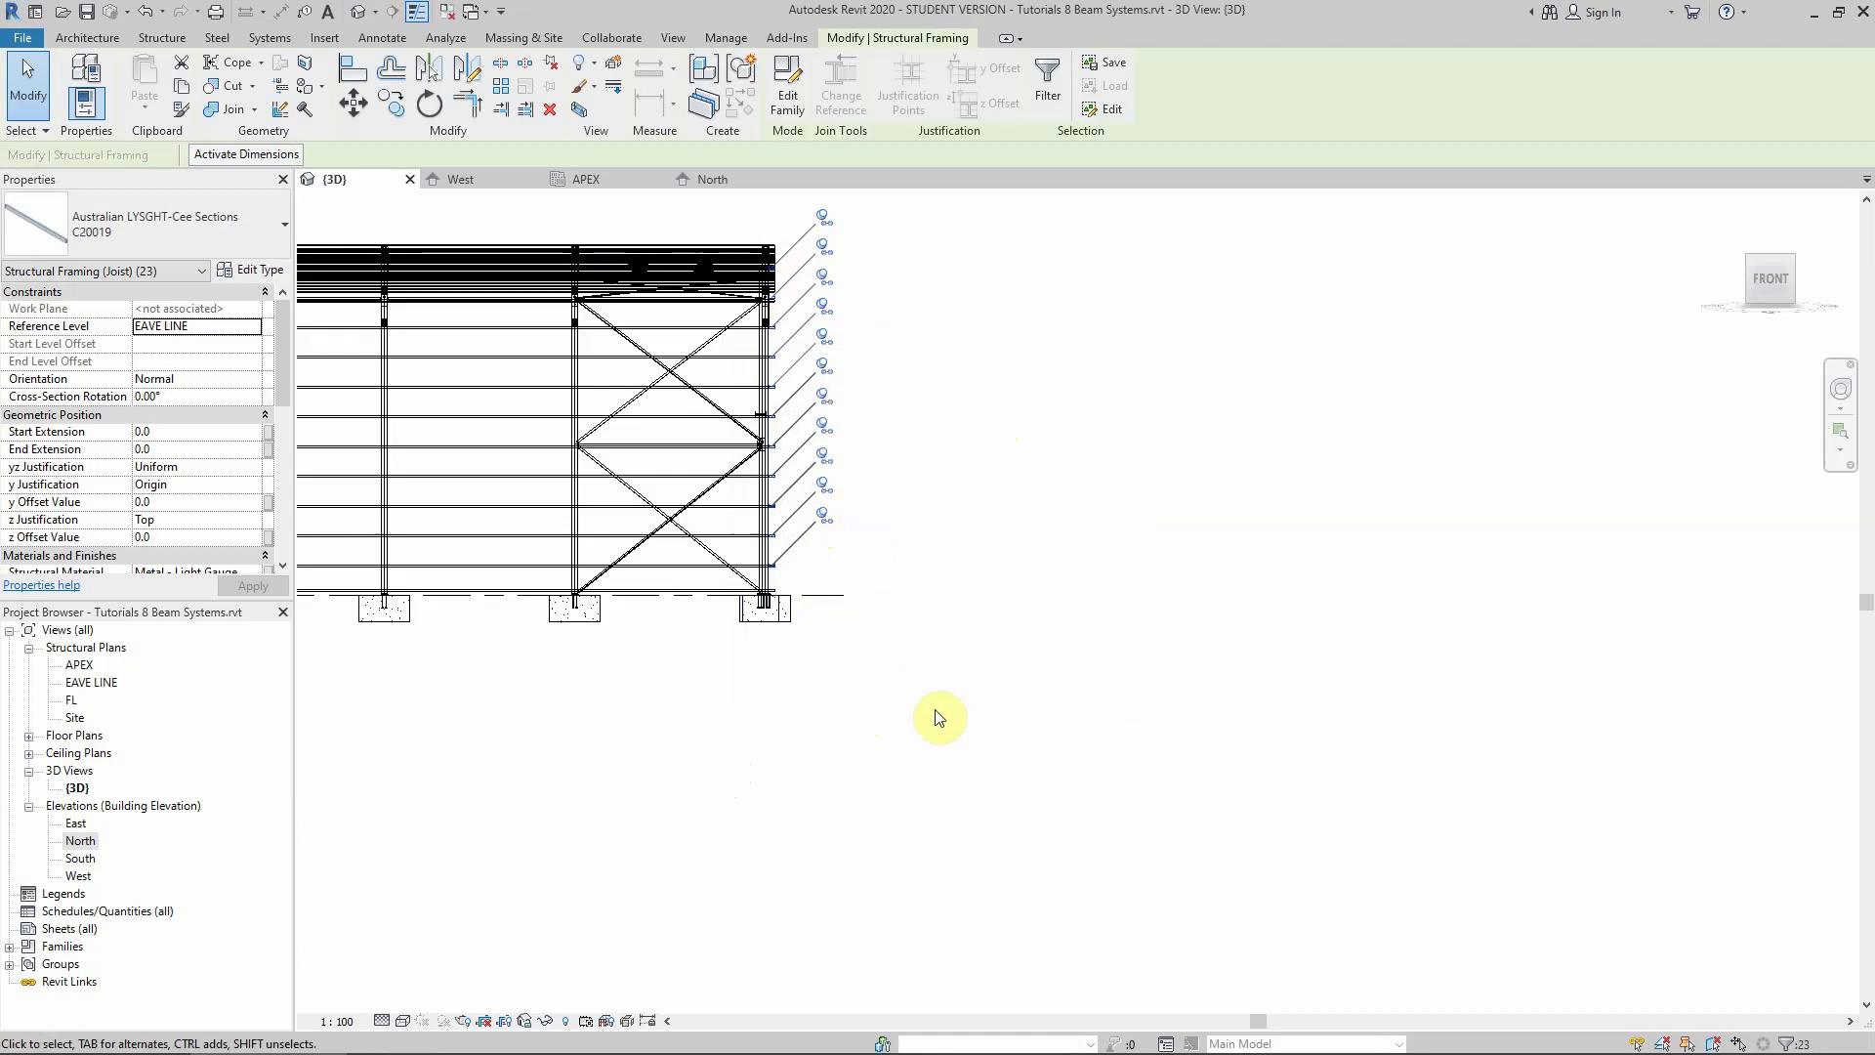
pyautogui.press('Escape')
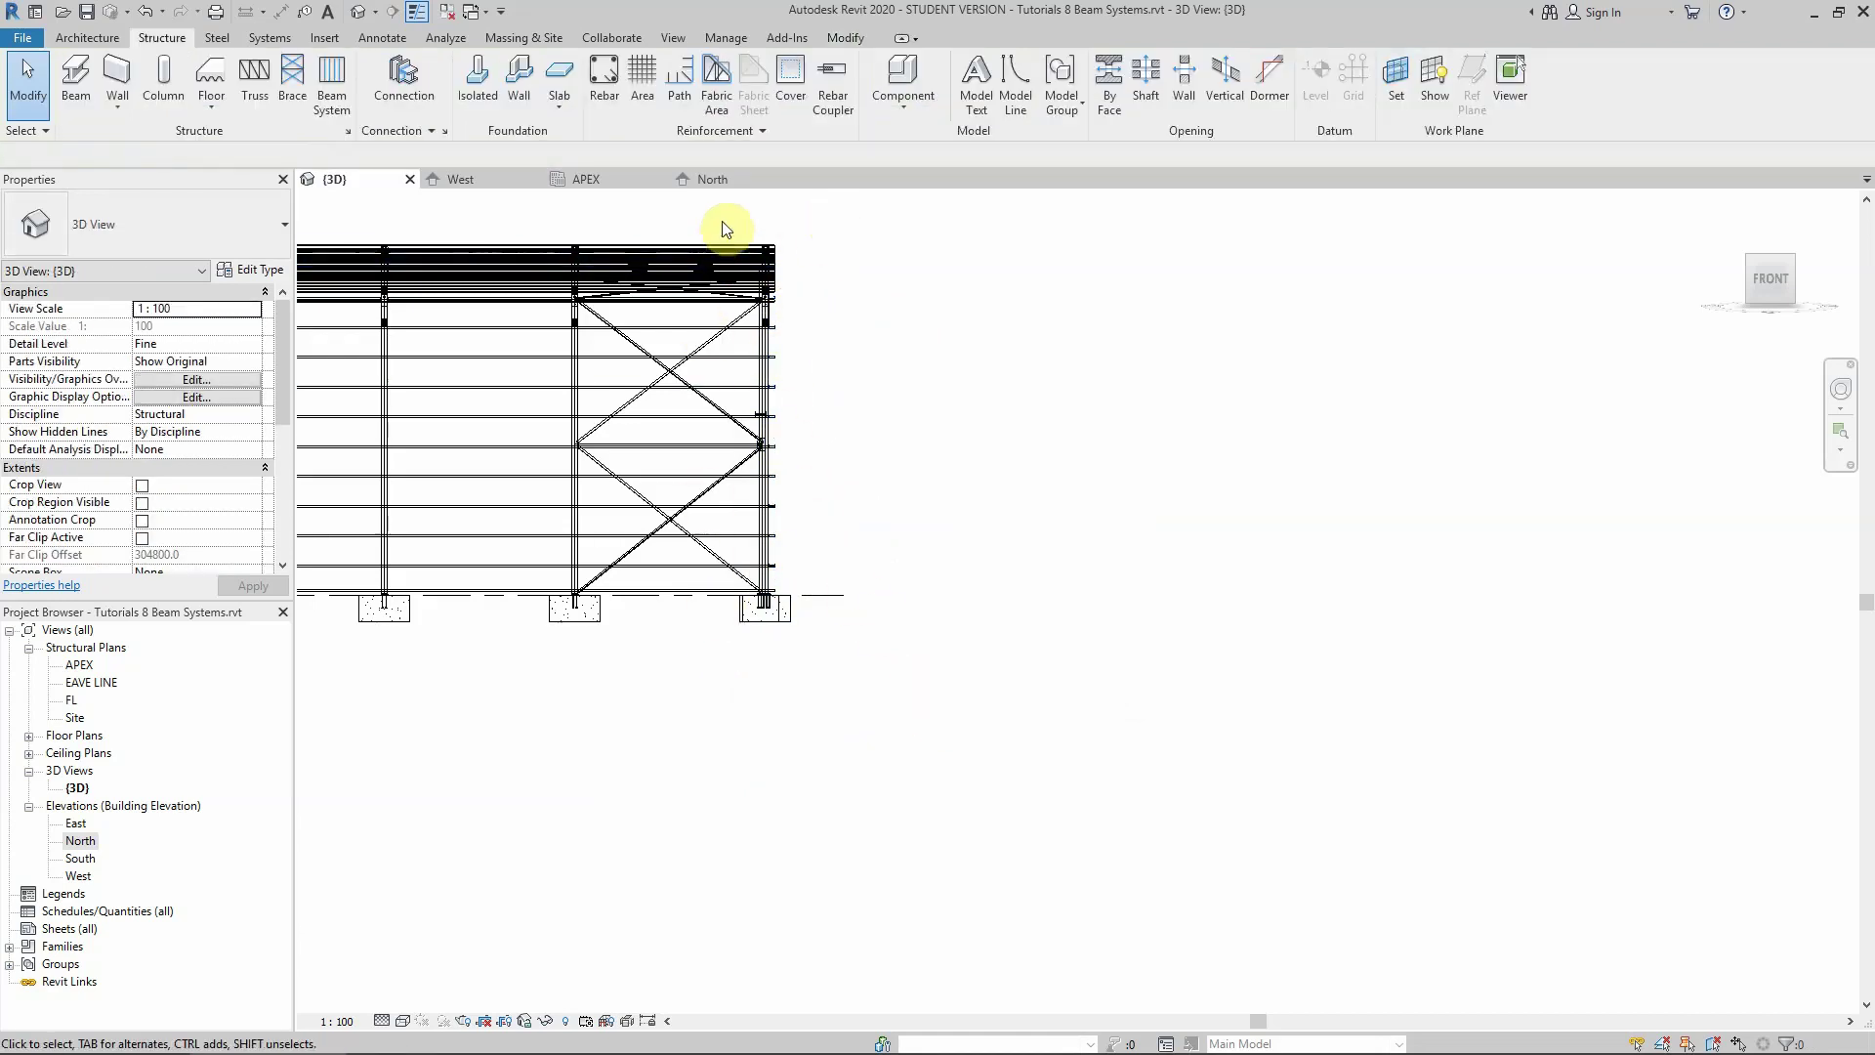
pyautogui.moveTo(690, 225); pyautogui.dragTo(913, 702)
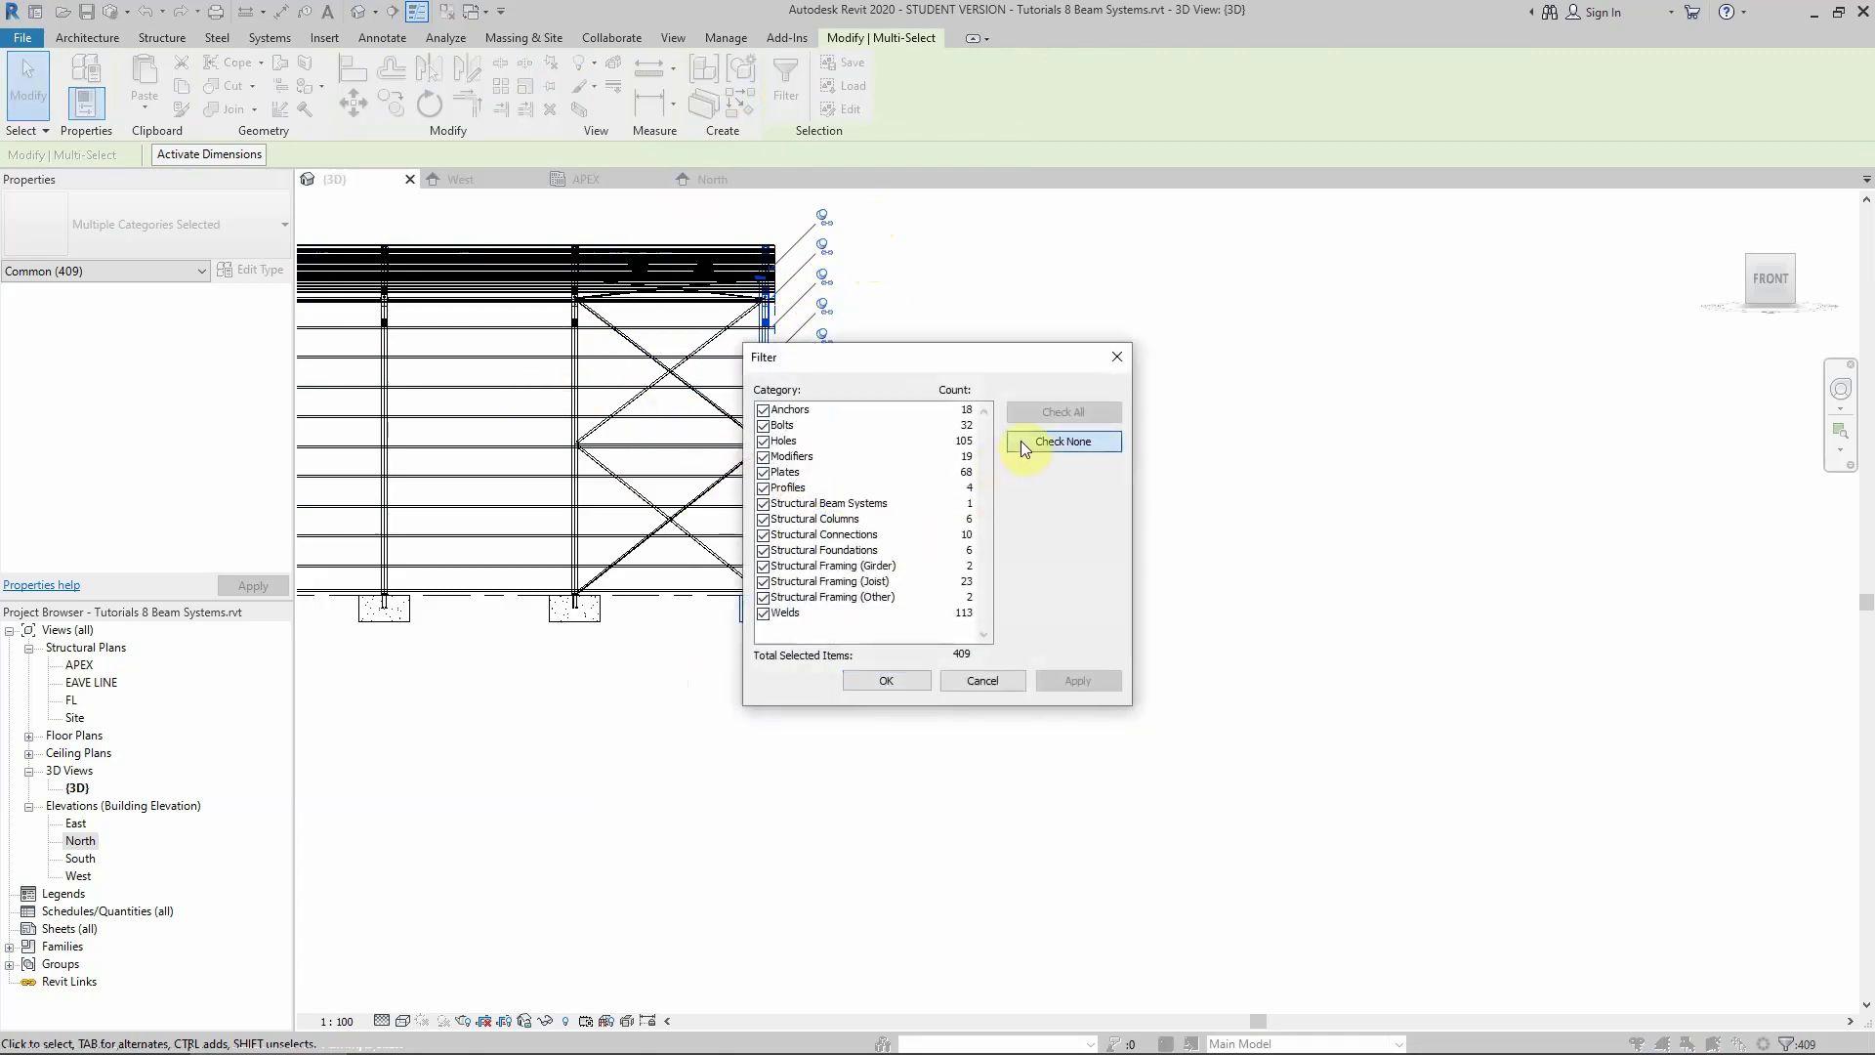
pyautogui.click(1021, 442)
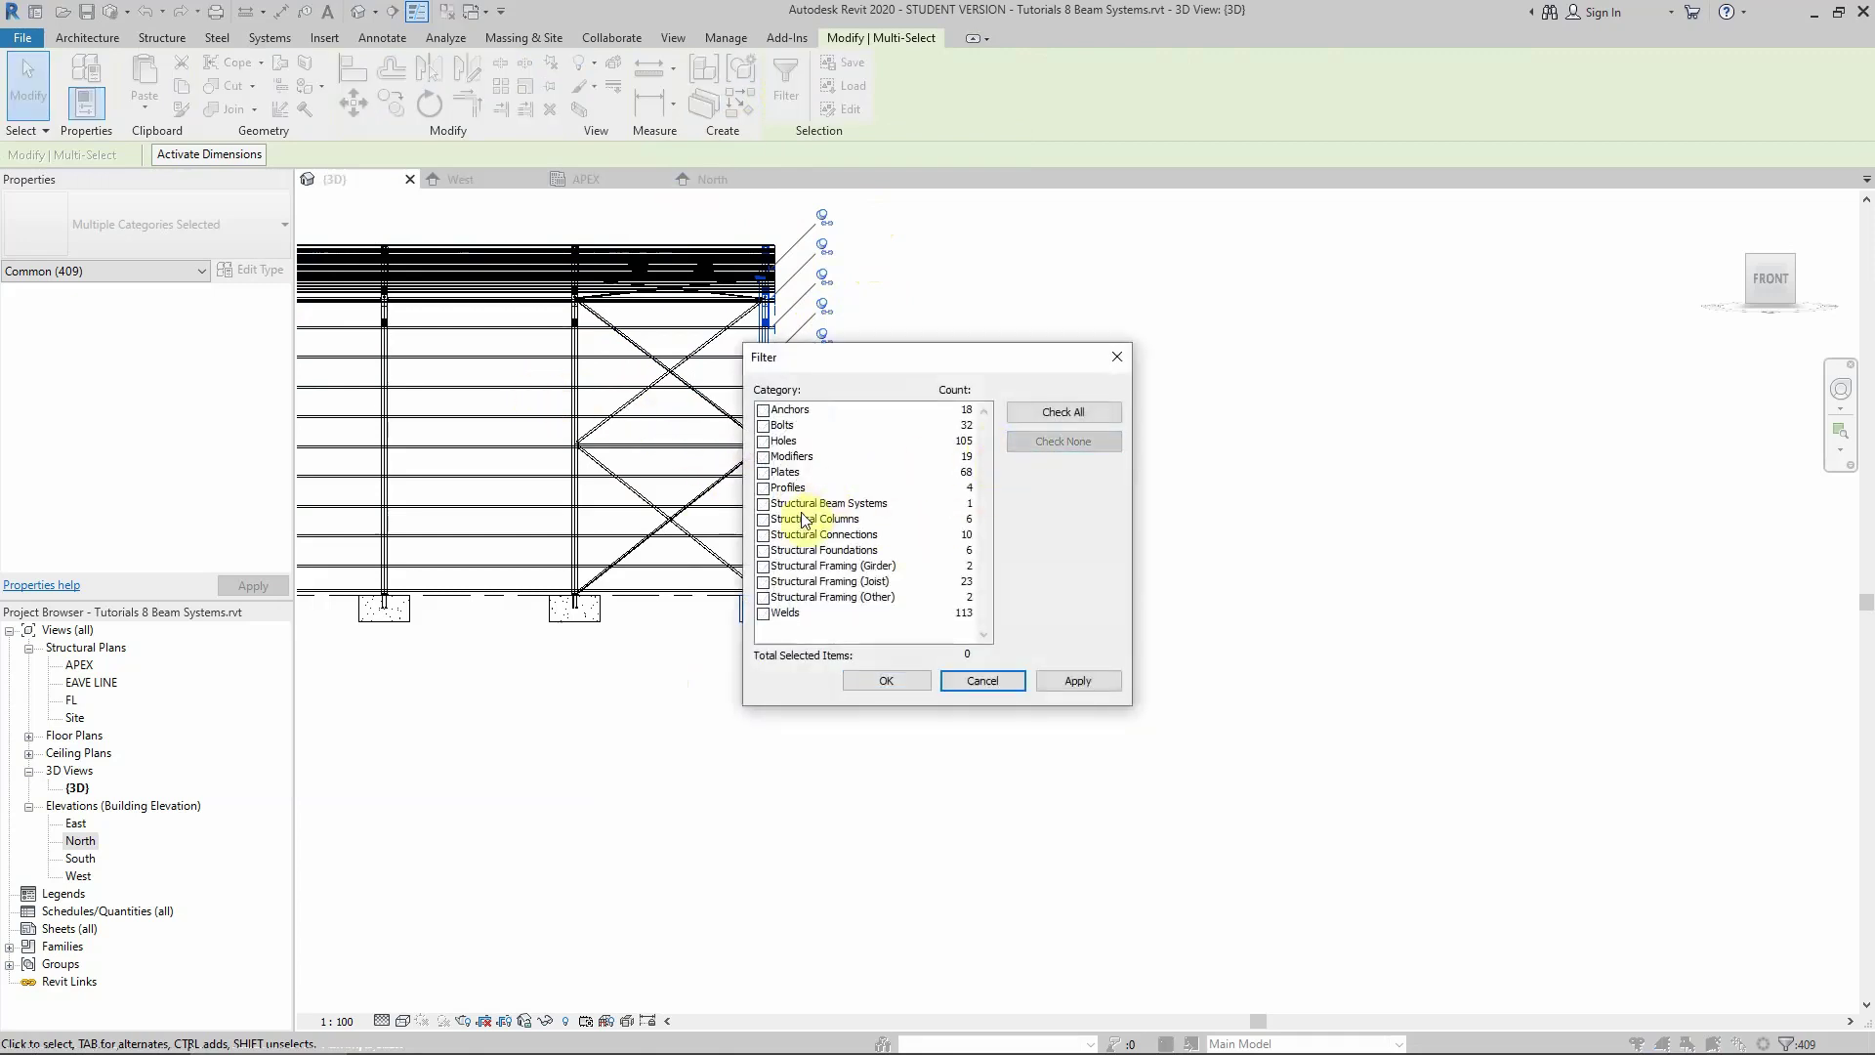
pyautogui.click(763, 581)
pyautogui.click(872, 683)
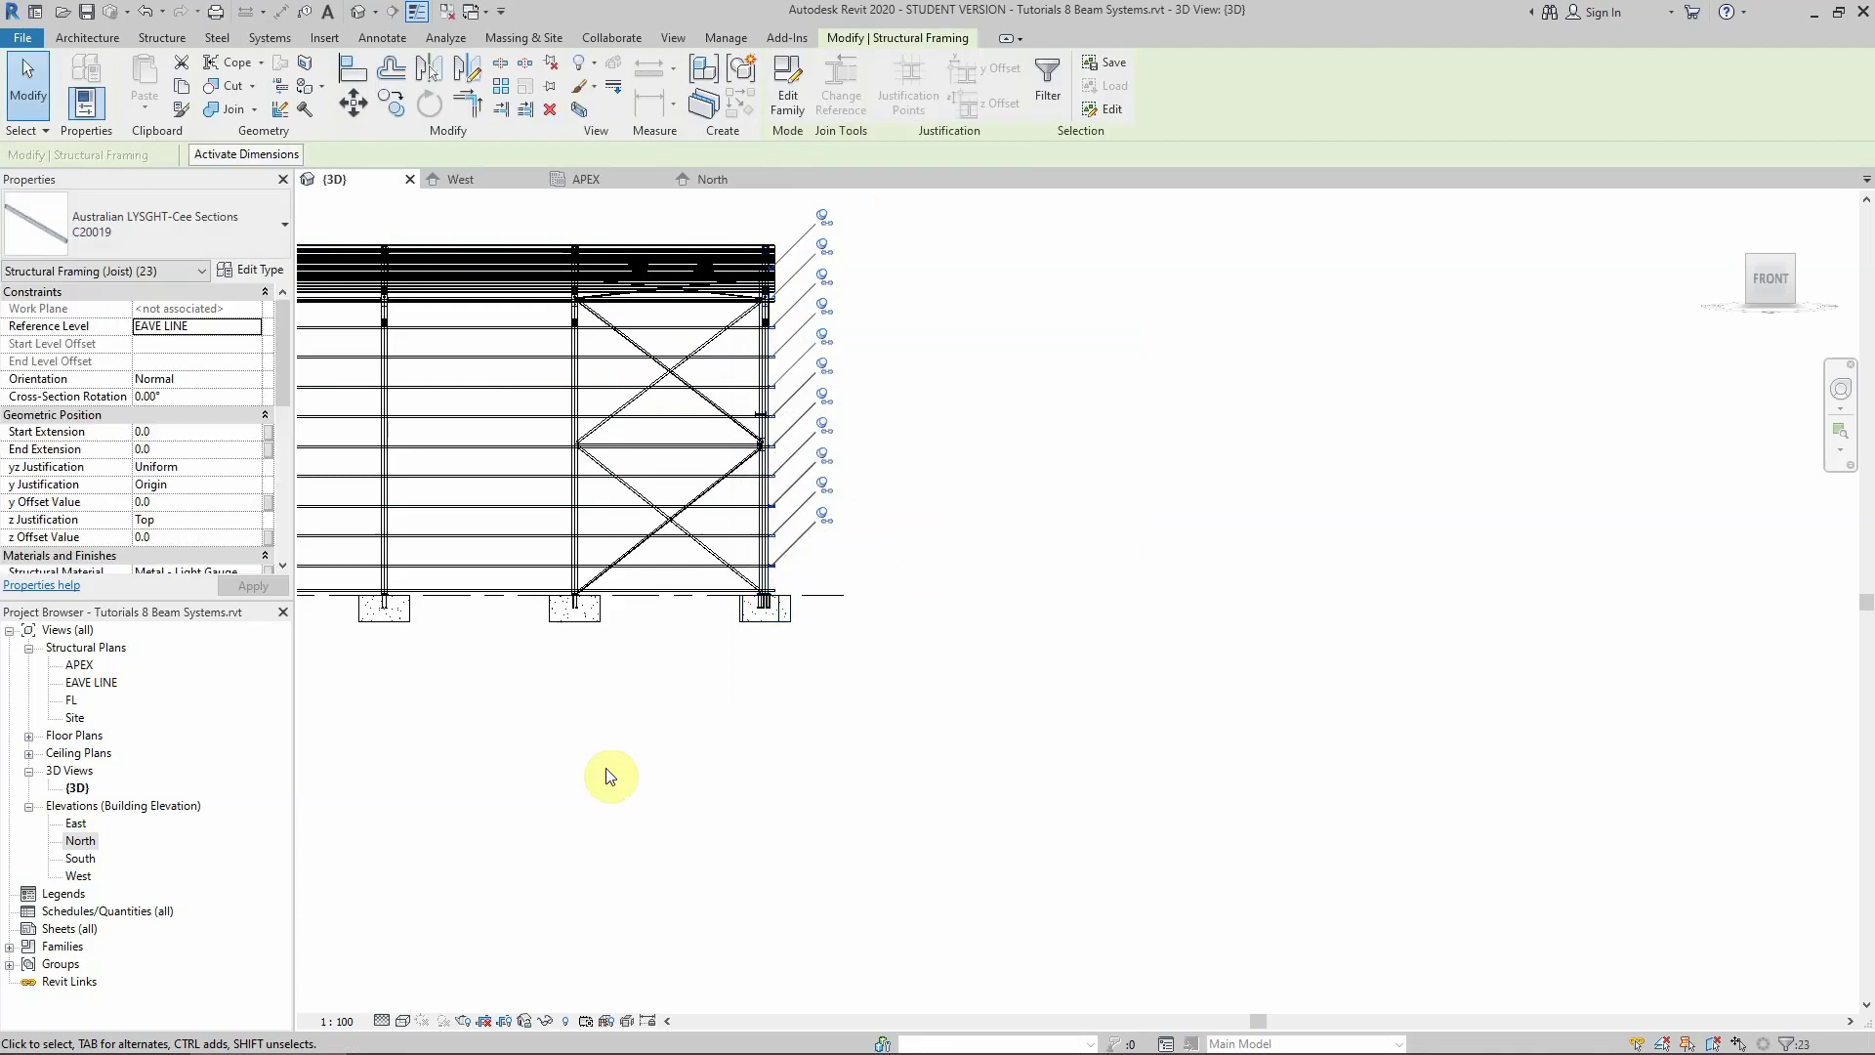
pyautogui.press('Escape')
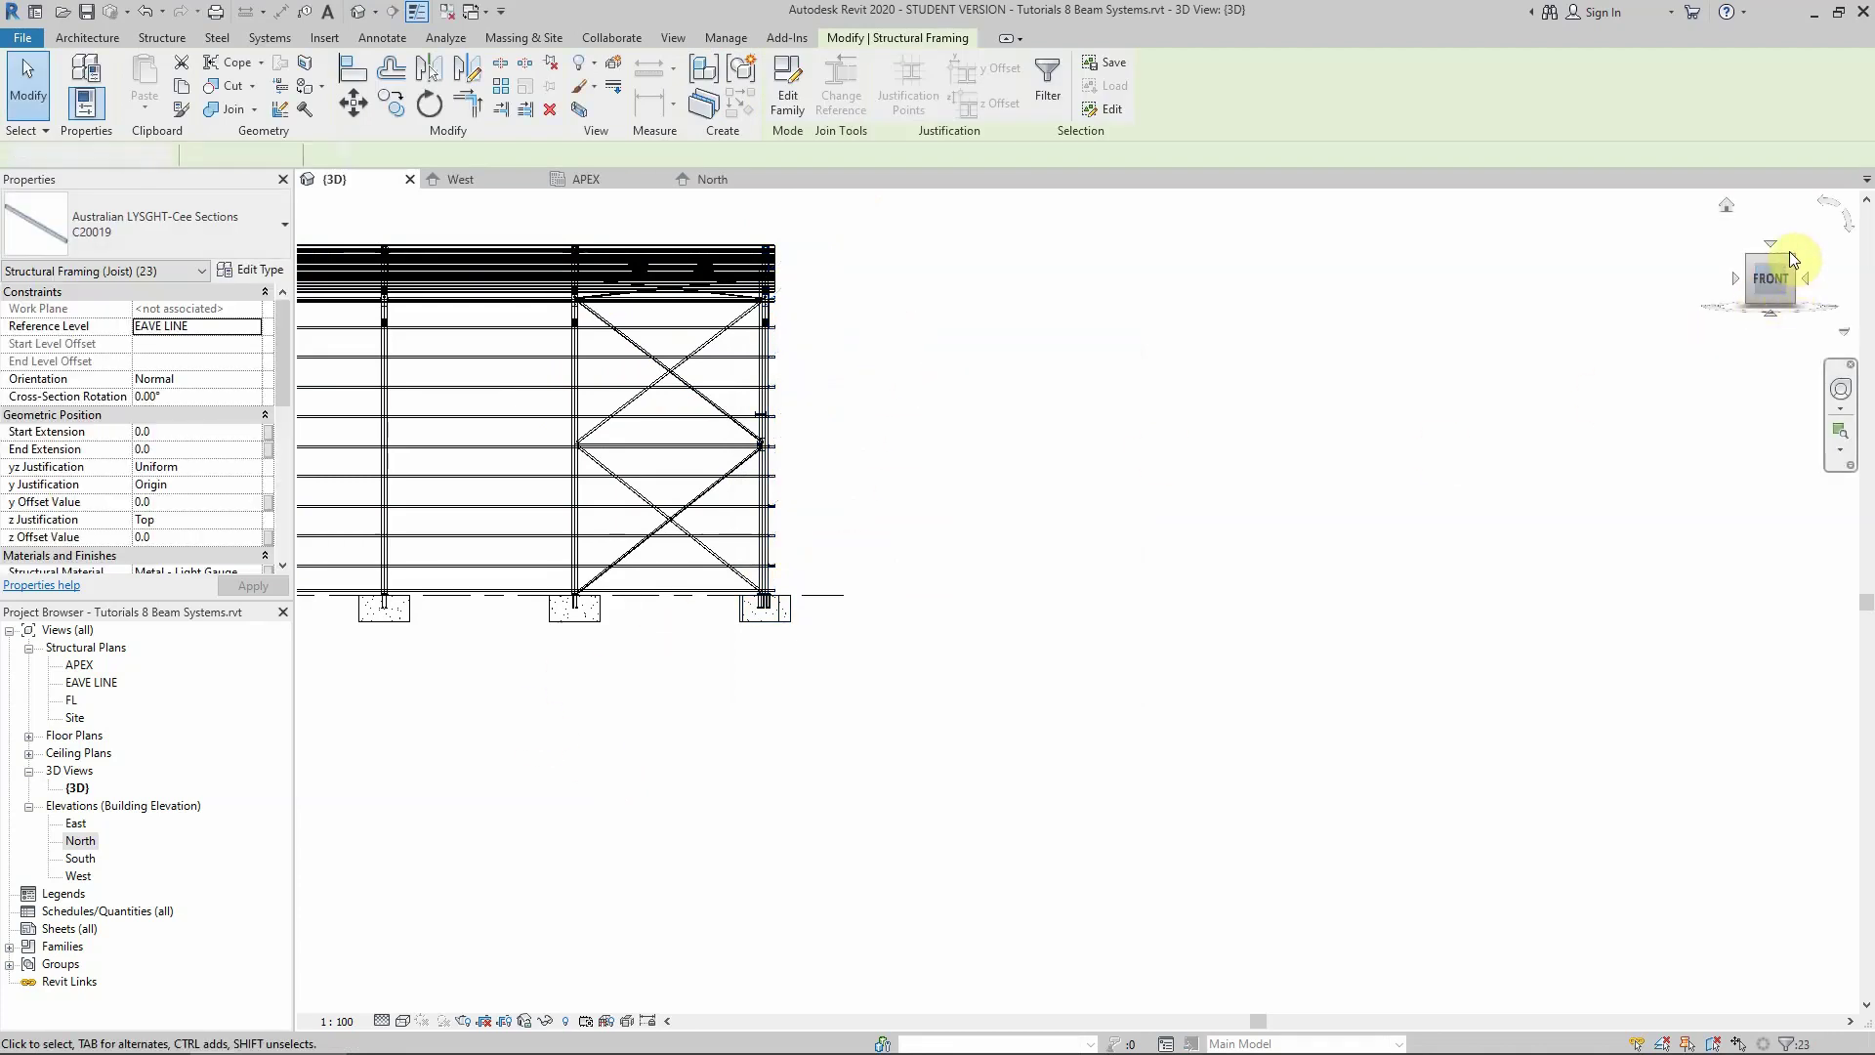
# From the front view, select everything along the end wall and filter the selection to Structural Framing (Joist) only
pyautogui.click(1790, 260)
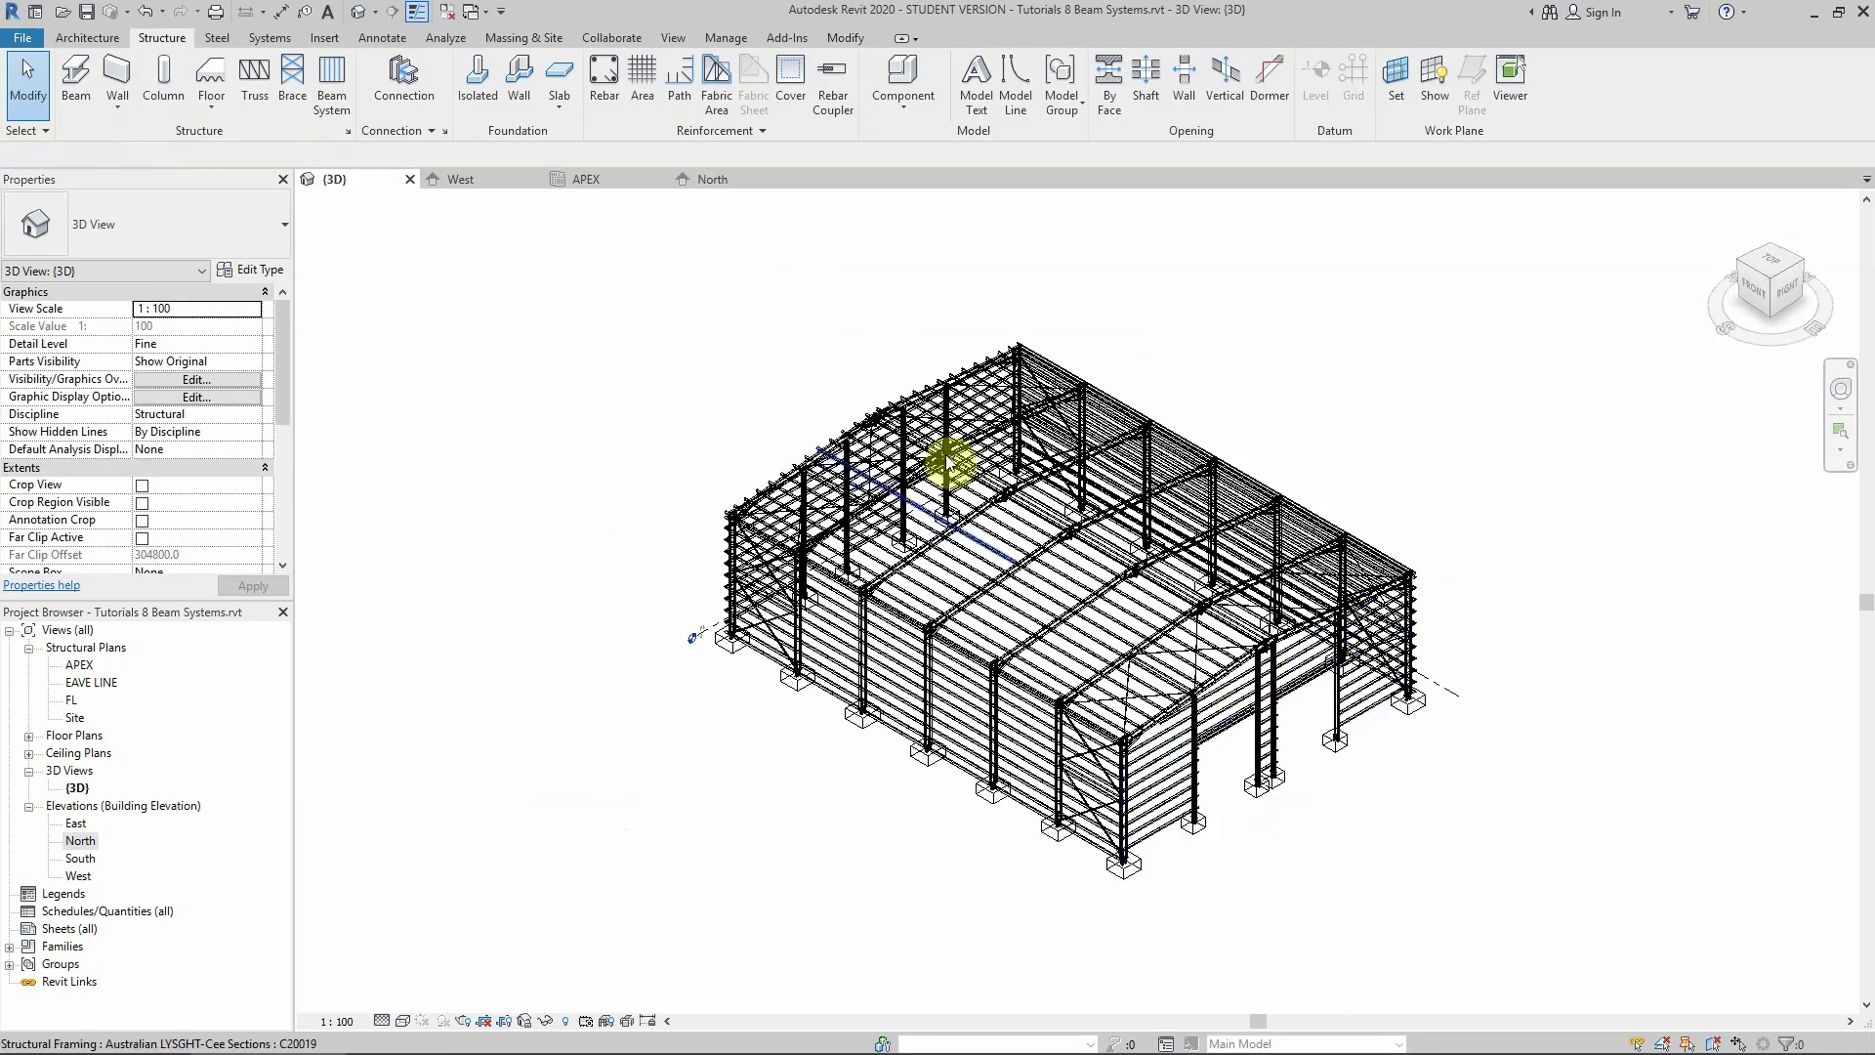
pyautogui.click(1753, 290)
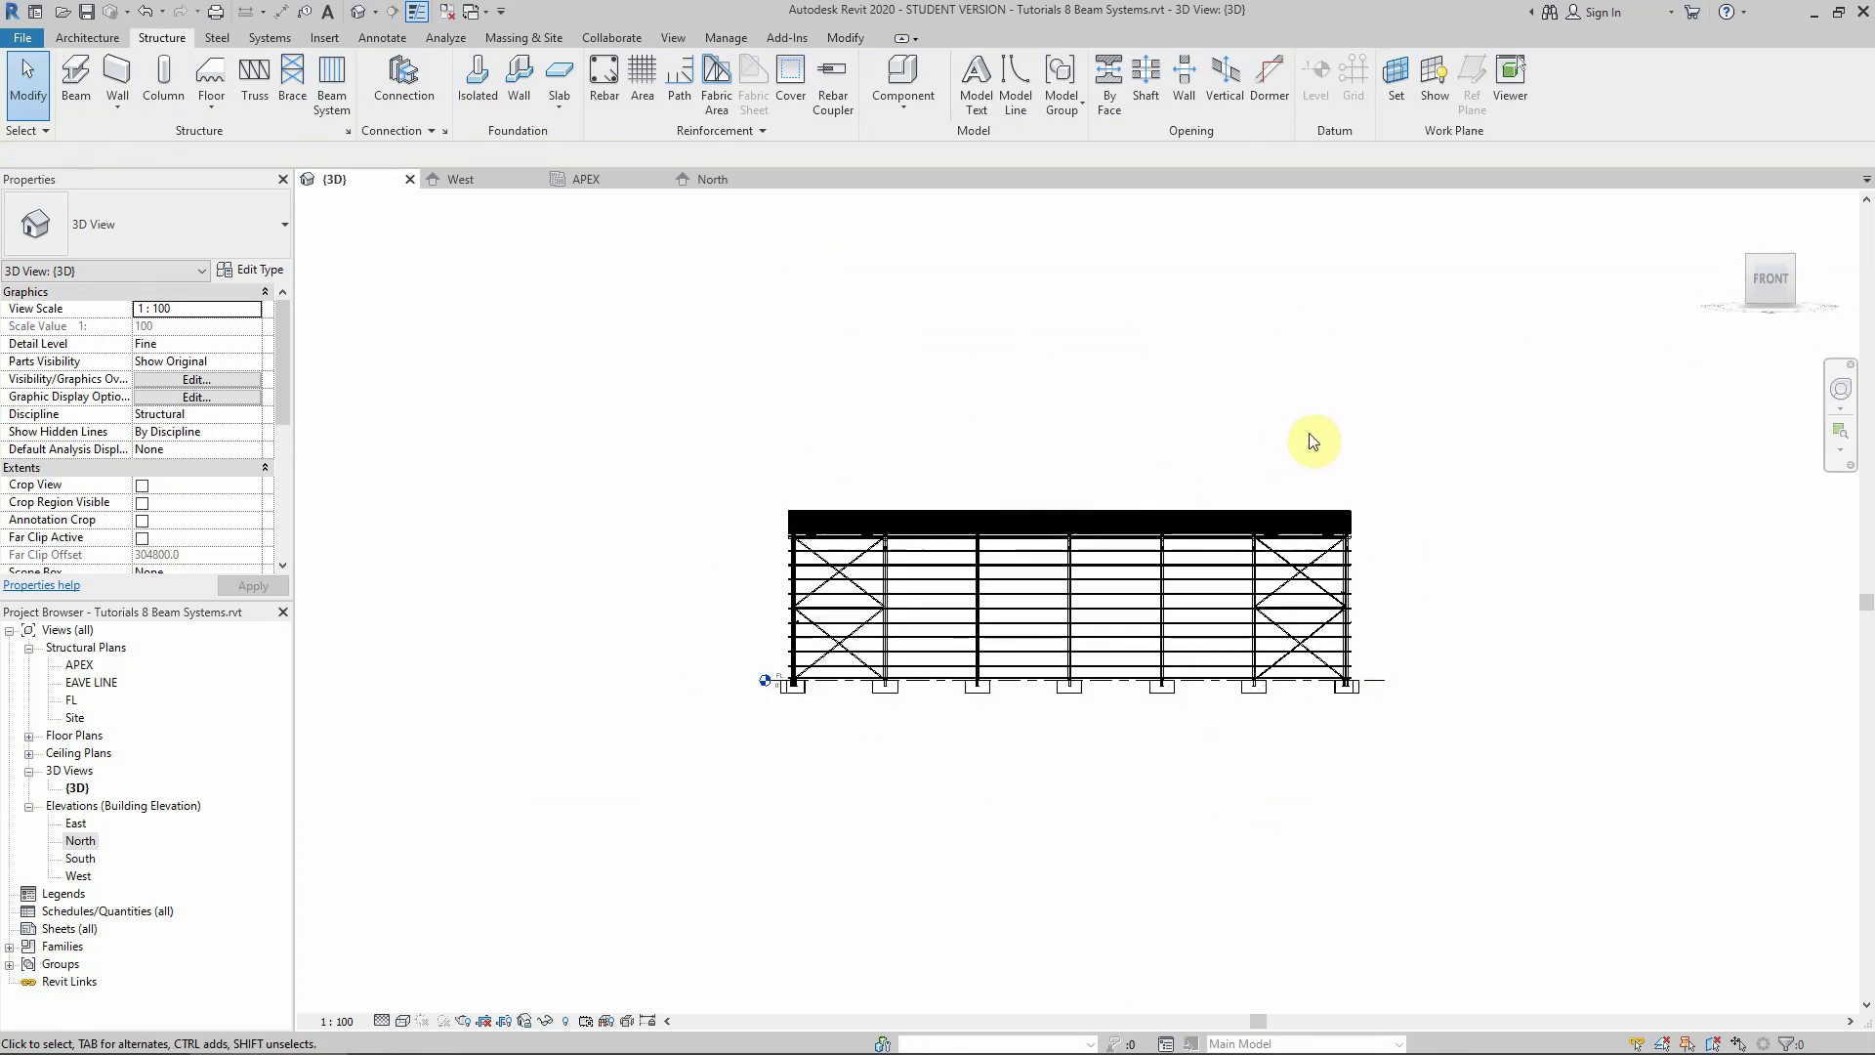
pyautogui.moveTo(1322, 439); pyautogui.dragTo(1450, 779)
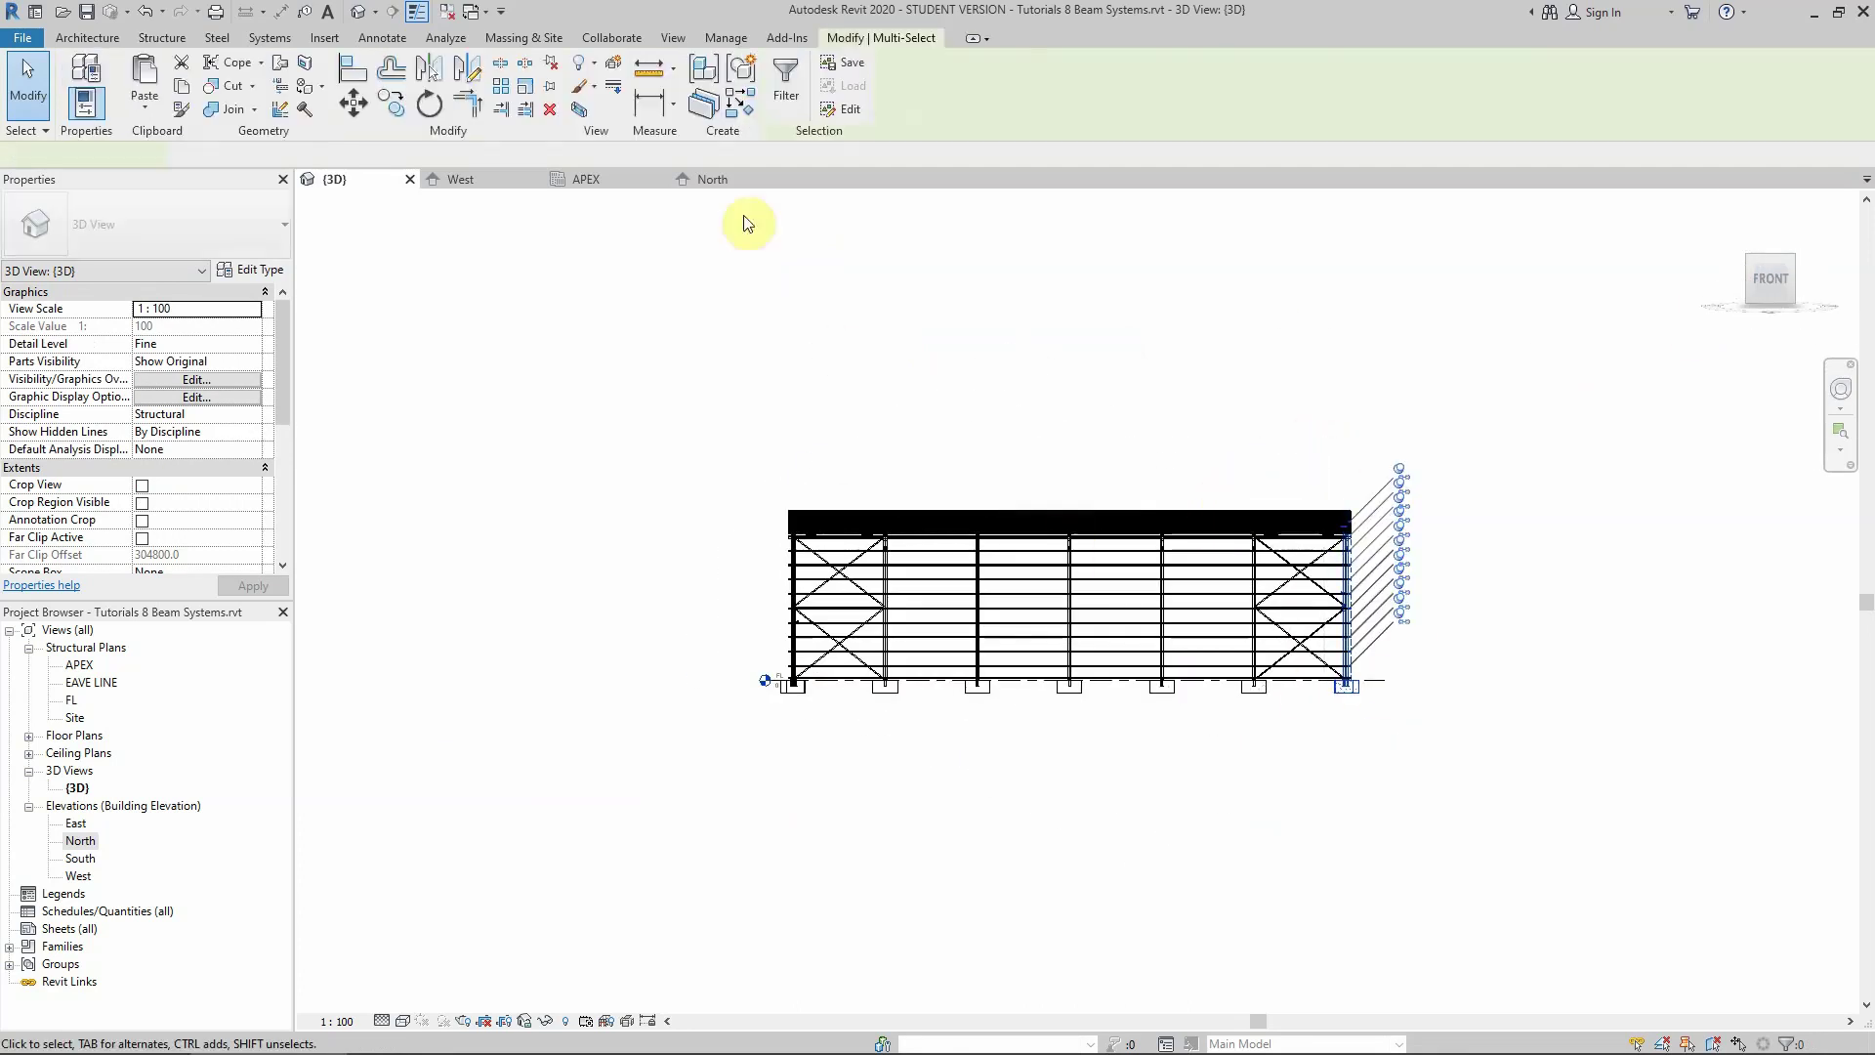
pyautogui.click(785, 78)
pyautogui.click(1061, 441)
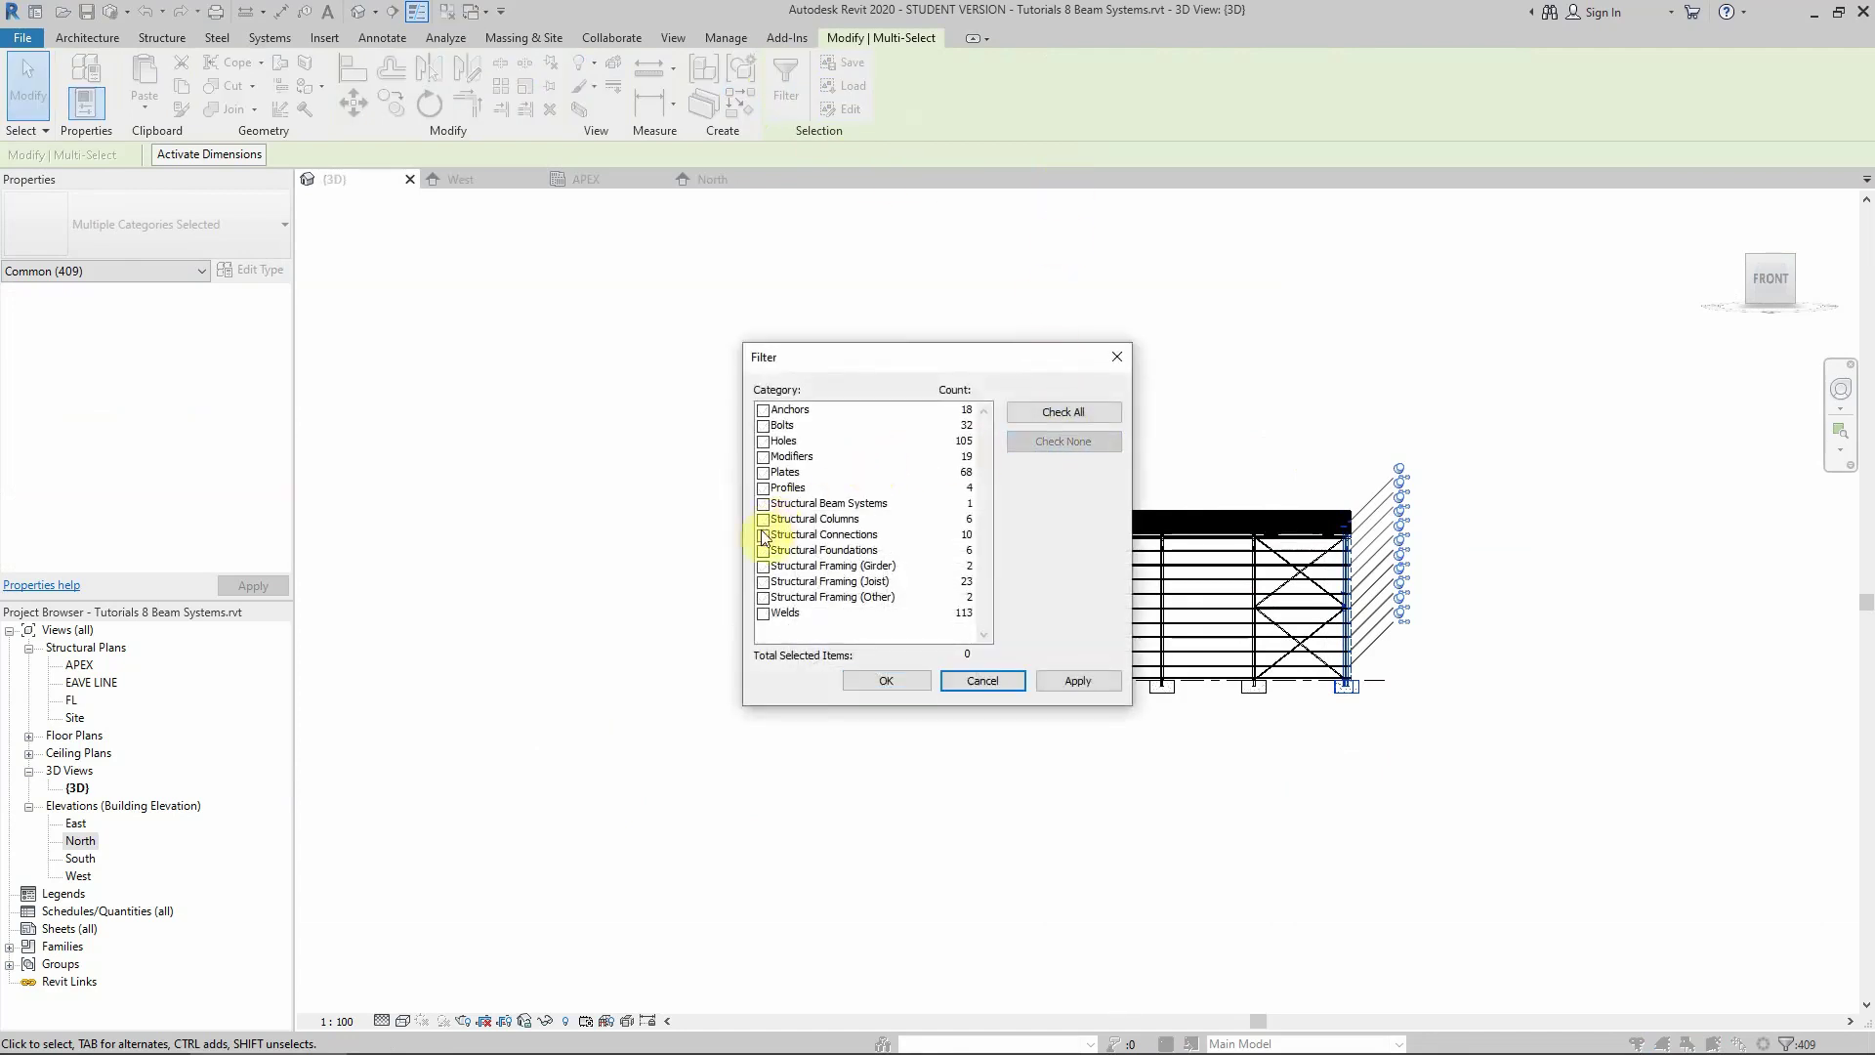
pyautogui.click(763, 597)
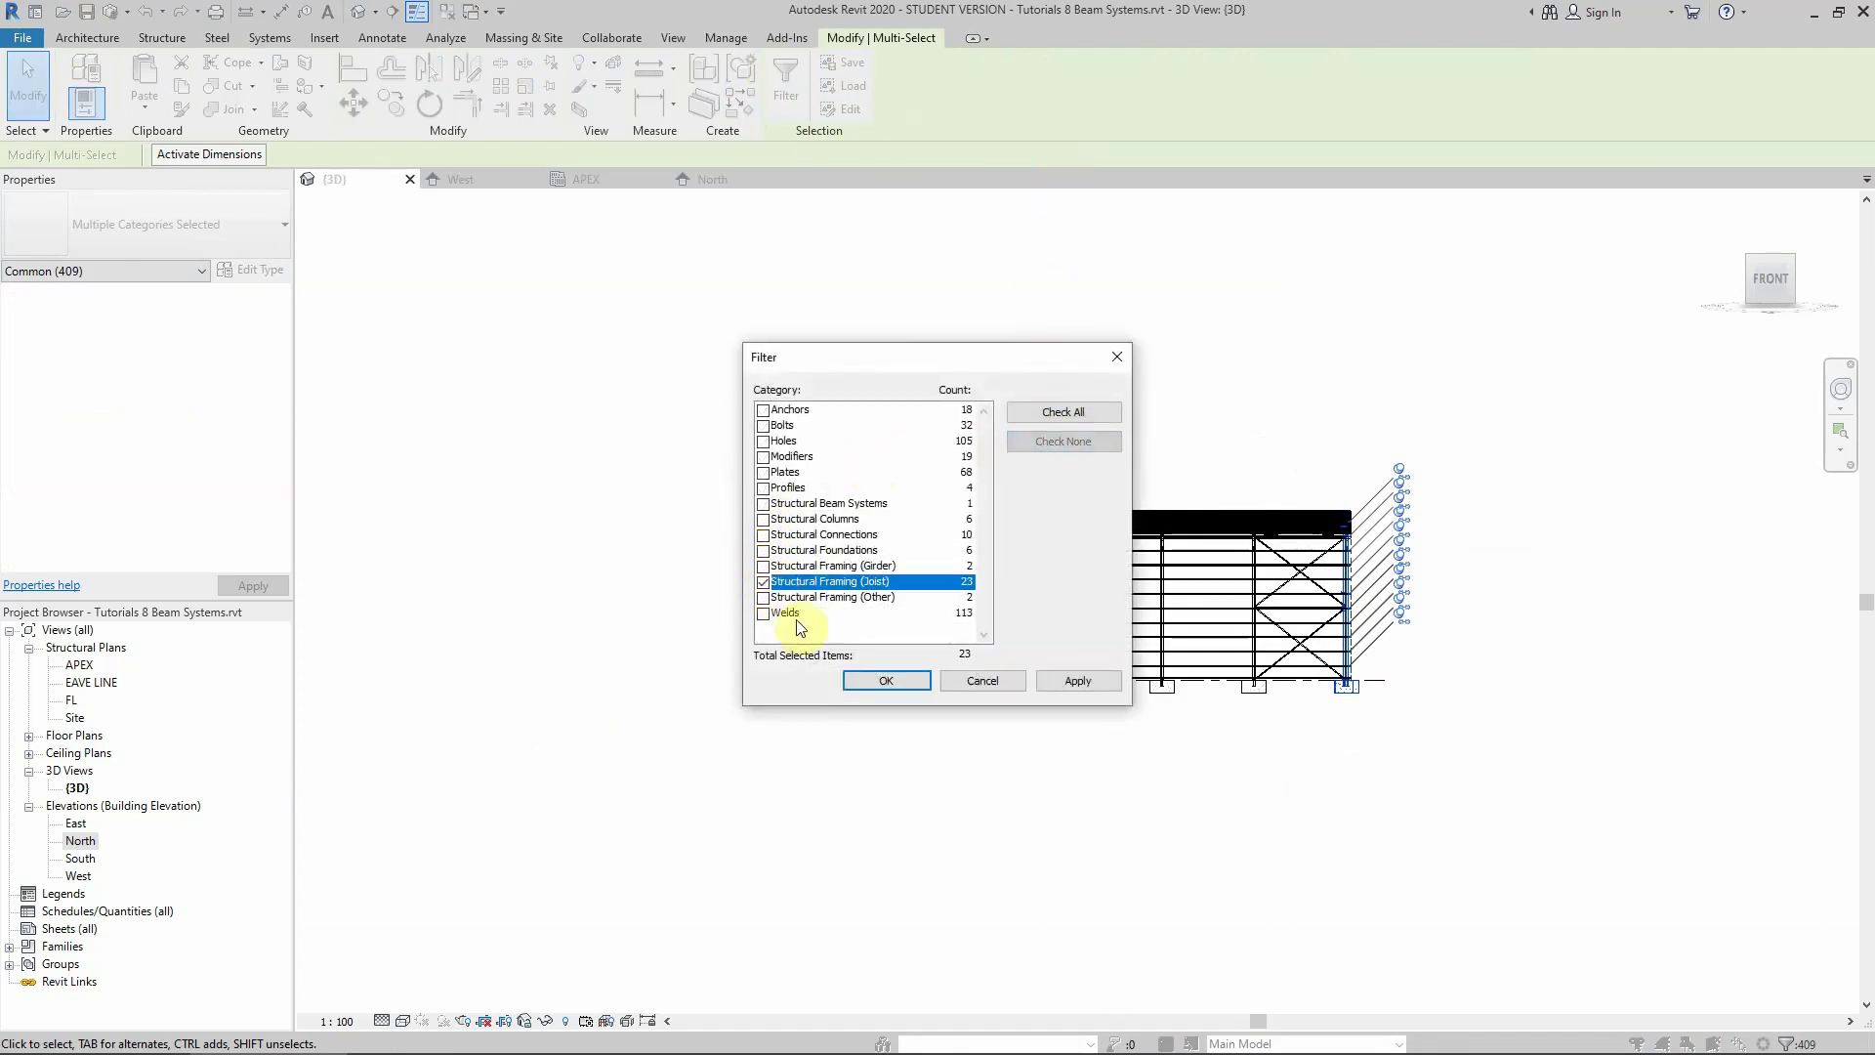
pyautogui.click(859, 683)
# Set the cross-section rotation of the selected end wall girts to 180° and check their sections at the corner column
pyautogui.scroll(4, 1578, 673)
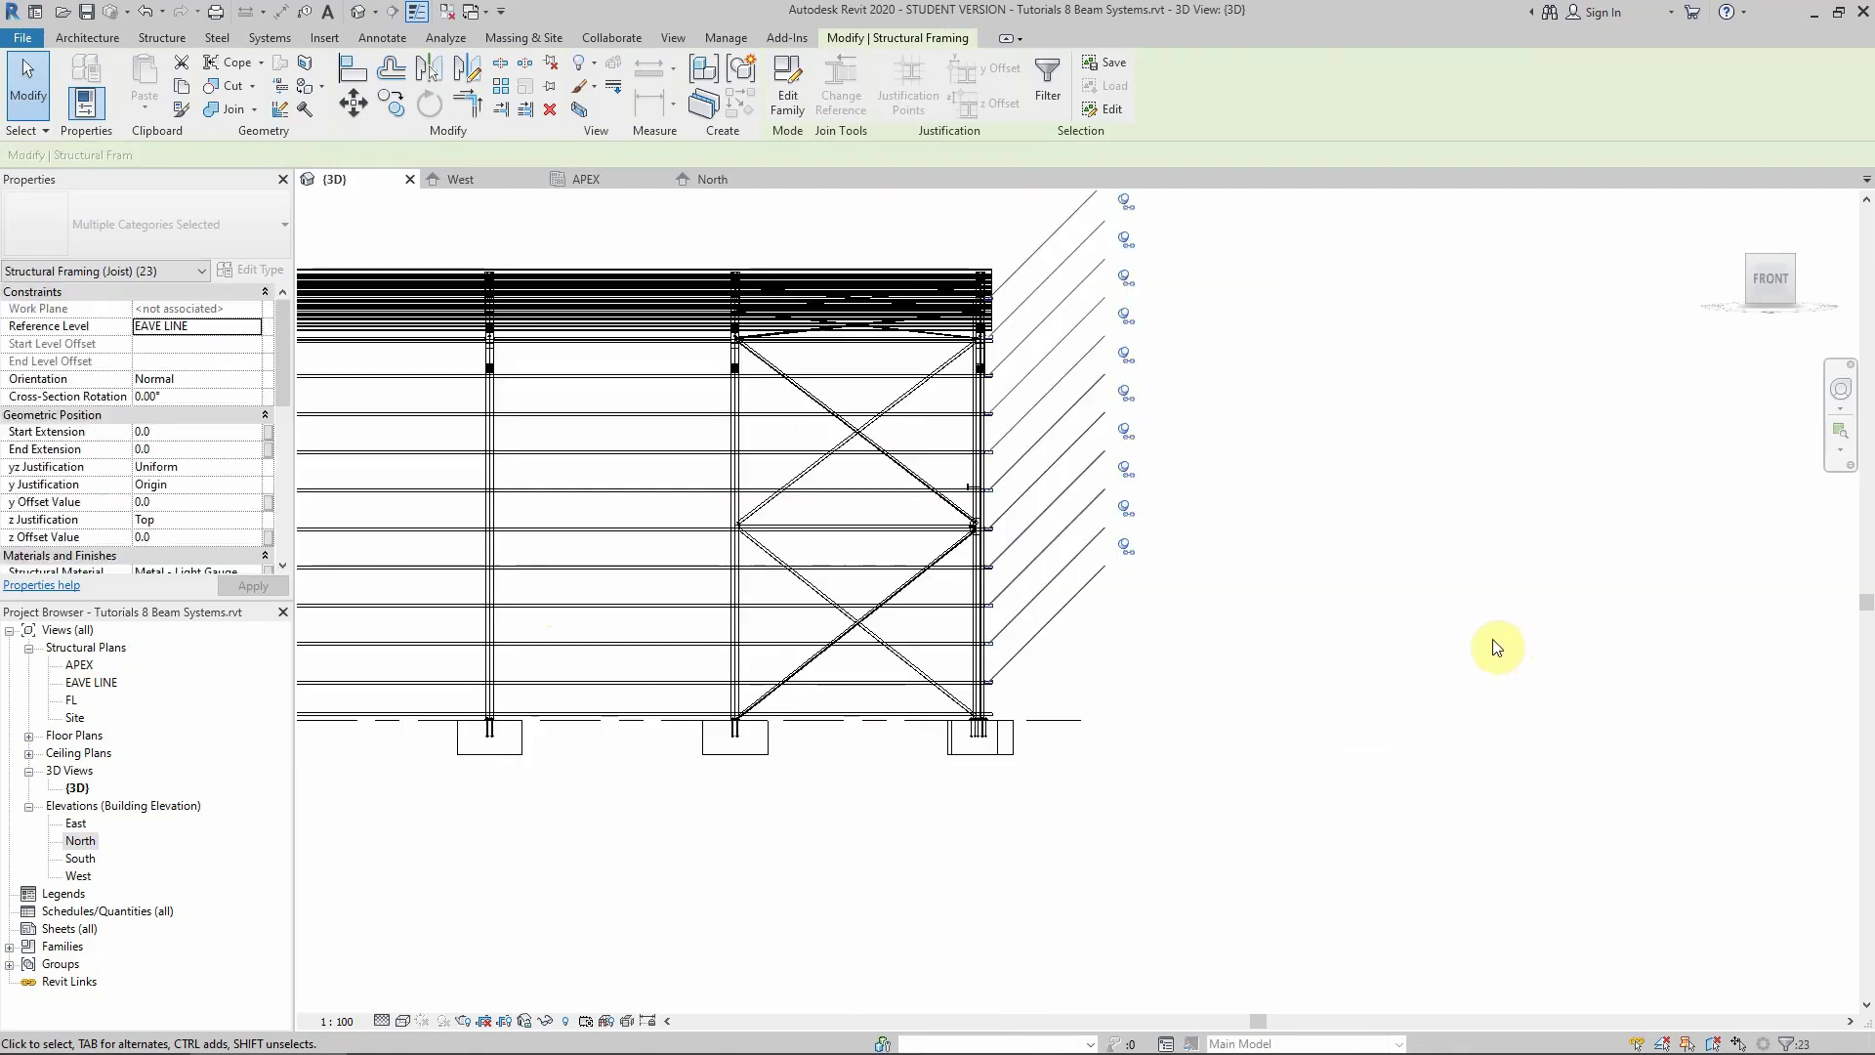
pyautogui.click(187, 400)
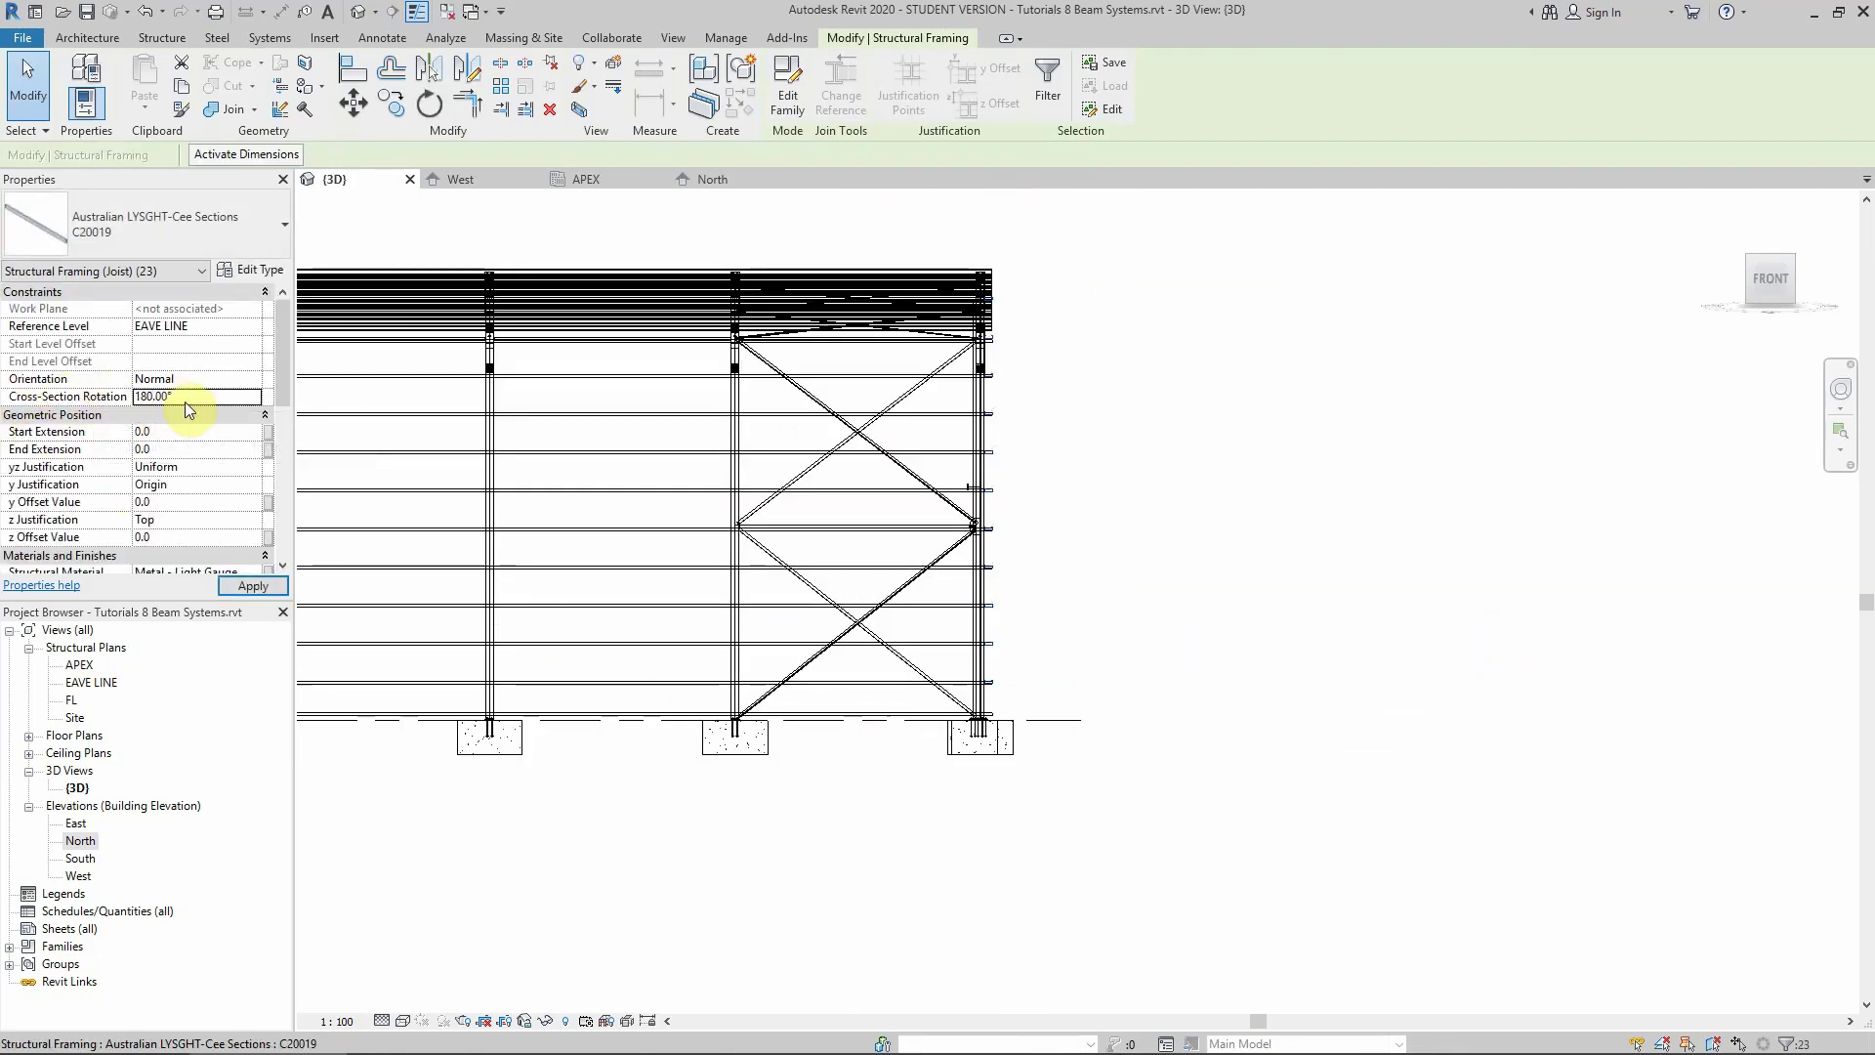
pyautogui.write('180')
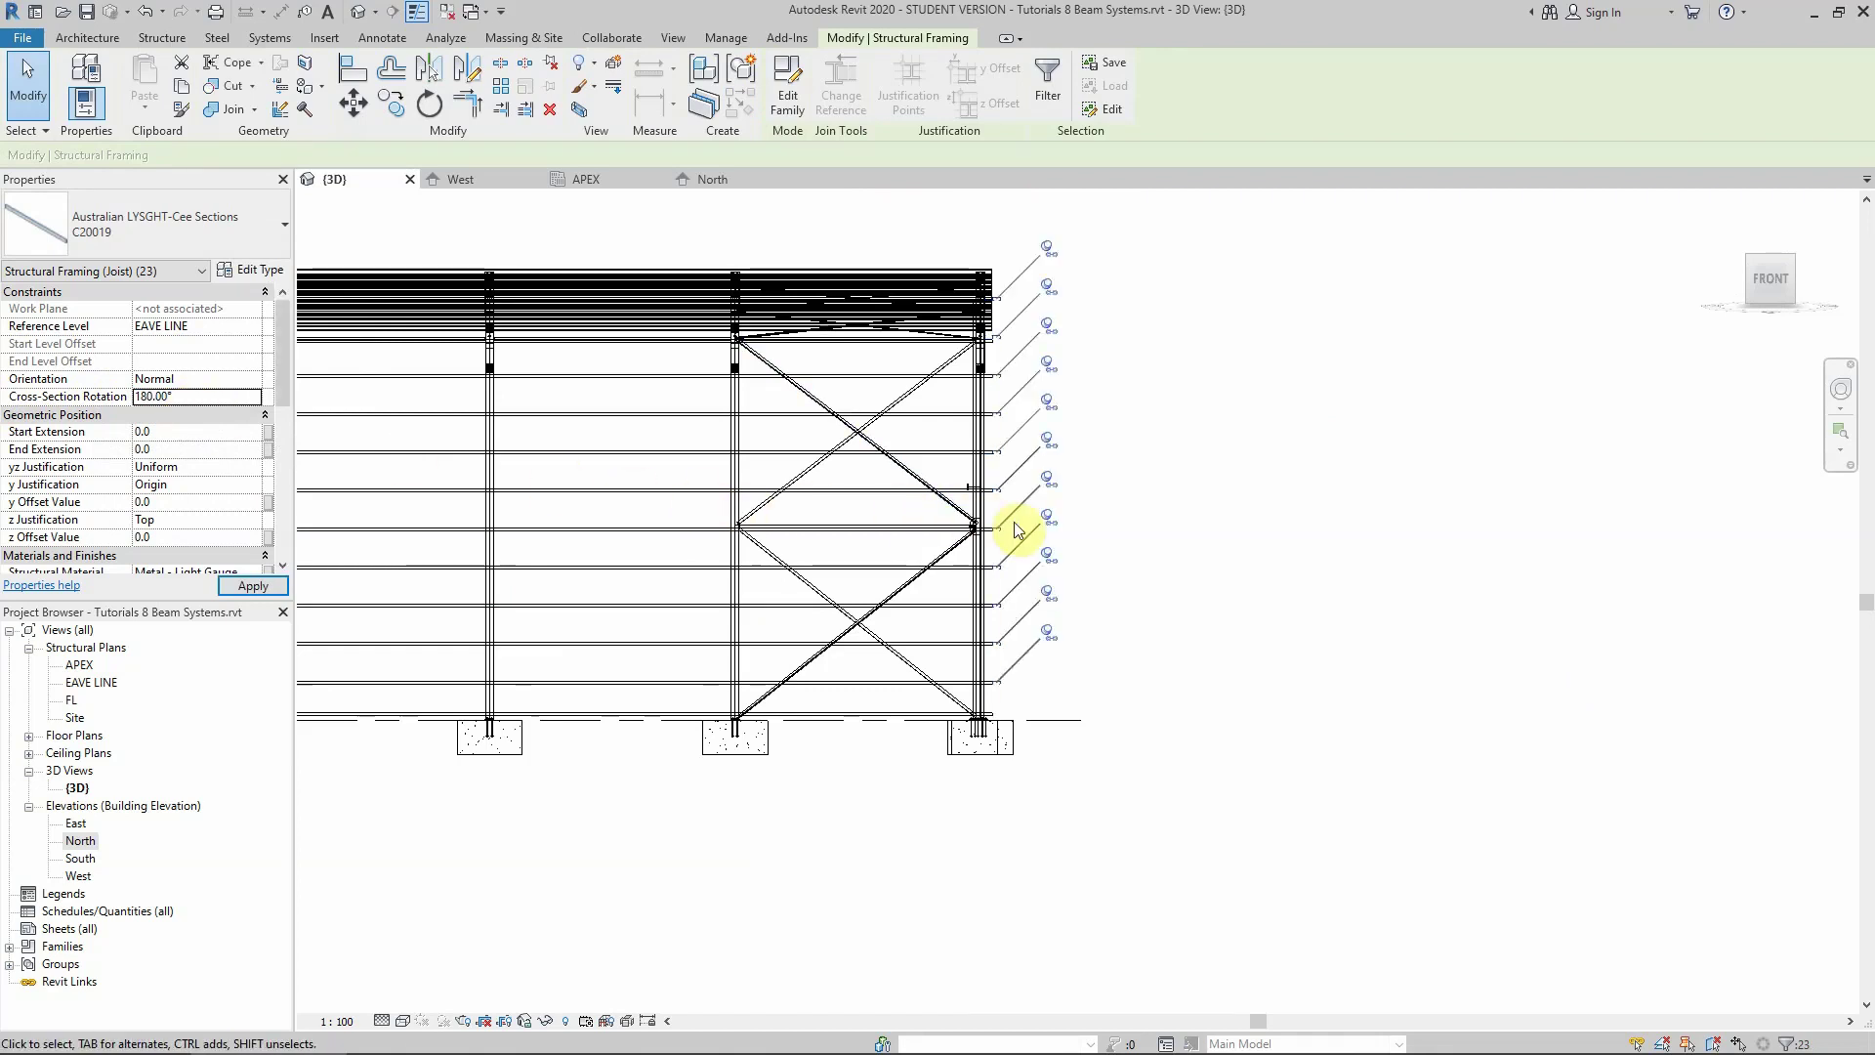
pyautogui.scroll(4, 1016, 528)
pyautogui.scroll(3, 970, 448)
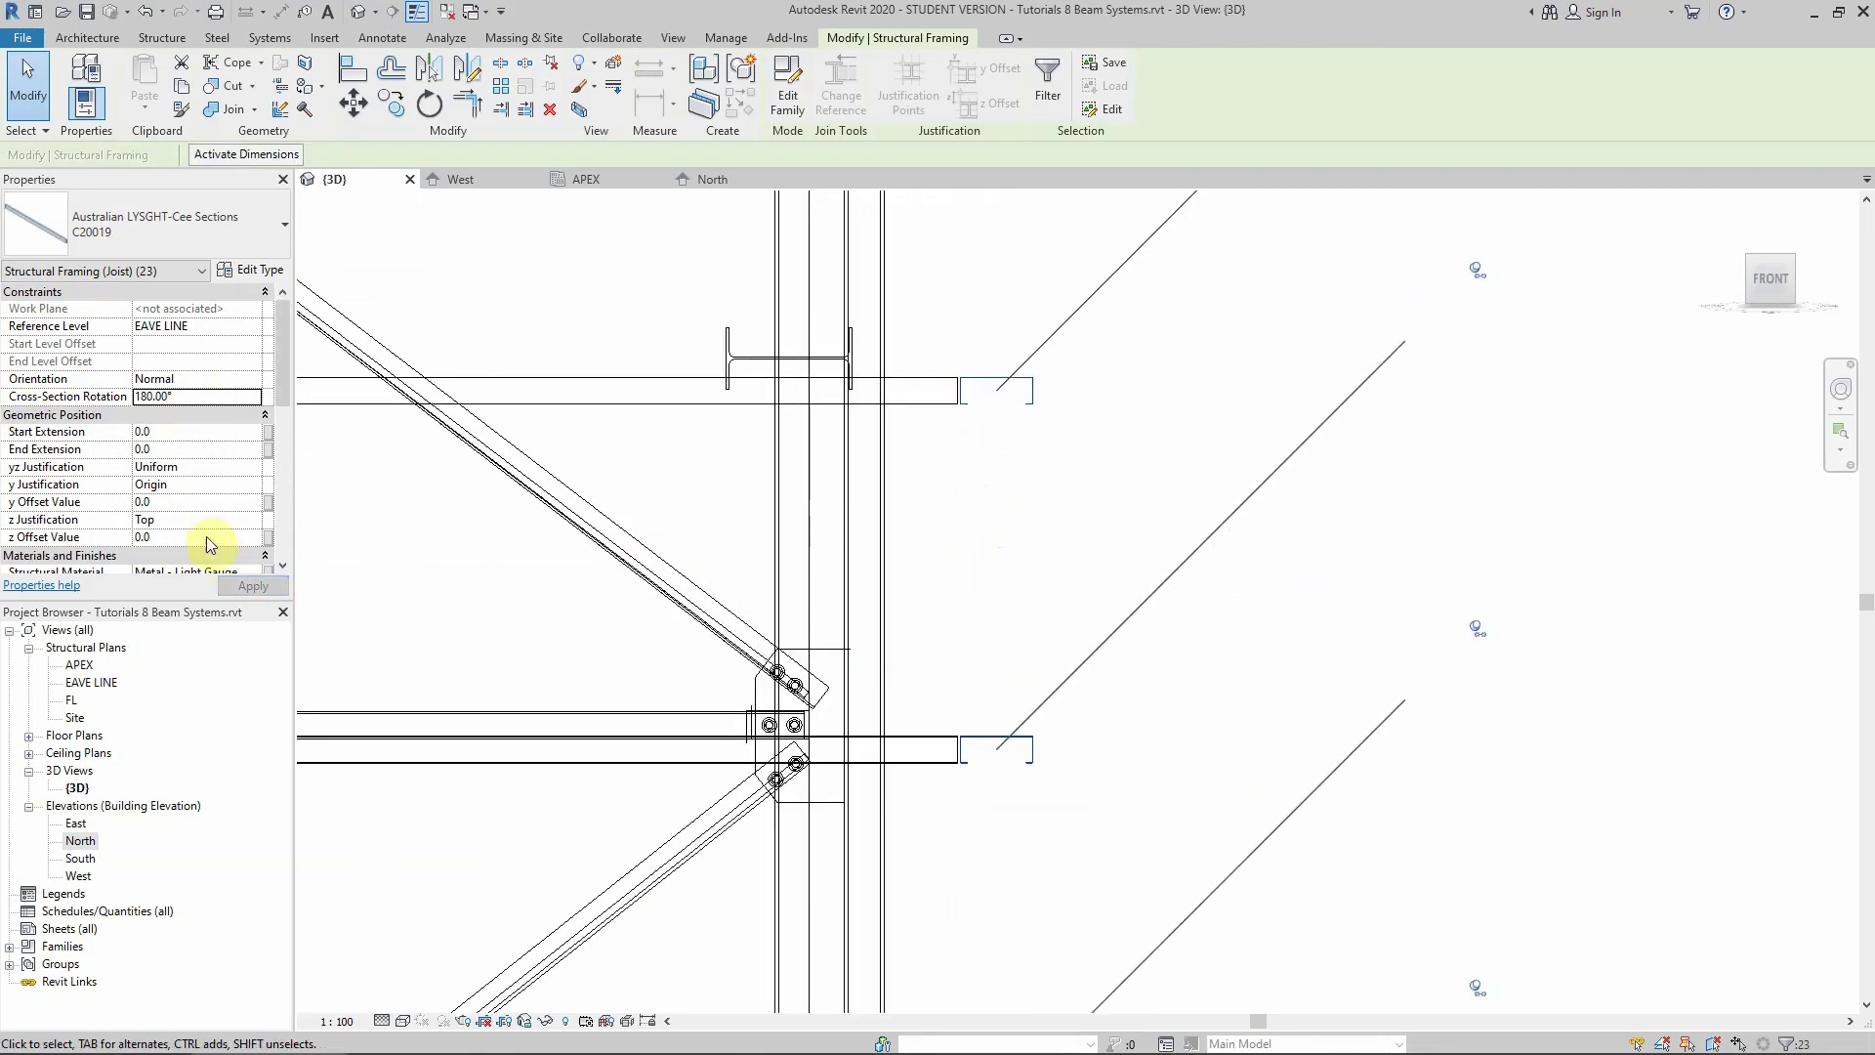
# Set the z justification of the end wall girts to Bottom and check their alignment with the side wall girts
pyautogui.click(181, 524)
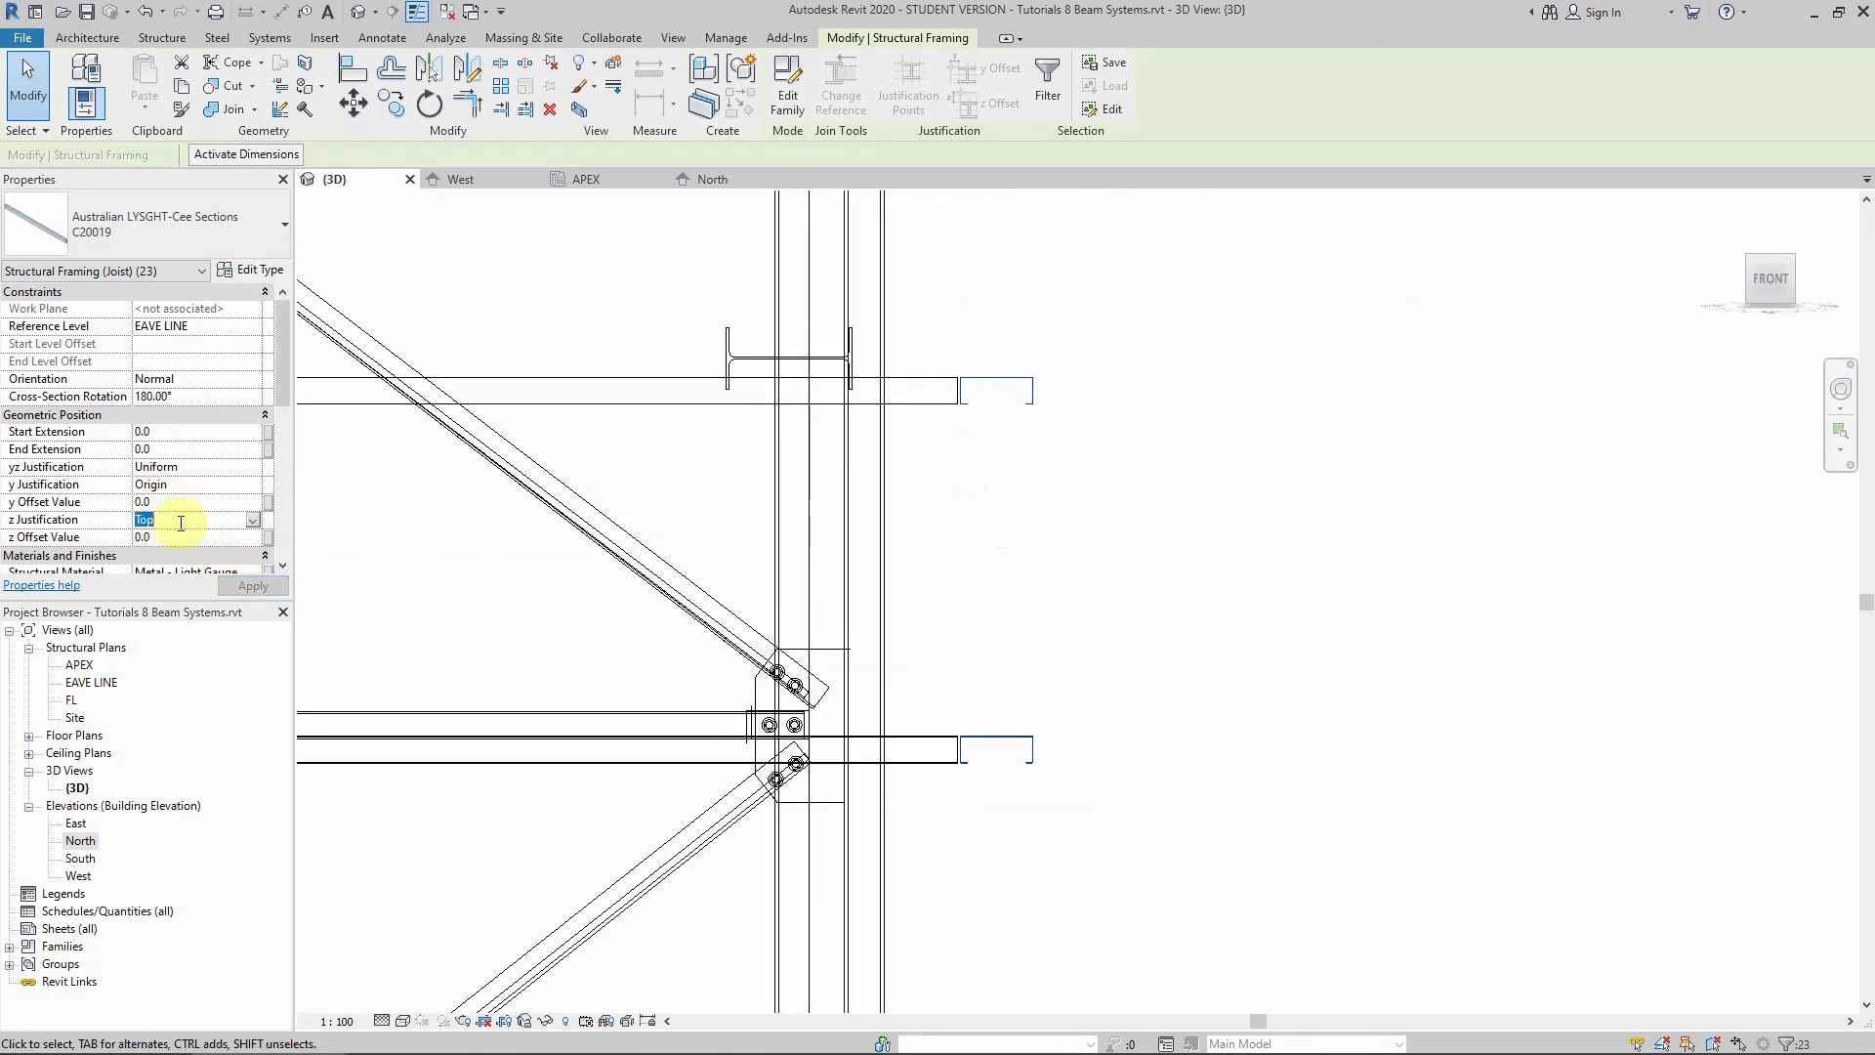
pyautogui.click(255, 522)
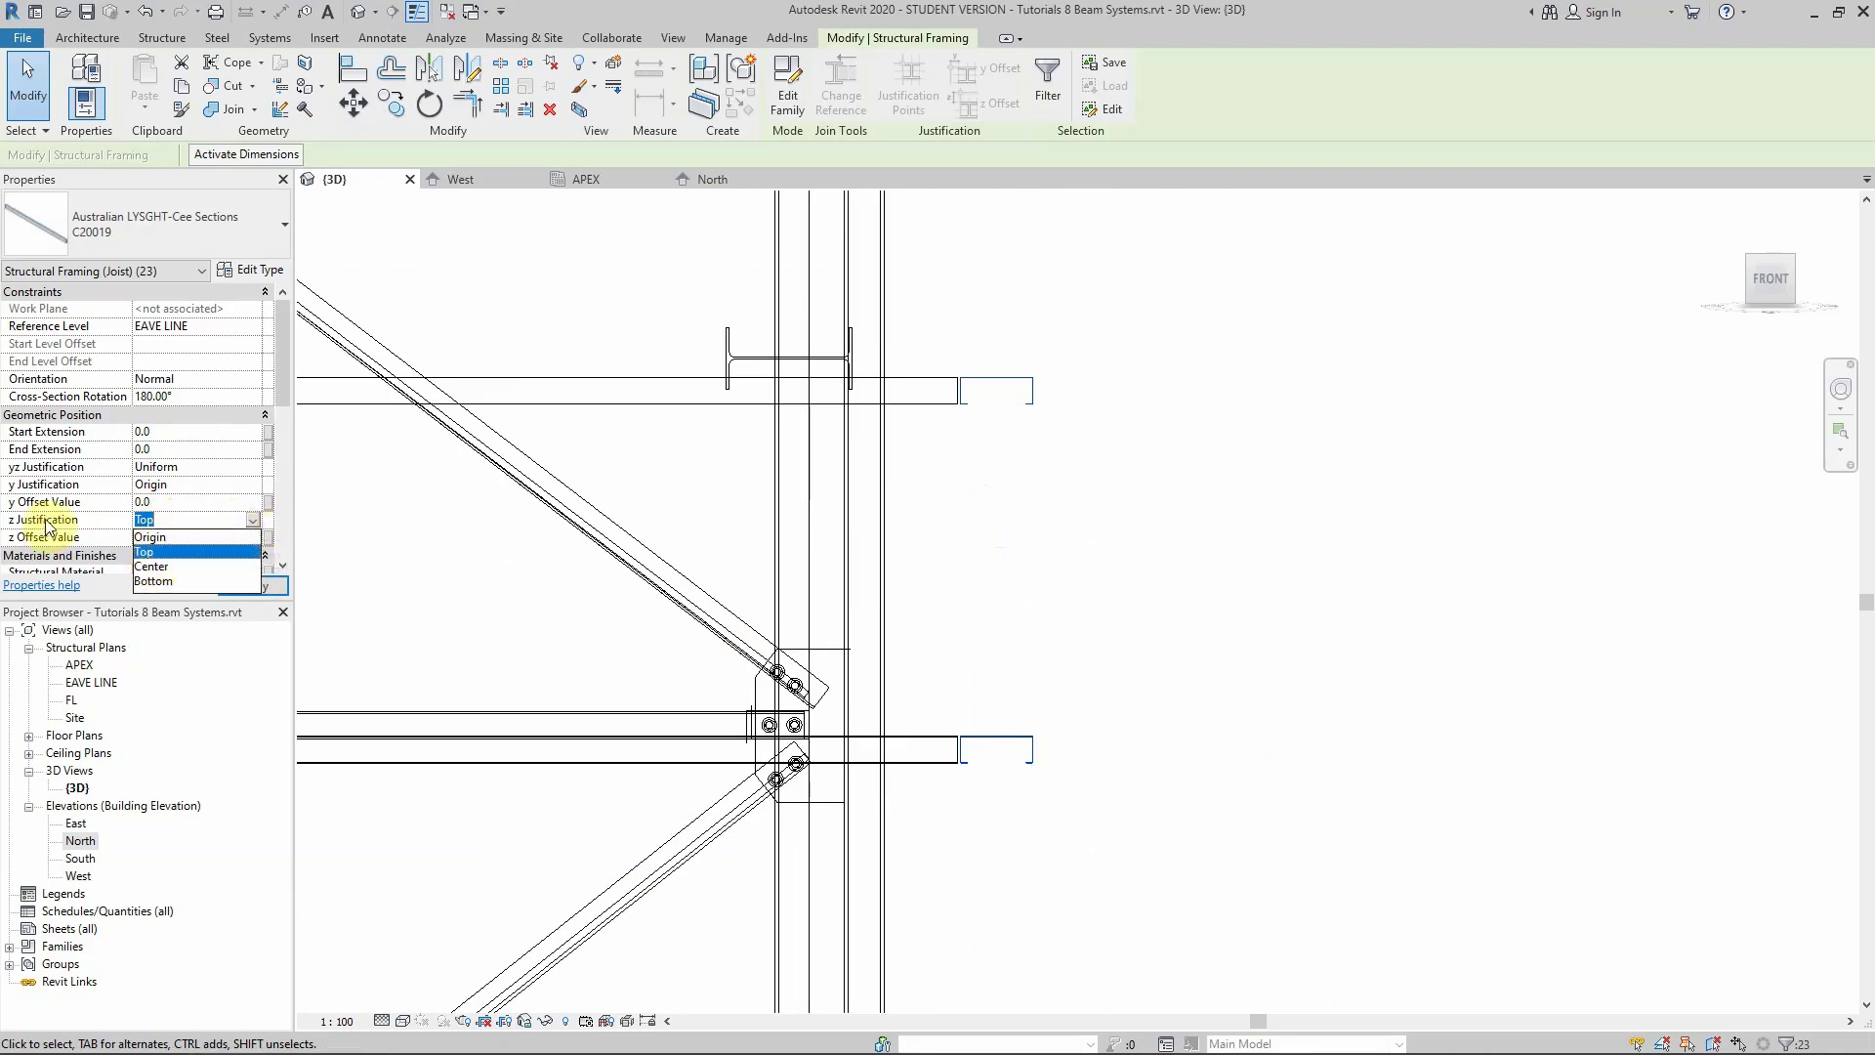
pyautogui.click(155, 583)
pyautogui.scroll(2, 1038, 447)
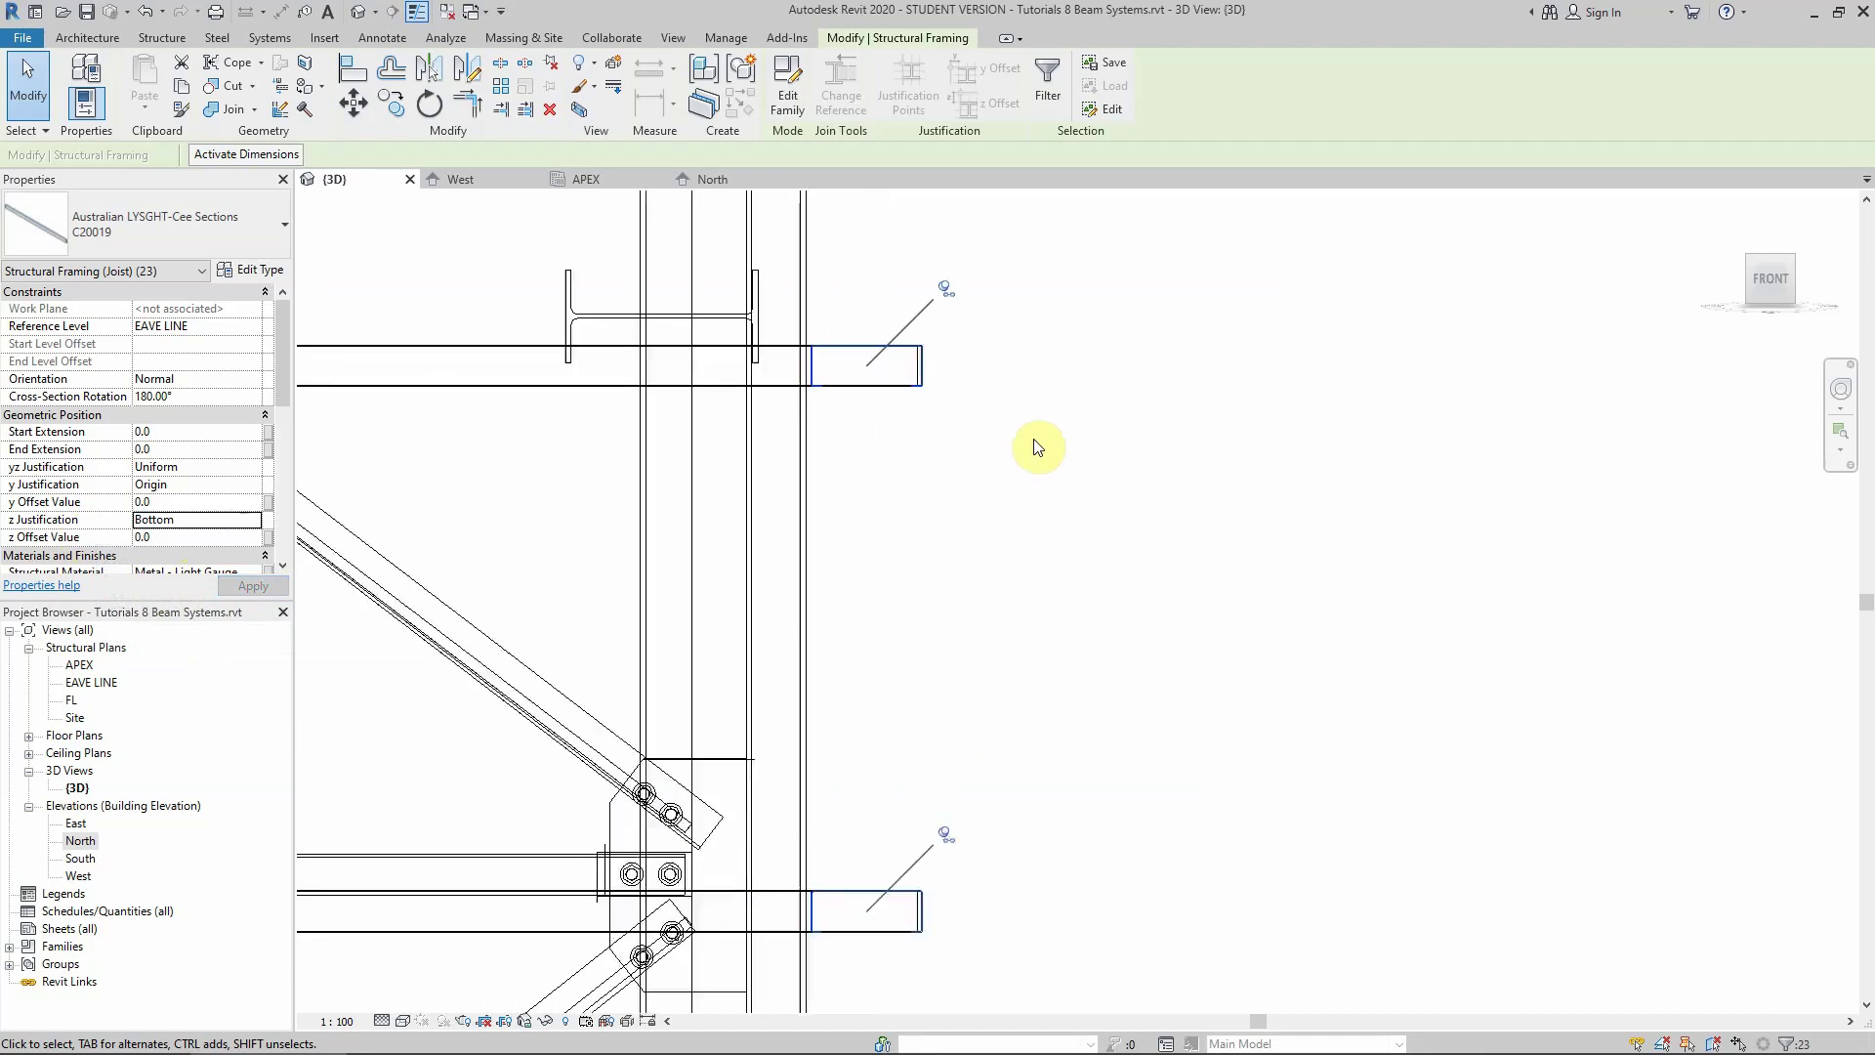
pyautogui.scroll(1, 1038, 447)
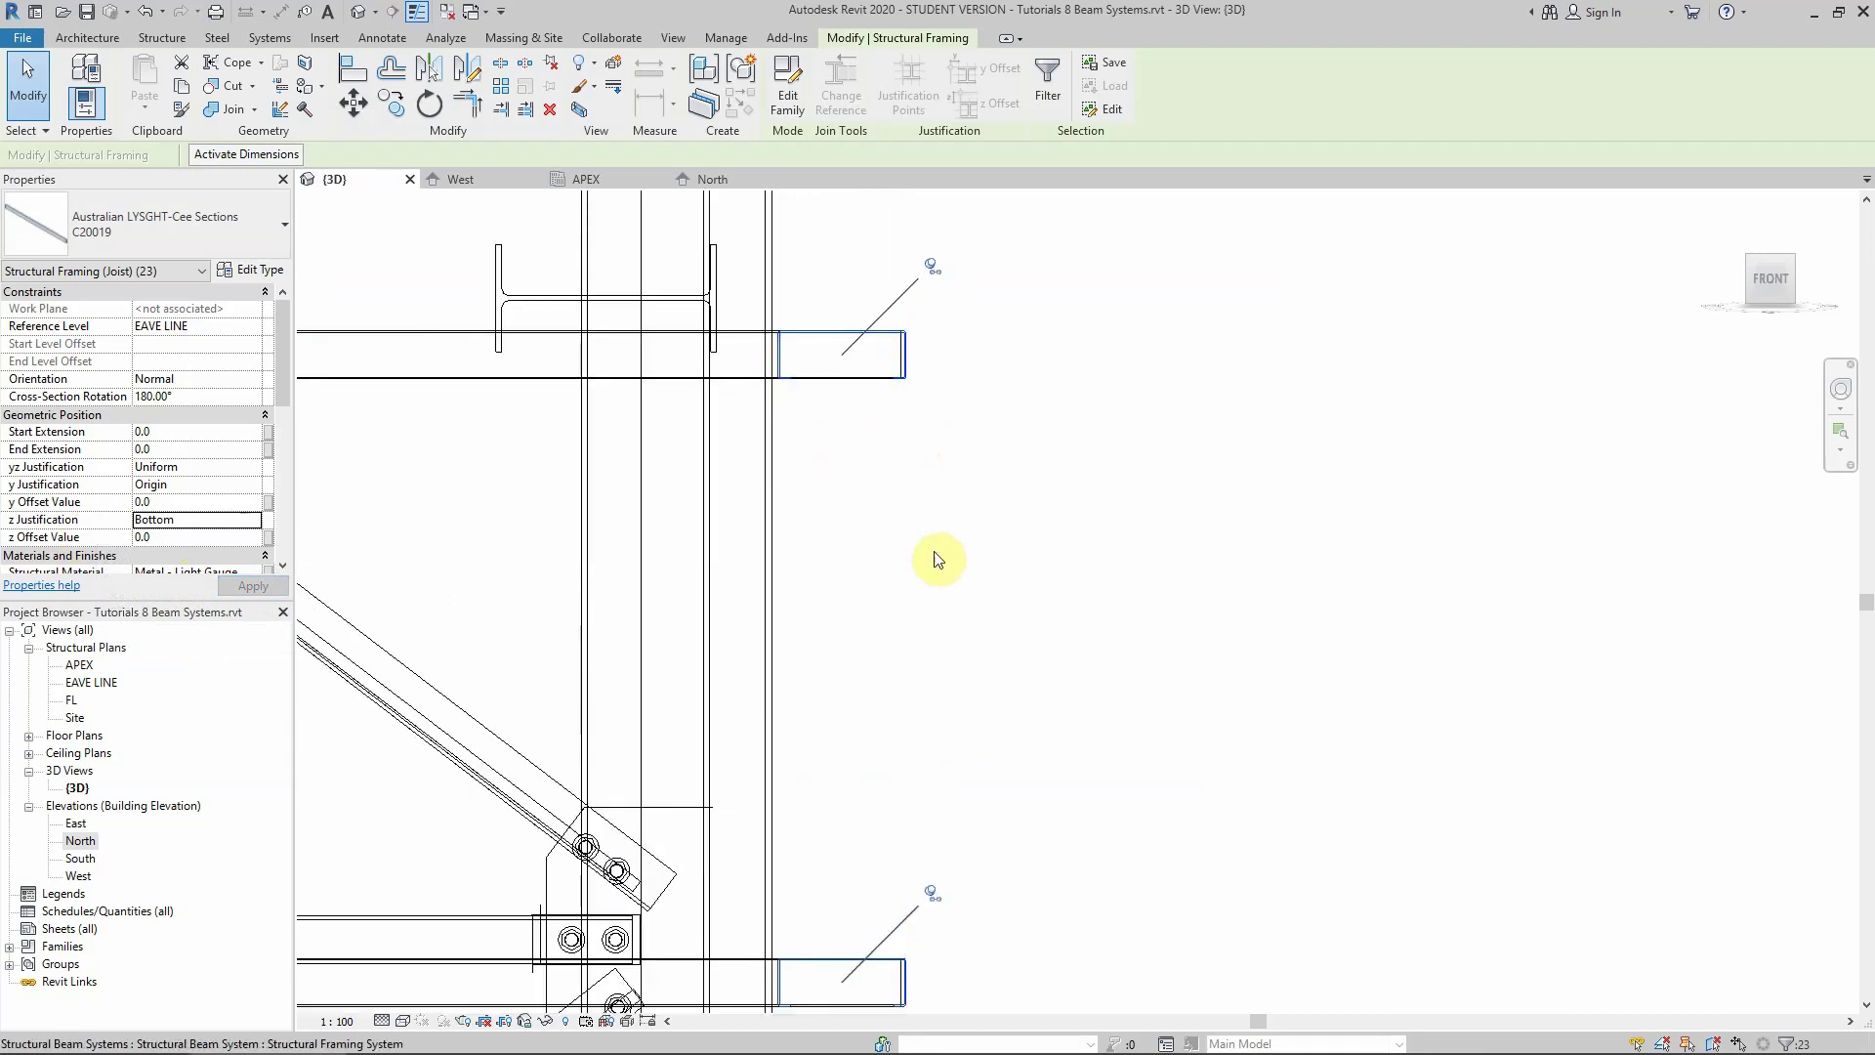
pyautogui.scroll(-3, 937, 558)
pyautogui.scroll(-2, 1211, 546)
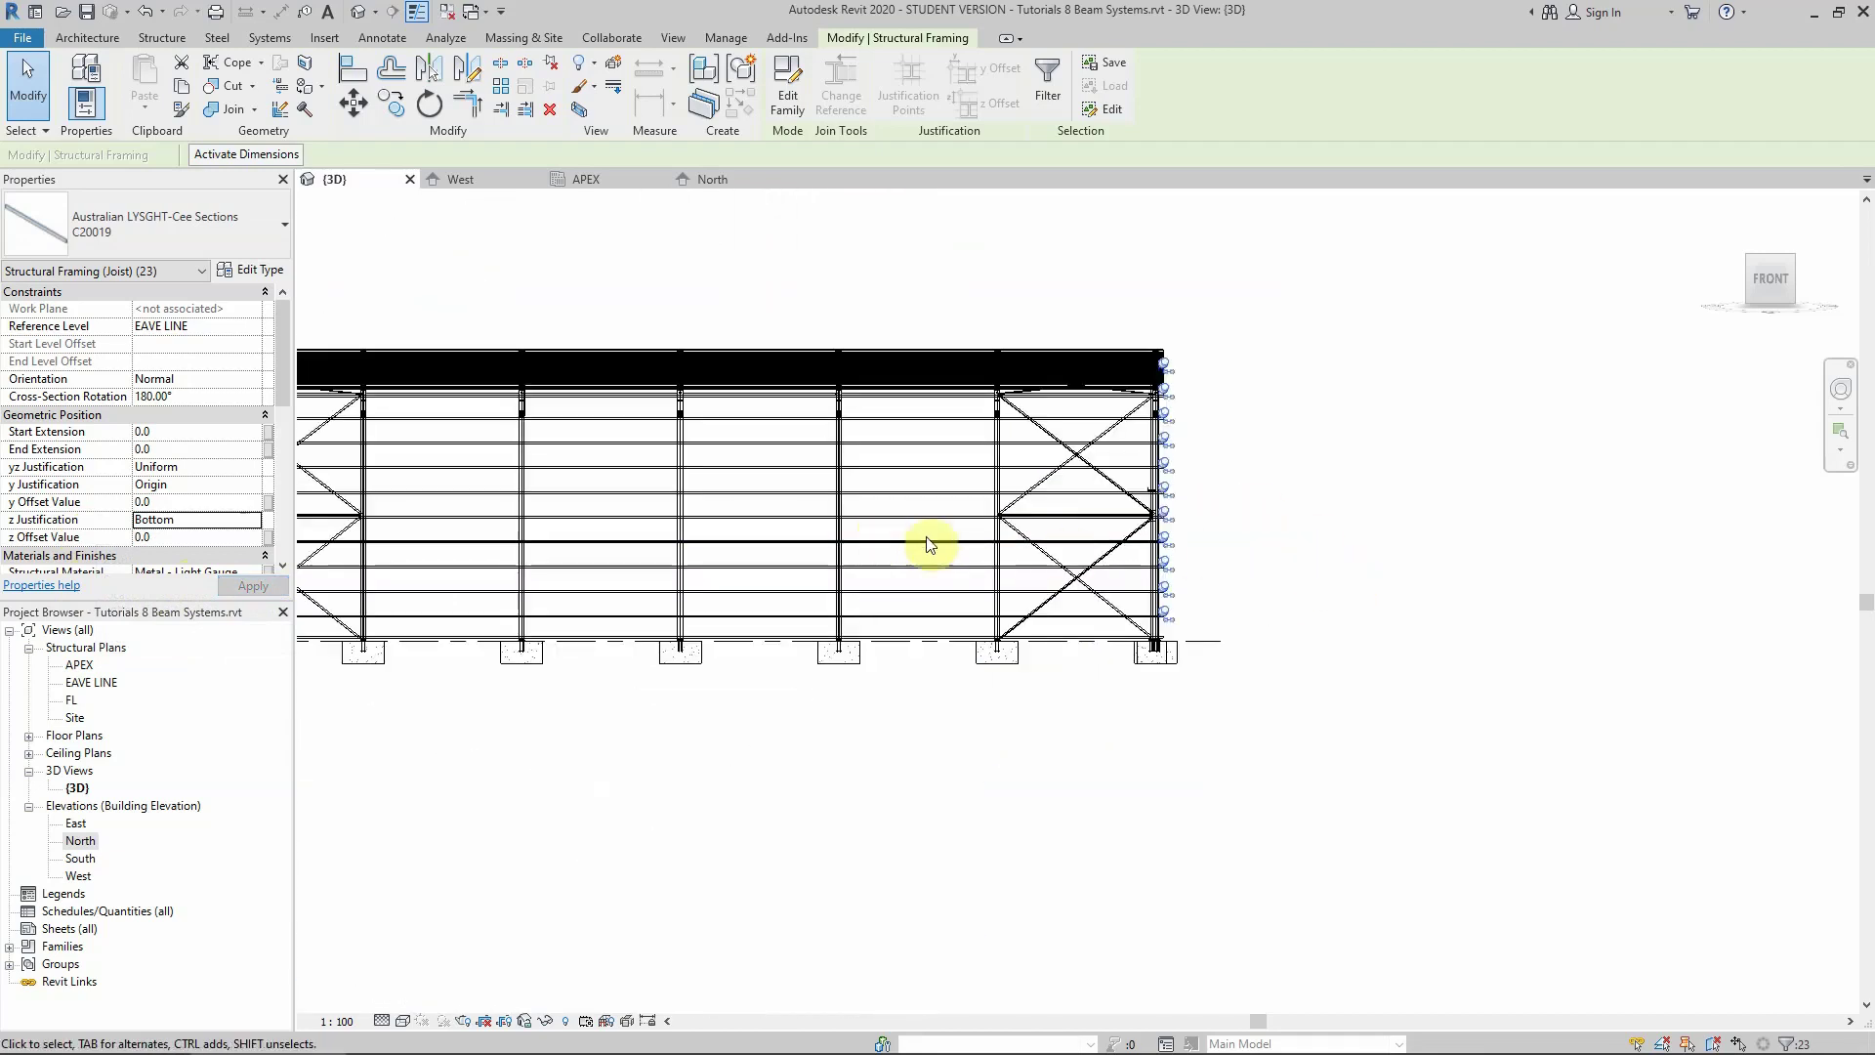
# Deselect the girts, return to the home 3D view and display the building in the shaded visual style
pyautogui.click(1310, 452)
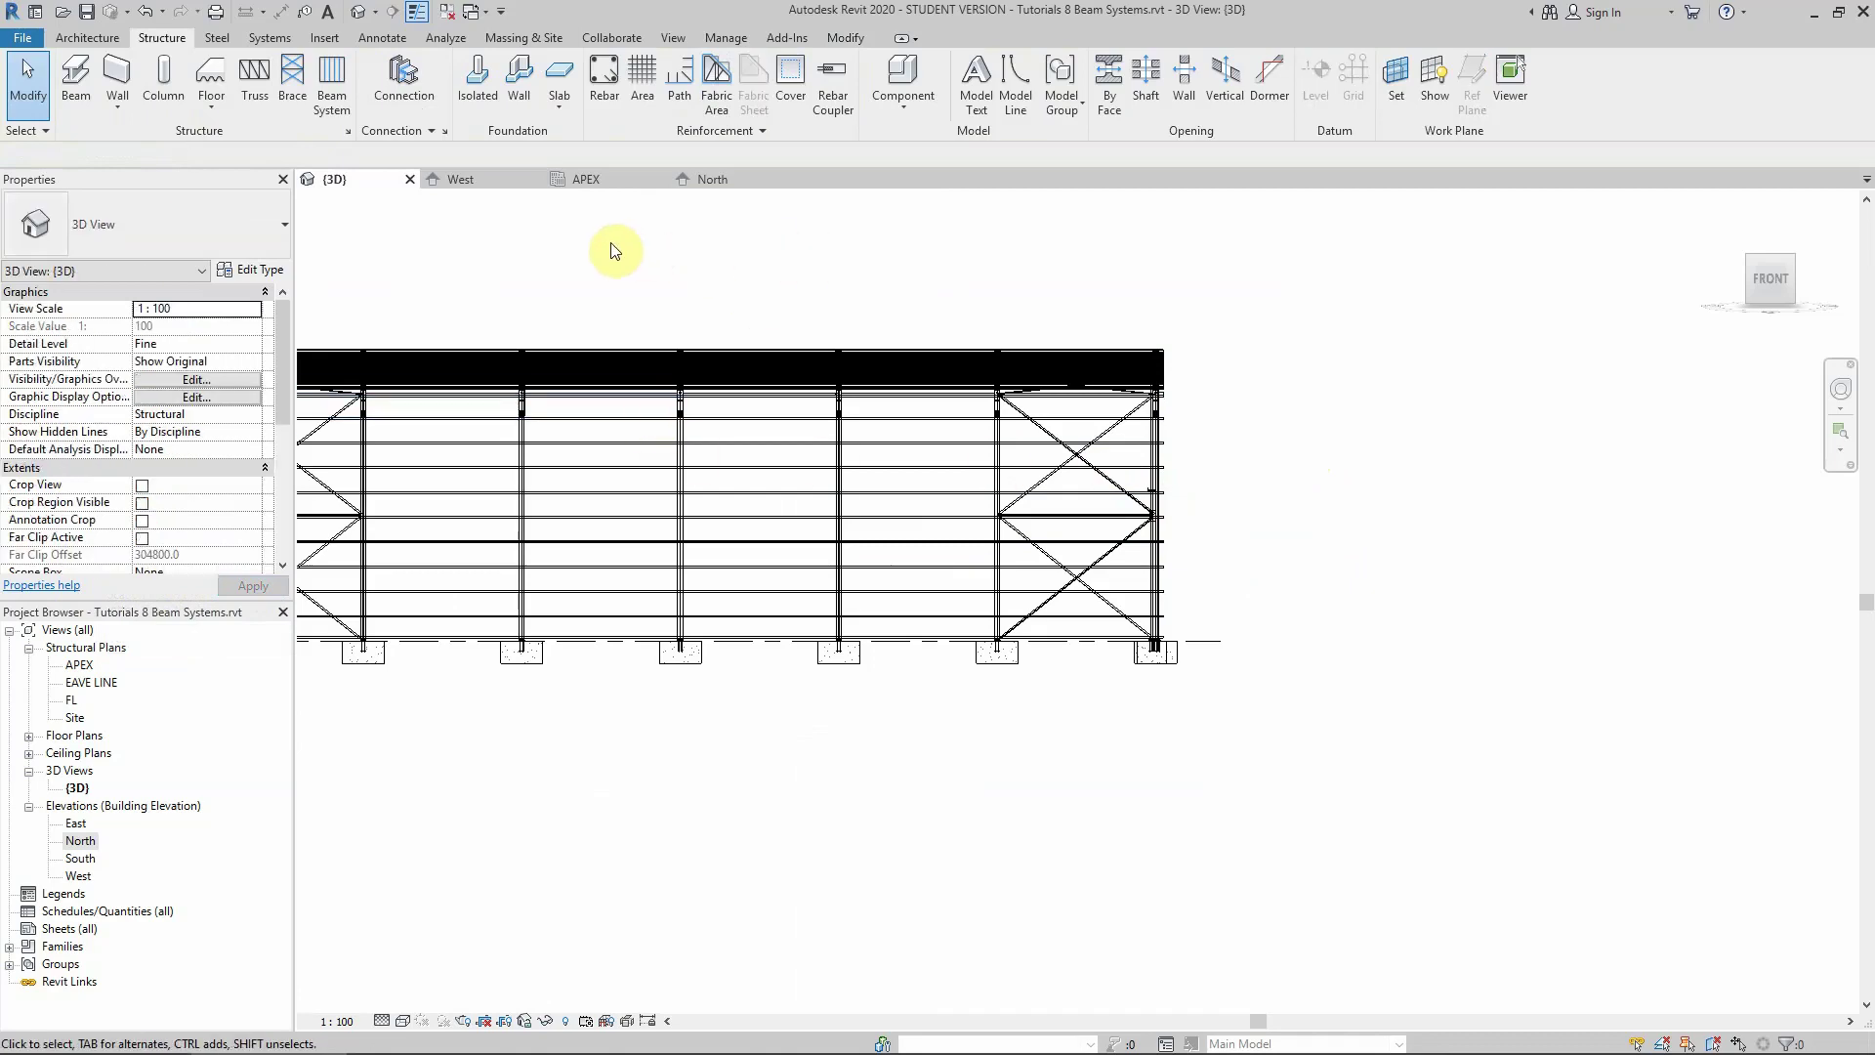
pyautogui.click(1726, 204)
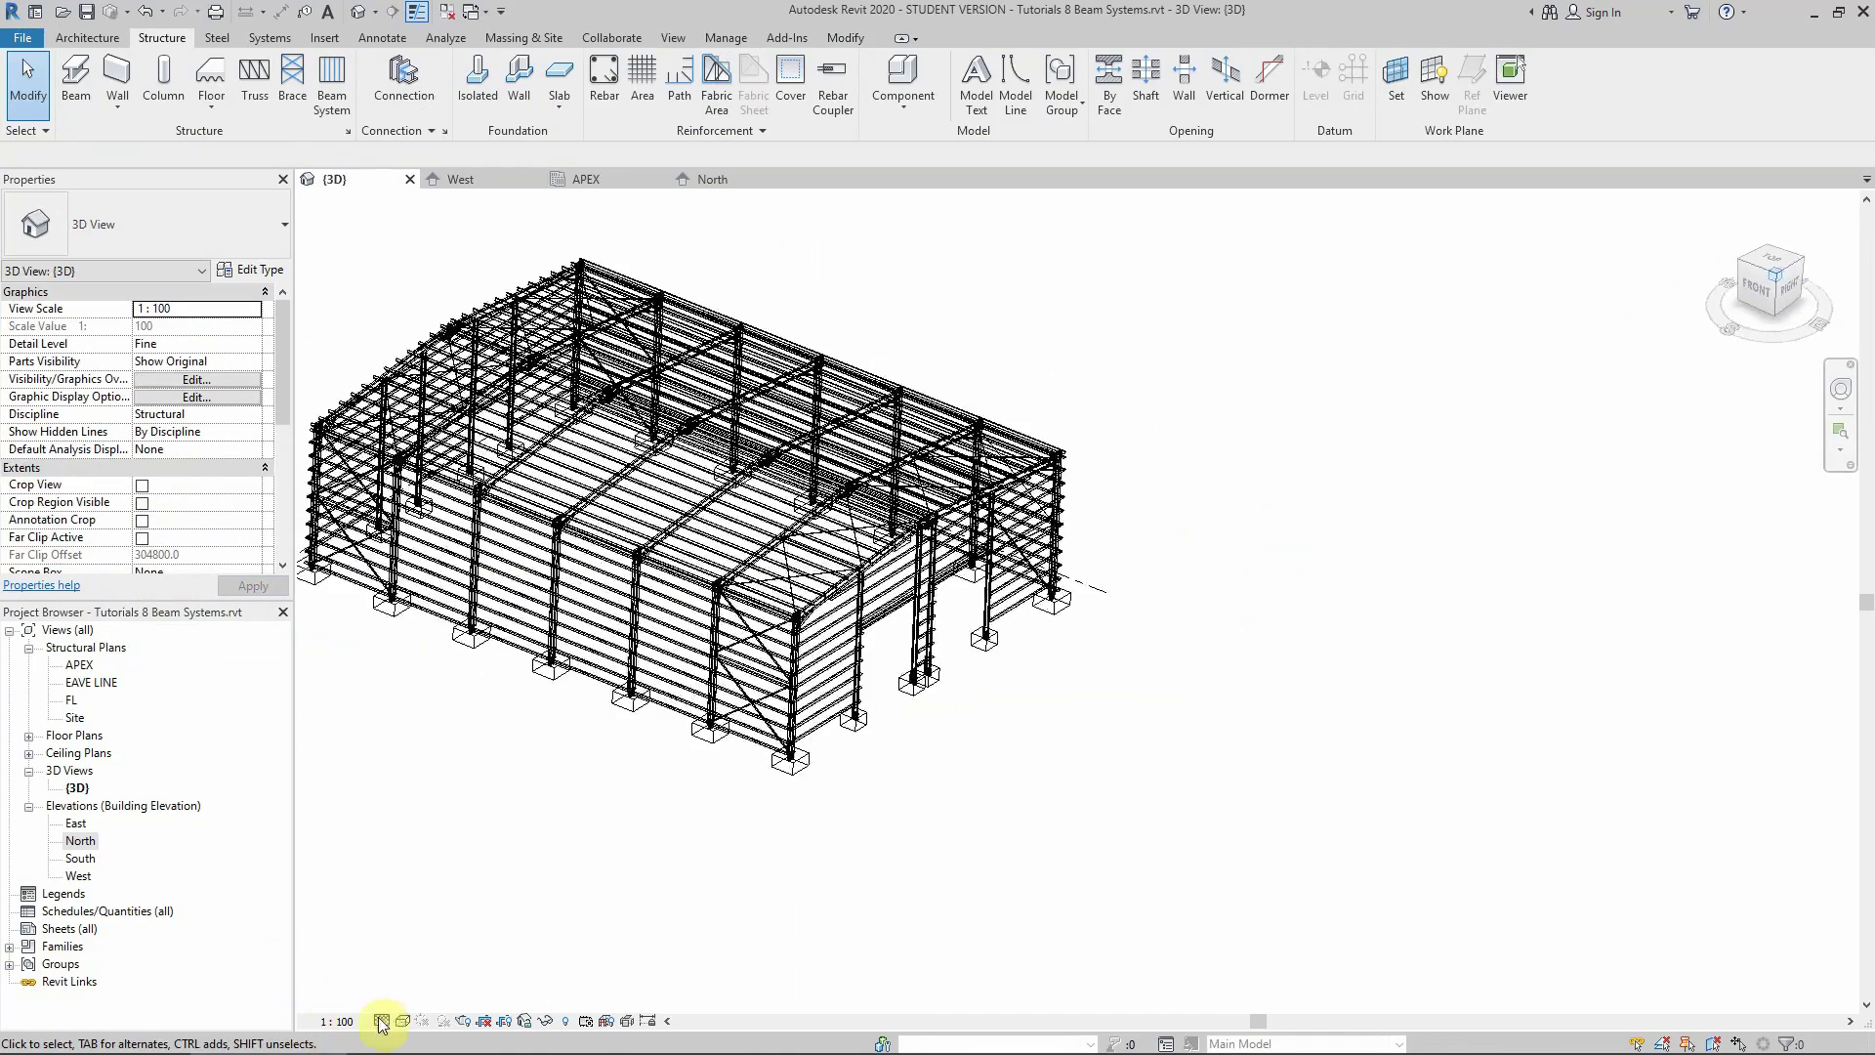
pyautogui.click(402, 1020)
pyautogui.click(435, 940)
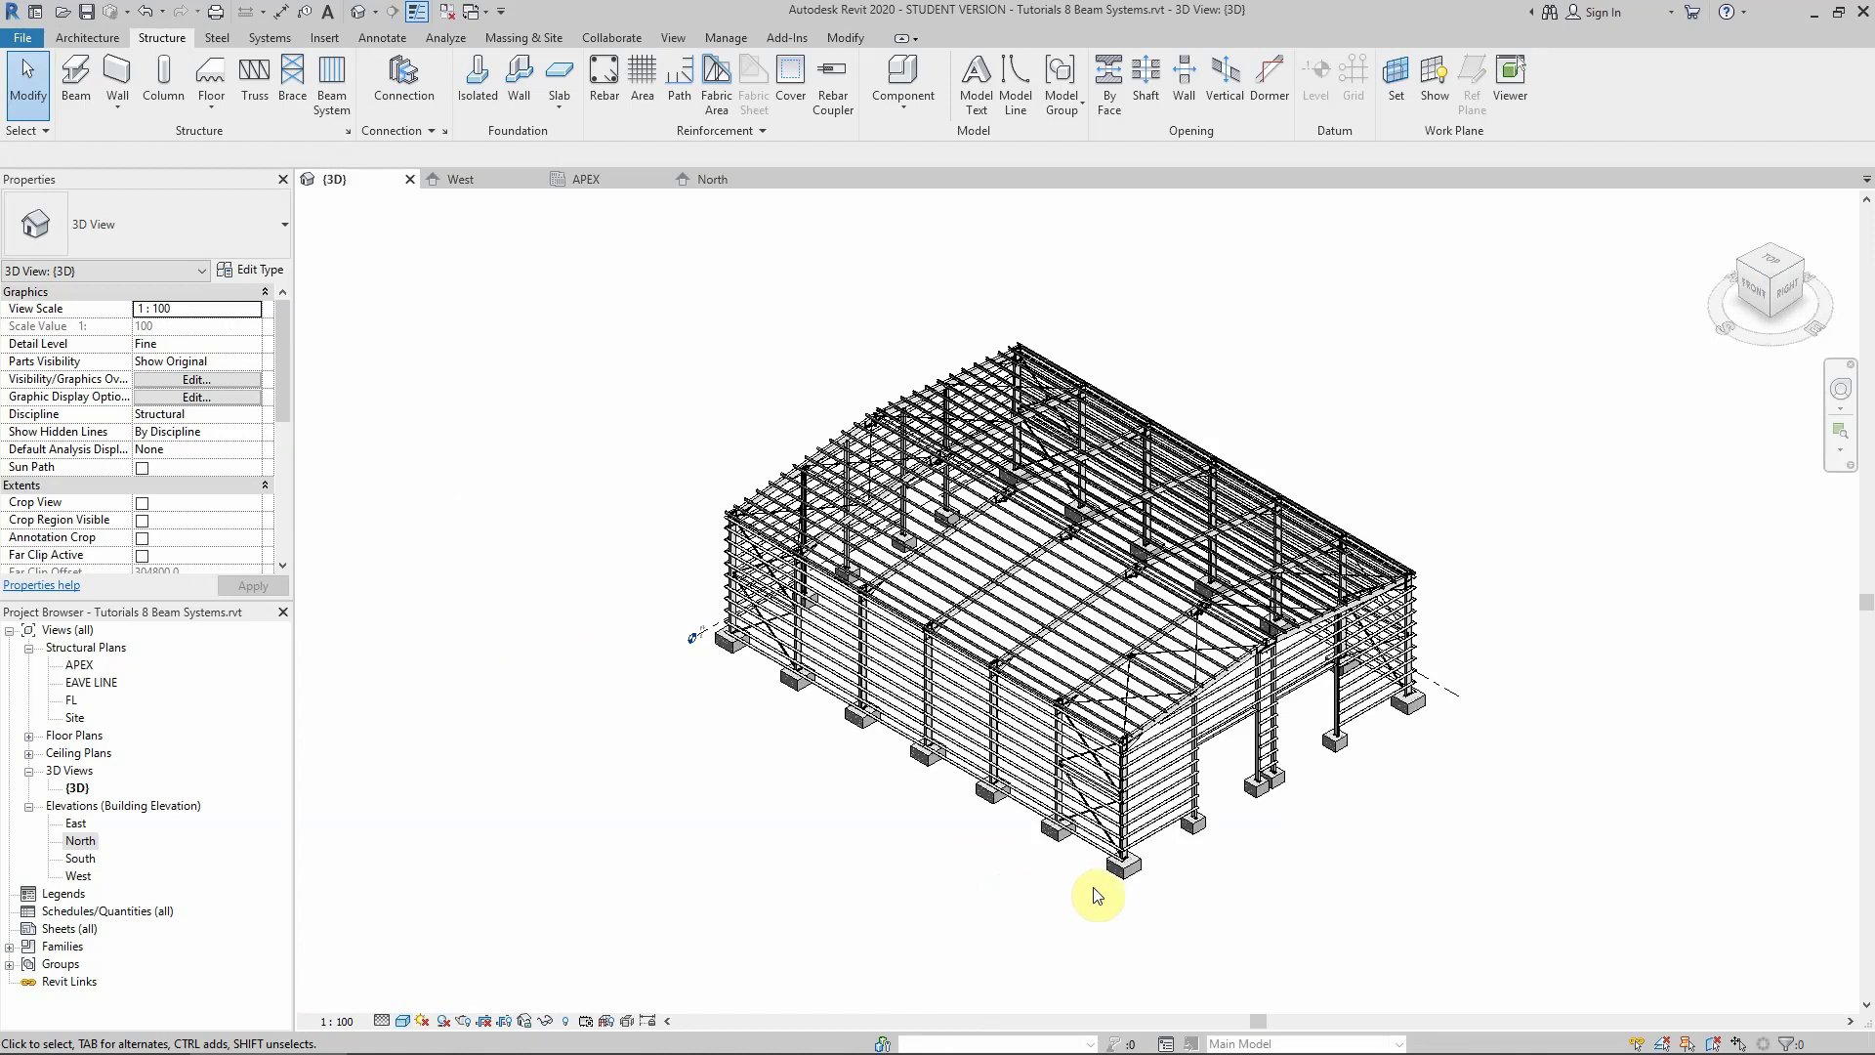
# Miter one side wall girt with the end wall girt it meets at the corner column
pyautogui.scroll(10, 1096, 894)
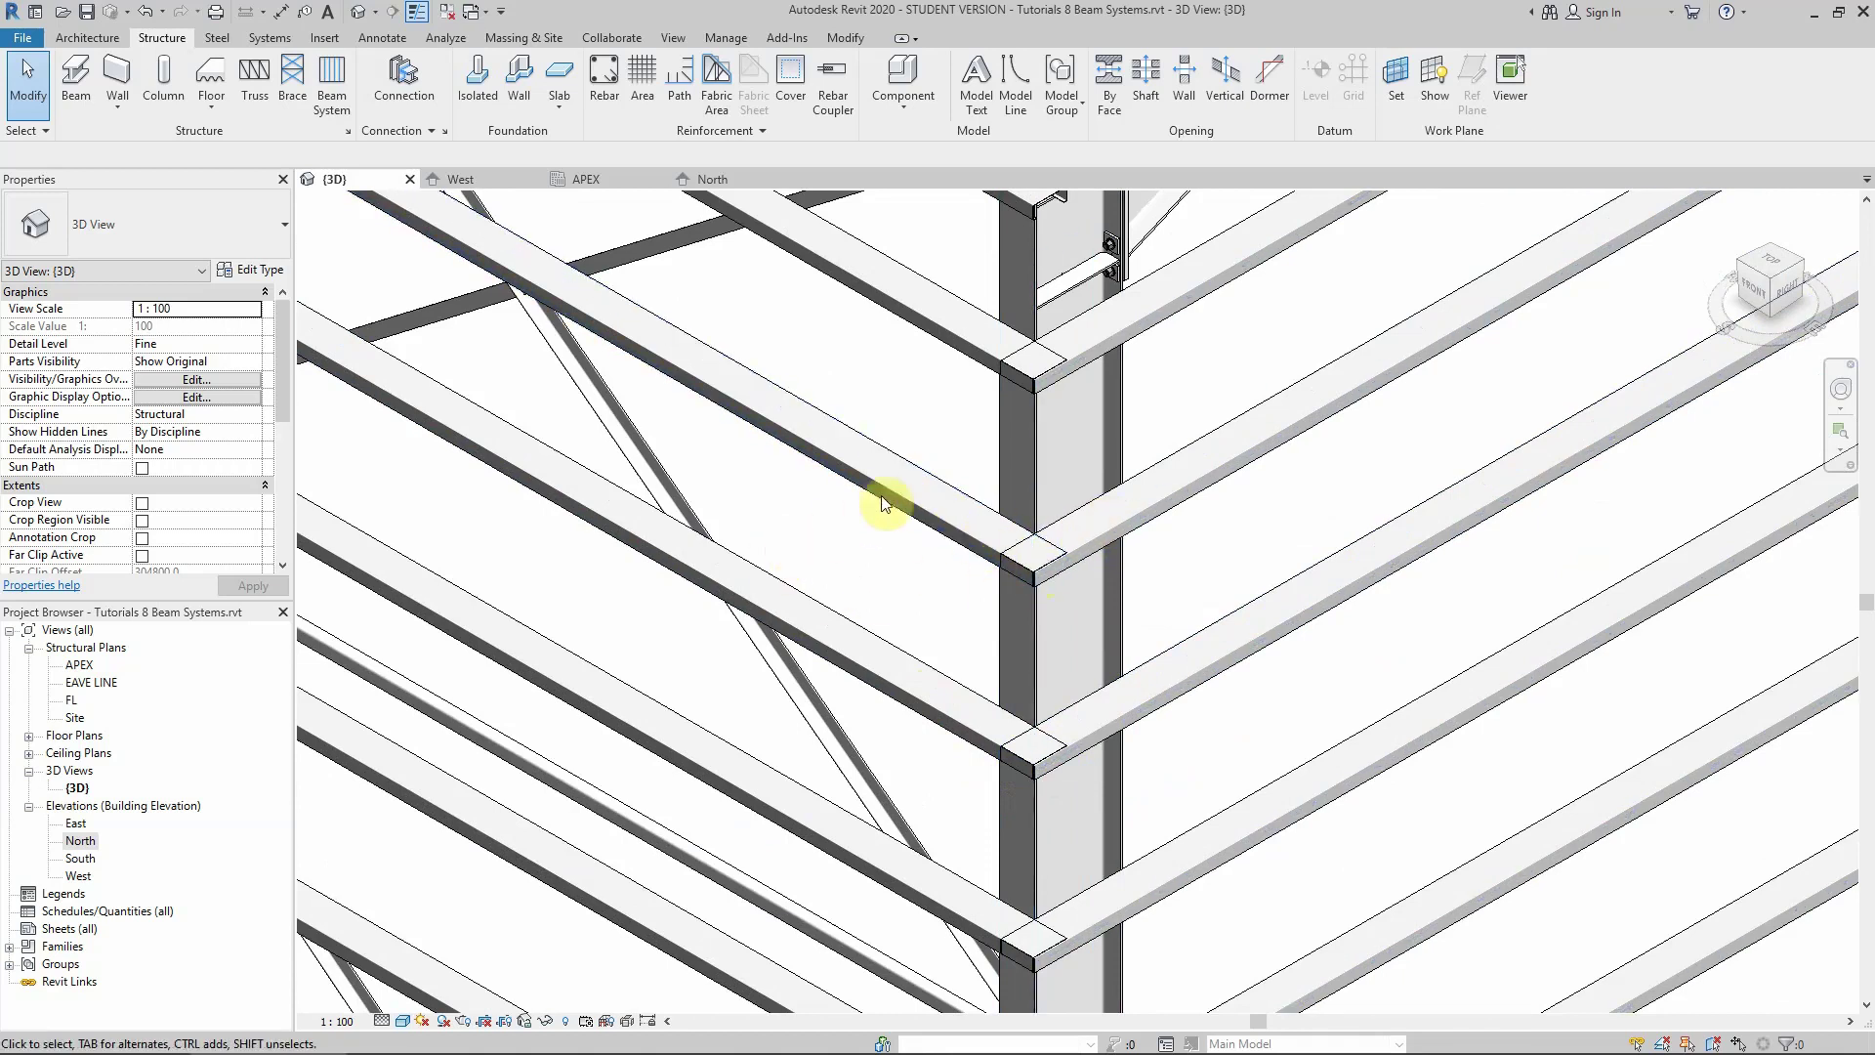
pyautogui.click(913, 475)
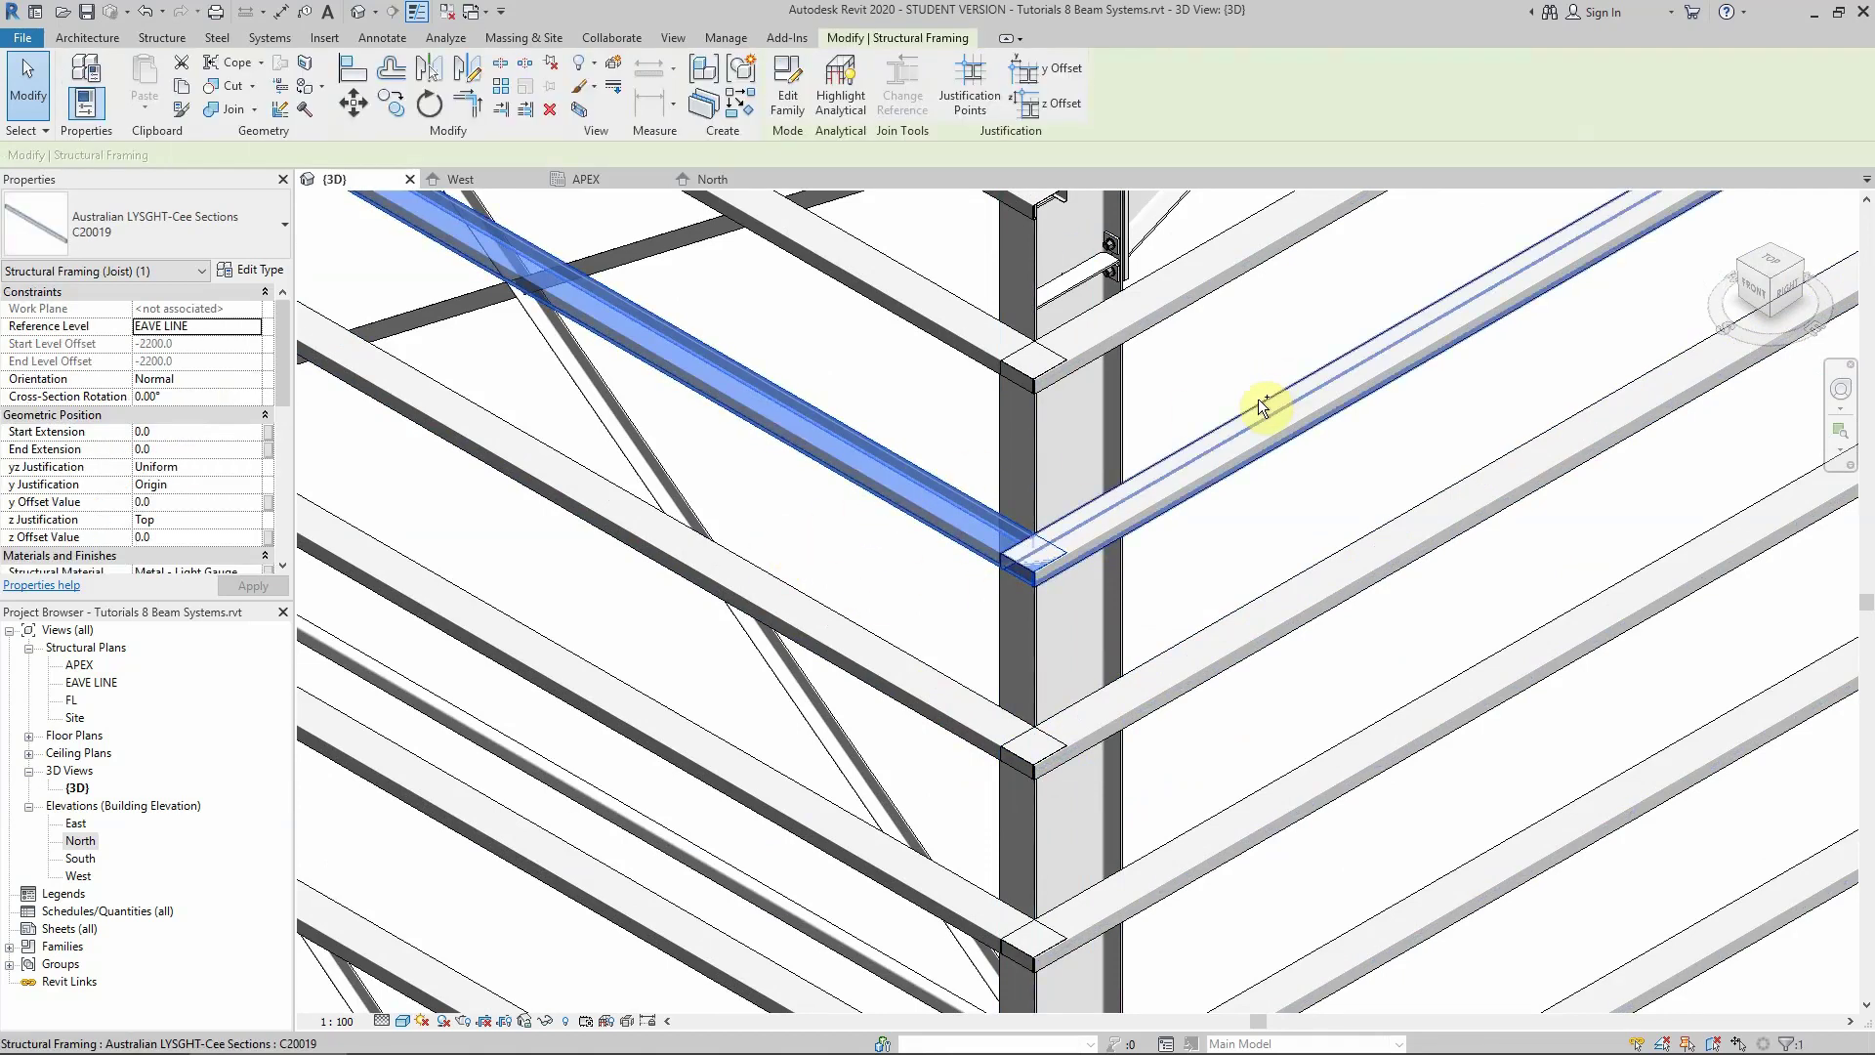
pyautogui.click(217, 41)
pyautogui.click(528, 95)
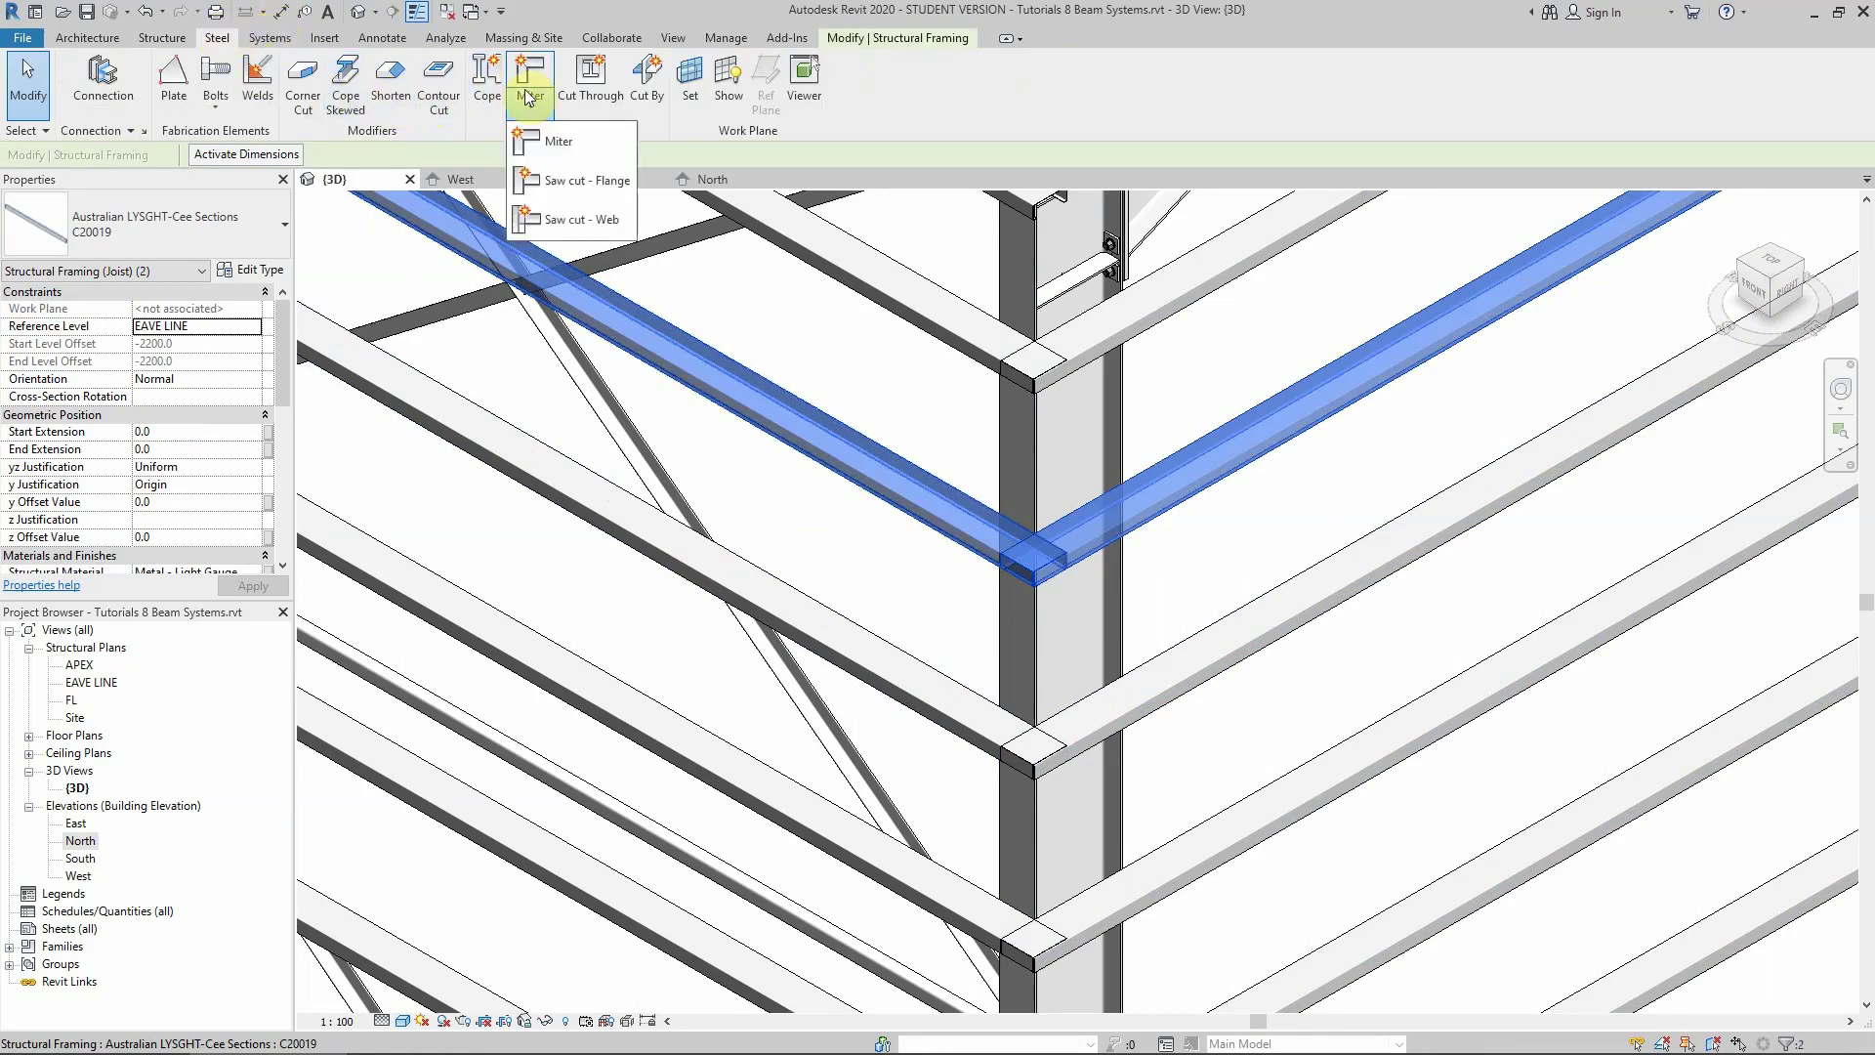
pyautogui.click(528, 140)
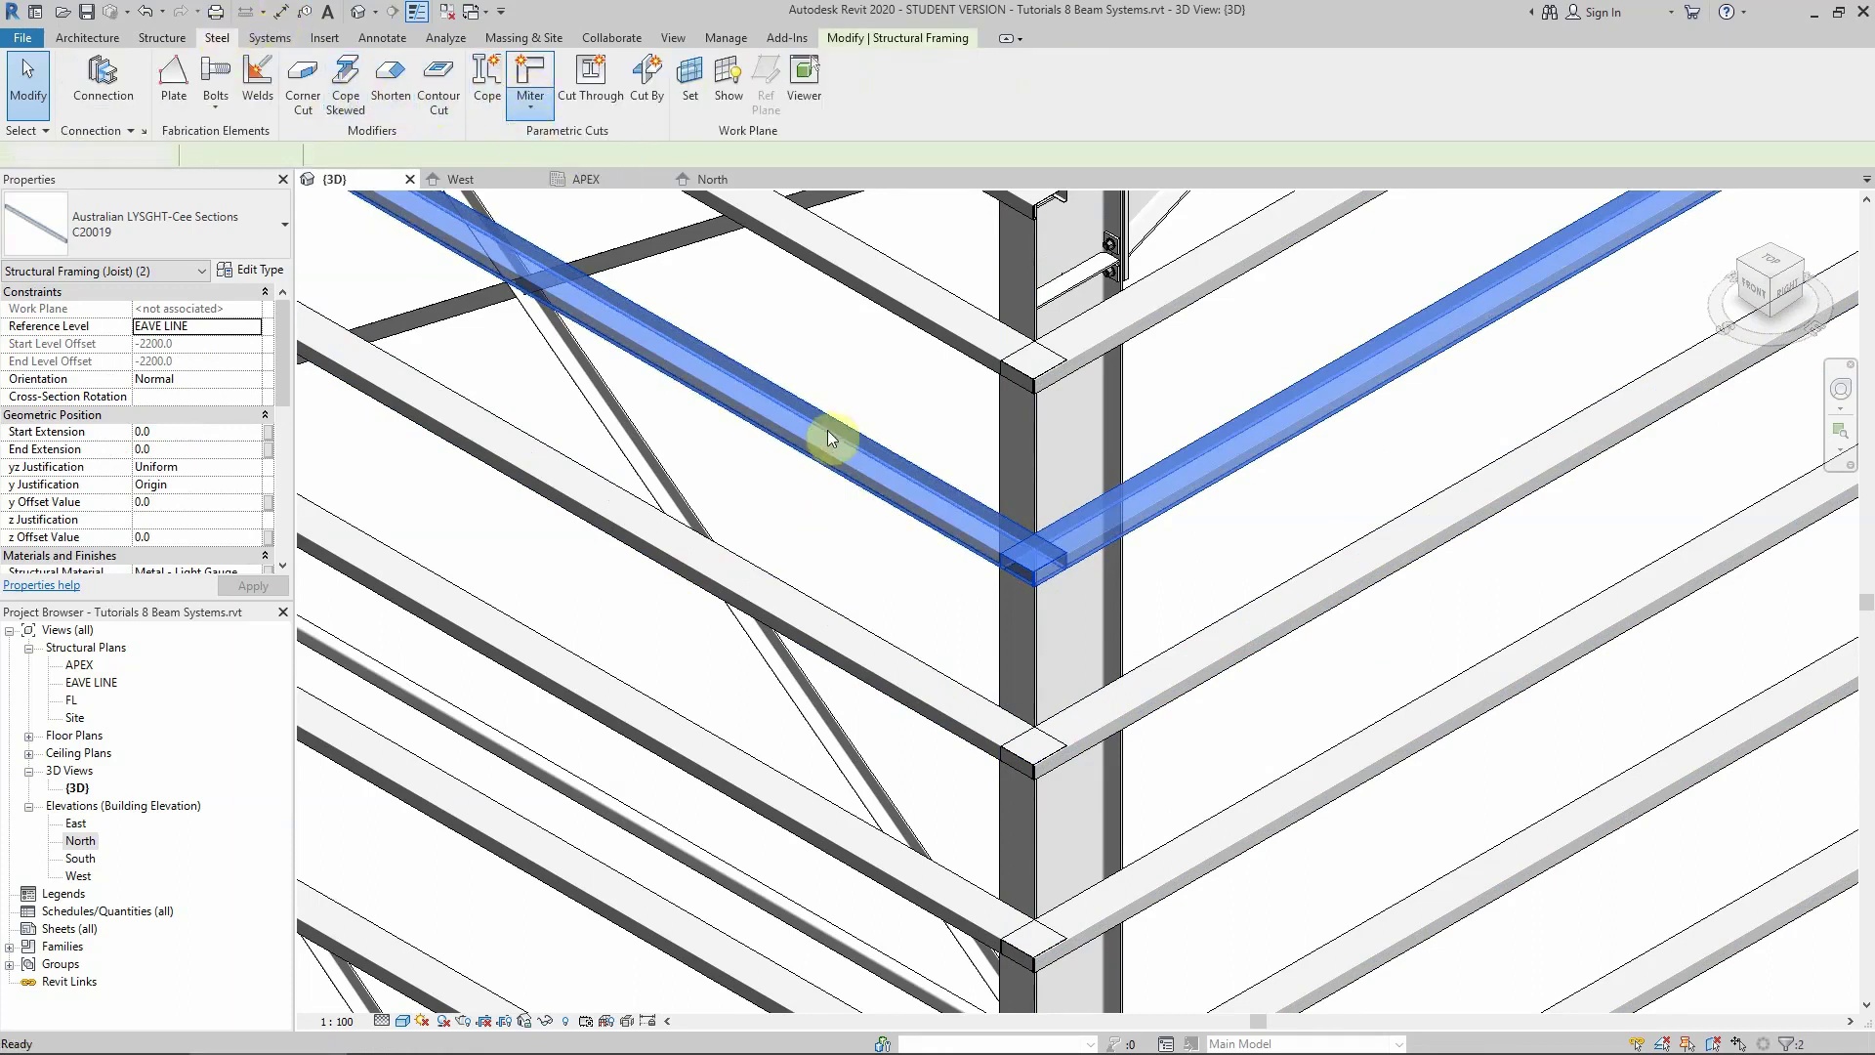
pyautogui.click(864, 396)
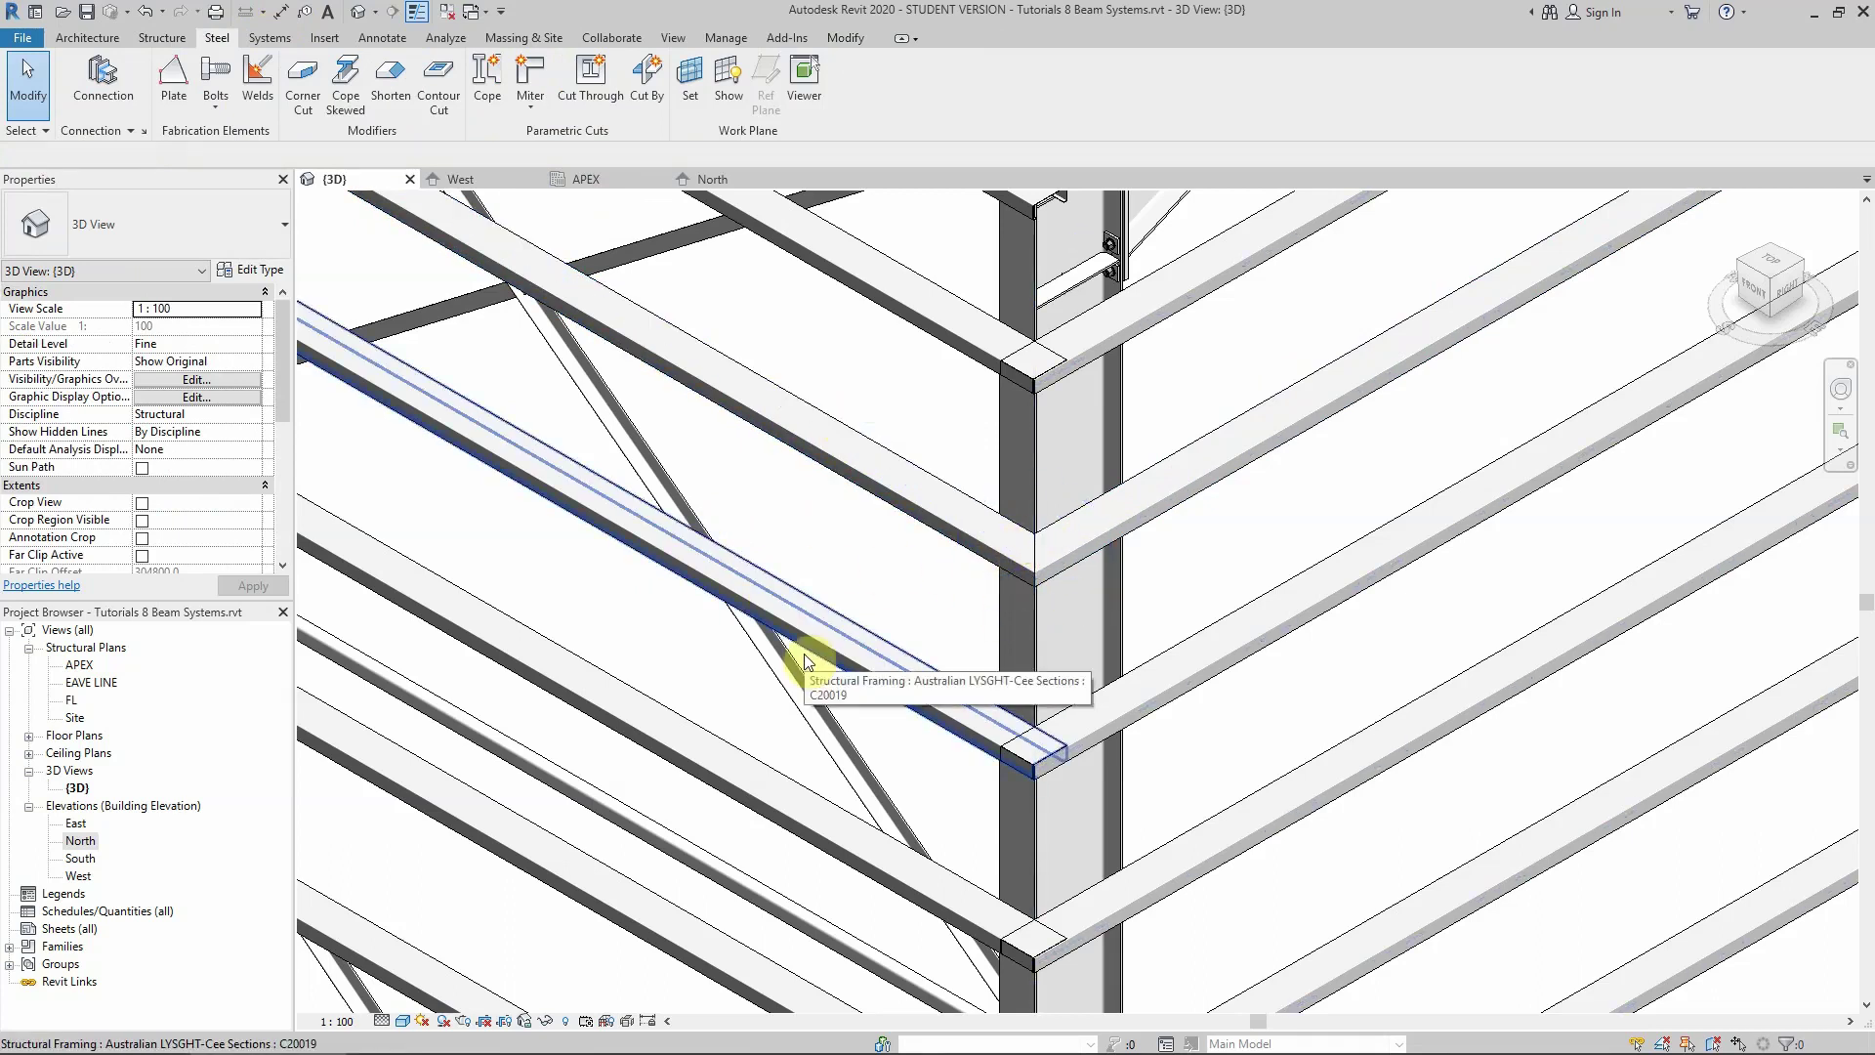
# Select the three lowest girts across the bays of the end wall with the wide door opening
pyautogui.scroll(-5, 791, 571)
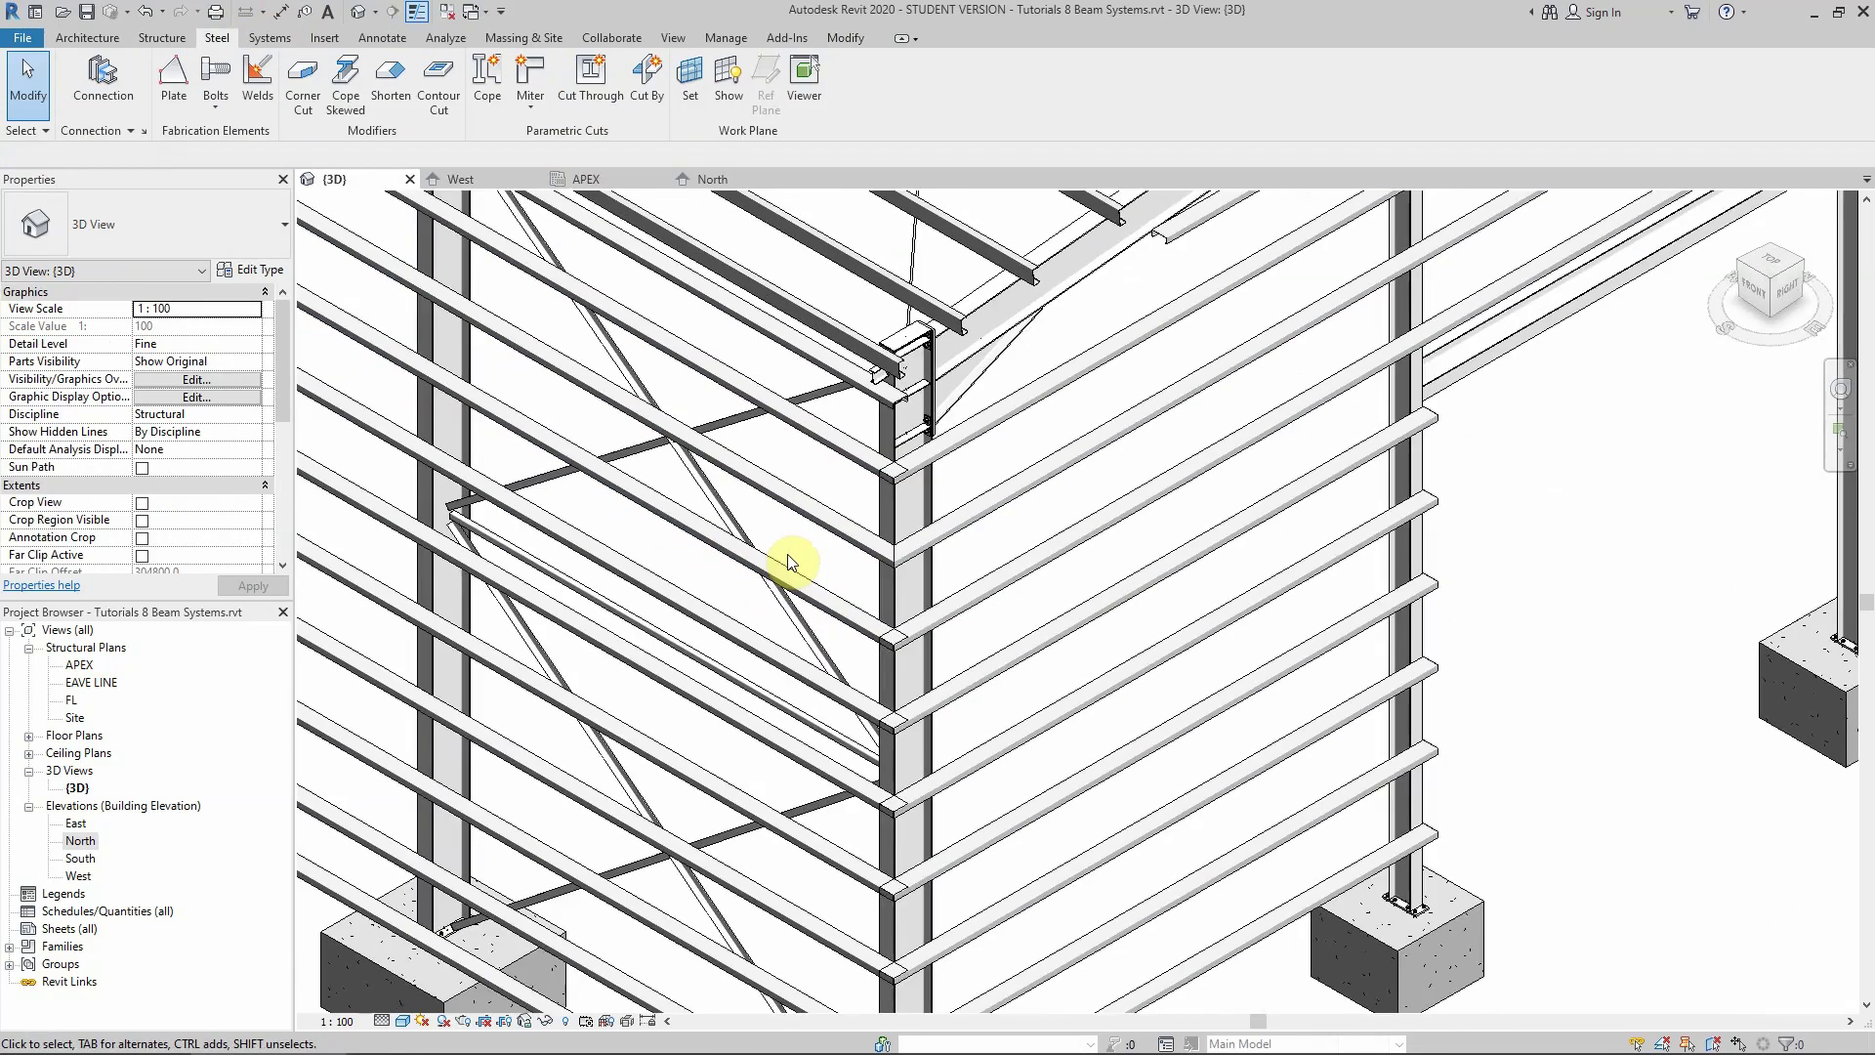
pyautogui.scroll(-5, 789, 564)
pyautogui.scroll(4, 921, 881)
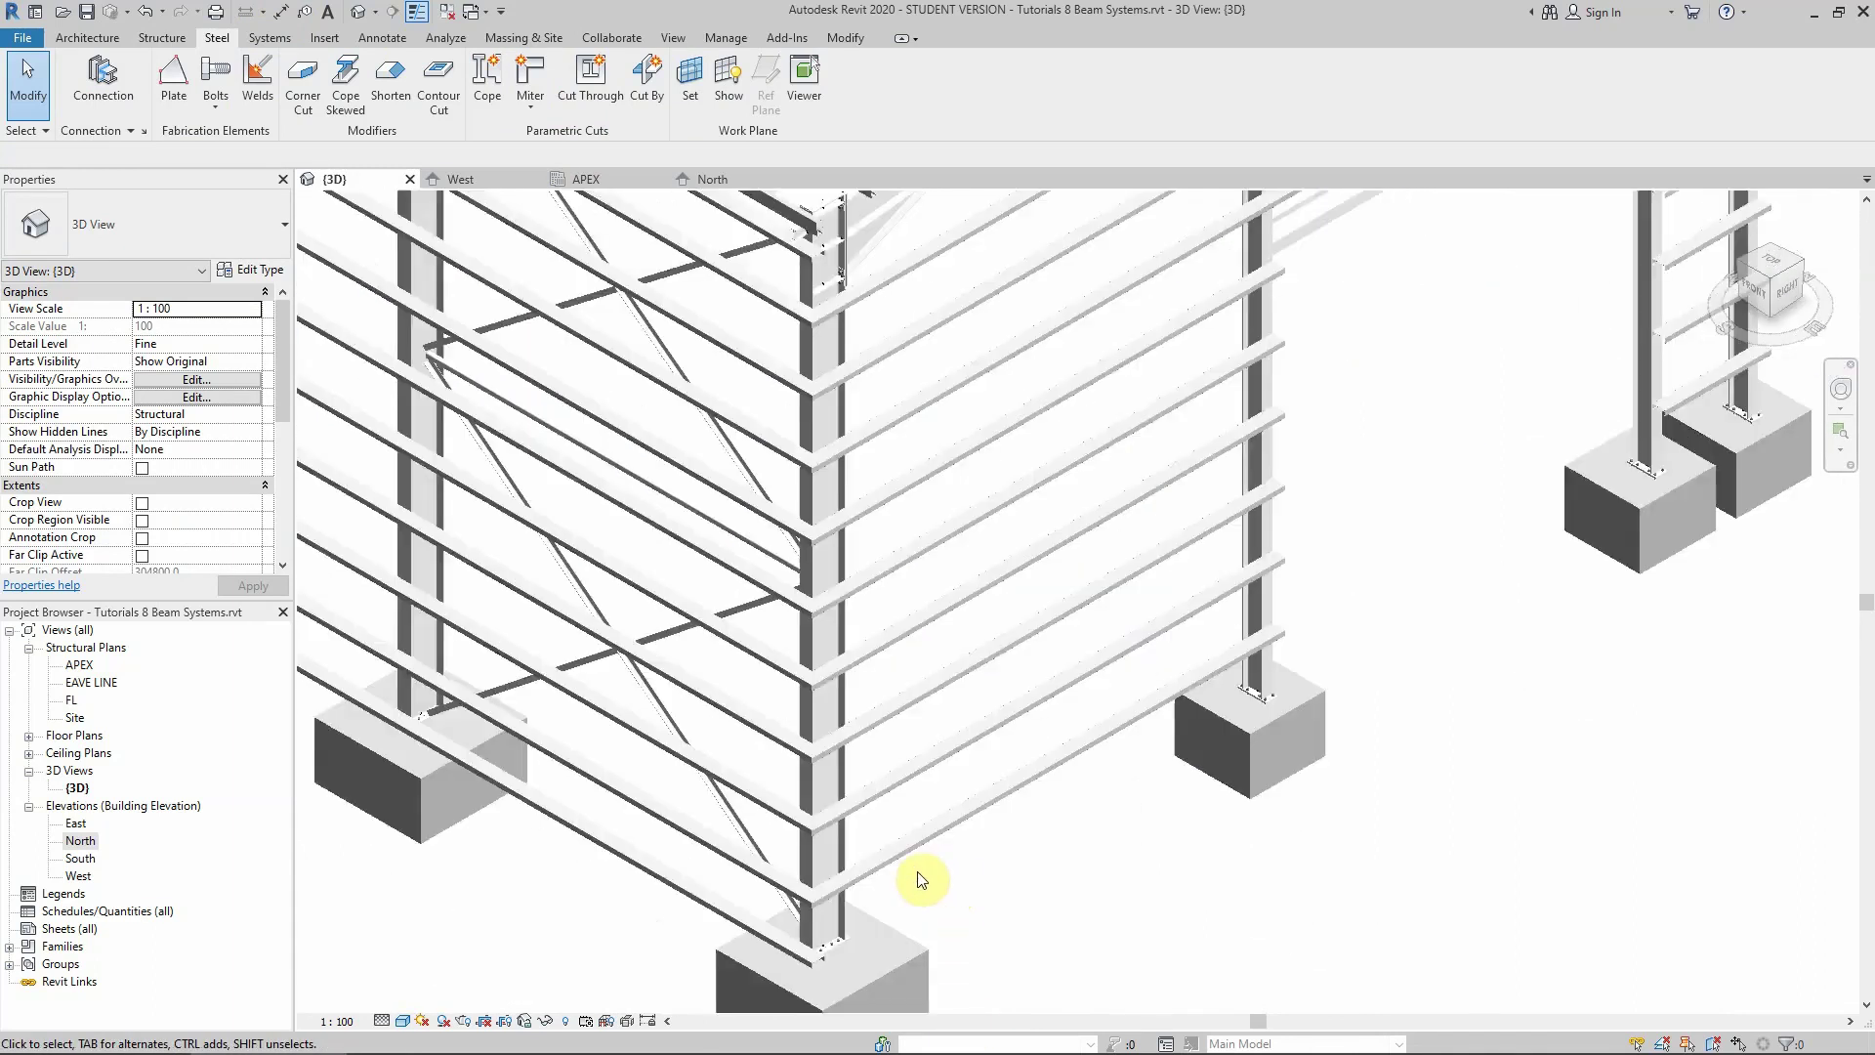
pyautogui.scroll(1, 921, 881)
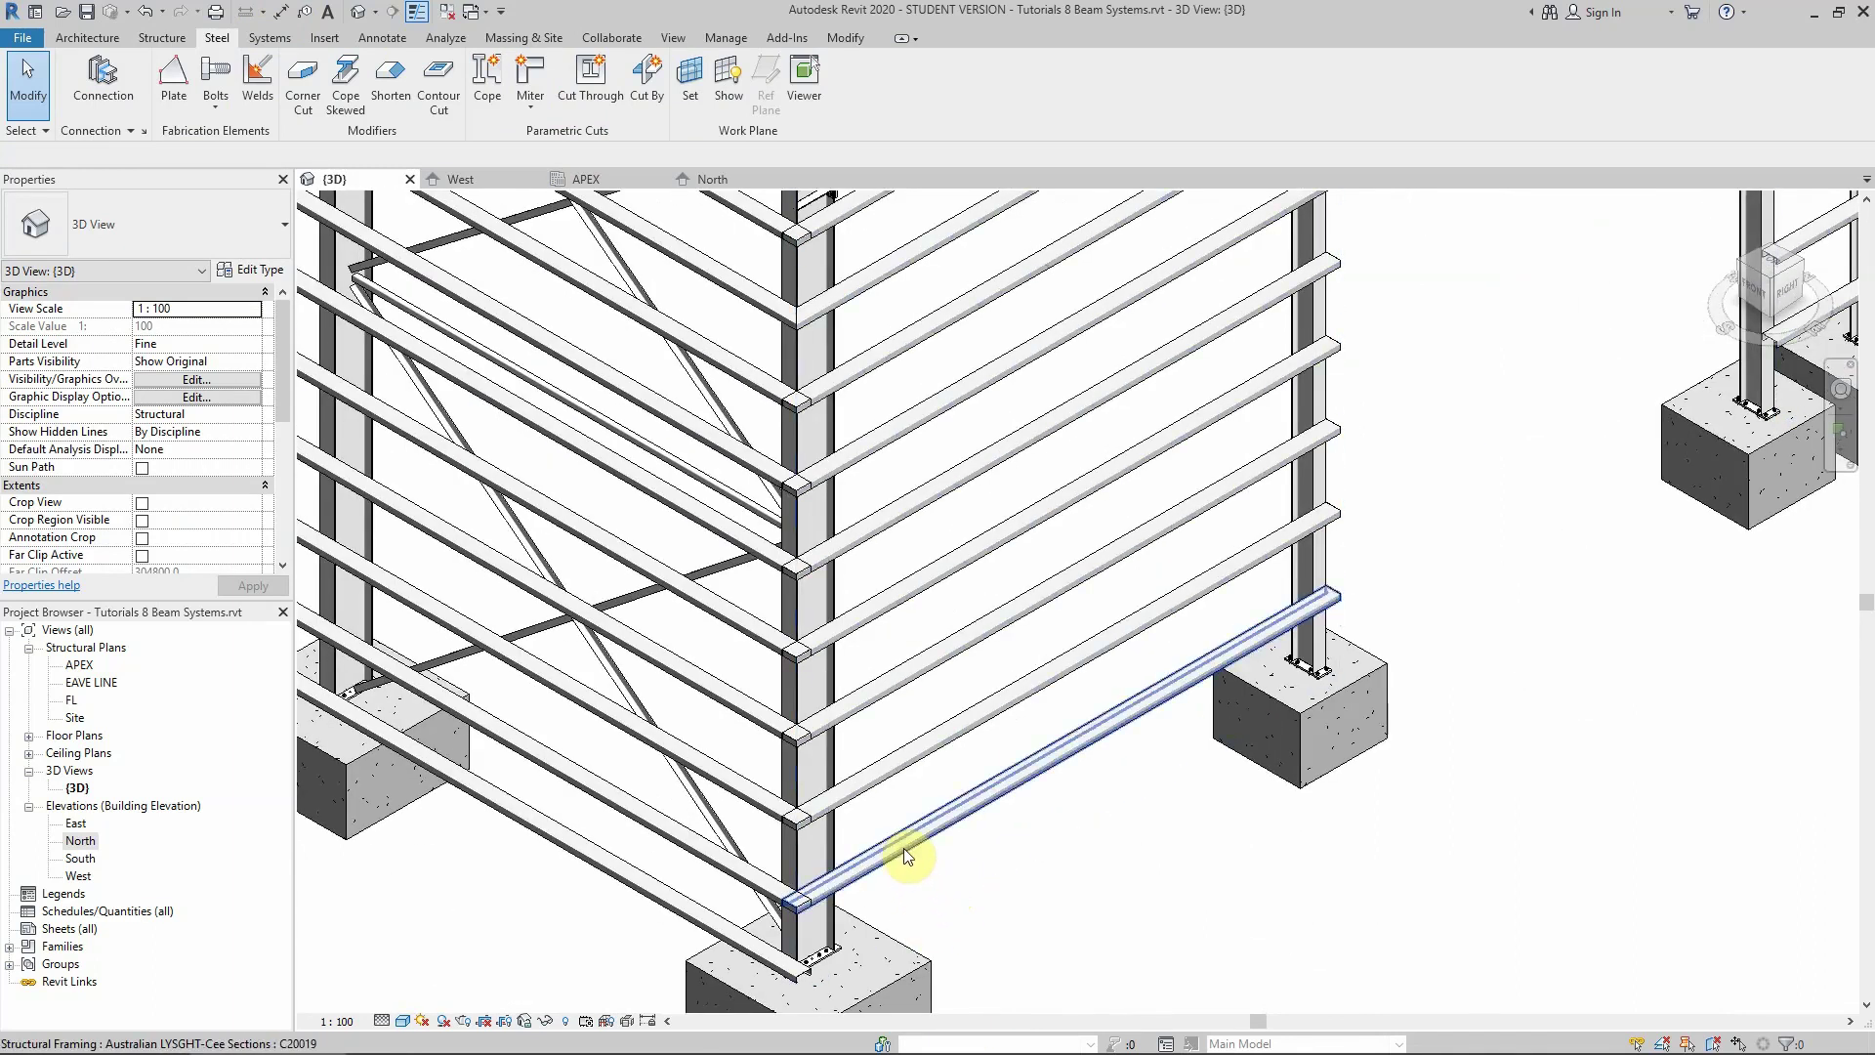
pyautogui.scroll(-2, 929, 908)
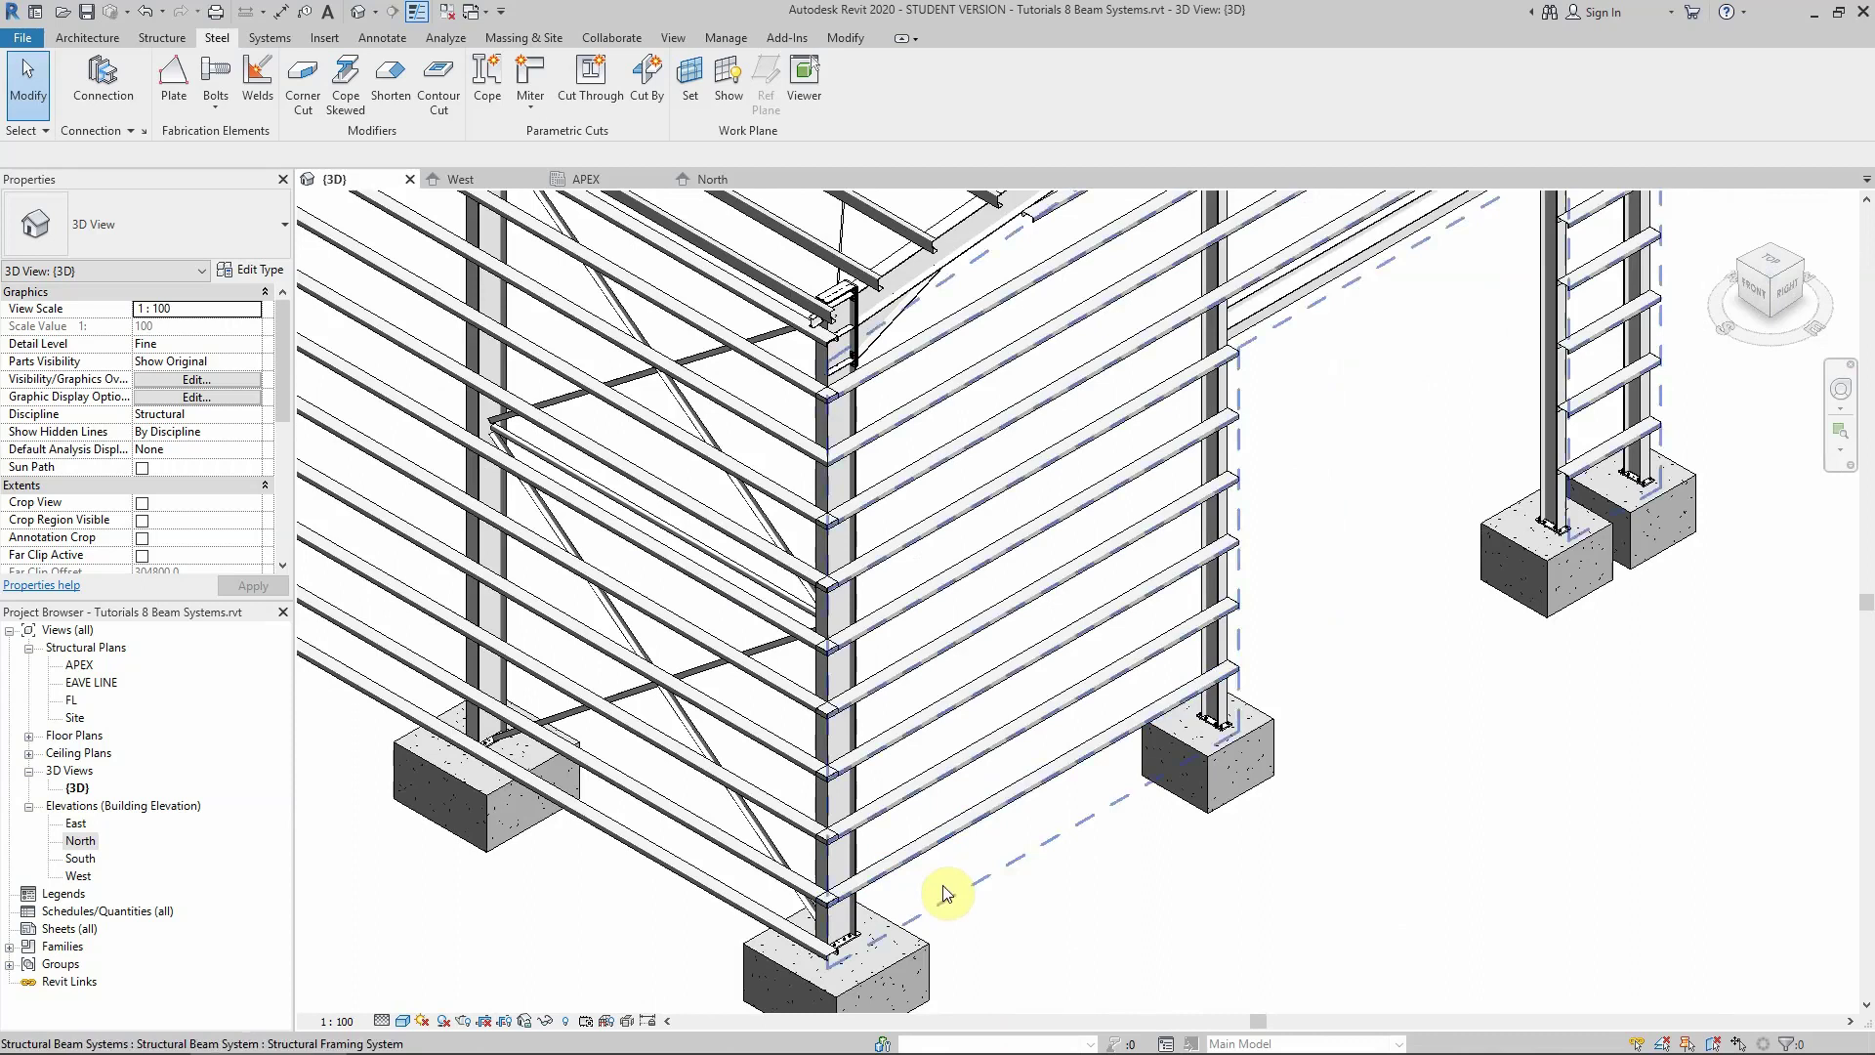
pyautogui.scroll(-2, 918, 830)
pyautogui.click(925, 838)
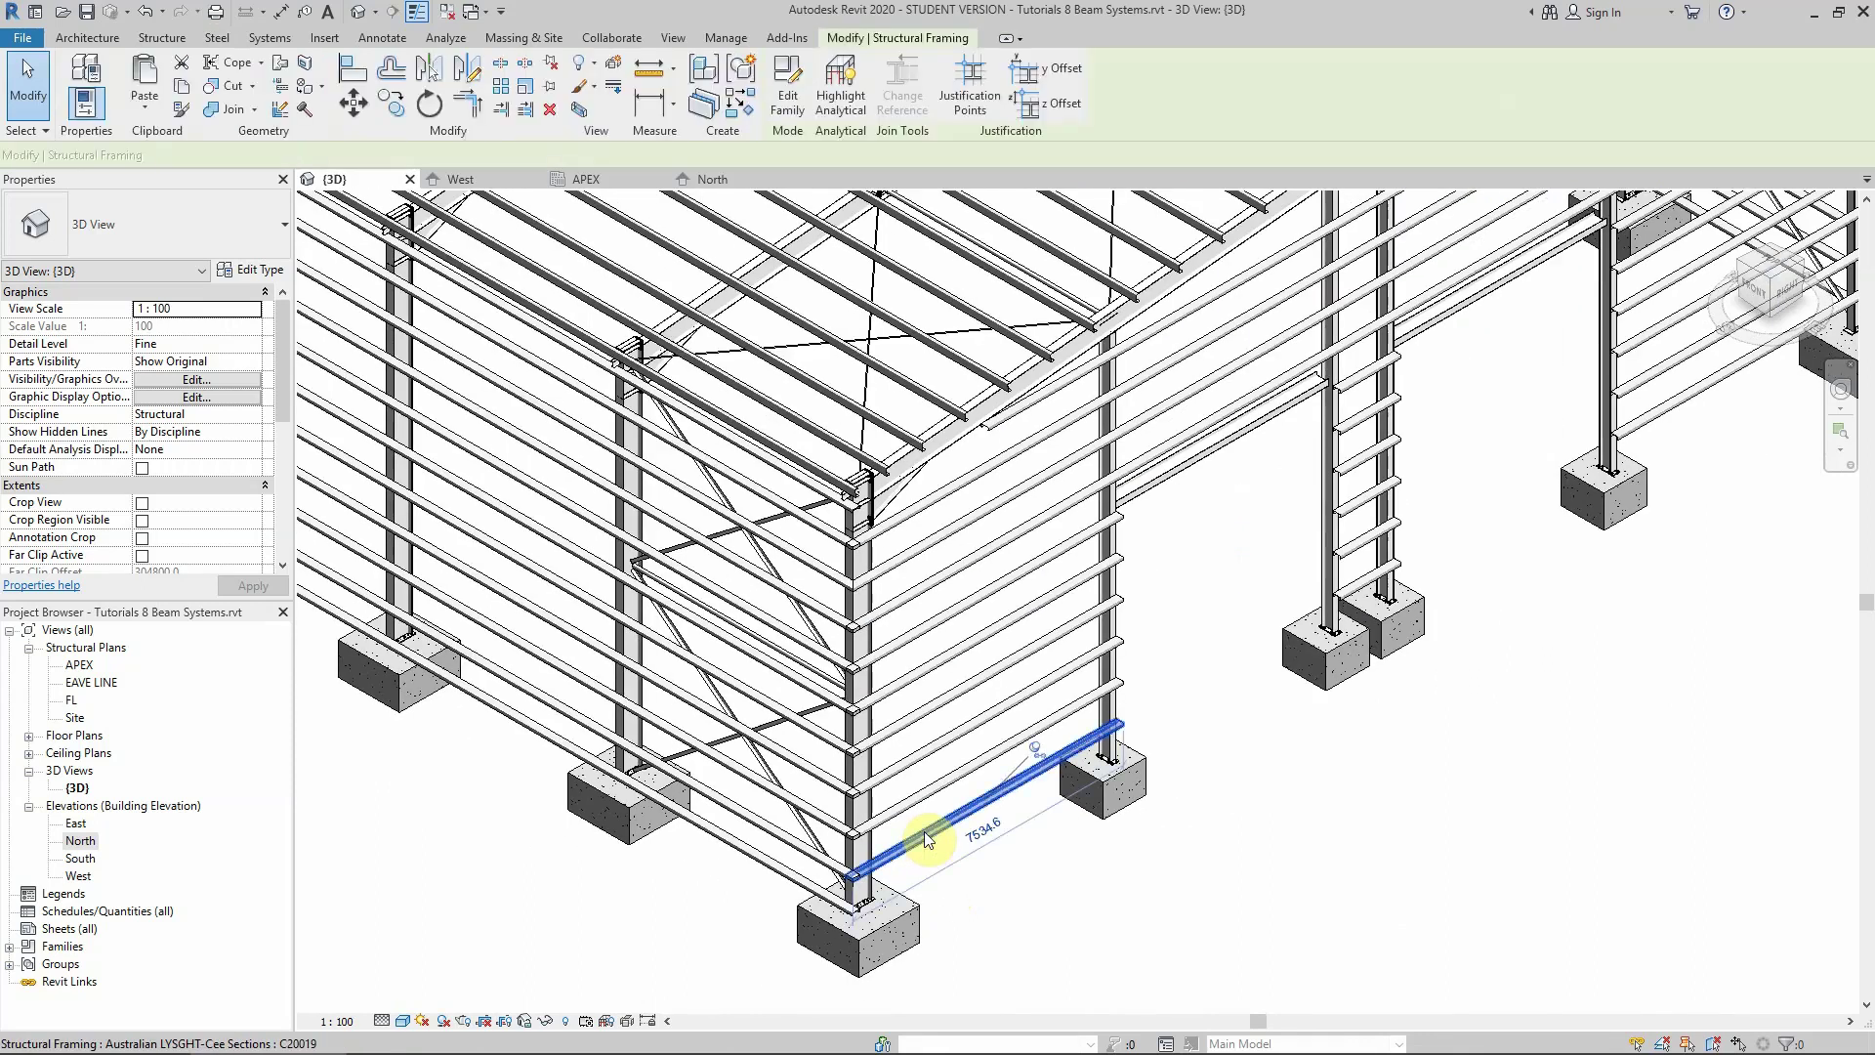
pyautogui.keyDown('ctrl'); pyautogui.click(1640, 419); pyautogui.keyUp('ctrl')
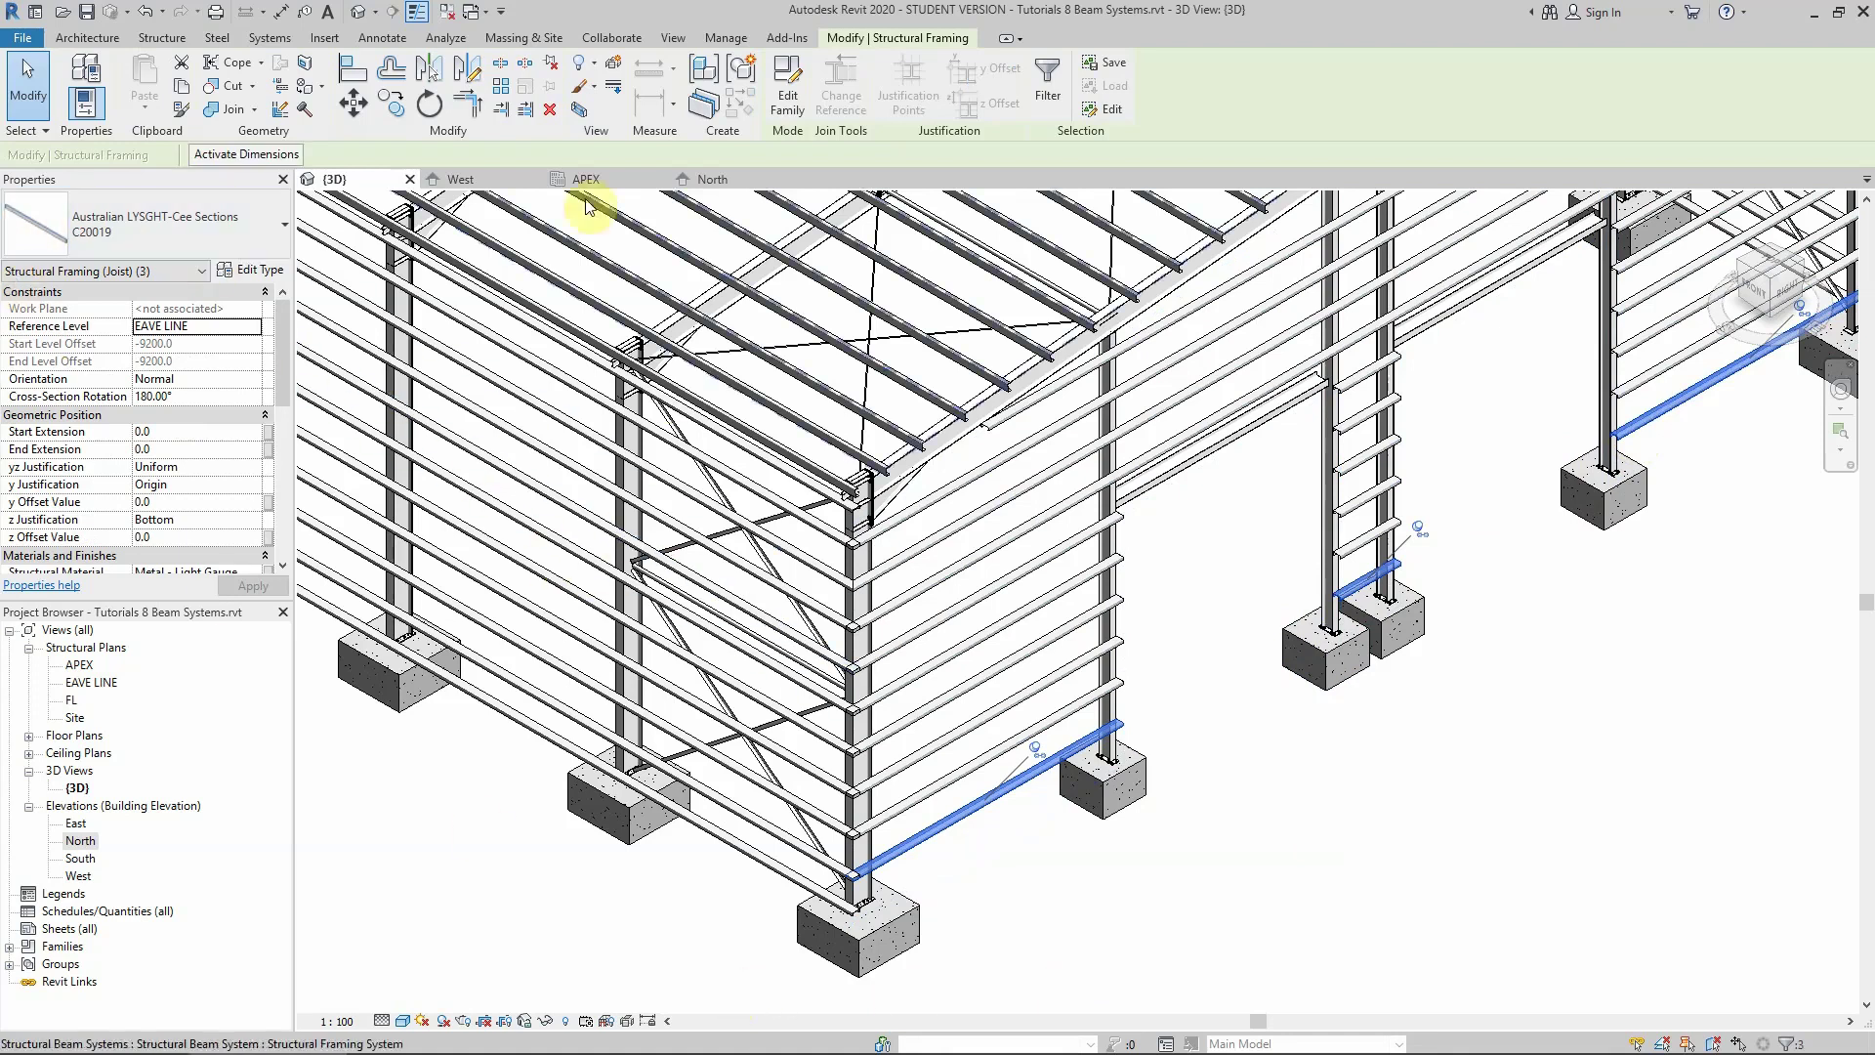
# View the selected end wall girts from the front in the Wireframe visual style at the corner column base
pyautogui.click(1732, 293)
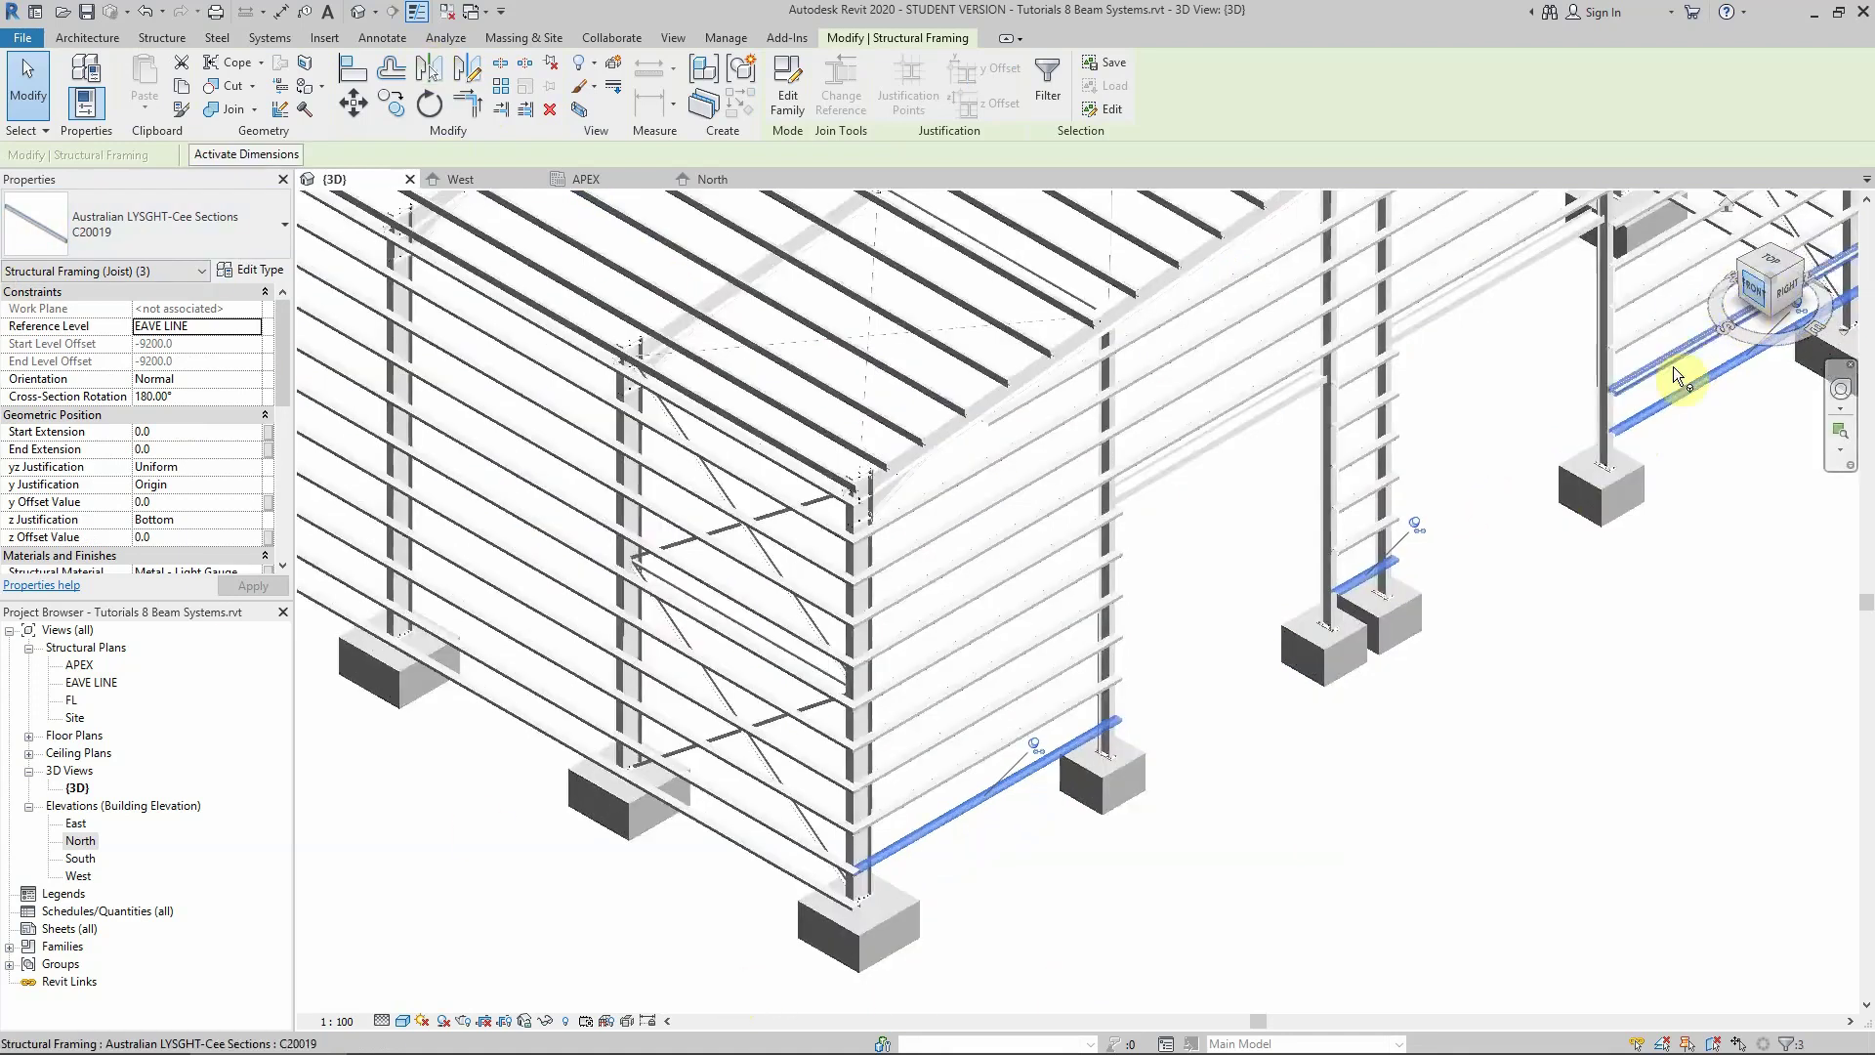
pyautogui.scroll(5, 1123, 663)
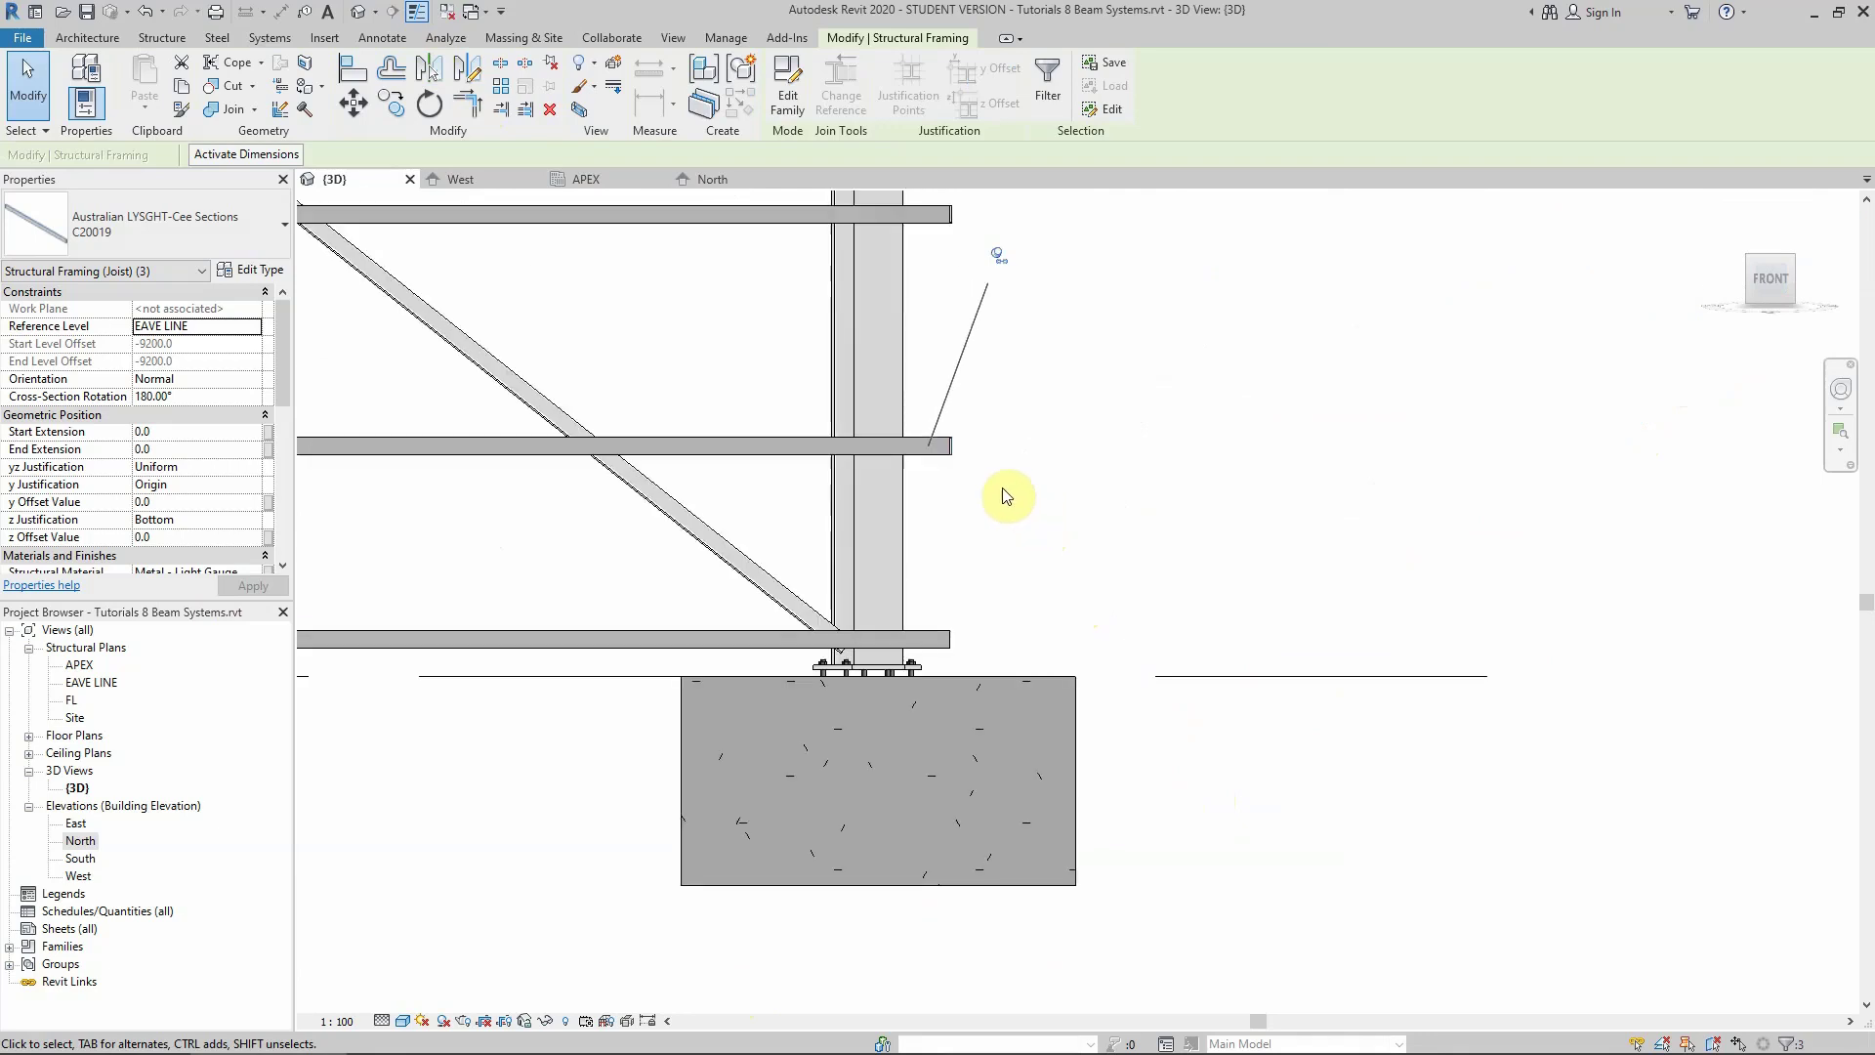
pyautogui.click(403, 1021)
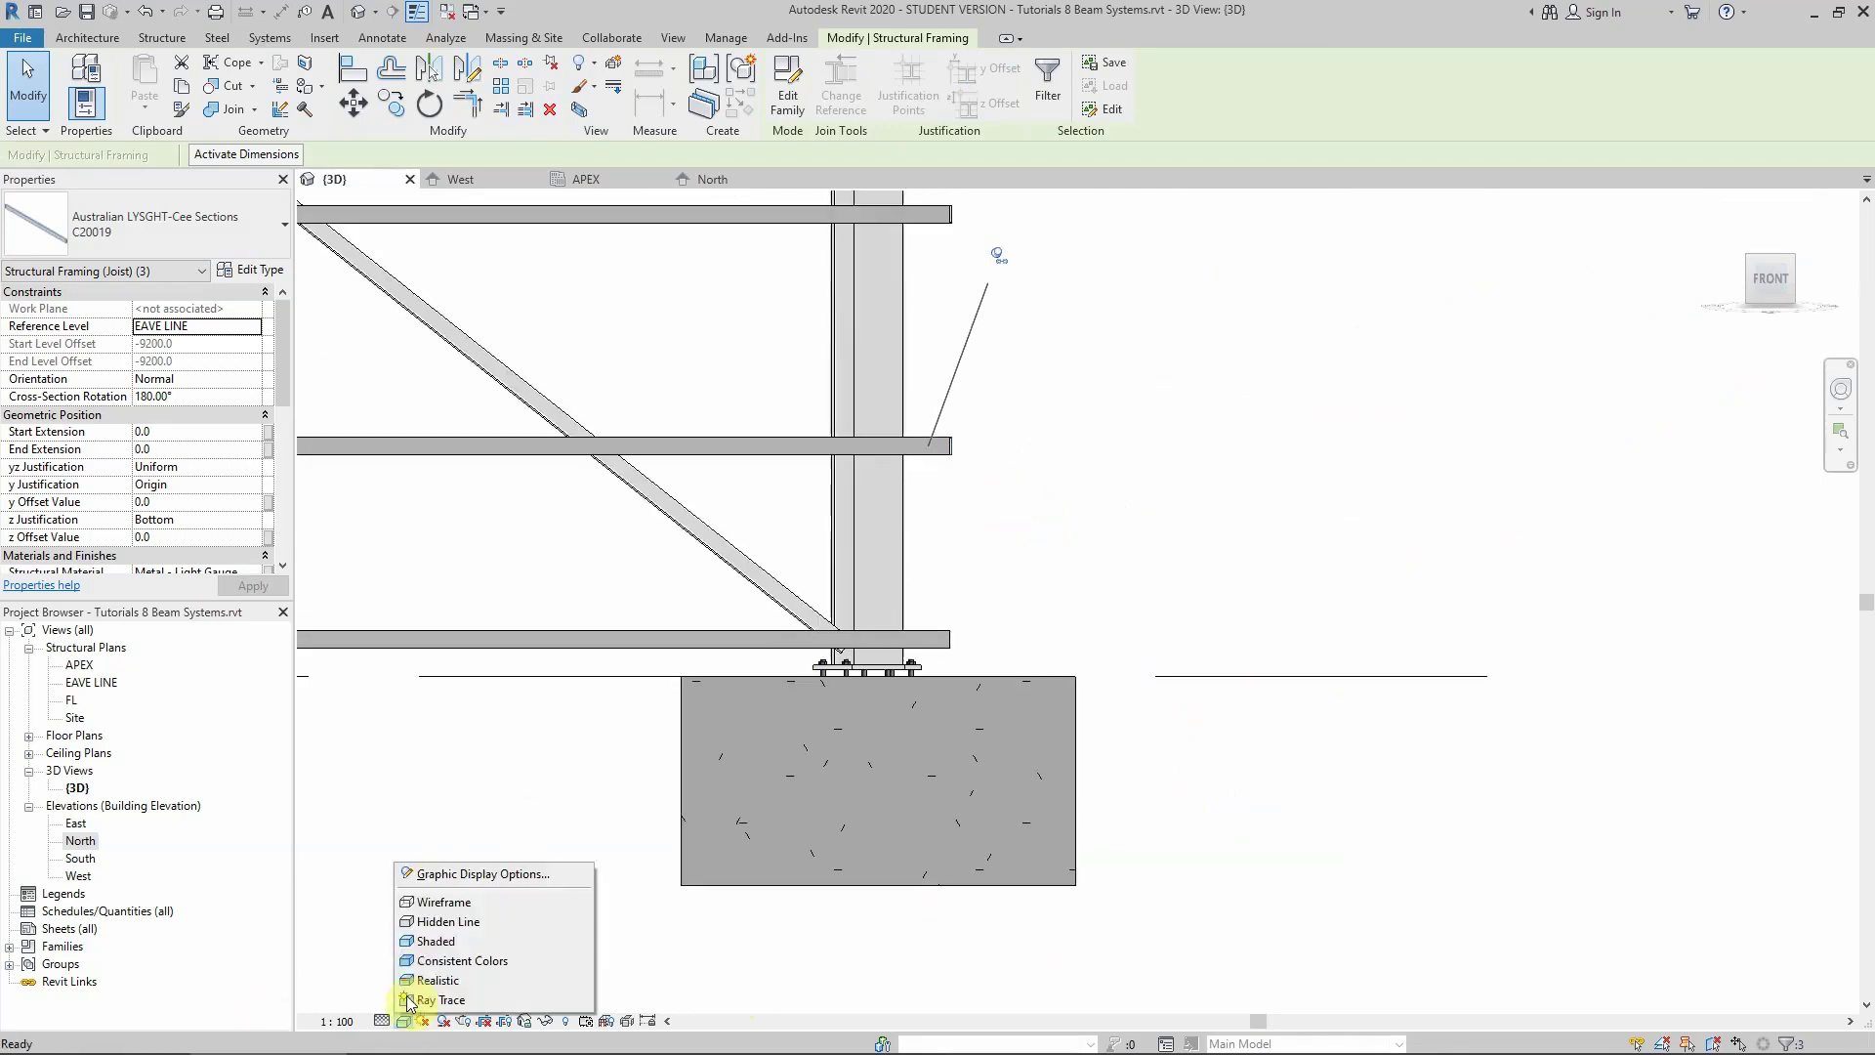
pyautogui.click(433, 904)
# Copy the selected end wall girts from their upper outer corner endpoint down to the matching endpoint of the lowest side wall girt
pyautogui.click(390, 101)
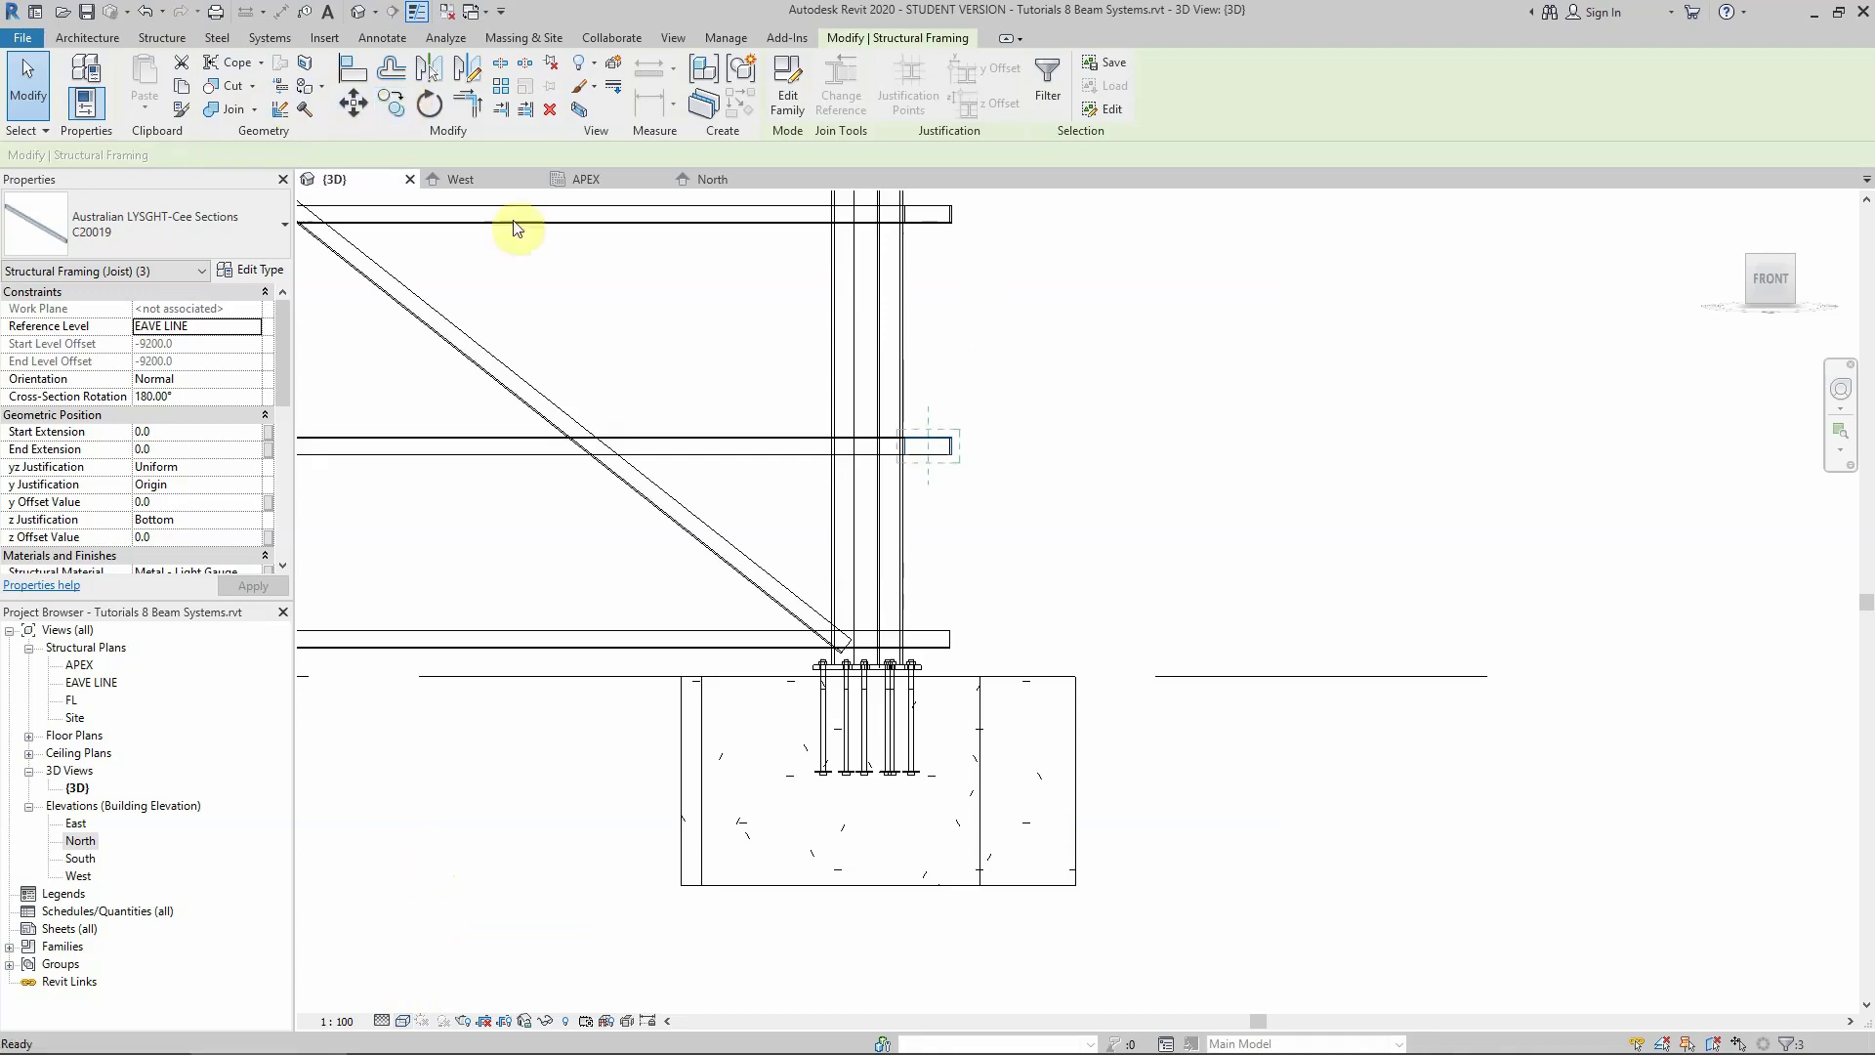
pyautogui.scroll(3, 967, 420)
pyautogui.scroll(3, 820, 572)
pyautogui.click(803, 583)
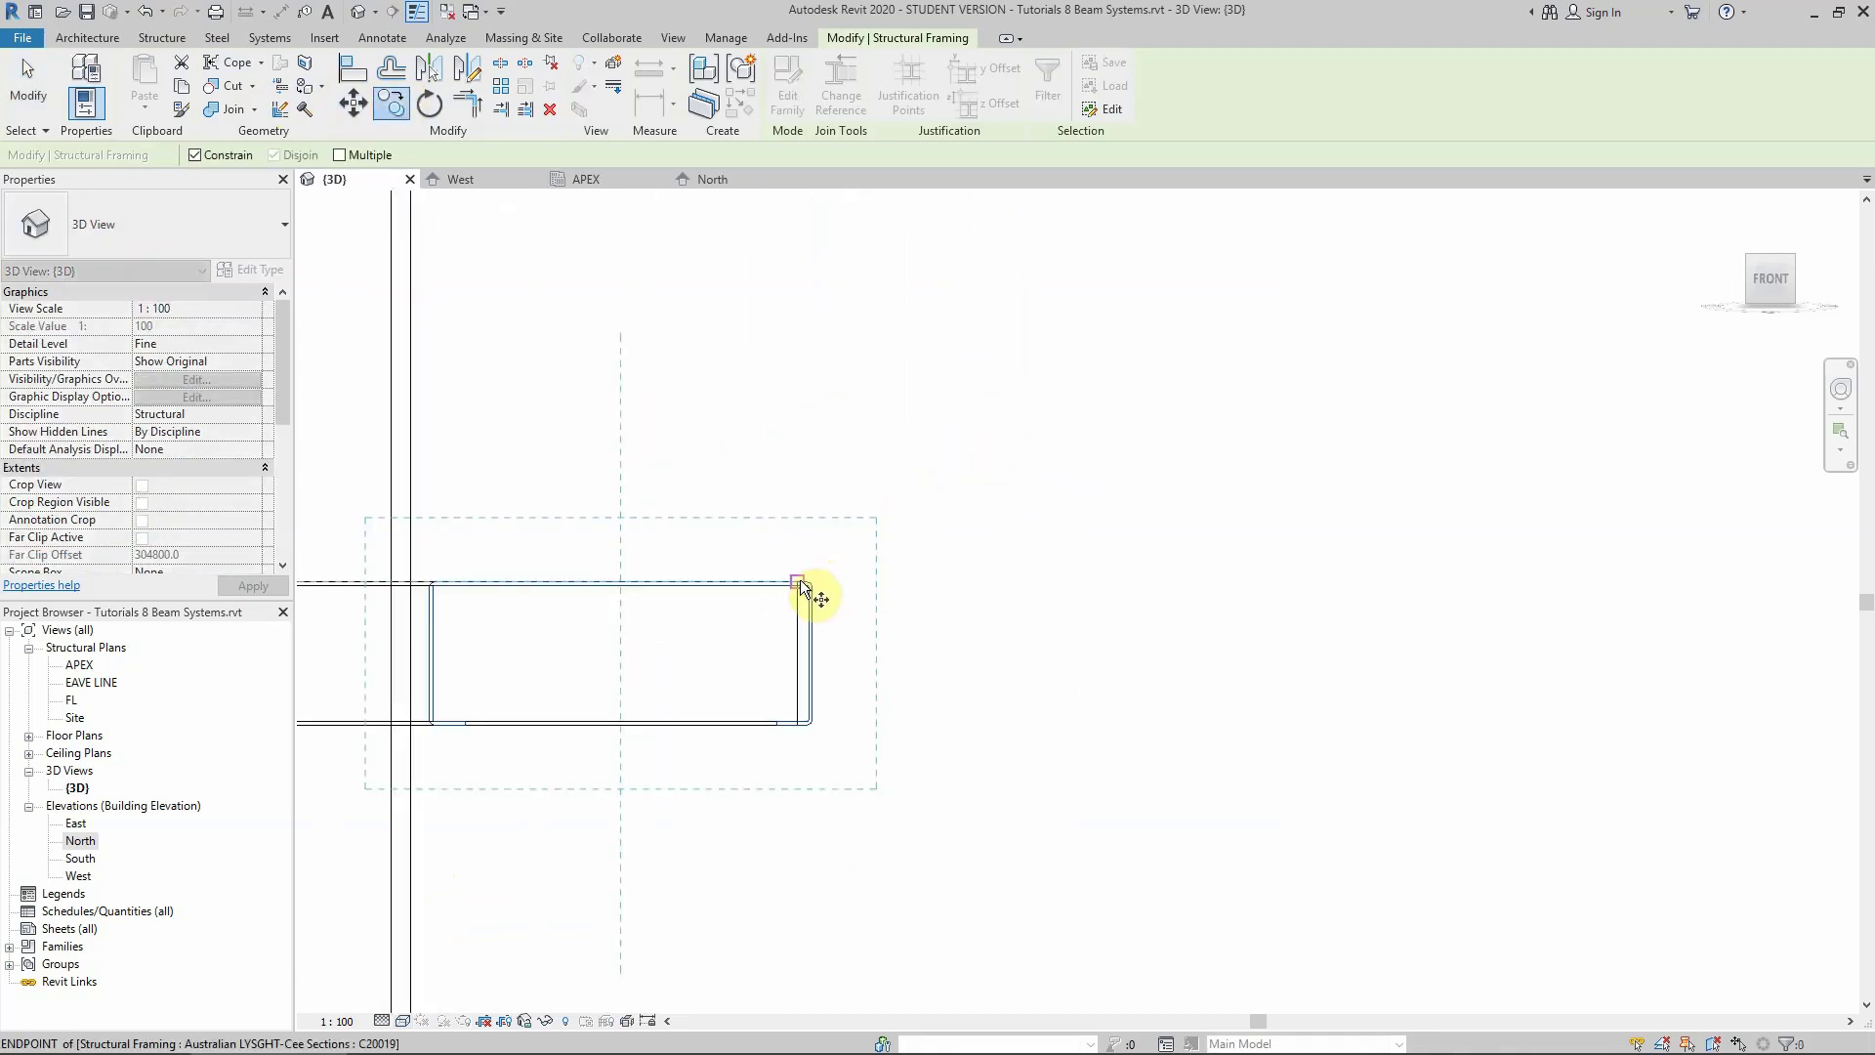
pyautogui.scroll(-2, 835, 547)
pyautogui.scroll(2, 808, 776)
pyautogui.scroll(2, 869, 722)
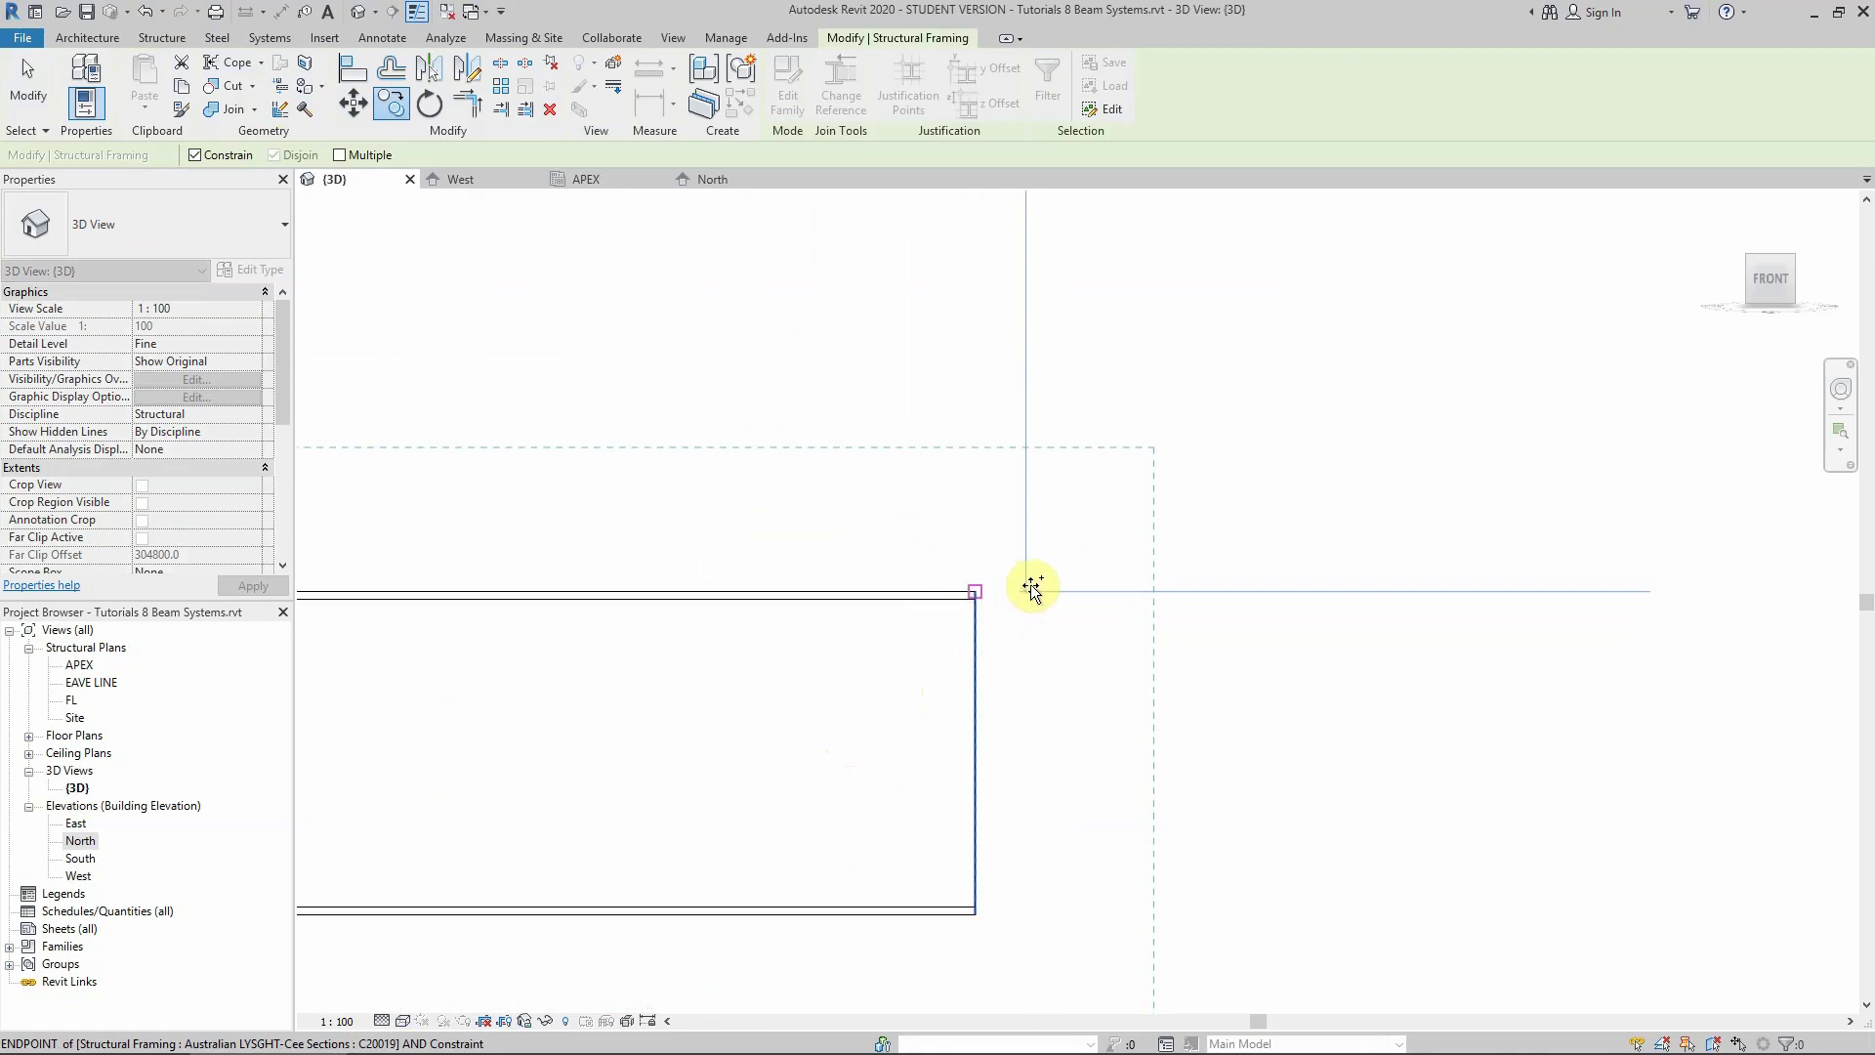
pyautogui.click(976, 590)
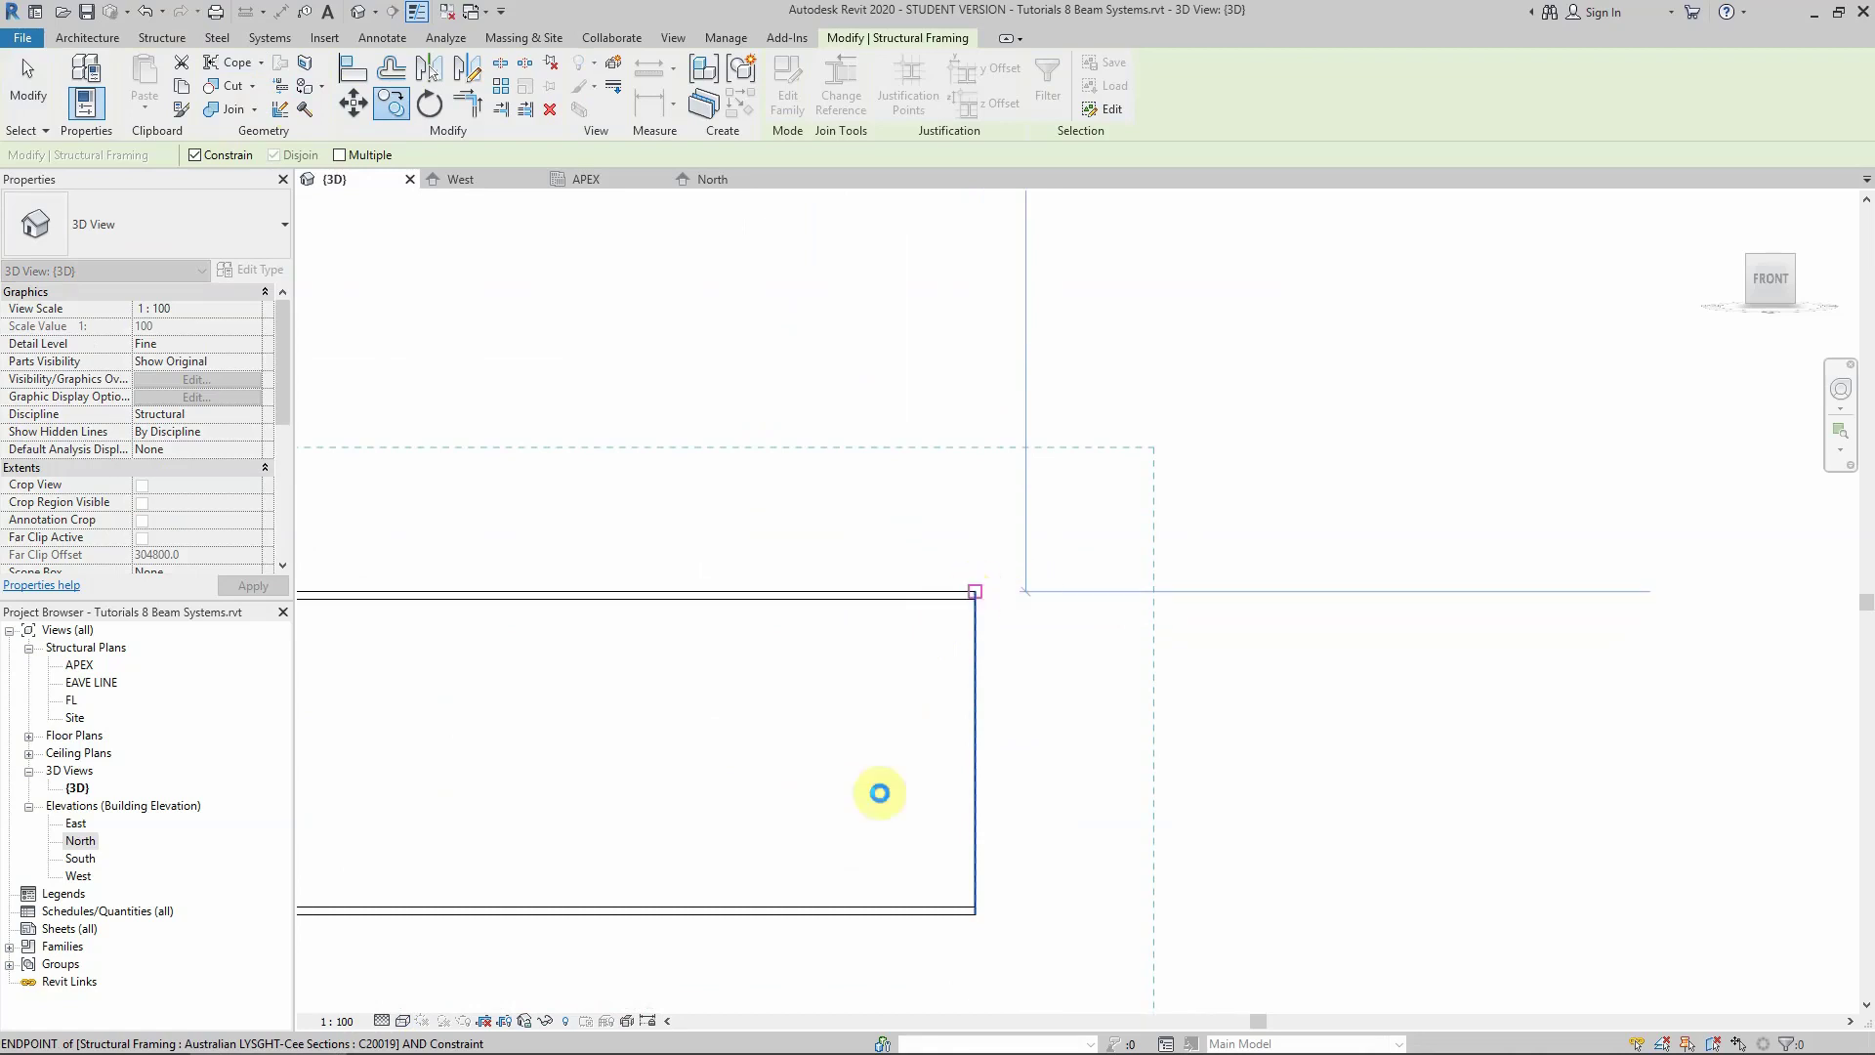
pyautogui.scroll(4, 836, 674)
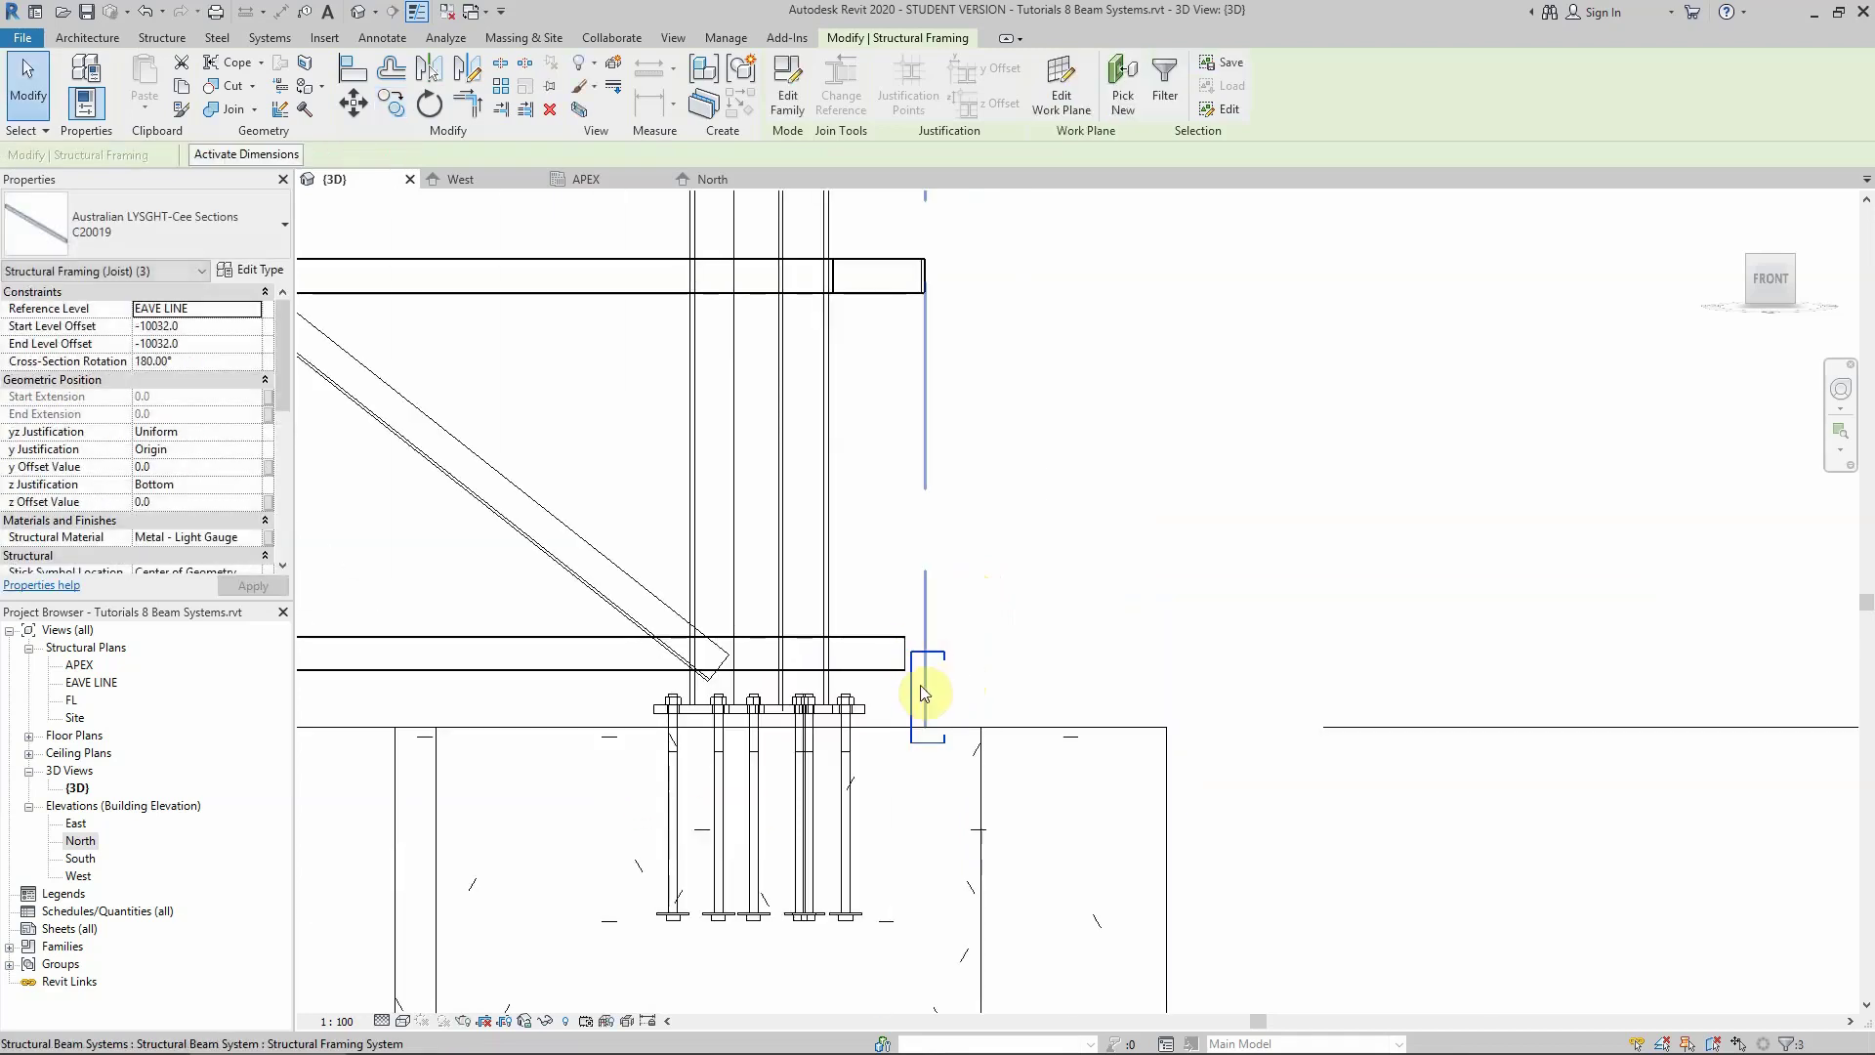
pyautogui.press('Escape')
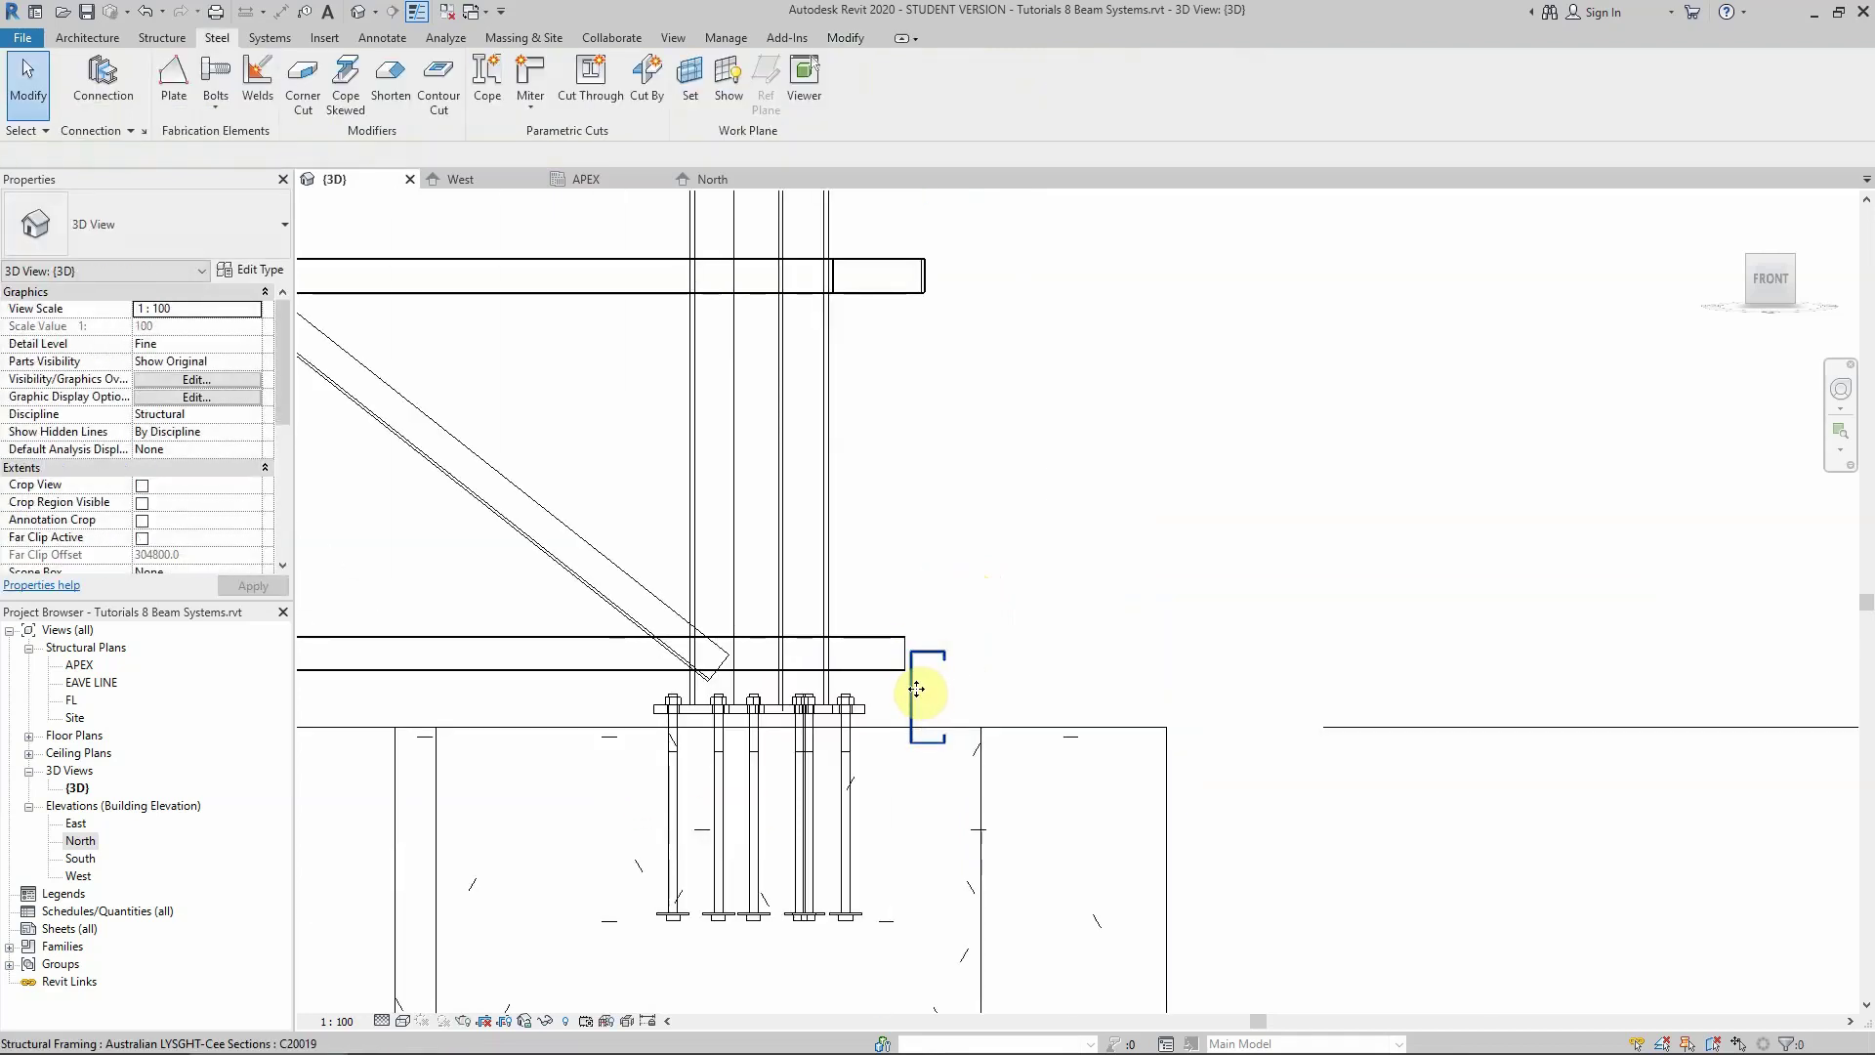
# Set the cross-section rotation of the three copied end wall girts to -90° and deselect them
pyautogui.moveTo(879, 587); pyautogui.dragTo(1040, 837)
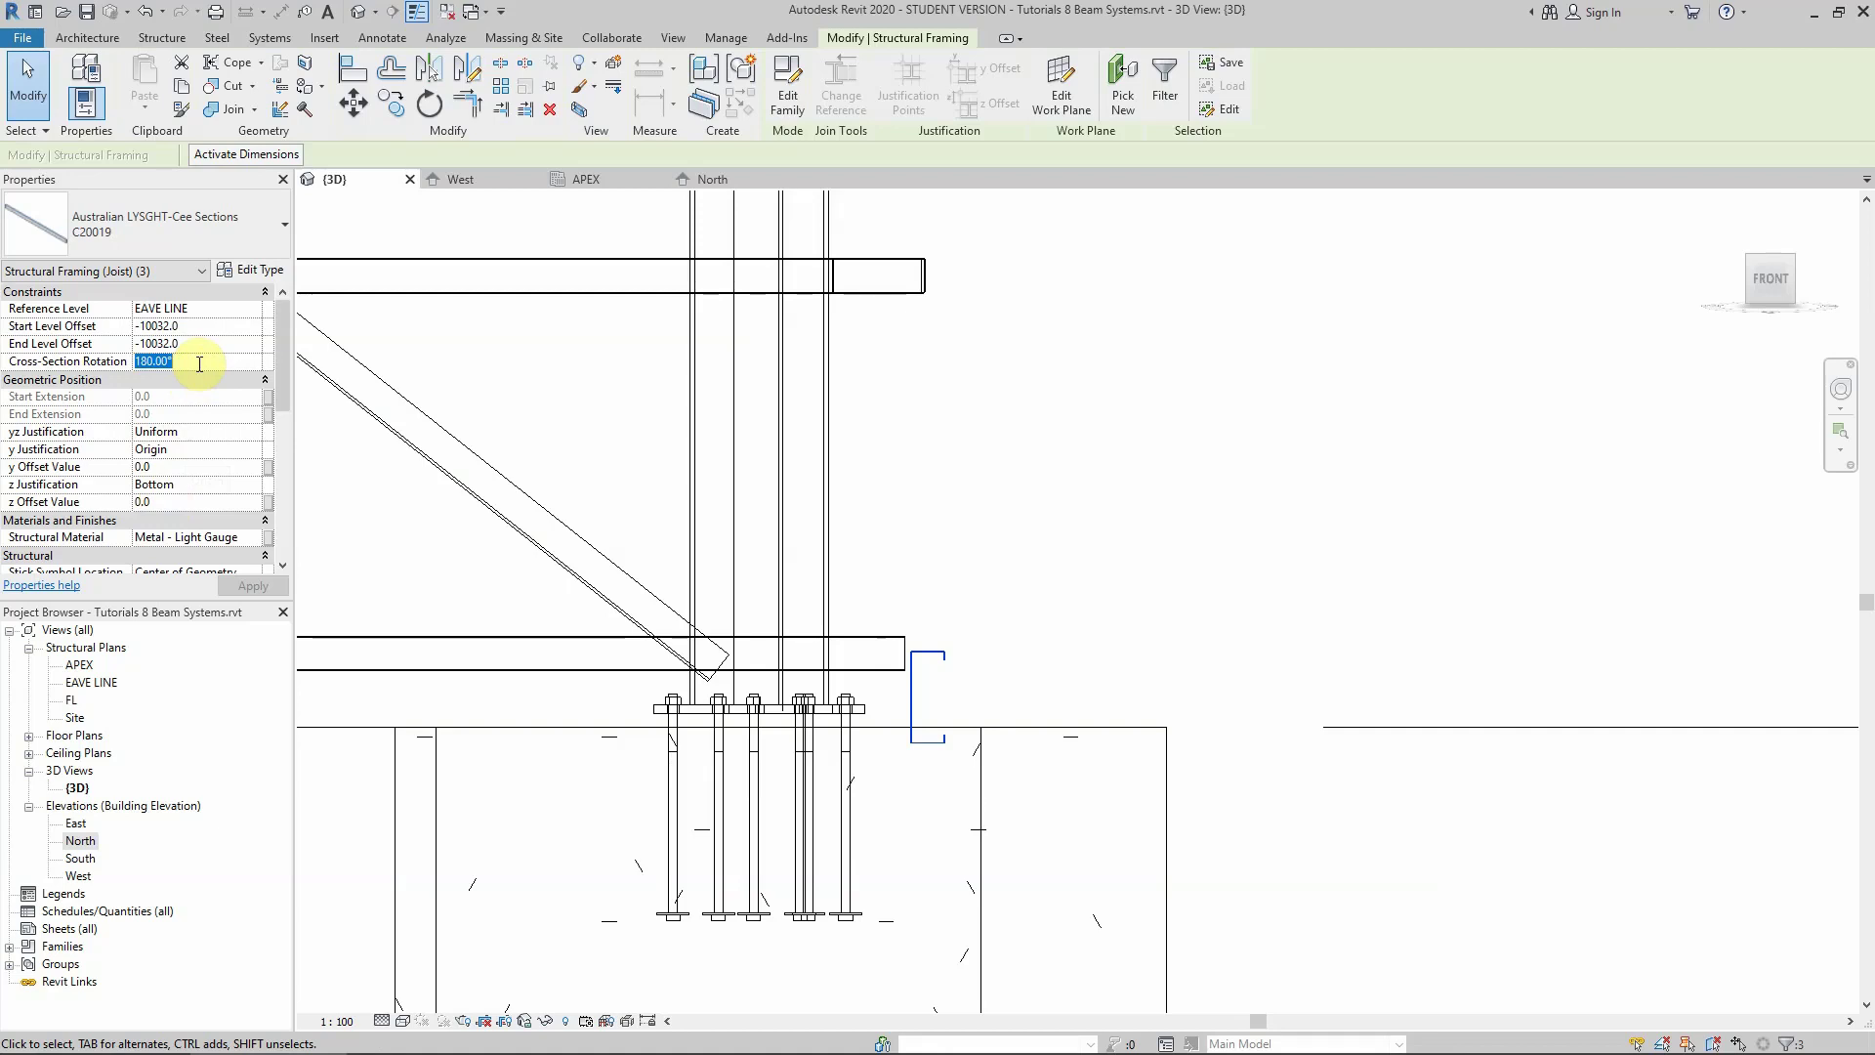
pyautogui.press('Return')
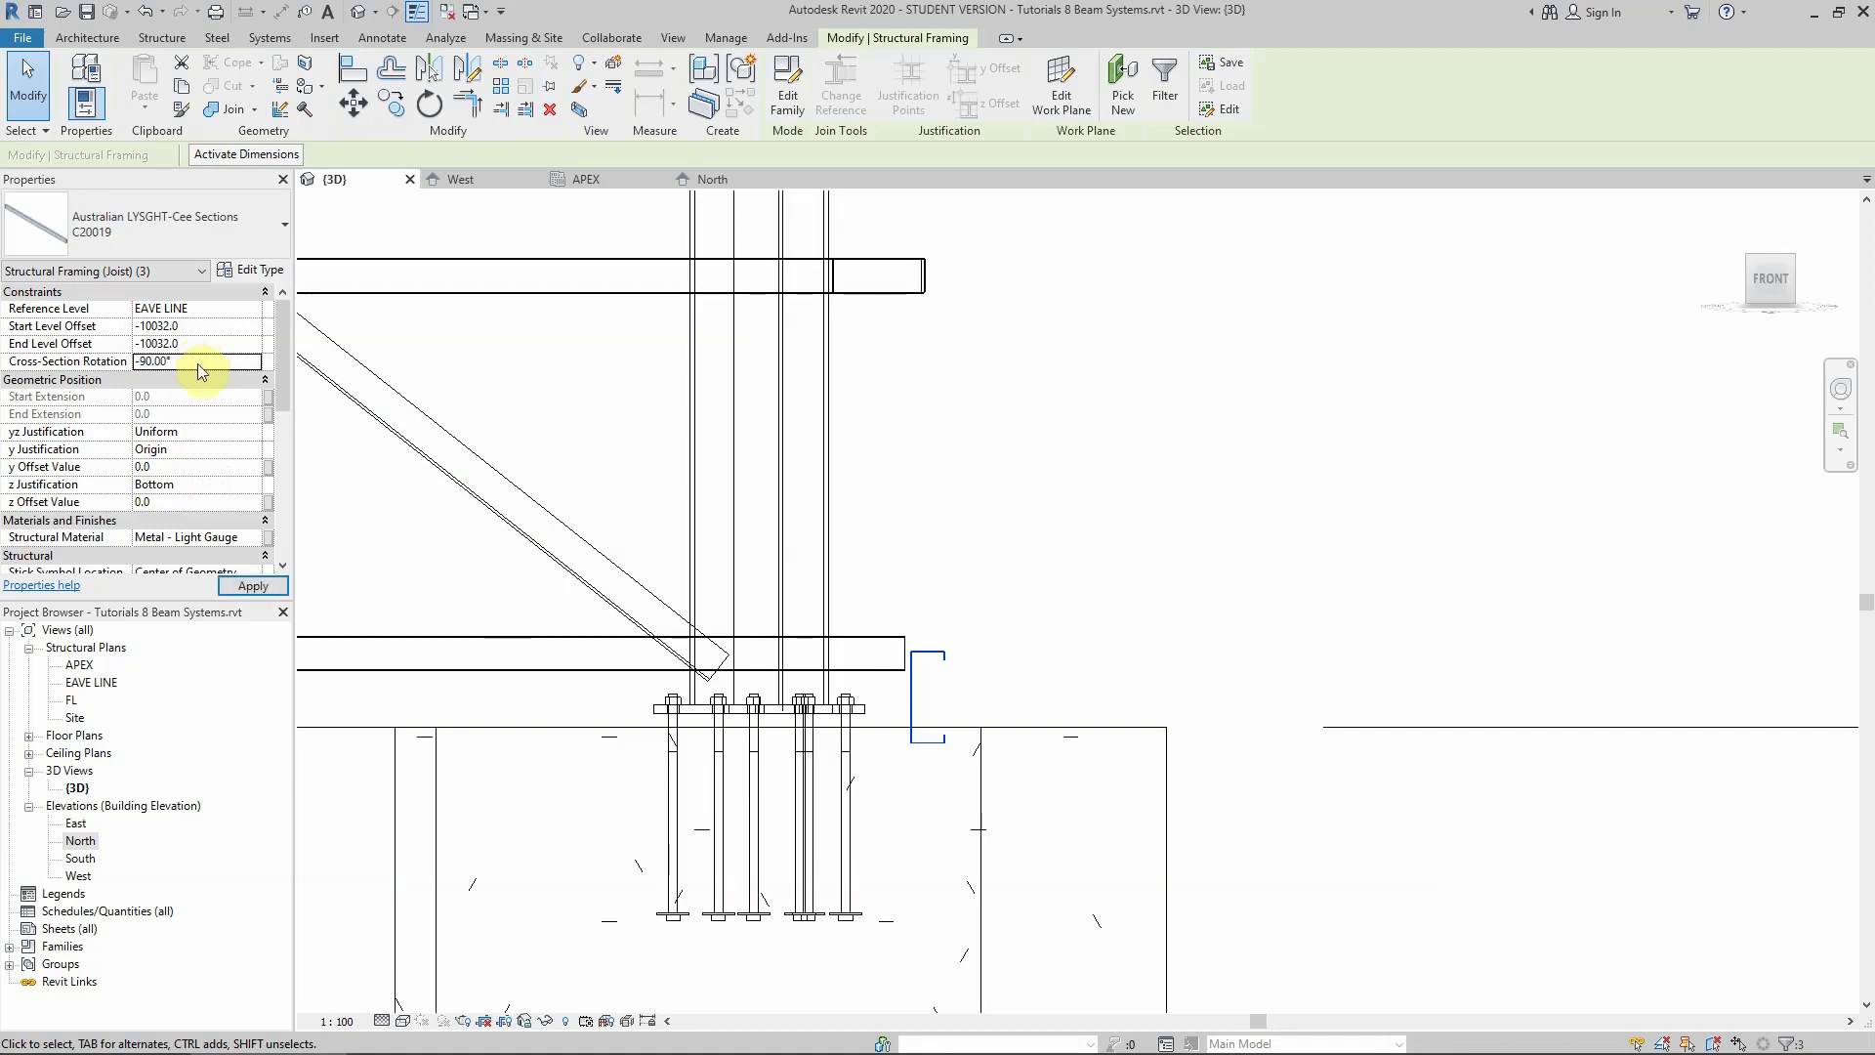
pyautogui.click(1035, 456)
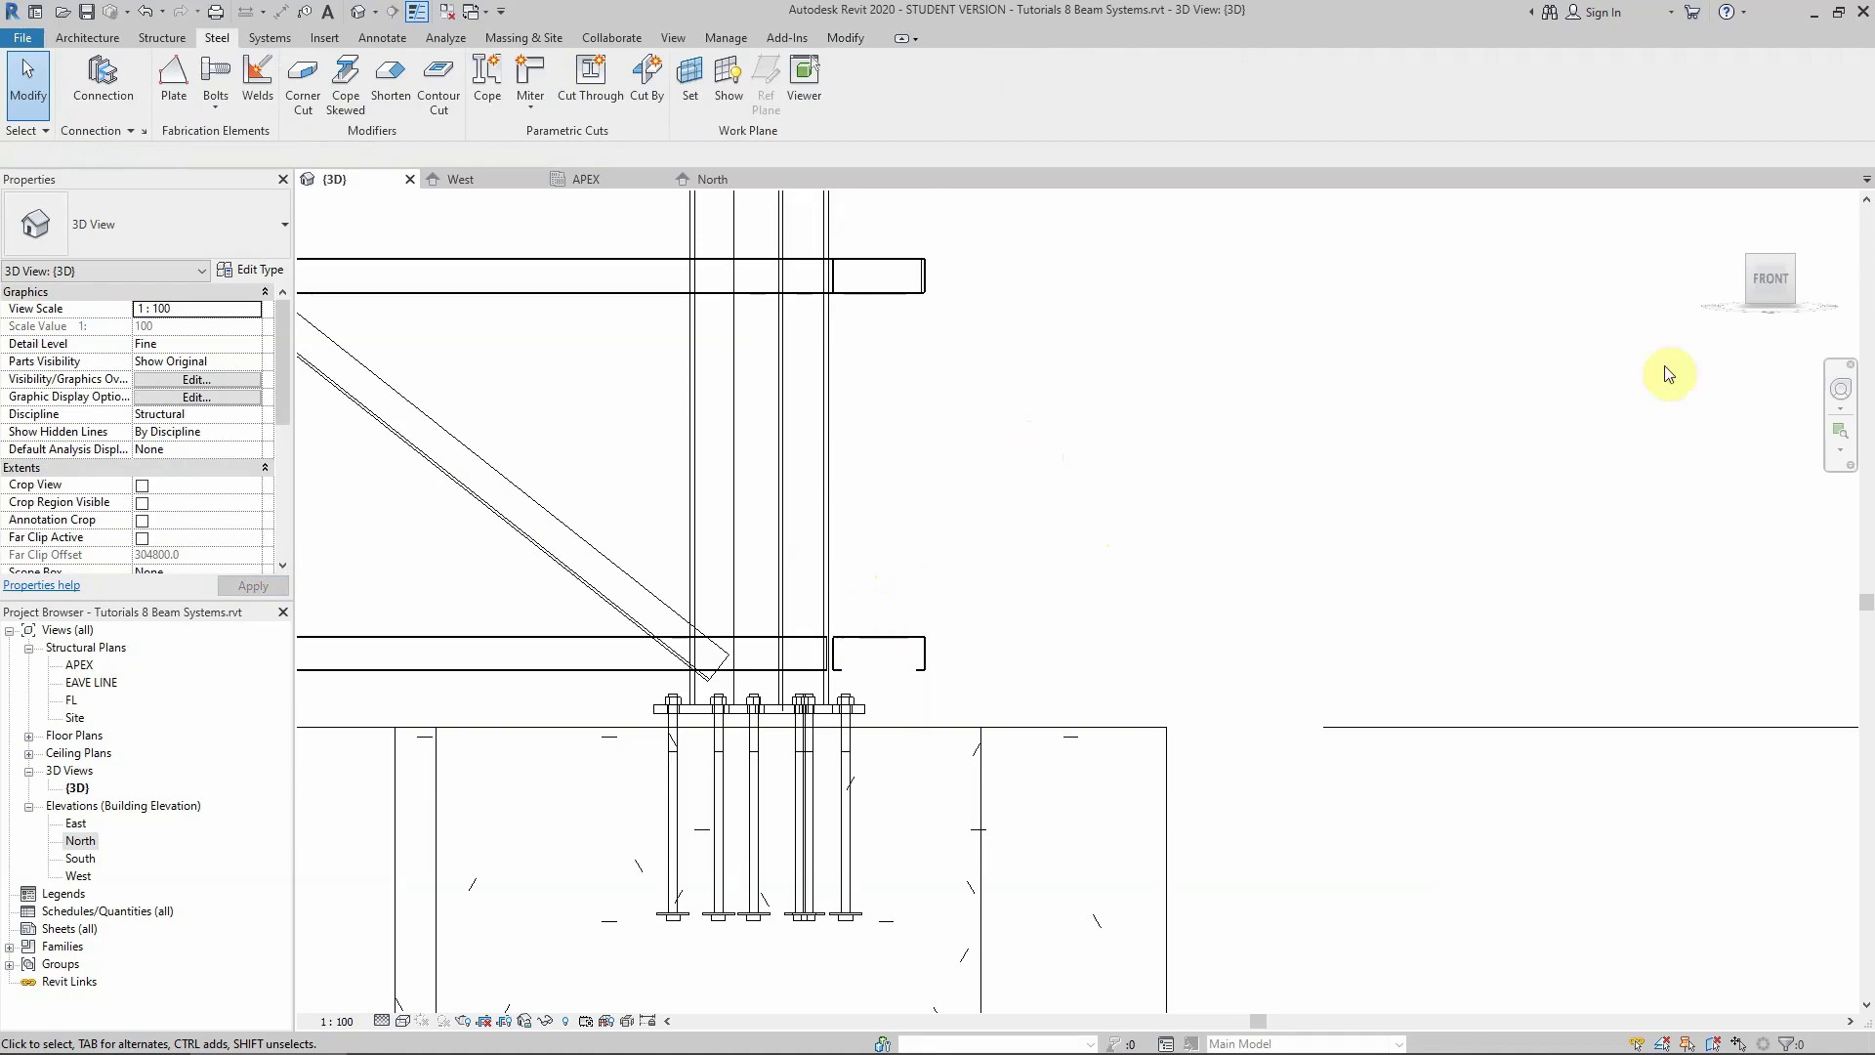
# Turn the 3D view to the opposite end wall and select the lowest girt in each of its three girt bays
pyautogui.click(1790, 260)
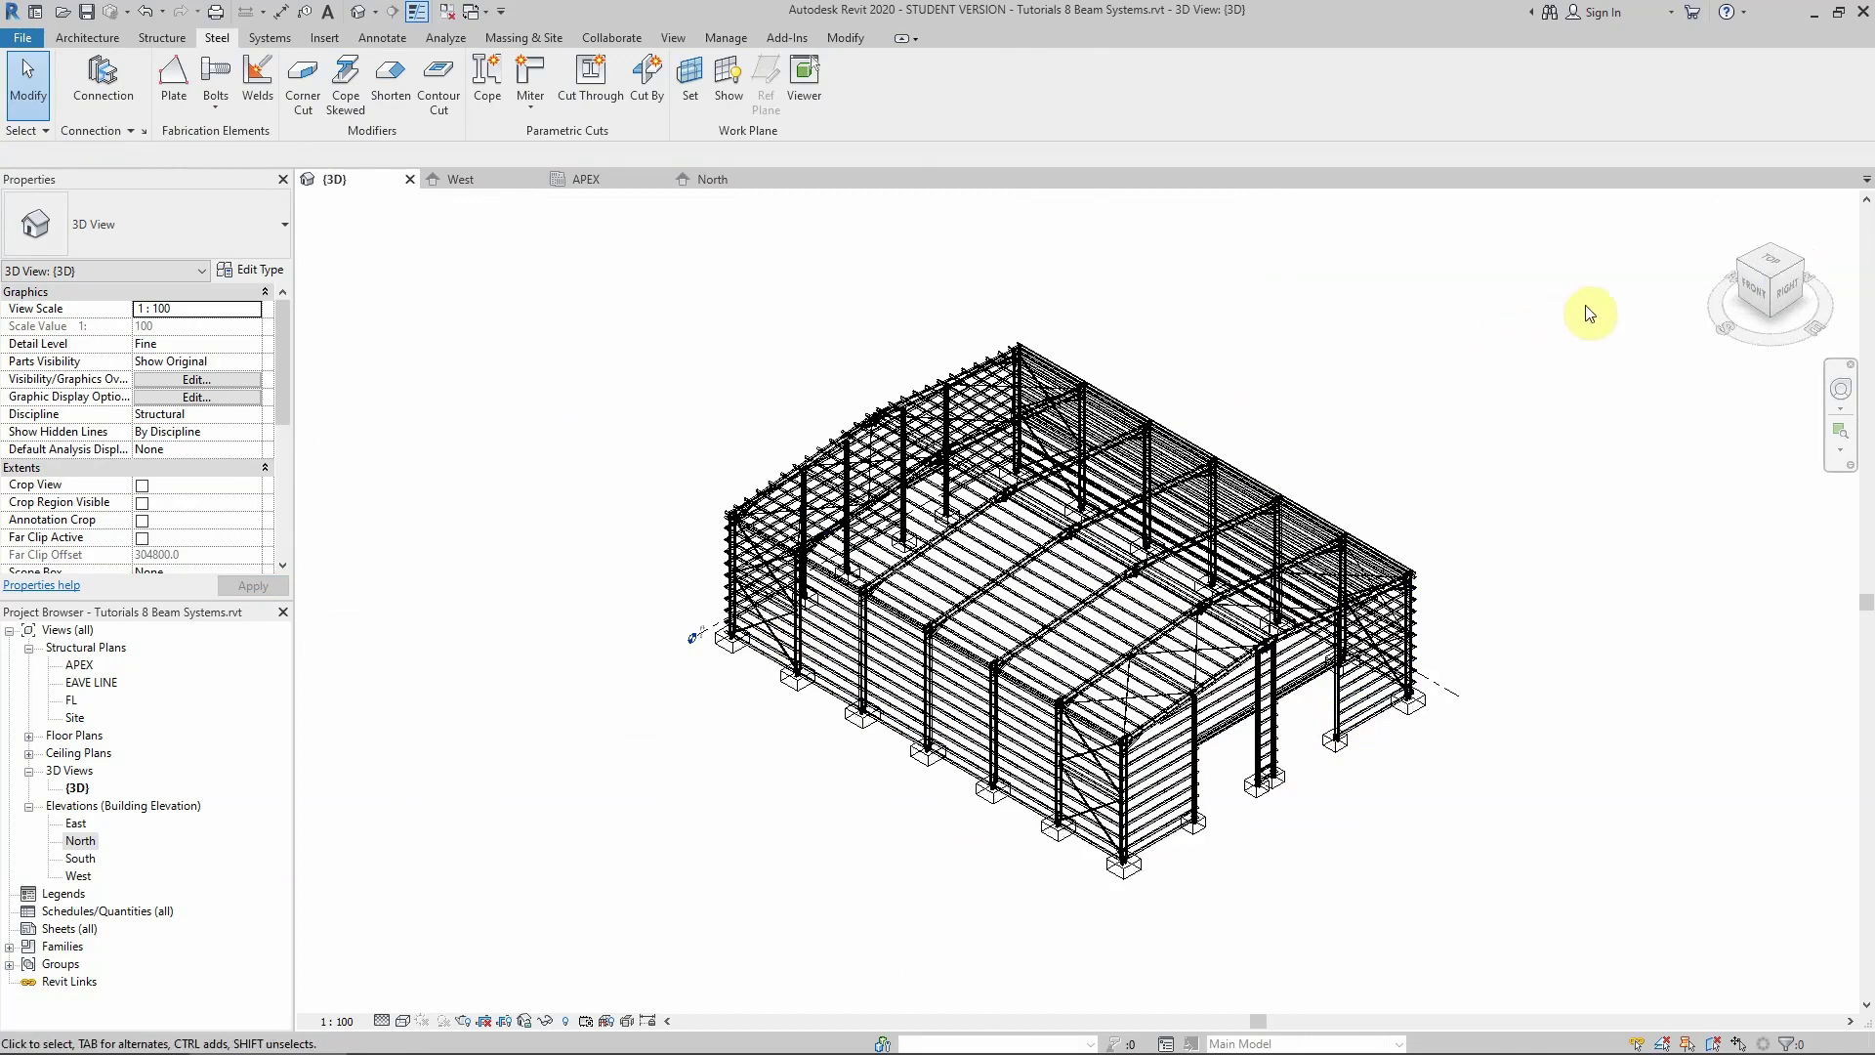
pyautogui.click(1738, 260)
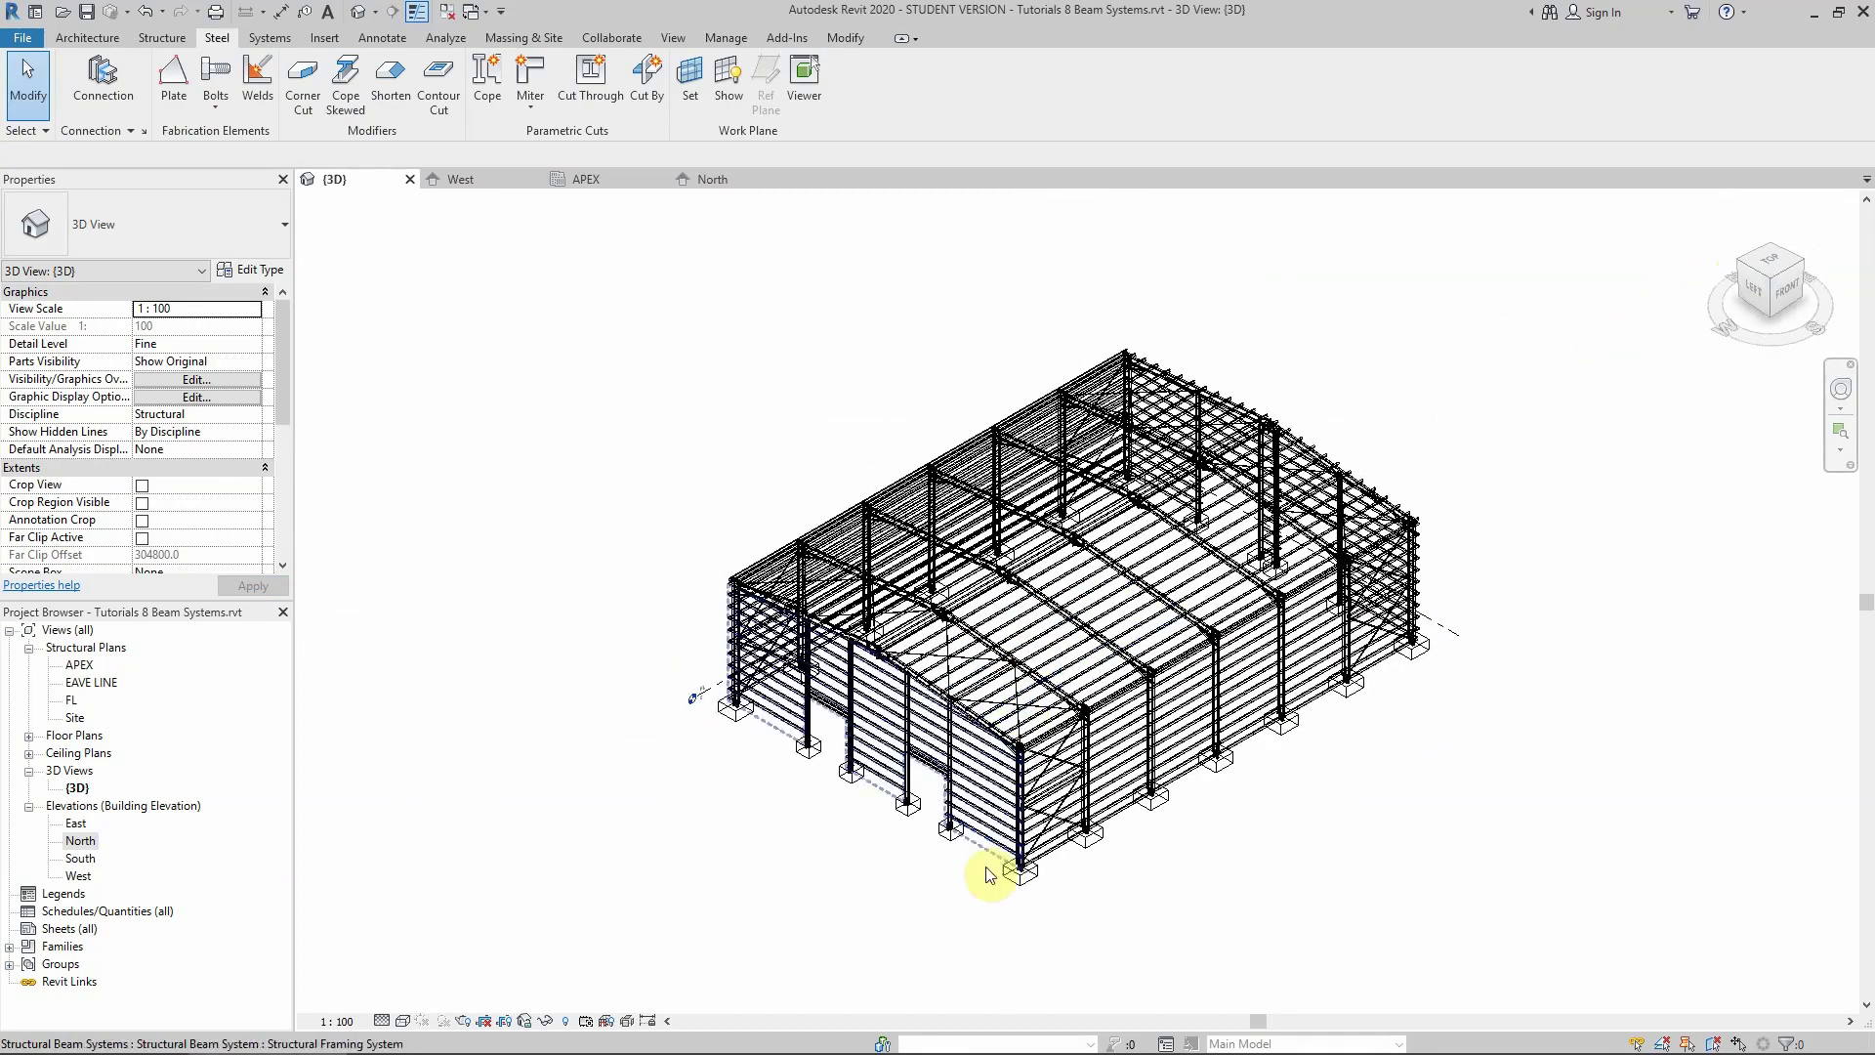
pyautogui.scroll(5, 992, 868)
pyautogui.click(1037, 760)
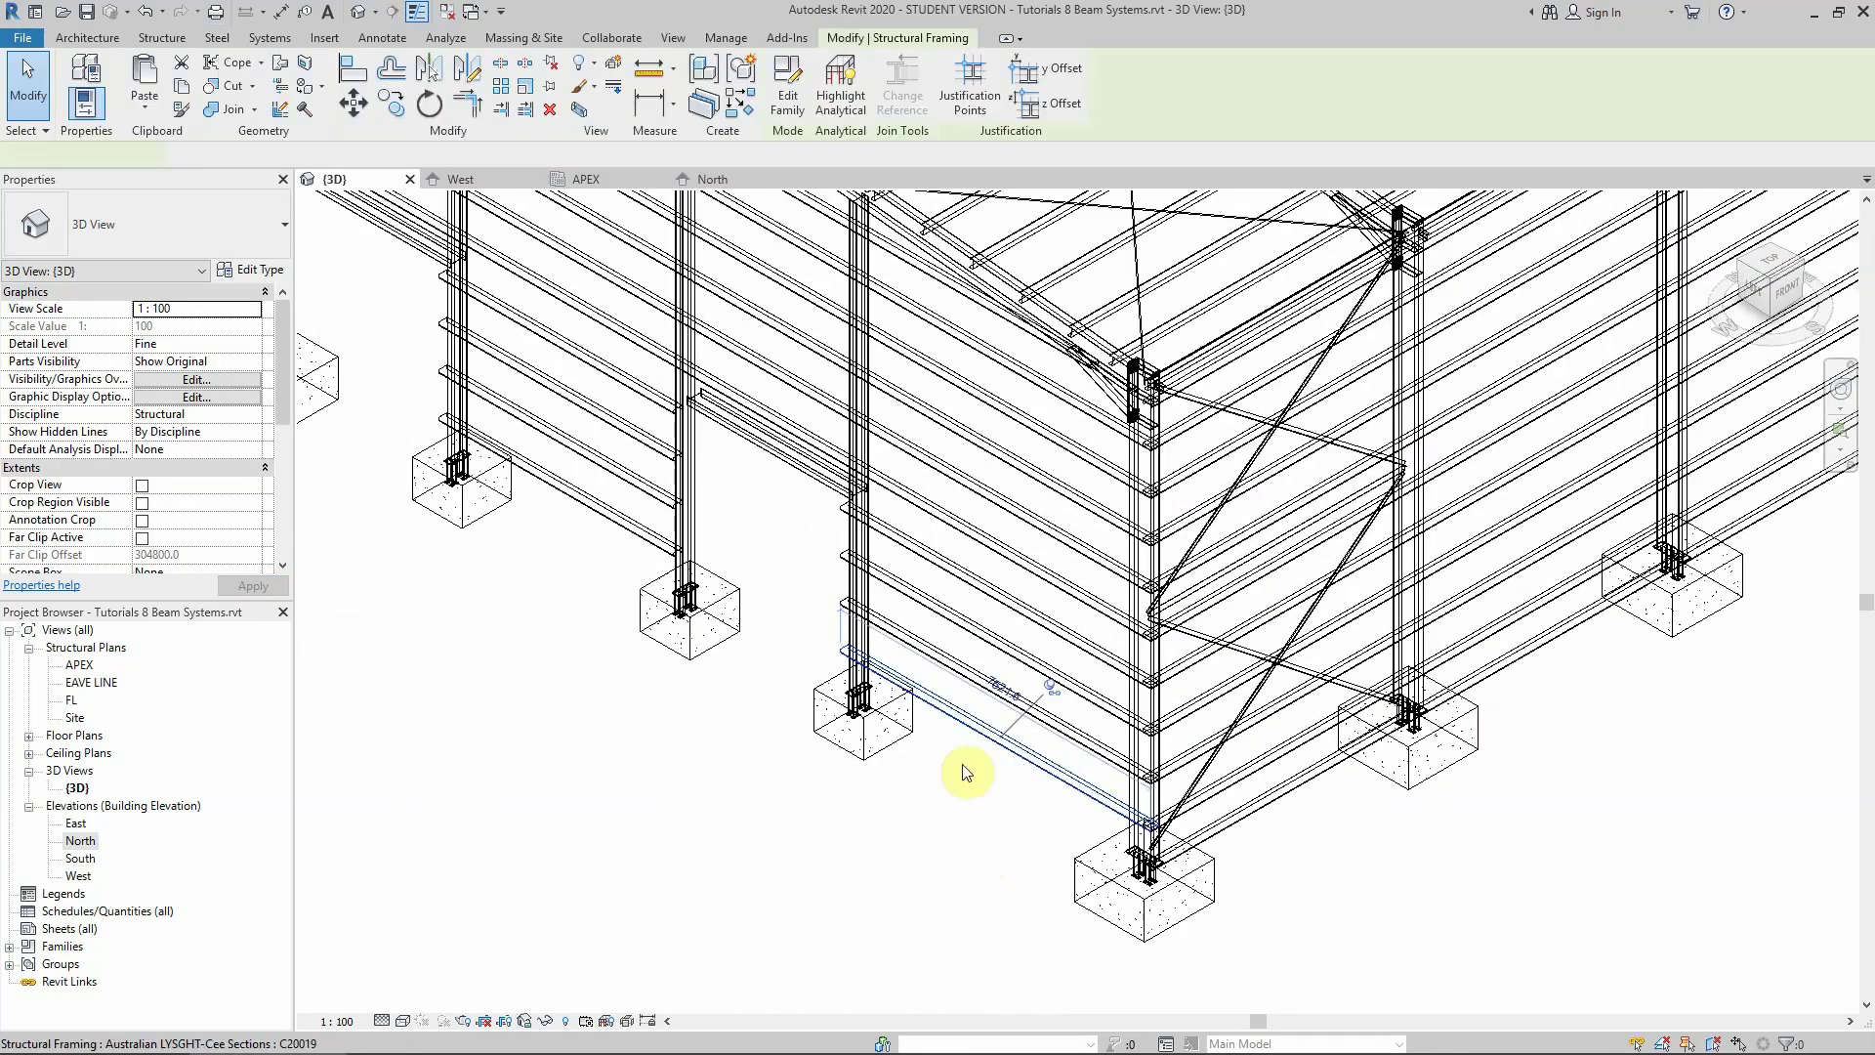
pyautogui.click(607, 513)
pyautogui.scroll(-4, 781, 713)
pyautogui.scroll(4, 586, 544)
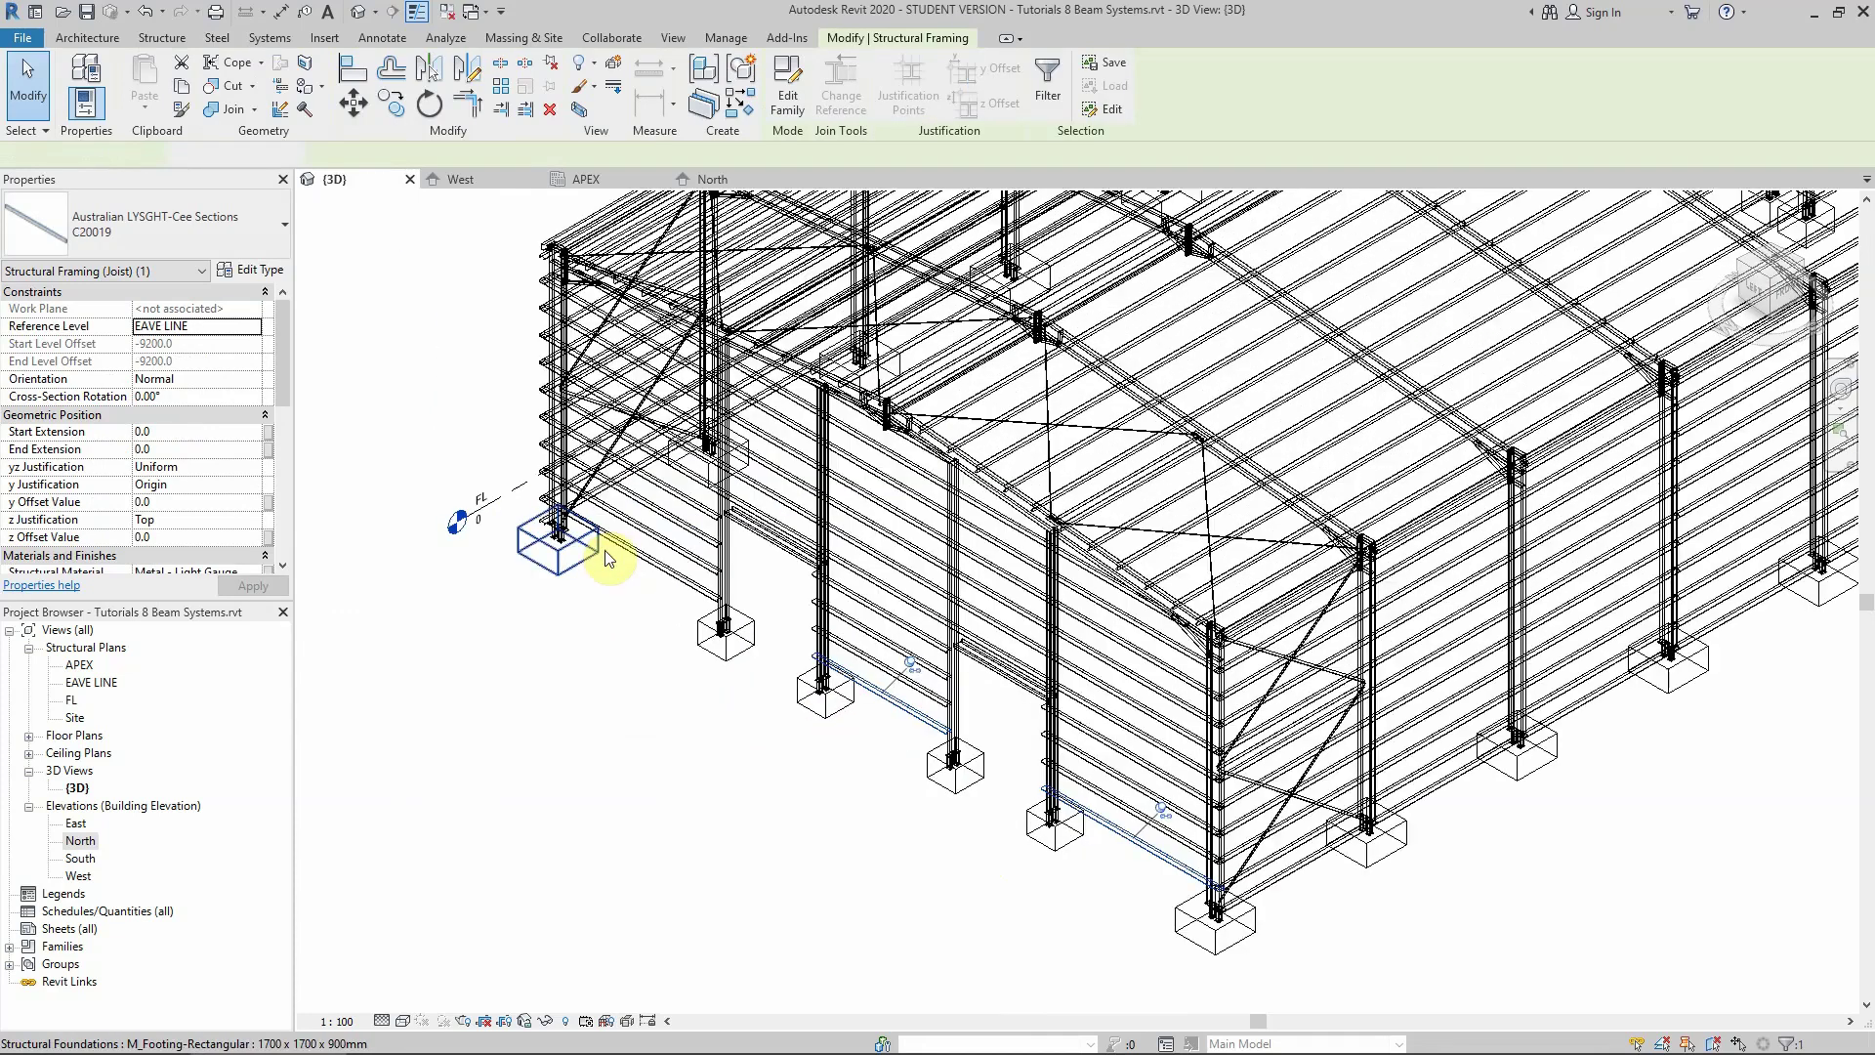
pyautogui.keyDown('ctrl'); pyautogui.click(566, 528); pyautogui.keyUp('ctrl')
pyautogui.scroll(-4, 527, 607)
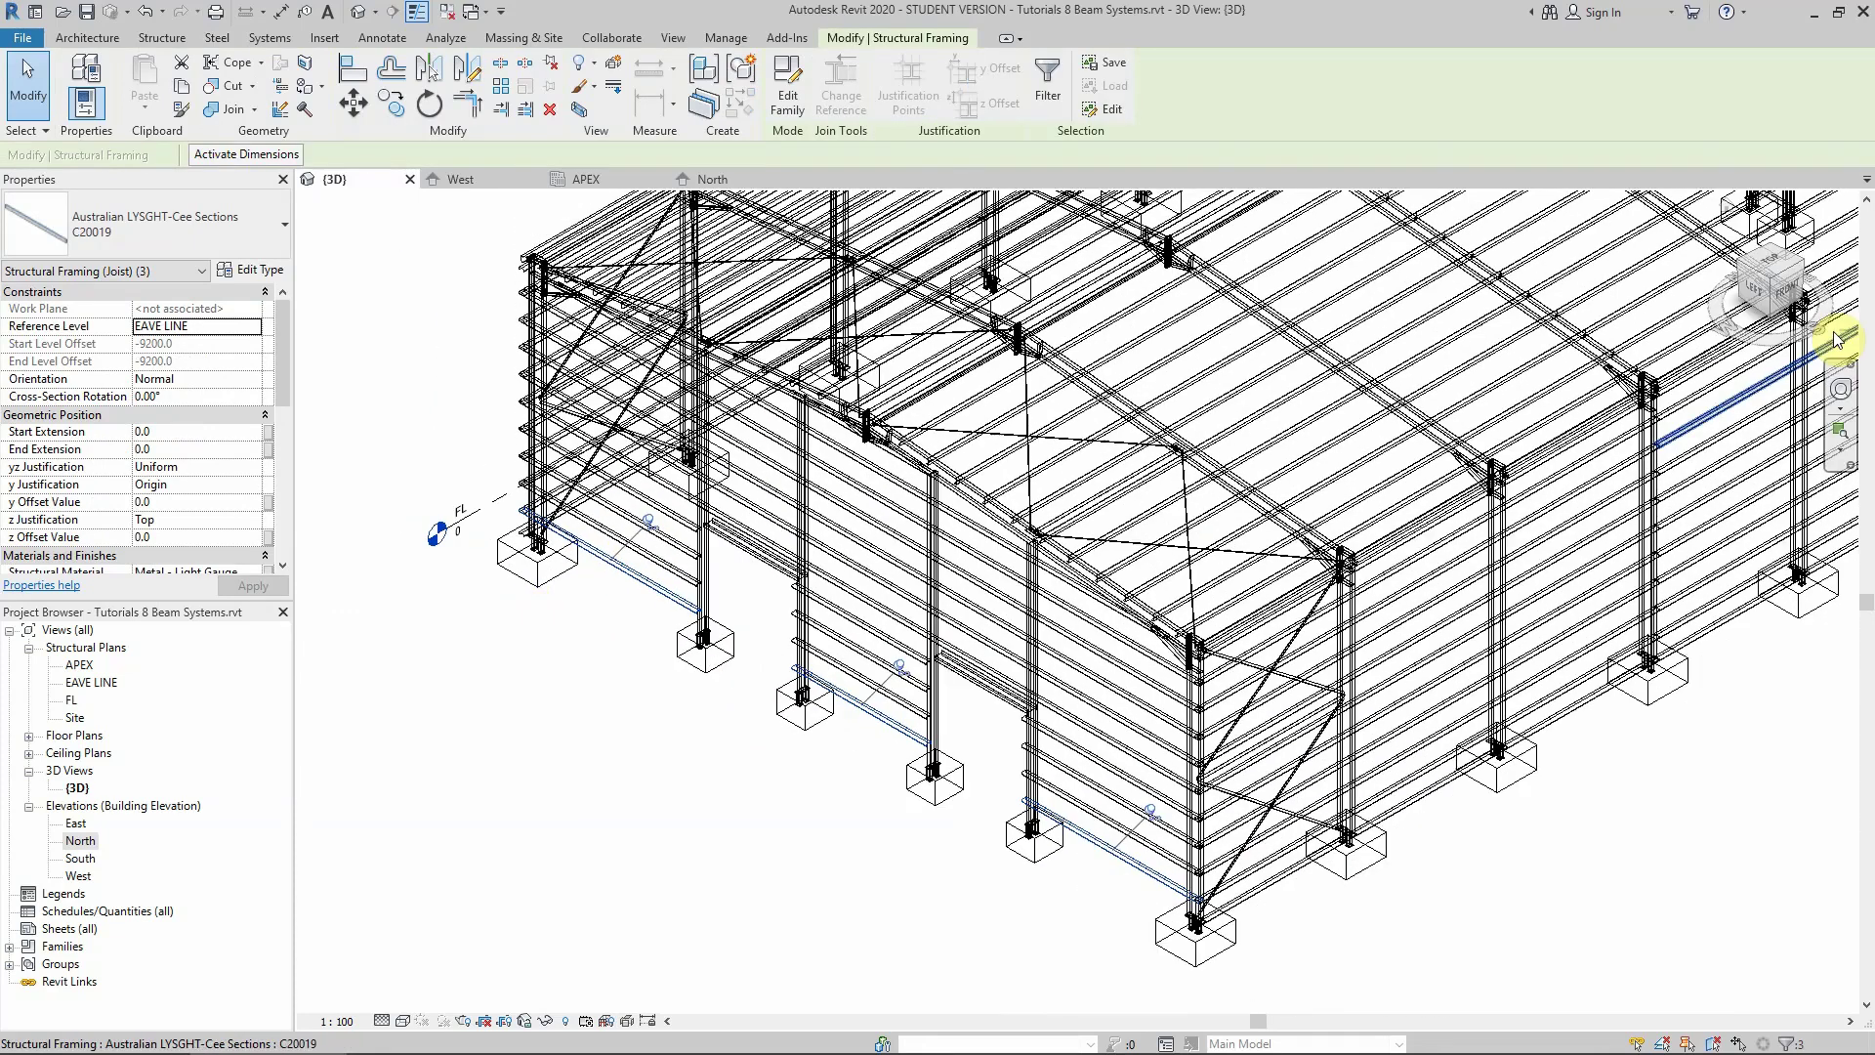
# In the front view, copy the selected opposite end wall girts from their upper outer corner down to the lowest side wall girt's endpoint
pyautogui.scroll(2, 1806, 300)
pyautogui.click(1799, 293)
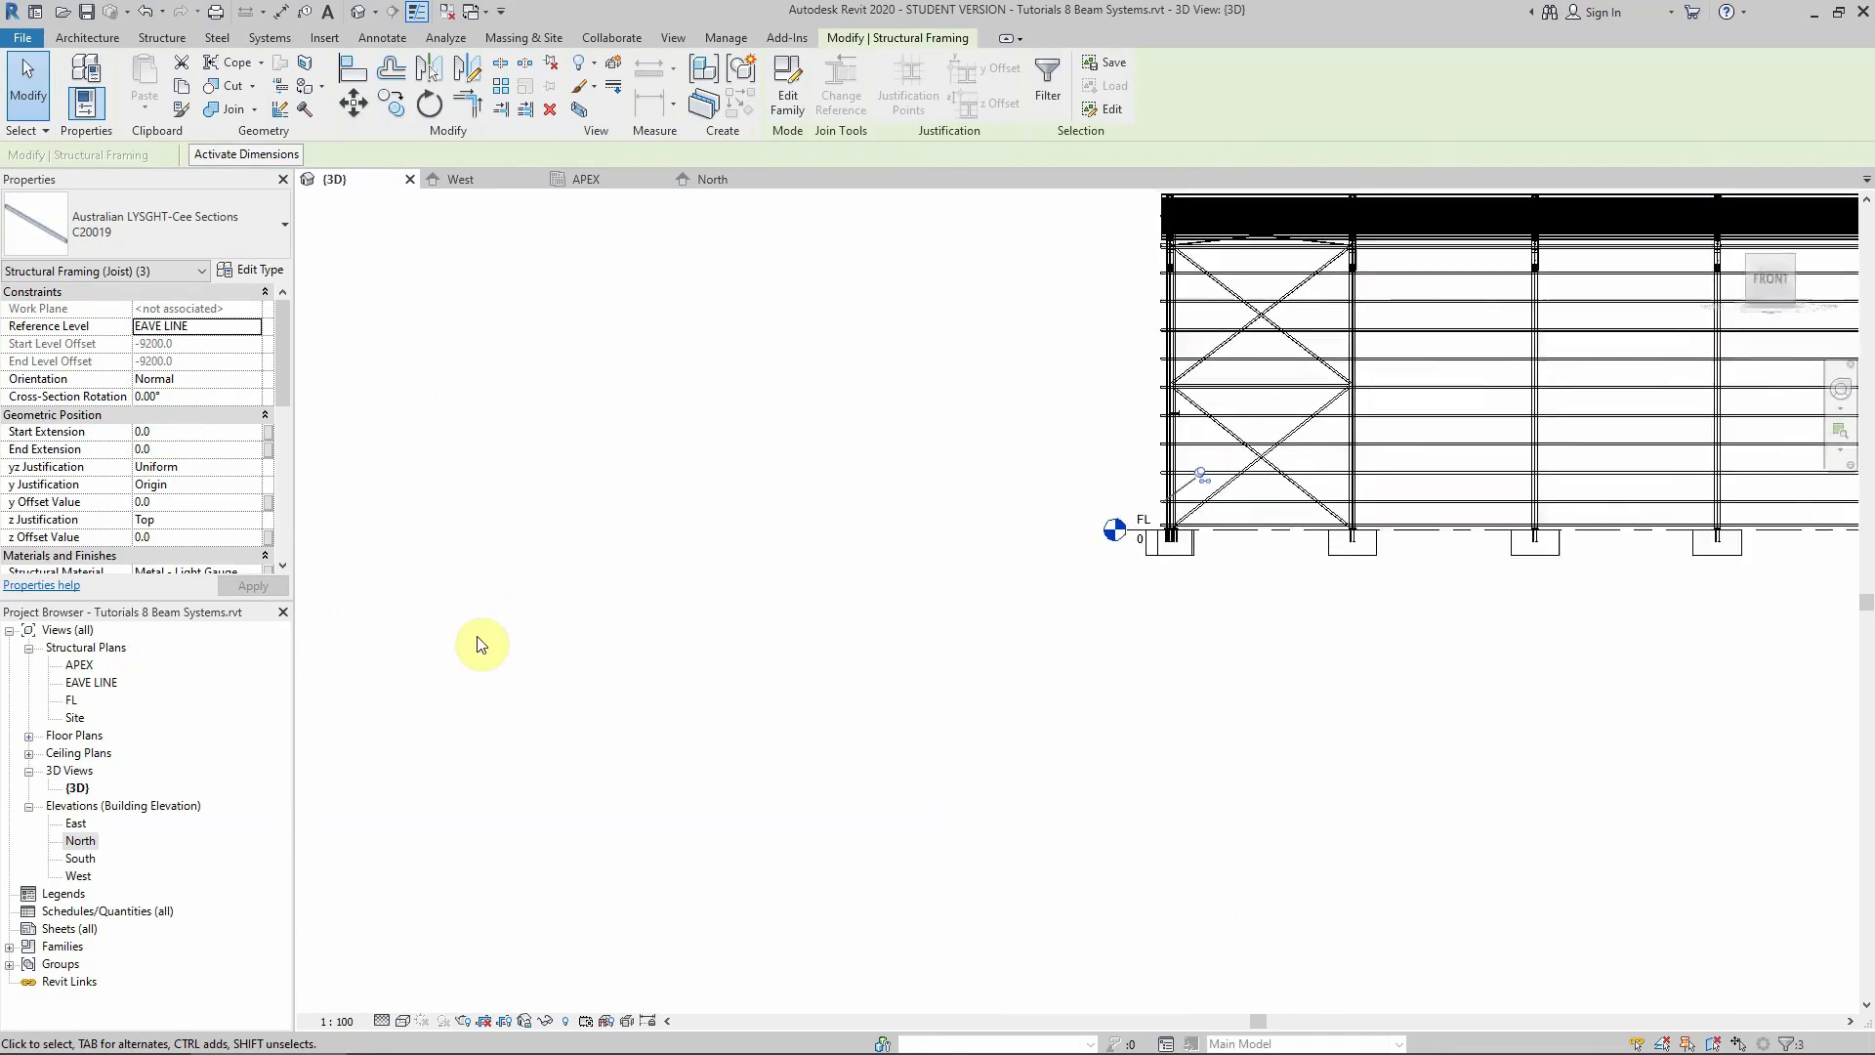
pyautogui.scroll(6, 1046, 678)
pyautogui.scroll(4, 816, 397)
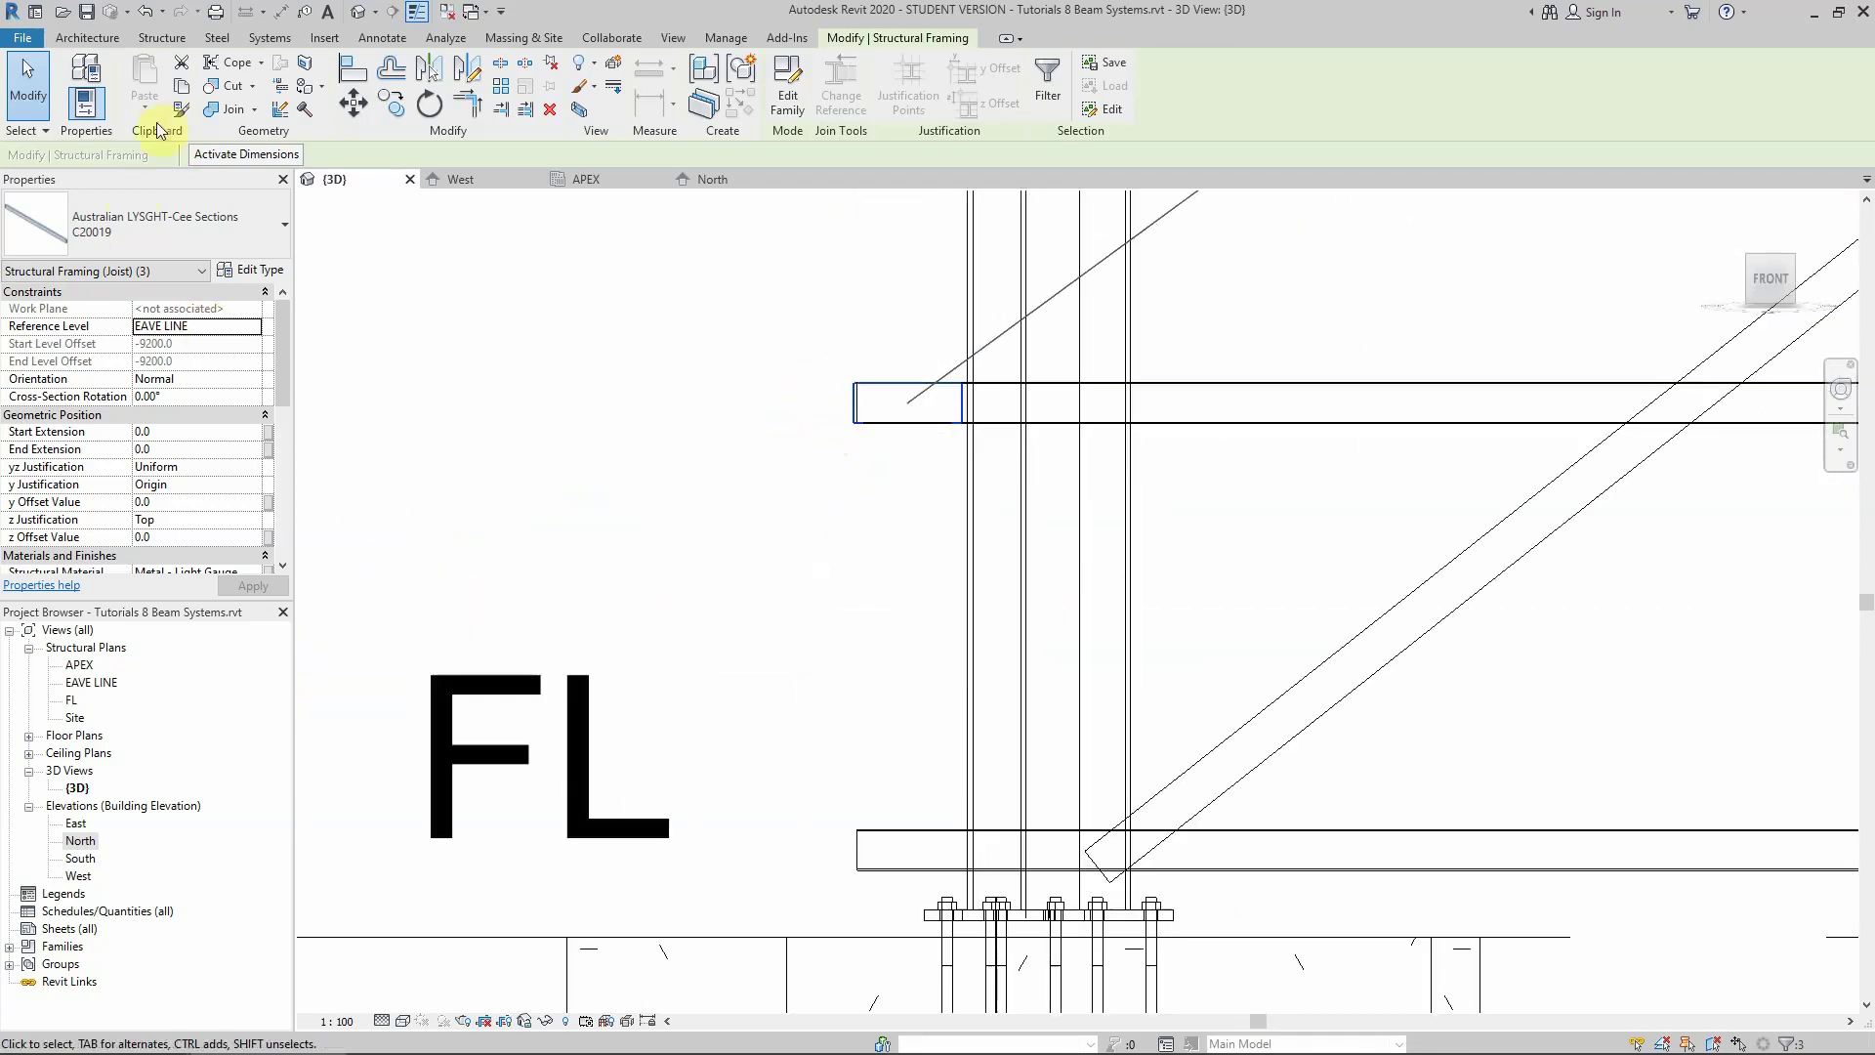
pyautogui.click(397, 107)
pyautogui.scroll(5, 873, 359)
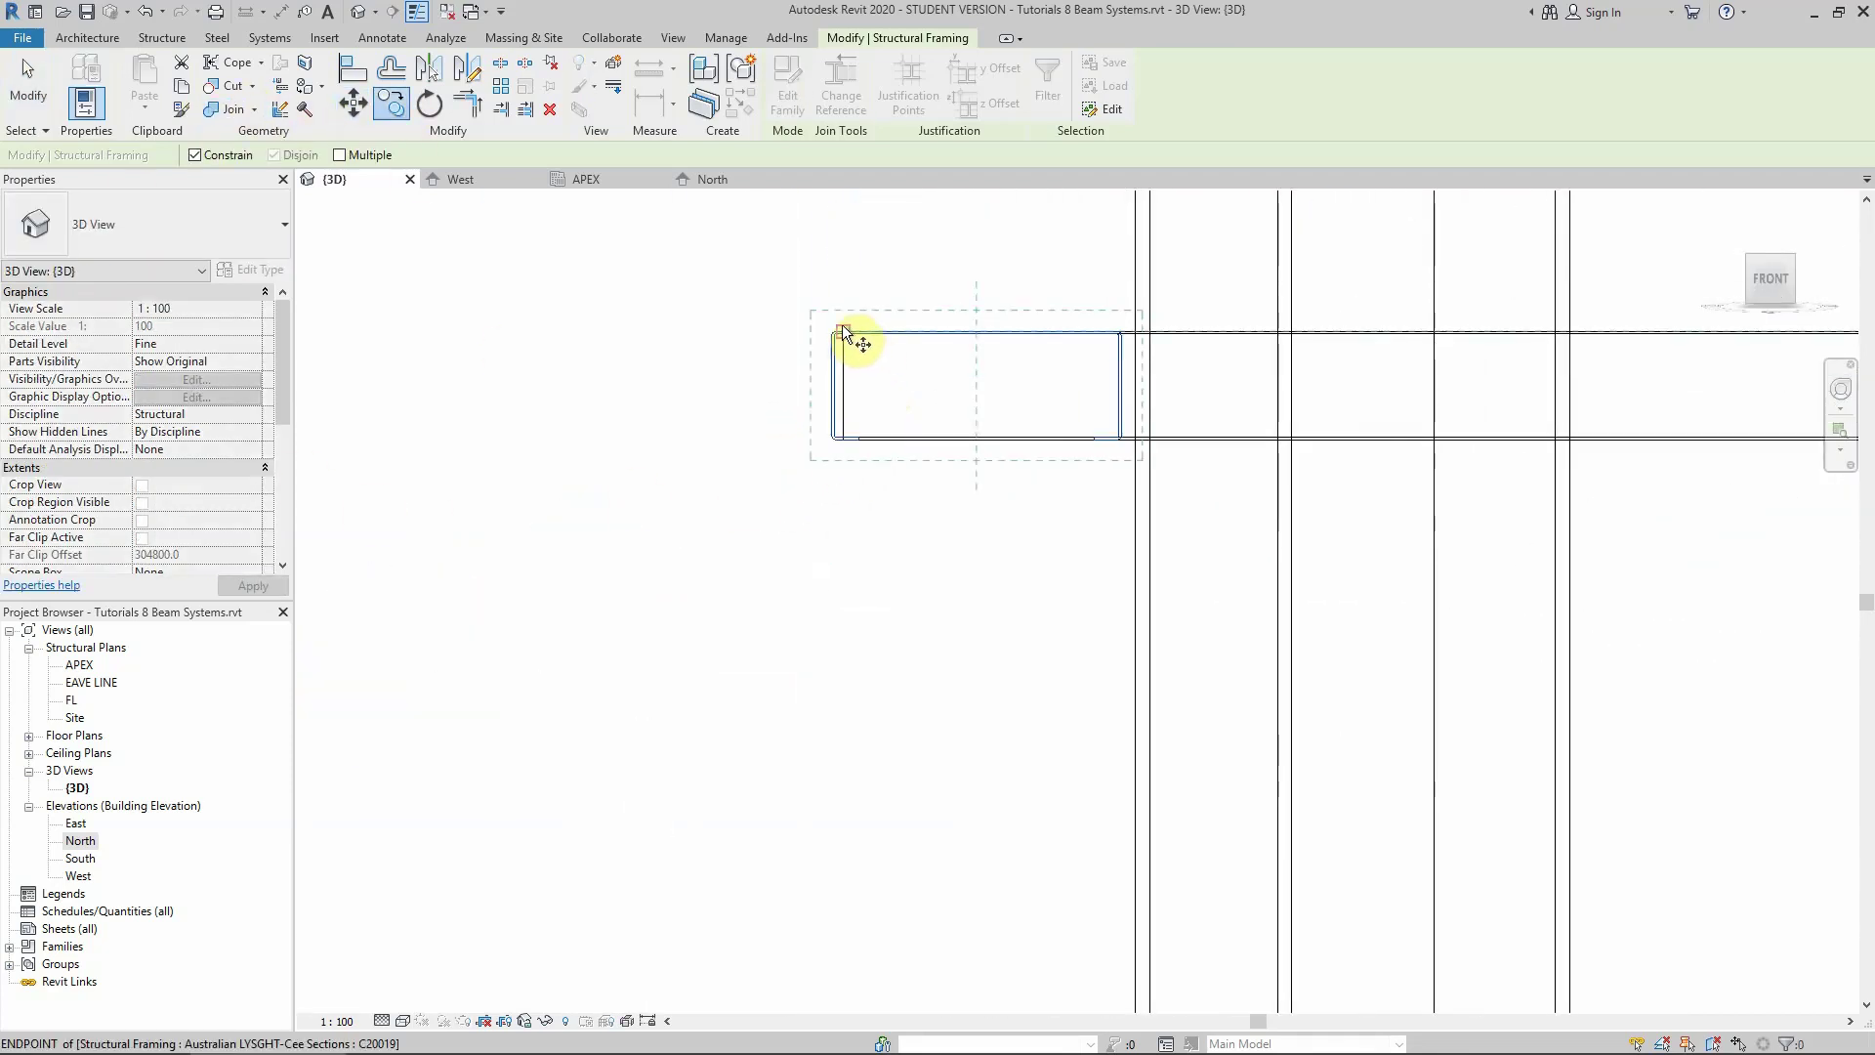
pyautogui.click(844, 325)
pyautogui.scroll(-3, 857, 586)
pyautogui.scroll(5, 857, 606)
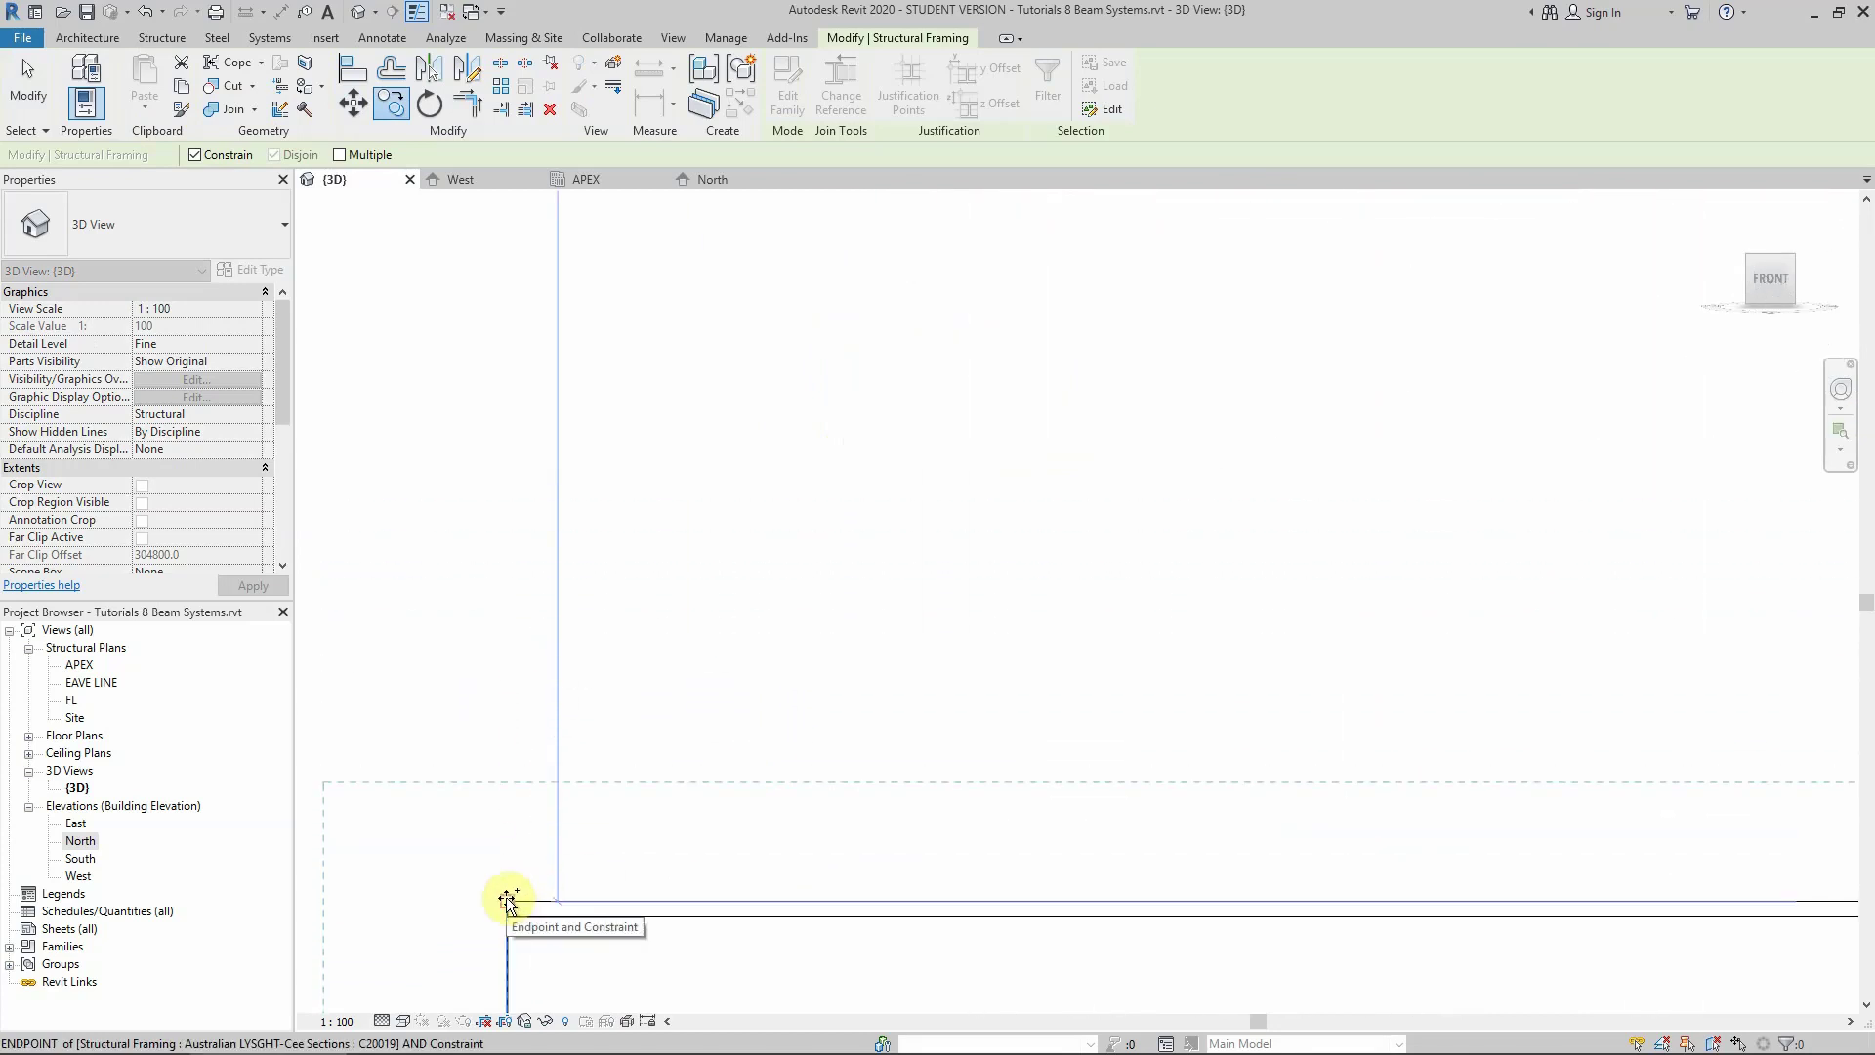
pyautogui.click(531, 869)
pyautogui.scroll(5, 740, 690)
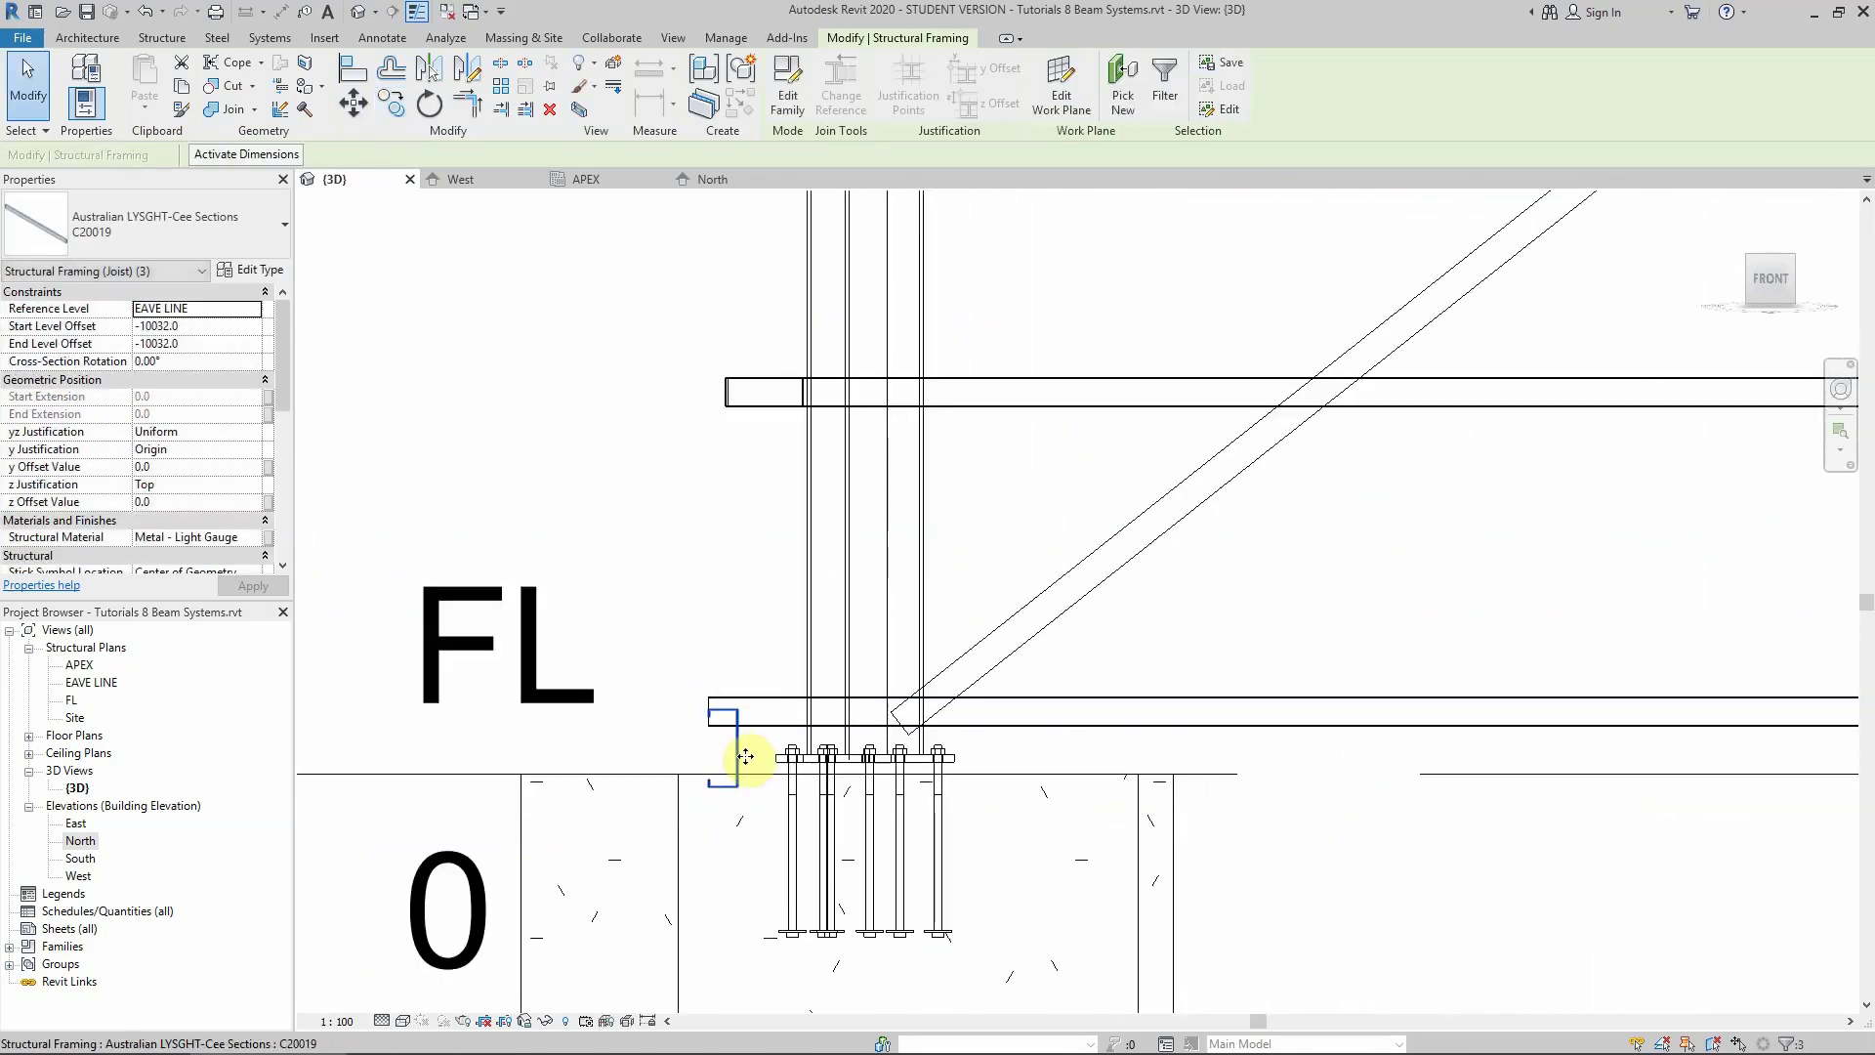
# Set the cross-section rotation of the copied girts on the opposite end wall to -90° and deselect them
pyautogui.click(172, 362)
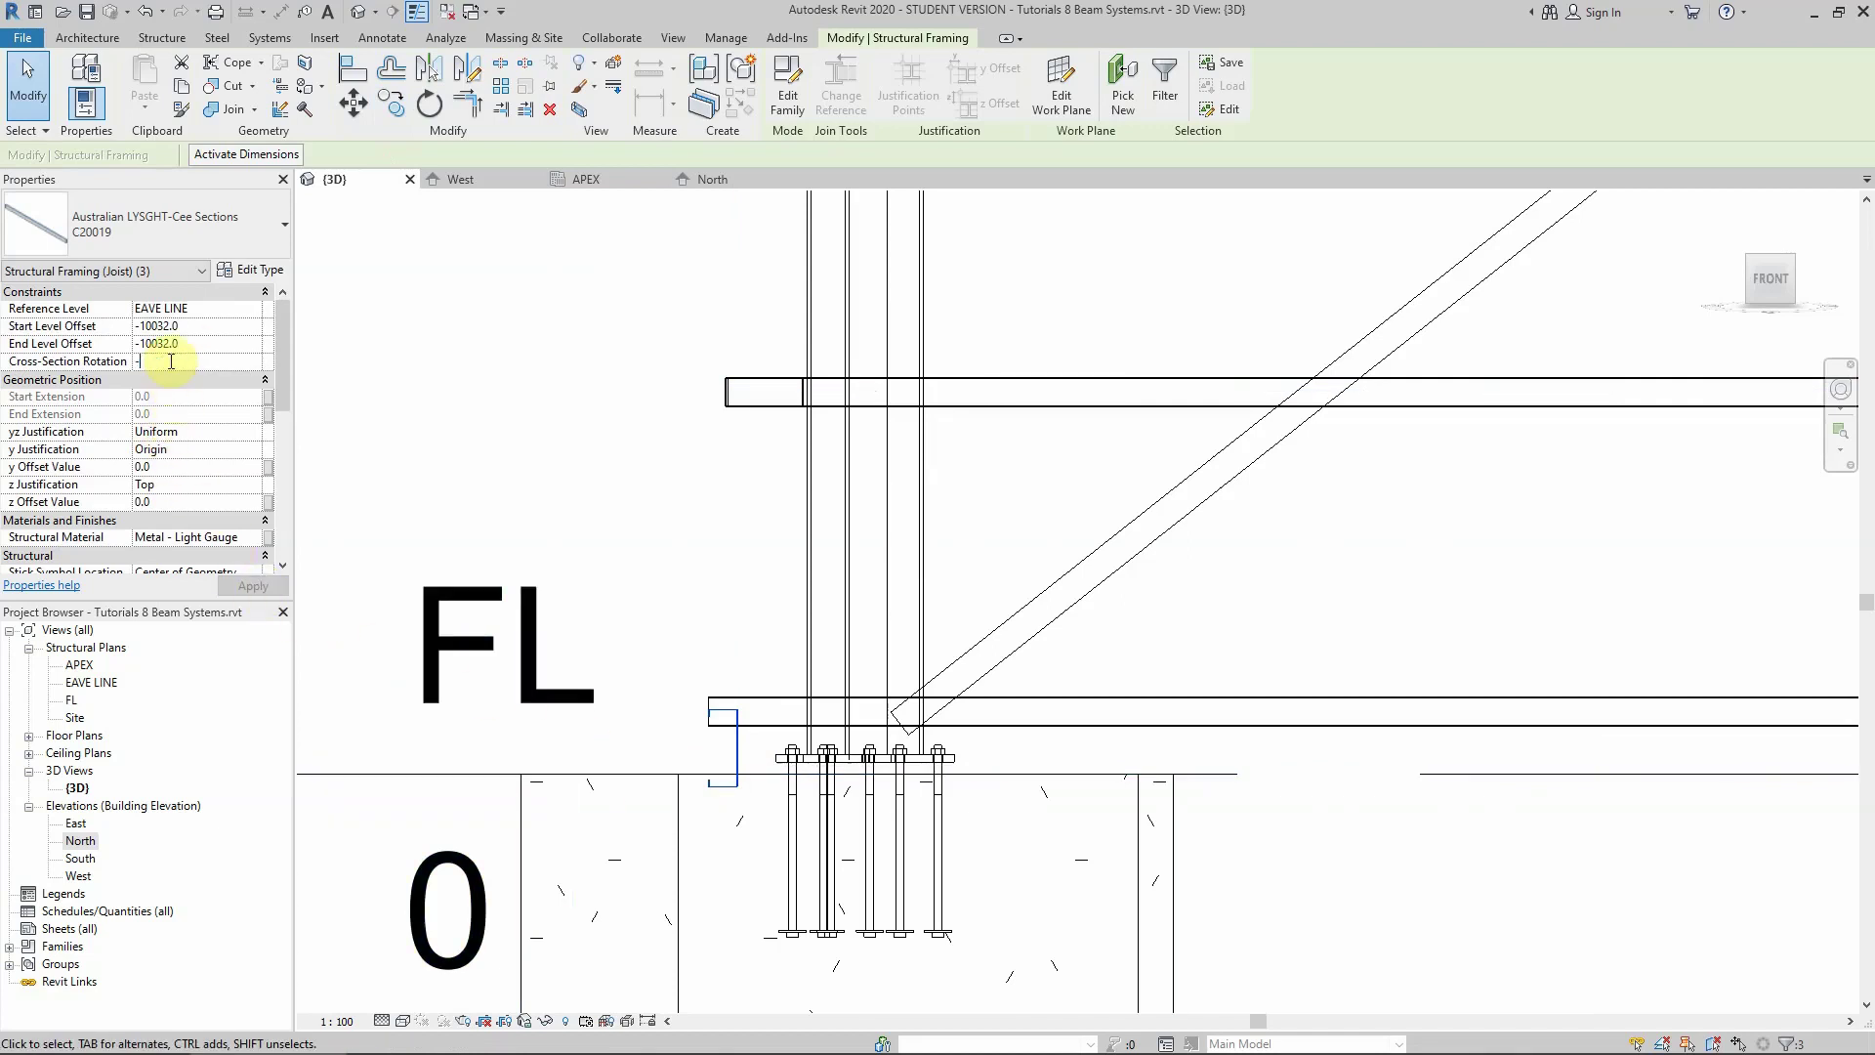
pyautogui.write('-90')
pyautogui.press('Return')
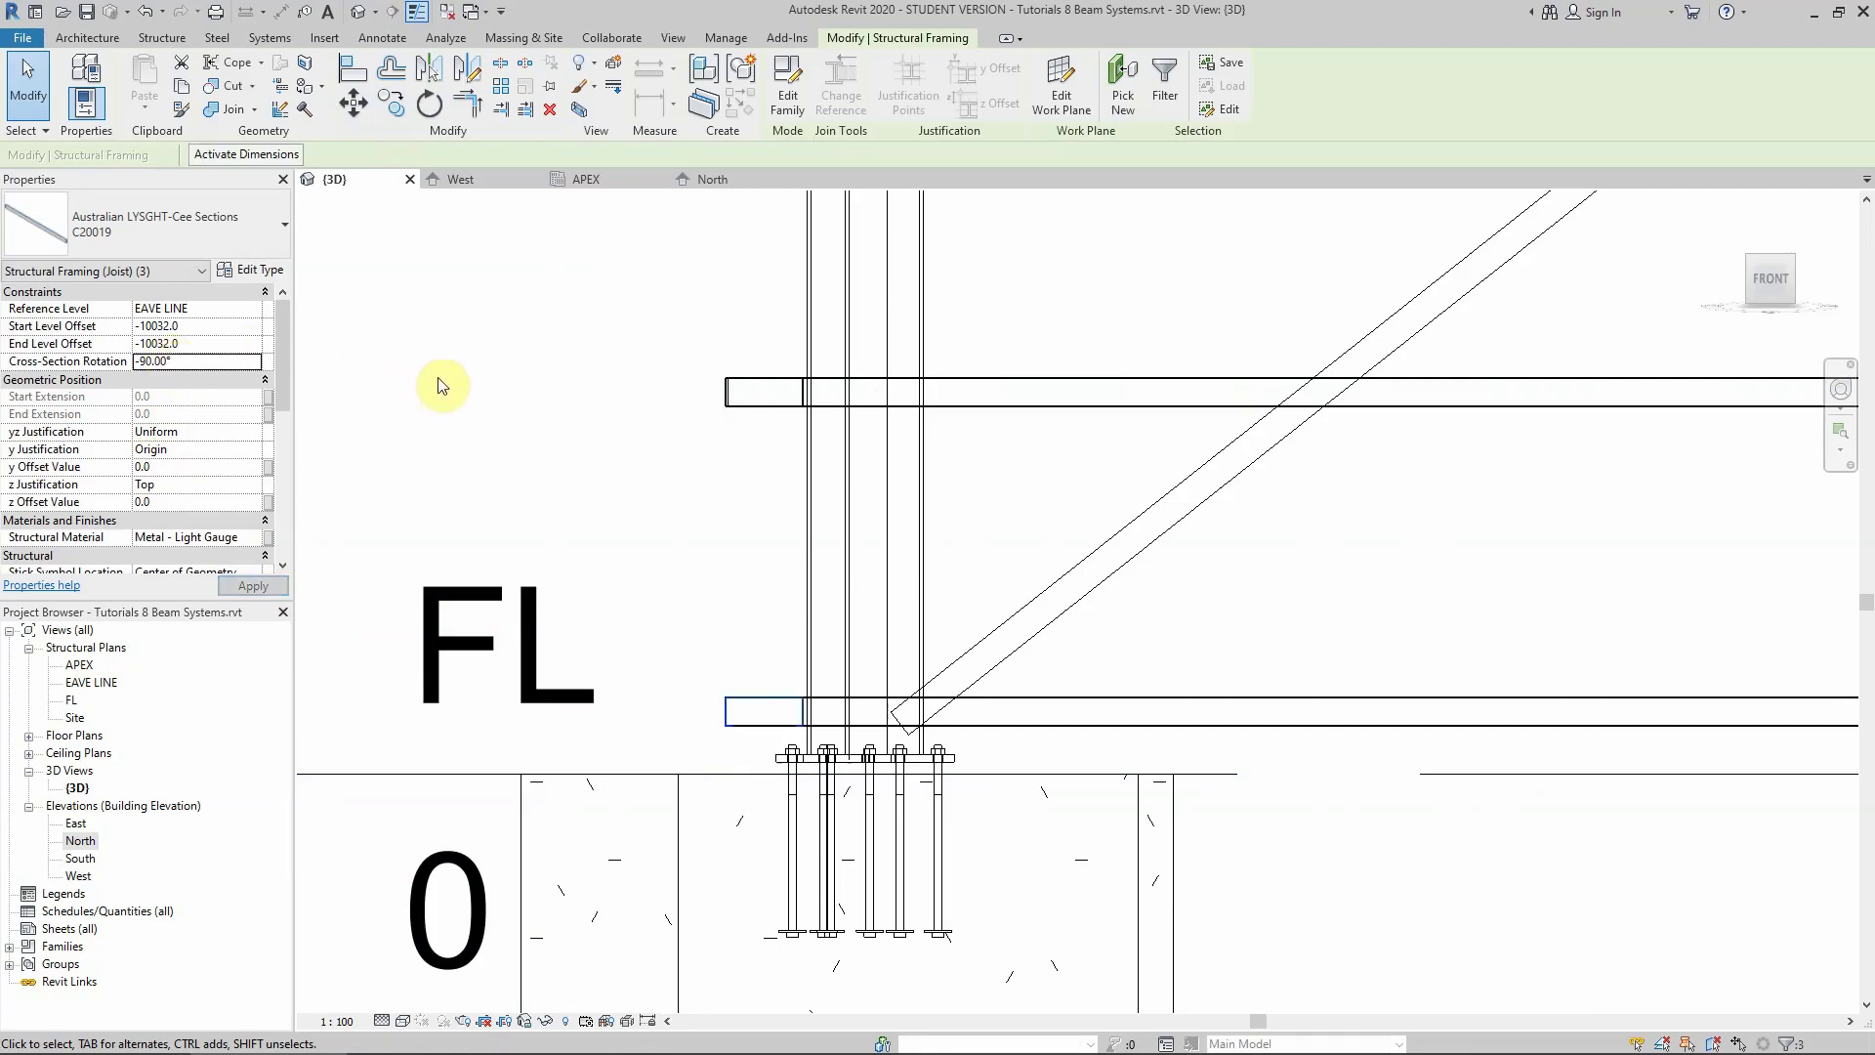
pyautogui.click(472, 419)
pyautogui.scroll(-2, 606, 485)
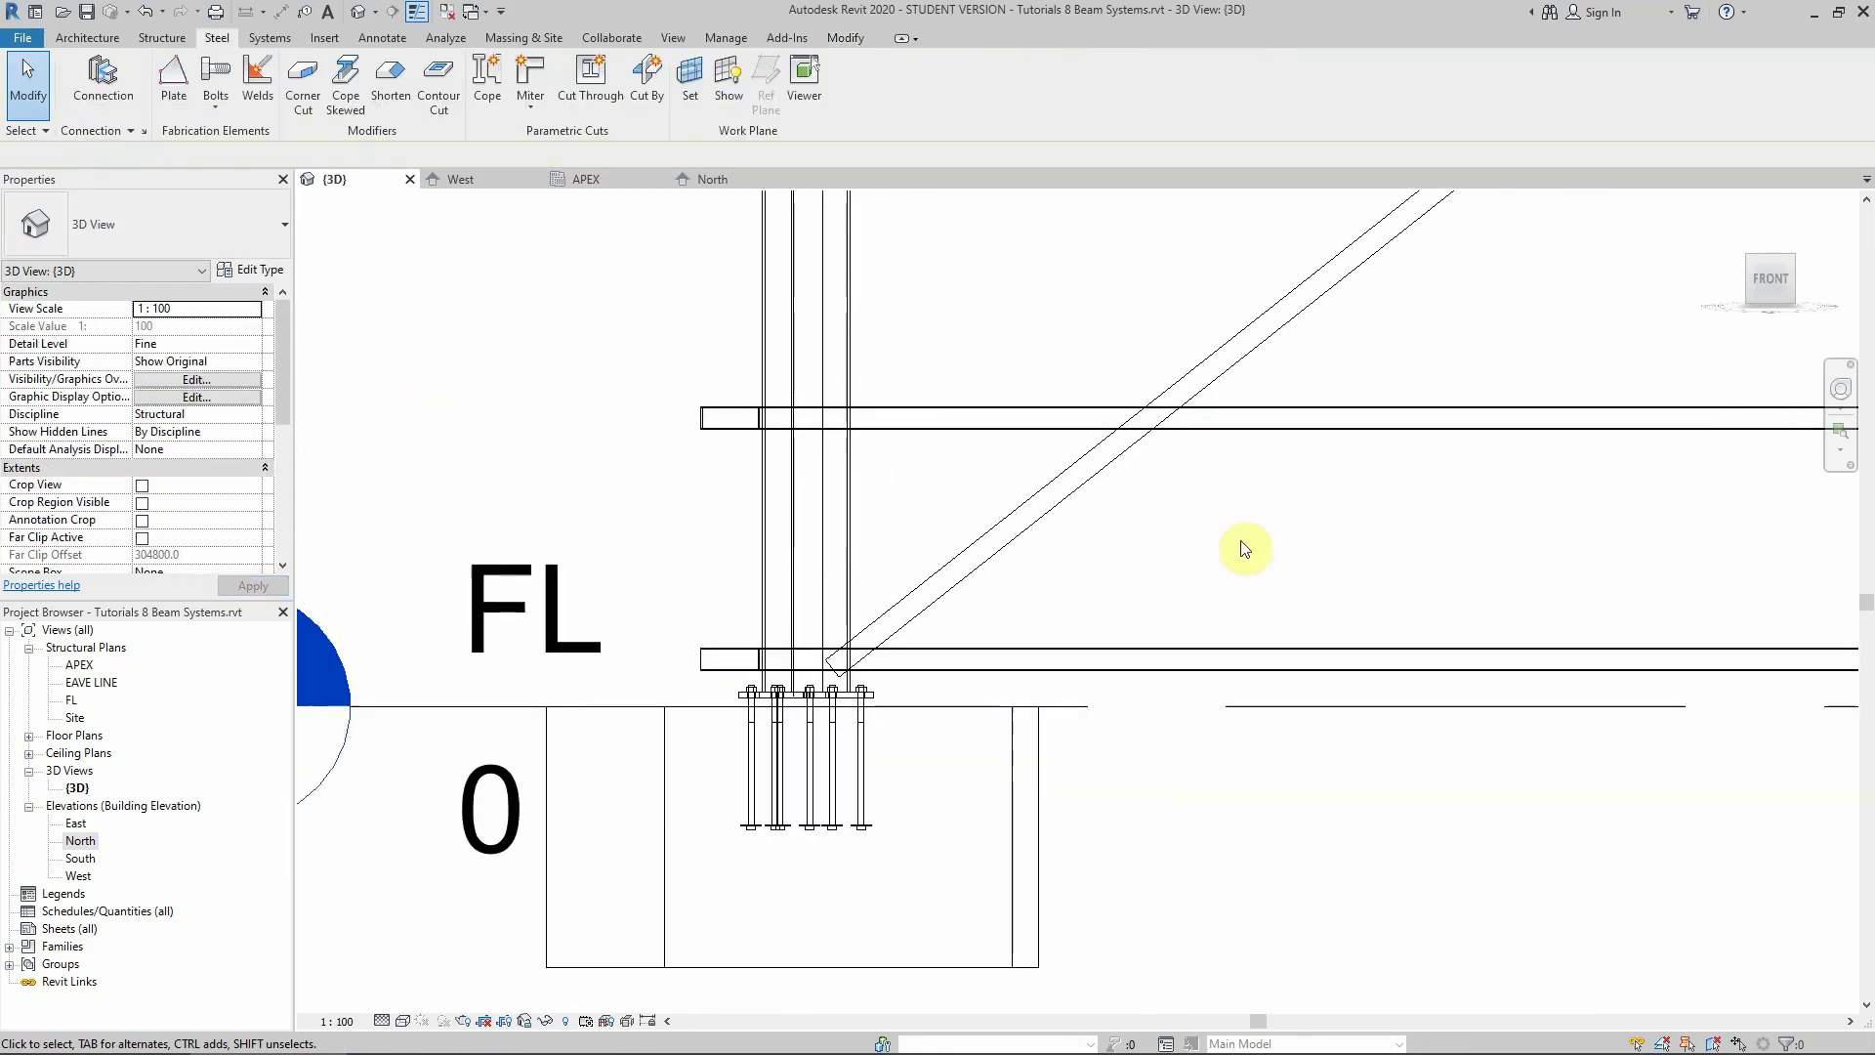
# Return to the corner 3D view, set the visual style to Shaded and inspect the purlin joints over the rafters
pyautogui.click(1753, 258)
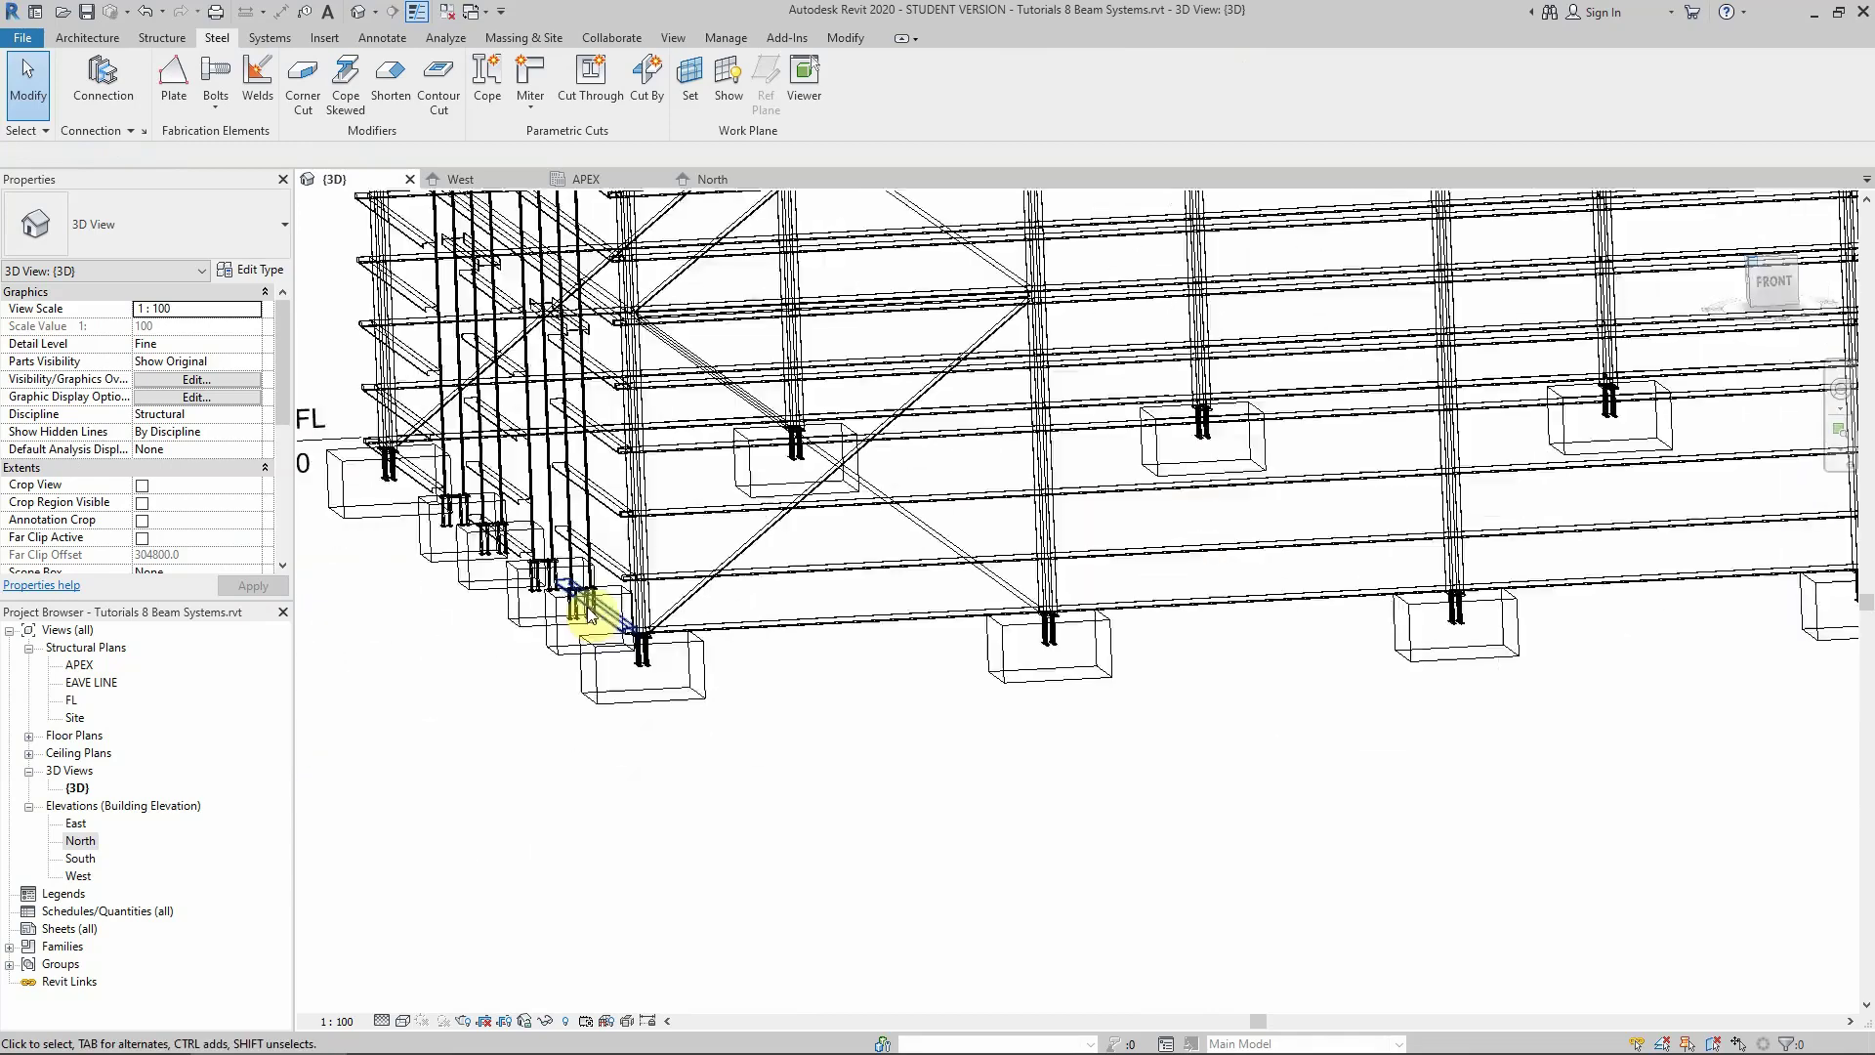
pyautogui.scroll(4, 1001, 842)
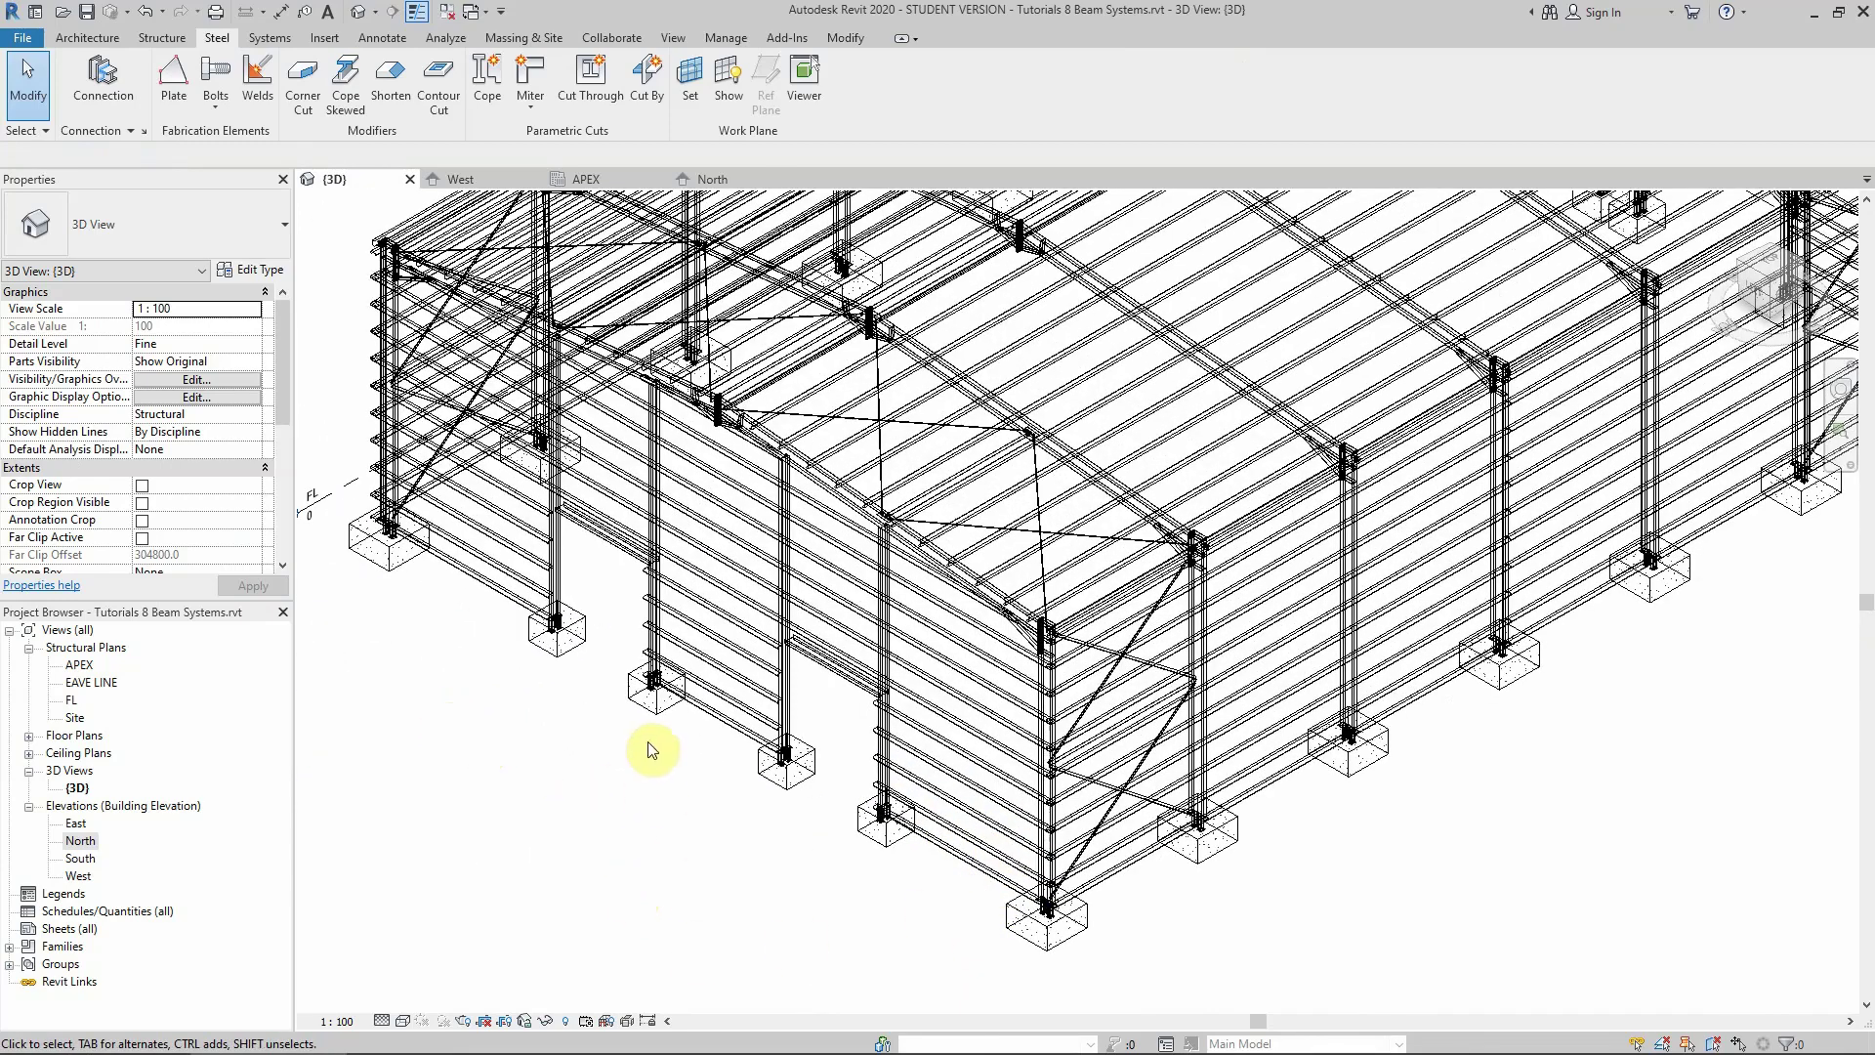
pyautogui.scroll(-6, 684, 830)
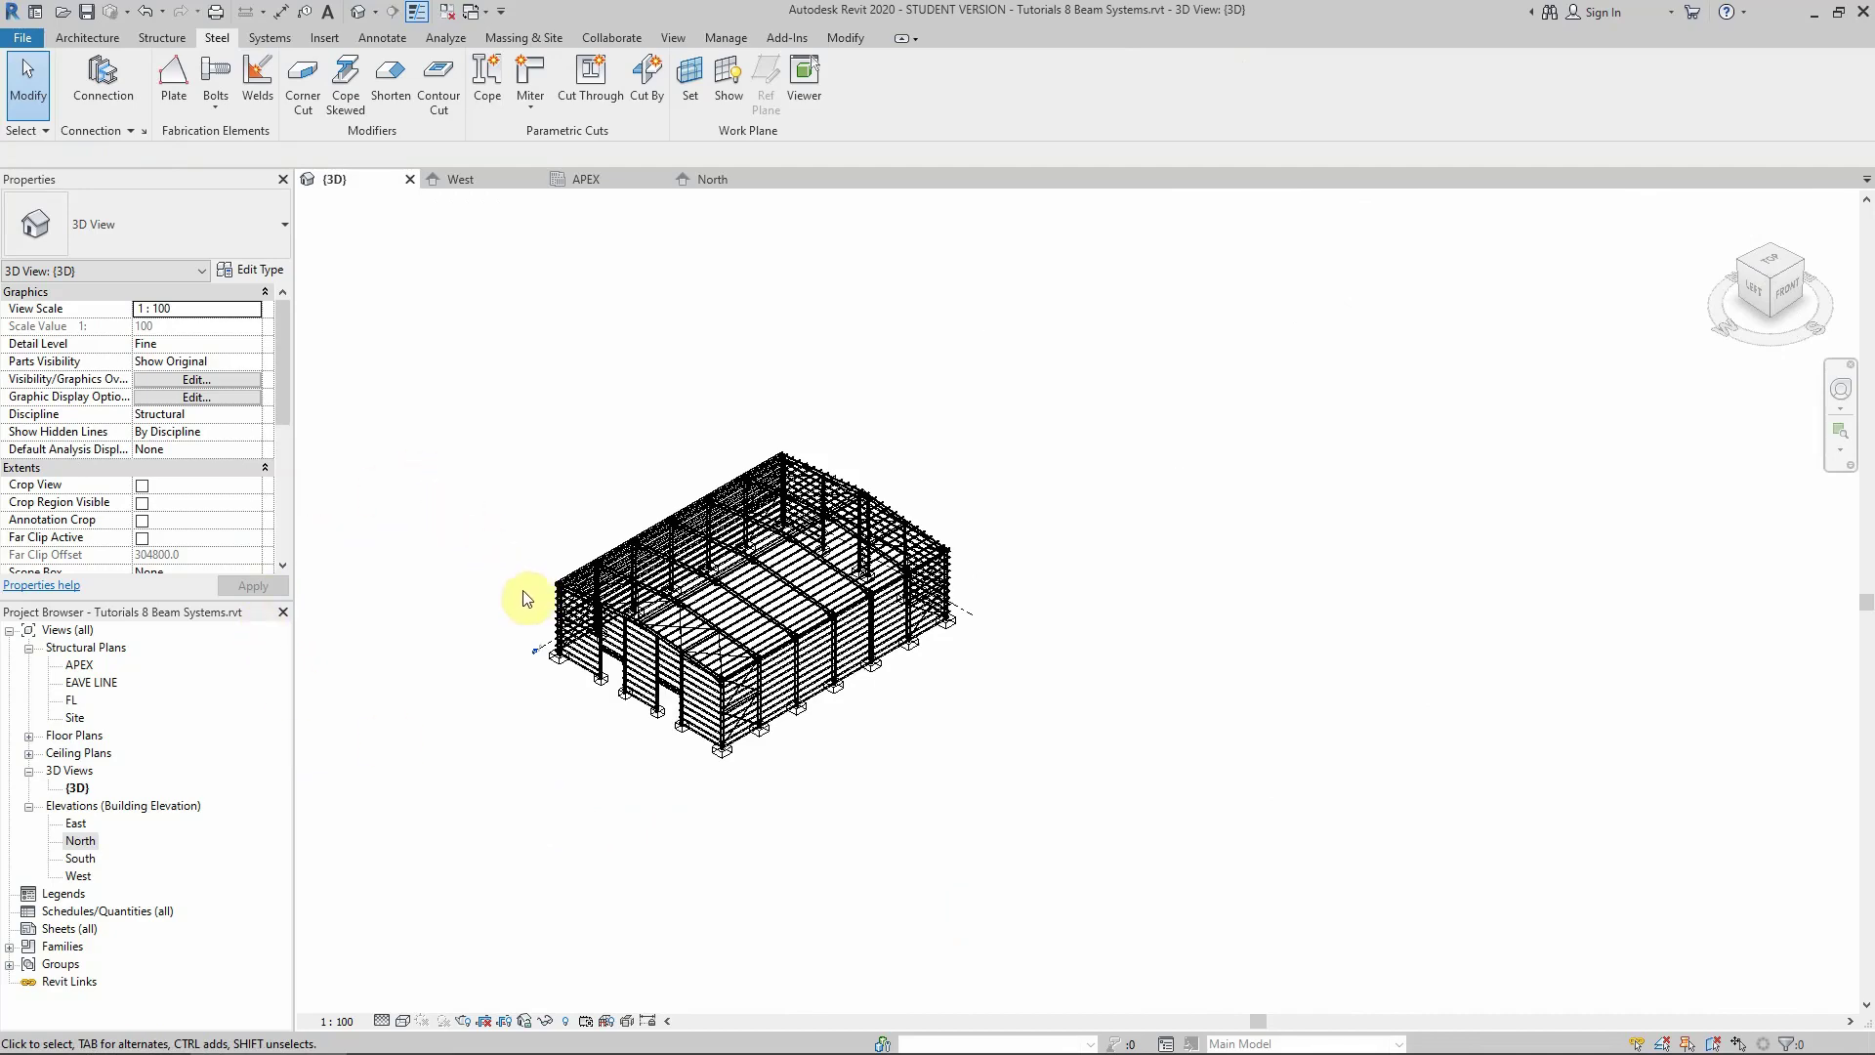
pyautogui.scroll(5, 648, 599)
pyautogui.scroll(6, 943, 625)
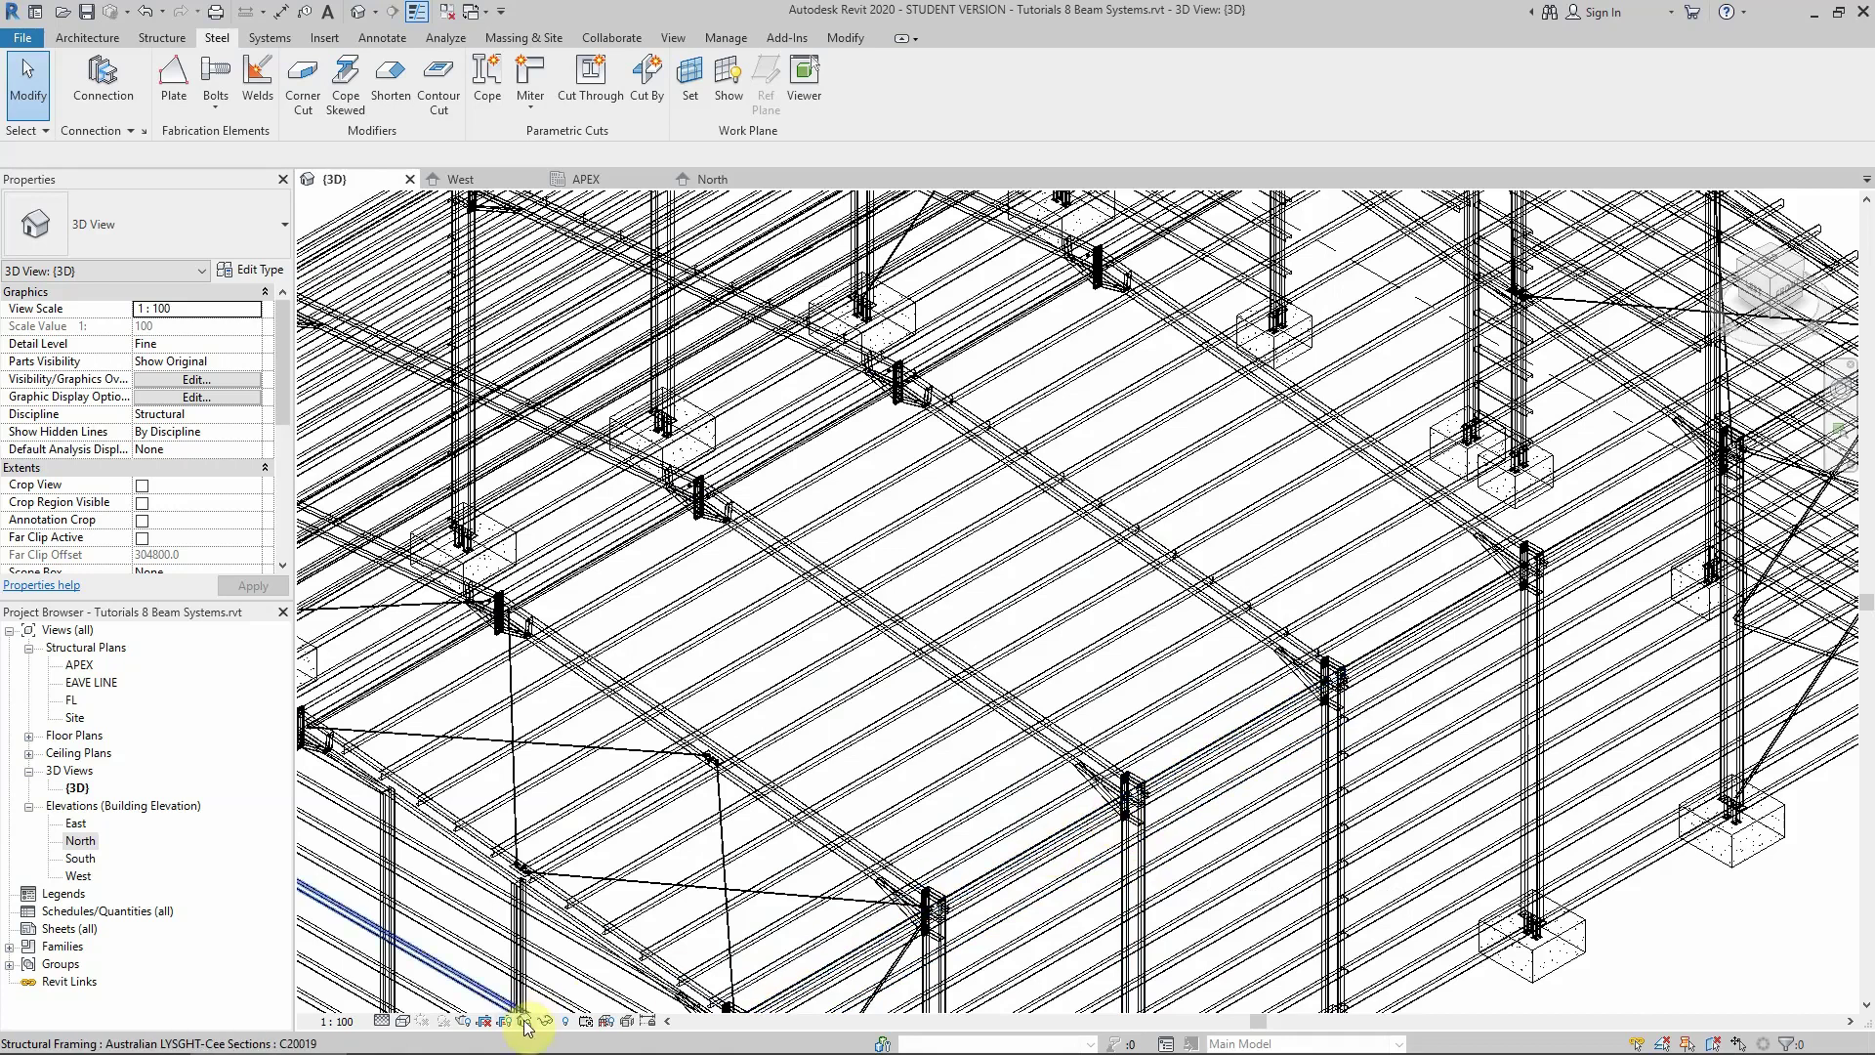
pyautogui.click(402, 1022)
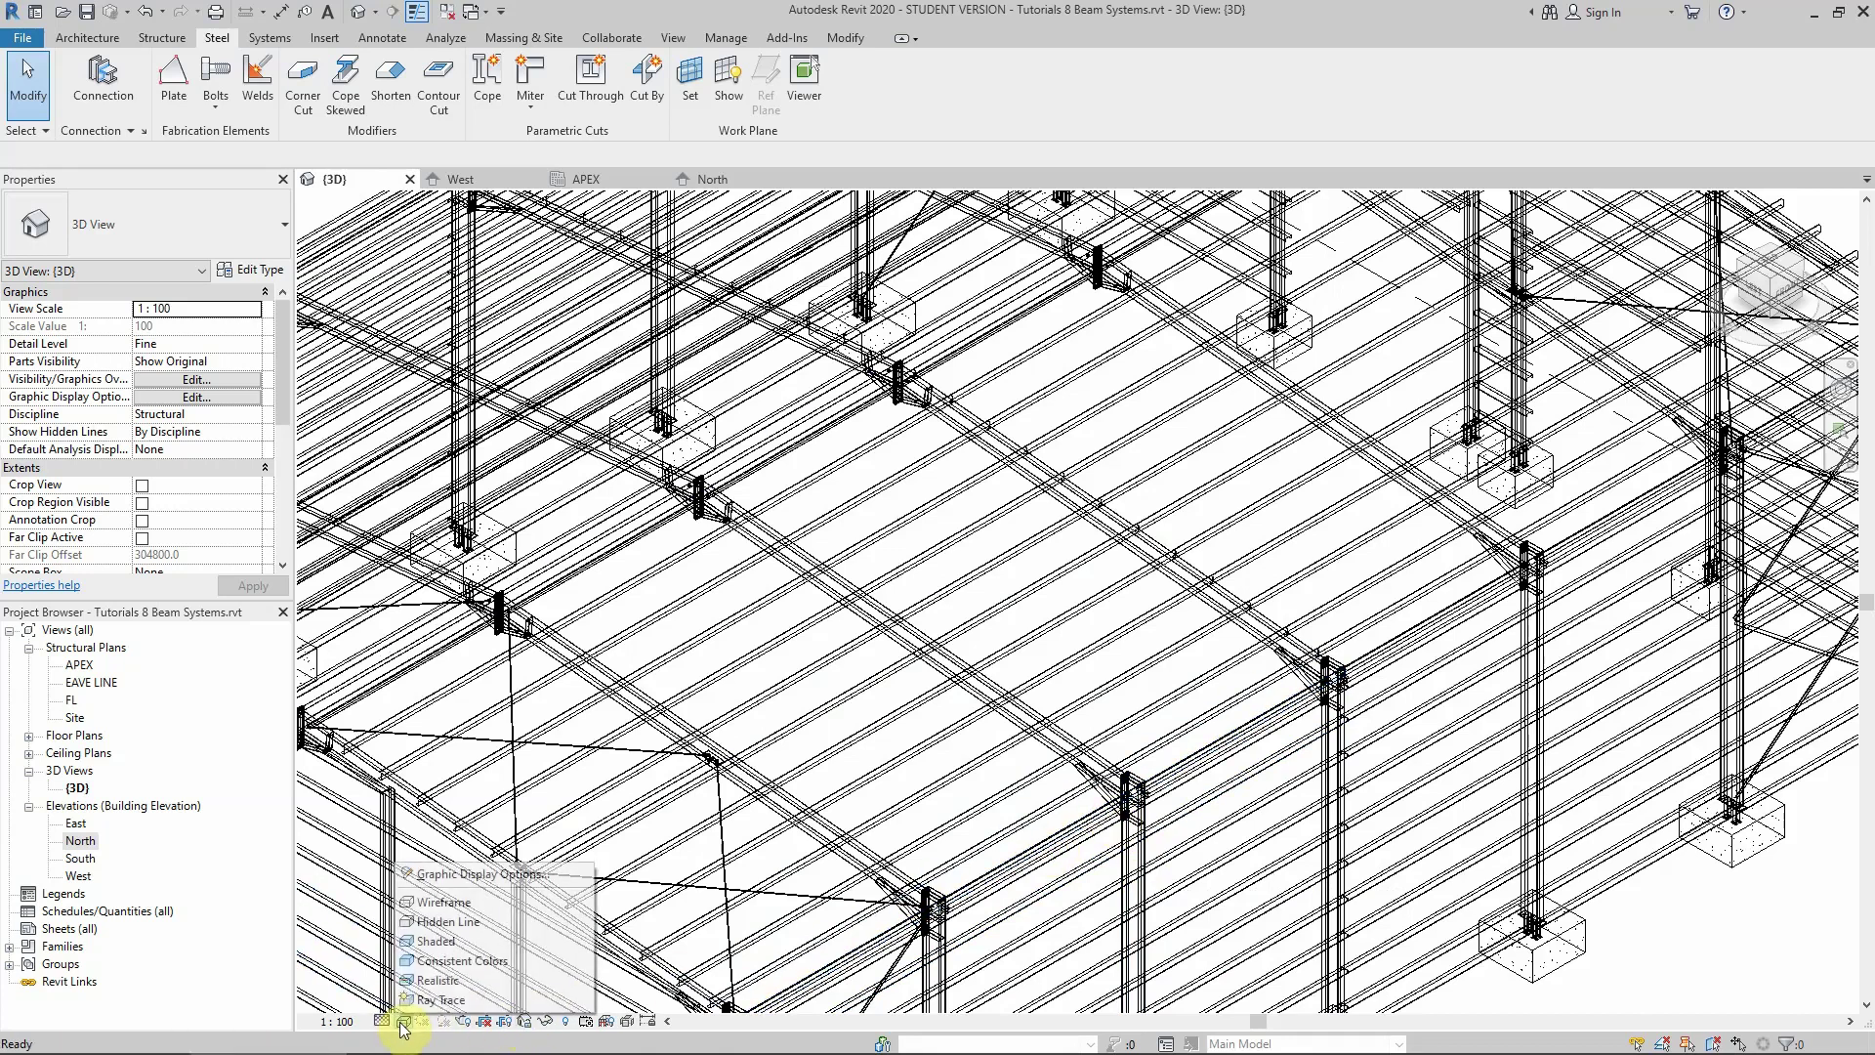
pyautogui.click(436, 941)
pyautogui.scroll(5, 1226, 557)
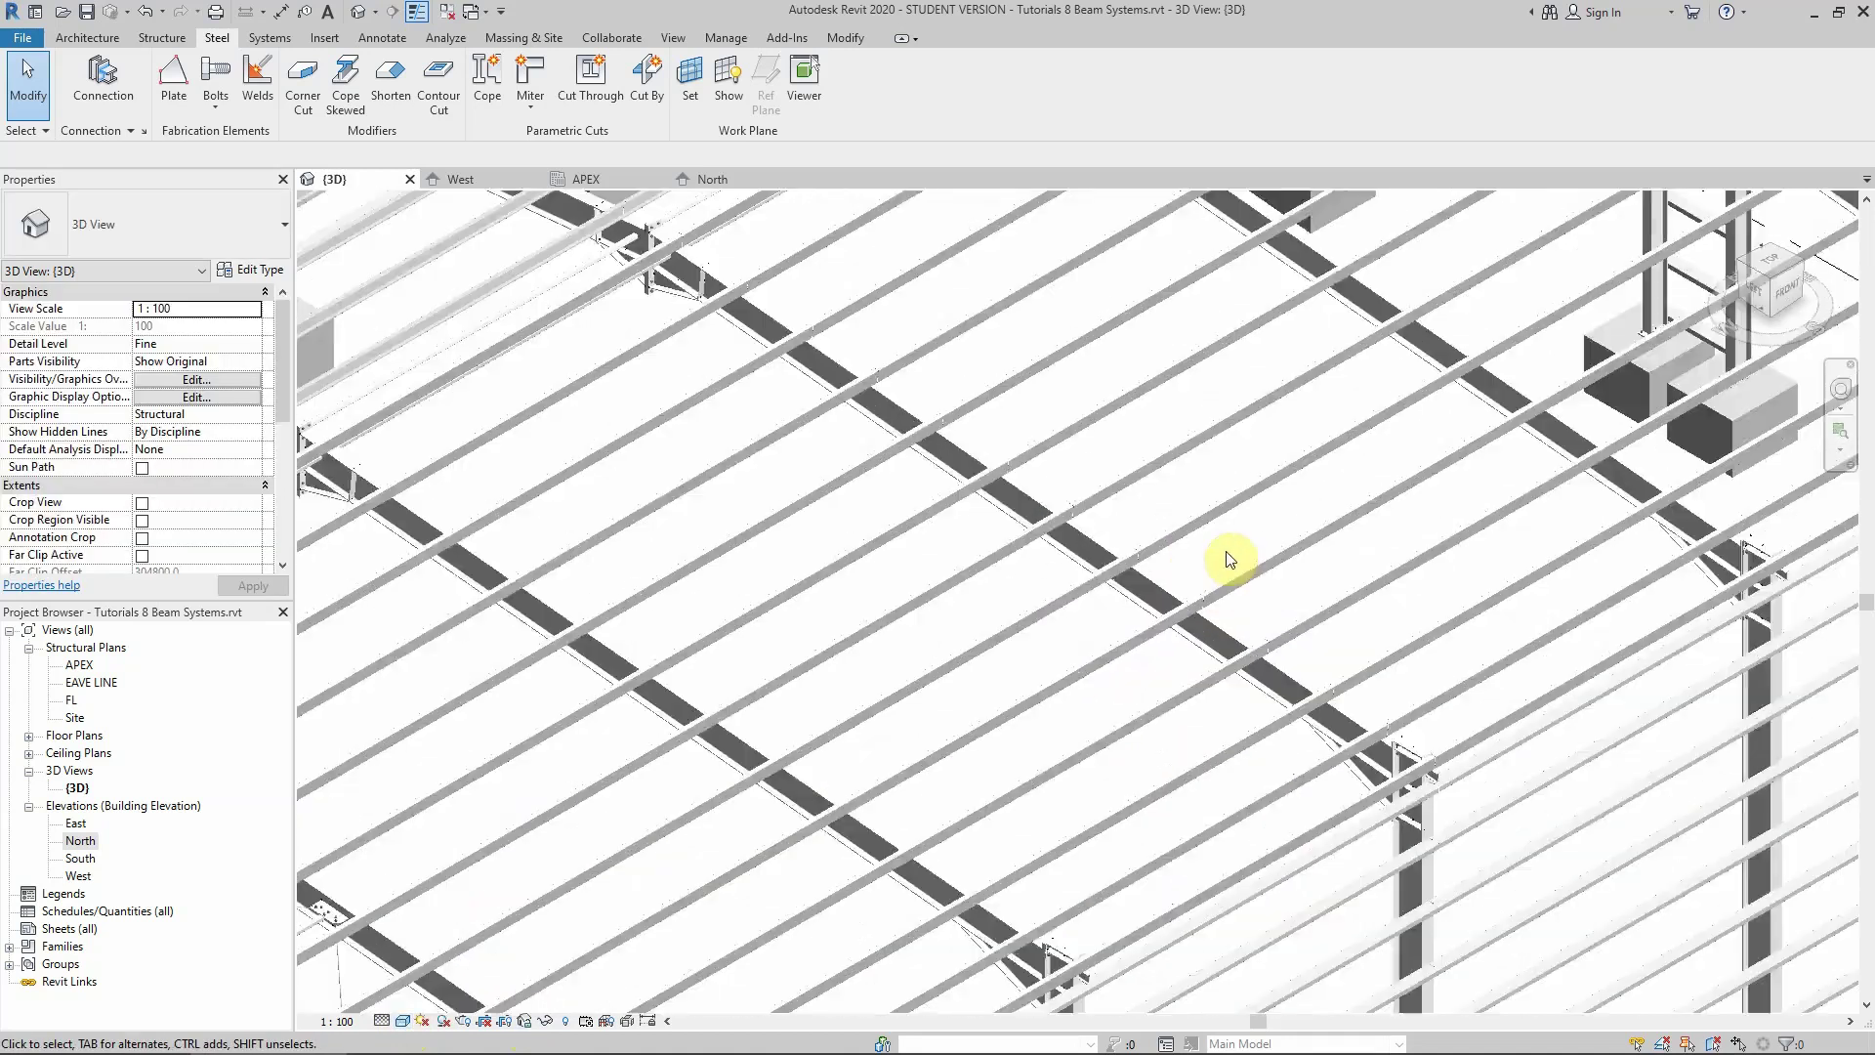
pyautogui.scroll(-5, 1174, 676)
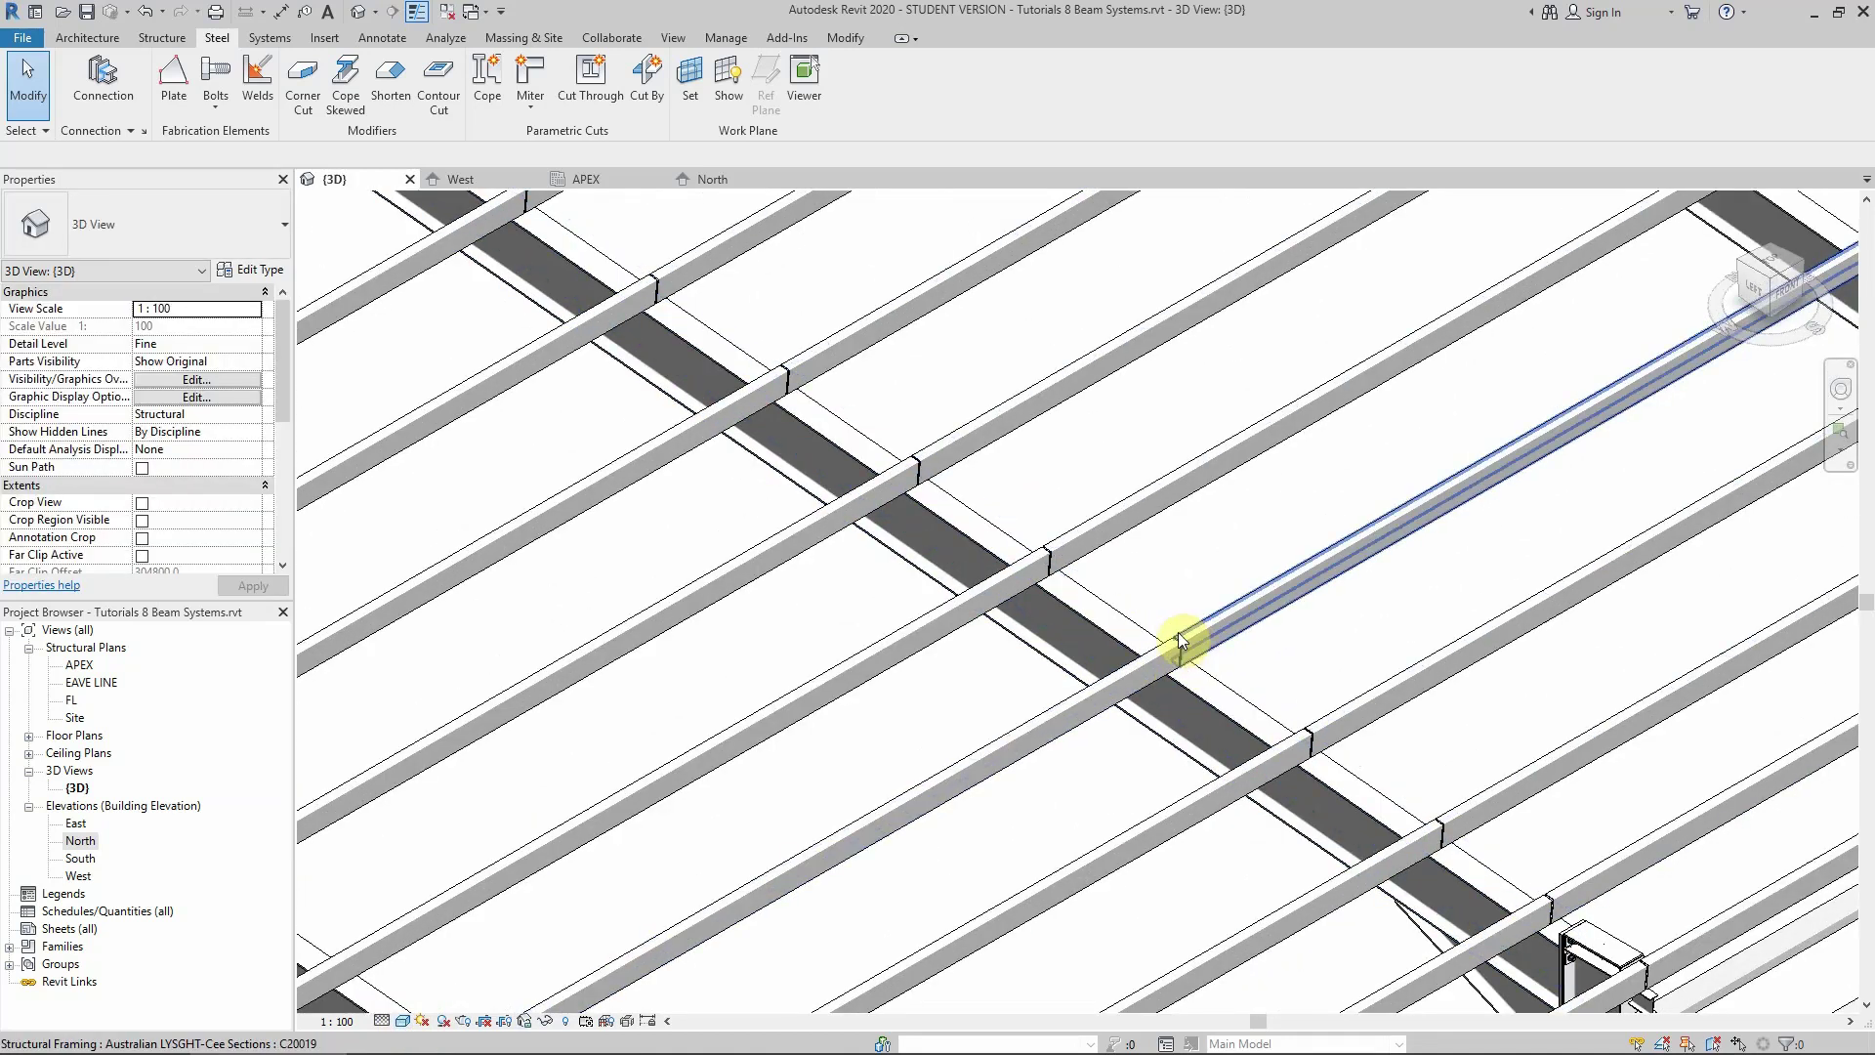
pyautogui.scroll(-5, 1170, 644)
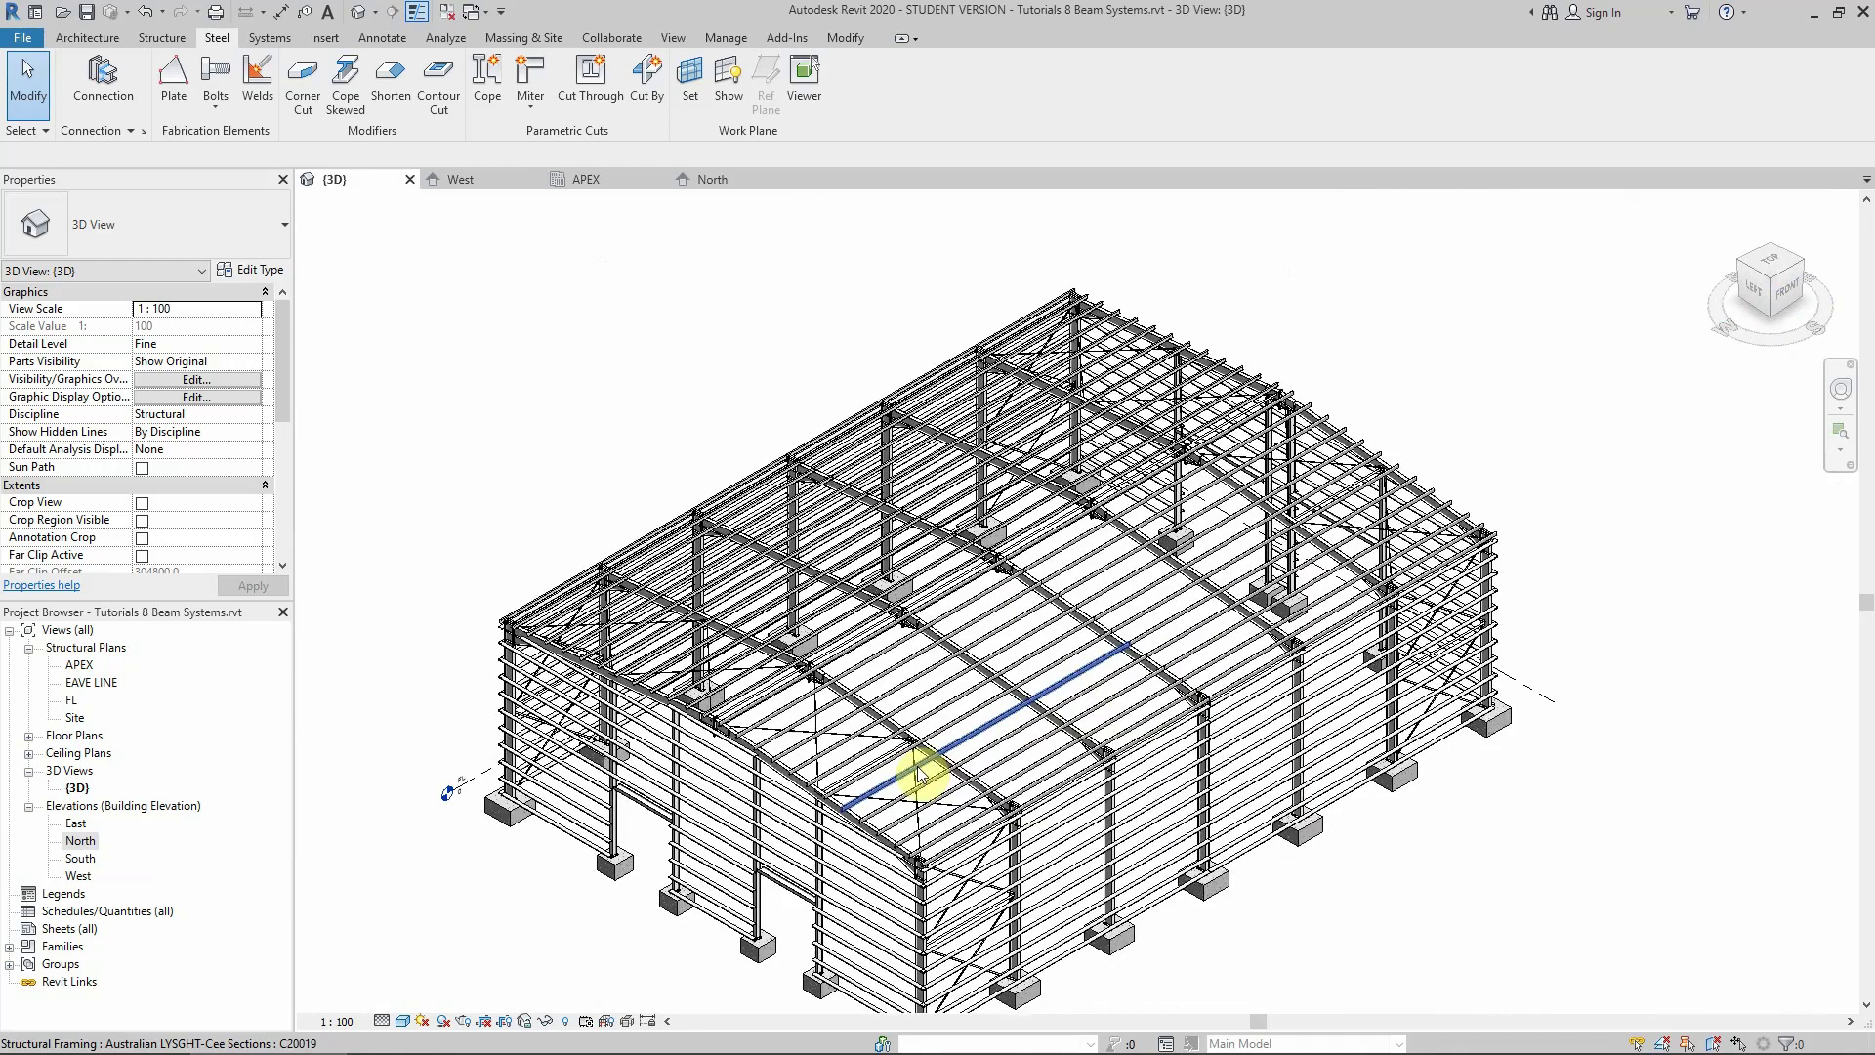